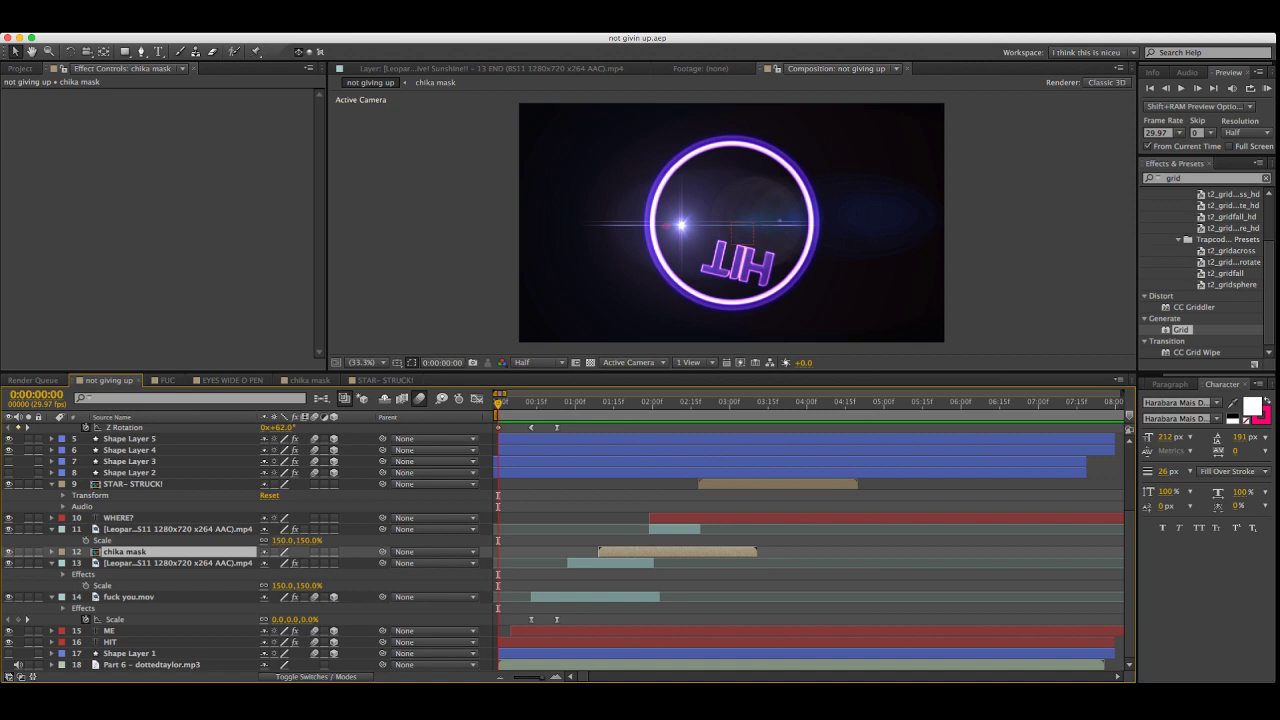
# Move to 0:00:02:19 and open the STAR- STRUCK! precomp at its first frame
pyautogui.moveTo(498, 403); pyautogui.dragTo(701, 403)
pyautogui.press('super+shift+a')
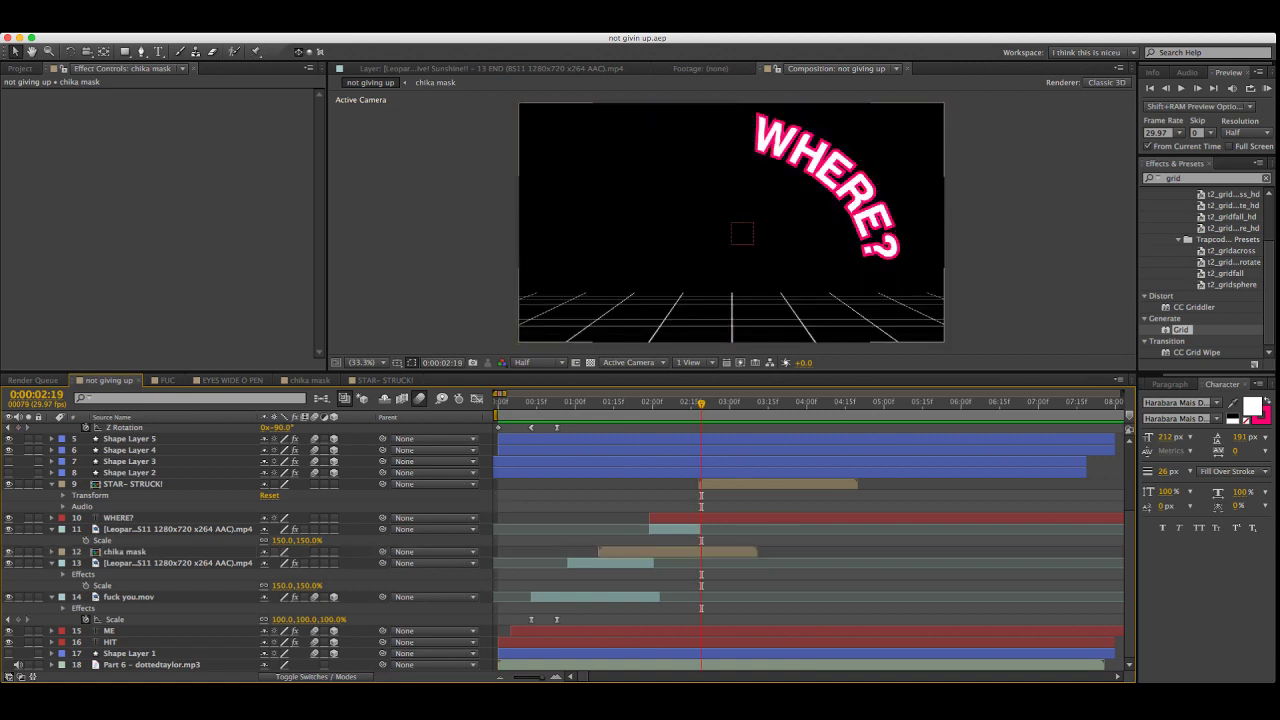
pyautogui.doubleClick(750, 484)
pyautogui.press('Home')
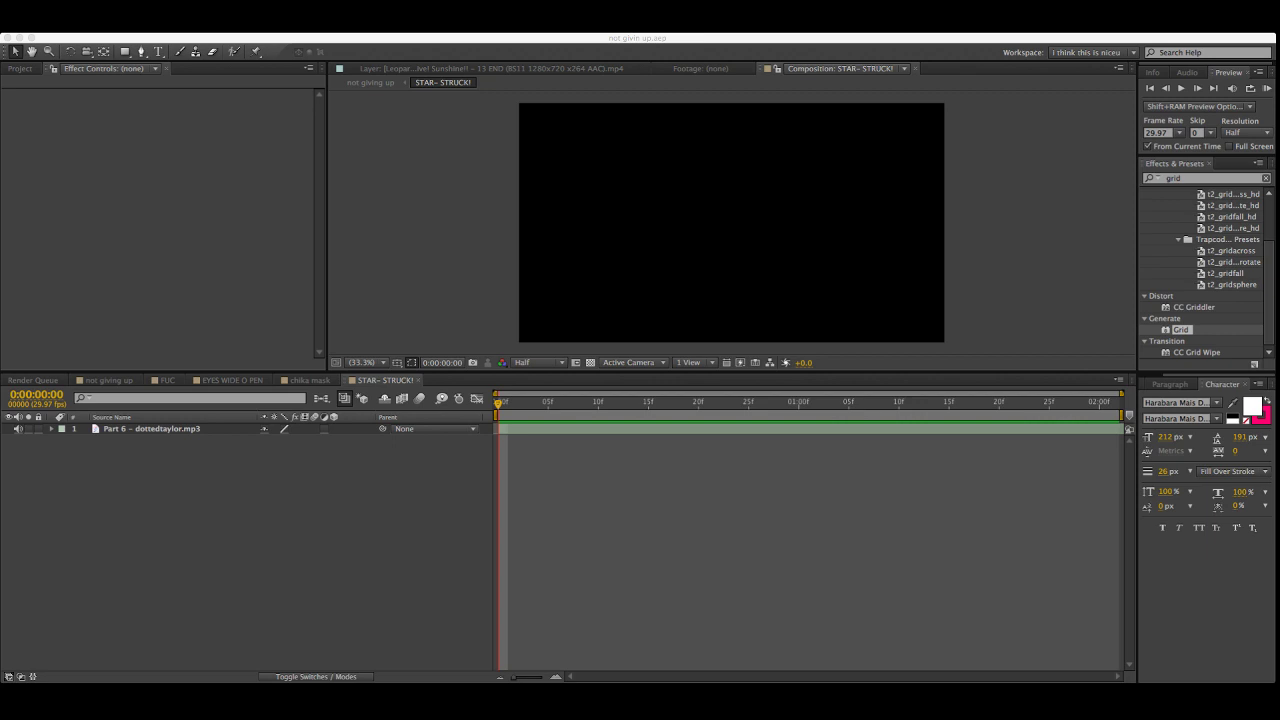
# Play back the composition's audio track from the first frame to check its timing
pyautogui.press('super+Tab')
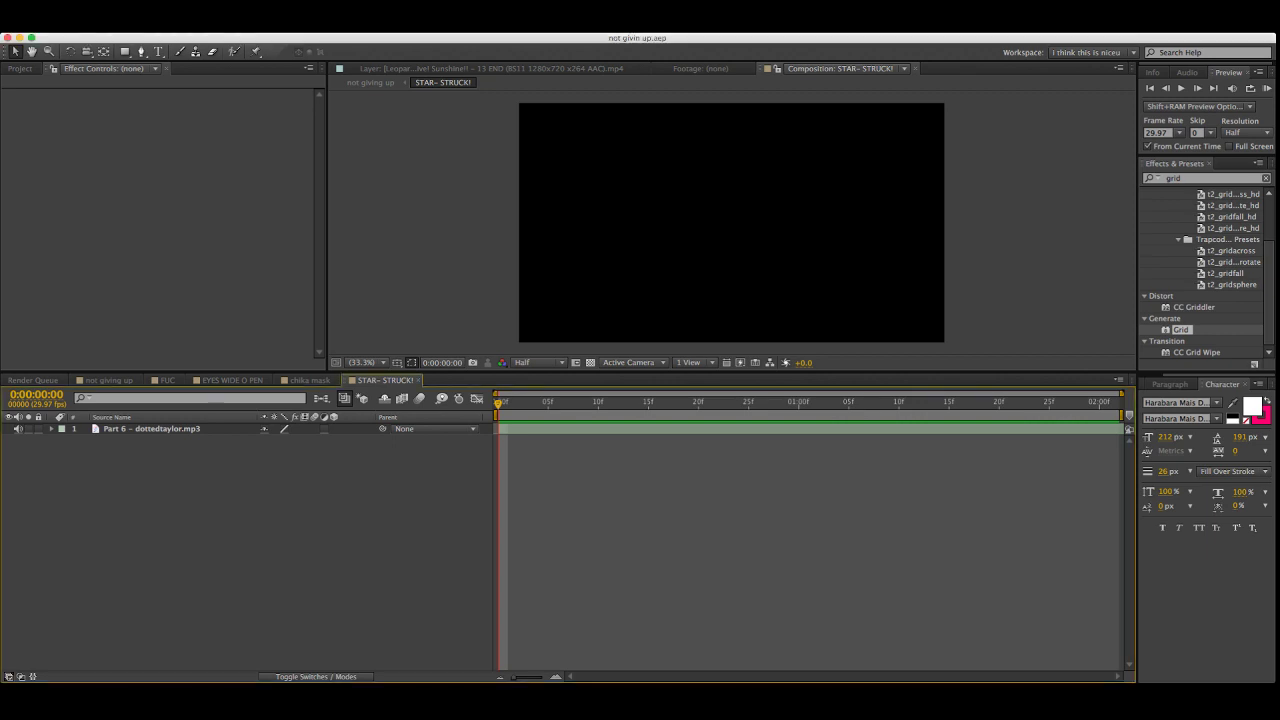
pyautogui.press('space')
pyautogui.press('space')
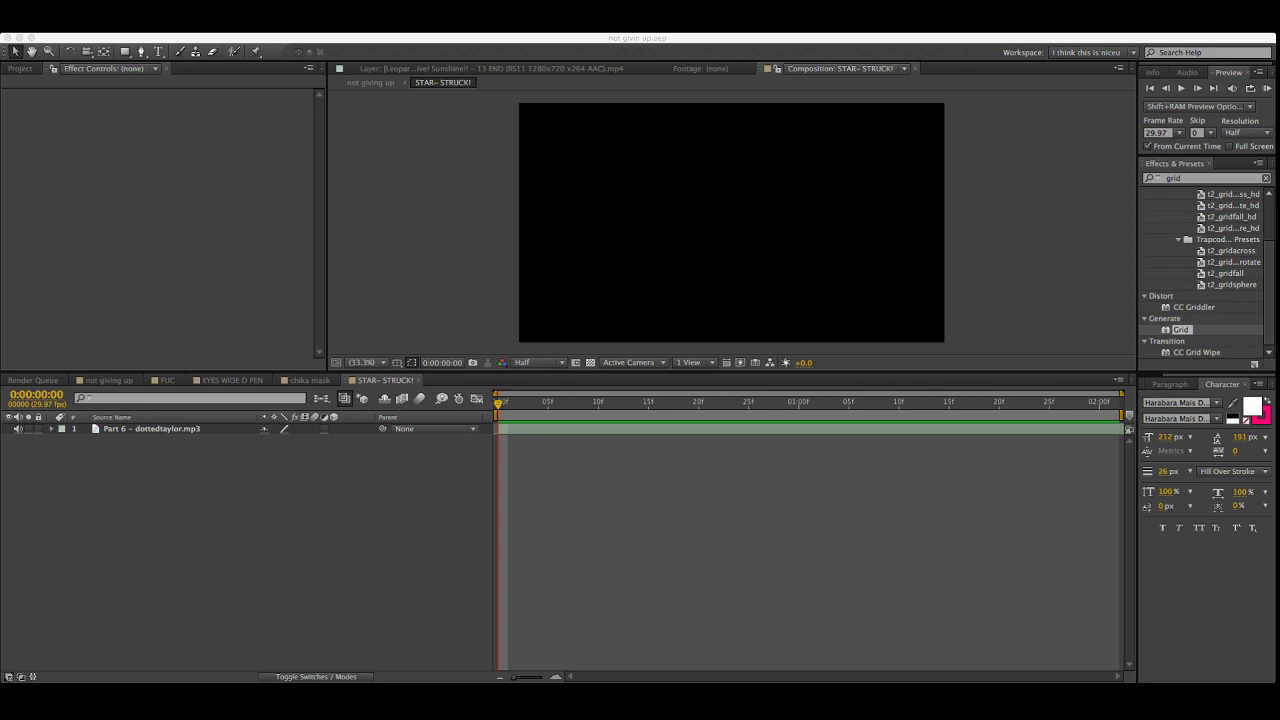
pyautogui.press('super+Tab')
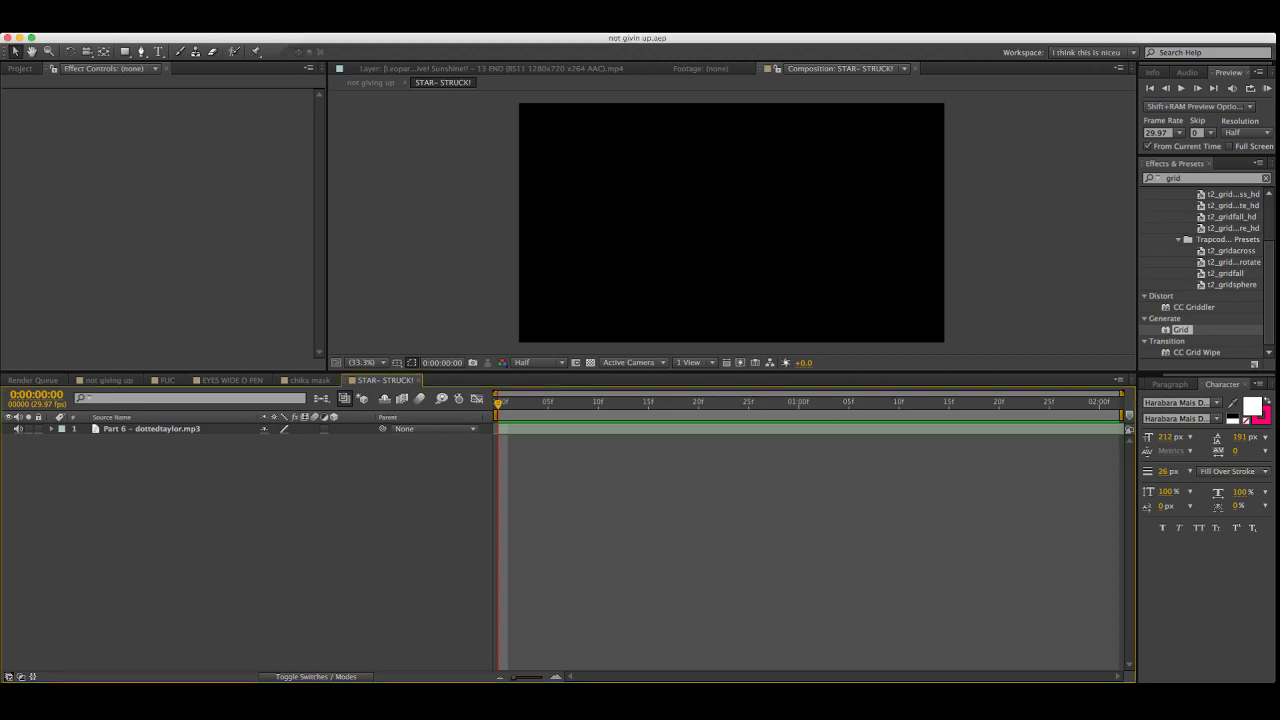
pyautogui.press('space')
pyautogui.press('super+Tab')
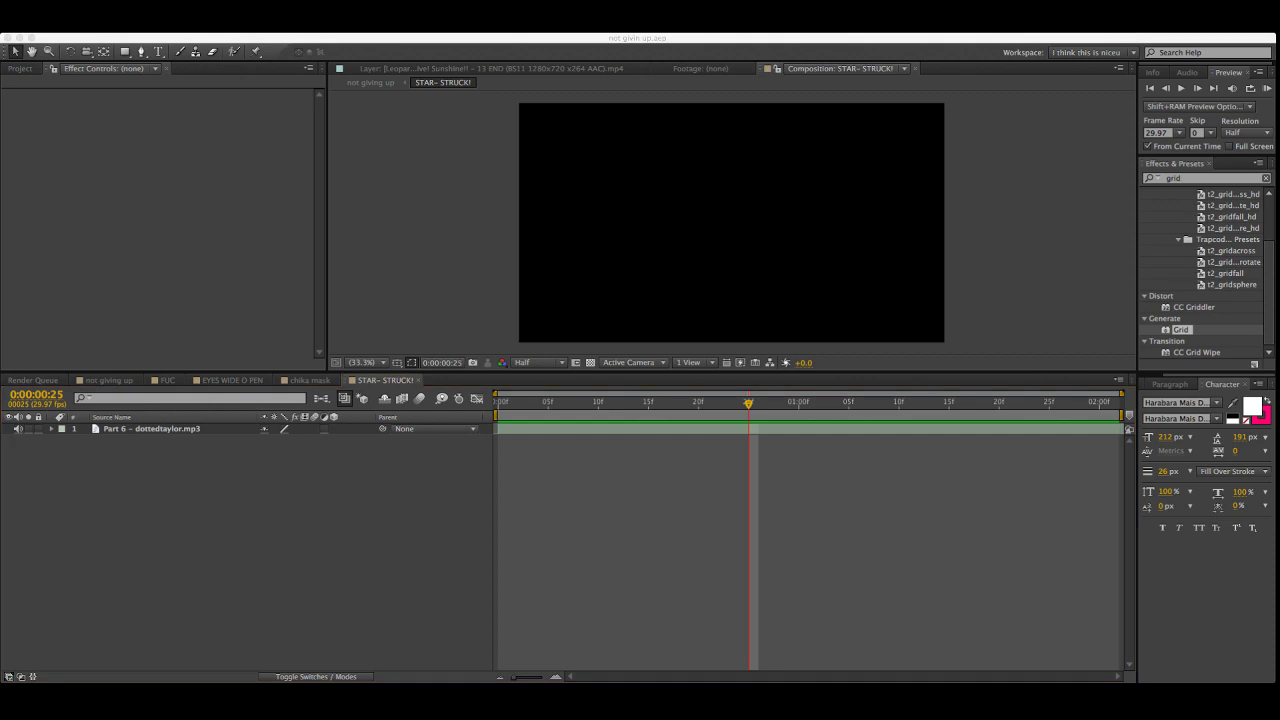
pyautogui.press('super+Tab')
pyautogui.moveTo(748, 403); pyautogui.dragTo(508, 403)
pyautogui.click(151, 428)
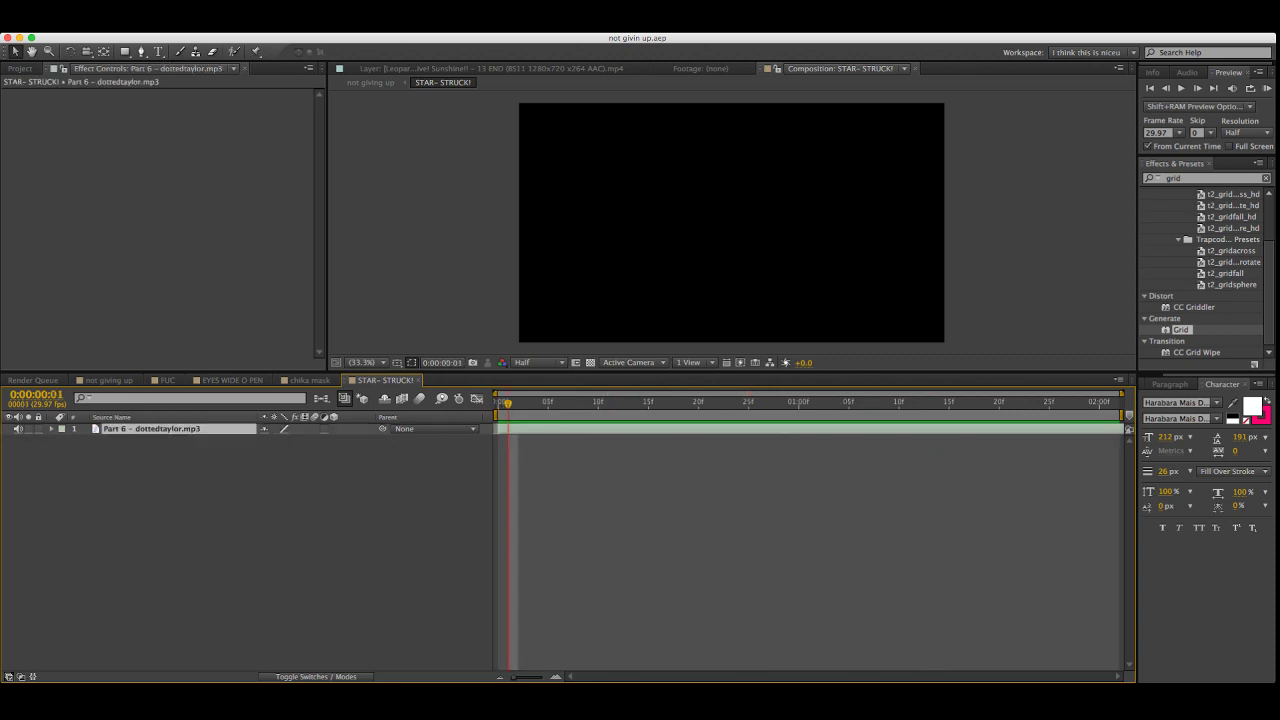
pyautogui.press('F2')
pyautogui.press('Home')
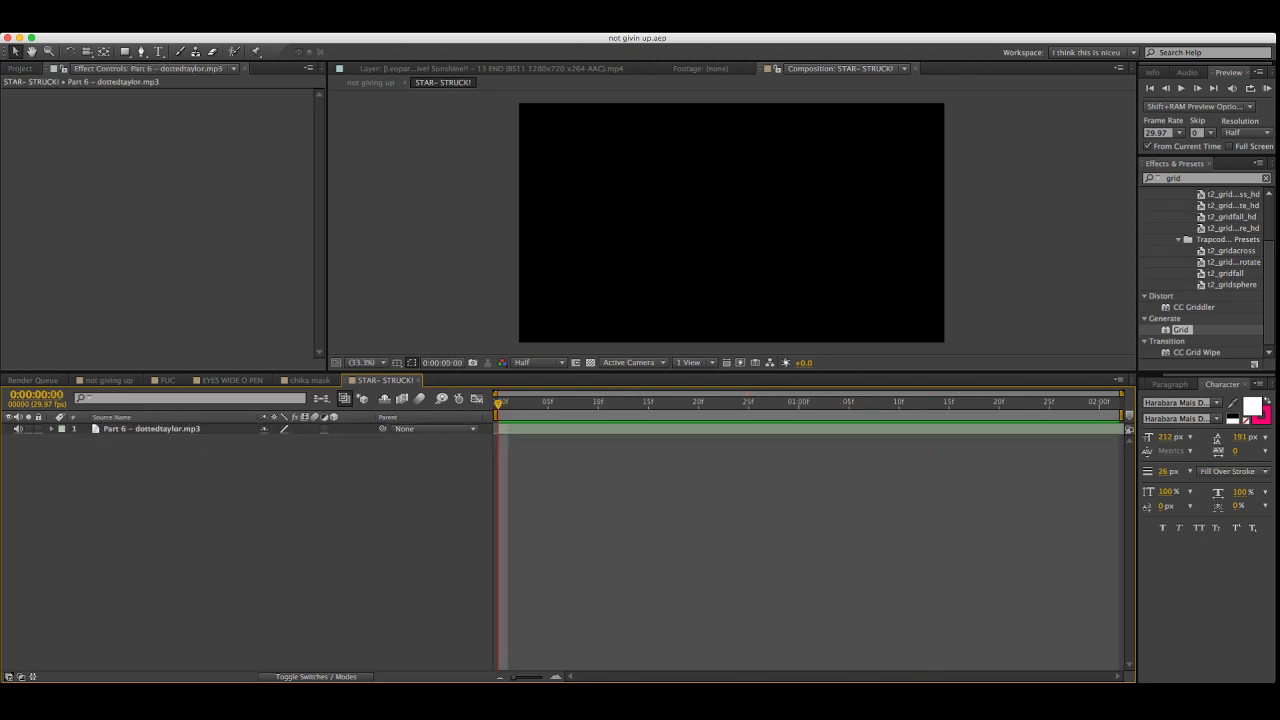
pyautogui.press('super+Tab')
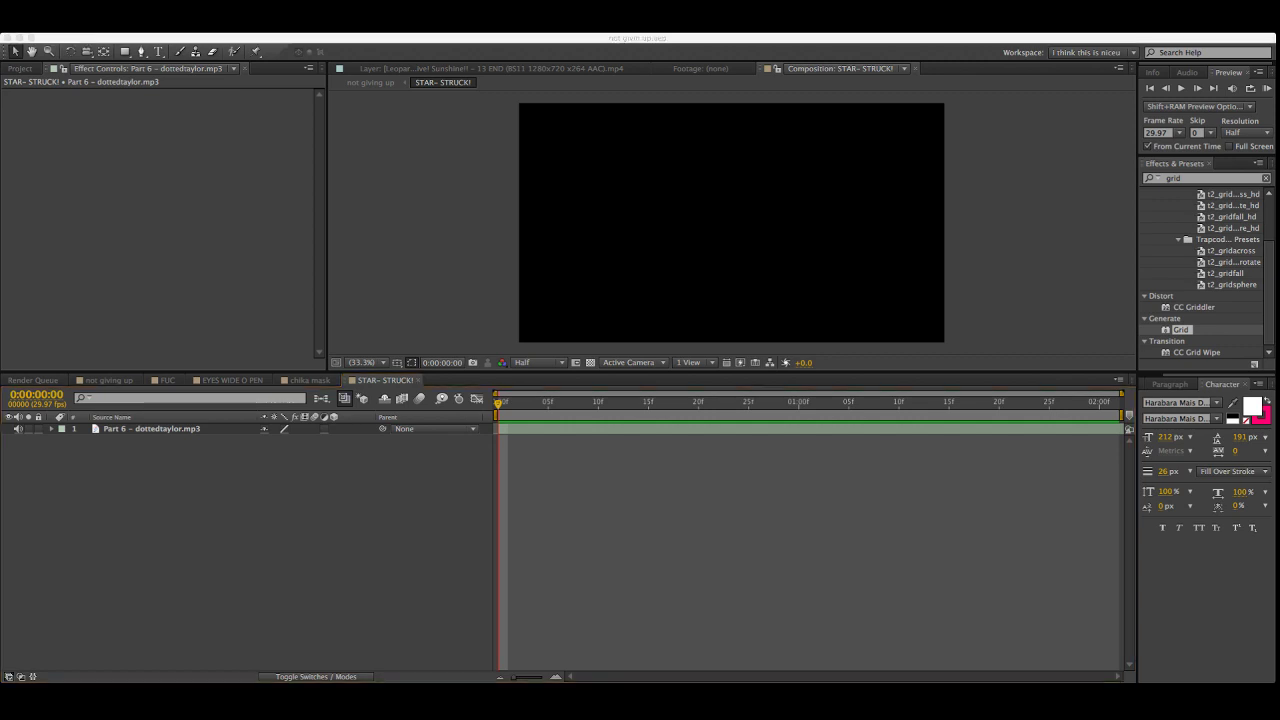
pyautogui.press('super+Tab')
pyautogui.press('space')
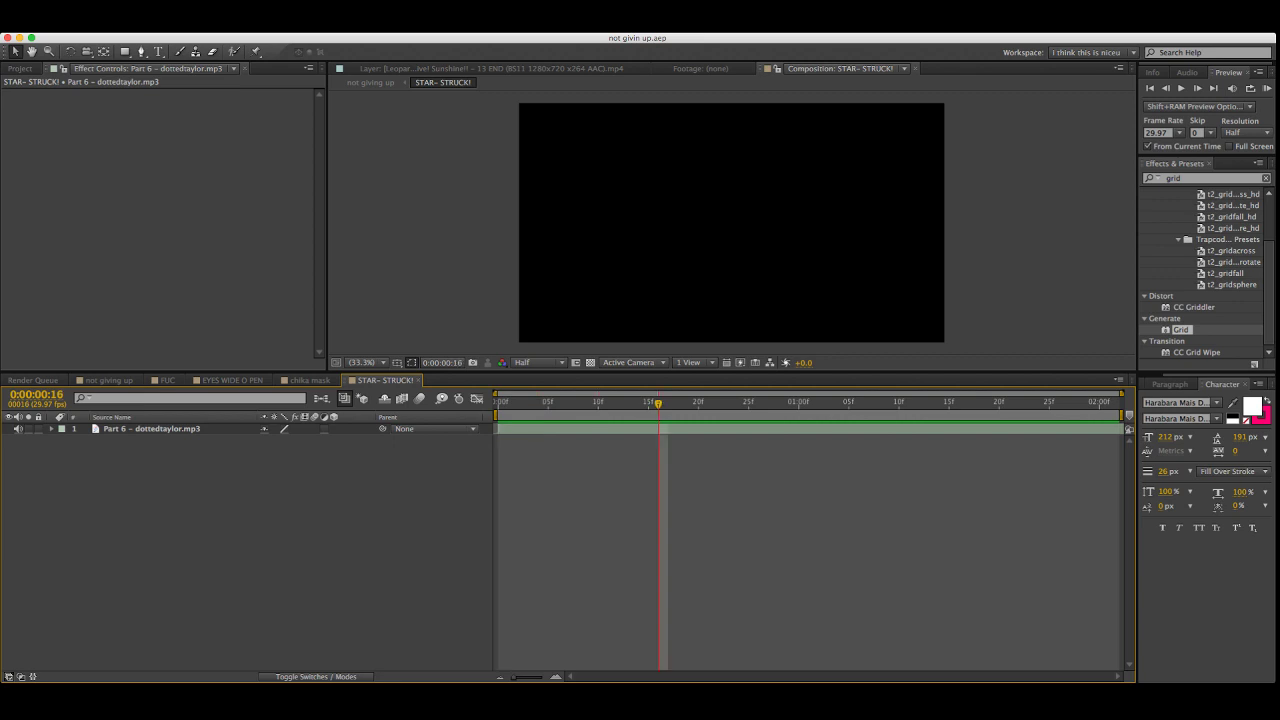
pyautogui.press('shift+KP_0')
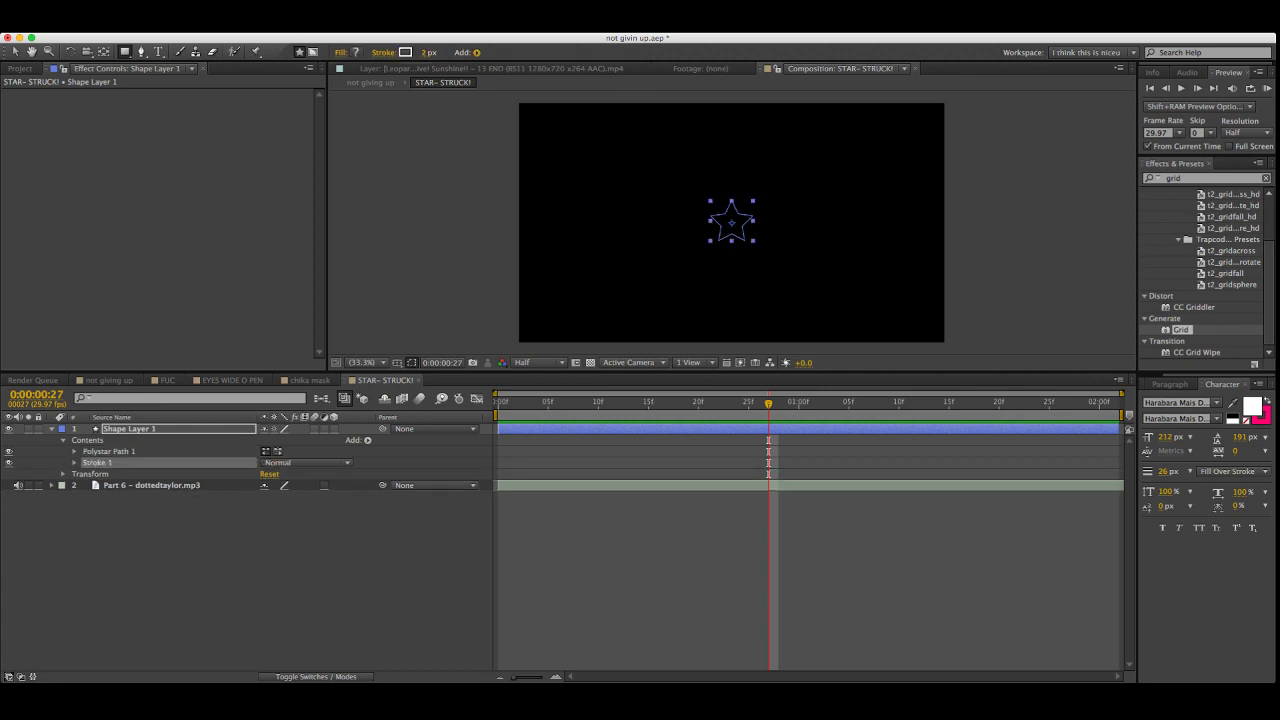
# Give the star a magenta fill and an 18 px stroke, and move it toward the frame's upper left
pyautogui.keyDown('alt'); pyautogui.click(353, 52); pyautogui.keyUp('alt')
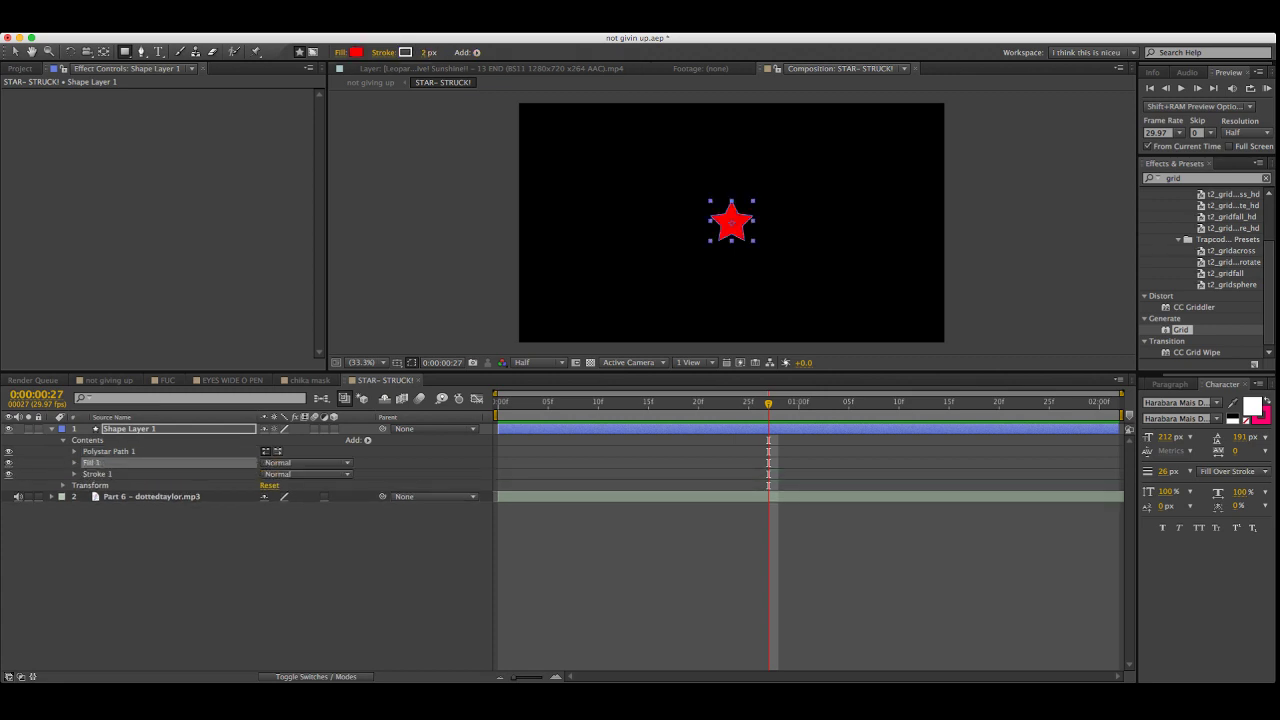
pyautogui.click(356, 52)
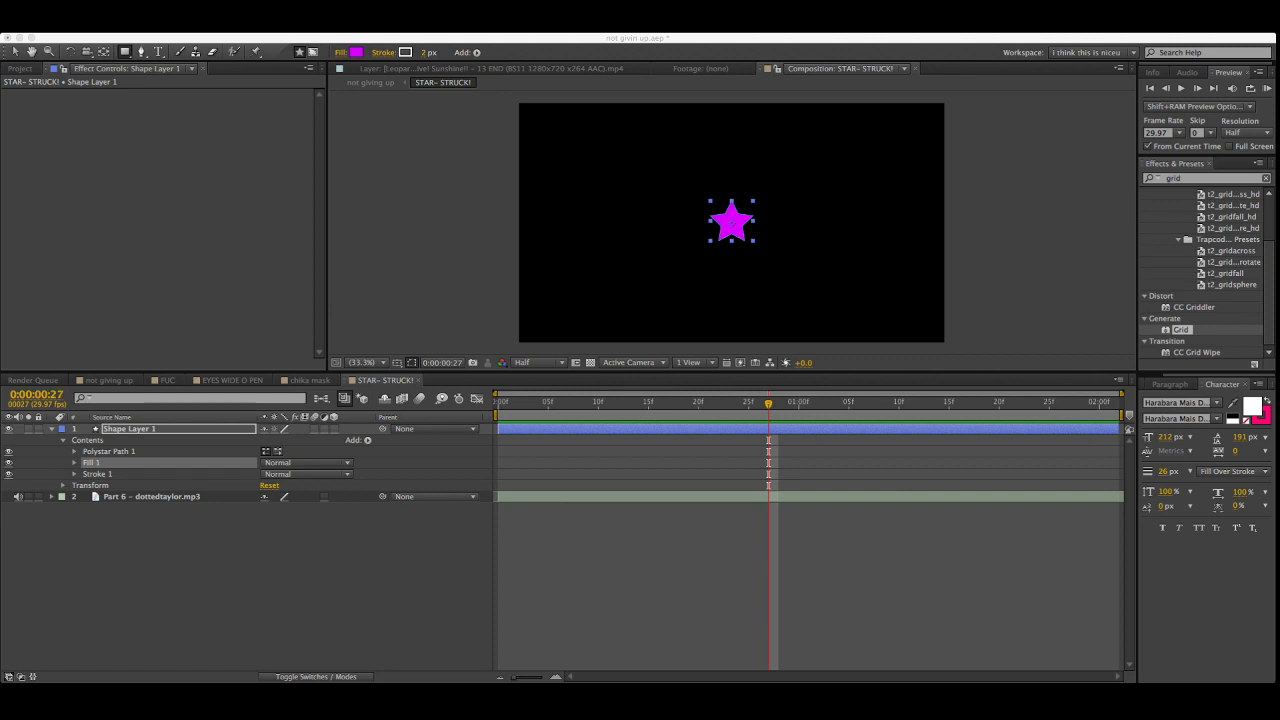
pyautogui.press('Return')
pyautogui.moveTo(426, 52); pyautogui.dragTo(443, 52)
pyautogui.moveTo(731, 220); pyautogui.dragTo(610, 198)
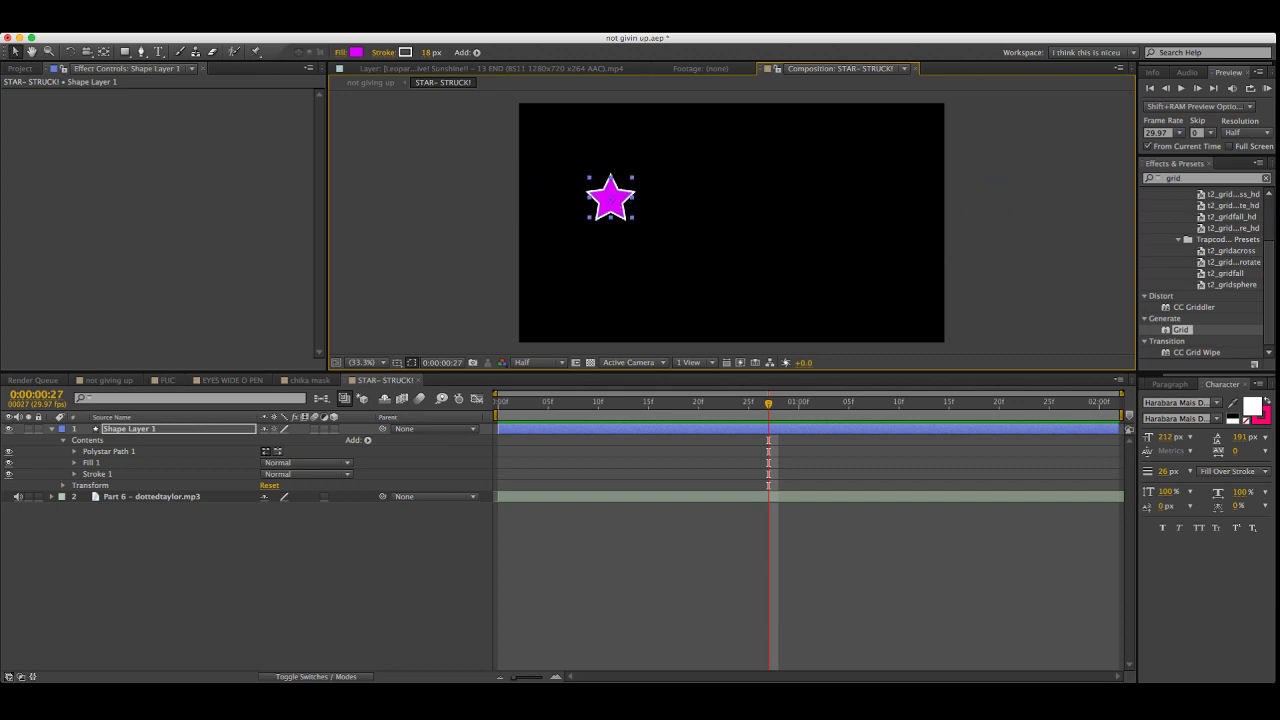
# Return to the first frame and restyle the star with a white fill and a 0 px stroke
pyautogui.press('Home')
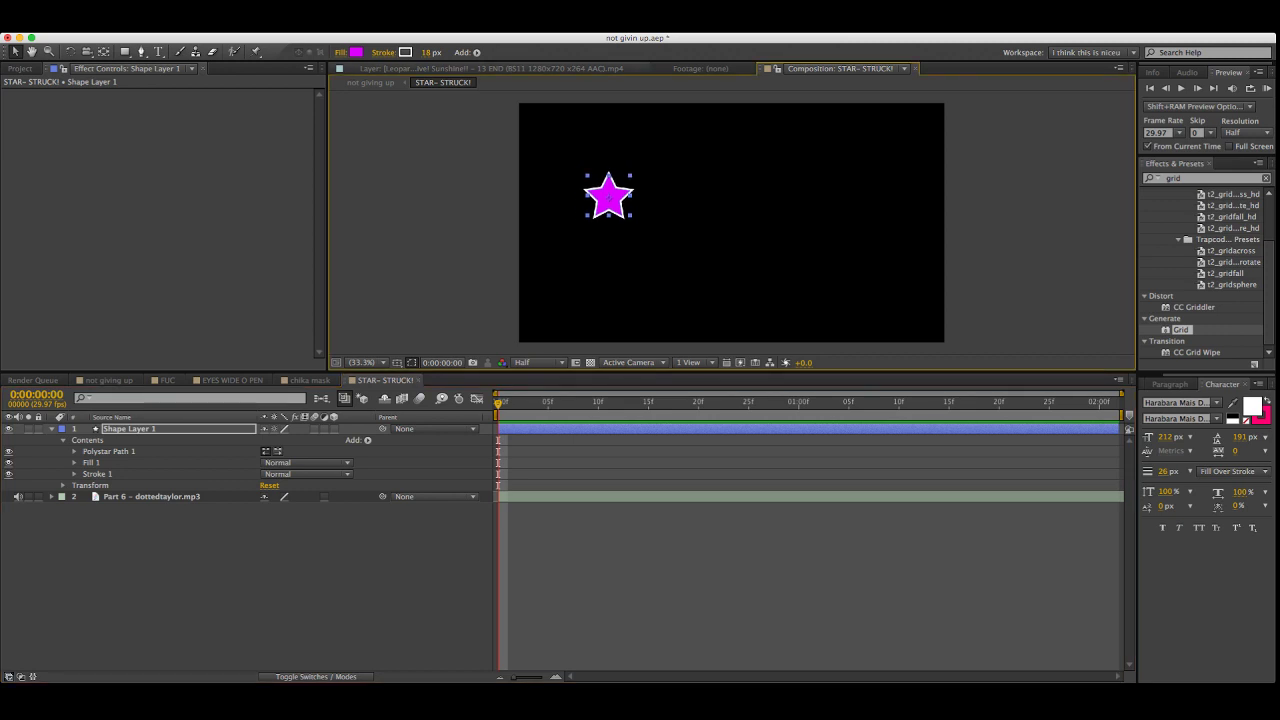
pyautogui.click(356, 52)
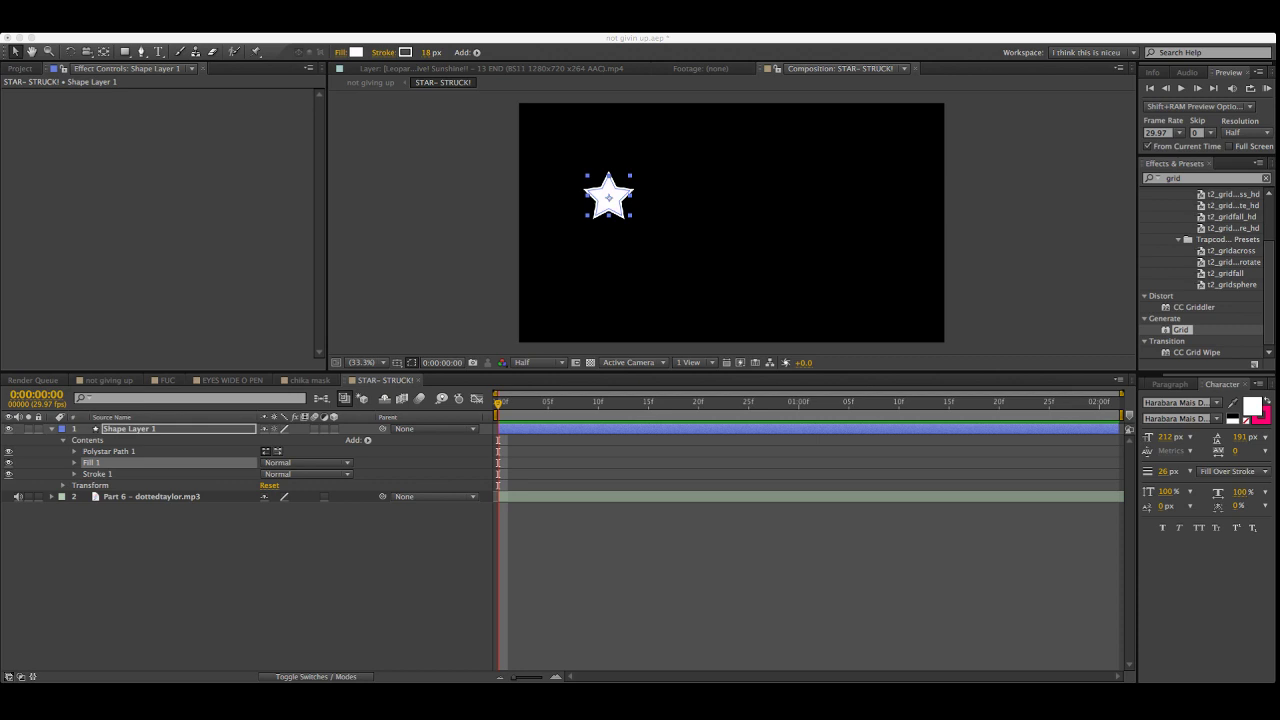
pyautogui.press('Return')
pyautogui.moveTo(427, 52); pyautogui.dragTo(404, 52)
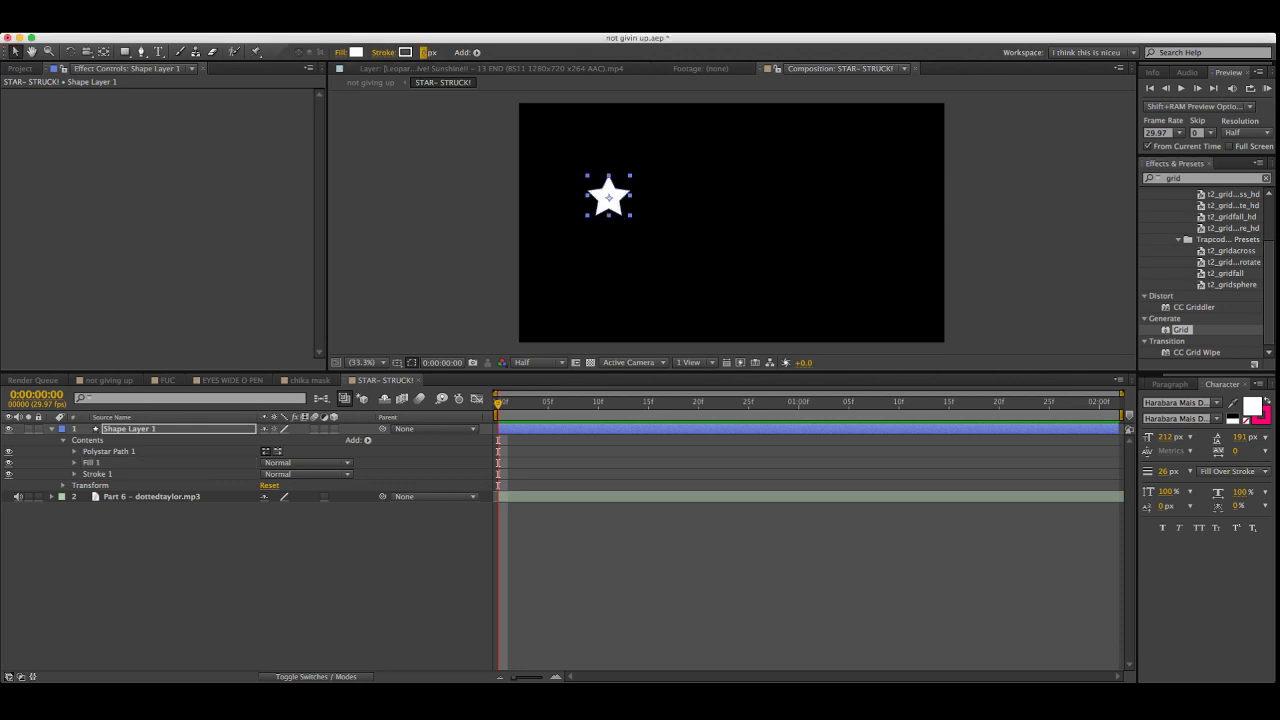
# Apply the Trapcode Shine effect to the star's shape layer
pyautogui.click(1205, 178)
pyautogui.write('shine')
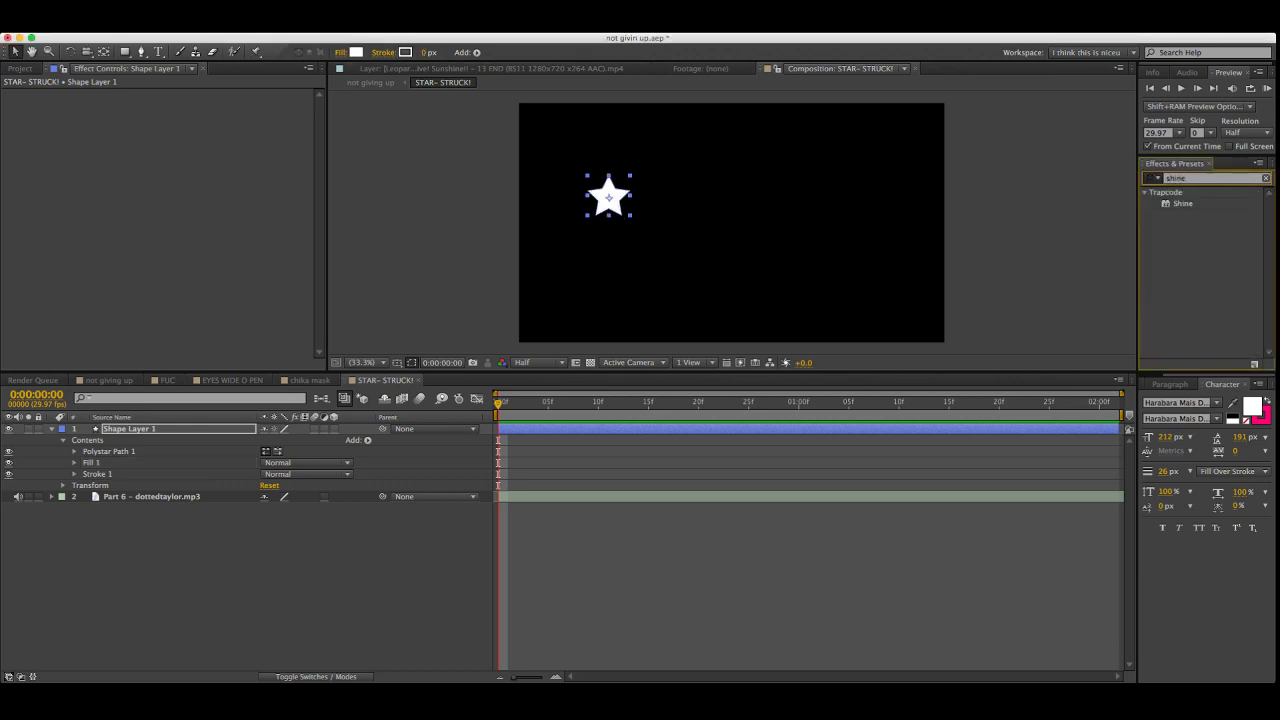
pyautogui.doubleClick(1183, 203)
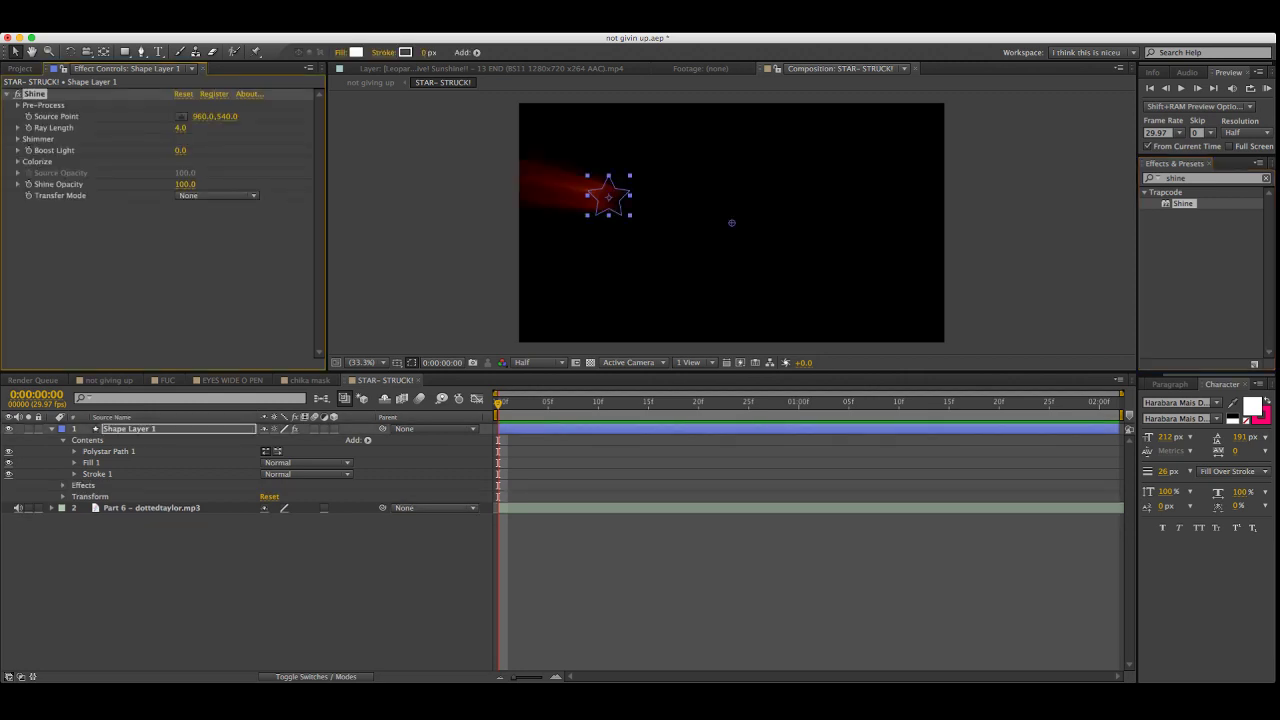
# Set Shine's Ray Length to 0.0 and its Colorize preset to Spirit
pyautogui.moveTo(180, 128); pyautogui.dragTo(130, 128)
pyautogui.click(17, 161)
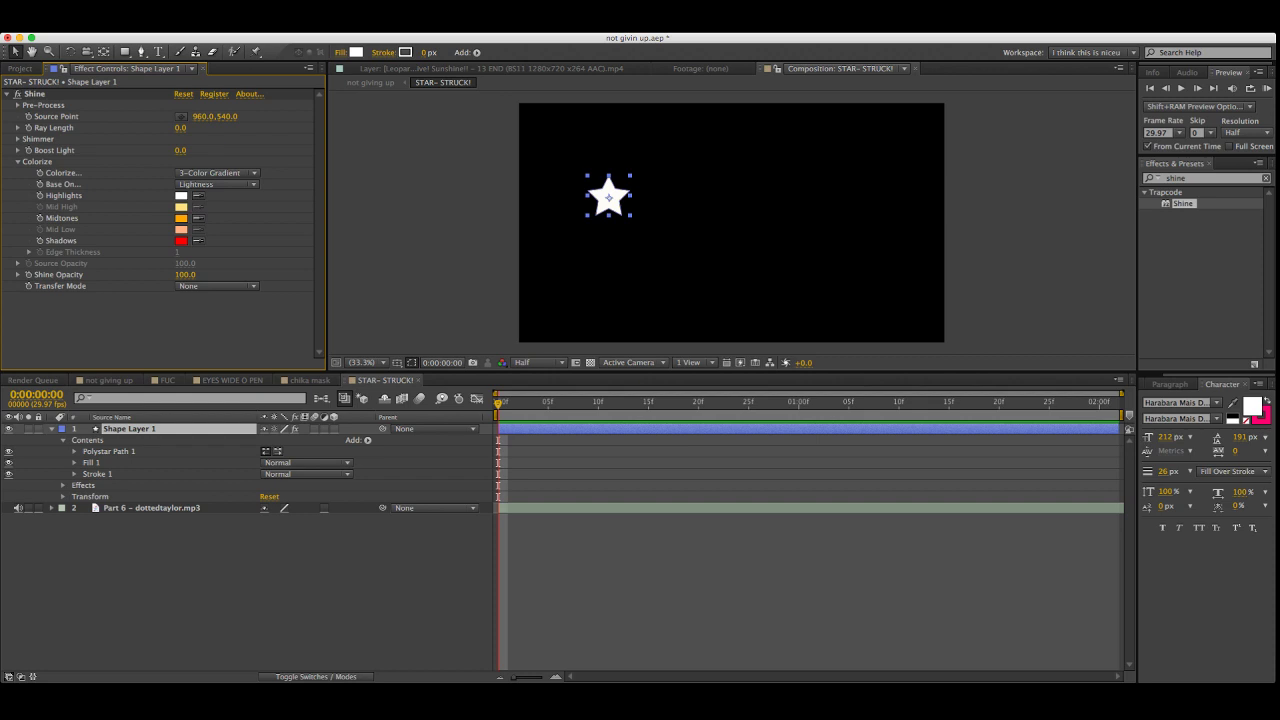
pyautogui.click(217, 173)
pyautogui.click(588, 402)
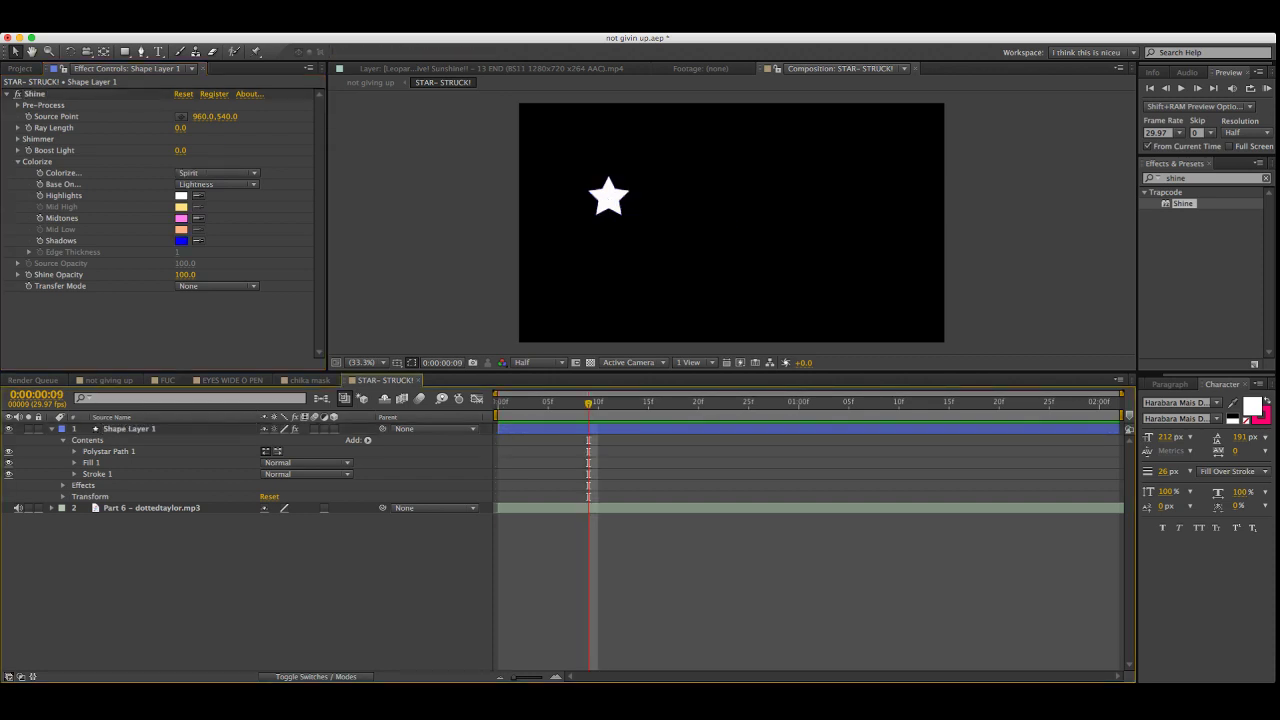
pyautogui.moveTo(180, 128); pyautogui.dragTo(180, 128)
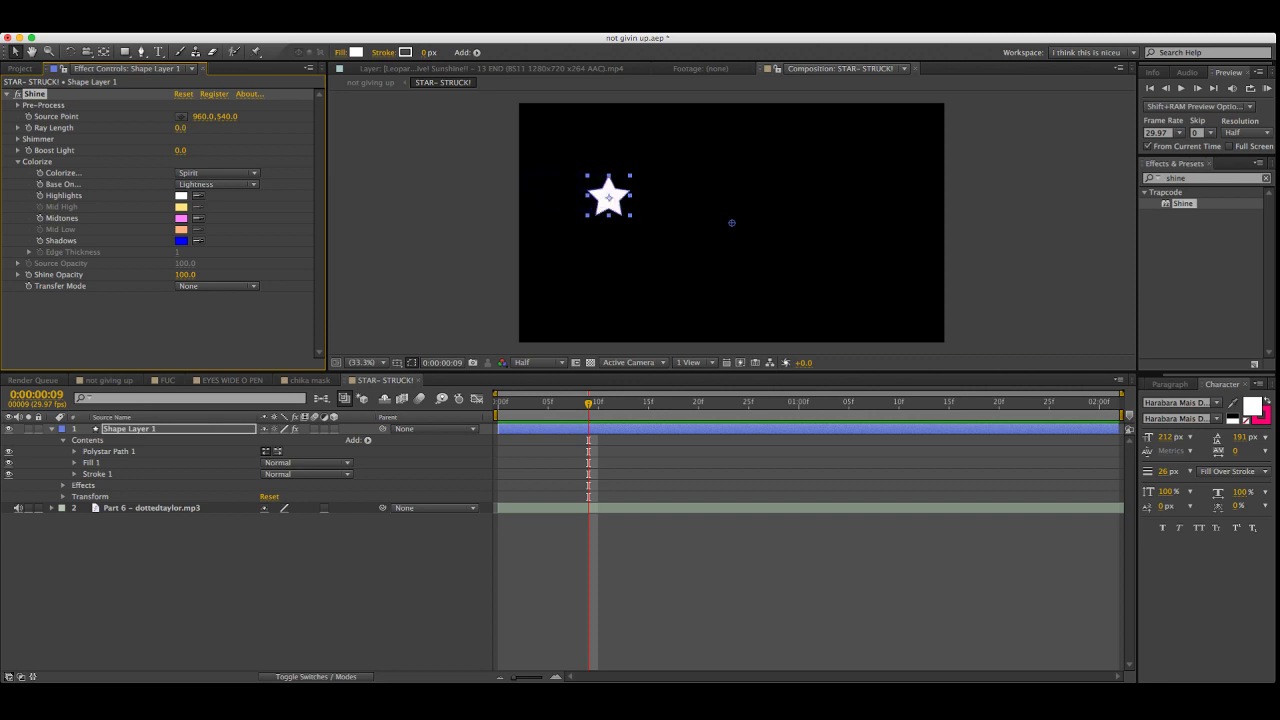
pyautogui.click(498, 402)
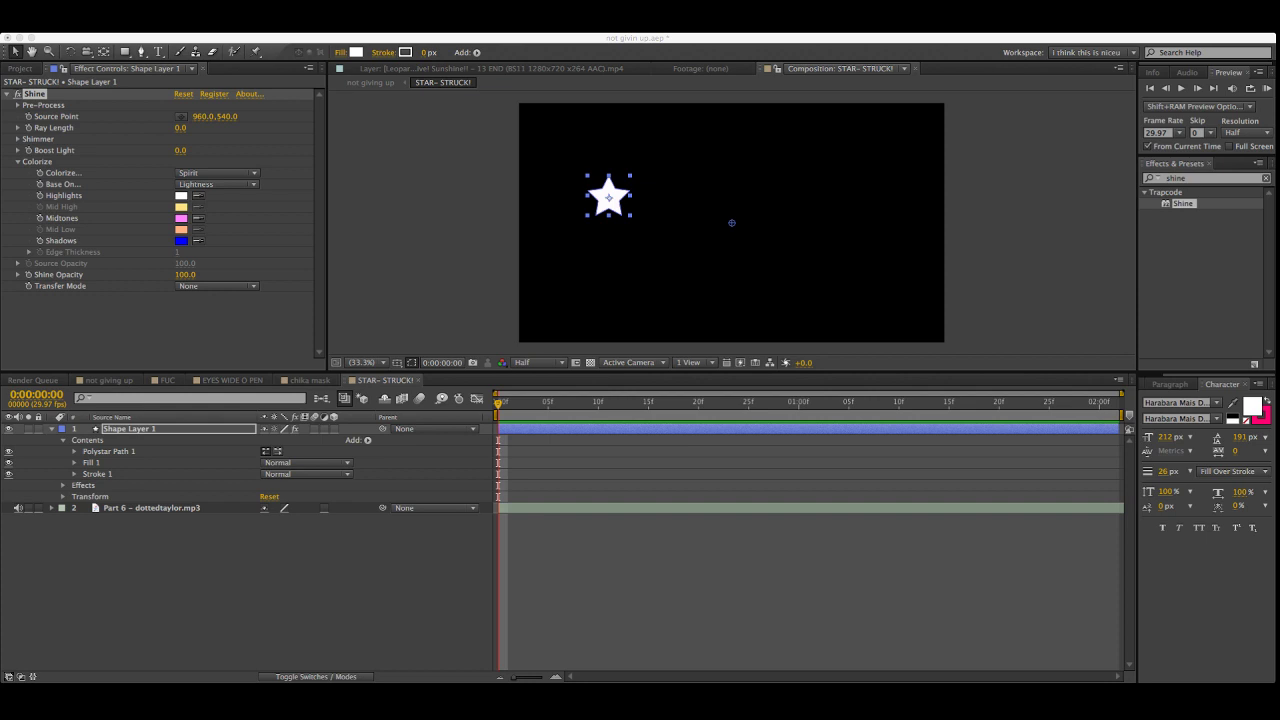
# Enable motion blur for the star's layer and for the composition
pyautogui.press('super+Tab')
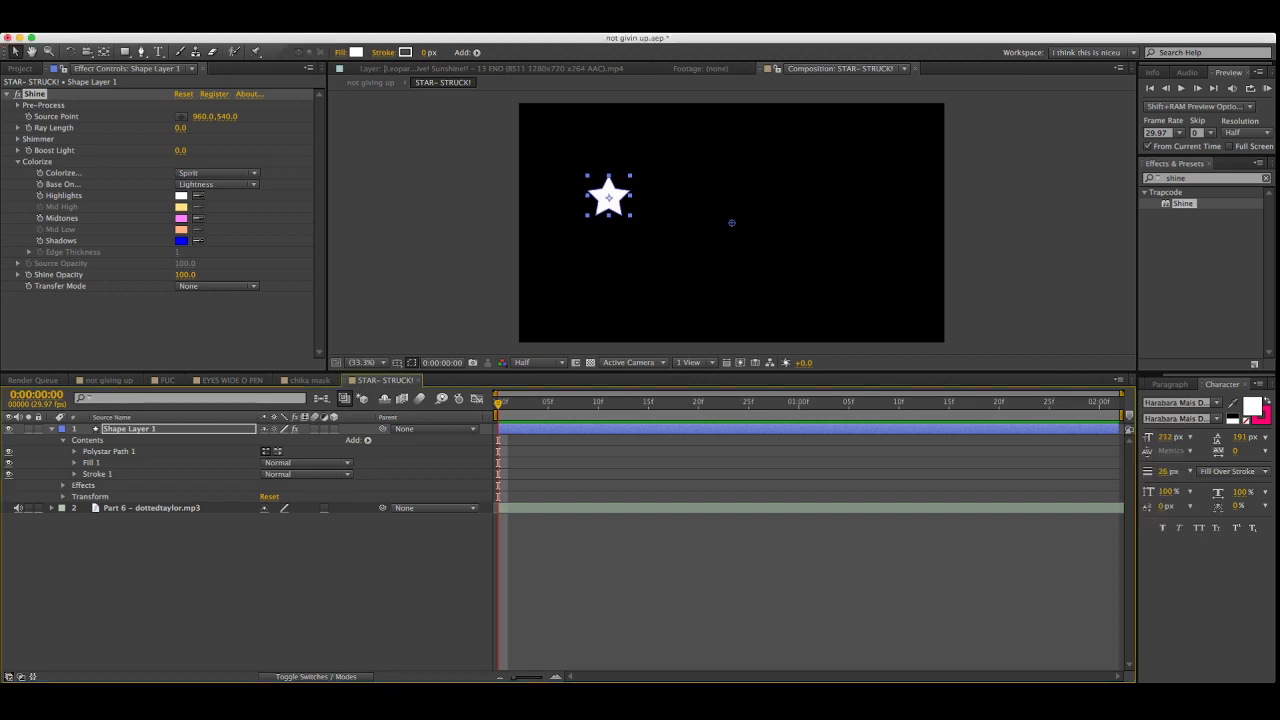
pyautogui.click(314, 429)
pyautogui.click(419, 398)
pyautogui.press('super+shift+a')
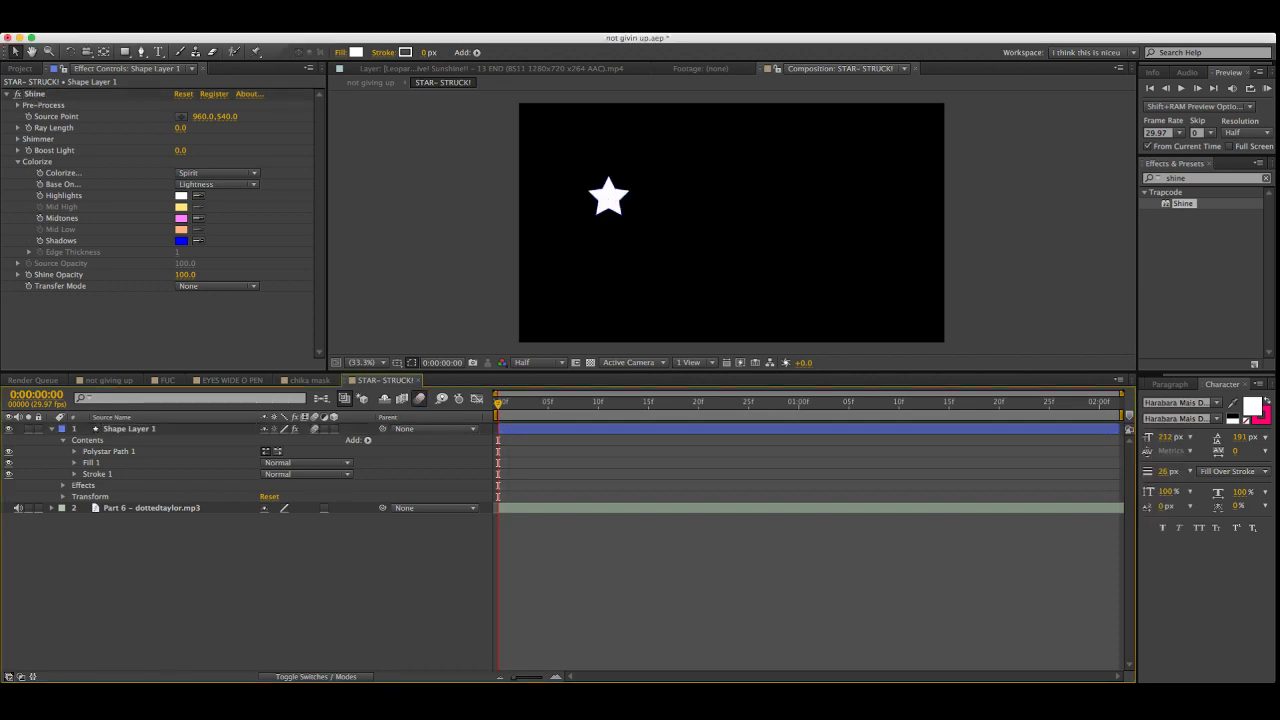
# Examine the Shine colouring along the star's edges up close
pyautogui.press('/')
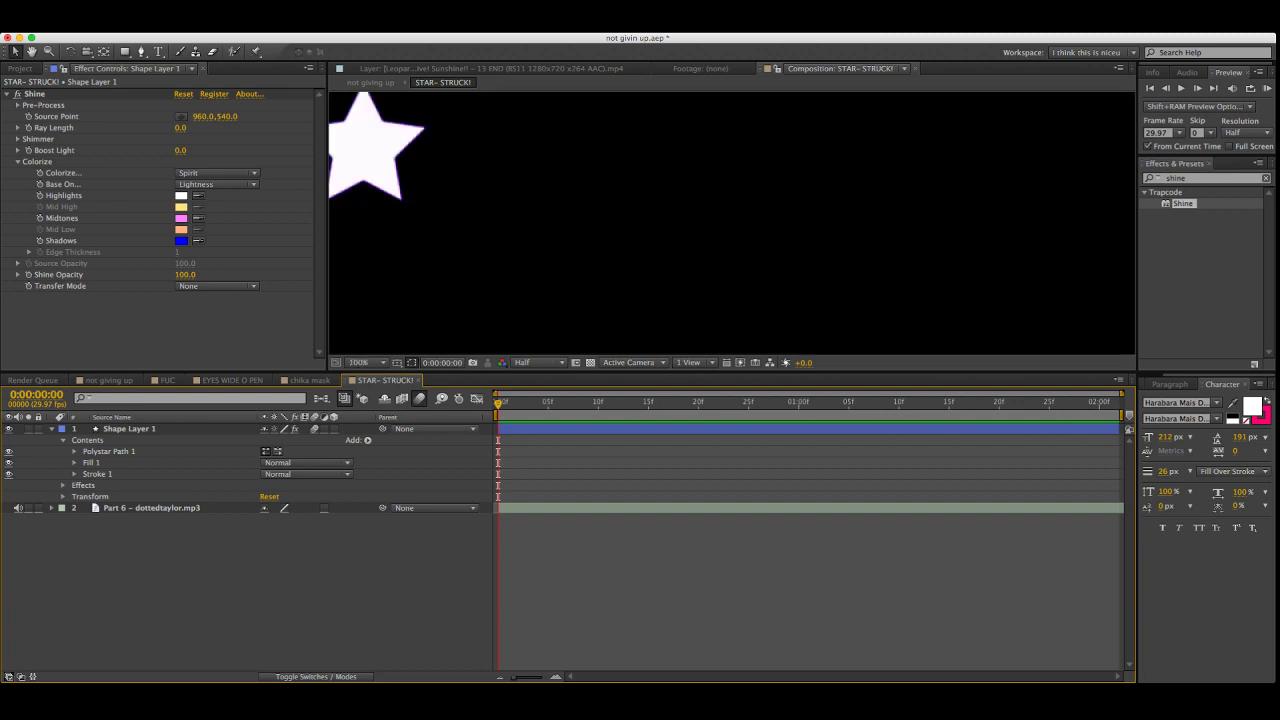
pyautogui.press('space')
pyautogui.moveTo(438, 247); pyautogui.dragTo(737, 277)
pyautogui.scroll(2, 737, 277)
pyautogui.moveTo(480, 150); pyautogui.dragTo(704, 311)
pyautogui.scroll(-2, 732, 223)
pyautogui.scroll(2, 732, 223)
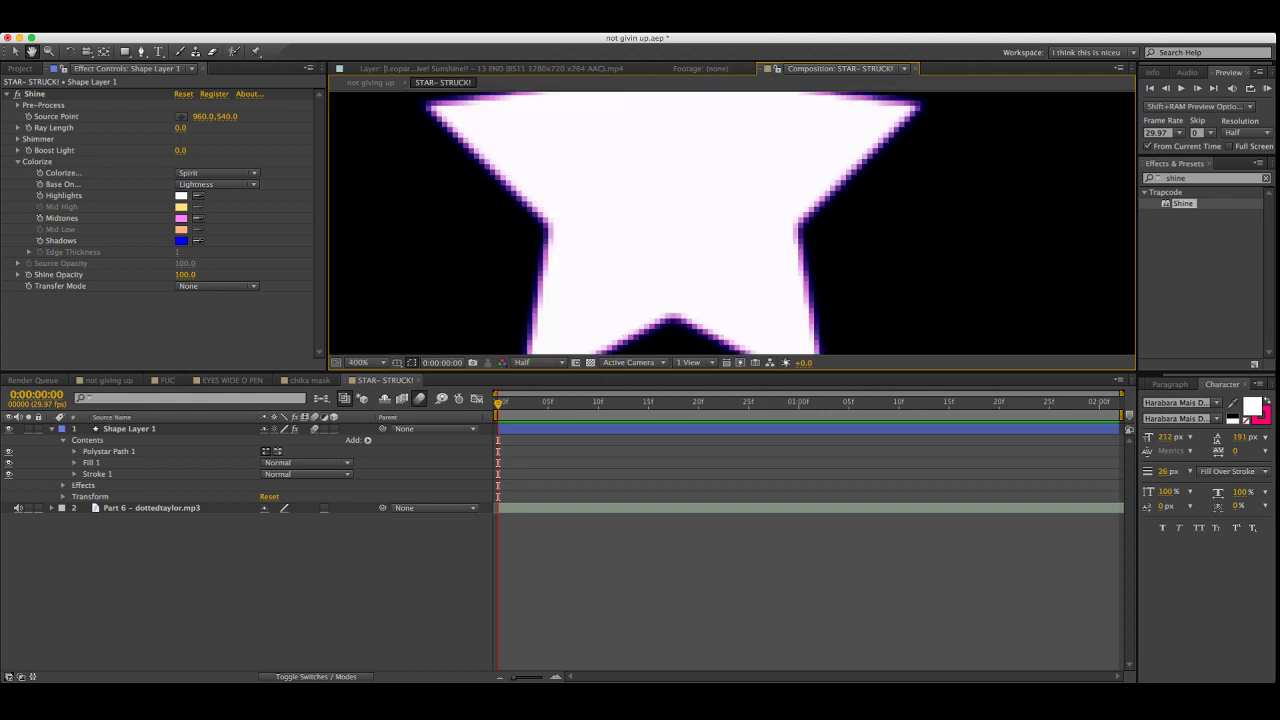
pyautogui.moveTo(732, 223); pyautogui.dragTo(732, 307)
pyautogui.scroll(-7, 730, 223)
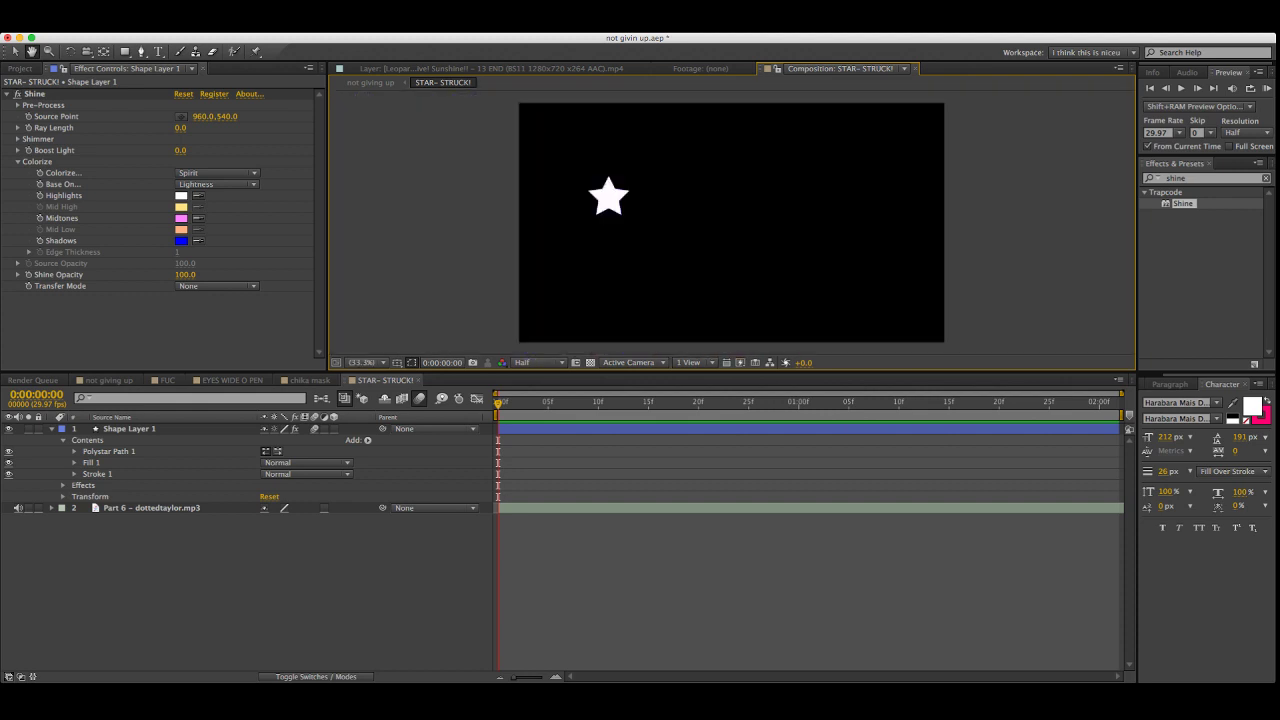
# Make the star's shape layer a 3D layer
pyautogui.press('v')
pyautogui.click(130, 429)
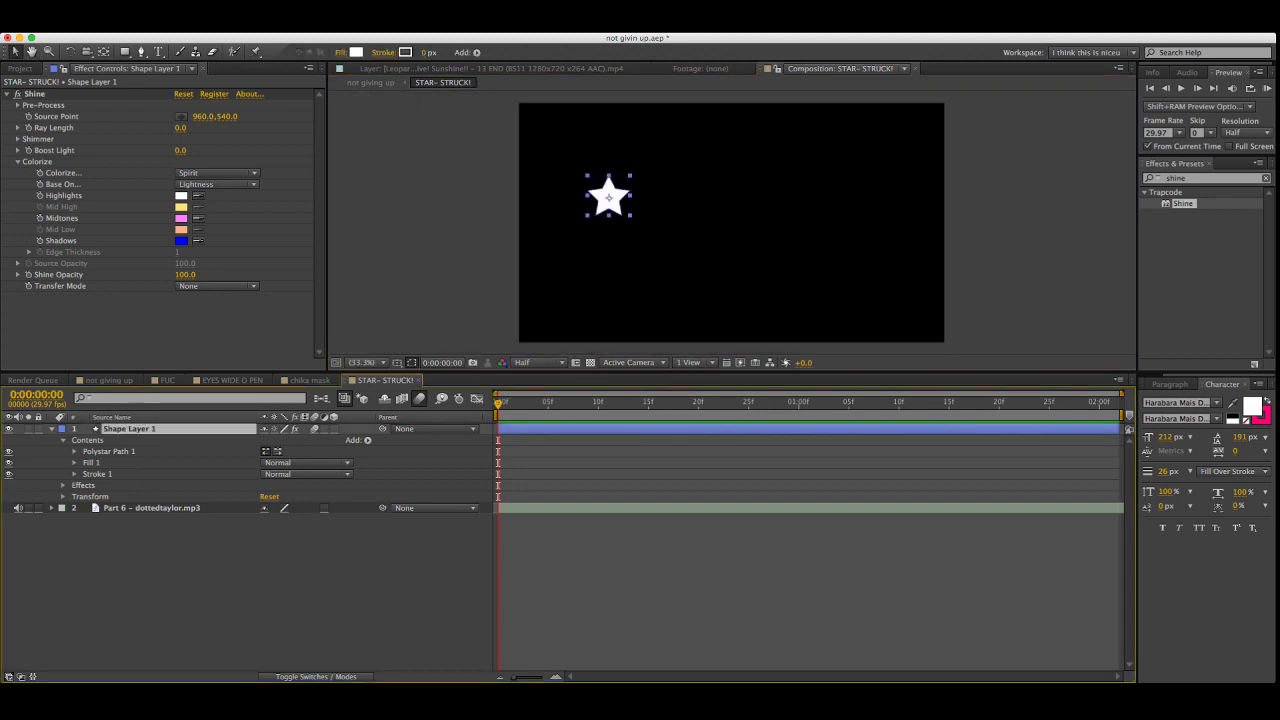
pyautogui.press('super+Tab')
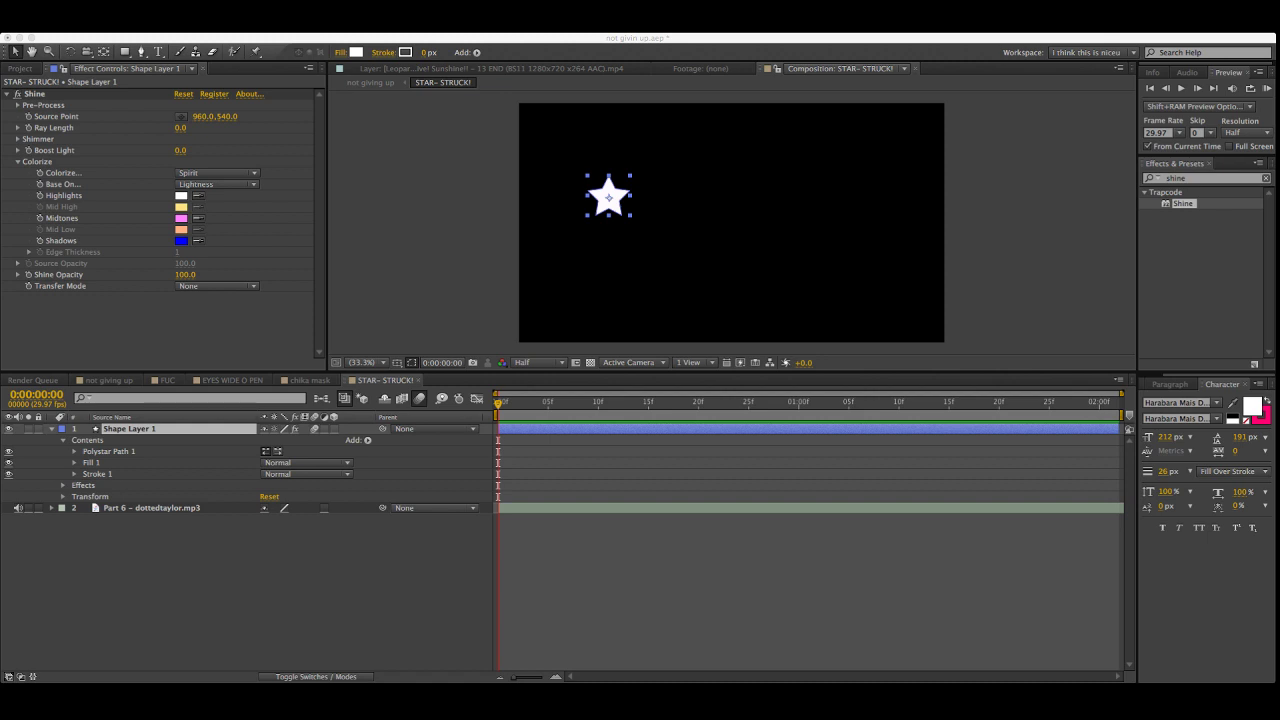
pyautogui.press('super+Tab')
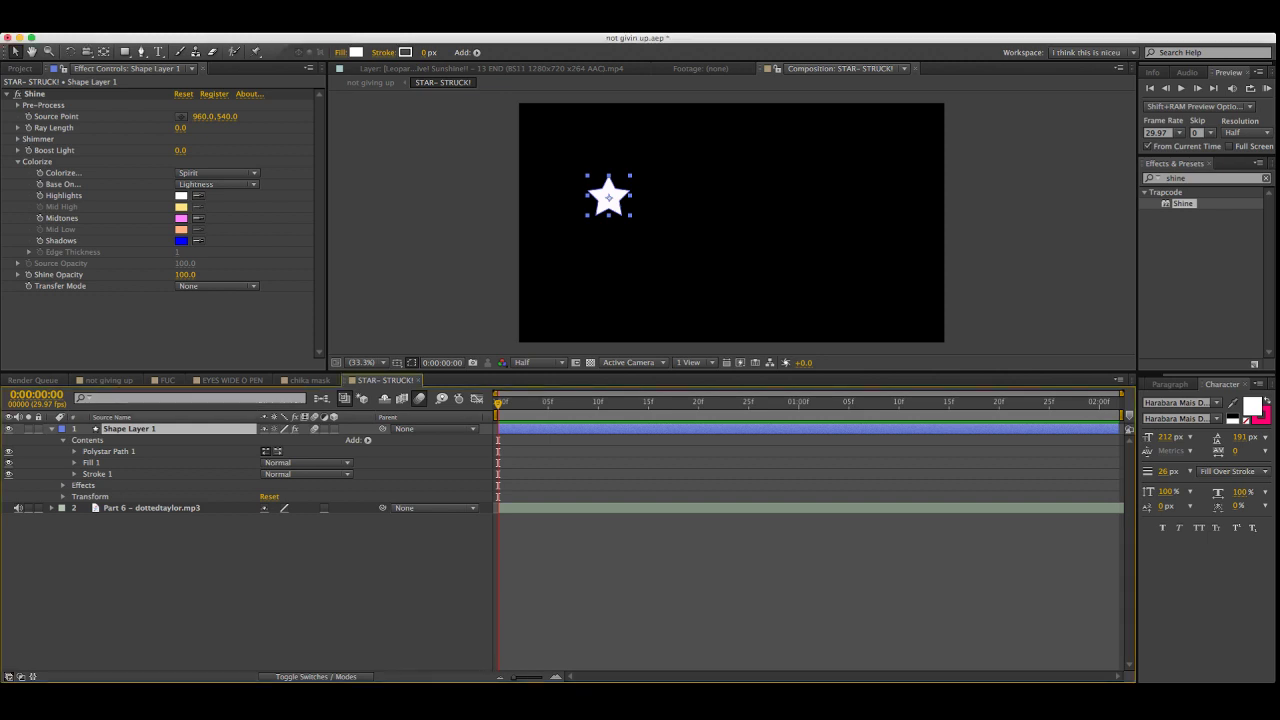
pyautogui.click(334, 429)
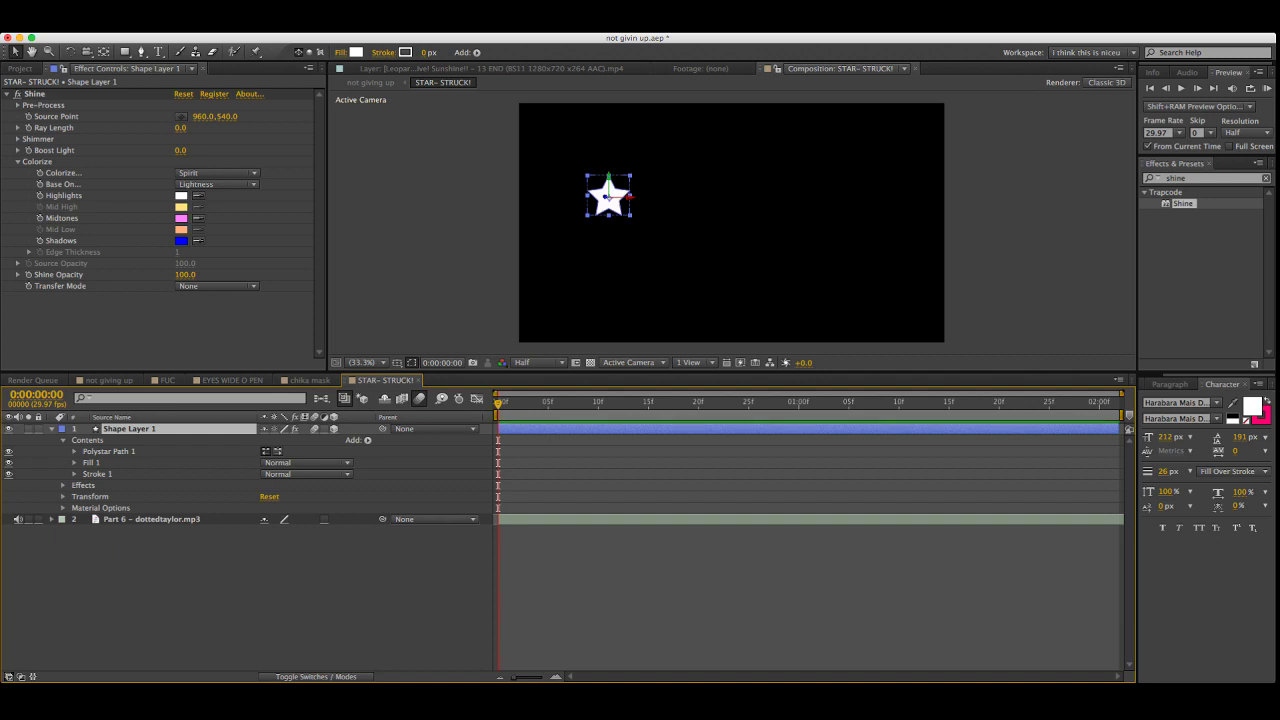
# Add a 3D null object with motion blur and a camera, and parent the camera to the null
pyautogui.press('super+alt+shift+y')
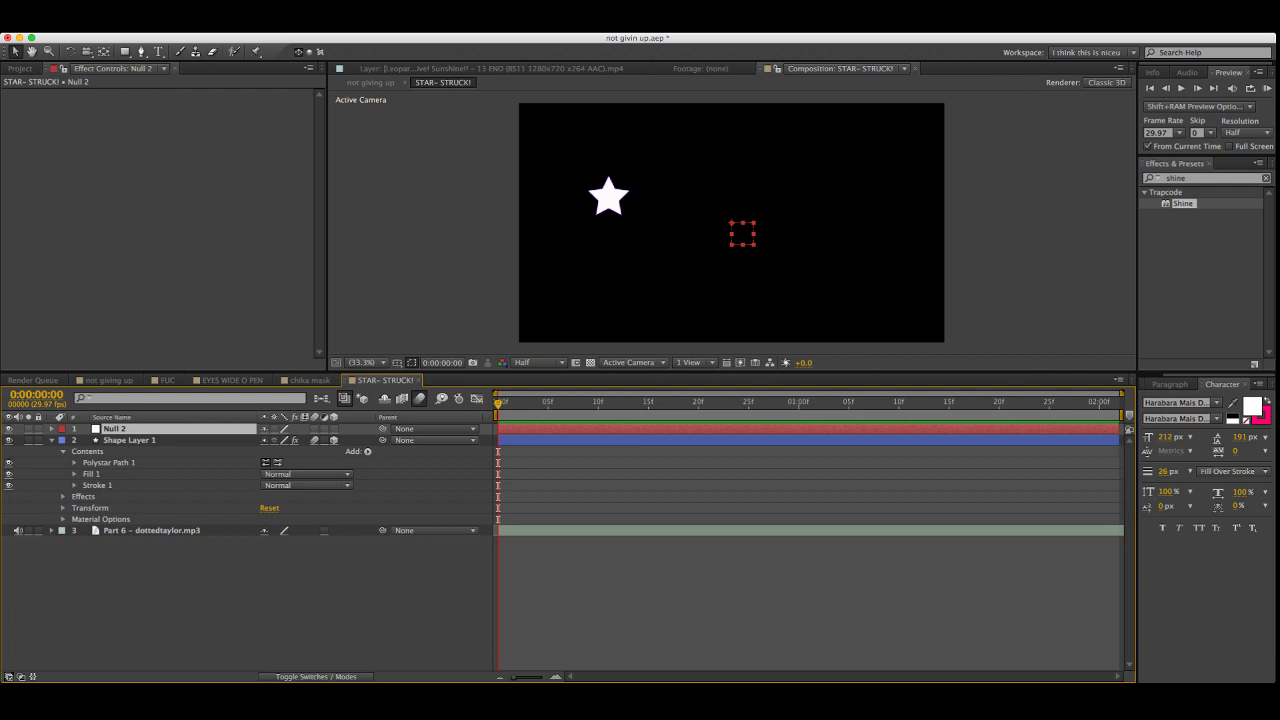
pyautogui.press('super+alt+shift+c')
pyautogui.press('Return')
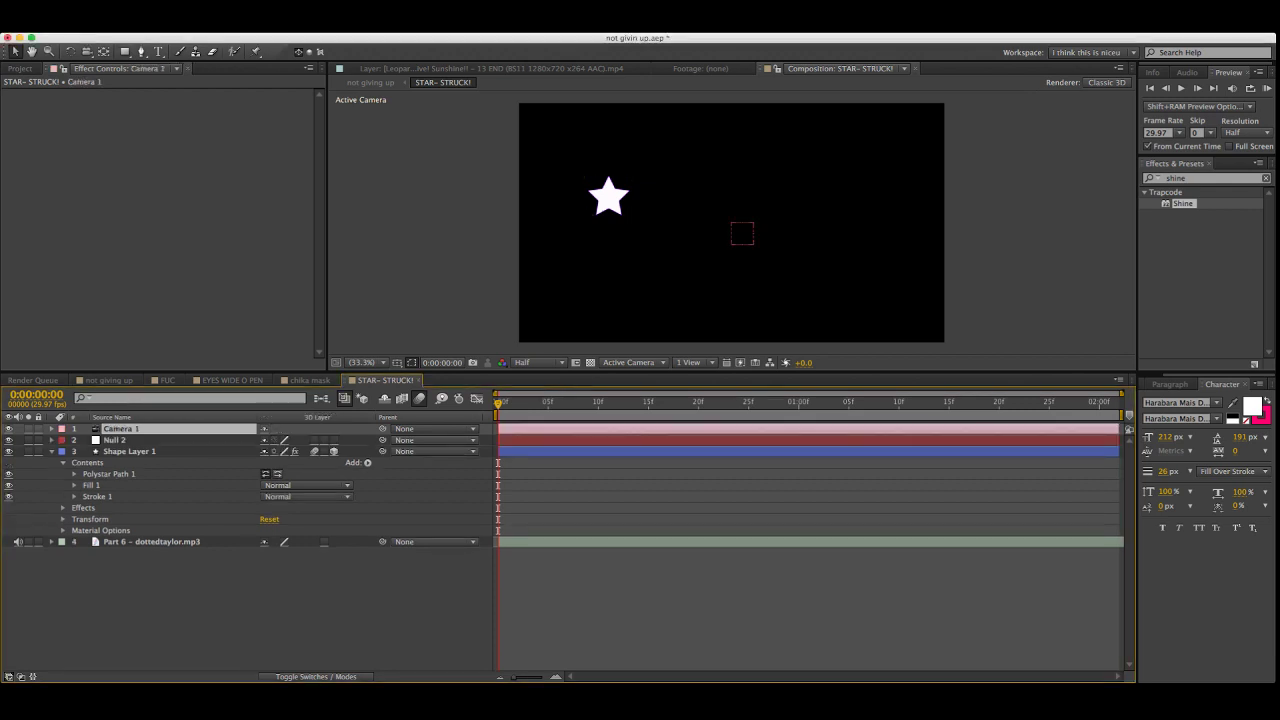
pyautogui.click(315, 440)
pyautogui.moveTo(382, 429); pyautogui.dragTo(115, 440)
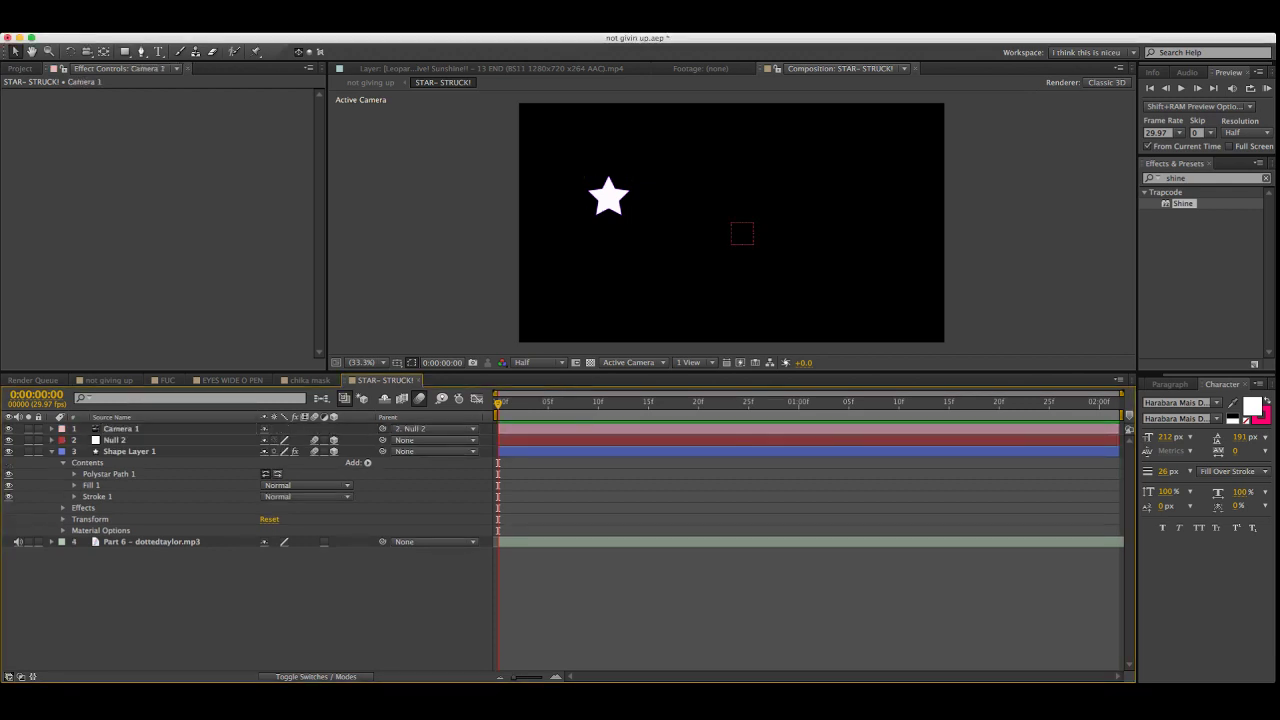
# Set a Position keyframe for the star's shape layer at frame 0, at 405, 426, 0
pyautogui.click(115, 440)
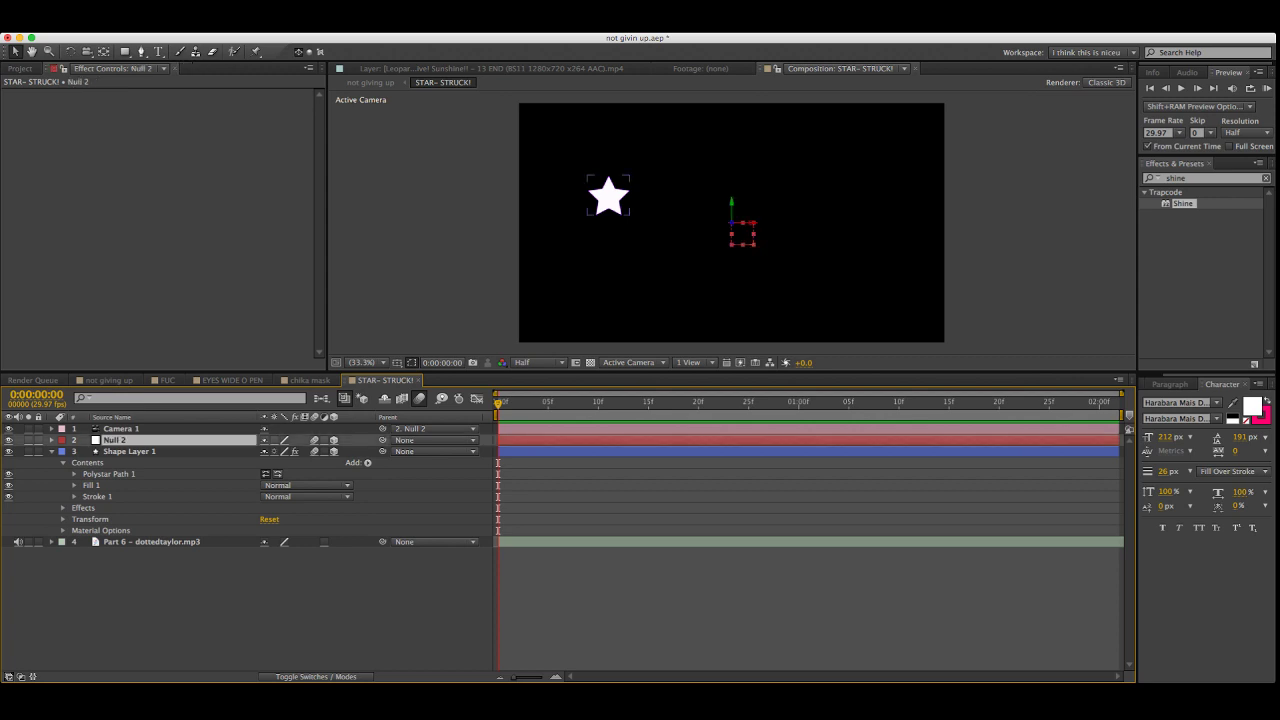
pyautogui.click(608, 197)
pyautogui.press('super+z')
pyautogui.click(130, 451)
pyautogui.press('p')
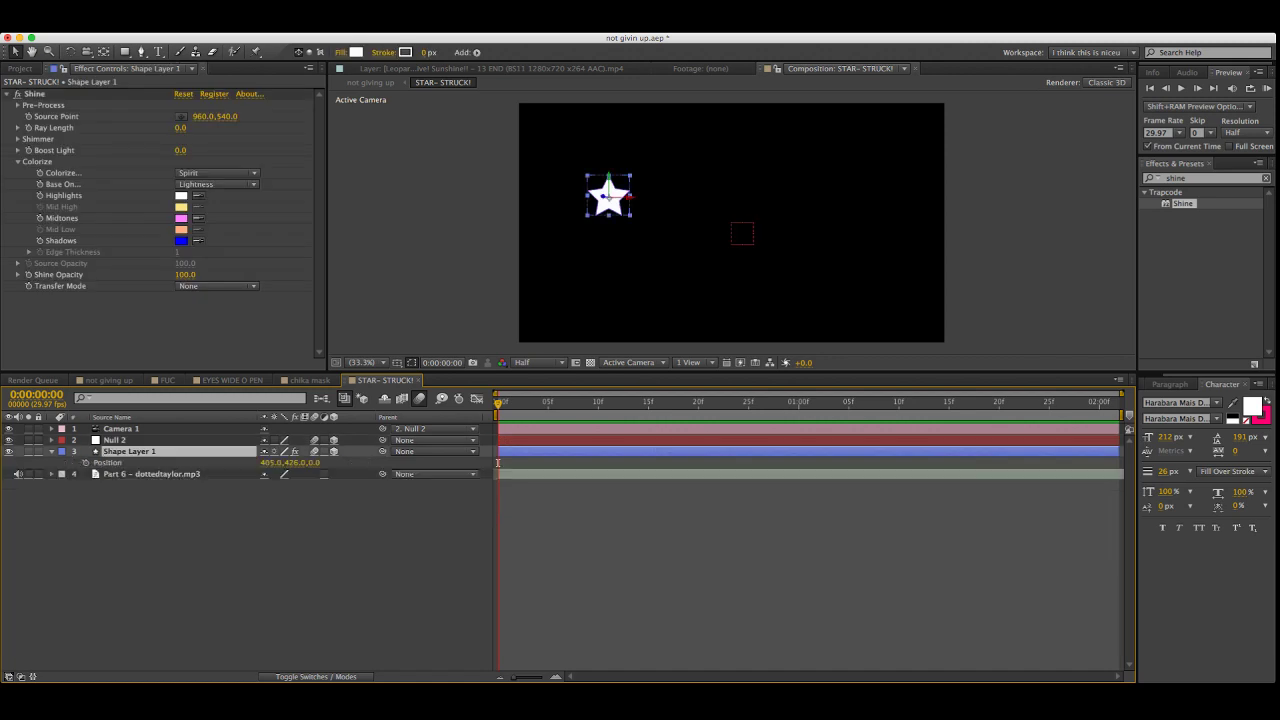
pyautogui.hotkey('alt', 'p')
pyautogui.moveTo(608, 197); pyautogui.dragTo(896, 187)
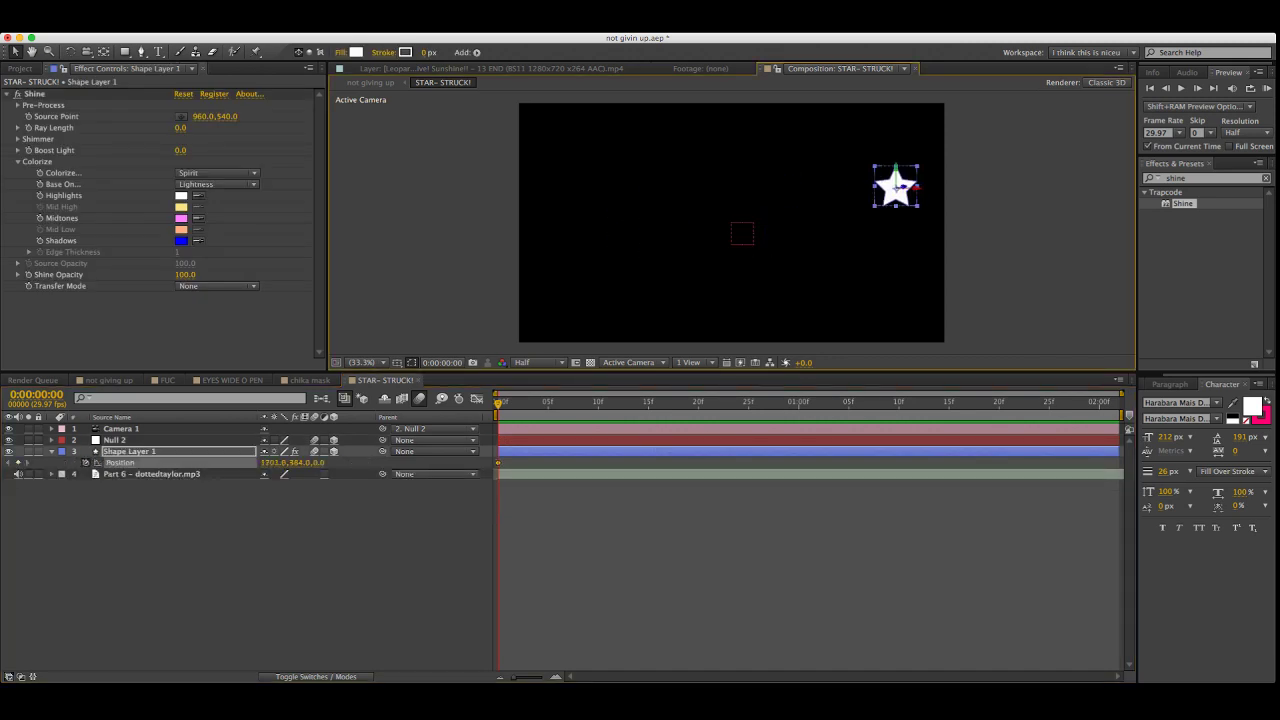
pyautogui.press('super+z')
# Try rotating the camera's null object 68° about its Y axis at frame 4
pyautogui.moveTo(498, 401); pyautogui.dragTo(818, 401)
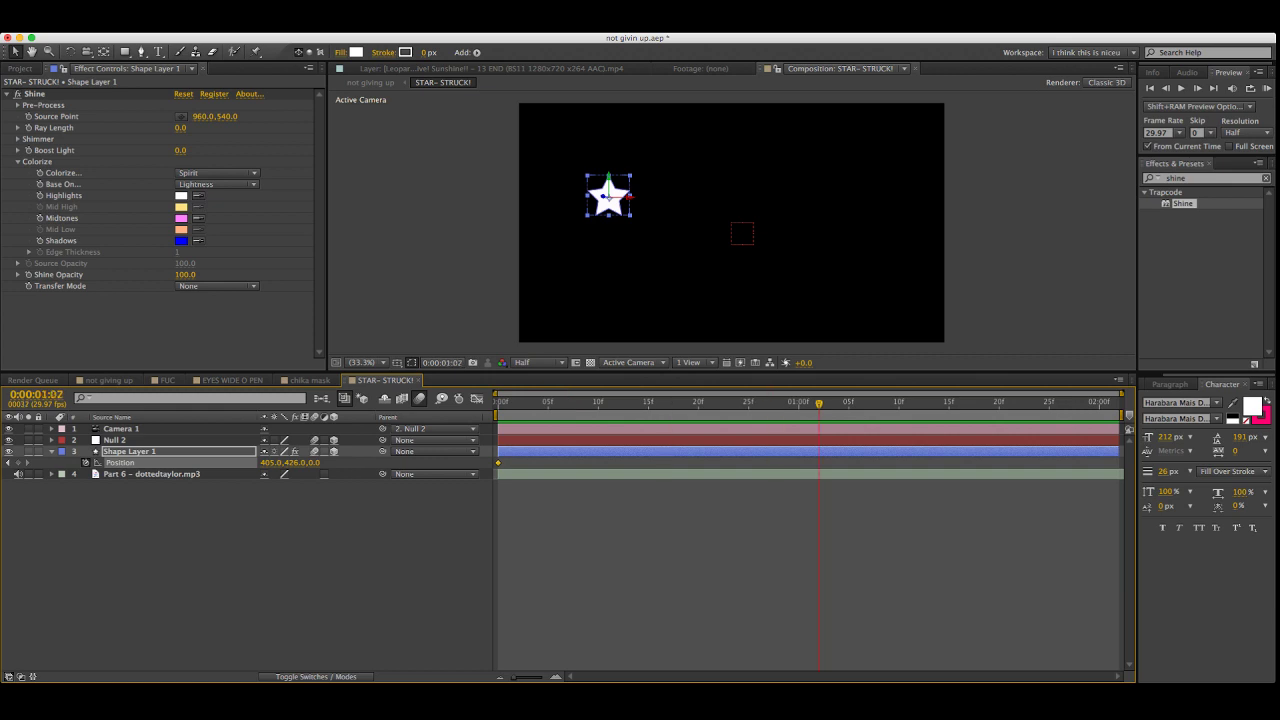
pyautogui.click(130, 451)
pyautogui.click(114, 440)
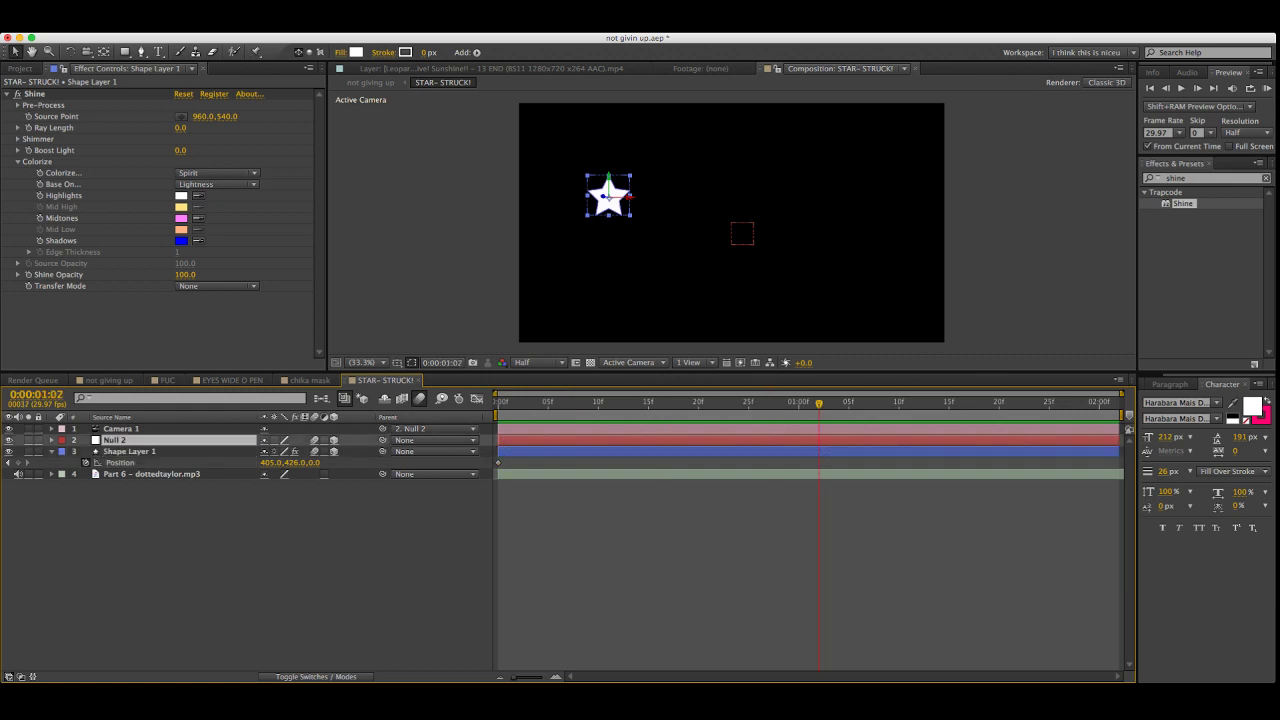
pyautogui.click(537, 401)
pyautogui.press('r')
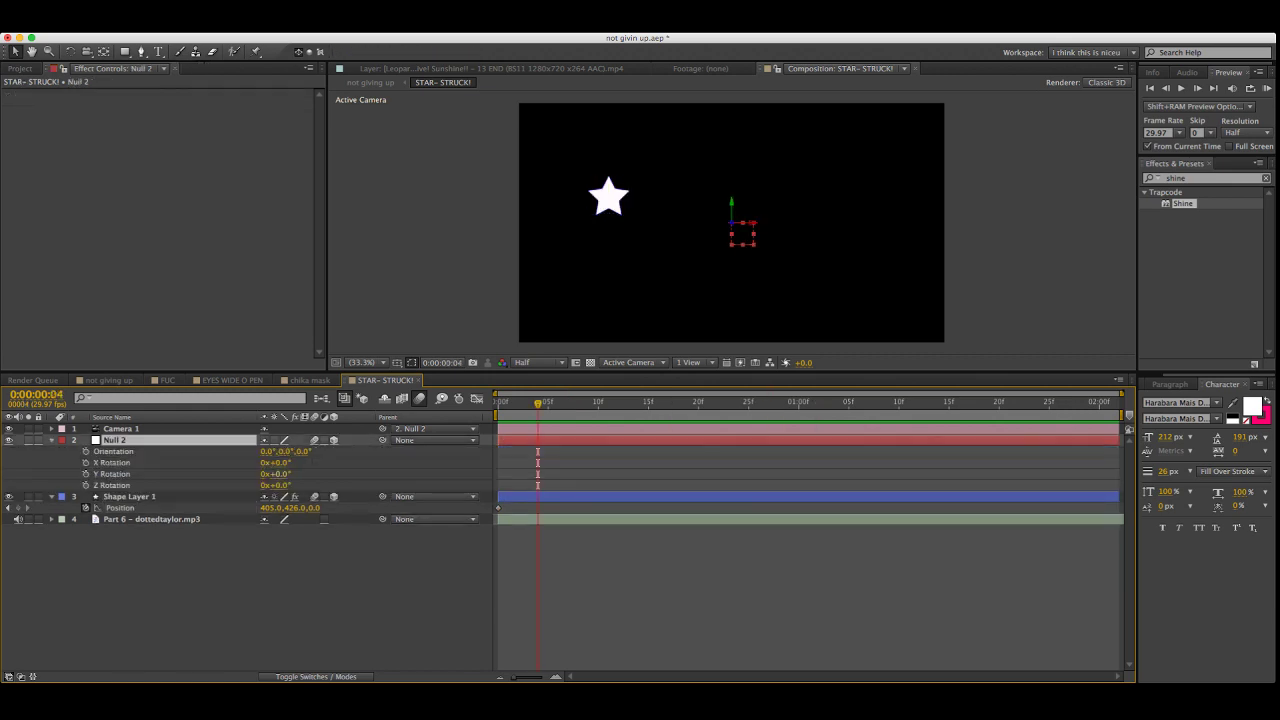
pyautogui.moveTo(275, 474); pyautogui.dragTo(343, 474)
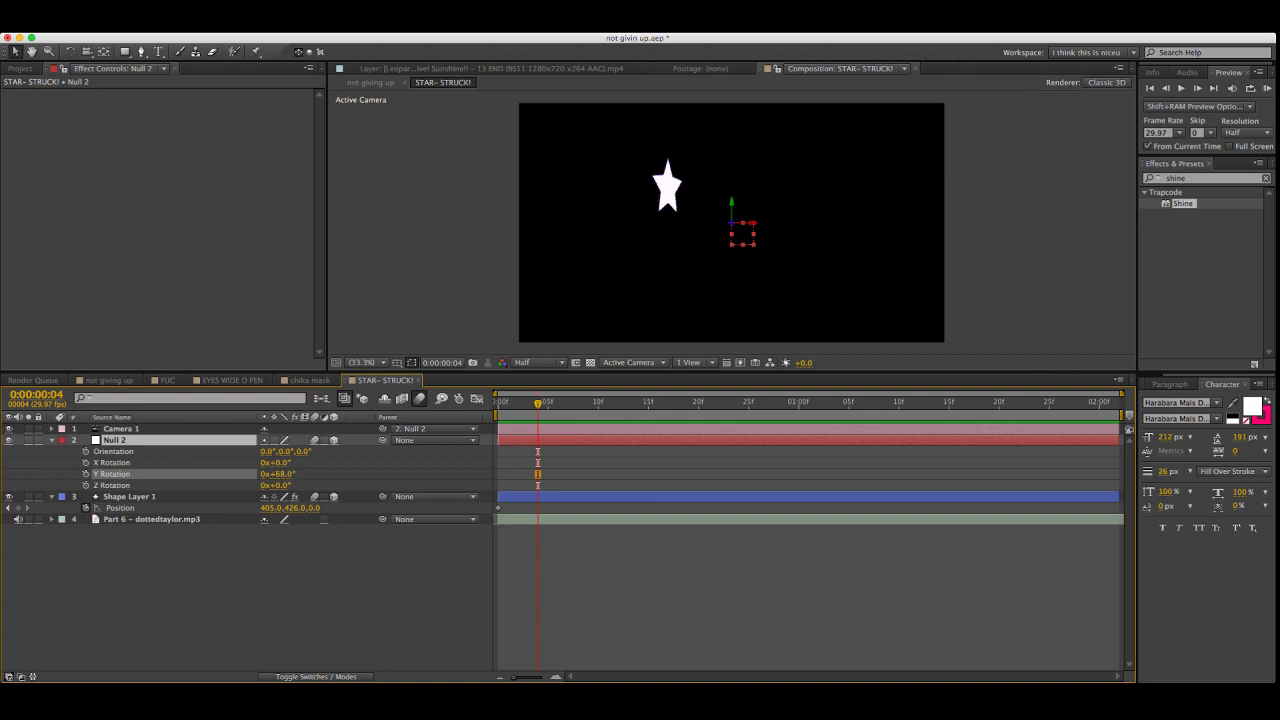
pyautogui.press('super+z')
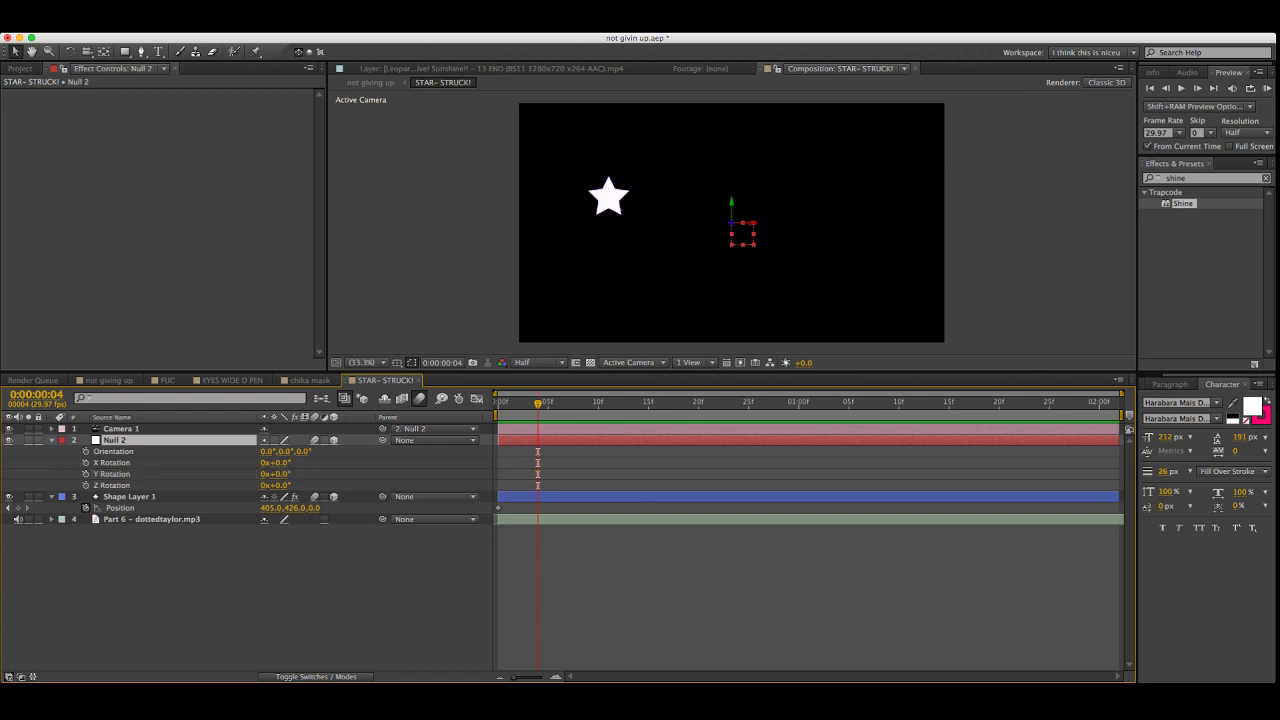
# Add a full-frame gray 3D solid with motion blur and place its layer directly below the star's shape layer
pyautogui.press('super+Tab')
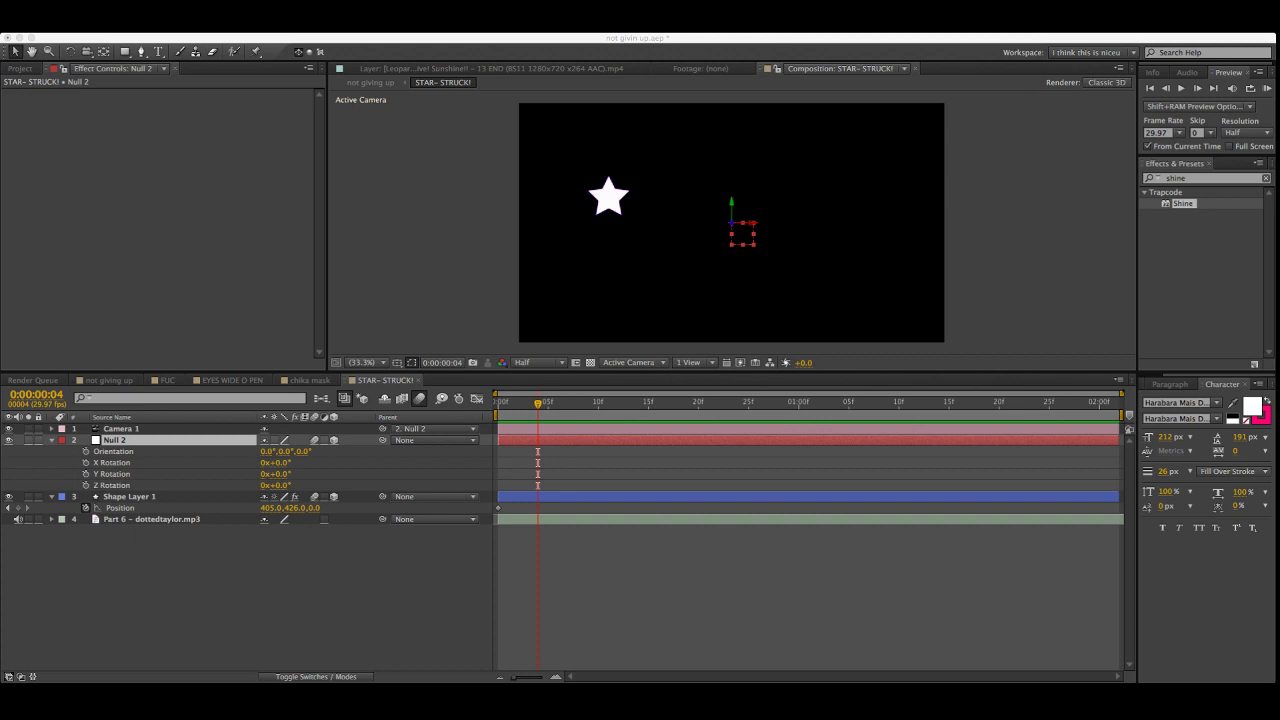
pyautogui.press('Return')
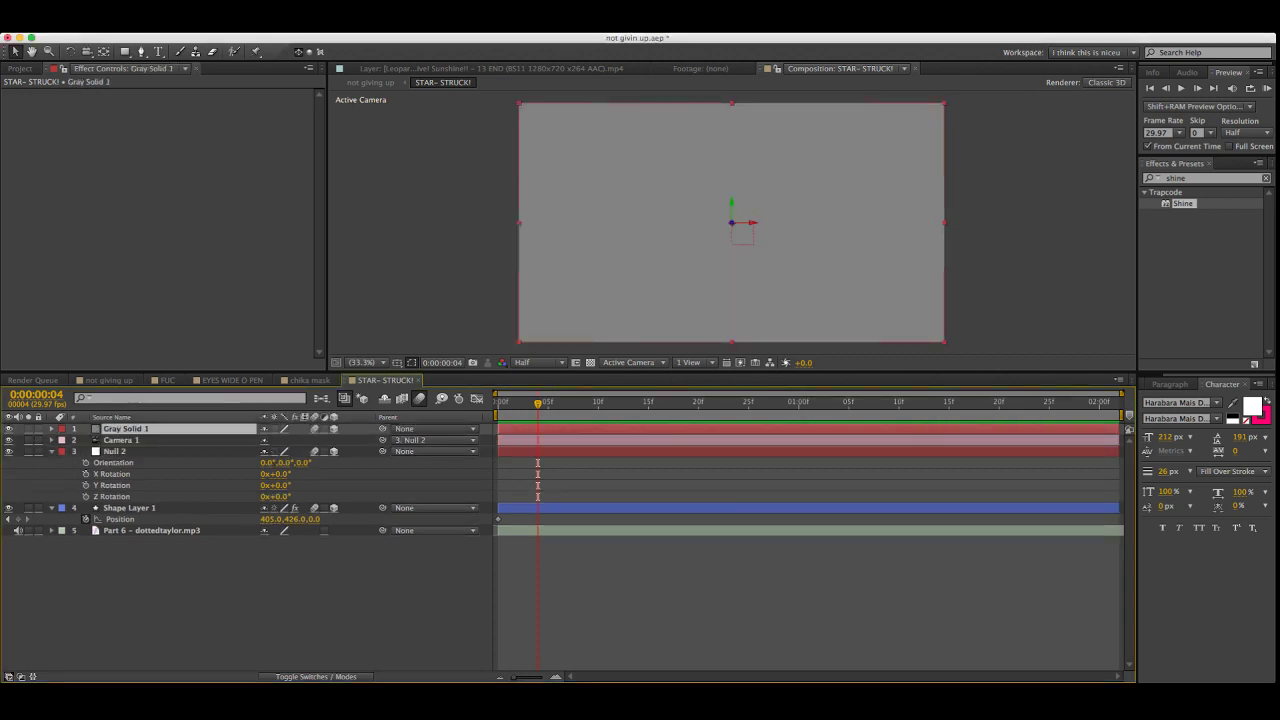
pyautogui.moveTo(140, 428); pyautogui.dragTo(140, 524)
pyautogui.press('super+Tab')
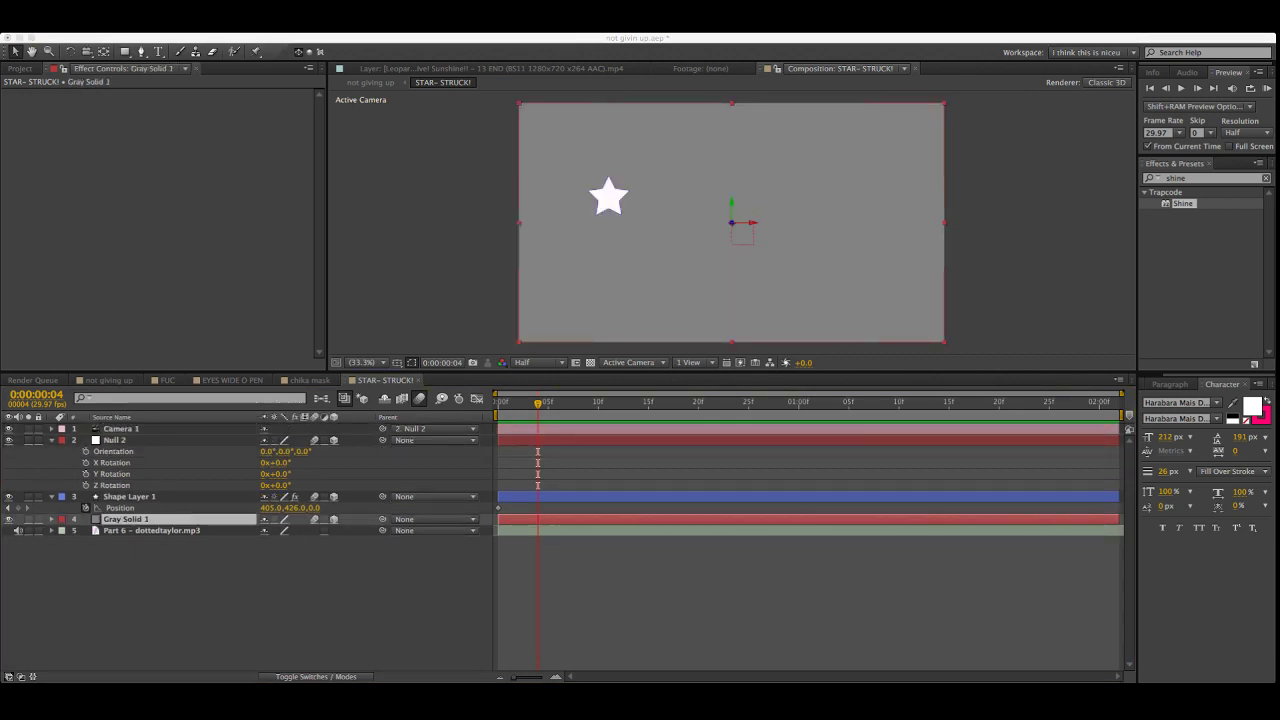
pyautogui.press('super+Tab')
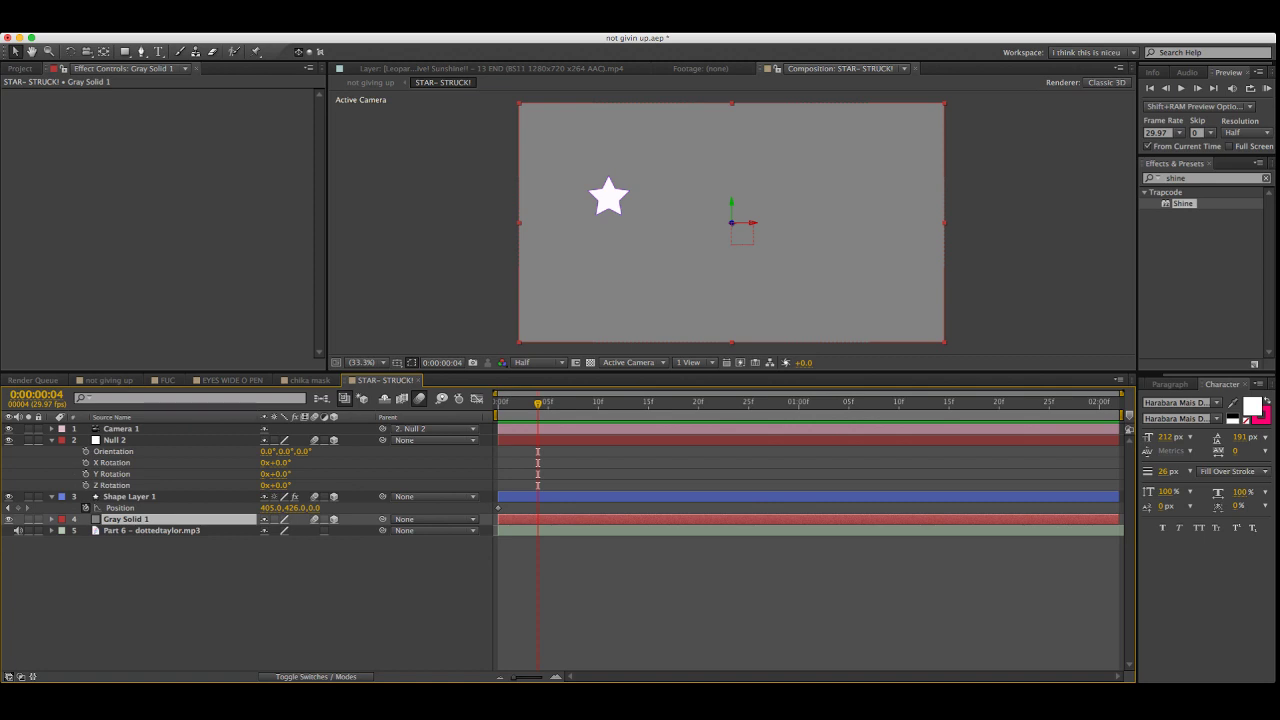
# Rotate the gray solid 90° about its X axis and lower it beneath the star as a floor
pyautogui.press('r')
pyautogui.click(283, 541)
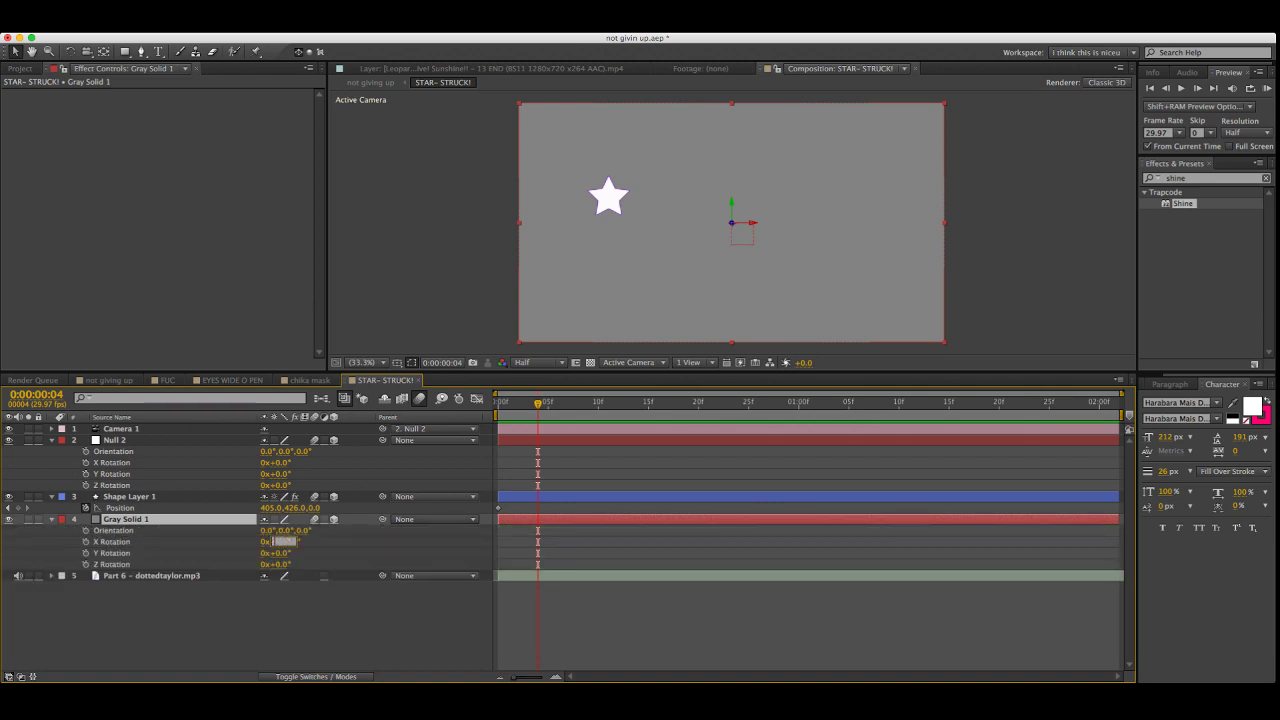
pyautogui.write('90')
pyautogui.press('Return')
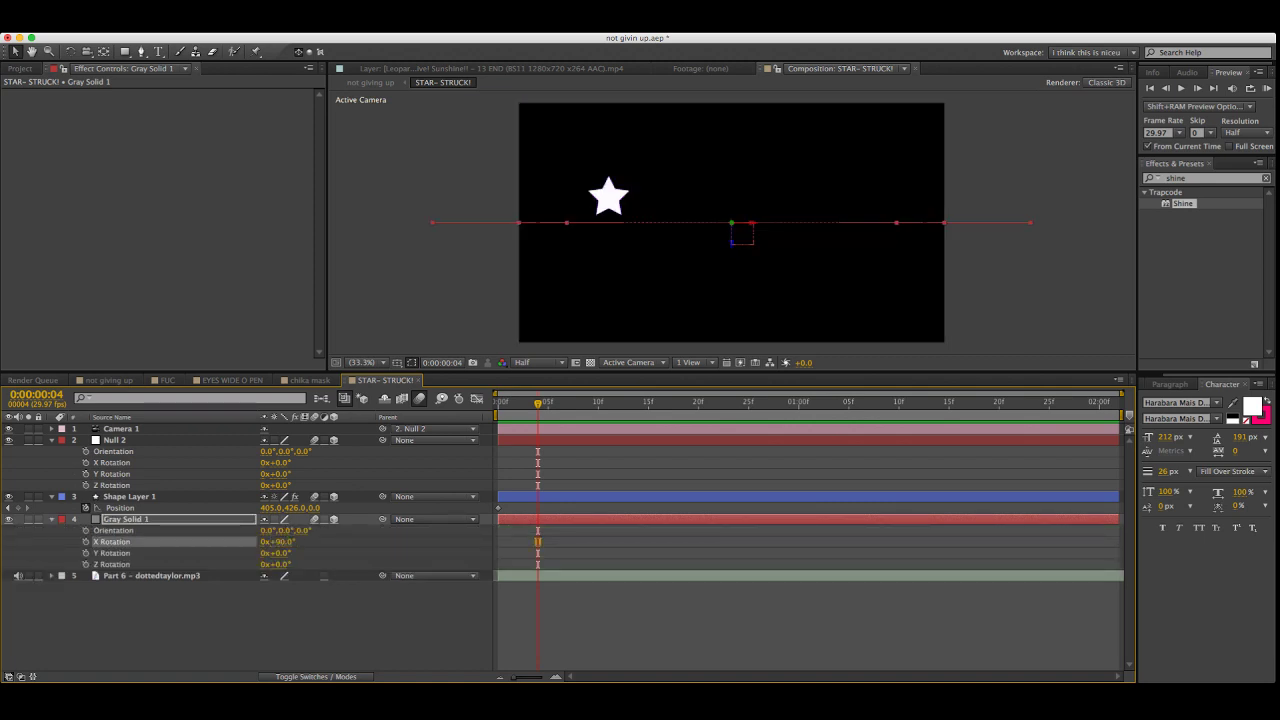
pyautogui.moveTo(732, 241); pyautogui.dragTo(732, 326)
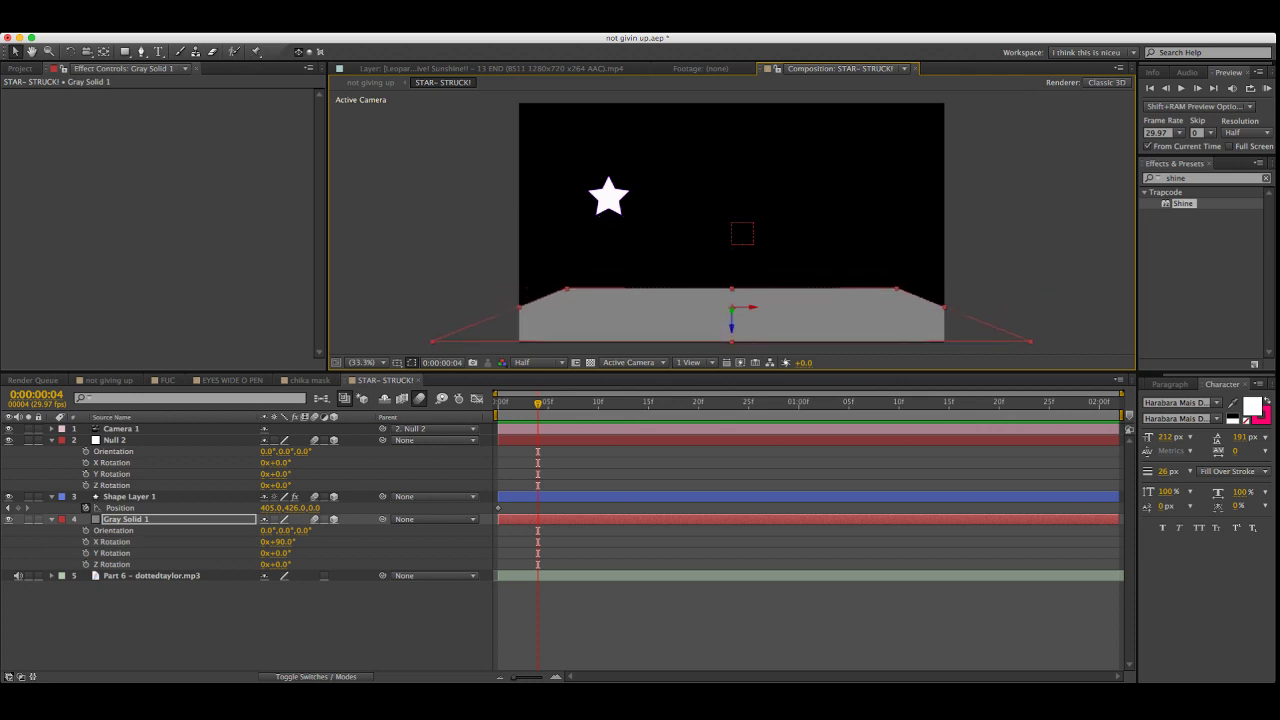
# Scale the gray floor solid to about 286% so it spans the full width of the frame
pyautogui.press('s')
pyautogui.moveTo(283, 531); pyautogui.dragTo(407, 531)
pyautogui.click(400, 596)
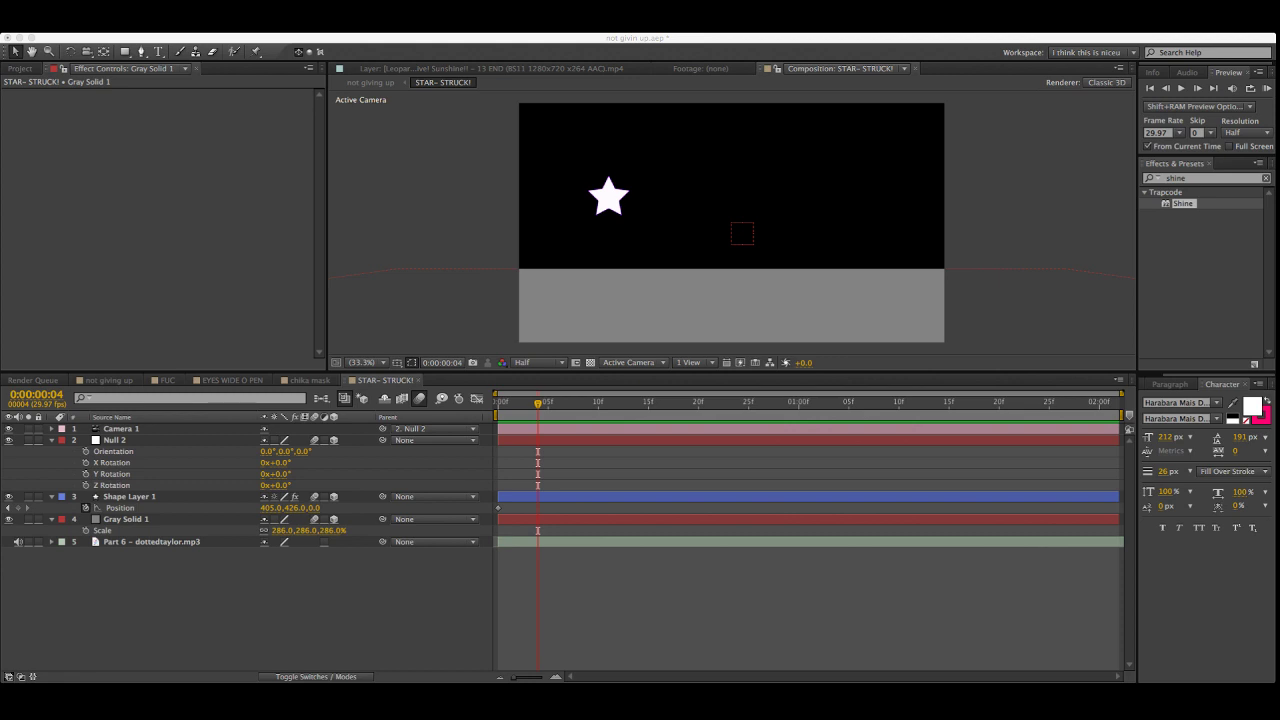
pyautogui.press('super+Tab')
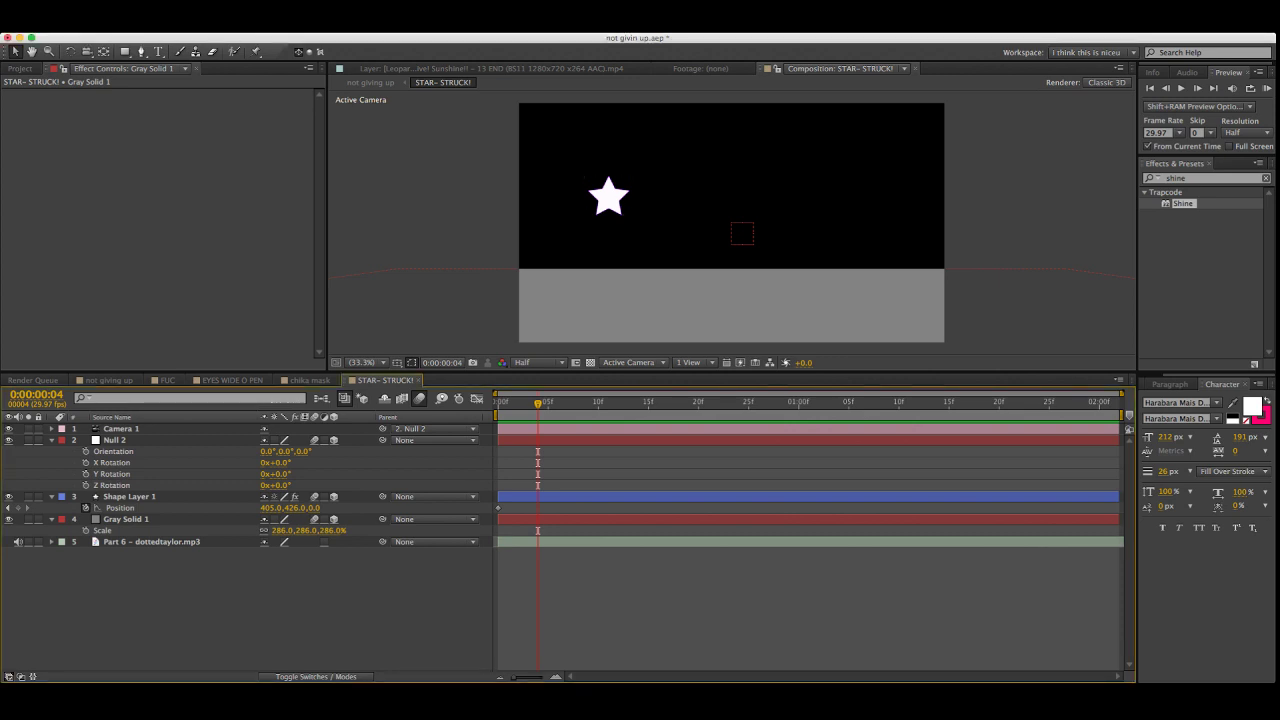
# Keyframe the star's Position near the floor at about 699, 657 on frame 10 and back up at about 1008, 408 on frame 20
pyautogui.moveTo(538, 403); pyautogui.dragTo(498, 403)
pyautogui.click(129, 496)
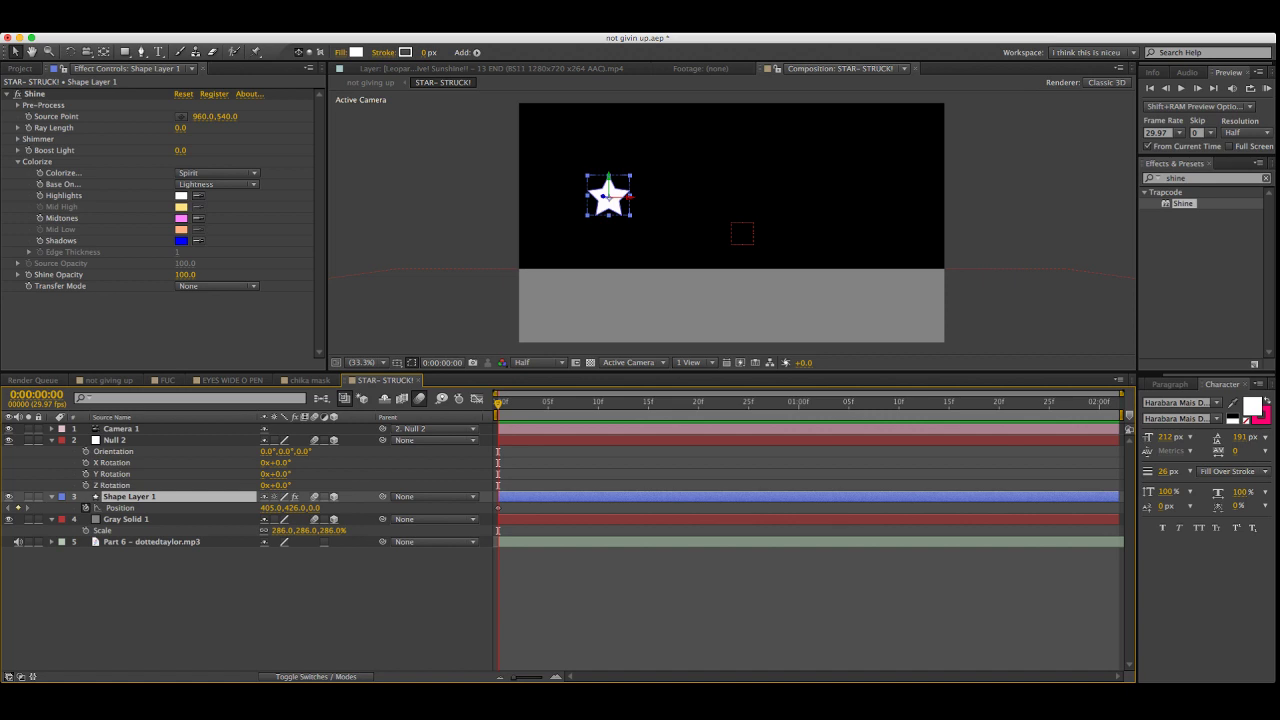
pyautogui.hotkey('shift', 'pagedown')
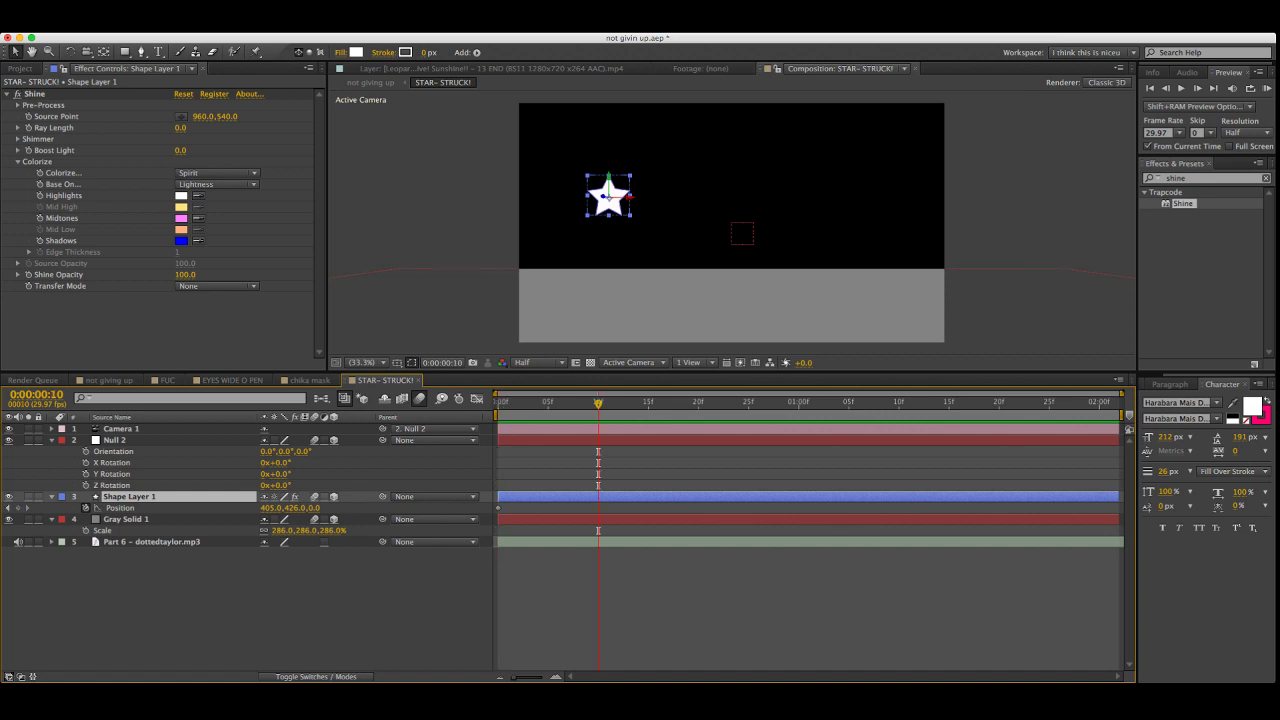
pyautogui.moveTo(608, 198); pyautogui.dragTo(673, 249)
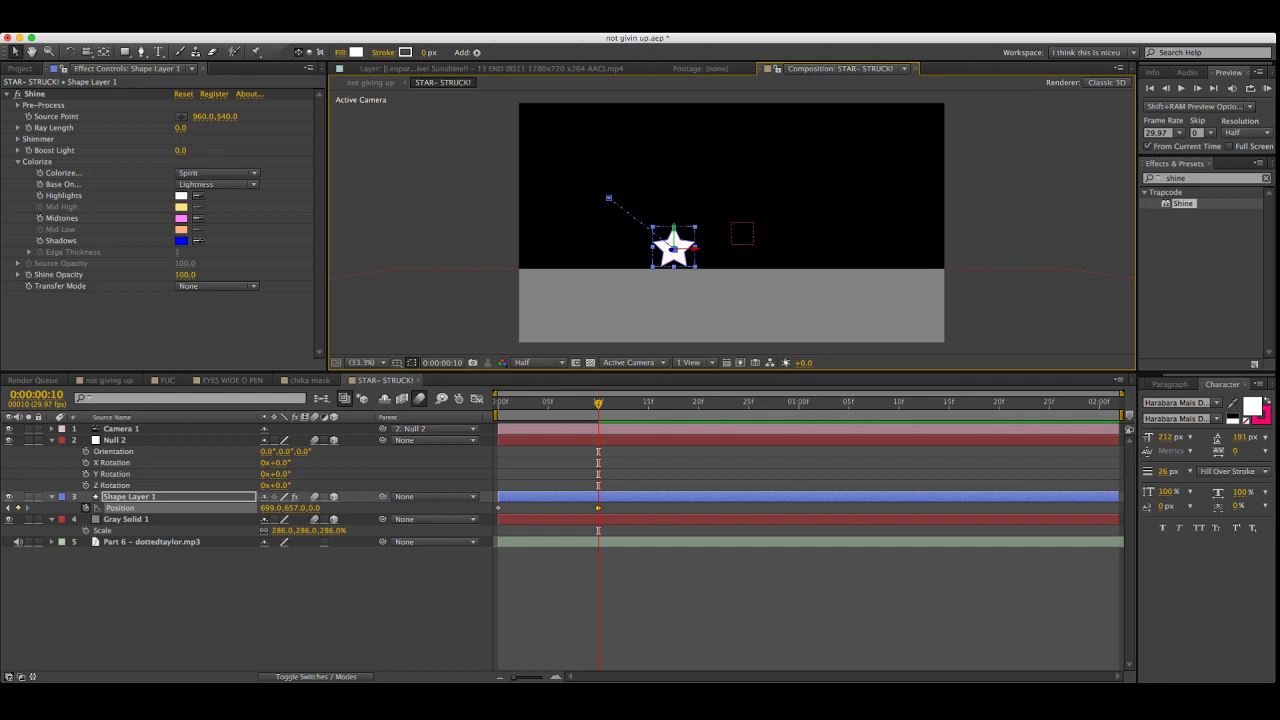
pyautogui.hotkey('shift', 'pagedown')
pyautogui.moveTo(770, 198); pyautogui.dragTo(742, 192)
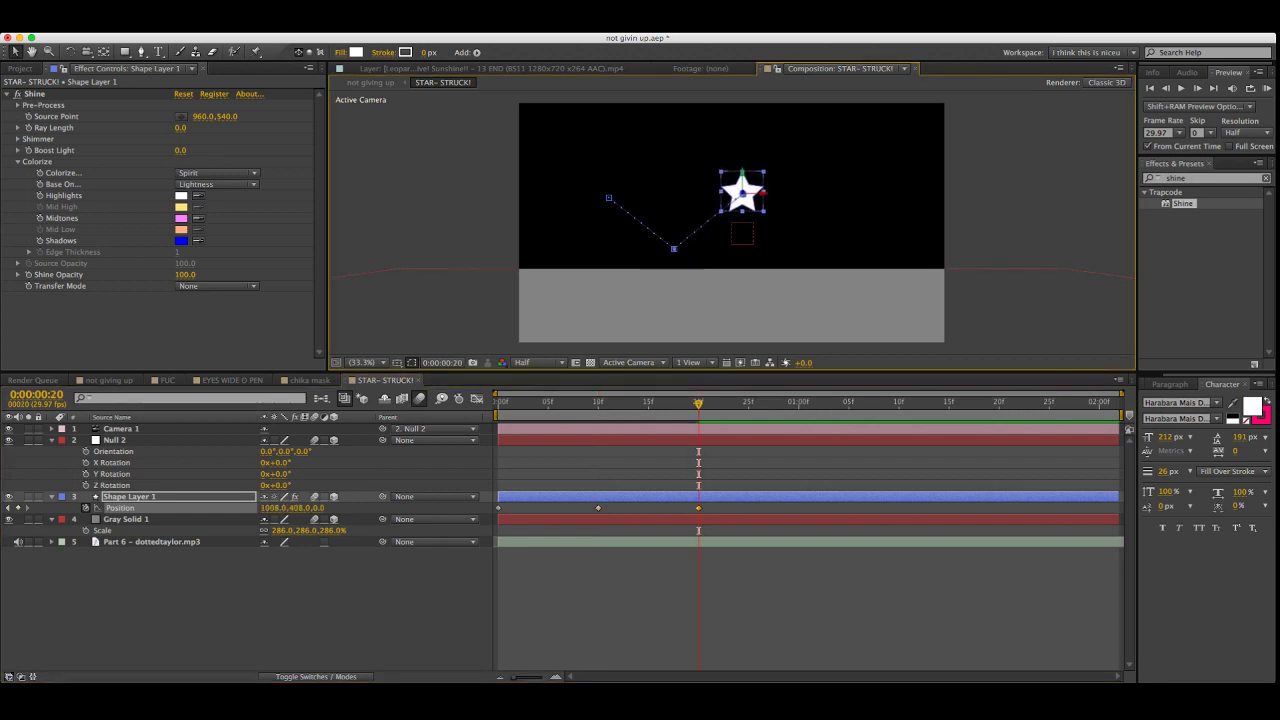
# Preview the star's bounce animation from the start of the composition
pyautogui.press('KP_0')
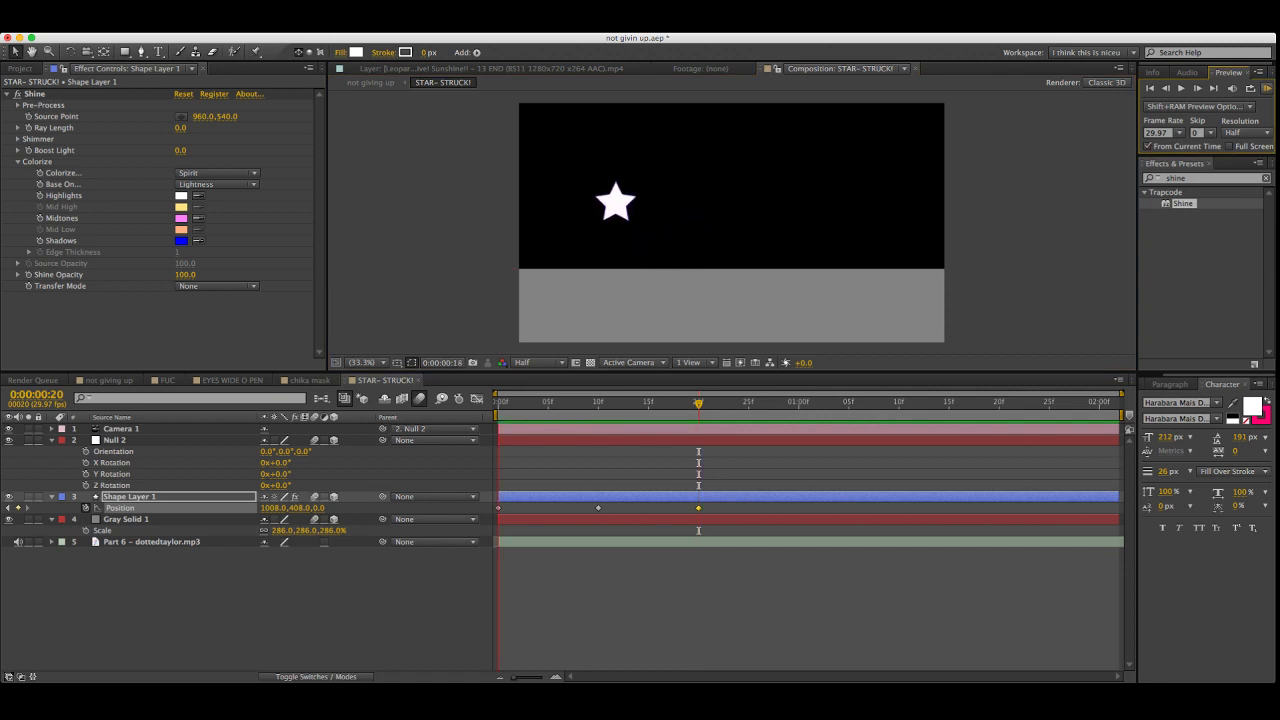
pyautogui.press('space')
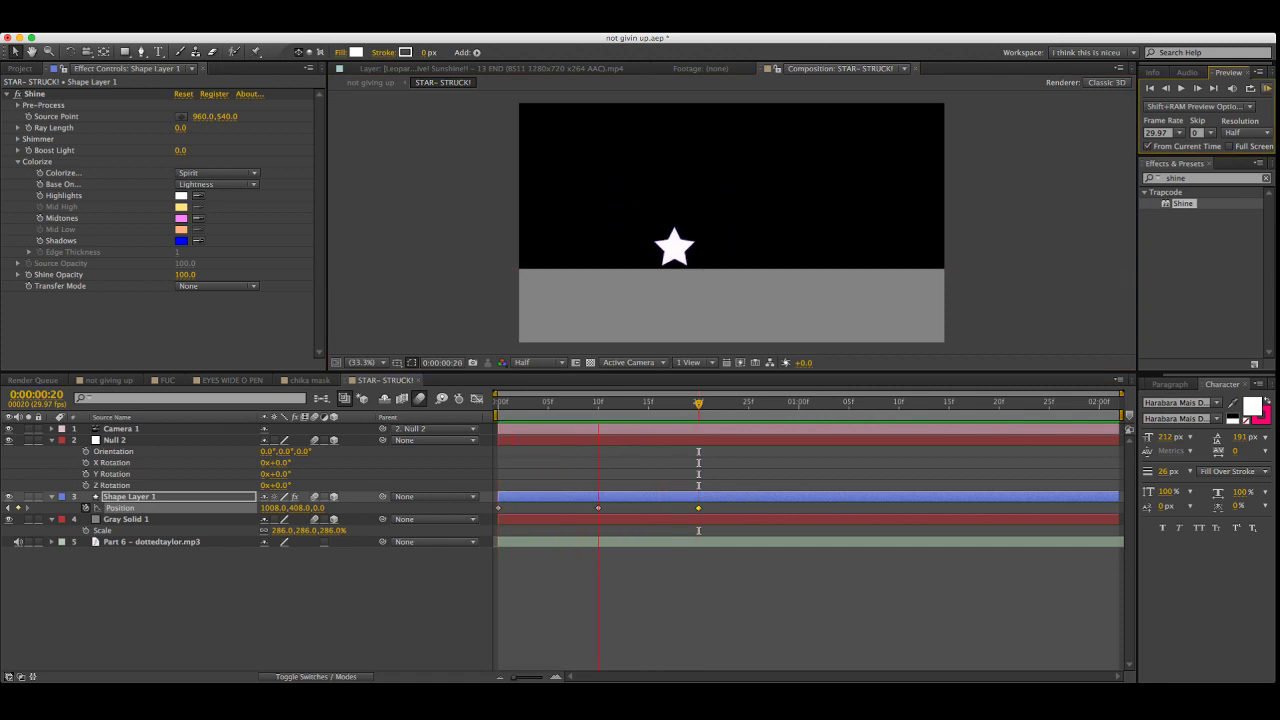
pyautogui.press('Home')
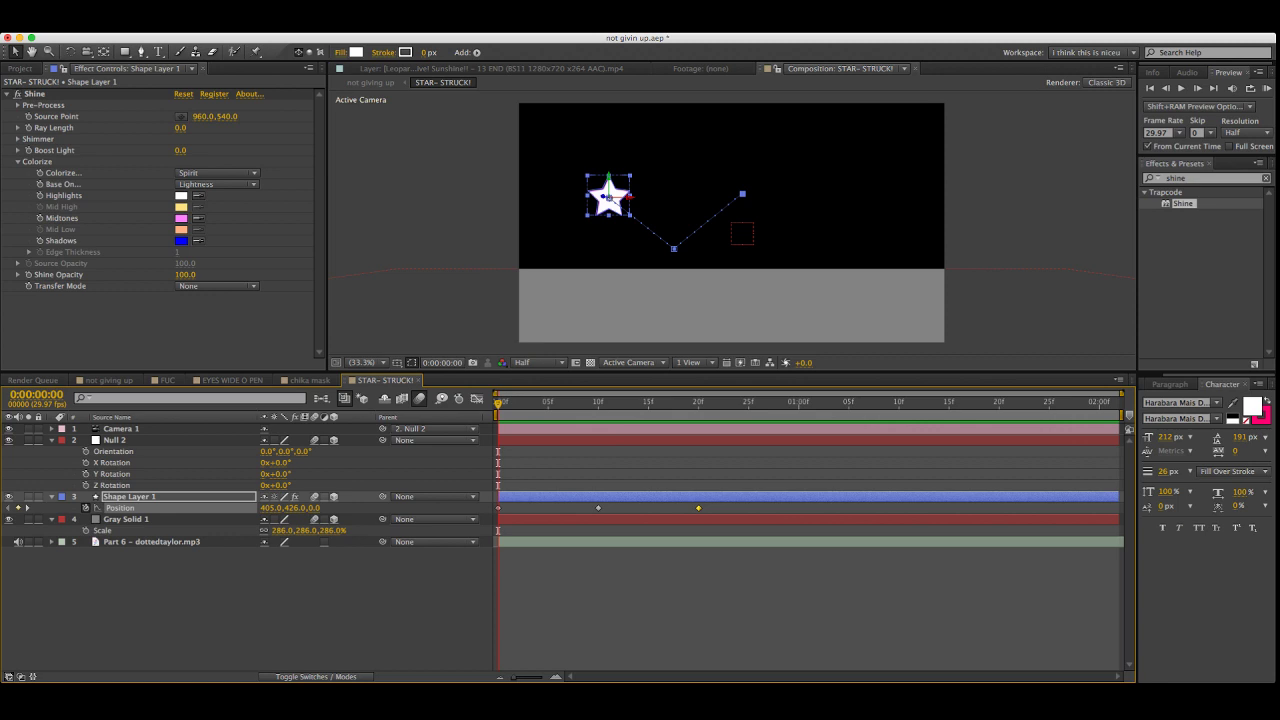
pyautogui.press('space')
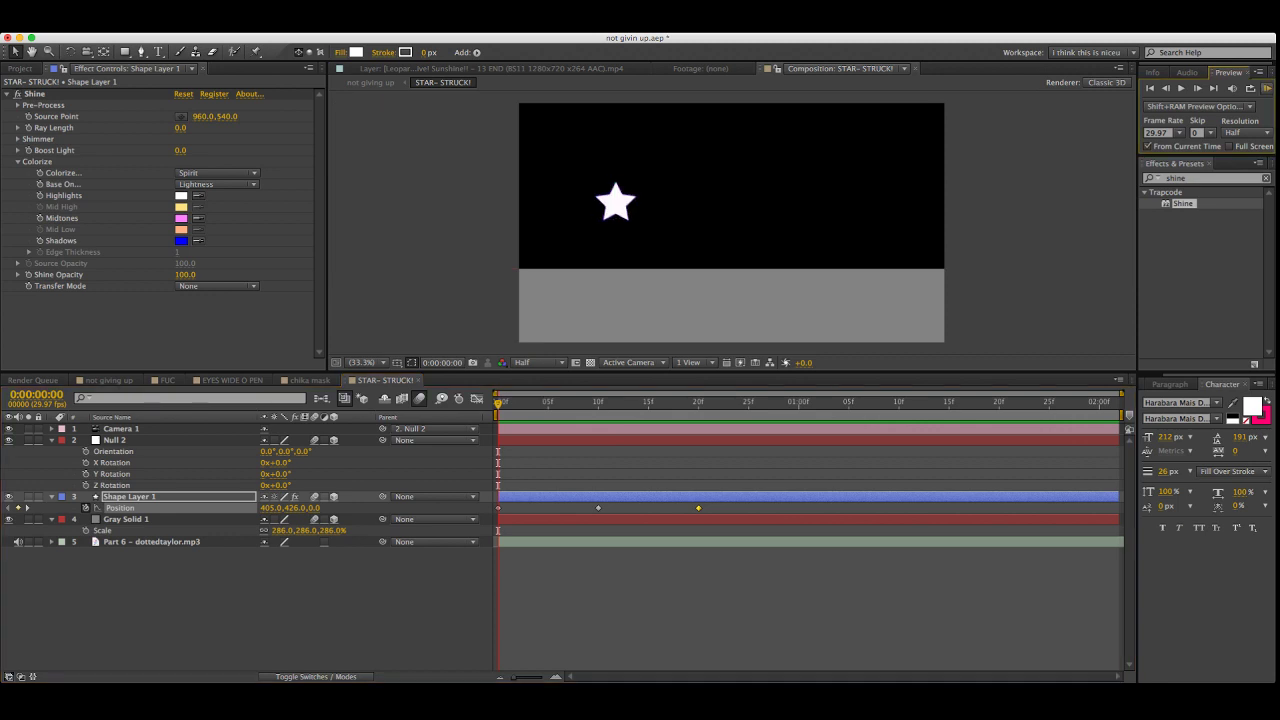
pyautogui.press('space')
# Compress the star's three Position keyframes proportionally so the last one falls on frame 13
pyautogui.moveTo(722, 486); pyautogui.dragTo(491, 512)
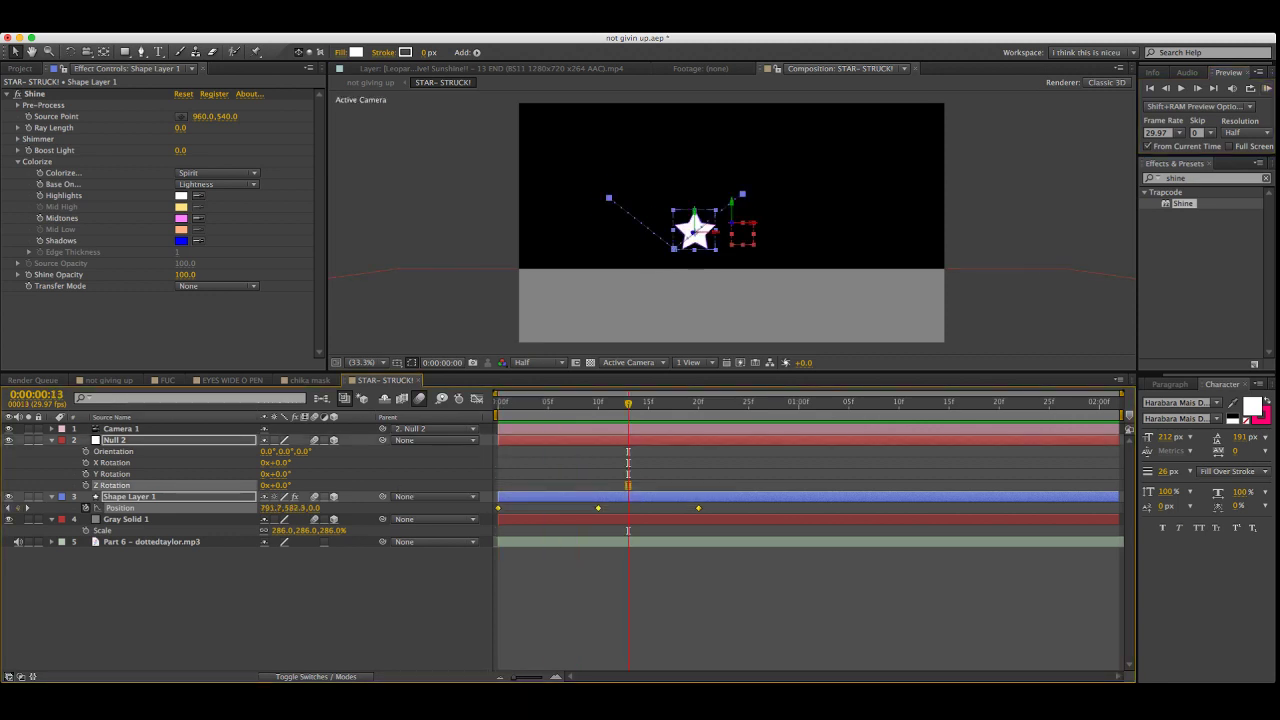
pyautogui.click(714, 508)
pyautogui.moveTo(714, 508); pyautogui.dragTo(497, 518)
pyautogui.click(714, 508)
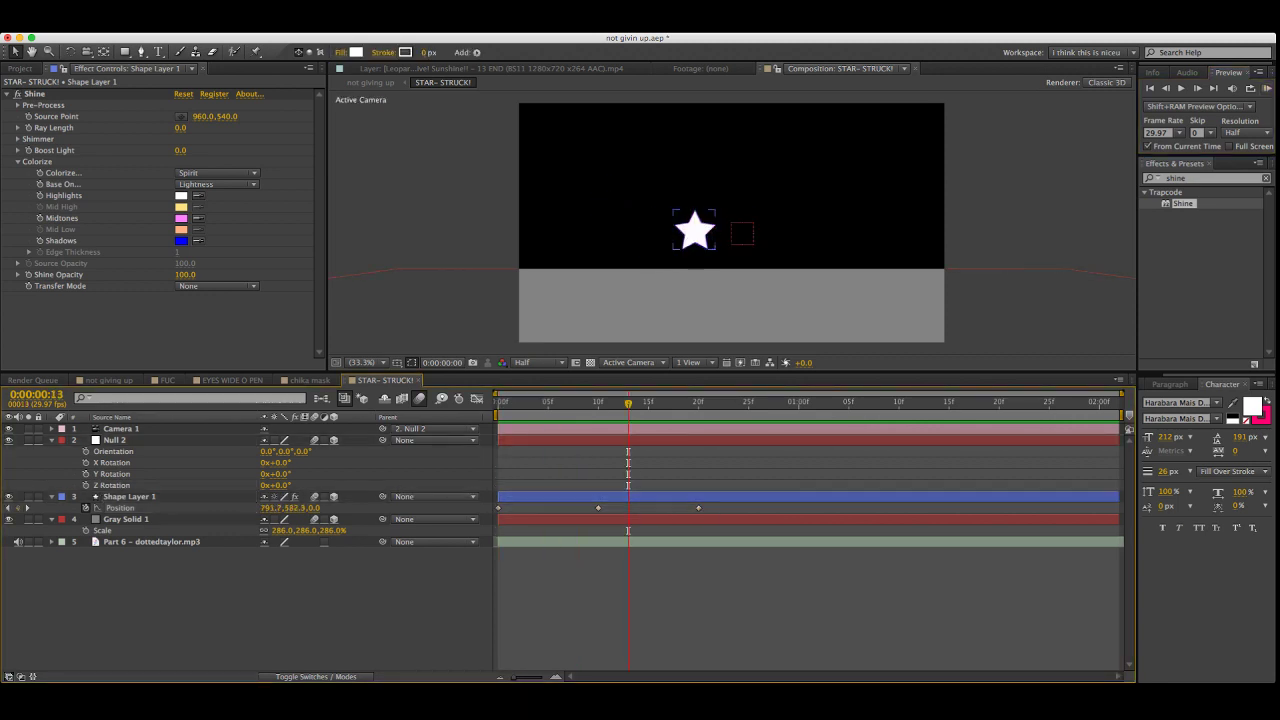
pyautogui.moveTo(722, 516); pyautogui.dragTo(436, 508)
pyautogui.moveTo(698, 508); pyautogui.dragTo(618, 508)
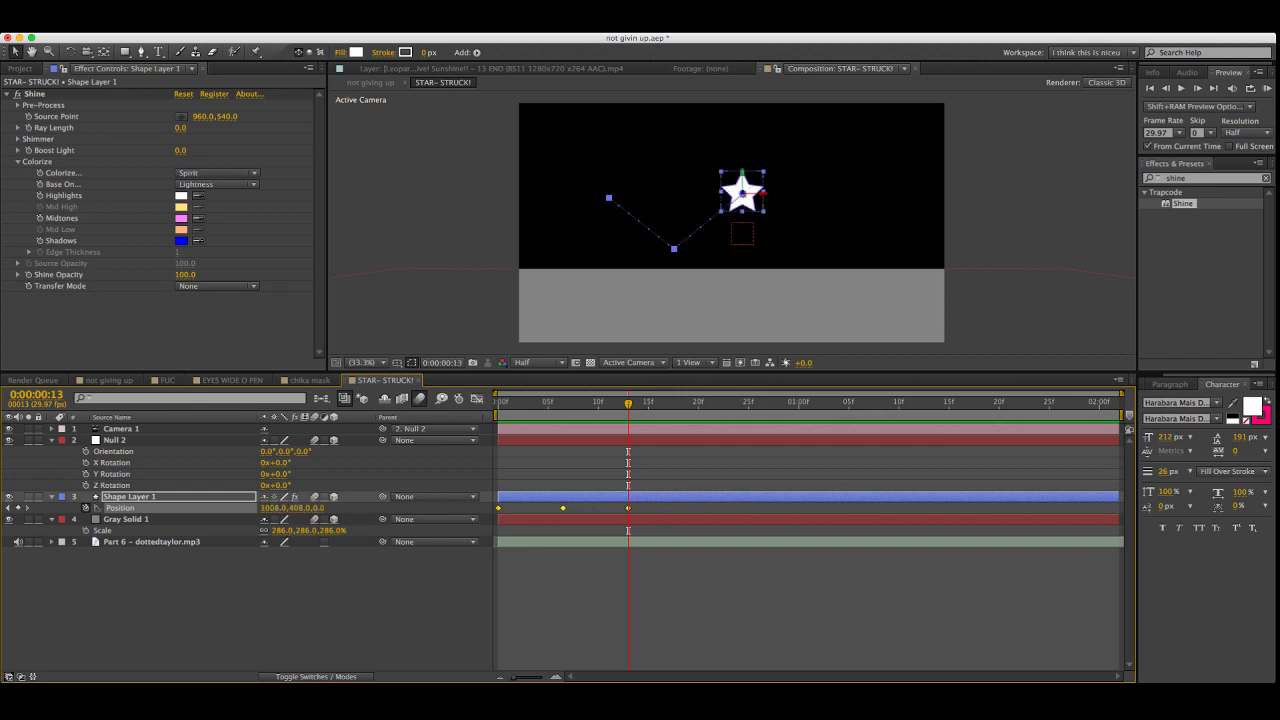
pyautogui.click(714, 508)
# Retime the star's Position keyframes so the floor hit falls on frame 7 and the last keyframe on frame 14
pyautogui.moveTo(628, 403); pyautogui.dragTo(560, 403)
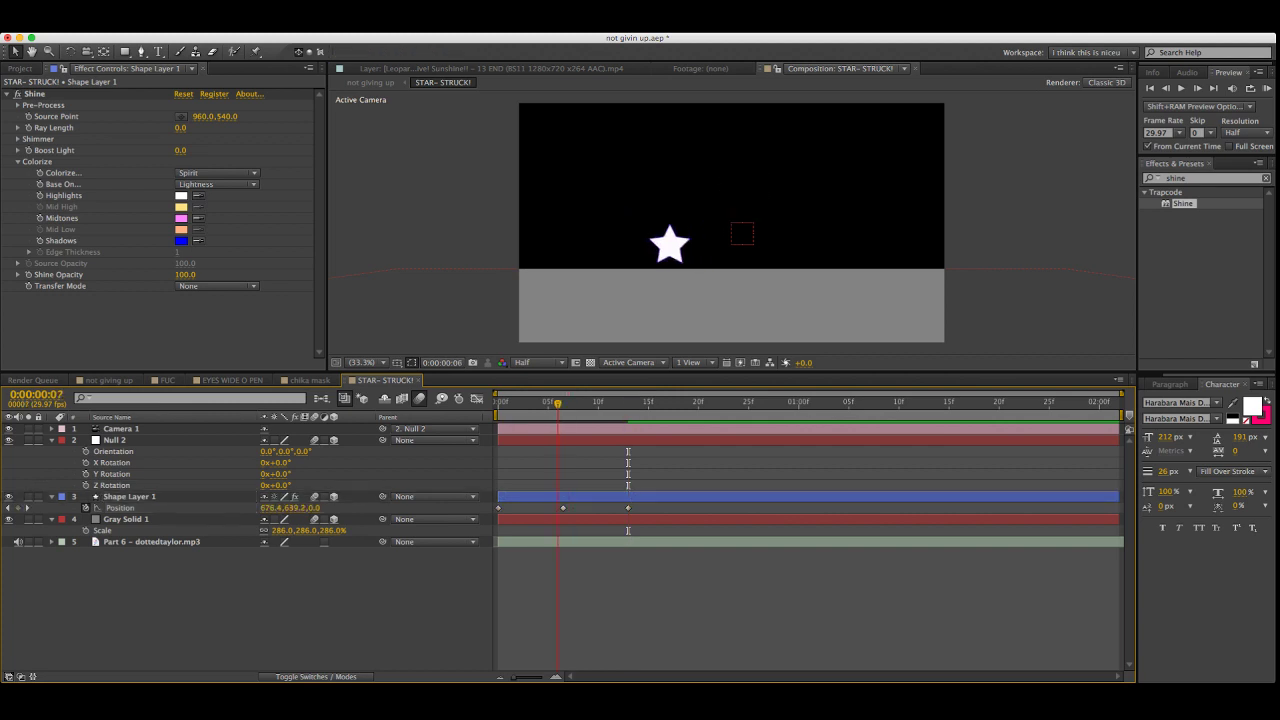
pyautogui.press('pageup')
pyautogui.press('pagedown')
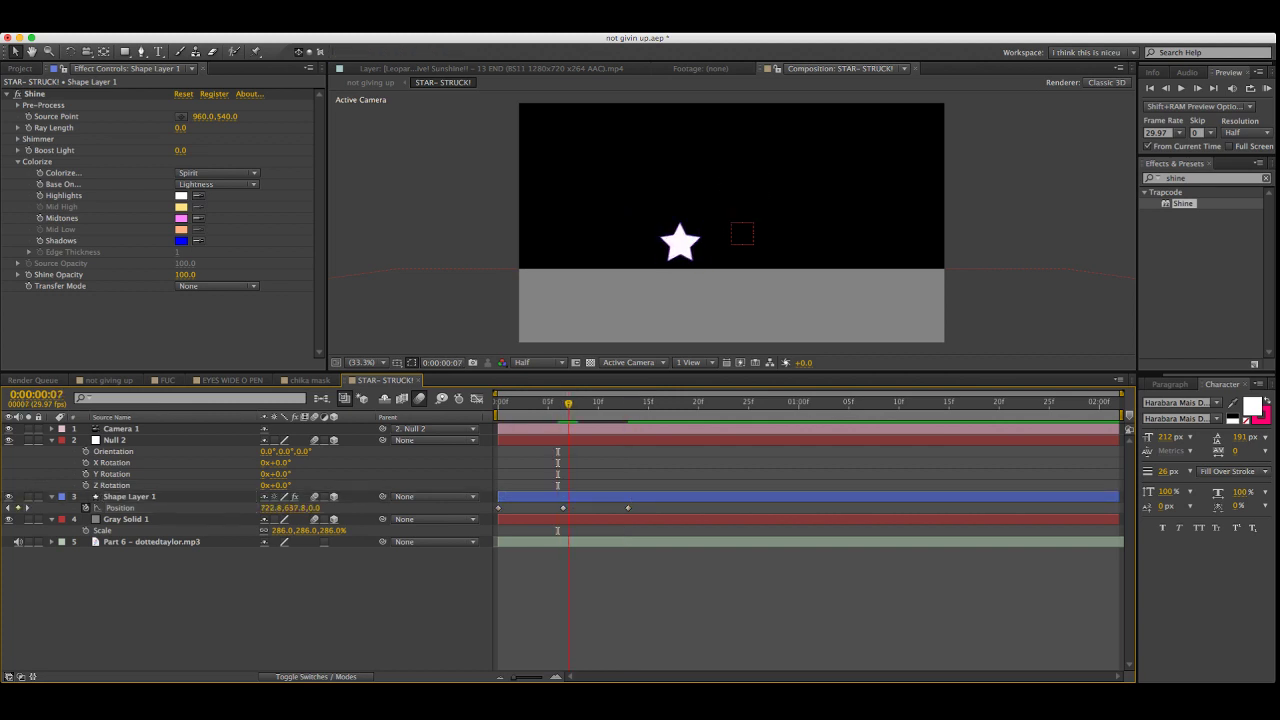
pyautogui.press('KP_3')
pyautogui.press('k')
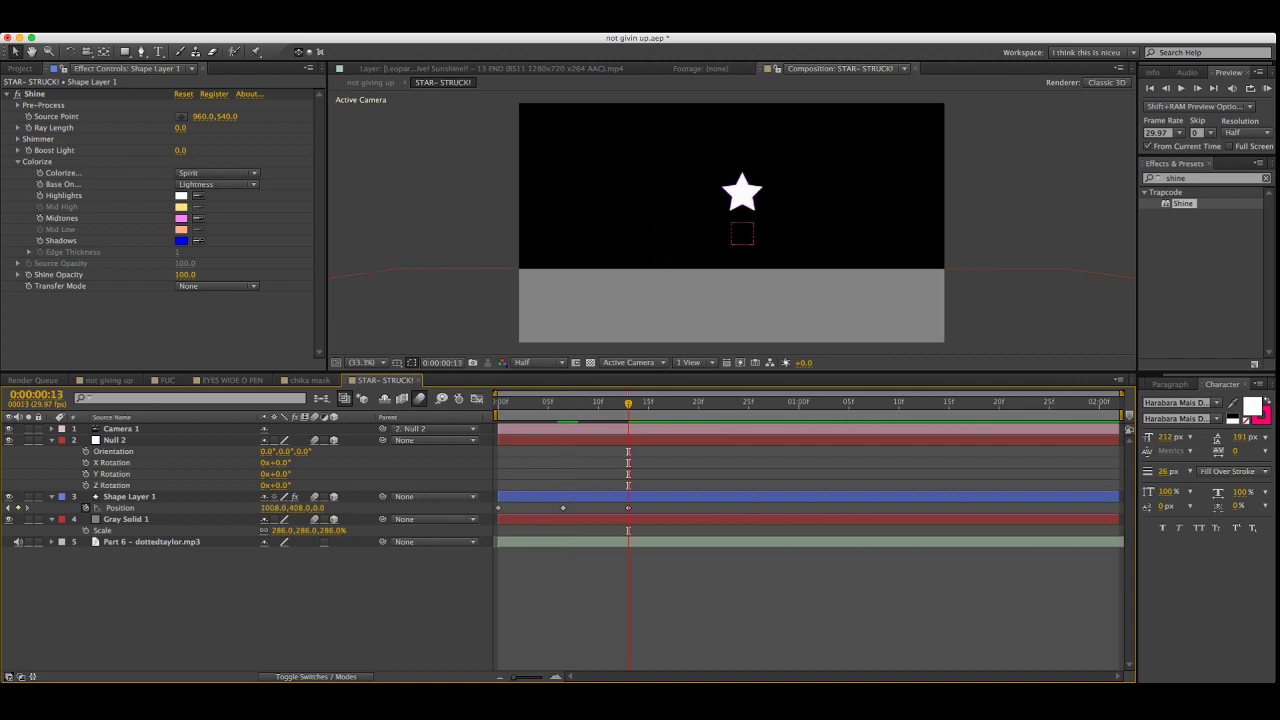
pyautogui.moveTo(659, 504); pyautogui.dragTo(492, 512)
pyautogui.moveTo(628, 508); pyautogui.dragTo(638, 508)
pyautogui.press('F2')
pyautogui.press('j')
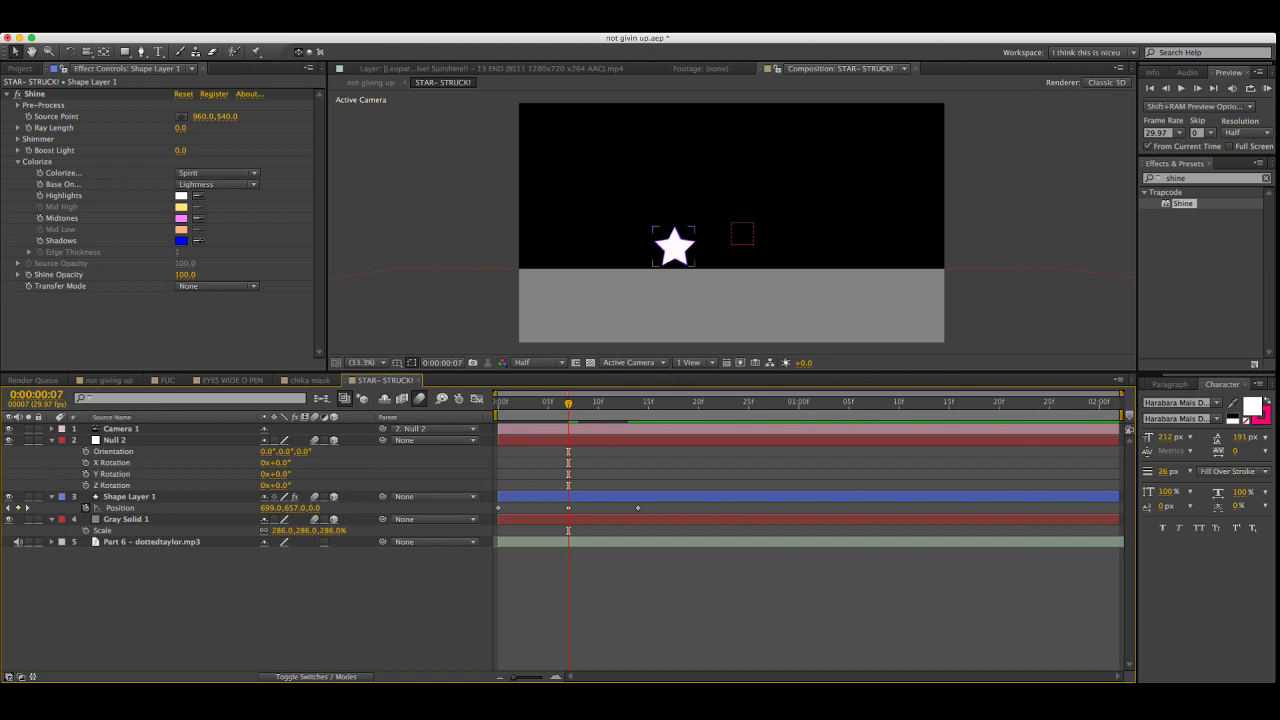
# Adjust the star's frame 7 Position keyframe to 726, 678 so the star touches the floor
pyautogui.click(569, 518)
pyautogui.click(569, 508)
pyautogui.moveTo(671, 249); pyautogui.dragTo(677, 254)
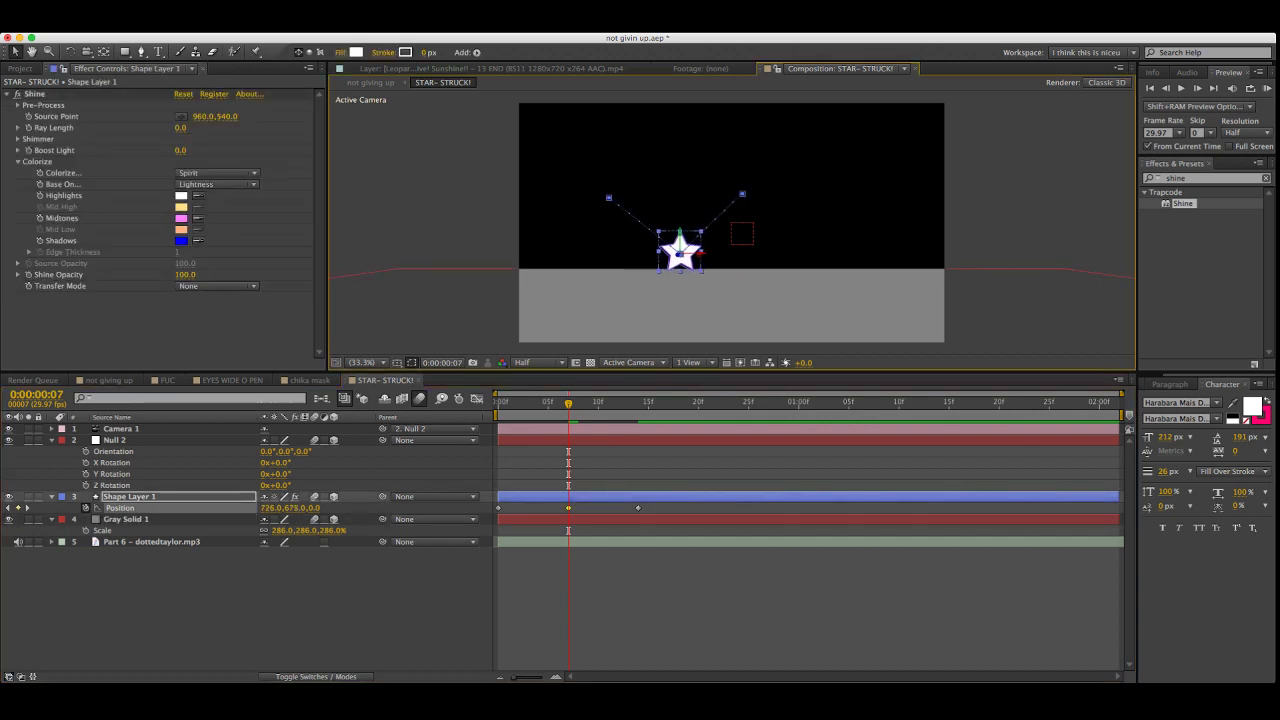
pyautogui.press('Down')
pyautogui.press('Down')
pyautogui.press('Down')
pyautogui.moveTo(568, 403); pyautogui.dragTo(528, 403)
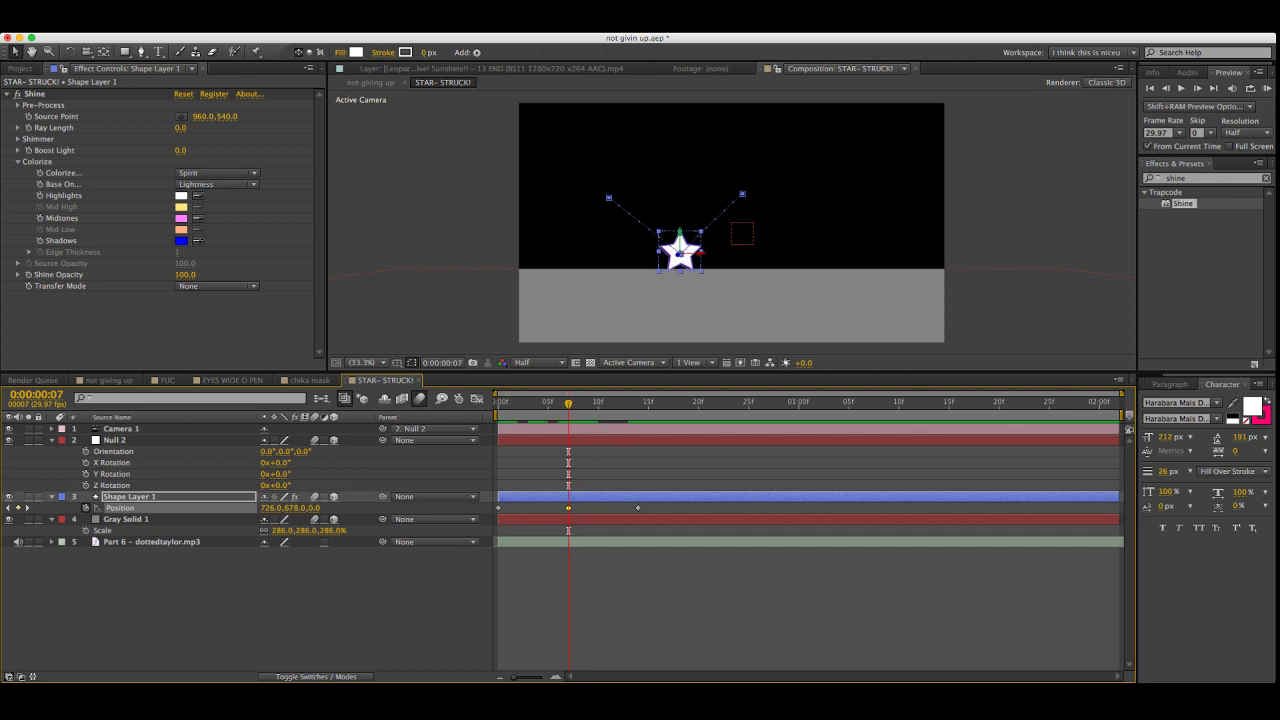
# Examine the star layer's Transform, Contents and Polystar Path 1 properties
pyautogui.click(115, 440)
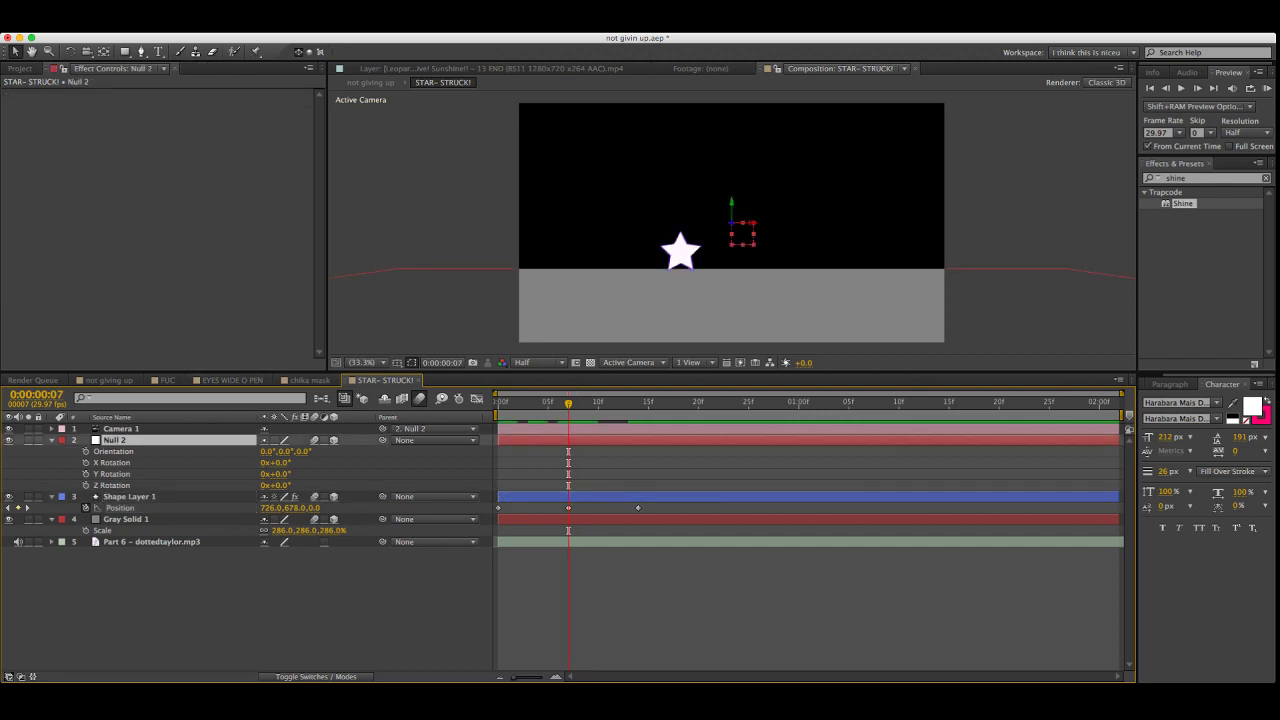
pyautogui.click(129, 496)
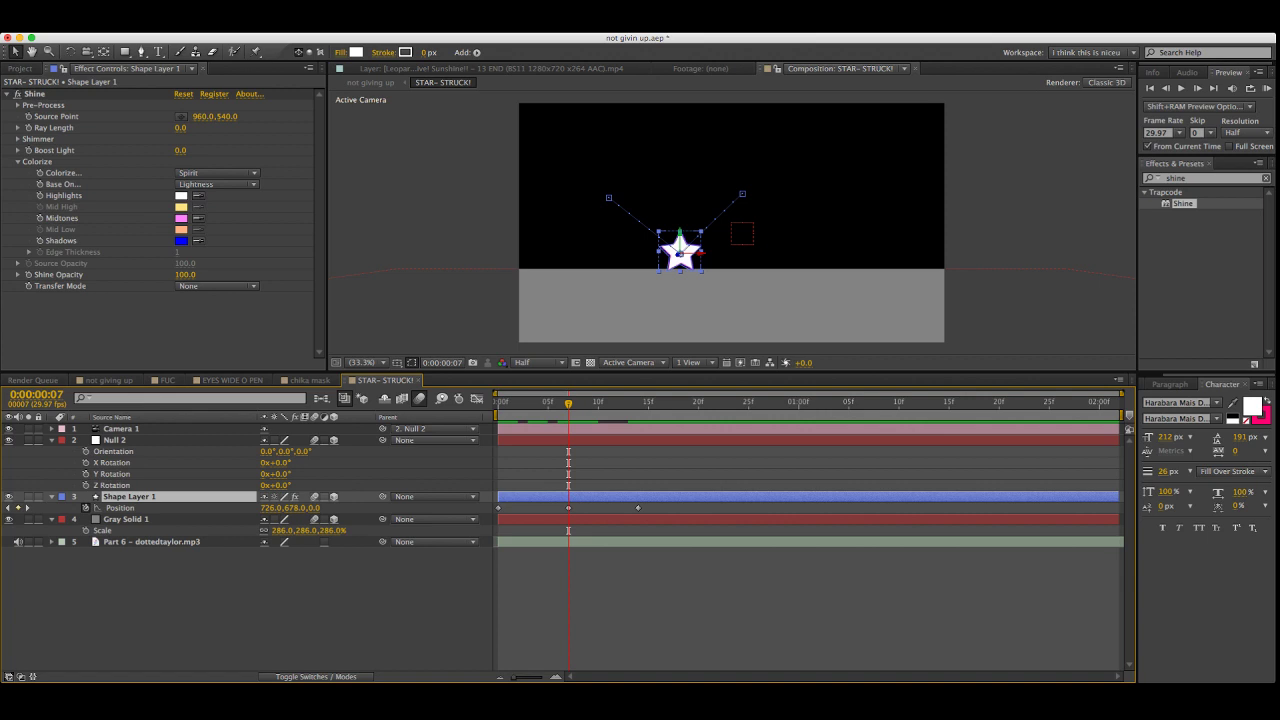
pyautogui.click(51, 496)
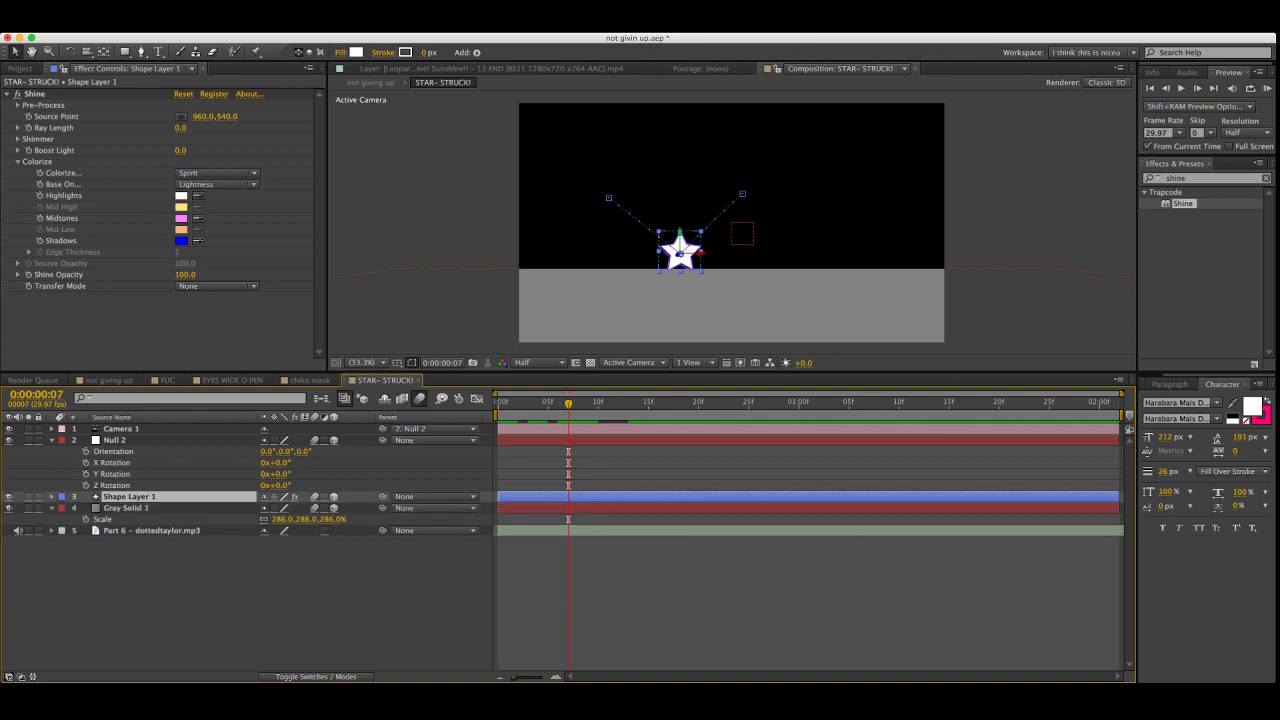
pyautogui.click(51, 496)
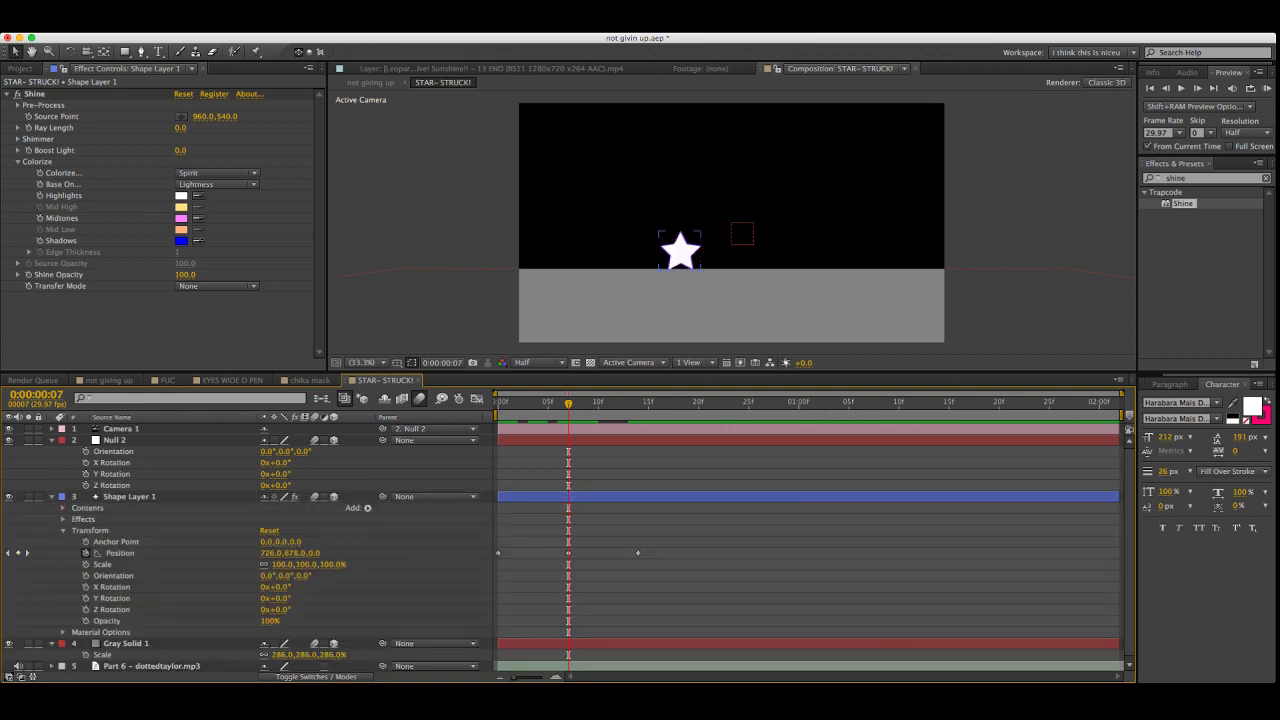
pyautogui.click(63, 508)
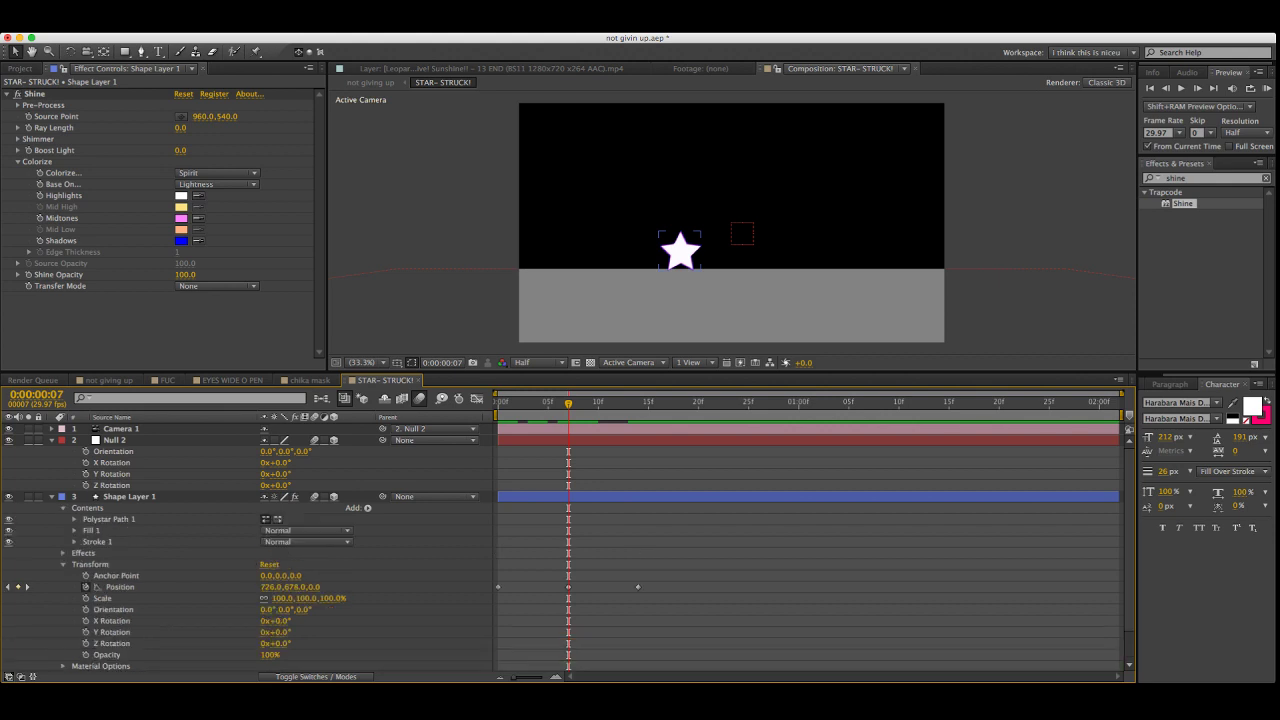
pyautogui.click(74, 519)
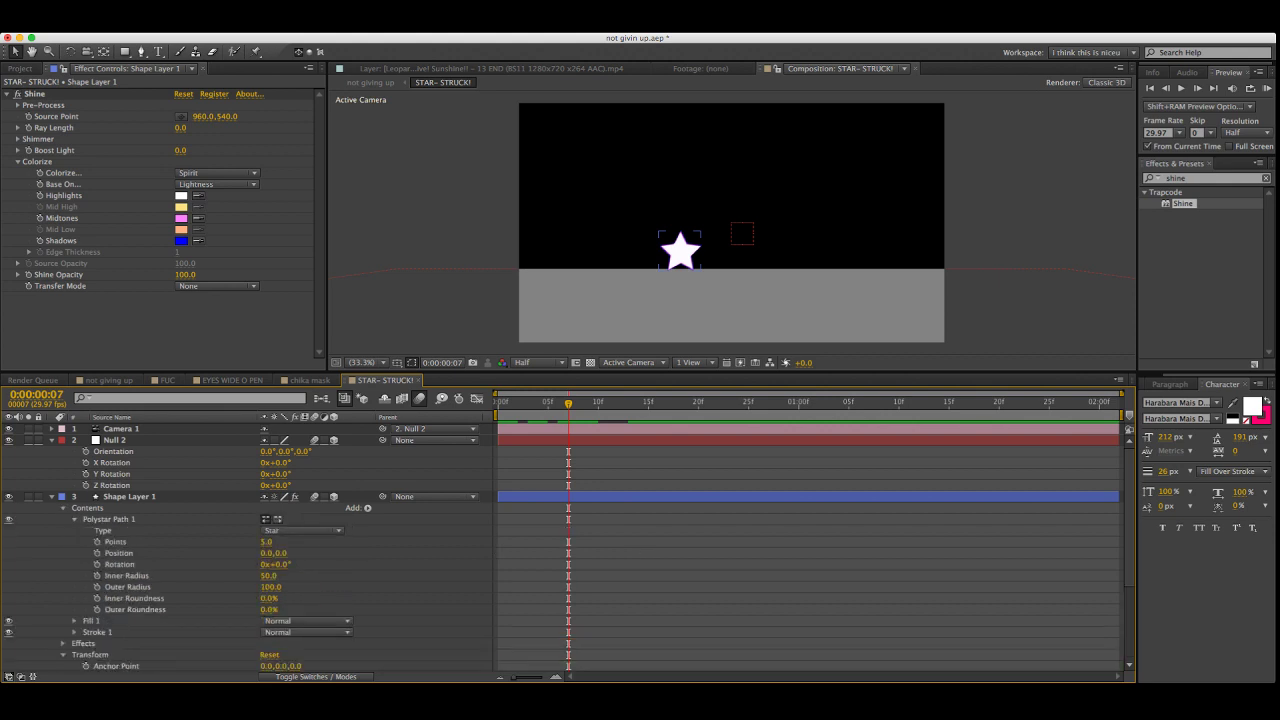
pyautogui.click(129, 496)
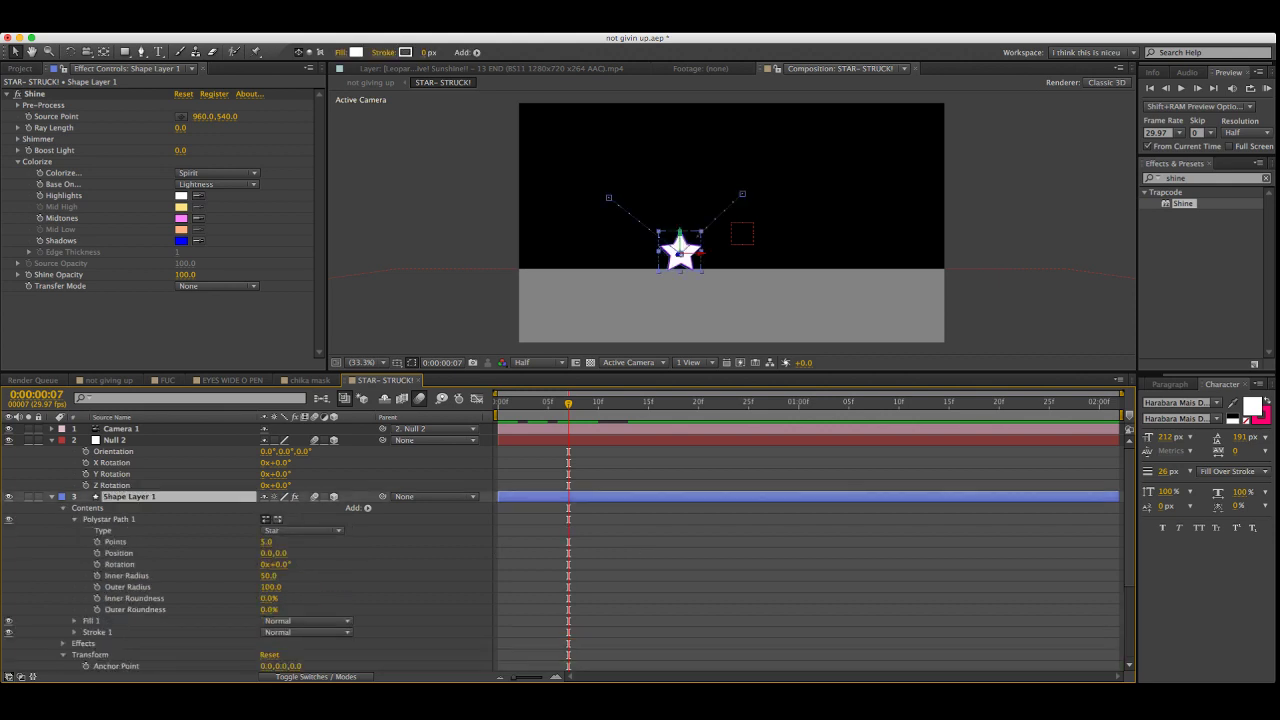
# Scale the star up uniformly to 236% and show its Position keyframes
pyautogui.press('s')
pyautogui.moveTo(281, 508); pyautogui.dragTo(417, 508)
pyautogui.press('p')
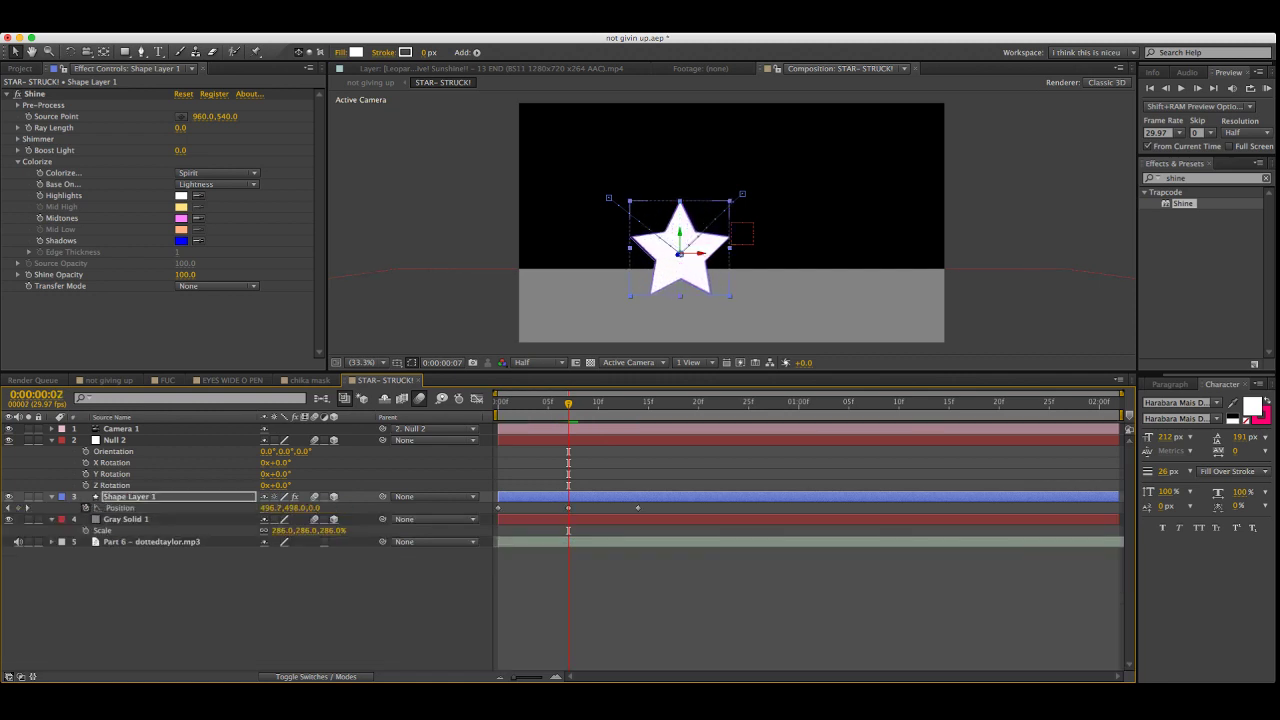
pyautogui.press('super+shift+a')
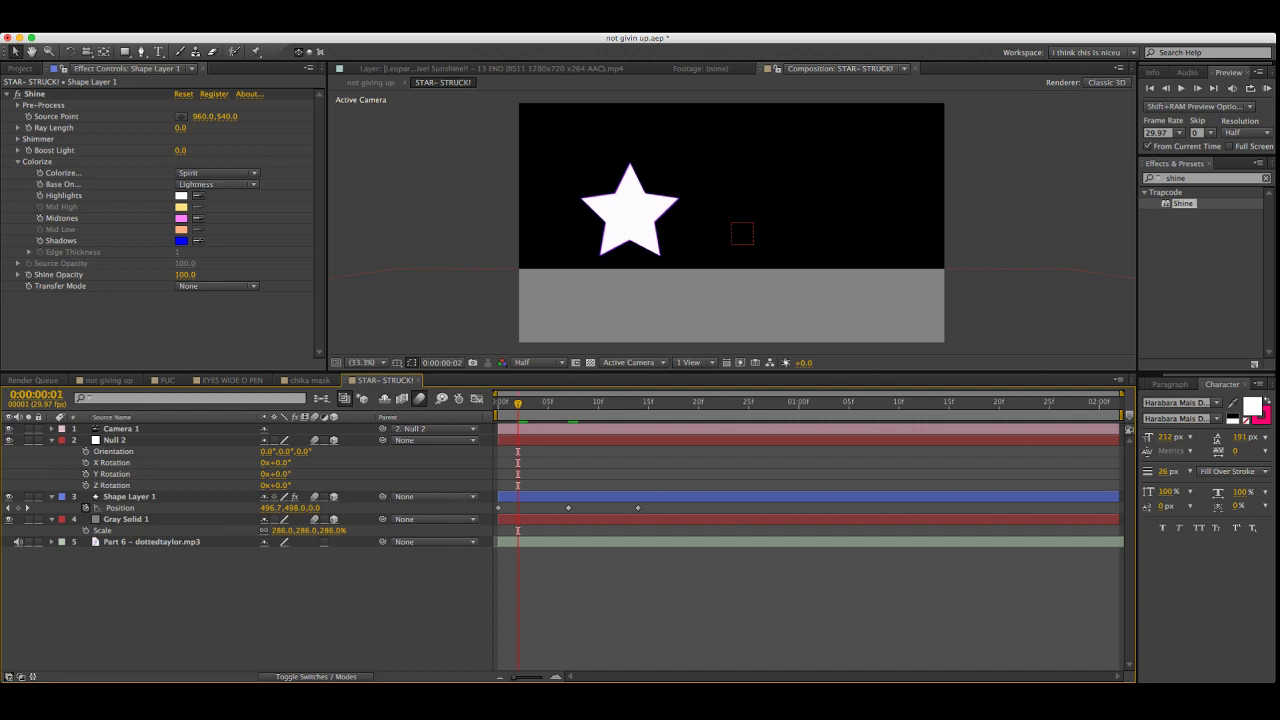
# Move the star's frame 0 Position keyframe beyond the frame's upper-left corner, to about -168, -189
pyautogui.click(498, 508)
pyautogui.press('pageup')
pyautogui.press('pageup')
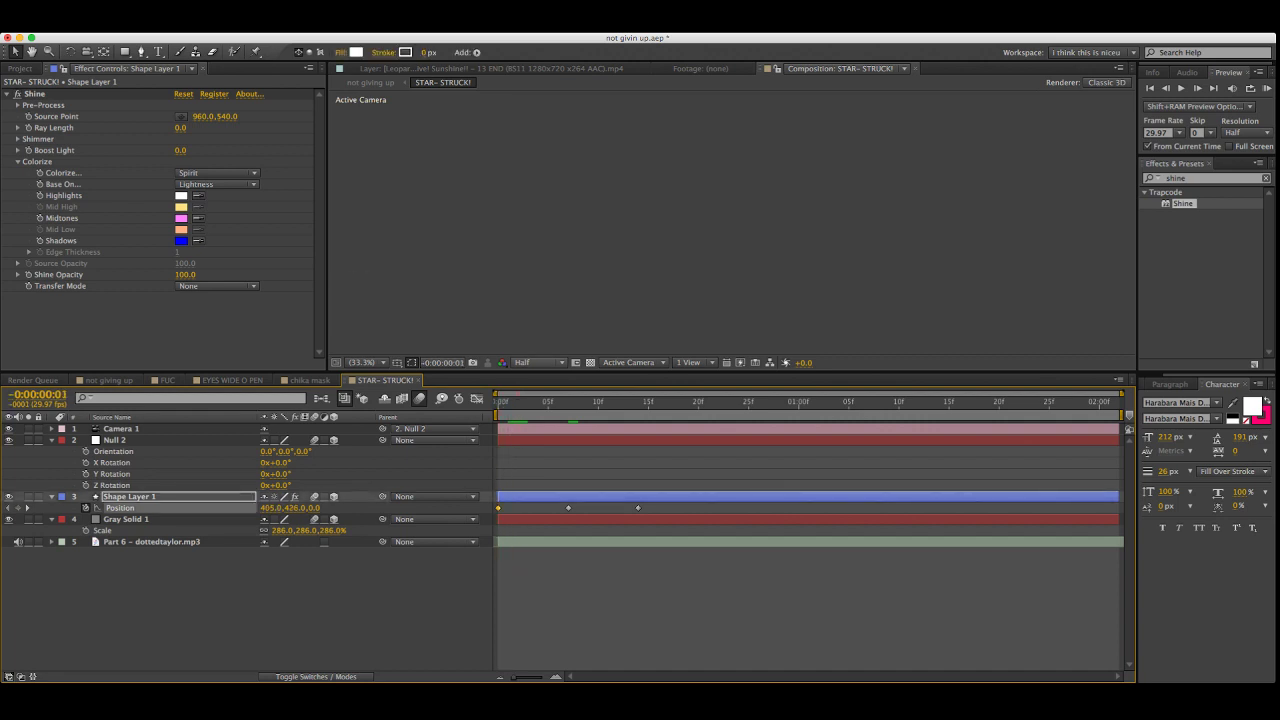
pyautogui.press('pagedown')
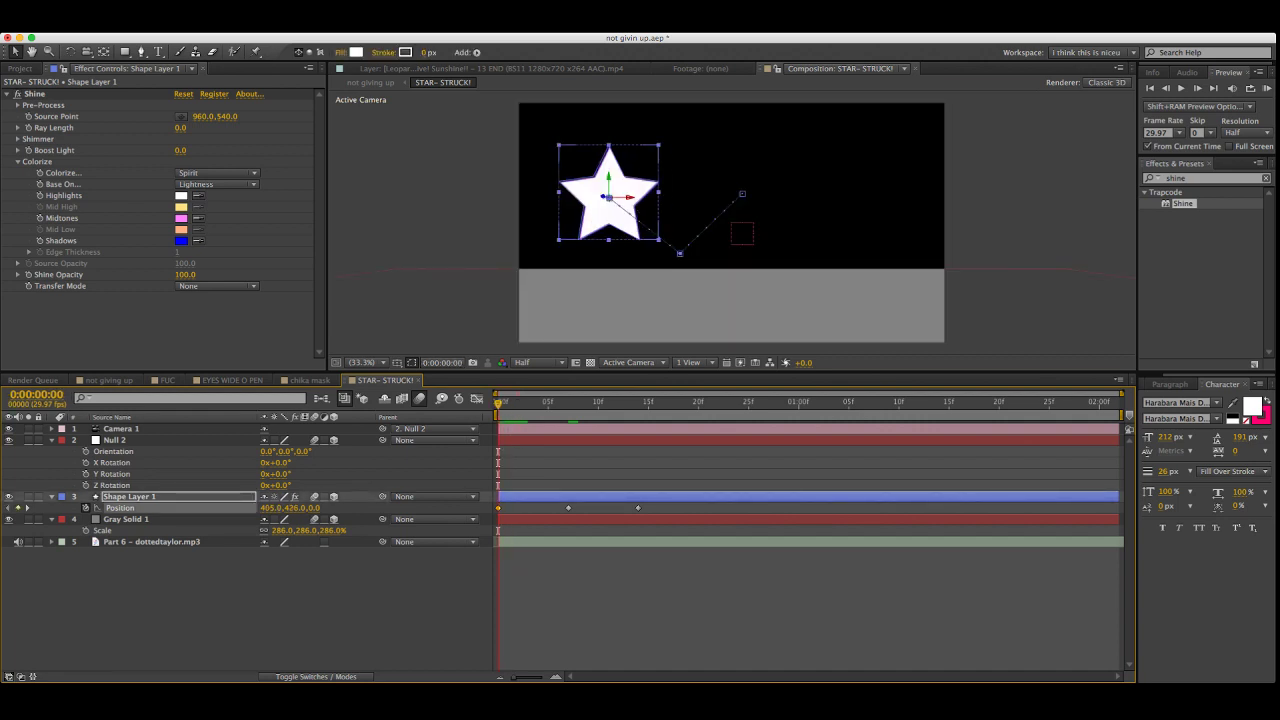
pyautogui.moveTo(609, 197); pyautogui.dragTo(486, 57)
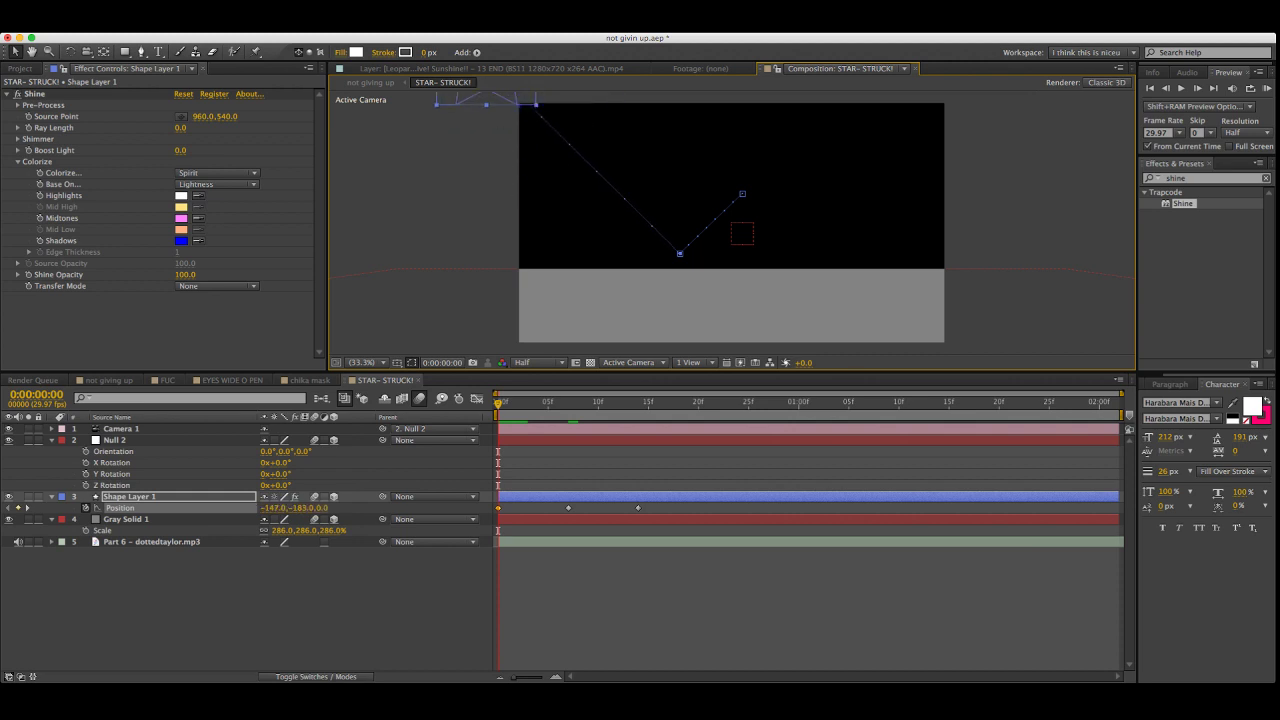
# Move the star's frame 7 Position keyframe to 966, 768 and its frame 14 keyframe to 1668, 204
pyautogui.press('k')
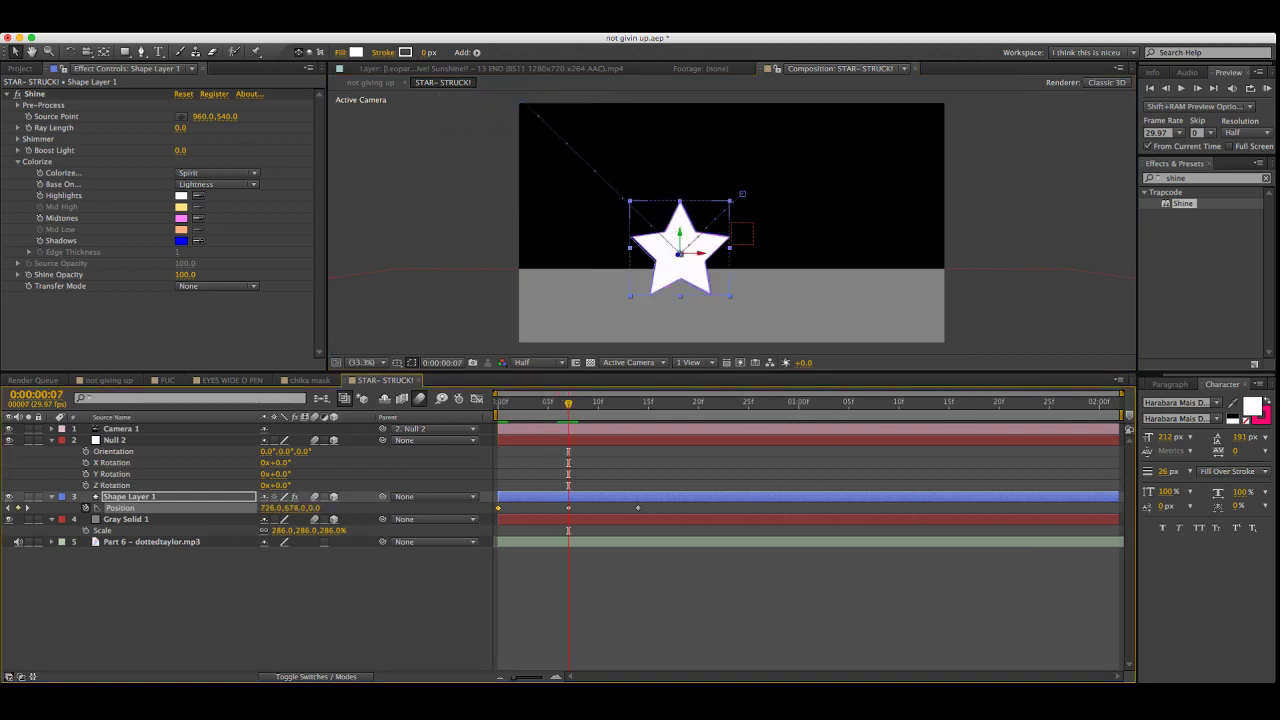
pyautogui.moveTo(680, 254); pyautogui.dragTo(879, 148)
pyautogui.press('k')
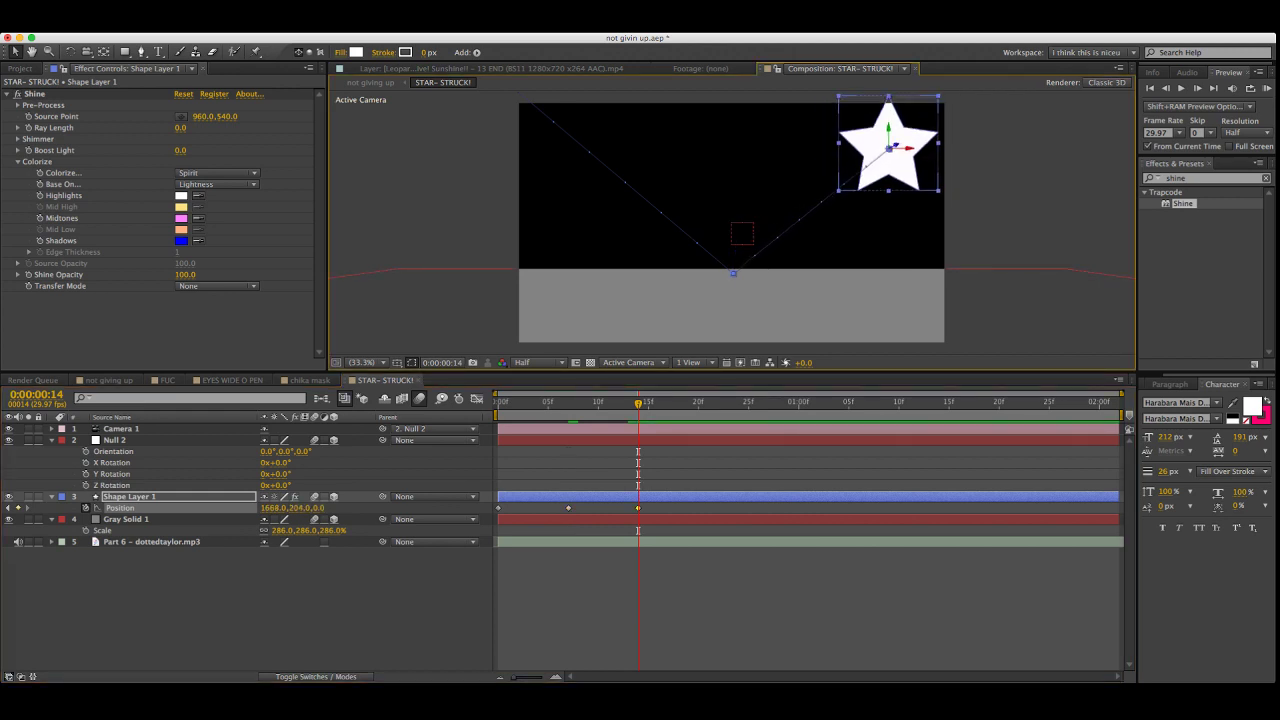
# Hide the Gray Solid 1 floor layer and check the star's bounce between frames 7 and 14
pyautogui.click(126, 519)
pyautogui.moveTo(638, 403); pyautogui.dragTo(608, 403)
pyautogui.click(600, 600)
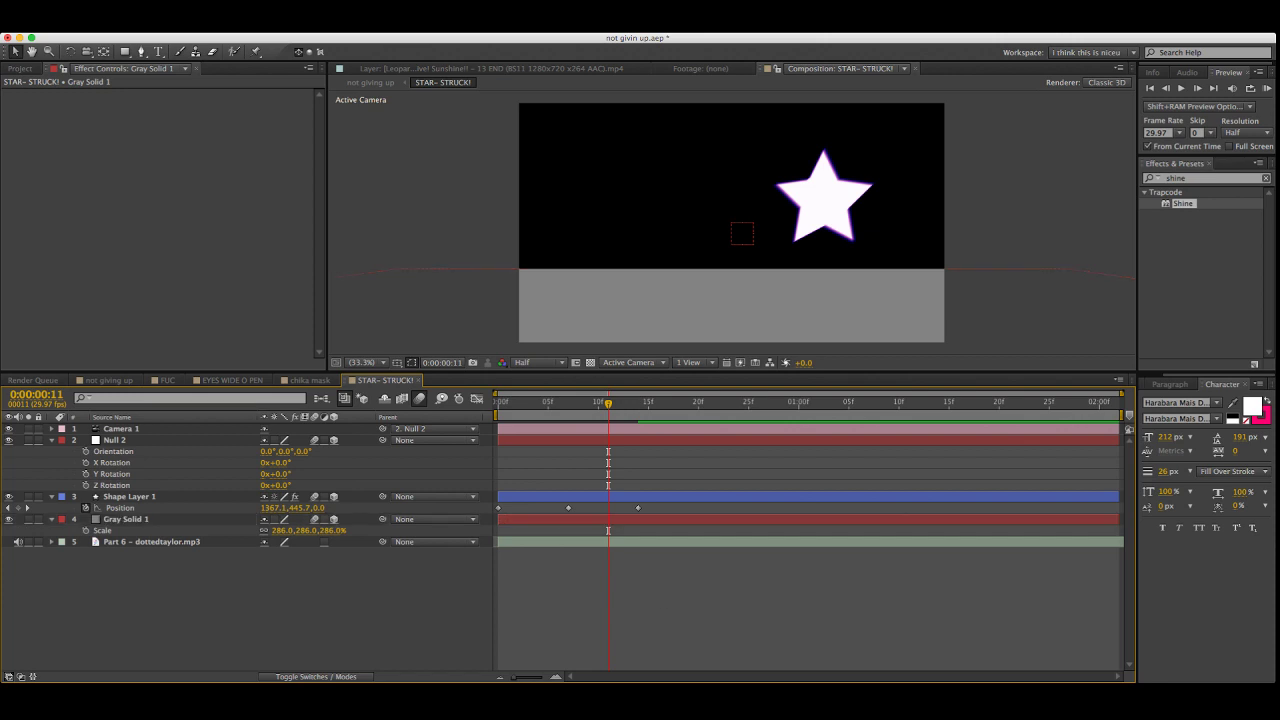
pyautogui.press('j')
pyautogui.press('pagedown')
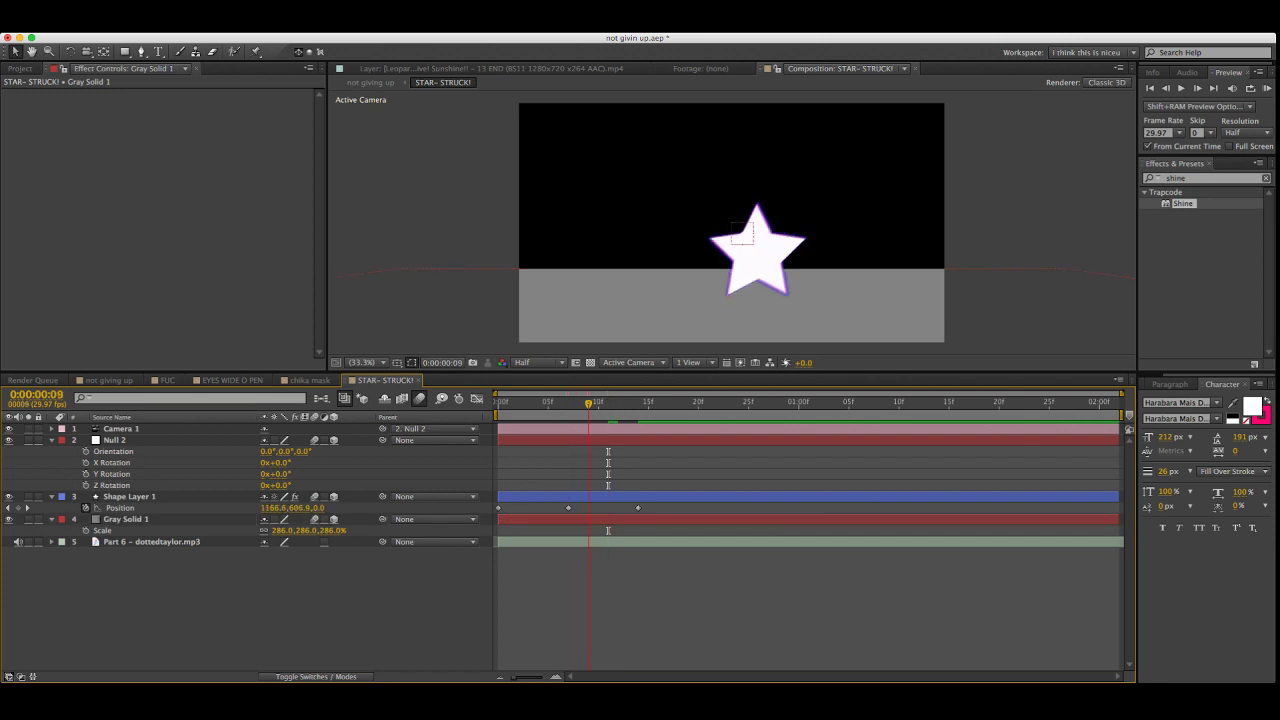
pyautogui.press('pagedown')
pyautogui.click(8, 519)
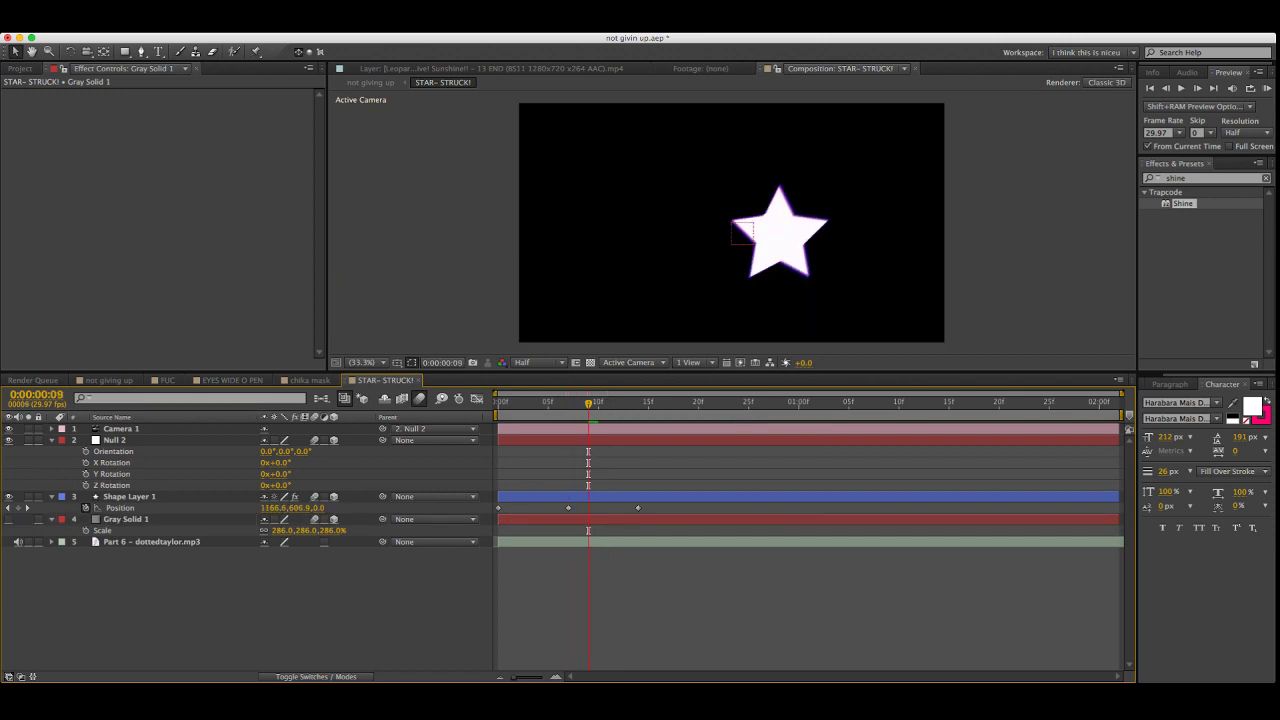
pyautogui.press('j')
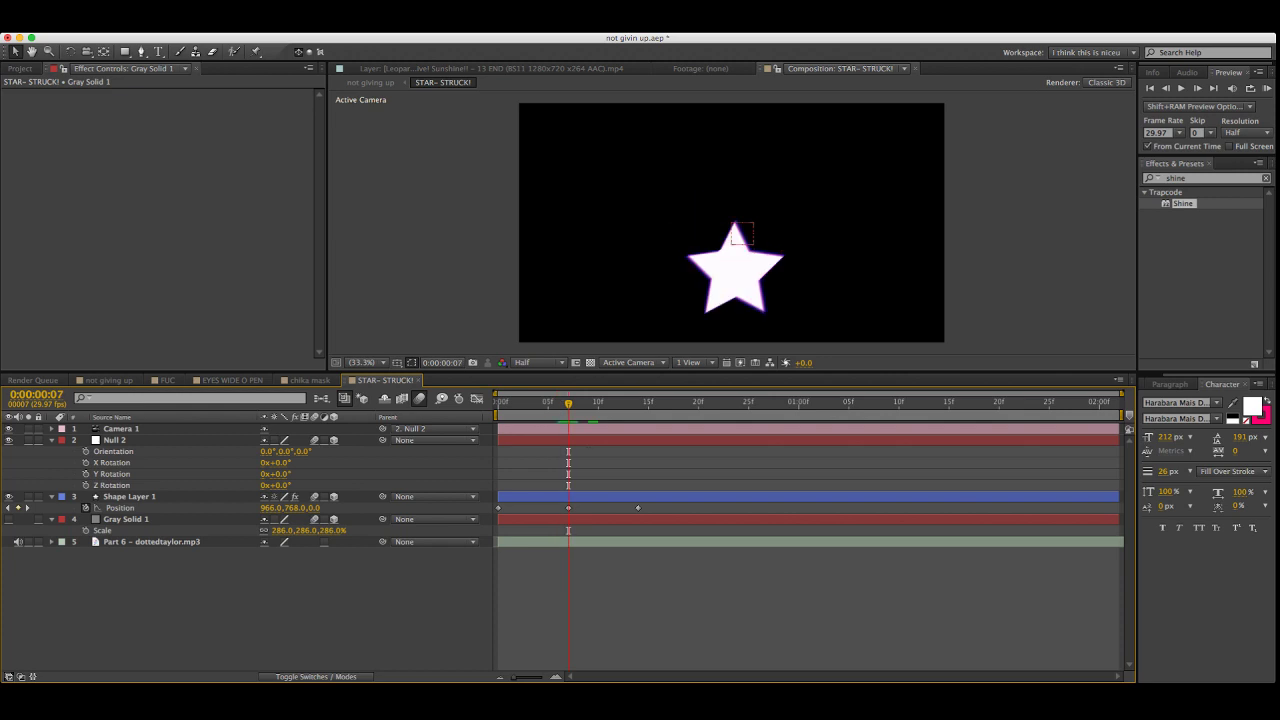
pyautogui.moveTo(568, 403); pyautogui.dragTo(628, 403)
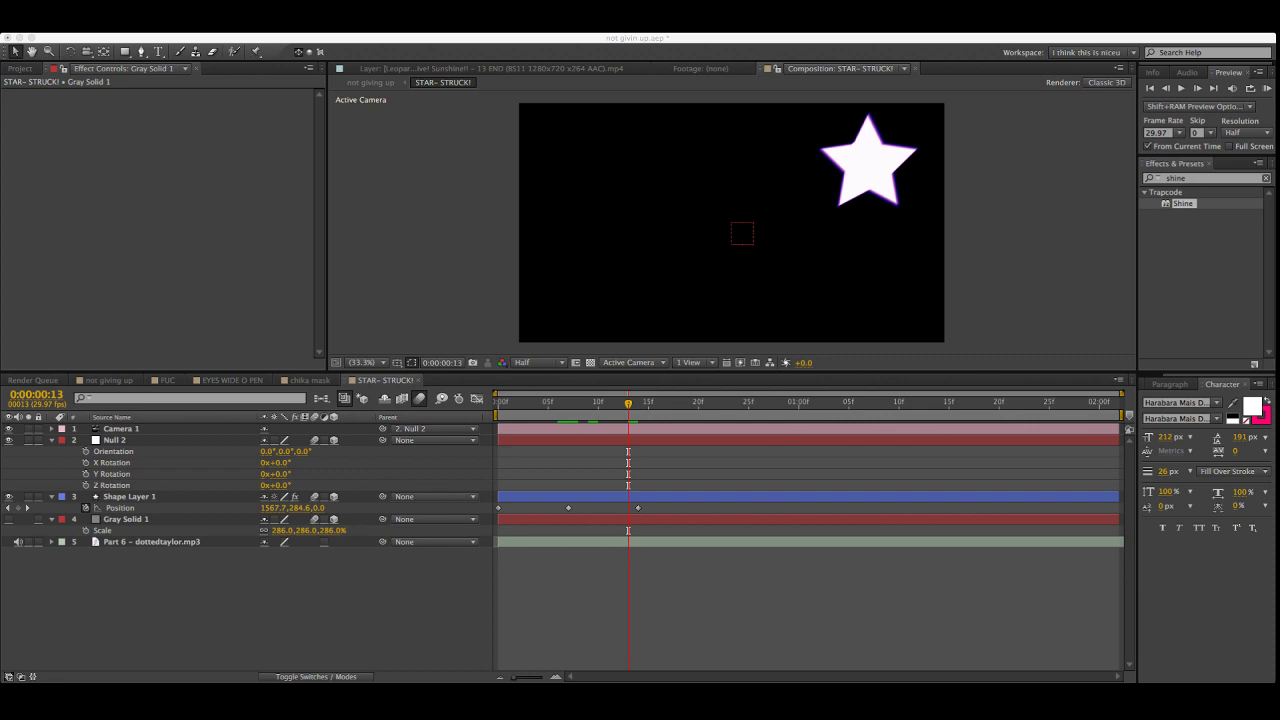
# Create a full-frame solid named particles and apply the Trapcode Particular effect to it
pyautogui.press('Return')
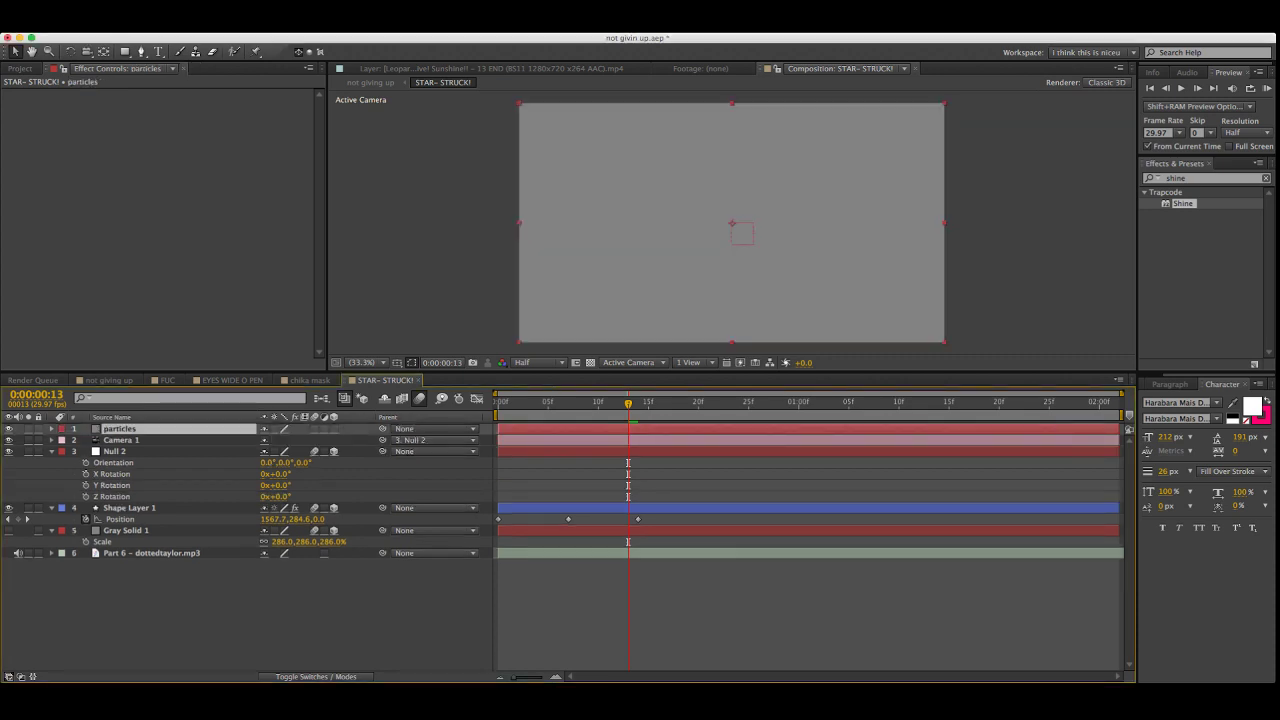
pyautogui.click(1210, 178)
pyautogui.write('particu')
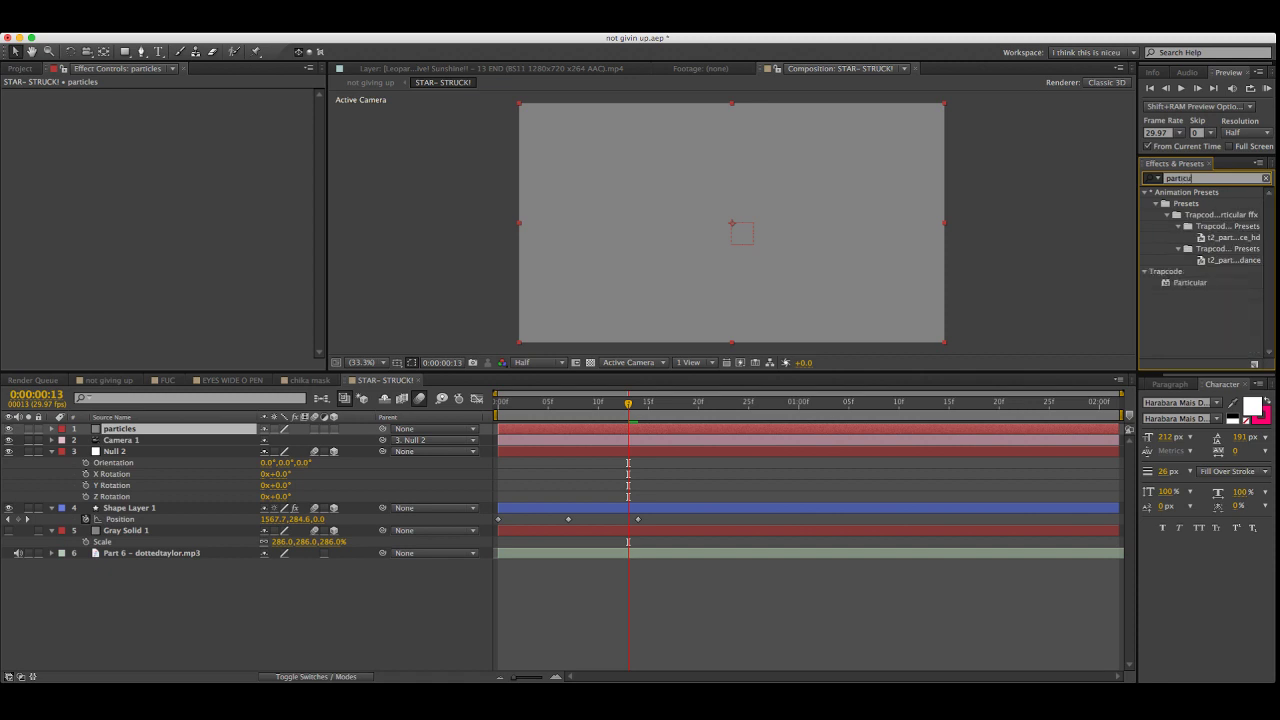
pyautogui.press('BackSpace')
pyautogui.press('BackSpace')
pyautogui.press('BackSpace')
pyautogui.press('BackSpace')
pyautogui.press('BackSpace')
pyautogui.press('BackSpace')
pyautogui.write('articu')
pyautogui.moveTo(1190, 282); pyautogui.dragTo(578, 403)
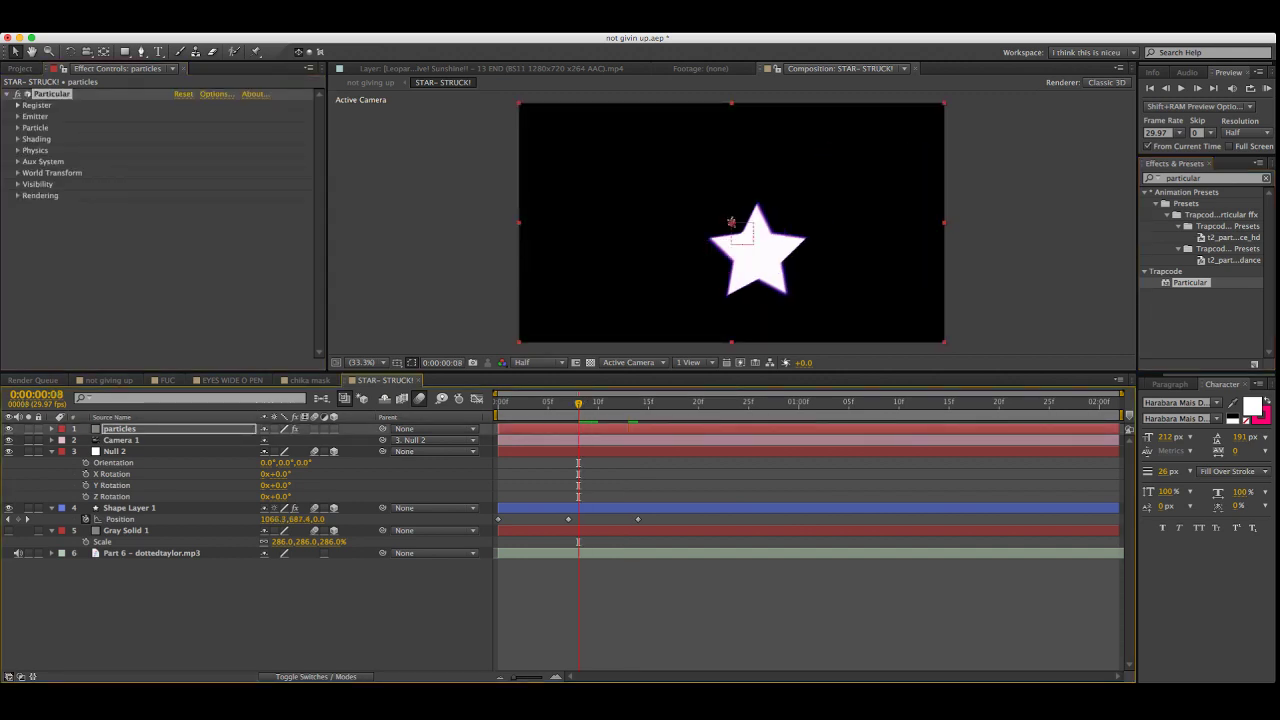
# Enable keyframing on Particular's emitter Position XY at frame 17 and show the keyframe in the timeline
pyautogui.click(668, 403)
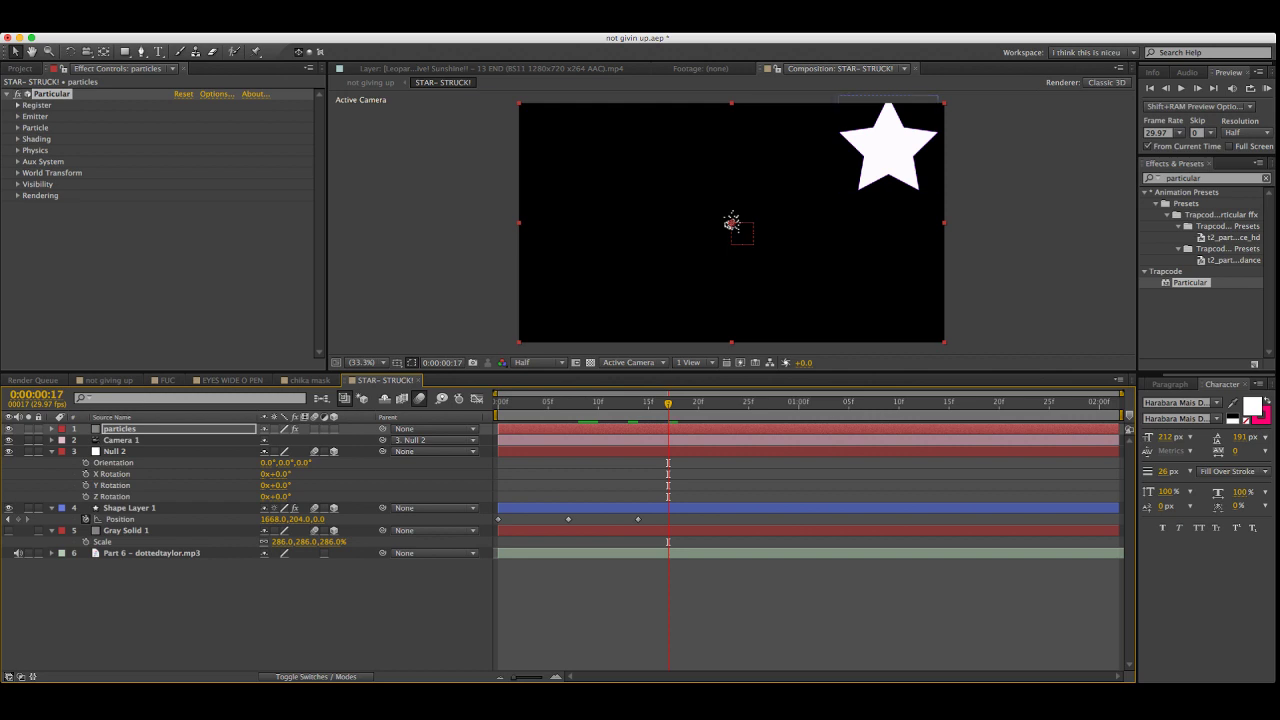
pyautogui.click(17, 116)
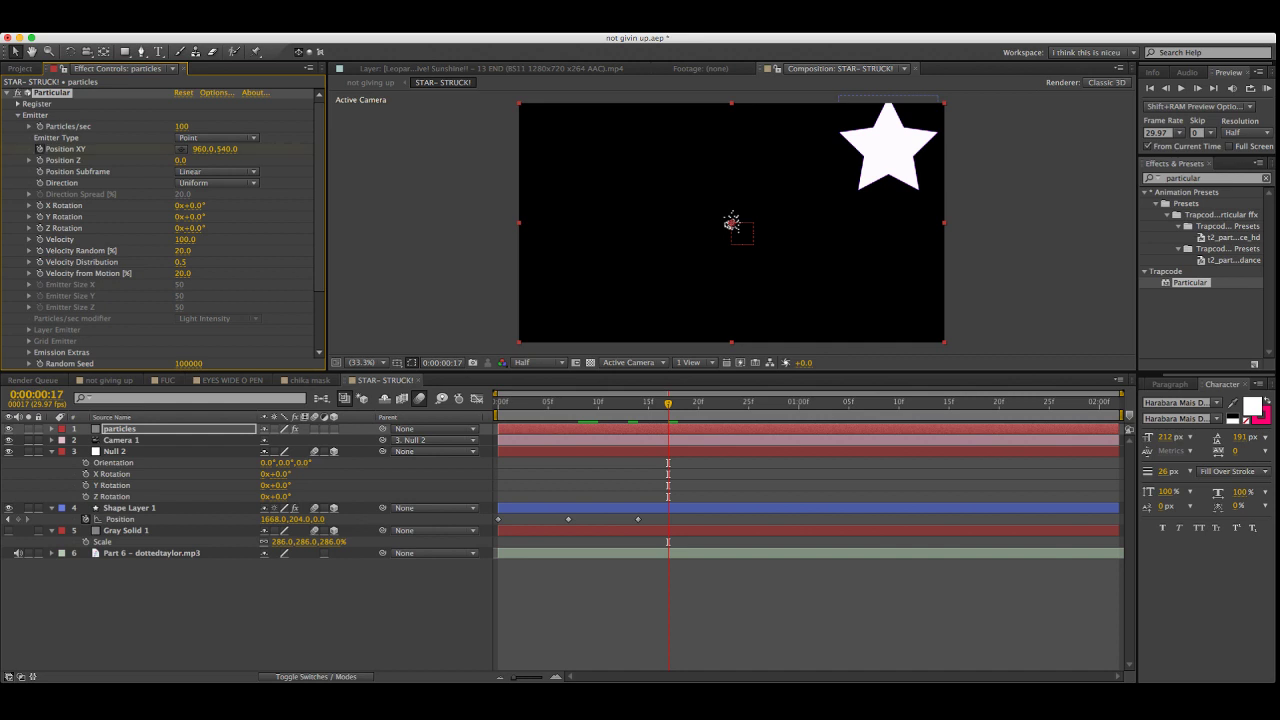
pyautogui.press('u')
# Replace the emitter's Position XY keyframe with the star's three copied Position keyframes from frame 0, and preview the trail
pyautogui.moveTo(534, 403); pyautogui.dragTo(498, 403)
pyautogui.click(120, 542)
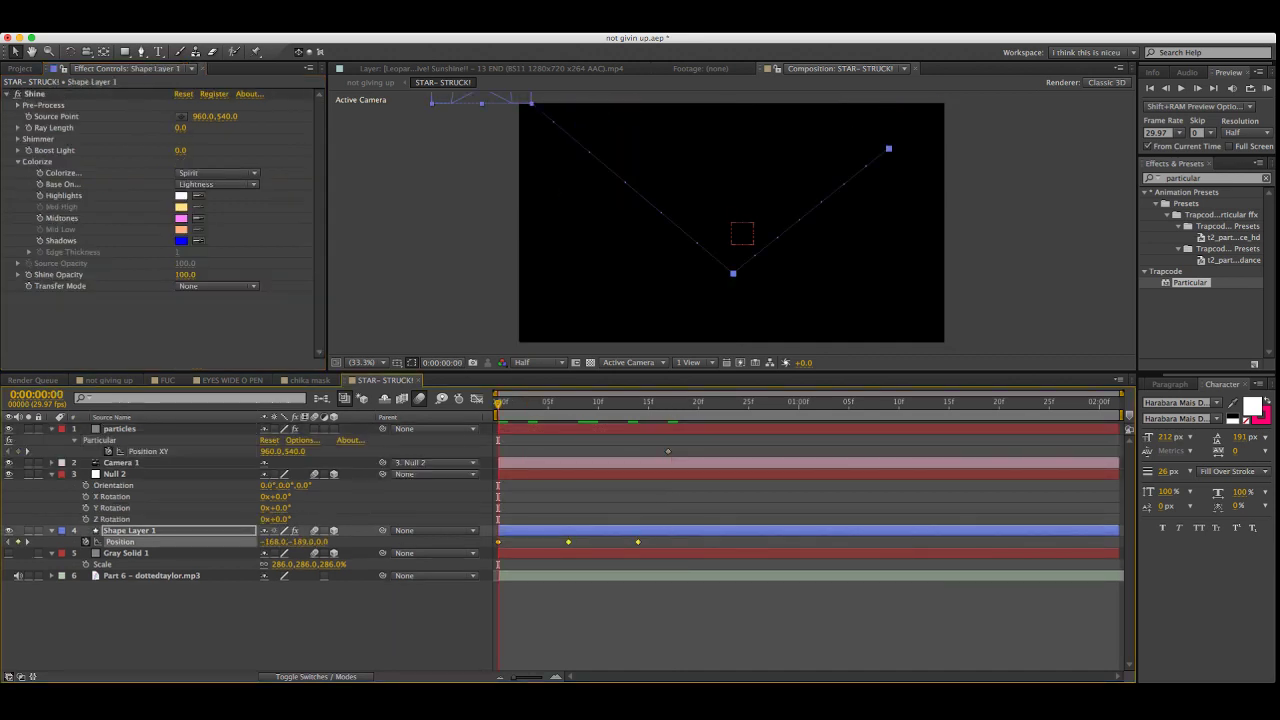
pyautogui.press('super+c')
pyautogui.click(148, 451)
pyautogui.press('Delete')
pyautogui.press('super+v')
pyautogui.press('space')
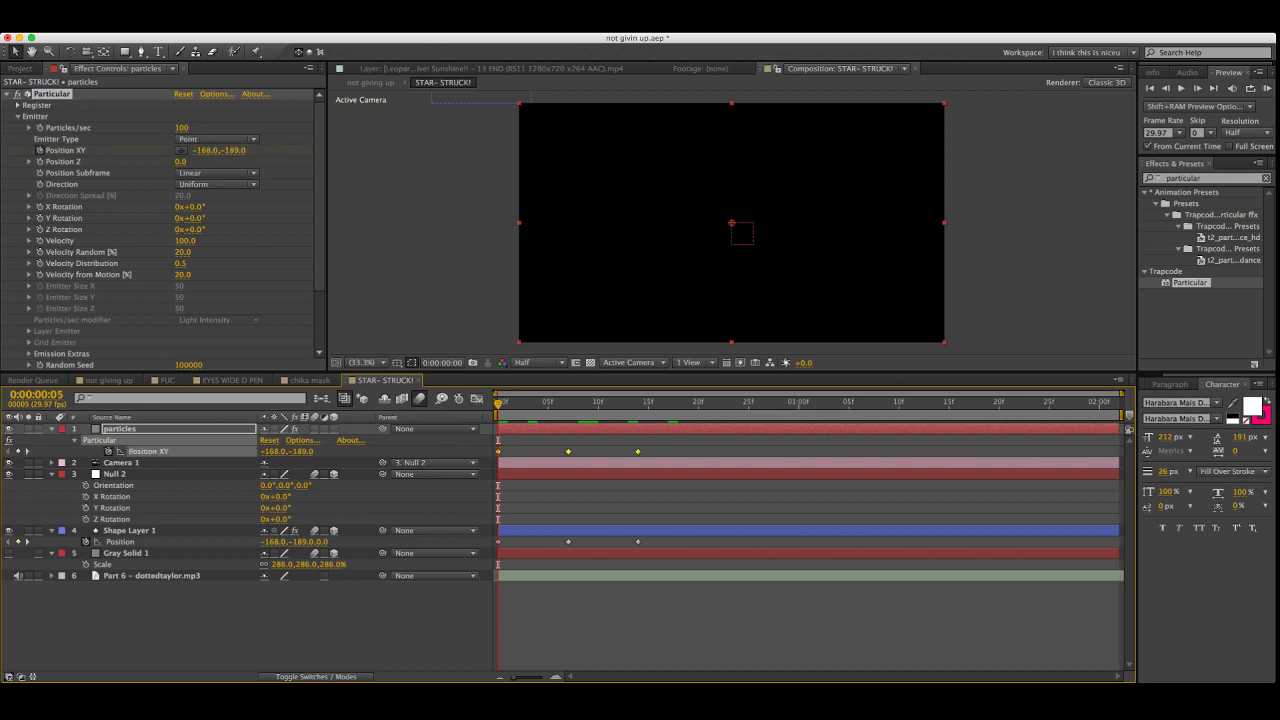
pyautogui.press('space')
pyautogui.press('super+shift+a')
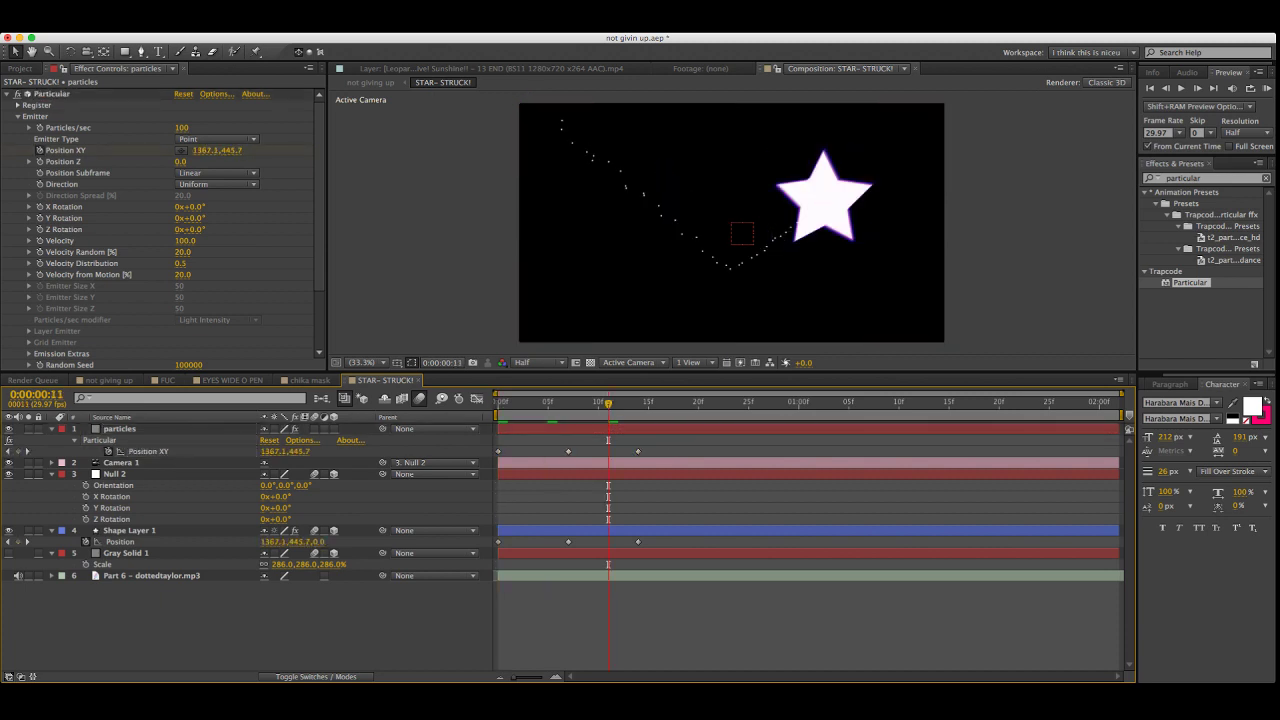
# Set the particle emitter to 3560 particles per second with a velocity of 200
pyautogui.click(120, 428)
pyautogui.moveTo(182, 127); pyautogui.dragTo(527, 127)
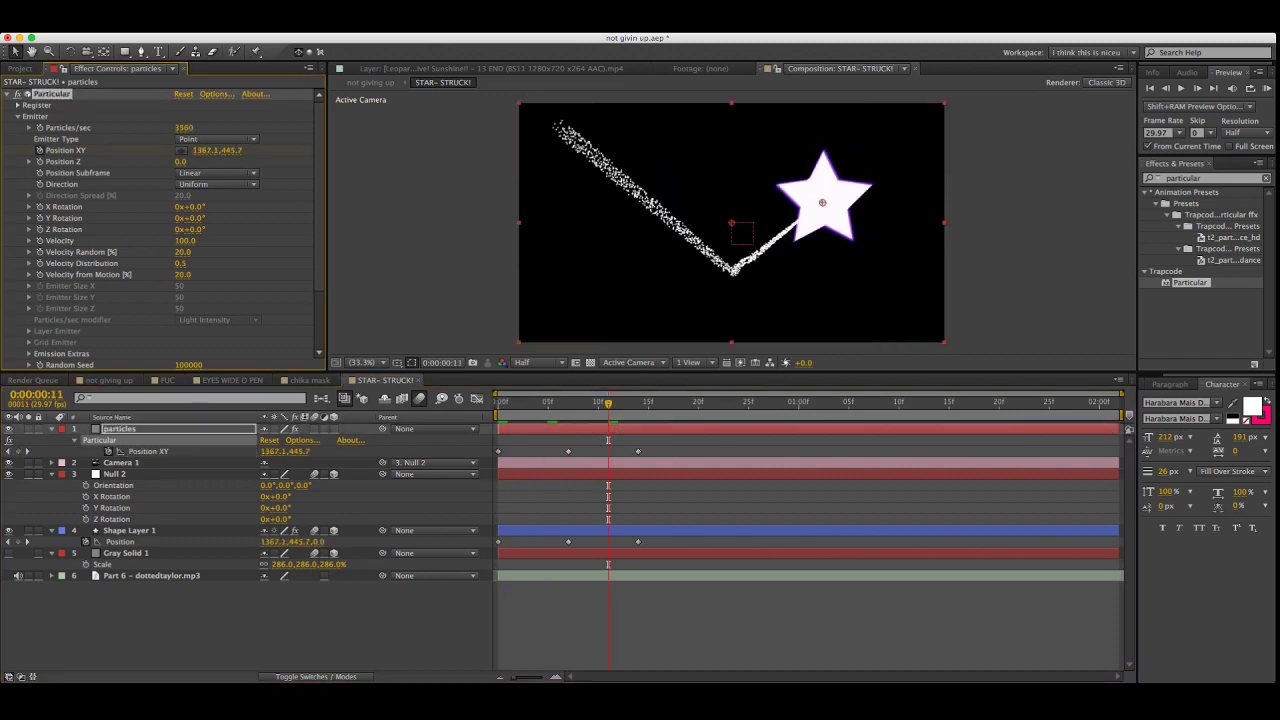
pyautogui.scroll(-4, 163, 229)
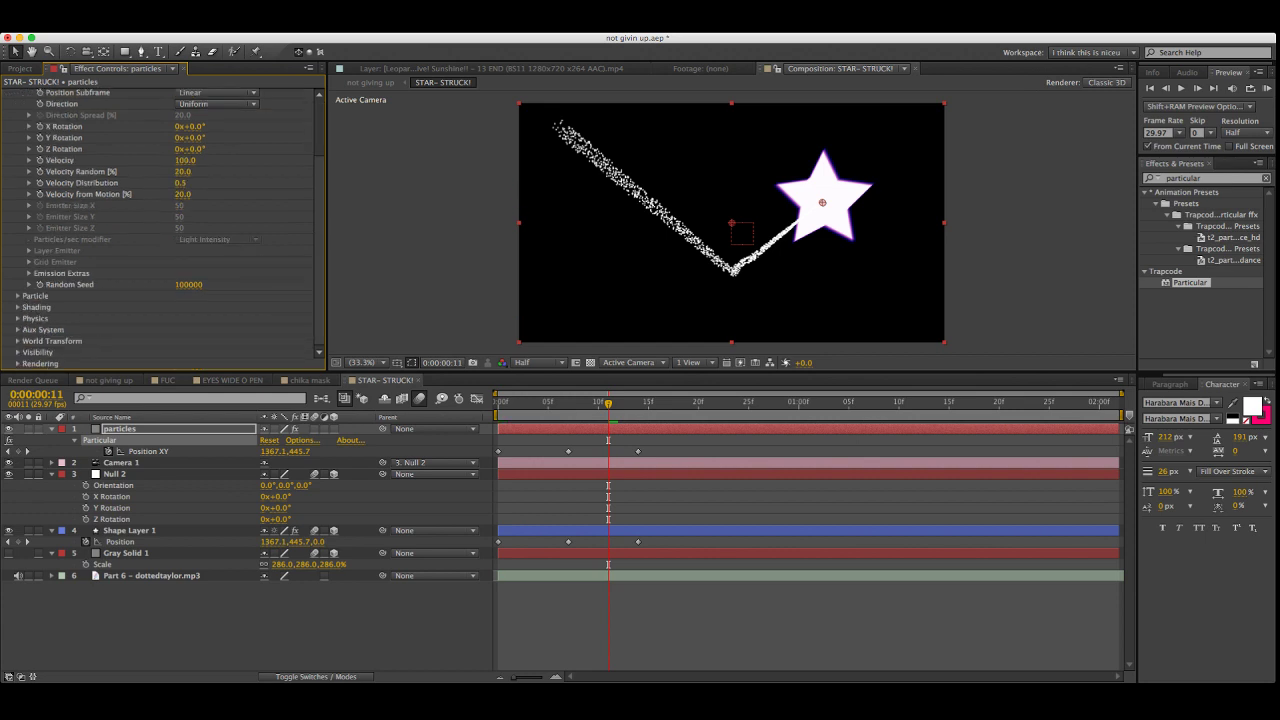
pyautogui.scroll(4, 163, 229)
pyautogui.moveTo(185, 240); pyautogui.dragTo(218, 240)
# Scale the star down uniformly to 138% and show its rotation properties
pyautogui.click(820, 200)
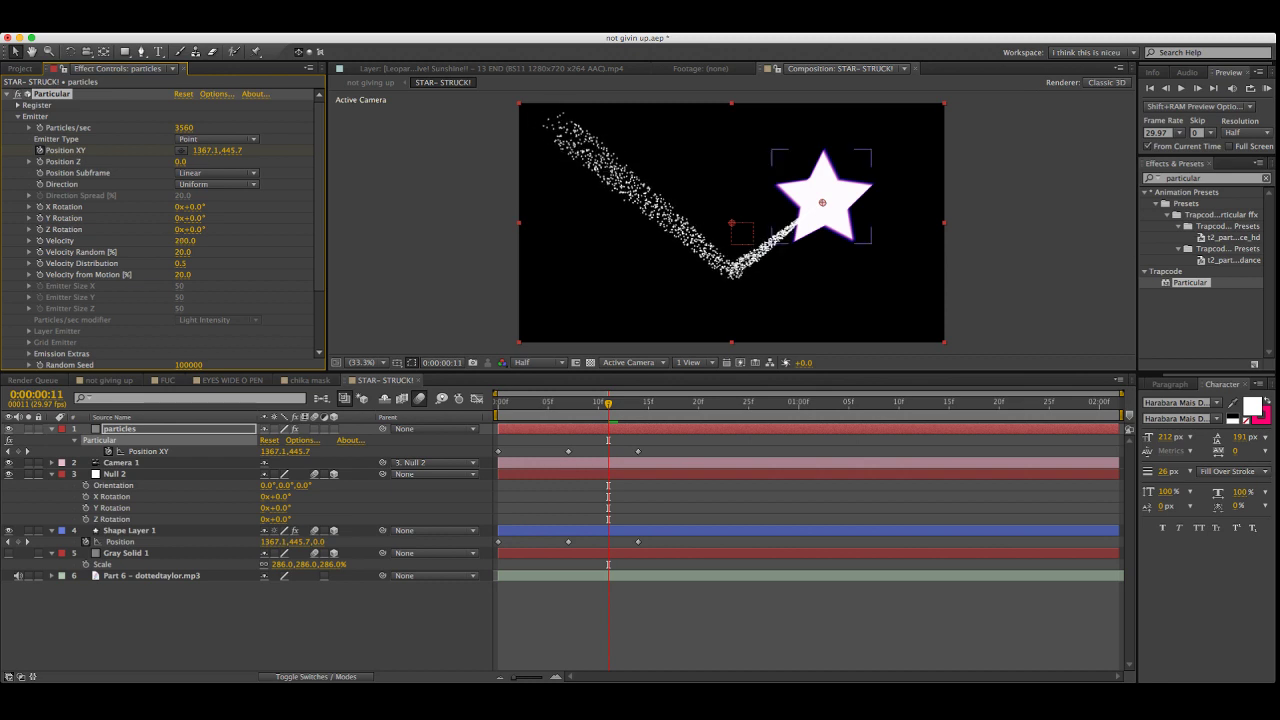
pyautogui.moveTo(628, 403); pyautogui.dragTo(638, 403)
pyautogui.press('s')
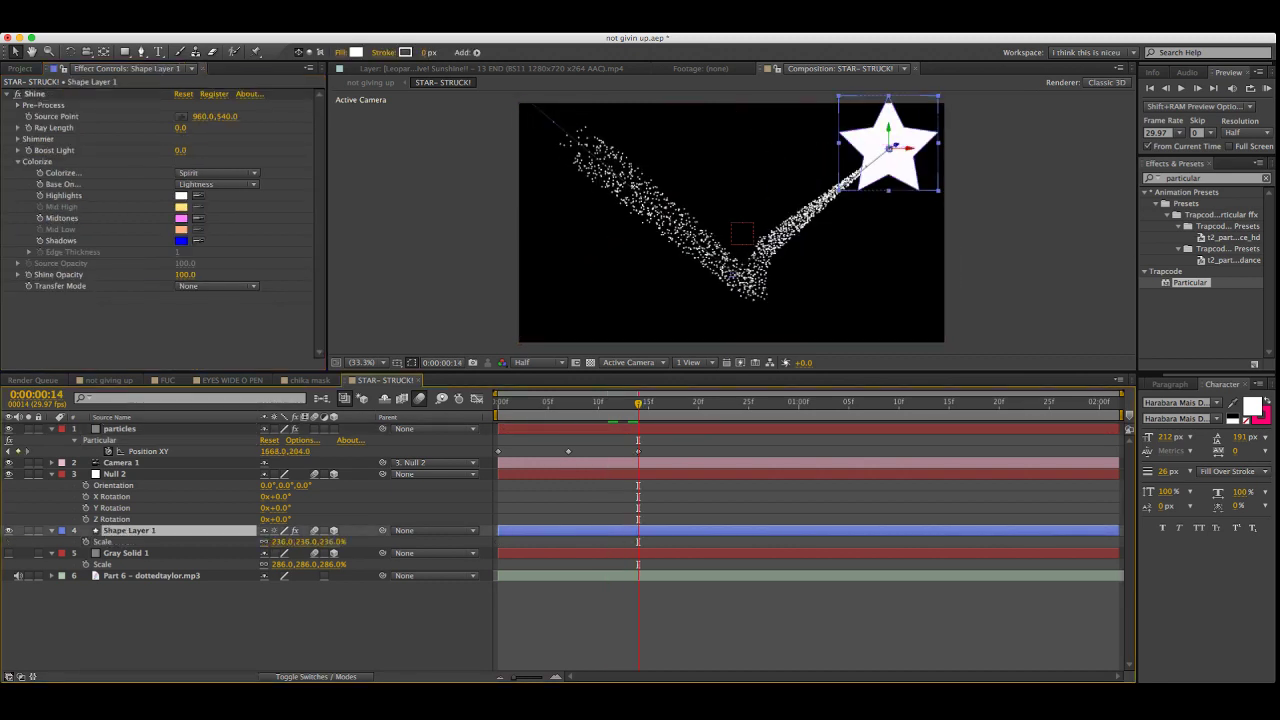
pyautogui.moveTo(282, 541); pyautogui.dragTo(229, 541)
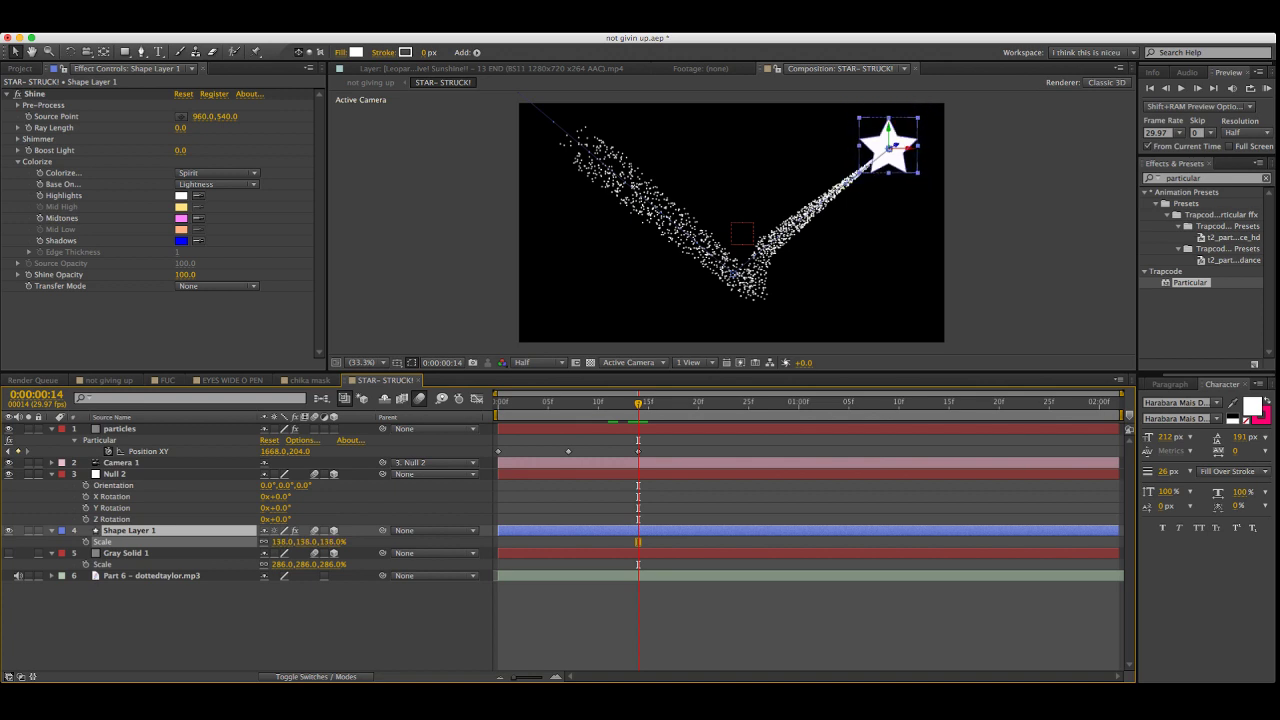
pyautogui.press('r')
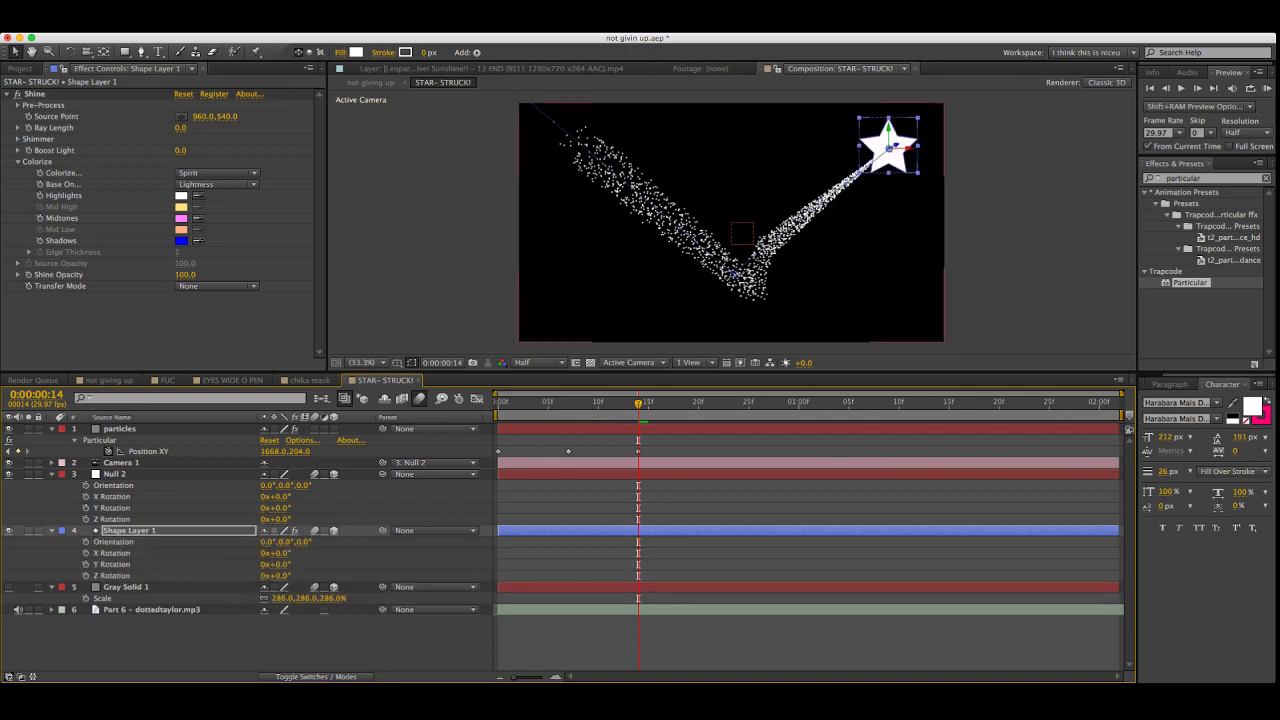
# Set the particle type of the particles layer's Particular effect to Glow Sphere (No DOF)
pyautogui.click(578, 403)
pyautogui.click(114, 474)
pyautogui.click(120, 429)
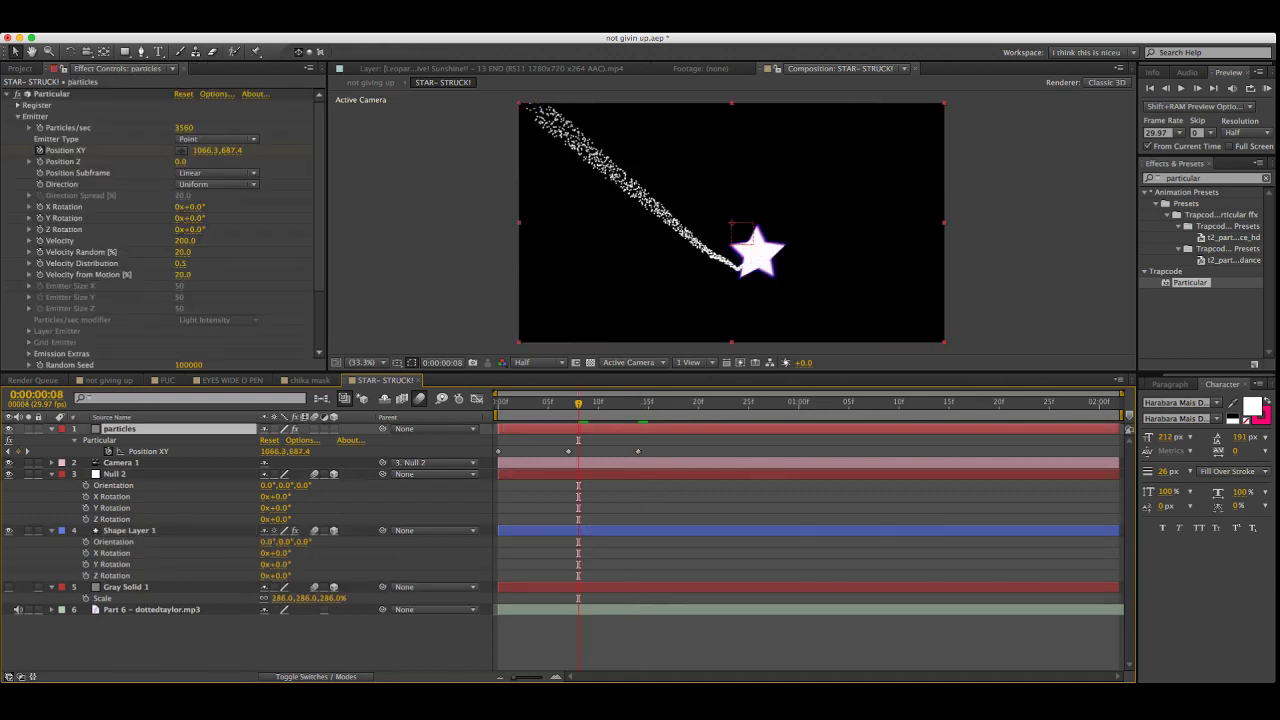
pyautogui.scroll(-5, 163, 230)
pyautogui.click(18, 296)
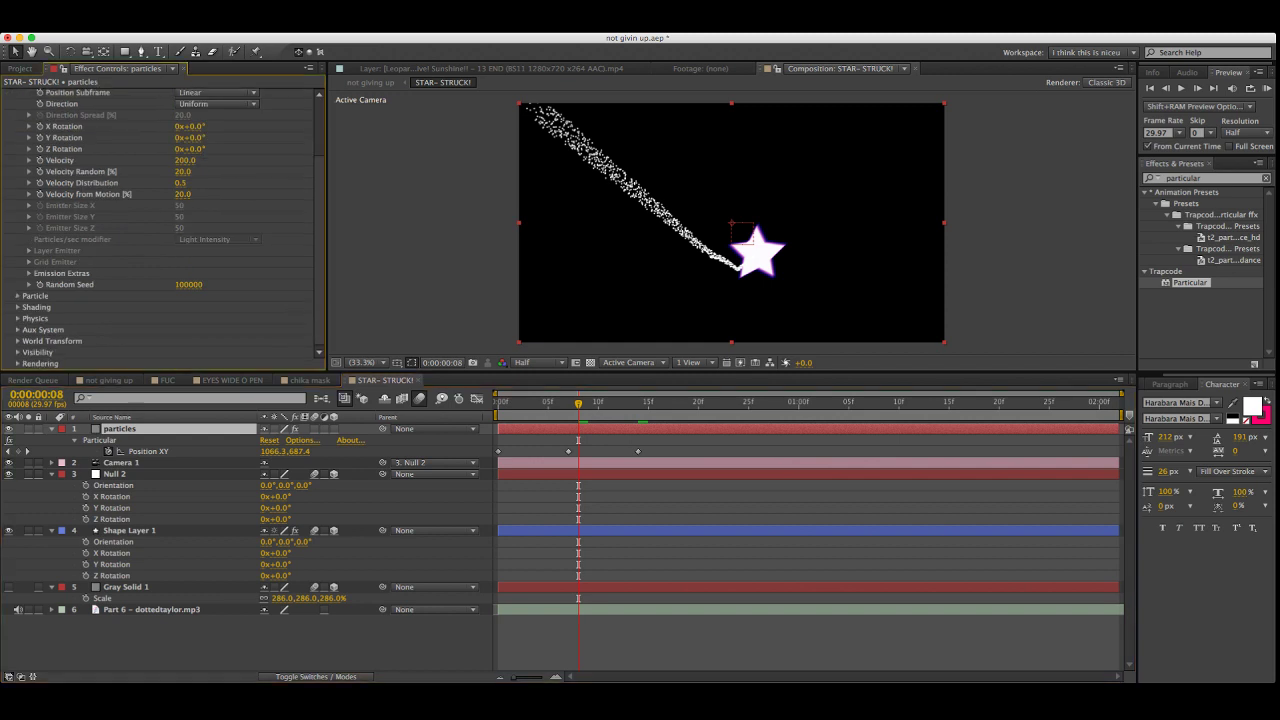
pyautogui.scroll(-3, 163, 230)
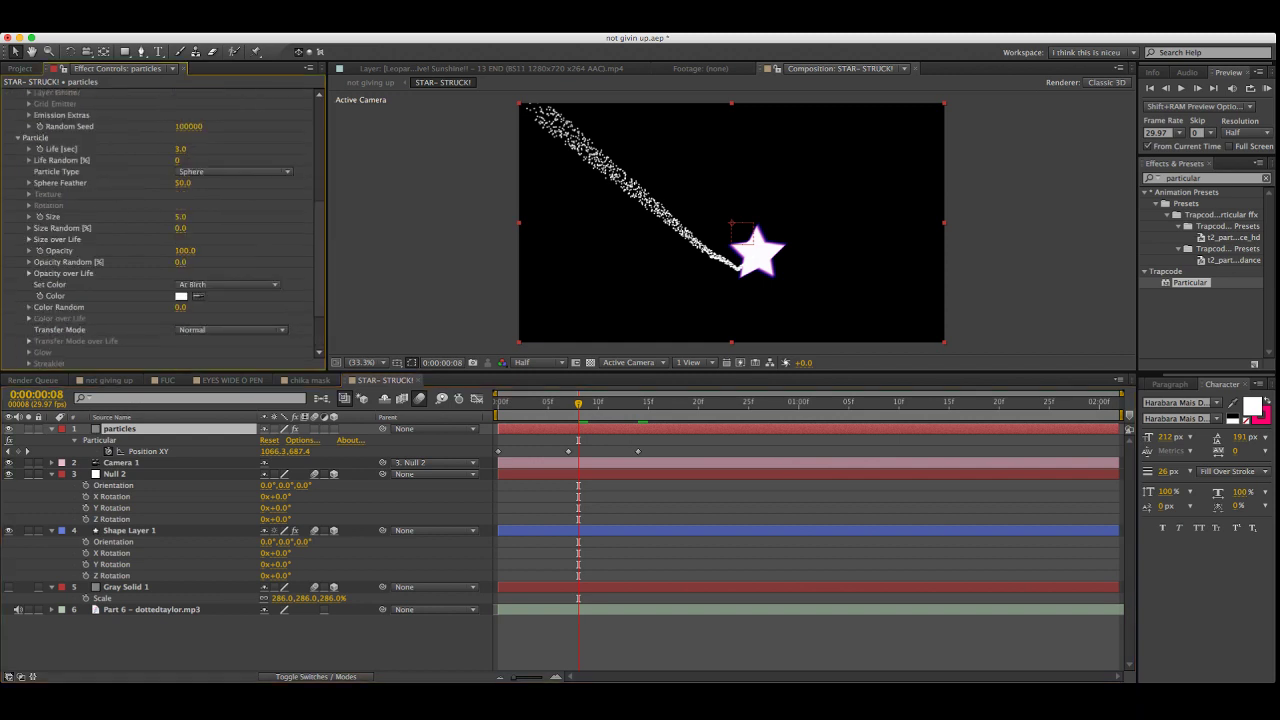
pyautogui.click(233, 171)
pyautogui.click(220, 187)
pyautogui.scroll(1, 163, 230)
pyautogui.scroll(-3, 163, 230)
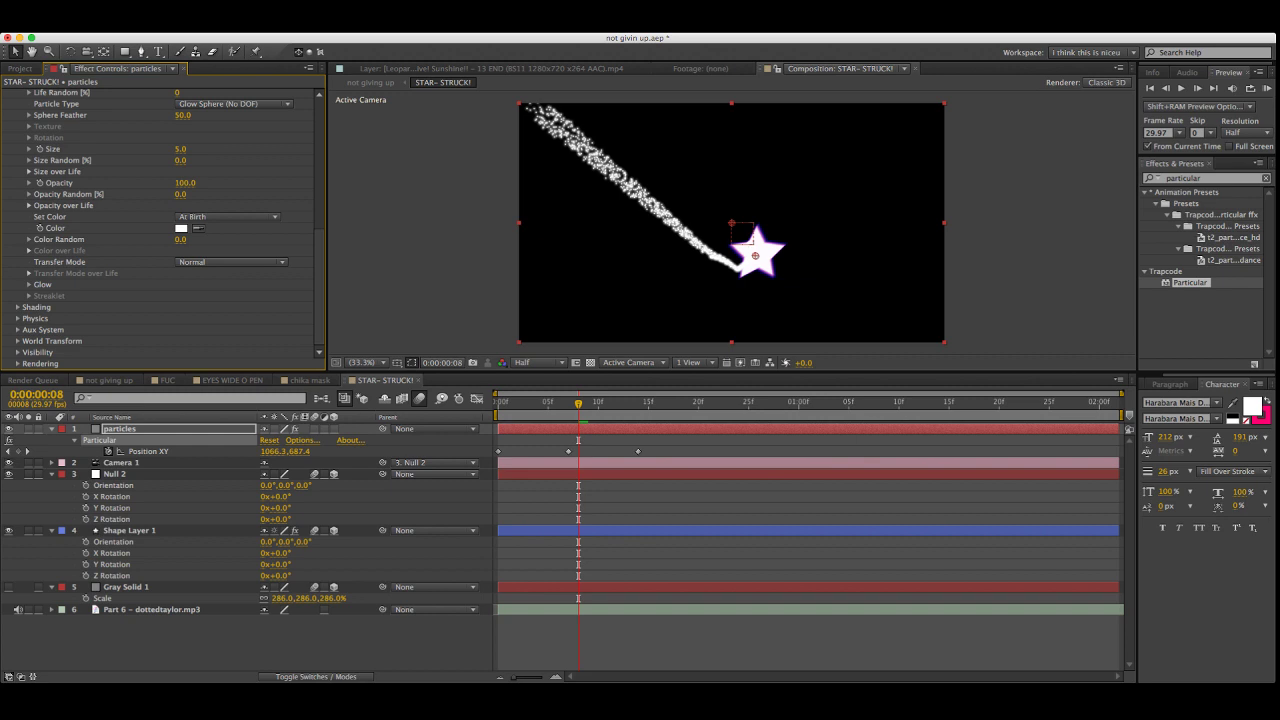
# Copy the Shine effect from the star shape layer onto the particles layer
pyautogui.click(129, 530)
pyautogui.click(34, 94)
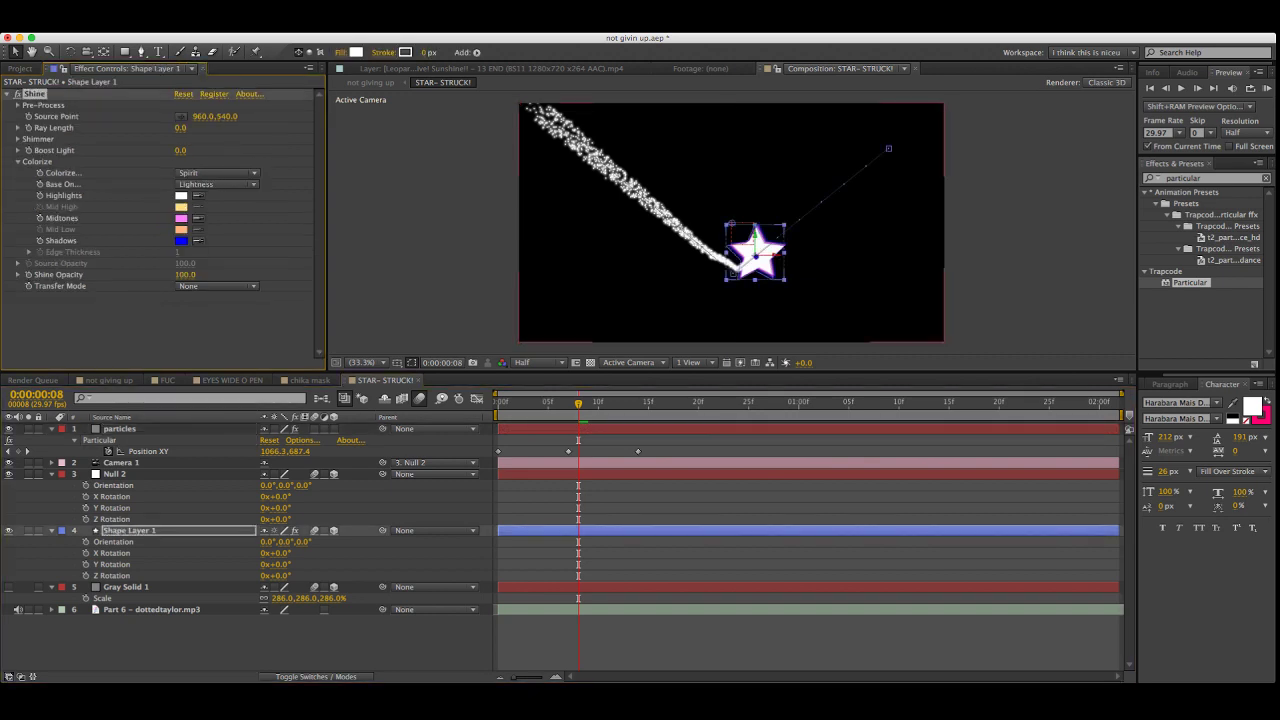
pyautogui.press('super+c')
pyautogui.click(120, 429)
pyautogui.press('super+v')
pyautogui.click(250, 655)
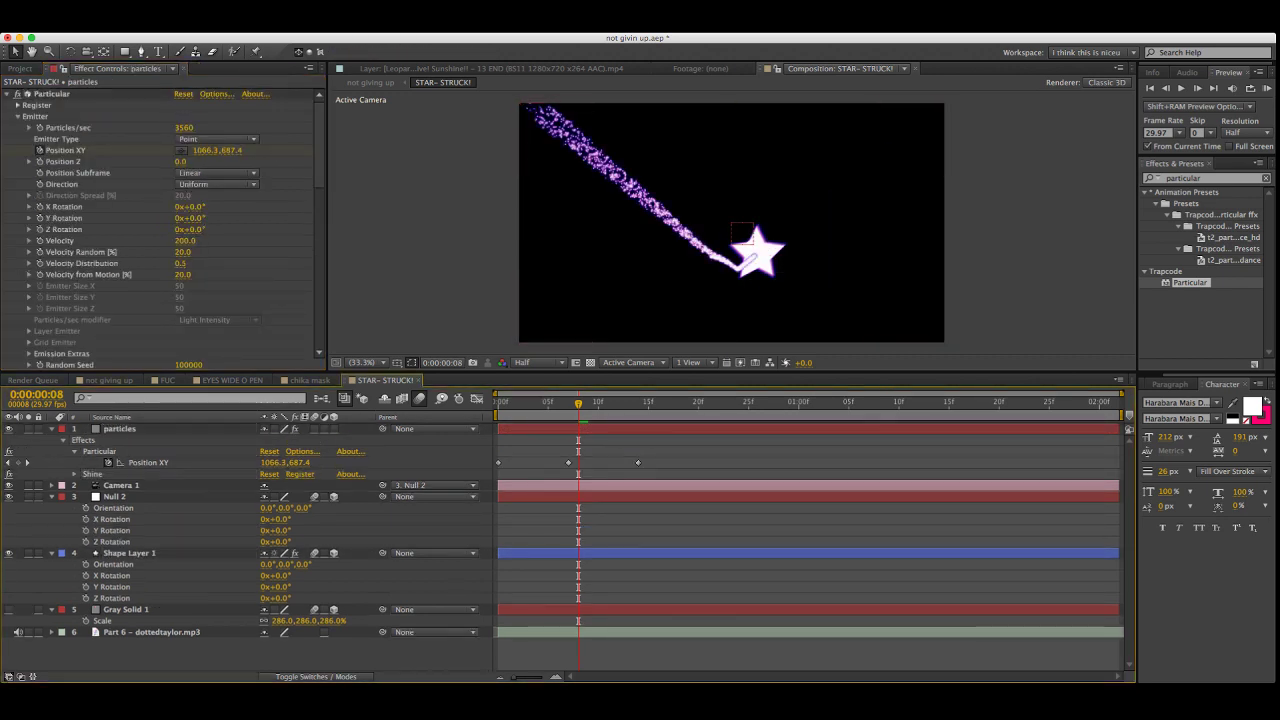
# Move the star shape layer above the particles layer in the layer stack
pyautogui.moveTo(130, 553); pyautogui.dragTo(130, 424)
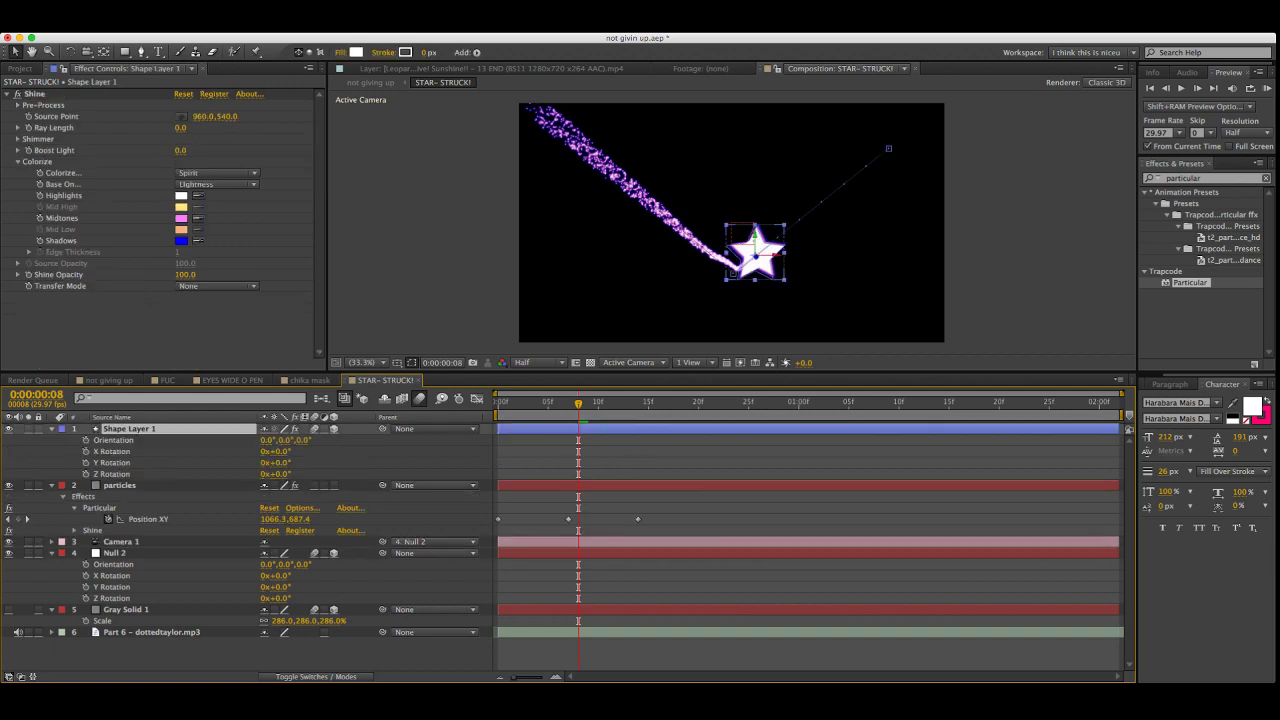
pyautogui.click(250, 655)
pyautogui.click(756, 252)
# Keyframe the star's Z Rotation at 0° on frame 0, 36° on frame 7 and -94° on frame 14
pyautogui.click(528, 402)
pyautogui.moveTo(528, 402); pyautogui.dragTo(568, 402)
pyautogui.press('r')
pyautogui.press('r')
pyautogui.click(86, 474)
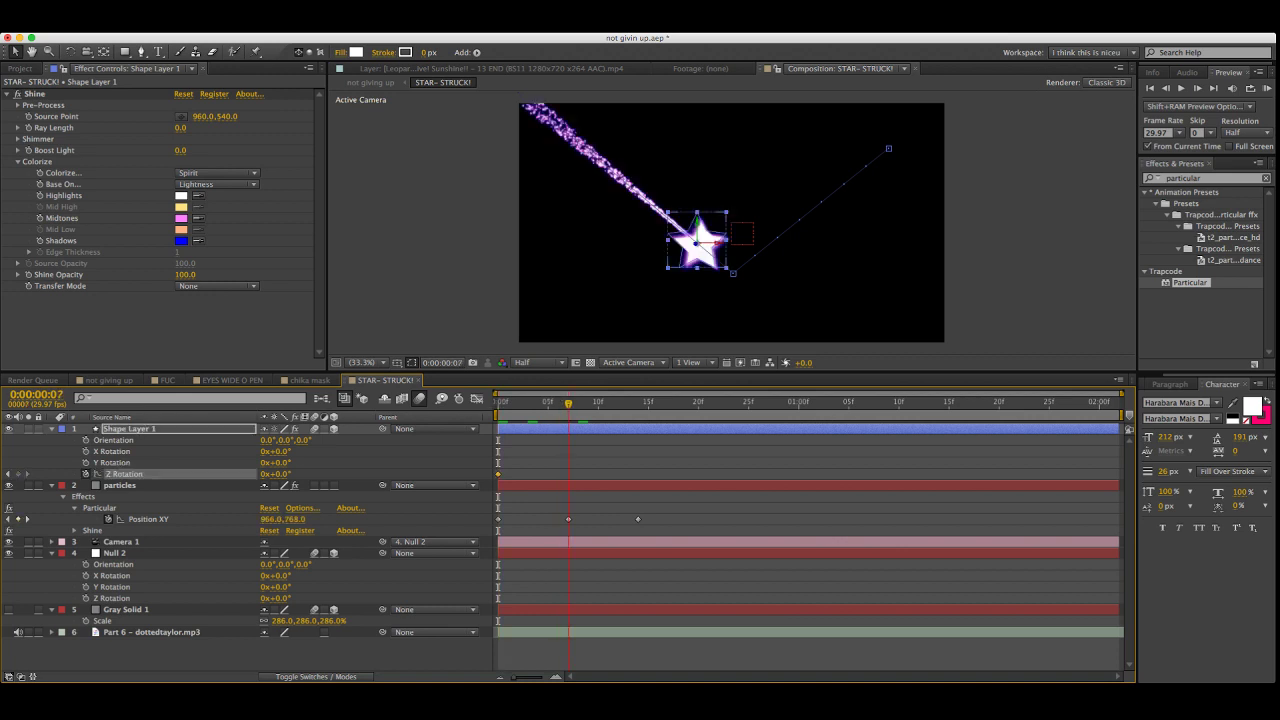
pyautogui.moveTo(277, 473); pyautogui.dragTo(313, 473)
pyautogui.press('k')
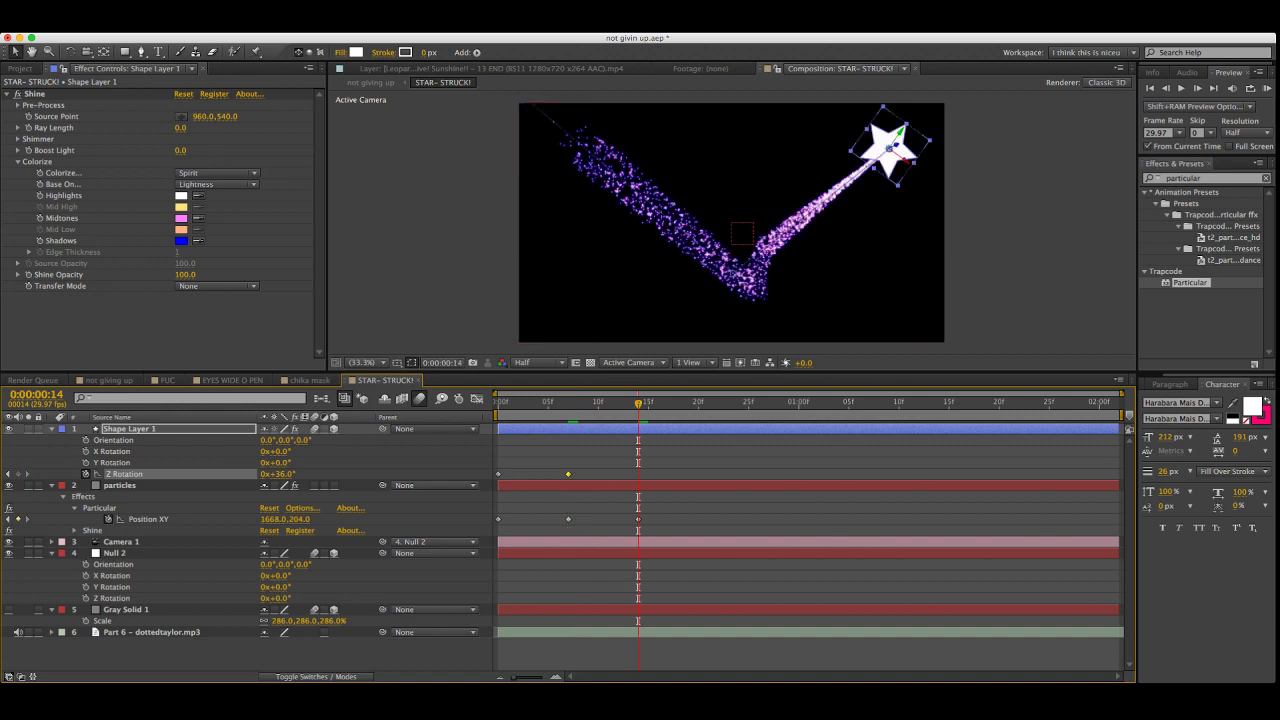
pyautogui.moveTo(280, 473); pyautogui.dragTo(244, 473)
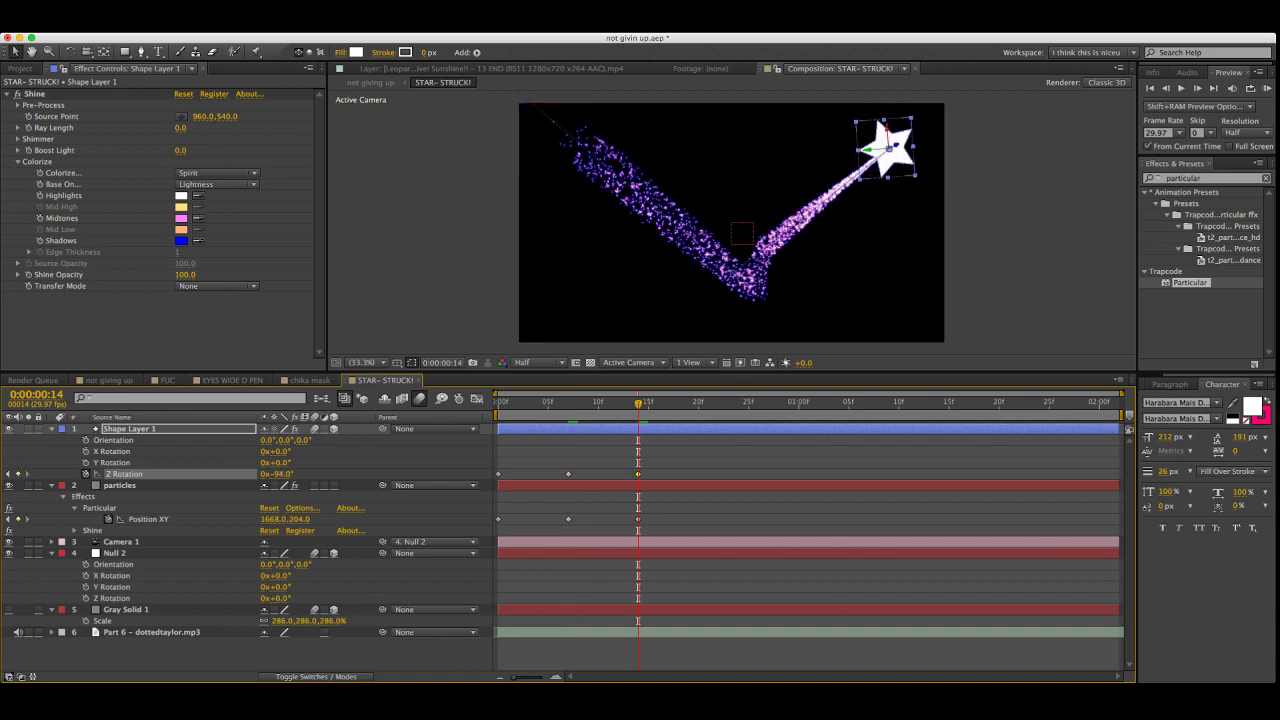
# Preview the rotating star and its coloured particle trail from frame 0
pyautogui.moveTo(638, 403)
pyautogui.mouseDown()
pyautogui.moveTo(538, 403)
pyautogui.moveTo(648, 403)
pyautogui.mouseUp()
pyautogui.press('Home')
pyautogui.press('KP_0')
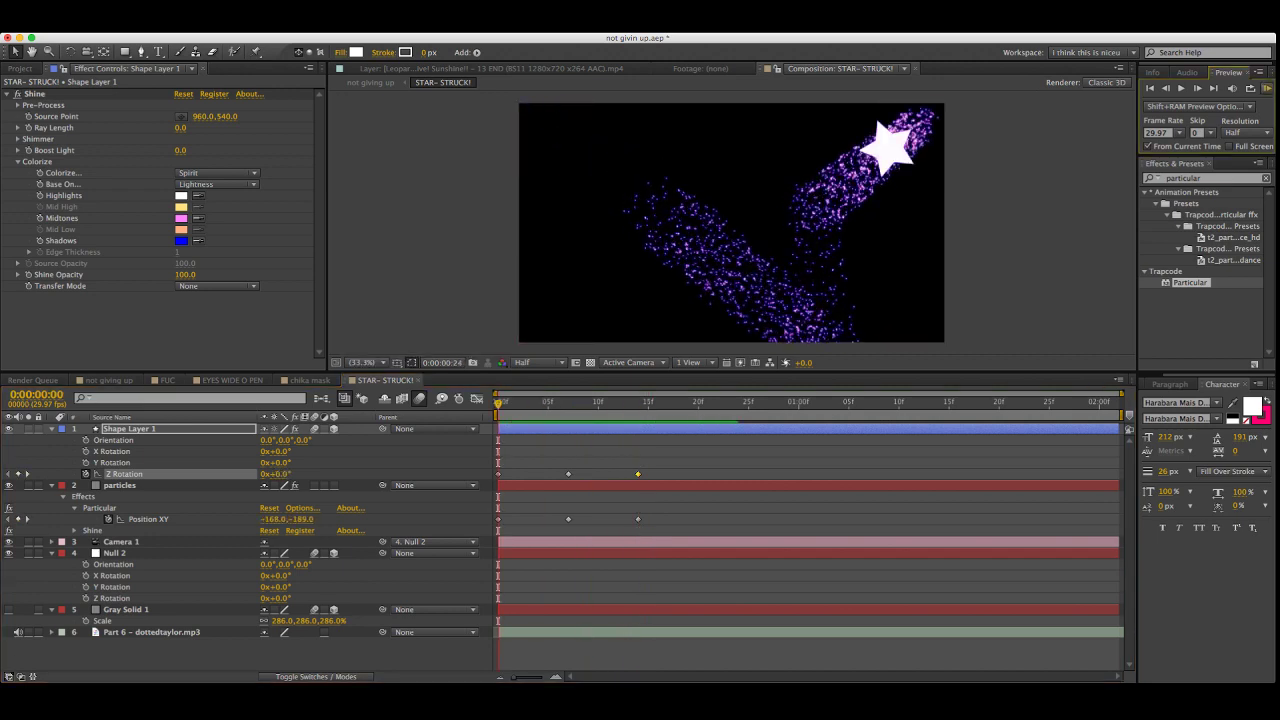
pyautogui.press('space')
pyautogui.press('space')
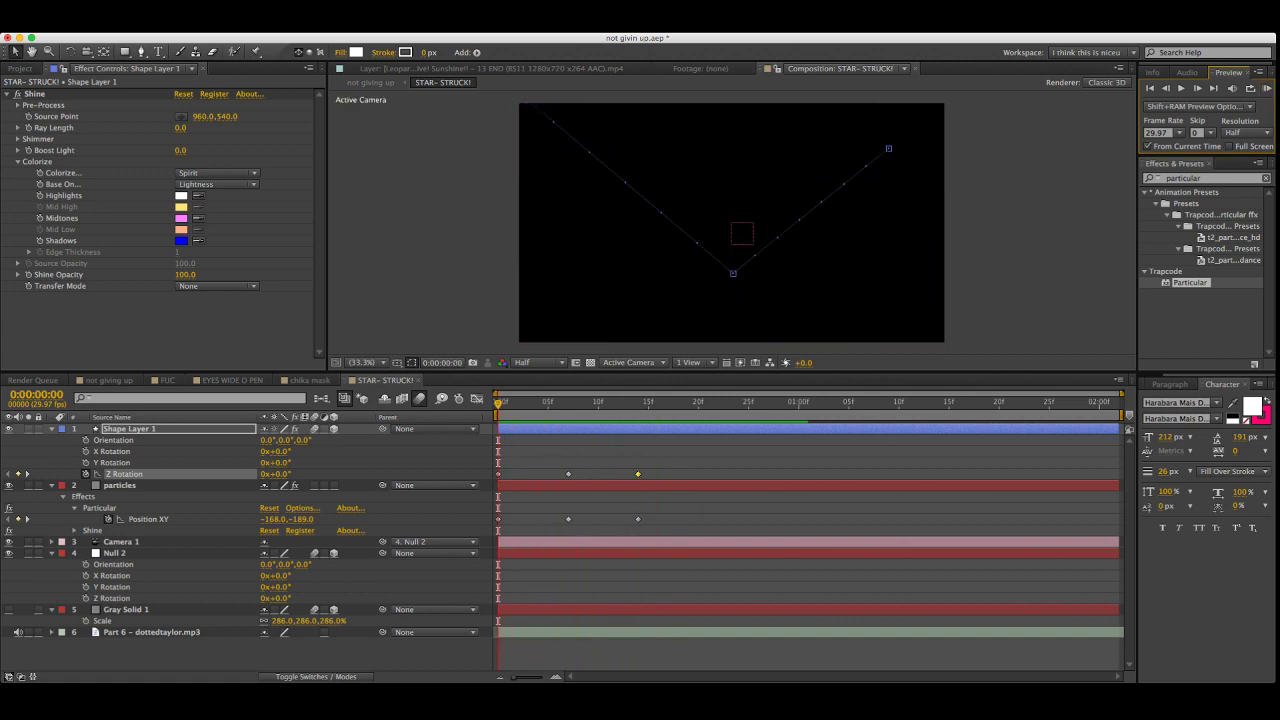
# Set the particle emitter's velocity to 50 while viewing frame 7
pyautogui.press('k')
pyautogui.press('F2')
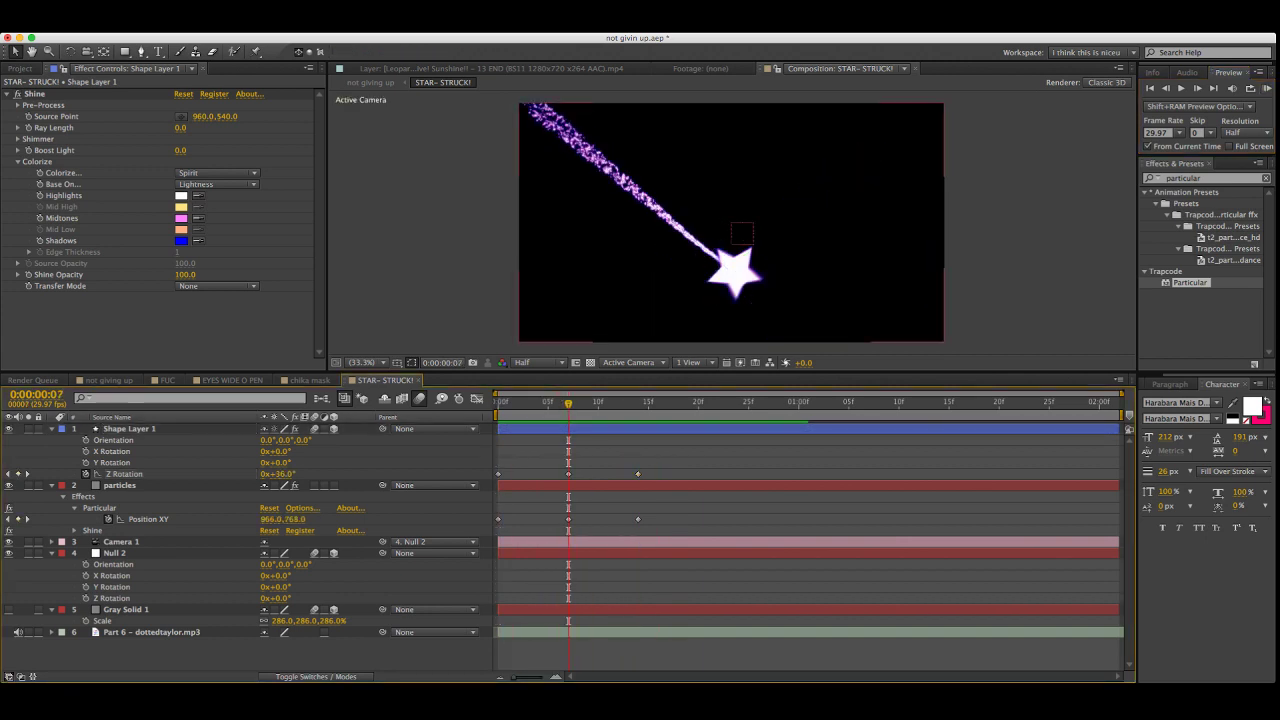
pyautogui.click(119, 485)
pyautogui.scroll(-1, 160, 225)
pyautogui.moveTo(184, 220); pyautogui.dragTo(160, 220)
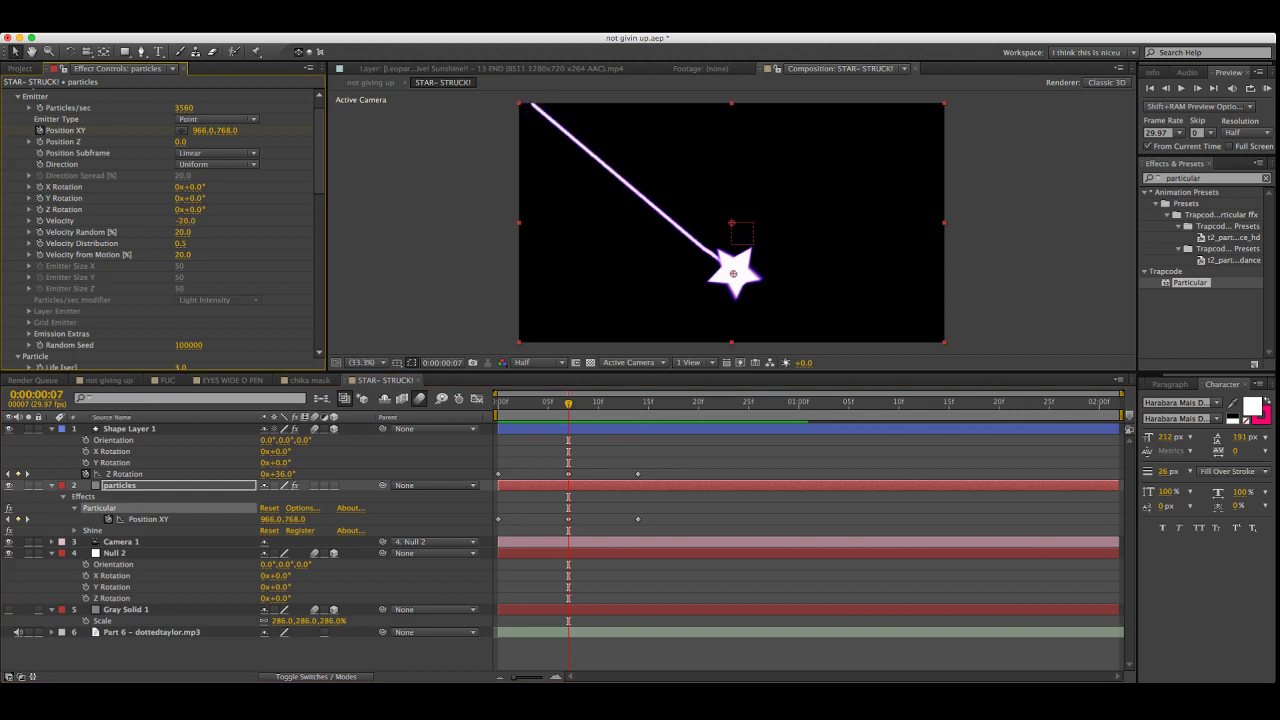
pyautogui.click(184, 220)
pyautogui.write('50')
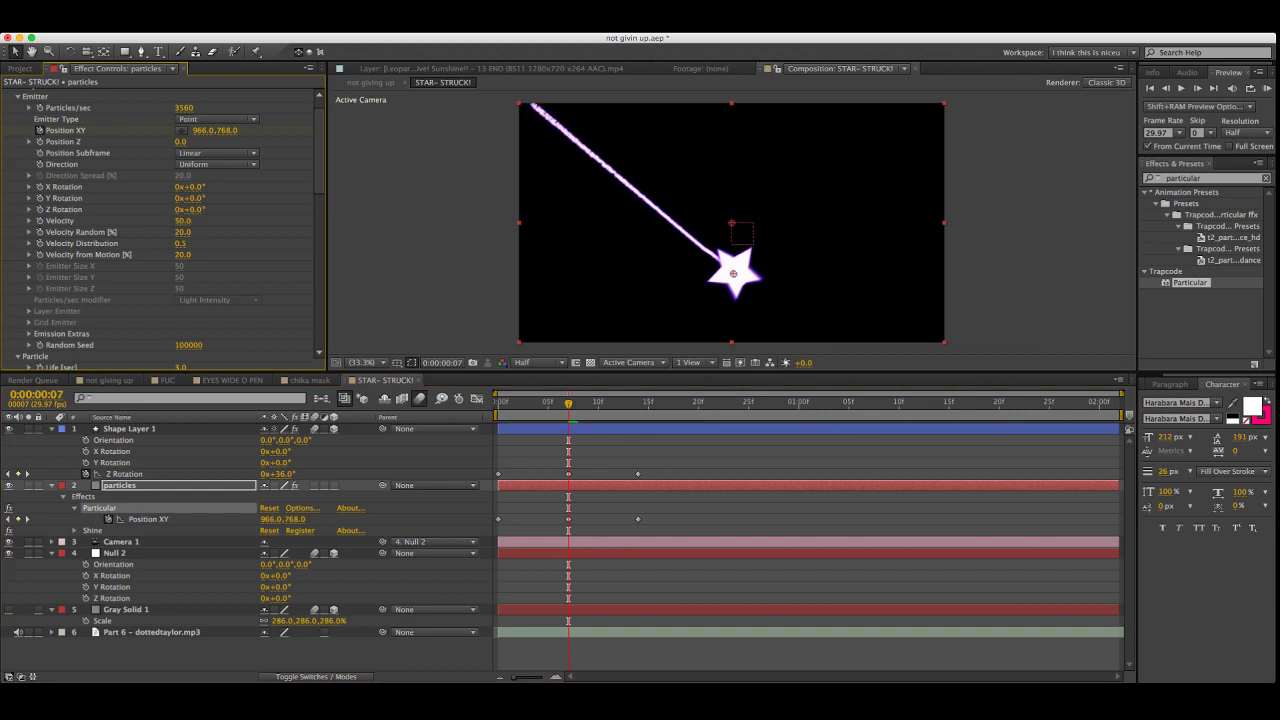
pyautogui.press('Return')
# Step through the frames from 7 to 19 to examine the narrower particle trail
pyautogui.press('pagedown')
pyautogui.press('pagedown')
pyautogui.press('pagedown')
pyautogui.press('pagedown')
pyautogui.press('pagedown')
pyautogui.press('pagedown')
pyautogui.press('pagedown')
pyautogui.press('pagedown')
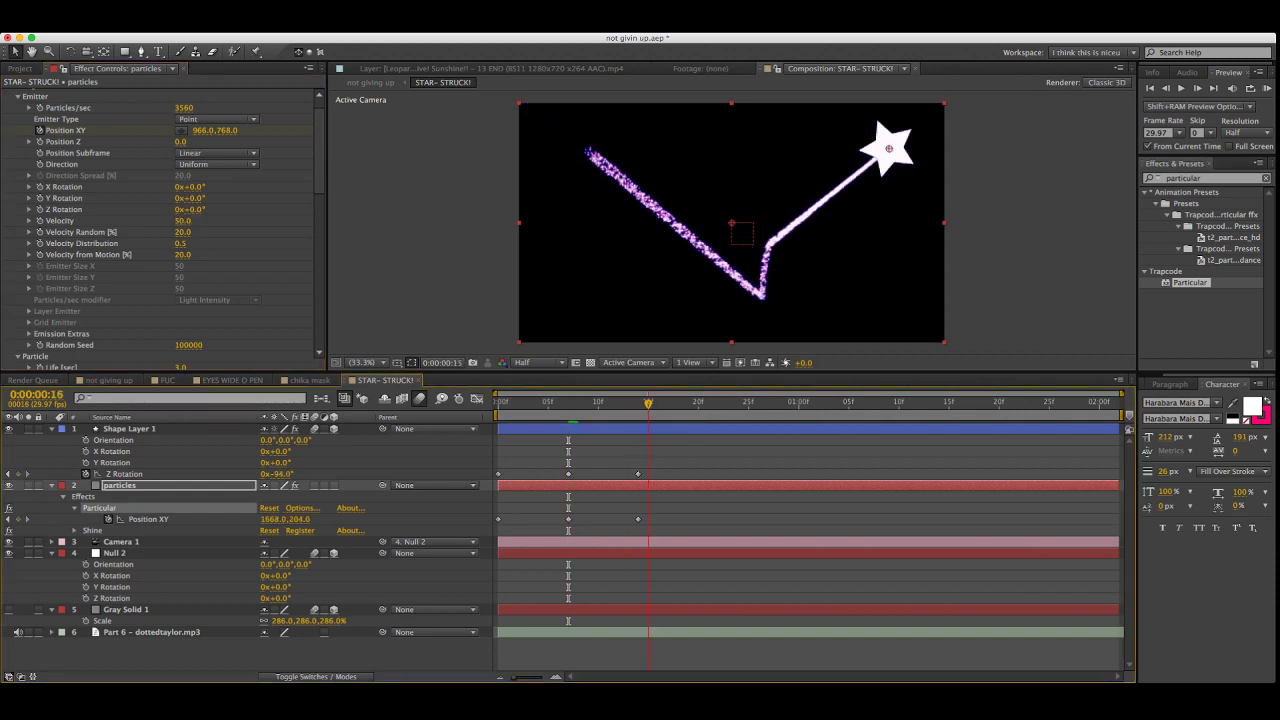
pyautogui.press('pagedown')
pyautogui.press('pagedown')
pyautogui.press('pagedown')
# Set the particle emitter's direction to Directional and preview the trail from frame 0
pyautogui.click(184, 221)
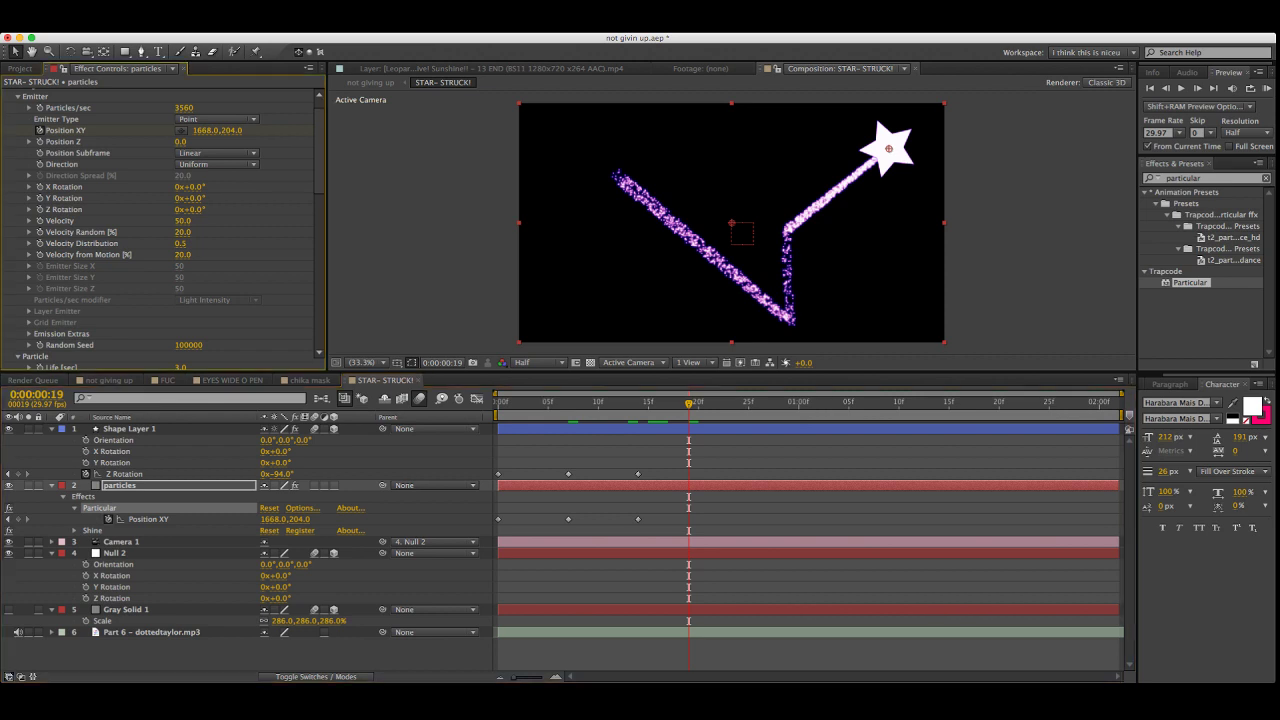
pyautogui.click(205, 177)
pyautogui.moveTo(688, 403); pyautogui.dragTo(618, 403)
pyautogui.press('pagedown')
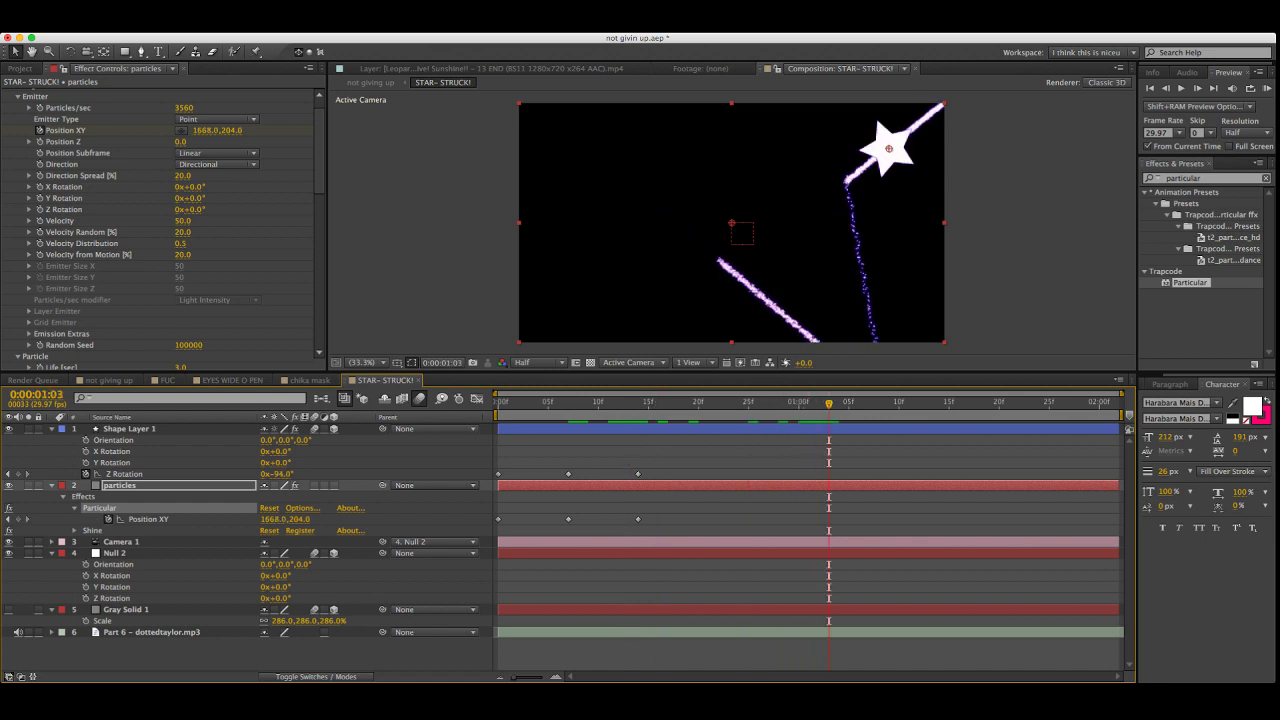
pyautogui.press('Home')
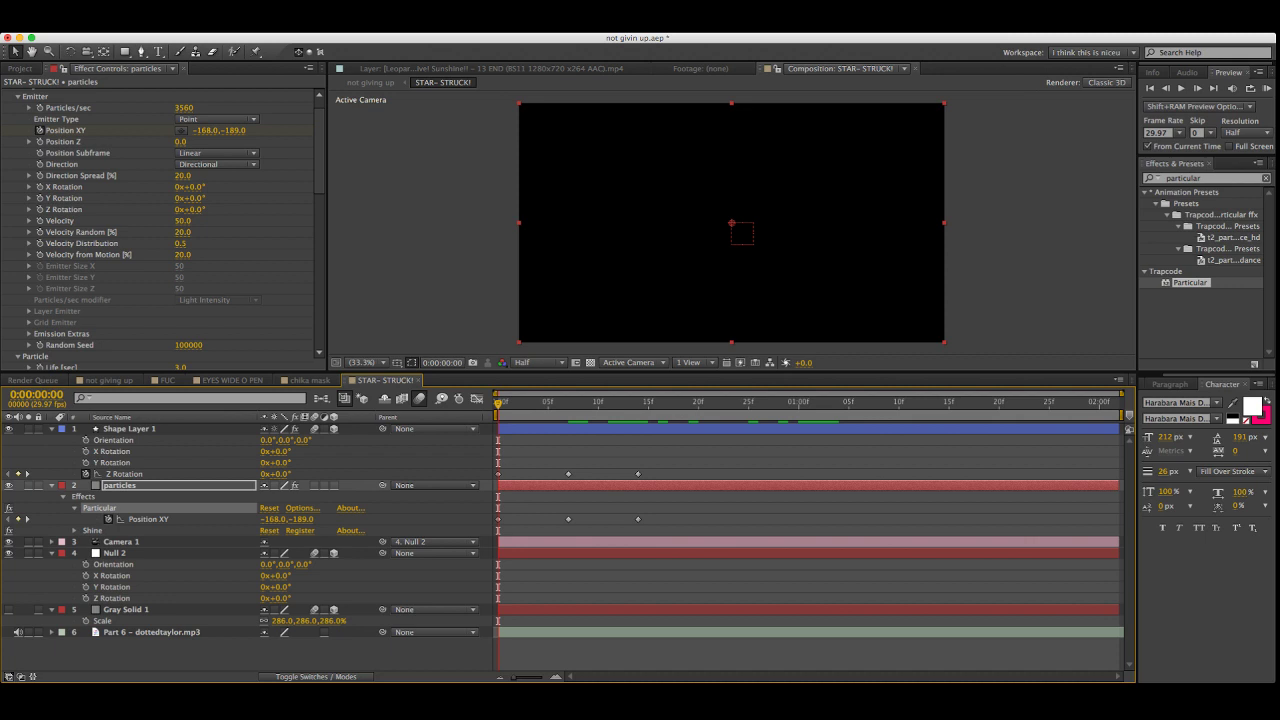
pyautogui.press('KP_0')
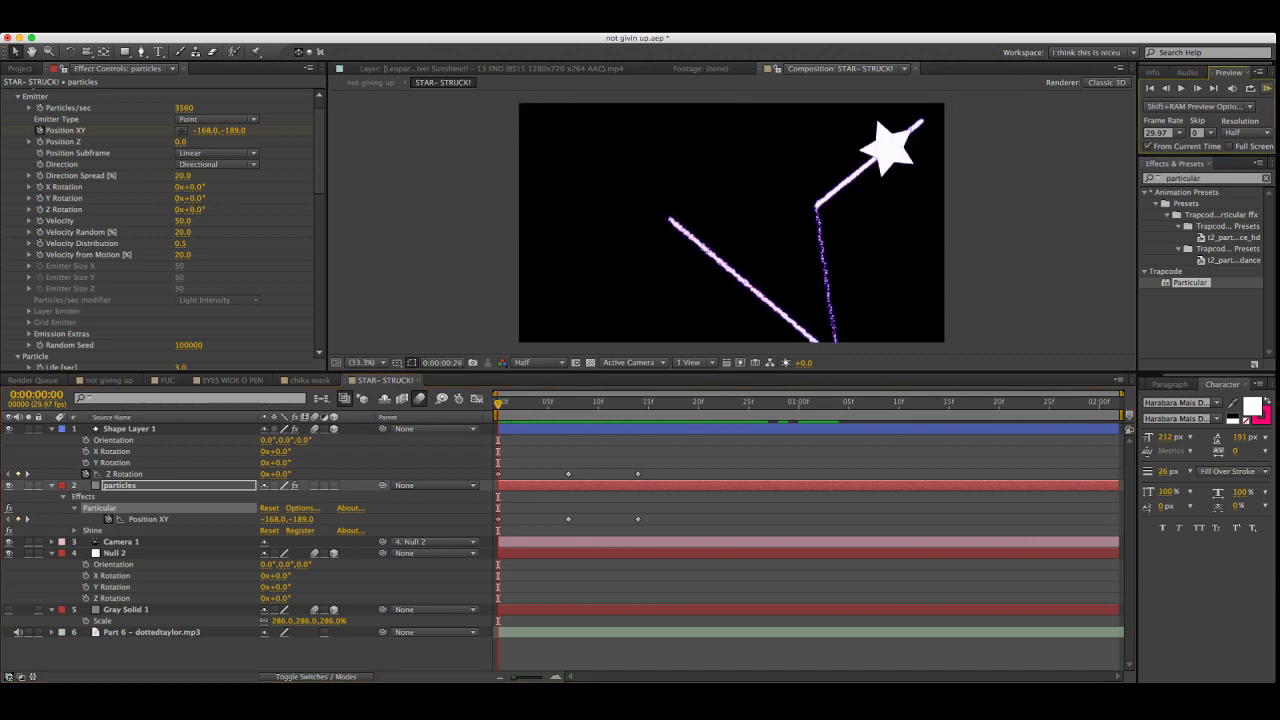
pyautogui.press('space')
pyautogui.press('space')
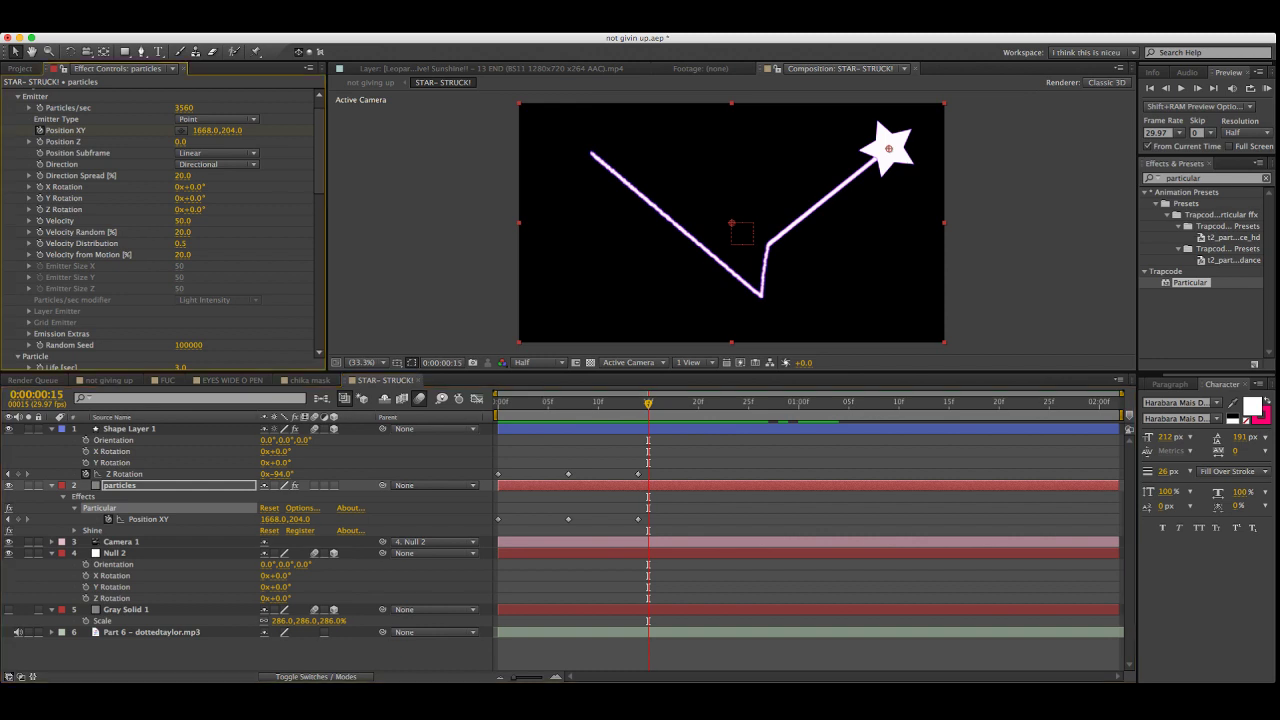
# Undo the emitter's direction change and its velocity reduction
pyautogui.press('super+z')
pyautogui.press('super+z')
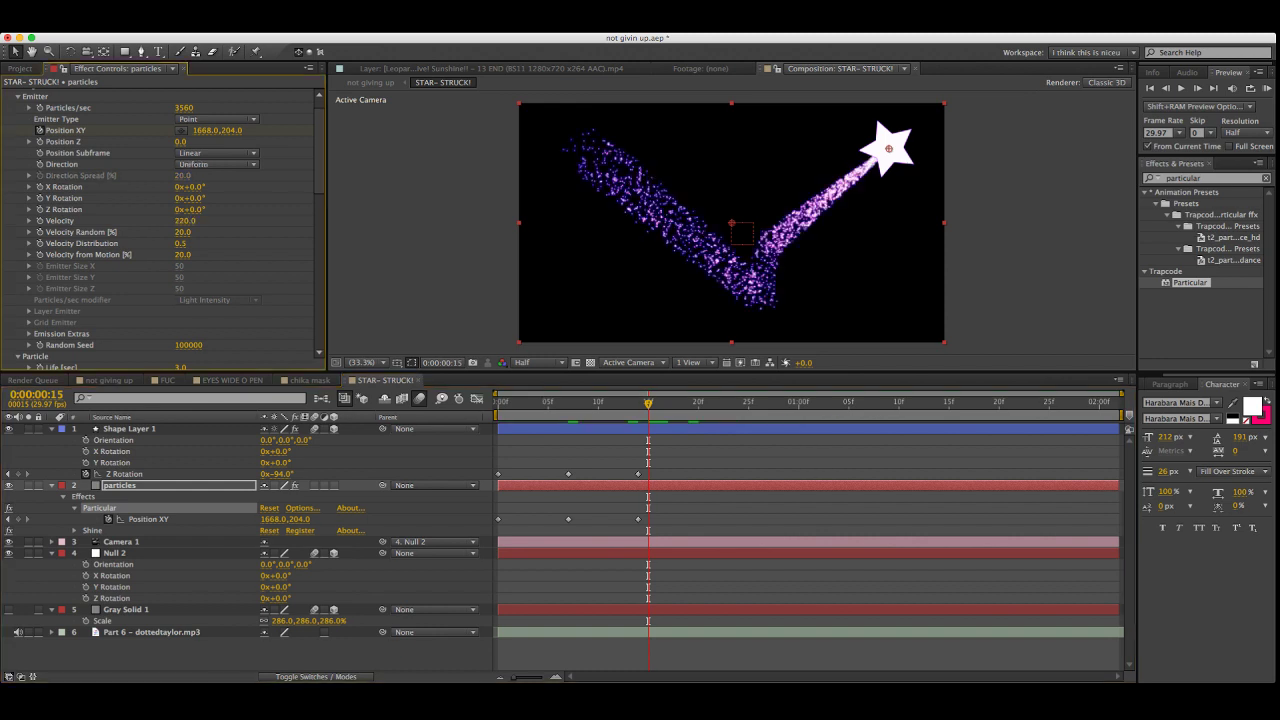
pyautogui.moveTo(648, 403)
pyautogui.mouseDown()
pyautogui.moveTo(529, 403)
pyautogui.moveTo(648, 403)
pyautogui.mouseUp()
# Give Particular's Opacity over Life the preset curve that stays full and falls off near the end
pyautogui.scroll(-10, 160, 225)
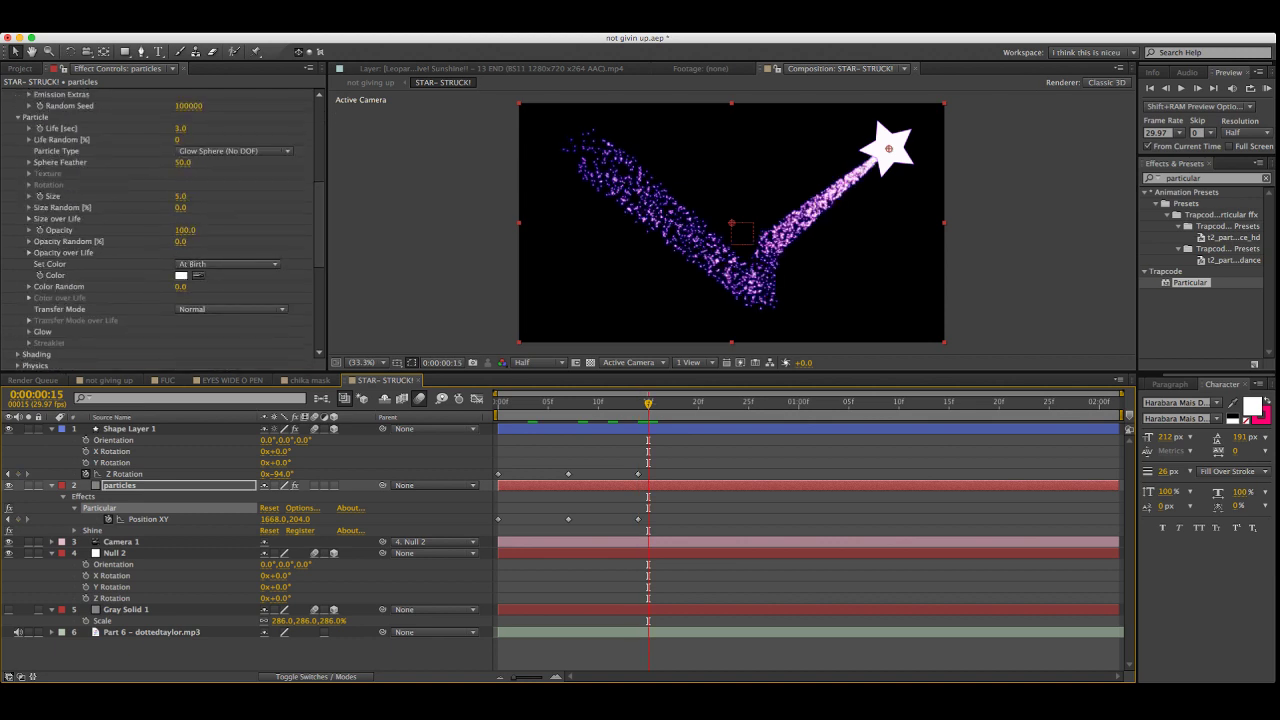
pyautogui.click(29, 252)
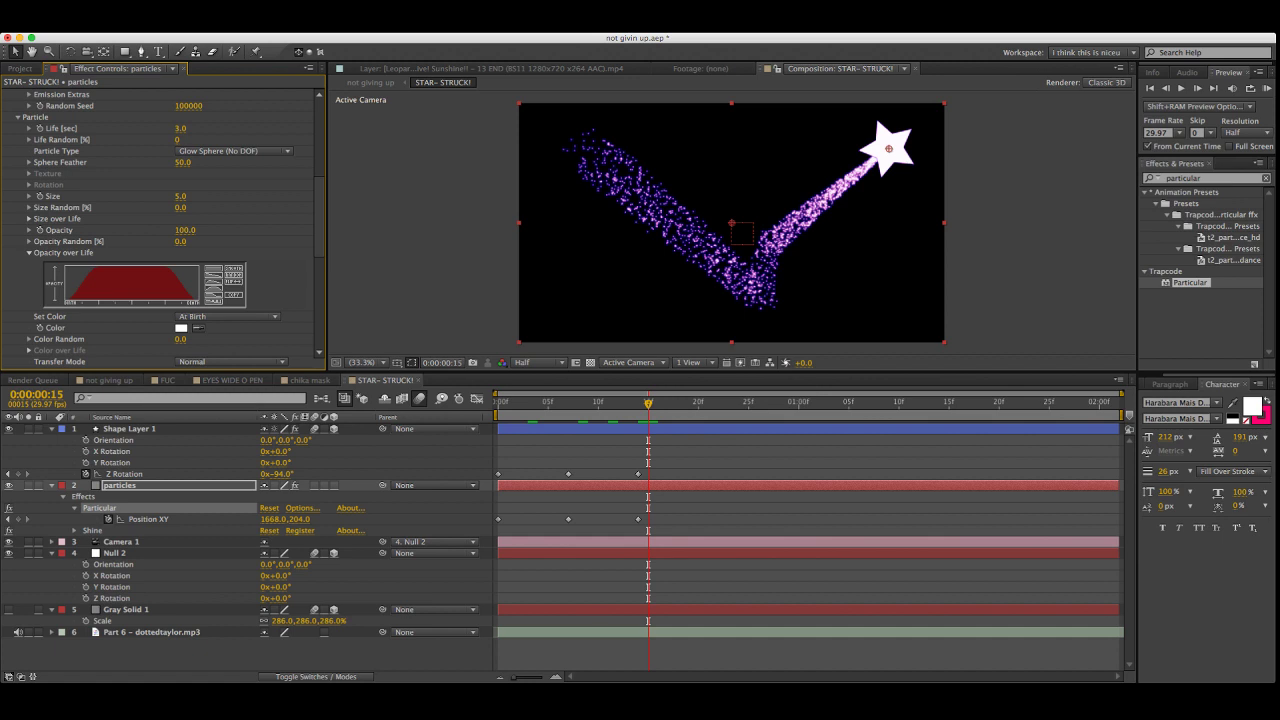
pyautogui.press('super+z')
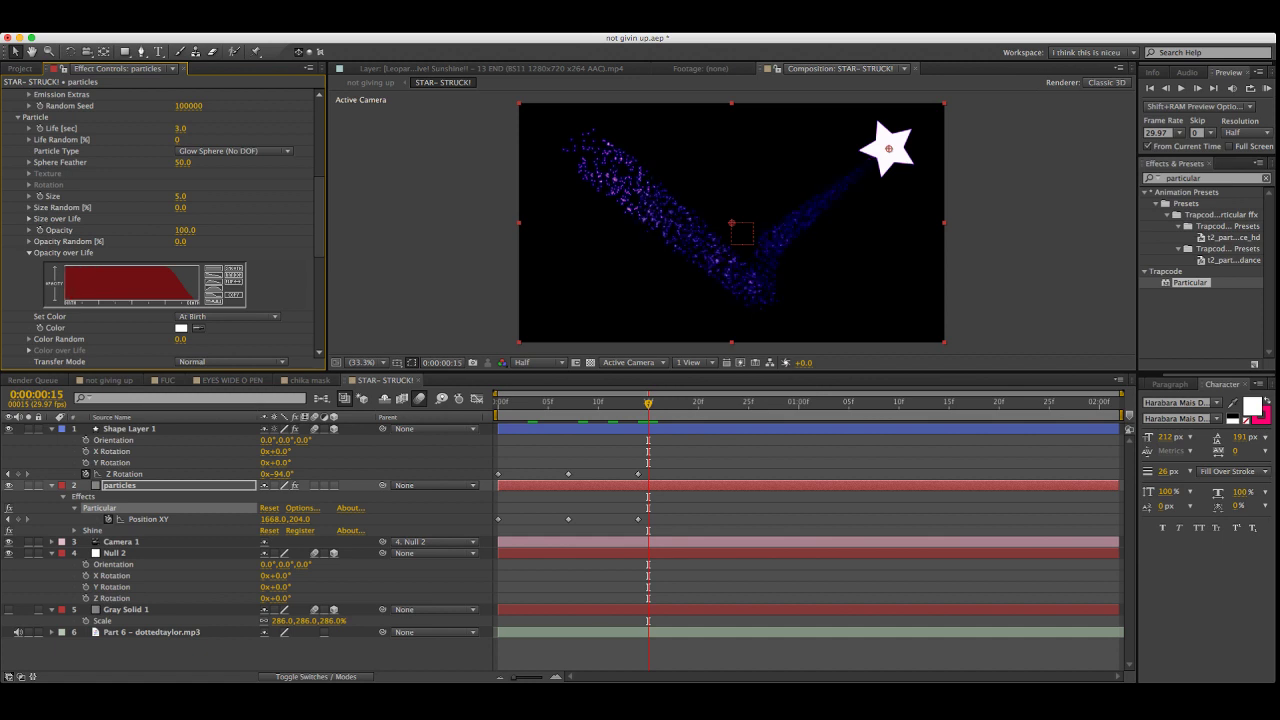
# Try several Size over Life presets and apply the curve that stays full and falls off near the end
pyautogui.click(29, 219)
pyautogui.click(213, 254)
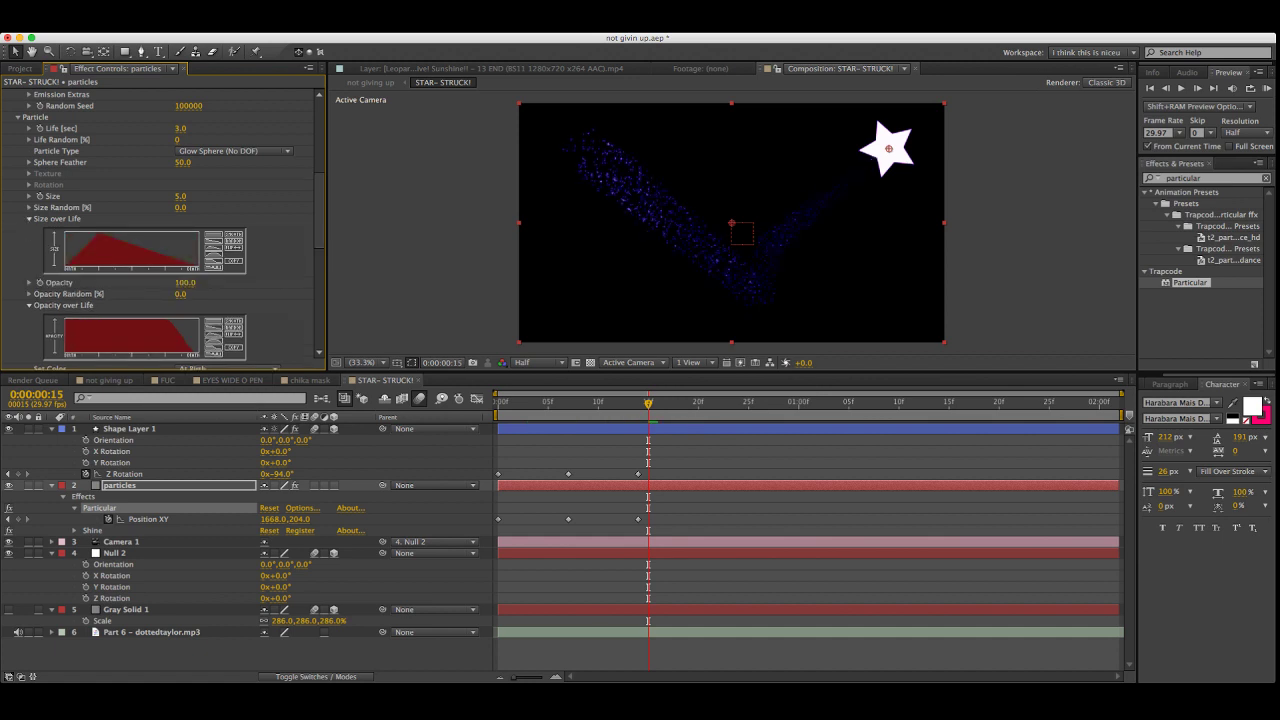
pyautogui.click(213, 247)
pyautogui.click(213, 254)
pyautogui.click(213, 261)
pyautogui.click(213, 247)
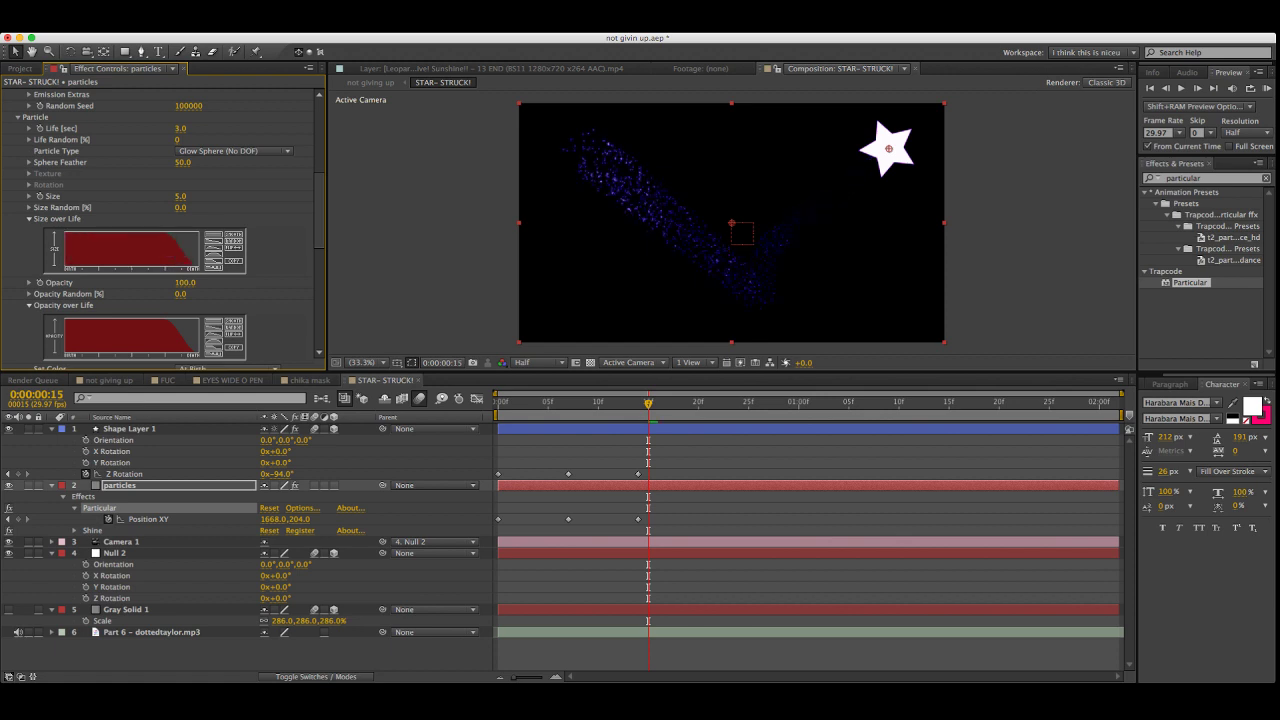
pyautogui.scroll(1, 163, 229)
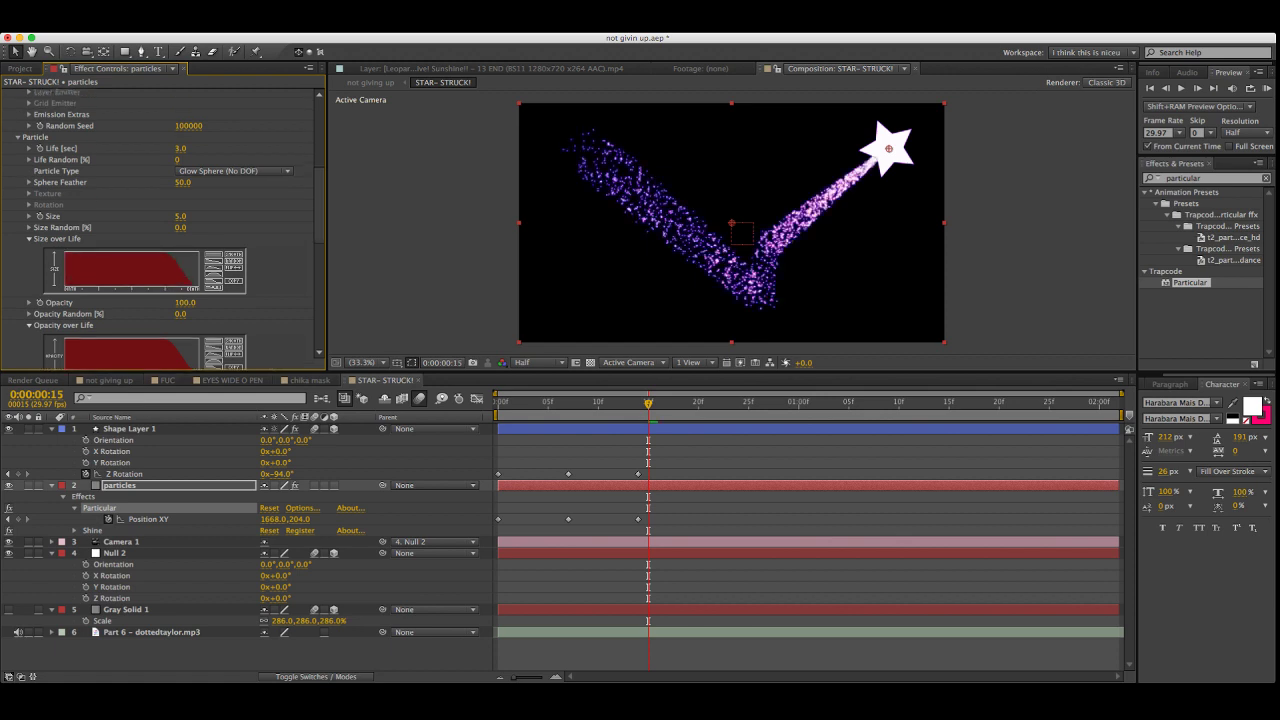
# Scrub and play through the composition to review the star's bounce, rotation and particle trail
pyautogui.press('super+Tab')
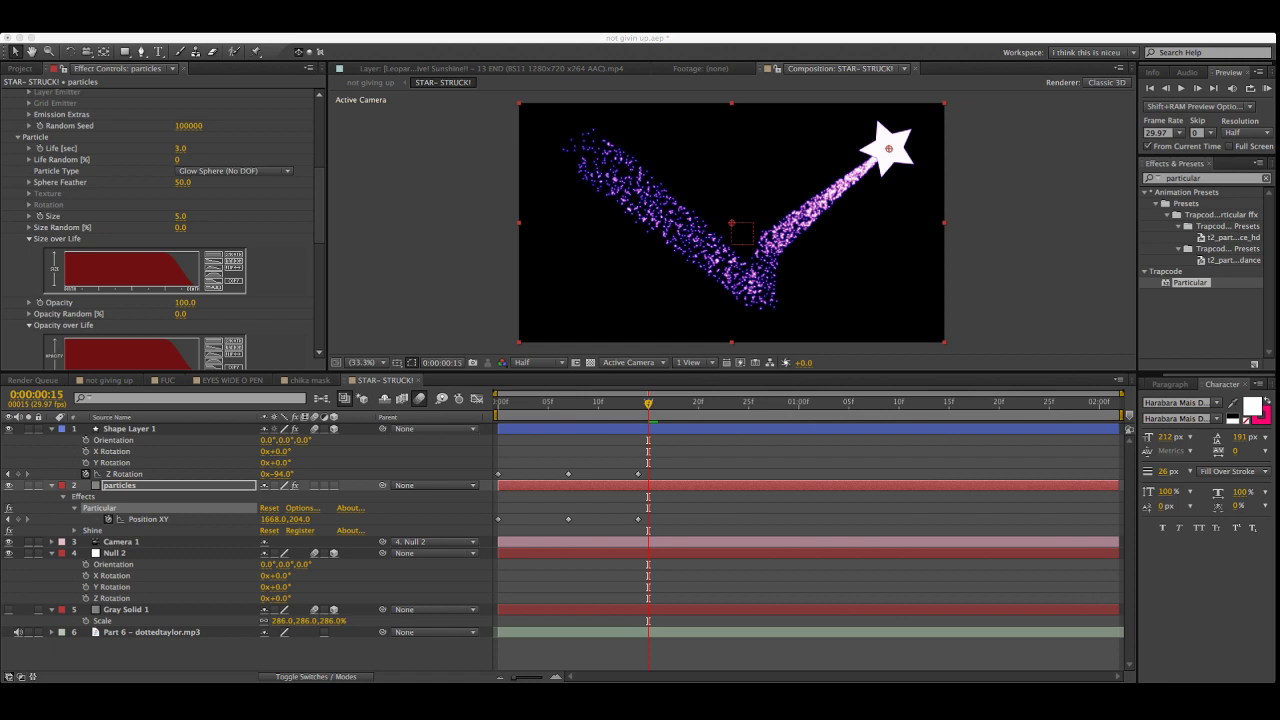
pyautogui.press('super+Tab')
pyautogui.moveTo(648, 403); pyautogui.dragTo(568, 403)
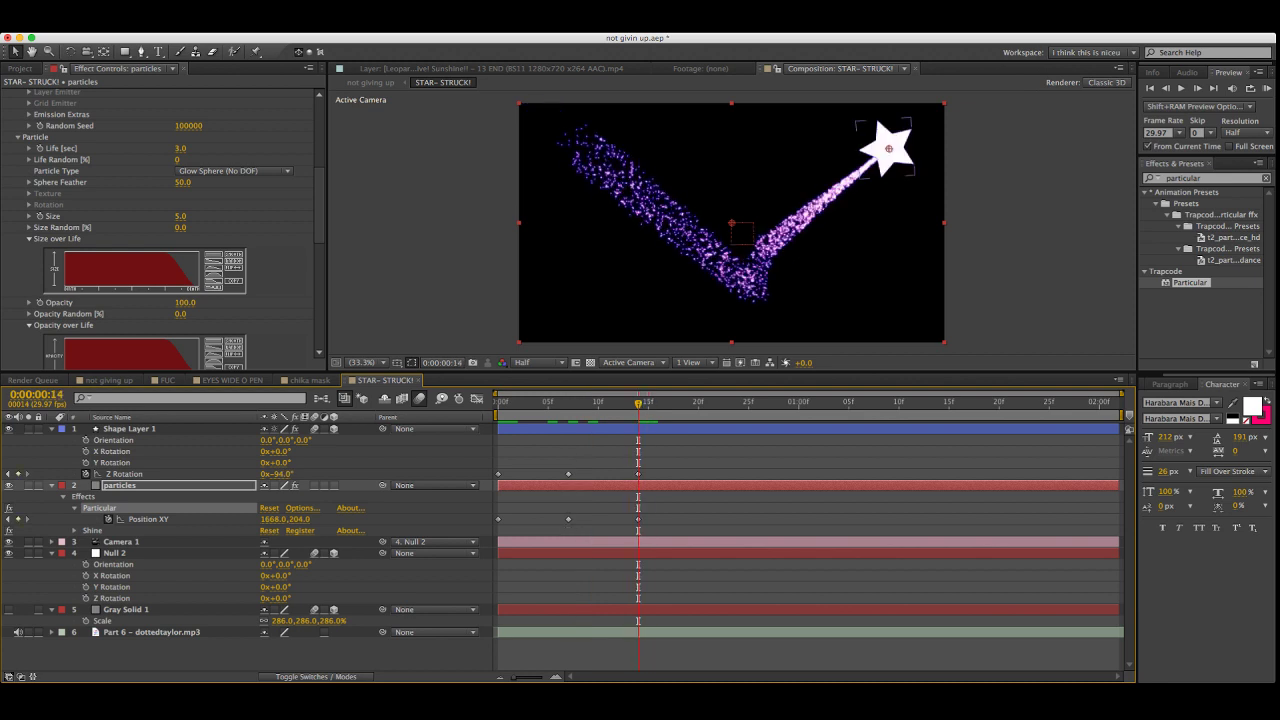
pyautogui.click(638, 474)
pyautogui.moveTo(638, 403); pyautogui.dragTo(588, 403)
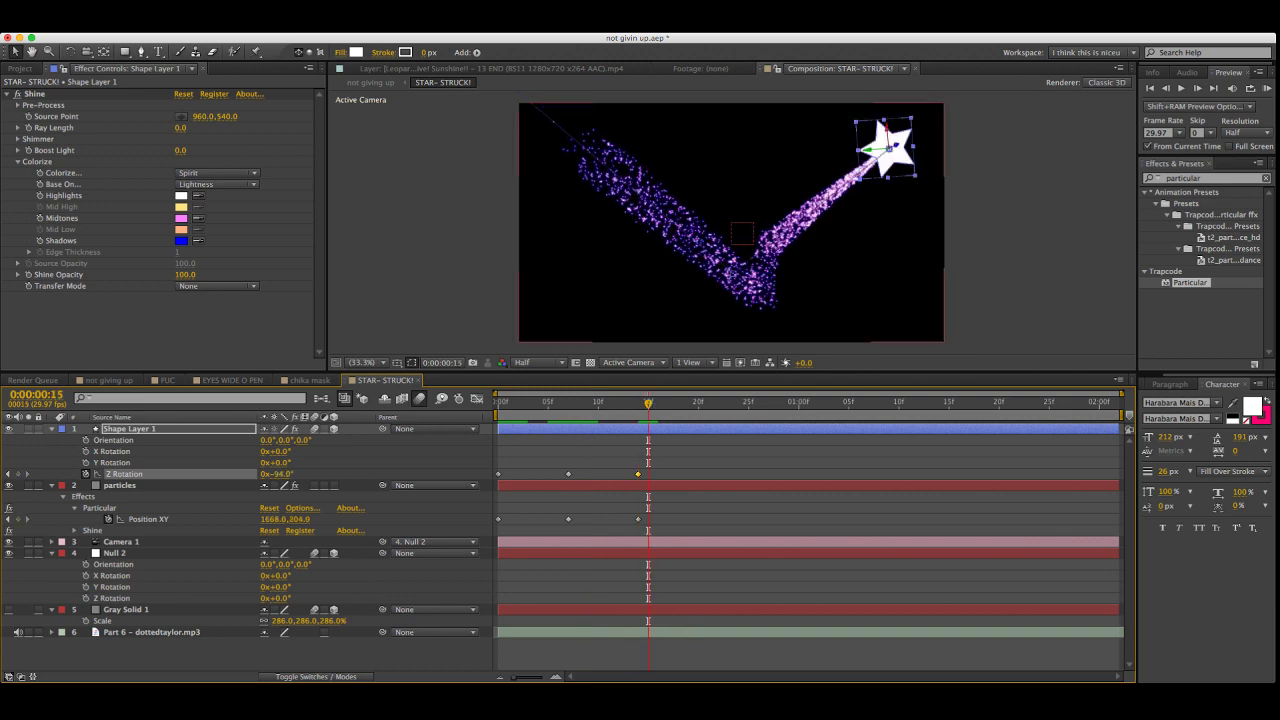
pyautogui.press('super+shift+a')
pyautogui.press('space')
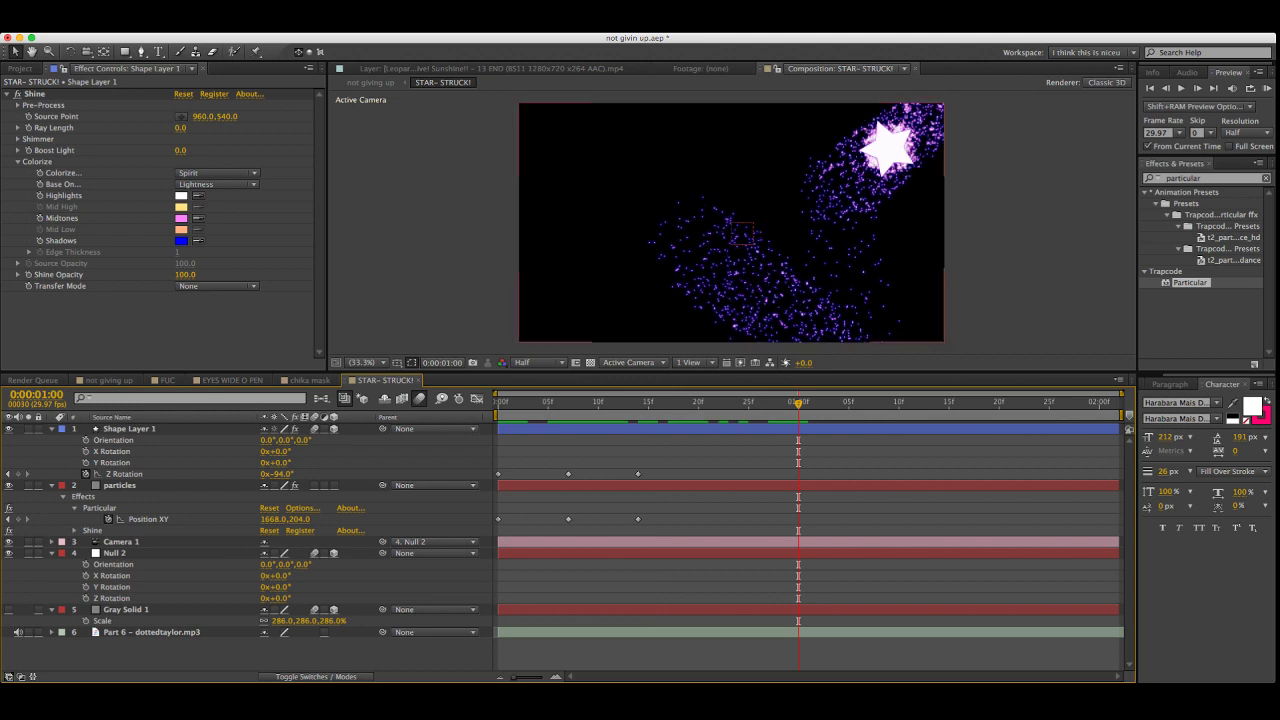
pyautogui.moveTo(798, 402); pyautogui.dragTo(598, 402)
# Collapse the star layer's properties, hide the particles layer and go to frame 7
pyautogui.click(120, 485)
pyautogui.press('F2')
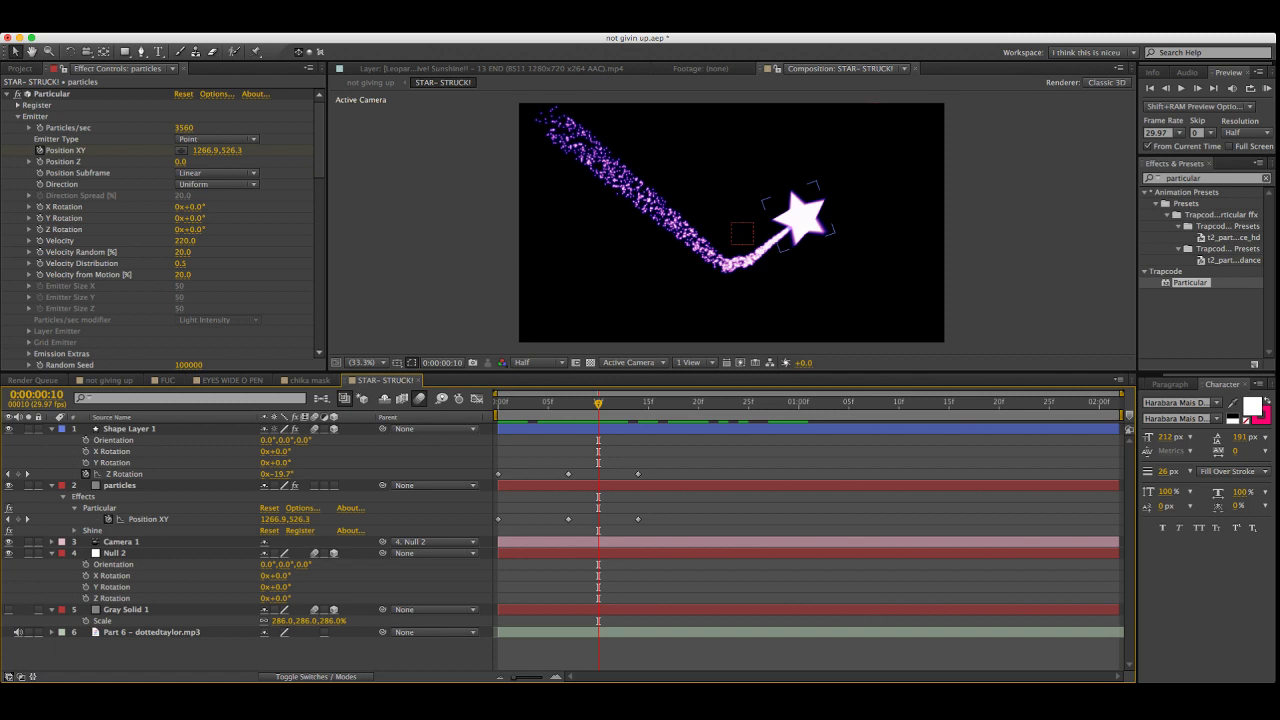
pyautogui.click(52, 429)
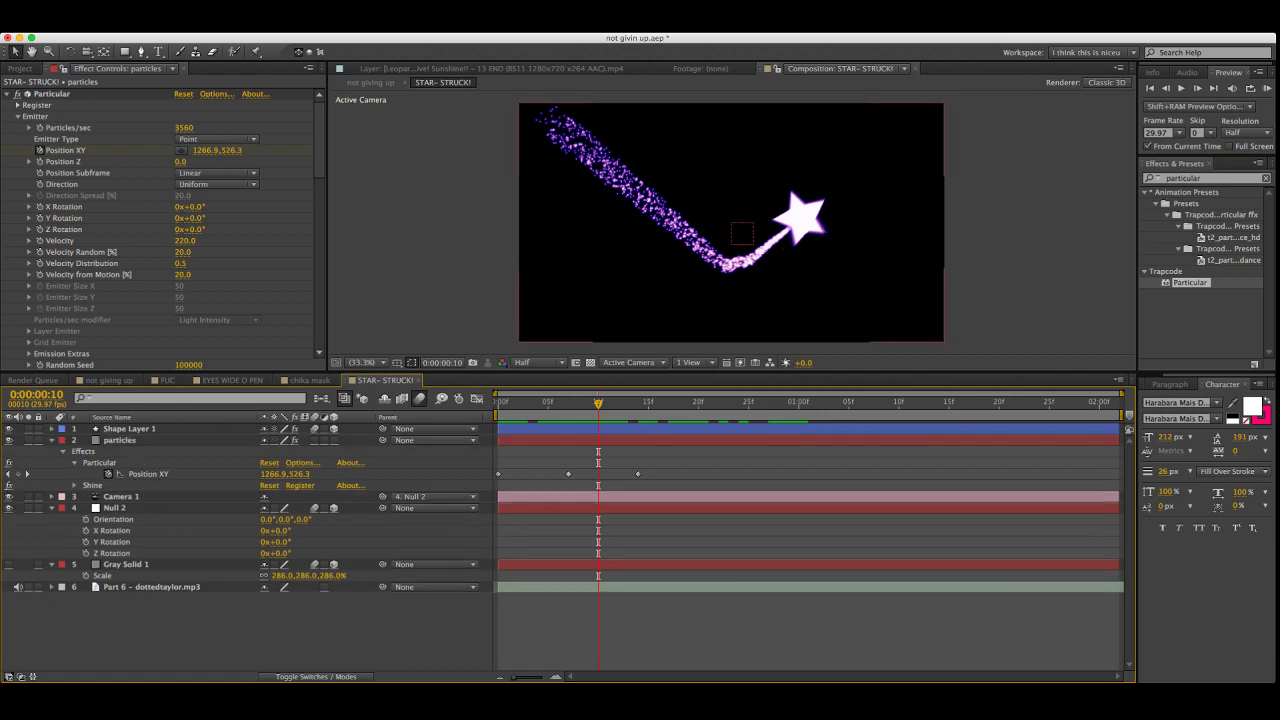
pyautogui.click(8, 440)
pyautogui.moveTo(598, 403); pyautogui.dragTo(568, 403)
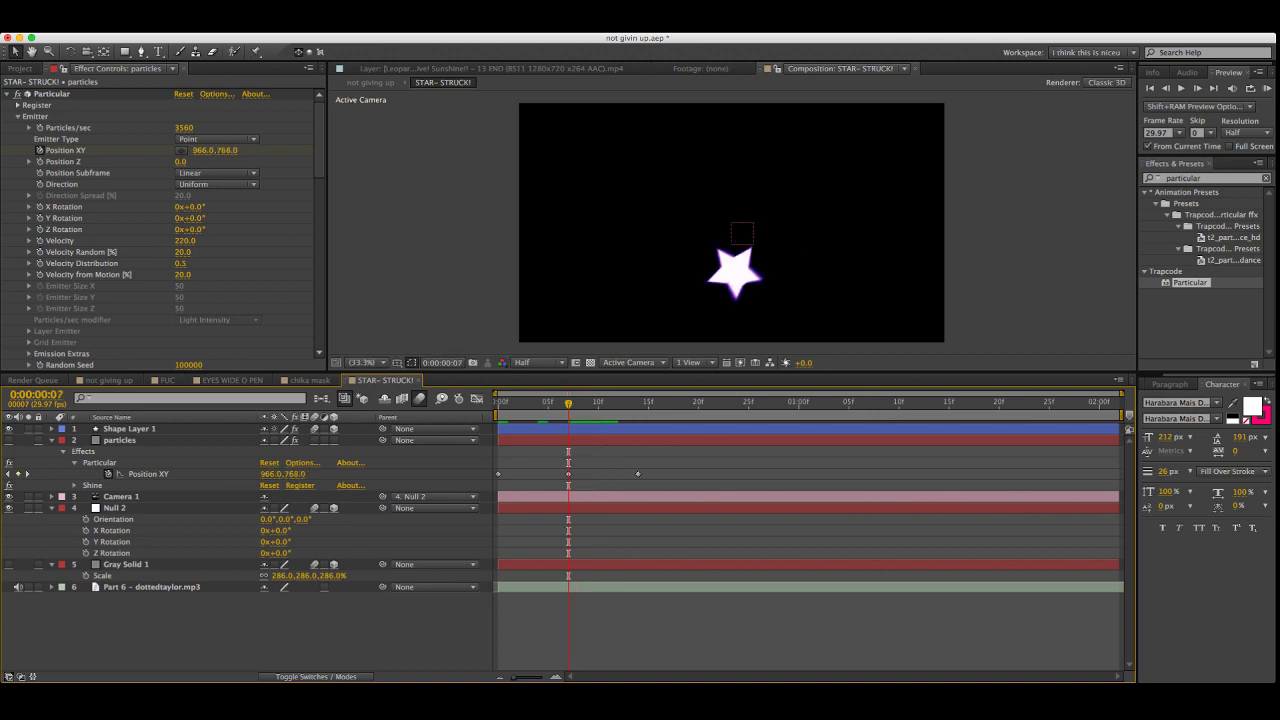
# Try to draw a V-shaped Pen path along the star's bounce inside Shape Layer 1, and undo its points
pyautogui.click(142, 51)
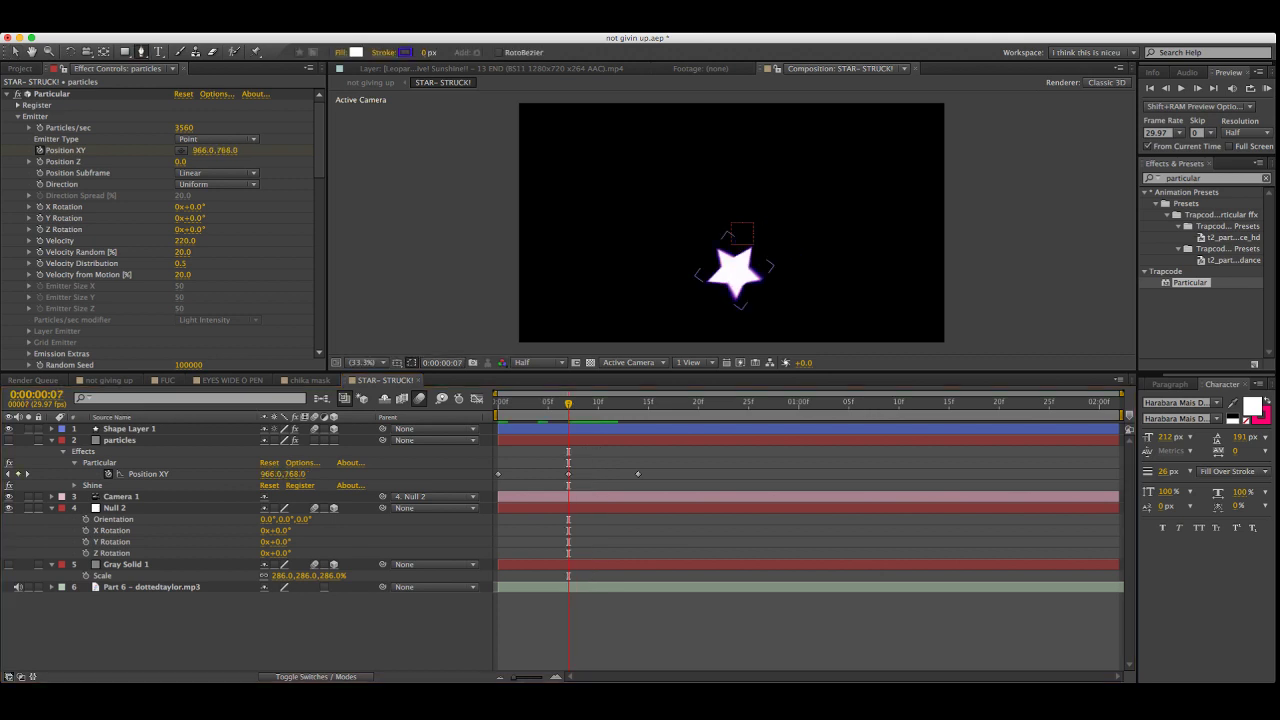
pyautogui.click(130, 428)
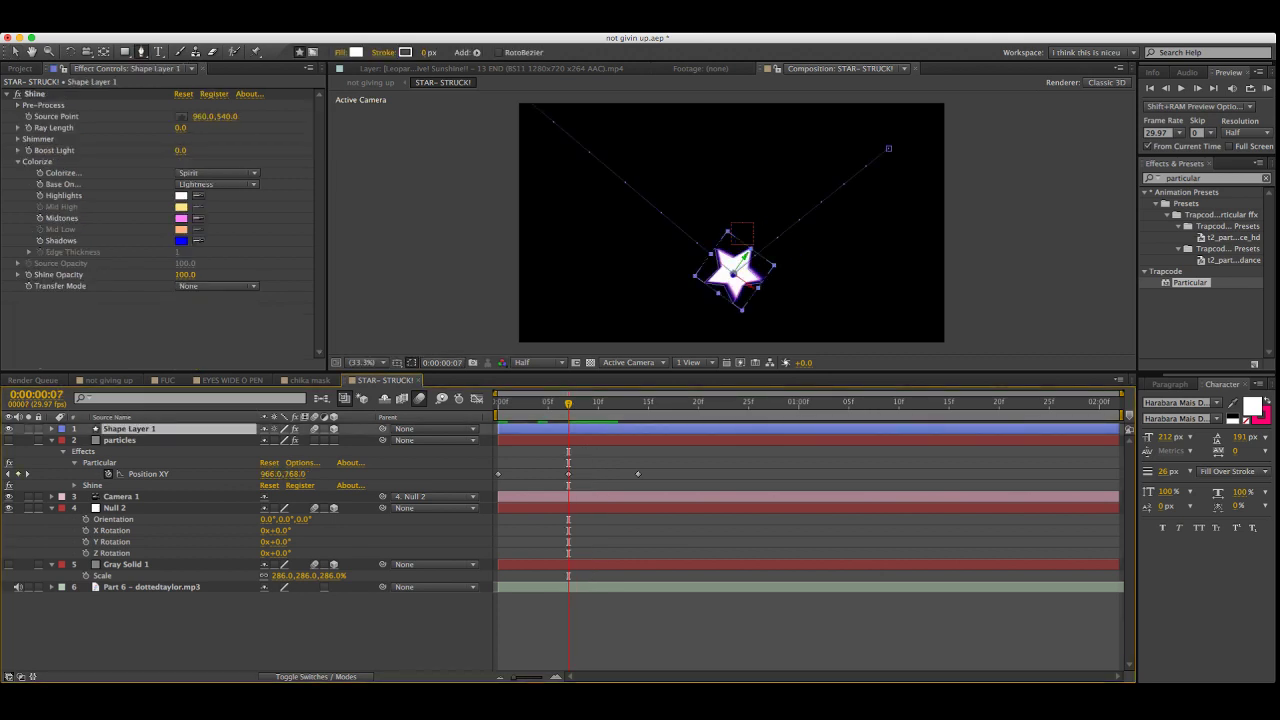
pyautogui.click(553, 112)
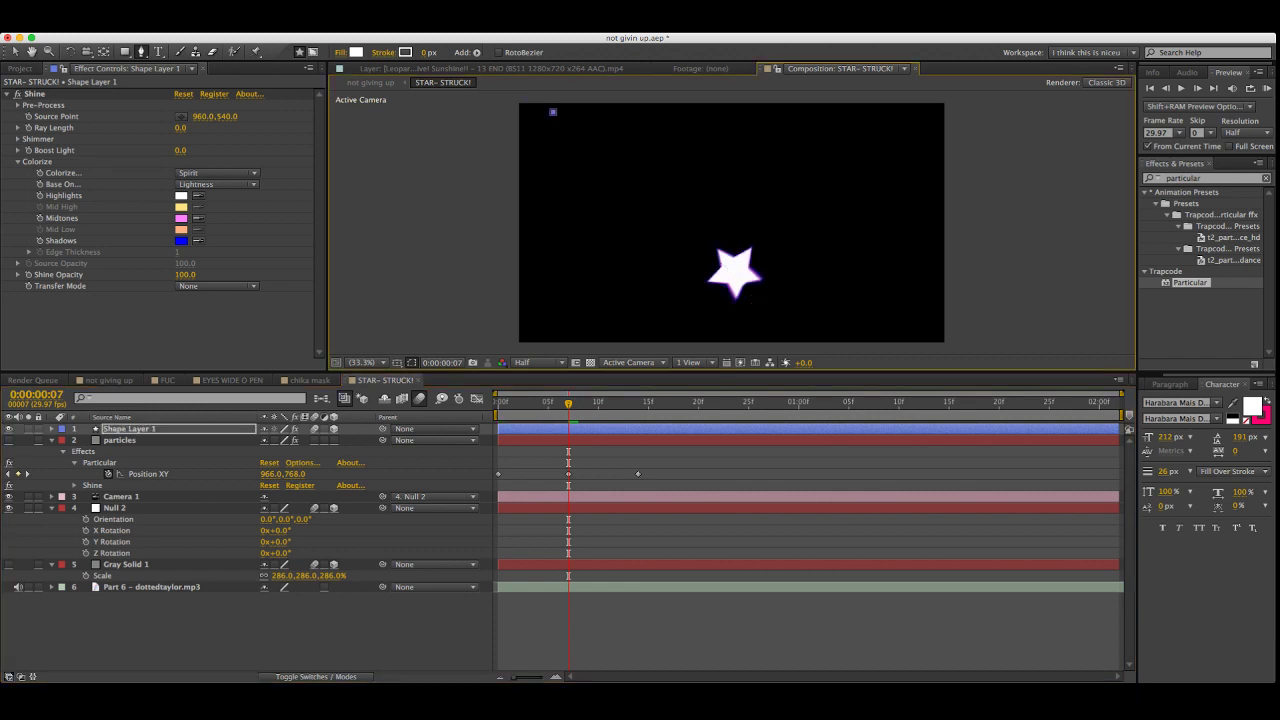
pyautogui.click(734, 272)
pyautogui.click(917, 114)
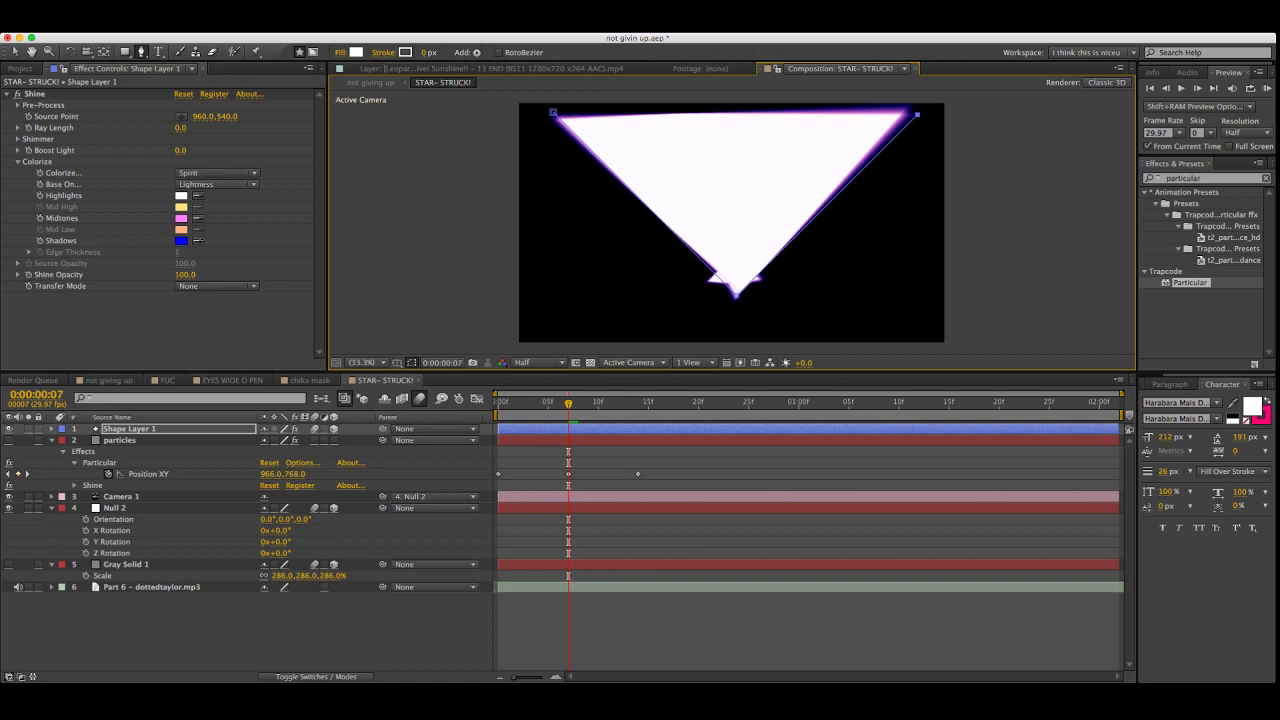
pyautogui.press('super+Tab')
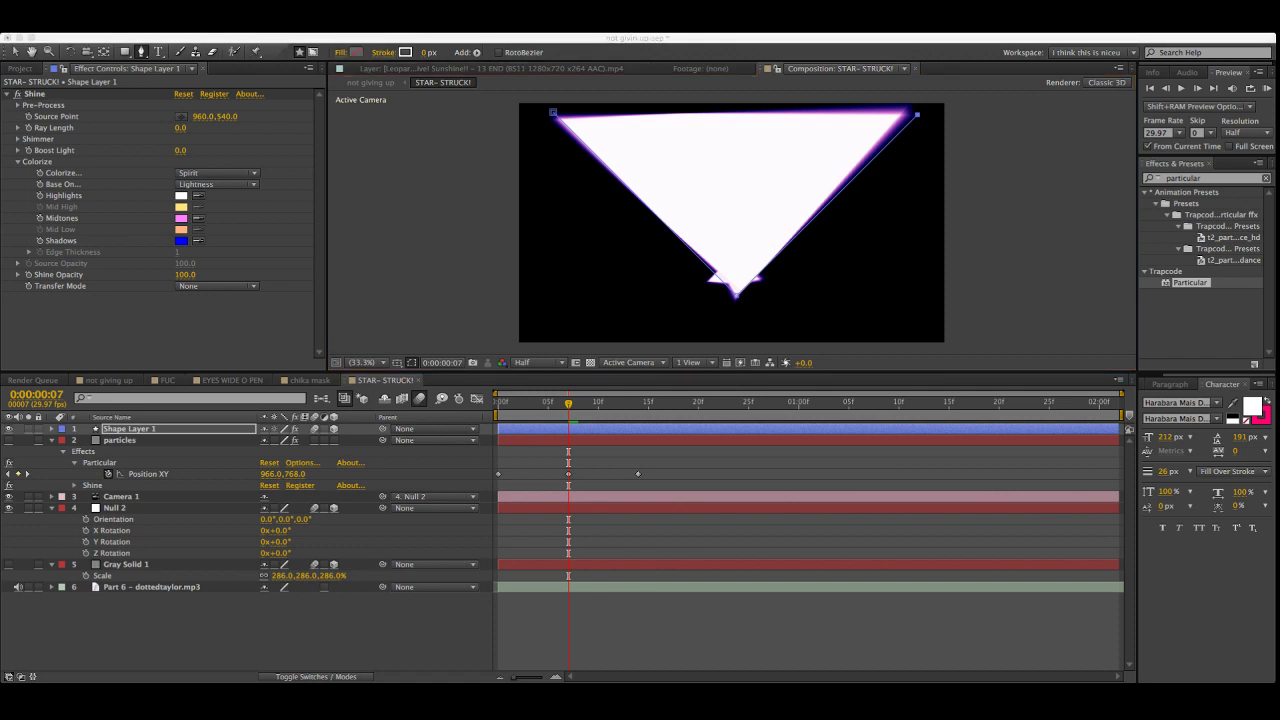
pyautogui.press('super+Tab')
pyautogui.press('super+z')
pyautogui.press('super+z')
pyautogui.press('super+z')
pyautogui.press('super+z')
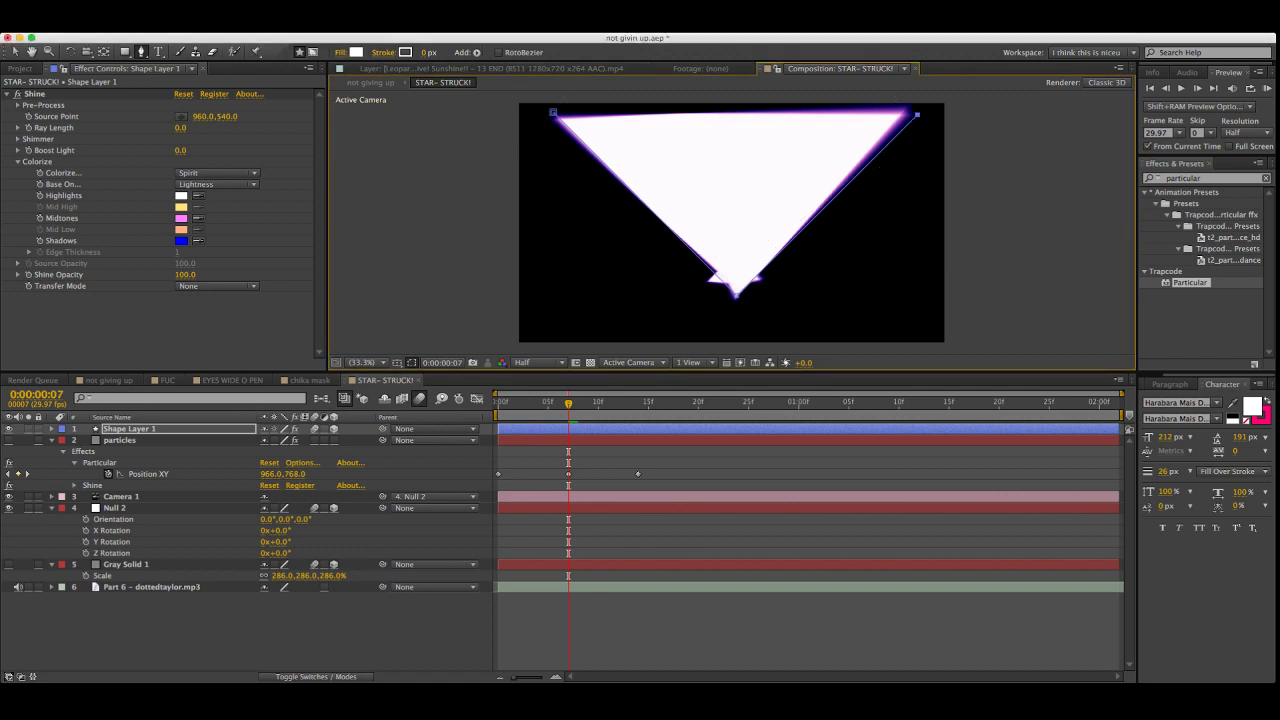
pyautogui.press('super+z')
pyautogui.press('super+z')
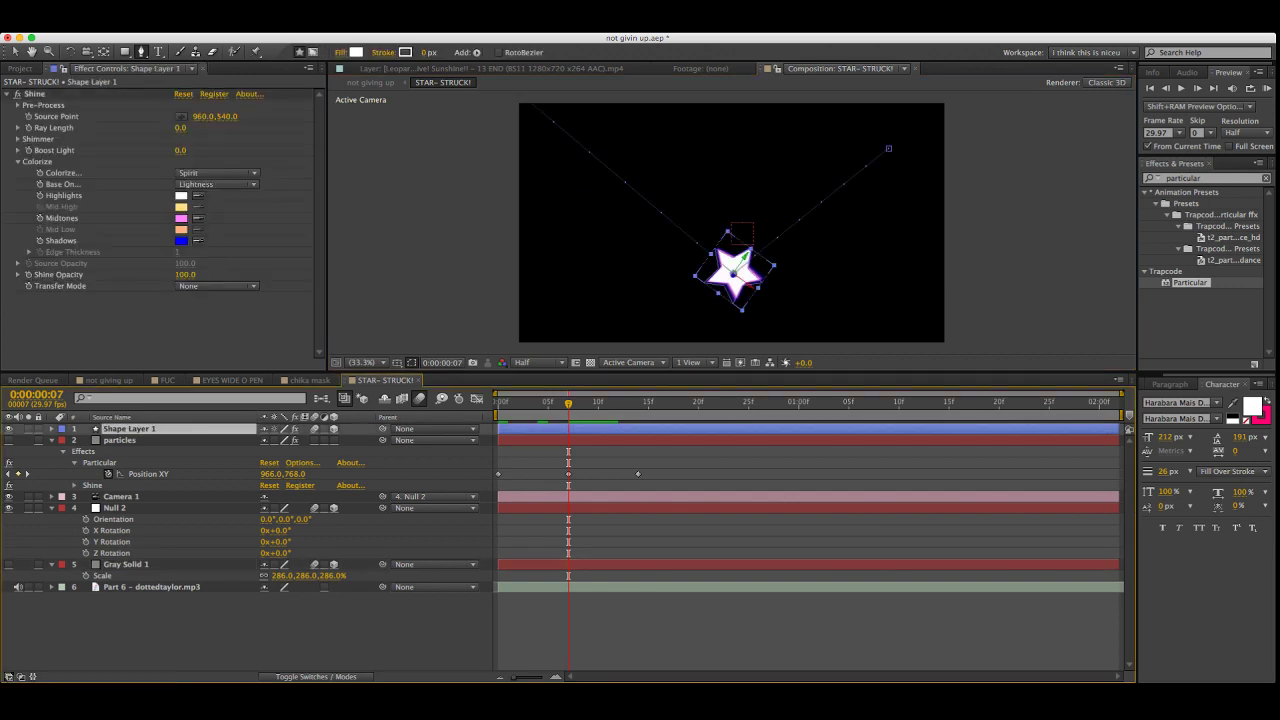
pyautogui.click(554, 123)
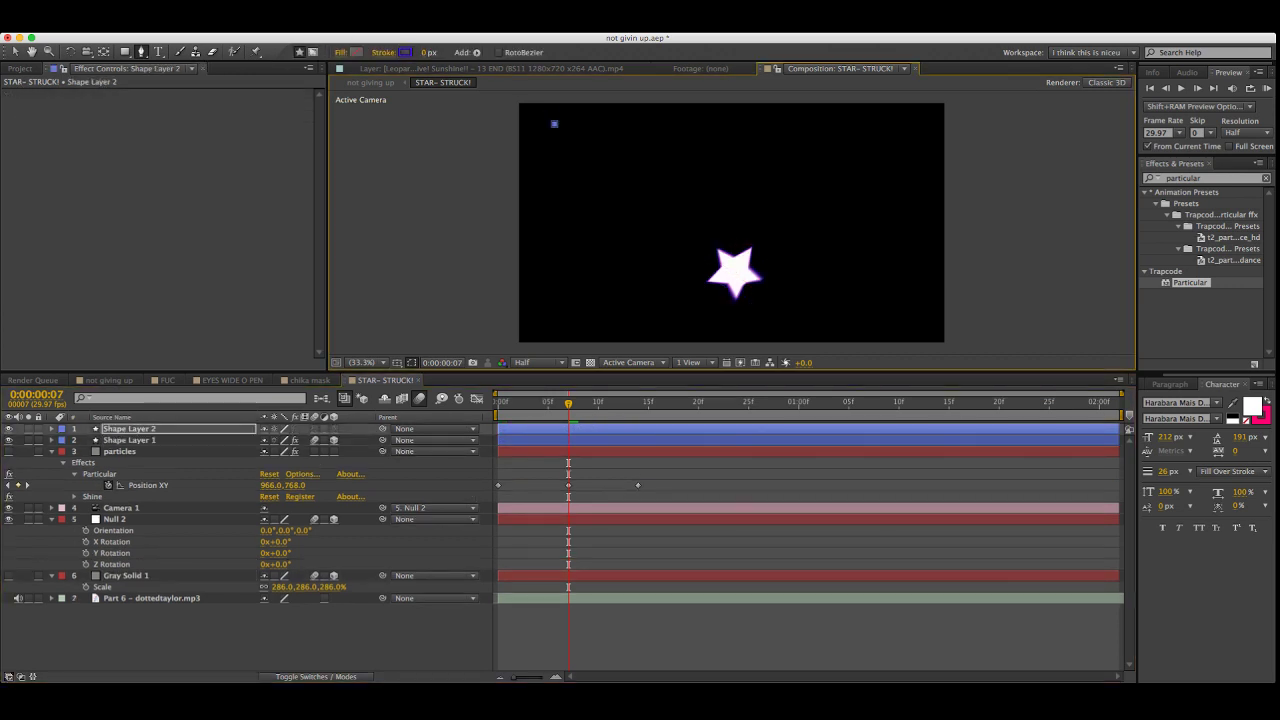
pyautogui.click(731, 299)
pyautogui.press('super+z')
pyautogui.press('super+z')
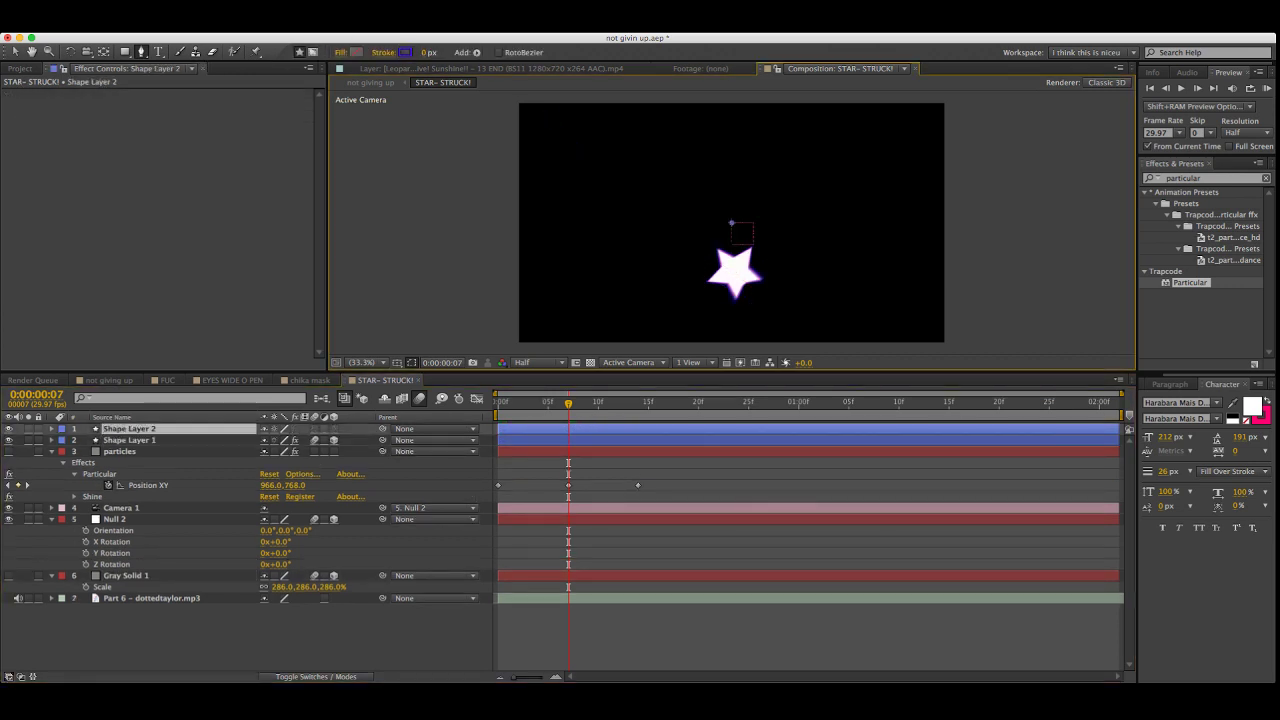
# Go to frame 4, reveal the keyframed properties of the star's Shape Layer 1, and leave all layers deselected
pyautogui.click(120, 451)
pyautogui.press('super+shift+a')
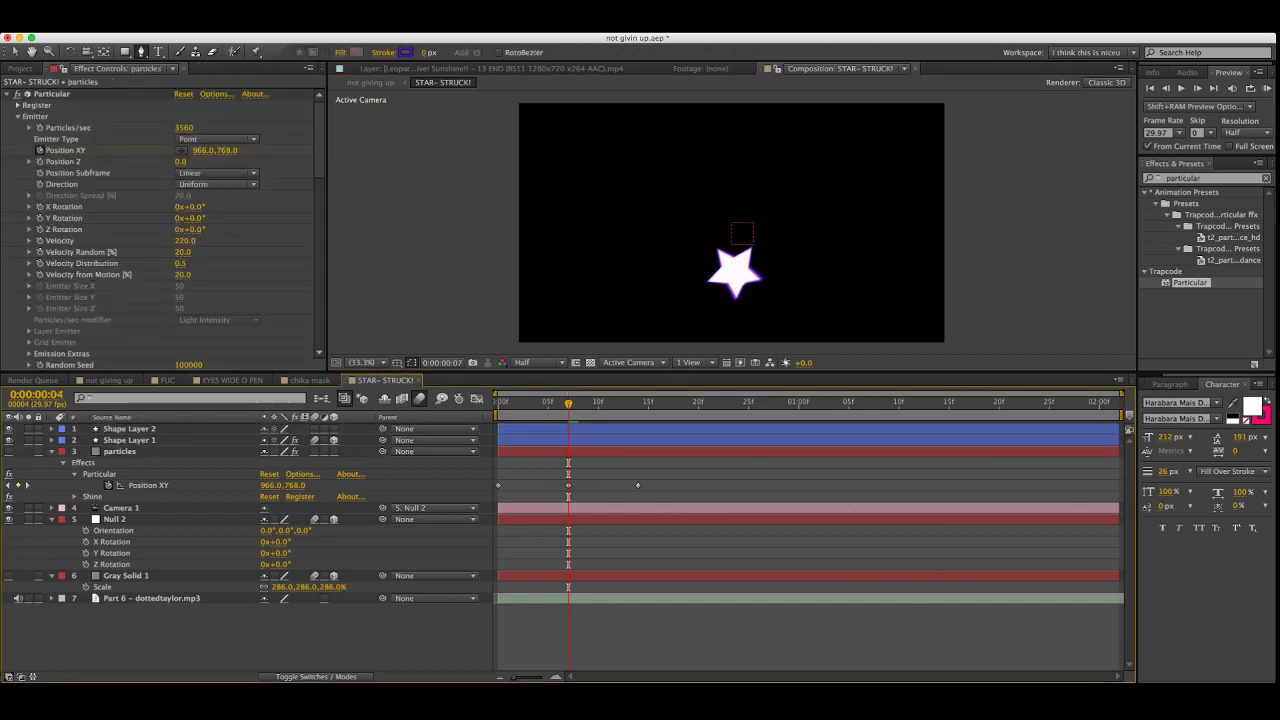
pyautogui.press('pageup')
pyautogui.press('pageup')
pyautogui.press('pageup')
pyautogui.click(148, 485)
pyautogui.press('super+shift+a')
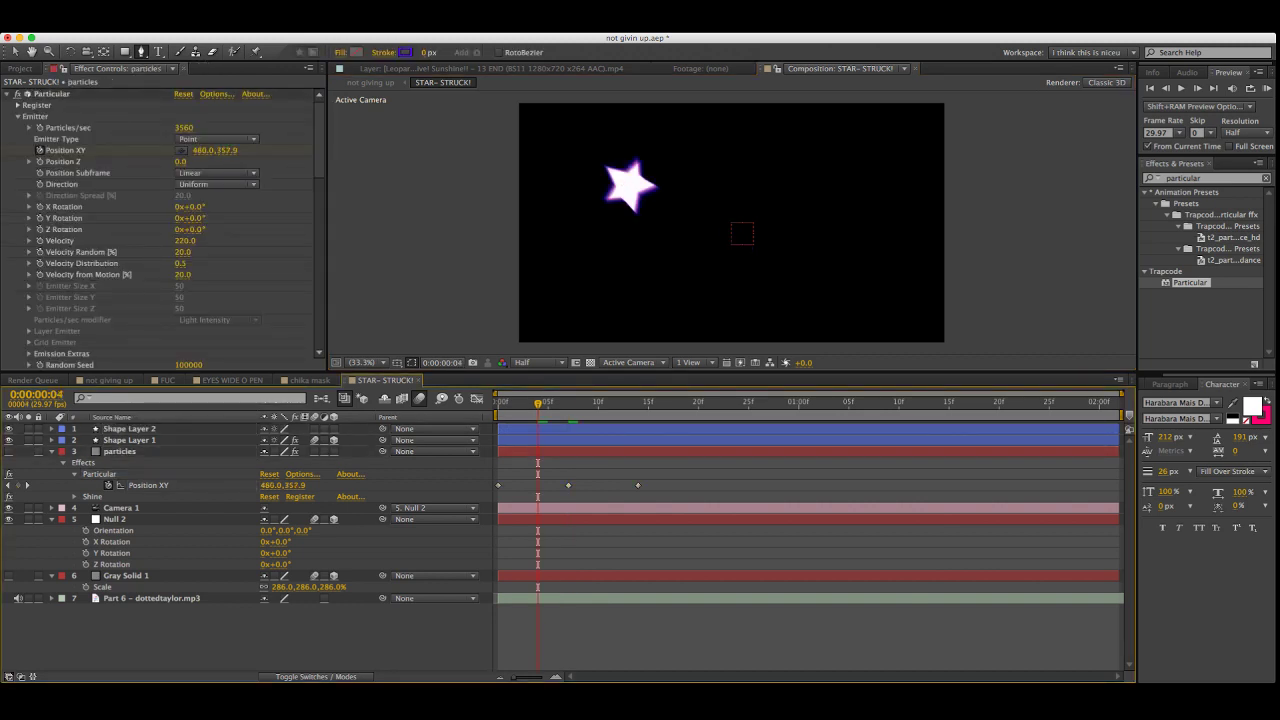
pyautogui.click(120, 451)
pyautogui.click(129, 440)
pyautogui.press('u')
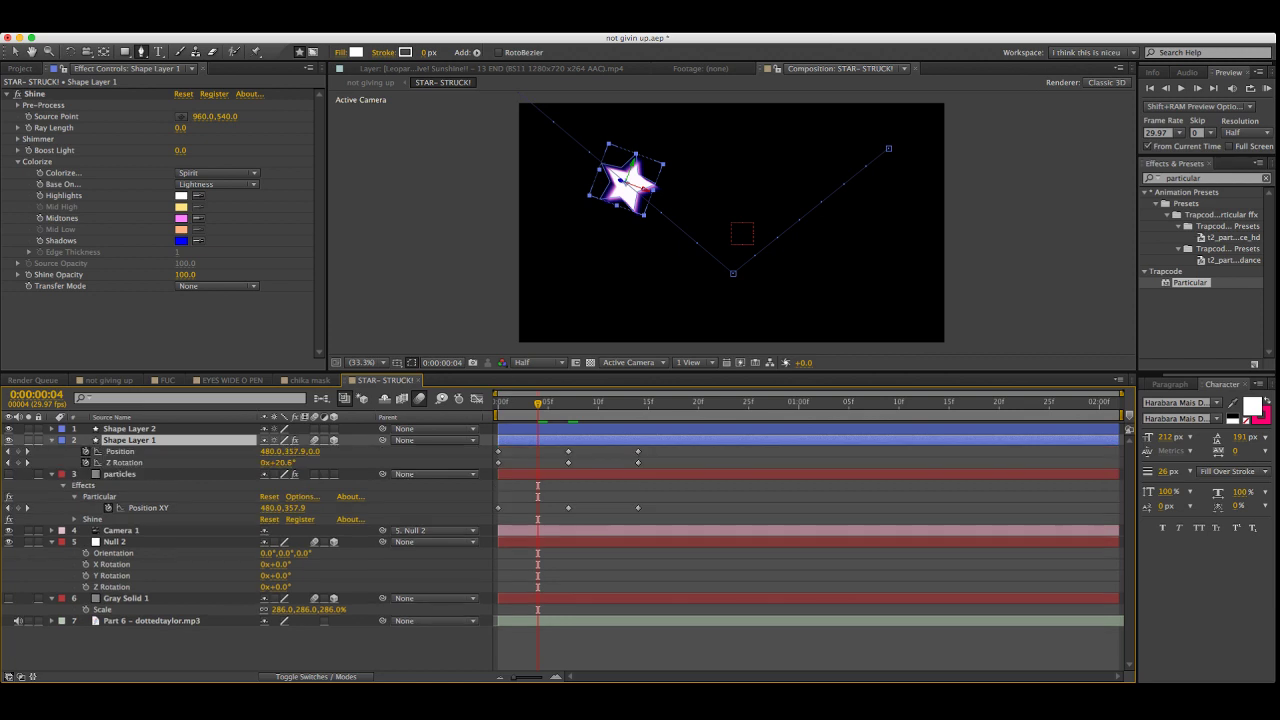
pyautogui.press('F2')
# Draw an open V-shaped Pen path on a new shape layer, from the frame's upper-left corner through the star's positions at frames 7 and 14
pyautogui.click(517, 100)
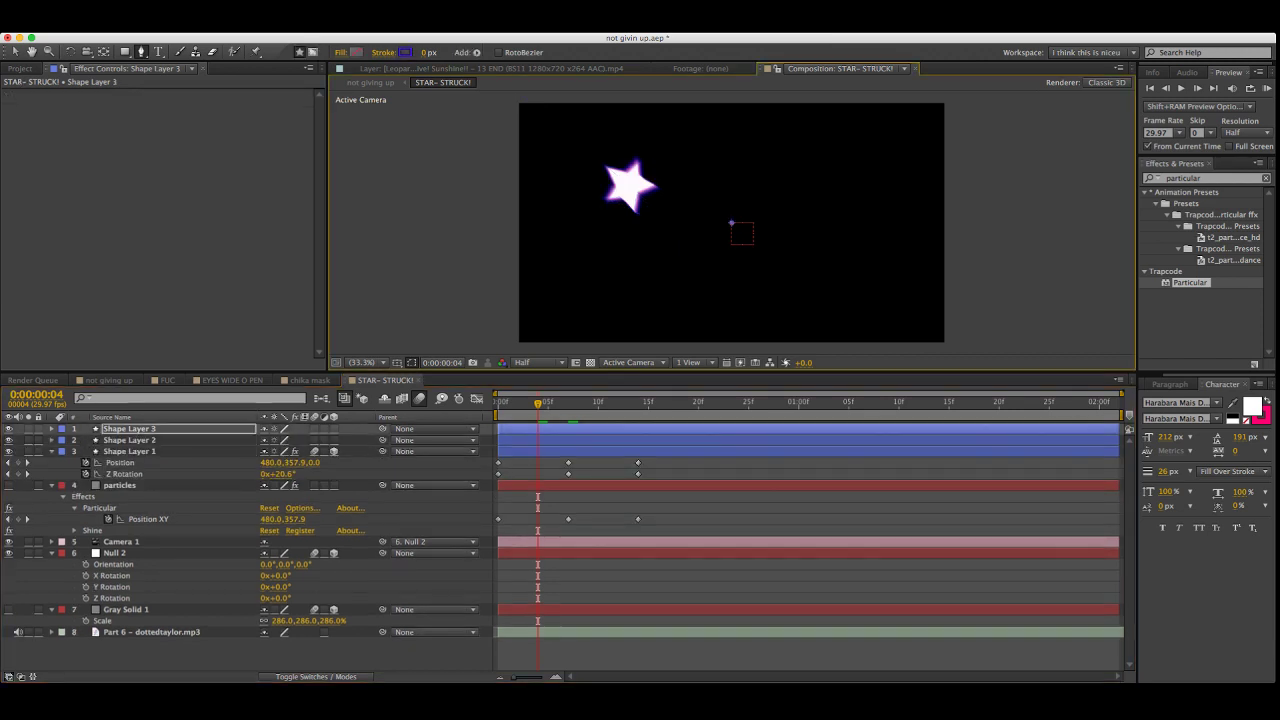
pyautogui.press('k')
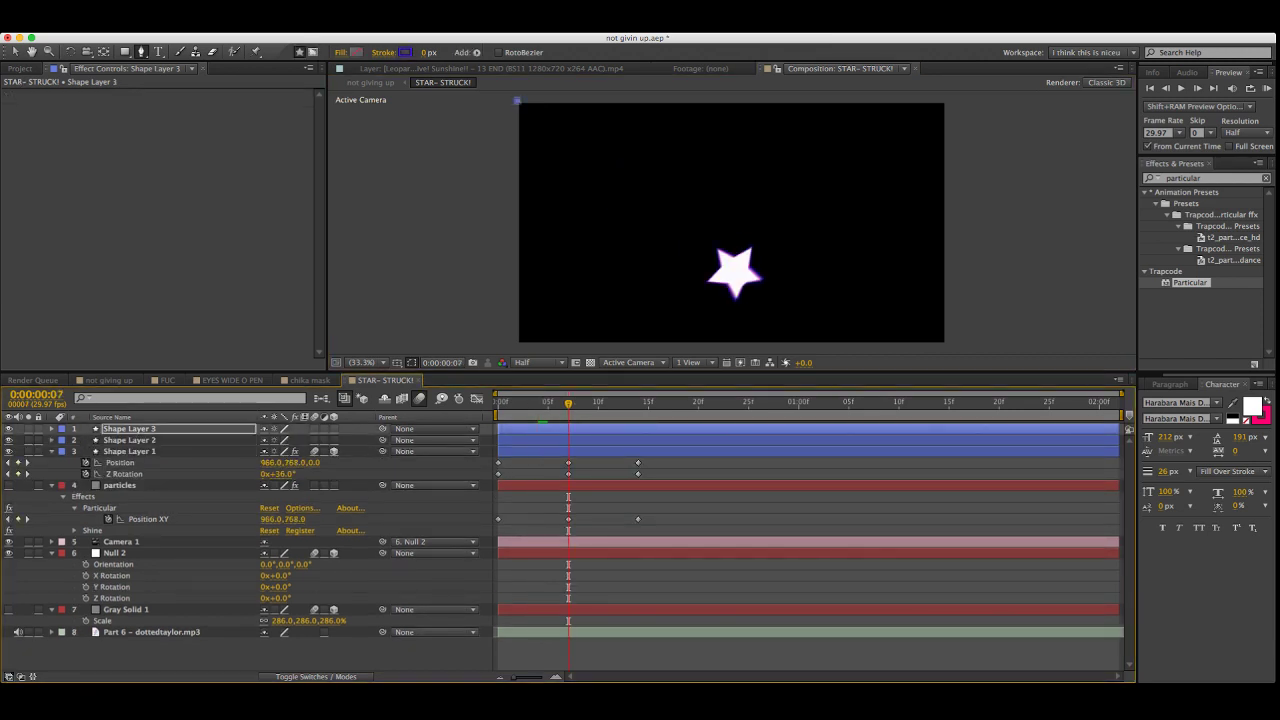
pyautogui.click(733, 277)
pyautogui.press('k')
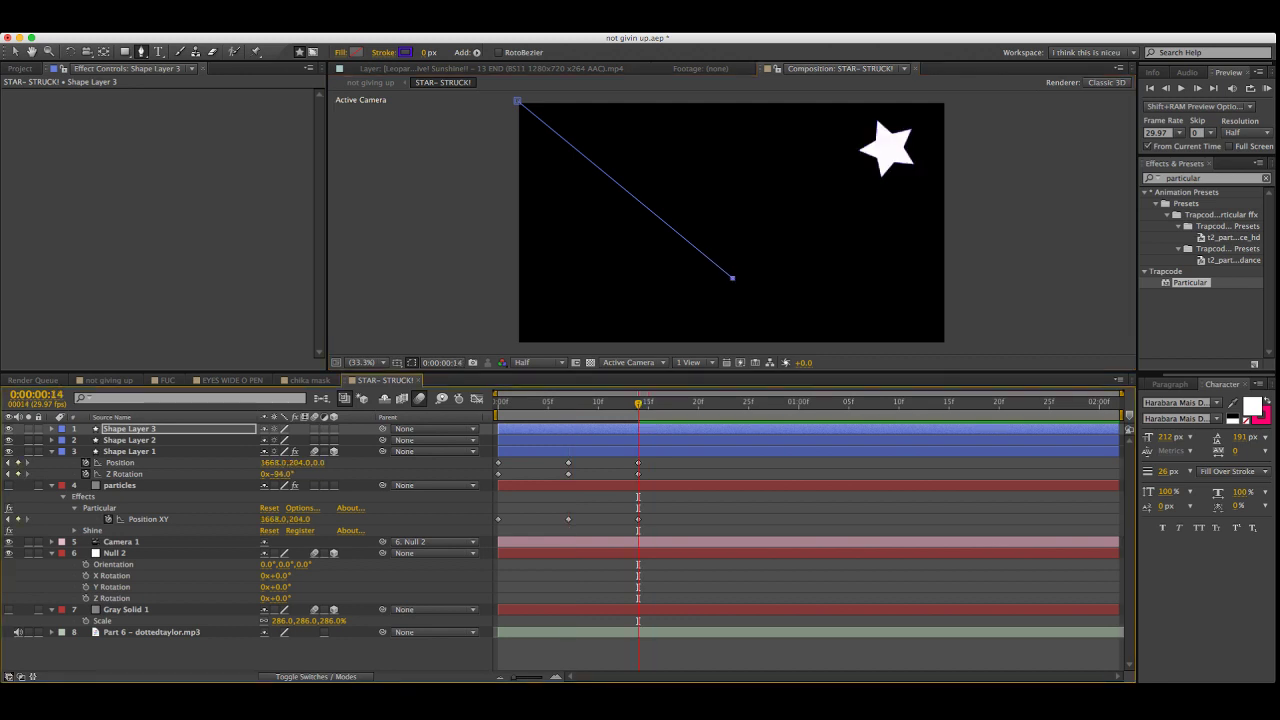
pyautogui.click(890, 145)
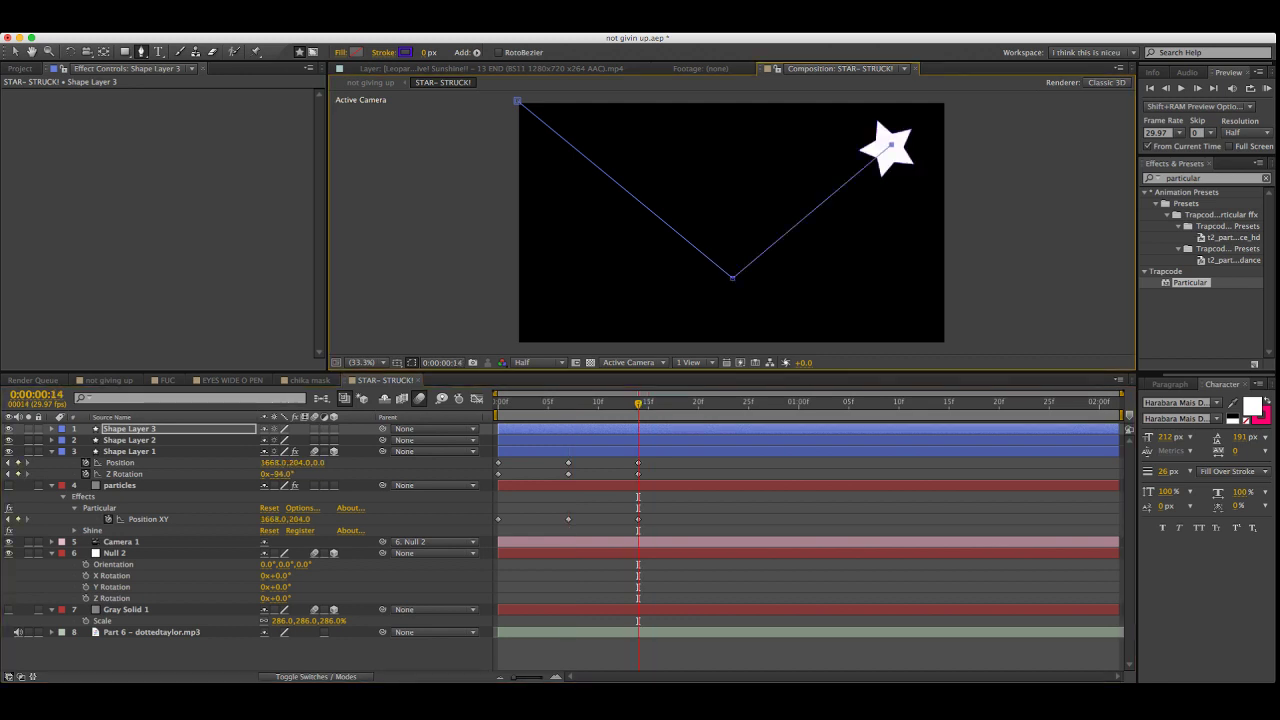
# Set the V-shaped path's stroke width to 34 px, deselect it and go to frame 7
pyautogui.click(508, 152)
pyautogui.moveTo(426, 52); pyautogui.dragTo(448, 52)
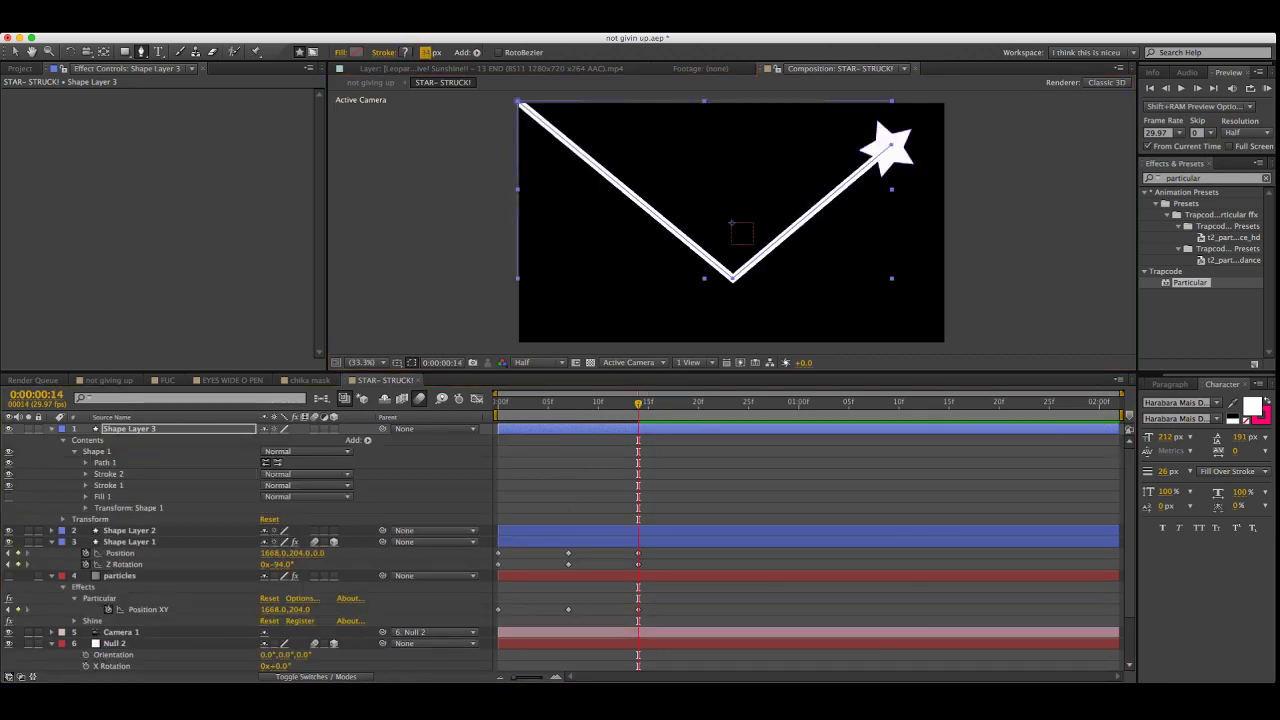
pyautogui.click(600, 462)
pyautogui.moveTo(638, 403); pyautogui.dragTo(568, 403)
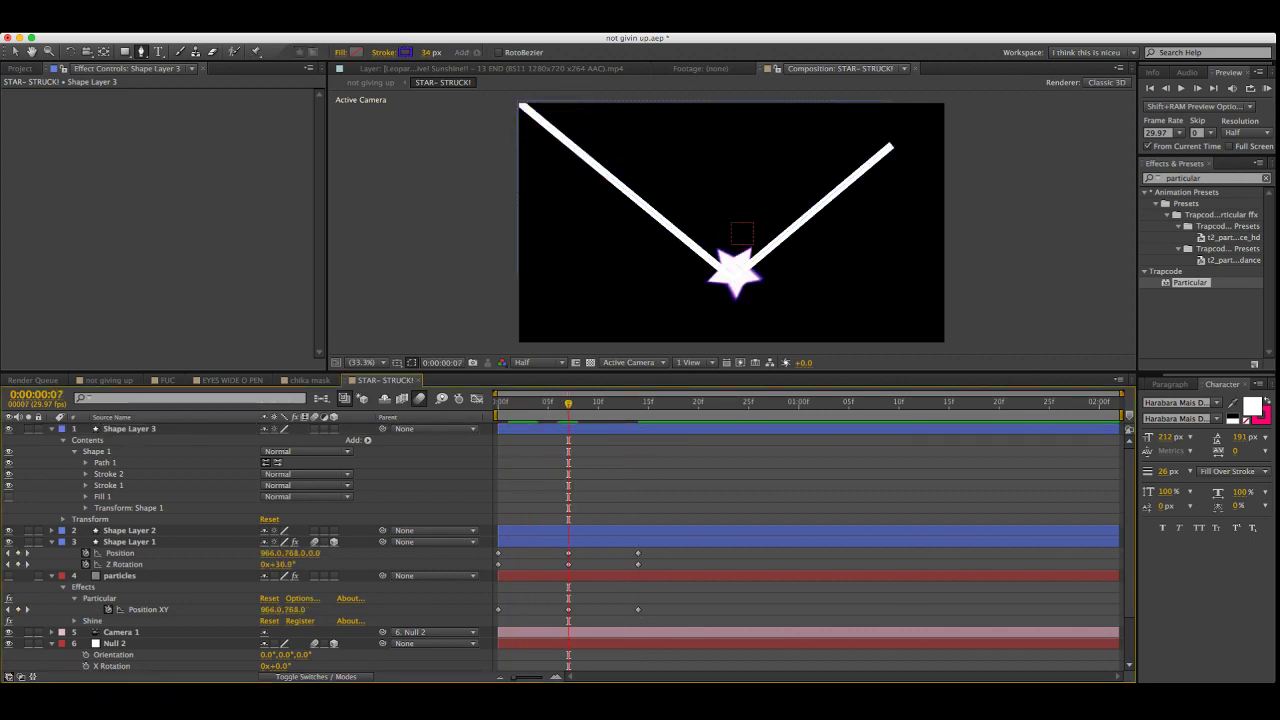
# Delete Stroke 2 from Shape Layer 3 and recolour its Stroke 1 magenta
pyautogui.click(129, 428)
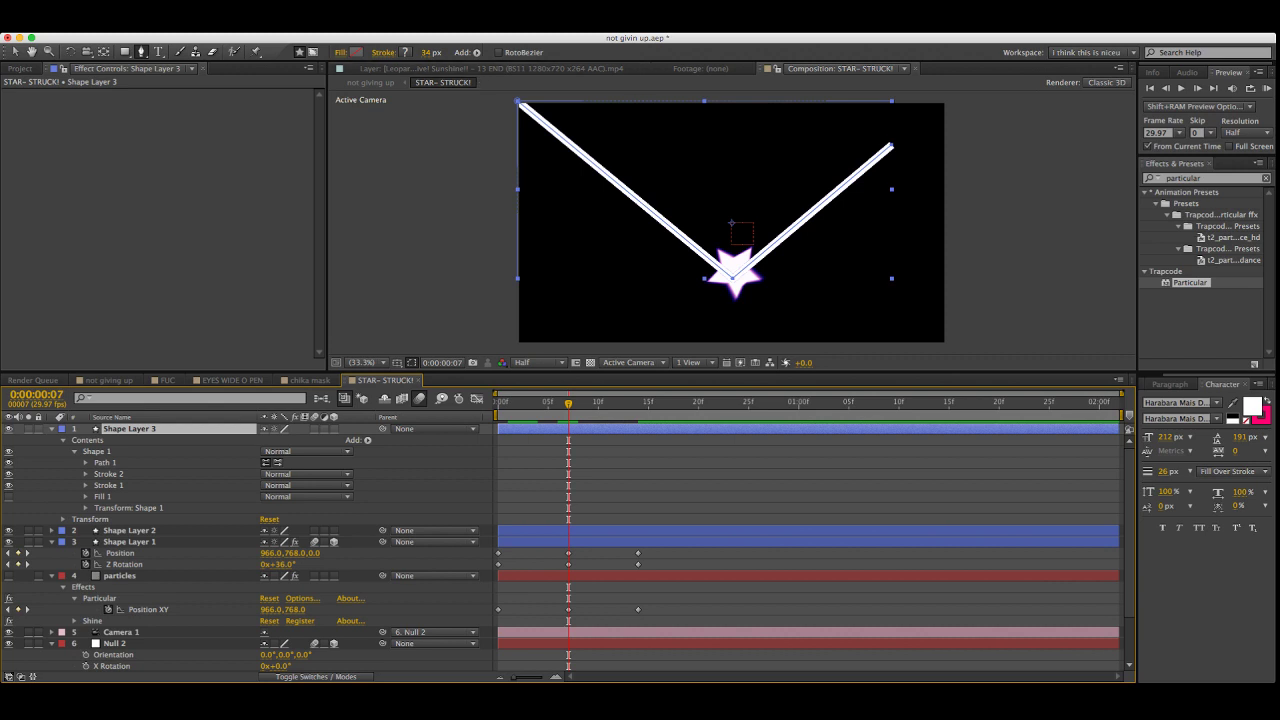
pyautogui.click(109, 474)
pyautogui.press('Delete')
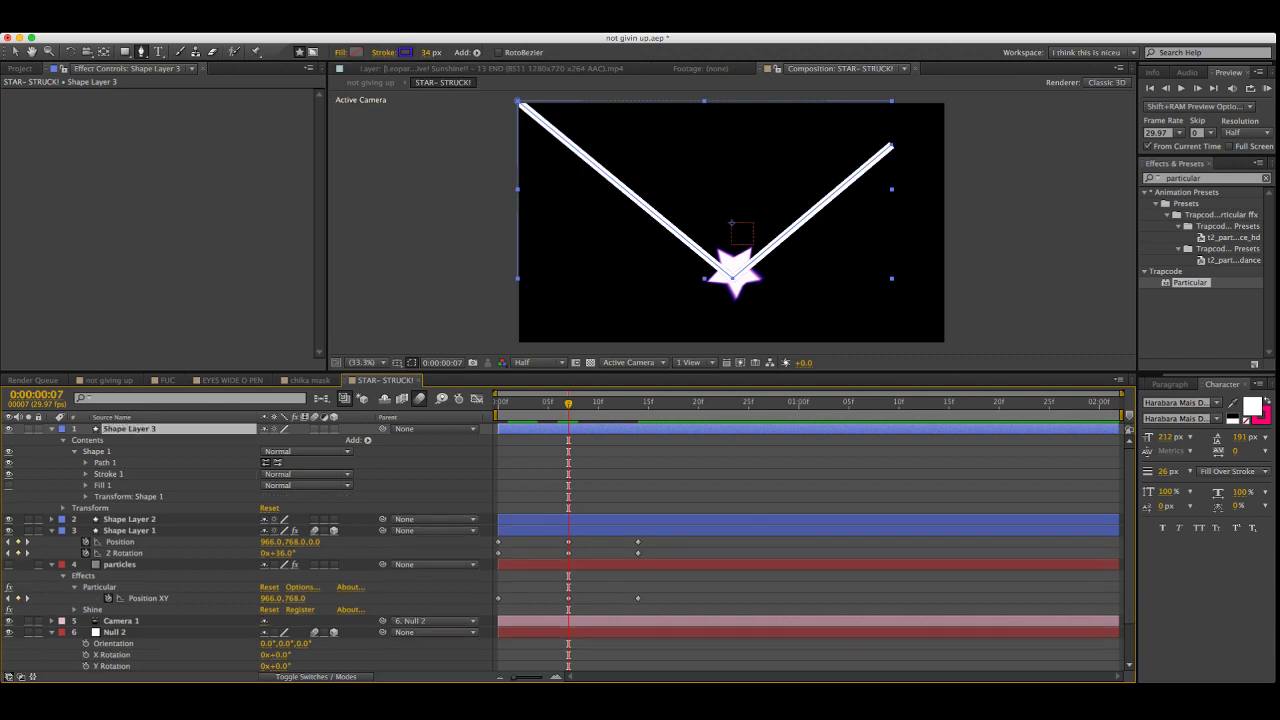
pyautogui.click(109, 474)
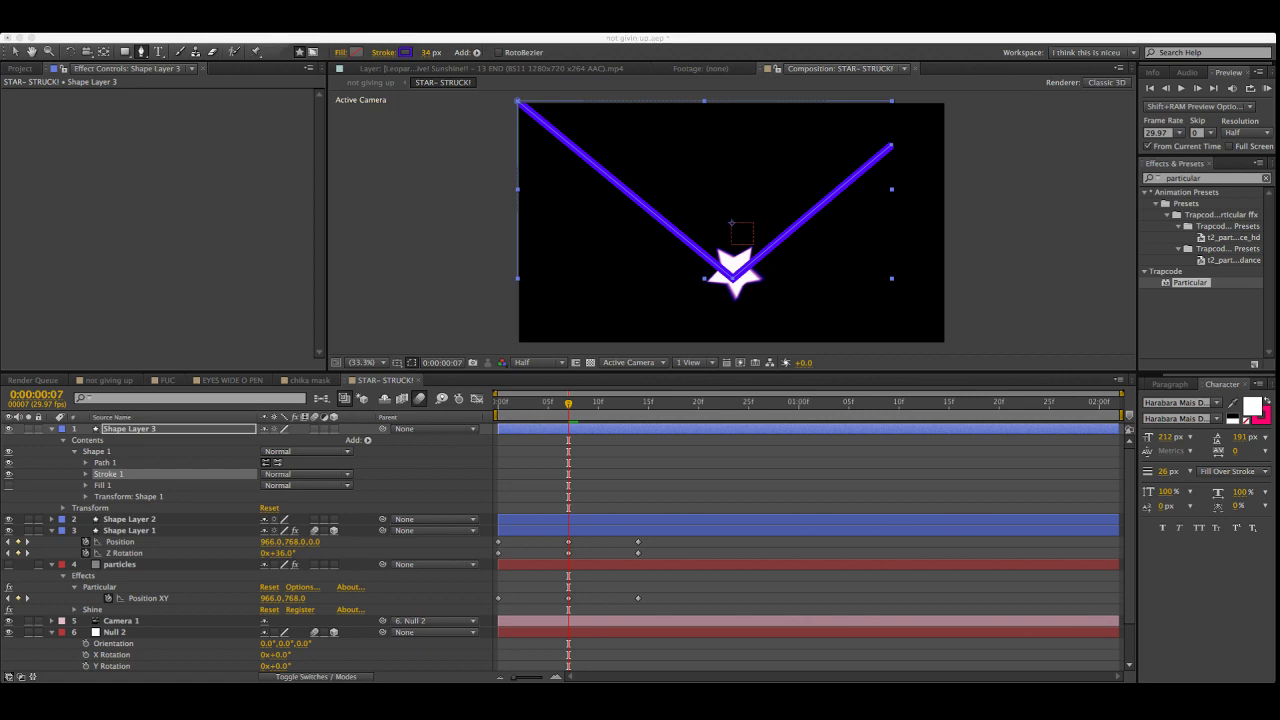
pyautogui.press('Return')
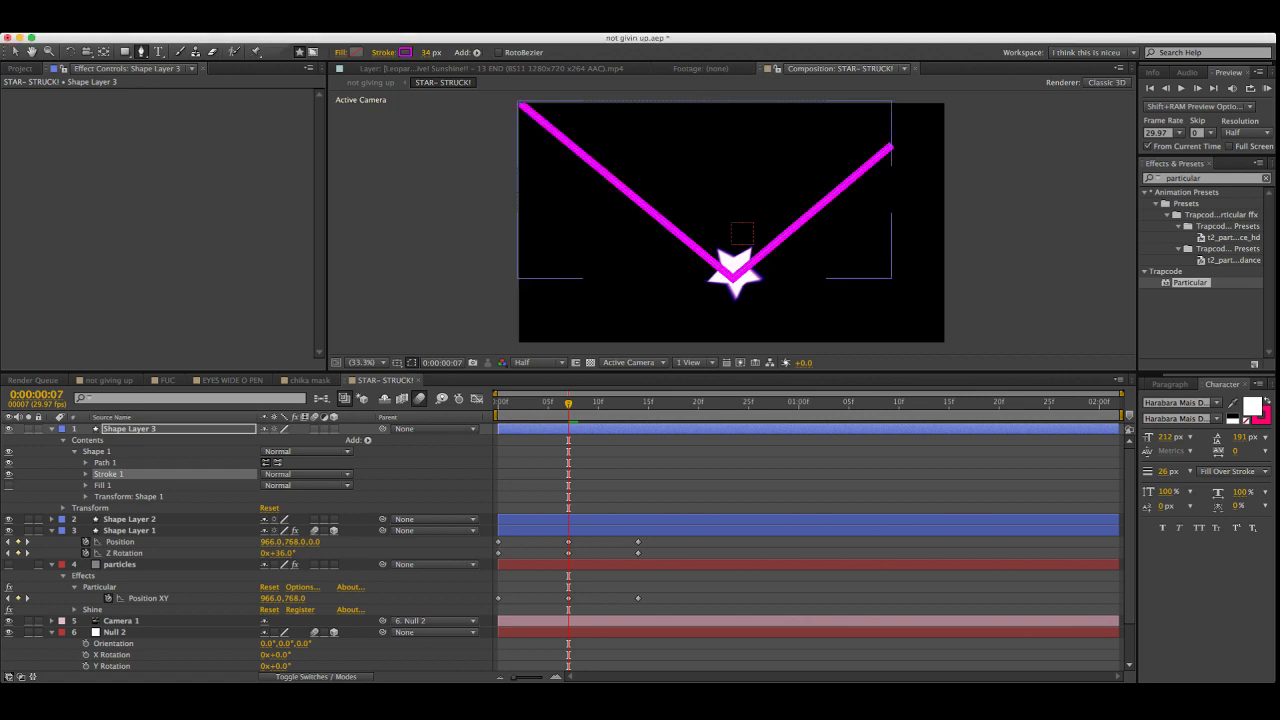
# Add Trim Paths to the magenta line's shape layer, scrub the star's motion to frame 16 and deselect the layer
pyautogui.click(600, 474)
pyautogui.moveTo(568, 403); pyautogui.dragTo(518, 403)
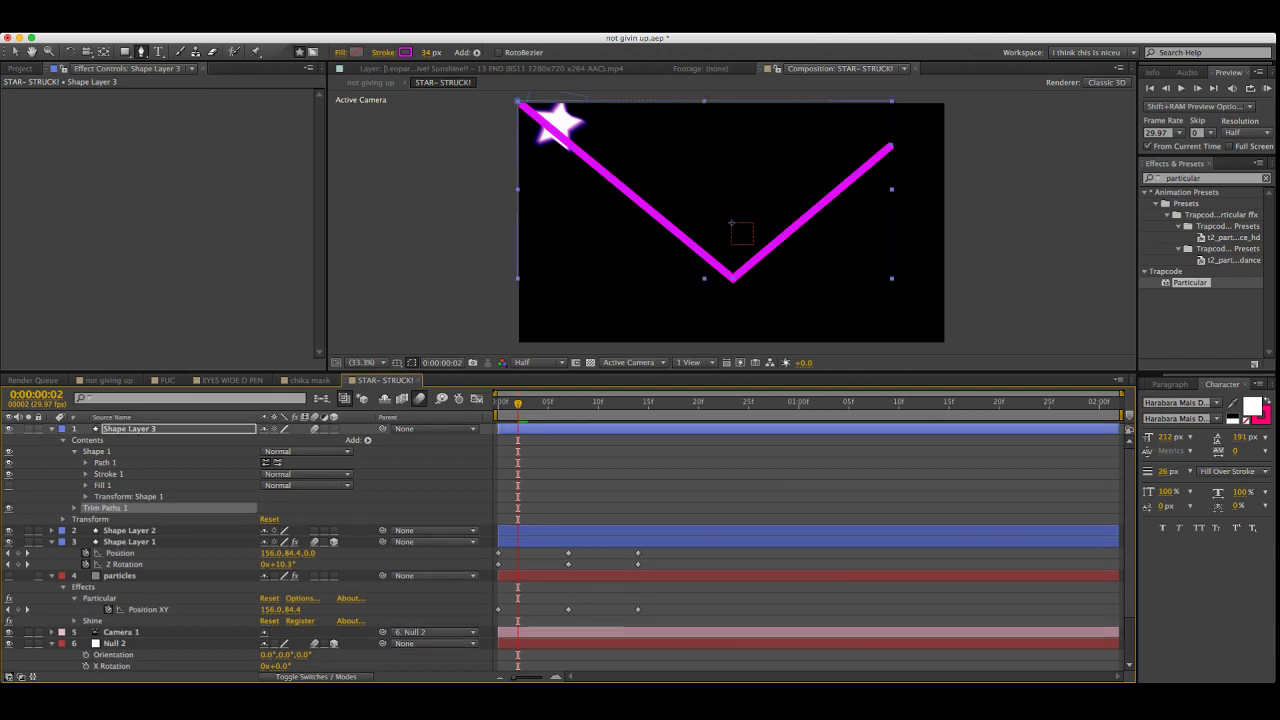
pyautogui.moveTo(518, 403); pyautogui.dragTo(658, 403)
pyautogui.press('F2')
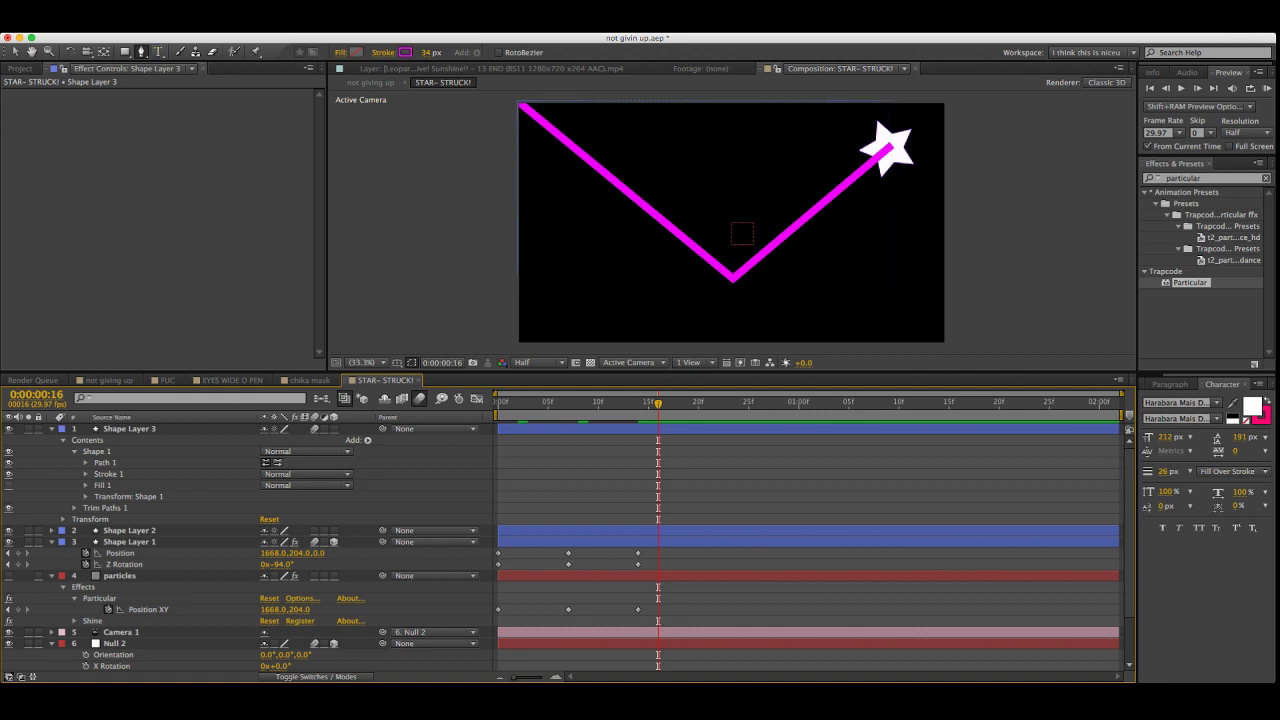
# Go to frame 11, add the text STAR below the magenta line's descending segment and select all its characters
pyautogui.press('super+t')
pyautogui.moveTo(658, 403); pyautogui.dragTo(608, 403)
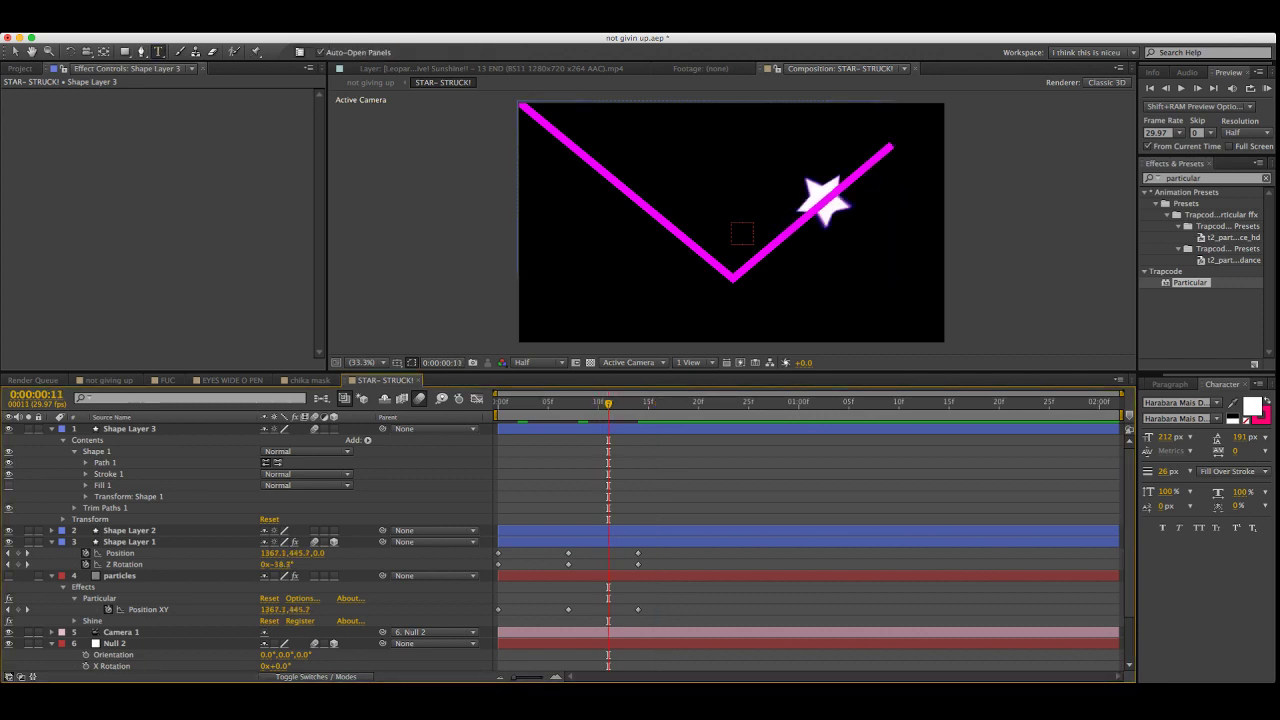
pyautogui.click(615, 268)
pyautogui.write('STAR')
pyautogui.press('super+a')
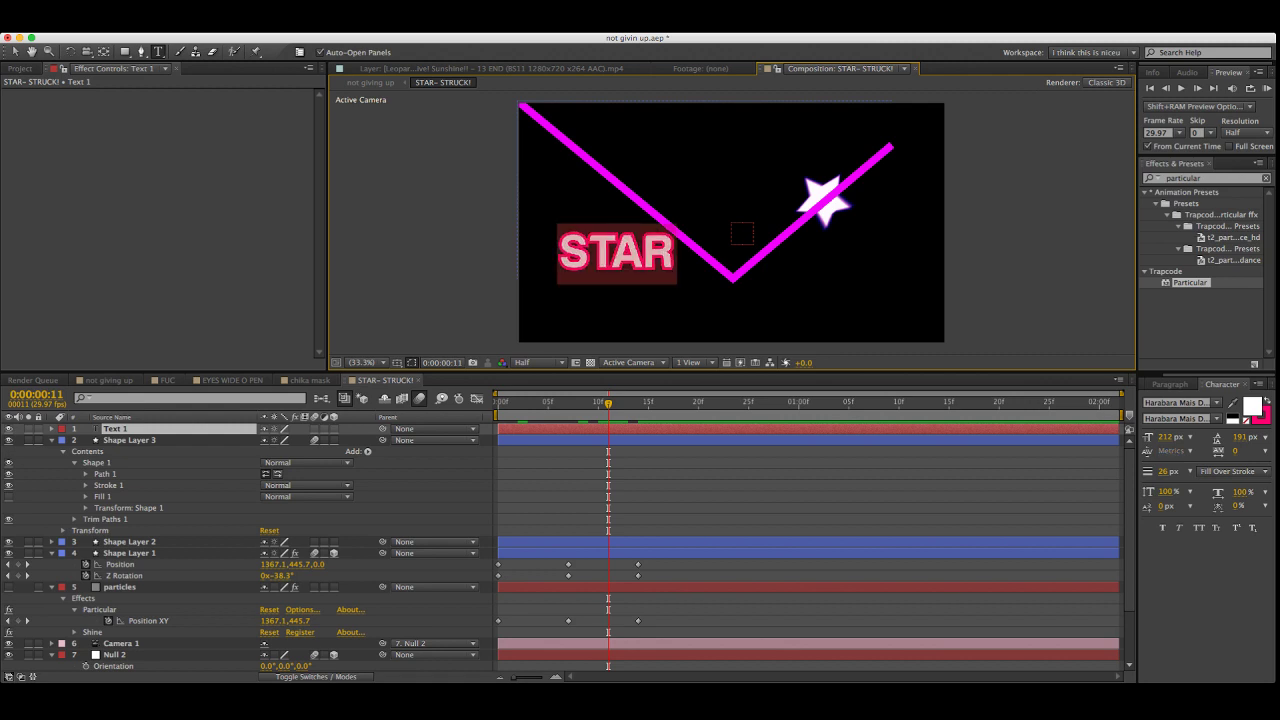
# Format the STAR text in Budmo (TT) with the Jiggler style and a 0 px stroke
pyautogui.click(1178, 402)
pyautogui.write('Budmo (TT')
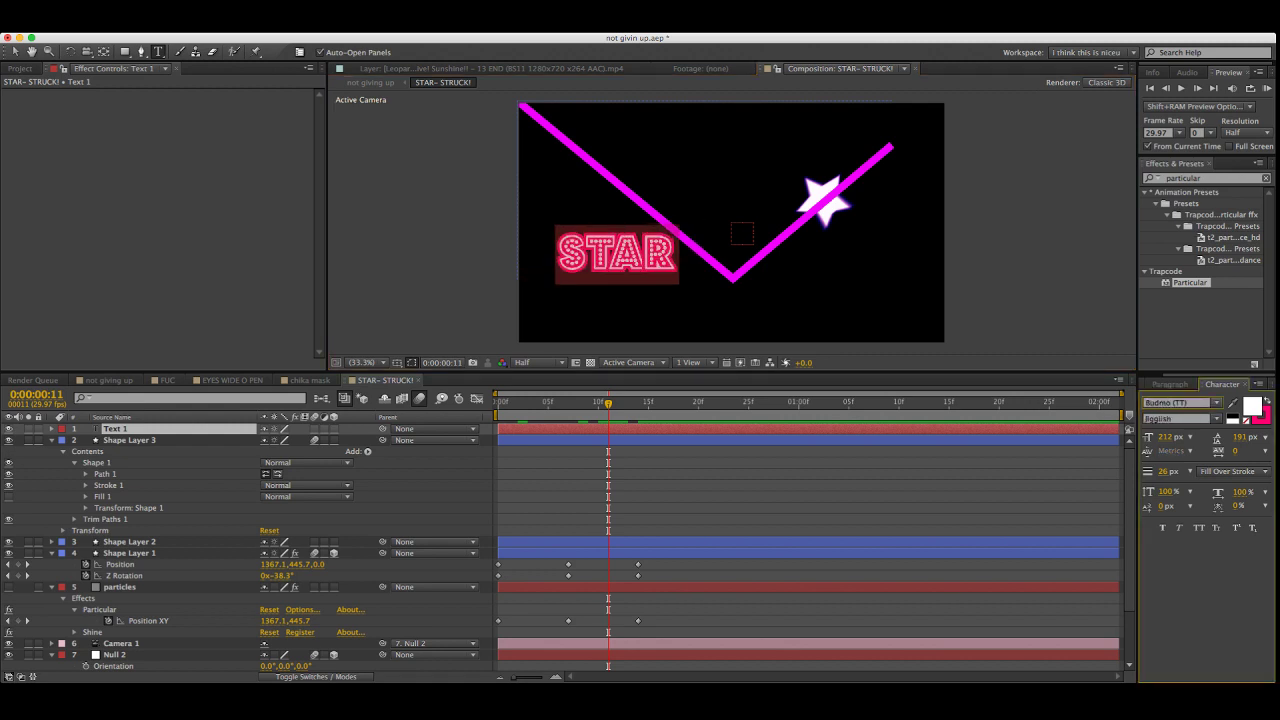
pyautogui.click(1166, 471)
pyautogui.write('0')
pyautogui.press('Return')
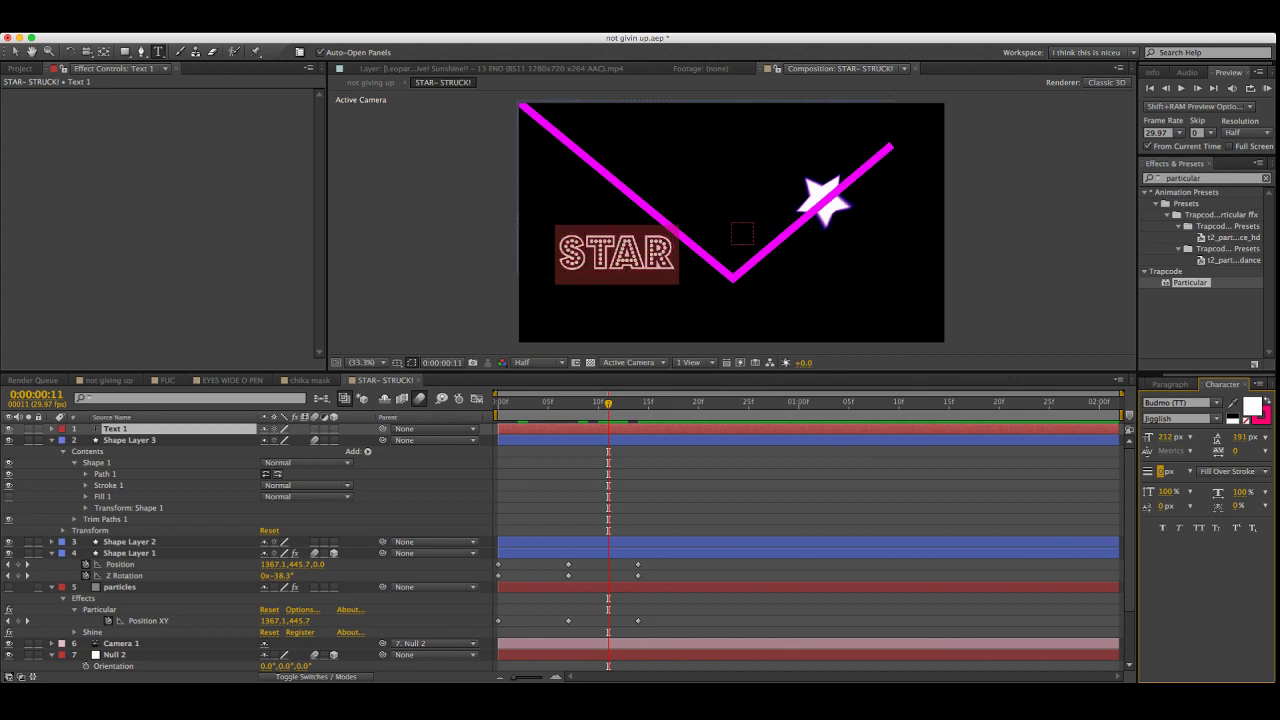
pyautogui.press('super+Tab')
pyautogui.click(1184, 406)
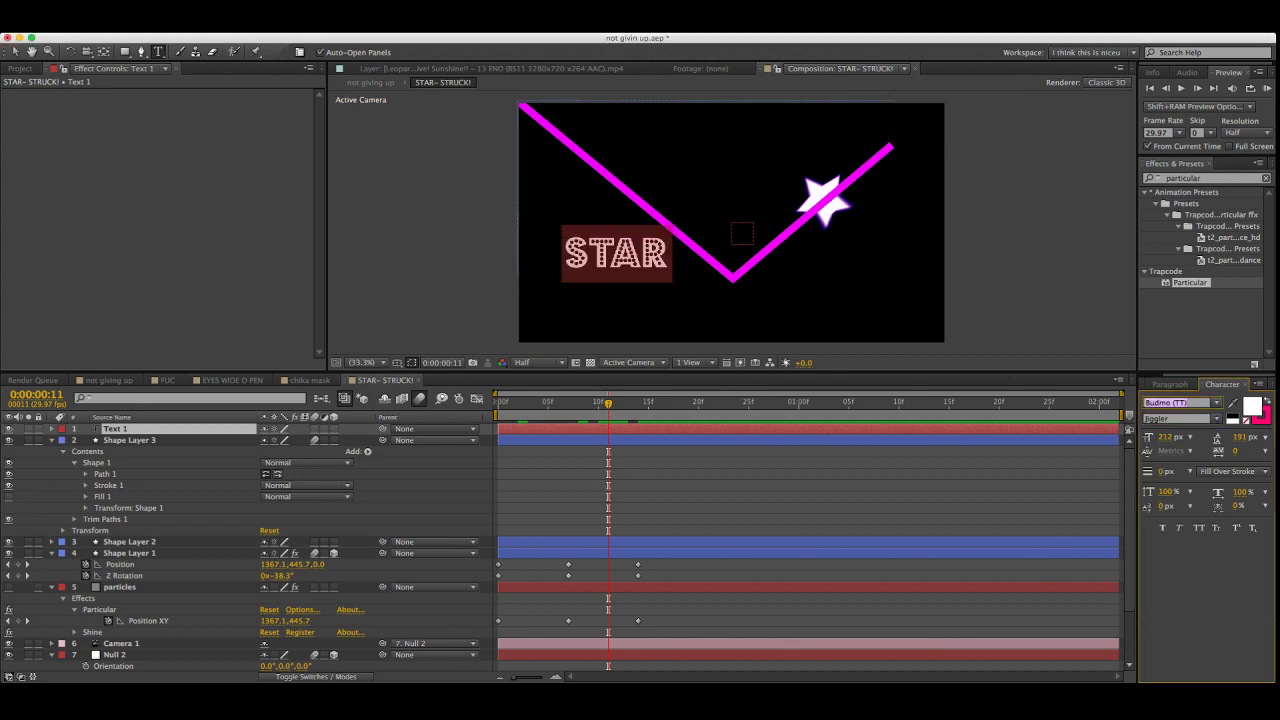
pyautogui.click(15, 52)
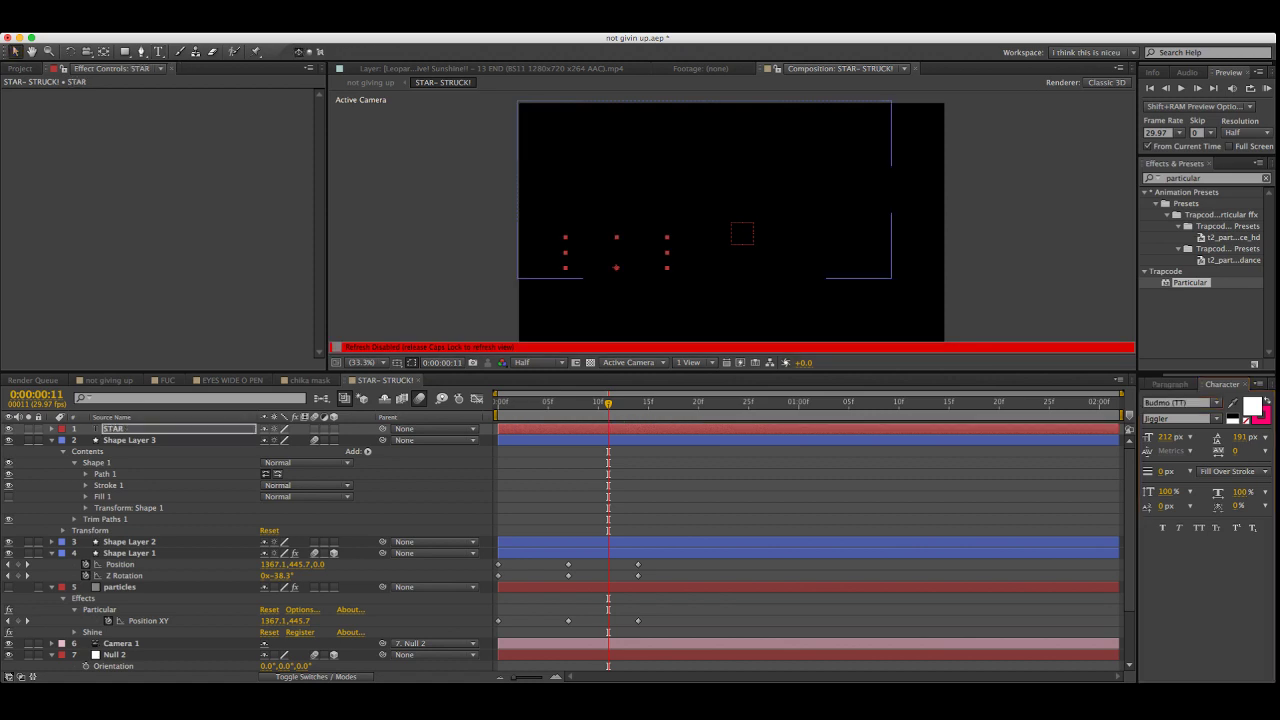
# Rotate the STAR text to 40° and move it alongside the magenta line's descending segment
pyautogui.press('r')
pyautogui.click(280, 440)
pyautogui.write('45')
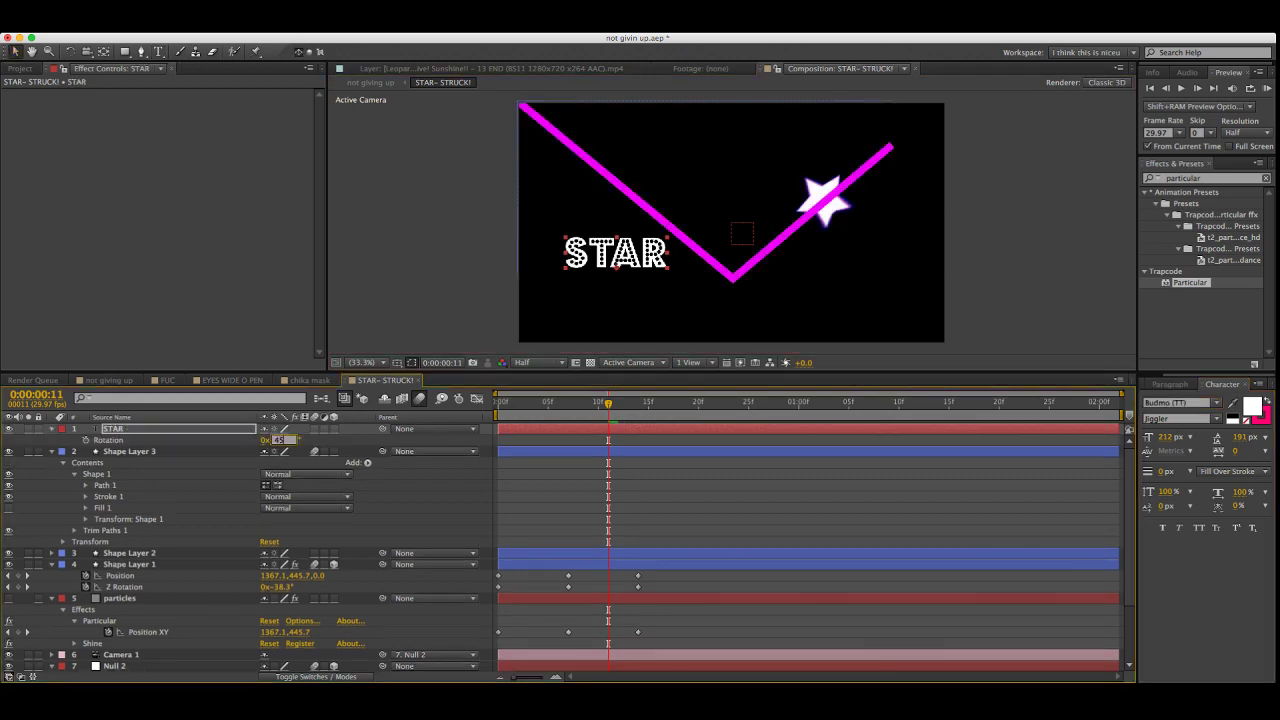
pyautogui.press('Return')
pyautogui.press('KP_Subtract')
pyautogui.press('KP_Subtract')
pyautogui.press('KP_Subtract')
pyautogui.press('KP_Subtract')
pyautogui.press('KP_Subtract')
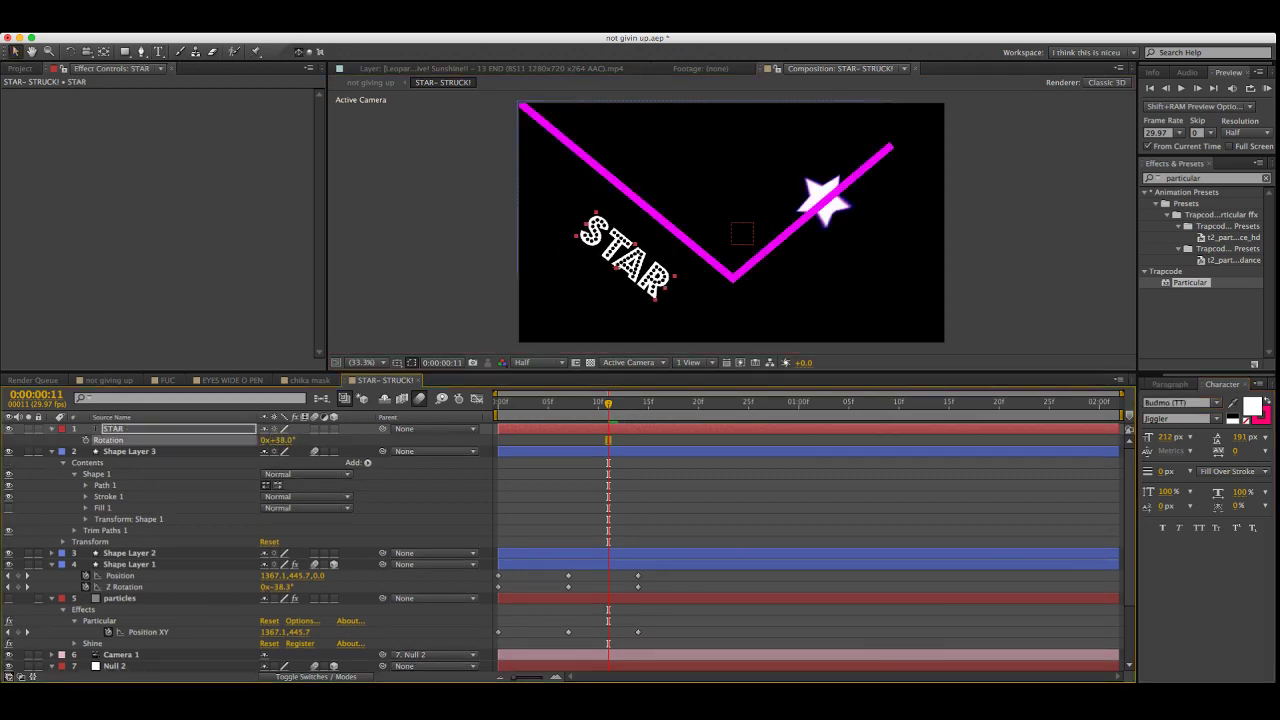
pyautogui.moveTo(626, 256)
pyautogui.mouseDown()
pyautogui.moveTo(646, 250)
pyautogui.moveTo(635, 257)
pyautogui.mouseUp()
# Select all the characters of the rotated STAR text and set the font size to 247 px
pyautogui.click(158, 51)
pyautogui.click(655, 275)
pyautogui.doubleClick(655, 274)
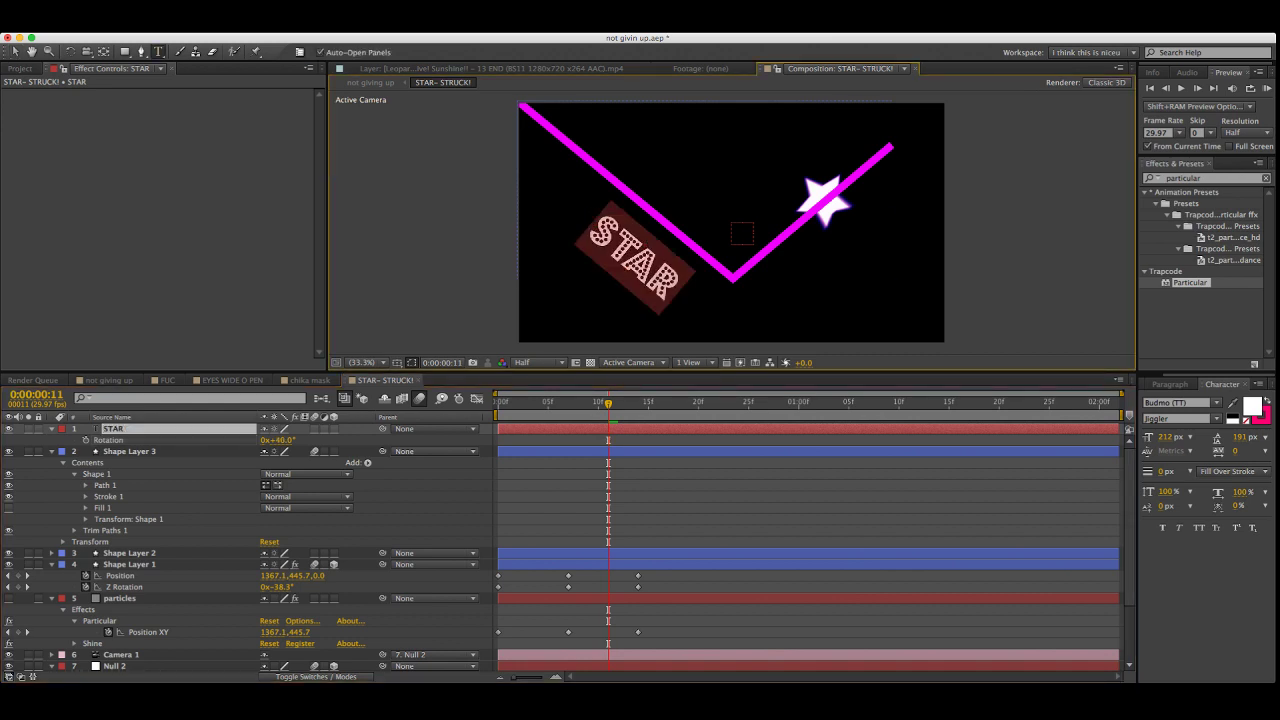
pyautogui.moveTo(1165, 437); pyautogui.dragTo(1195, 437)
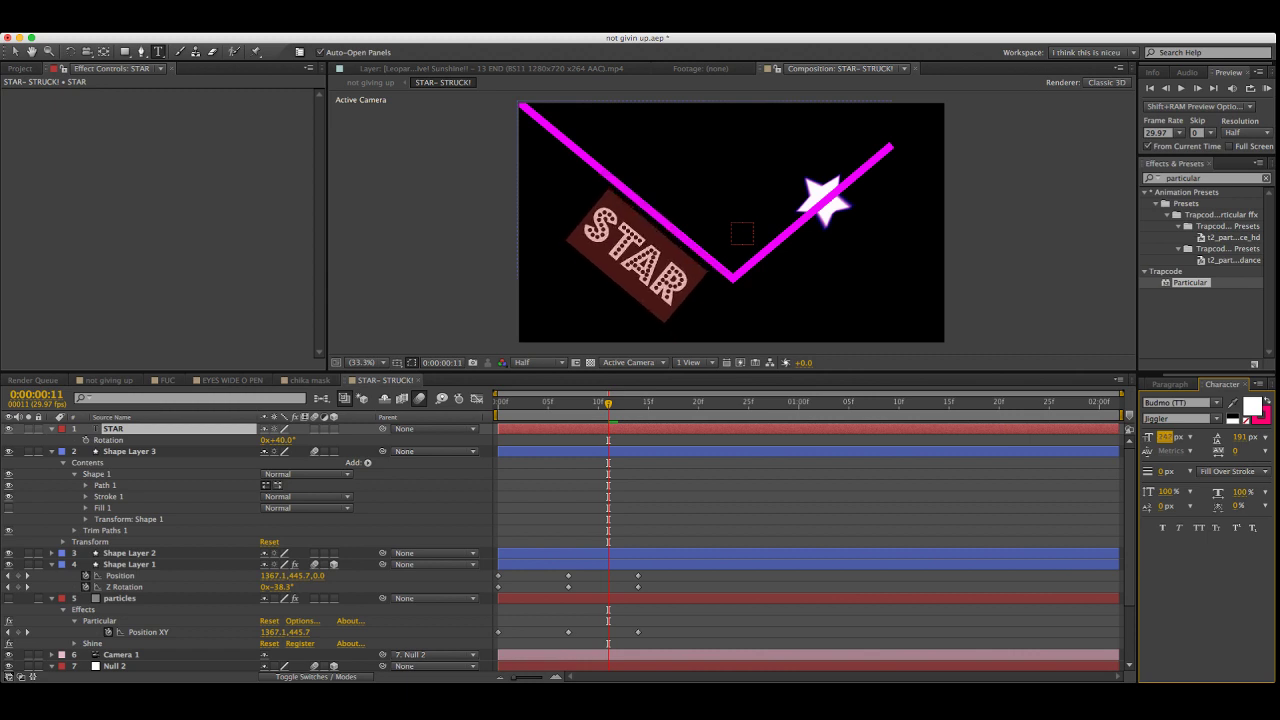
# Move Shape Layer 3 below Shape Layer 2 in the layer stack and delete Shape Layer 2
pyautogui.click(15, 51)
pyautogui.click(650, 211)
pyautogui.press('s')
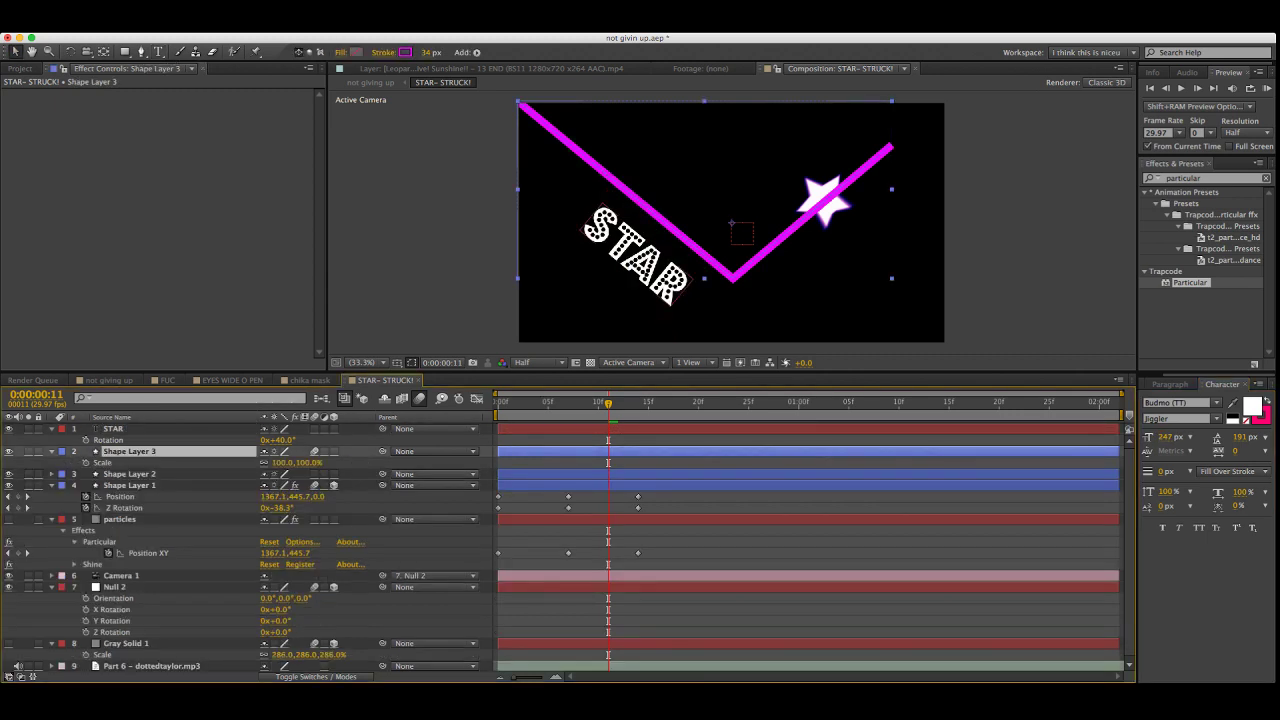
pyautogui.hotkey('ctrl', '[')
pyautogui.click(129, 451)
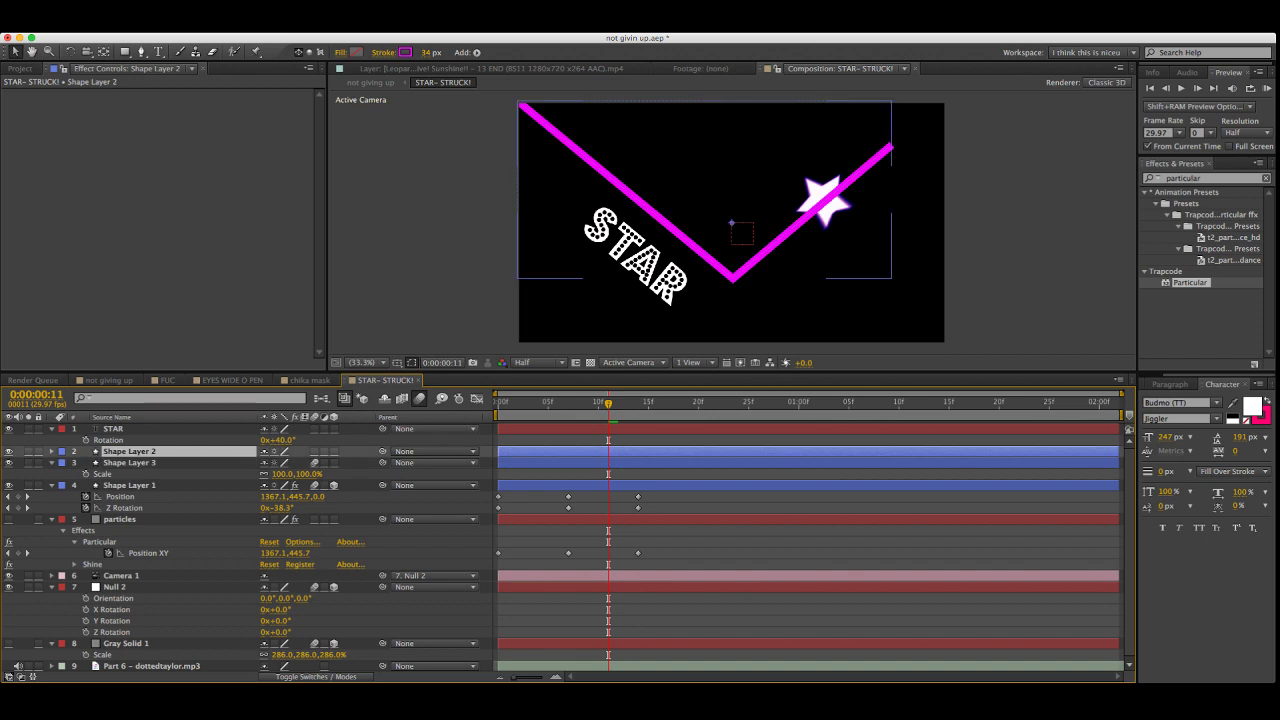
pyautogui.click(103, 473)
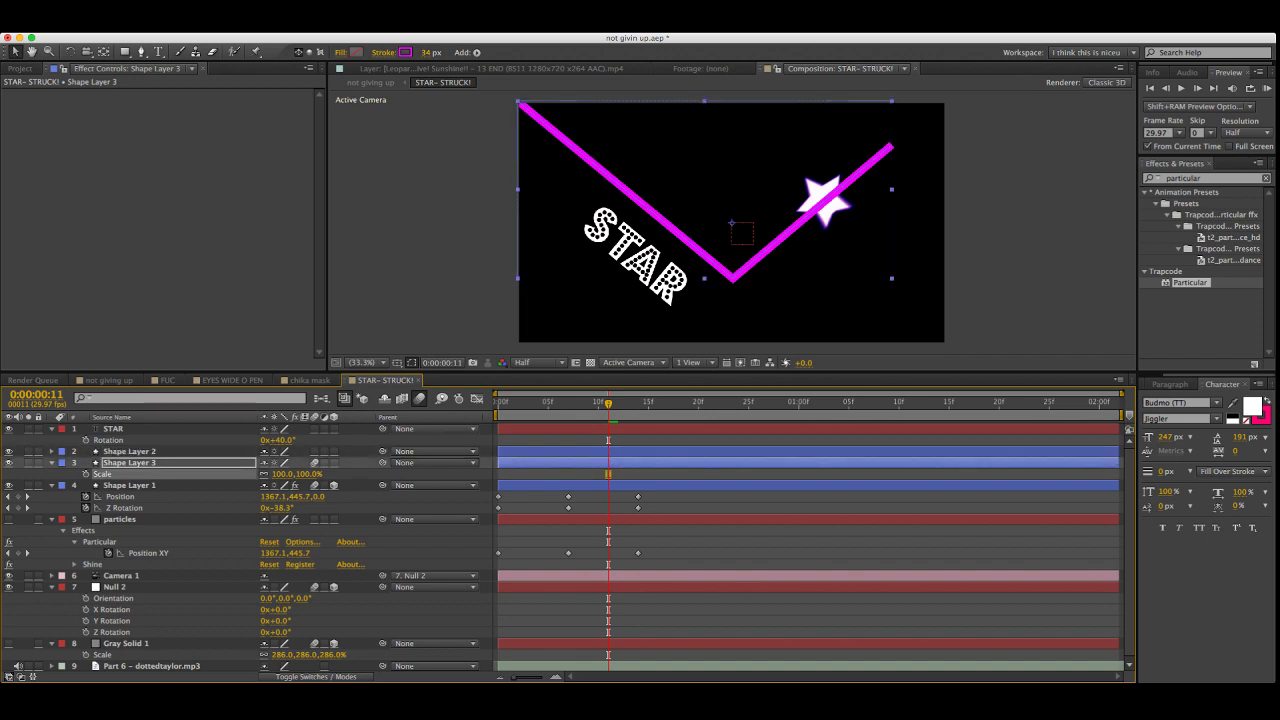
pyautogui.click(129, 451)
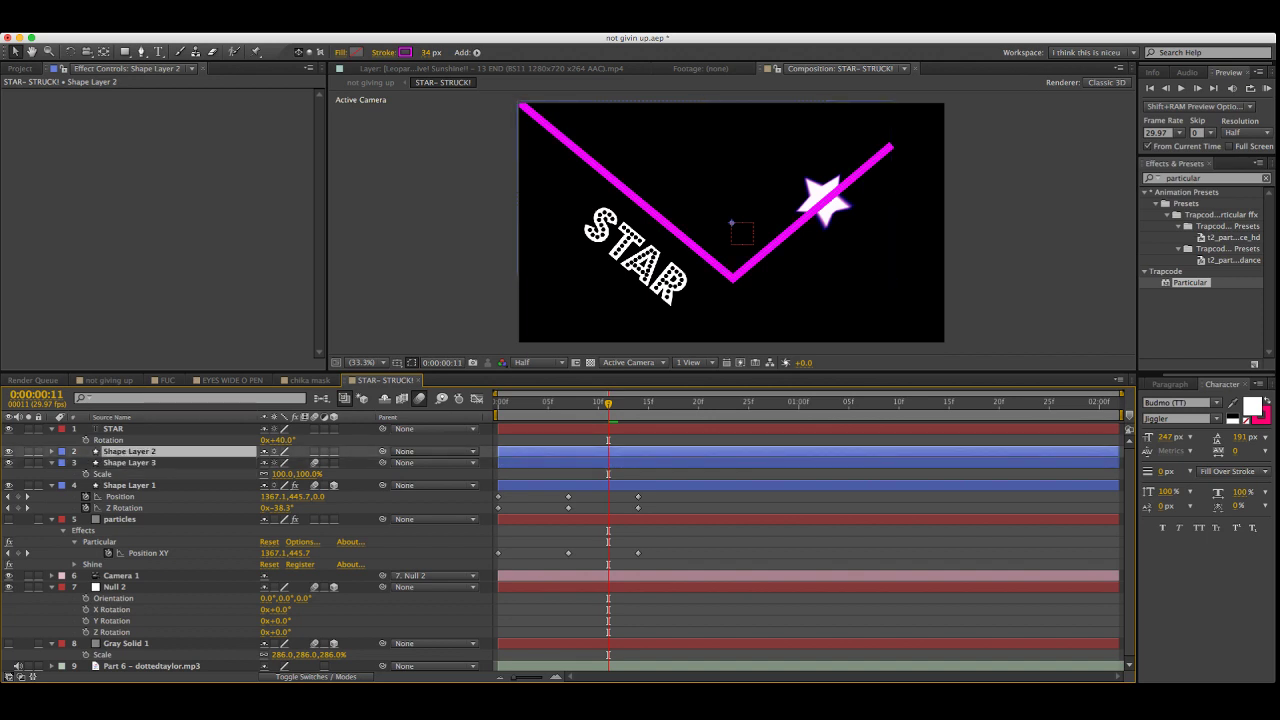
pyautogui.click(28, 451)
pyautogui.press('Delete')
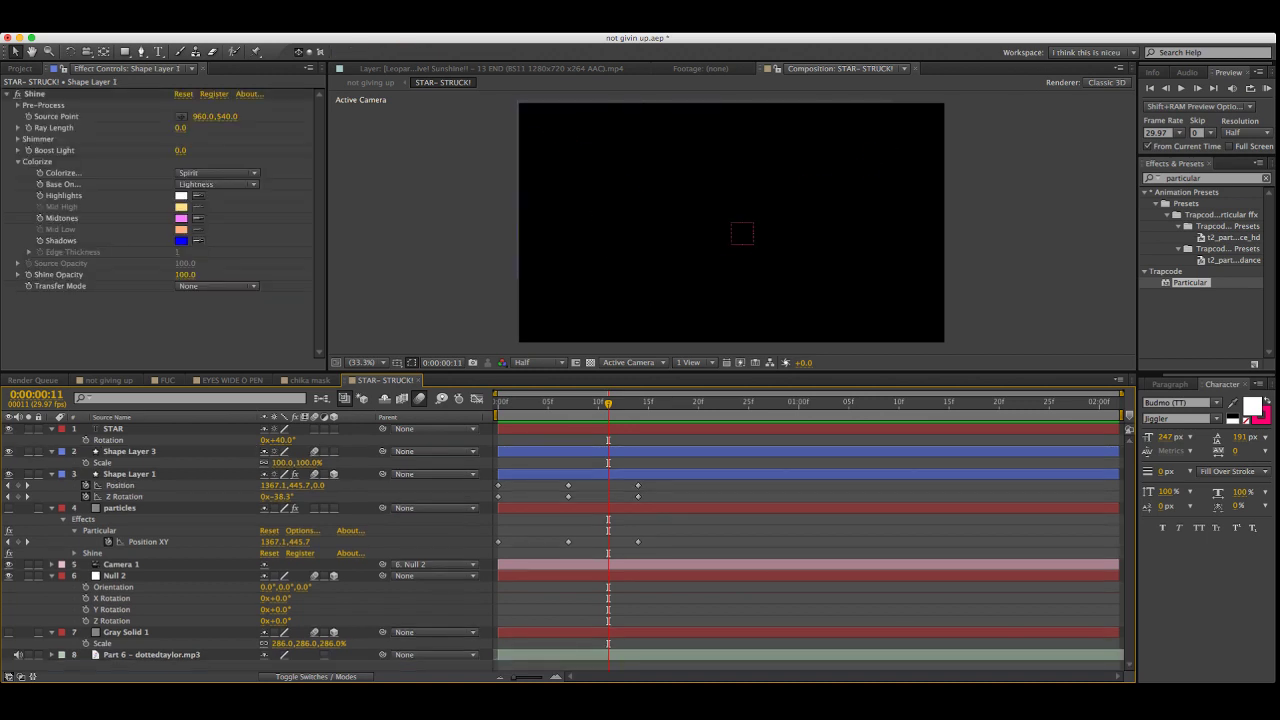
# Check the magenta line's shape layer in isolation and rename it as bar
pyautogui.click(130, 451)
pyautogui.click(28, 451)
pyautogui.click(28, 451)
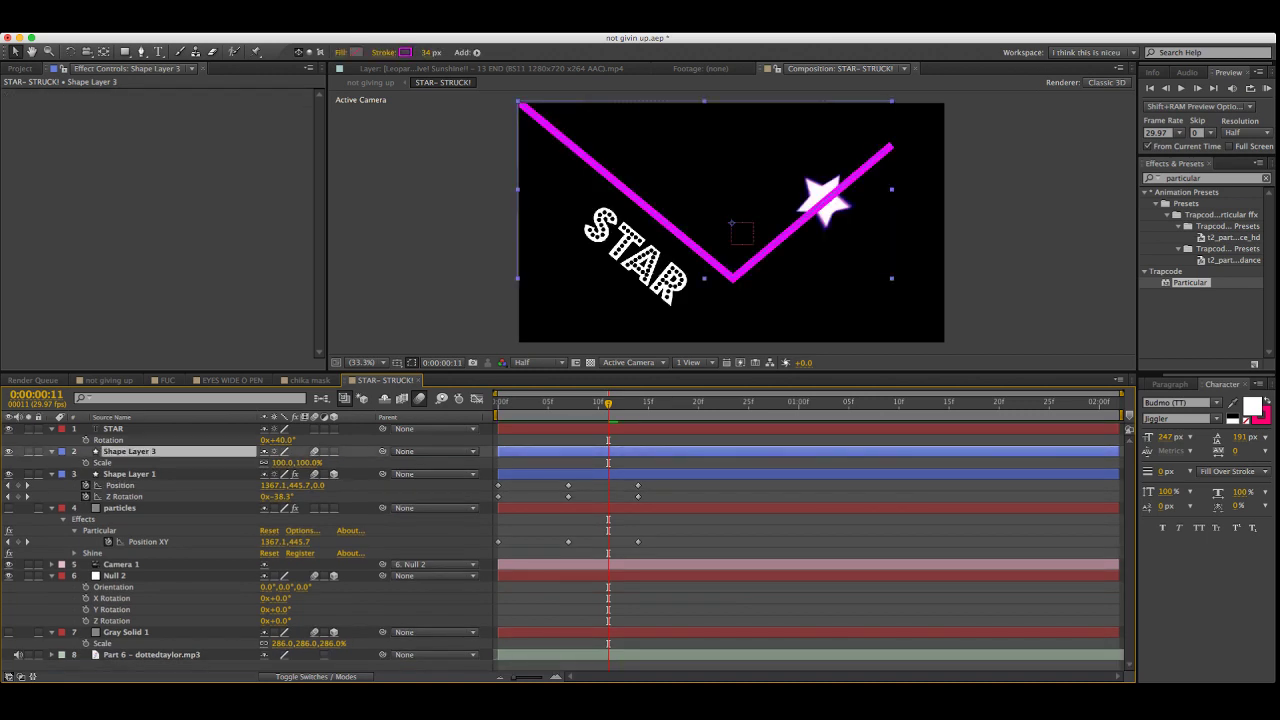
pyautogui.press('Return')
pyautogui.write('bar')
pyautogui.press('Return')
# Rename the star's shape layer as star and move it above the bar layer
pyautogui.click(822, 200)
pyautogui.press('Return')
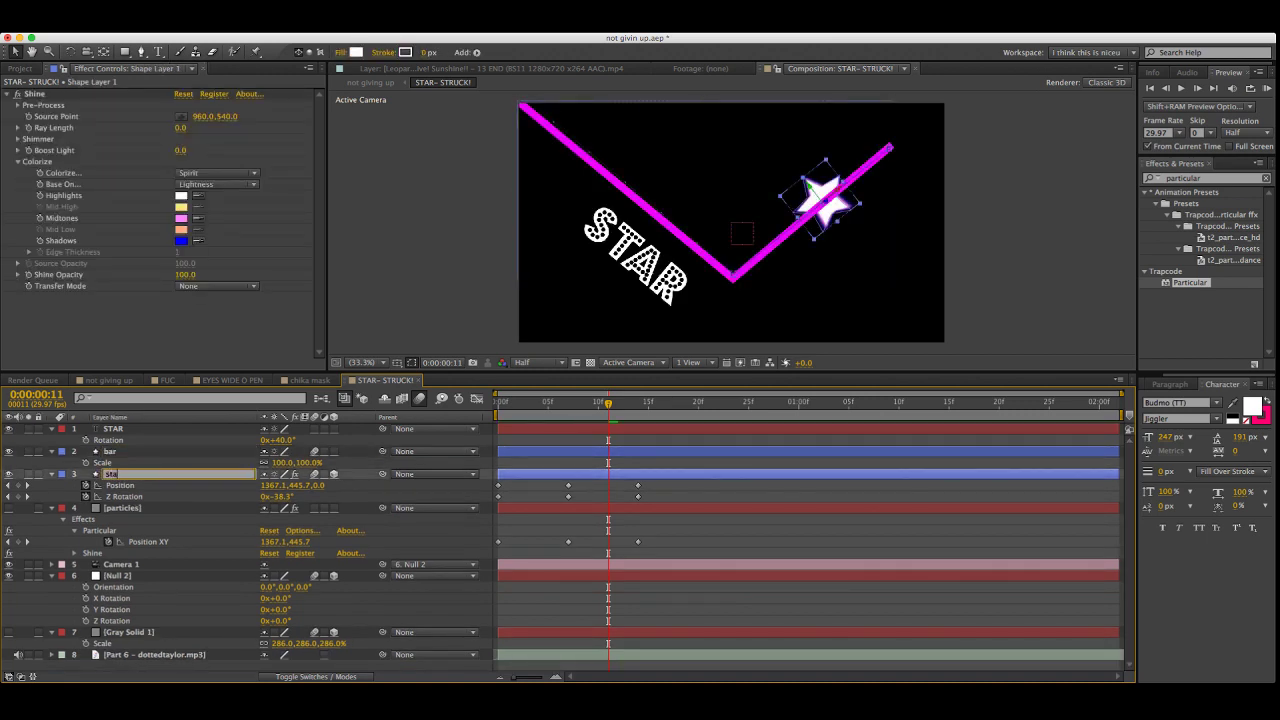
pyautogui.write('star')
pyautogui.press('Return')
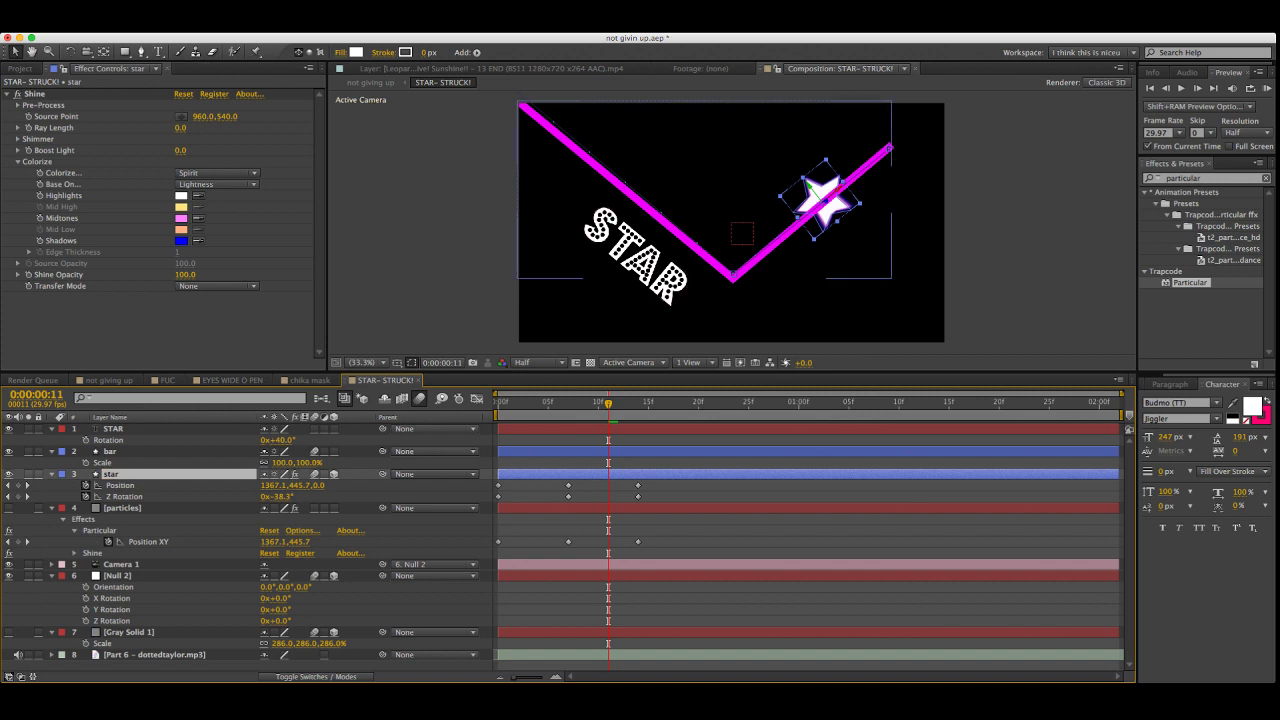
pyautogui.hotkey('ctrl', 'Up')
pyautogui.hotkey('ctrl', '[')
# Go to frame 7 and add a hyphen to the end of the STAR text
pyautogui.moveTo(608, 403); pyautogui.dragTo(568, 403)
pyautogui.hotkey('ctrl', 'shift', 'a')
pyautogui.click(158, 52)
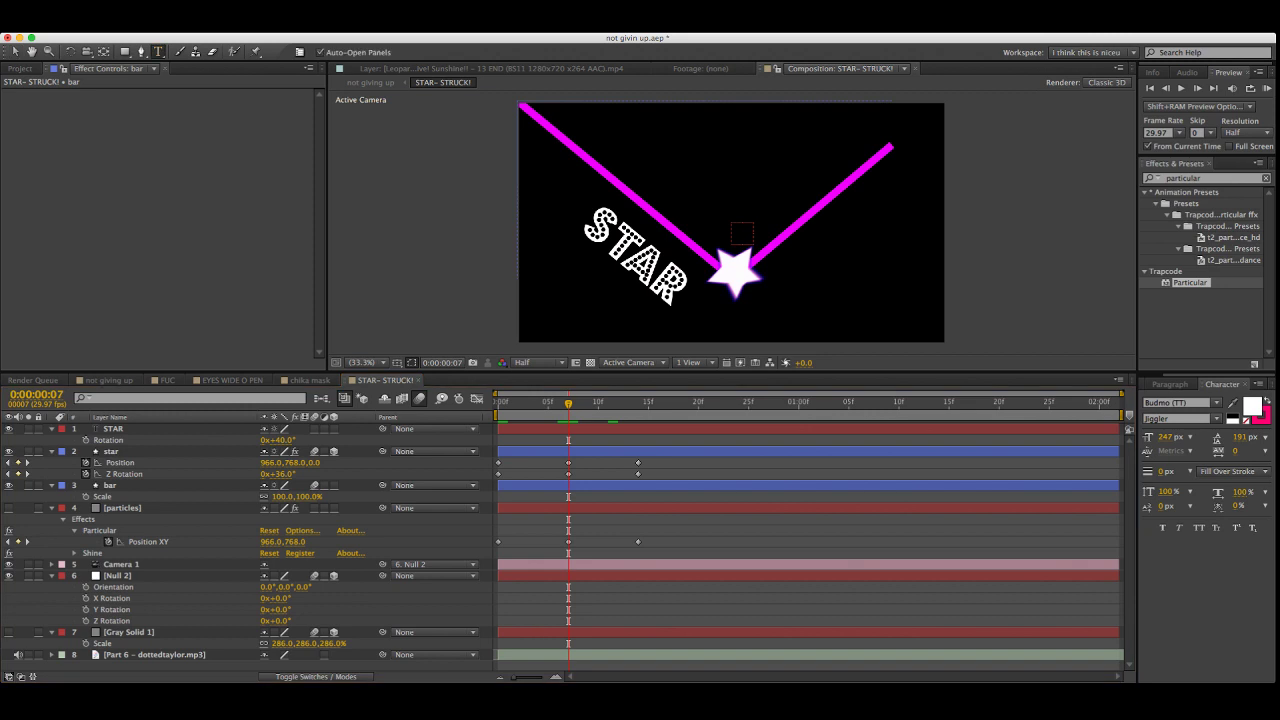
pyautogui.click(683, 294)
pyautogui.click(110, 485)
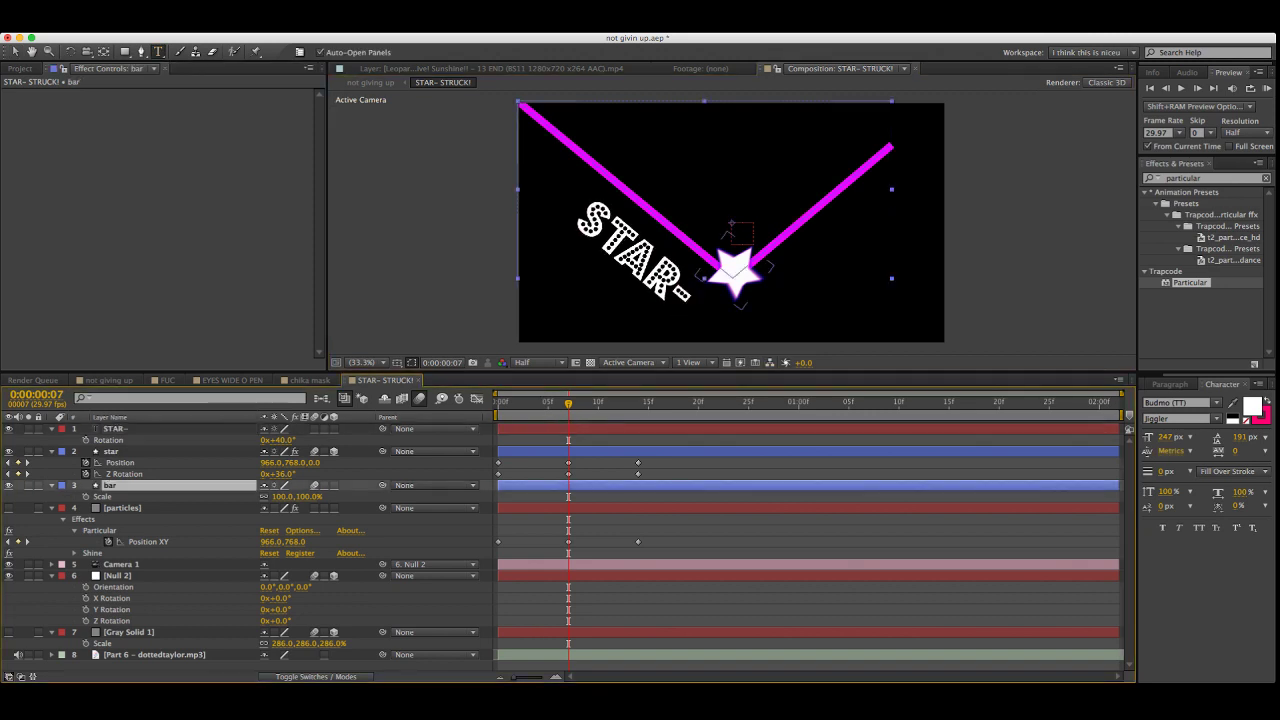
pyautogui.click(798, 292)
pyautogui.write('S')
pyautogui.press('super+z')
pyautogui.press('super+z')
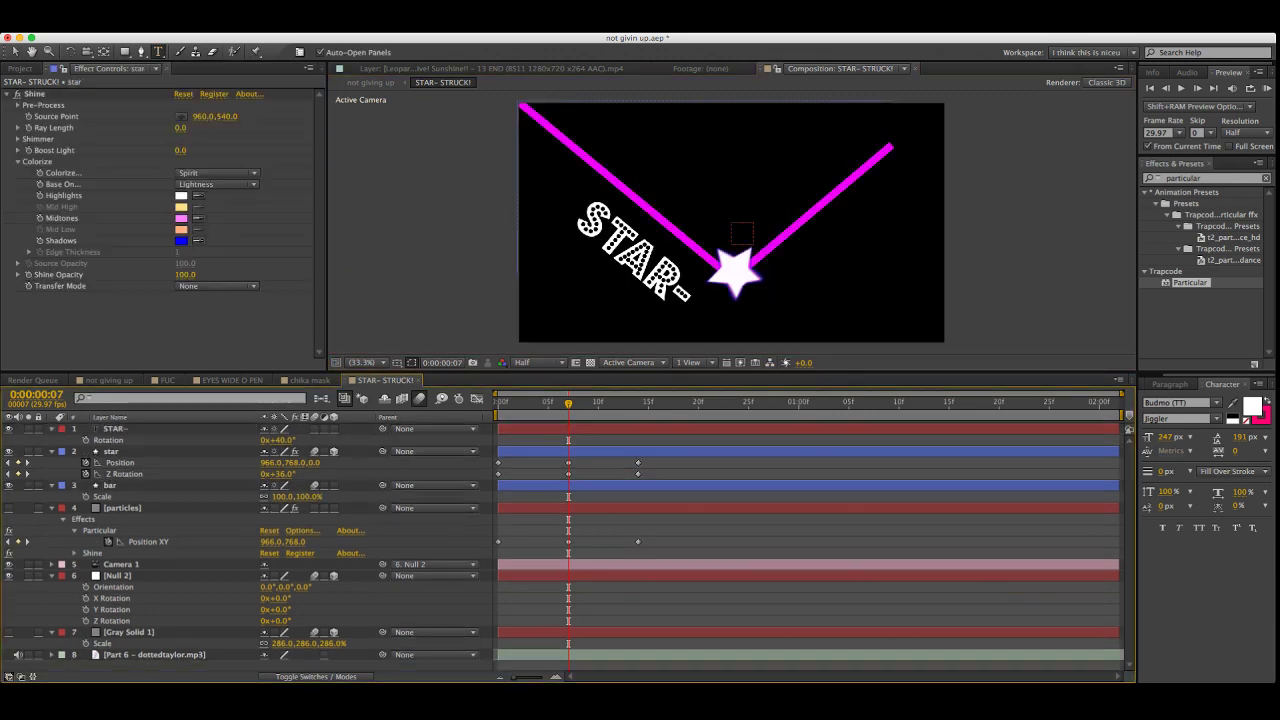
# Duplicate the STAR- text layer and replace the copy's text with STRUCK!
pyautogui.click(115, 429)
pyautogui.press('super+d')
pyautogui.click(624, 245)
pyautogui.press('super+a')
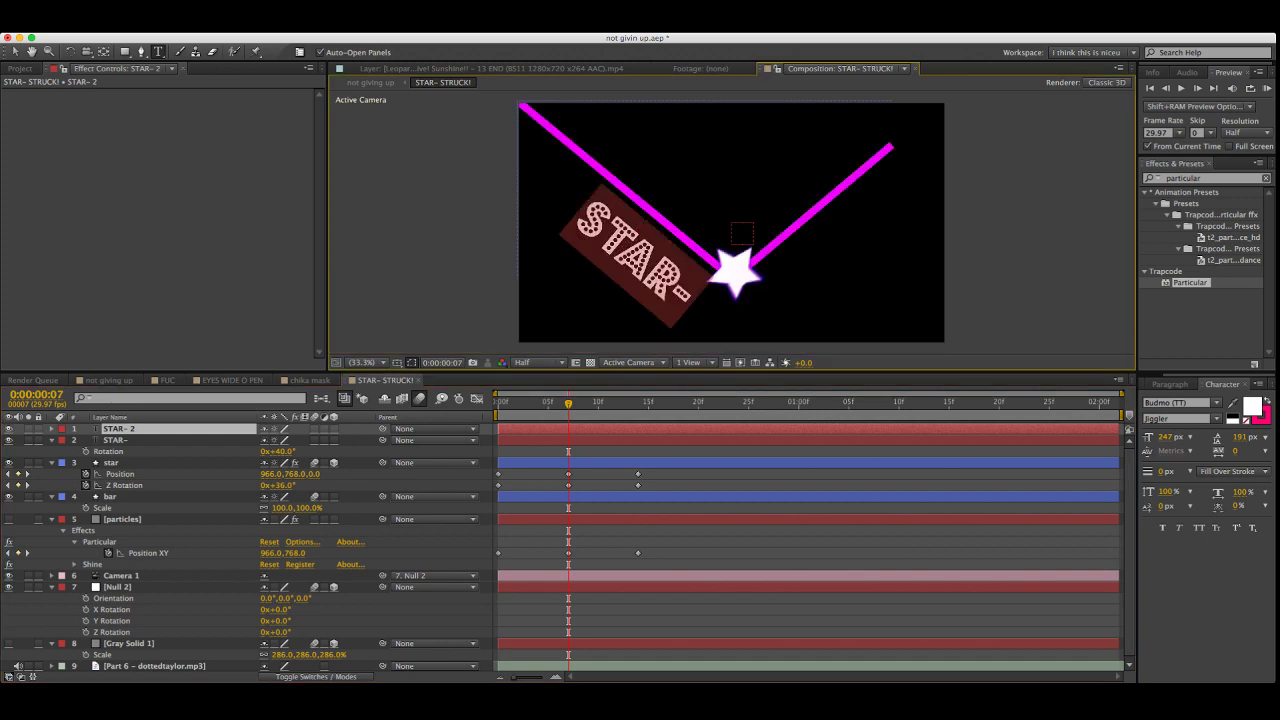
pyautogui.write('ASTRUCK!')
pyautogui.press('BackSpace')
pyautogui.press('BackSpace')
pyautogui.press('BackSpace')
pyautogui.press('BackSpace')
pyautogui.press('BackSpace')
pyautogui.press('BackSpace')
pyautogui.press('BackSpace')
pyautogui.press('BackSpace')
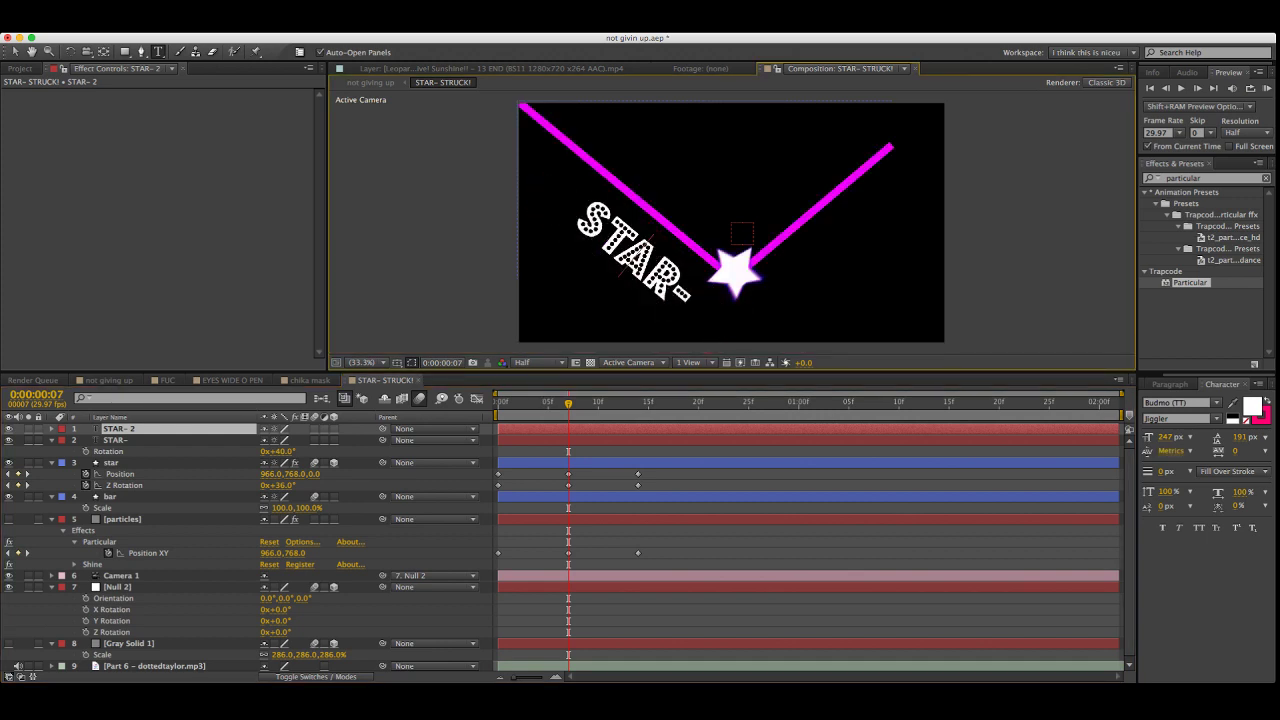
pyautogui.write('STRUCK!')
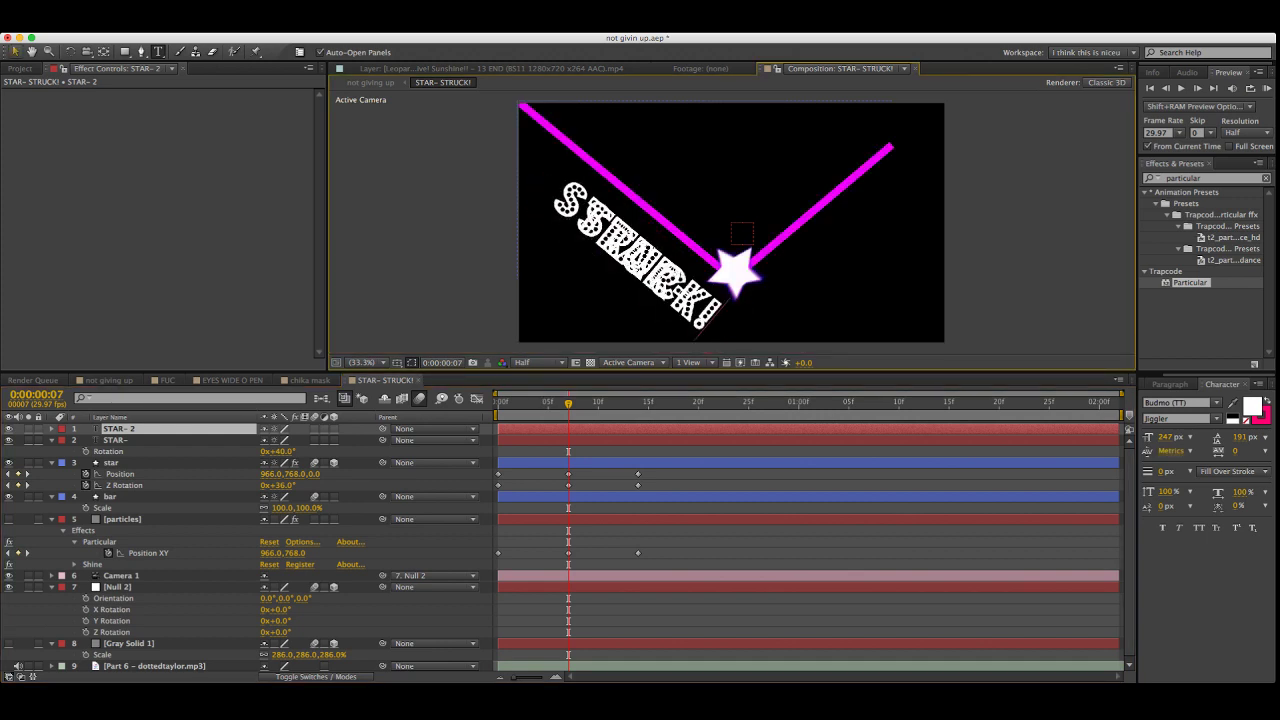
# Move the STRUCK! text over the magenta line's ascending segment and set its rotation to -50°
pyautogui.click(15, 52)
pyautogui.moveTo(645, 260); pyautogui.dragTo(827, 233)
pyautogui.press('r')
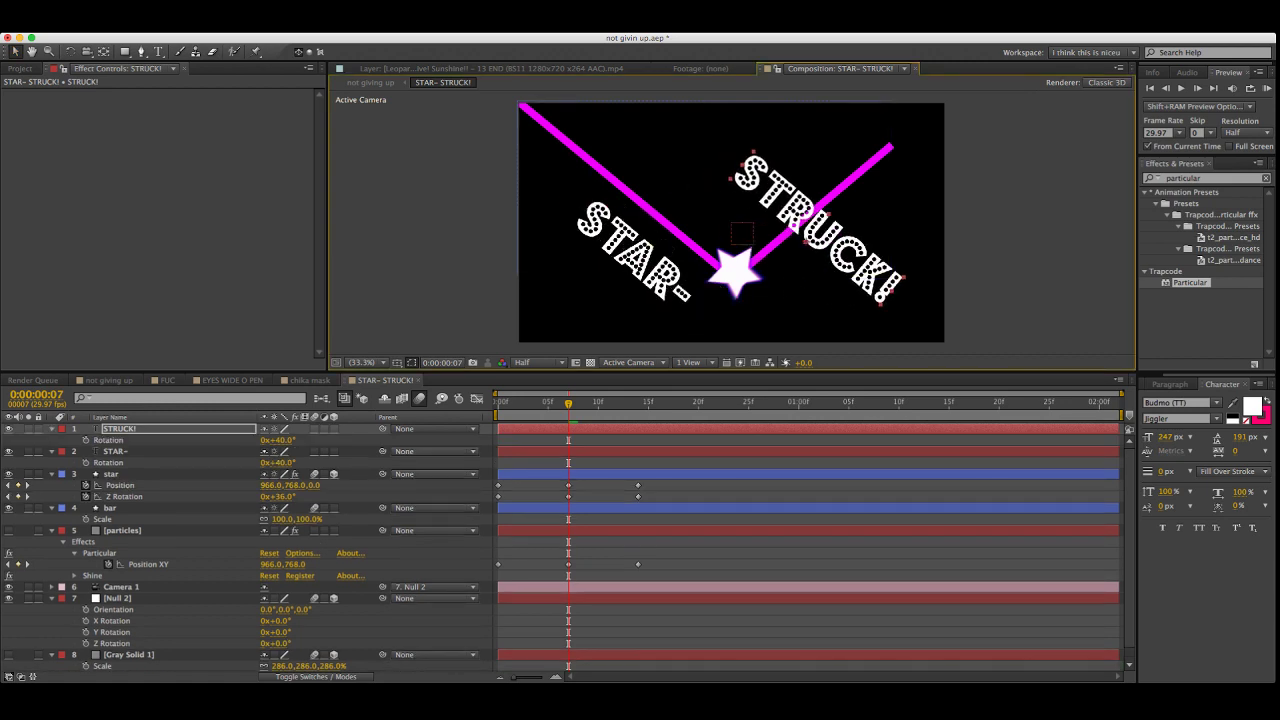
pyautogui.moveTo(278, 440); pyautogui.dragTo(225, 440)
pyautogui.click(282, 440)
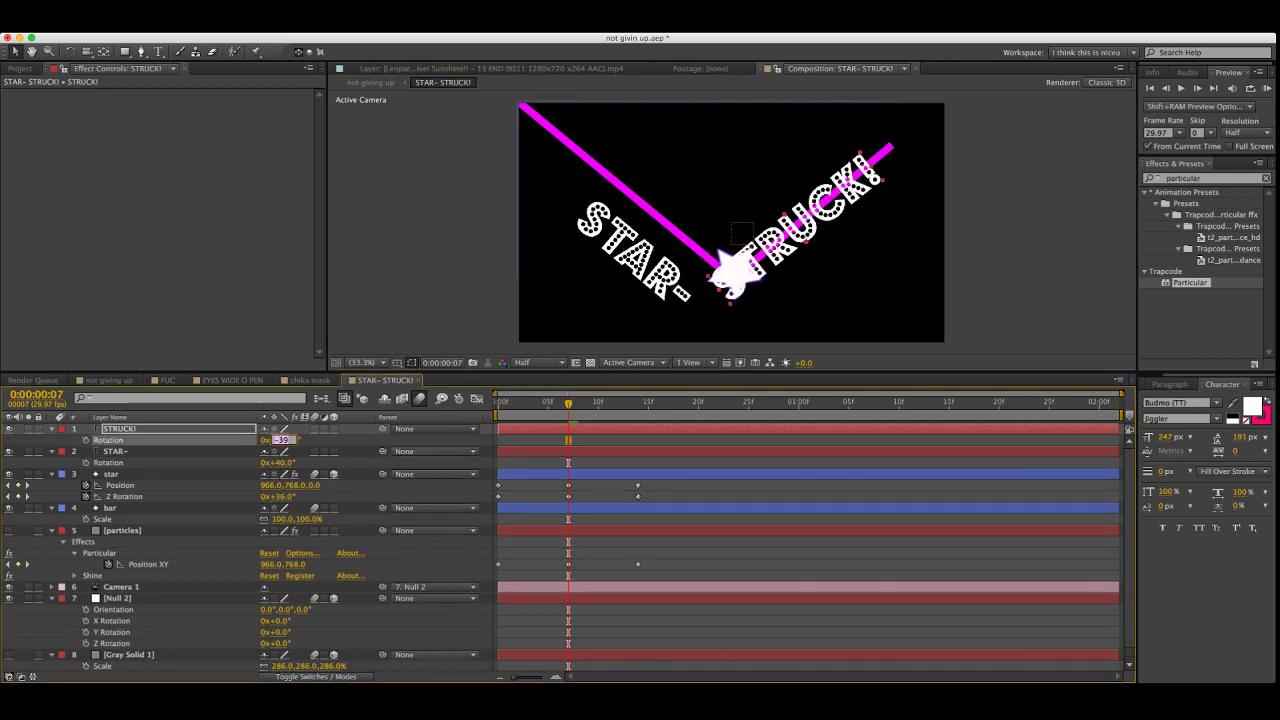
pyautogui.write('-50')
pyautogui.press('Return')
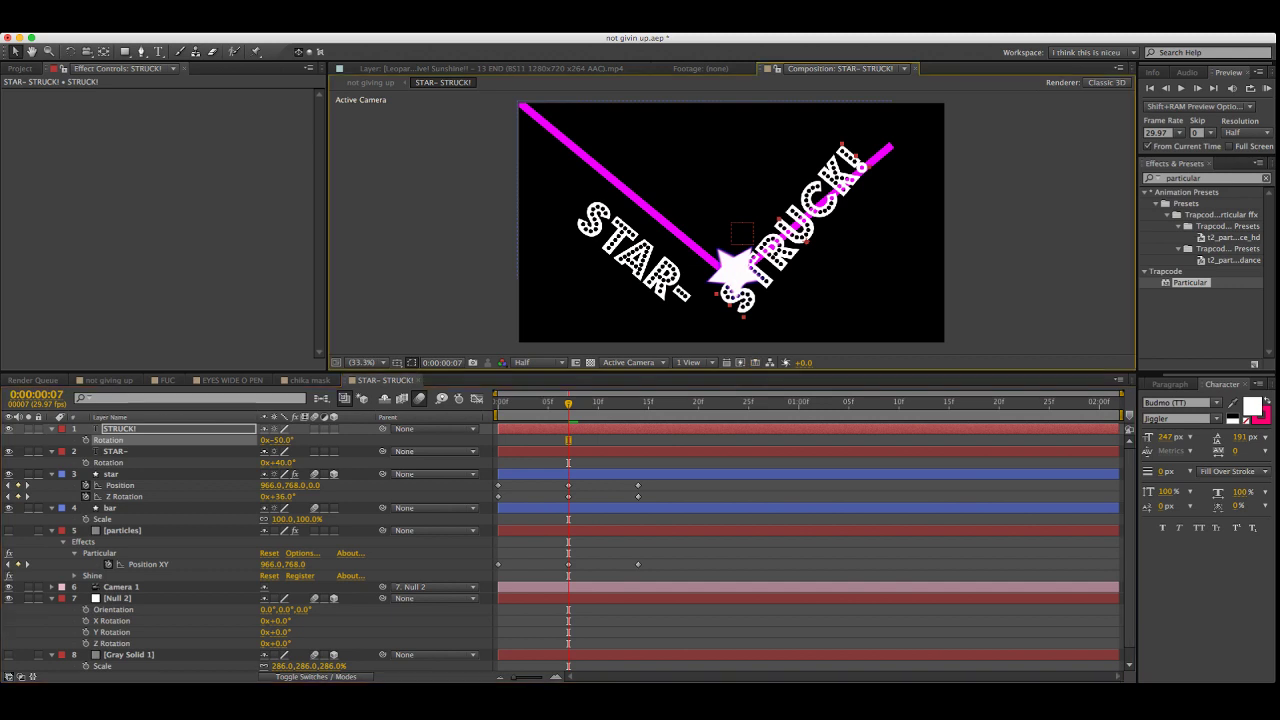
# Move the STRUCK! text below the ascending magenta segment and set its rotation to -45°
pyautogui.moveTo(790, 230); pyautogui.dragTo(858, 246)
pyautogui.moveTo(278, 440); pyautogui.dragTo(290, 440)
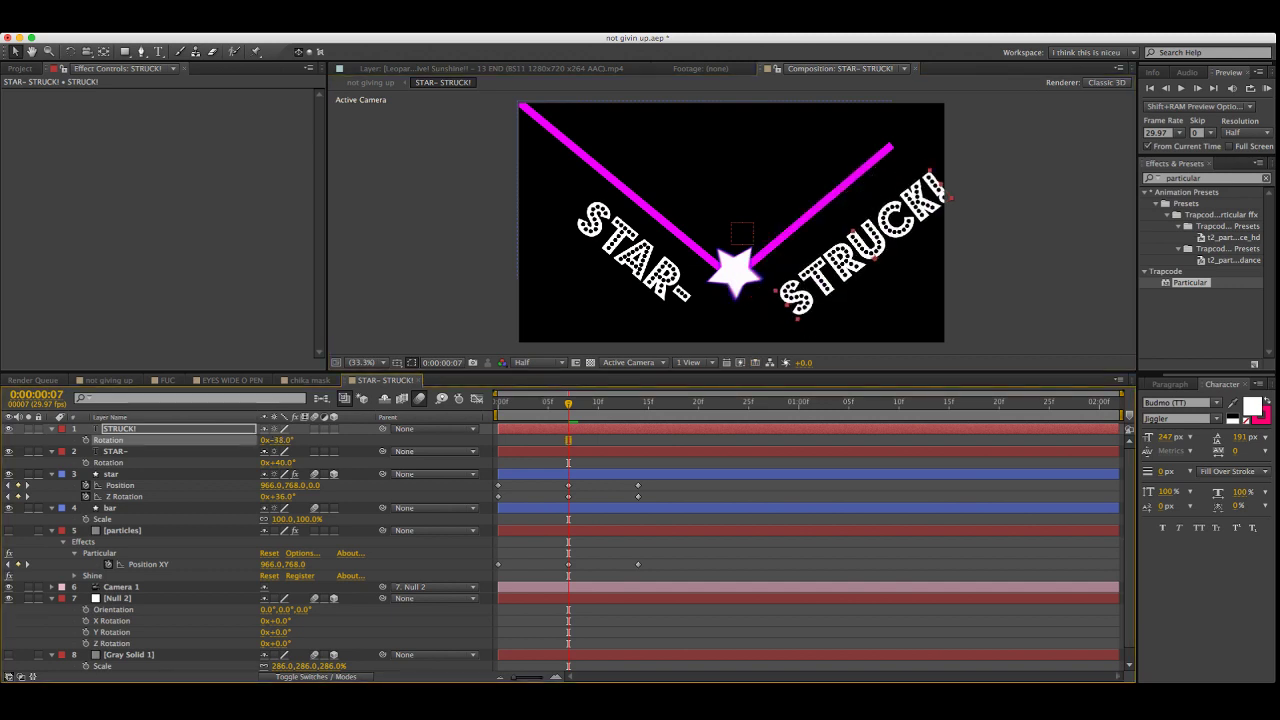
pyautogui.click(282, 440)
pyautogui.write('-45')
pyautogui.press('Return')
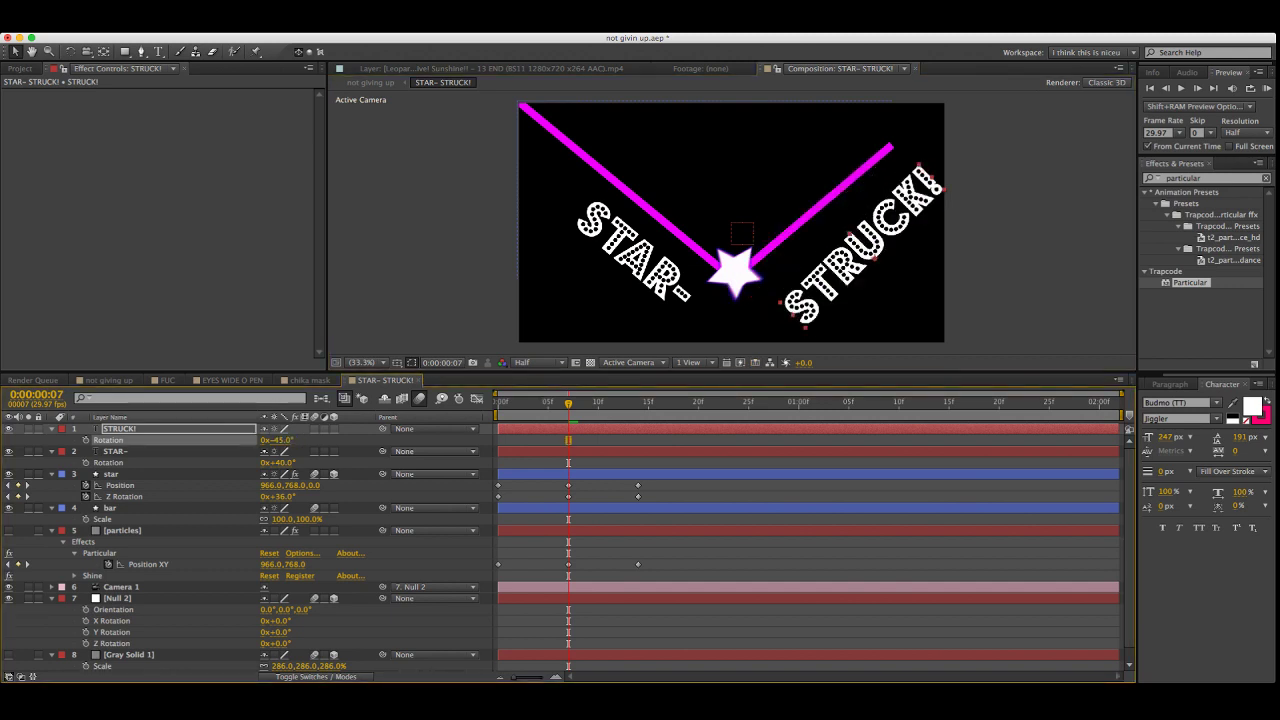
pyautogui.moveTo(858, 246); pyautogui.dragTo(838, 237)
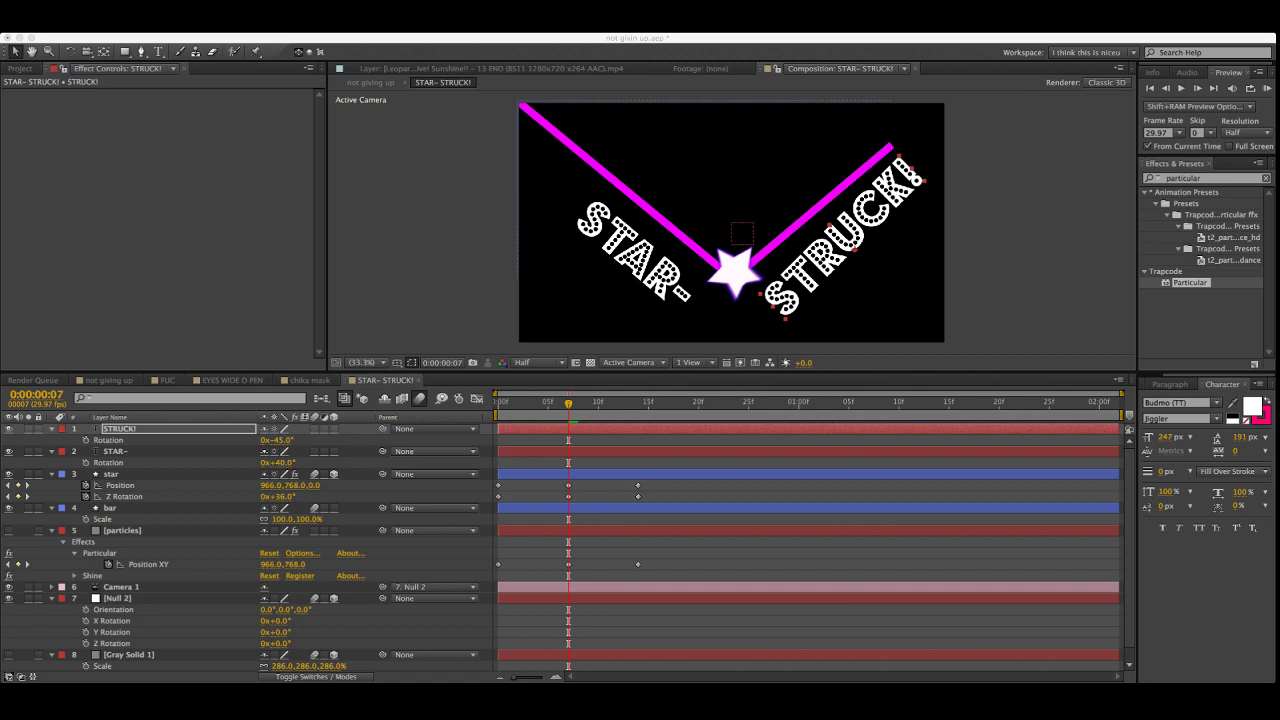
pyautogui.press('super+Tab')
pyautogui.press('super+Tab')
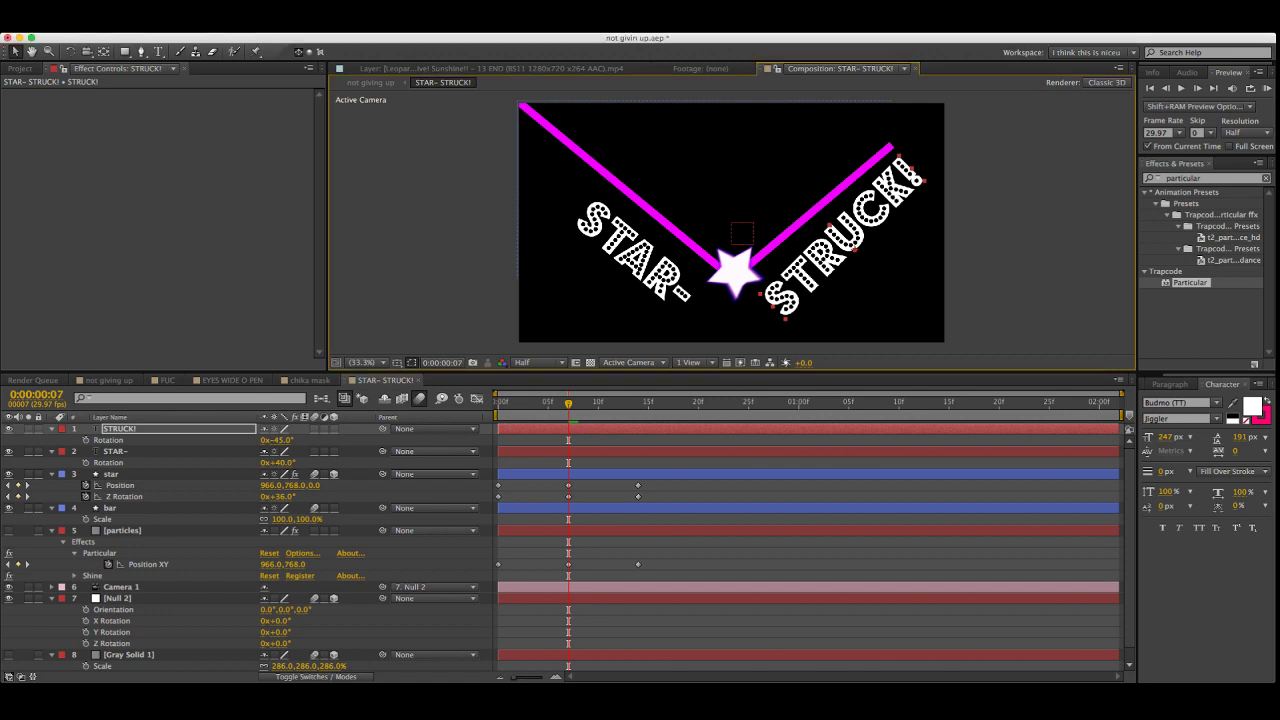
# Rotate the STRUCK! text to -42° and reposition both it and the STAR- text closely alongside their magenta line segments
pyautogui.moveTo(280, 440); pyautogui.dragTo(283, 440)
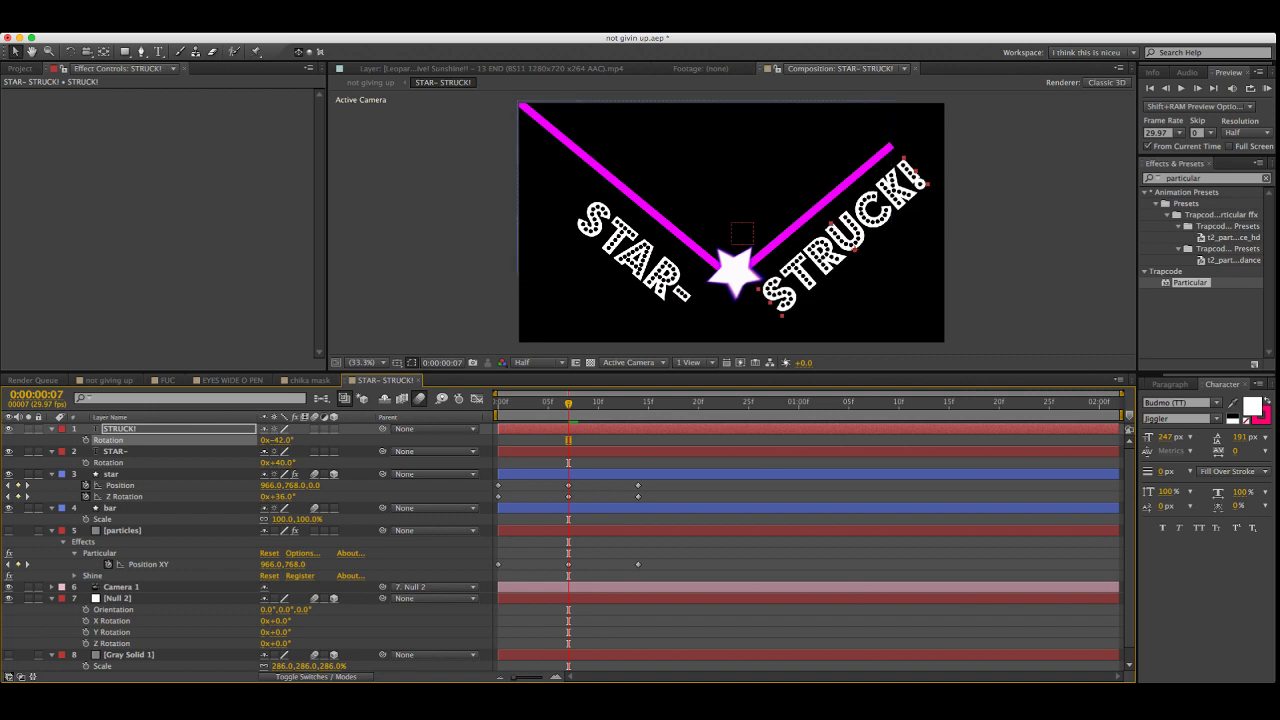
pyautogui.moveTo(845, 235); pyautogui.dragTo(862, 222)
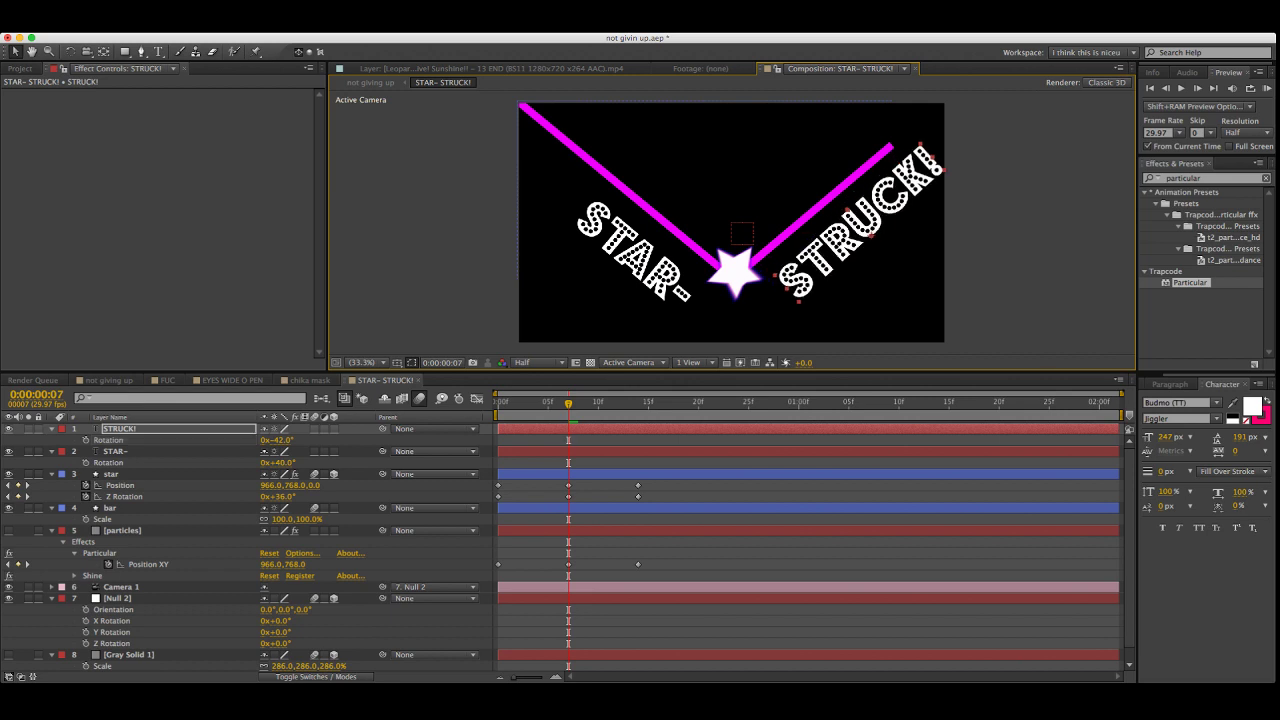
pyautogui.click(116, 451)
pyautogui.moveTo(632, 250); pyautogui.dragTo(626, 239)
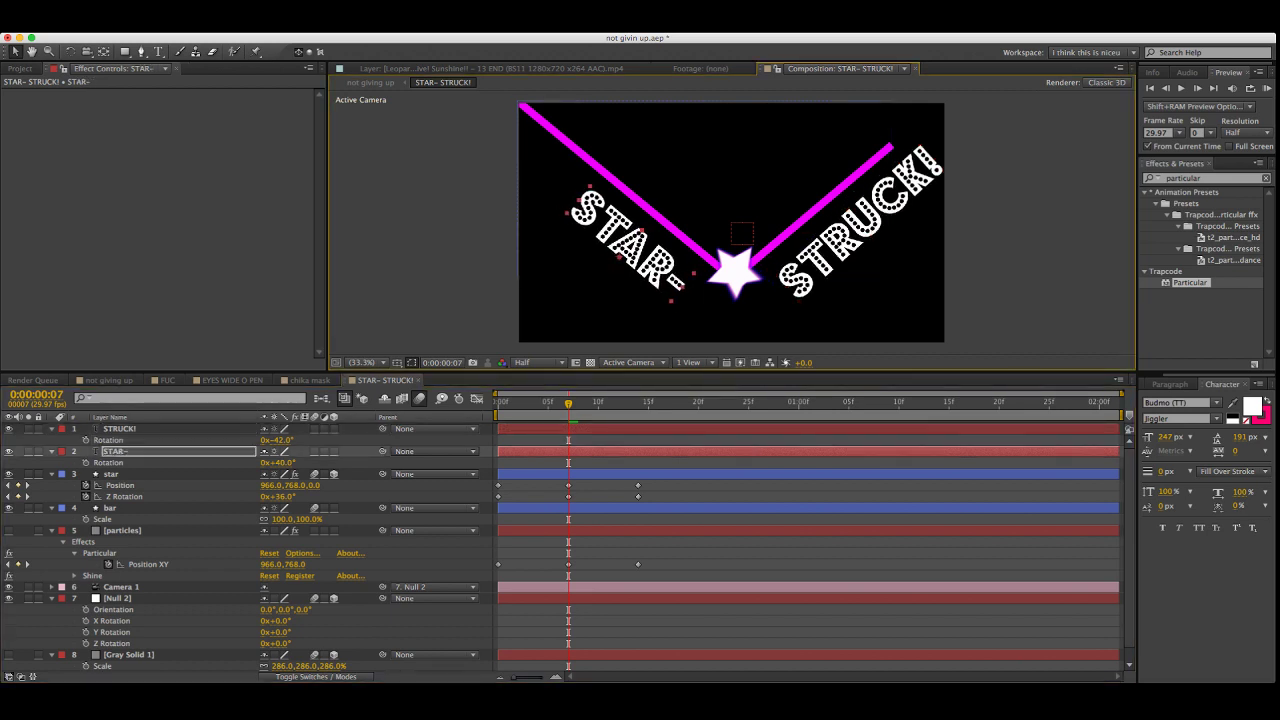
# Preview the star's movement along the line, step back to frame 3 and inspect the star layer's transform properties
pyautogui.press('space')
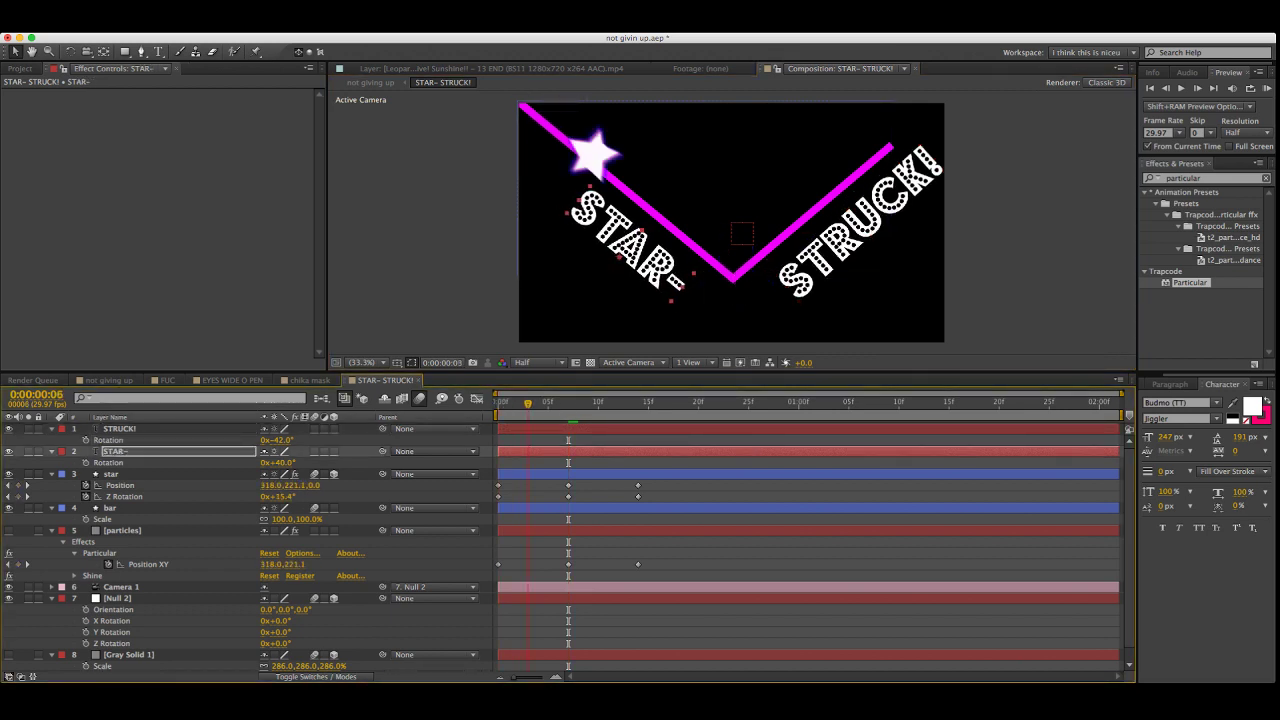
pyautogui.click(697, 244)
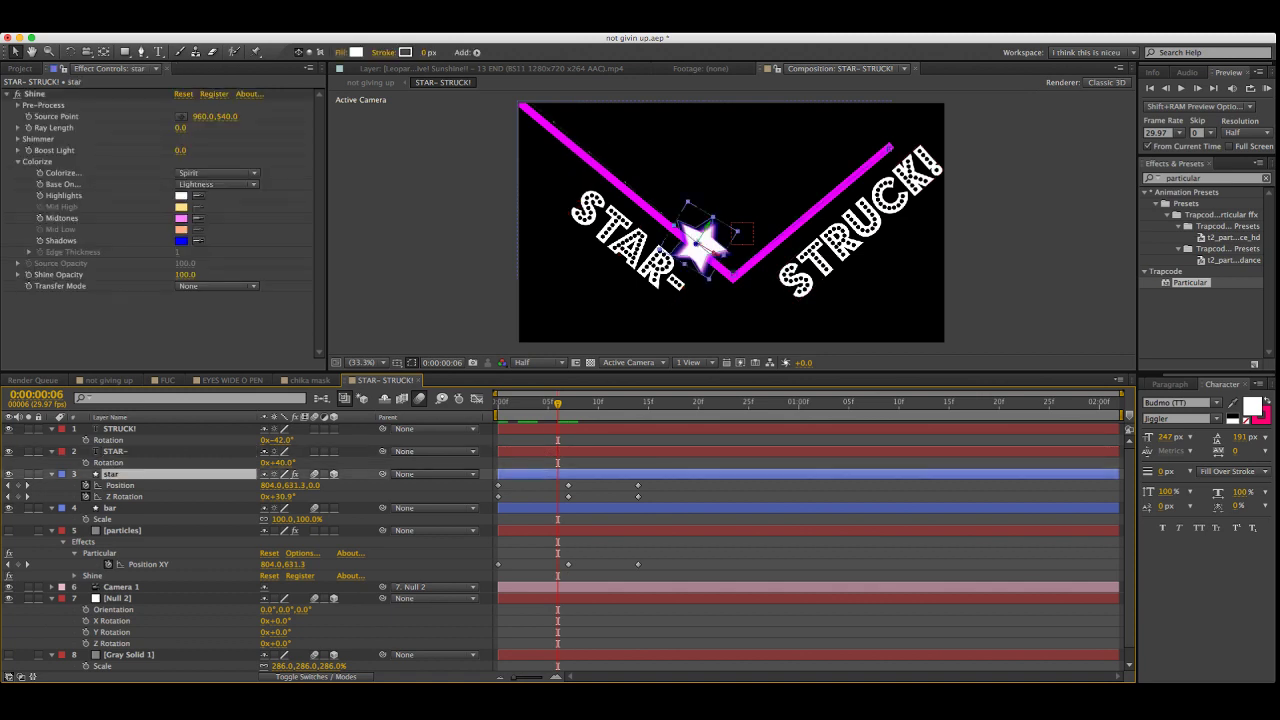
pyautogui.press('pageup')
pyautogui.press('pageup')
pyautogui.press('pageup')
pyautogui.click(52, 474)
pyautogui.click(52, 474)
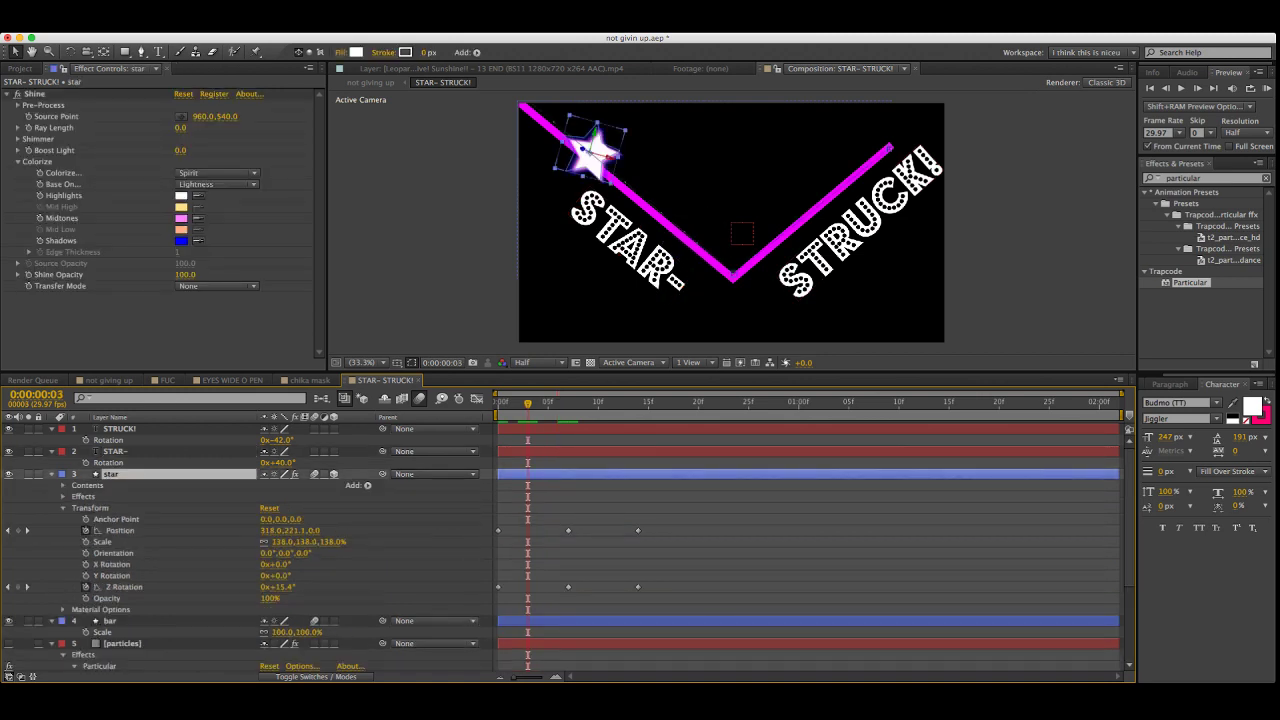
pyautogui.hotkey('ctrl', '`')
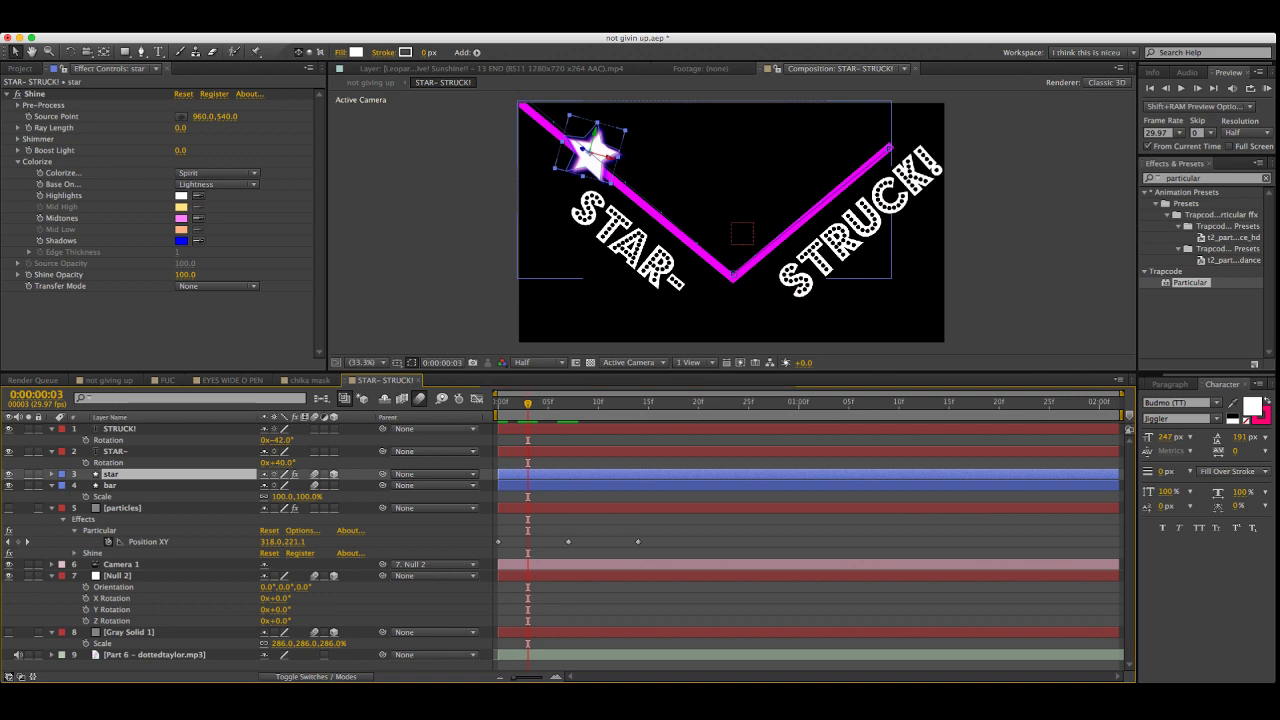
# At frame 0, paste a text animator with scale keyframes at frames 0, 5 and 10 onto the STAR- layer
pyautogui.hotkey('ctrl', 'Up')
pyautogui.press('pageup')
pyautogui.press('pageup')
pyautogui.press('pageup')
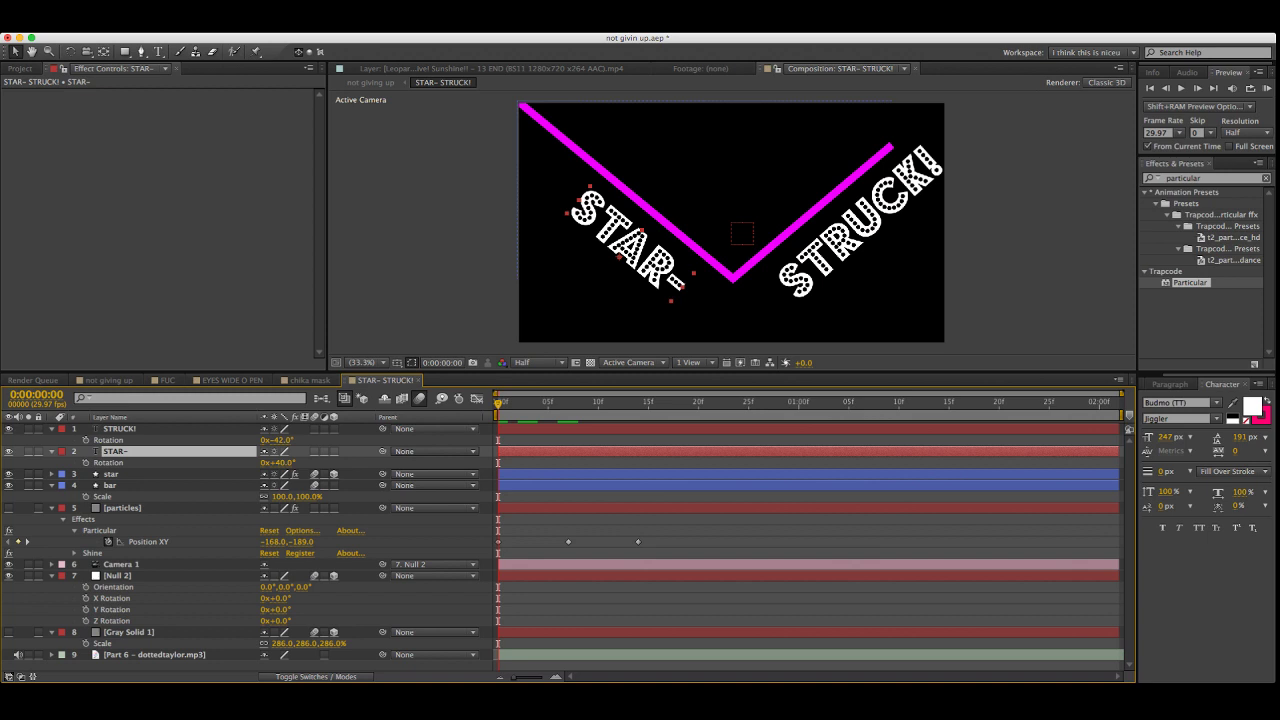
pyautogui.hotkey('ctrl', 'v')
# Review the STAR- scale animation frame by frame up to frame 7 and enable motion blur on its layer
pyautogui.press('space')
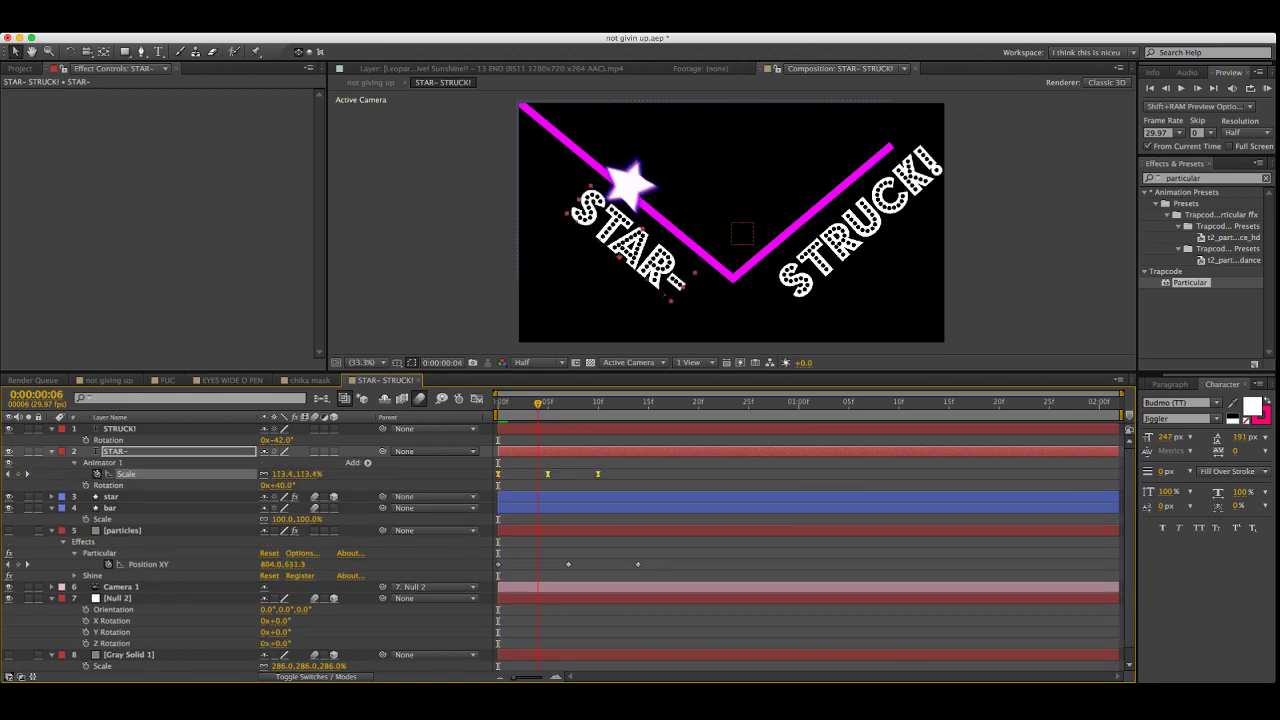
pyautogui.press('pageup')
pyautogui.press('pageup')
pyautogui.press('pageup')
pyautogui.press('pageup')
pyautogui.press('pageup')
pyautogui.press('pagedown')
pyautogui.press('pagedown')
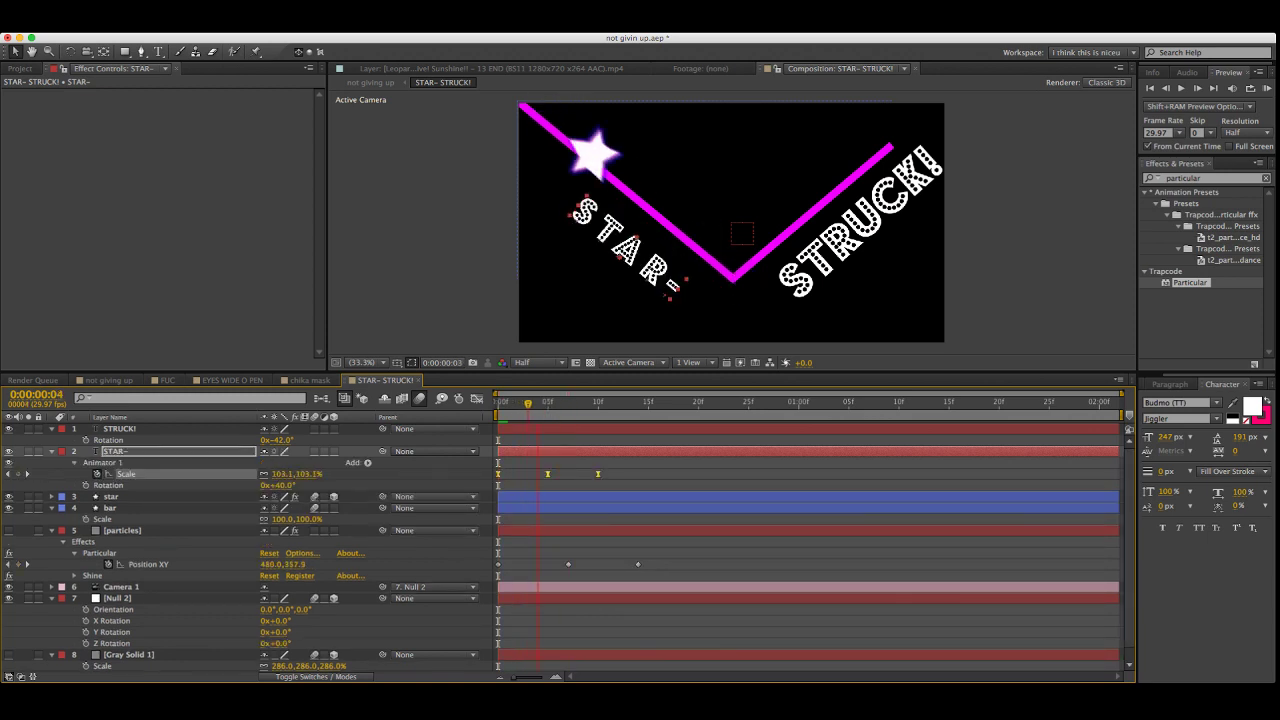
pyautogui.press('pagedown')
pyautogui.press('pagedown')
pyautogui.press('pagedown')
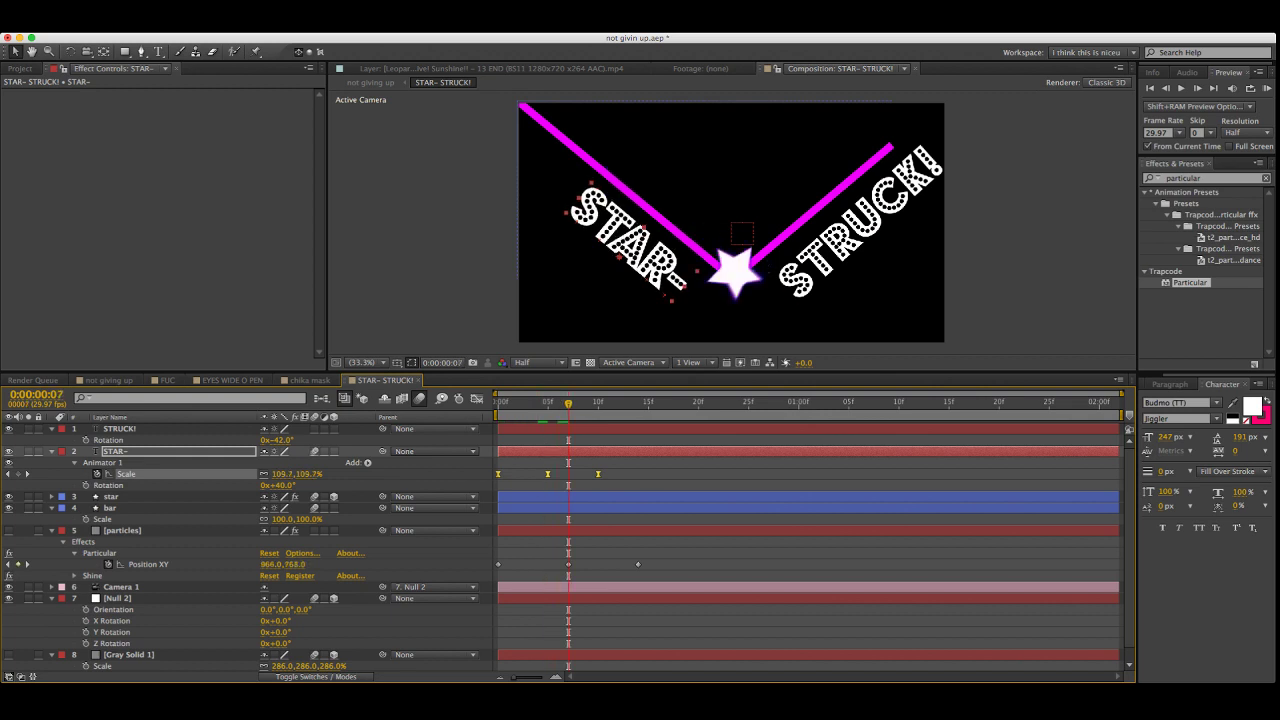
# Set the STAR- text's Anchor Point Grouping to All in its More Options
pyautogui.click(51, 451)
pyautogui.click(51, 451)
pyautogui.click(74, 496)
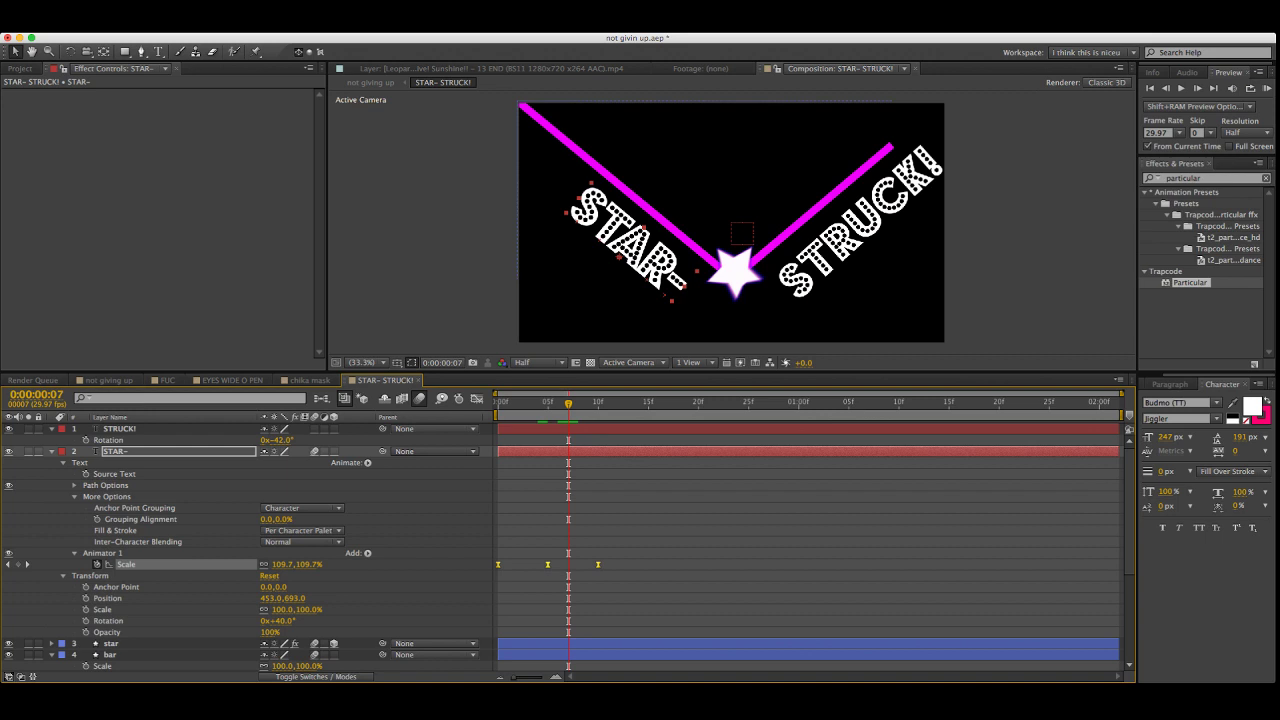
pyautogui.click(302, 508)
pyautogui.click(290, 544)
pyautogui.press('F2')
# Trim the start of the STRUCK! text layer to frame 7
pyautogui.moveTo(568, 403)
pyautogui.mouseDown()
pyautogui.moveTo(548, 403)
pyautogui.moveTo(568, 403)
pyautogui.mouseUp()
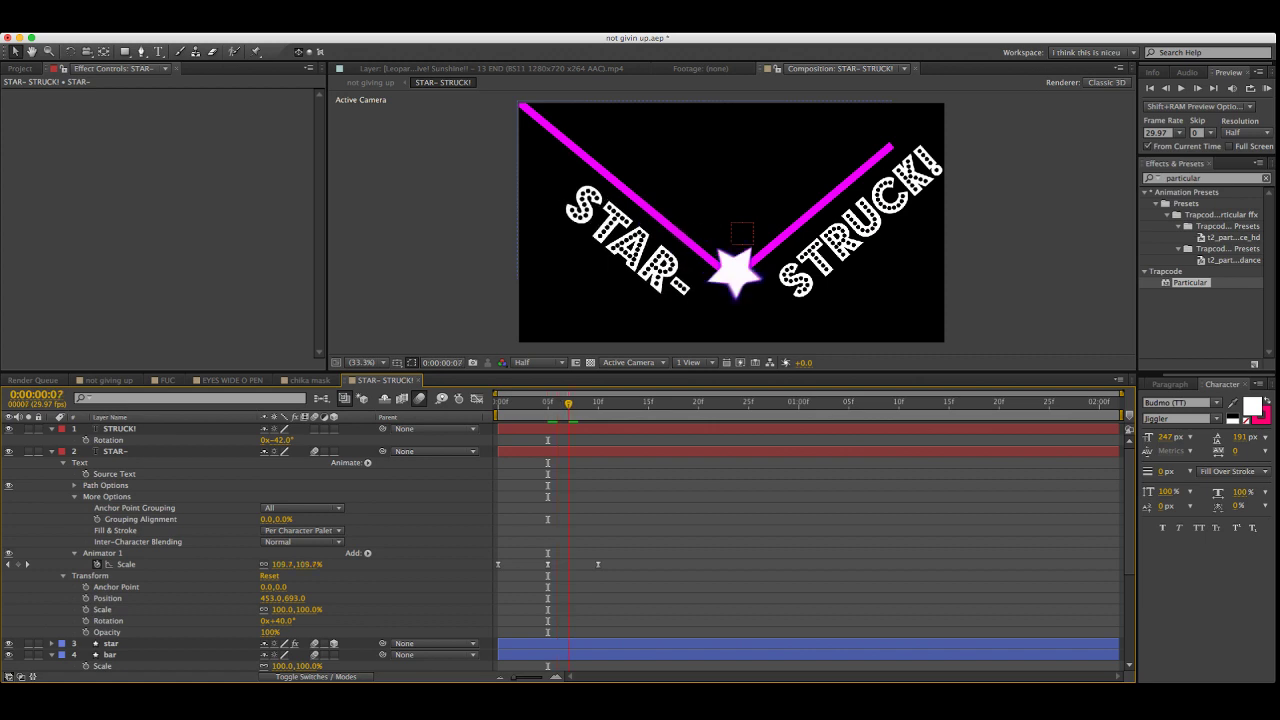
pyautogui.click(115, 451)
pyautogui.click(119, 428)
pyautogui.hotkey('alt', '[')
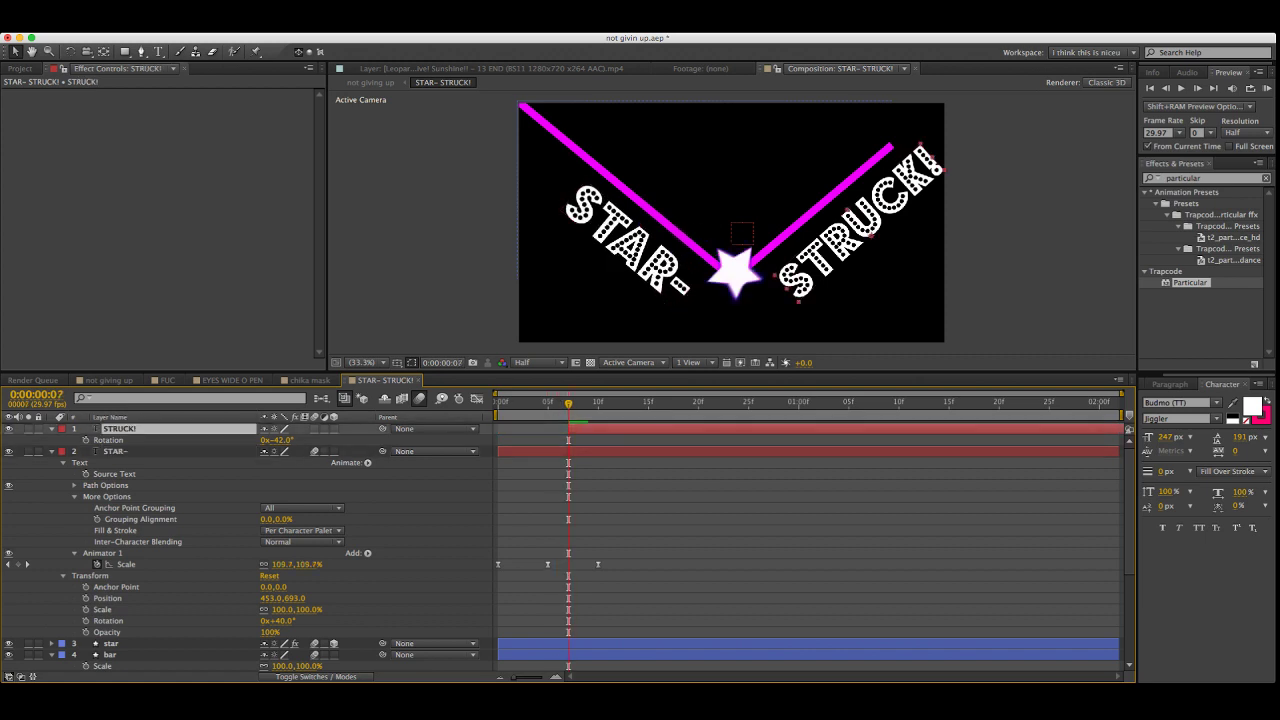
# Paste the scale-keyframed text animator onto the STRUCK! layer at frame 7 and set its Anchor Point Grouping to All
pyautogui.hotkey('ctrl', 'v')
pyautogui.click(52, 429)
pyautogui.click(52, 429)
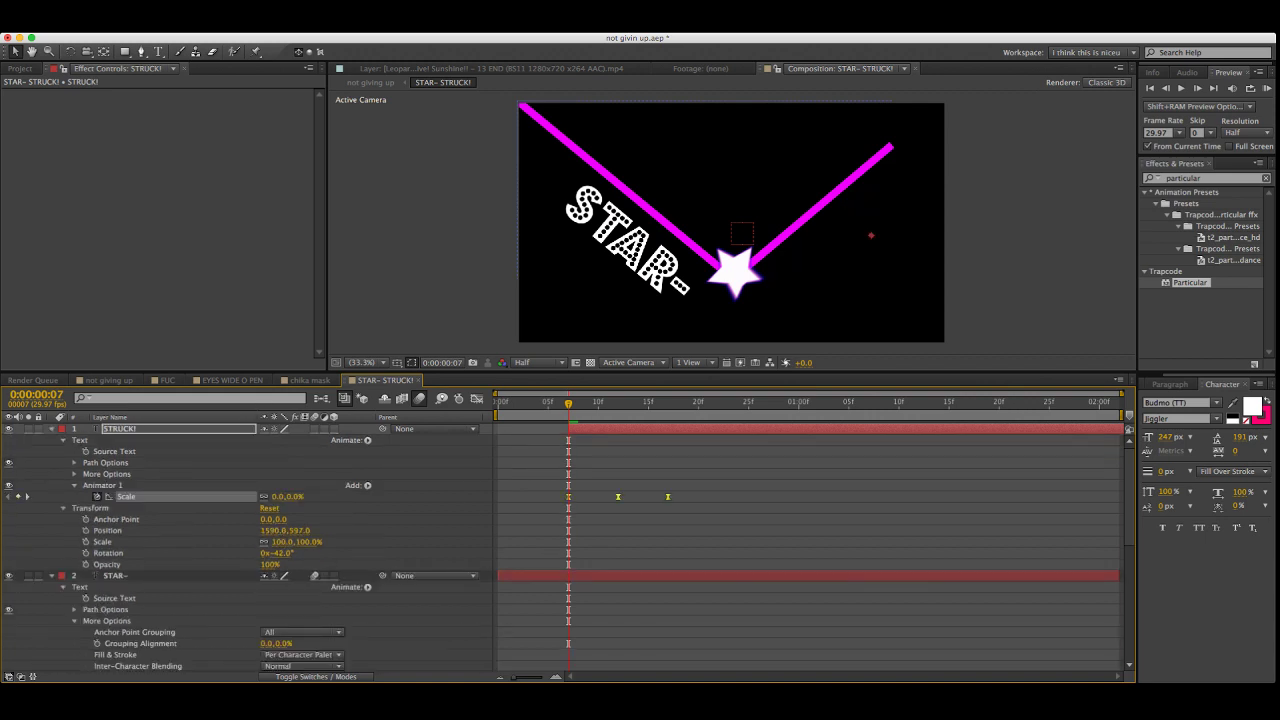
pyautogui.click(74, 474)
pyautogui.click(301, 485)
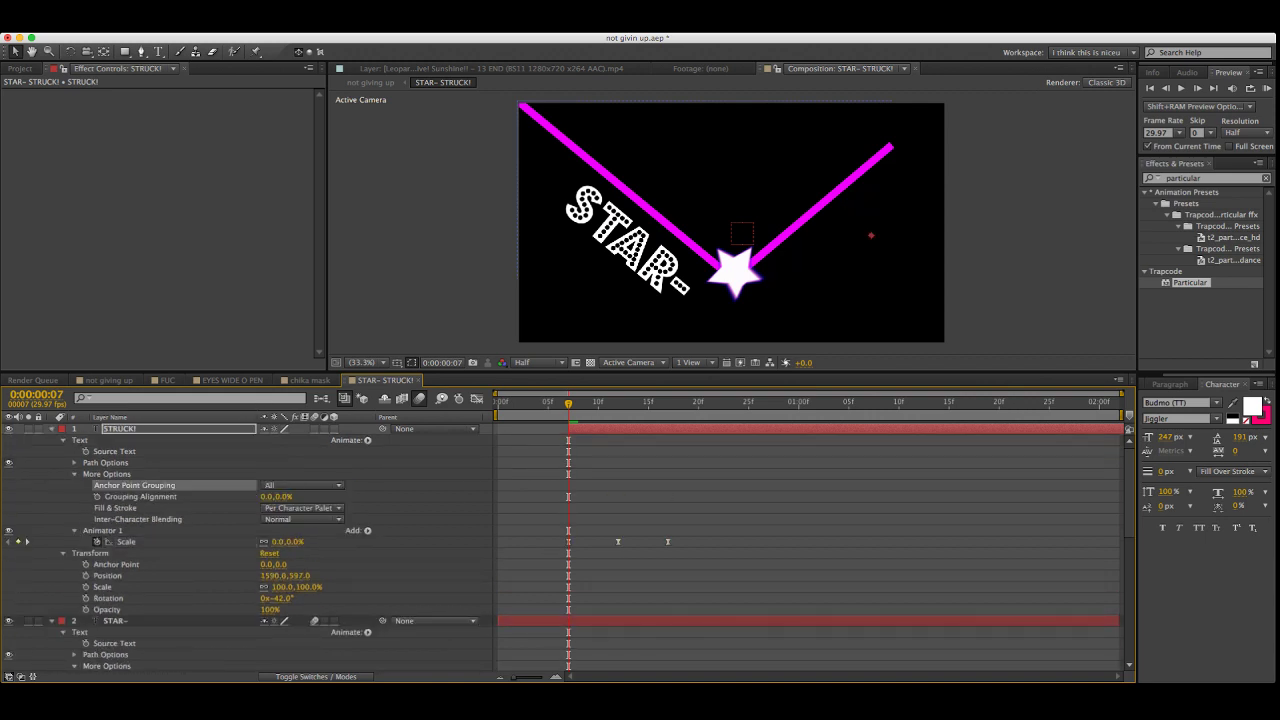
# Enable motion blur on the STRUCK! layer and reveal only its keyframed Scale property
pyautogui.click(315, 429)
pyautogui.press('u')
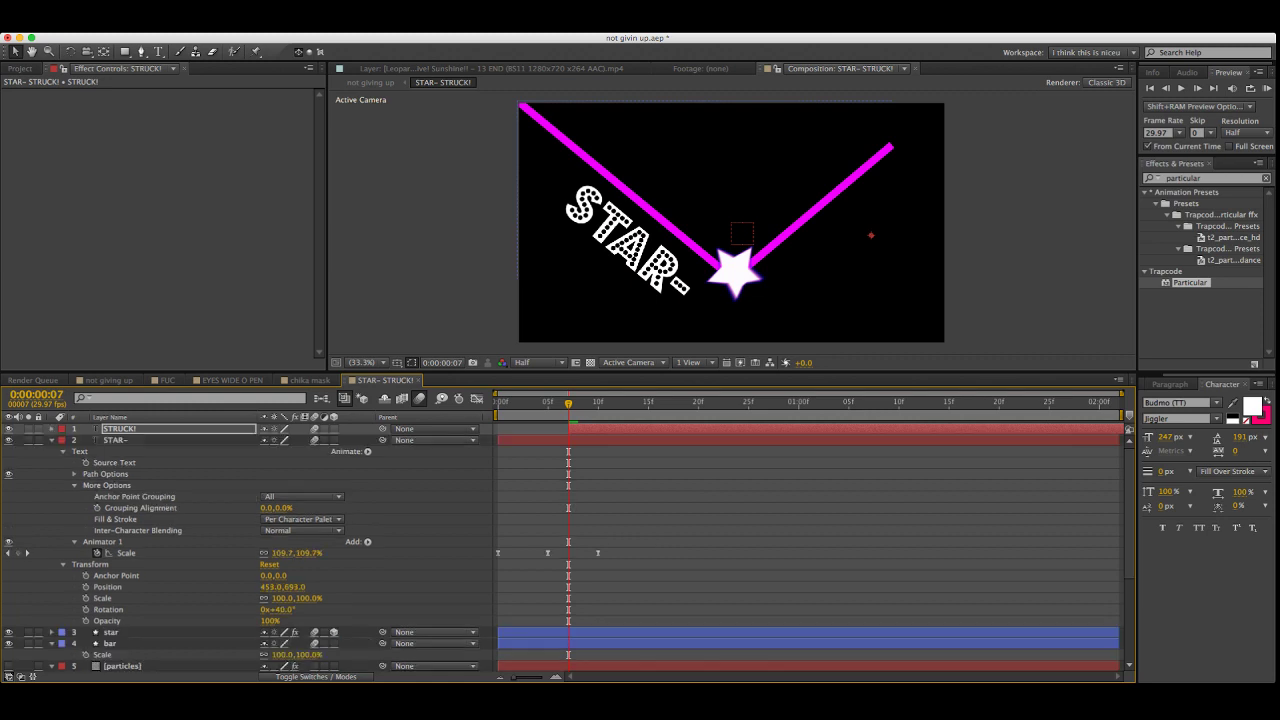
pyautogui.press('u')
# Preview the STAR- and STRUCK! text animation from frame 0
pyautogui.moveTo(568, 403); pyautogui.dragTo(498, 403)
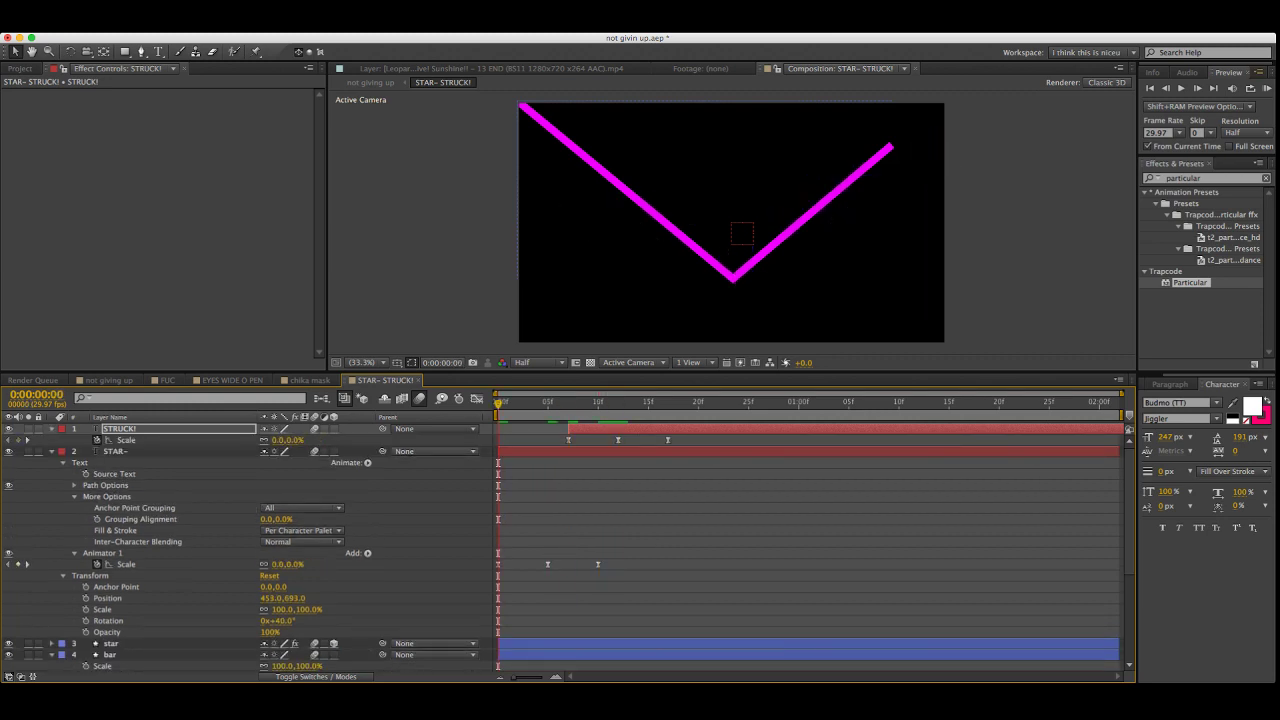
pyautogui.press('KP_0')
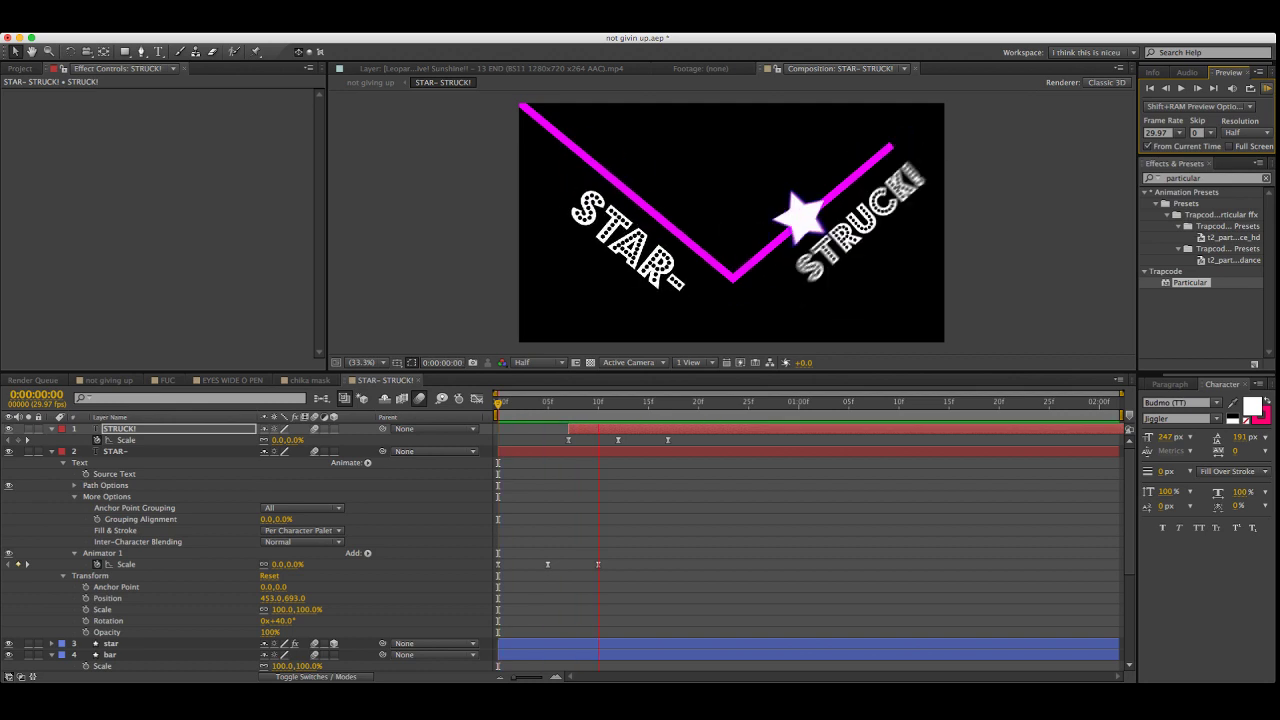
pyautogui.press('space')
pyautogui.press('KP_0')
pyautogui.press('space')
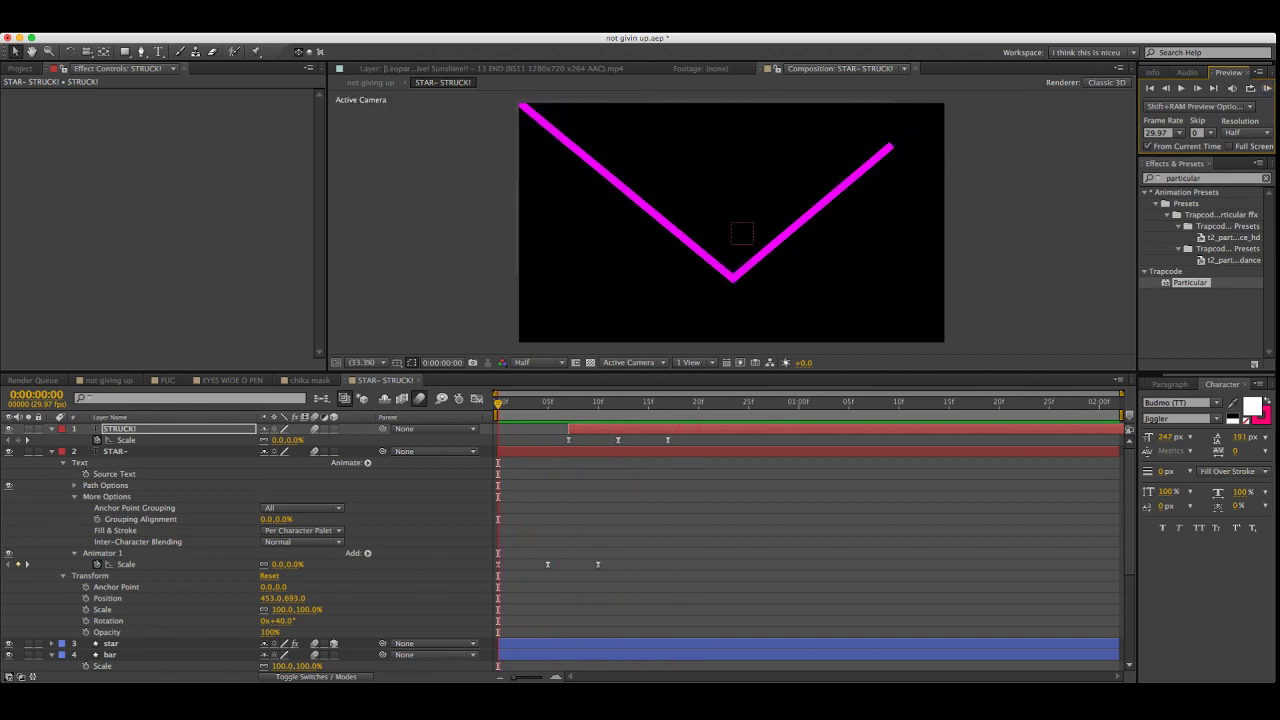
# Go to frame 7 and reveal the keyframed properties of all layers
pyautogui.press('k')
pyautogui.press('k')
pyautogui.press('s')
pyautogui.press('super+a')
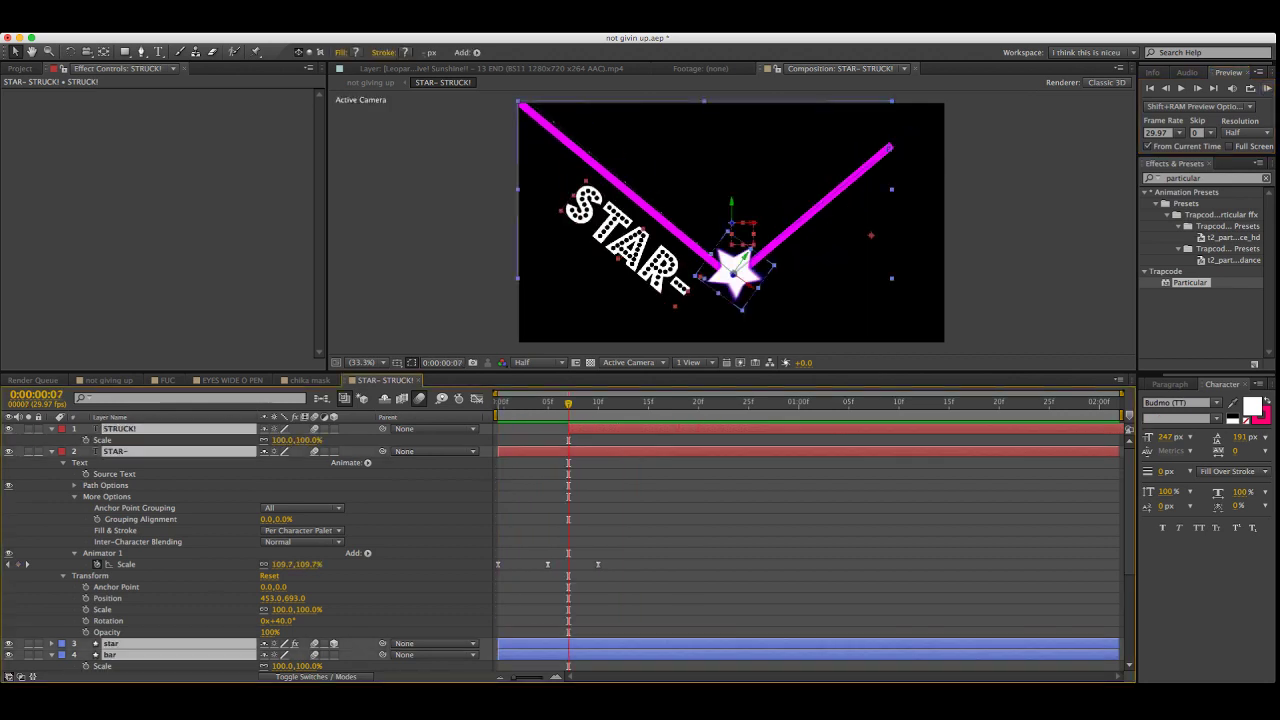
pyautogui.press('u')
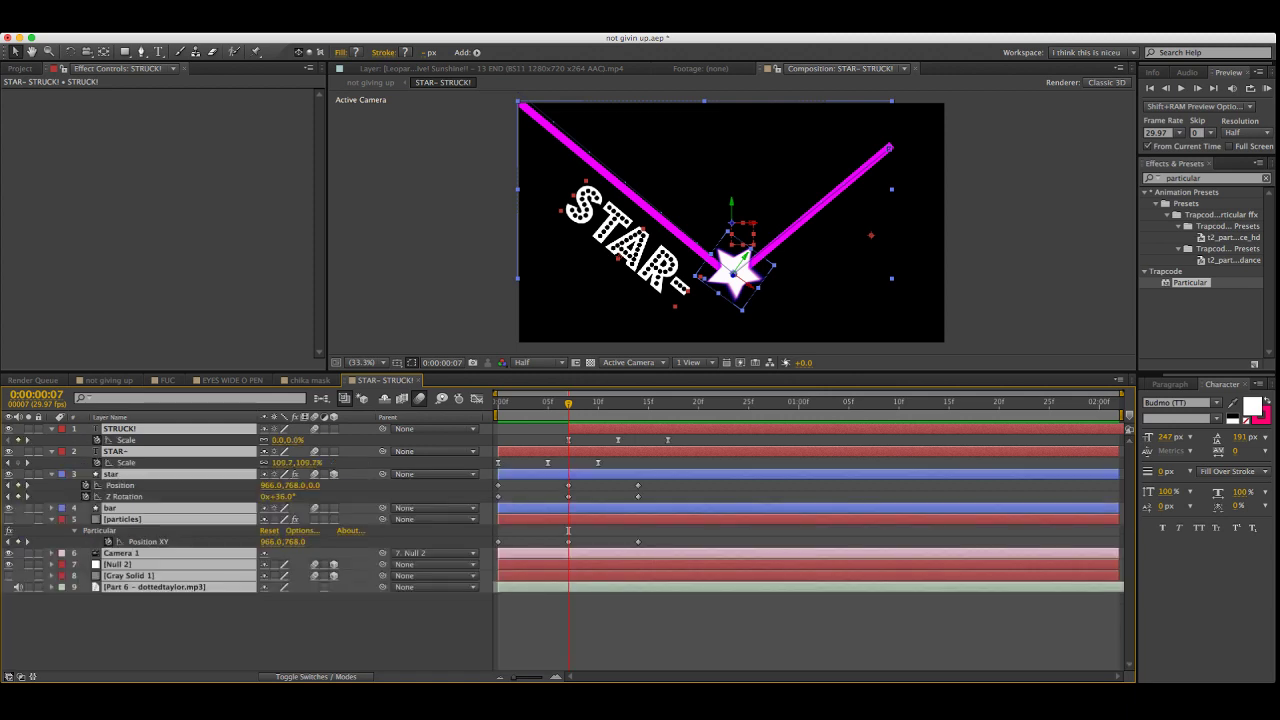
pyautogui.hotkey('ctrl', 'shift', 'a')
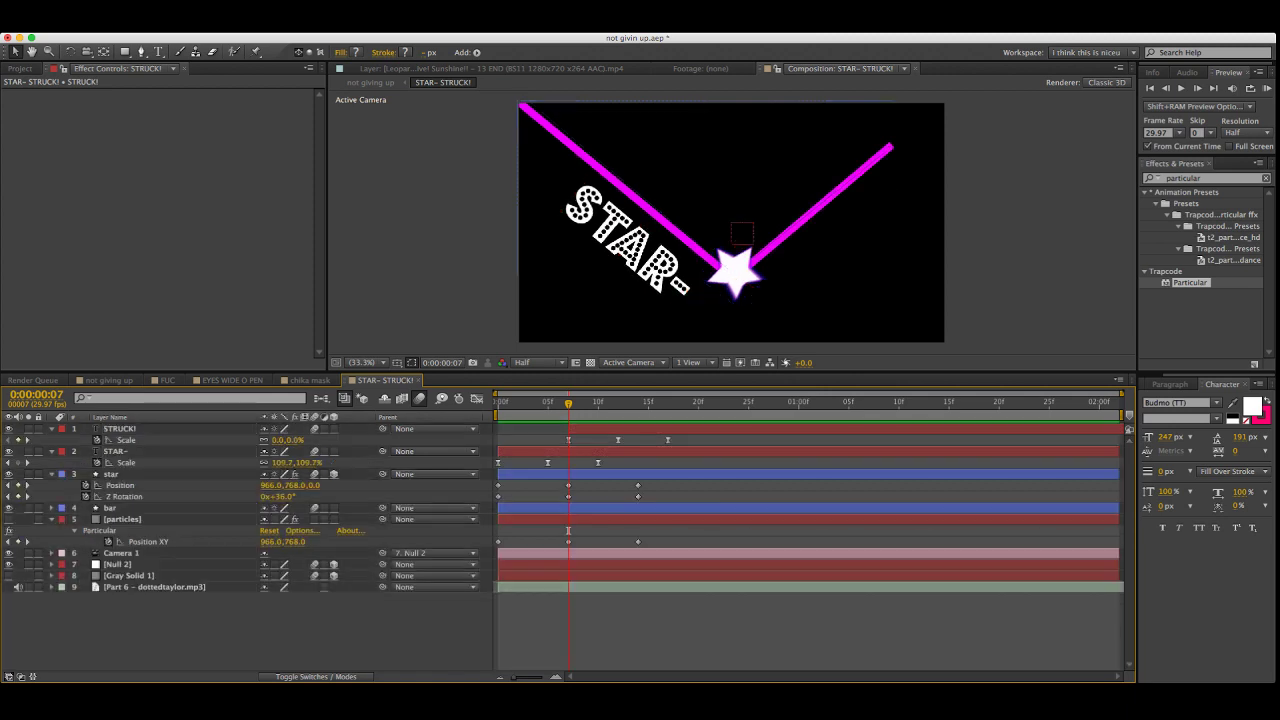
# Scale the star layer up to 222%
pyautogui.click(111, 474)
pyautogui.press('s')
pyautogui.moveTo(285, 485)
pyautogui.mouseDown()
pyautogui.moveTo(362, 485)
pyautogui.moveTo(303, 485)
pyautogui.mouseUp()
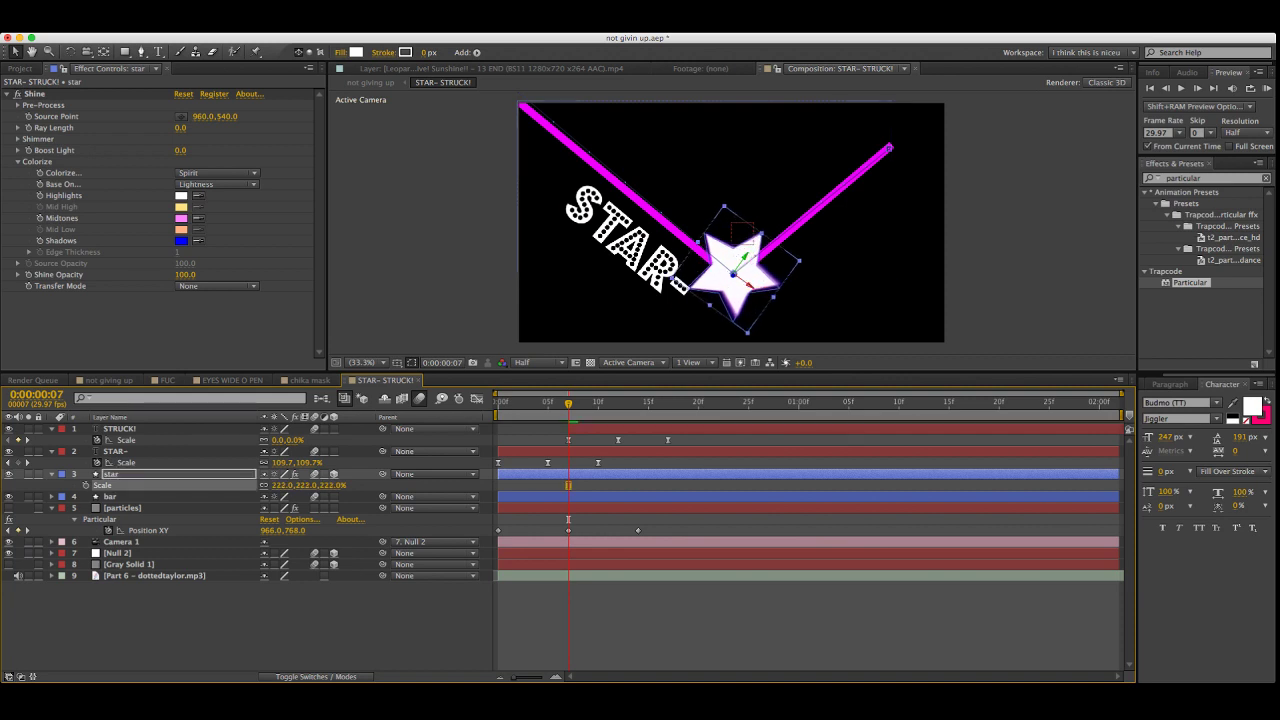
# At frame 16, reposition the STAR- and STRUCK! lettering slightly lower beneath the two arms of the magenta line
pyautogui.moveTo(568, 403); pyautogui.dragTo(658, 403)
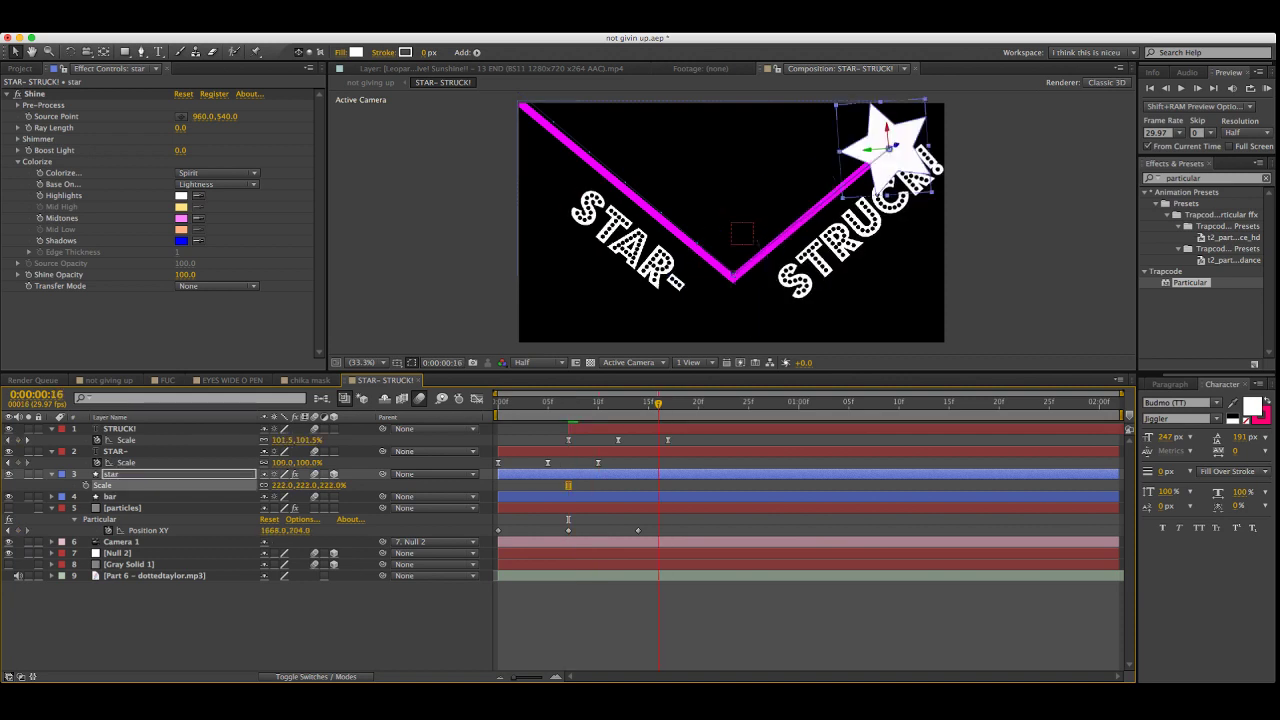
pyautogui.moveTo(628, 243); pyautogui.dragTo(619, 249)
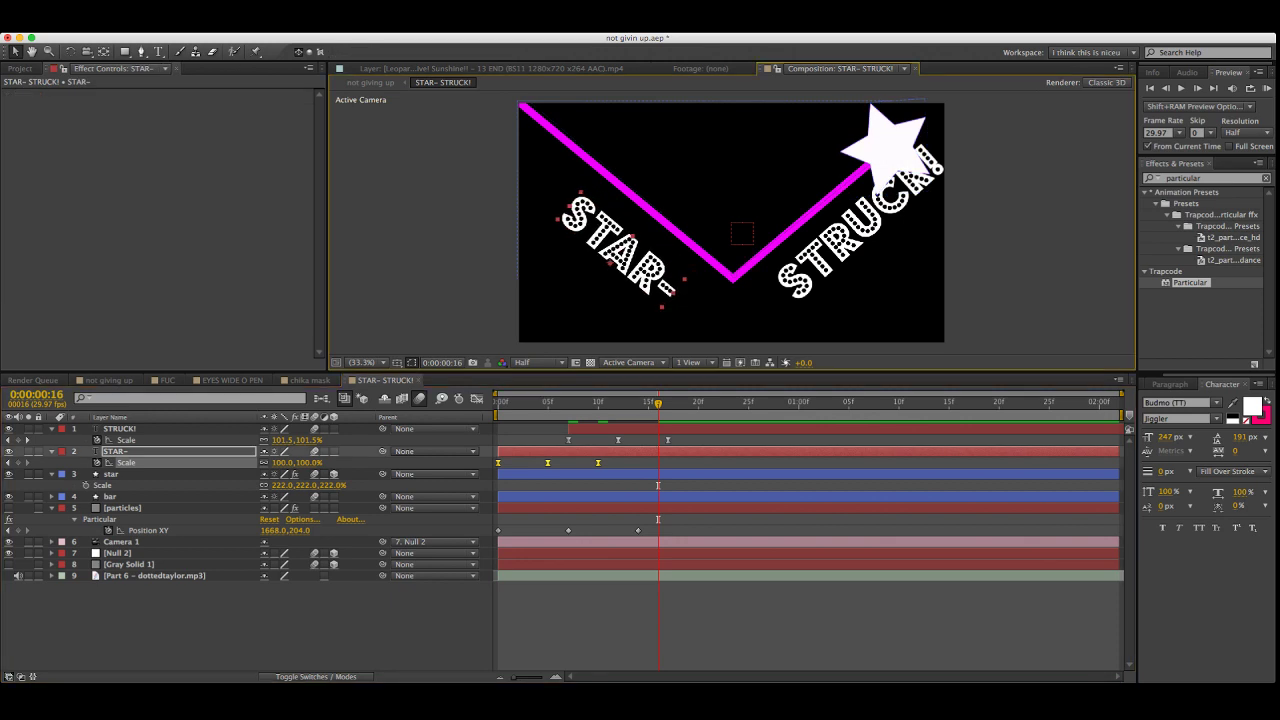
pyautogui.moveTo(850, 236); pyautogui.dragTo(839, 245)
pyautogui.moveTo(617, 249); pyautogui.dragTo(646, 252)
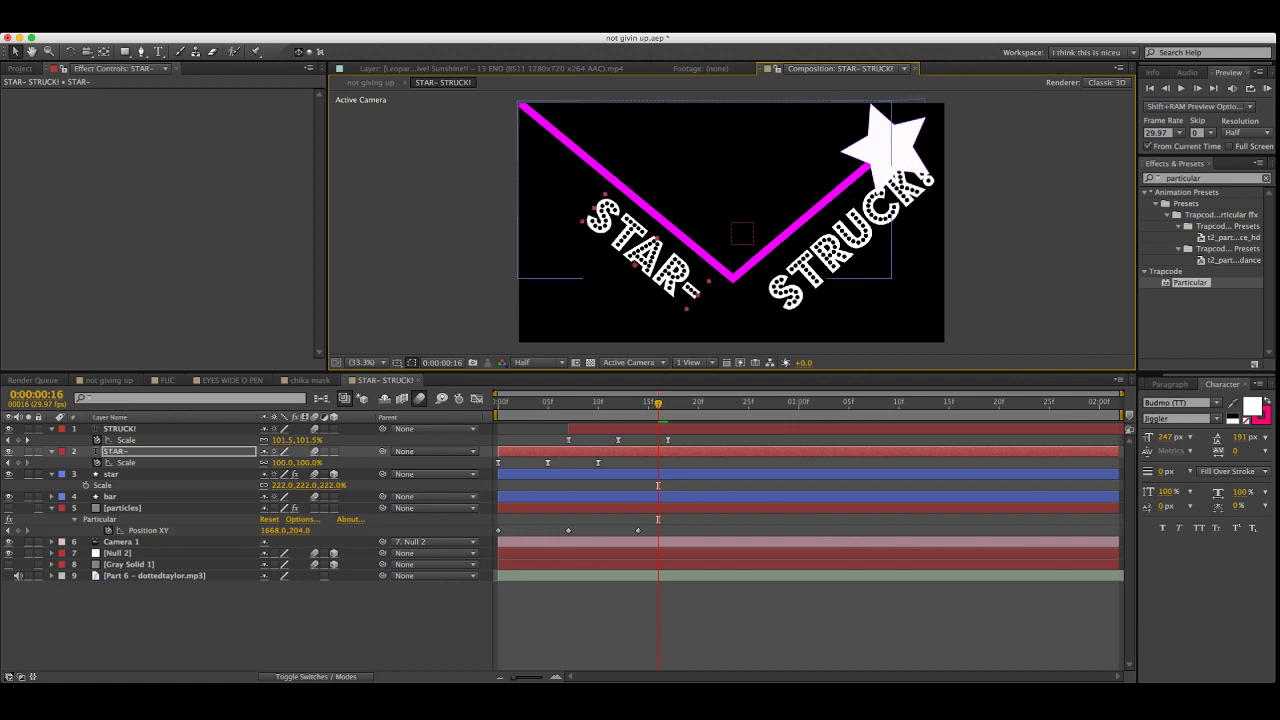
# Test the camera move by shifting Null 2's X position, and undo the shift
pyautogui.click(117, 553)
pyautogui.press('p')
pyautogui.click(107, 564)
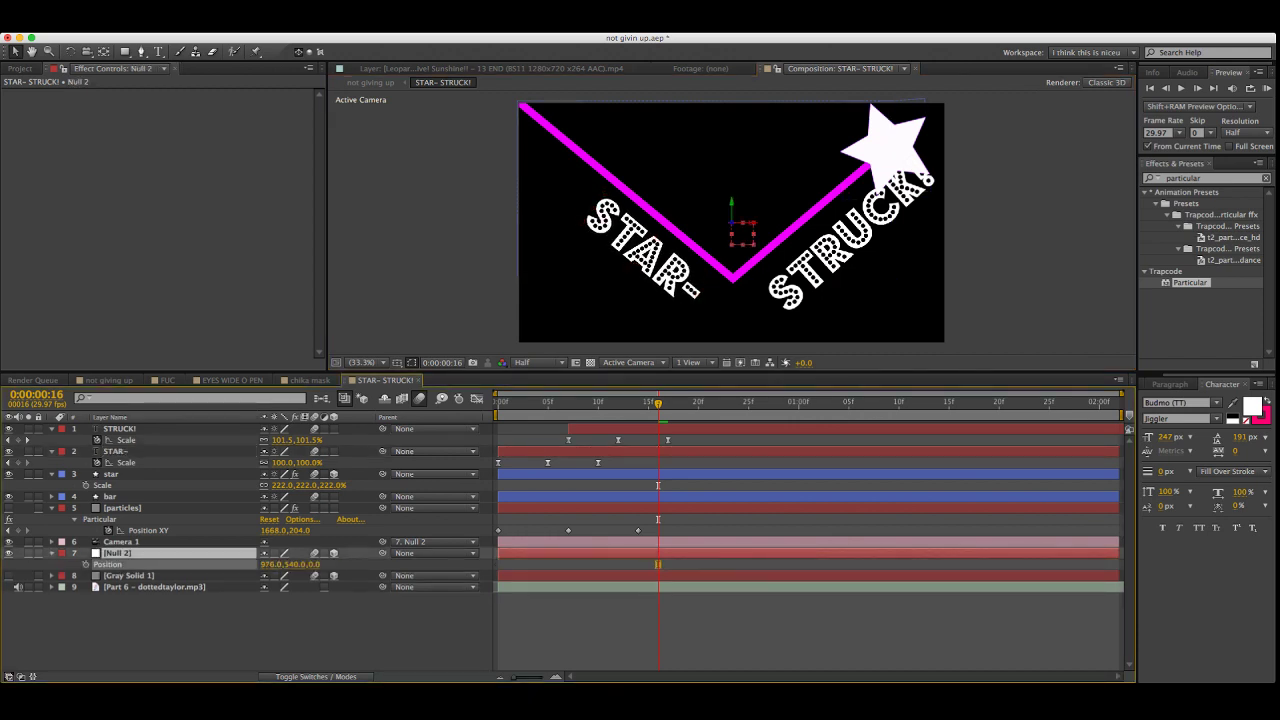
pyautogui.moveTo(284, 564); pyautogui.dragTo(314, 564)
pyautogui.press('super+z')
# Make the text, star and bar layers 3D, leaving the particles layer 2D with its properties collapsed
pyautogui.press('super+a')
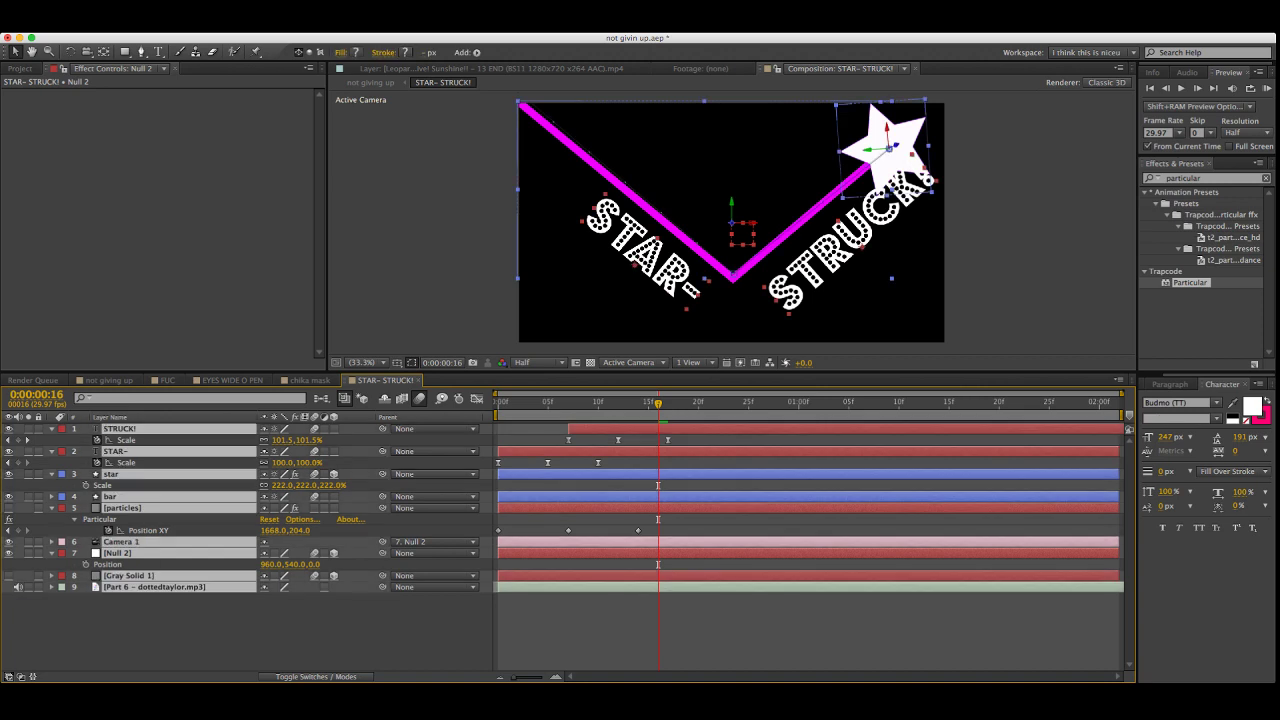
pyautogui.click(333, 428)
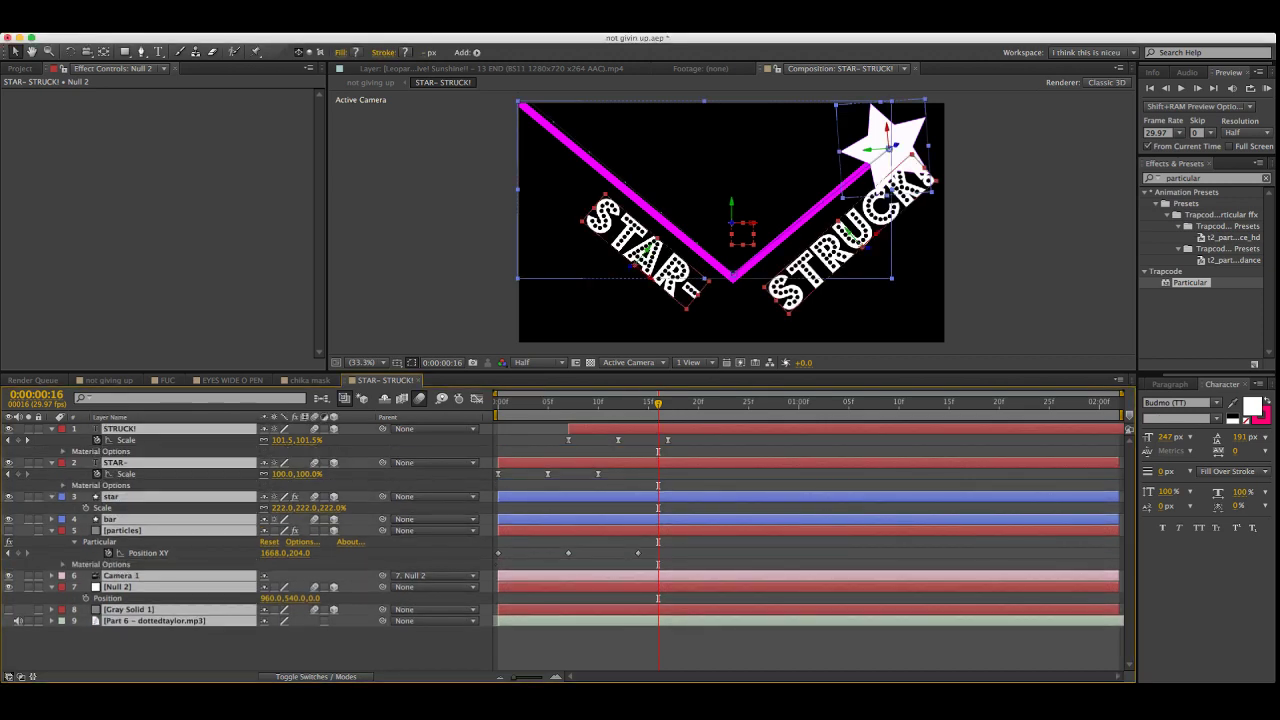
pyautogui.click(333, 648)
pyautogui.click(333, 531)
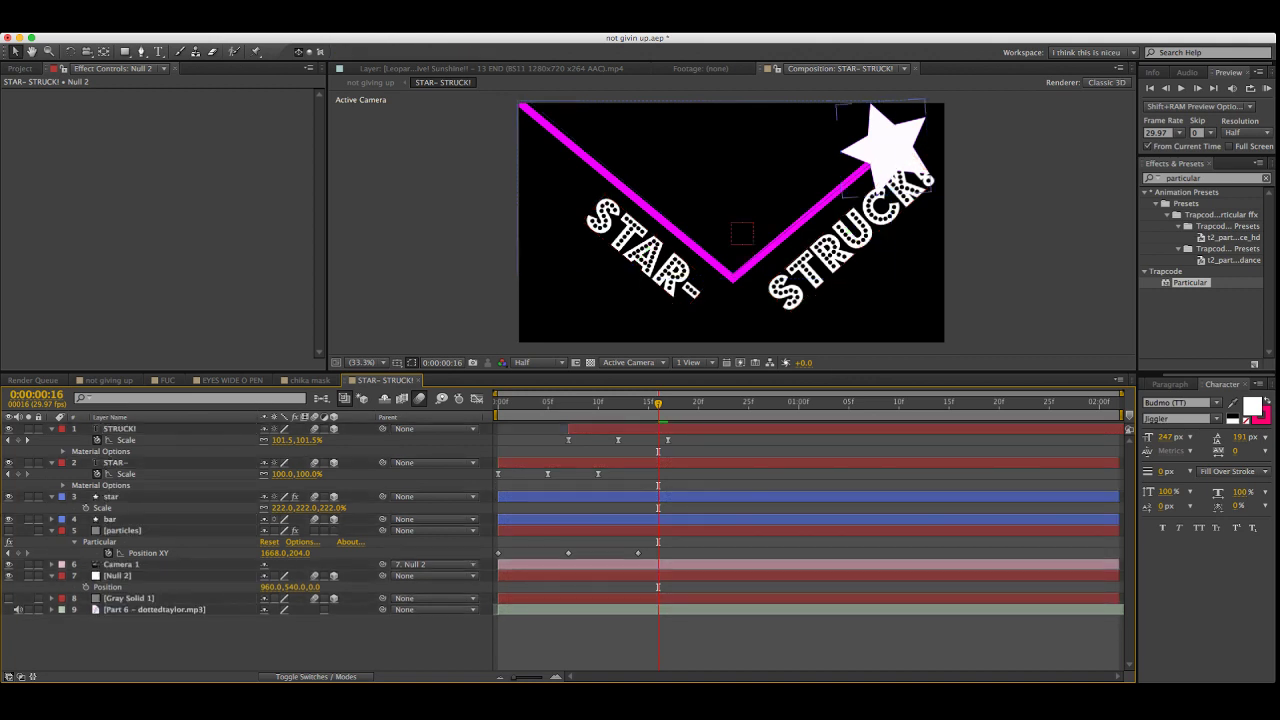
pyautogui.click(52, 531)
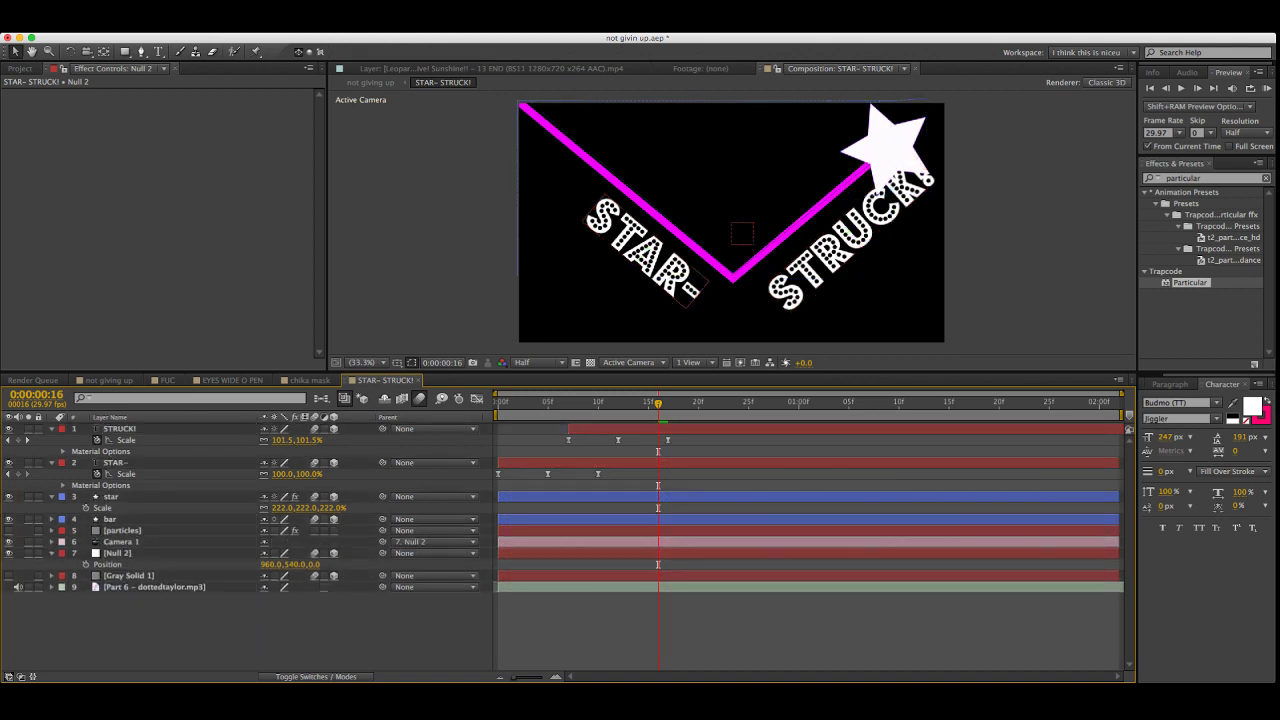
# At frame 1, move the star diagonally up and outside the frame's corner, to about -135, -145.5
pyautogui.hotkey('shift', 'pageup')
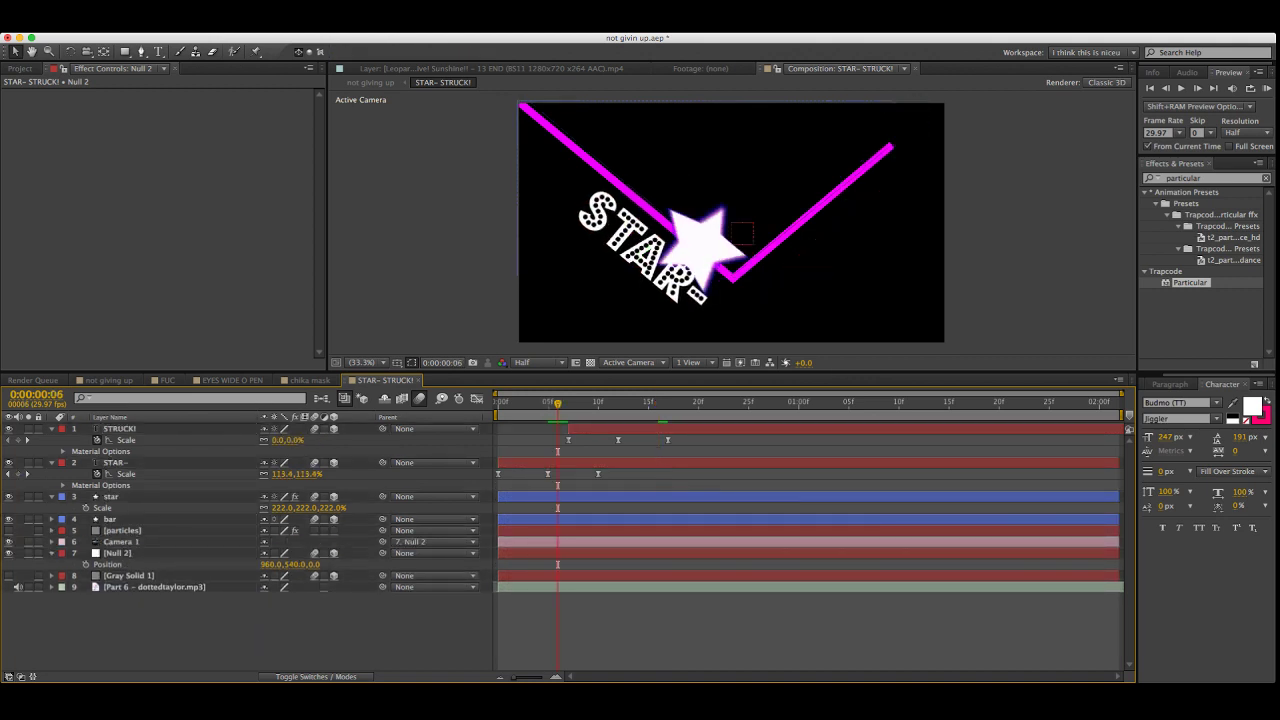
pyautogui.click(110, 496)
pyautogui.click(110, 519)
pyautogui.click(508, 402)
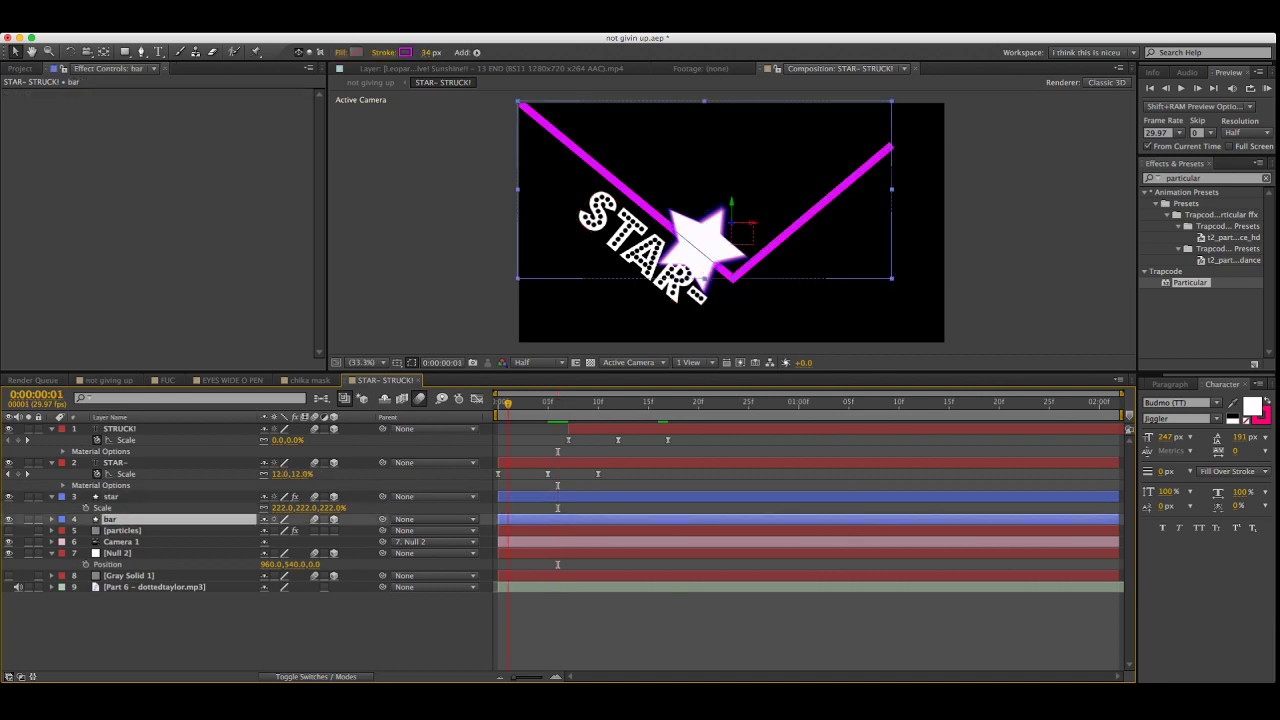
pyautogui.click(110, 496)
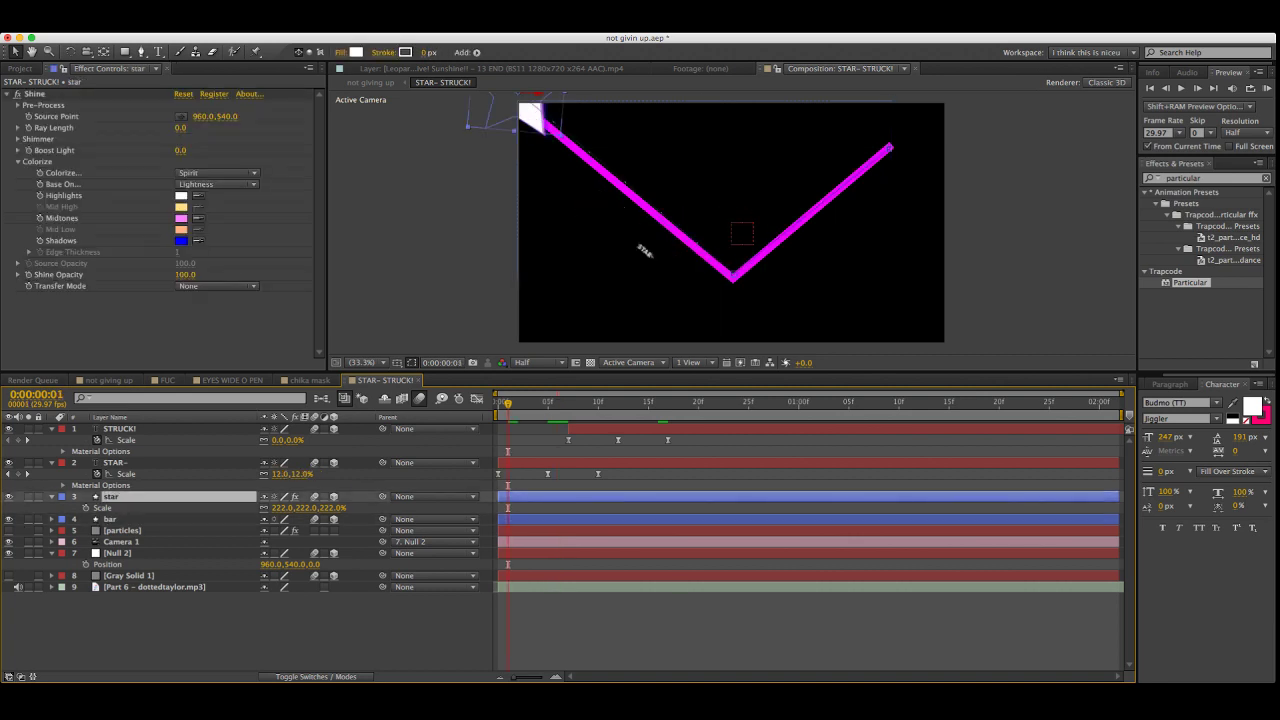
pyautogui.moveTo(530, 117); pyautogui.dragTo(504, 98)
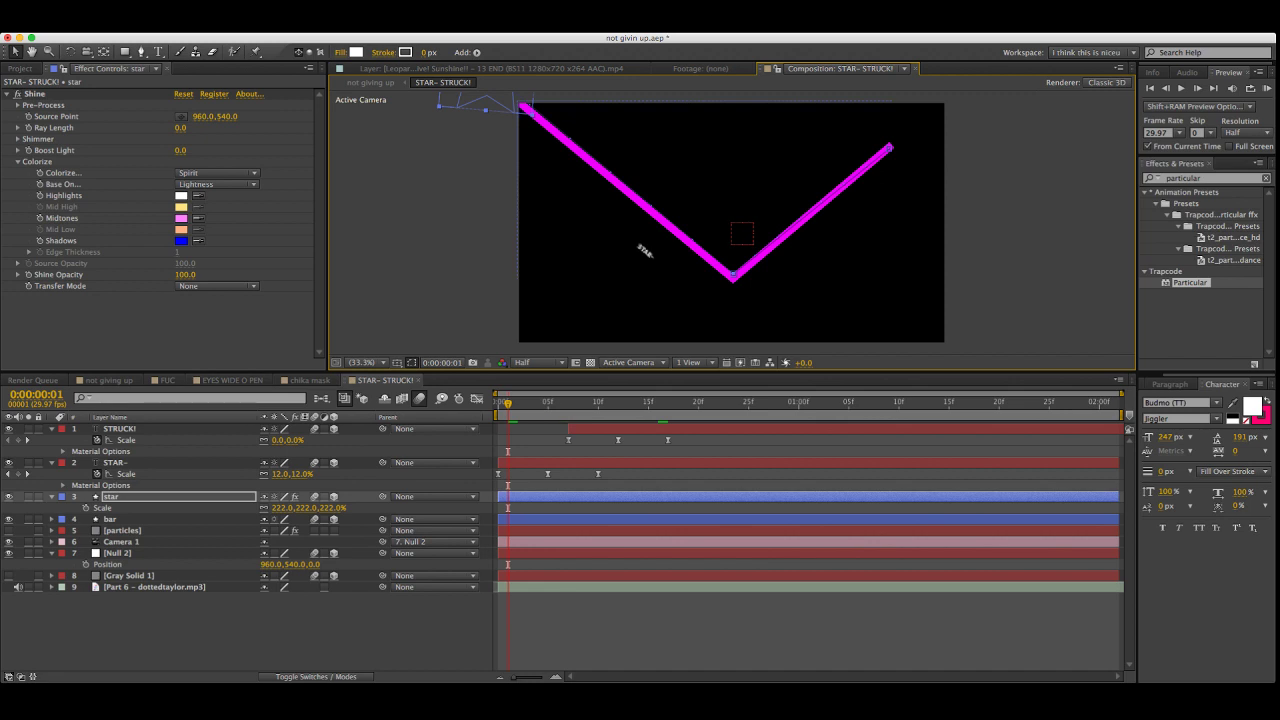
# Try replacing the bar layer's Trim Paths with a newly added one, and undo the changes
pyautogui.click(52, 519)
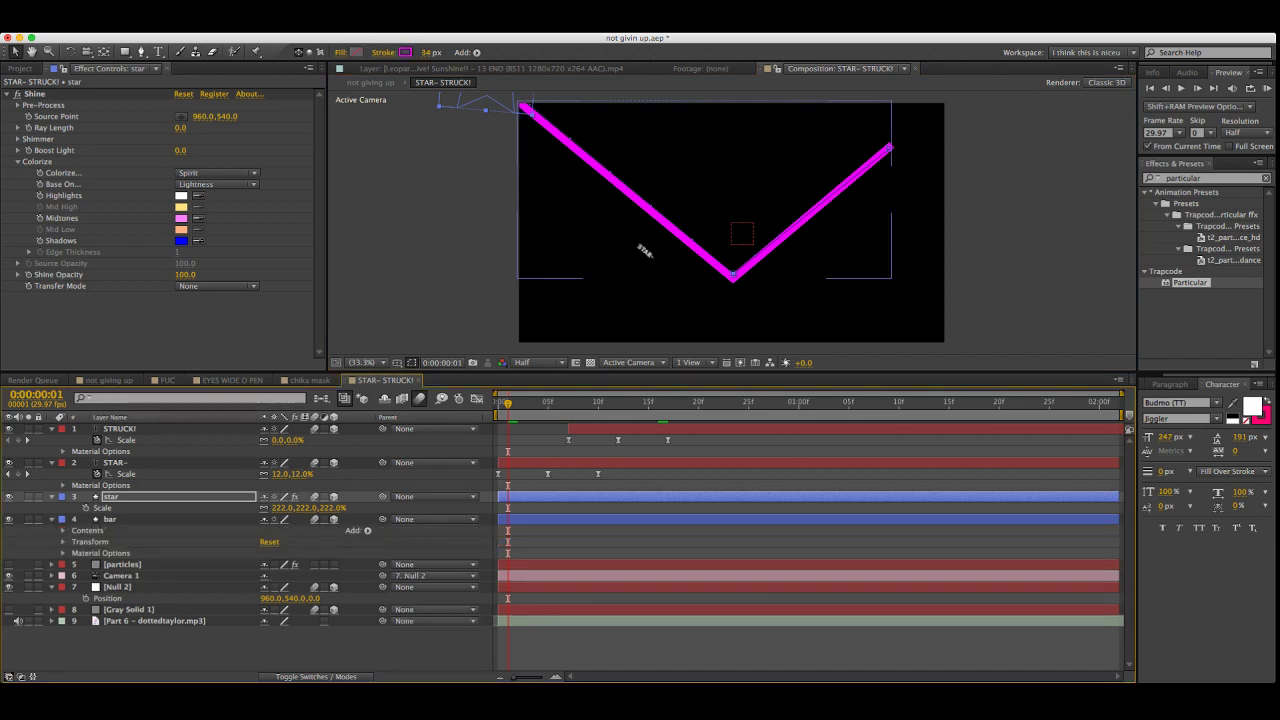
pyautogui.click(367, 531)
pyautogui.press('super+z')
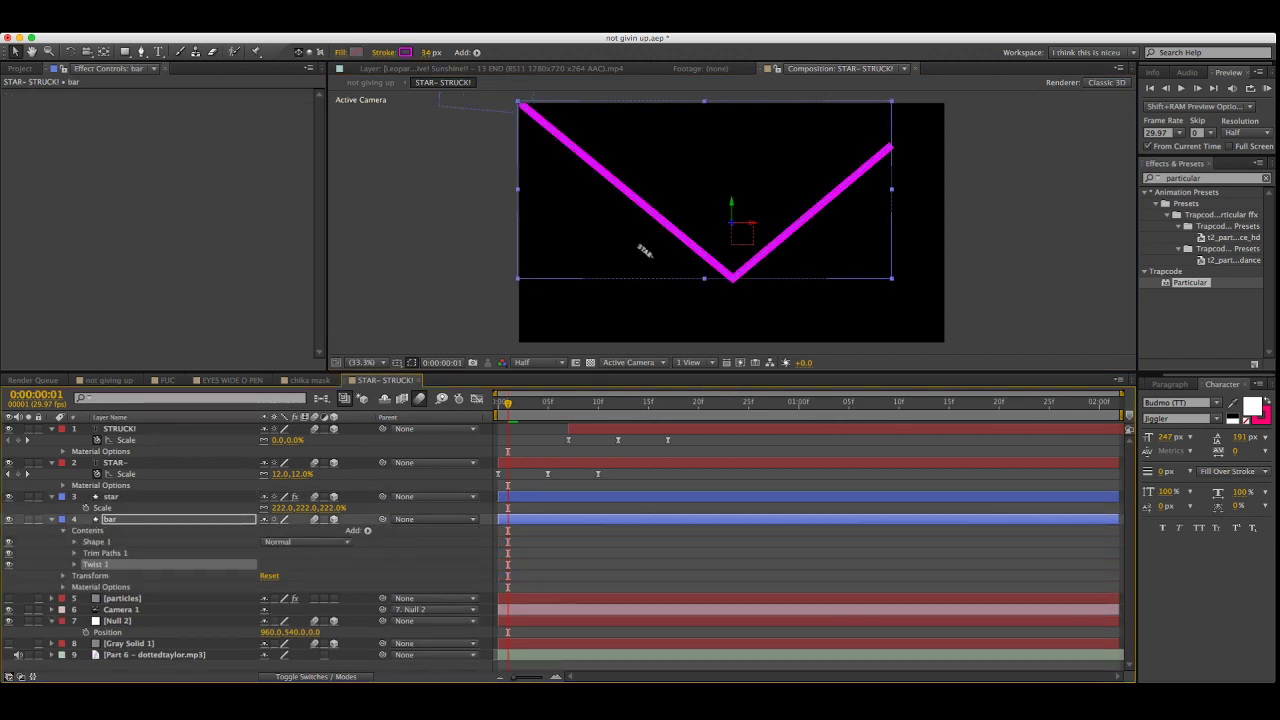
pyautogui.click(367, 531)
pyautogui.click(105, 553)
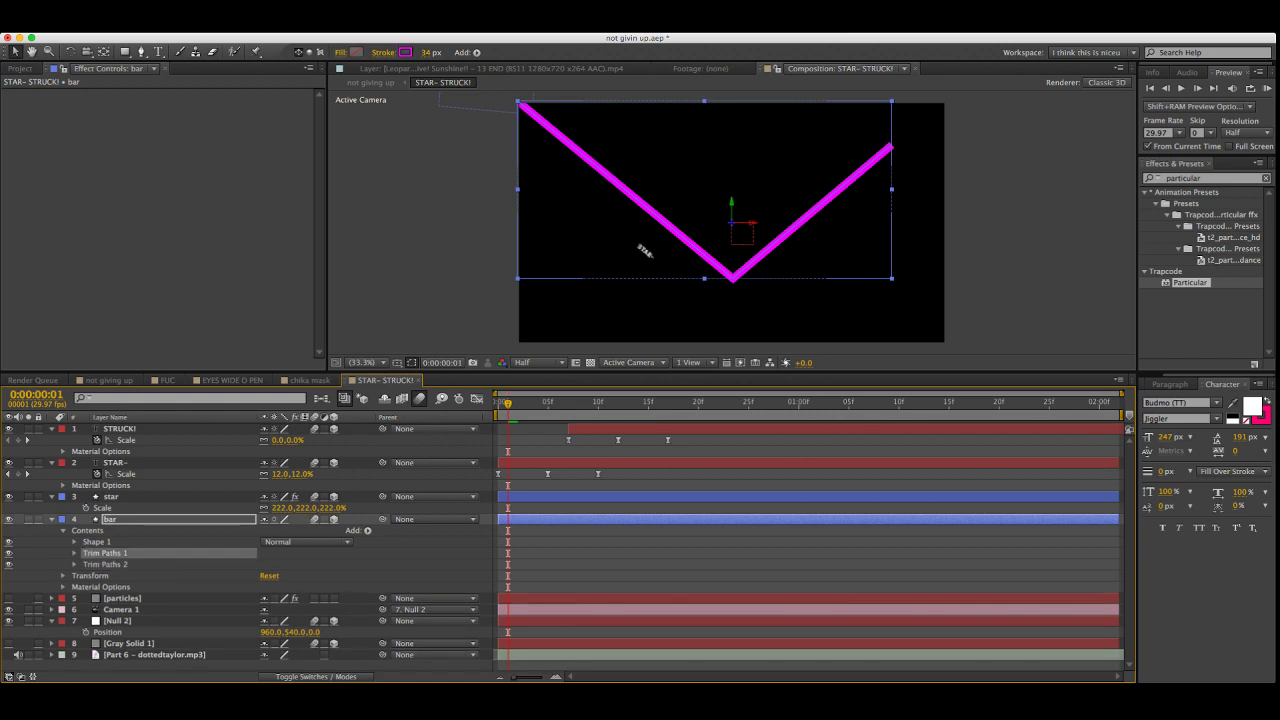
pyautogui.press('Delete')
pyautogui.press('super+z')
pyautogui.press('super+z')
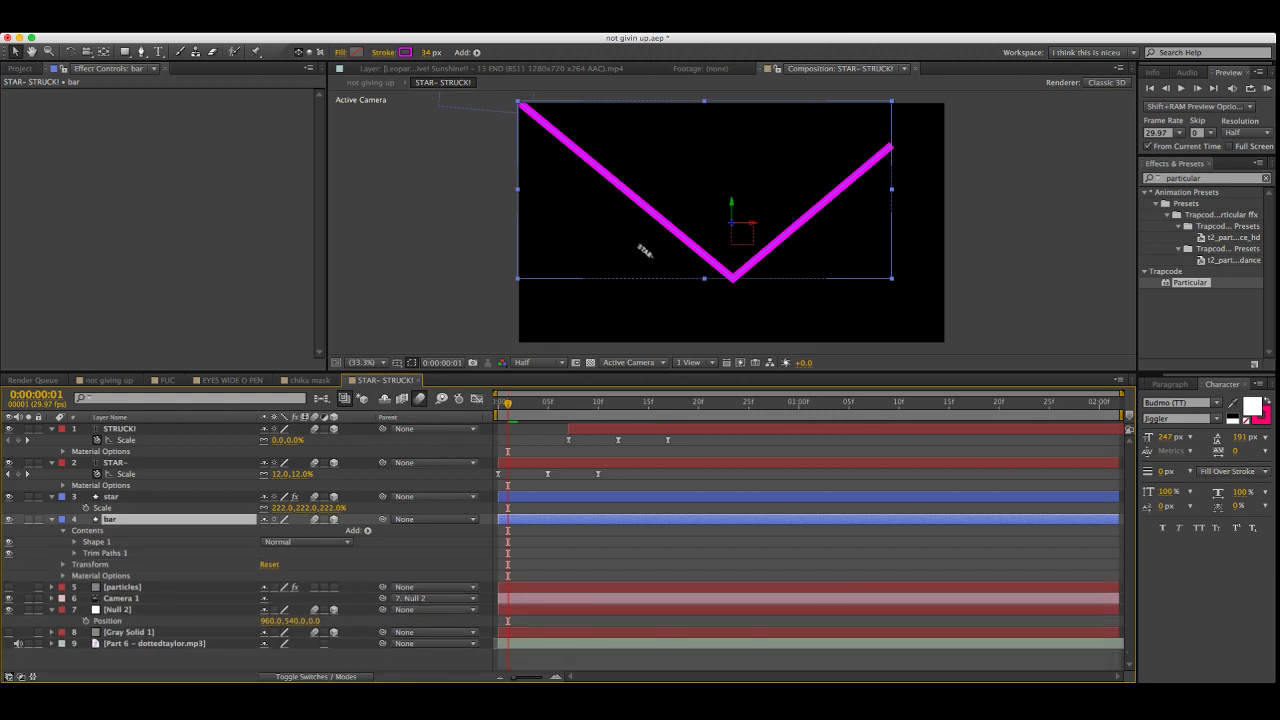
# Set the bar's Trim Paths End to 0% and move its Start keyframe from frame 1 to frame 0
pyautogui.click(74, 553)
pyautogui.click(97, 564)
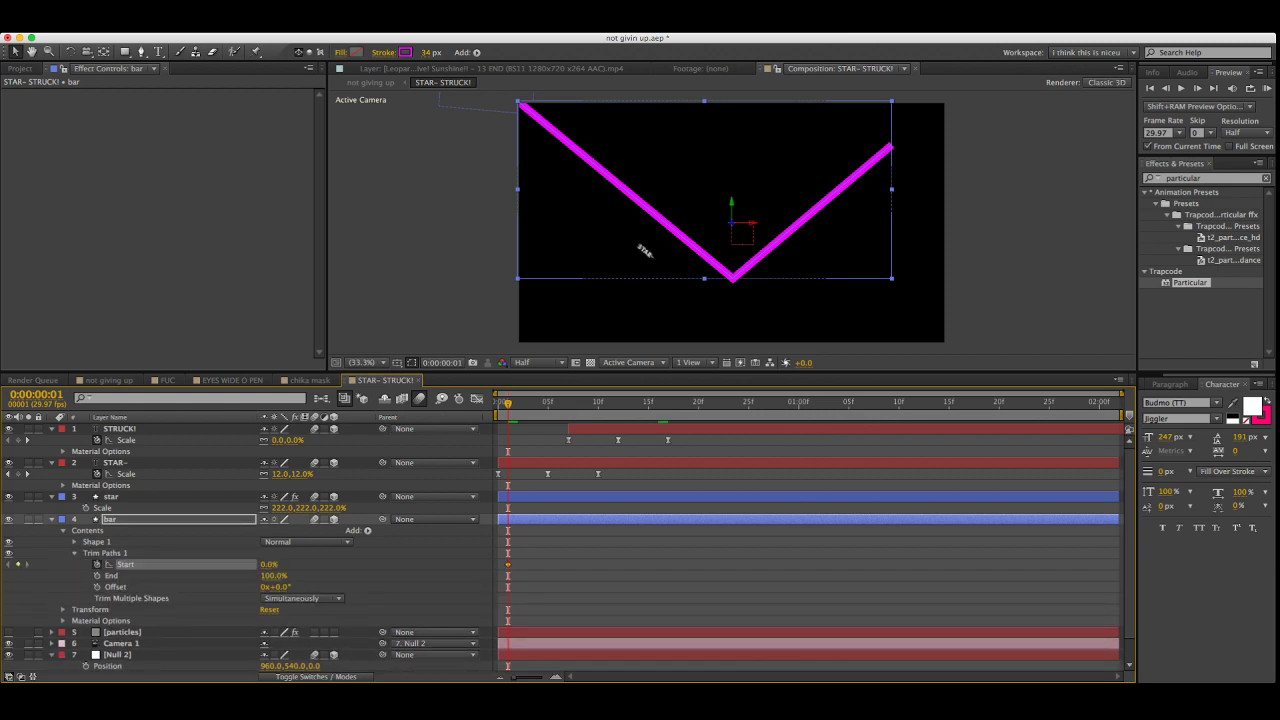
pyautogui.moveTo(269, 564)
pyautogui.mouseDown()
pyautogui.moveTo(306, 564)
pyautogui.moveTo(174, 575)
pyautogui.mouseUp()
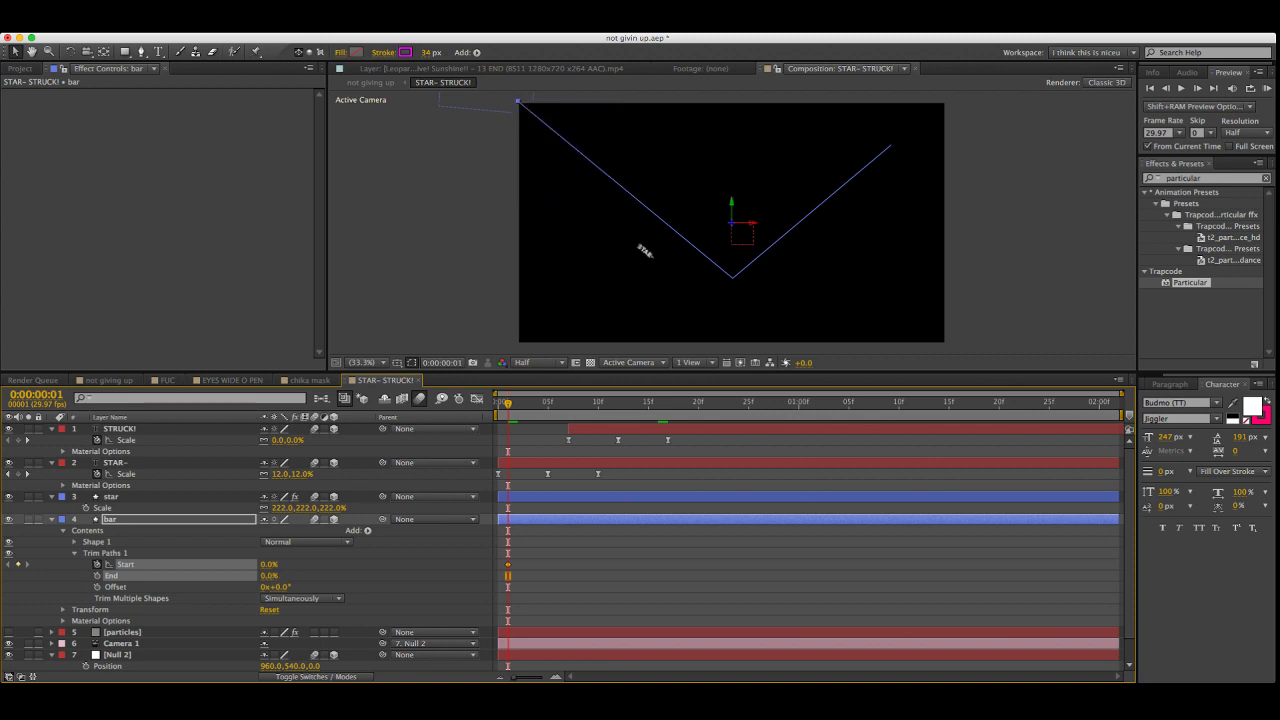
pyautogui.click(111, 575)
pyautogui.click(540, 575)
pyautogui.click(508, 565)
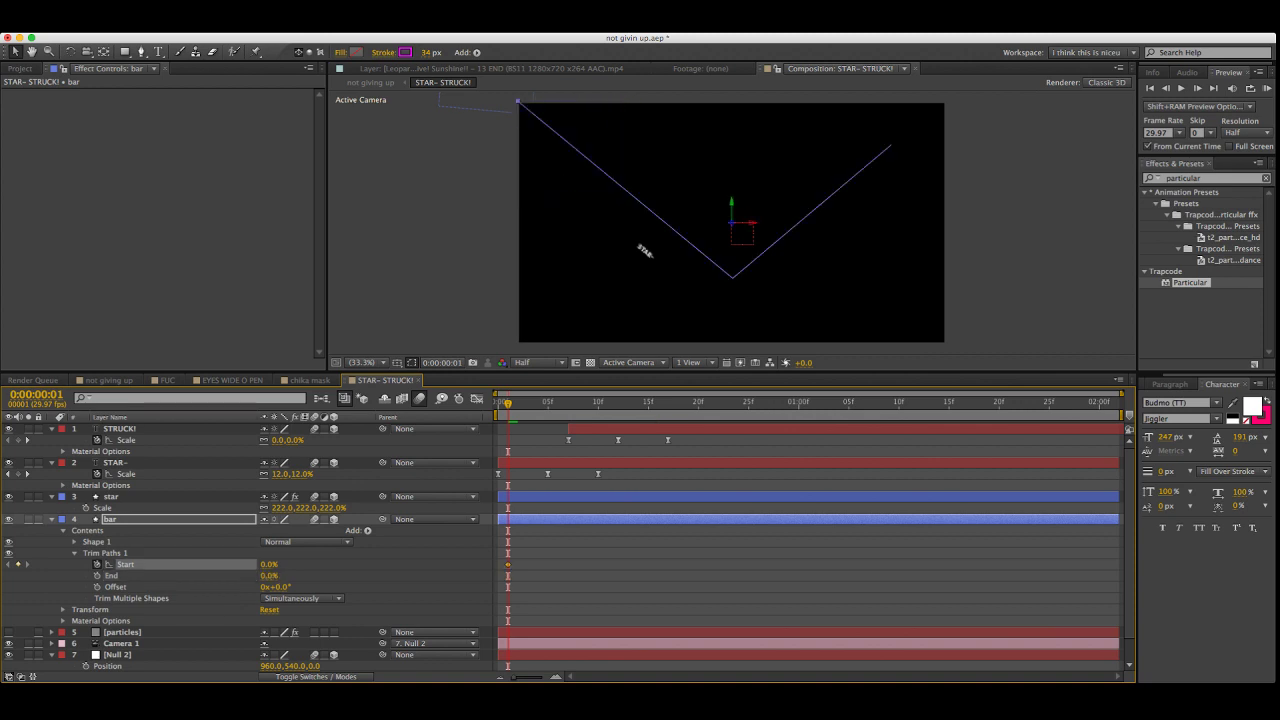
pyautogui.click(540, 575)
pyautogui.moveTo(508, 565); pyautogui.dragTo(498, 565)
# Reveal the star layer's keyframes and compare its position at frames 0 and 1
pyautogui.click(548, 402)
pyautogui.click(111, 497)
pyautogui.press('u')
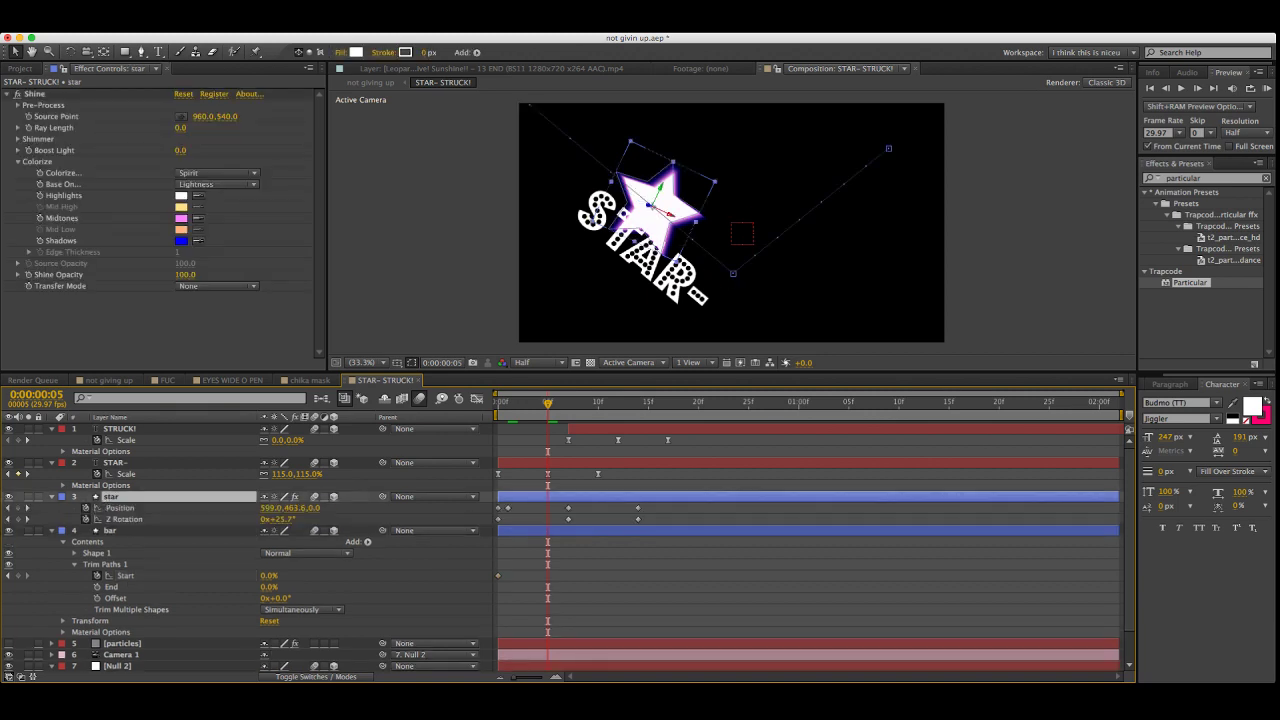
pyautogui.moveTo(548, 402); pyautogui.dragTo(508, 402)
pyautogui.press('pageup')
pyautogui.press('pagedown')
pyautogui.press('pageup')
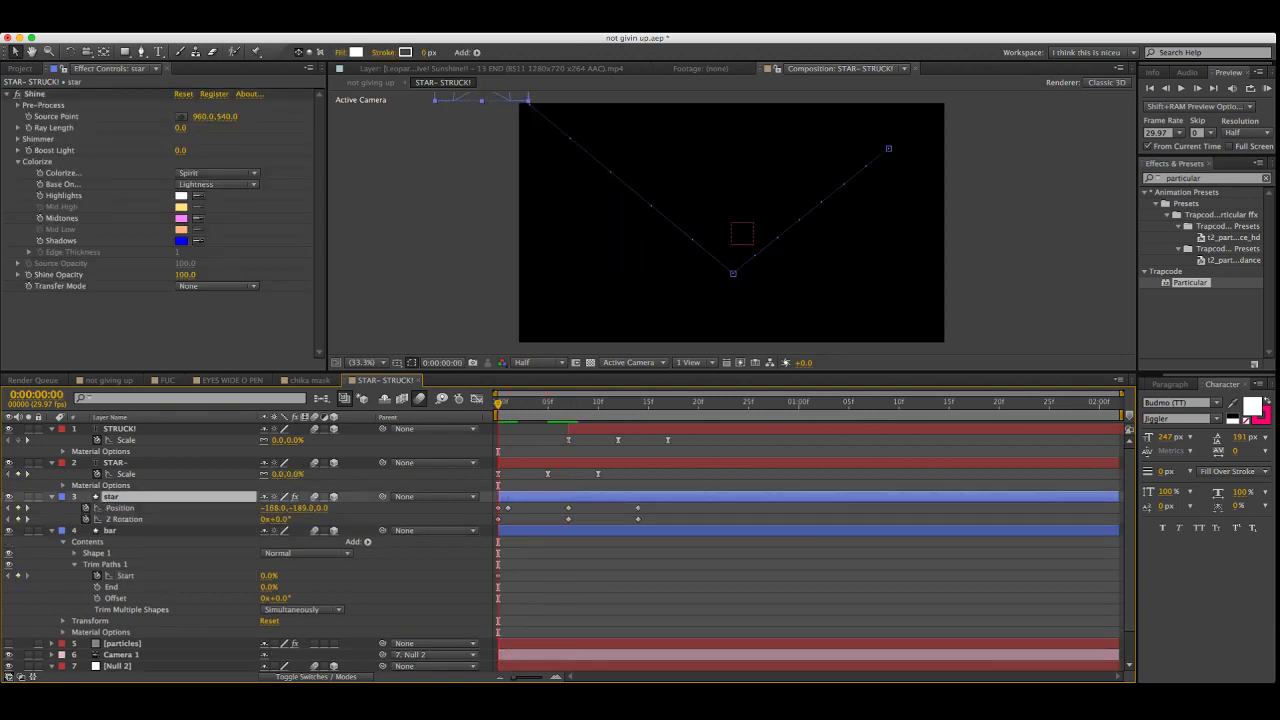
pyautogui.press('pagedown')
pyautogui.press('pageup')
pyautogui.press('pagedown')
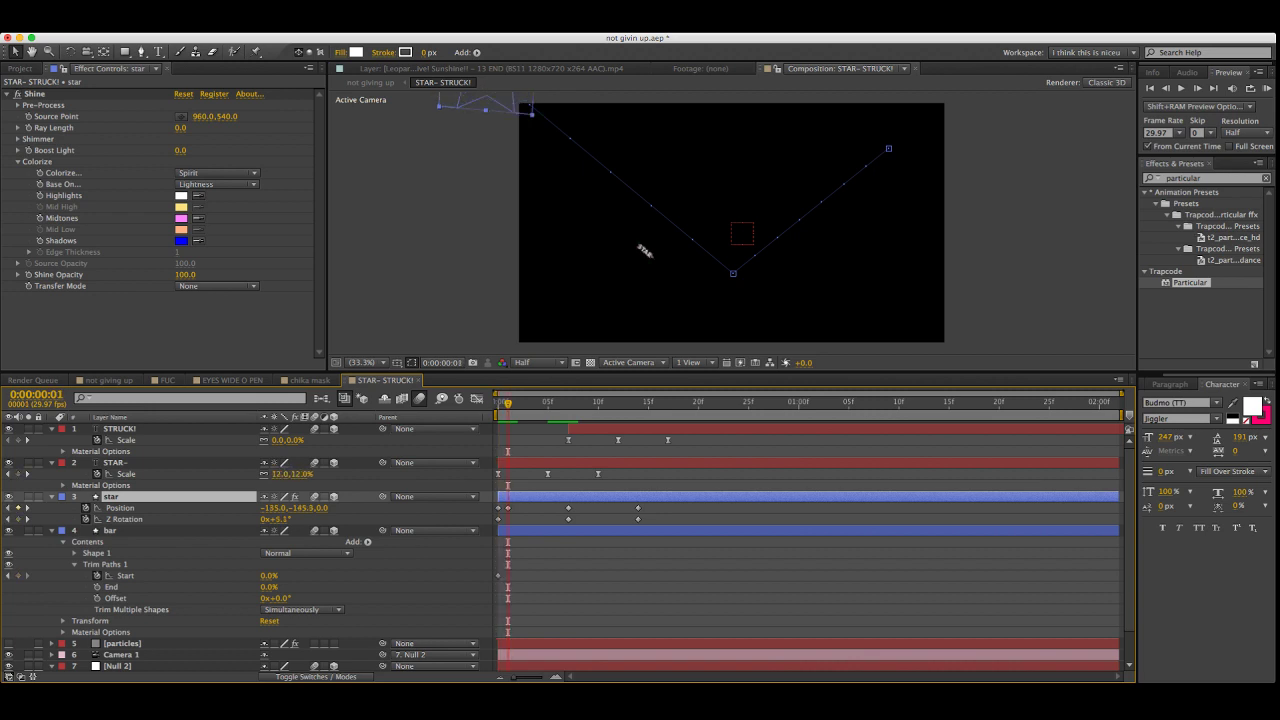
pyautogui.press('pageup')
pyautogui.press('pagedown')
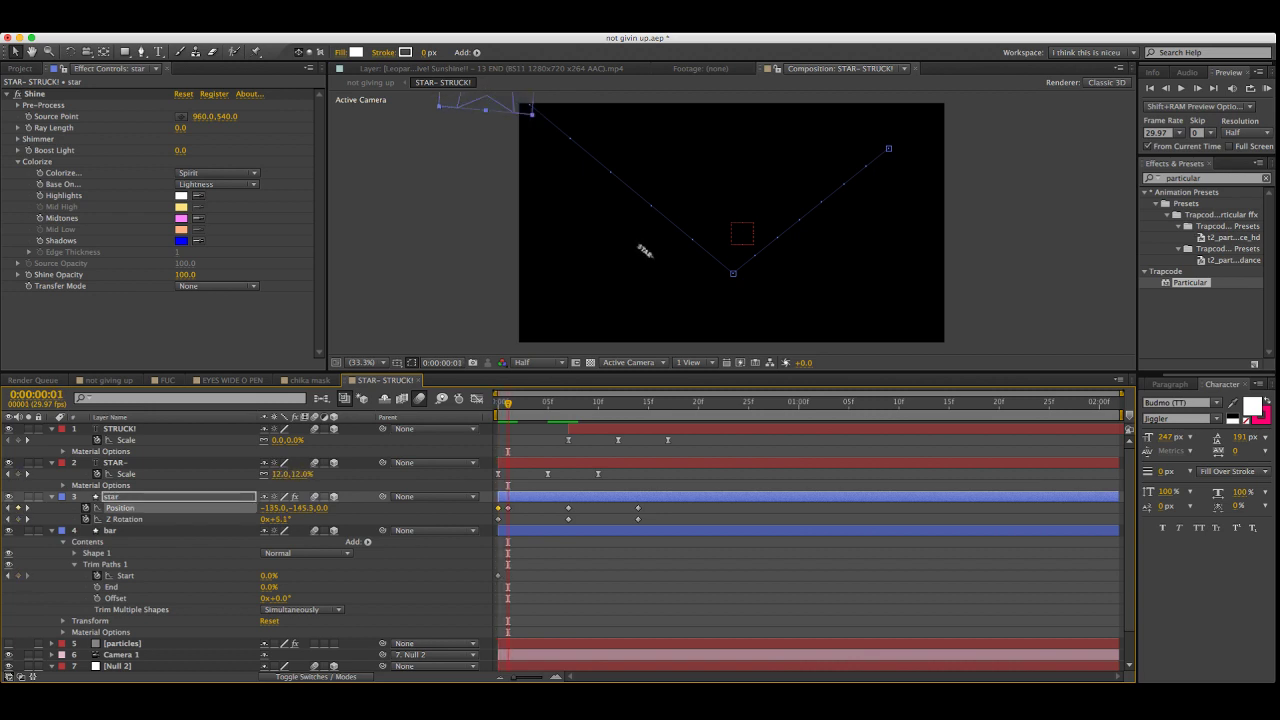
# Remove the star's extra Position keyframe at frame 1 and check its motion from frame 0 to frame 7
pyautogui.press('super+z')
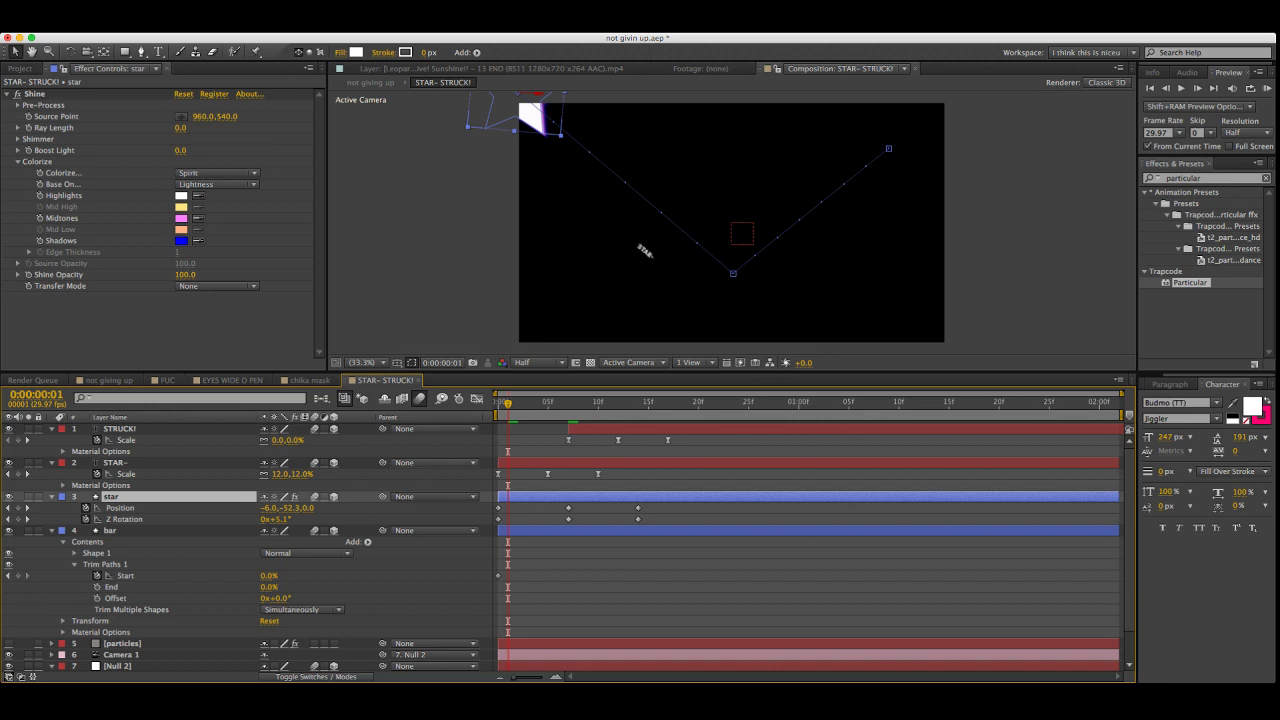
pyautogui.press('pageup')
pyautogui.press('space')
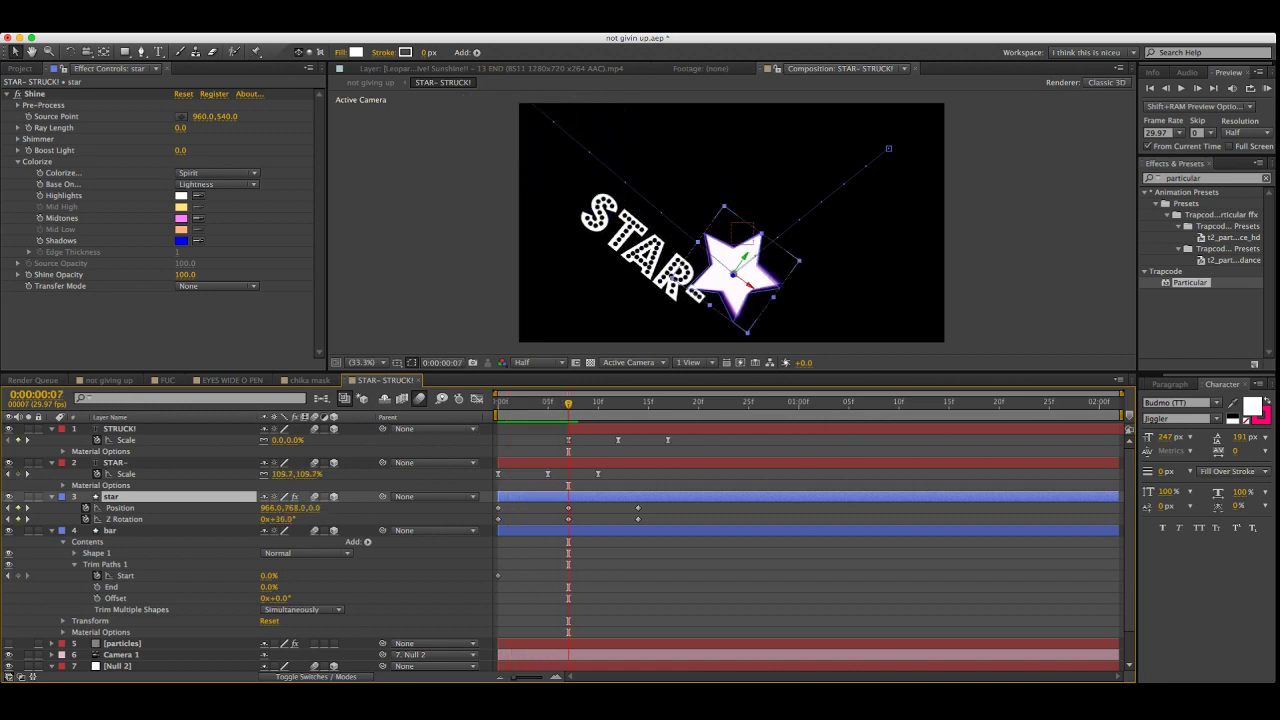
# Keyframe the bar's Trim Paths Start at 57% on frame 7 so the line reaches the corner of the path
pyautogui.moveTo(269, 575); pyautogui.dragTo(302, 575)
pyautogui.click(271, 575)
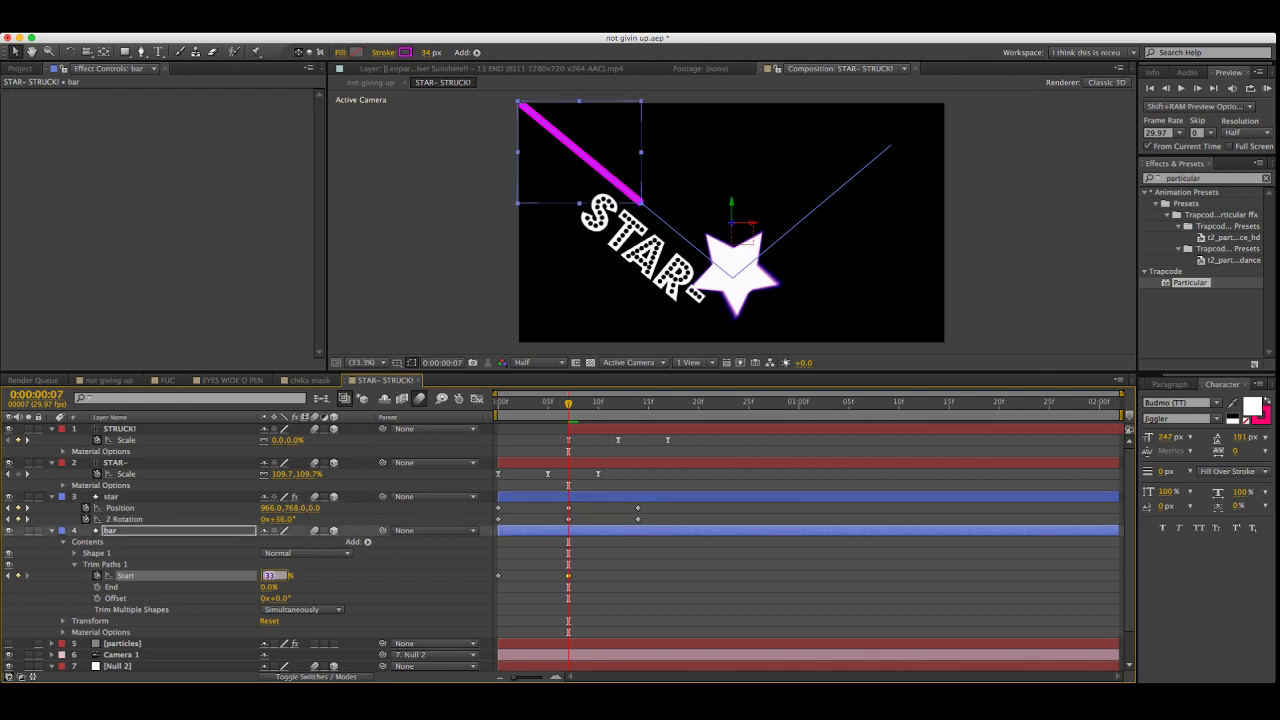
pyautogui.write('50')
pyautogui.press('Return')
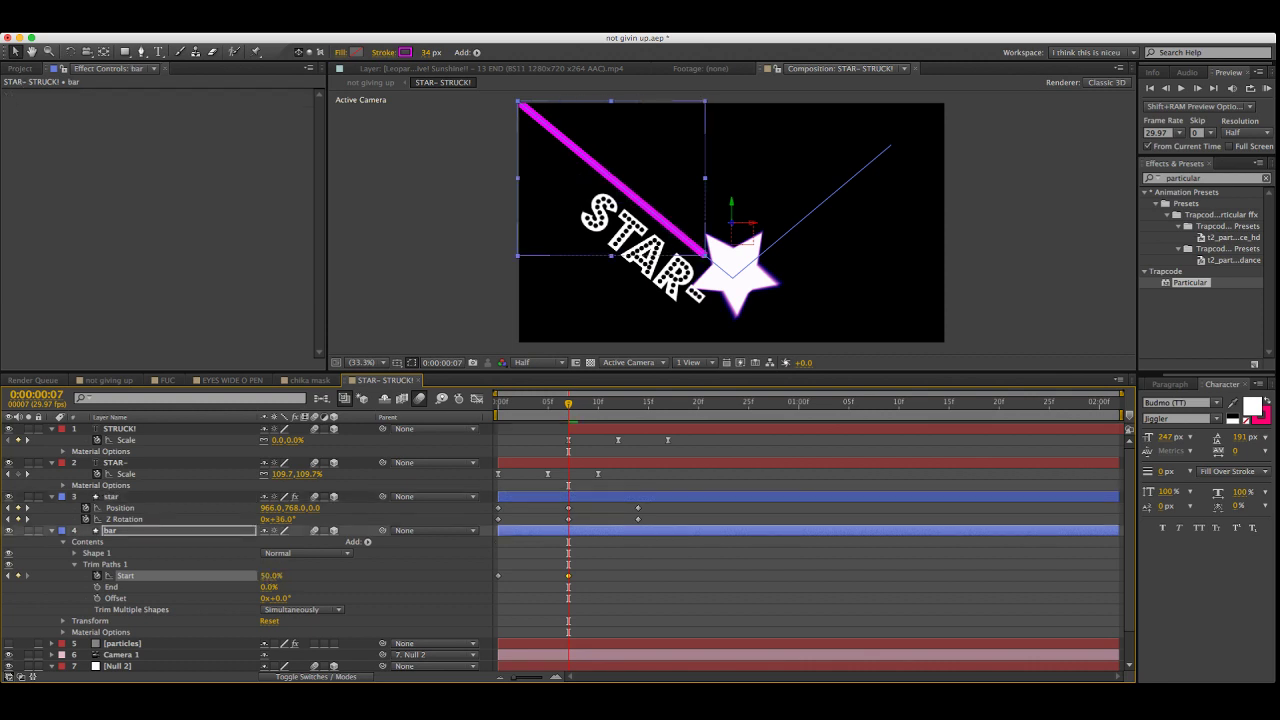
pyautogui.moveTo(271, 575); pyautogui.dragTo(278, 575)
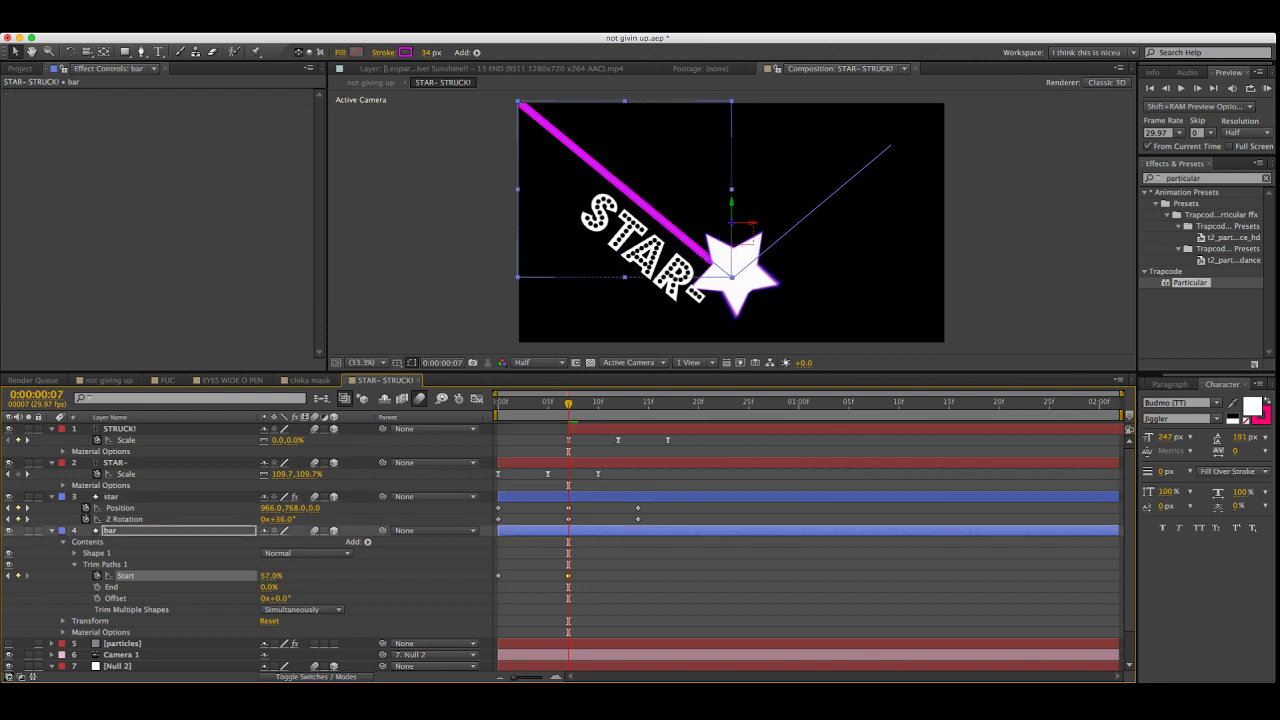
# Keyframe the bar's Trim Paths Start at 100% on frame 14
pyautogui.press('k')
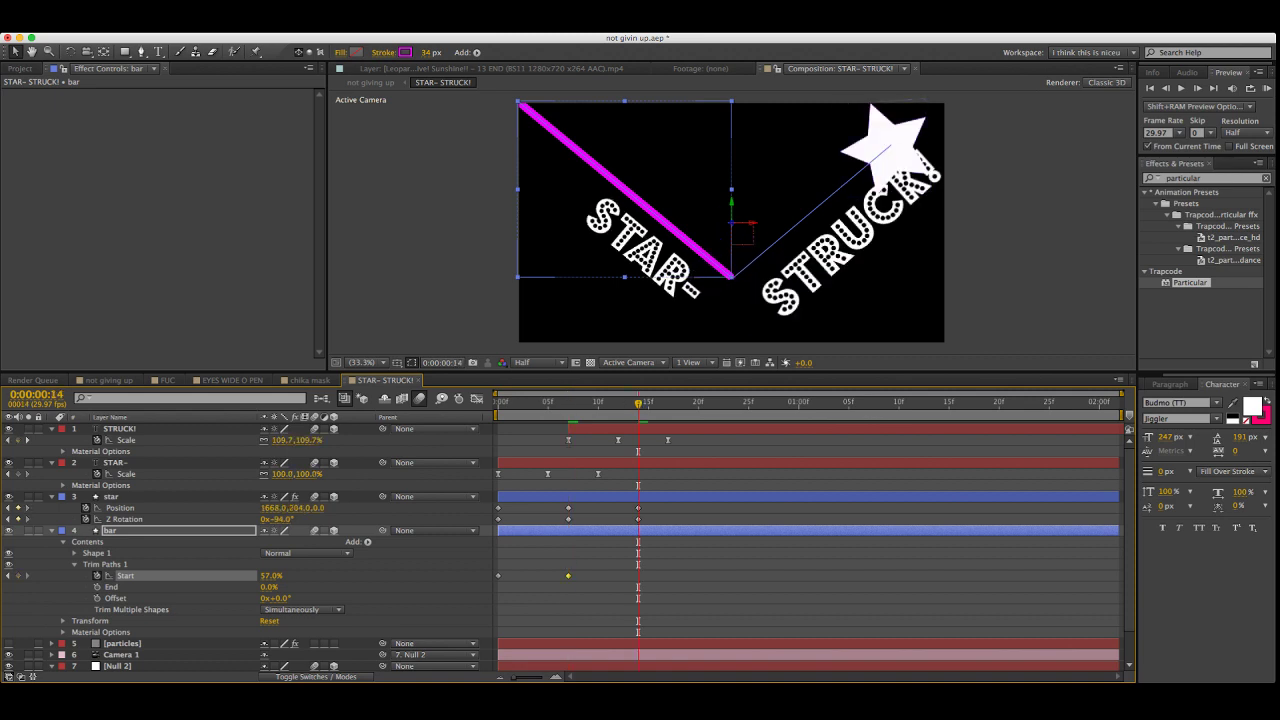
pyautogui.moveTo(271, 575); pyautogui.dragTo(315, 575)
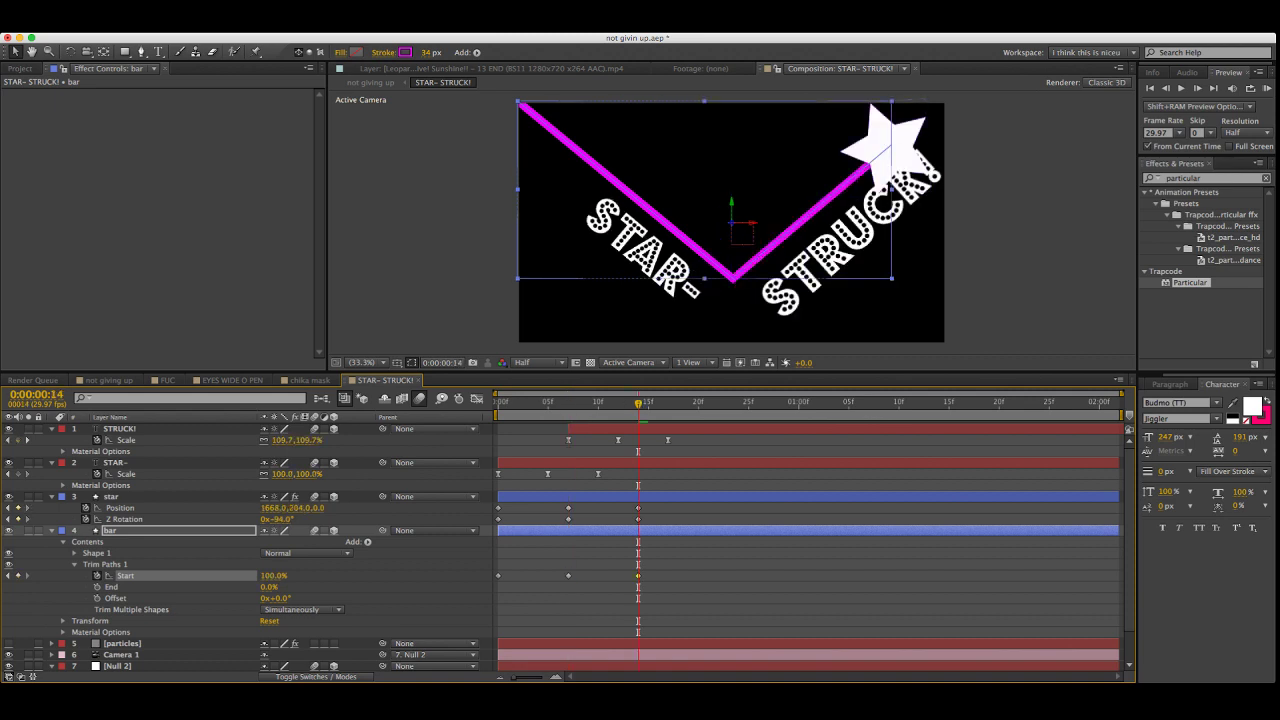
pyautogui.moveTo(628, 568); pyautogui.dragTo(688, 602)
pyautogui.click(688, 602)
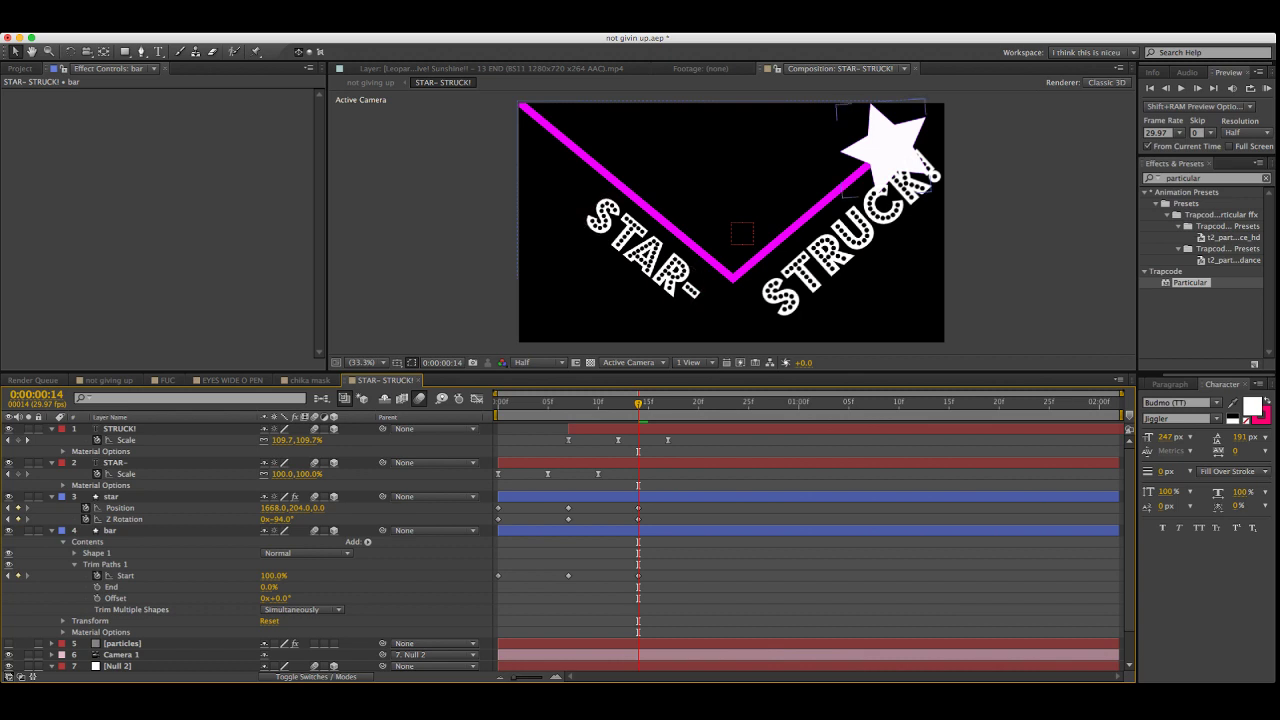
# Move the star at frame 14 beyond the composition's upper-right corner, to about 2040, -96
pyautogui.click(111, 496)
pyautogui.press(',')
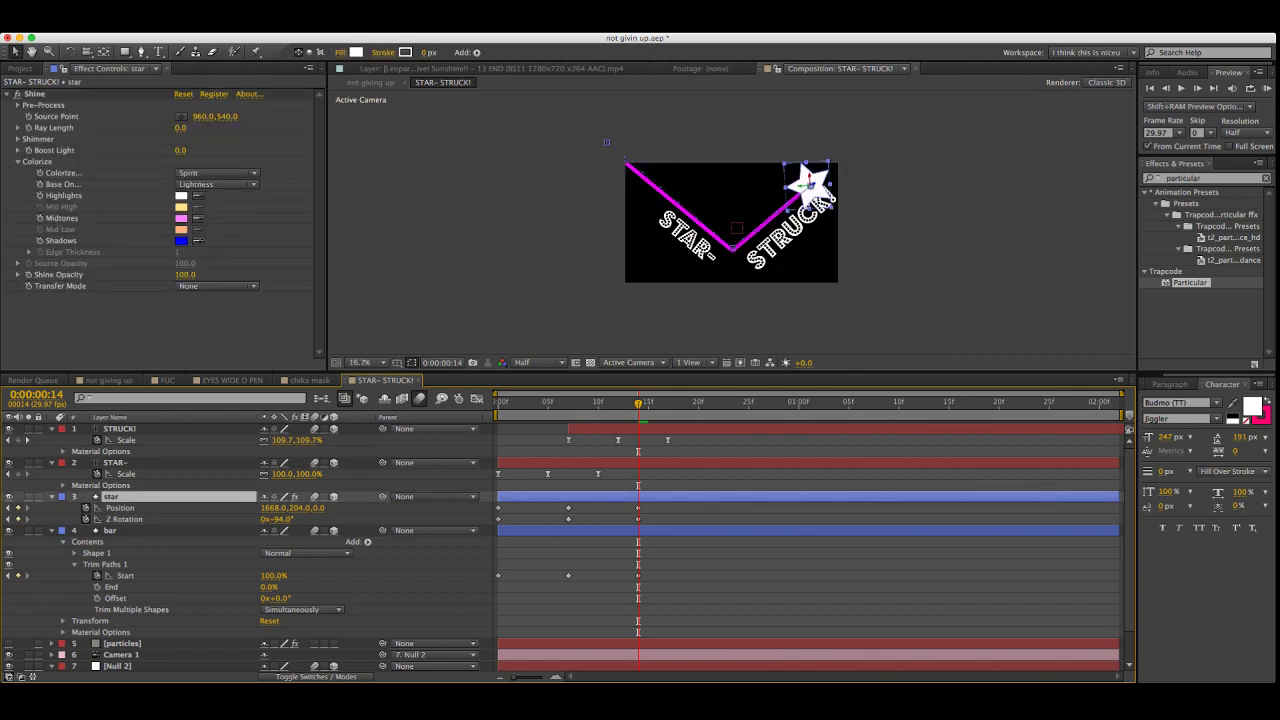
pyautogui.moveTo(808, 185); pyautogui.dragTo(848, 150)
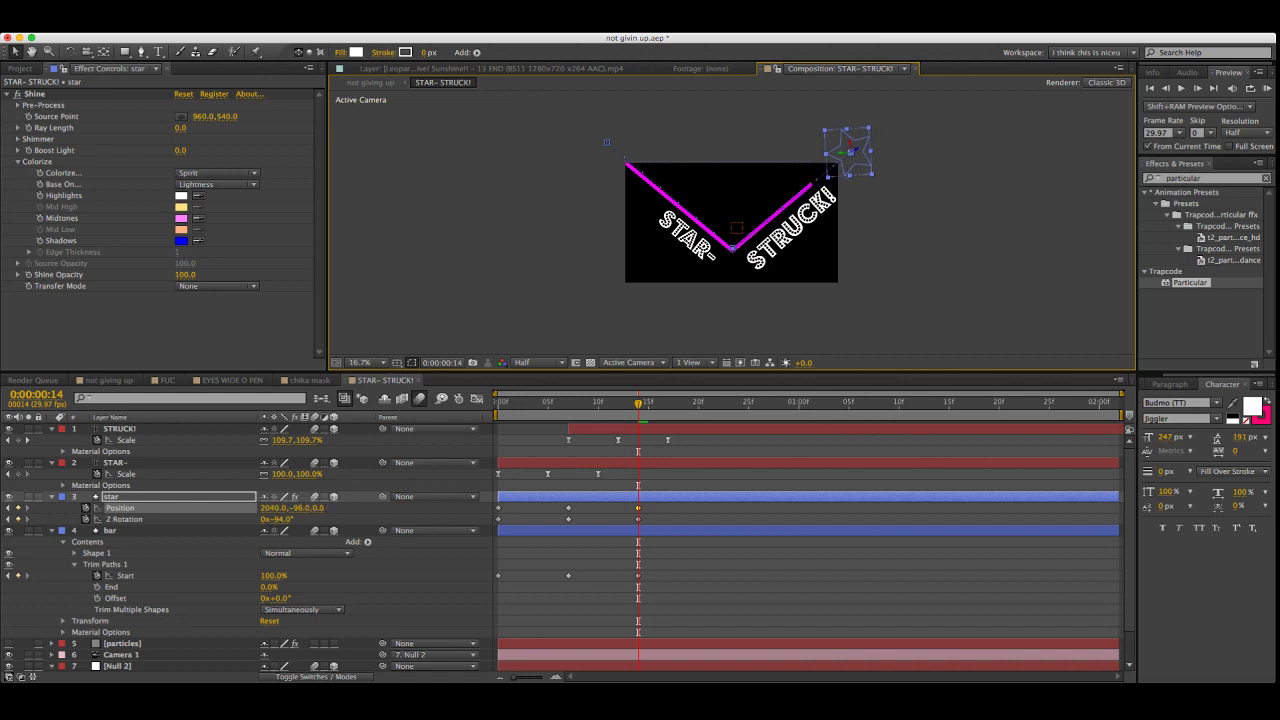
# Extend the bar path's right end point beyond the composition's upper-right corner, close to the star's off-screen position, with the Pen tool
pyautogui.click(110, 531)
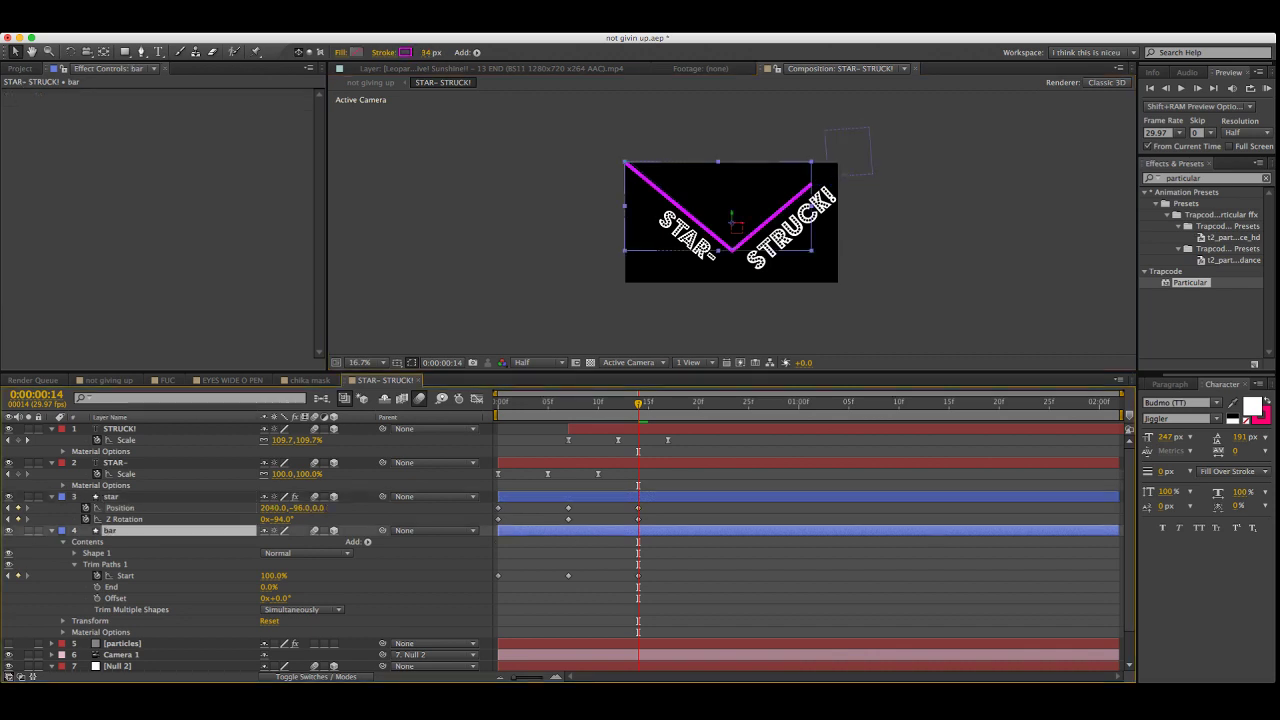
pyautogui.press('g')
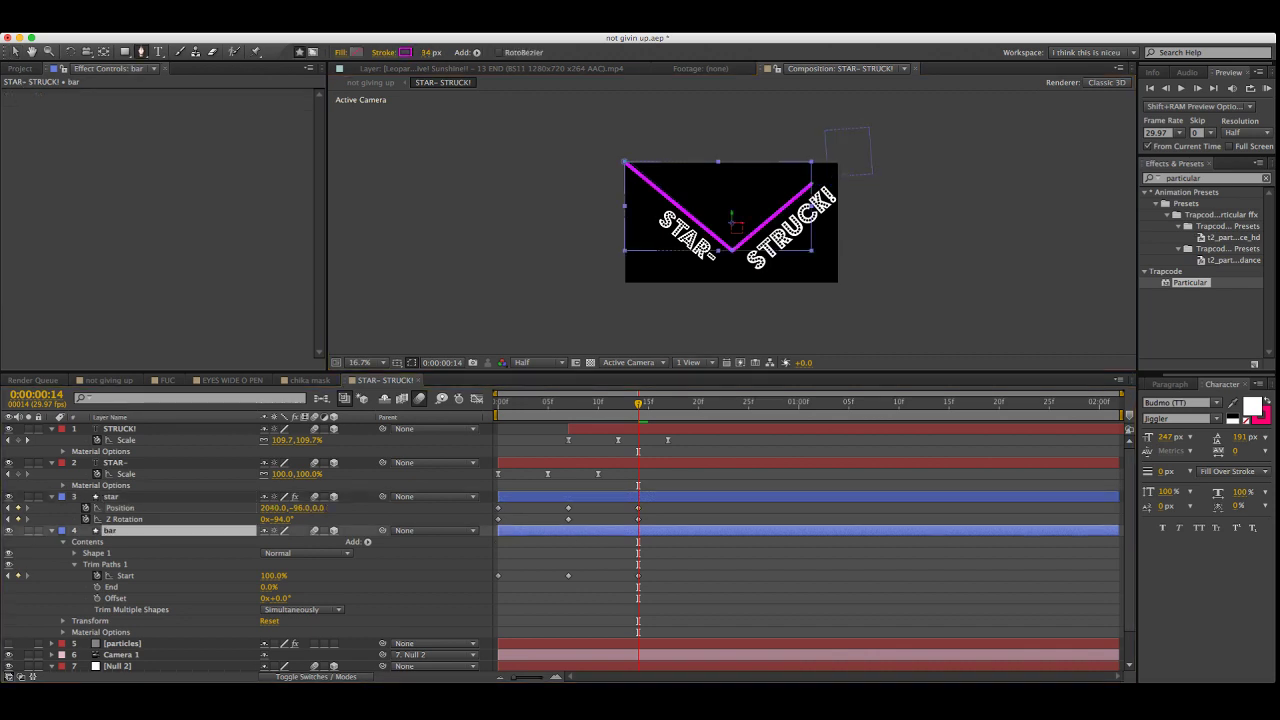
pyautogui.press('super+shift+a')
pyautogui.click(110, 531)
pyautogui.moveTo(811, 186); pyautogui.dragTo(852, 154)
pyautogui.click(569, 565)
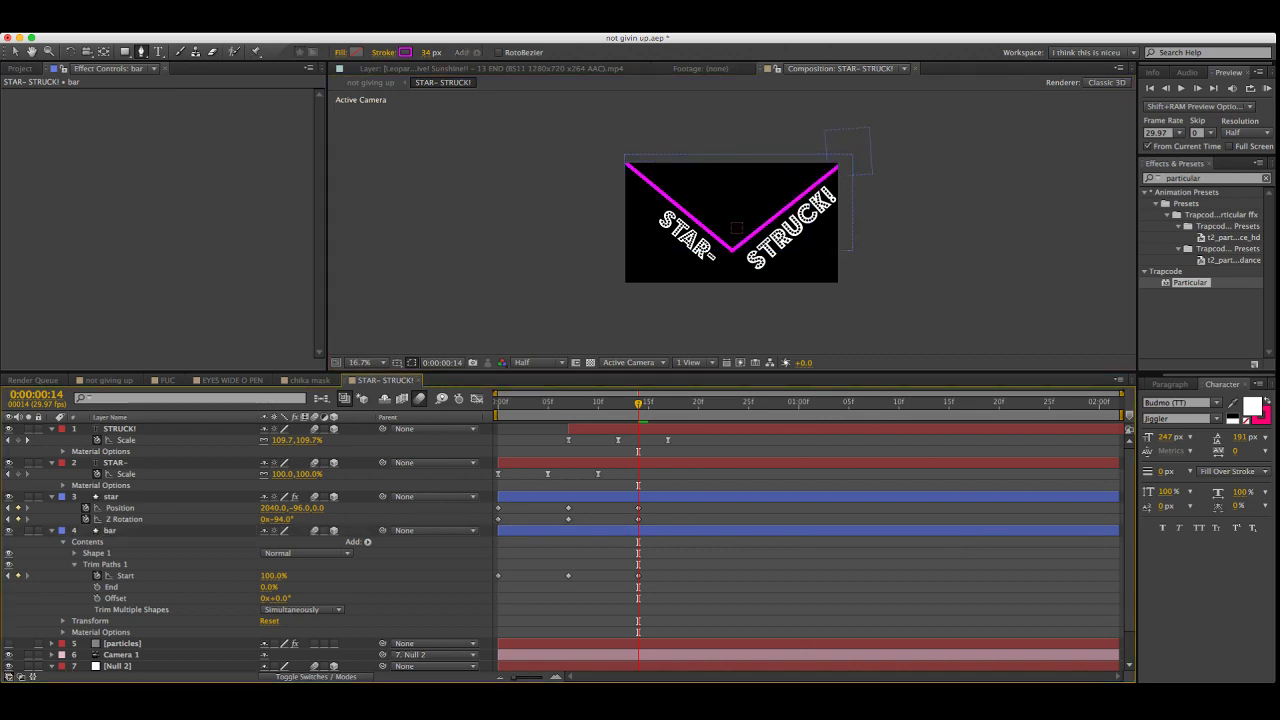
# Change the bar's Trim Paths Start keyframe at frame 7 to 50%
pyautogui.click(568, 403)
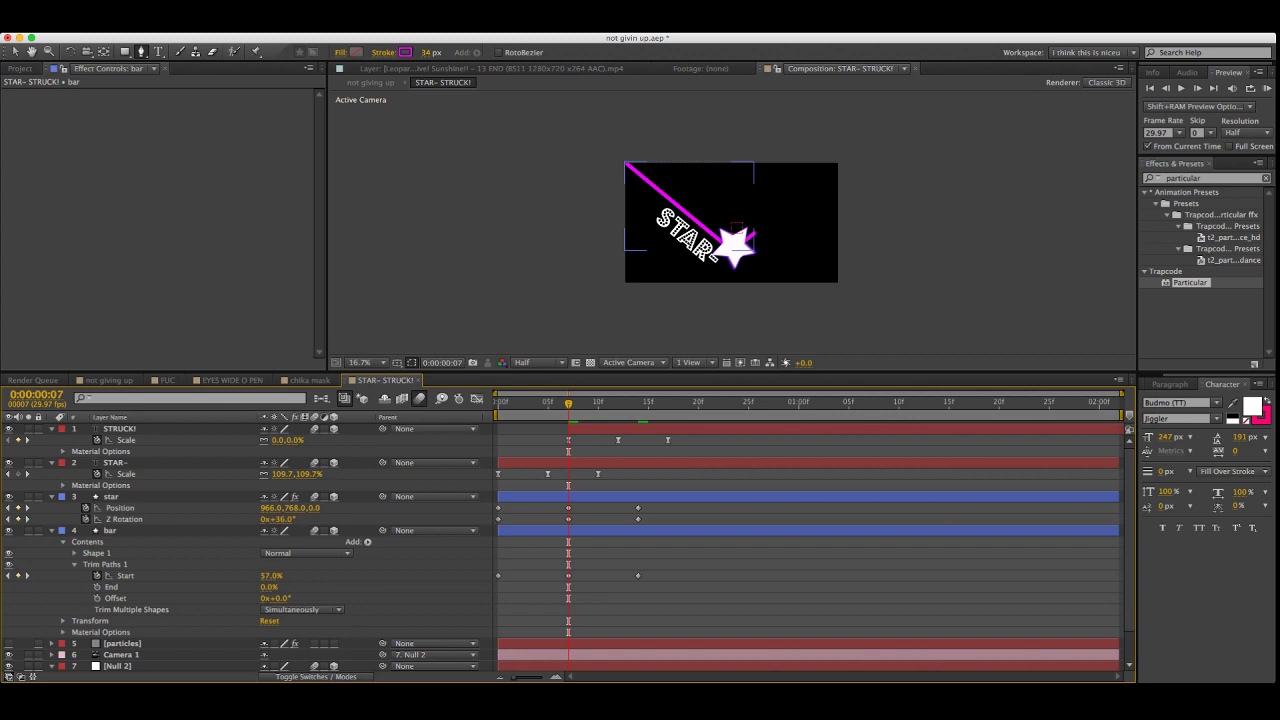
pyautogui.moveTo(271, 576); pyautogui.dragTo(265, 576)
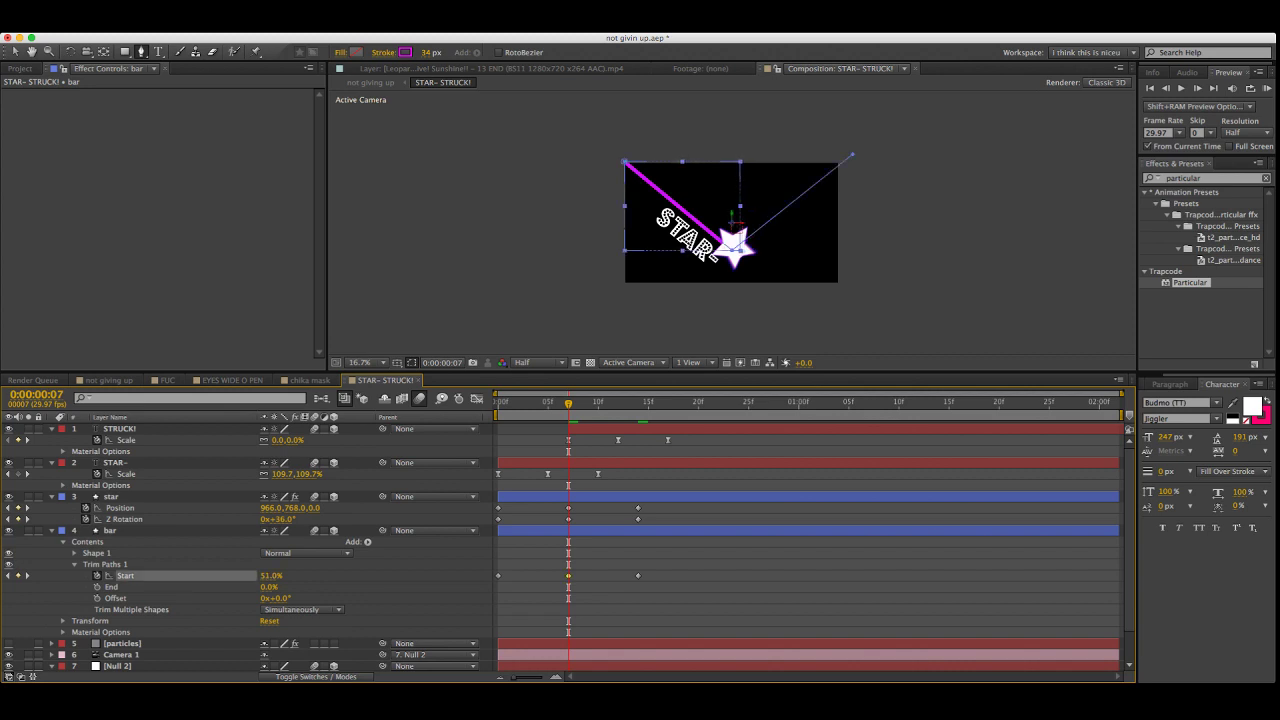
pyautogui.click(268, 576)
pyautogui.write('50')
pyautogui.press('Return')
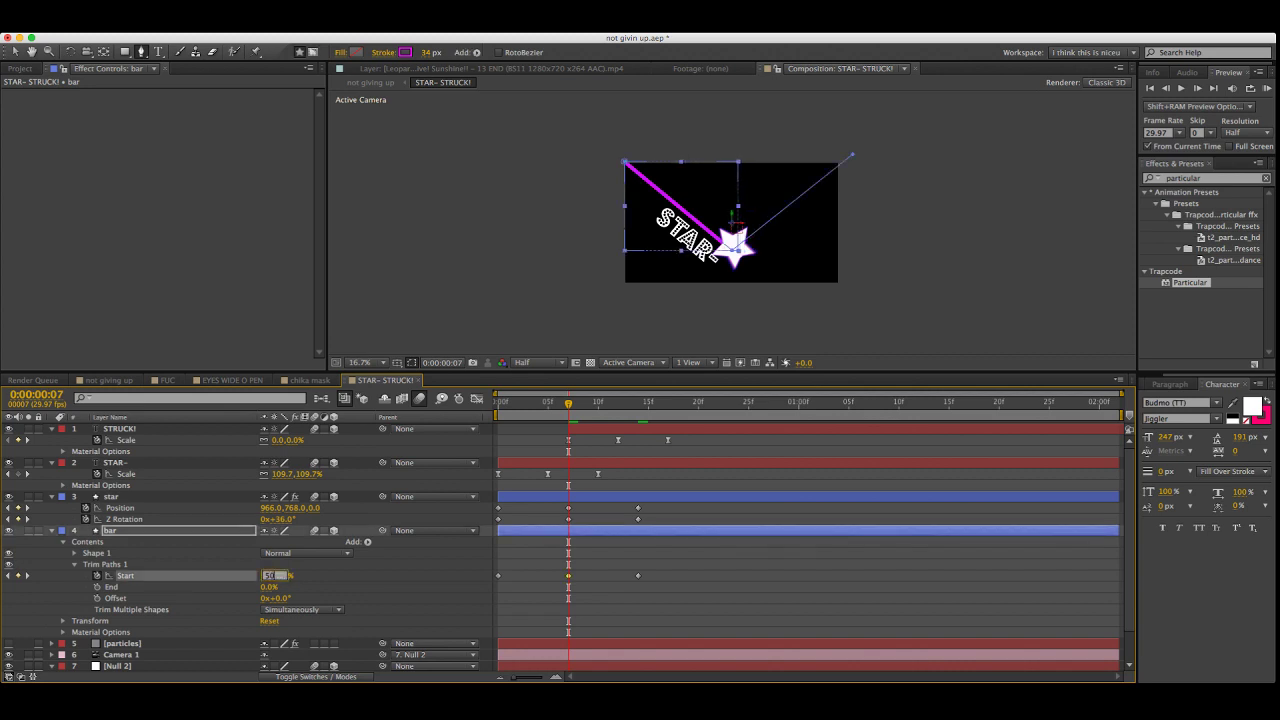
# Preview the star, line and lettering animation starting from frame 4 with the composition fitted at 33.3%
pyautogui.press('v')
pyautogui.click(122, 644)
pyautogui.hotkey('shift', '/')
pyautogui.click(538, 403)
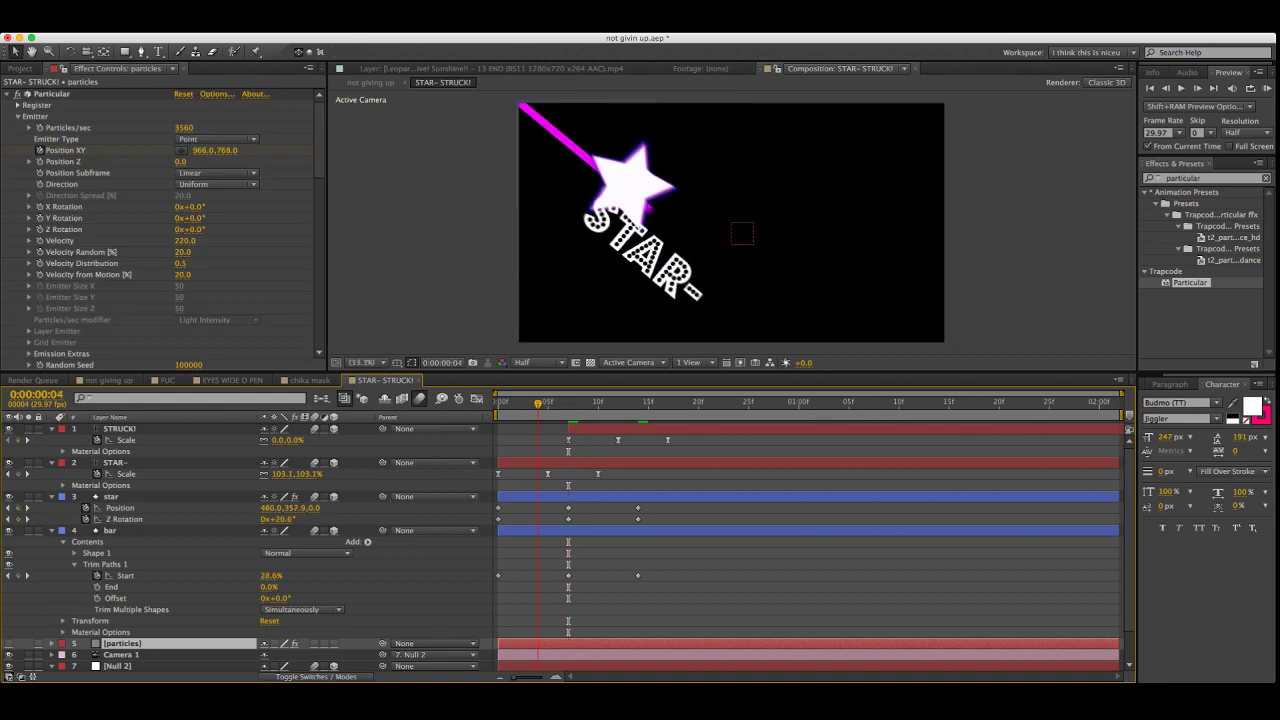
pyautogui.click(1266, 88)
pyautogui.press('space')
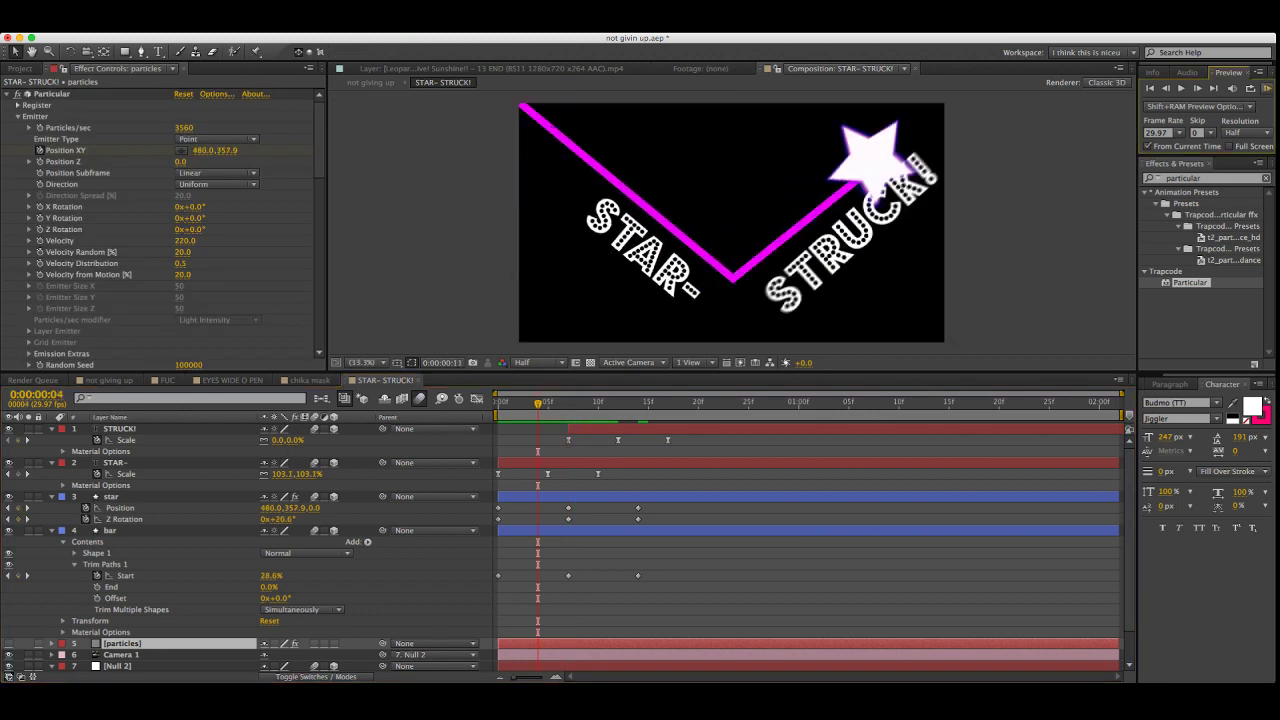
pyautogui.press('space')
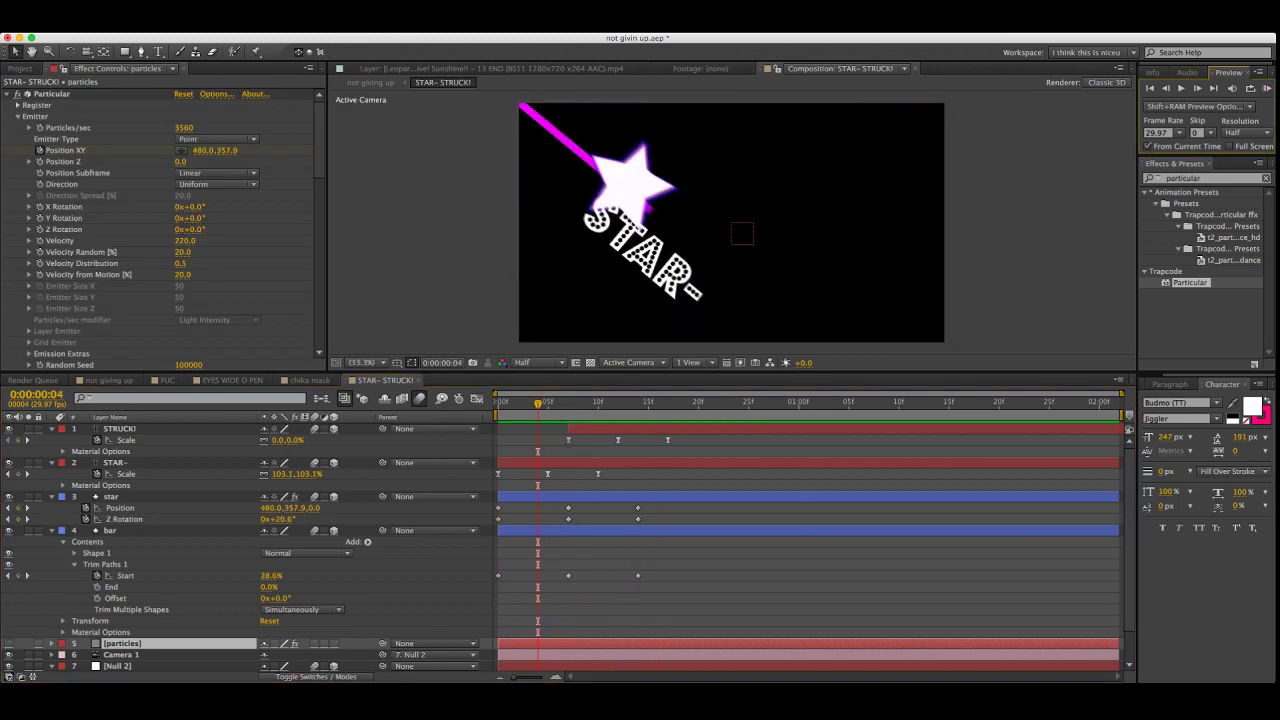
# Preview the animation again from frame 7 and play it from the beginning
pyautogui.press('pagedown')
pyautogui.press('pagedown')
pyautogui.press('pagedown')
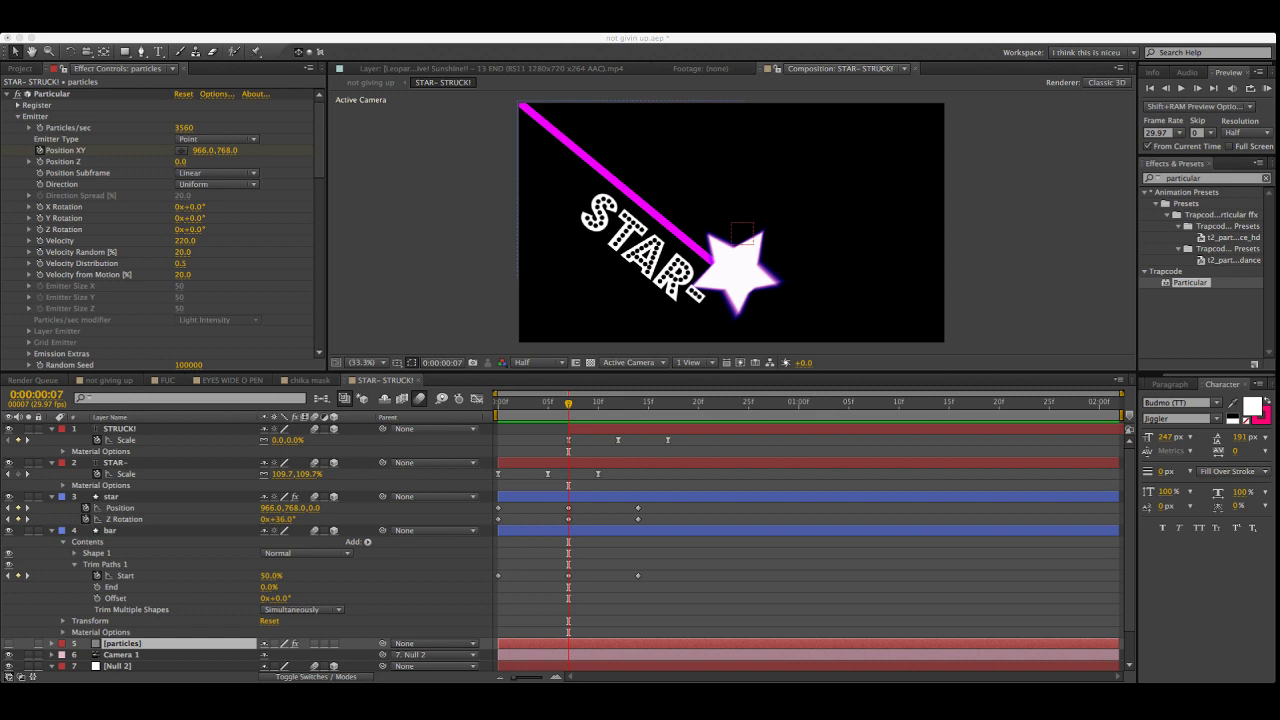
pyautogui.press('KP_0')
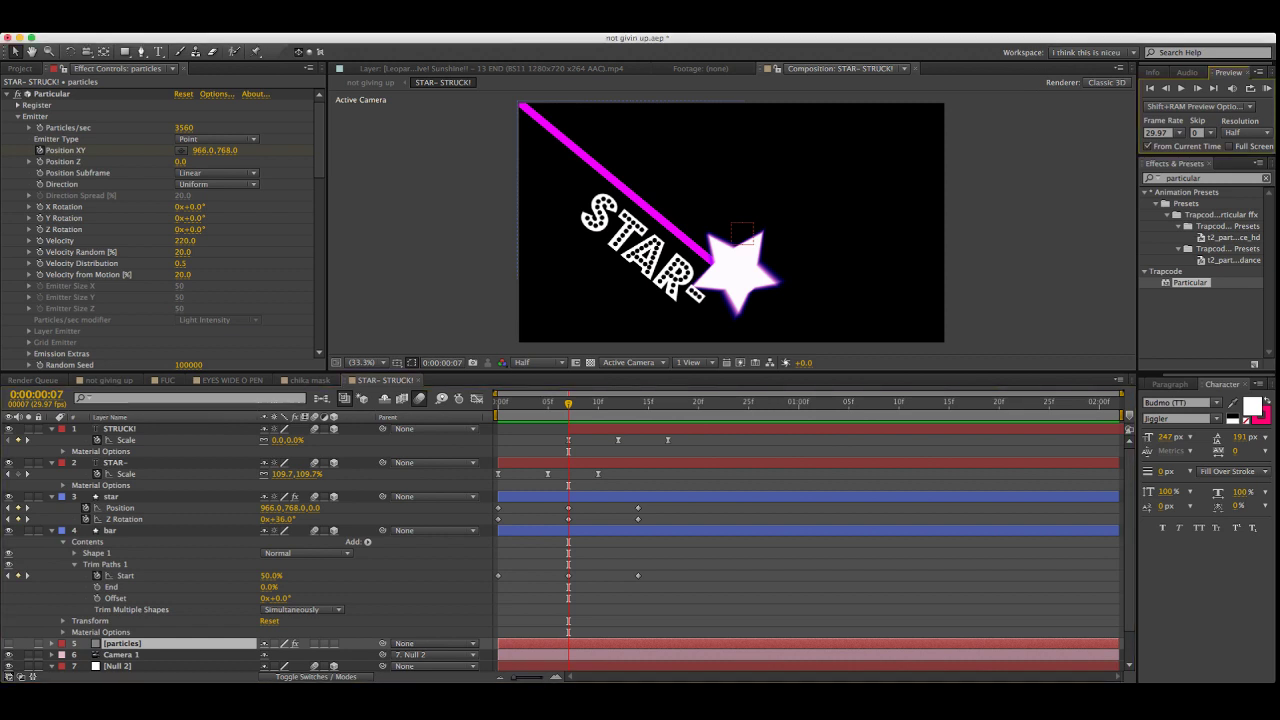
pyautogui.press('space')
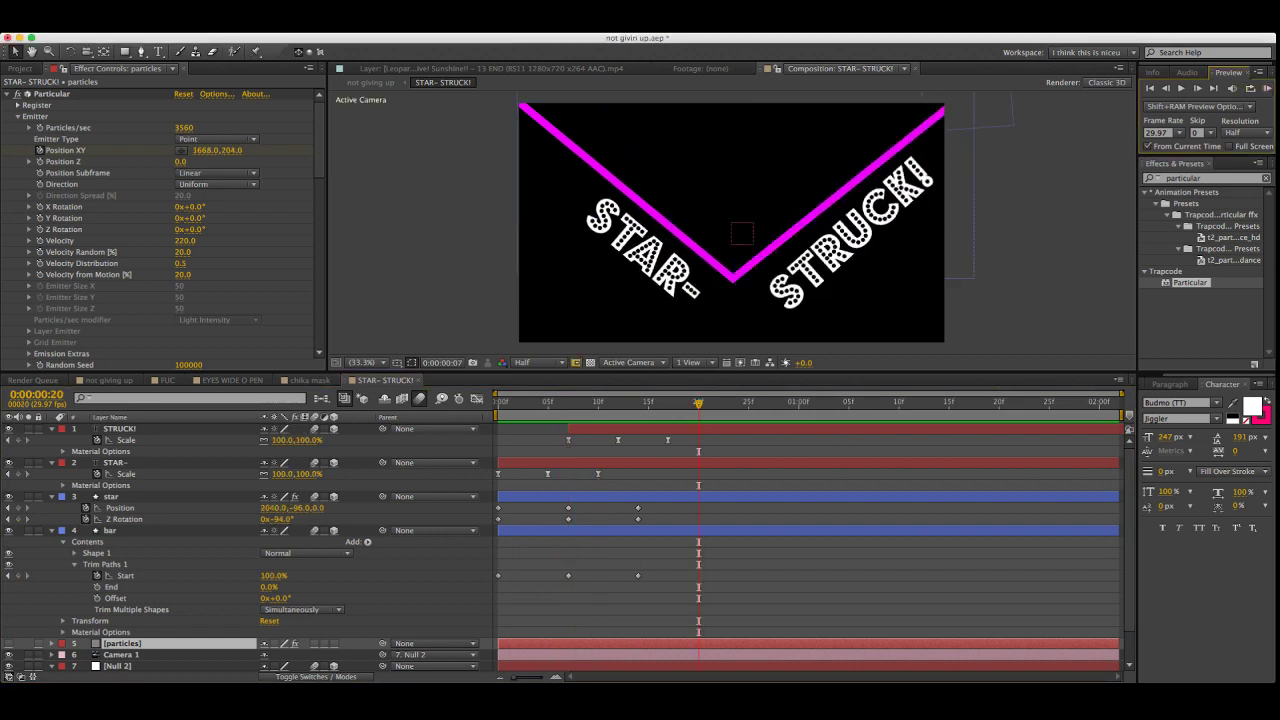
pyautogui.click(498, 401)
pyautogui.press('space')
pyautogui.press('space')
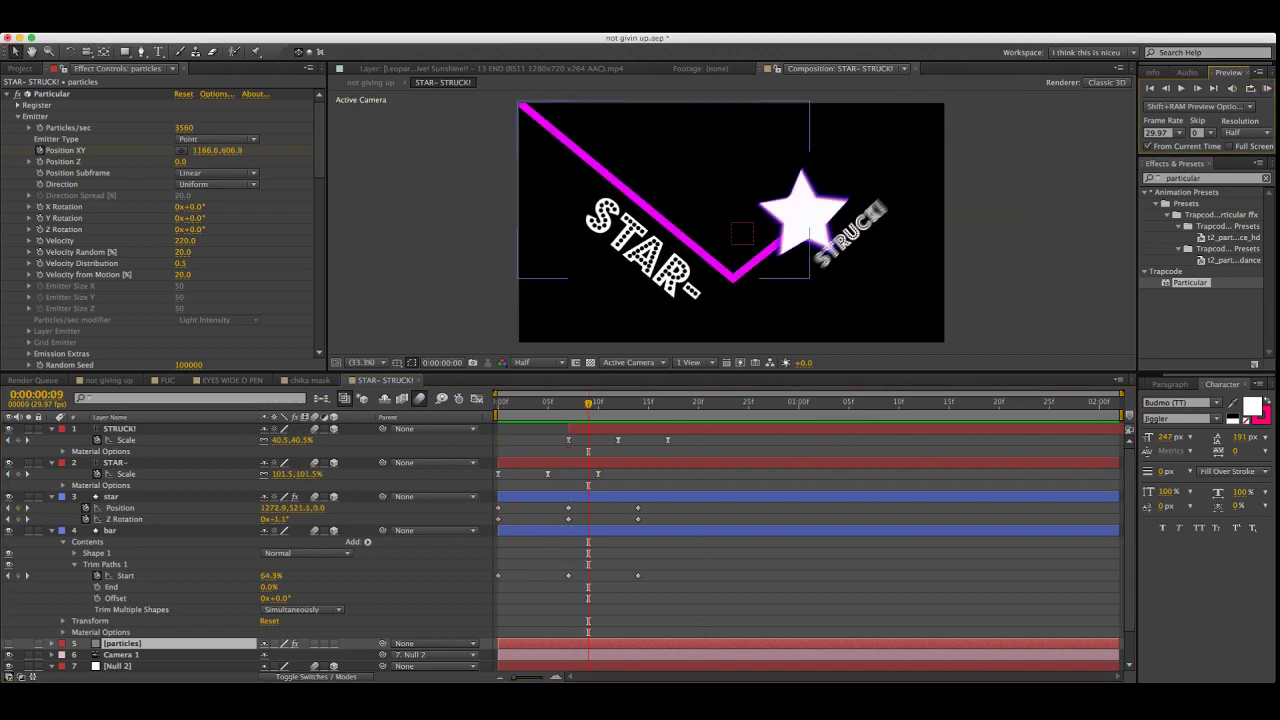
# Return to the star's keyframe at frame 7 and collapse the properties of all layers
pyautogui.click(112, 497)
pyautogui.press('j')
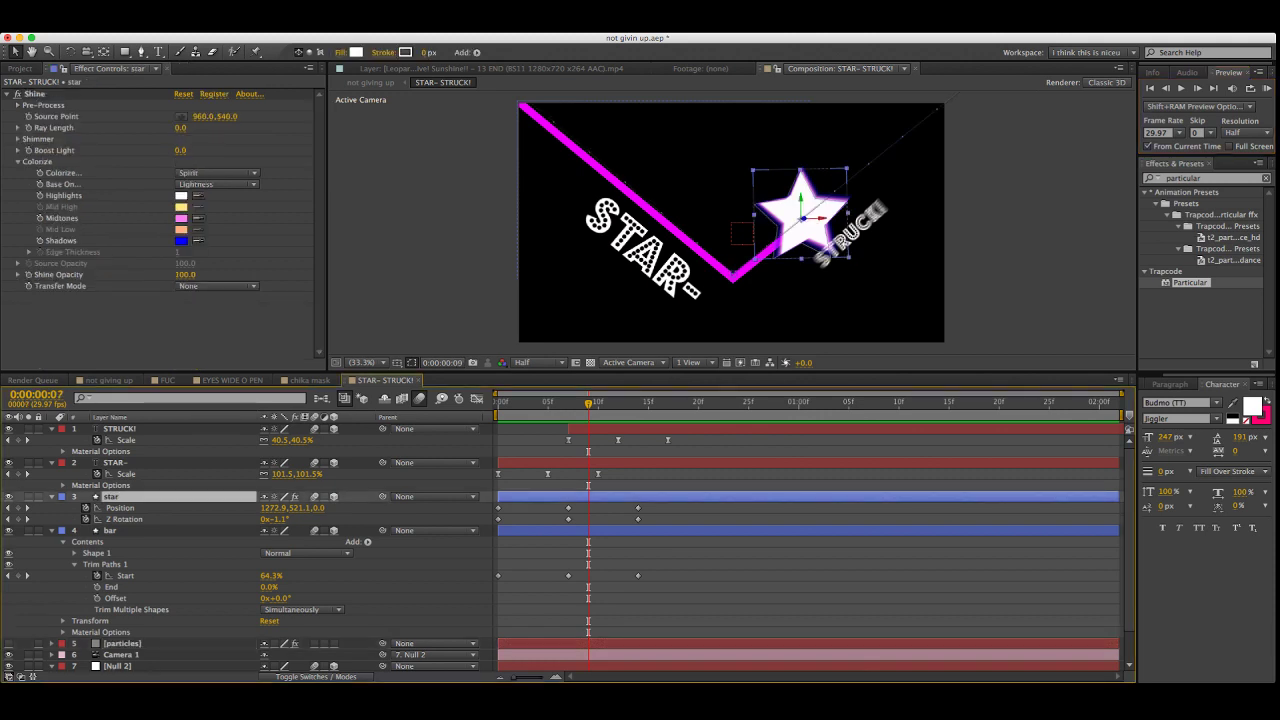
pyautogui.press('F2')
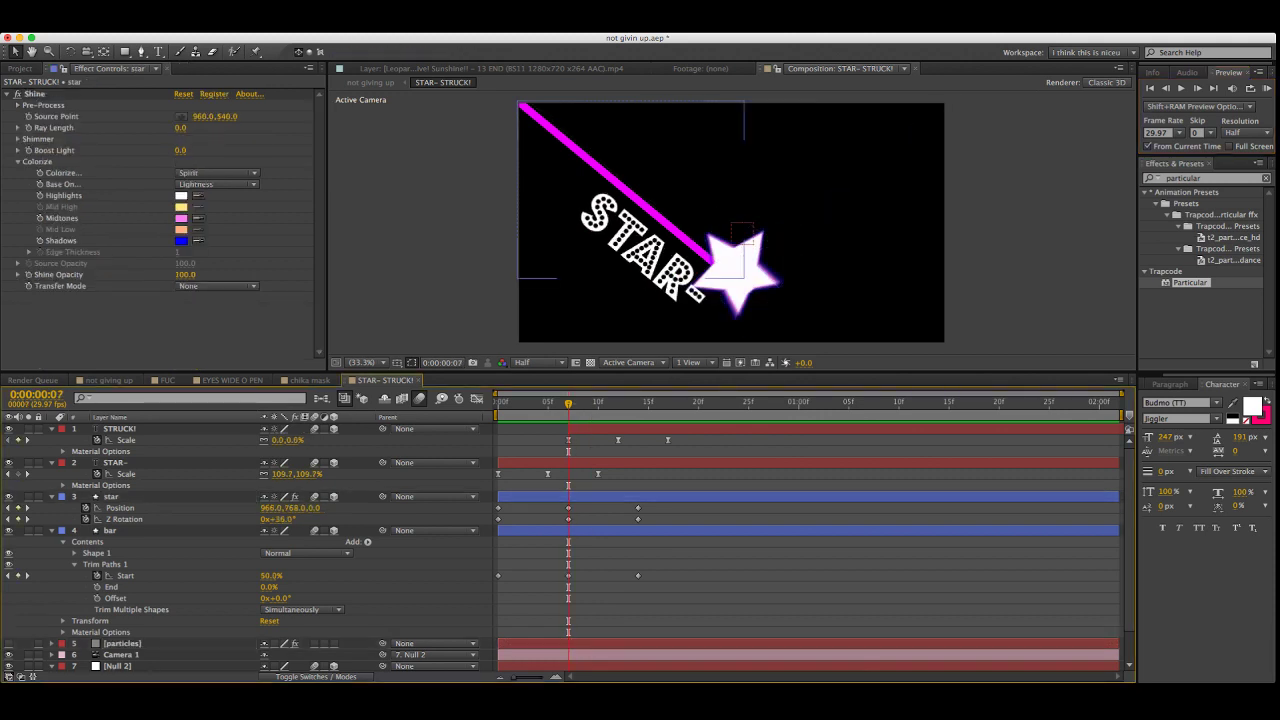
pyautogui.hotkey('ctrl', 'a')
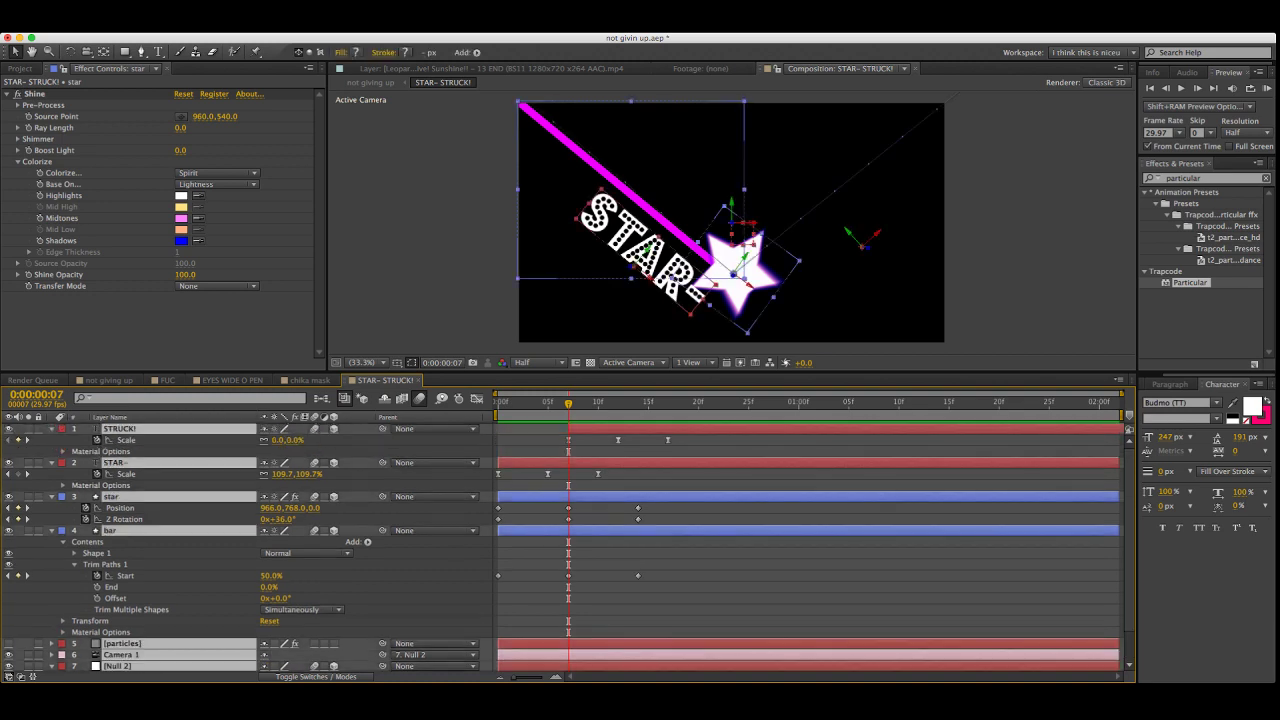
pyautogui.press('u')
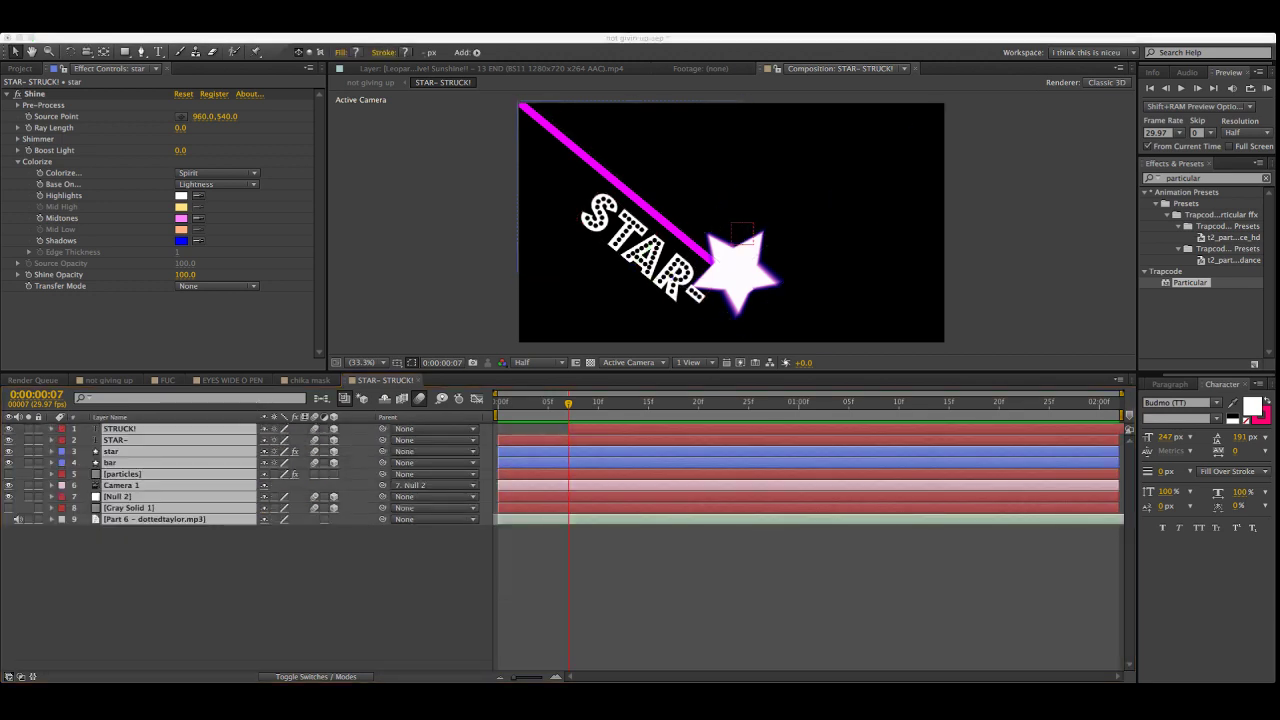
pyautogui.press('F2')
# Move the Camera 1 and Null 2 layers to the top of the layer stack
pyautogui.click(121, 485)
pyautogui.keyDown('shift'); pyautogui.click(117, 496); pyautogui.keyUp('shift')
pyautogui.moveTo(117, 496); pyautogui.dragTo(117, 424)
pyautogui.press('F2')
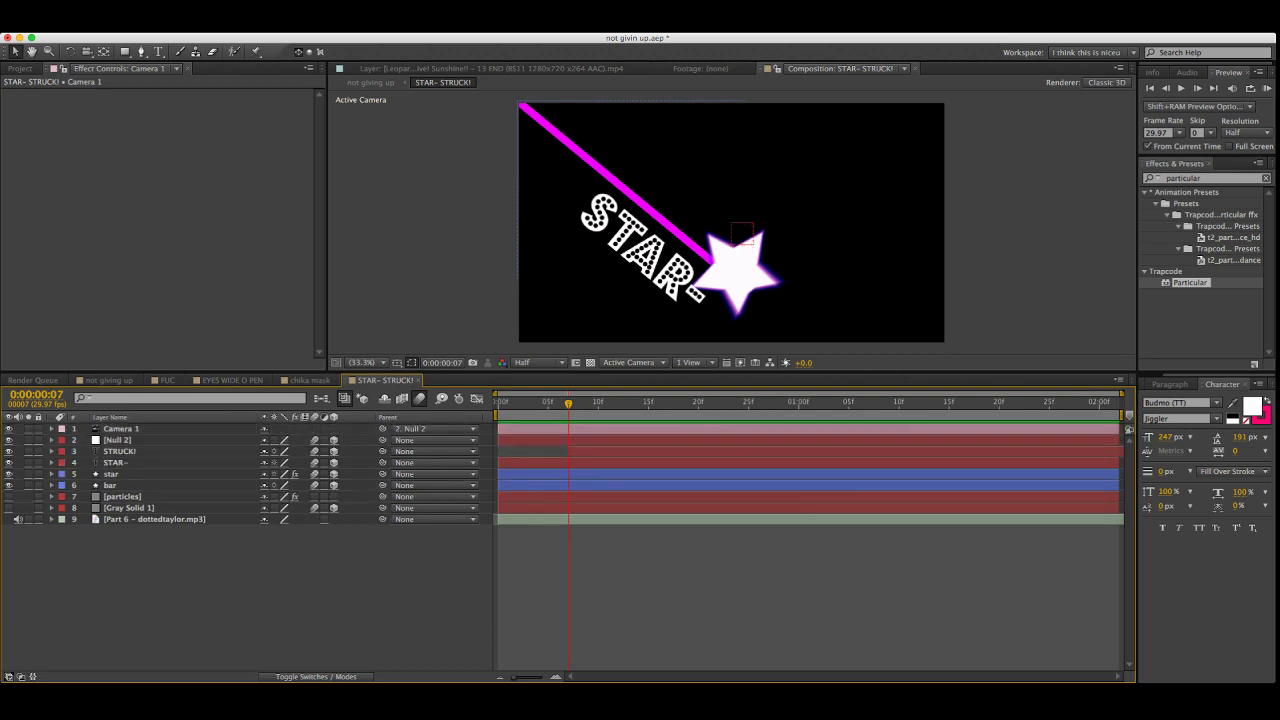
# Check what the Gray Solid 1 layer shows and delete it
pyautogui.click(122, 496)
pyautogui.click(154, 519)
pyautogui.click(129, 507)
pyautogui.click(8, 507)
pyautogui.click(8, 507)
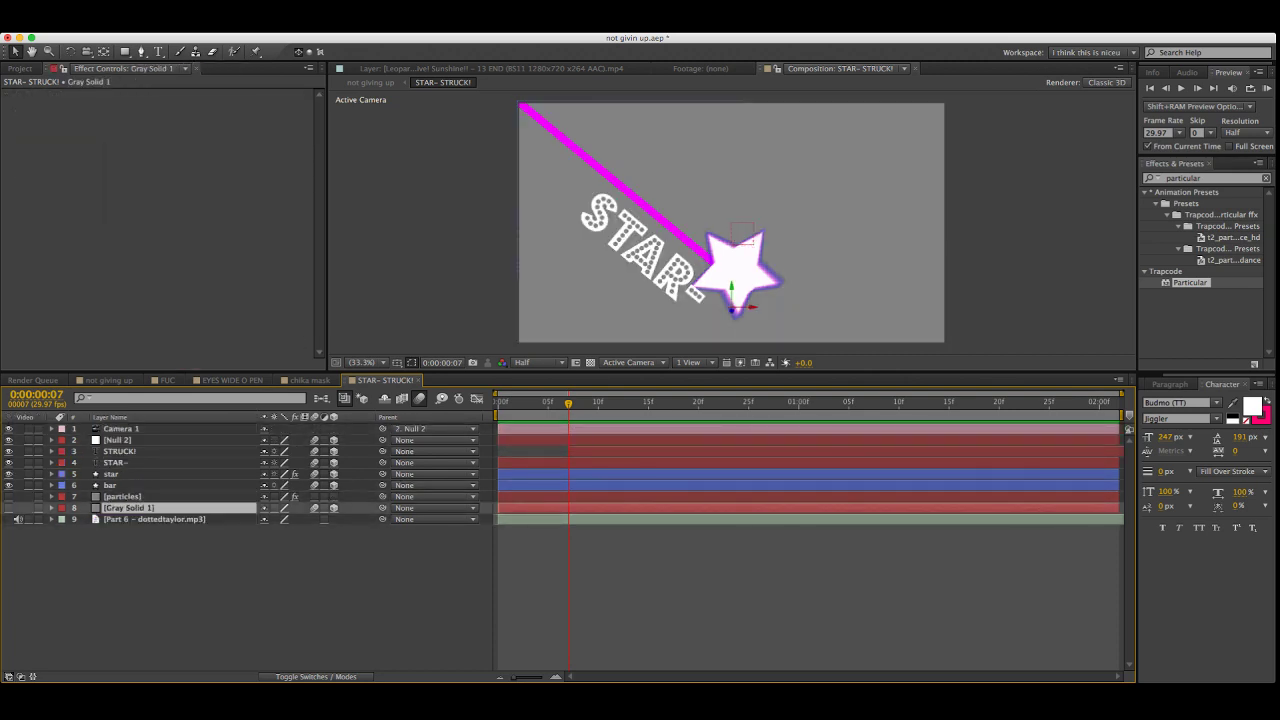
pyautogui.press('Delete')
# Shift the STRUCK!, STAR-, star and bar layers slightly upward together in the composition, leaving Null 2 in place
pyautogui.click(110, 485)
pyautogui.keyDown('shift'); pyautogui.click(117, 440); pyautogui.keyUp('shift')
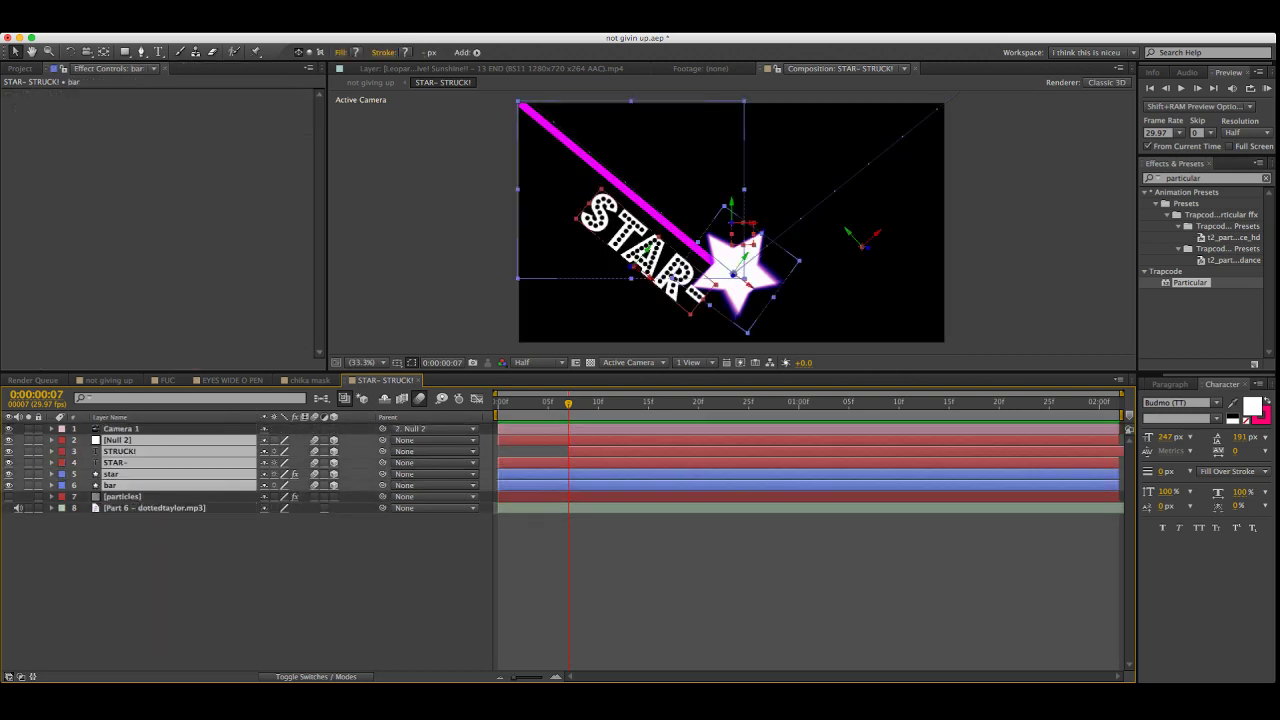
pyautogui.keyDown('super'); pyautogui.click(117, 440); pyautogui.keyUp('super')
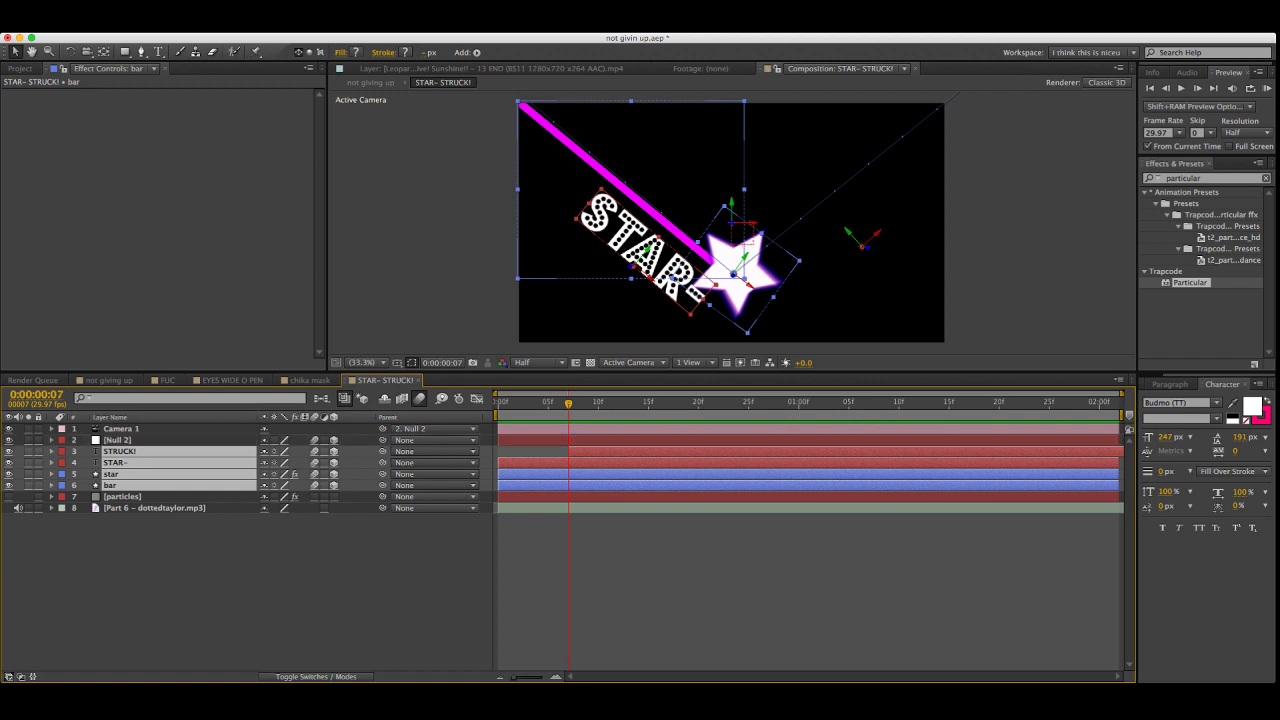
pyautogui.moveTo(732, 204); pyautogui.dragTo(732, 176)
pyautogui.press('super+shift+a')
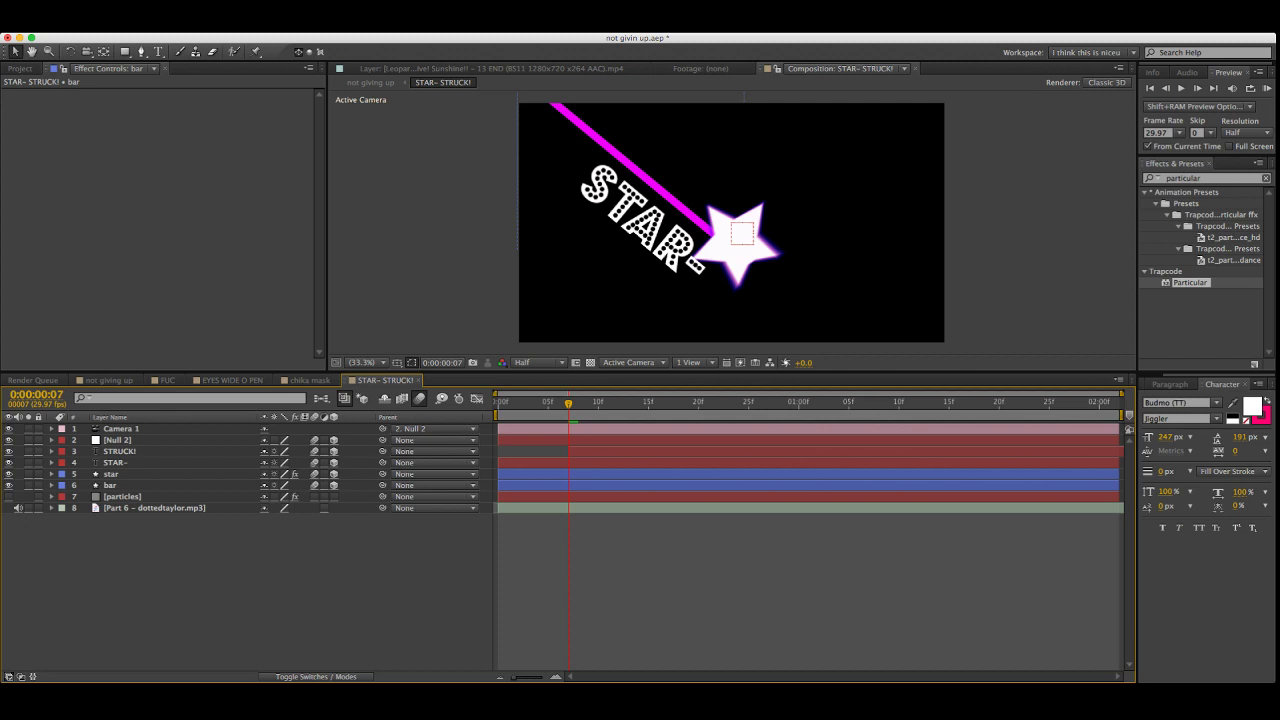
pyautogui.moveTo(699, 403); pyautogui.dragTo(568, 402)
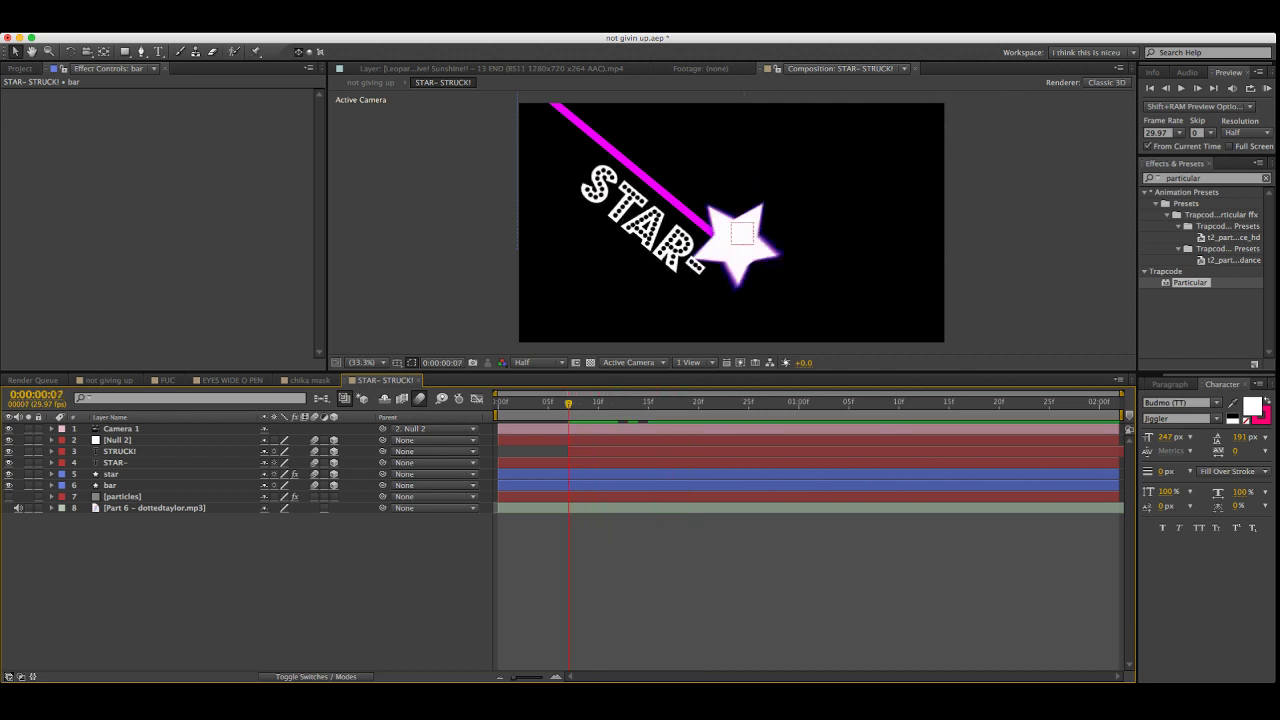
pyautogui.press('super+s')
# Copy the star's Shine effect onto the STAR- and STRUCK! text layers and check the glow at frame 4
pyautogui.click(698, 250)
pyautogui.click(735, 250)
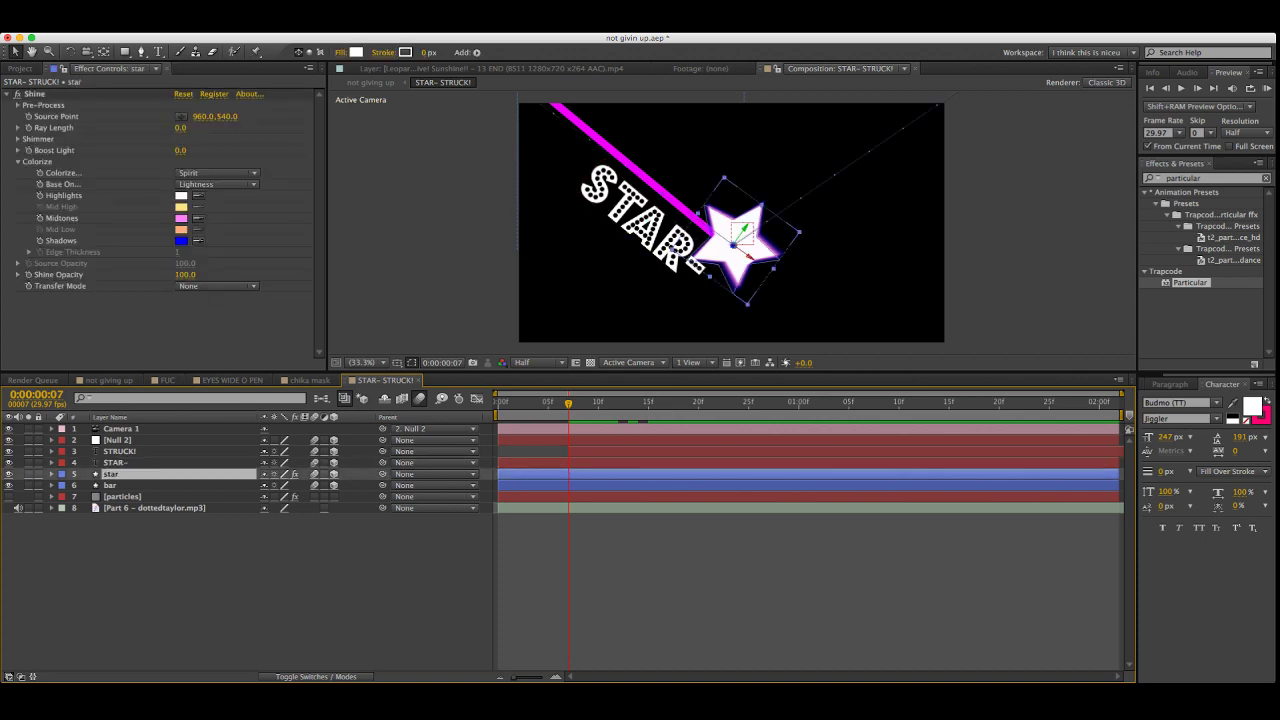
pyautogui.click(35, 94)
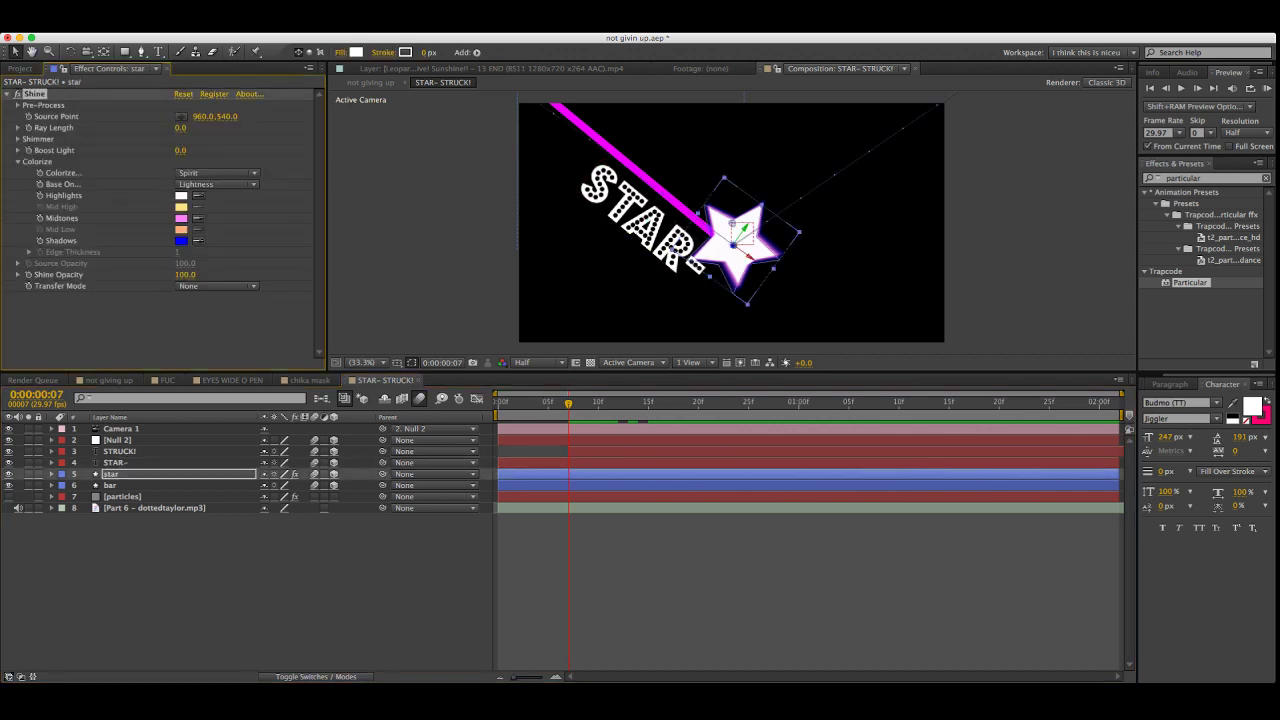
pyautogui.click(115, 463)
pyautogui.keyDown('shift'); pyautogui.click(120, 451); pyautogui.keyUp('shift')
pyautogui.press('super+v')
pyautogui.press('super+shift+a')
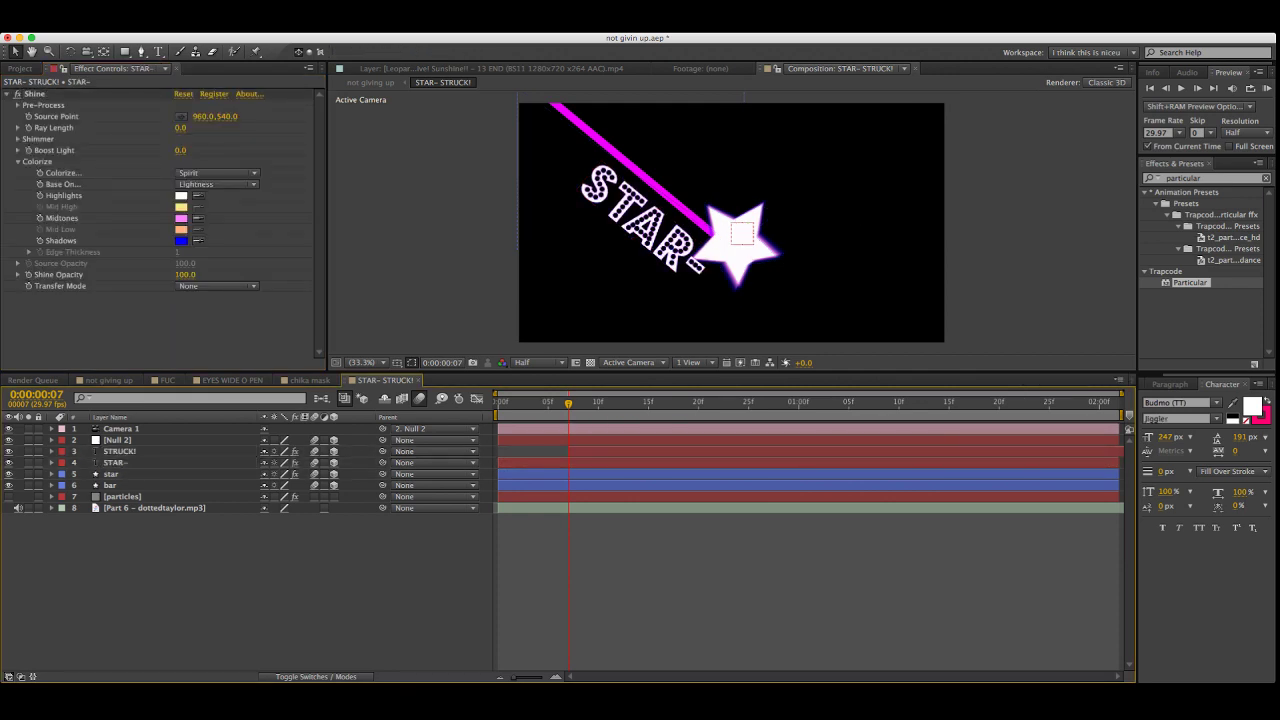
pyautogui.moveTo(568, 403); pyautogui.dragTo(538, 403)
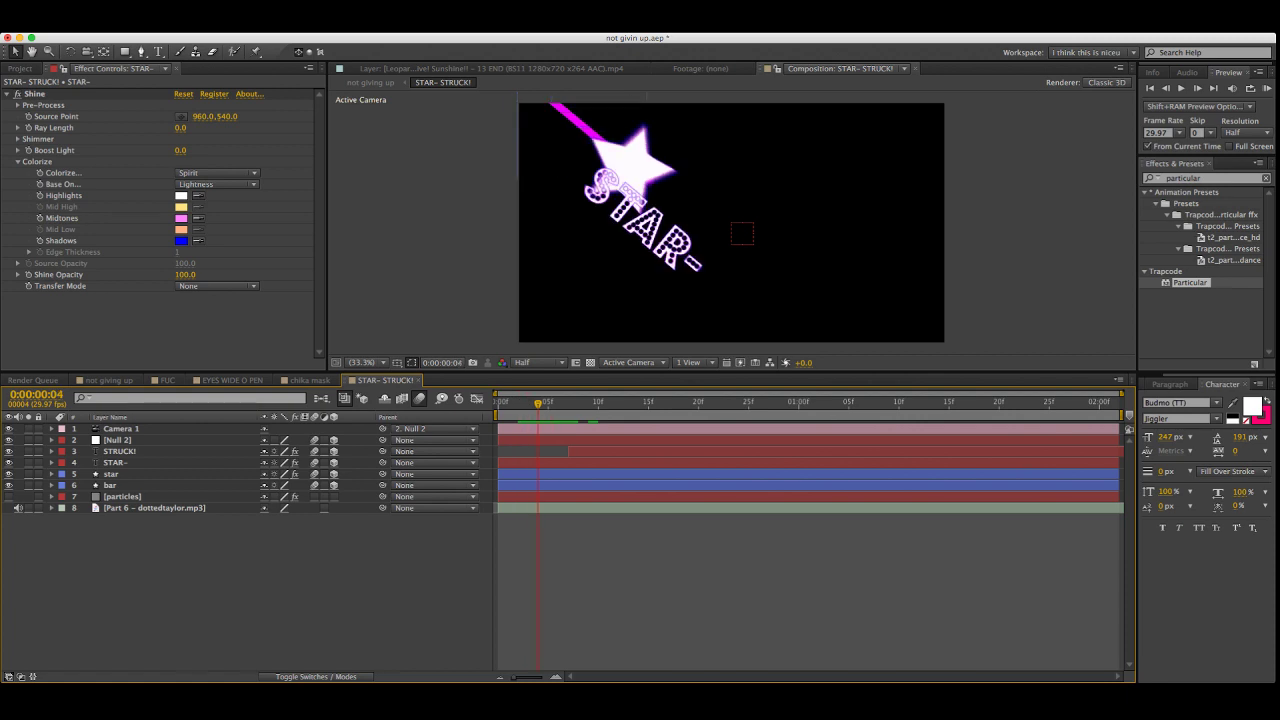
# Move the STAR- and STRUCK! text layers below the bar layer in the stack and go to frame 13
pyautogui.moveTo(120, 462); pyautogui.dragTo(120, 490)
pyautogui.moveTo(538, 403); pyautogui.dragTo(628, 403)
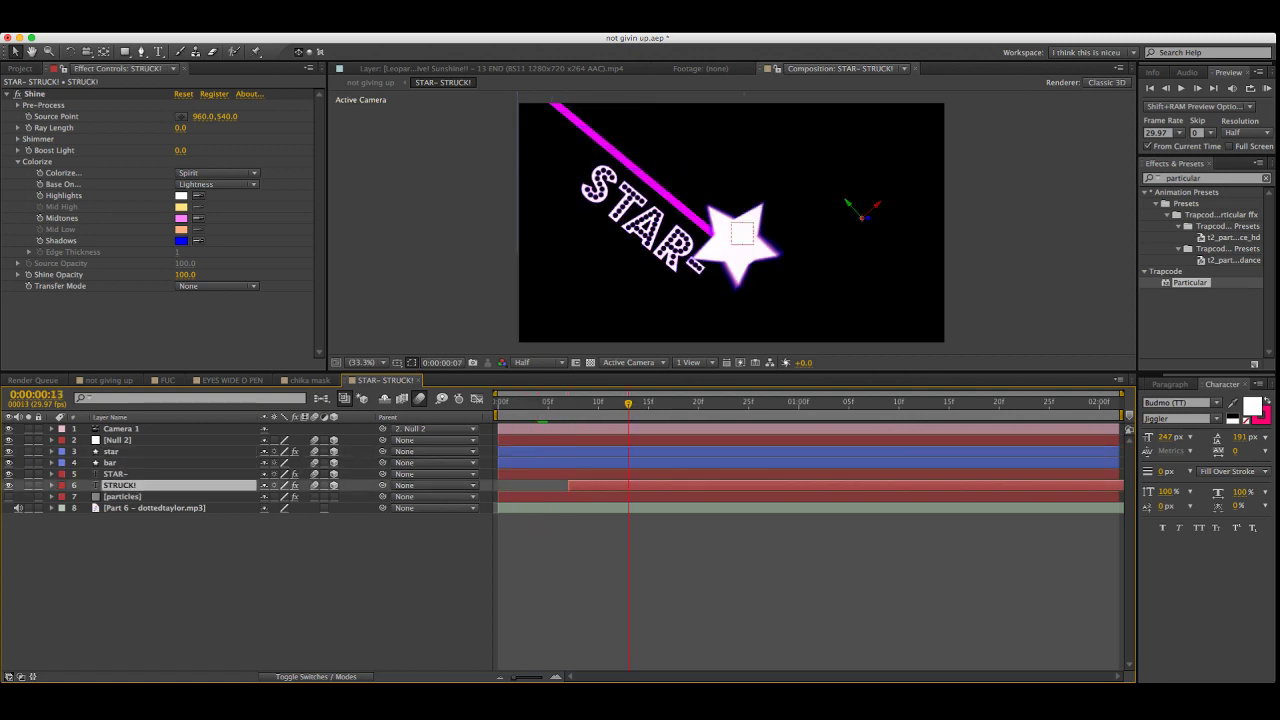
# Set the Null 2 layer's position to 1168, 508, 0 to reframe the lettering
pyautogui.click(140, 440)
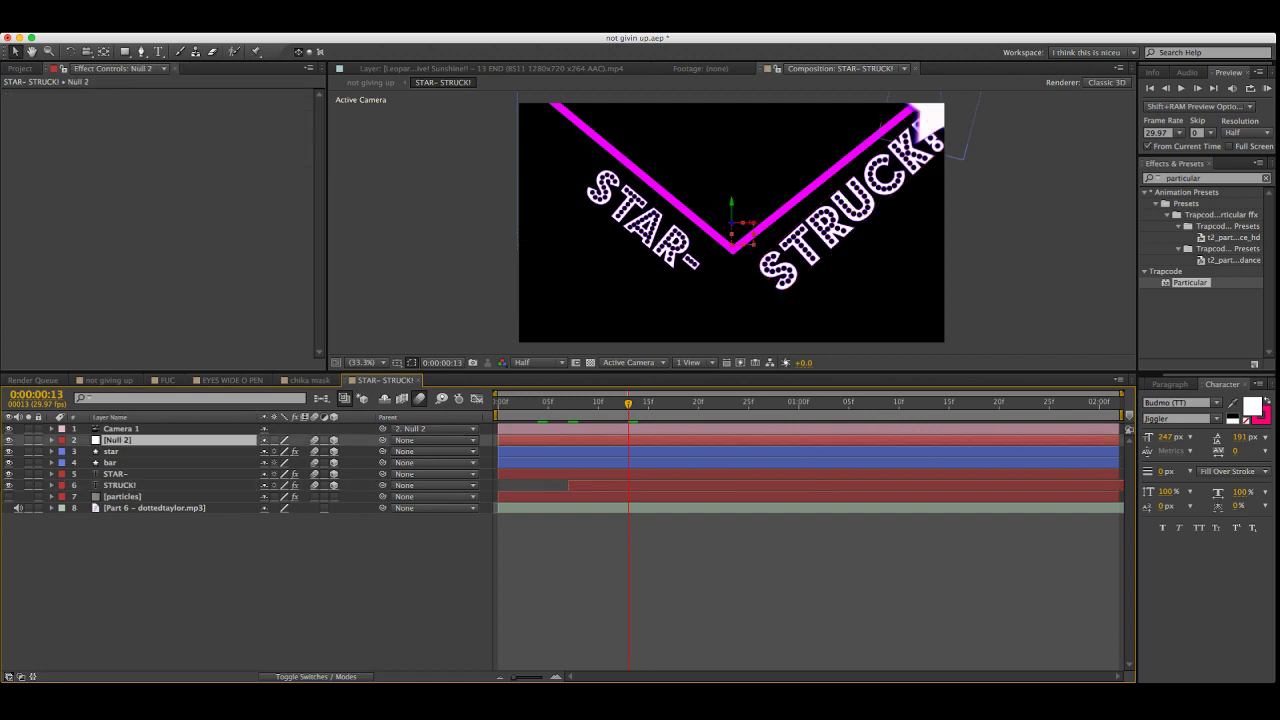
pyautogui.press('p')
pyautogui.moveTo(272, 451); pyautogui.dragTo(480, 451)
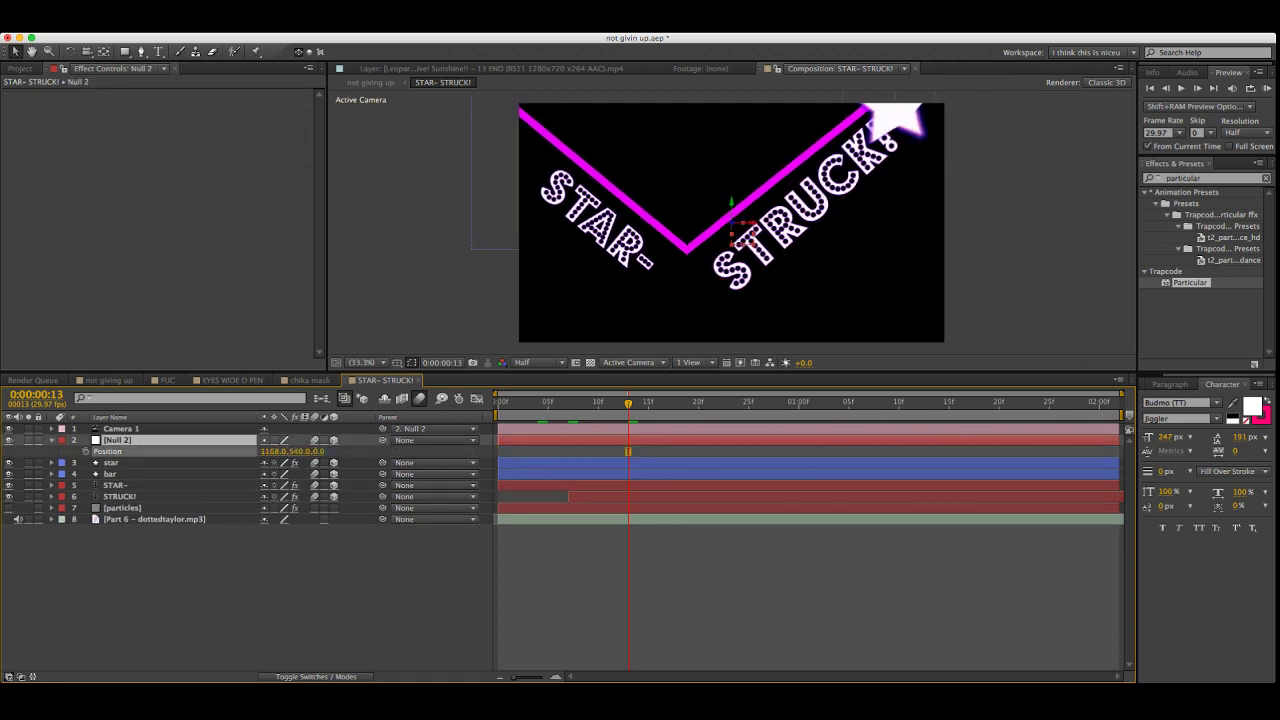
pyautogui.press('Return')
pyautogui.moveTo(300, 451); pyautogui.dragTo(268, 451)
# Preview the reframed animation from the first frame
pyautogui.press('super+shift+a')
pyautogui.moveTo(628, 403); pyautogui.dragTo(498, 403)
pyautogui.press('KP_0')
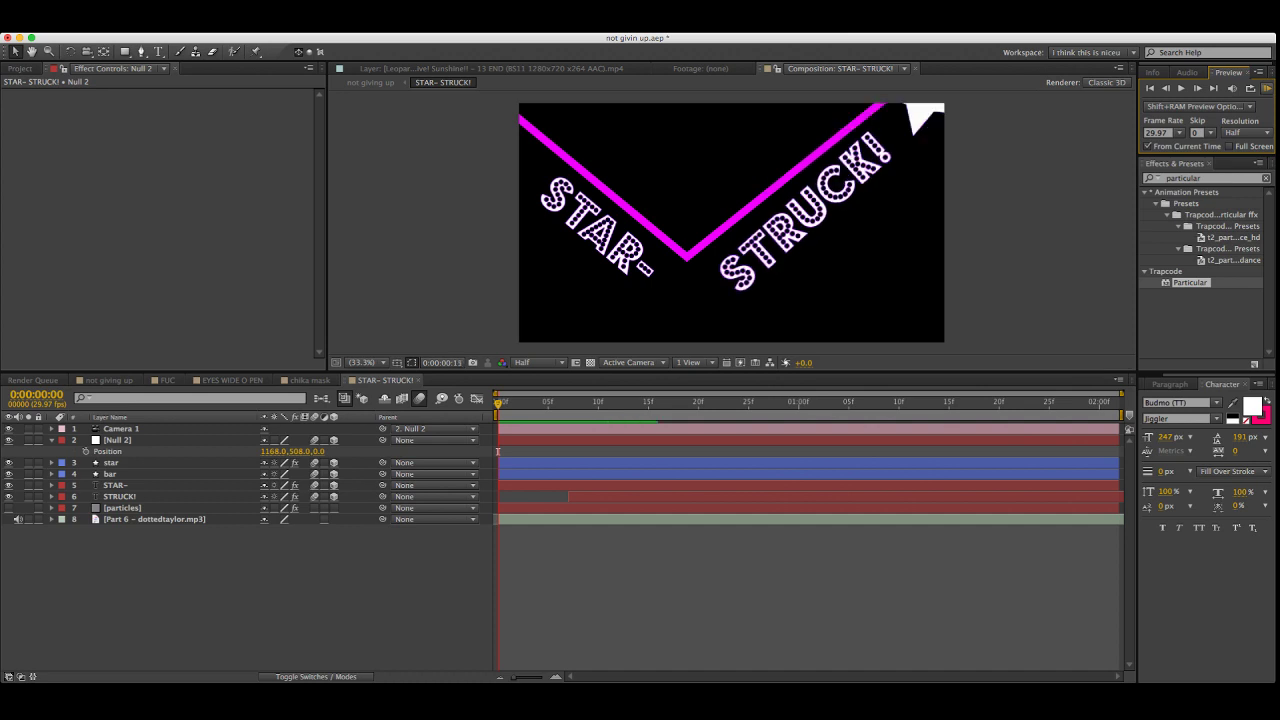
pyautogui.press('space')
# Add a Y Rotation keyframe of 0° to Null 2 at frame 12, undoing the trial rotation
pyautogui.moveTo(498, 403); pyautogui.dragTo(598, 403)
pyautogui.press('pagedown')
pyautogui.press('pagedown')
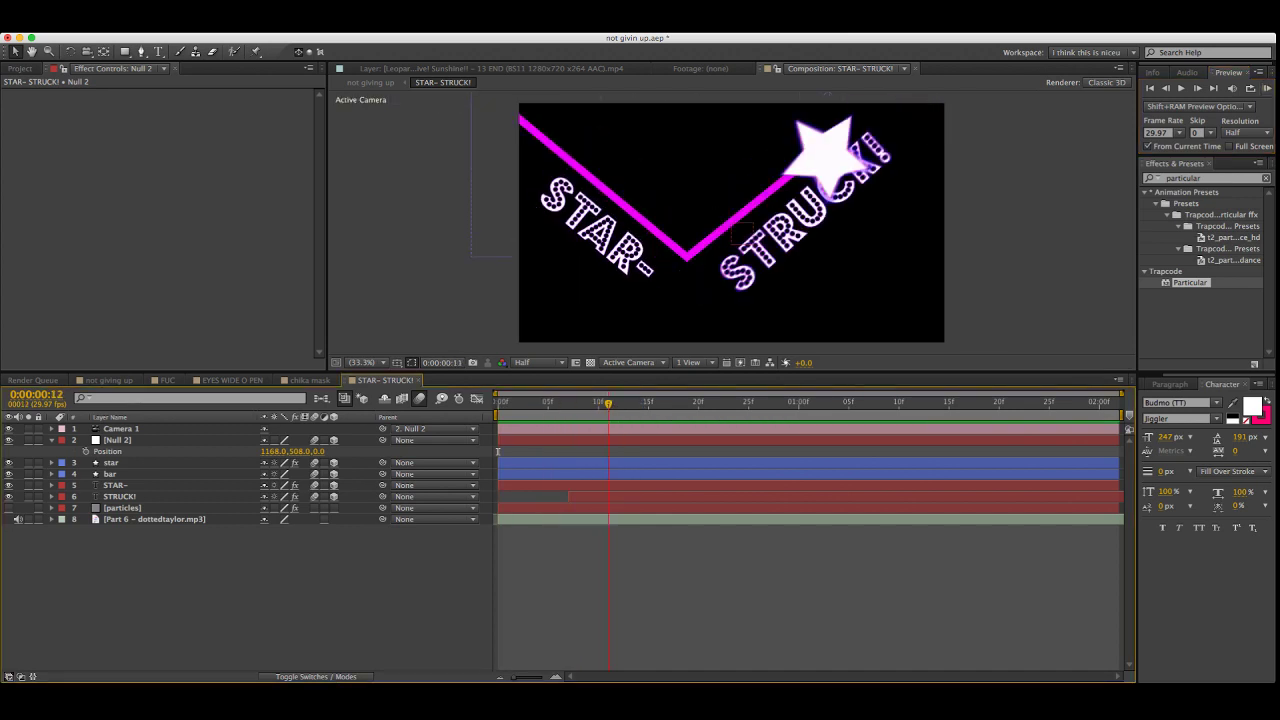
pyautogui.press('r')
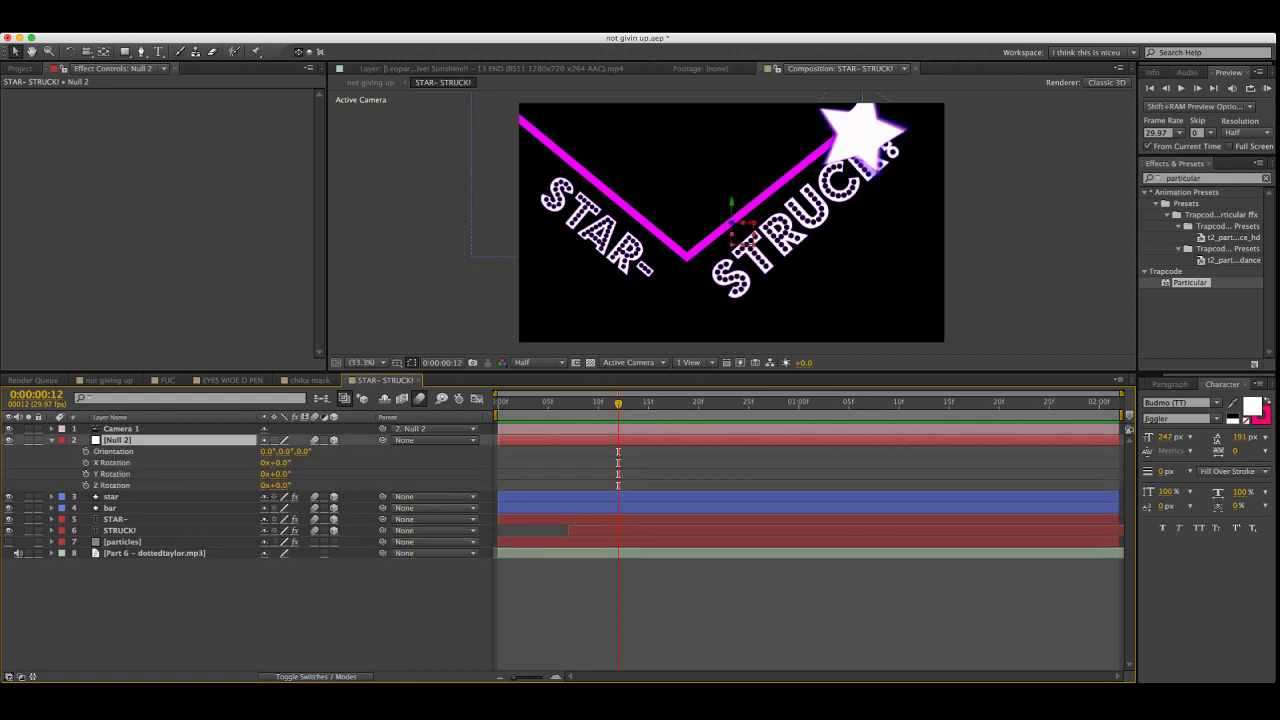
pyautogui.click(86, 474)
pyautogui.moveTo(280, 474); pyautogui.dragTo(325, 474)
pyautogui.press('super+z')
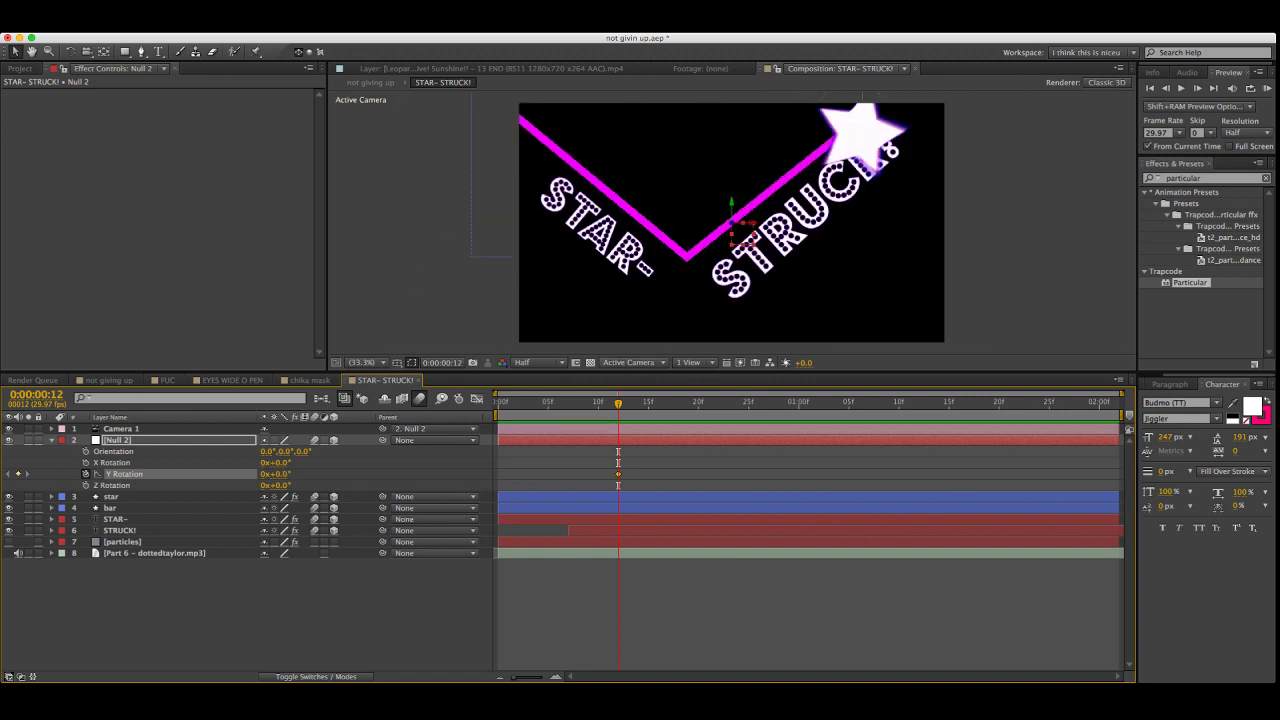
# Go to frame 10 and duplicate the magenta bar layer
pyautogui.moveTo(618, 403)
pyautogui.mouseDown()
pyautogui.moveTo(998, 403)
pyautogui.moveTo(508, 403)
pyautogui.moveTo(598, 403)
pyautogui.mouseUp()
pyautogui.press('super+shift+a')
pyautogui.click(117, 440)
pyautogui.press('super+shift+a')
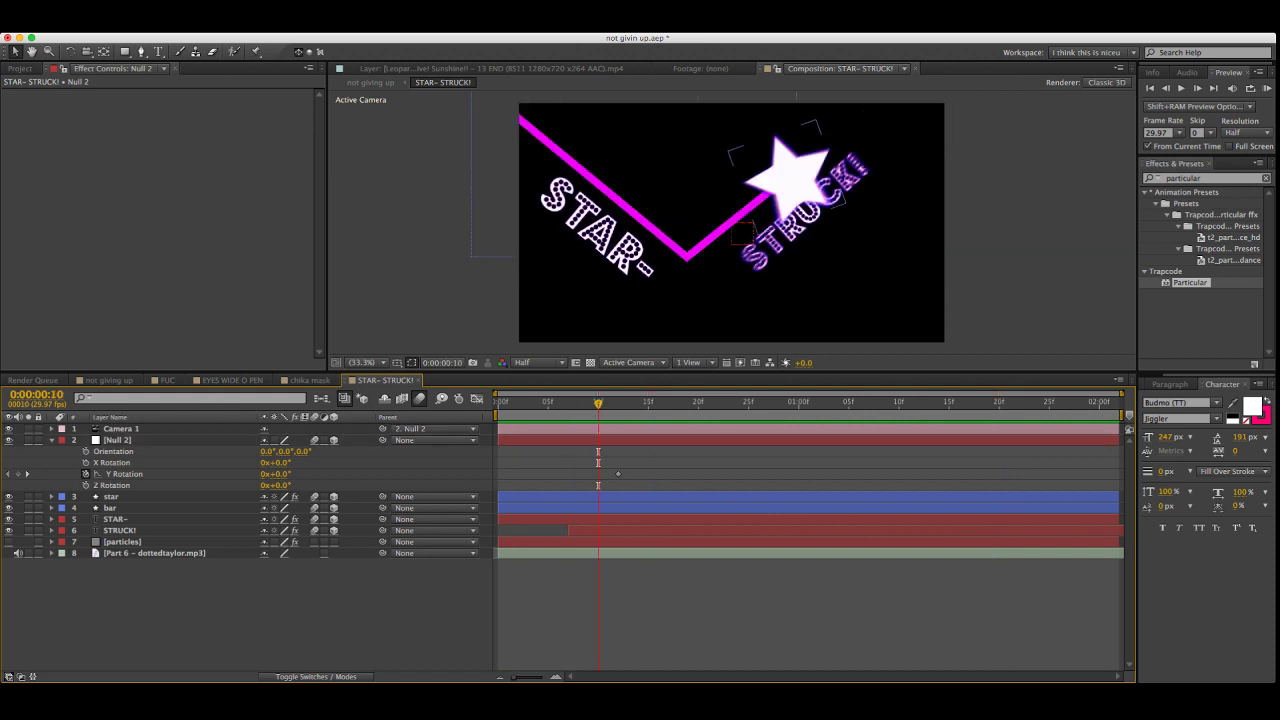
pyautogui.click(787, 176)
pyautogui.click(600, 229)
pyautogui.click(620, 202)
pyautogui.press('super+d')
# Set the bar 2 layer's position to 960, 452, 0 so it sits just below the original bar
pyautogui.press('u')
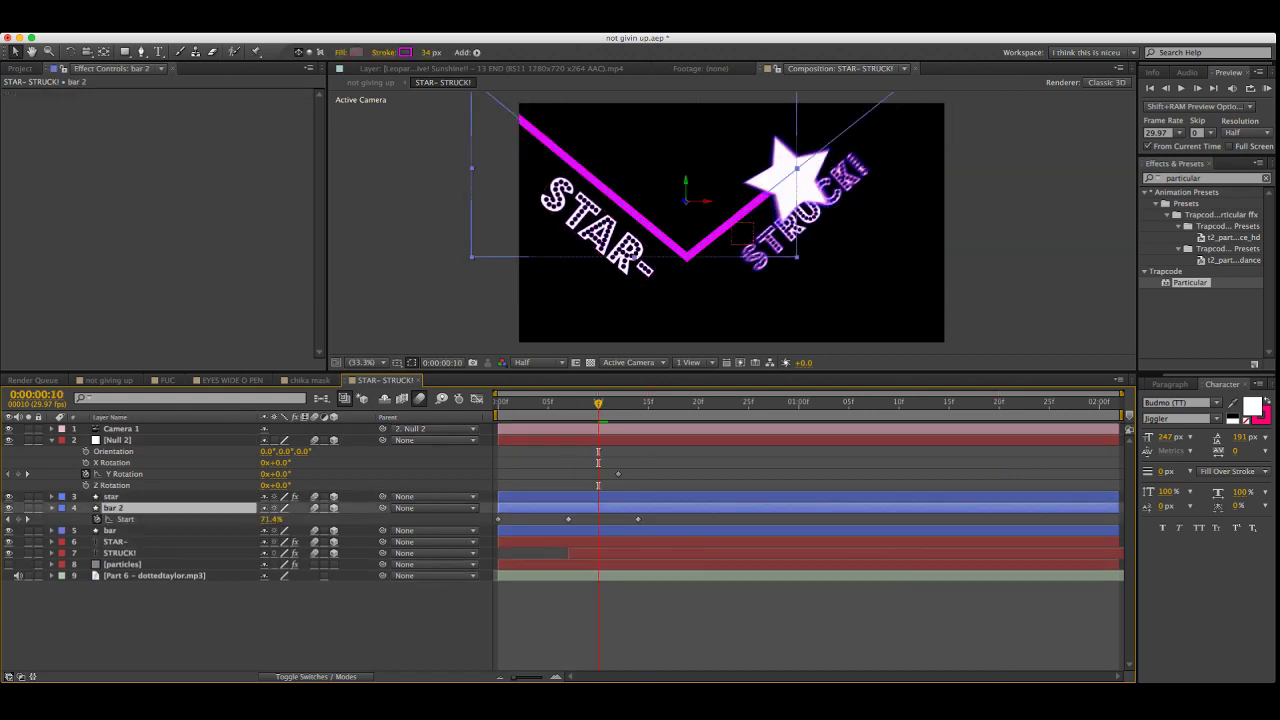
pyautogui.press('p')
pyautogui.moveTo(285, 519); pyautogui.dragTo(334, 519)
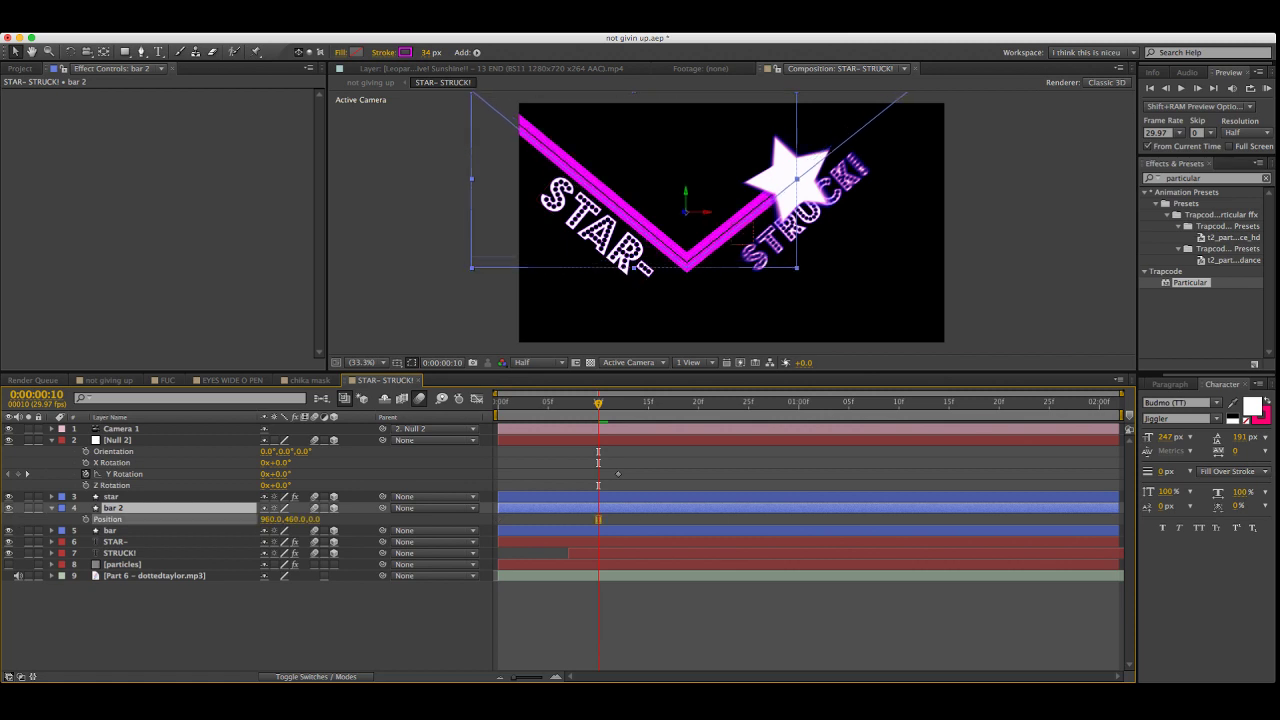
pyautogui.press('Return')
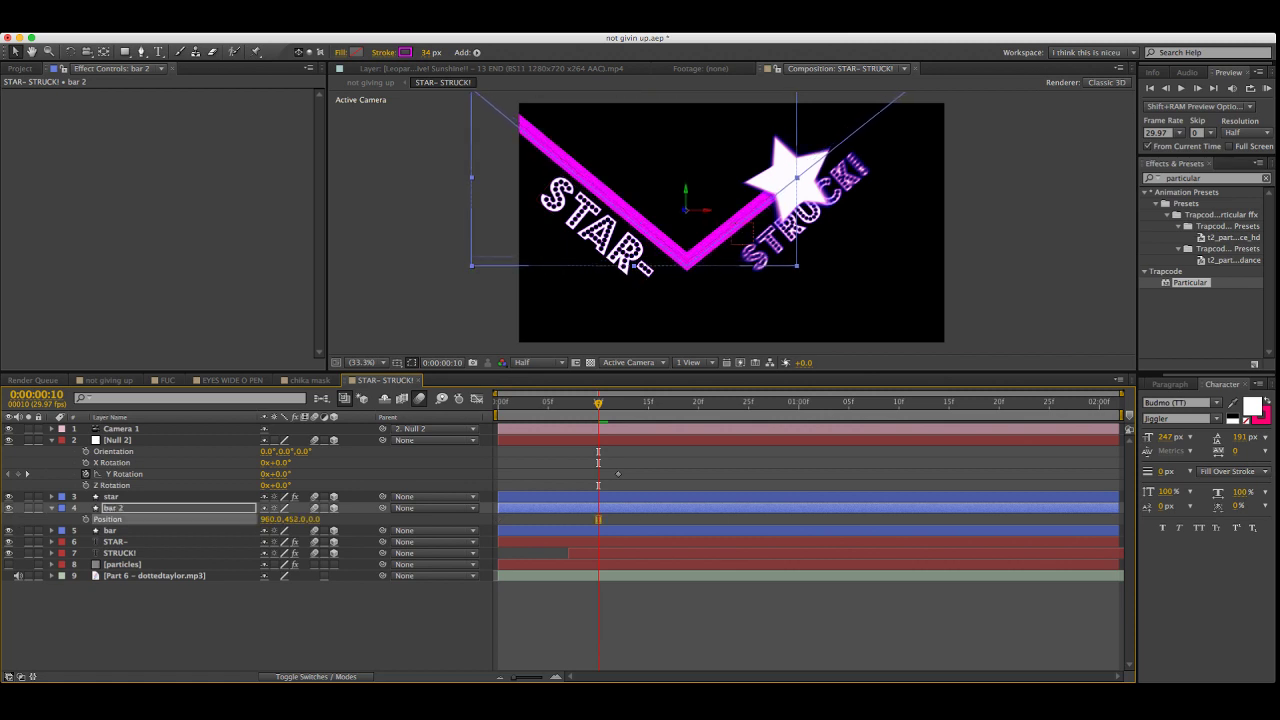
# Change the stroke colour of bar 2 to white
pyautogui.click(405, 52)
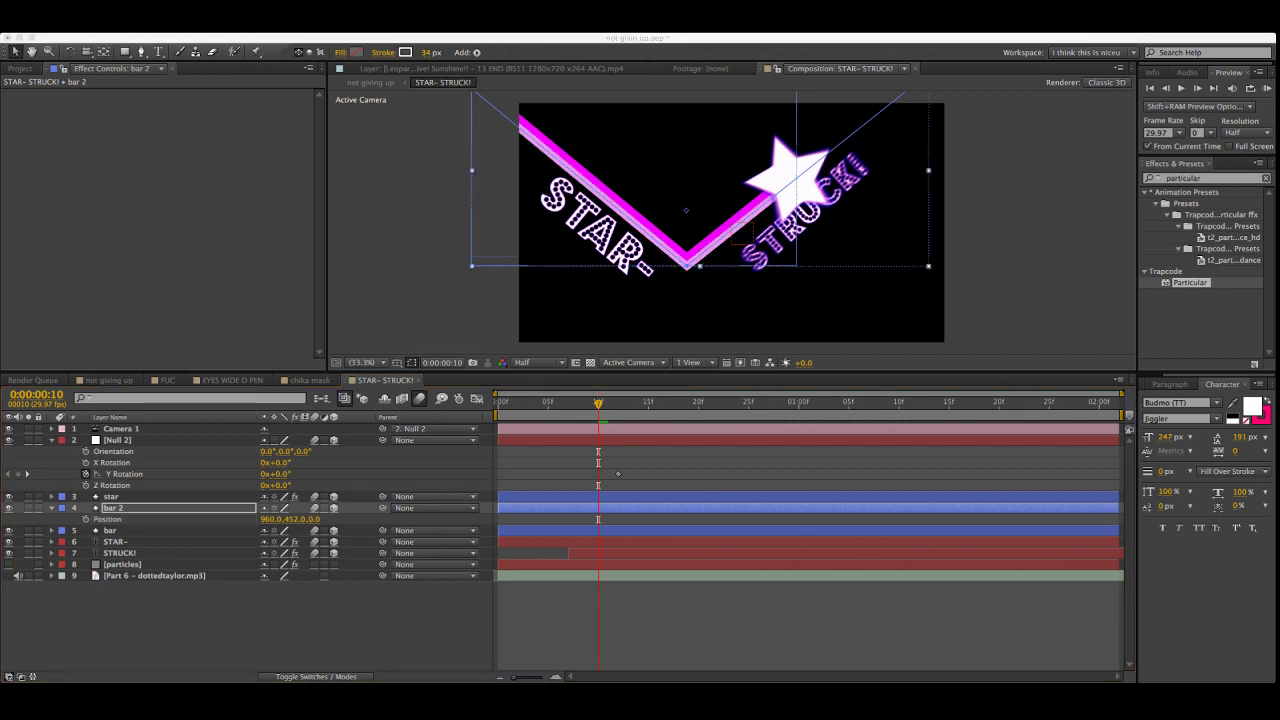
pyautogui.press('Return')
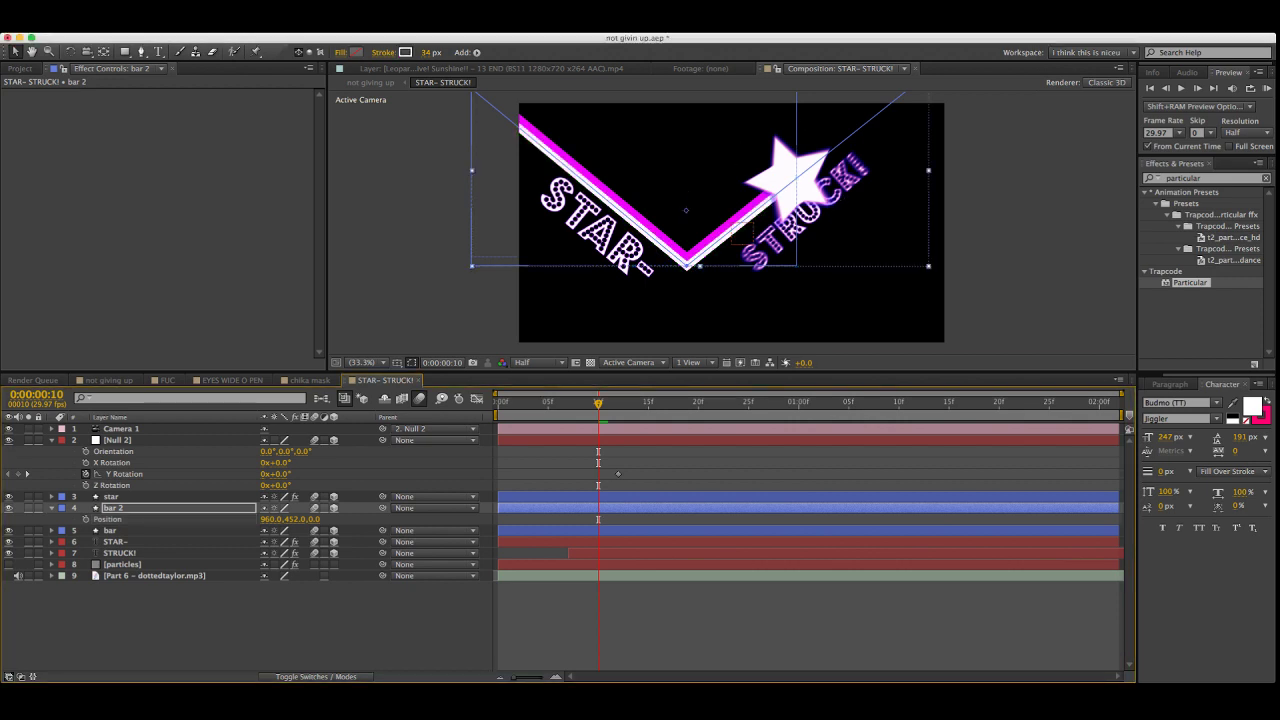
pyautogui.press('Return')
# Duplicate bar 2 and place the copy below it at position 960, 494, 0
pyautogui.click(108, 519)
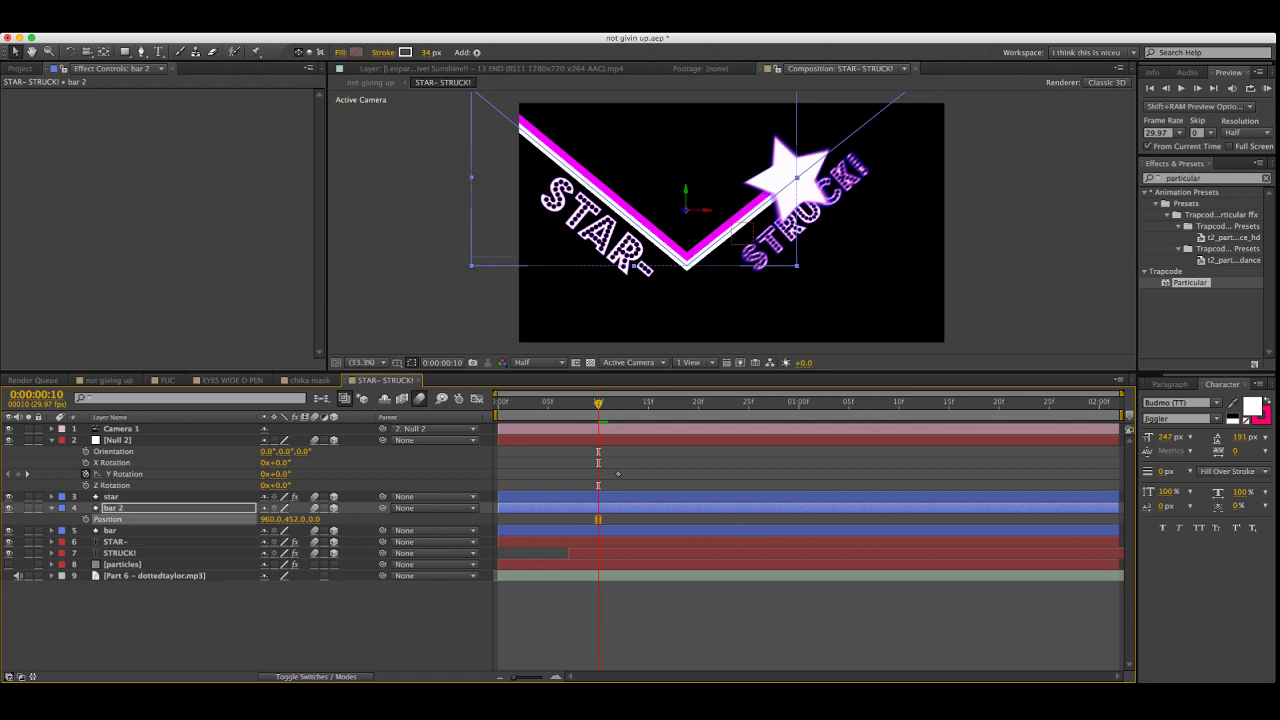
pyautogui.click(114, 508)
pyautogui.hotkey('ctrl', 'd')
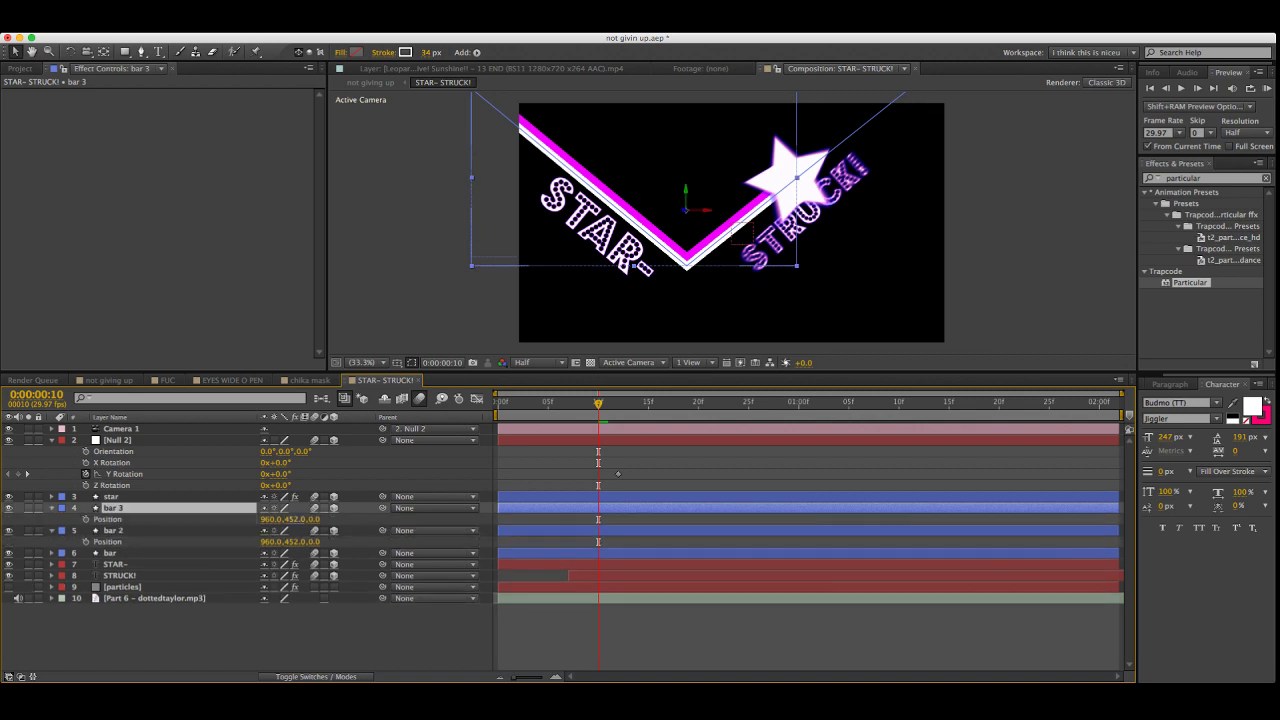
pyautogui.press('Down')
pyautogui.press('Down')
pyautogui.press('Down')
pyautogui.press('Up')
pyautogui.press('Up')
pyautogui.press('Up')
pyautogui.press('Up')
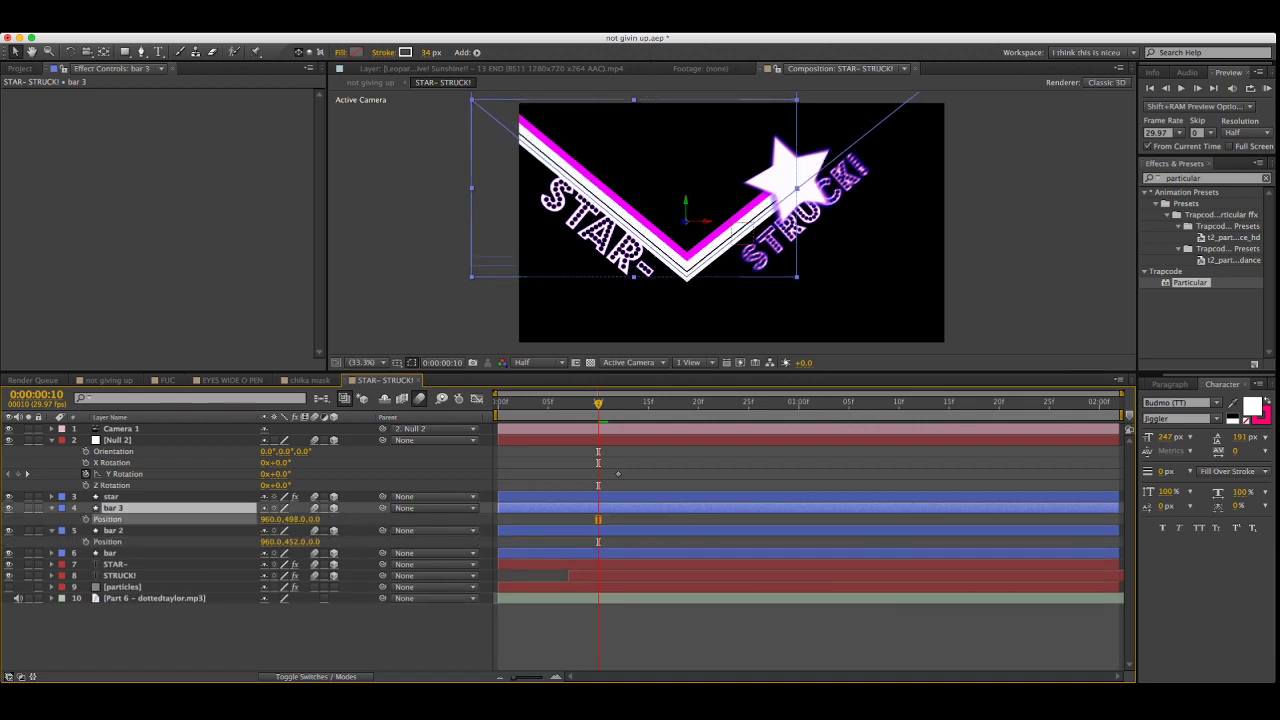
# Change the stroke colour of bar 3 to purple and deselect the layer
pyautogui.press('super+Tab')
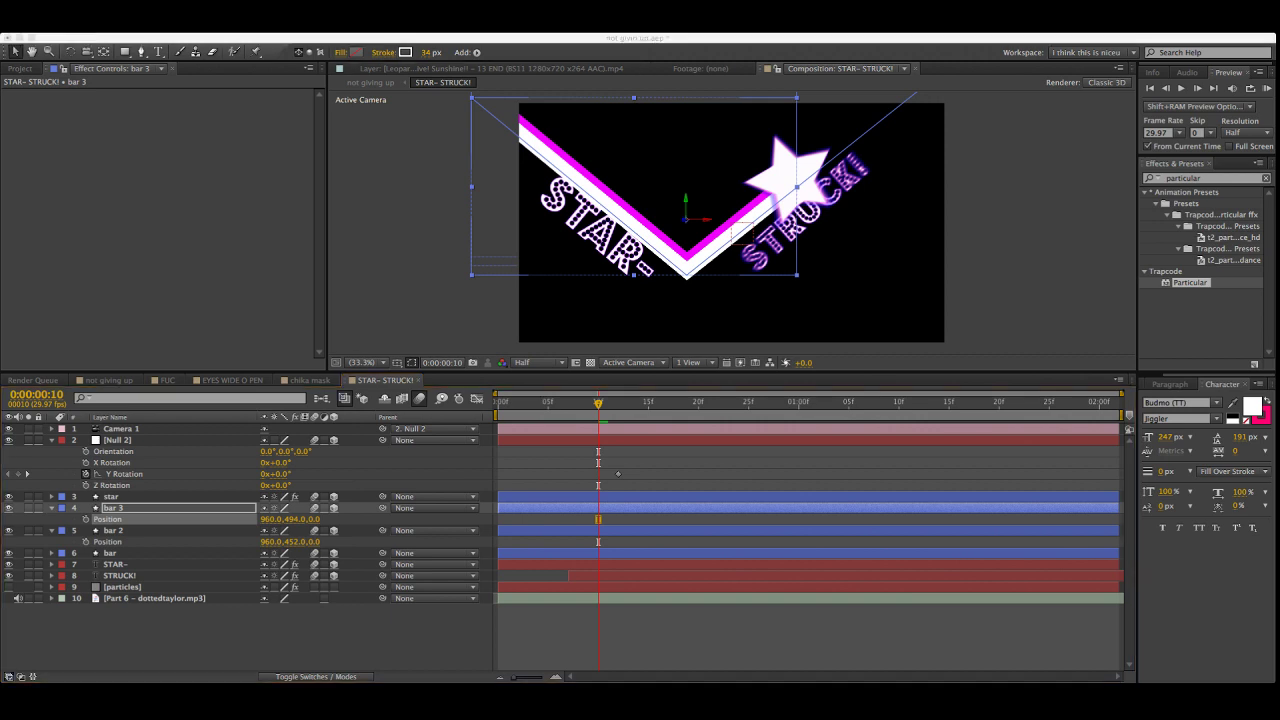
pyautogui.press('Return')
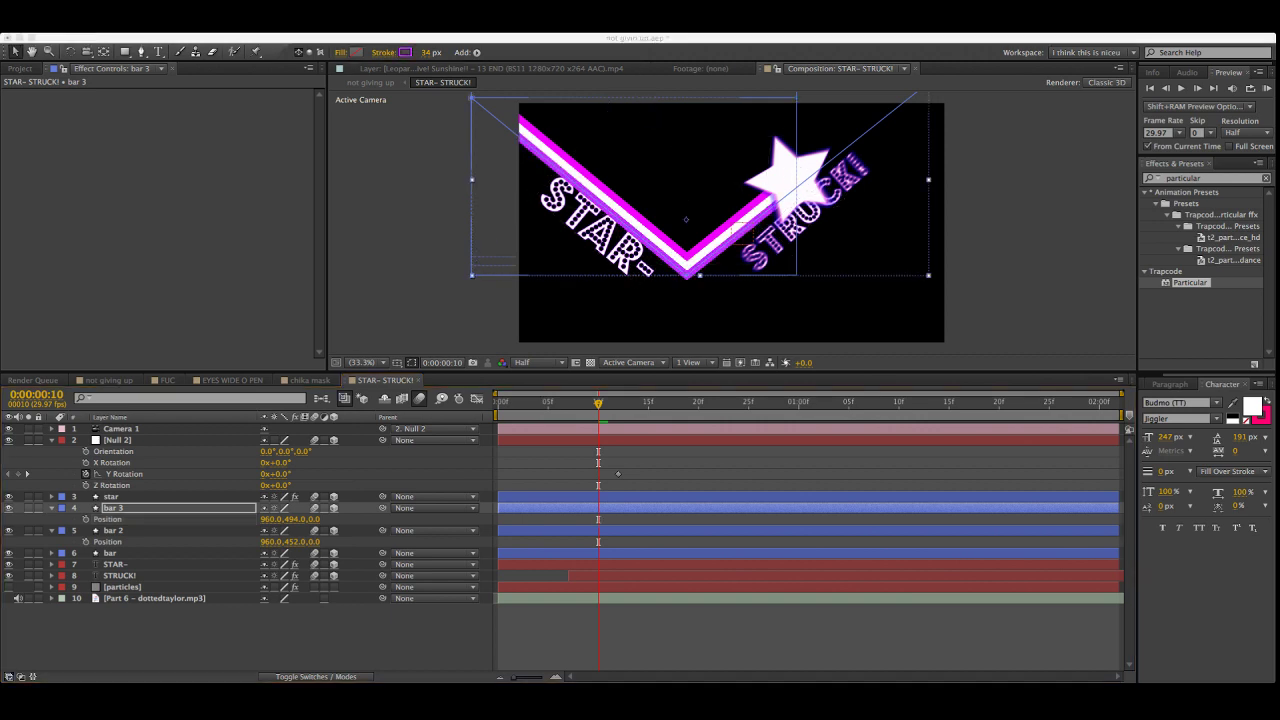
pyautogui.press('Return')
pyautogui.press('super+shift+a')
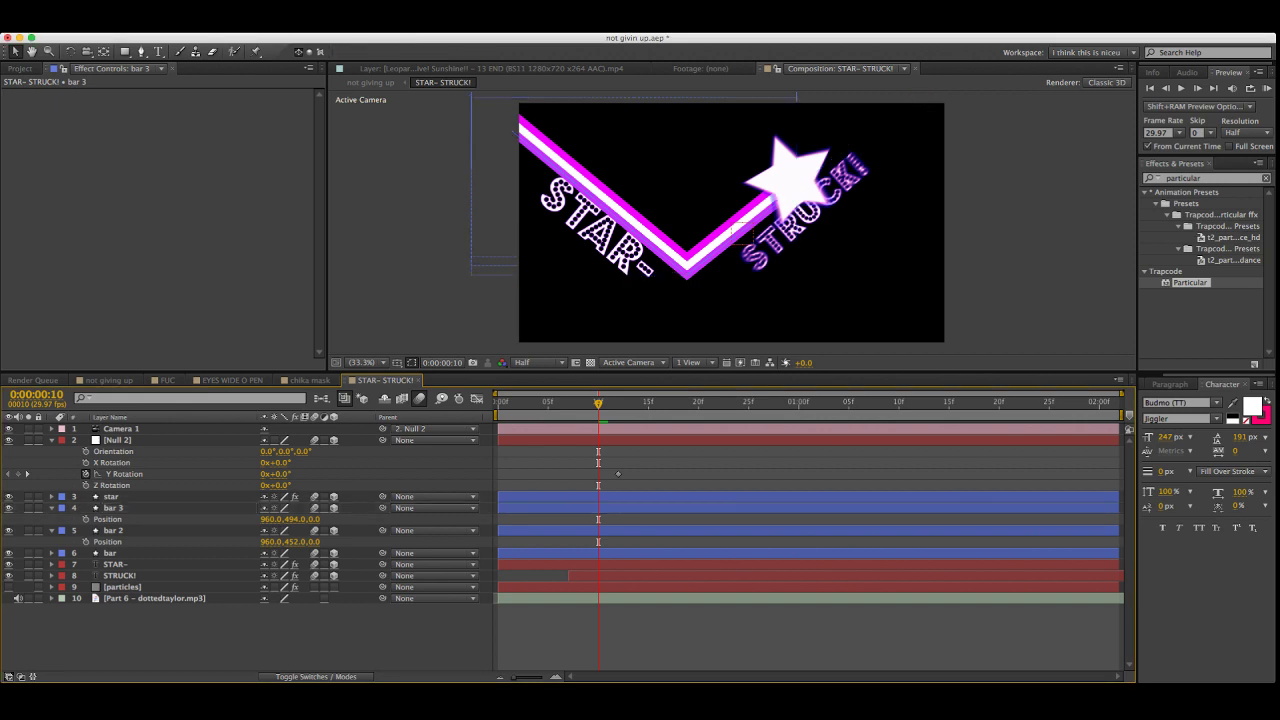
# Scrub to frame 11 to check the three-colour bar trailing behind the star
pyautogui.press('super+y')
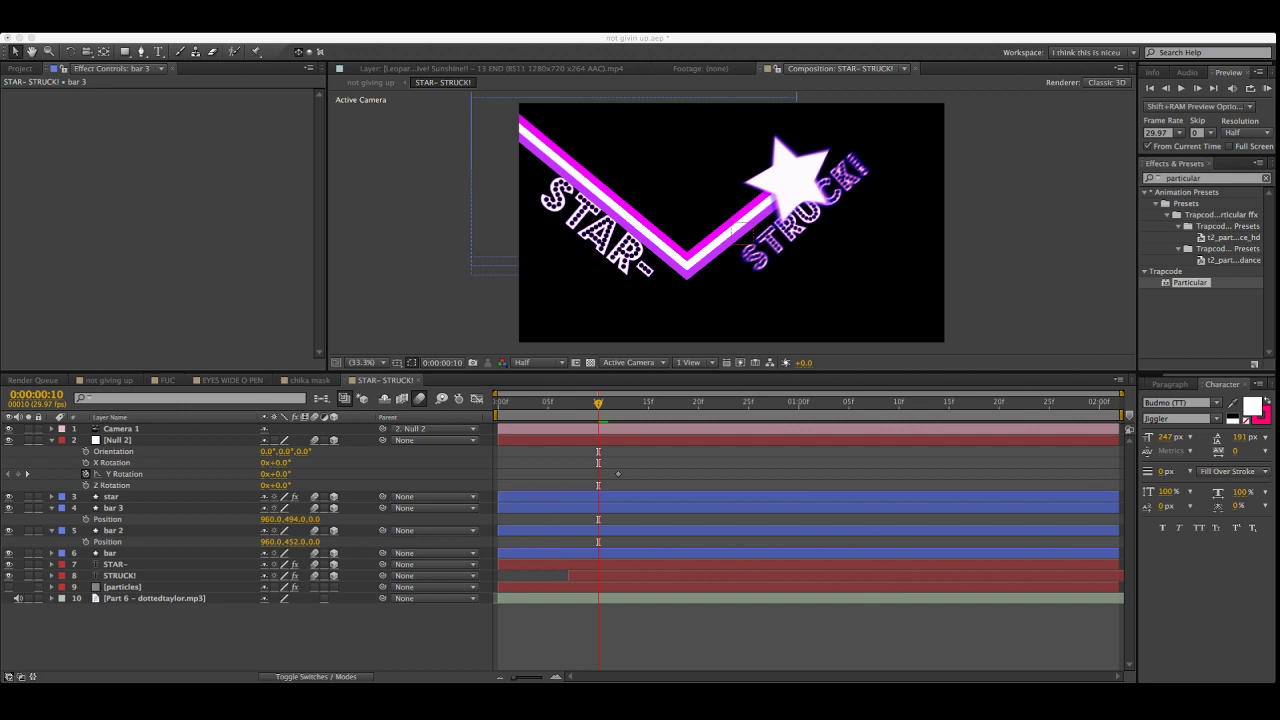
pyautogui.press('pagedown')
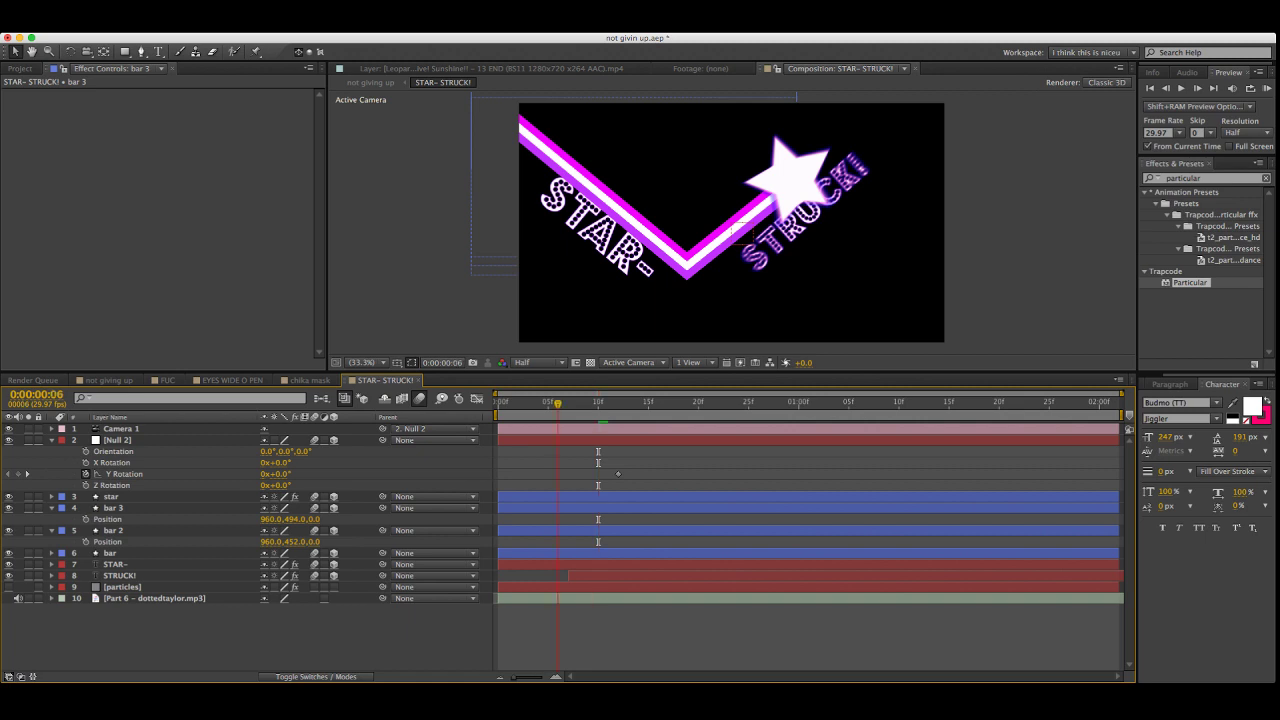
pyautogui.hotkey('alt', 'Right')
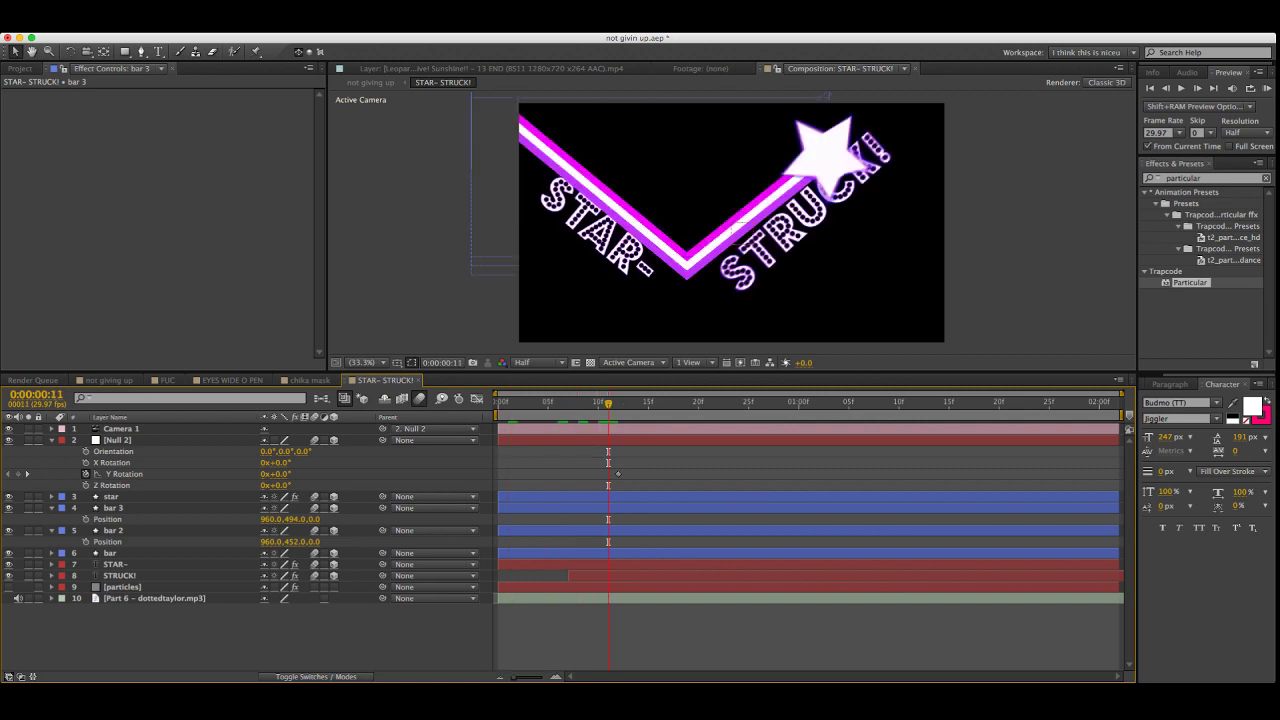
# Try a duplicate of the white bar 2 moved above the magenta bar, and delete the copy
pyautogui.click(113, 508)
pyautogui.click(113, 530)
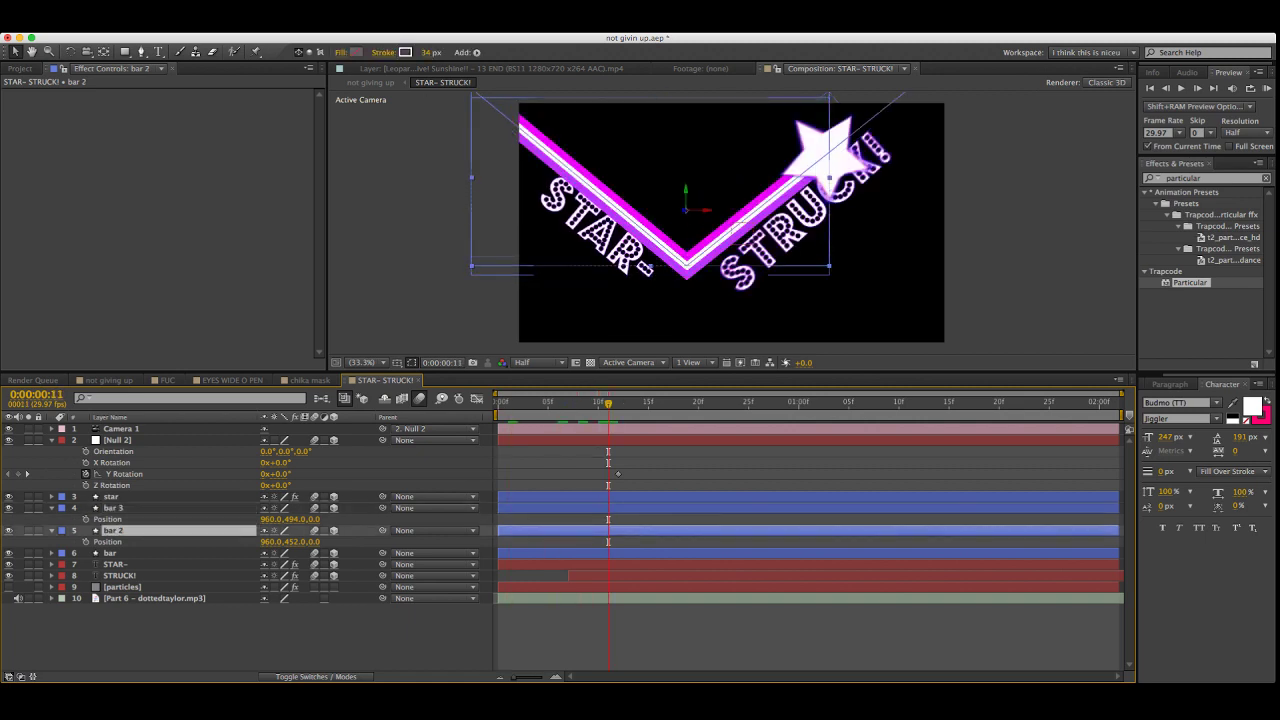
pyautogui.hotkey('ctrl', 'd')
pyautogui.press('Return')
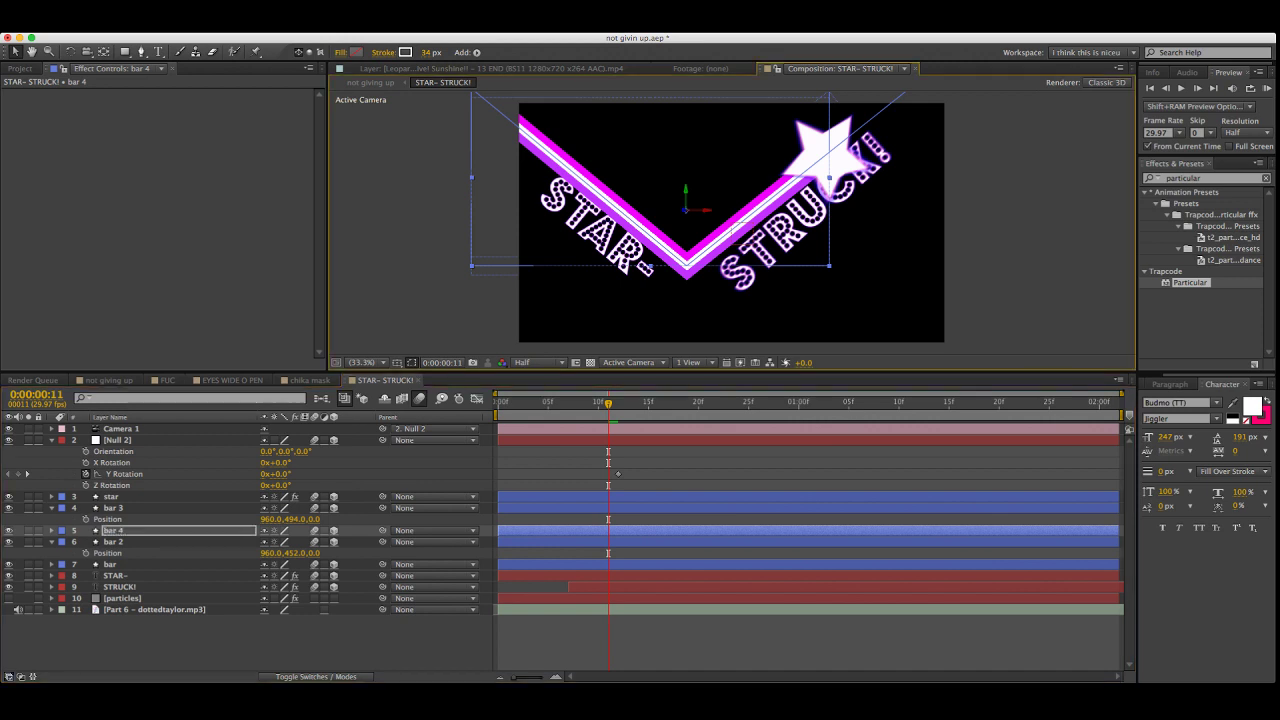
pyautogui.press('Up')
pyautogui.press('Up')
pyautogui.press('Up')
pyautogui.press('Up')
pyautogui.press('Up')
pyautogui.press('Up')
pyautogui.press('Up')
pyautogui.press('Up')
pyautogui.press('Up')
pyautogui.press('Up')
pyautogui.press('Up')
pyautogui.press('Up')
pyautogui.press('Up')
pyautogui.press('Up')
pyautogui.press('Up')
pyautogui.press('Up')
pyautogui.press('Up')
pyautogui.press('Up')
pyautogui.press('Up')
pyautogui.press('Up')
pyautogui.press('Up')
pyautogui.press('Up')
pyautogui.press('Up')
pyautogui.press('Up')
pyautogui.press('Up')
pyautogui.press('Up')
pyautogui.press('Up')
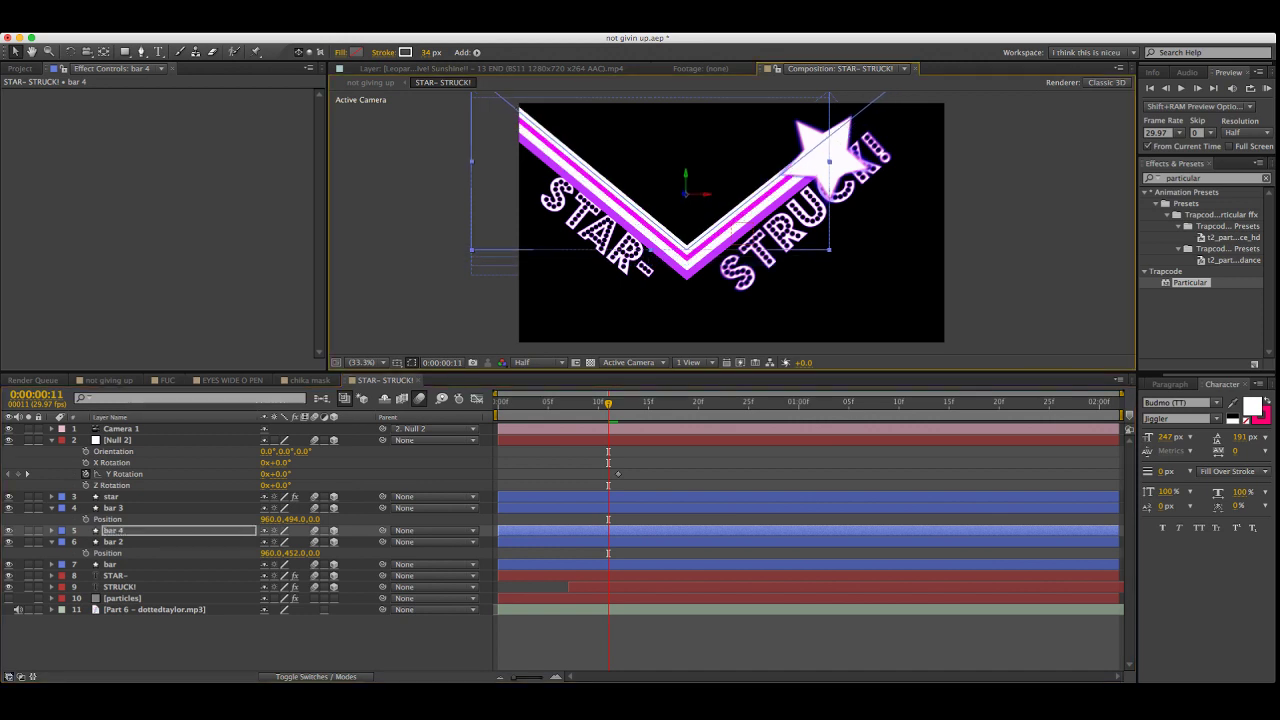
pyautogui.press('Down')
pyautogui.press('Down')
pyautogui.press('Down')
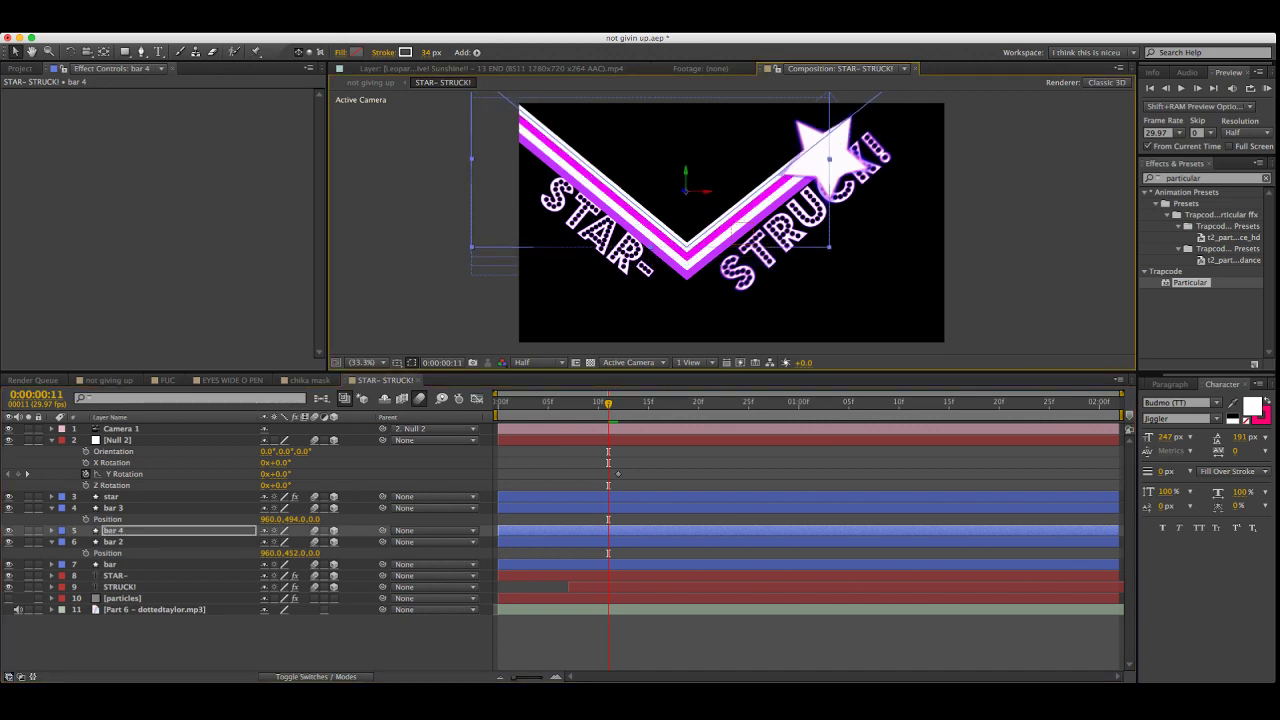
pyautogui.press('Delete')
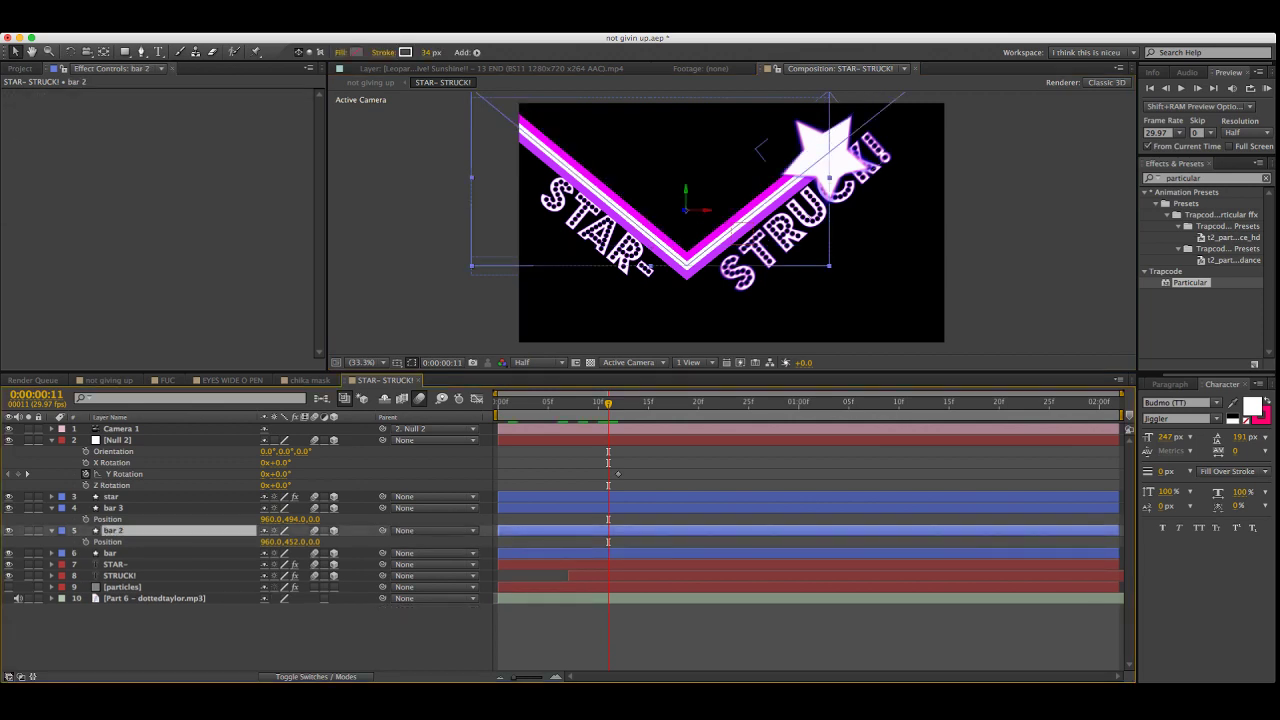
# Set the stroke width of the white bar 2 and the purple bar 3 to 50 px
pyautogui.click(427, 52)
pyautogui.write('50')
pyautogui.press('Return')
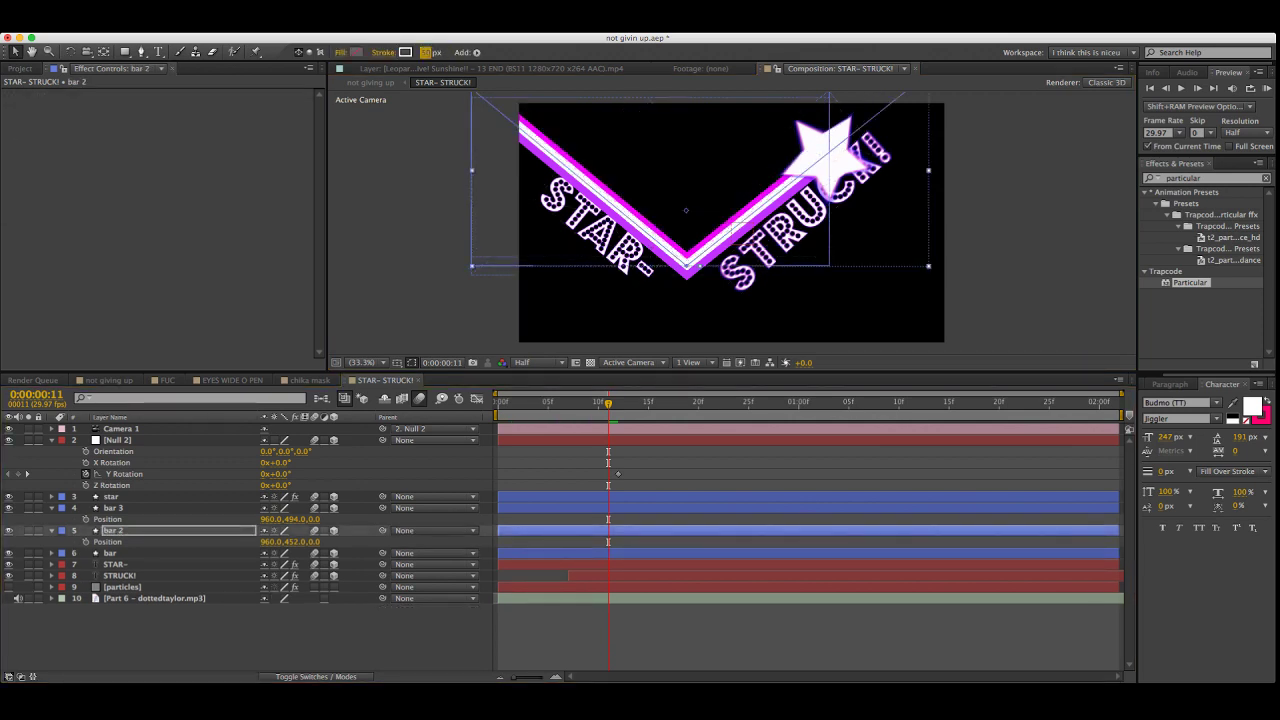
pyautogui.click(113, 508)
pyautogui.click(427, 52)
pyautogui.write('5')
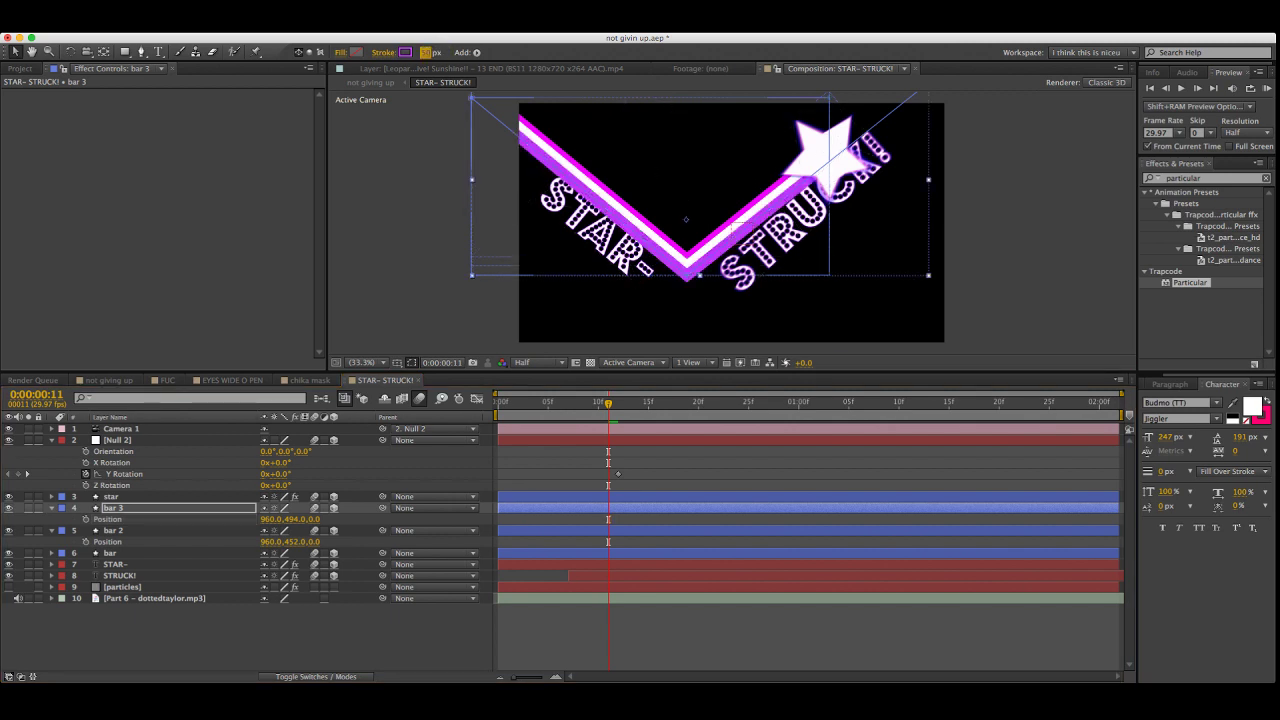
pyautogui.press('Return')
# Set the stroke width of the original magenta bar to 50 px
pyautogui.press('super+Down')
pyautogui.press('Return')
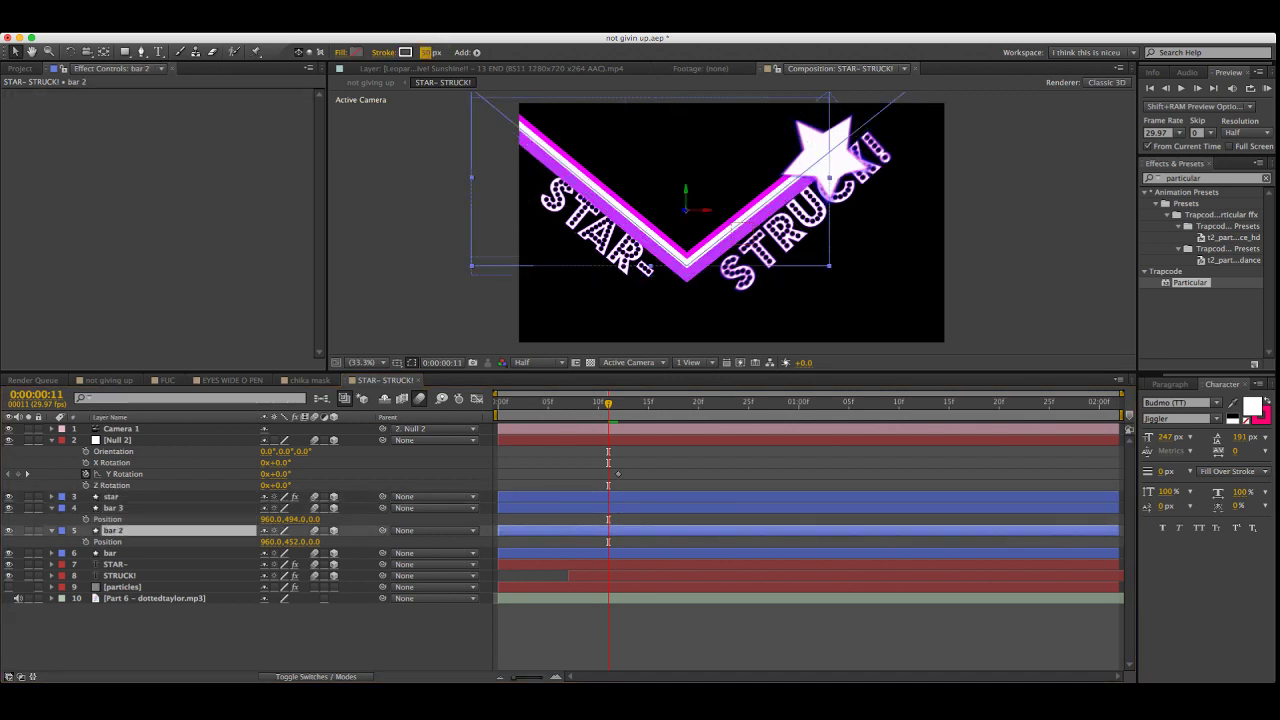
pyautogui.press('Return')
pyautogui.press('super+Down')
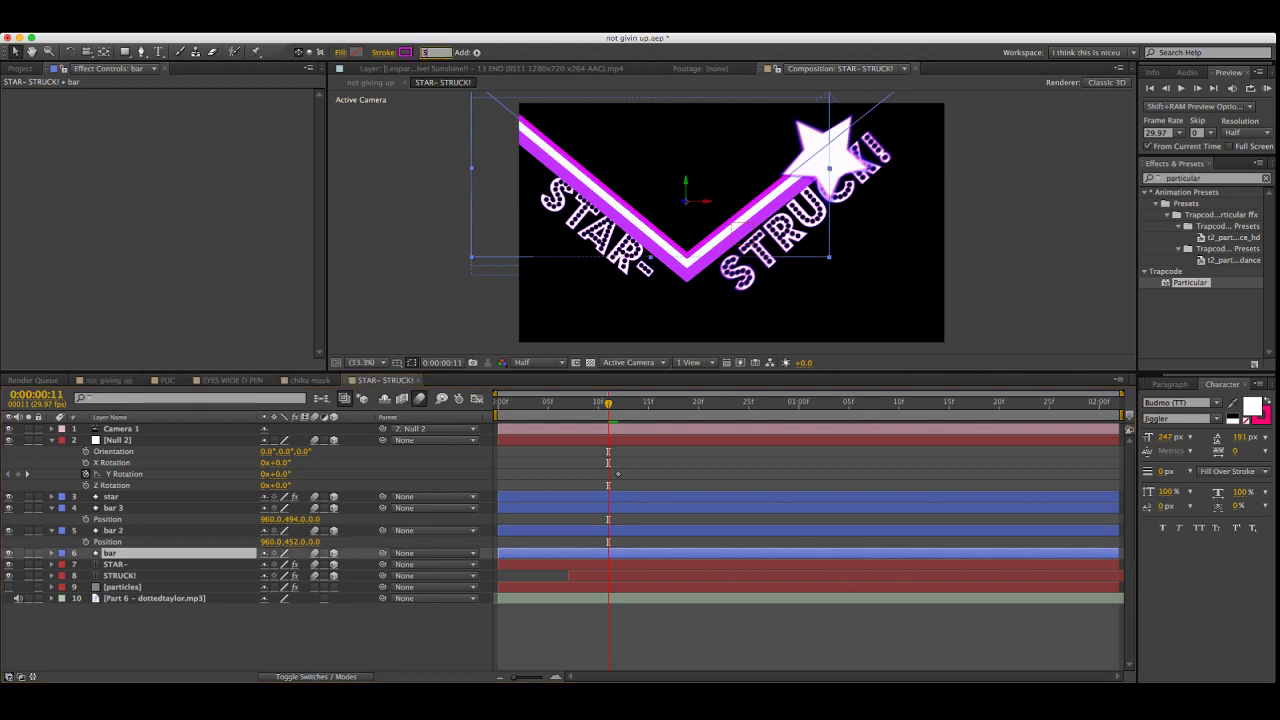
pyautogui.press('Return')
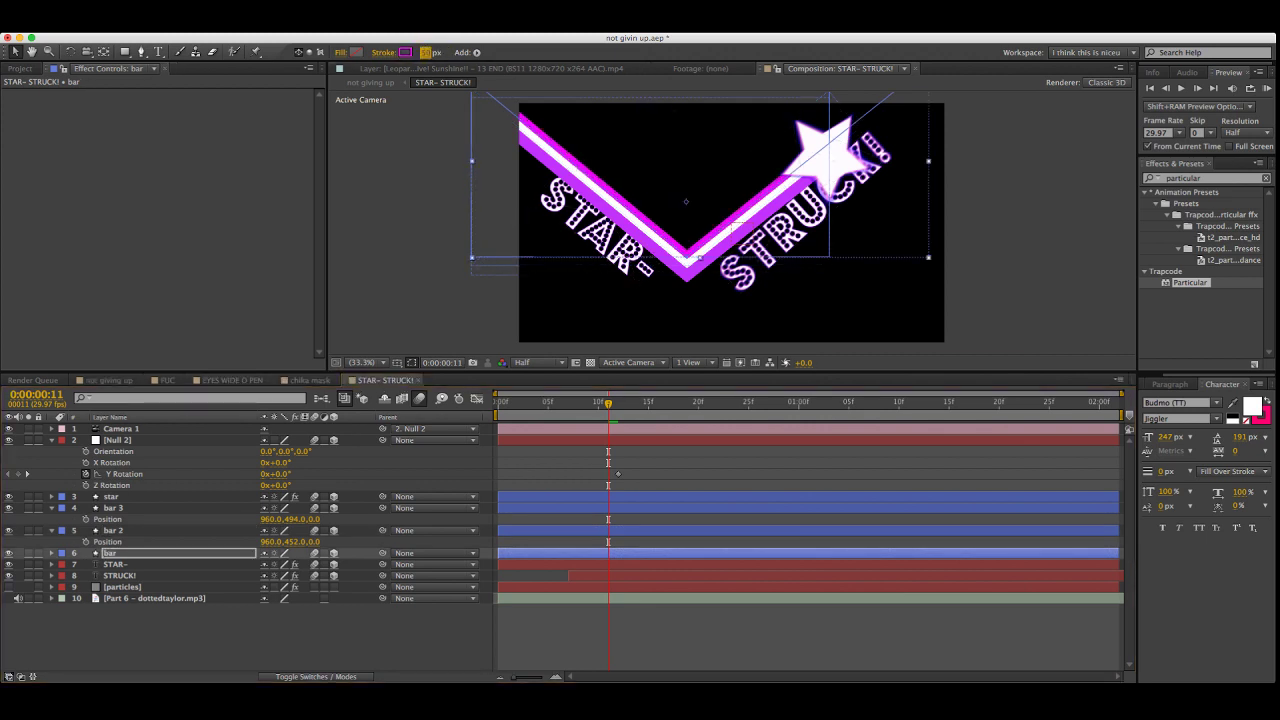
pyautogui.press('Return')
# Set the original bar's position to 960, 410, 0 and select bar 2 and bar 3 in turn to check their spacing
pyautogui.press('p')
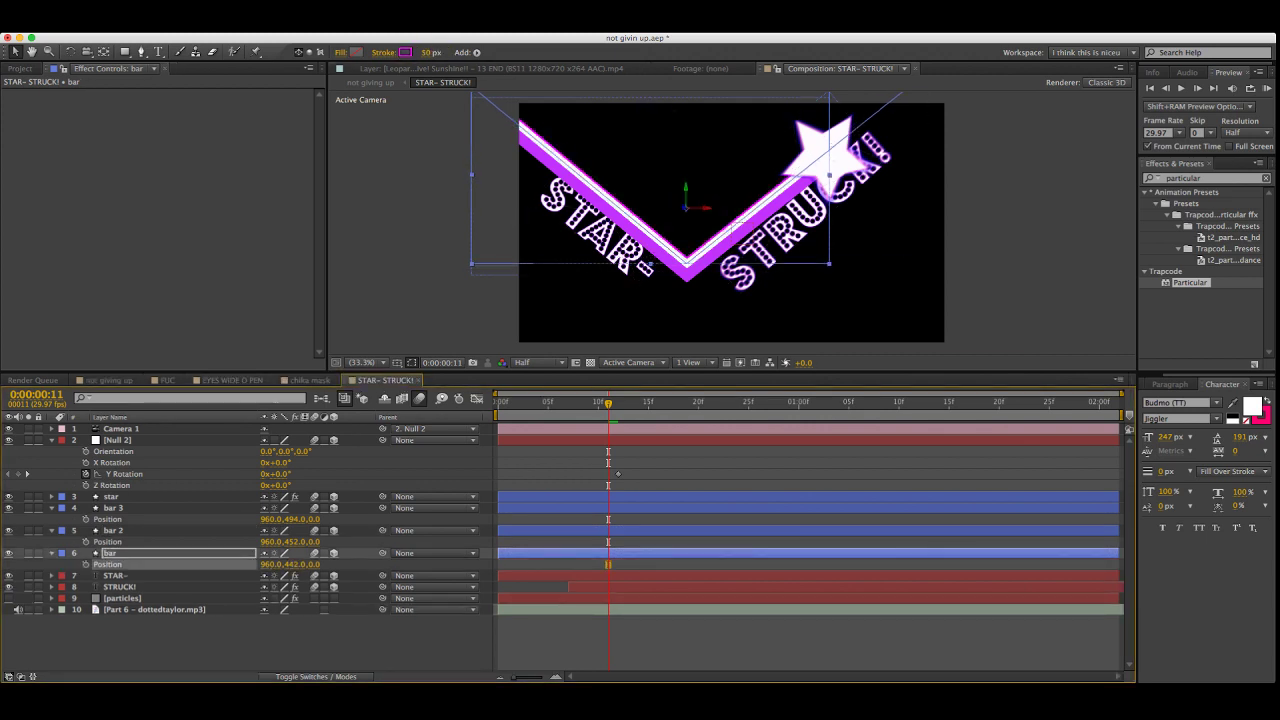
pyautogui.moveTo(295, 564); pyautogui.dragTo(275, 564)
pyautogui.click(113, 530)
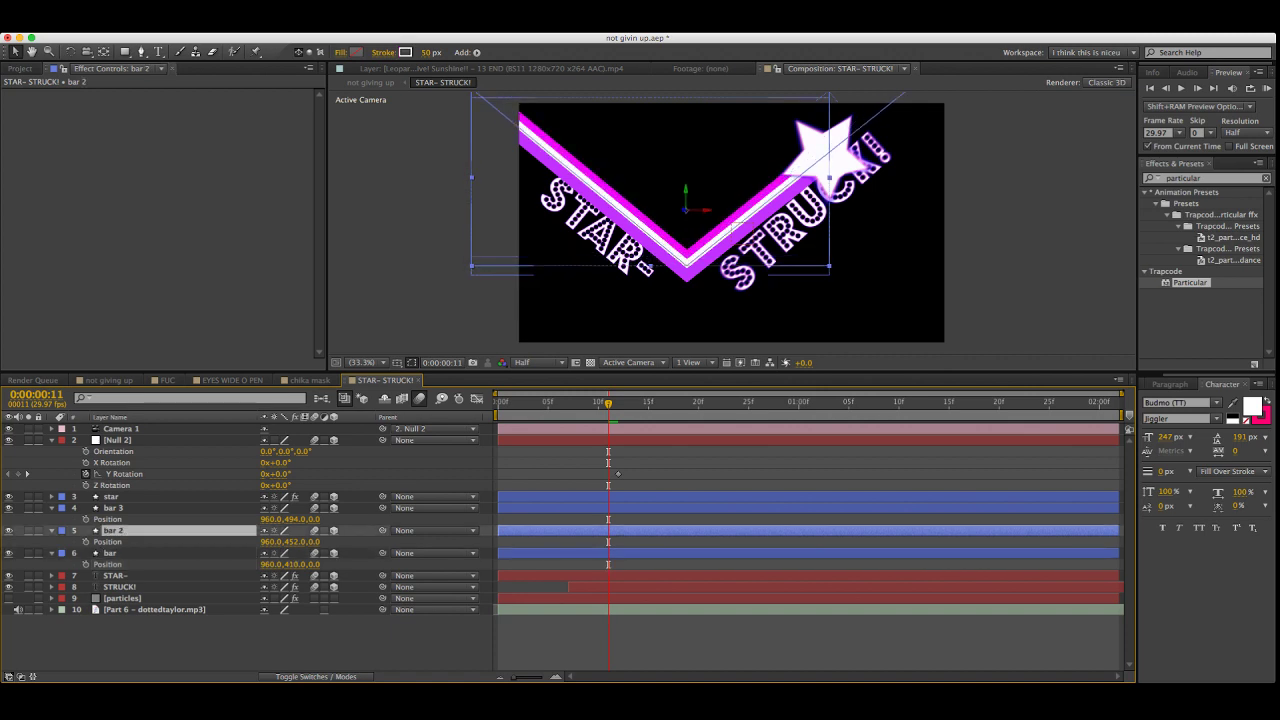
pyautogui.click(113, 508)
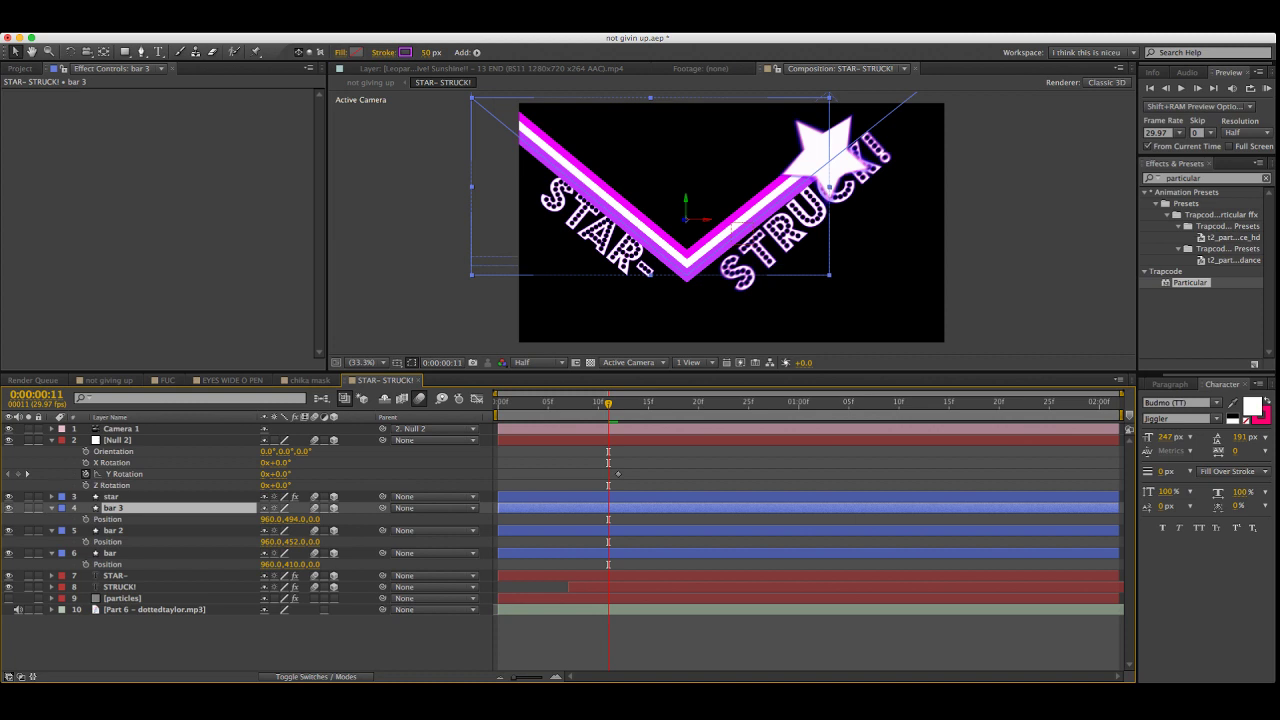
# Shift the purple bar 3 down to position 960, 512, 0 so it sits directly below the white bar
pyautogui.press('Down')
pyautogui.press('Down')
pyautogui.press('Down')
pyautogui.press('Down')
pyautogui.press('Down')
pyautogui.press('Down')
pyautogui.press('Down')
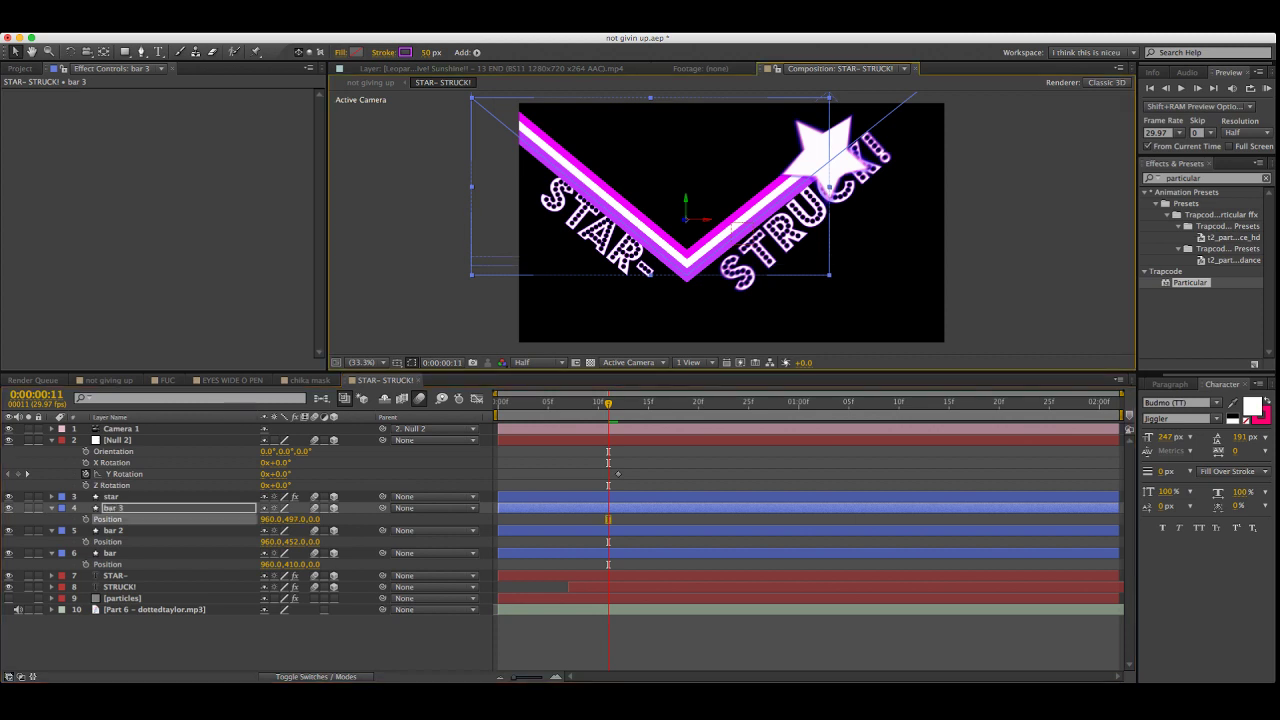
pyautogui.press('Down')
pyautogui.press('Down')
pyautogui.press('Down')
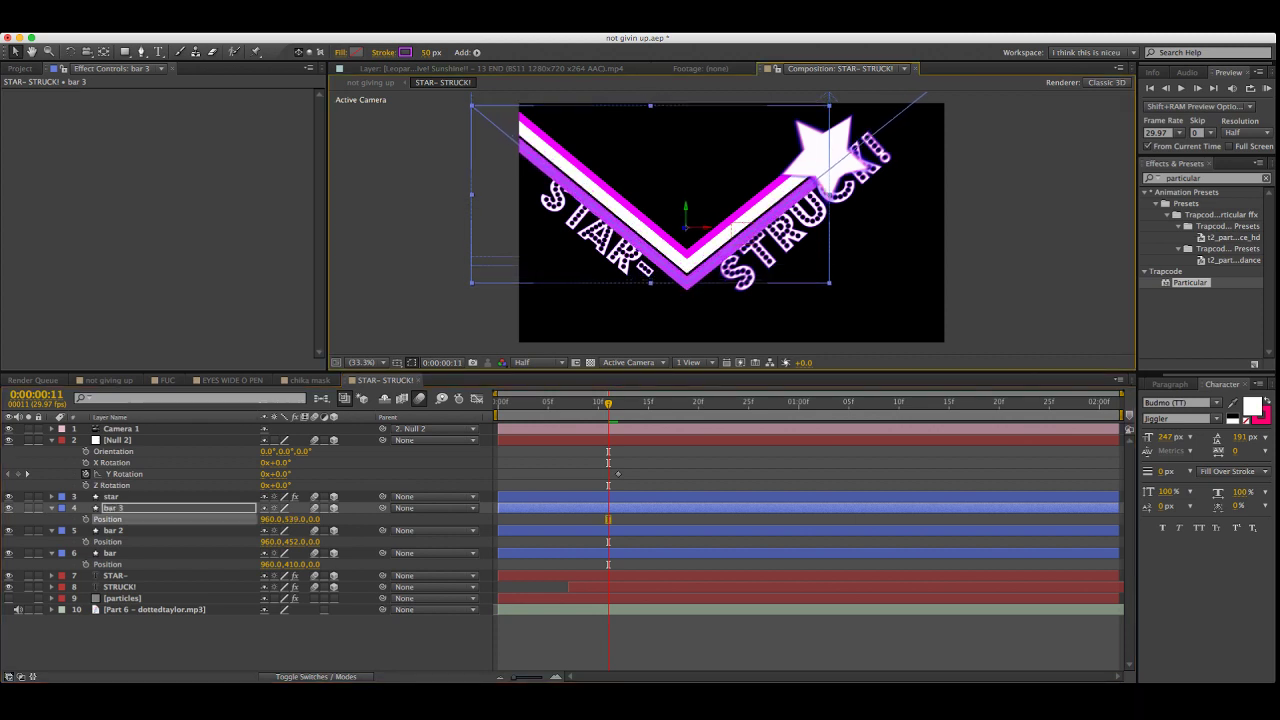
pyautogui.hotkey('shift', 'Up')
pyautogui.press('Up')
pyautogui.press('Up')
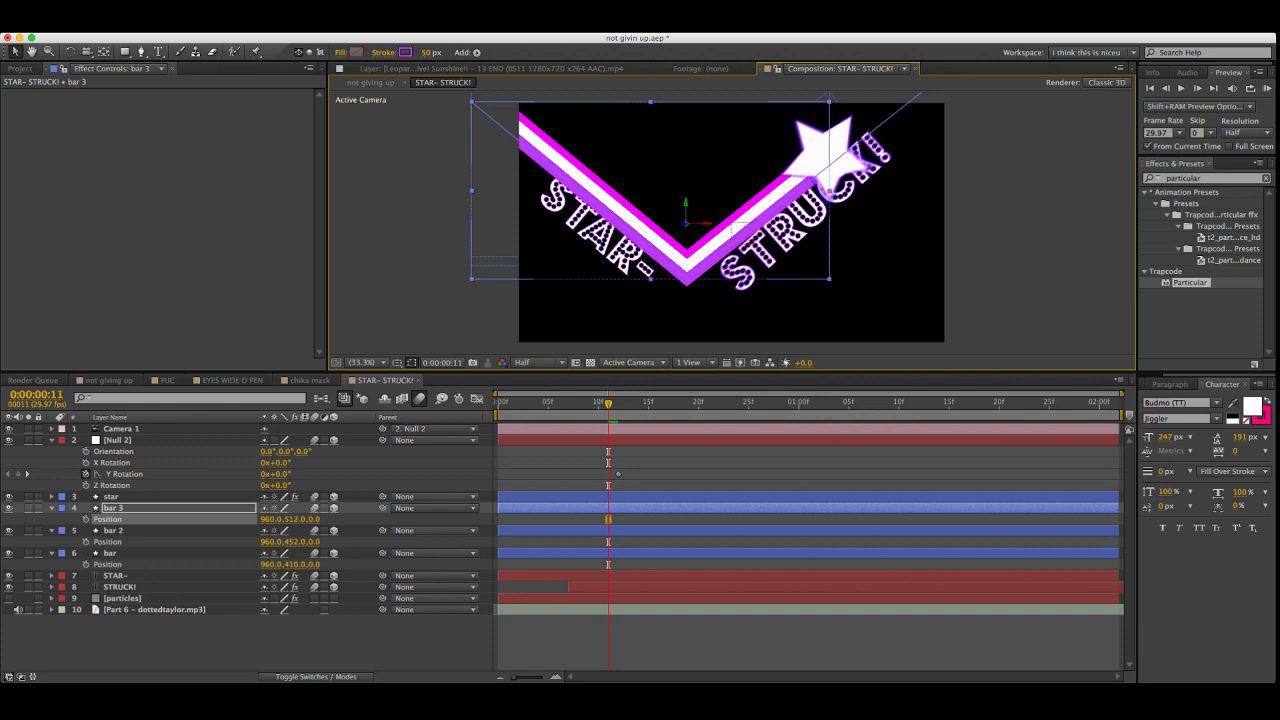
# Move the original magenta bar up to position 960, 389, 0 so it sits directly above the white bar
pyautogui.click(110, 553)
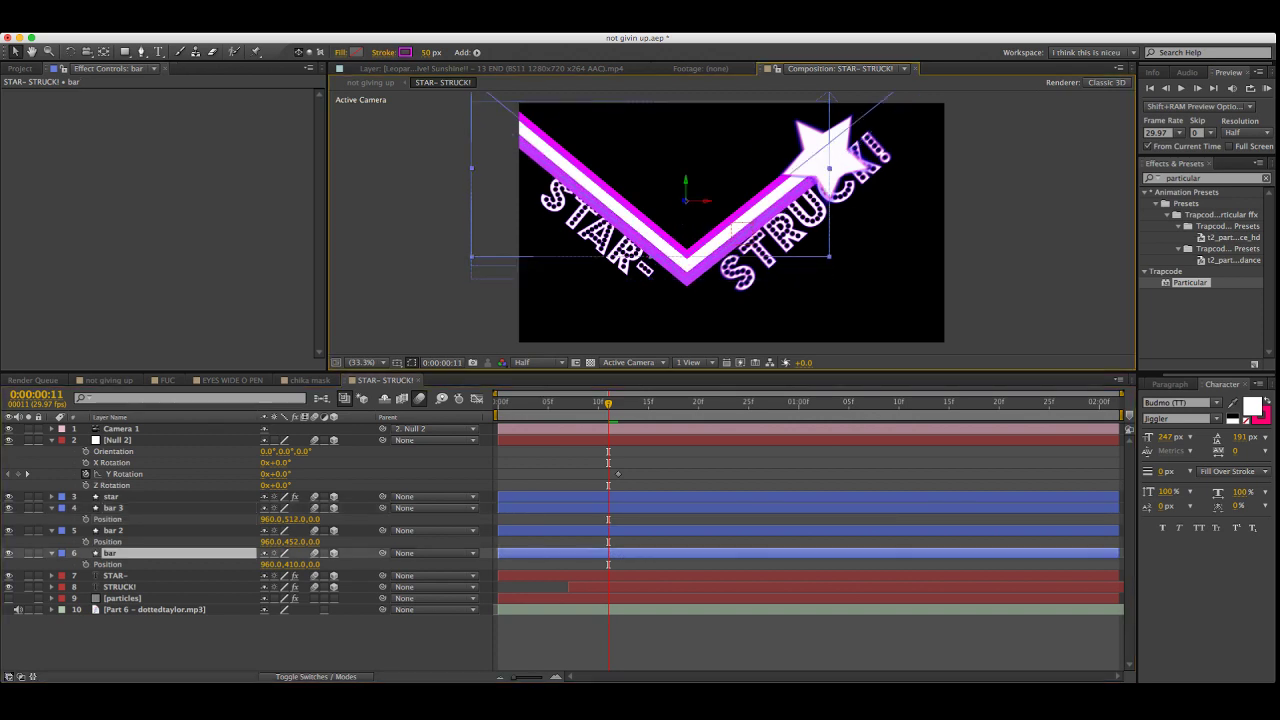
pyautogui.press('Up')
pyautogui.press('Up')
pyautogui.press('Up')
pyautogui.hotkey('shift', 'Down')
pyautogui.press('Down')
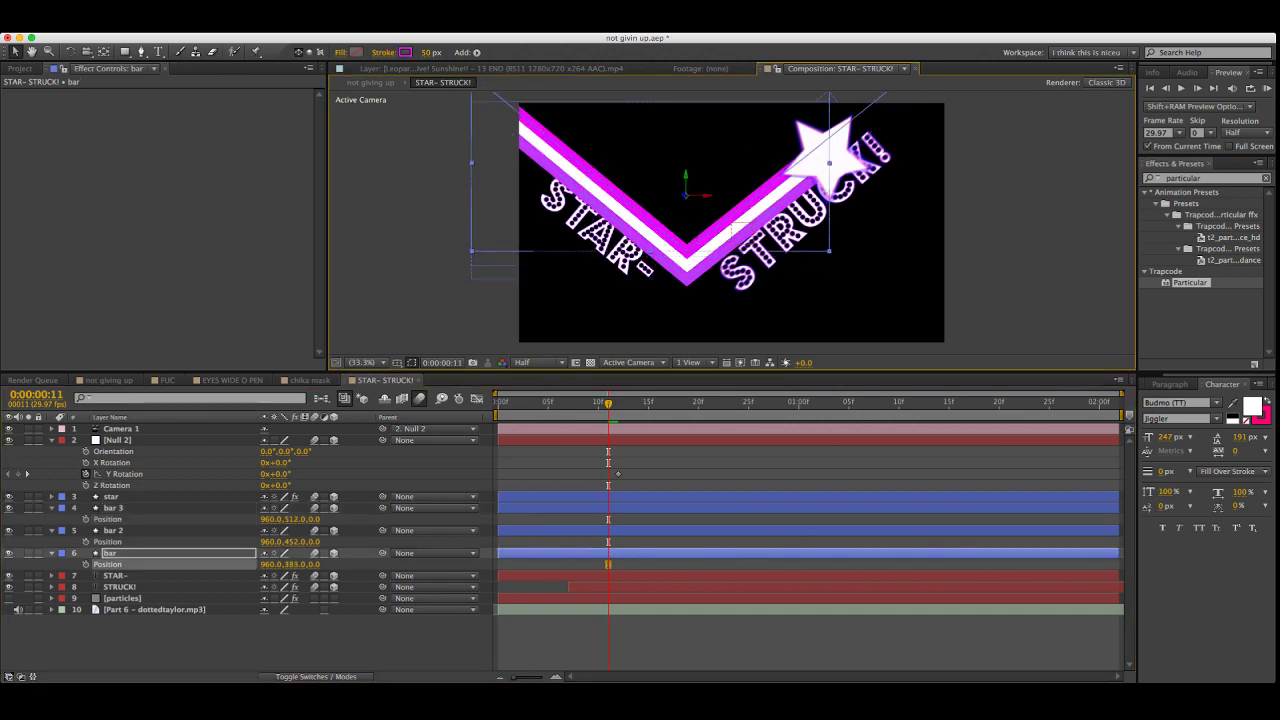
pyautogui.hotkey('shift', 'Up')
pyautogui.hotkey('shift', 'Up')
pyautogui.hotkey('shift', 'Up')
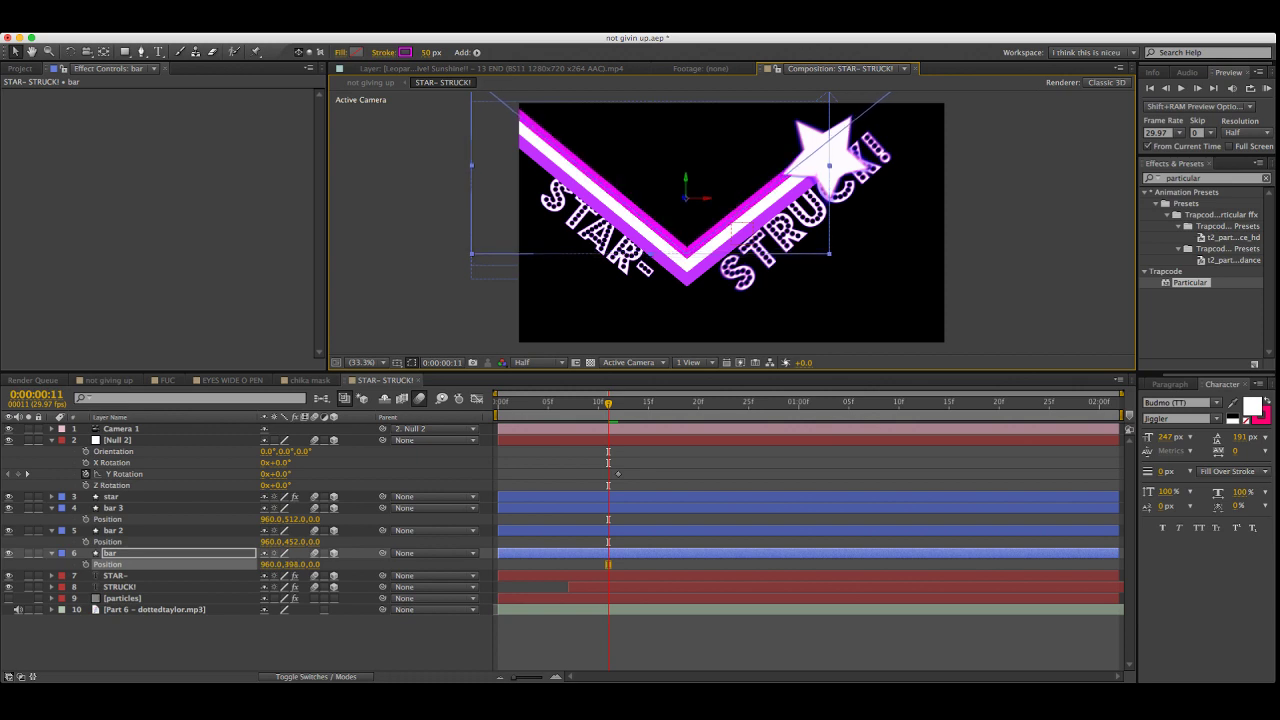
pyautogui.press('F2')
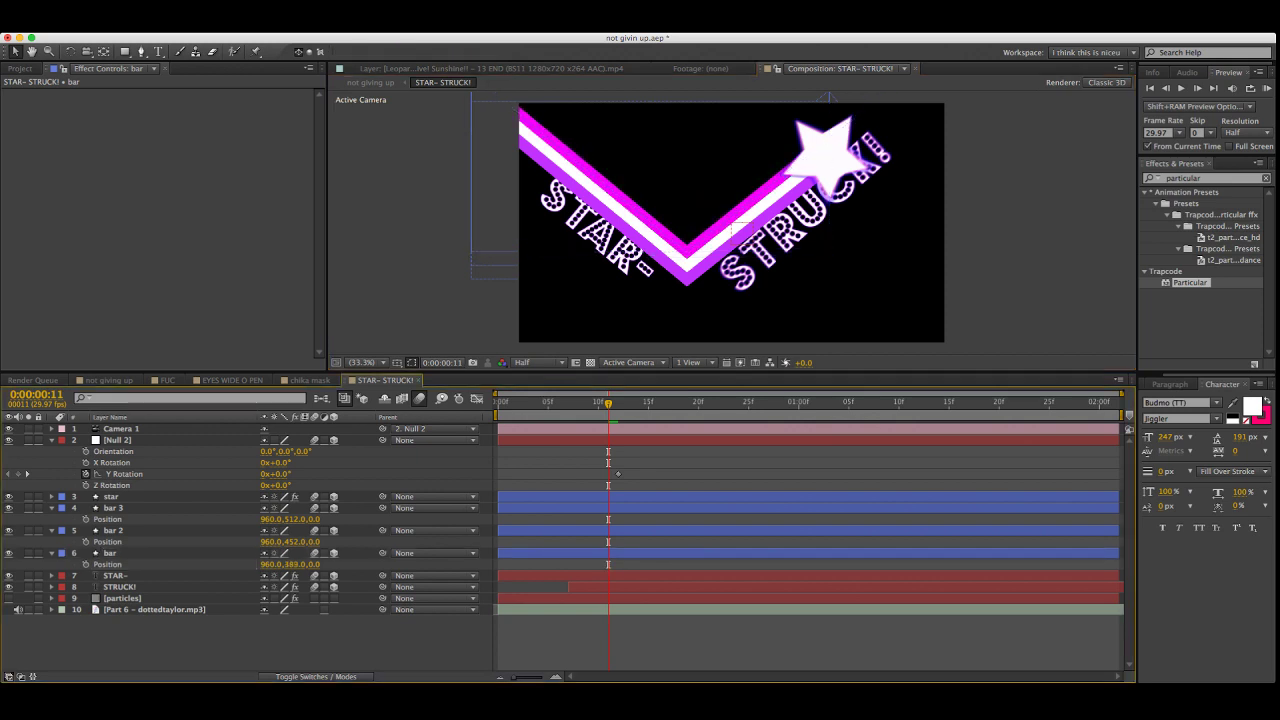
# At frame 12, move the STAR- and STRUCK! text layers slightly down, clear of the purple bar
pyautogui.moveTo(608, 403)
pyautogui.mouseDown()
pyautogui.moveTo(548, 403)
pyautogui.moveTo(628, 403)
pyautogui.moveTo(498, 403)
pyautogui.moveTo(618, 403)
pyautogui.mouseUp()
pyautogui.moveTo(498, 403); pyautogui.dragTo(618, 403)
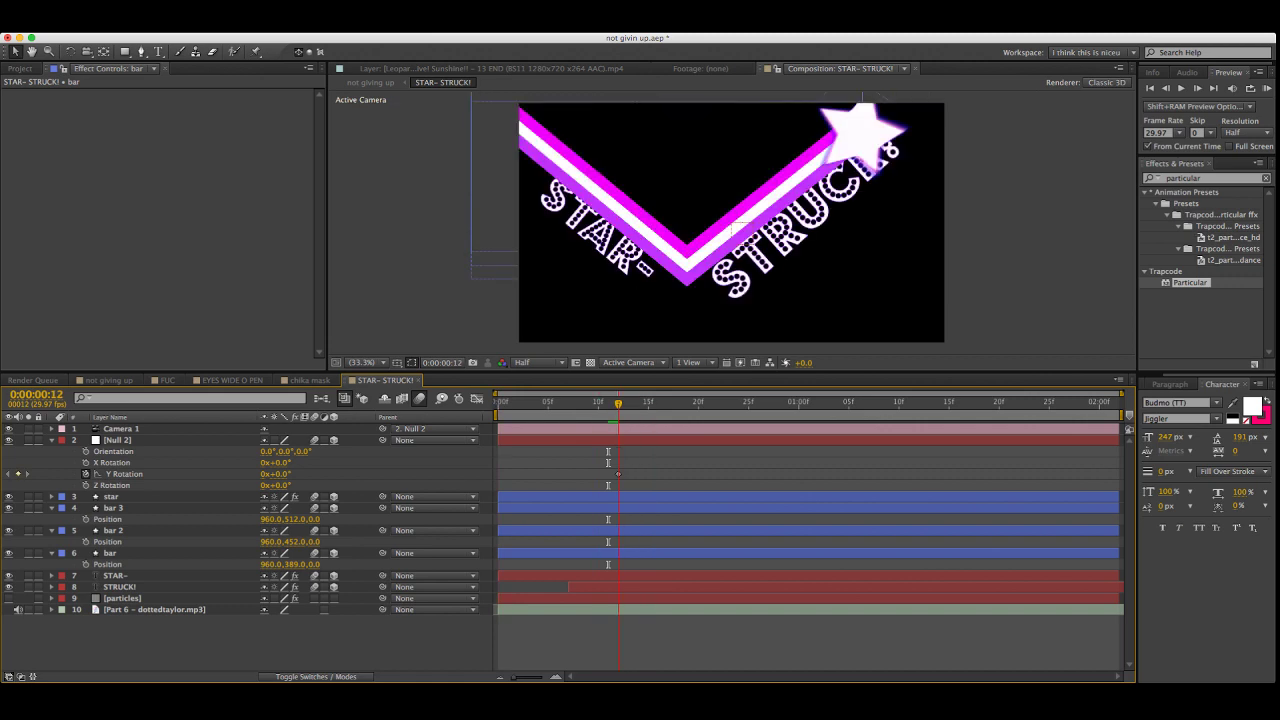
pyautogui.click(119, 587)
pyautogui.click(116, 576)
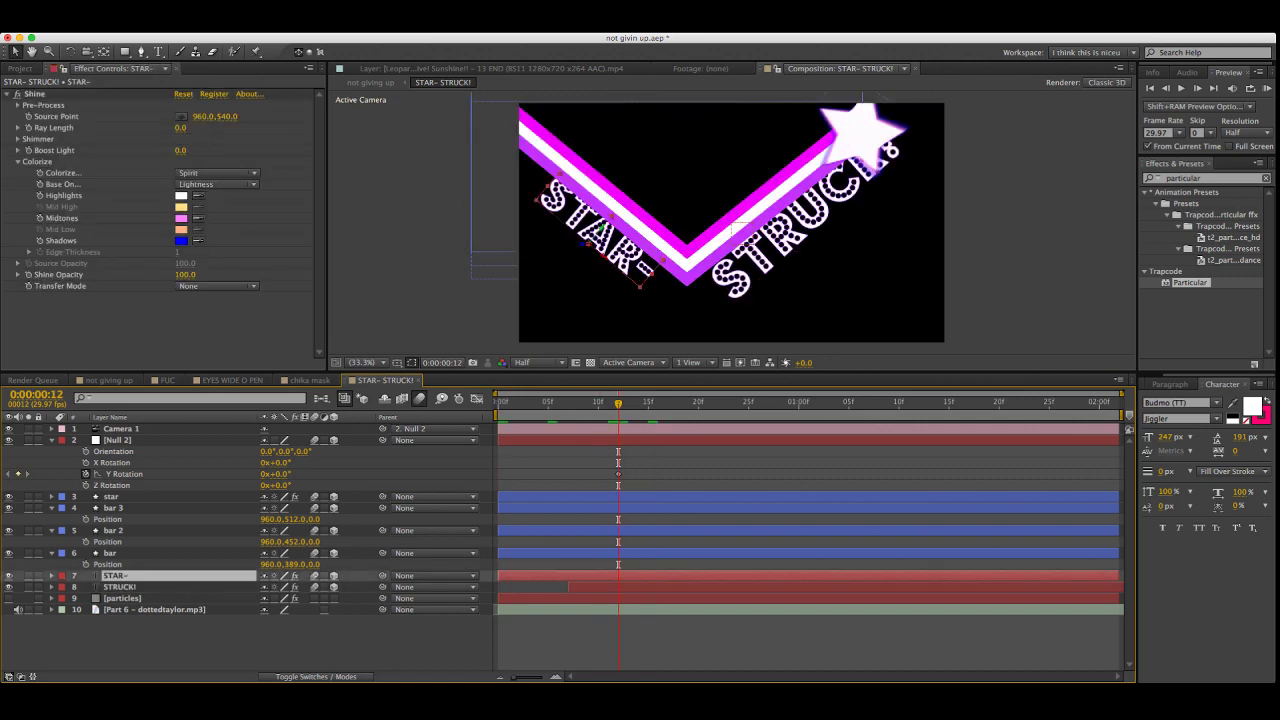
pyautogui.moveTo(600, 228); pyautogui.dragTo(593, 239)
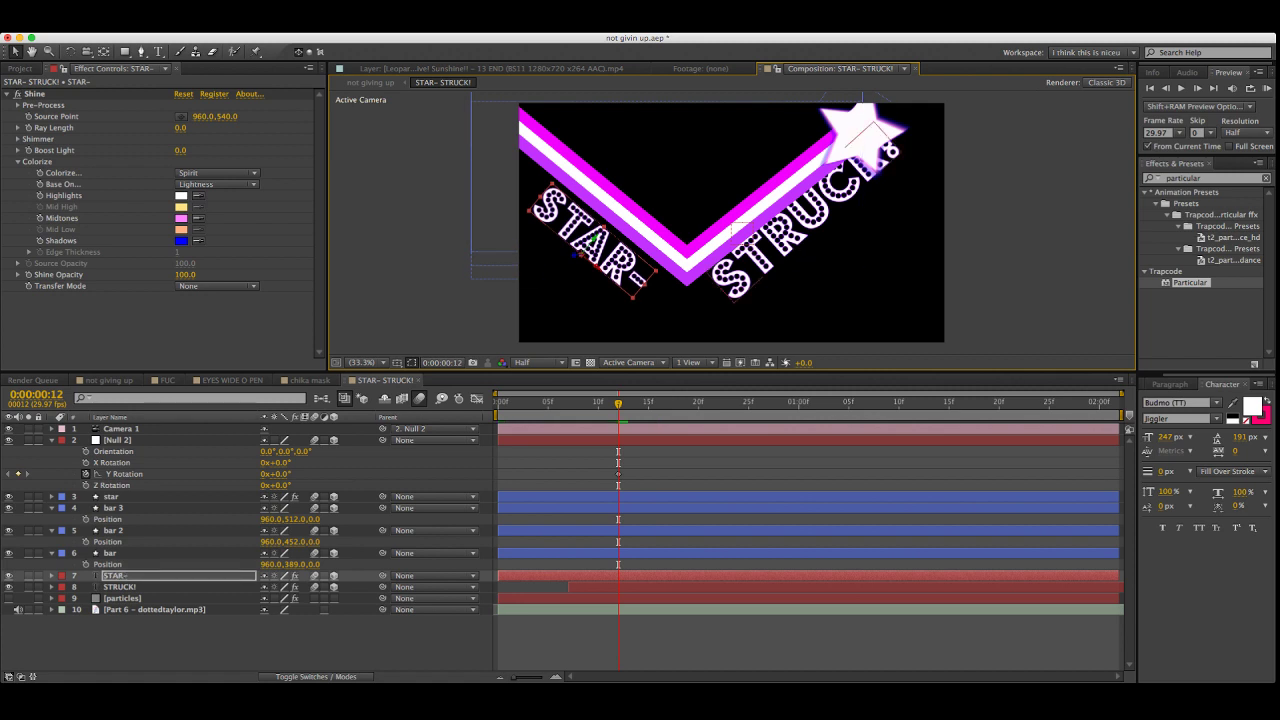
pyautogui.click(119, 587)
pyautogui.moveTo(795, 225); pyautogui.dragTo(798, 240)
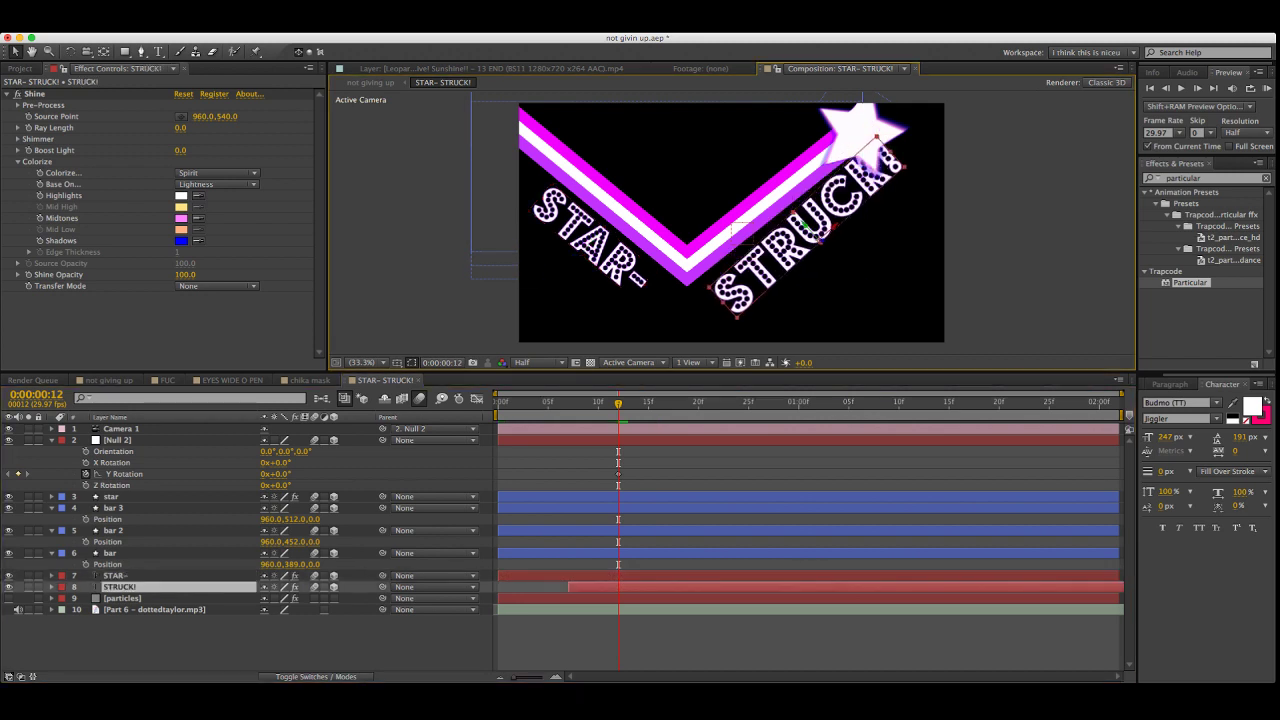
pyautogui.press('Return')
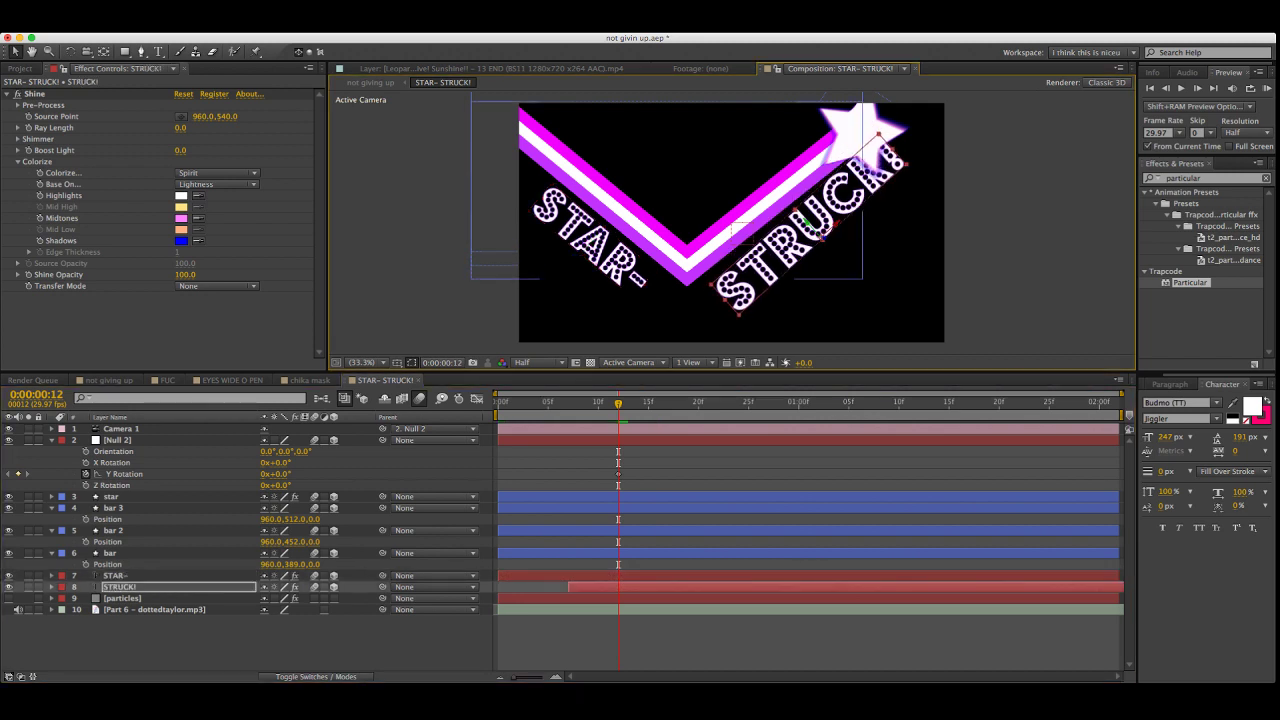
pyautogui.click(240, 642)
# Try a pink stroke colour on bar 2 and restore its white stroke
pyautogui.click(114, 531)
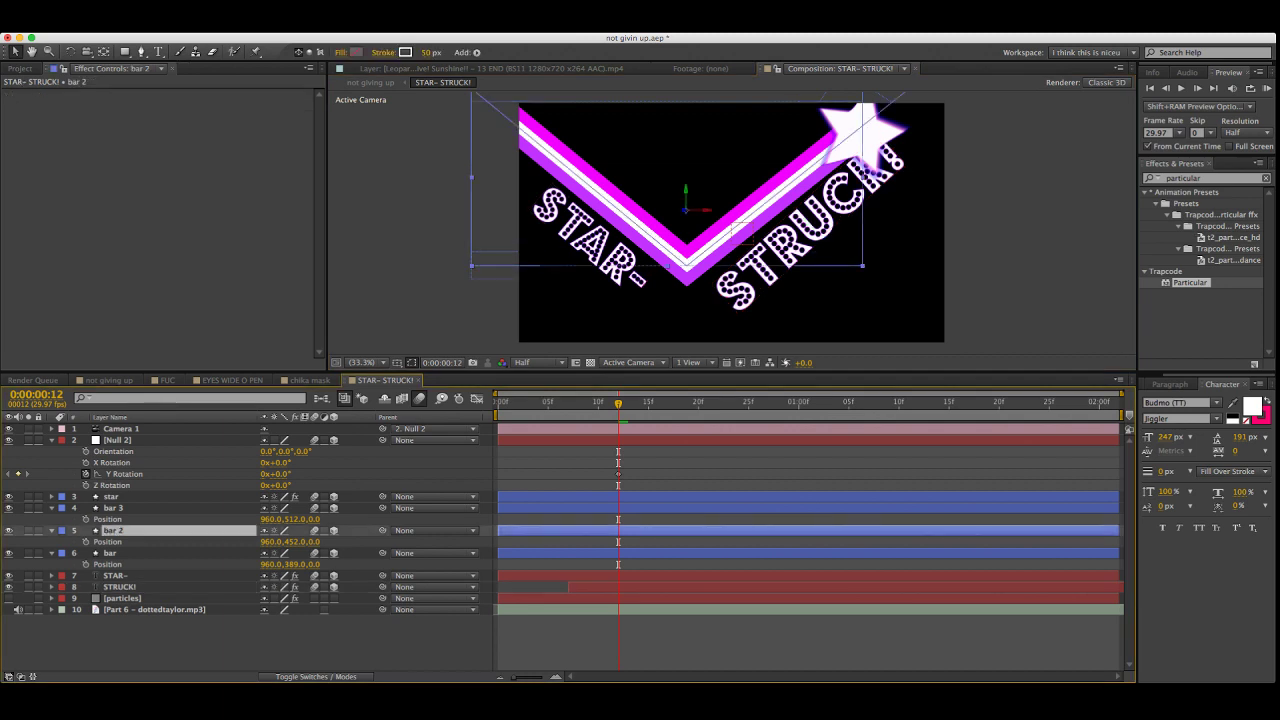
pyautogui.press('super+Tab')
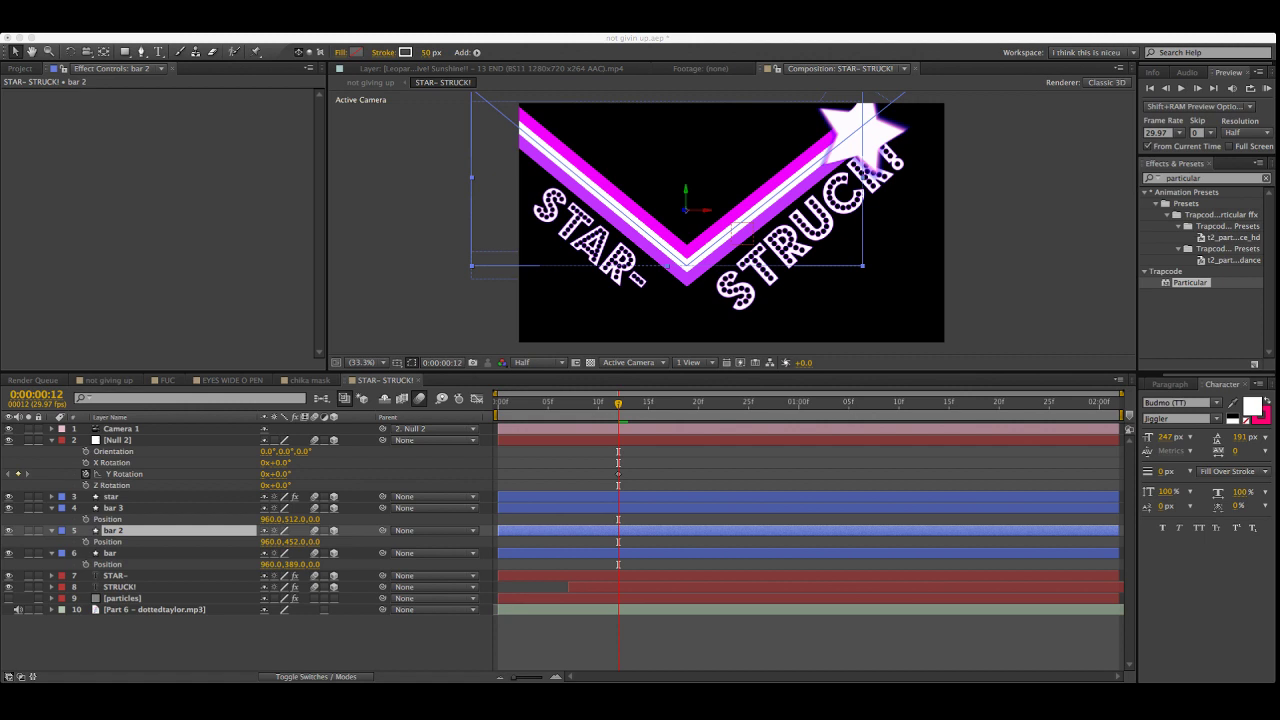
pyautogui.press('super+z')
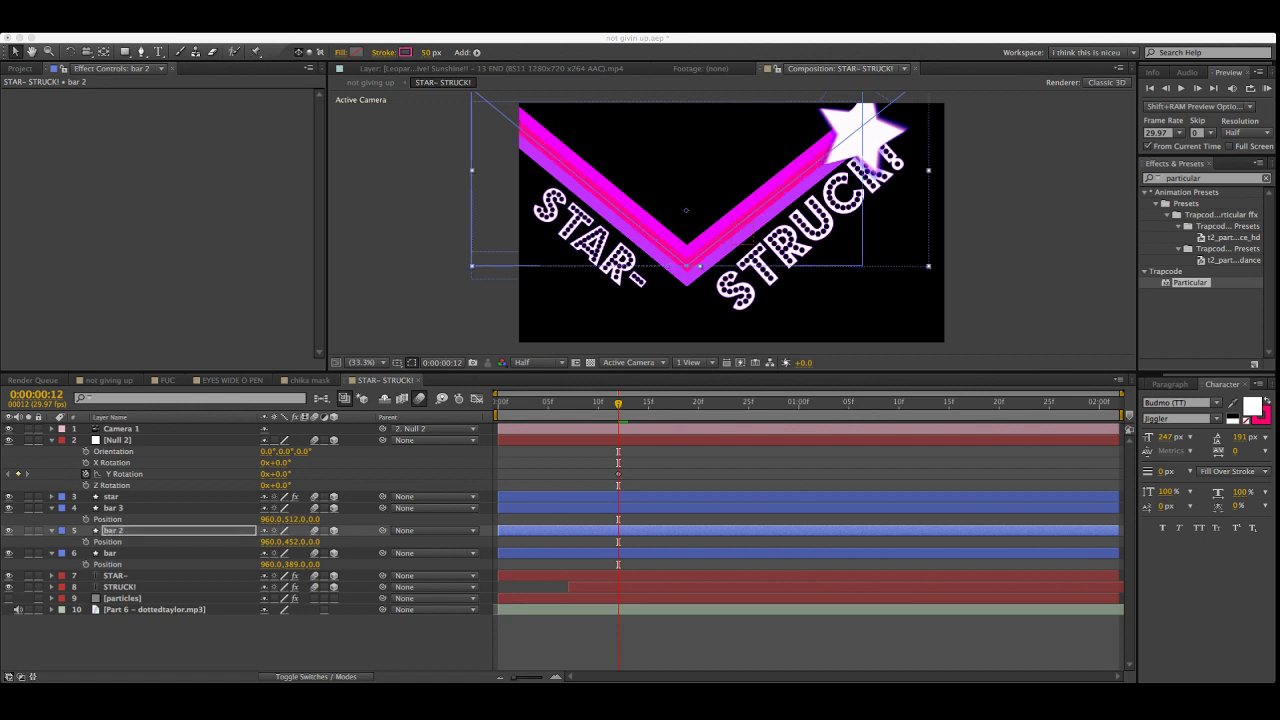
pyautogui.hotkey('ctrl', 'z')
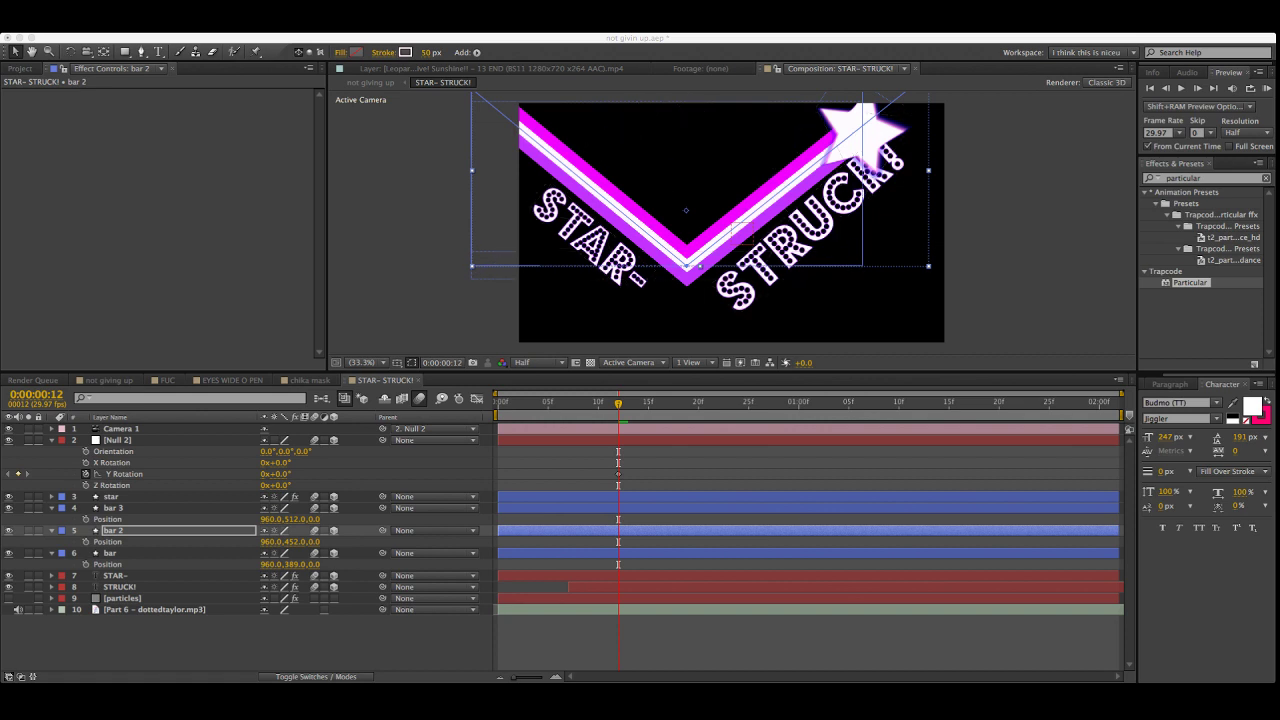
pyautogui.click(300, 642)
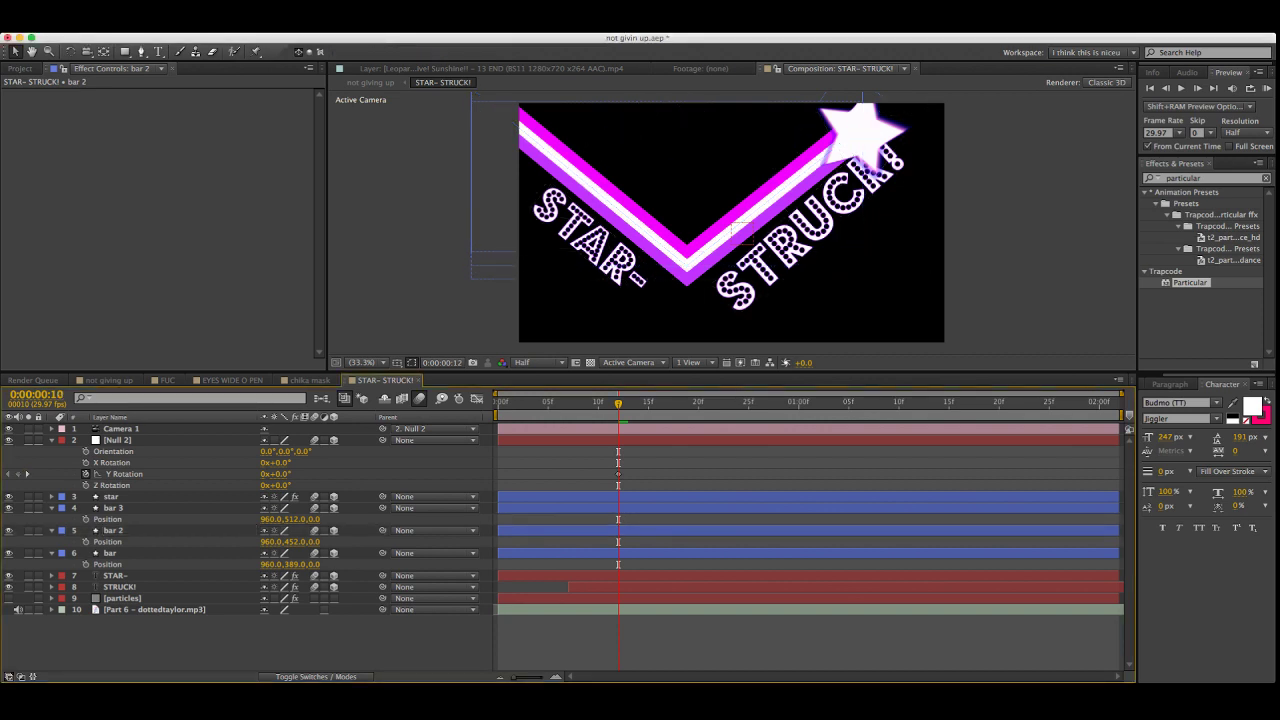
# Preview the animation and scrub through its first second to examine the bars' spacing and the lettering placement
pyautogui.moveTo(618, 403); pyautogui.dragTo(818, 403)
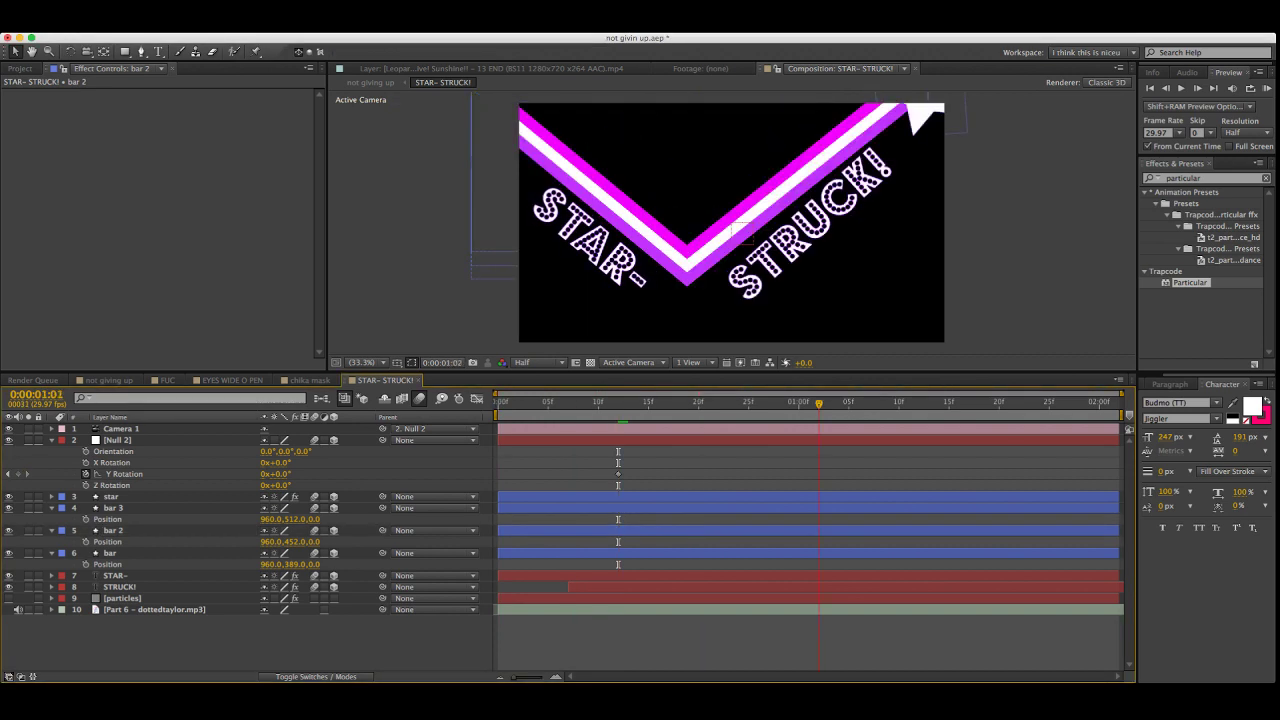
pyautogui.press('space')
pyautogui.press('KP_0')
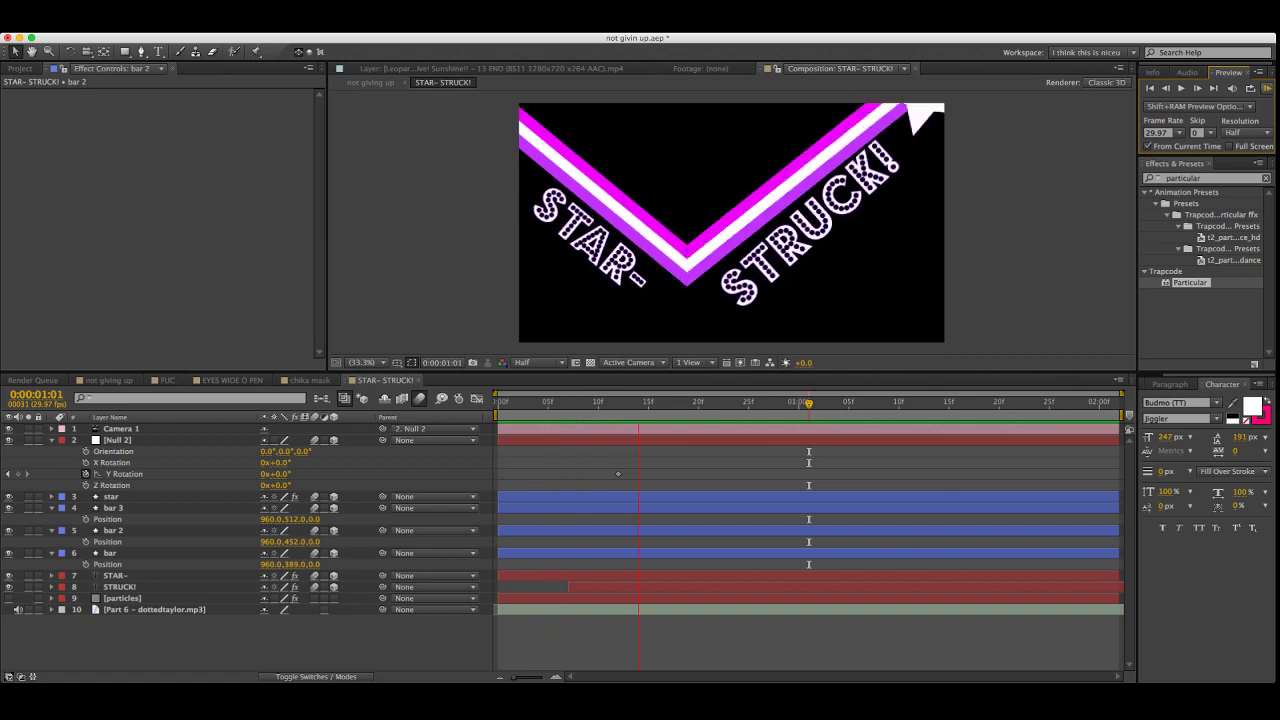
pyautogui.press('space')
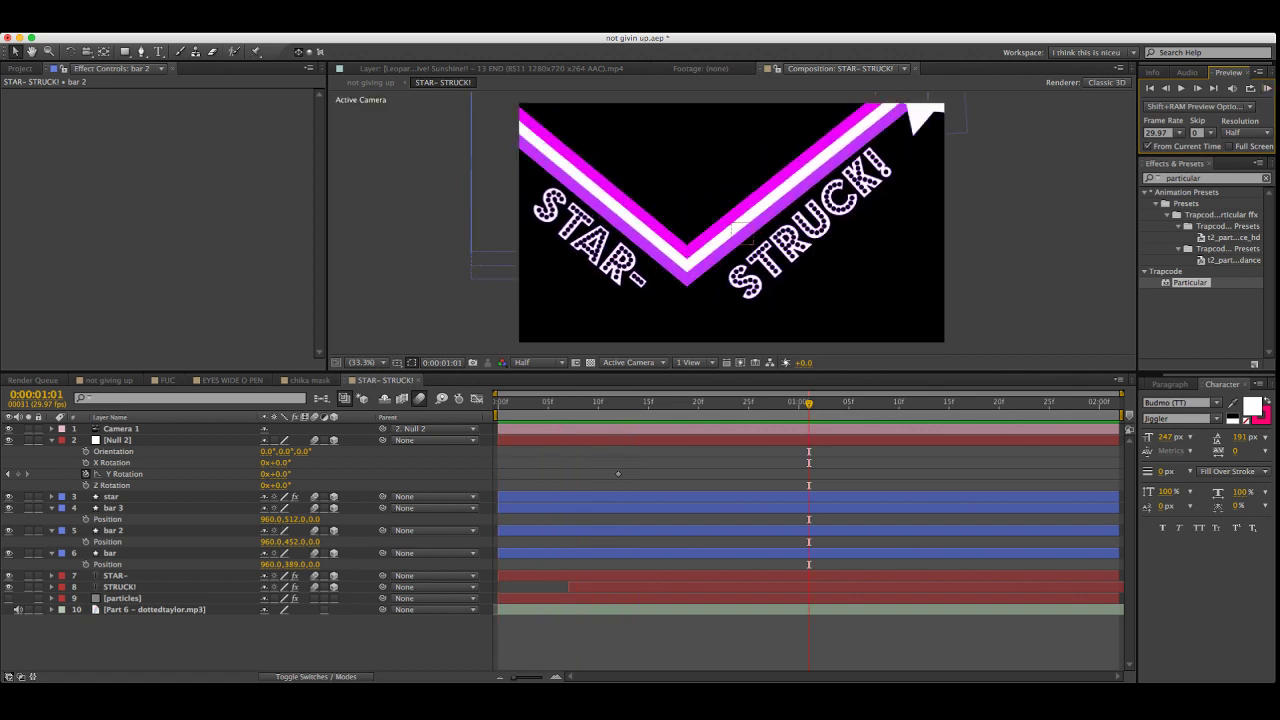
pyautogui.moveTo(524, 402); pyautogui.dragTo(688, 402)
pyautogui.click(598, 402)
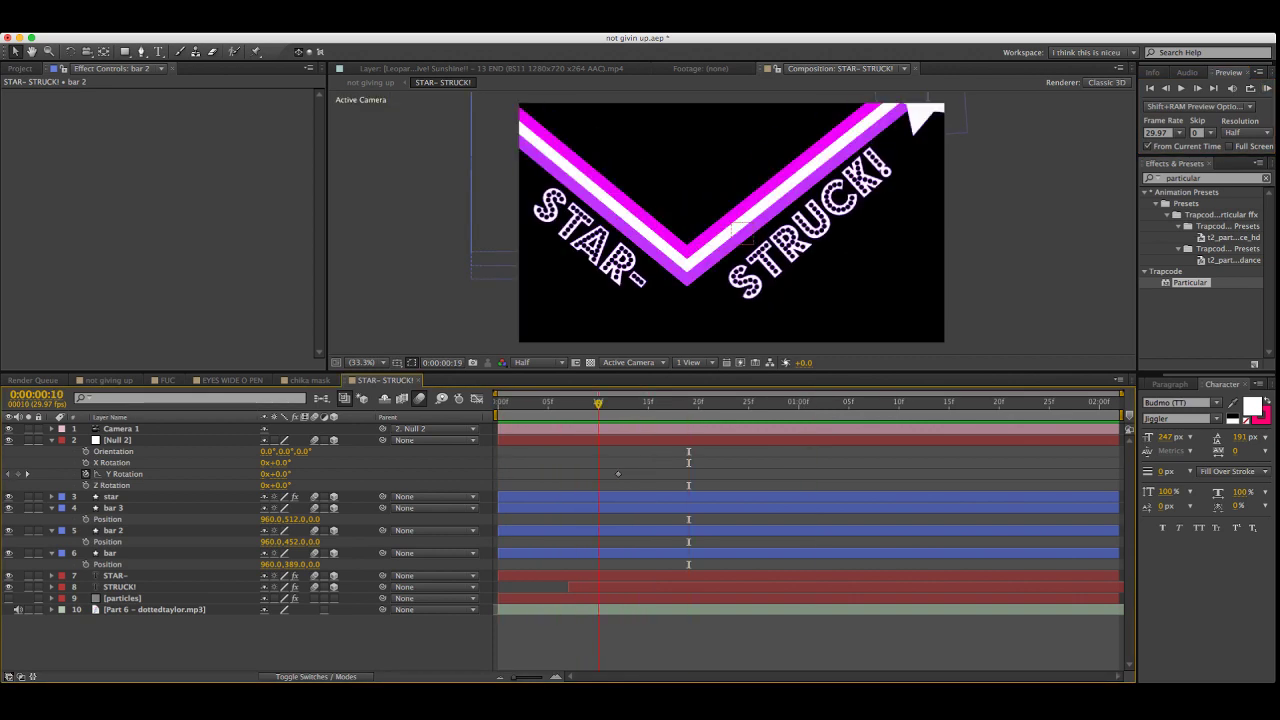
pyautogui.moveTo(598, 402); pyautogui.dragTo(548, 402)
pyautogui.press('KP_0')
pyautogui.press('space')
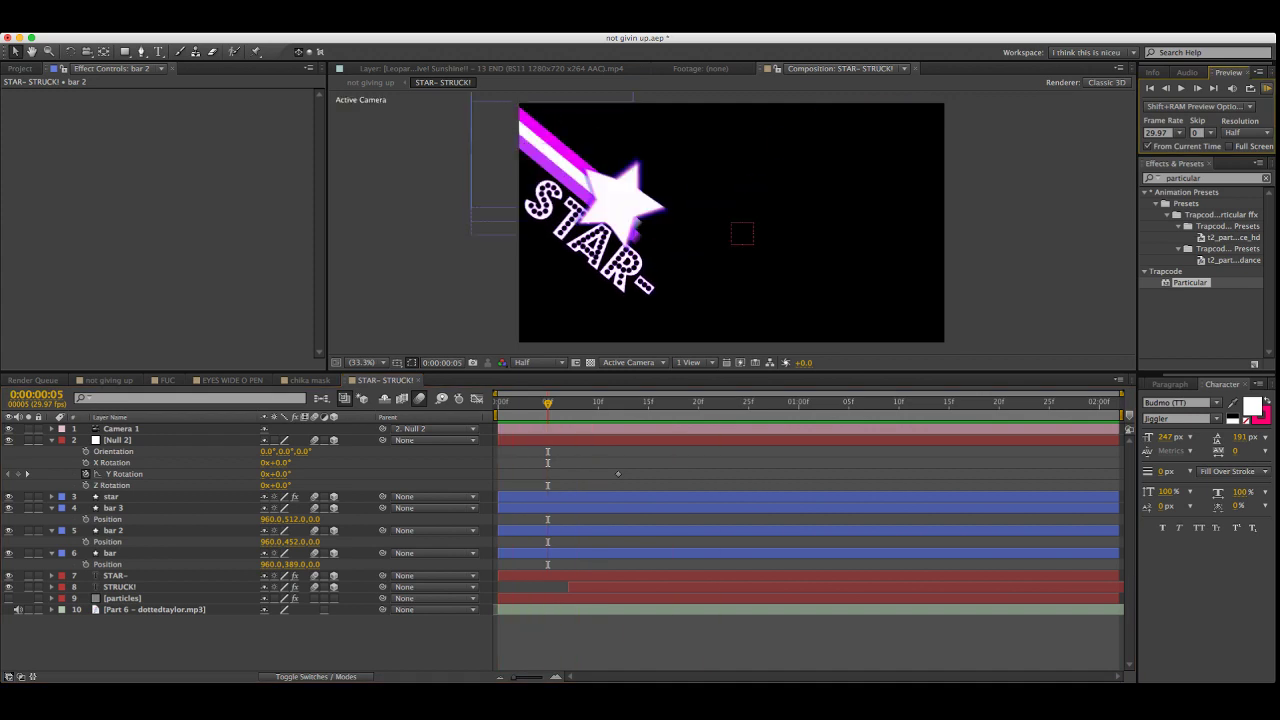
pyautogui.press('KP_0')
pyautogui.press('space')
# Inspect the star and STRUCK! lettering around frames 11 to 13, replay the animation and return to the first frame
pyautogui.moveTo(548, 402); pyautogui.dragTo(628, 402)
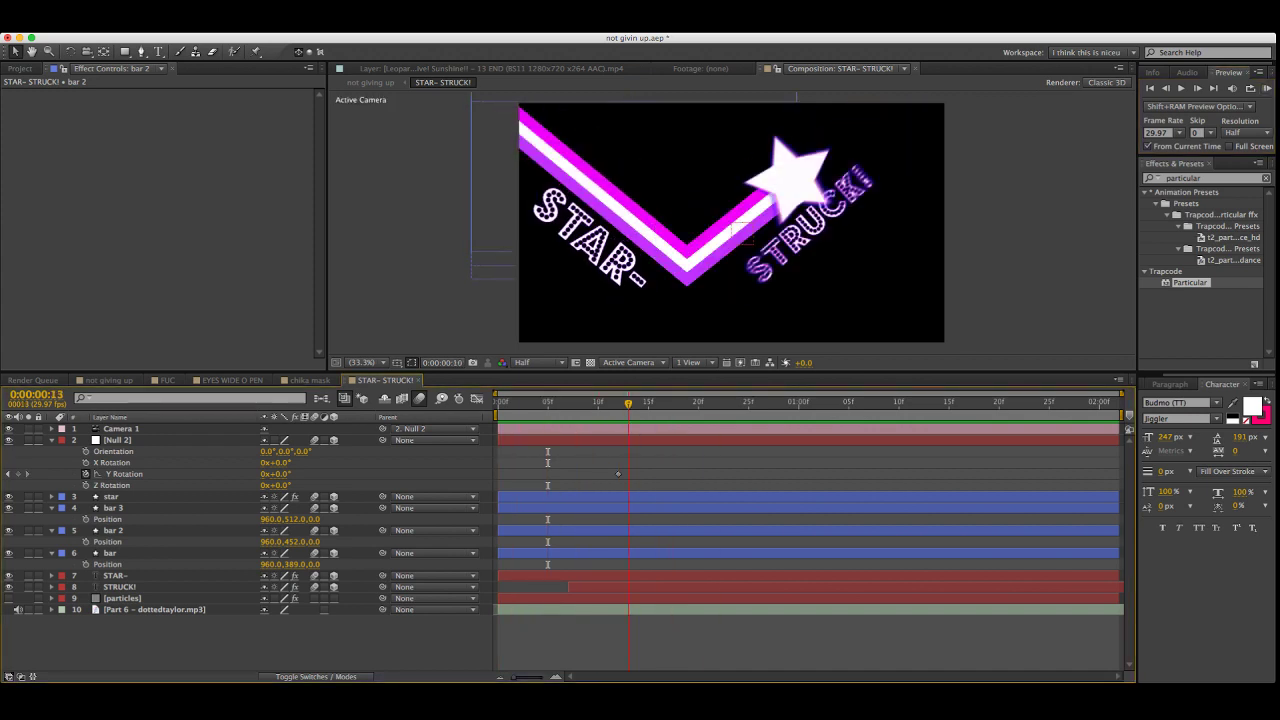
pyautogui.press('pageup')
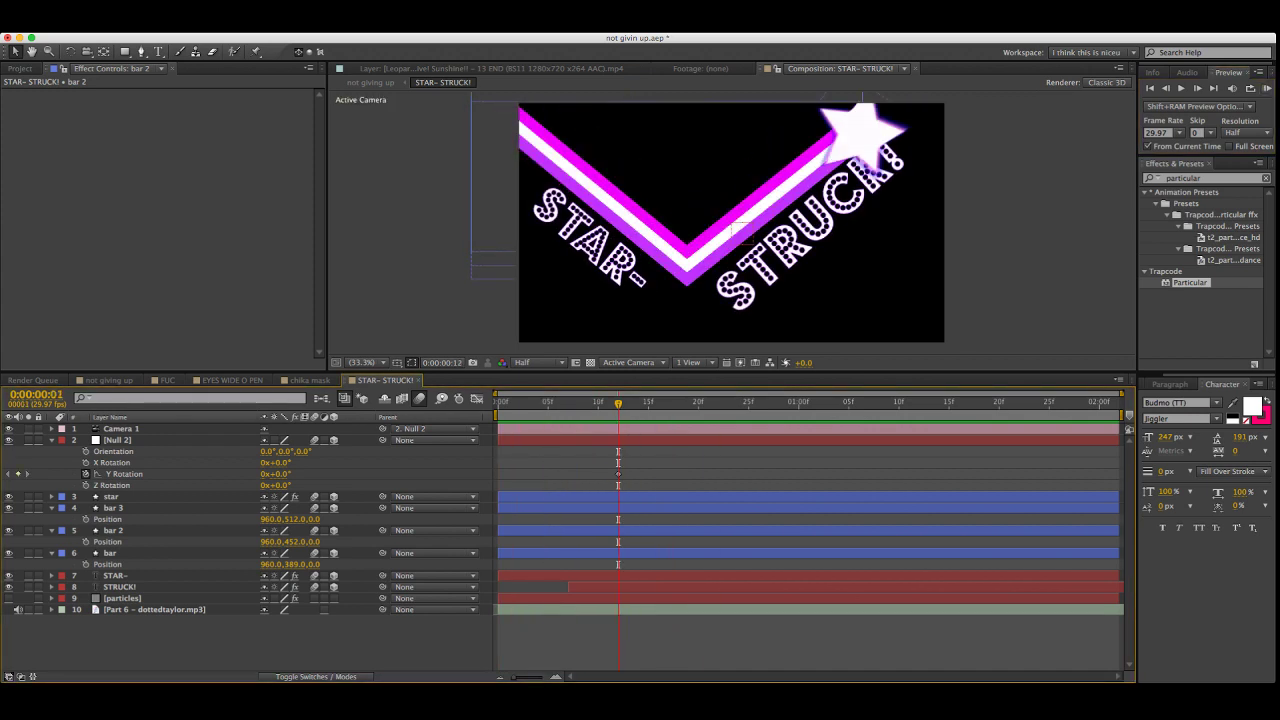
pyautogui.press('pageup')
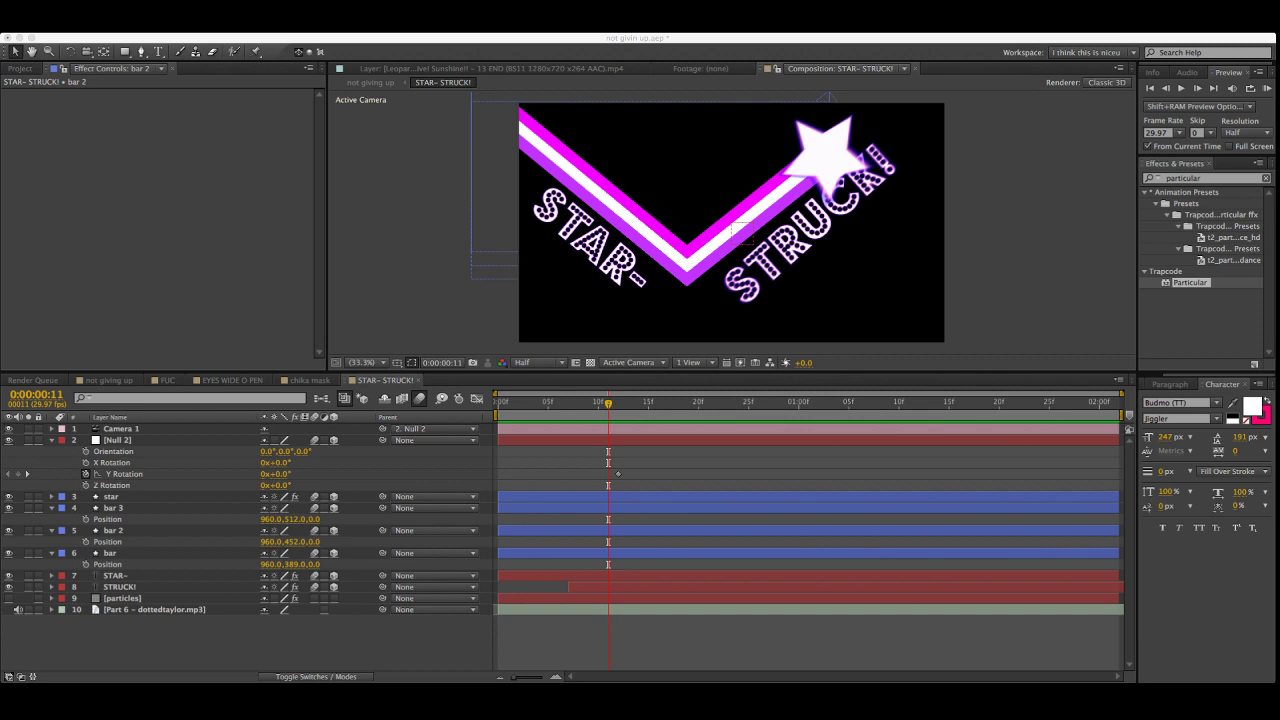
pyautogui.click(618, 473)
pyautogui.press('KP_0')
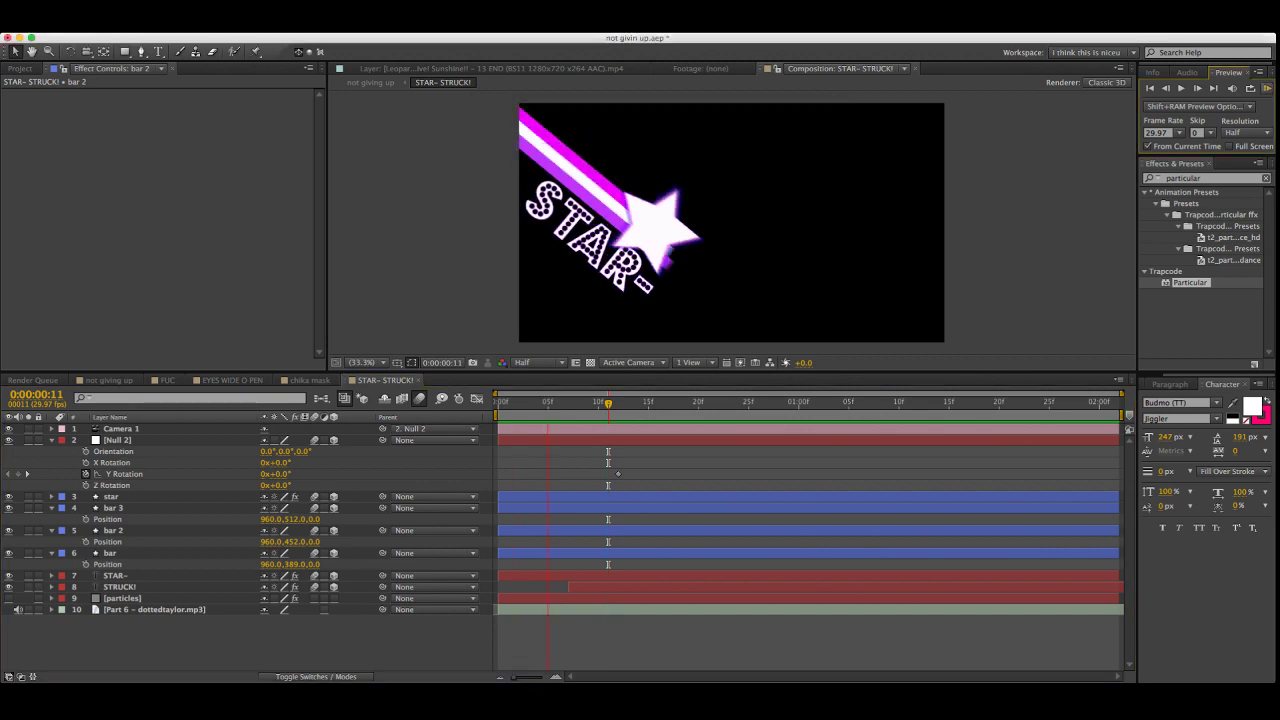
pyautogui.press('space')
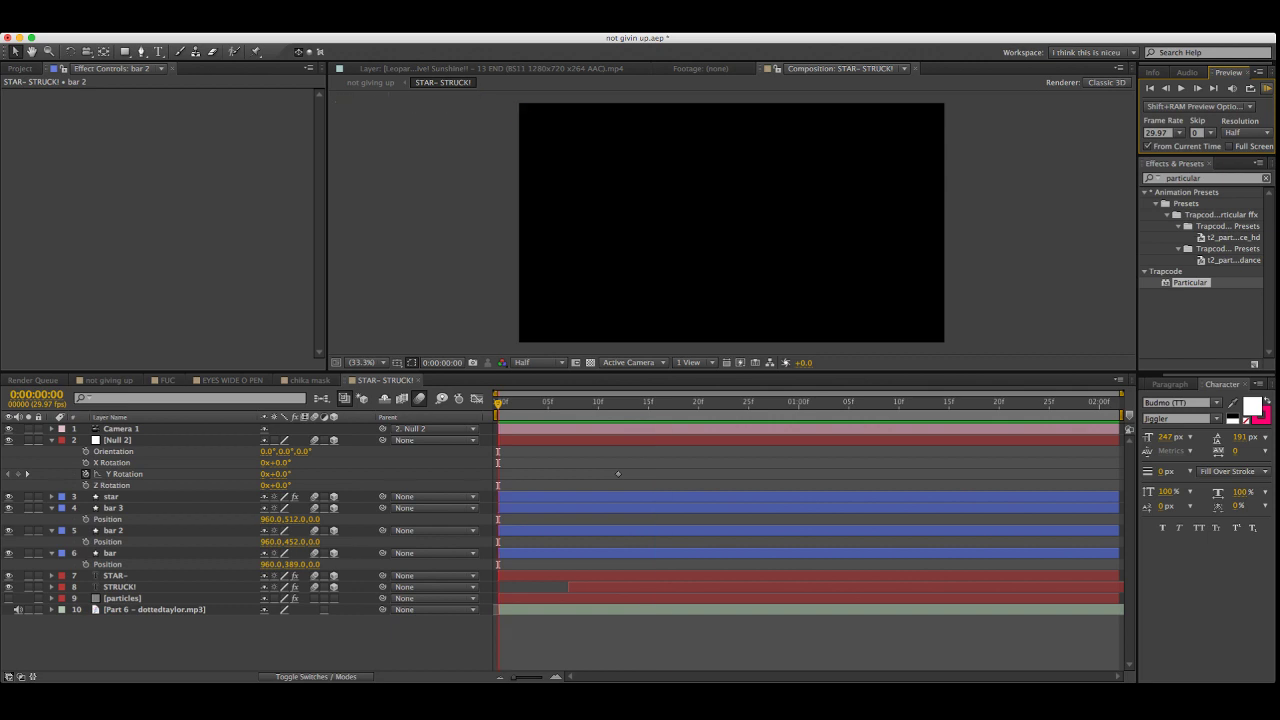
pyautogui.press('space')
pyautogui.press('space')
pyautogui.press('space')
# At frame 10, set the Grouping Alignment in the STAR- text's More Options to 0, -112%
pyautogui.click(116, 576)
pyautogui.click(52, 576)
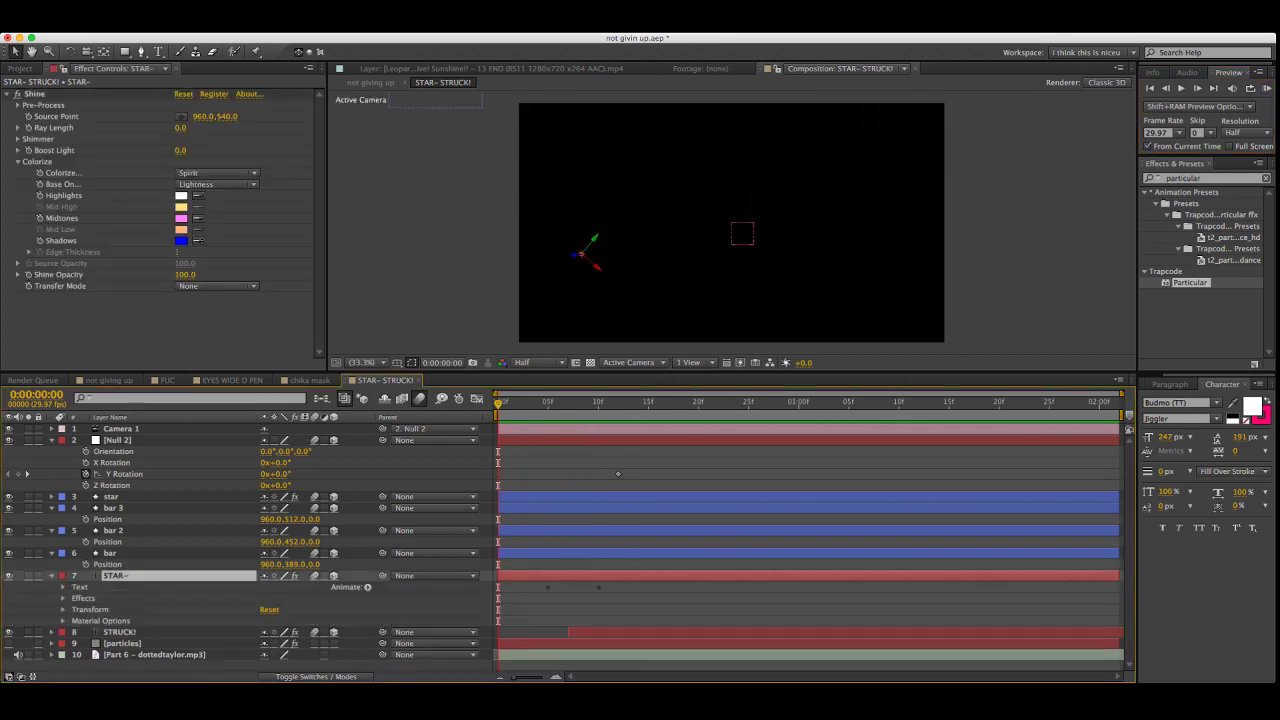
pyautogui.hotkey('shift', 'pagedown')
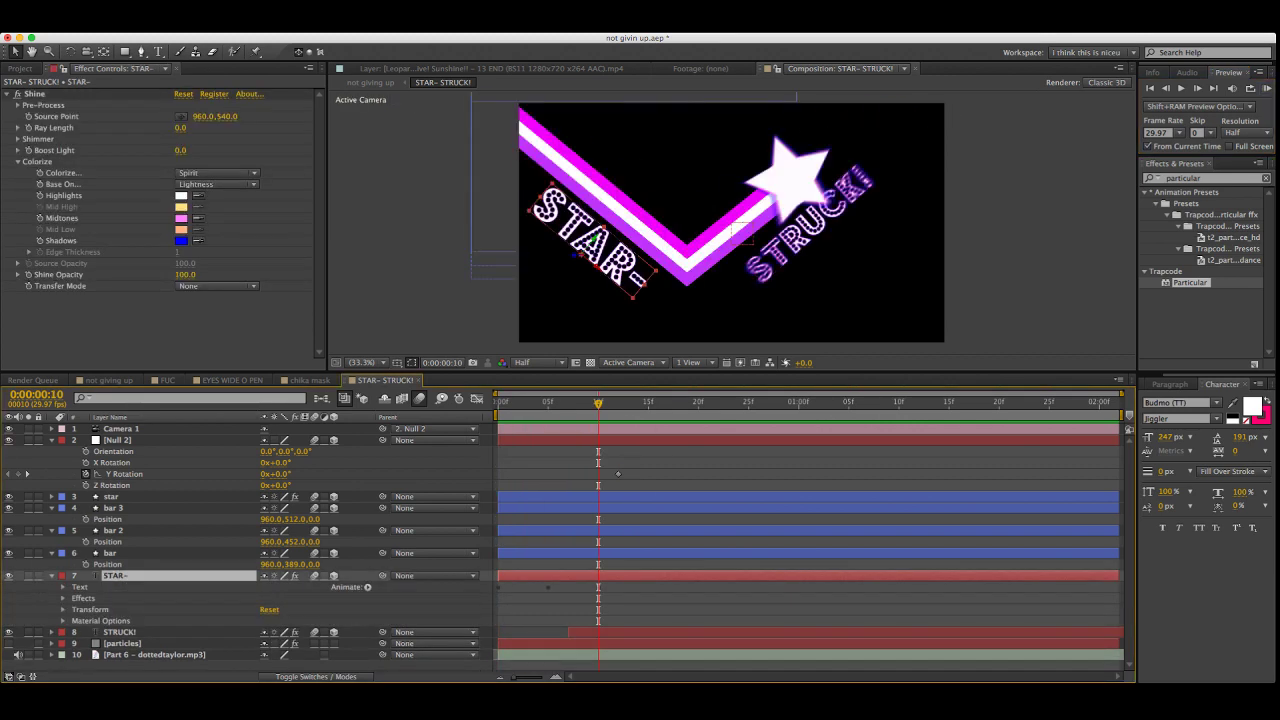
pyautogui.click(62, 587)
pyautogui.scroll(-3, 62, 587)
pyautogui.click(102, 597)
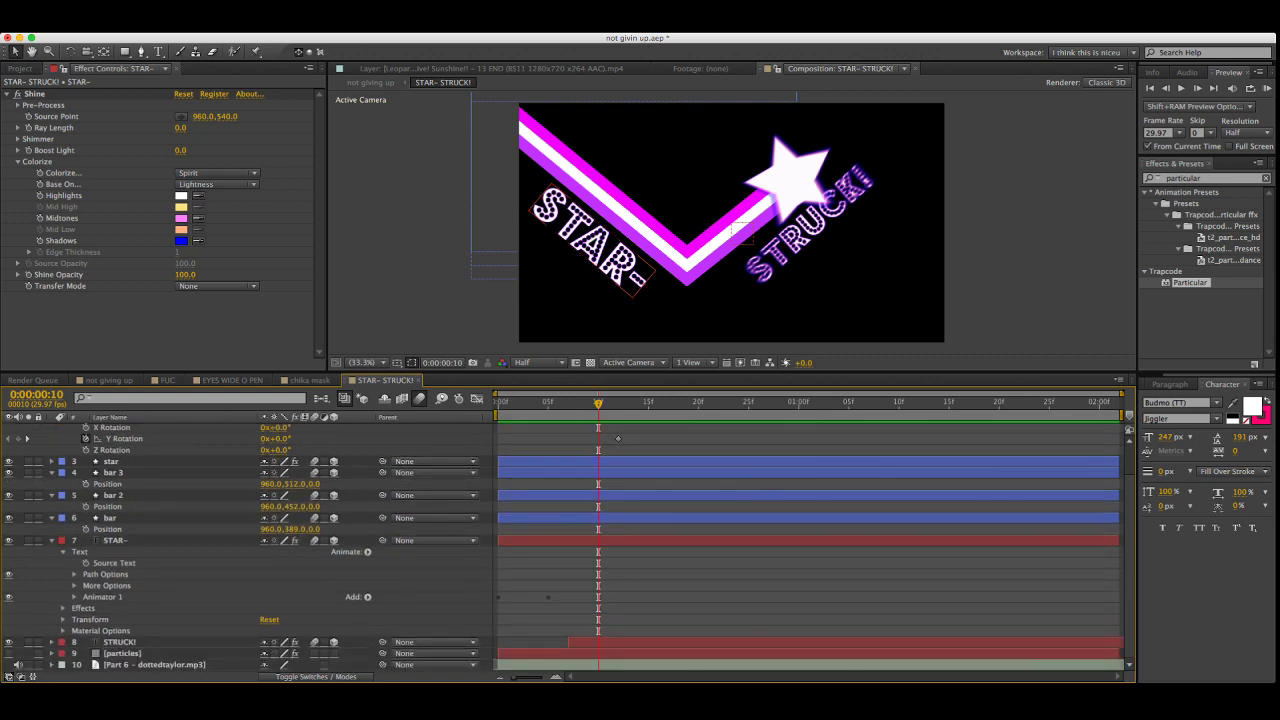
pyautogui.click(74, 597)
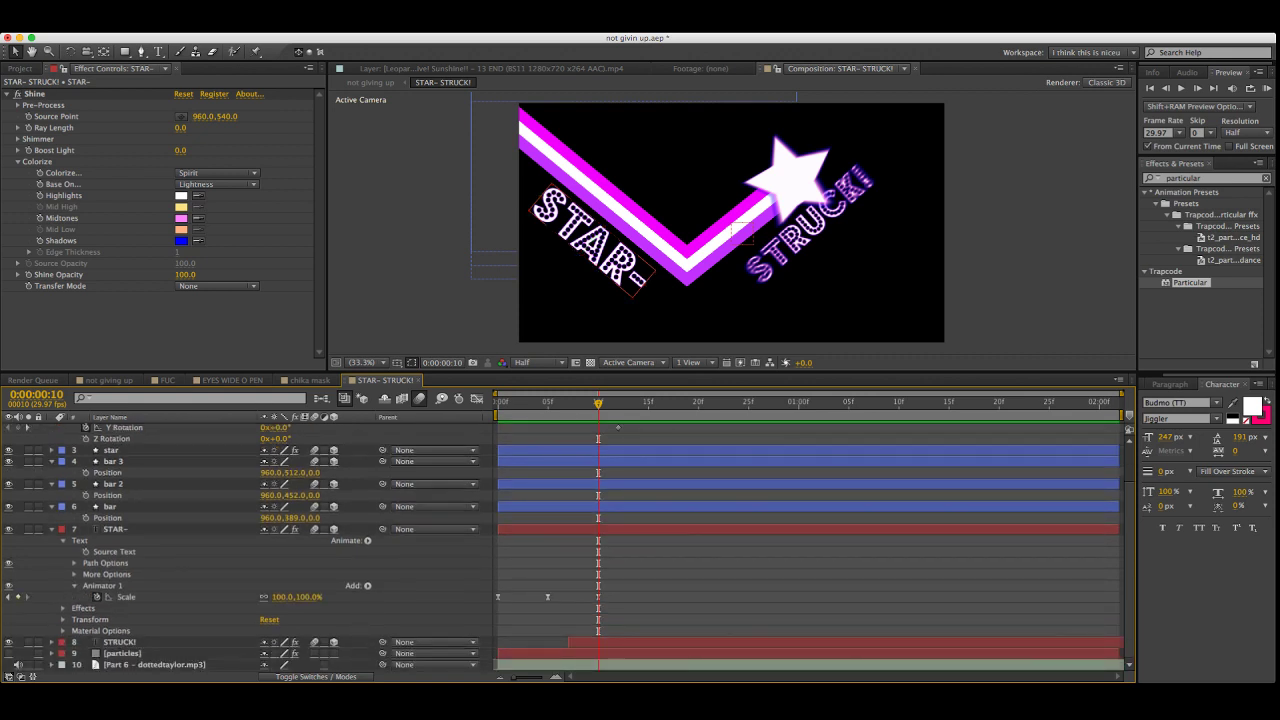
pyautogui.click(74, 574)
pyautogui.moveTo(284, 597); pyautogui.dragTo(203, 597)
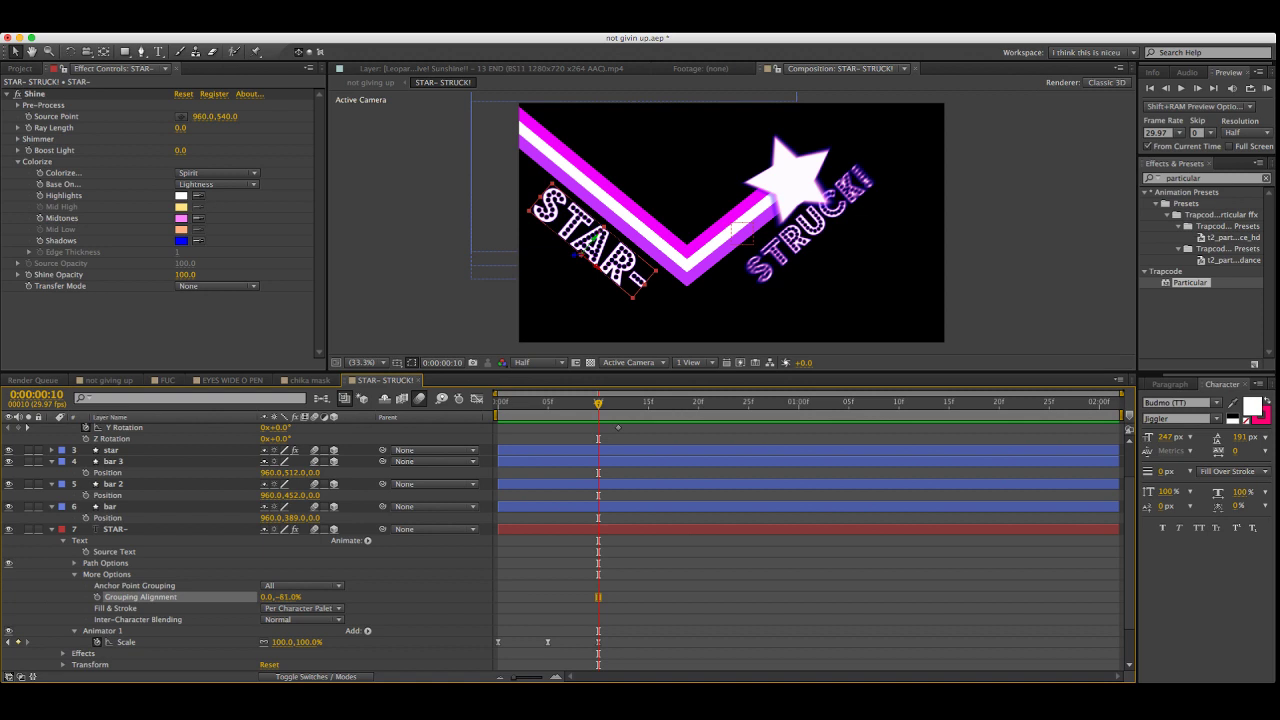
pyautogui.press('F2')
pyautogui.scroll(-3, 566, 545)
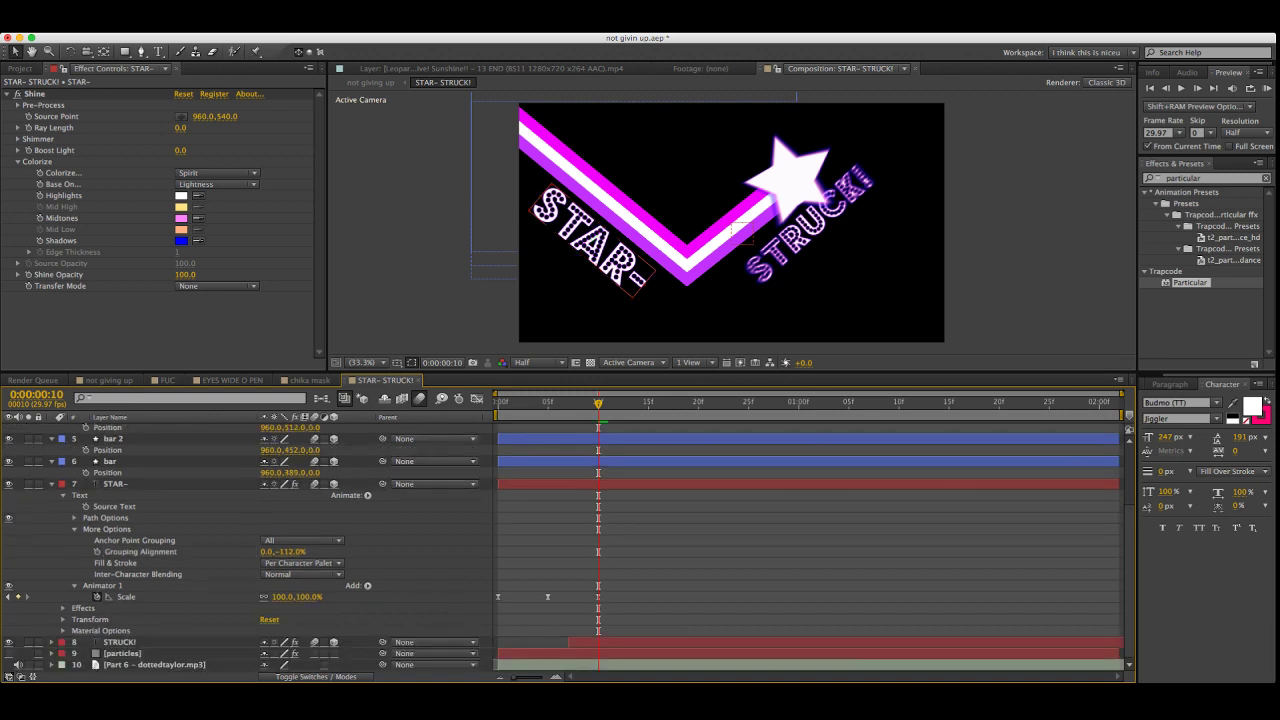
# Try sharpening the easing of the STAR- text's Scale keyframes in the Graph Editor and play back the result
pyautogui.moveTo(625, 563); pyautogui.dragTo(495, 600)
pyautogui.press('F2')
pyautogui.moveTo(598, 403); pyautogui.dragTo(527, 403)
pyautogui.moveTo(686, 548); pyautogui.dragTo(472, 630)
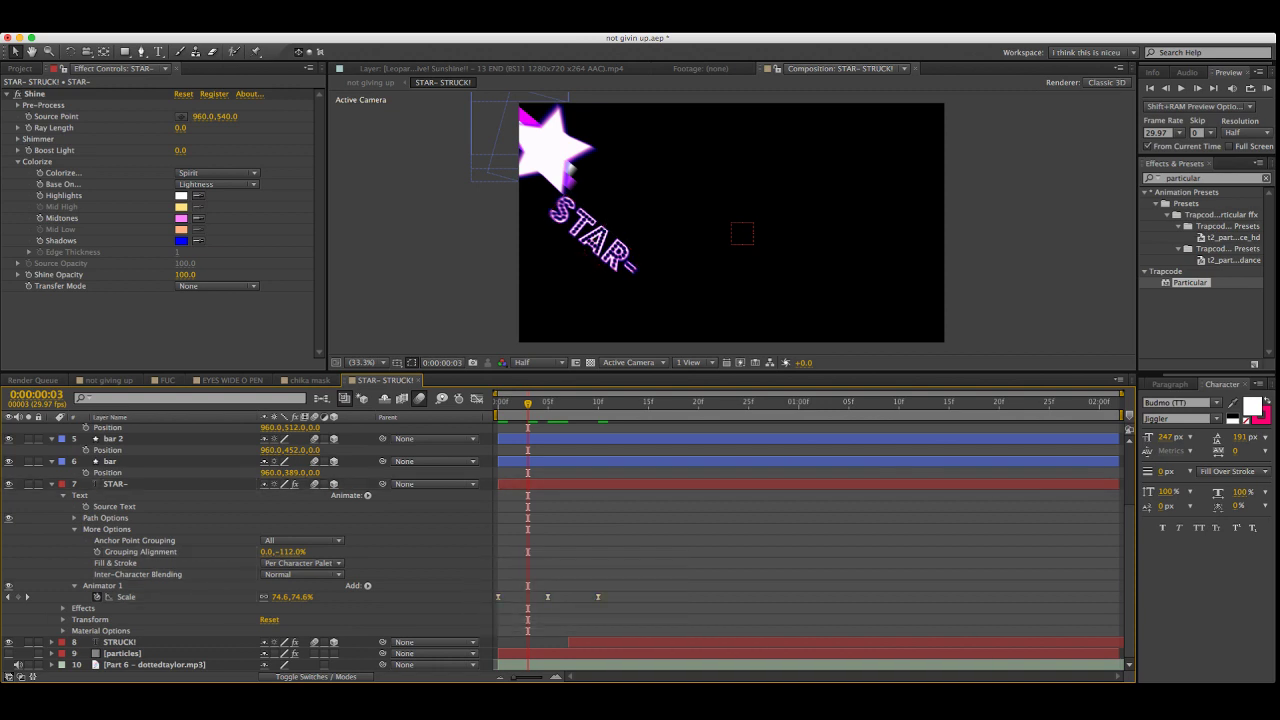
pyautogui.press('pagedown')
pyautogui.press('pagedown')
pyautogui.click(476, 398)
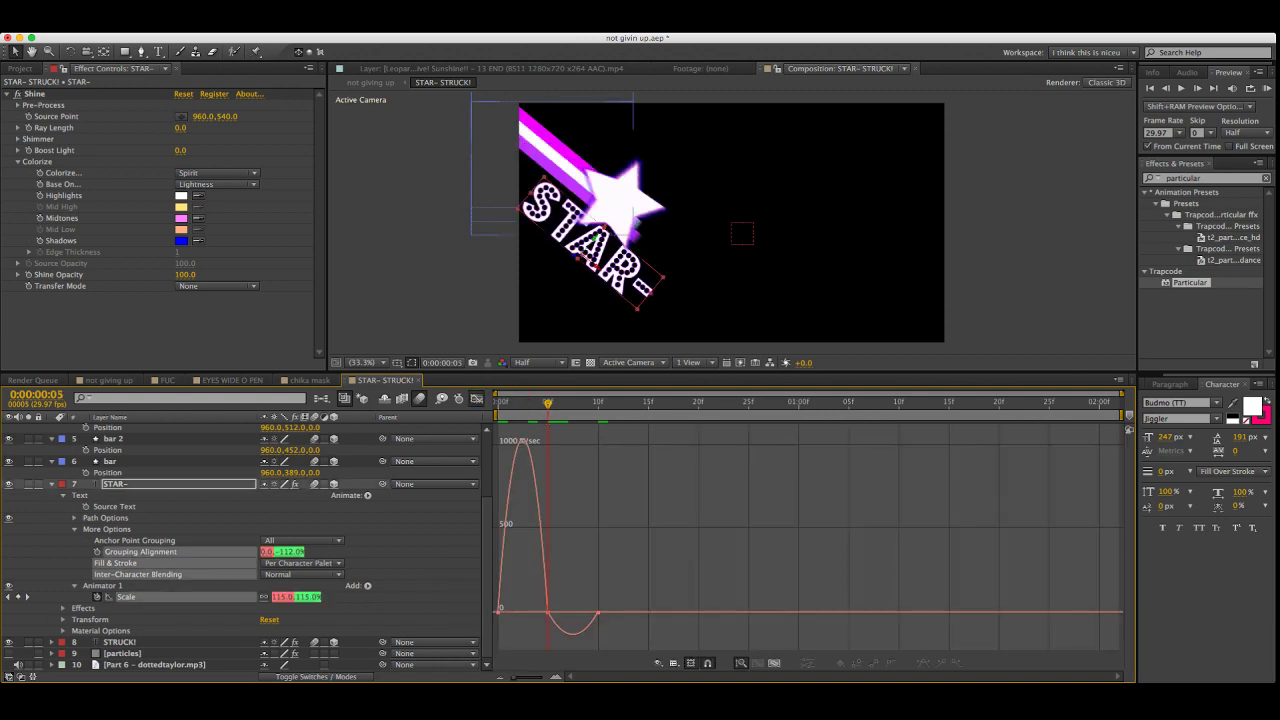
pyautogui.moveTo(697, 544); pyautogui.dragTo(491, 649)
pyautogui.moveTo(581, 610); pyautogui.dragTo(556, 611)
pyautogui.hotkey('shift', 'F3')
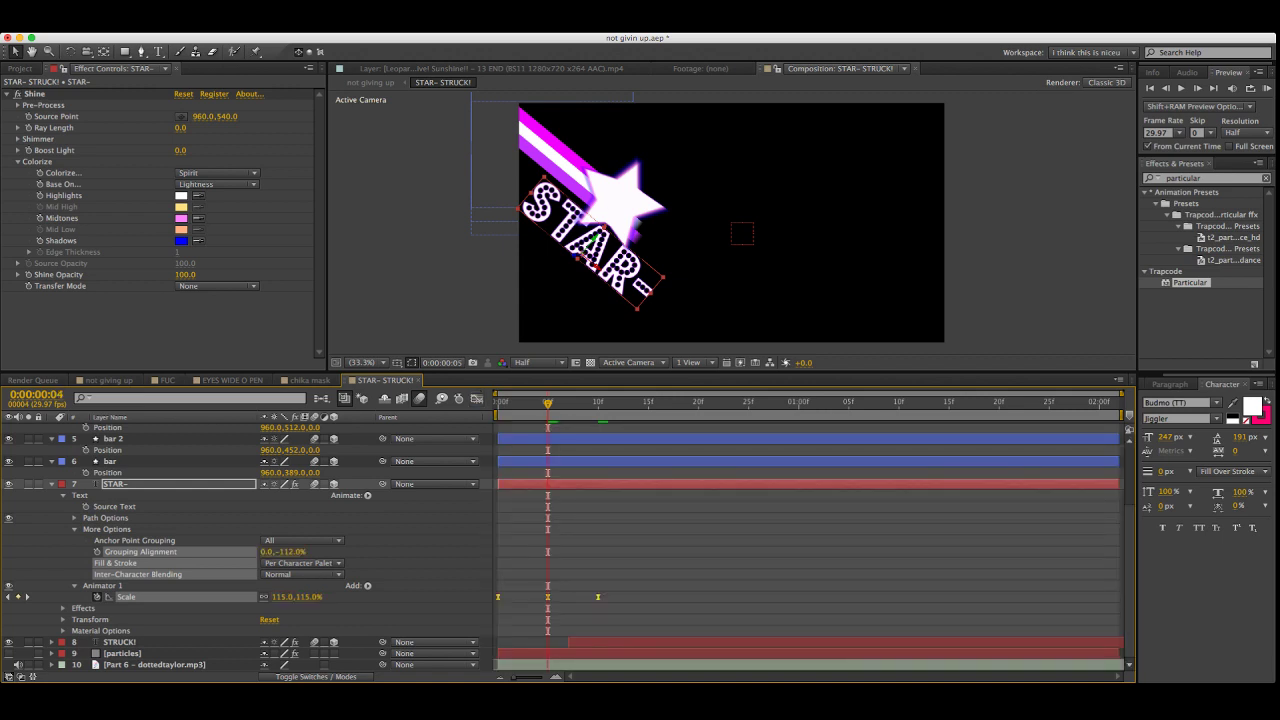
pyautogui.press('space')
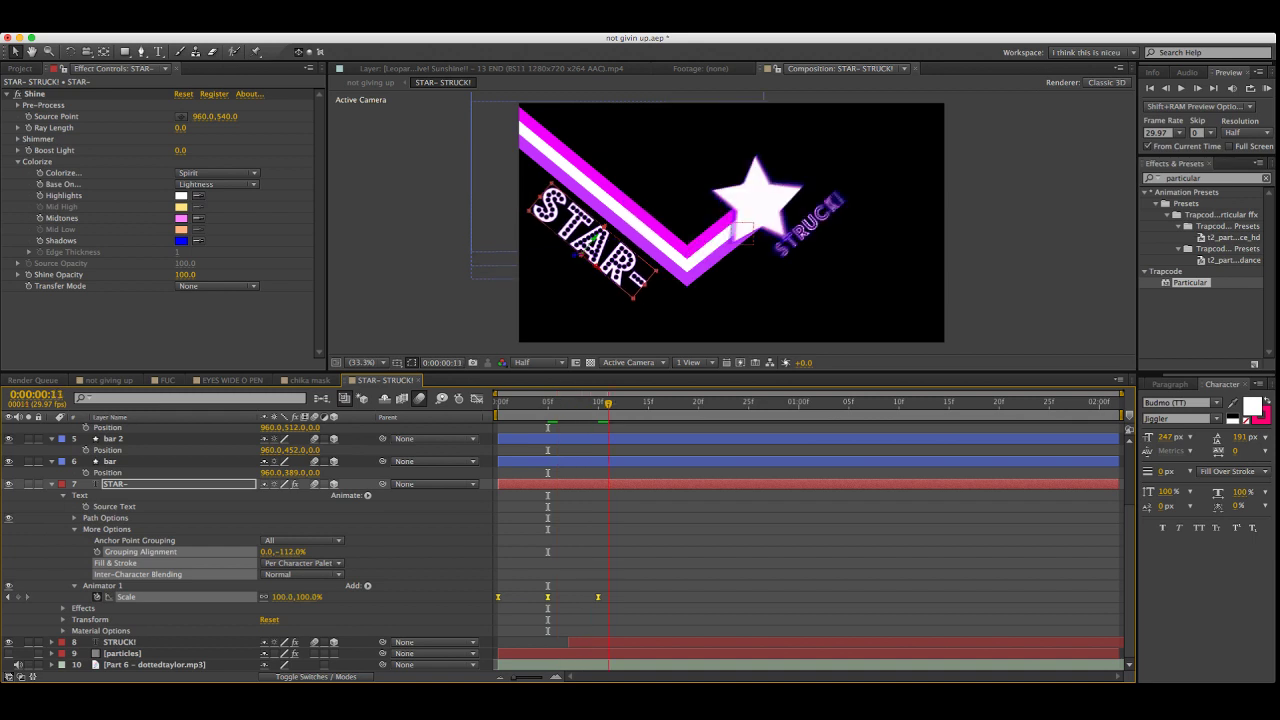
pyautogui.press('space')
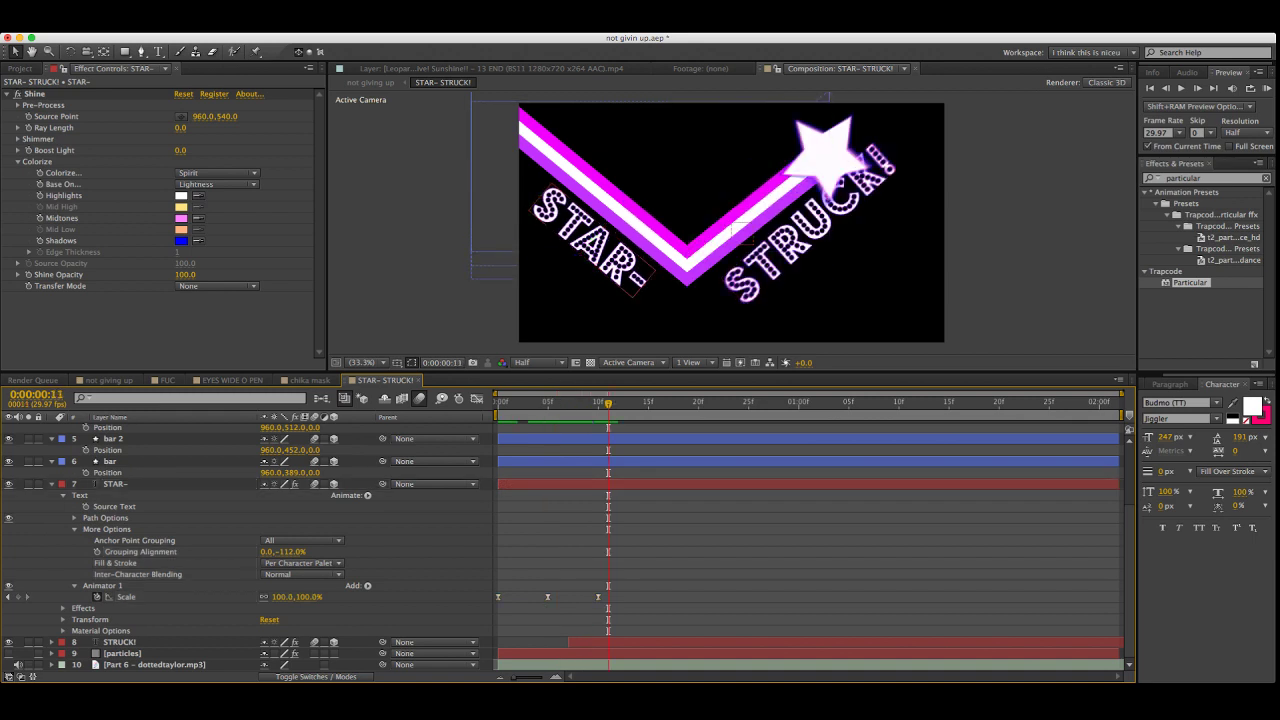
# Set the STRUCK! text's vertical Grouping Alignment to about -135% in its More Options at frame 13
pyautogui.click(51, 642)
pyautogui.scroll(-2, 567, 546)
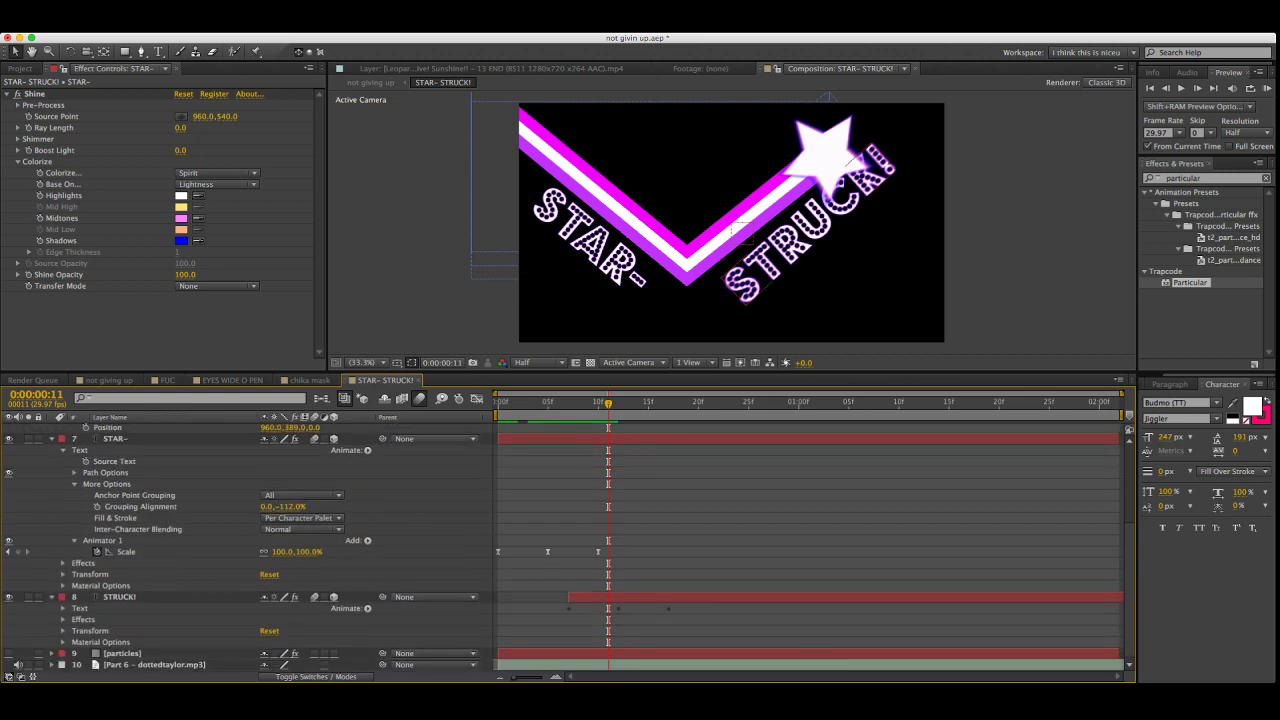
pyautogui.click(63, 607)
pyautogui.scroll(-2, 567, 546)
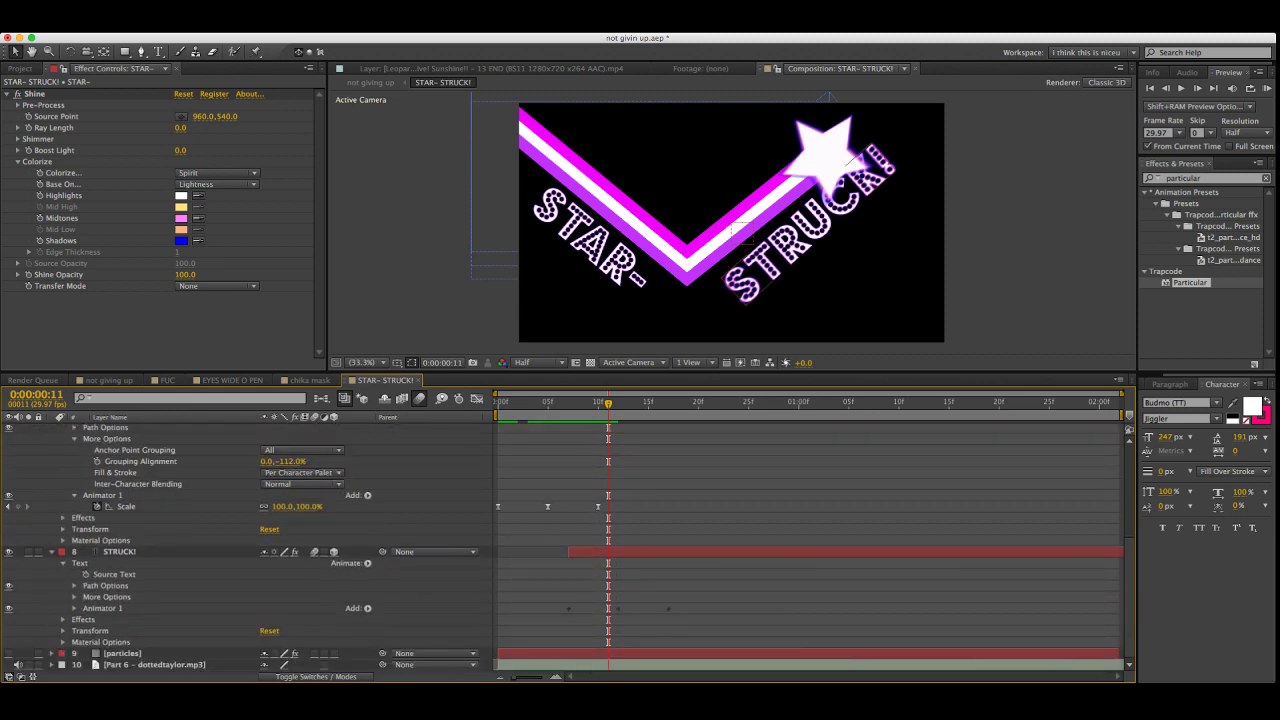
pyautogui.click(74, 608)
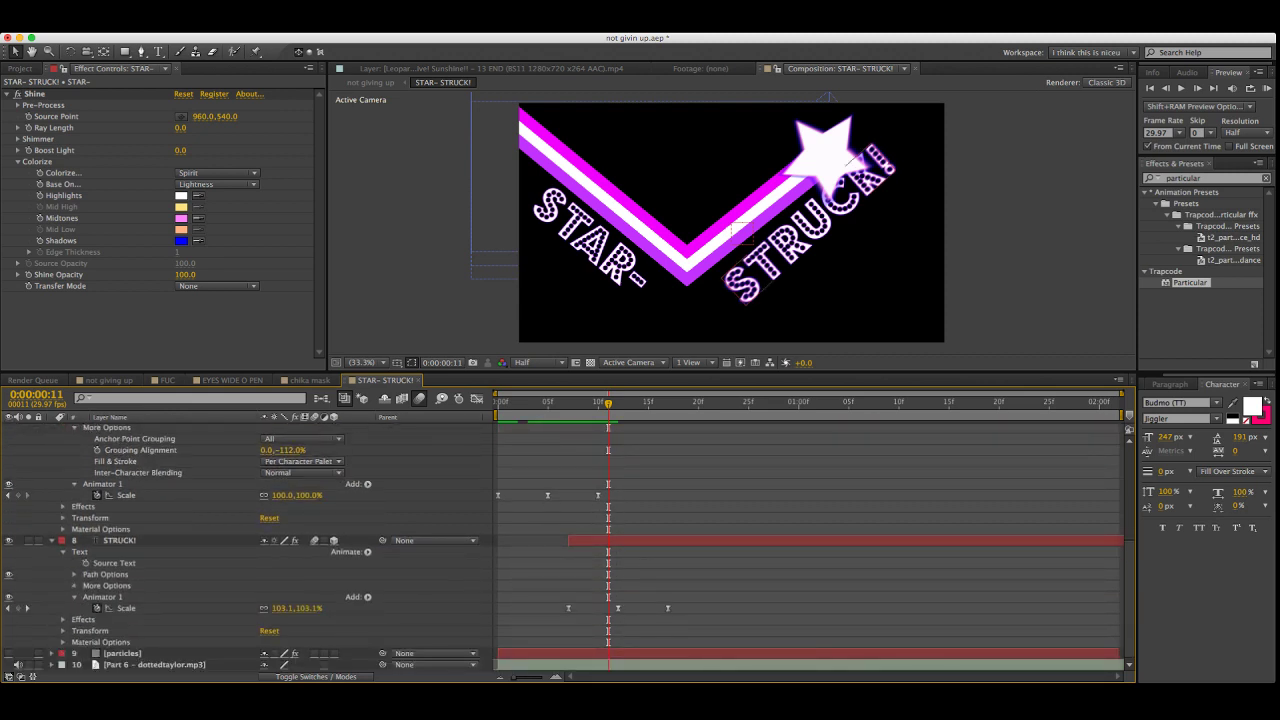
pyautogui.click(74, 586)
pyautogui.scroll(-4, 280, 500)
pyautogui.click(120, 495)
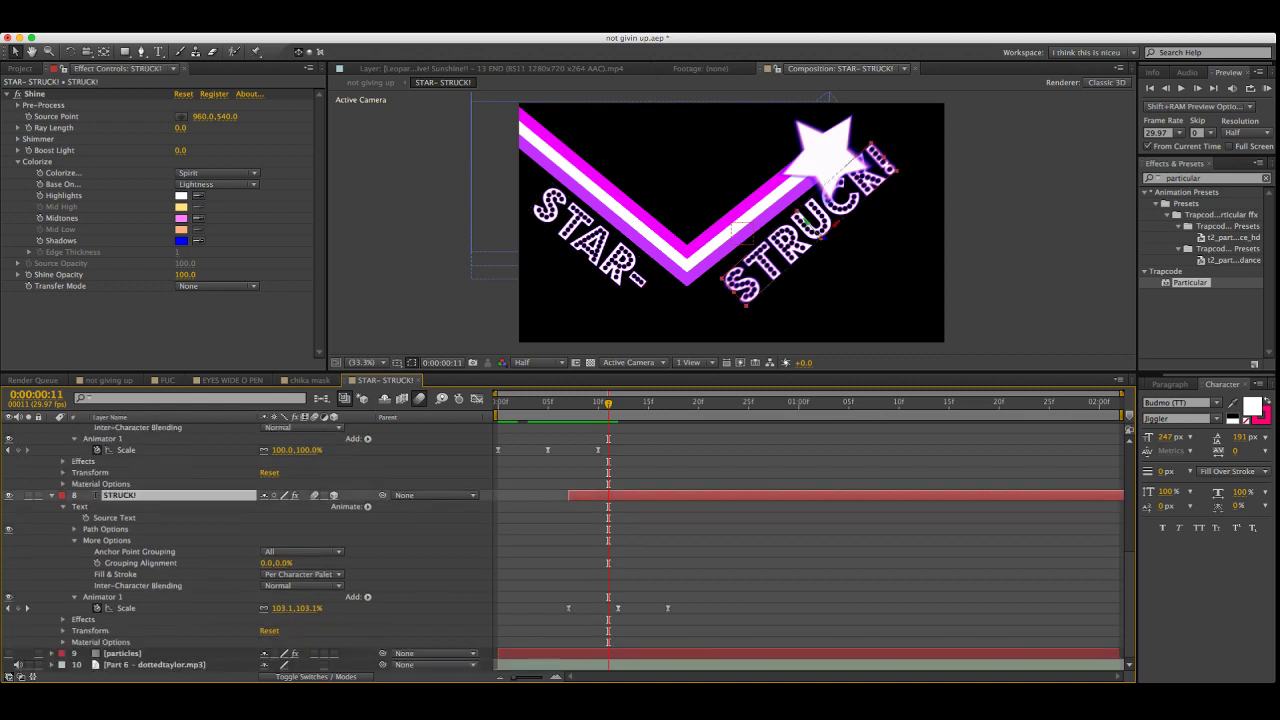
pyautogui.press('pagedown')
pyautogui.press('pagedown')
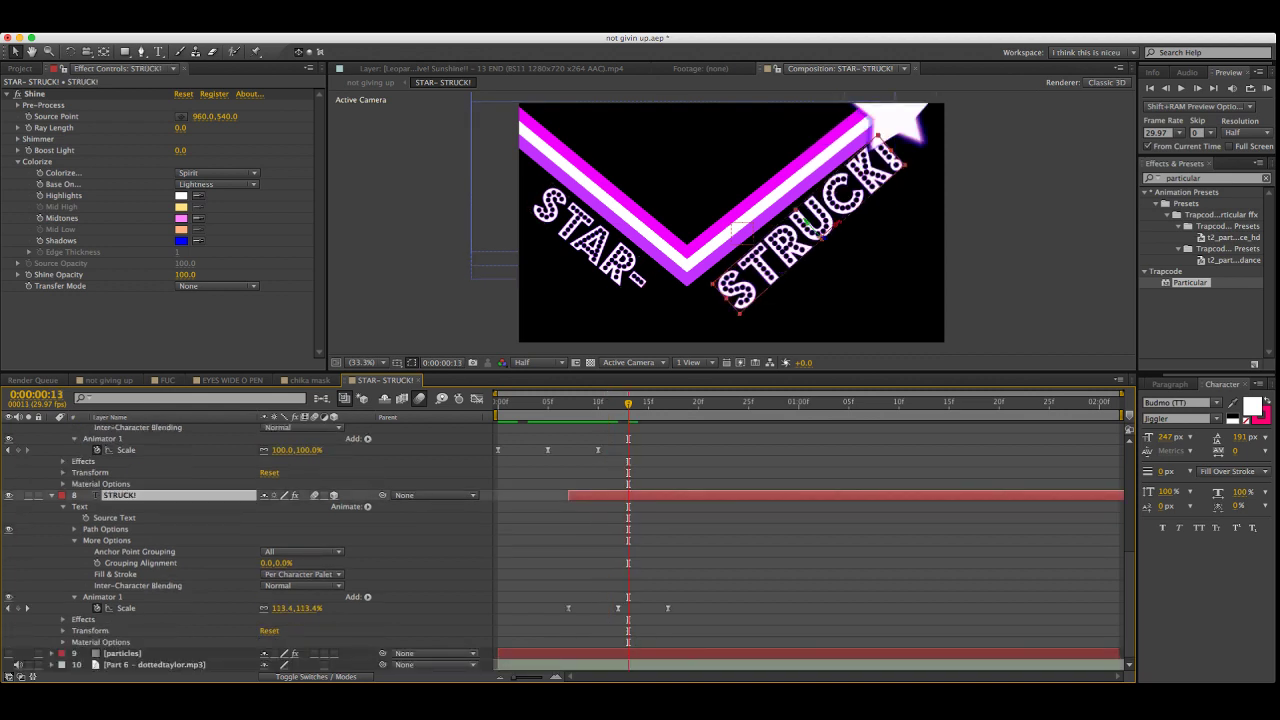
pyautogui.moveTo(284, 563); pyautogui.dragTo(181, 563)
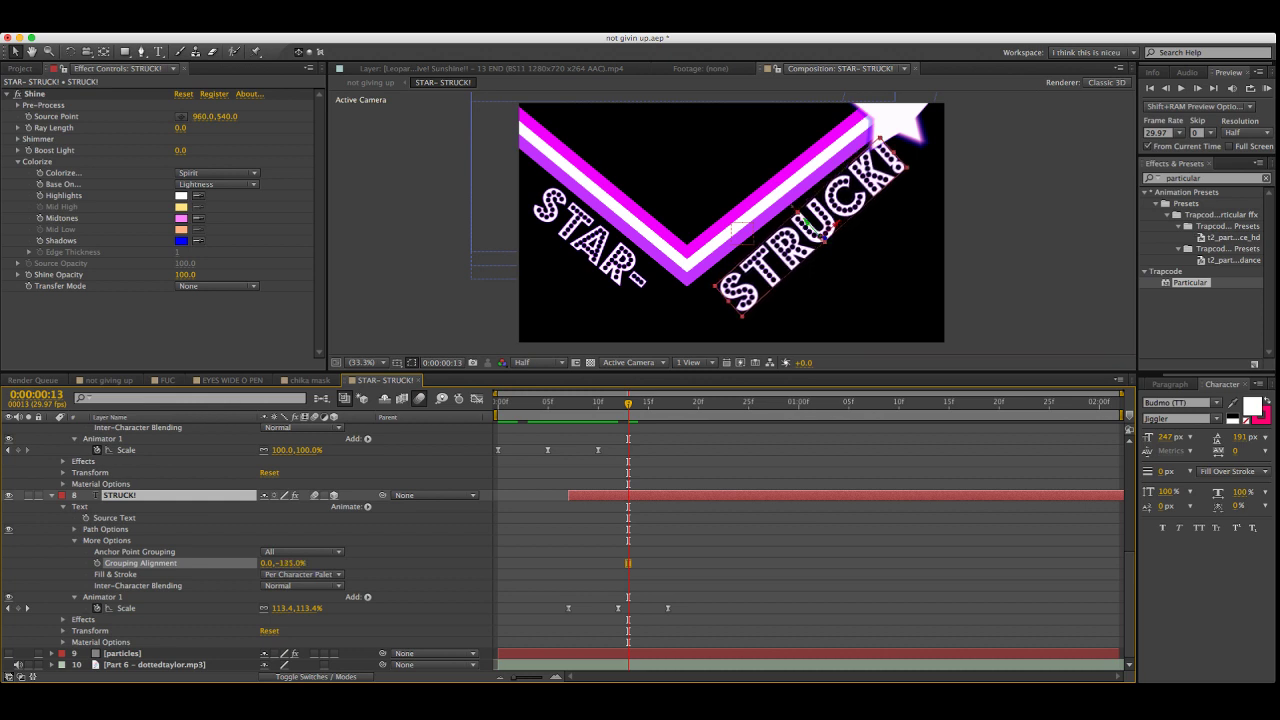
# RAM preview the STAR- STRUCK! title animation from the first frame
pyautogui.press('Home')
pyautogui.press('KP_0')
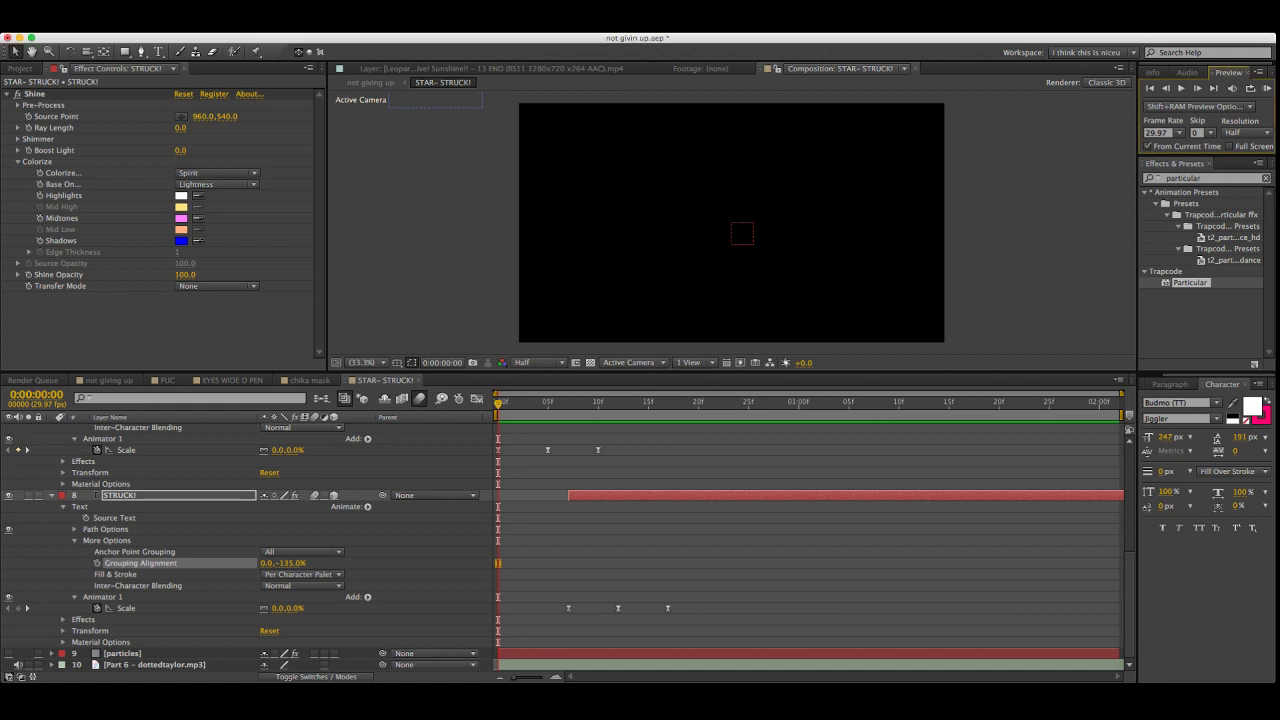
pyautogui.press('KP_0')
pyautogui.press('space')
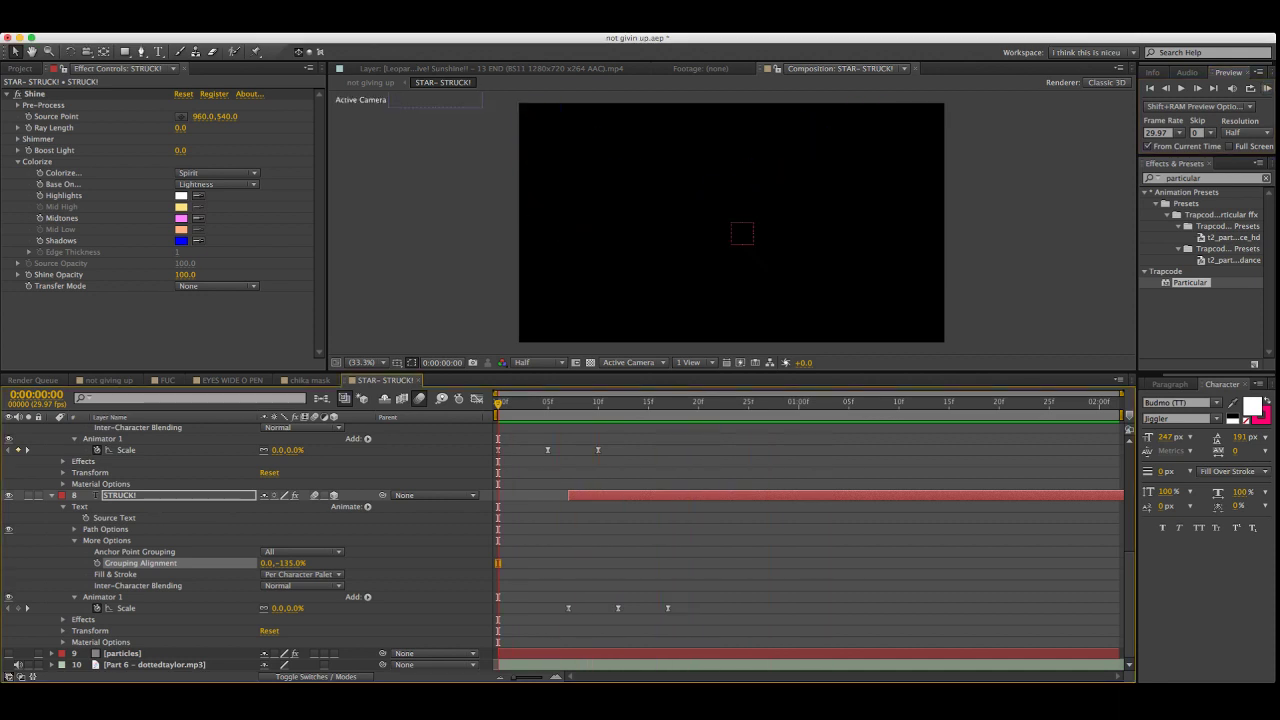
pyautogui.press('KP_0')
pyautogui.press('space')
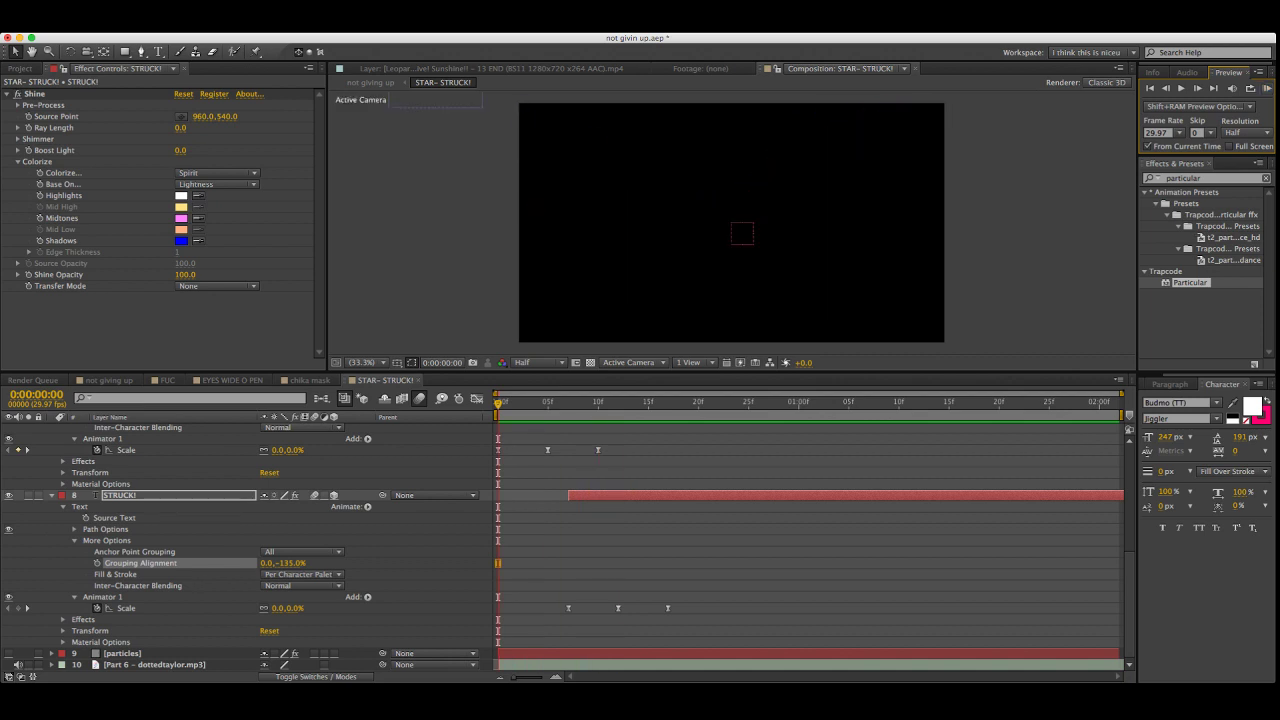
# Reset the STAR- text's three Scale keyframes to Easy Ease and preview the animation
pyautogui.moveTo(706, 434); pyautogui.dragTo(354, 456)
pyautogui.hotkey('shift', 'F3')
pyautogui.moveTo(700, 464); pyautogui.dragTo(494, 662)
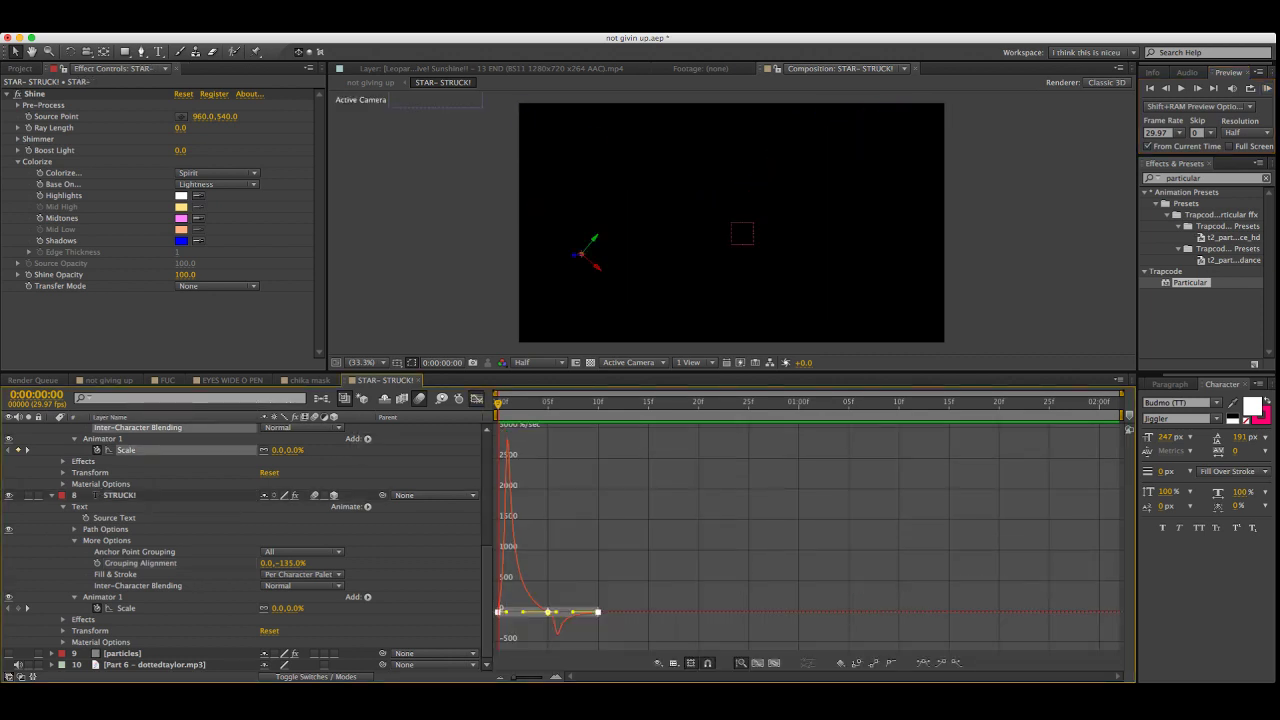
pyautogui.press('F9')
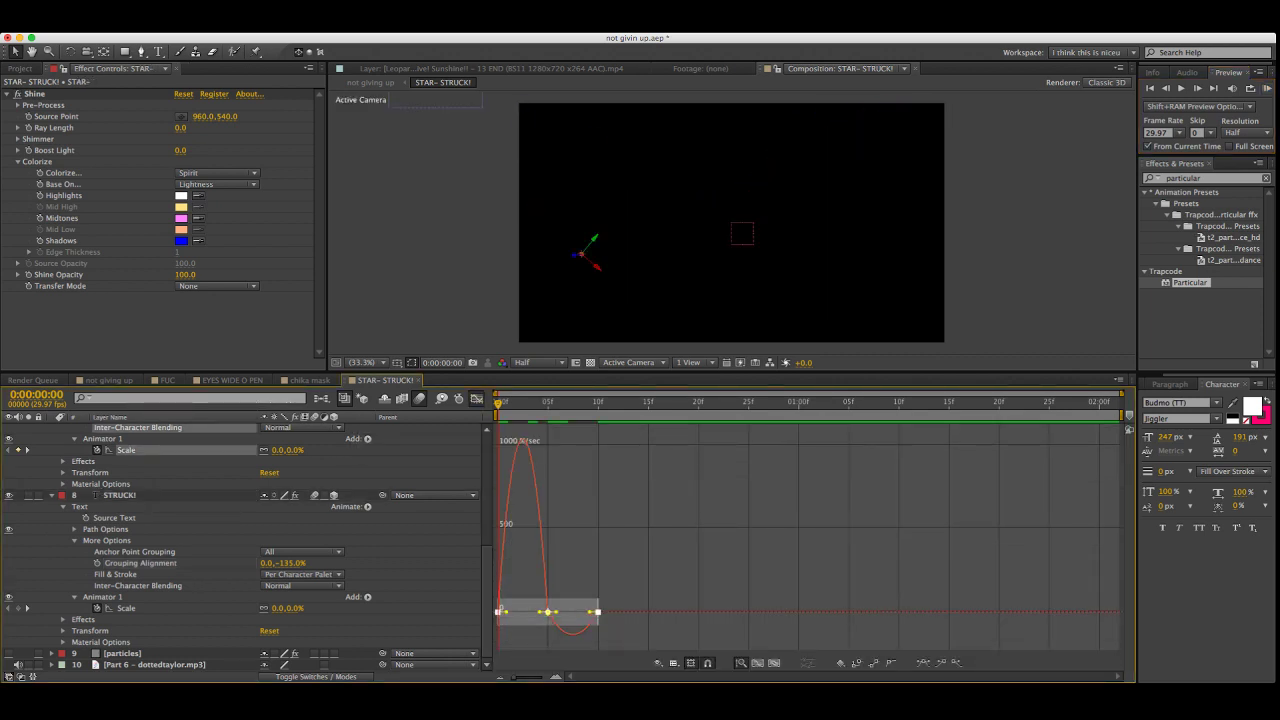
pyautogui.hotkey('shift', 'F3')
pyautogui.press('KP_0')
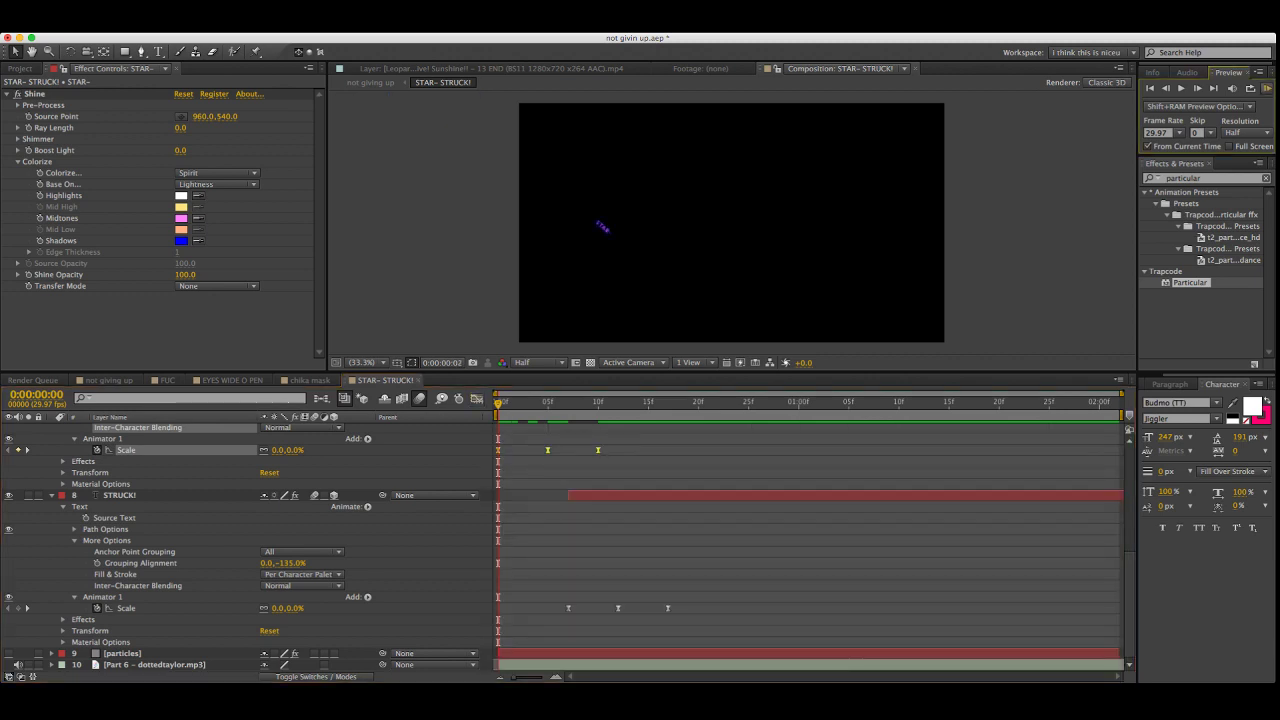
pyautogui.press('space')
pyautogui.press('KP_0')
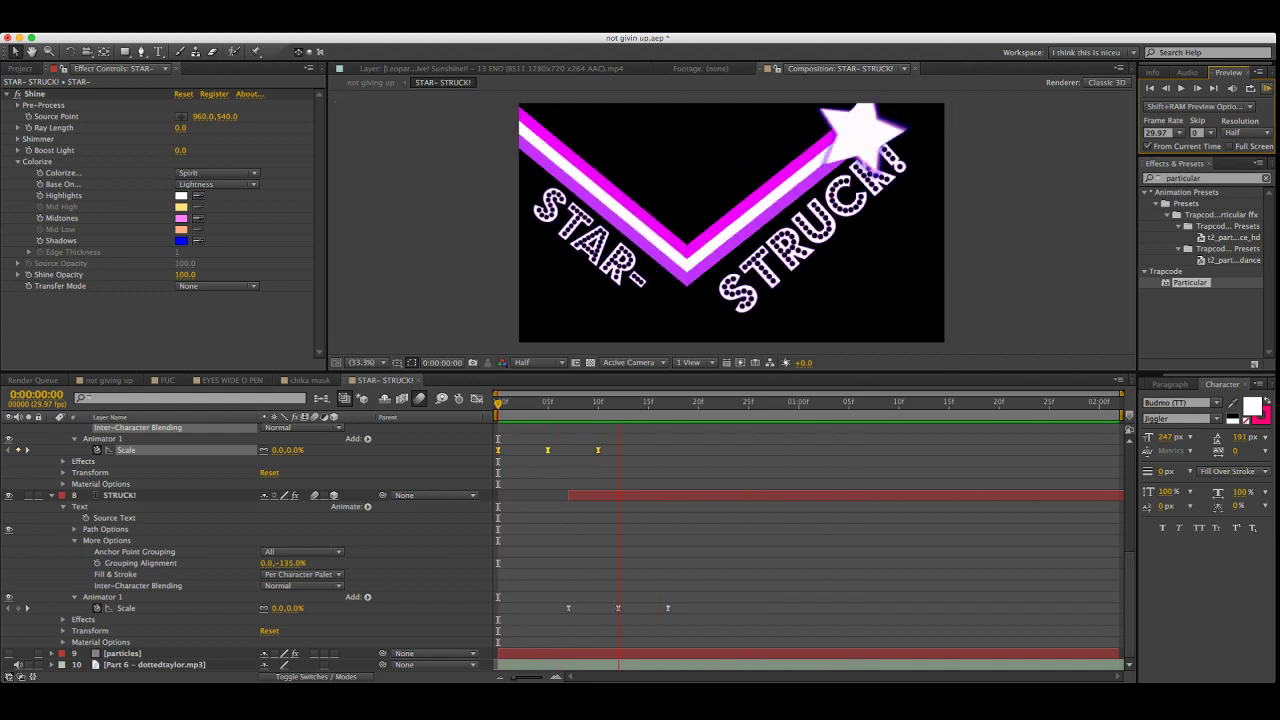
# Collapse the expanded properties of all layers and clear the layer selection
pyautogui.scroll(6, 810, 540)
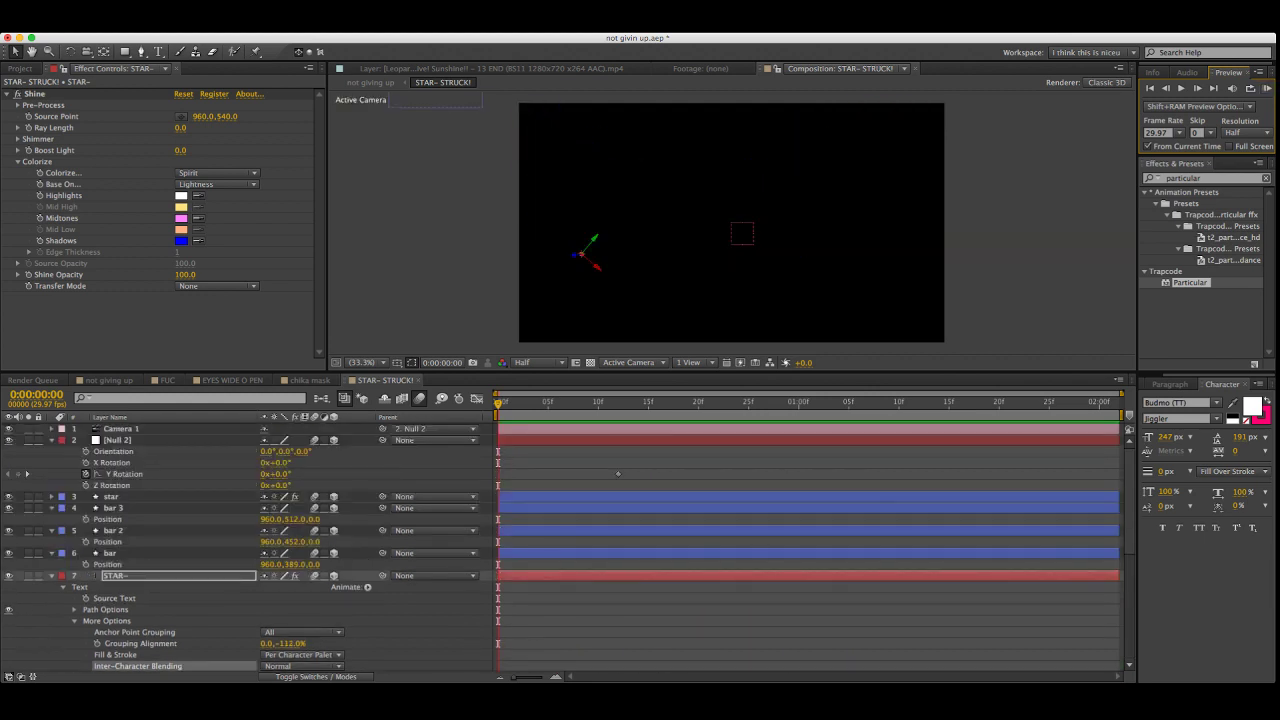
pyautogui.press('super+a')
pyautogui.press('u')
pyautogui.press('super+shift+a')
pyautogui.press('super+Tab')
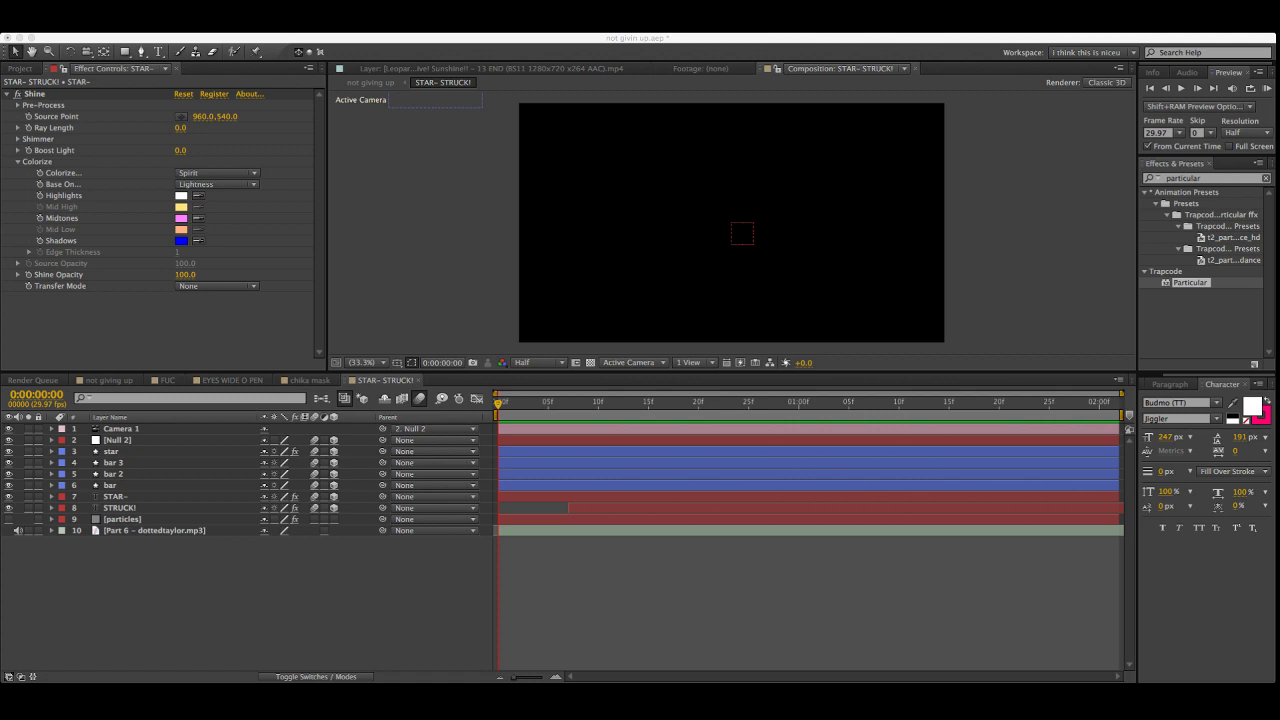
pyautogui.click(732, 222)
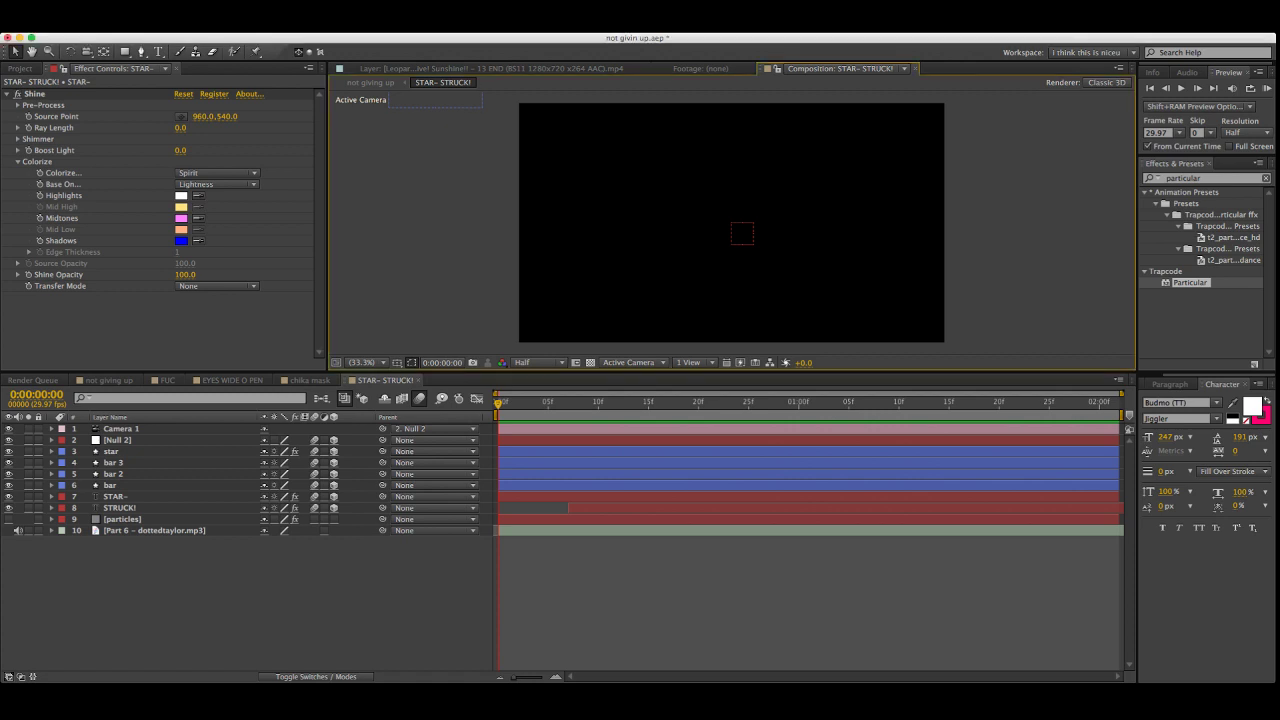
# Reveal only the keyframed properties of every layer in the composition
pyautogui.click(120, 507)
pyautogui.click(116, 496)
pyautogui.press('u')
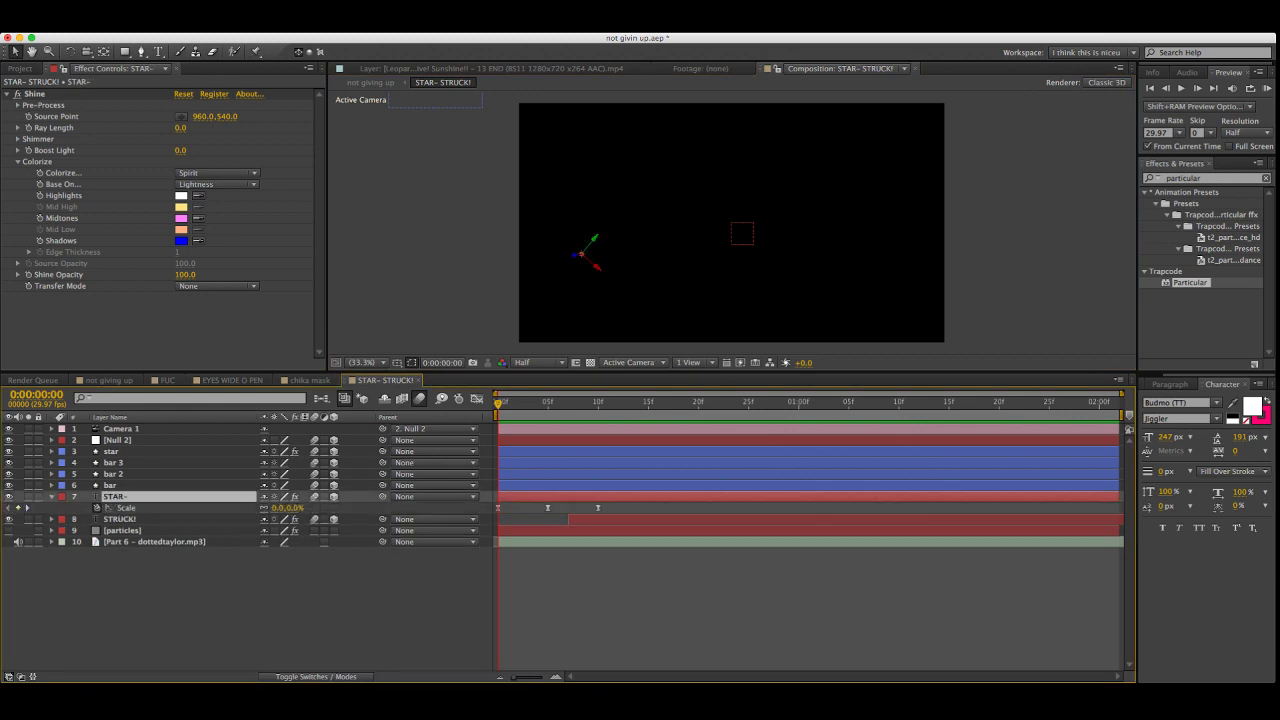
pyautogui.hotkey('ctrl', 'a')
pyautogui.press('u')
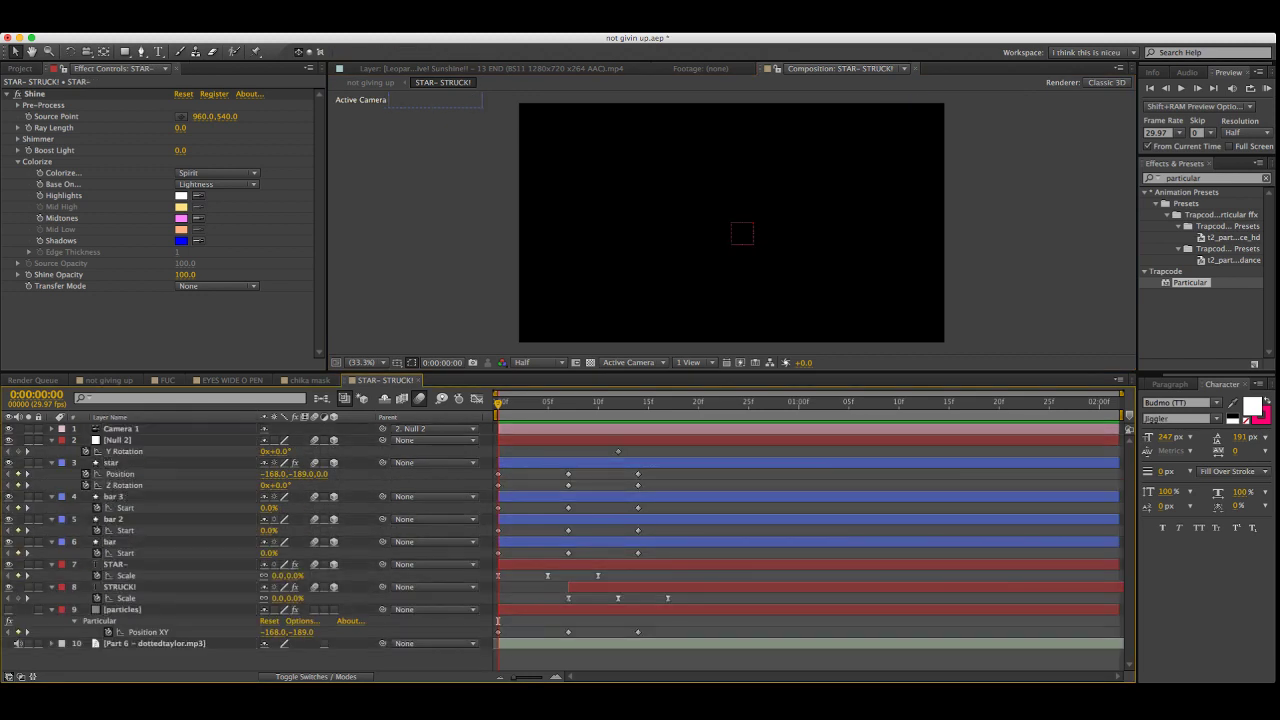
# Move the star slightly down at frame 7, to a position of about 978, 698
pyautogui.press('space')
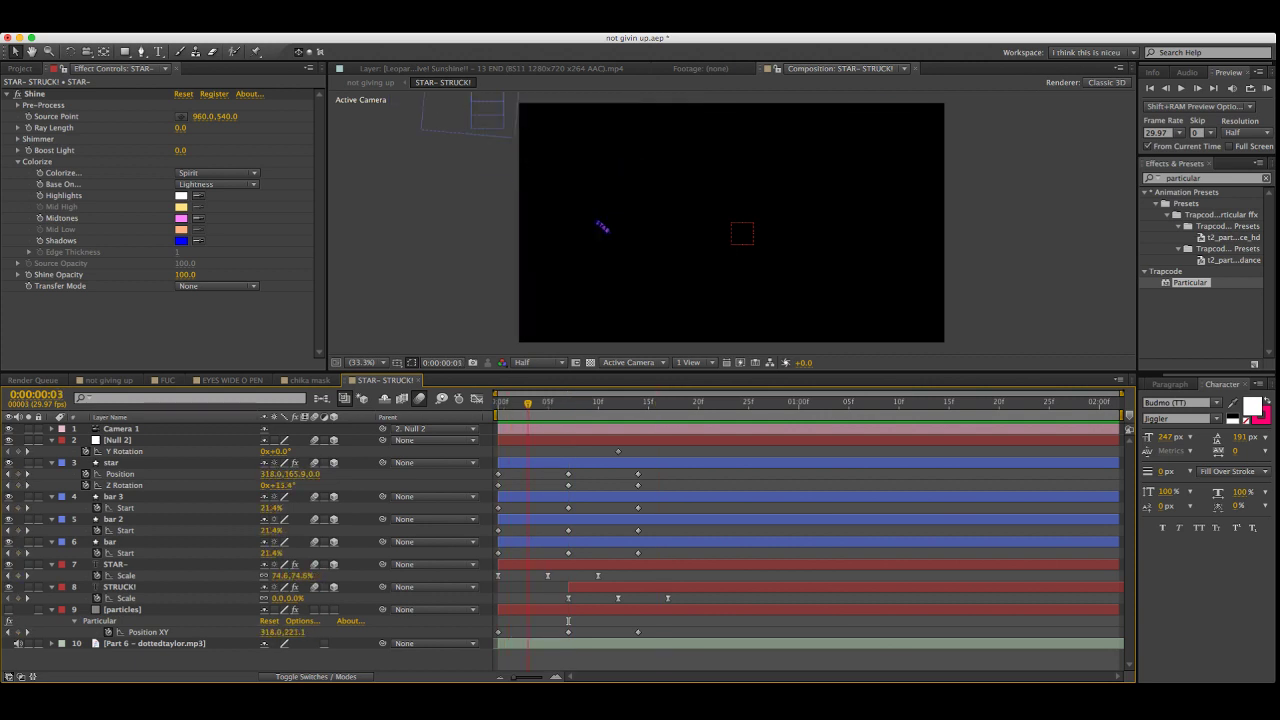
pyautogui.click(113, 496)
pyautogui.click(113, 519)
pyautogui.hotkey('ctrl', 'shift', 'a')
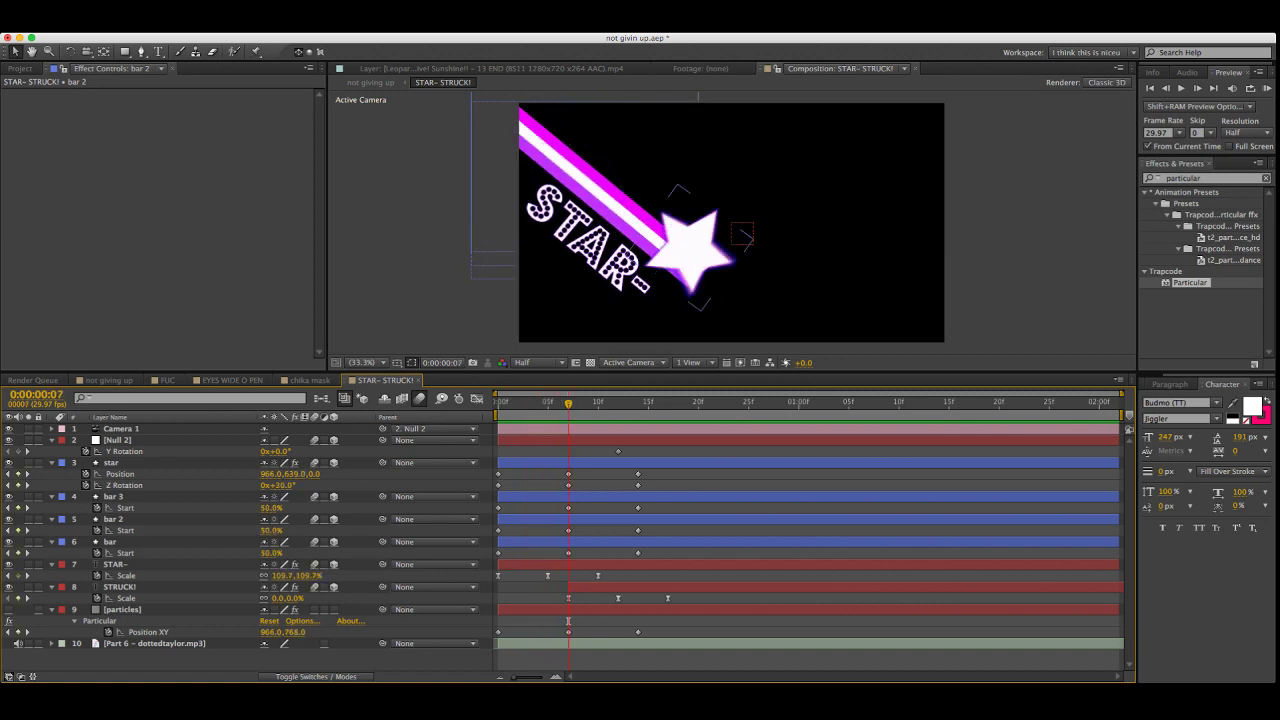
pyautogui.click(687, 252)
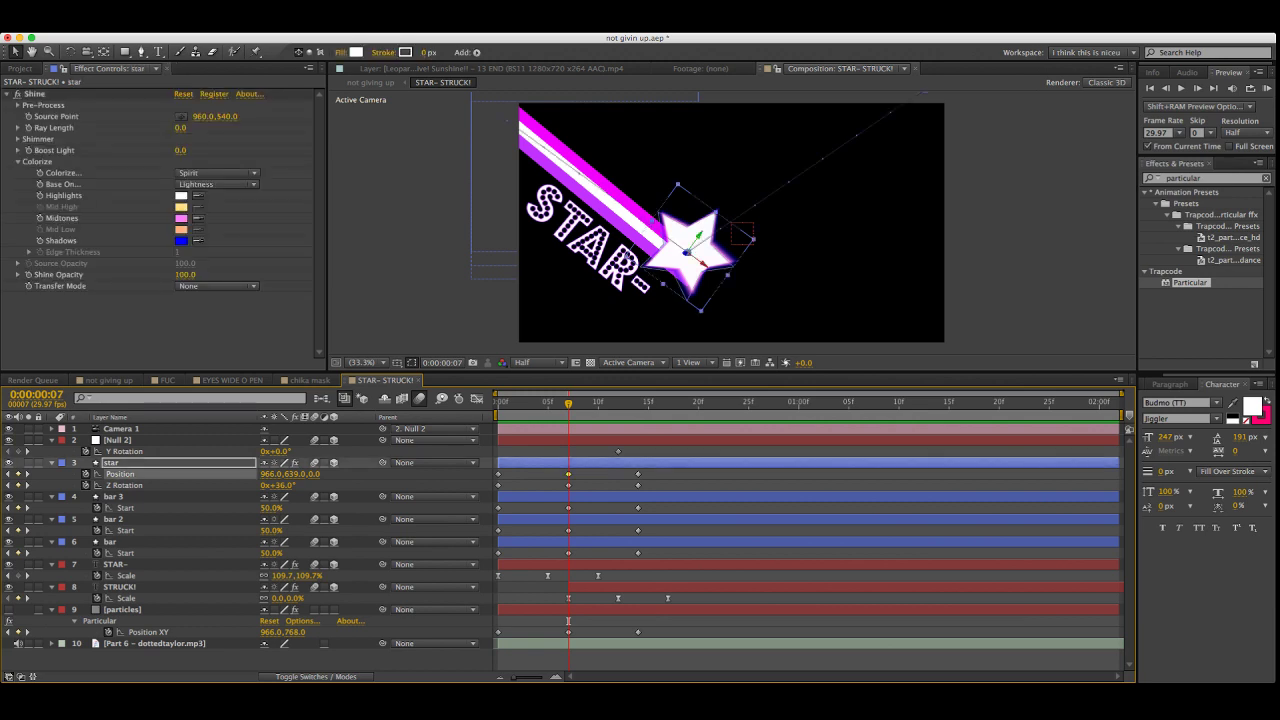
pyautogui.moveTo(687, 252); pyautogui.dragTo(689, 265)
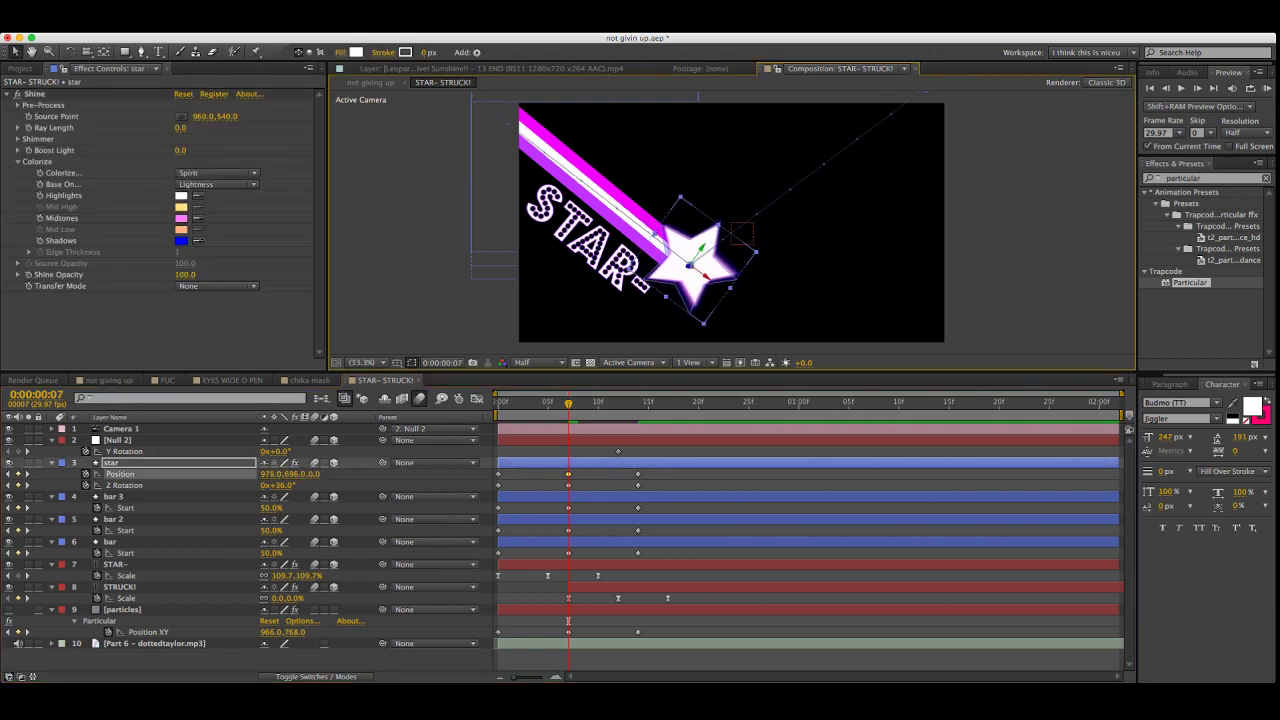
# RAM preview the star's adjusted path from the first frame, stopping playback at frame 19
pyautogui.moveTo(568, 403); pyautogui.dragTo(498, 403)
pyautogui.click(1267, 88)
pyautogui.press('space')
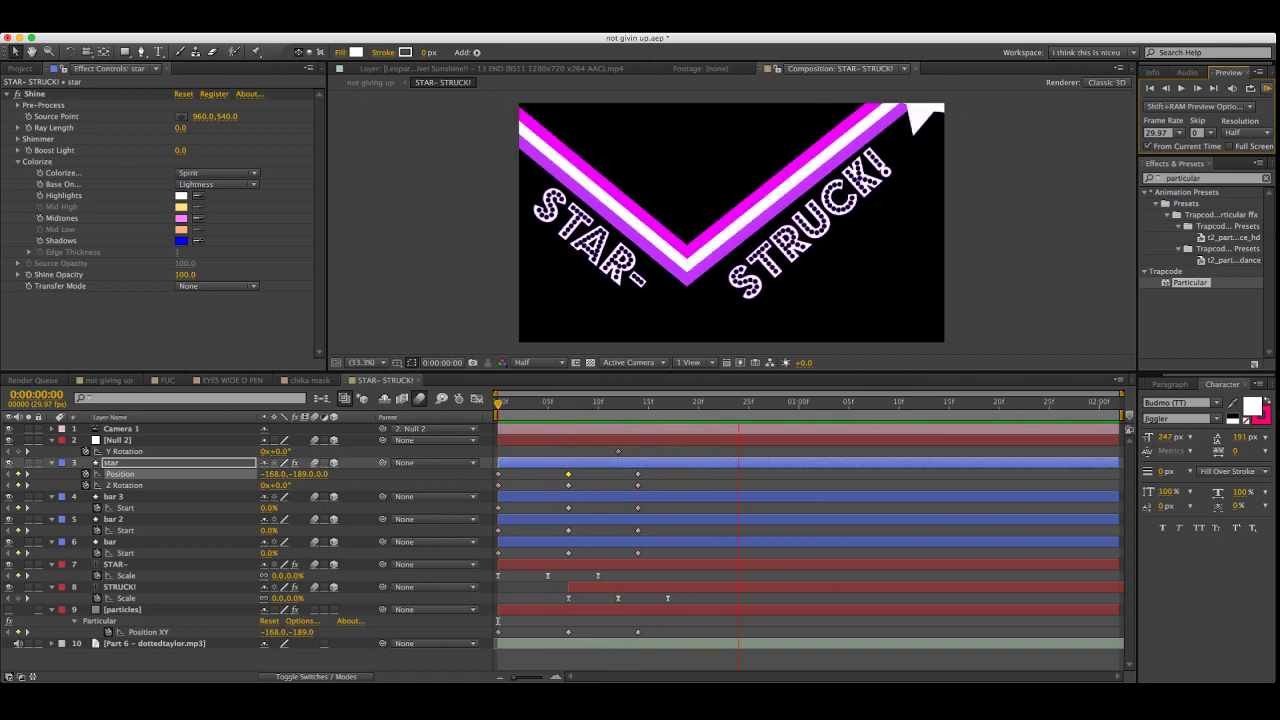
pyautogui.press('space')
# Collapse all layers and show every layer's keyframed properties again with nothing selected
pyautogui.press('super+a')
pyautogui.press('u')
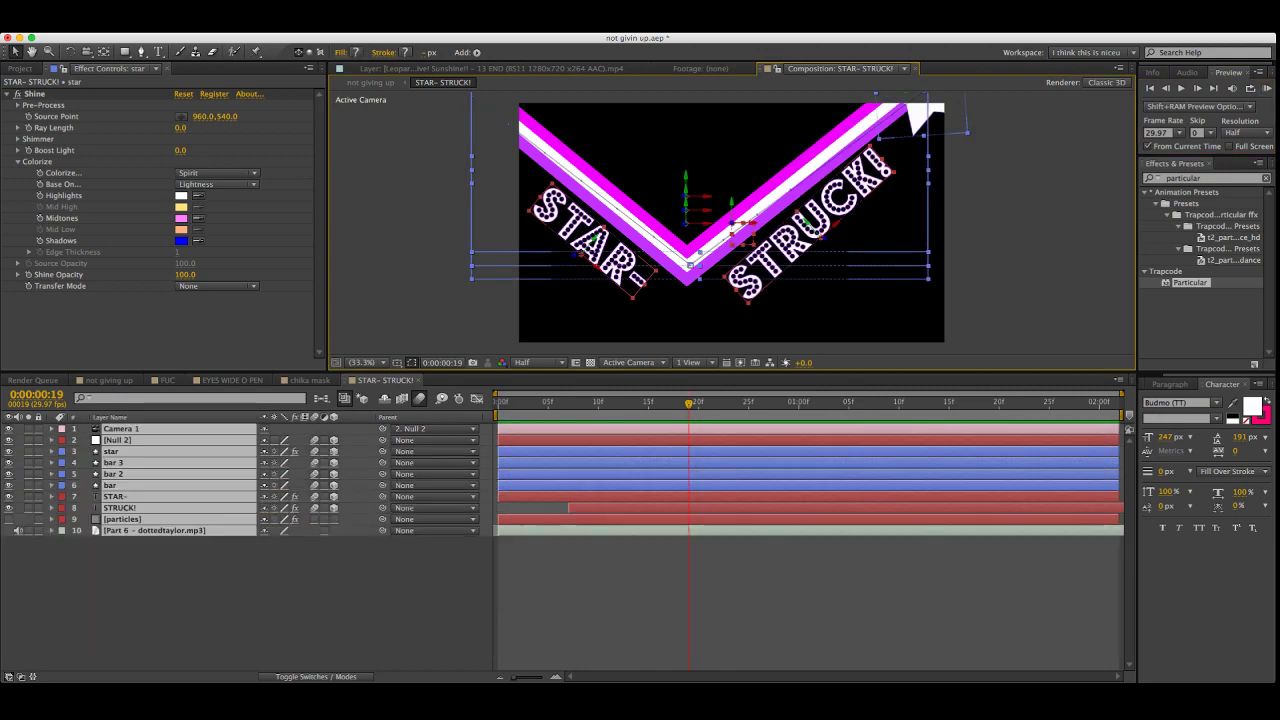
pyautogui.press('super+shift+a')
pyautogui.click(113, 462)
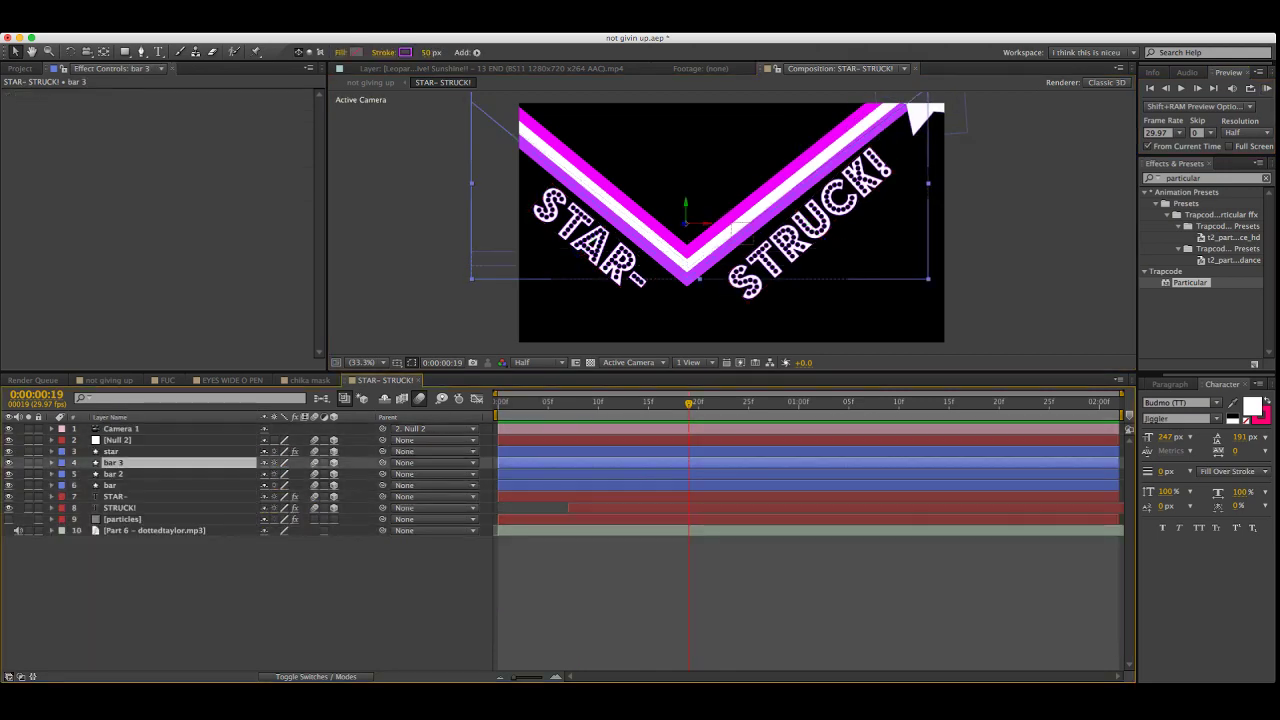
pyautogui.press('u')
pyautogui.press('super+a')
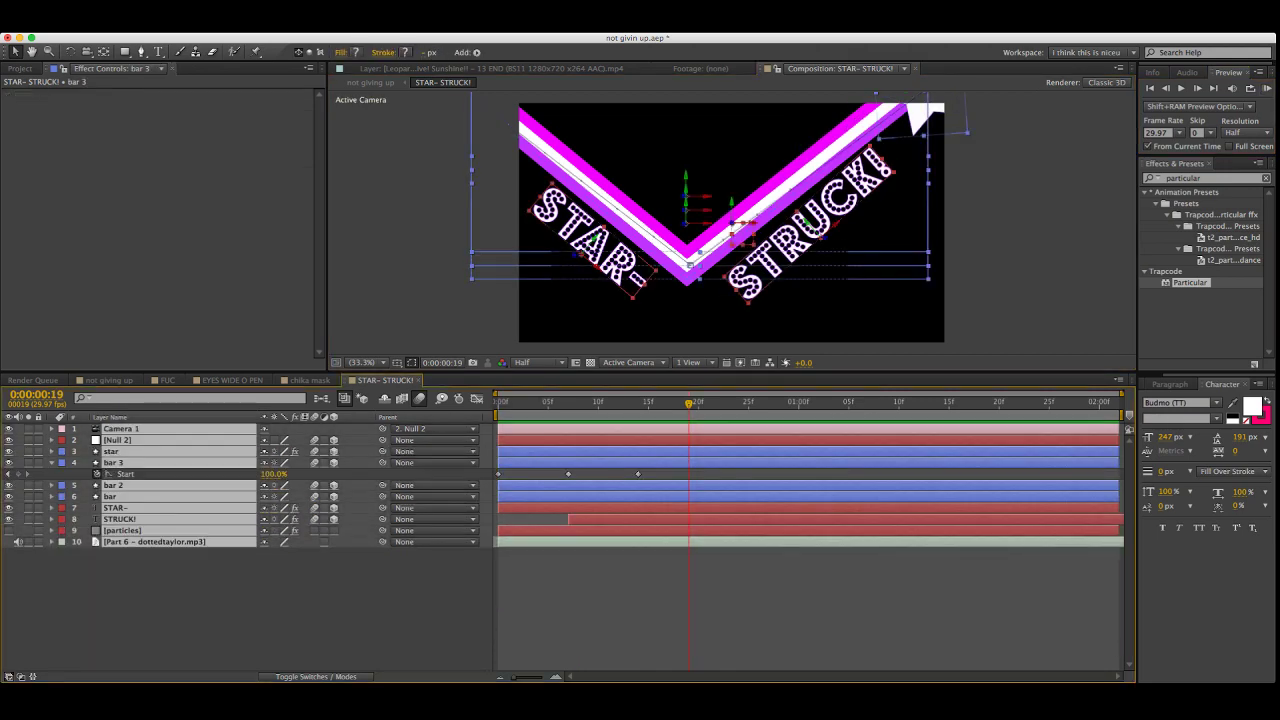
pyautogui.press('u')
pyautogui.click(285, 598)
pyautogui.press('super+shift+a')
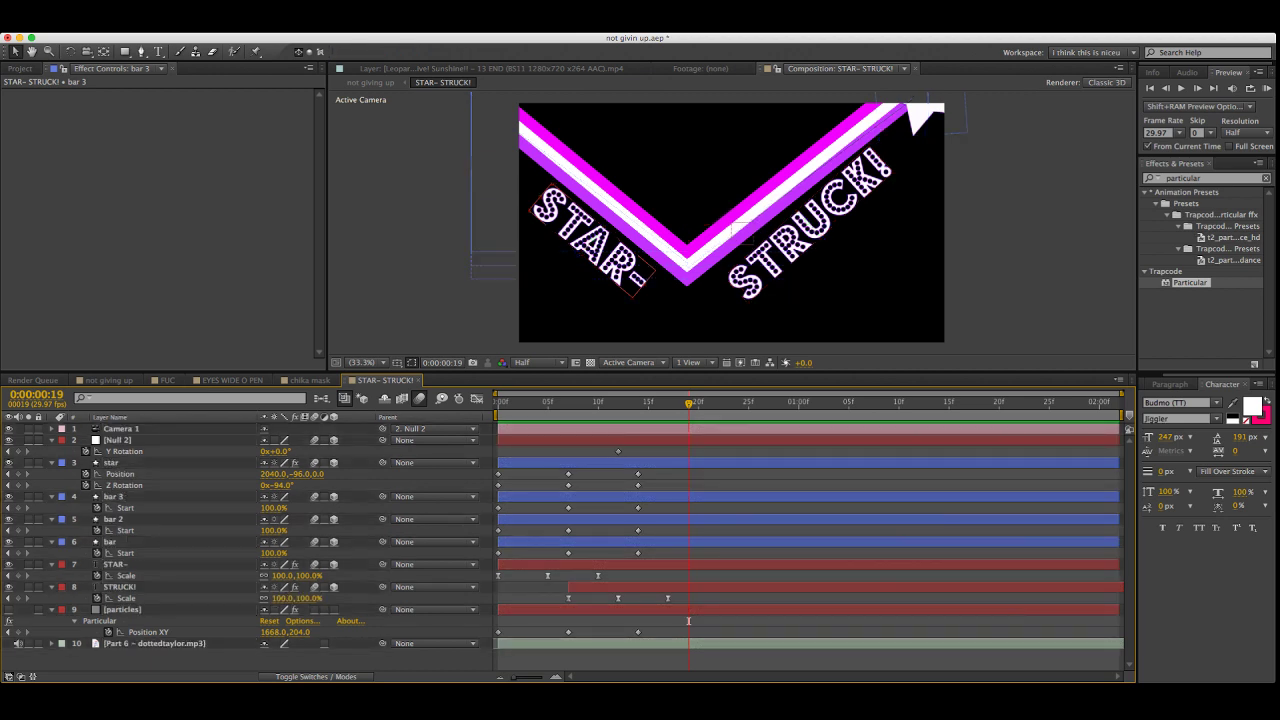
# Play the title animation from frame 14 with the whole composition and its surroundings in view
pyautogui.moveTo(688, 621); pyautogui.dragTo(638, 621)
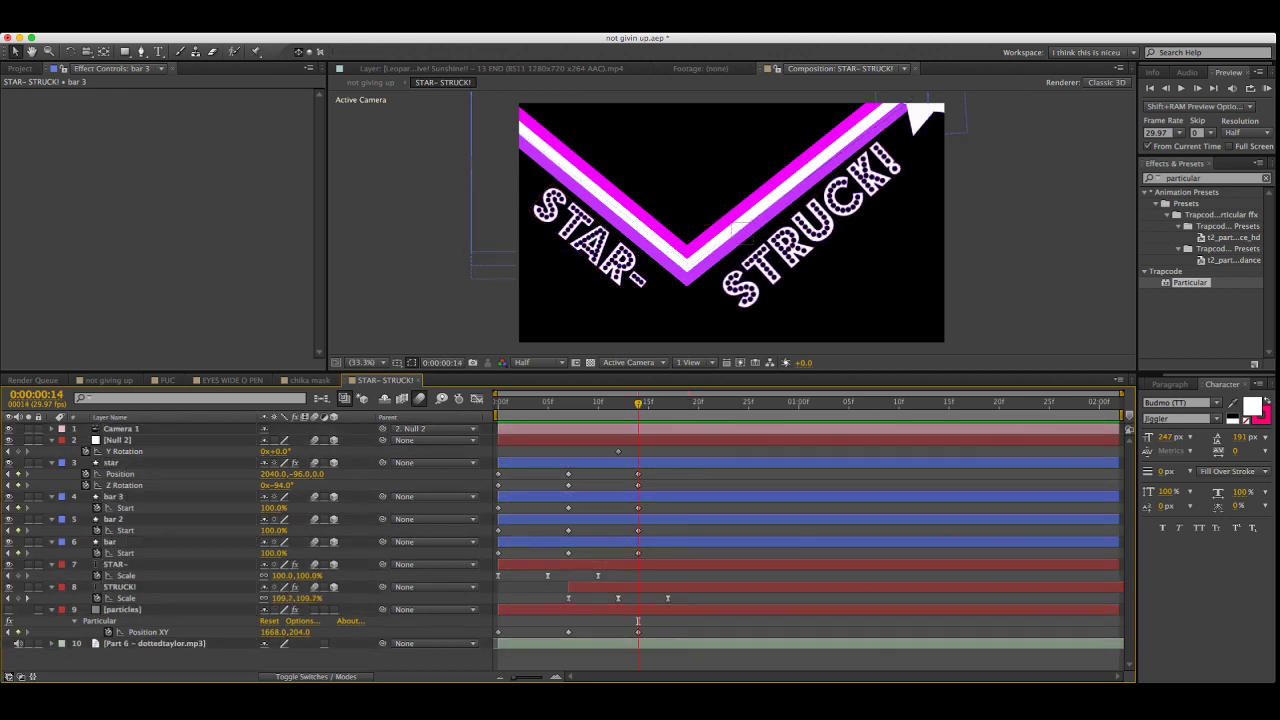
pyautogui.press(',')
pyautogui.press(',')
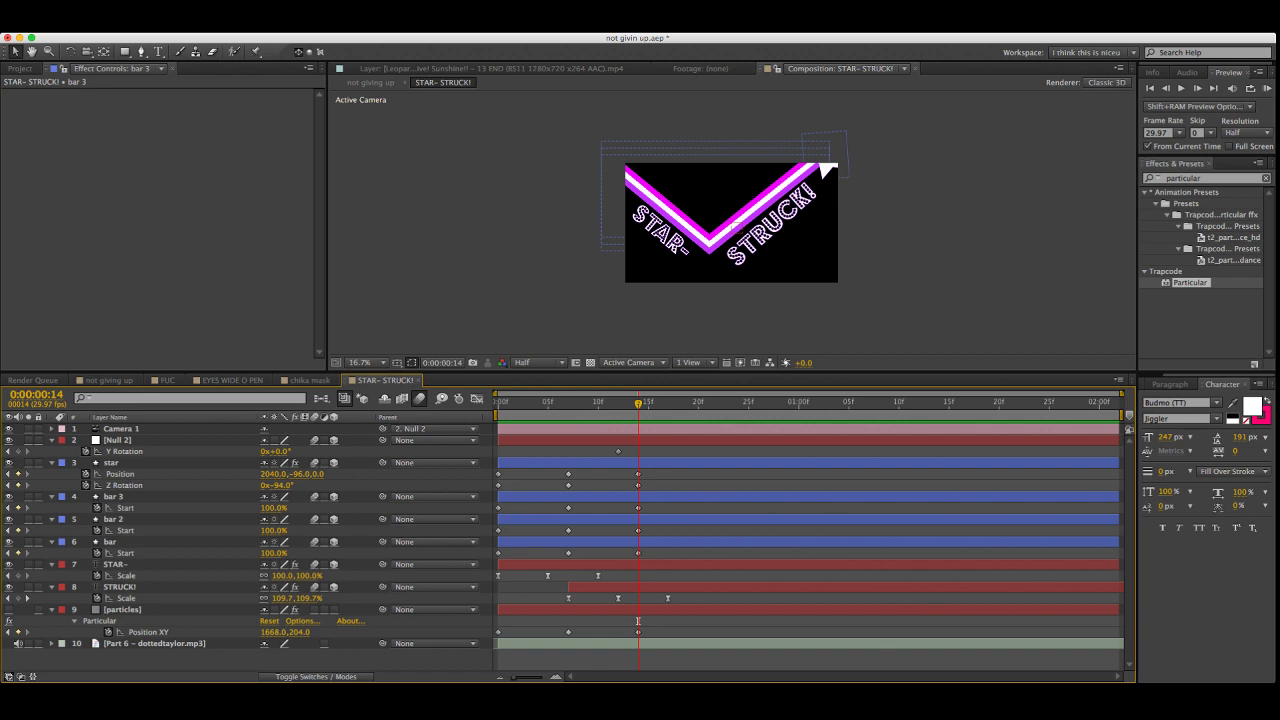
pyautogui.press('space')
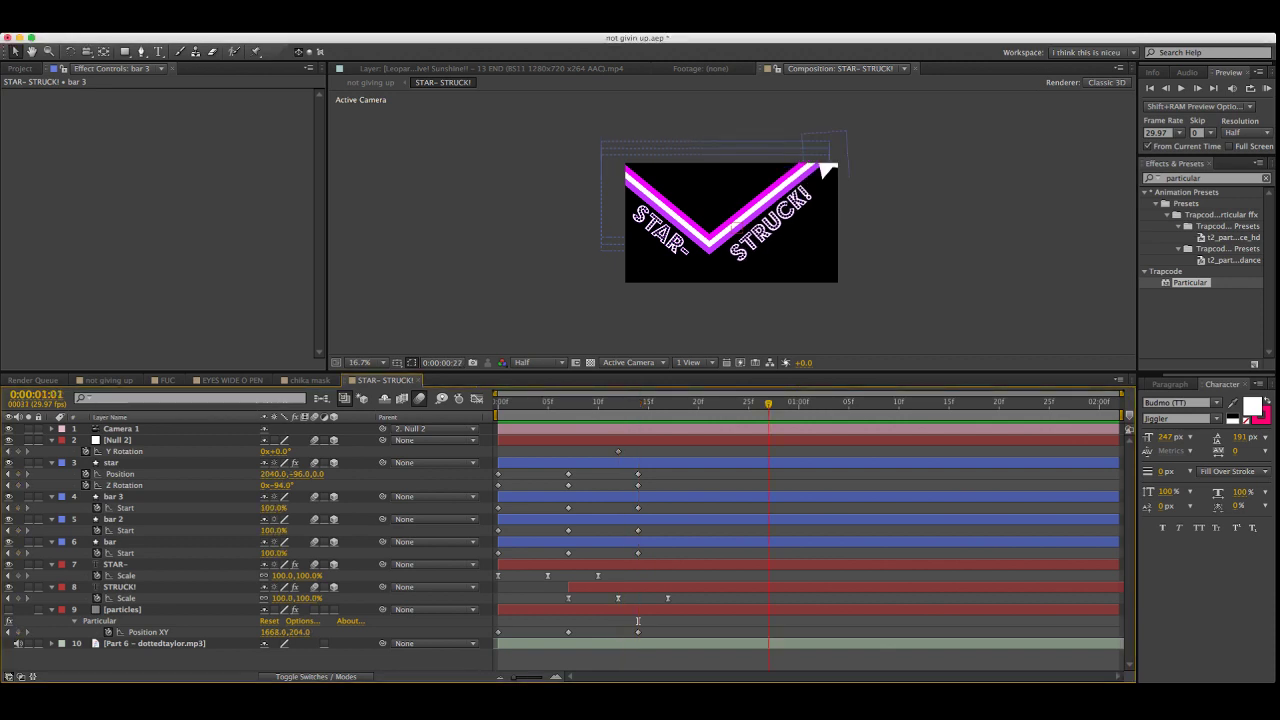
# Go to 0:00:01:09, try a Y rotation of about 39° on the camera's null, and undo the rotation
pyautogui.moveTo(809, 621); pyautogui.dragTo(889, 621)
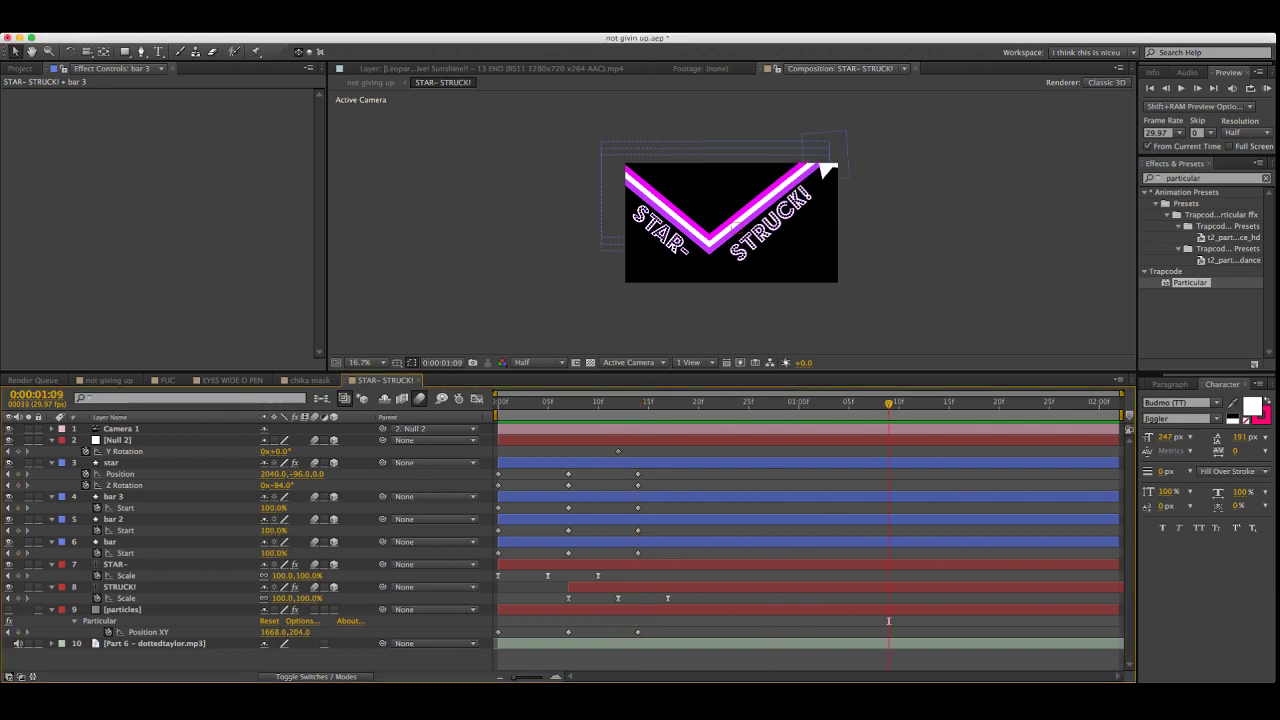
pyautogui.moveTo(277, 451); pyautogui.dragTo(313, 451)
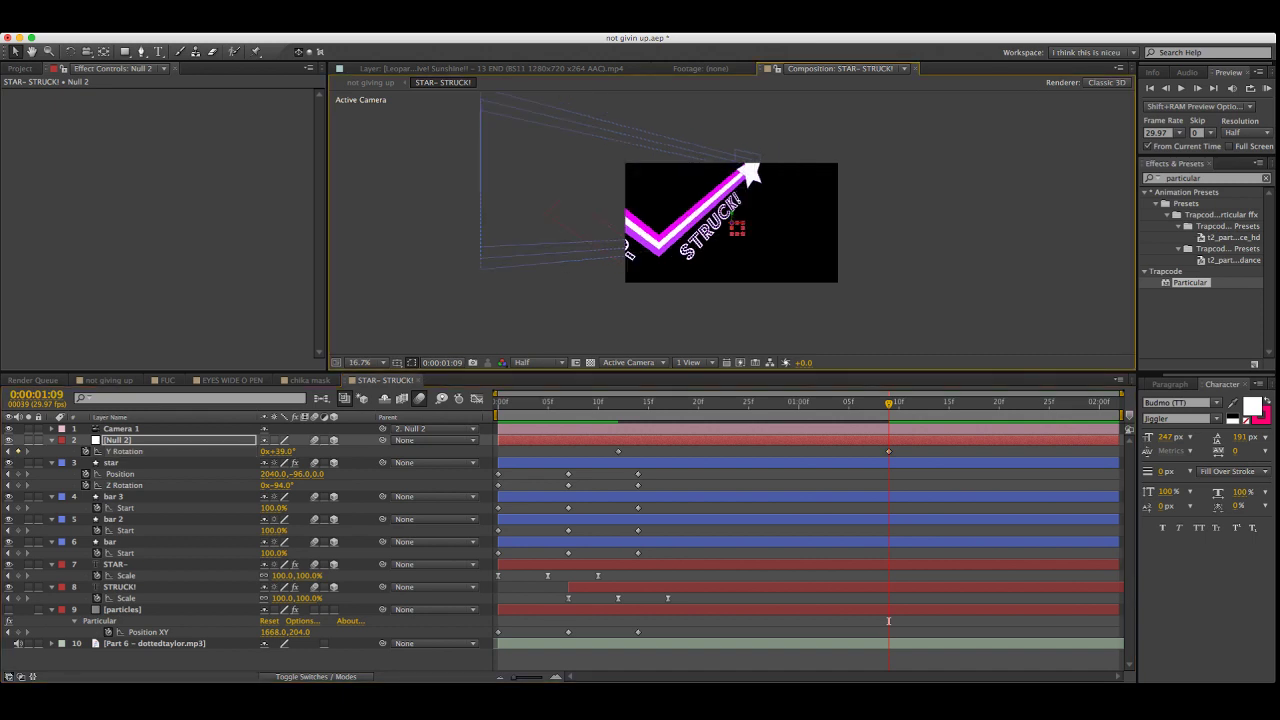
pyautogui.press('super+z')
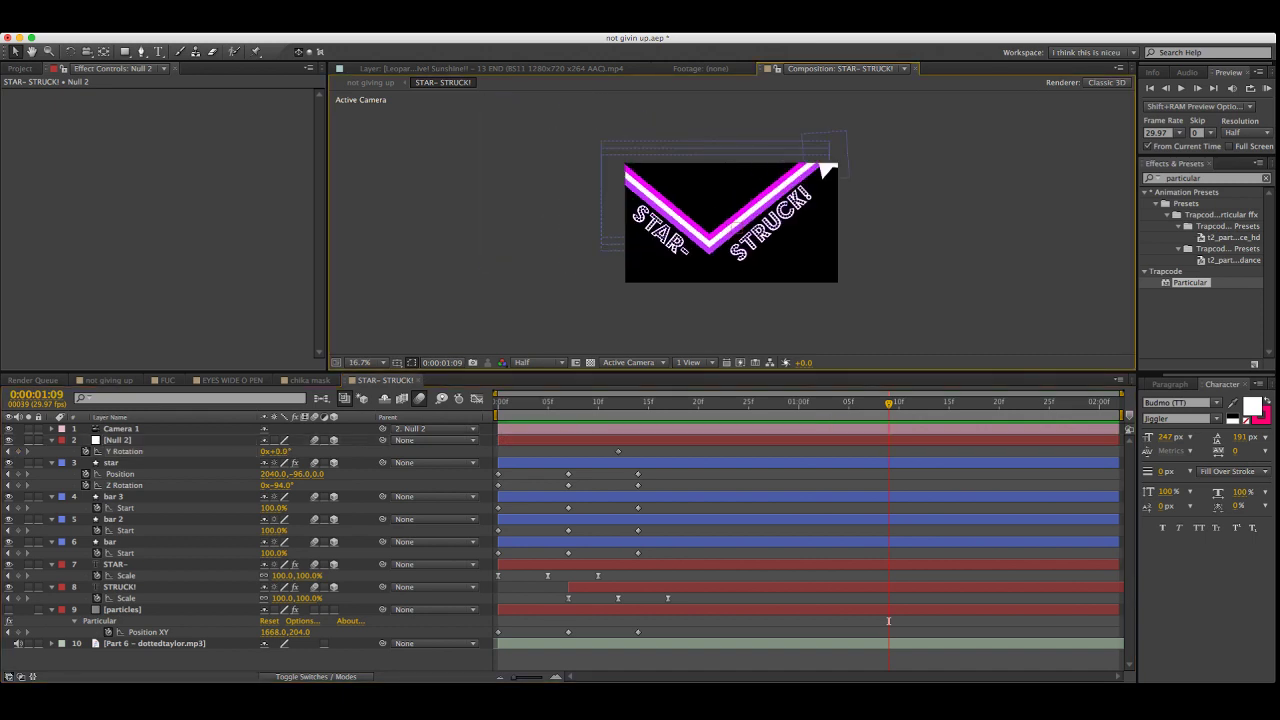
# Keyframe the camera null's Position at frame 12 and set its X position to about 2695 at 0:00:01:09
pyautogui.click(117, 440)
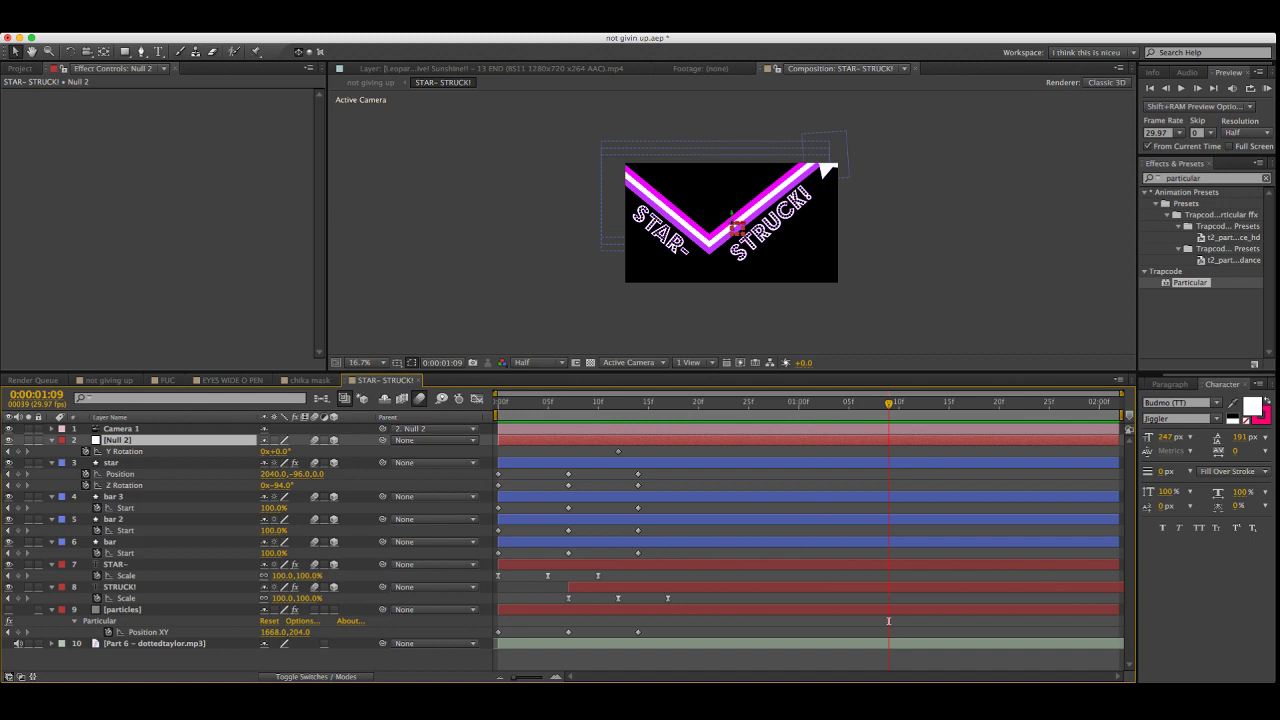
pyautogui.press('super+shift+a')
pyautogui.click(117, 440)
pyautogui.hotkey('shift', 'p')
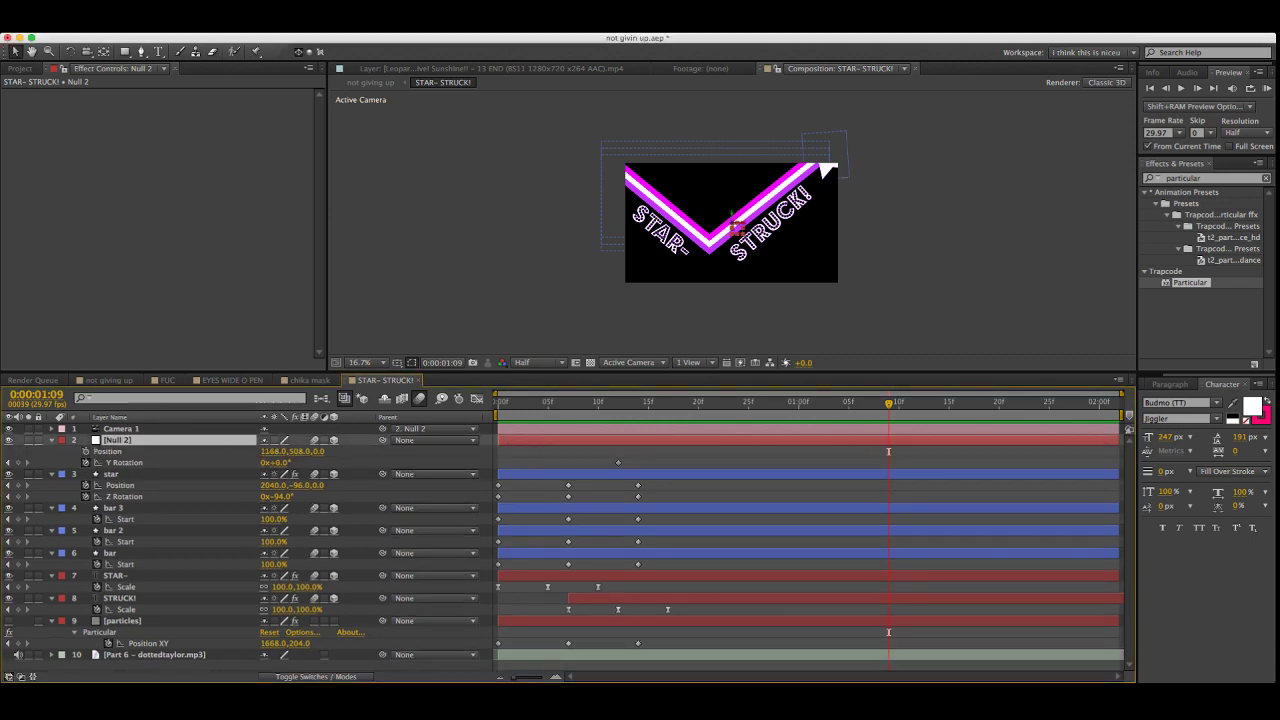
pyautogui.hotkey('alt', 'p')
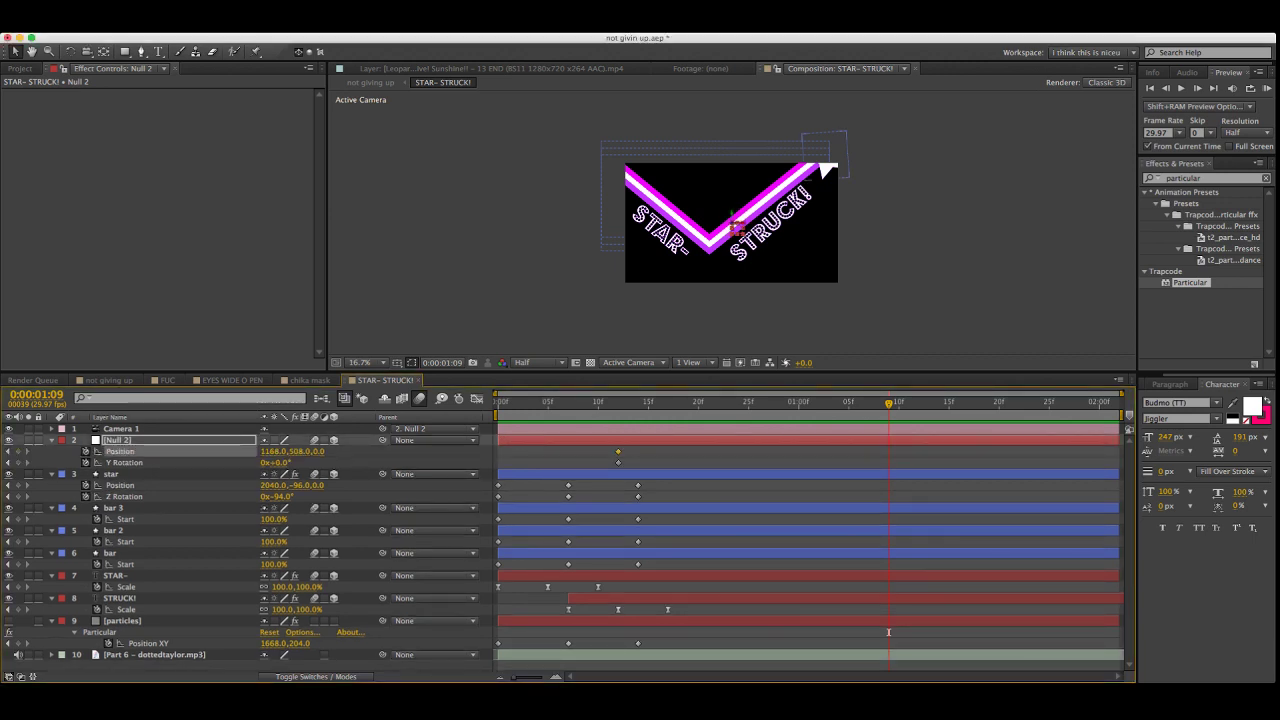
pyautogui.moveTo(273, 451); pyautogui.dragTo(1215, 451)
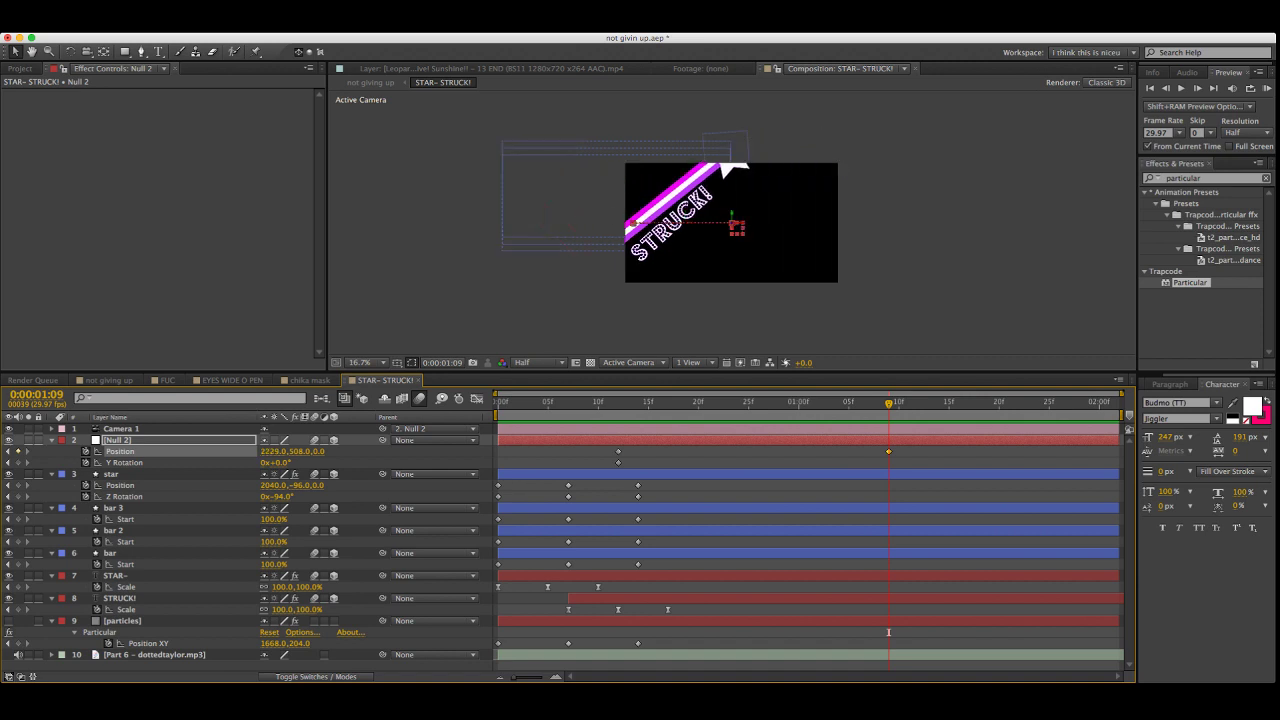
pyautogui.moveTo(380, 451); pyautogui.dragTo(417, 451)
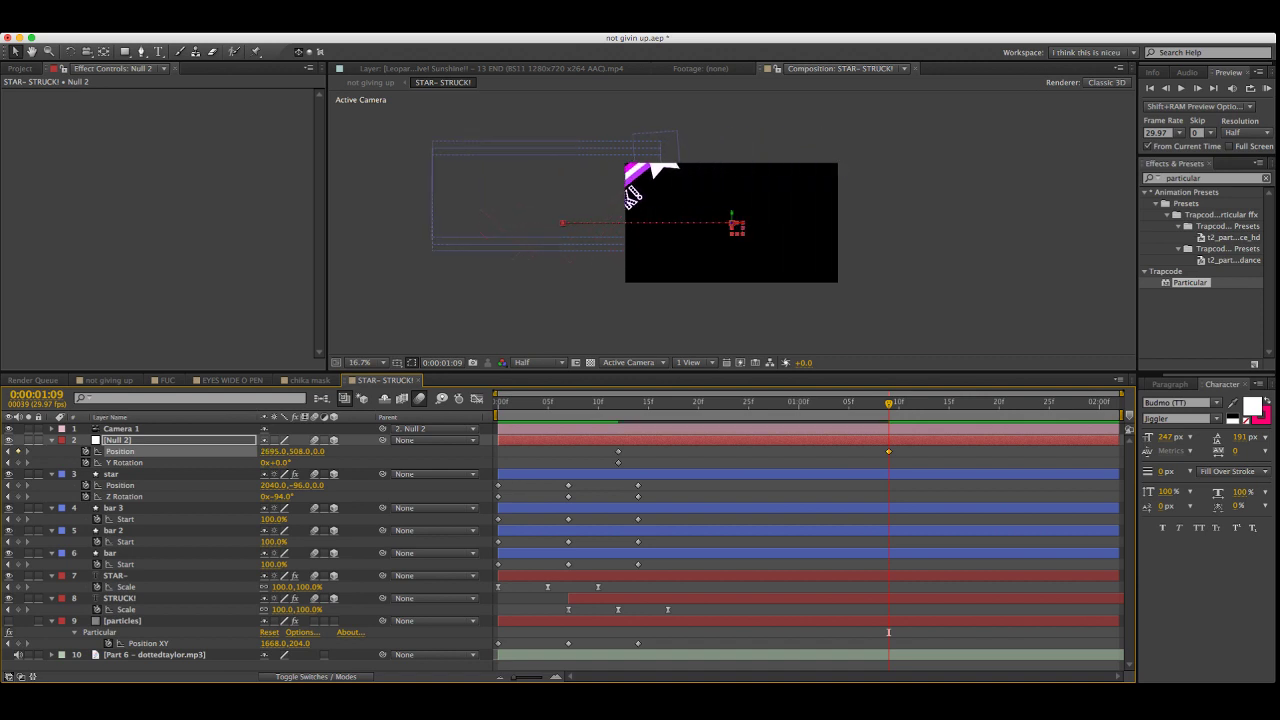
# Add a Y Rotation keyframe to the null at 0:00:01:09, turning it further, and RAM preview from frame 12
pyautogui.moveTo(281, 462); pyautogui.dragTo(319, 462)
pyautogui.press('j')
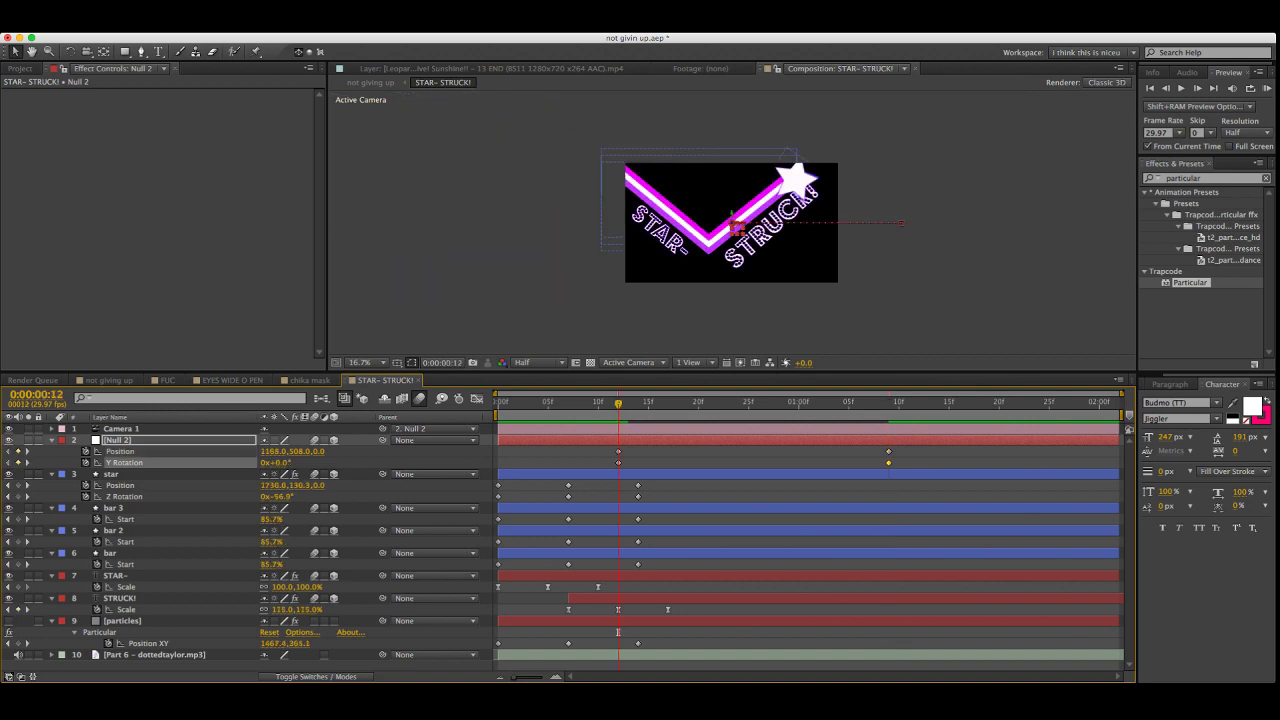
pyautogui.press('.')
pyautogui.press('KP_0')
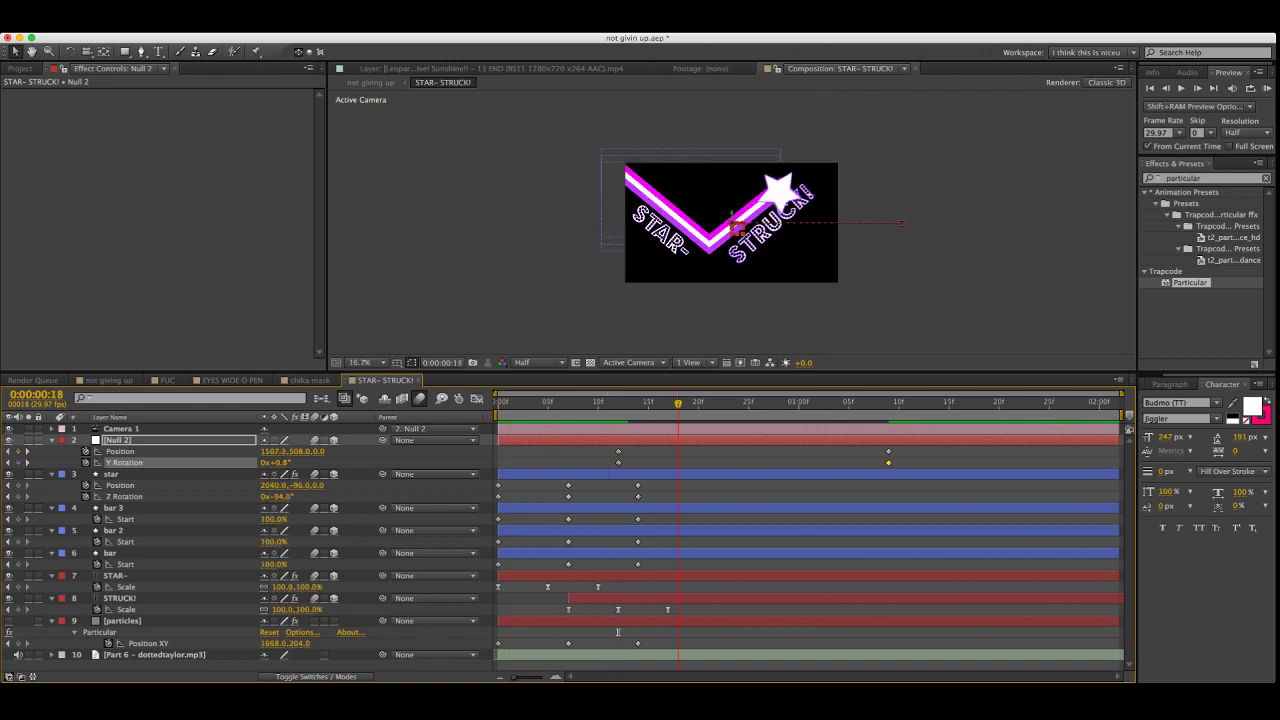
# RAM preview the camera move from frame 14 with the star layer selected
pyautogui.click(678, 632)
pyautogui.press('j')
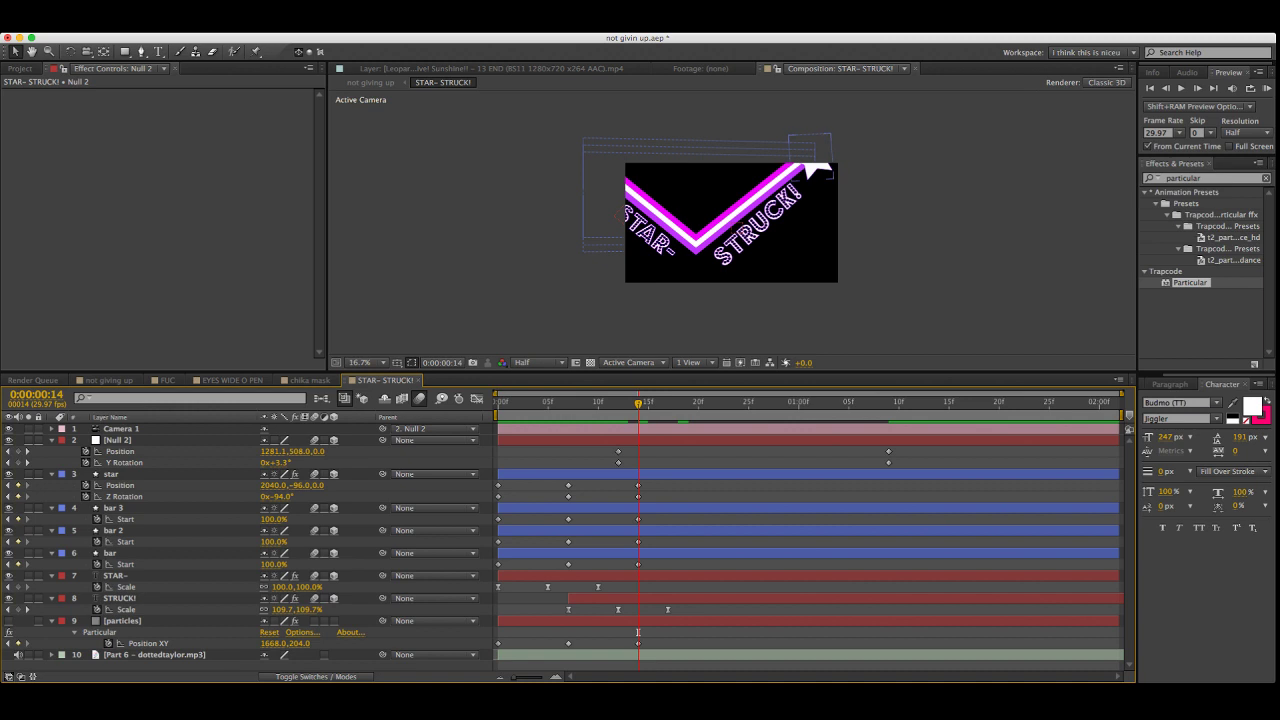
pyautogui.click(111, 474)
pyautogui.press('g')
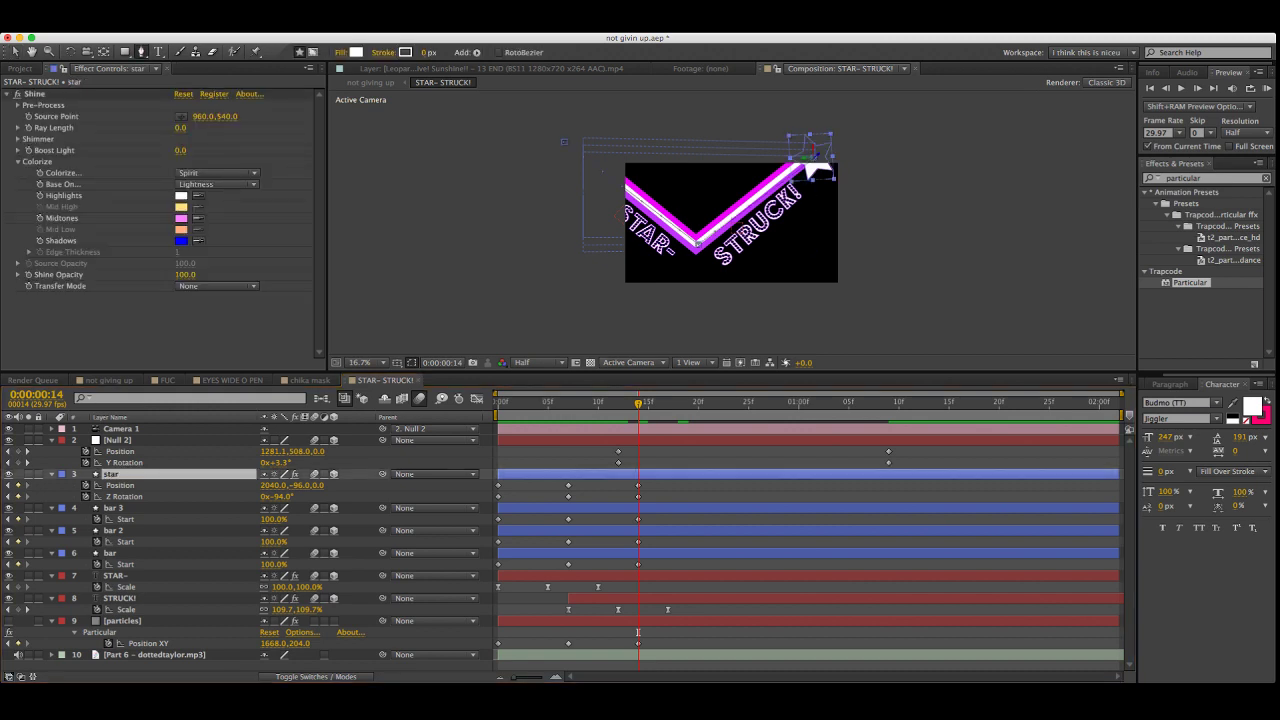
pyautogui.press('KP_0')
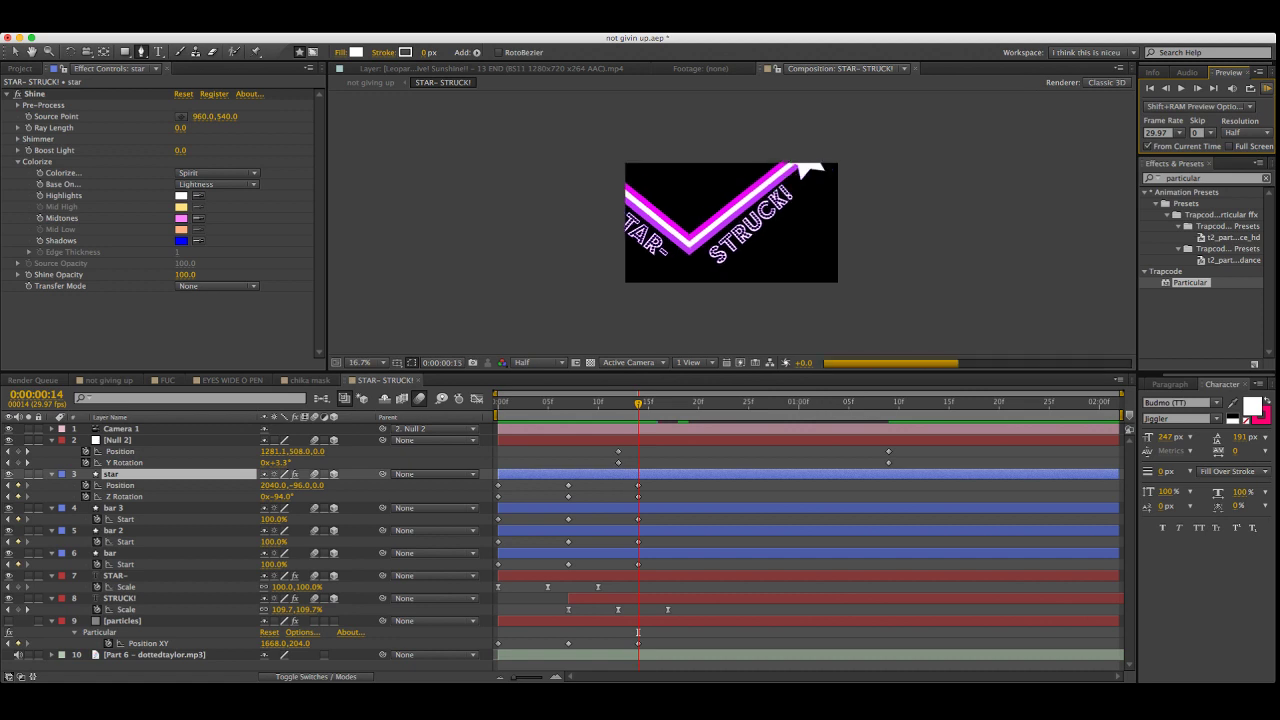
pyautogui.press('space')
pyautogui.press('KP_0')
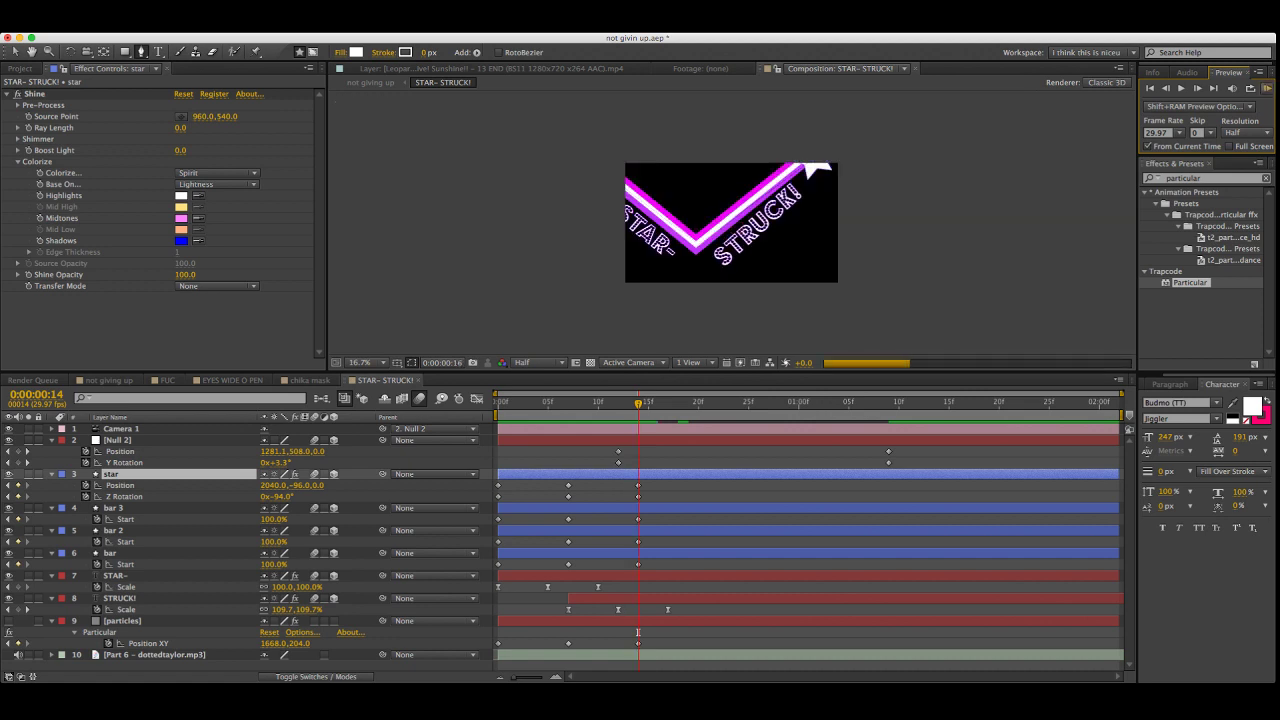
pyautogui.press('space')
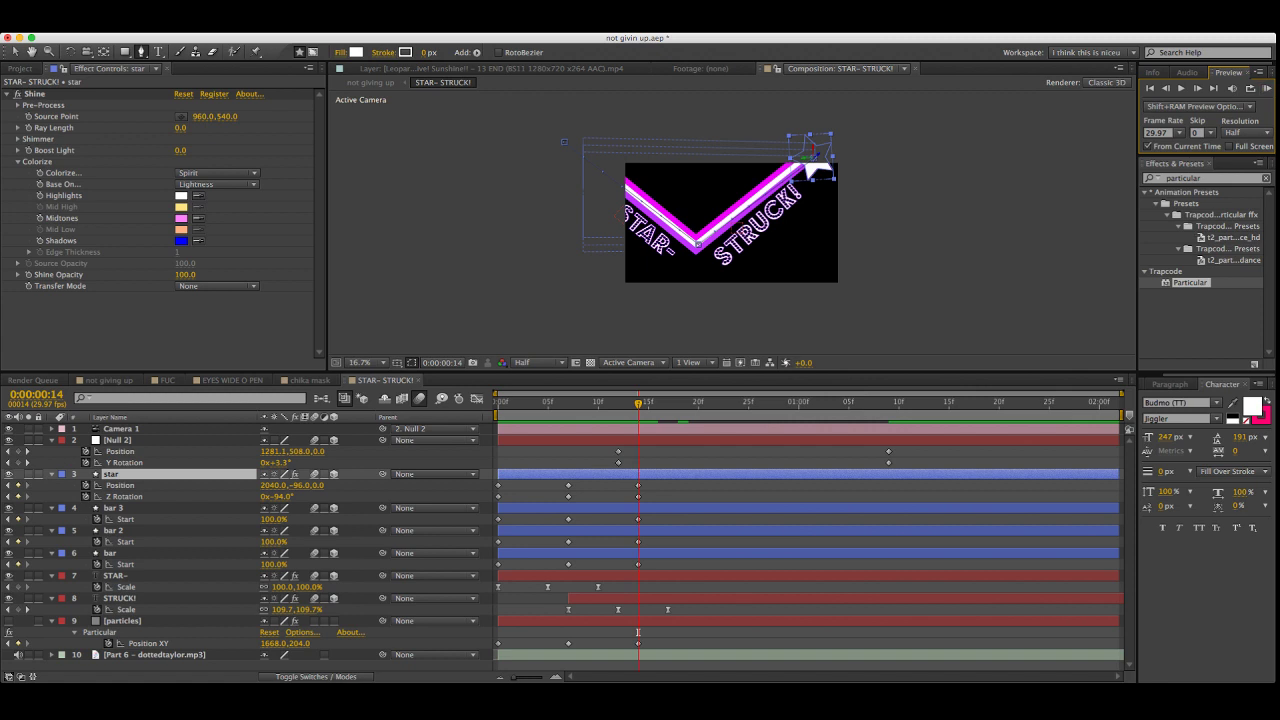
# Examine the bar layer's path around the composition at 0:00:01:00
pyautogui.click(816, 168)
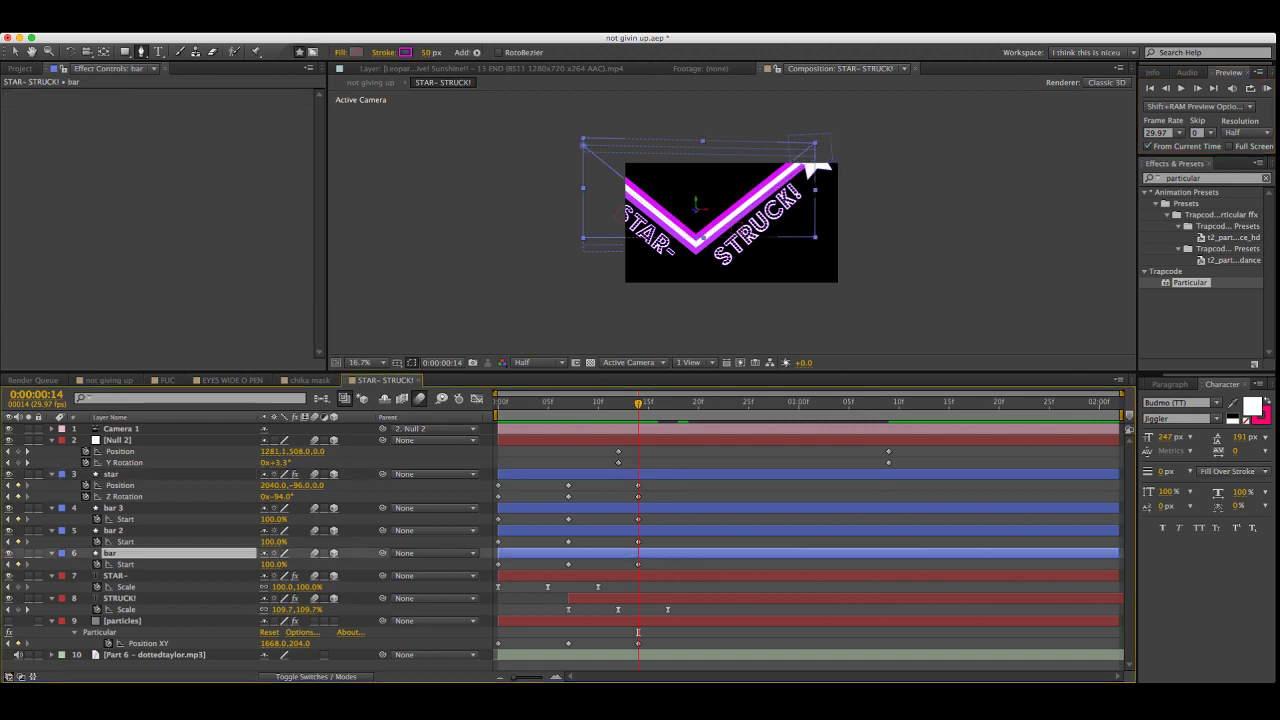
pyautogui.press('Return')
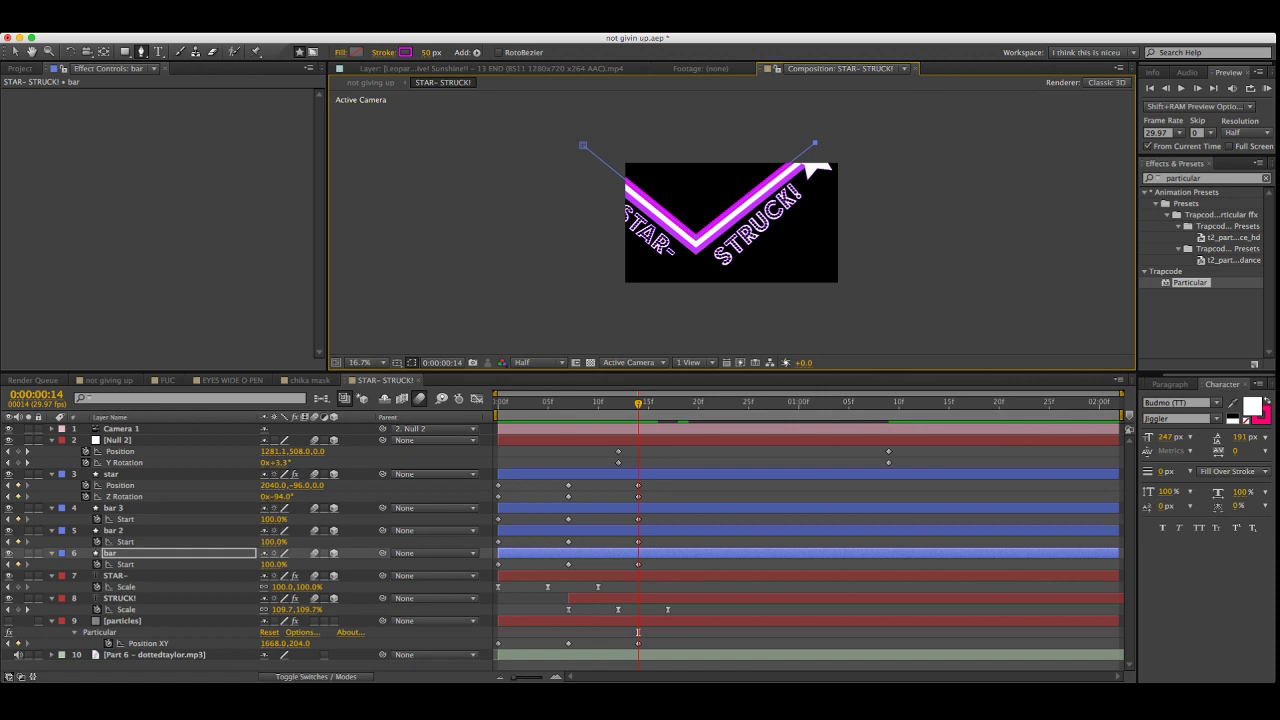
pyautogui.moveTo(638, 403); pyautogui.dragTo(798, 403)
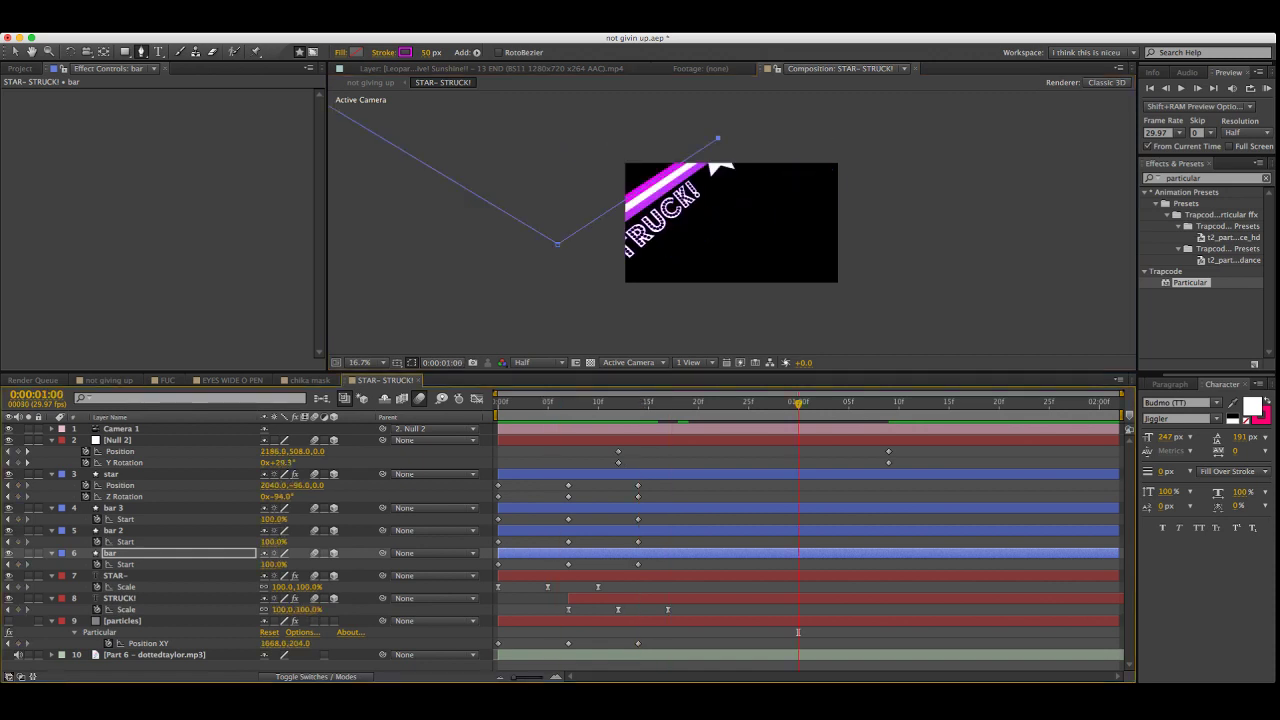
pyautogui.press(',')
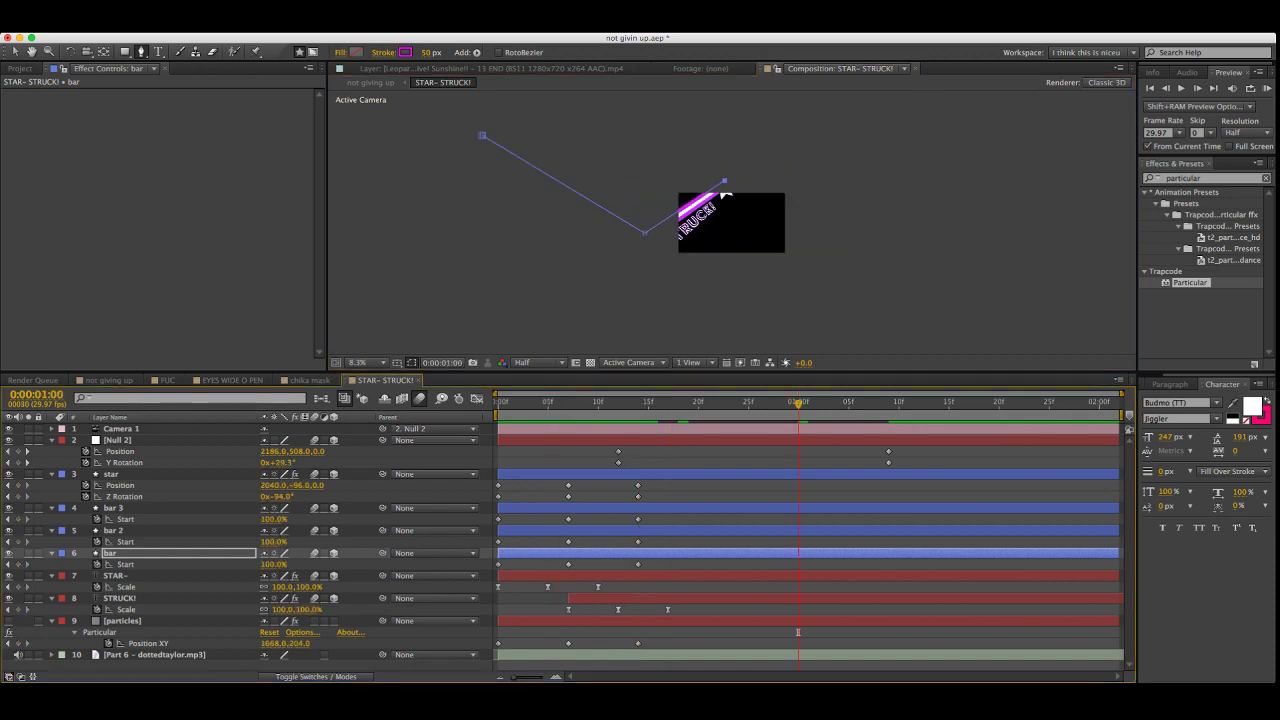
# Shift the null's Position and Y Rotation keyframes later in time, to about 0:00:01:01 and 0:00:01:28
pyautogui.press('j')
pyautogui.press('j')
pyautogui.press('j')
pyautogui.moveTo(928, 452); pyautogui.dragTo(849, 452)
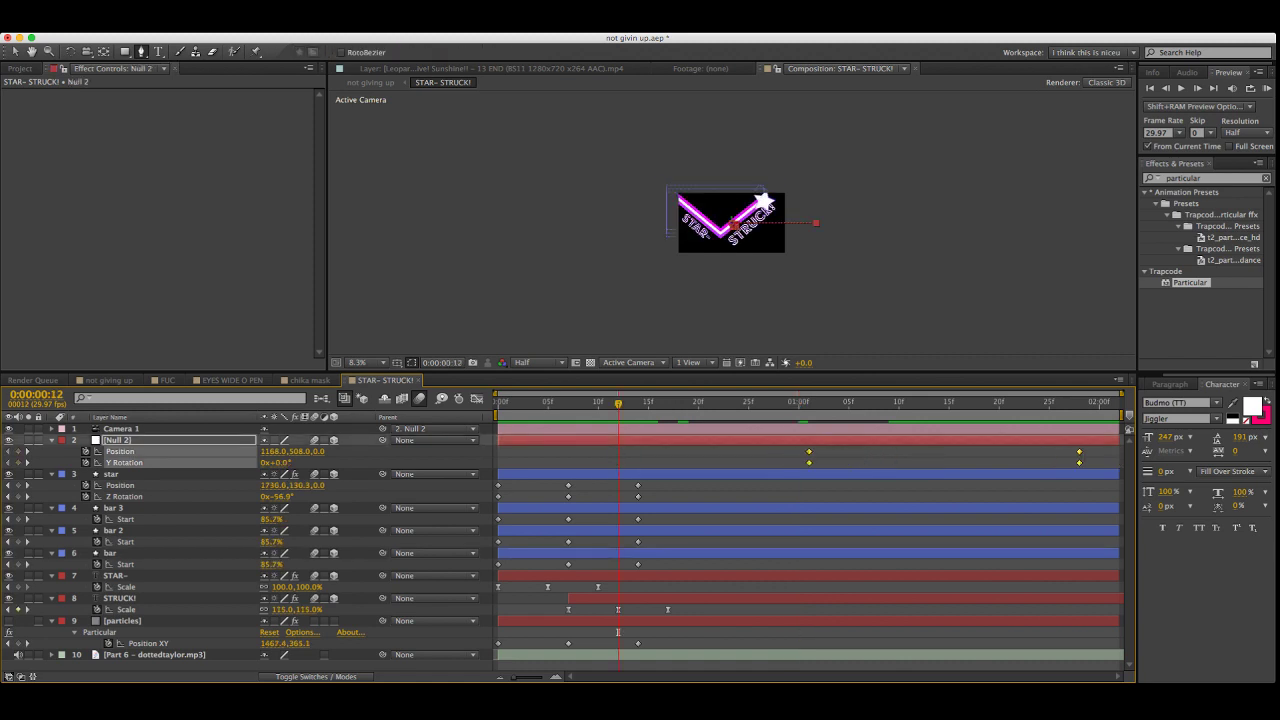
# Place a single Pen tool point outside the composition at frame 12 on a new shape layer
pyautogui.click(111, 474)
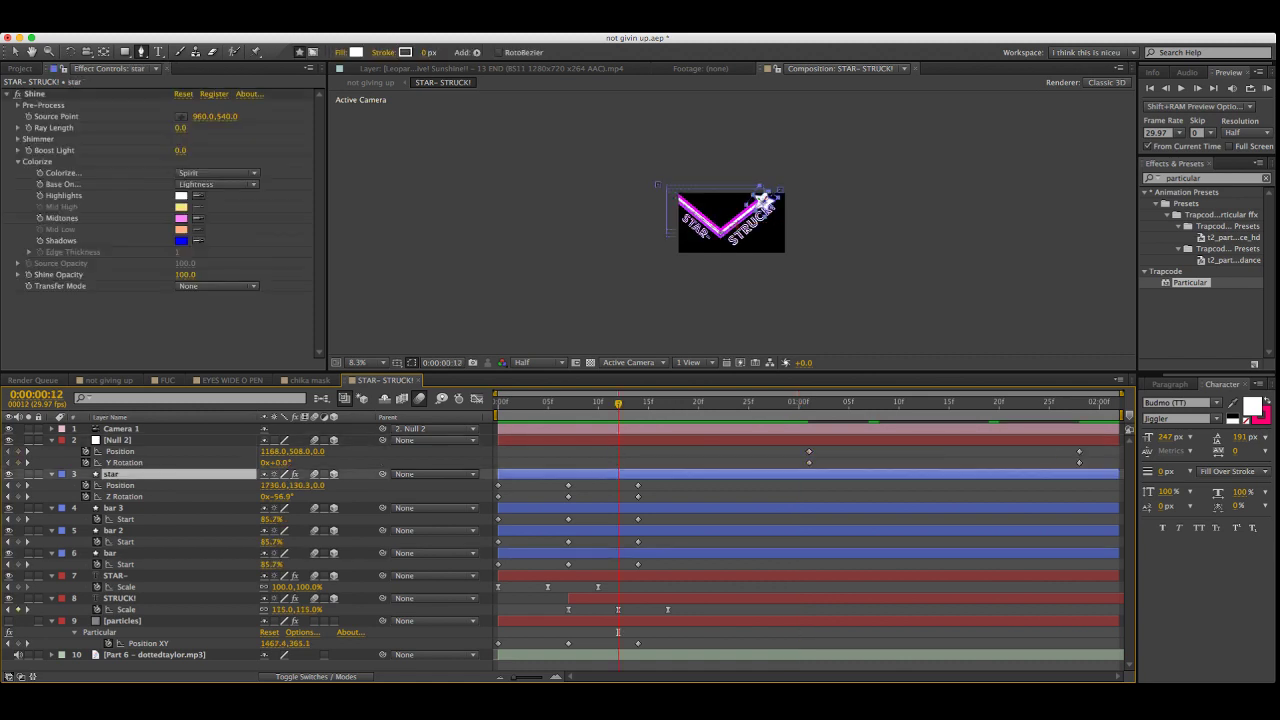
pyautogui.press('k')
pyautogui.press('F2')
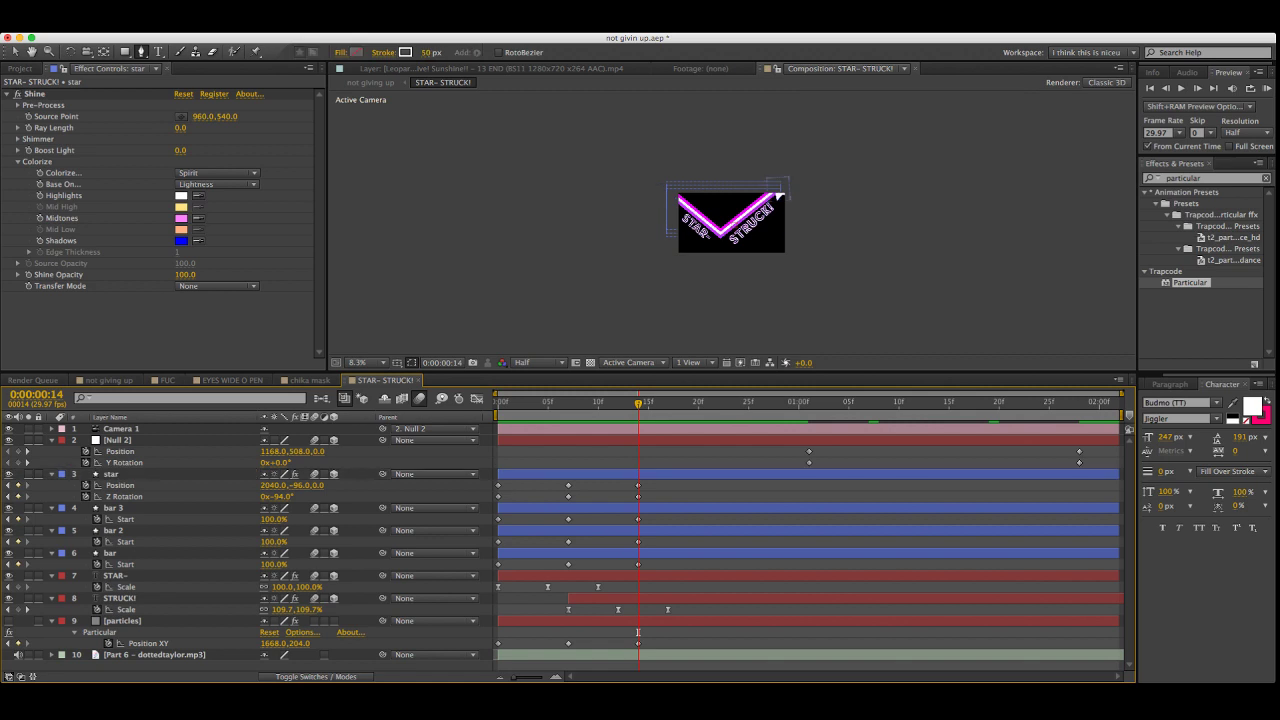
pyautogui.press('pageup')
pyautogui.press('pageup')
pyautogui.click(831, 220)
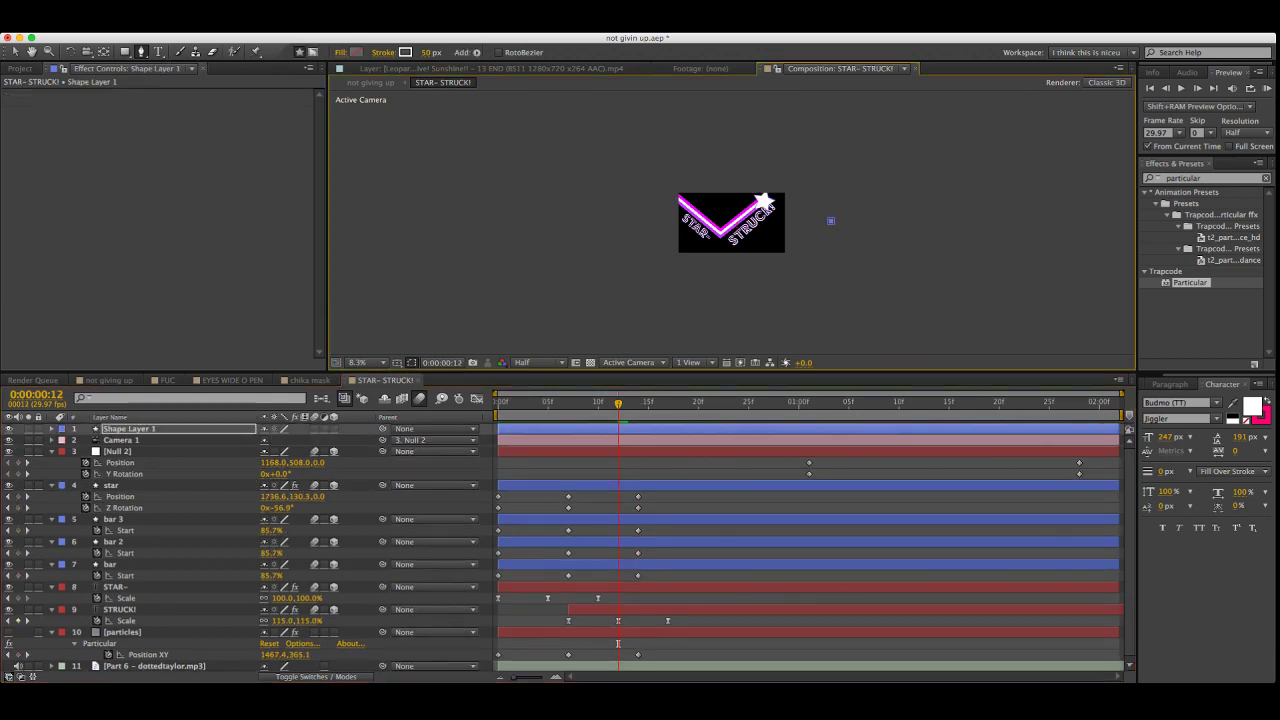
pyautogui.press('super+z')
# Try picking the star's frame 14 position point on its motion path with the Pen tool
pyautogui.press('space')
pyautogui.moveTo(831, 220); pyautogui.dragTo(721, 259)
pyautogui.scroll(4, 620, 262)
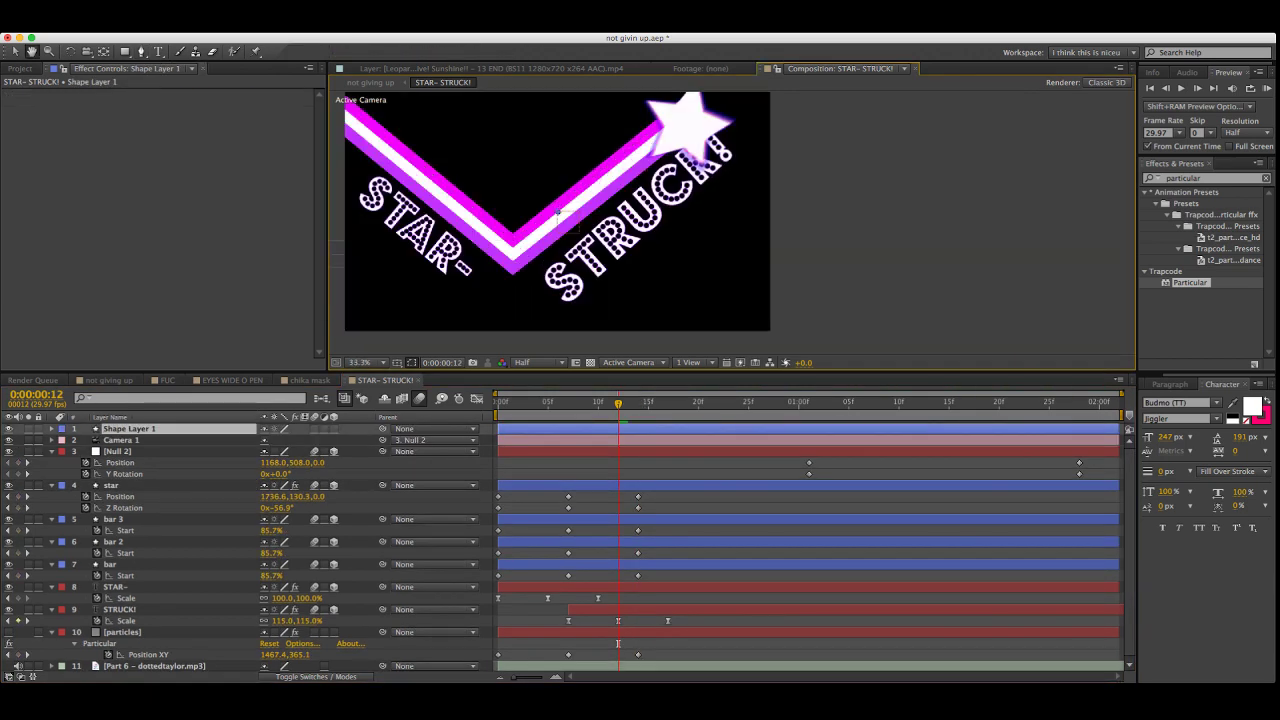
pyautogui.scroll(-2, 648, 255)
pyautogui.press('g')
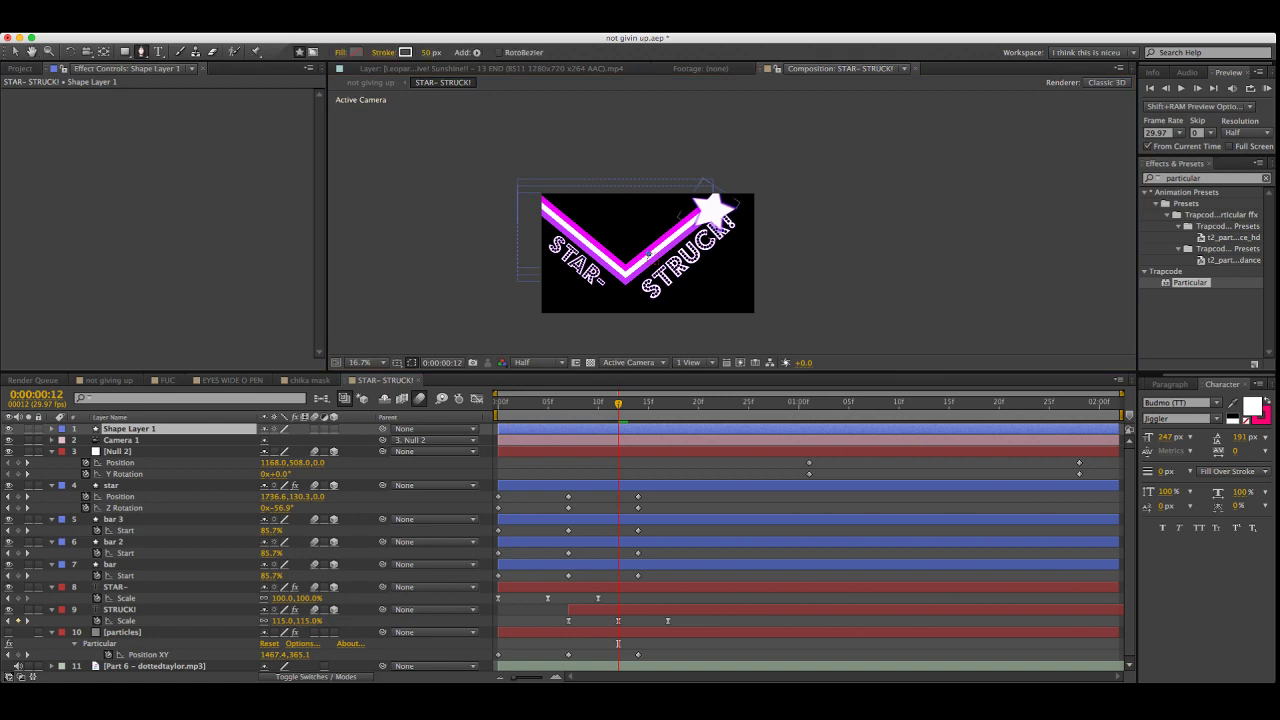
pyautogui.click(130, 485)
pyautogui.click(744, 186)
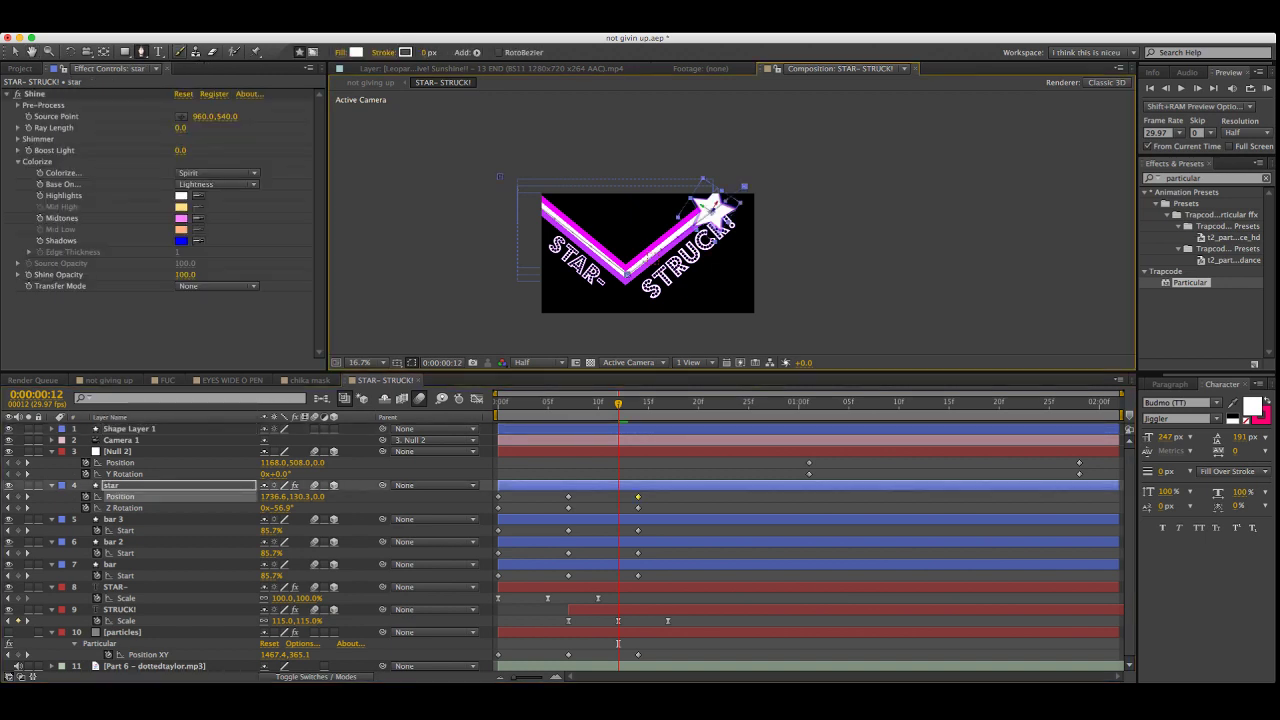
pyautogui.hotkey('shift', 'F2')
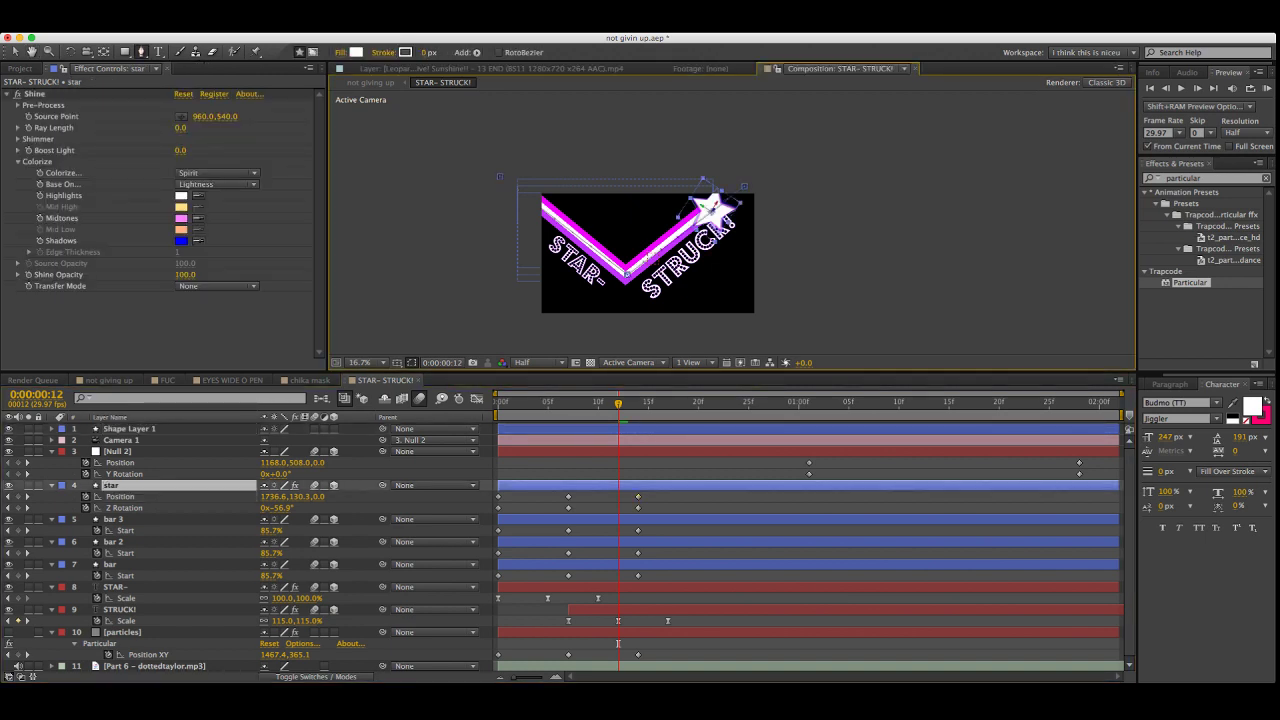
# Go to frame 14 and hide the star layer
pyautogui.press('k')
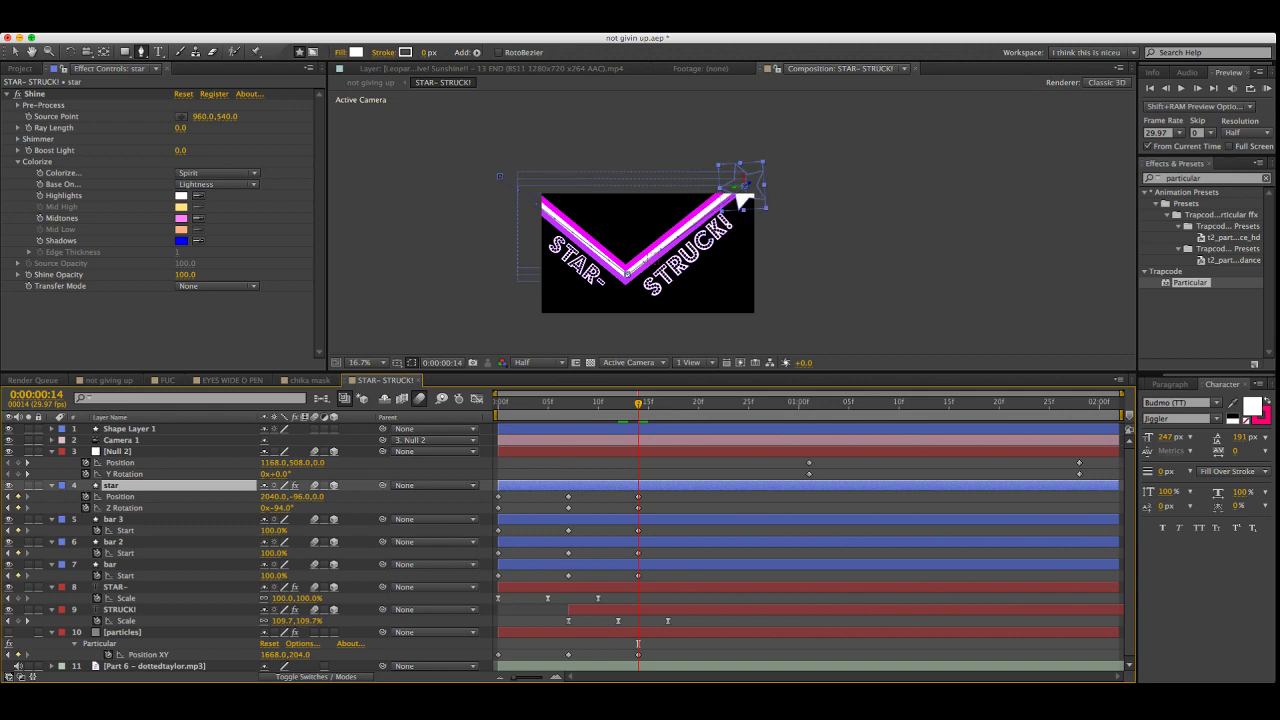
pyautogui.click(15, 52)
pyautogui.click(8, 485)
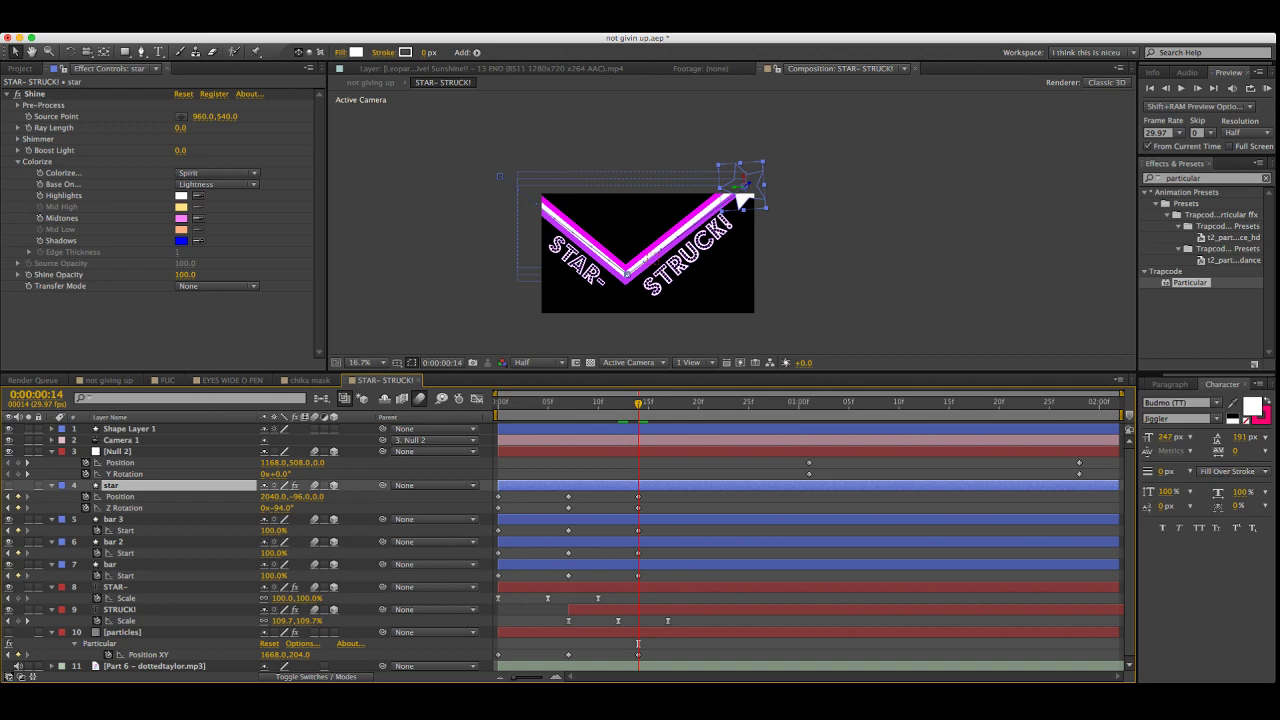
# Extend the bar layer's path from its upper-right end with four zigzag points running beyond the composition's right edge
pyautogui.click(646, 256)
pyautogui.press('g')
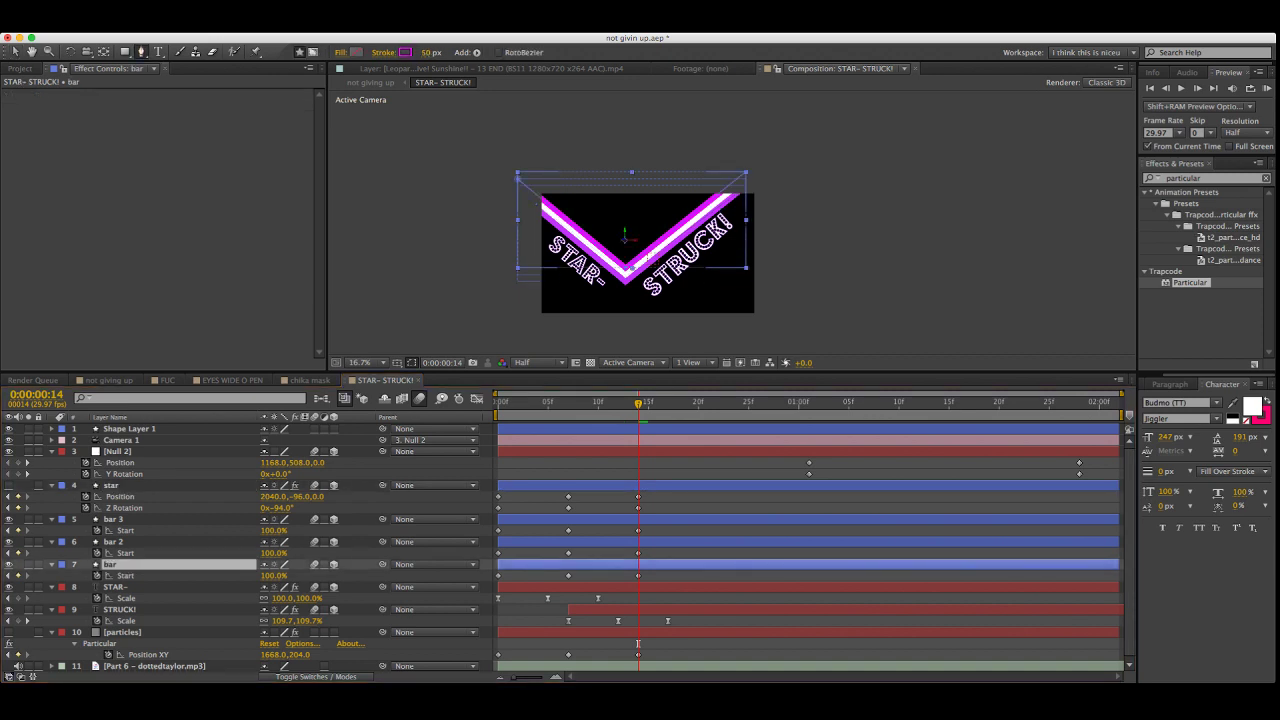
pyautogui.click(850, 261)
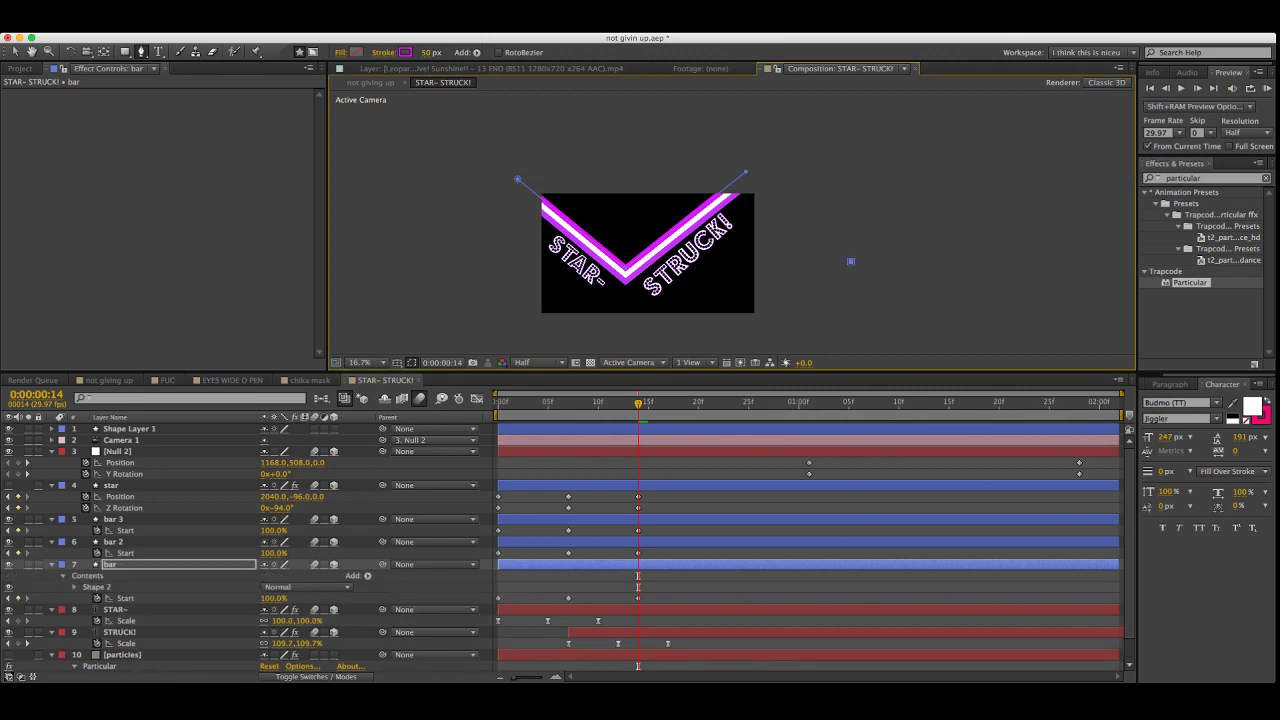
pyautogui.press('super+z')
pyautogui.click(746, 172)
pyautogui.click(841, 266)
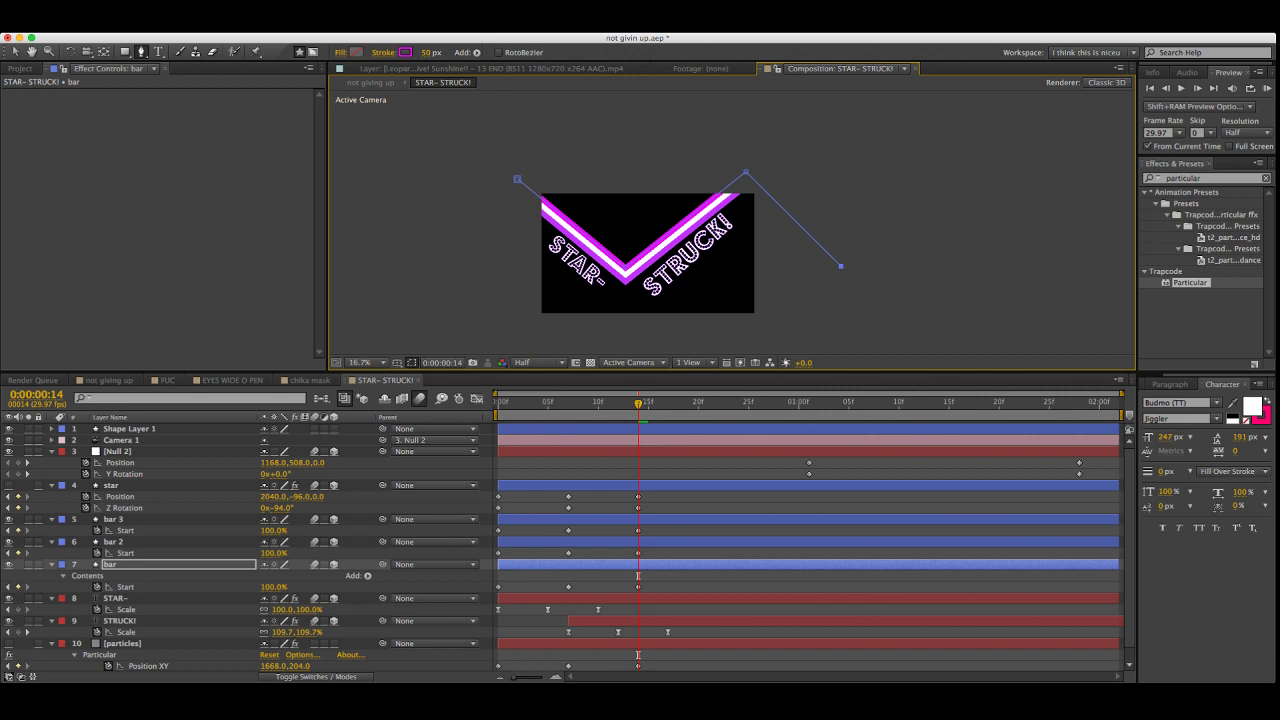
pyautogui.click(944, 169)
pyautogui.click(1038, 239)
pyautogui.click(1089, 178)
# Raise the two lower vertices of the bar's new zigzag section slightly
pyautogui.moveTo(841, 266); pyautogui.dragTo(836, 258)
pyautogui.moveTo(1038, 239); pyautogui.dragTo(1037, 233)
pyautogui.press('v')
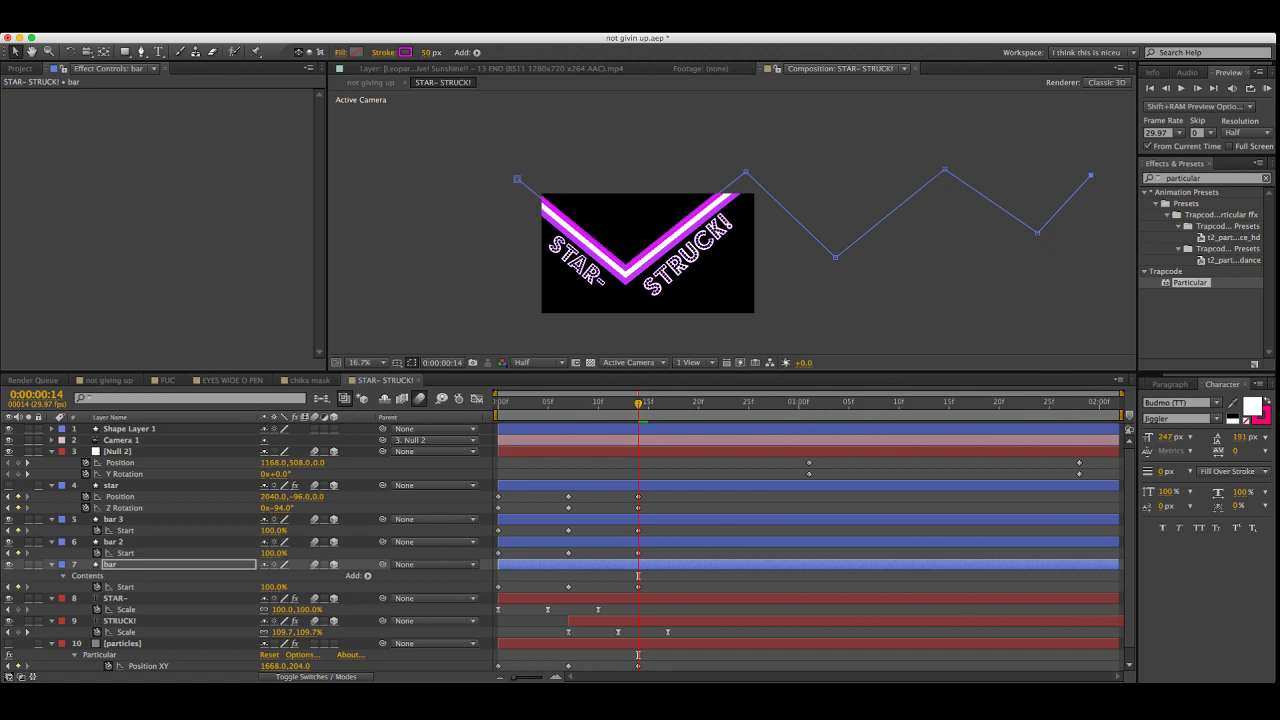
# Move the STAR- text slightly down and to the right beneath the bars, and deselect it
pyautogui.click(115, 598)
pyautogui.moveTo(578, 263); pyautogui.dragTo(587, 271)
pyautogui.press('F2')
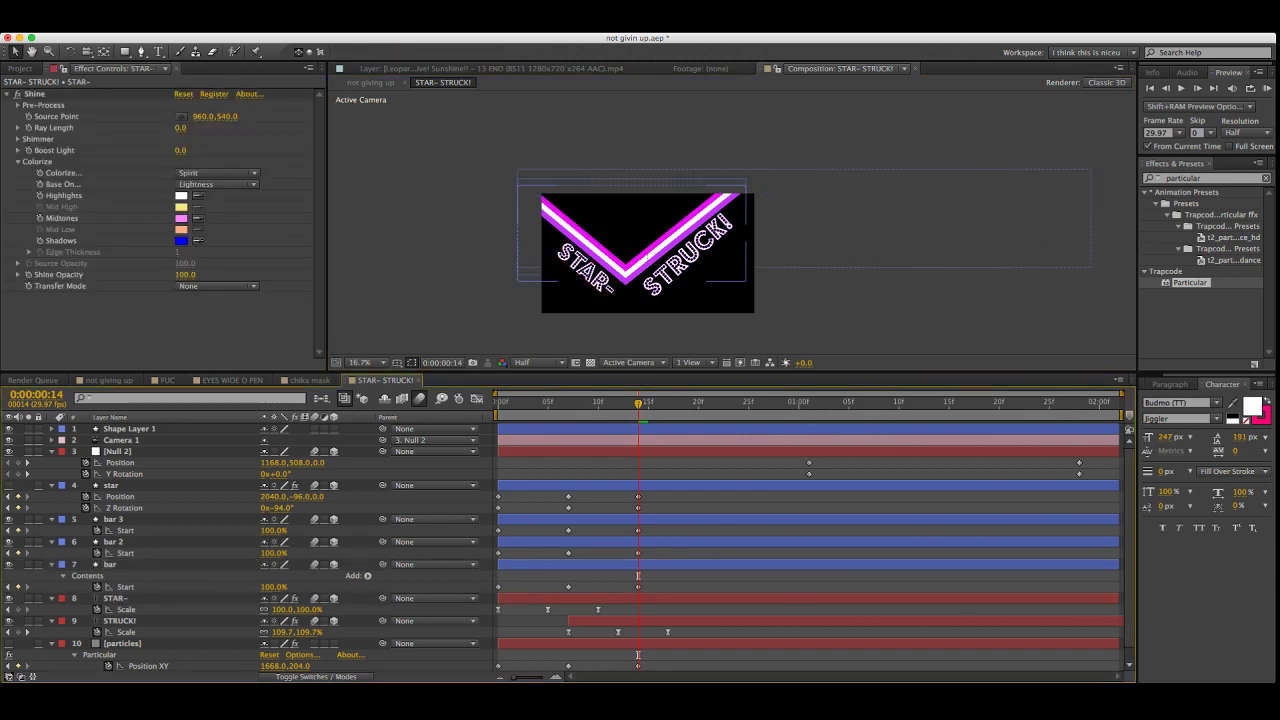
# Remove Shape Layer 1 from above the camera in the layer stack
pyautogui.click(647, 254)
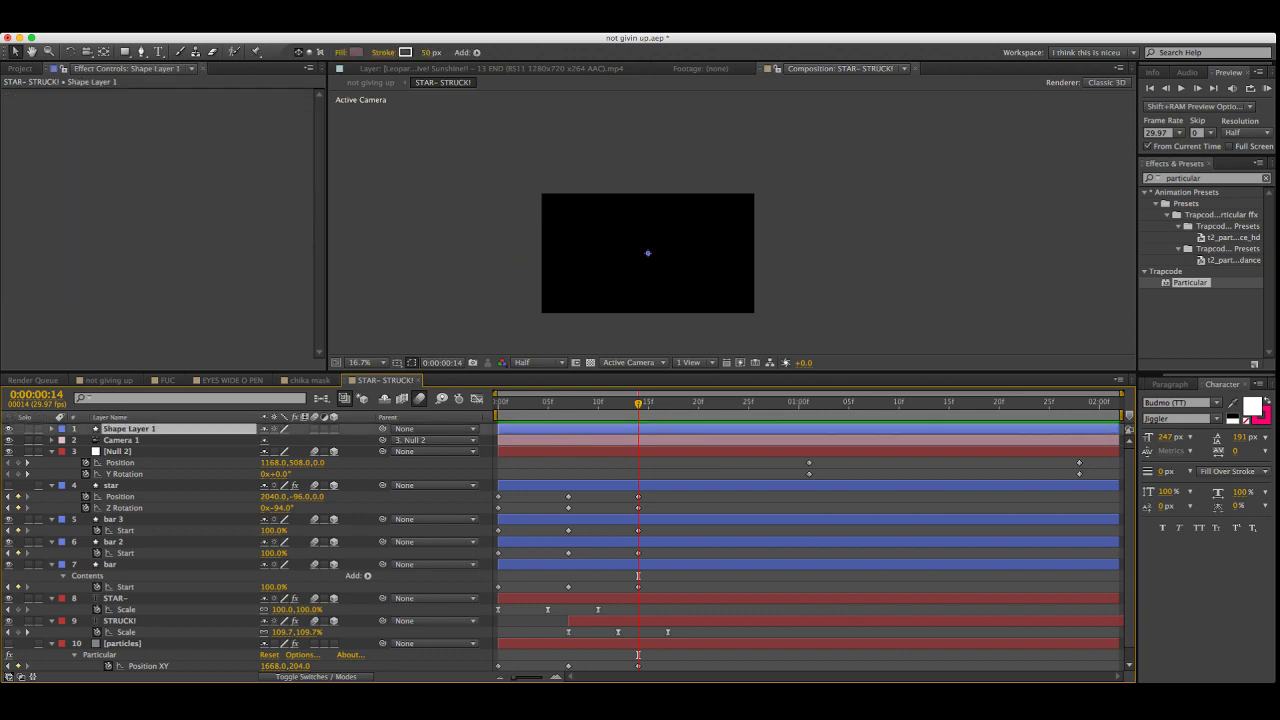
pyautogui.click(28, 429)
pyautogui.click(111, 485)
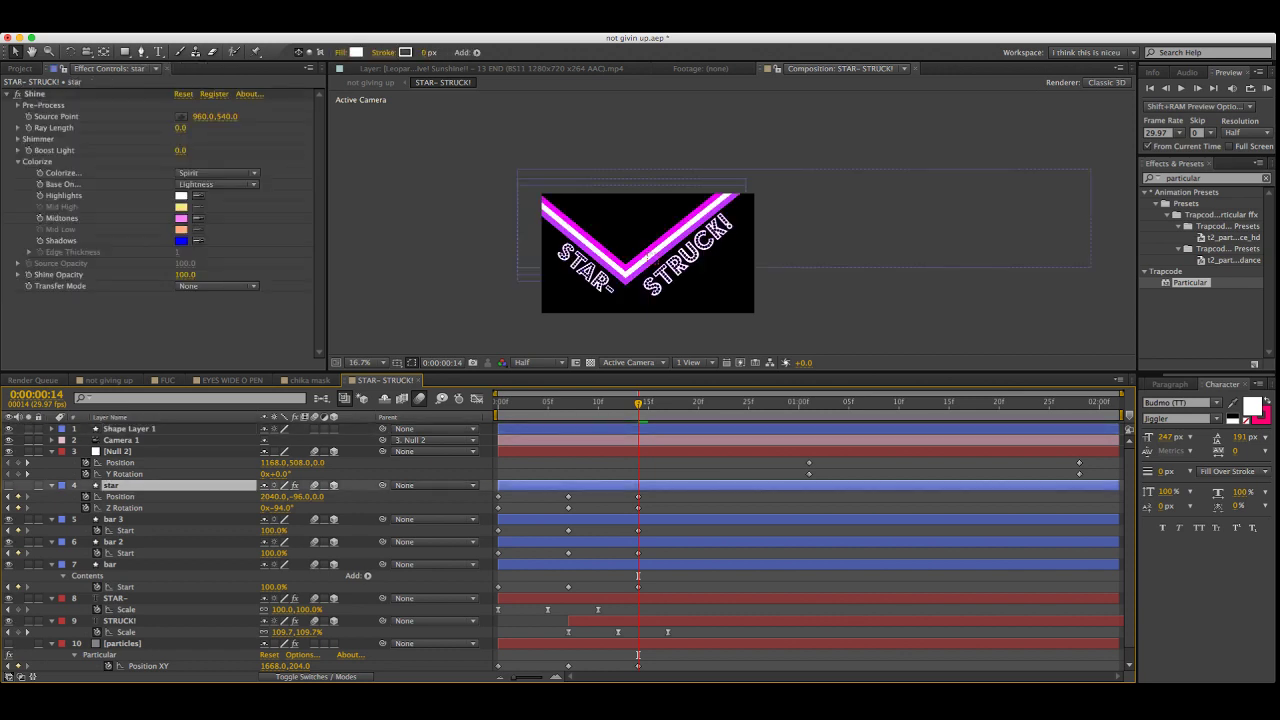
pyautogui.click(647, 254)
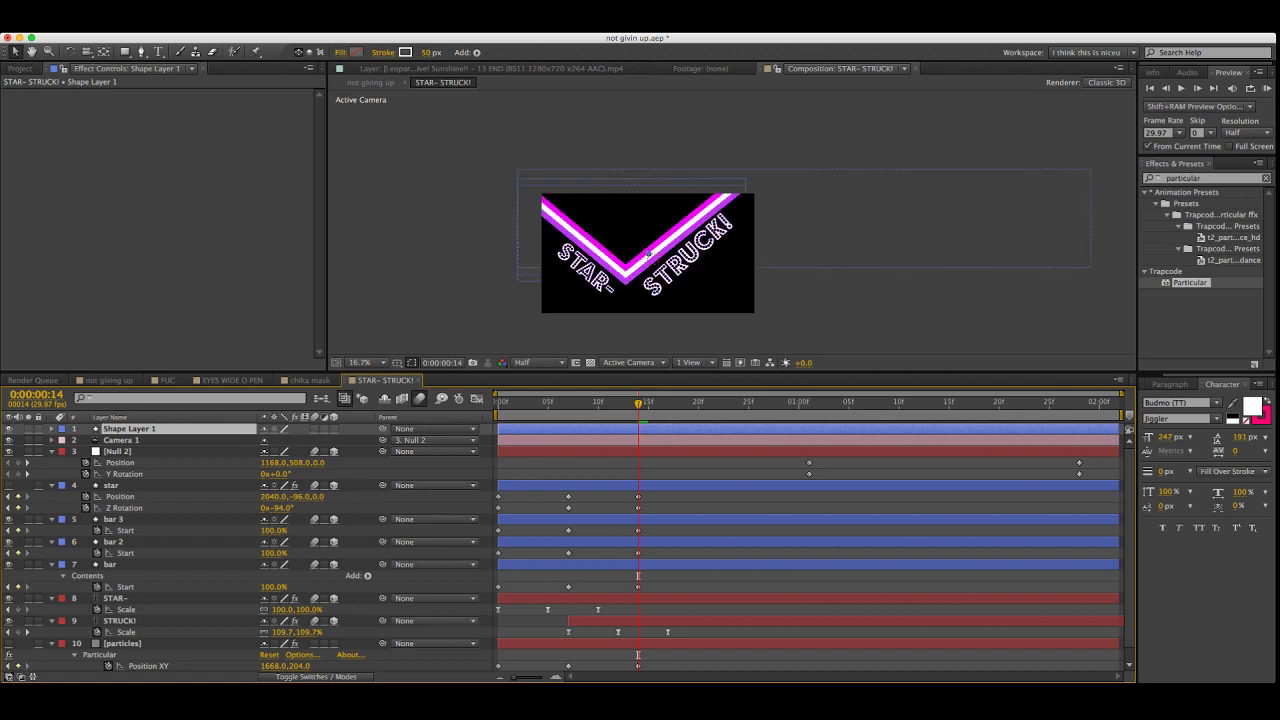
pyautogui.hotkey('ctrl', 'z')
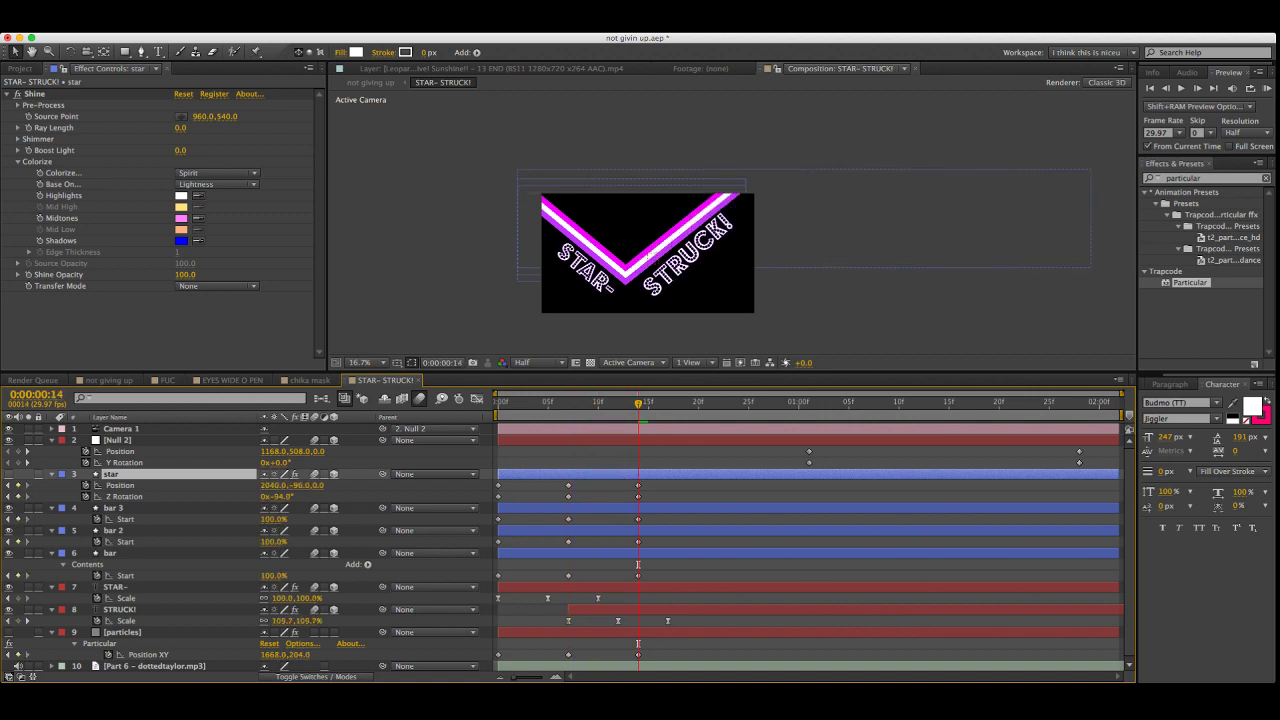
# Play the animation from frame 14, stop at frame 29 and deselect all layers
pyautogui.press('space')
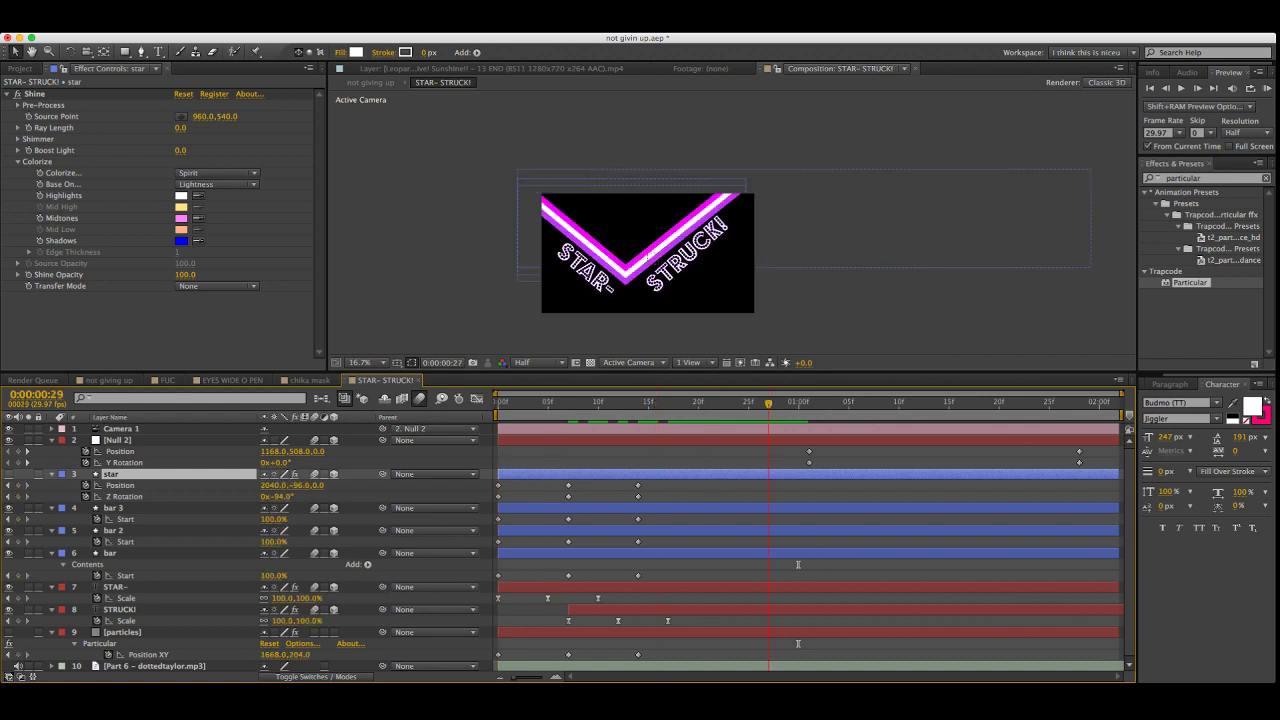
pyautogui.press('space')
pyautogui.press('super+shift+a')
pyautogui.press('super+shift+a')
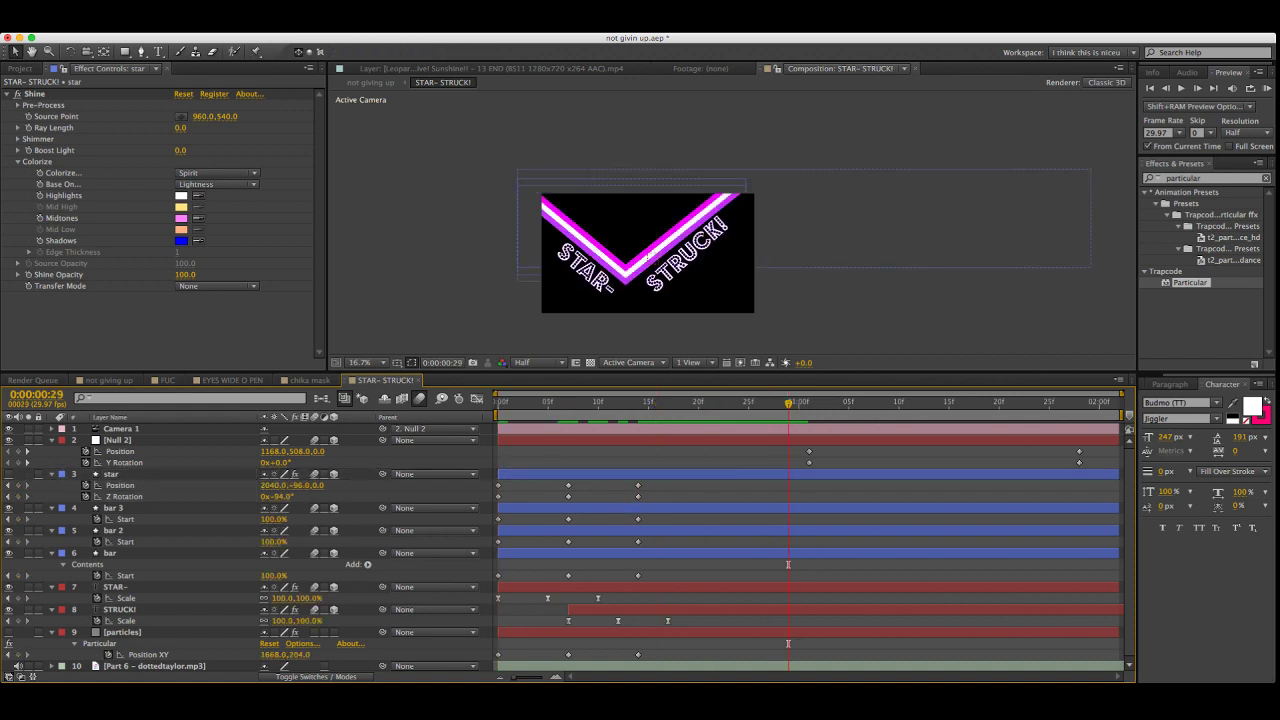
# Move the bar layer's last Start keyframe to frame 29
pyautogui.click(646, 262)
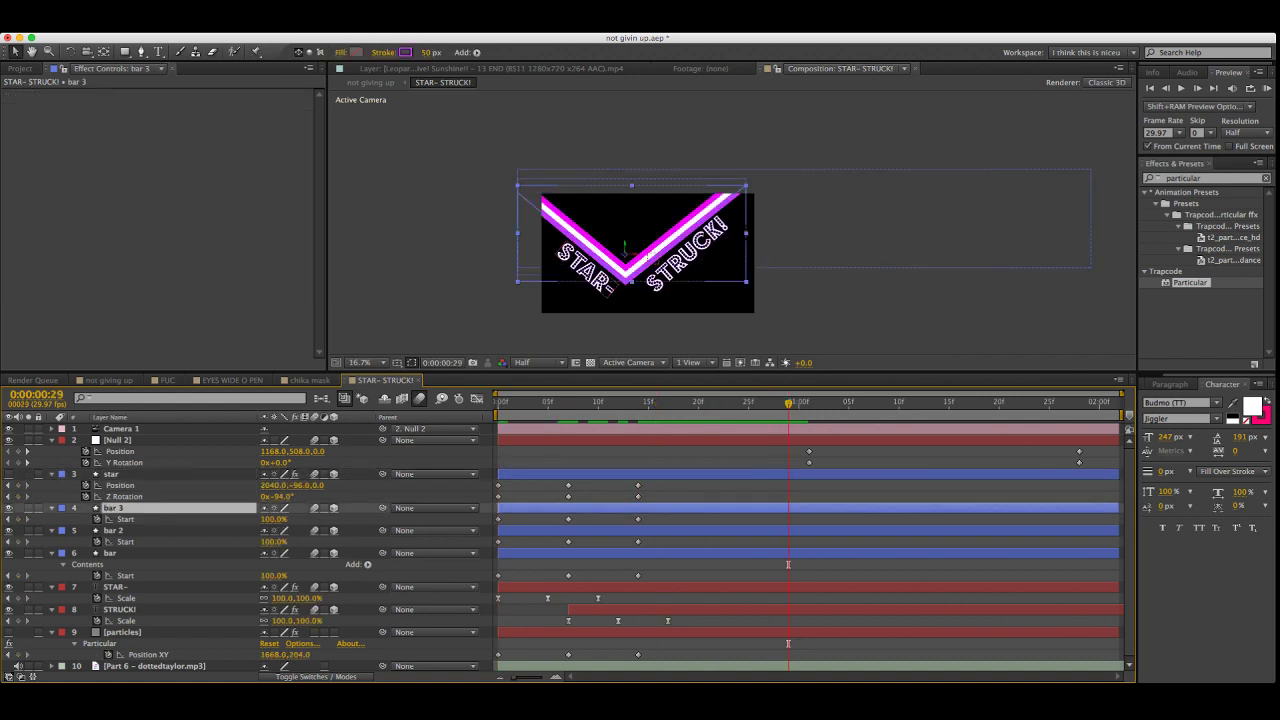
pyautogui.press('u')
pyautogui.press('u')
pyautogui.moveTo(660, 514); pyautogui.dragTo(492, 580)
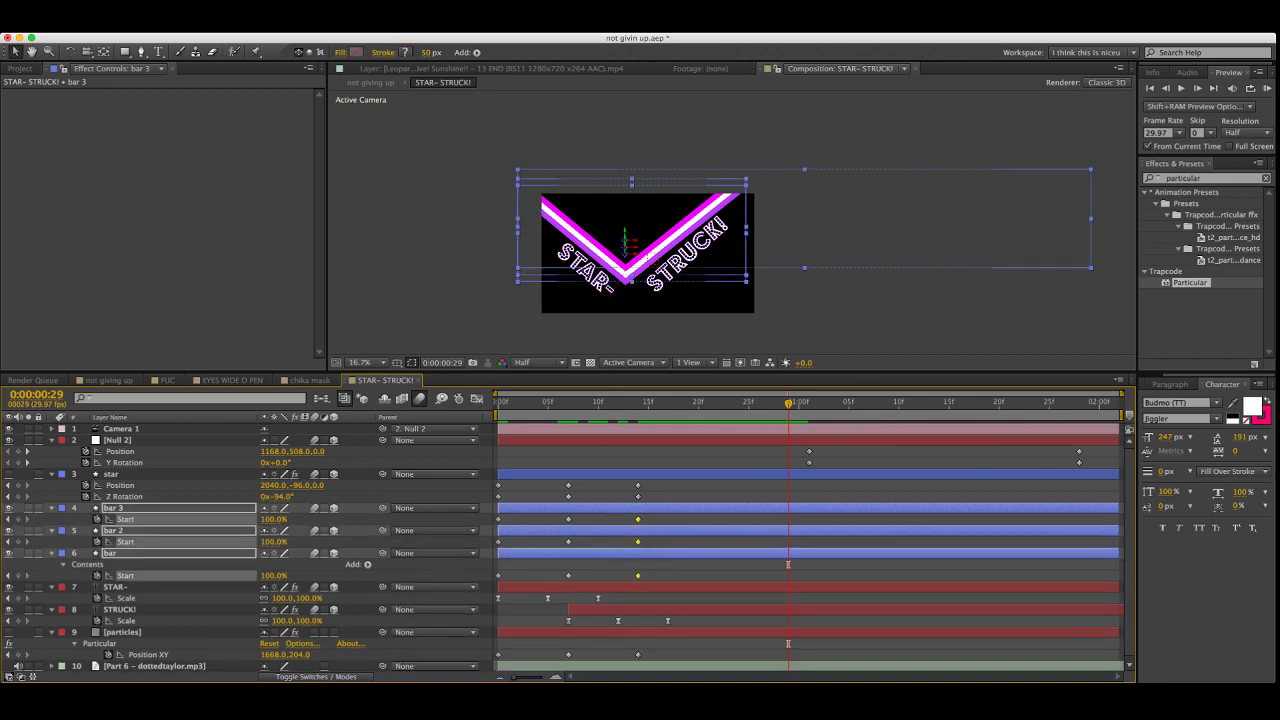
pyautogui.press('super+shift+a')
pyautogui.click(836, 553)
pyautogui.moveTo(836, 600); pyautogui.dragTo(788, 575)
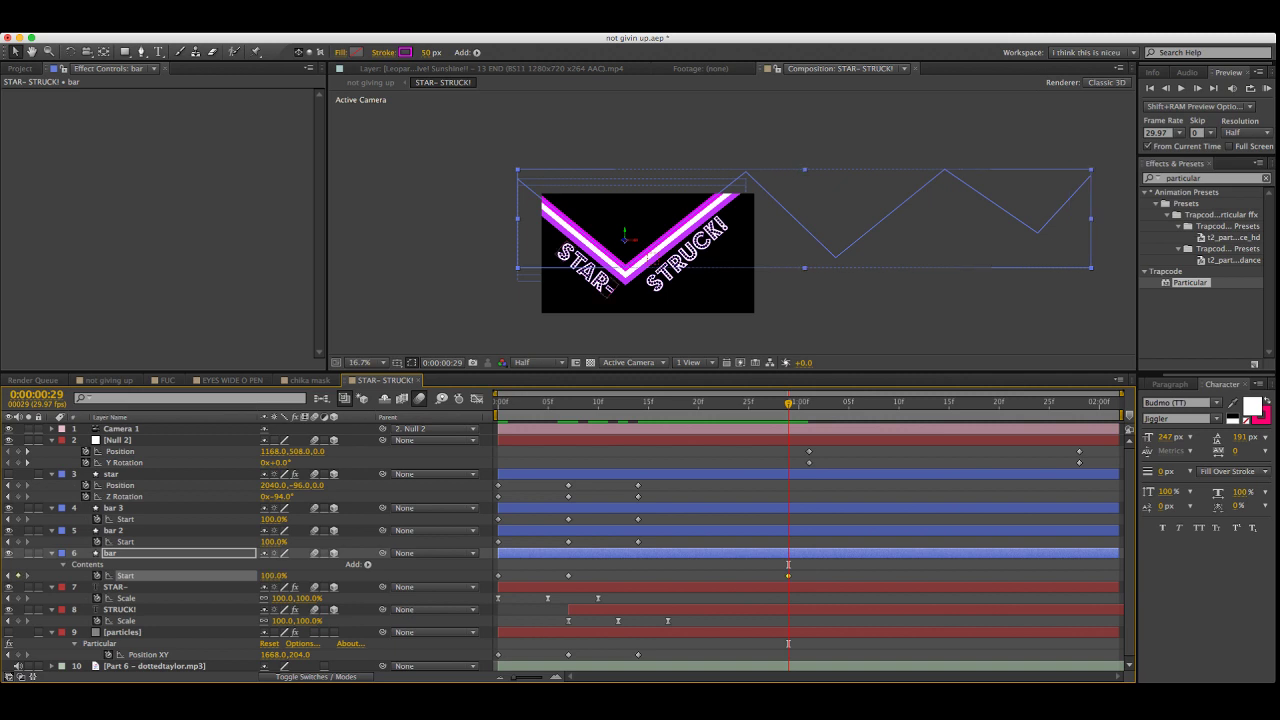
# Scrub through the timeline to frame 18 and back to frame 8 to compare how the bars extend
pyautogui.click(585, 268)
pyautogui.press('F2')
pyautogui.moveTo(568, 403); pyautogui.dragTo(678, 403)
pyautogui.press('super+Tab')
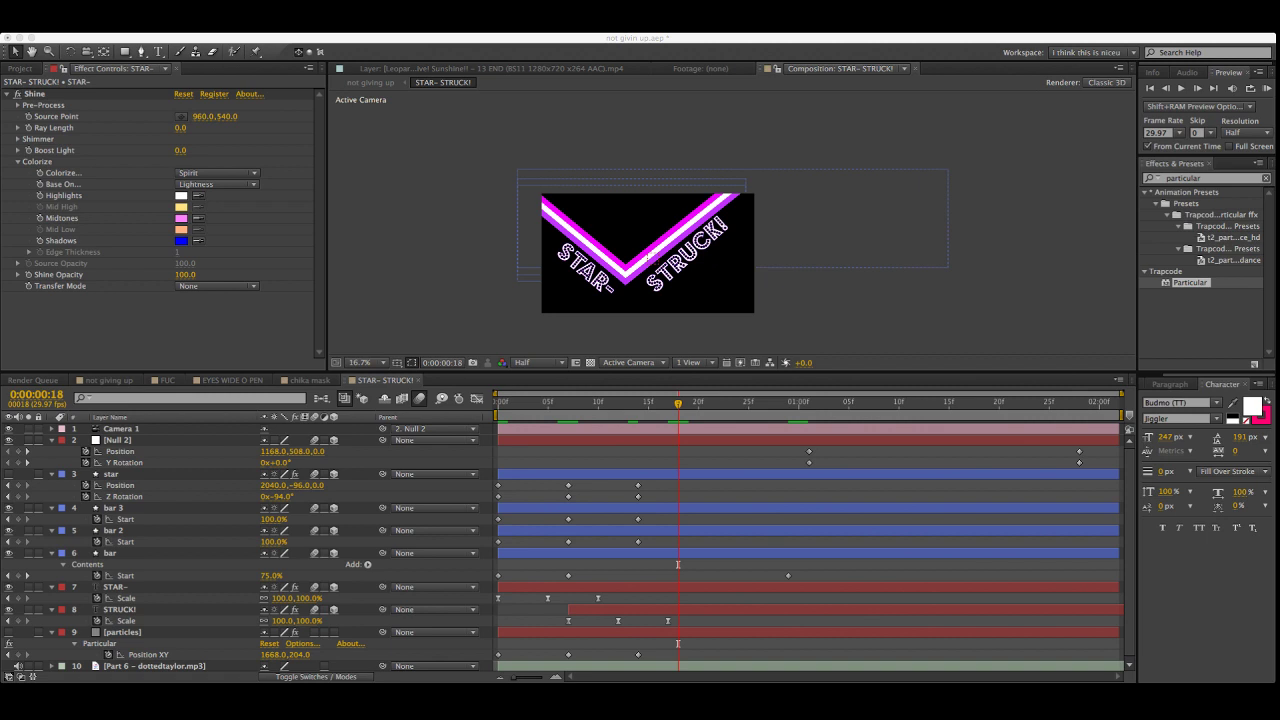
pyautogui.moveTo(678, 403); pyautogui.dragTo(578, 403)
# Move the last Start keyframes of bar 2 and bar 3 to frame 29 and deselect them
pyautogui.click(111, 474)
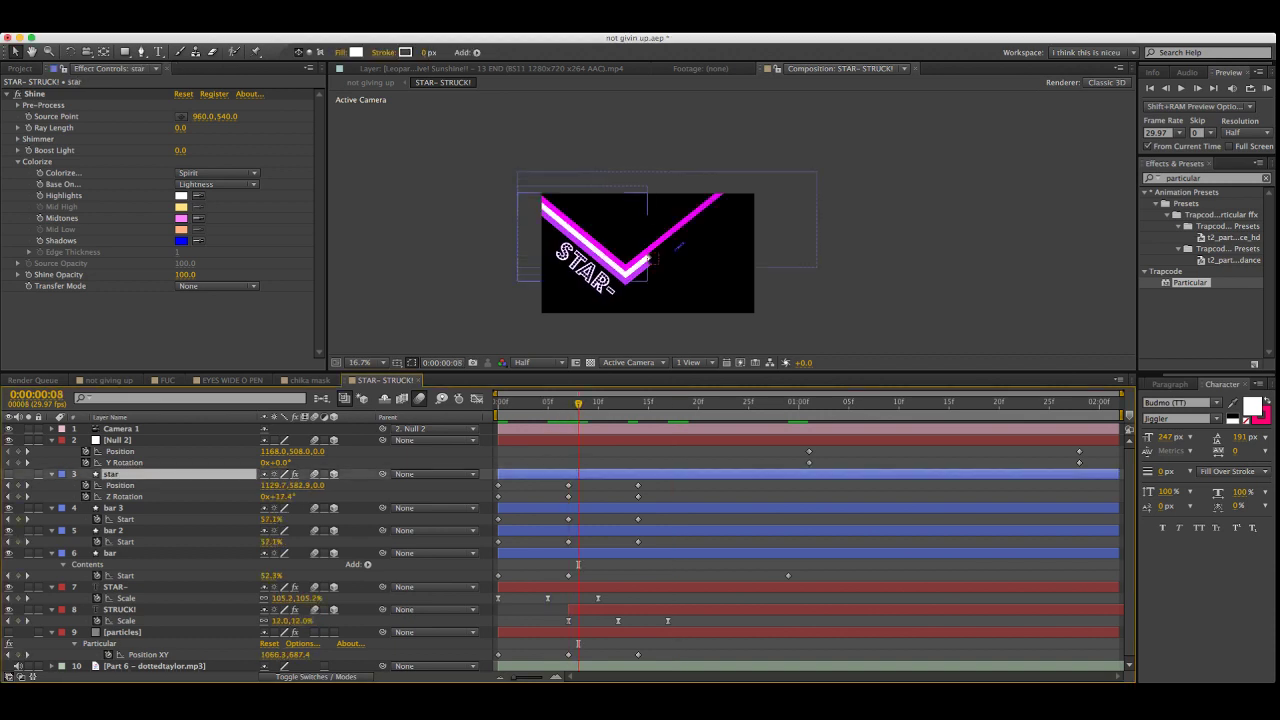
pyautogui.moveTo(626, 514); pyautogui.dragTo(788, 541)
pyautogui.keyDown('shift'); pyautogui.click(788, 541); pyautogui.keyUp('shift')
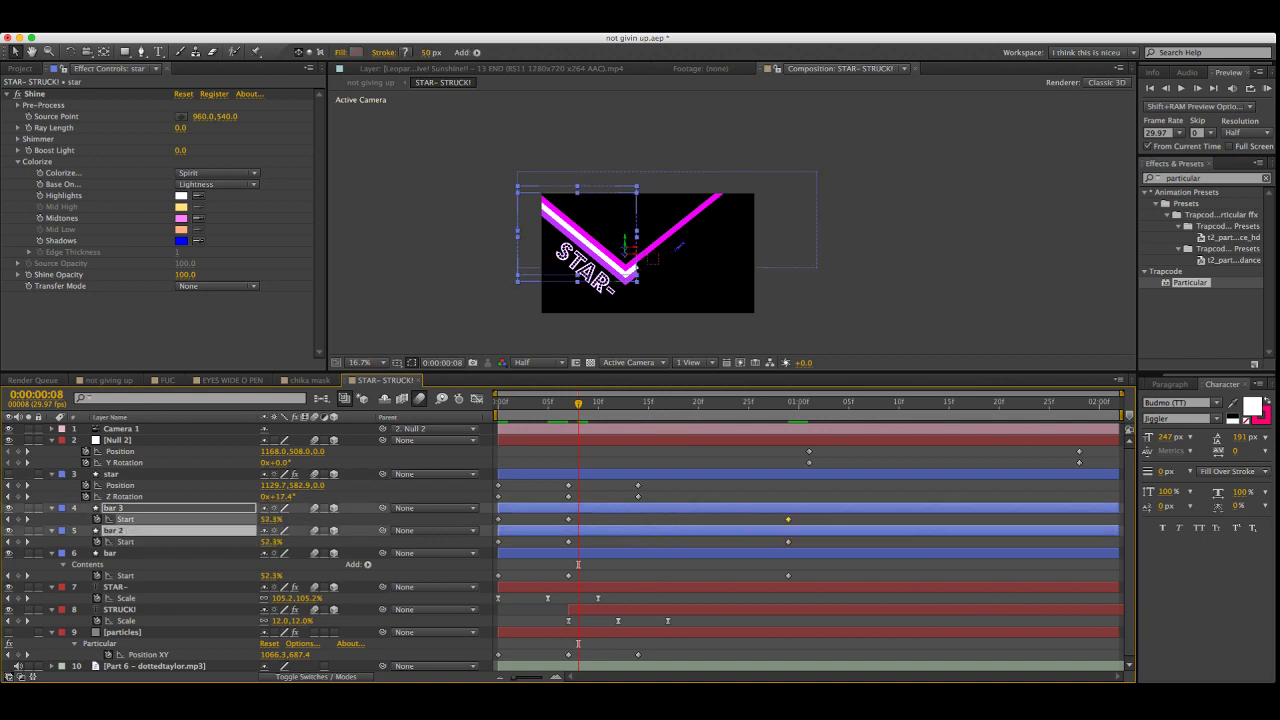
pyautogui.press('F2')
# Show only the bar layer's keyframed properties and set its Start value to 20% at frame 7
pyautogui.click(110, 553)
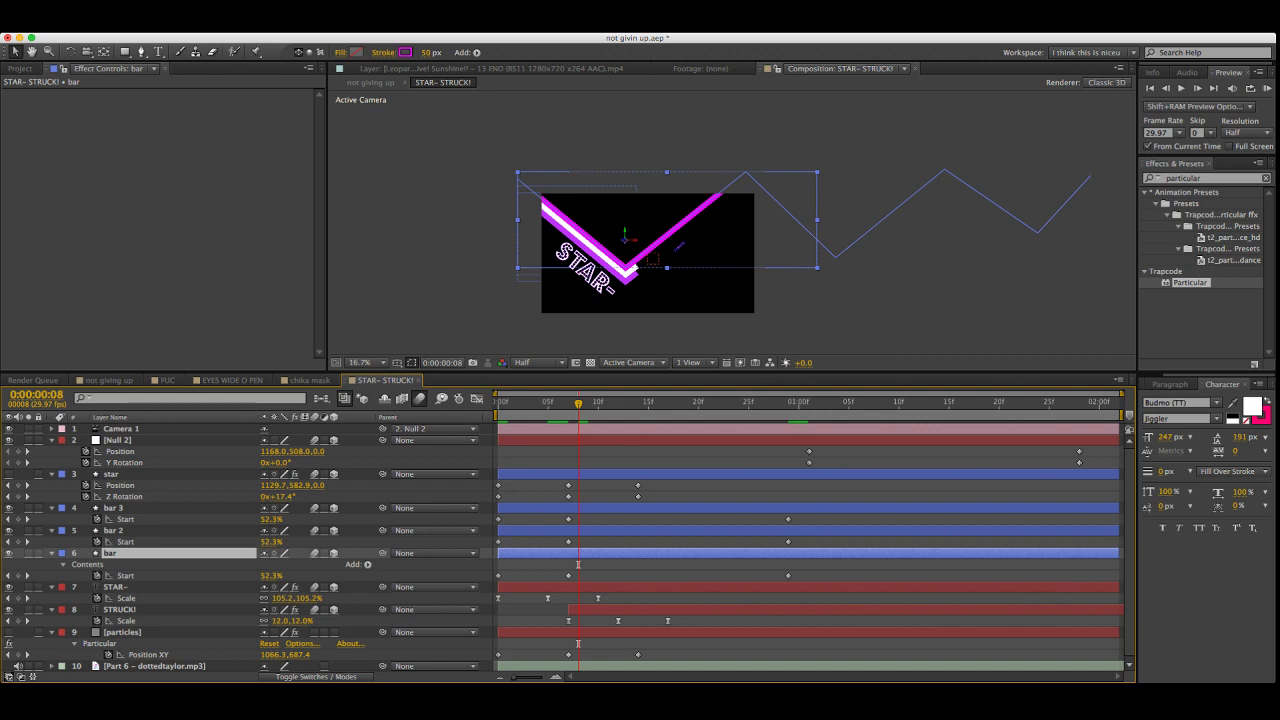
pyautogui.press('u')
pyautogui.press('u')
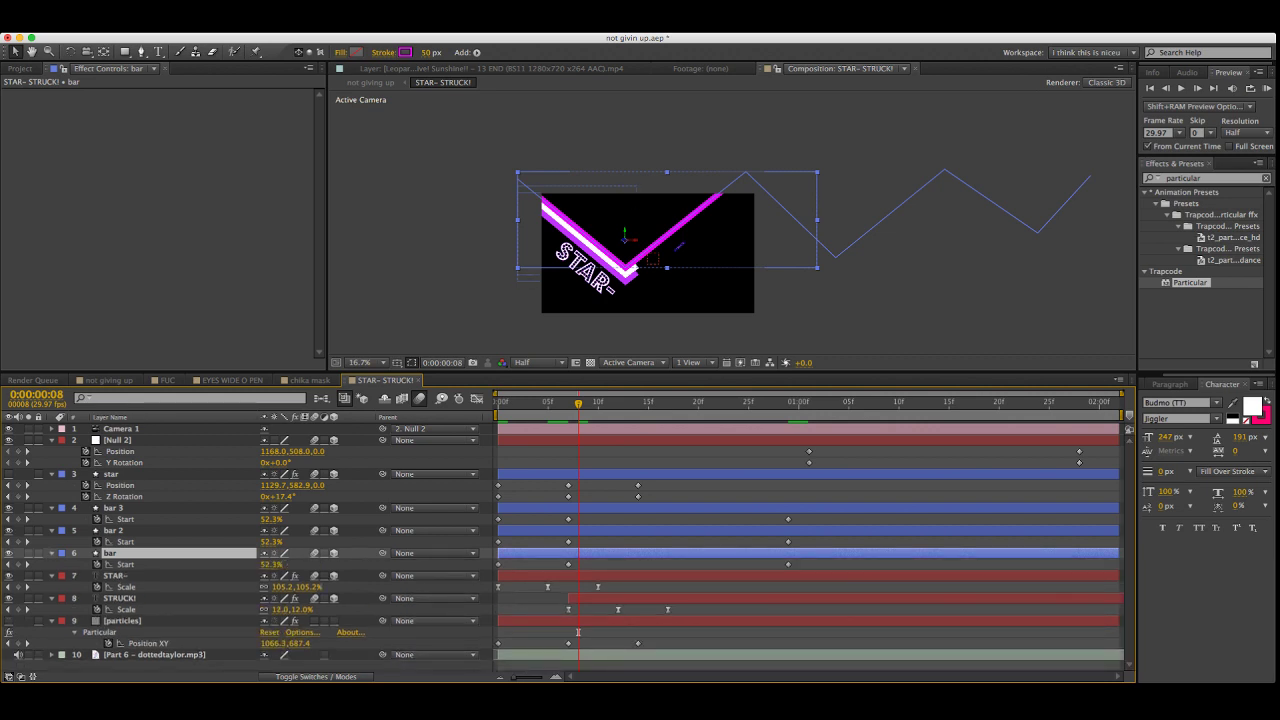
pyautogui.press('pageup')
pyautogui.press('pageup')
pyautogui.press('pageup')
pyautogui.press('pageup')
pyautogui.press('pageup')
pyautogui.press('pageup')
pyautogui.press('pageup')
pyautogui.press('pageup')
pyautogui.press('pagedown')
pyautogui.press('pagedown')
pyautogui.press('pagedown')
pyautogui.press('pagedown')
pyautogui.press('pagedown')
pyautogui.press('pagedown')
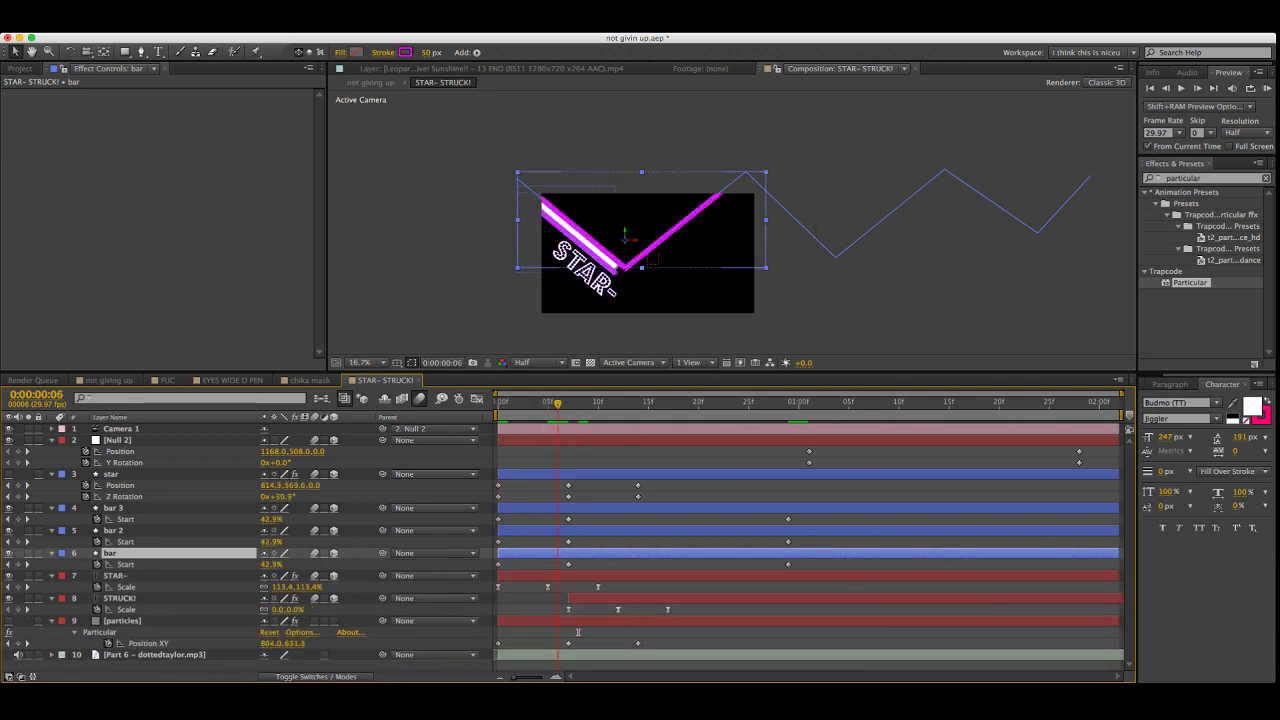
pyautogui.press('pagedown')
pyautogui.hotkey('ctrl', 'Down')
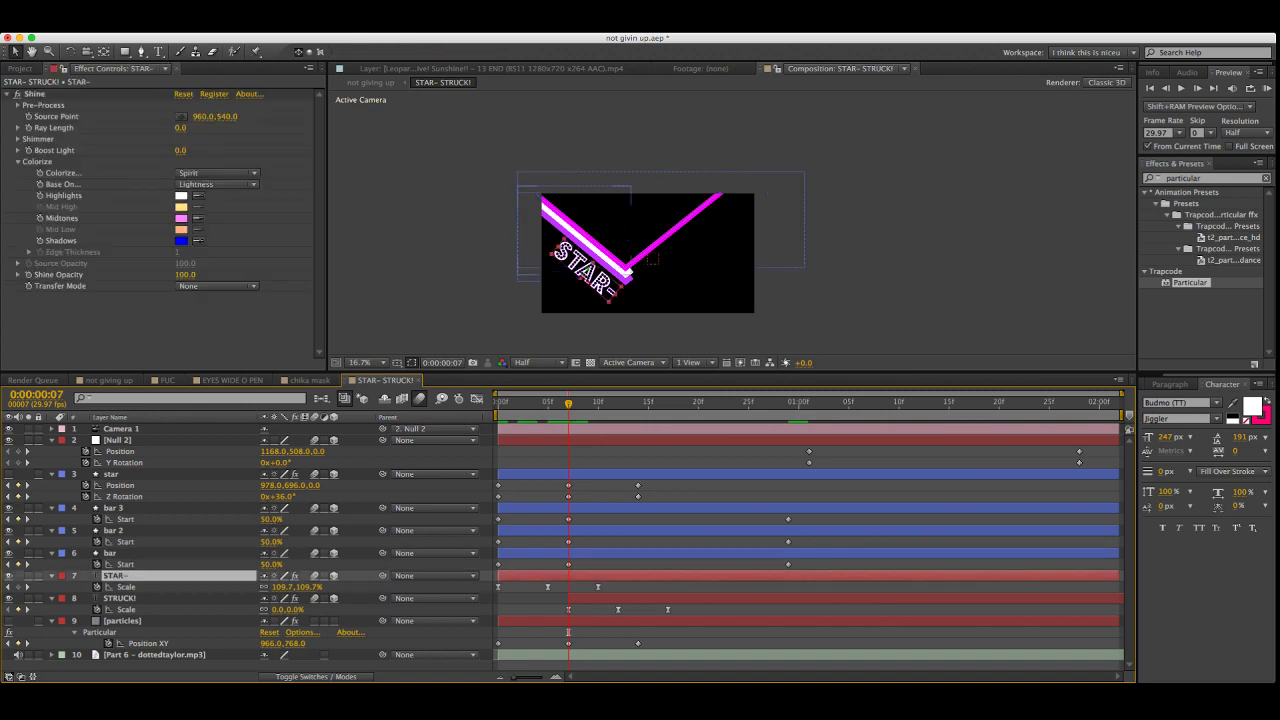
pyautogui.moveTo(271, 564); pyautogui.dragTo(258, 564)
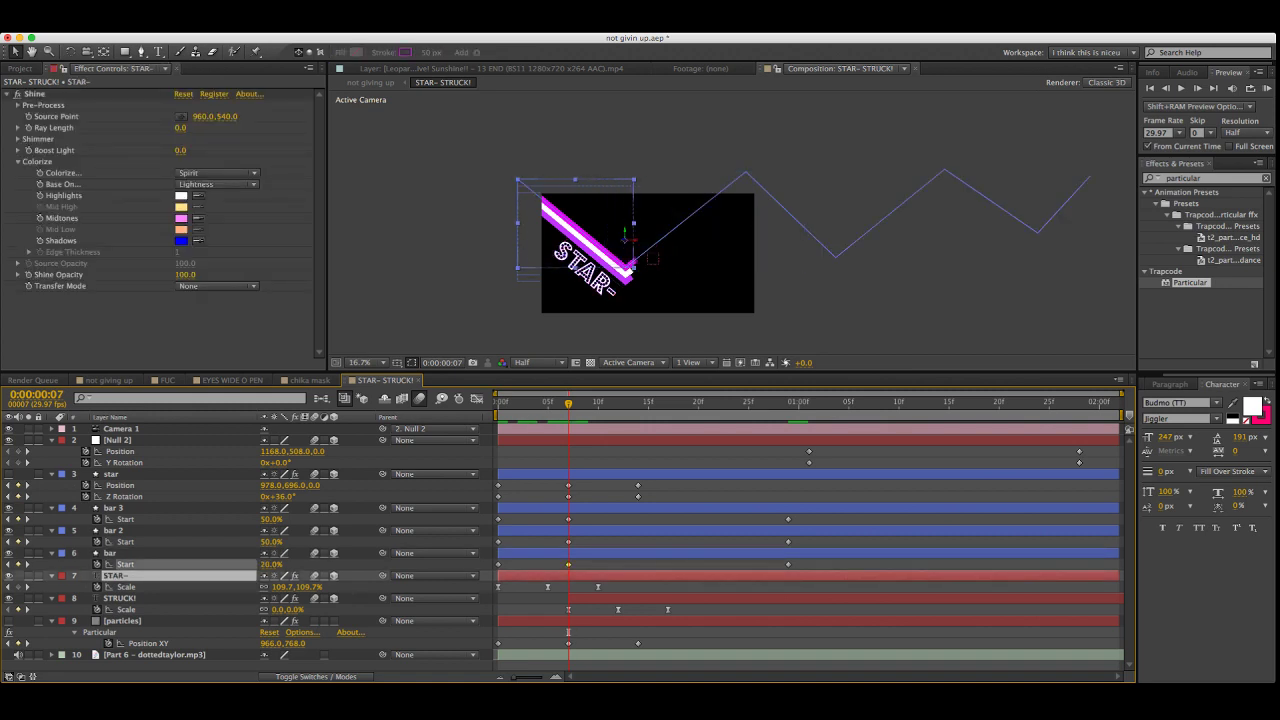
# Toggle the star layer's visibility at frame 7 and scrub the timeline to check it against the bar ends
pyautogui.click(548, 587)
pyautogui.click(111, 474)
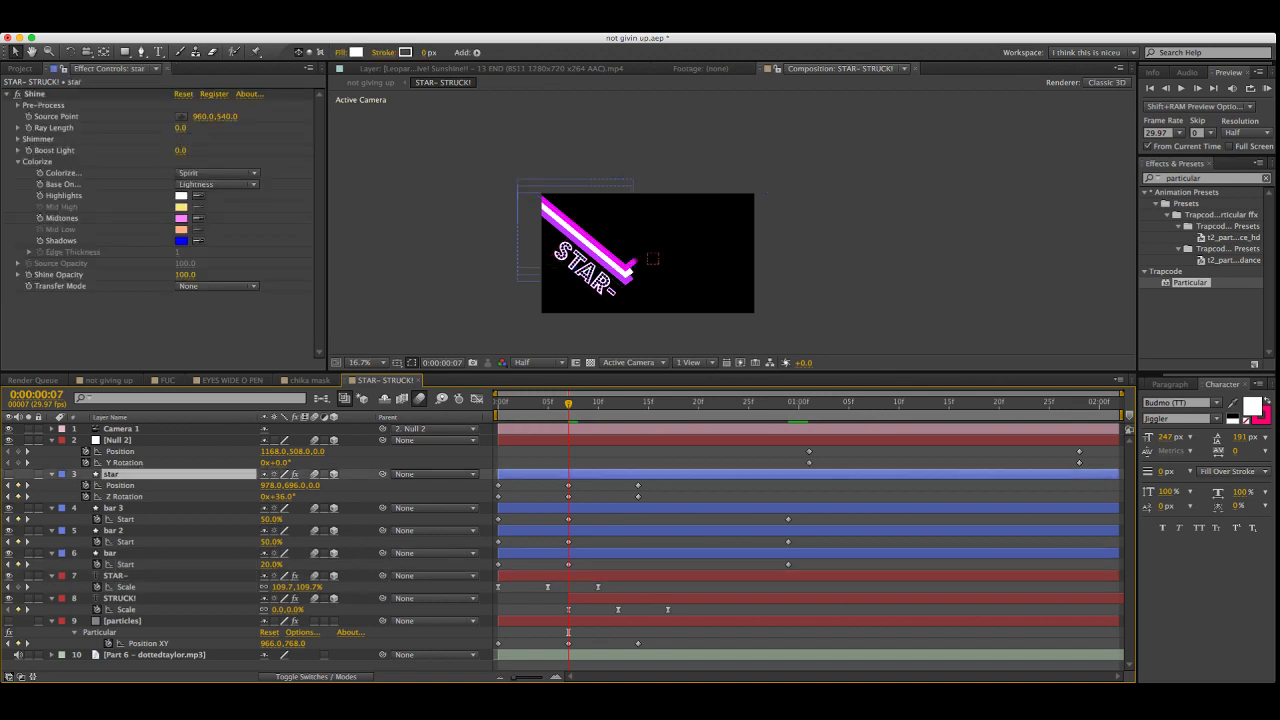
pyautogui.press('F2')
pyautogui.click(8, 474)
pyautogui.click(8, 474)
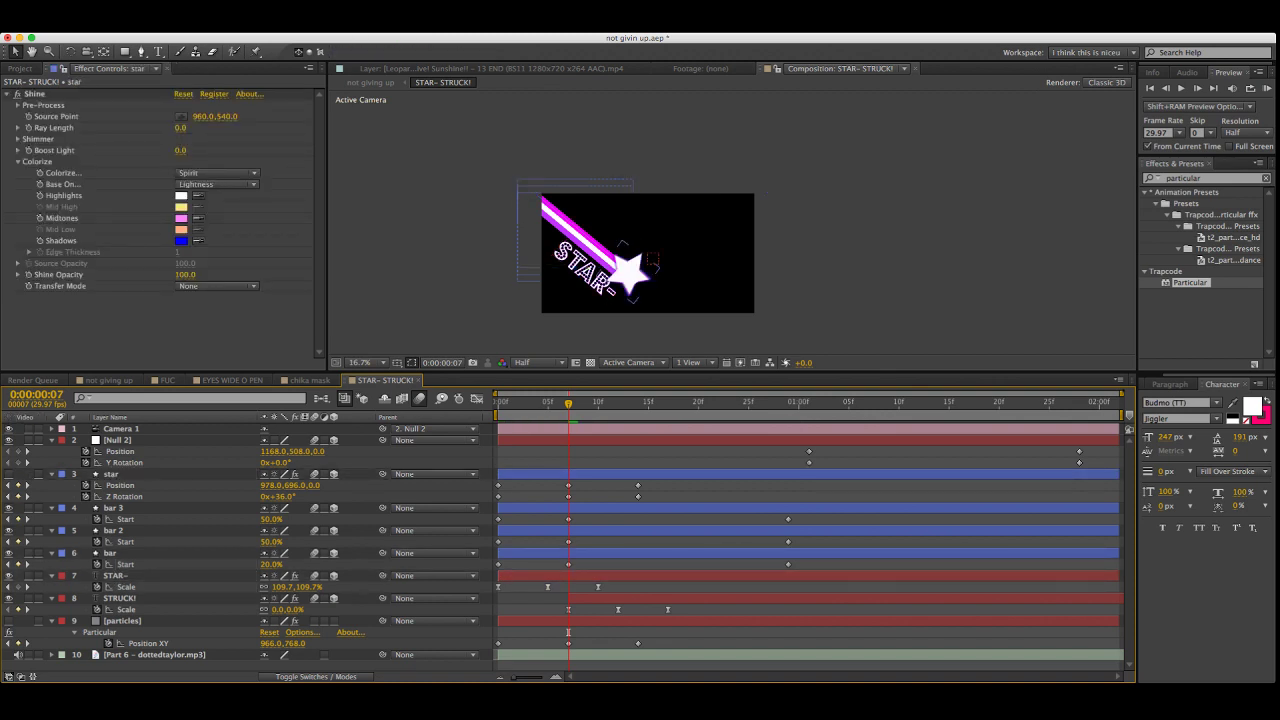
pyautogui.moveTo(568, 403); pyautogui.dragTo(498, 403)
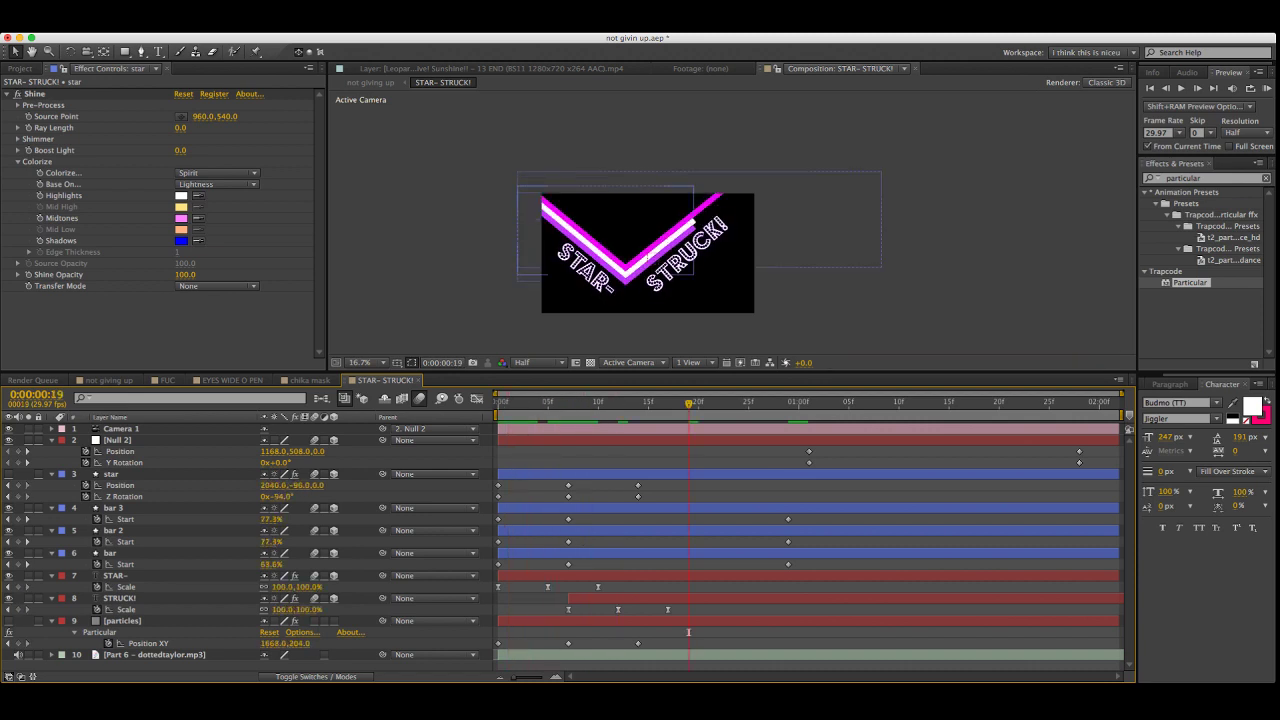
# Delete the bar 2 and bar 3 layers
pyautogui.click(646, 255)
pyautogui.press('Delete')
pyautogui.click(648, 262)
pyautogui.press('Delete')
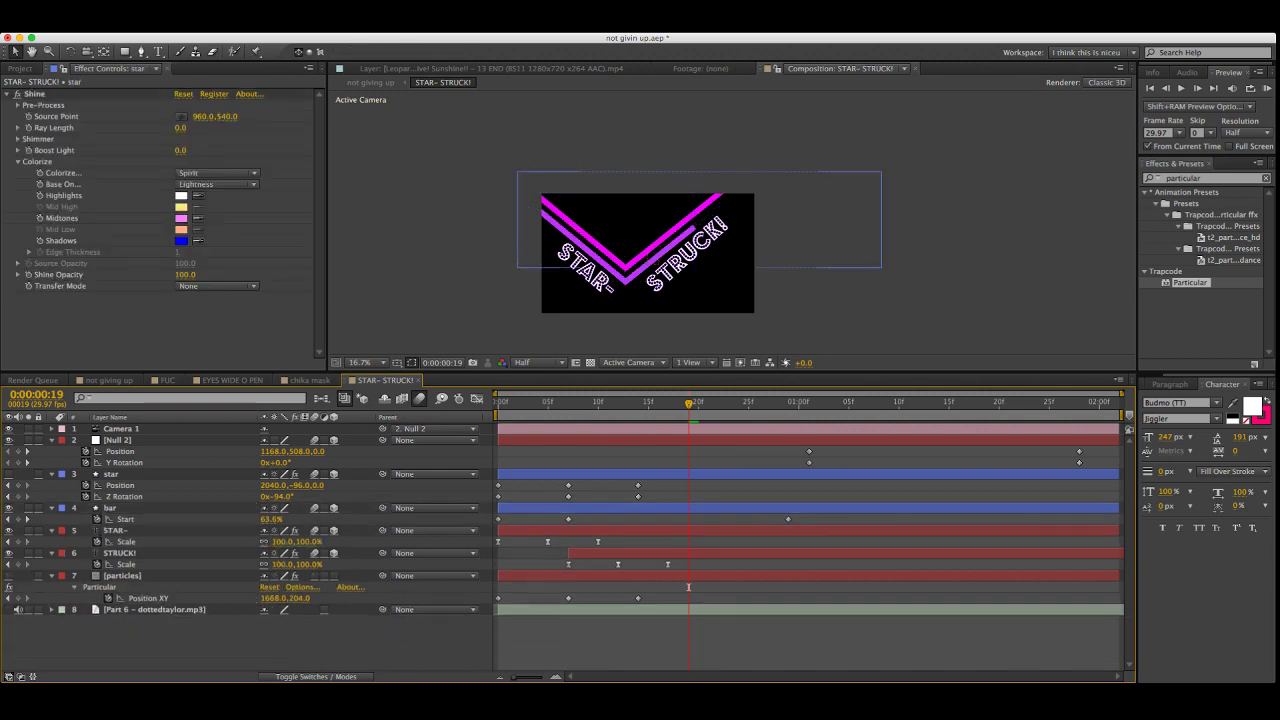
# Reveal the bar layer's Start keyframes, go to frame 8 and duplicate the layer
pyautogui.click(650, 250)
pyautogui.press('u')
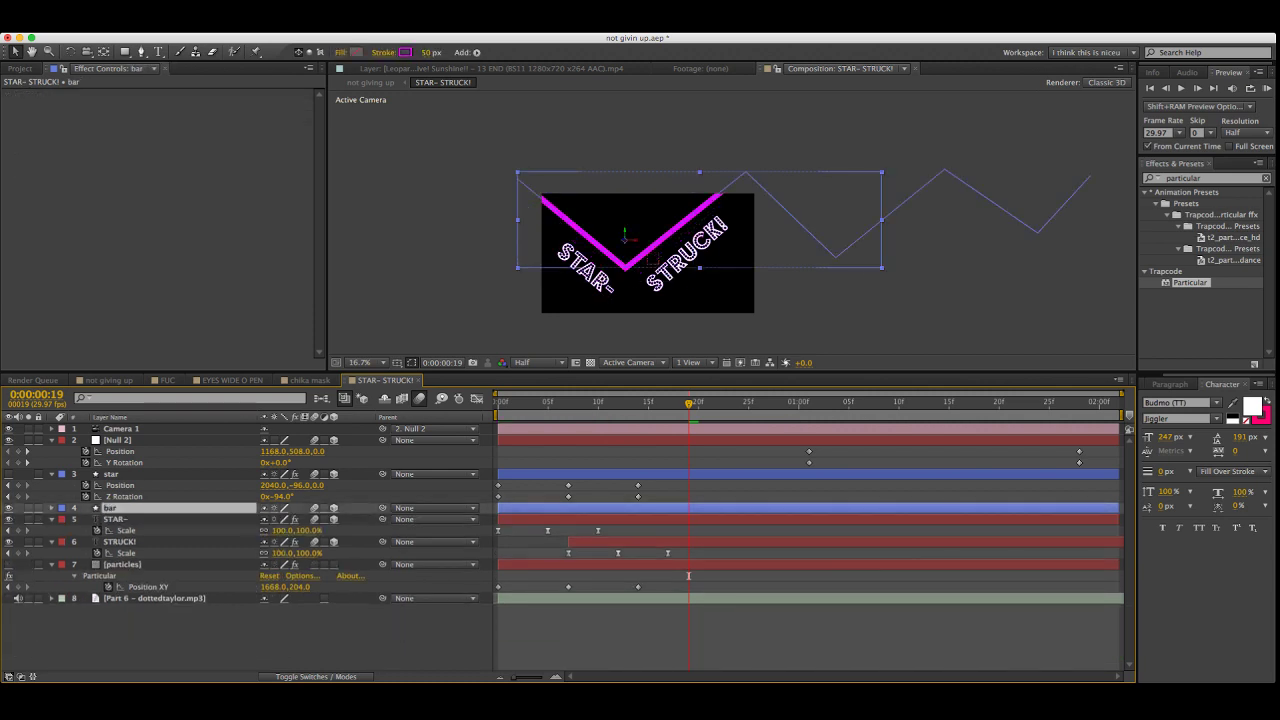
pyautogui.press('u')
pyautogui.click(578, 402)
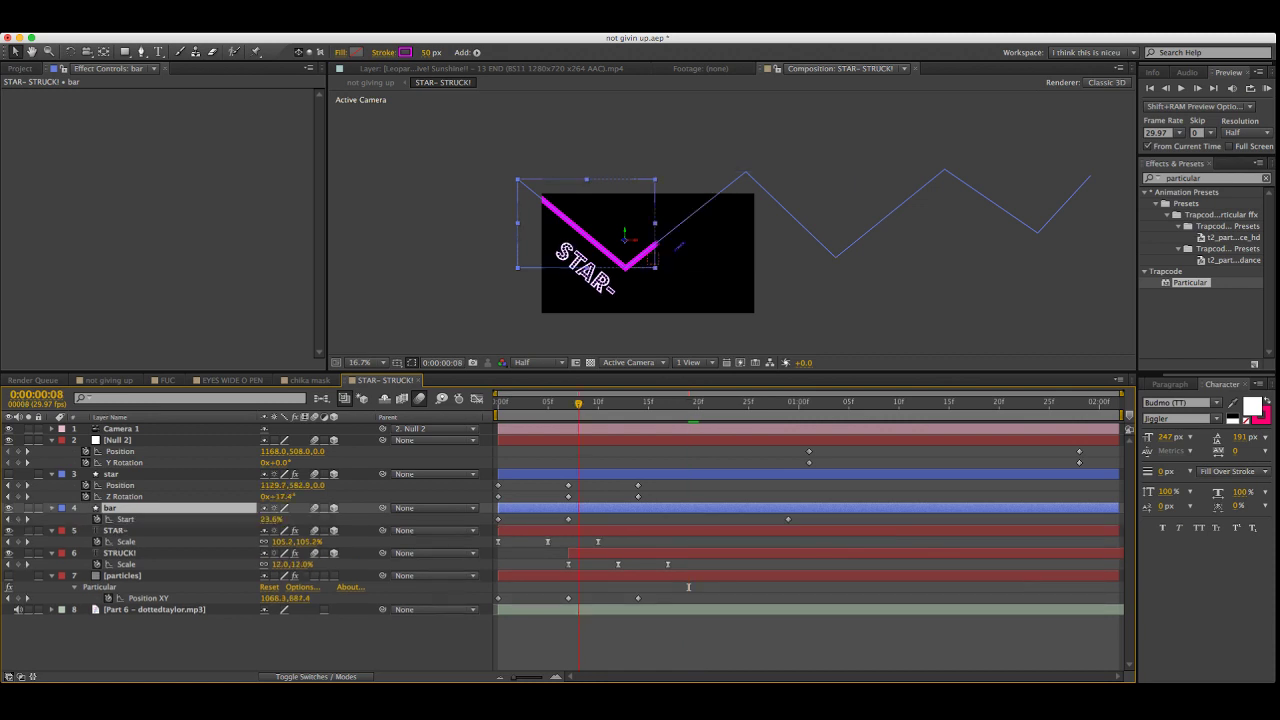
pyautogui.press('super+d')
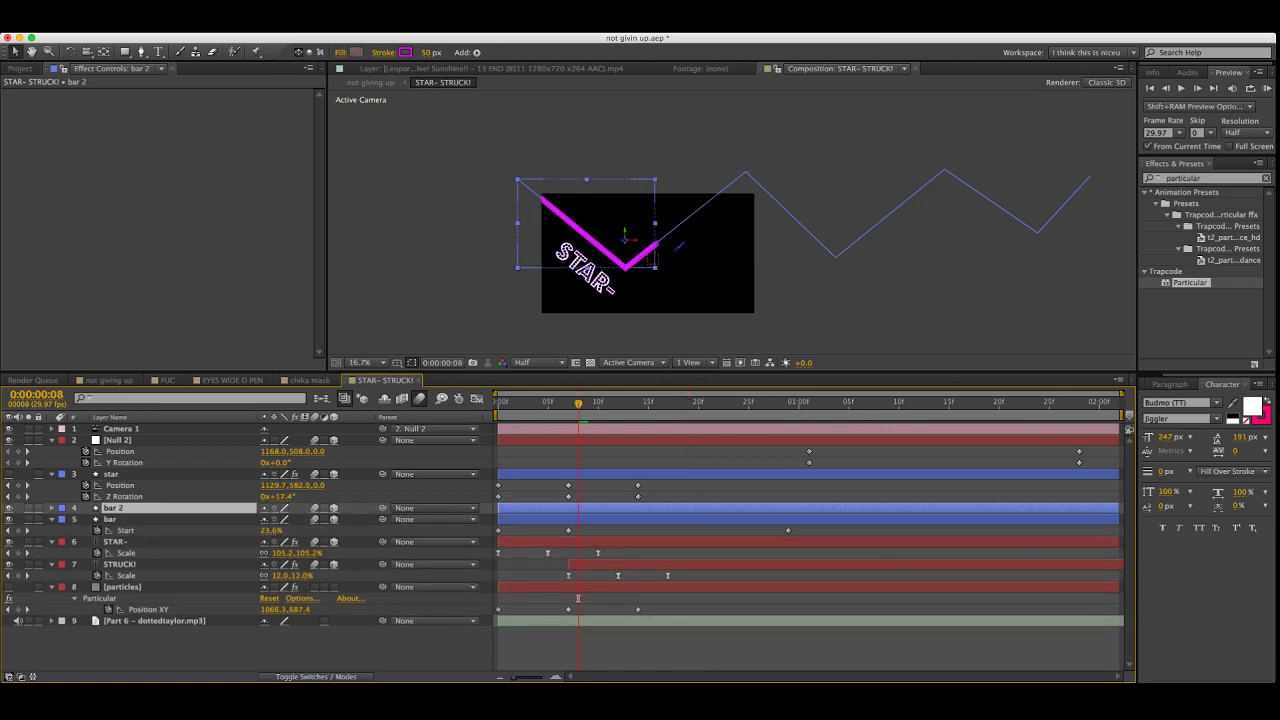
# Set the bar layer's stroke width to 75 px and delete the thinner bar 2 copy
pyautogui.click(110, 519)
pyautogui.moveTo(426, 52); pyautogui.dragTo(447, 52)
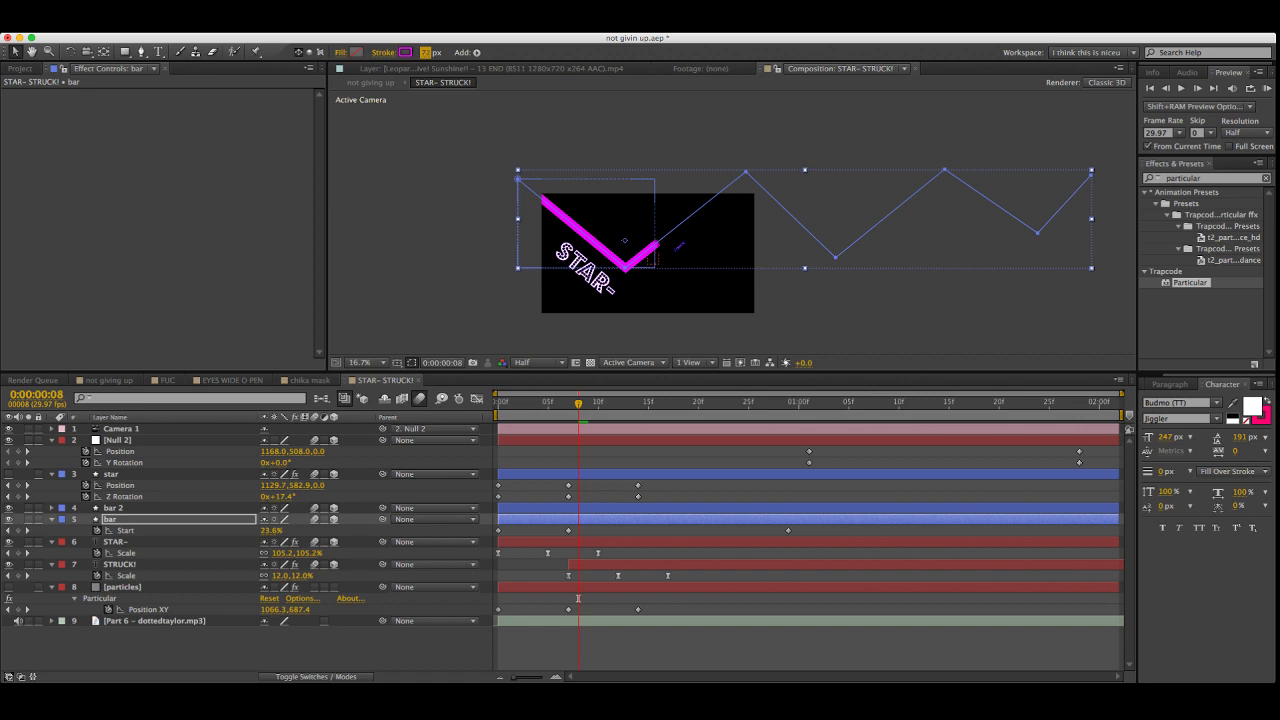
pyautogui.click(426, 52)
pyautogui.write('75')
pyautogui.press('Return')
pyautogui.click(113, 508)
pyautogui.press('Delete')
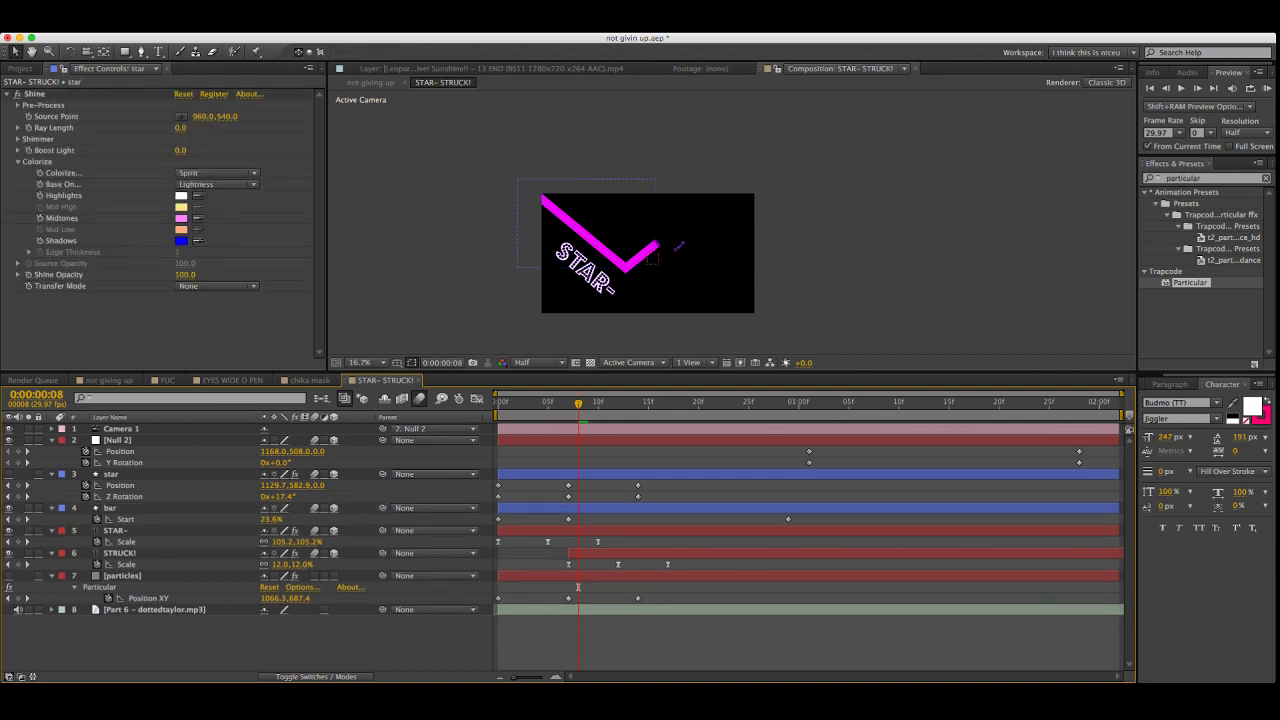
# Duplicate the 75 px bar layer twice
pyautogui.click(110, 508)
pyautogui.hotkey('ctrl', 'd')
pyautogui.hotkey('ctrl', 'd')
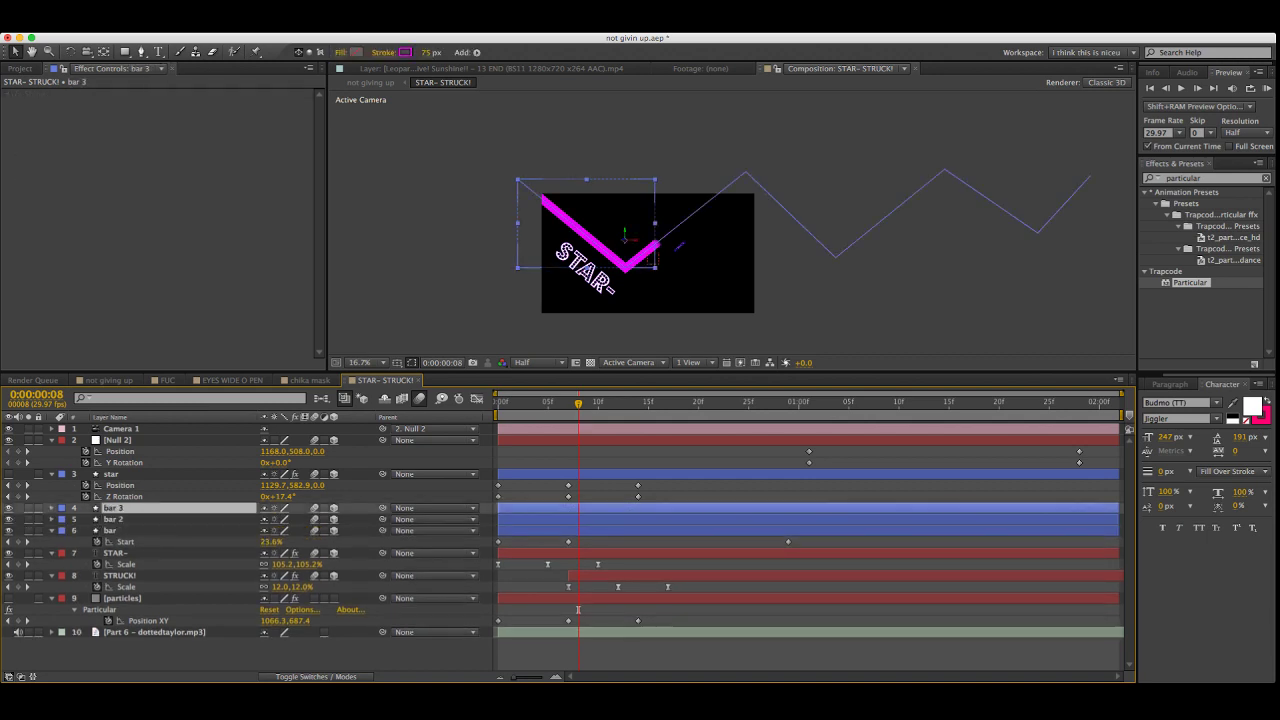
# Change the bar 3 stroke colour to light pink and lower the layer to Position 960, 482, 0
pyautogui.press('p')
pyautogui.click(405, 52)
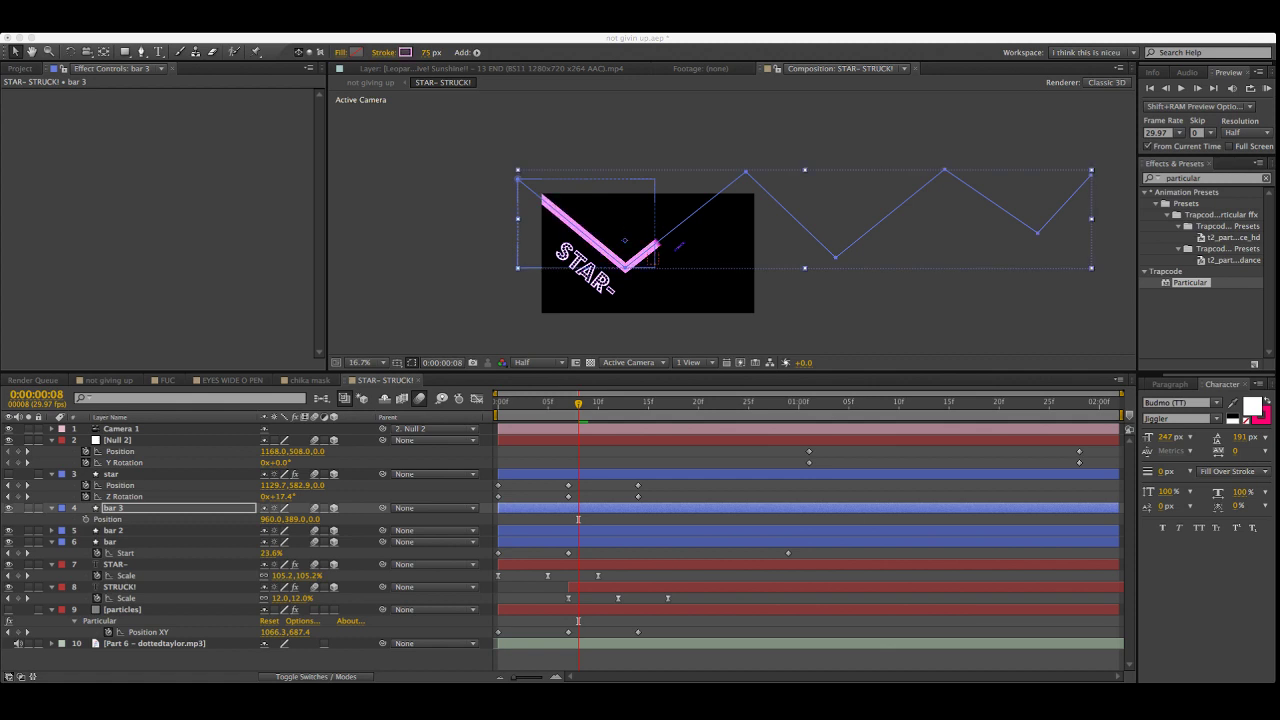
pyautogui.press('Return')
pyautogui.moveTo(295, 519); pyautogui.dragTo(357, 519)
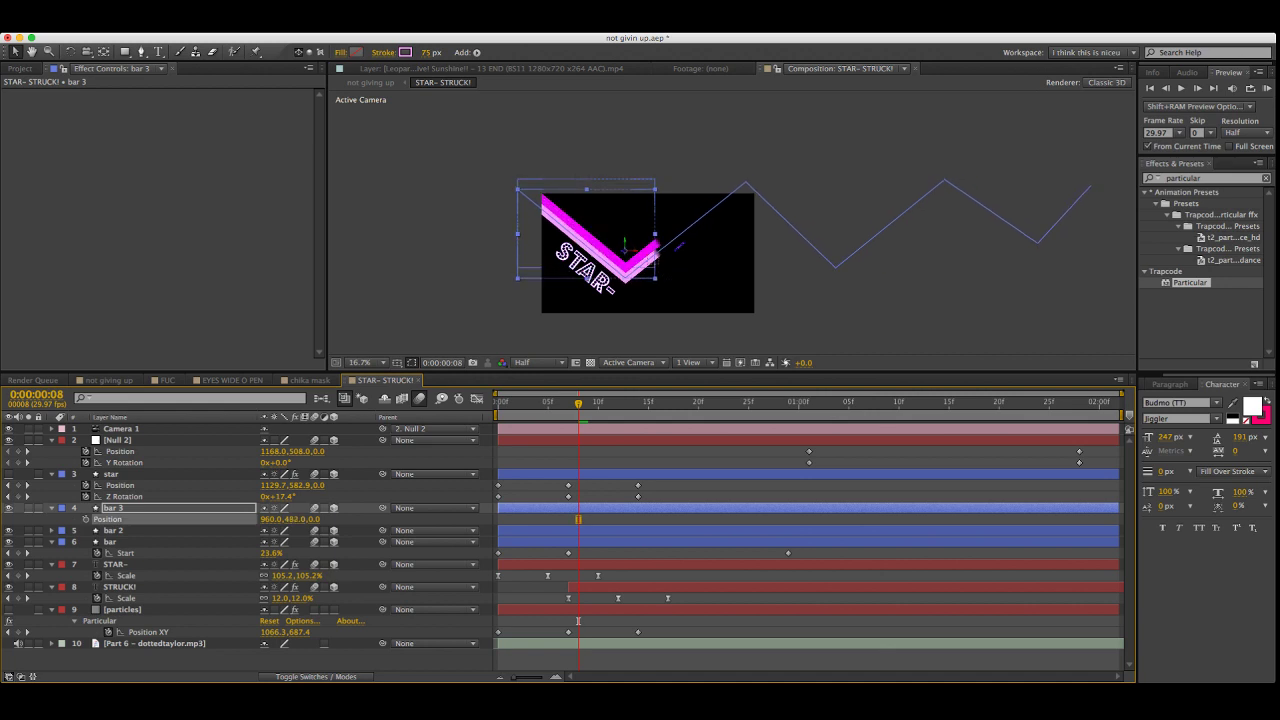
# Reveal the bar 2 layer's Position and lower the layer beneath bar 3, to 960, 527, 0
pyautogui.click(113, 530)
pyautogui.press('p')
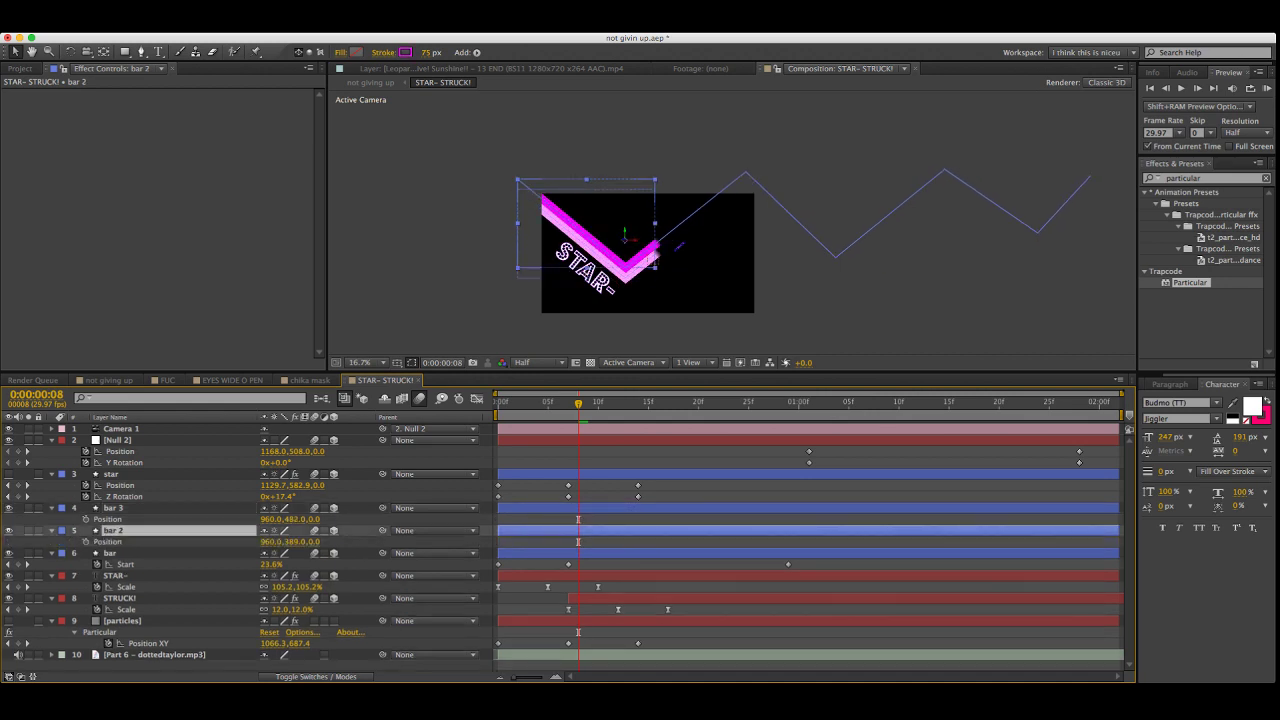
pyautogui.moveTo(295, 541); pyautogui.dragTo(330, 541)
pyautogui.press('Down')
pyautogui.press('Down')
pyautogui.press('Down')
pyautogui.press('Down')
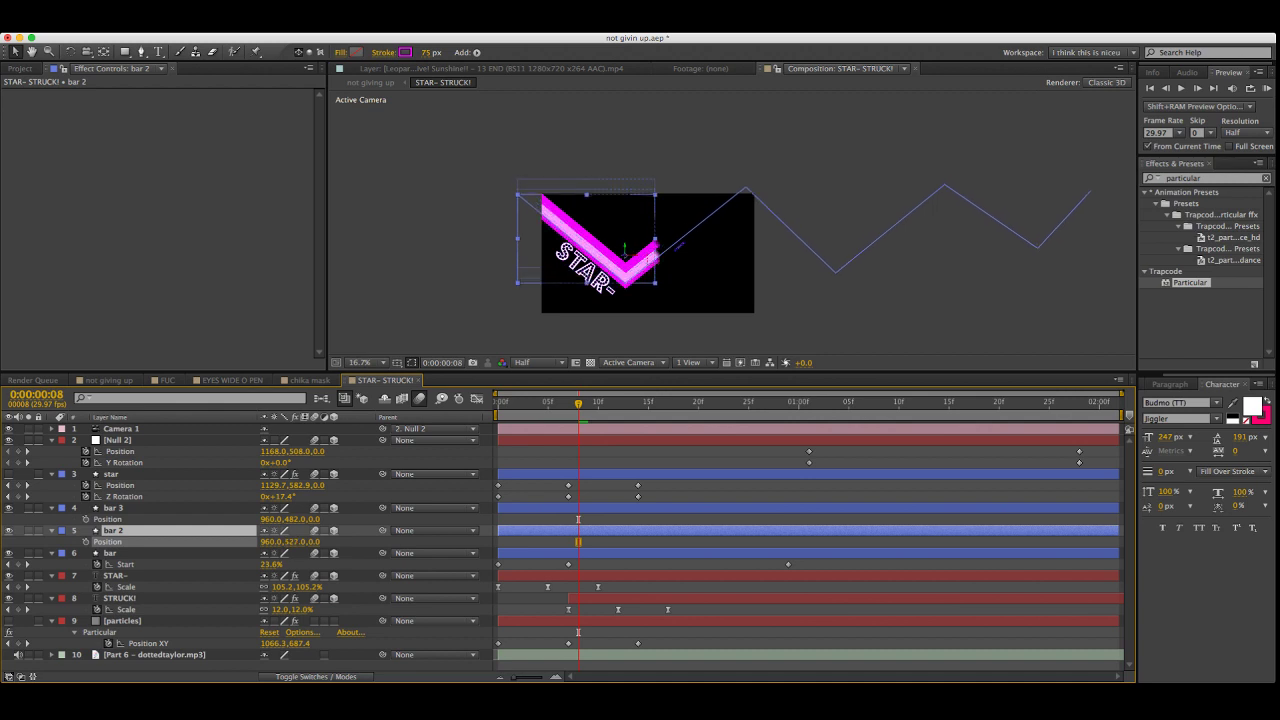
# Raise the bar 2 layer to Position 960, 403, 0
pyautogui.hotkey('shift', 'Down')
pyautogui.hotkey('shift', 'Down')
pyautogui.hotkey('shift', 'Up')
pyautogui.hotkey('shift', 'Up')
pyautogui.hotkey('shift', 'Up')
pyautogui.hotkey('shift', 'Up')
pyautogui.hotkey('shift', 'Up')
pyautogui.hotkey('shift', 'Up')
pyautogui.hotkey('shift', 'Up')
pyautogui.hotkey('shift', 'Up')
pyautogui.hotkey('shift', 'Up')
pyautogui.hotkey('shift', 'Up')
pyautogui.hotkey('shift', 'Up')
pyautogui.hotkey('shift', 'Up')
pyautogui.hotkey('shift', 'Up')
pyautogui.hotkey('shift', 'Up')
pyautogui.hotkey('shift', 'Up')
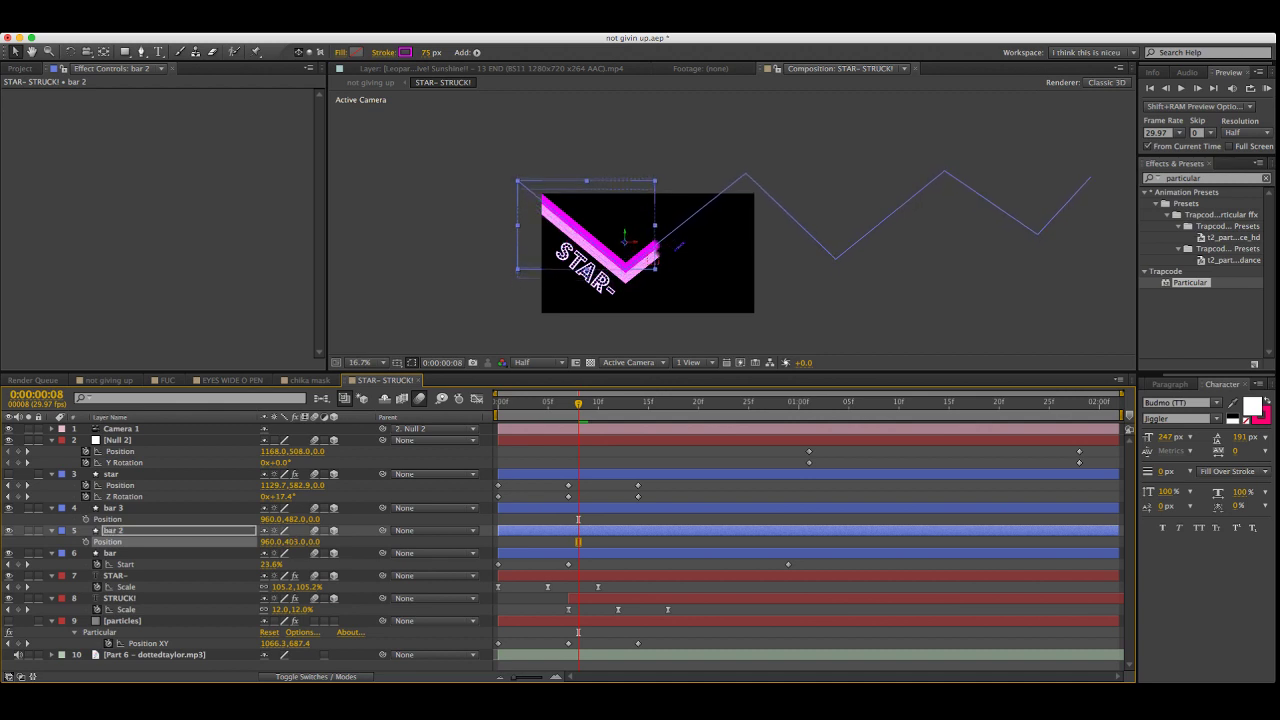
# Step to frame 13 and back to frame 10, and inspect the bars, star and text enlarged in the composition
pyautogui.press('pagedown')
pyautogui.press('pagedown')
pyautogui.press('pagedown')
pyautogui.press('pagedown')
pyautogui.press('pagedown')
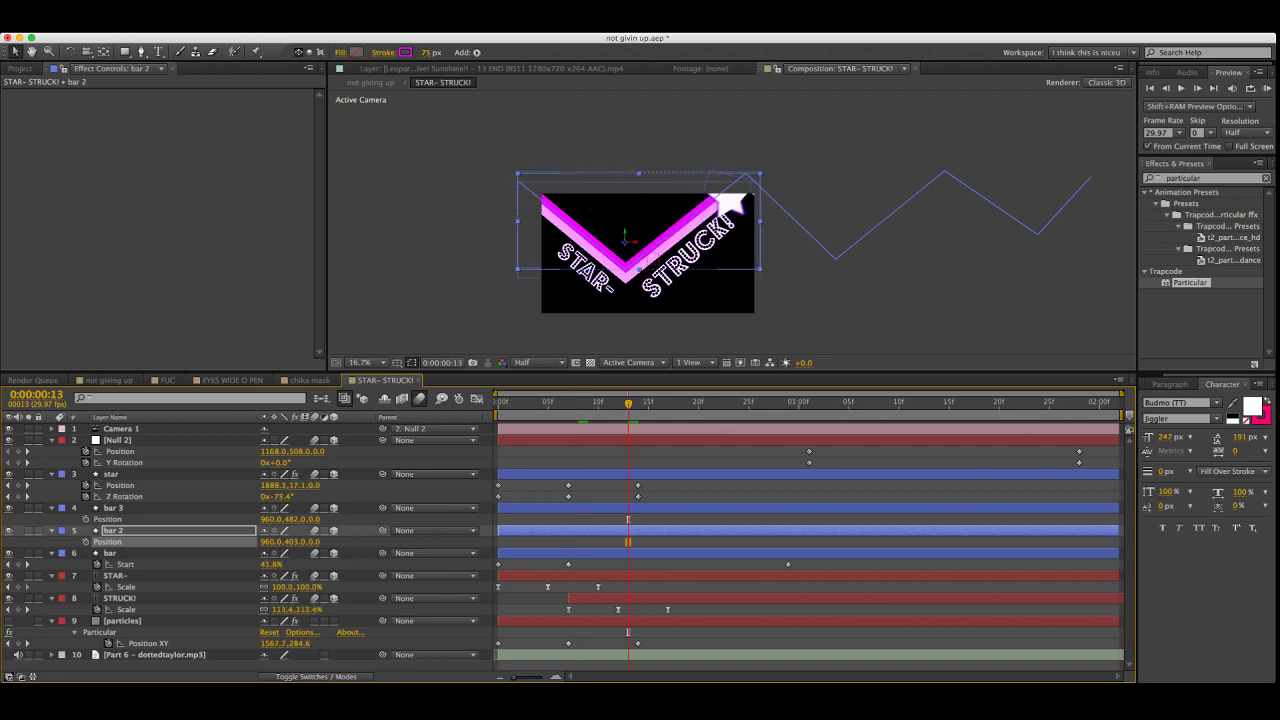
pyautogui.hotkey('shift', '/')
pyautogui.press('pageup')
pyautogui.press('pageup')
pyautogui.press('pageup')
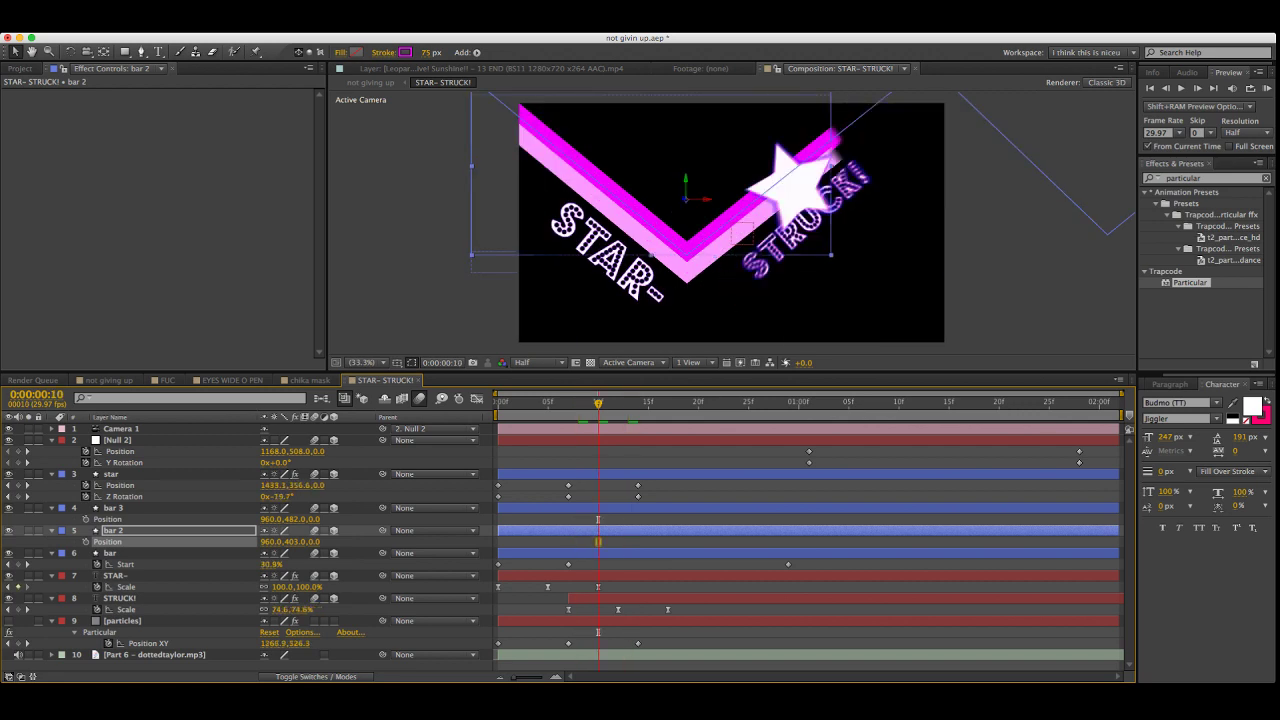
pyautogui.press('Return')
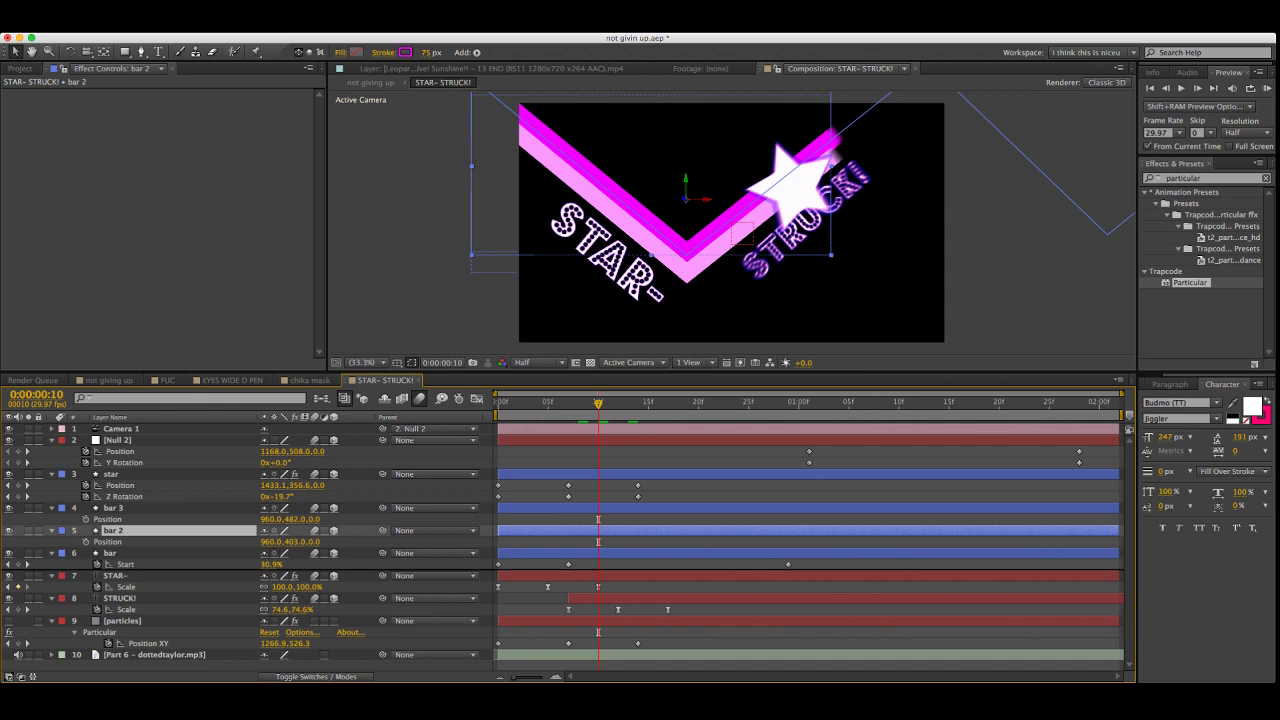
# Move the bar 2 layer beneath the bar layer in the stack and lower its Position to 960, 564, 0
pyautogui.hotkey('ctrl', '[')
pyautogui.press('p')
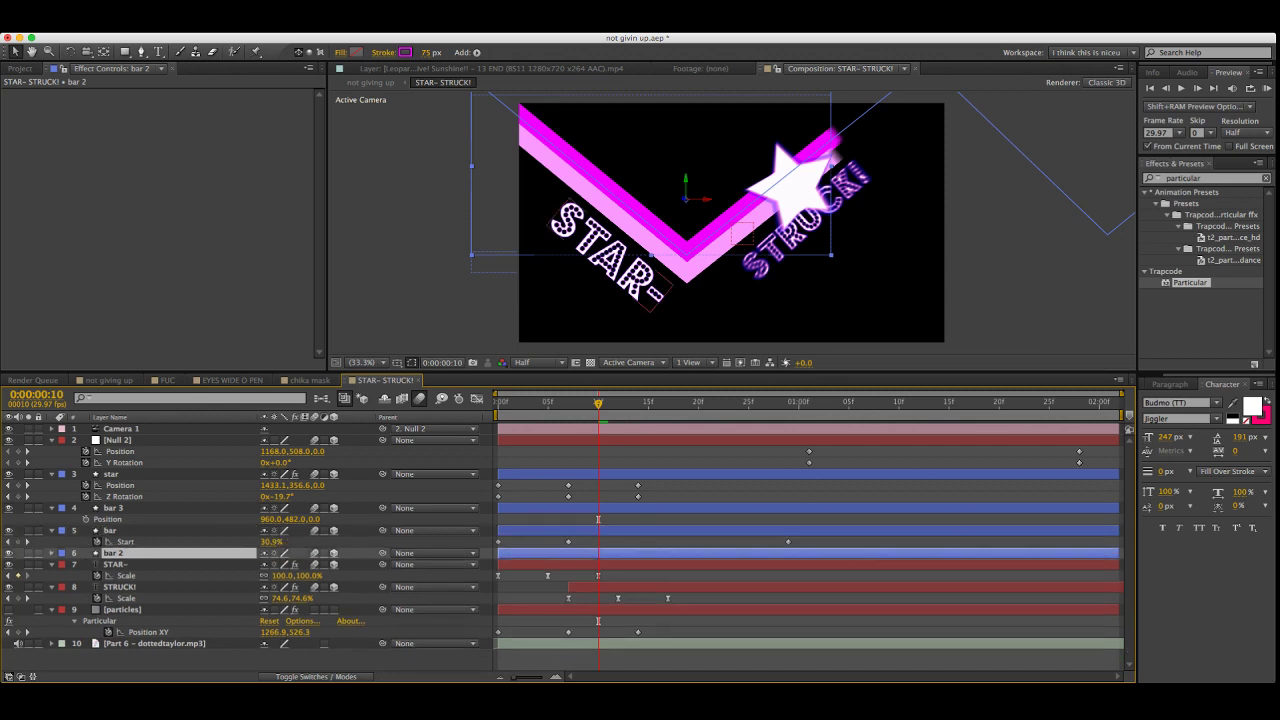
pyautogui.press('p')
pyautogui.moveTo(295, 564); pyautogui.dragTo(456, 564)
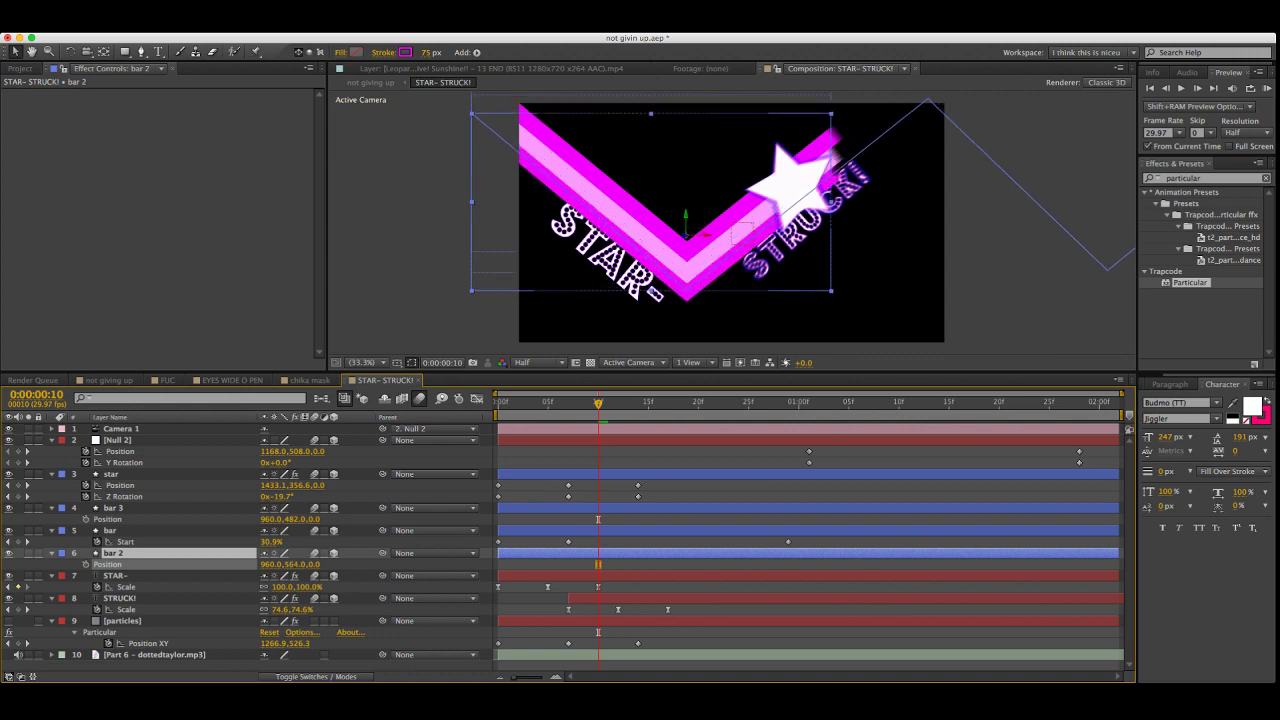
# Try a different Position value for bar 3 and undo the change
pyautogui.click(114, 508)
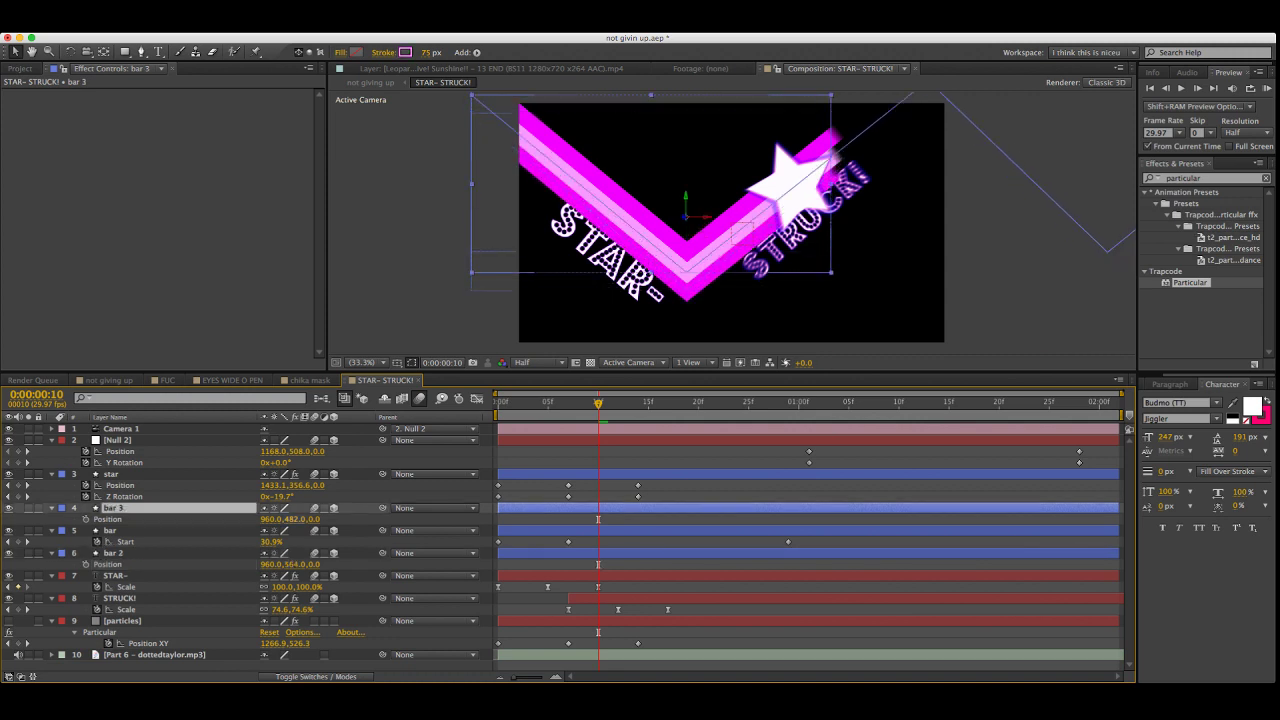
pyautogui.moveTo(294, 519)
pyautogui.mouseDown()
pyautogui.moveTo(279, 519)
pyautogui.moveTo(291, 542)
pyautogui.moveTo(280, 542)
pyautogui.moveTo(301, 542)
pyautogui.mouseUp()
pyautogui.press('super+z')
# Reveal the bar layer's Position and leave all layers deselected
pyautogui.click(110, 530)
pyautogui.press('p')
pyautogui.click(114, 508)
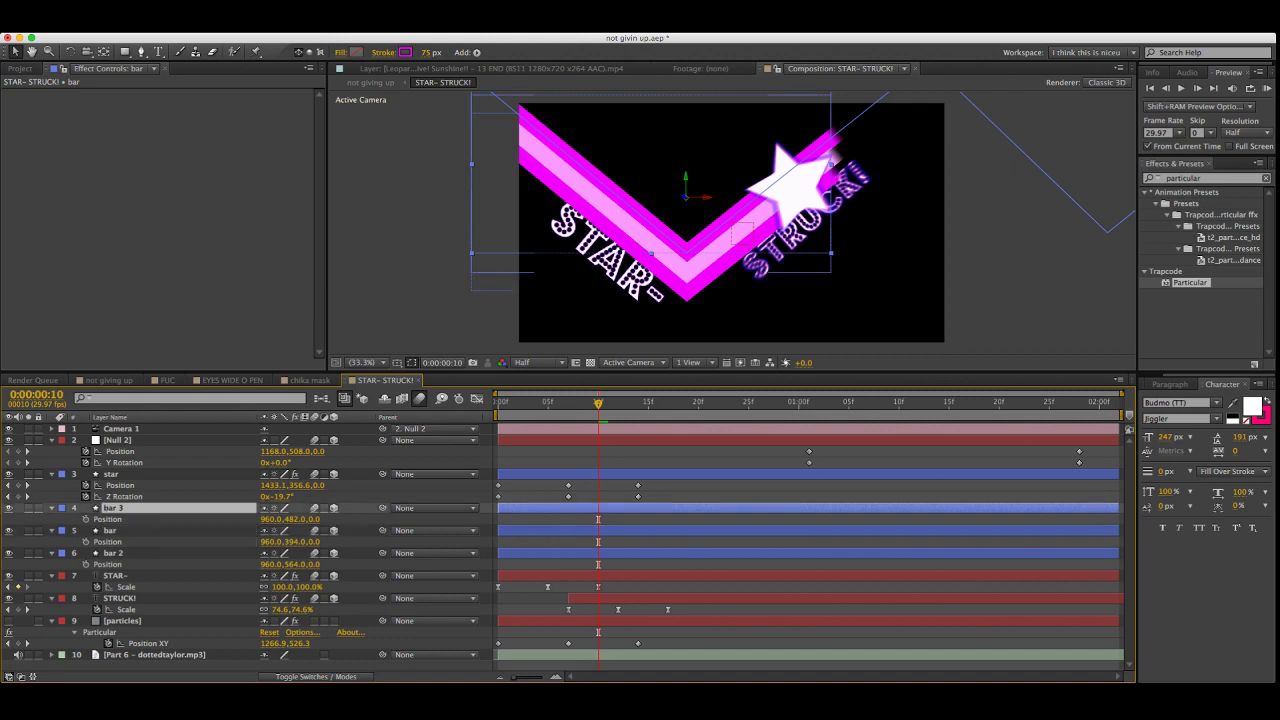
pyautogui.press('super+shift+a')
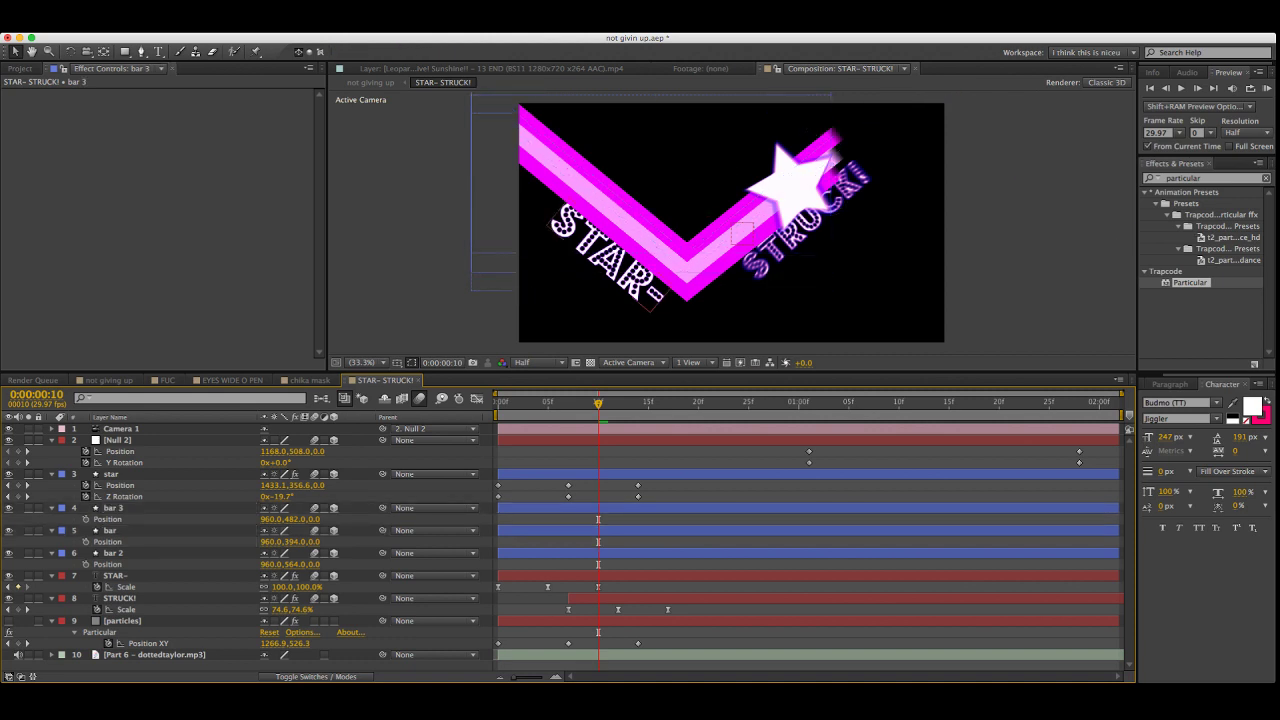
# Shift the STAR- text slightly down and to the left, away from the striped bars
pyautogui.click(115, 575)
pyautogui.moveTo(606, 258); pyautogui.dragTo(598, 266)
pyautogui.click(690, 620)
# Step through the frames around frame 7 up to frame 11 to examine the star, bars and text
pyautogui.press('j')
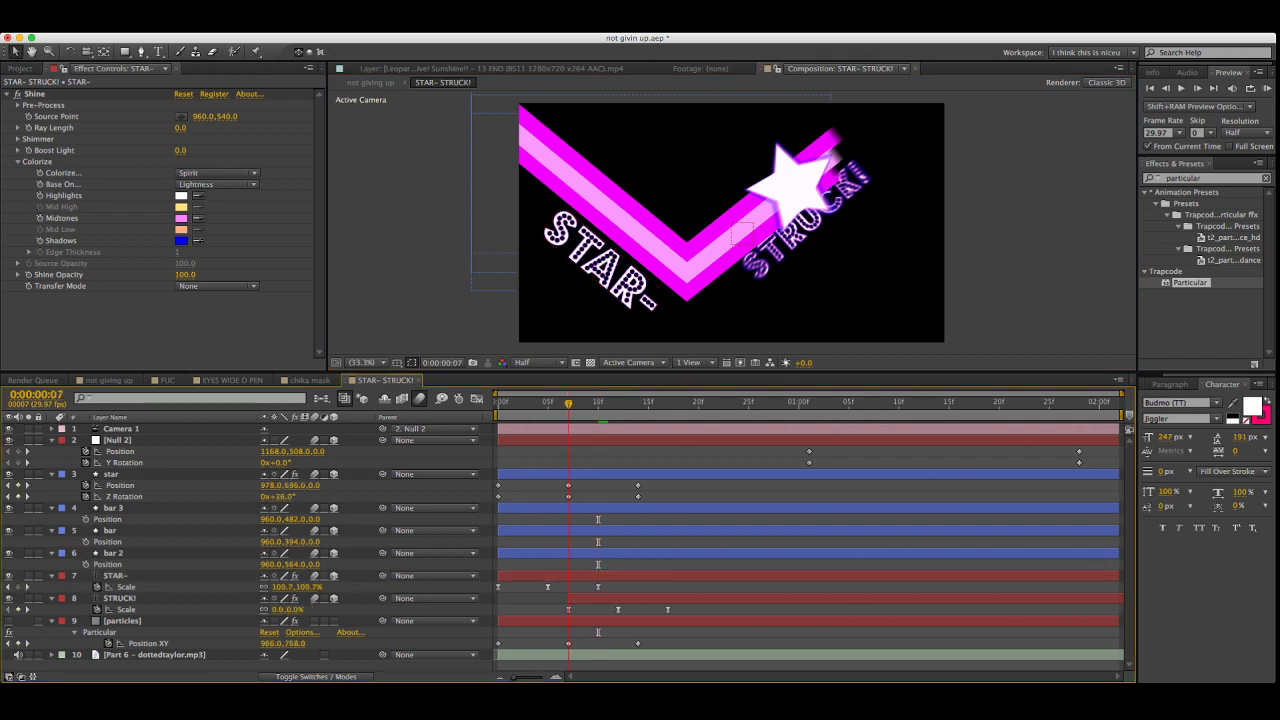
pyautogui.press('pageup')
pyautogui.press('pagedown')
pyautogui.press('pagedown')
pyautogui.press('pagedown')
pyautogui.press('pagedown')
pyautogui.press('pagedown')
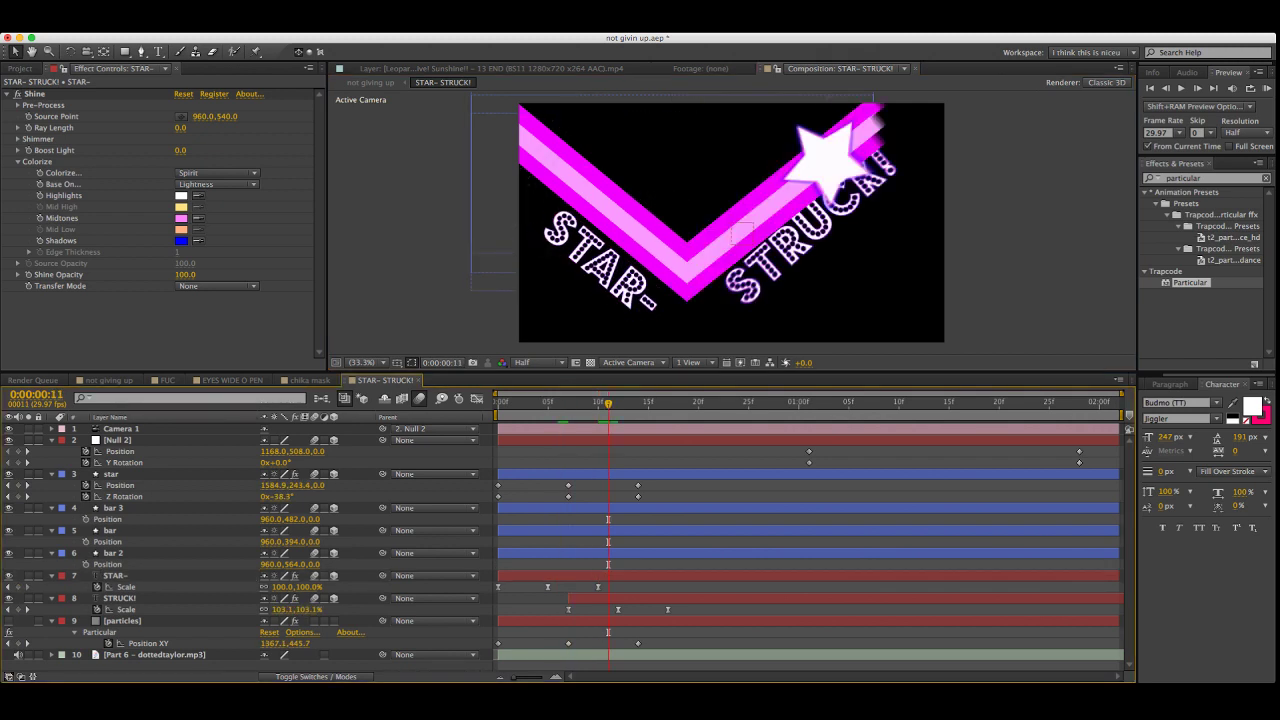
# Try moving the bar layer's stripe up and to the left in the composition, and undo the move
pyautogui.click(114, 508)
pyautogui.click(107, 542)
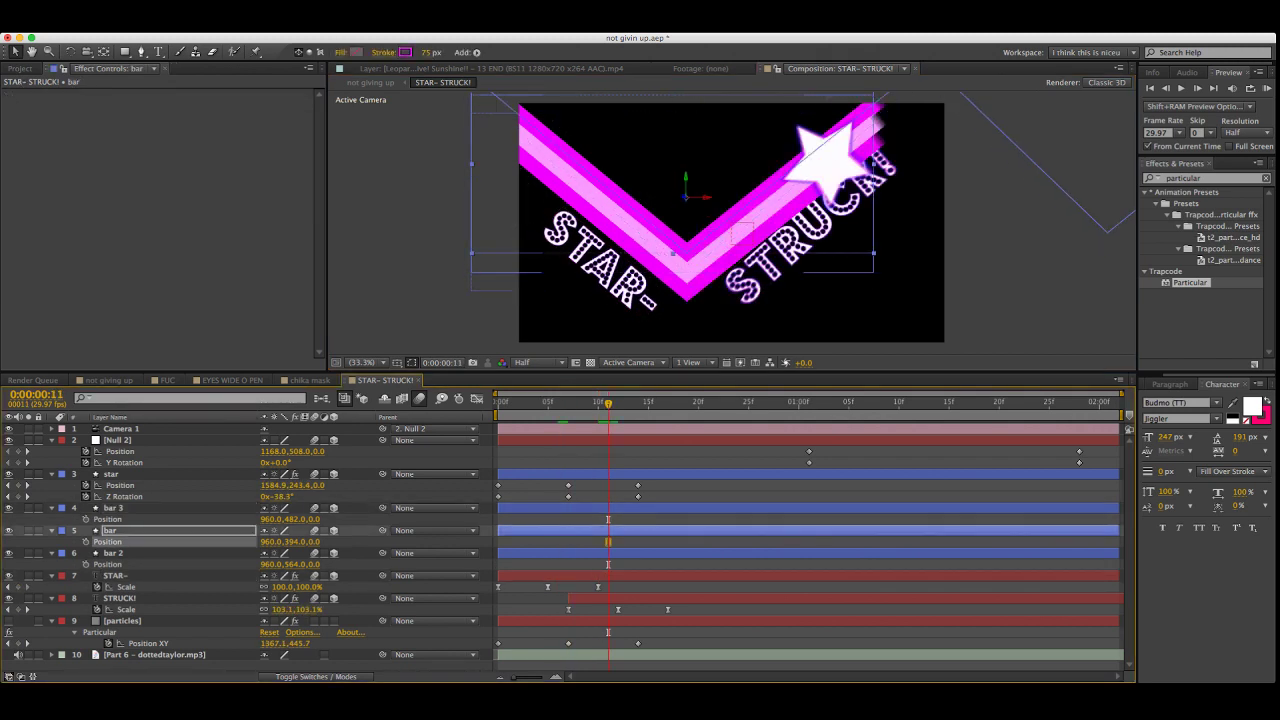
pyautogui.click(114, 508)
pyautogui.click(110, 531)
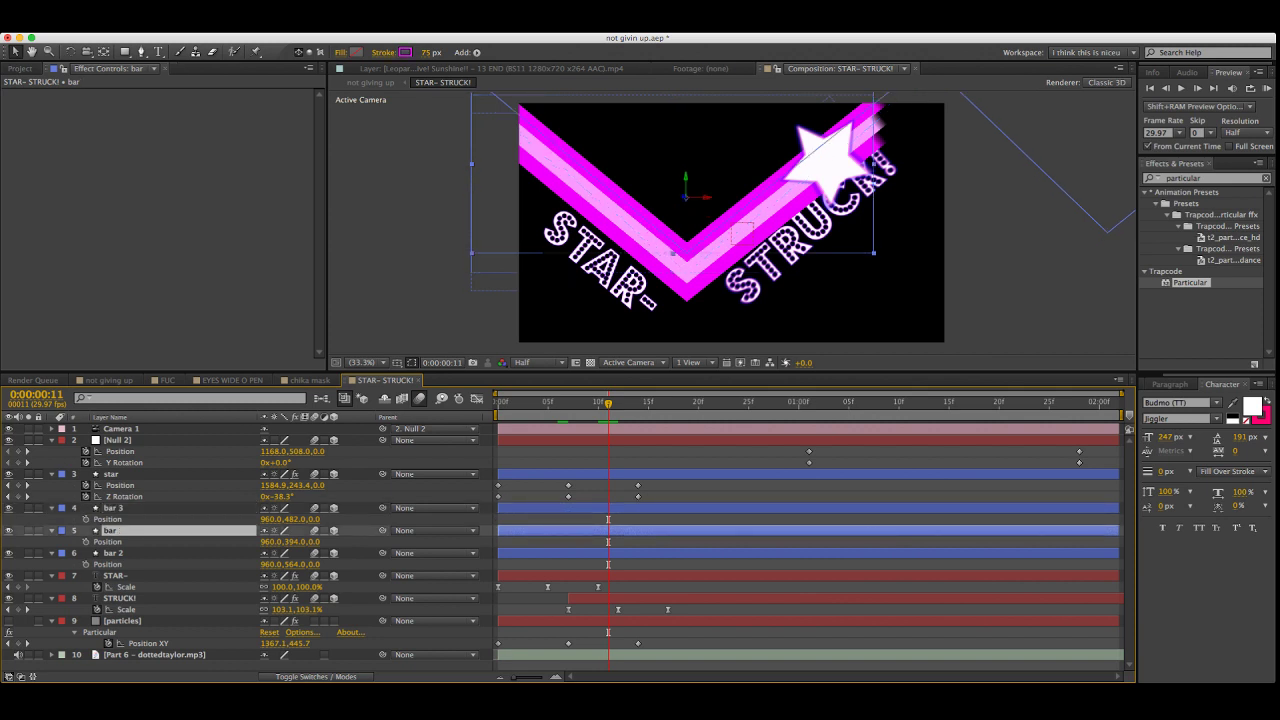
pyautogui.moveTo(686, 250); pyautogui.dragTo(674, 239)
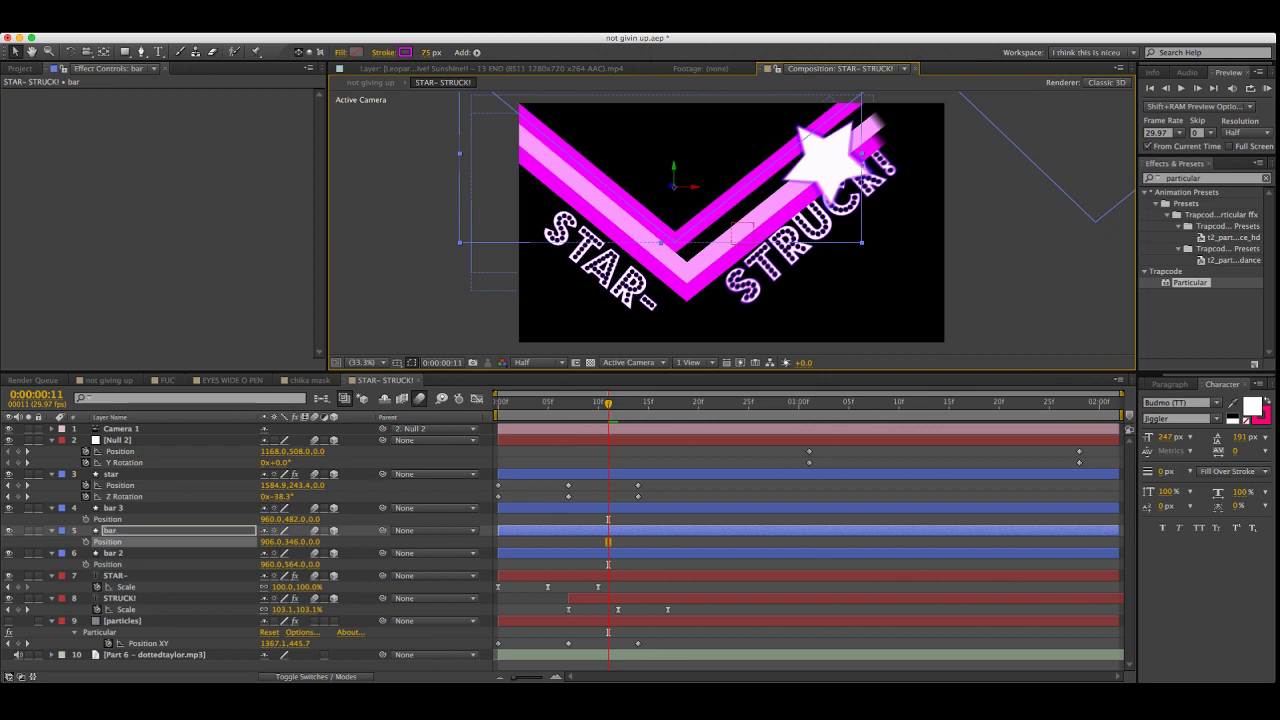
pyautogui.press('super+z')
# Go to the frame 7 keyframe, step forward past it and back, and examine how the bars follow the star around the corner
pyautogui.click(114, 508)
pyautogui.press('j')
pyautogui.press('j')
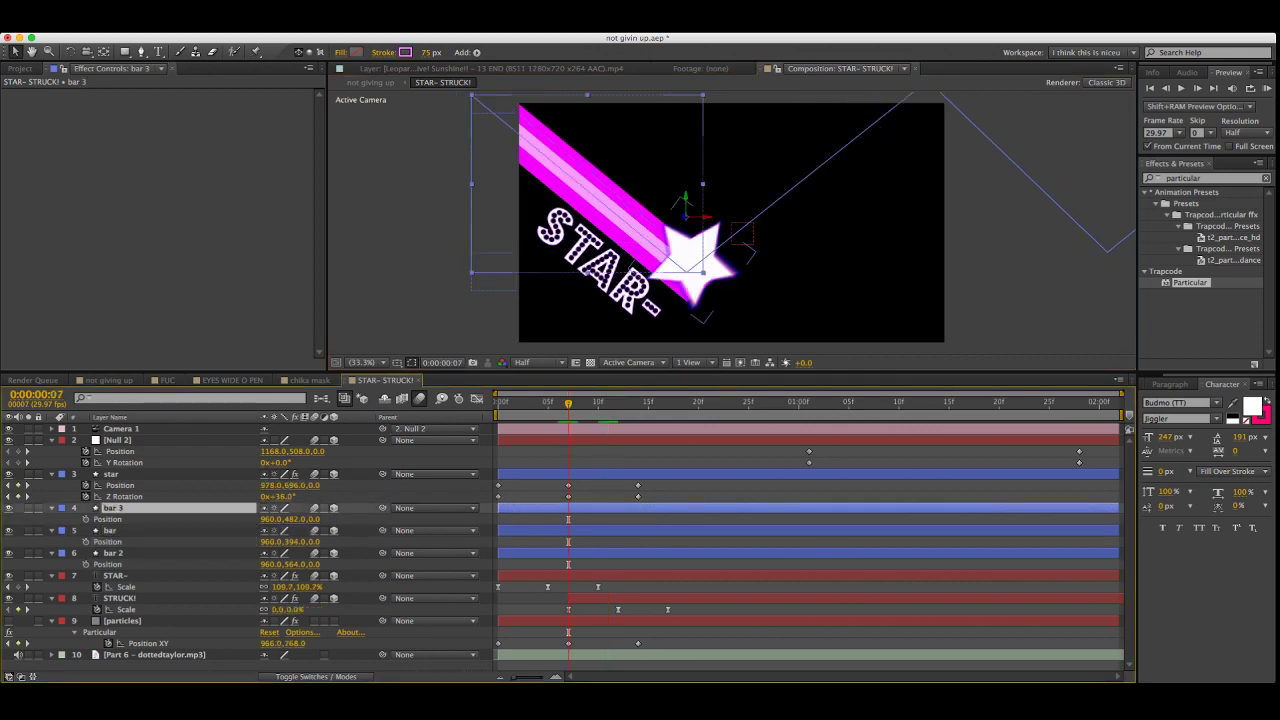
pyautogui.press('pagedown')
pyautogui.press('pagedown')
pyautogui.press('pagedown')
pyautogui.press('pagedown')
pyautogui.press('pagedown')
pyautogui.press('pagedown')
pyautogui.press('pageup')
pyautogui.press('pageup')
pyautogui.press('pageup')
pyautogui.press('pageup')
pyautogui.press('pageup')
pyautogui.press('pageup')
pyautogui.press('super+shift+a')
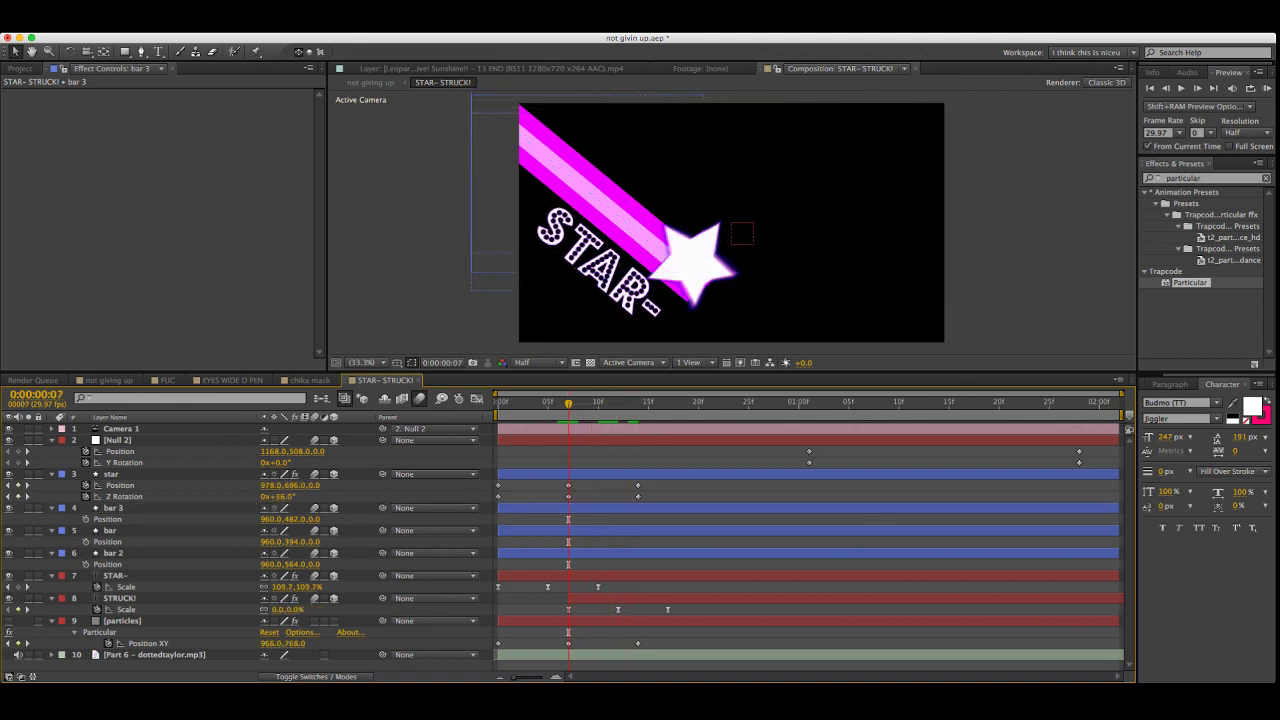
# Step back before frame 7 and forward to frame 9, checking how the star covers the bar ends
pyautogui.press('pageup')
pyautogui.press('pageup')
pyautogui.press('pageup')
pyautogui.press('pagedown')
pyautogui.press('pagedown')
pyautogui.press('pagedown')
pyautogui.press('pagedown')
pyautogui.press('pagedown')
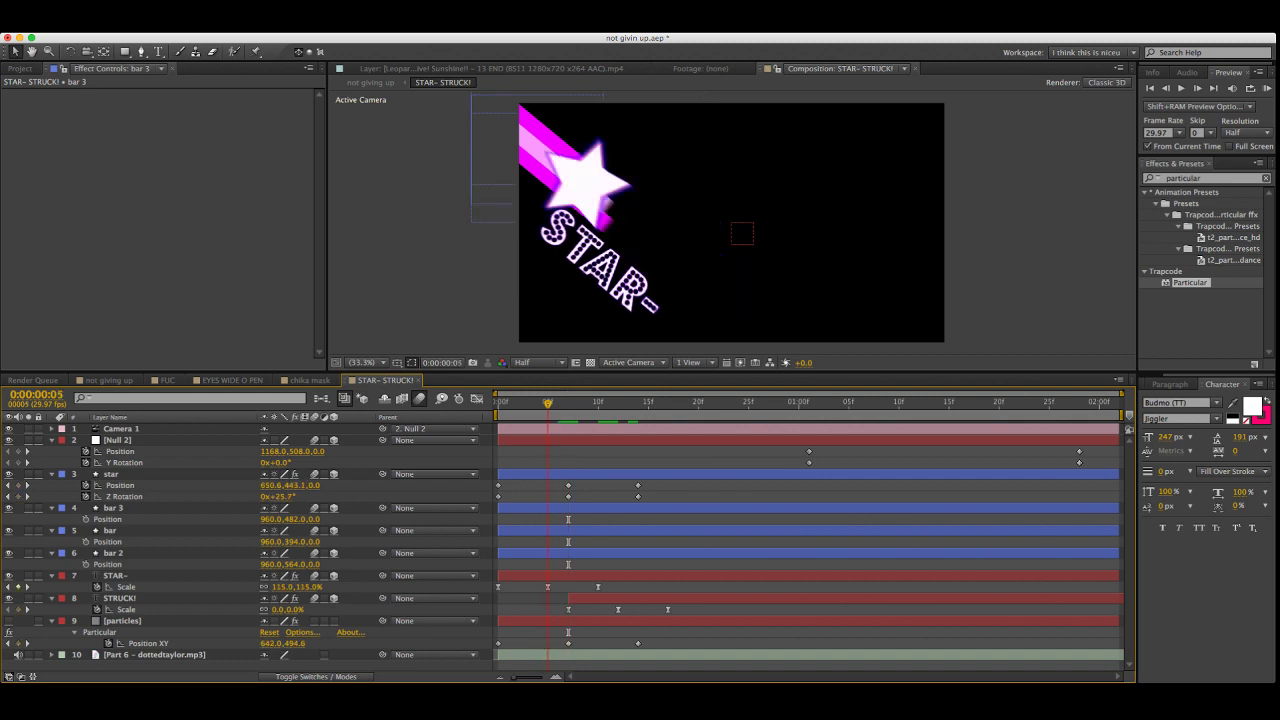
pyautogui.click(757, 212)
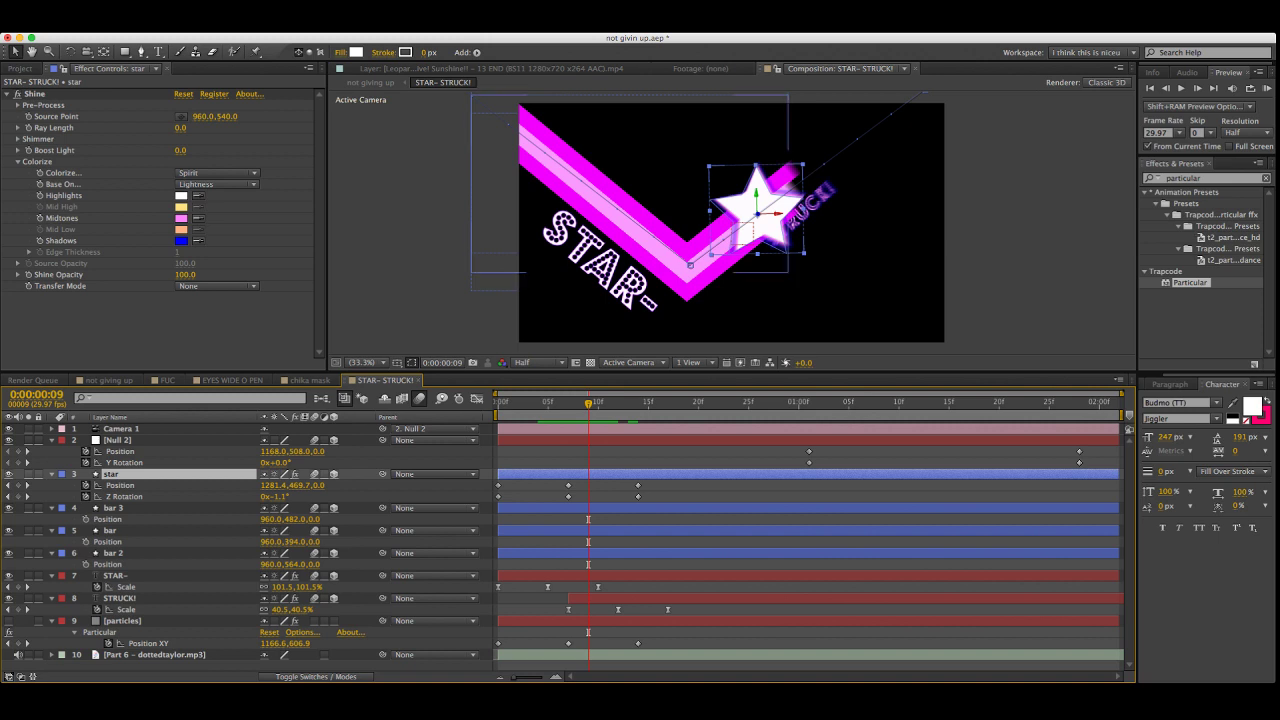
pyautogui.press('super+shift+a')
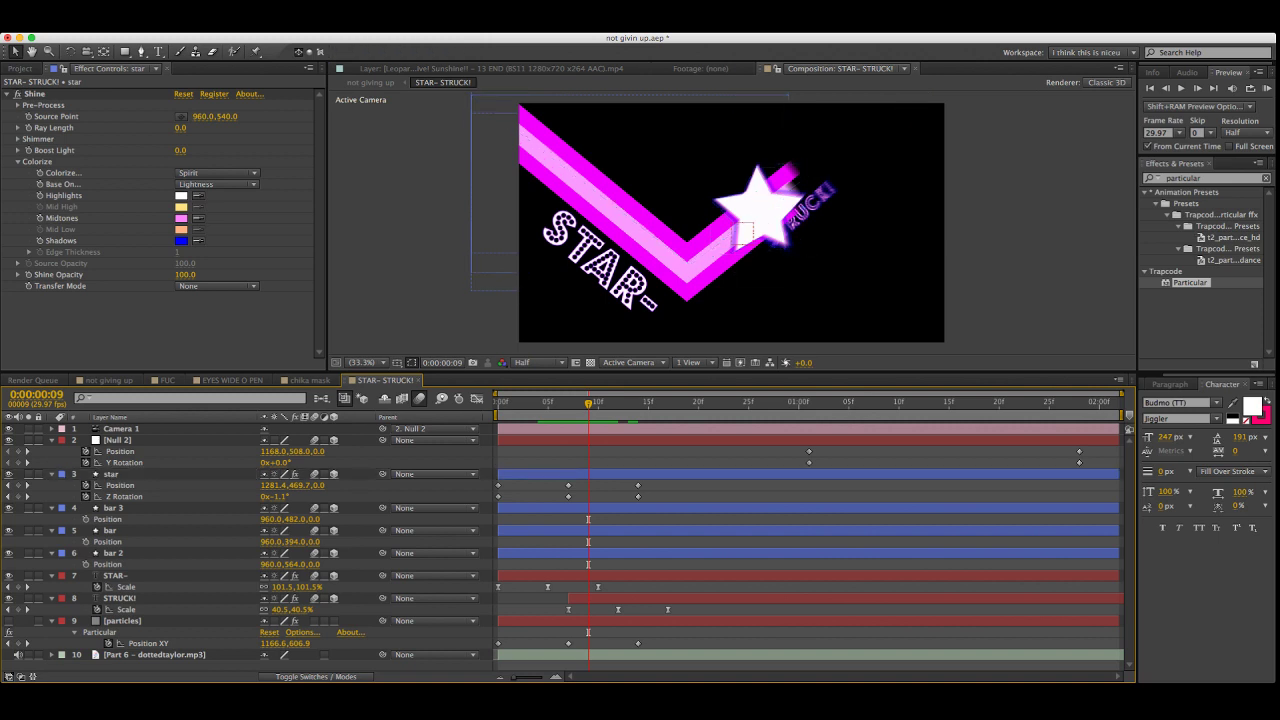
pyautogui.moveTo(588, 403)
pyautogui.mouseDown()
pyautogui.moveTo(498, 403)
pyautogui.moveTo(588, 403)
pyautogui.mouseUp()
# Reveal the Start keyframes of bar 3, bar and bar 2, and switch the three layers back to showing Position
pyautogui.click(113, 508)
pyautogui.keyDown('shift'); pyautogui.click(113, 553); pyautogui.keyUp('shift')
pyautogui.press('u')
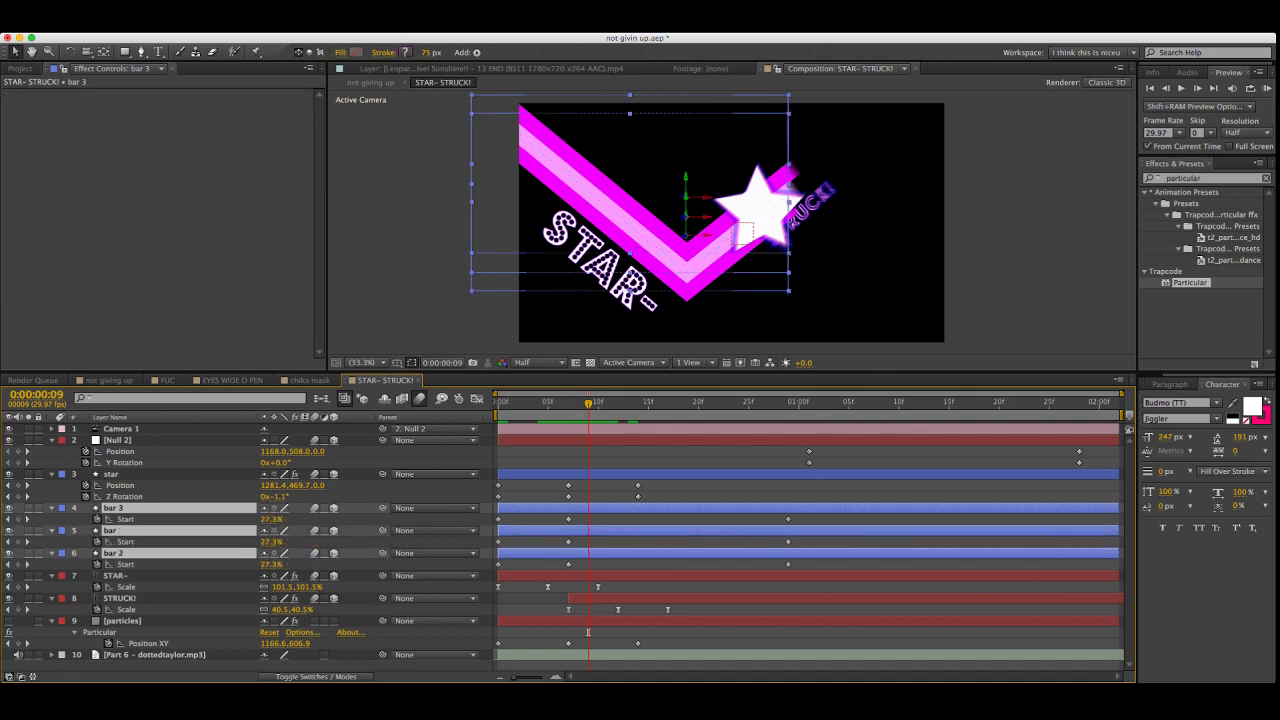
pyautogui.press('super+shift+a')
pyautogui.click(113, 508)
pyautogui.press('p')
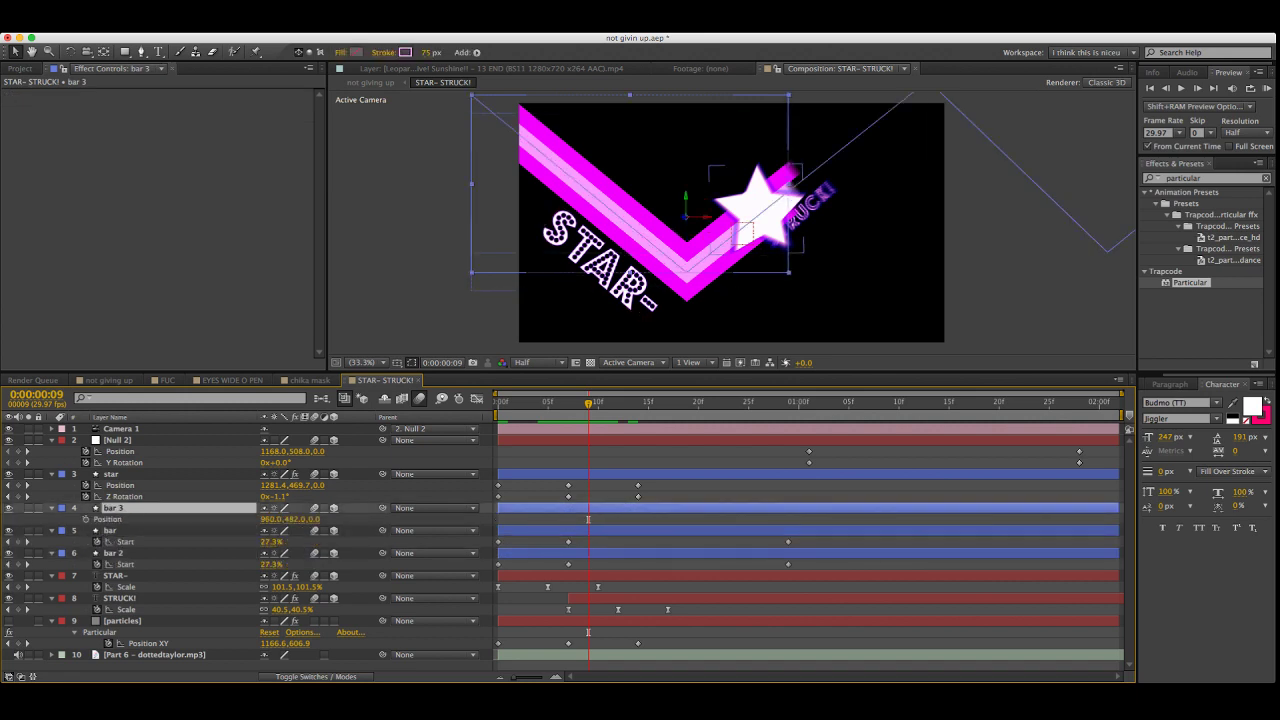
pyautogui.click(110, 530)
pyautogui.press('p')
pyautogui.hotkey('ctrl', 'Down')
pyautogui.hotkey('alt', 'shift', 'p')
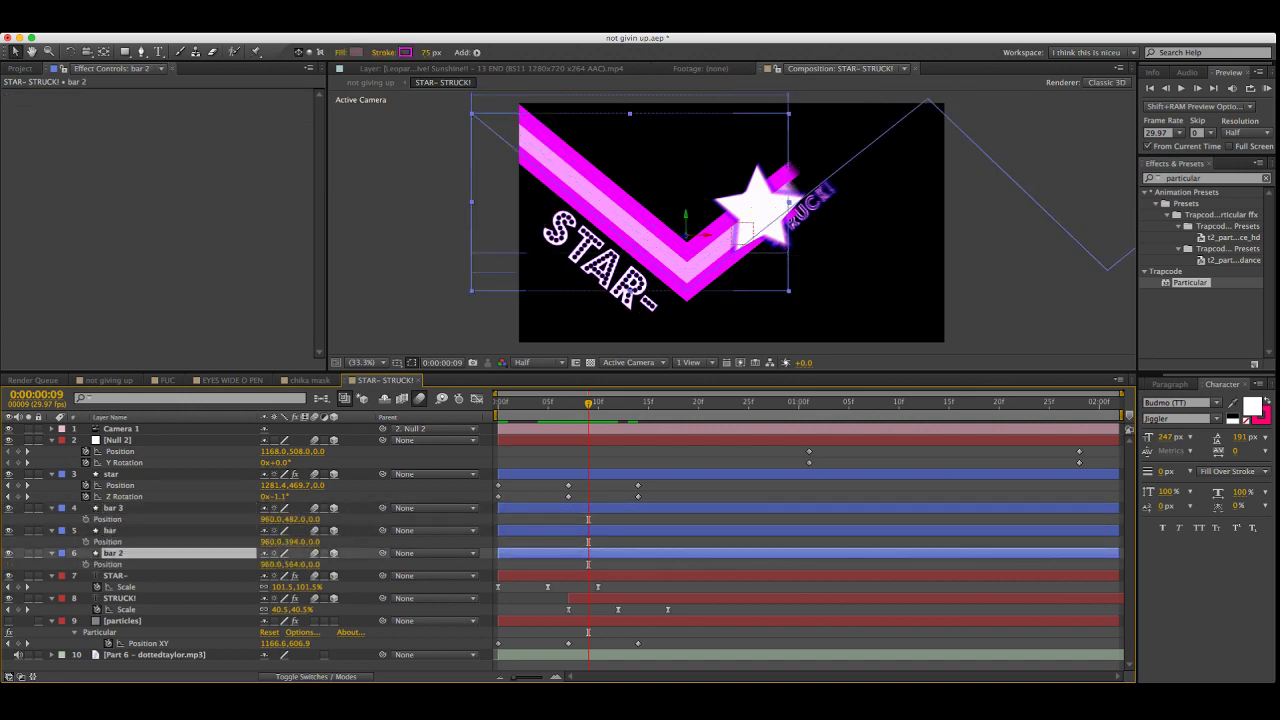
# Try the bar 3 layer beneath the bar layer in the stack, and restore it above
pyautogui.hotkey('ctrl', 'Up')
pyautogui.hotkey('ctrl', 'Up')
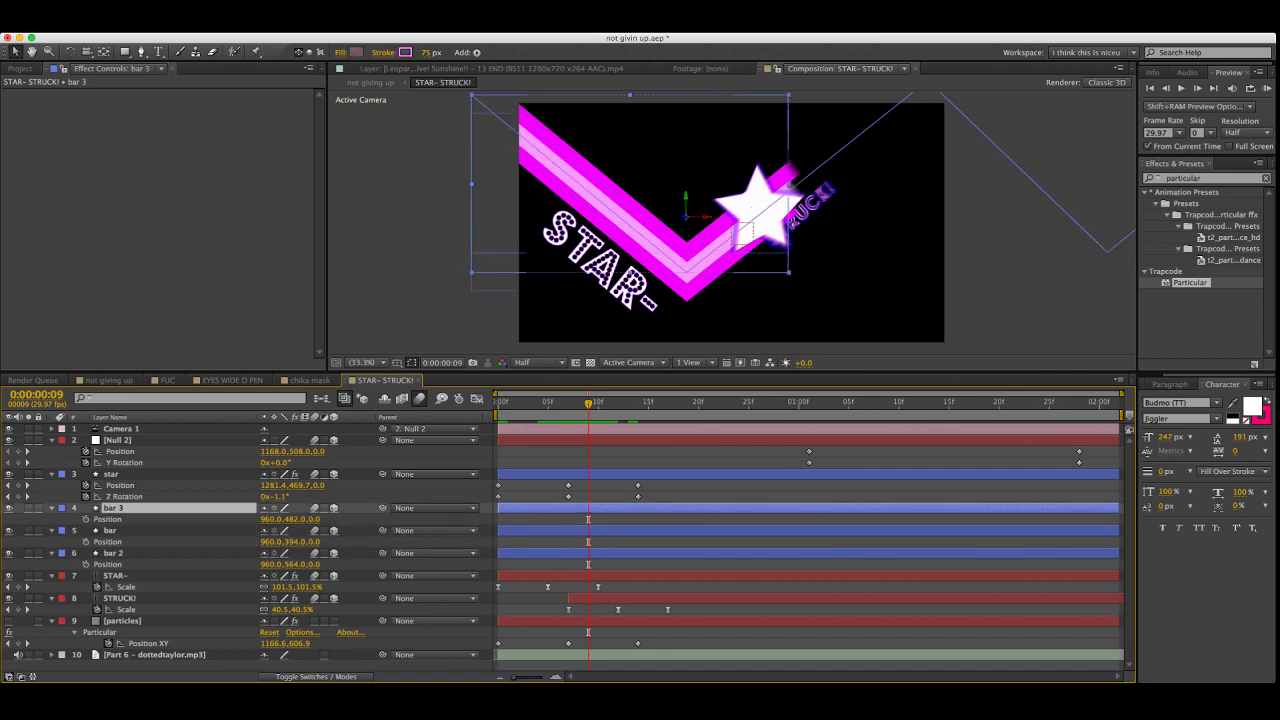
pyautogui.hotkey('ctrl', '[')
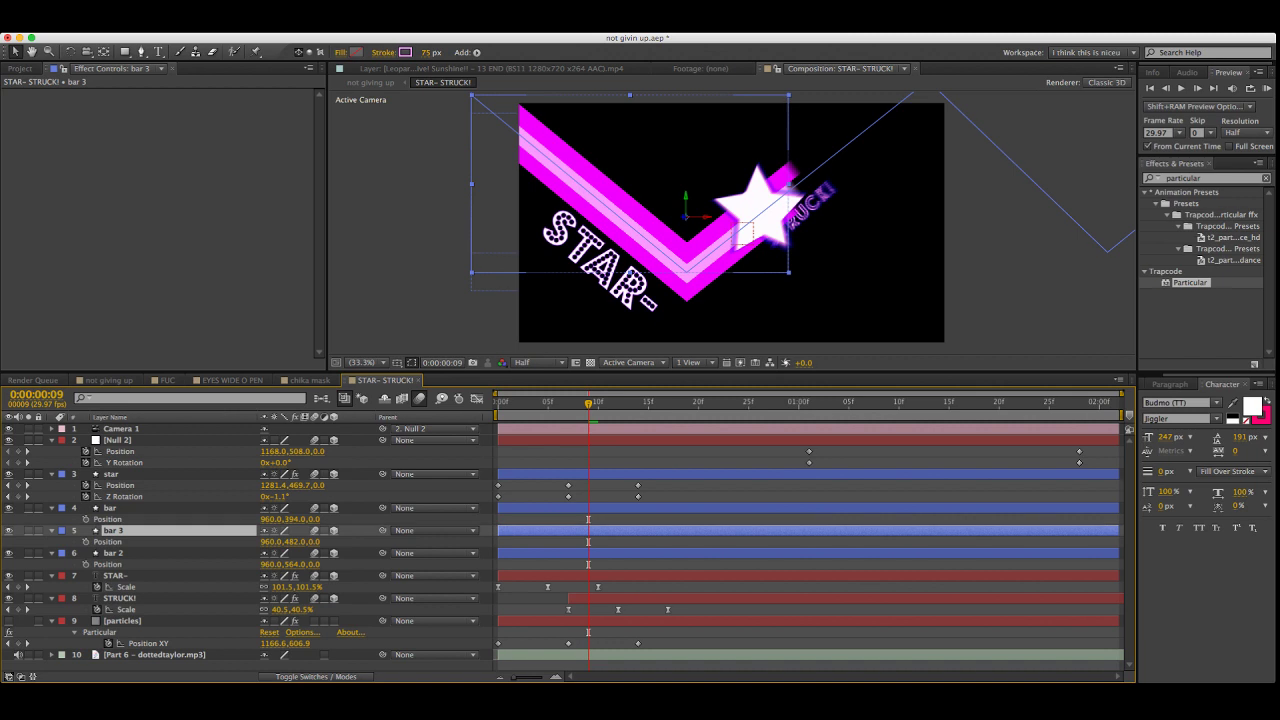
pyautogui.hotkey('ctrl', ']')
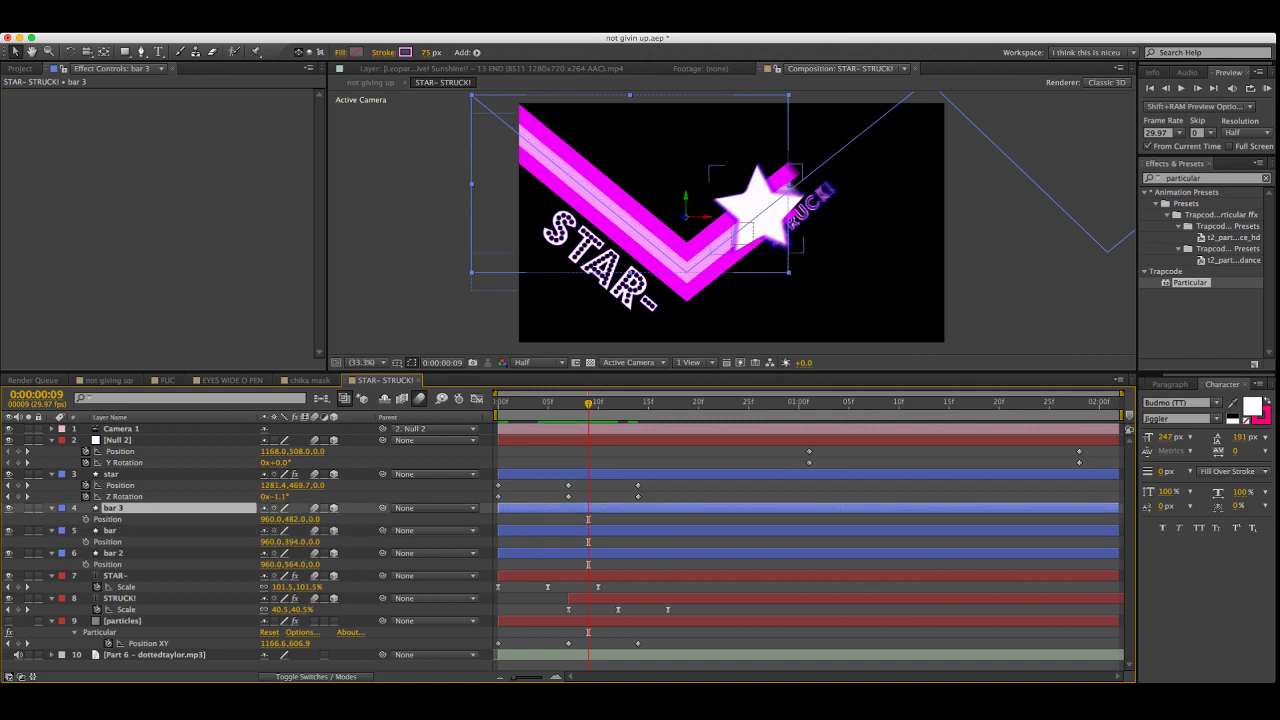
# Change the bar layer's stroke colour to purple
pyautogui.click(108, 542)
pyautogui.click(405, 52)
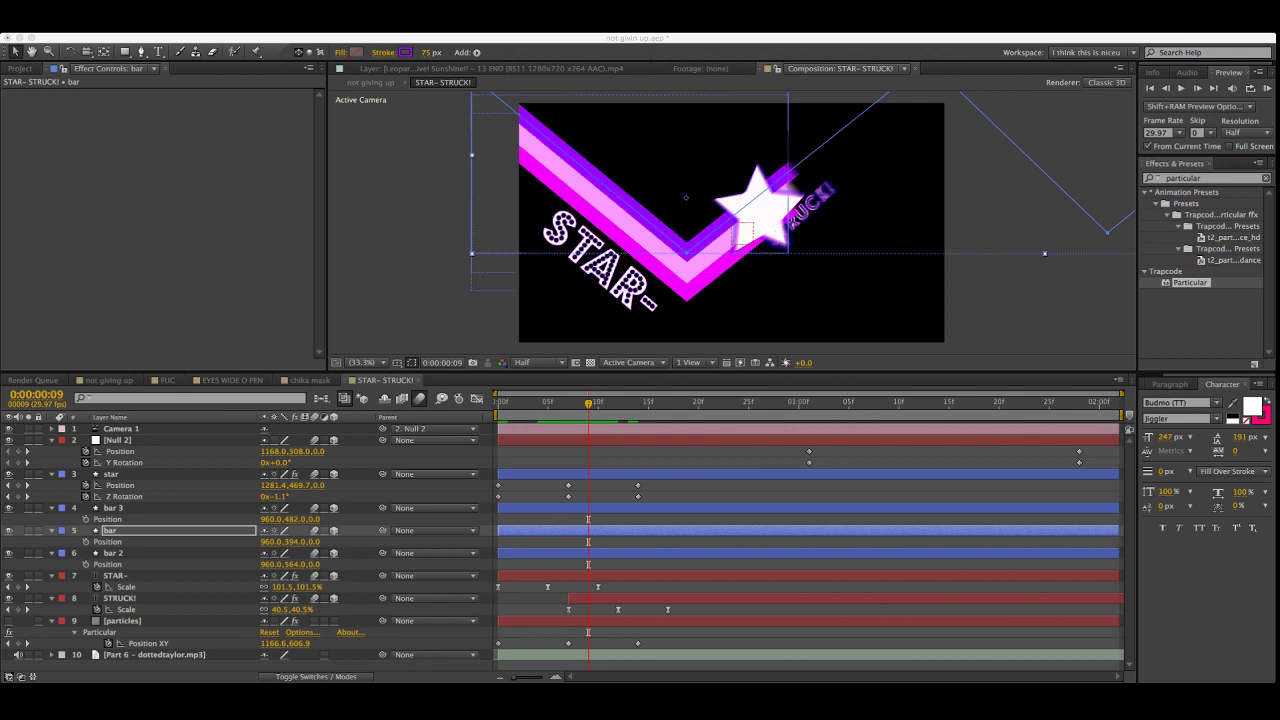
pyautogui.press('Return')
# Change bar 3's stroke to a paler pink and bar 2's stroke to hot pink
pyautogui.click(113, 553)
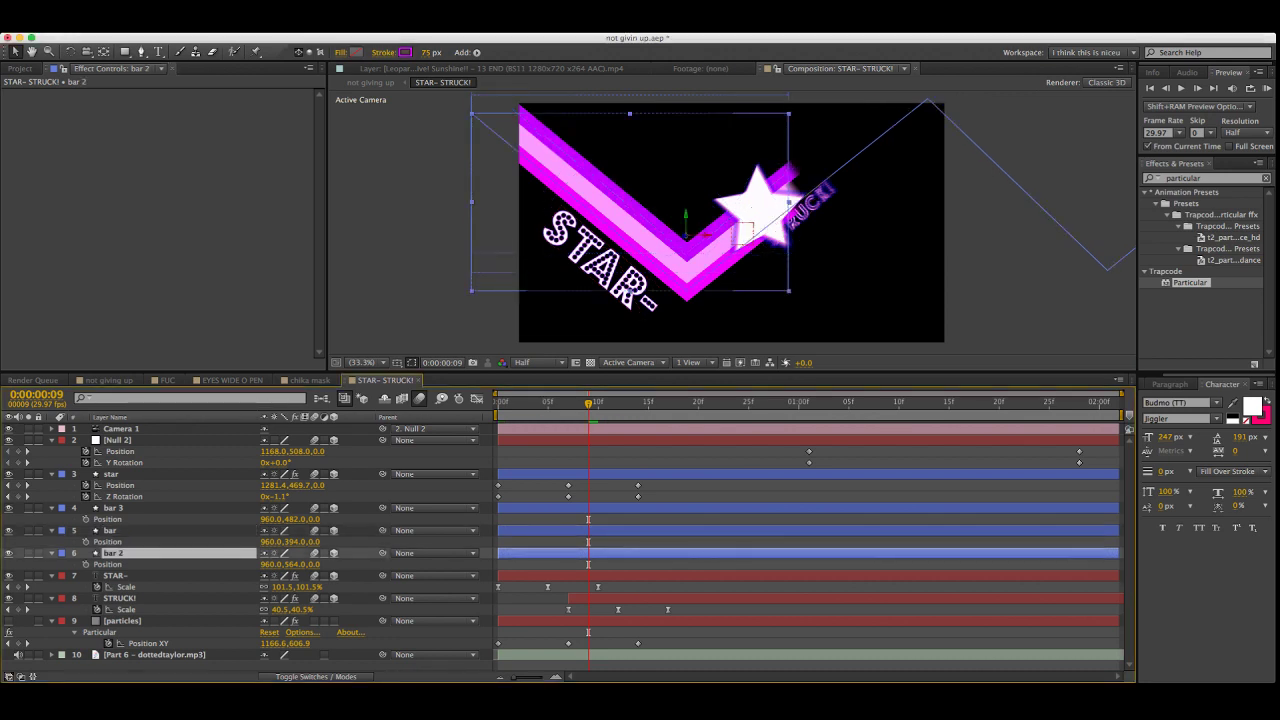
pyautogui.click(110, 530)
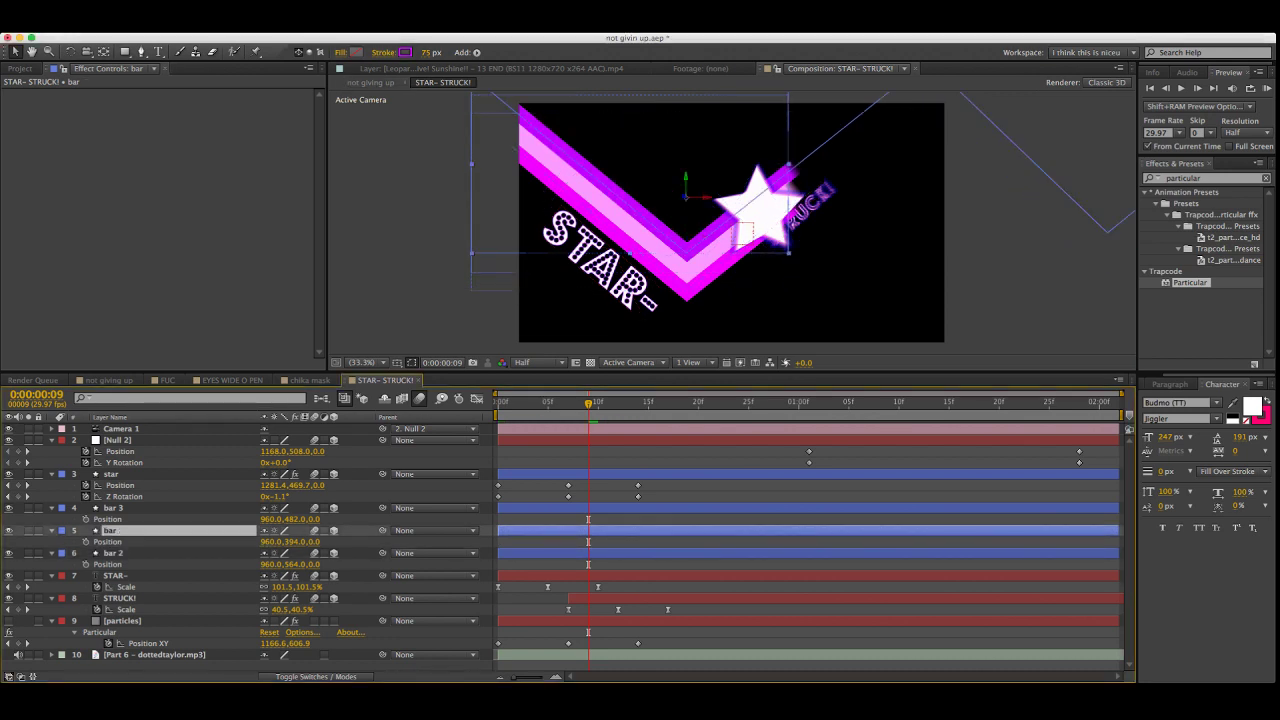
pyautogui.click(113, 508)
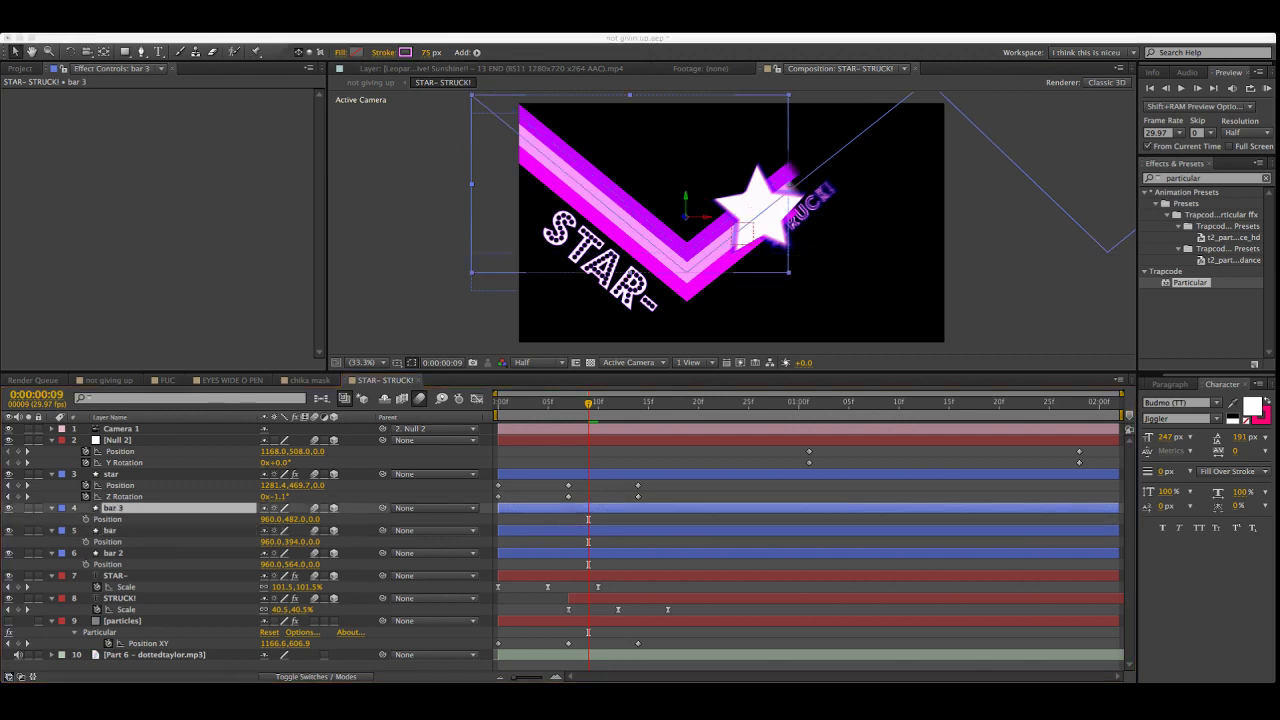
pyautogui.press('Return')
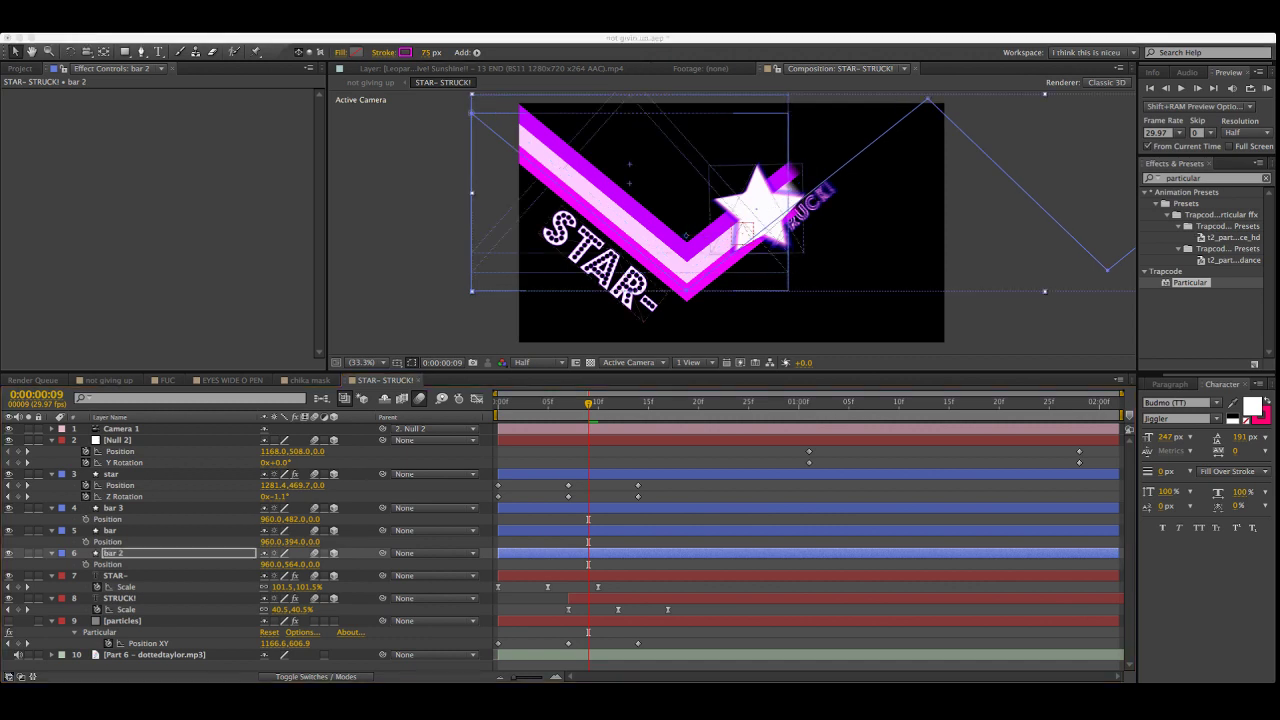
pyautogui.press('F2')
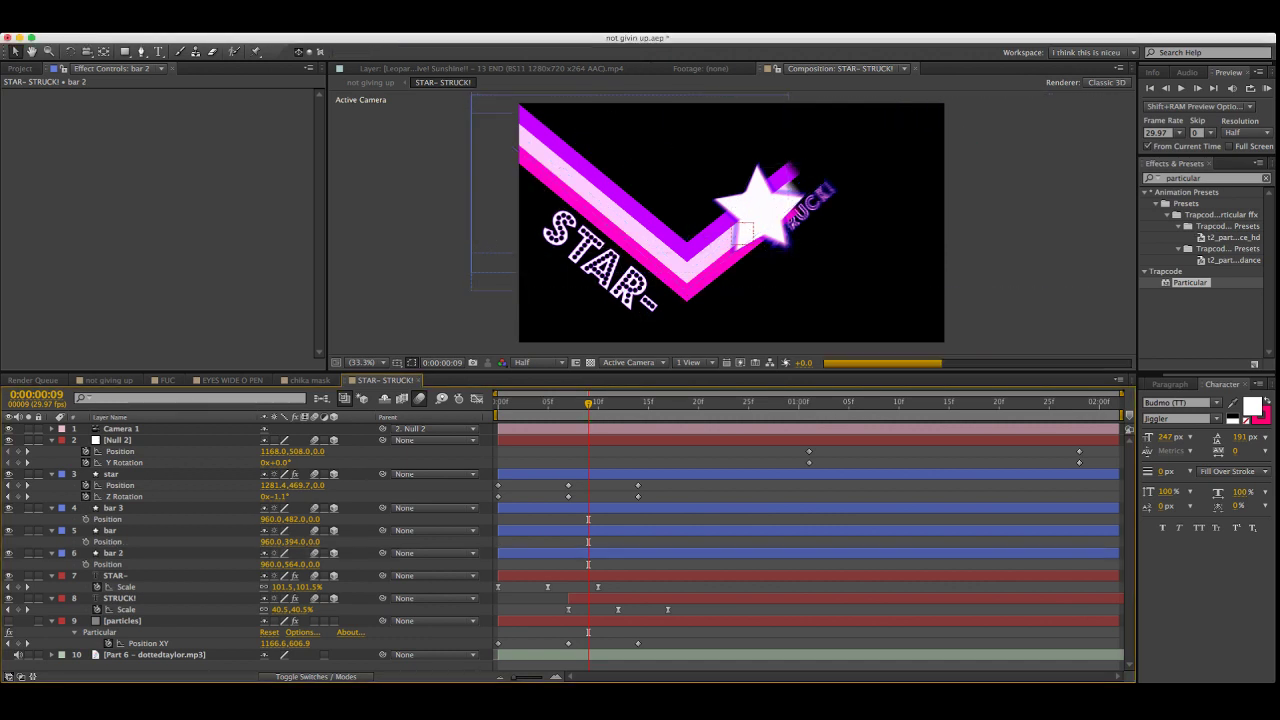
# Play the animation from the first frame to check the recoloured stripes
pyautogui.moveTo(588, 403); pyautogui.dragTo(498, 403)
pyautogui.press('space')
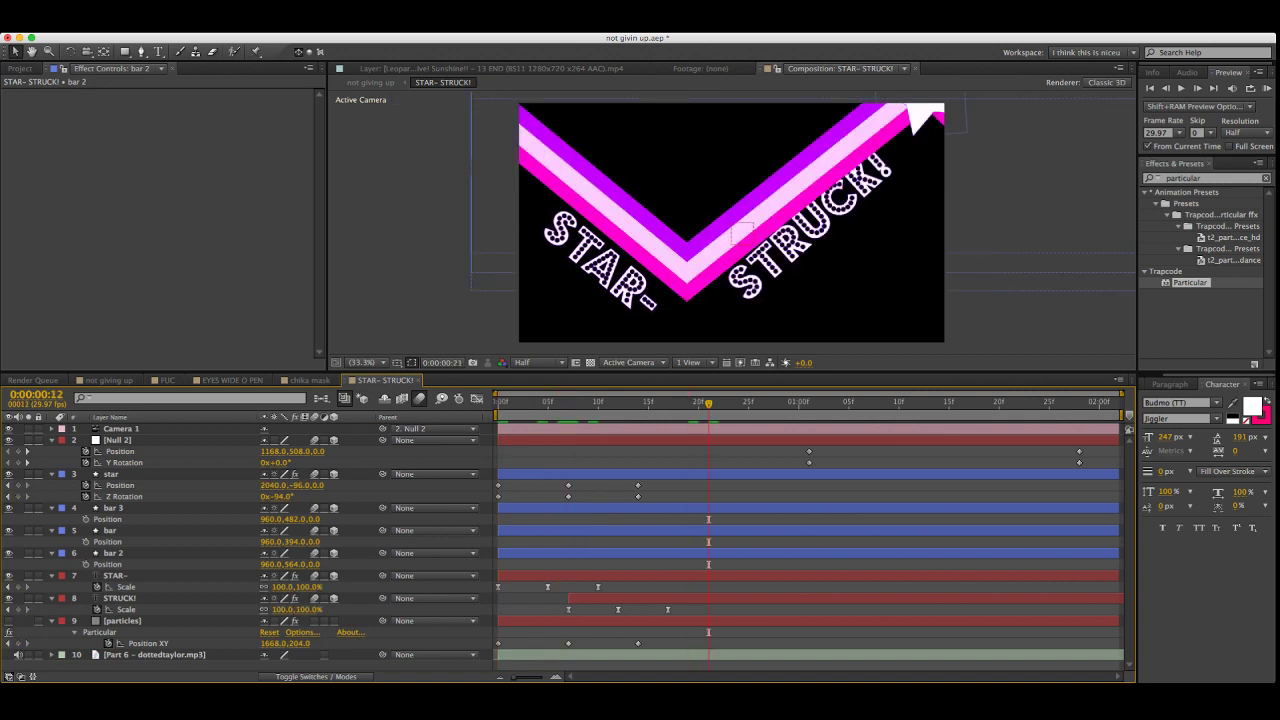
pyautogui.press('space')
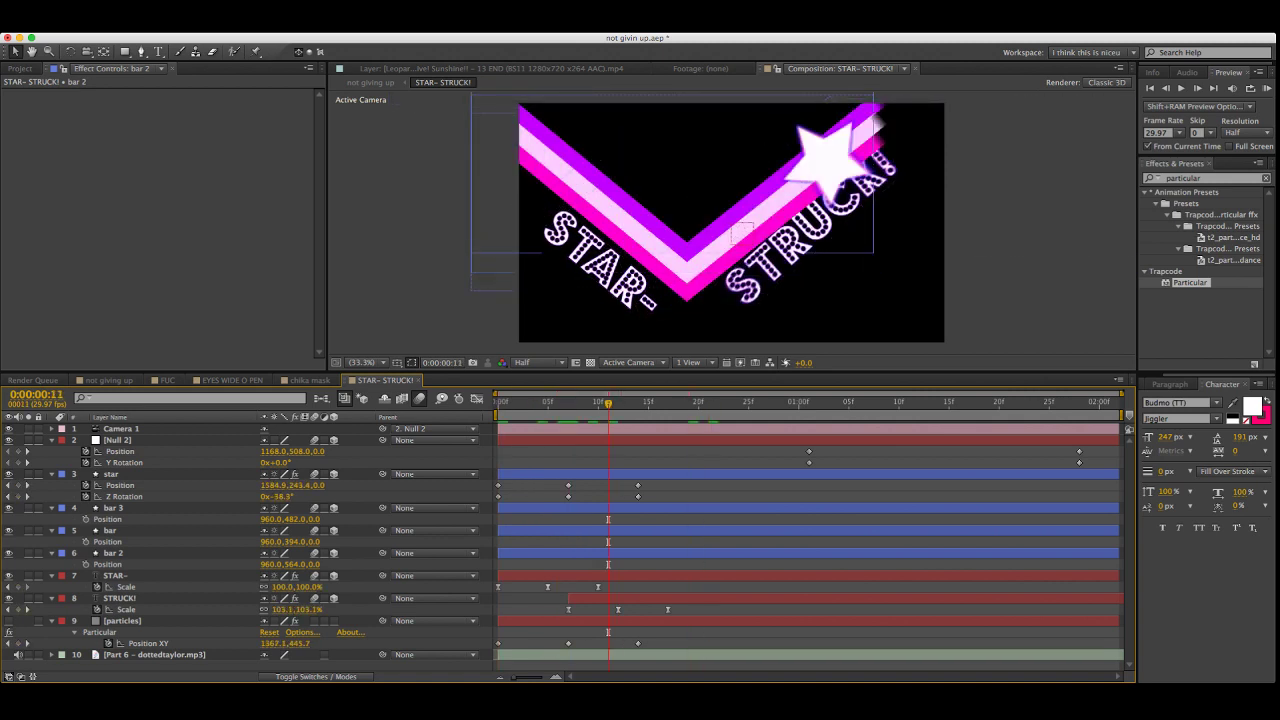
# Readjust bar 2's stroke colour, keeping it a hot pink
pyautogui.click(113, 553)
pyautogui.press('super+Tab')
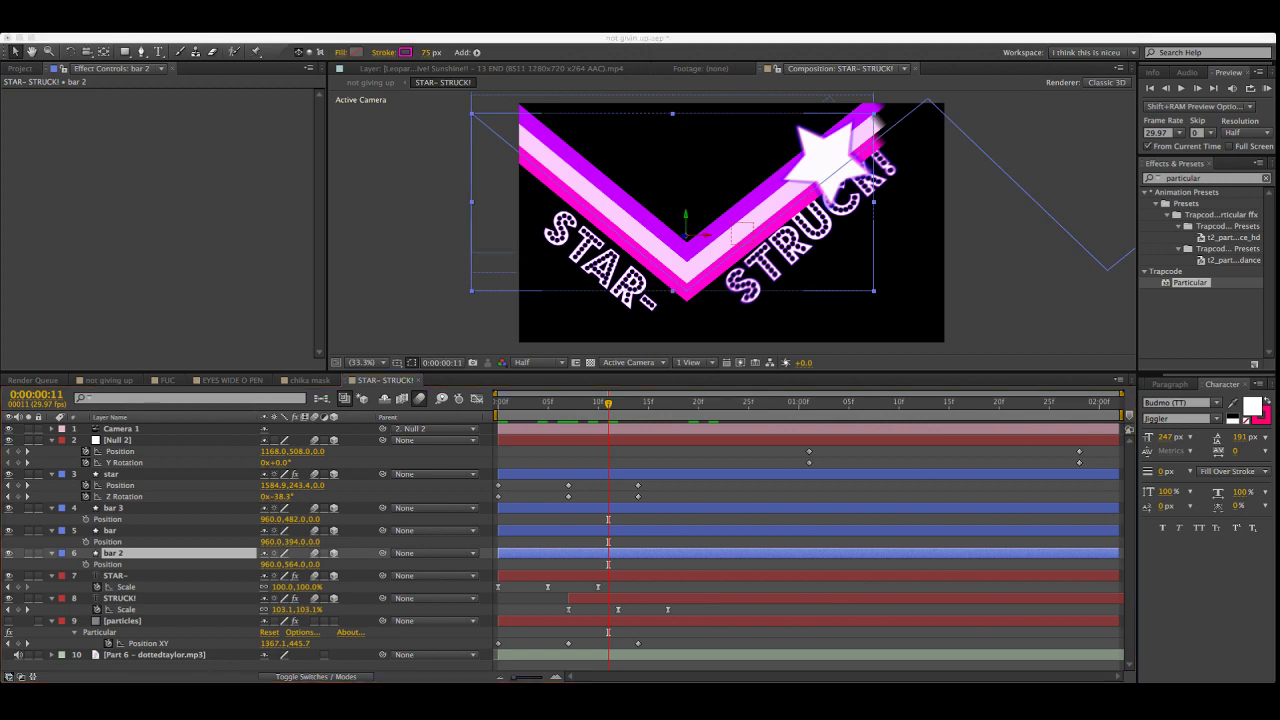
pyautogui.doubleClick(686, 291)
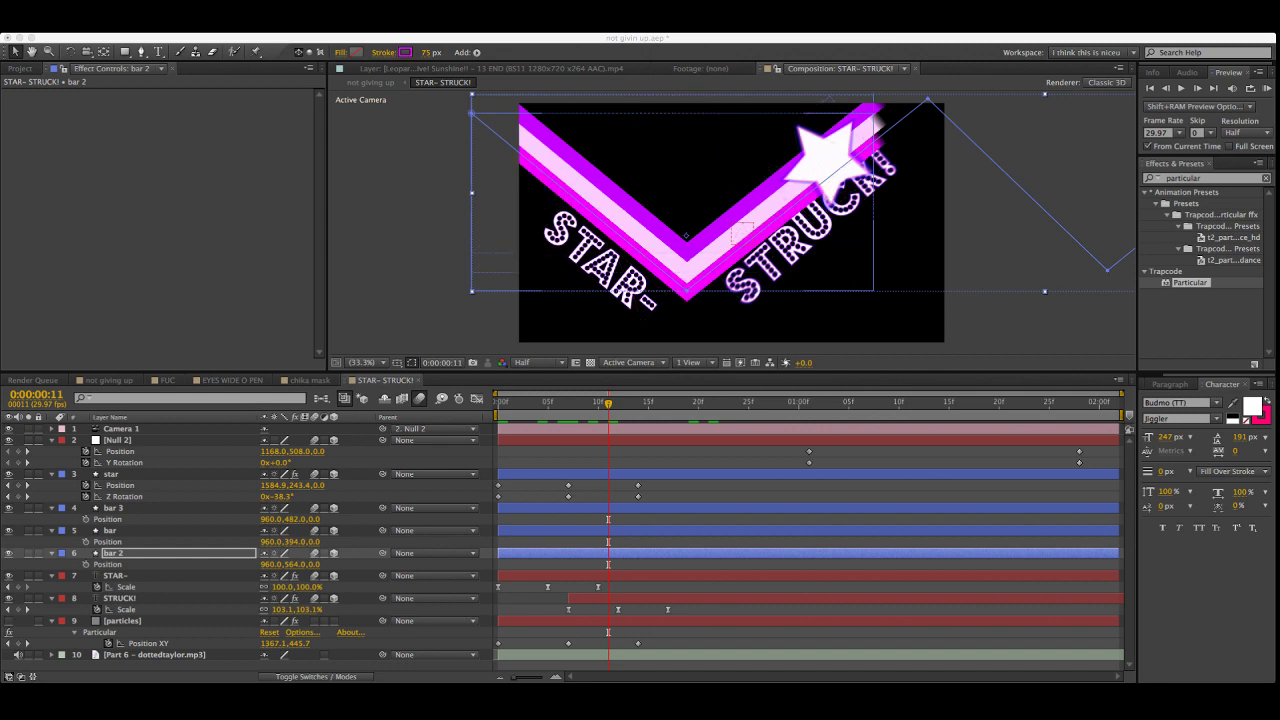
# Try hot pink as the bar layer's stroke colour
pyautogui.click(113, 508)
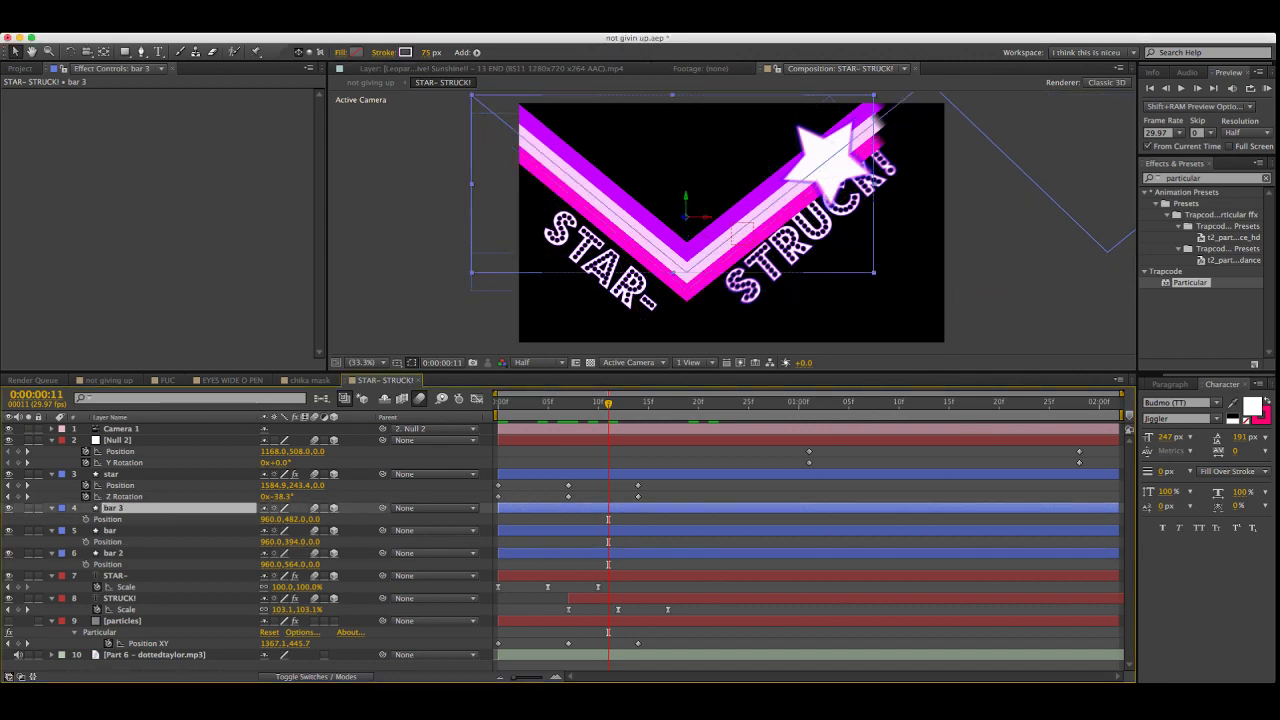
pyautogui.click(110, 530)
pyautogui.click(405, 52)
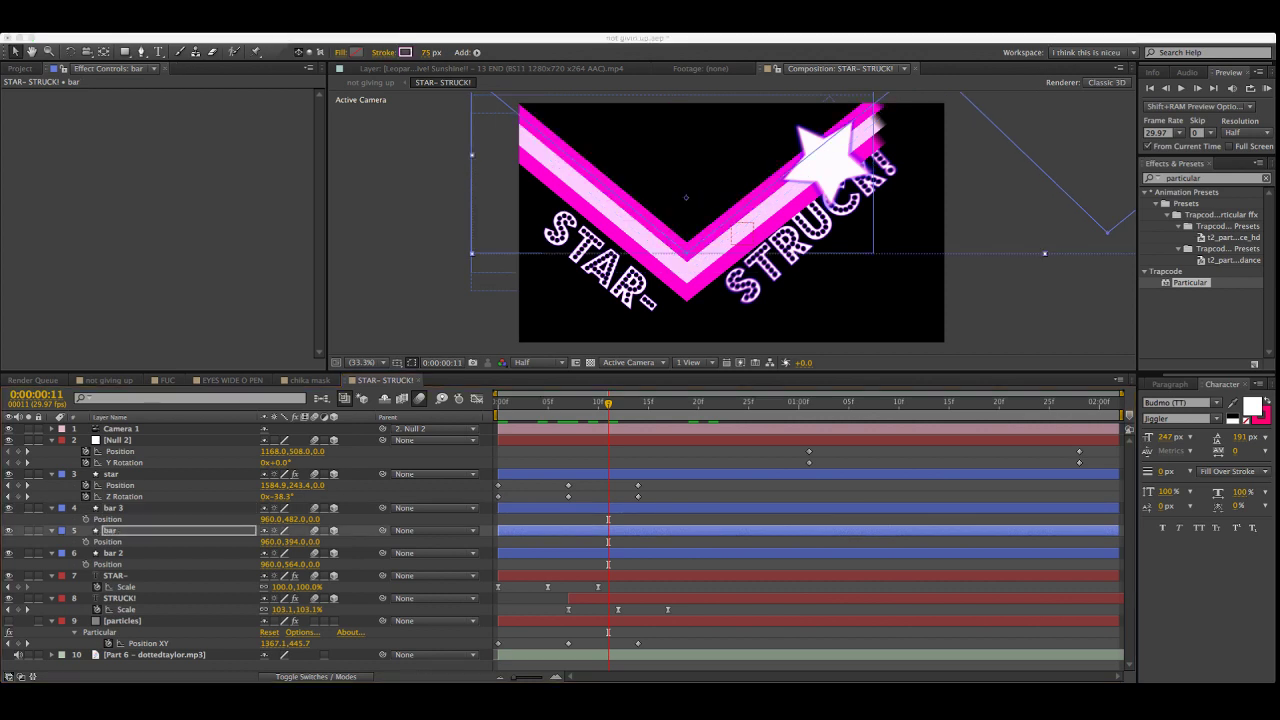
pyautogui.press('Return')
pyautogui.click(113, 508)
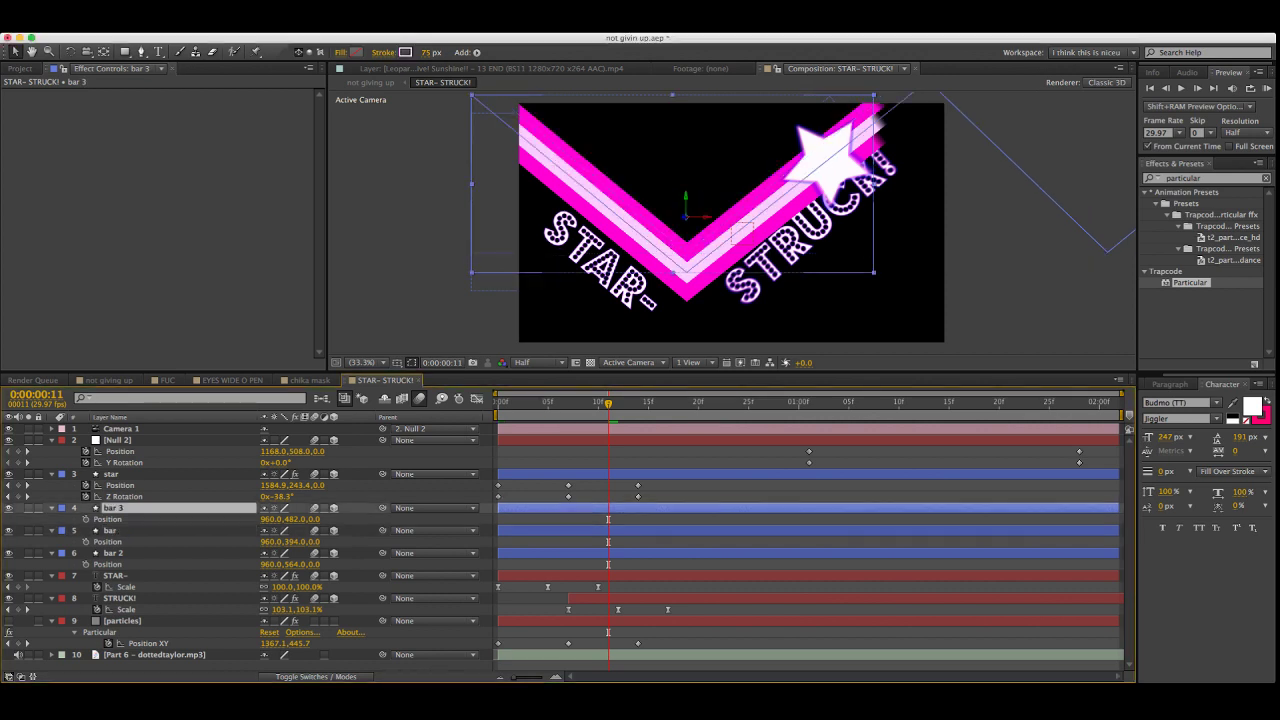
pyautogui.click(110, 530)
pyautogui.click(405, 52)
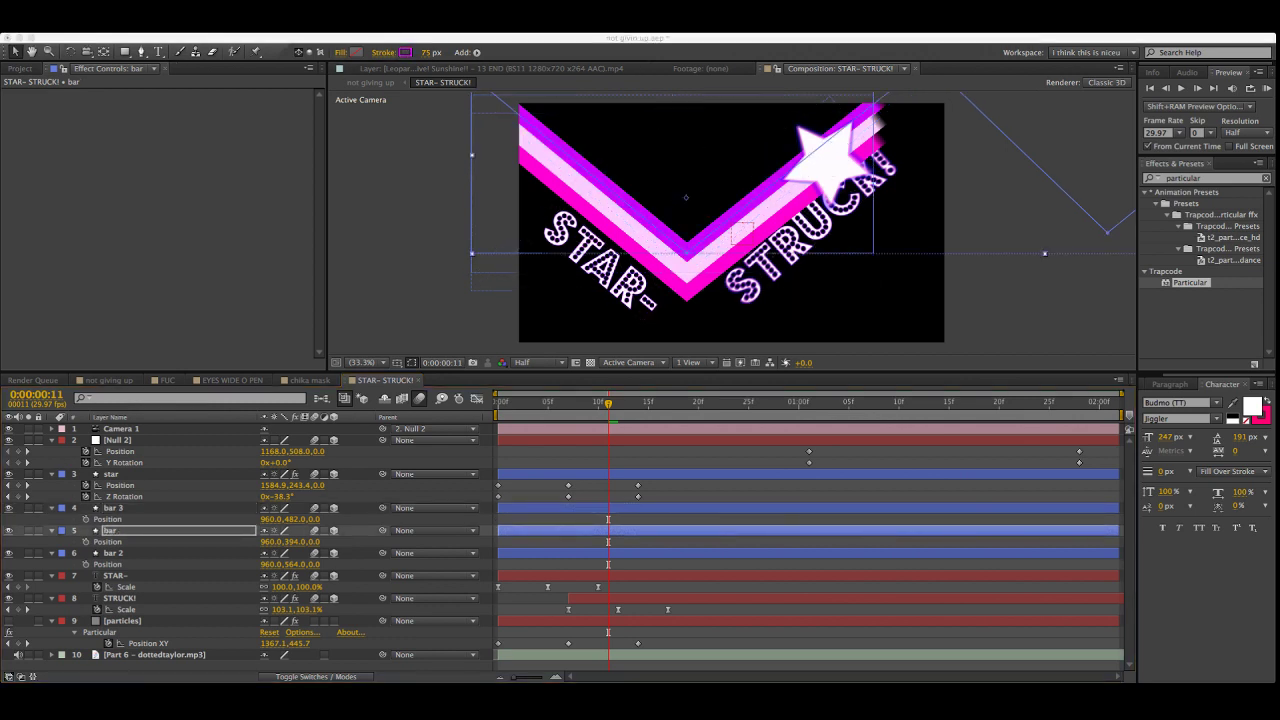
pyautogui.press('Escape')
# Change bar 2's stroke colour to a bright magenta-purple
pyautogui.click(113, 553)
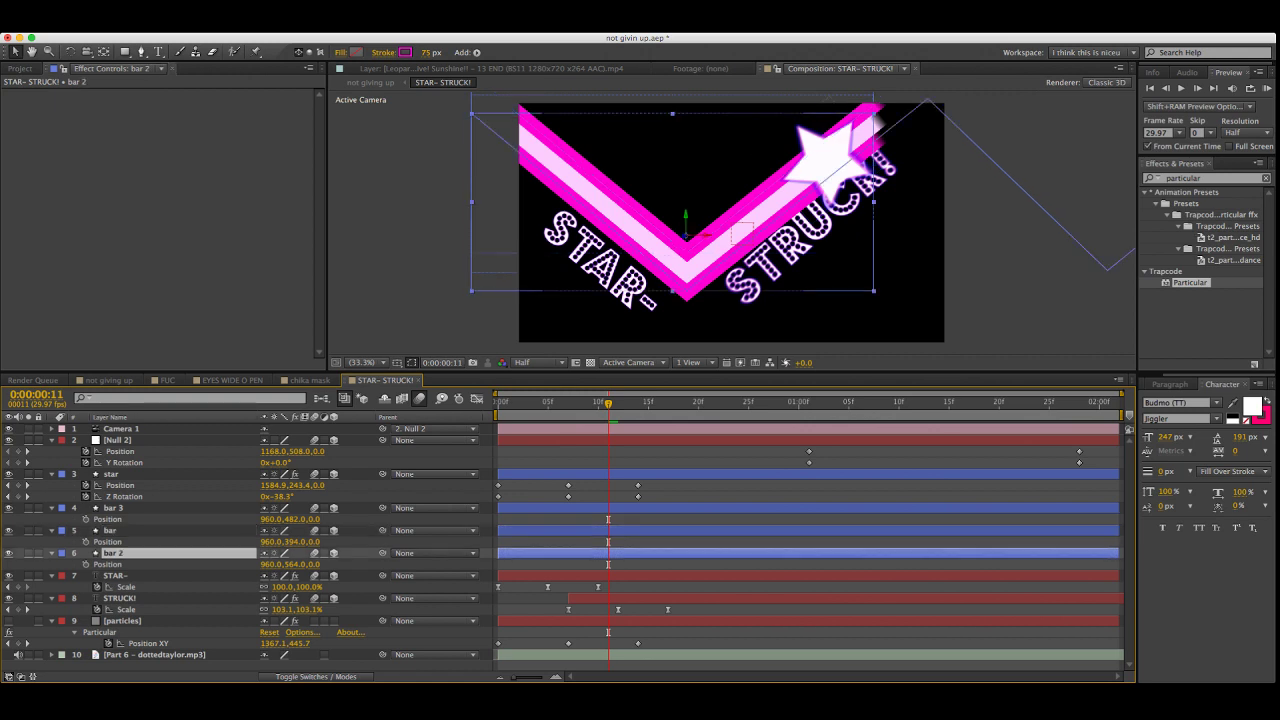
pyautogui.click(405, 52)
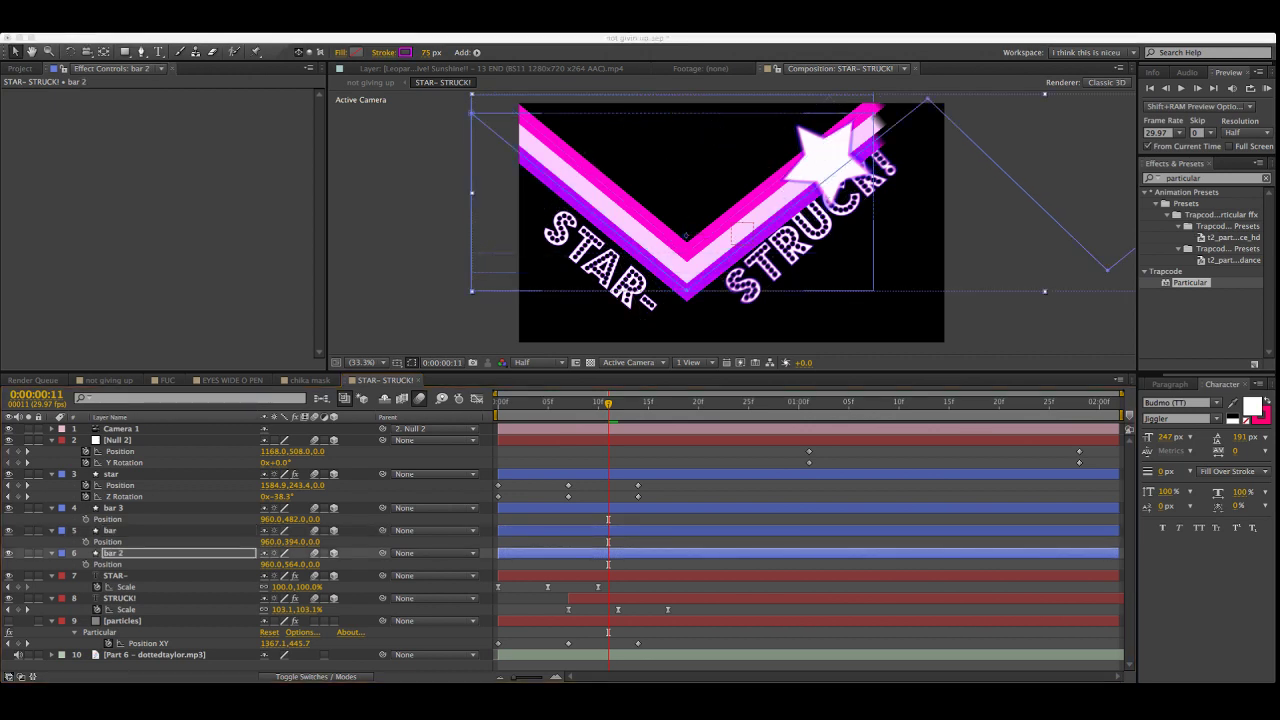
pyautogui.press('Return')
pyautogui.click(405, 52)
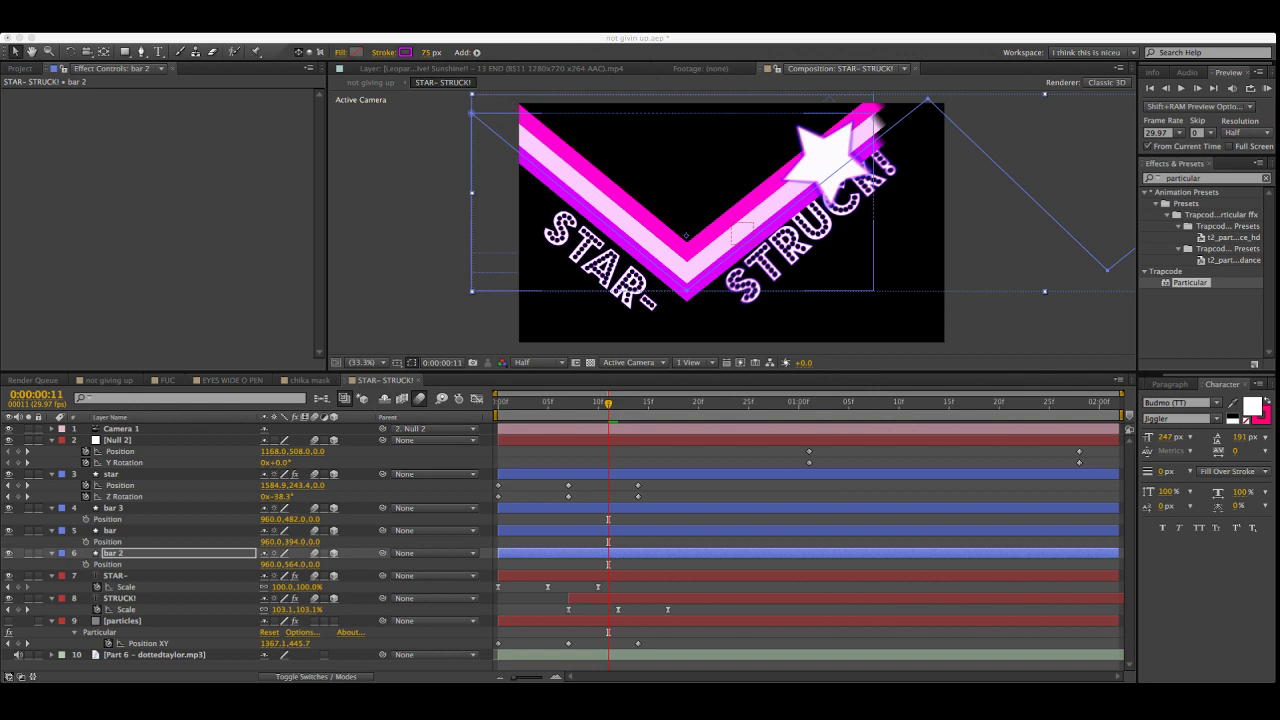
# Preview the animation from the first frame to check the pink, pale pink and purple stripes
pyautogui.press('super+Tab')
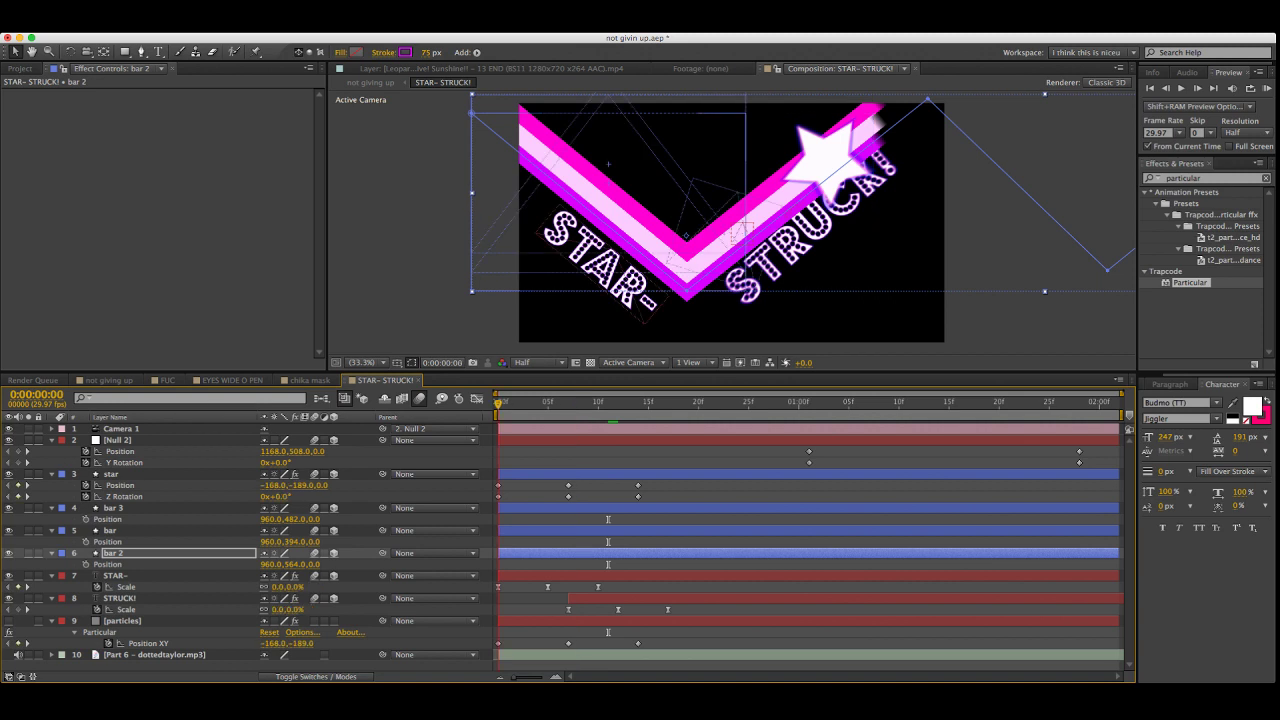
pyautogui.press('Home')
pyautogui.press('KP_0')
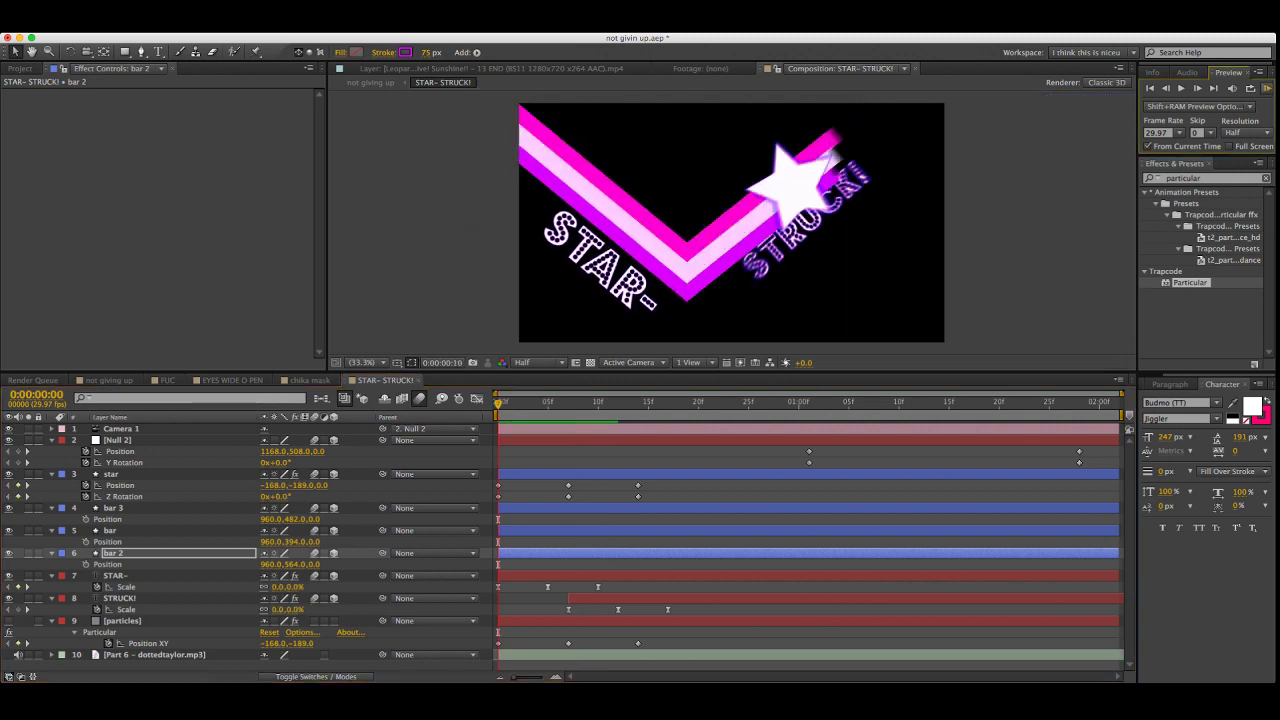
pyautogui.press('space')
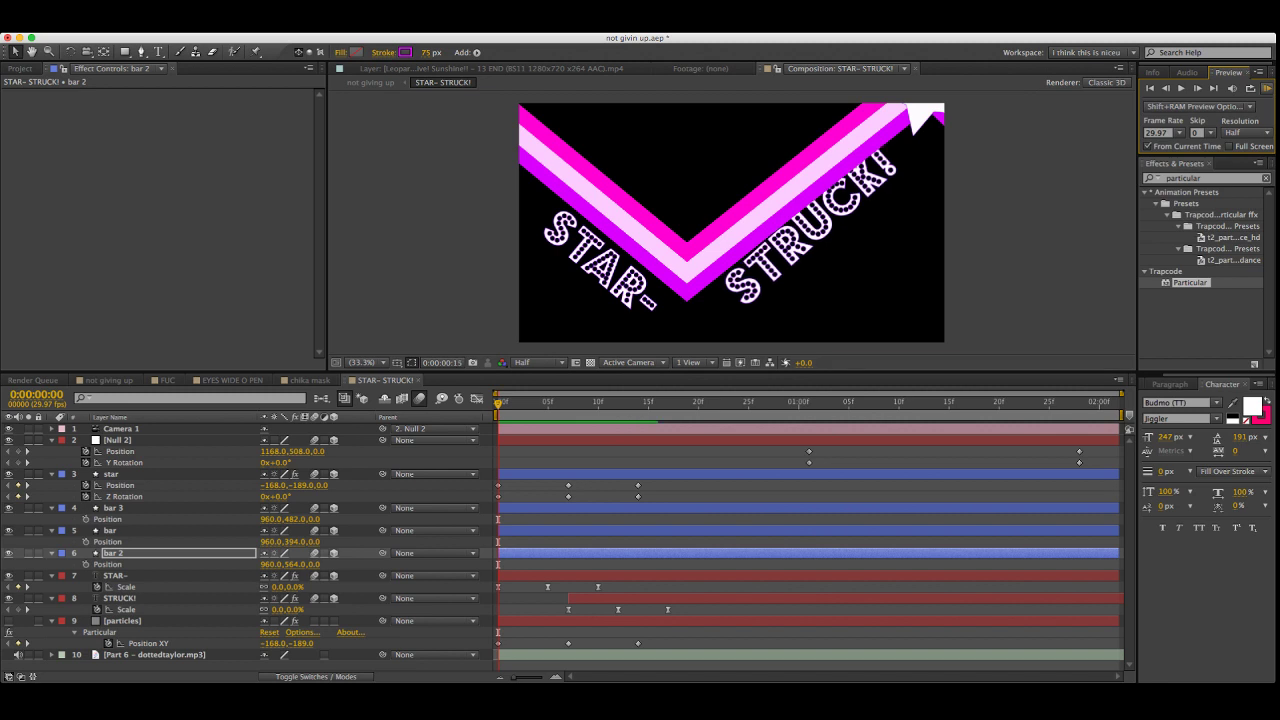
pyautogui.press('space')
# Go to 0:00:00:07 and reveal the Start keyframes of bar, bar 2 and bar 3
pyautogui.click(568, 402)
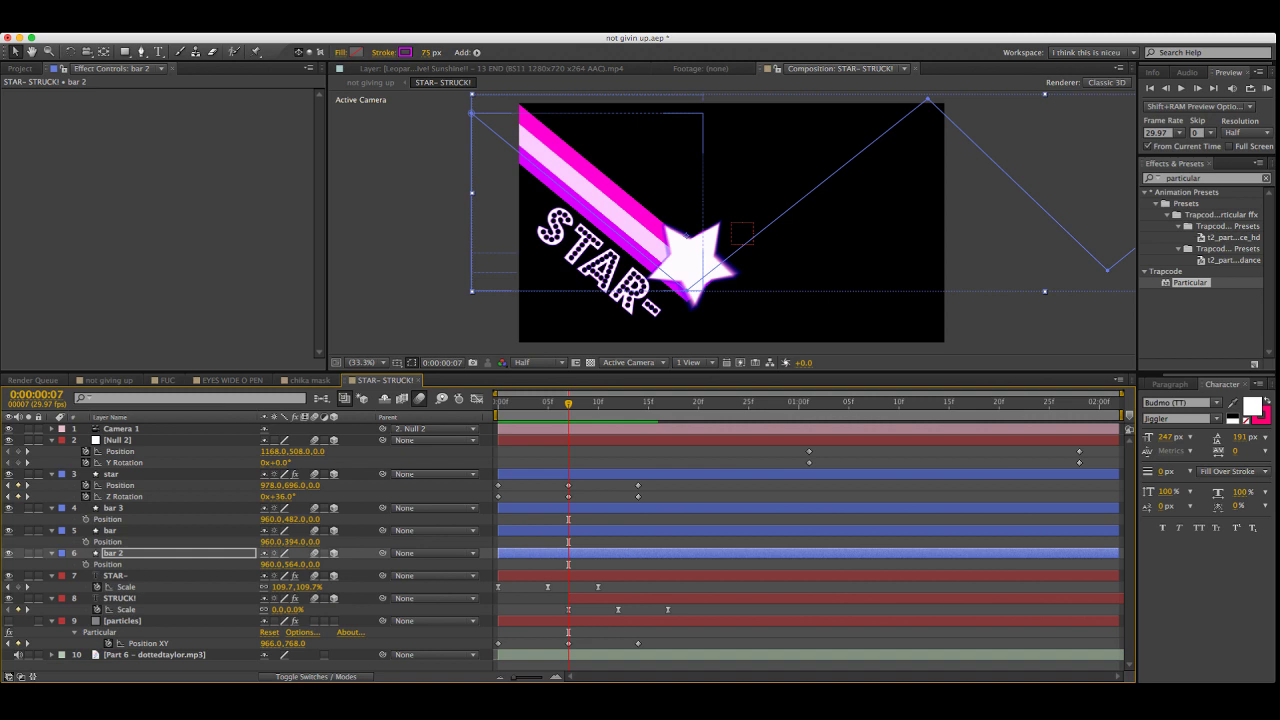
pyautogui.keyDown('shift'); pyautogui.click(170, 508); pyautogui.keyUp('shift')
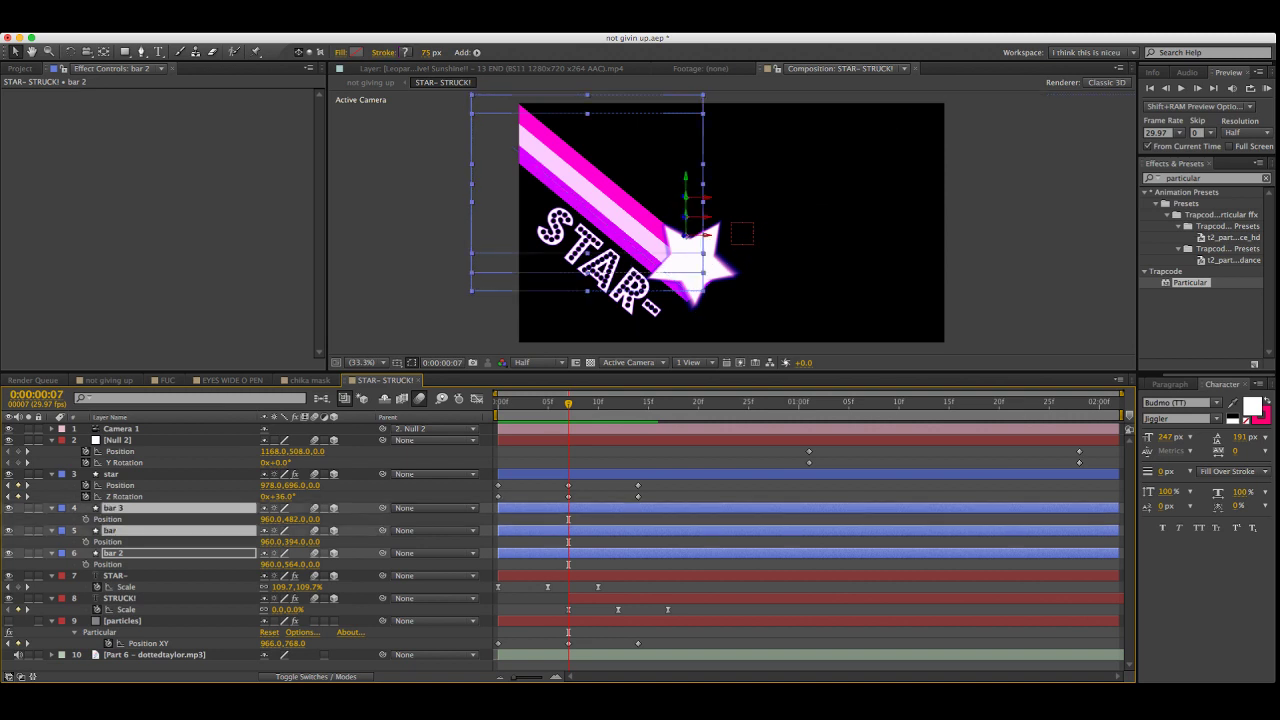
pyautogui.press('u')
pyautogui.press('F2')
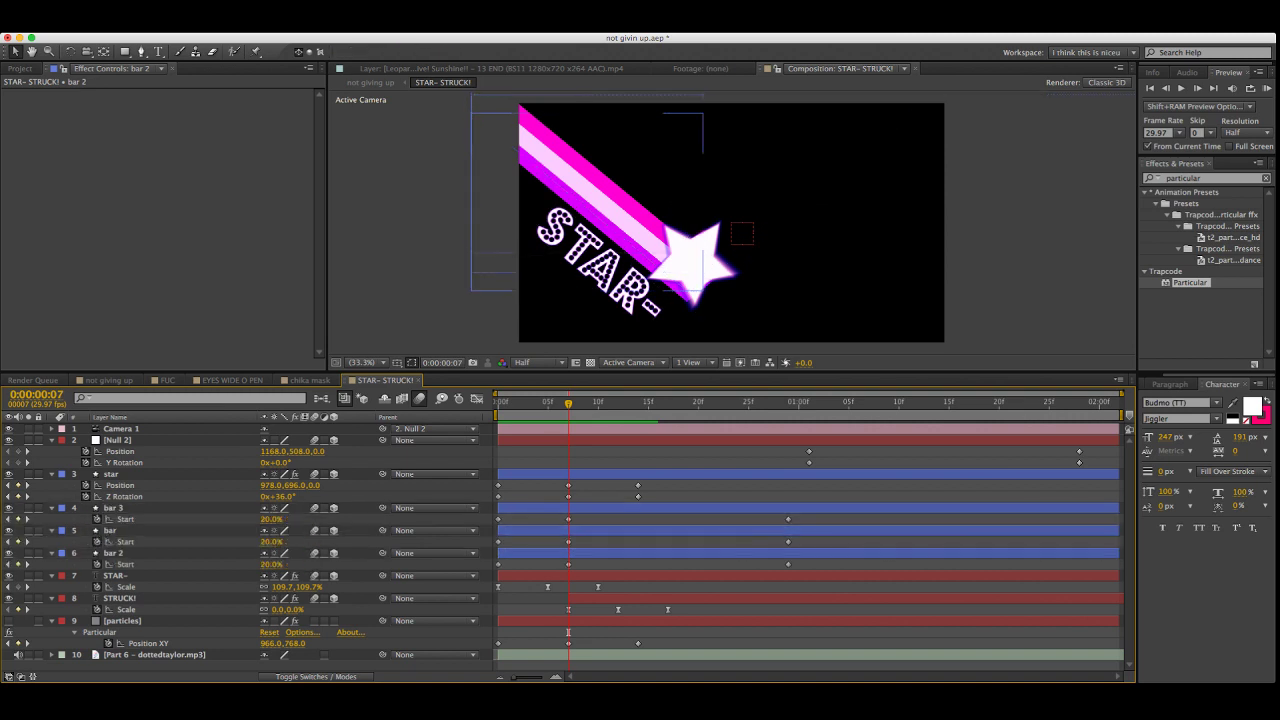
# Shift Null 2's Position and Y Rotation keyframes earlier together so the first pair starts at 0:00:00:14
pyautogui.press('k')
pyautogui.press('k')
pyautogui.press('k')
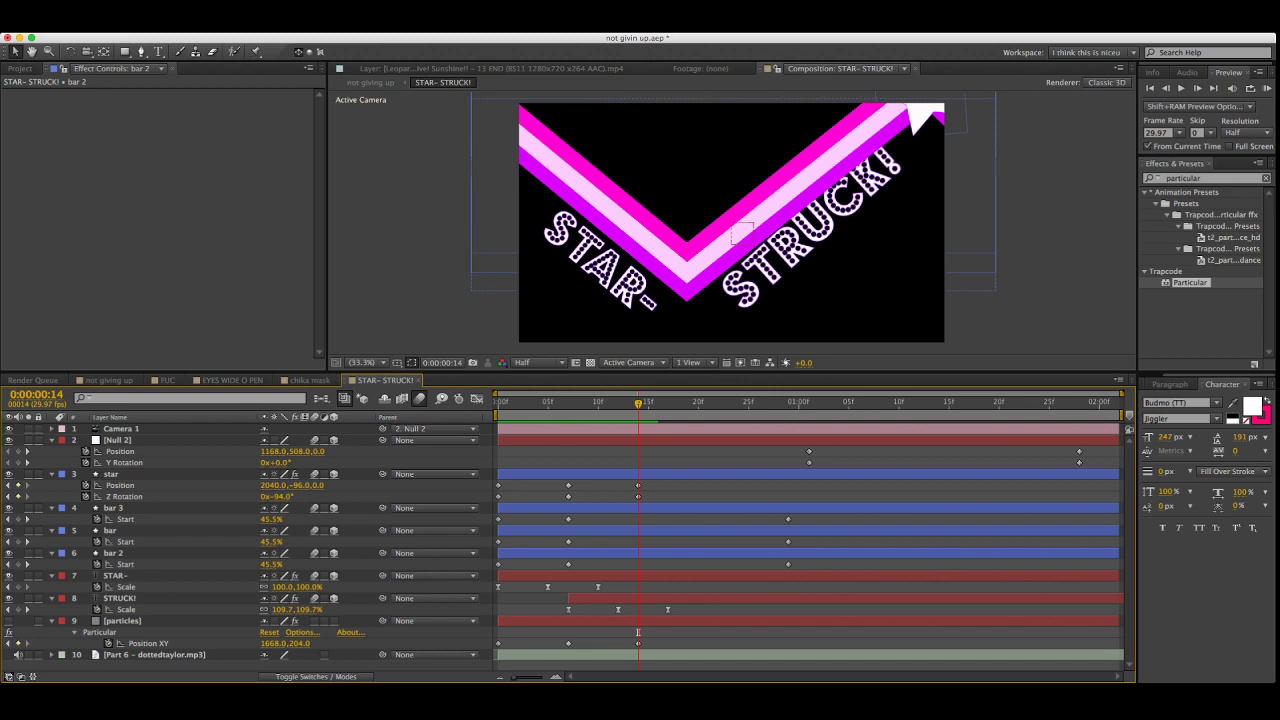
pyautogui.press('space')
pyautogui.moveTo(800, 180); pyautogui.dragTo(617, 237)
pyautogui.scroll(-3, 617, 237)
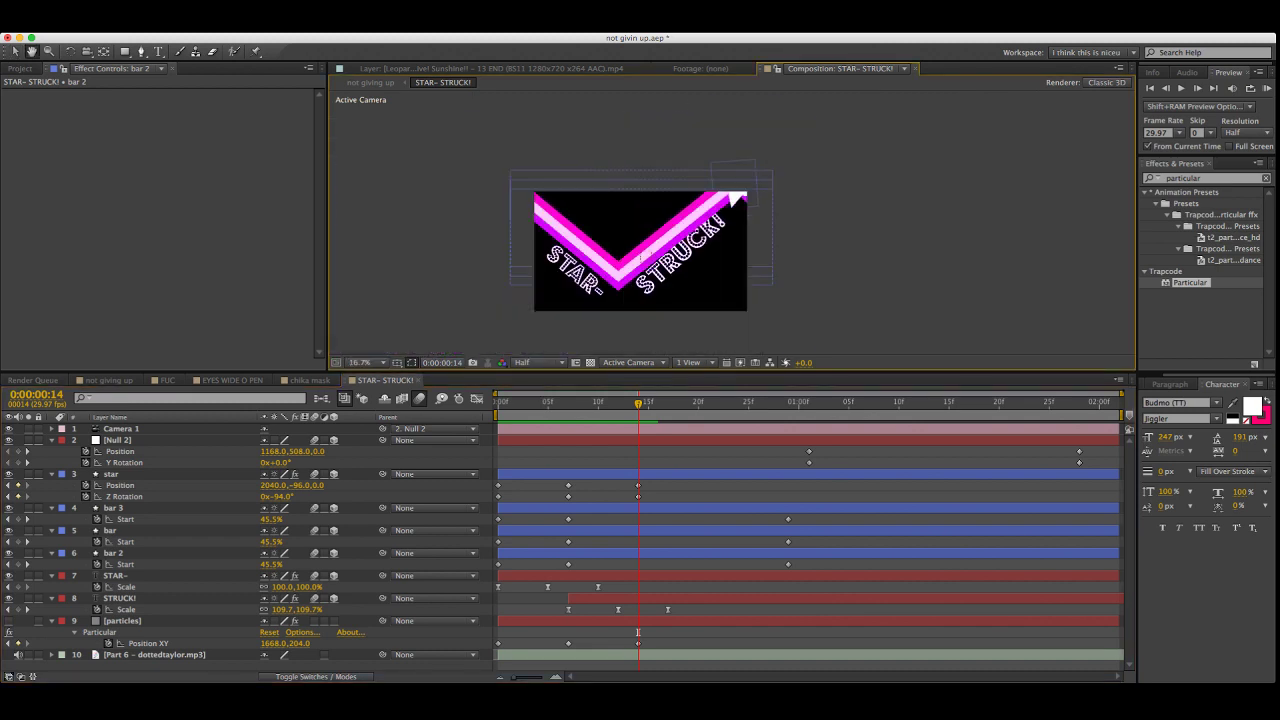
pyautogui.click(15, 51)
pyautogui.click(118, 440)
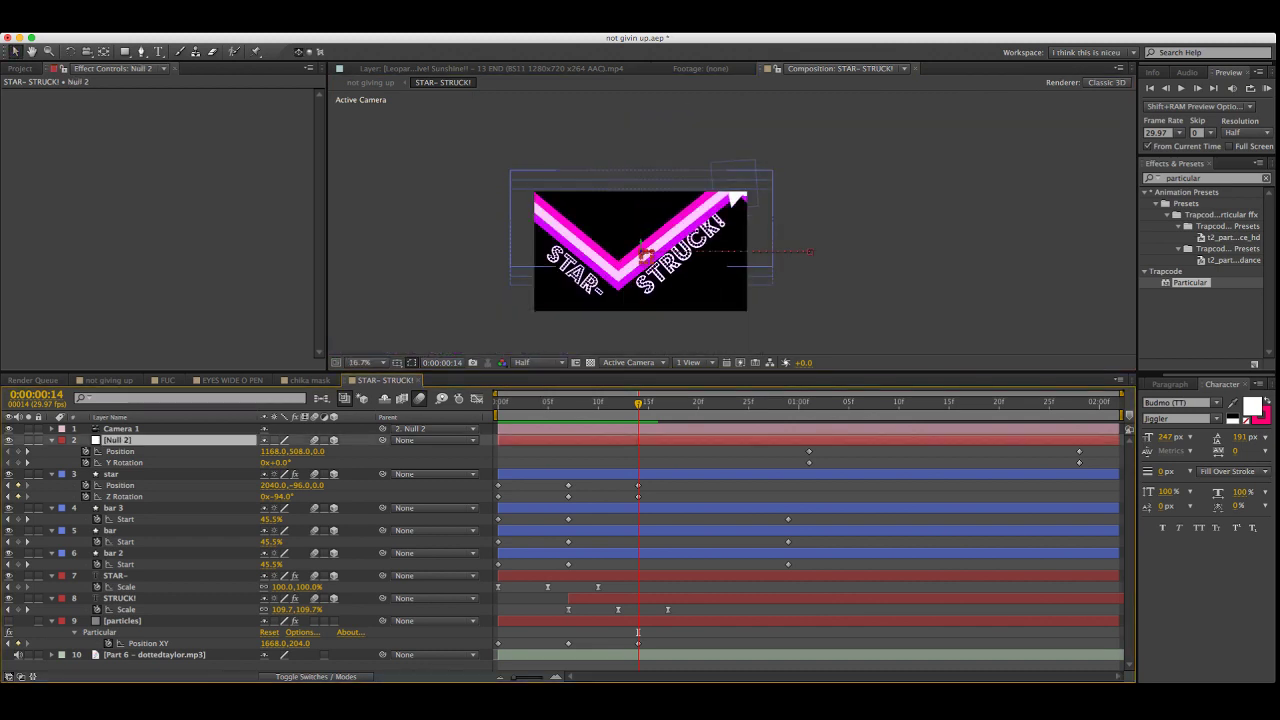
pyautogui.moveTo(728, 447); pyautogui.dragTo(1104, 463)
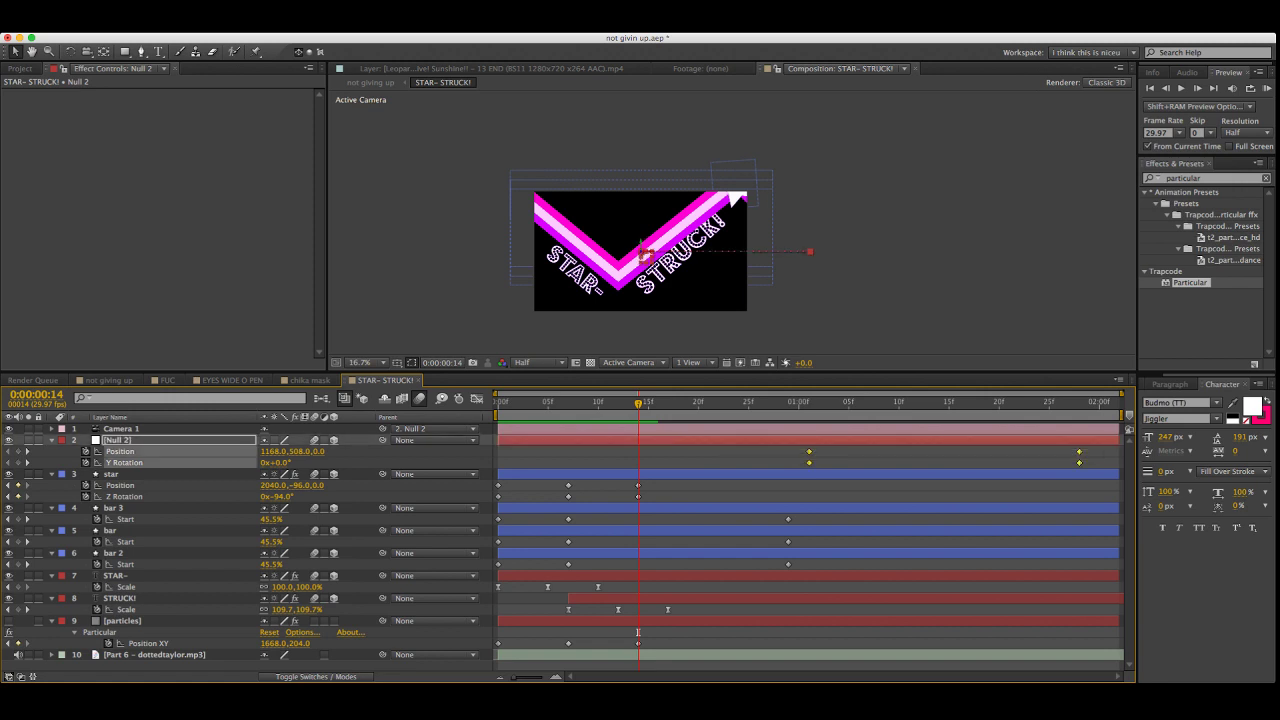
pyautogui.click(672, 456)
pyautogui.click(638, 451)
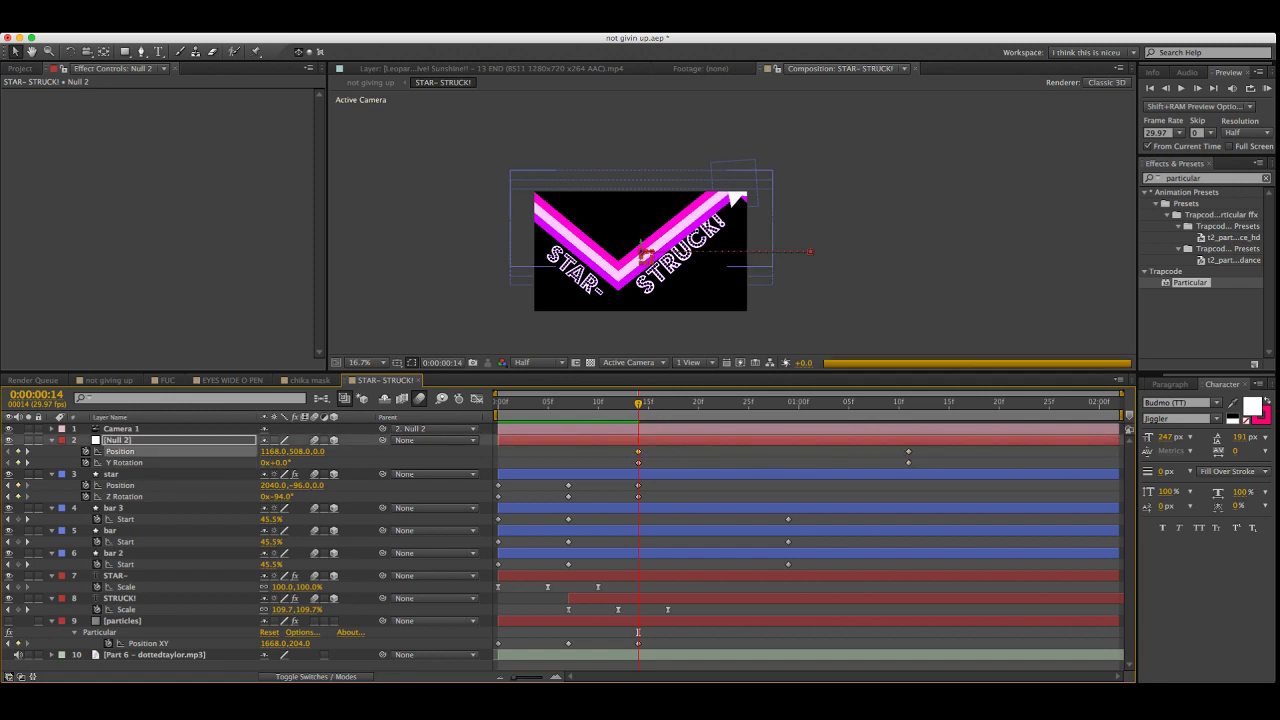
# At 0:00:01:11, reposition Null 2 to about 1665.2, 604.0, -800.1 so the zigzag stays framed
pyautogui.moveTo(638, 403); pyautogui.dragTo(911, 403)
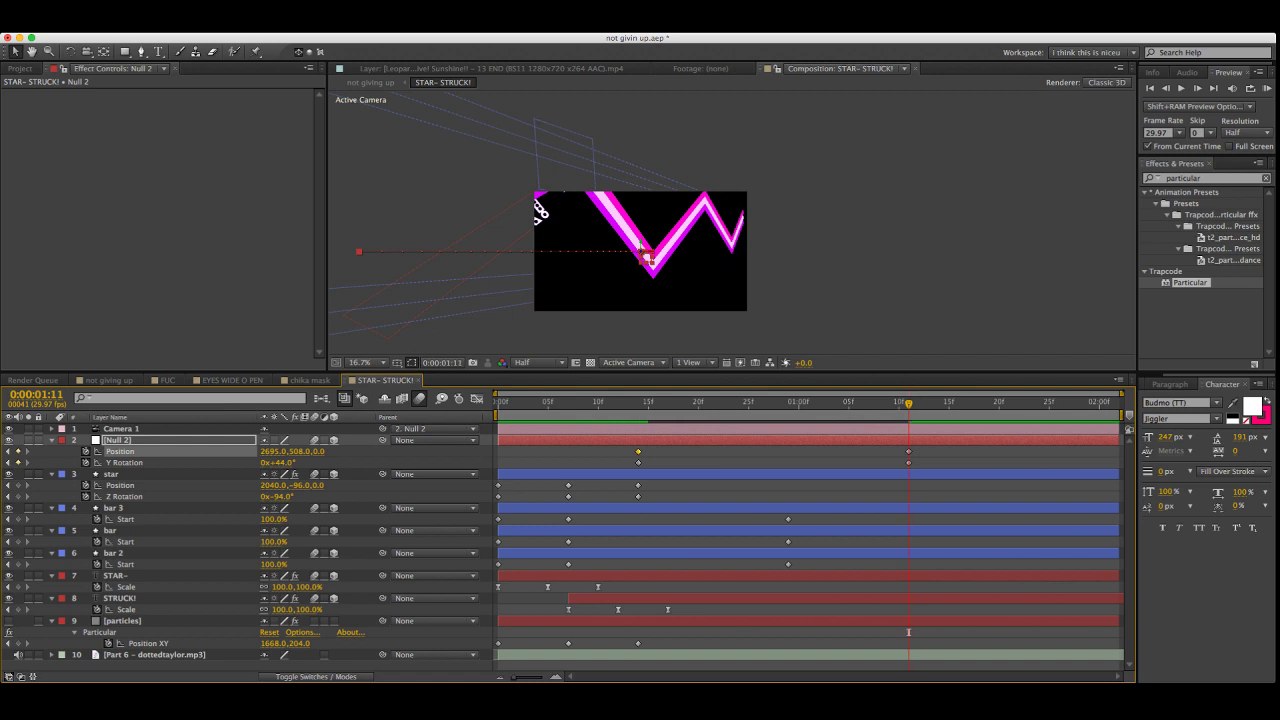
pyautogui.moveTo(318, 451); pyautogui.dragTo(58, 451)
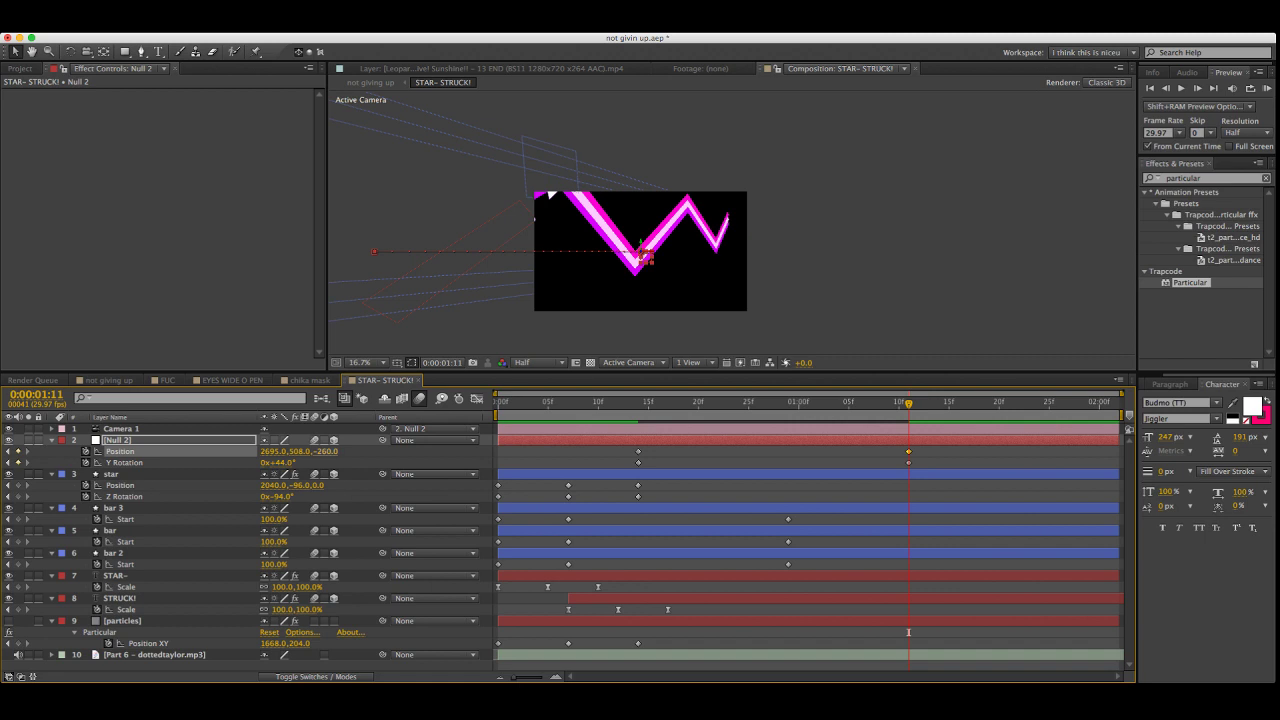
pyautogui.moveTo(326, 451); pyautogui.dragTo(58, 451)
pyautogui.moveTo(652, 256); pyautogui.dragTo(644, 256)
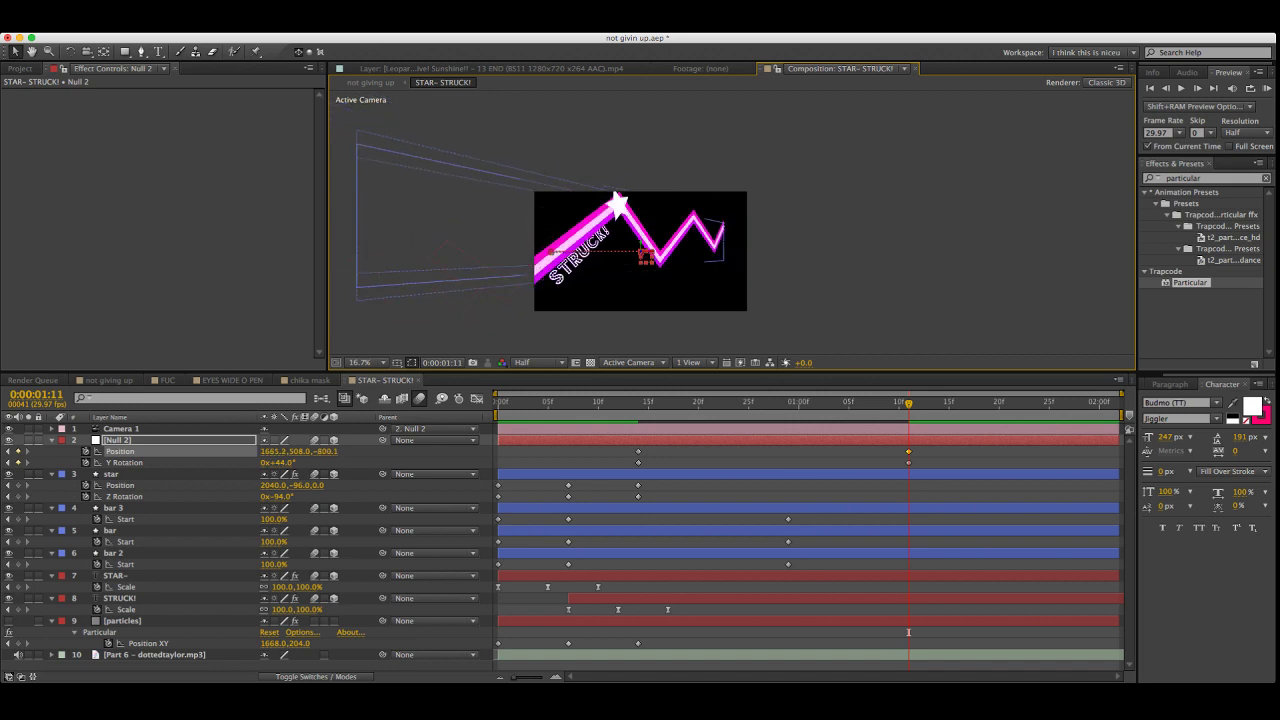
pyautogui.moveTo(641, 246); pyautogui.dragTo(641, 259)
# Keyframe Null 2's Z Rotation from 0° at 0:00:00:14 to 12° at 0:00:01:11
pyautogui.hotkey('shift', 'r')
pyautogui.click(86, 497)
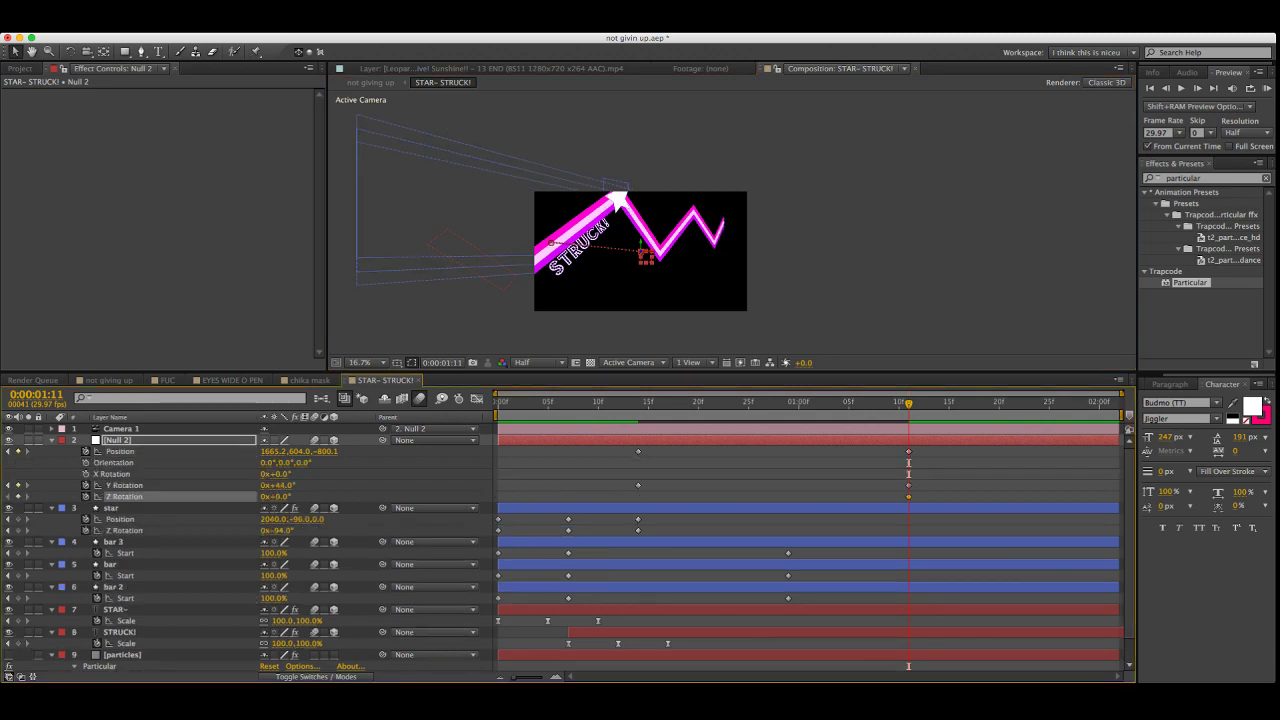
pyautogui.press('super+shift+a')
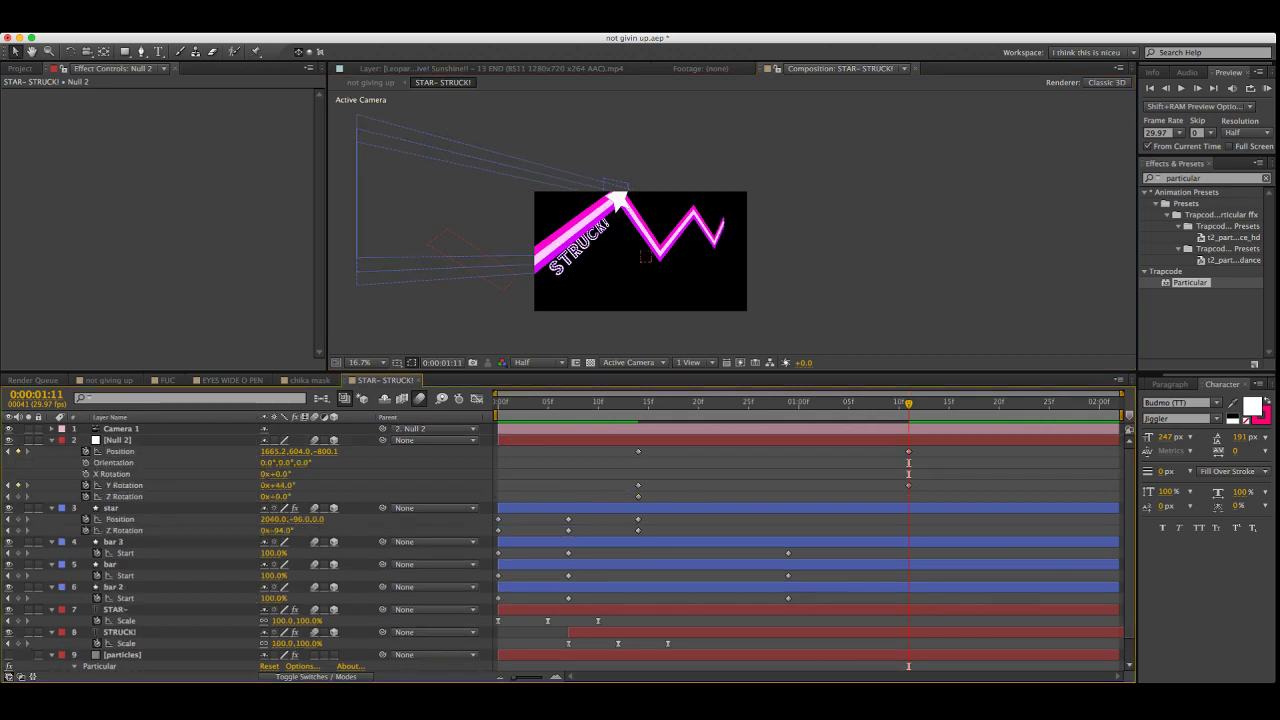
pyautogui.moveTo(275, 497); pyautogui.dragTo(292, 496)
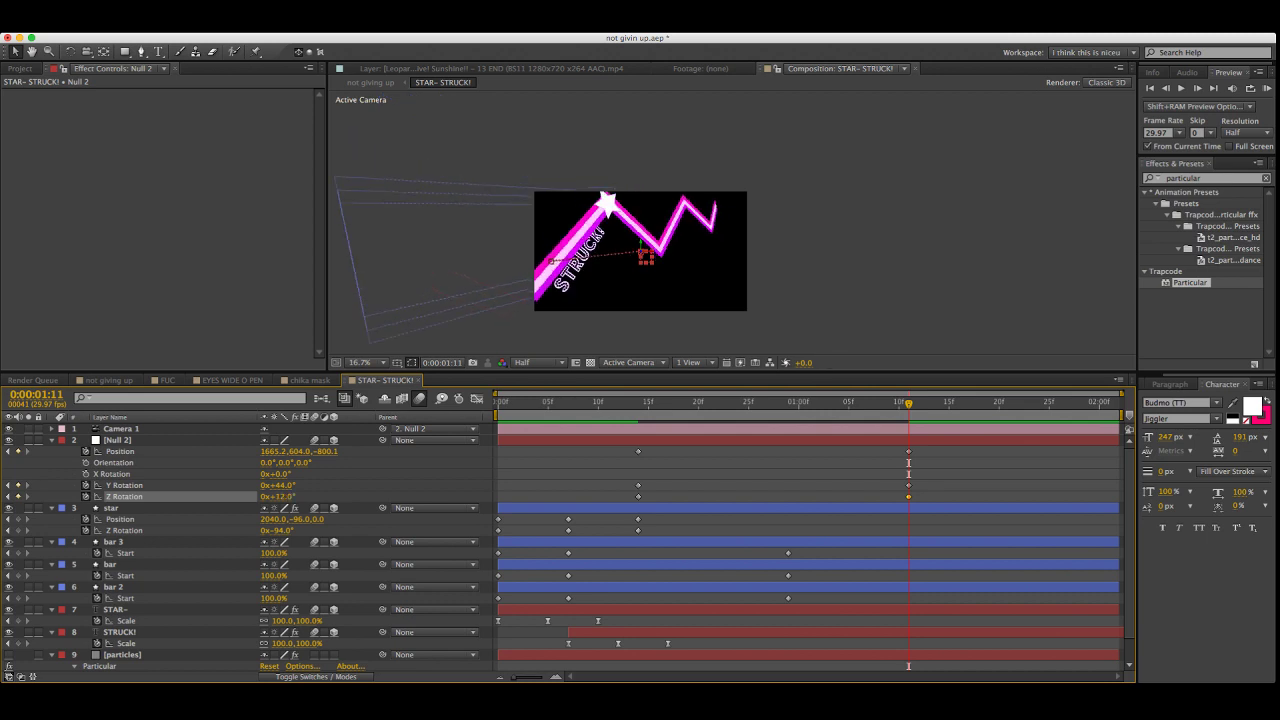
pyautogui.press('super+shift+a')
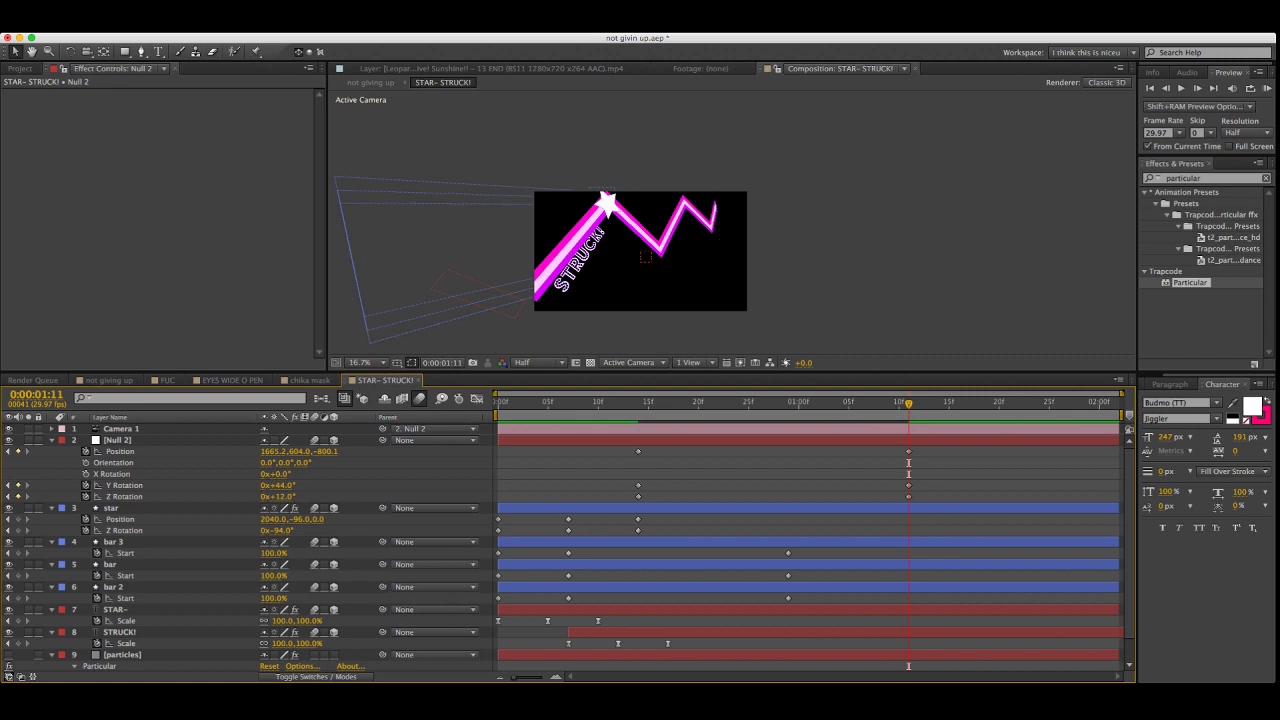
# Preview the camera move along the zigzag, replaying it from 0:00:00:14
pyautogui.press('KP_0')
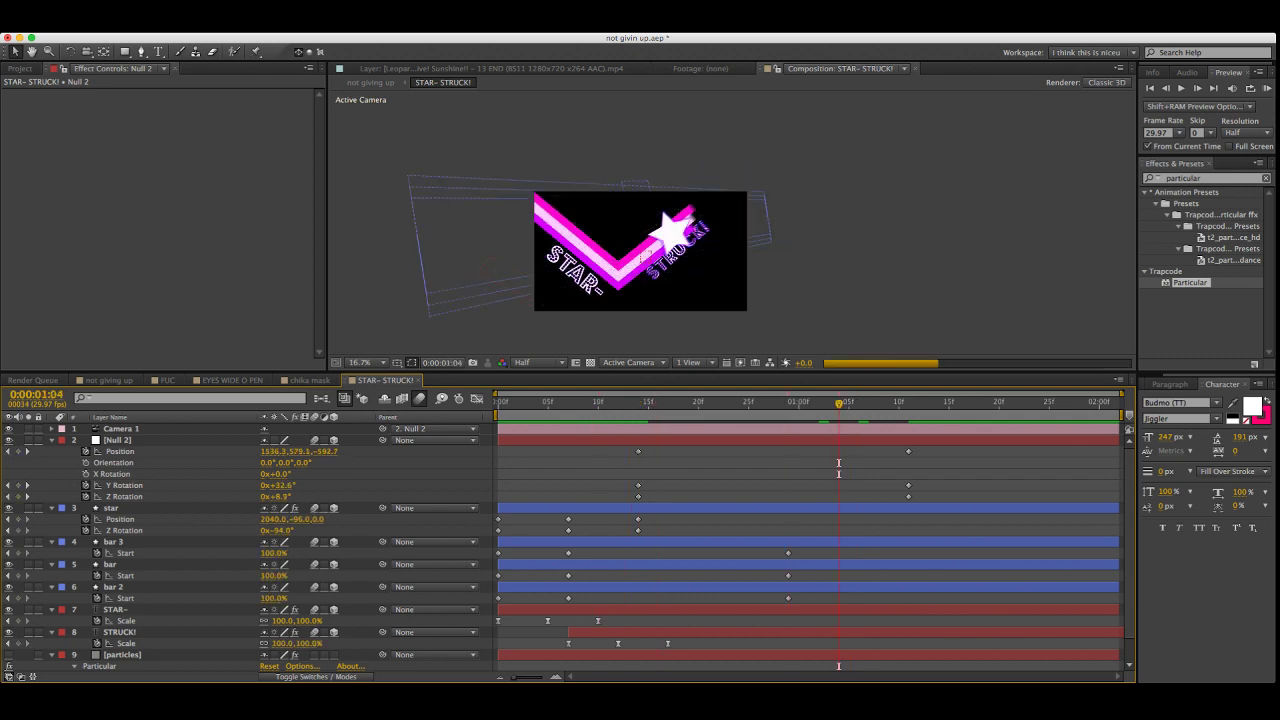
pyautogui.press('j')
pyautogui.press('j')
pyautogui.press('j')
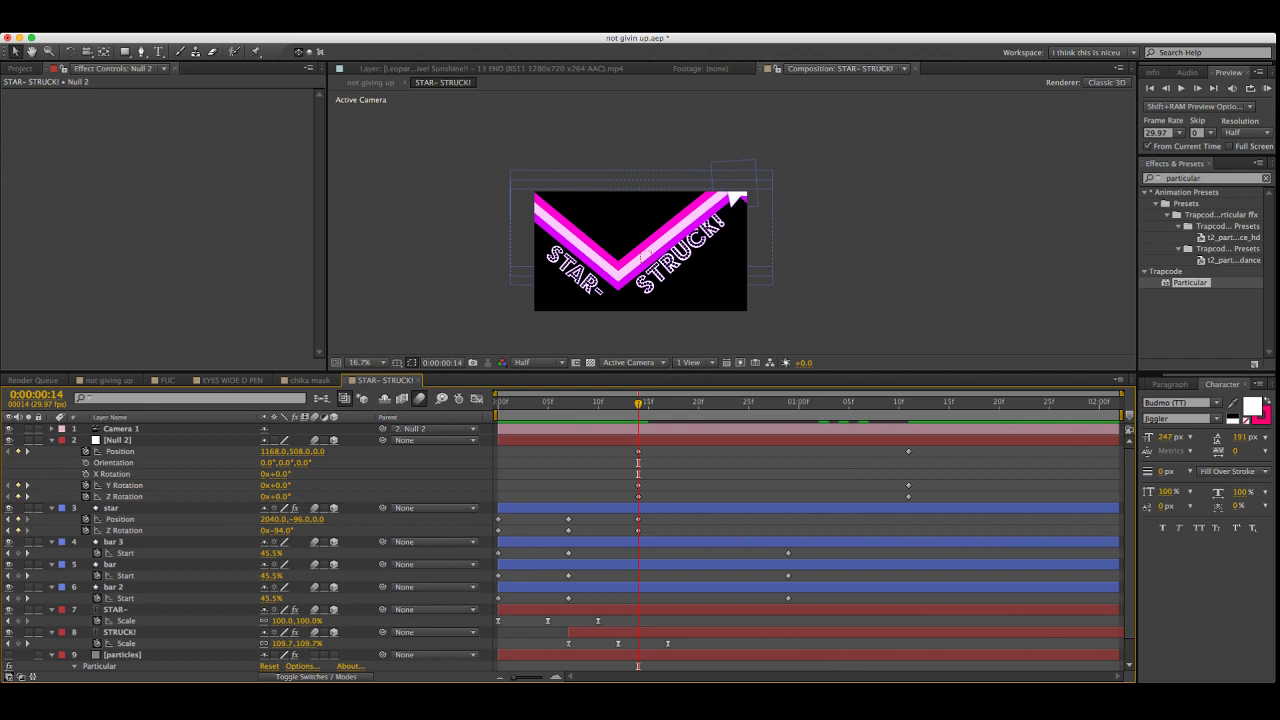
pyautogui.press('space')
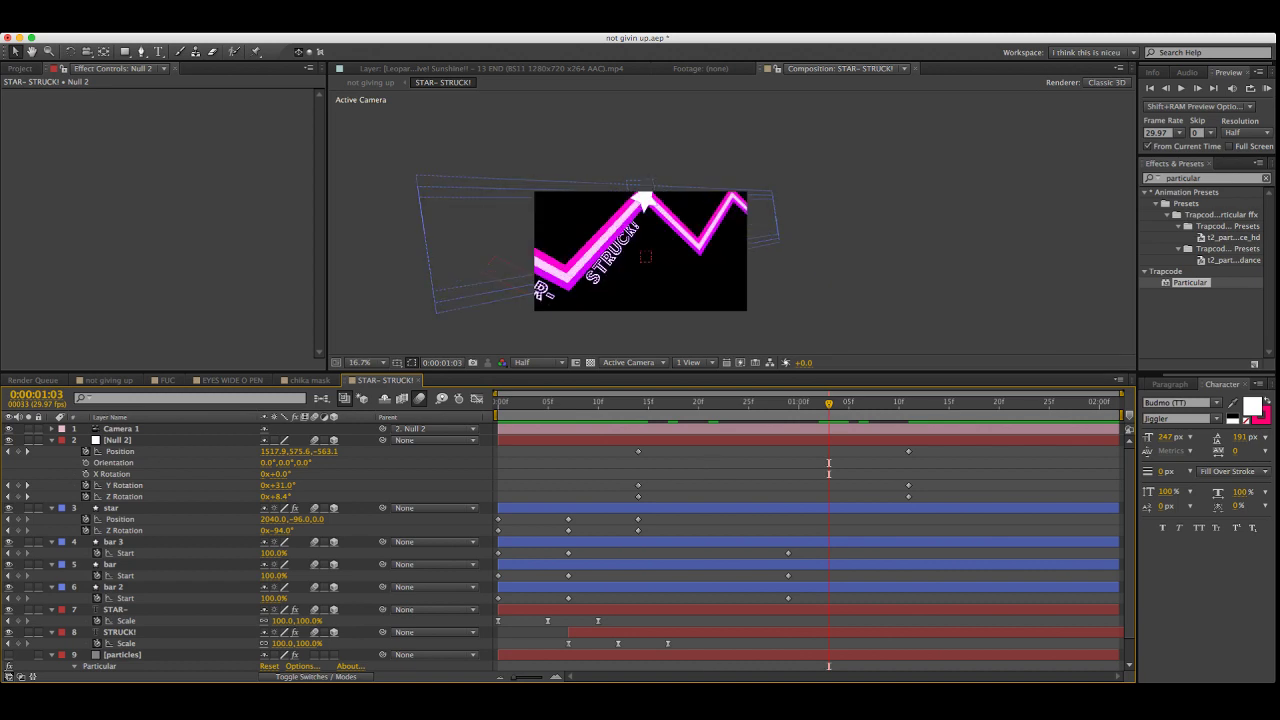
pyautogui.scroll(2, 551, 280)
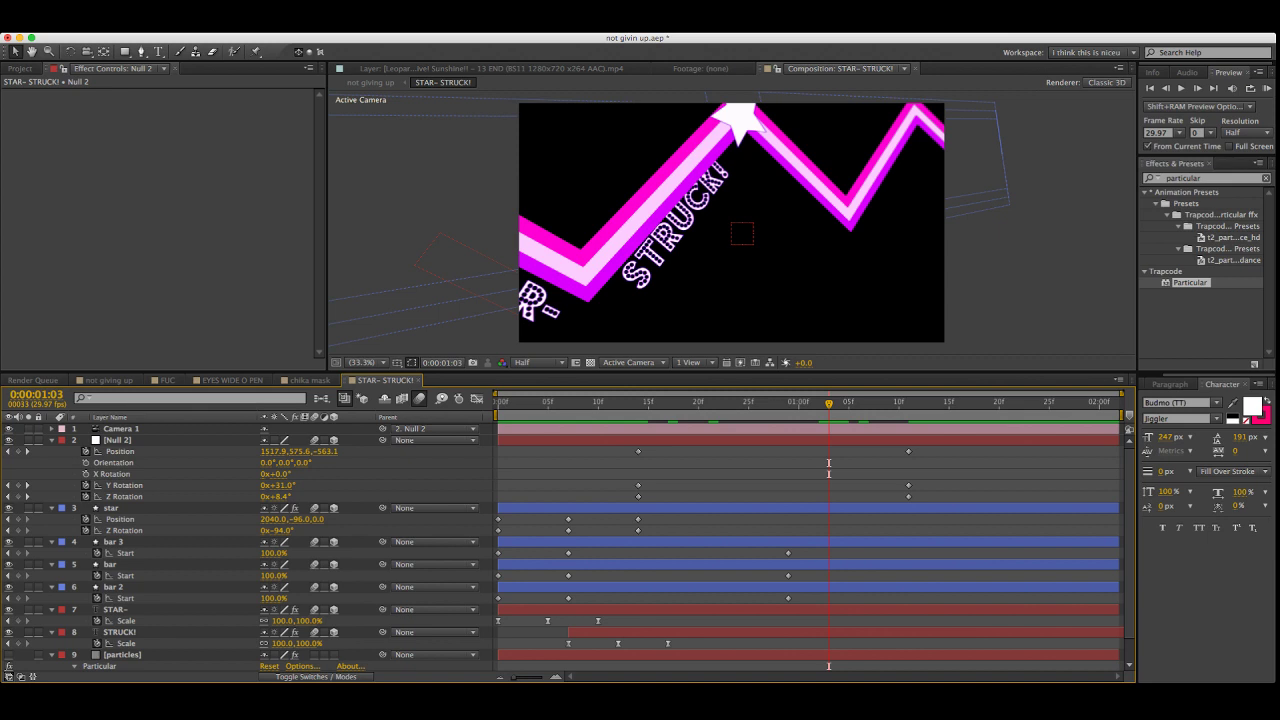
pyautogui.press('space')
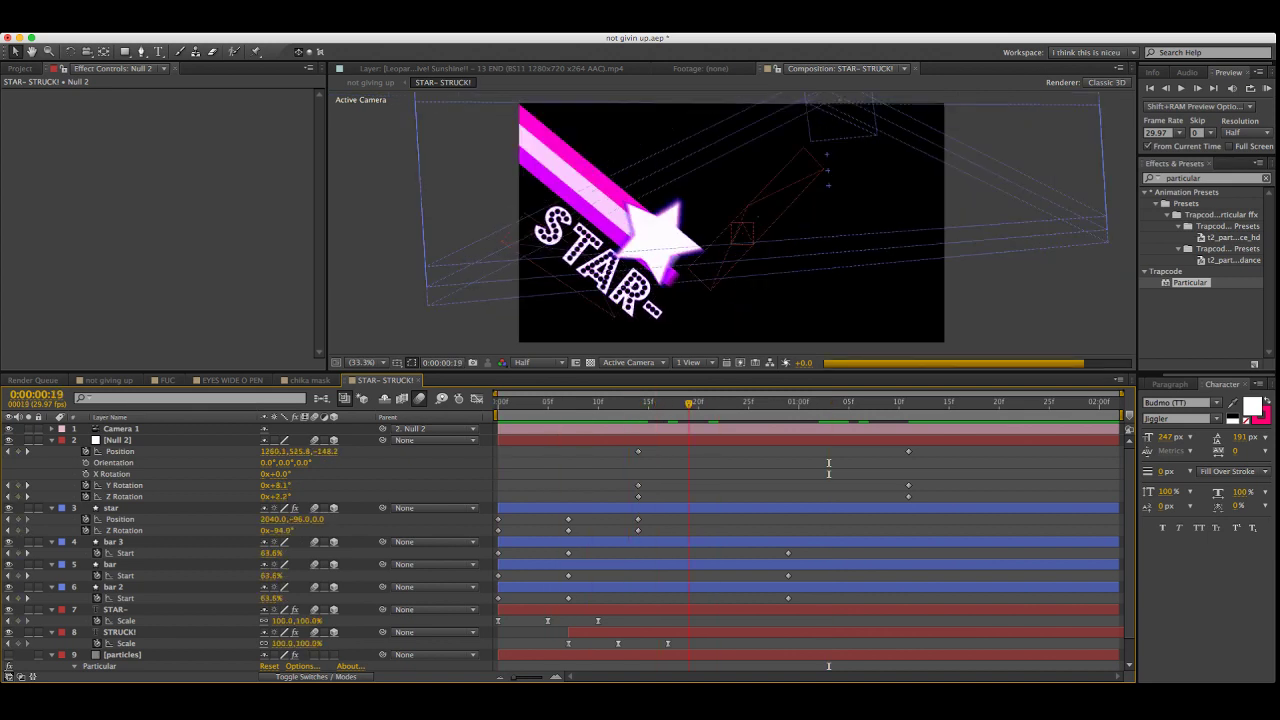
# Step back frame by frame to before the camera move starts and replay the transition
pyautogui.press('pageup')
pyautogui.press('pageup')
pyautogui.press('pageup')
pyautogui.press('pageup')
pyautogui.press('pageup')
pyautogui.press('pageup')
pyautogui.press('pageup')
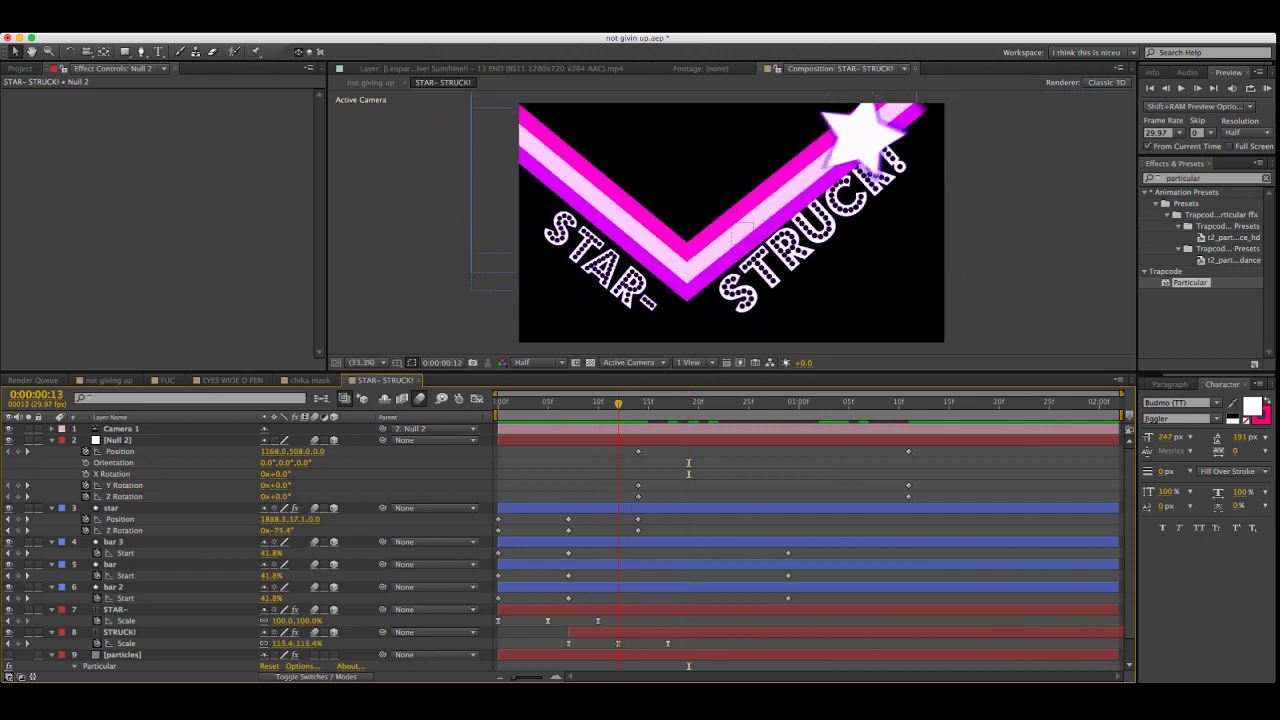
pyautogui.press('space')
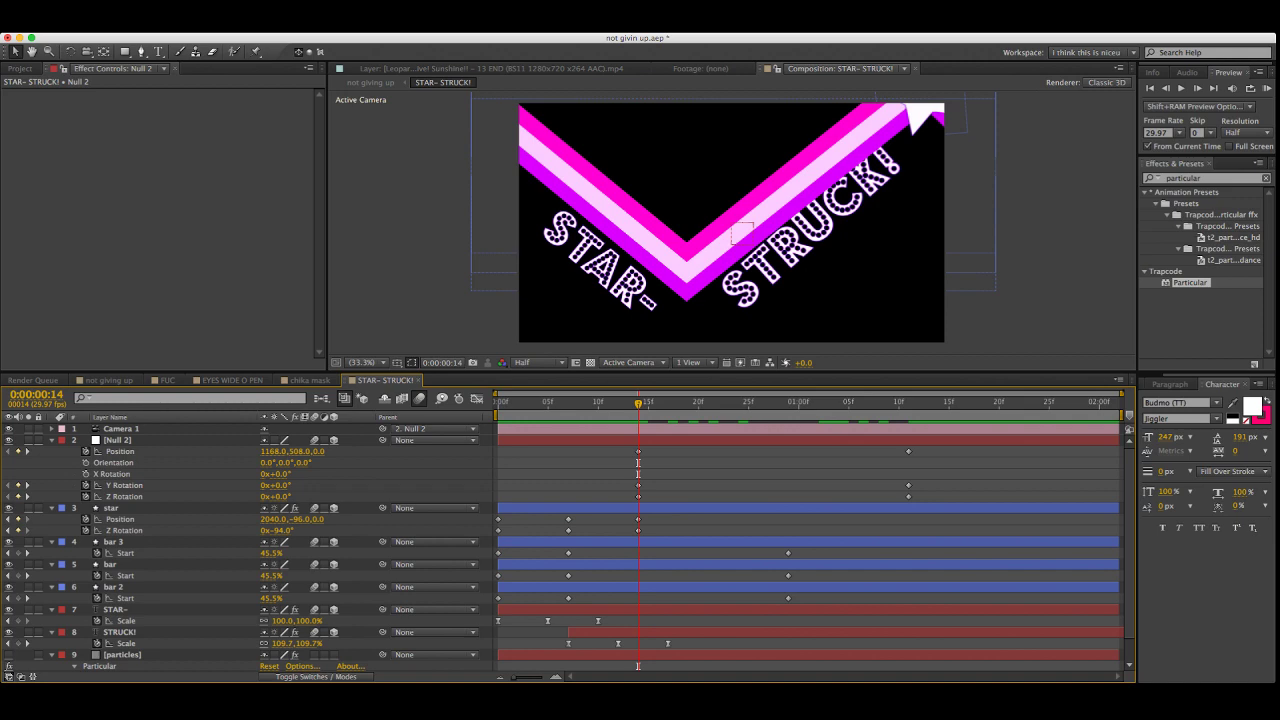
# Collapse the revealed properties of all layers and deselect everything
pyautogui.press('super+a')
pyautogui.press('u')
pyautogui.press('super+shift+a')
# Reveal the bar layer's Start keyframes and check the stripe's growth against the camera move
pyautogui.click(120, 508)
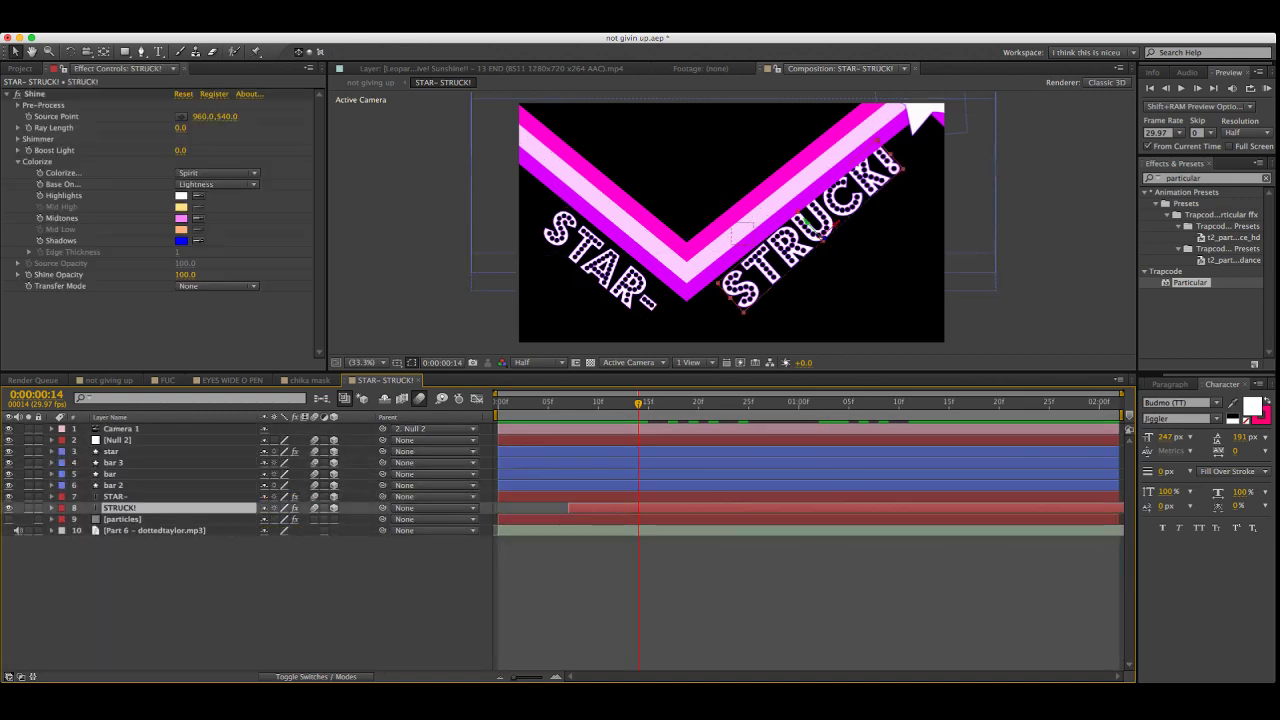
pyautogui.click(115, 496)
pyautogui.press('pagedown')
pyautogui.press('pagedown')
pyautogui.press('pagedown')
pyautogui.press('pagedown')
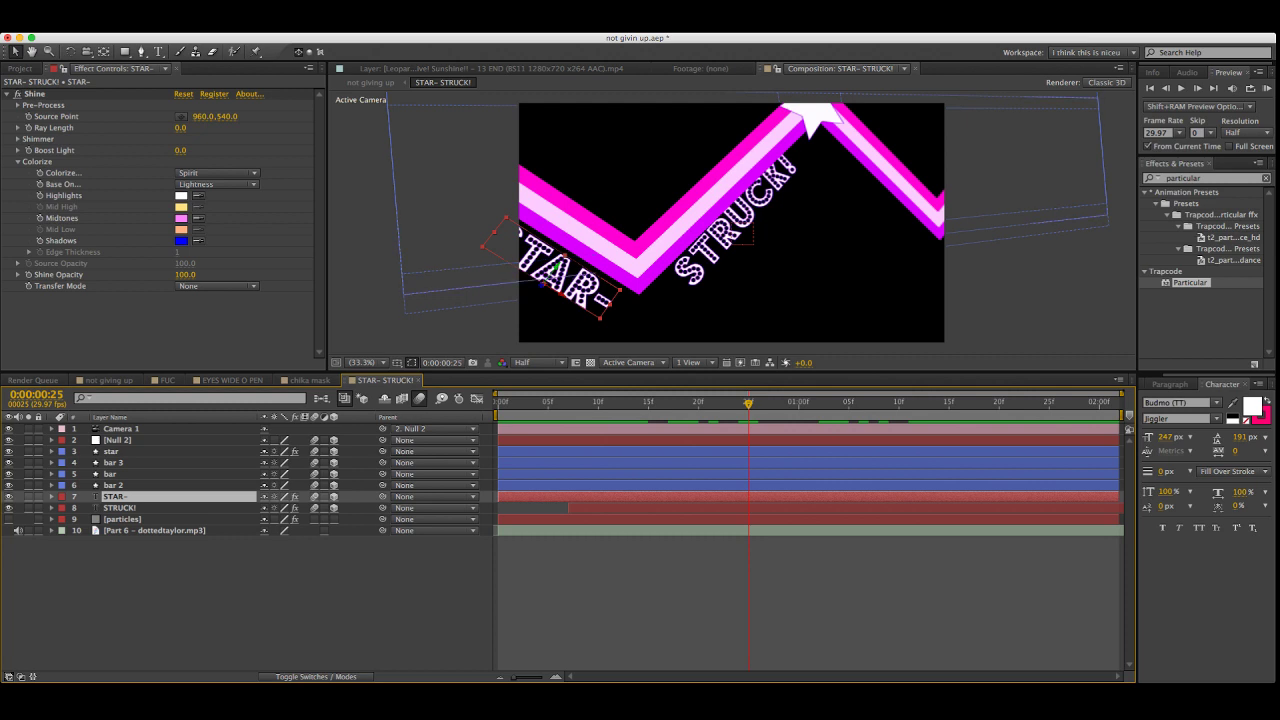
pyautogui.click(113, 485)
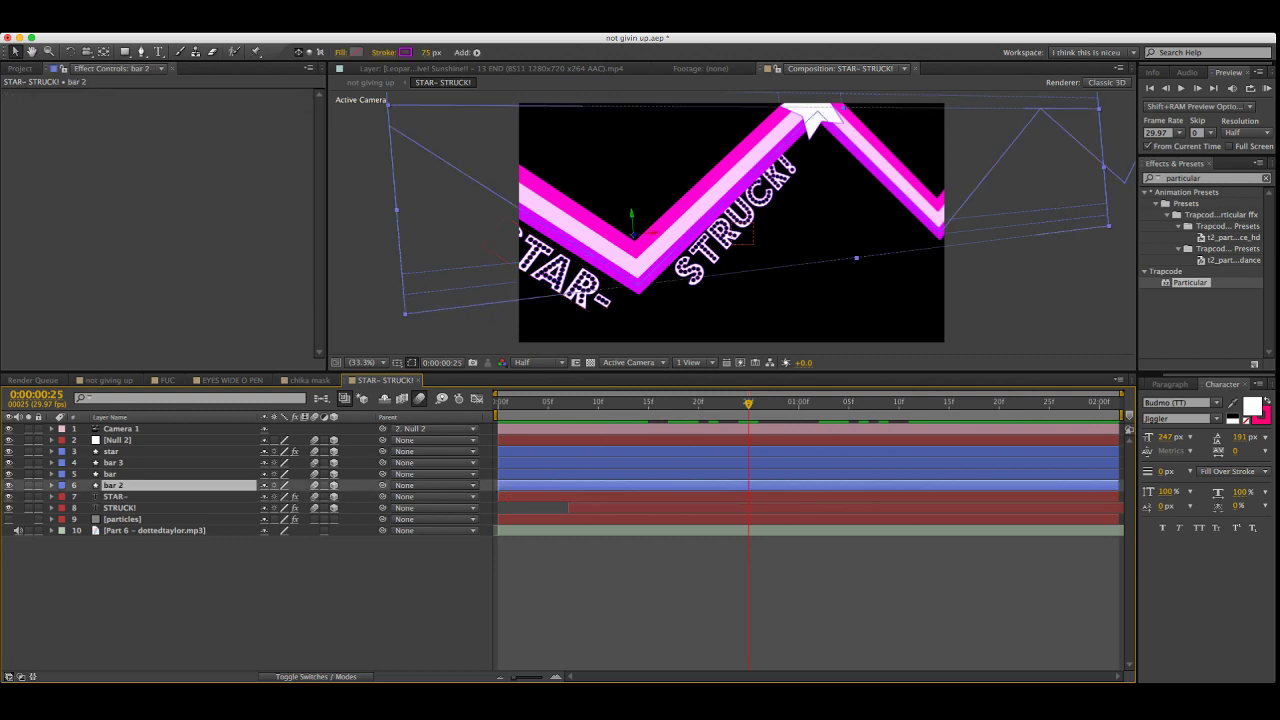
pyautogui.click(110, 474)
pyautogui.press('u')
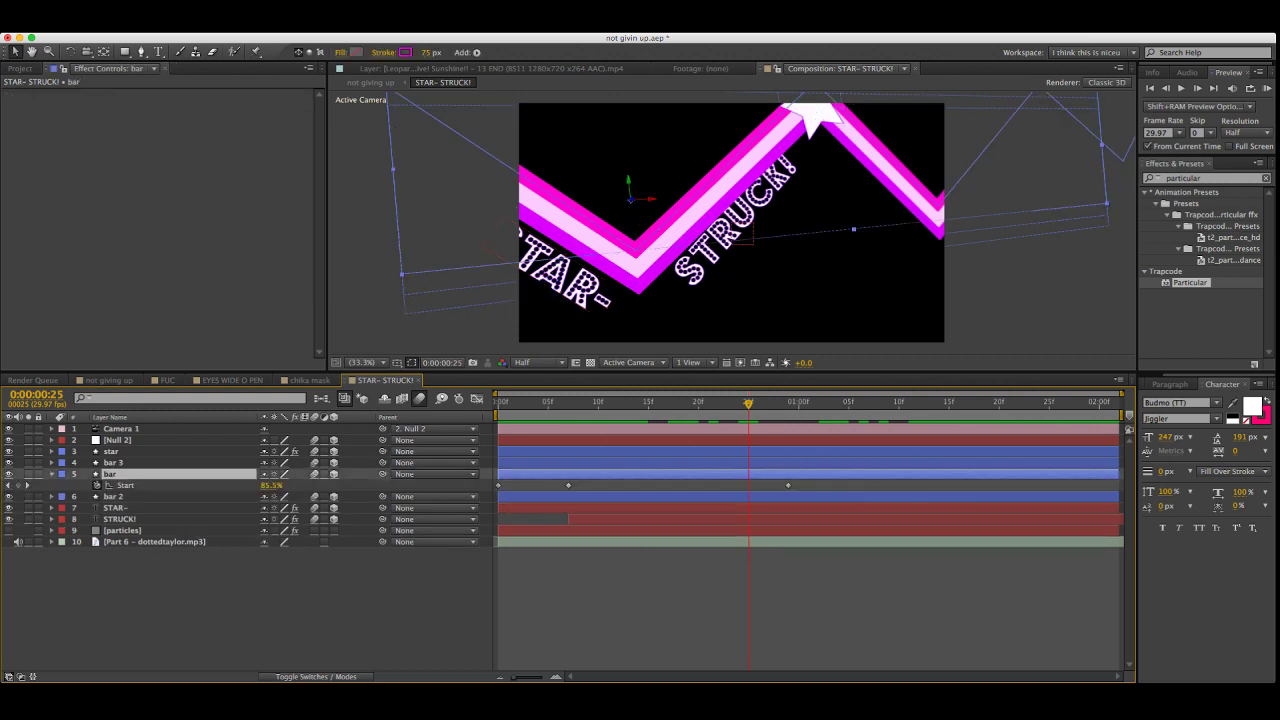
pyautogui.press('j')
pyautogui.press('space')
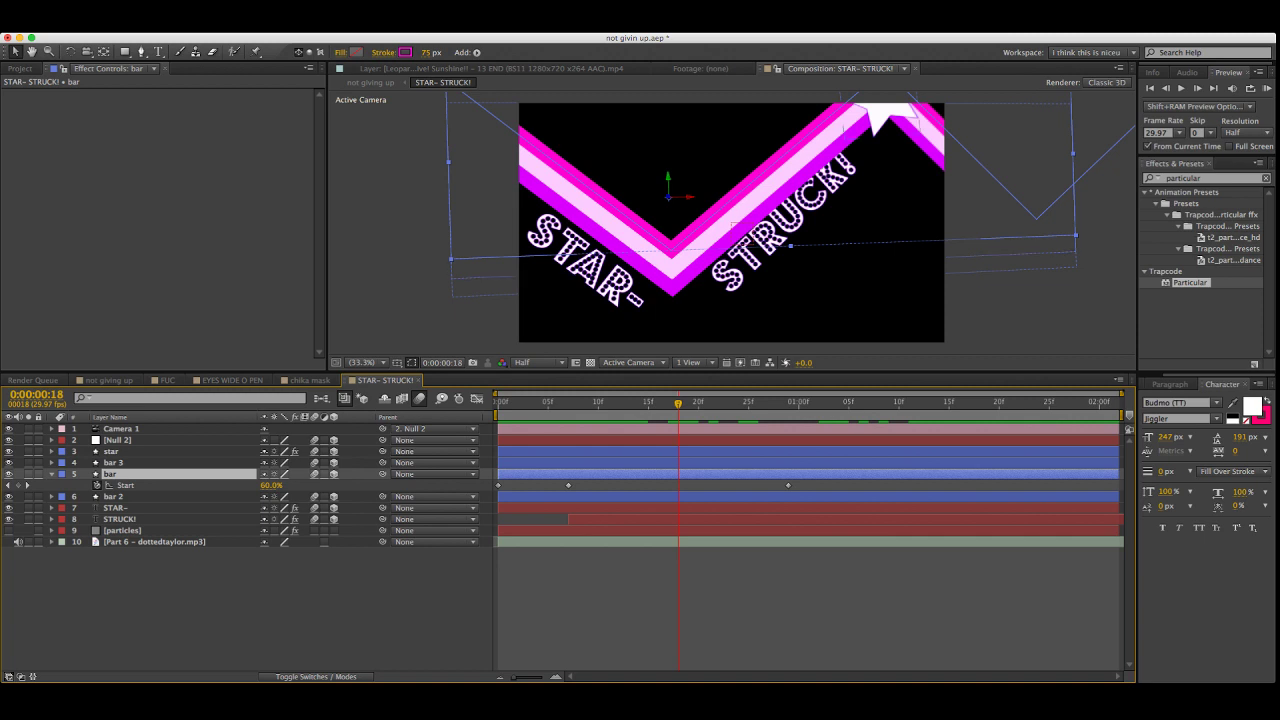
# Set the bar layer's Start to 41% at 0:00:00:18, move its last Start keyframe to 0:00:01:18, and deselect everything
pyautogui.press('space')
pyautogui.moveTo(731, 222); pyautogui.dragTo(636, 233)
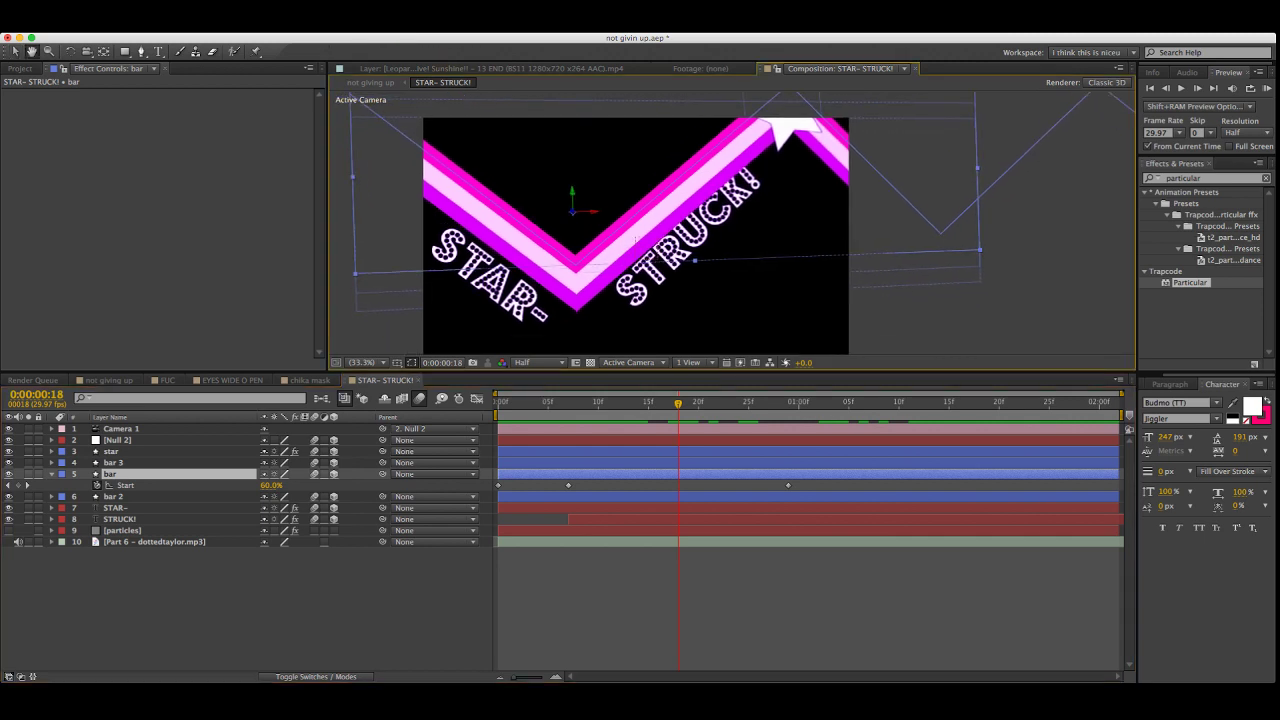
pyautogui.moveTo(271, 485)
pyautogui.mouseDown()
pyautogui.moveTo(231, 485)
pyautogui.moveTo(281, 485)
pyautogui.moveTo(252, 485)
pyautogui.mouseUp()
pyautogui.press('space')
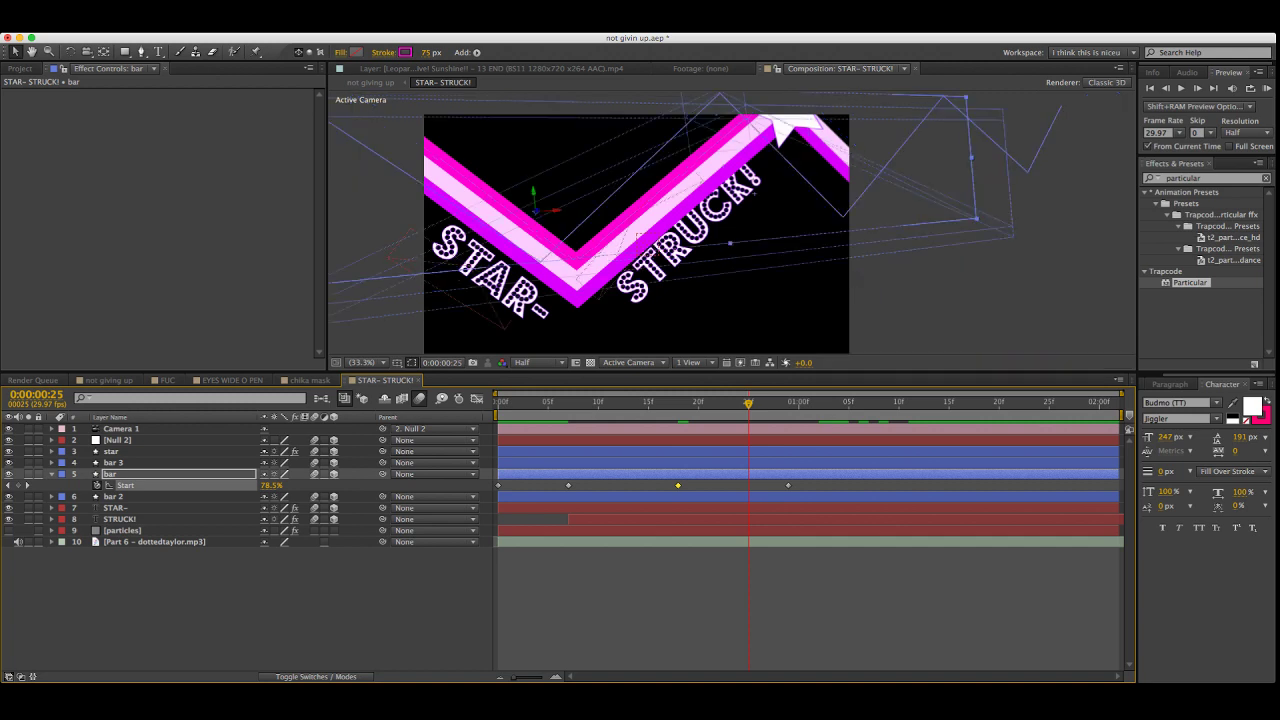
pyautogui.moveTo(788, 485); pyautogui.dragTo(979, 485)
pyautogui.press('F2')
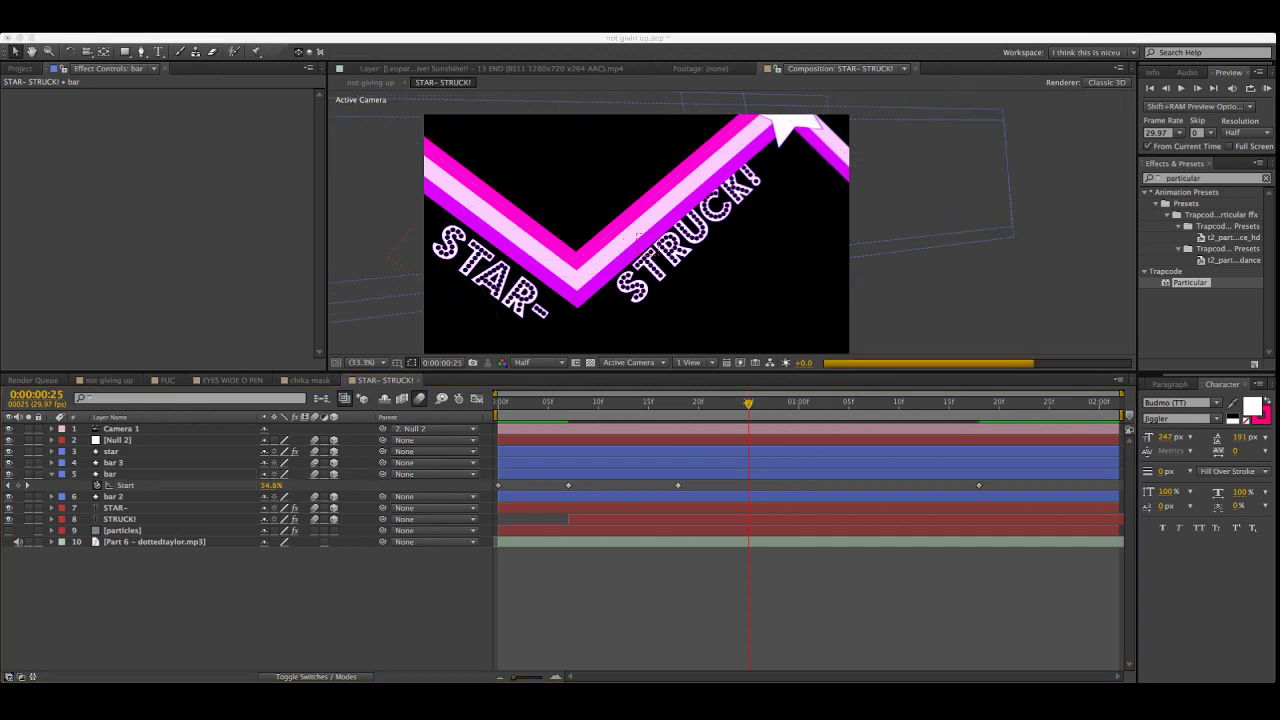
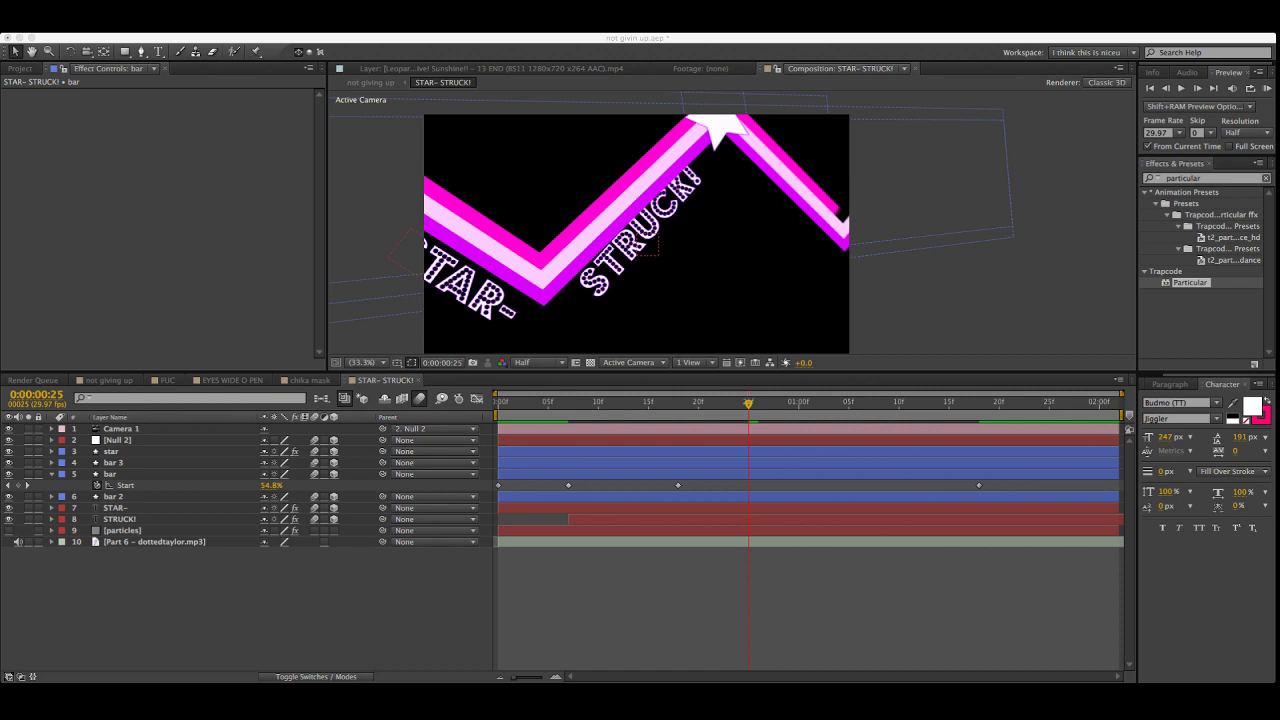
# Replay the stripe's growth and set the bar layer's Start to 40.7% at 0:00:00:27
pyautogui.click(748, 402)
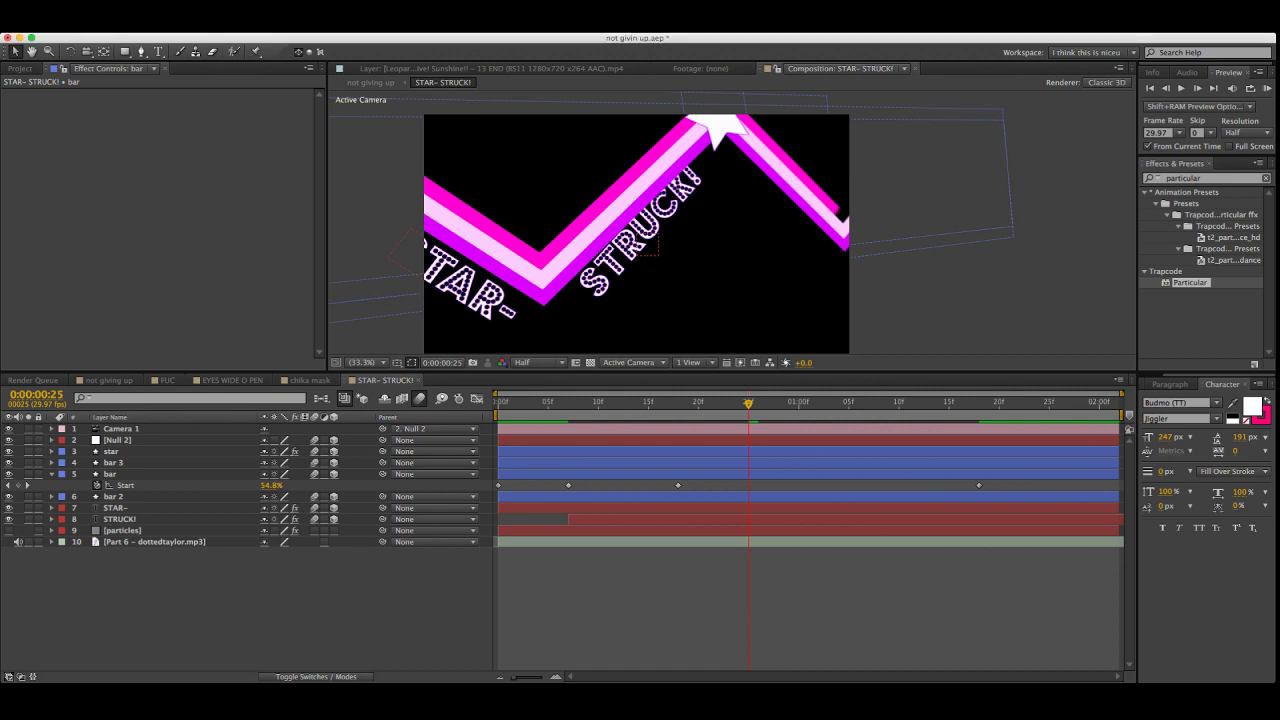
pyautogui.moveTo(748, 402); pyautogui.dragTo(508, 402)
pyautogui.press('KP_0')
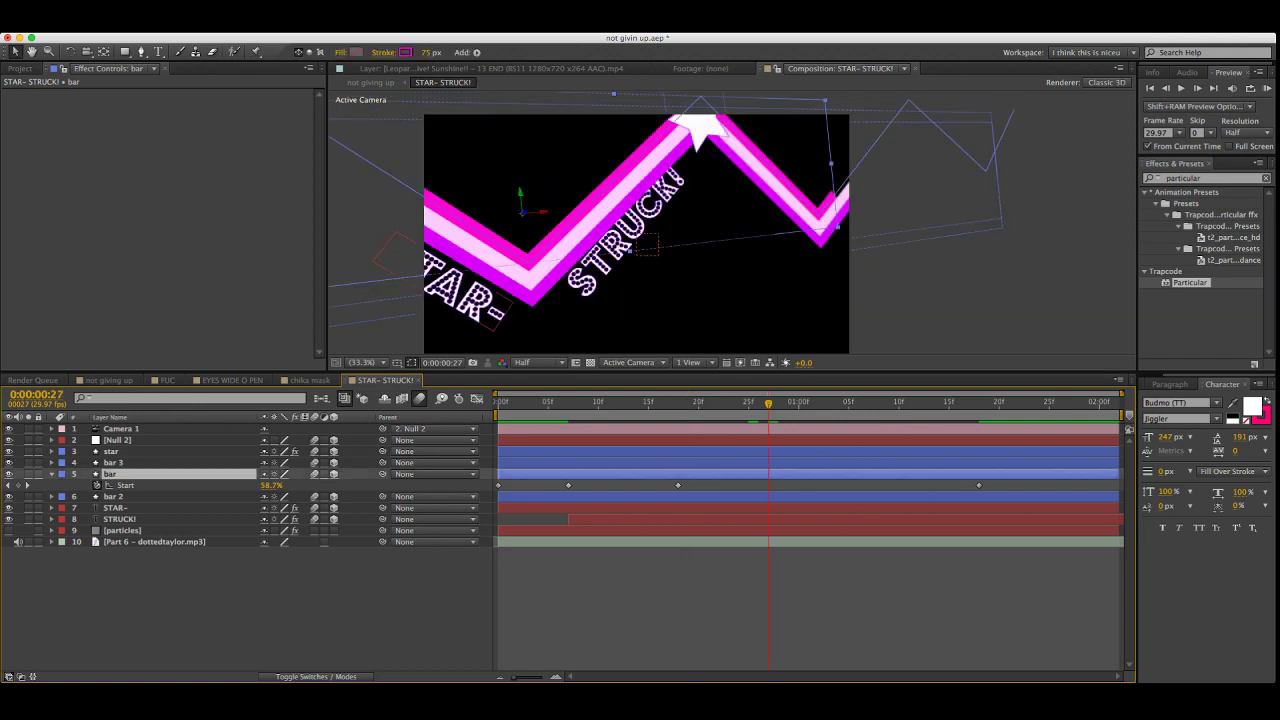
pyautogui.moveTo(271, 485); pyautogui.dragTo(253, 485)
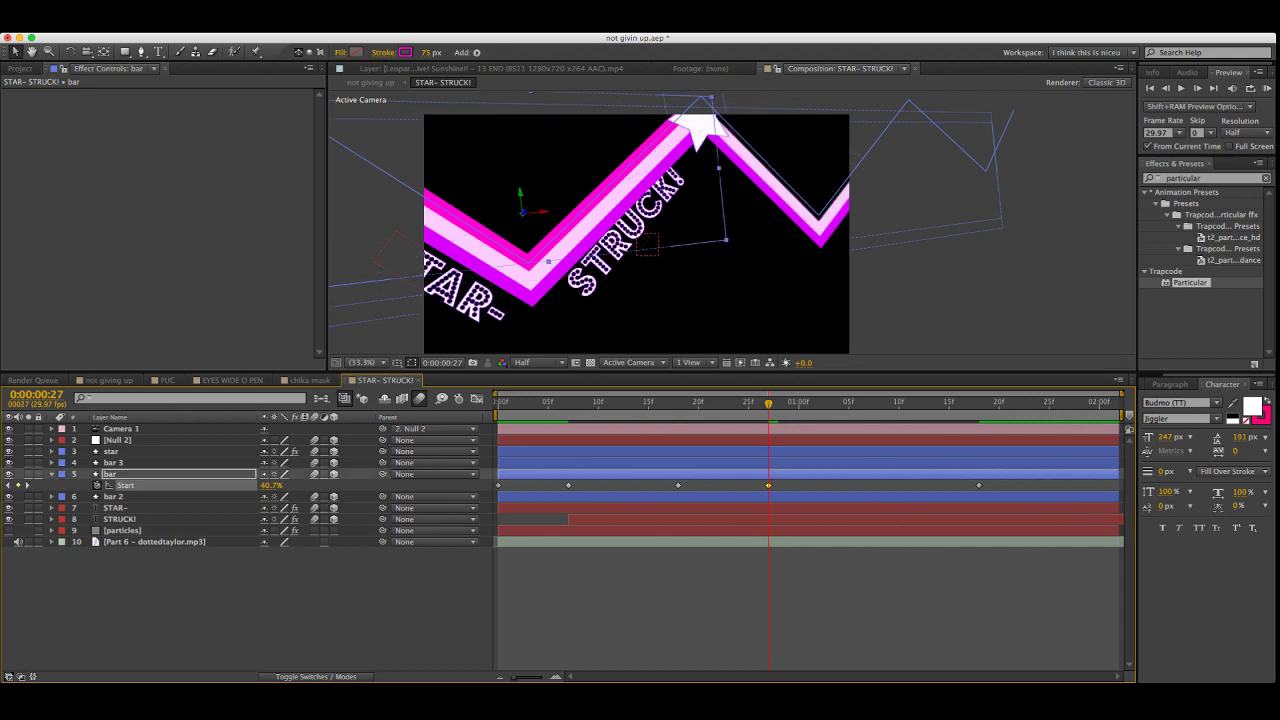
pyautogui.press('KP_0')
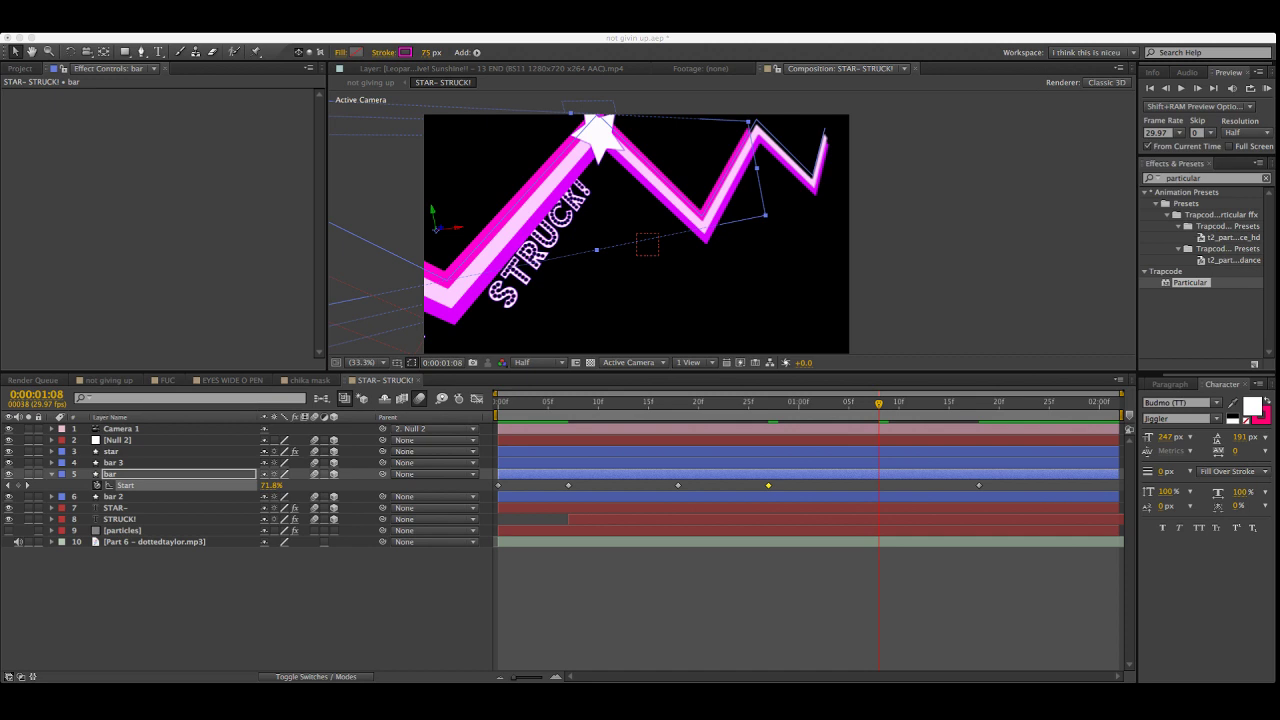
# Set the bar layer's Start to 54.8% at 0:00:01:08 and scrub the timeline to check the stripe's growth
pyautogui.press('super+Tab')
pyautogui.press('super+shift+a')
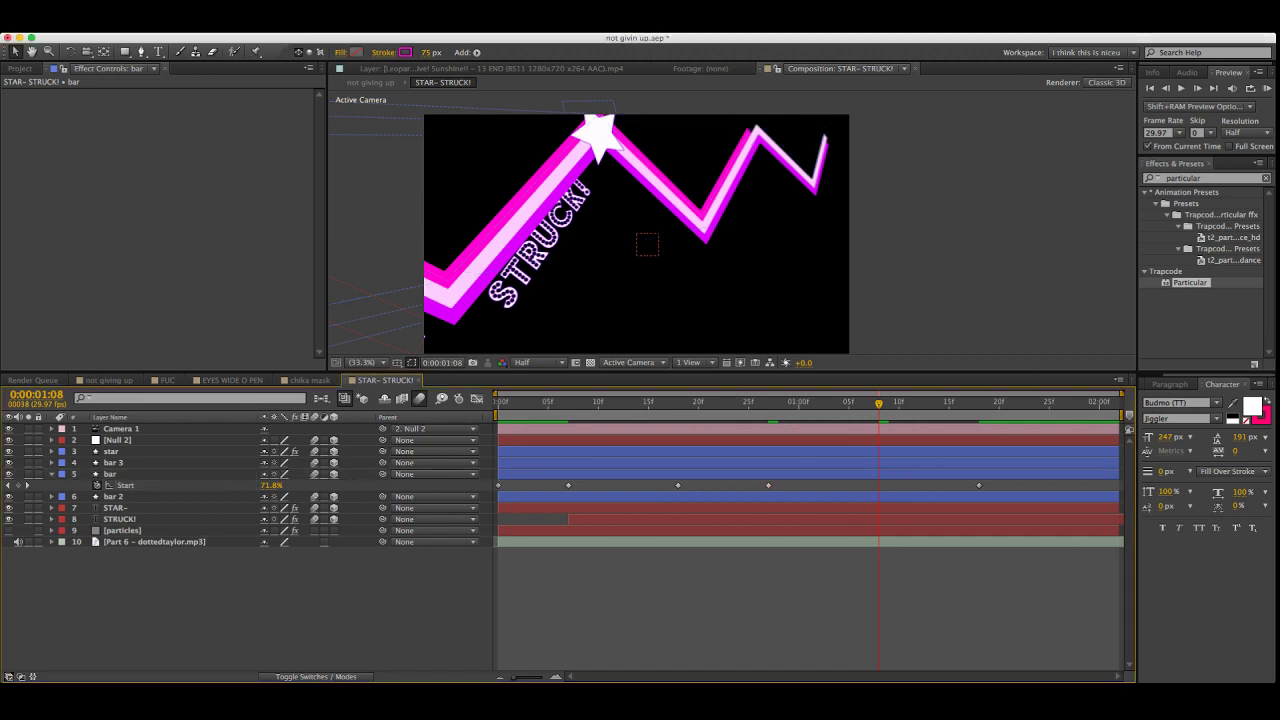
pyautogui.press('super+v')
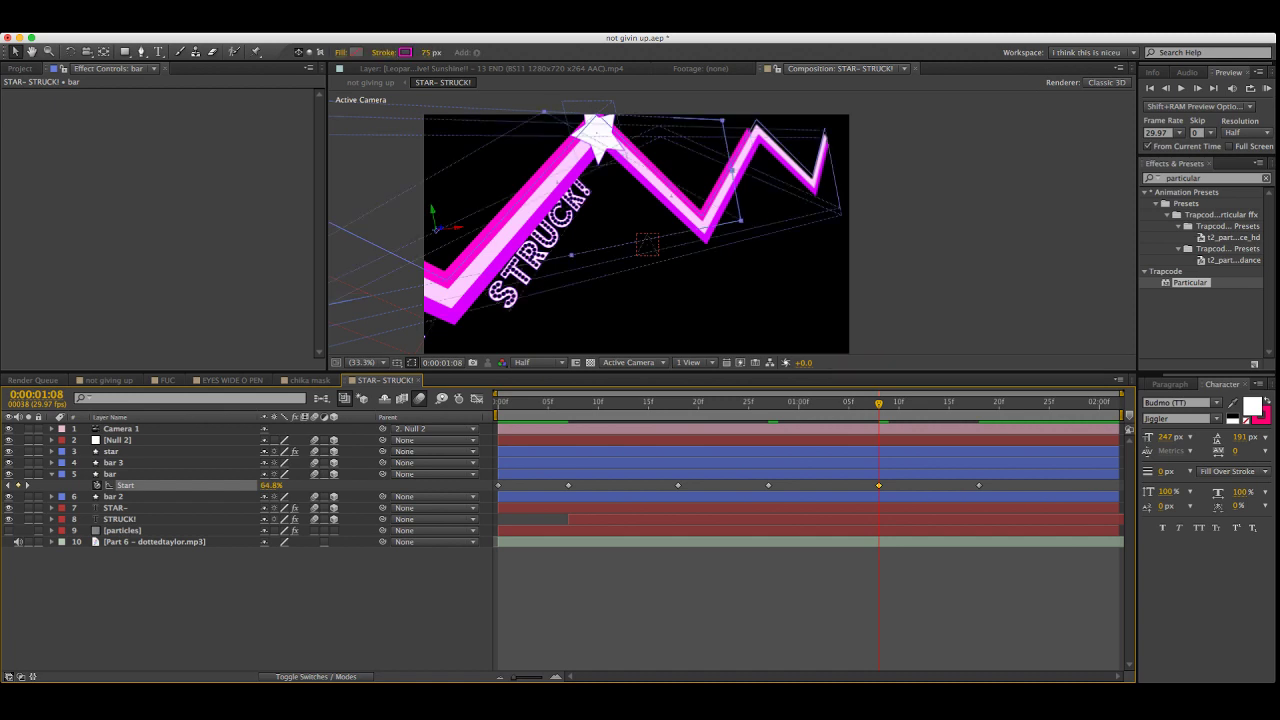
pyautogui.moveTo(271, 485); pyautogui.dragTo(268, 485)
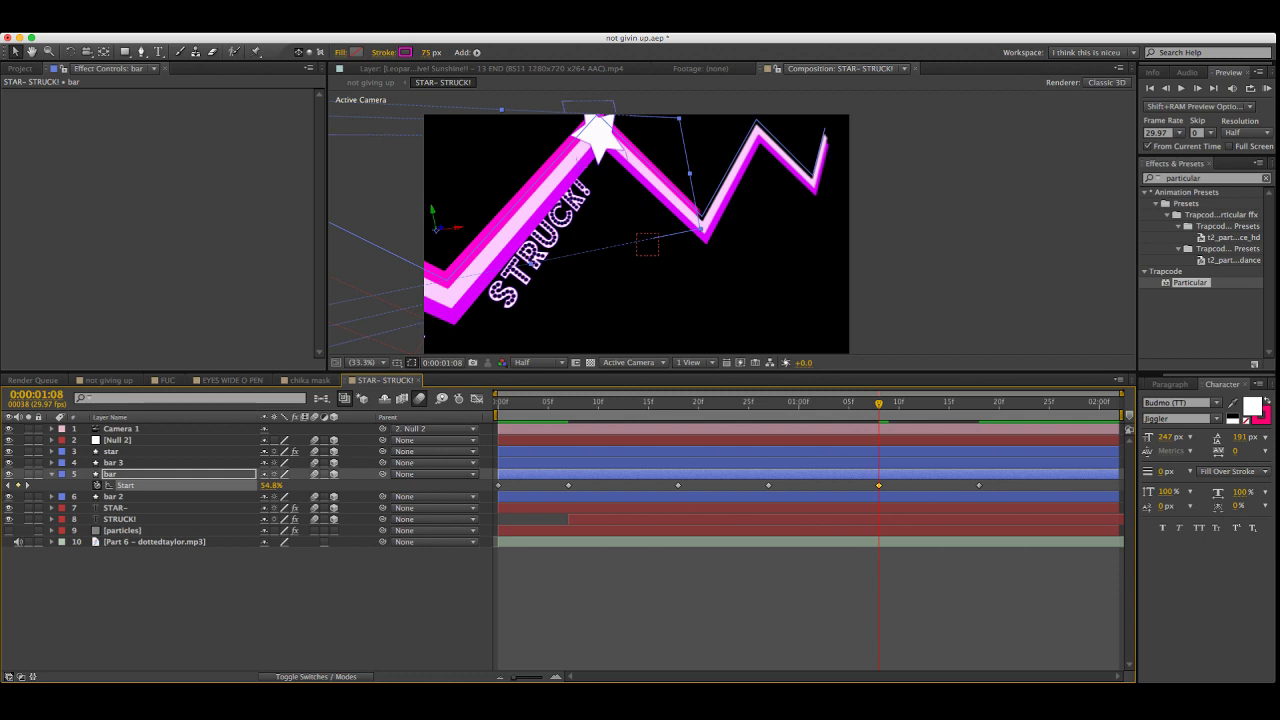
pyautogui.moveTo(879, 403); pyautogui.dragTo(979, 403)
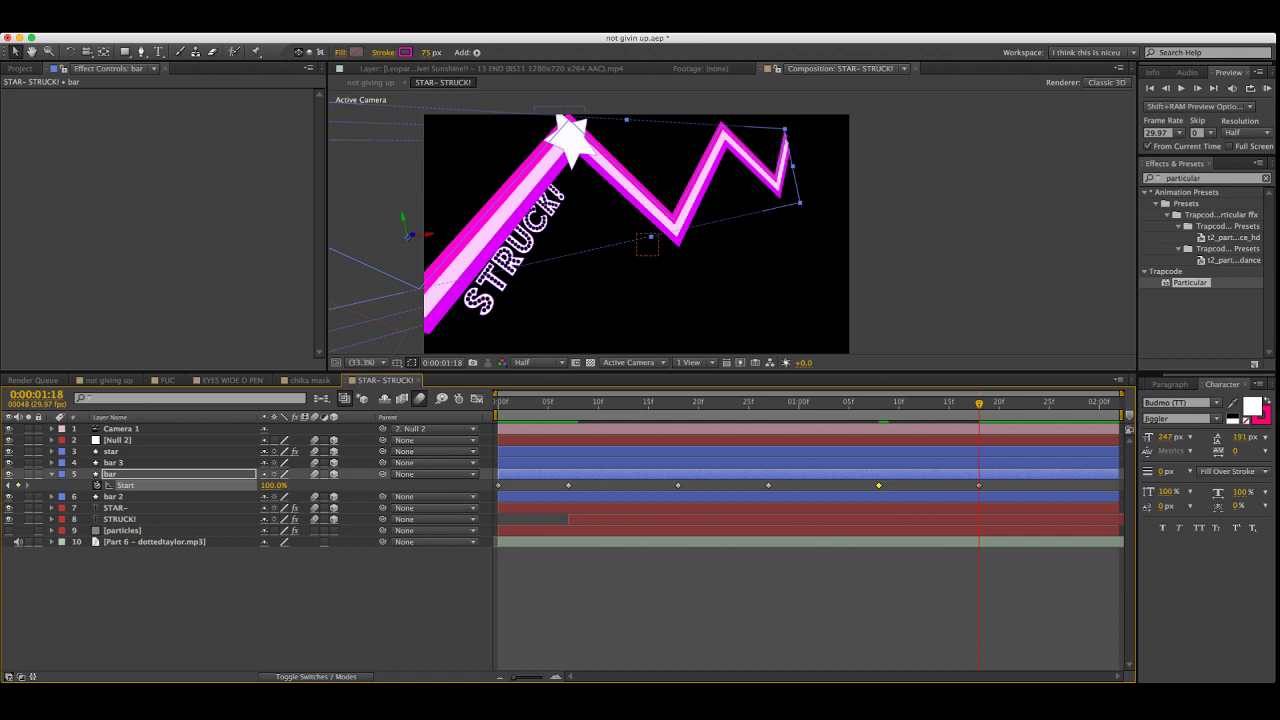
pyautogui.moveTo(979, 403); pyautogui.dragTo(638, 403)
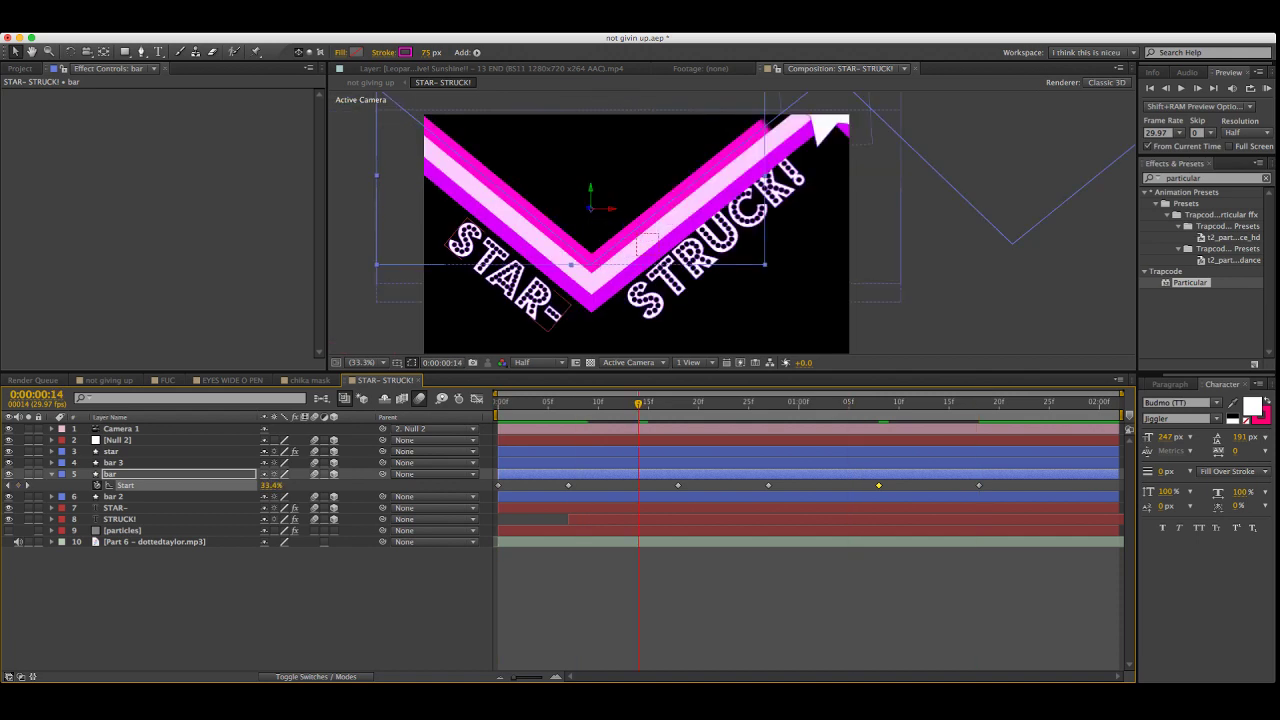
# Duplicate the STRUCK! text layer to get a further word for the zigzag
pyautogui.click(120, 519)
pyautogui.click(116, 508)
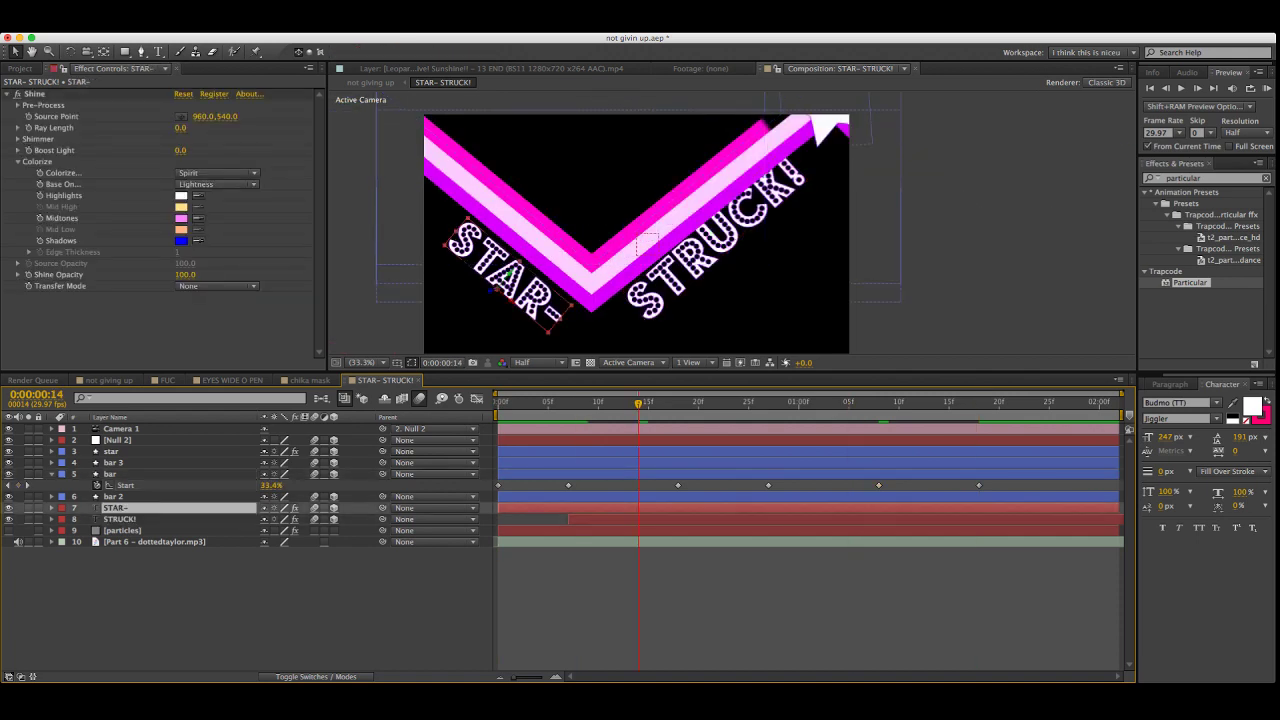
pyautogui.moveTo(668, 403); pyautogui.dragTo(819, 403)
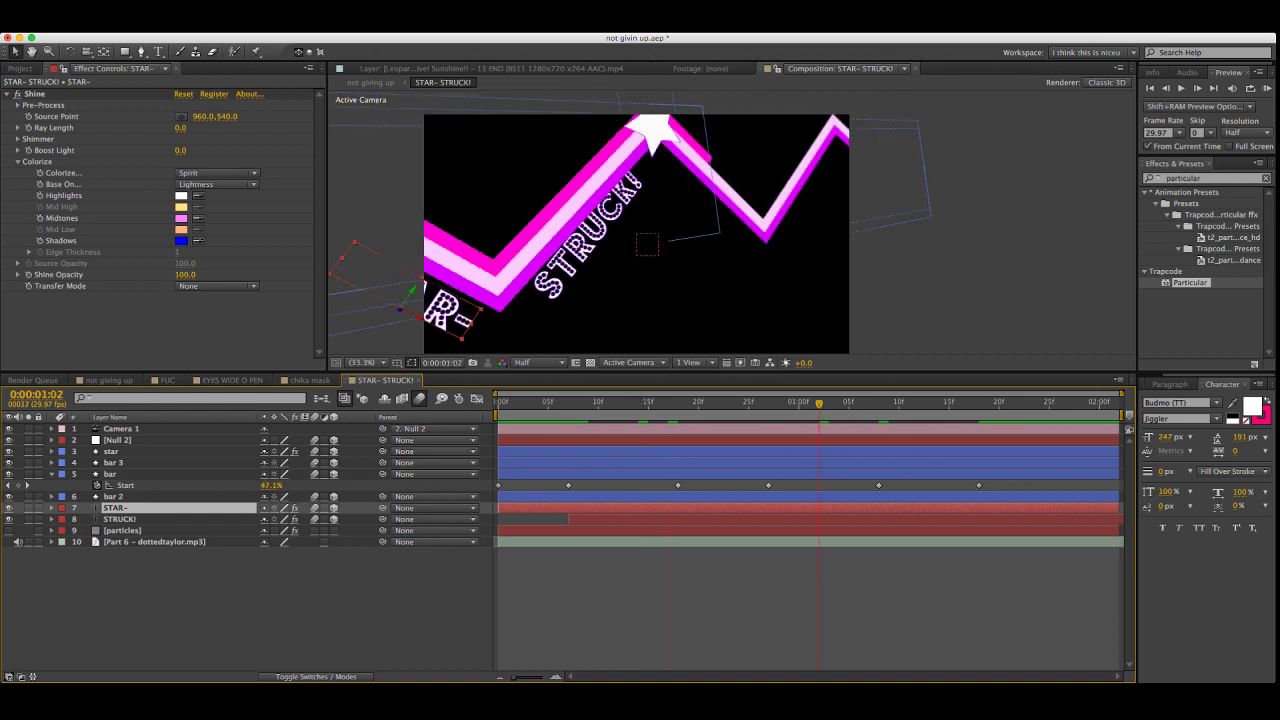
pyautogui.press('super+d')
pyautogui.press('super+z')
pyautogui.click(178, 519)
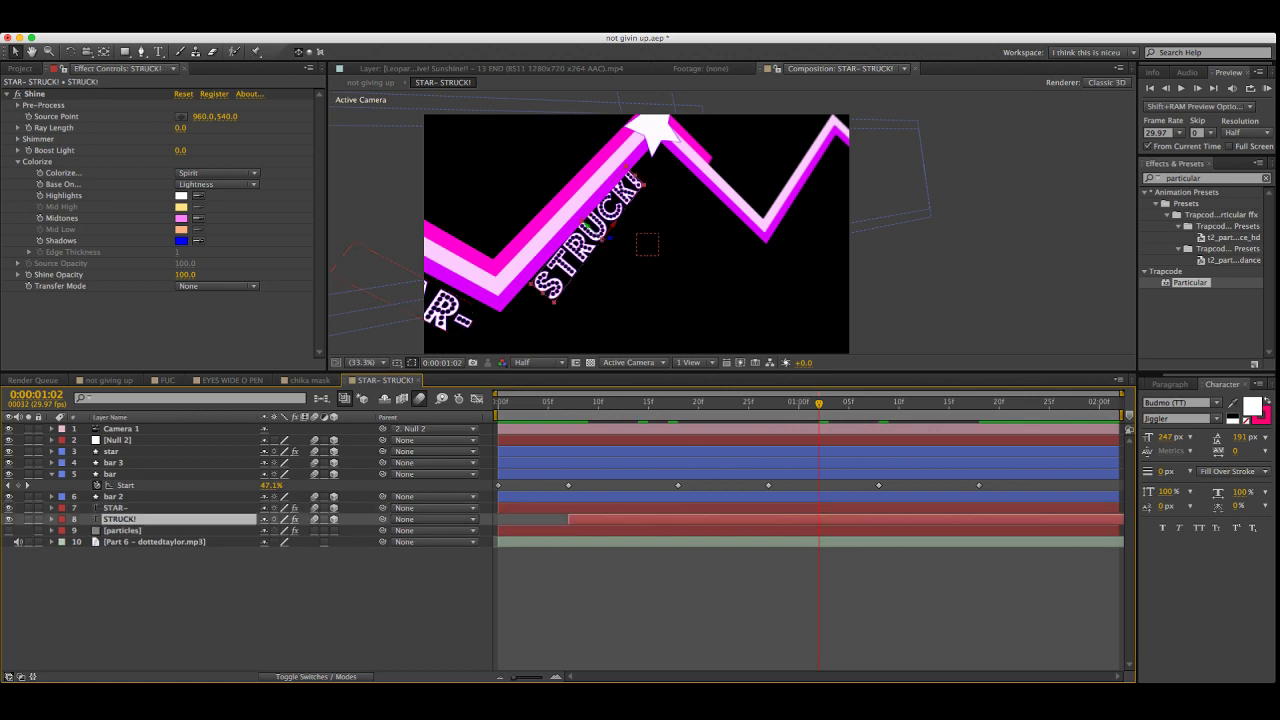
pyautogui.press('super+d')
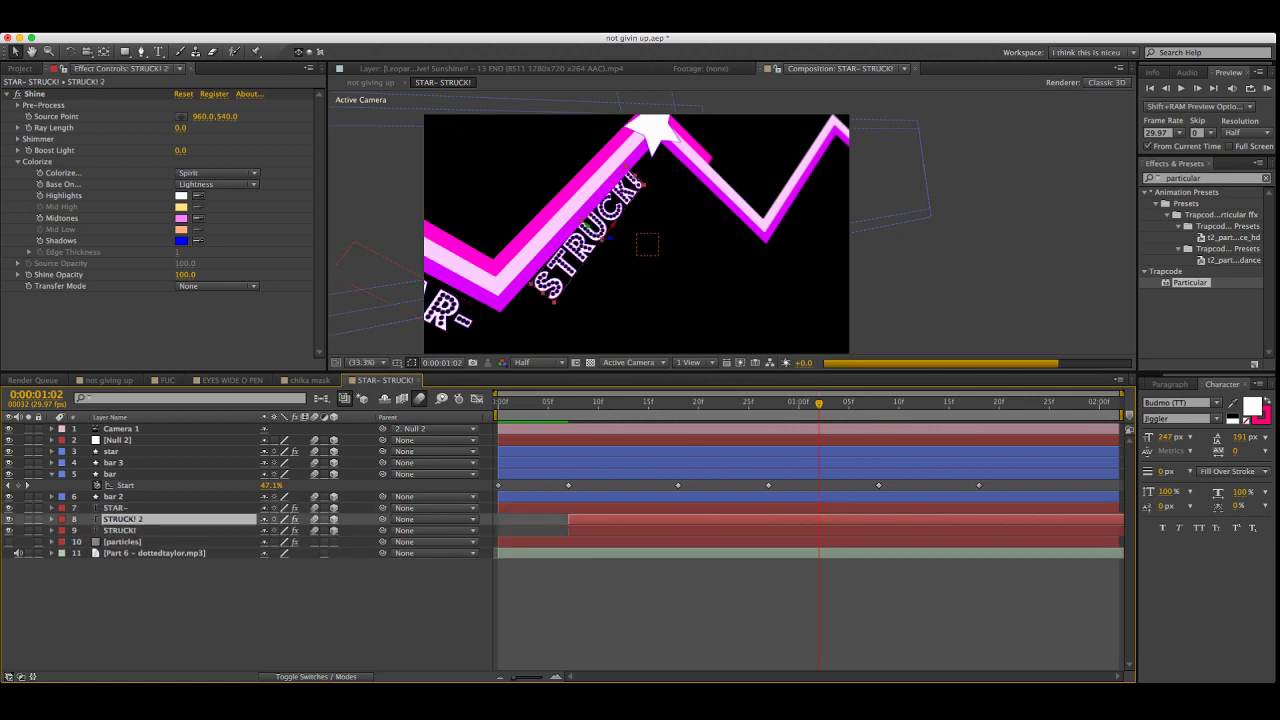
# Replace the duplicated STRUCK! layer's text with "Up"
pyautogui.doubleClick(178, 519)
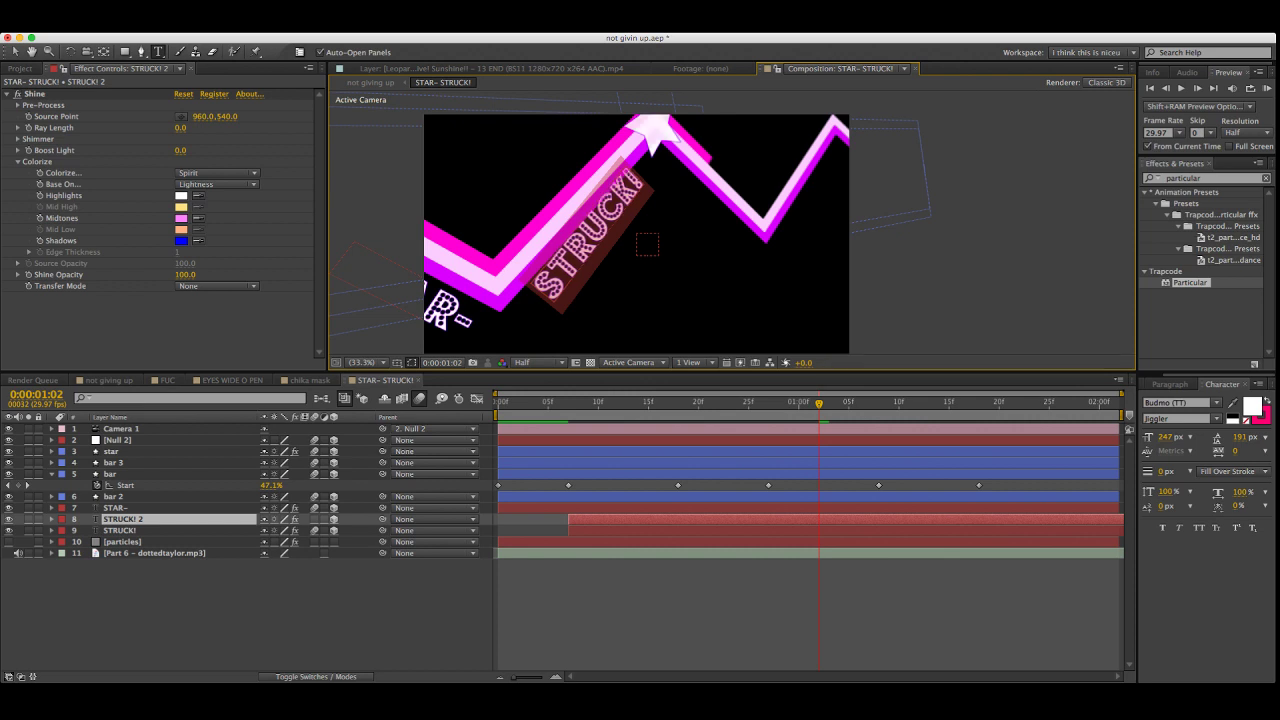
pyautogui.write('YOUR')
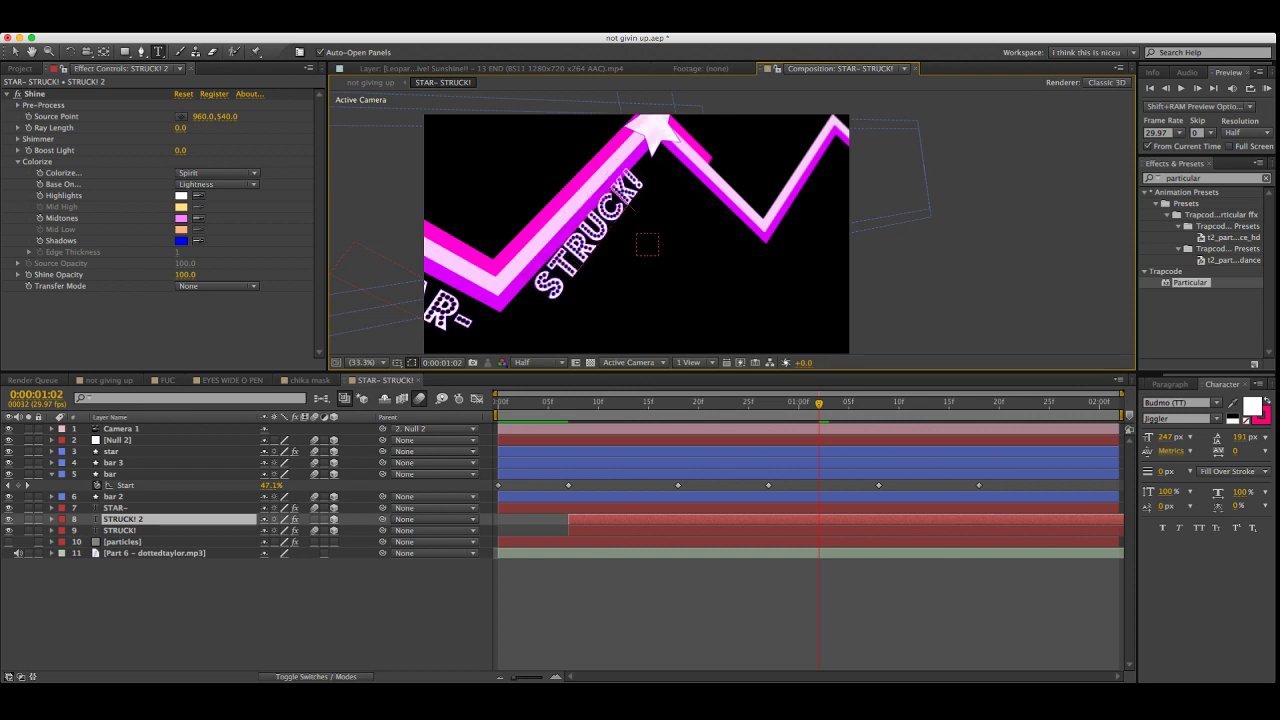
pyautogui.press('super+a')
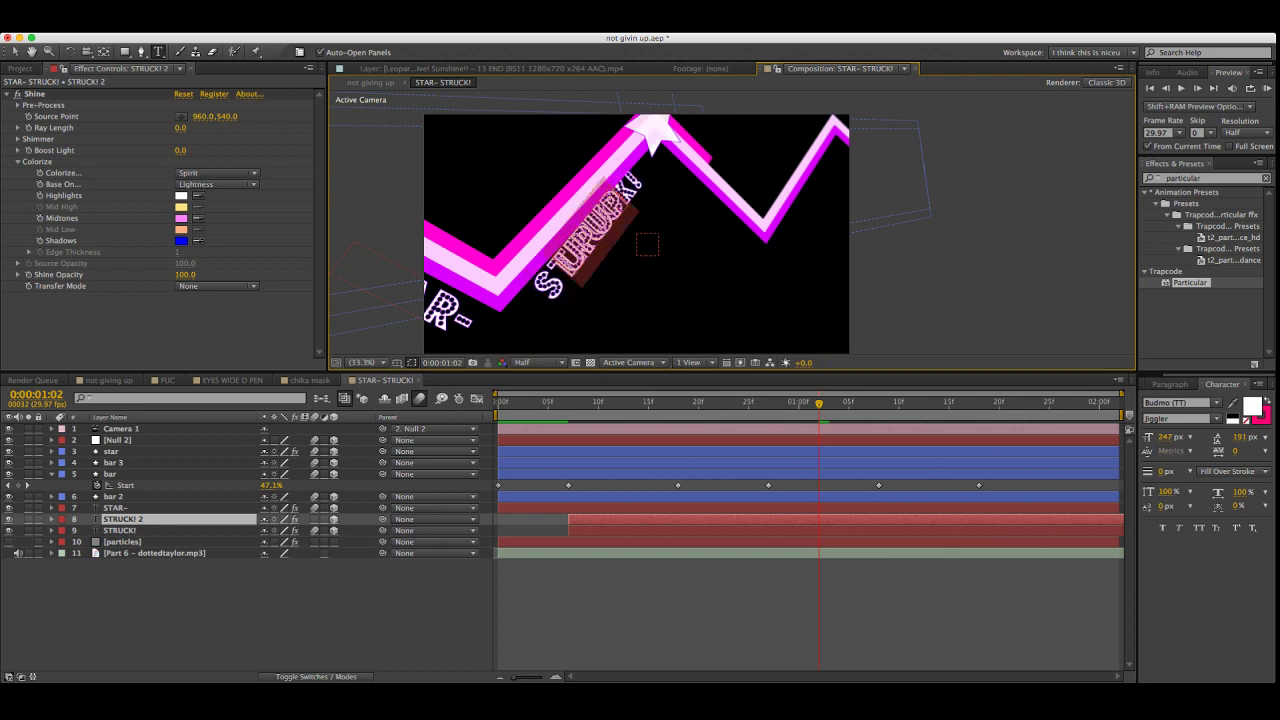
pyautogui.write('U')
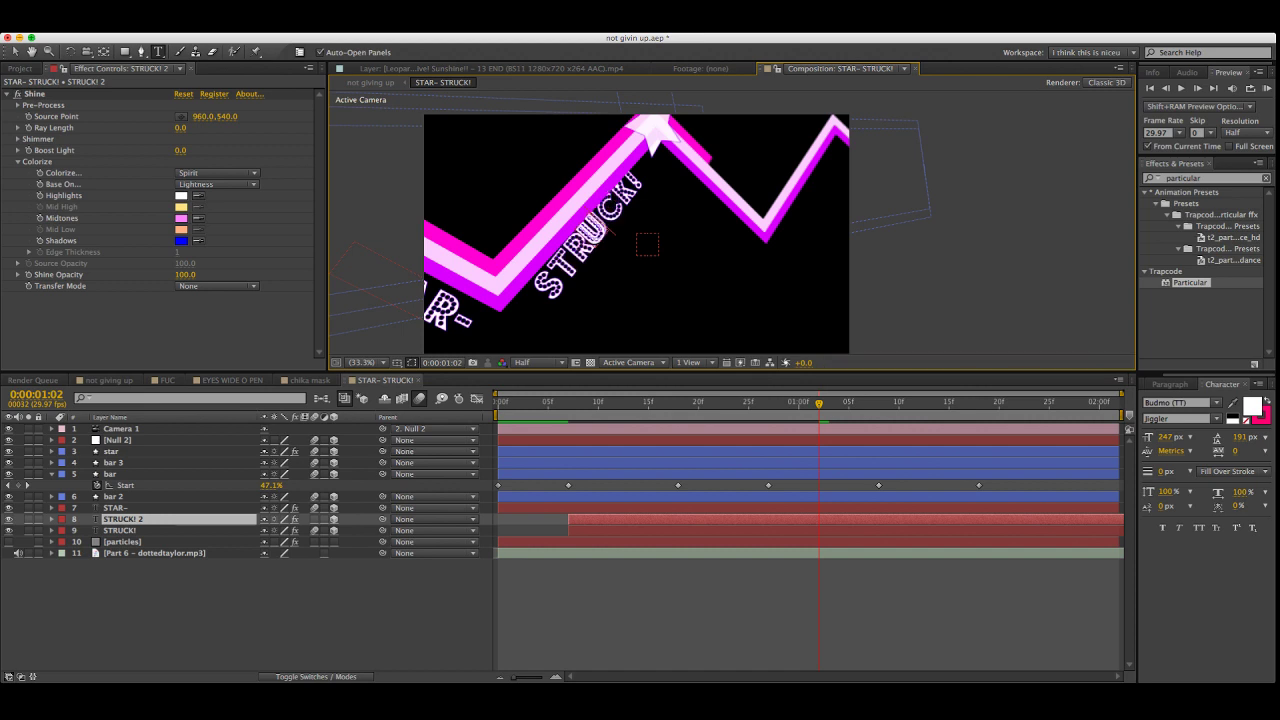
pyautogui.write(' R')
pyautogui.click(31, 51)
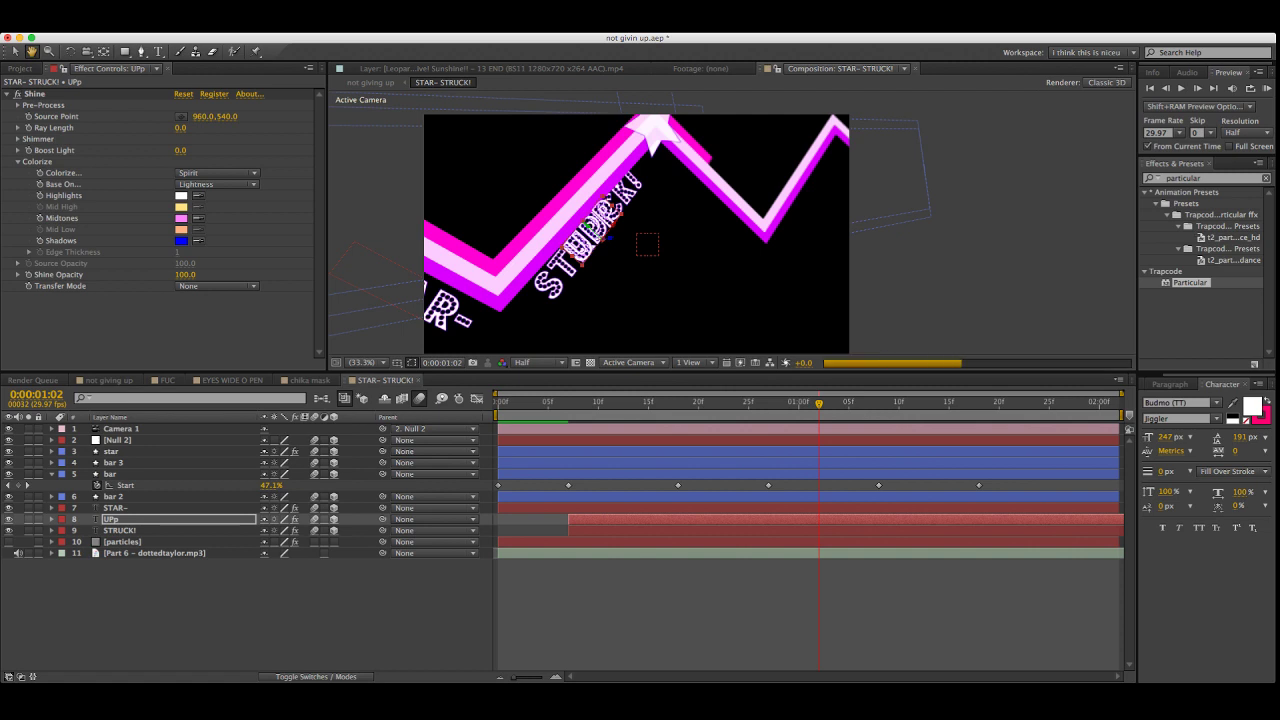
pyautogui.click(157, 51)
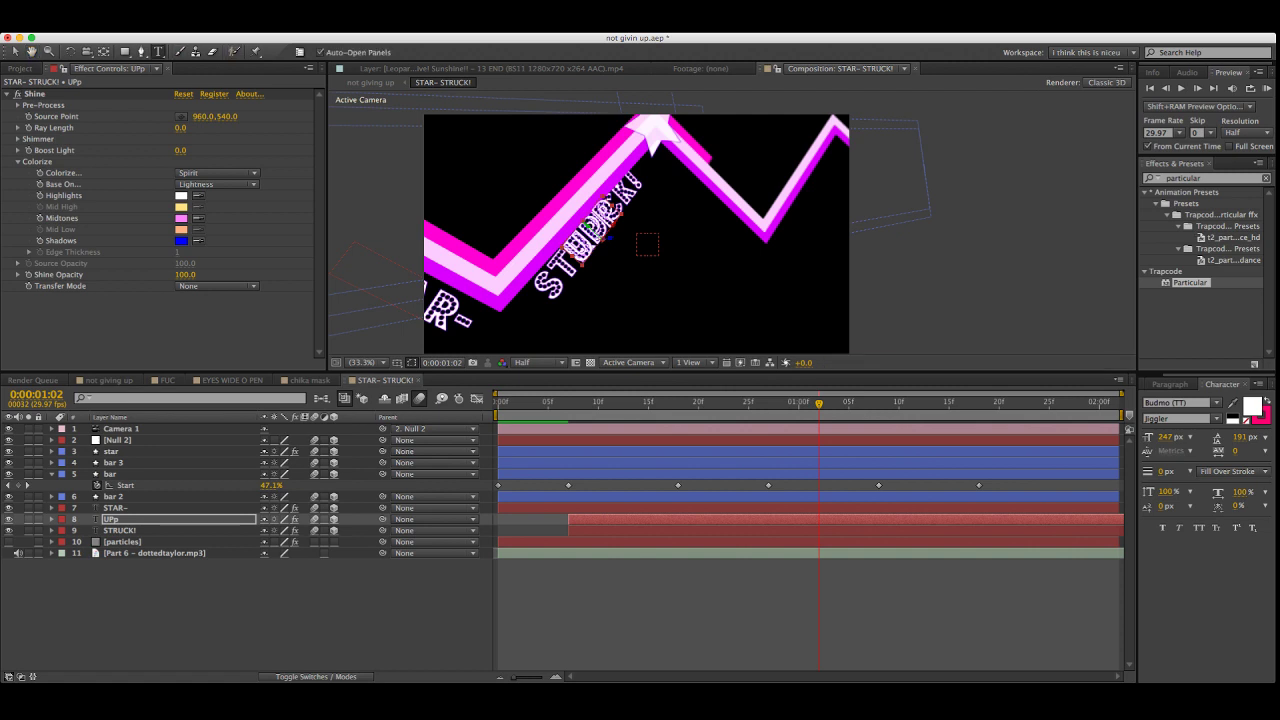
pyautogui.press('Return')
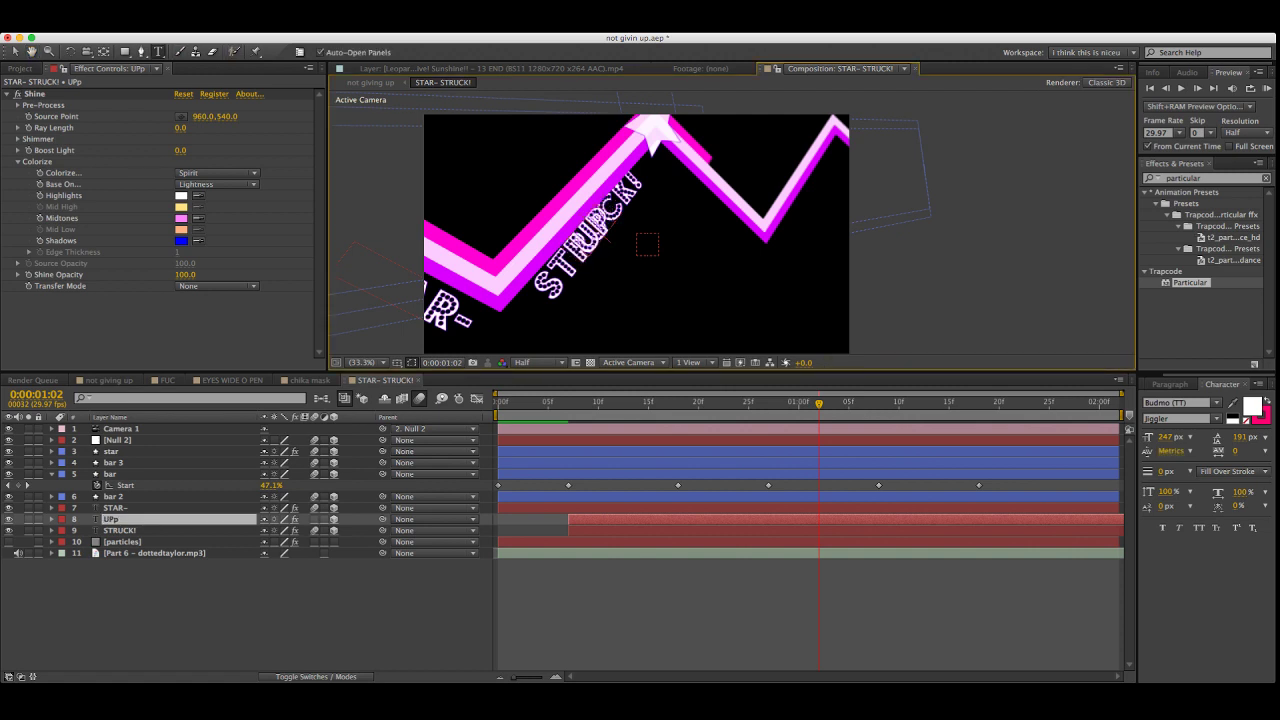
pyautogui.click(15, 51)
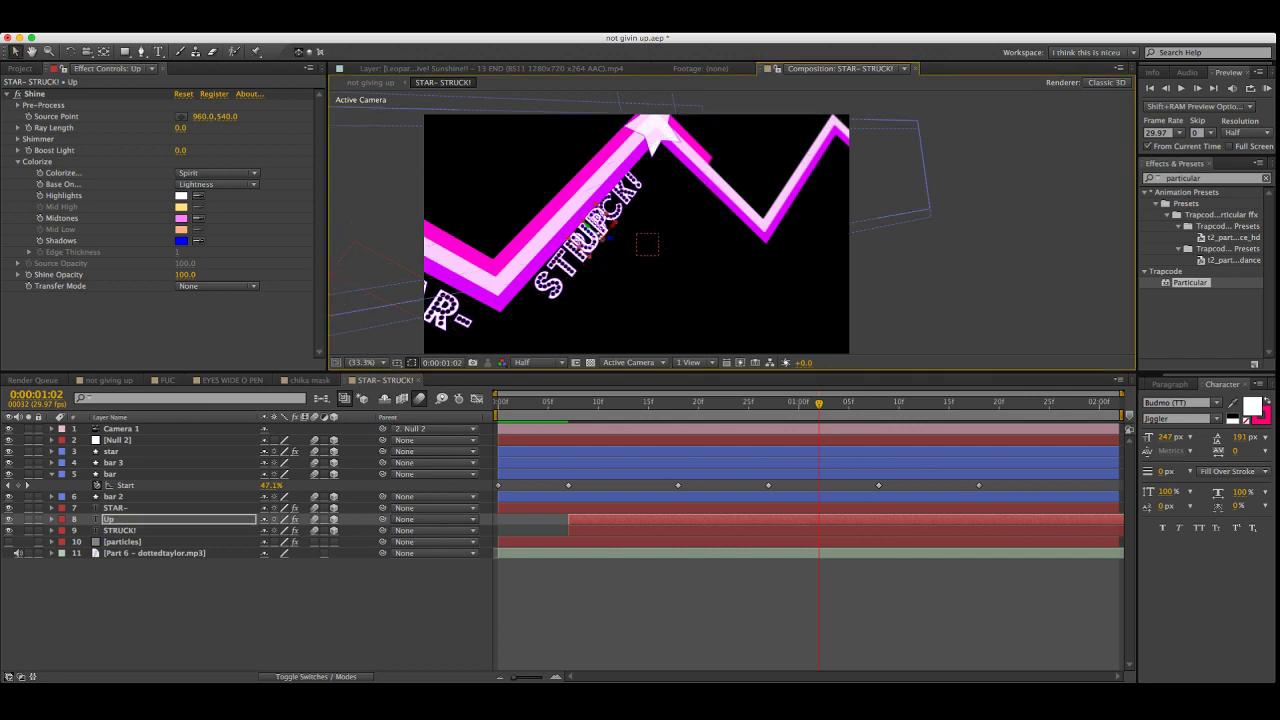
# Reveal Null 2's keyframes and go back to the start of the camera move at 0:00:00:14
pyautogui.click(178, 440)
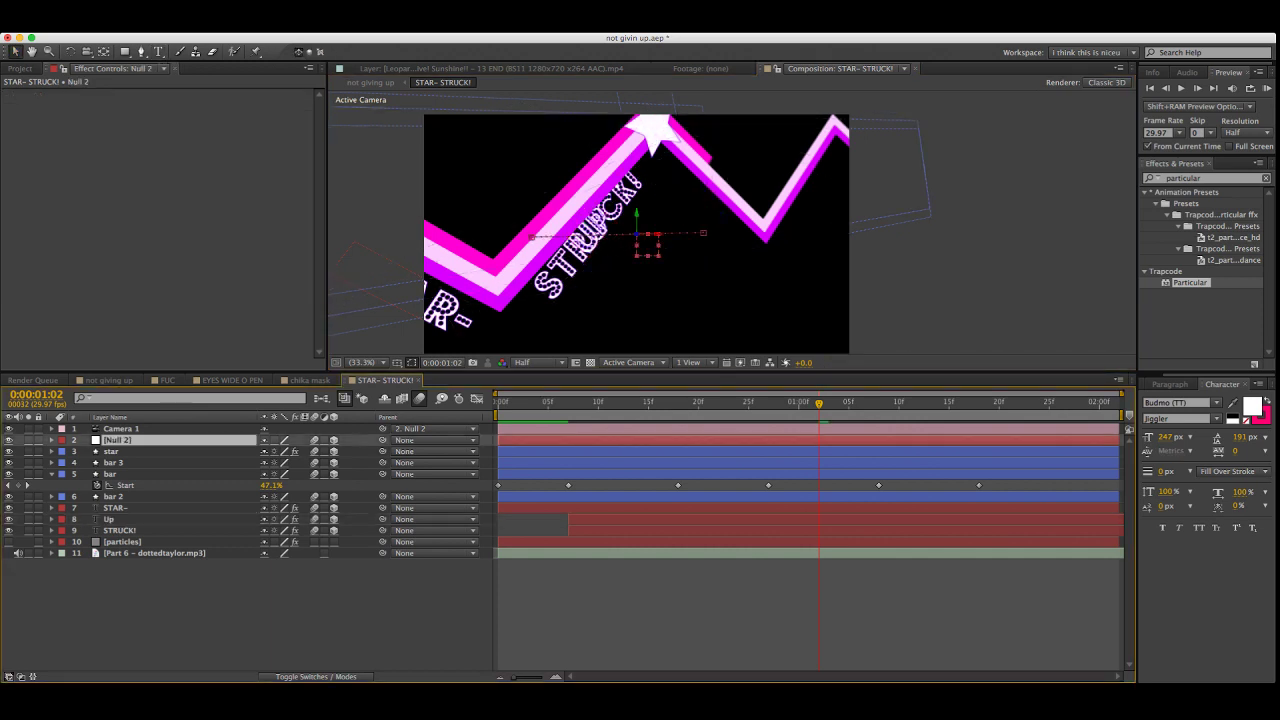
pyautogui.press('u')
pyautogui.moveTo(819, 403); pyautogui.dragTo(638, 403)
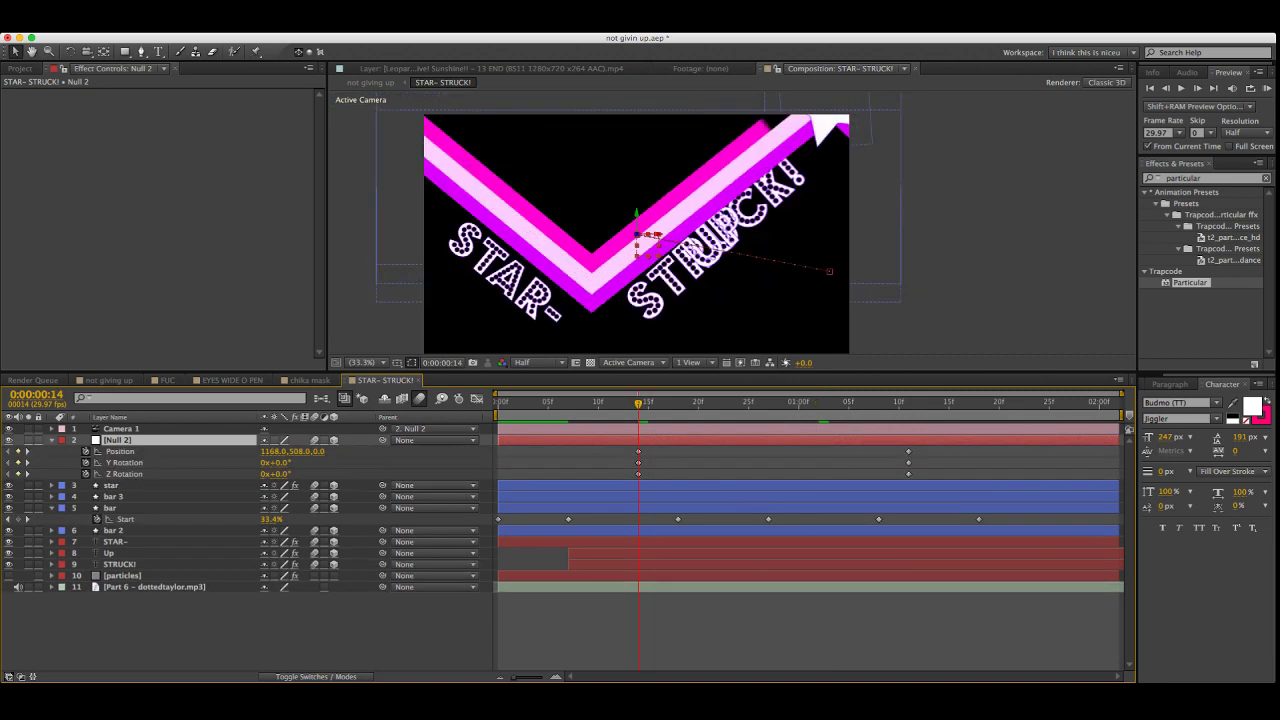
# Set the Up layer's Z Rotation to 40° and move the word below the descending stripe beyond the star
pyautogui.click(110, 553)
pyautogui.press('r')
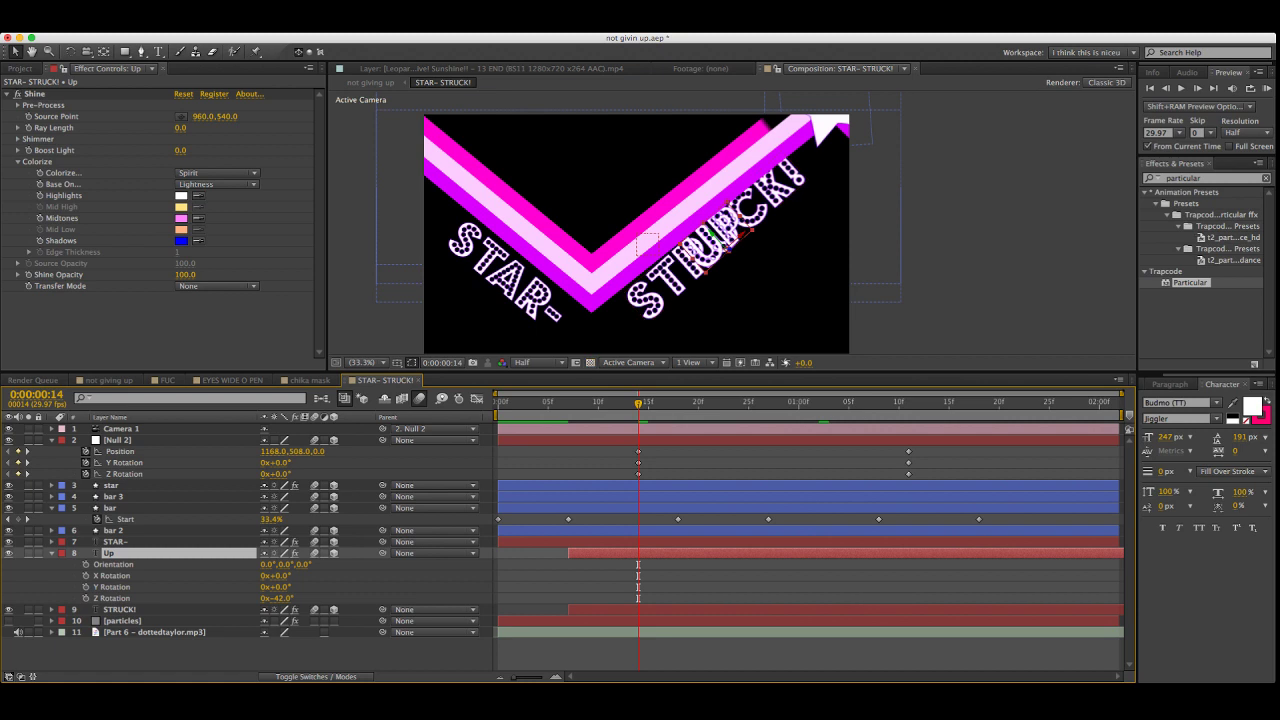
pyautogui.click(281, 598)
pyautogui.write('40')
pyautogui.press('Return')
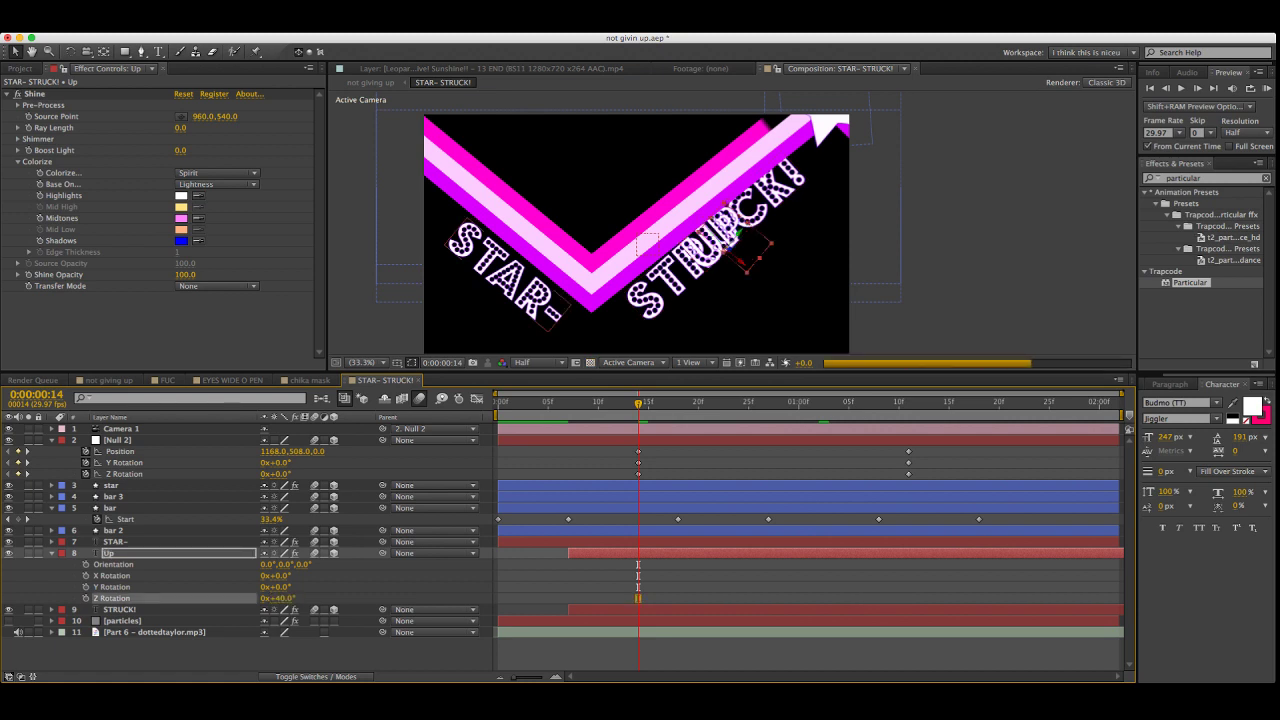
pyautogui.moveTo(740, 235); pyautogui.dragTo(685, 254)
pyautogui.click(678, 403)
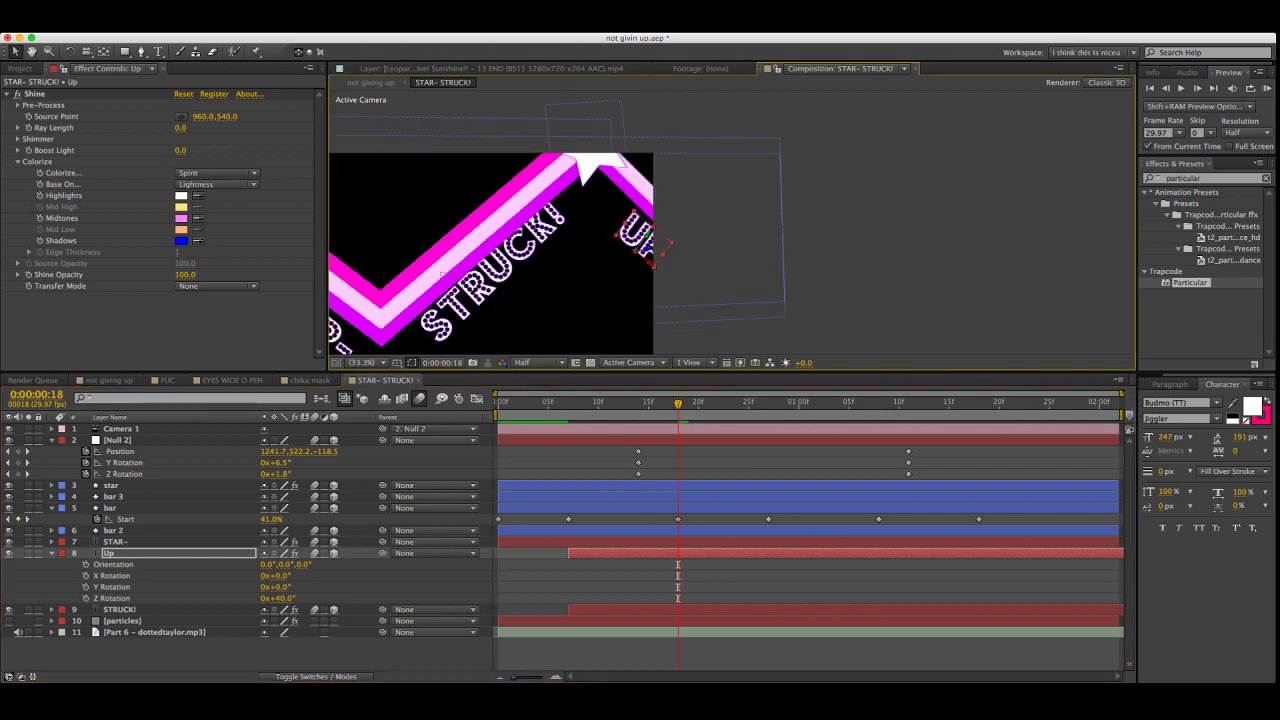
# Change the Budmo font style of the Up text and the STRUCK! text to Jigglish
pyautogui.press('super+t')
pyautogui.press('Return')
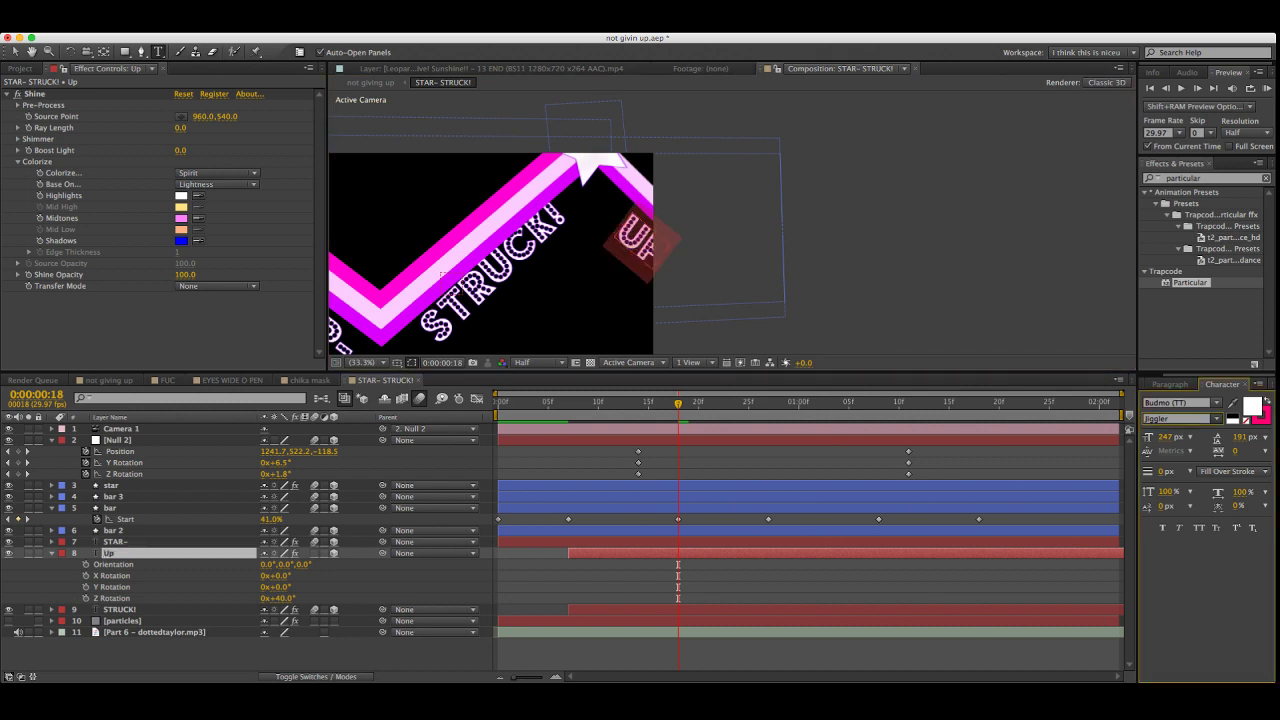
pyautogui.press('super+Tab')
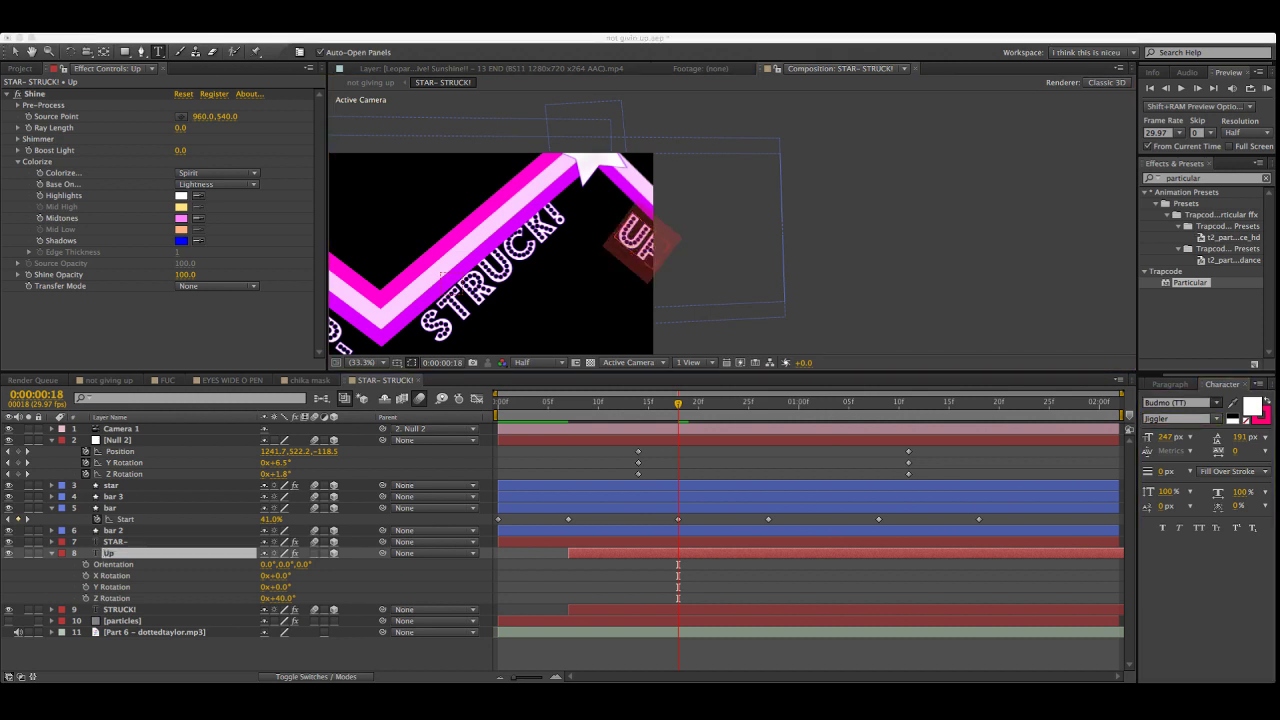
pyautogui.click(1182, 431)
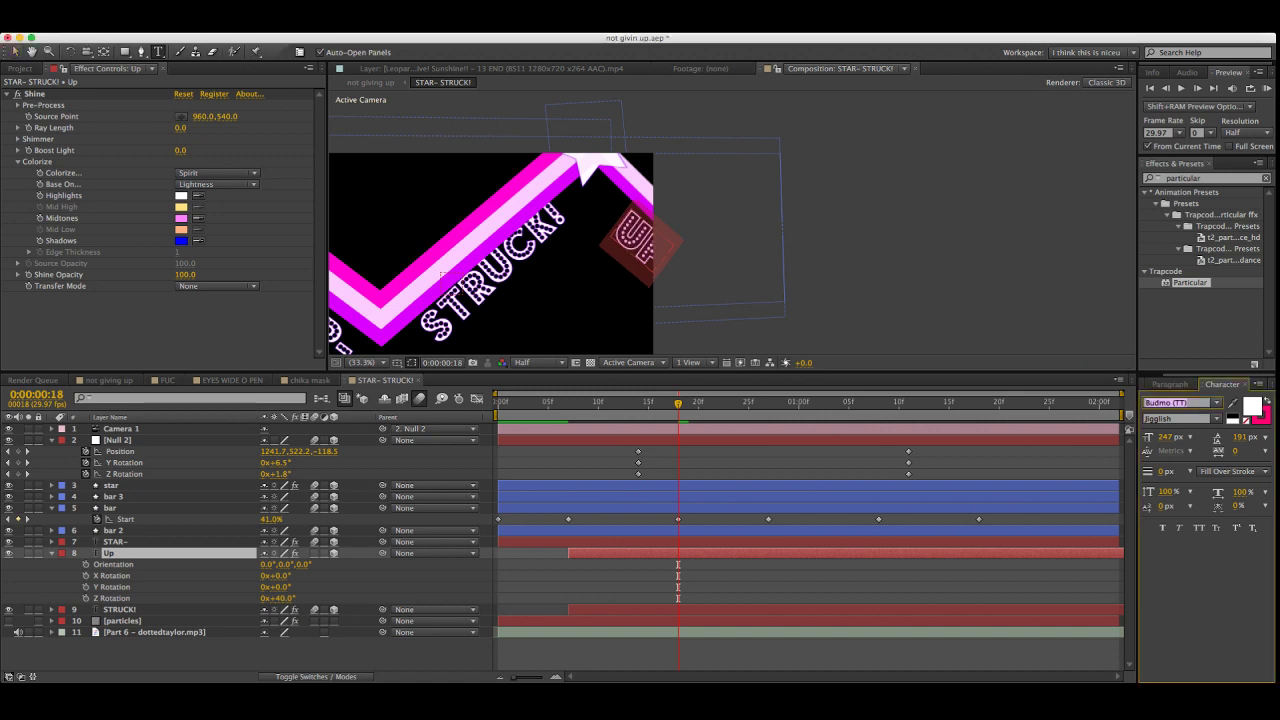
pyautogui.doubleClick(120, 609)
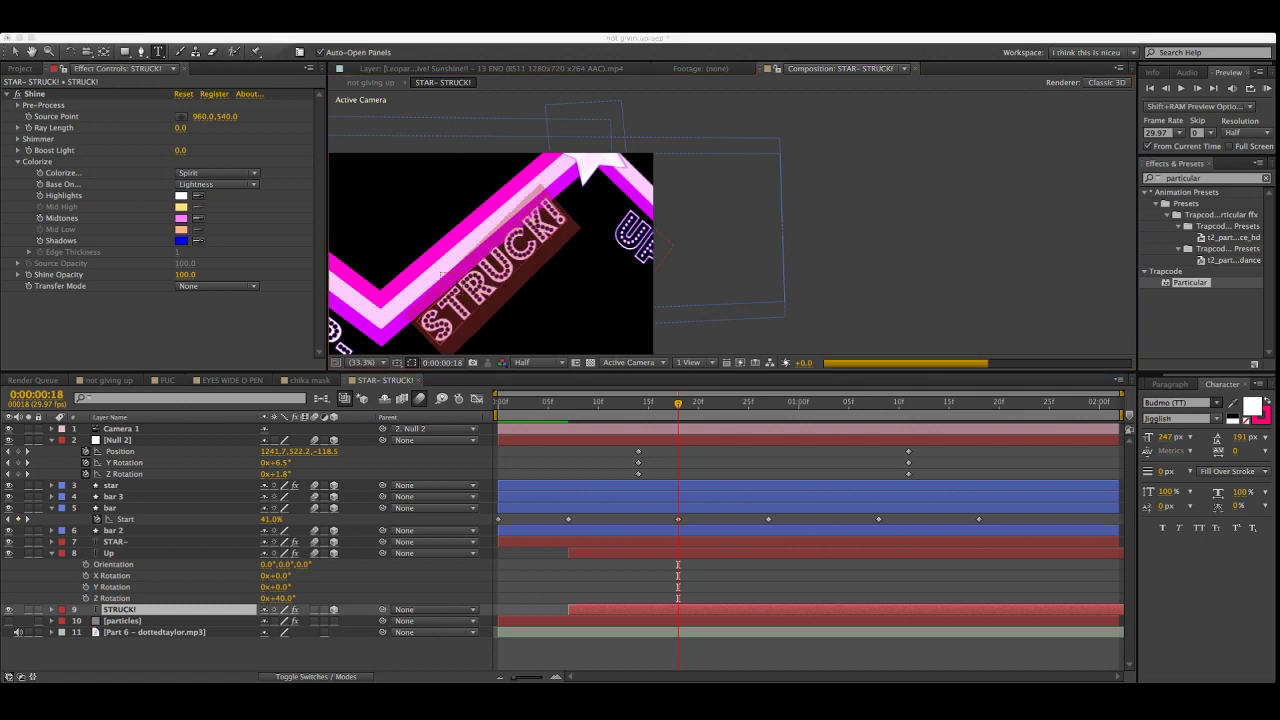
pyautogui.click(314, 609)
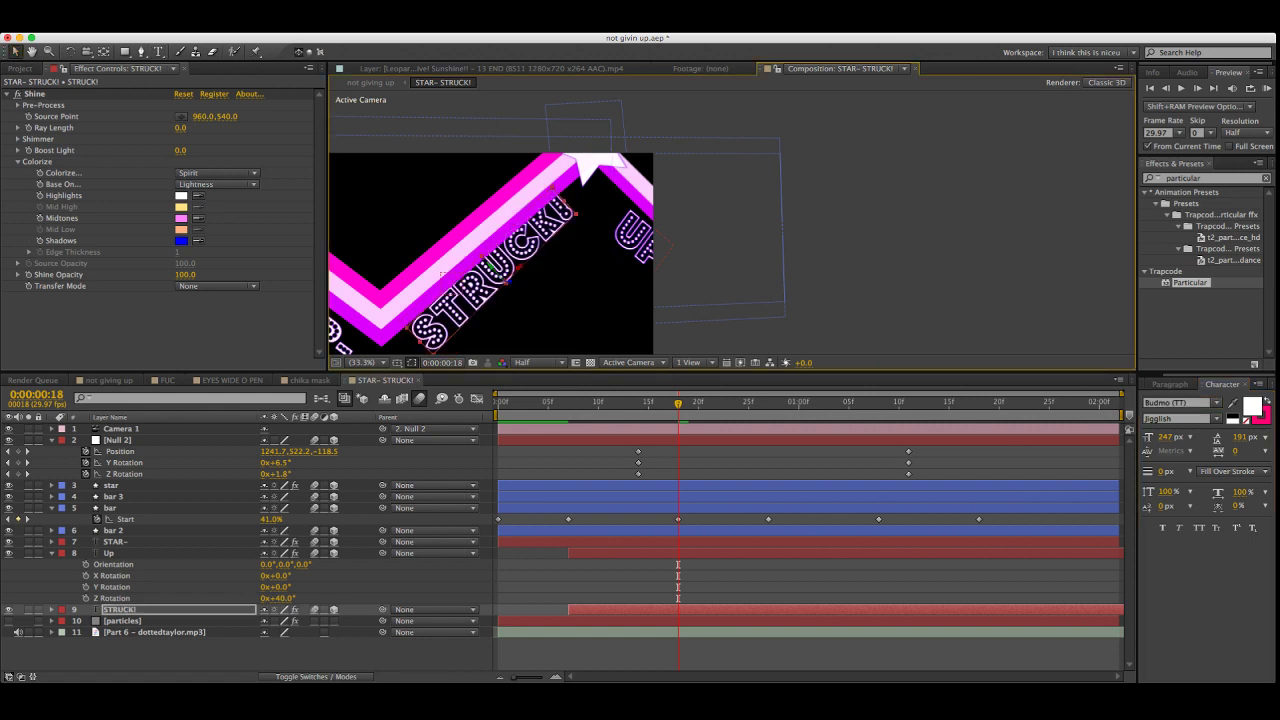
# Shift the STRUCK! word slightly down and away from the stripe, and change the Up text's Budmo font style to Jiggler
pyautogui.moveTo(484, 298); pyautogui.dragTo(491, 305)
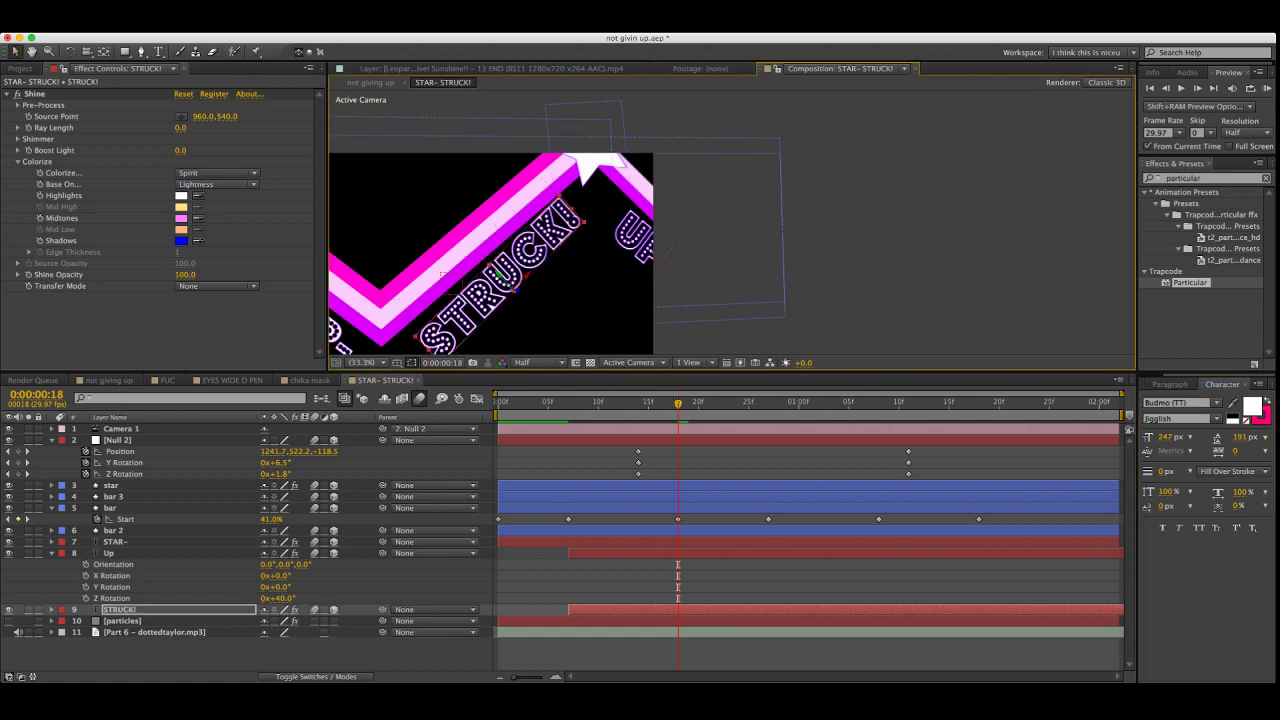
pyautogui.click(158, 52)
pyautogui.doubleClick(632, 236)
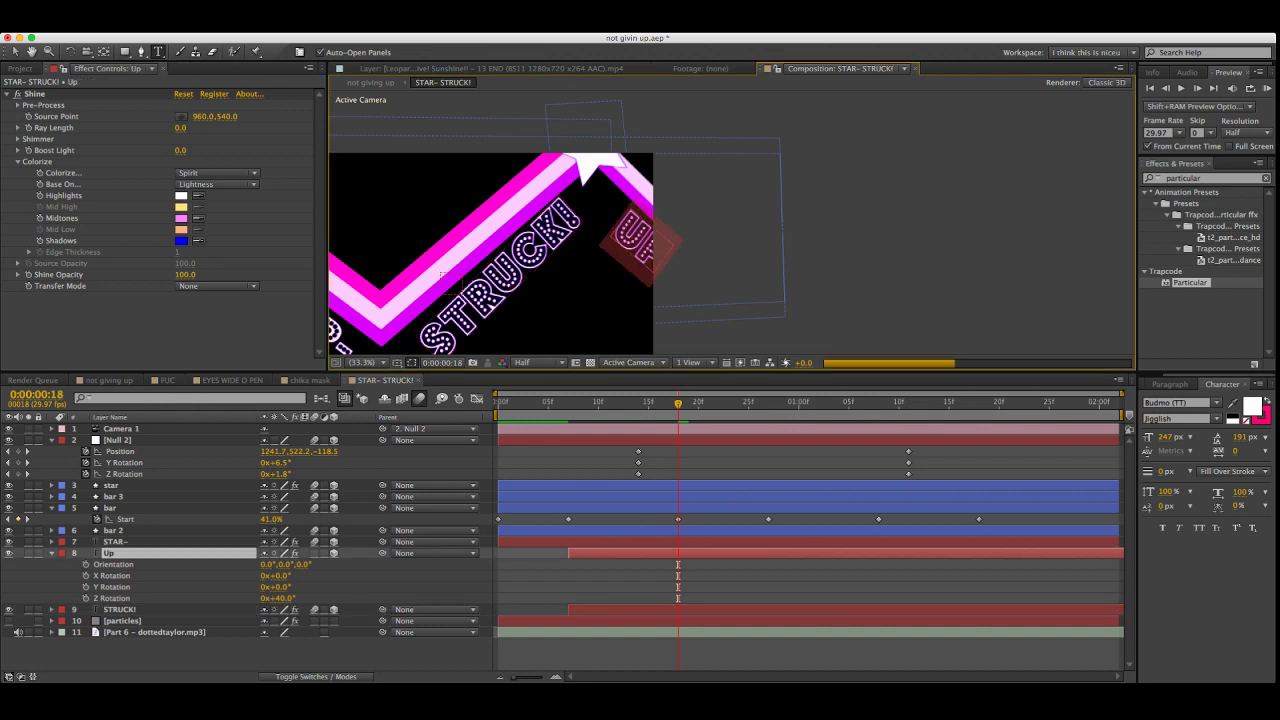
pyautogui.press('super+Tab')
pyautogui.click(1180, 419)
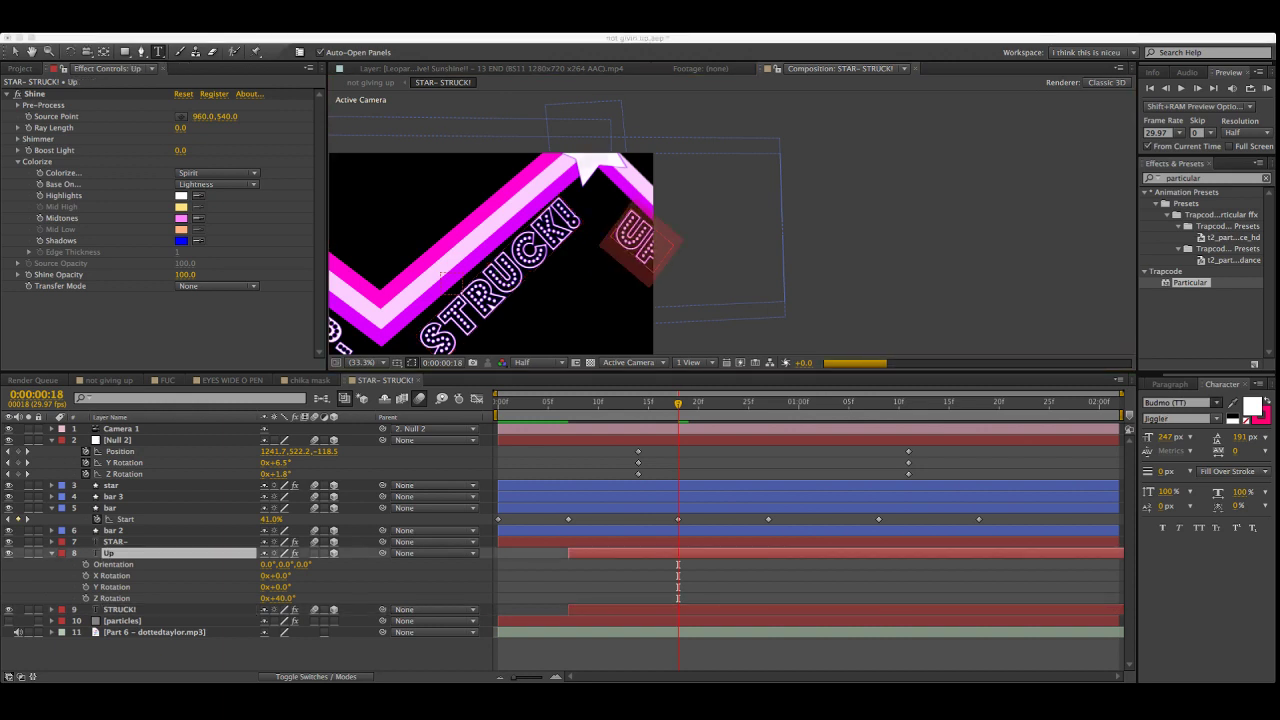
pyautogui.press('v')
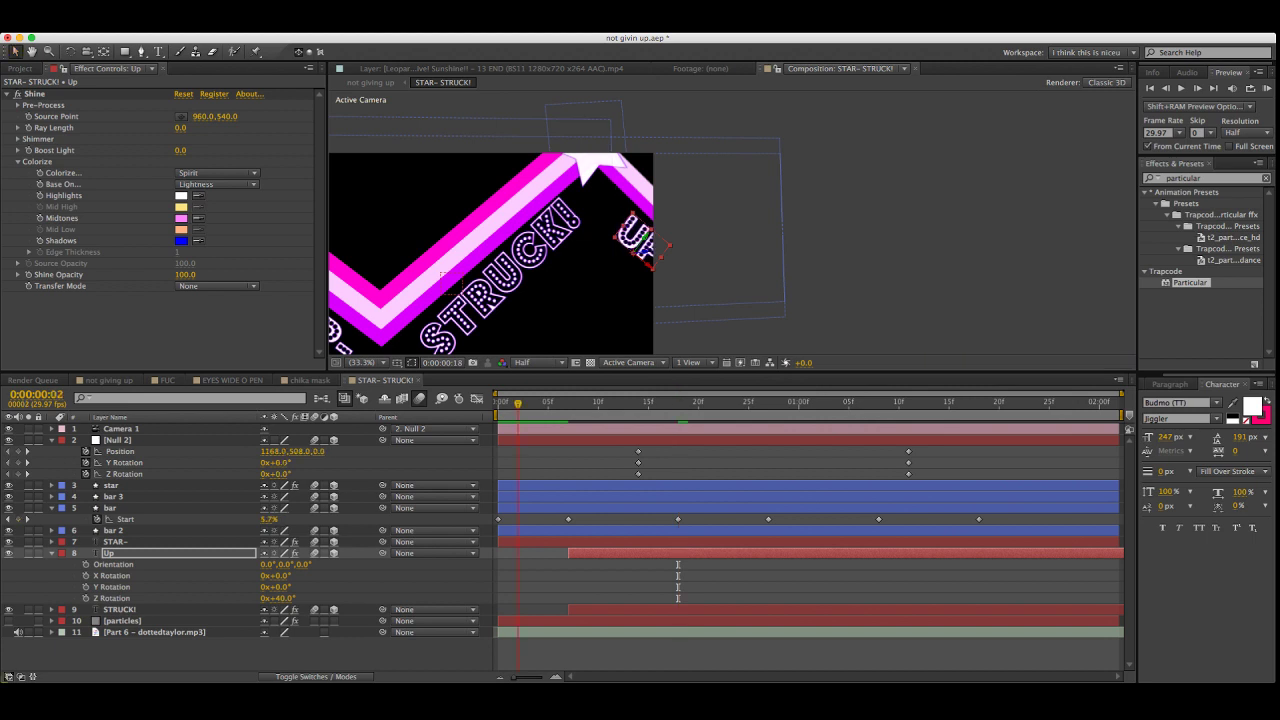
# Review the title animation from the first frame to 0:00:00:17 in the recentered composition view
pyautogui.press('Home')
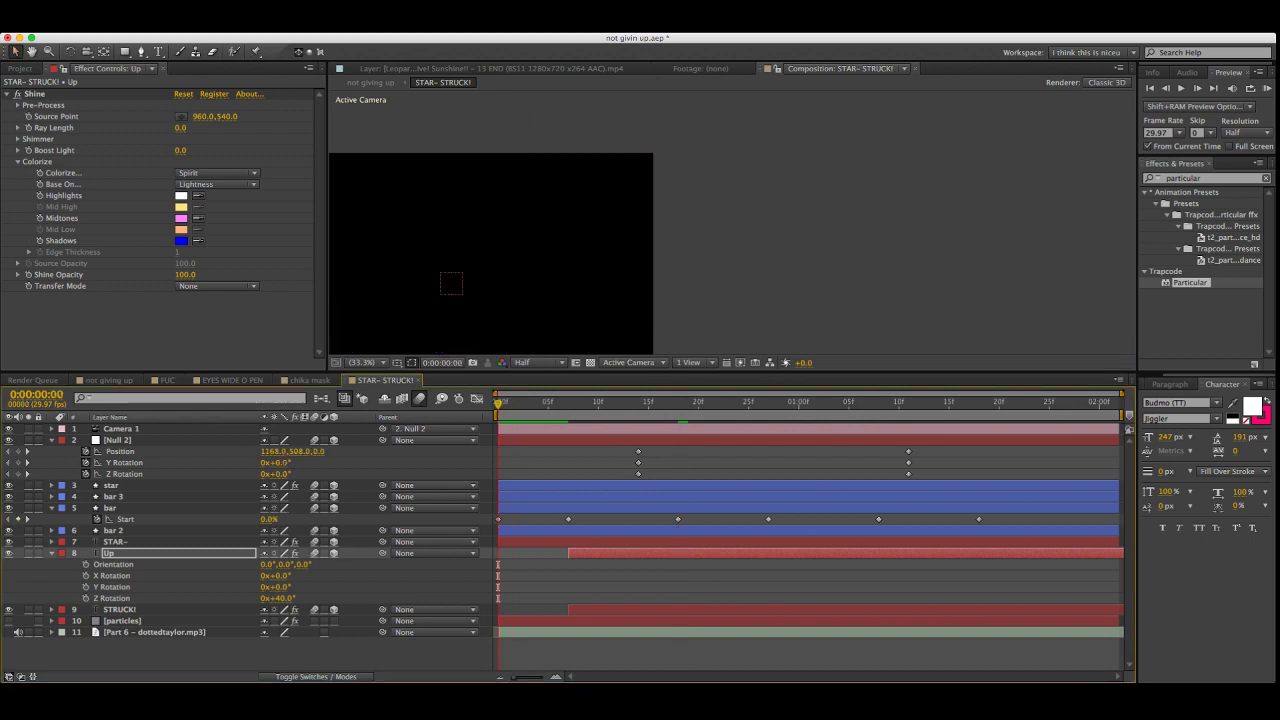
pyautogui.press('space')
pyautogui.moveTo(451, 283); pyautogui.dragTo(678, 228)
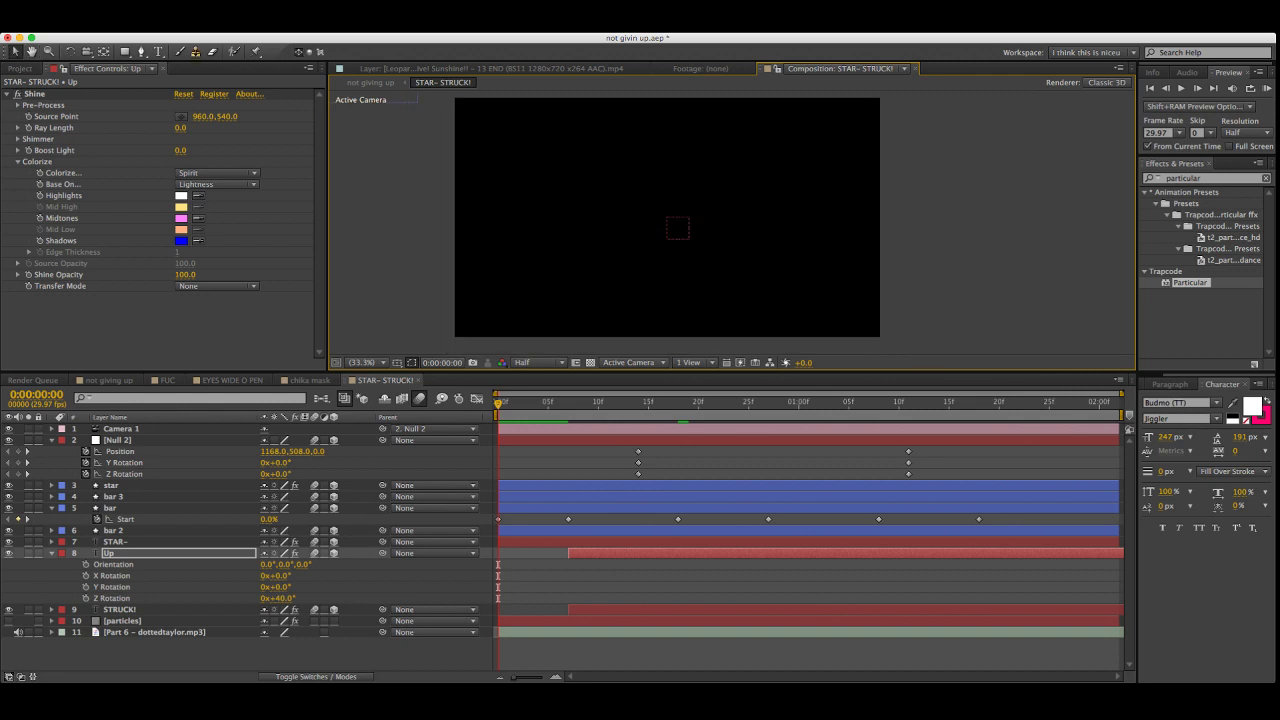
pyautogui.press('space')
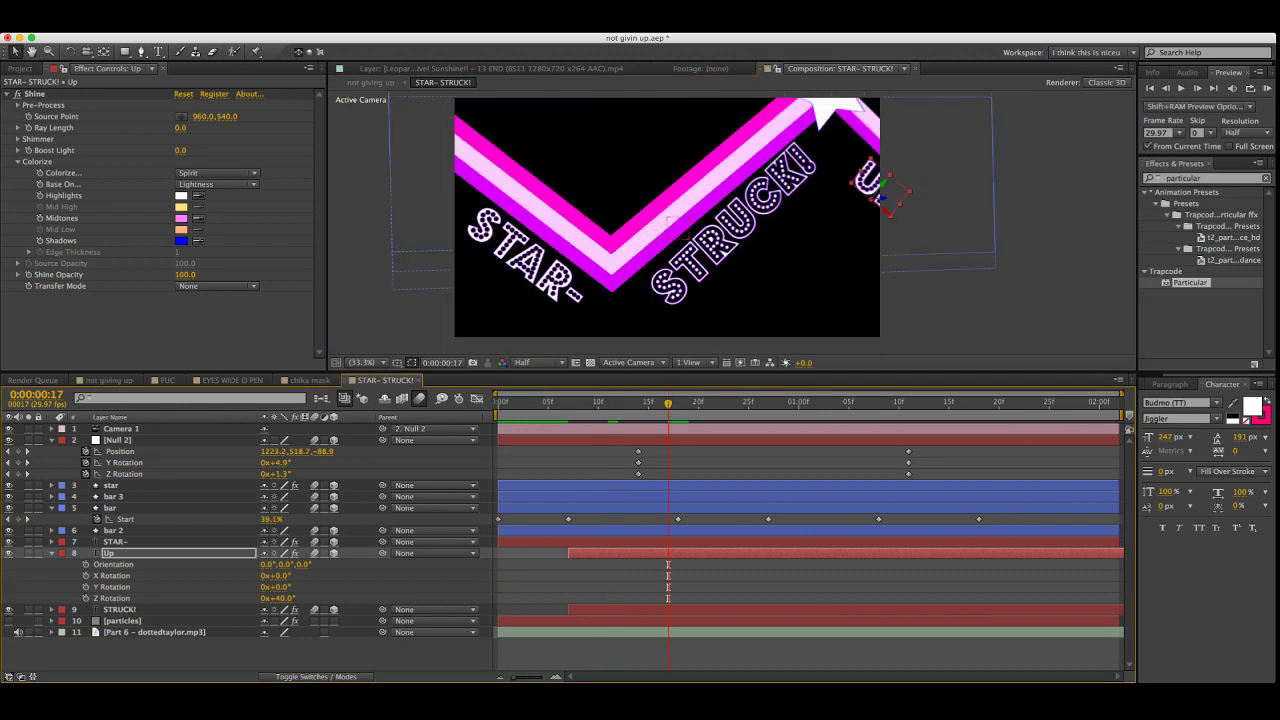
# Add a white solid layer and apply the CC Star Burst effect to it
pyautogui.press('super+Tab')
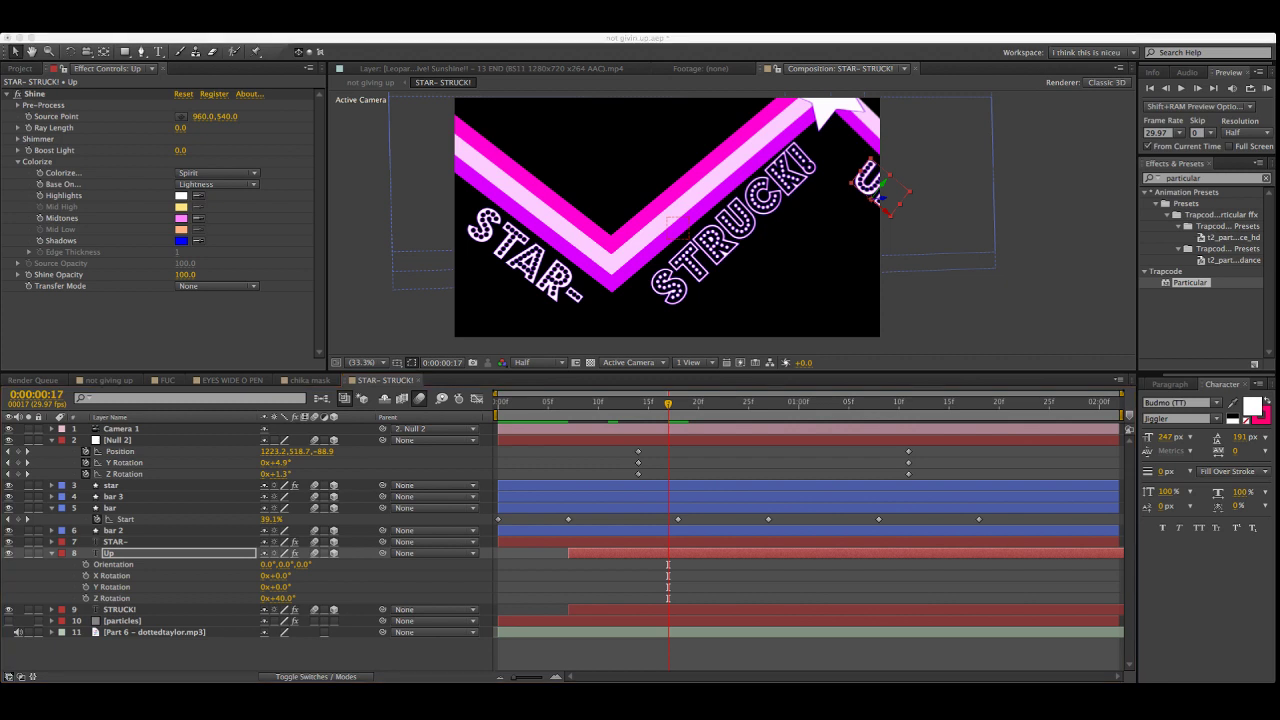
pyautogui.press('Return')
pyautogui.click(1205, 178)
pyautogui.write('starg')
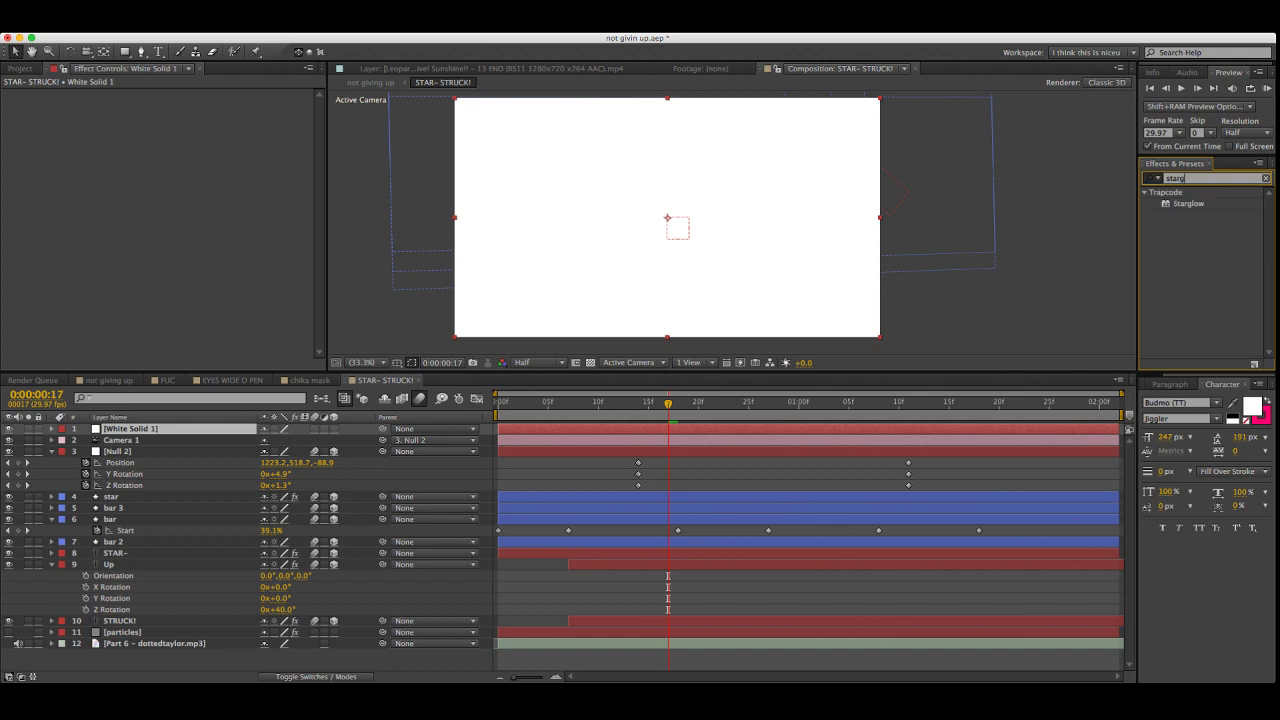
pyautogui.press('BackSpace')
pyautogui.scroll(-10, 1205, 270)
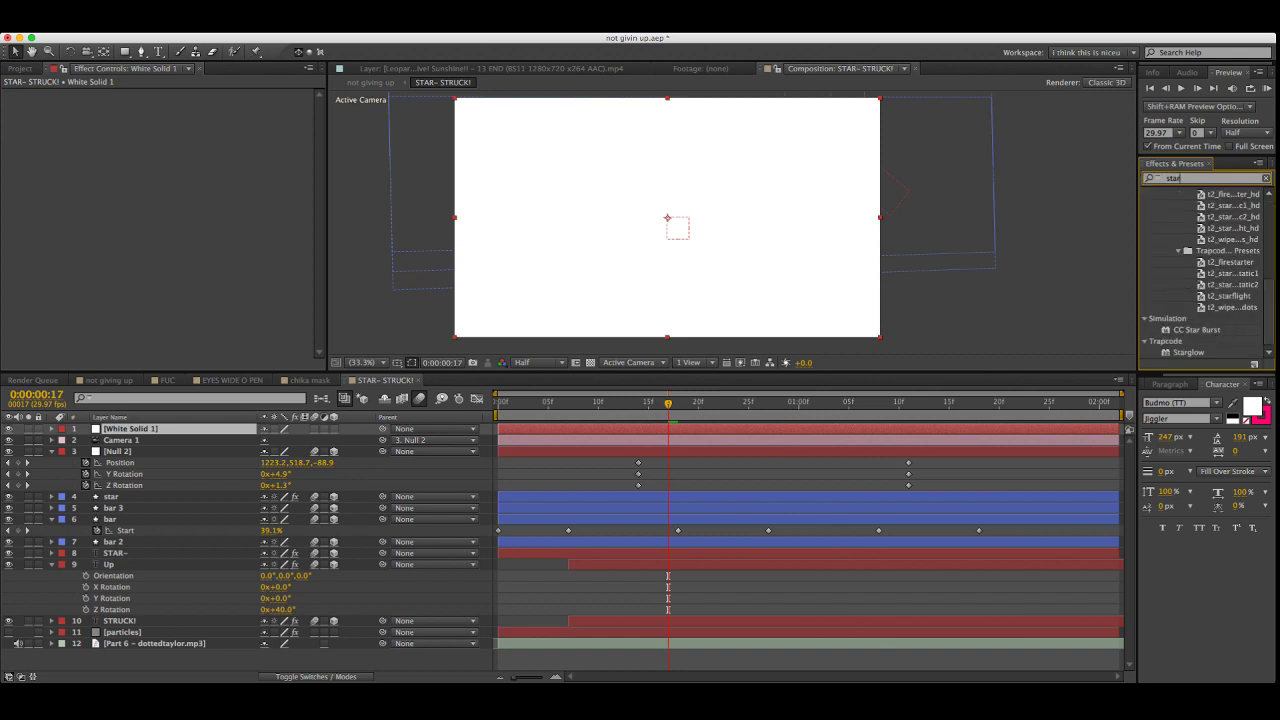
pyautogui.moveTo(1196, 330); pyautogui.dragTo(180, 428)
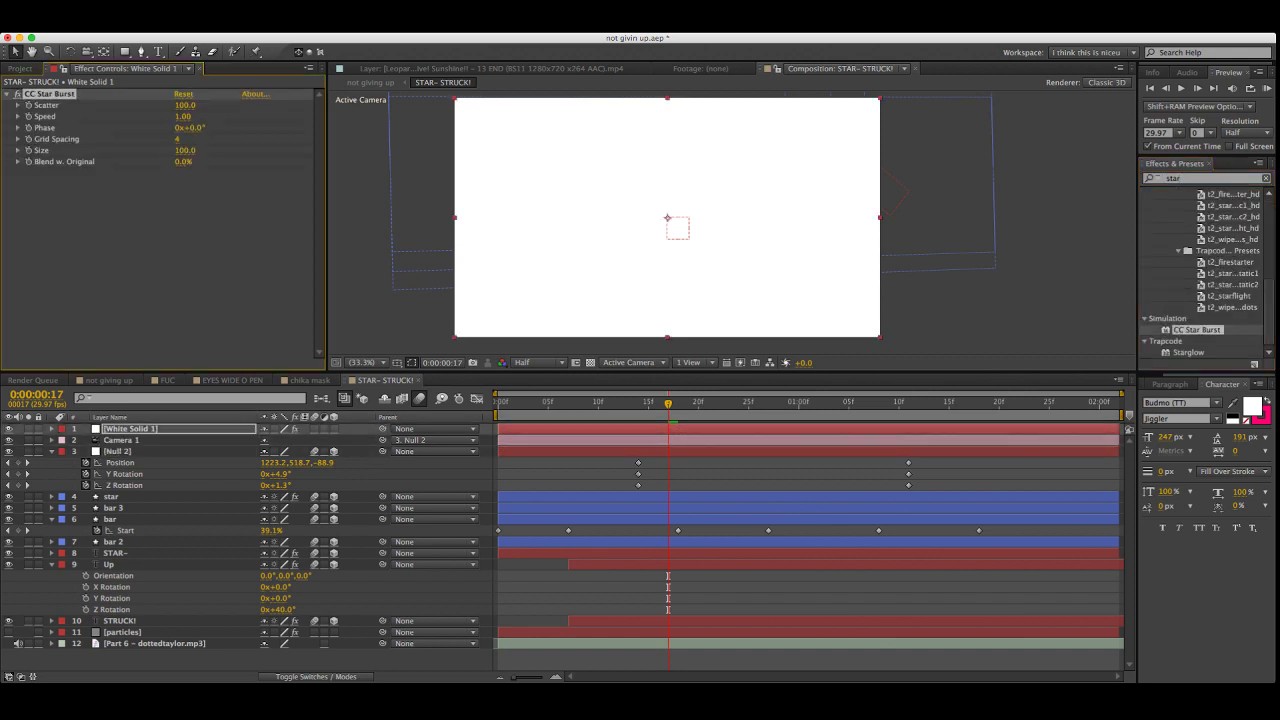
# Set the star burst's Scatter to 1339 and Speed to 0.20, and place its solid below the particles layer
pyautogui.moveTo(185, 105); pyautogui.dragTo(805, 105)
pyautogui.moveTo(183, 116); pyautogui.dragTo(103, 116)
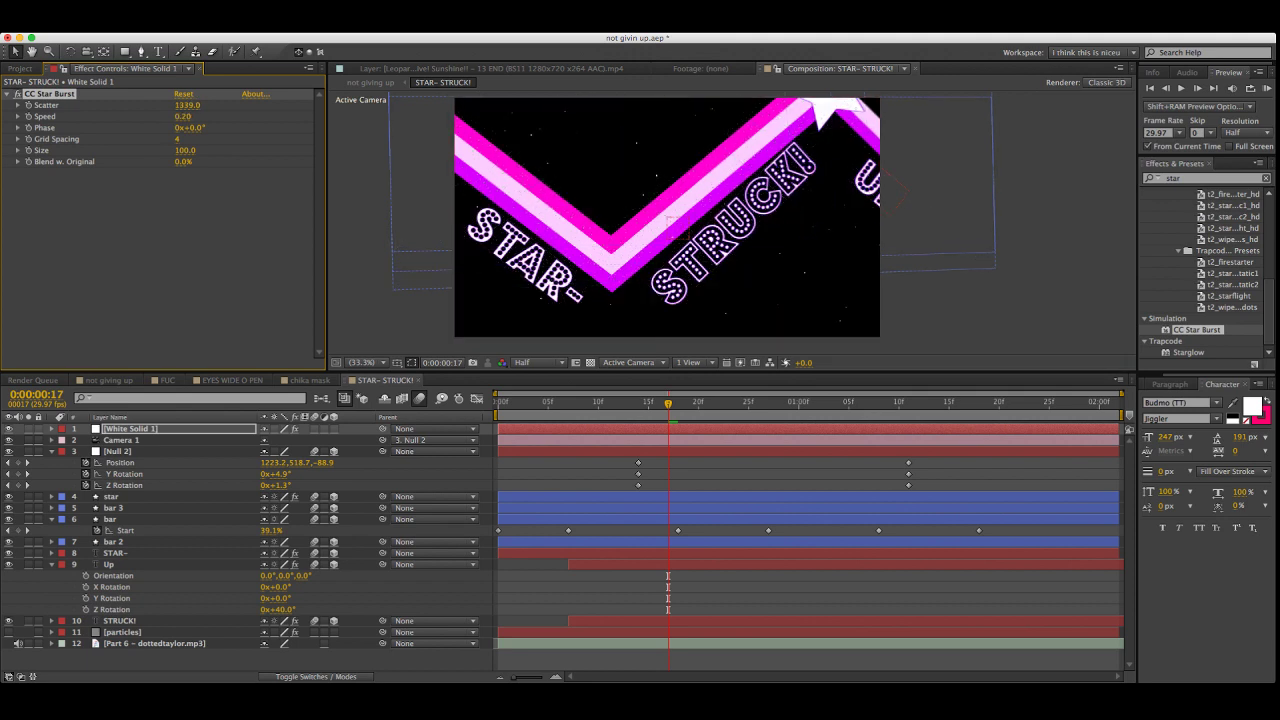
pyautogui.moveTo(130, 428); pyautogui.dragTo(134, 628)
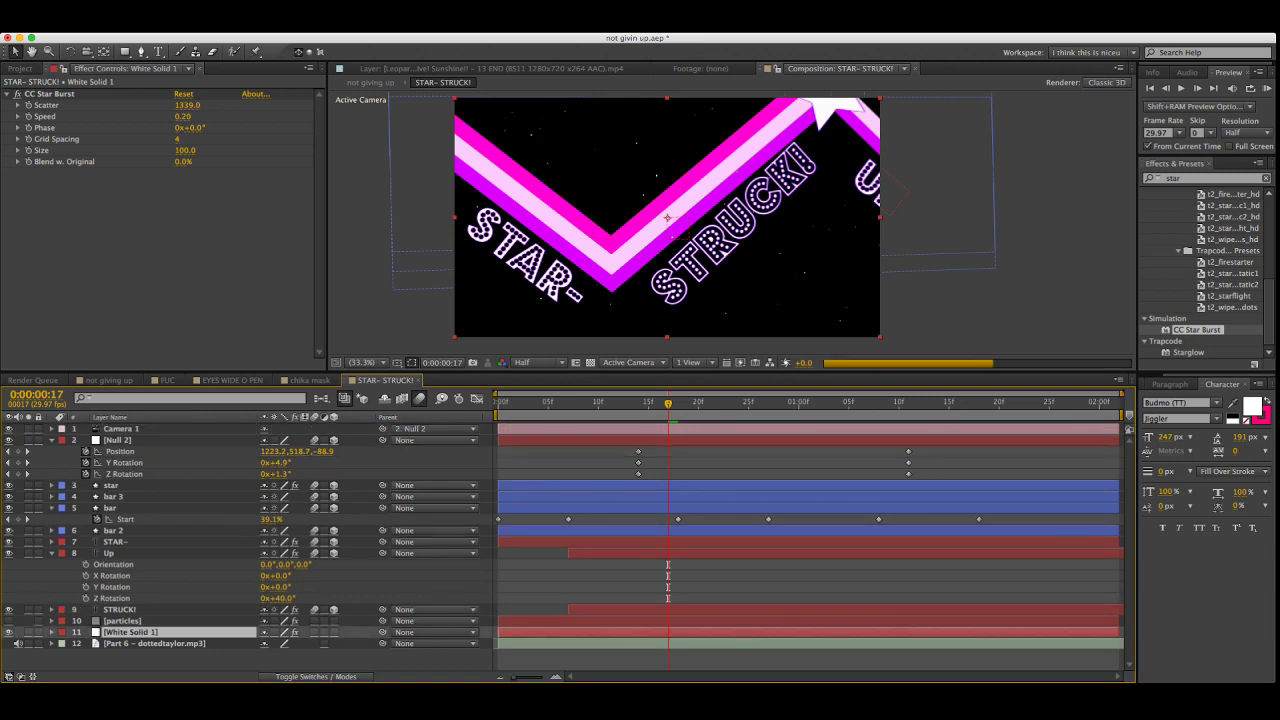
pyautogui.click(119, 609)
pyautogui.press('super+shift+a')
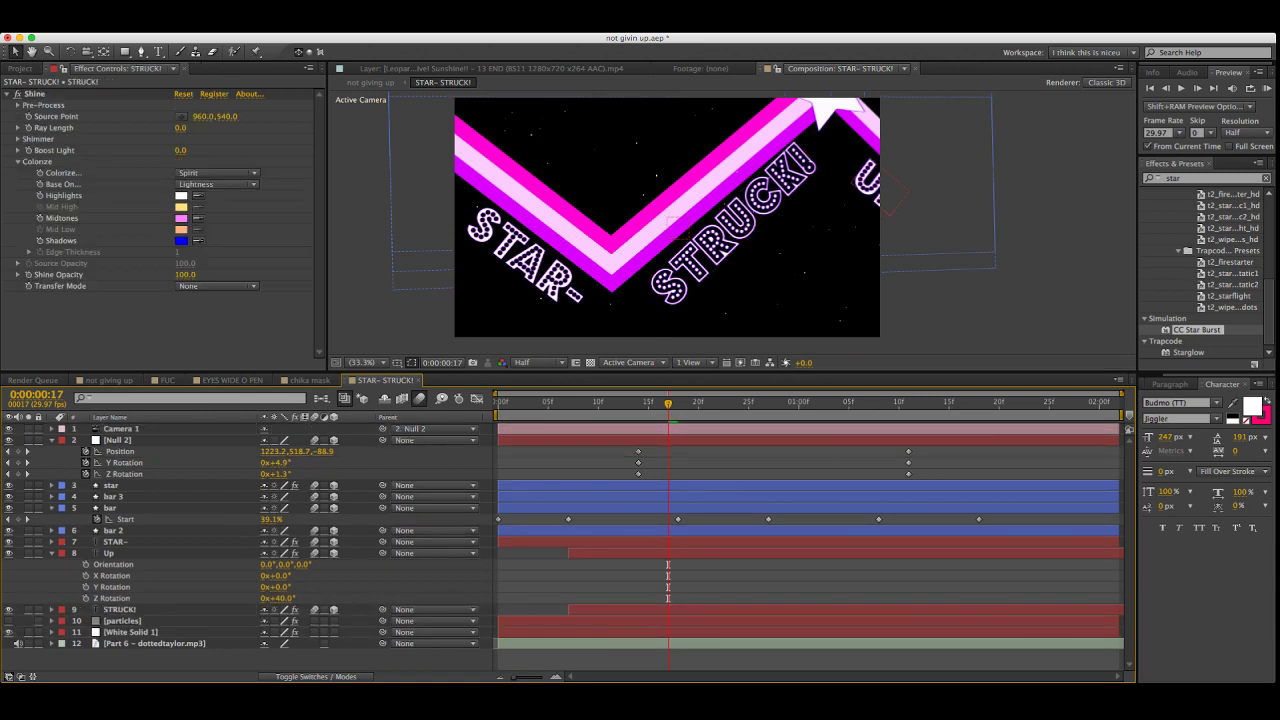
# Apply the Trapcode Starglow effect to the star burst solid
pyautogui.click(1205, 178)
pyautogui.scroll(3, 1203, 270)
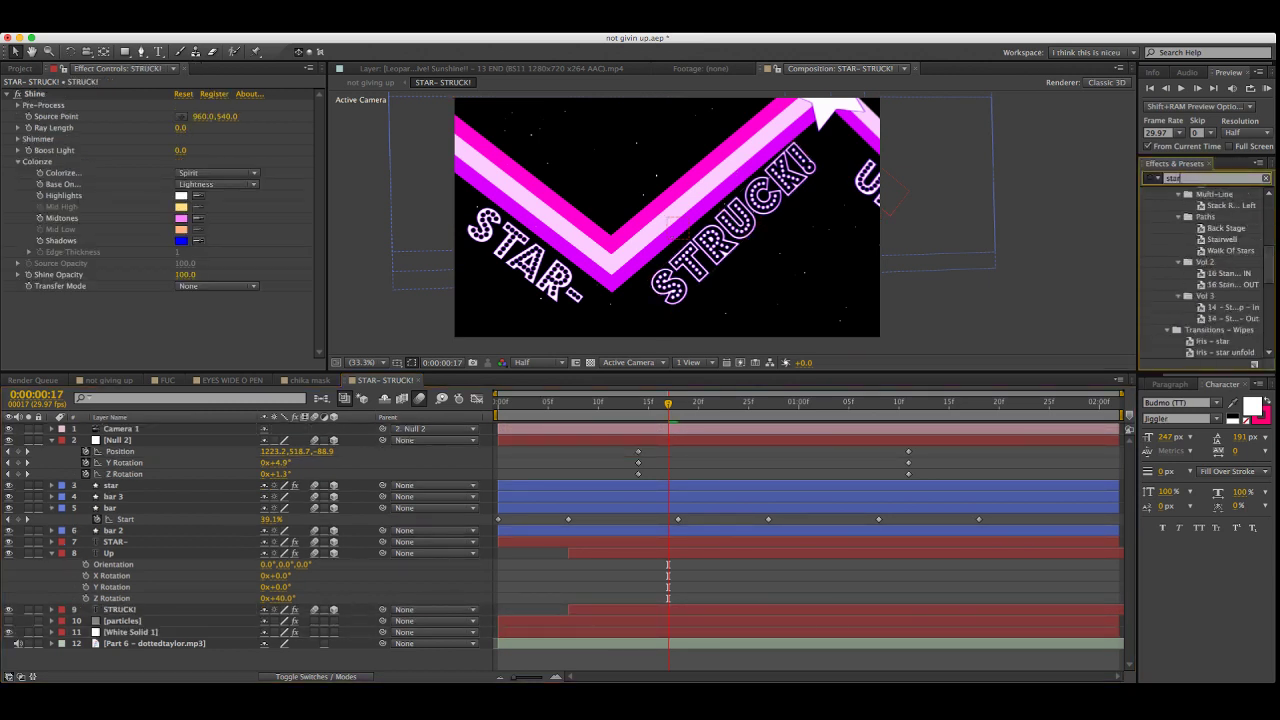
pyautogui.scroll(-3, 1203, 270)
pyautogui.click(1181, 178)
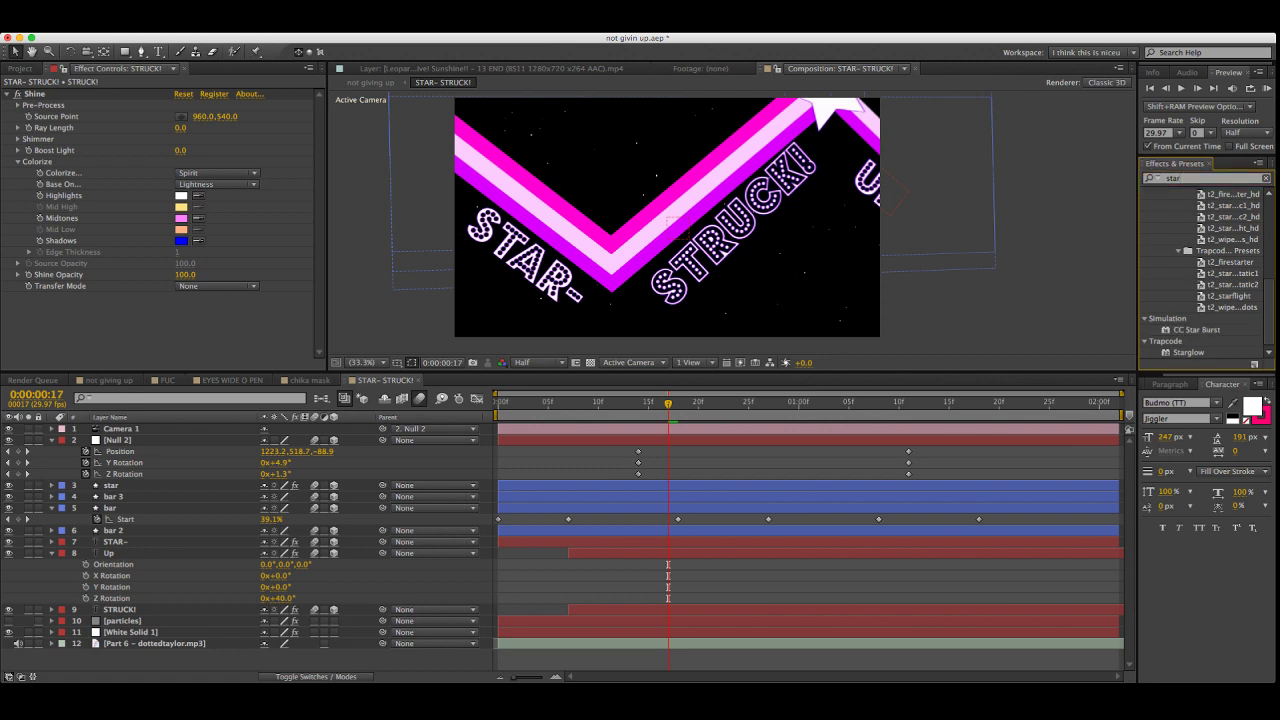
pyautogui.click(1188, 352)
pyautogui.moveTo(1188, 352); pyautogui.dragTo(180, 632)
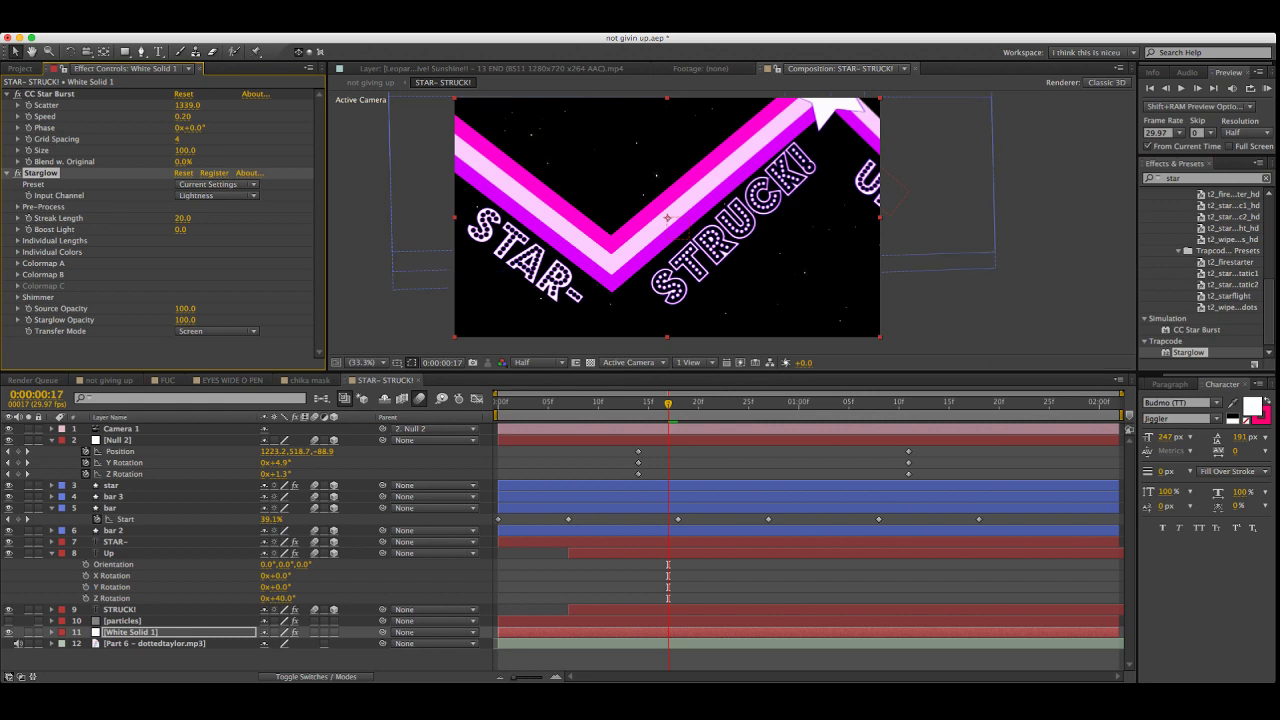
pyautogui.click(110, 661)
# Solo the star burst solid and examine the glow on its individual stars close up
pyautogui.click(28, 632)
pyautogui.doubleClick(32, 51)
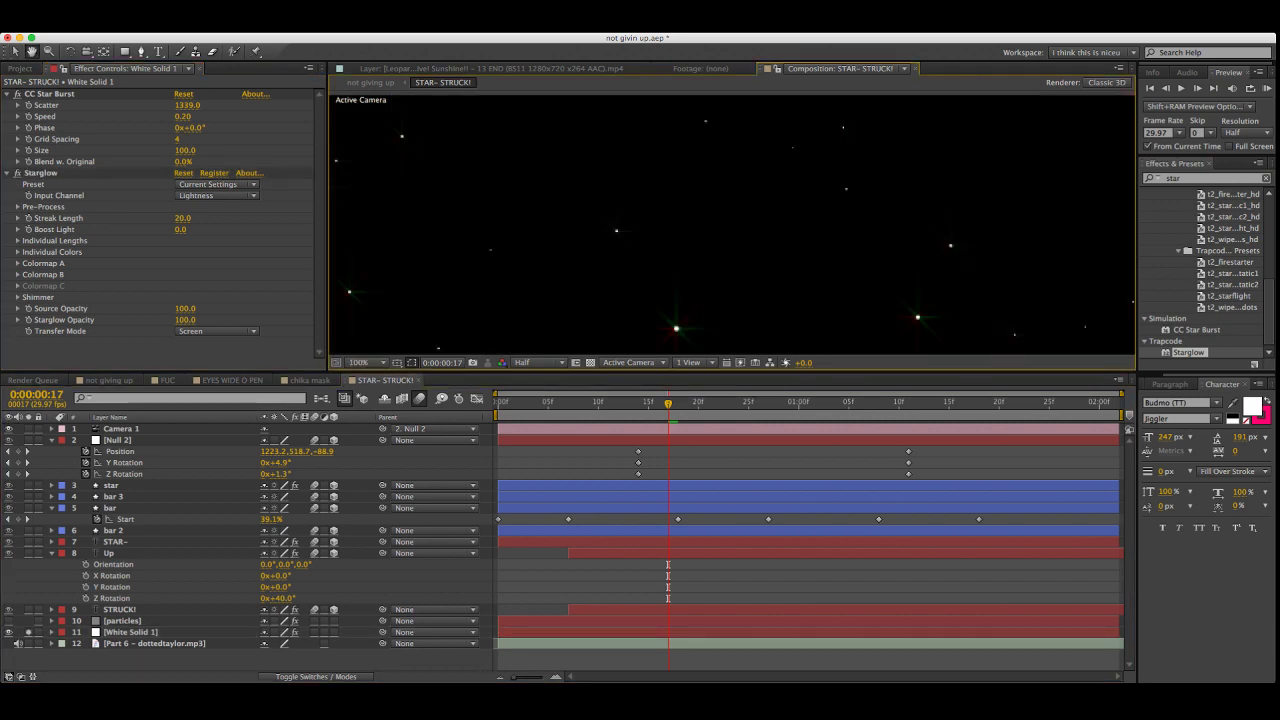
pyautogui.scroll(1, 732, 224)
pyautogui.moveTo(700, 330); pyautogui.dragTo(735, 100)
pyautogui.press('v')
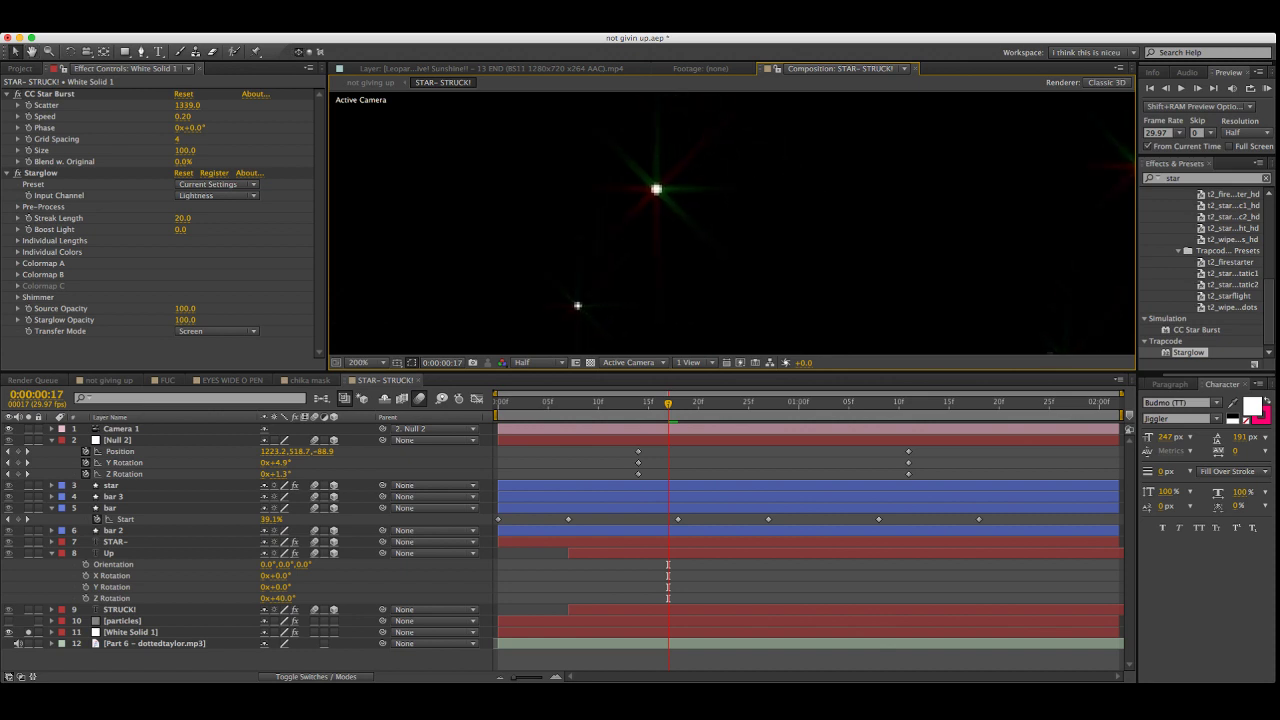
pyautogui.moveTo(656, 189); pyautogui.dragTo(673, 251)
pyautogui.press('super+z')
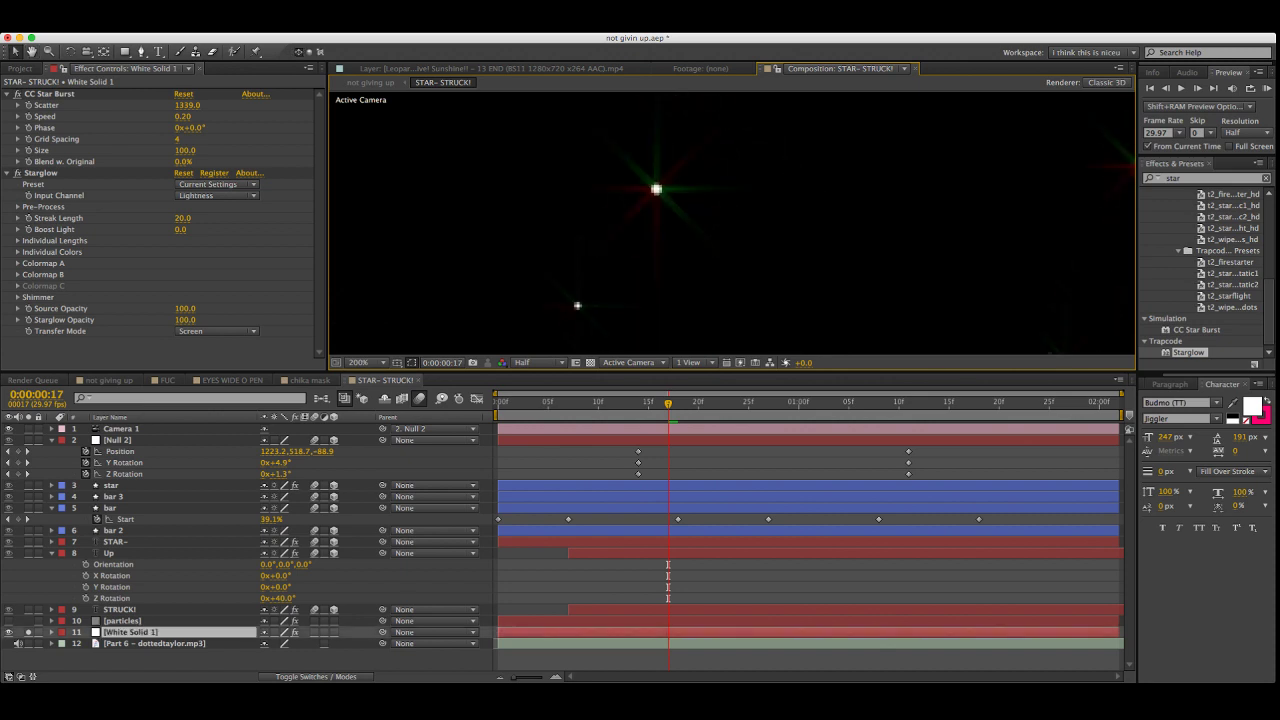
pyautogui.press('F3')
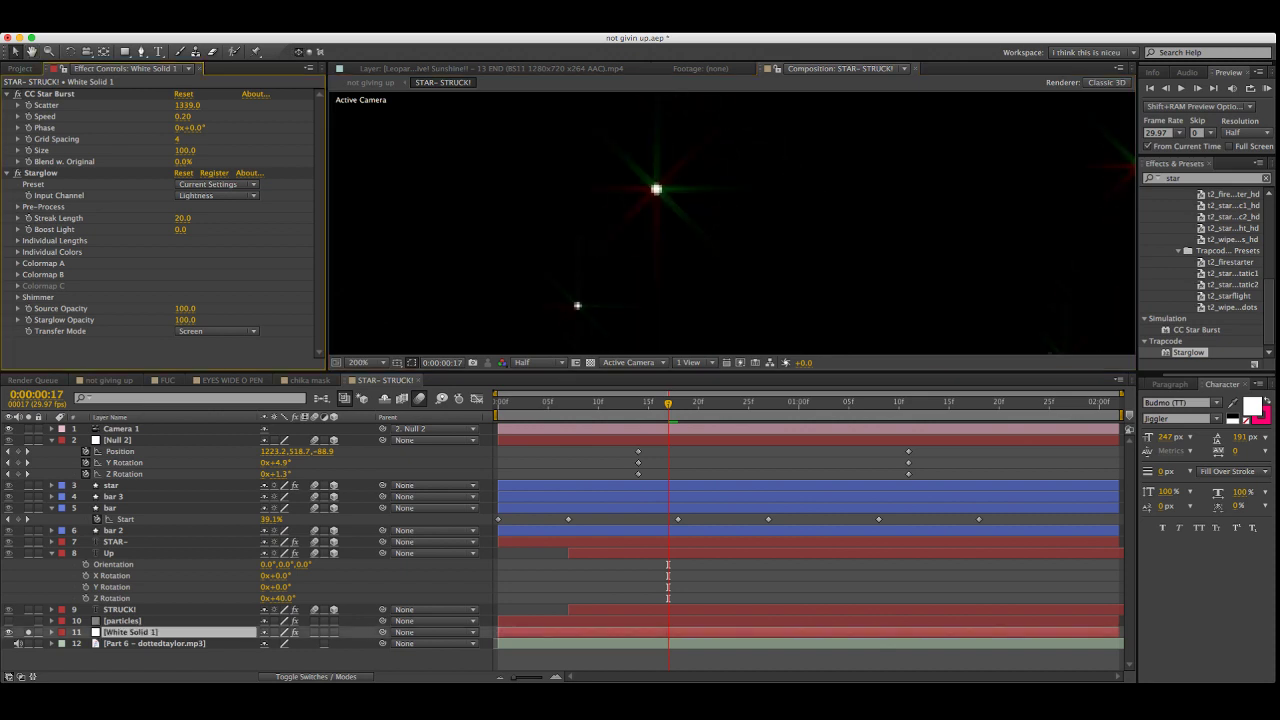
# Change the Starglow preset to White Star and unsolo the star burst solid
pyautogui.click(216, 184)
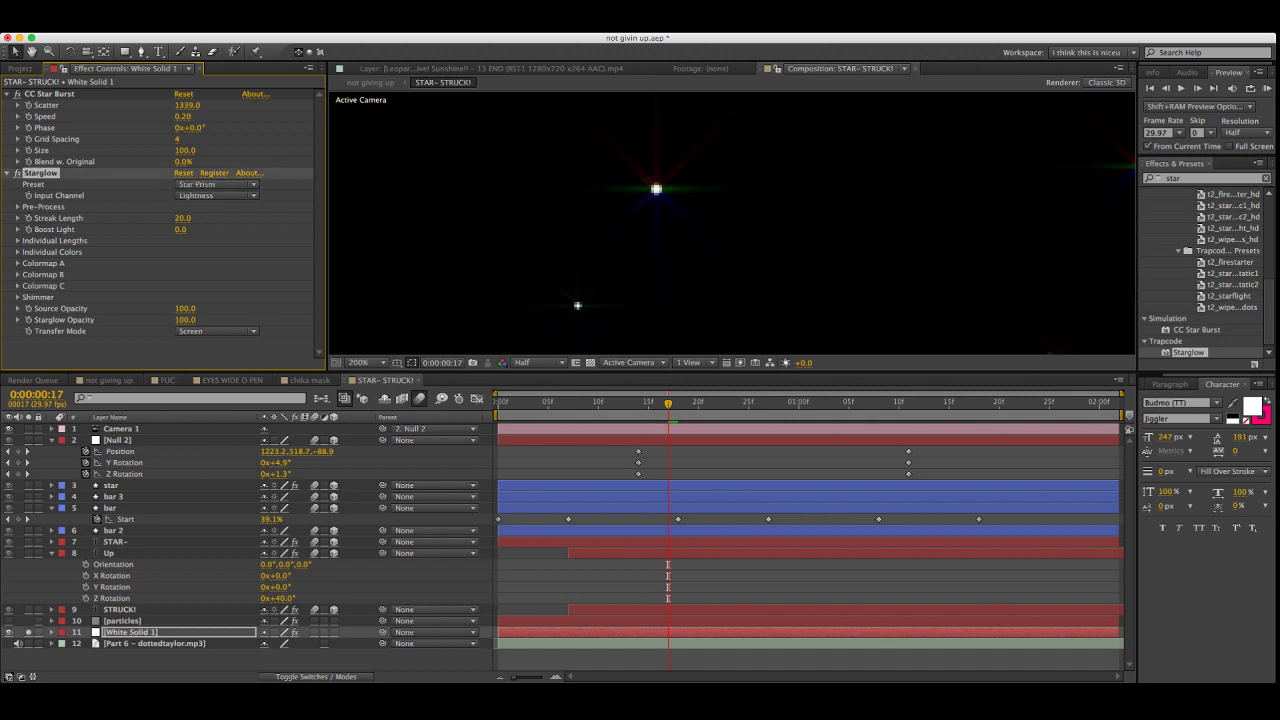
pyautogui.click(215, 184)
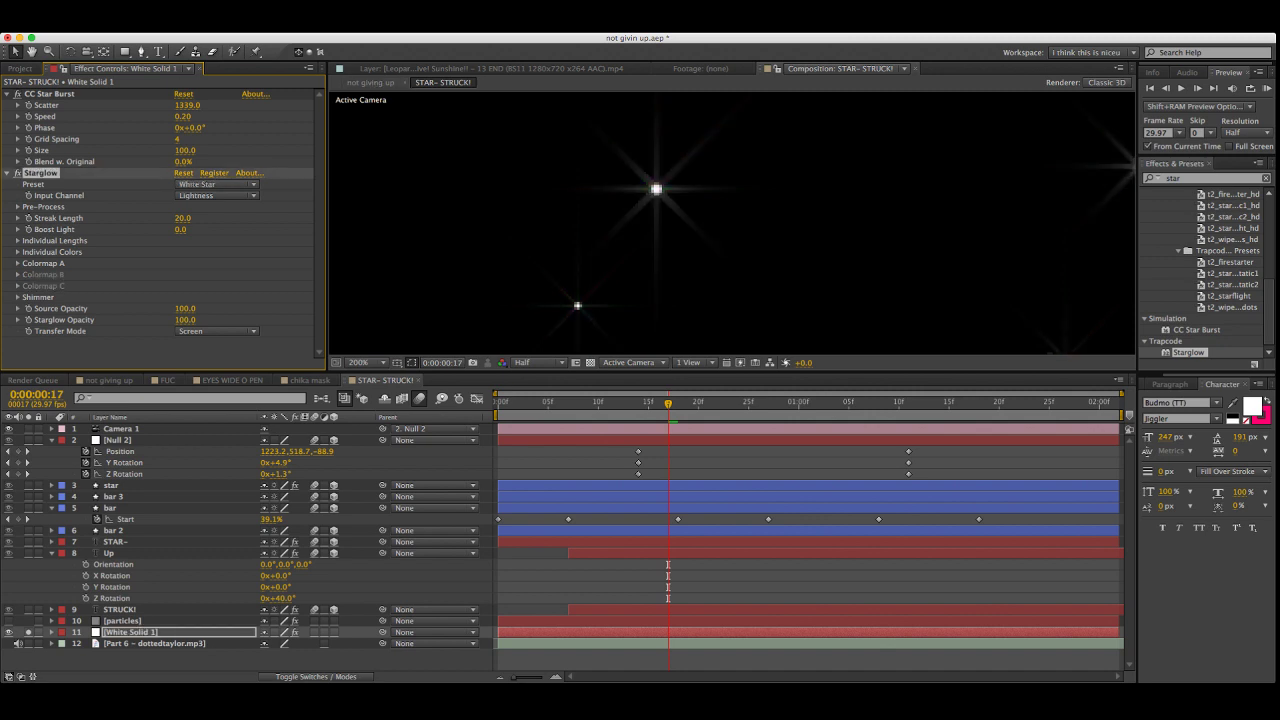
pyautogui.hotkey('shift', '/')
pyautogui.click(28, 632)
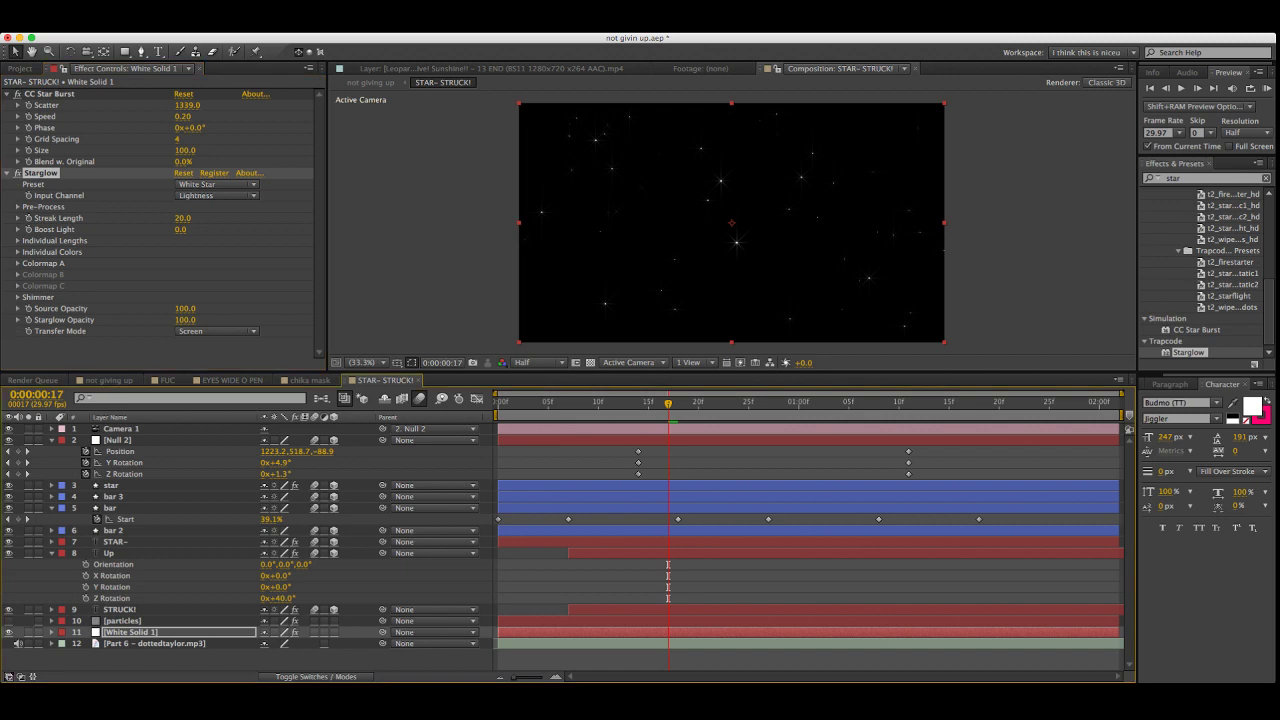
# Make the star burst solid a 3D layer with motion blur and move it along the X axis to 1056
pyautogui.press('super+shift+a')
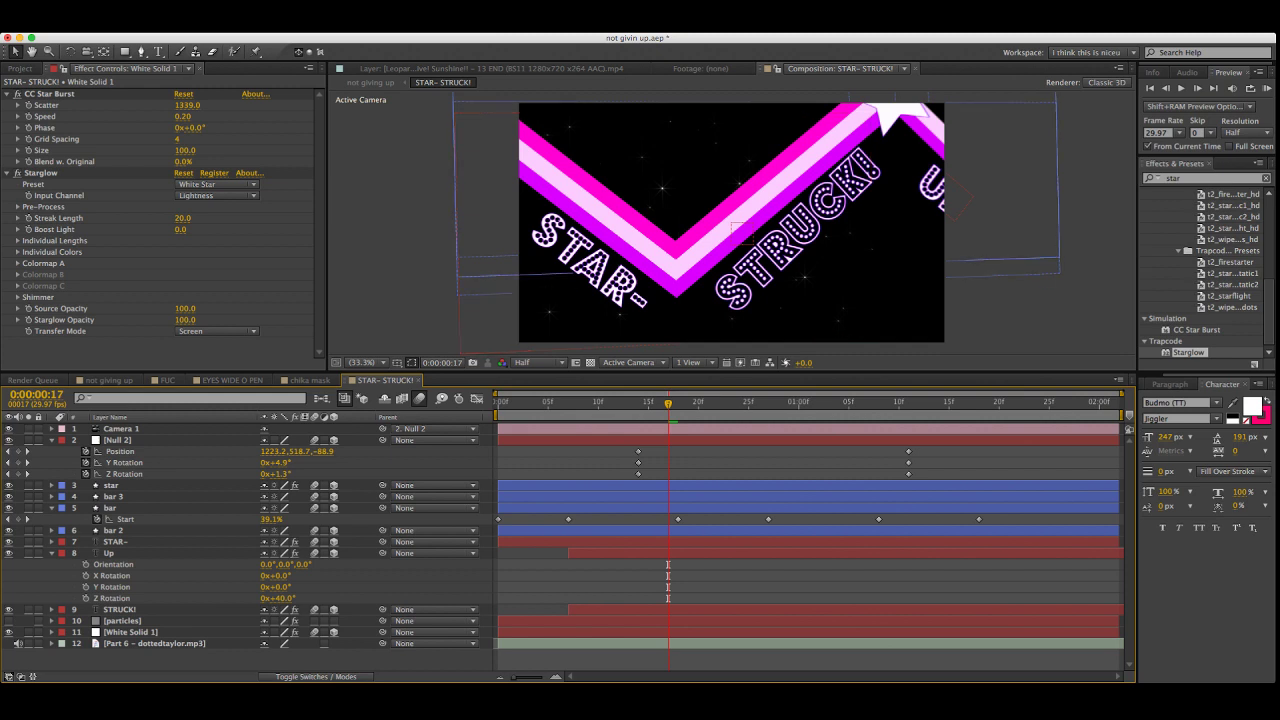
pyautogui.click(123, 621)
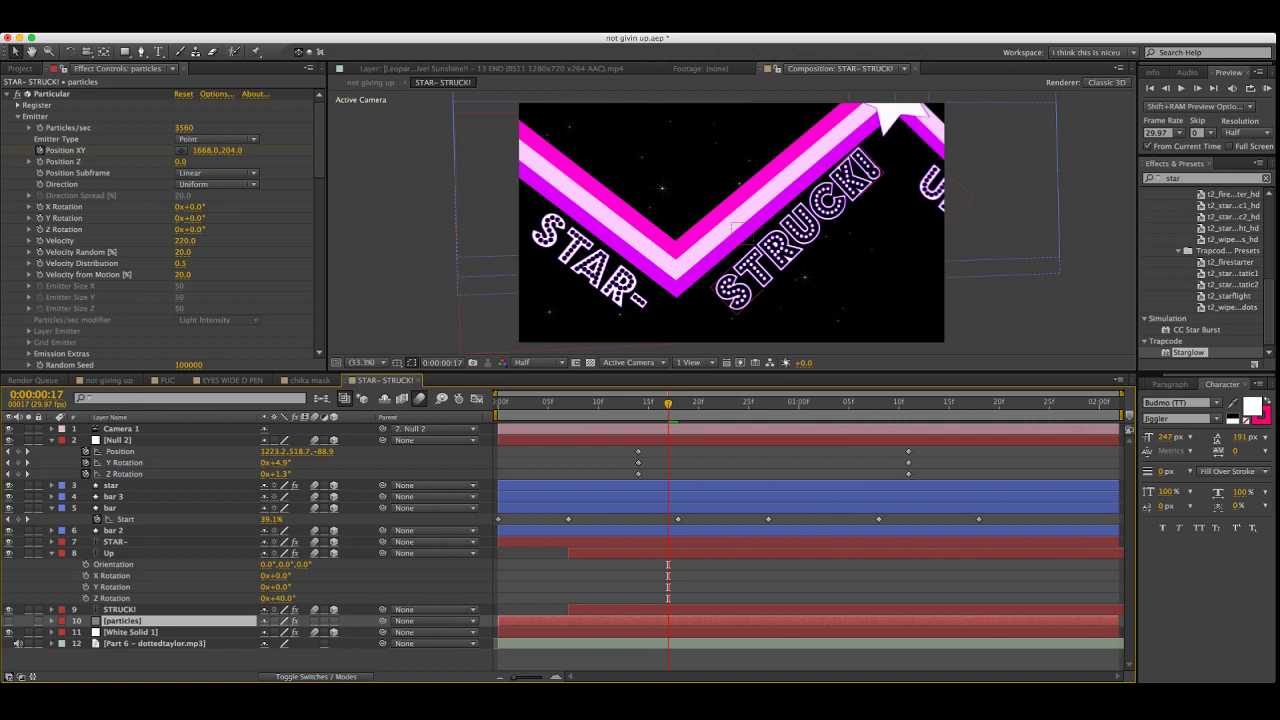
pyautogui.click(131, 632)
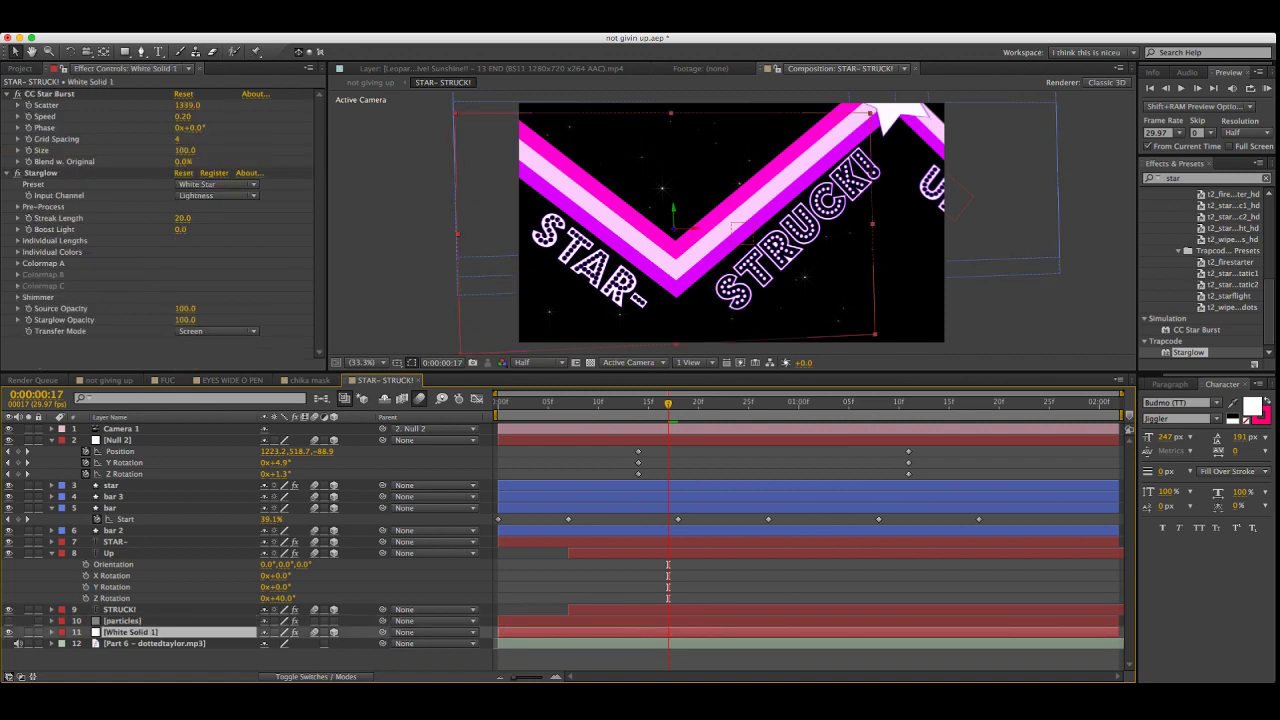
pyautogui.moveTo(673, 228); pyautogui.dragTo(676, 228)
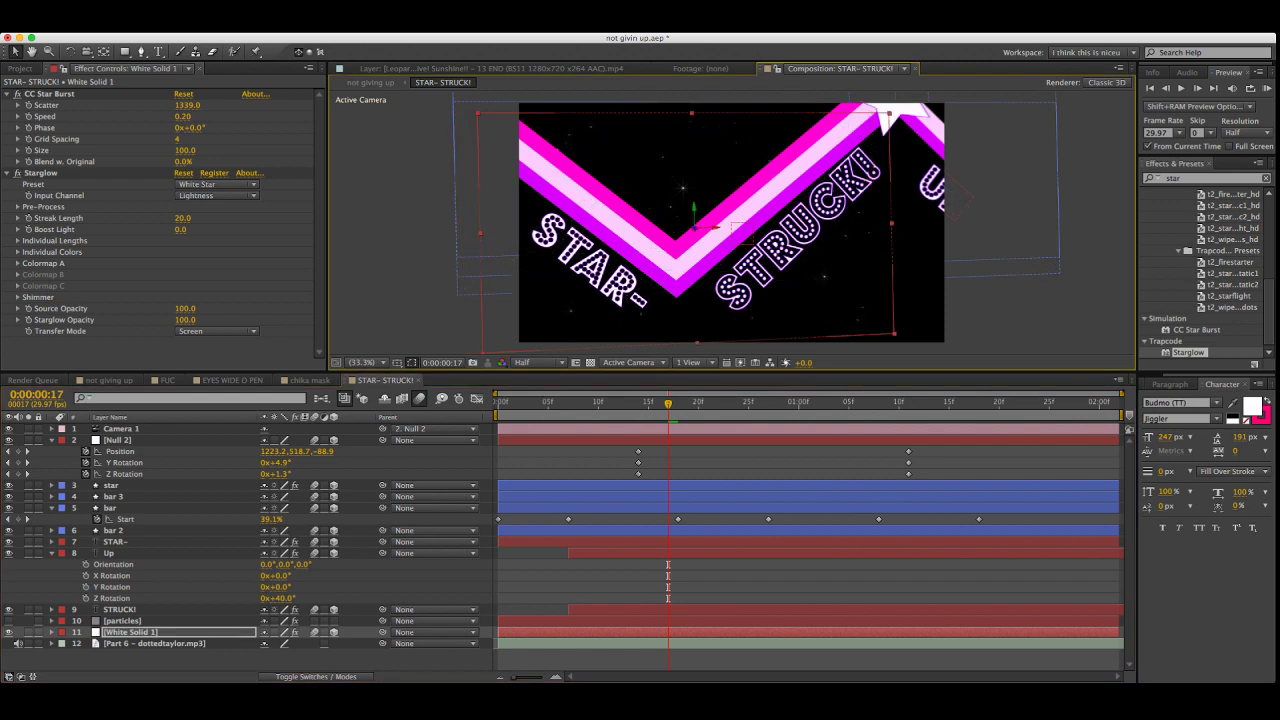
# Scale the star burst solid to 361% and, at 0:00:01:11, set its Z position to 950
pyautogui.hotkey('alt', 'shift', 's')
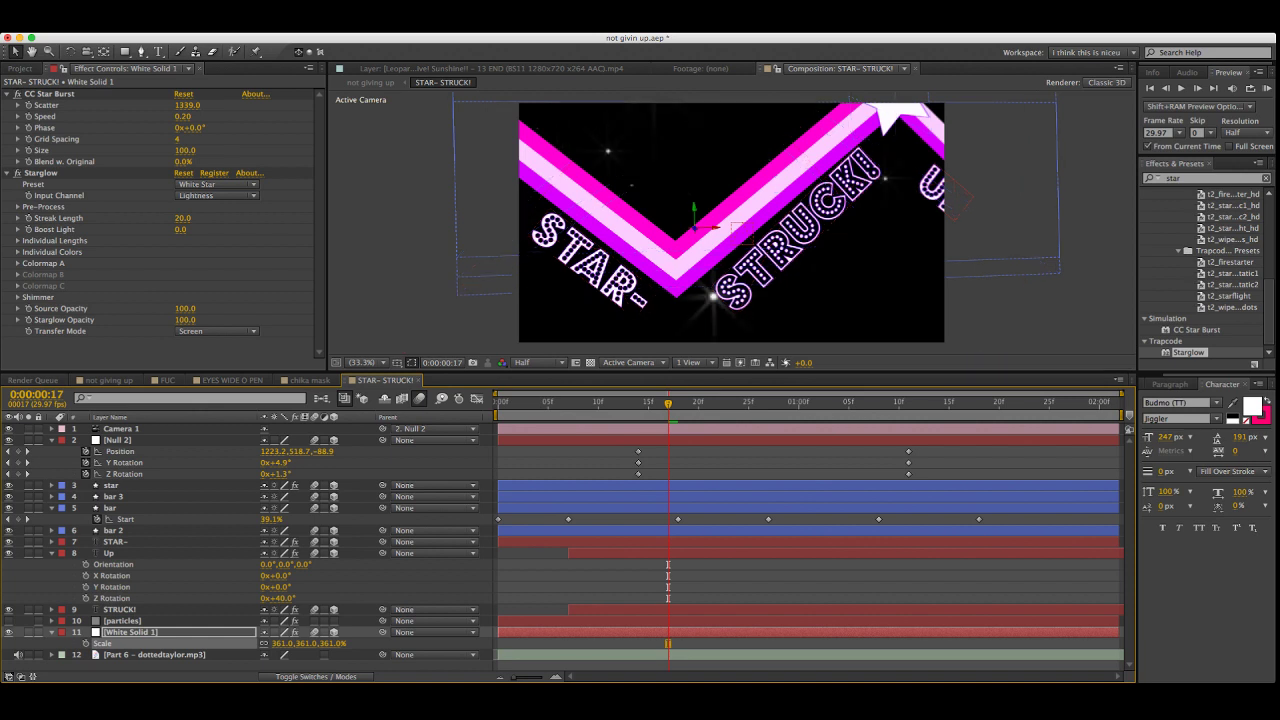
pyautogui.press(',')
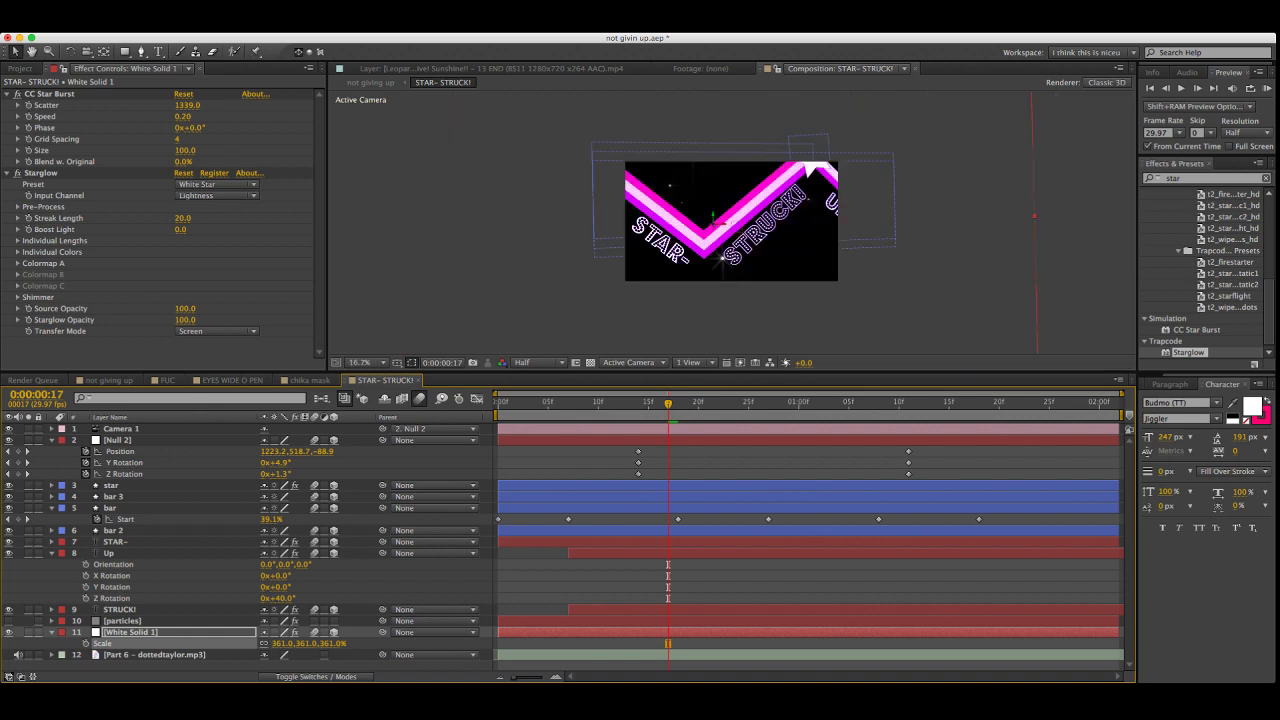
pyautogui.click(908, 402)
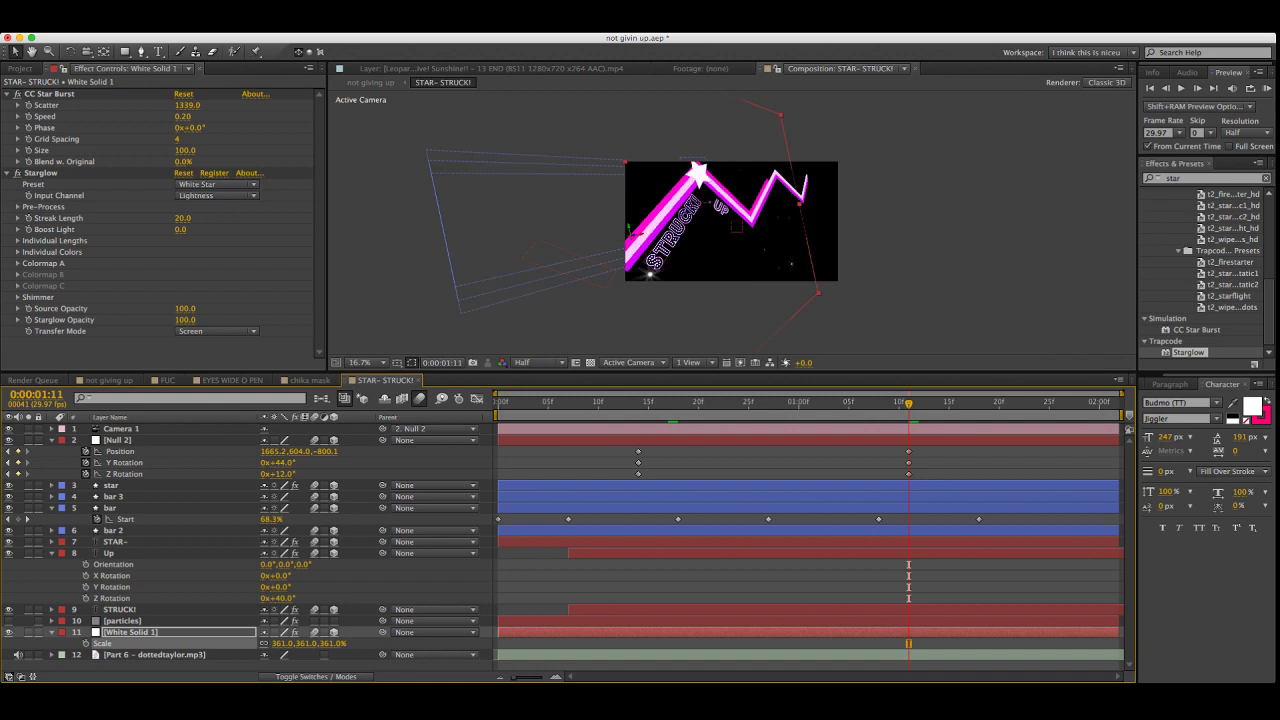
pyautogui.press('p')
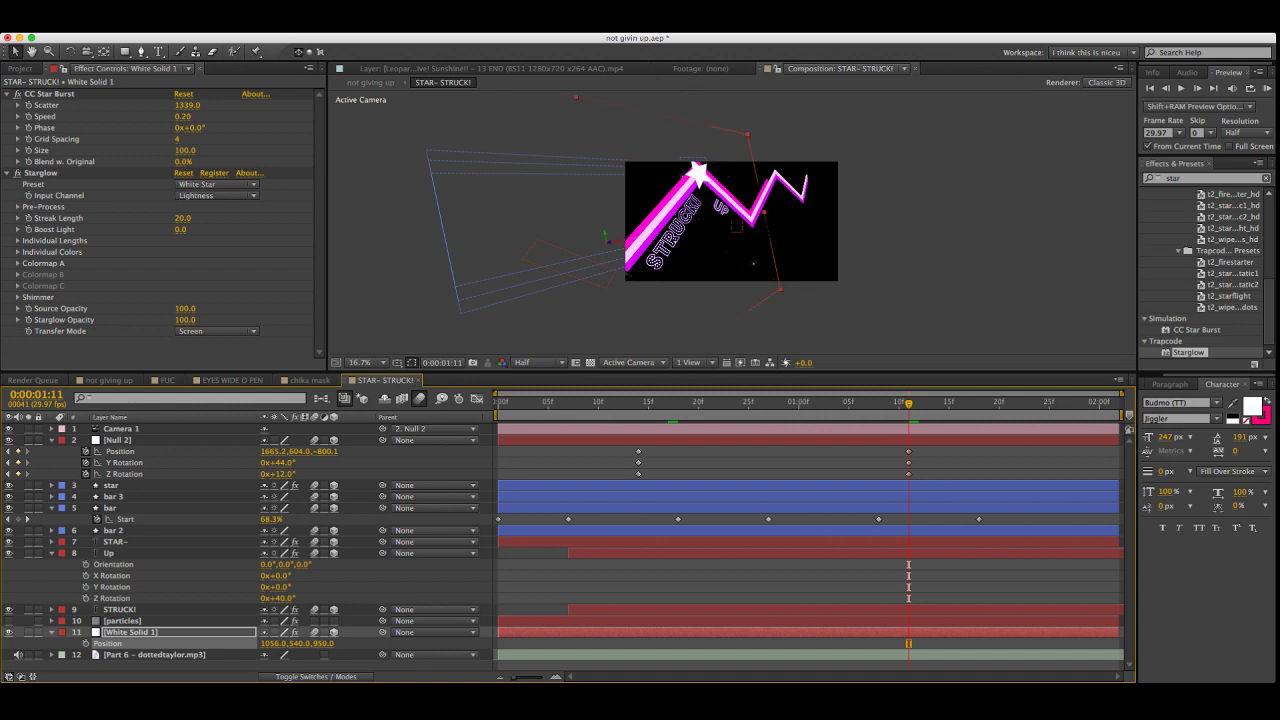
# Run a RAM preview of the title animation with the star background from the first frame
pyautogui.press('Home')
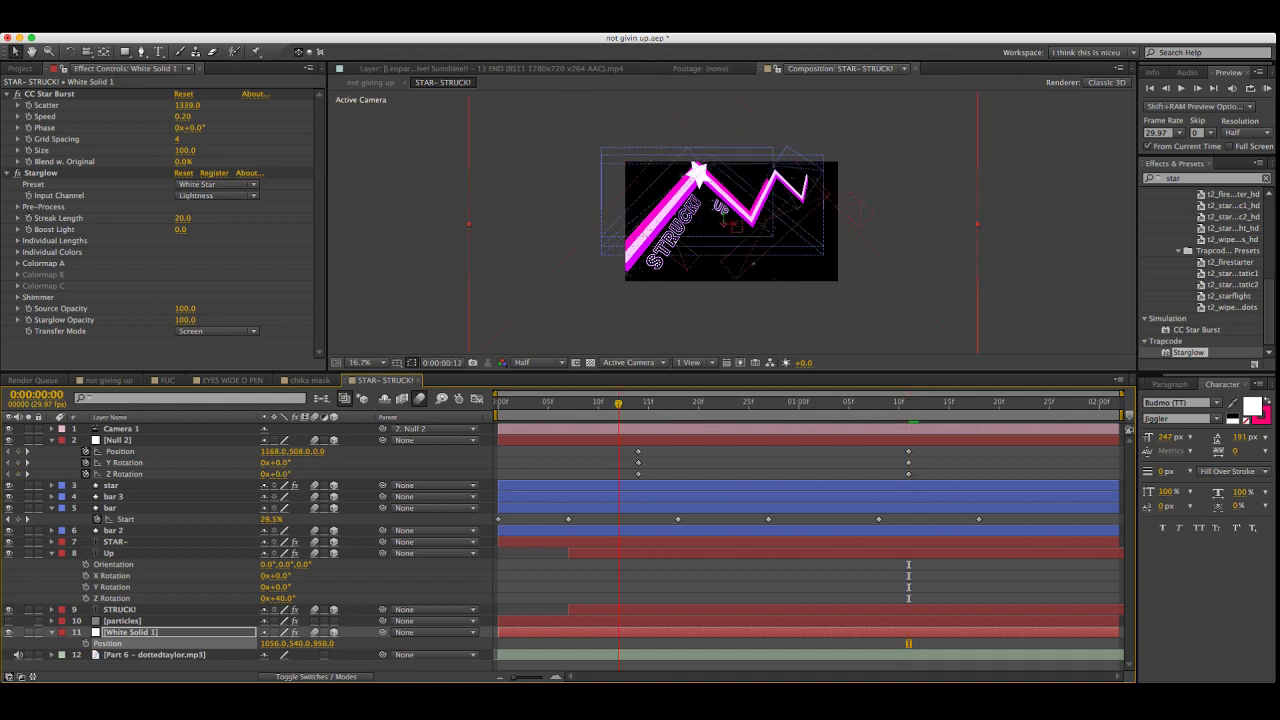
pyautogui.press('.')
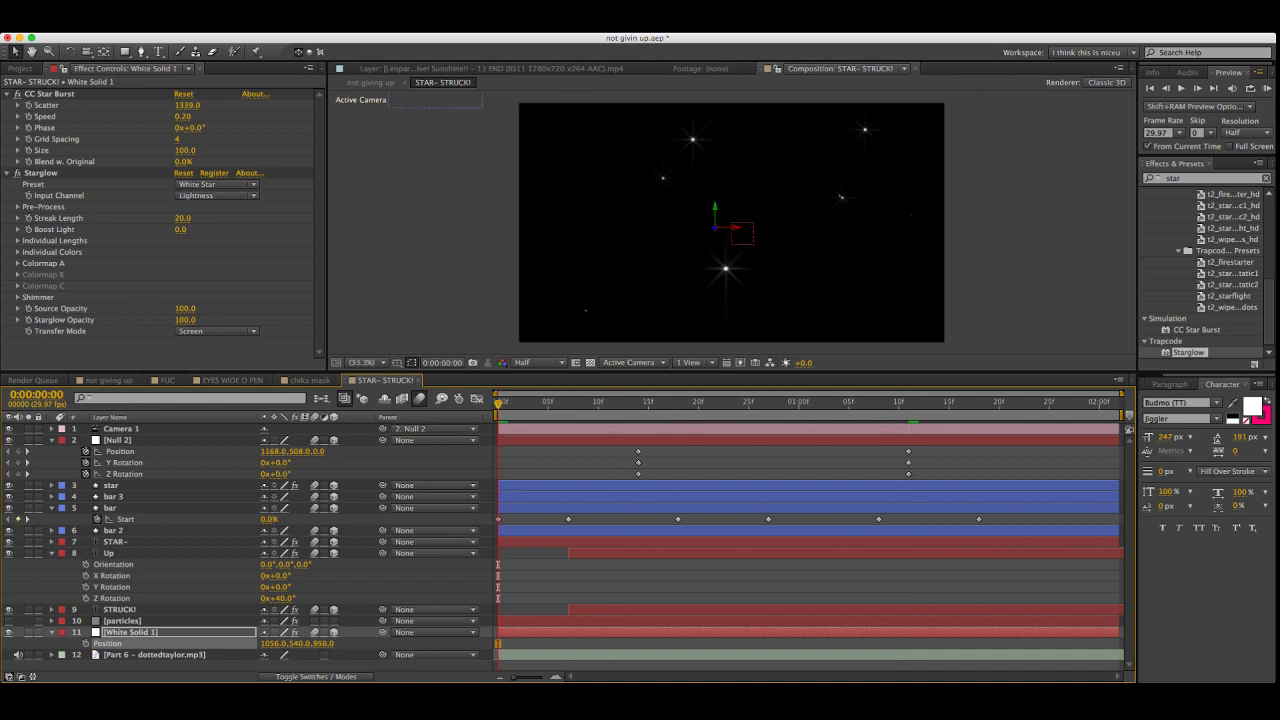
pyautogui.press('KP_0')
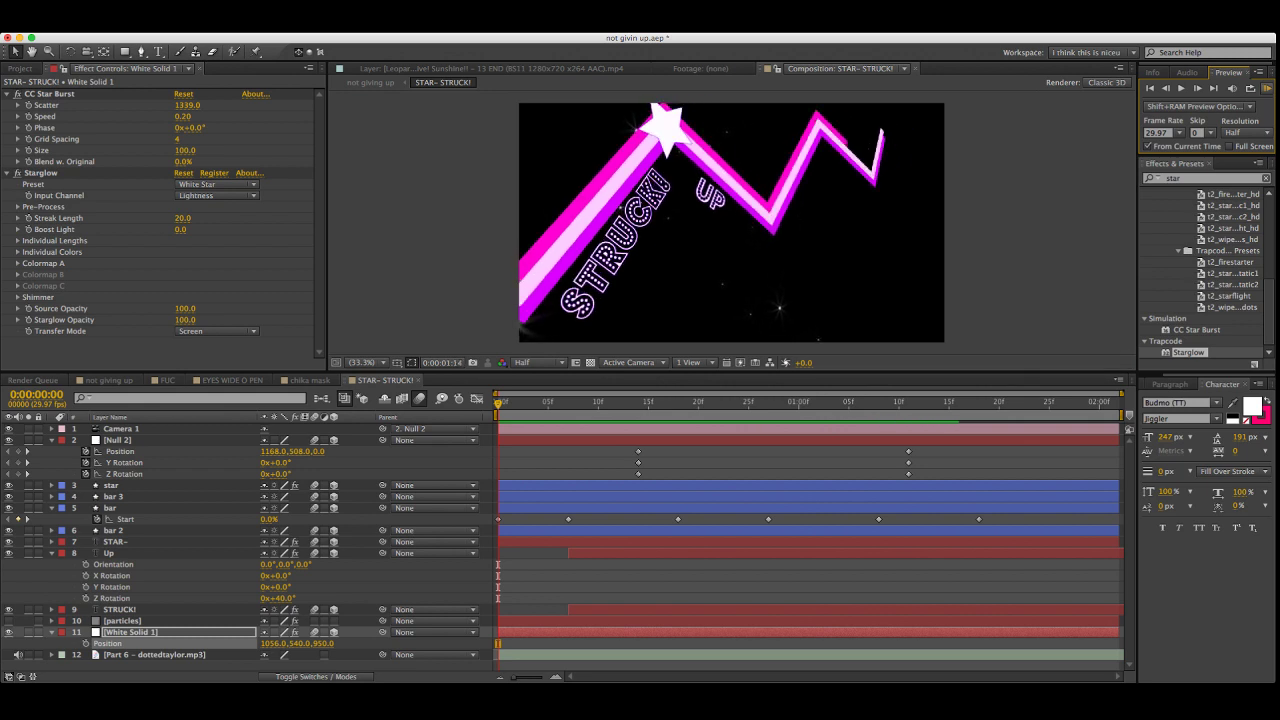
# Run RAM previews of the title animation from the first frame, and check the star background at 0:00:00:15
pyautogui.press('space')
pyautogui.press('space')
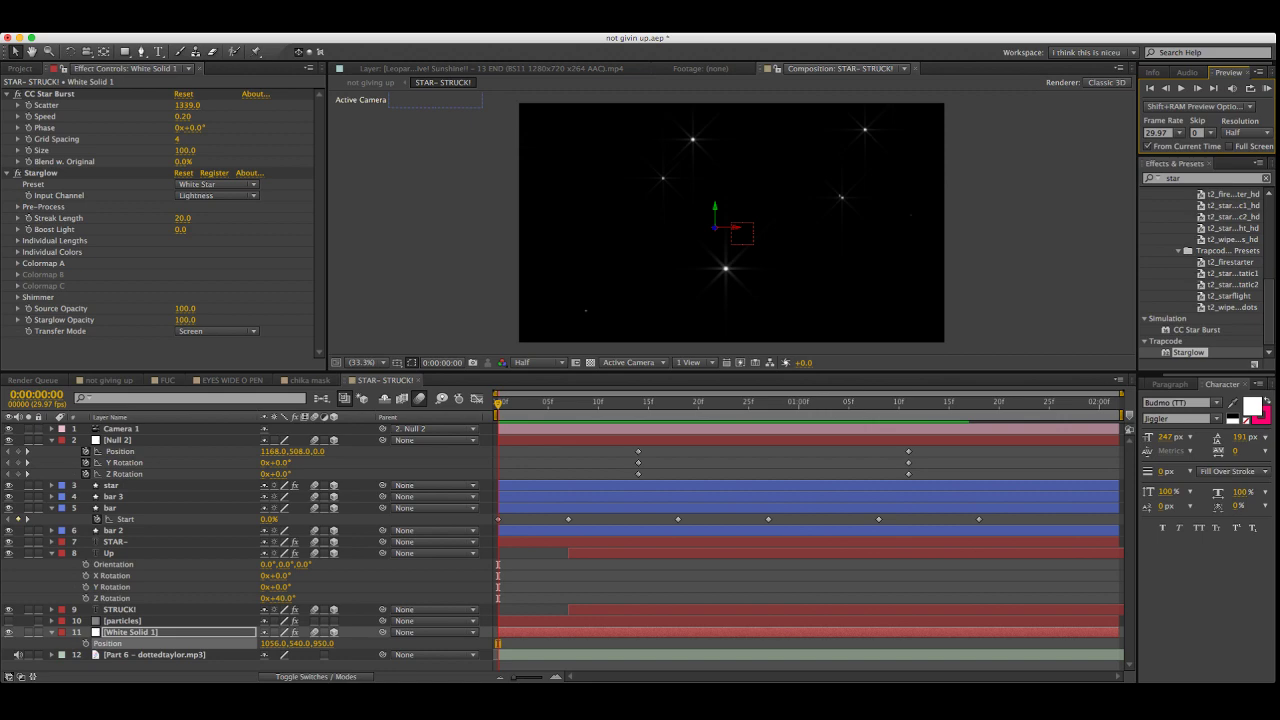
pyautogui.press('KP_0')
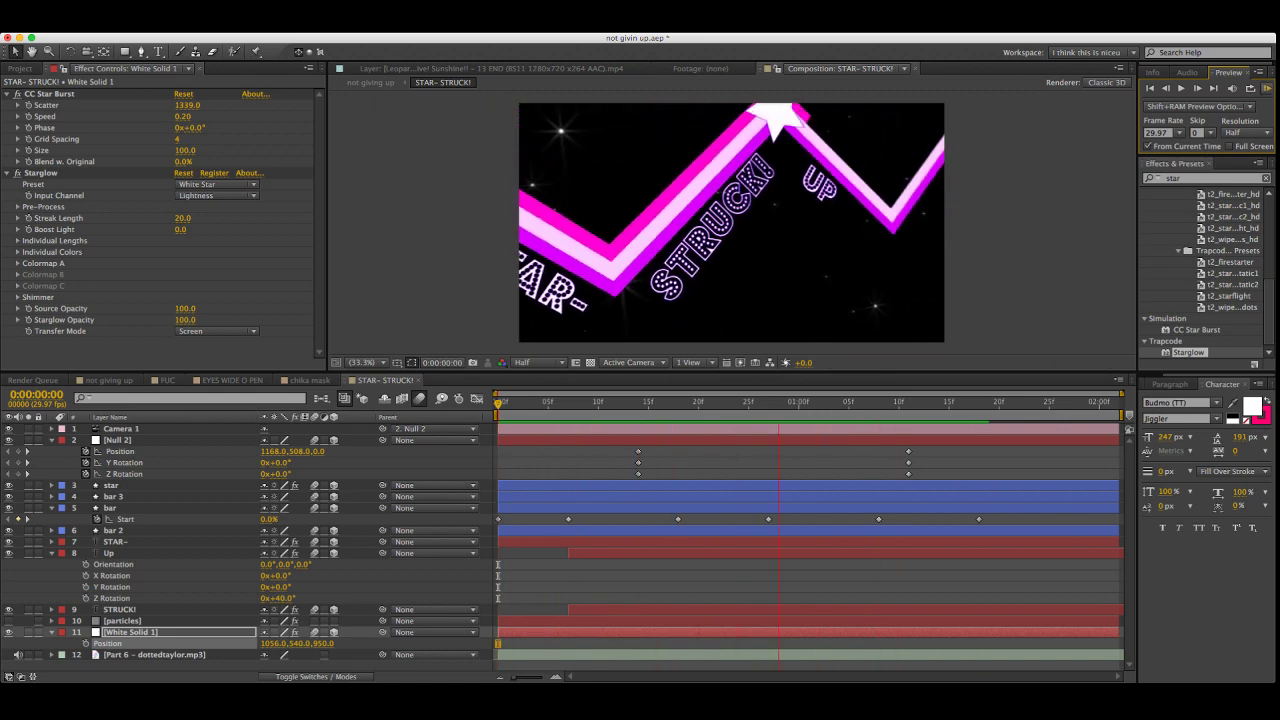
pyautogui.press('space')
pyautogui.press('space')
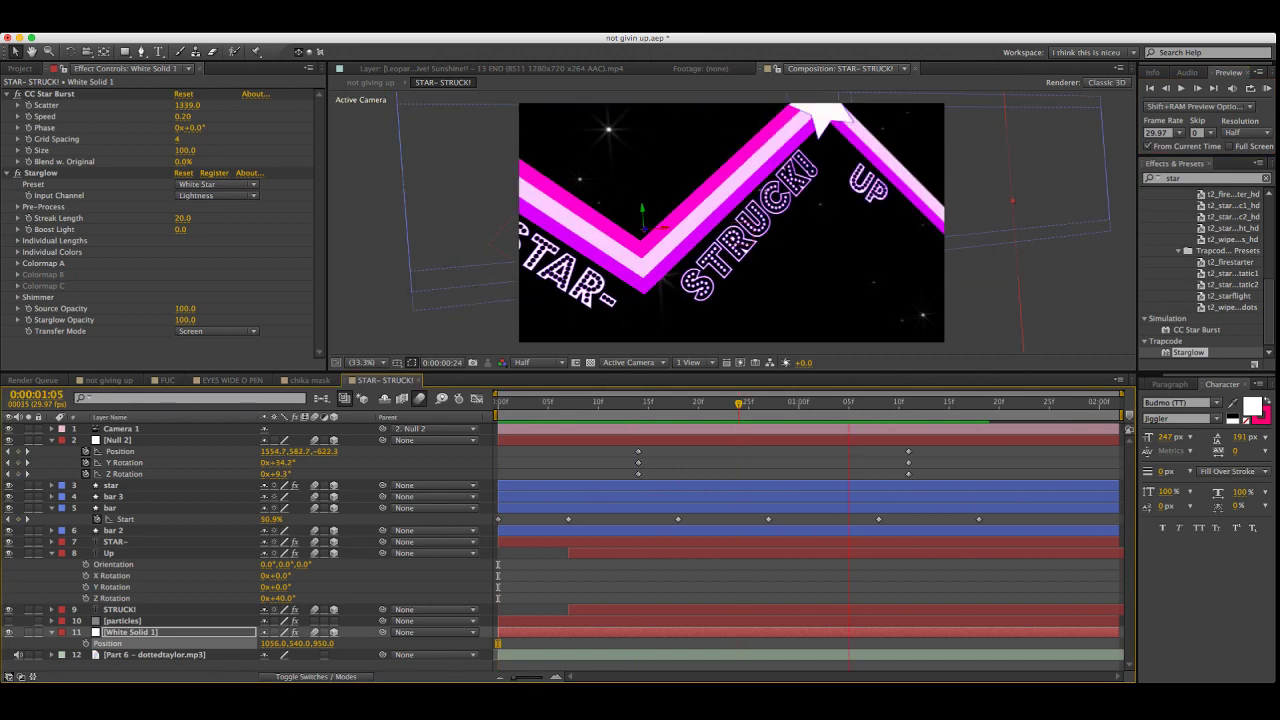
pyautogui.press('space')
pyautogui.click(700, 582)
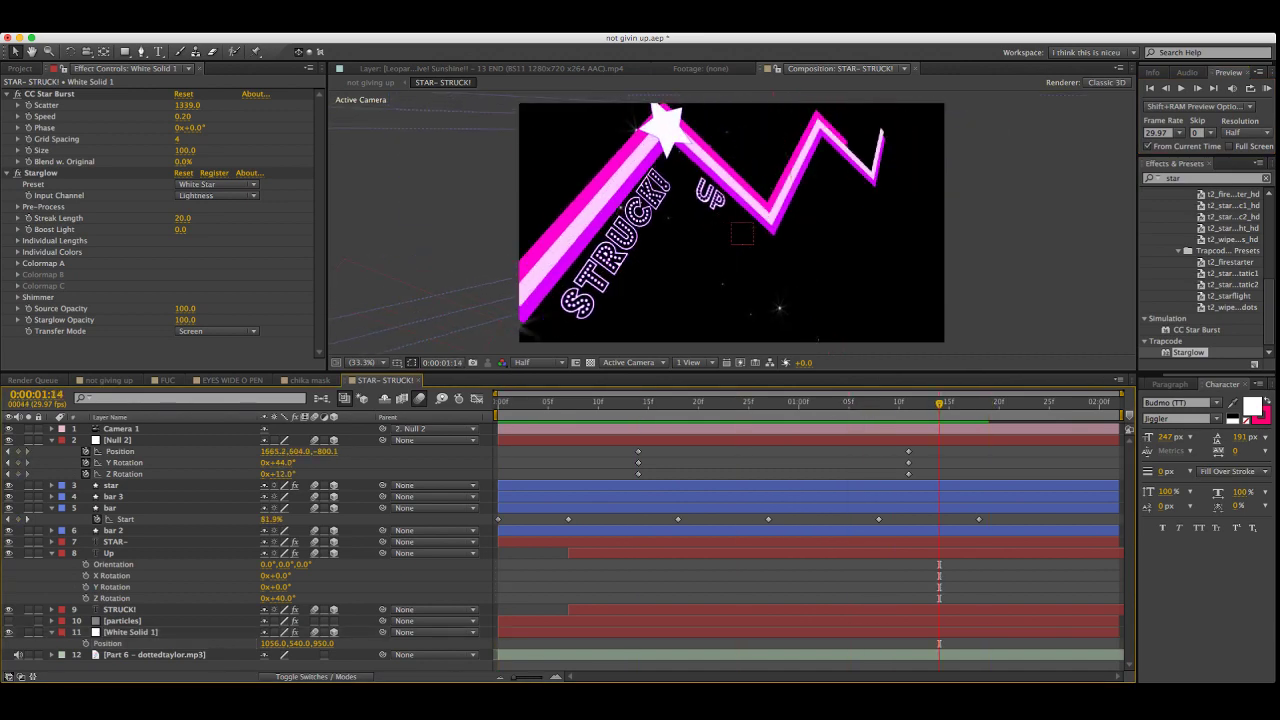
pyautogui.moveTo(628, 402); pyautogui.dragTo(648, 402)
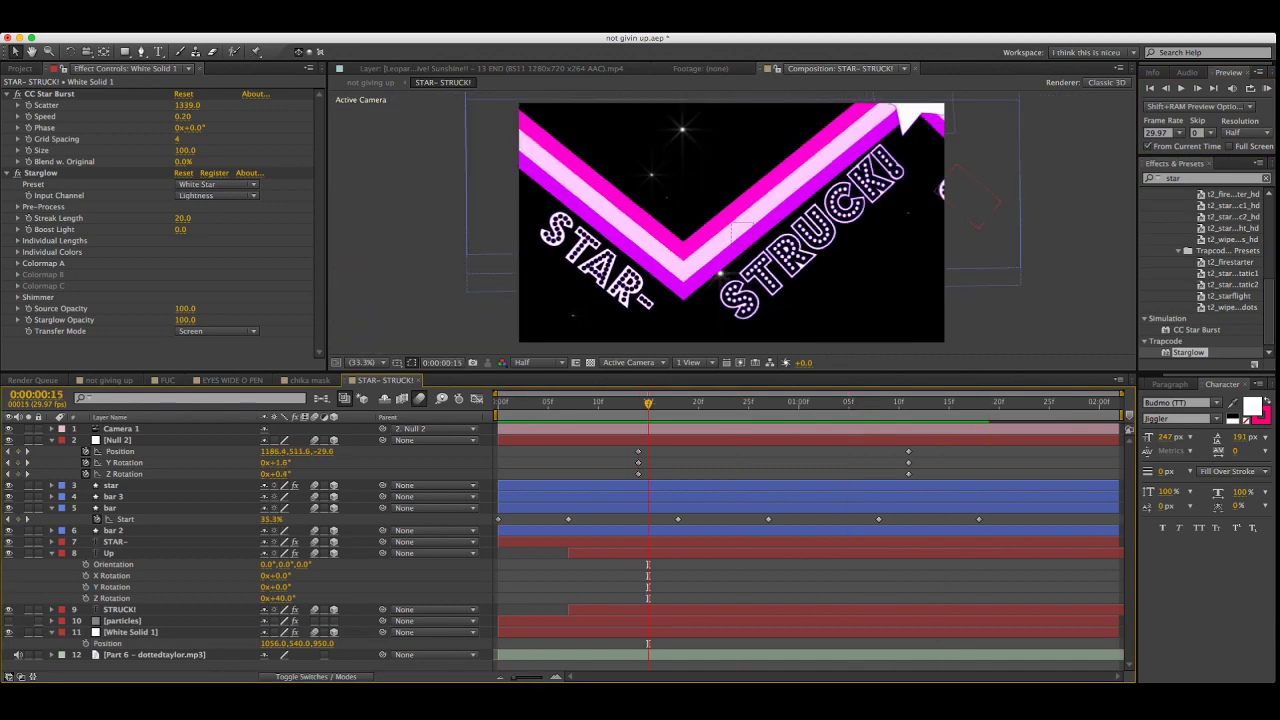
# Create a new white solid layer and collapse the revealed properties of all layers in the timeline
pyautogui.press('super+Tab')
pyautogui.press('Return')
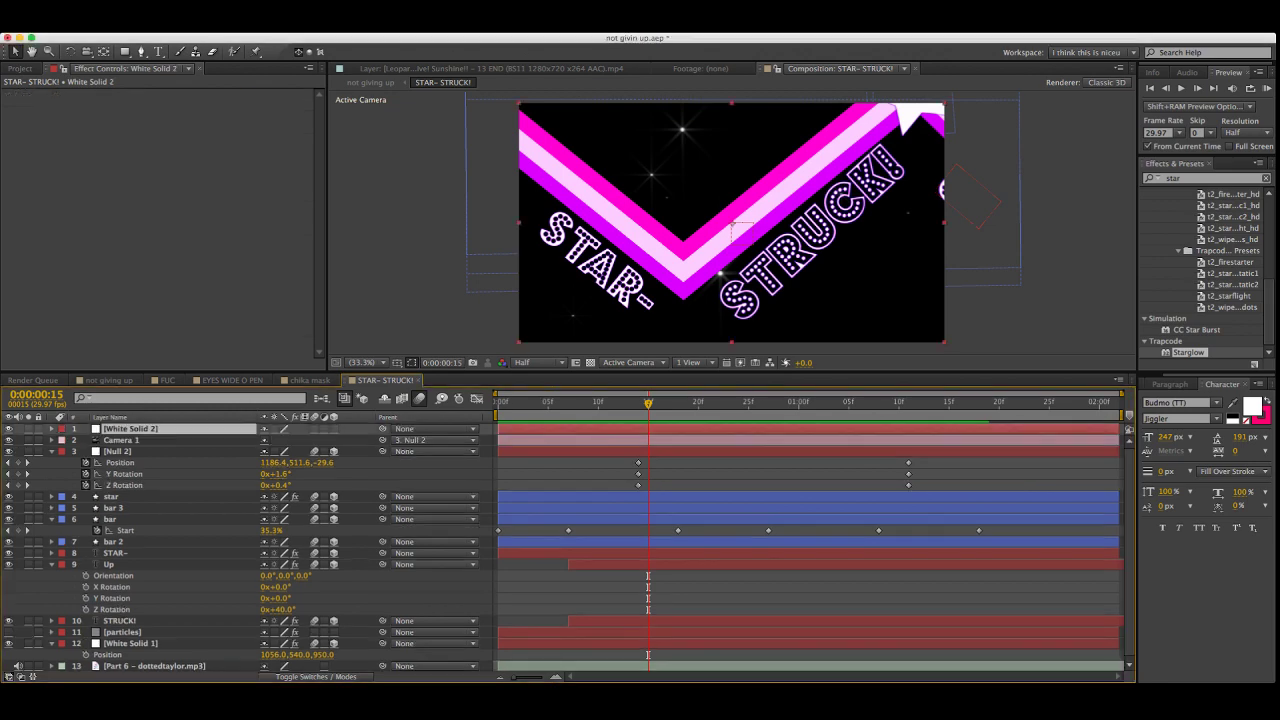
pyautogui.press('super+a')
pyautogui.press('u')
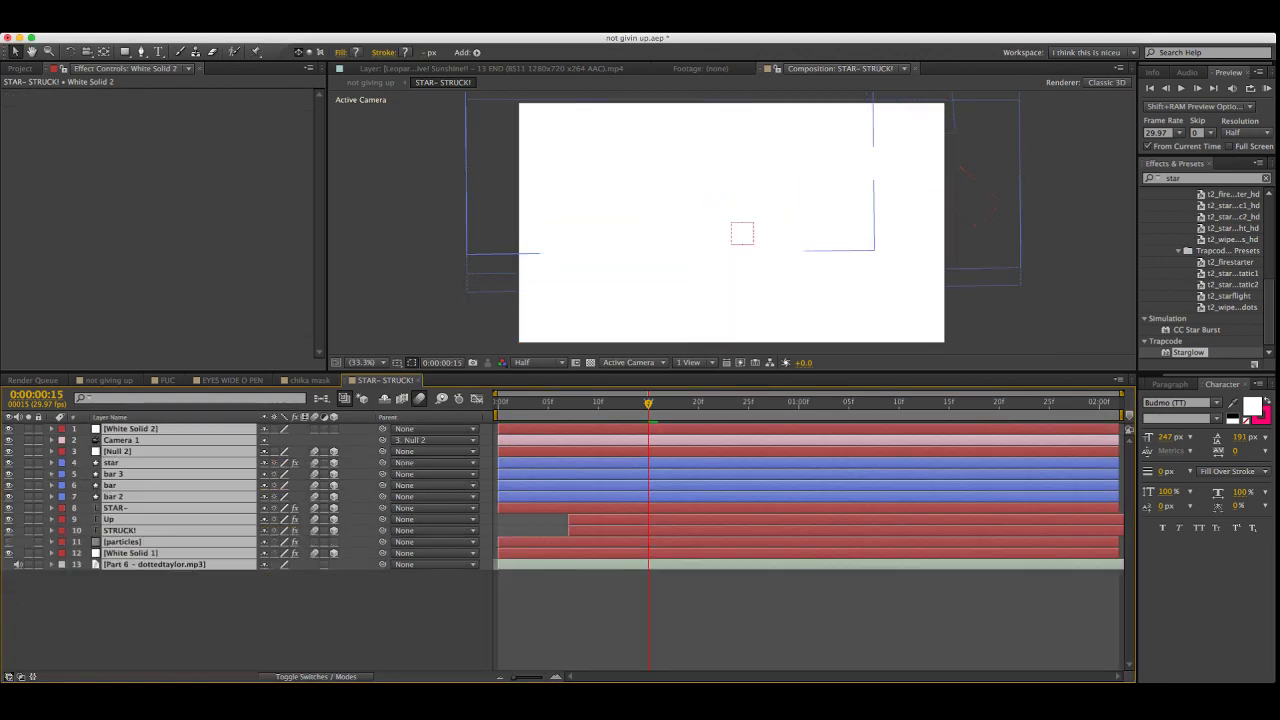
pyautogui.press('super+shift+a')
# Search the effects for "particular" and apply Particular to the White Solid 2 layer
pyautogui.click(1200, 178)
pyautogui.write('partoc')
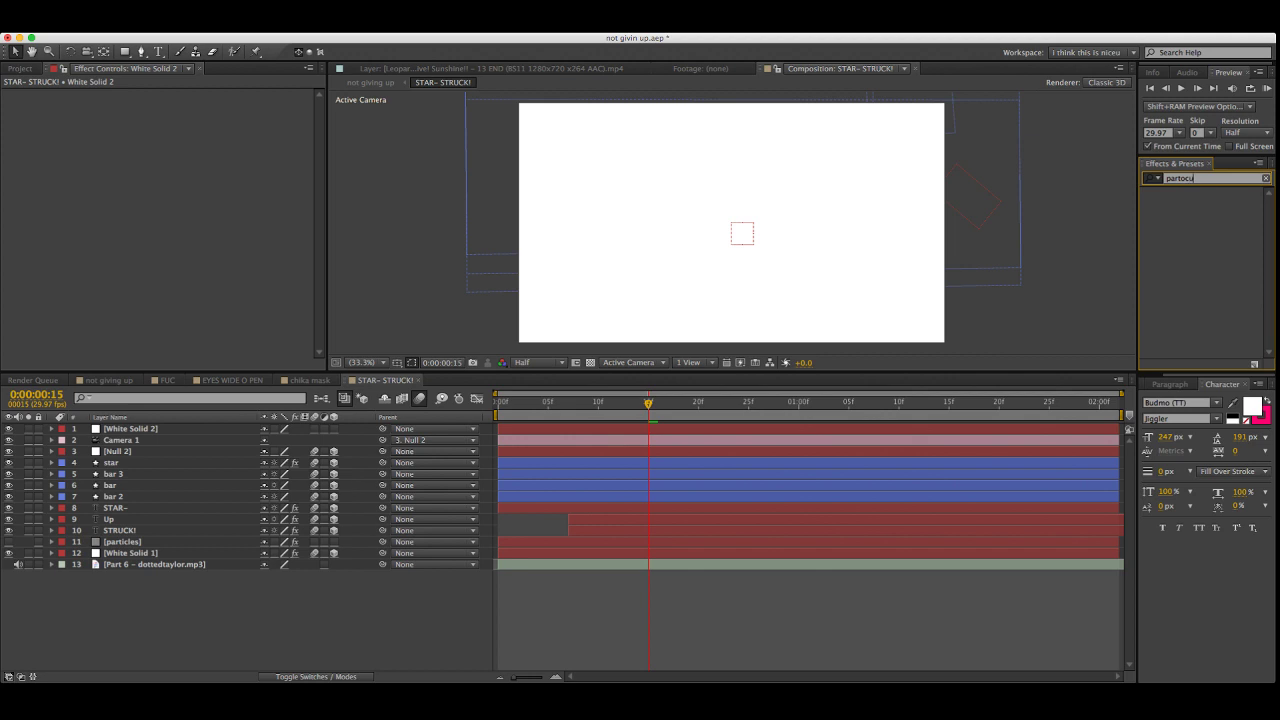
pyautogui.press('BackSpace')
pyautogui.write('icular')
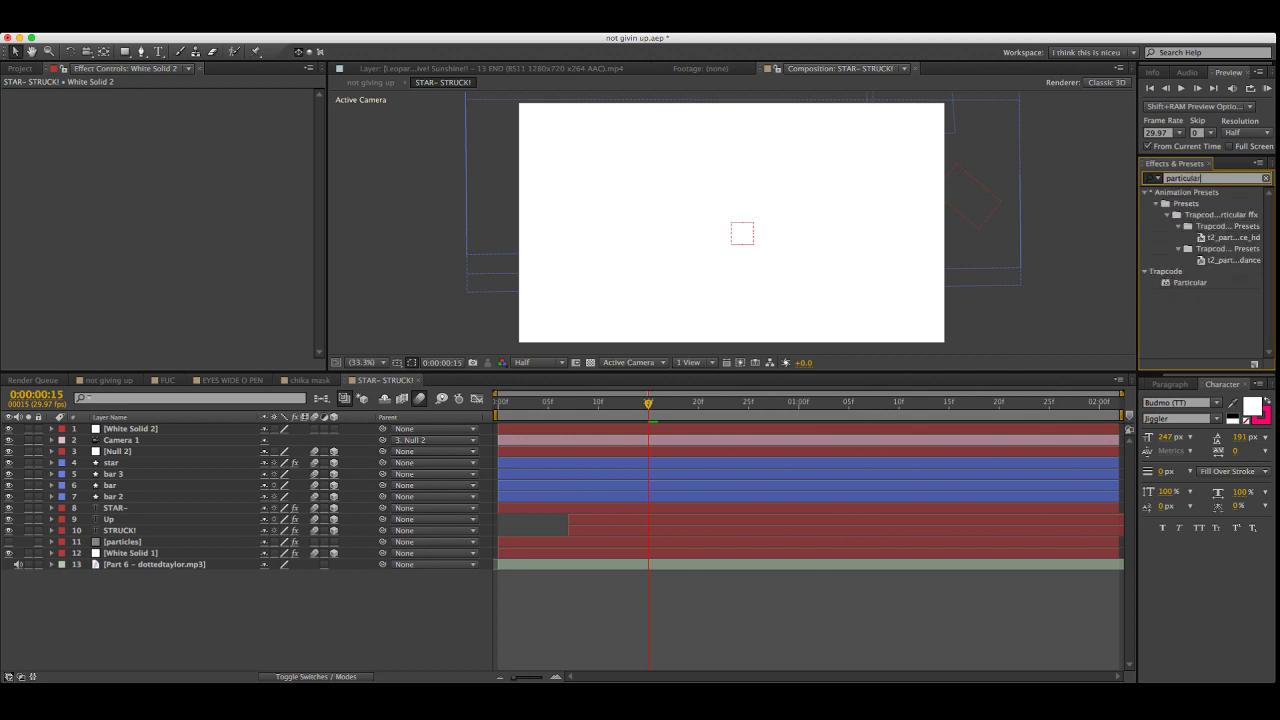
pyautogui.moveTo(1190, 283); pyautogui.dragTo(180, 429)
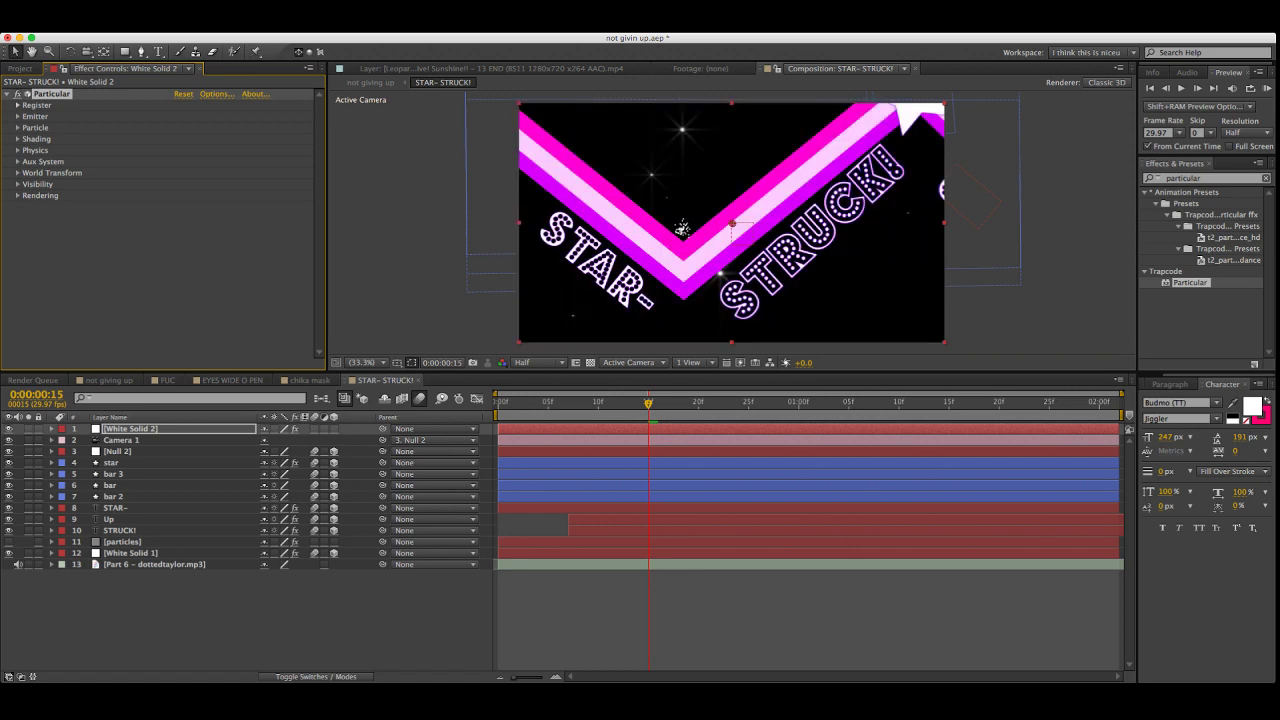
# Hide White Solid 1 and copy its Starglow effect onto White Solid 2
pyautogui.click(17, 116)
pyautogui.click(8, 553)
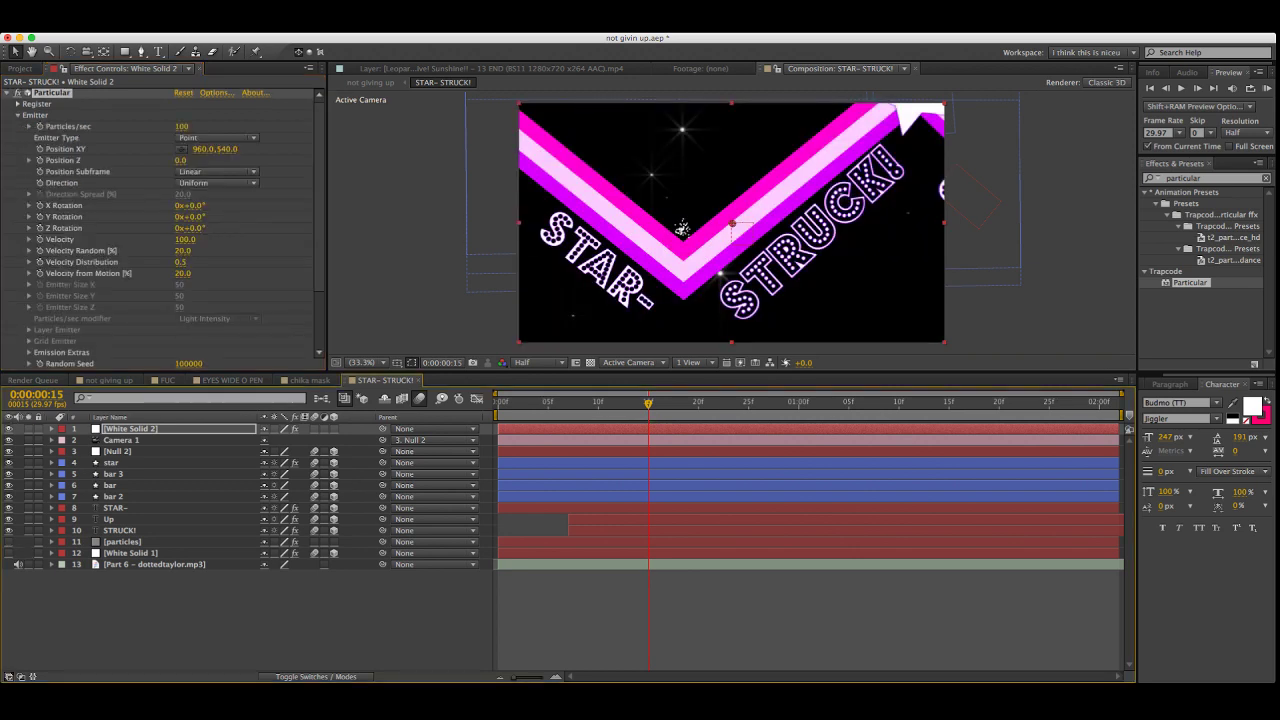
pyautogui.click(130, 553)
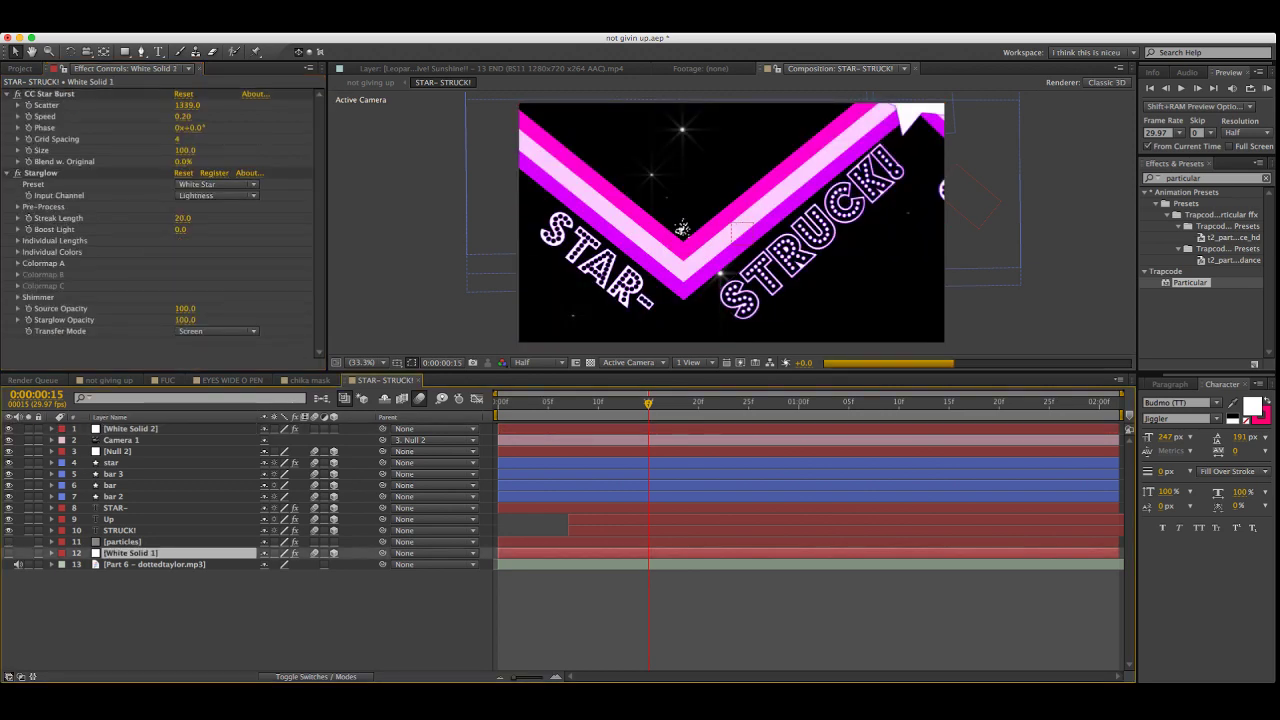
pyautogui.click(41, 173)
pyautogui.click(131, 429)
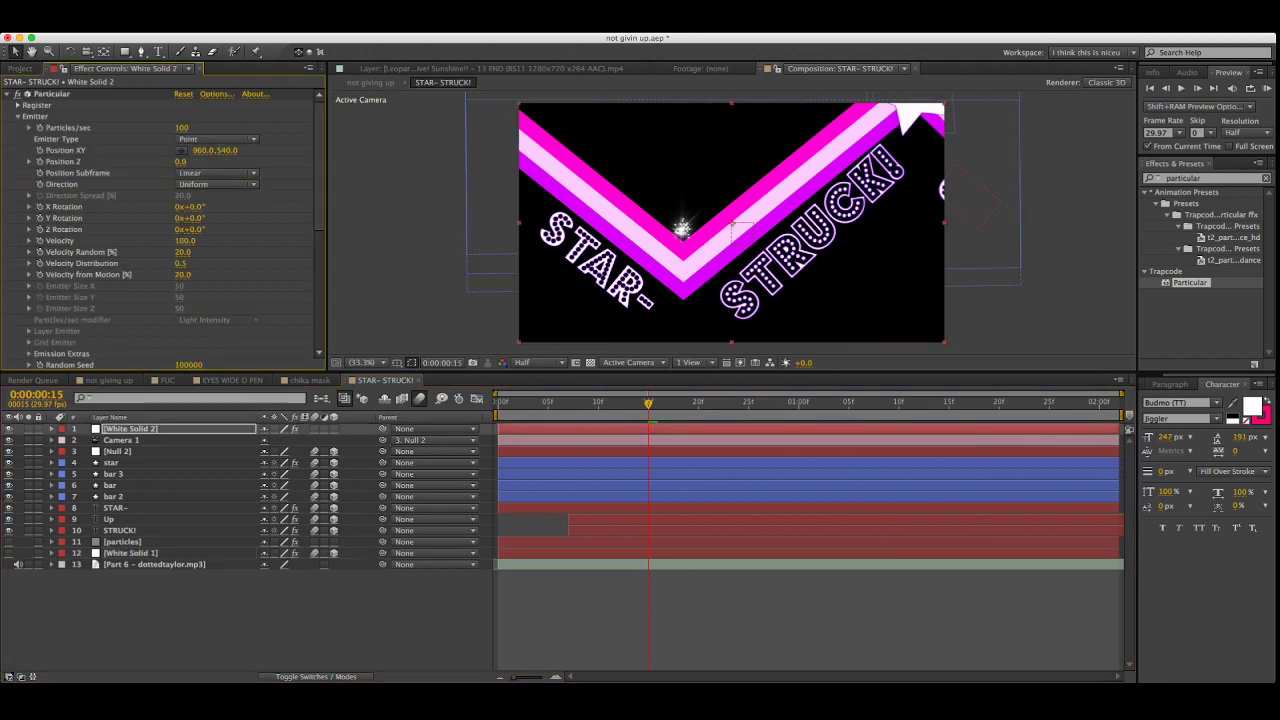
# Set Particular's emitter type to Box with Emitter Size X 5000, Y 3000 and Z 500
pyautogui.scroll(-4, 160, 230)
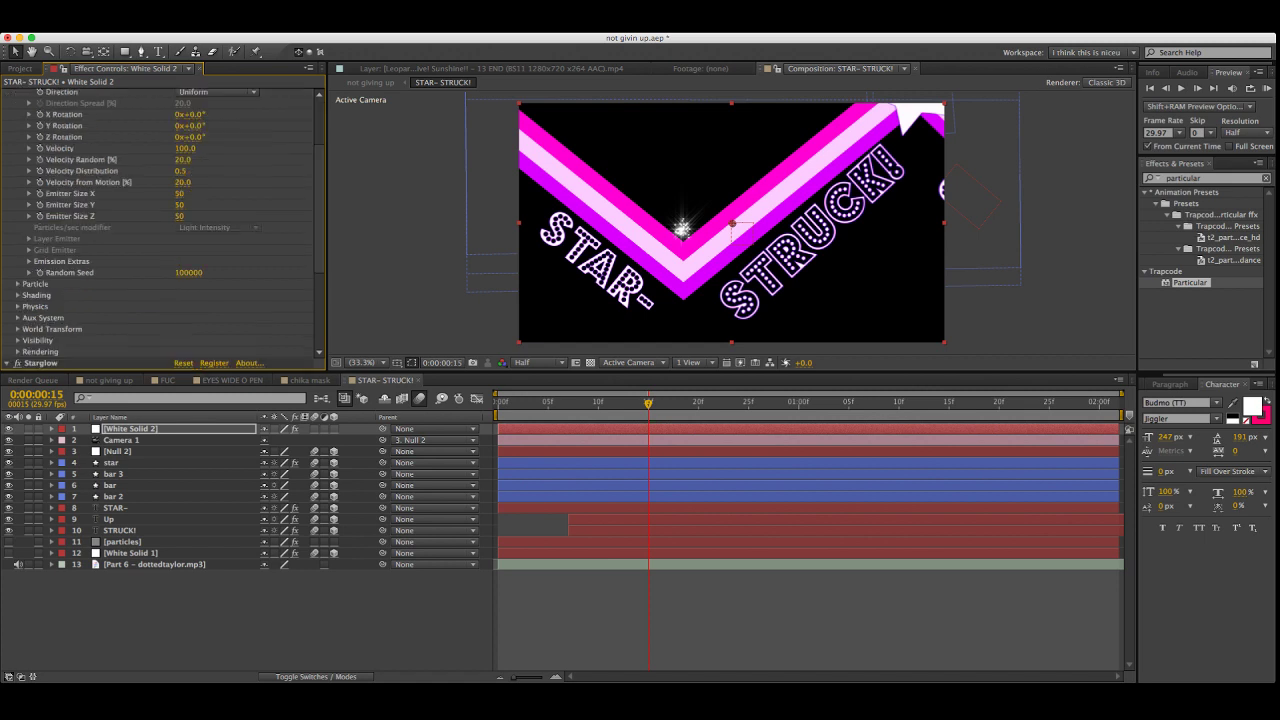
pyautogui.moveTo(184, 193); pyautogui.dragTo(163, 193)
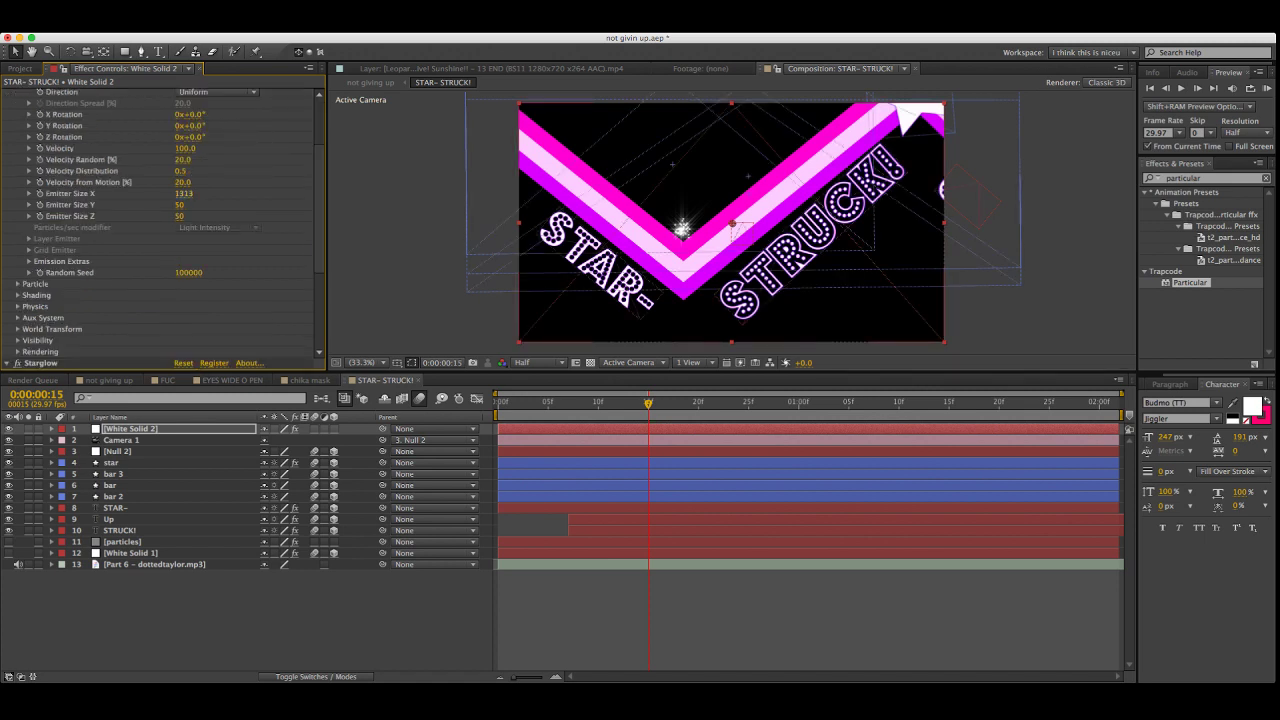
pyautogui.click(184, 193)
pyautogui.write('500')
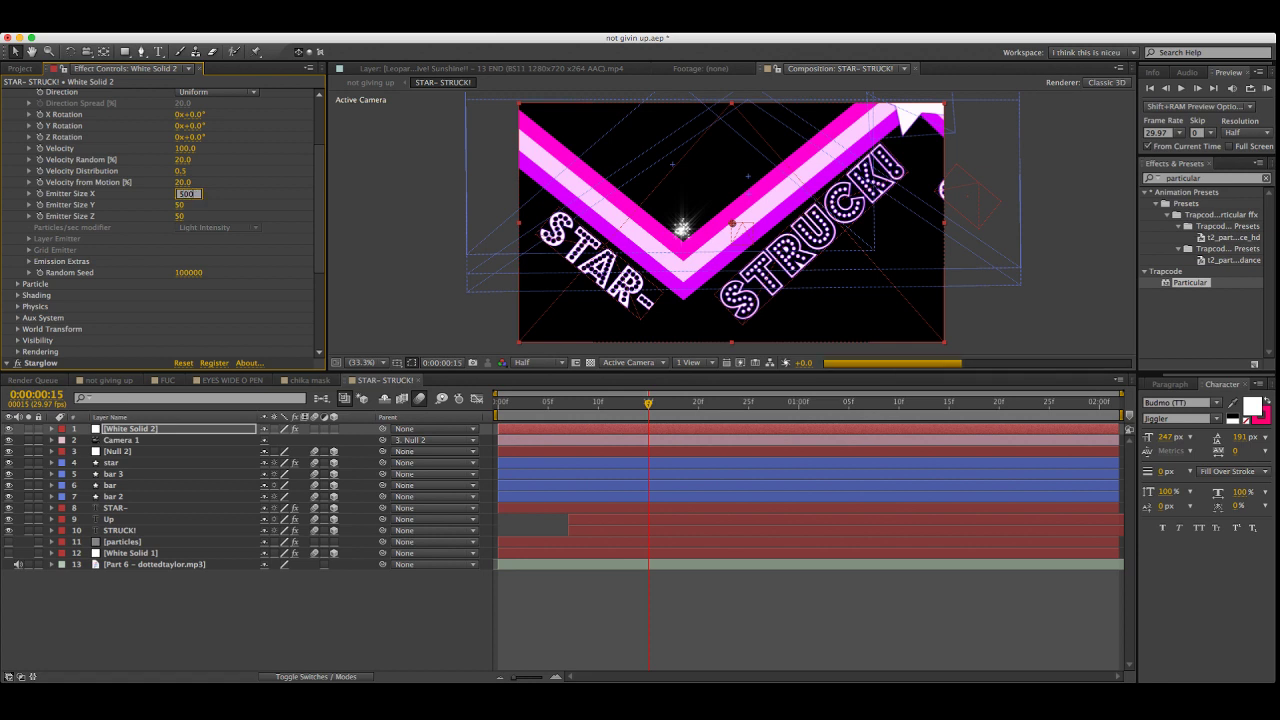
pyautogui.write('0')
pyautogui.press('Tab')
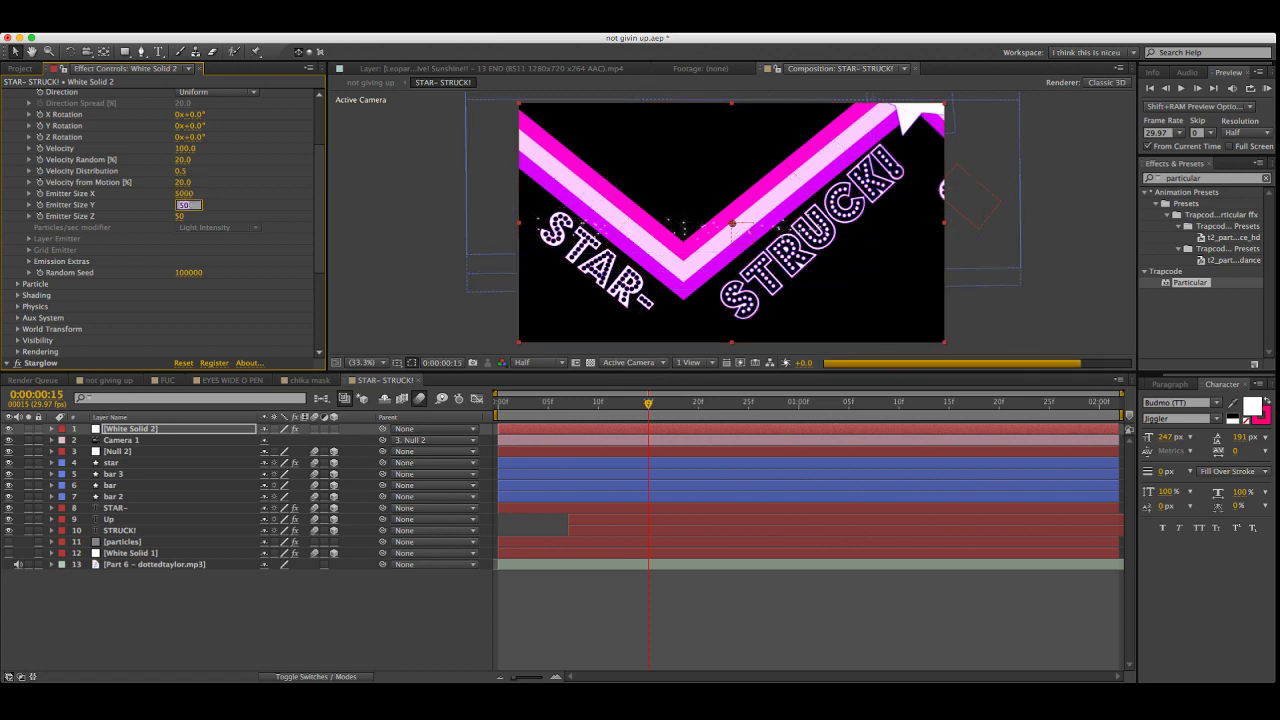
pyautogui.write('3000')
pyautogui.press('Return')
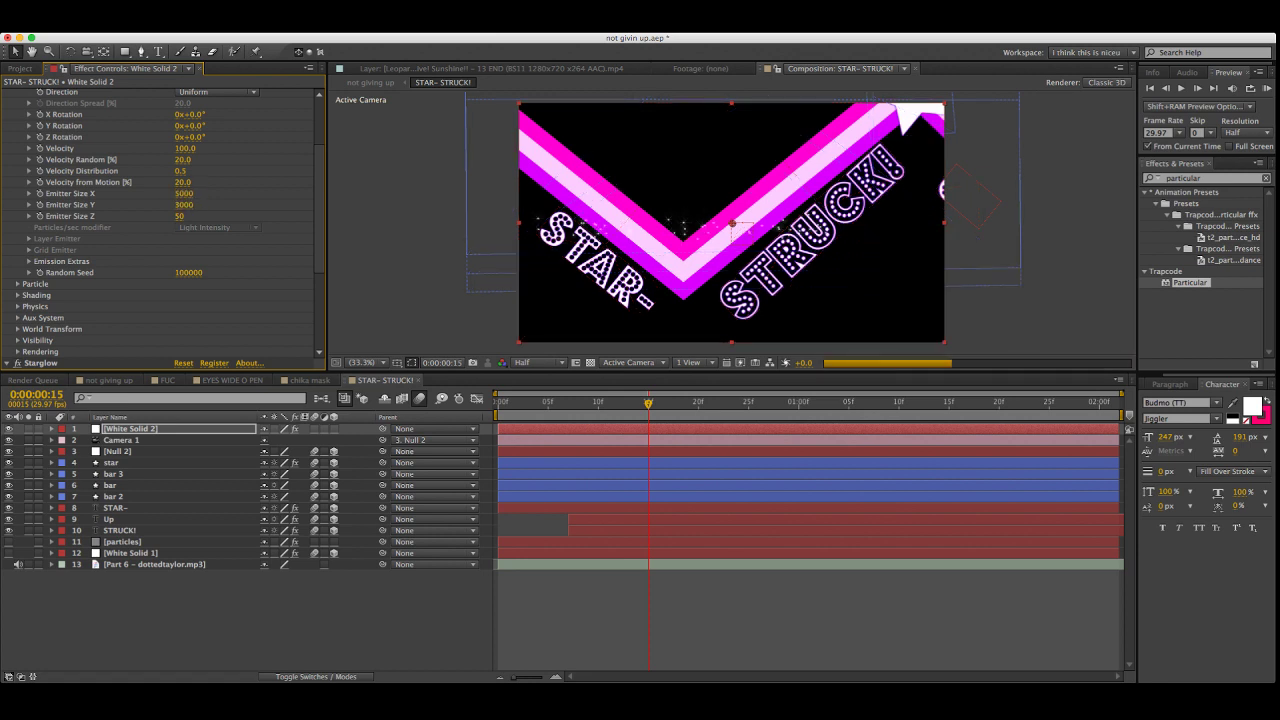
pyautogui.press('Tab')
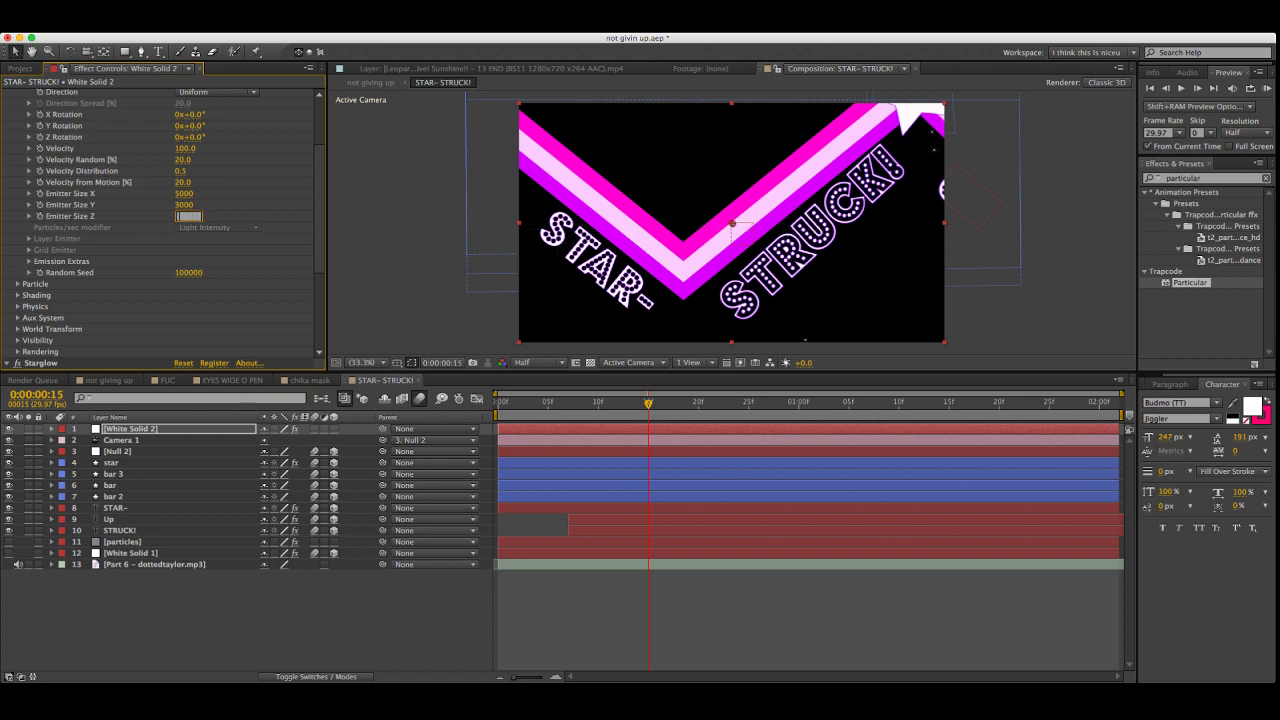
pyautogui.press('Return')
# At 0:00:00:18, raise Particular's Particles/sec to 340
pyautogui.click(678, 402)
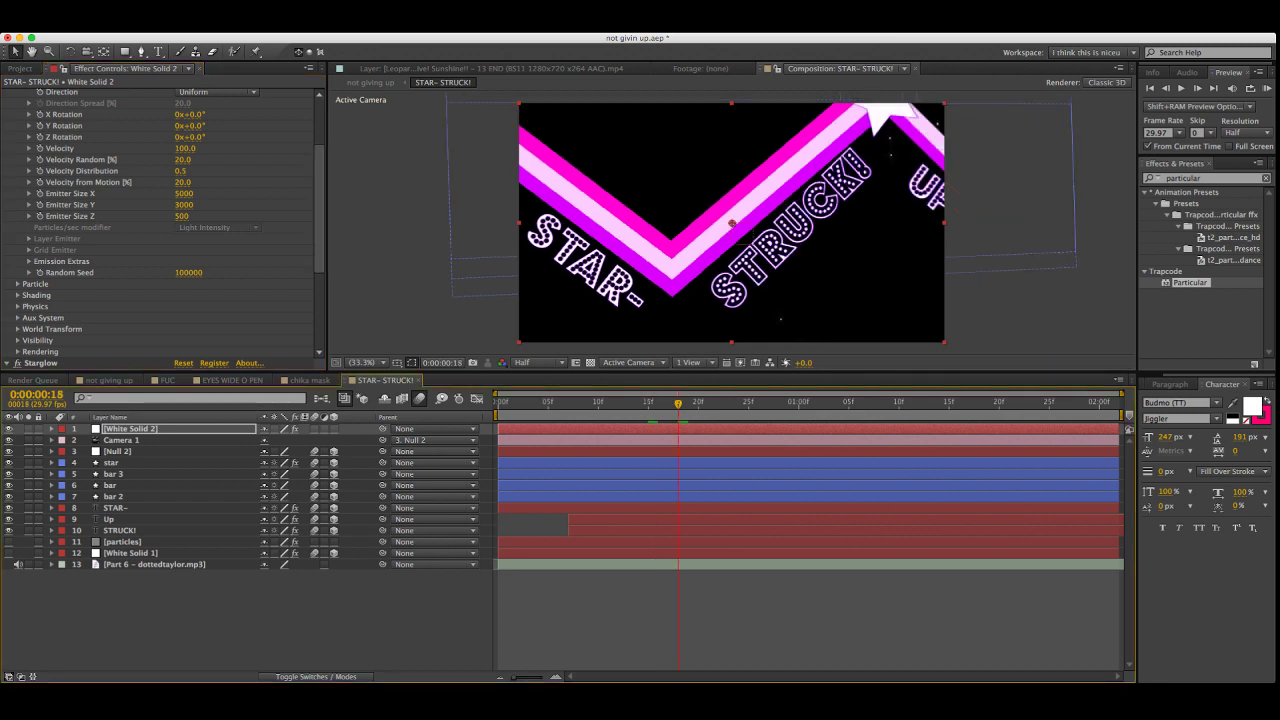
pyautogui.scroll(5, 160, 230)
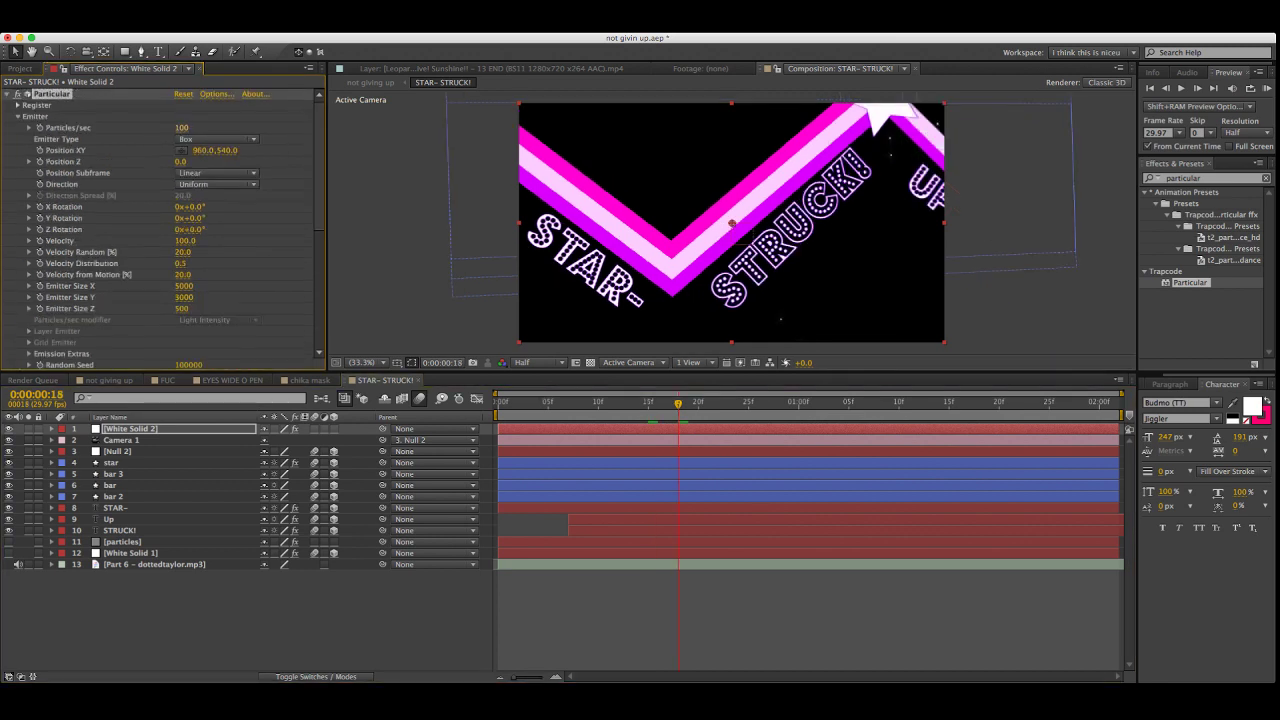
pyautogui.moveTo(181, 127); pyautogui.dragTo(421, 127)
pyautogui.scroll(-10, 160, 230)
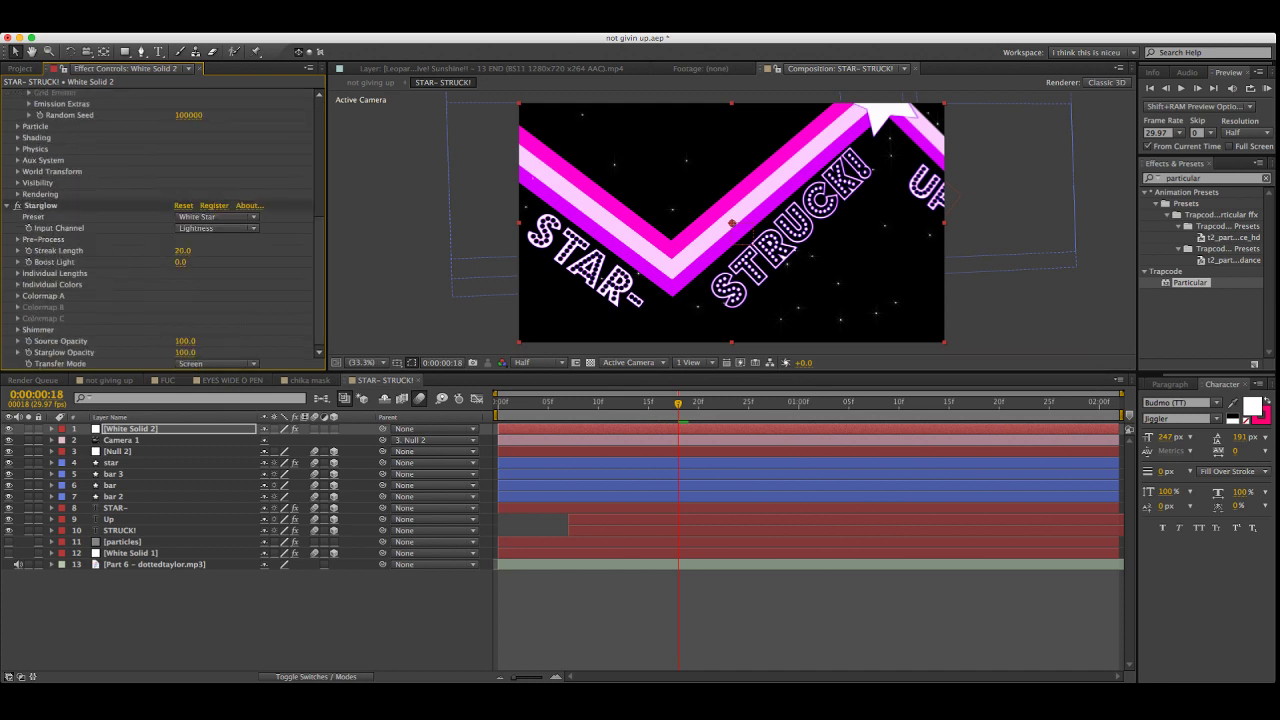
# Configure Particular's particles with a life of 2 seconds, size 13 and Size Random 58%
pyautogui.click(17, 126)
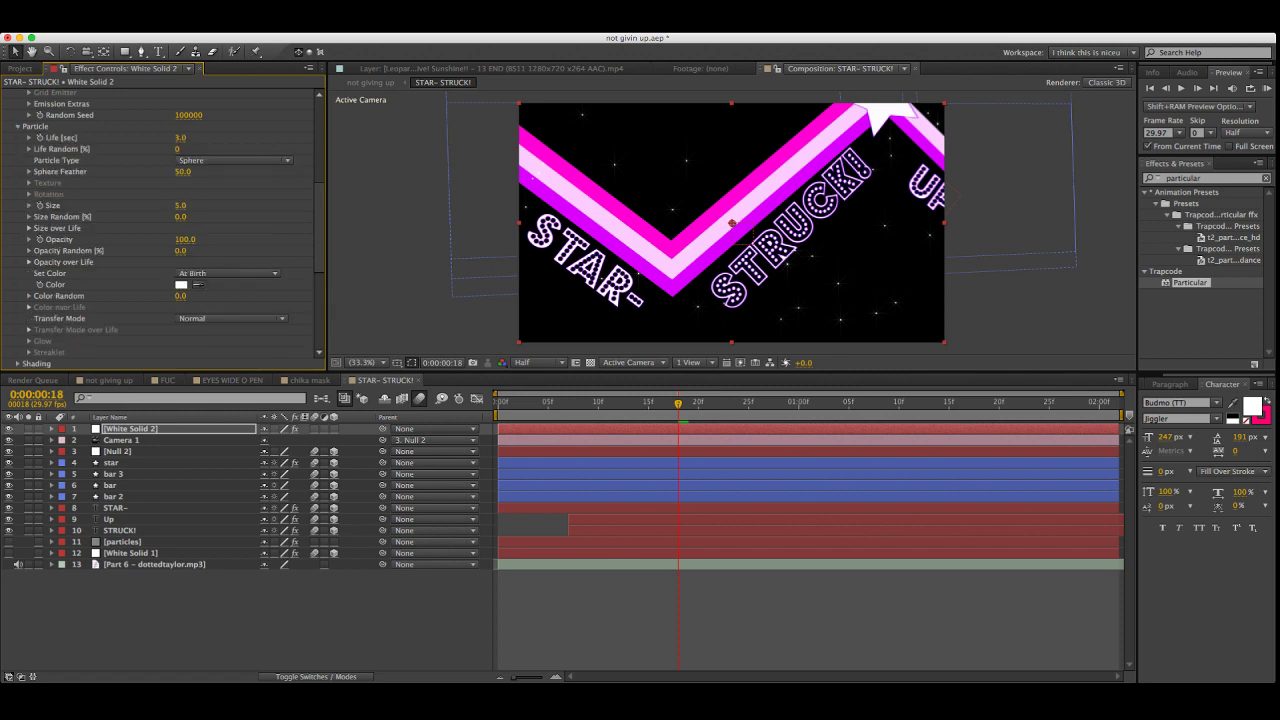
pyautogui.click(180, 137)
pyautogui.write('2')
pyautogui.press('Return')
pyautogui.scroll(-8, 165, 220)
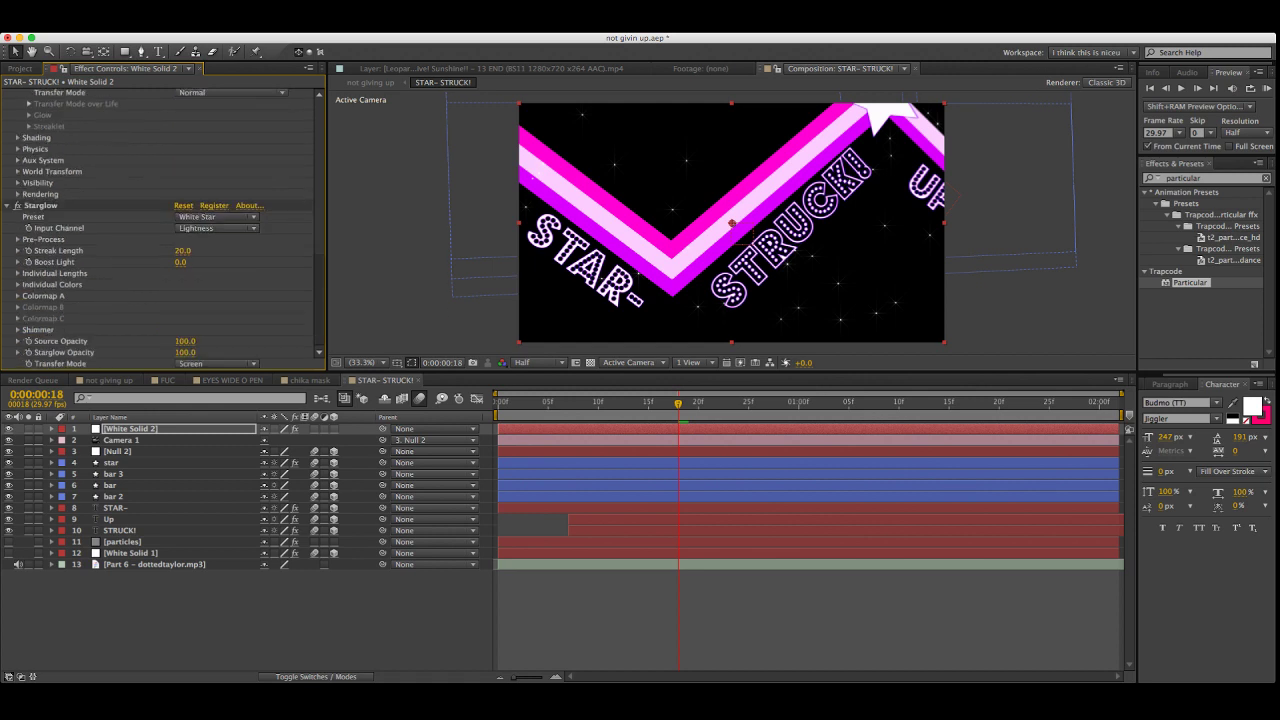
pyautogui.scroll(8, 165, 220)
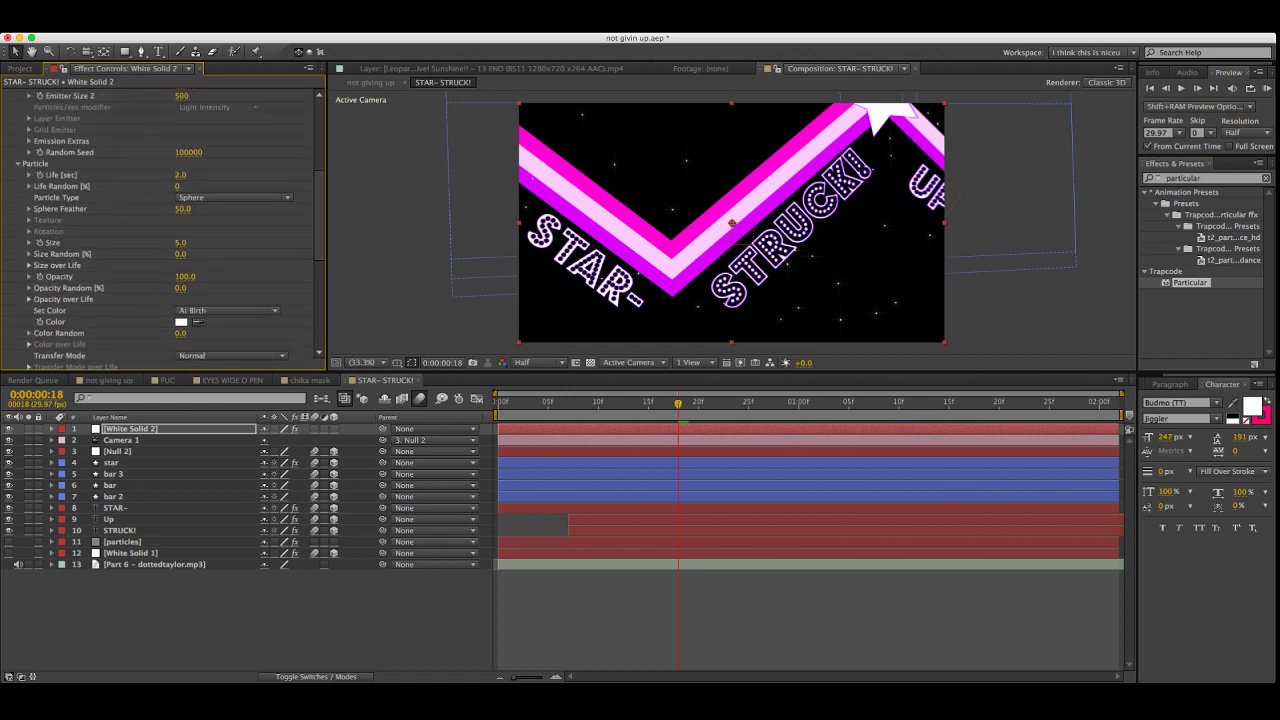
pyautogui.moveTo(182, 242); pyautogui.dragTo(238, 254)
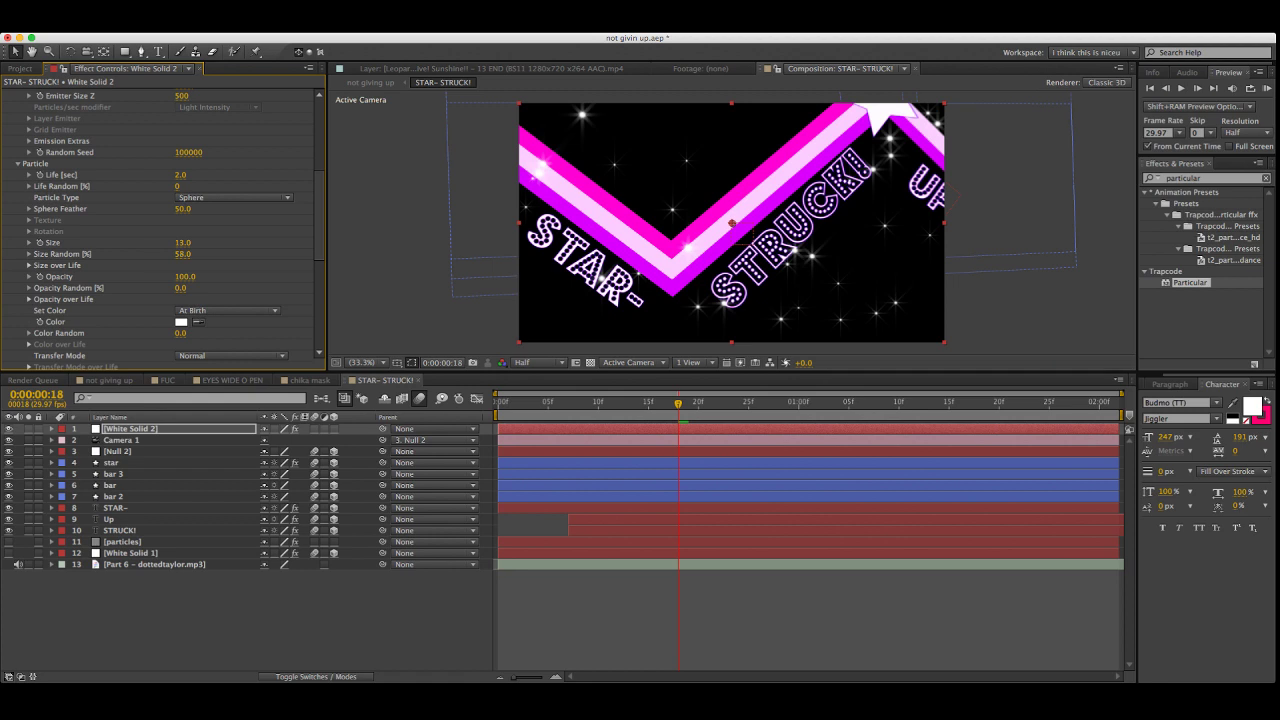
# Move White Solid 2 below the STRUCK! text layer and check the star field at 0:00:00:26
pyautogui.moveTo(130, 428); pyautogui.dragTo(130, 536)
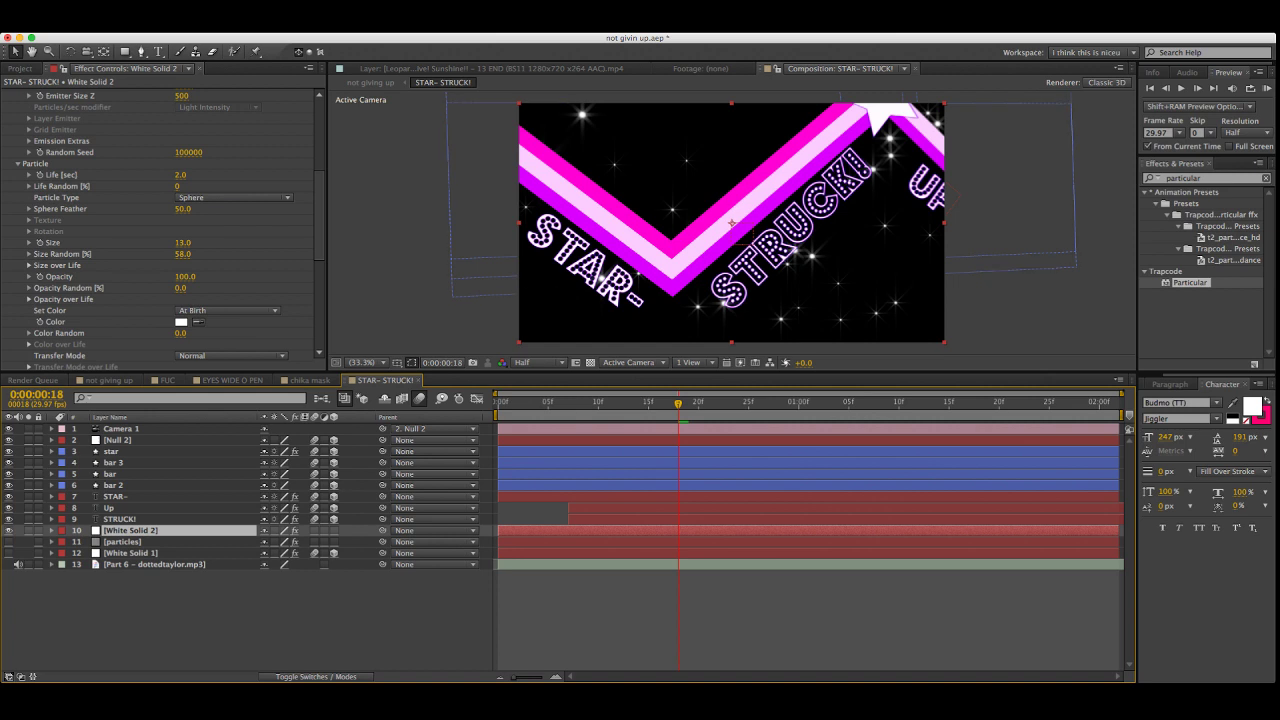
pyautogui.moveTo(678, 403); pyautogui.dragTo(758, 403)
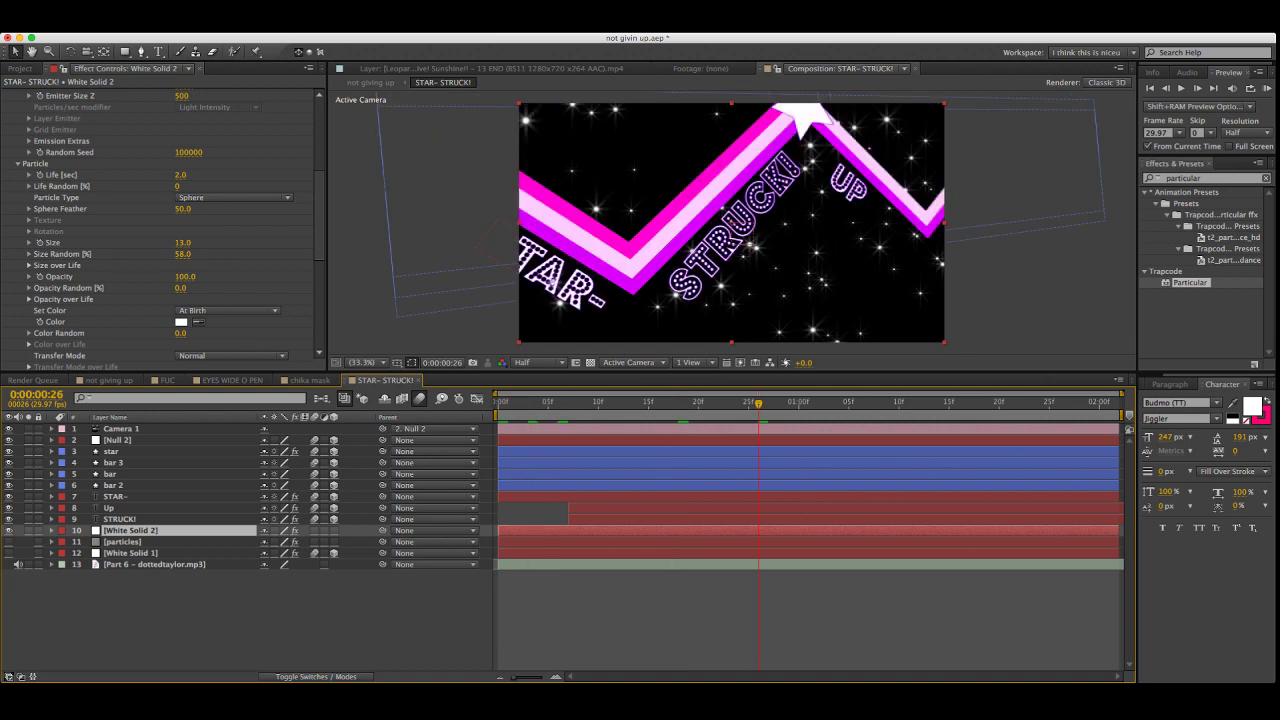
# At 0:00:01:08, widen Particular's Emitter Size X to 7129 and set Particles/sec to 260
pyautogui.scroll(6, 160, 220)
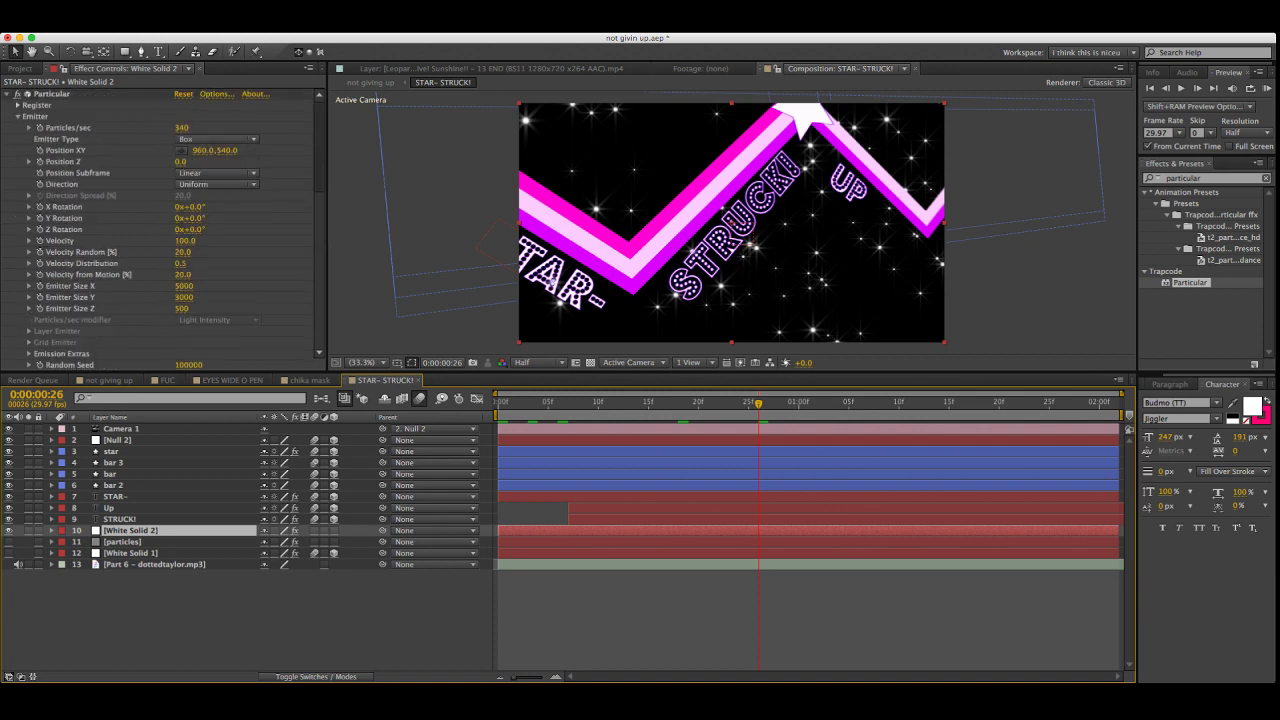
pyautogui.scroll(-3, 160, 220)
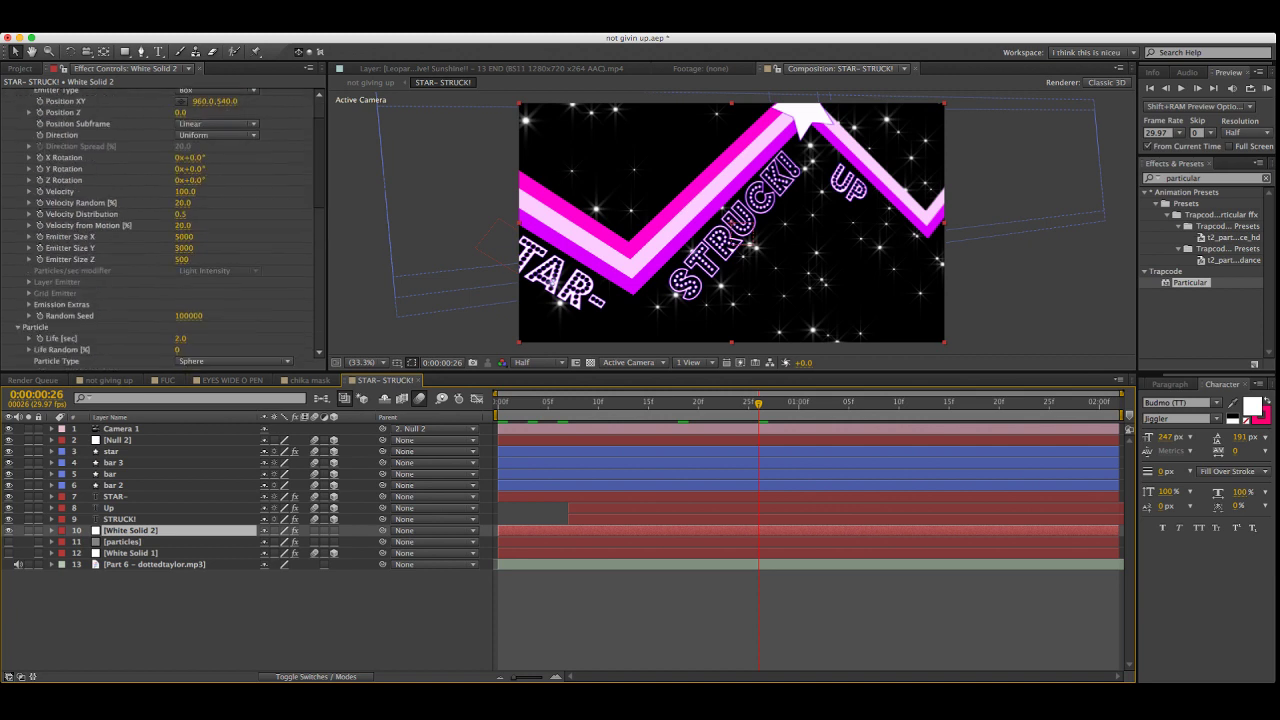
pyautogui.moveTo(809, 403); pyautogui.dragTo(879, 403)
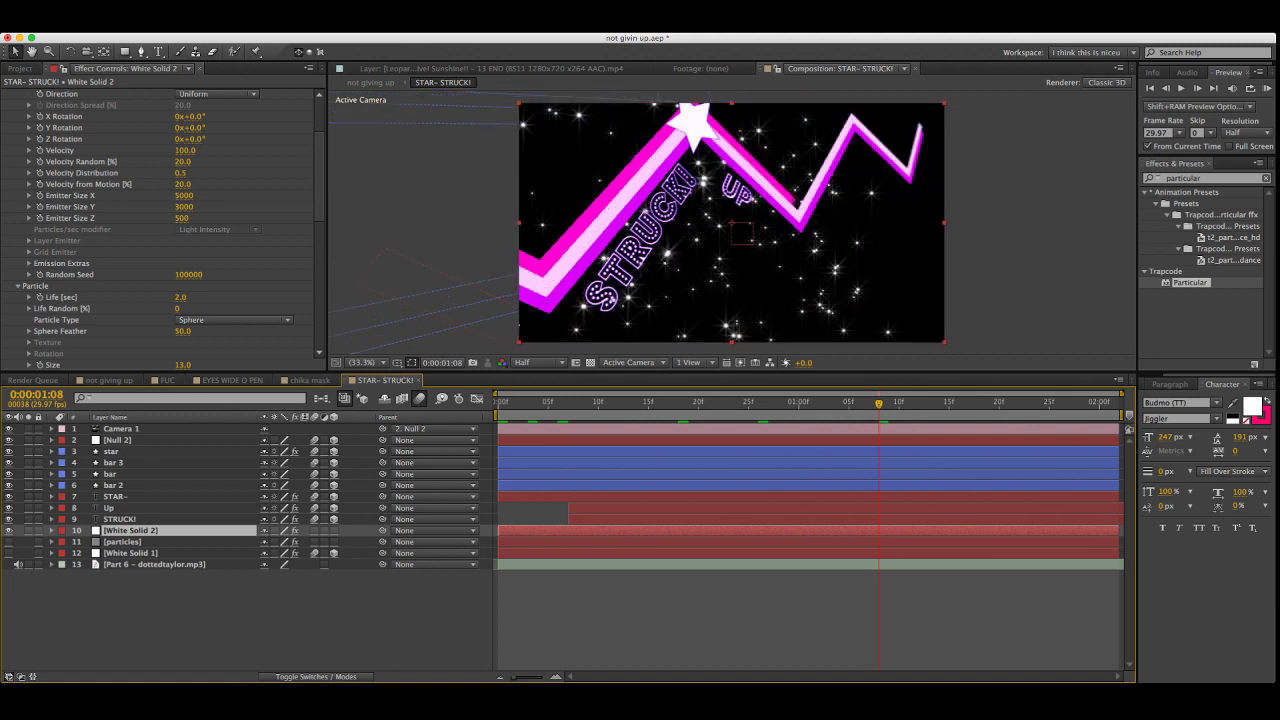
pyautogui.moveTo(184, 195); pyautogui.dragTo(261, 195)
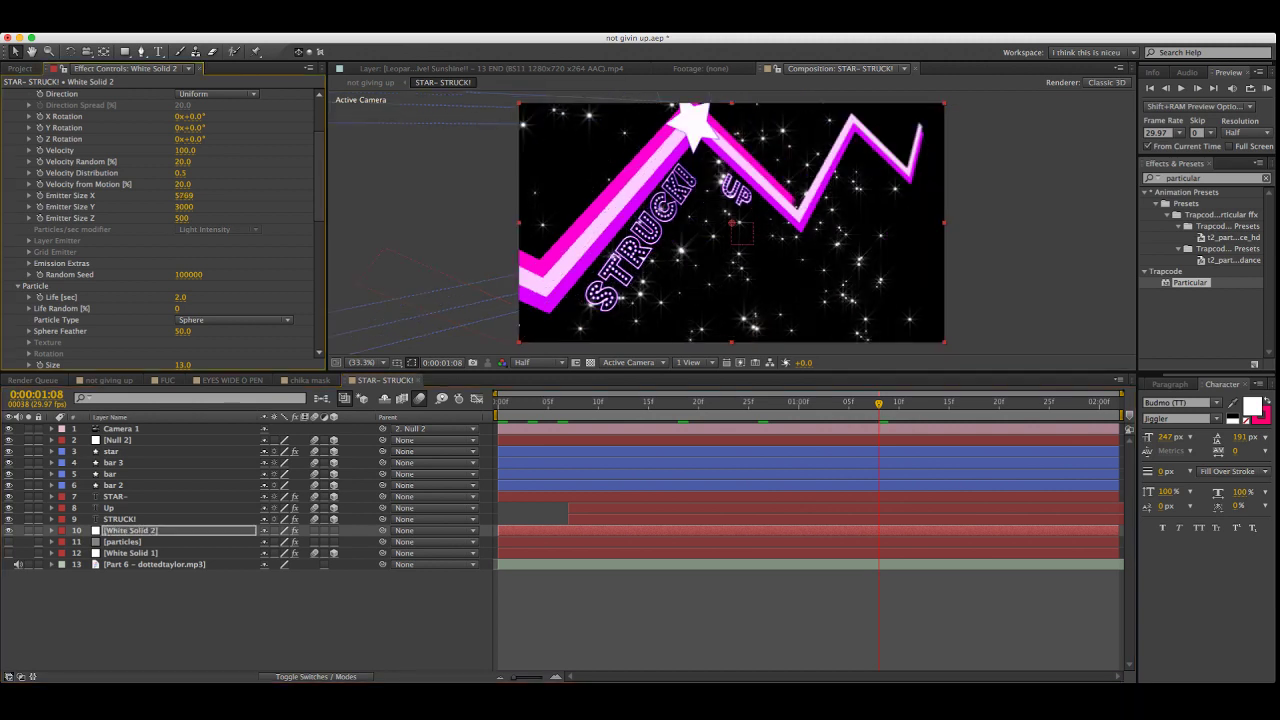
pyautogui.moveTo(184, 195); pyautogui.dragTo(262, 195)
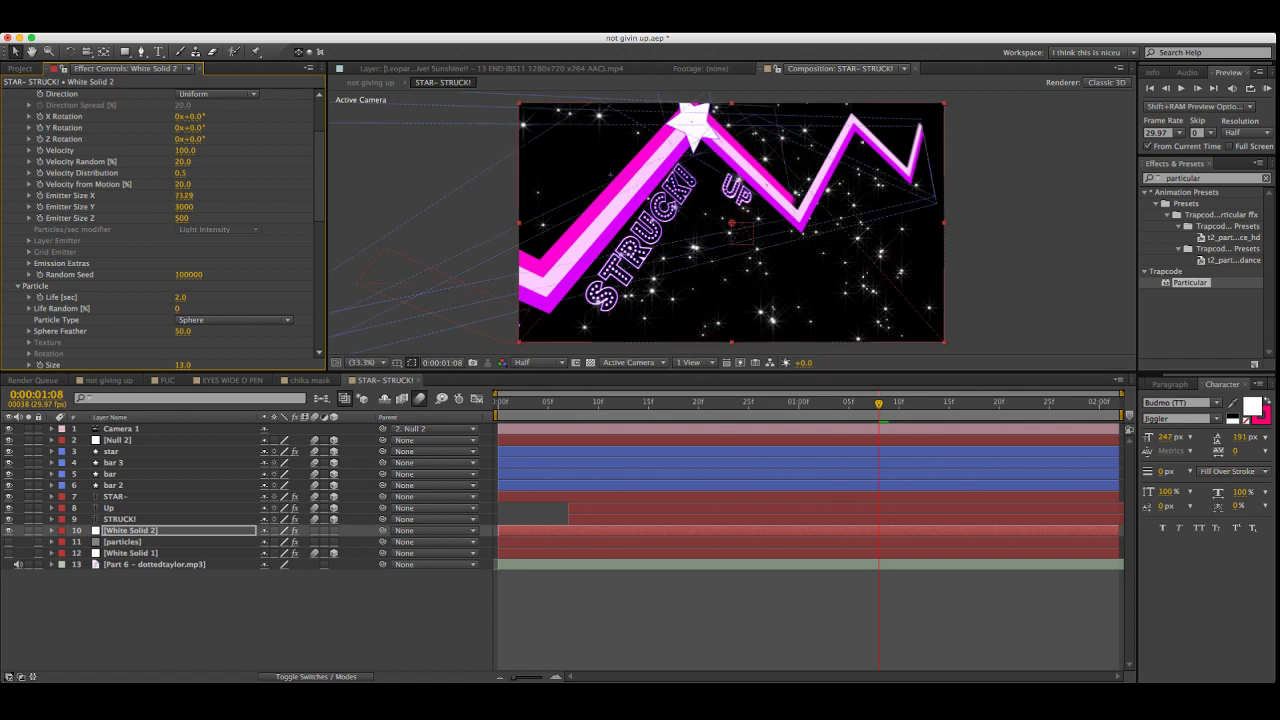
pyautogui.moveTo(184, 195); pyautogui.dragTo(212, 195)
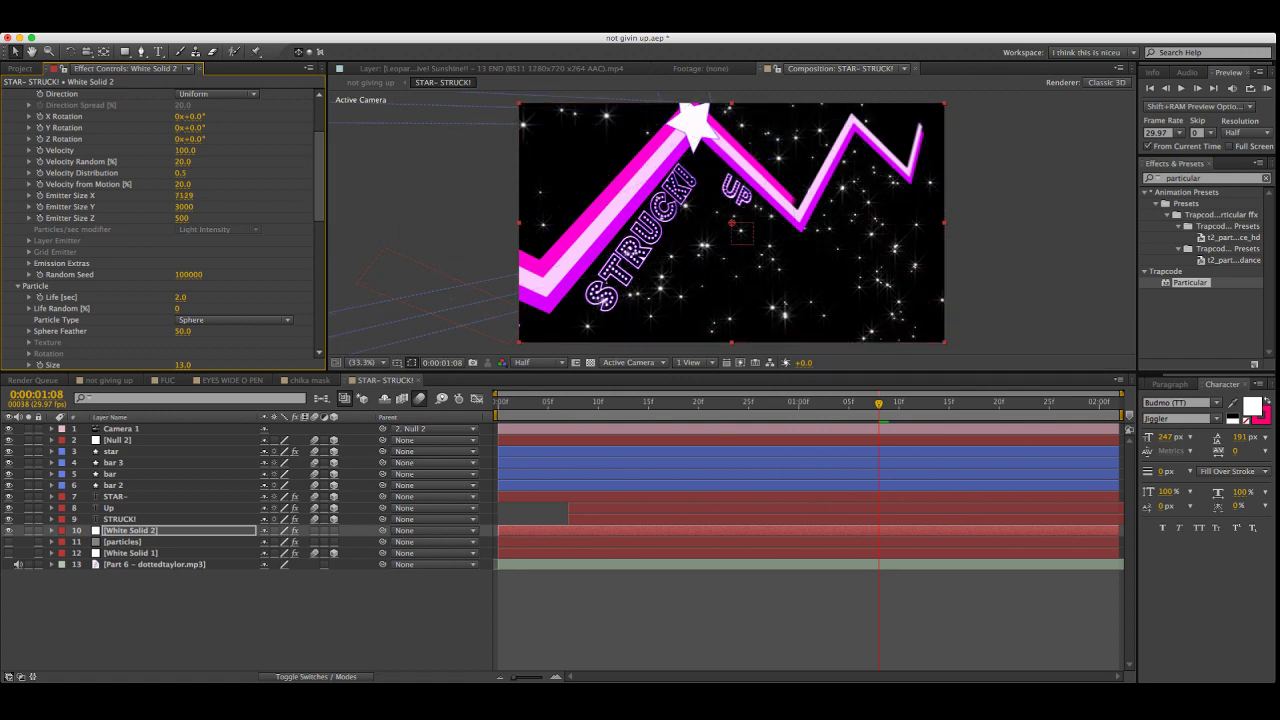
pyautogui.scroll(5, 160, 230)
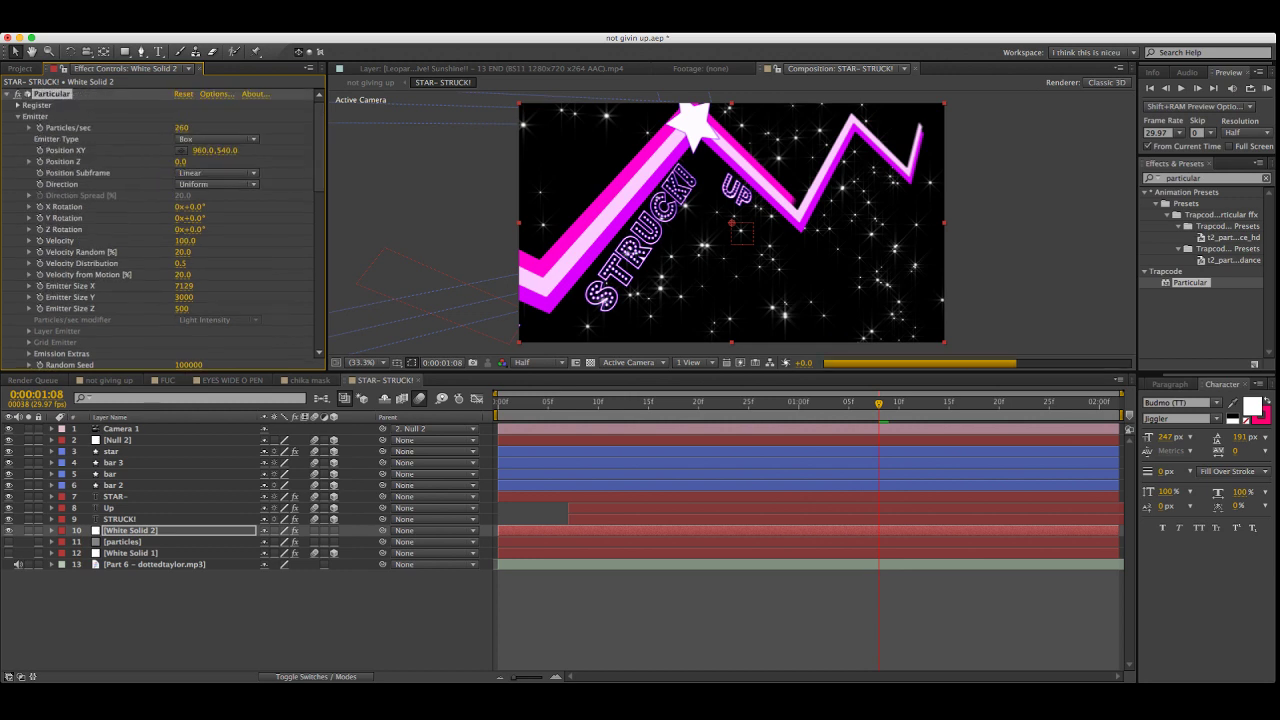
# At 0:00:01:08, lower Particular's Particles/sec to 100
pyautogui.moveTo(181, 127); pyautogui.dragTo(4, 127)
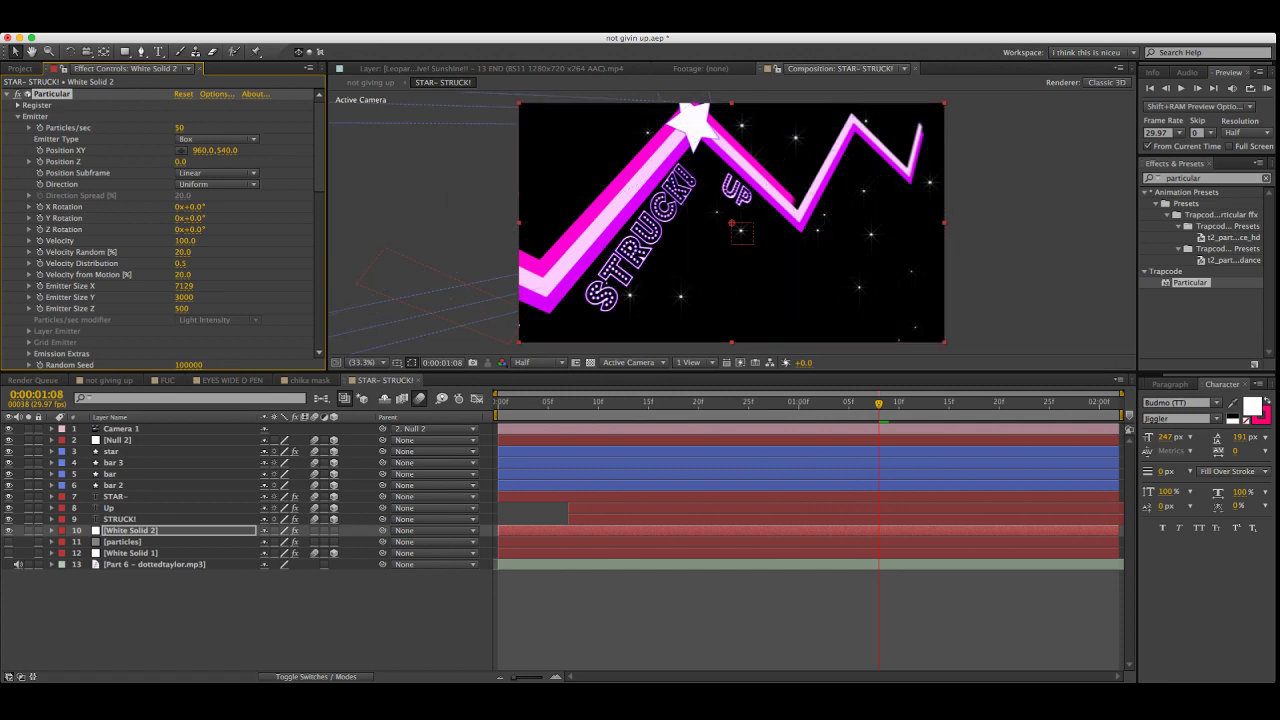
pyautogui.click(180, 128)
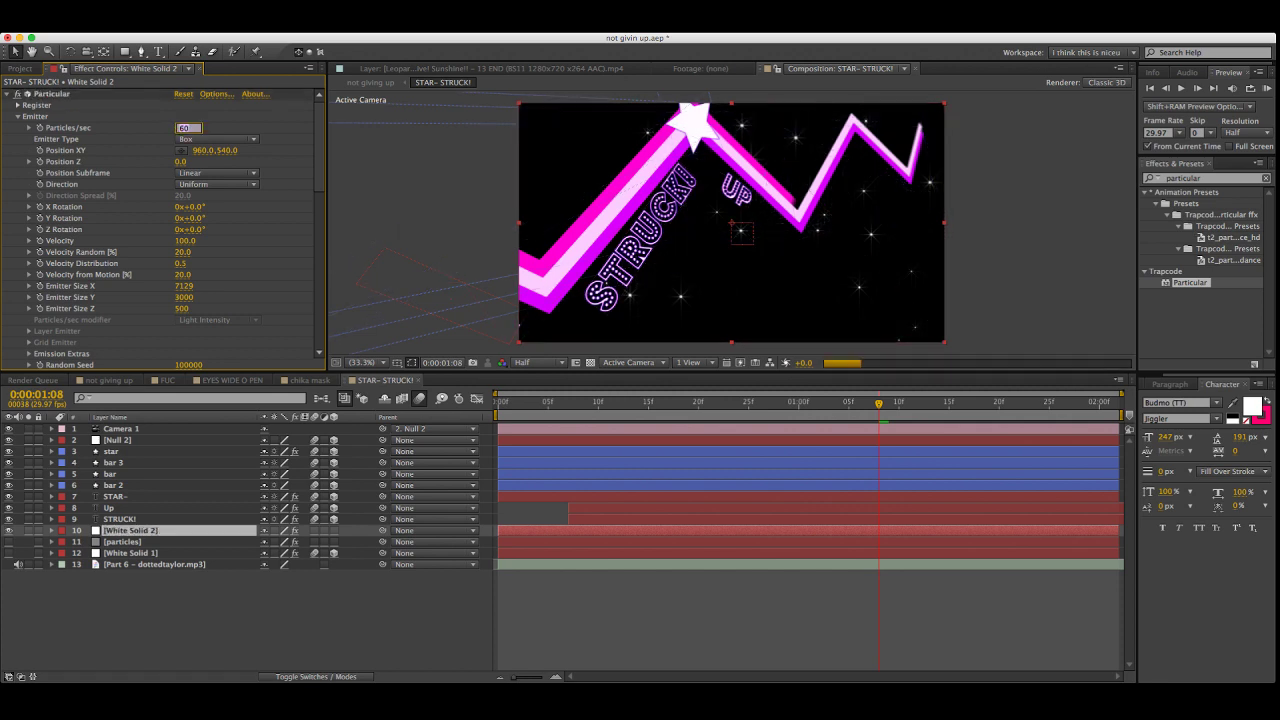
pyautogui.write('100')
pyautogui.press('Return')
# Set Particular's particle Size to 10 and Size Random to 30%
pyautogui.scroll(-6, 163, 228)
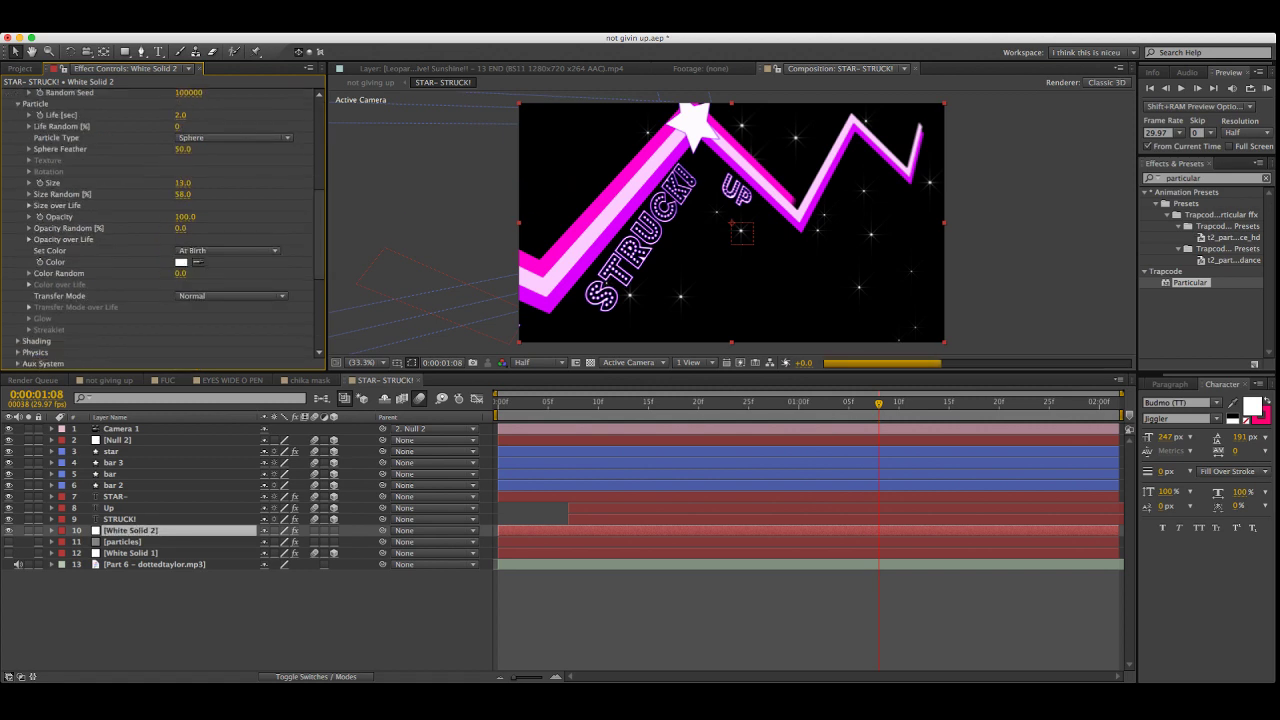
pyautogui.click(183, 183)
pyautogui.write('10')
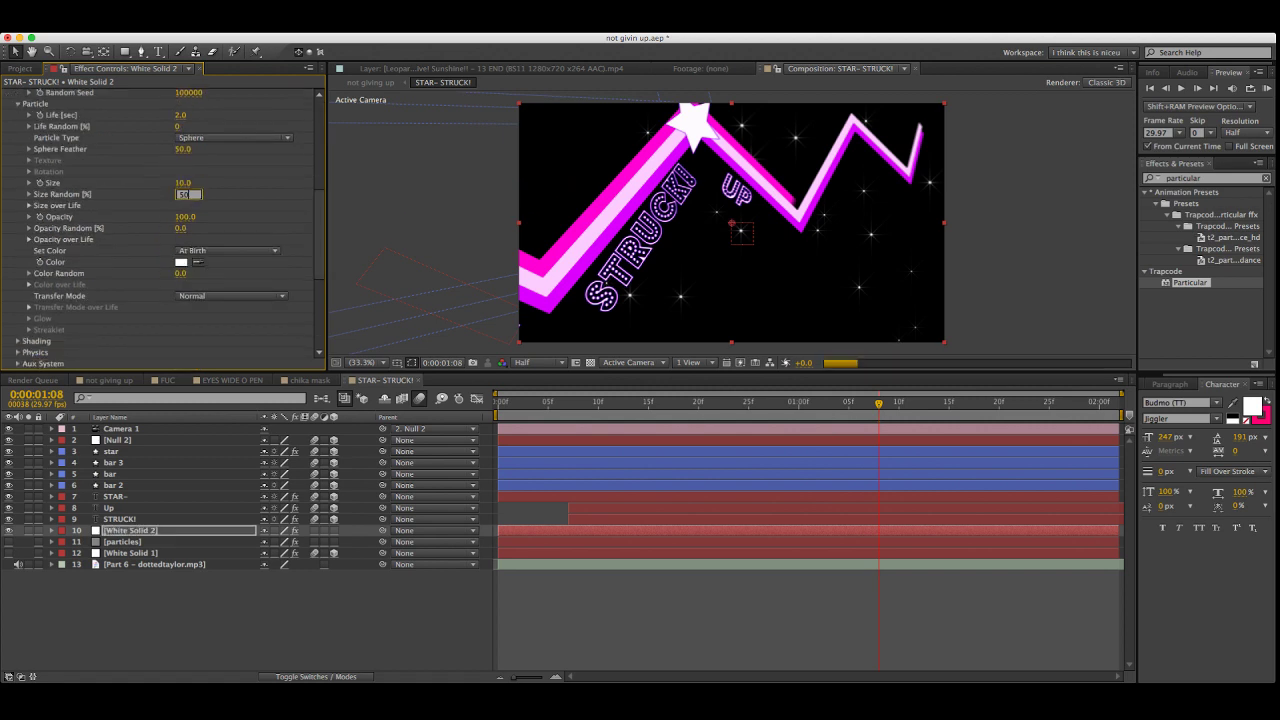
pyautogui.press('Tab')
pyautogui.press('Return')
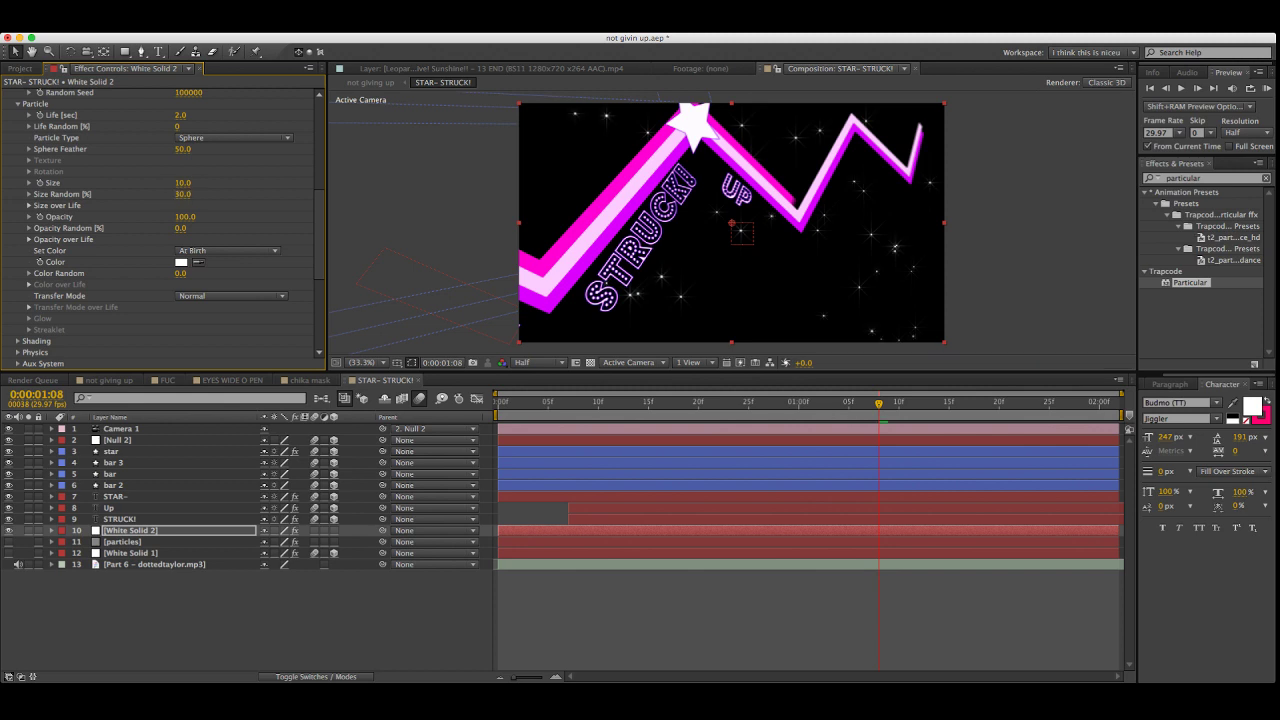
# Preview from the composition's start and set Particular's Emission Extras Pre Run to 100
pyautogui.press('Home')
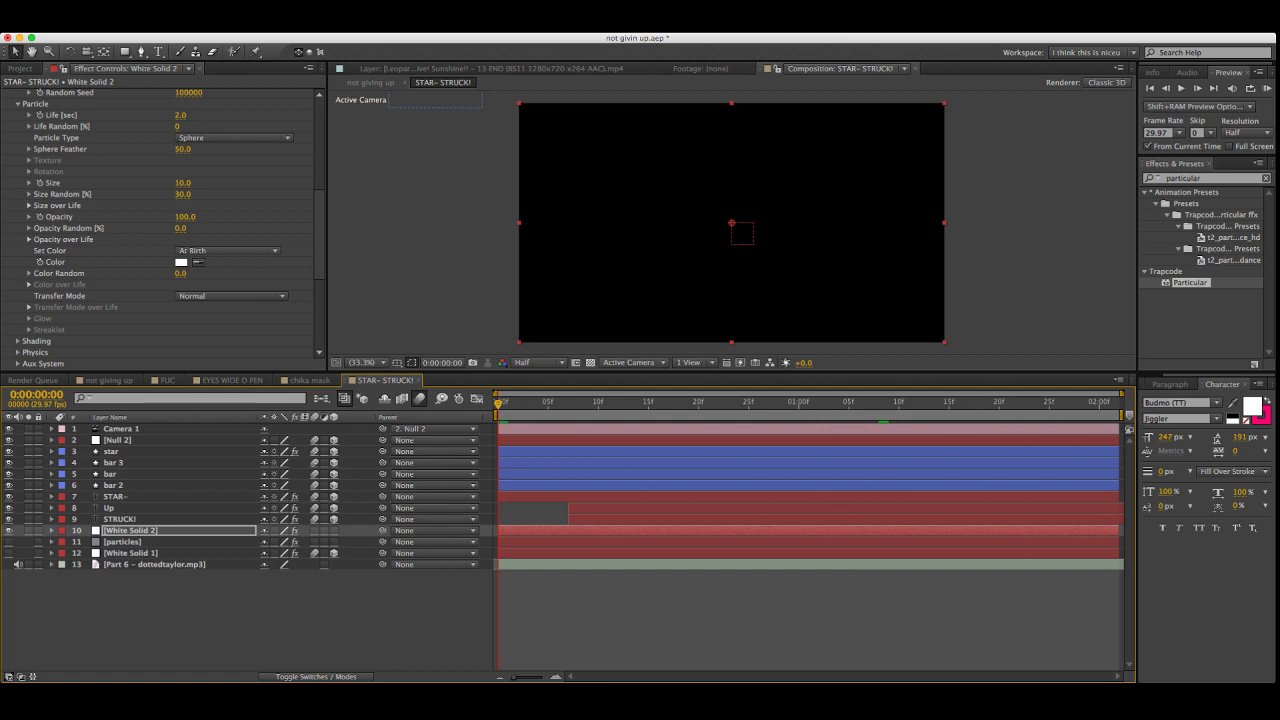
pyautogui.press('KP_0')
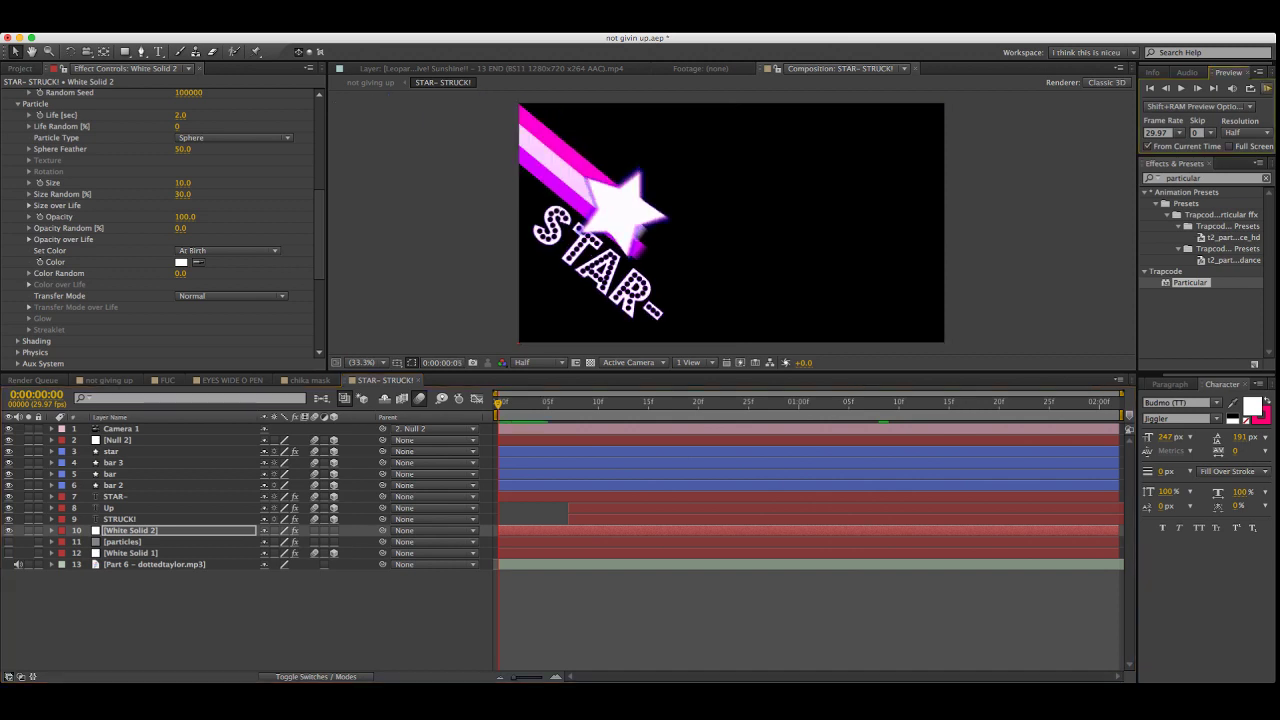
pyautogui.scroll(-3, 160, 220)
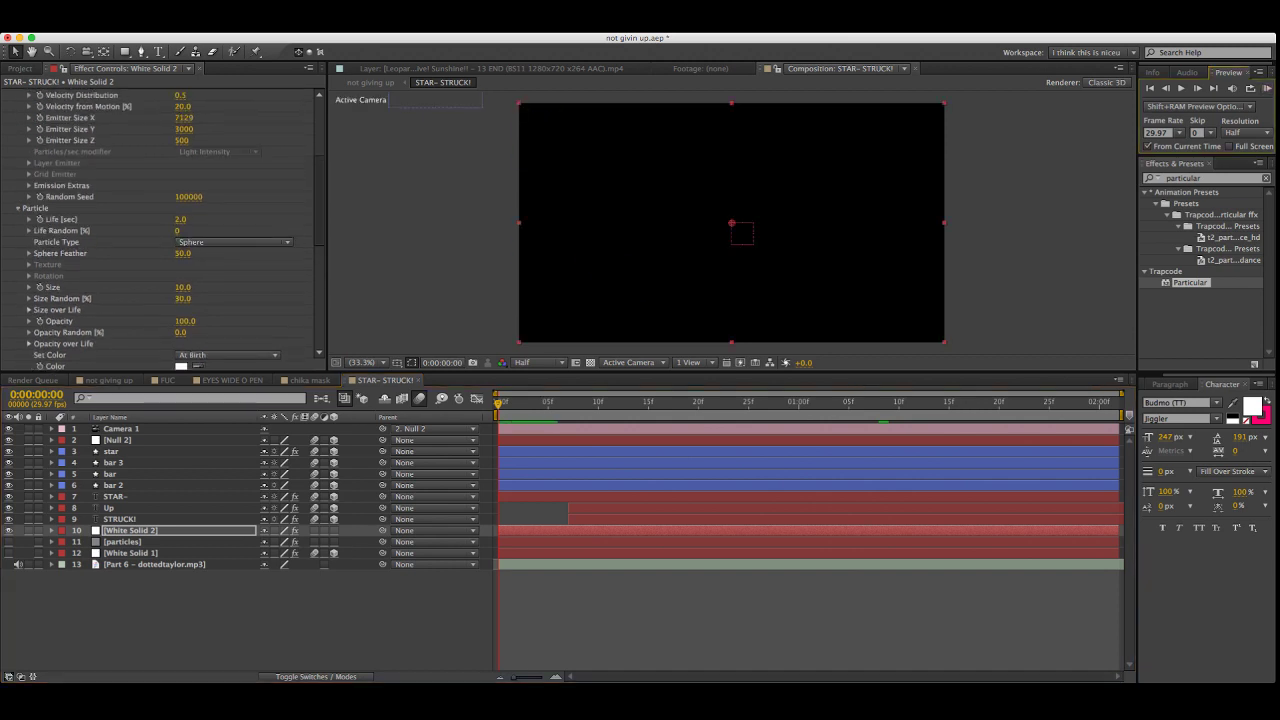
pyautogui.scroll(5, 160, 220)
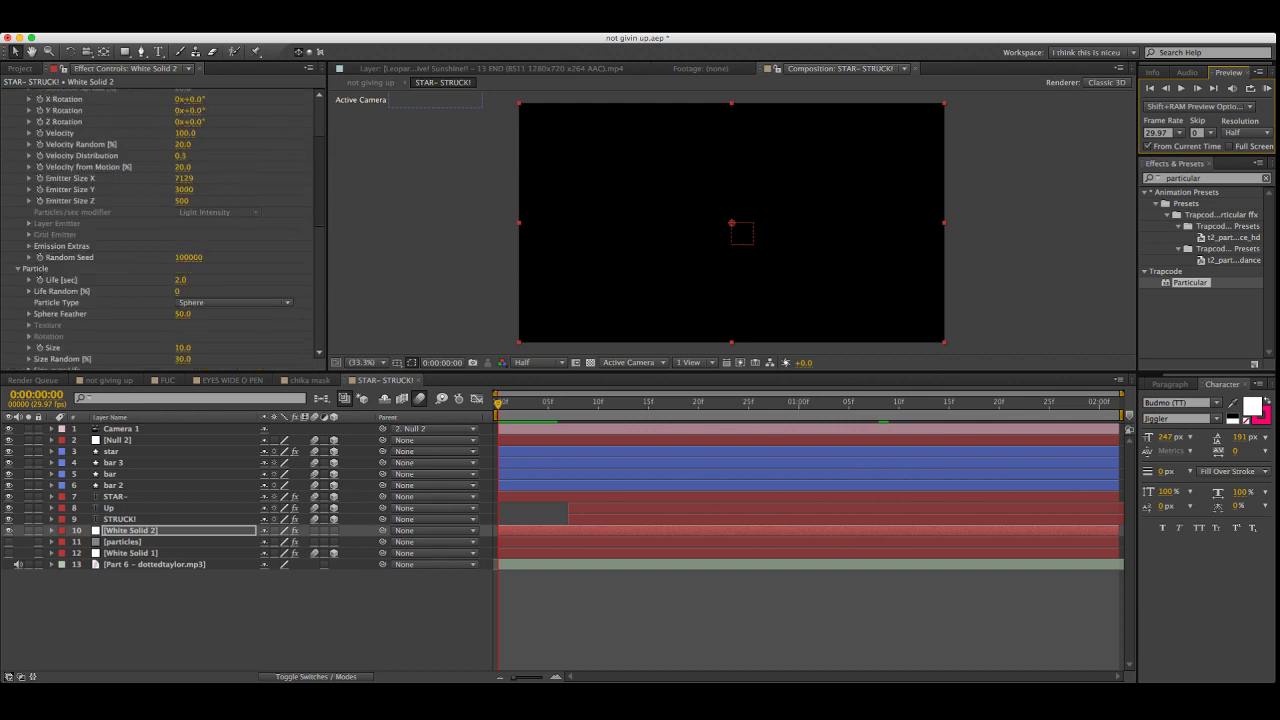
pyautogui.click(29, 258)
pyautogui.click(29, 258)
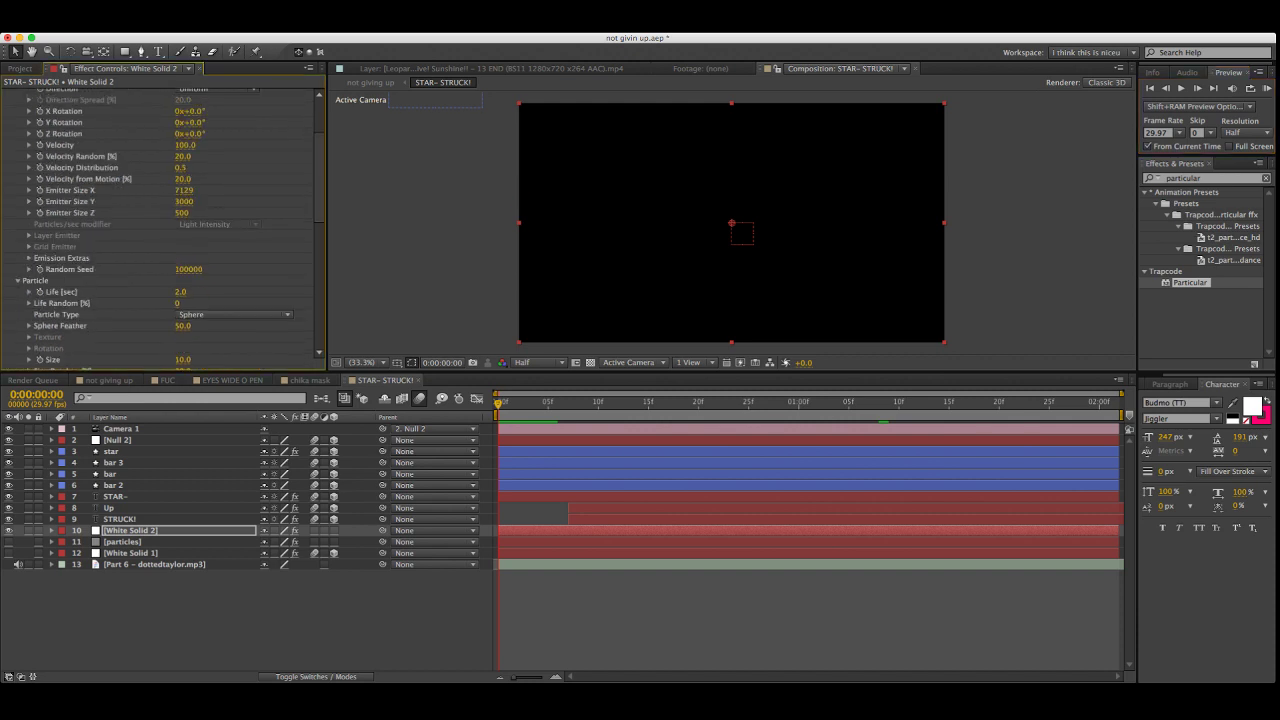
pyautogui.click(29, 258)
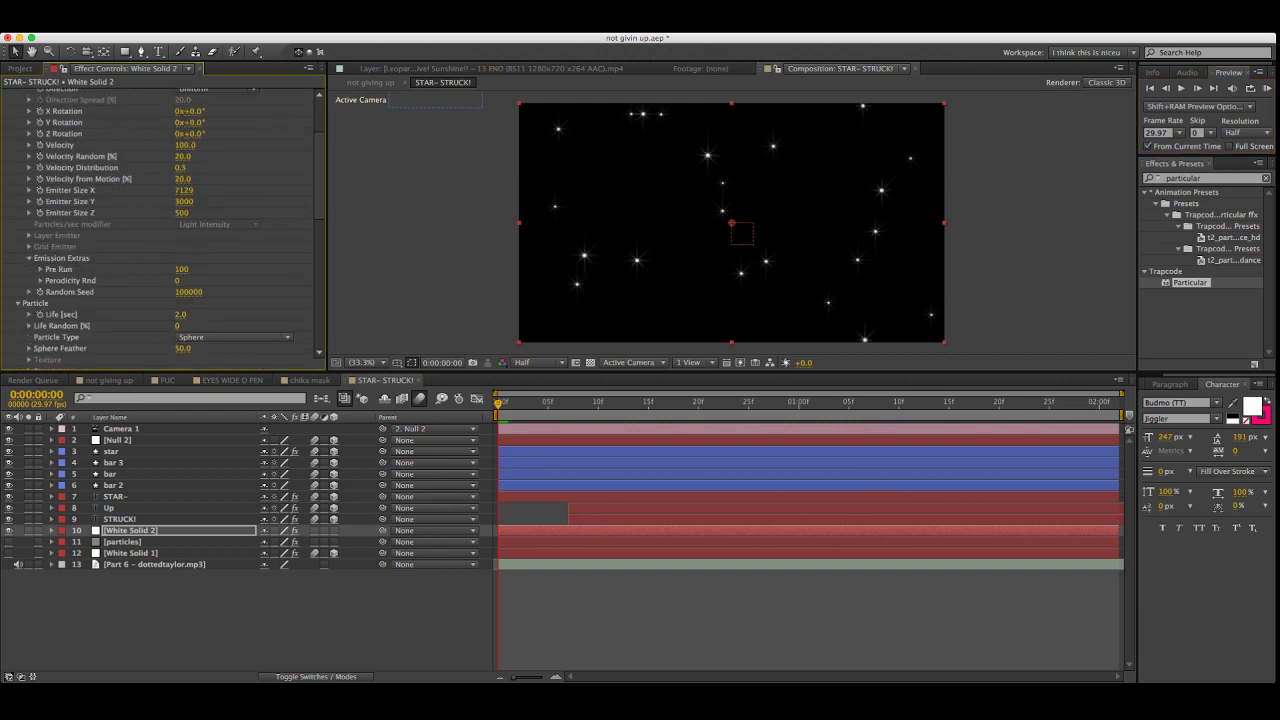
# Apply the fade-in and fade-out preset curve to Particular's Opacity over Life
pyautogui.scroll(-8, 160, 220)
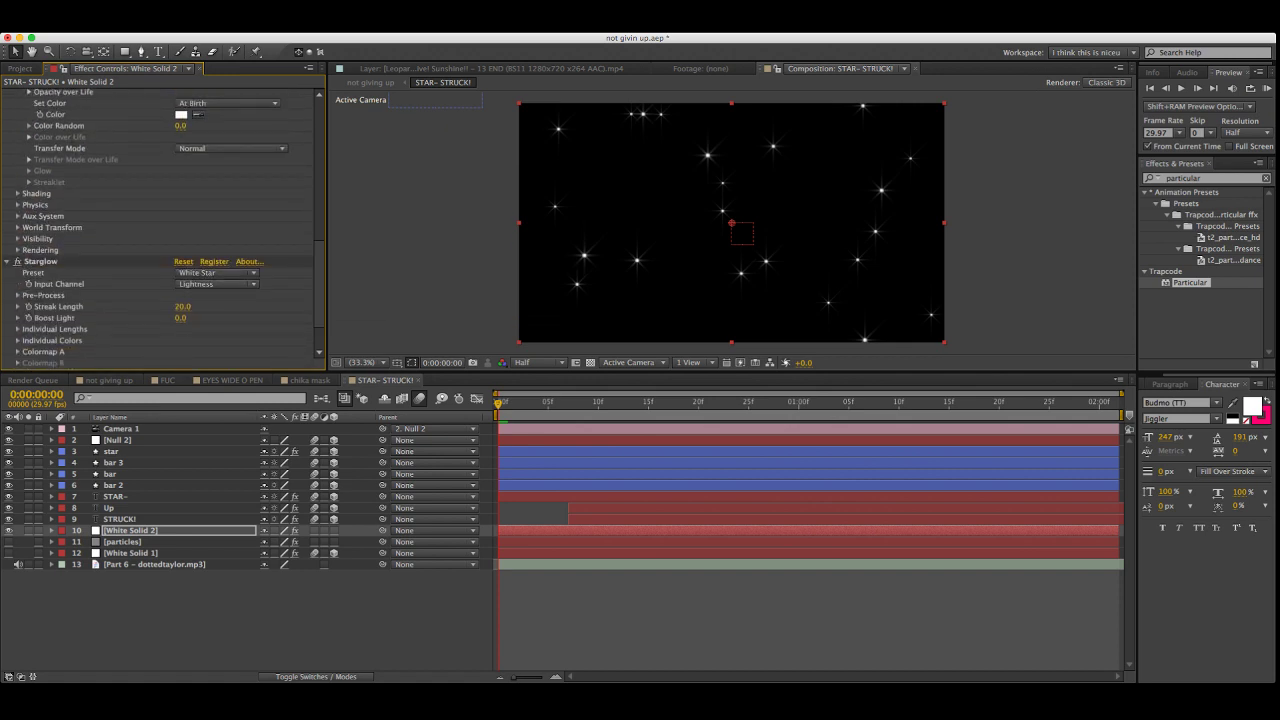
pyautogui.scroll(-1, 165, 228)
pyautogui.scroll(5, 165, 228)
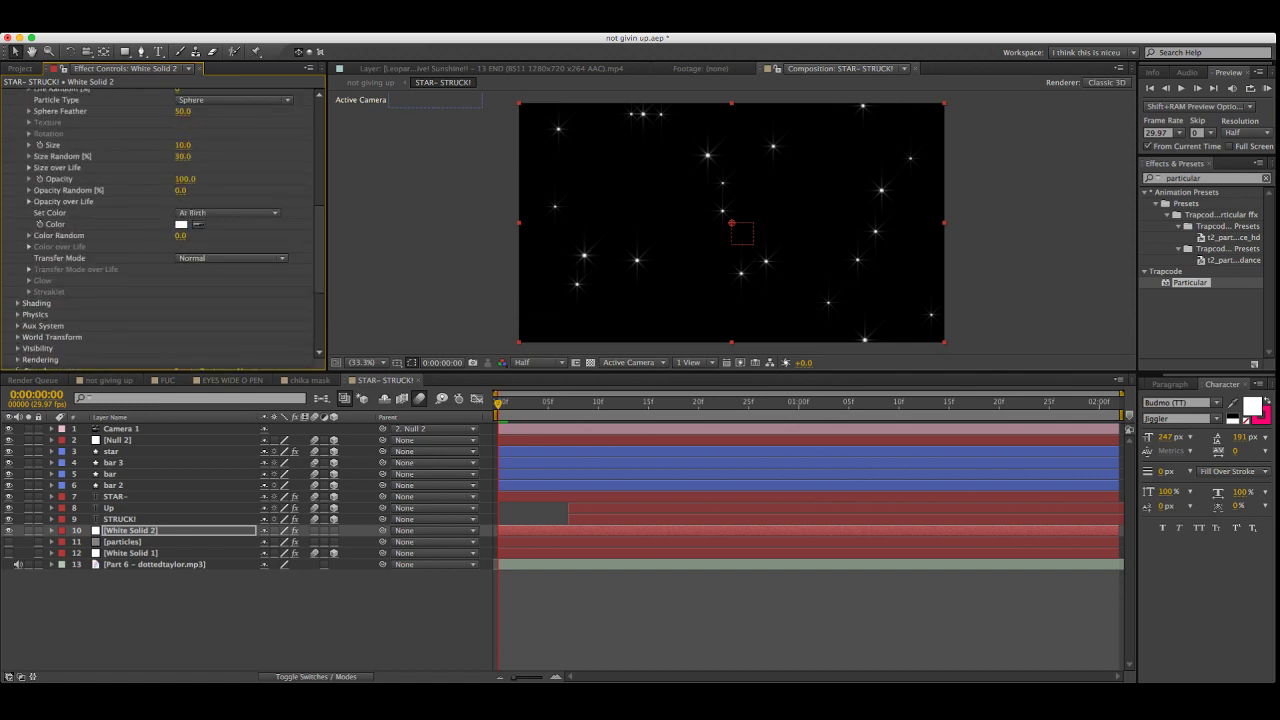
pyautogui.click(29, 179)
pyautogui.click(29, 219)
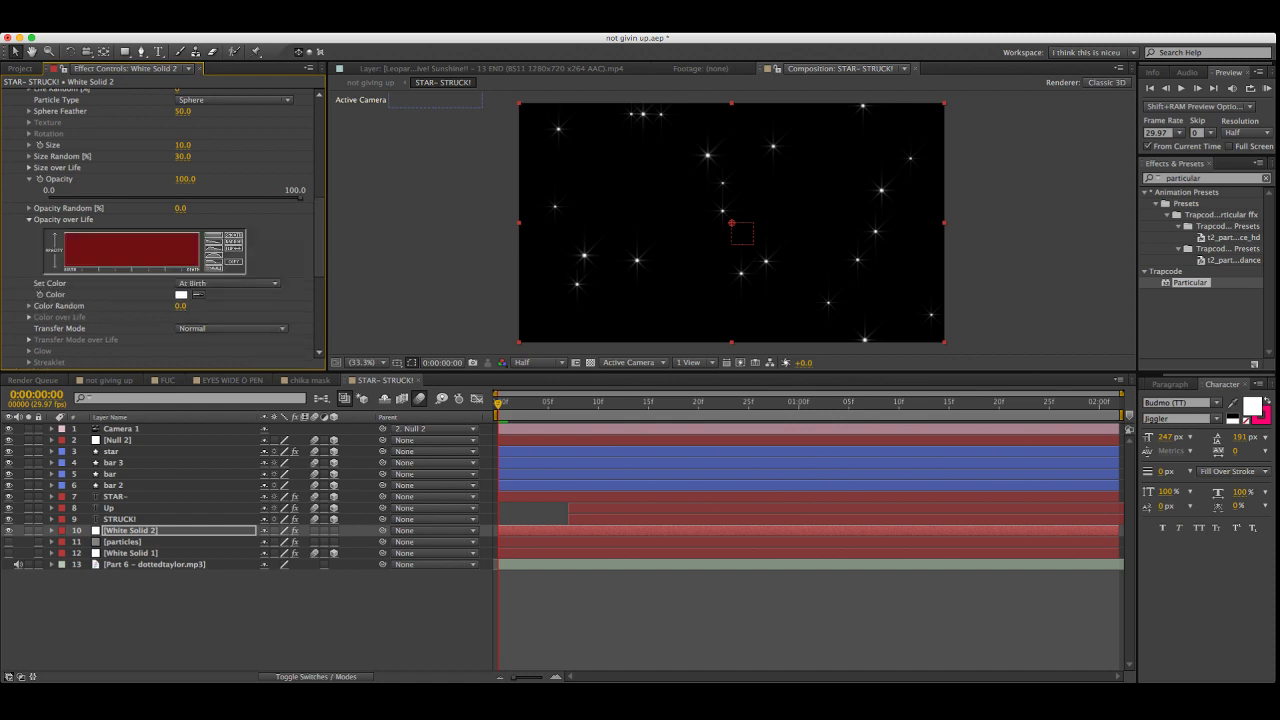
pyautogui.click(213, 255)
# RAM-preview the STAR- STRUCK! composition and scrub through it to check the star field and the timing of the words
pyautogui.click(668, 402)
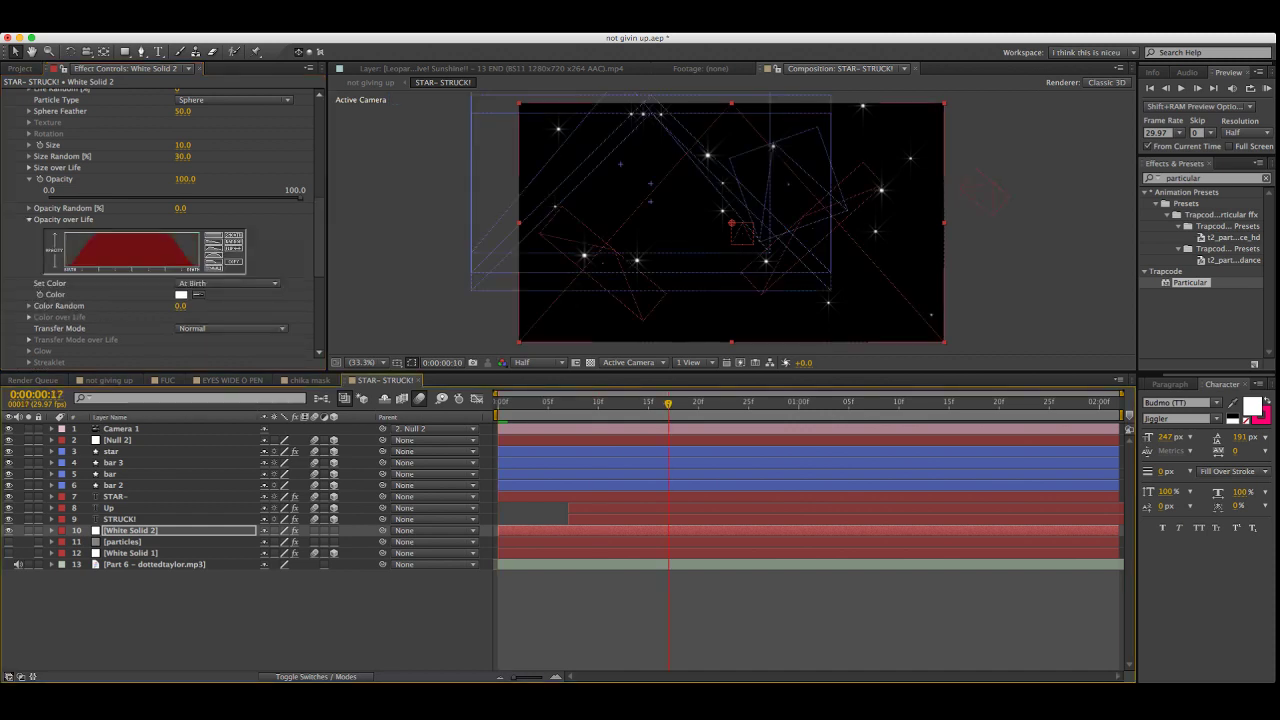
pyautogui.press('KP_0')
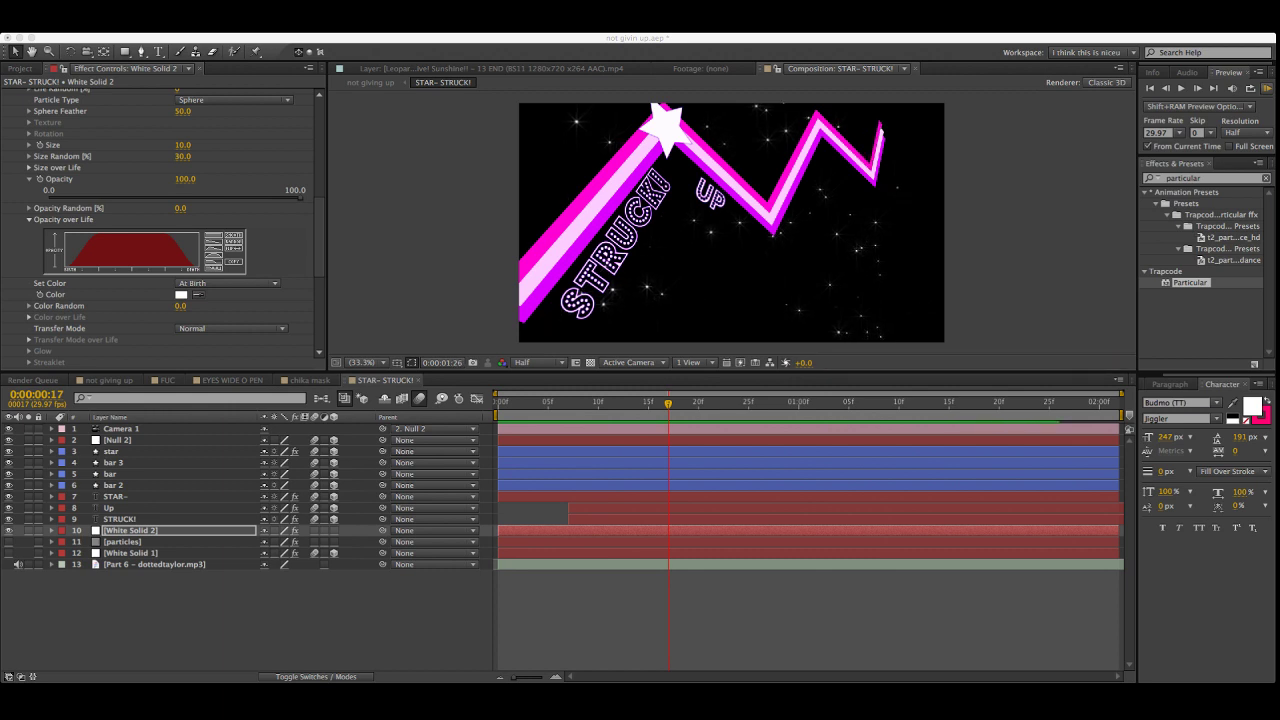
pyautogui.press('space')
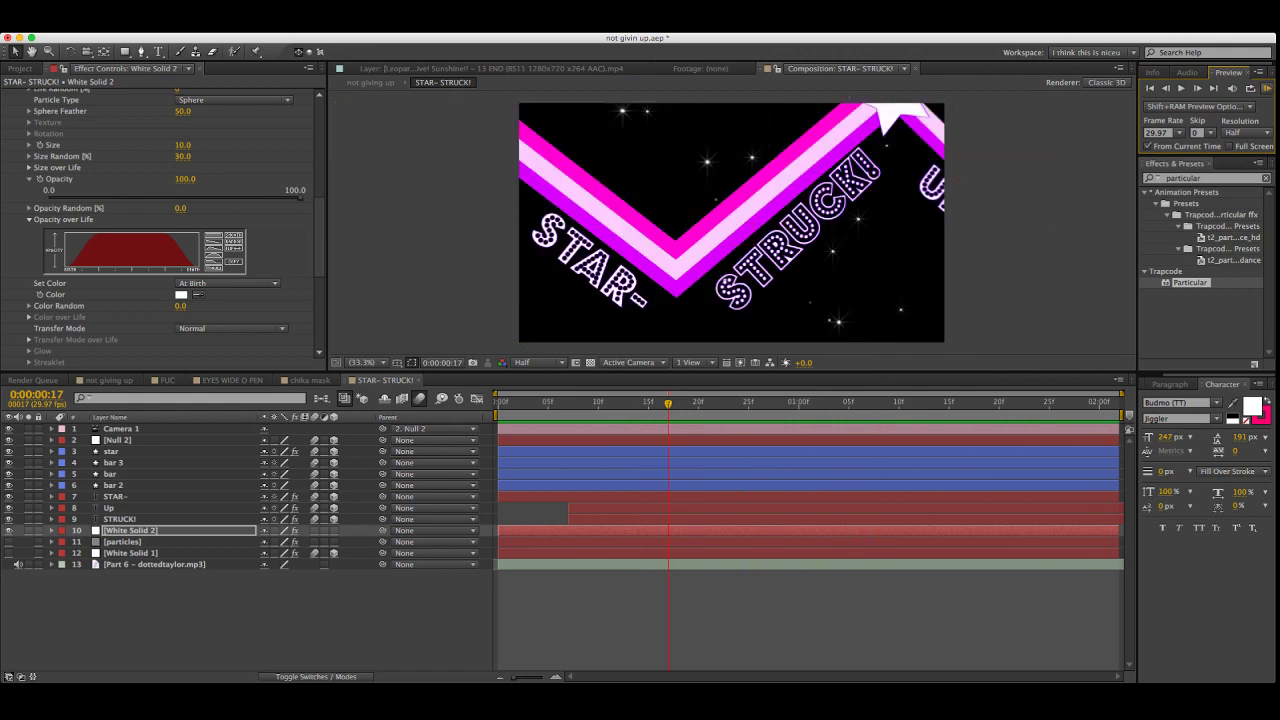
pyautogui.press('space')
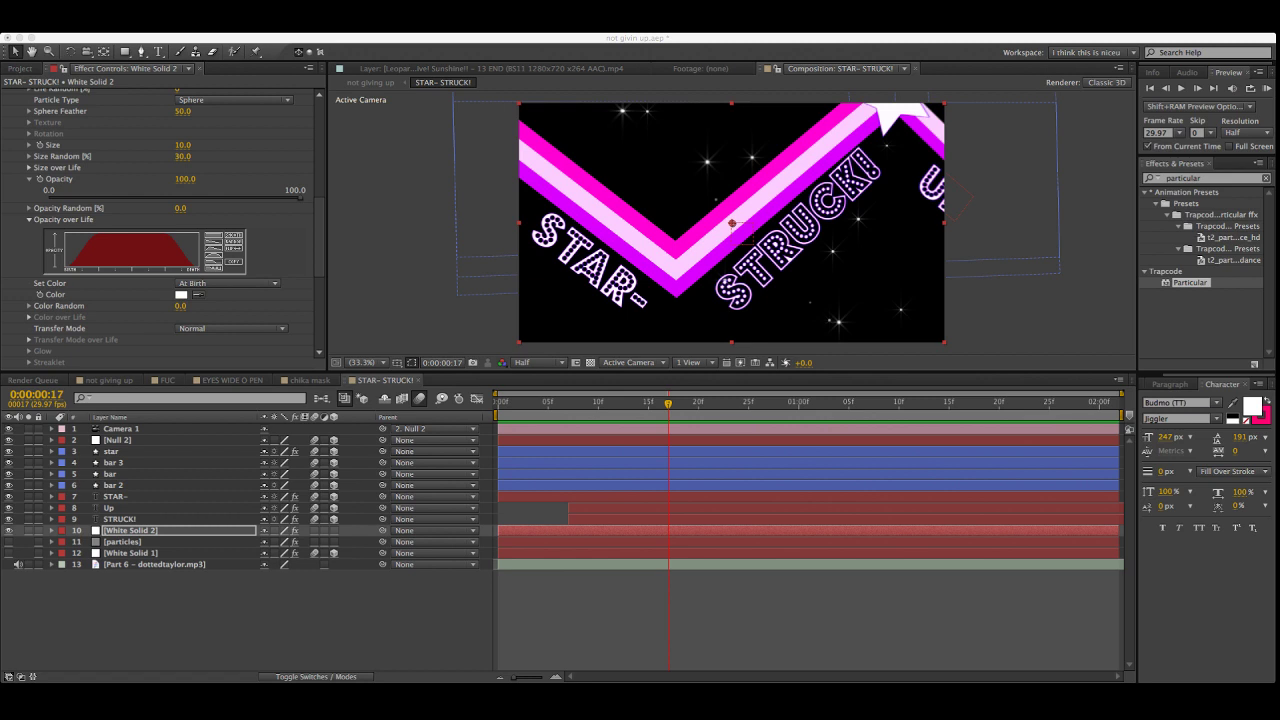
pyautogui.click(1266, 88)
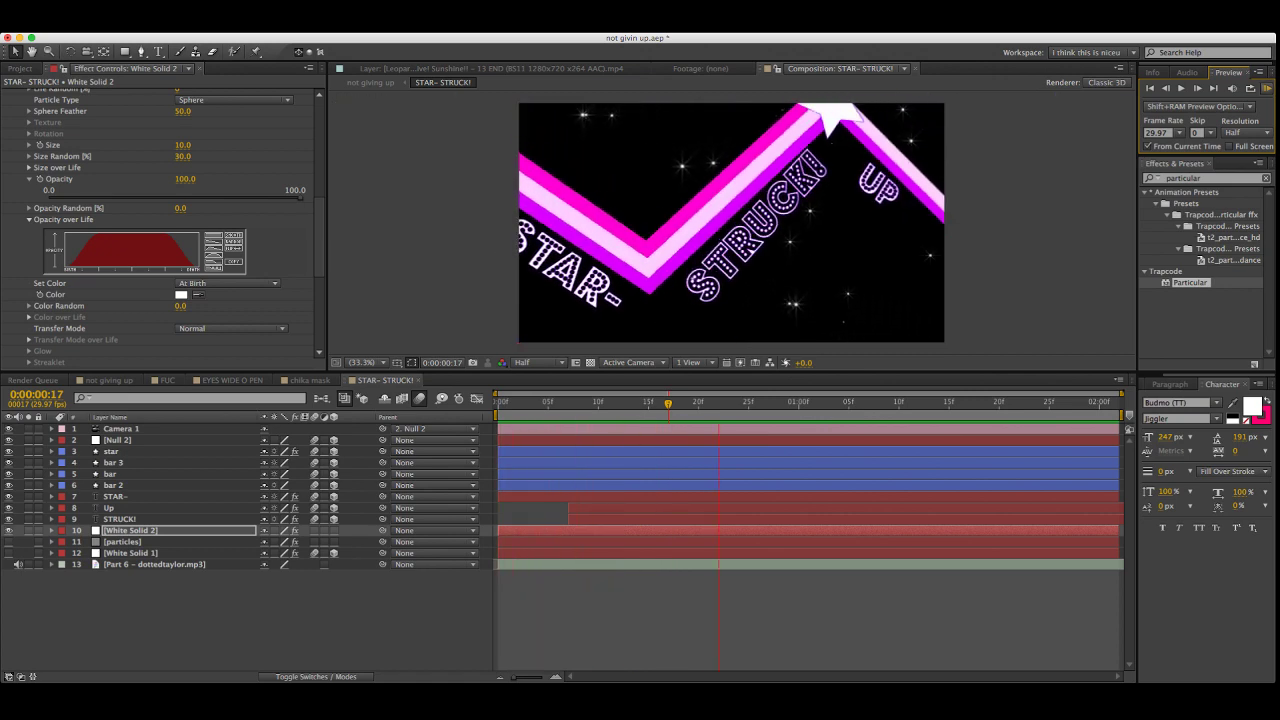
pyautogui.press('space')
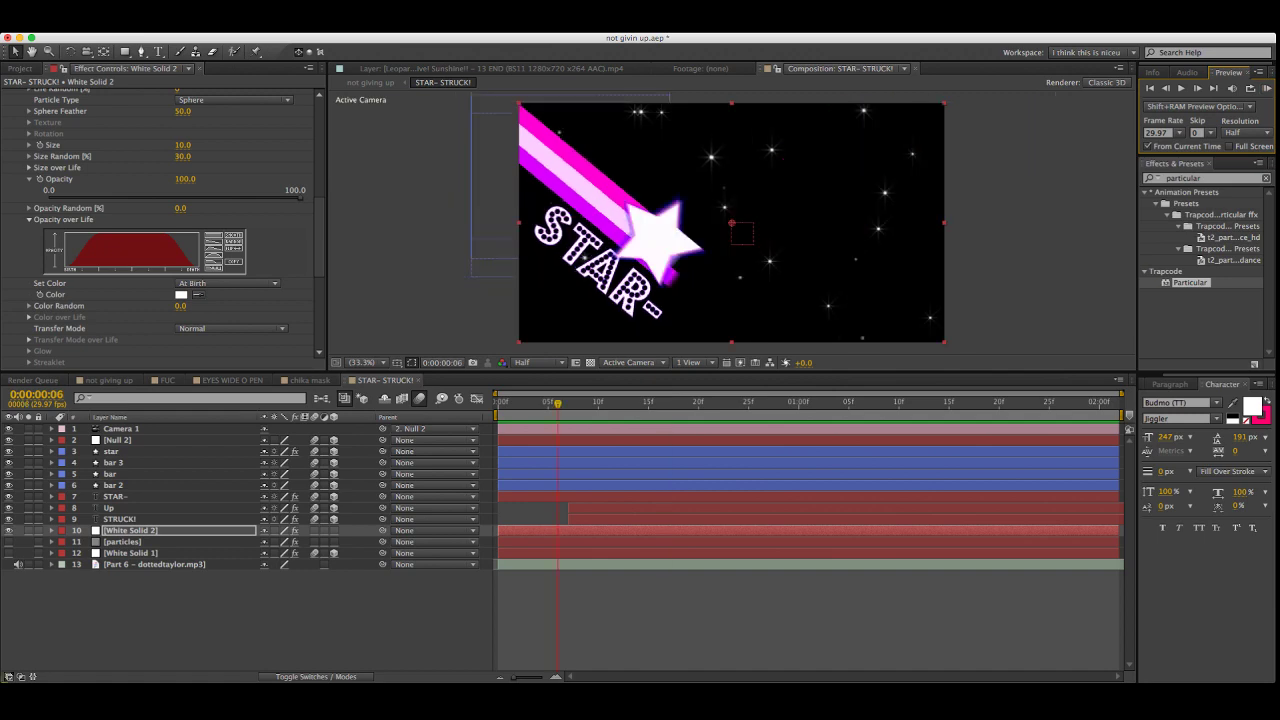
pyautogui.press('space')
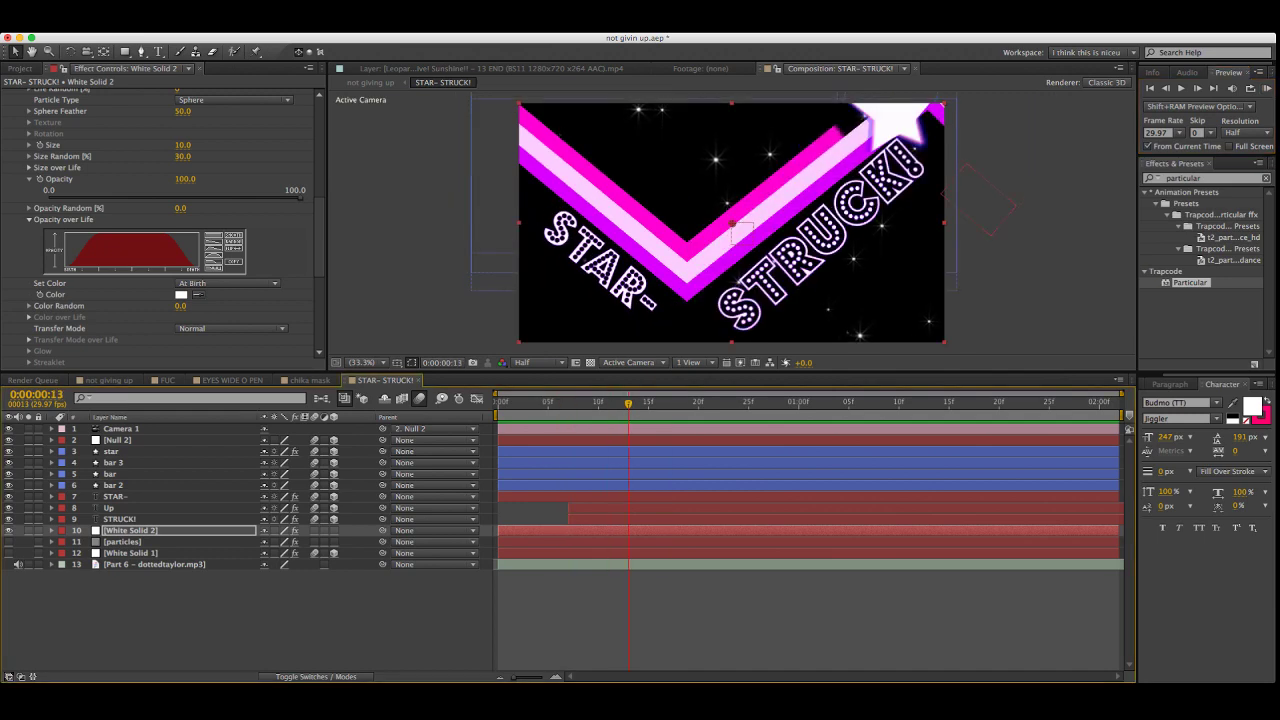
pyautogui.click(686, 270)
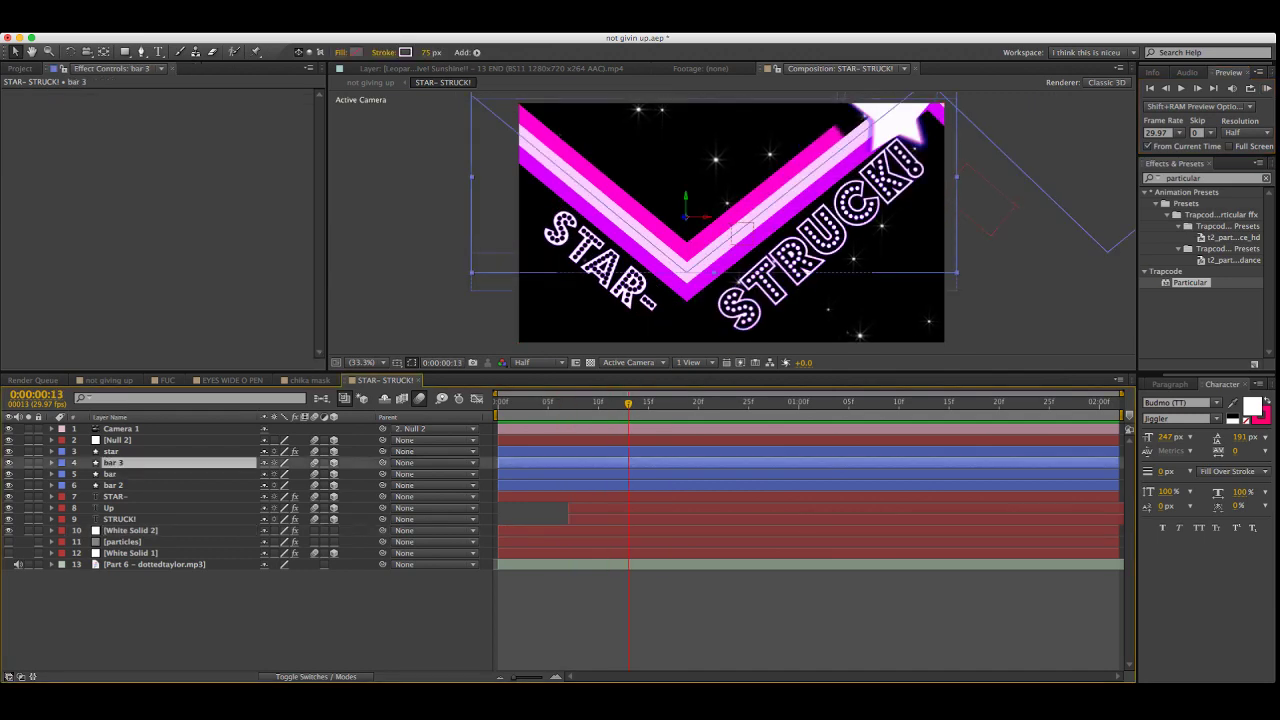
pyautogui.moveTo(628, 403); pyautogui.dragTo(698, 403)
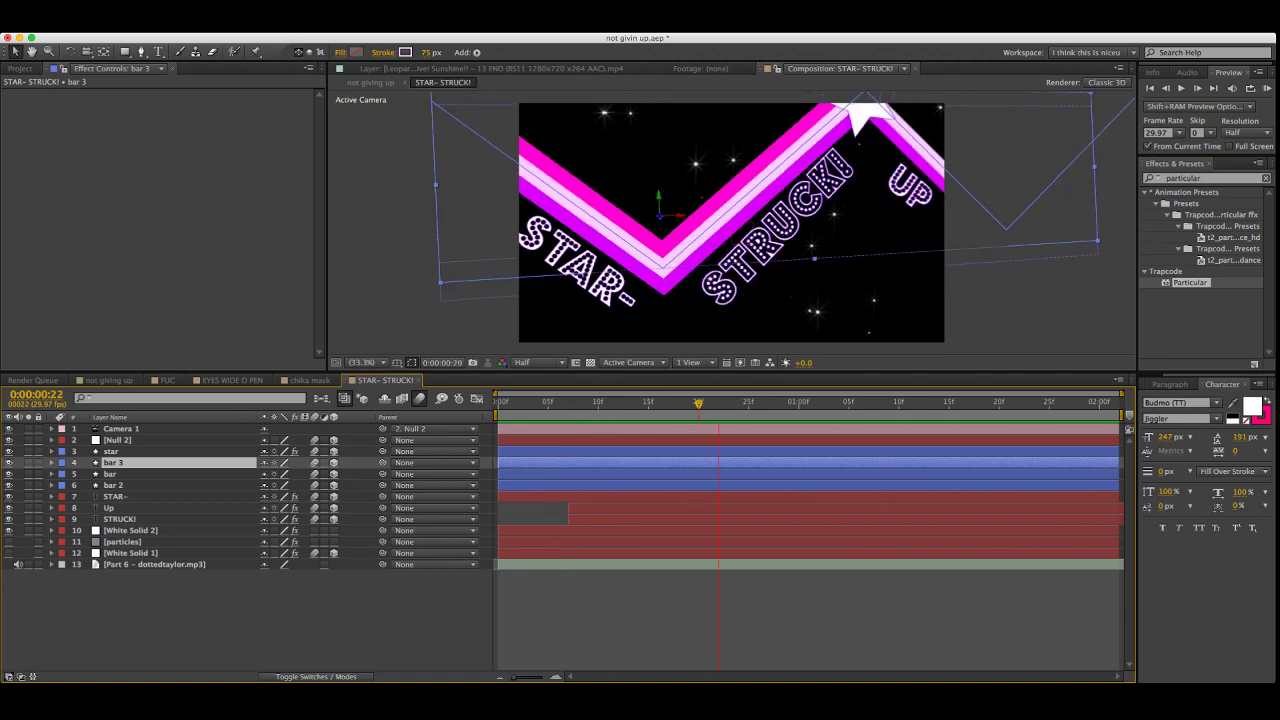
pyautogui.press('KP_0')
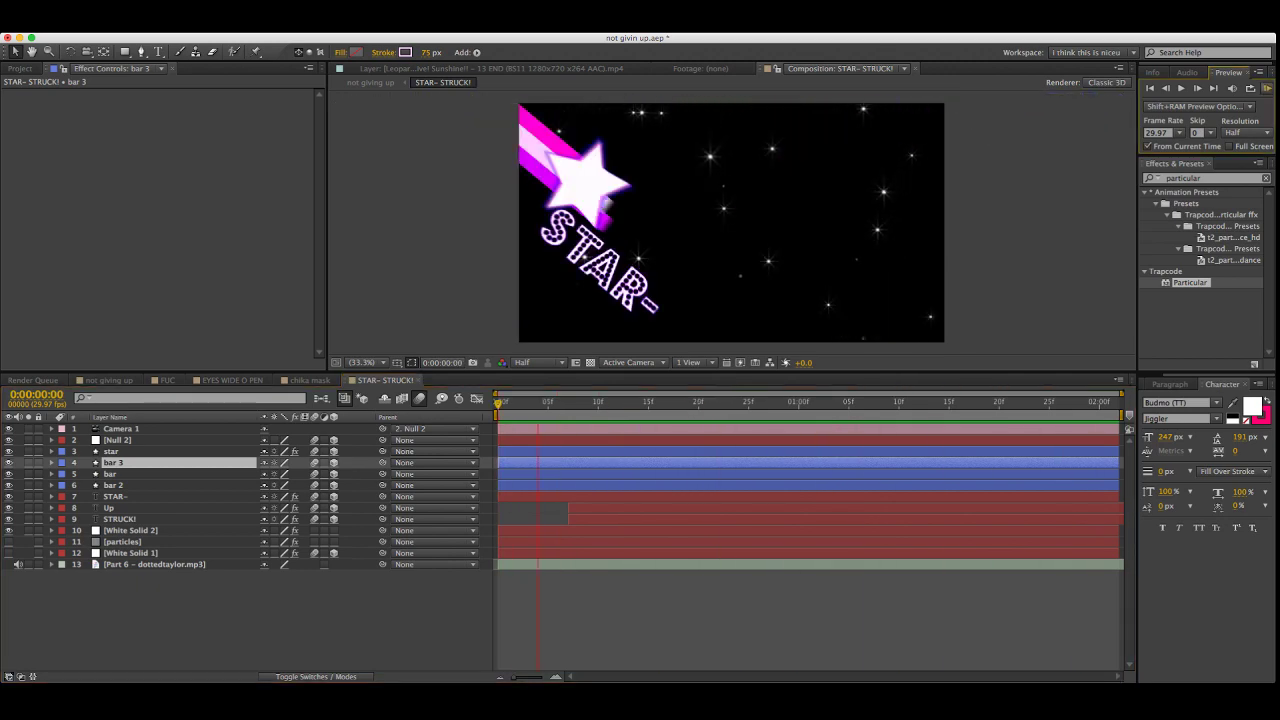
pyautogui.press('space')
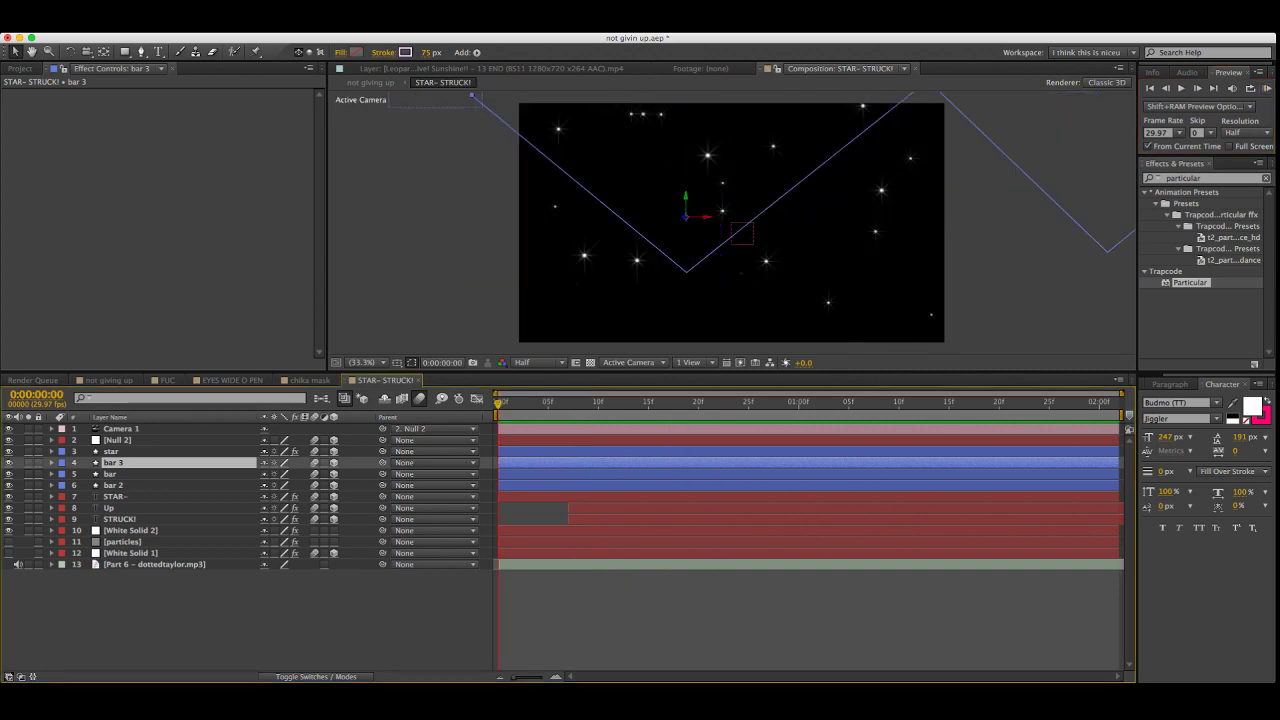
pyautogui.press('KP_0')
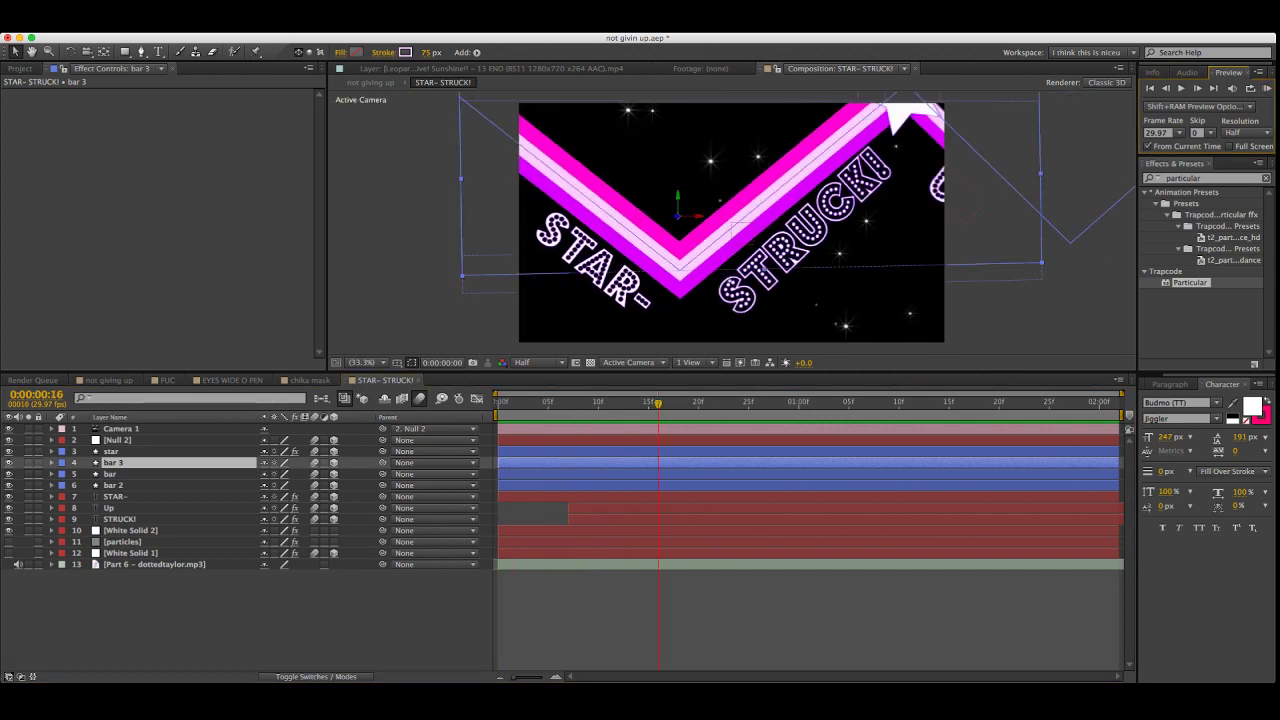
# Trim the Up text layer to start at 0:00:00:16, with its Scale keyframes beginning at that frame
pyautogui.click(178, 508)
pyautogui.hotkey('alt', '[')
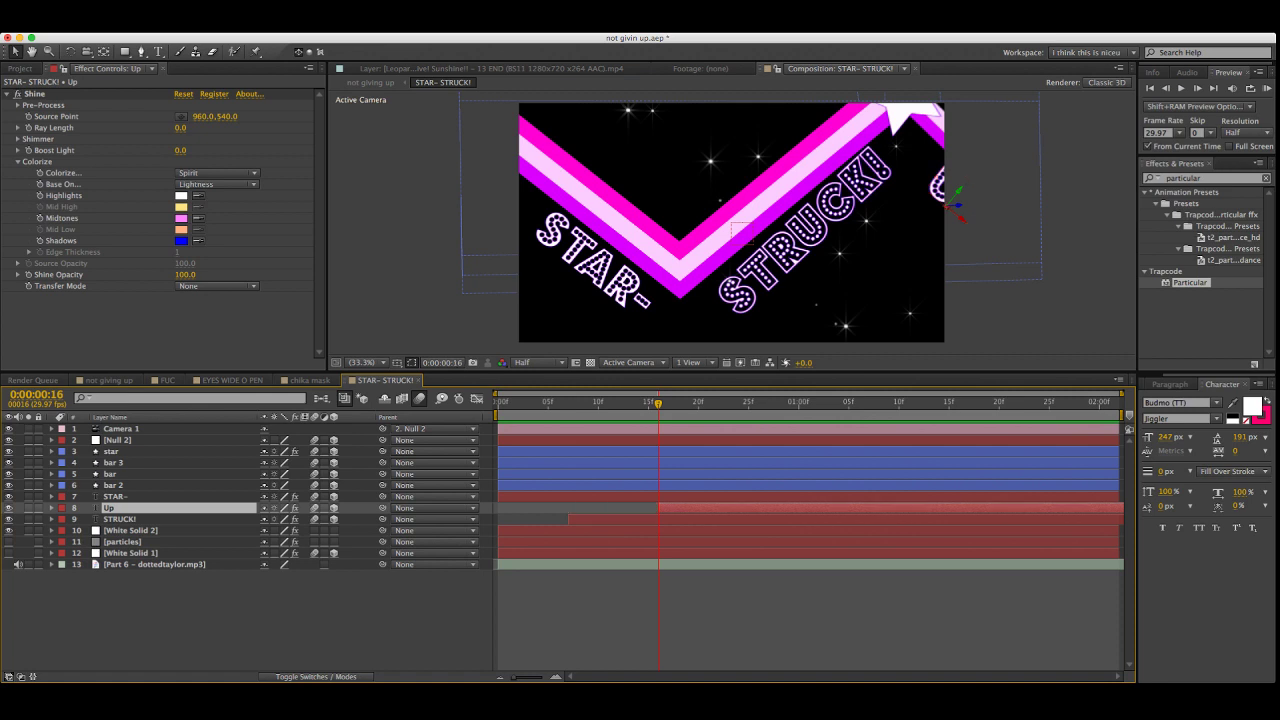
pyautogui.press('s')
pyautogui.moveTo(658, 403); pyautogui.dragTo(739, 403)
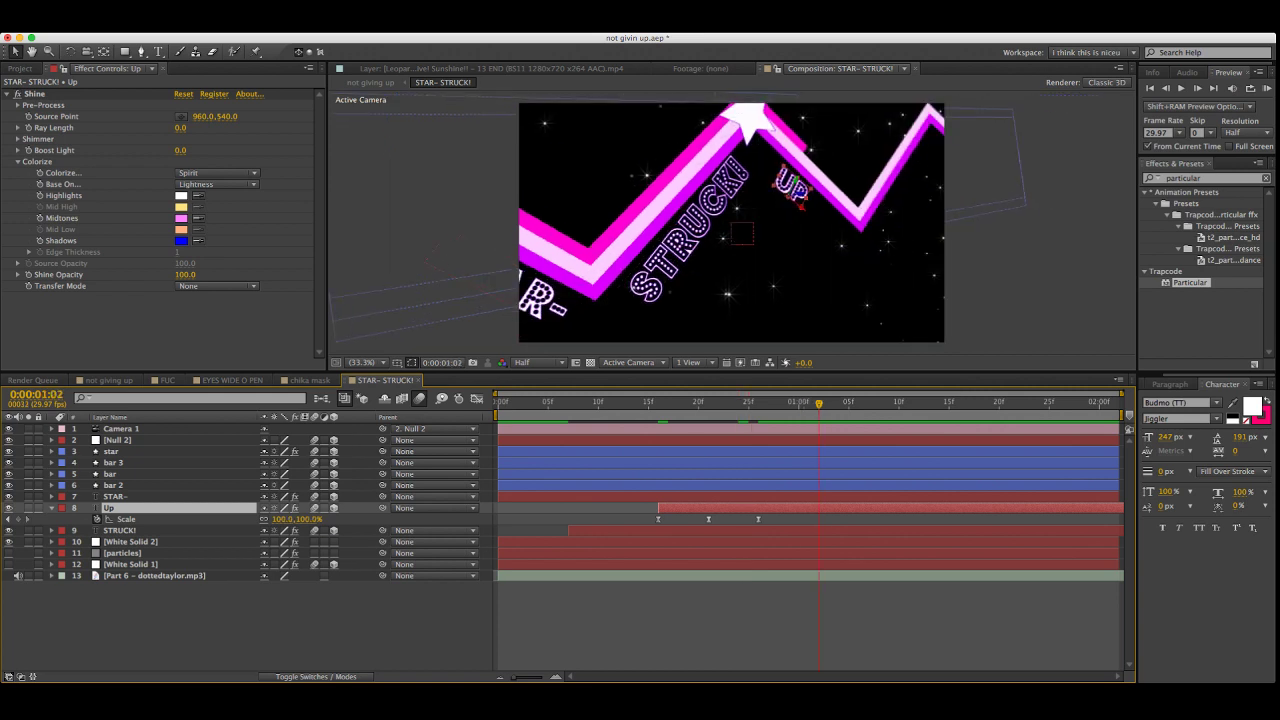
# Duplicate the Up text layer and shift the copy so that it starts at 0:00:00:21
pyautogui.hotkey('ctrl', 'd')
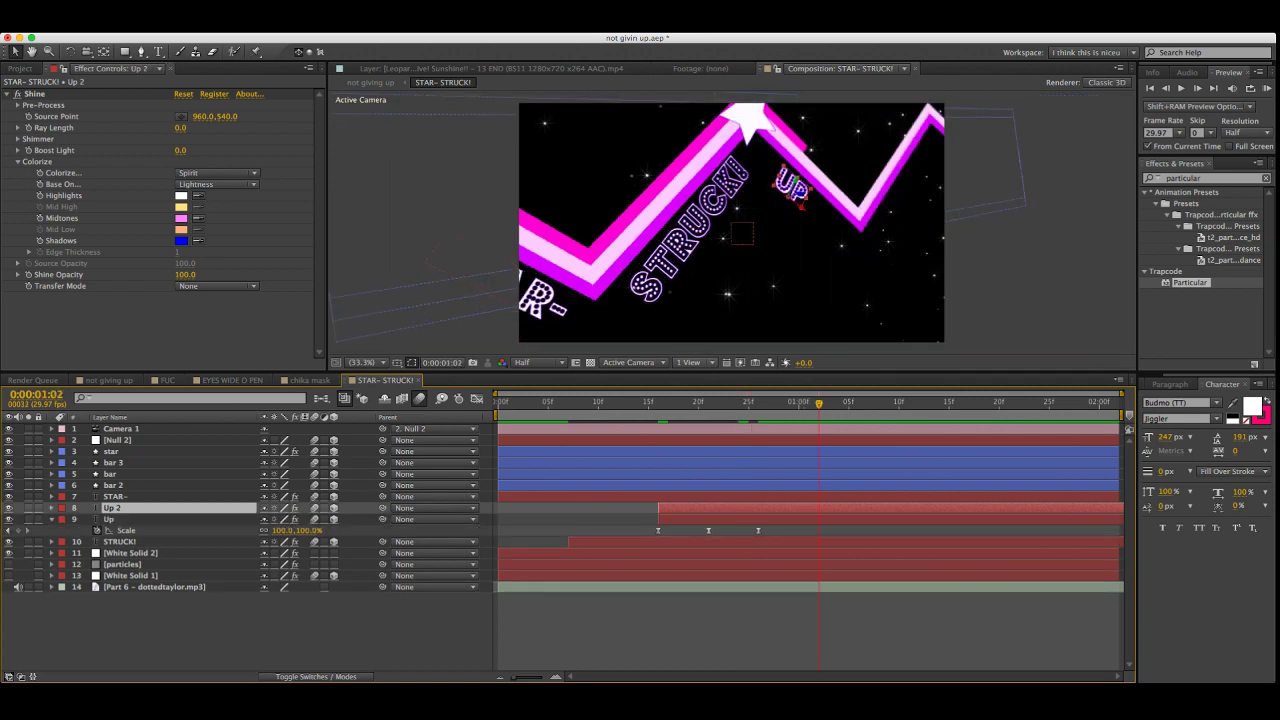
pyautogui.hotkey('ctrl', 't')
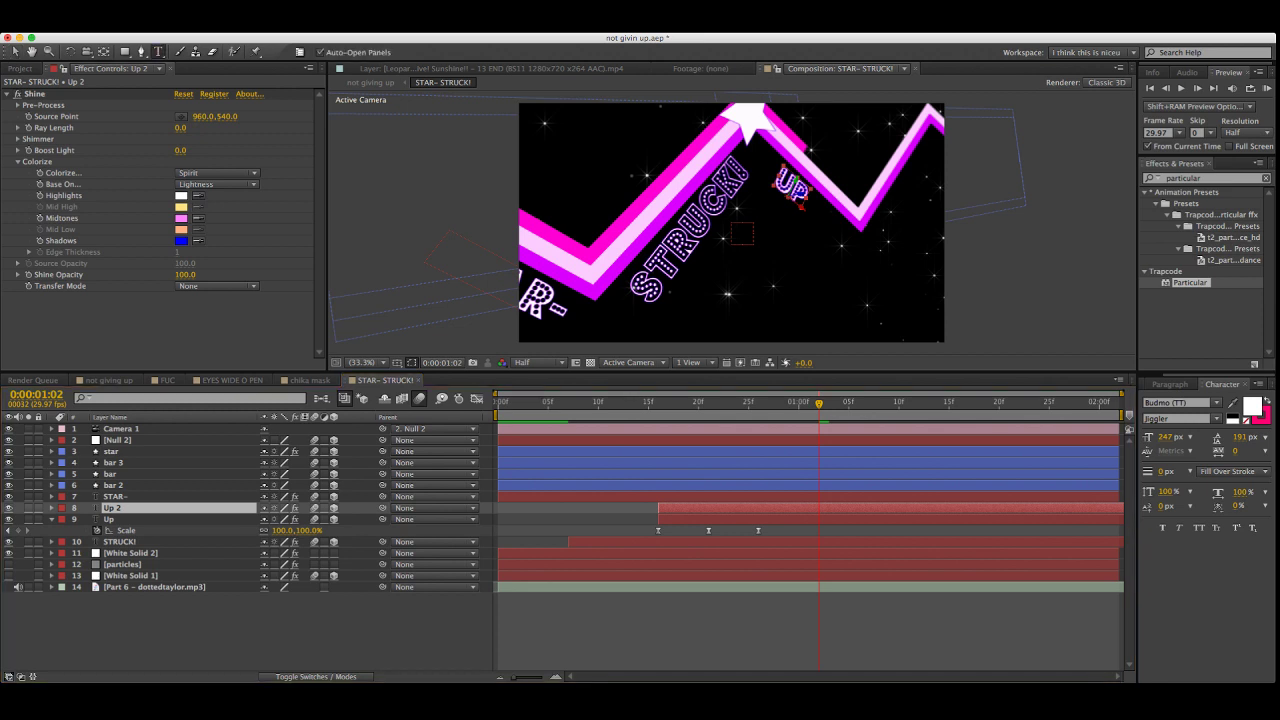
pyautogui.press('v')
pyautogui.moveTo(709, 508); pyautogui.dragTo(760, 508)
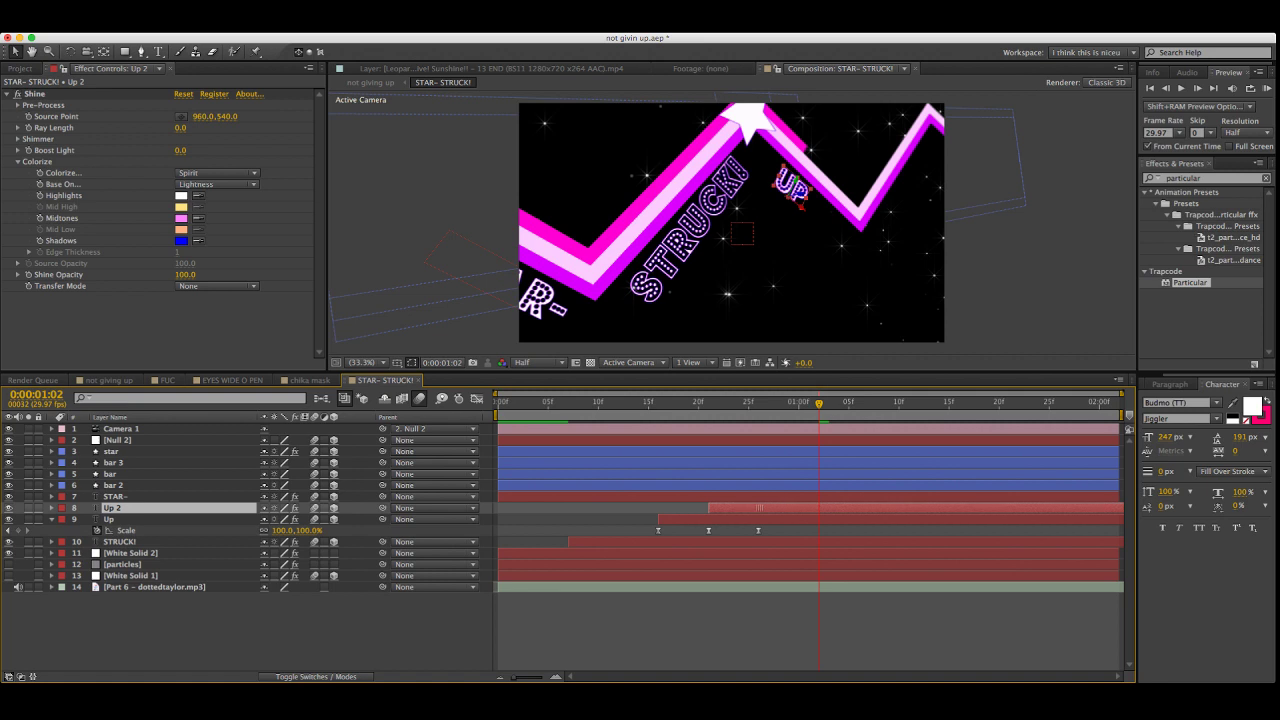
# Change the duplicated layer's text to IN and position it just after UP along the descending bar
pyautogui.hotkey('ctrl', 't')
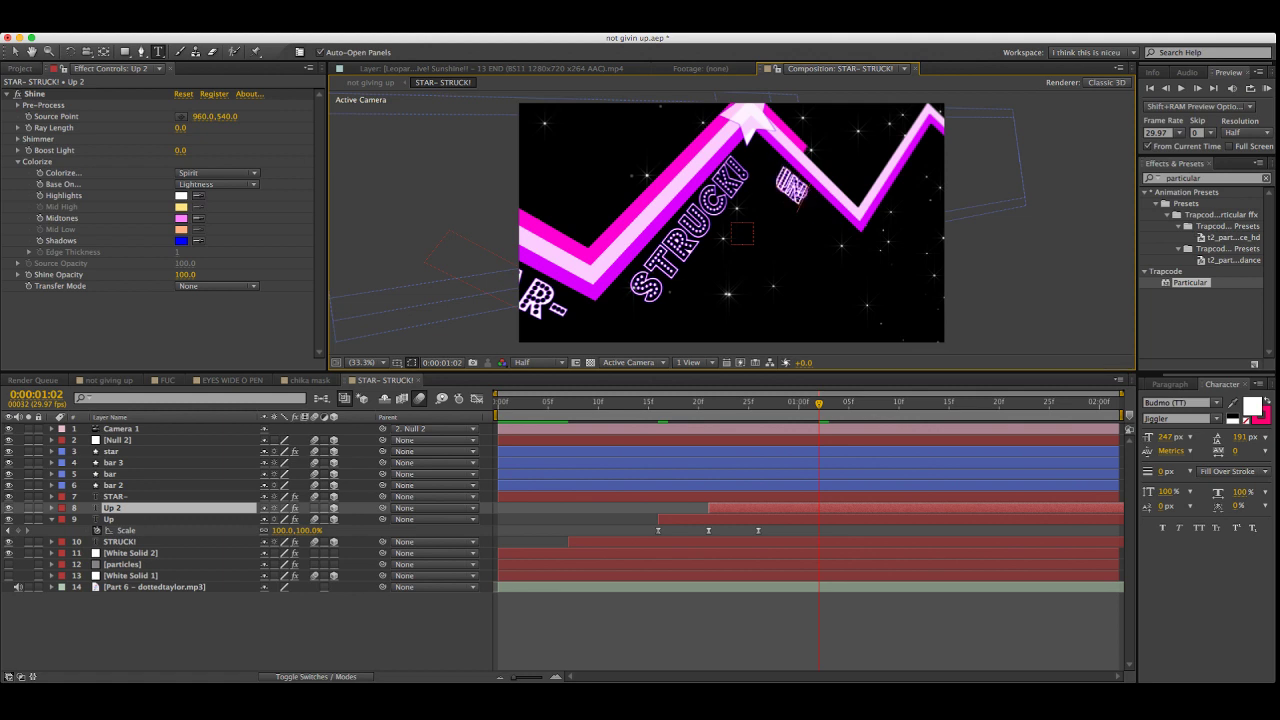
pyautogui.click(15, 51)
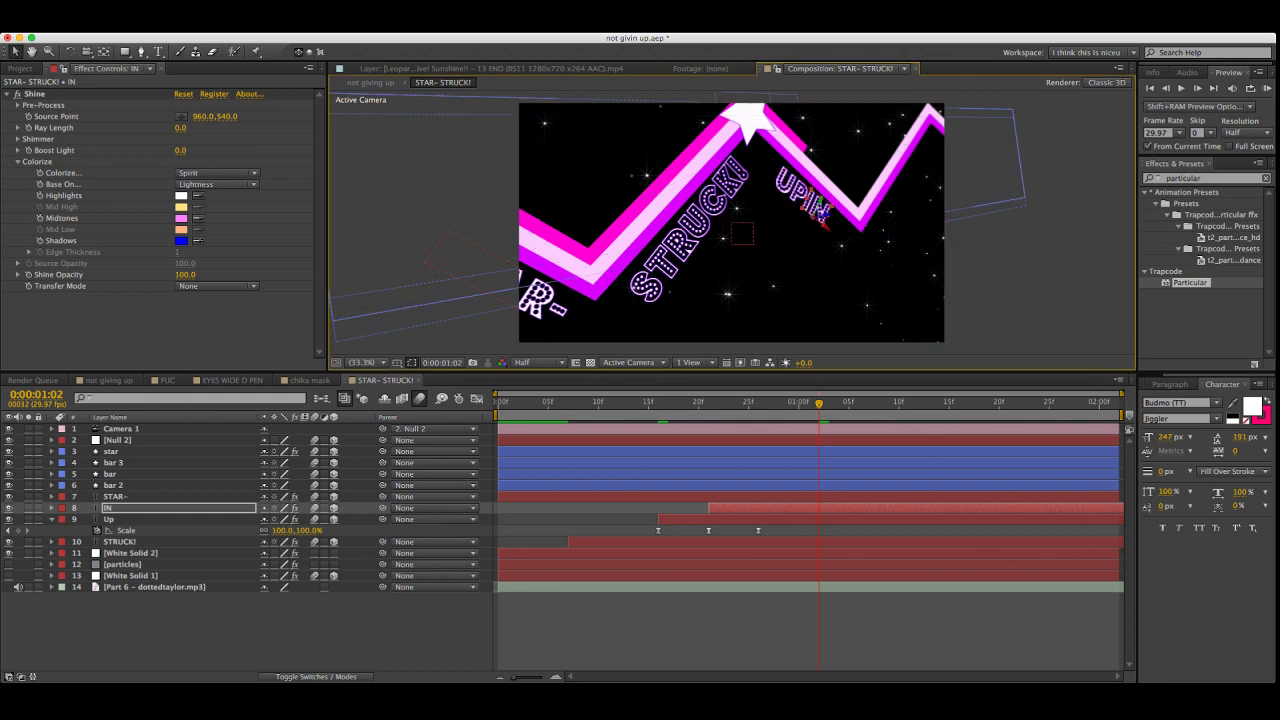
pyautogui.moveTo(824, 224); pyautogui.dragTo(834, 231)
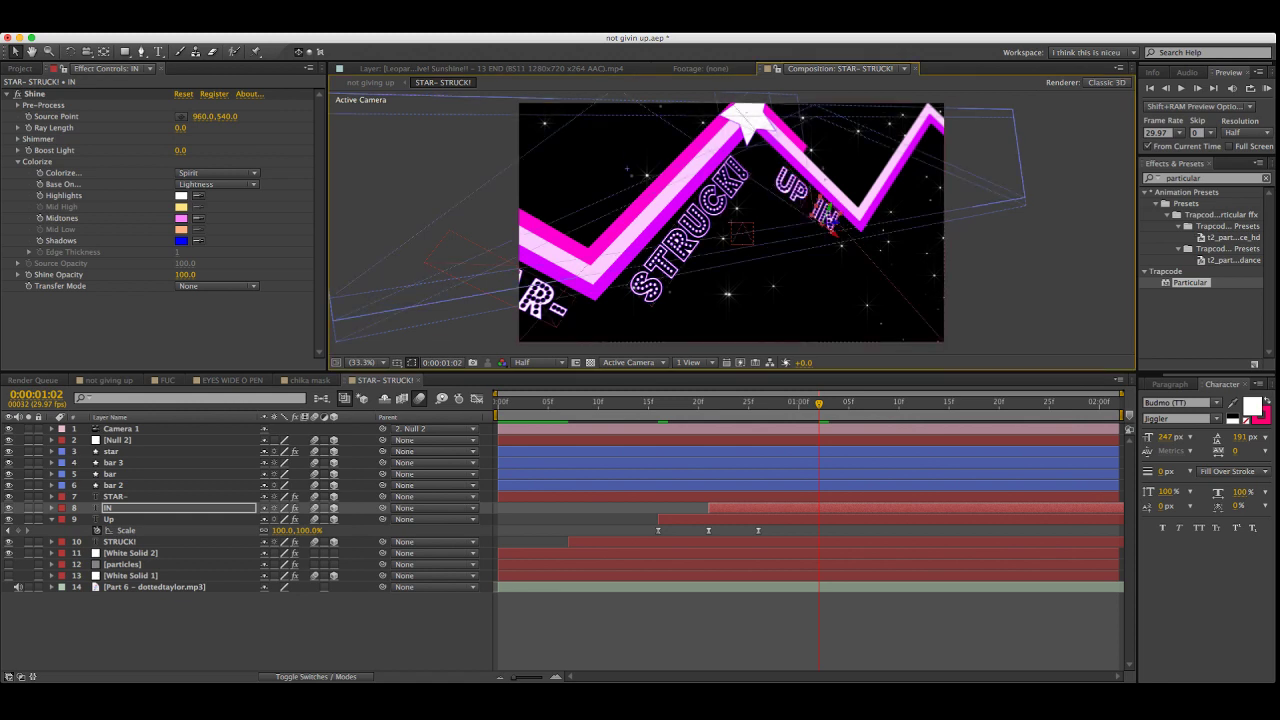
pyautogui.press('super+t')
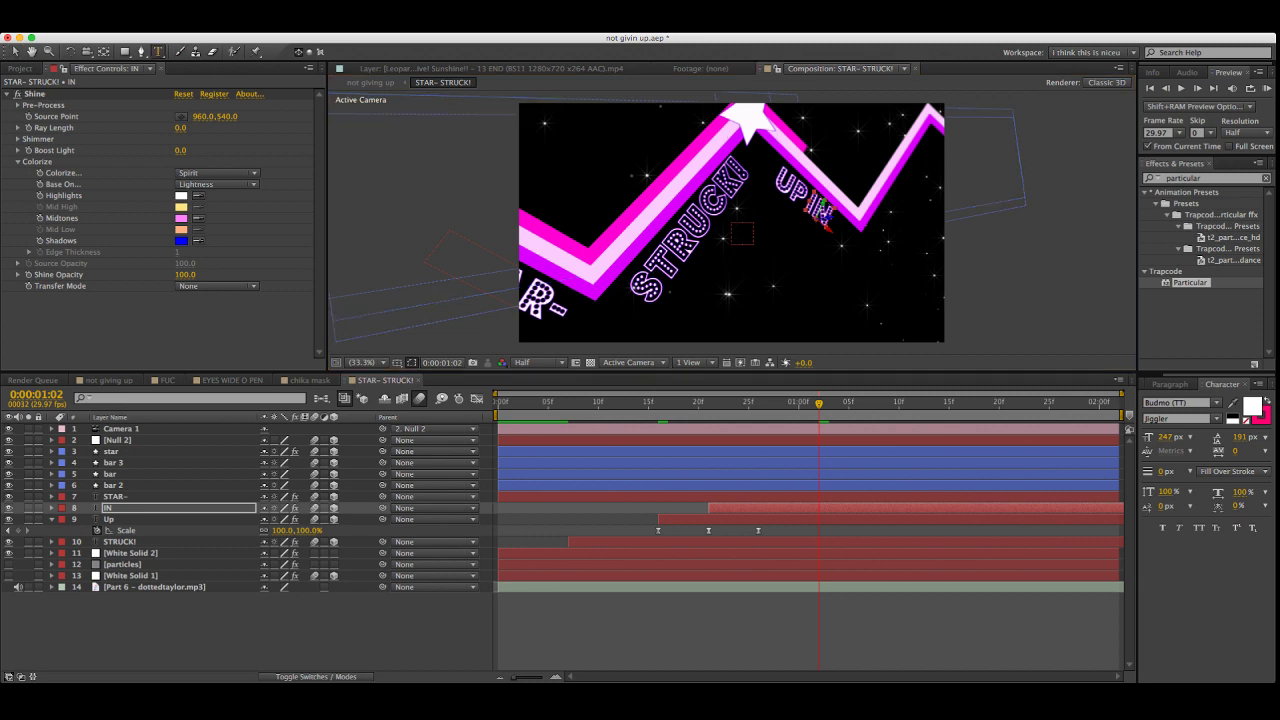
# Extend the text after UP on the descending bar so that it reads IN THE
pyautogui.press('space')
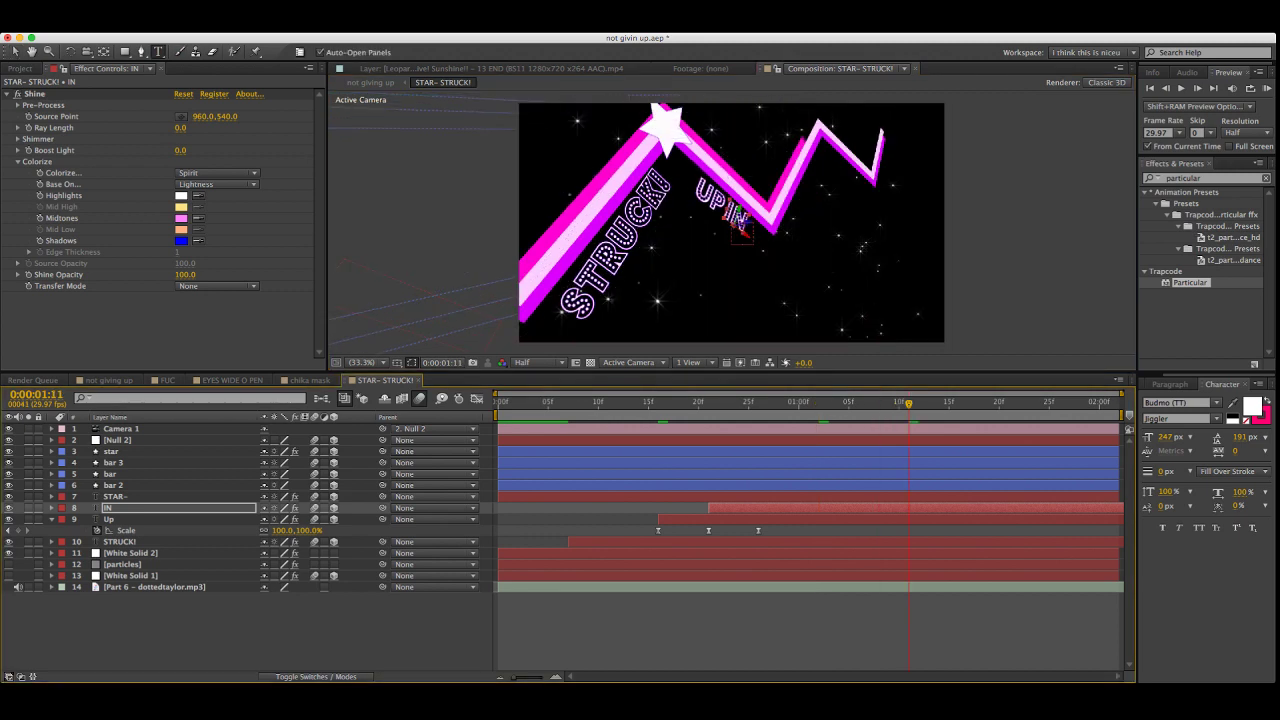
pyautogui.click(736, 217)
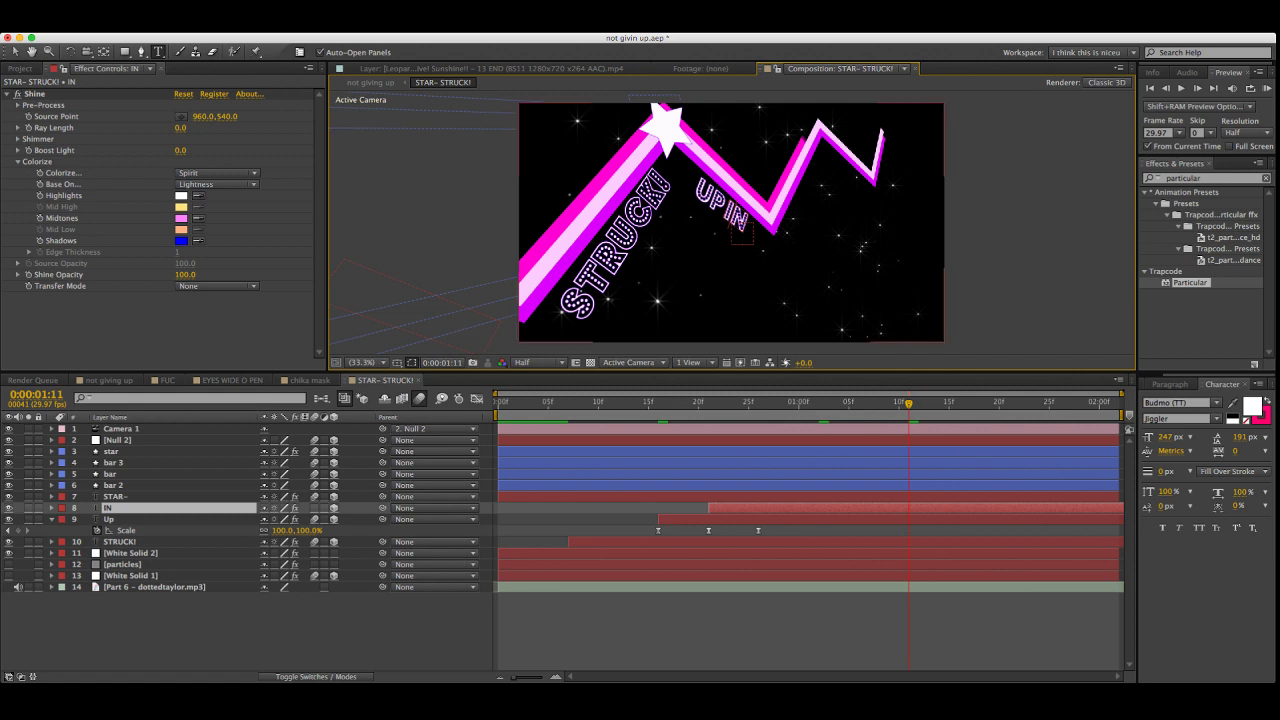
pyautogui.press('Escape')
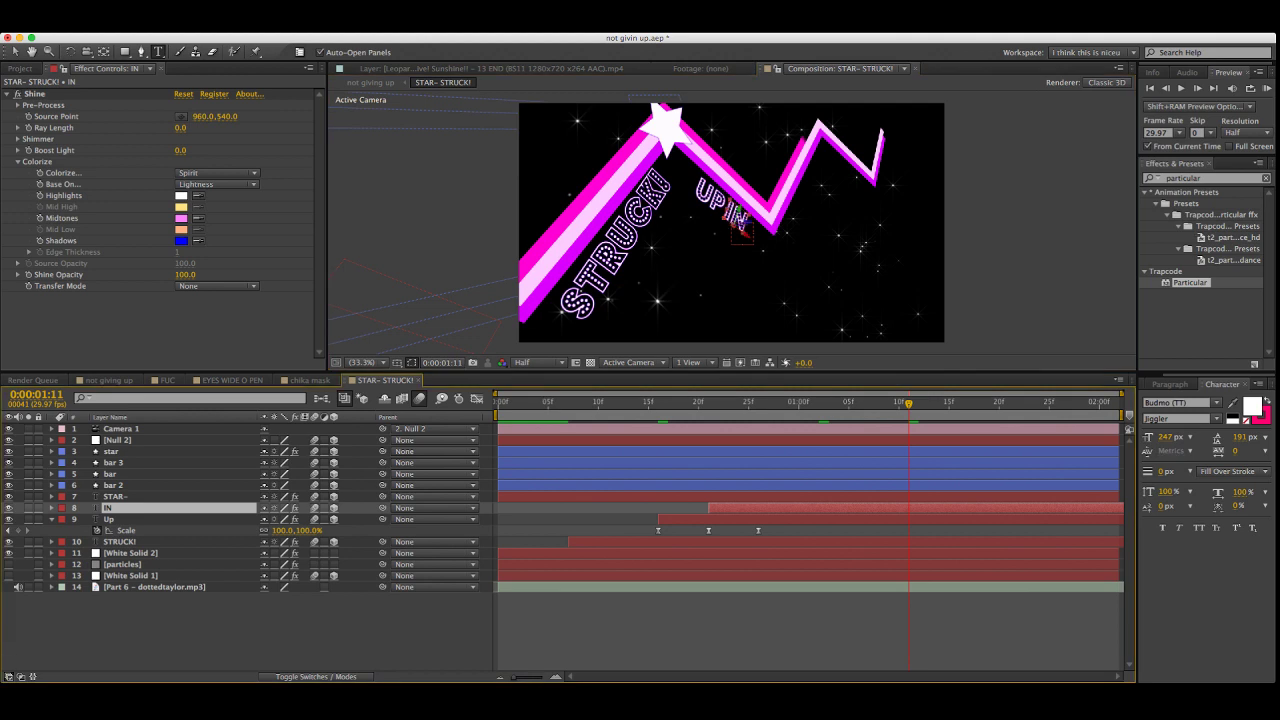
pyautogui.doubleClick(738, 222)
pyautogui.press('Right')
pyautogui.write('THE')
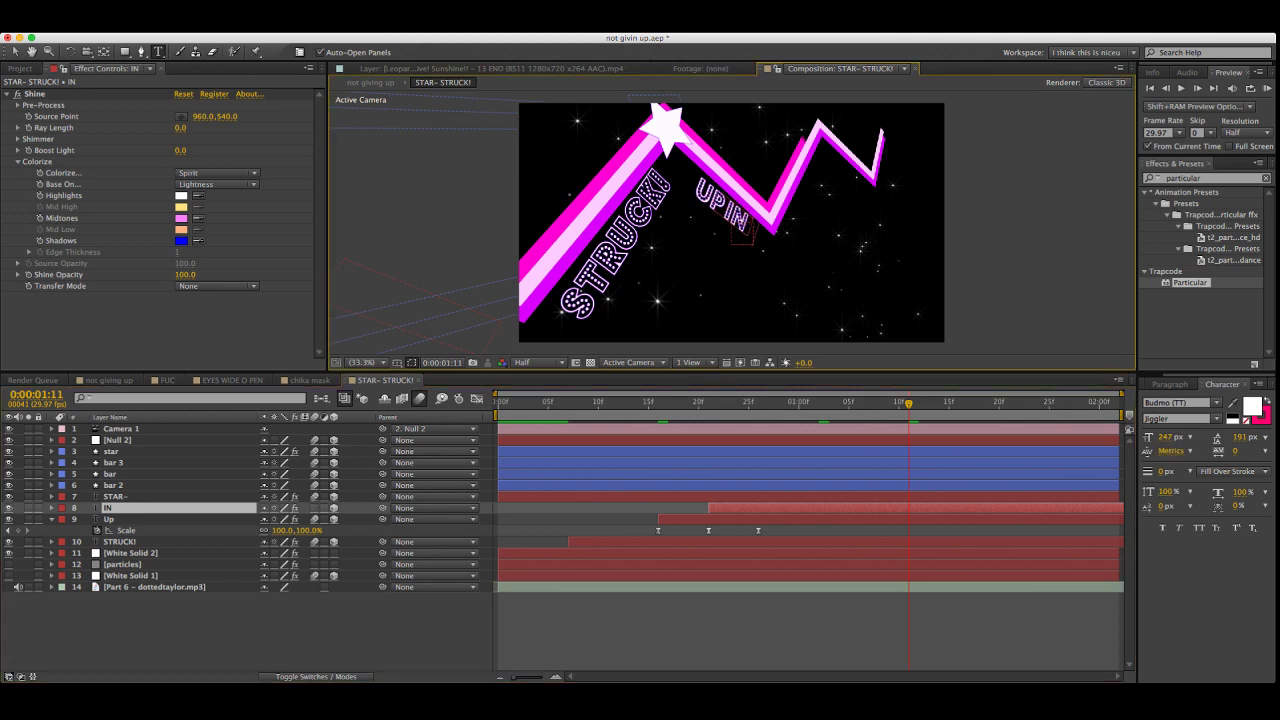
pyautogui.press('super+a')
pyautogui.click(748, 229)
pyautogui.press('KP_0')
pyautogui.doubleClick(736, 218)
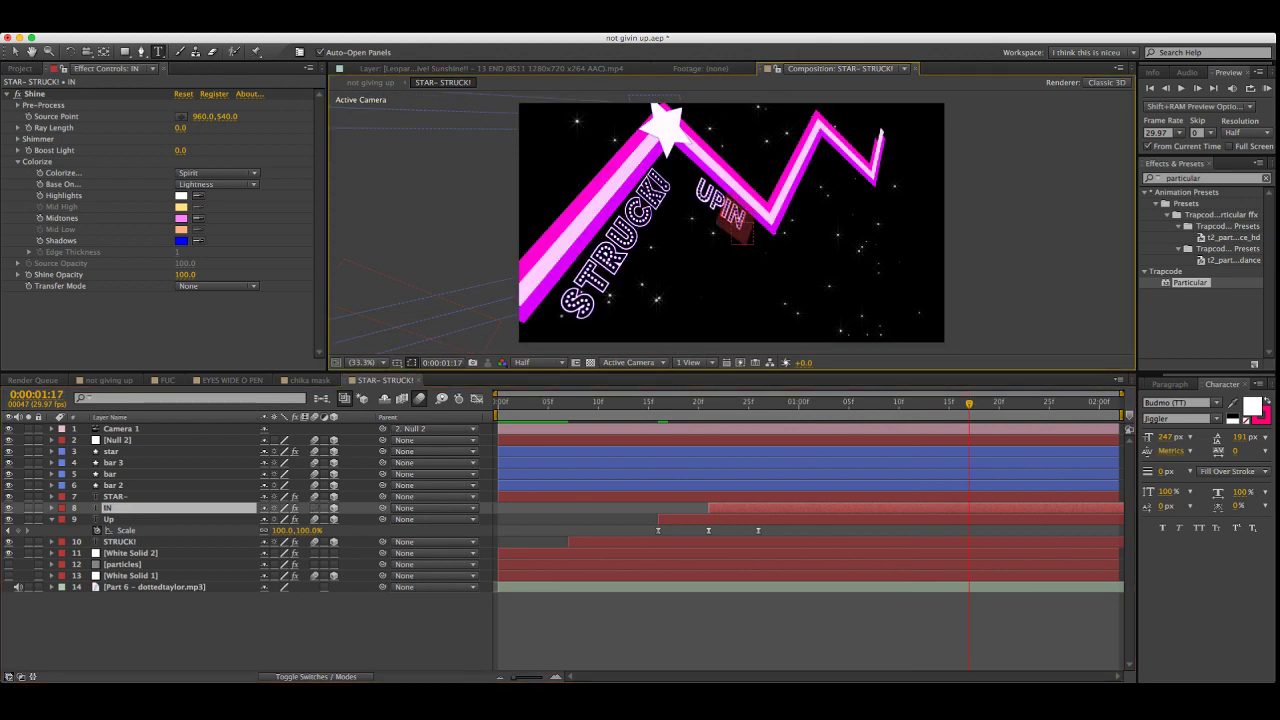
pyautogui.click(746, 226)
pyautogui.write('THE')
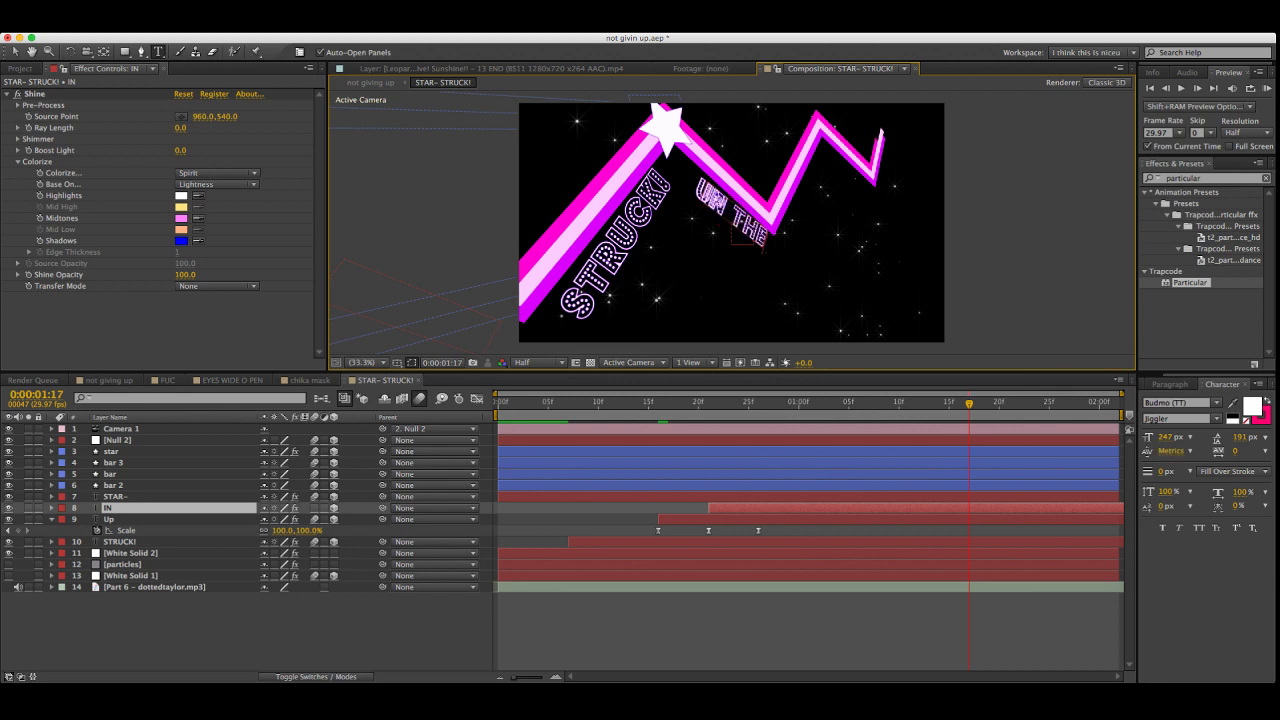
pyautogui.click(15, 52)
# Set the IN THE layer's Z Rotation to -40° and position the words beneath the next ascending bar, to the right of UP
pyautogui.press('r')
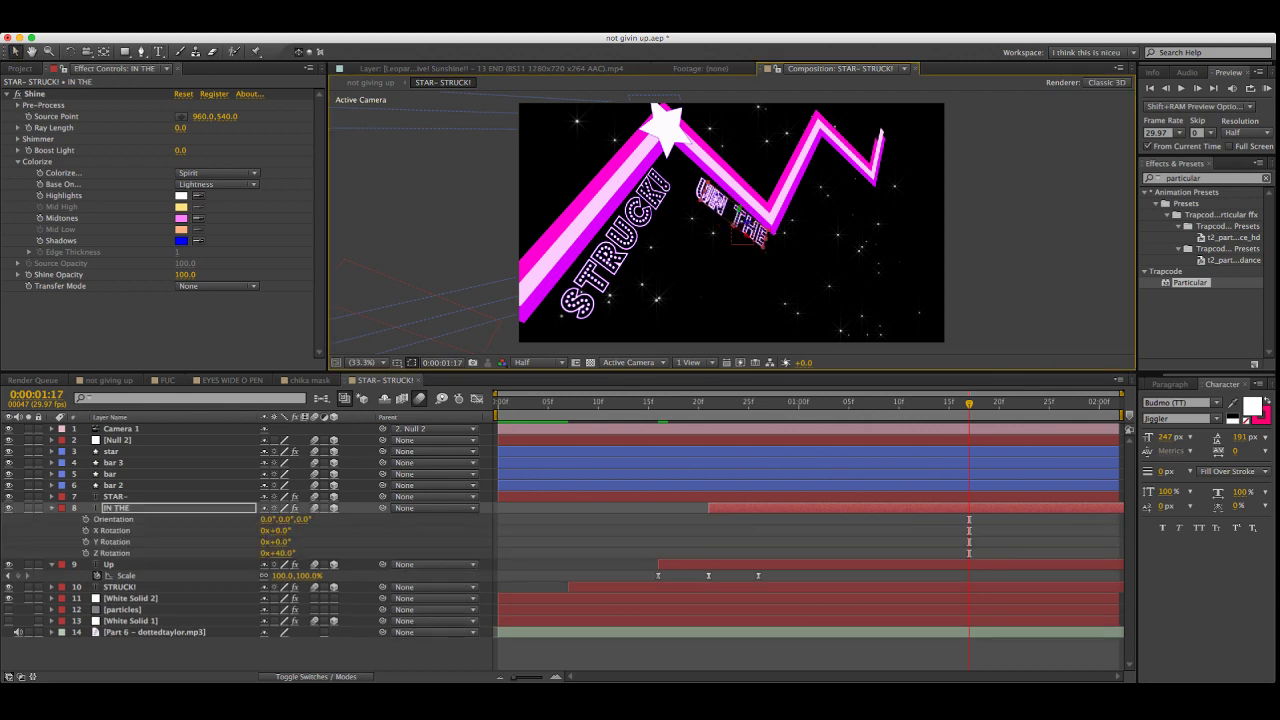
pyautogui.click(283, 553)
pyautogui.press('Return')
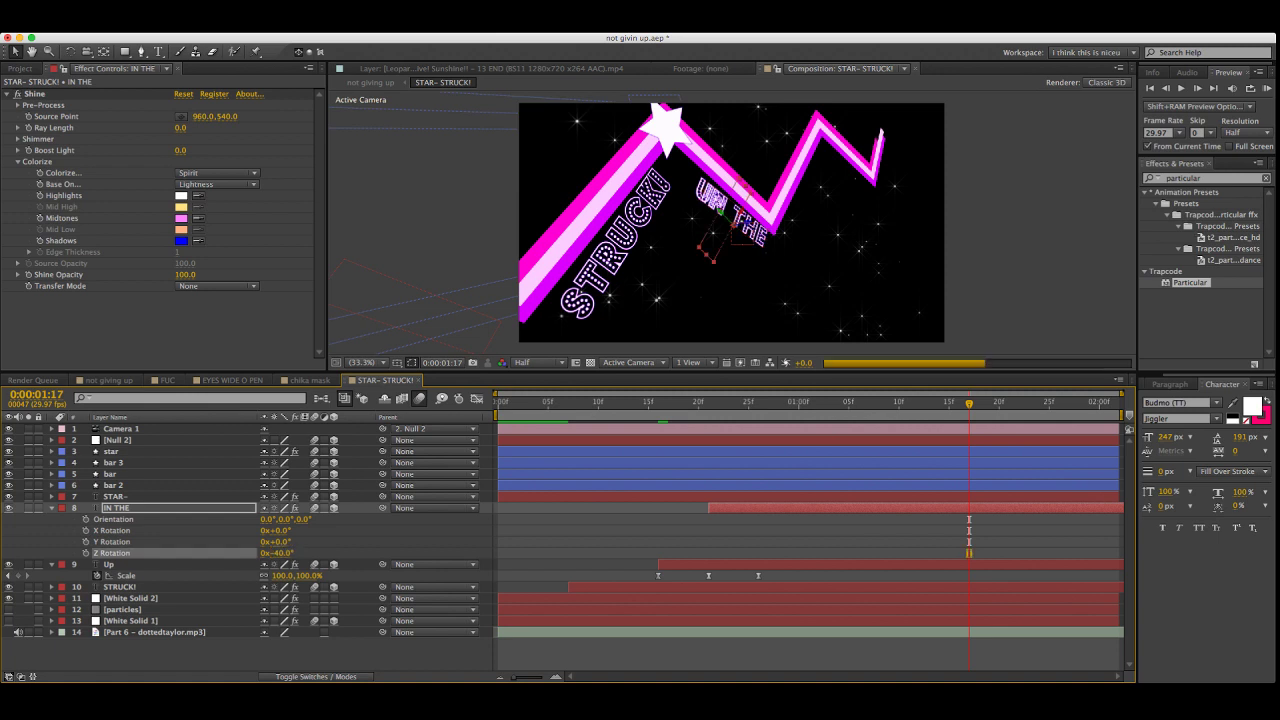
pyautogui.moveTo(718, 232); pyautogui.dragTo(804, 205)
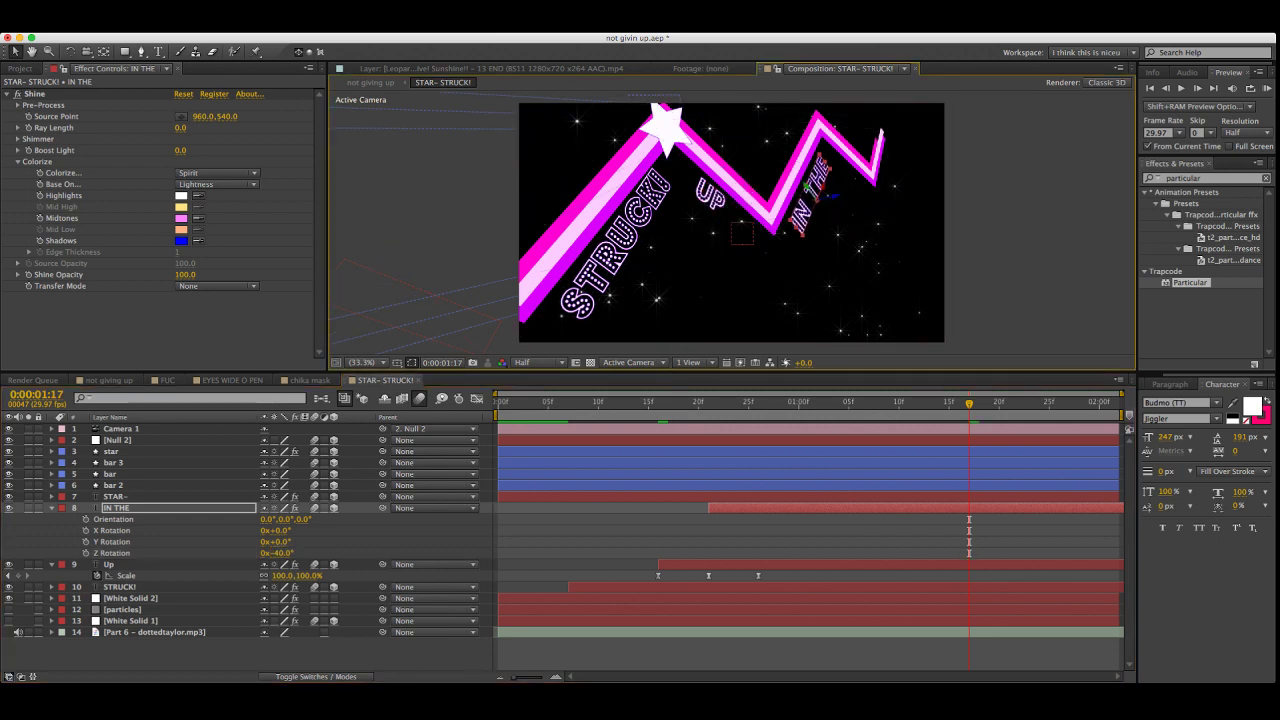
pyautogui.press('p')
pyautogui.click(336, 519)
pyautogui.write('01.8,572.1,0.0')
pyautogui.press('Return')
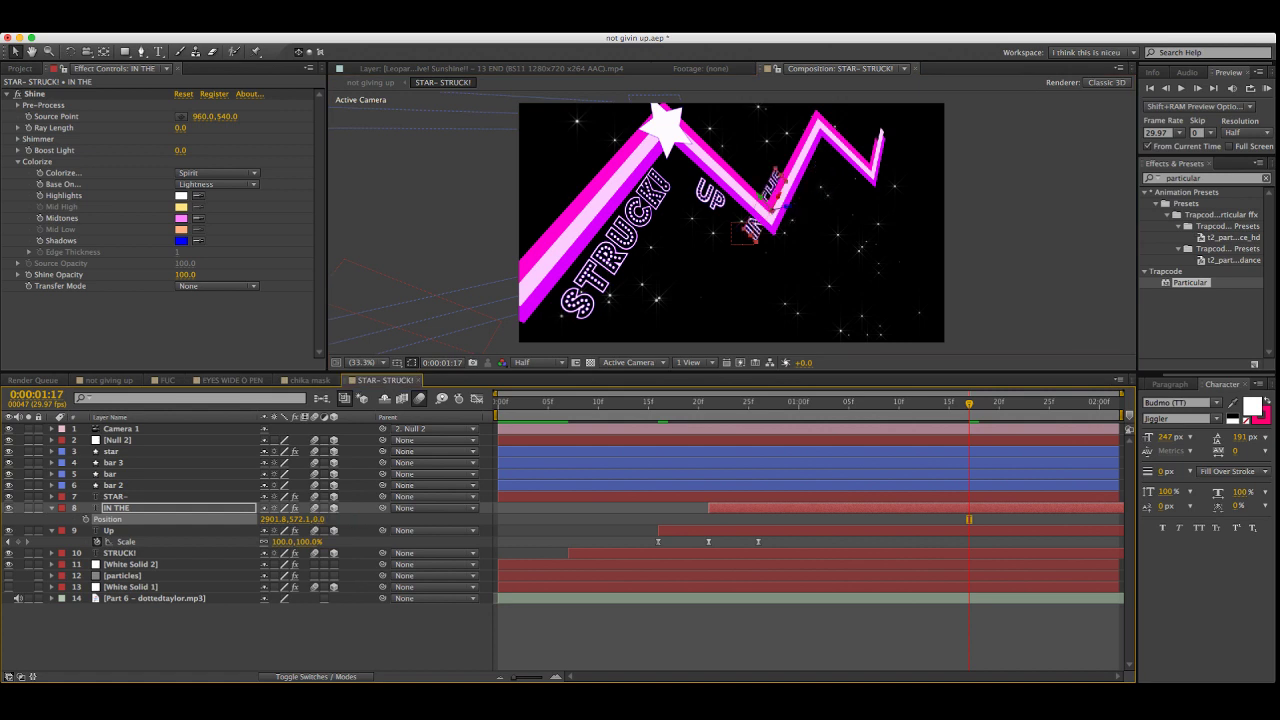
pyautogui.moveTo(771, 204); pyautogui.dragTo(811, 204)
# Change the IN THE text's Budmo font style to Jigglish and nudge the words closer to the ascending bar
pyautogui.click(158, 51)
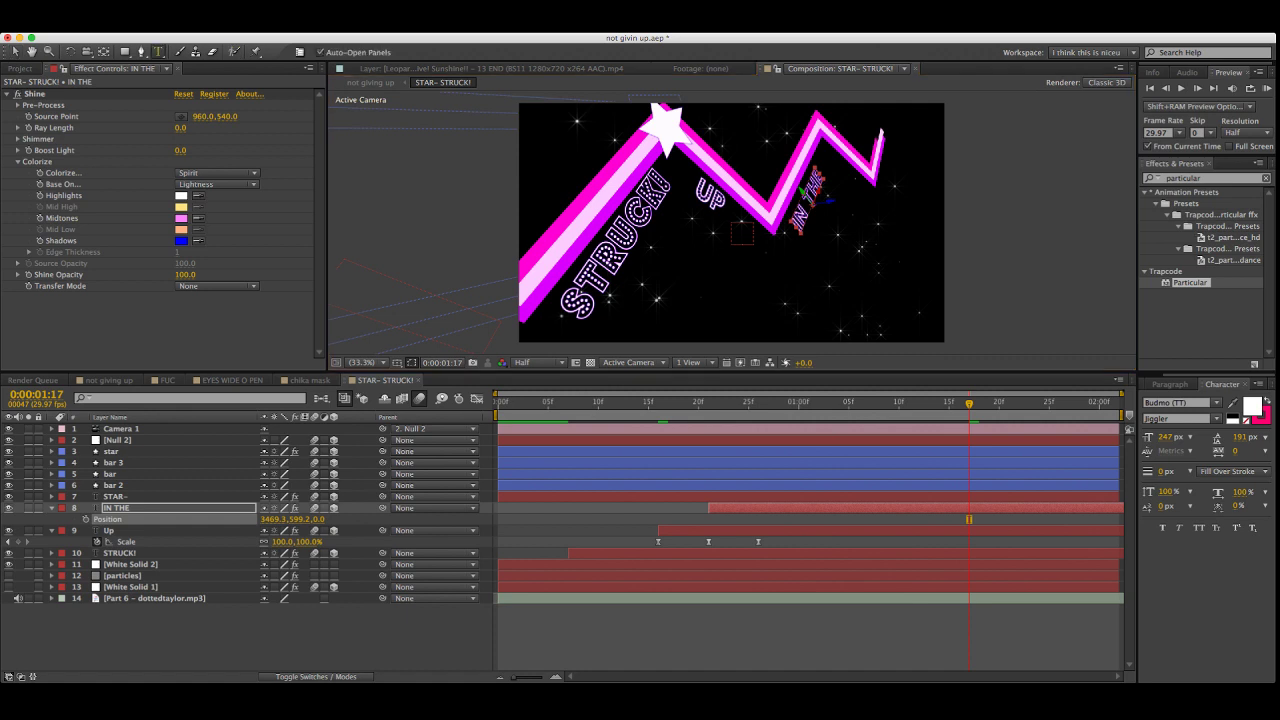
pyautogui.tripleClick(806, 202)
pyautogui.click(1180, 418)
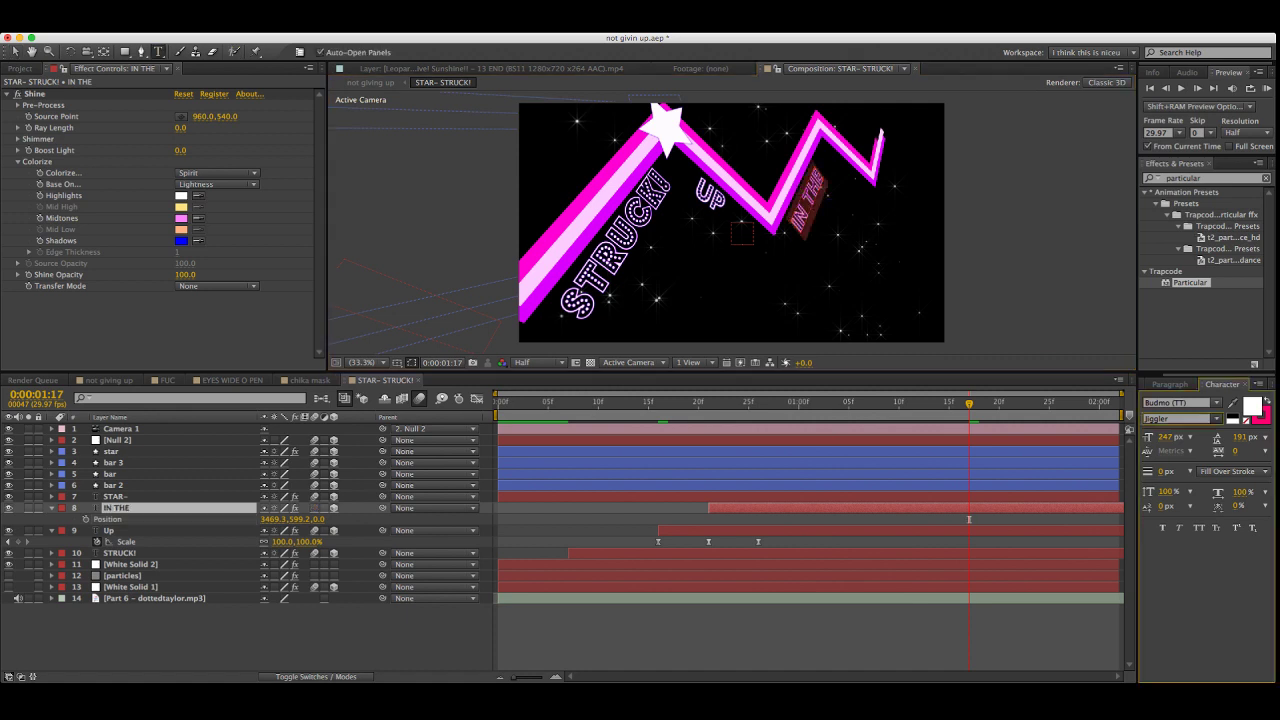
pyautogui.press('super+Tab')
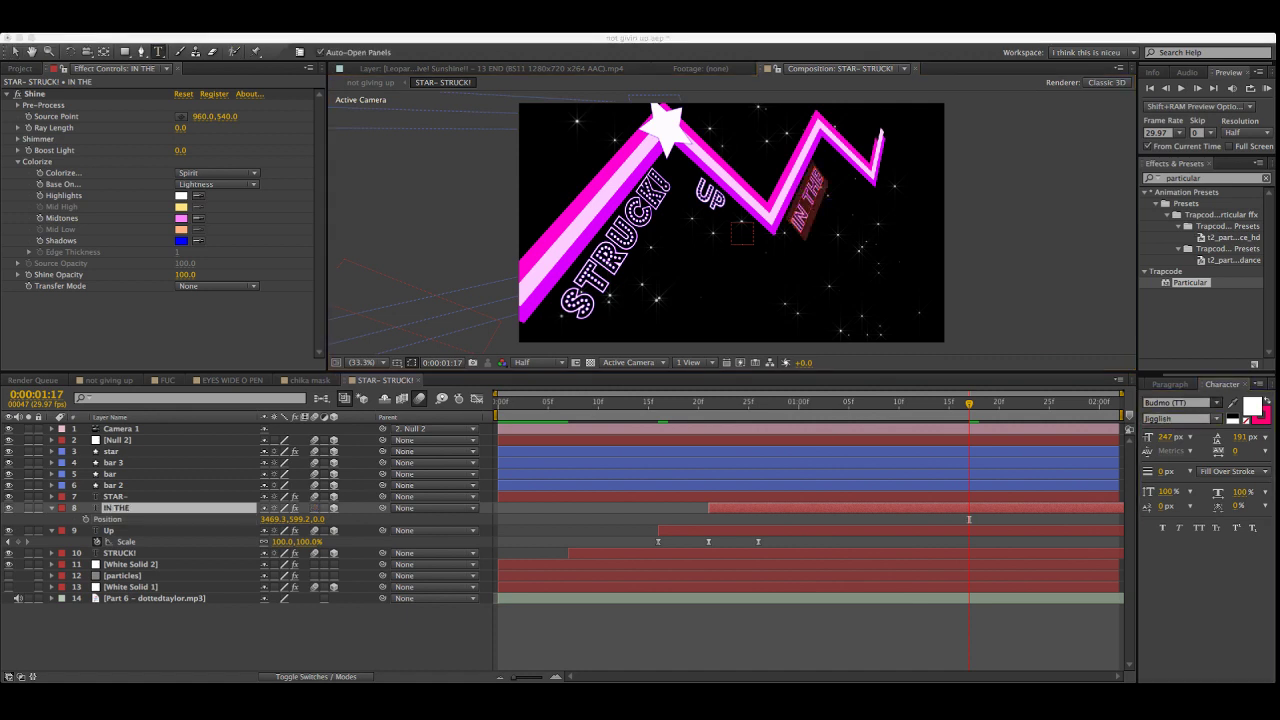
pyautogui.press('super+Tab')
pyautogui.click(15, 51)
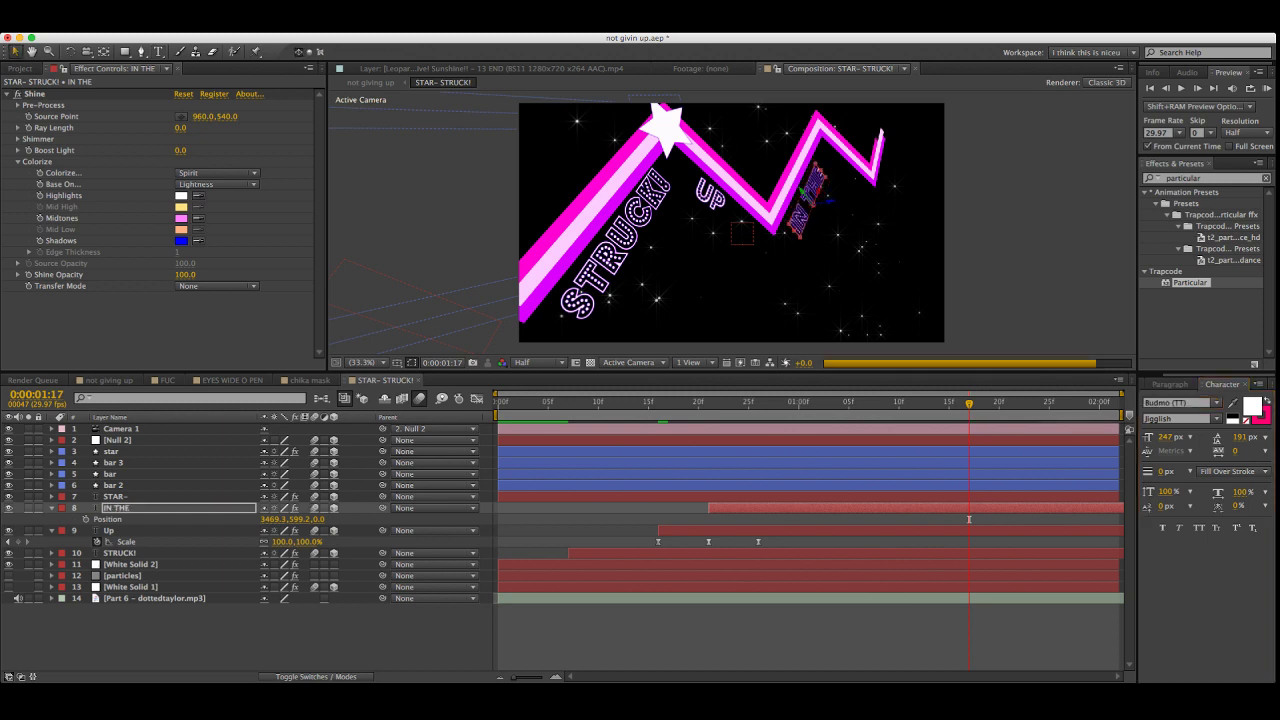
pyautogui.moveTo(809, 204); pyautogui.dragTo(813, 200)
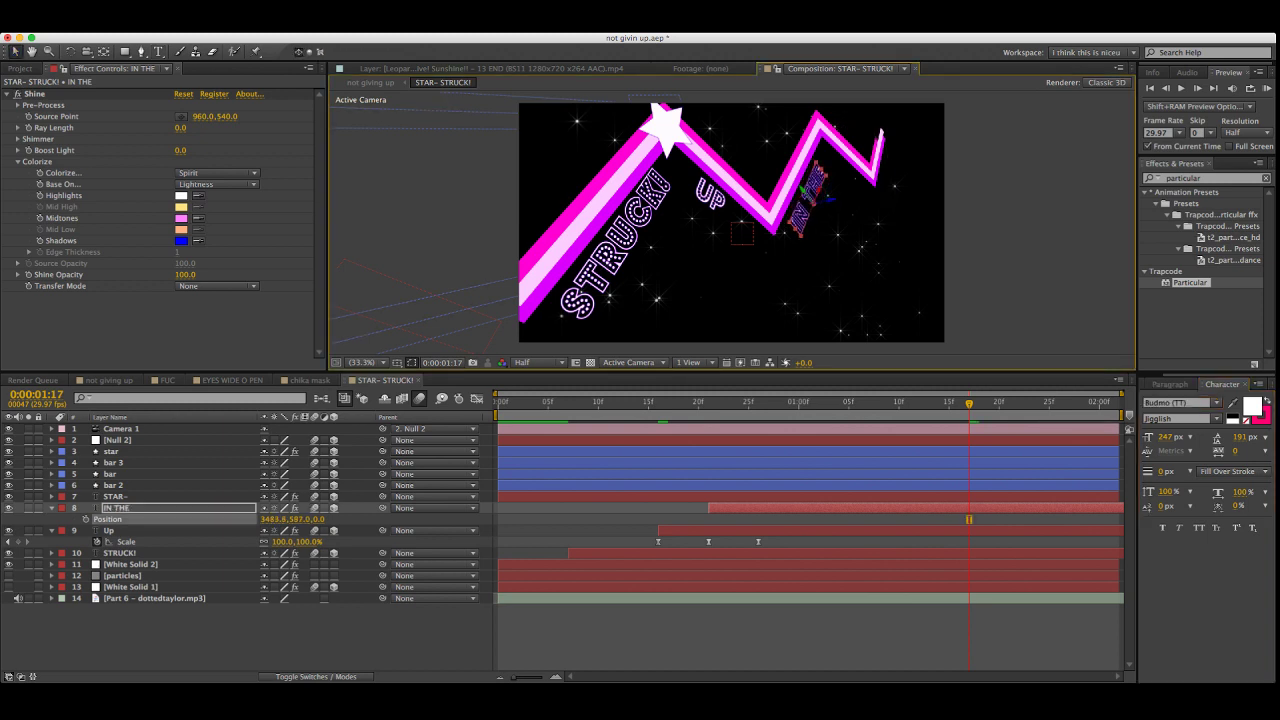
# Duplicate the IN THE layer, change the copy's text to AIR and set its font style to Jiggler
pyautogui.click(108, 530)
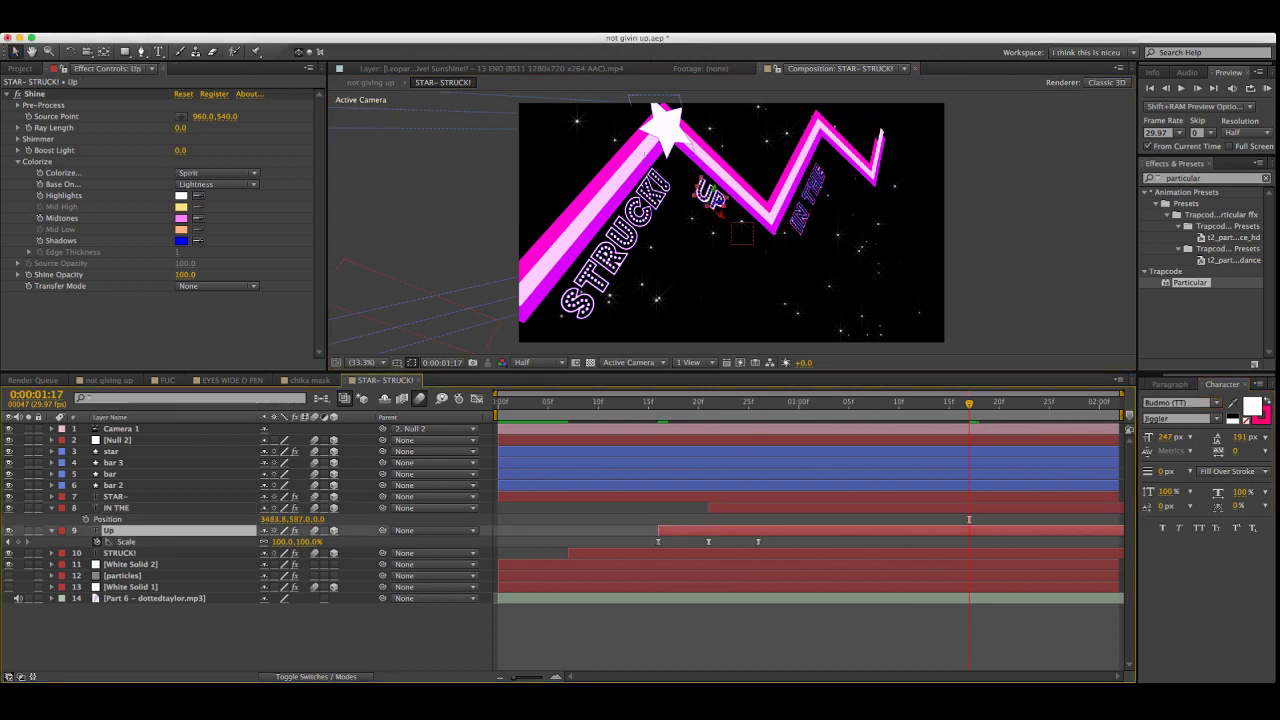
pyautogui.click(116, 508)
pyautogui.press('super+d')
pyautogui.click(158, 51)
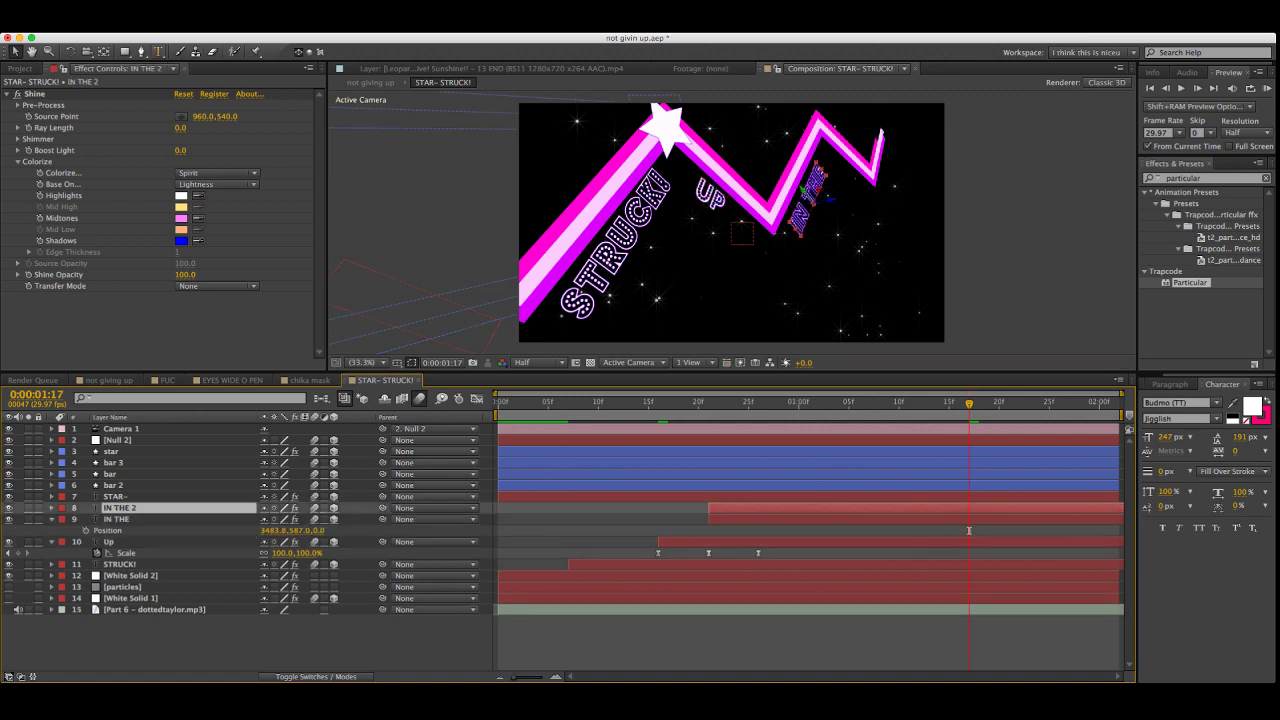
pyautogui.doubleClick(120, 508)
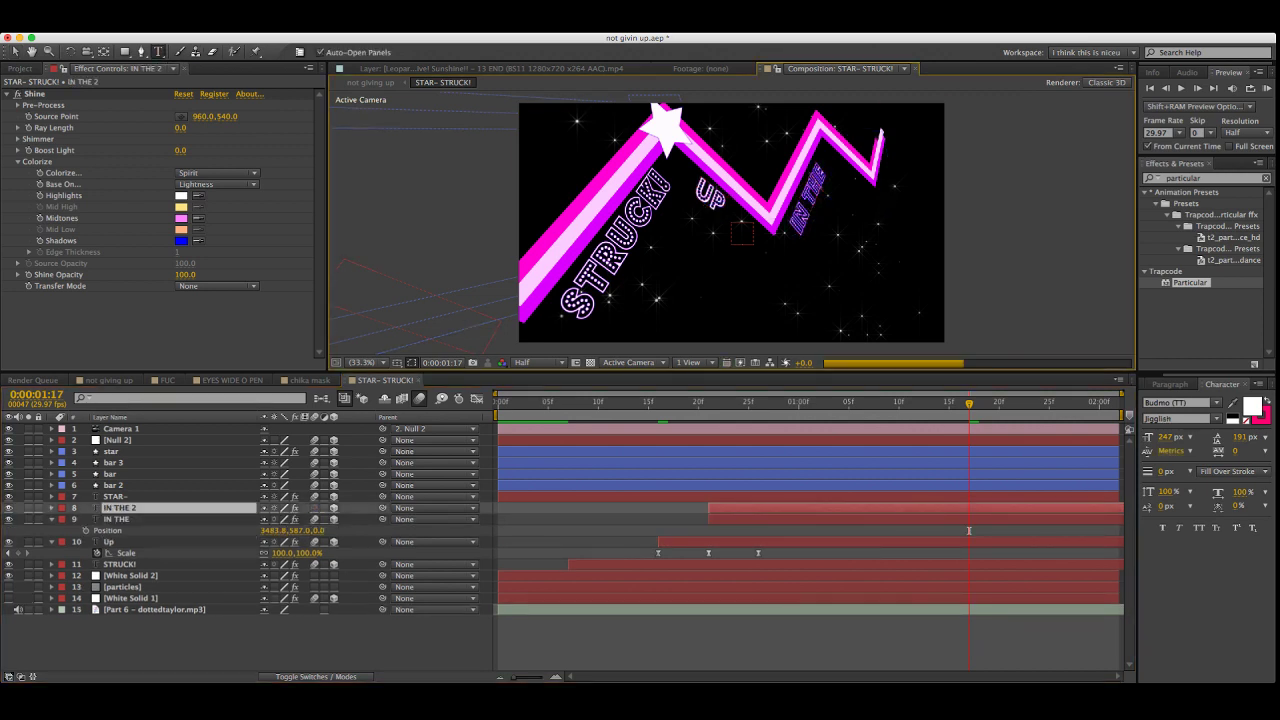
pyautogui.press('super+a')
pyautogui.press('super+Tab')
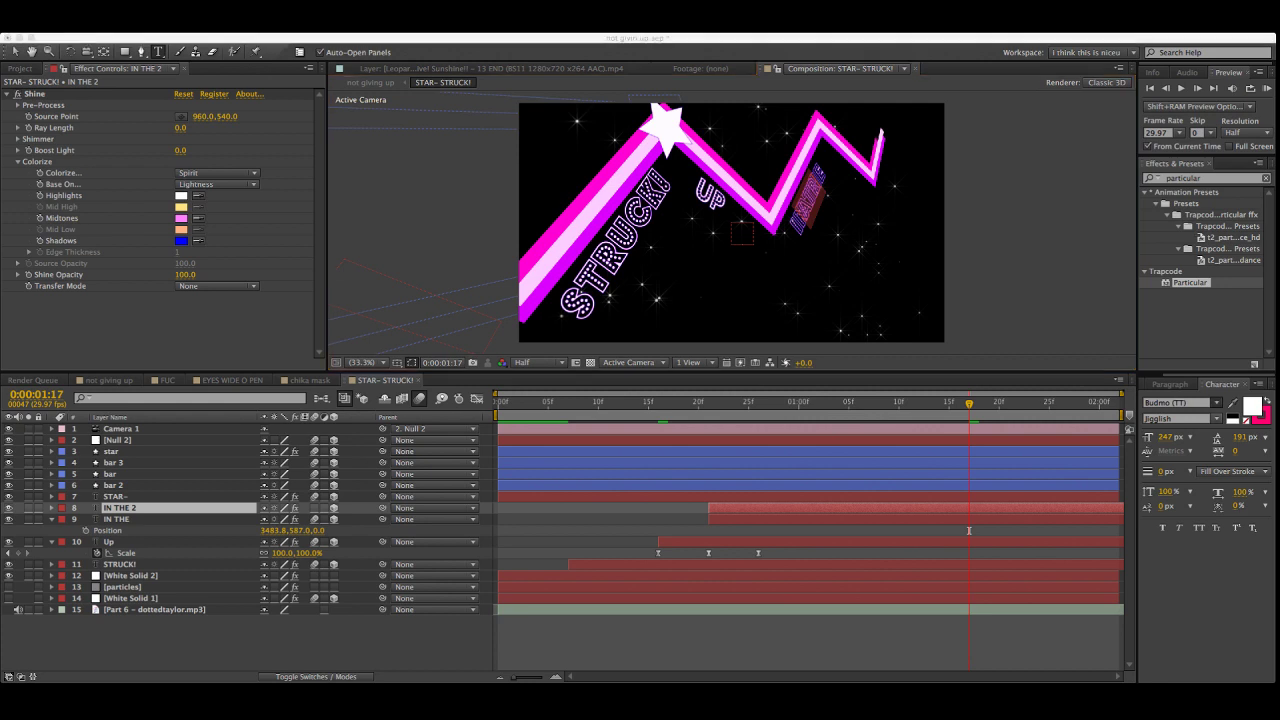
pyautogui.click(1180, 418)
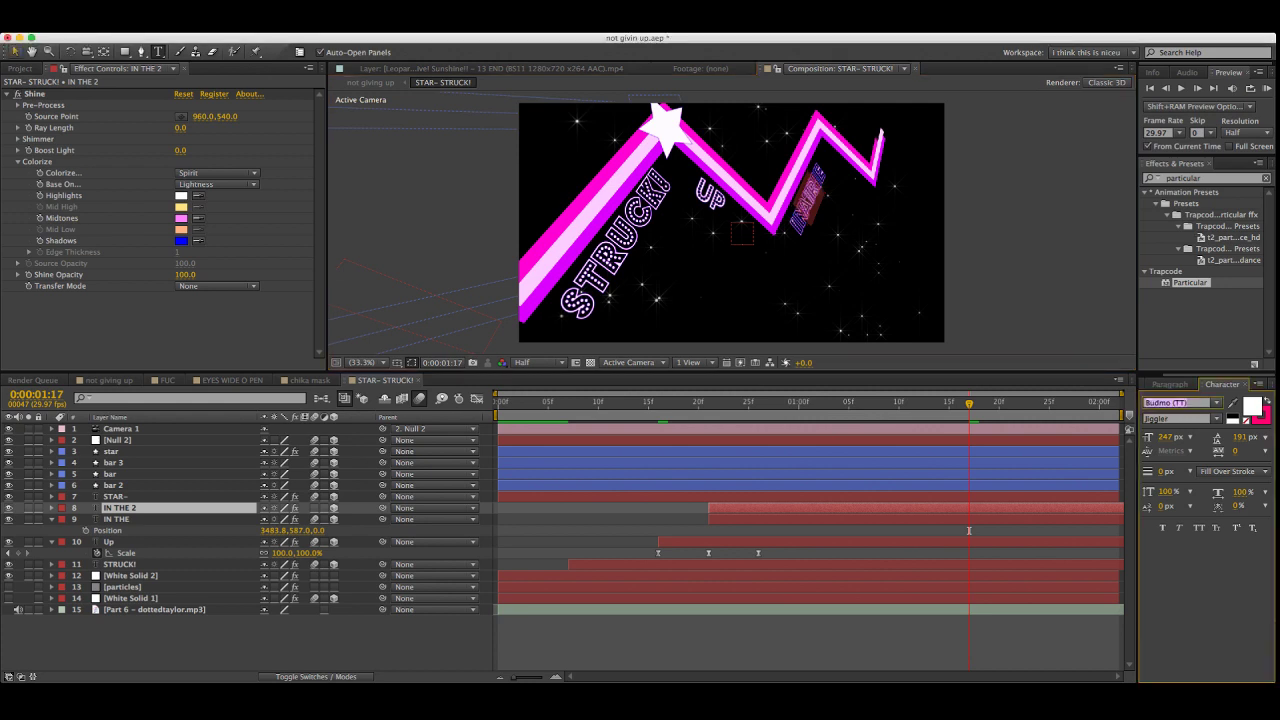
# Set the AIR layer's Z Rotation to 40°
pyautogui.click(15, 52)
pyautogui.press('r')
pyautogui.click(280, 553)
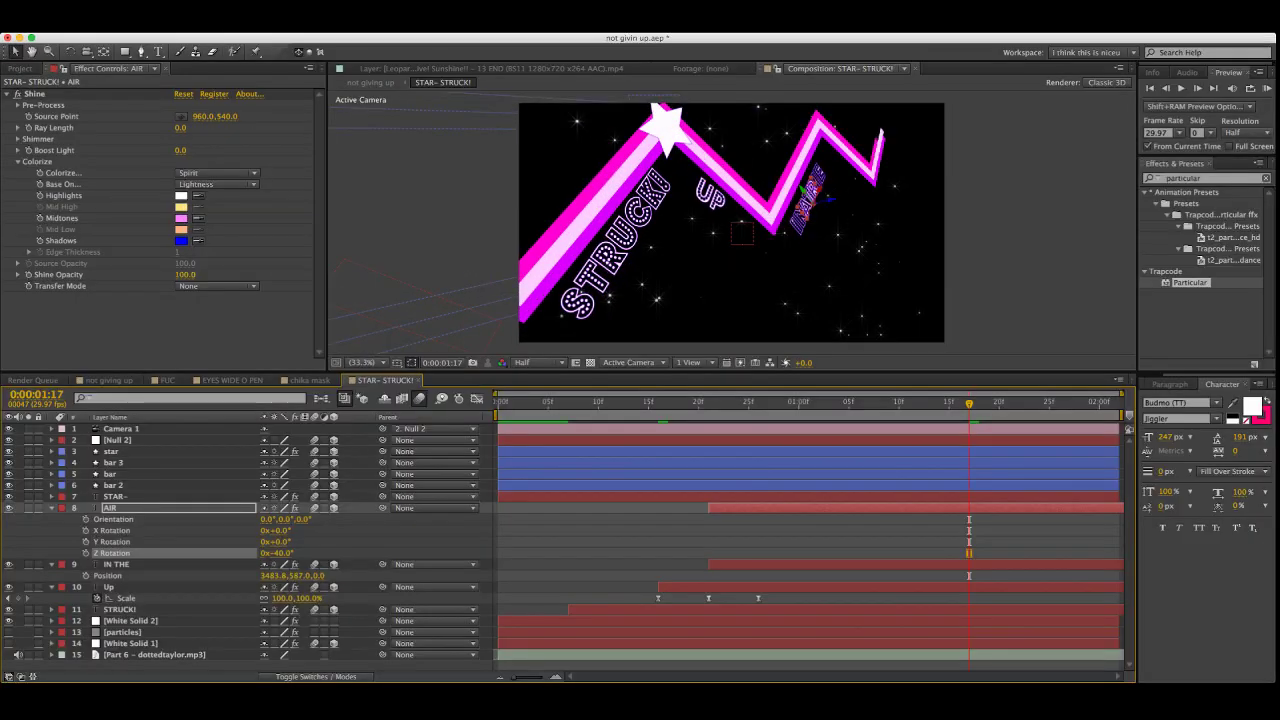
pyautogui.click(130, 564)
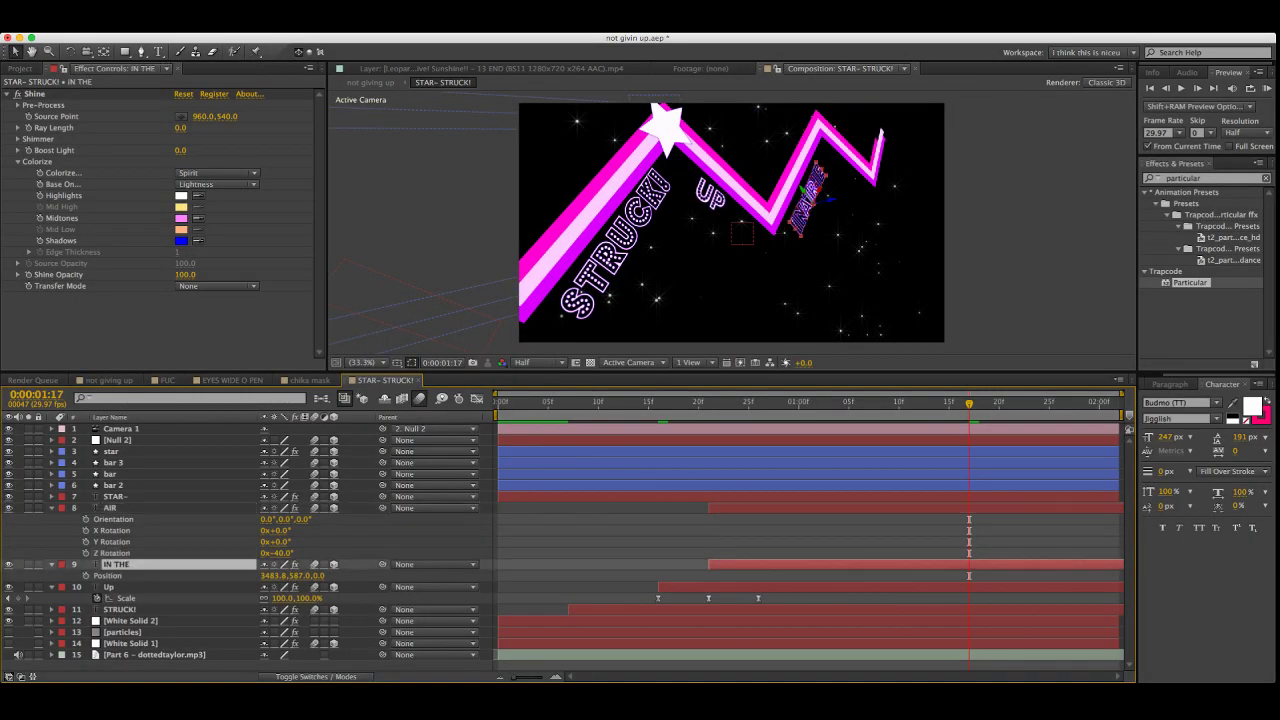
pyautogui.click(282, 553)
pyautogui.write('40')
pyautogui.press('Return')
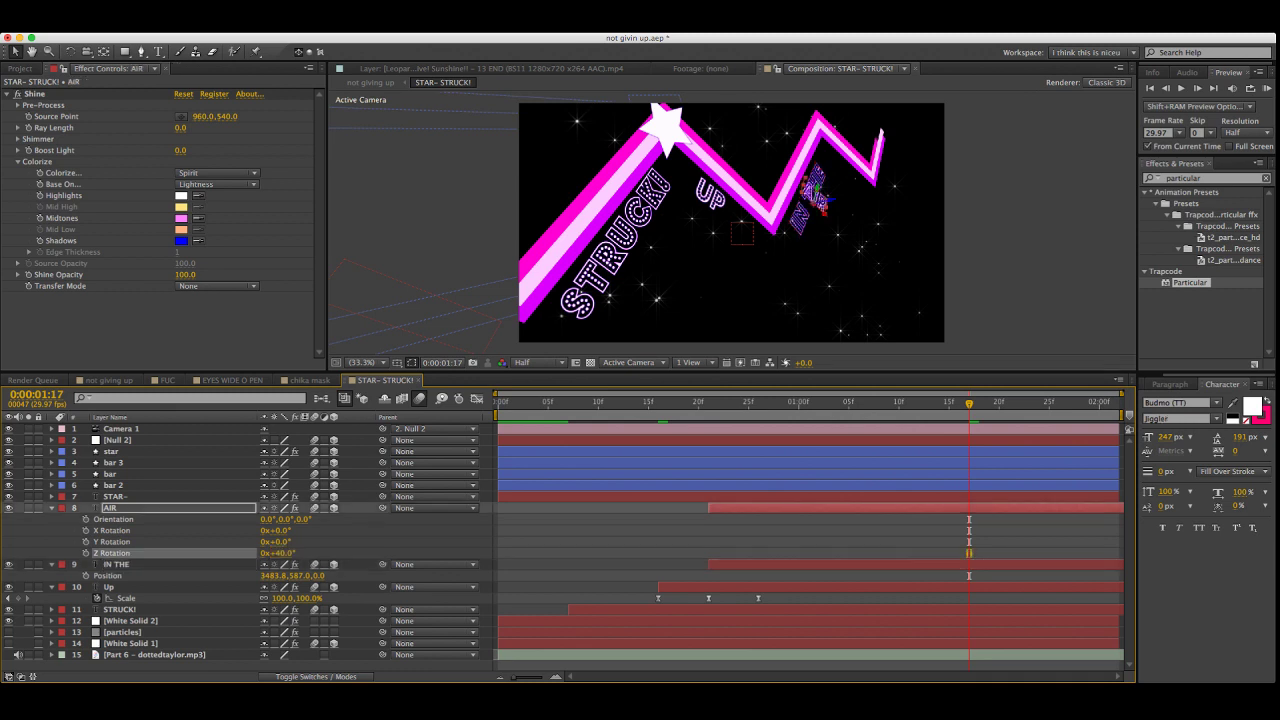
# Move the AIR text beneath the last descending bar, just after IN THE
pyautogui.press('super+Tab')
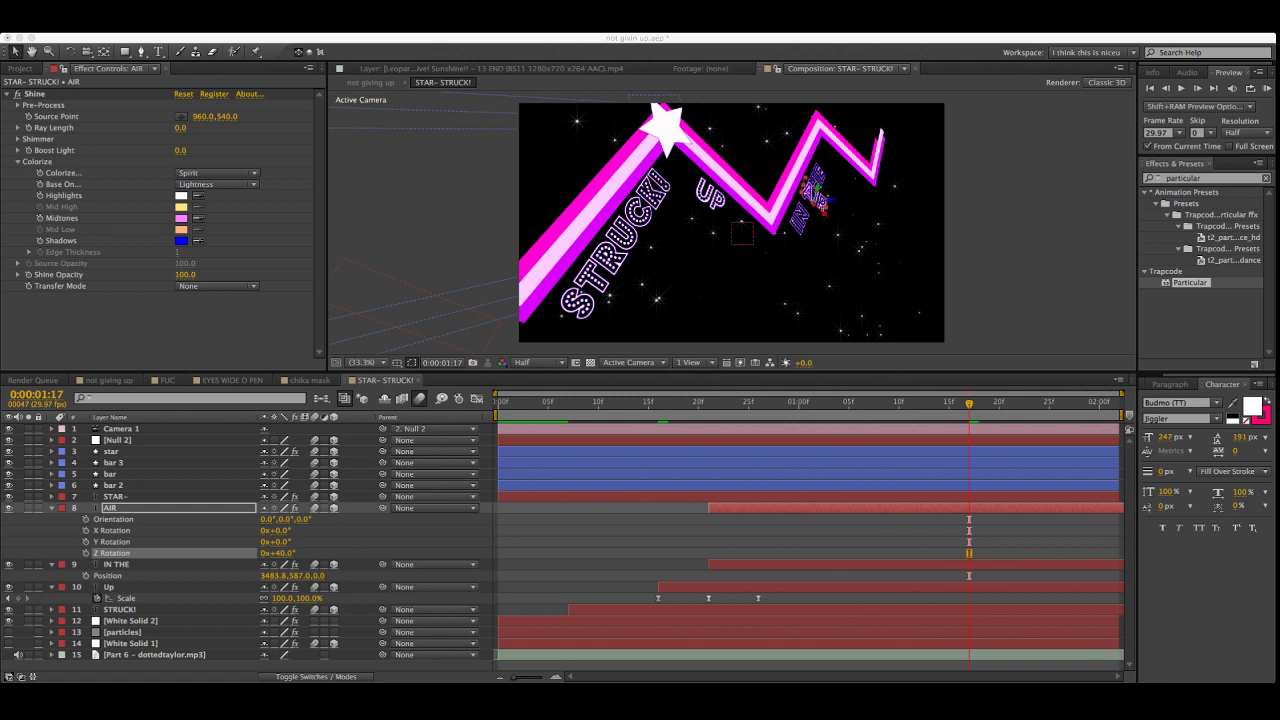
pyautogui.press('super+Tab')
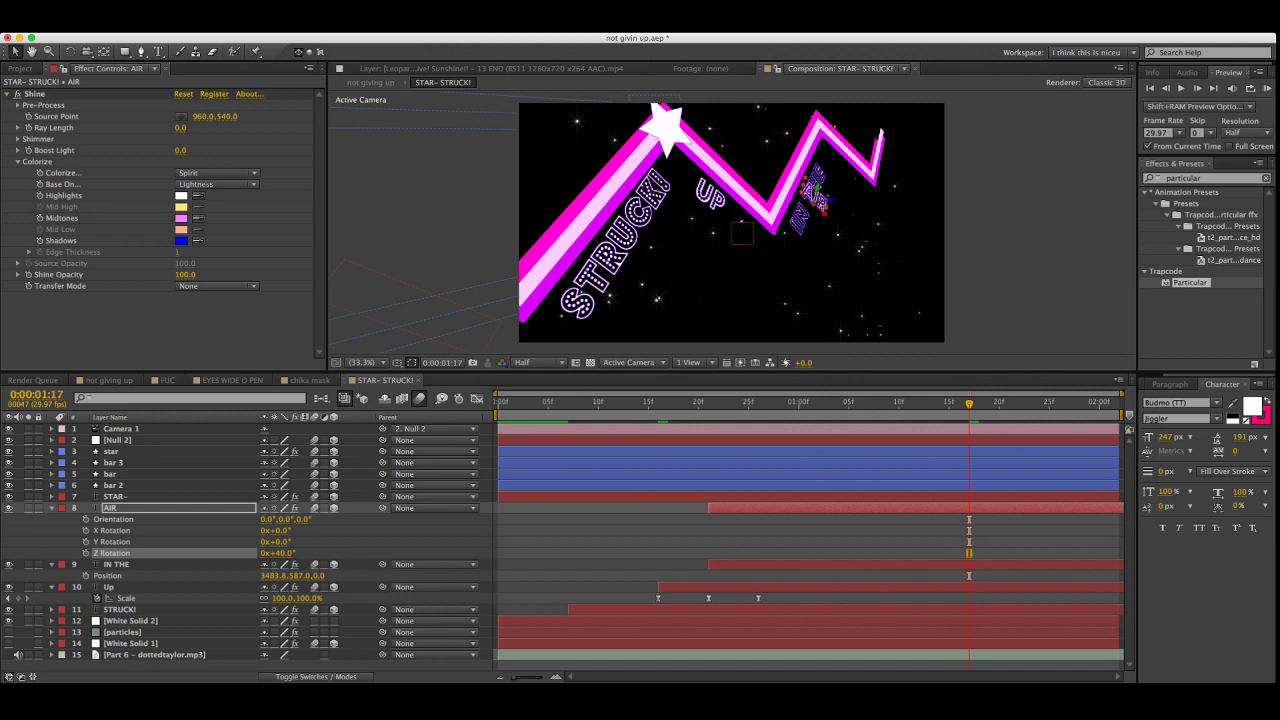
pyautogui.press('p')
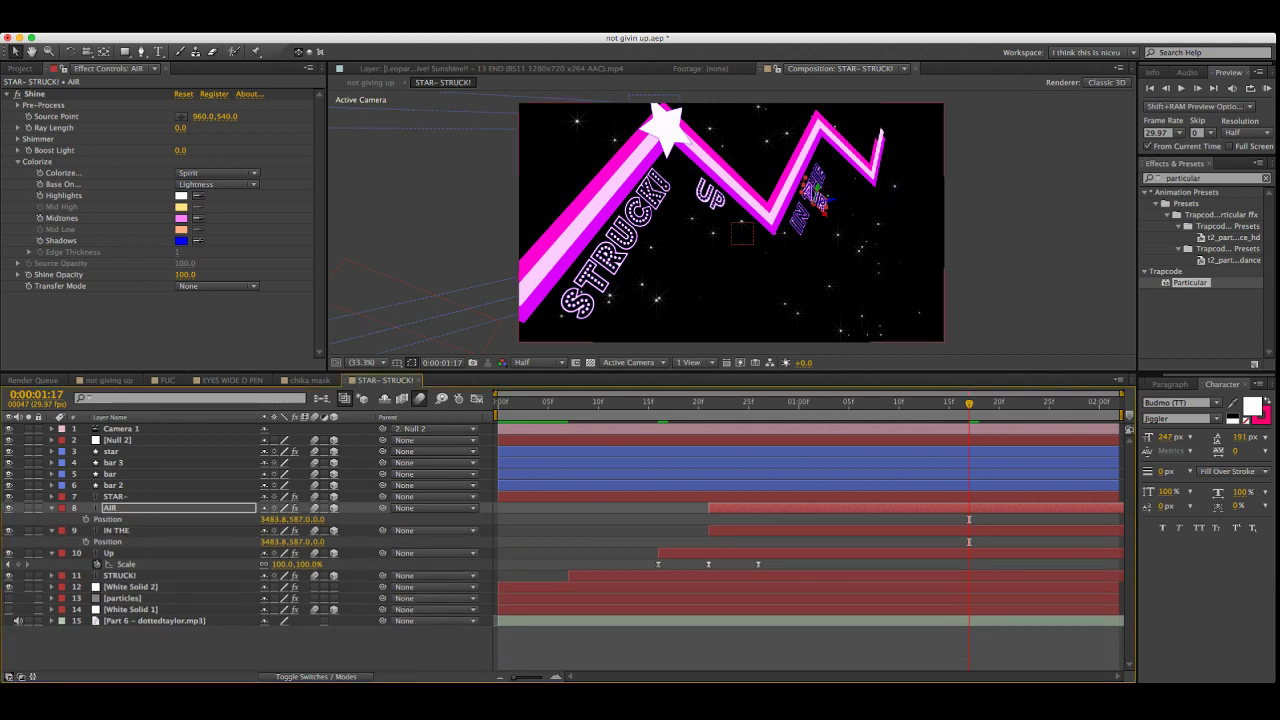
pyautogui.moveTo(816, 191); pyautogui.dragTo(856, 178)
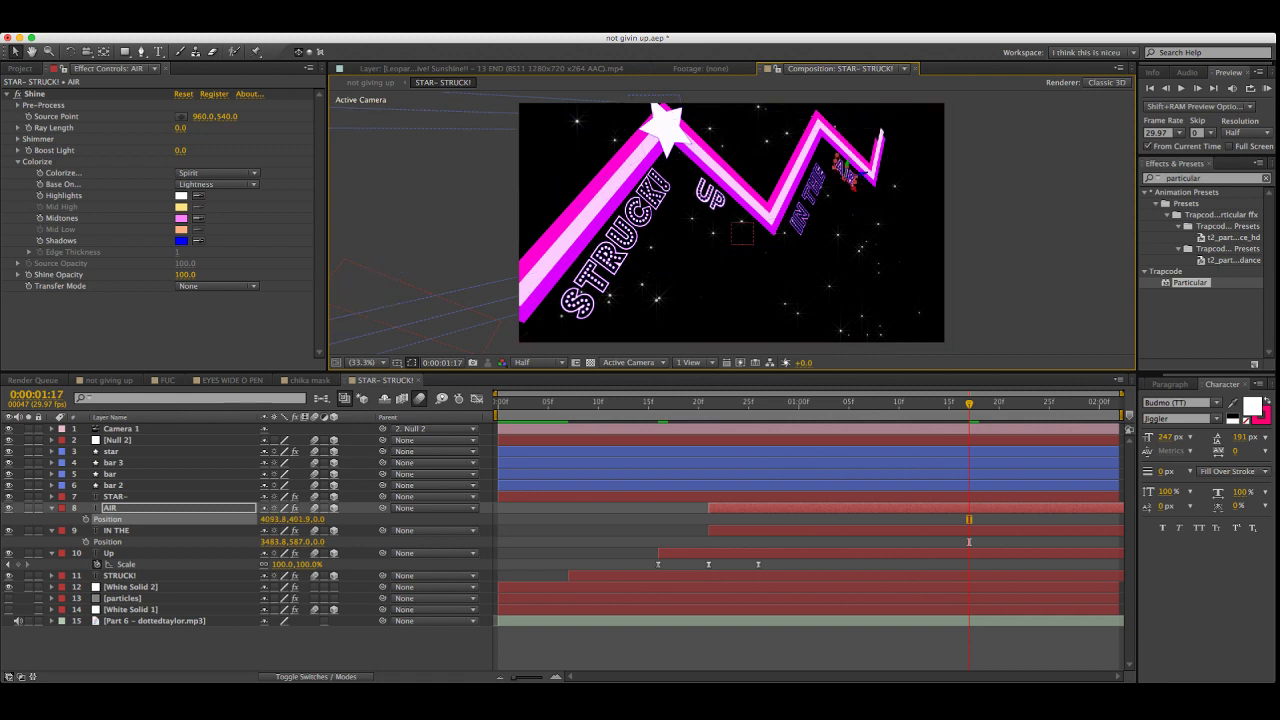
# Preview the STAR- STRUCK! composition from the start to check when each word appears
pyautogui.press('Home')
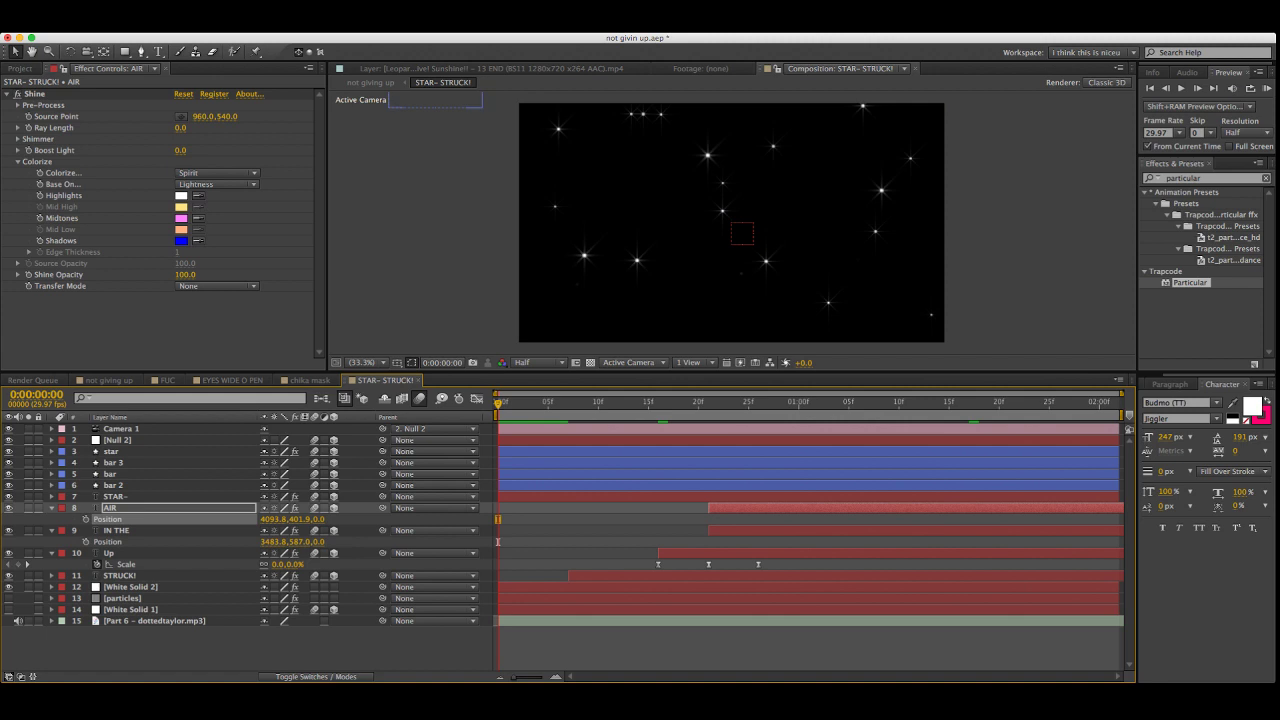
pyautogui.press('space')
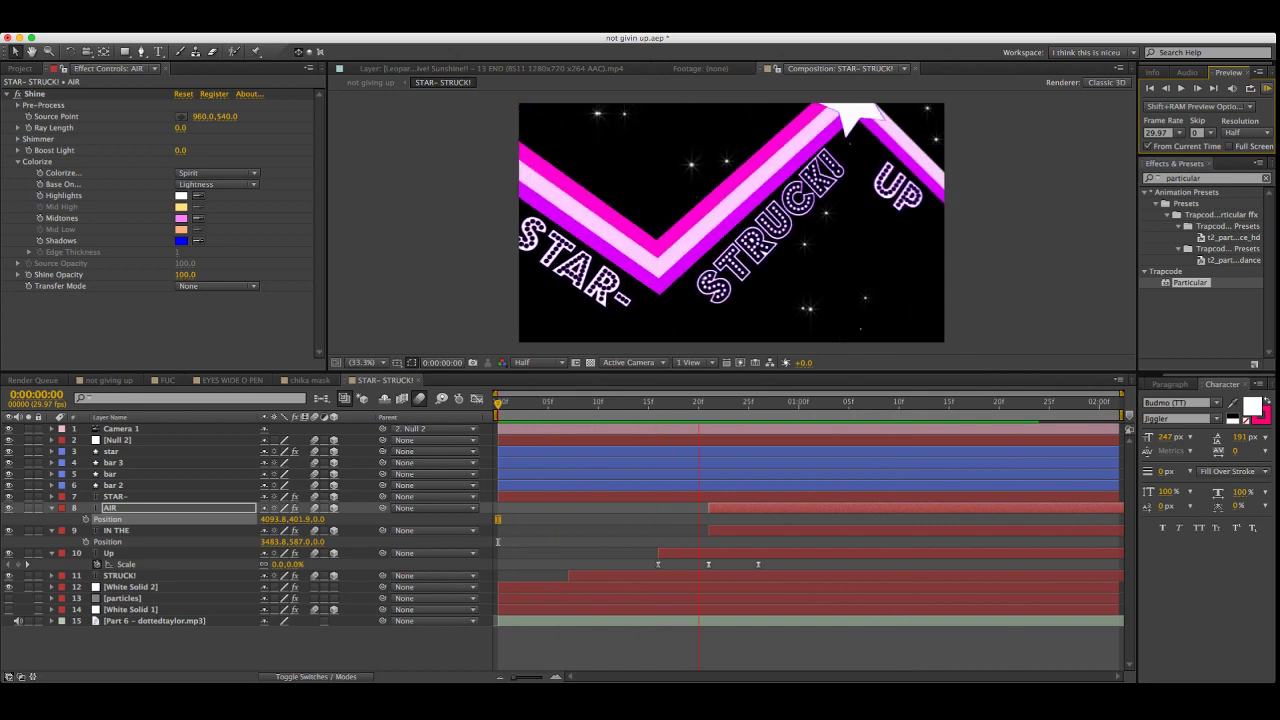
pyautogui.press('space')
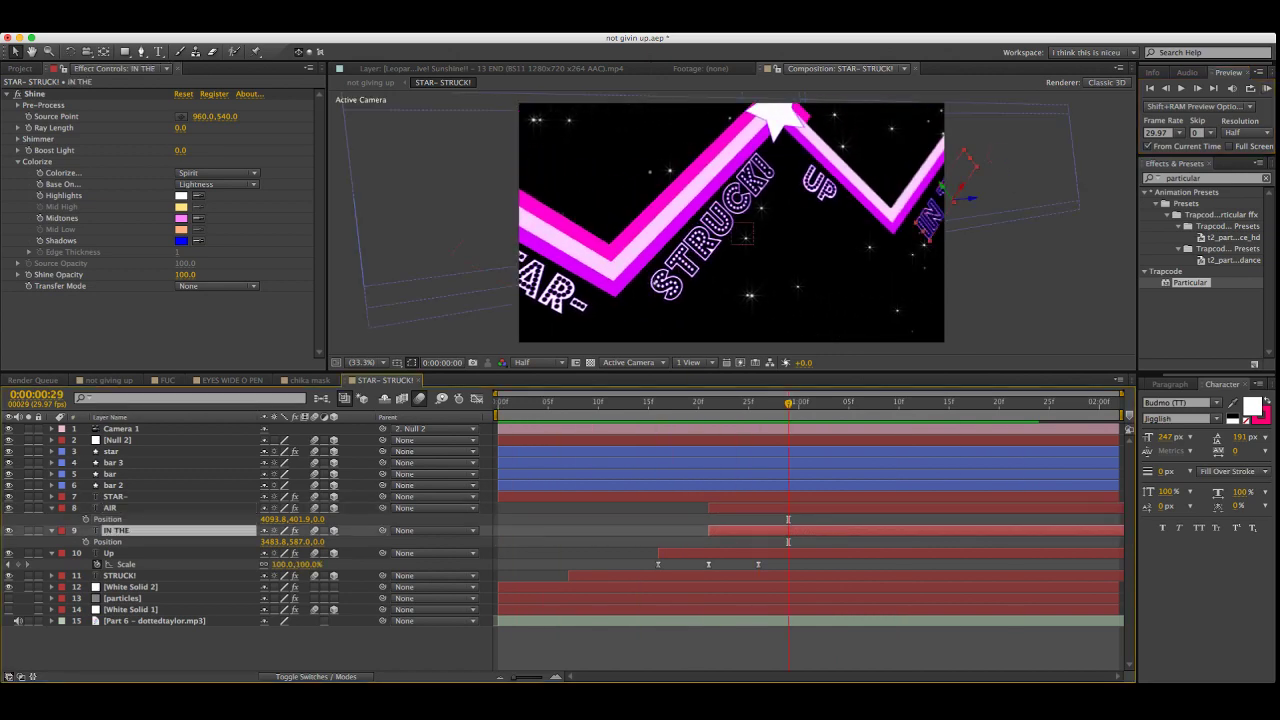
# Shift the IN THE layer to start at about 0:00:00:27 and the AIR layer at about 0:00:01:04
pyautogui.moveTo(762, 531); pyautogui.dragTo(945, 508)
pyautogui.click(815, 508)
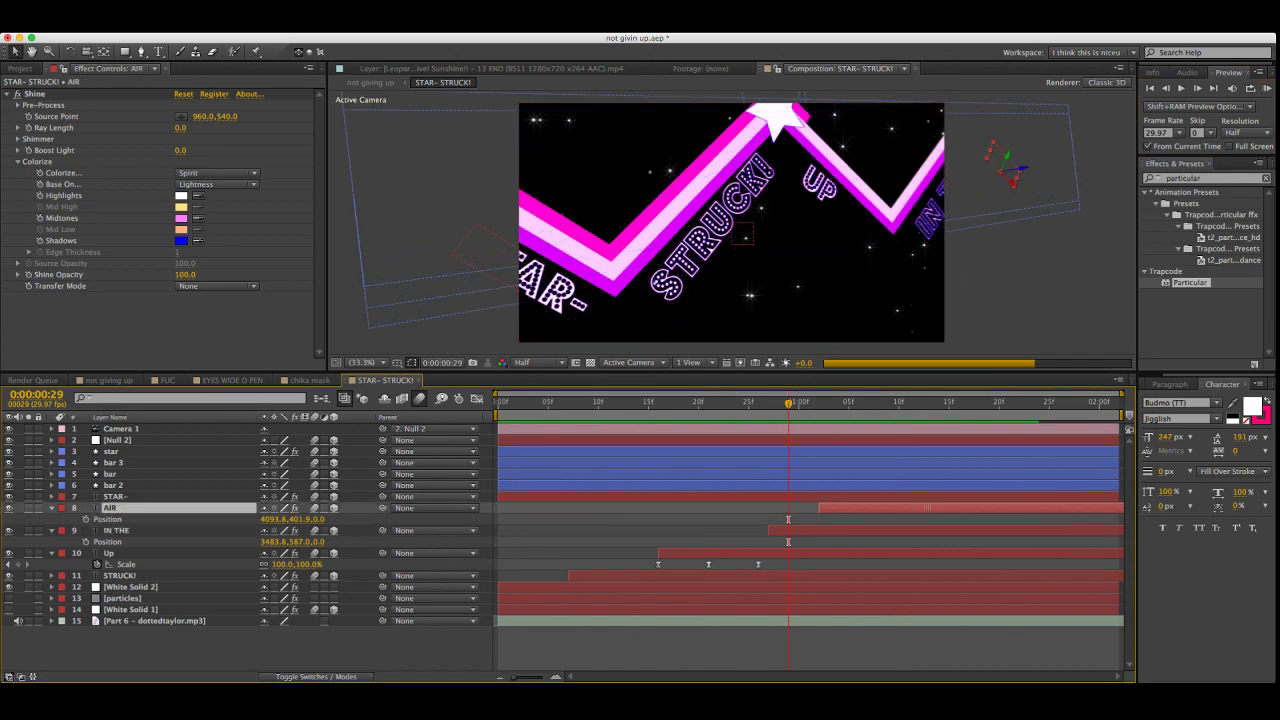
pyautogui.click(130, 440)
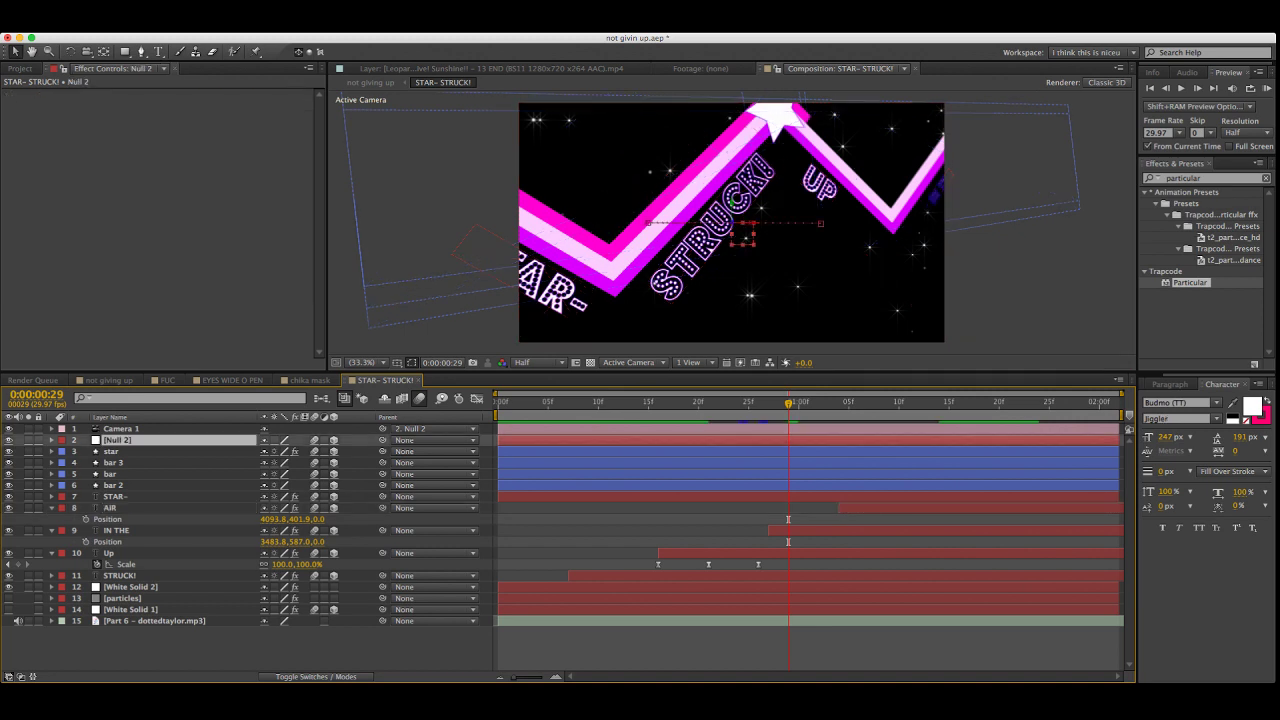
# Reveal Null 2's keyframes and reposition the null at 0:00:01:11 to about 1790.2, 604.0, -670.7
pyautogui.press('u')
pyautogui.press('k')
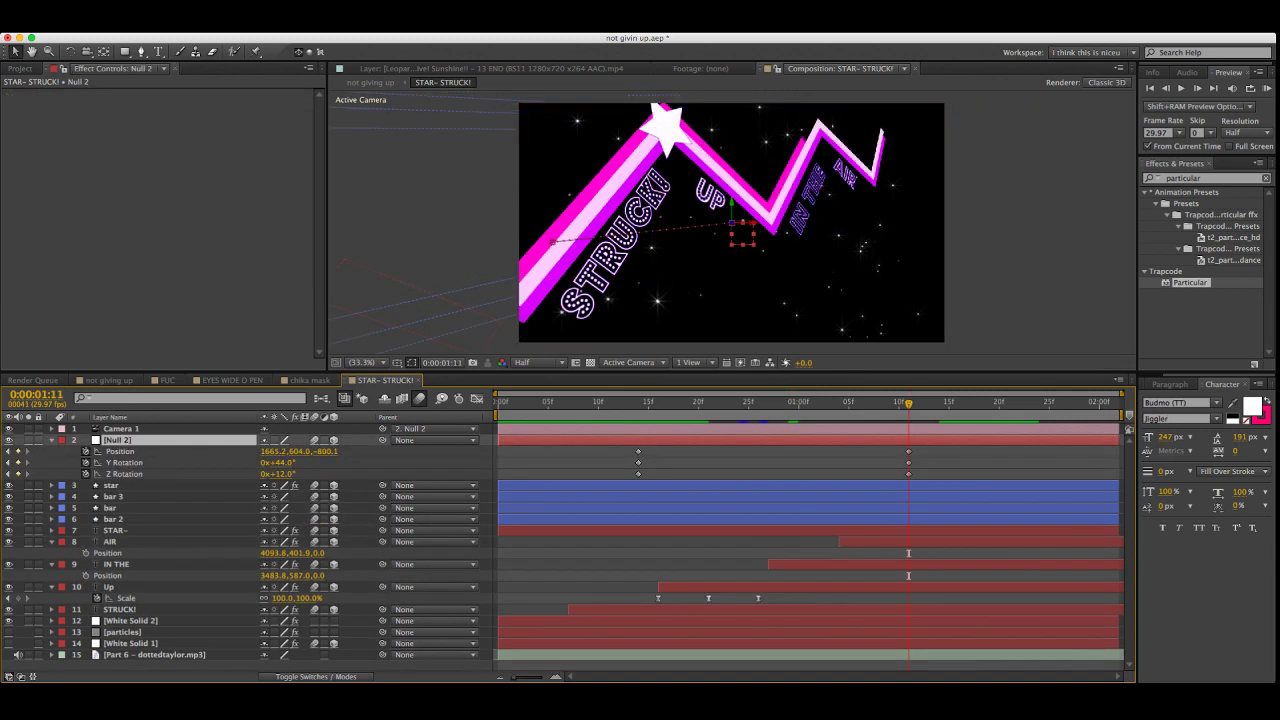
pyautogui.moveTo(320, 451); pyautogui.dragTo(515, 451)
pyautogui.press('super+z')
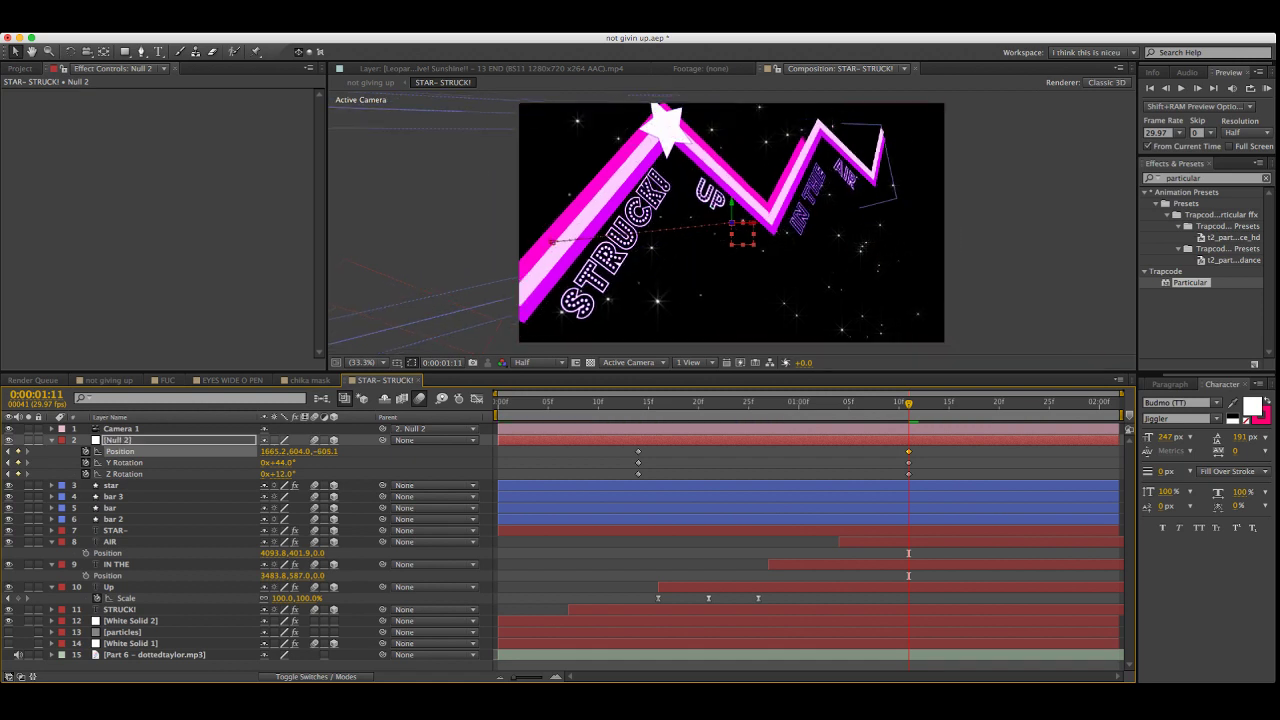
pyautogui.moveTo(752, 223)
pyautogui.mouseDown()
pyautogui.moveTo(861, 223)
pyautogui.moveTo(530, 236)
pyautogui.moveTo(747, 226)
pyautogui.mouseUp()
pyautogui.press('super+v')
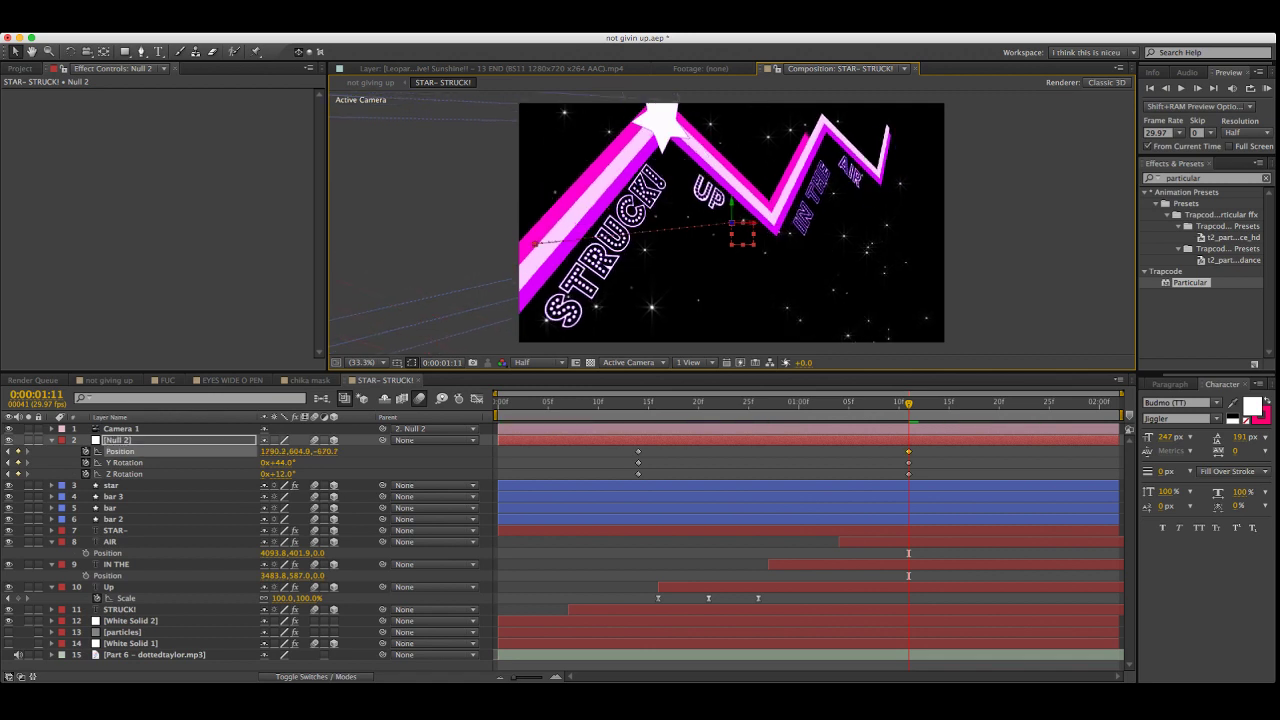
# Set Null 2's Y Rotation keyframe at 0:00:01:11 to 34°
pyautogui.moveTo(283, 474); pyautogui.dragTo(274, 474)
pyautogui.press('super+z')
pyautogui.press('super+z')
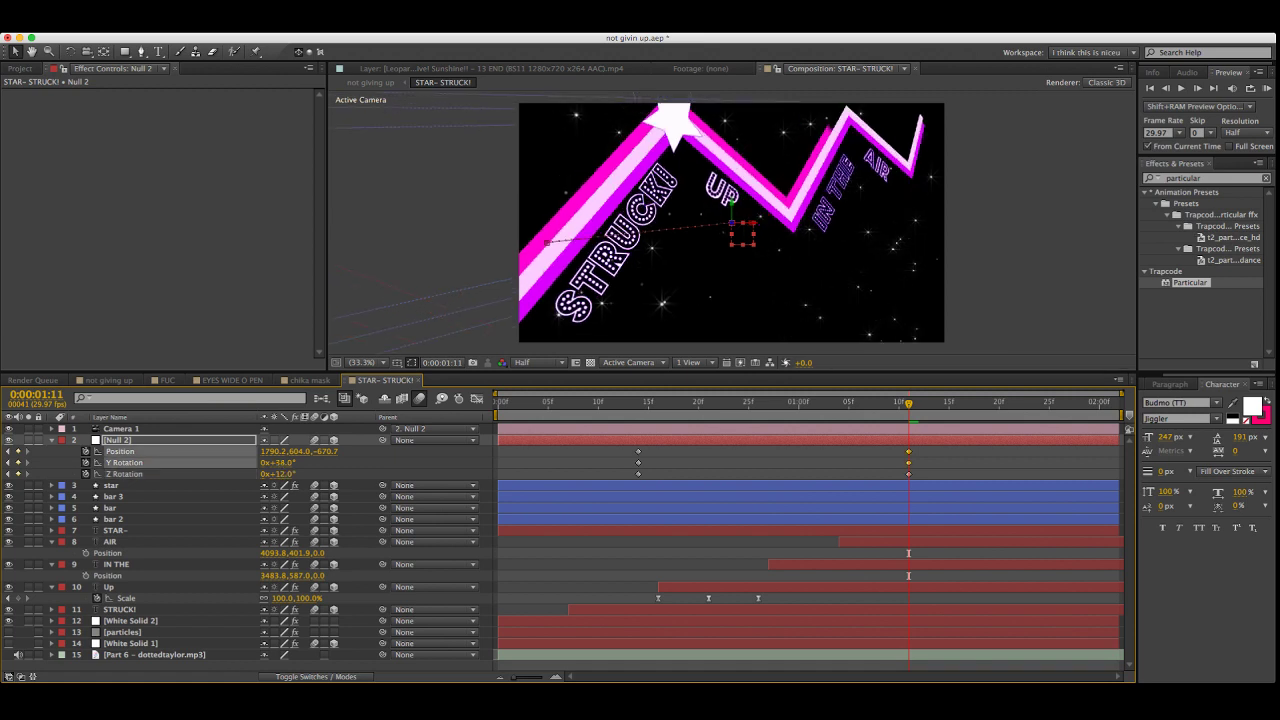
pyautogui.moveTo(277, 463); pyautogui.dragTo(274, 463)
pyautogui.moveTo(732, 204); pyautogui.dragTo(732, 218)
# Select Null 2 and move the current time to 0:00:00:28
pyautogui.click(748, 403)
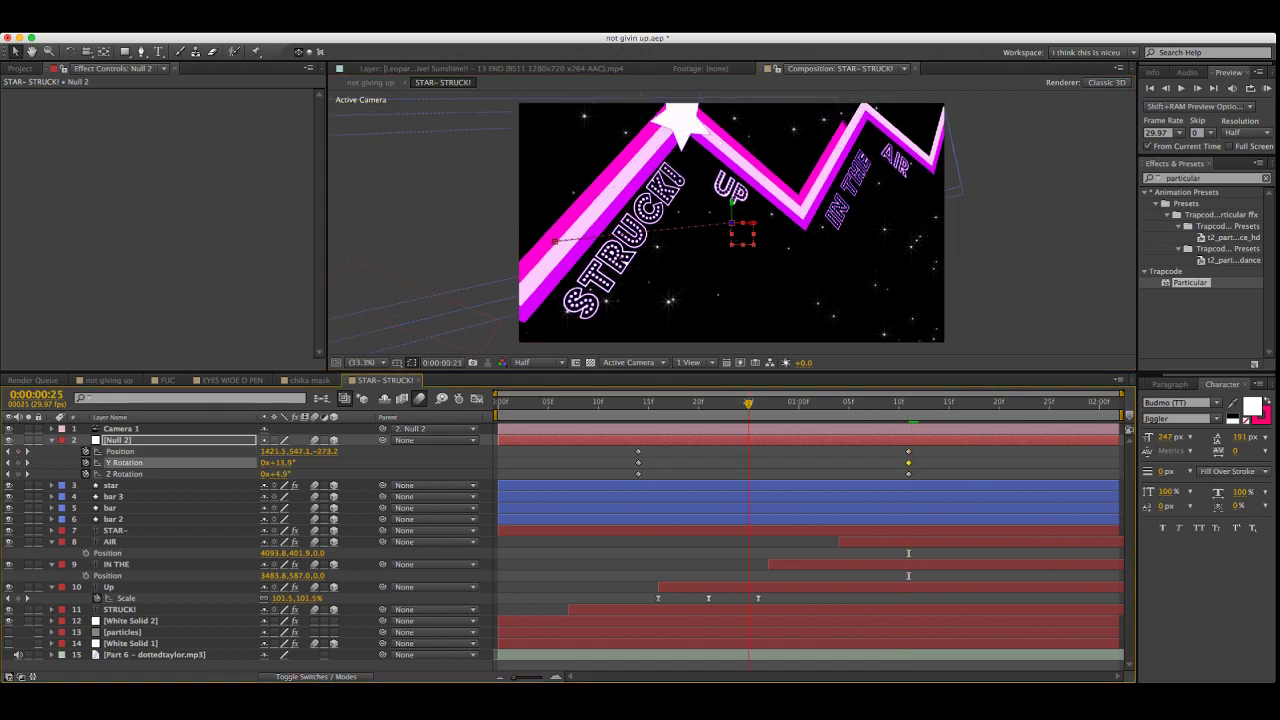
pyautogui.click(748, 463)
pyautogui.click(117, 440)
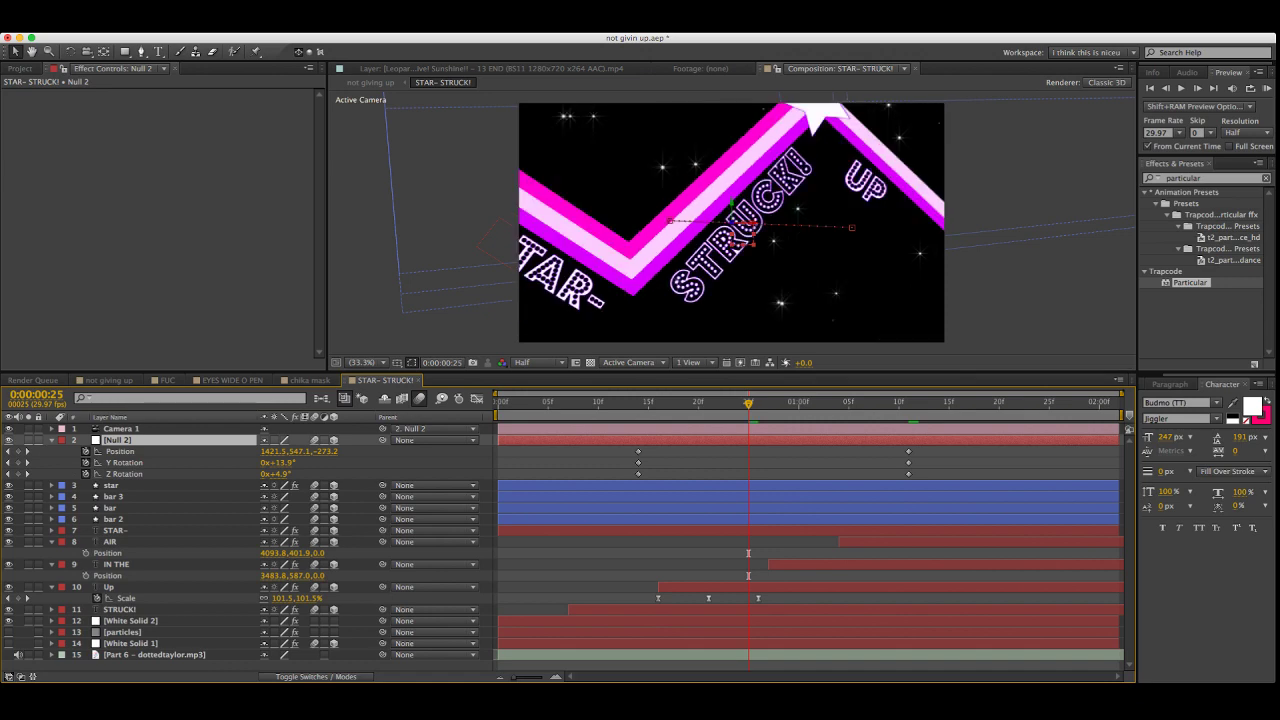
pyautogui.moveTo(748, 403); pyautogui.dragTo(778, 403)
pyautogui.press('super+Tab')
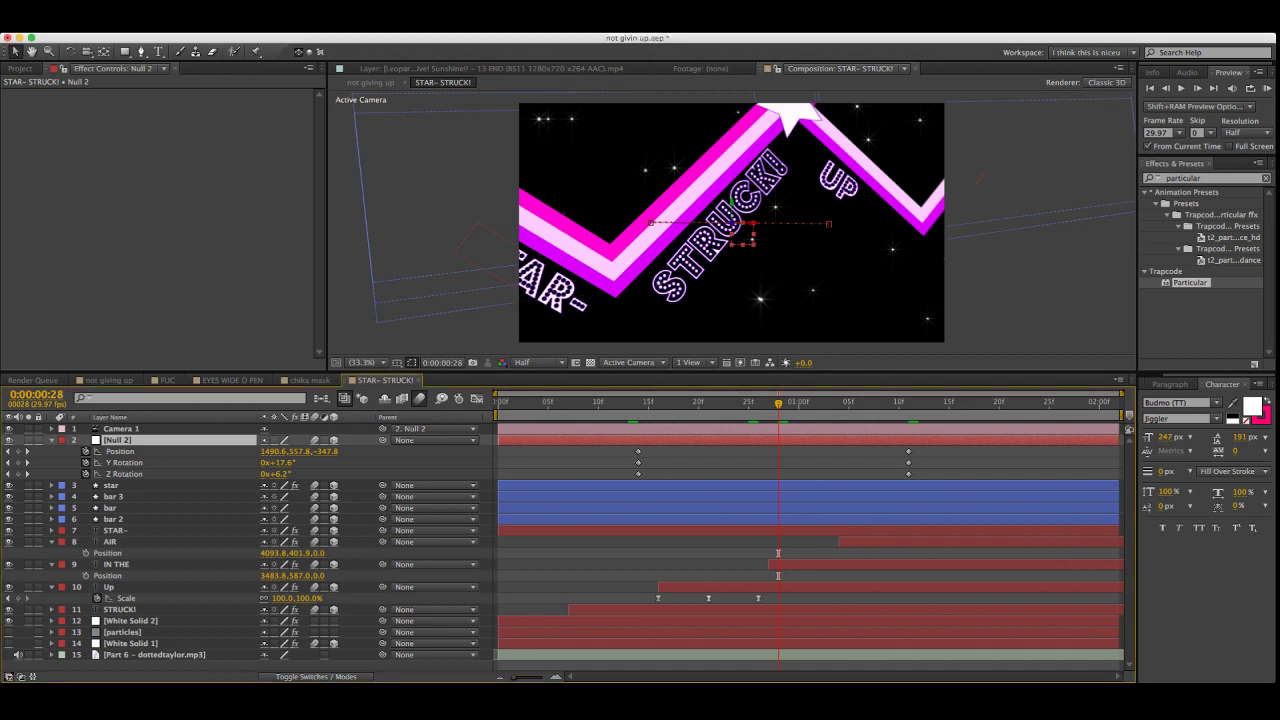
pyautogui.moveTo(742, 233); pyautogui.dragTo(783, 178)
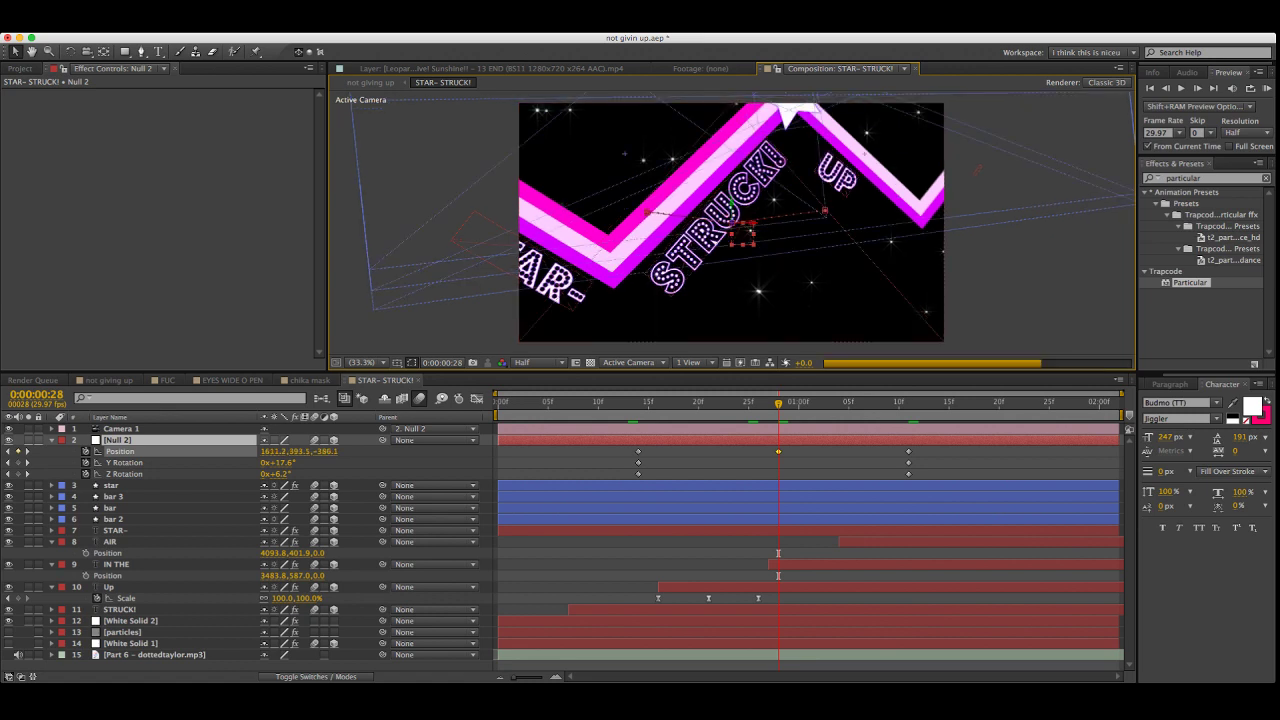
pyautogui.press('super+z')
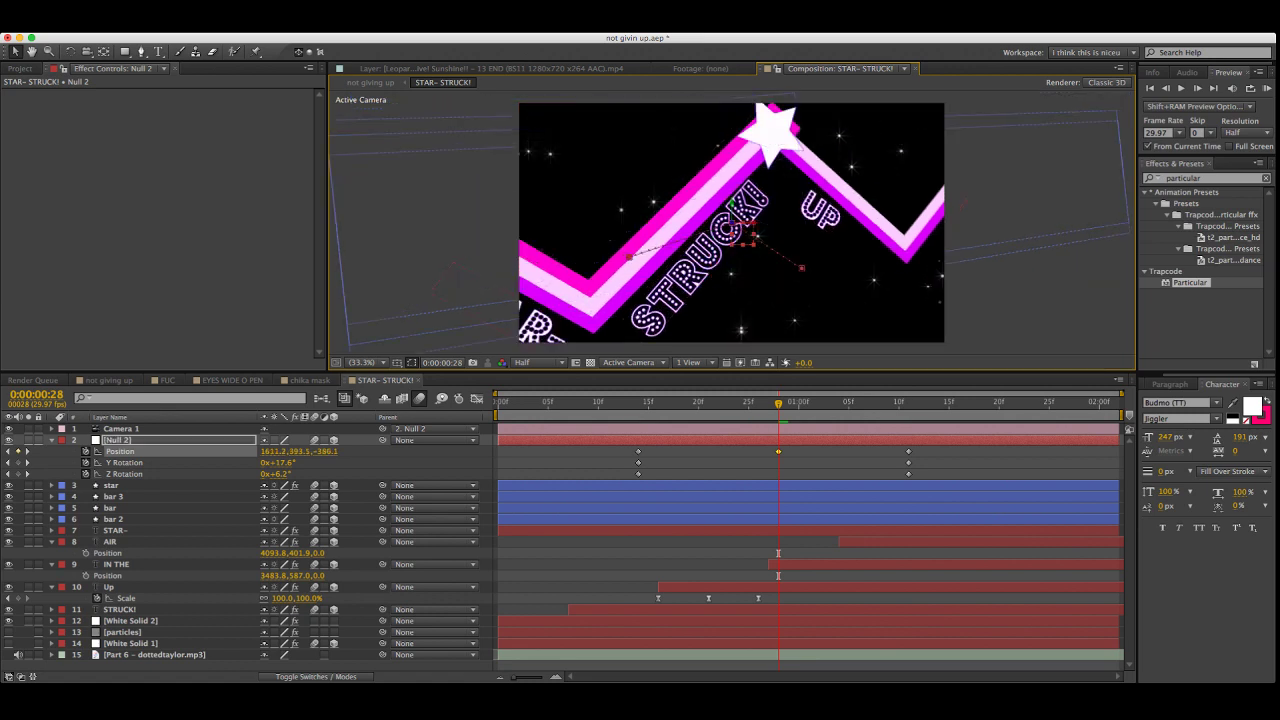
pyautogui.press('super+z')
# Change the spatial interpolation of Null 2's two position keyframes so the null follows a curved motion path
pyautogui.click(120, 451)
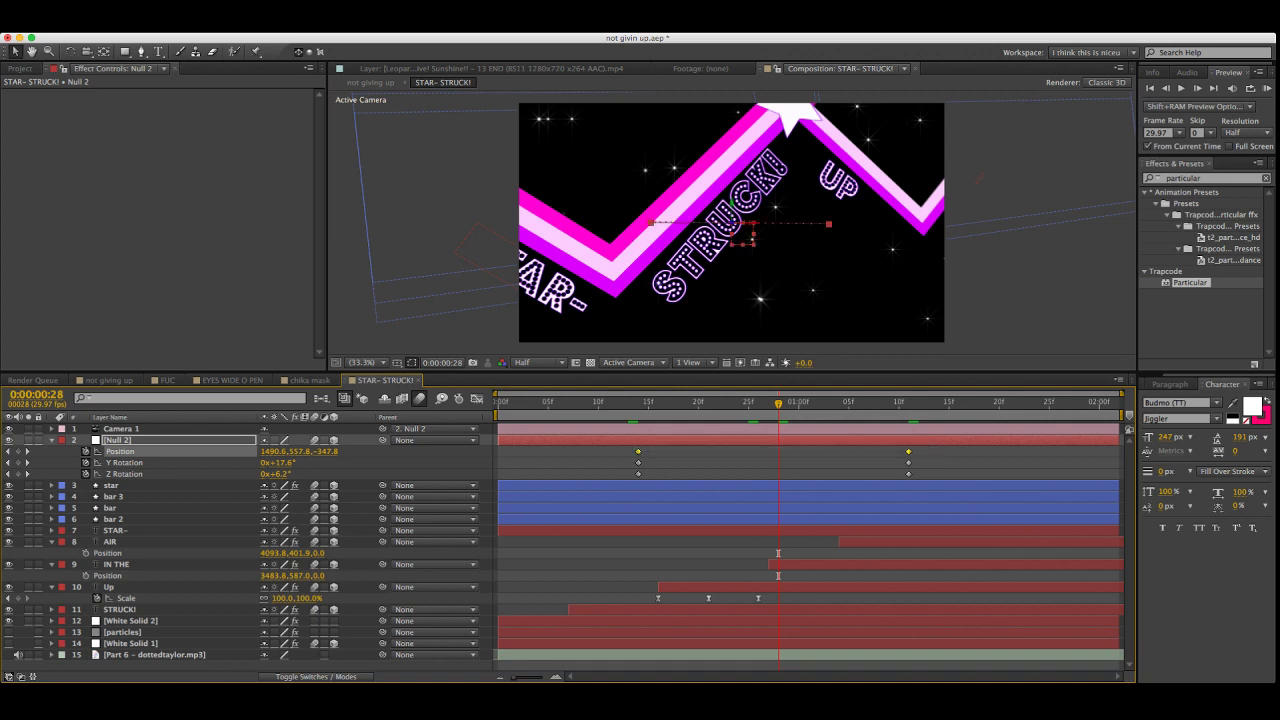
pyautogui.press('super+Tab')
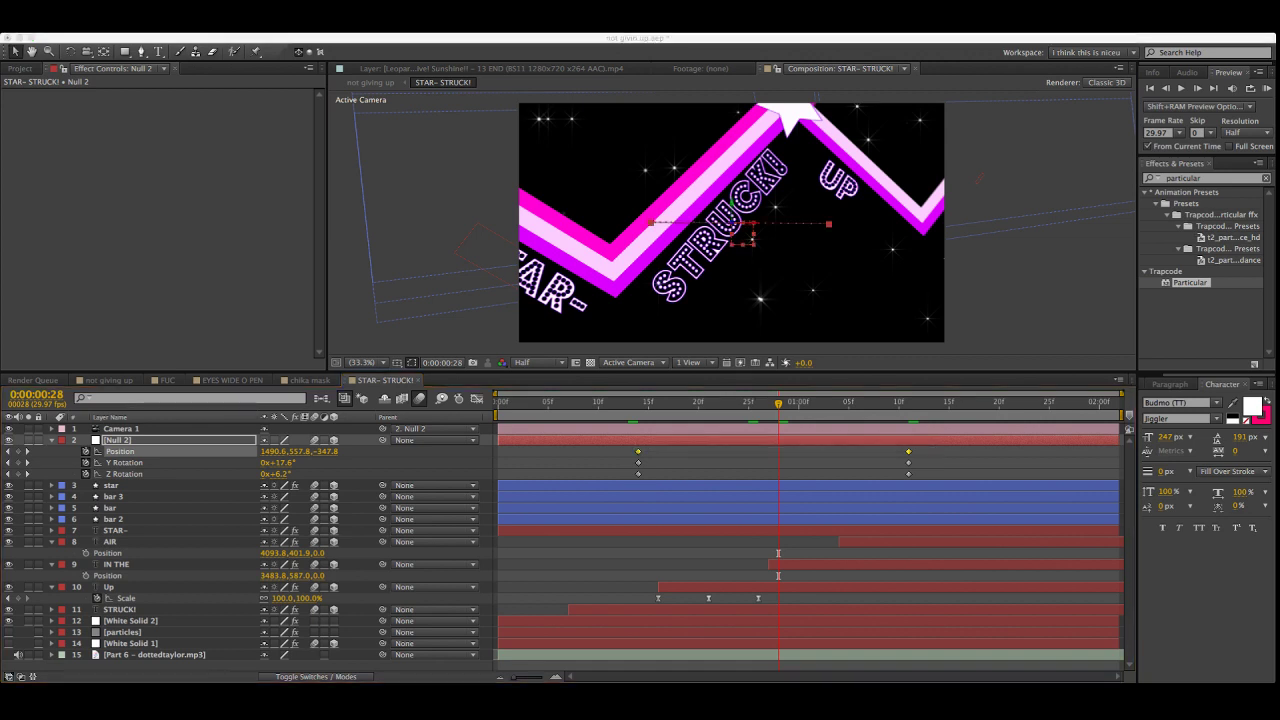
pyautogui.press('Return')
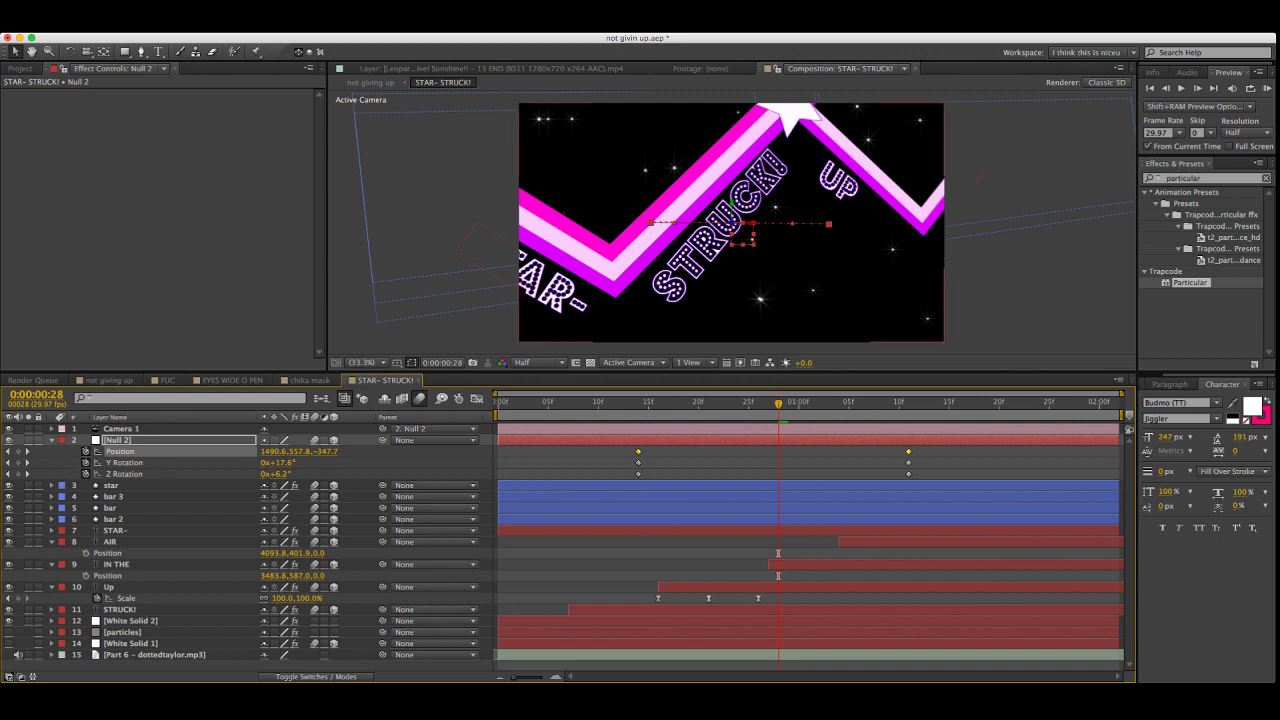
pyautogui.press('super+shift+a')
# Add a position keyframe to Null 2 at 0:00:00:28 by moving the null up and to the right in the composition
pyautogui.click(118, 440)
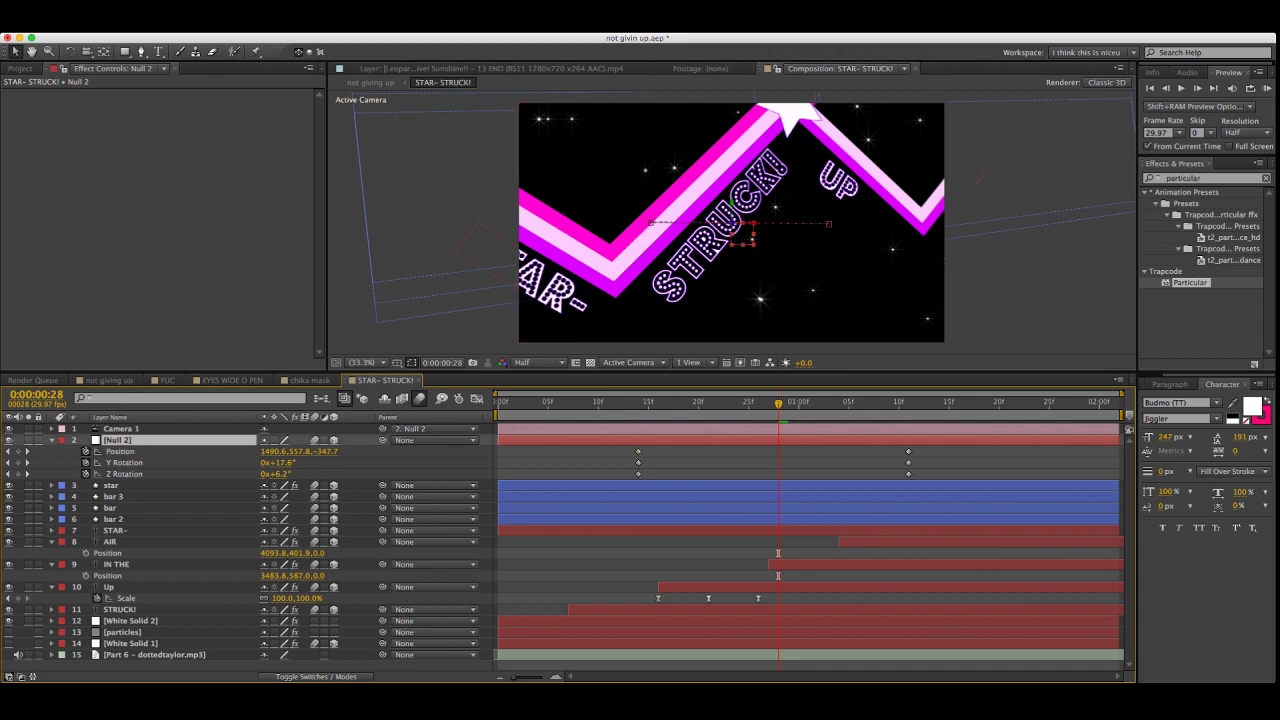
pyautogui.moveTo(742, 233); pyautogui.dragTo(756, 221)
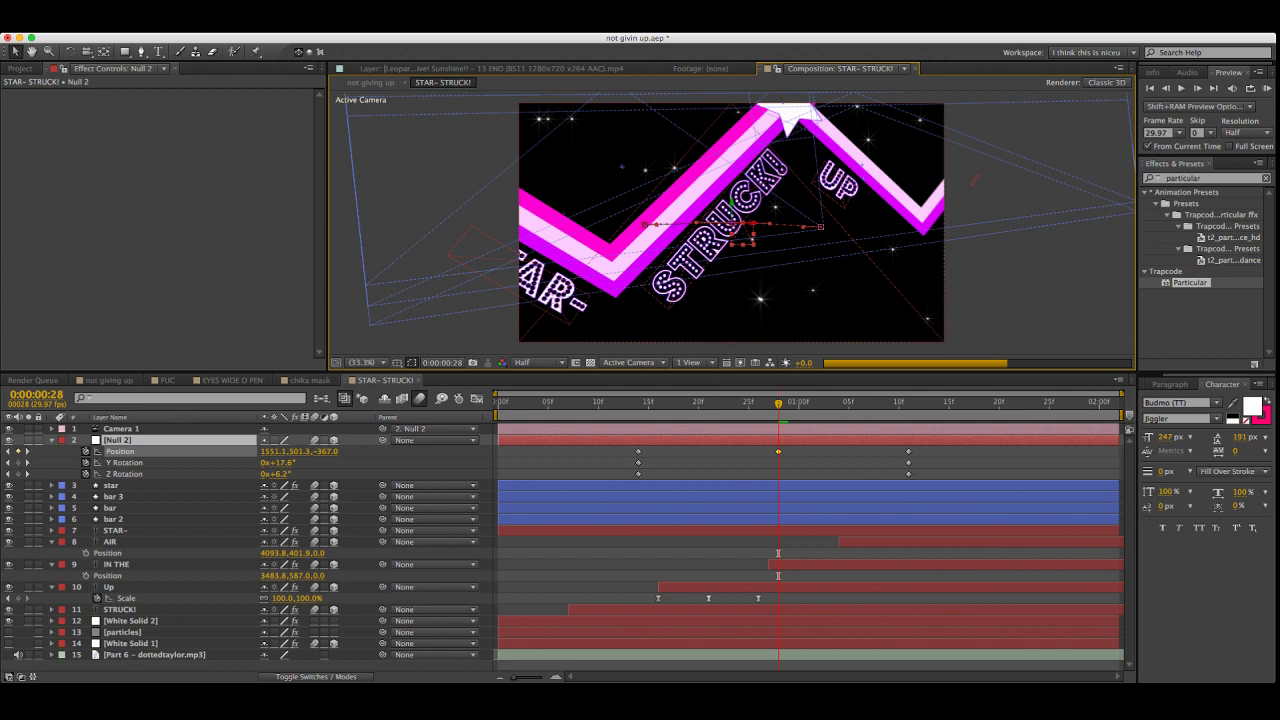
pyautogui.moveTo(742, 235); pyautogui.dragTo(759, 220)
# Move Null 2's final position, Y Rotation and Z Rotation keyframes from 0:00:01:11 to 0:00:01:15
pyautogui.click(849, 402)
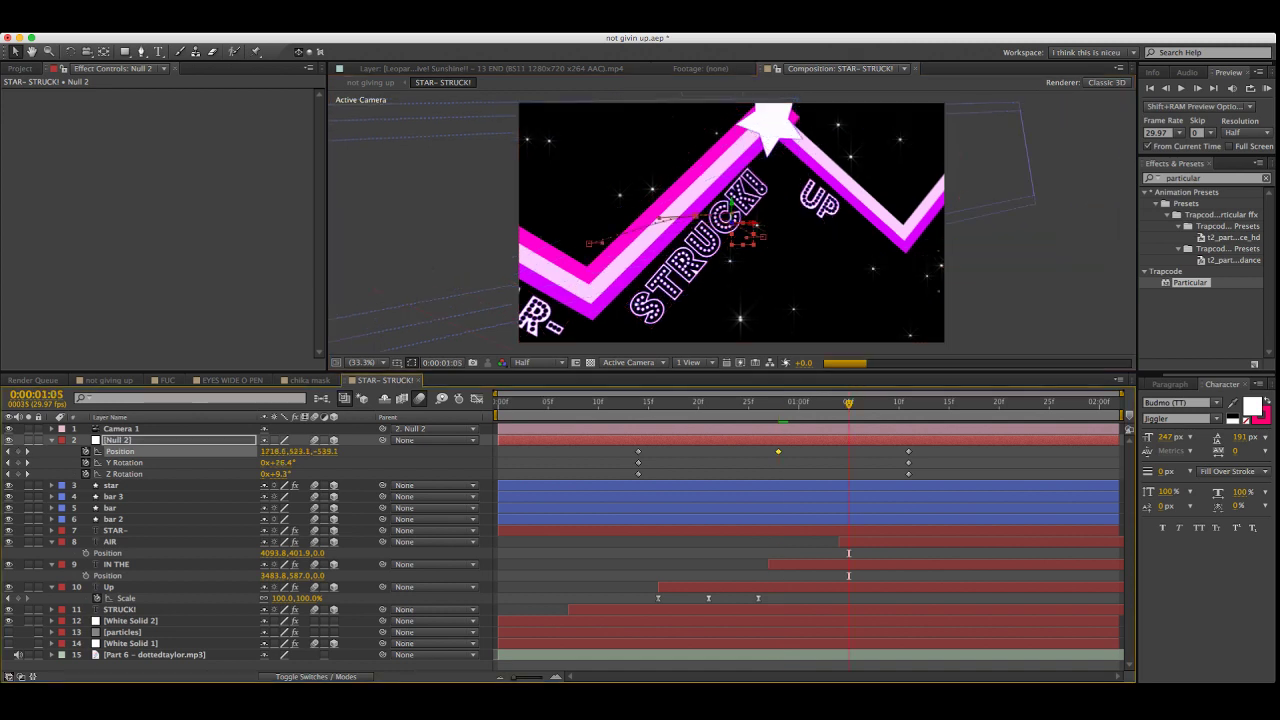
pyautogui.moveTo(895, 446); pyautogui.dragTo(949, 462)
pyautogui.press('F2')
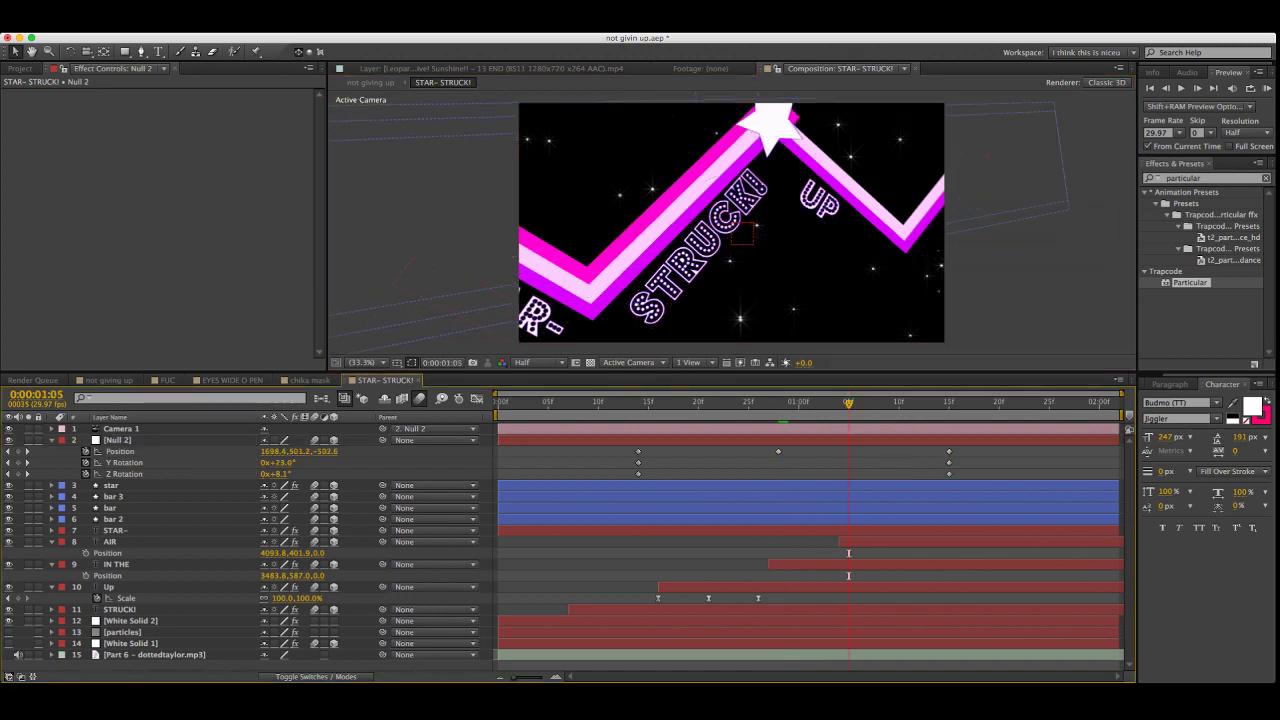
# At 0:00:01:15, set Null 2's Y Rotation to 40° and reposition it to about 1918.3, 639.6, -778.2
pyautogui.moveTo(849, 402); pyautogui.dragTo(879, 402)
pyautogui.click(880, 440)
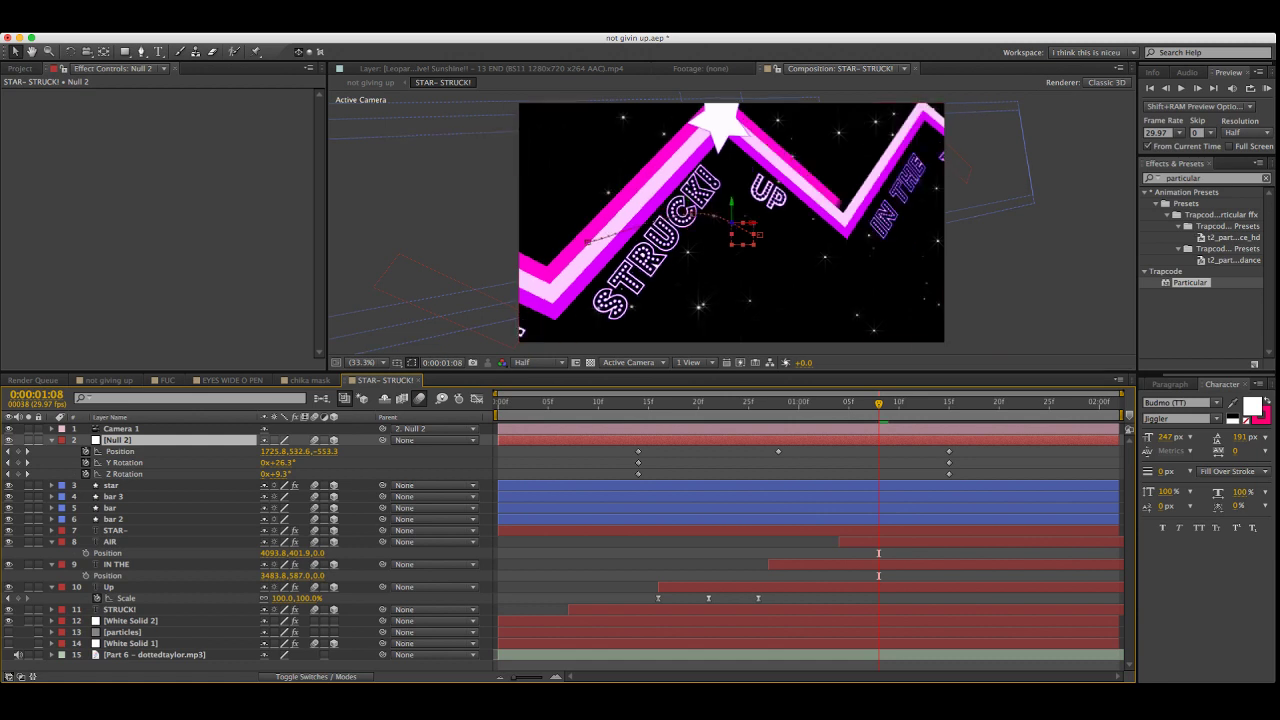
pyautogui.press('k')
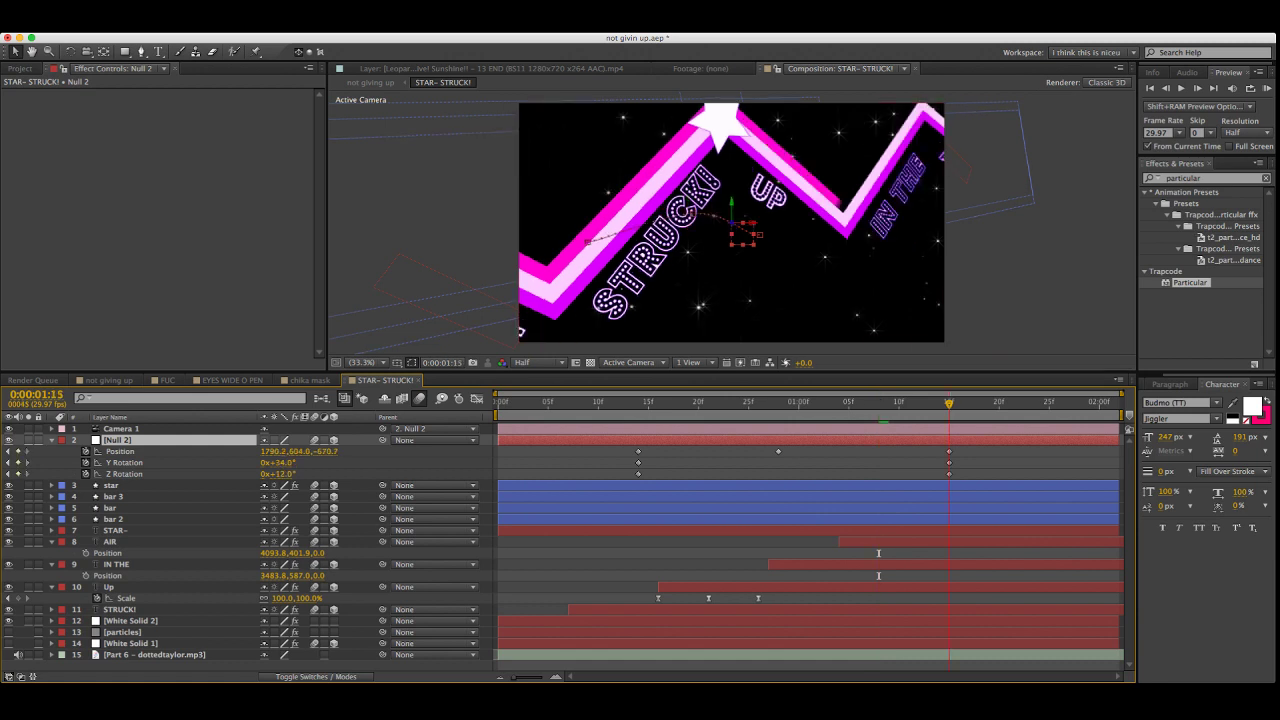
pyautogui.click(949, 452)
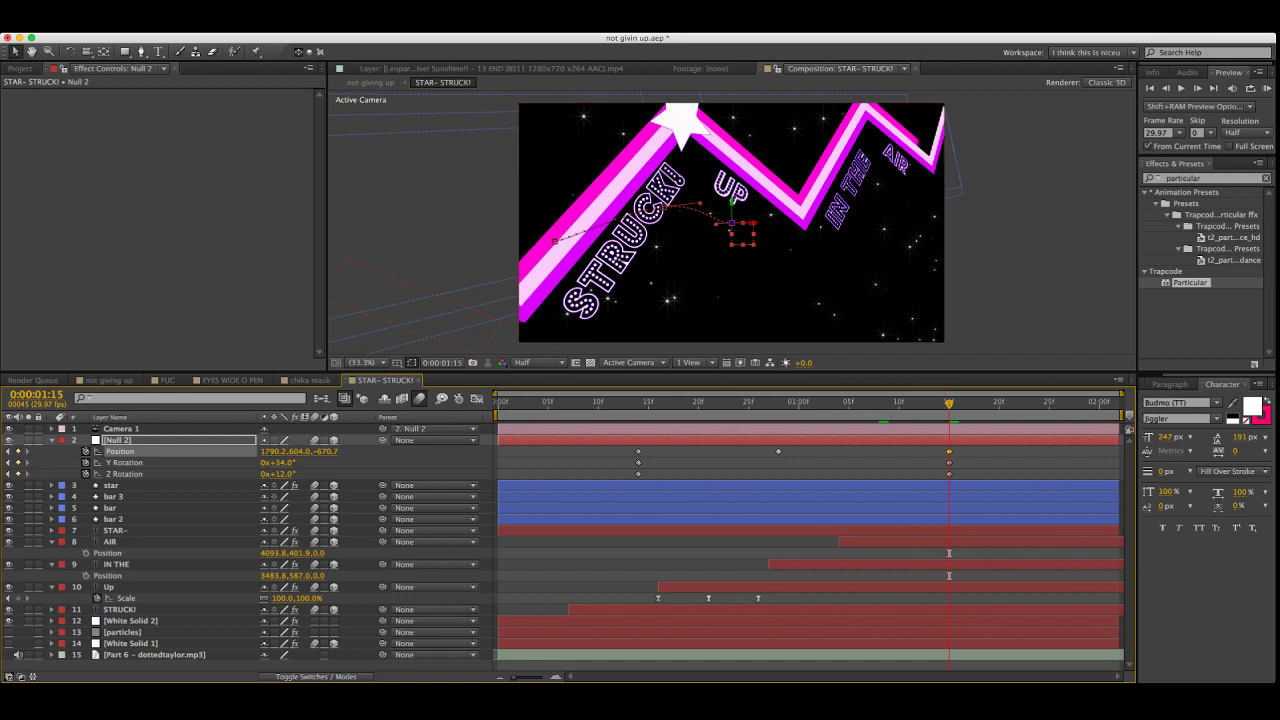
pyautogui.click(281, 462)
pyautogui.write('40')
pyautogui.press('Return')
pyautogui.moveTo(753, 223); pyautogui.dragTo(791, 223)
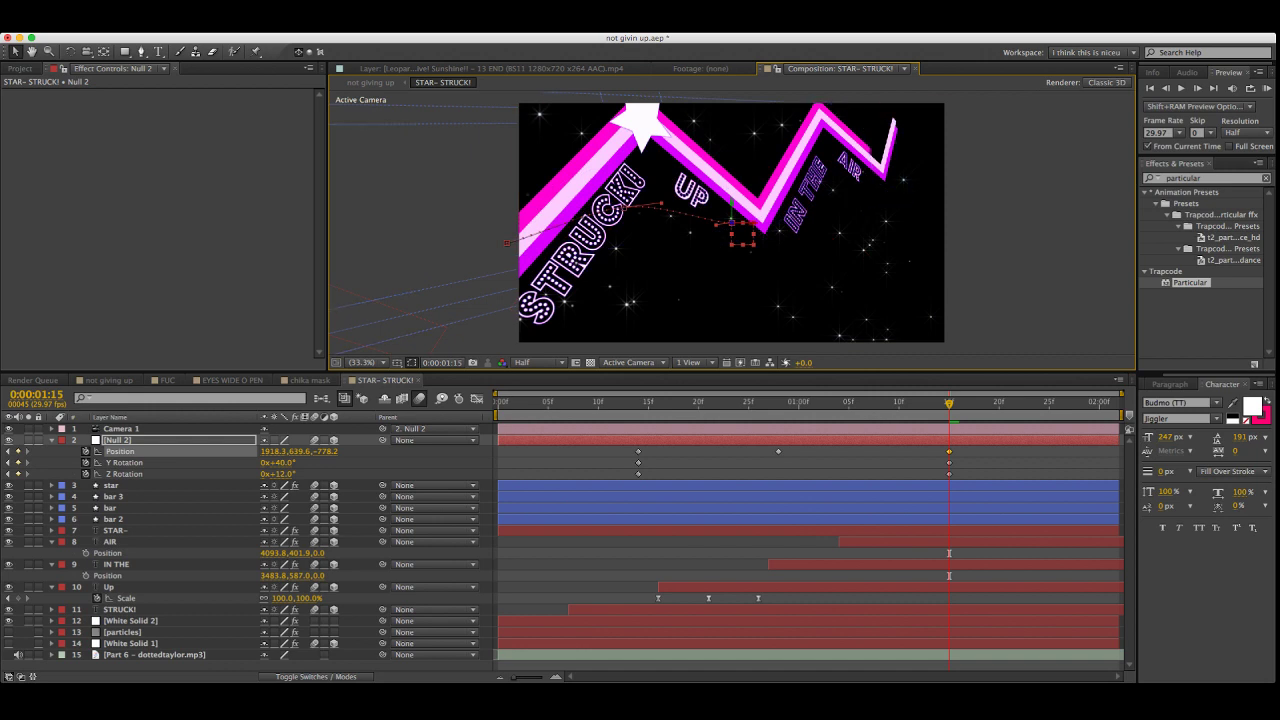
# Add a starting position keyframe for Null 2 at 0:00:00:00, with the null shifted up and left to about X 844
pyautogui.press('Home')
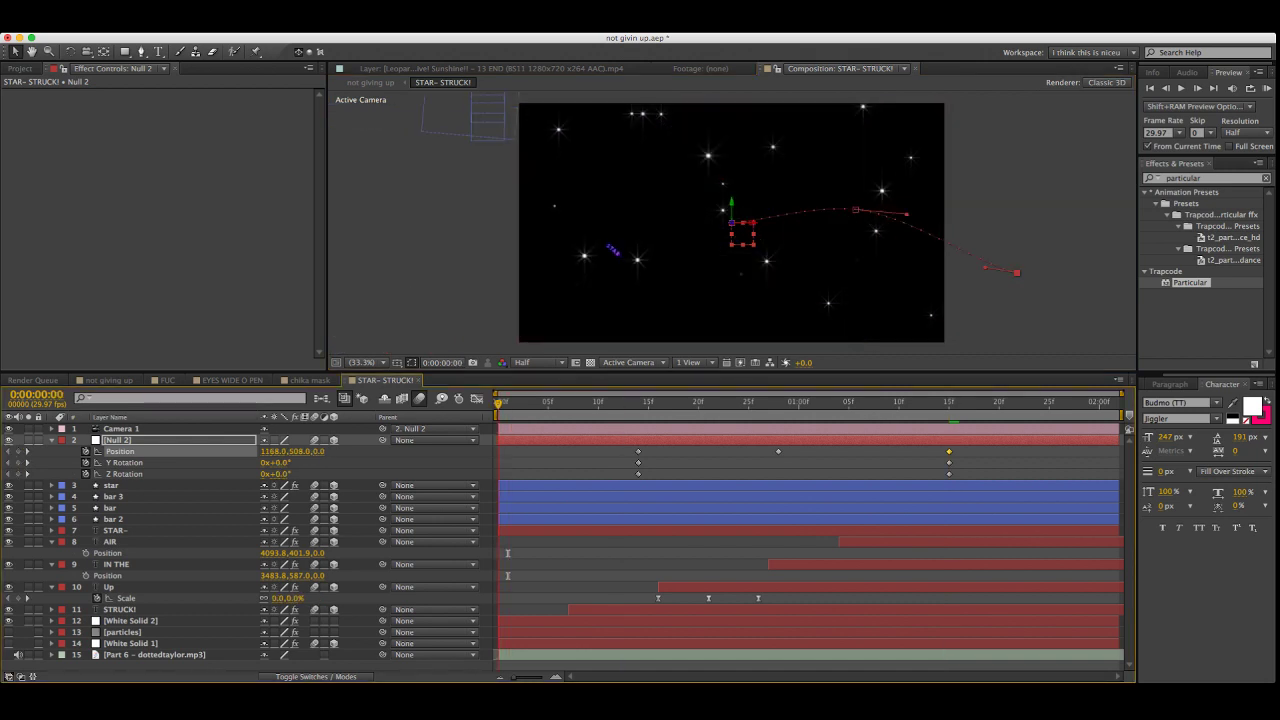
pyautogui.press('super+shift+a')
pyautogui.press('space')
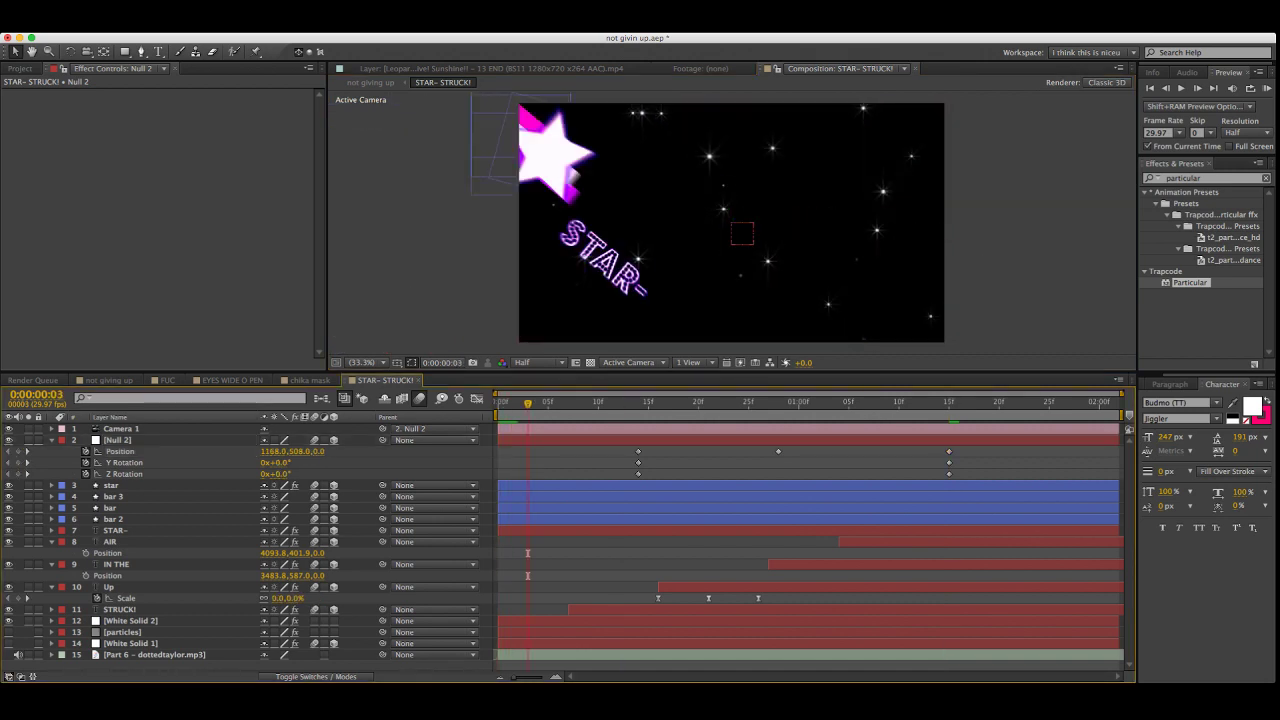
pyautogui.click(130, 440)
pyautogui.moveTo(742, 233); pyautogui.dragTo(634, 191)
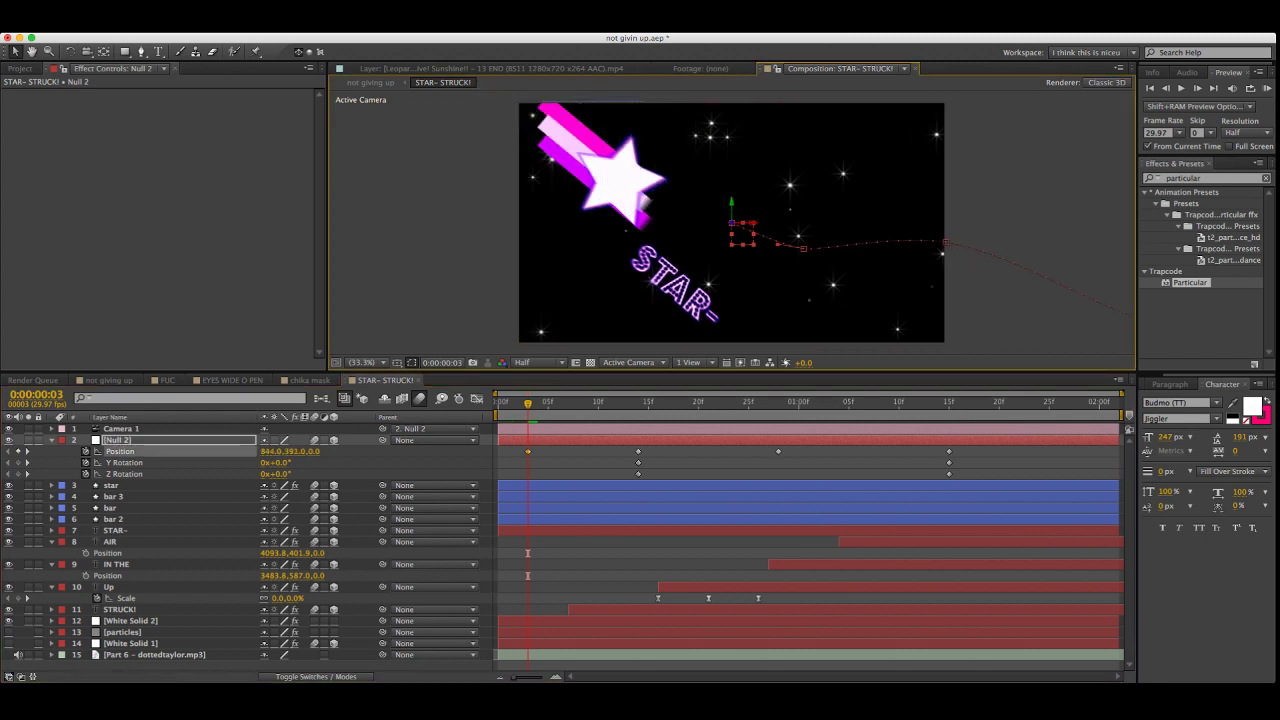
pyautogui.moveTo(528, 451); pyautogui.dragTo(498, 451)
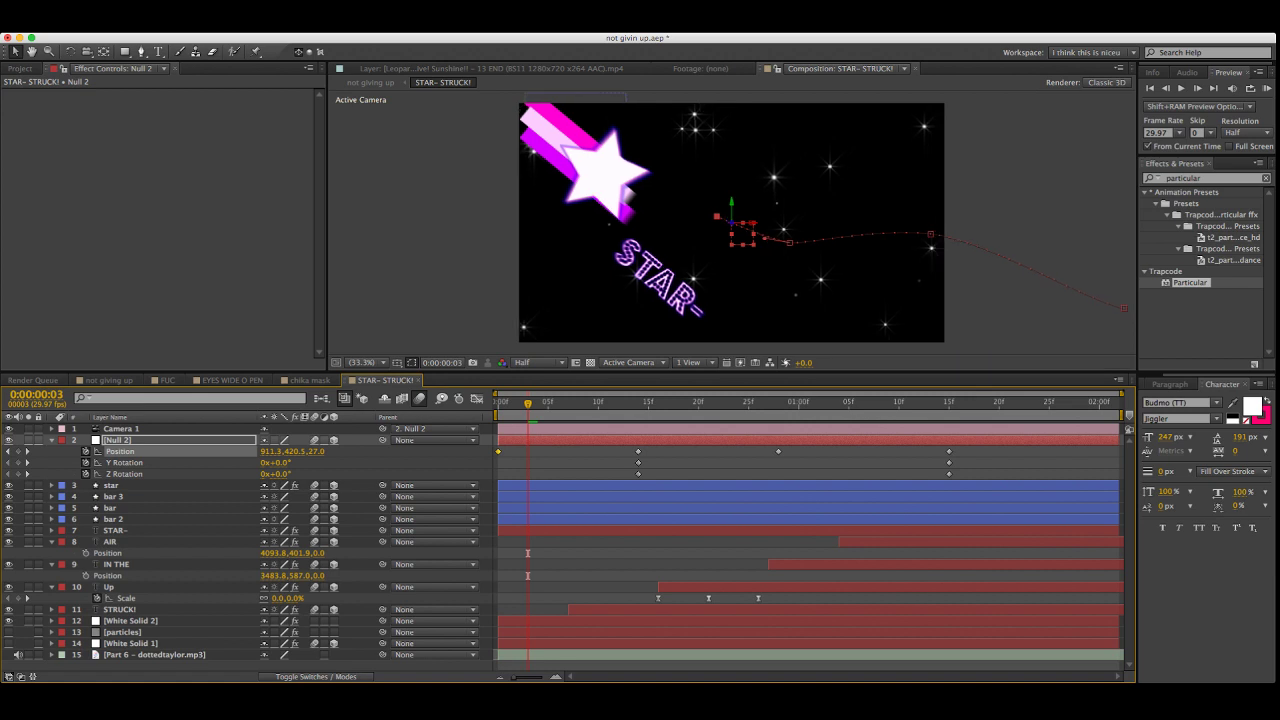
# Add a position keyframe at 0:00:00:08 with Null 2 shifted down and left to about 979.4, 545.8, 49.6
pyautogui.click(578, 403)
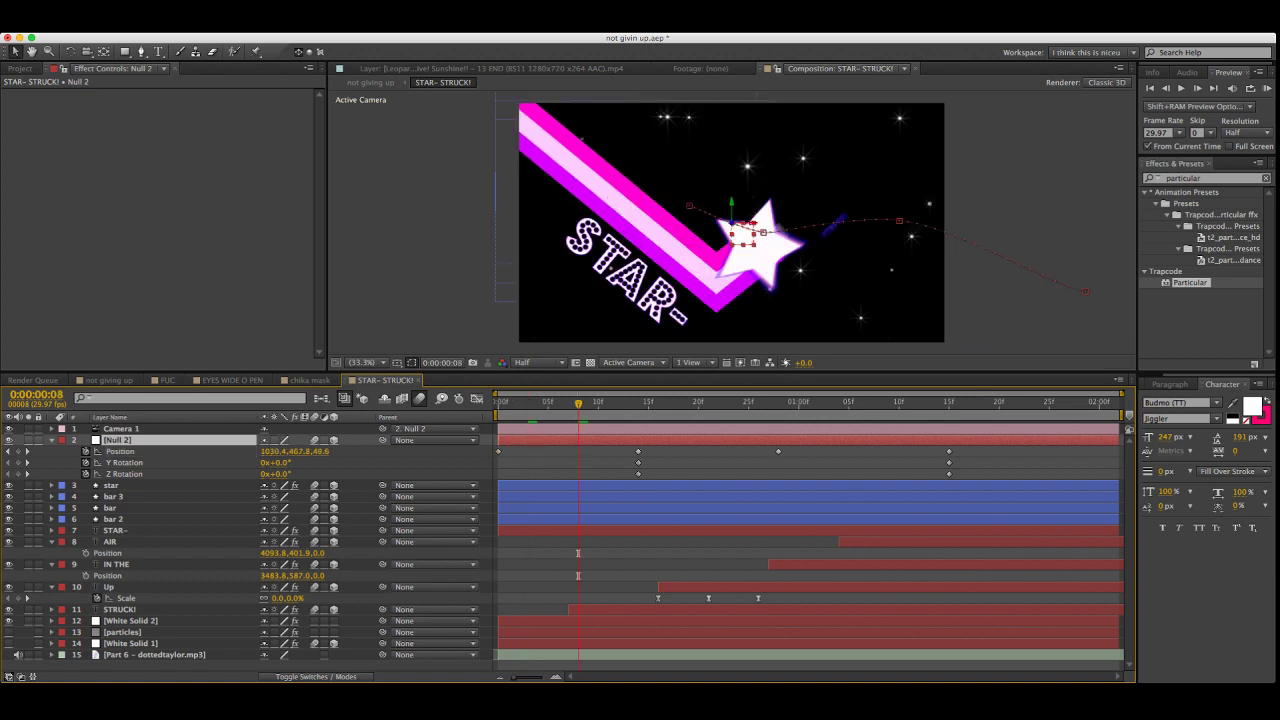
pyautogui.moveTo(738, 228); pyautogui.dragTo(723, 251)
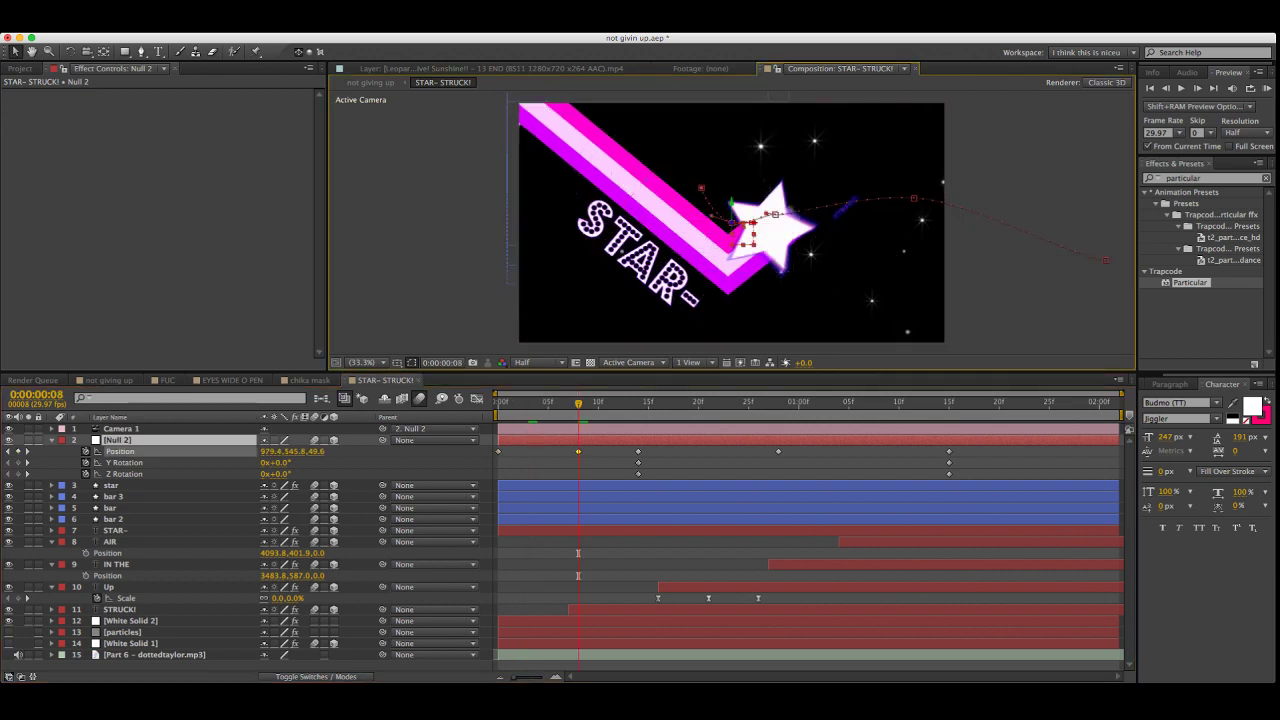
# Adjust Null 2's position keyframe at 0:00:00:14, moving the null slightly up and right to about 1186, 466, 0
pyautogui.press('pagedown')
pyautogui.press('pagedown')
pyautogui.press('pagedown')
pyautogui.press('pagedown')
pyautogui.press('pagedown')
pyautogui.press('pagedown')
pyautogui.press('pagedown')
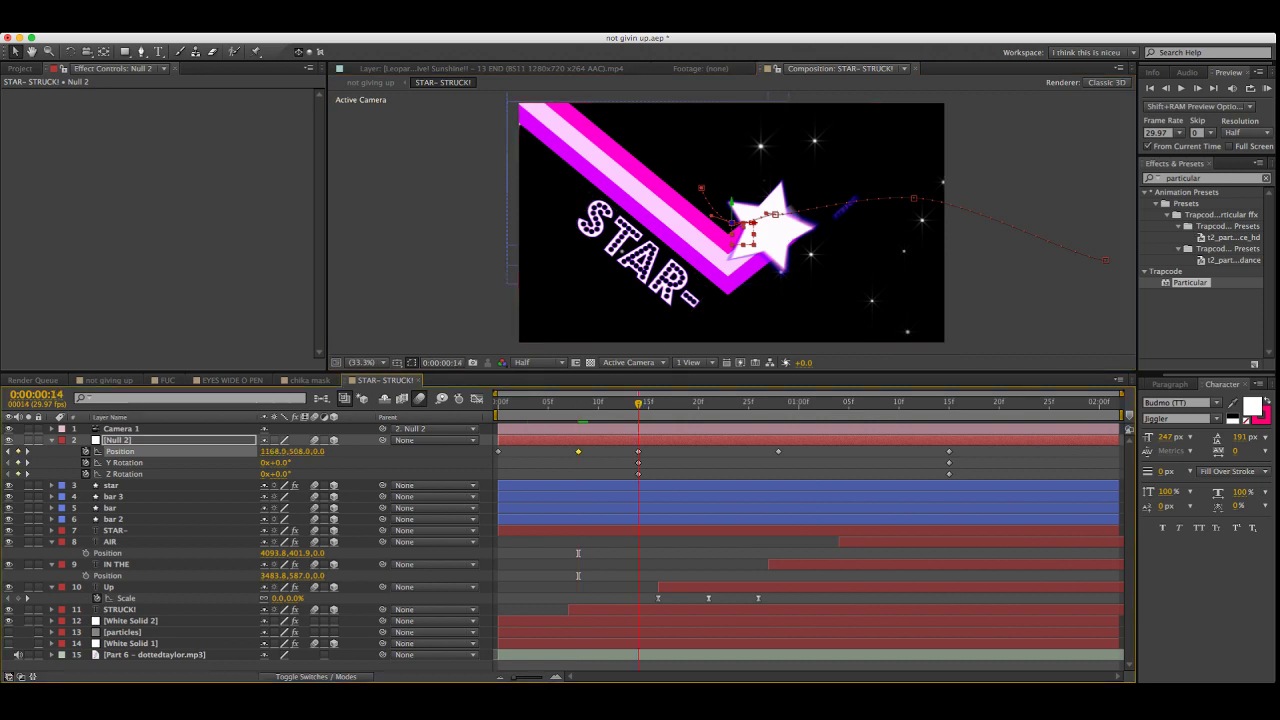
pyautogui.press('pageup')
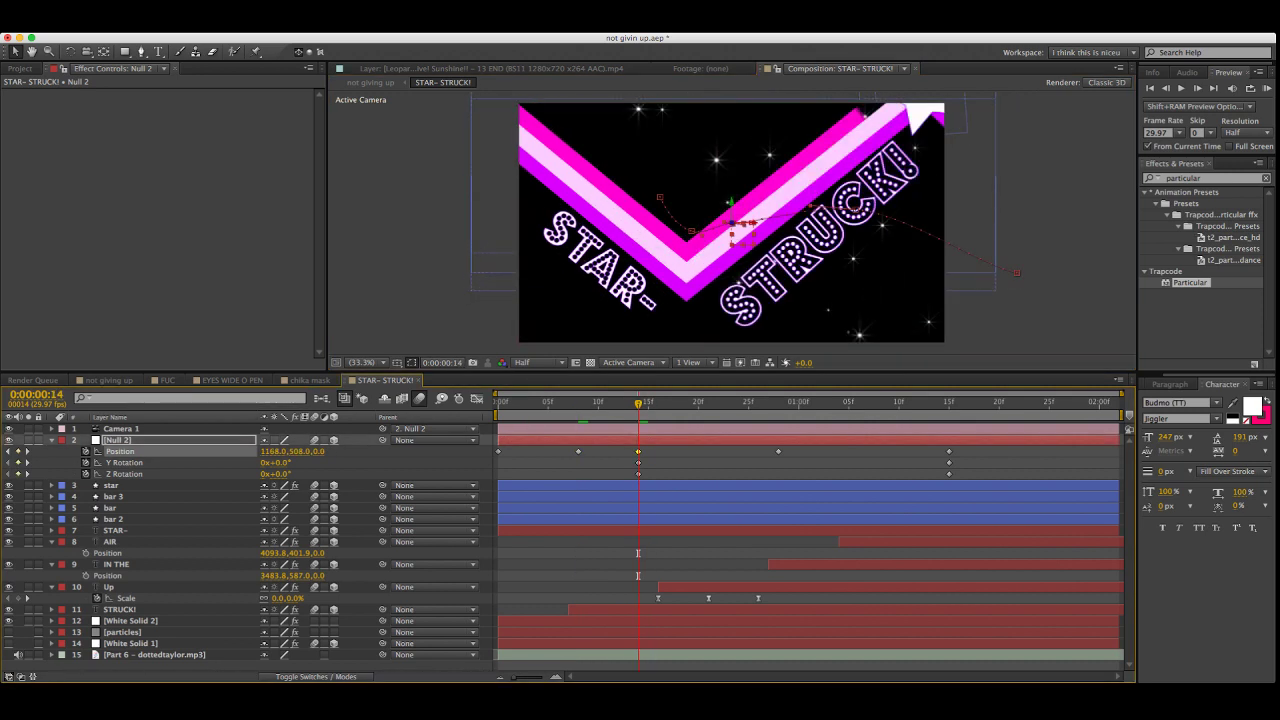
pyautogui.moveTo(738, 230); pyautogui.dragTo(743, 219)
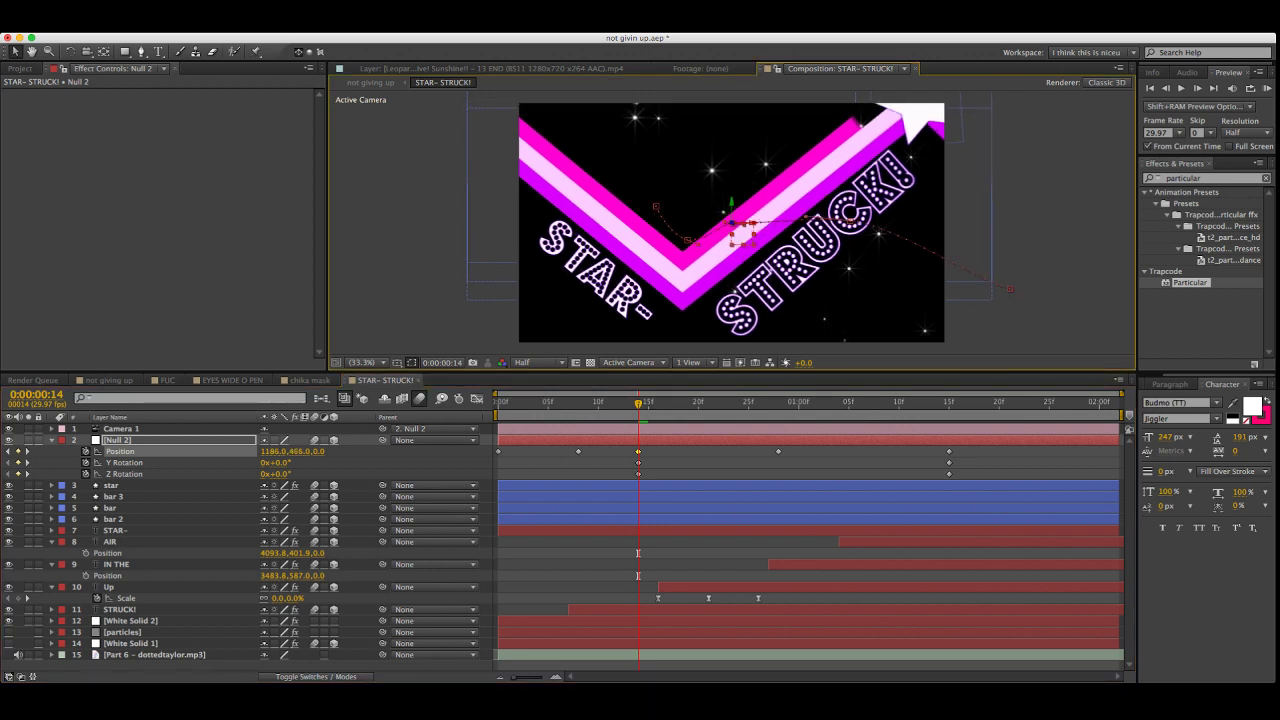
pyautogui.moveTo(743, 219); pyautogui.dragTo(788, 176)
pyautogui.moveTo(740, 224); pyautogui.dragTo(736, 226)
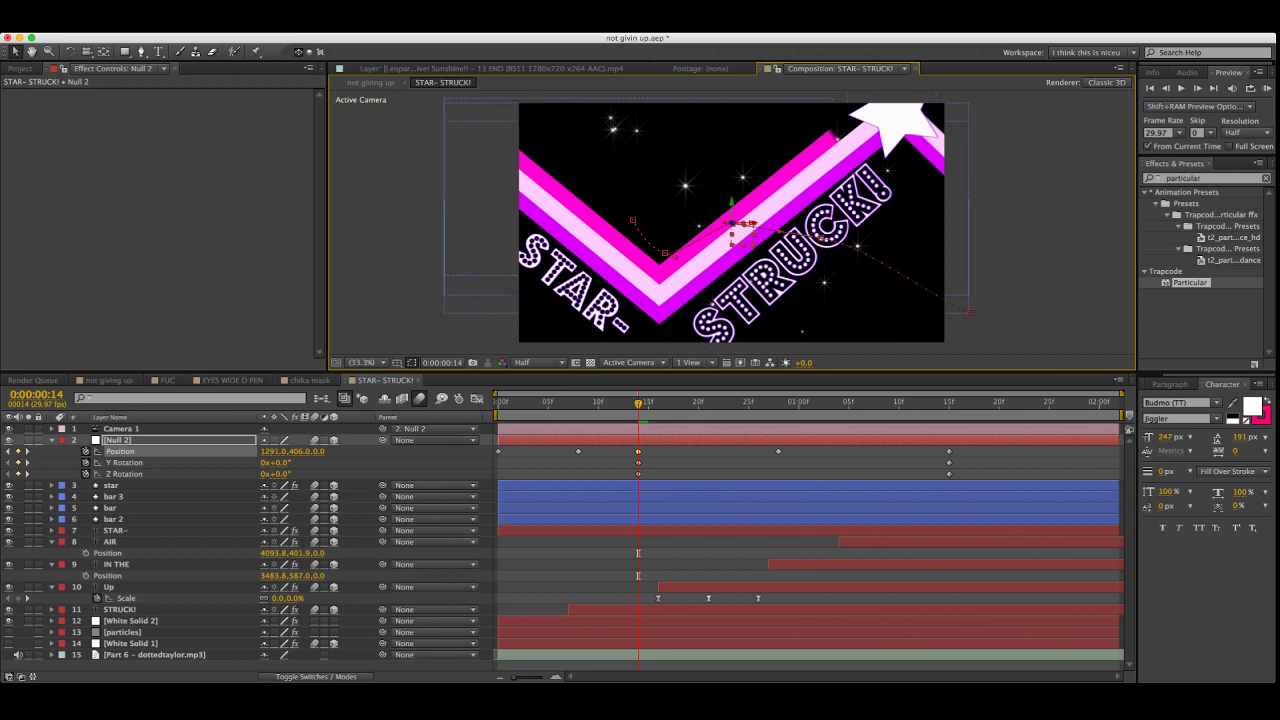
# Move Null 2's position keyframe from 0:00:00:14 to 0:00:00:16 and reposition the null to about 1270.5, 422.2, -4.1
pyautogui.moveTo(638, 403)
pyautogui.mouseDown()
pyautogui.moveTo(498, 403)
pyautogui.moveTo(658, 403)
pyautogui.mouseUp()
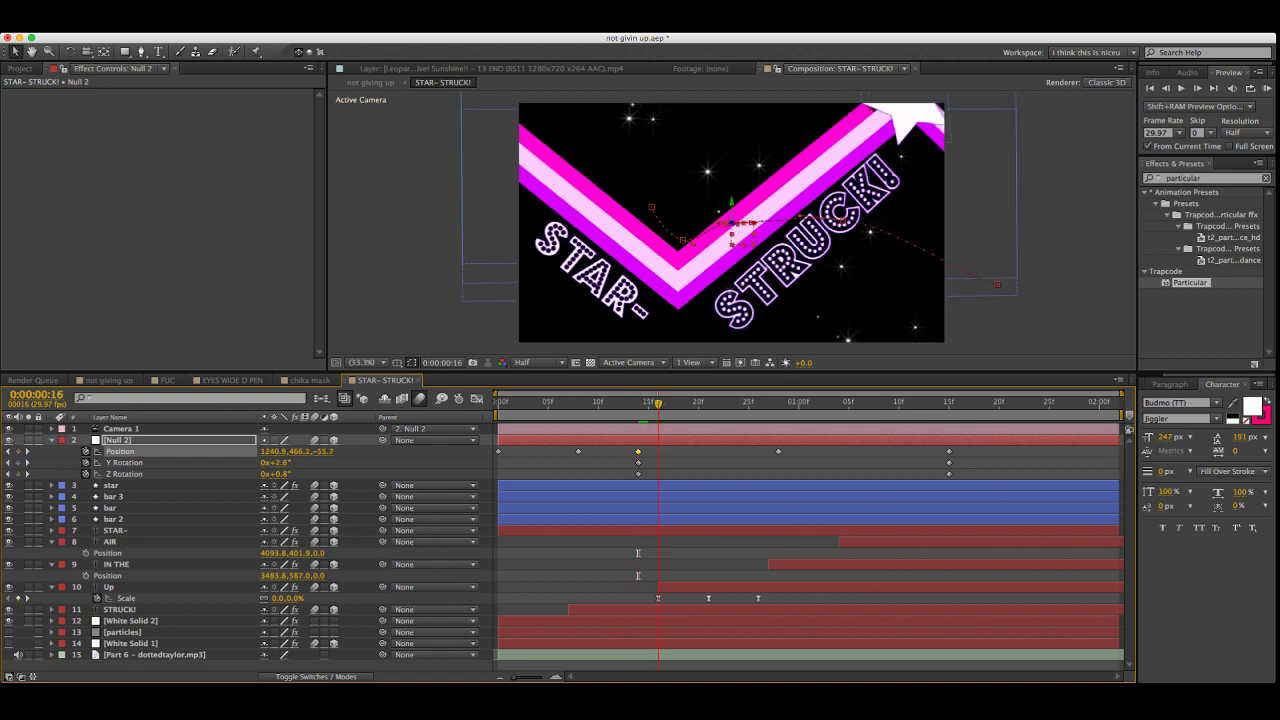
pyautogui.hotkey('alt', 'Right')
pyautogui.hotkey('alt', 'Right')
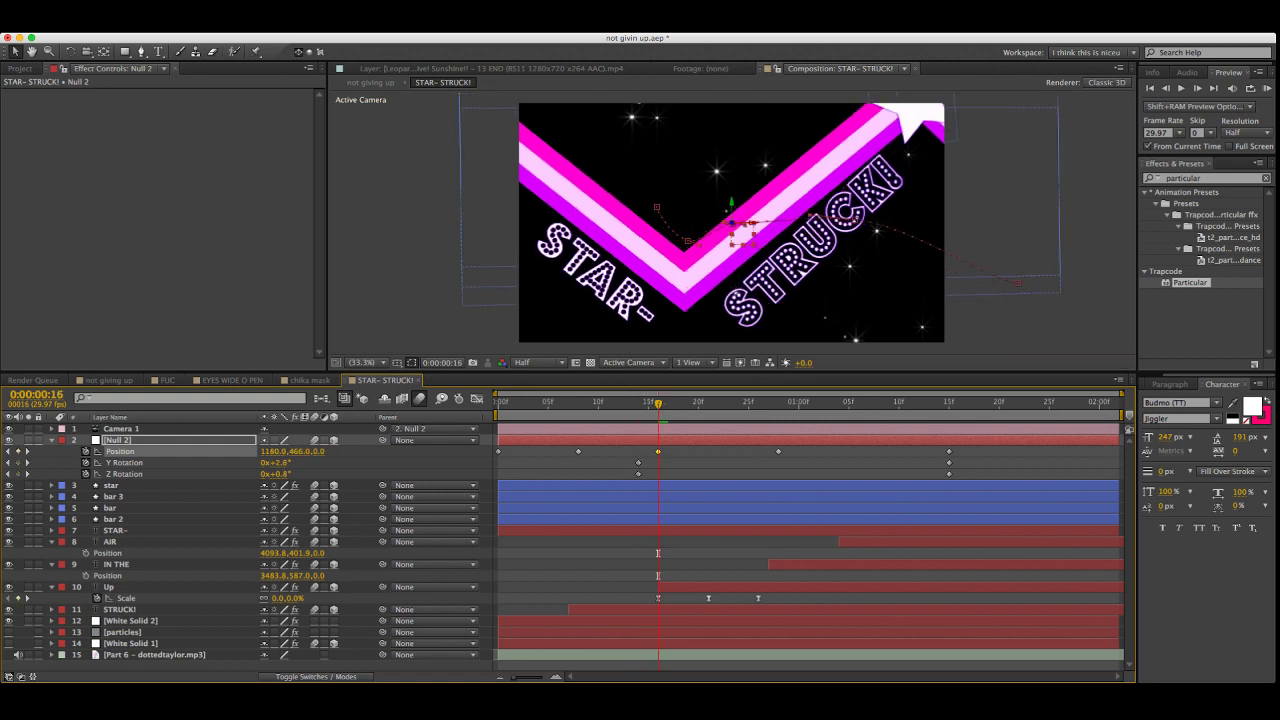
pyautogui.moveTo(742, 234); pyautogui.dragTo(820, 198)
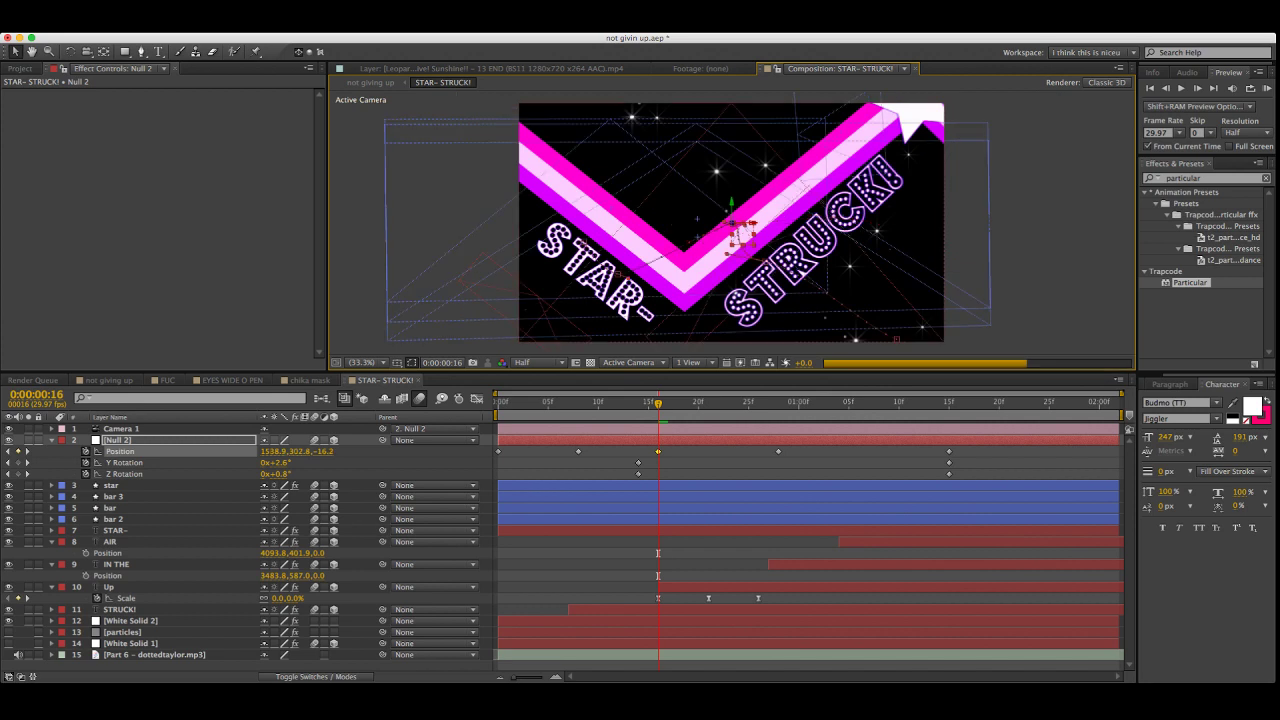
pyautogui.press('Left')
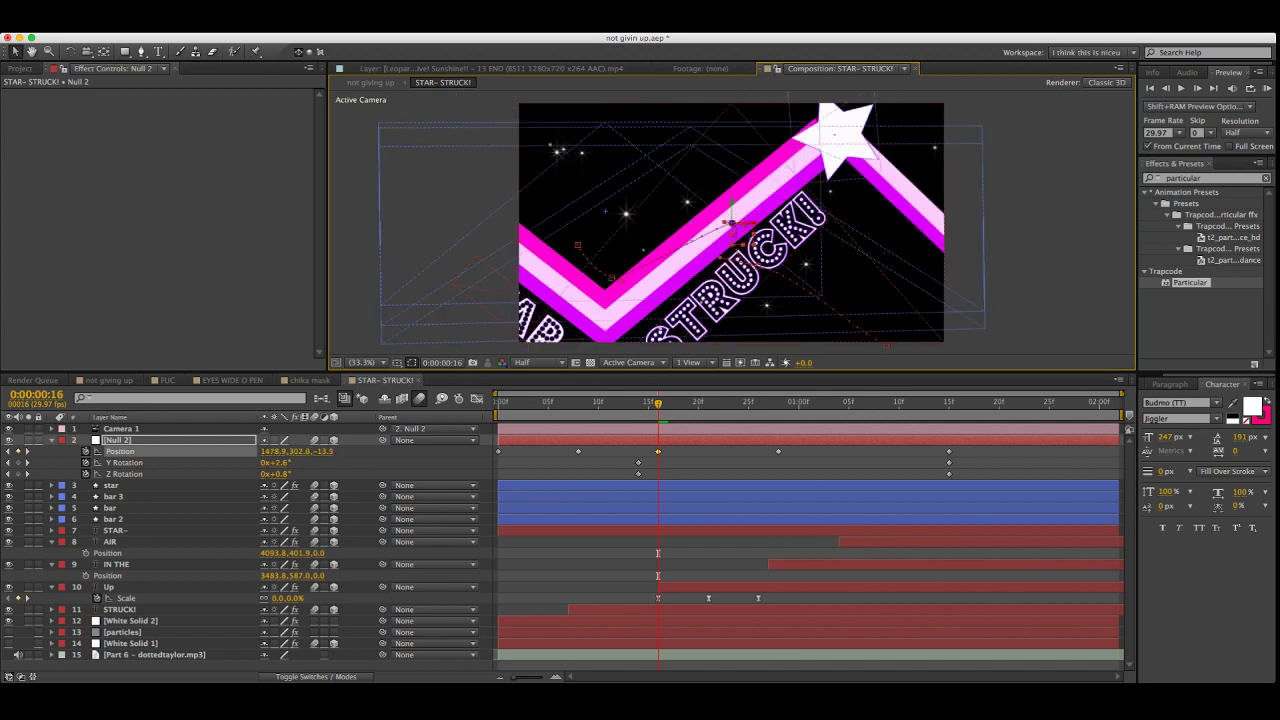
pyautogui.moveTo(808, 198); pyautogui.dragTo(733, 222)
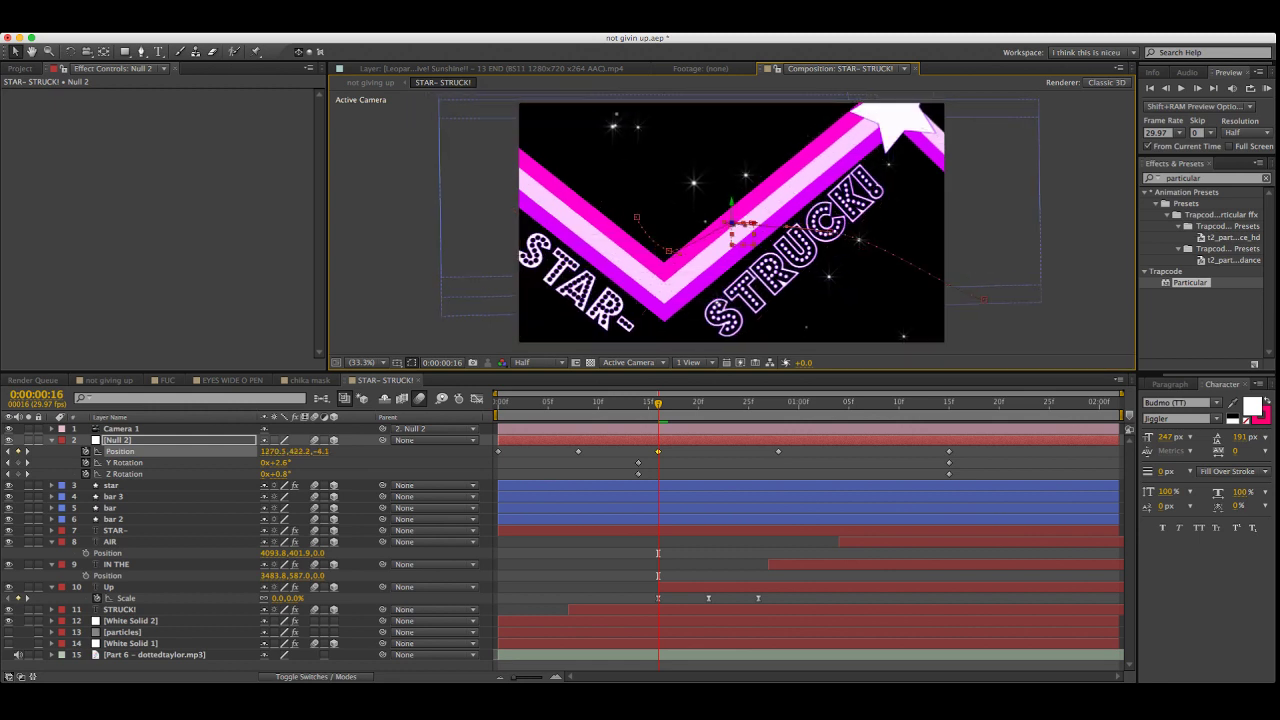
# Adjust Null 2's position keyframe at 0:00:00:16 to about 1280.2, 423.0, -6.8 and bend the motion path downward after it
pyautogui.moveTo(658, 403); pyautogui.dragTo(758, 403)
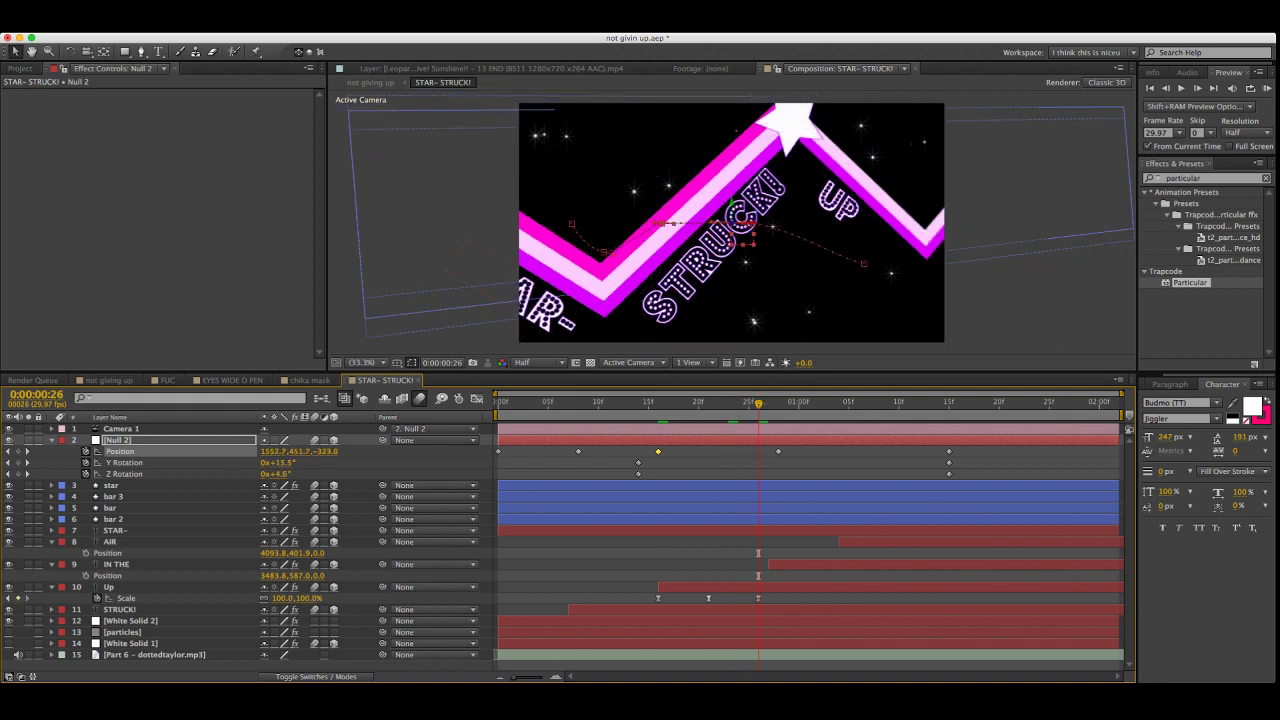
pyautogui.moveTo(660, 223); pyautogui.dragTo(663, 223)
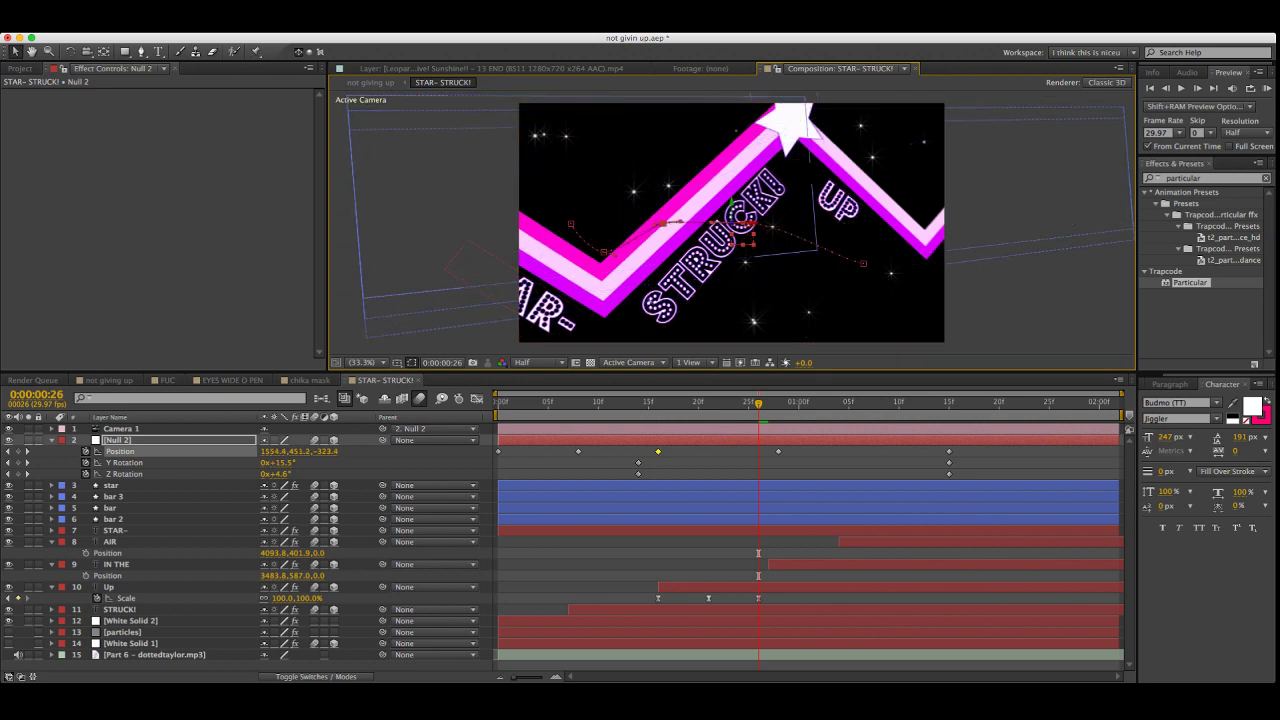
pyautogui.moveTo(660, 223); pyautogui.dragTo(663, 240)
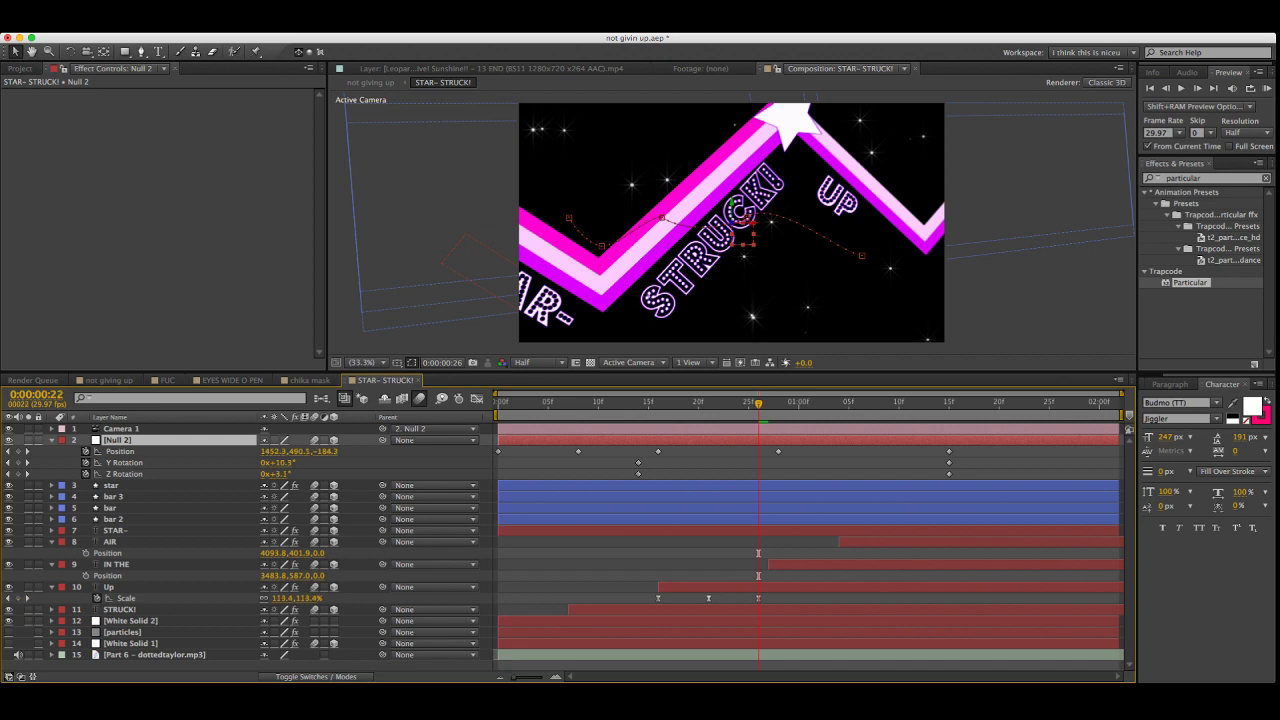
# Preview the camera move from the start of the composition and check the frames after STRUCK! appears
pyautogui.moveTo(758, 403); pyautogui.dragTo(498, 403)
pyautogui.click(1267, 88)
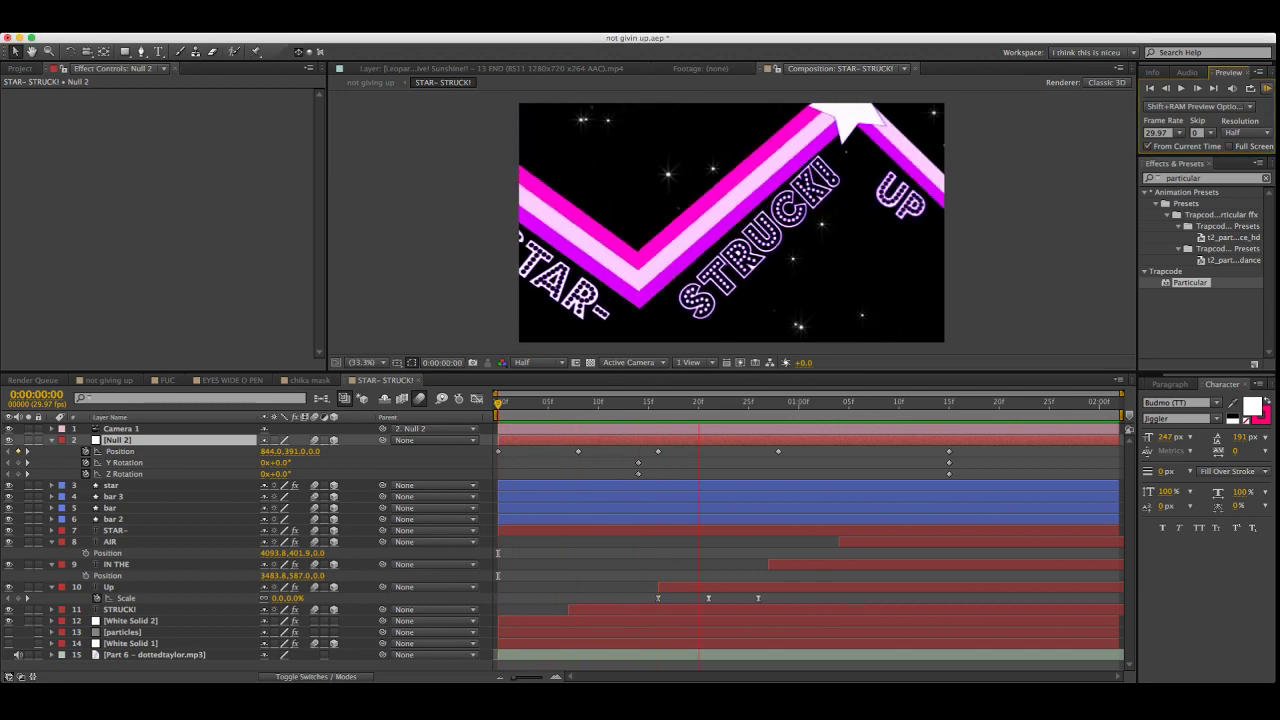
pyautogui.press('space')
pyautogui.moveTo(498, 403); pyautogui.dragTo(618, 403)
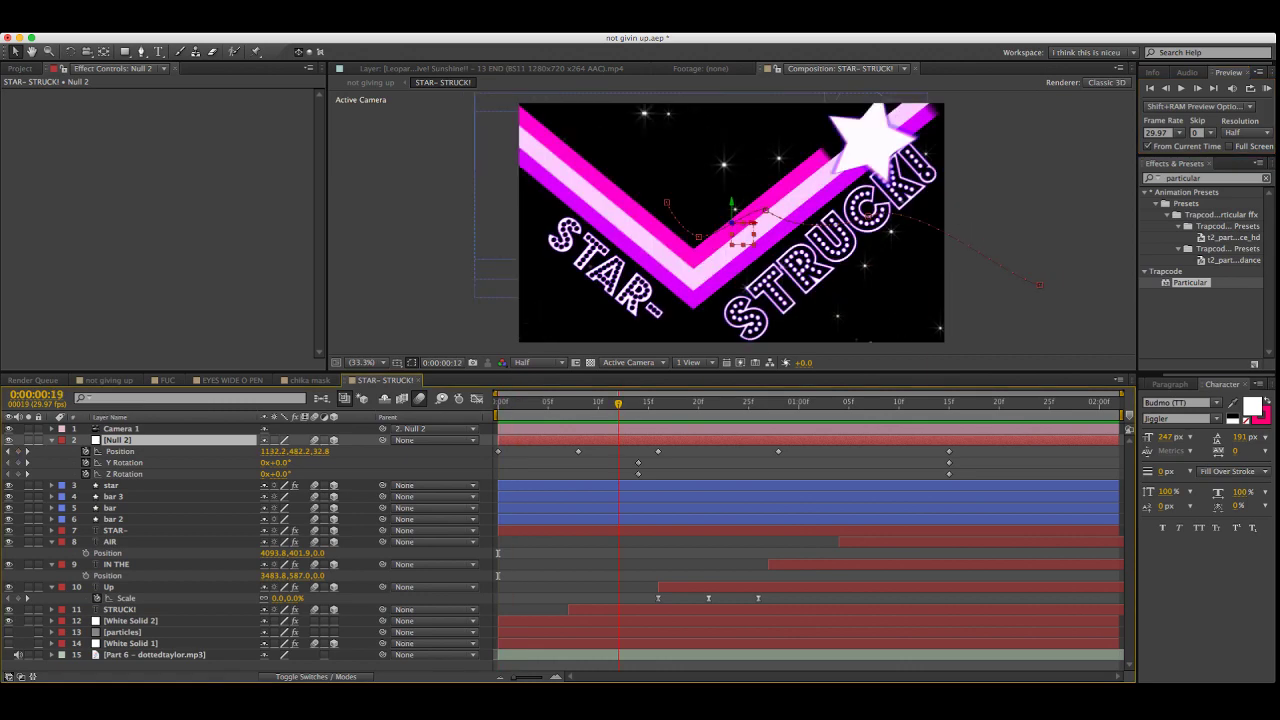
pyautogui.press('space')
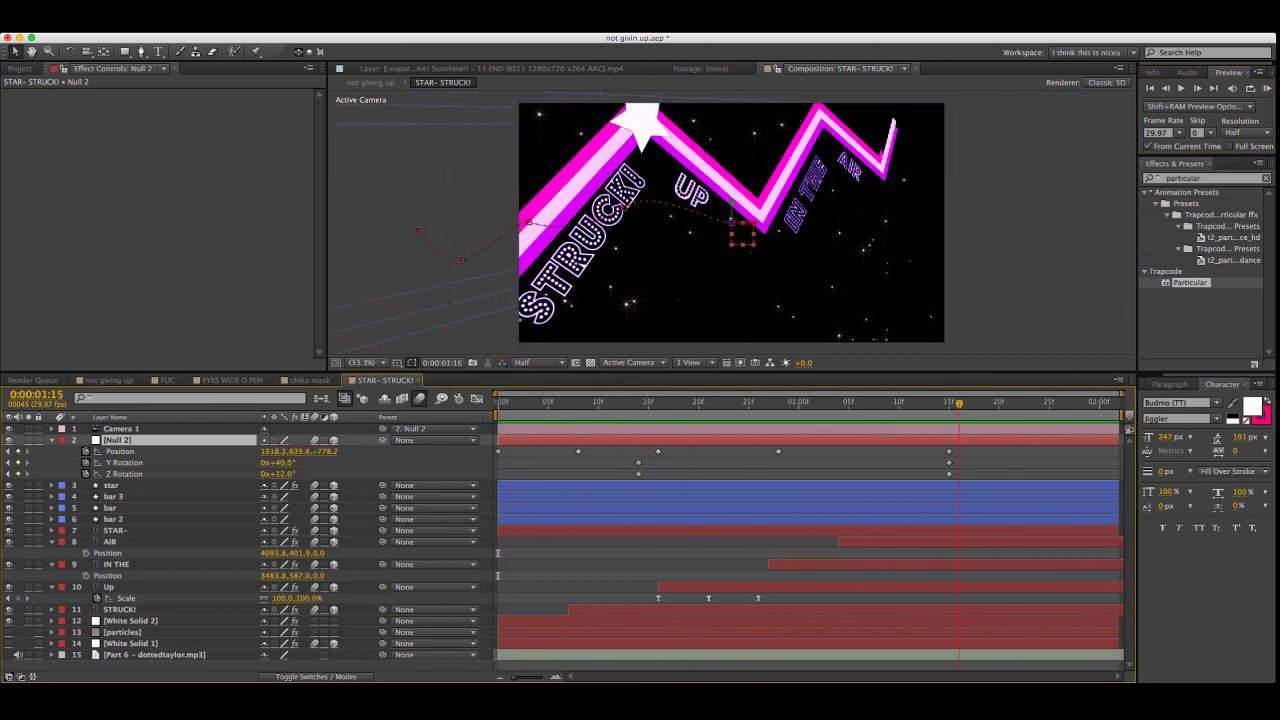
pyautogui.click(1266, 88)
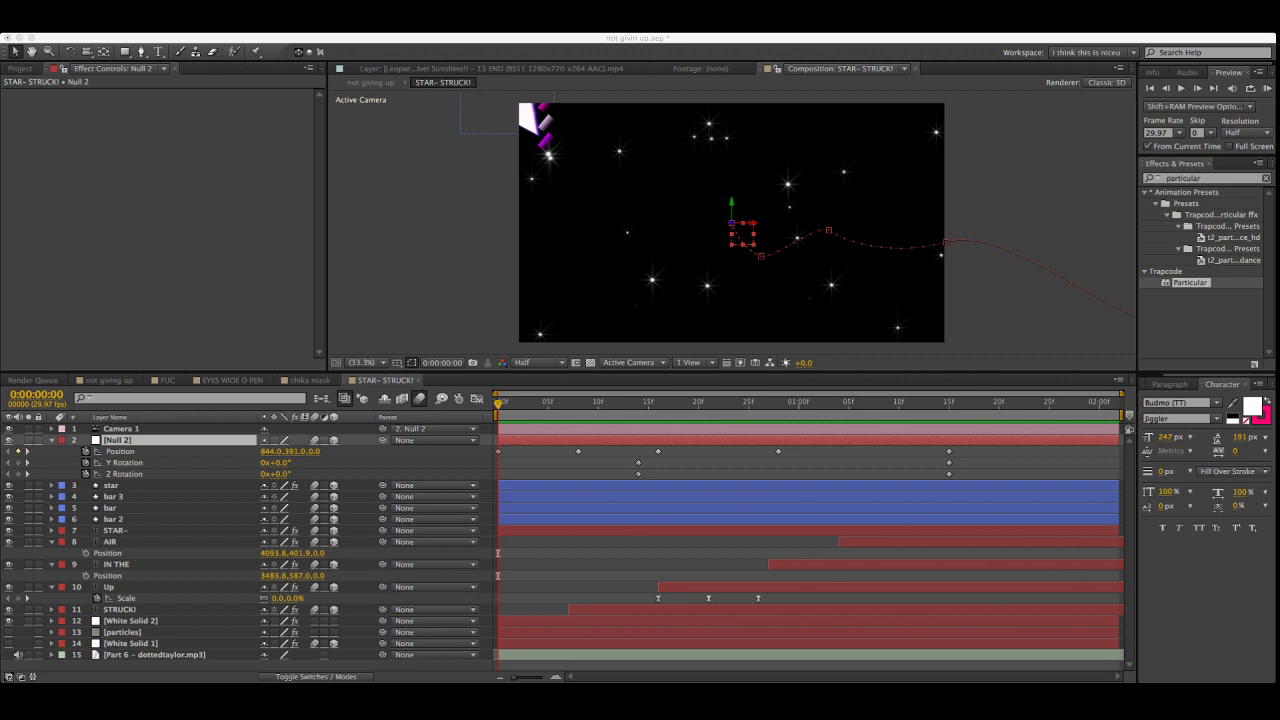
pyautogui.press('KP_0')
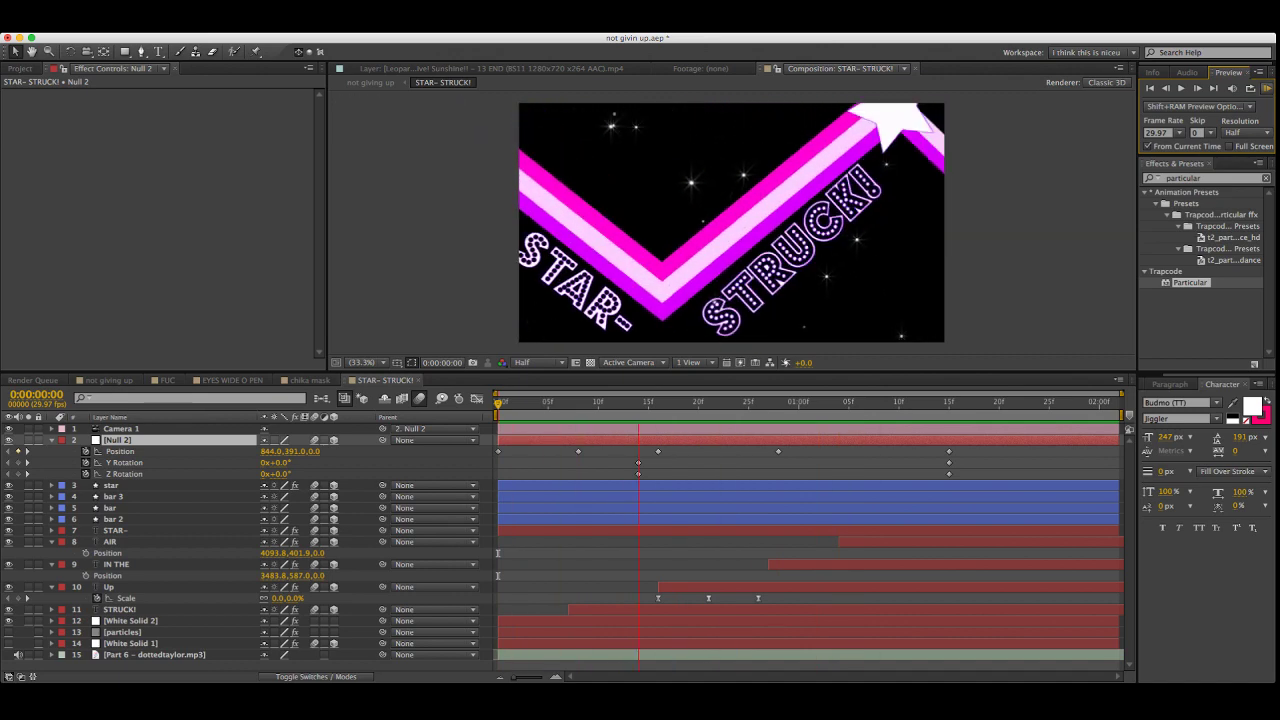
pyautogui.press('space')
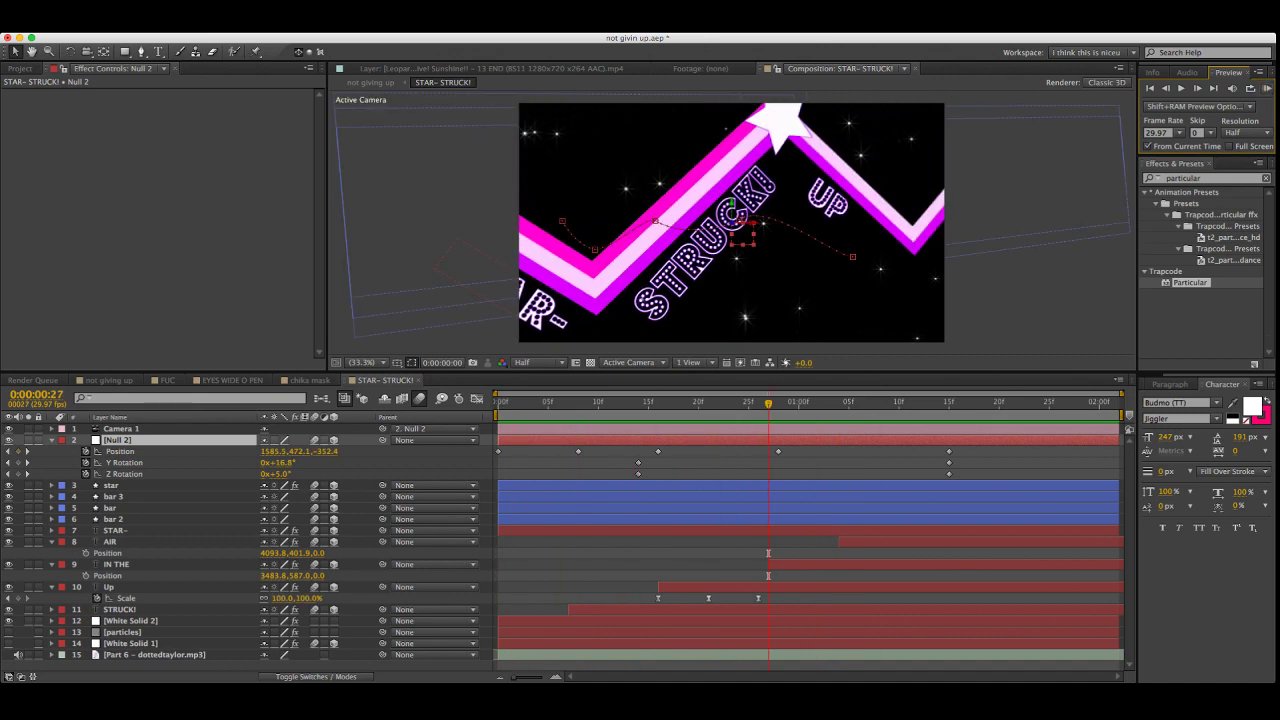
# Shift the IN THE text layer earlier so it starts at about 0:00:00:24, and preview the composition
pyautogui.moveTo(817, 564); pyautogui.dragTo(787, 564)
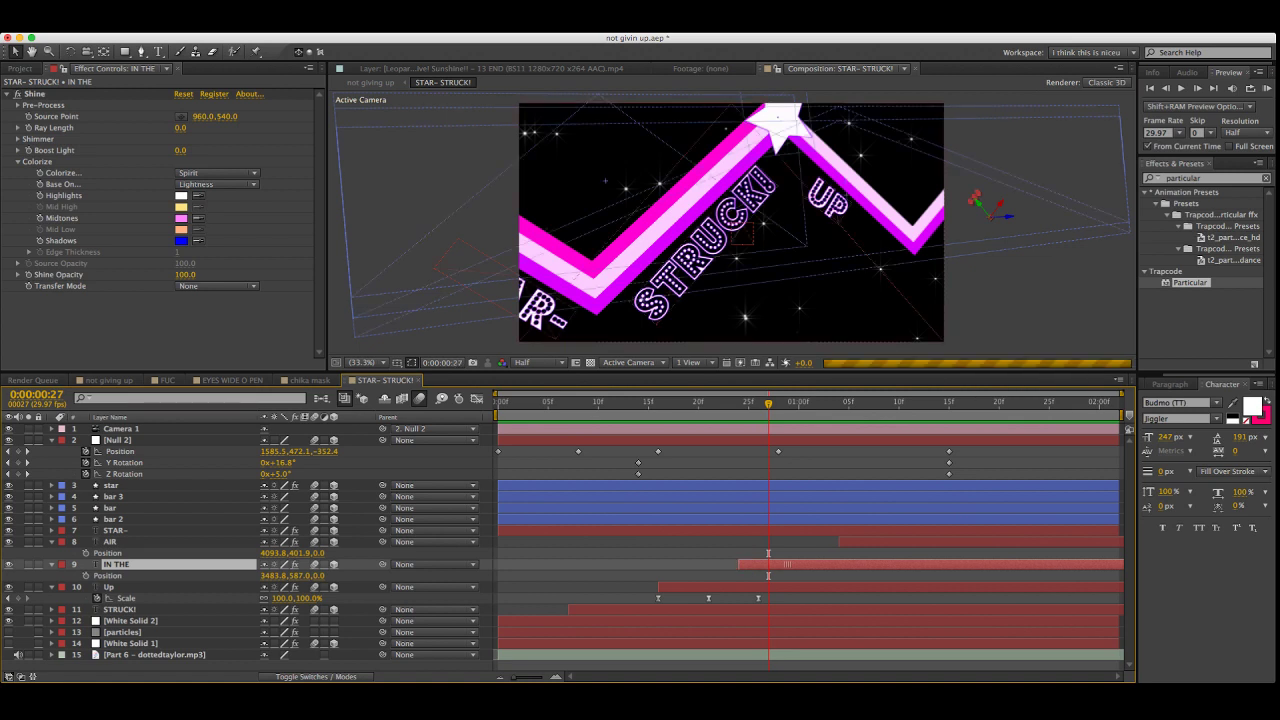
pyautogui.press('pagedown')
pyautogui.press('super+shift+a')
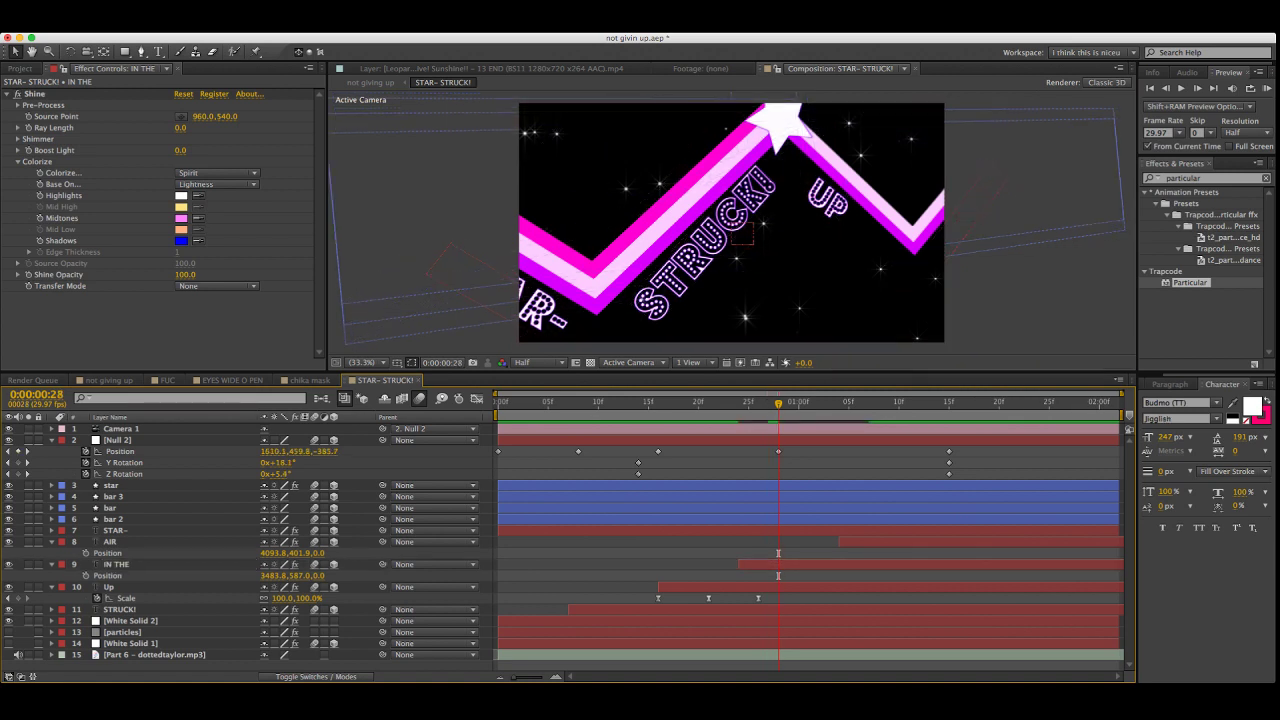
pyautogui.click(778, 451)
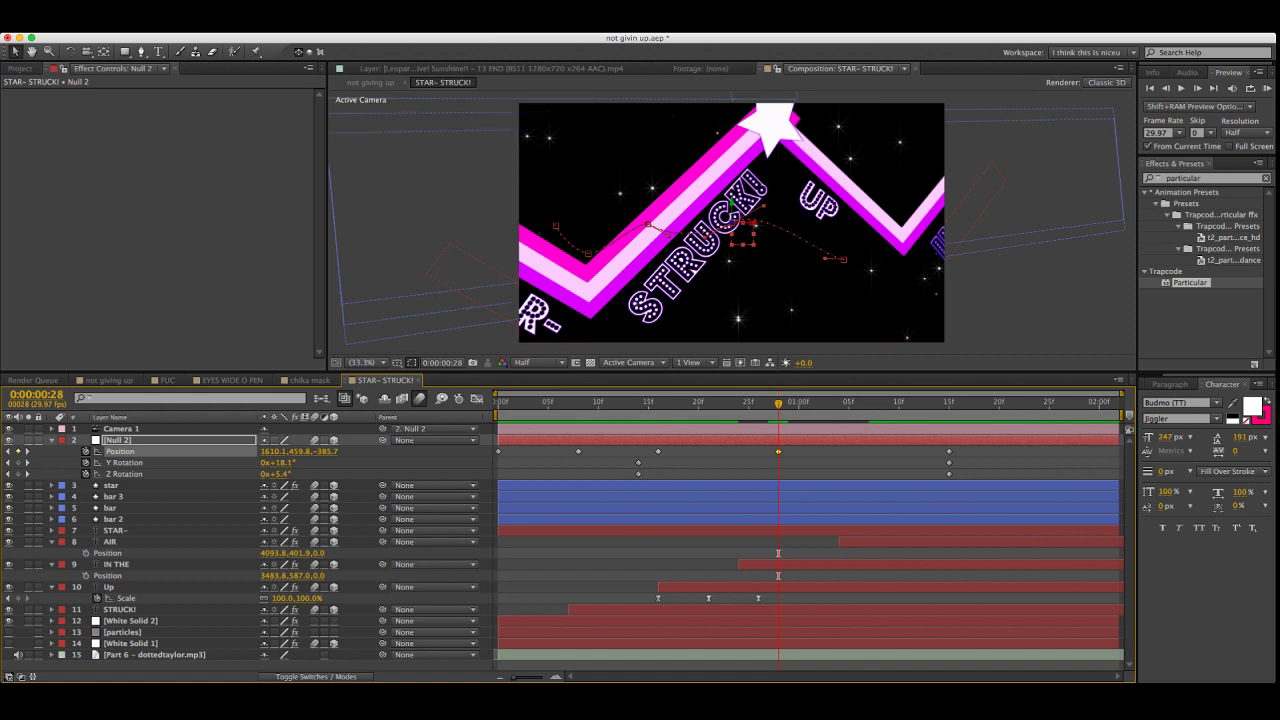
pyautogui.press('KP_0')
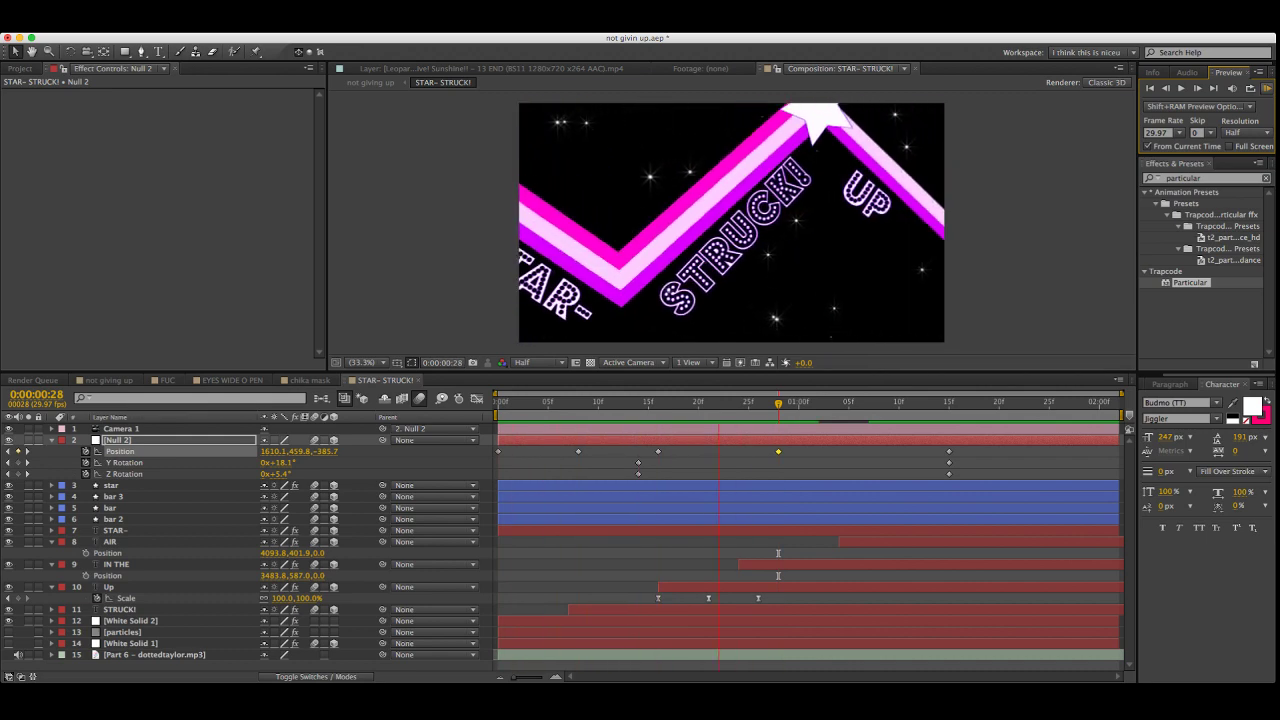
# End the work area at 0:00:00:16 and preview the opening STAR- STRUCK! section repeatedly
pyautogui.moveTo(778, 403); pyautogui.dragTo(658, 403)
pyautogui.press('n')
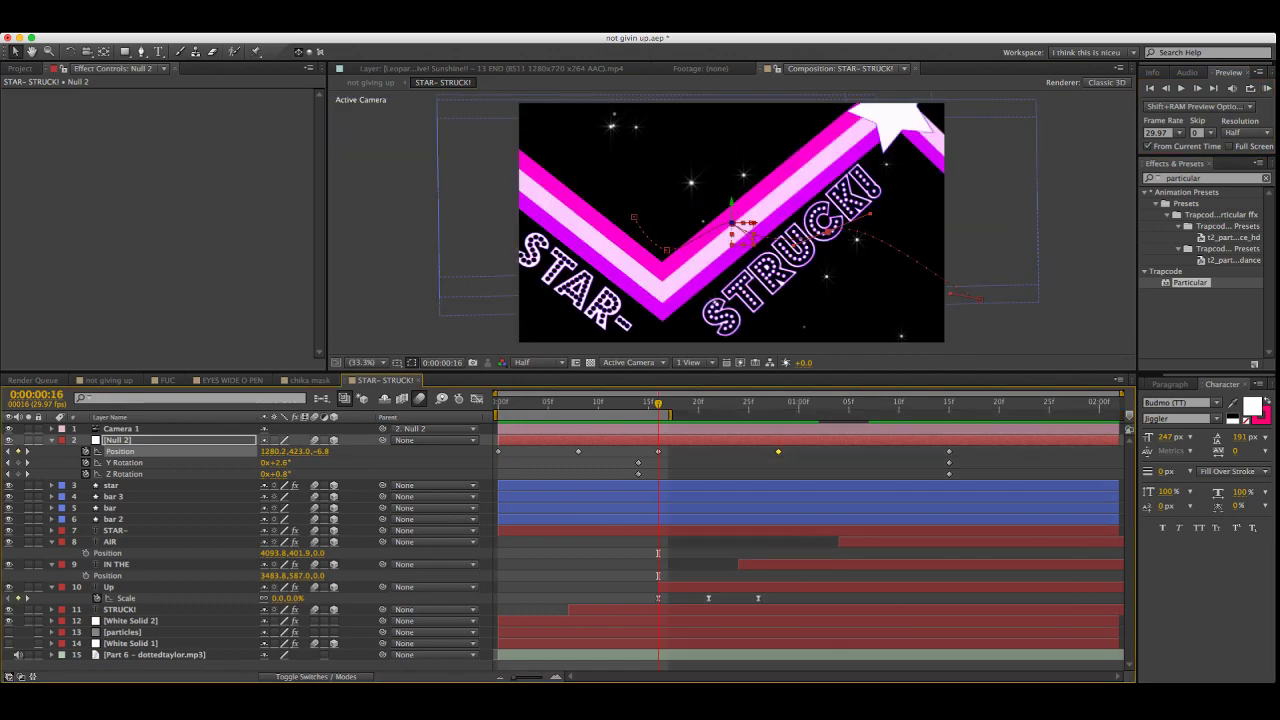
pyautogui.press('0')
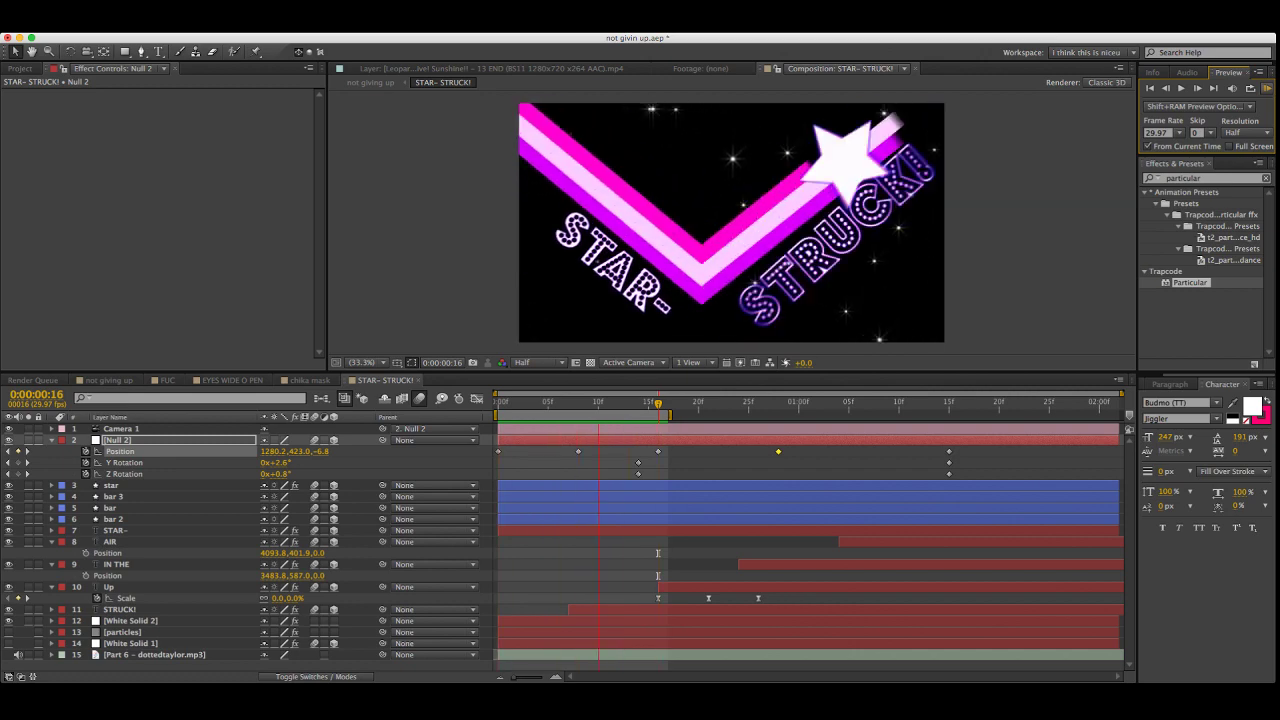
pyautogui.press('Home')
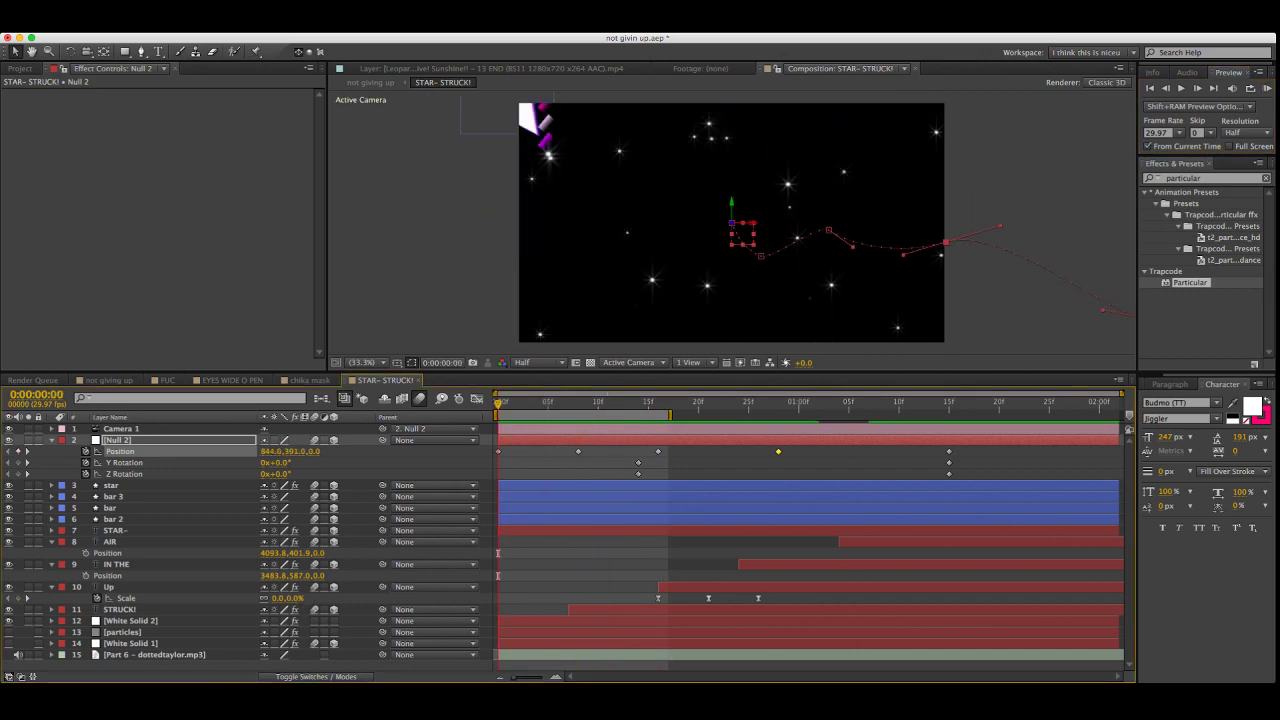
pyautogui.press('KP_0')
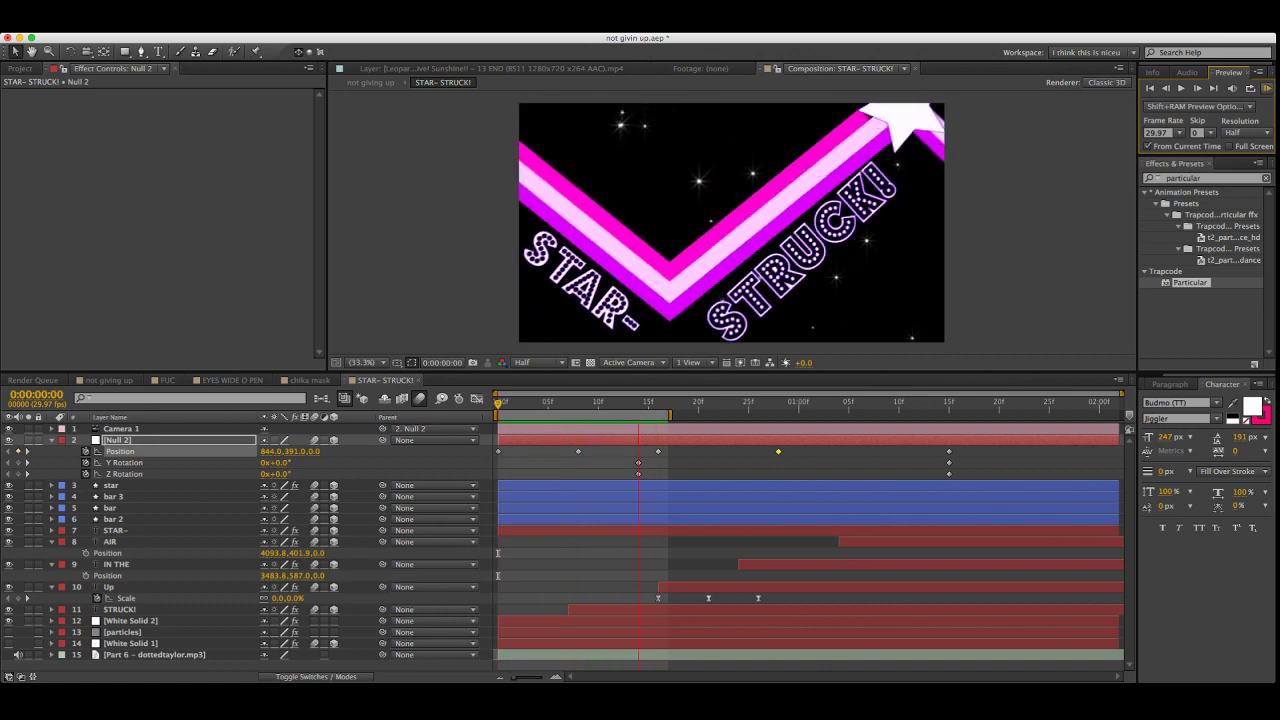
pyautogui.press('space')
pyautogui.press('KP_0')
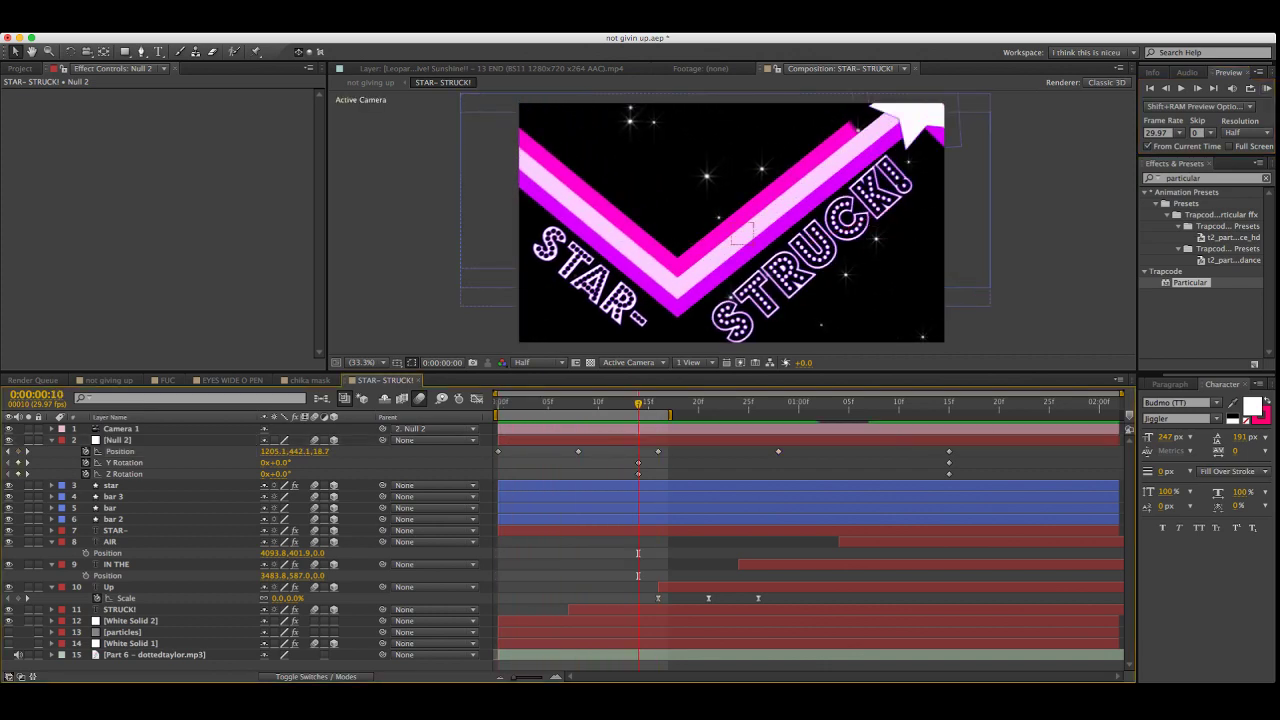
pyautogui.press('space')
pyautogui.press('KP_0')
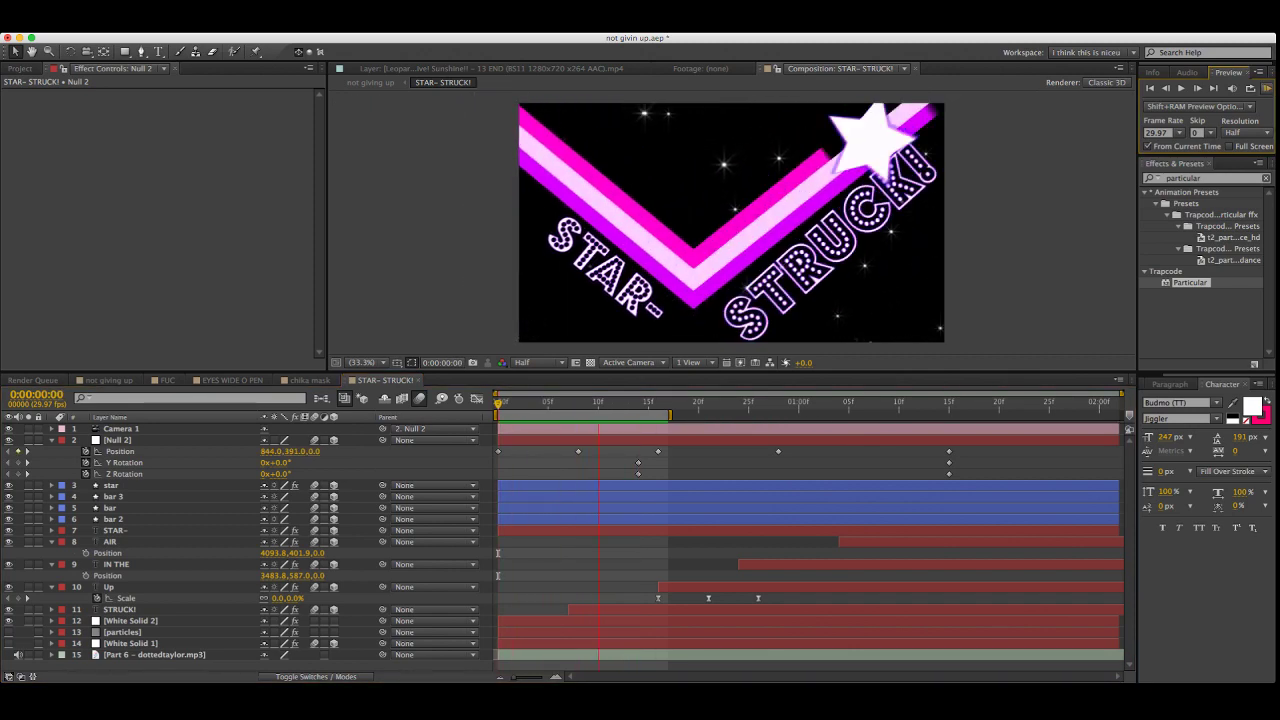
pyautogui.press('space')
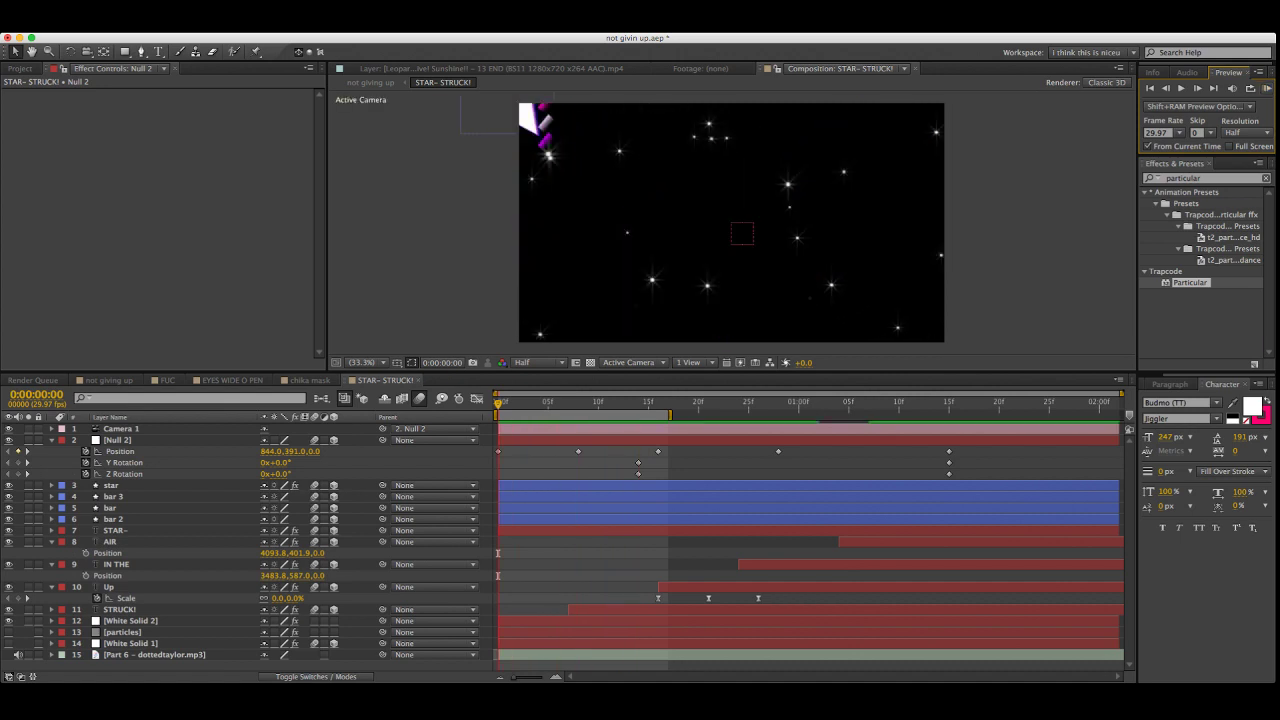
# Extend the work area past Null 2's last keyframes at 0:00:01:15 and preview the longer range
pyautogui.moveTo(583, 414)
pyautogui.mouseDown()
pyautogui.moveTo(613, 414)
pyautogui.moveTo(583, 414)
pyautogui.mouseUp()
pyautogui.press('space')
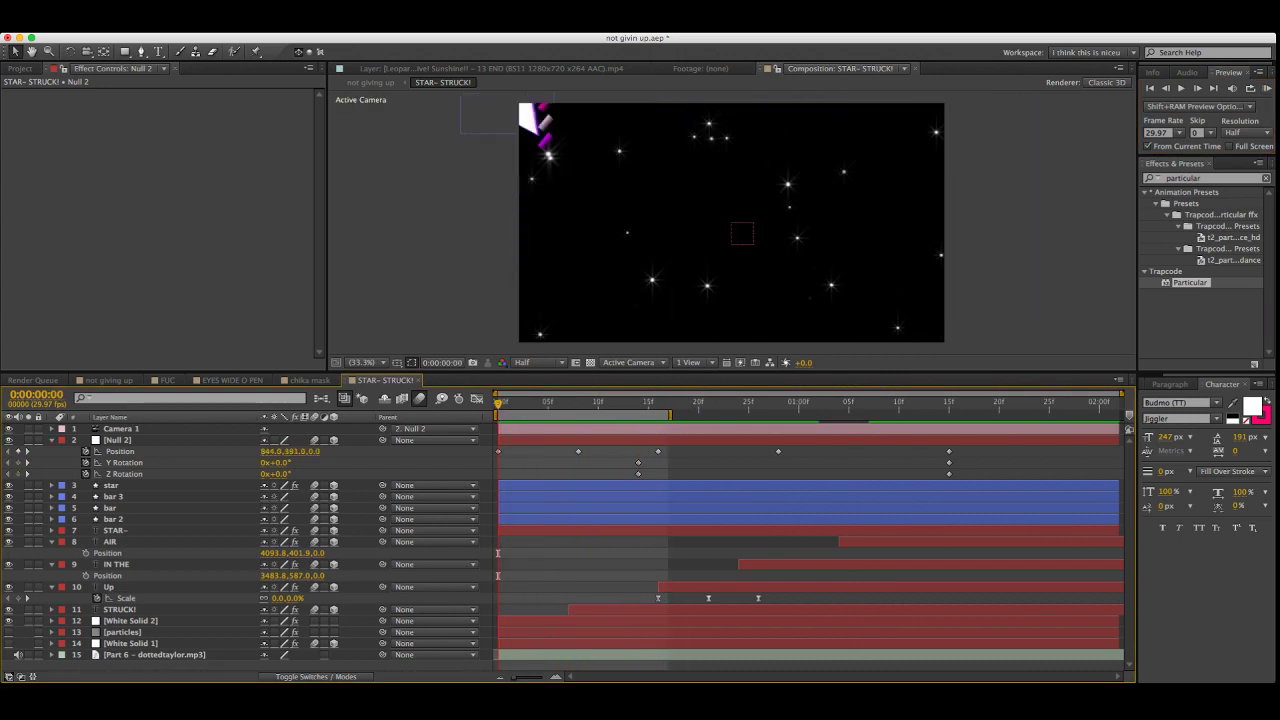
pyautogui.press('space')
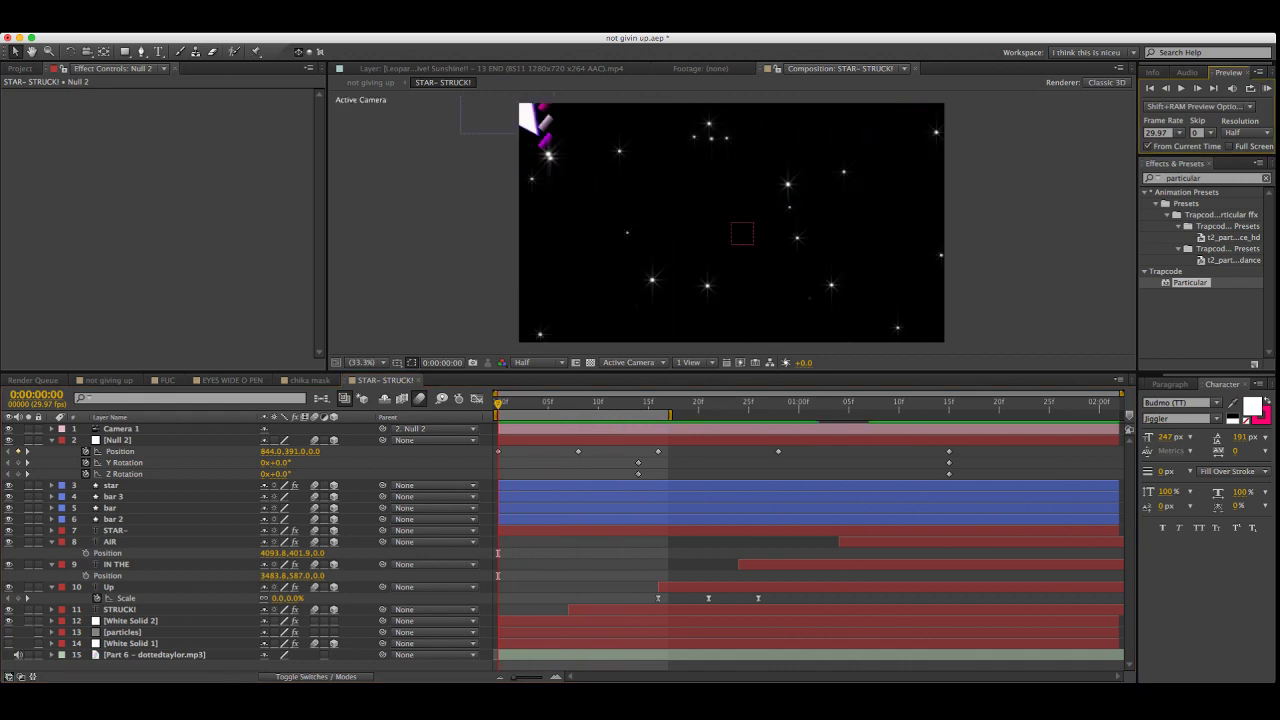
pyautogui.press('KP_0')
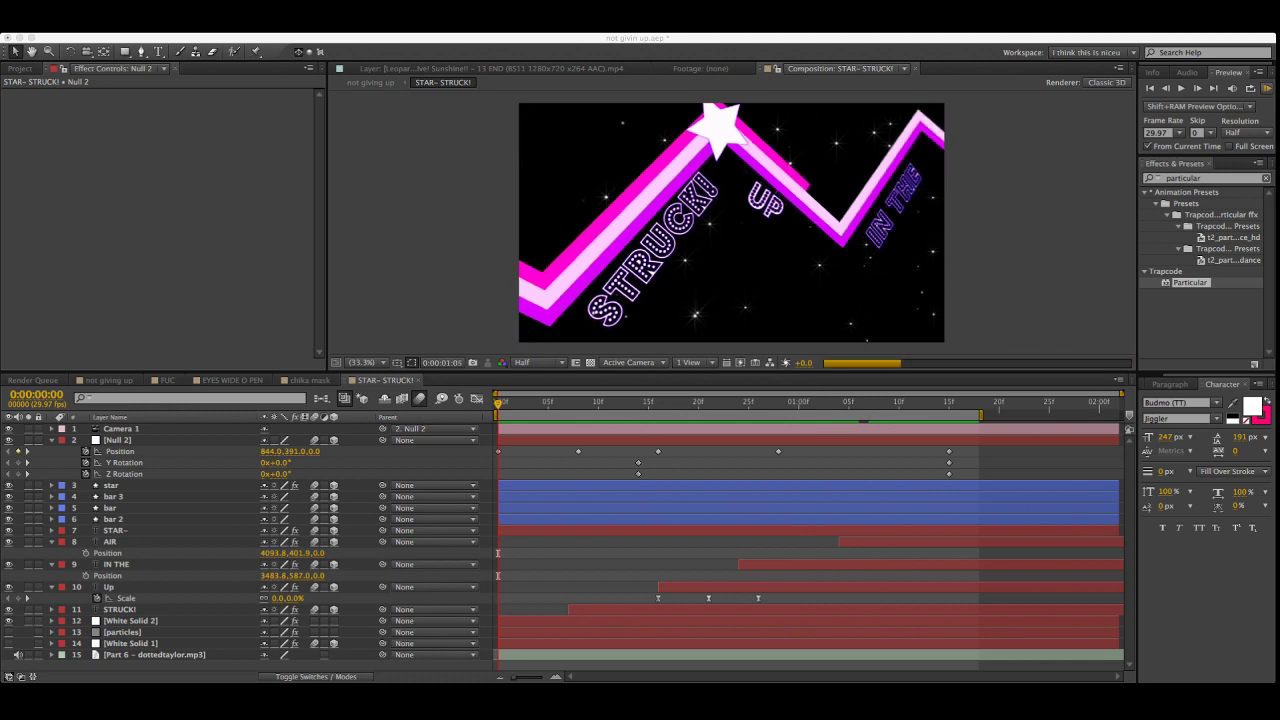
pyautogui.press('space')
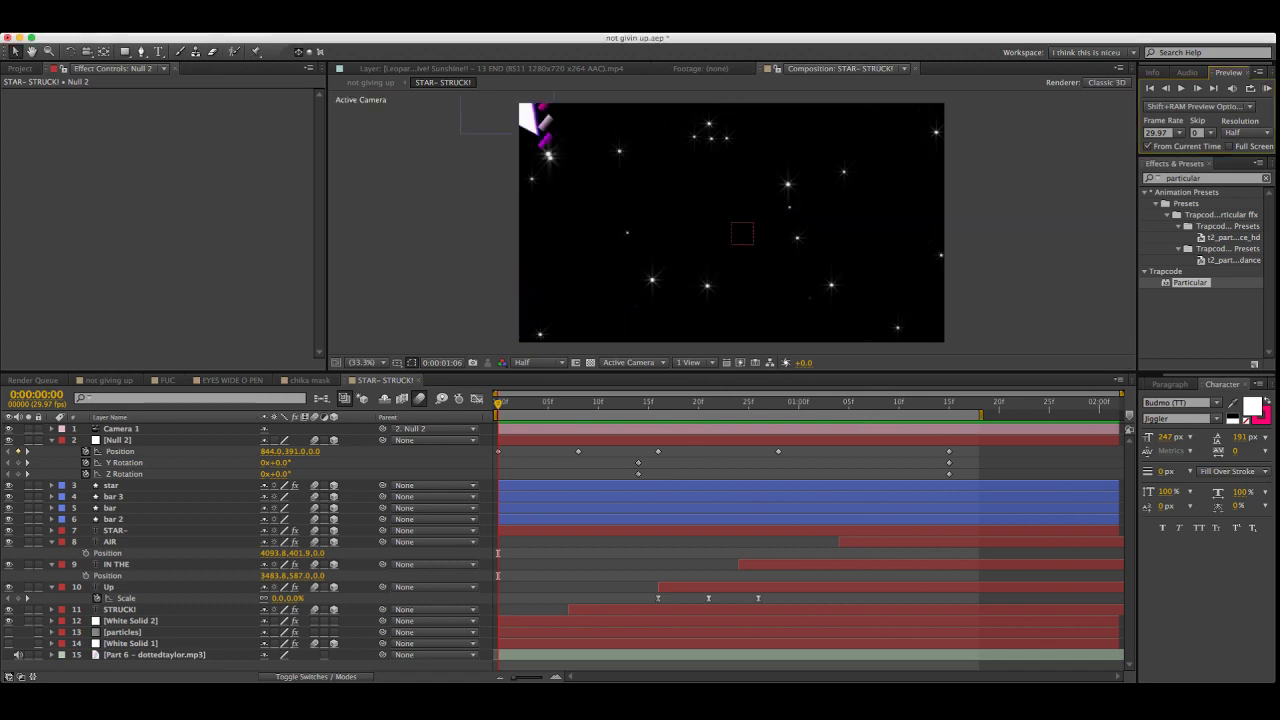
pyautogui.press('space')
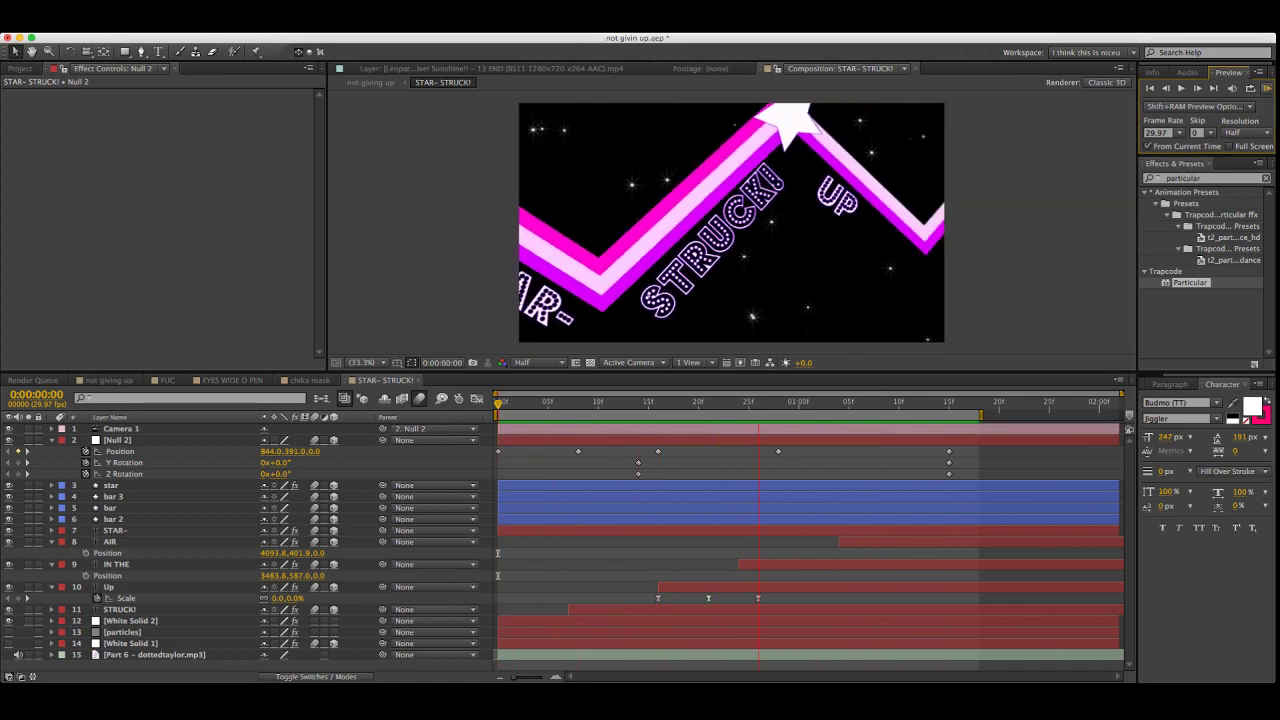
pyautogui.press('space')
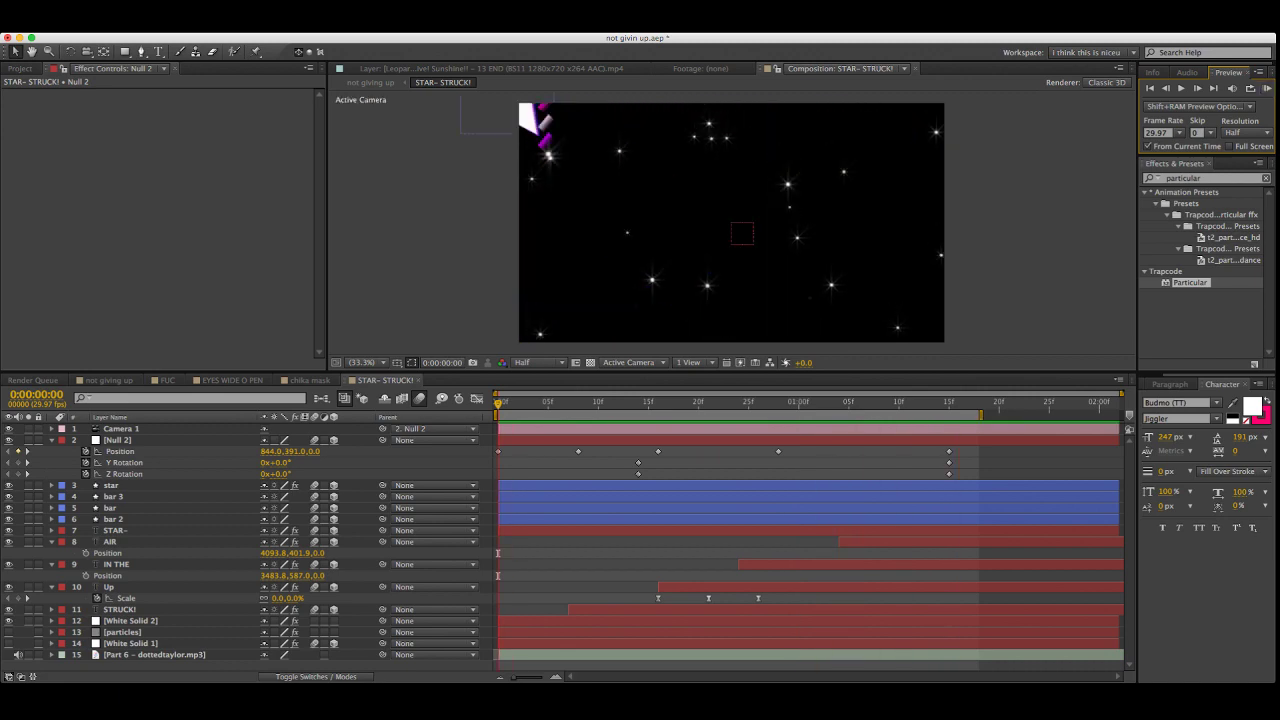
# Reveal the bar layer's keyframes and raise its Start keyframe at 0:00:00:27 until the stripe reaches the low bend after UP
pyautogui.click(110, 519)
pyautogui.click(110, 508)
pyautogui.press('u')
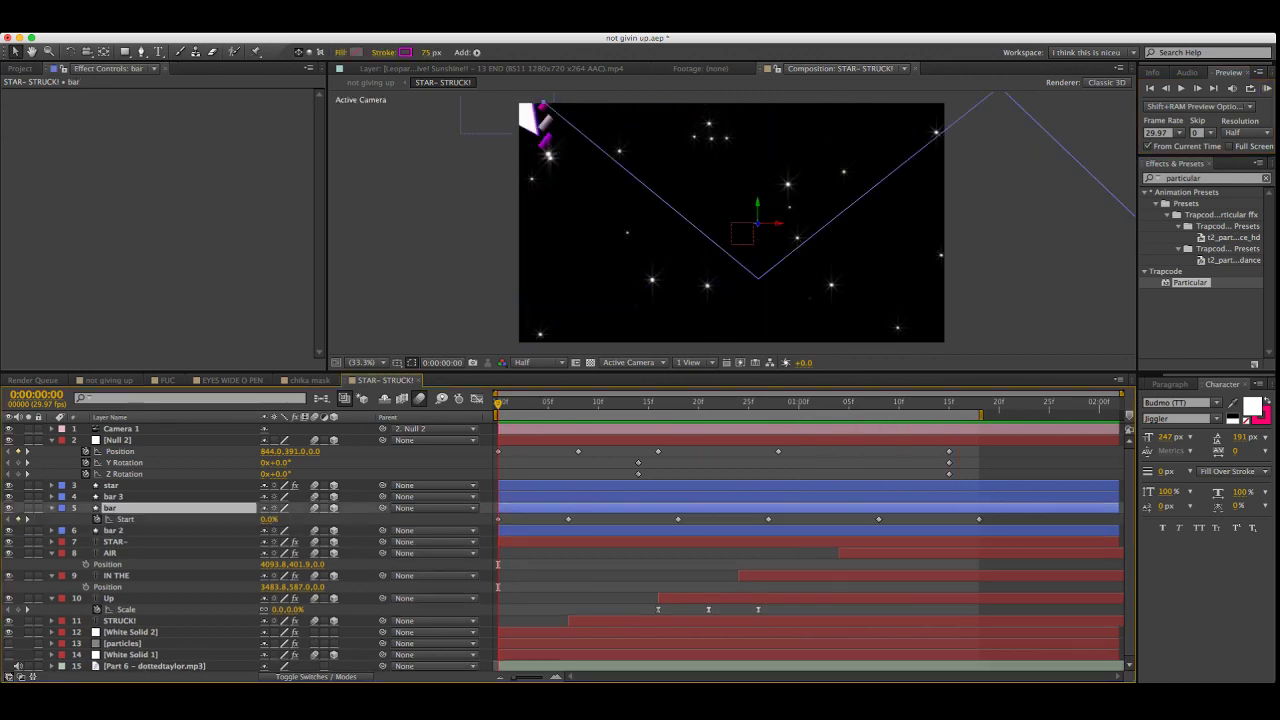
pyautogui.press('space')
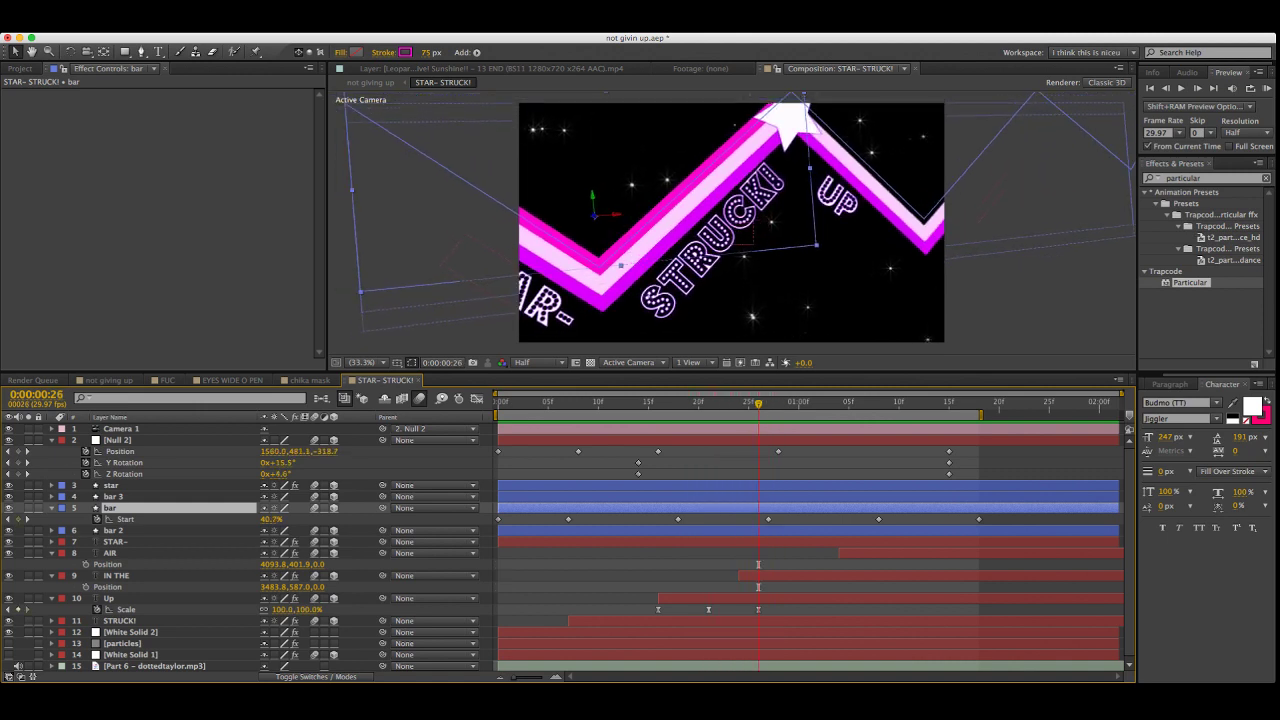
pyautogui.click(785, 520)
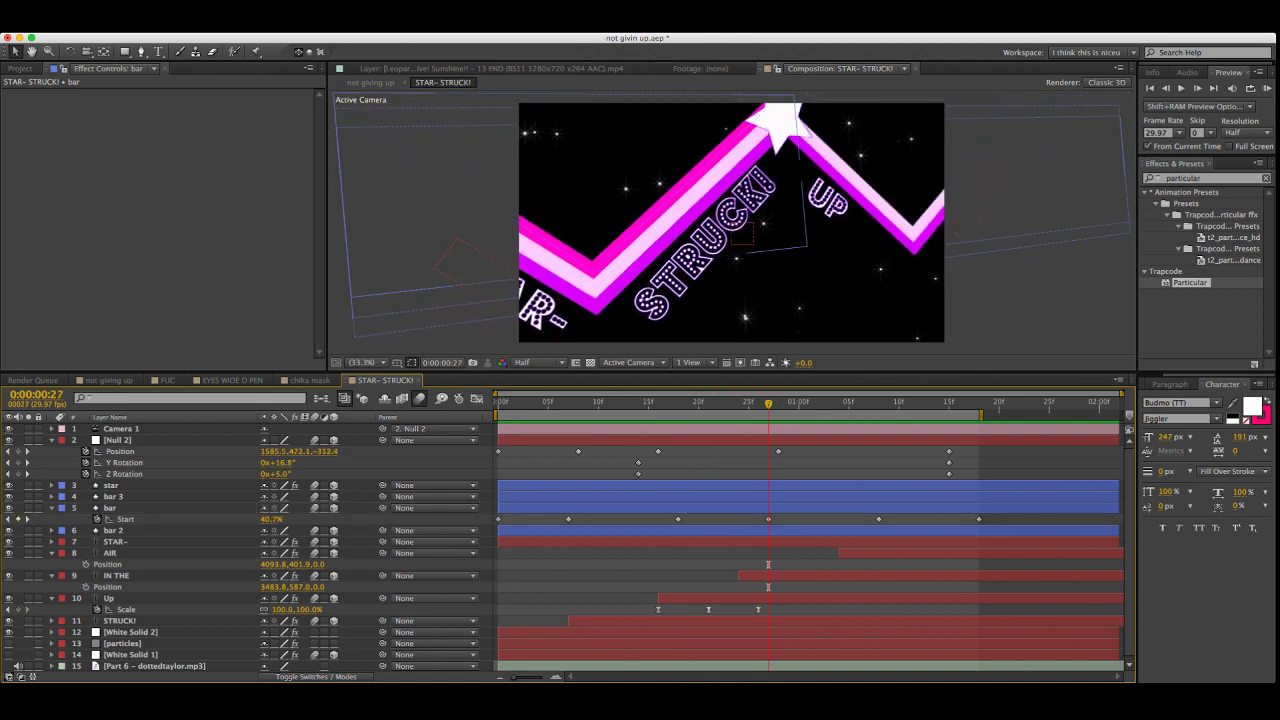
pyautogui.click(768, 520)
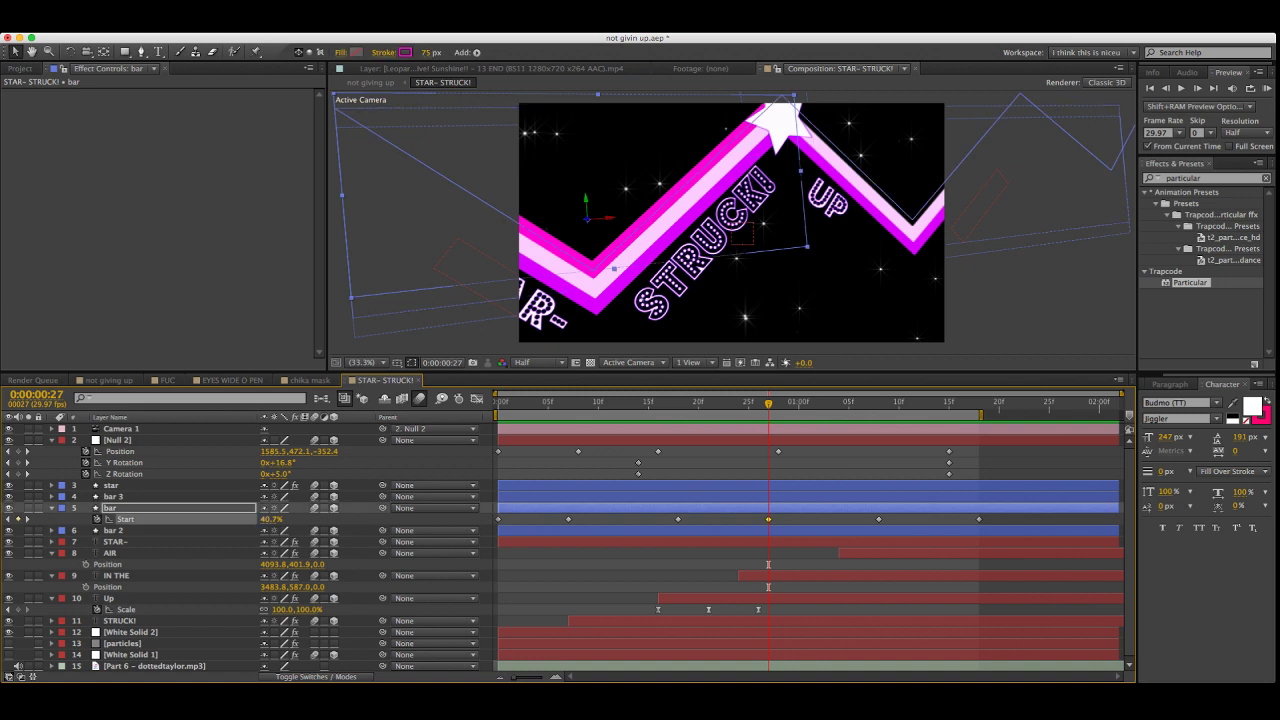
pyautogui.moveTo(271, 519)
pyautogui.mouseDown()
pyautogui.moveTo(303, 519)
pyautogui.moveTo(284, 519)
pyautogui.mouseUp()
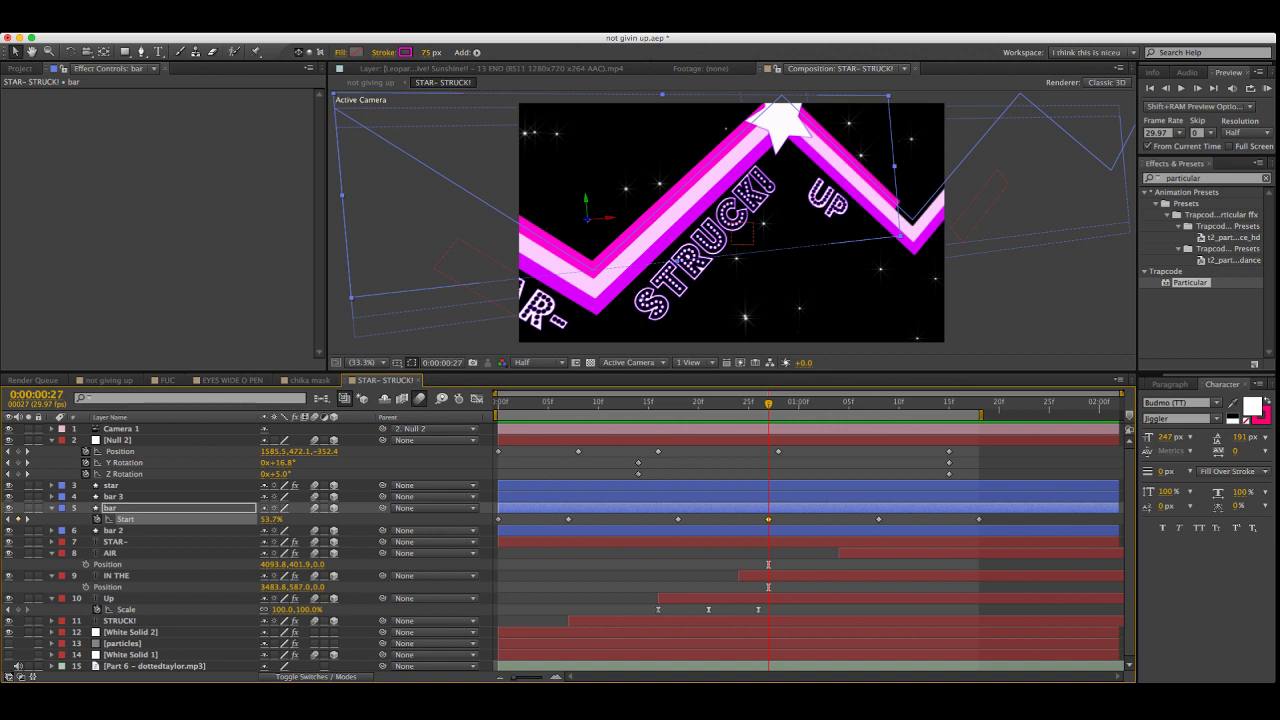
pyautogui.moveTo(283, 519); pyautogui.dragTo(285, 519)
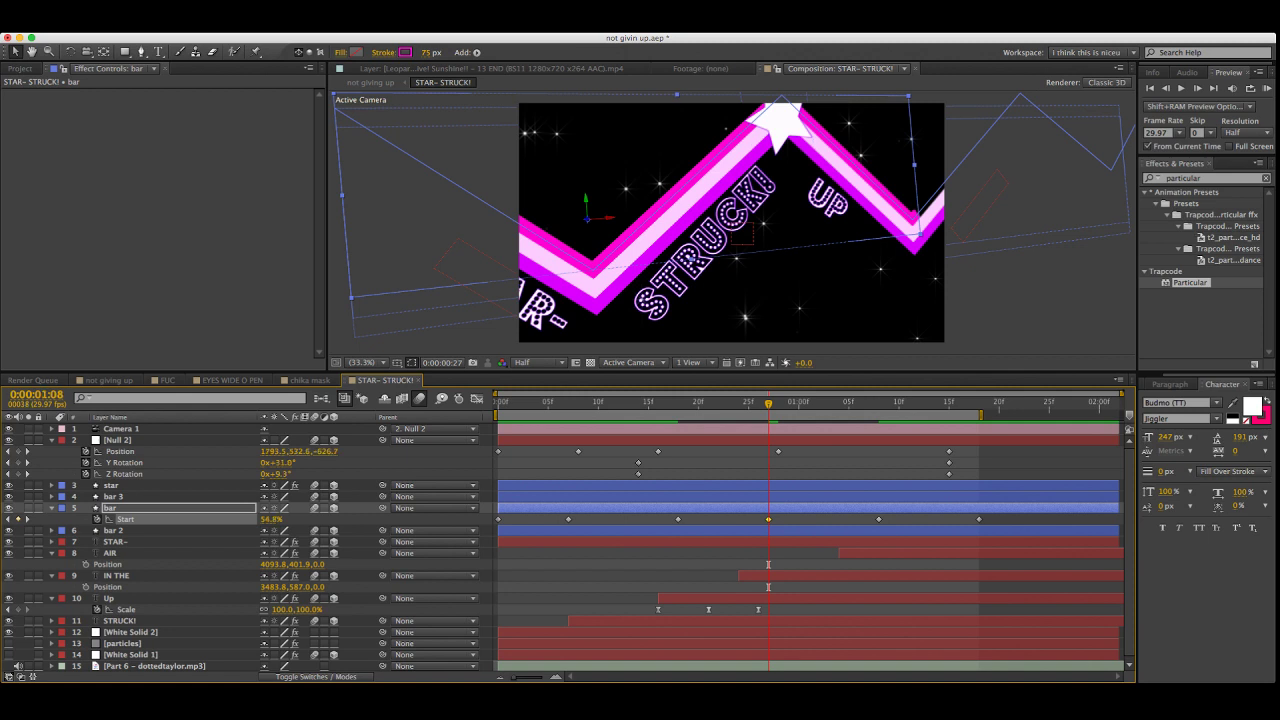
# Set the bar layer's Start keyframe at 0:00:01:08 to 78.8% and preview the work area
pyautogui.press('space')
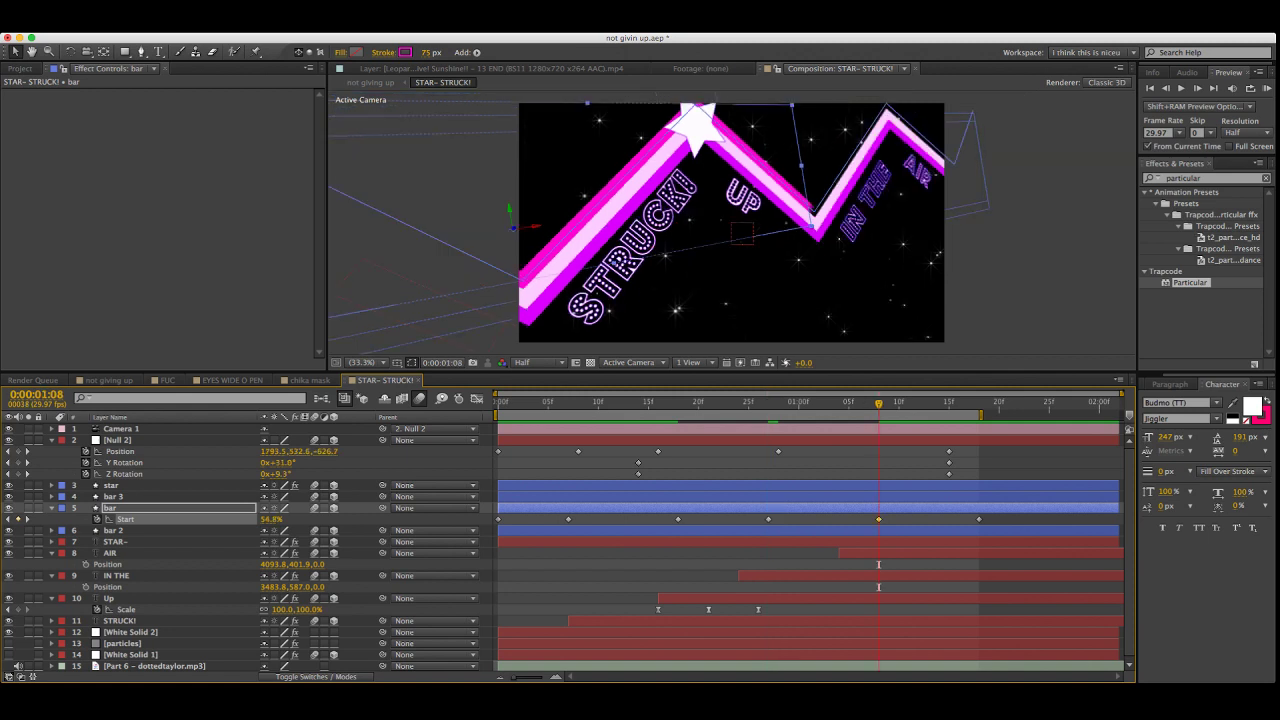
pyautogui.moveTo(271, 519)
pyautogui.mouseDown()
pyautogui.moveTo(313, 519)
pyautogui.moveTo(281, 519)
pyautogui.mouseUp()
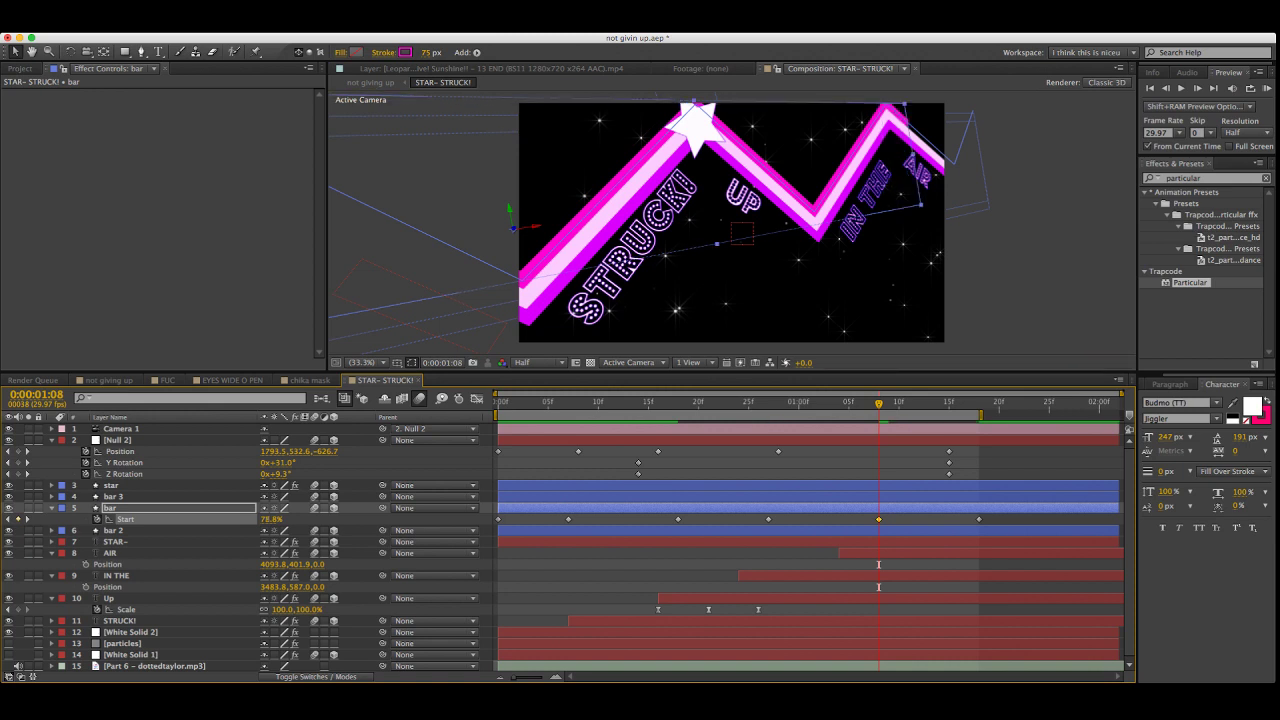
pyautogui.press('KP_0')
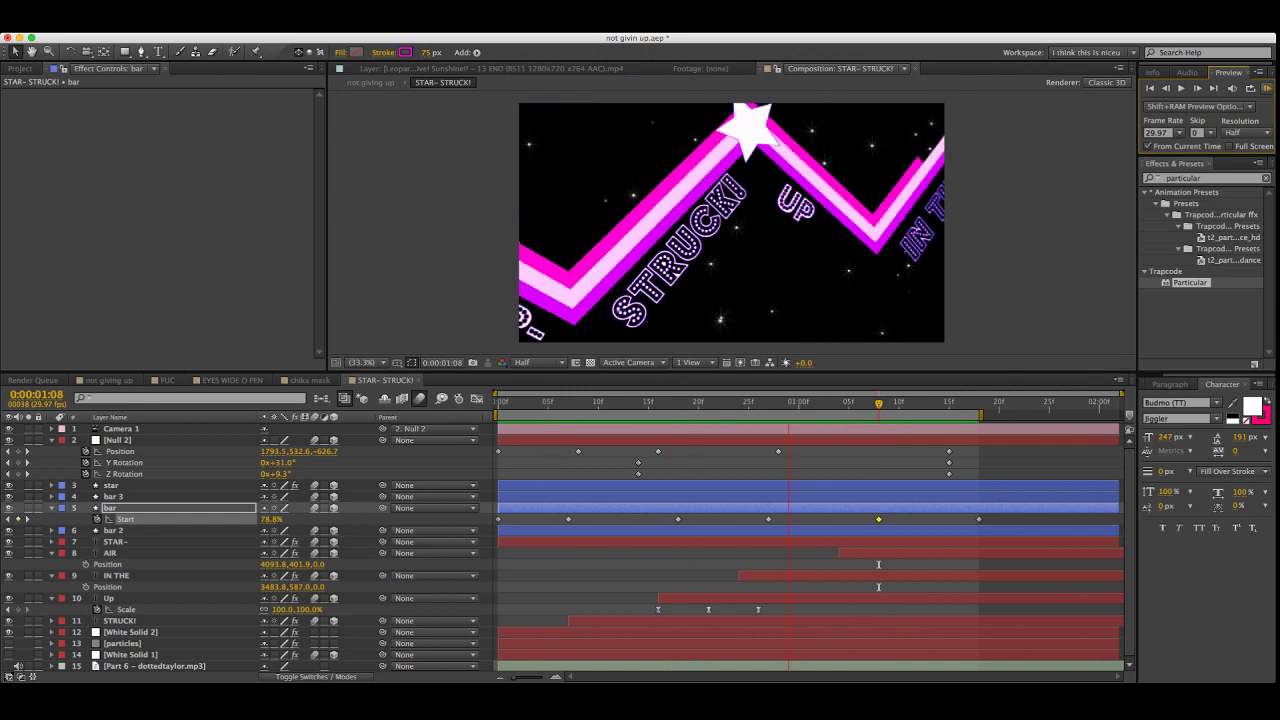
# Undo the work area shift, step back through the frames around 0:00:00:13 and deselect all layers
pyautogui.press('space')
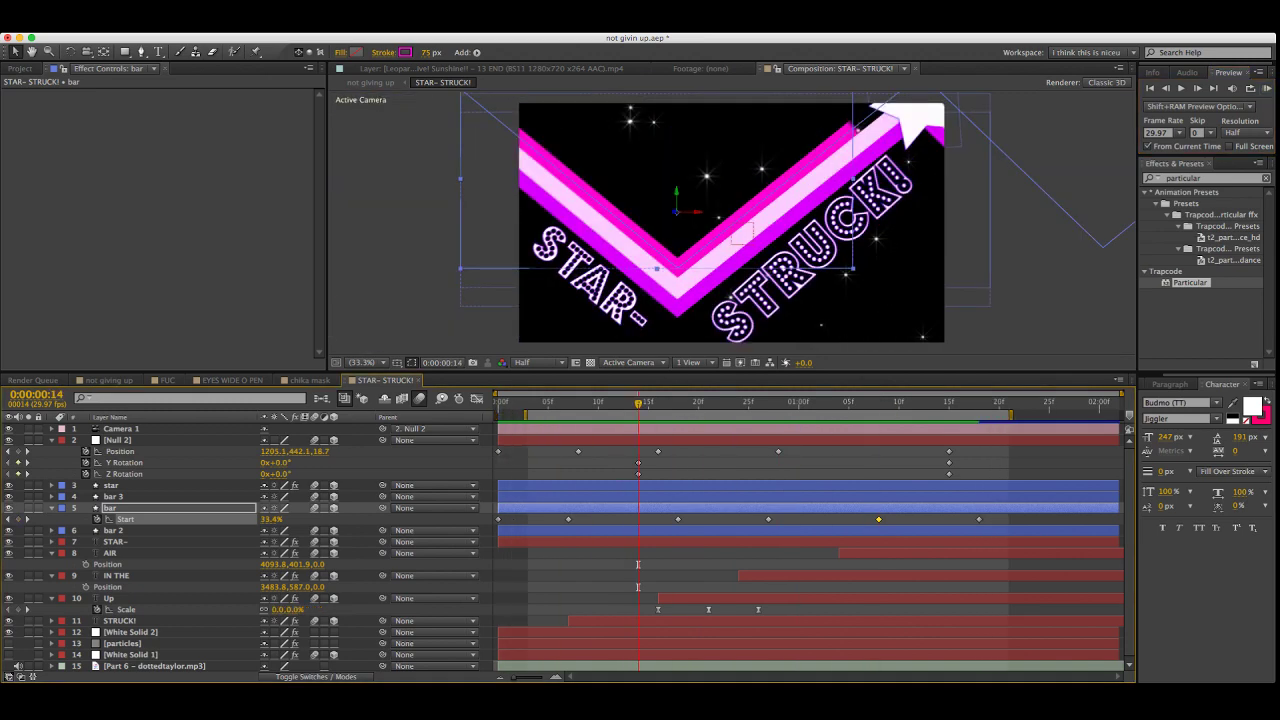
pyautogui.press('super+z')
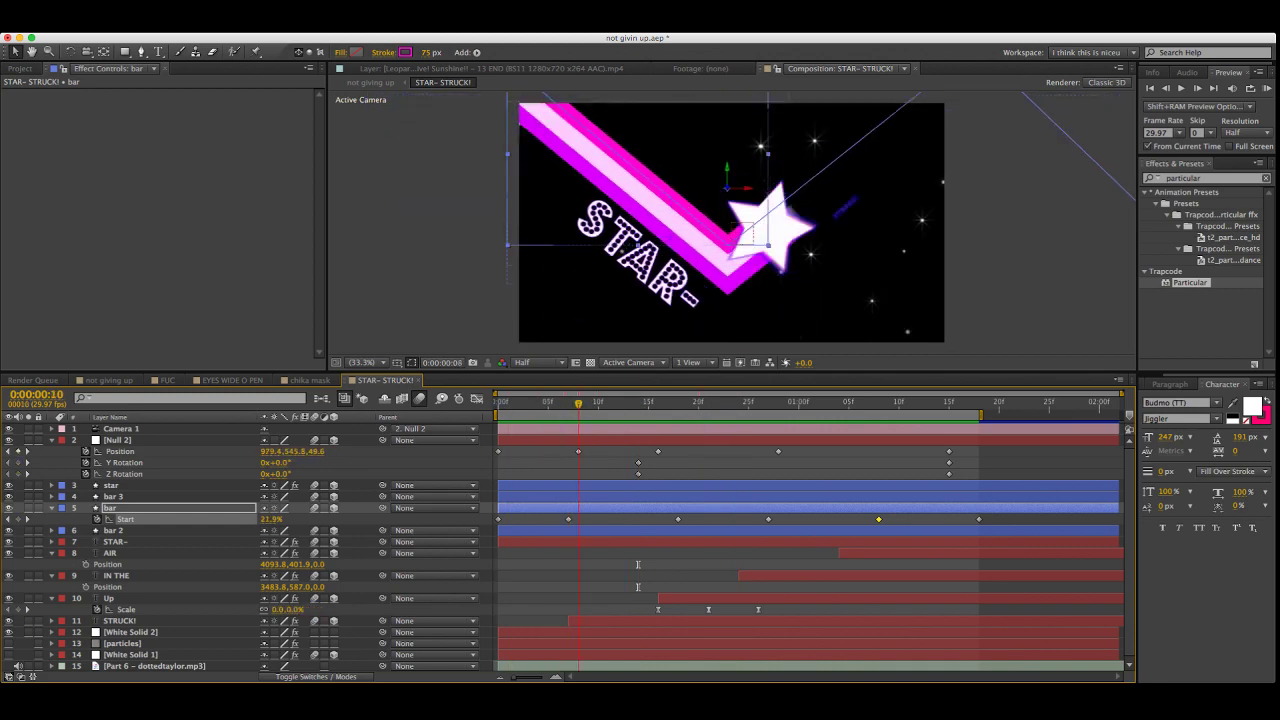
pyautogui.press('pagedown')
pyautogui.press('pageup')
pyautogui.press('pageup')
pyautogui.press('pageup')
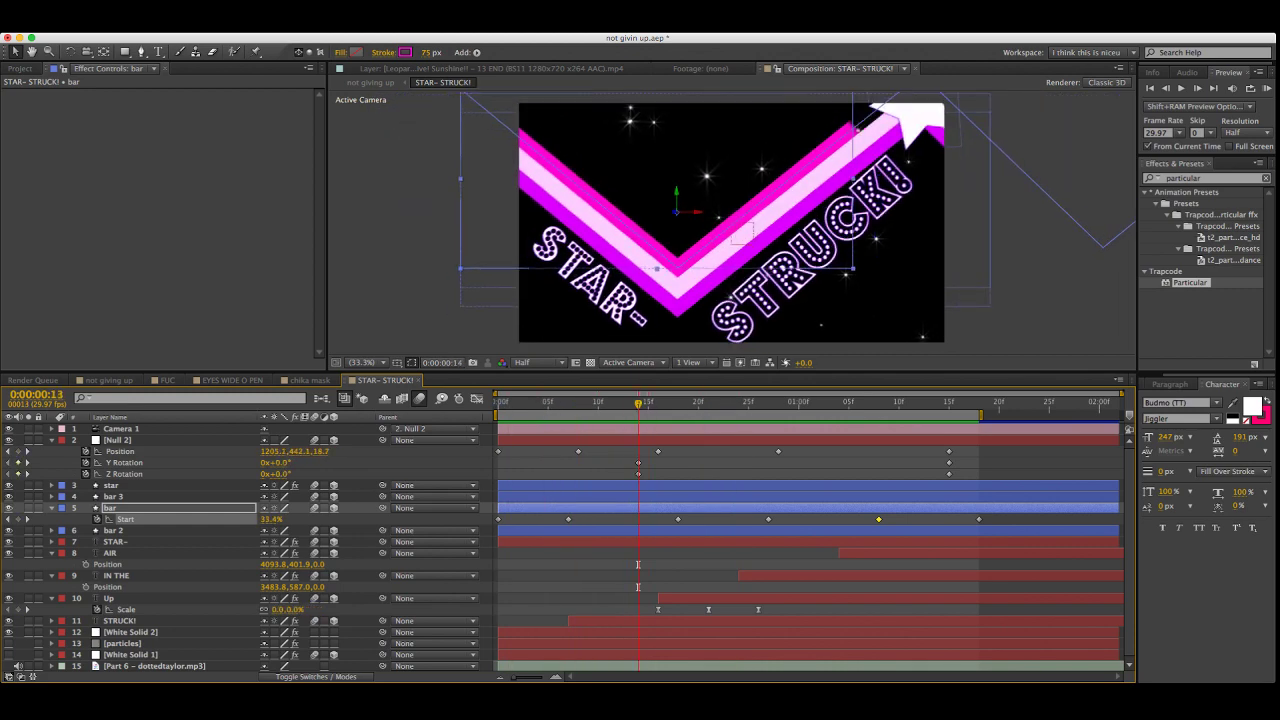
pyautogui.press('super+shift+a')
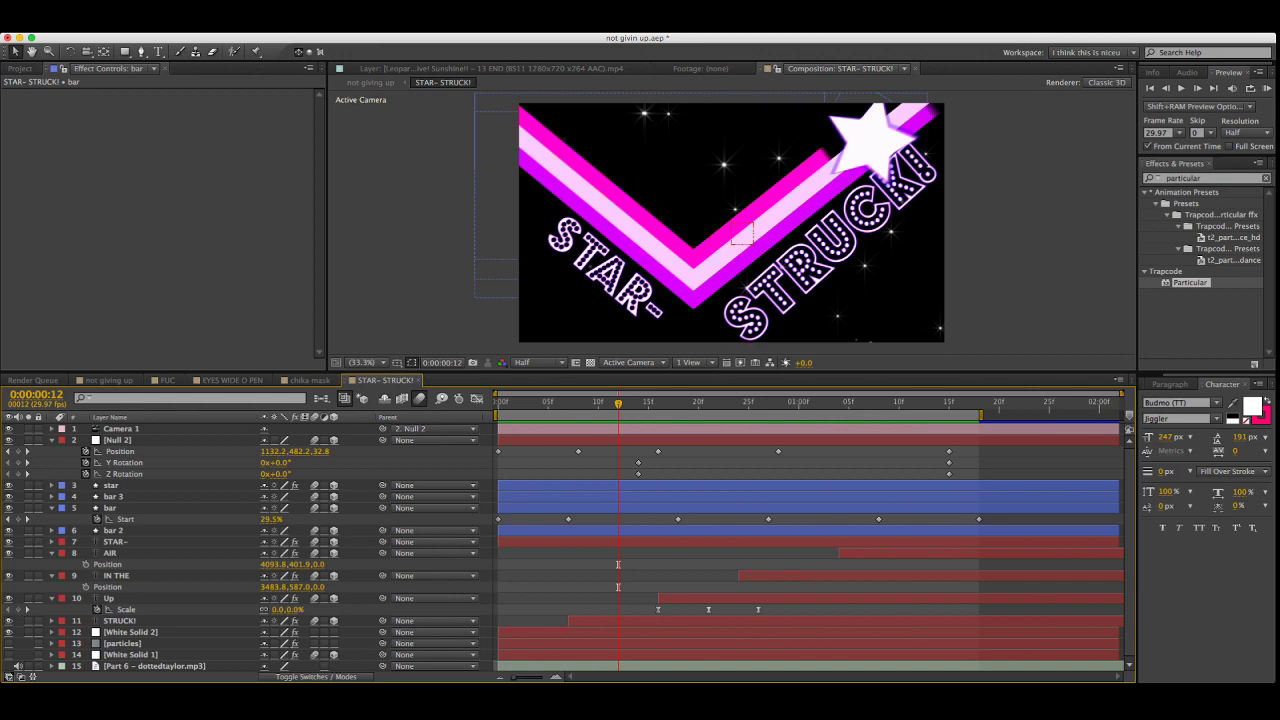
# Preview the work area several times to examine how the stripes, star and camera move together
pyautogui.press('space')
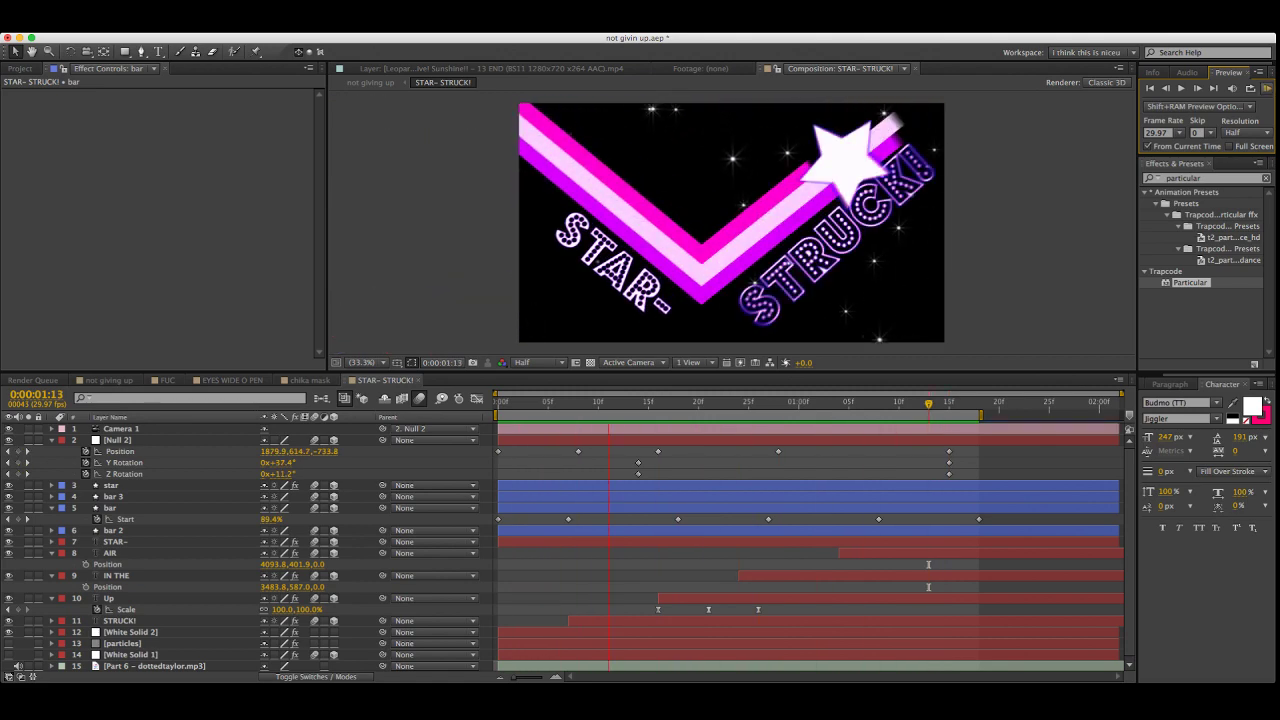
pyautogui.press('space')
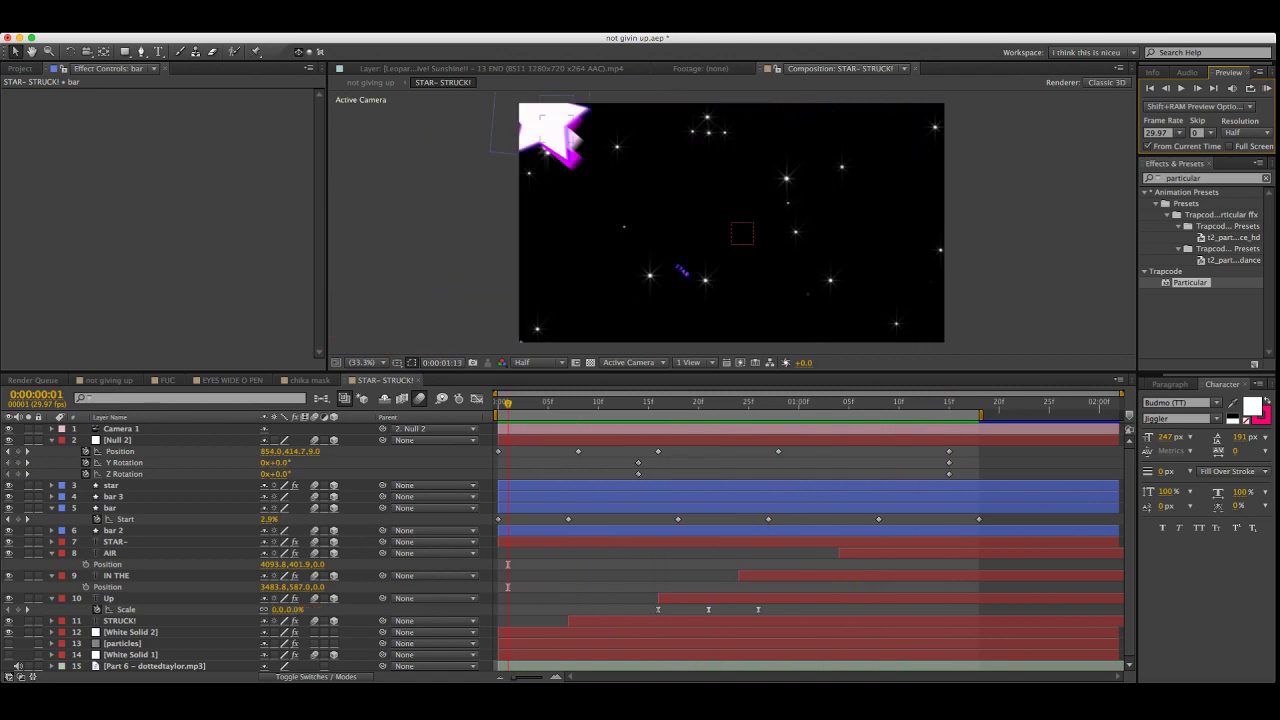
pyautogui.press('super+Tab')
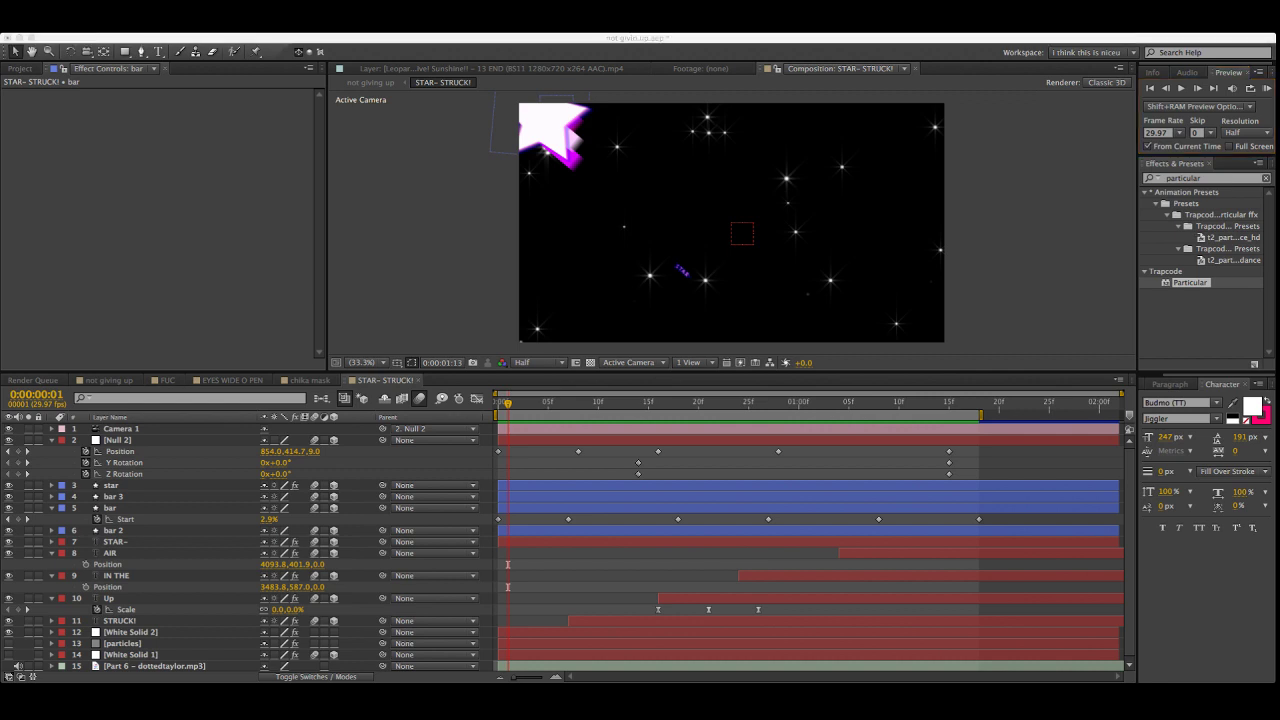
pyautogui.press('super+Tab')
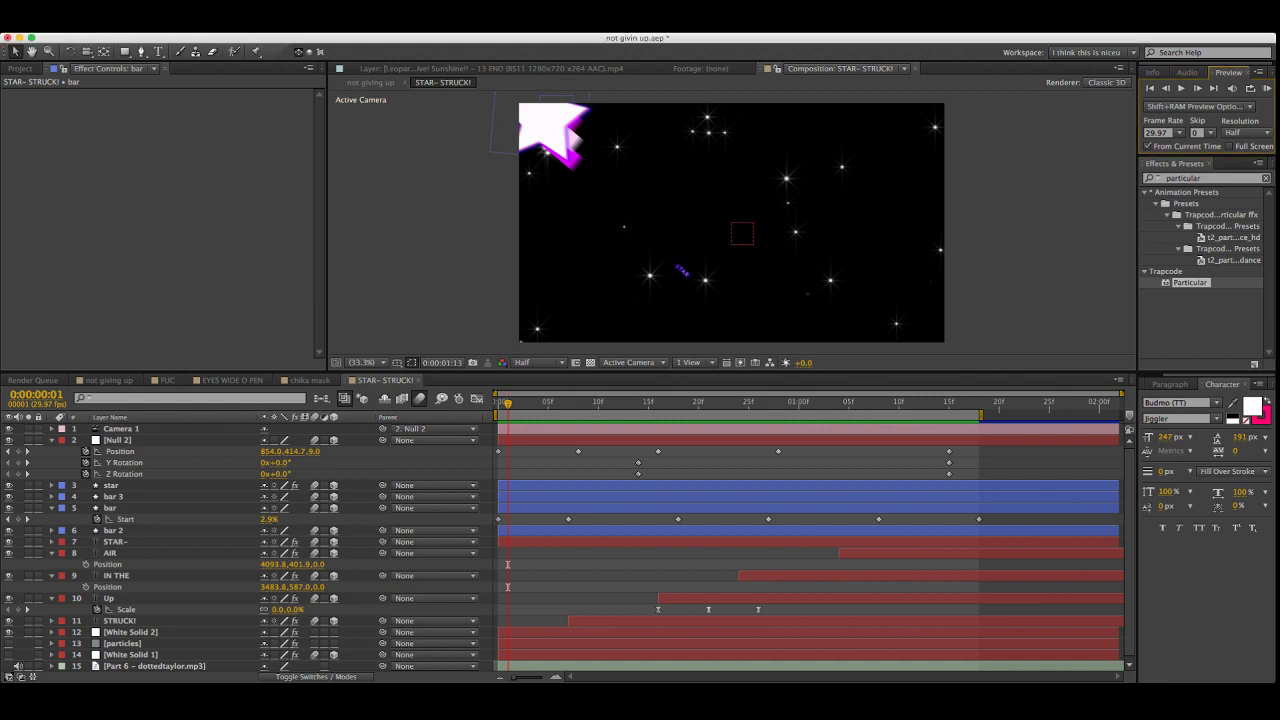
pyautogui.press('space')
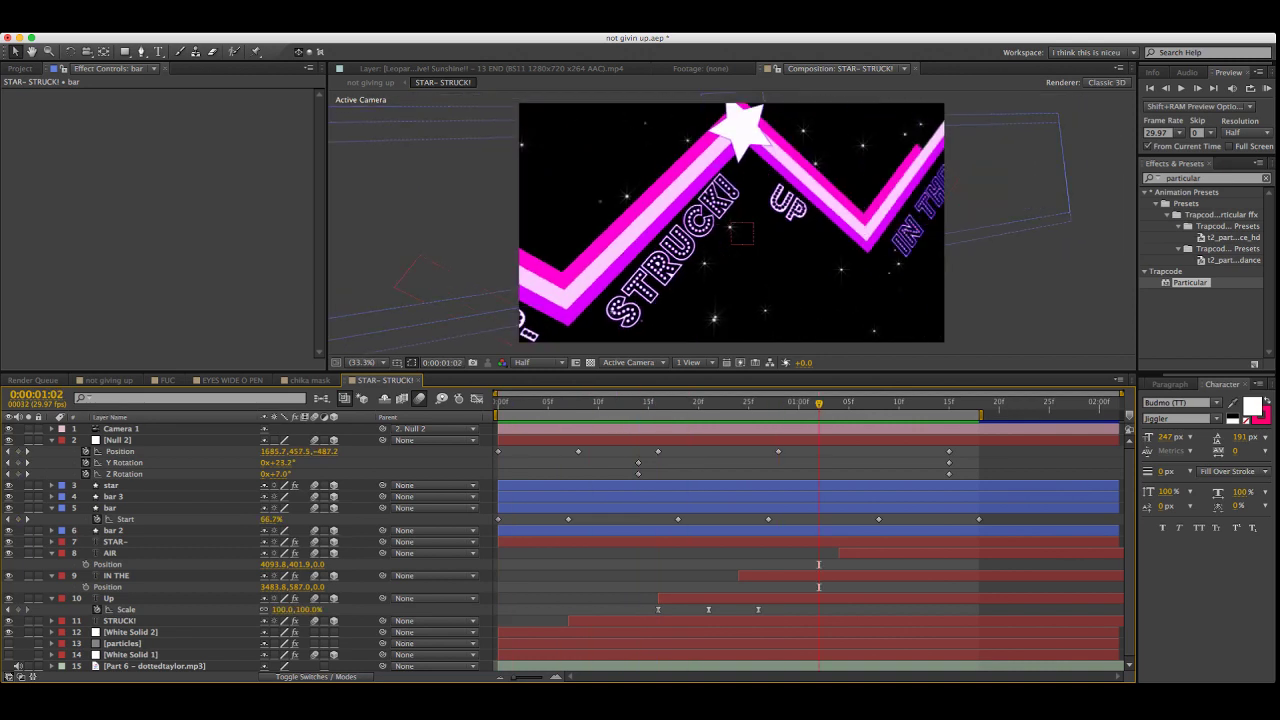
pyautogui.press('space')
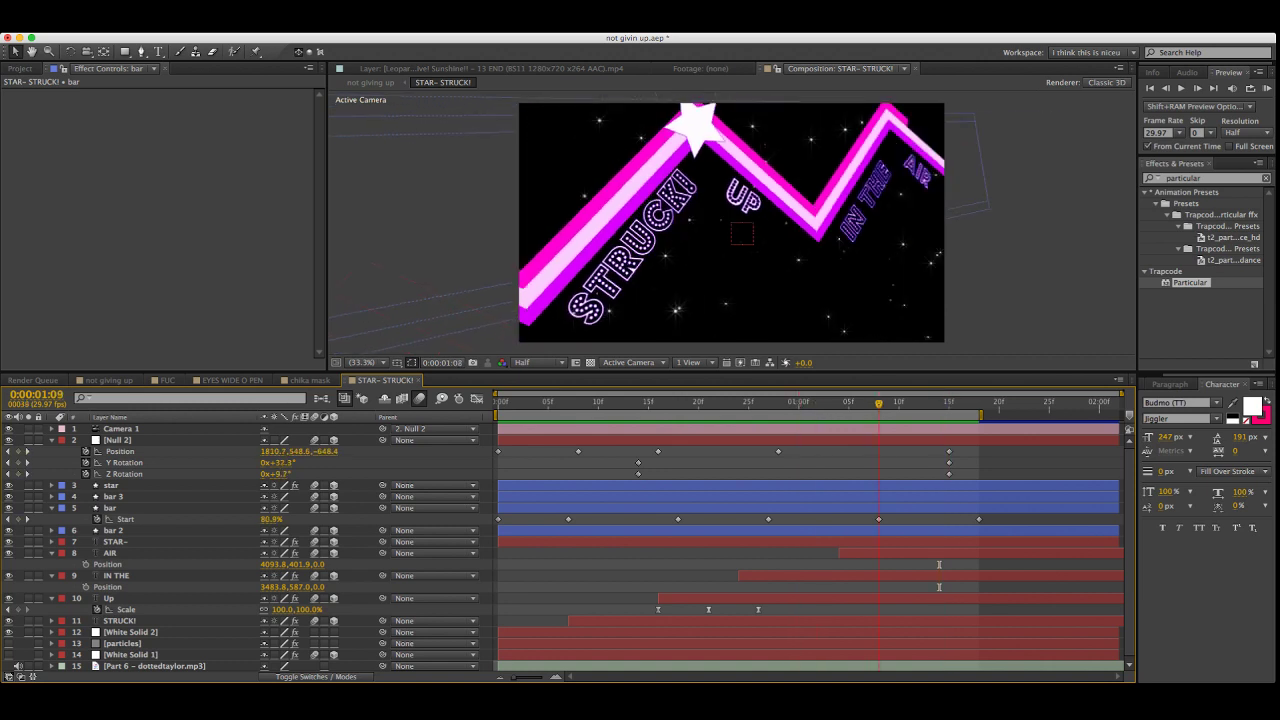
pyautogui.press('space')
# Set the bar layer's Start keyframe at 0:00:01:08 to 75.0% and preview the work area again
pyautogui.click(879, 519)
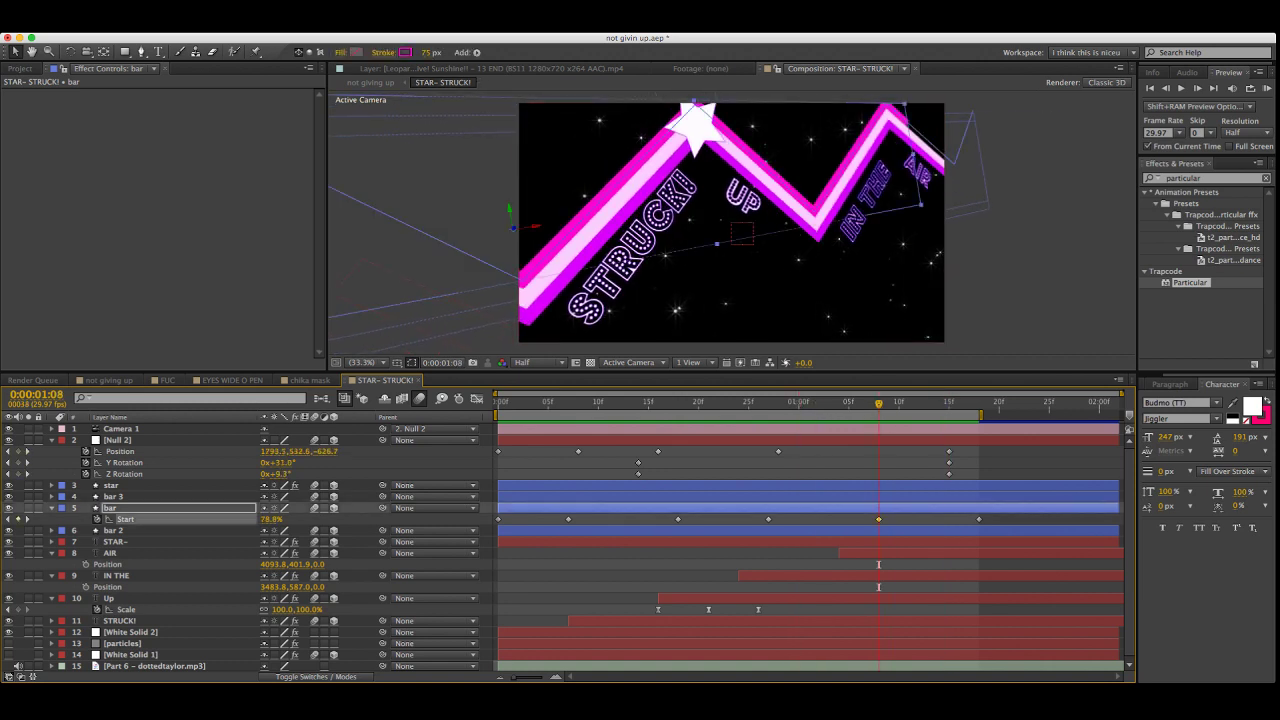
pyautogui.click(271, 519)
pyautogui.press('Return')
pyautogui.click(117, 440)
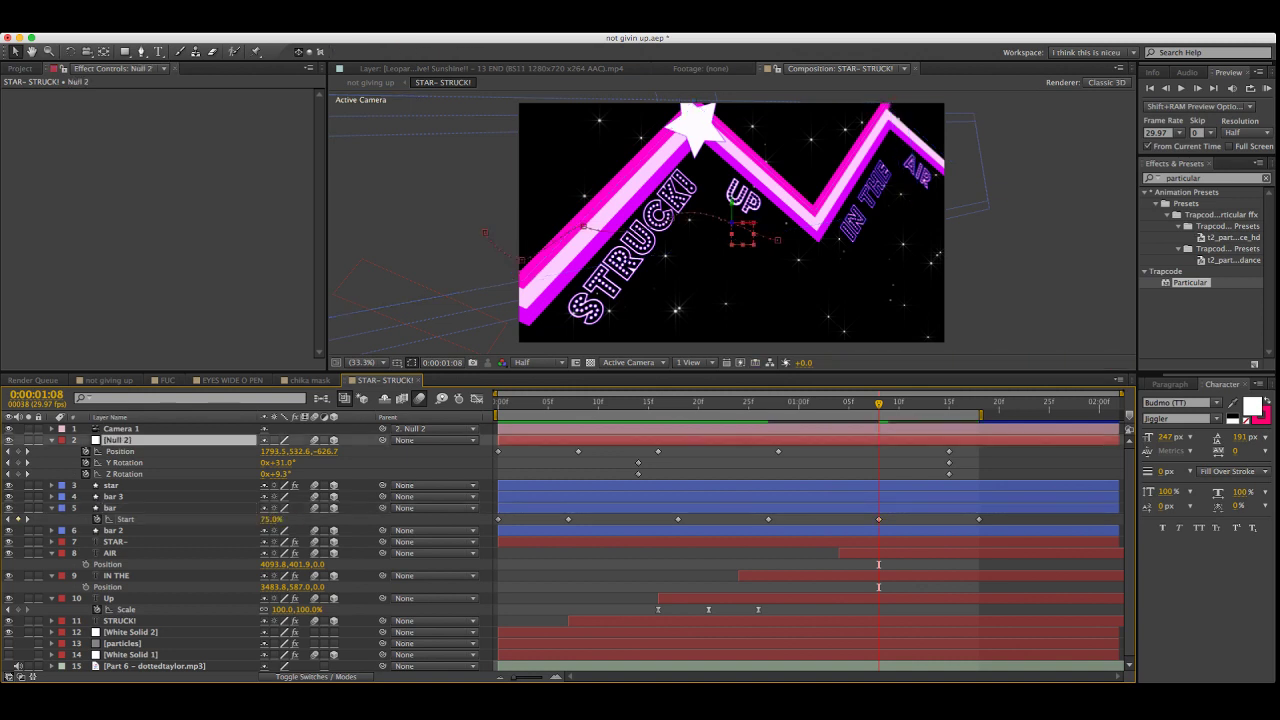
pyautogui.press('KP_0')
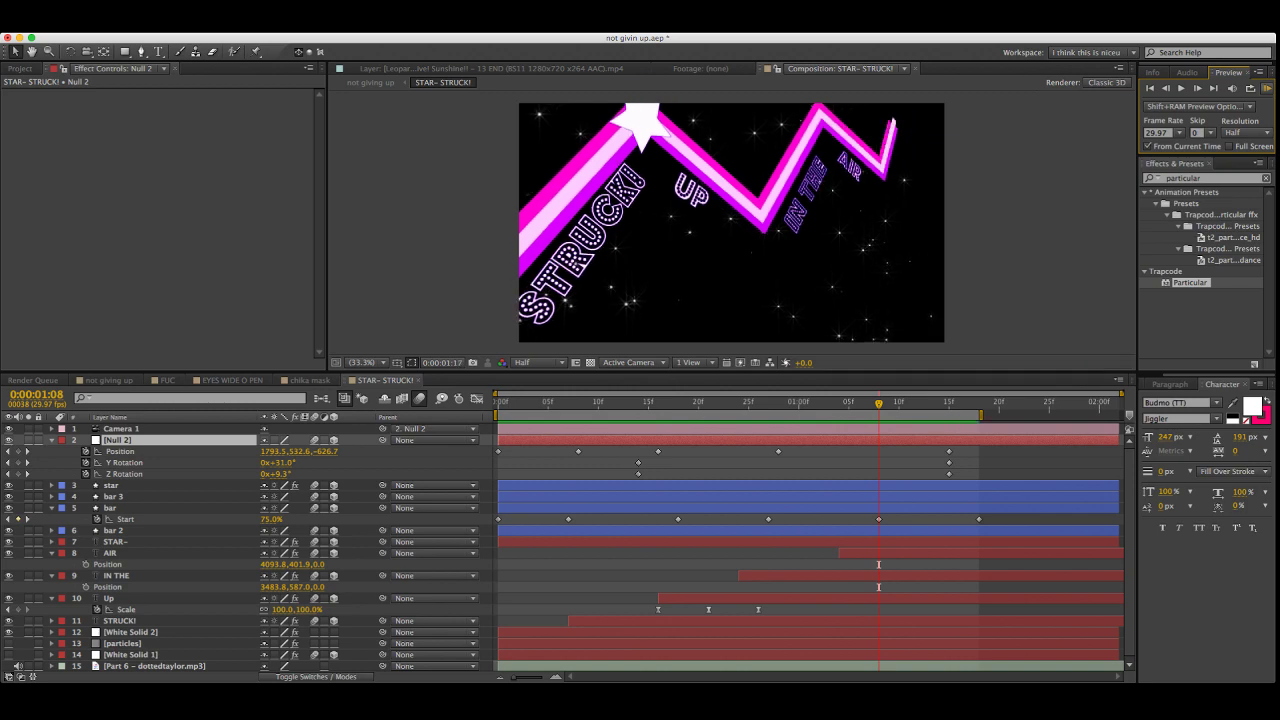
pyautogui.press('space')
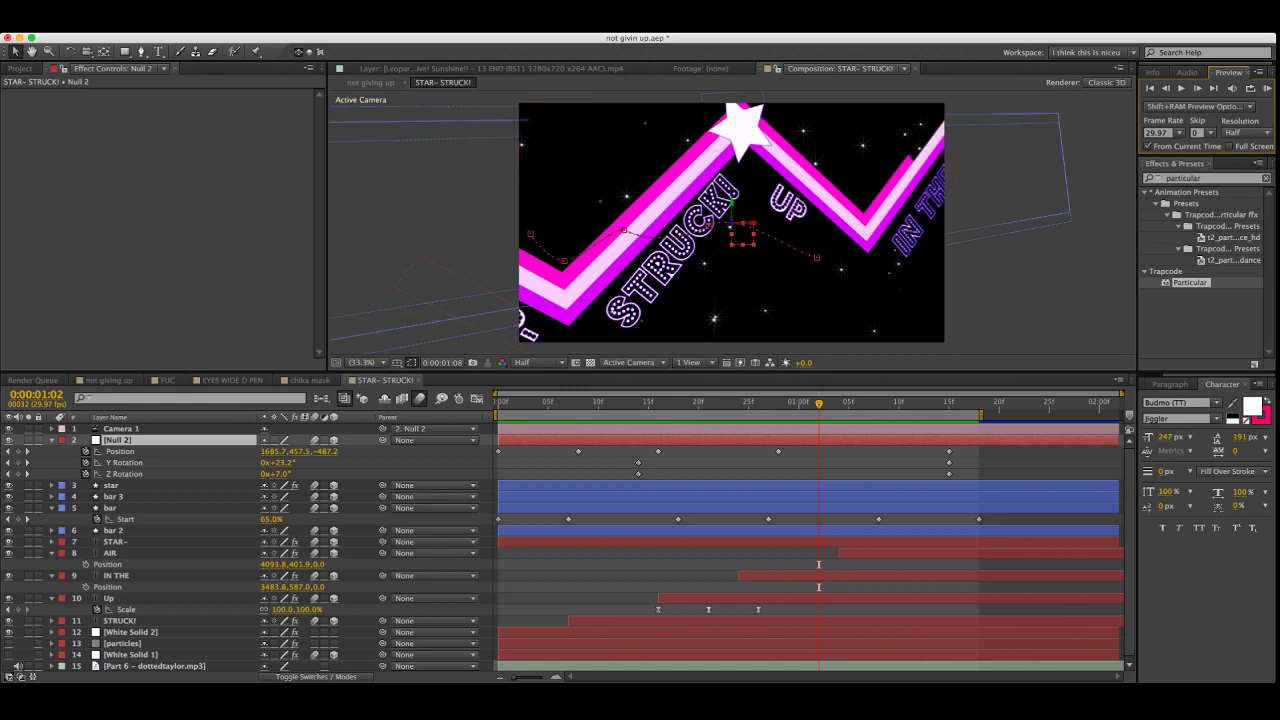
pyautogui.press('super+Tab')
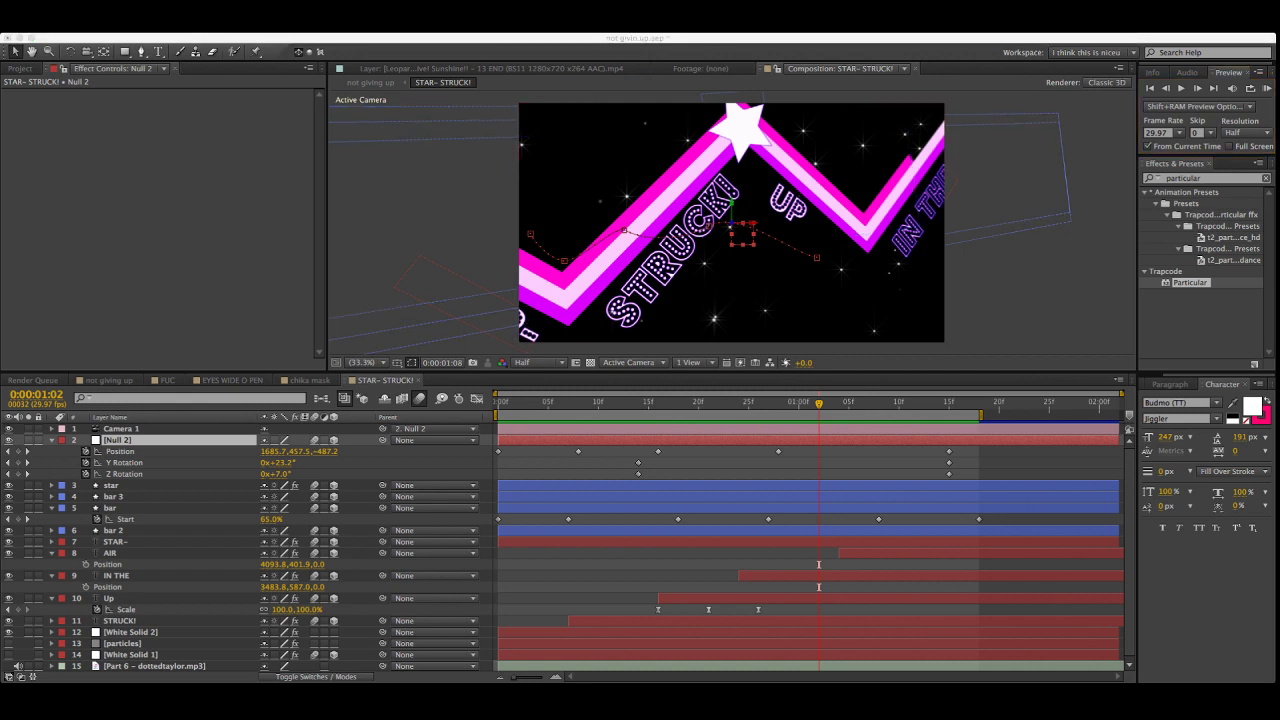
pyautogui.press('super+Tab')
pyautogui.press('space')
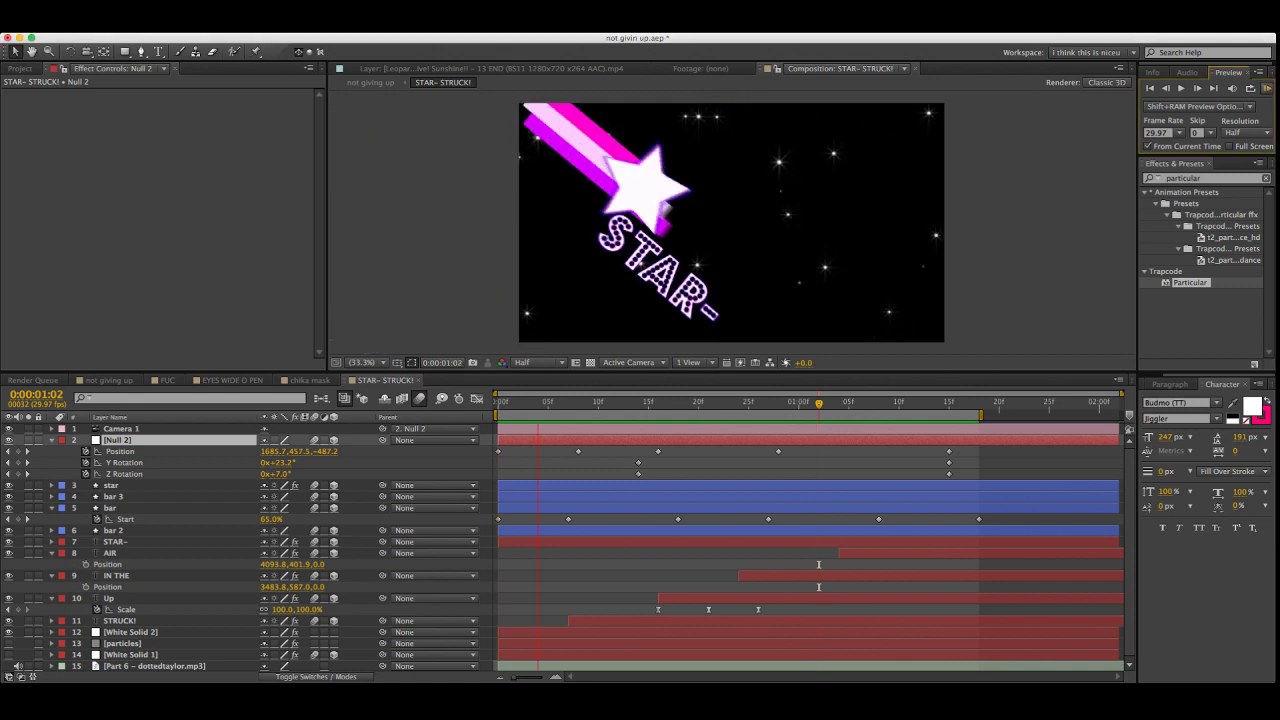
pyautogui.press('space')
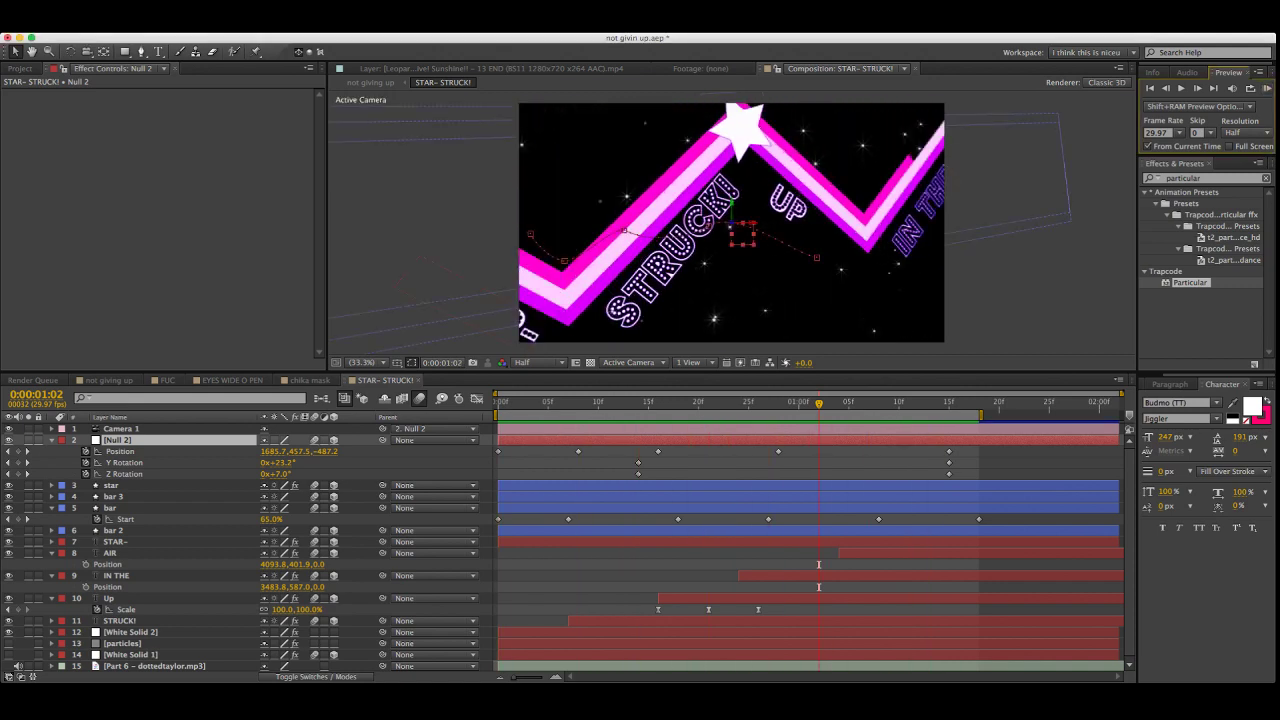
# Reshape Null 2's motion path by tilting the Bezier handles of its Position keyframe at 0:00:00:16 down toward the following path segment
pyautogui.click(638, 403)
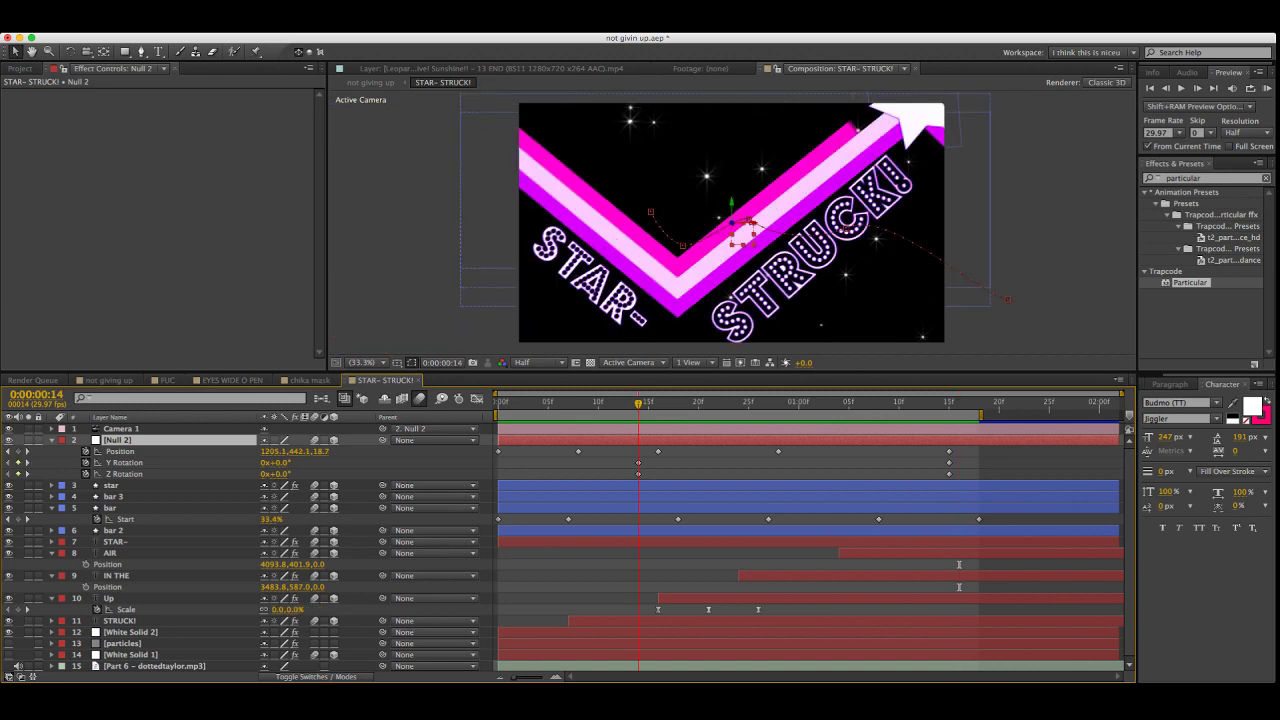
pyautogui.press('pagedown')
pyautogui.press('pagedown')
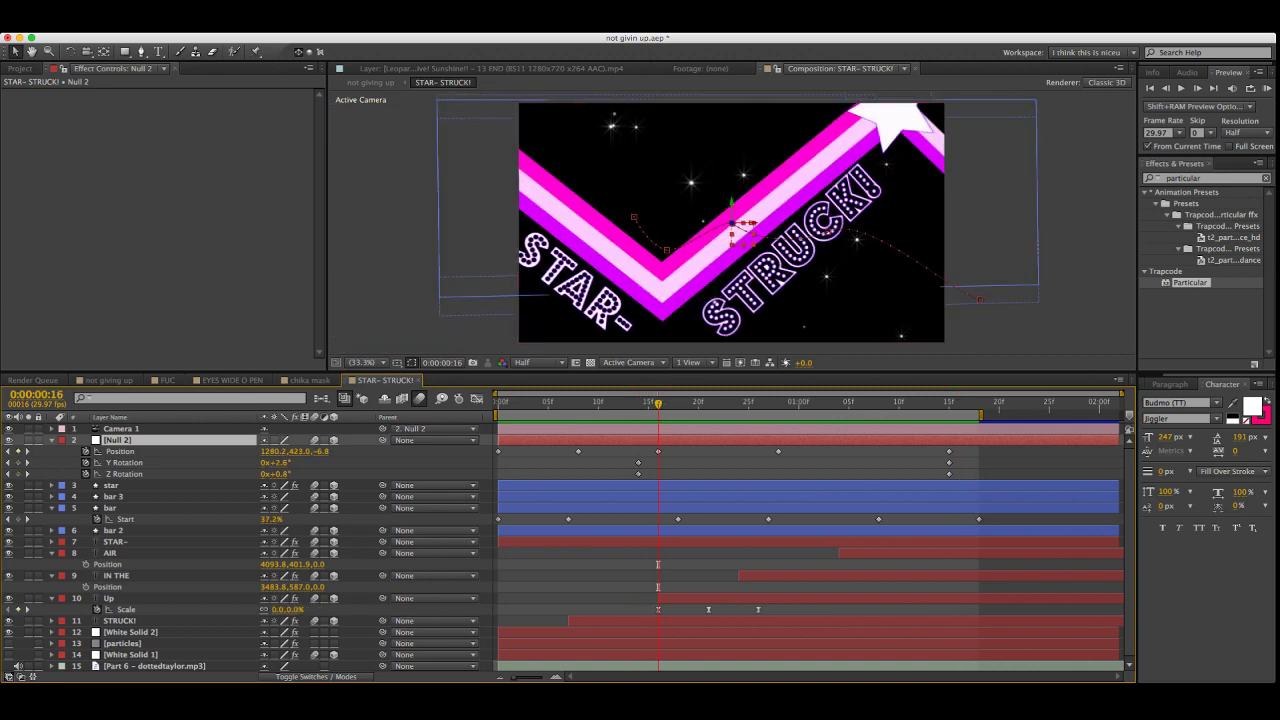
pyautogui.press('.')
pyautogui.press('.')
pyautogui.press('.')
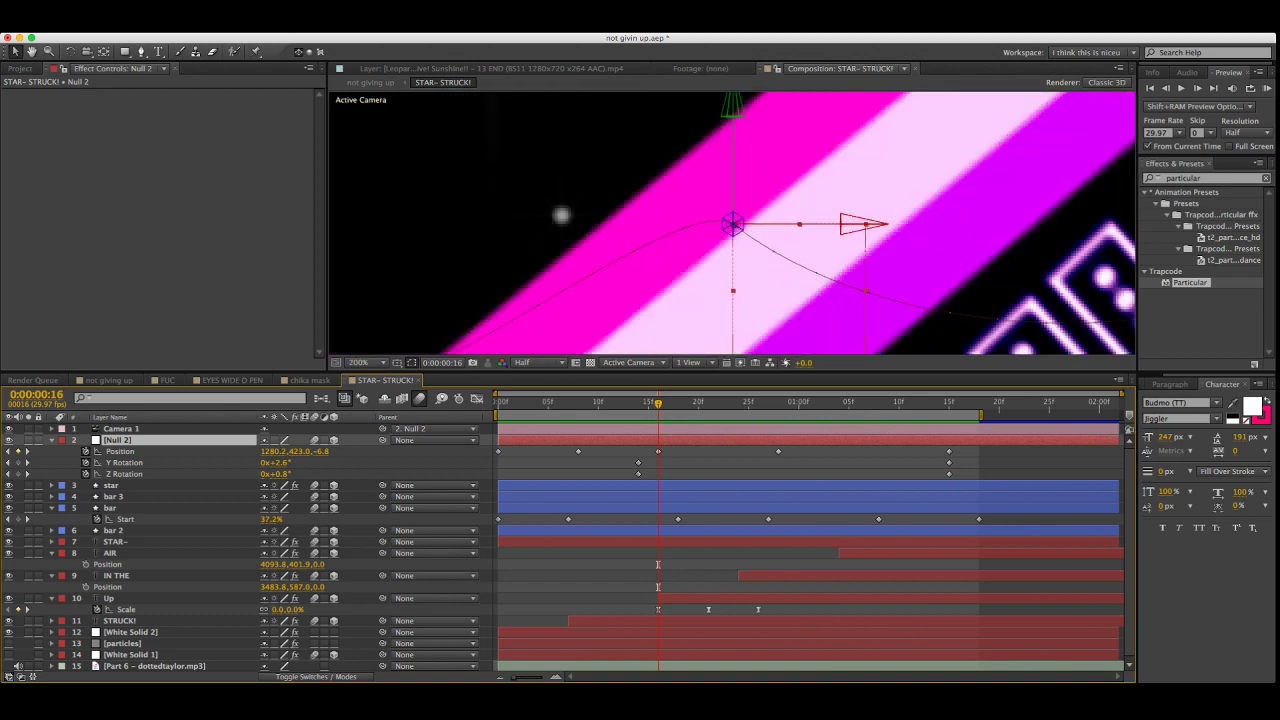
pyautogui.click(733, 224)
pyautogui.moveTo(685, 187); pyautogui.dragTo(670, 199)
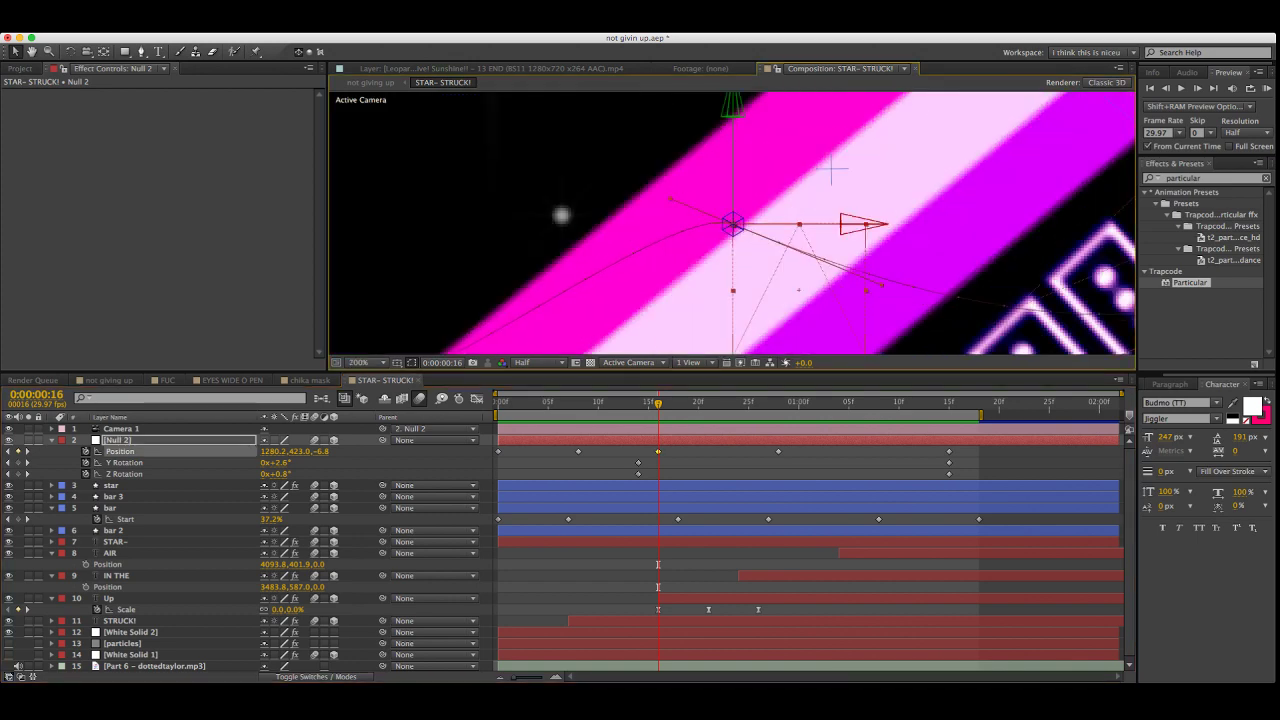
pyautogui.hotkey('shift', '/')
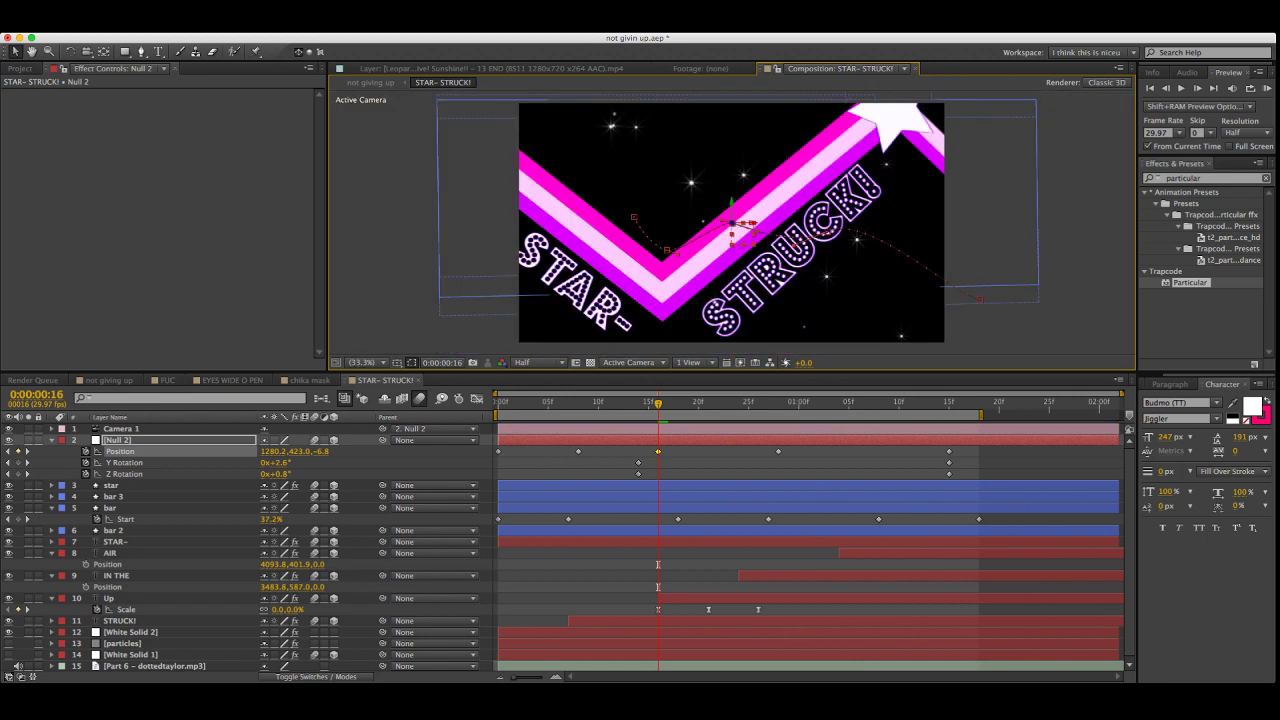
pyautogui.press('F2')
# Preview the reshaped camera path repeatedly and scrub between 0:00:00:21 and 0:00:01:08 to examine the movement past UP
pyautogui.press('KP_0')
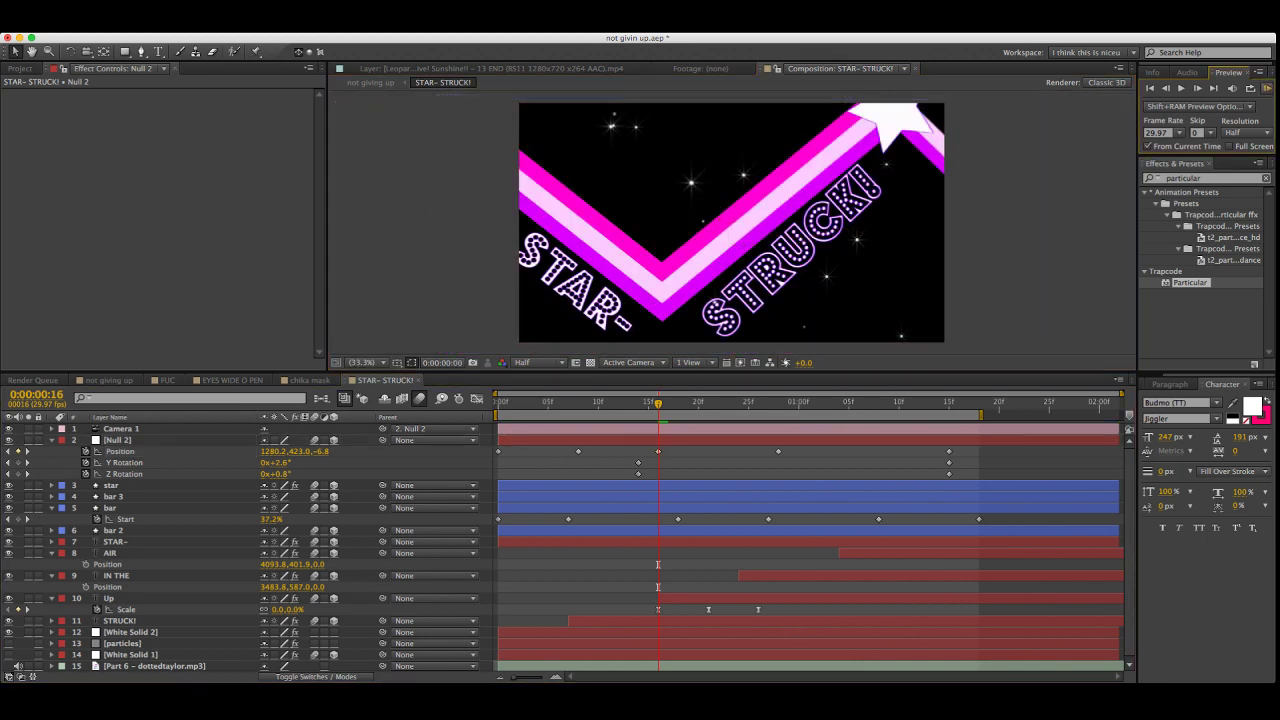
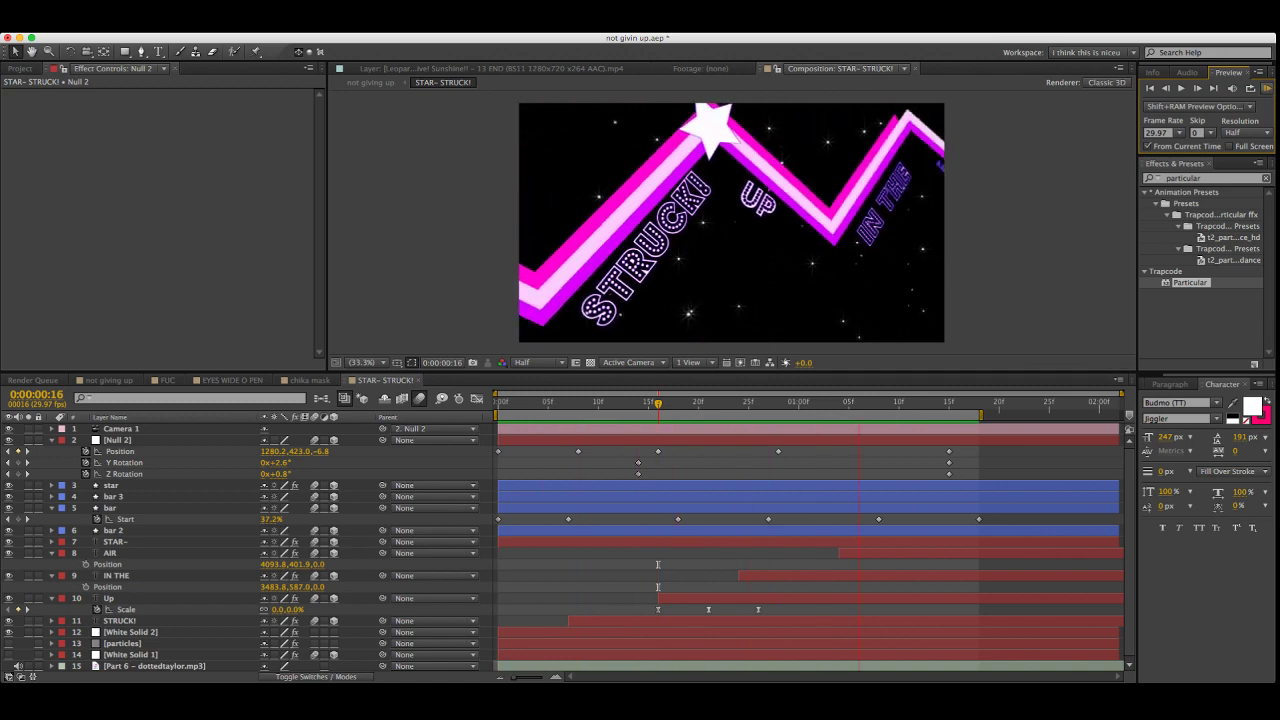
pyautogui.press('space')
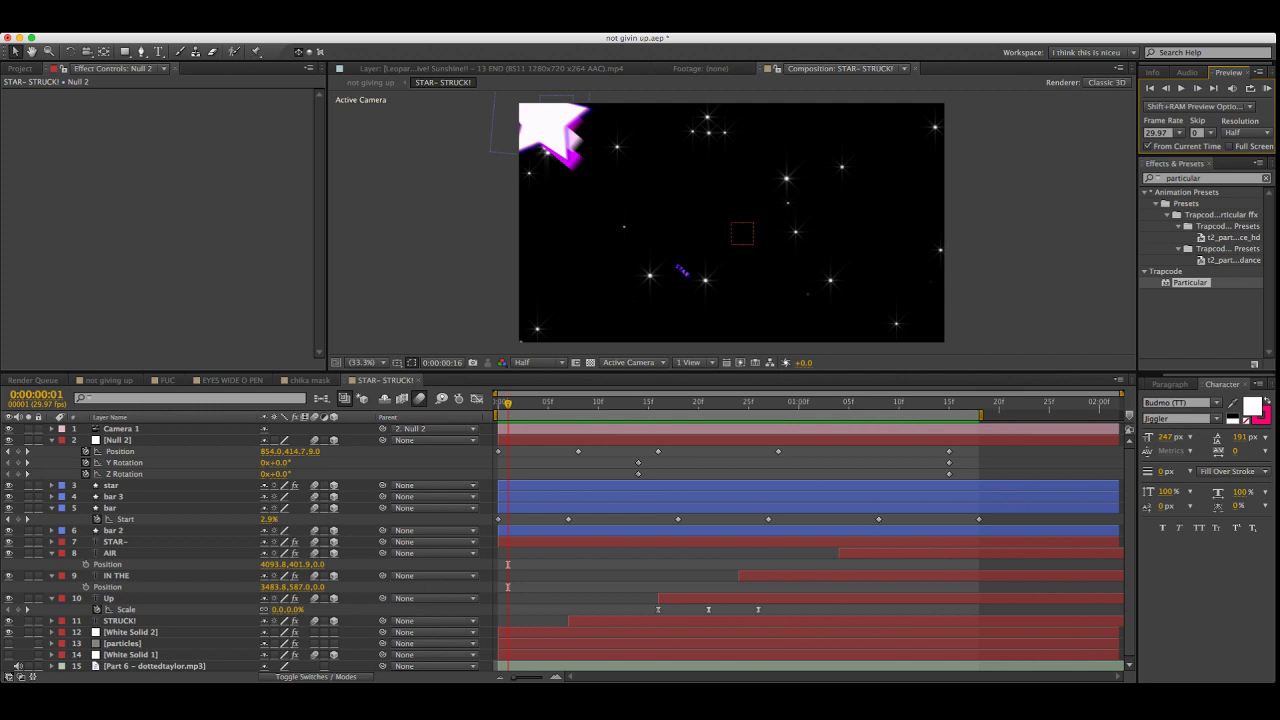
pyautogui.press('space')
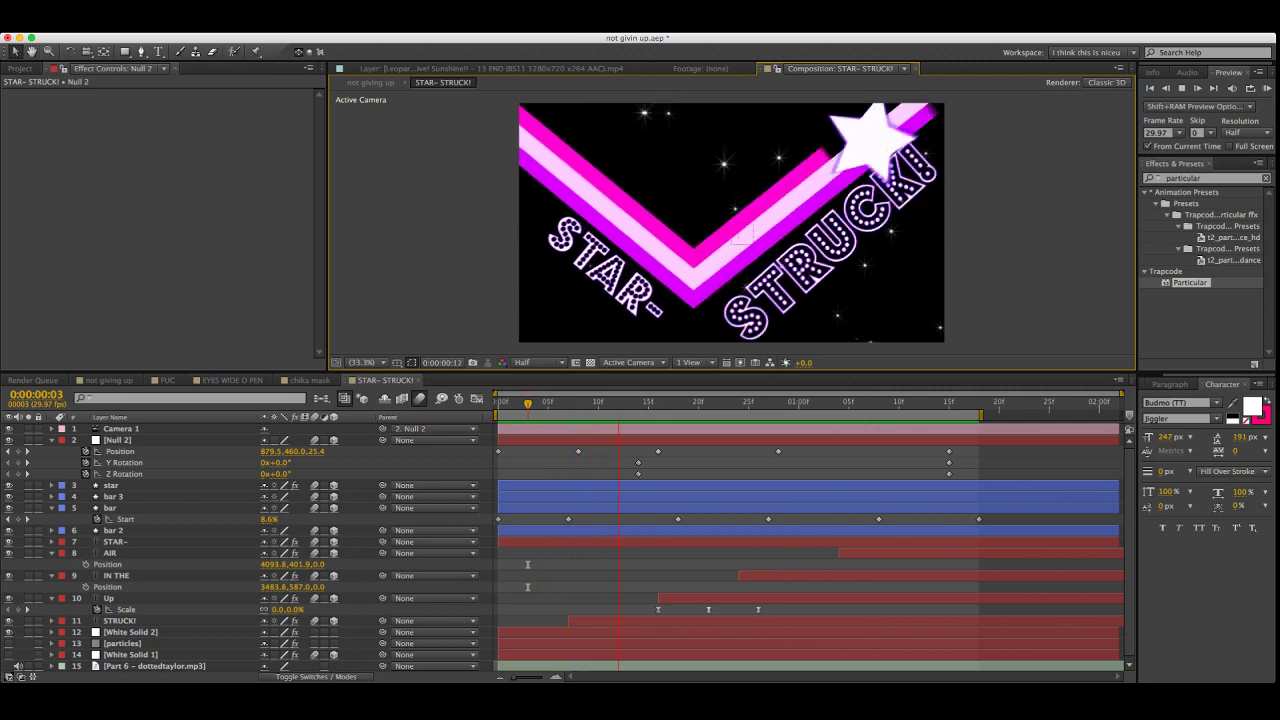
pyautogui.press('space')
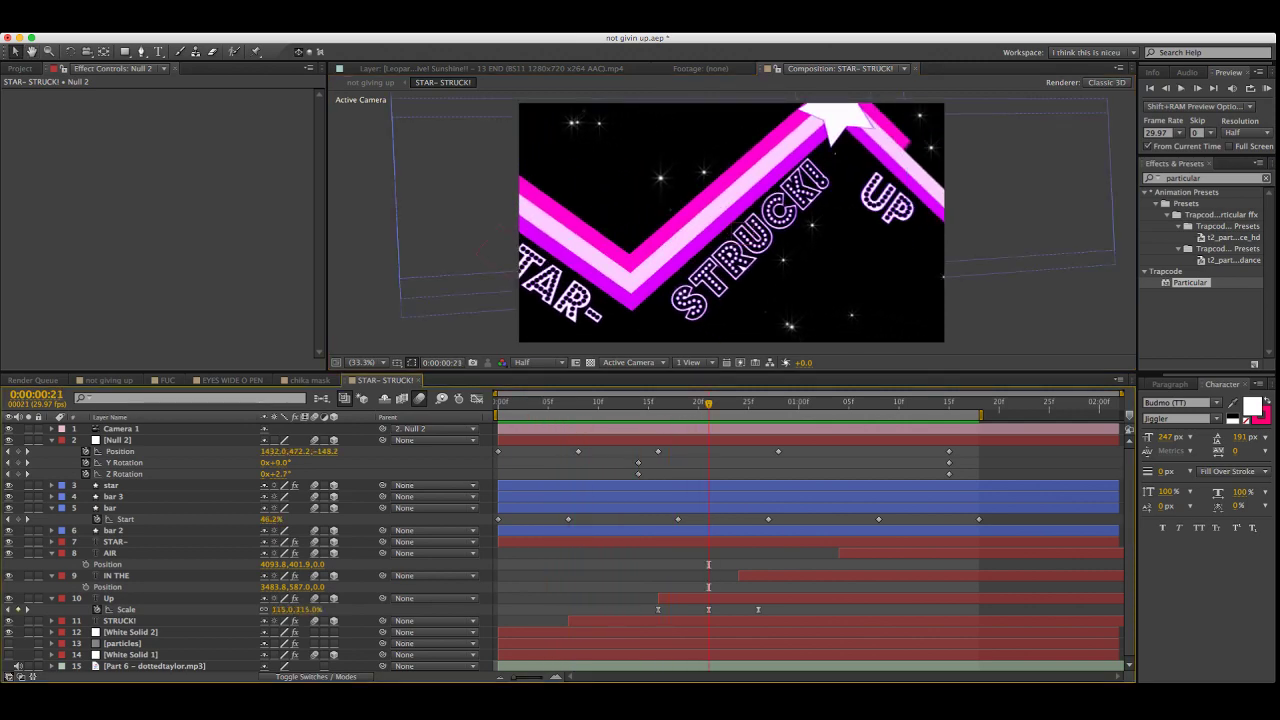
pyautogui.moveTo(709, 403); pyautogui.dragTo(789, 403)
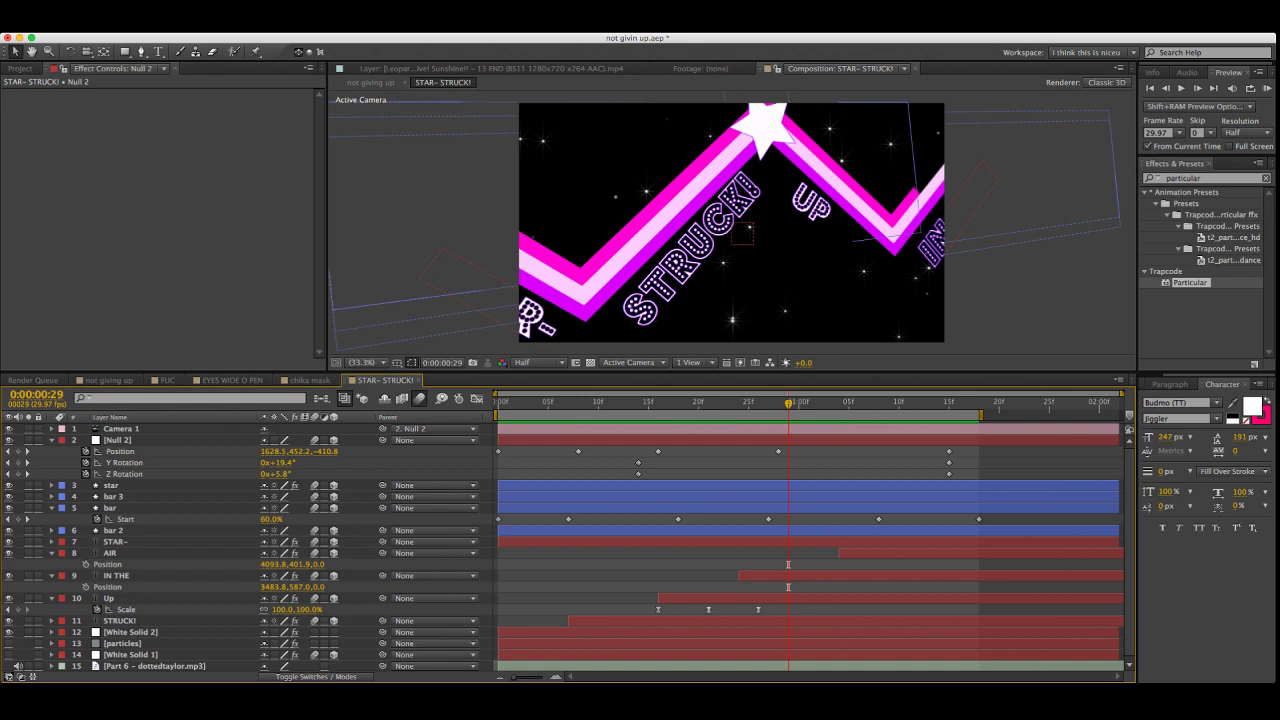
pyautogui.moveTo(789, 403); pyautogui.dragTo(879, 403)
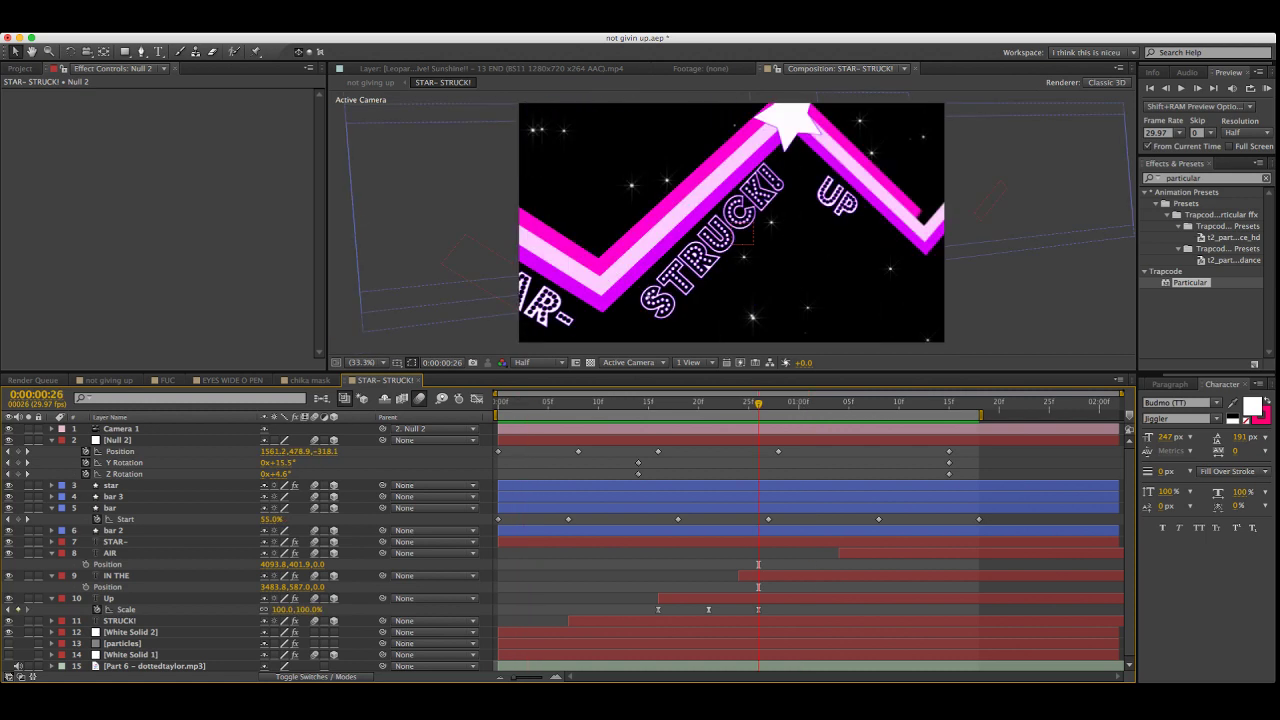
pyautogui.press('super+Tab')
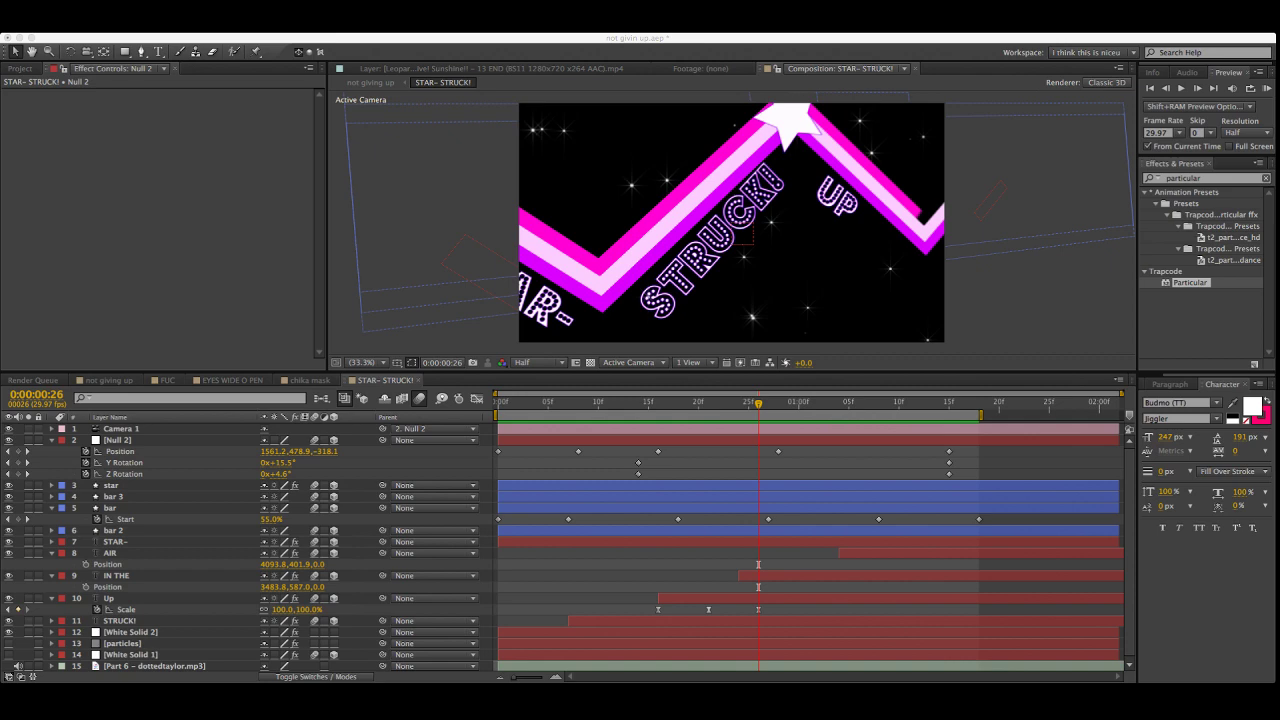
pyautogui.press('super+Tab')
pyautogui.press('shift+KP_0')
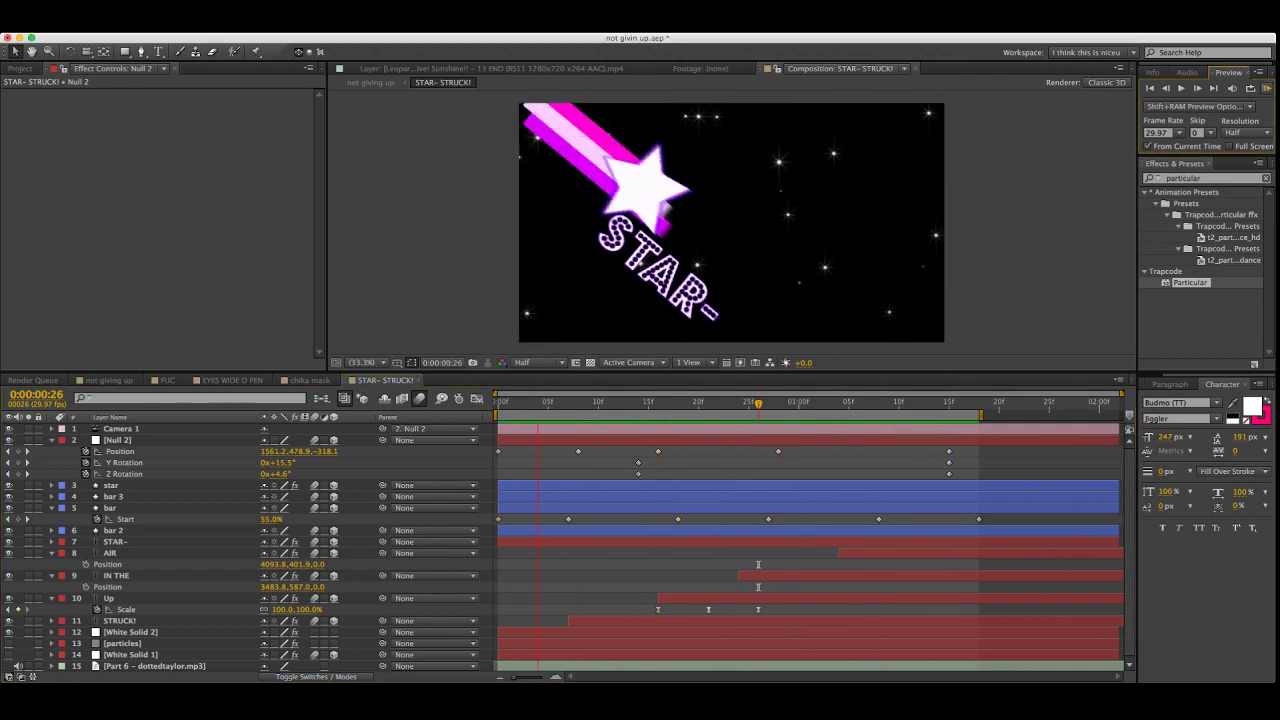
pyautogui.press('space')
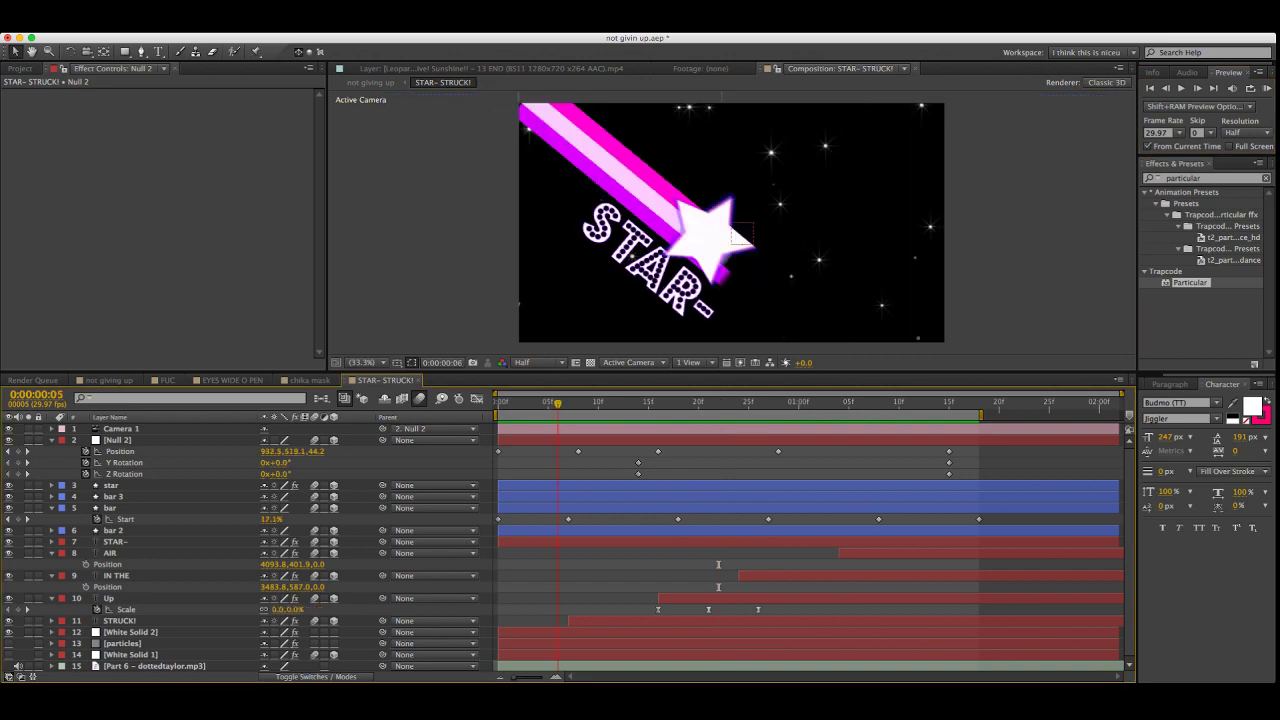
# Apply Easy Ease to all of Null 2's Y and Z Rotation keyframes and select their speed curves in the Graph Editor
pyautogui.press('pagedown')
pyautogui.press('pagedown')
pyautogui.press('pagedown')
pyautogui.press('pagedown')
pyautogui.press('pagedown')
pyautogui.press('pagedown')
pyautogui.press('pagedown')
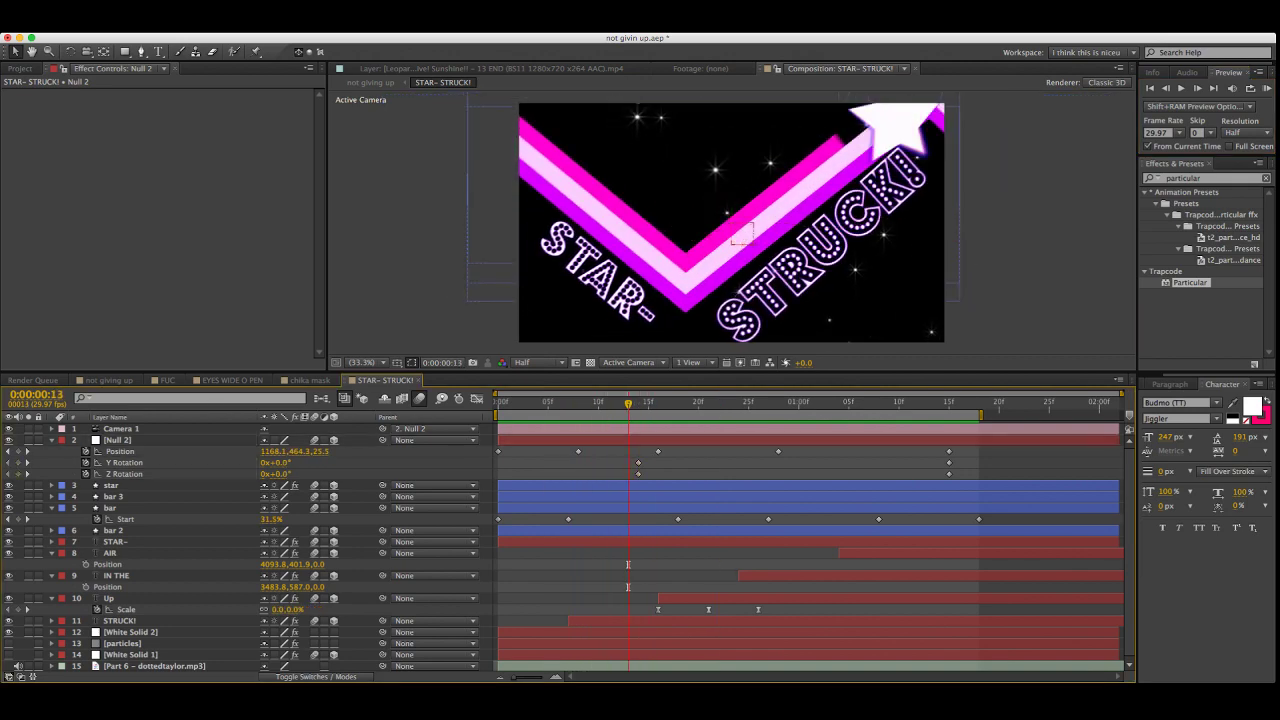
pyautogui.moveTo(622, 458); pyautogui.dragTo(654, 480)
pyautogui.moveTo(969, 458); pyautogui.dragTo(619, 478)
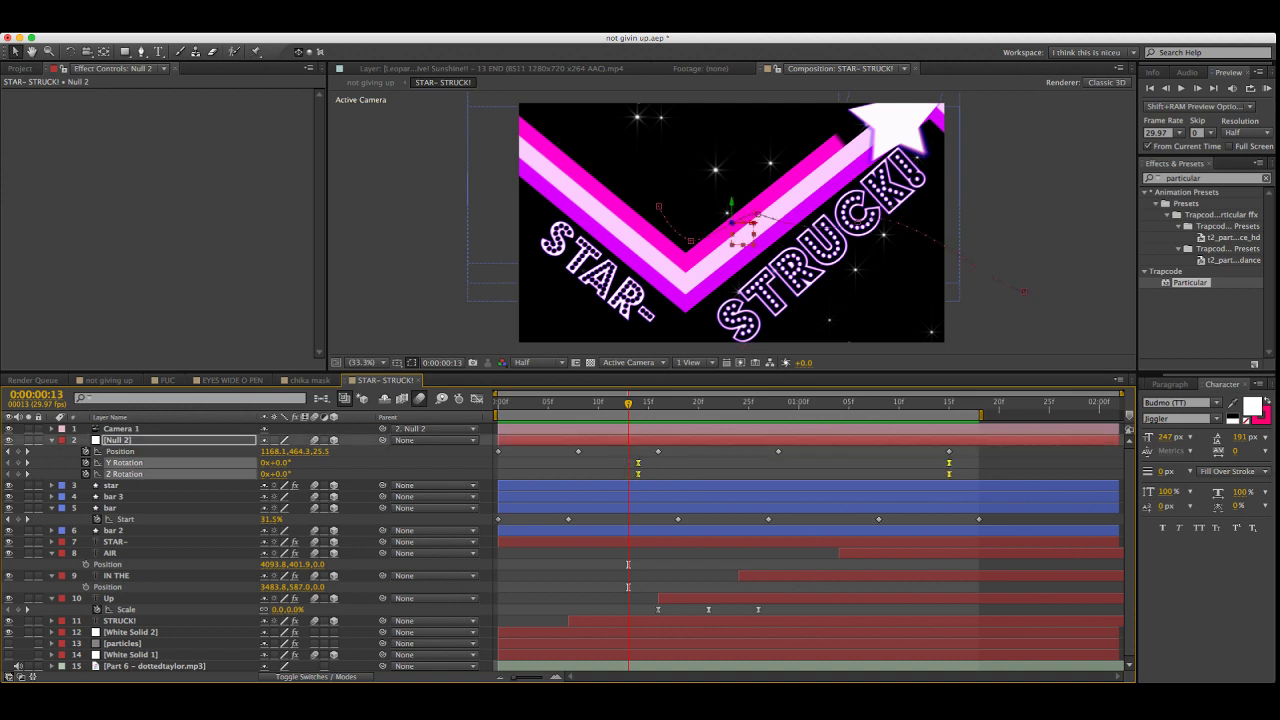
pyautogui.hotkey('shift', 'F3')
pyautogui.moveTo(567, 439); pyautogui.dragTo(1000, 649)
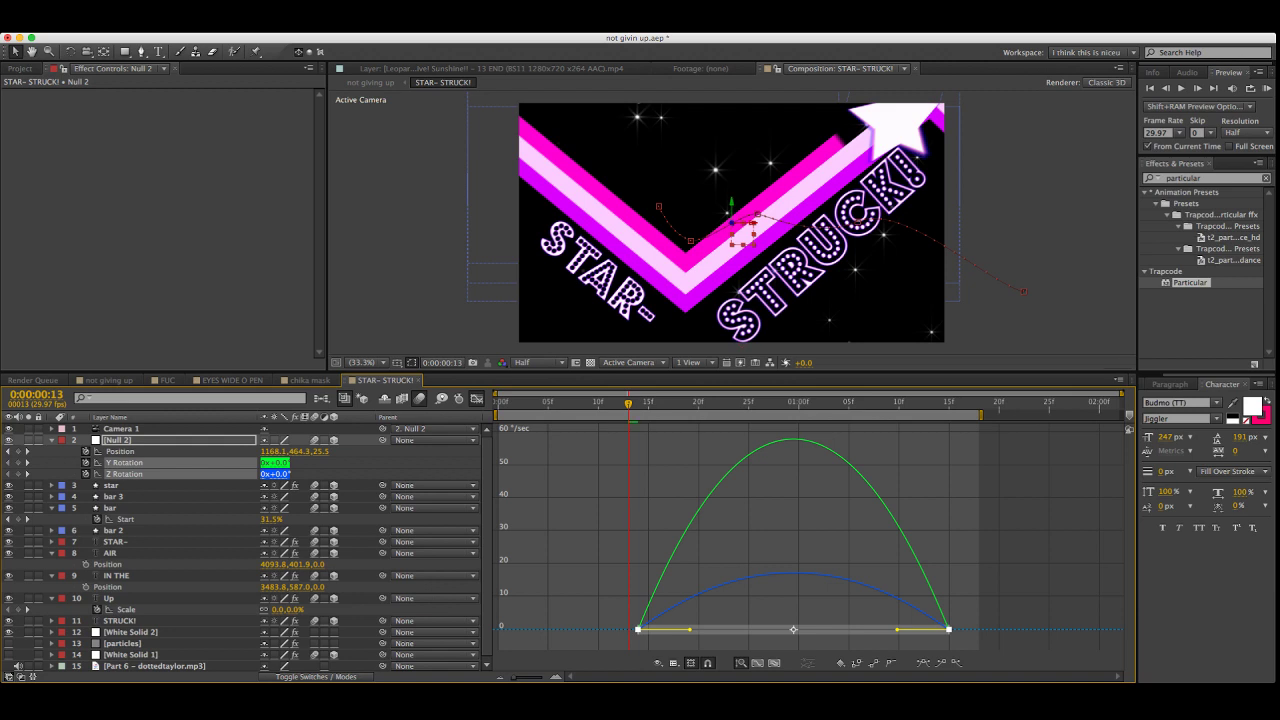
# Lengthen the outgoing ease of Null 2's Y and Z Rotation start keyframes so both speed curves peak close to the end
pyautogui.moveTo(690, 629); pyautogui.dragTo(851, 634)
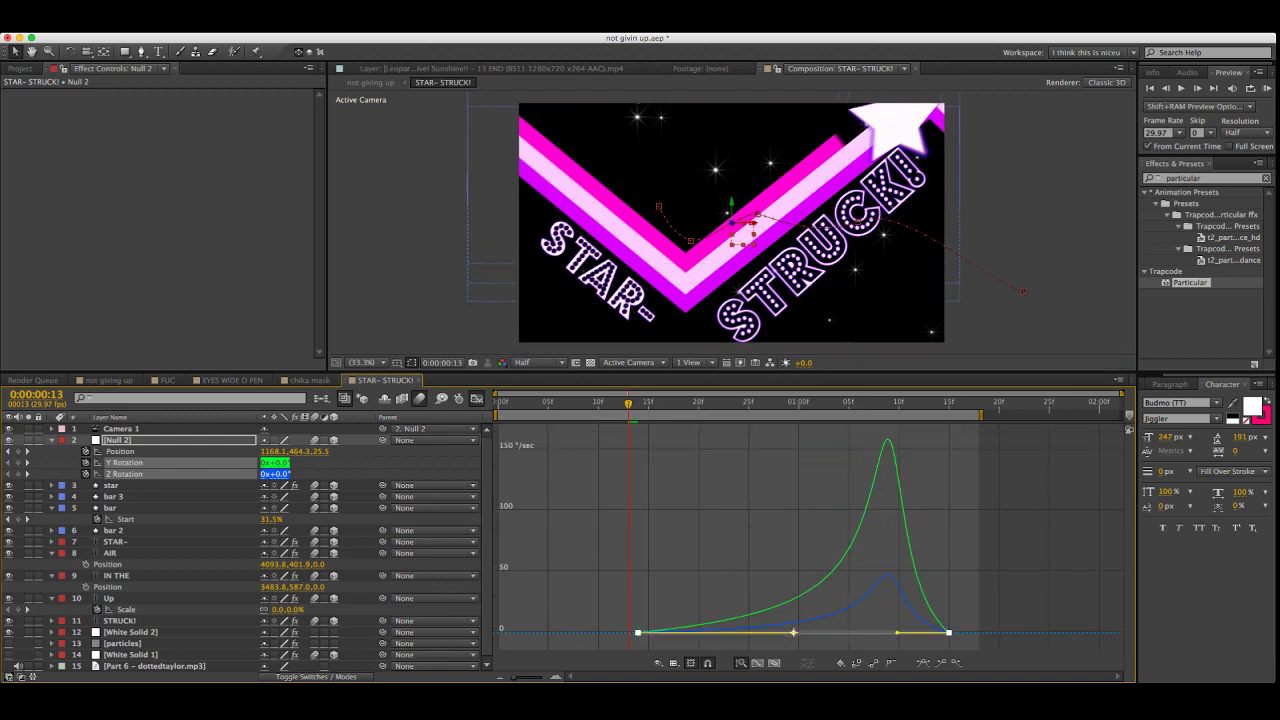
pyautogui.hotkey('shift', 'F3')
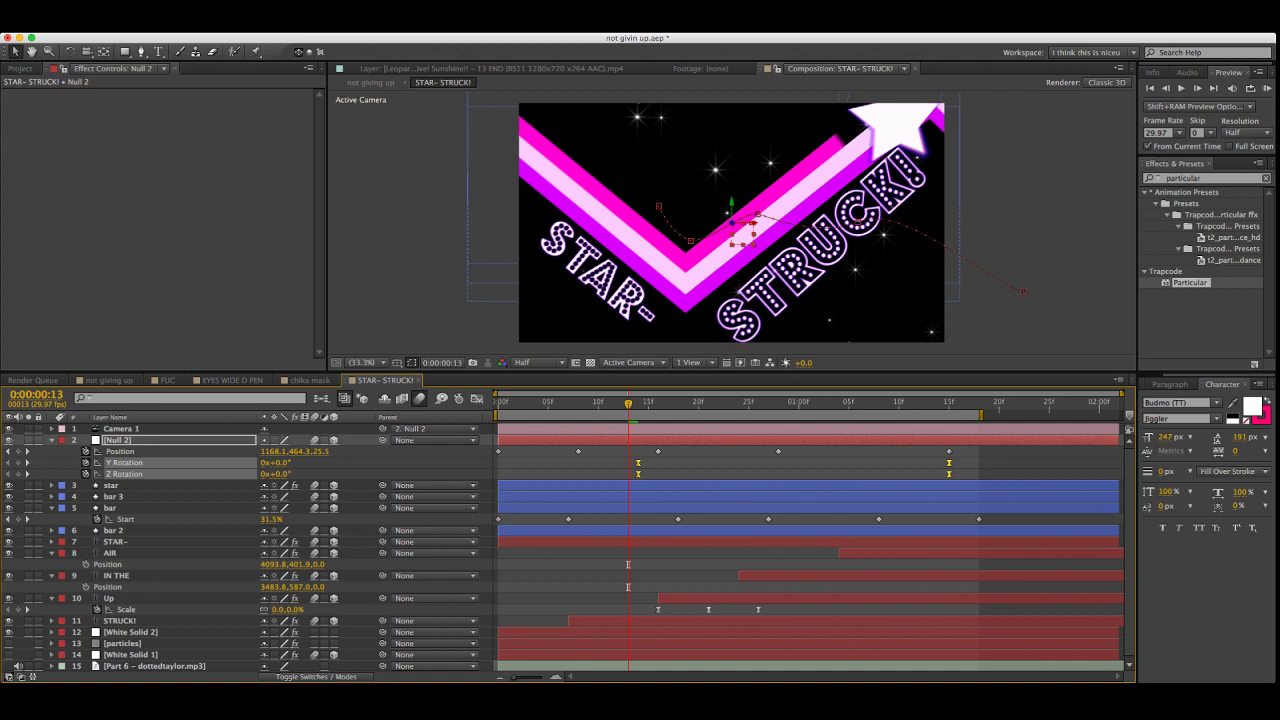
# Set Null 2's three inner Position keyframes to rove across time for constant camera speed, and preview the work area
pyautogui.click(120, 451)
pyautogui.hotkey('shift', 'F3')
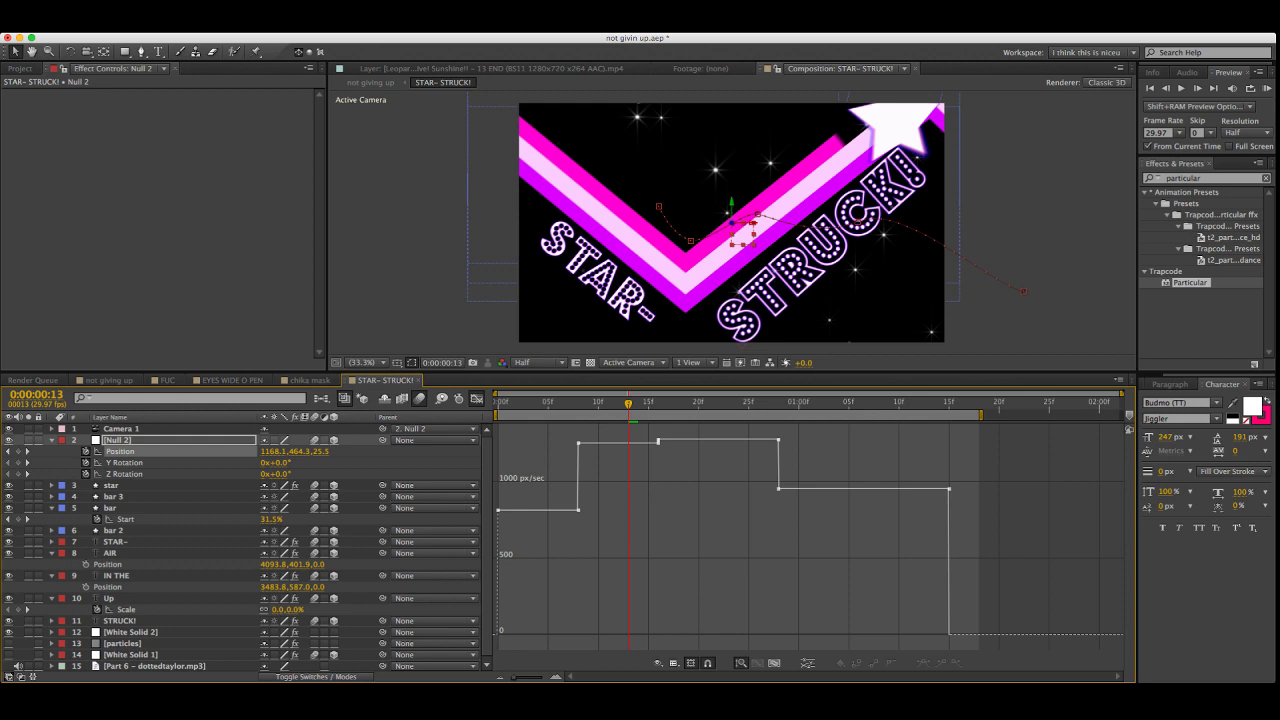
pyautogui.moveTo(970, 437); pyautogui.dragTo(493, 629)
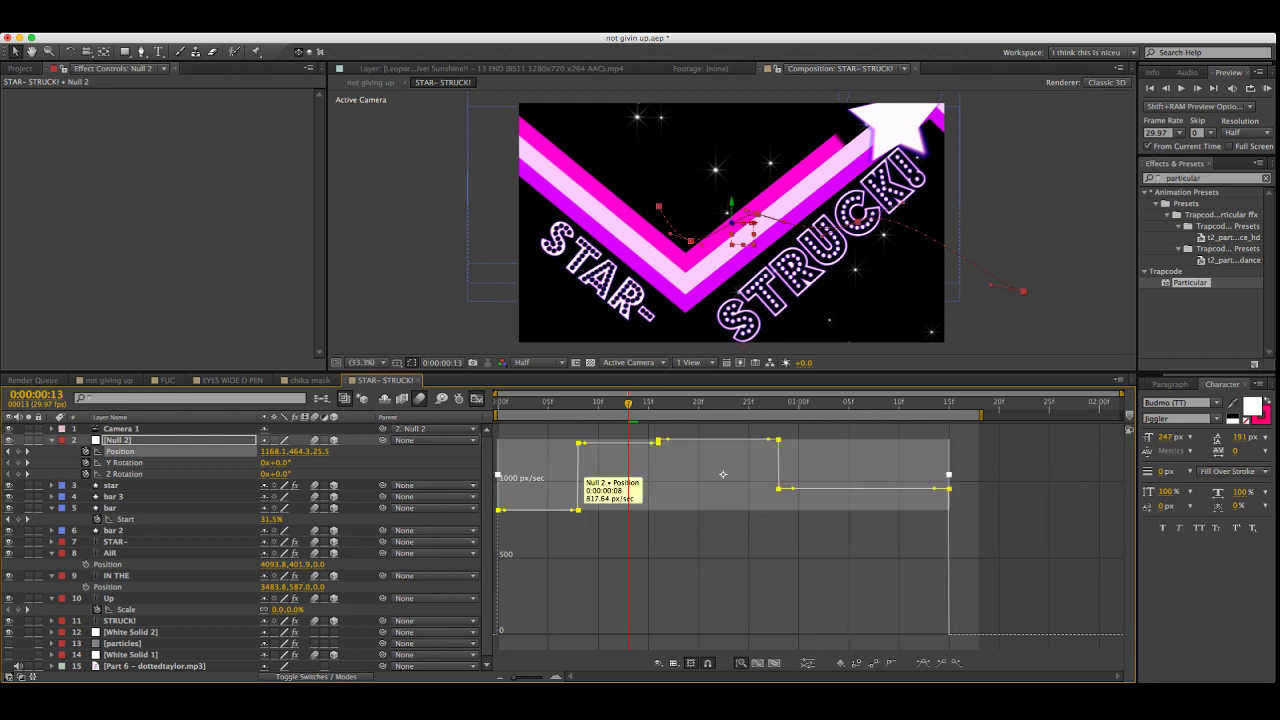
pyautogui.hotkey('ctrl', 'alt', 'k')
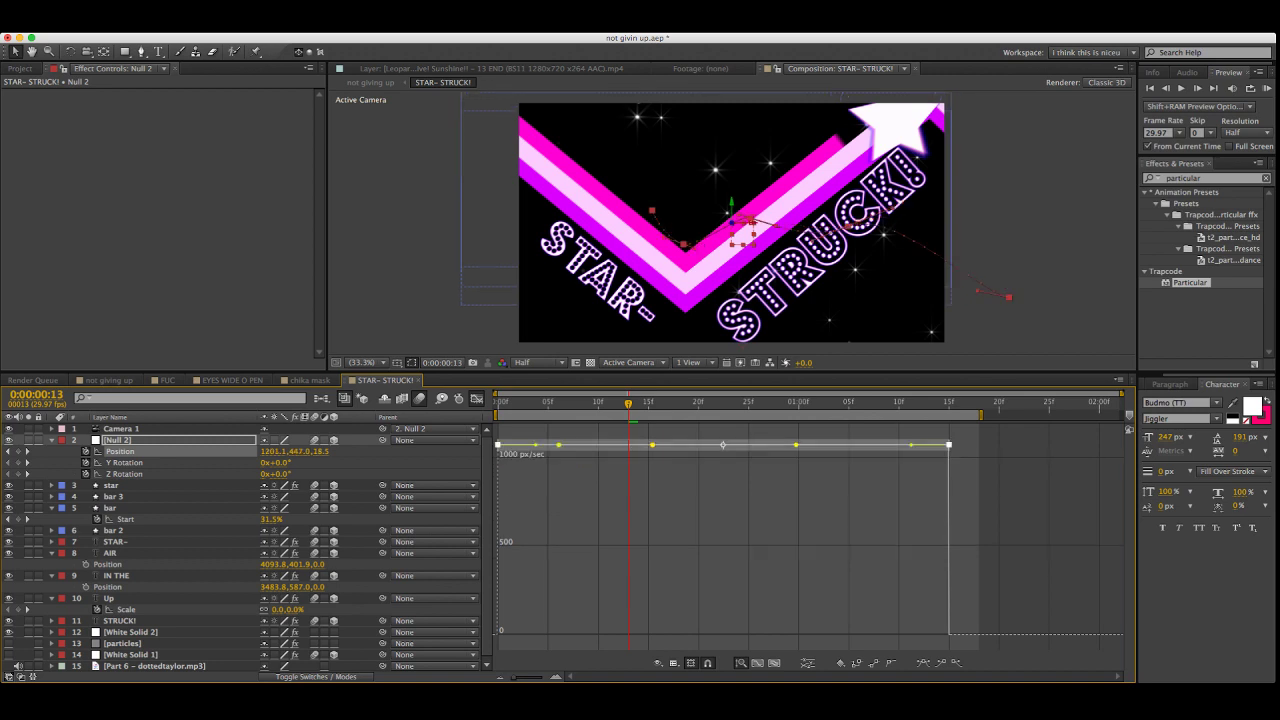
pyautogui.hotkey('shift', 'F3')
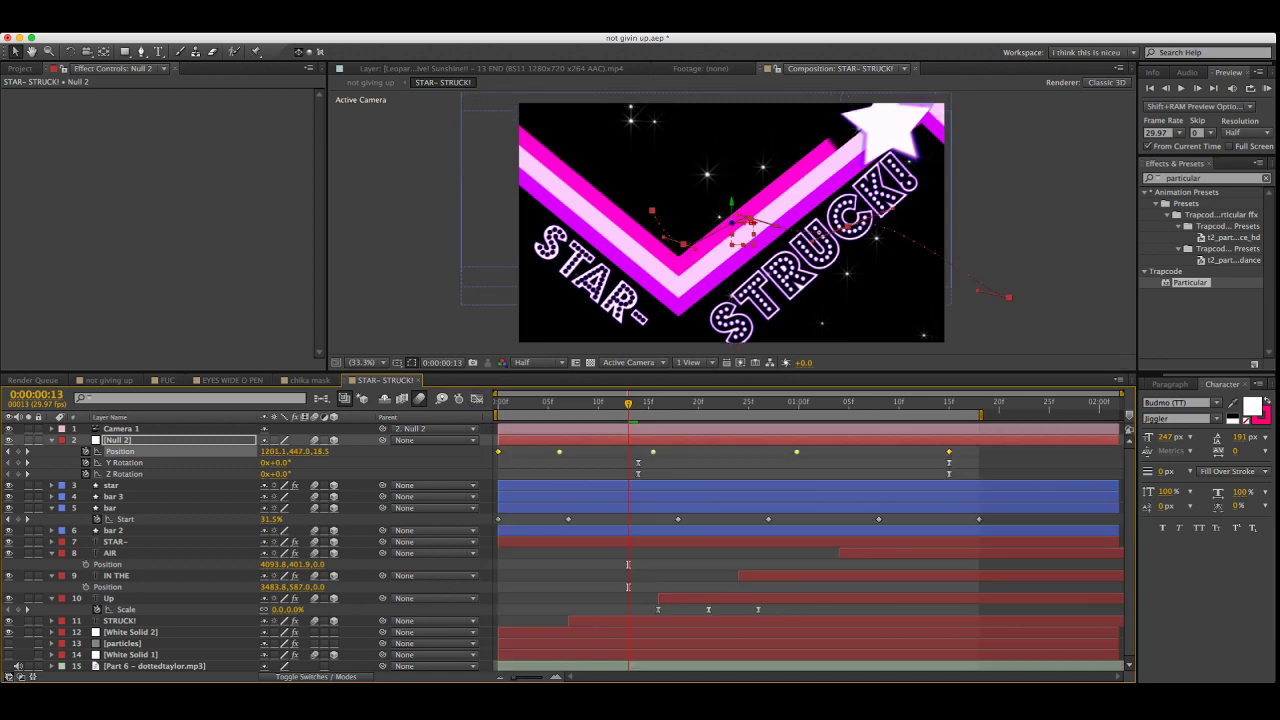
pyautogui.hotkey('shift', 'pageup')
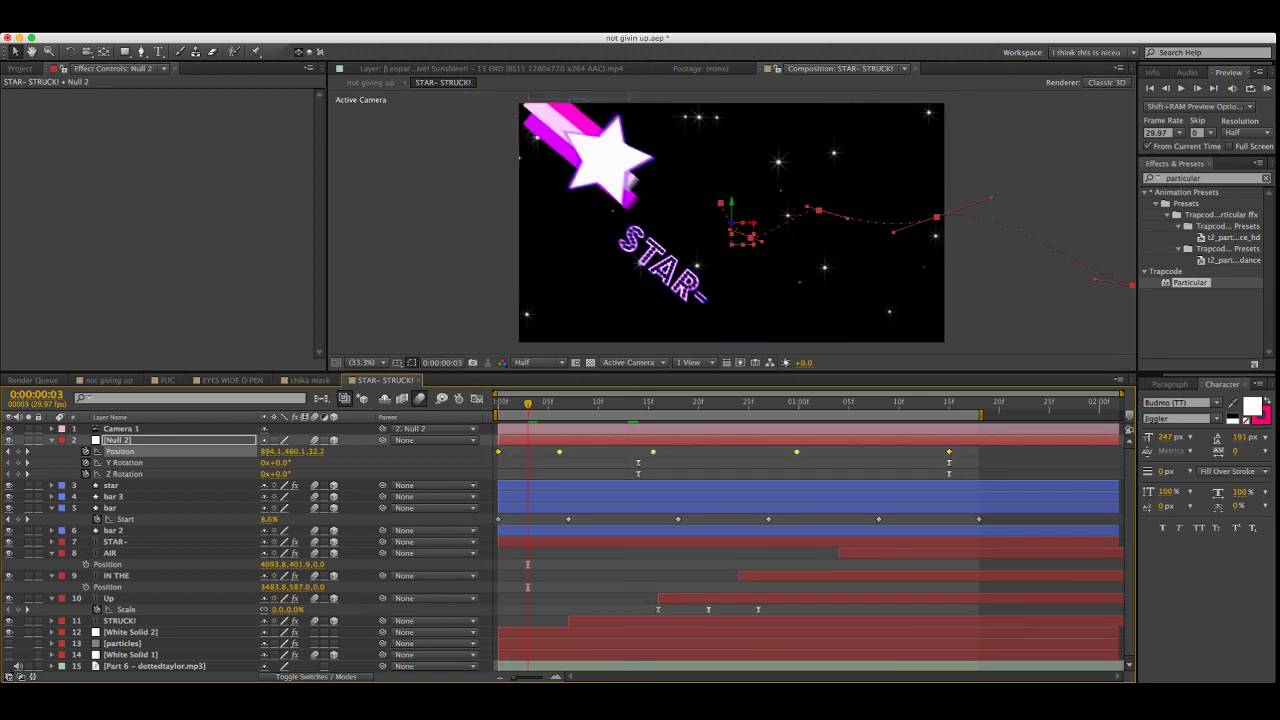
pyautogui.press('KP_0')
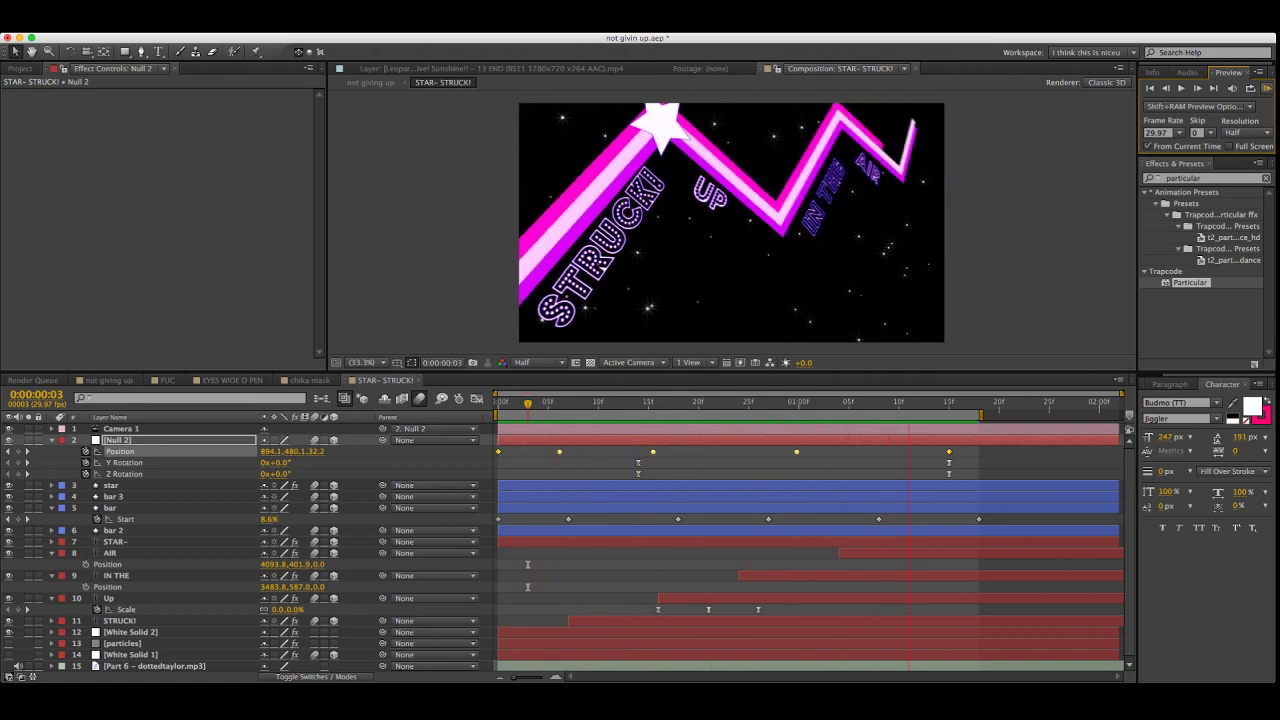
pyautogui.press('space')
# Reapply Easy Ease to all of Null 2's Y and Z Rotation keyframes to restore symmetrical speed curves
pyautogui.moveTo(976, 461); pyautogui.dragTo(547, 490)
pyautogui.hotkey('shift', 'F3')
pyautogui.moveTo(1059, 529); pyautogui.dragTo(543, 648)
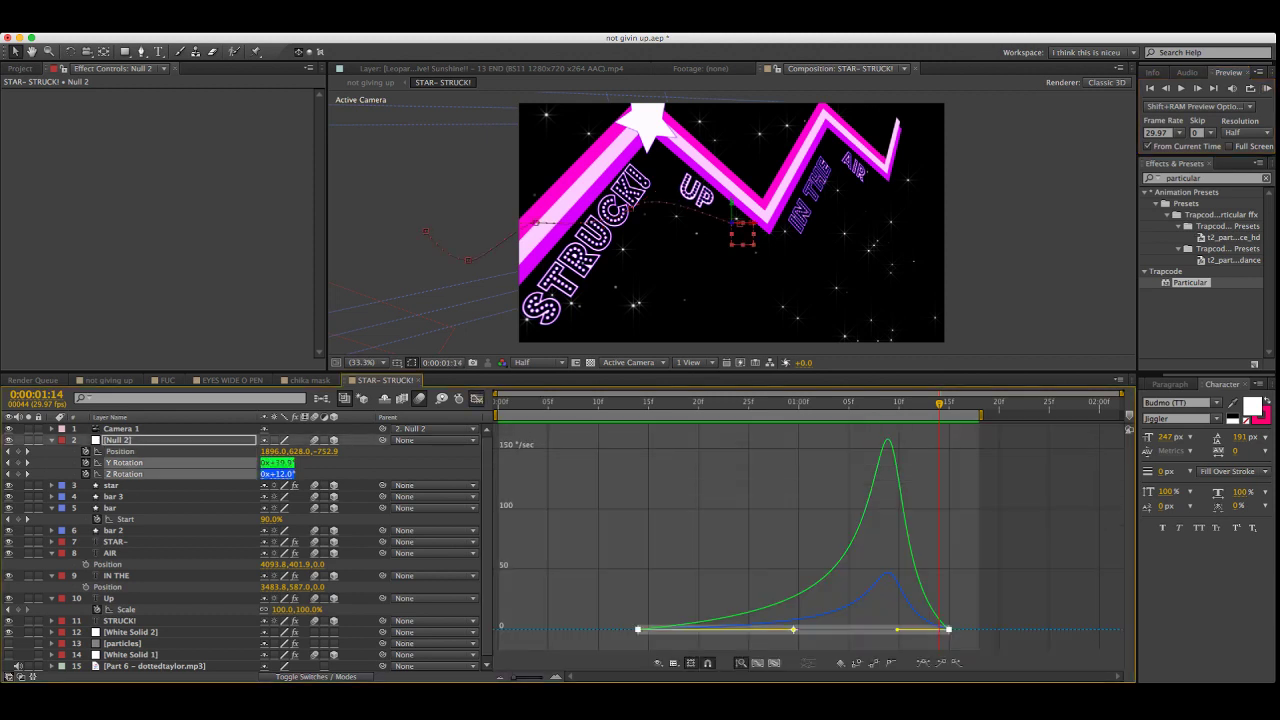
pyautogui.press('F9')
pyautogui.moveTo(820, 624); pyautogui.dragTo(793, 621)
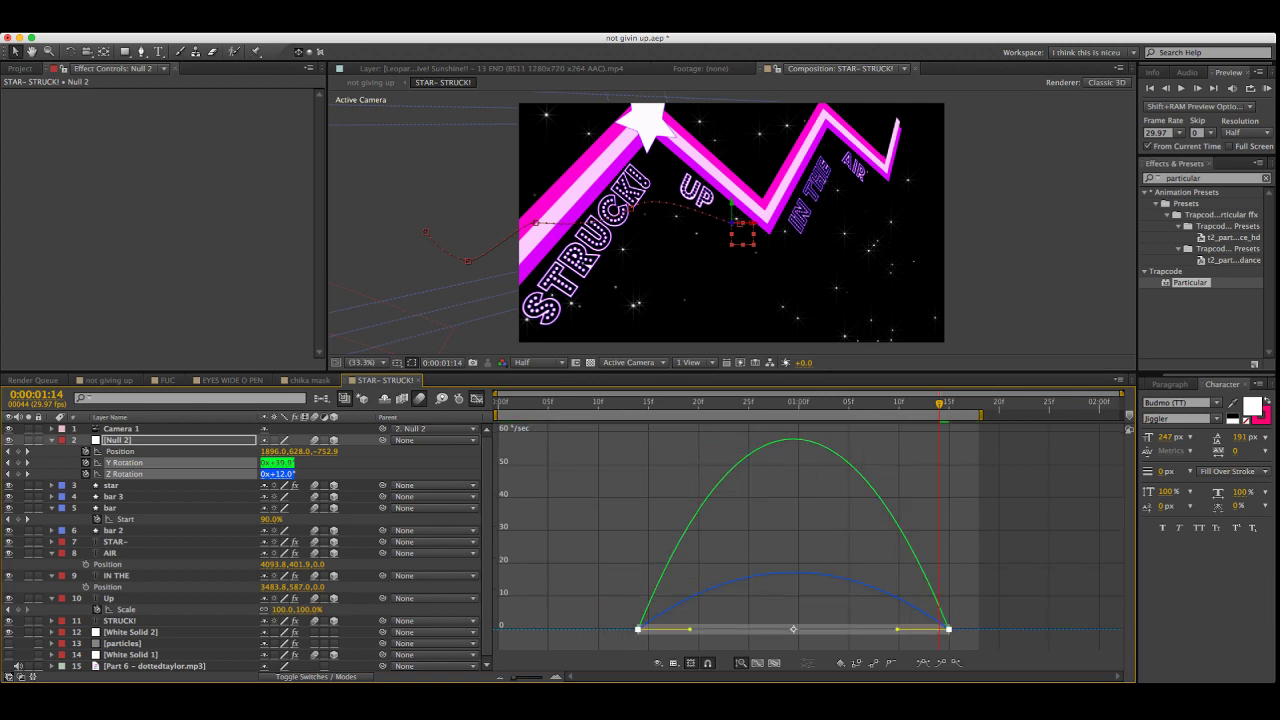
pyautogui.hotkey('shift', 'F3')
pyautogui.press('F2')
# Check Null 2's Position speed graph and preview the STAR- STRUCK! composition from its first frame
pyautogui.click(598, 402)
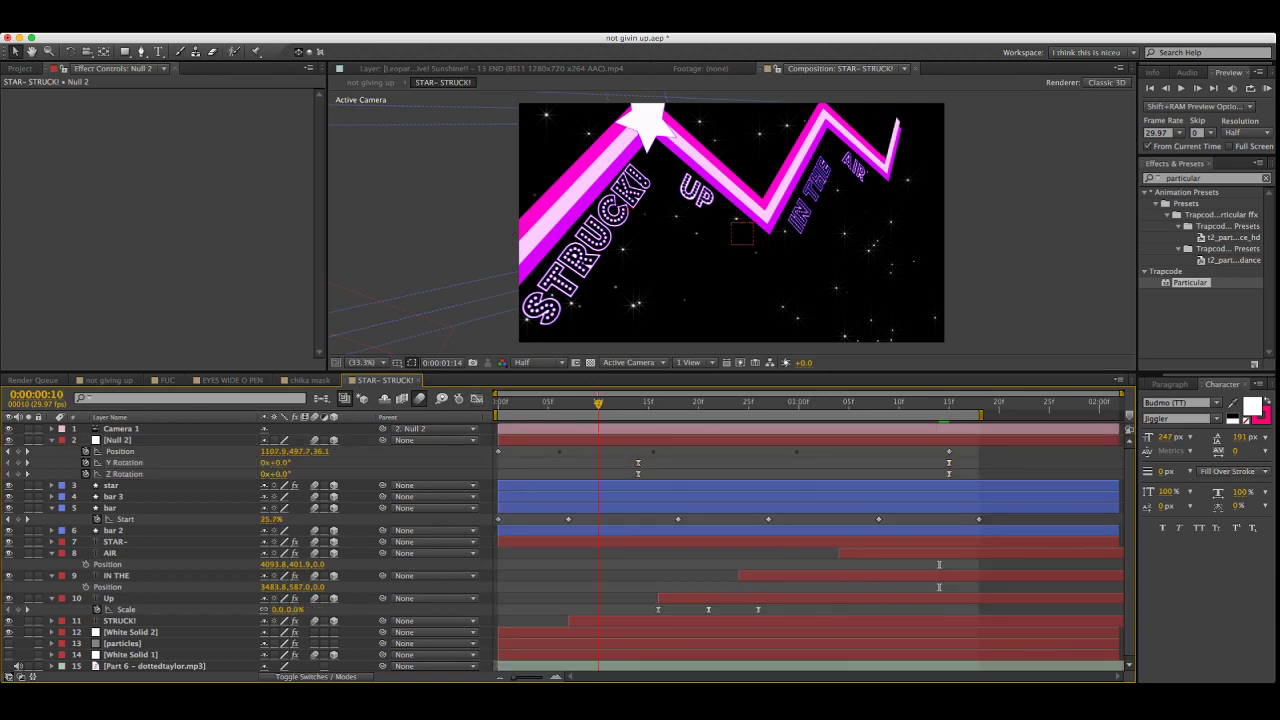
pyautogui.moveTo(973, 456); pyautogui.dragTo(491, 447)
pyautogui.click(477, 398)
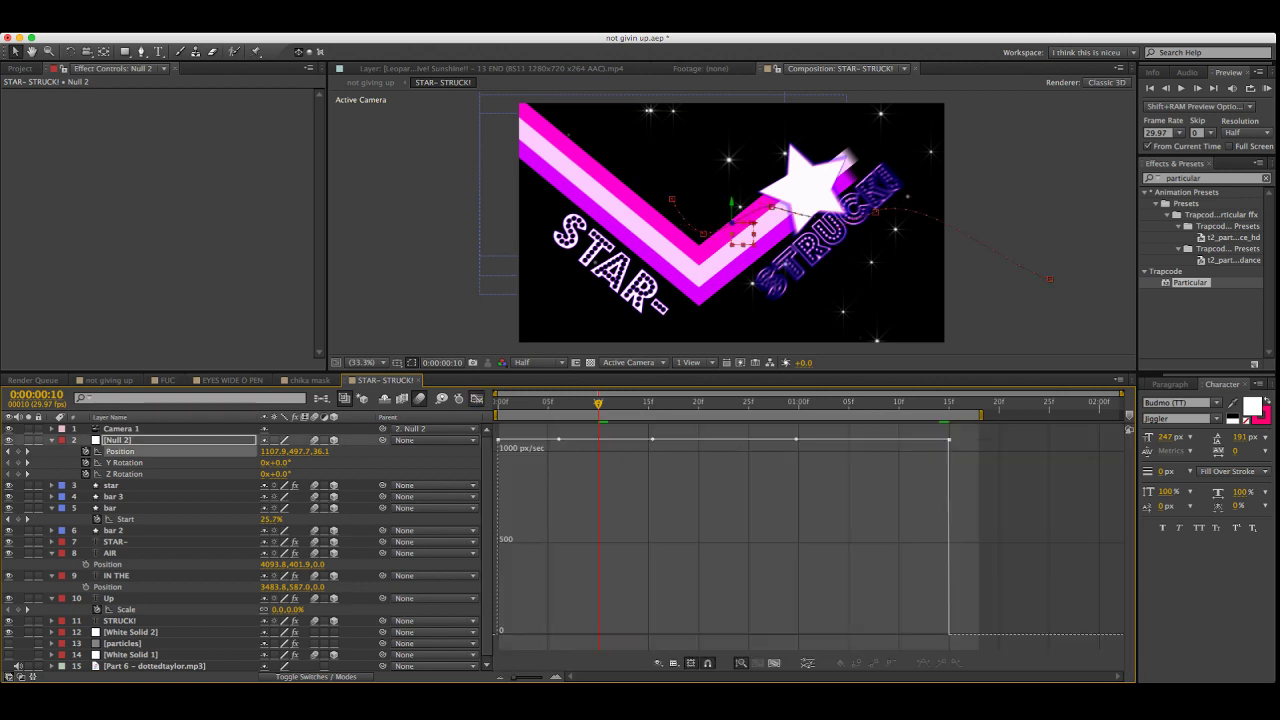
pyautogui.click(477, 398)
pyautogui.press('Home')
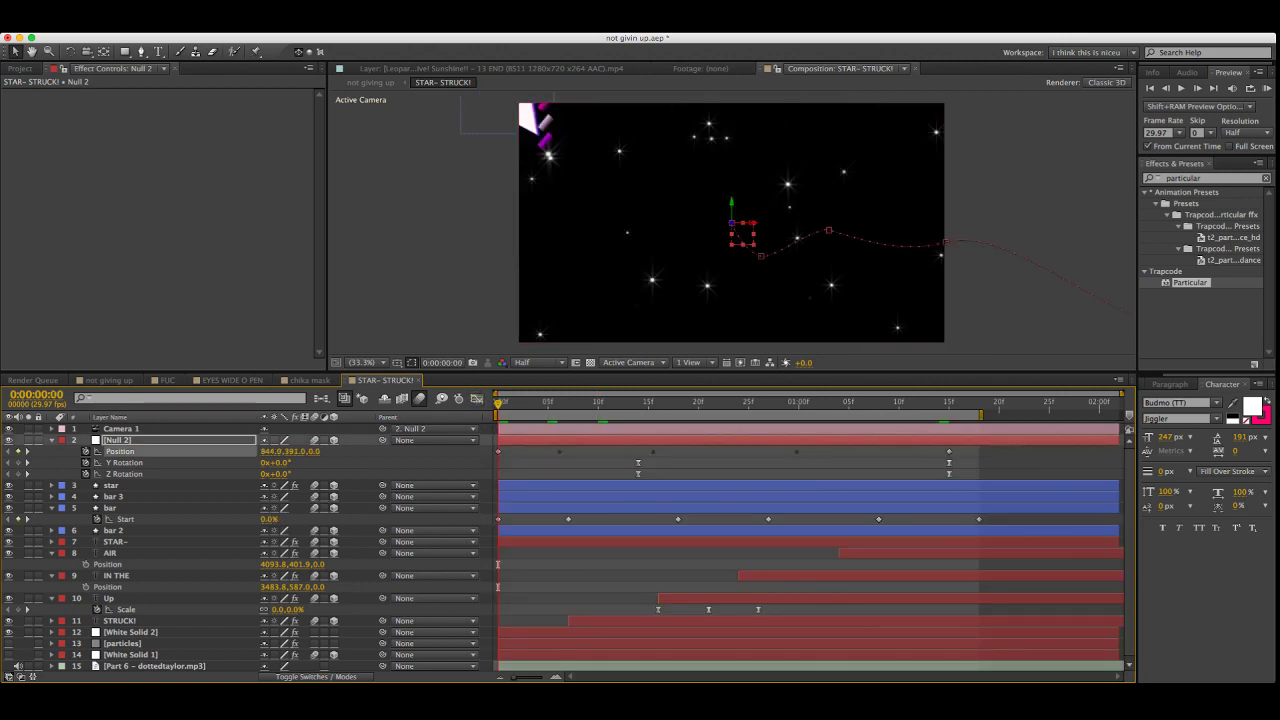
pyautogui.press('KP_0')
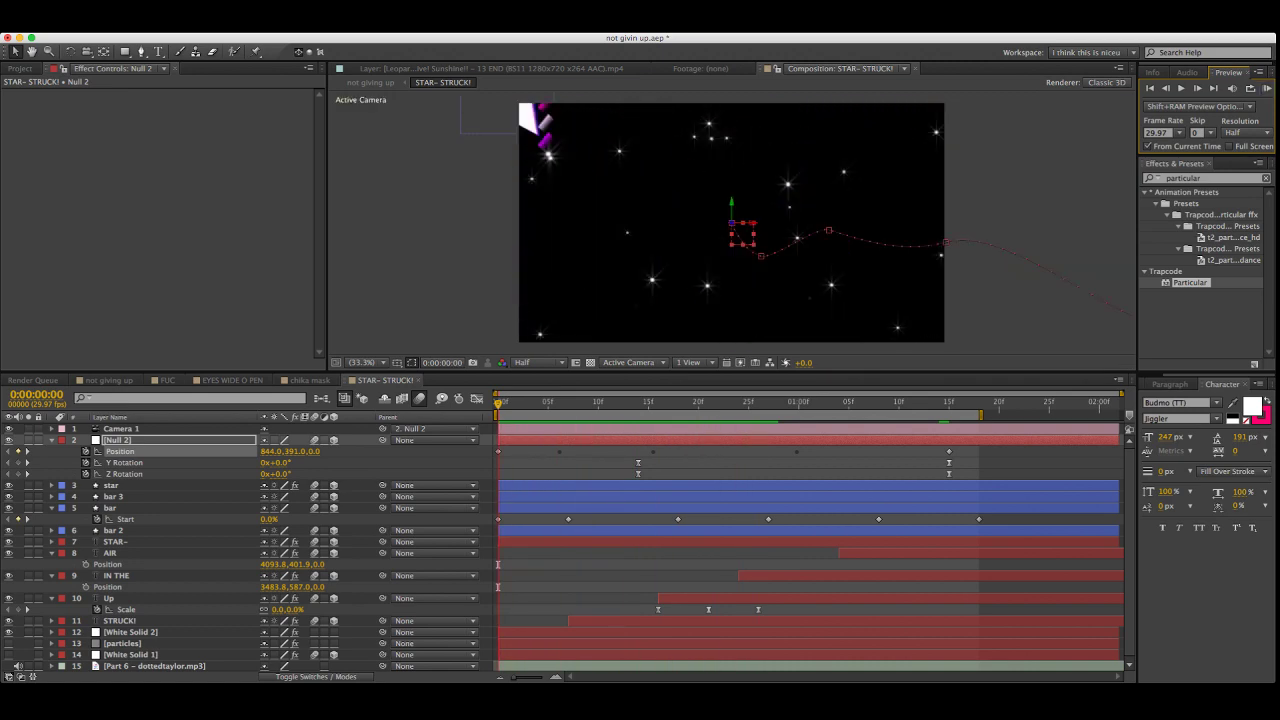
pyautogui.press('space')
# Switch to the not giving up composition and play it around the WHERE? clip
pyautogui.click(108, 380)
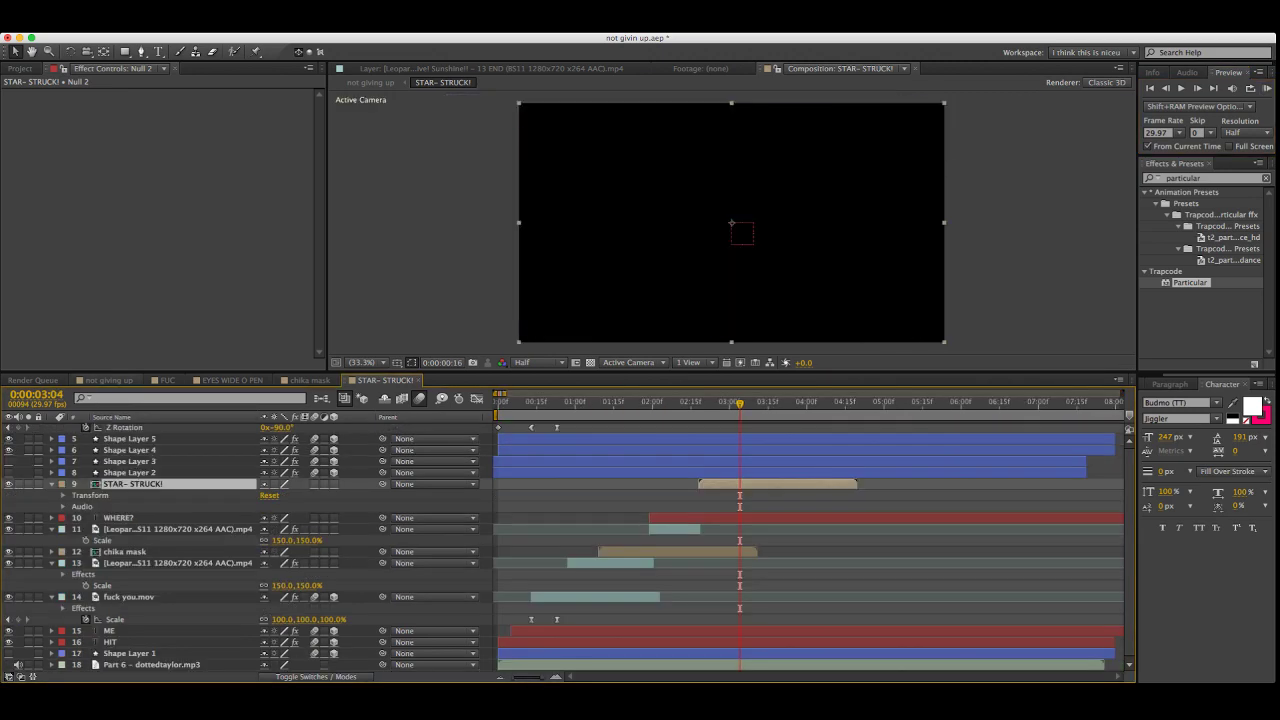
pyautogui.press('KP_0')
pyautogui.press('space')
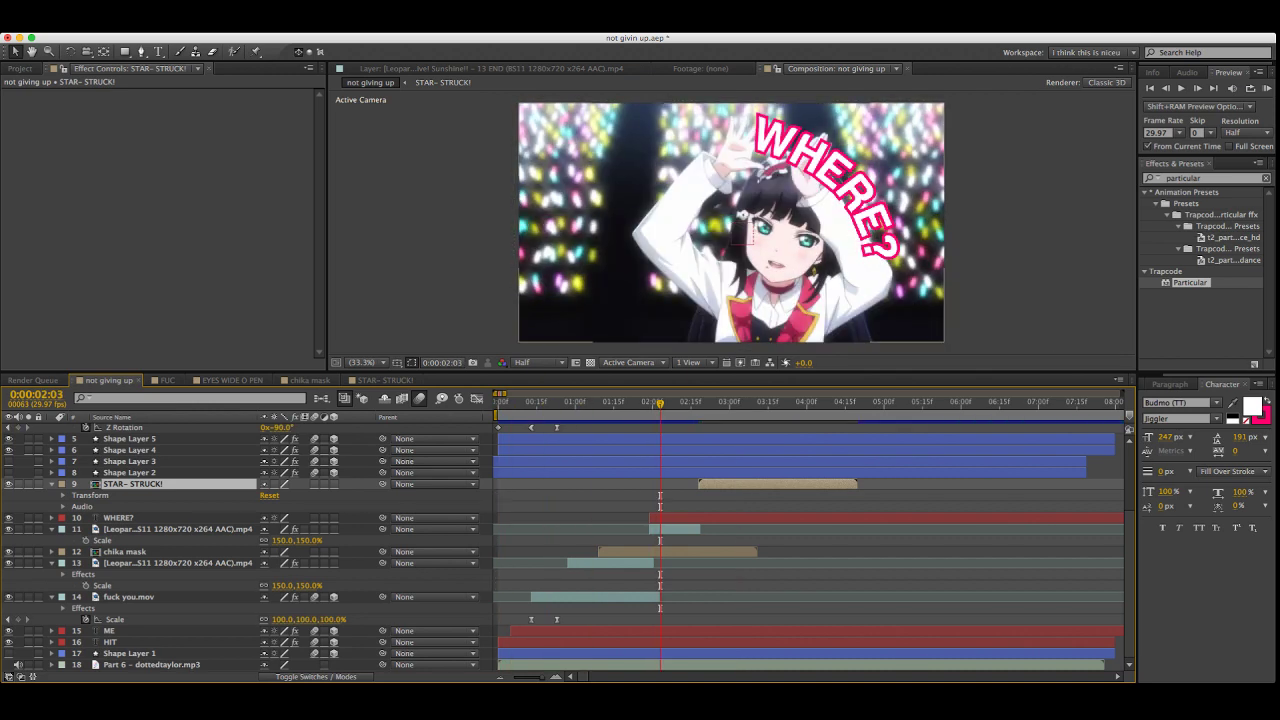
# Inspect the chika mask composition's first frame, and hide the chika mask layer in the not giving up composition
pyautogui.doubleClick(610, 563)
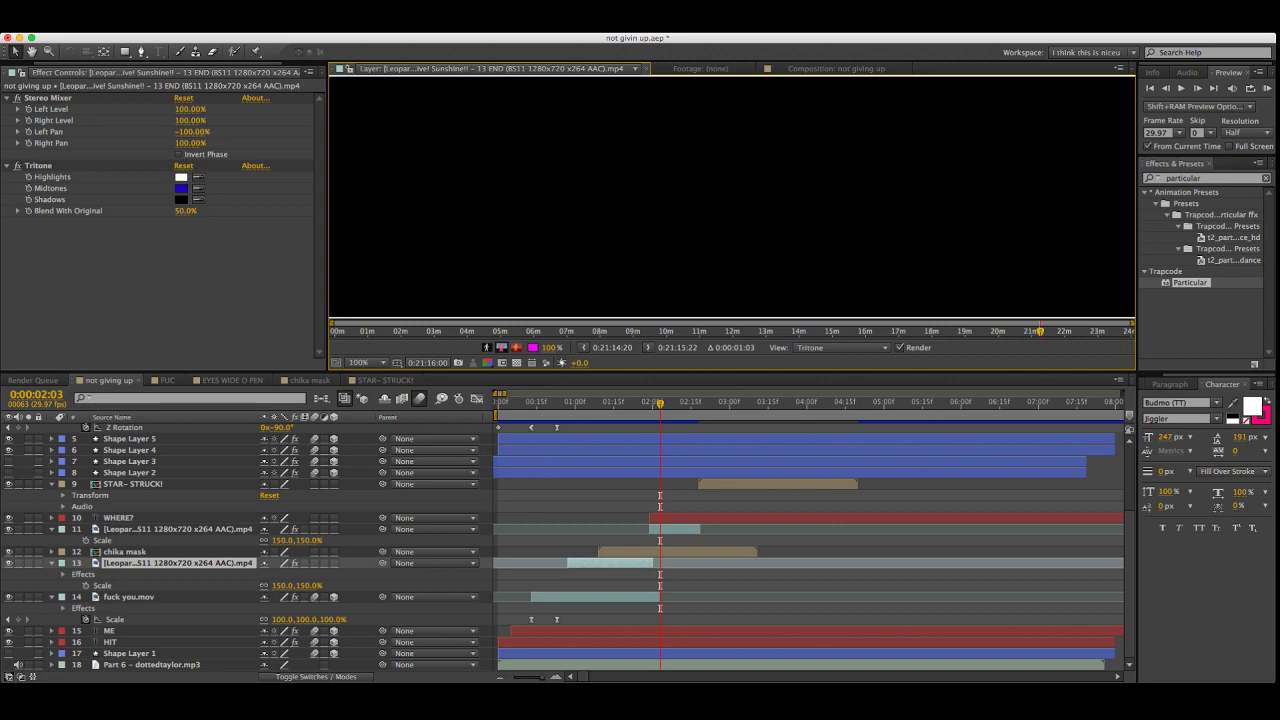
pyautogui.doubleClick(628, 551)
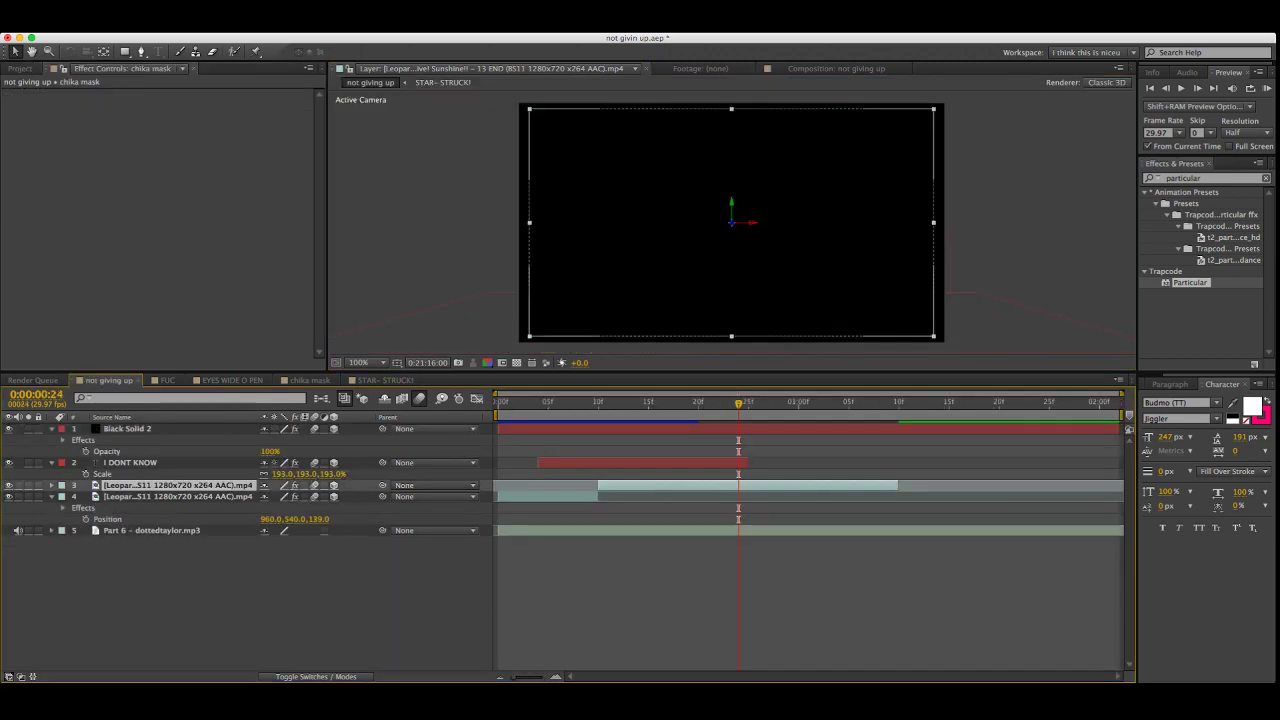
pyautogui.moveTo(739, 403); pyautogui.dragTo(498, 403)
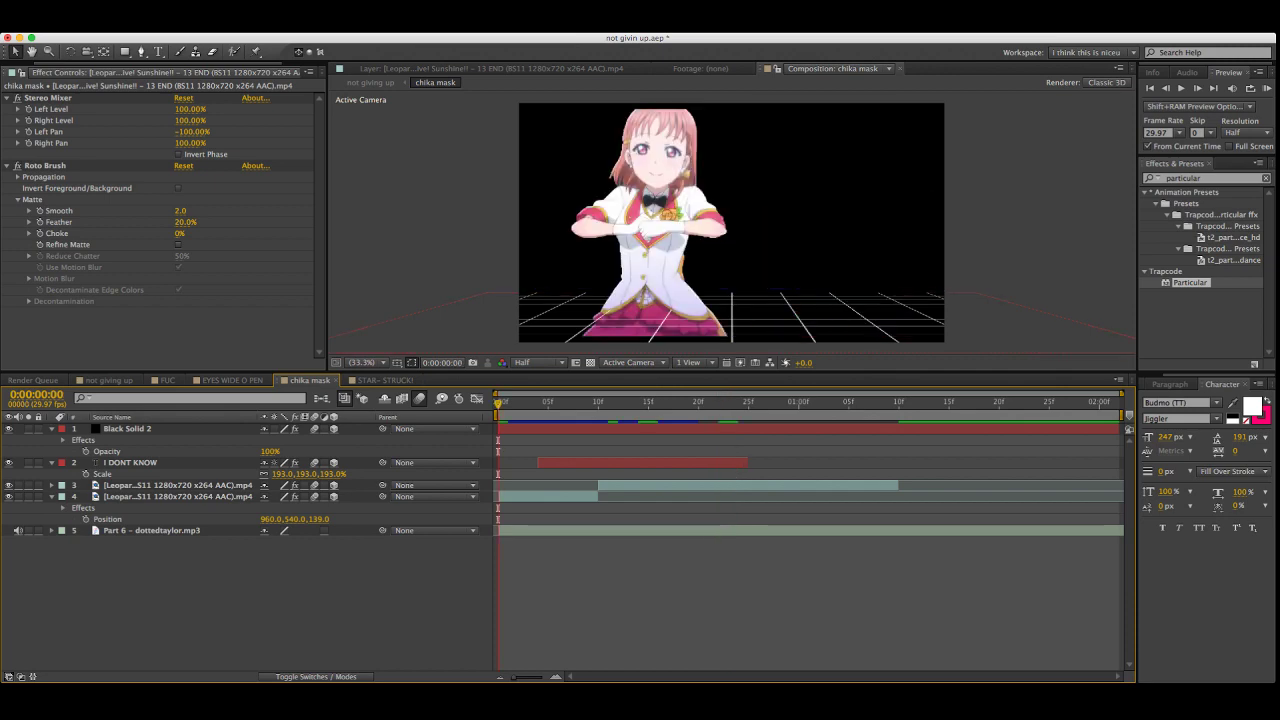
pyautogui.hotkey('shift', 'Escape')
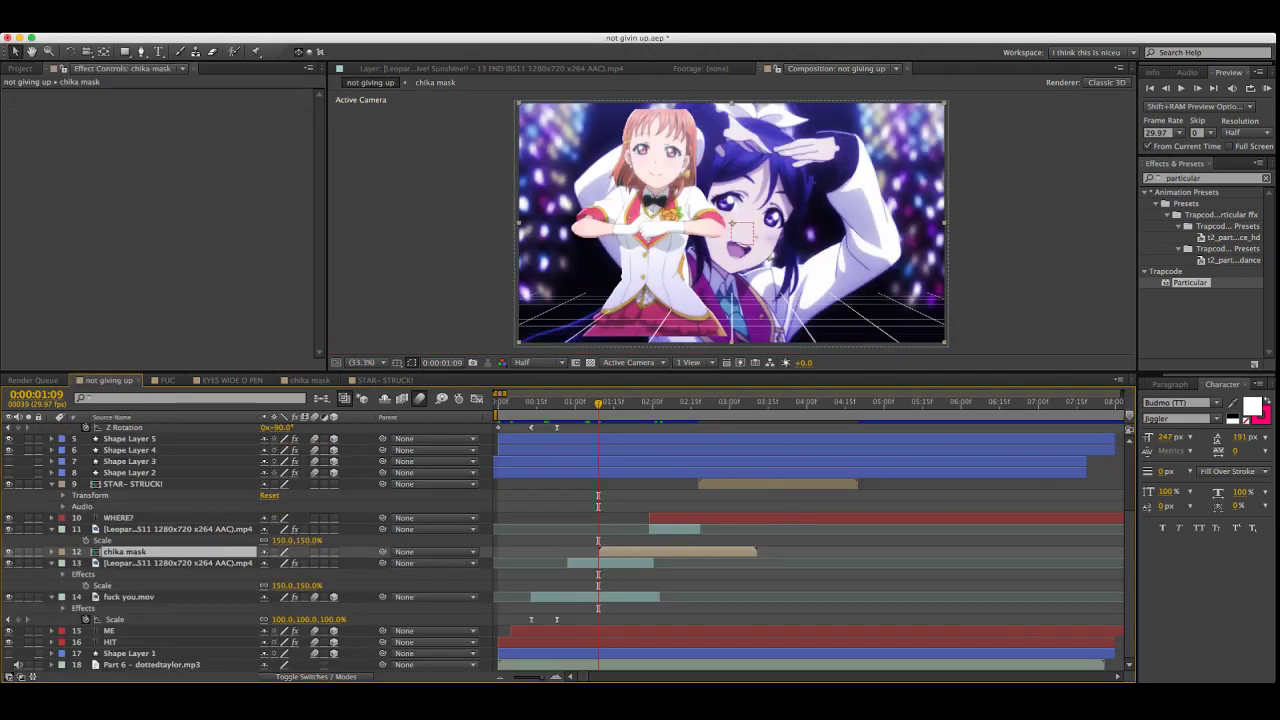
pyautogui.click(9, 552)
# Preview the not giving up composition repeatedly from its start to examine how the clips lead into STAR- STRUCK!
pyautogui.press('Home')
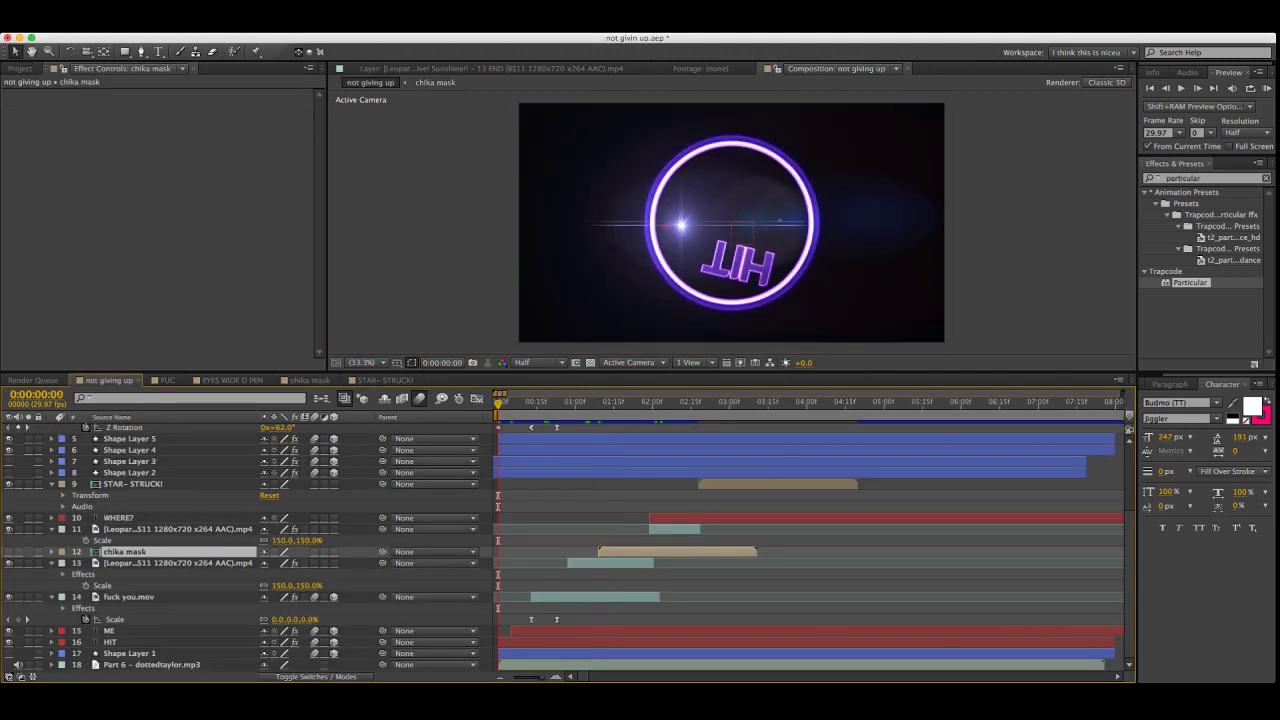
pyautogui.press('KP_0')
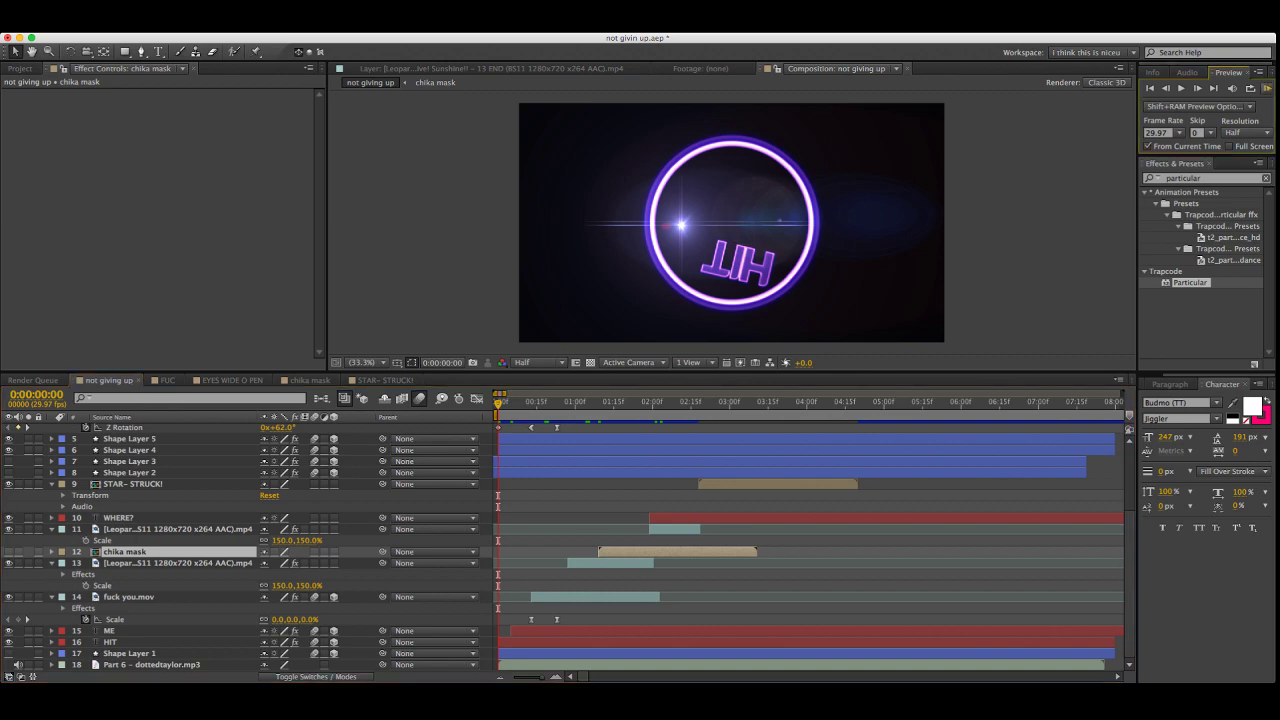
pyautogui.press('super+Tab')
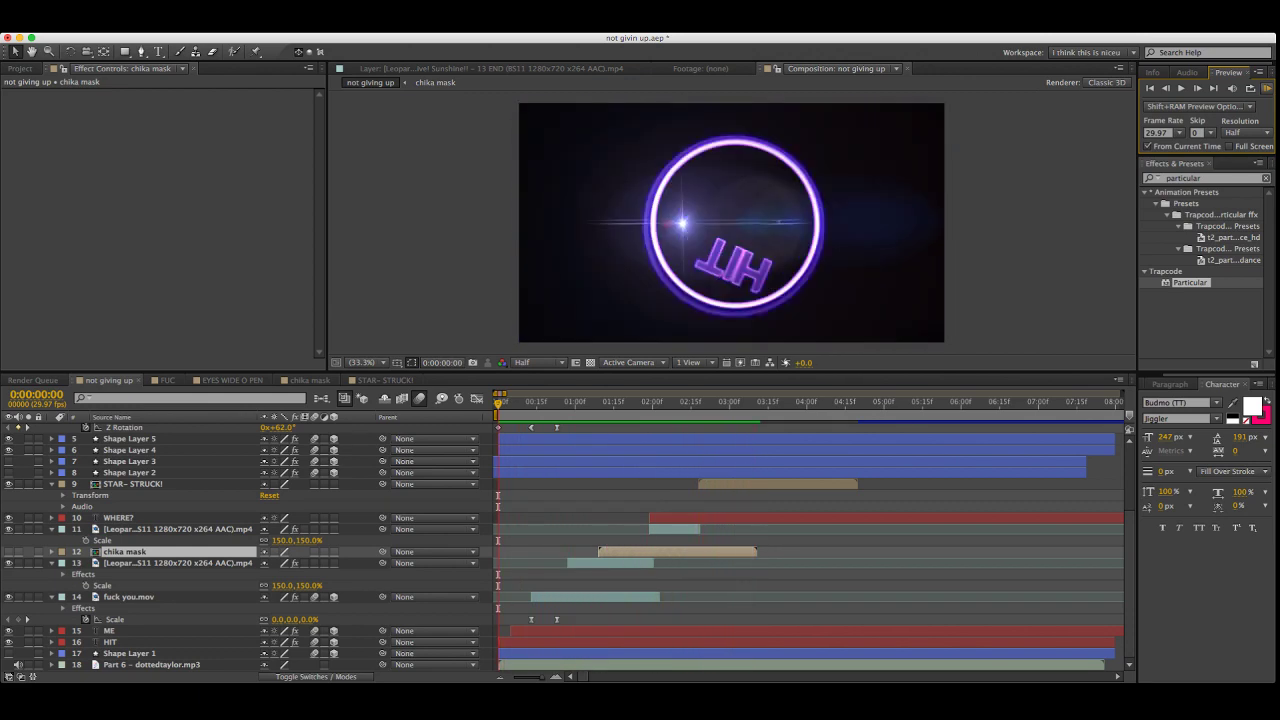
pyautogui.press('space')
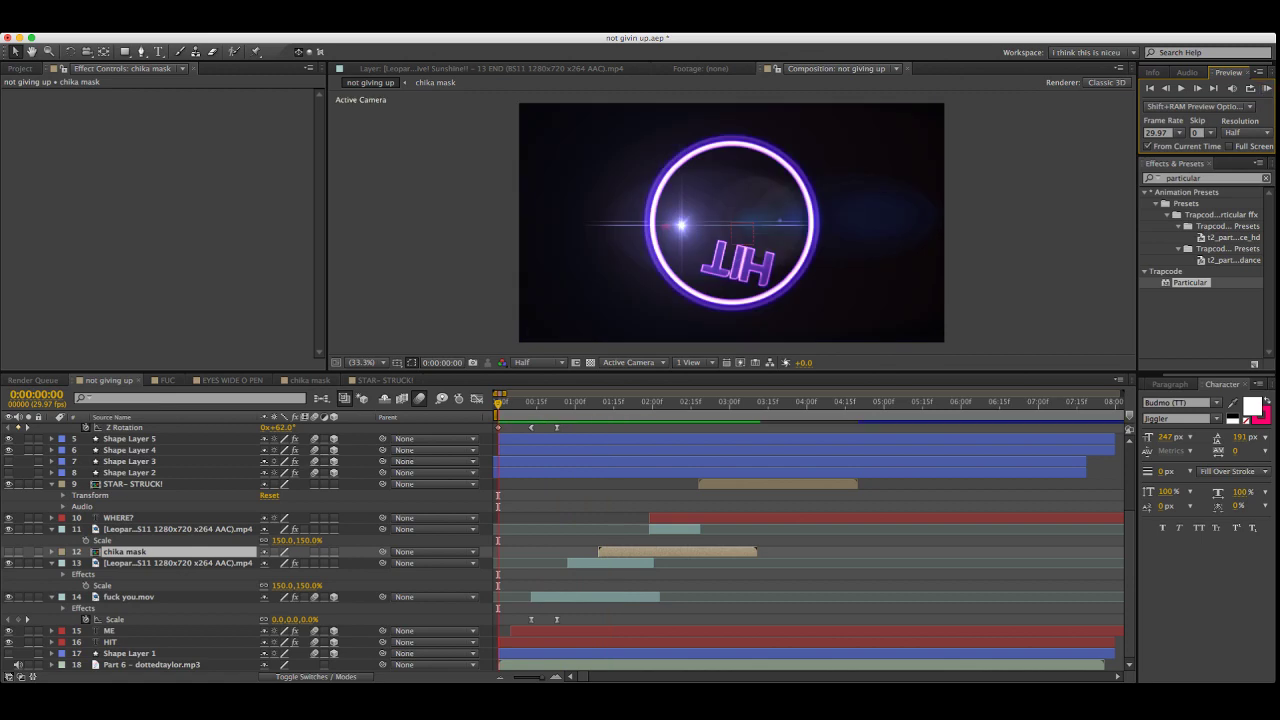
pyautogui.press('KP_0')
pyautogui.press('space')
pyautogui.press('KP_0')
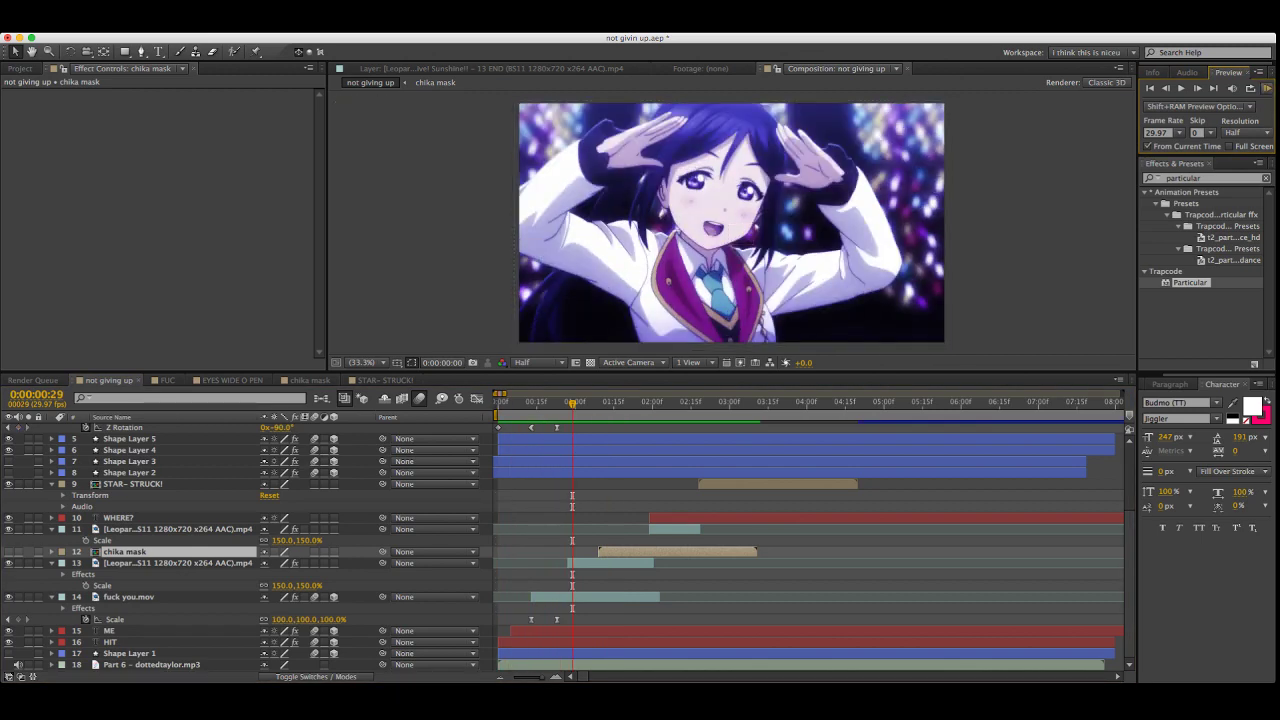
pyautogui.press('space')
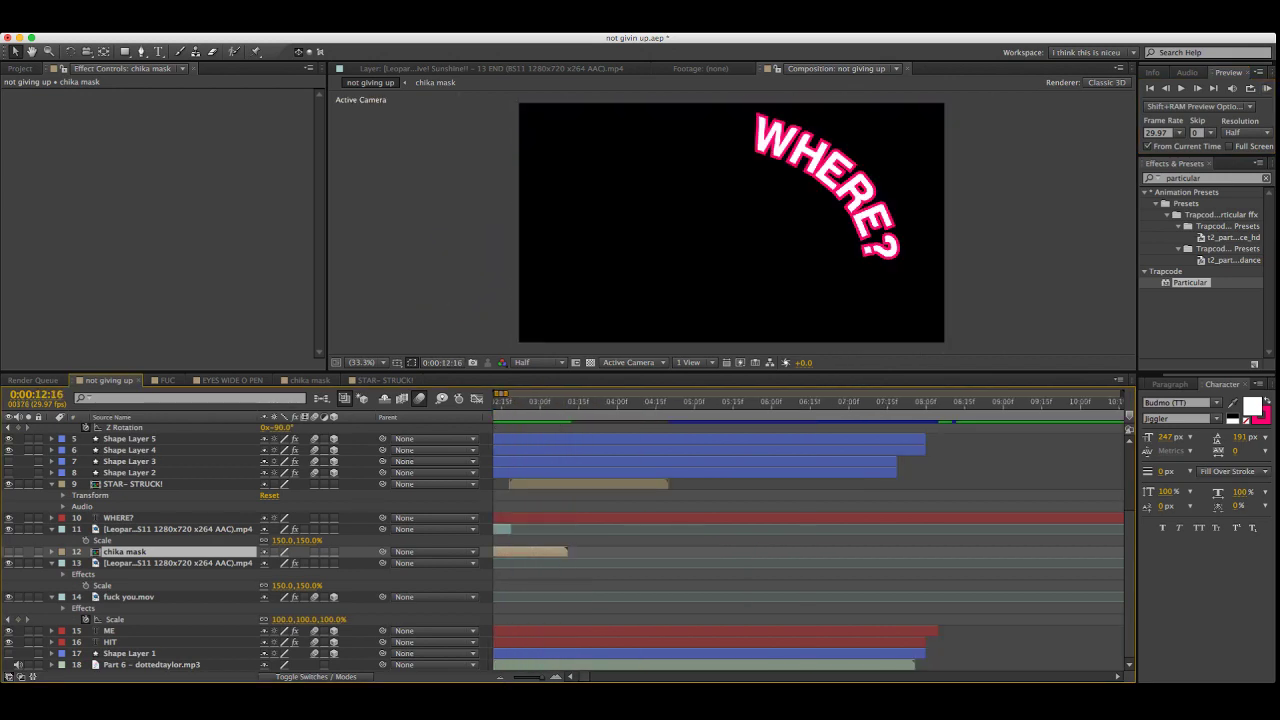
pyautogui.press('KP_0')
pyautogui.press('space')
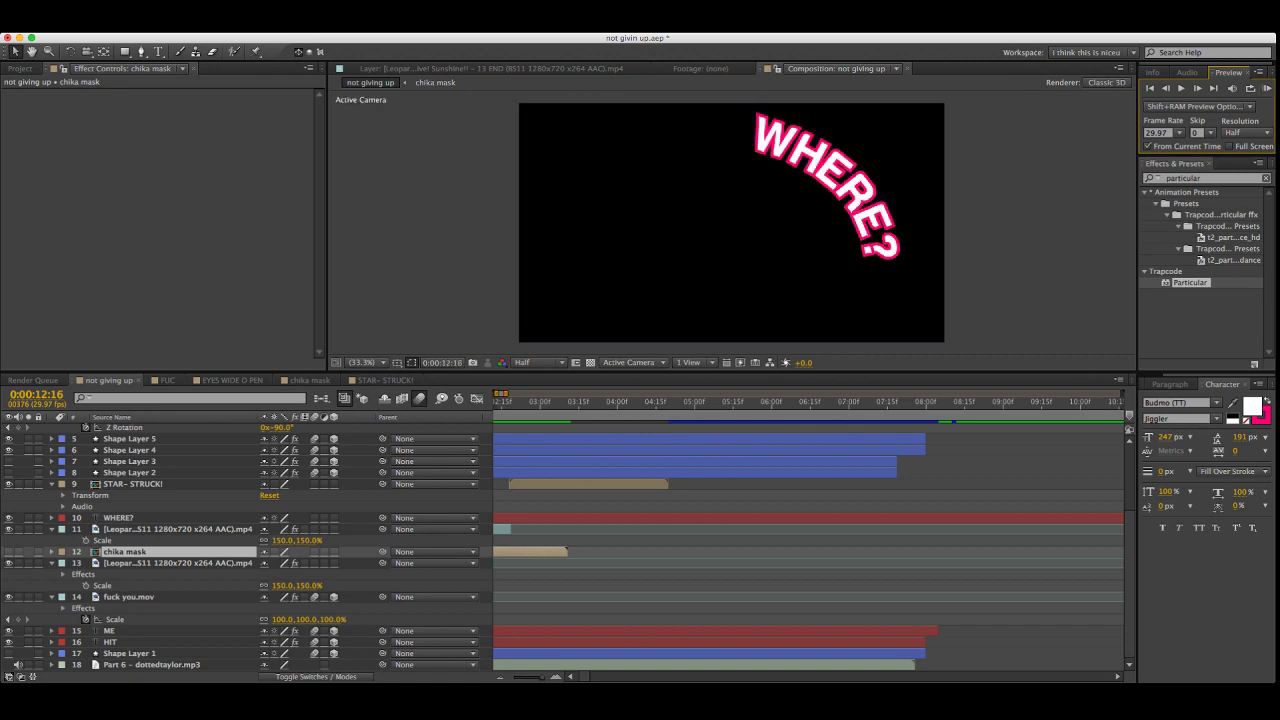
pyautogui.press('Home')
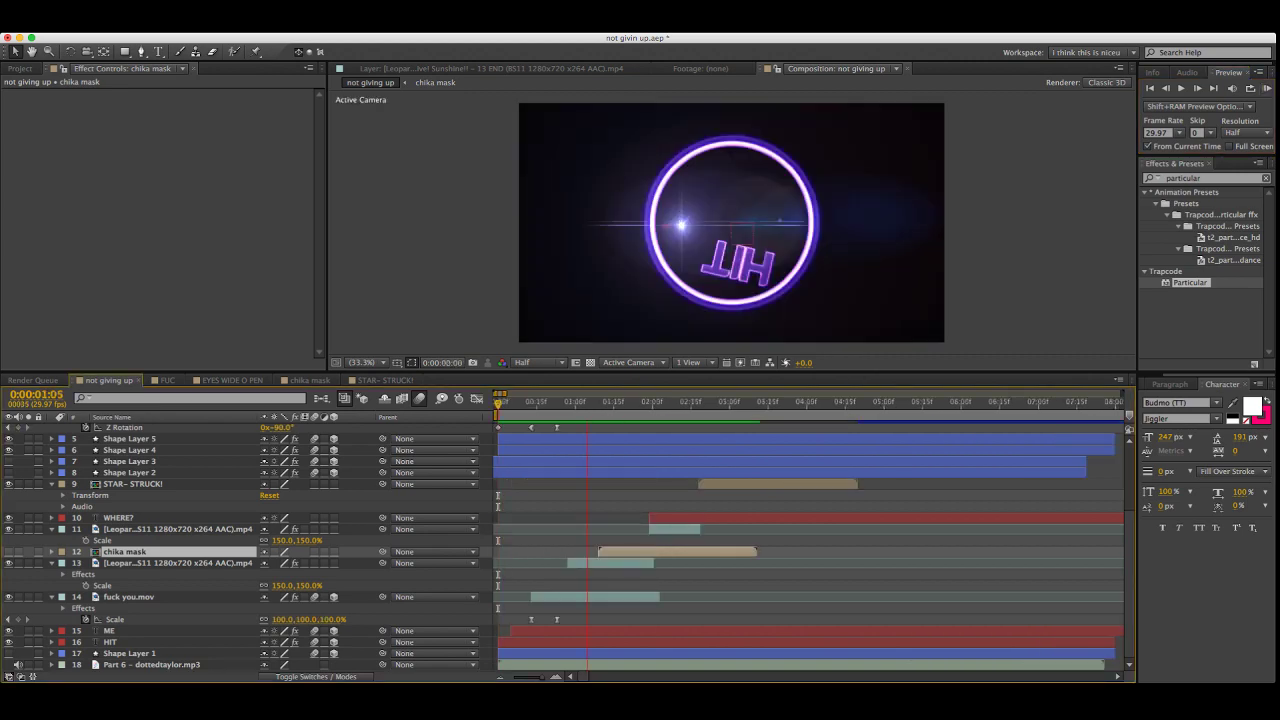
pyautogui.press('space')
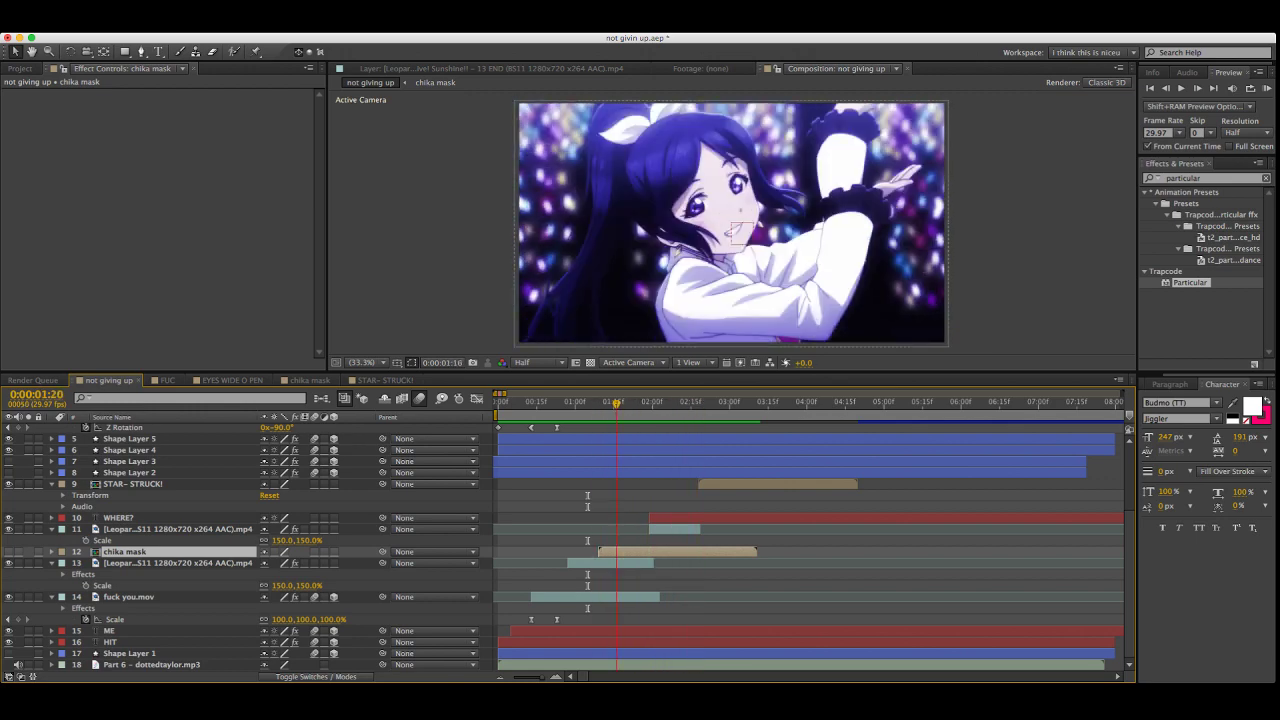
pyautogui.press('space')
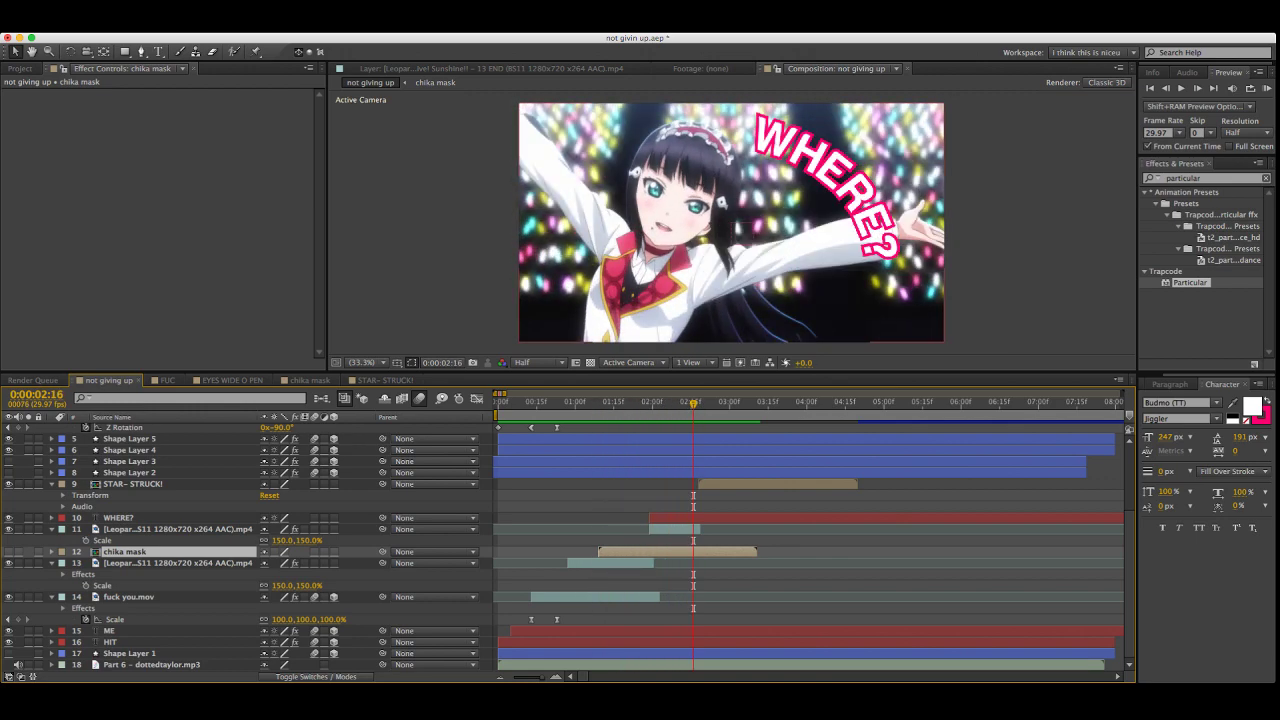
# Widen the WHERE? text's mask path at 0:00:02:16, moving its start point left and its second point up and right
pyautogui.click(178, 517)
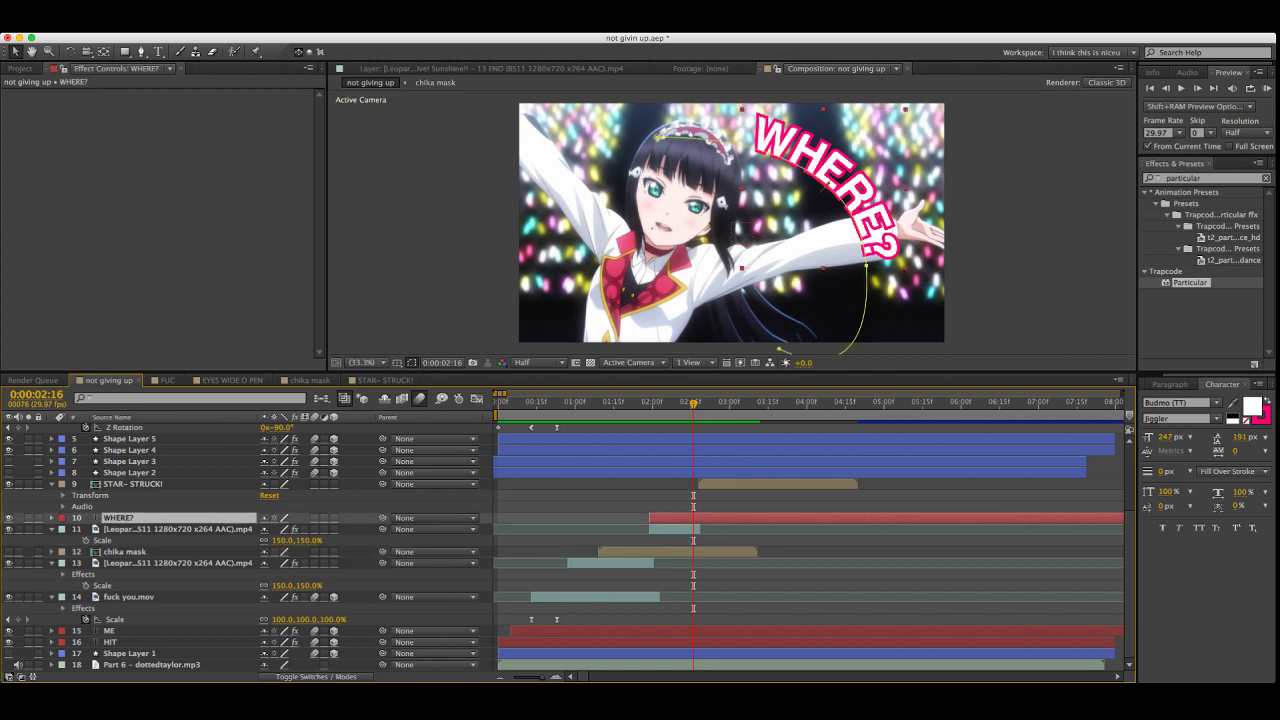
pyautogui.press('g')
pyautogui.moveTo(657, 137); pyautogui.dragTo(618, 134)
pyautogui.press(',')
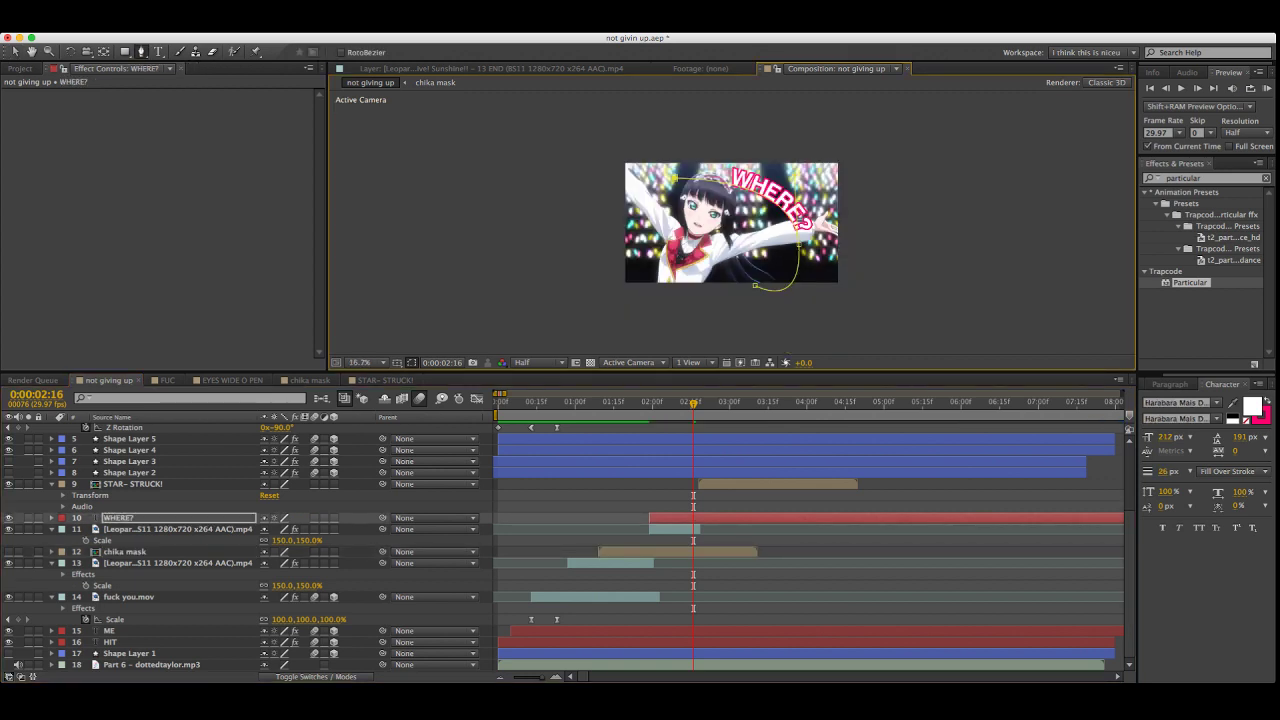
pyautogui.press('.')
pyautogui.moveTo(600, 180); pyautogui.dragTo(678, 286)
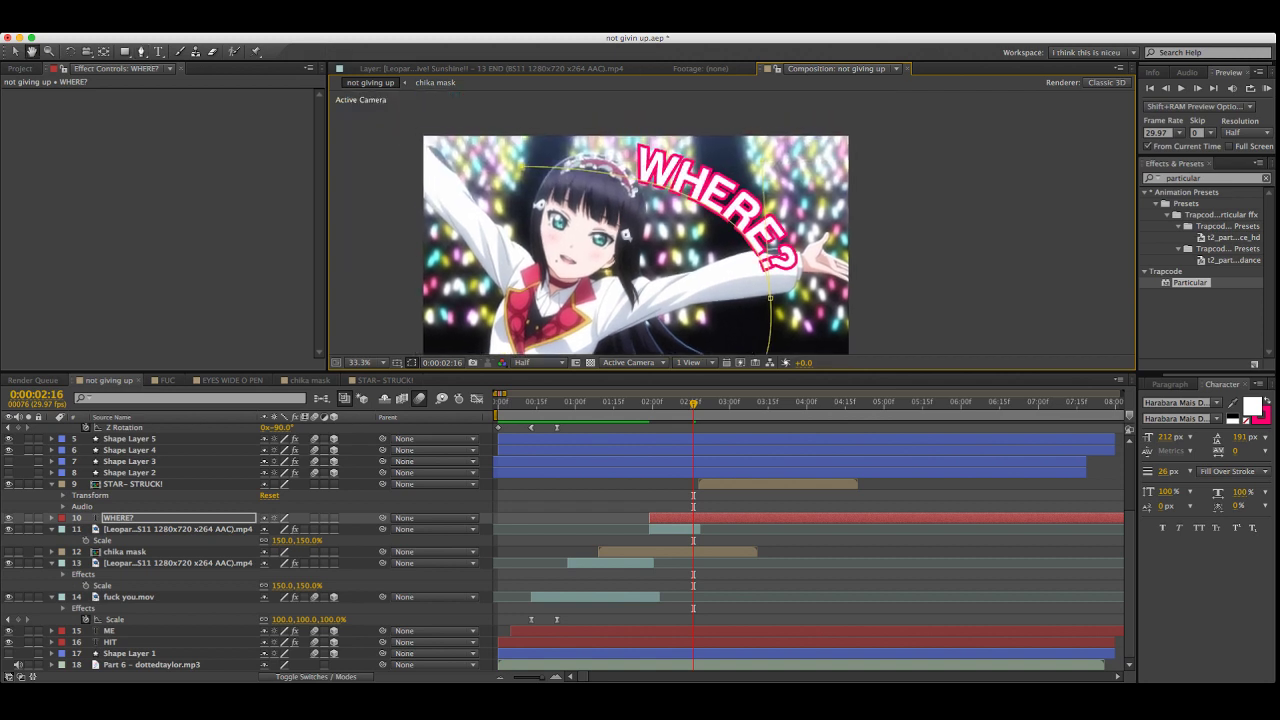
pyautogui.click(141, 51)
pyautogui.moveTo(770, 298); pyautogui.dragTo(785, 282)
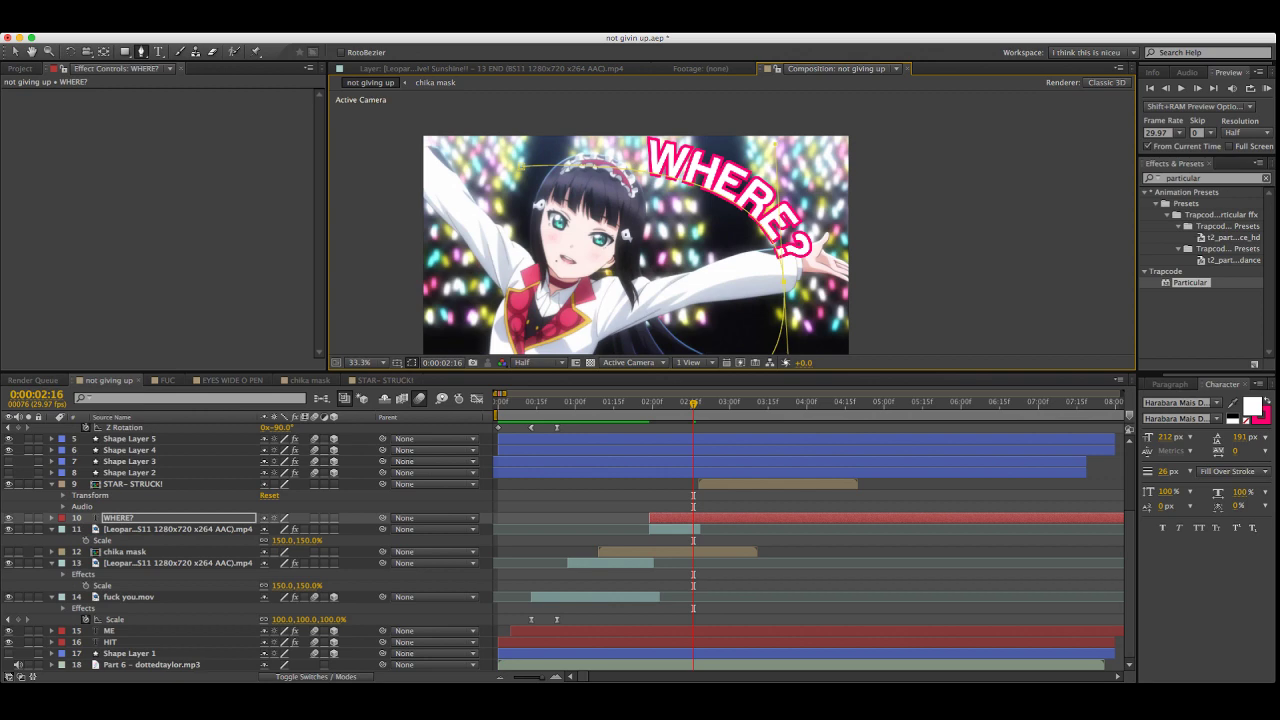
pyautogui.moveTo(637, 403); pyautogui.dragTo(701, 403)
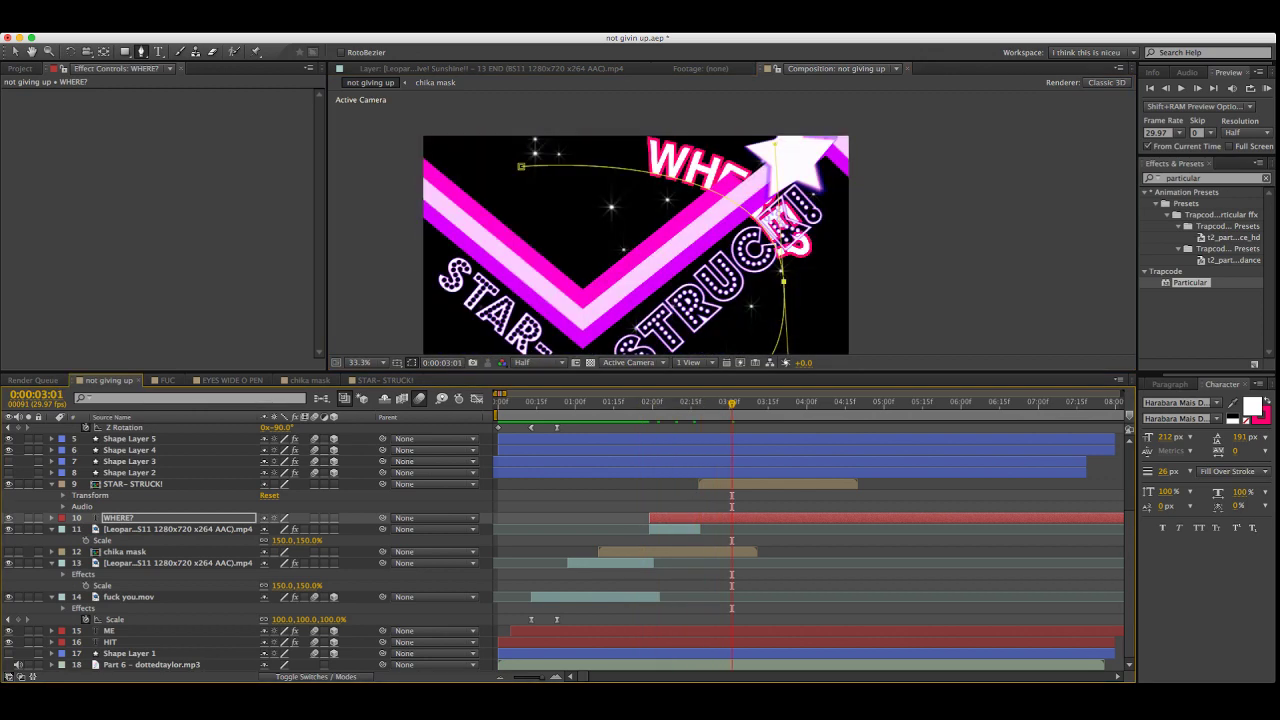
# In the STAR- STRUCK! composition, add a black solid directly above the audio layer, beneath all other layers, and preview the animation
pyautogui.click(14, 51)
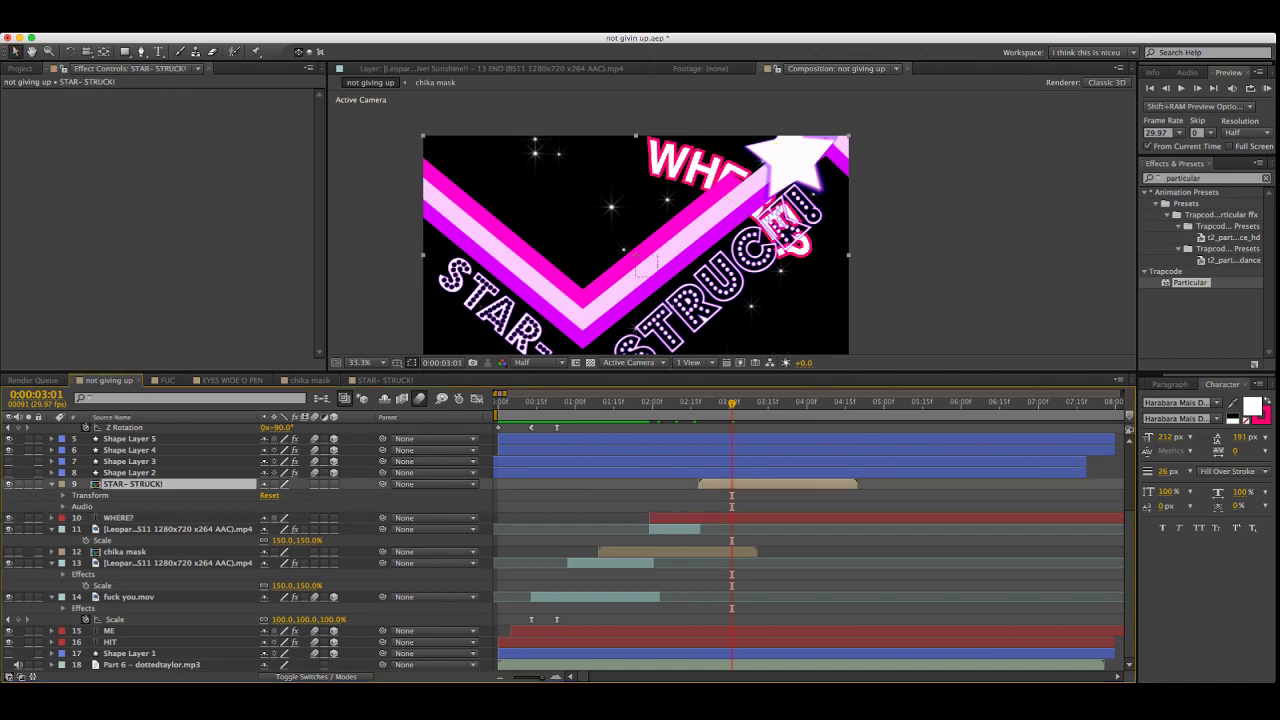
pyautogui.click(385, 380)
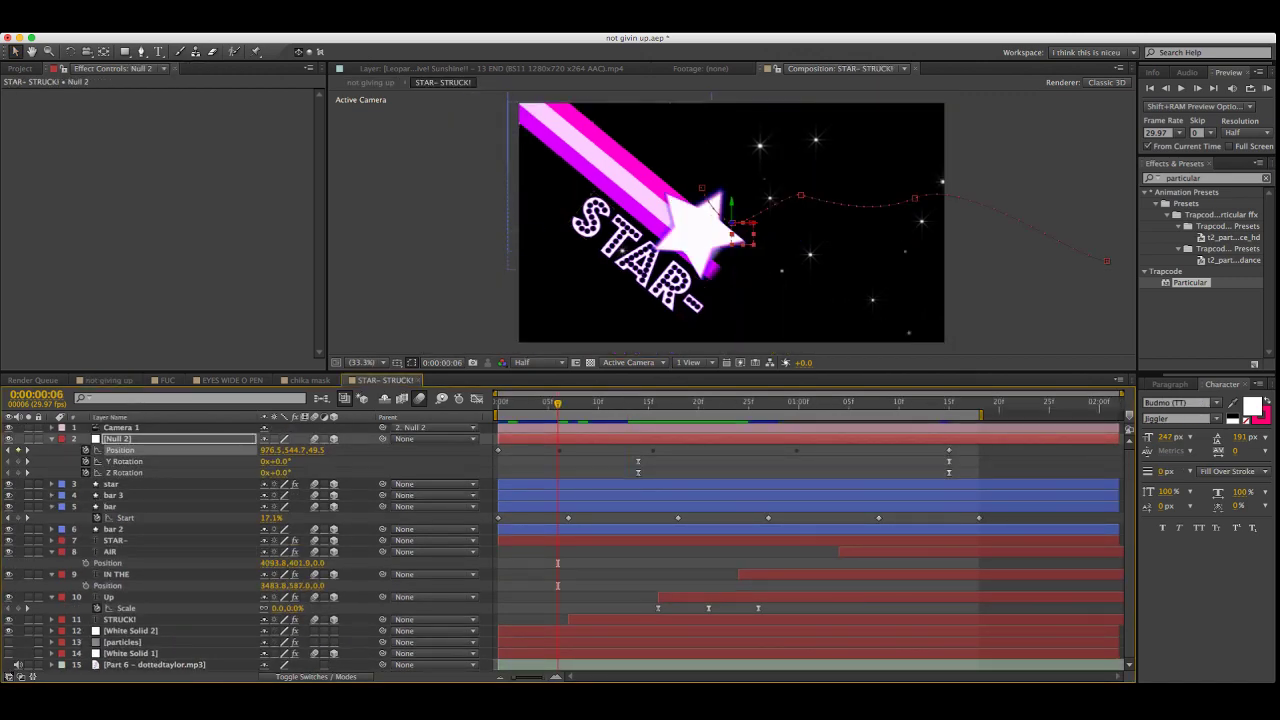
pyautogui.press('Home')
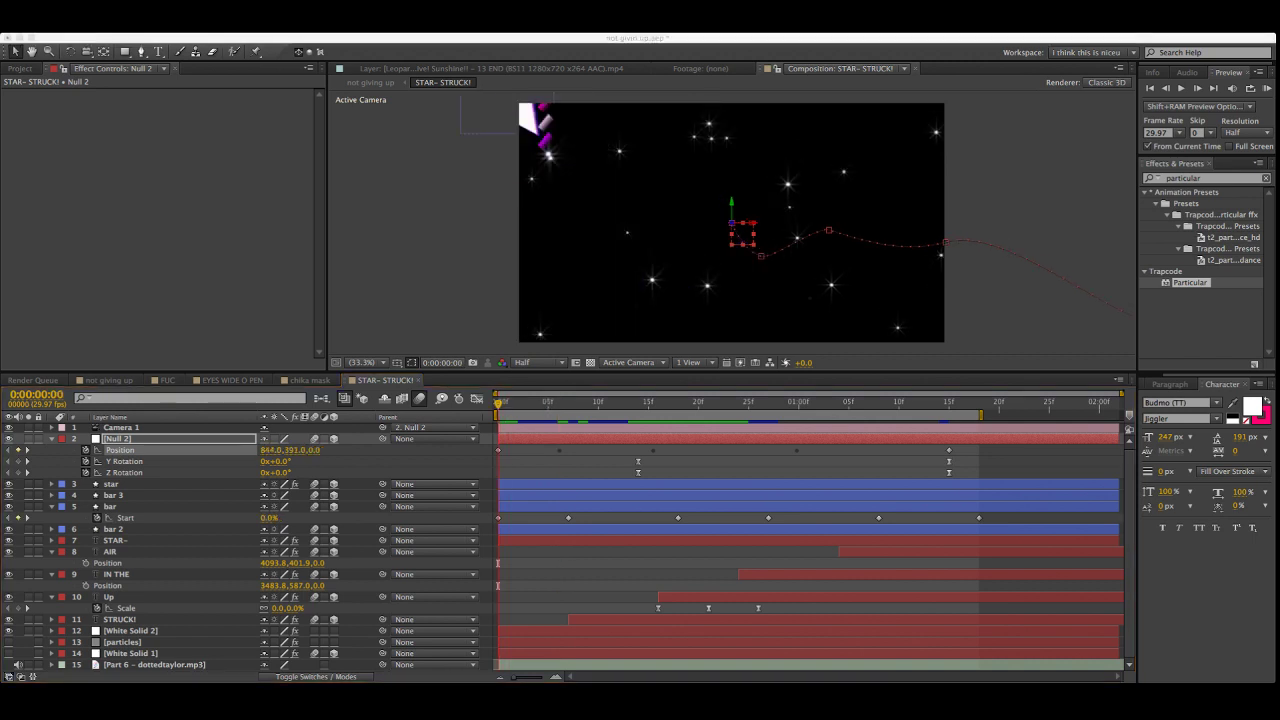
pyautogui.press('Return')
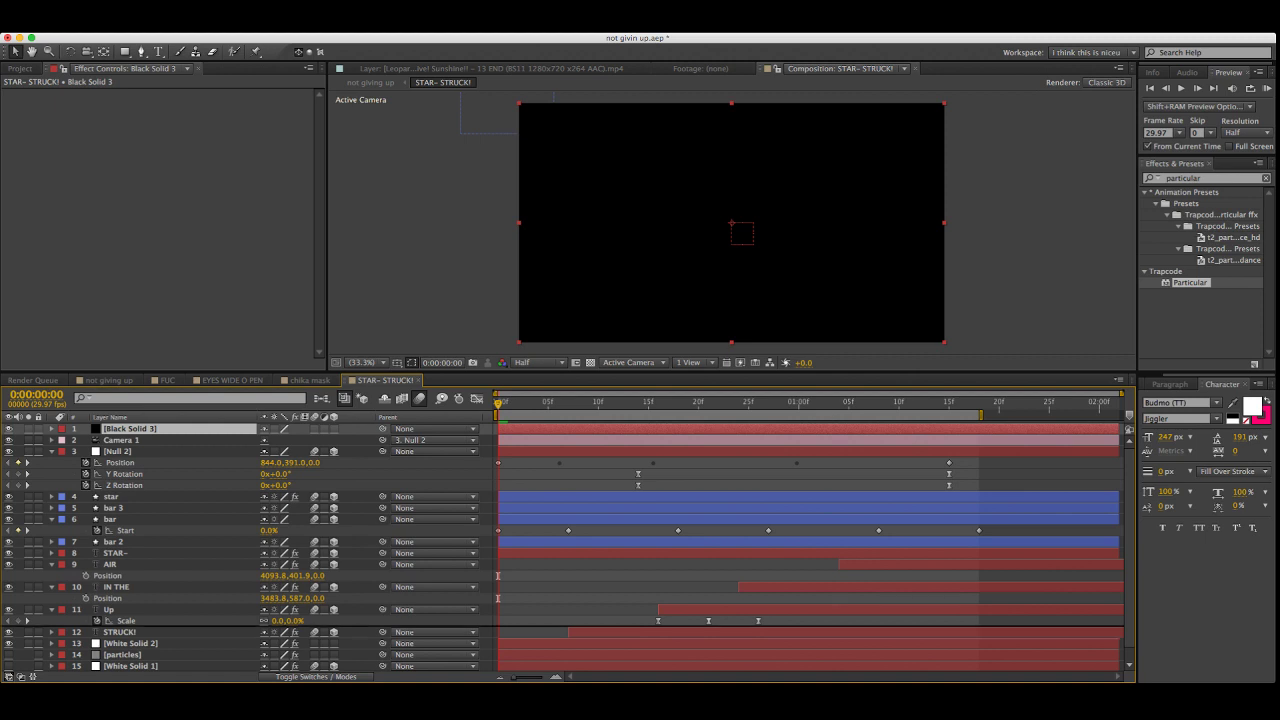
pyautogui.moveTo(130, 429); pyautogui.dragTo(130, 660)
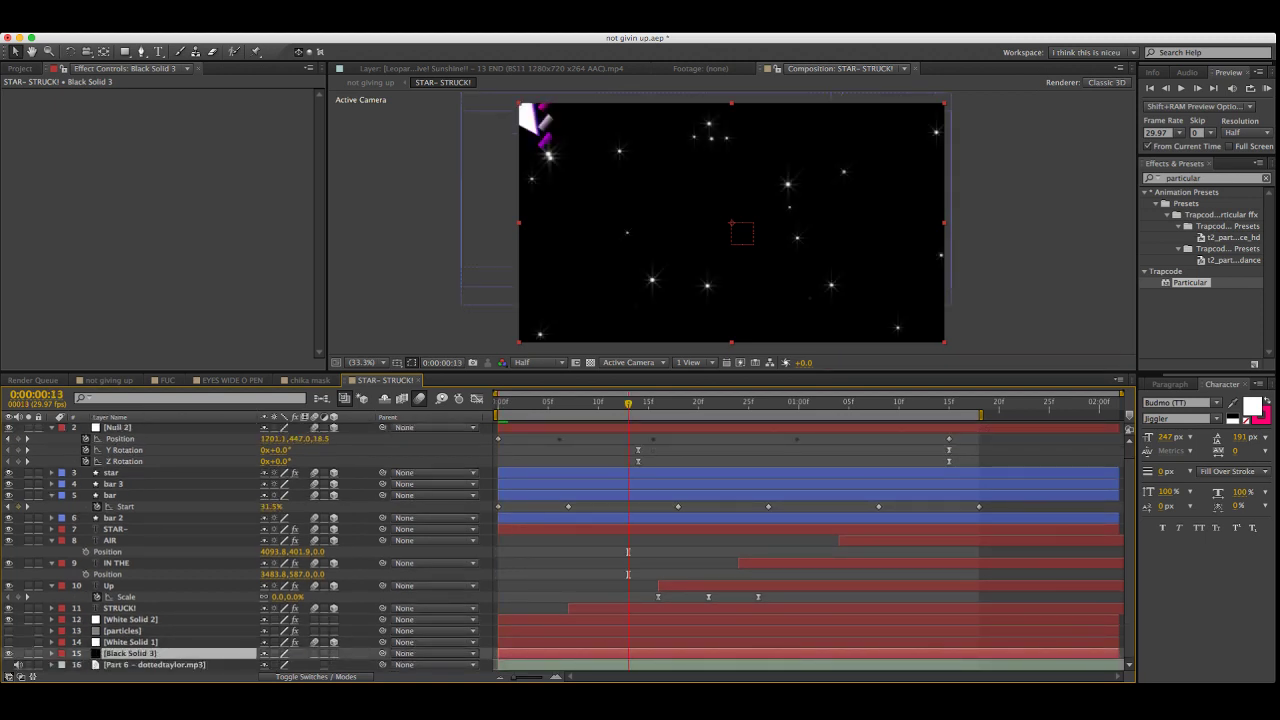
pyautogui.press('KP_0')
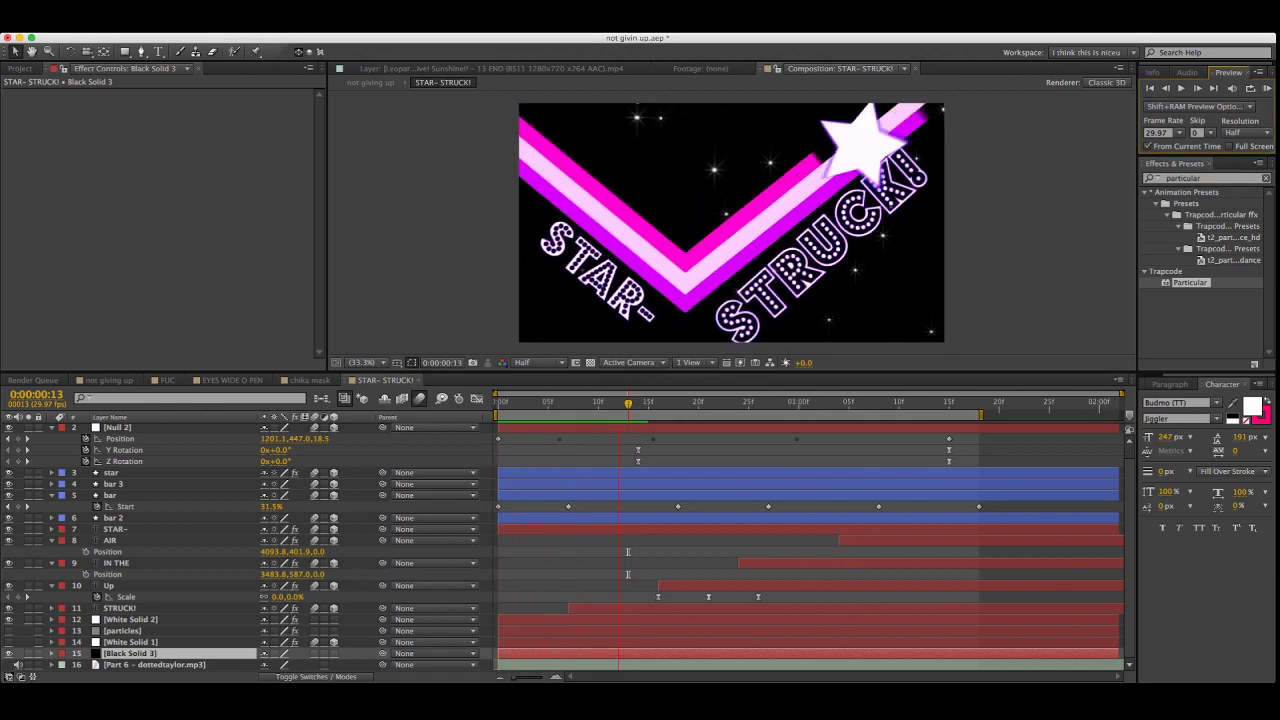
pyautogui.press('space')
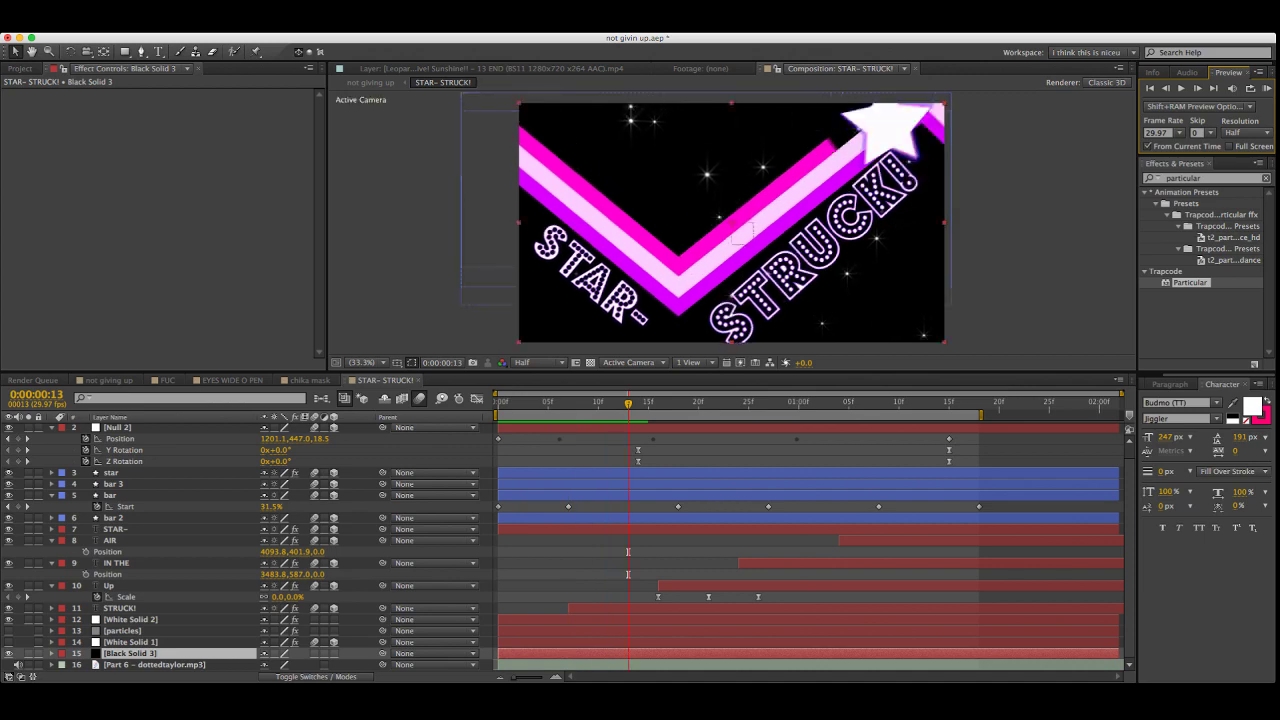
# Move Null 2's middle Position keyframe to 0:00:00:14, in line with its first rotation keyframes
pyautogui.moveTo(628, 402)
pyautogui.mouseDown()
pyautogui.moveTo(549, 402)
pyautogui.moveTo(638, 402)
pyautogui.mouseUp()
pyautogui.click(130, 427)
pyautogui.press('u')
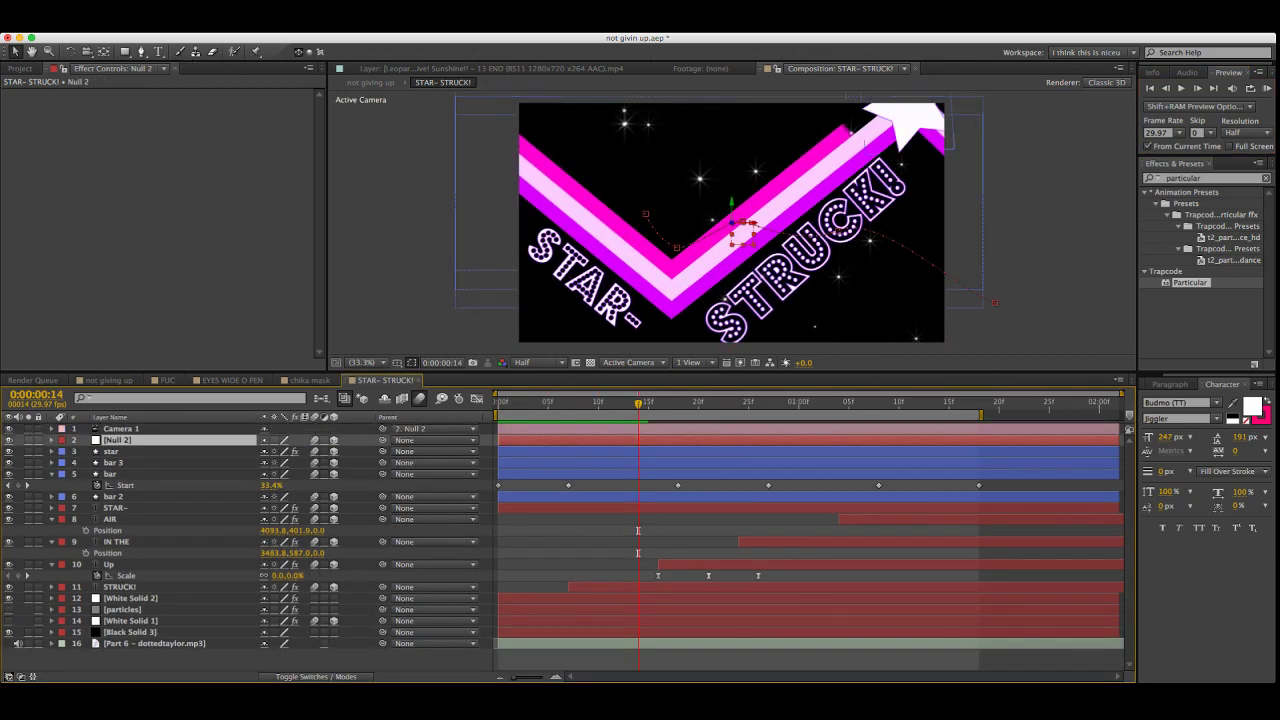
pyautogui.press('u')
pyautogui.moveTo(653, 452); pyautogui.dragTo(638, 452)
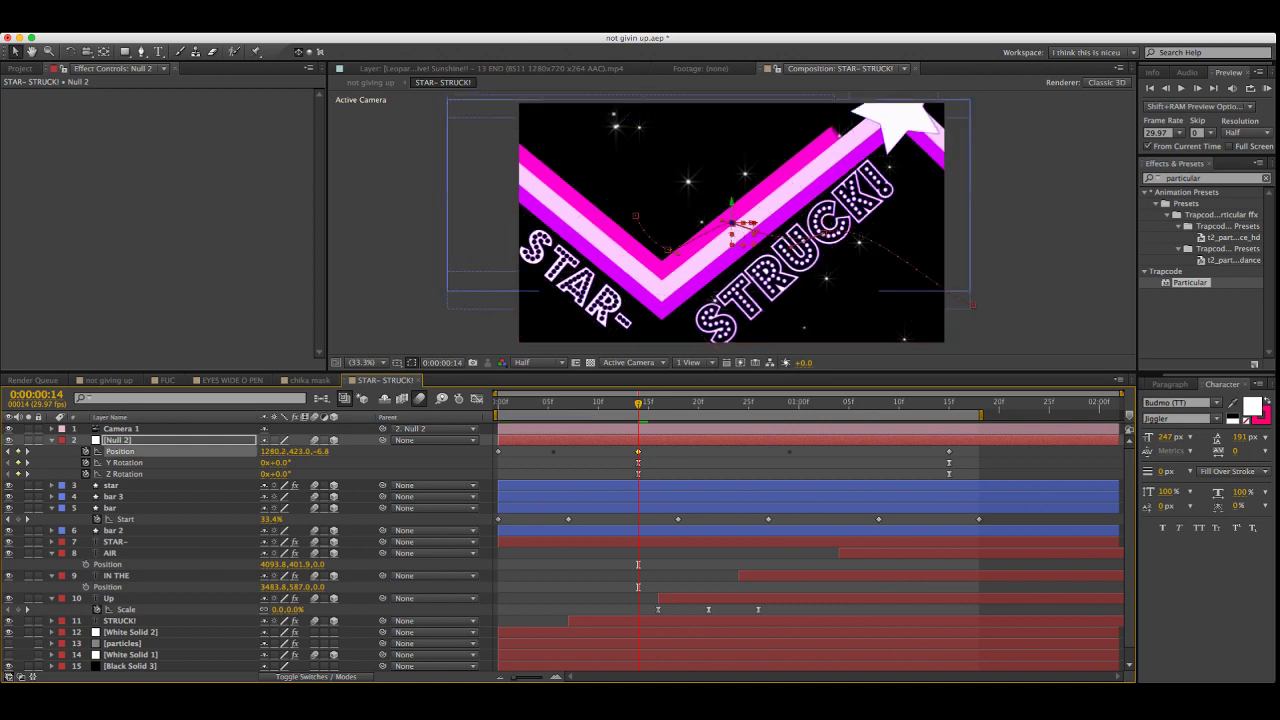
# Curve Null 2's motion path at the second Position keyframe with level handles, and move the null to 1305.2, 392.0 at 0:00:00:14
pyautogui.moveTo(732, 223); pyautogui.dragTo(592, 226)
pyautogui.press('.')
pyautogui.press('.')
pyautogui.click(141, 52)
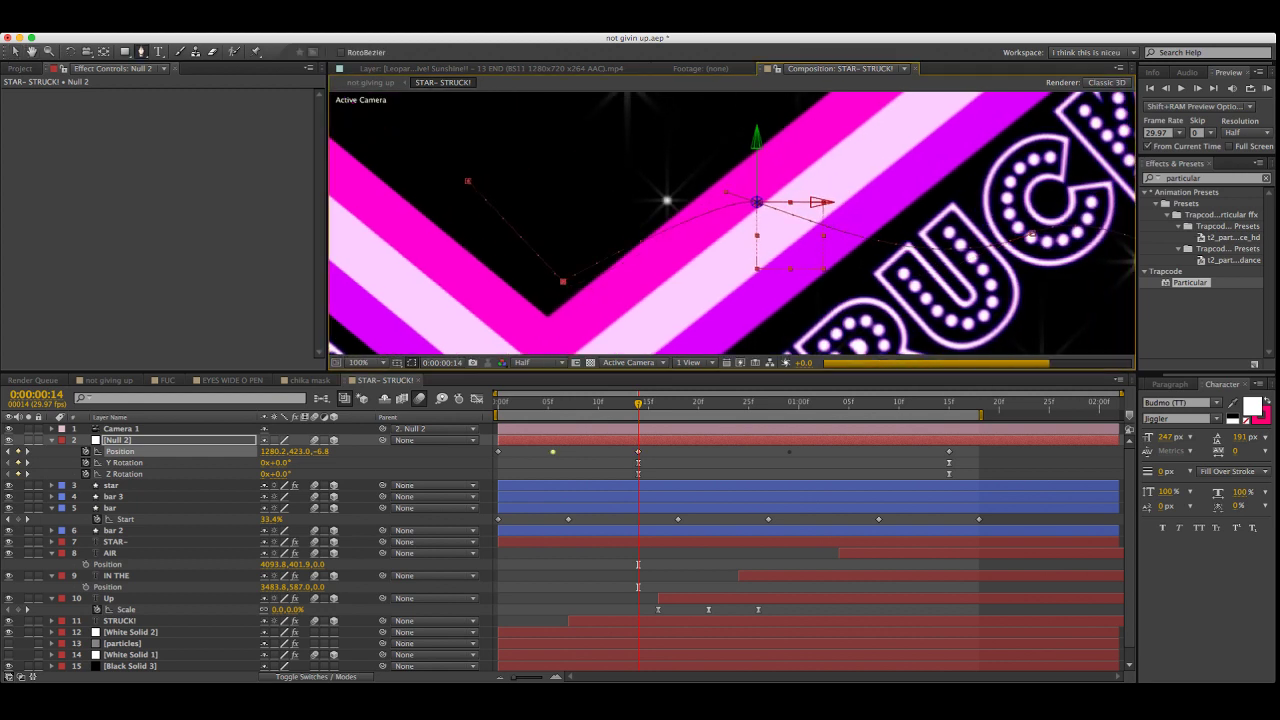
pyautogui.press('v')
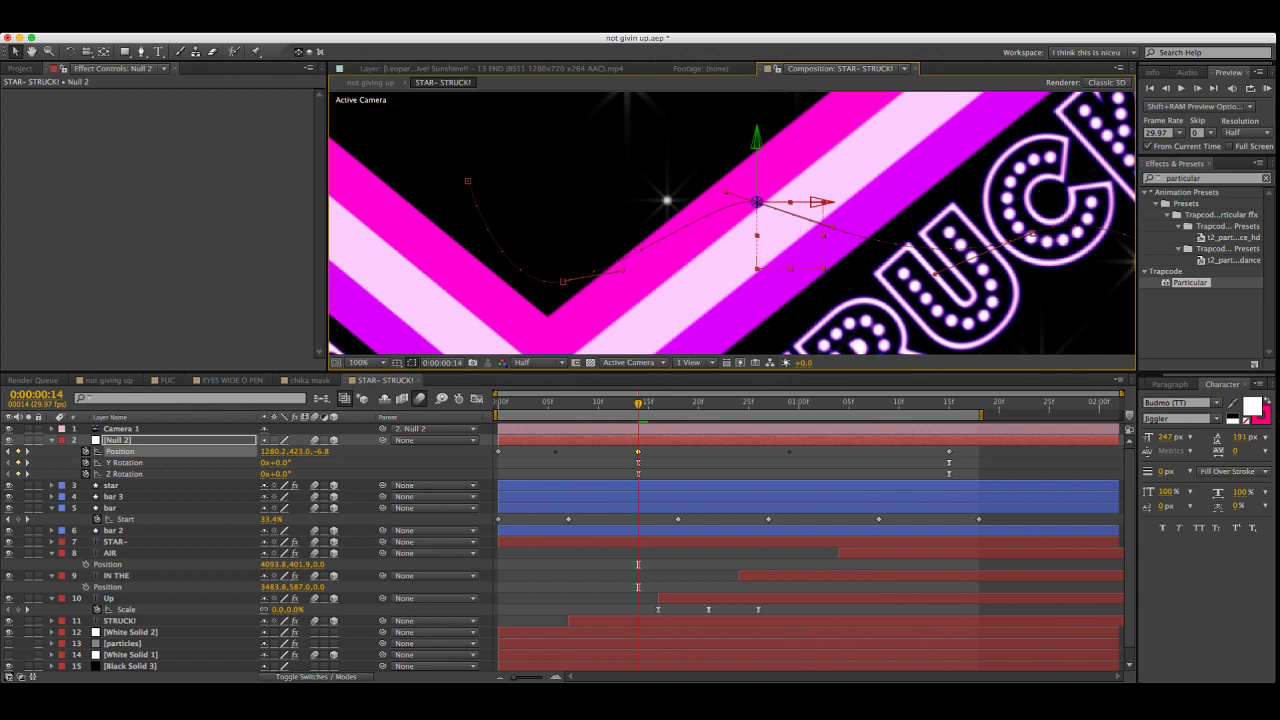
pyautogui.moveTo(623, 270)
pyautogui.mouseDown()
pyautogui.moveTo(564, 289)
pyautogui.moveTo(623, 291)
pyautogui.mouseUp()
pyautogui.moveTo(757, 203); pyautogui.dragTo(771, 185)
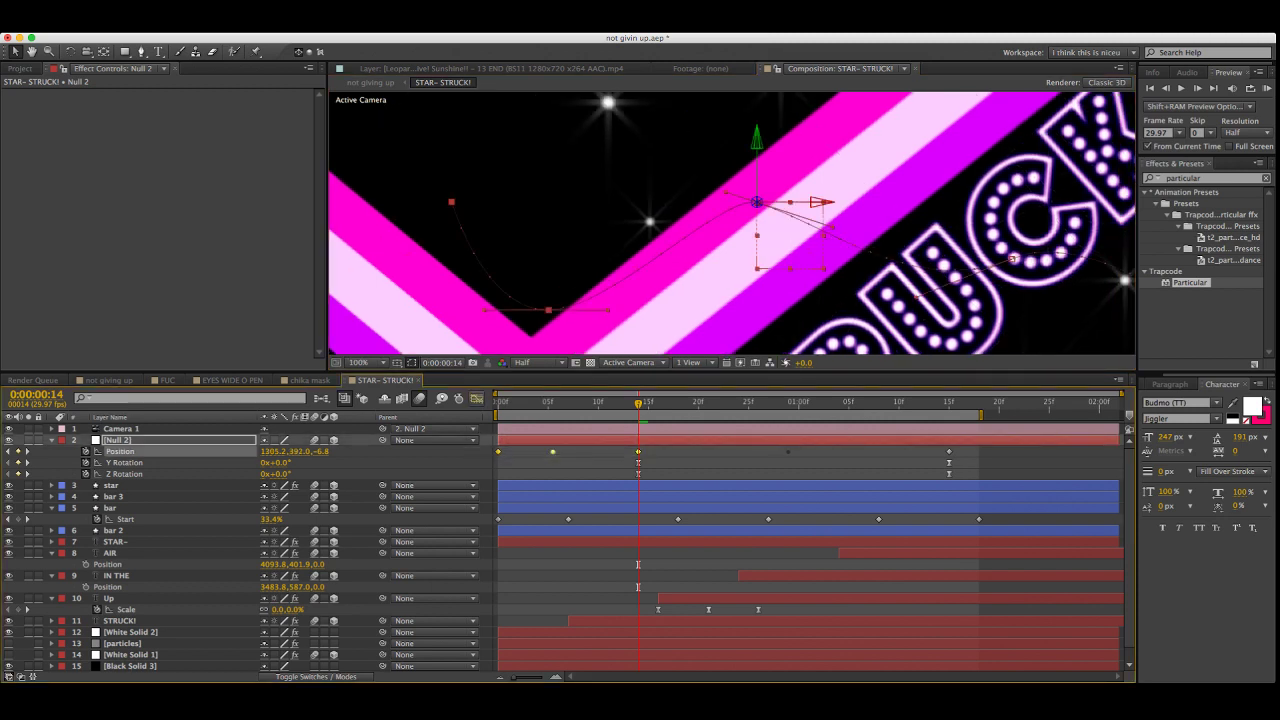
# Ease Null 2's first Position keyframe and adjust the speed curve around the keyframe at 0:00:00:14
pyautogui.click(476, 398)
pyautogui.click(664, 430)
pyautogui.moveTo(664, 430); pyautogui.dragTo(494, 450)
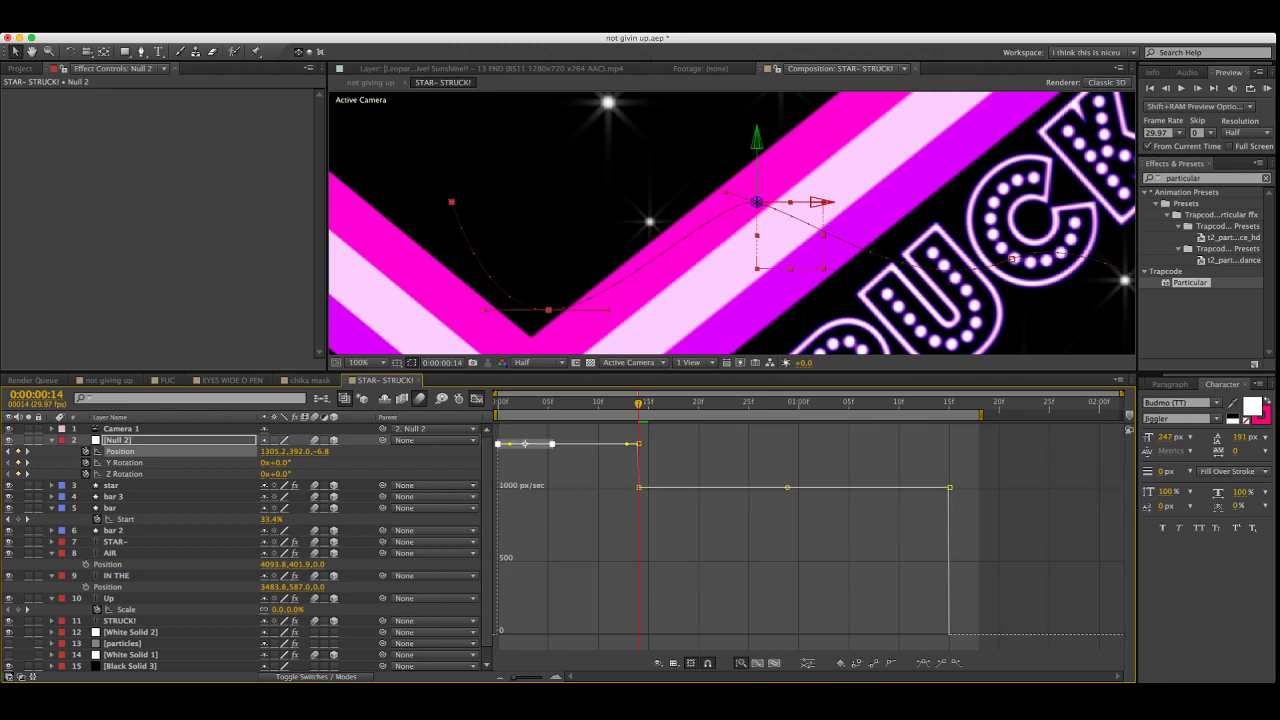
pyautogui.press('F9')
pyautogui.moveTo(638, 488); pyautogui.dragTo(566, 521)
pyautogui.click(476, 398)
pyautogui.hotkey('shift', '/')
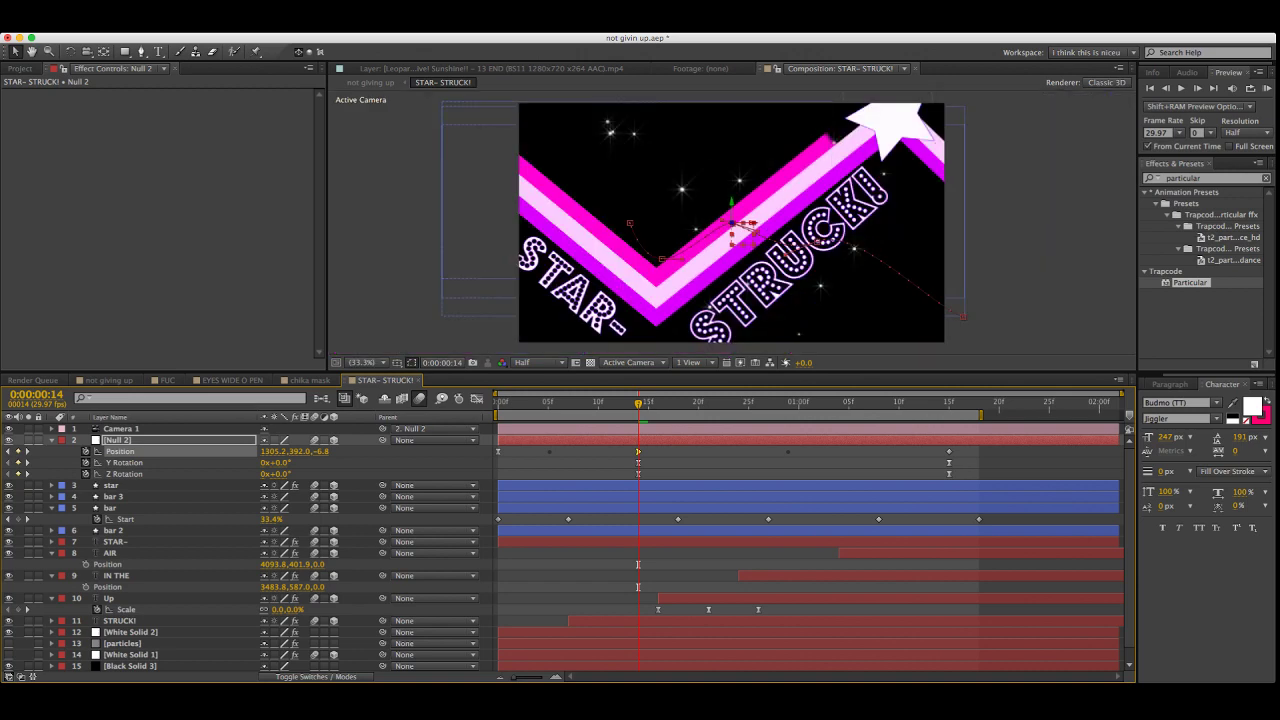
# Find the Glow effect and apply it to the STRUCK! text layer
pyautogui.click(1205, 178)
pyautogui.write('glow')
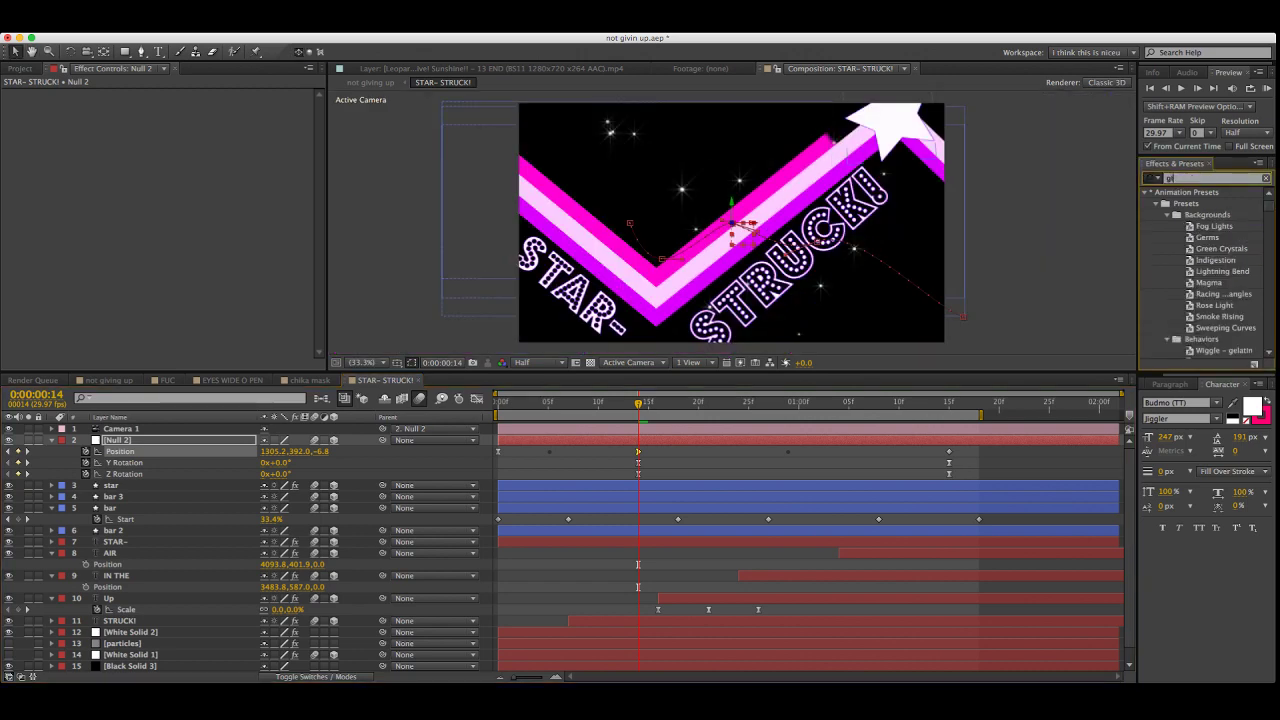
pyautogui.scroll(-3, 1205, 270)
pyautogui.scroll(-8, 730, 222)
pyautogui.scroll(10, 730, 222)
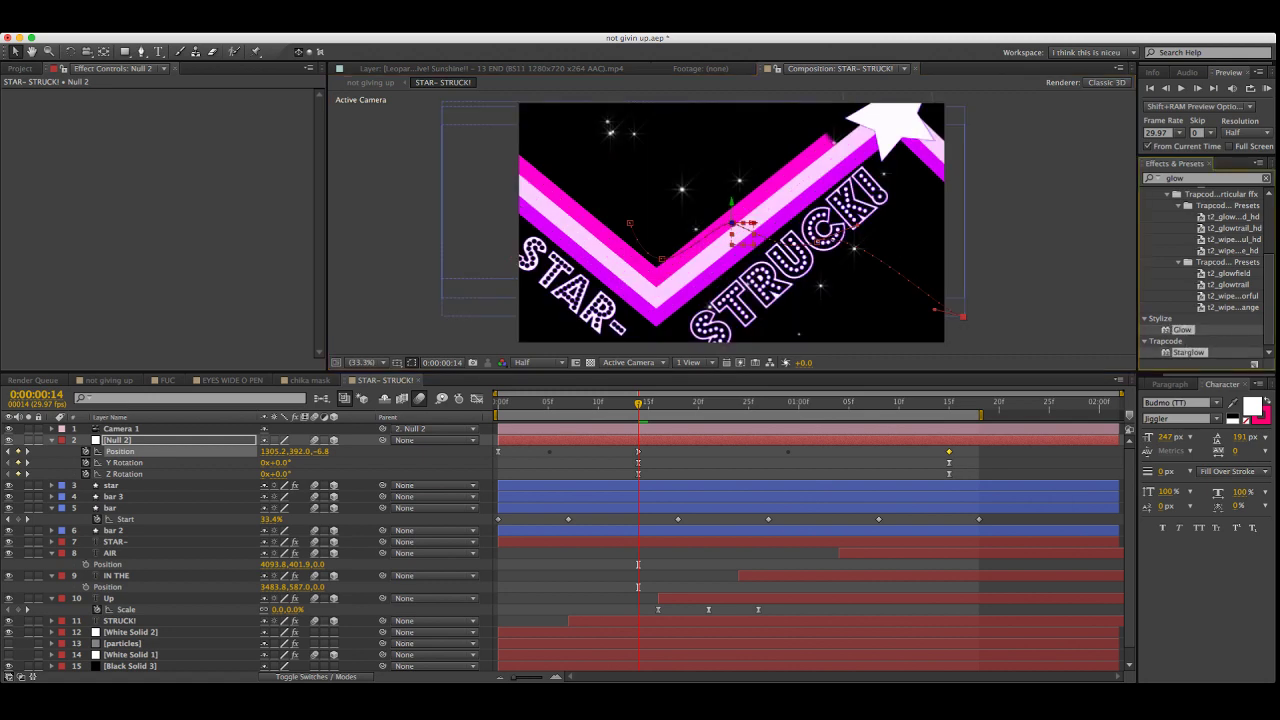
pyautogui.moveTo(1182, 330); pyautogui.dragTo(122, 621)
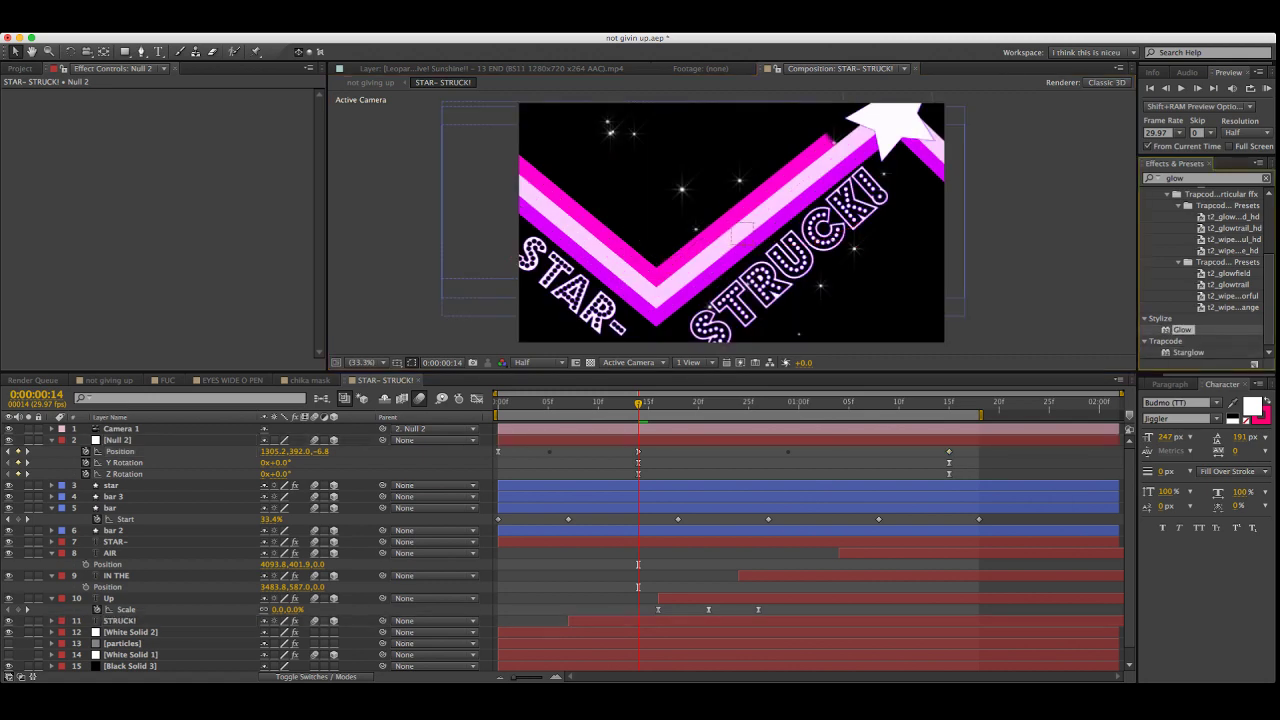
# Place Glow above Shine on the STRUCK! layer and set its Glow Radius to 64
pyautogui.scroll(1, 160, 225)
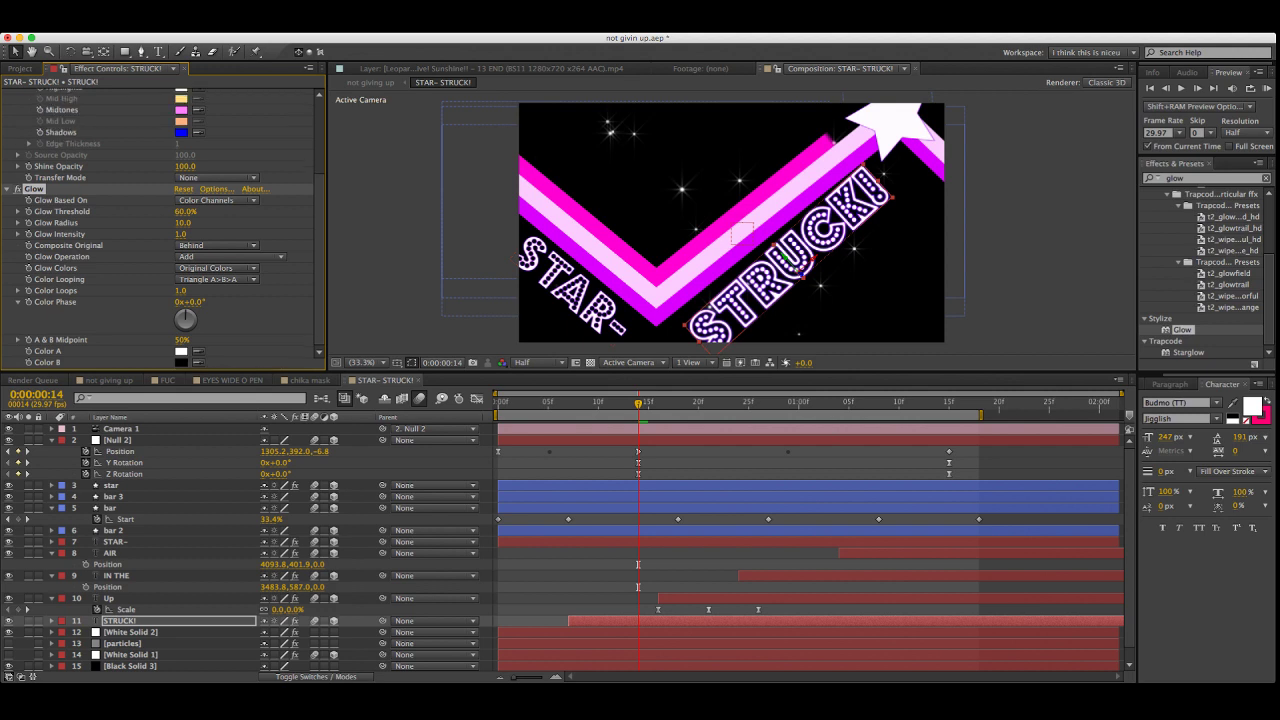
pyautogui.scroll(5, 160, 230)
pyautogui.click(7, 94)
pyautogui.moveTo(35, 94); pyautogui.dragTo(38, 298)
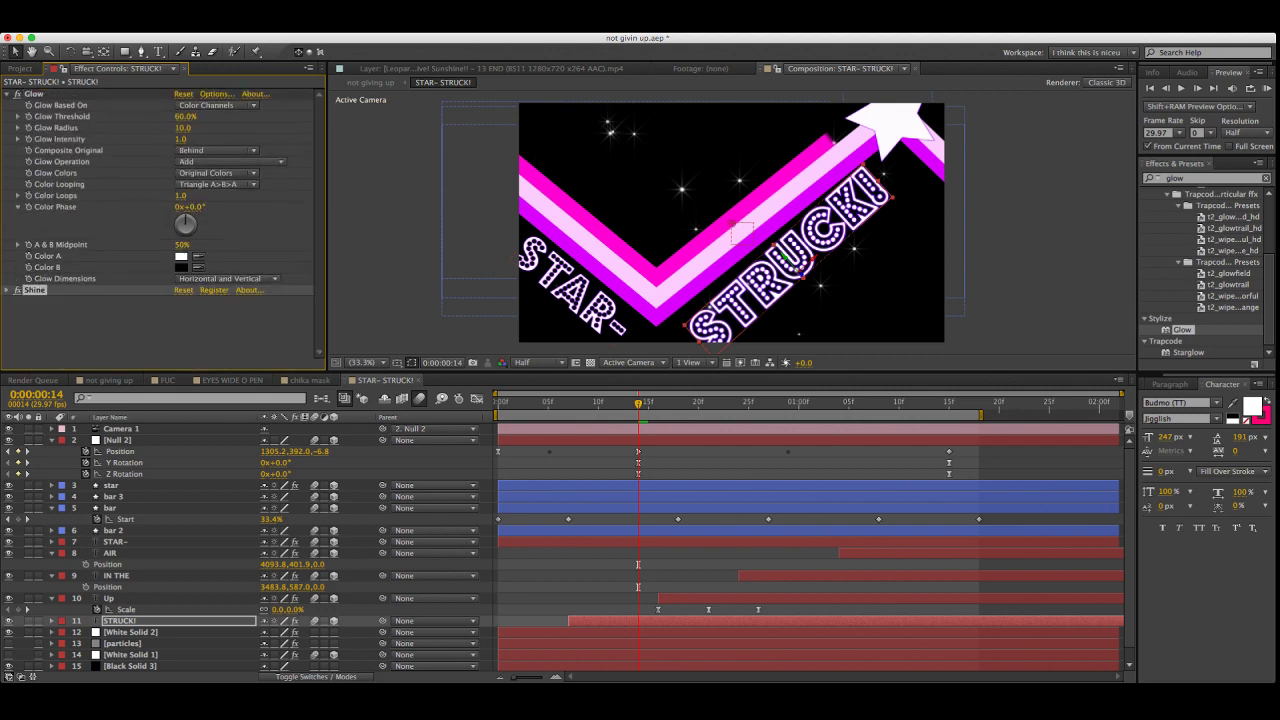
pyautogui.moveTo(183, 128); pyautogui.dragTo(225, 128)
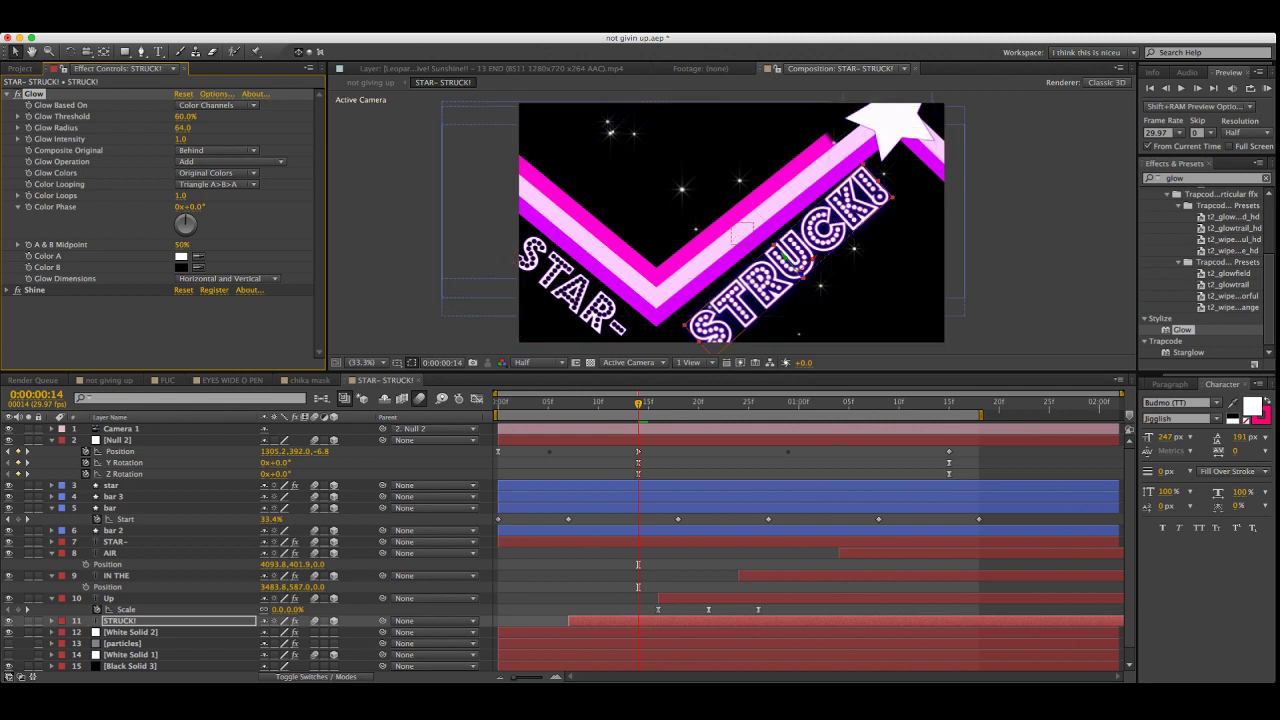
# Paste the same Glow effect onto the STAR- text layer and place it above Shine
pyautogui.click(110, 598)
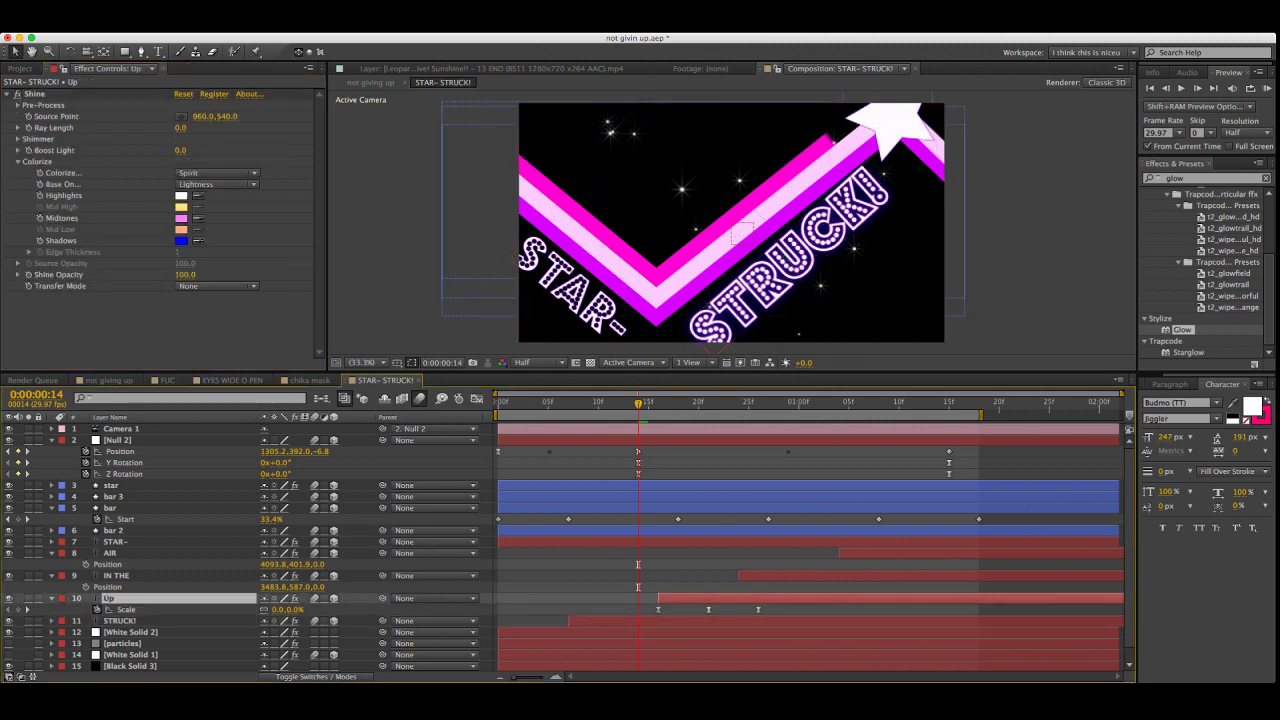
pyautogui.click(575, 288)
pyautogui.click(34, 94)
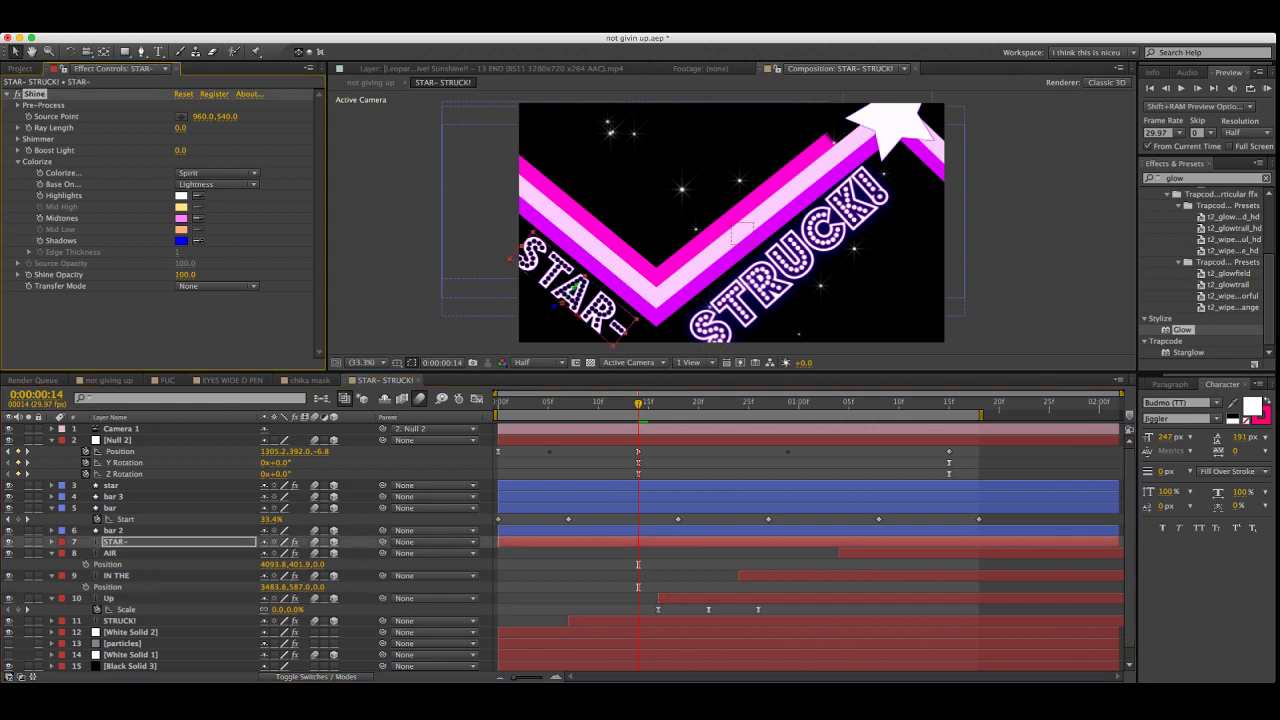
pyautogui.press('super+v')
pyautogui.moveTo(34, 94); pyautogui.dragTo(34, 330)
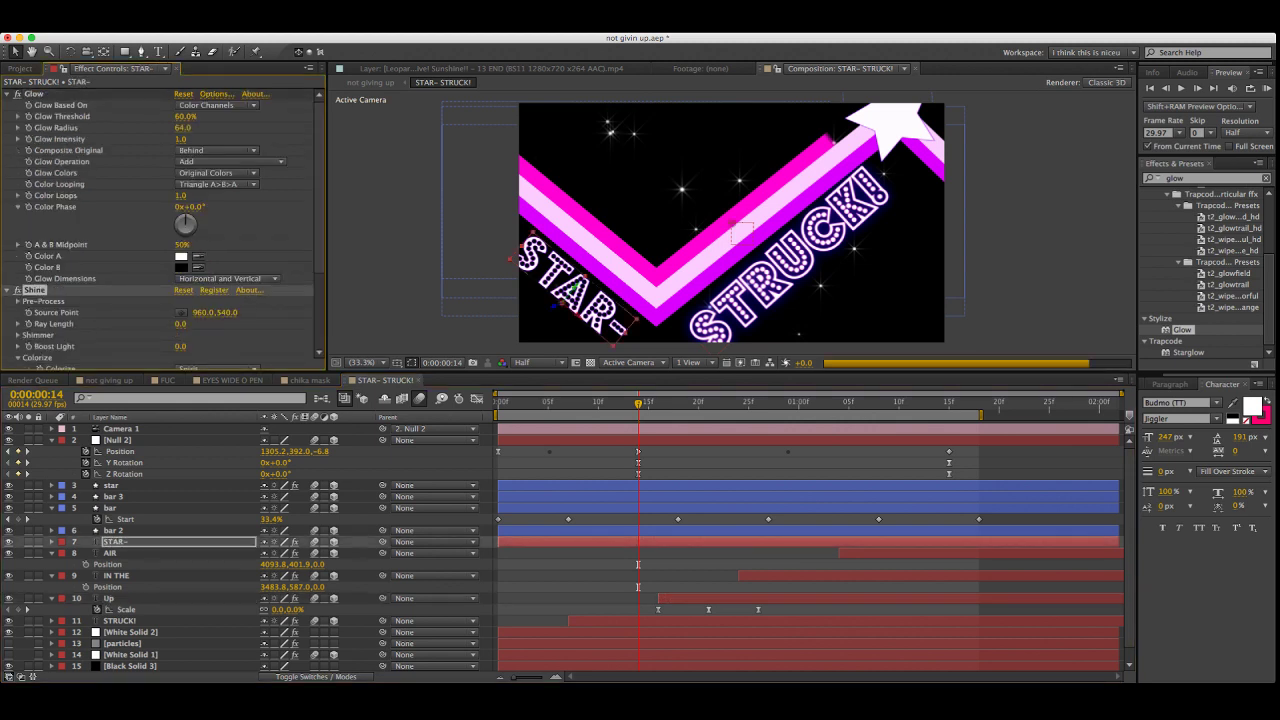
pyautogui.press('super+shift+a')
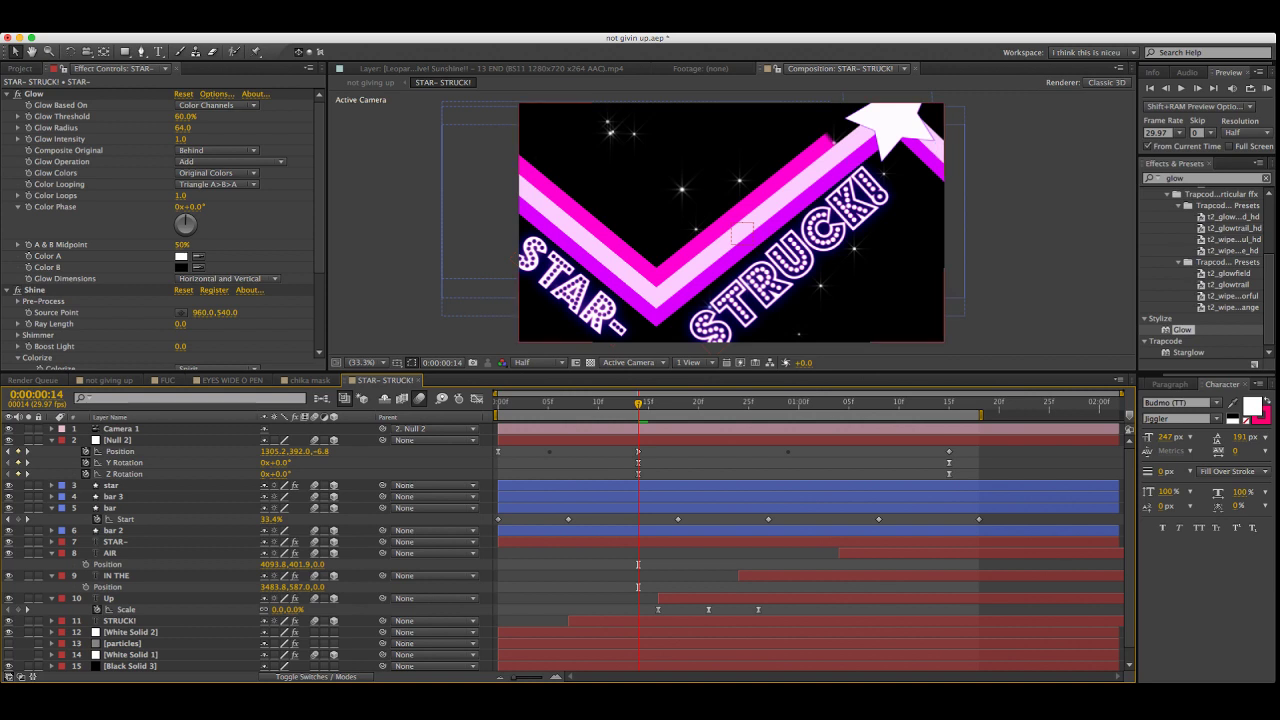
# Set Null 2's Z position to -124.8 at 0:00:00:14
pyautogui.press('space')
pyautogui.moveTo(715, 350); pyautogui.dragTo(676, 321)
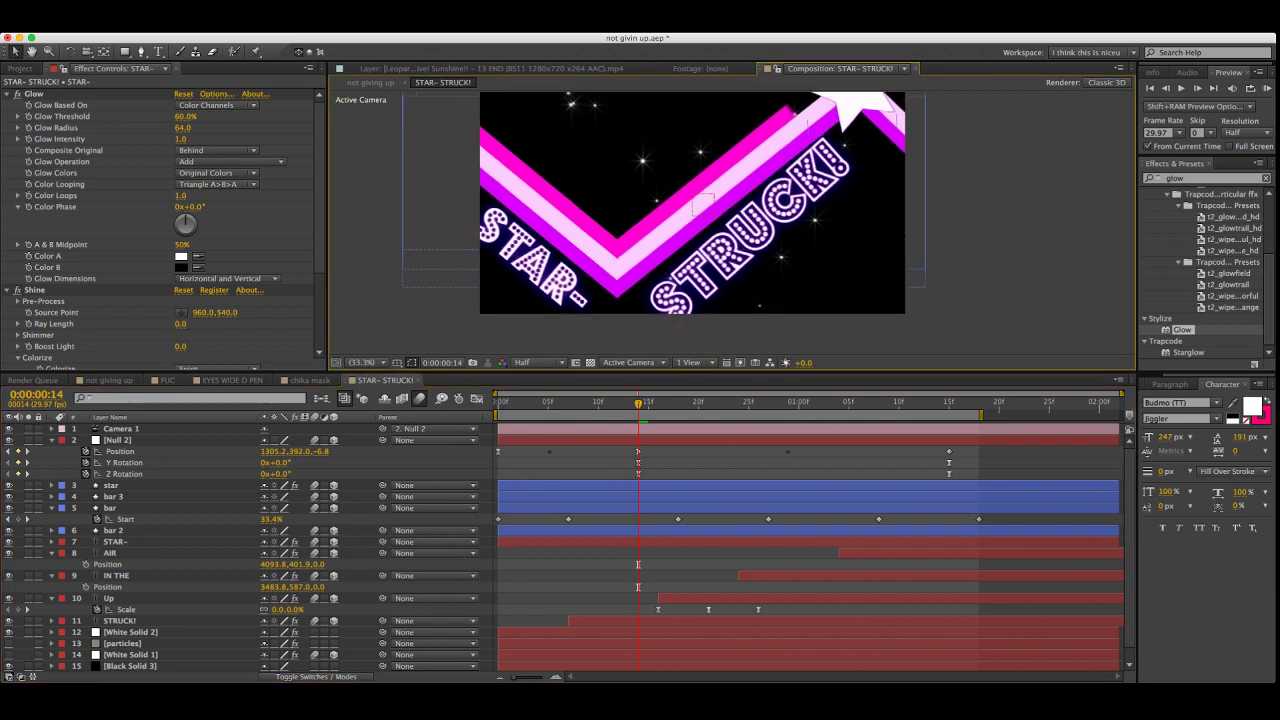
pyautogui.scroll(-1, 250, 550)
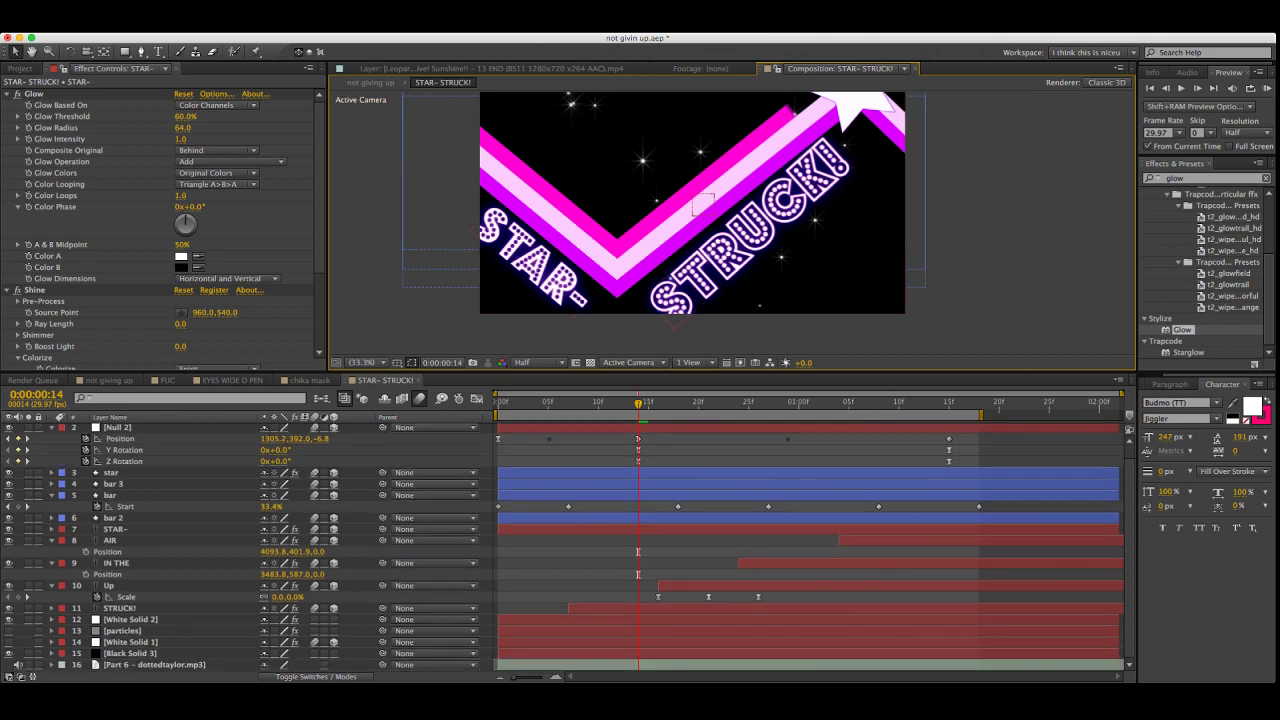
pyautogui.moveTo(638, 403); pyautogui.dragTo(598, 403)
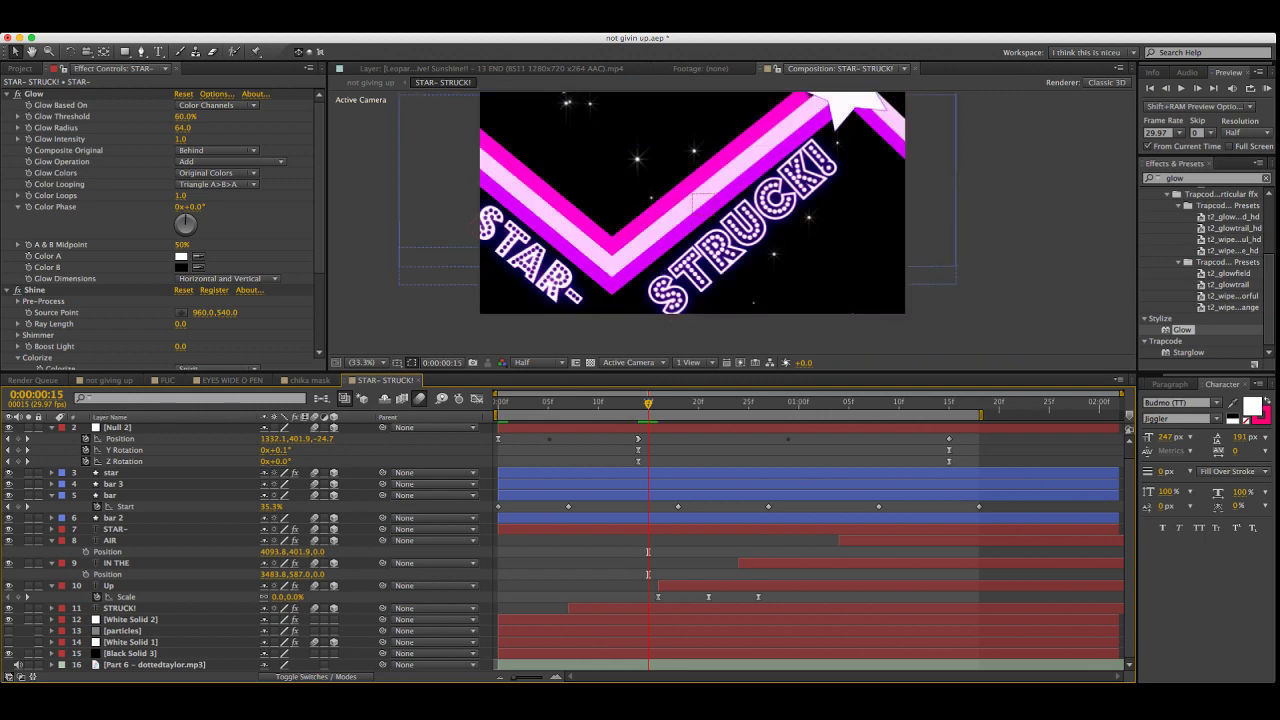
pyautogui.press('pageup')
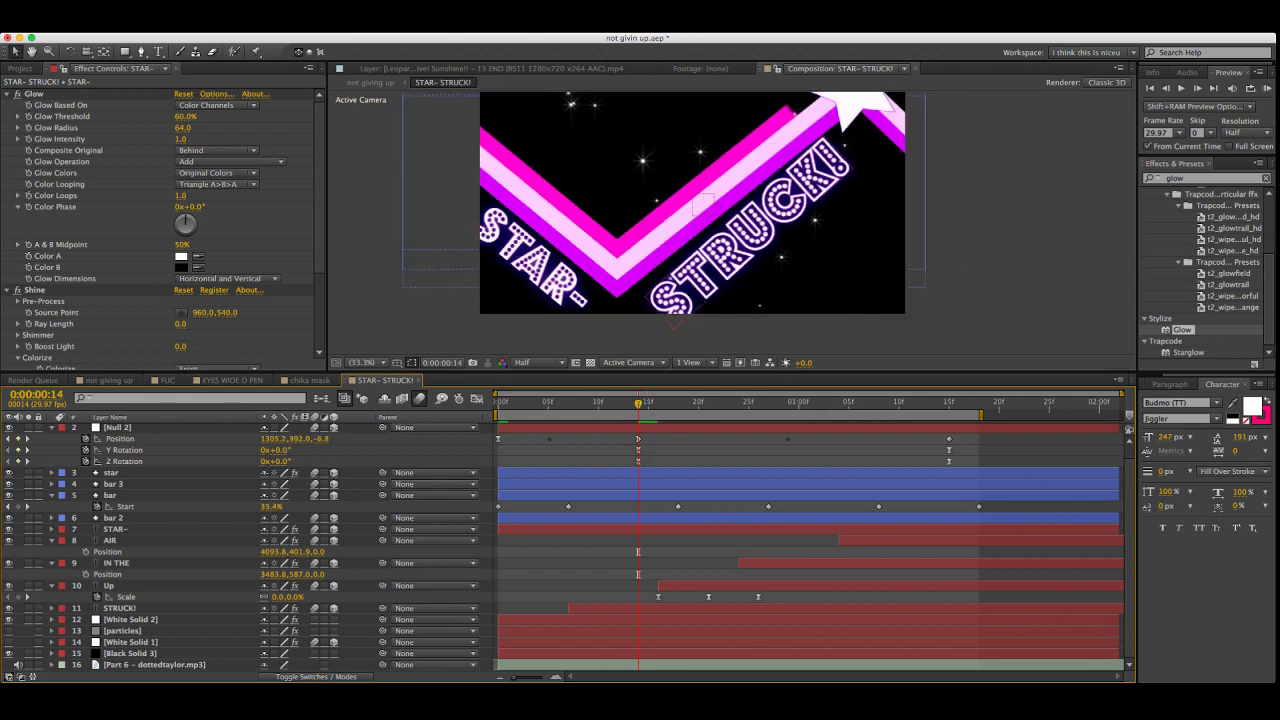
pyautogui.moveTo(690, 200); pyautogui.dragTo(681, 223)
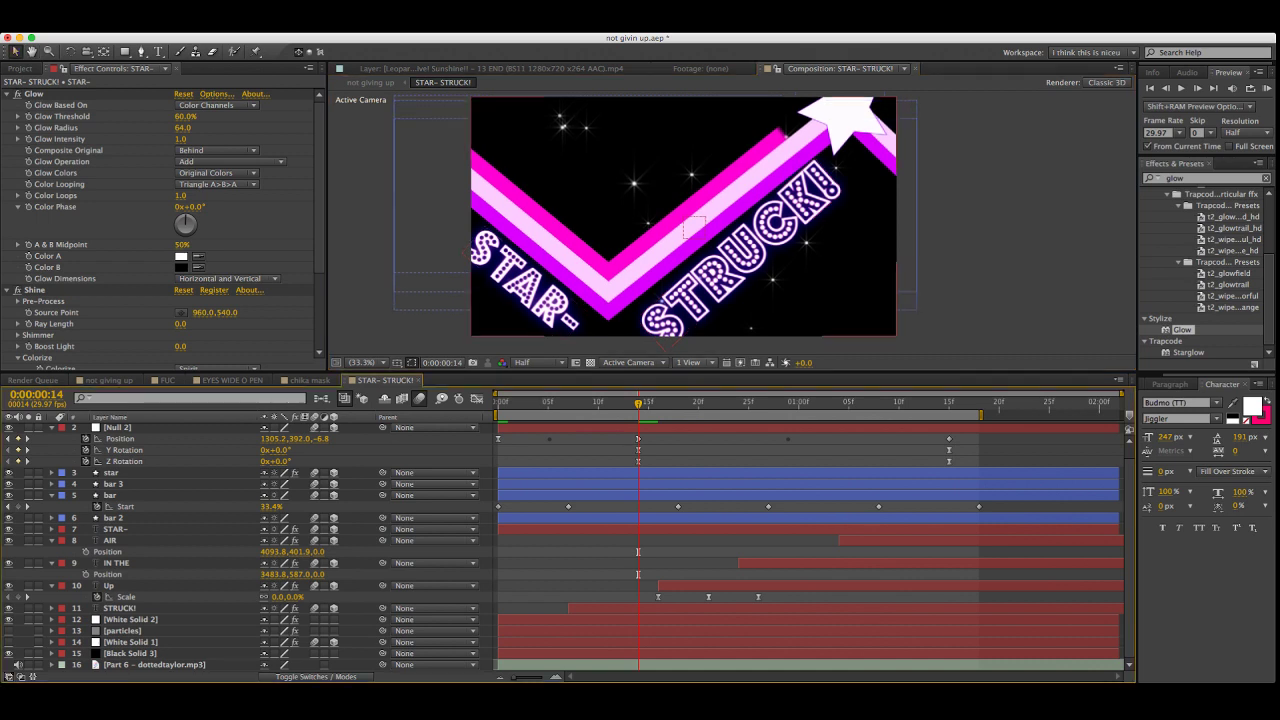
pyautogui.moveTo(321, 439); pyautogui.dragTo(216, 439)
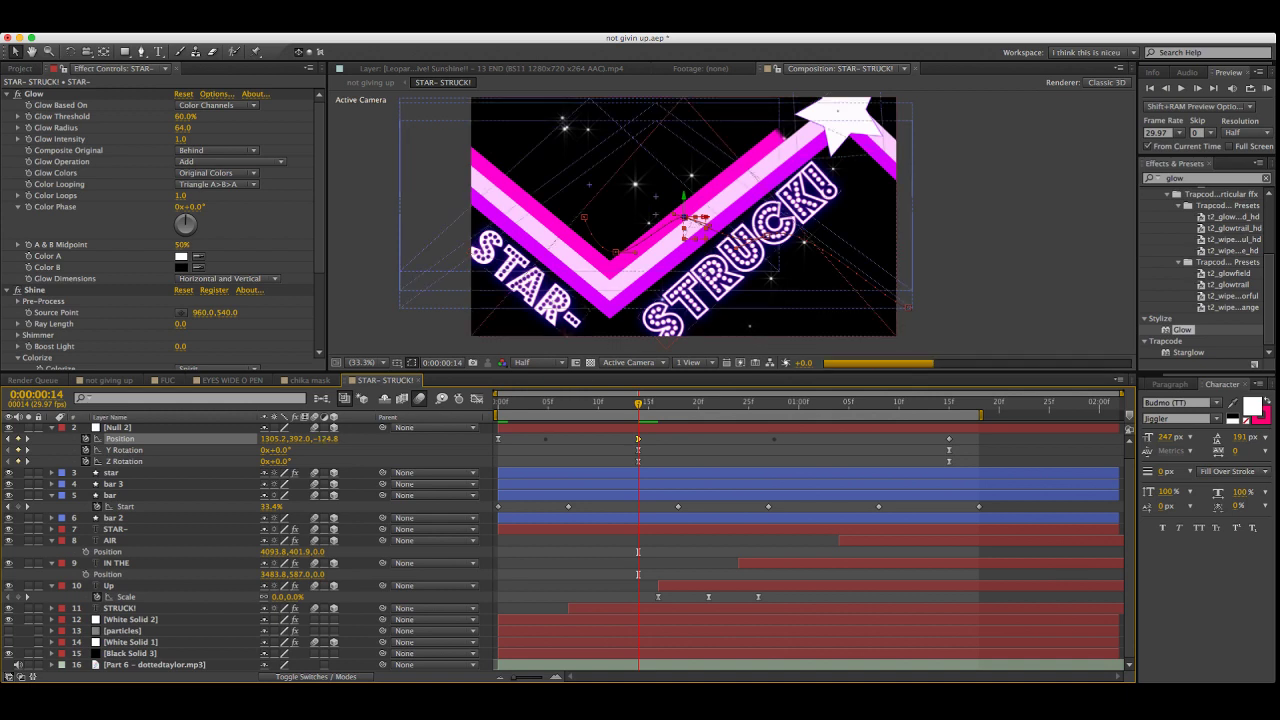
# Shift Null 2 down to a Y position of 437.0 at 0:00:00:14
pyautogui.click(117, 427)
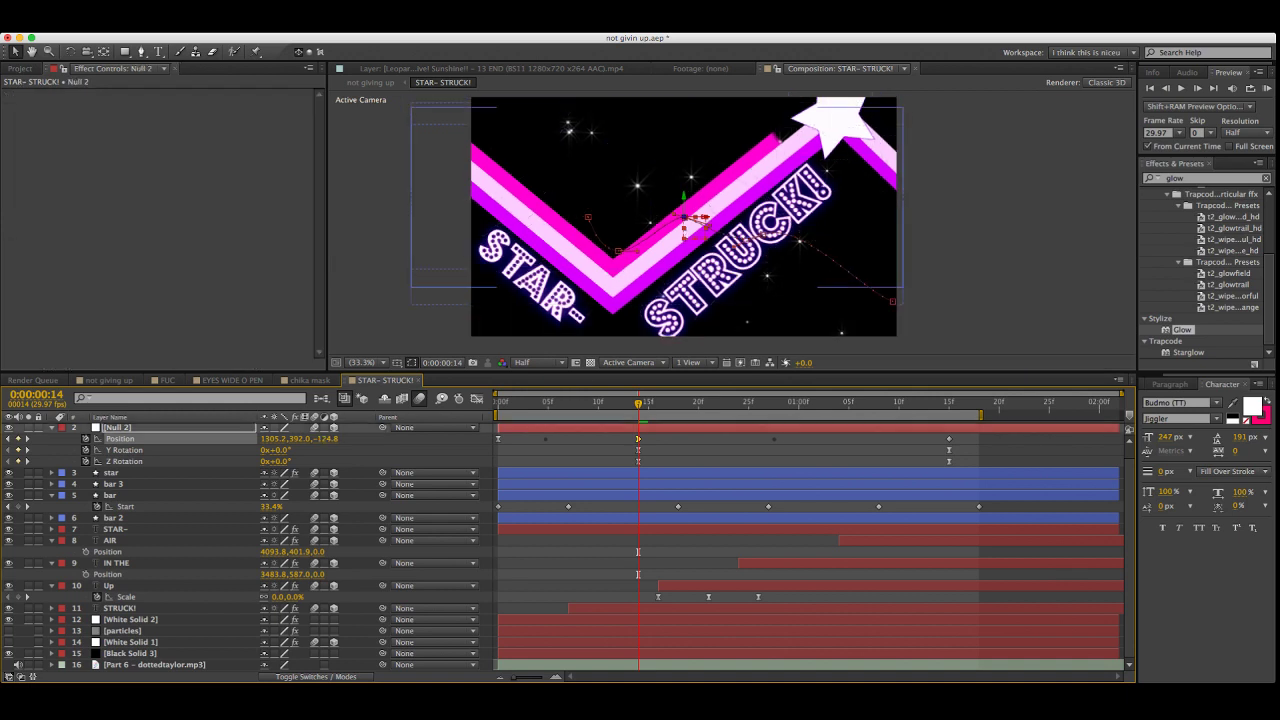
pyautogui.press('Down')
pyautogui.press('Down')
pyautogui.press('Down')
pyautogui.moveTo(299, 439); pyautogui.dragTo(335, 439)
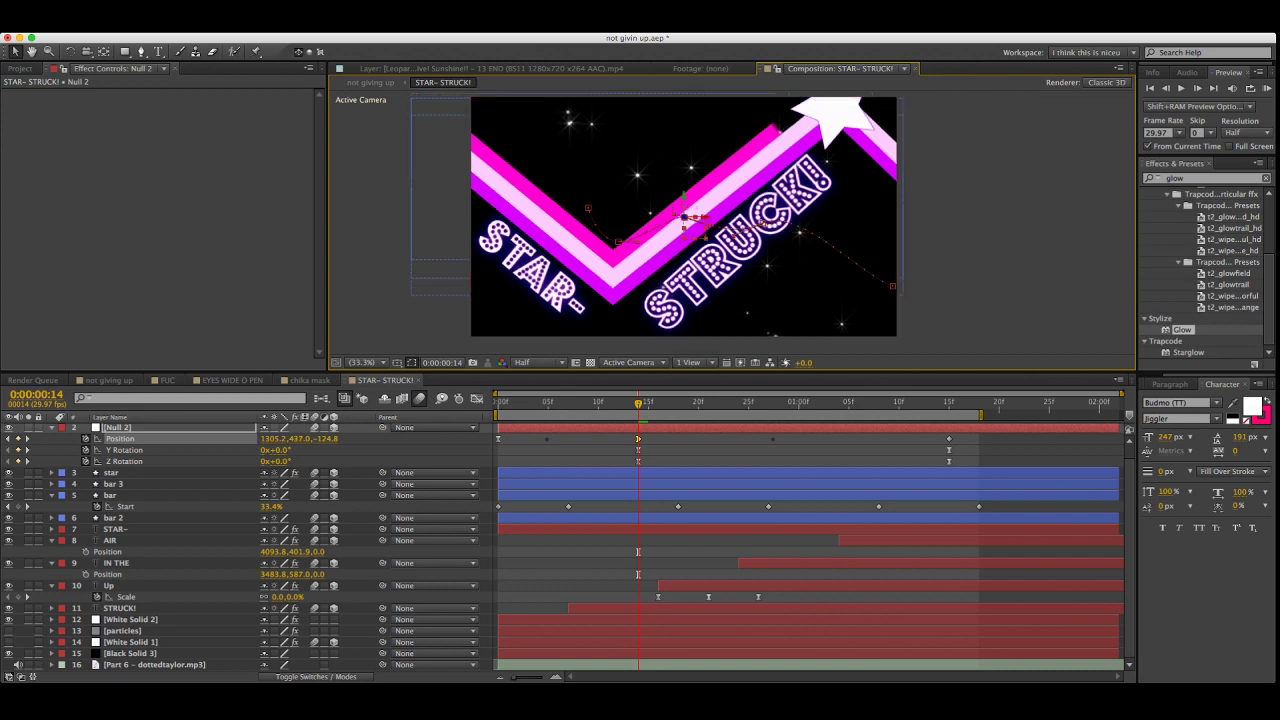
pyautogui.click(115, 529)
pyautogui.press('super+shift+a')
# Copy all Start keyframes from the bar layer and return to 0:00:00:00
pyautogui.click(110, 495)
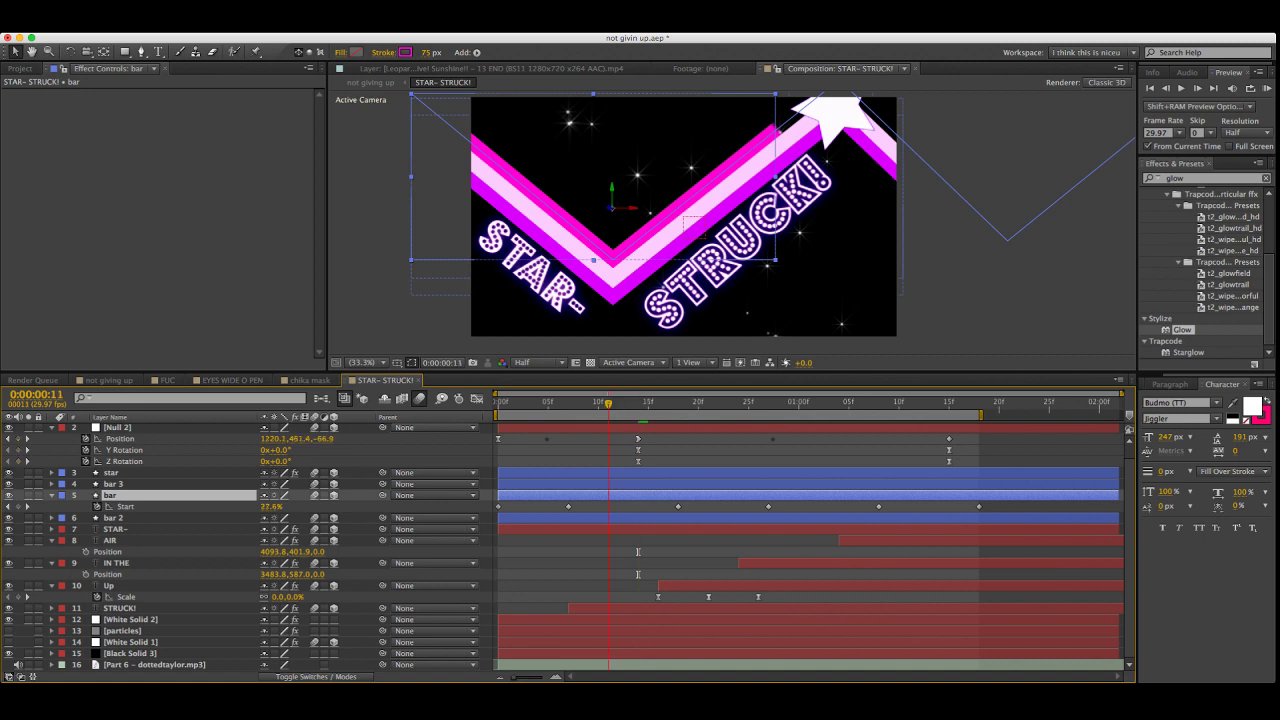
pyautogui.press('pagedown')
pyautogui.press('pagedown')
pyautogui.press('pagedown')
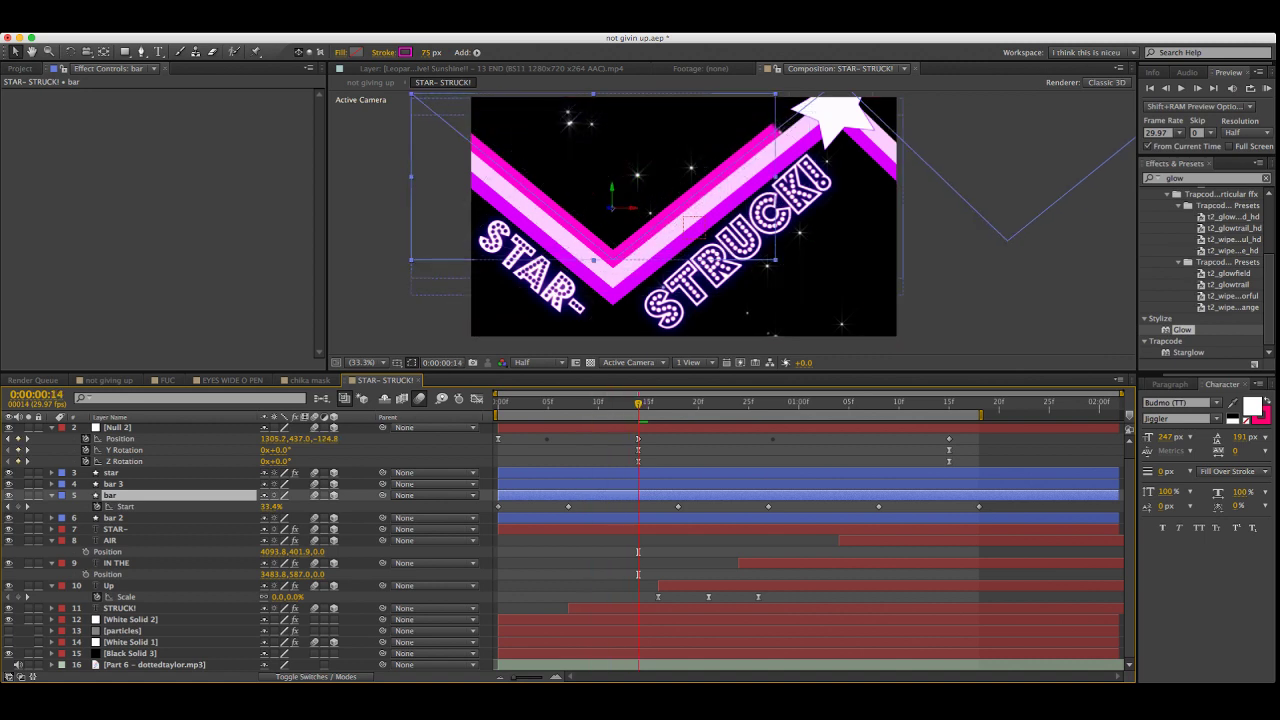
pyautogui.moveTo(1012, 505); pyautogui.dragTo(446, 516)
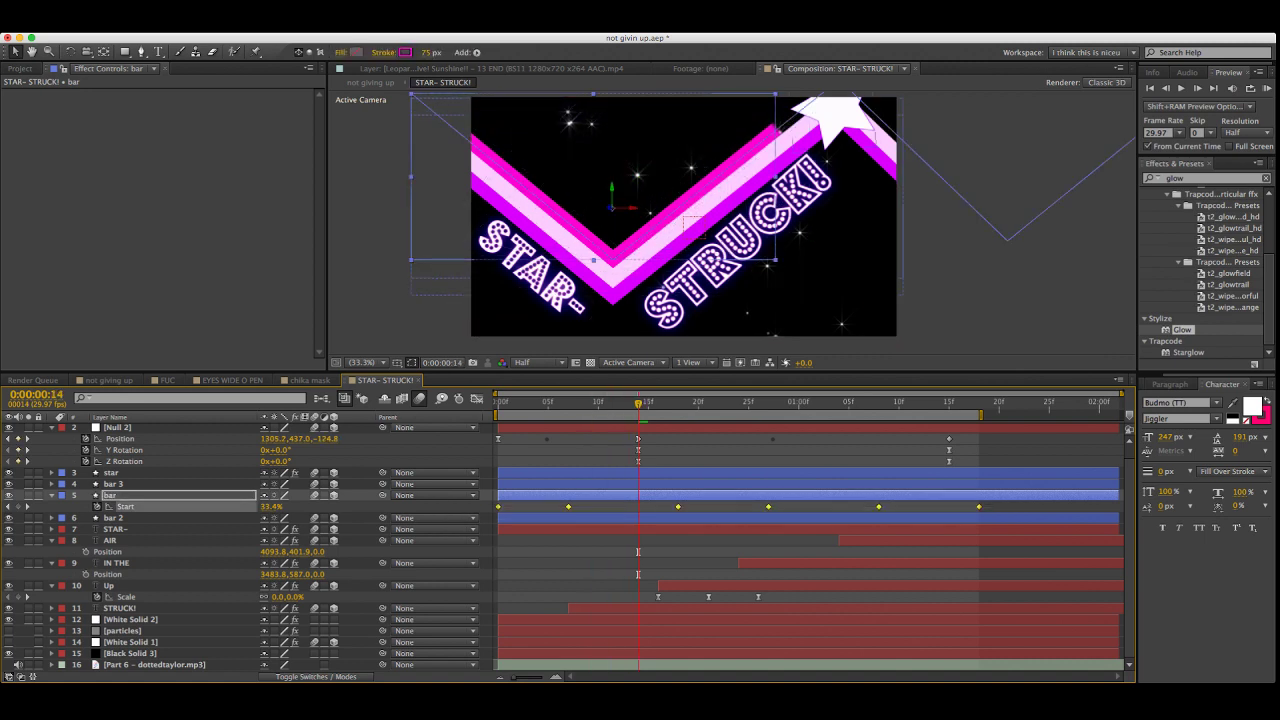
pyautogui.moveTo(638, 403); pyautogui.dragTo(498, 403)
# Clear bar 3's Start animation and set a single new Start keyframe at 0:00:00:00
pyautogui.press('super+Up')
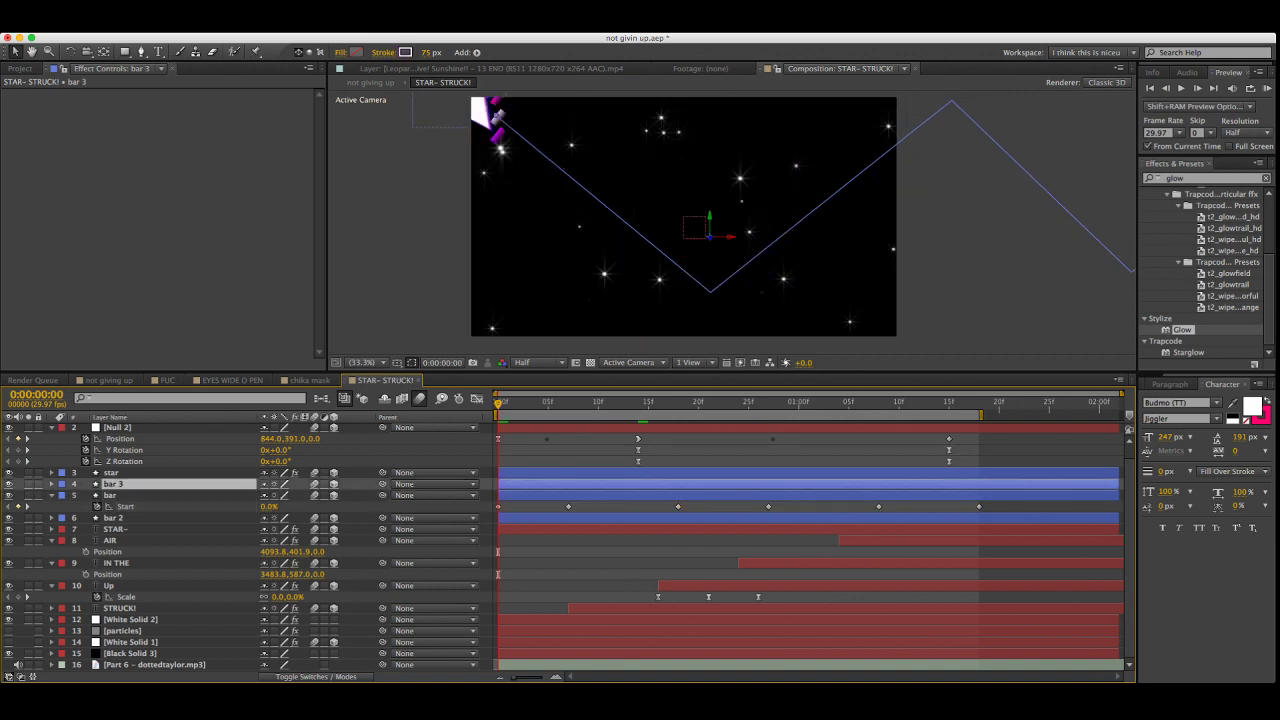
pyautogui.press('u')
pyautogui.click(97, 495)
pyautogui.click(113, 529)
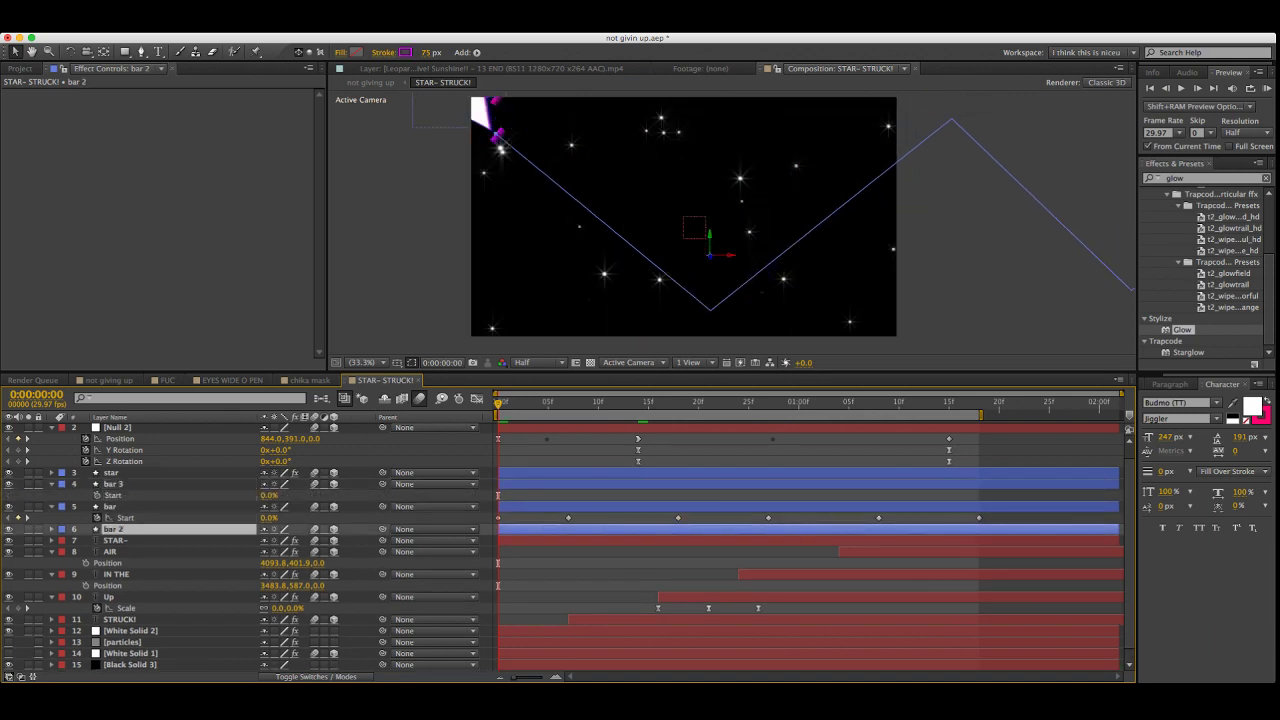
pyautogui.click(97, 495)
pyautogui.click(113, 529)
pyautogui.press('super+shift+a')
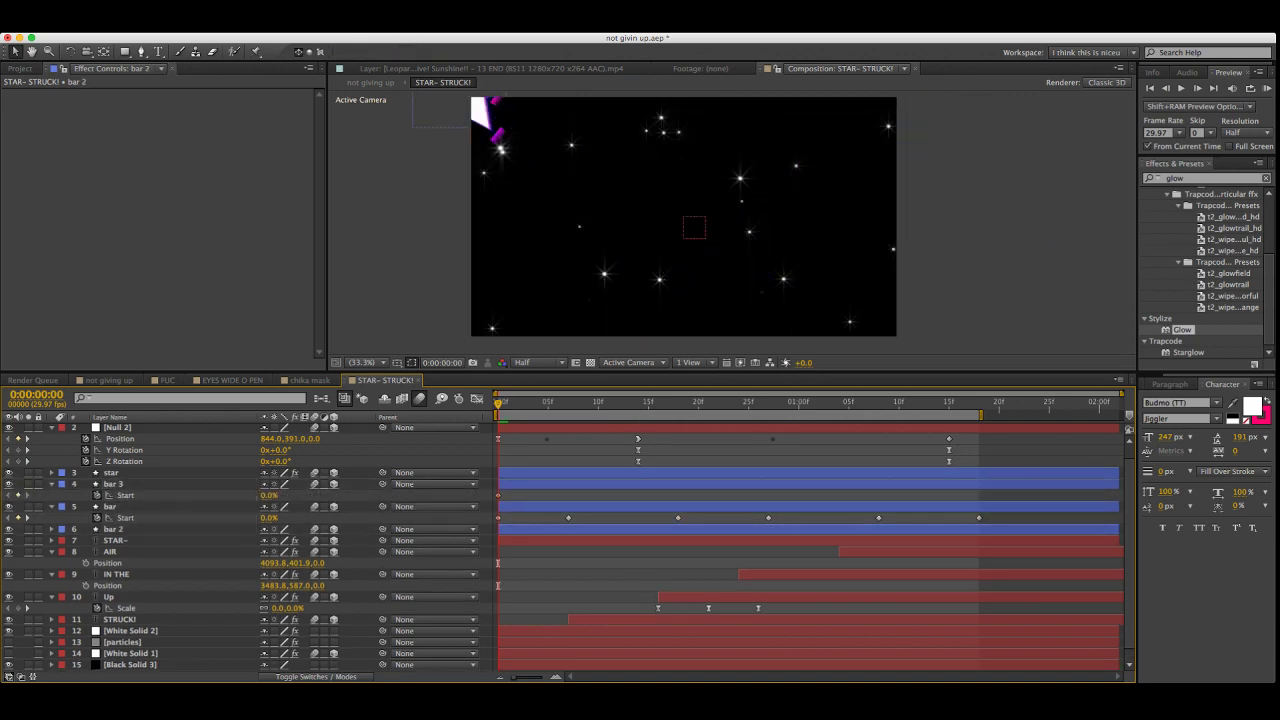
# Replace bar 2's Start keyframes with the ones copied from the bar layer, beginning at 0:00:00:00
pyautogui.click(51, 529)
pyautogui.click(113, 529)
pyautogui.press('u')
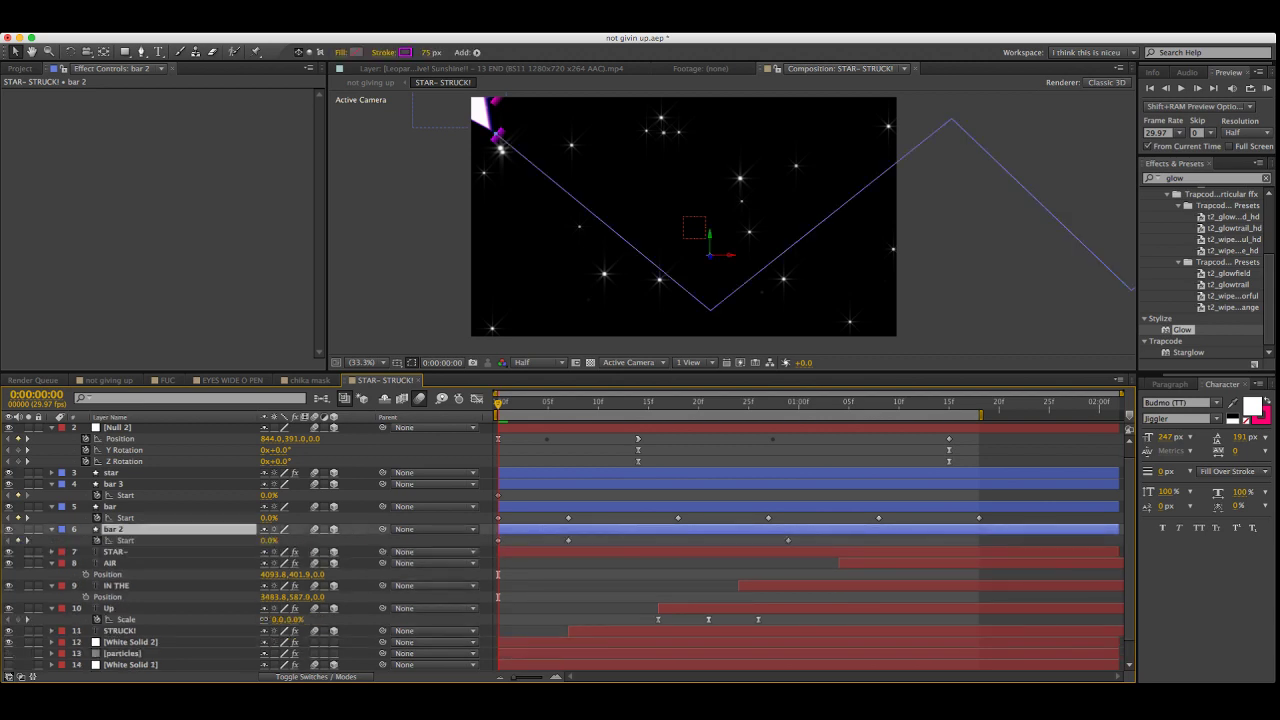
pyautogui.click(97, 540)
pyautogui.click(97, 540)
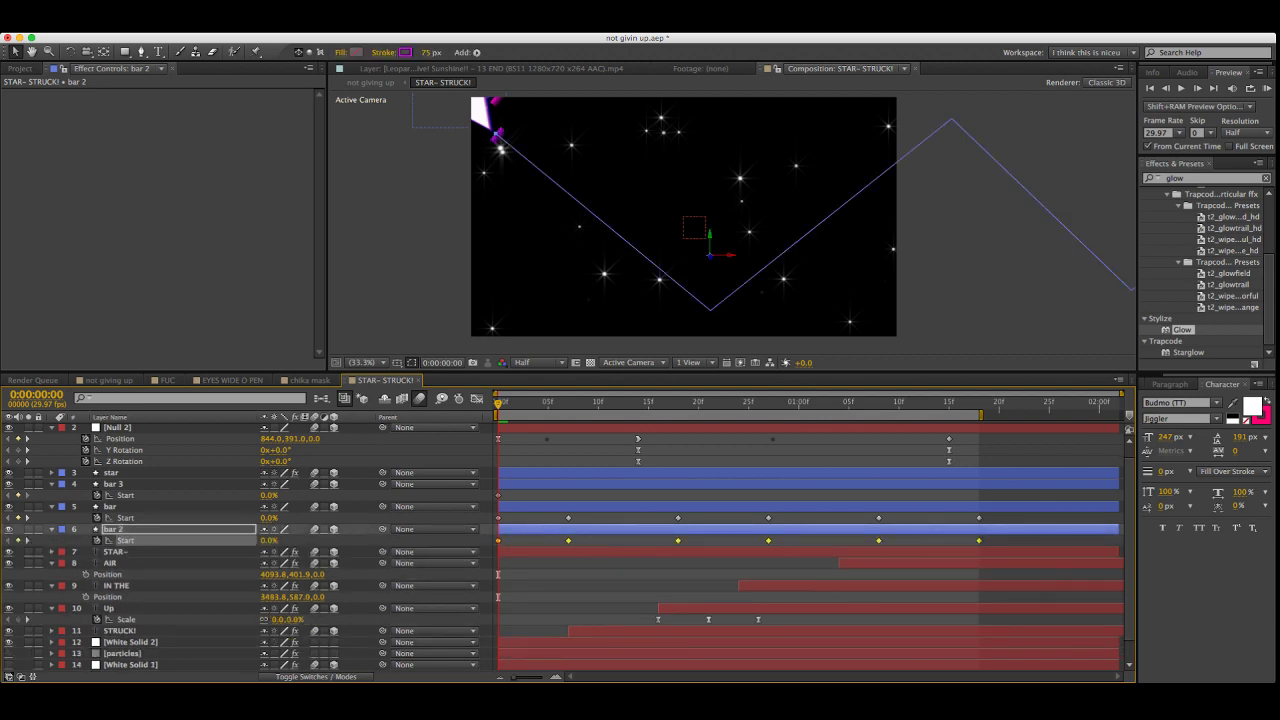
# Paste the copied Start keyframes onto bar 3's Start property at 0:00:00:00
pyautogui.click(113, 484)
pyautogui.press('super+v')
pyautogui.press('super+z')
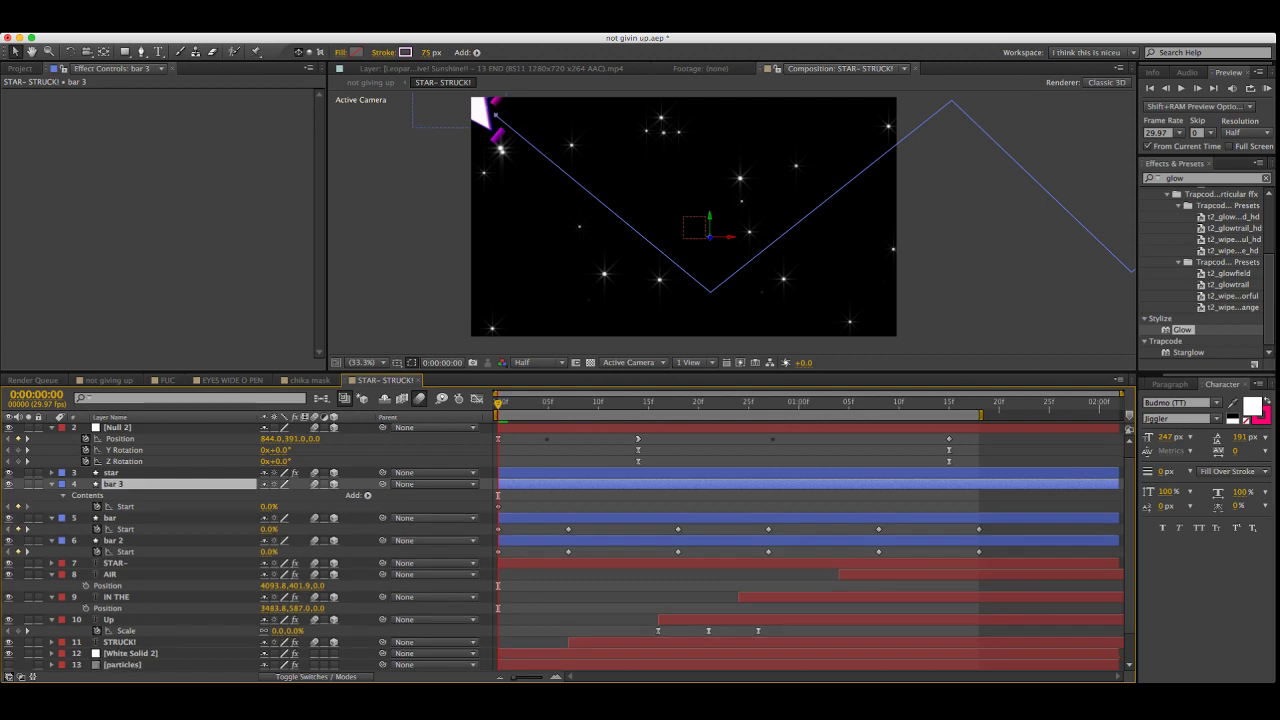
pyautogui.click(125, 506)
# Preview the matched growth of the three bars, moving to 0:00:00:07 for a second playback
pyautogui.press('KP_0')
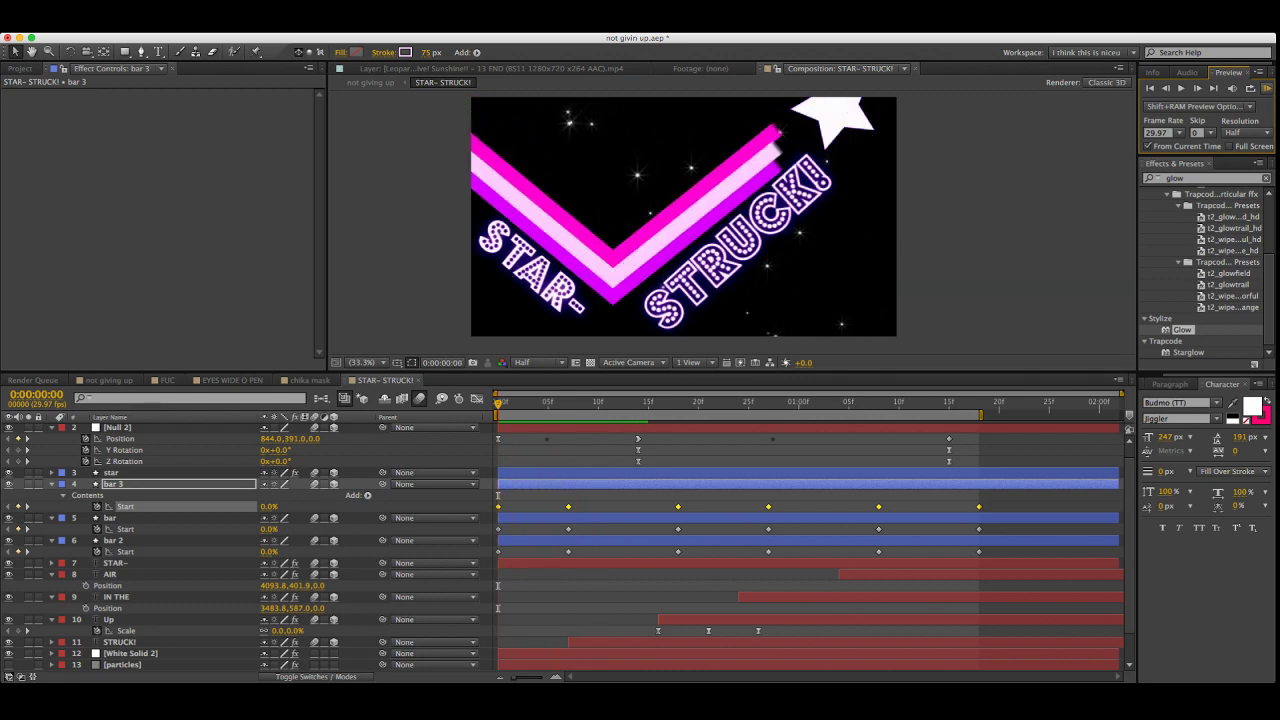
pyautogui.press('super+shift+a')
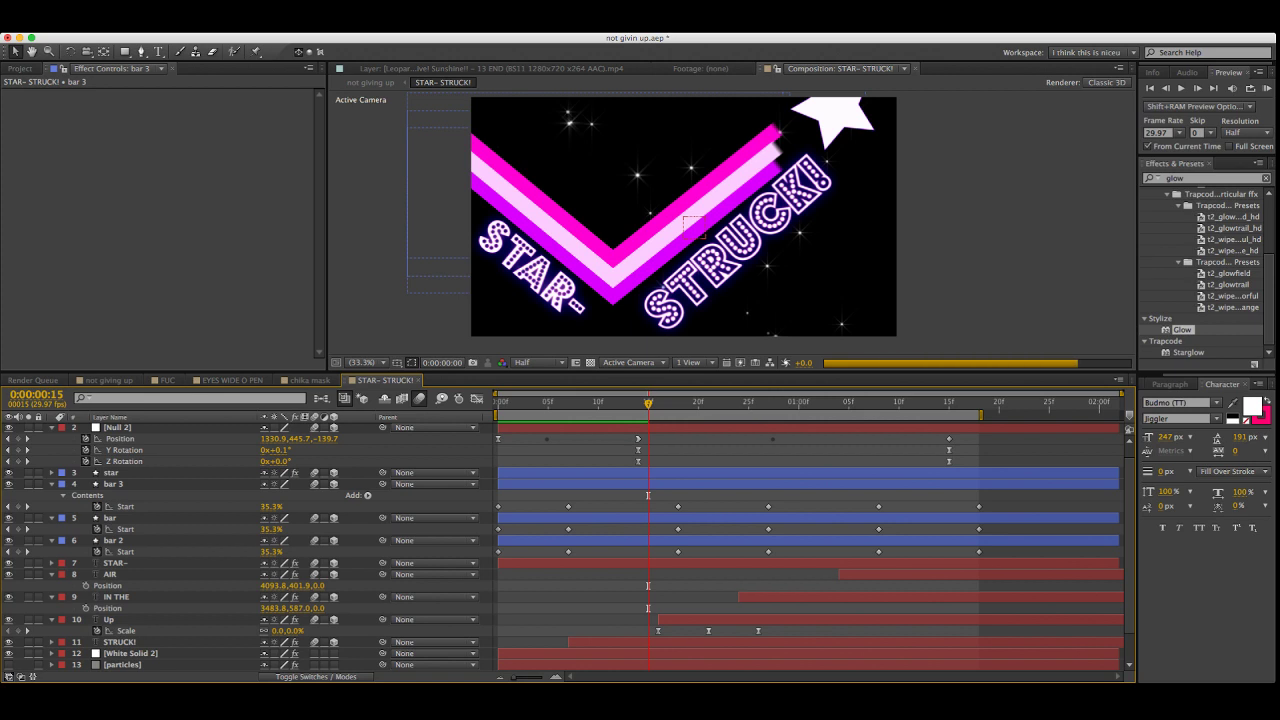
pyautogui.moveTo(648, 403); pyautogui.dragTo(568, 403)
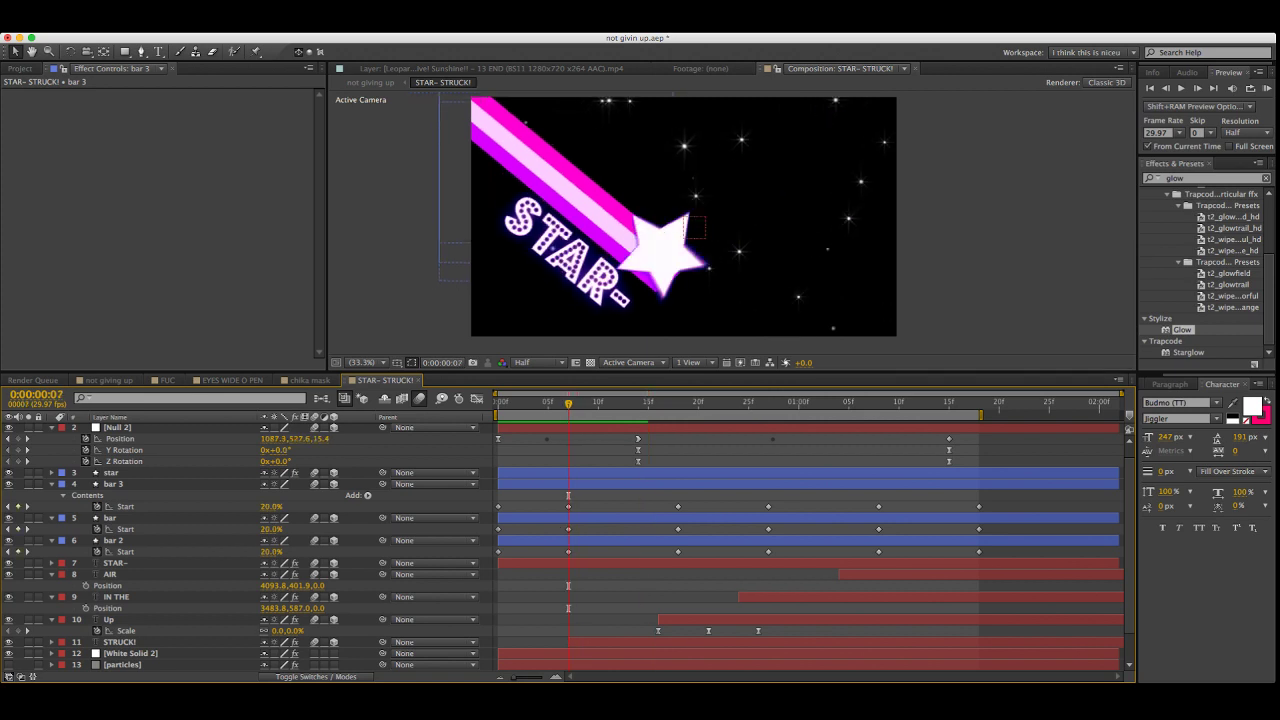
pyautogui.press('KP_0')
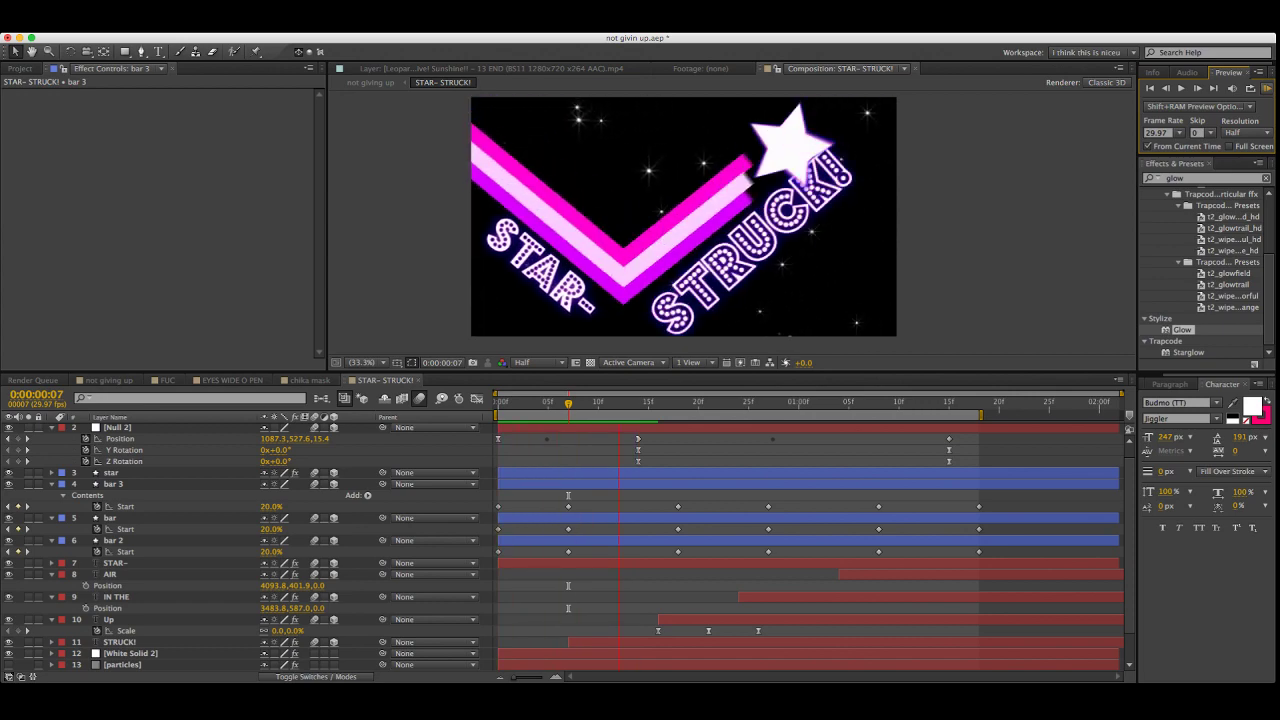
pyautogui.press('space')
# Reveal the star layer's Position and Z Rotation keyframes and check its path against the bars up to 0:00:00:18
pyautogui.click(111, 472)
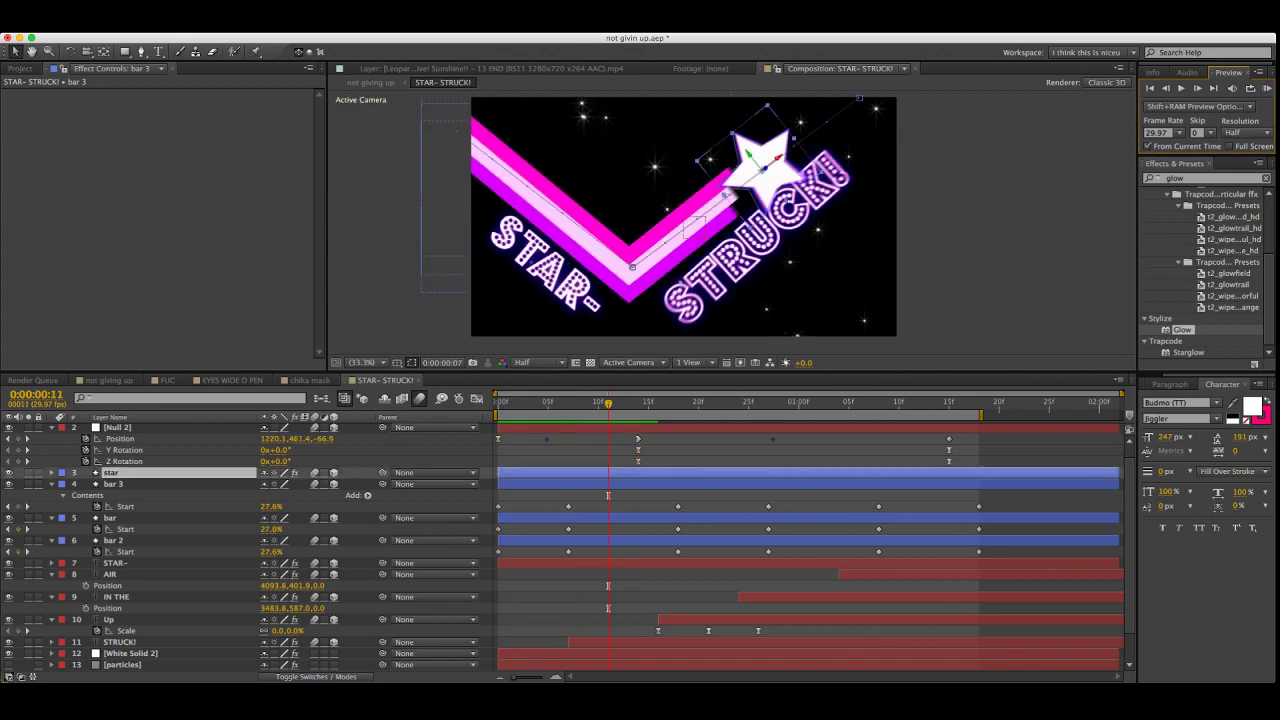
pyautogui.press('u')
pyautogui.press('j')
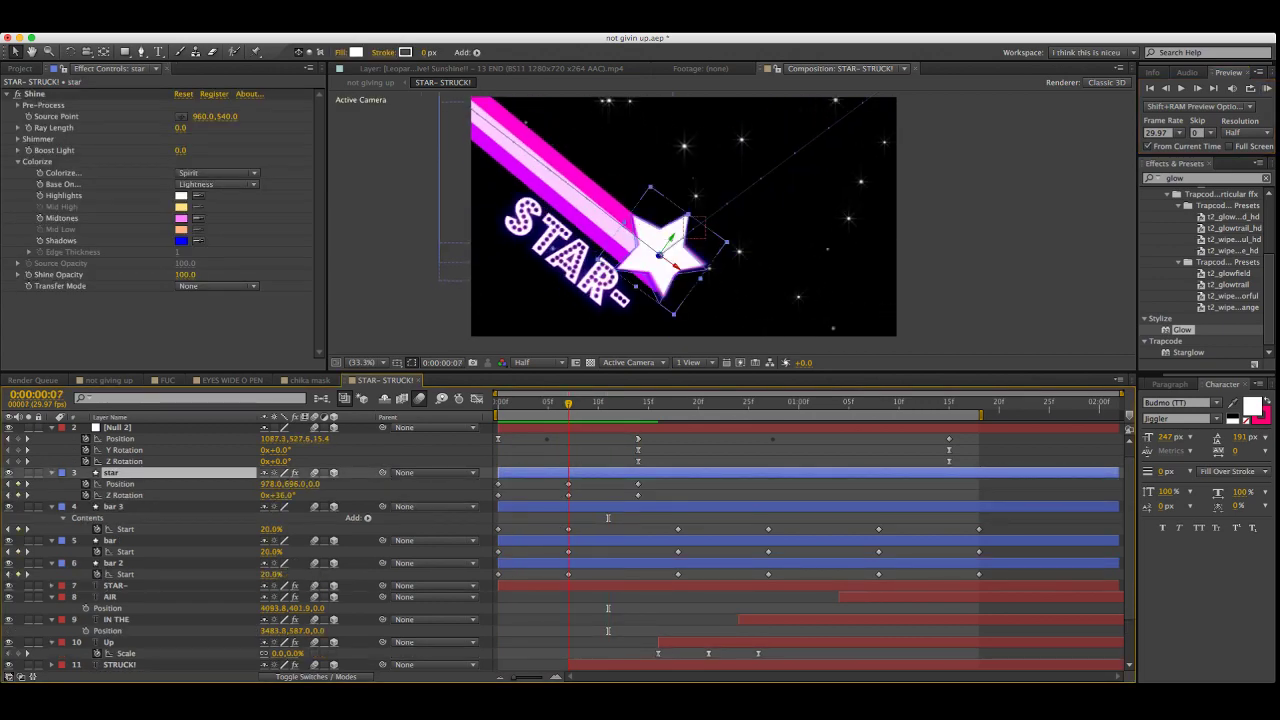
pyautogui.press('k')
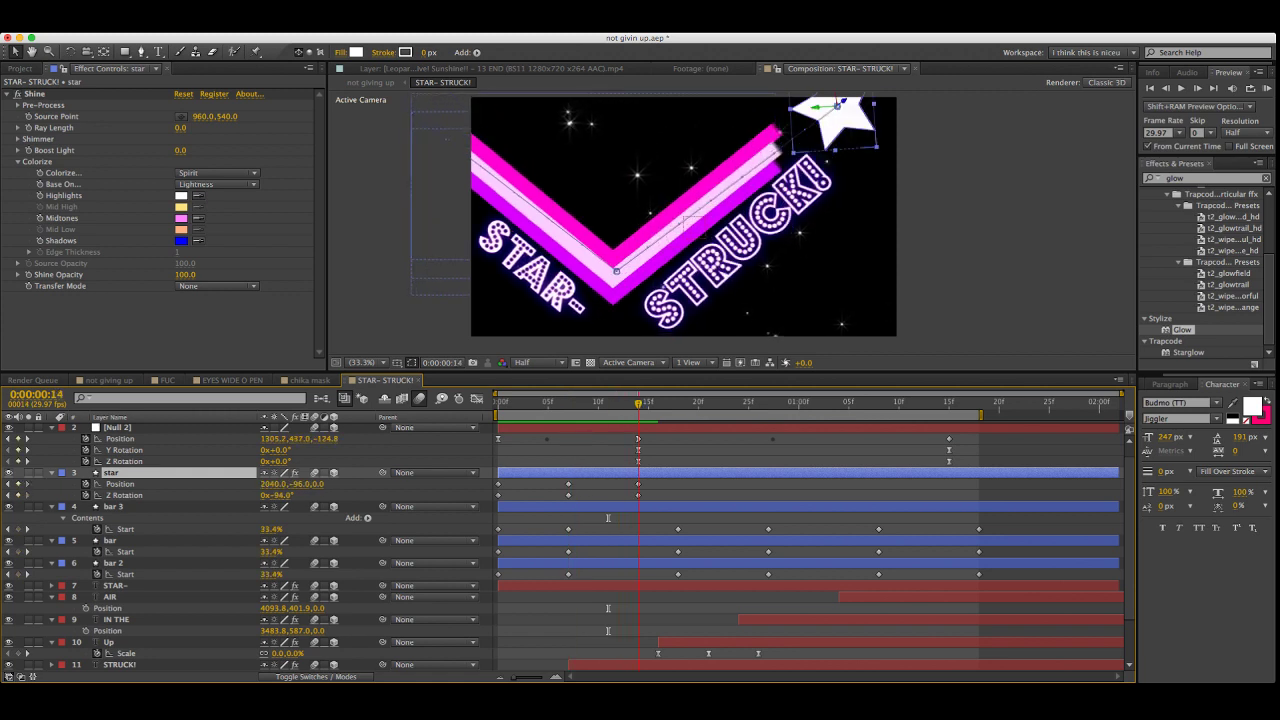
pyautogui.click(638, 484)
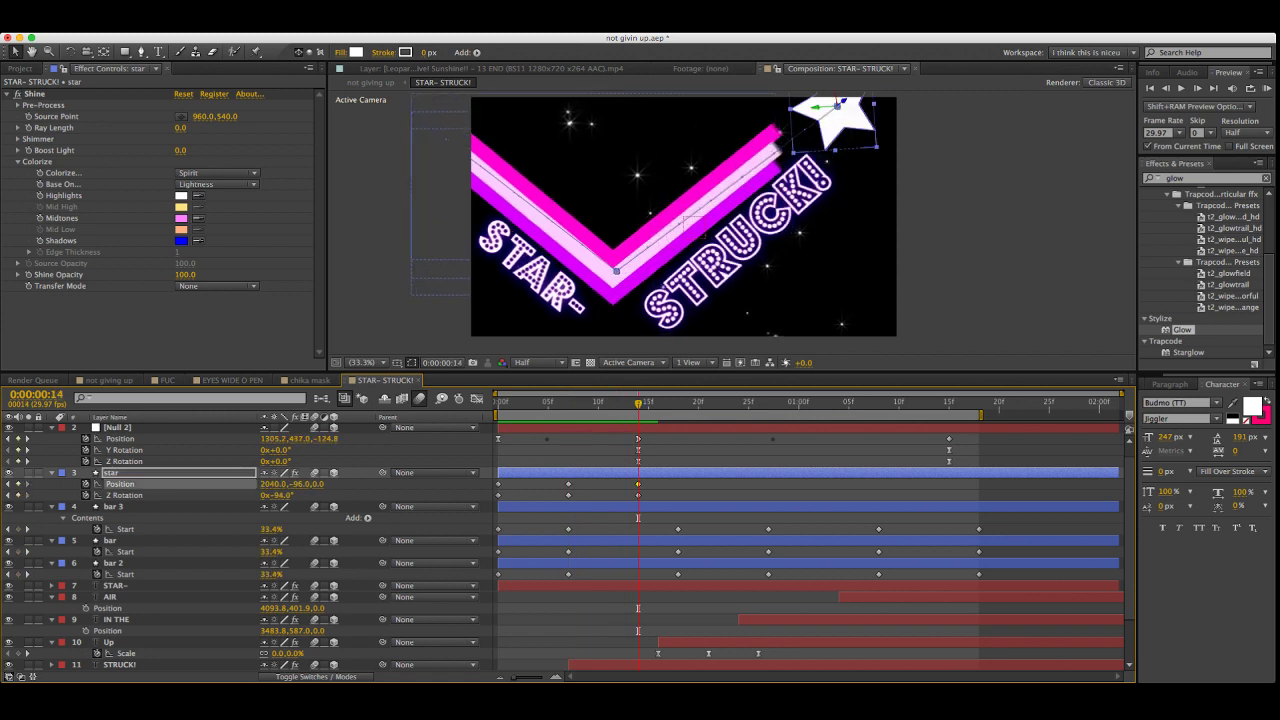
pyautogui.press('KP_0')
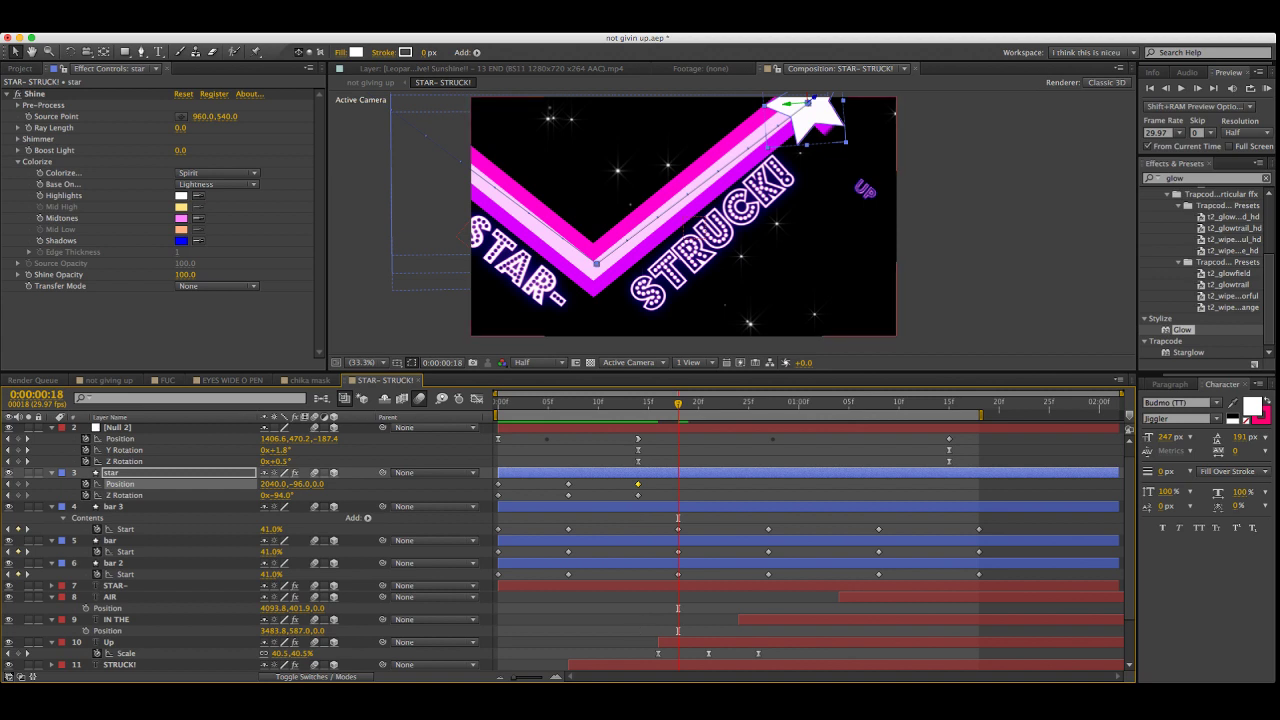
pyautogui.press('space')
# Try moving the star to about 2020.1, -102.9, 0.6 at 0:00:00:18, and undo the move
pyautogui.moveTo(700, 200); pyautogui.dragTo(595, 288)
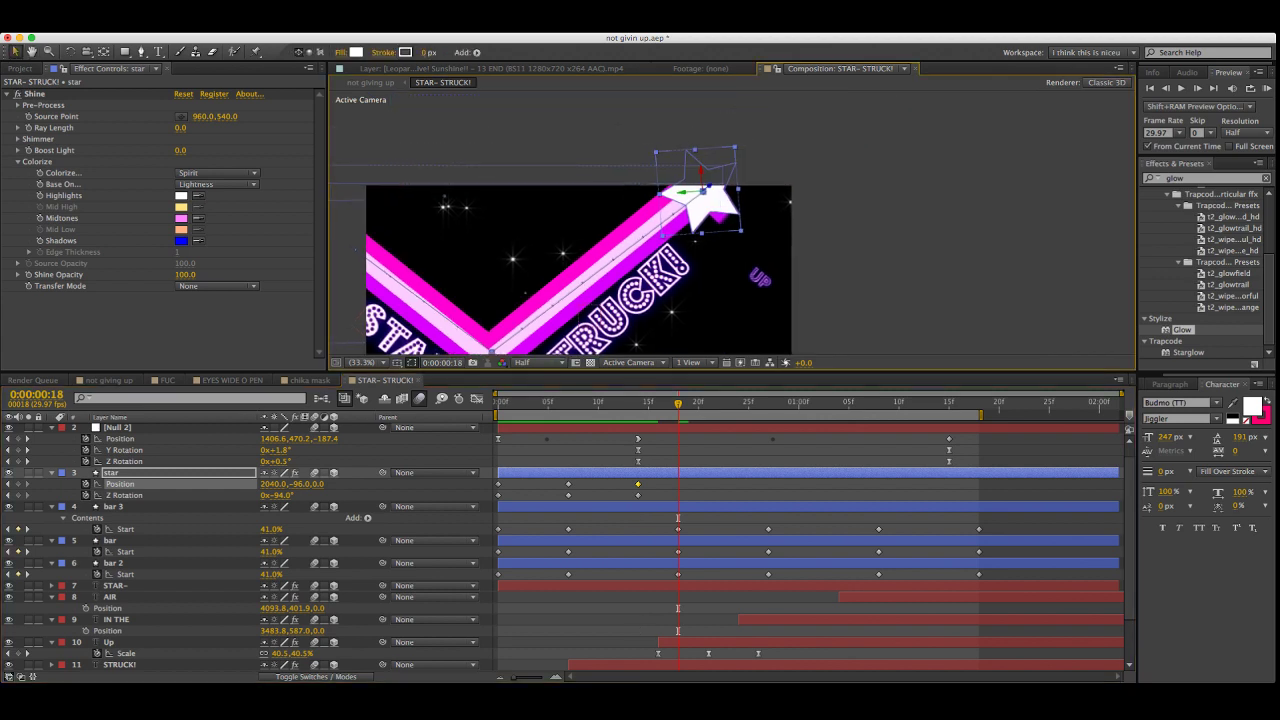
pyautogui.moveTo(706, 188); pyautogui.dragTo(702, 186)
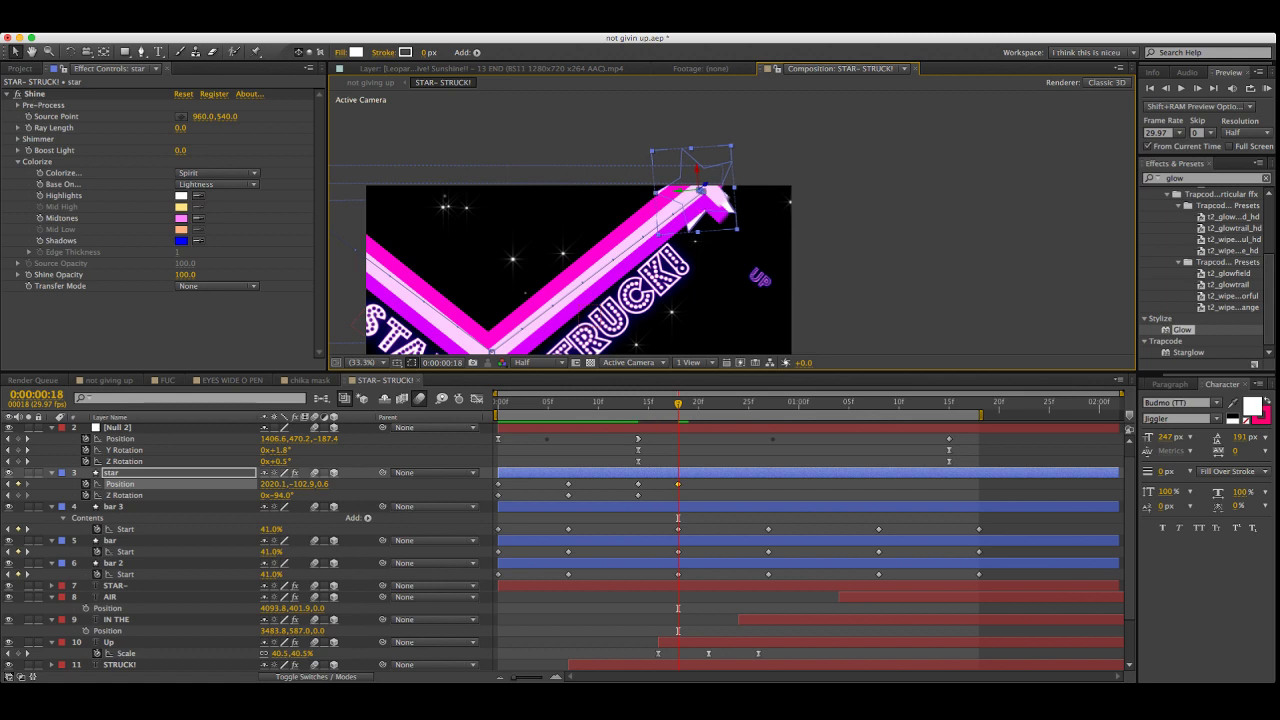
pyautogui.press('super+z')
# Try Start values of 35% and 36% on bar 3's keyframe at 0:00:00:18
pyautogui.click(700, 518)
pyautogui.click(678, 529)
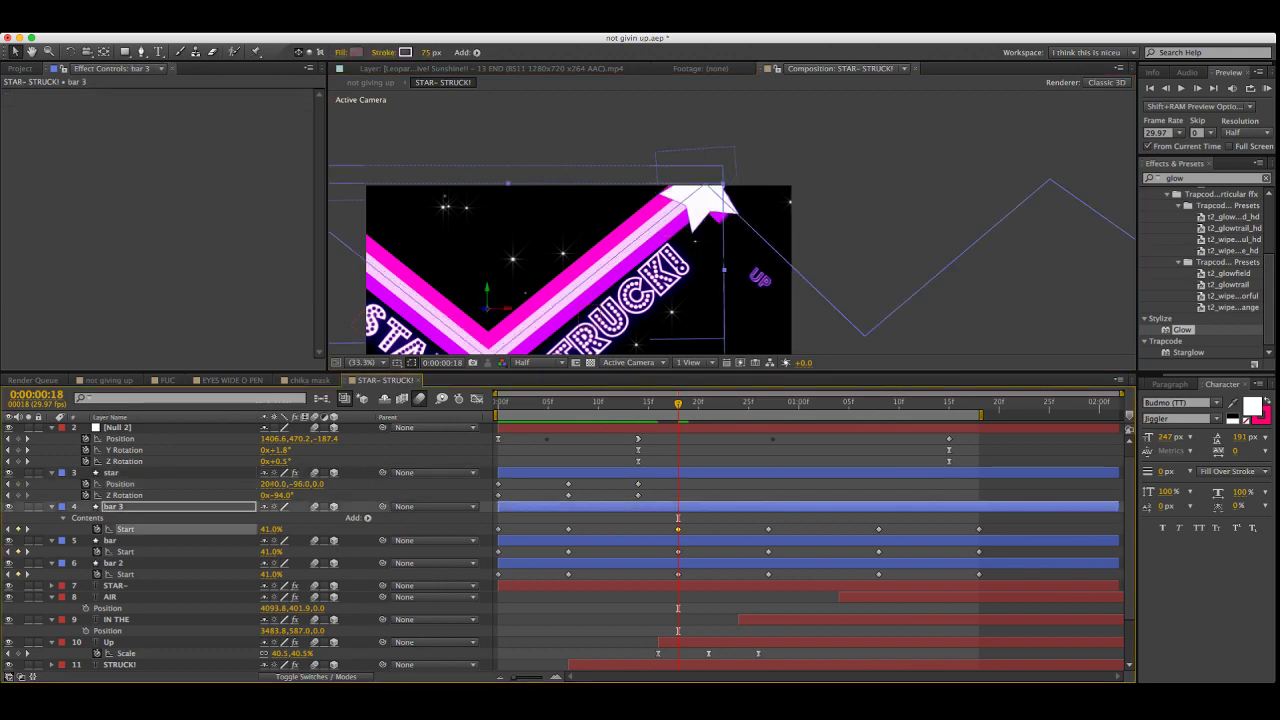
pyautogui.click(271, 529)
pyautogui.write('35')
pyautogui.press('Return')
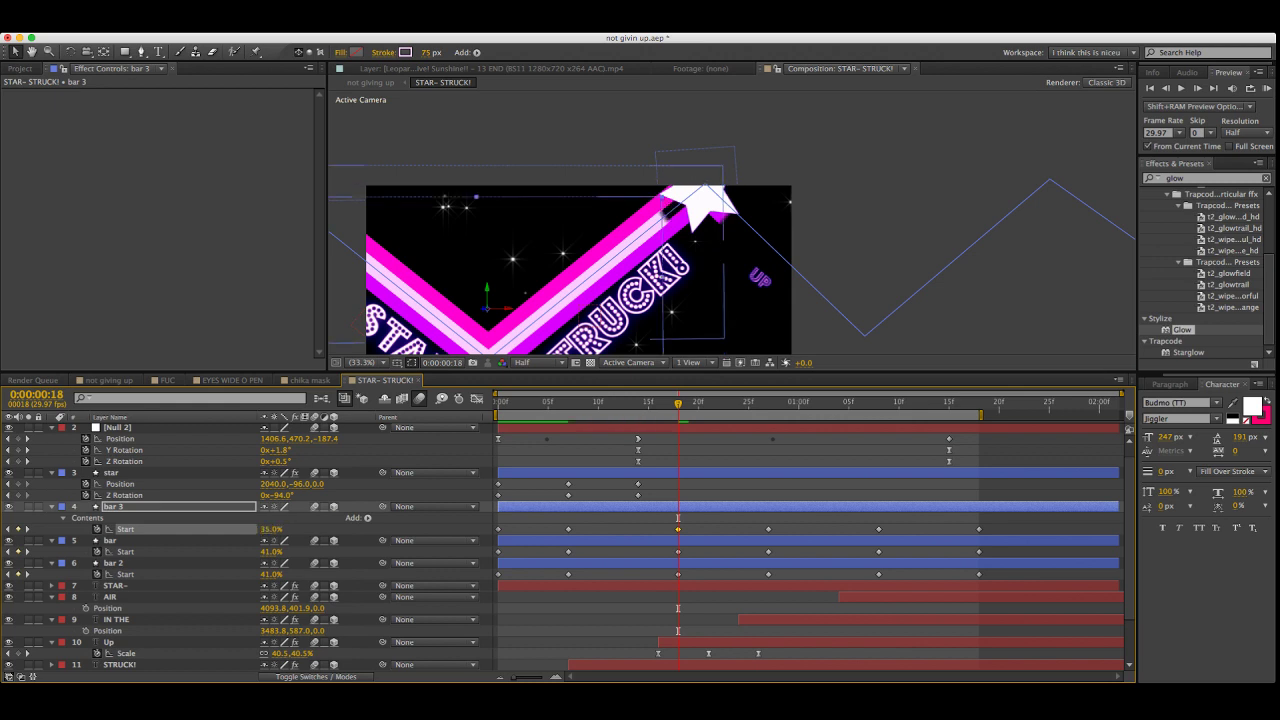
pyautogui.press('super+shift+a')
pyautogui.click(271, 529)
pyautogui.write('3')
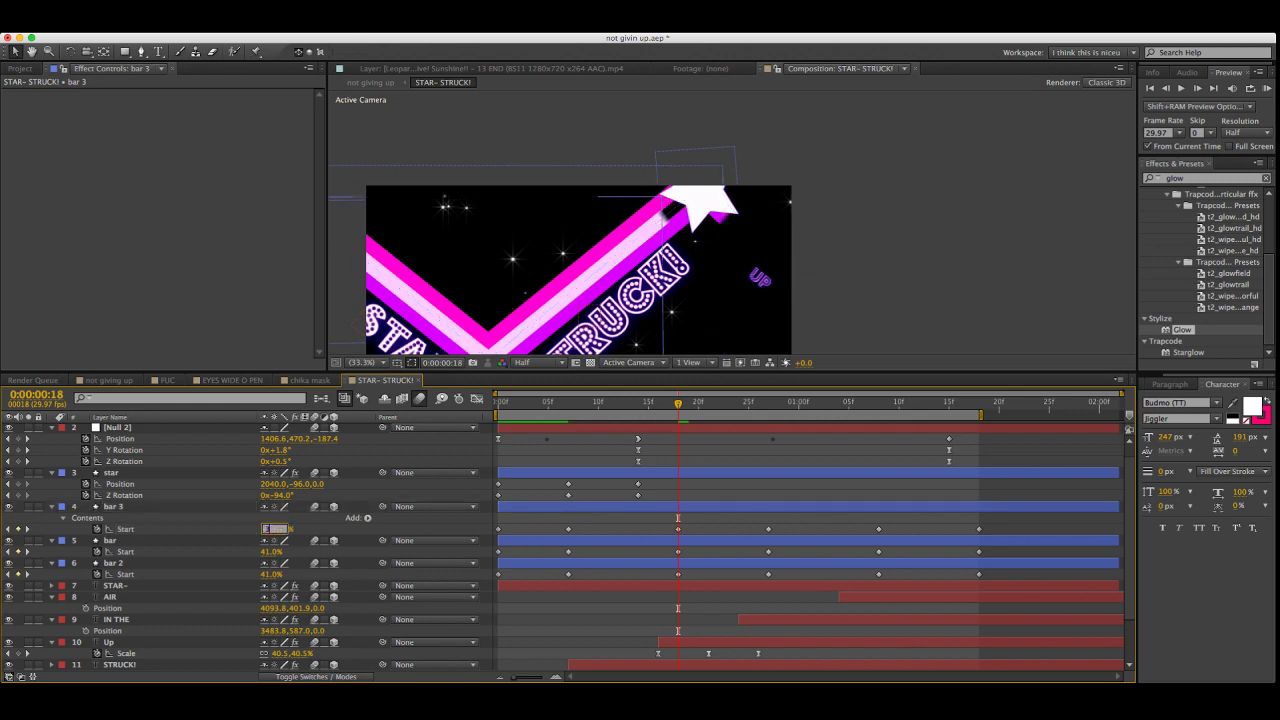
pyautogui.write('36')
pyautogui.press('Return')
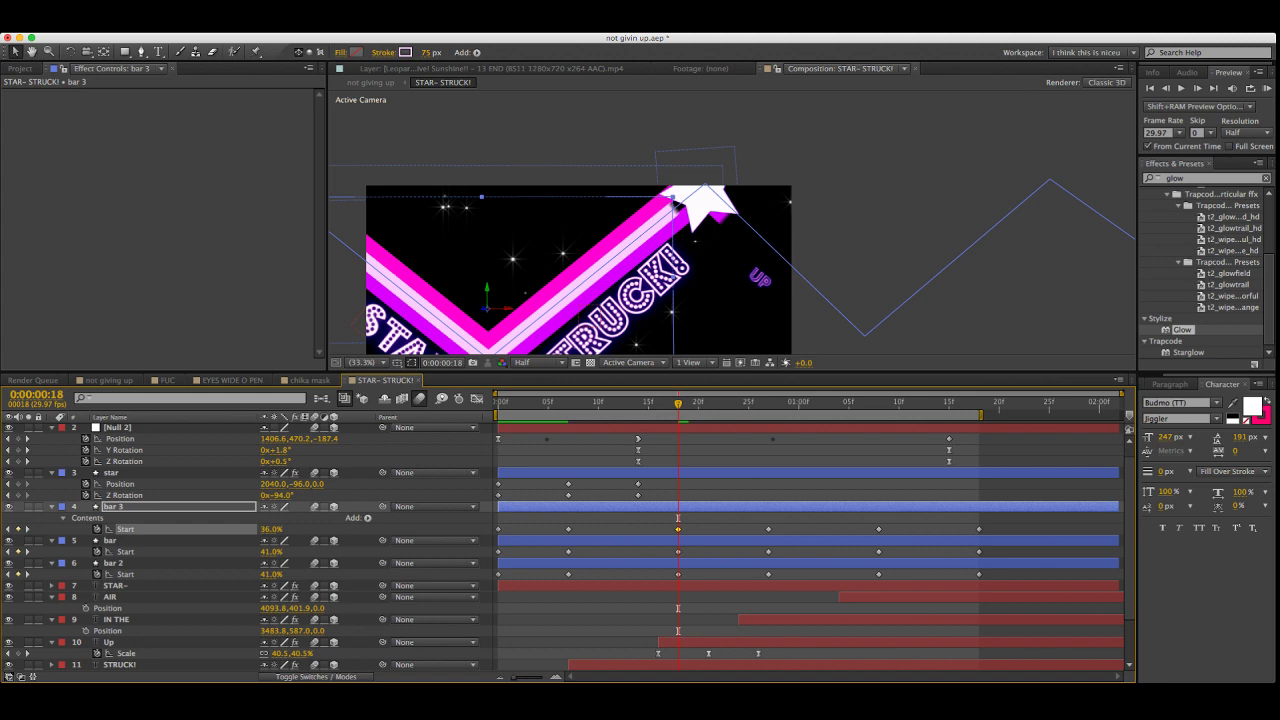
# Set the Start keyframes of bar 3 and bar to 37% at 0:00:00:18
pyautogui.click(271, 528)
pyautogui.write('37')
pyautogui.press('Tab')
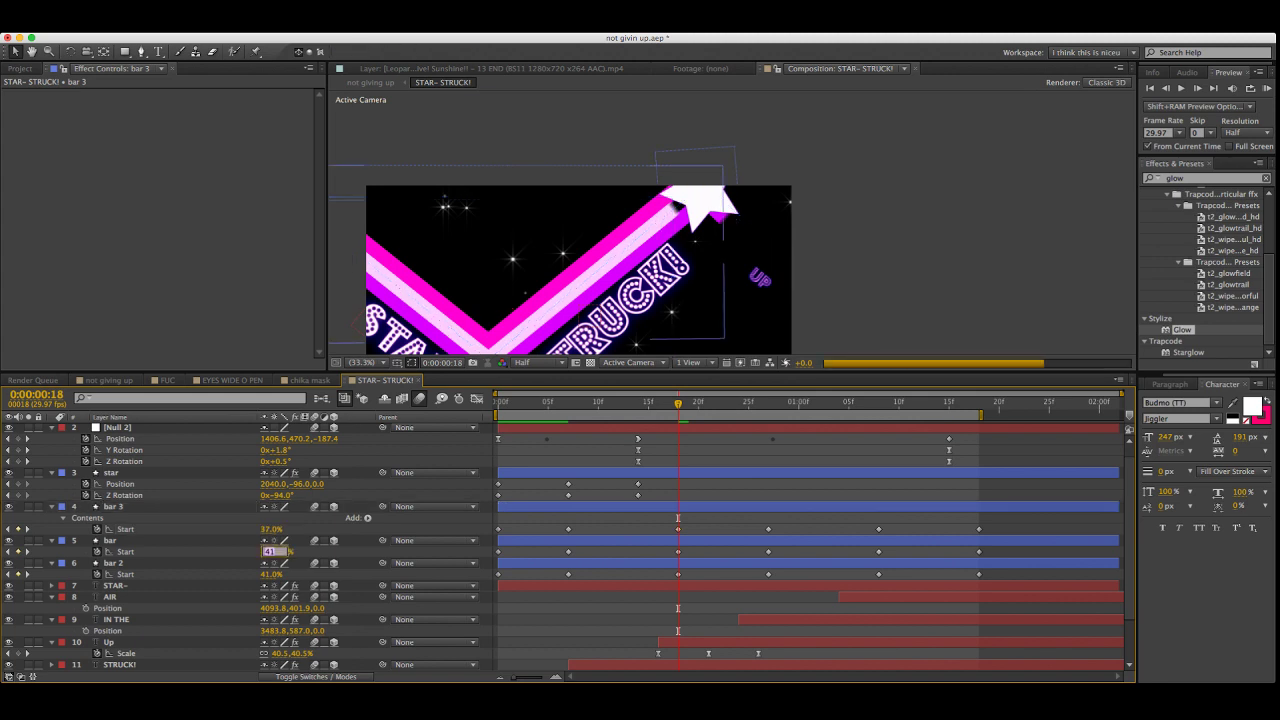
pyautogui.write('37')
pyautogui.press('Return')
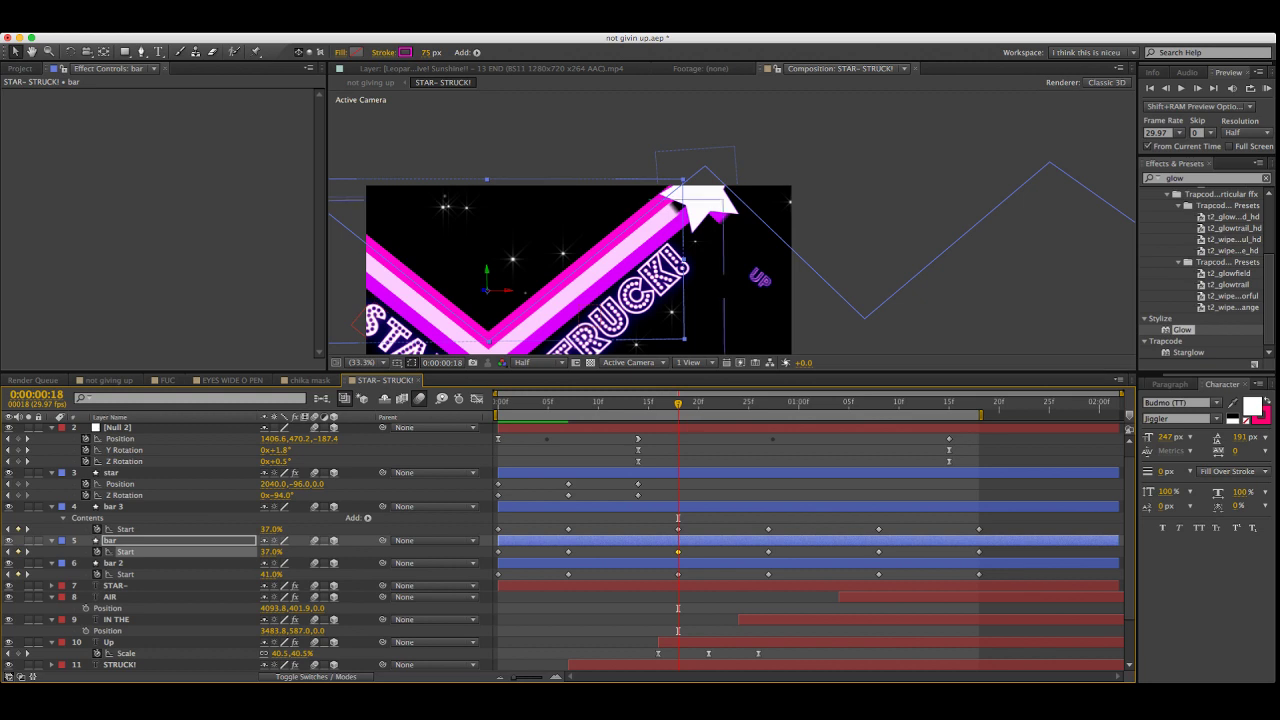
# Adjust bar 2's Start keyframe at 0:00:00:18, trying 37% and 45% before settling on 38%
pyautogui.click(271, 574)
pyautogui.press('Return')
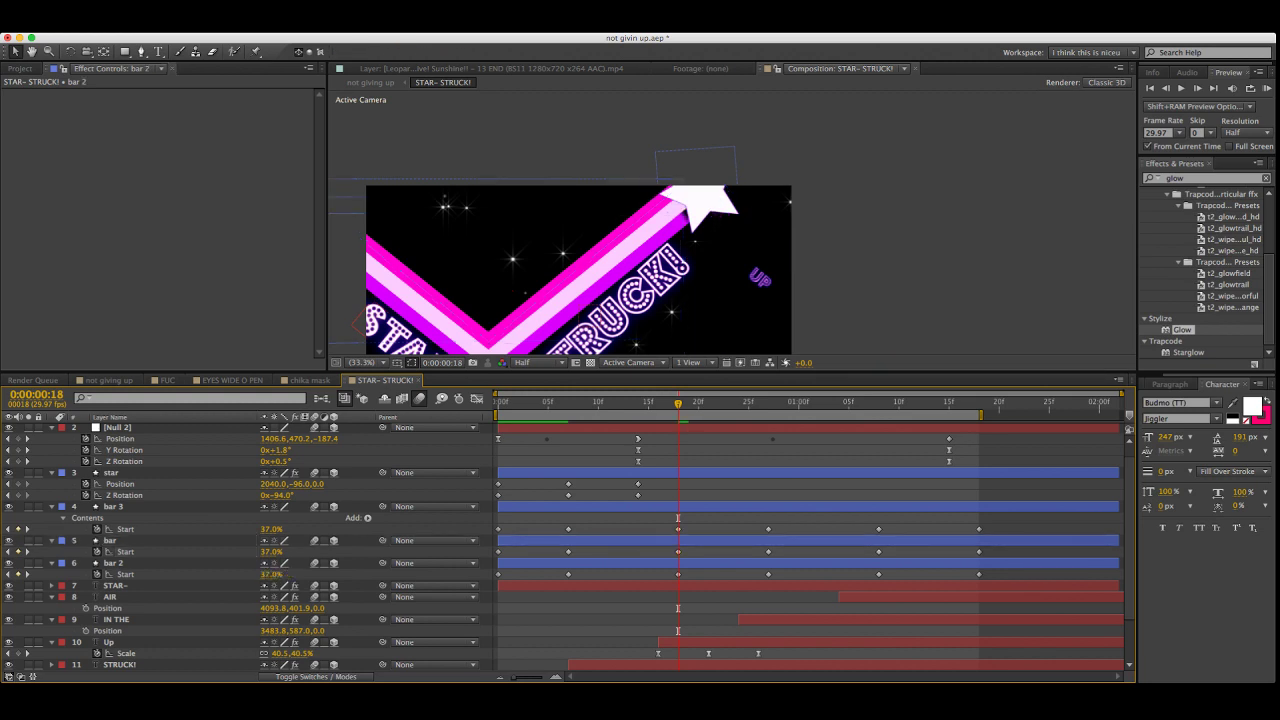
pyautogui.moveTo(268, 575); pyautogui.dragTo(276, 575)
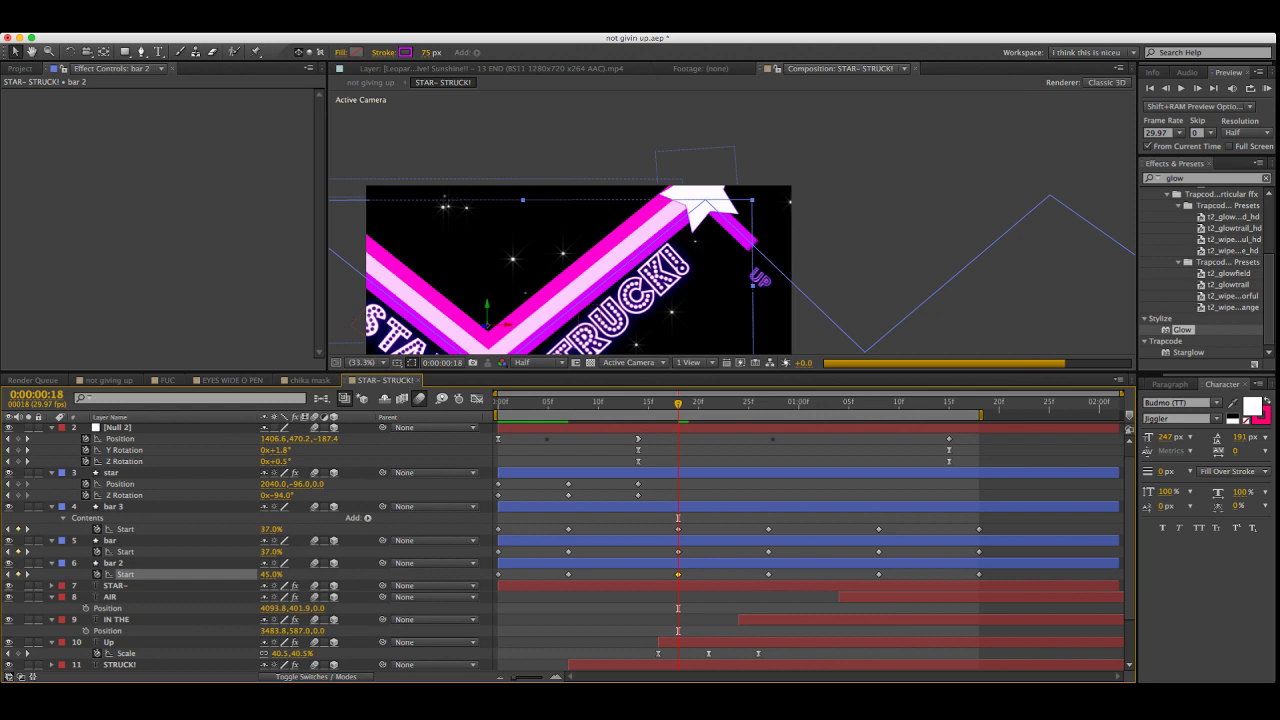
pyautogui.click(276, 575)
pyautogui.write('38')
pyautogui.press('Return')
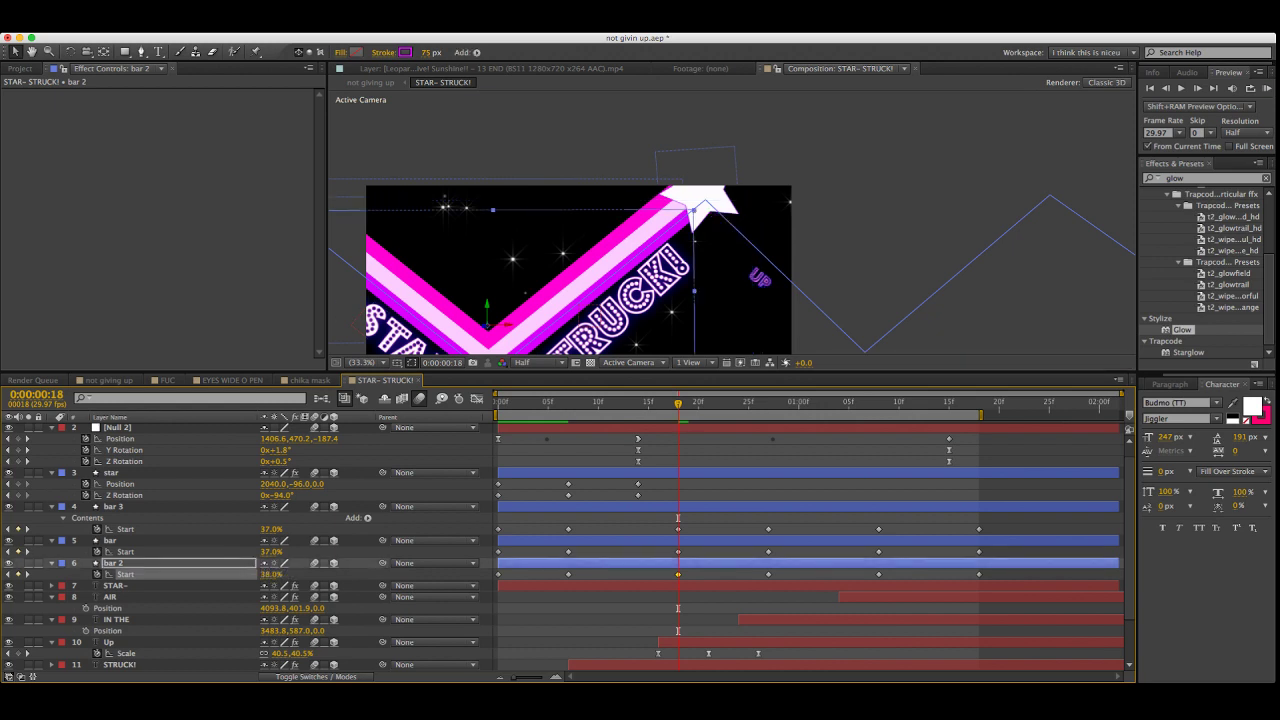
# Recentre the composition and preview the retimed bars behind the star, replaying after moving to 0:00:00:07
pyautogui.press('space')
pyautogui.moveTo(525, 293); pyautogui.dragTo(603, 225)
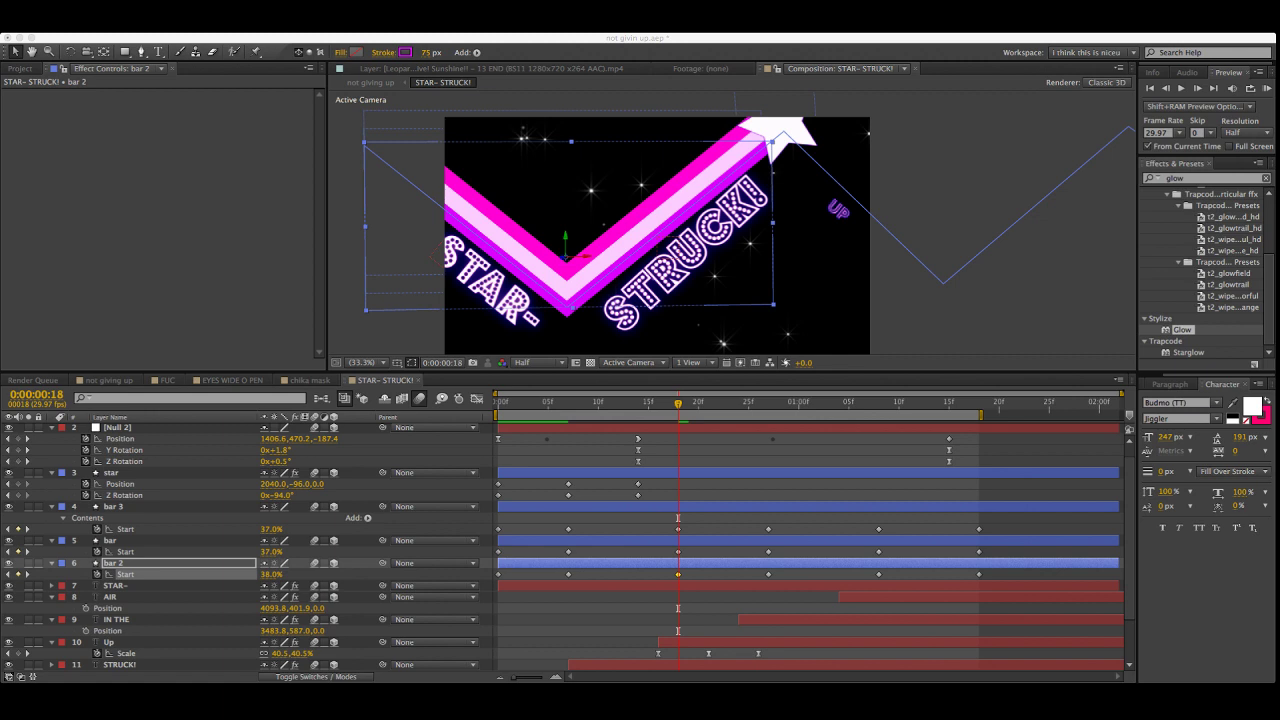
pyautogui.press('super+Tab')
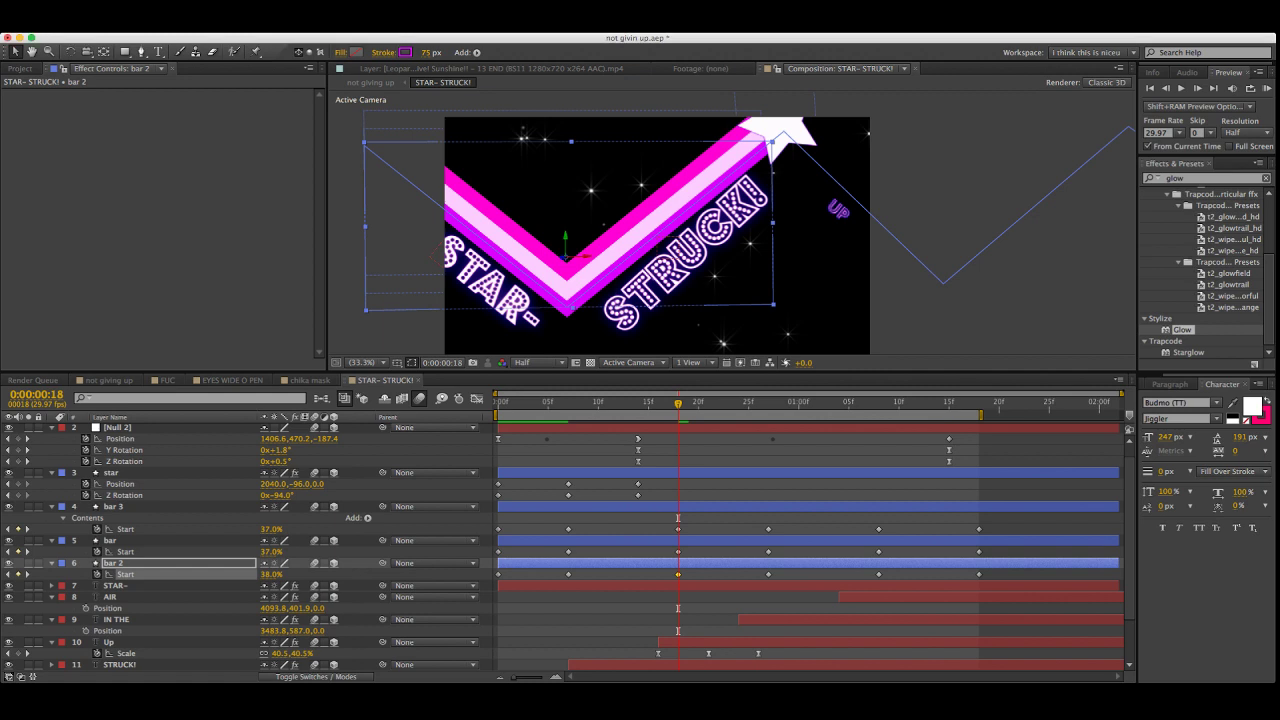
pyautogui.press('KP_0')
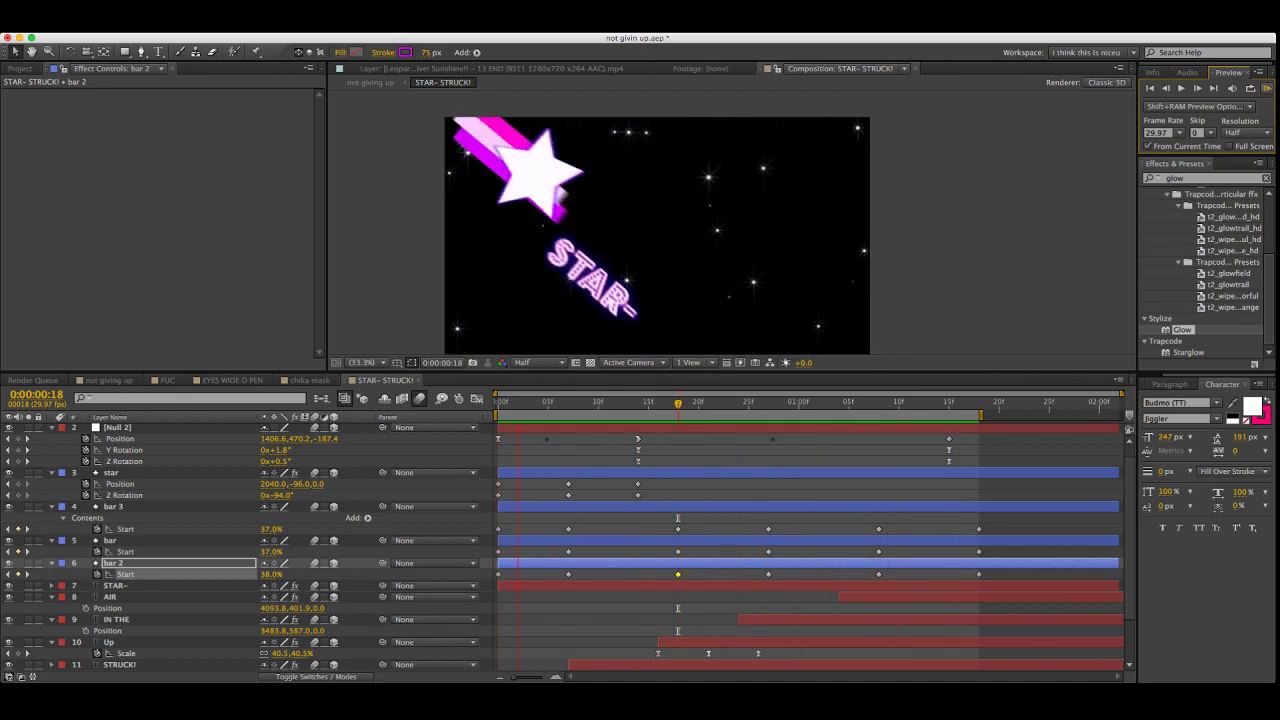
pyautogui.press('space')
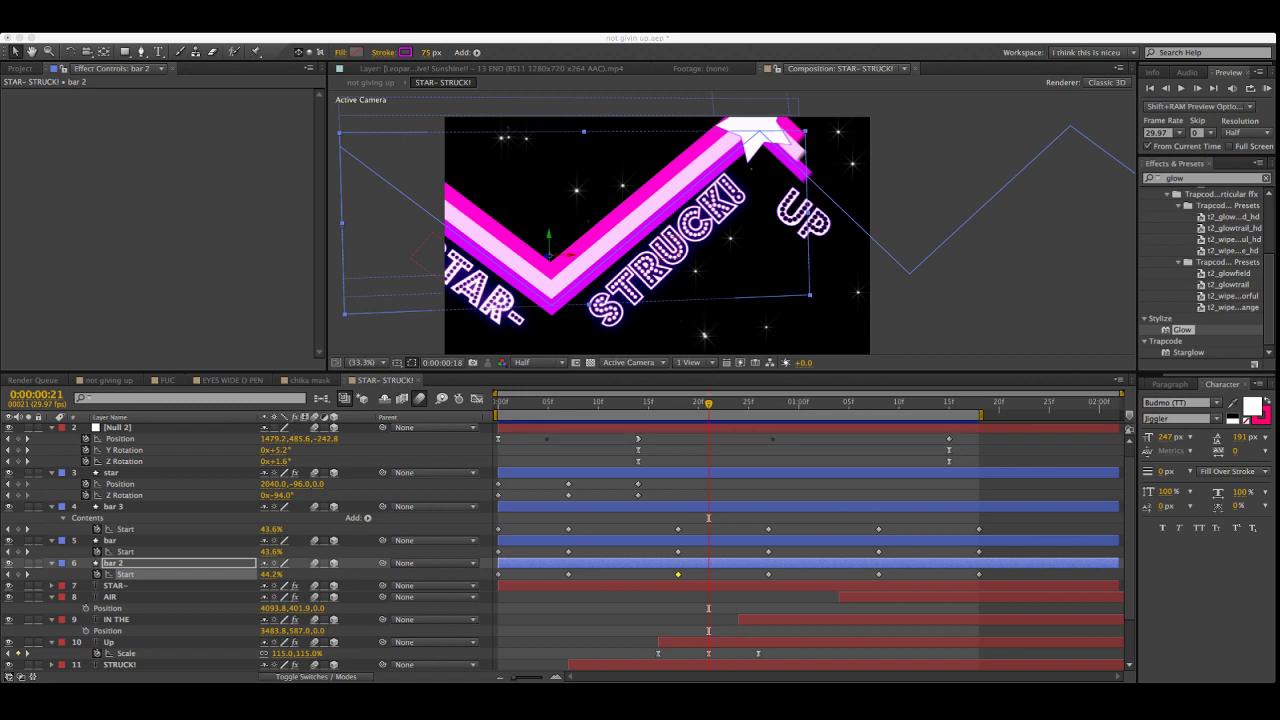
pyautogui.press('super+Tab')
pyautogui.click(568, 403)
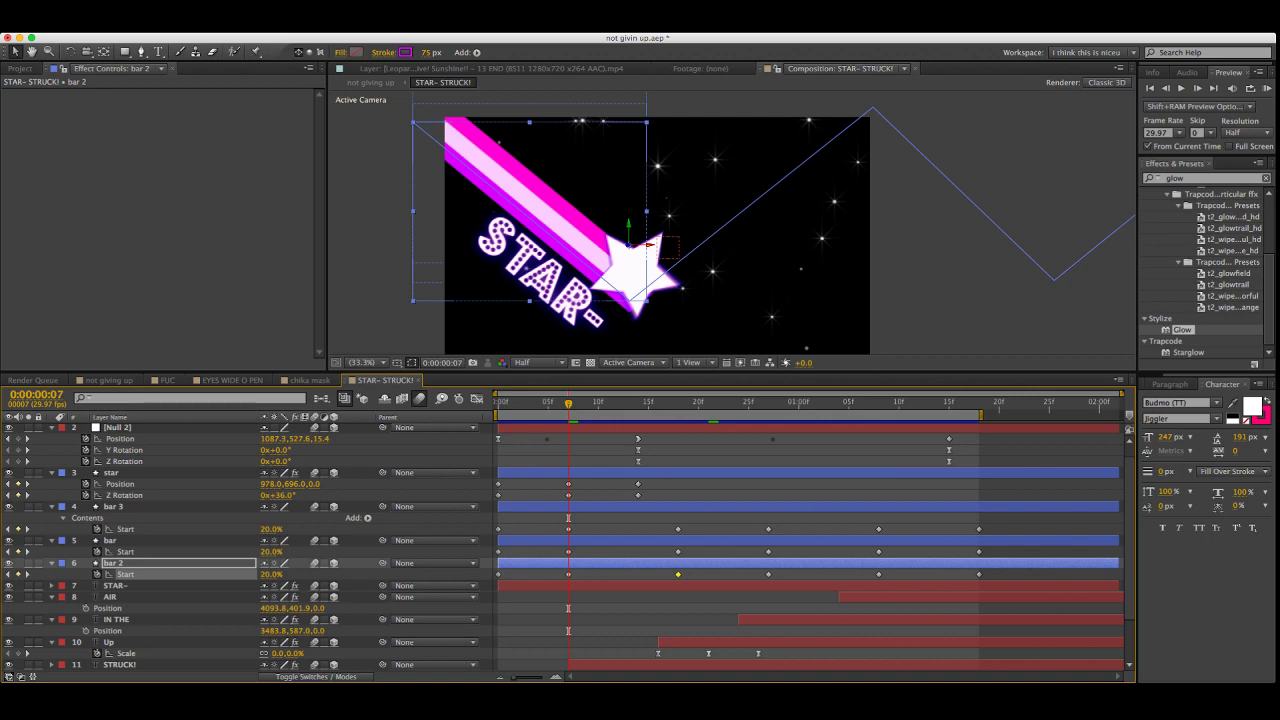
pyautogui.press('KP_0')
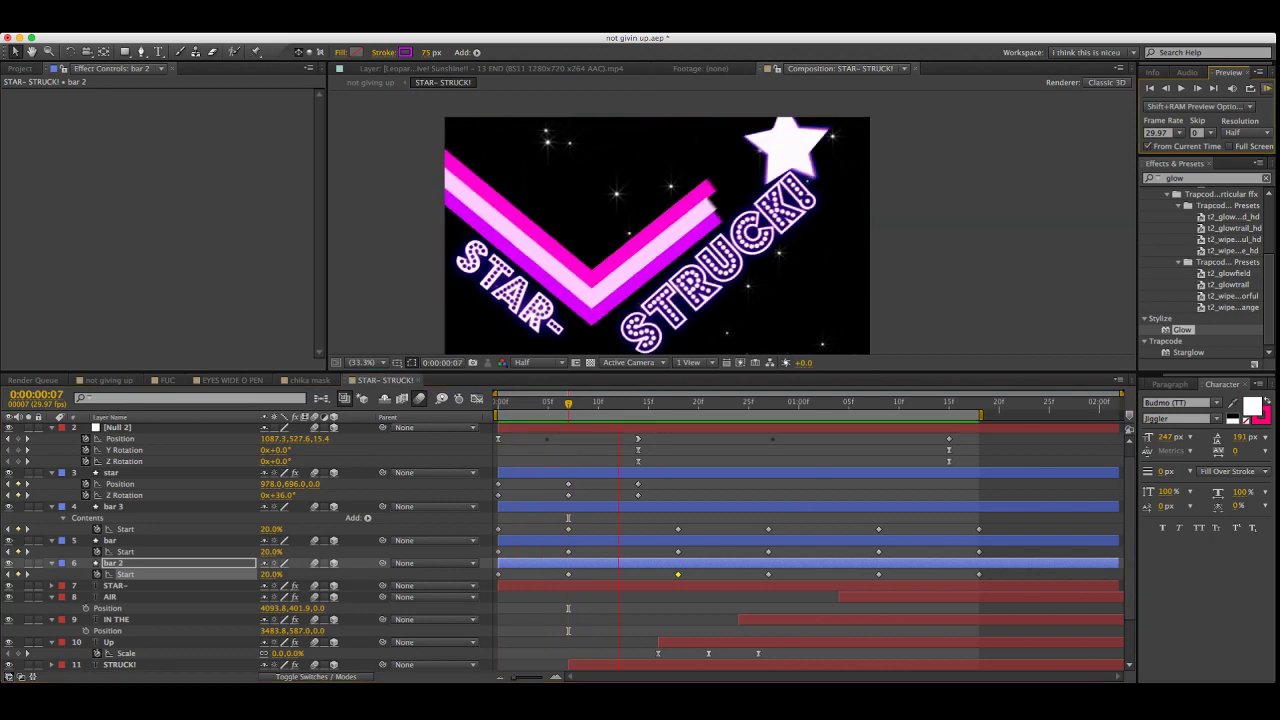
# Preview the retimed bars and star from the beginning, then again from 0:00:00:14
pyautogui.press('space')
pyautogui.press('super+Tab')
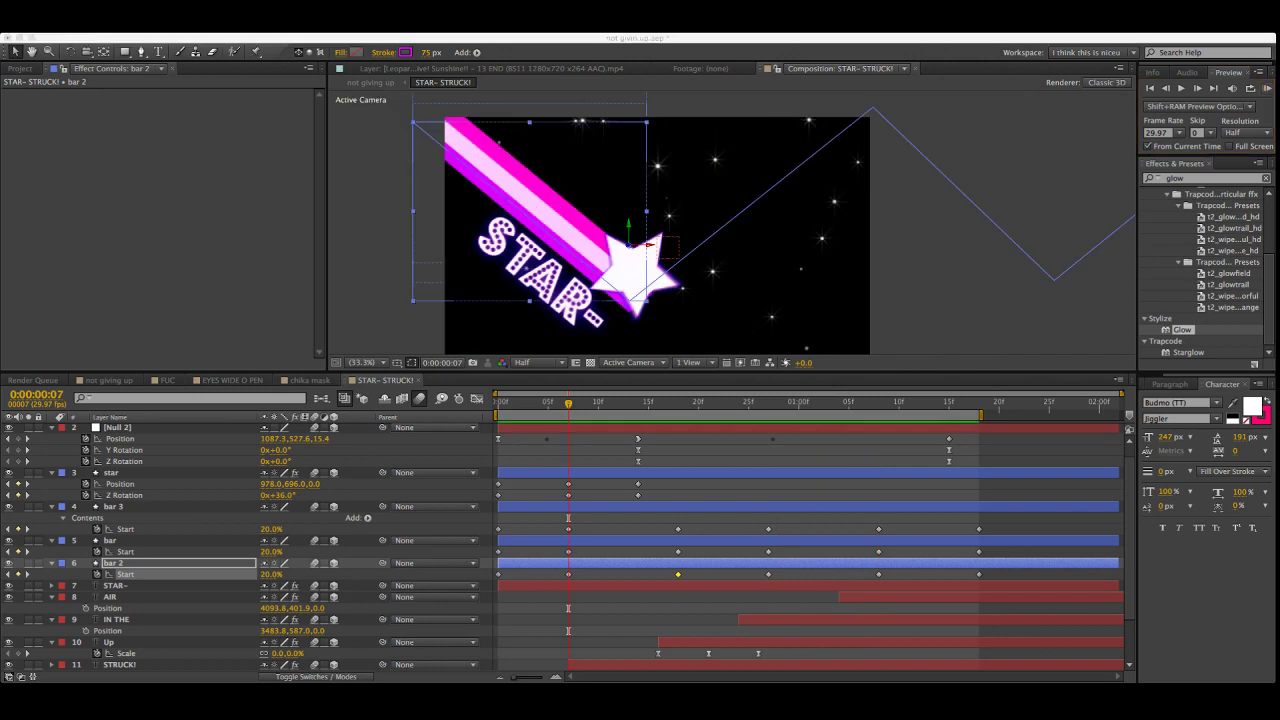
pyautogui.press('super+Tab')
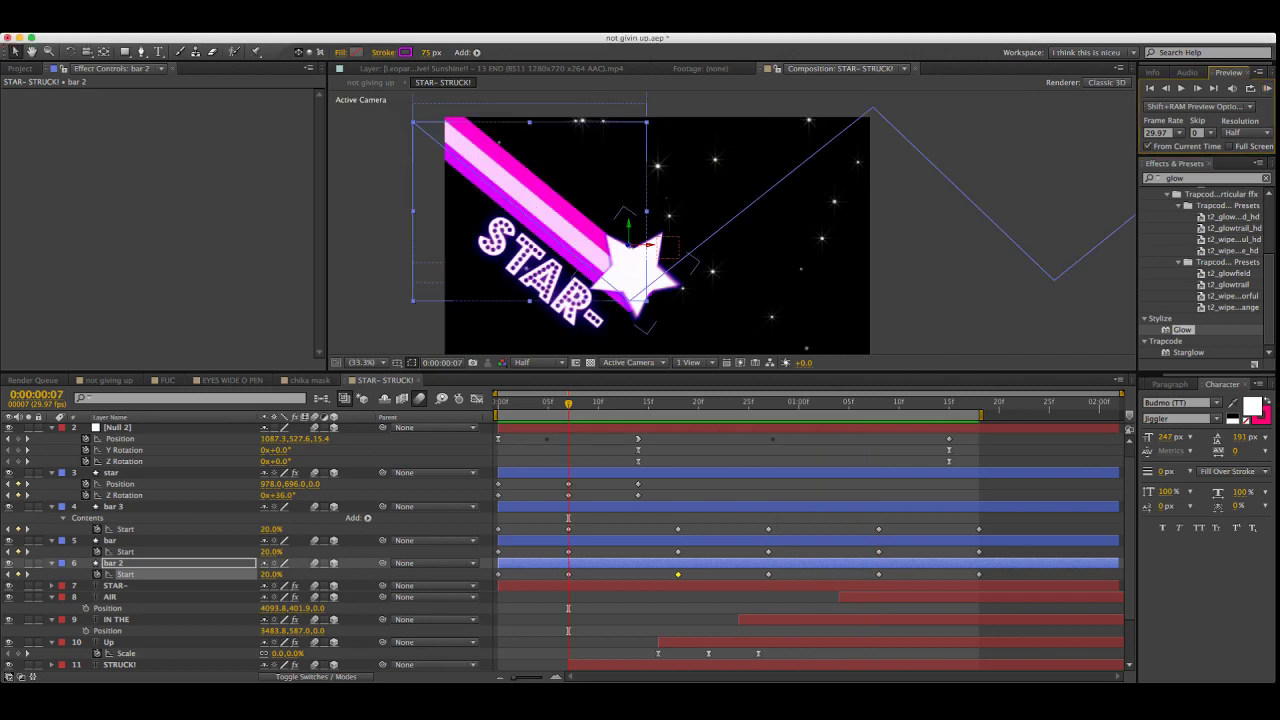
pyautogui.press('Home')
pyautogui.press('KP_0')
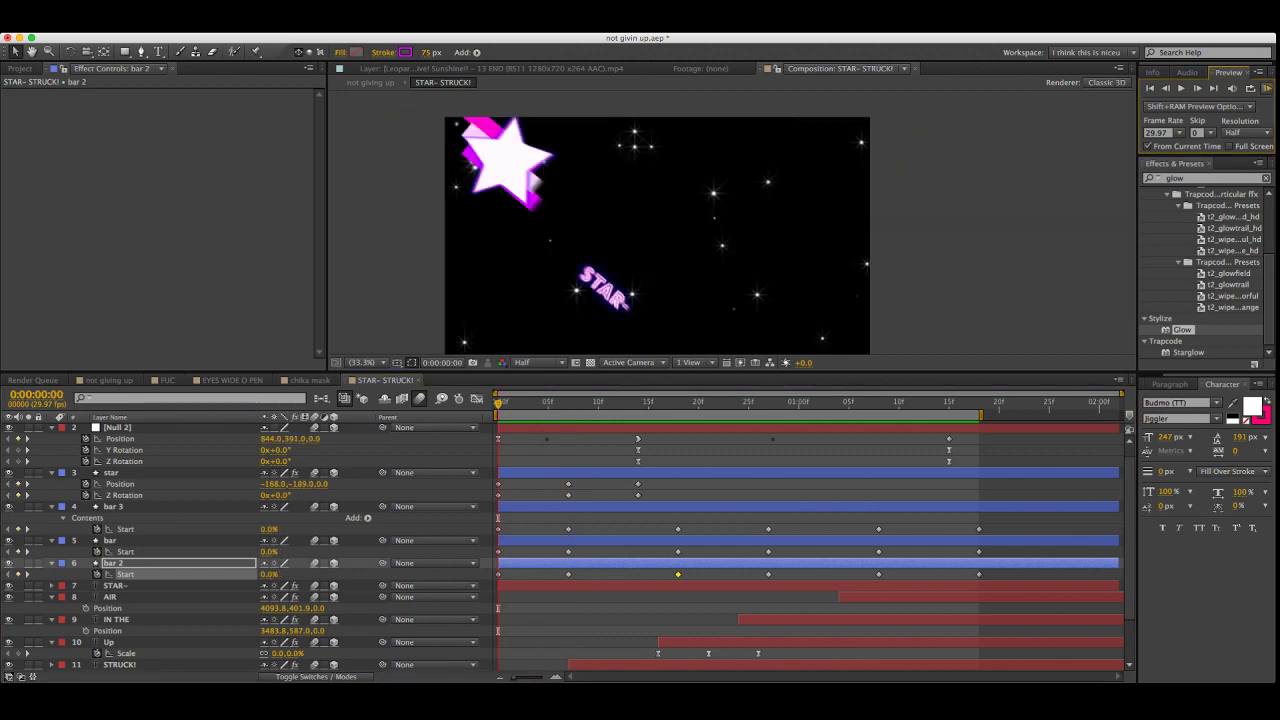
pyautogui.press('space')
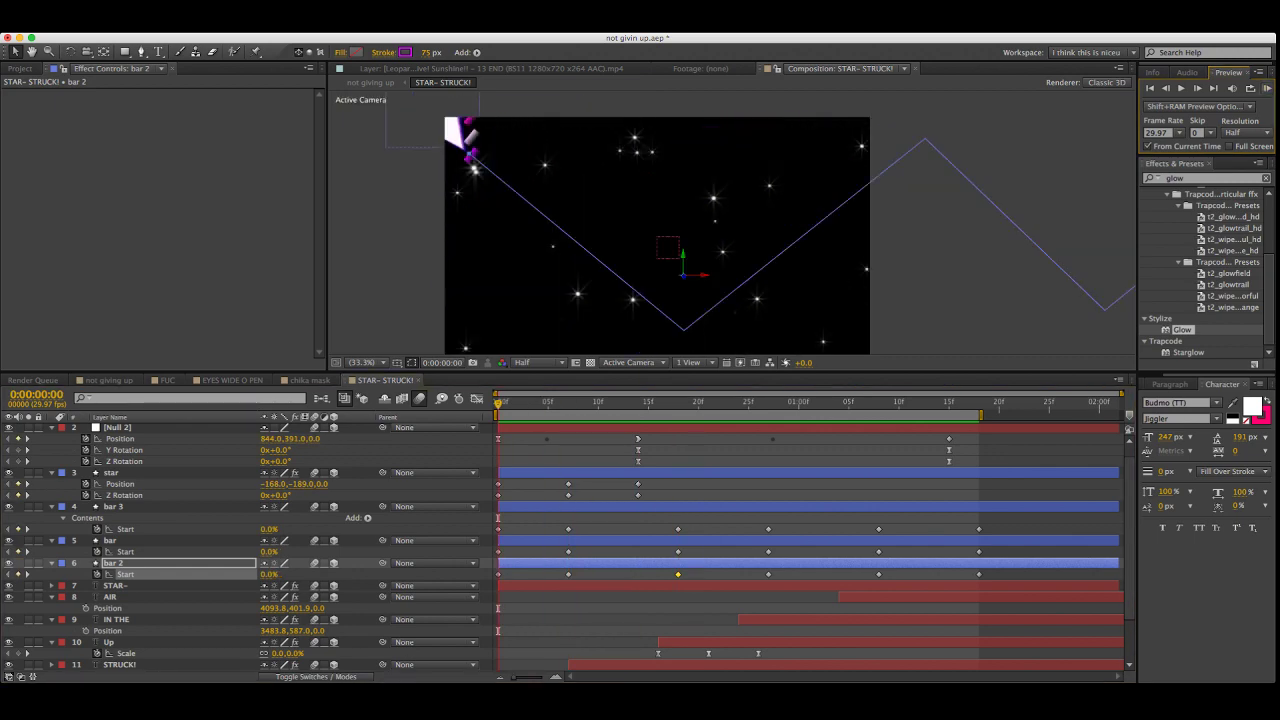
pyautogui.press('KP_0')
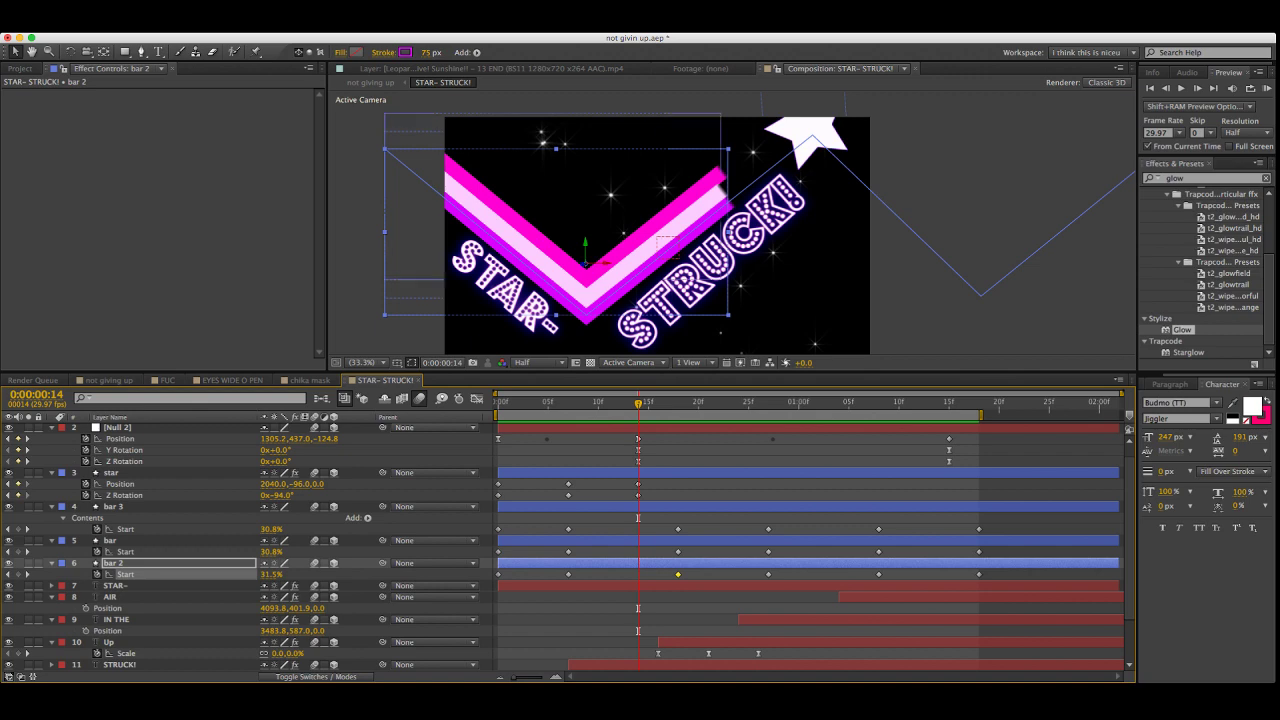
pyautogui.press('F2')
pyautogui.press('KP_0')
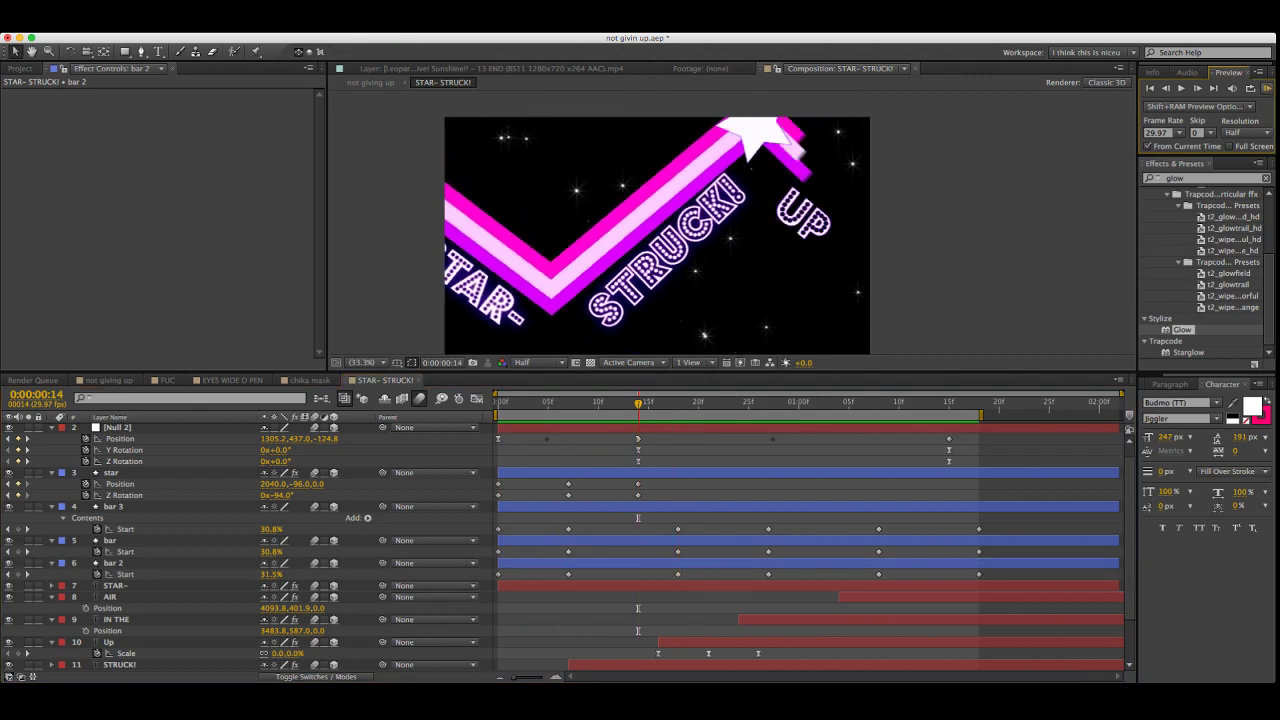
pyautogui.press('space')
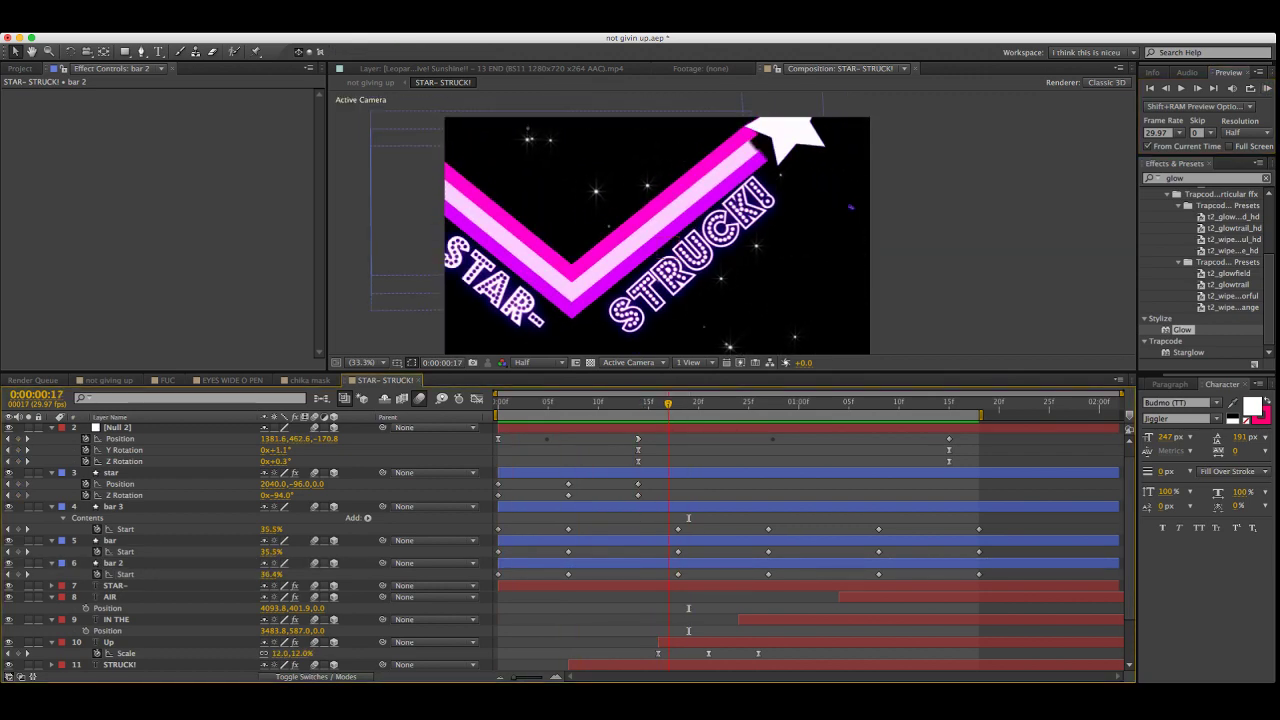
# Move Null 2's Position, Y Rotation and Z Rotation keyframes from 0:00:00:14 to 0:00:00:18
pyautogui.press('pageup')
pyautogui.moveTo(627, 435); pyautogui.dragTo(678, 450)
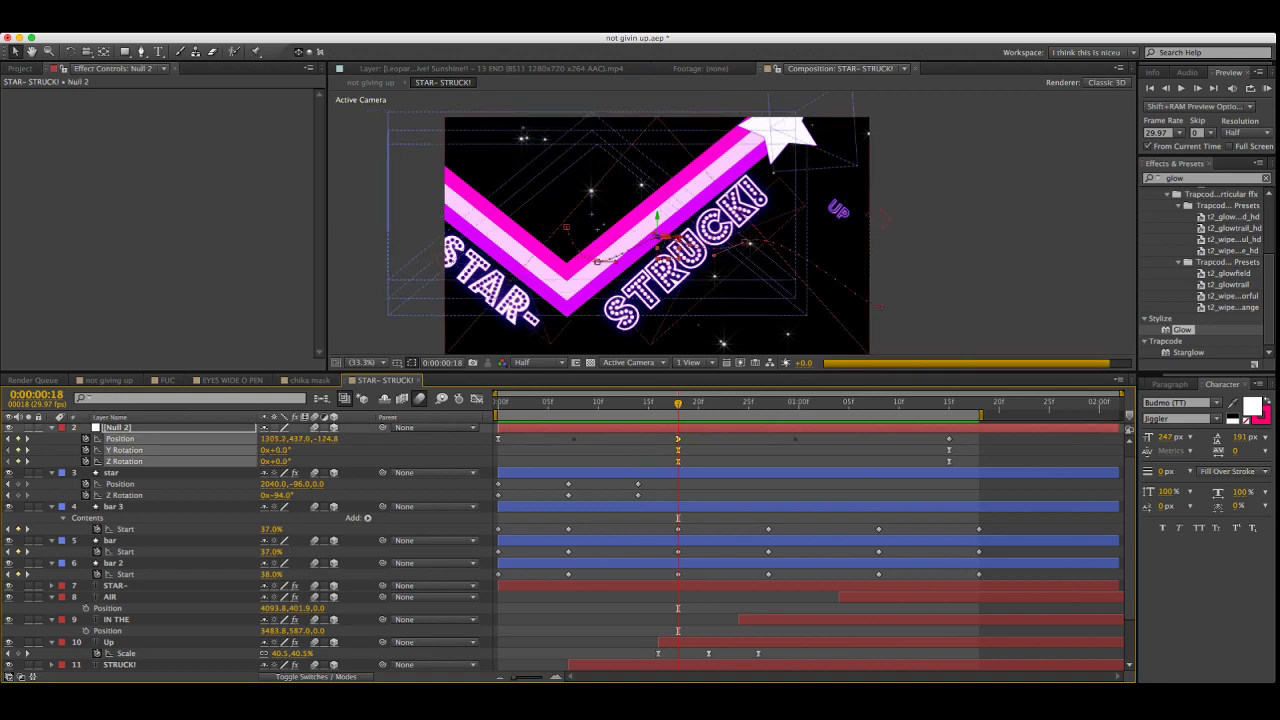
pyautogui.press('F2')
pyautogui.click(119, 484)
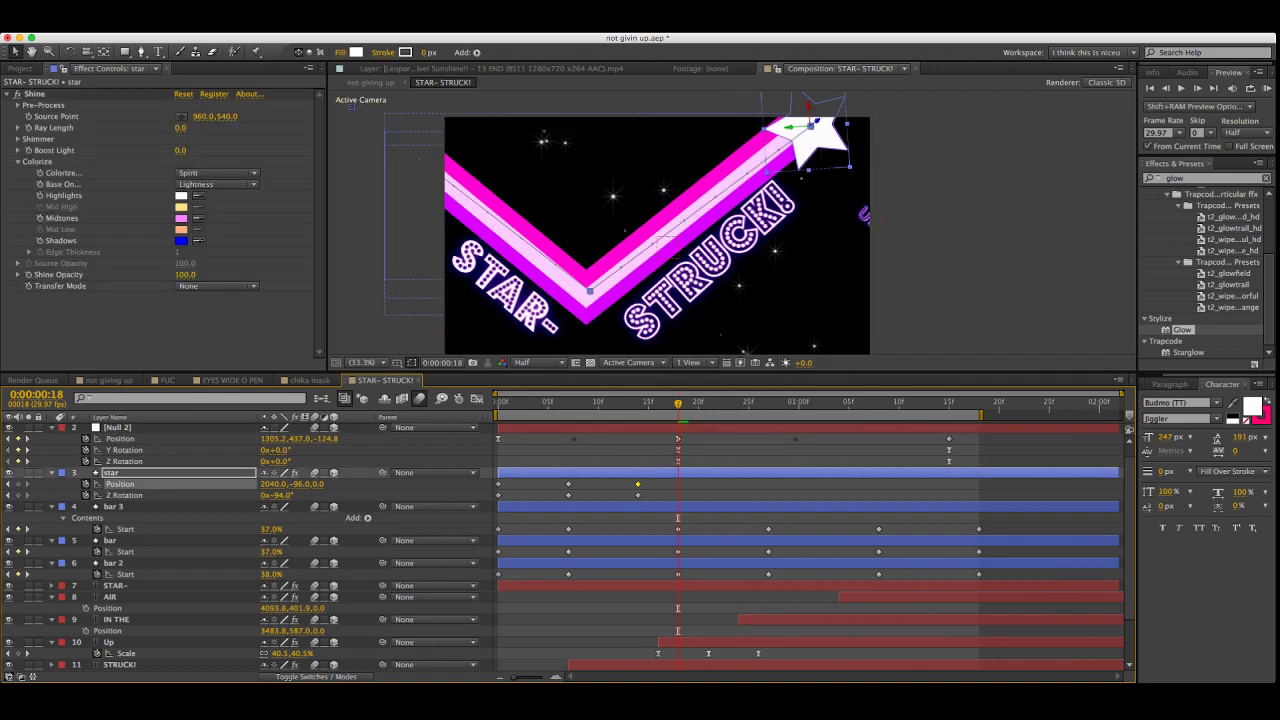
pyautogui.press('F2')
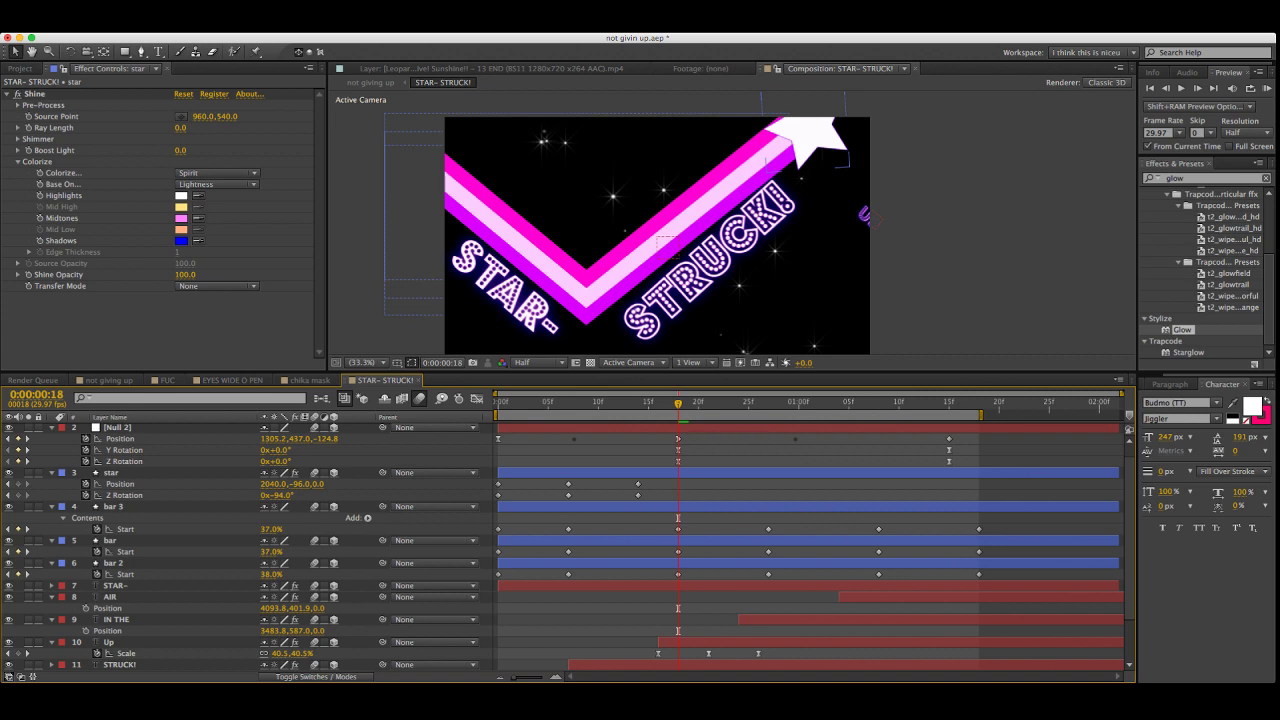
pyautogui.click(119, 484)
pyautogui.press('F2')
# Copy the Shine effect from the AIR layer and collapse the expanded properties of all layers
pyautogui.click(112, 597)
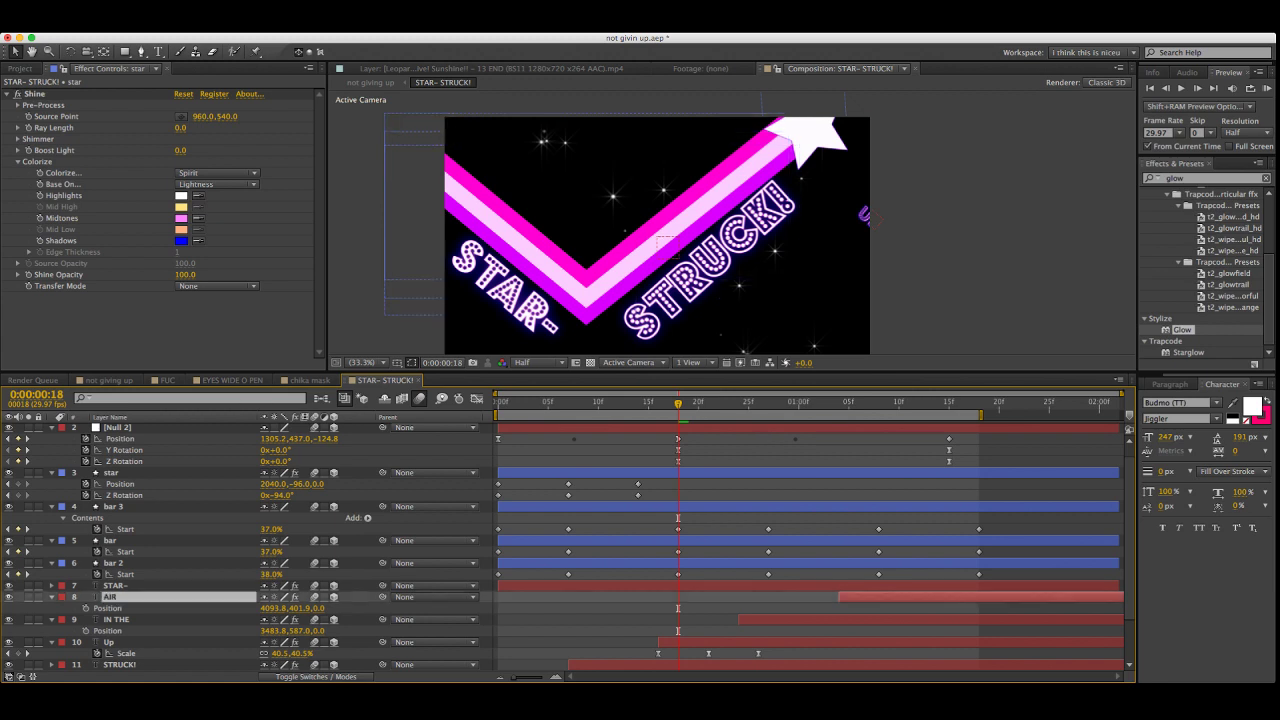
pyautogui.click(35, 94)
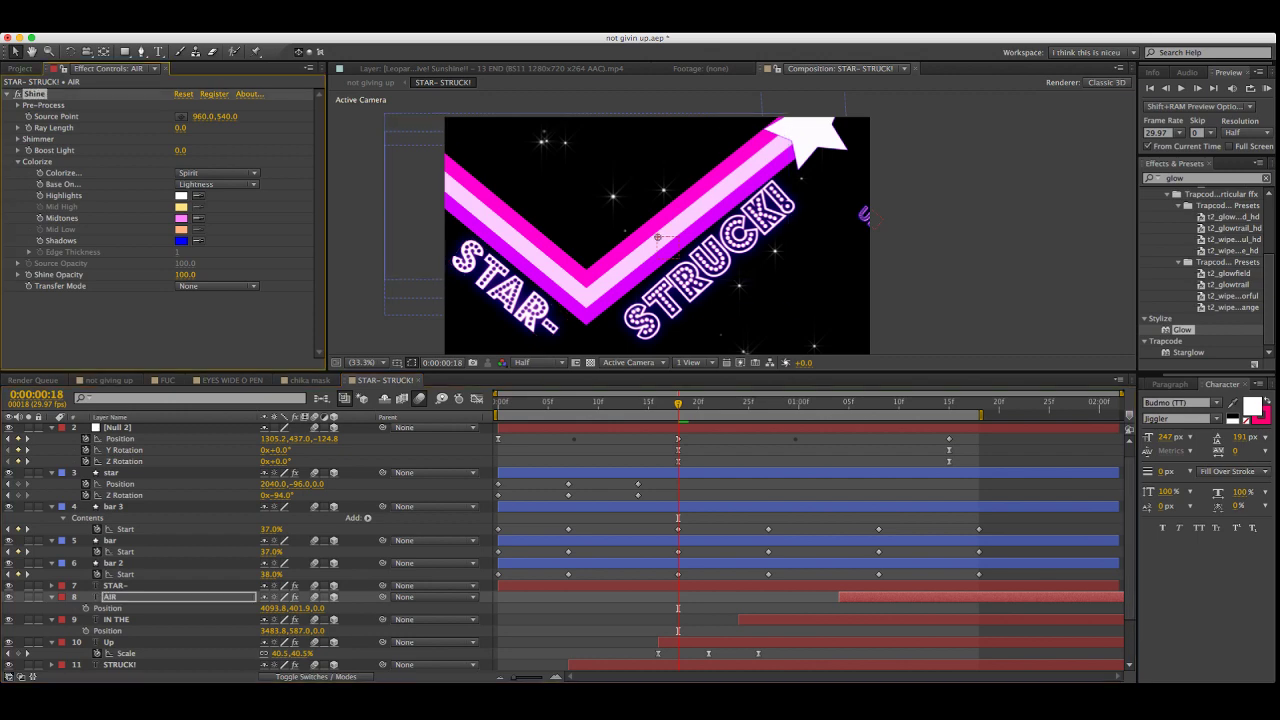
pyautogui.click(111, 473)
pyautogui.press('super+a')
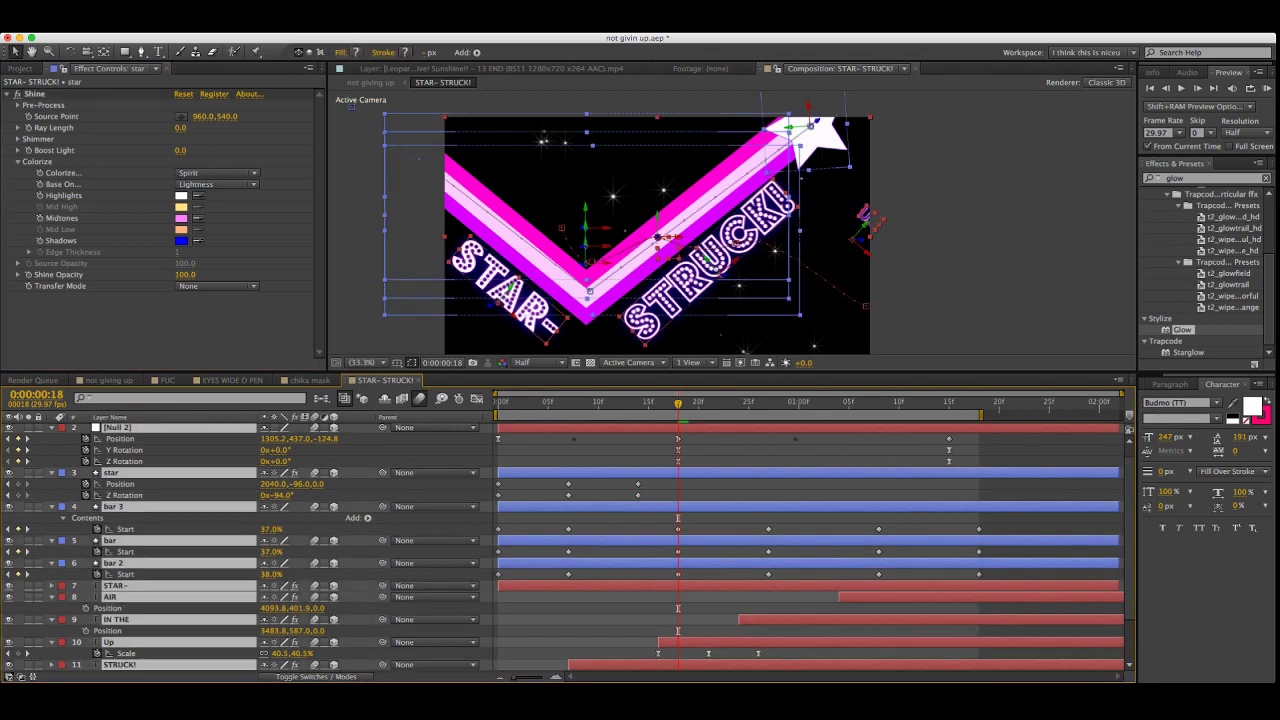
pyautogui.press('u')
pyautogui.press('super+shift+a')
# Paste the Shine effect onto the bar 2, bar and bar 3 layers
pyautogui.click(586, 314)
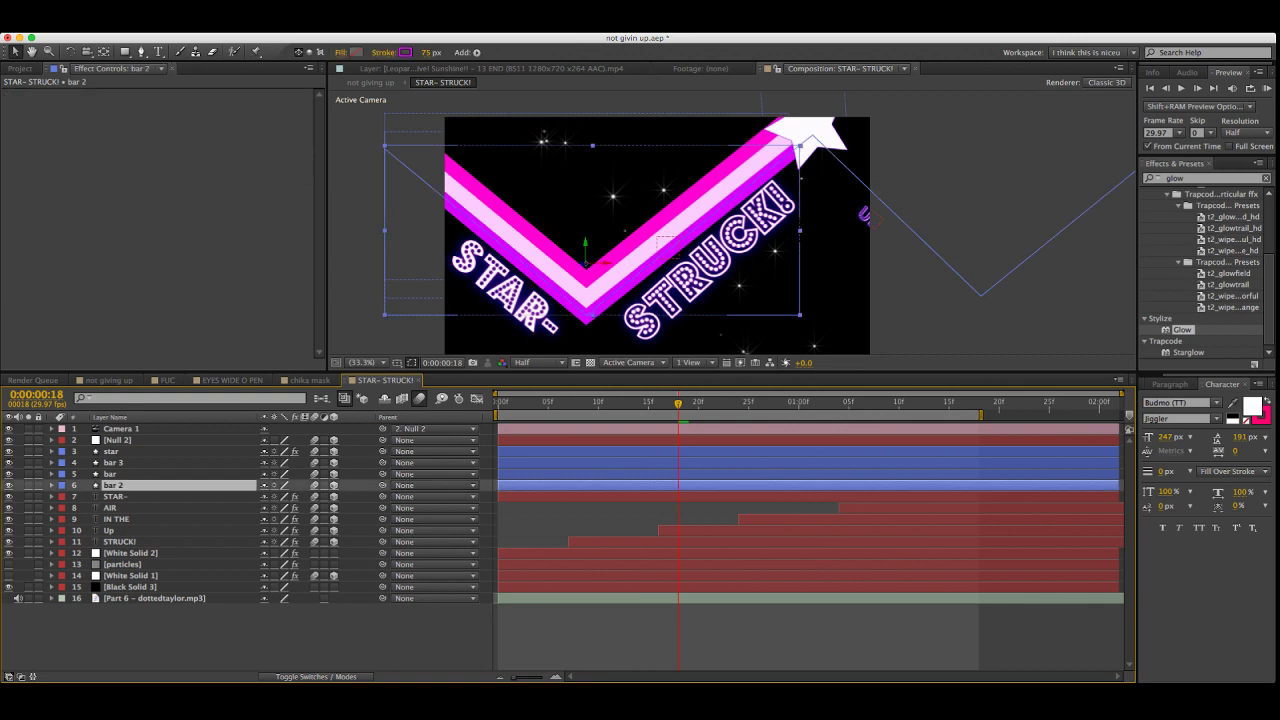
pyautogui.press('super+alt+shift+e')
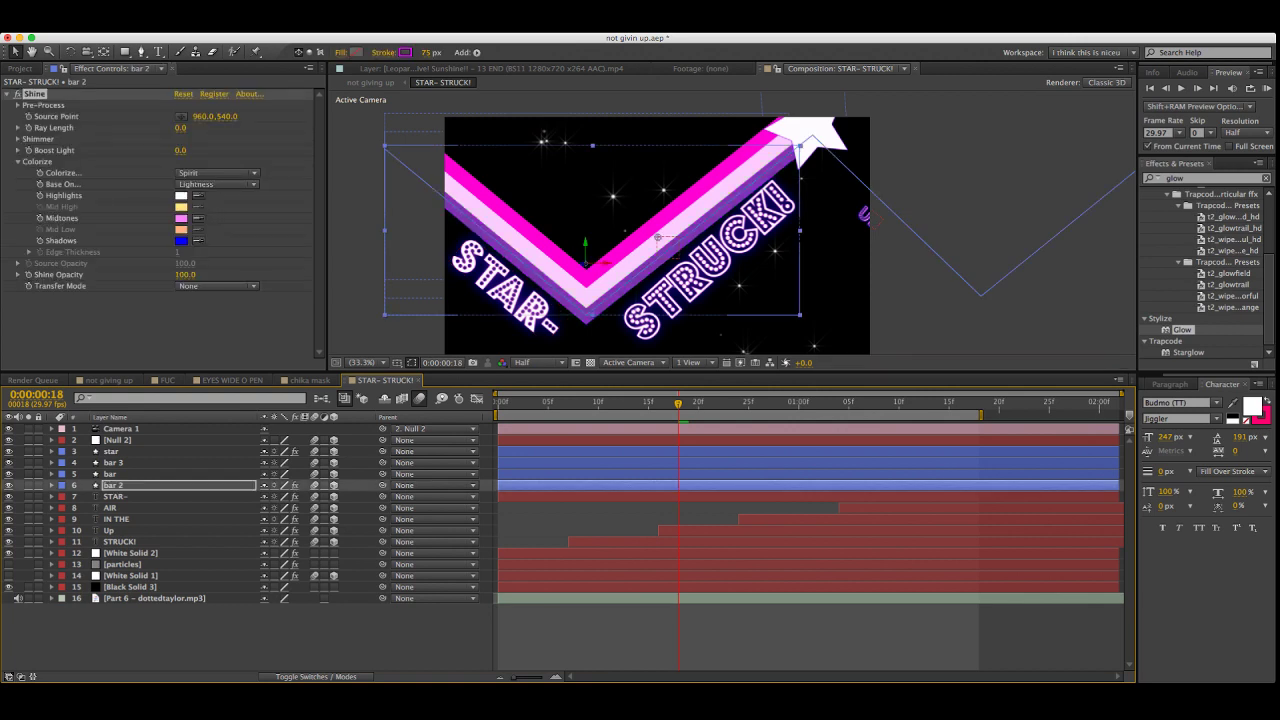
pyautogui.click(113, 473)
pyautogui.keyDown('shift'); pyautogui.click(113, 462); pyautogui.keyUp('shift')
pyautogui.press('super+v')
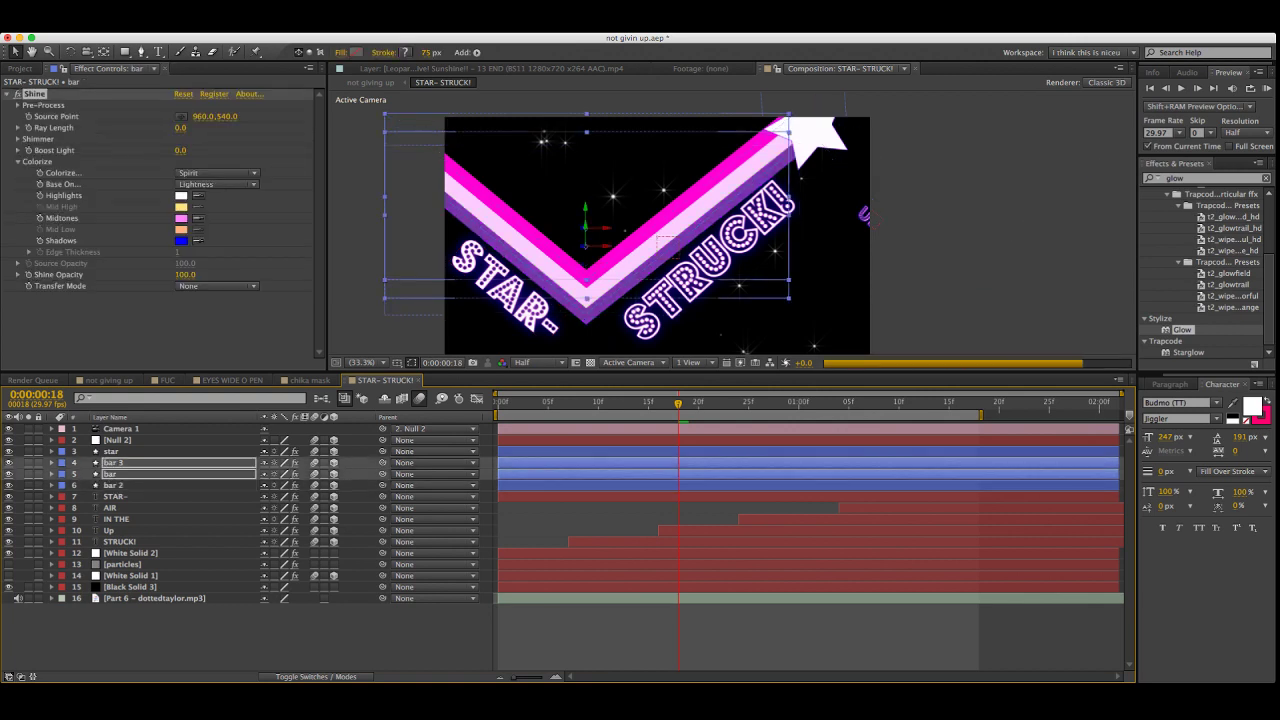
pyautogui.press('F2')
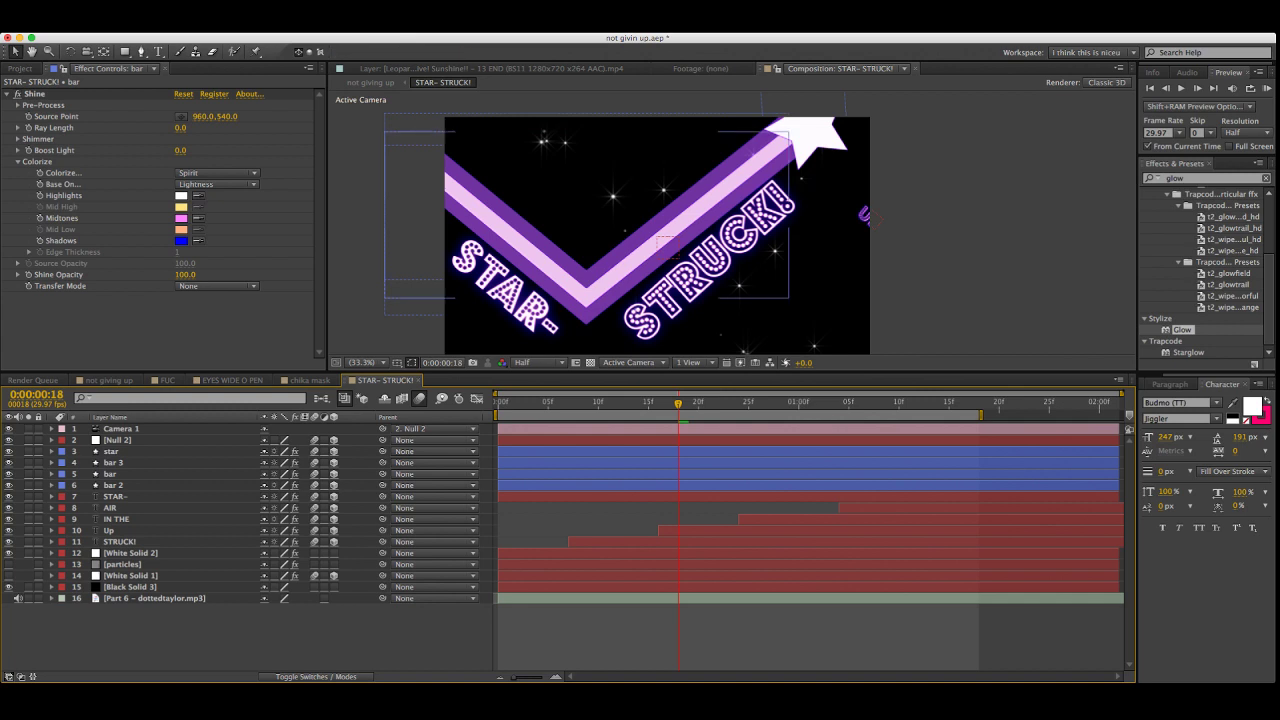
# Change the Shine midtones colour on the bar layer to a vivid magenta
pyautogui.click(774, 155)
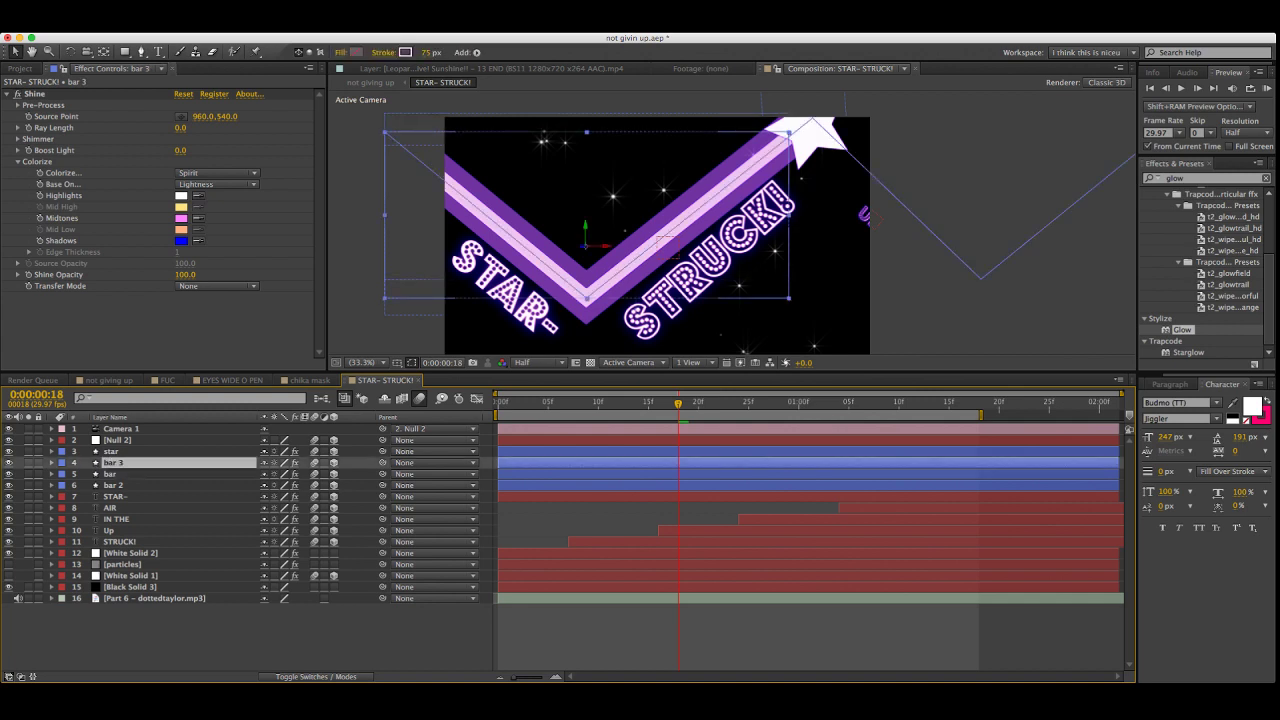
pyautogui.press('pageup')
pyautogui.press('pageup')
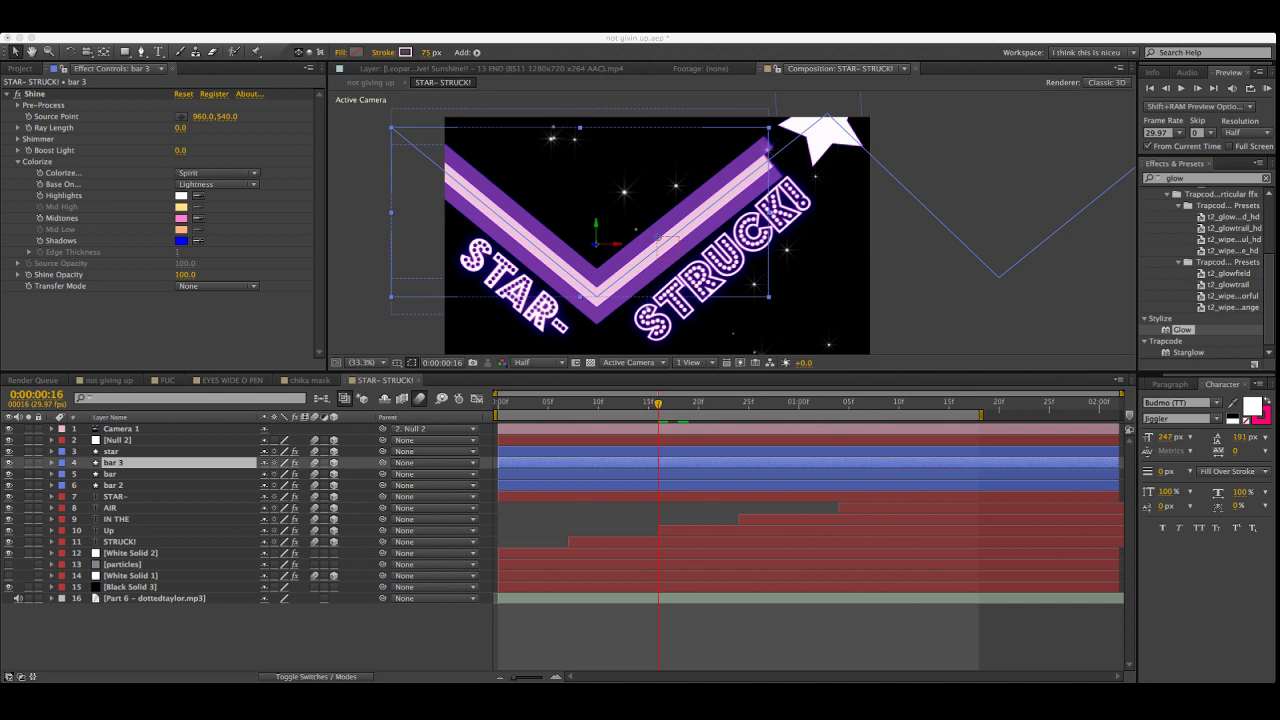
pyautogui.click(110, 474)
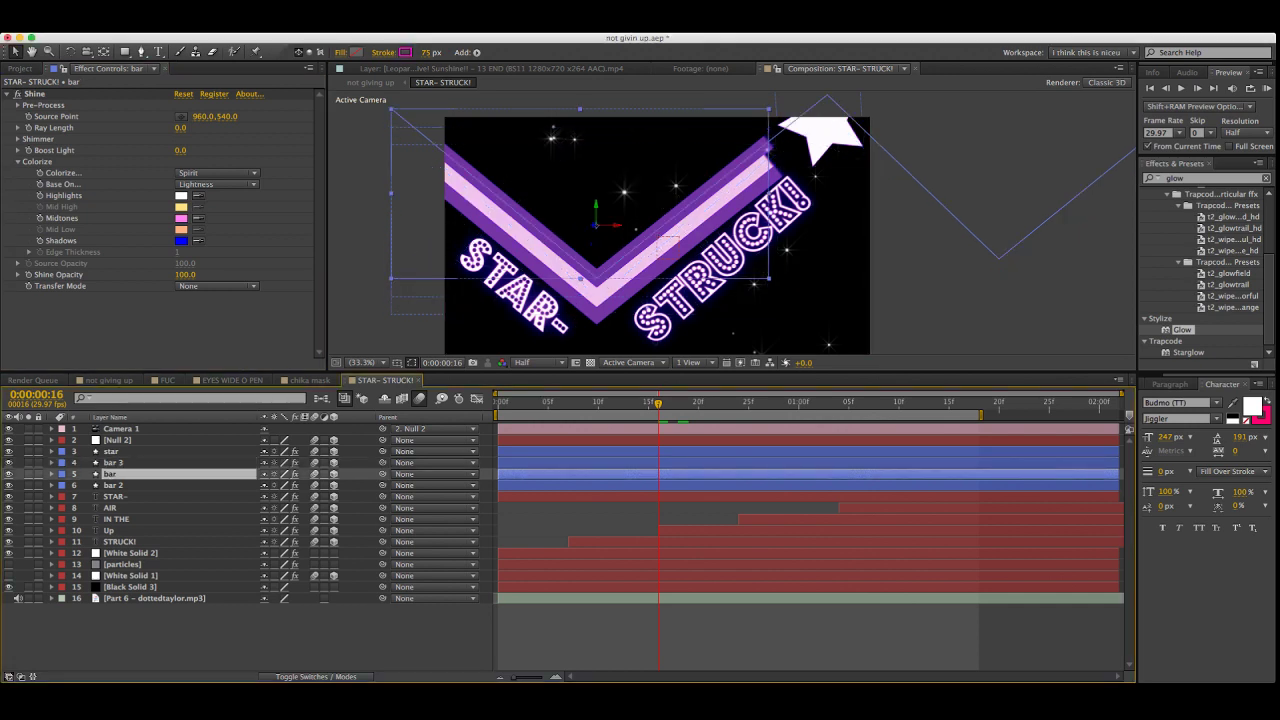
pyautogui.press('super+Tab')
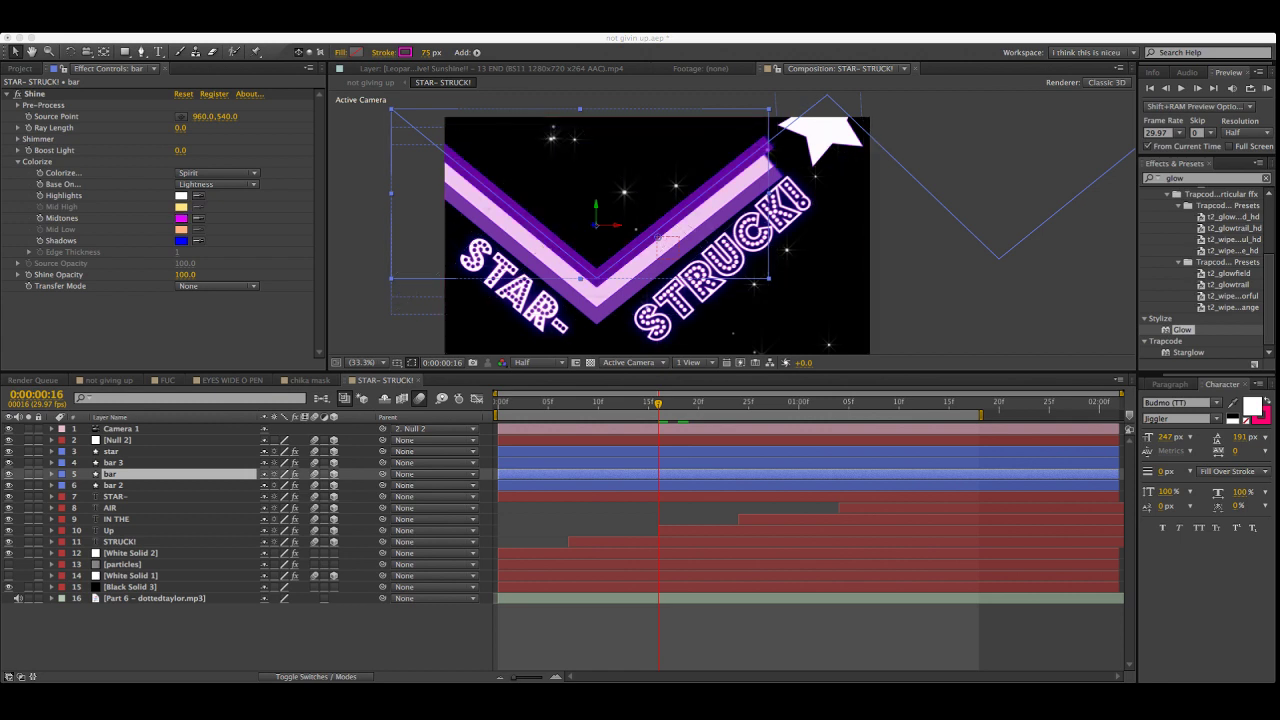
pyautogui.click(300, 638)
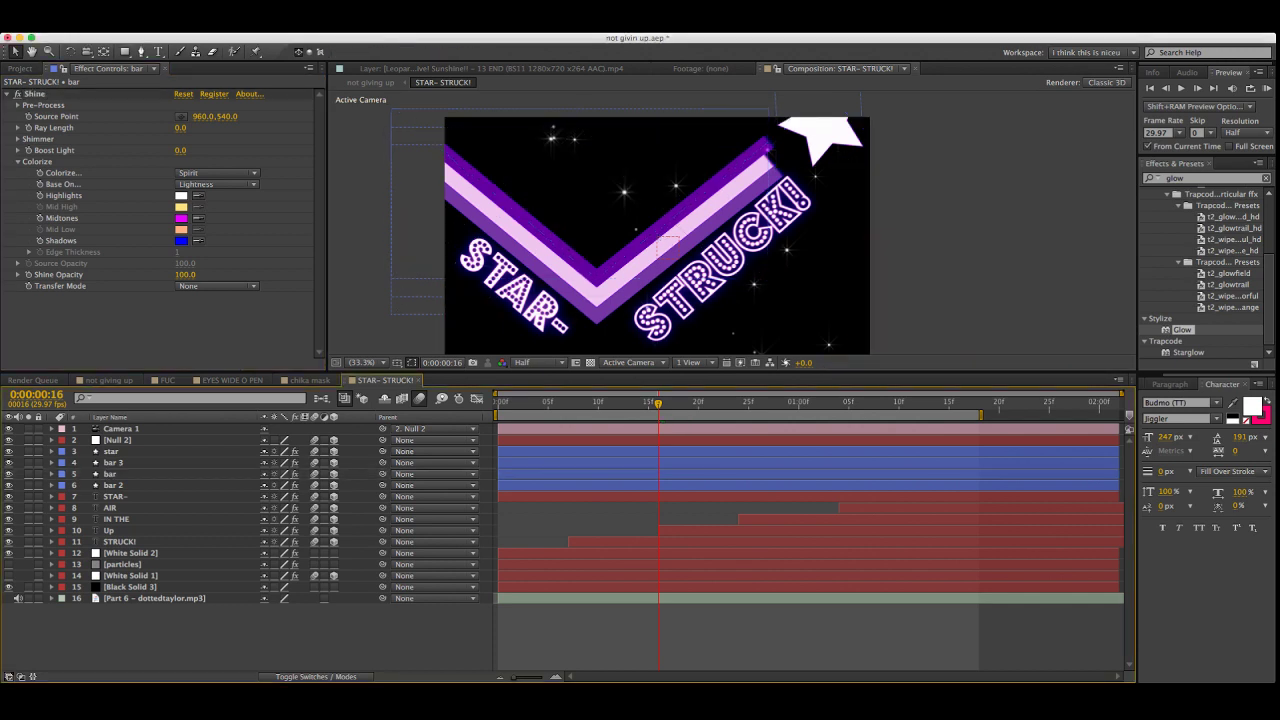
# Show the particles layer to check it against the bars back at 0:00:00:08, and hide it again
pyautogui.press('space')
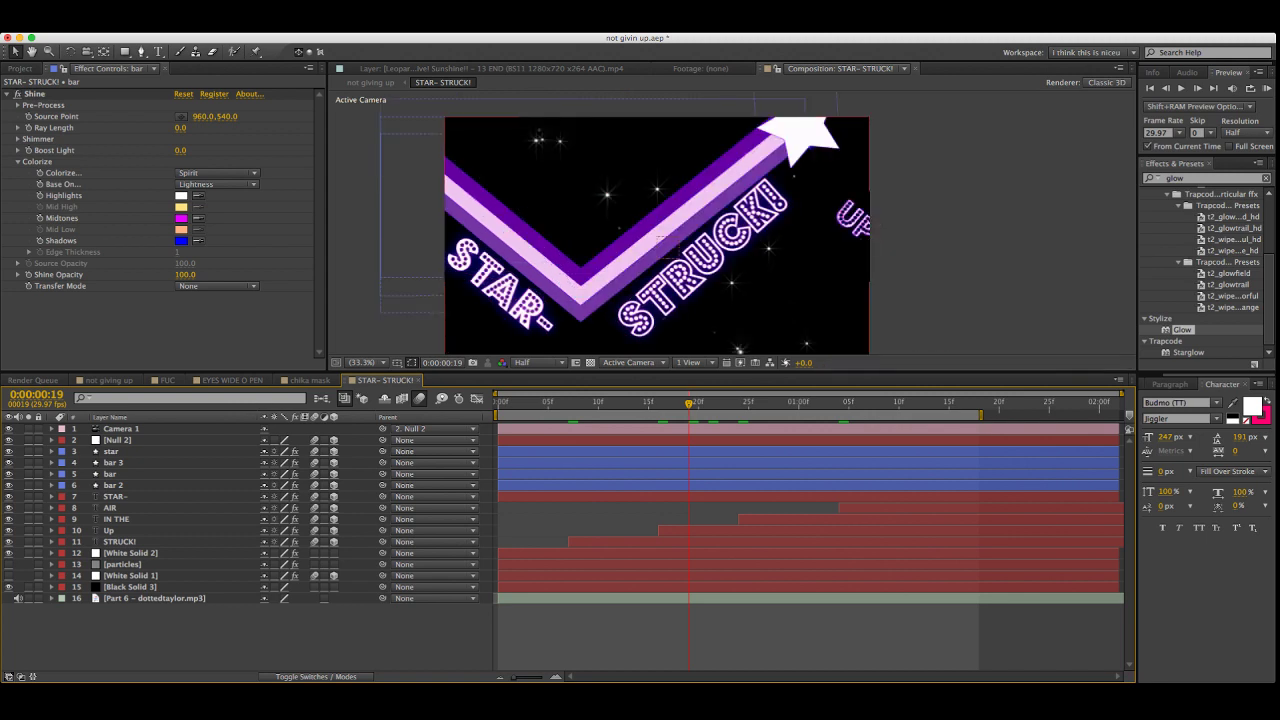
pyautogui.click(123, 564)
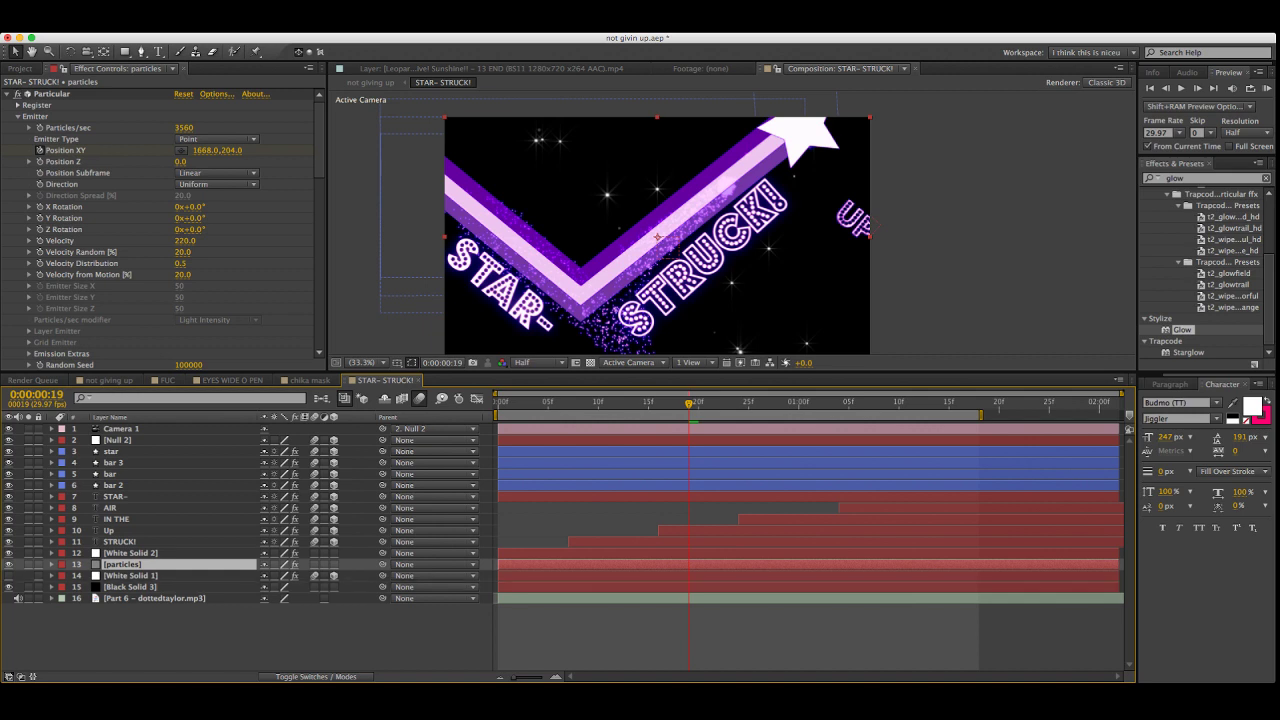
pyautogui.moveTo(688, 404); pyautogui.dragTo(578, 404)
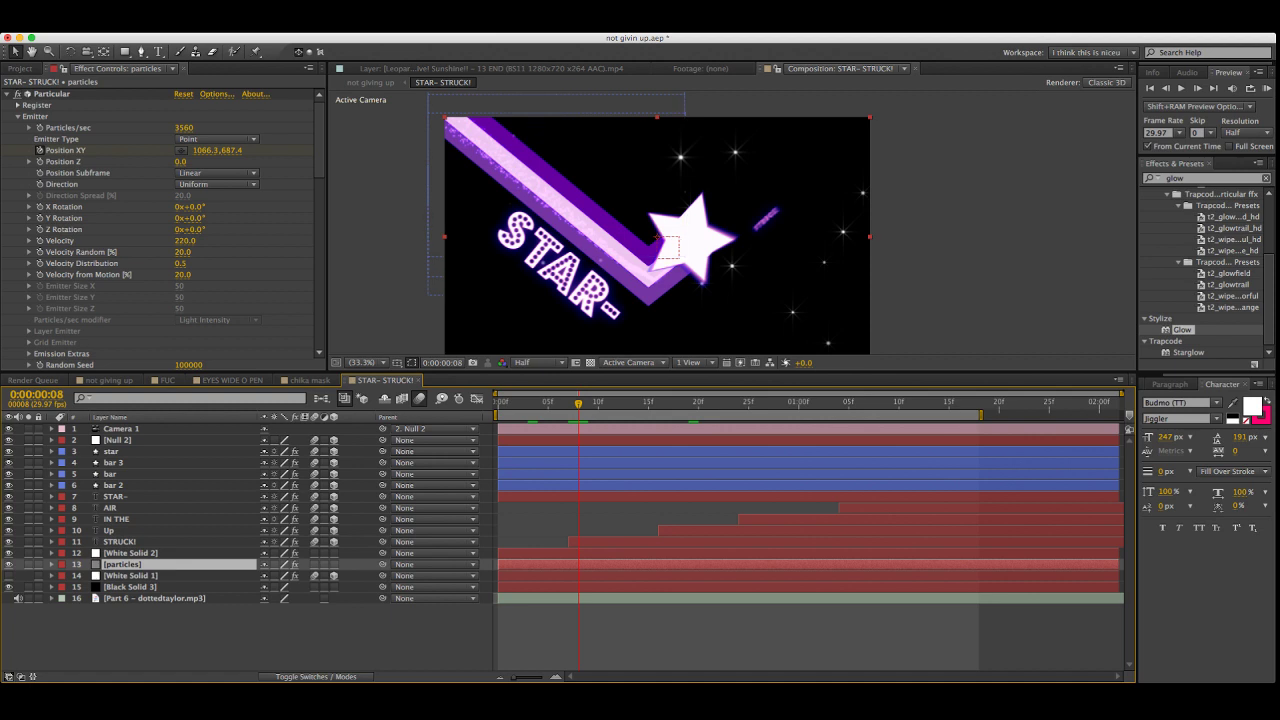
pyautogui.click(8, 564)
pyautogui.click(600, 237)
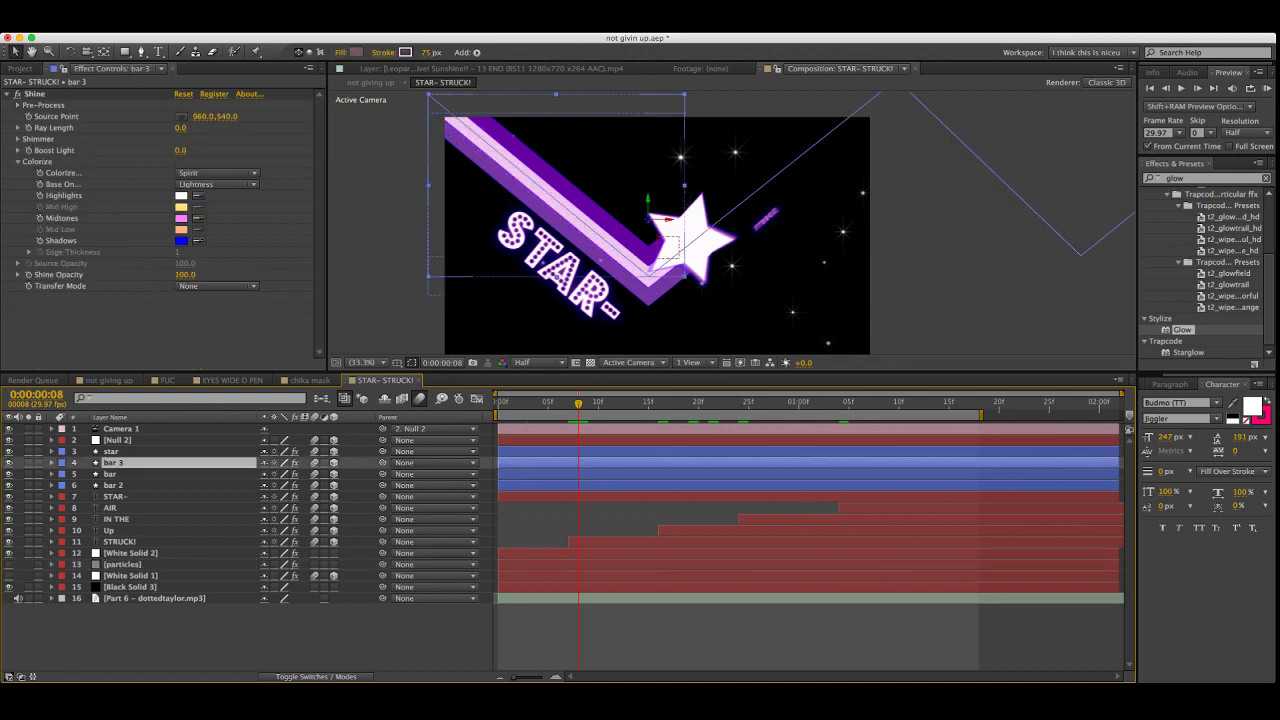
# Move the star's Position and Z Rotation keyframes from 0:00:00:14 to 0:00:00:18, matching bar's Start keyframe
pyautogui.click(111, 451)
pyautogui.press('u')
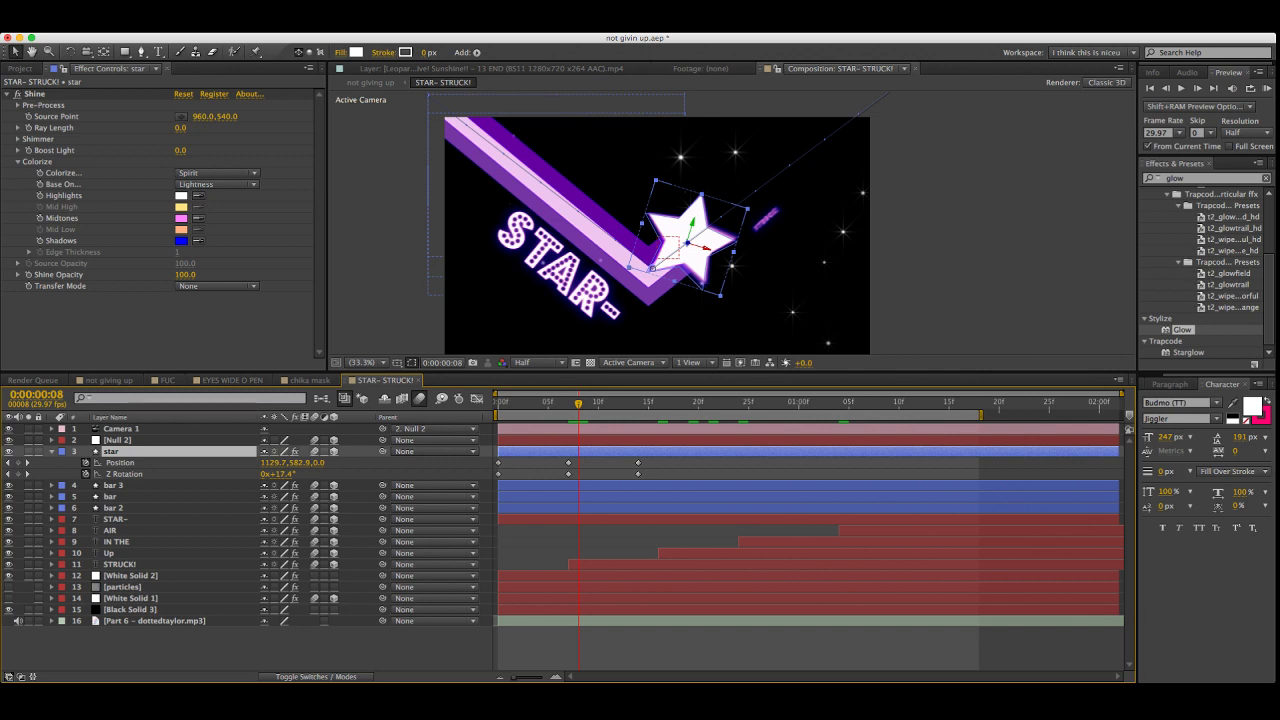
pyautogui.press('k')
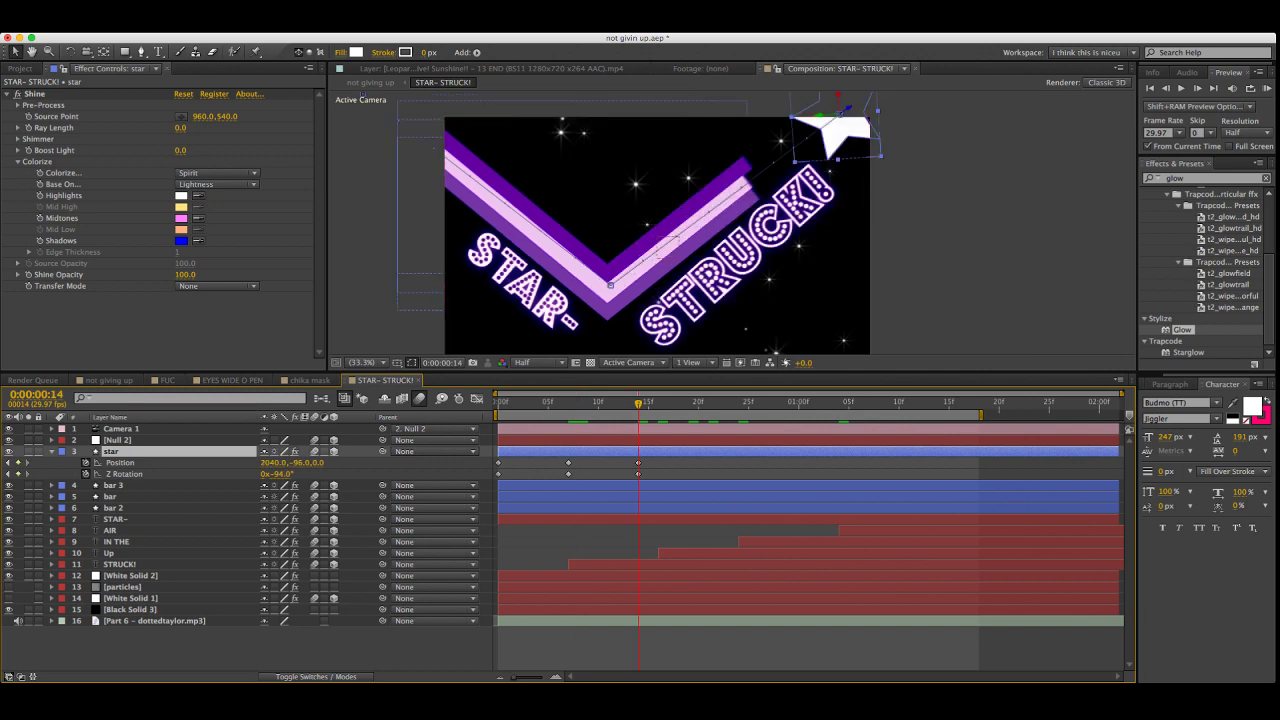
pyautogui.click(175, 496)
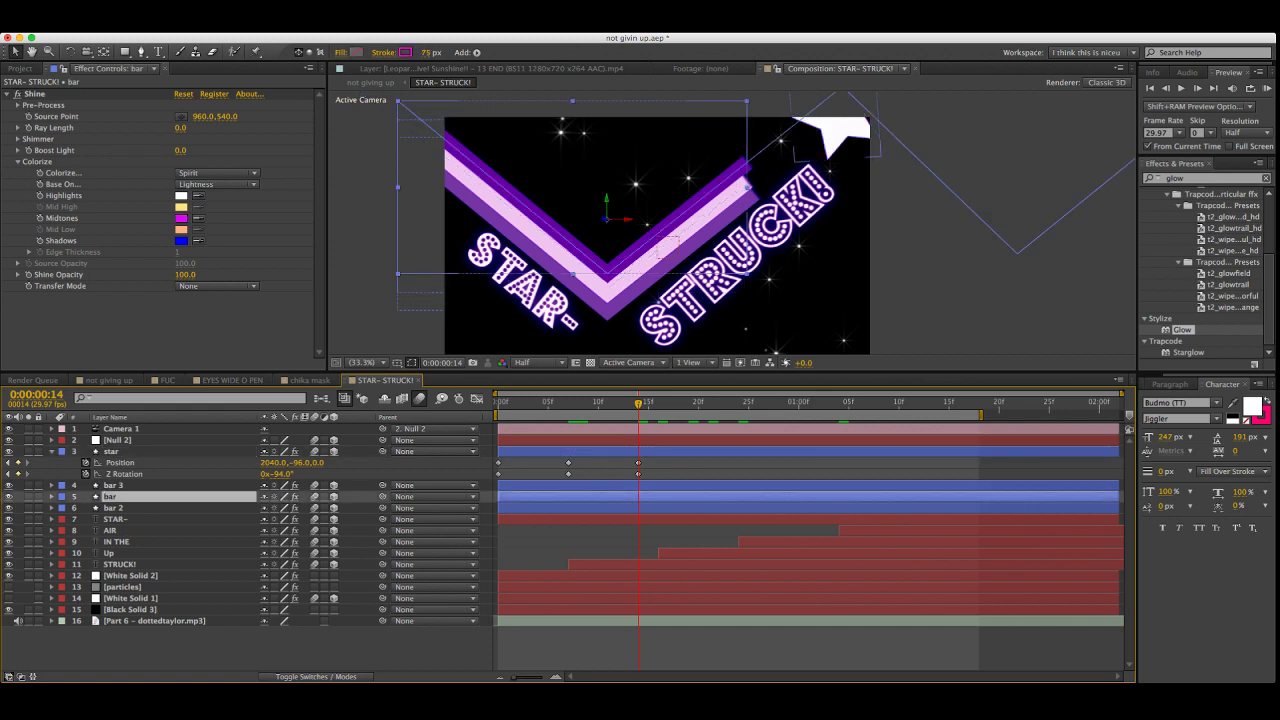
pyautogui.press('u')
pyautogui.press('k')
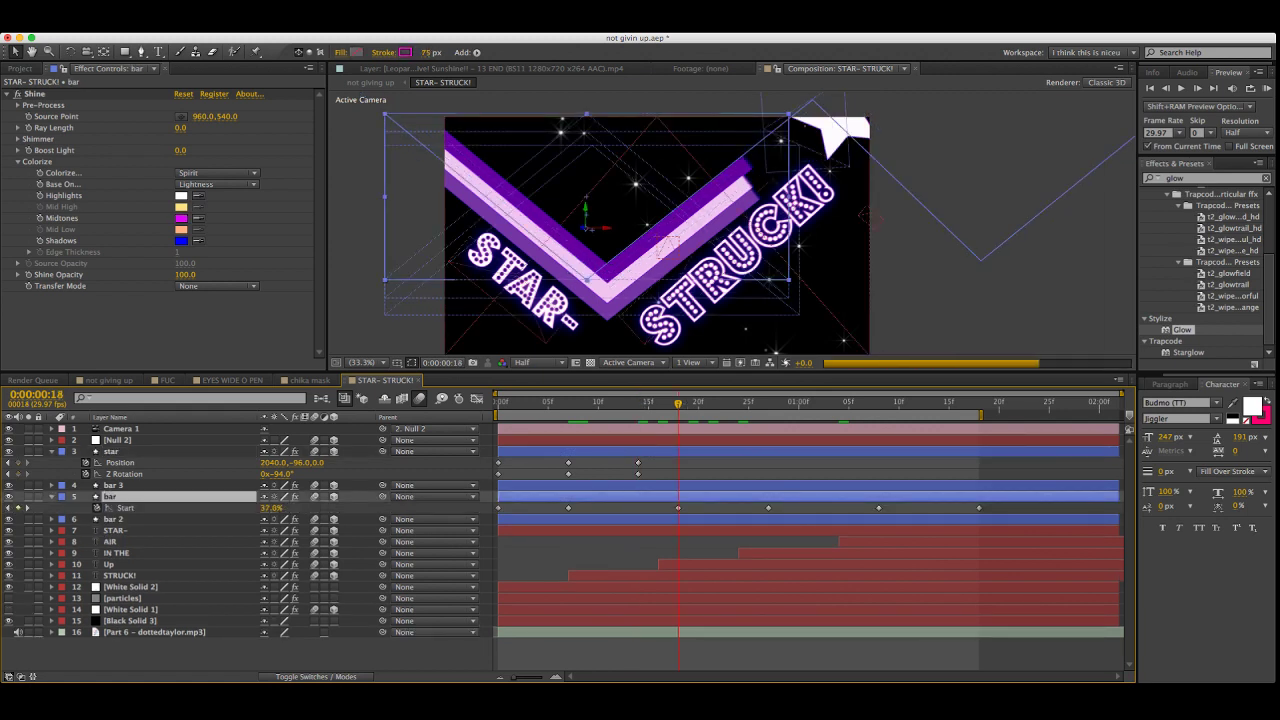
pyautogui.click(638, 462)
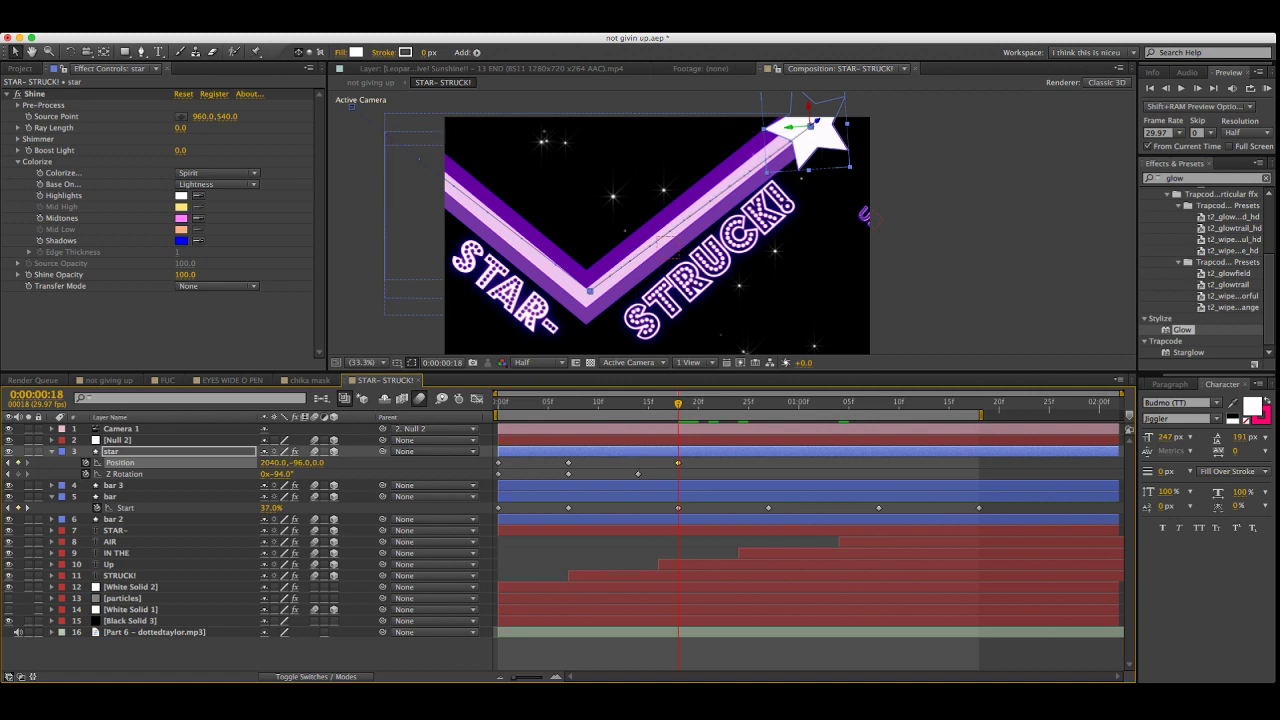
pyautogui.click(648, 474)
pyautogui.moveTo(638, 474); pyautogui.dragTo(678, 474)
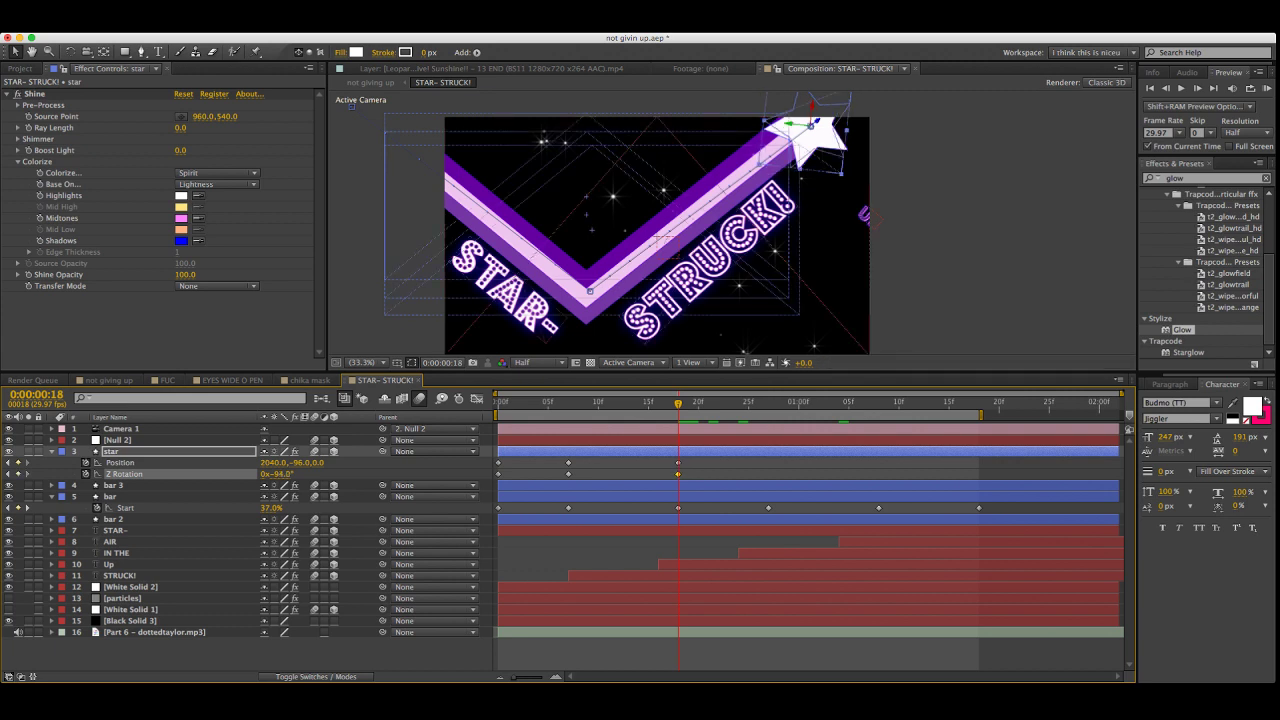
pyautogui.press('F2')
# Keyframe the star's Position at 0:00:00:27 on the bar's lower corner after UP, about 2797, 623, -138
pyautogui.press('k')
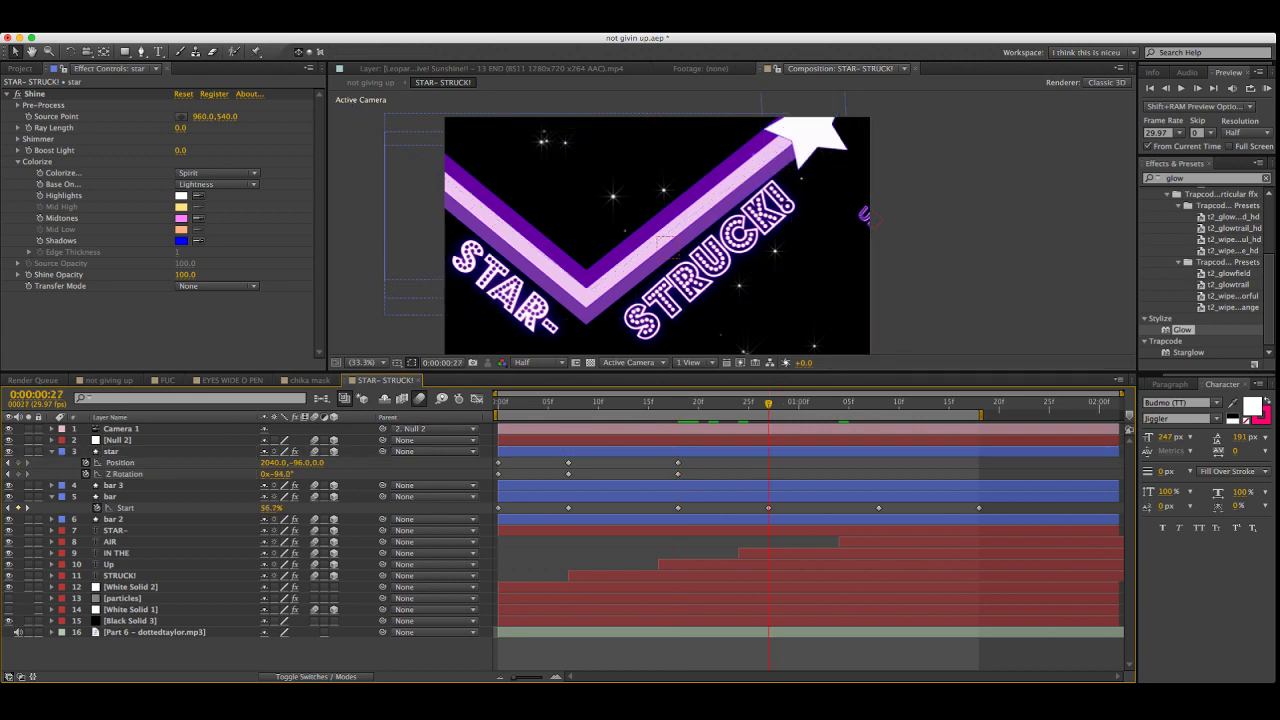
pyautogui.click(111, 451)
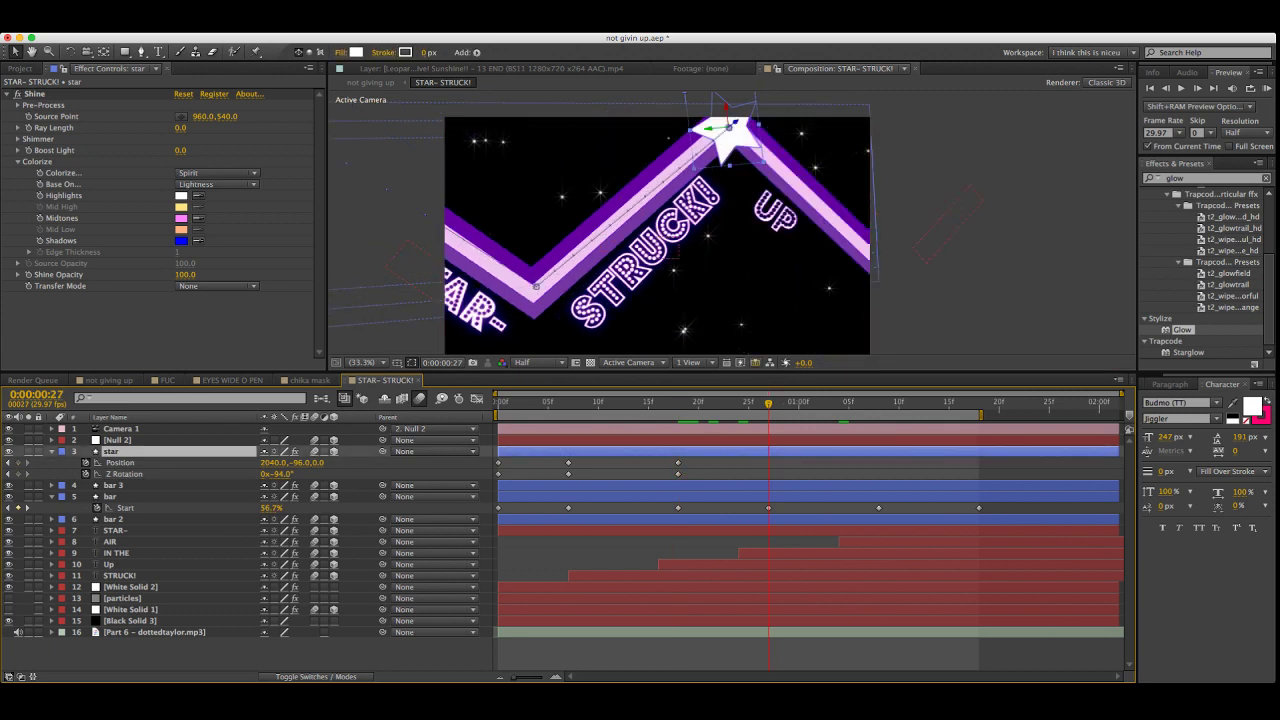
pyautogui.moveTo(729, 235); pyautogui.dragTo(536, 251)
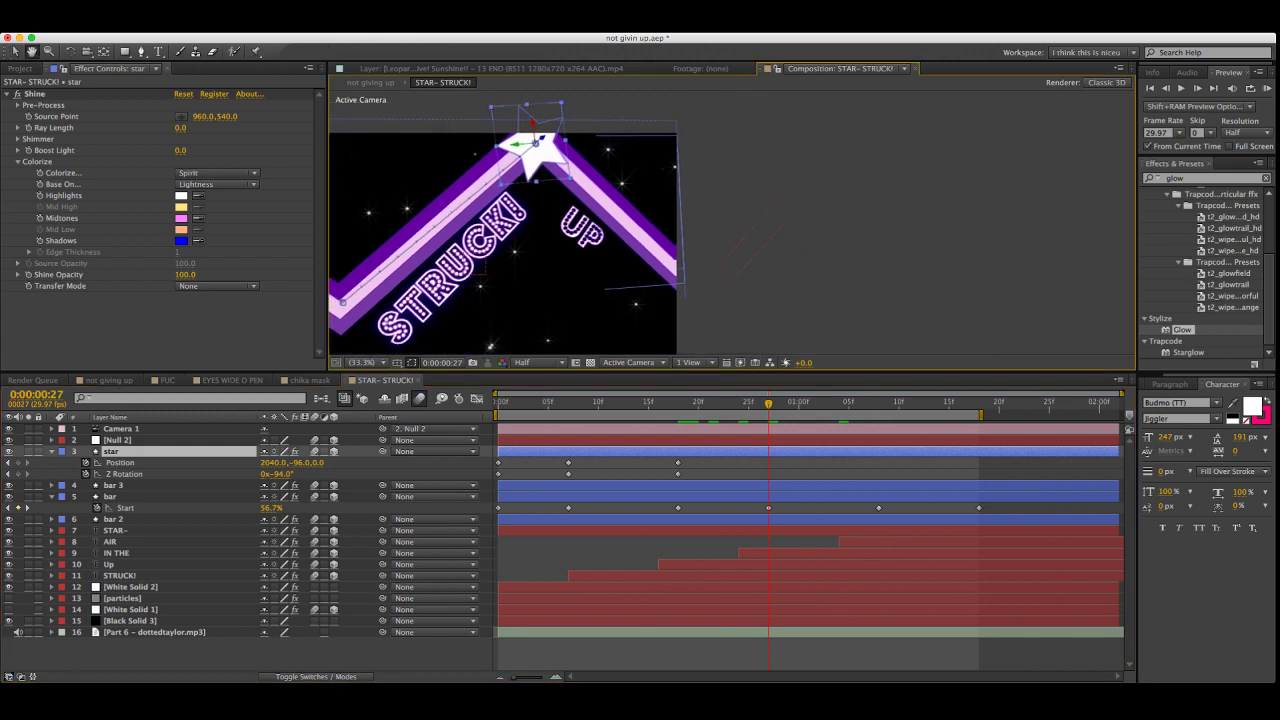
pyautogui.moveTo(538, 151); pyautogui.dragTo(708, 277)
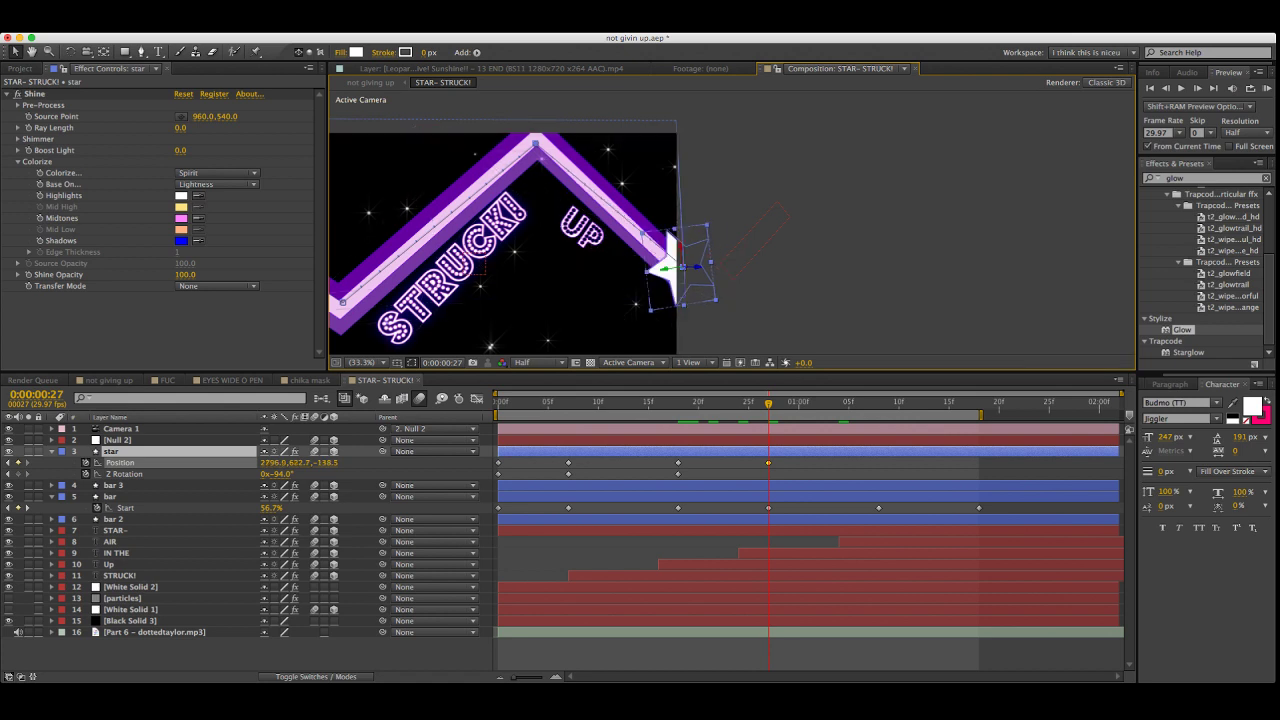
# Keyframe the star's Position at 0:00:01:08 on the bar's tip above IN THE, and extend the work area end past 0:00:01:20
pyautogui.press('space')
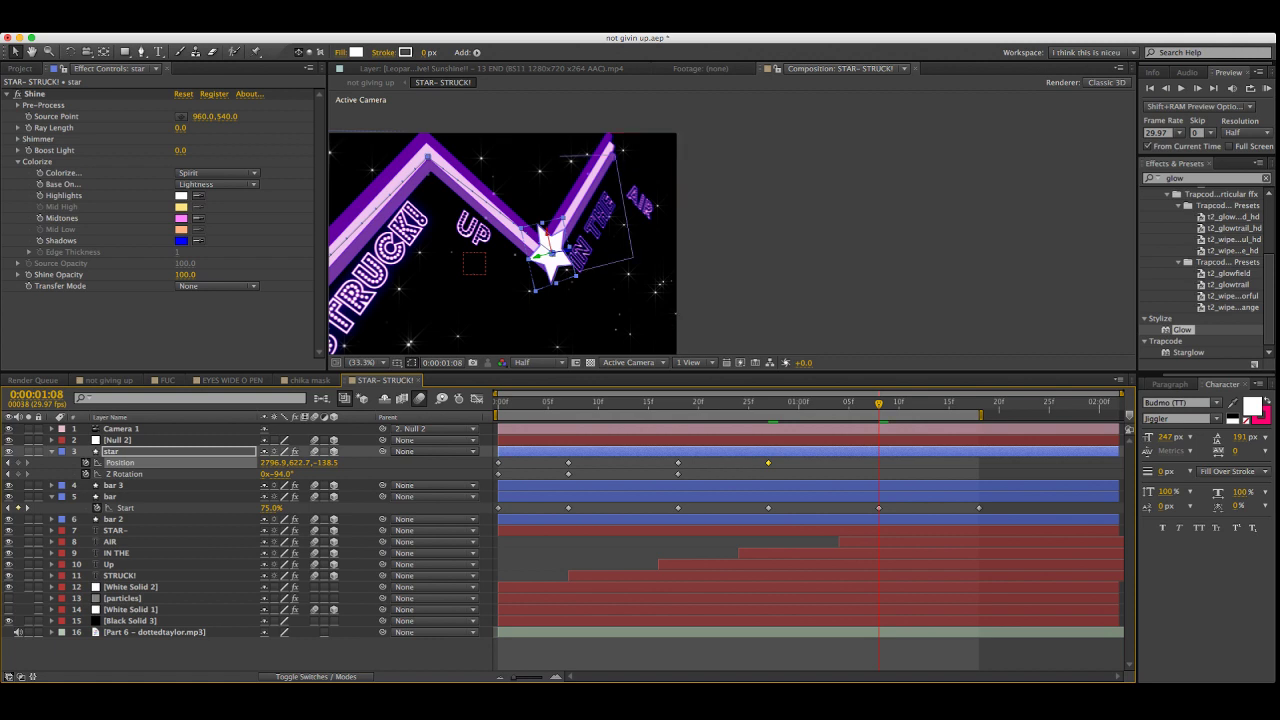
pyautogui.moveTo(552, 253); pyautogui.dragTo(613, 146)
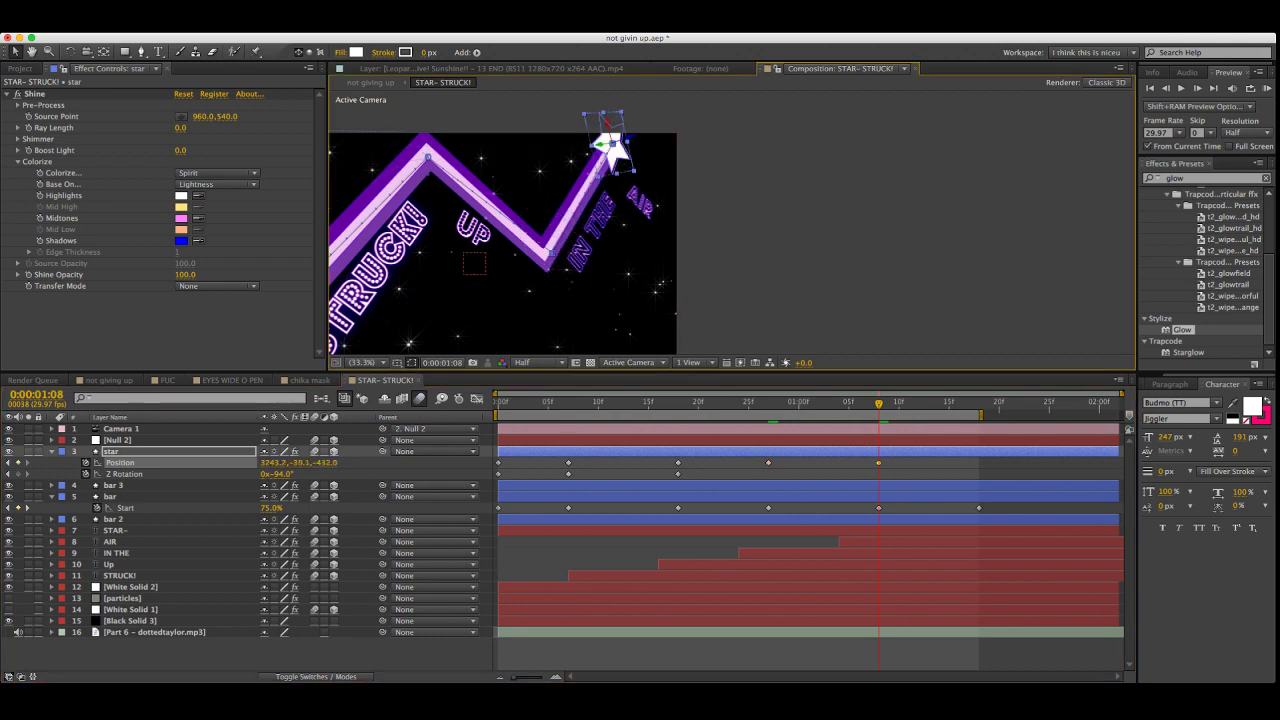
pyautogui.moveTo(981, 415); pyautogui.dragTo(1021, 415)
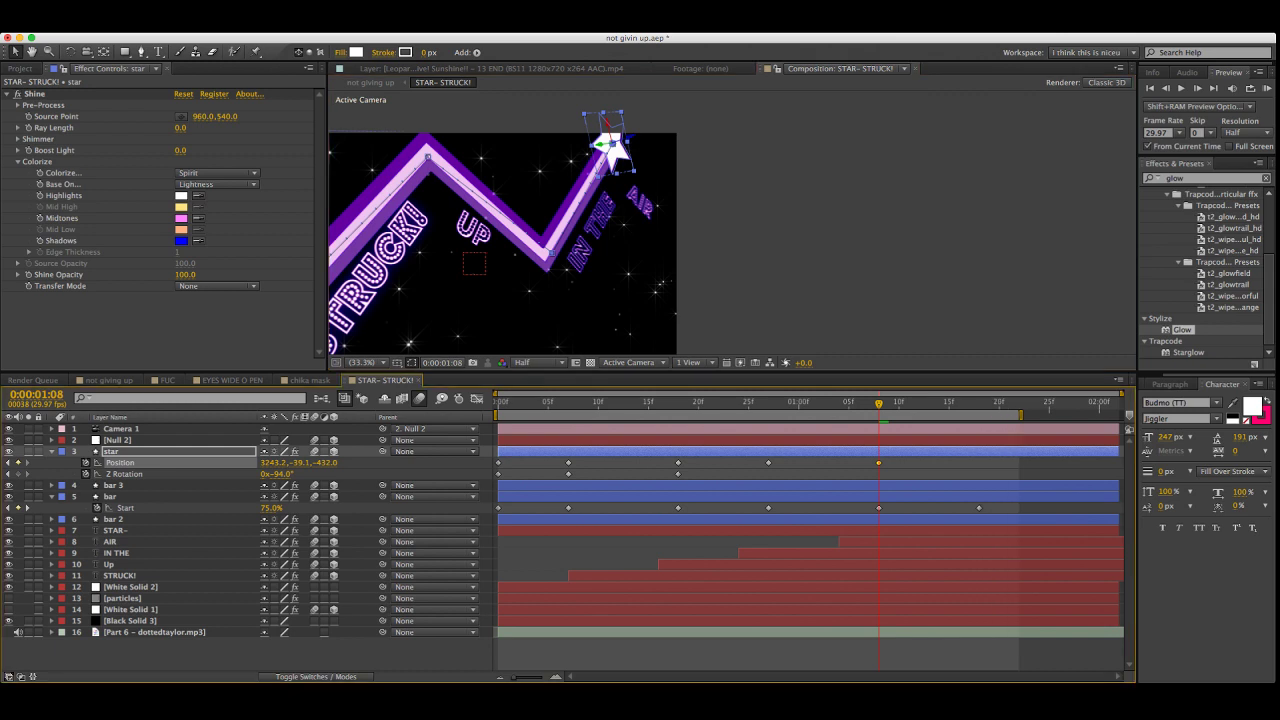
# Keyframe the star's Position at 0:00:01:14 on the bar's end beside AIR, about 3513, 438, -657
pyautogui.click(969, 402)
pyautogui.press('pagedown')
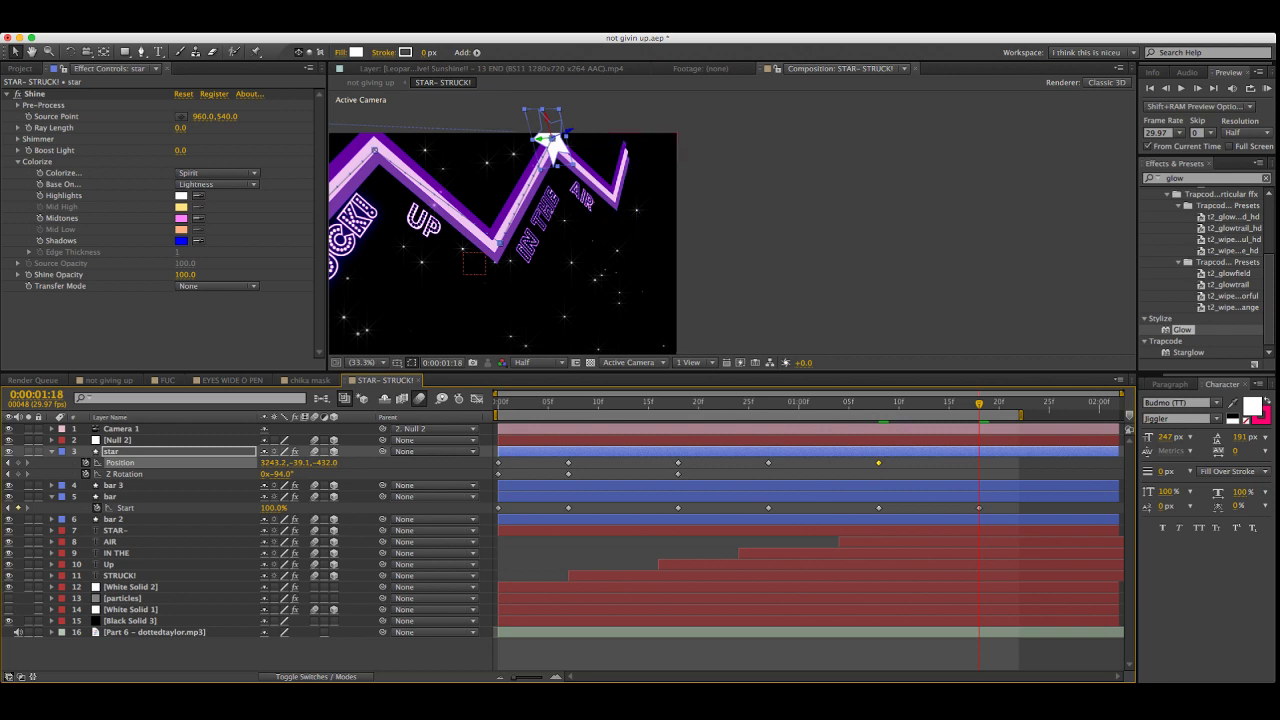
pyautogui.press('pageup')
pyautogui.press('pageup')
pyautogui.press('pageup')
pyautogui.press('pageup')
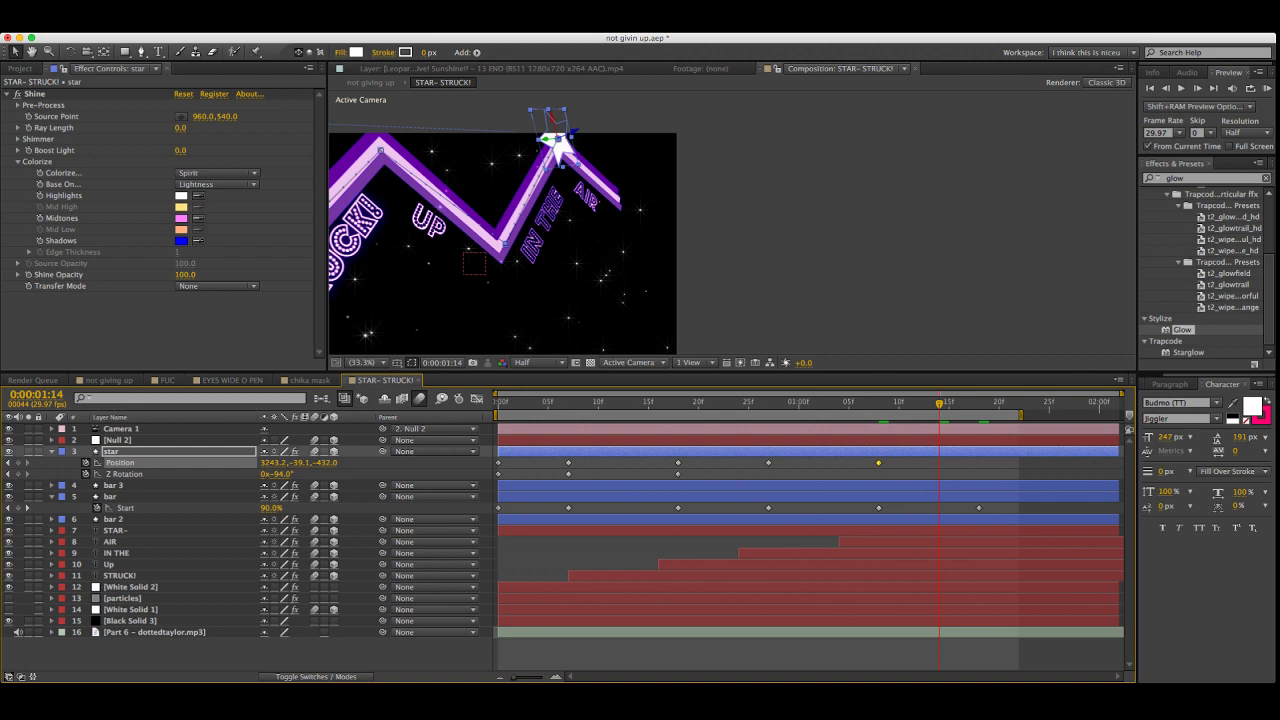
pyautogui.moveTo(553, 118); pyautogui.dragTo(616, 203)
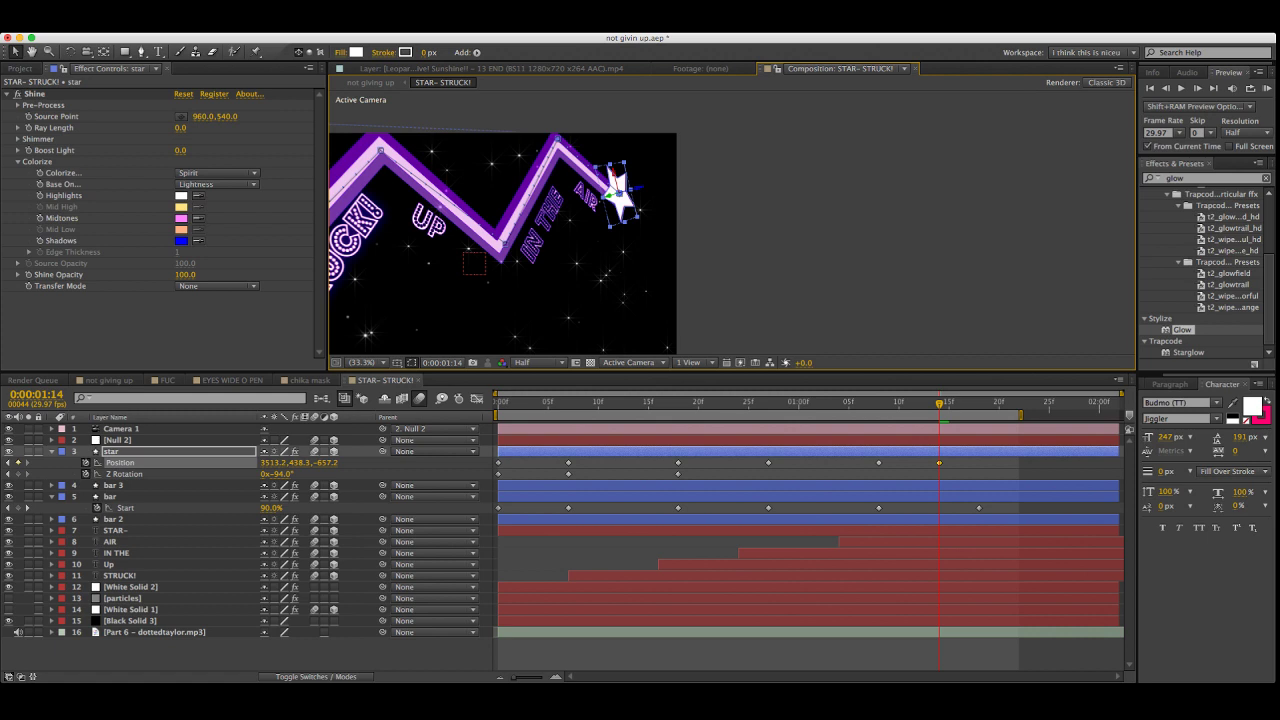
# Correct the star's 0:00:00:27 Position keyframe to about 2885, 674 at the bar's end, with Z set to 0
pyautogui.click(9, 463)
pyautogui.click(9, 463)
pyautogui.click(9, 463)
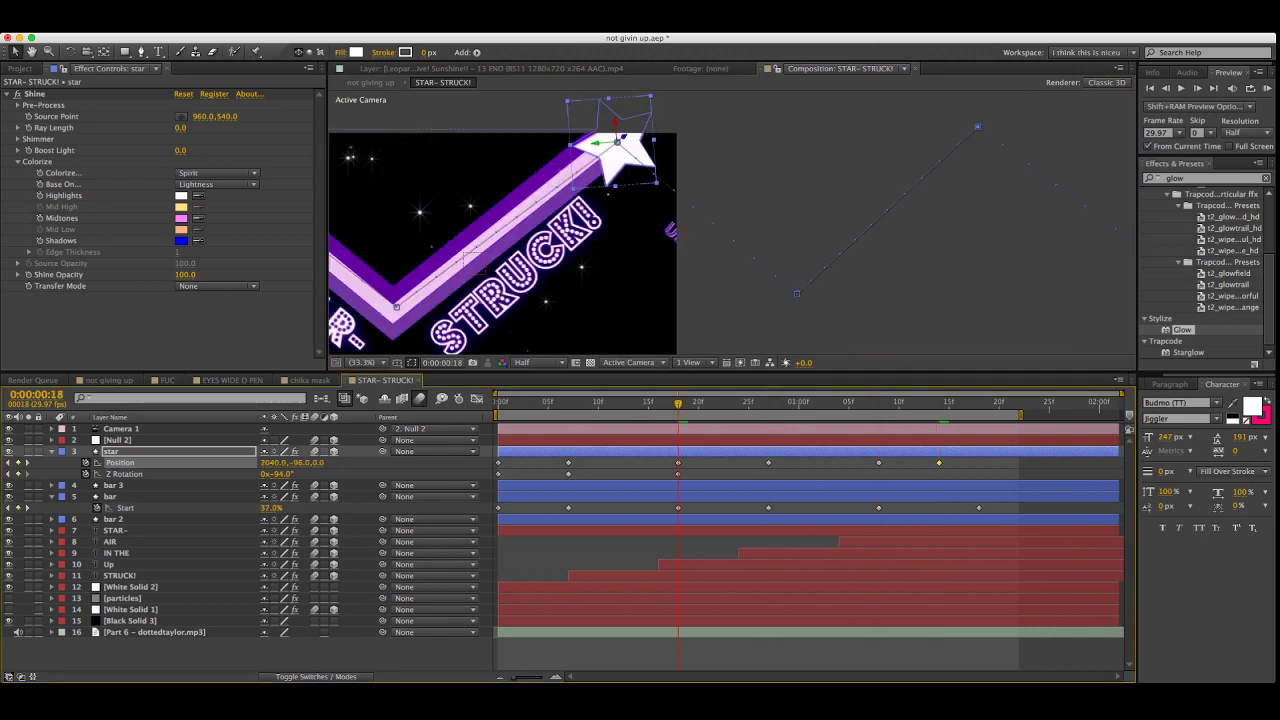
pyautogui.click(28, 462)
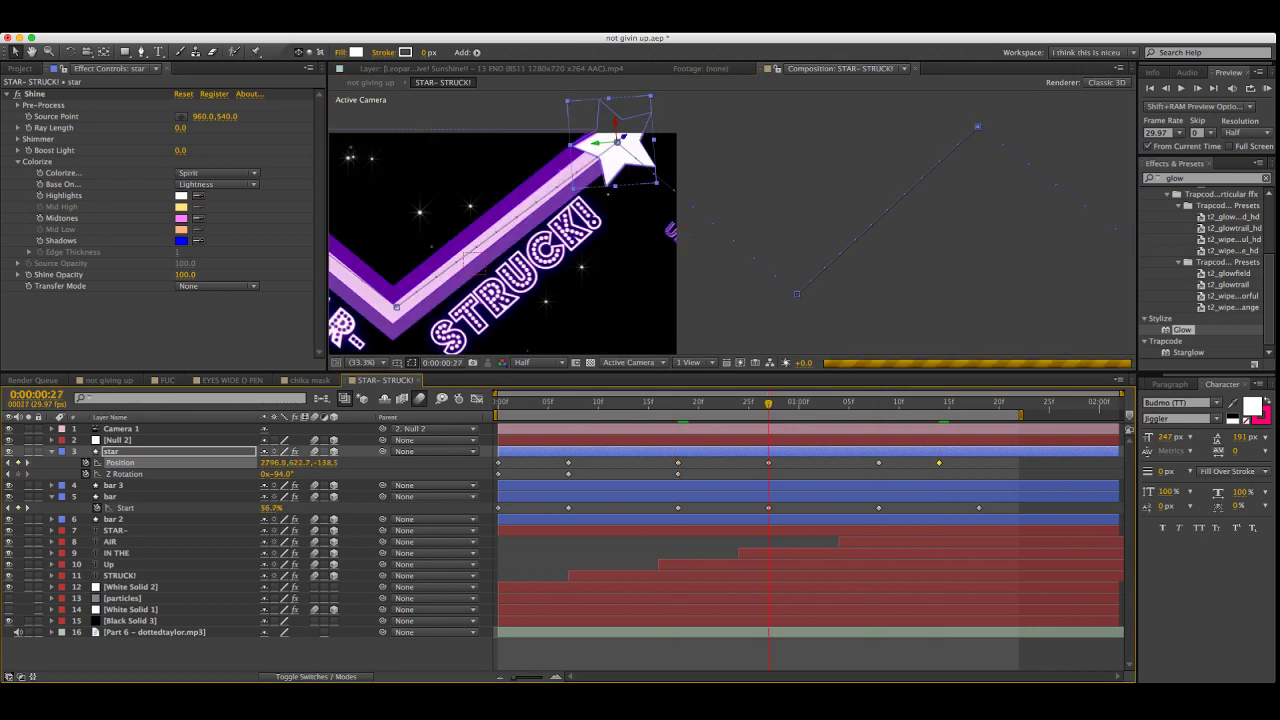
pyautogui.click(325, 463)
pyautogui.write('0')
pyautogui.press('Return')
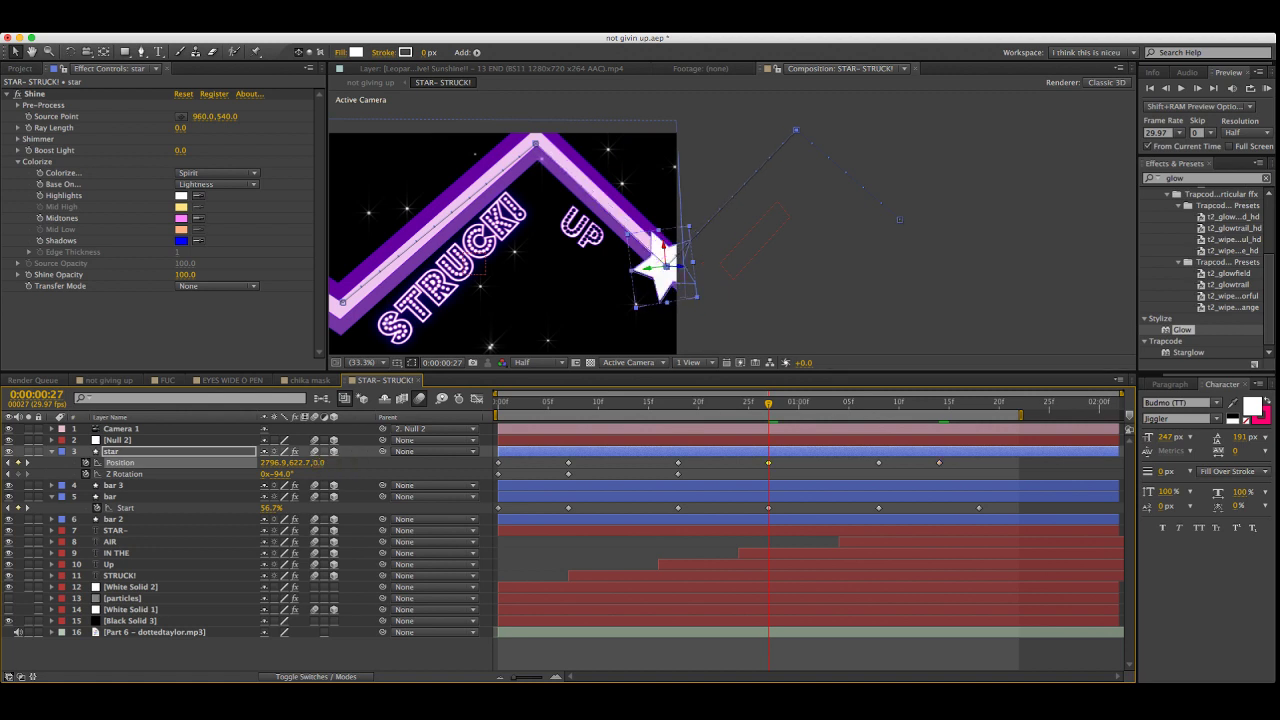
pyautogui.moveTo(664, 268); pyautogui.dragTo(685, 280)
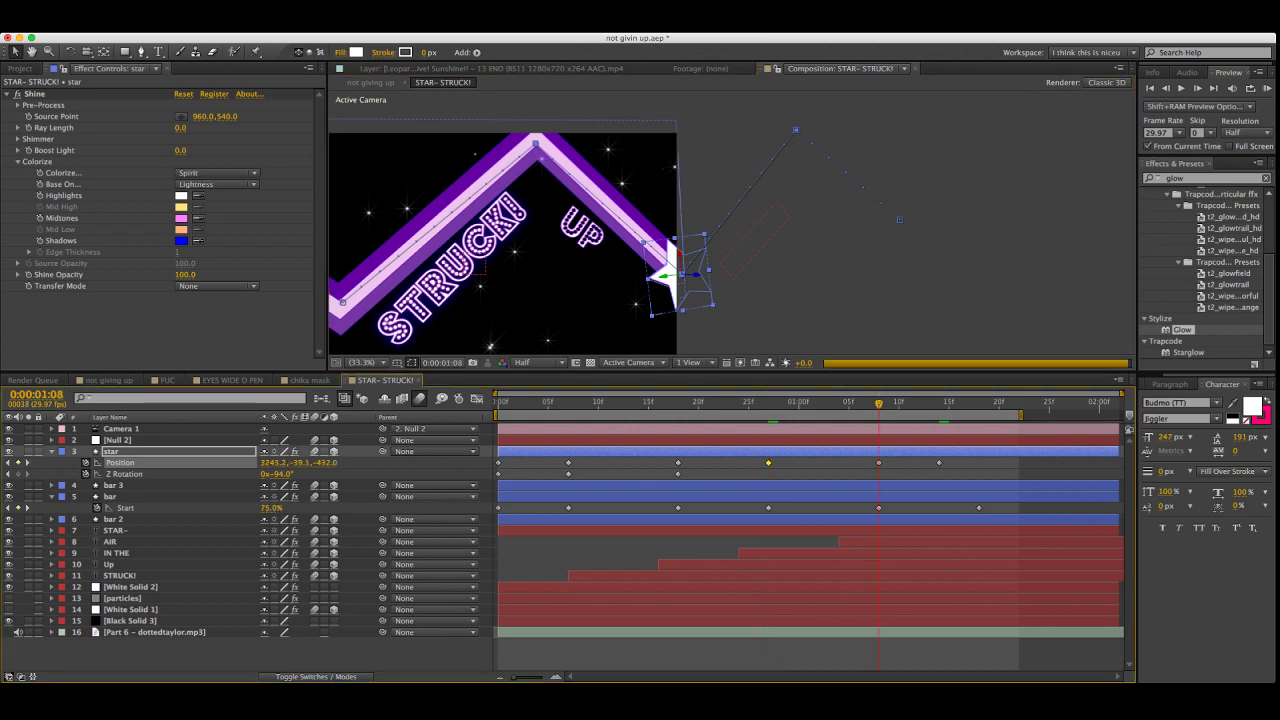
pyautogui.click(324, 463)
pyautogui.write('0')
pyautogui.press('Return')
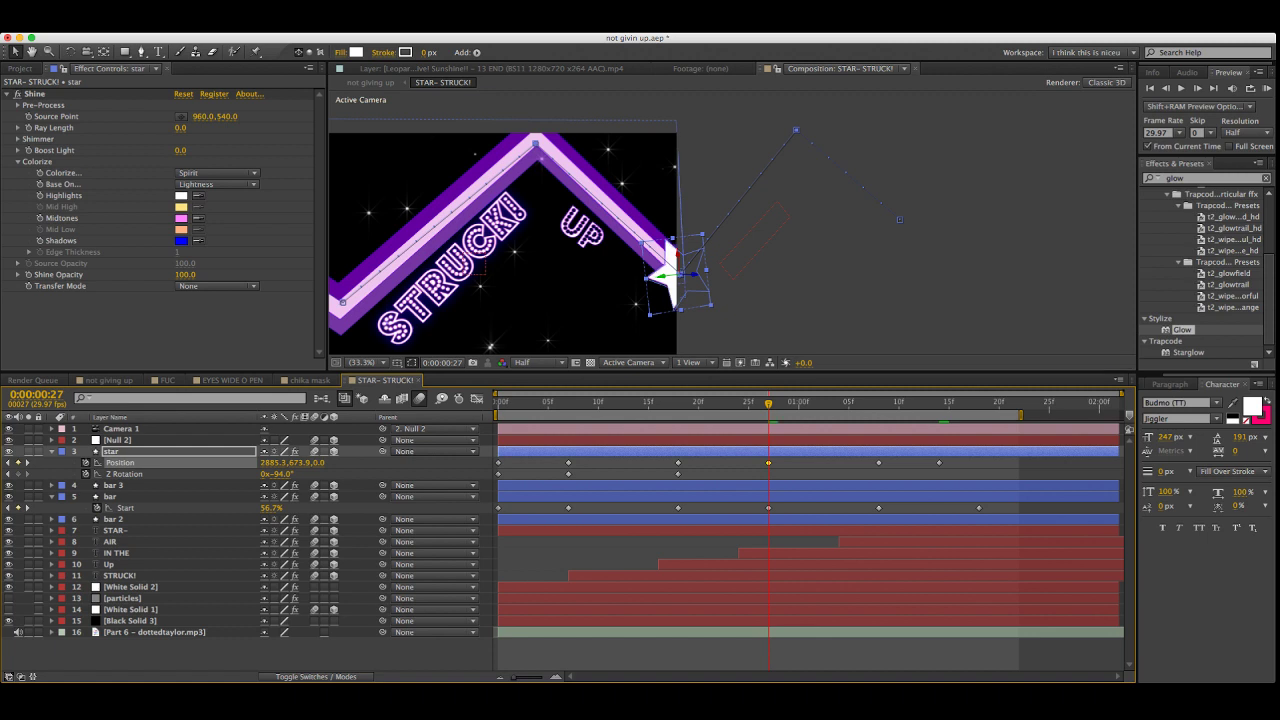
# Set the star's Z position to 0 at 0:00:01:08 and move it back onto the bar's tip above IN THE
pyautogui.press('k')
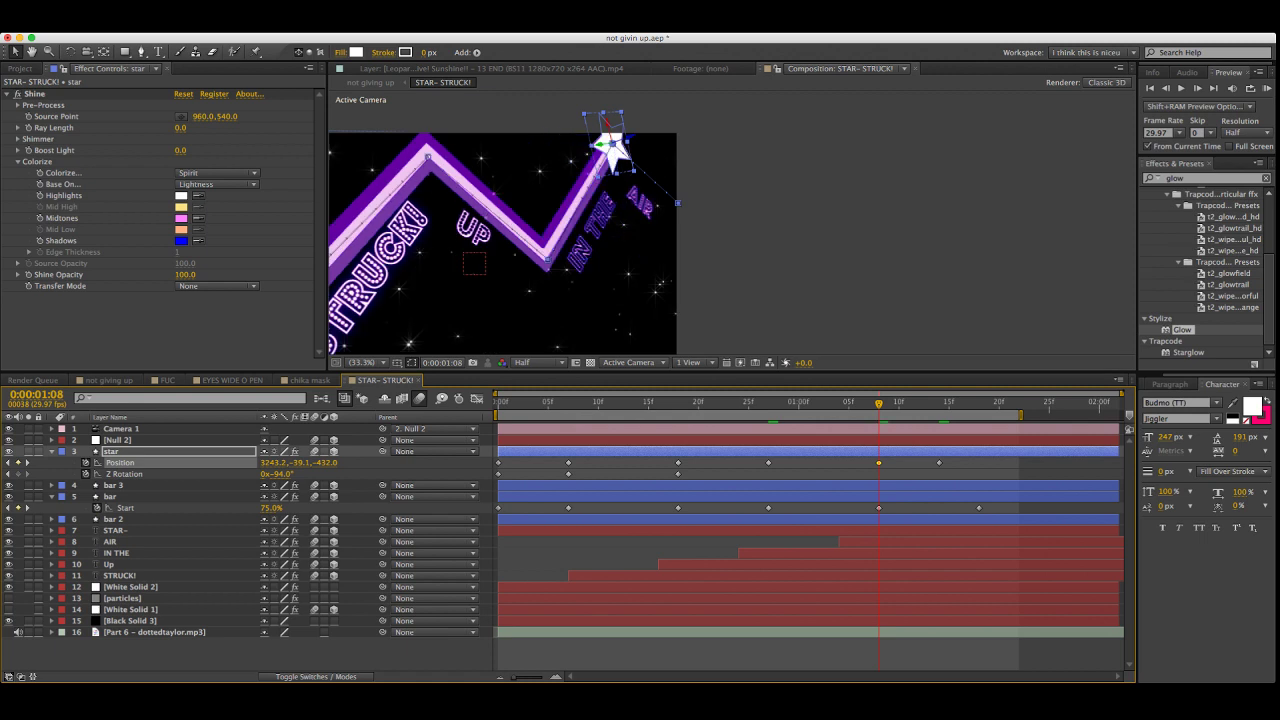
pyautogui.click(322, 462)
pyautogui.write('0')
pyautogui.press('Return')
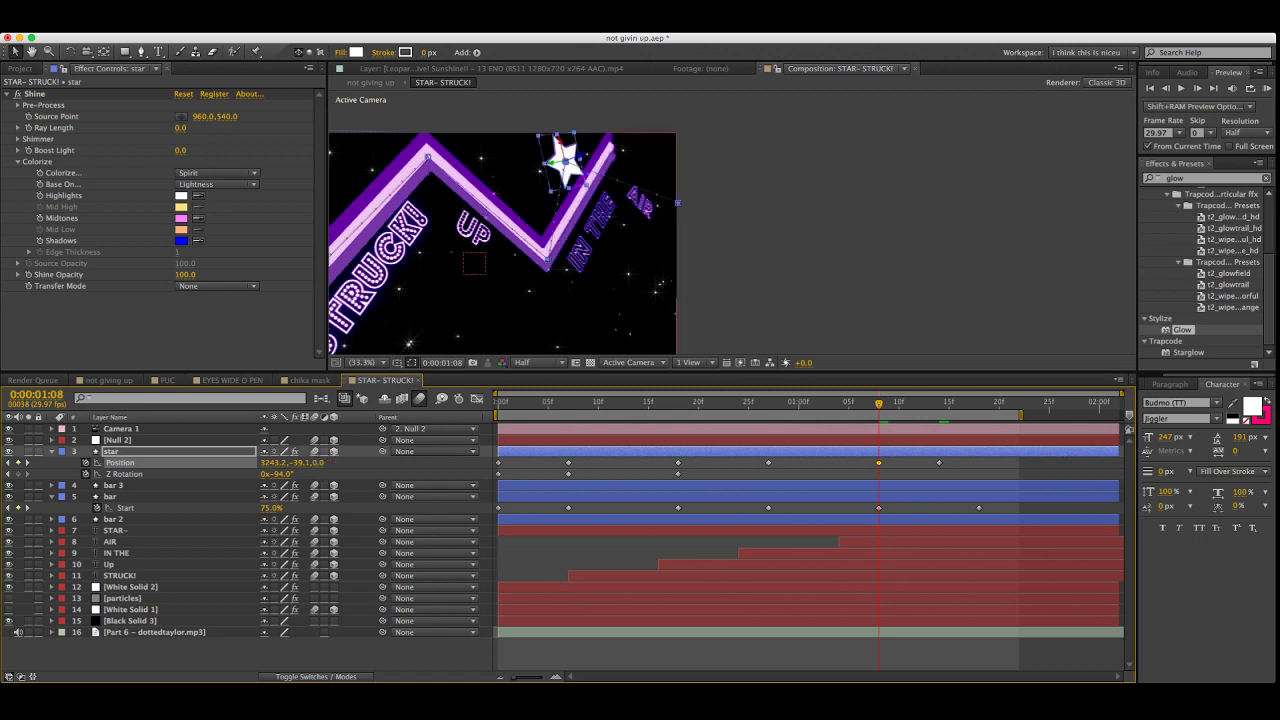
pyautogui.moveTo(566, 162); pyautogui.dragTo(605, 122)
pyautogui.press('super+z')
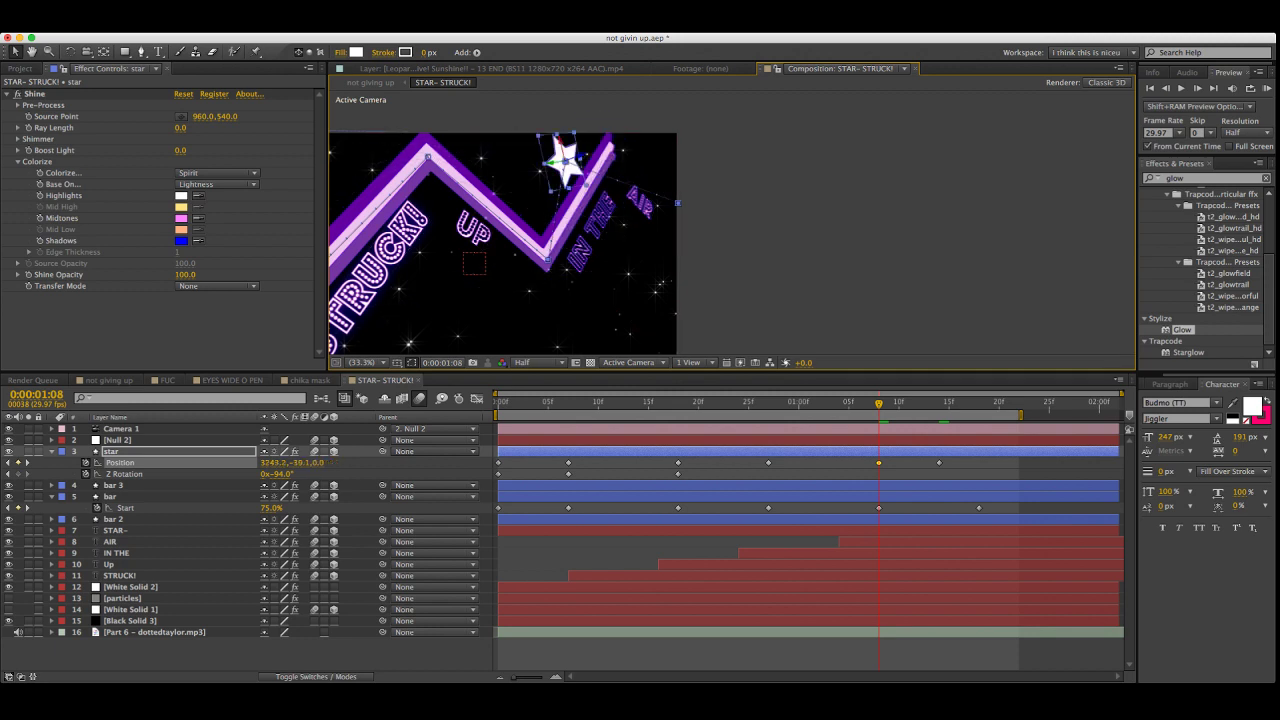
pyautogui.press('Down')
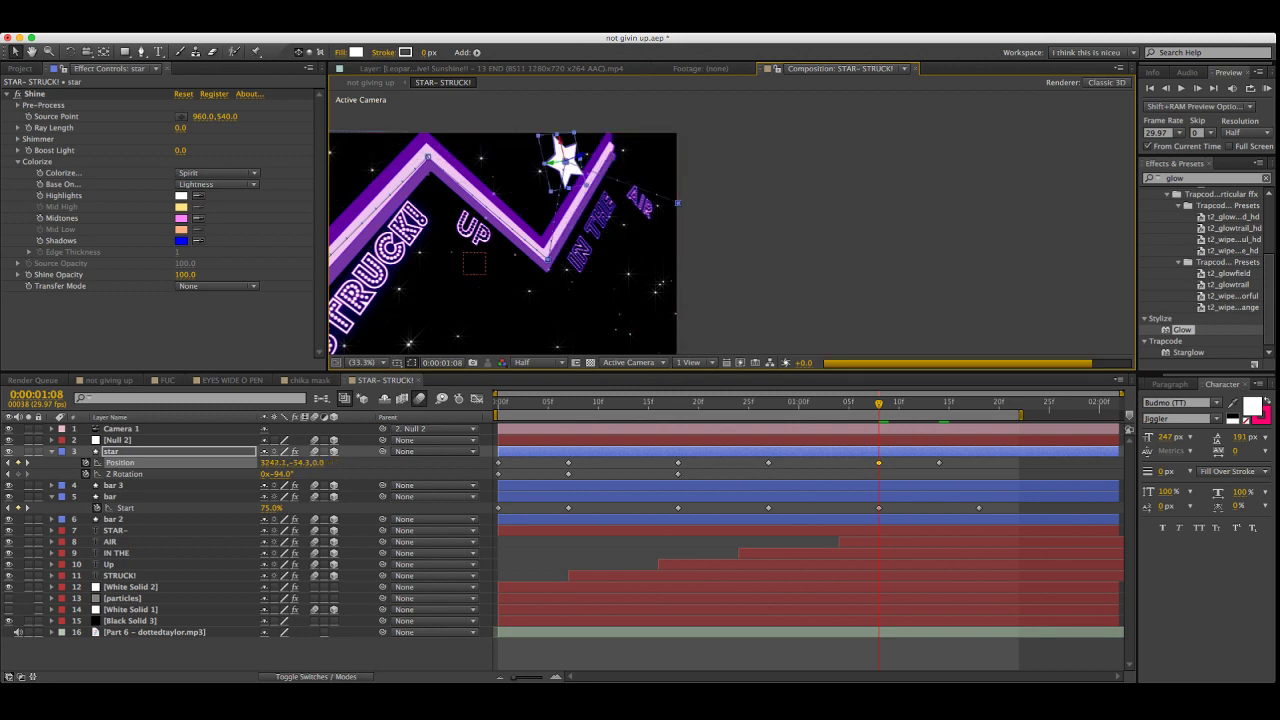
pyautogui.moveTo(560, 142); pyautogui.dragTo(612, 142)
# At 0:00:01:14, set the star's Z position to 0 and shift it toward the bar's end, about 4412, 375
pyautogui.press('k')
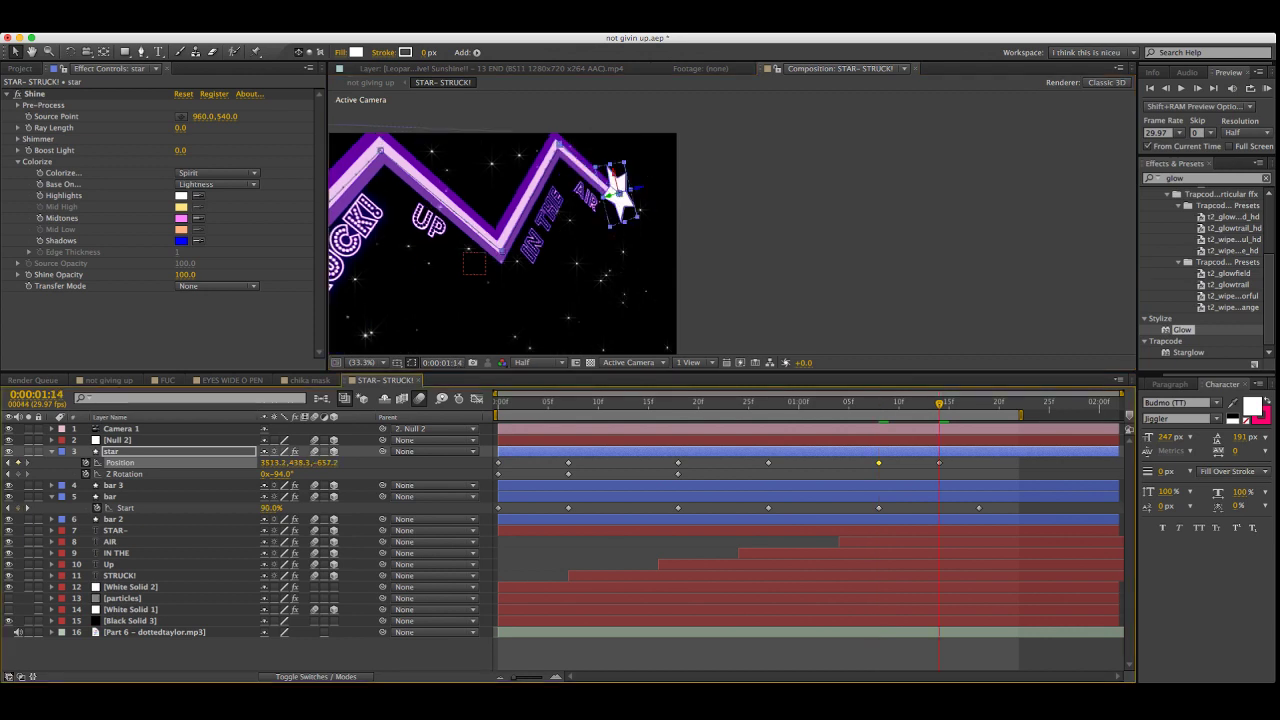
pyautogui.click(326, 462)
pyautogui.write('0')
pyautogui.press('Return')
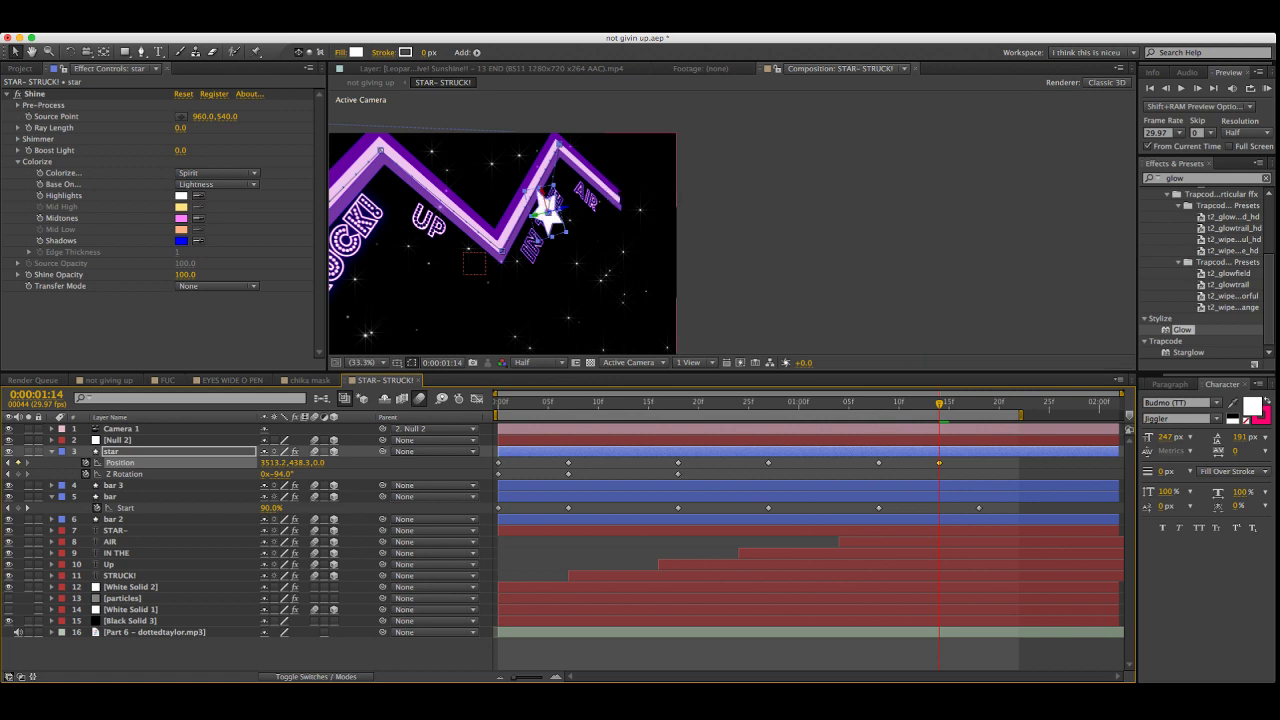
pyautogui.moveTo(548, 212); pyautogui.dragTo(812, 141)
pyautogui.click(830, 200)
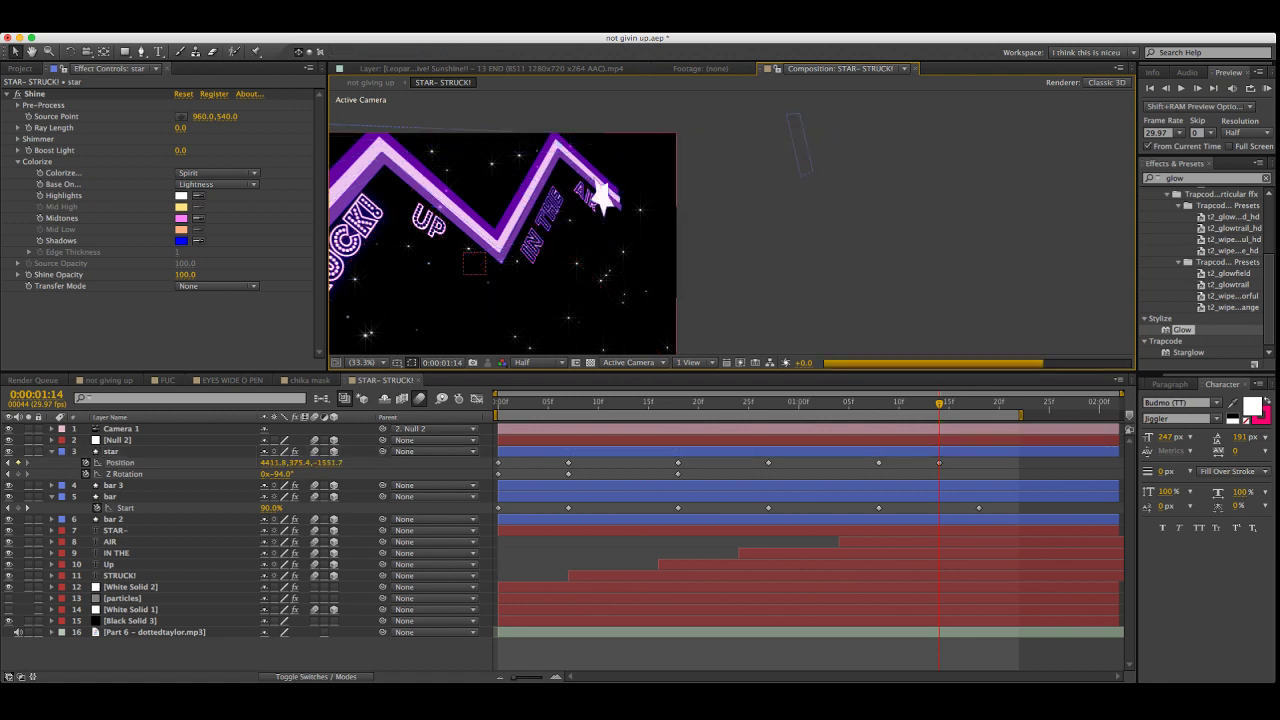
pyautogui.hotkey('ctrl', 'z')
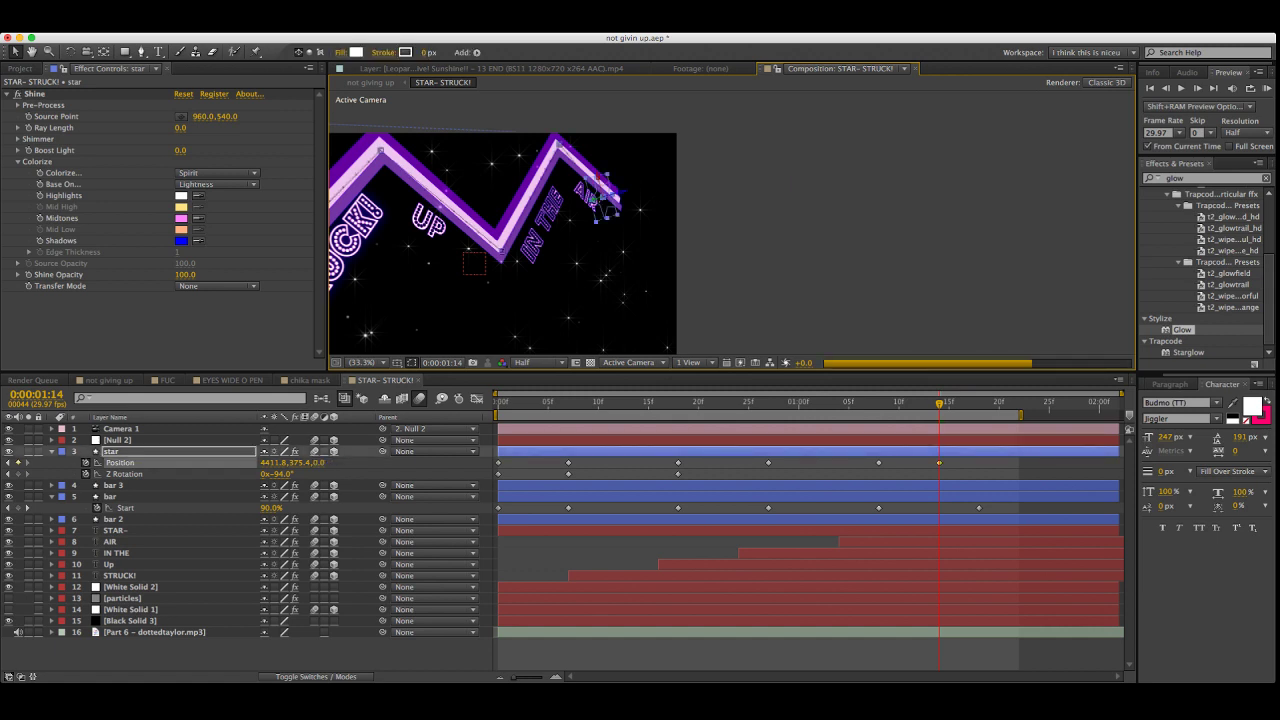
pyautogui.moveTo(603, 190)
pyautogui.mouseDown()
pyautogui.moveTo(620, 192)
pyautogui.moveTo(612, 201)
pyautogui.mouseUp()
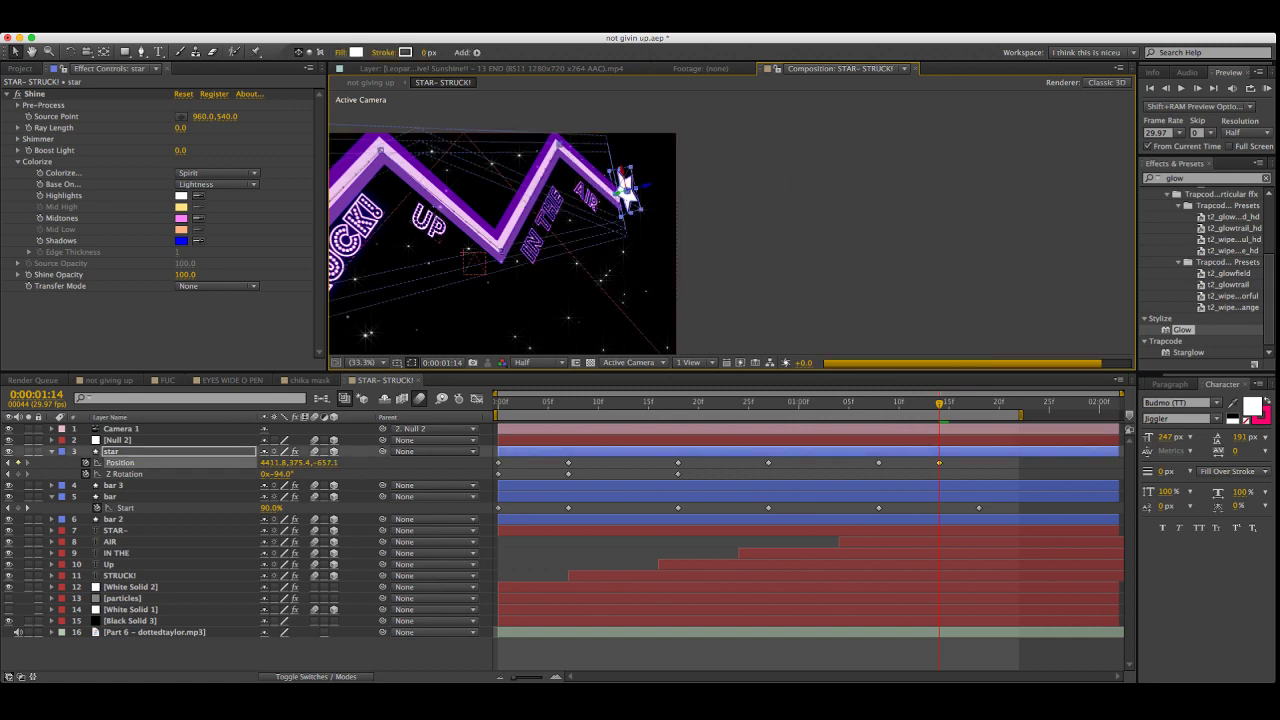
pyautogui.press('super+z')
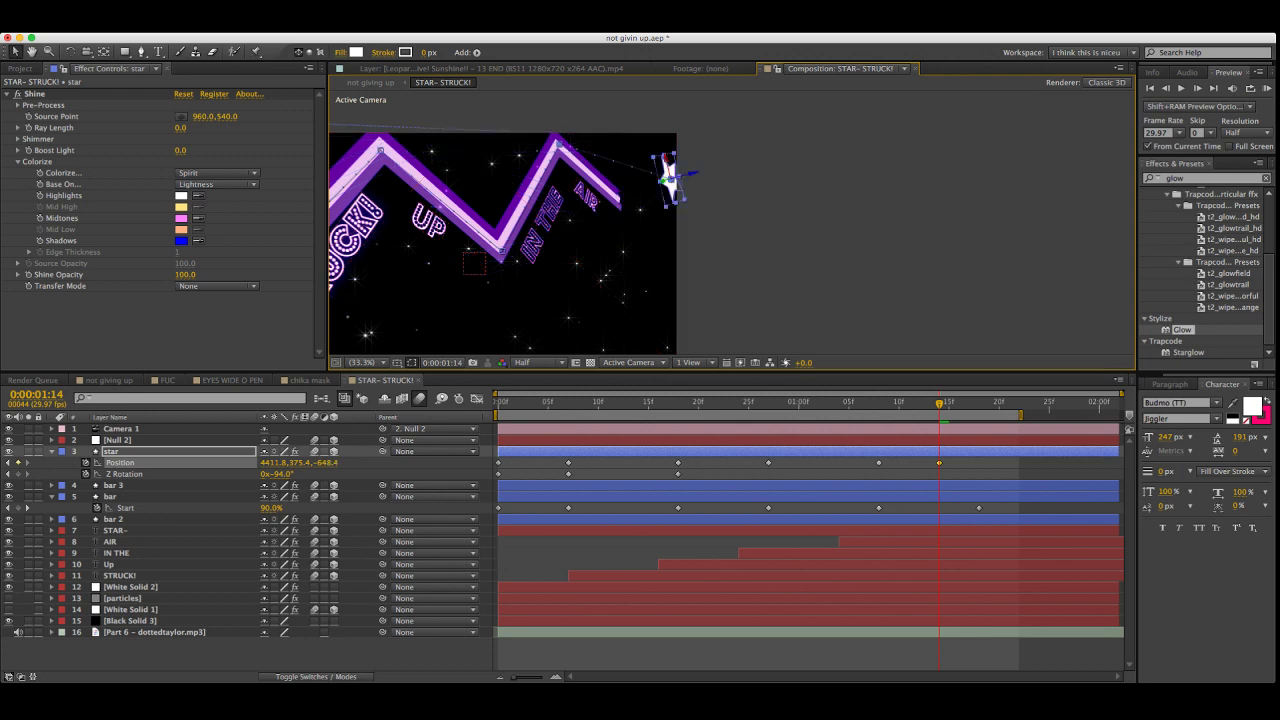
pyautogui.press('super+z')
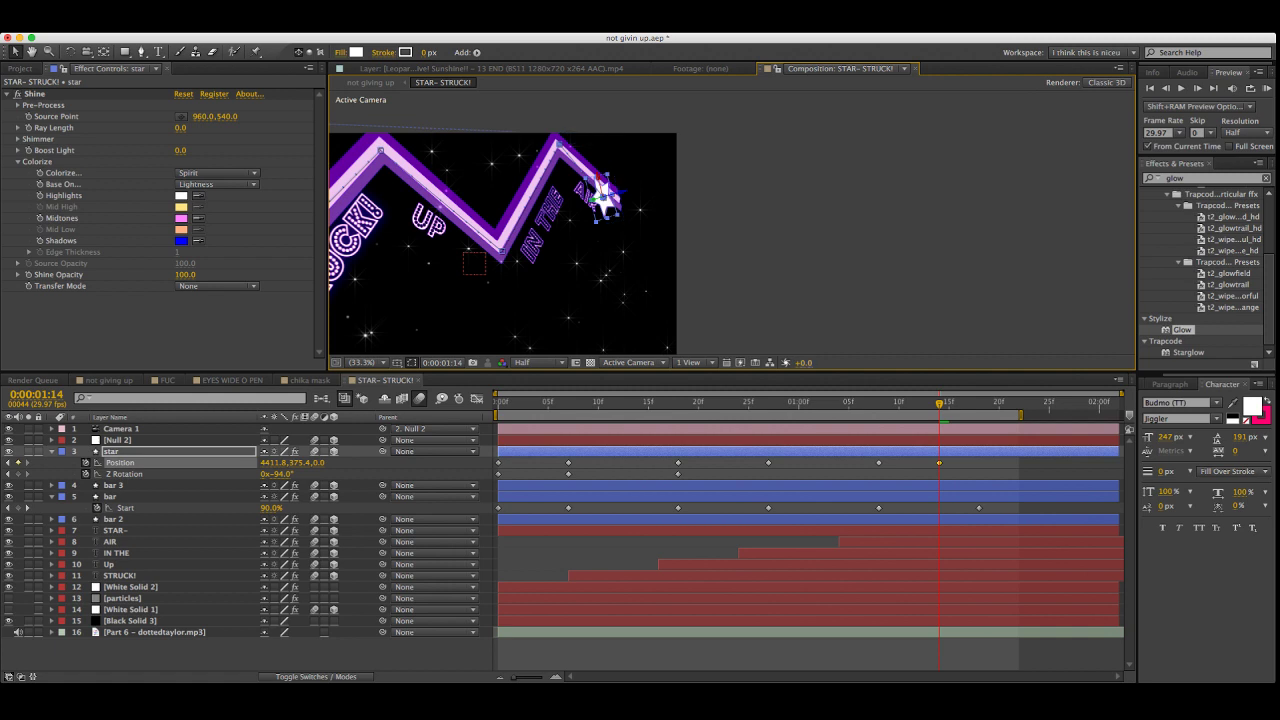
# Move the star at 0:00:01:14 onto the bar's end beside AIR, about 4759, 428, 0
pyautogui.moveTo(594, 199); pyautogui.dragTo(622, 201)
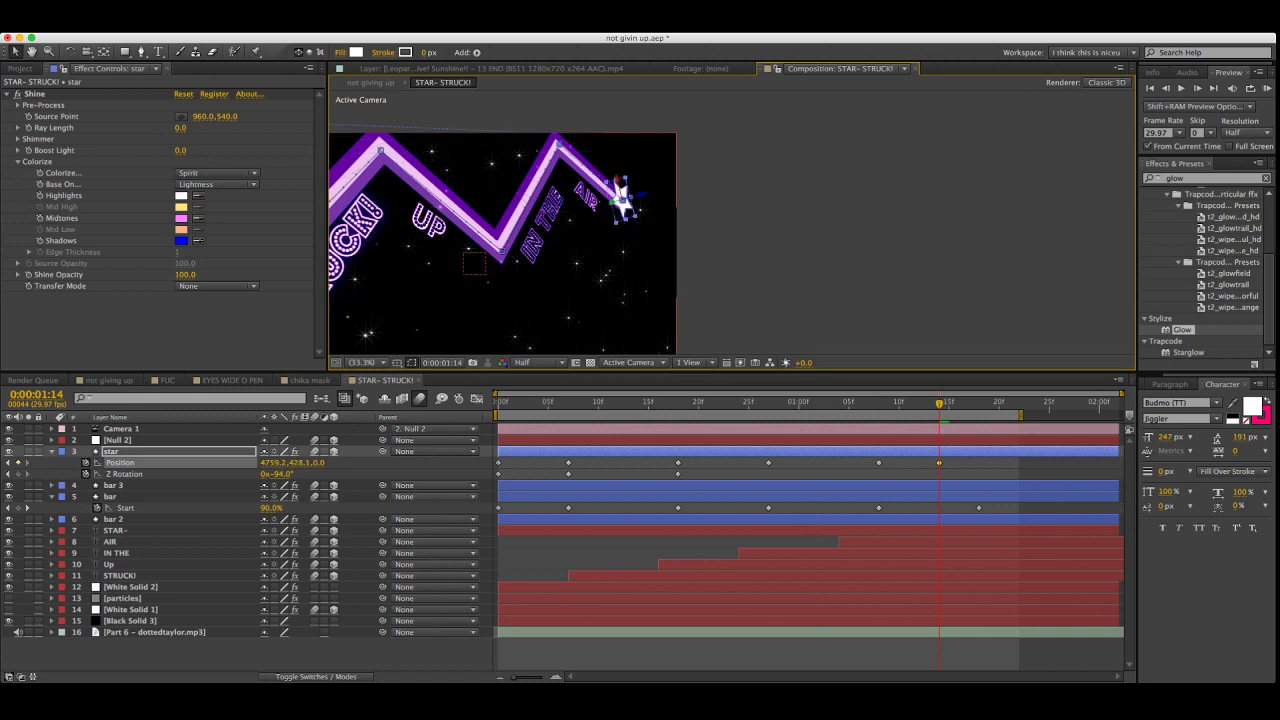
pyautogui.moveTo(622, 200); pyautogui.dragTo(622, 200)
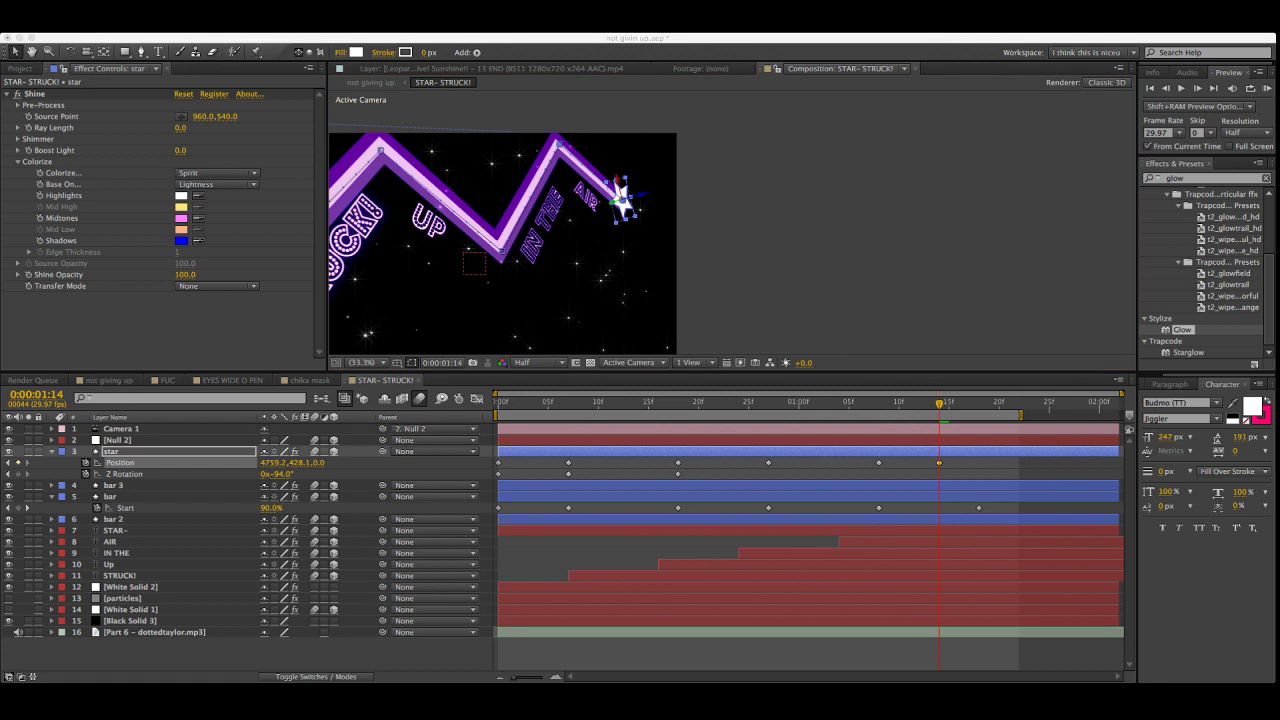
pyautogui.press('super+Tab')
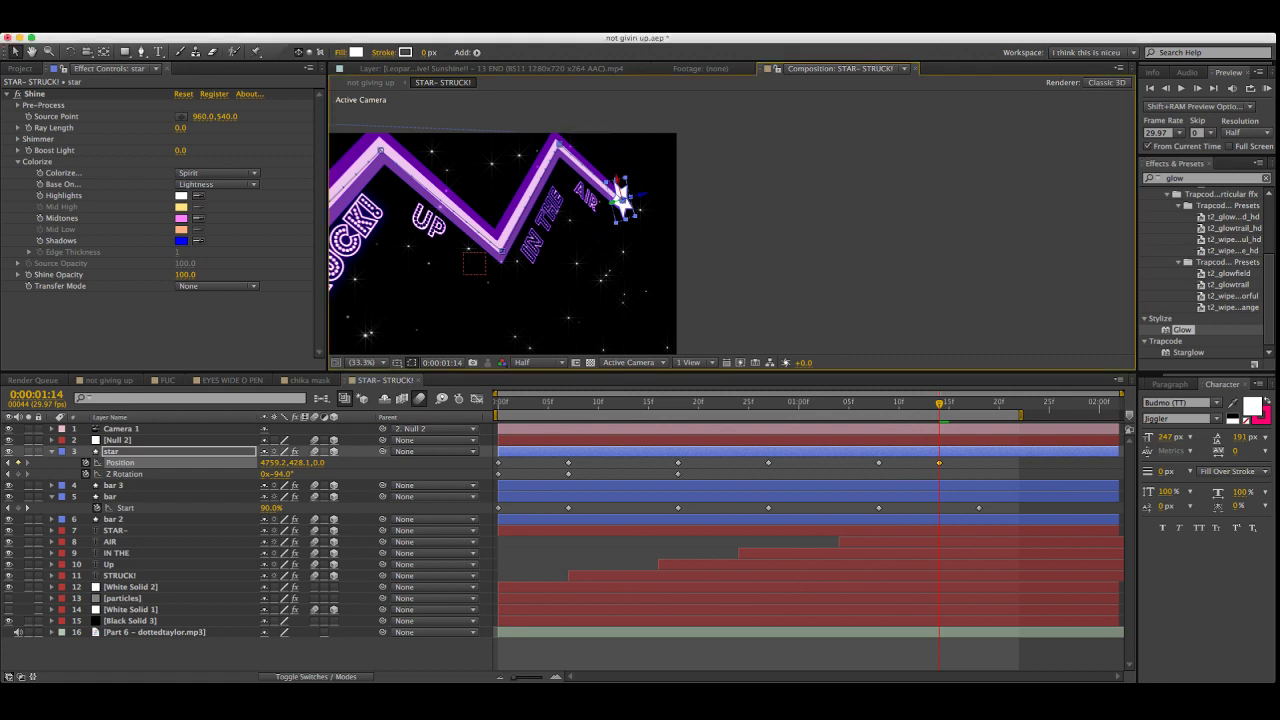
# At 0:00:01:18, move the star up toward the bar's final tip, at about 4727, -31
pyautogui.moveTo(939, 403); pyautogui.dragTo(979, 403)
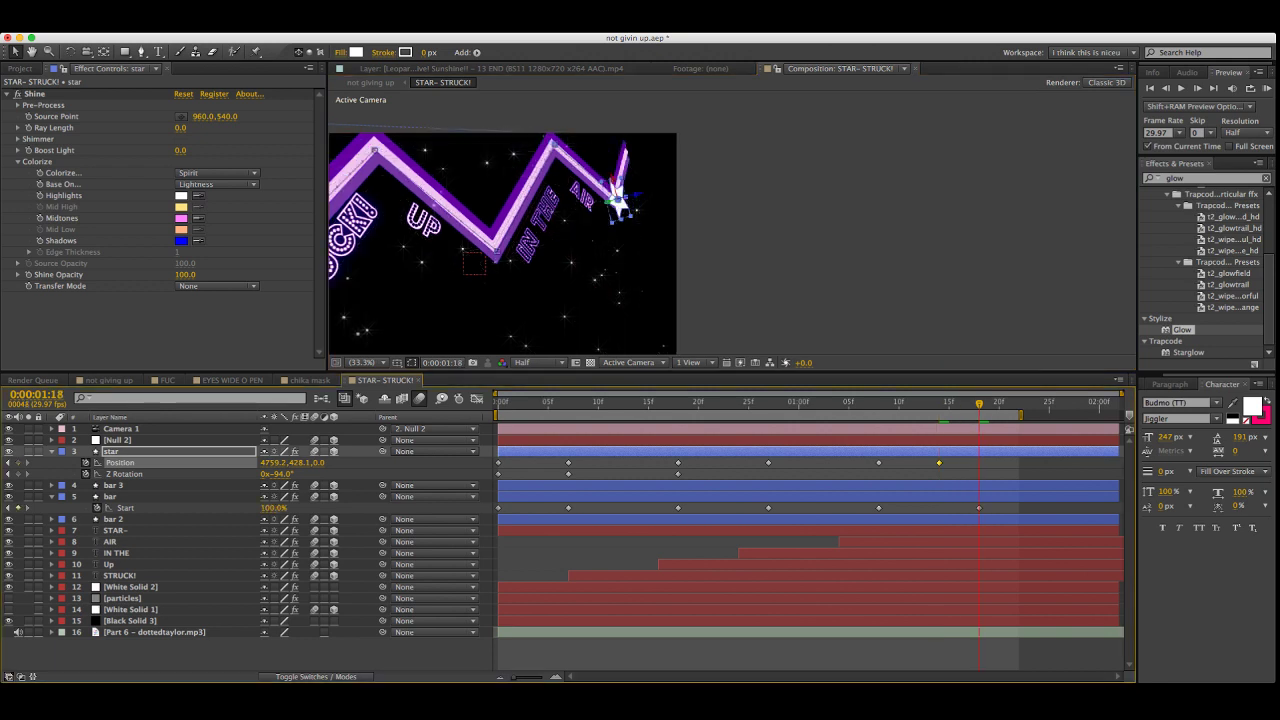
pyautogui.moveTo(611, 182); pyautogui.dragTo(603, 142)
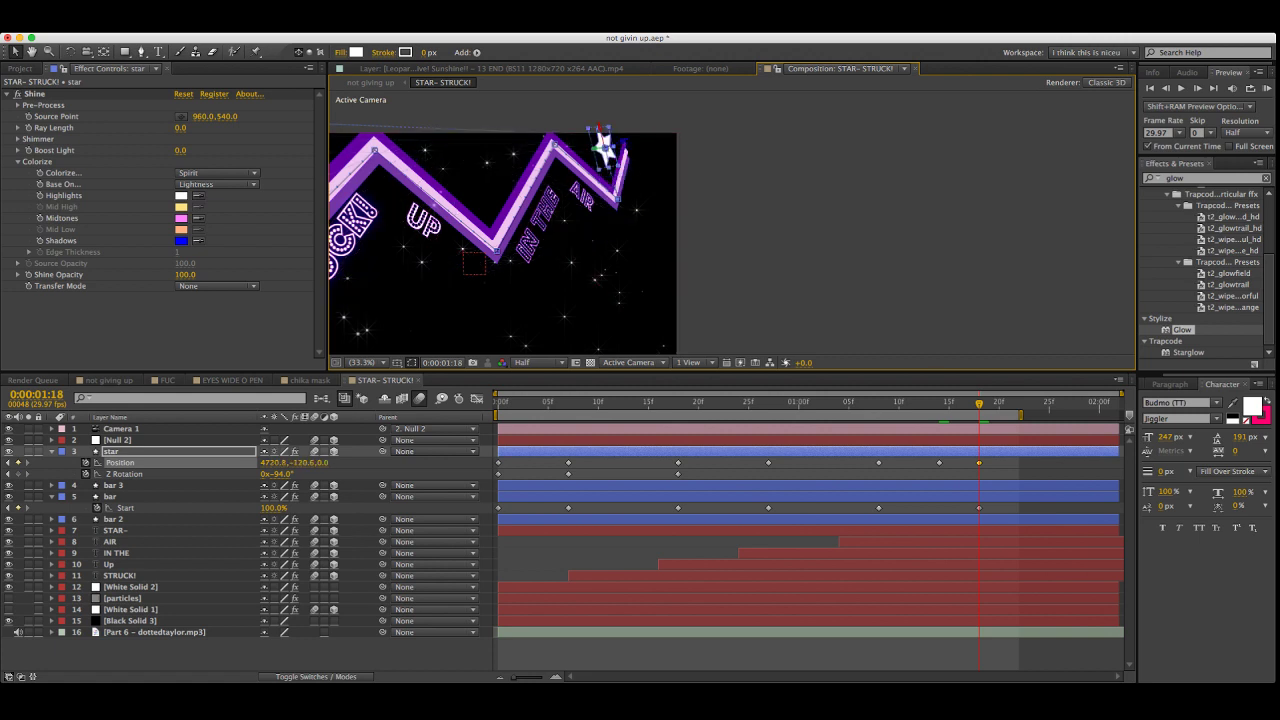
pyautogui.click(618, 196)
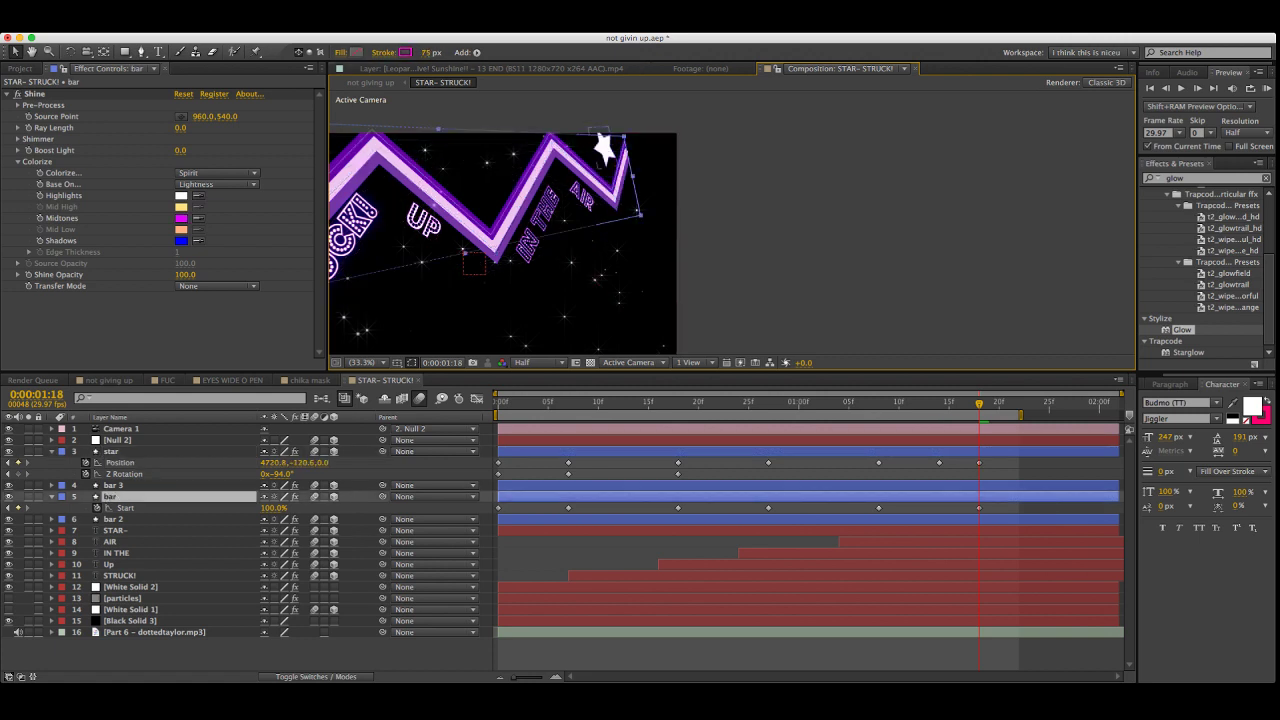
pyautogui.click(603, 145)
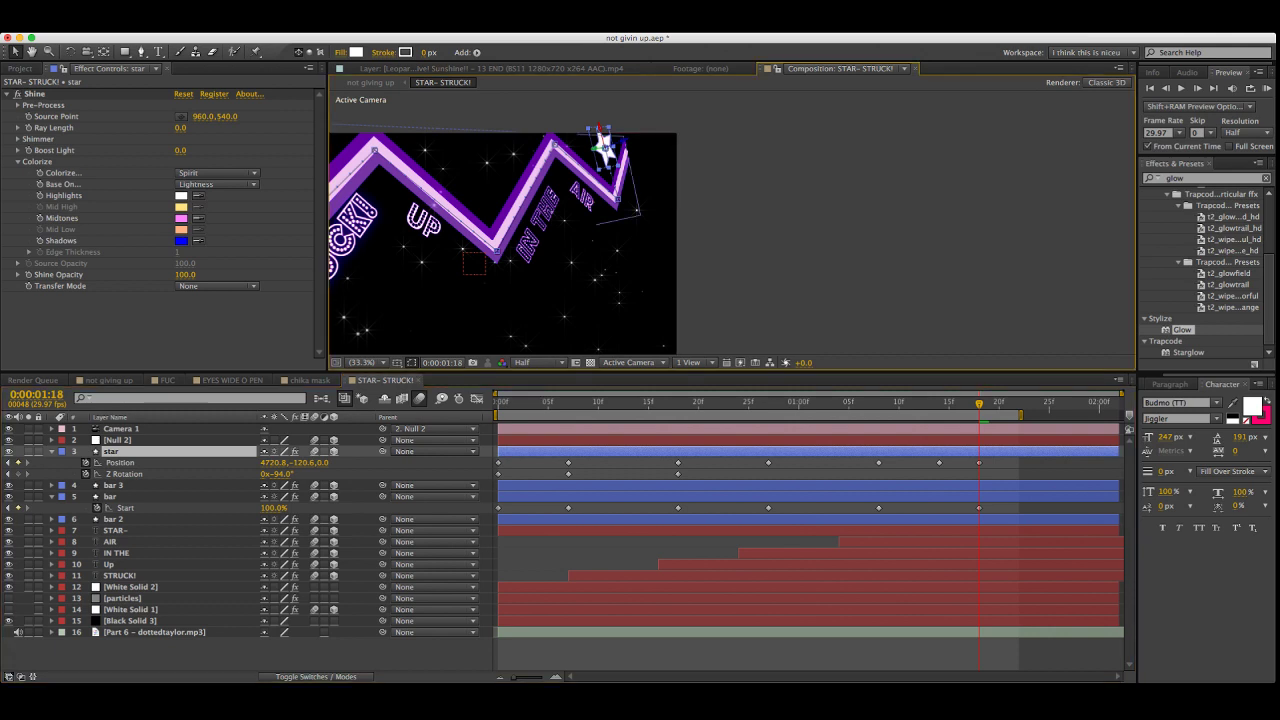
pyautogui.moveTo(604, 147); pyautogui.dragTo(625, 150)
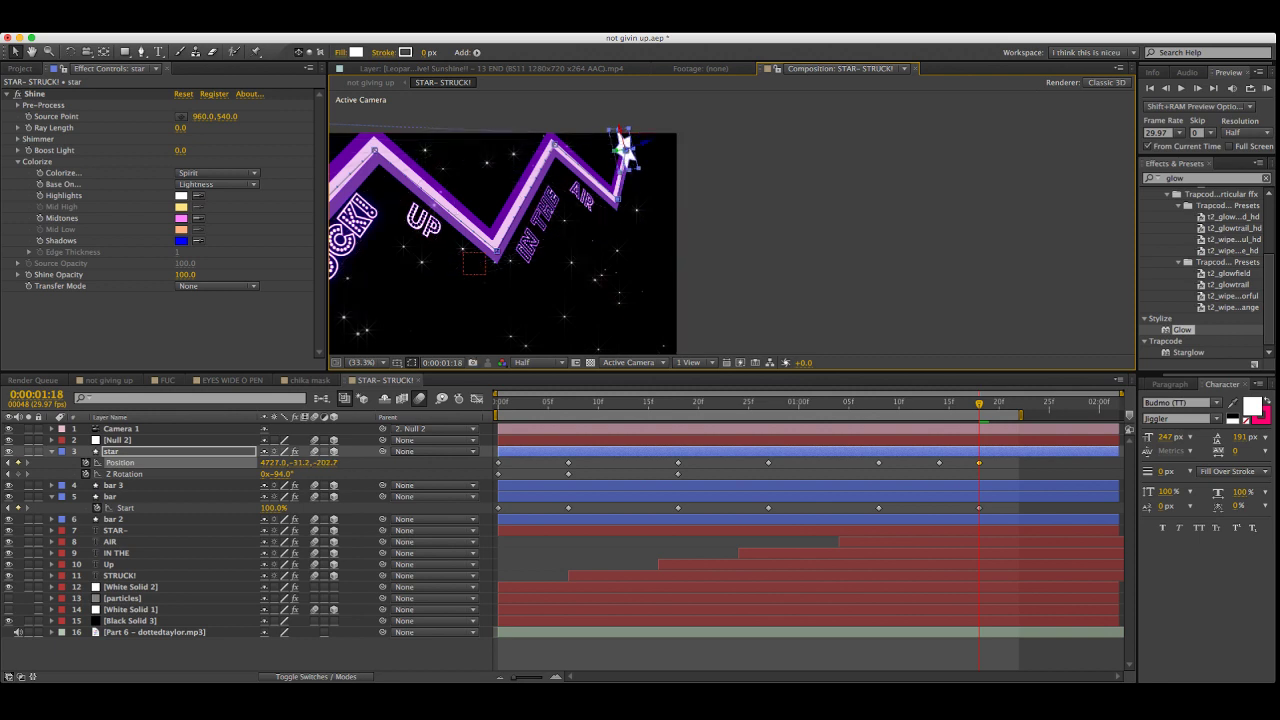
# Set the star's Z position to 0 at 0:00:01:18 and move it onto the bar's end, about 5195, -64
pyautogui.click(324, 462)
pyautogui.write('0')
pyautogui.press('Return')
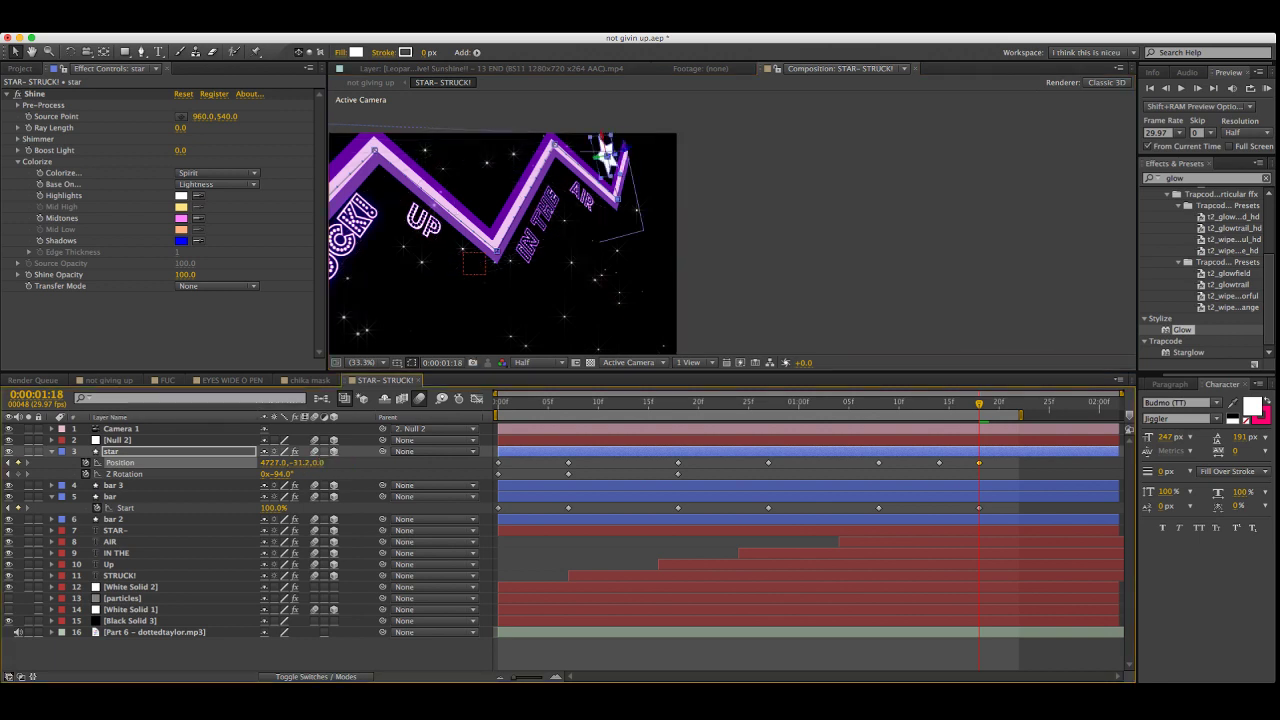
pyautogui.moveTo(605, 152); pyautogui.dragTo(629, 152)
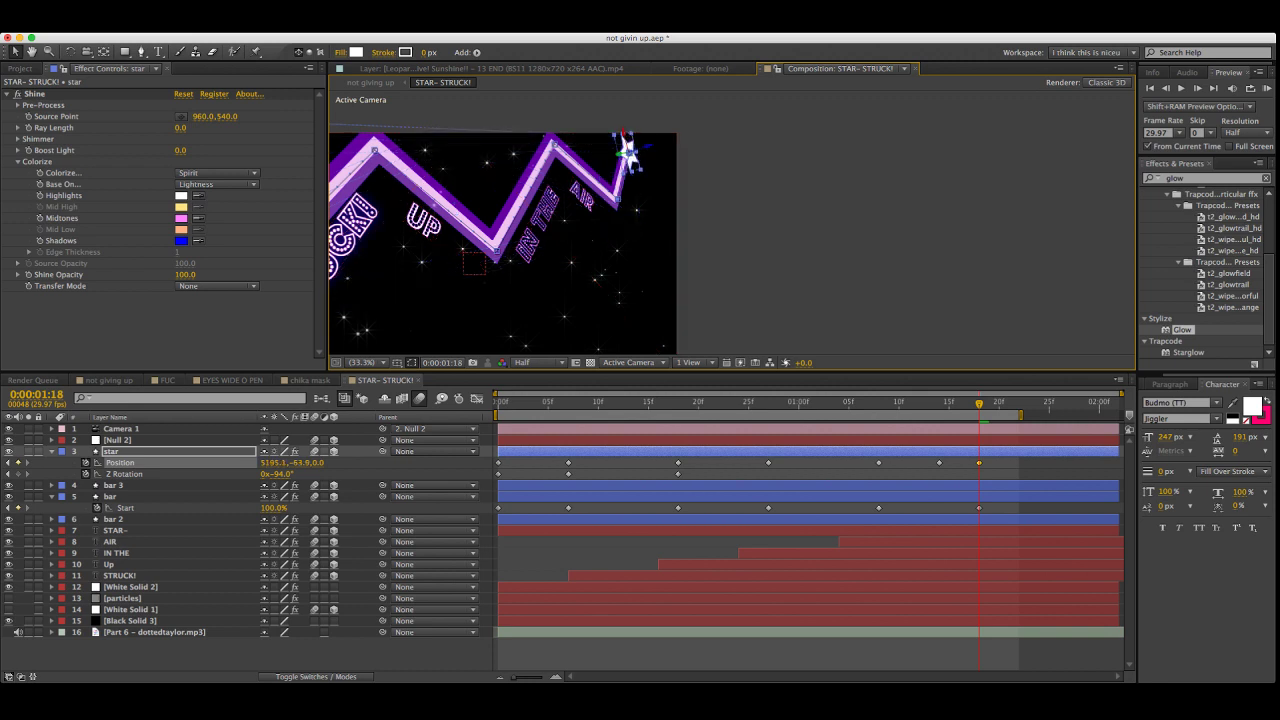
pyautogui.press('F2')
# Open the shape test composition and add a black solid layer
pyautogui.press('super+Tab')
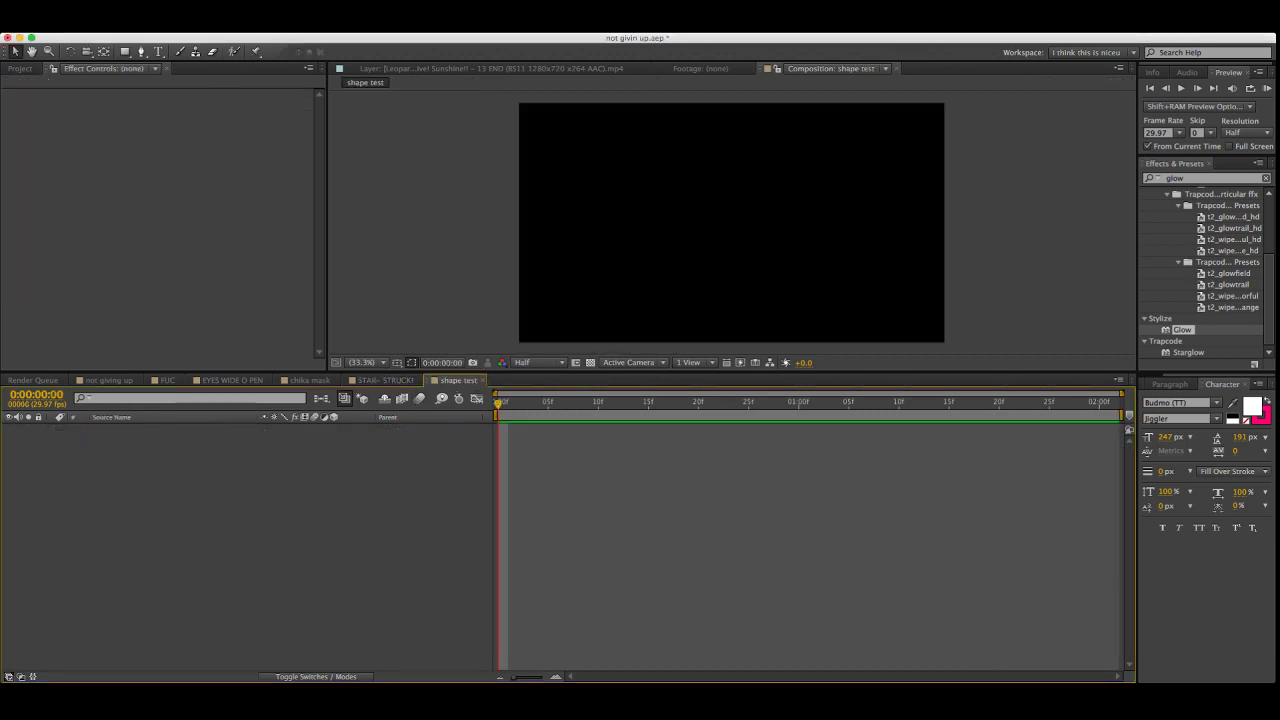
pyautogui.press('super+y')
pyautogui.press('Return')
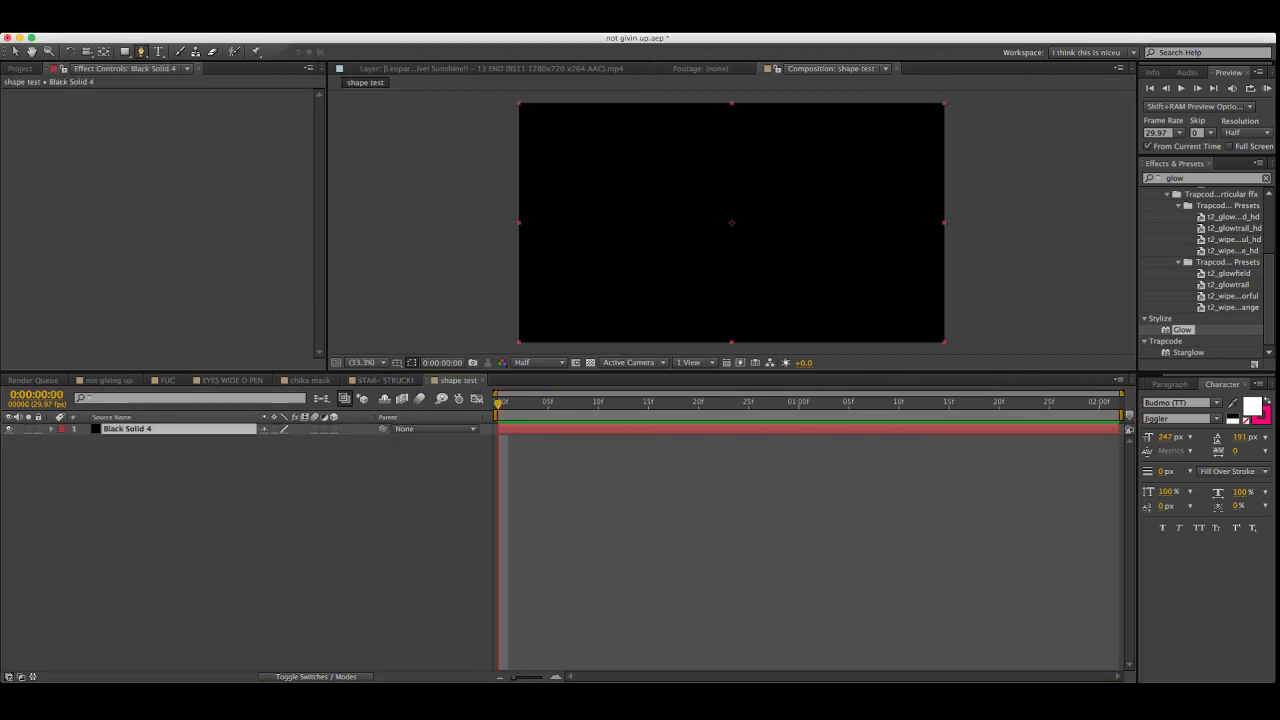
# Draw an open six-point mask path around the middle of the black solid with the Pen tool
pyautogui.press('g')
pyautogui.click(683, 183)
pyautogui.click(646, 233)
pyautogui.click(763, 251)
pyautogui.click(795, 225)
pyautogui.click(727, 181)
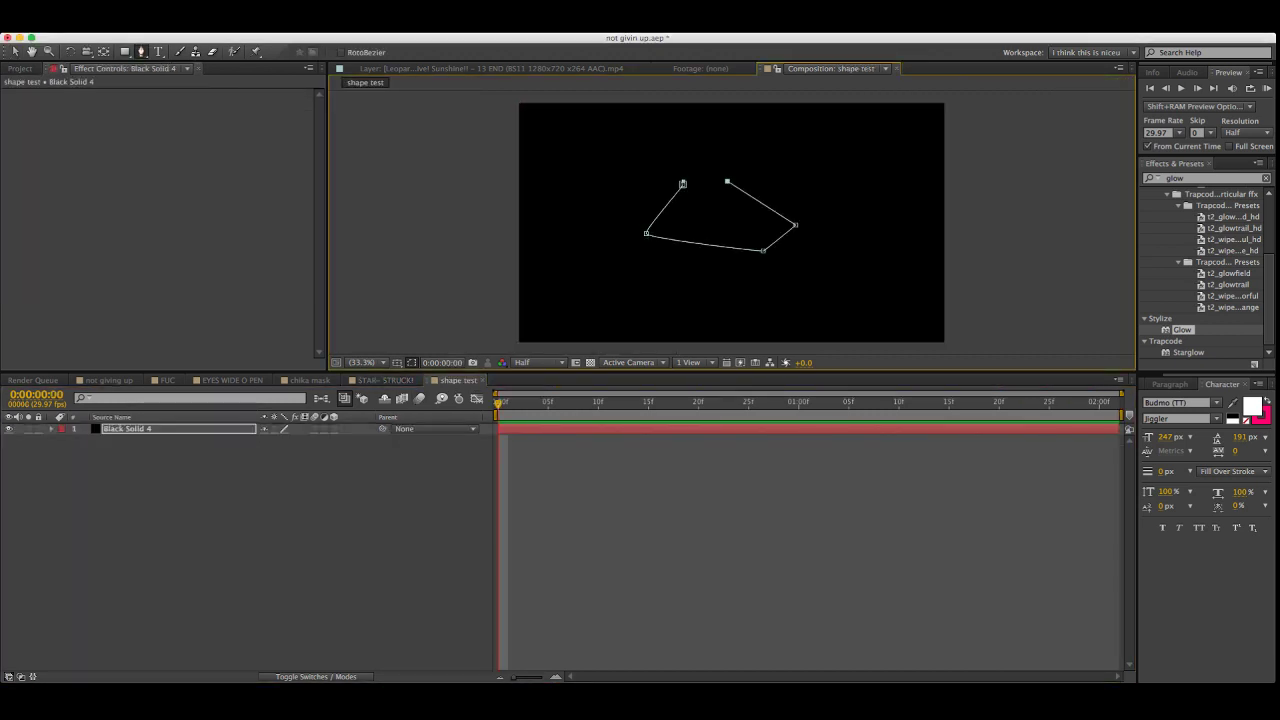
pyautogui.click(696, 209)
pyautogui.press('Escape')
# Make the black solid 3D and, back in the Active Camera view, add another point below the mask path
pyautogui.click(334, 429)
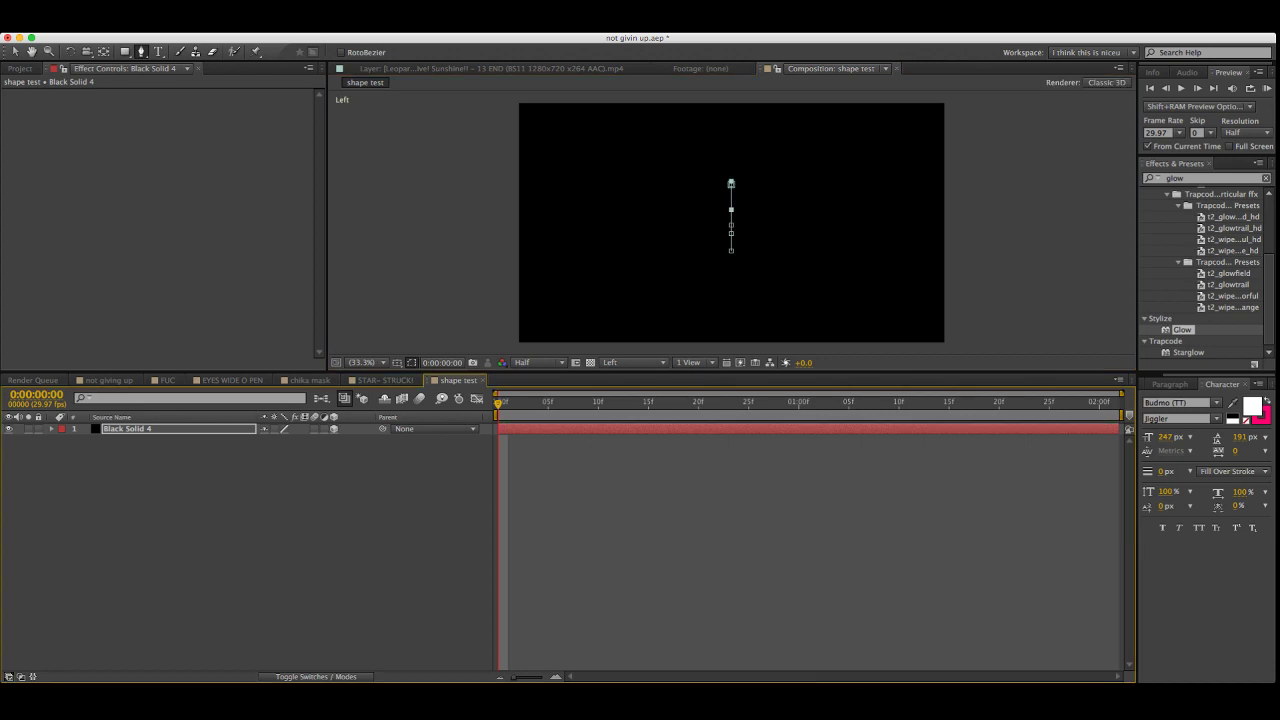
pyautogui.click(633, 363)
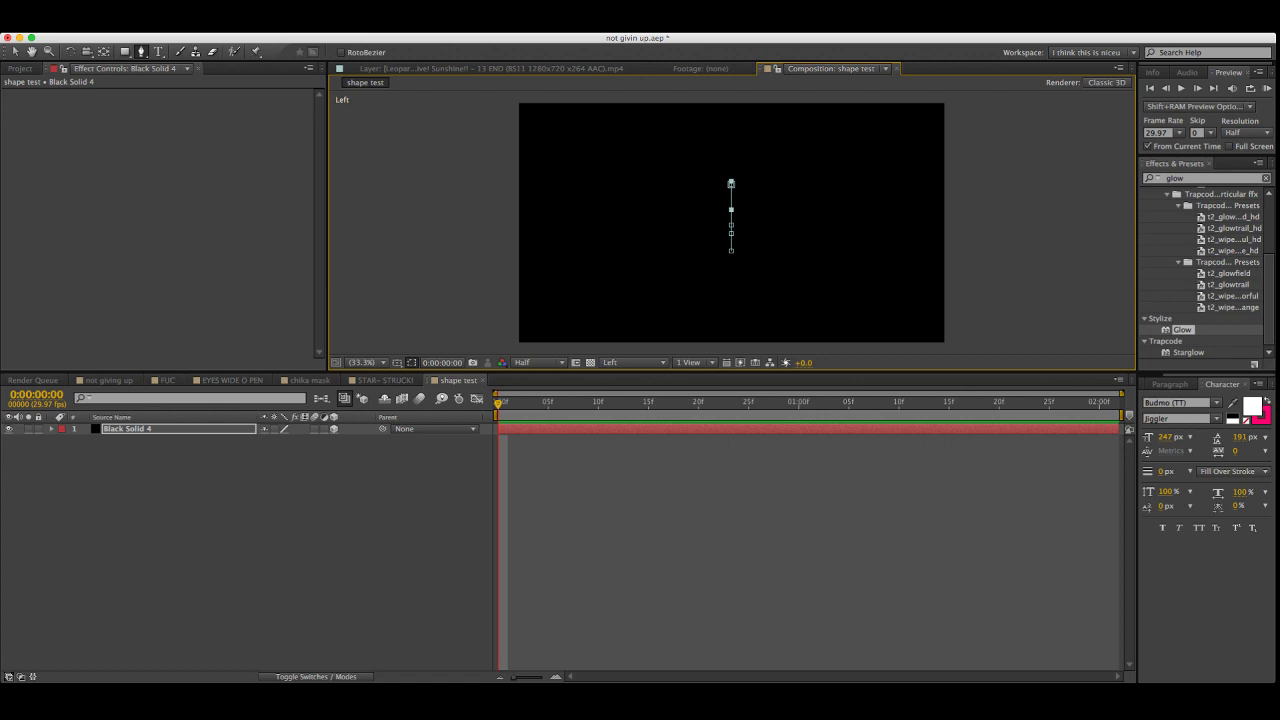
pyautogui.click(633, 363)
pyautogui.click(728, 267)
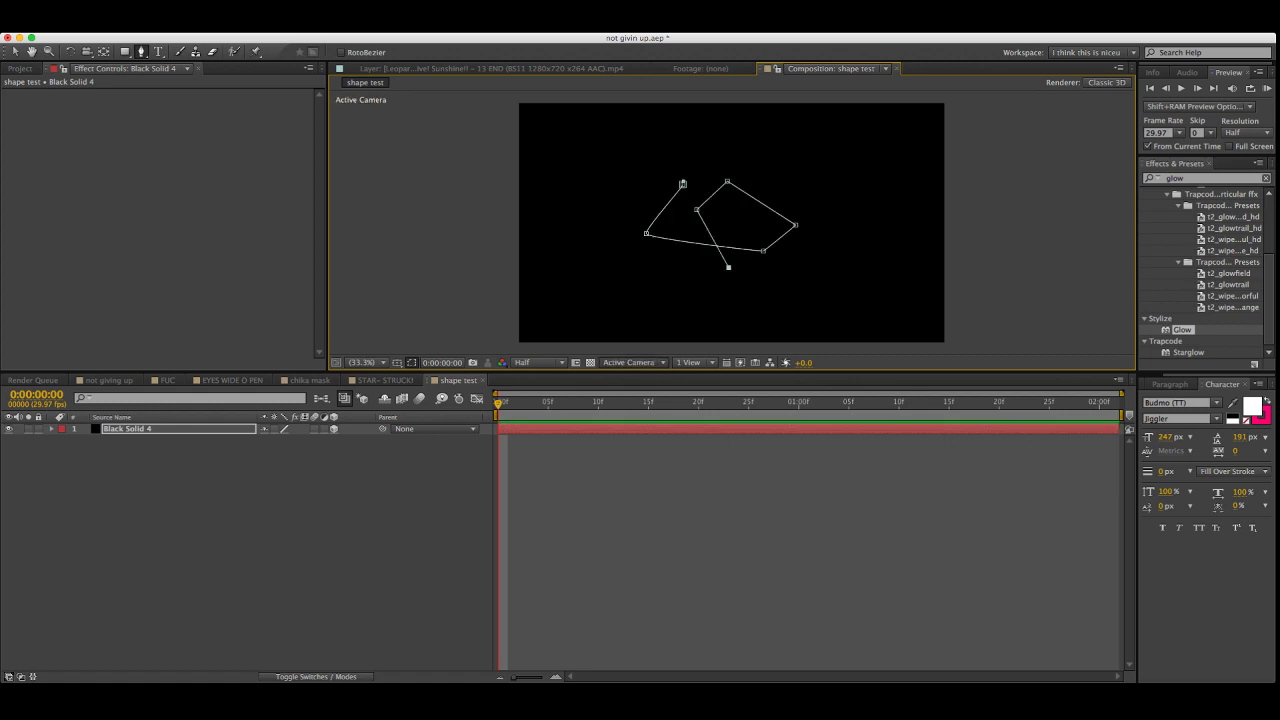
# Rotate the black solid to -51° on Y
pyautogui.press('r')
pyautogui.moveTo(276, 462); pyautogui.dragTo(225, 462)
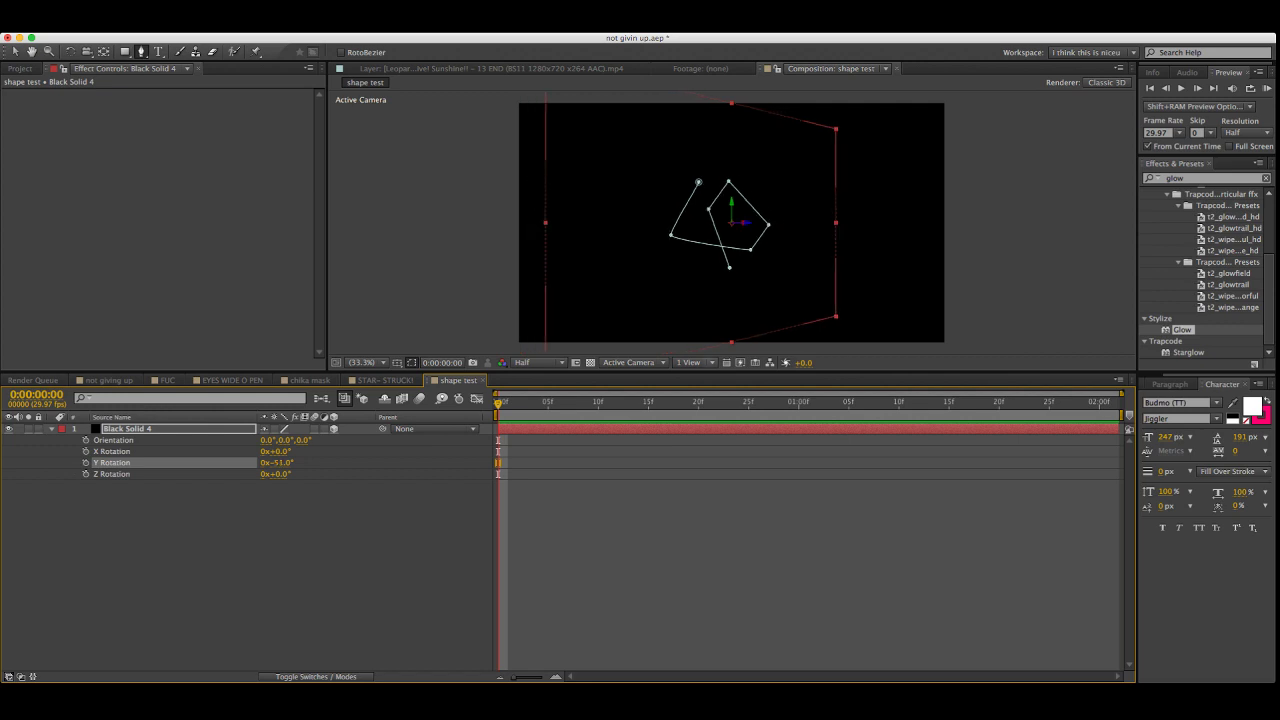
pyautogui.click(837, 234)
pyautogui.press('z')
pyautogui.press('super+z')
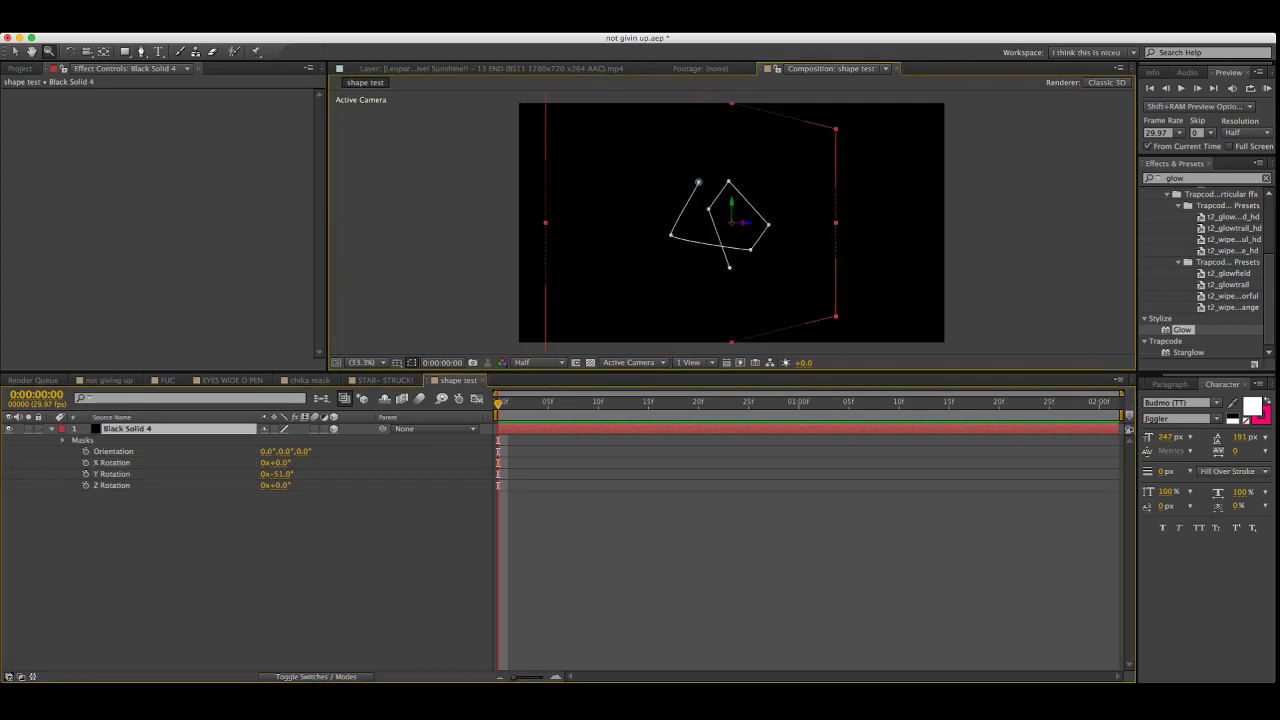
pyautogui.doubleClick(862, 216)
pyautogui.hotkey('shift', '/')
pyautogui.press('v')
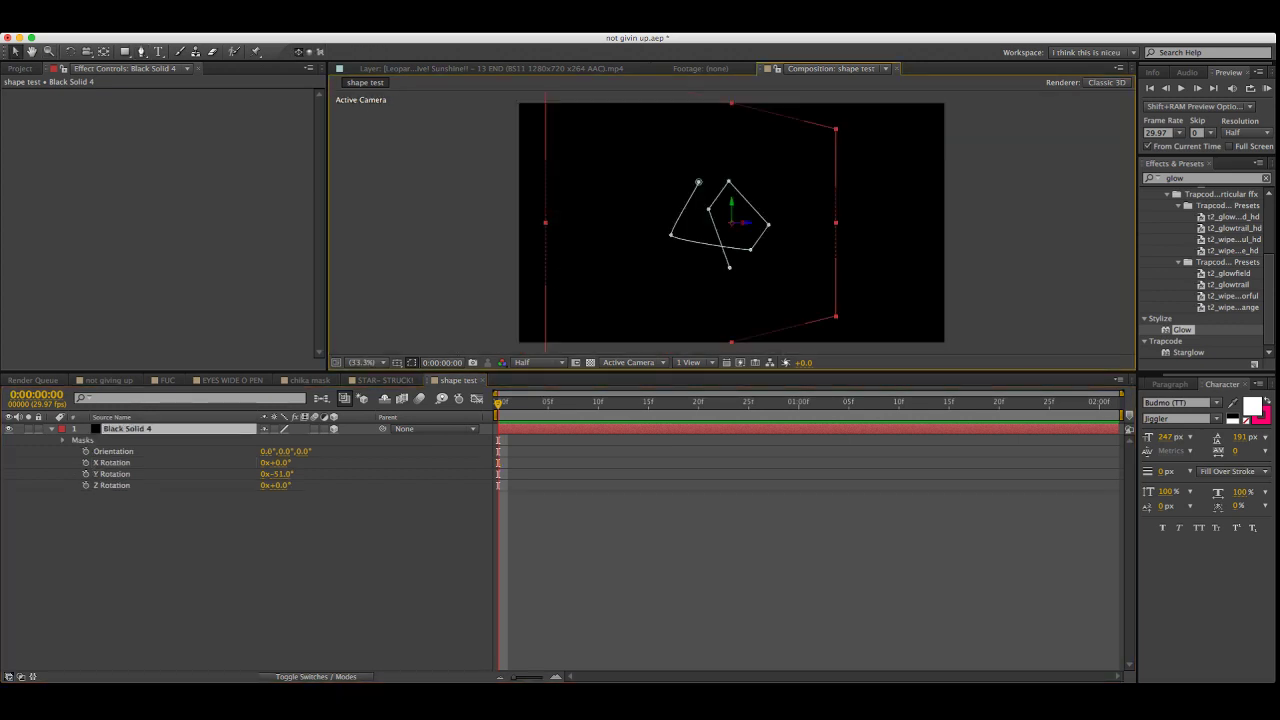
# Extend the mask path from its last vertex with a point beyond the rotated solid's right edge
pyautogui.click(142, 51)
pyautogui.click(729, 267)
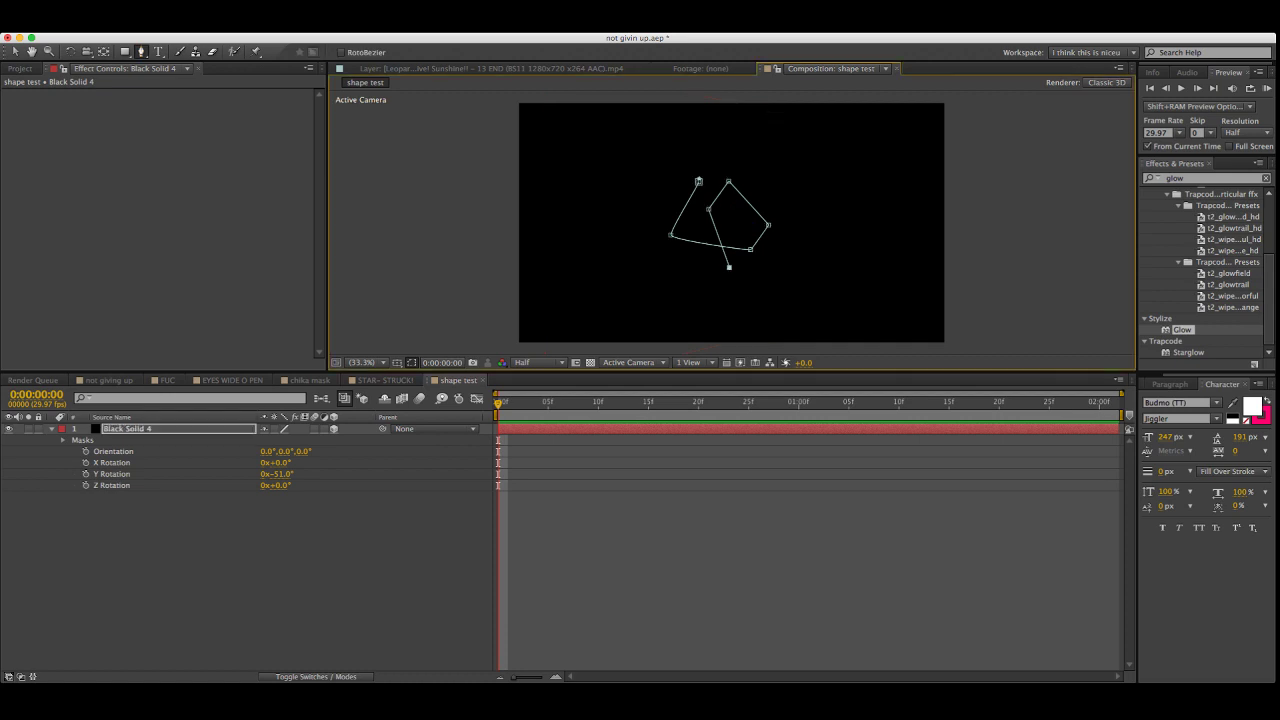
pyautogui.click(857, 195)
# Undo the black solid's additional Y rotation and delete the layer
pyautogui.moveTo(277, 474); pyautogui.dragTo(239, 474)
pyautogui.press('F2')
pyautogui.press('super+z')
pyautogui.click(557, 403)
pyautogui.click(178, 428)
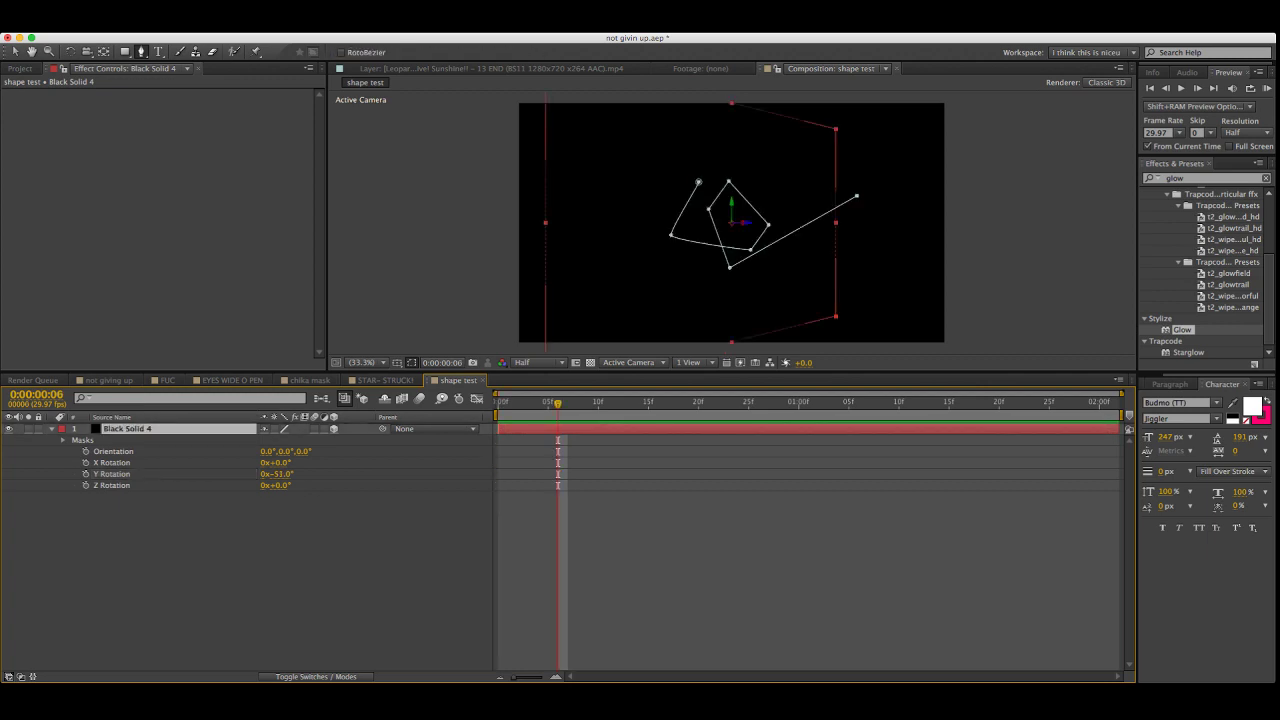
pyautogui.press('Delete')
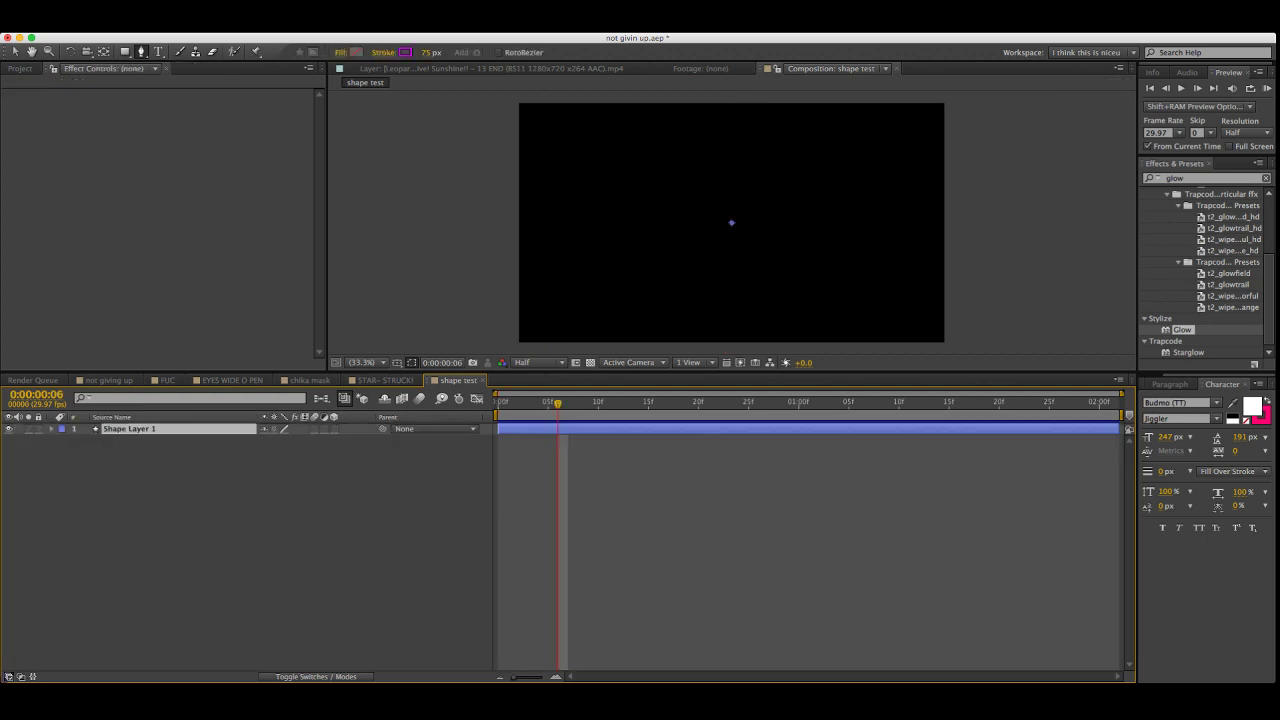
# Draw an open five-point path with a 75 px magenta stroke on a shape layer using the Pen tool
pyautogui.click(141, 52)
pyautogui.click(544, 149)
pyautogui.press('super+z')
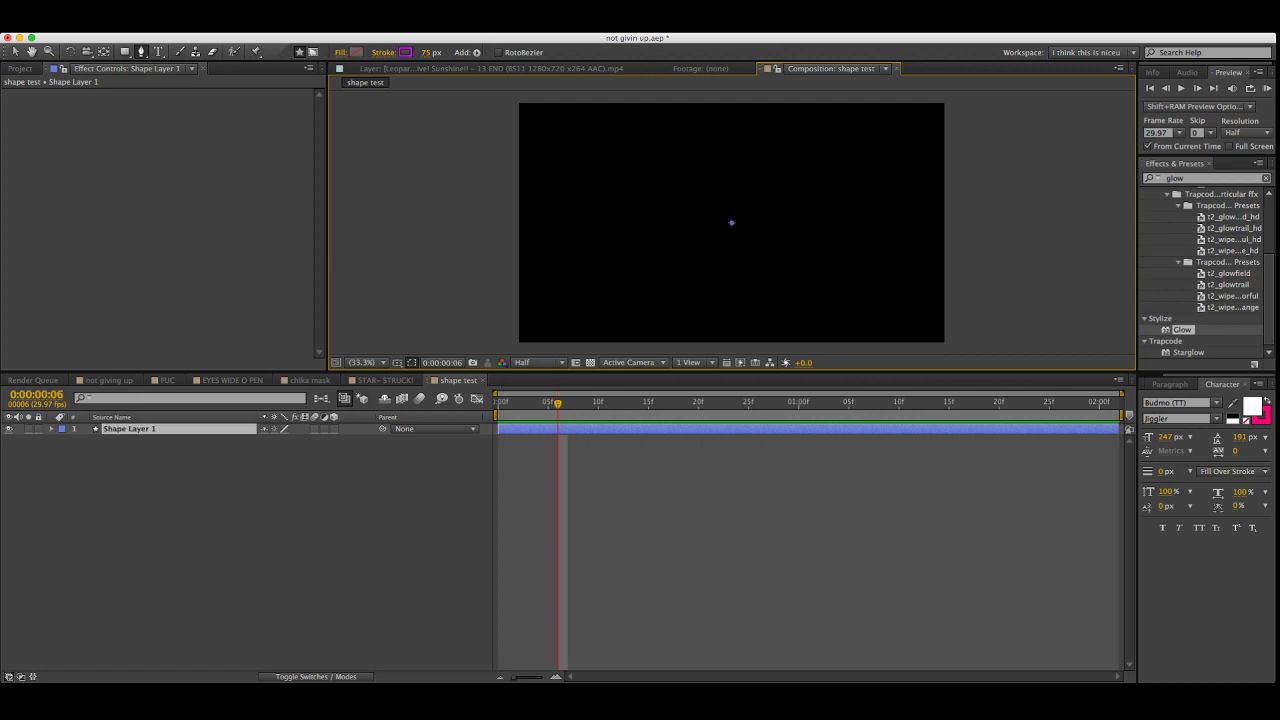
pyautogui.click(698, 165)
pyautogui.click(653, 257)
pyautogui.click(852, 274)
pyautogui.click(852, 184)
pyautogui.click(752, 174)
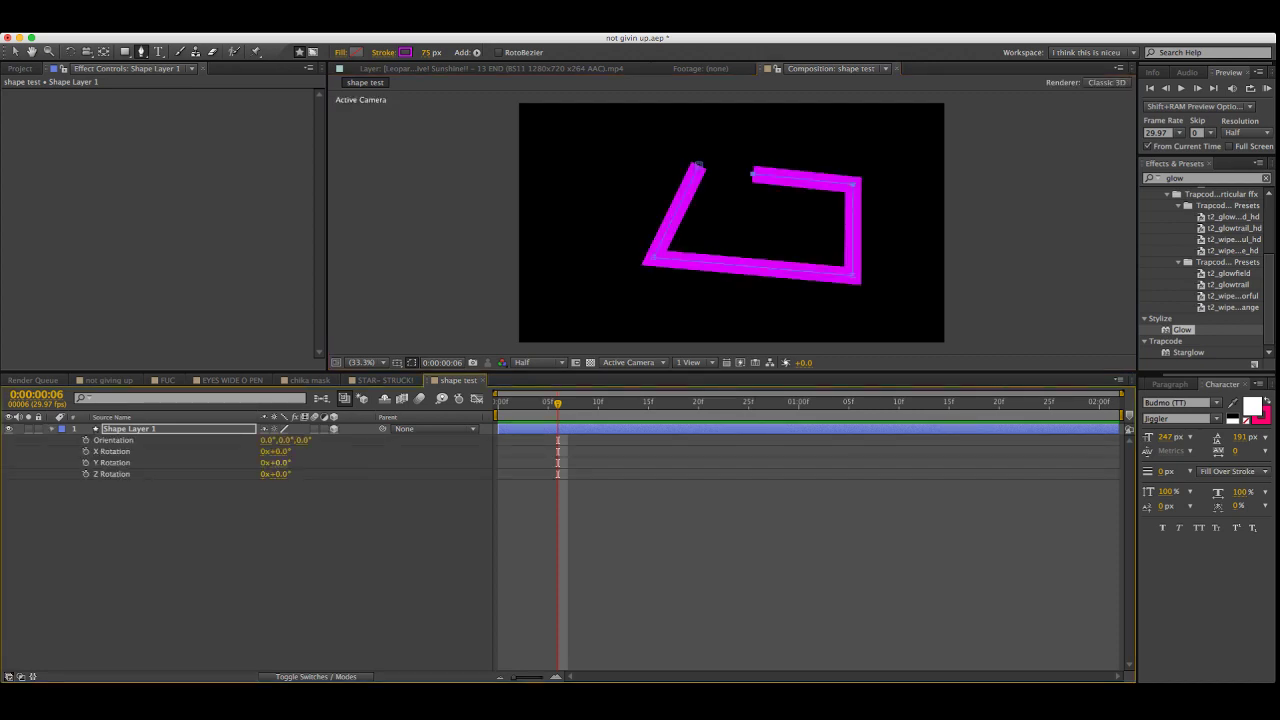
# Rotate the shape layer to -65° on Y and extend the path from its first vertex with a point to its right
pyautogui.moveTo(276, 462); pyautogui.dragTo(211, 462)
pyautogui.click(141, 52)
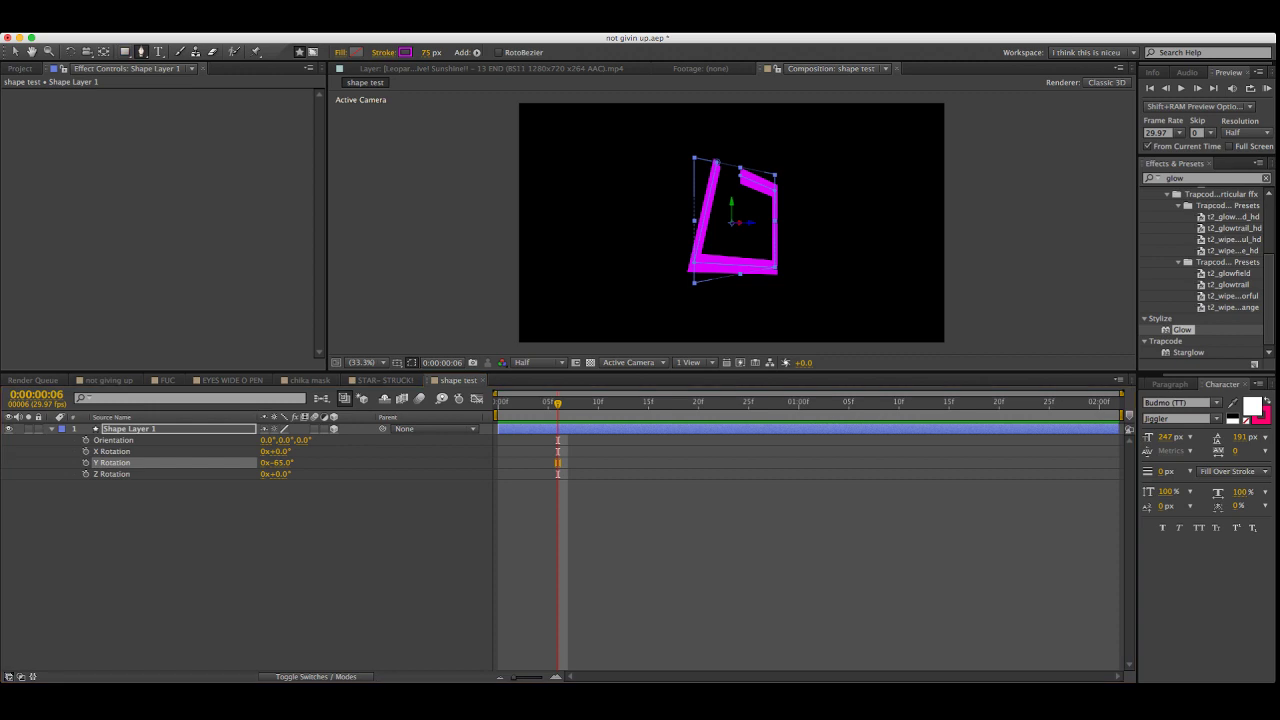
pyautogui.click(716, 162)
pyautogui.click(865, 196)
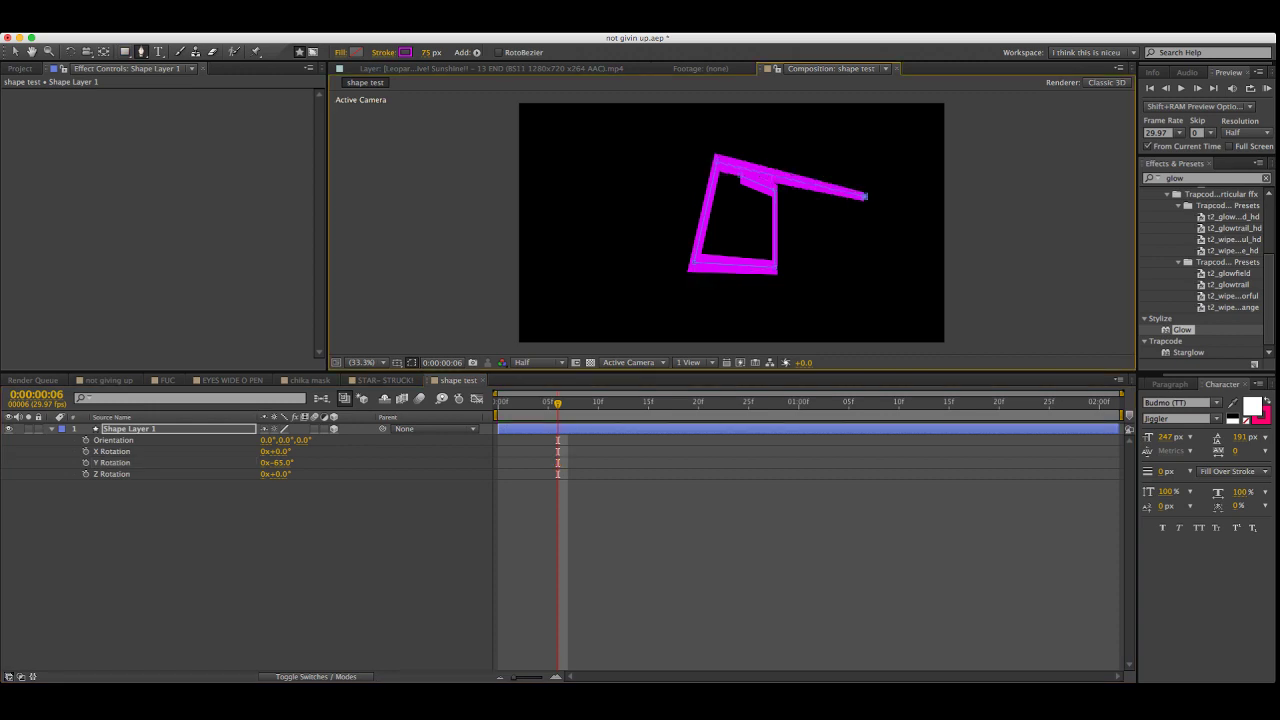
# Rotate the shape layer to -86° on Y and advance the time to 0:00:00:10
pyautogui.moveTo(276, 462); pyautogui.dragTo(255, 462)
pyautogui.press('F2')
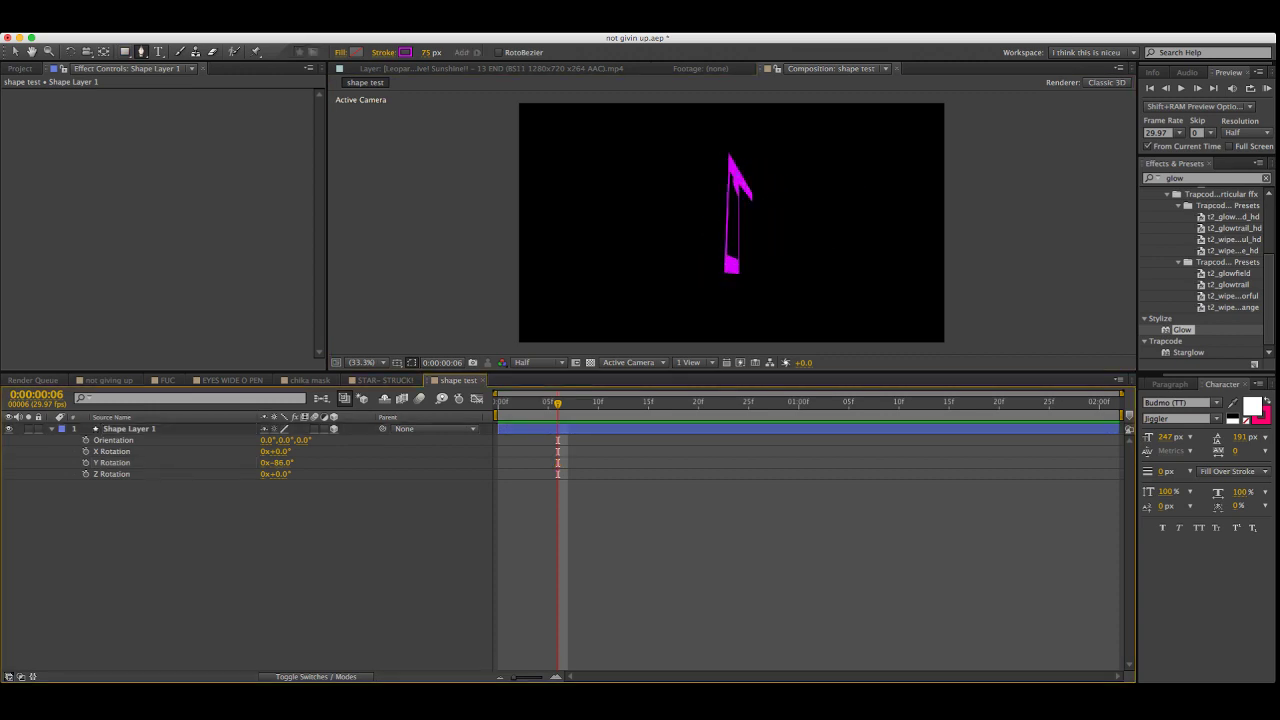
pyautogui.press('pagedown')
pyautogui.press('pagedown')
pyautogui.press('pagedown')
pyautogui.press('pagedown')
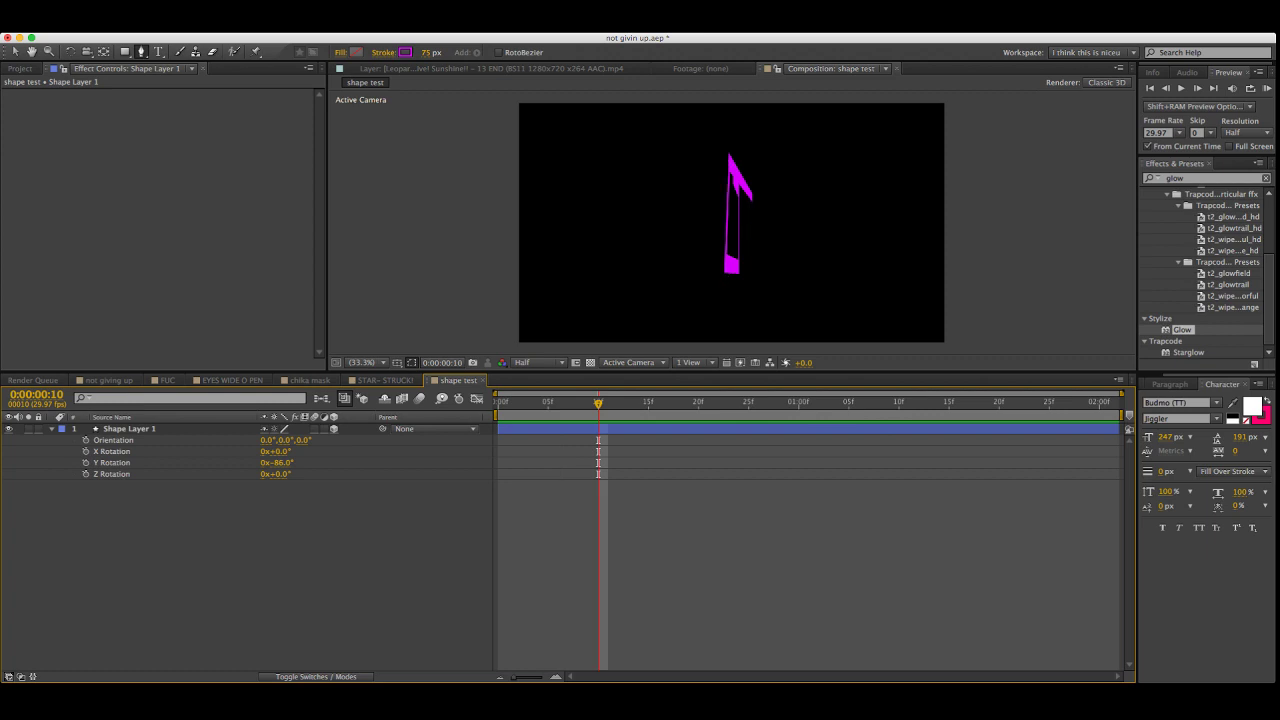
# Expand the shape layer's contents down to the Path property of Path 1
pyautogui.click(129, 428)
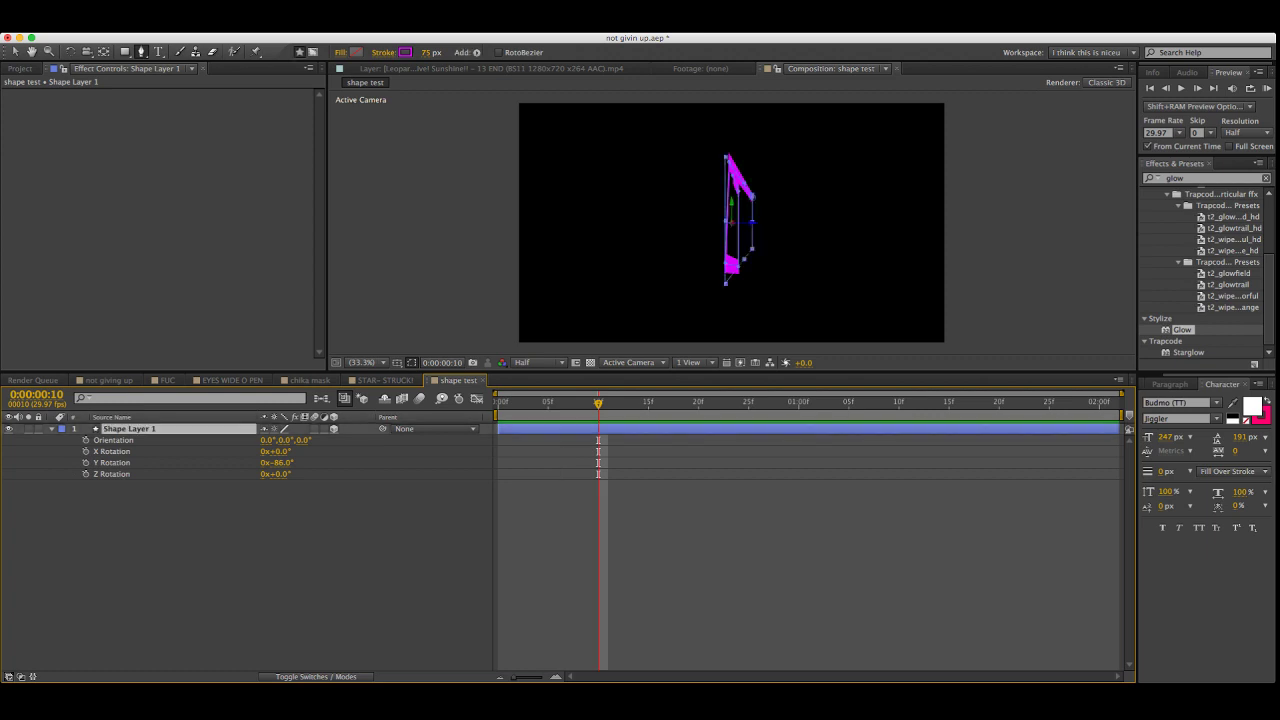
pyautogui.click(52, 429)
pyautogui.click(52, 429)
pyautogui.click(200, 610)
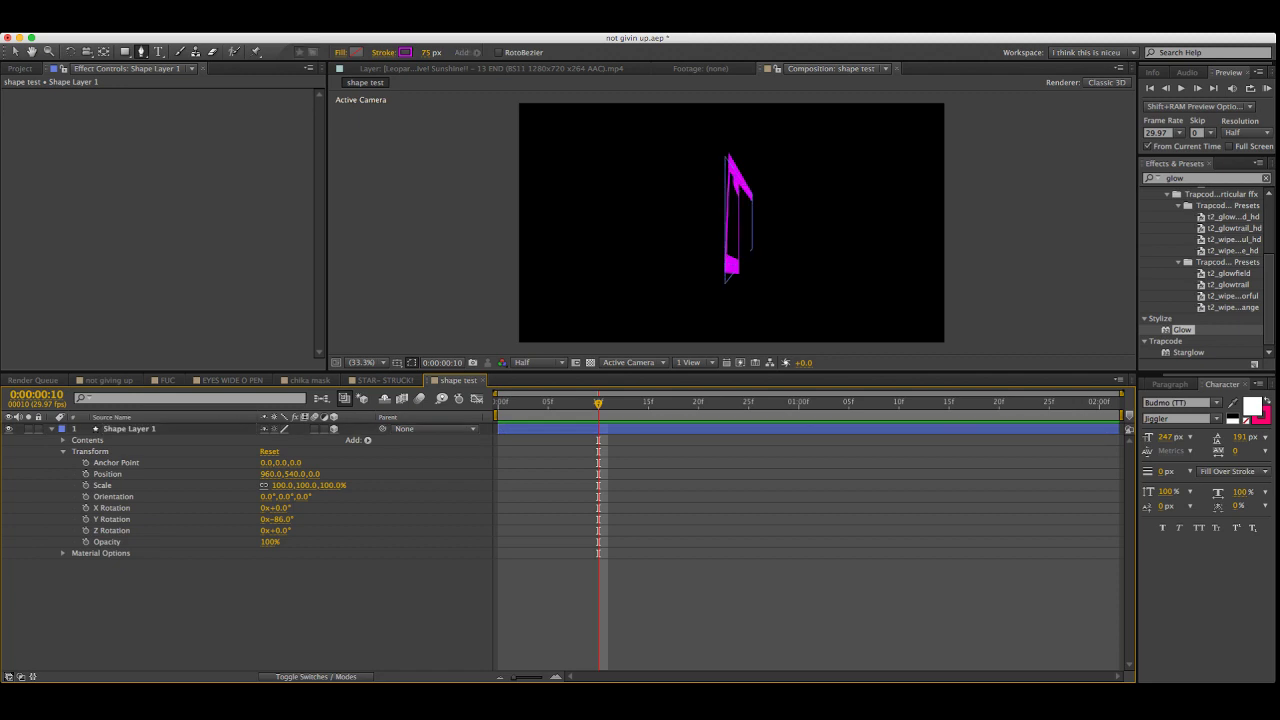
pyautogui.click(63, 440)
pyautogui.click(87, 440)
pyautogui.click(74, 451)
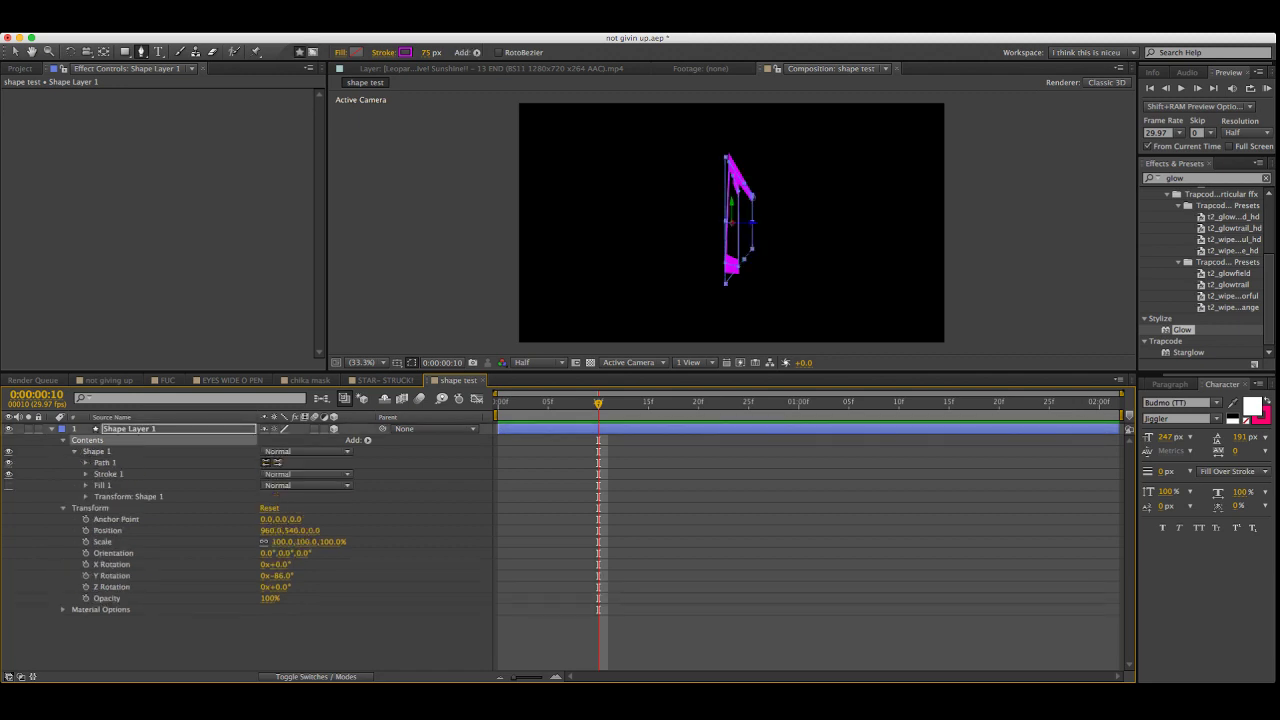
pyautogui.click(86, 462)
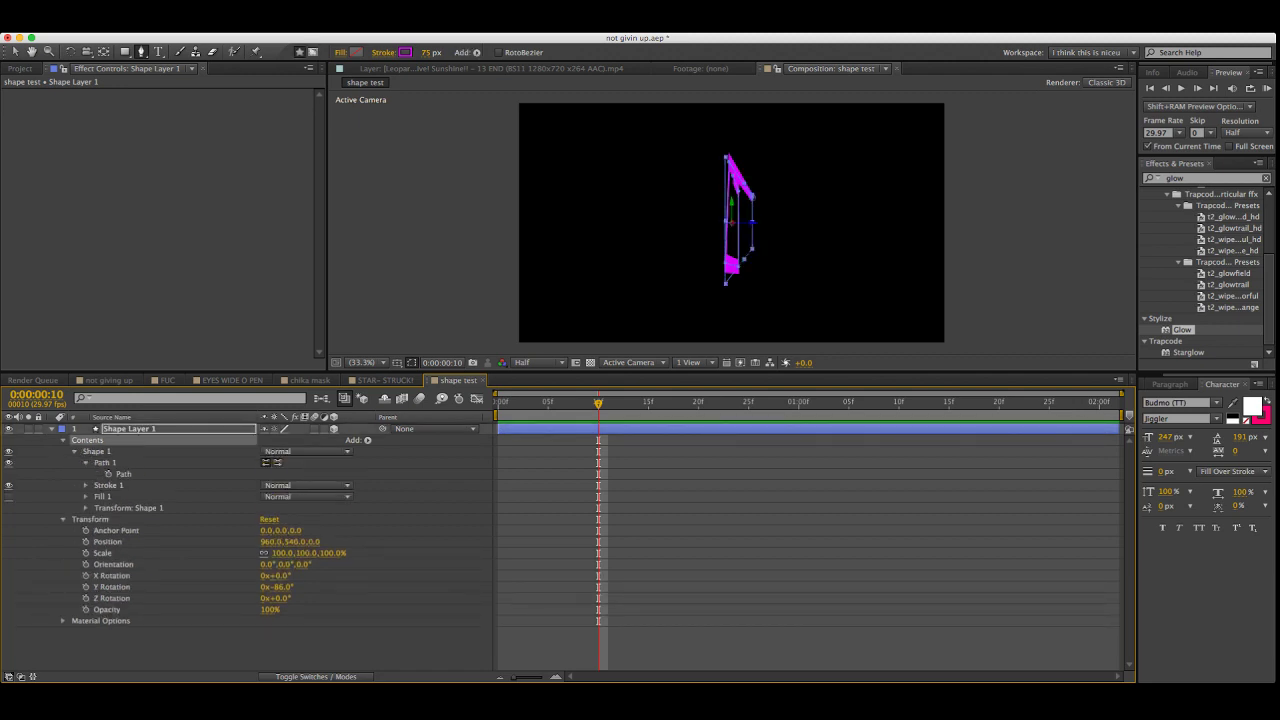
# Set a Path keyframe at 0:00:00:03 and move the time to 0:00:00:16
pyautogui.click(528, 402)
pyautogui.click(124, 474)
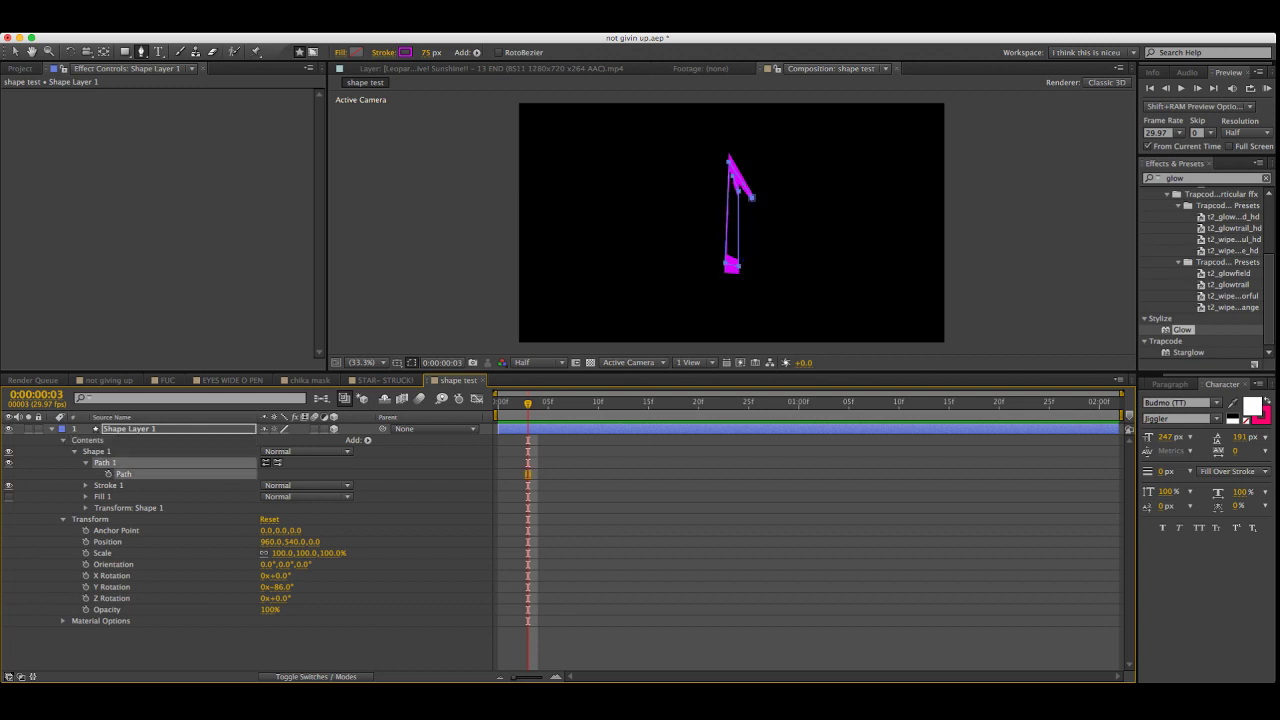
pyautogui.click(108, 473)
pyautogui.press('super+z')
pyautogui.press('super+shift+z')
pyautogui.click(658, 403)
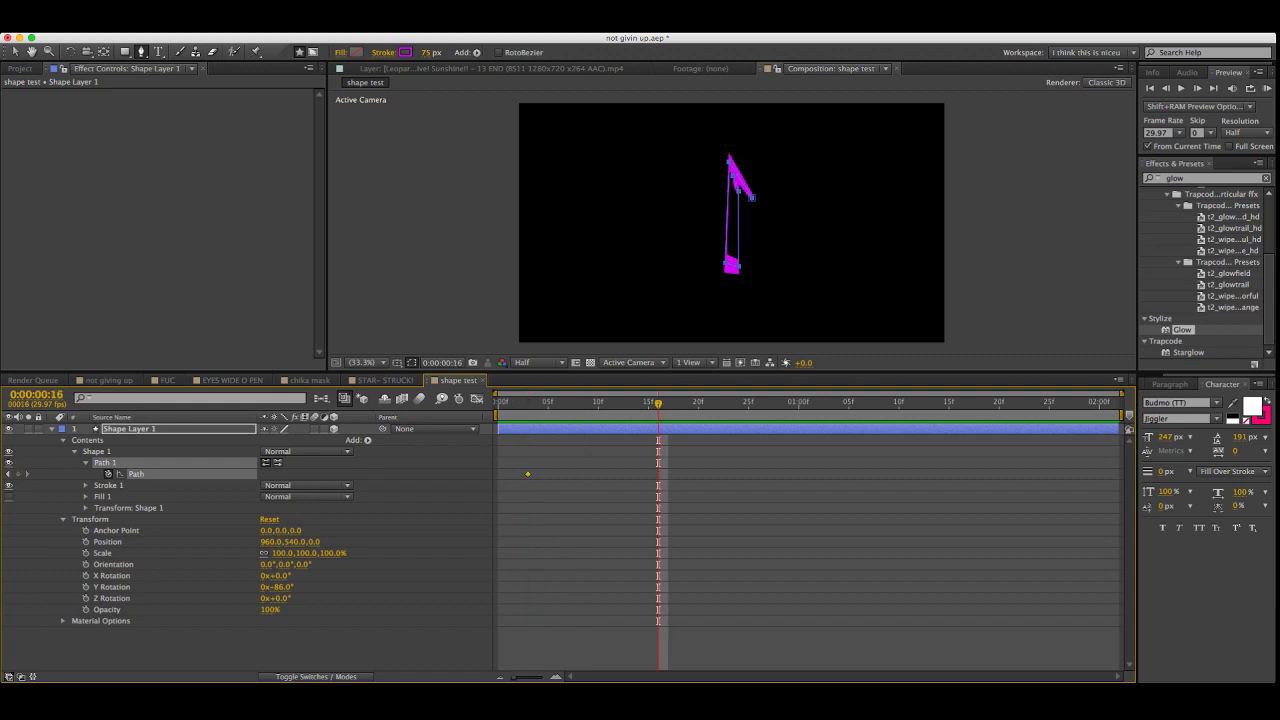
# Try moving the path's vertices at 0:00:00:16 and undo the changes
pyautogui.moveTo(726, 263); pyautogui.dragTo(659, 263)
pyautogui.press('super+z')
pyautogui.moveTo(729, 161); pyautogui.dragTo(724, 138)
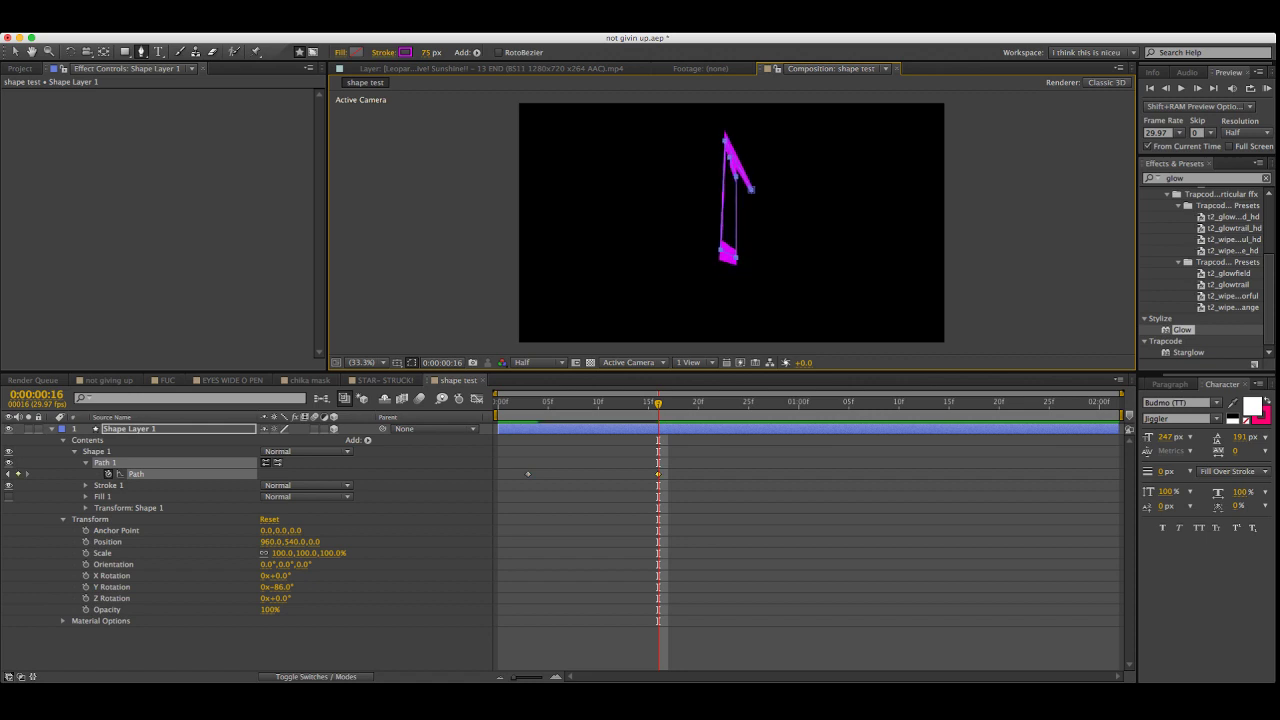
pyautogui.press('super+z')
pyautogui.press('super+z')
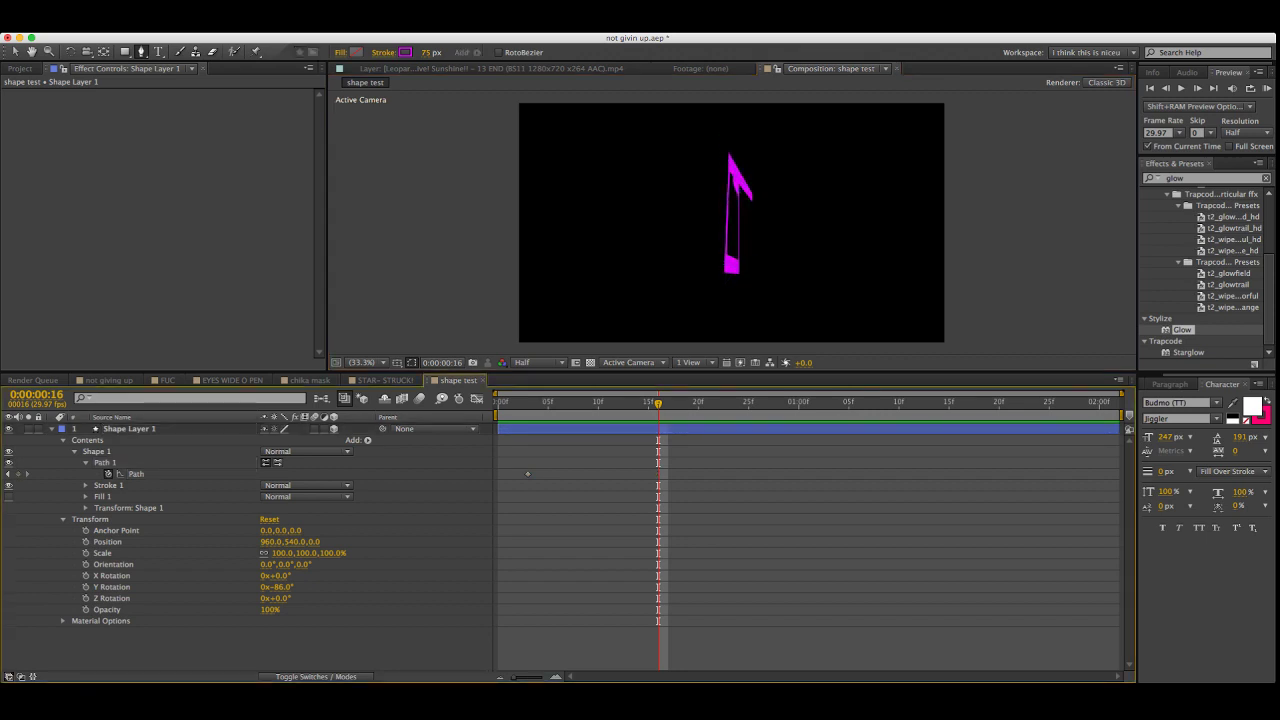
# At 0:00:00:16, pull the path's lower-left vertex far outward for a second Path keyframe and check the motion at 0:00:00:12
pyautogui.press('super+a')
pyautogui.moveTo(727, 282); pyautogui.dragTo(590, 265)
pyautogui.moveTo(658, 403); pyautogui.dragTo(618, 403)
pyautogui.press('v')
pyautogui.moveTo(697, 455); pyautogui.dragTo(361, 503)
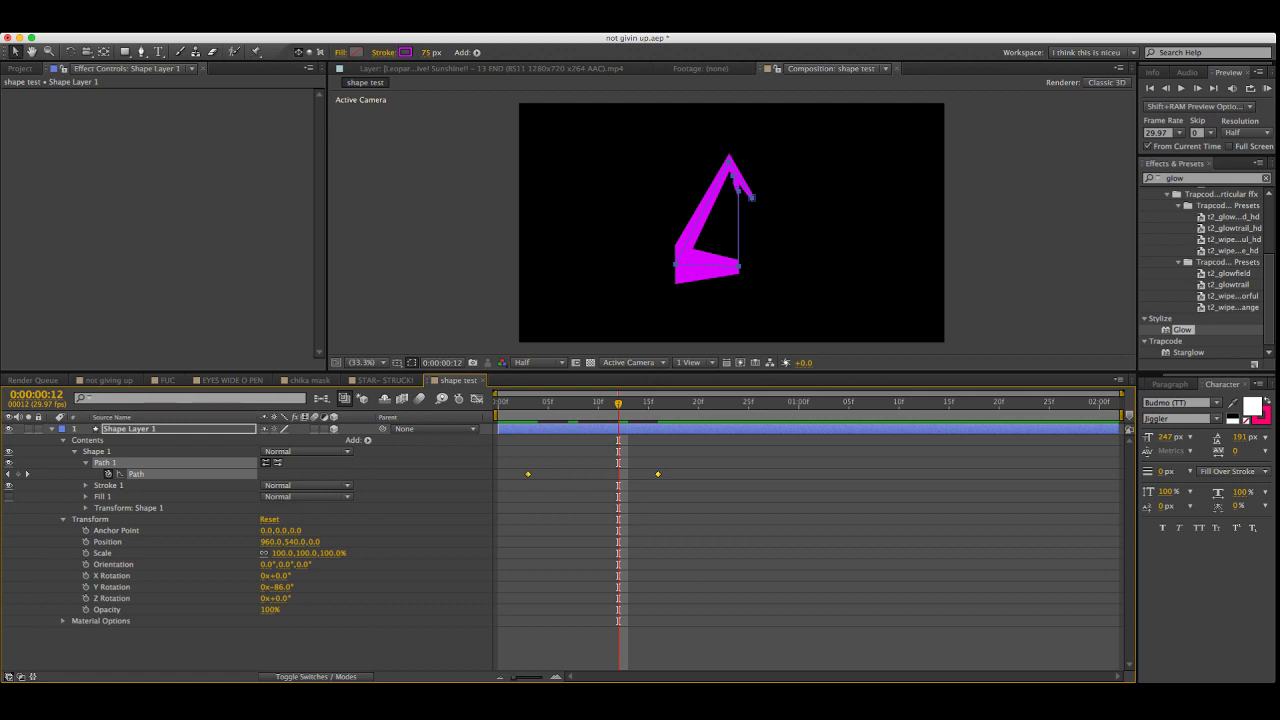
pyautogui.click(430, 560)
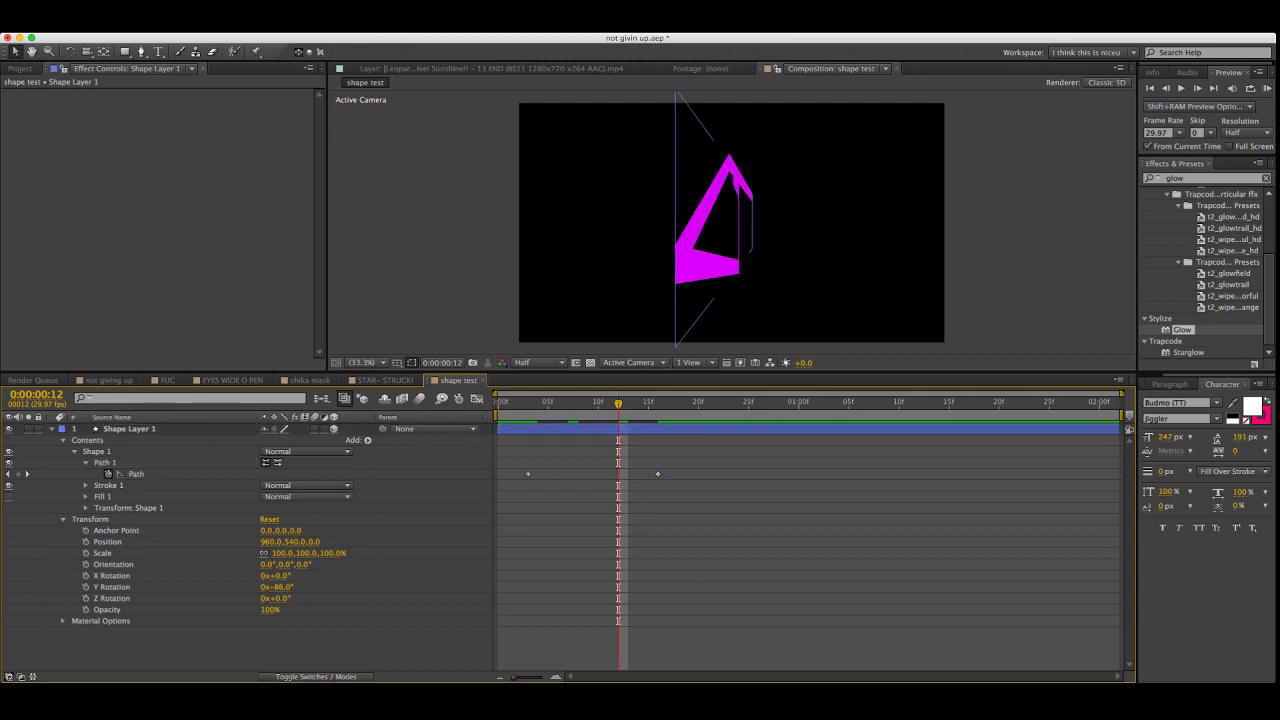
# Preview the STAR- STRUCK! composition to review the star travelling along the zigzag bars
pyautogui.click(386, 380)
pyautogui.click(1266, 88)
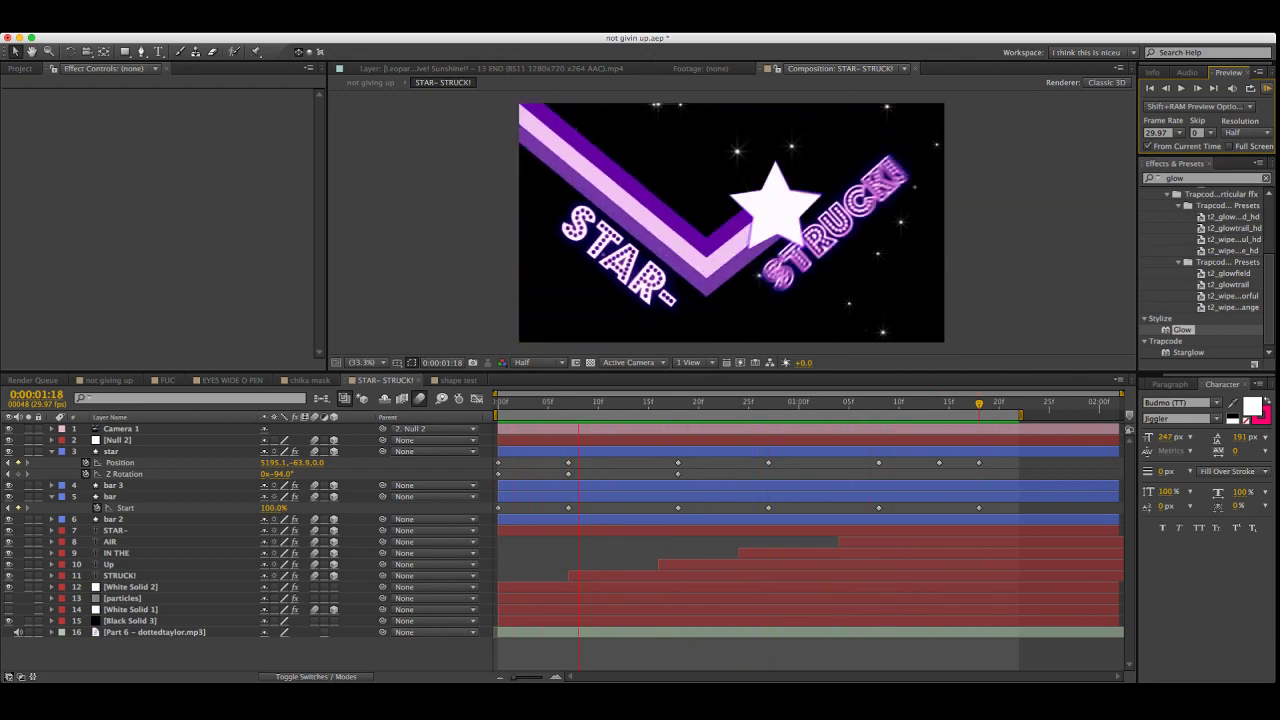
pyautogui.press('space')
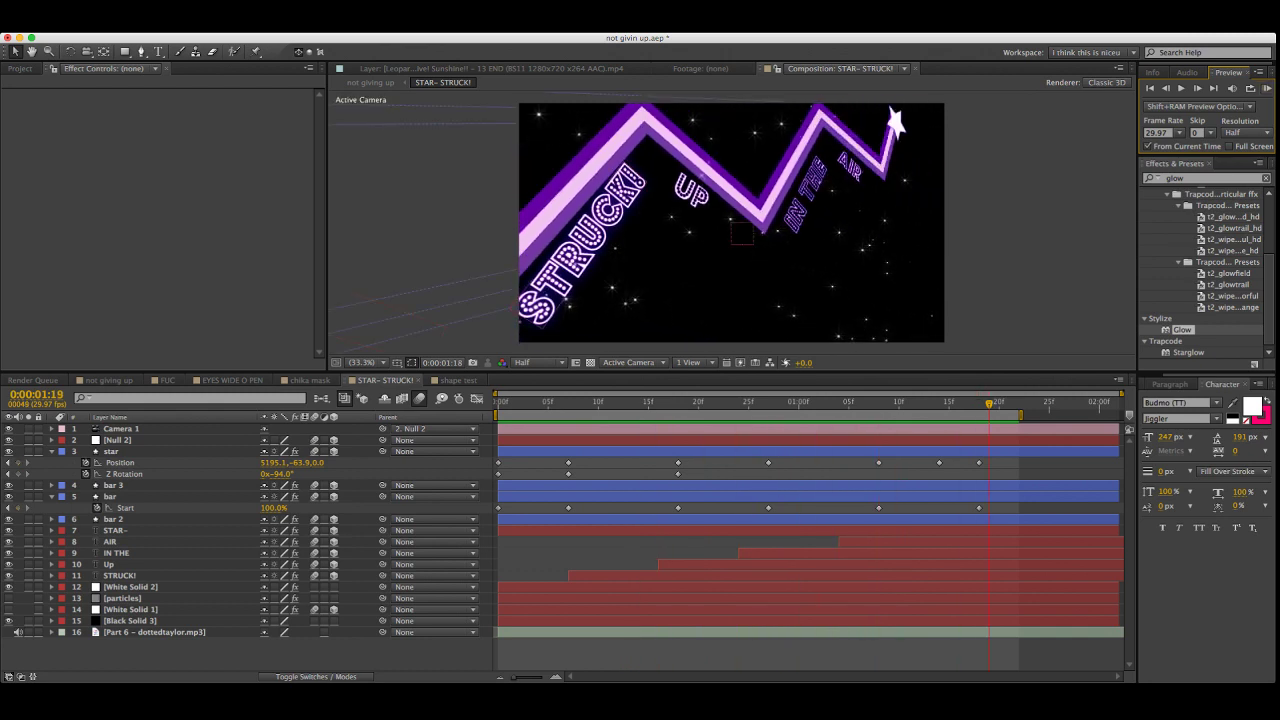
# Delete Shape Layer 1 from the shape test composition
pyautogui.click(458, 380)
pyautogui.click(130, 428)
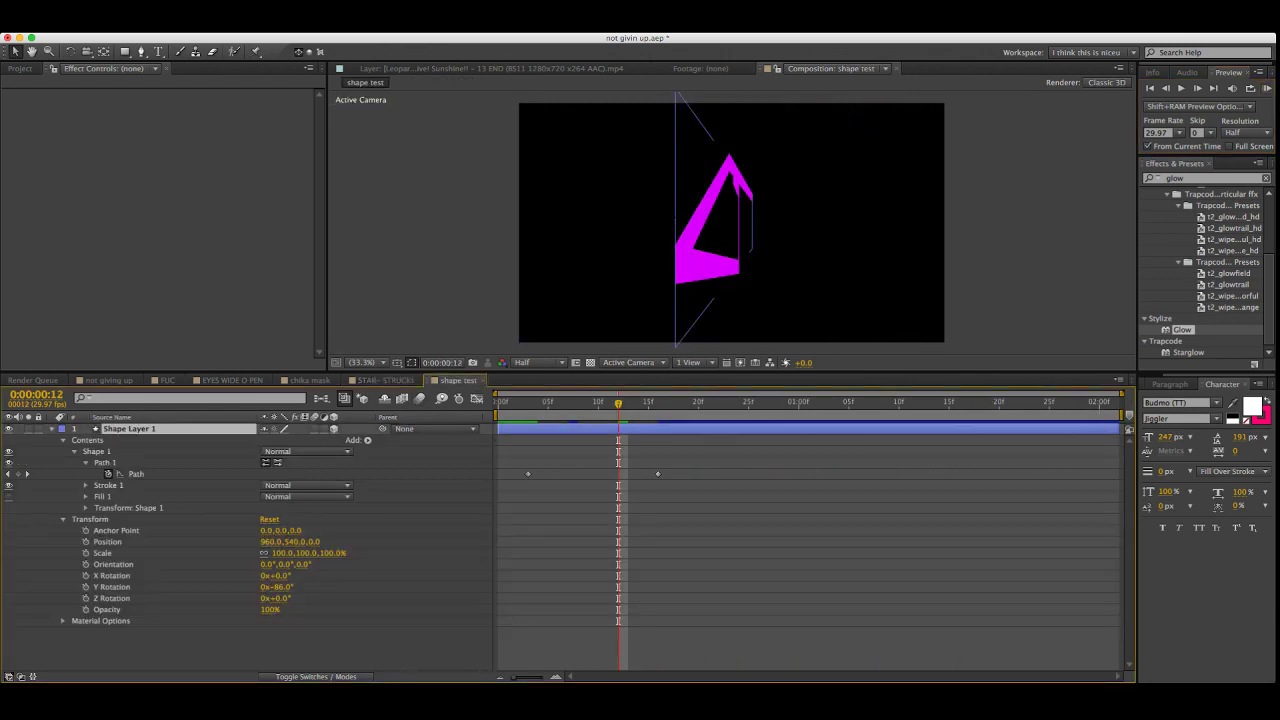
pyautogui.press('Delete')
# Draw a closed triangle near the middle of the empty frame with the Pen tool
pyautogui.click(142, 52)
pyautogui.click(714, 164)
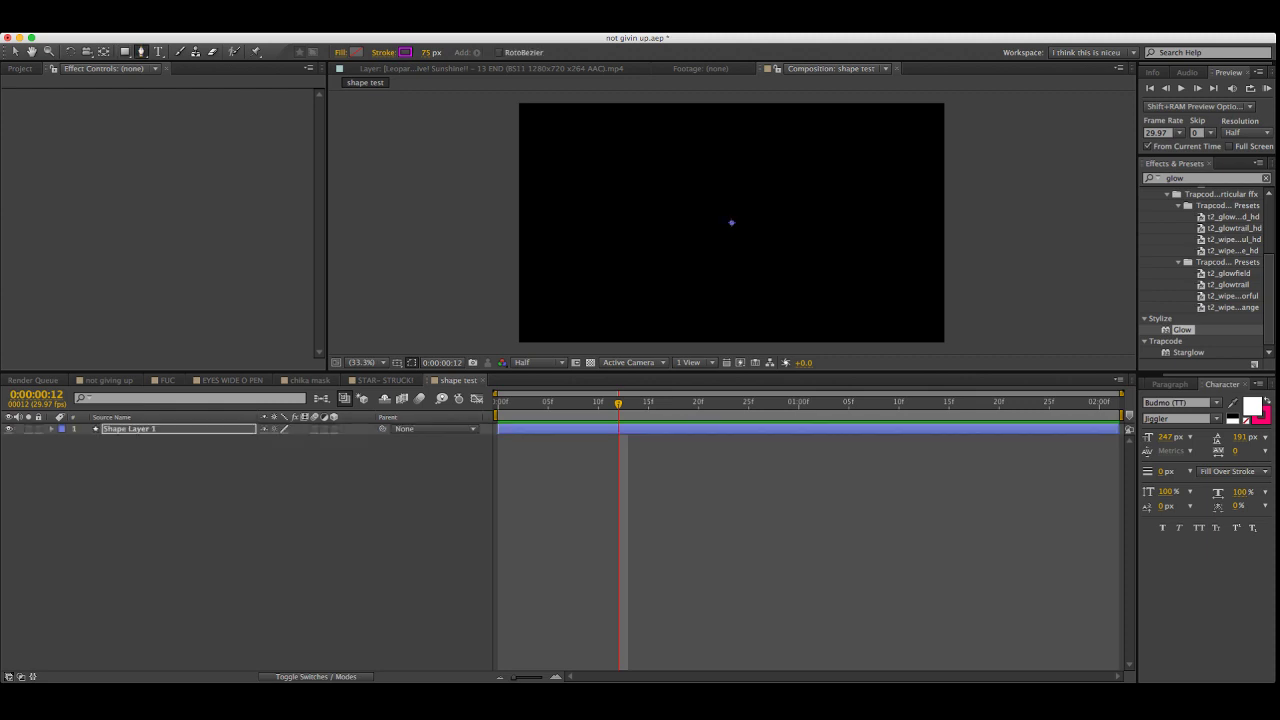
pyautogui.click(663, 247)
pyautogui.click(774, 264)
pyautogui.click(714, 164)
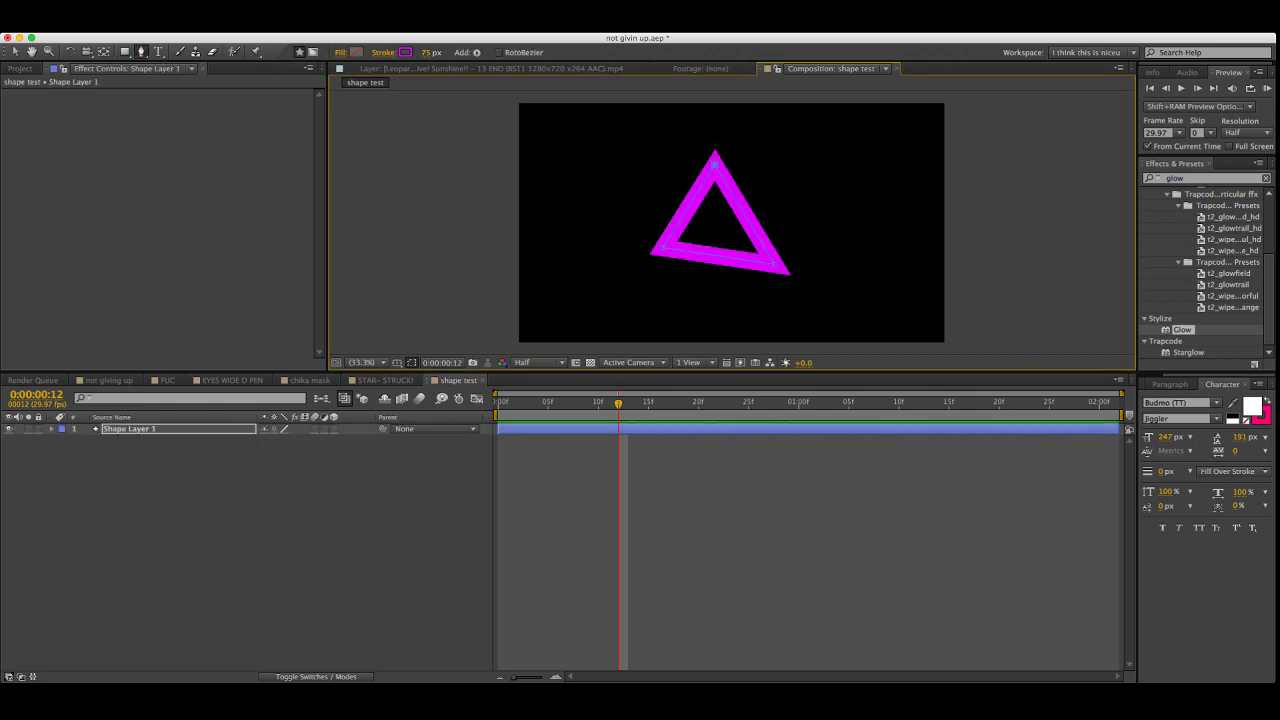
# Add a Repeater and an empty group to the triangle's contents and make the layer 3D
pyautogui.click(51, 428)
pyautogui.press('F2')
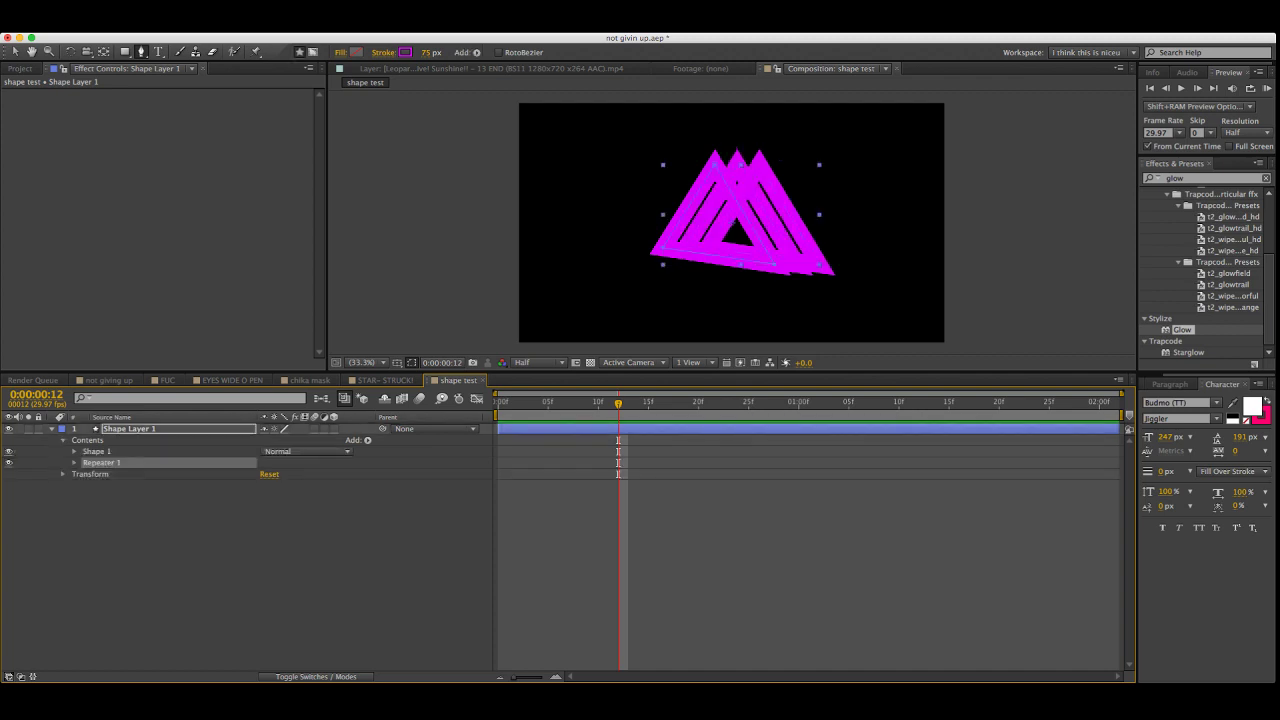
pyautogui.hotkey('ctrl', 'g')
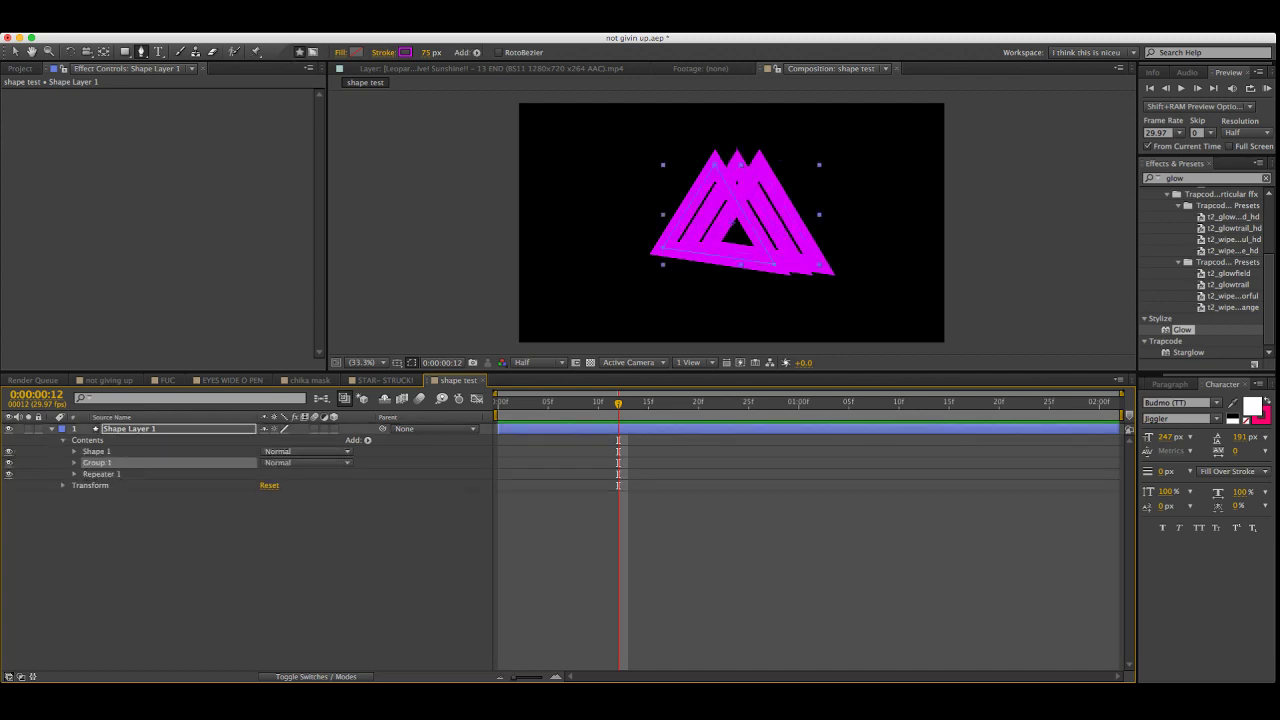
pyautogui.click(334, 429)
pyautogui.press('super+shift+a')
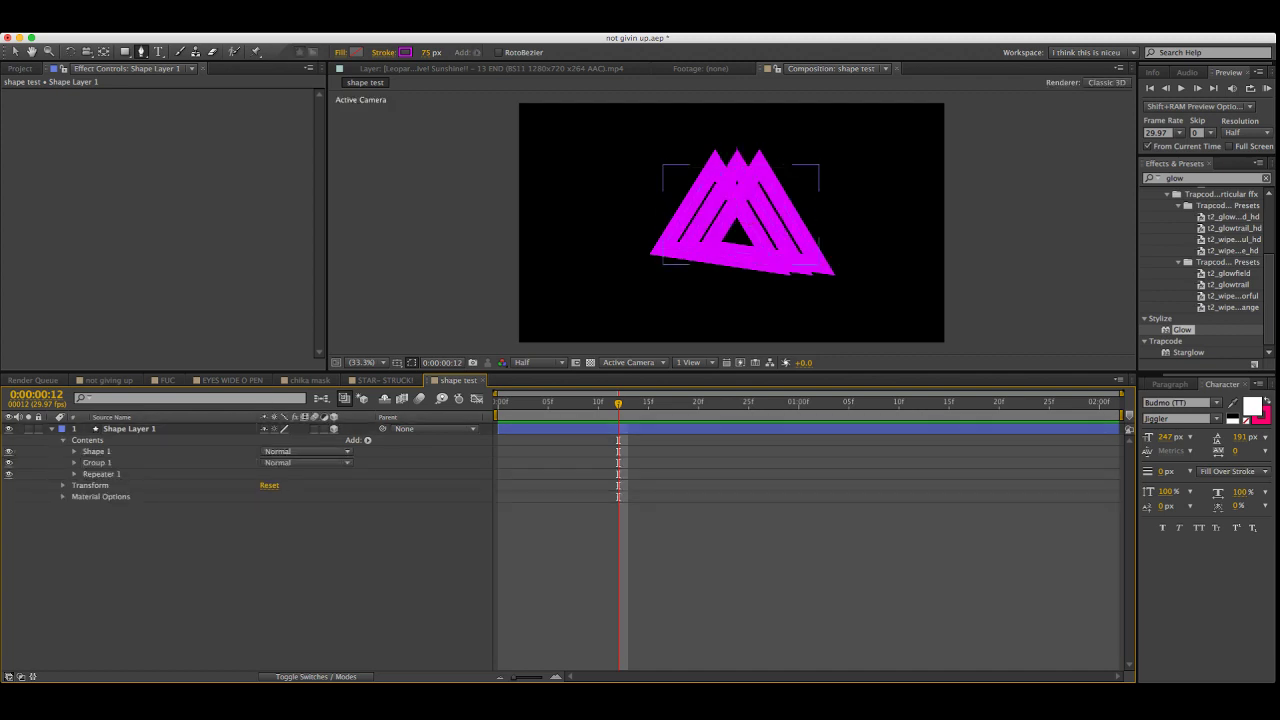
# Move Shape 1 into Group 1 and expand the group's transform properties
pyautogui.click(97, 463)
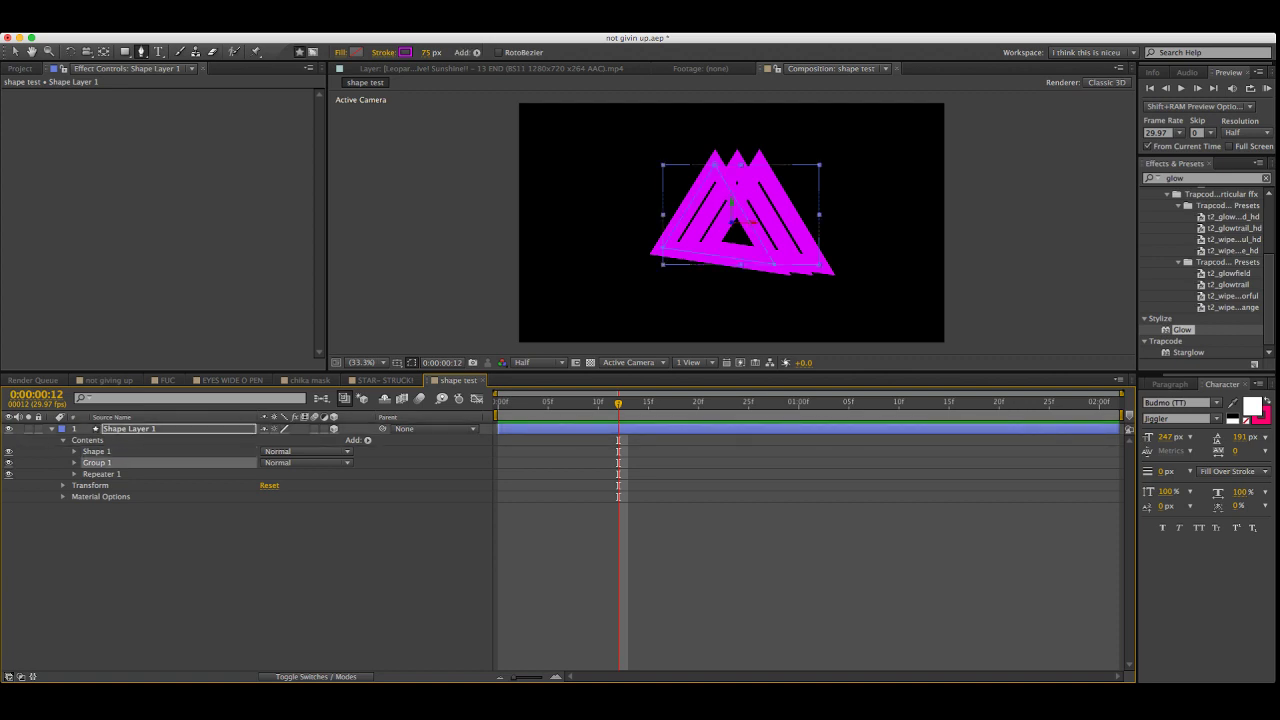
pyautogui.click(97, 451)
pyautogui.press('Delete')
pyautogui.press('super+z')
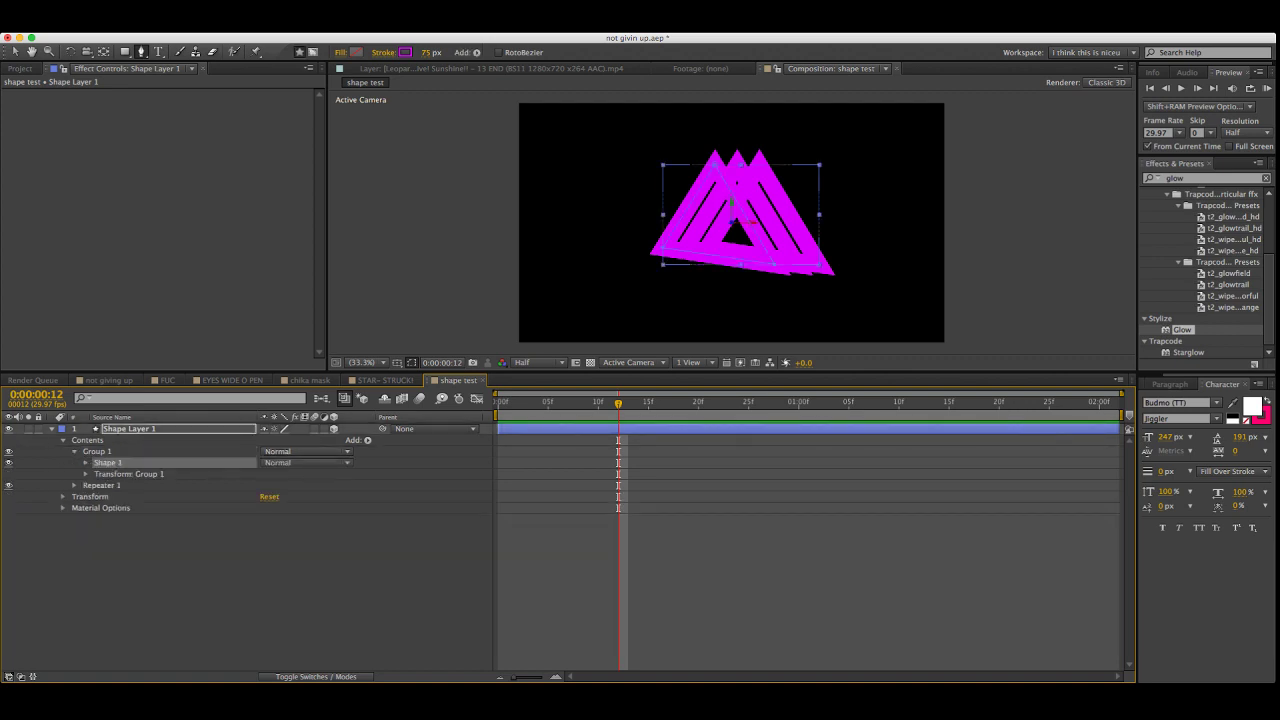
pyautogui.click(85, 474)
pyautogui.click(190, 625)
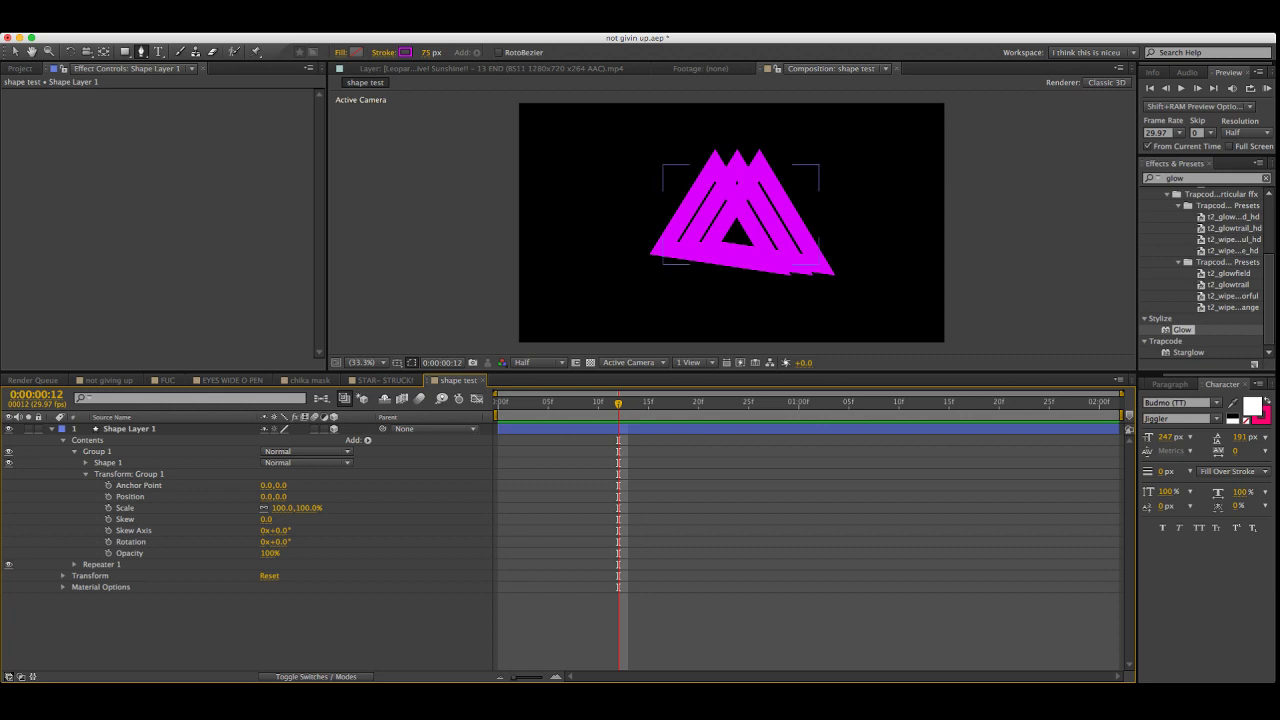
# Expand Repeater 1's transform, try shifting the copies with its Position, and undo the shift
pyautogui.click(74, 564)
pyautogui.click(85, 609)
pyautogui.scroll(-3, 300, 540)
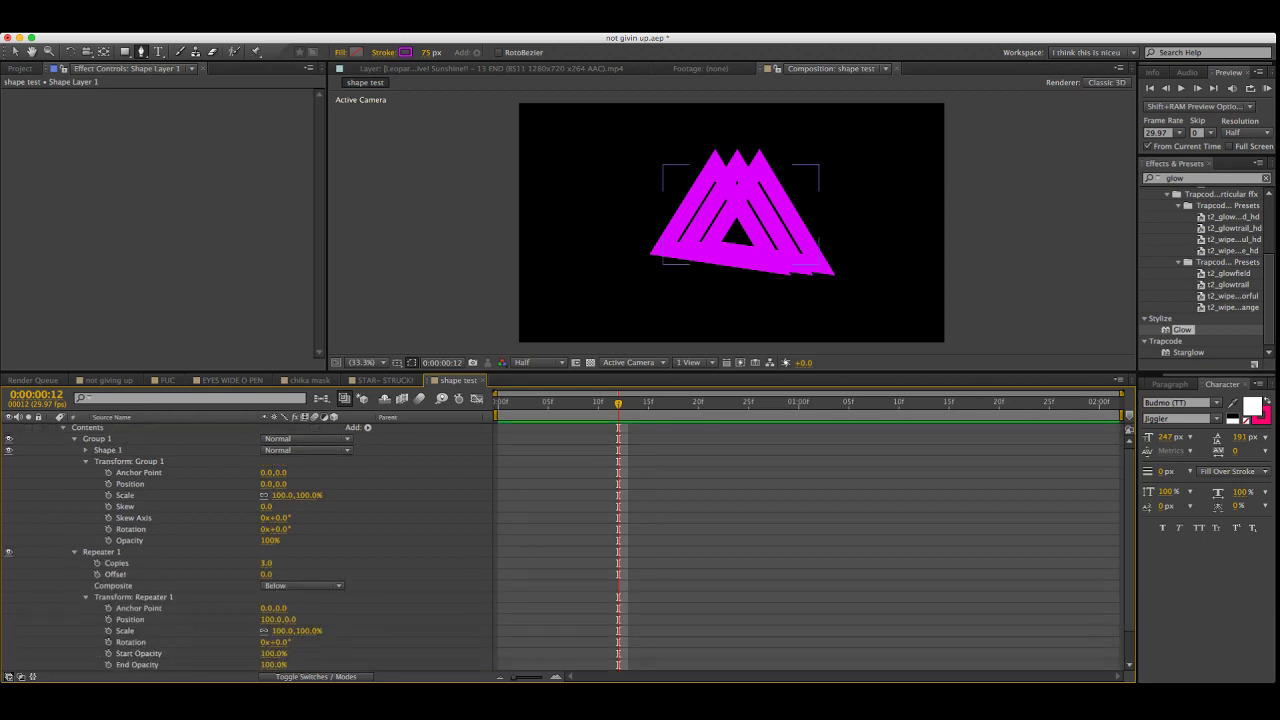
pyautogui.moveTo(282, 619); pyautogui.dragTo(448, 619)
pyautogui.press('super+z')
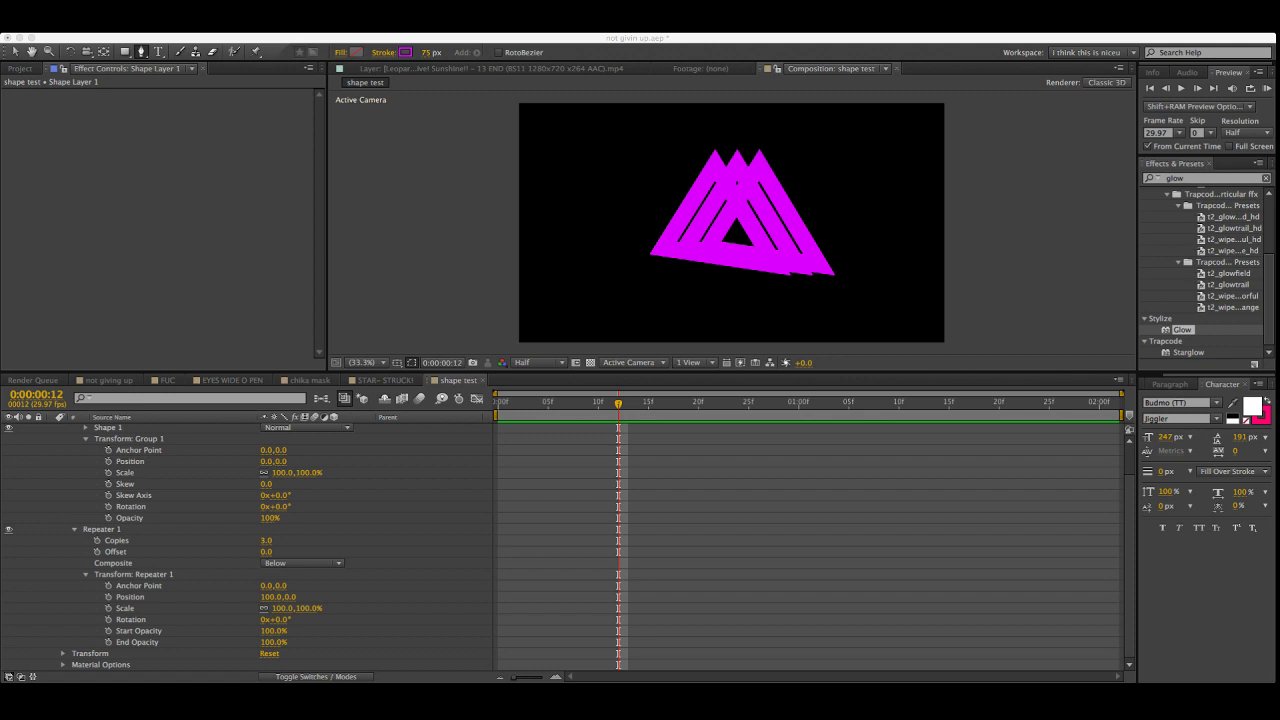
# Play the STAR- STRUCK! composition around 0:00:01:19 to check the end of the bars
pyautogui.press('super+Tab')
pyautogui.click(385, 380)
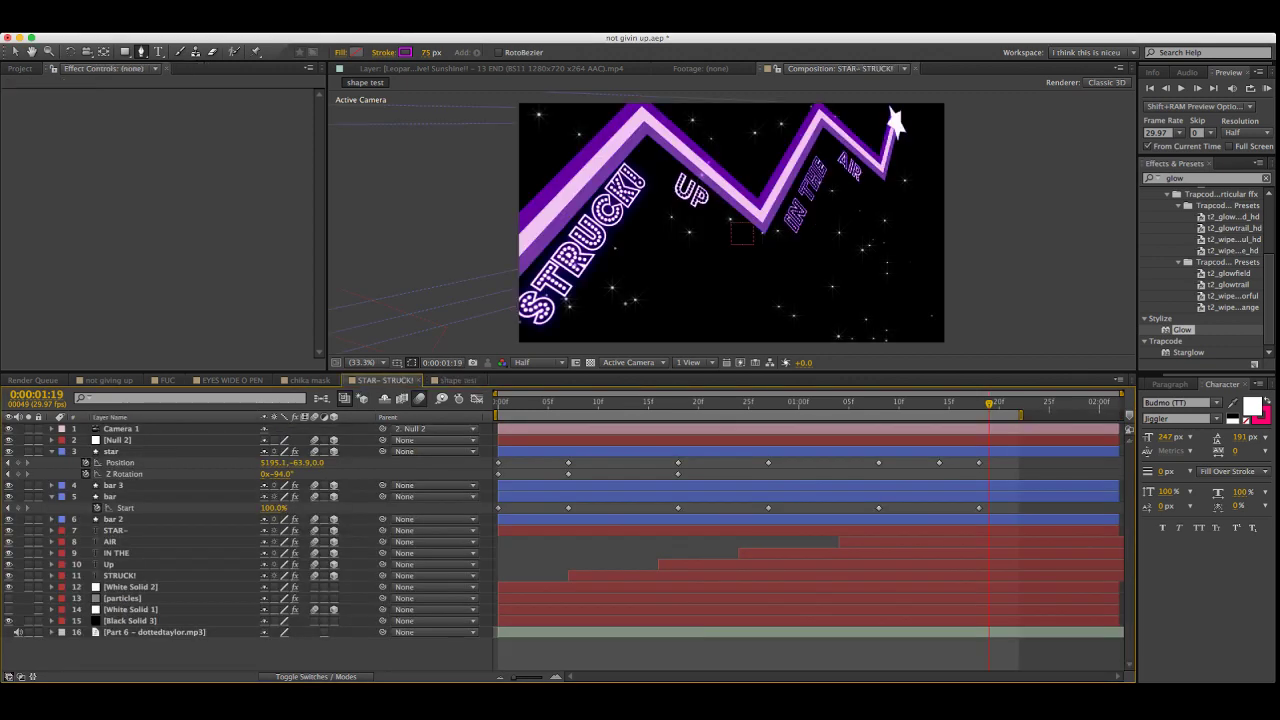
pyautogui.press('space')
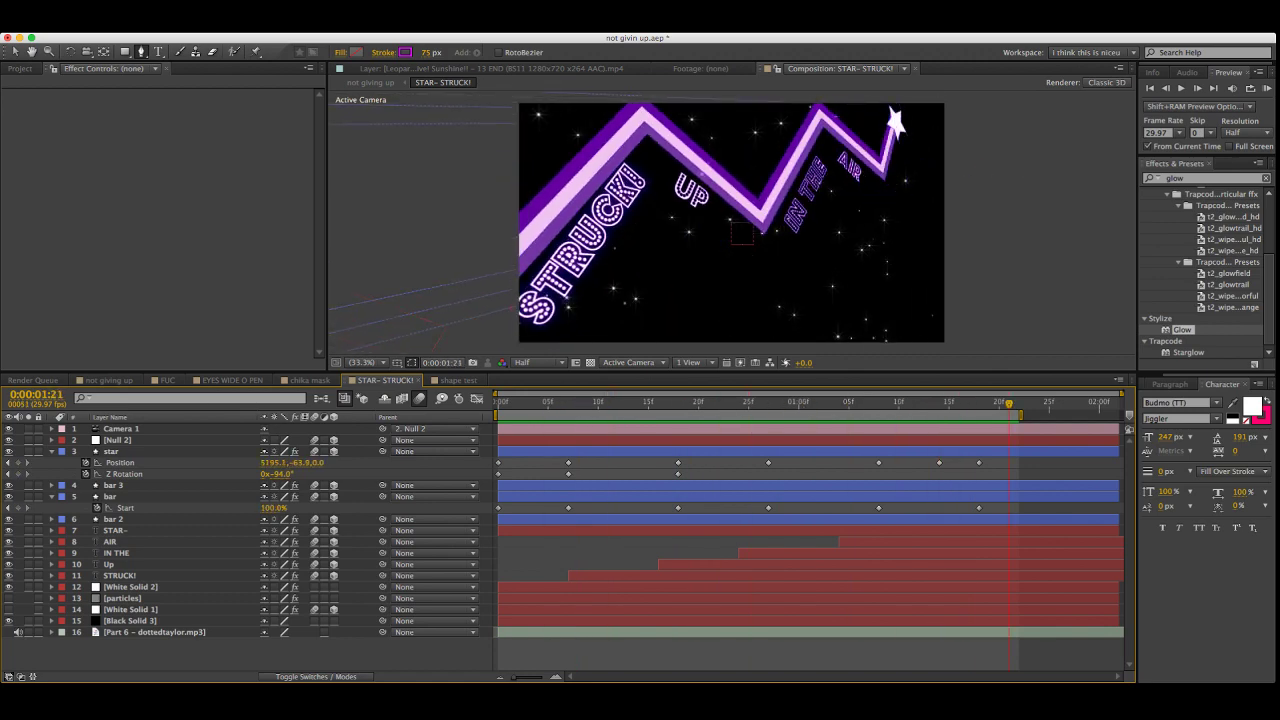
# At 0:00:00:10 in STAR- STRUCK!, show the Position properties of the bar 3 and bar layers
pyautogui.click(15, 52)
pyautogui.moveTo(648, 403); pyautogui.dragTo(598, 403)
pyautogui.click(113, 485)
pyautogui.keyDown('shift'); pyautogui.click(110, 496); pyautogui.keyUp('shift')
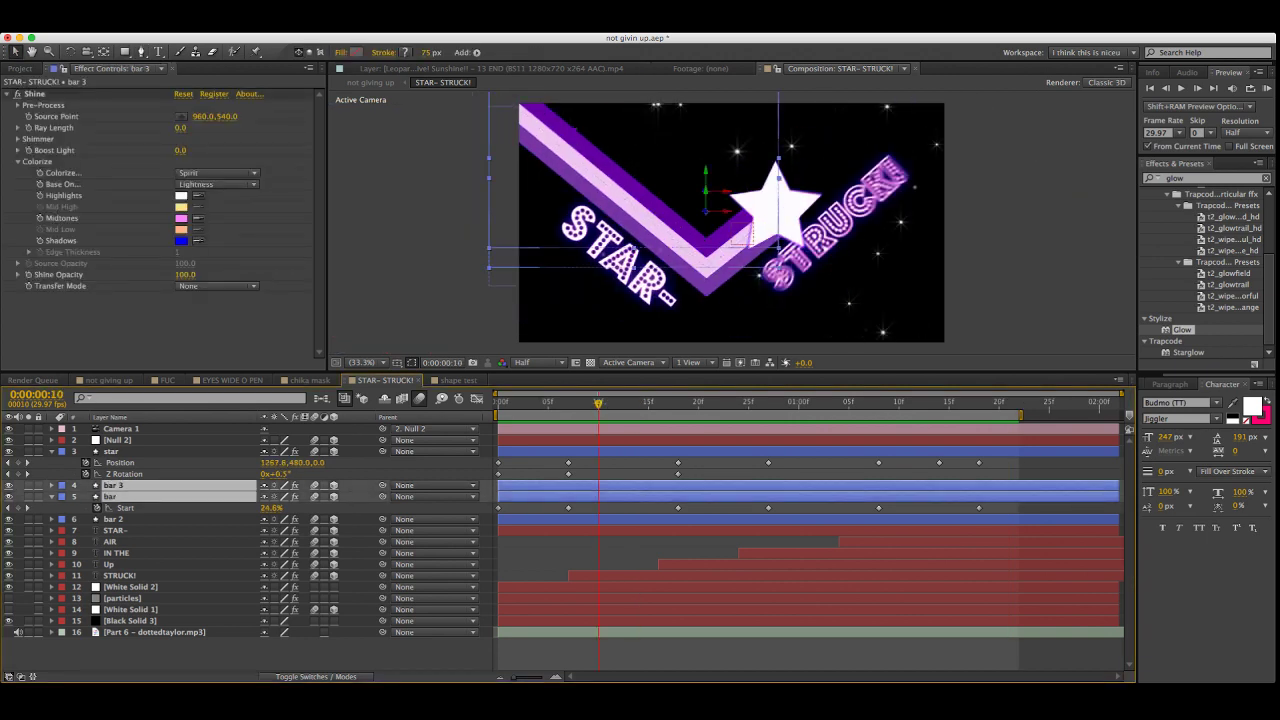
pyautogui.press('p')
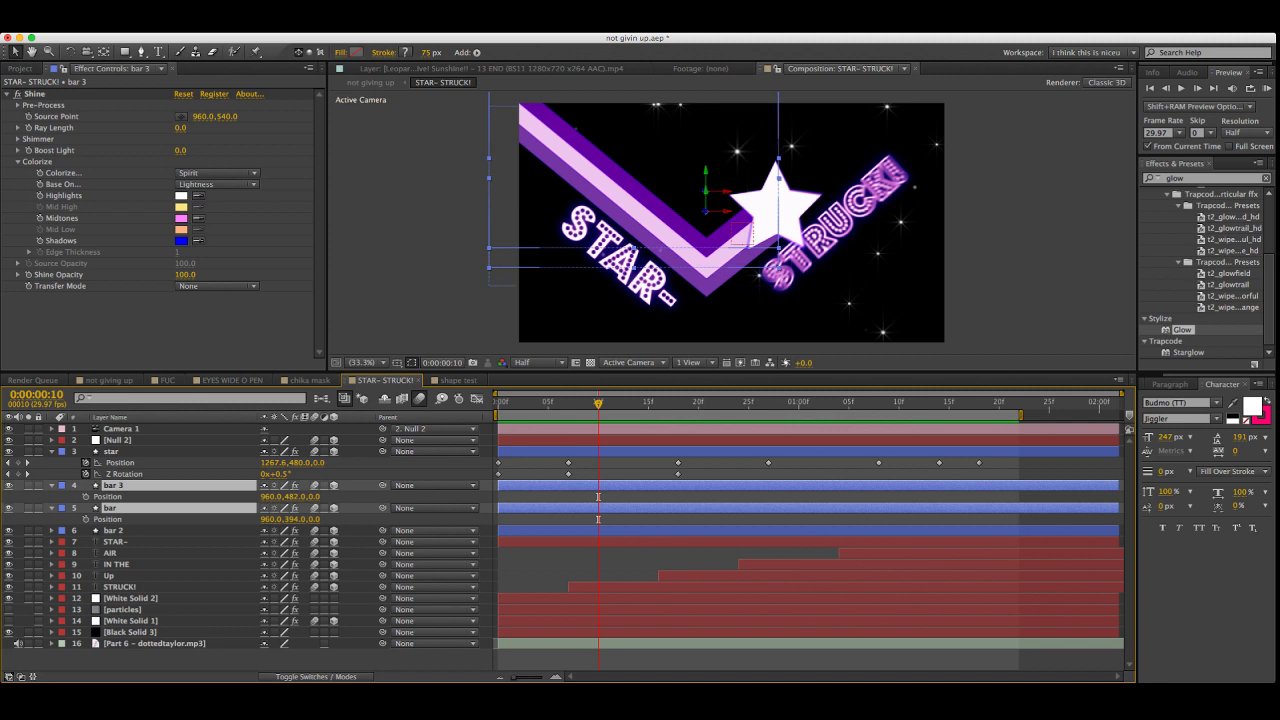
# Try moving the bar layer up to a Y position of 336 and undo the change
pyautogui.press('super+shift+a')
pyautogui.moveTo(293, 519); pyautogui.dragTo(254, 519)
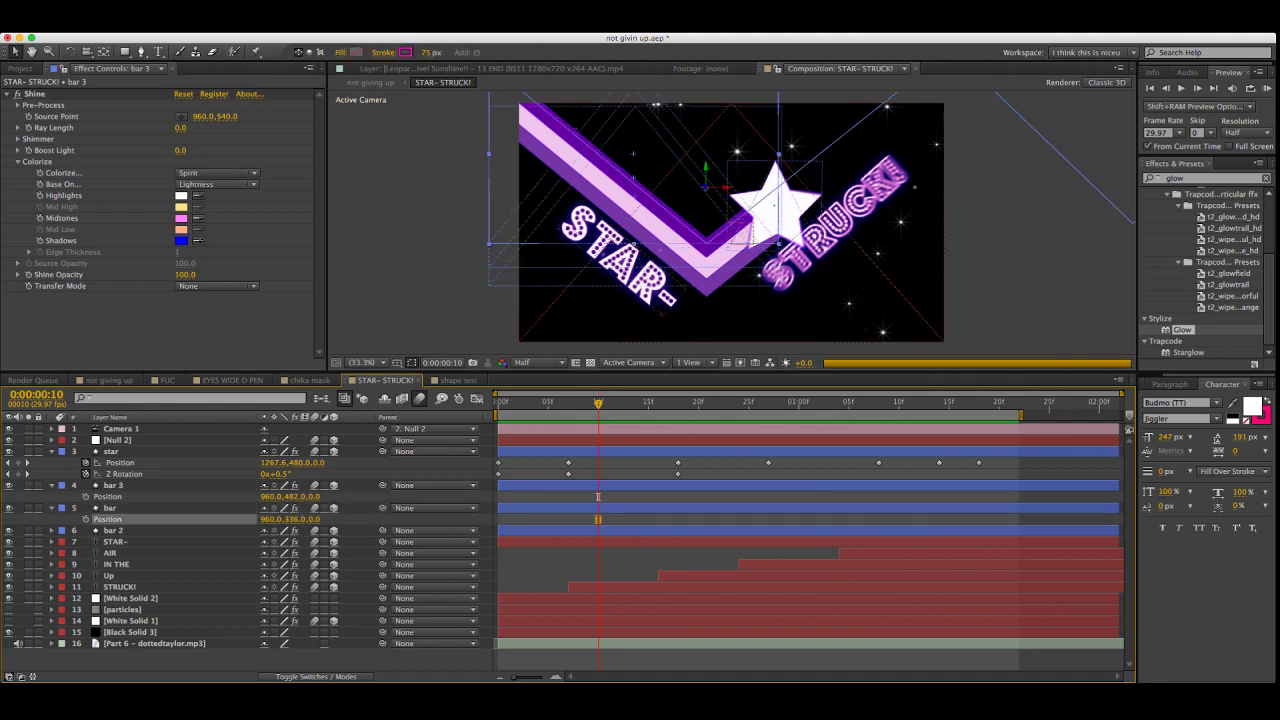
pyautogui.press('super+z')
pyautogui.click(110, 508)
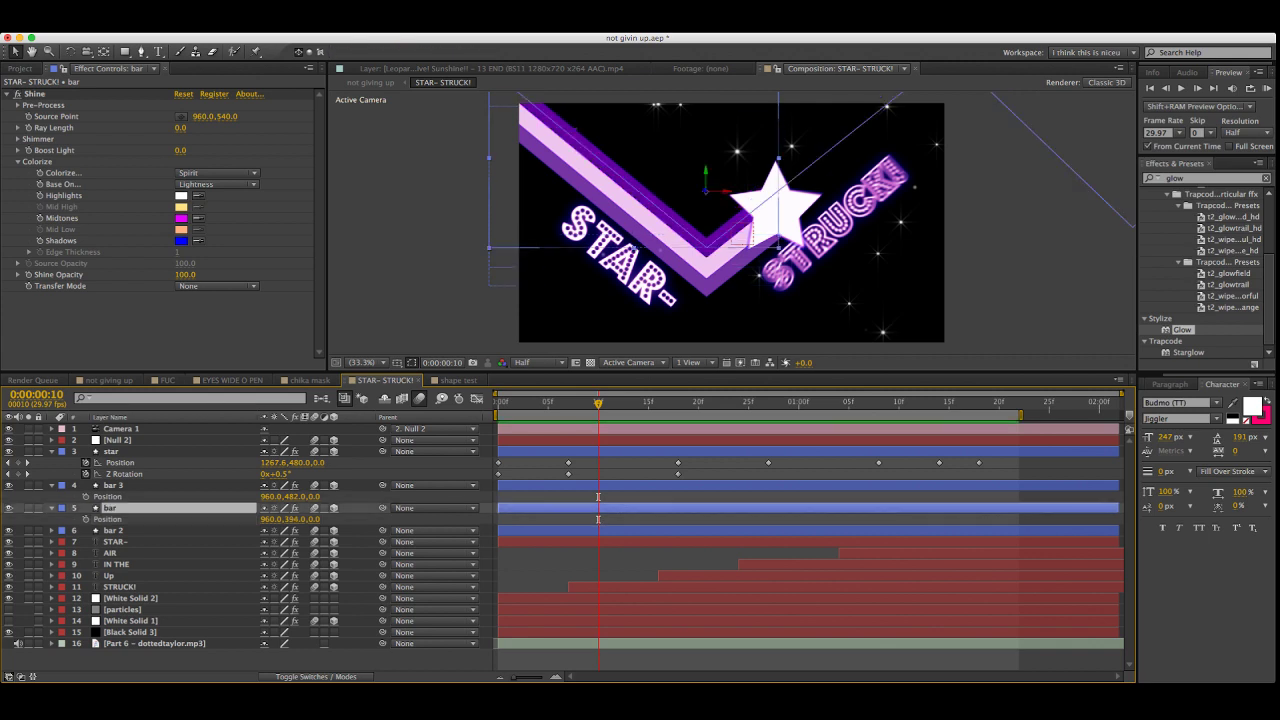
pyautogui.moveTo(110, 508)
pyautogui.mouseDown()
pyautogui.moveTo(110, 481)
pyautogui.moveTo(110, 508)
pyautogui.mouseUp()
# Show bar 2's Position property and raise the layer slightly to a Y position of 558
pyautogui.click(113, 530)
pyautogui.press('p')
pyautogui.moveTo(297, 542); pyautogui.dragTo(254, 542)
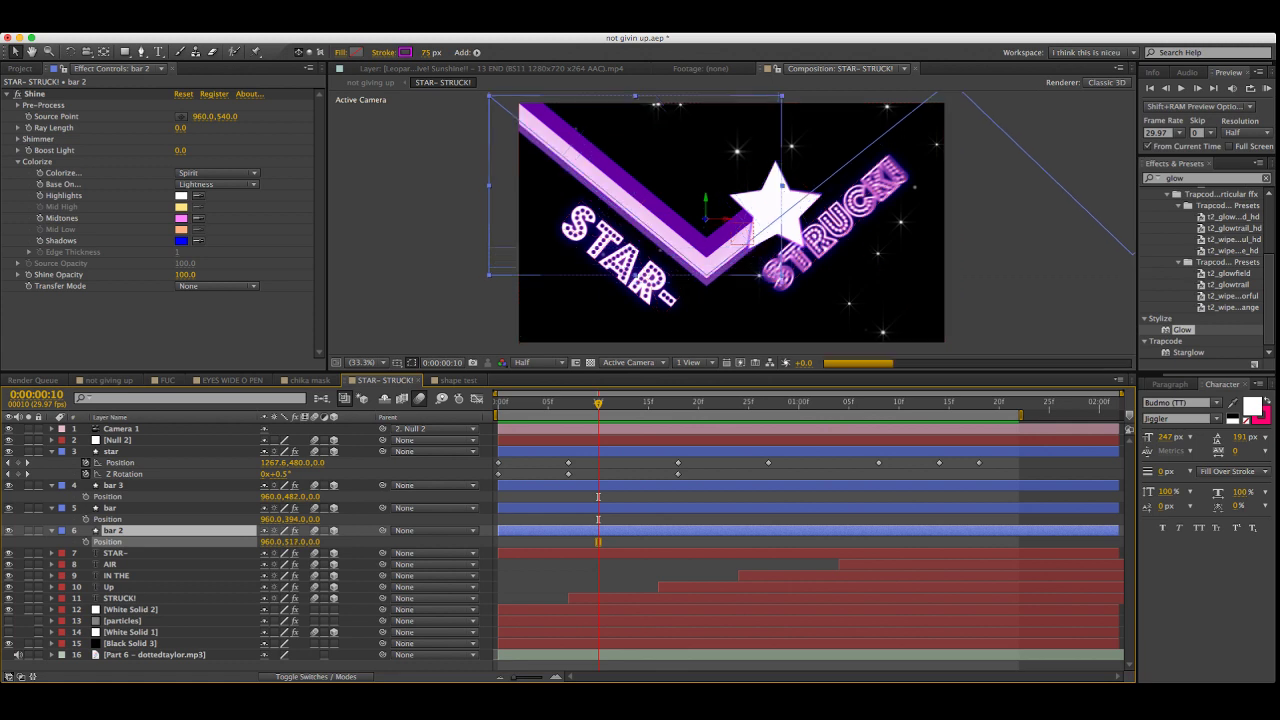
pyautogui.click(113, 587)
pyautogui.press('super+z')
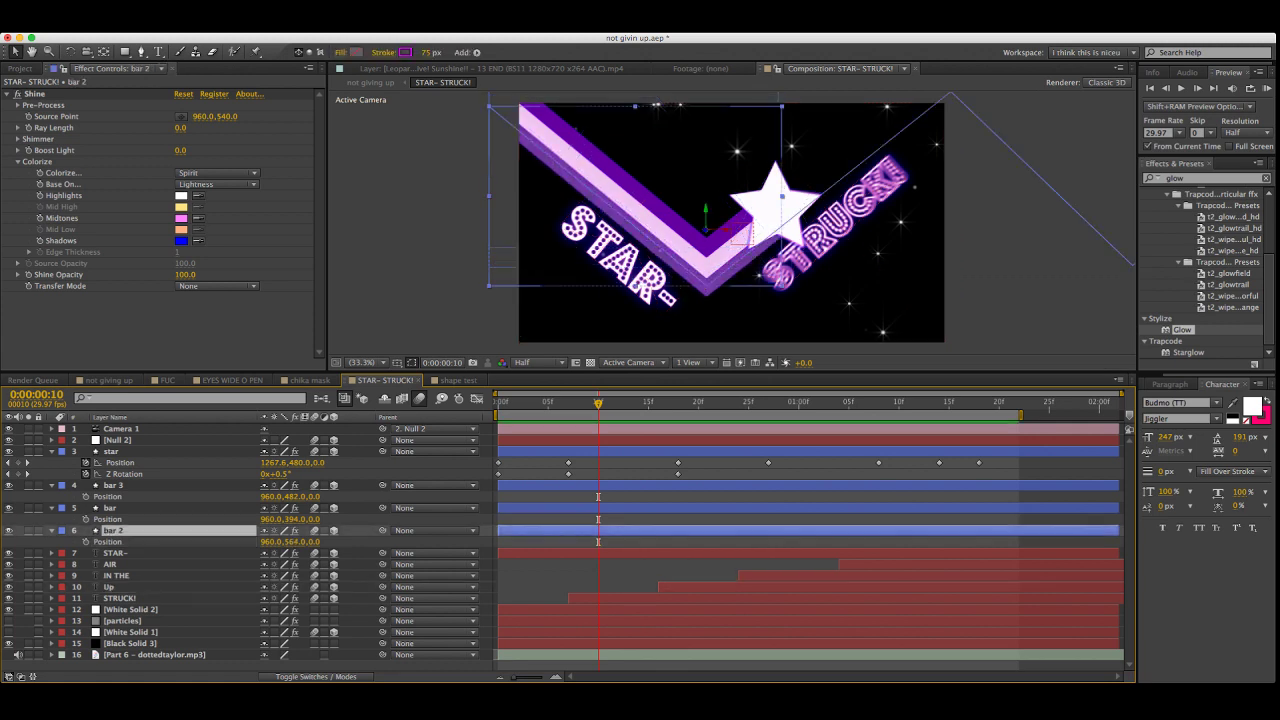
pyautogui.moveTo(288, 542); pyautogui.dragTo(283, 542)
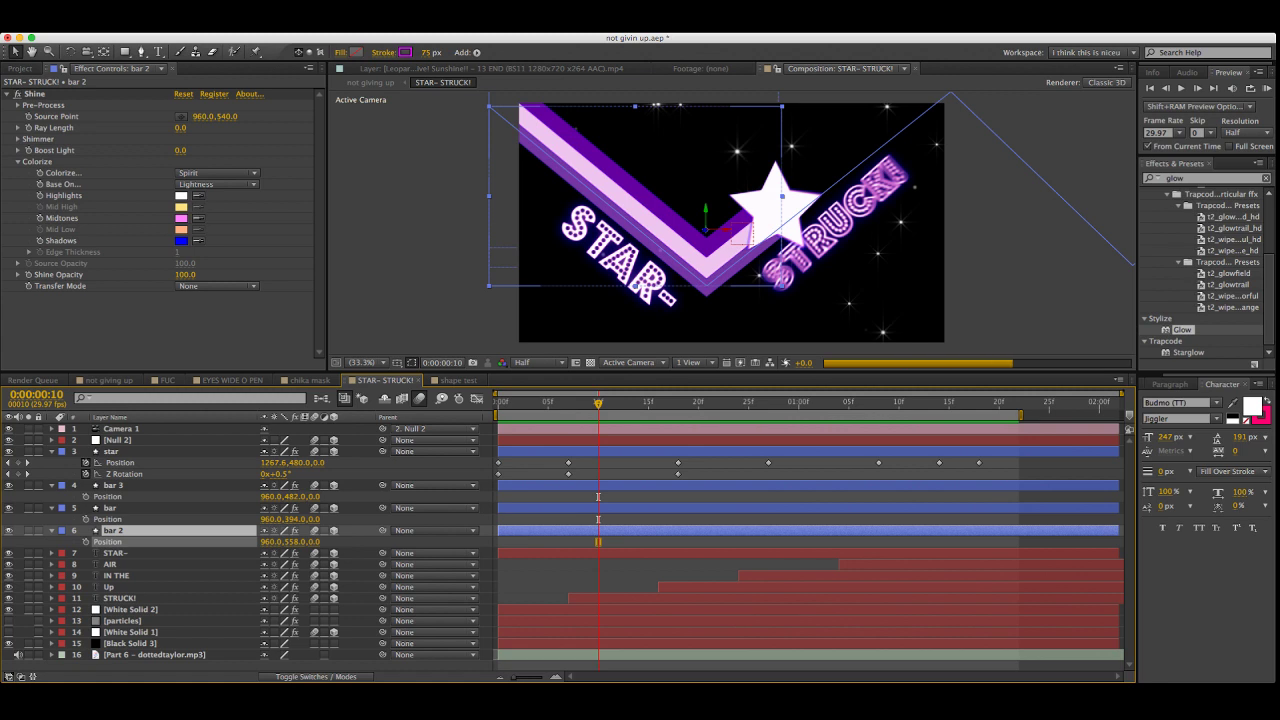
# Preview the STAR- STRUCK! animation with bar 2 in its adjusted position
pyautogui.click(115, 553)
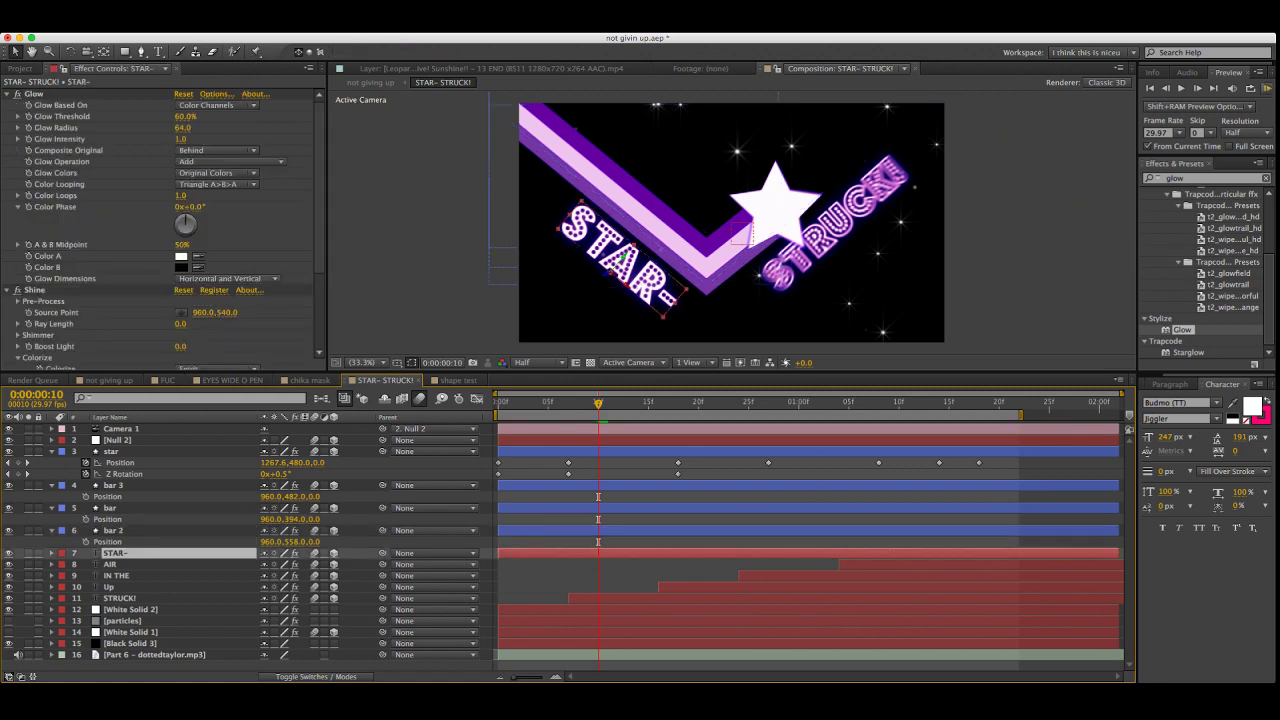
pyautogui.click(1267, 88)
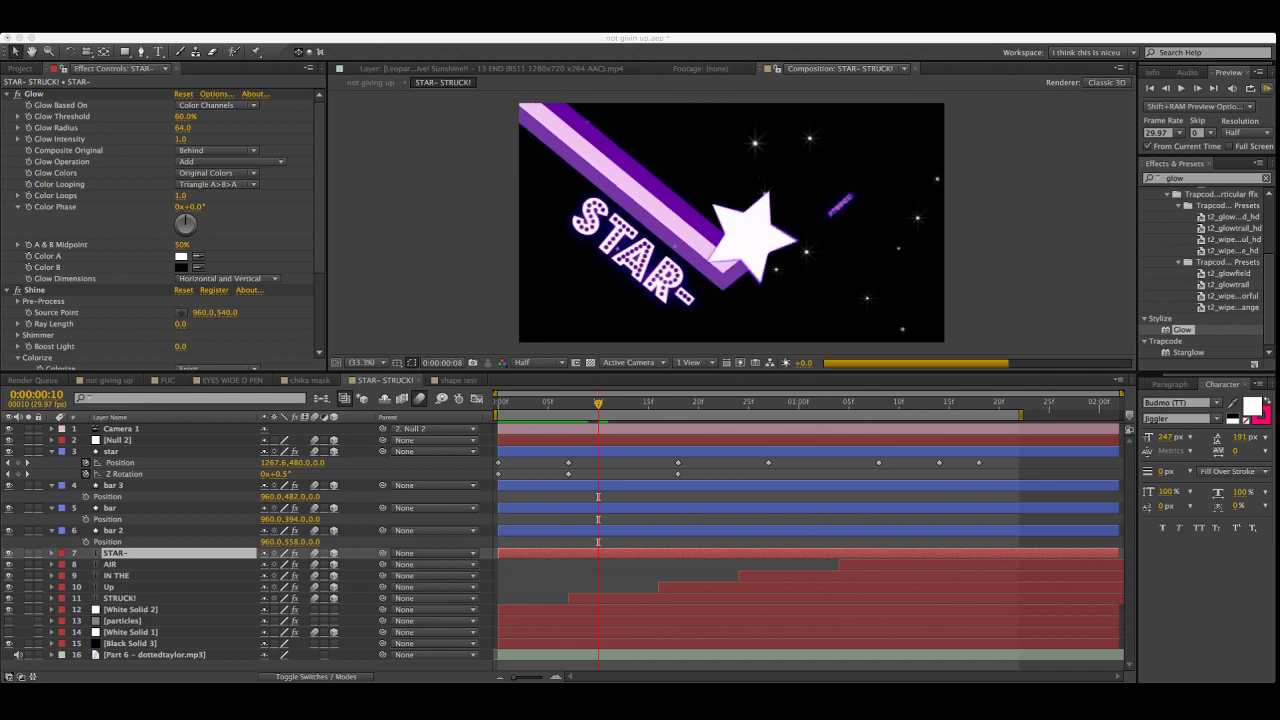
pyautogui.press('space')
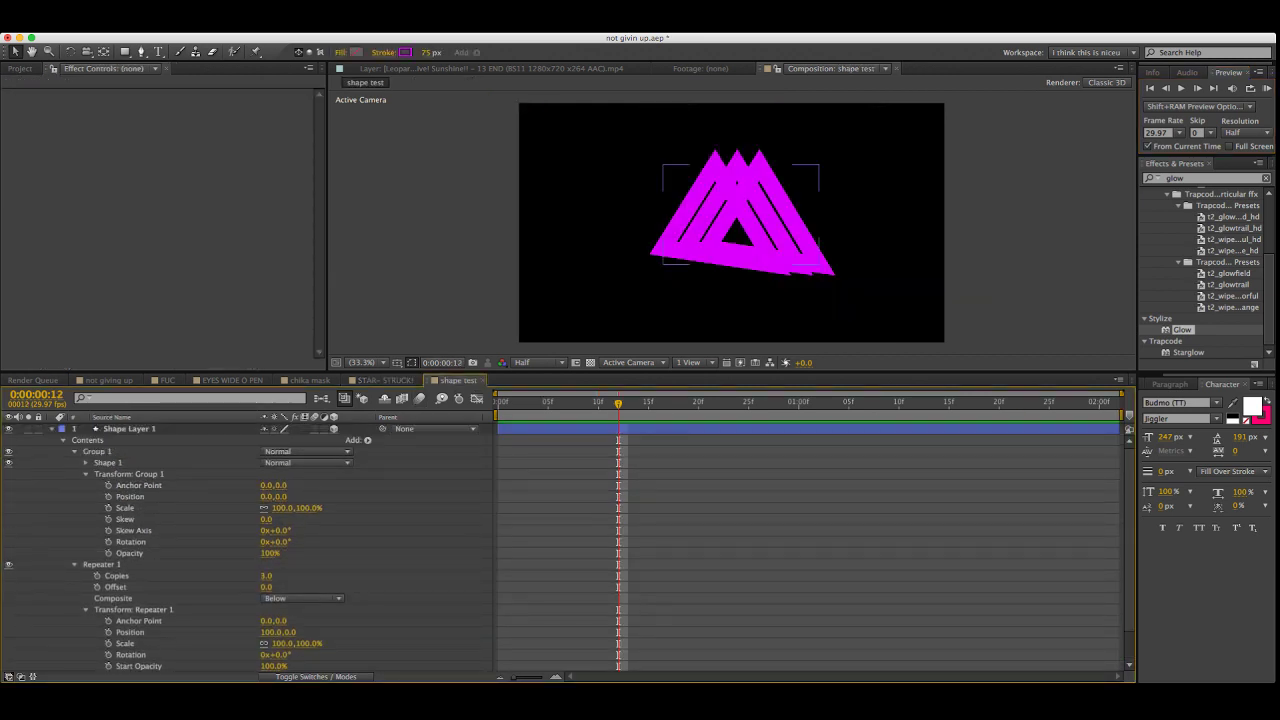
# Expand the shape test layer's own Transform properties below the group and repeater settings
pyautogui.click(129, 429)
pyautogui.scroll(-3, 140, 518)
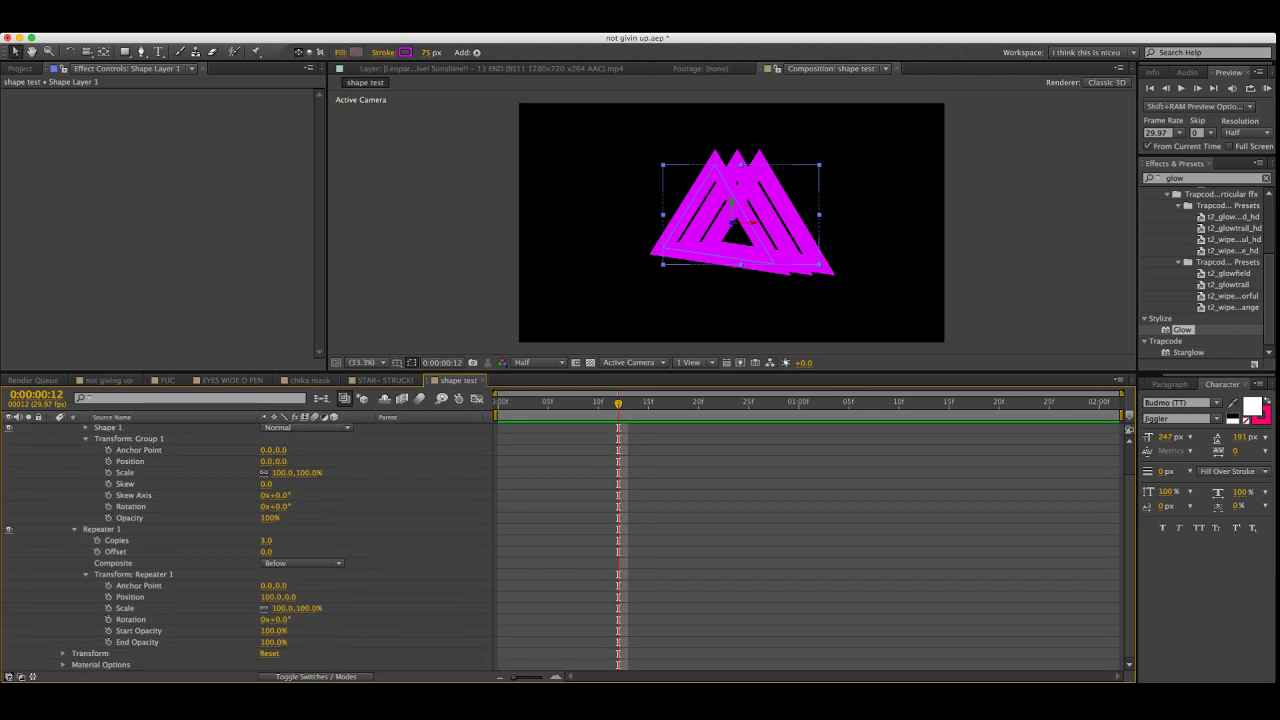
pyautogui.click(130, 518)
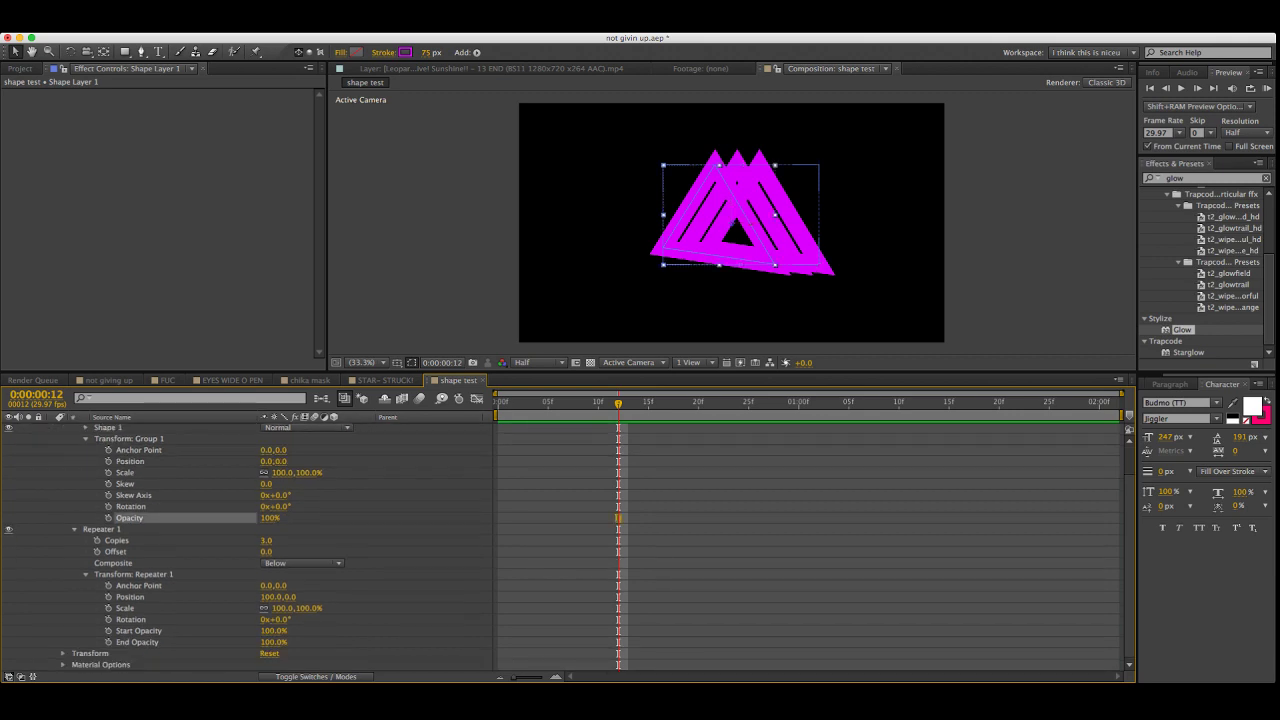
pyautogui.press('F2')
pyautogui.click(63, 653)
pyautogui.scroll(-3, 246, 544)
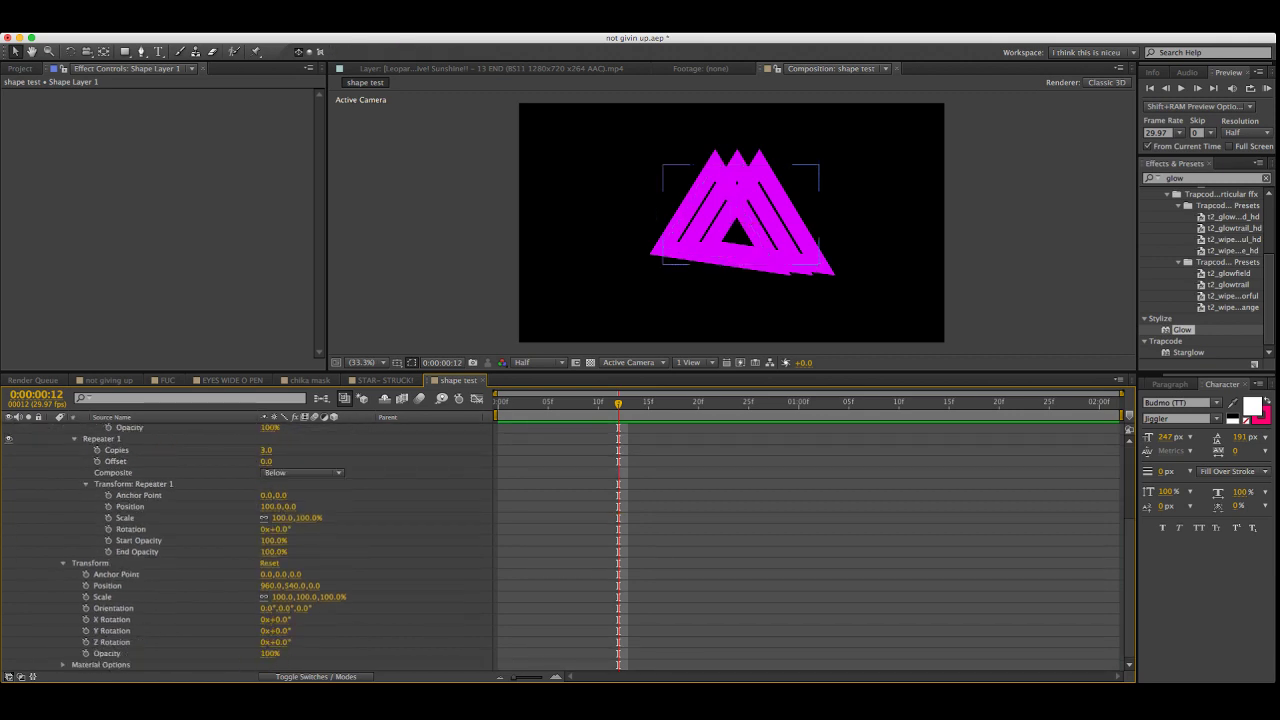
# Try an X Rotation of 129° on the repeated triangle layer and undo it
pyautogui.moveTo(281, 619); pyautogui.dragTo(410, 619)
pyautogui.press('F2')
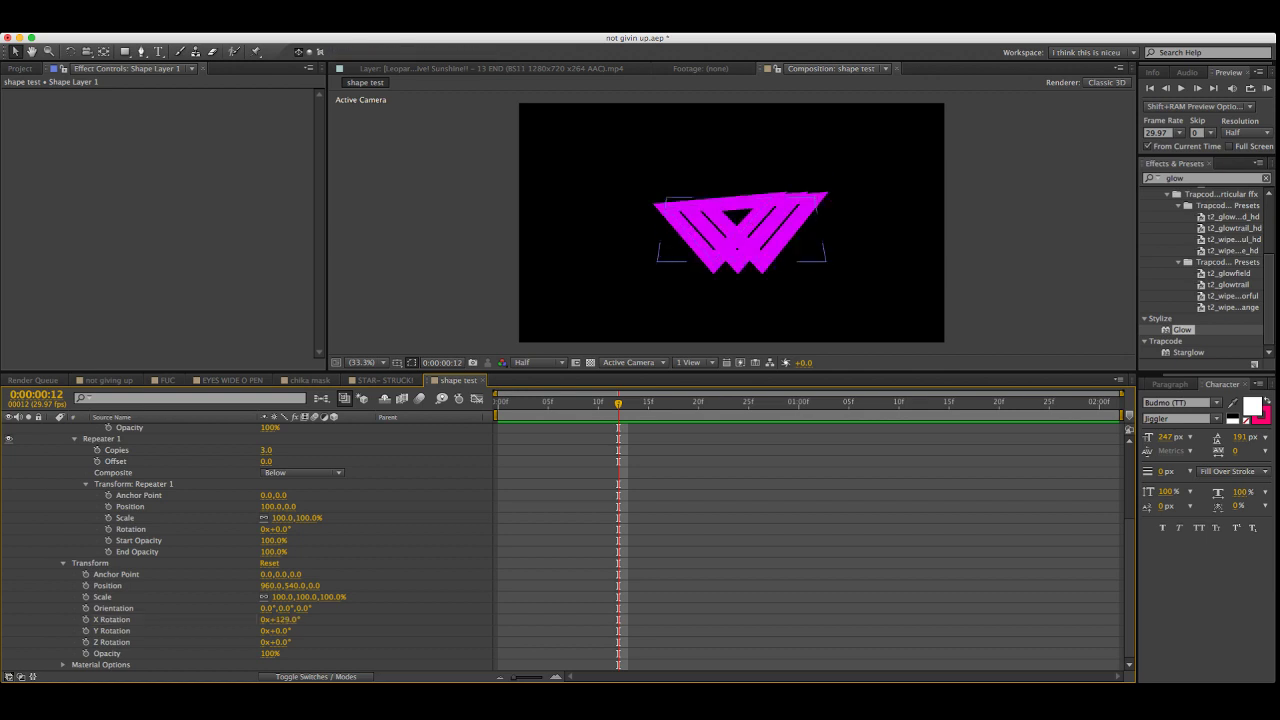
pyautogui.press('super+z')
# Turn the repeated triangles nearly edge-on with Y Rotation and try adjusting Group 1's Skew Axis
pyautogui.moveTo(276, 631); pyautogui.dragTo(362, 631)
pyautogui.press('F2')
pyautogui.scroll(4, 246, 544)
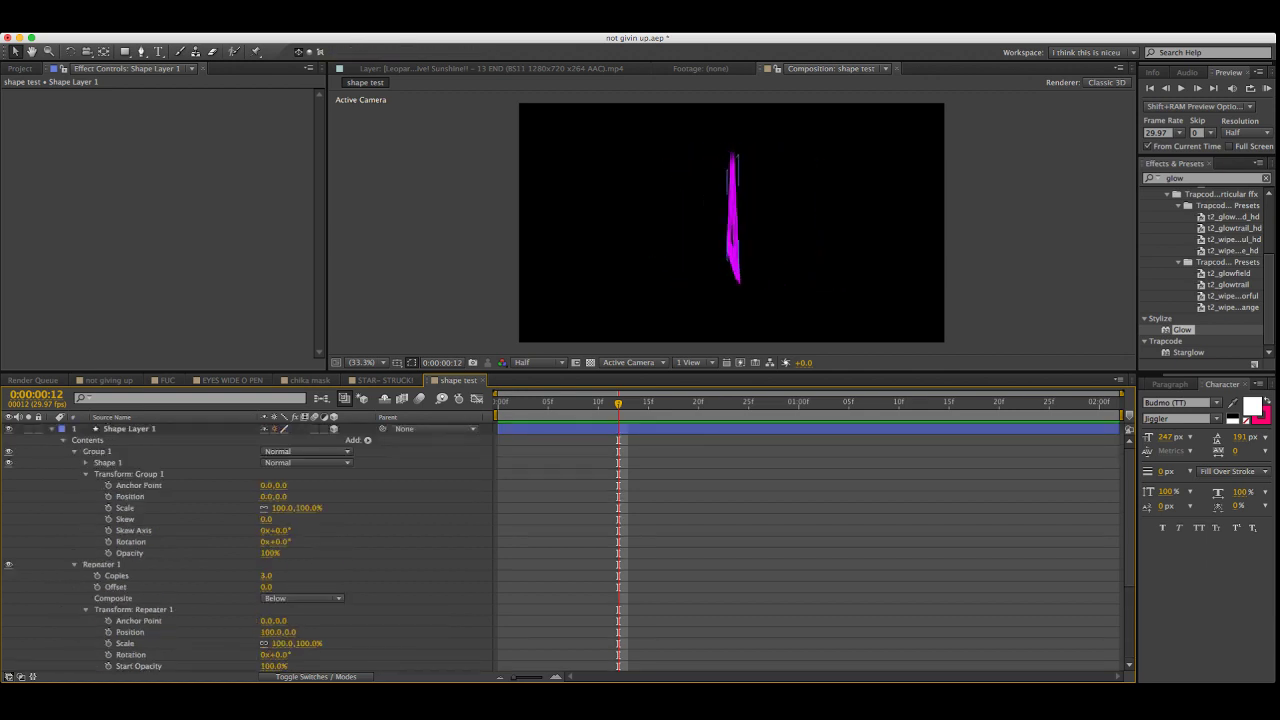
pyautogui.moveTo(281, 530); pyautogui.dragTo(624, 530)
pyautogui.press('F2')
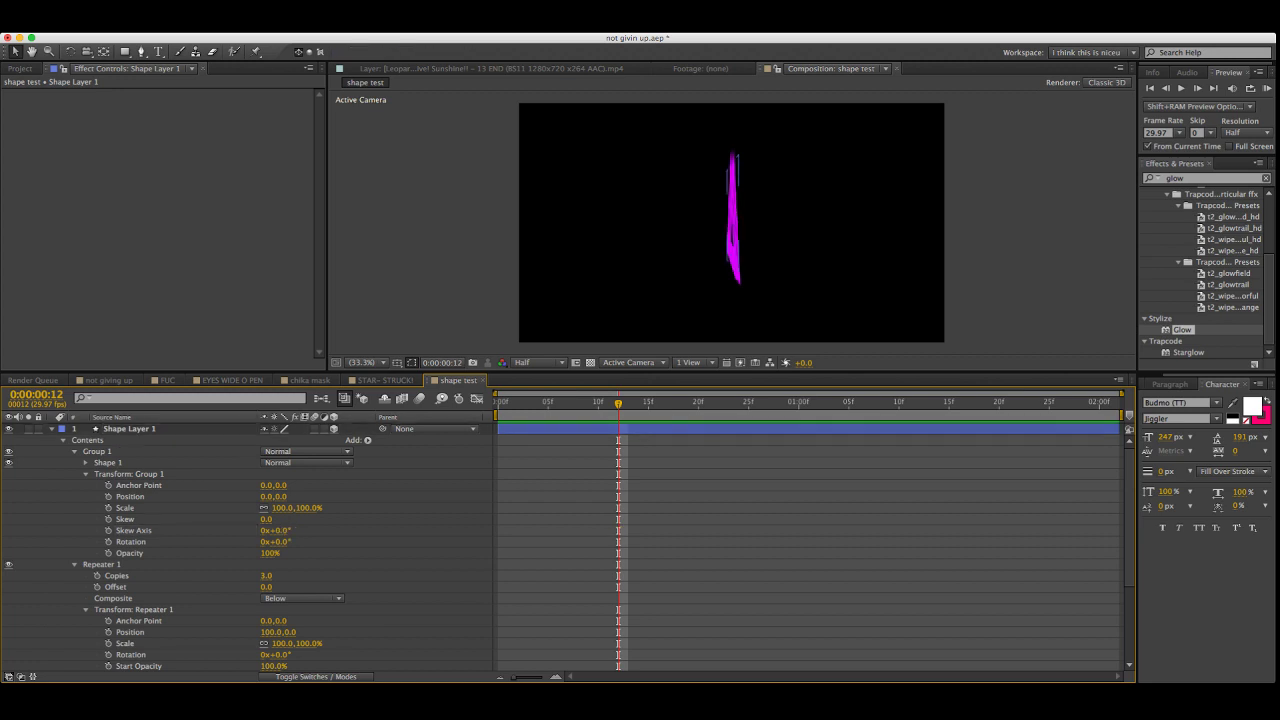
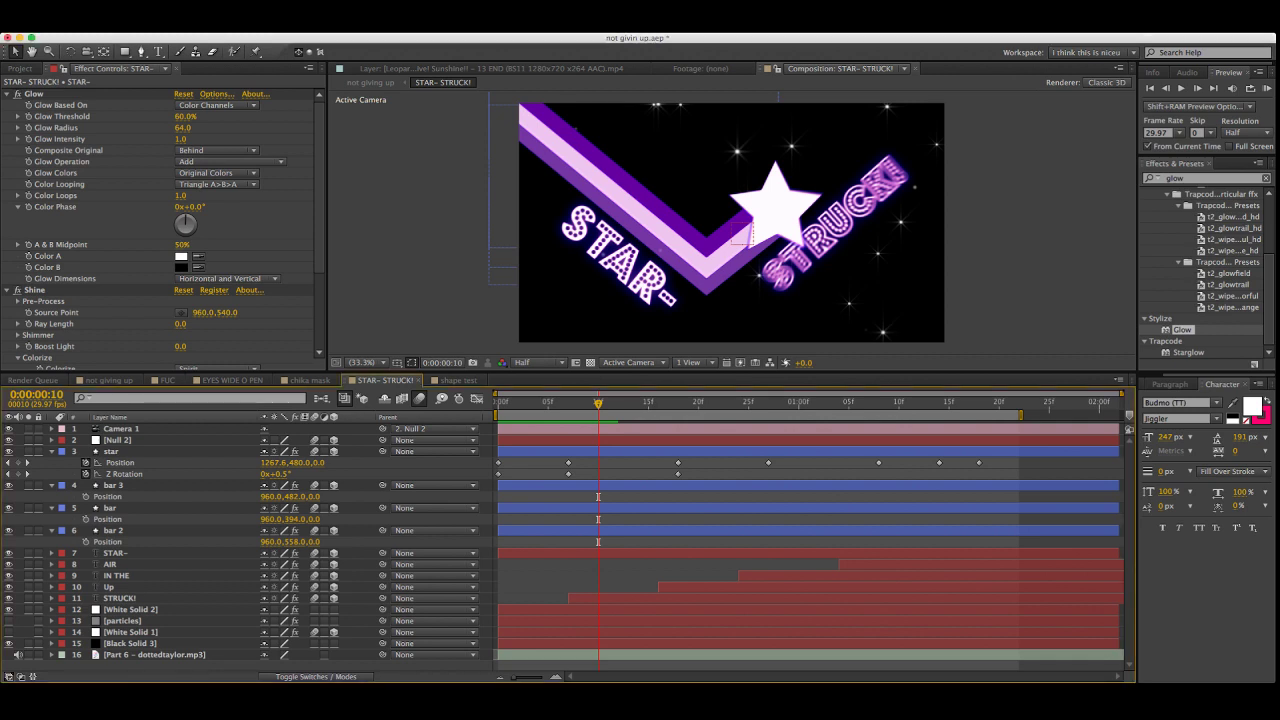
# Compare the shape test with the STAR- STRUCK! composition, checking the star and bars up to 0:00:00:18
pyautogui.click(455, 380)
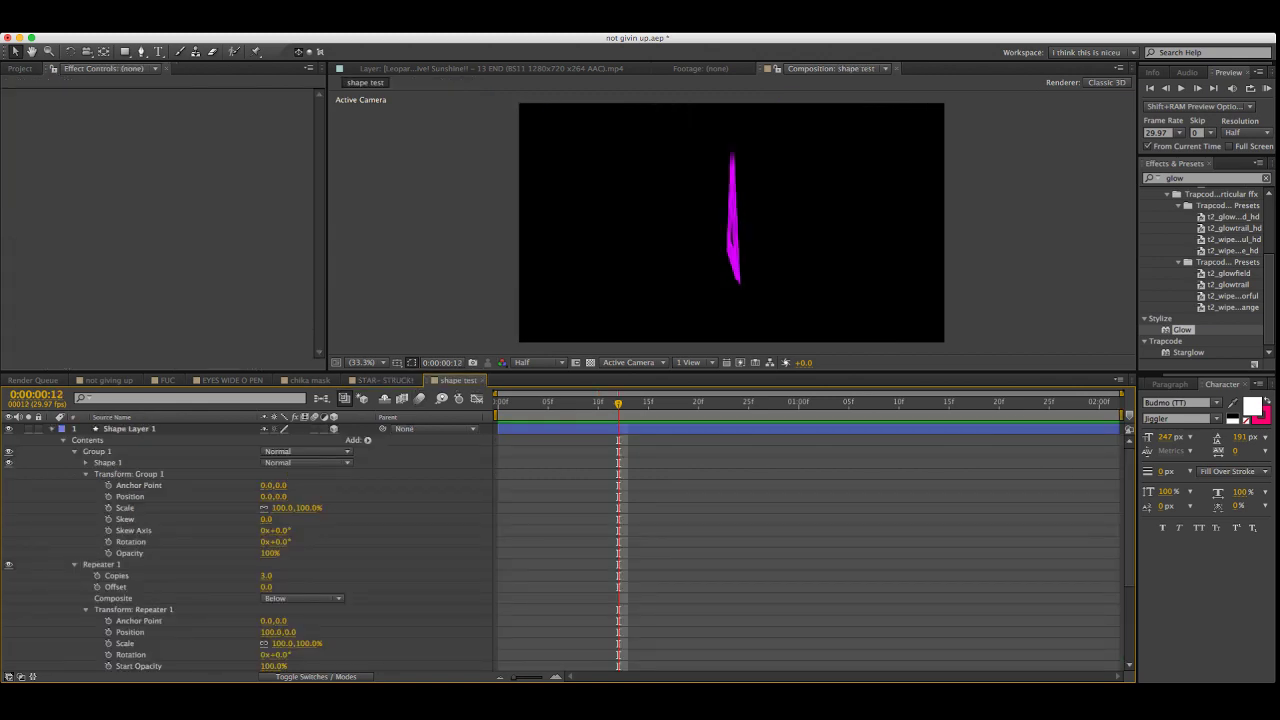
pyautogui.click(380, 380)
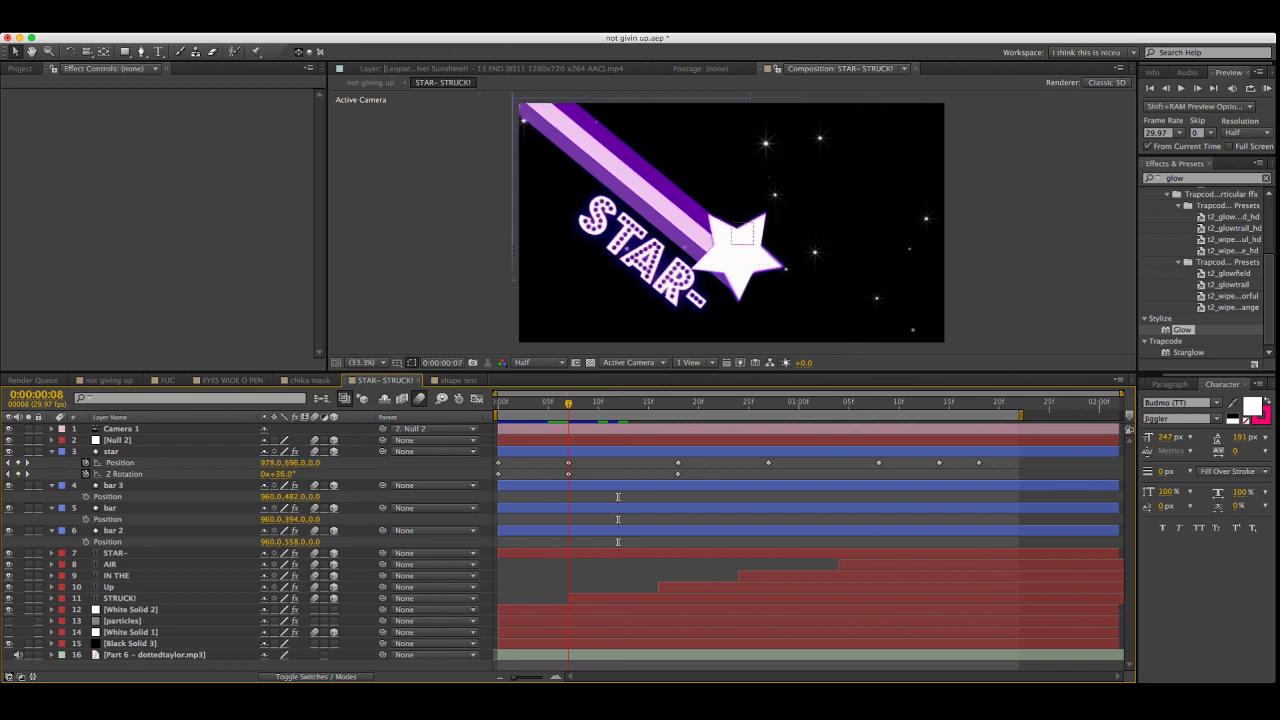
pyautogui.press('super+Tab')
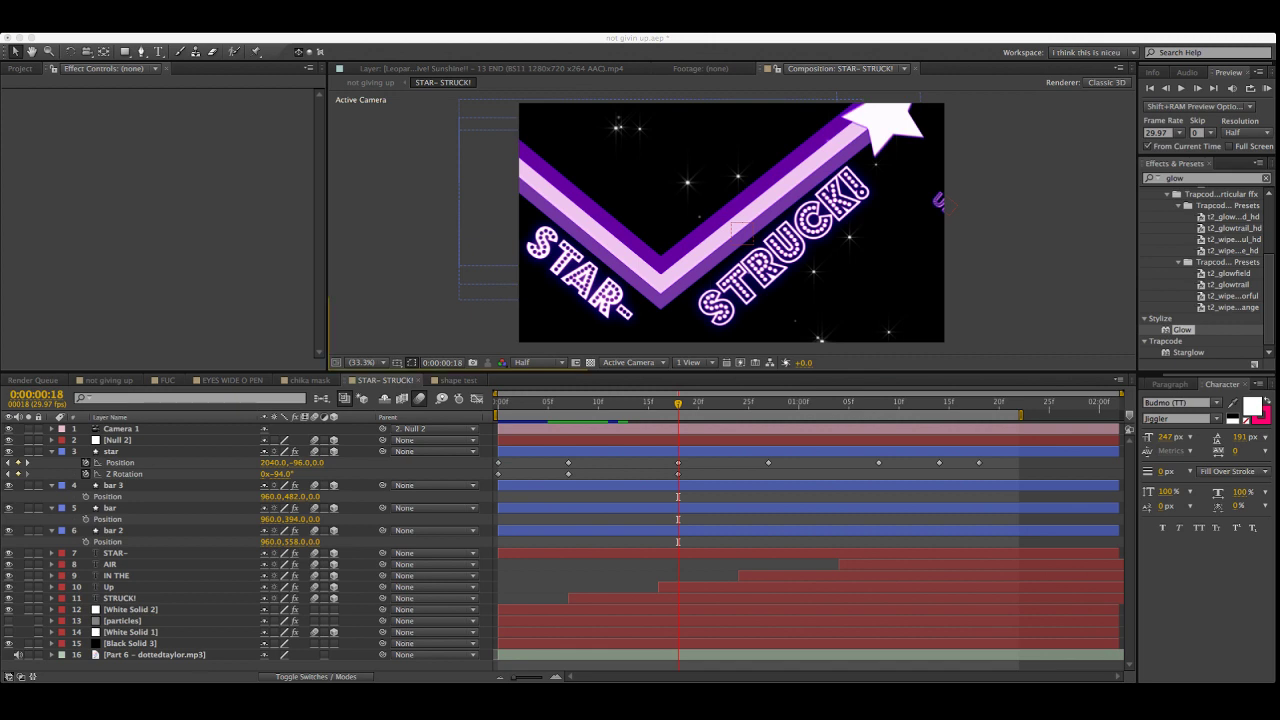
# End the work area at 0:00:00:18 and preview the STAR- STRUCK! star and bar animation within it
pyautogui.press('super+Tab')
pyautogui.press('KP_0')
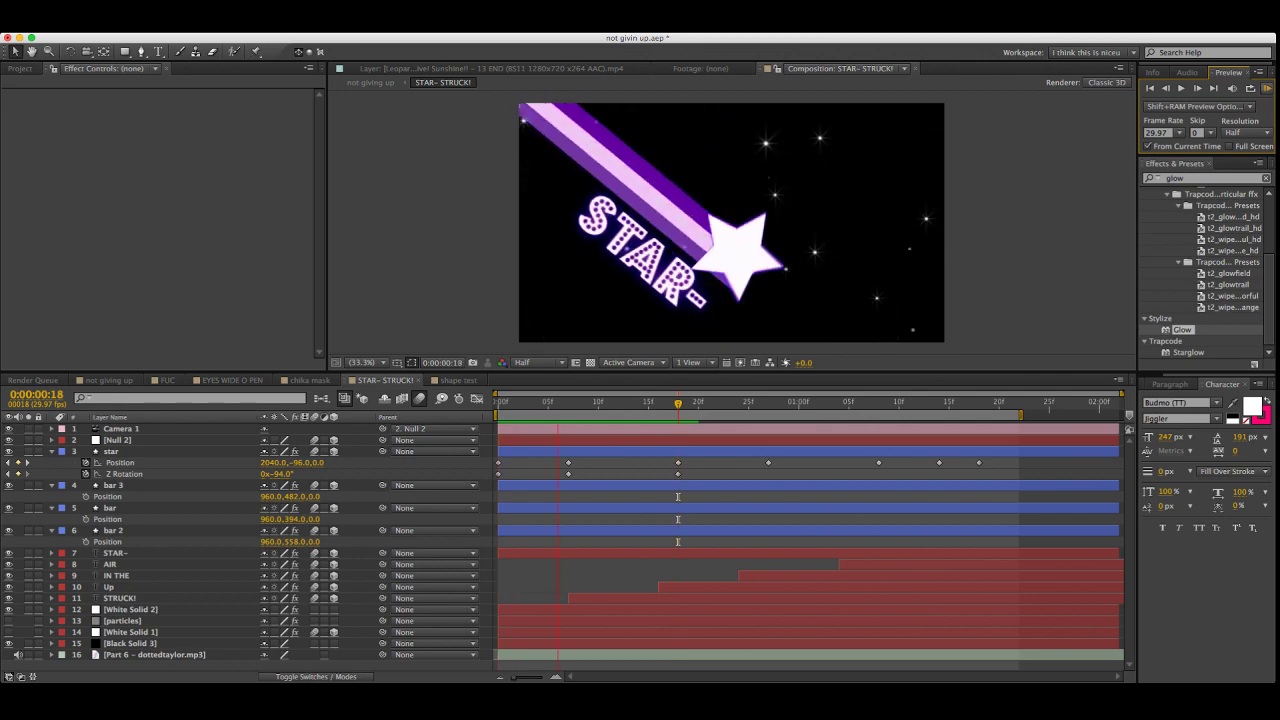
pyautogui.press('space')
pyautogui.press('space')
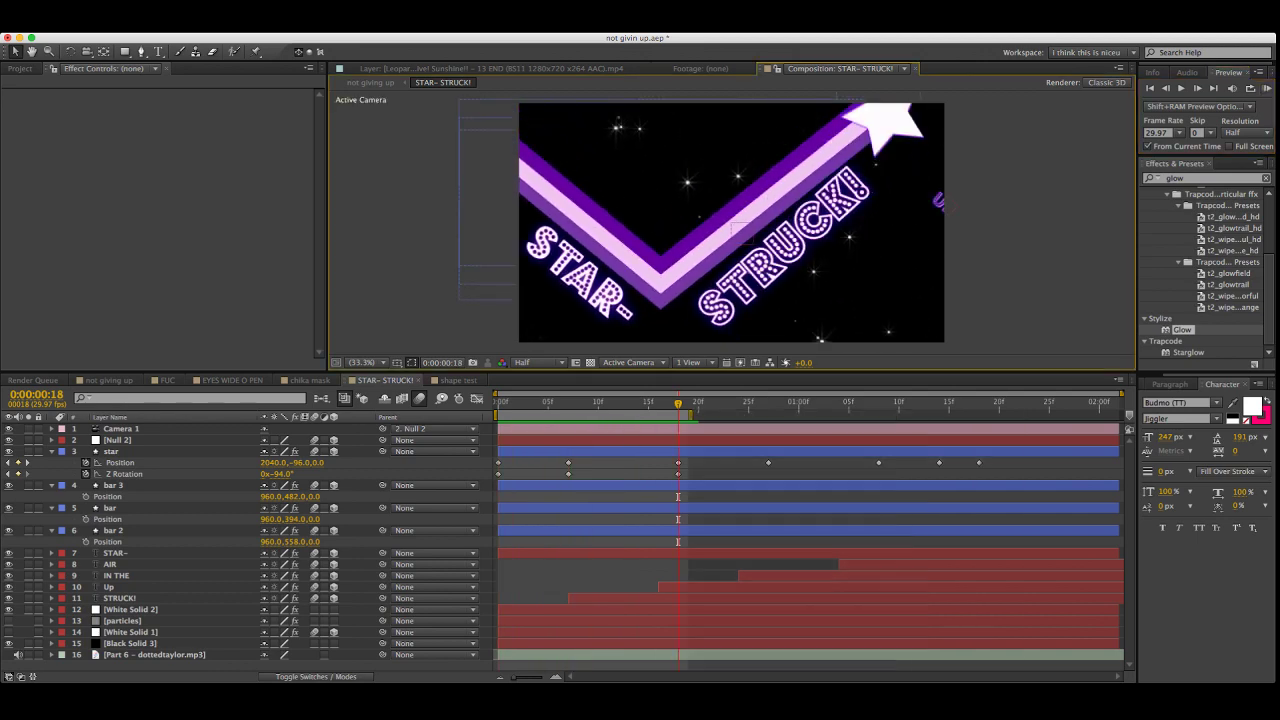
pyautogui.press('space')
pyautogui.press('space')
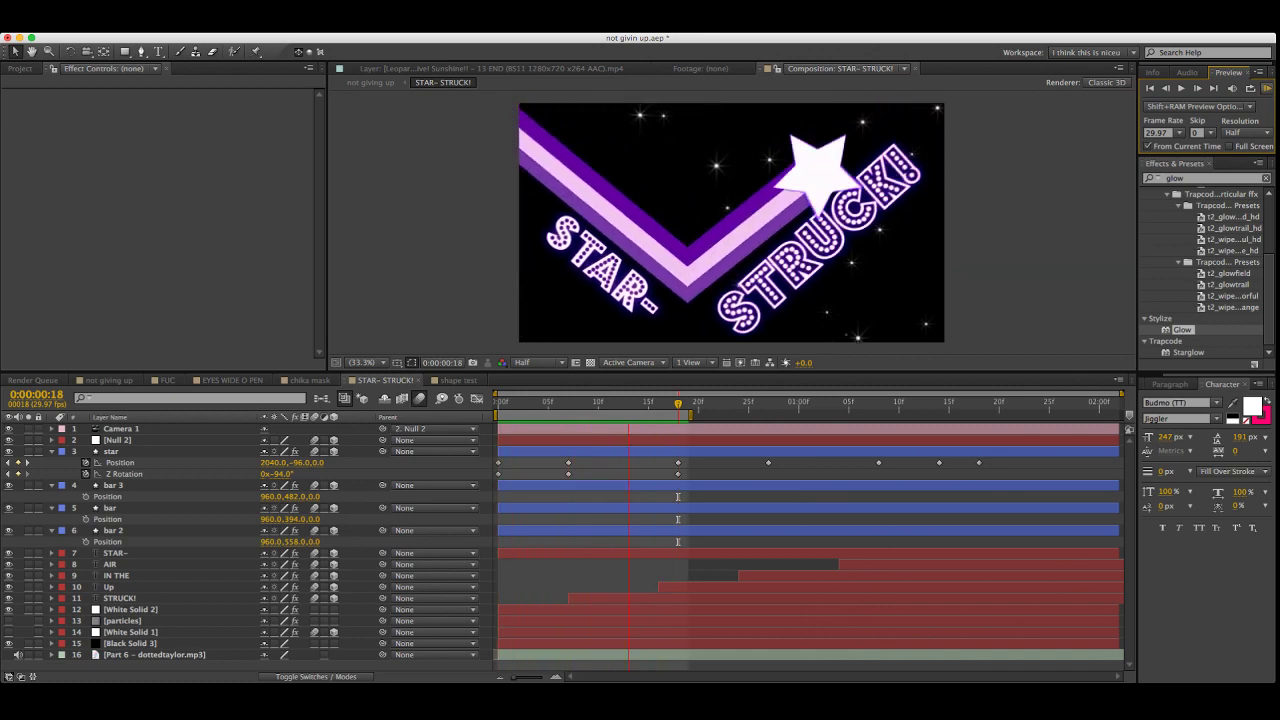
pyautogui.press('space')
# At 0:00:00:07, copy the star layer's first three Position keyframes, from the start through 0:00:00:18
pyautogui.press('Home')
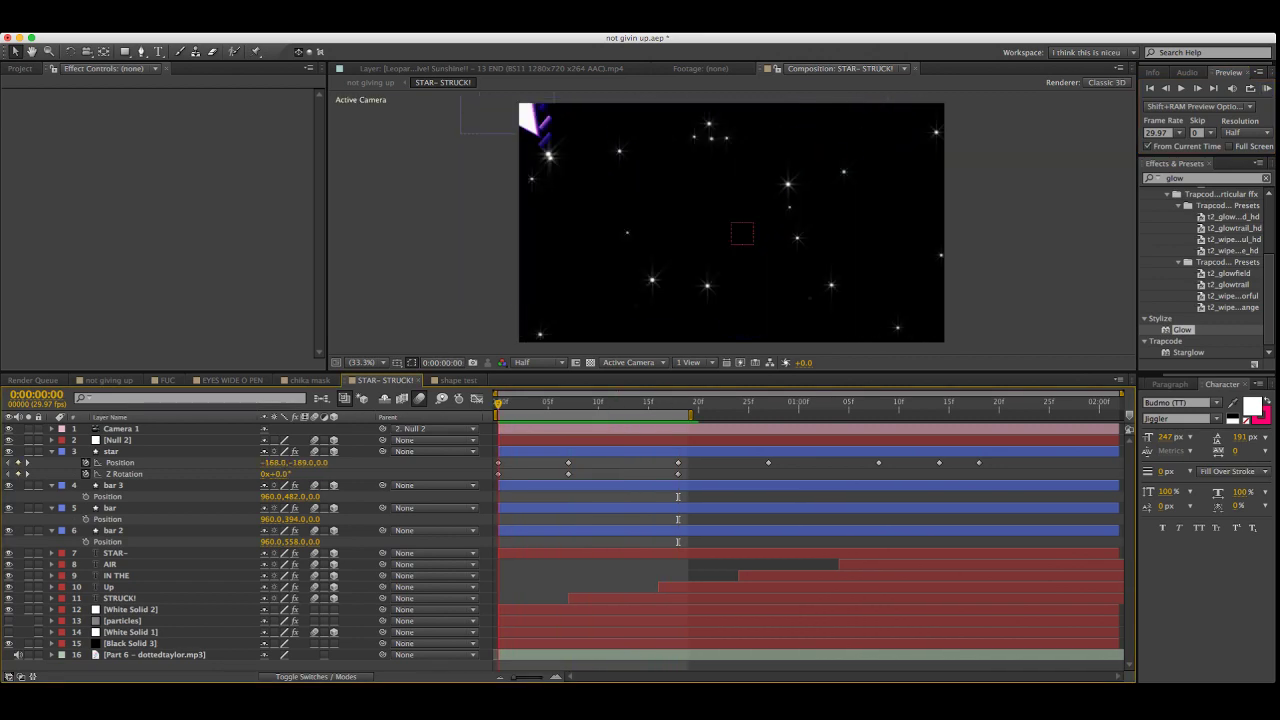
pyautogui.press('pagedown')
pyautogui.press('pagedown')
pyautogui.press('pagedown')
pyautogui.press('pagedown')
pyautogui.press('pagedown')
pyautogui.press('pagedown')
pyautogui.press('pagedown')
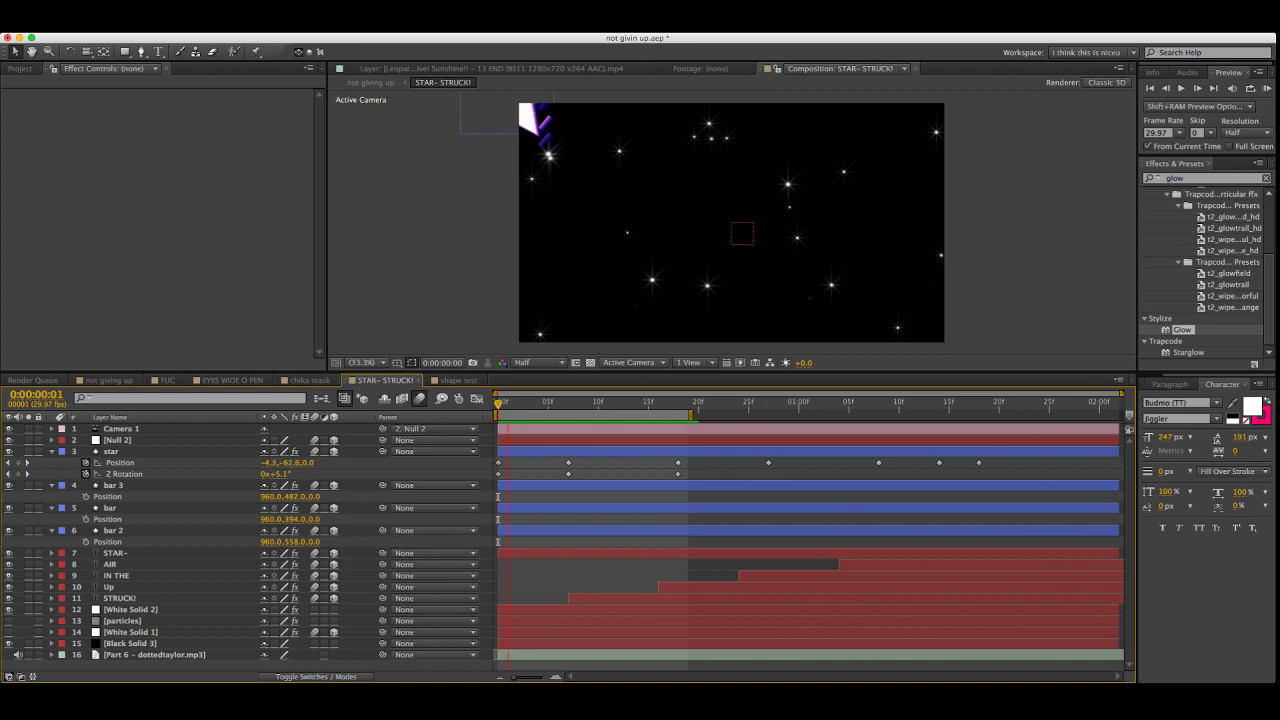
pyautogui.moveTo(698, 466); pyautogui.dragTo(493, 455)
pyautogui.press('super+c')
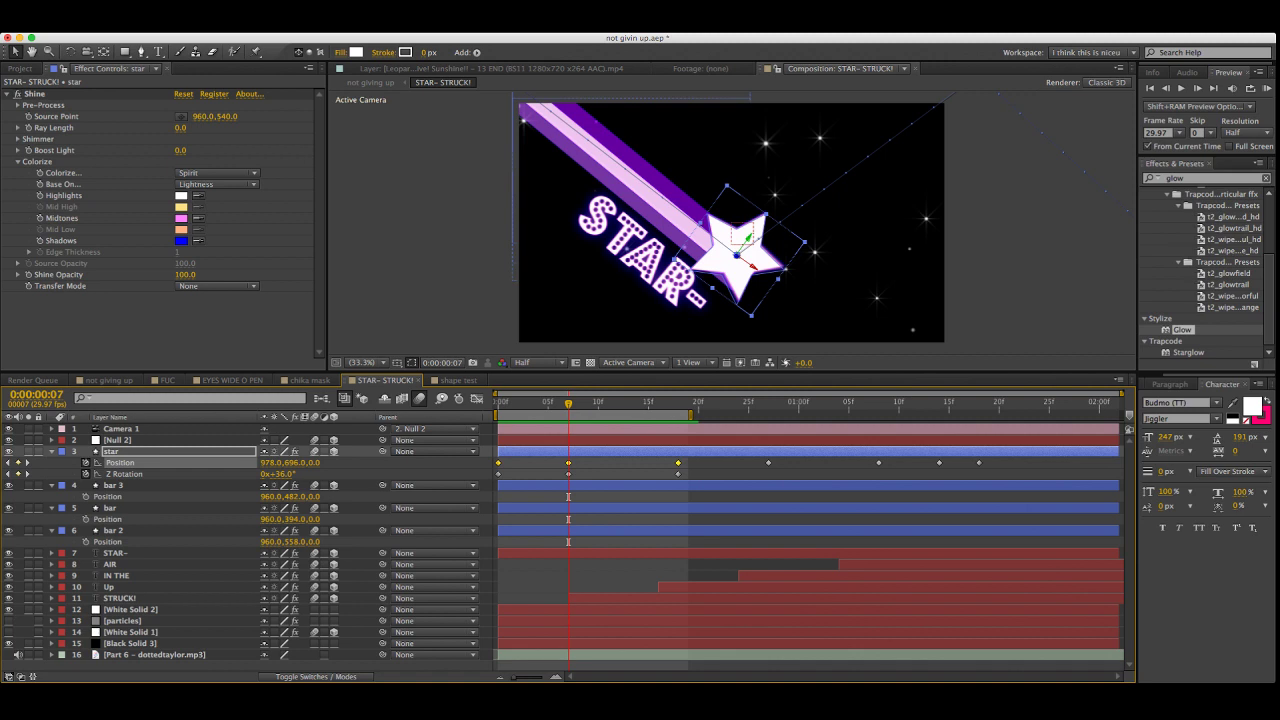
# Reveal Null 2's keyframes and level the speed curve at its frame 18 position keyframe
pyautogui.click(477, 399)
pyautogui.hotkey('shift', 'F3')
pyautogui.press('F2')
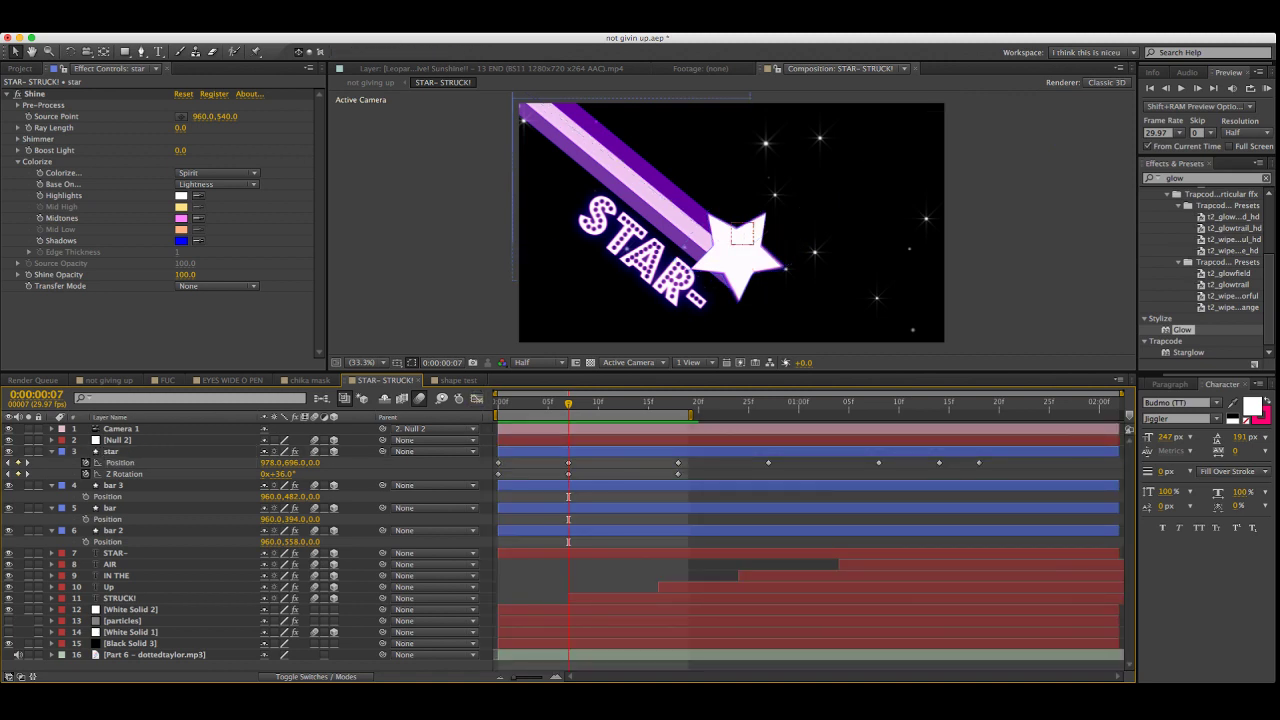
pyautogui.click(117, 440)
pyautogui.press('u')
pyautogui.moveTo(687, 456); pyautogui.dragTo(455, 448)
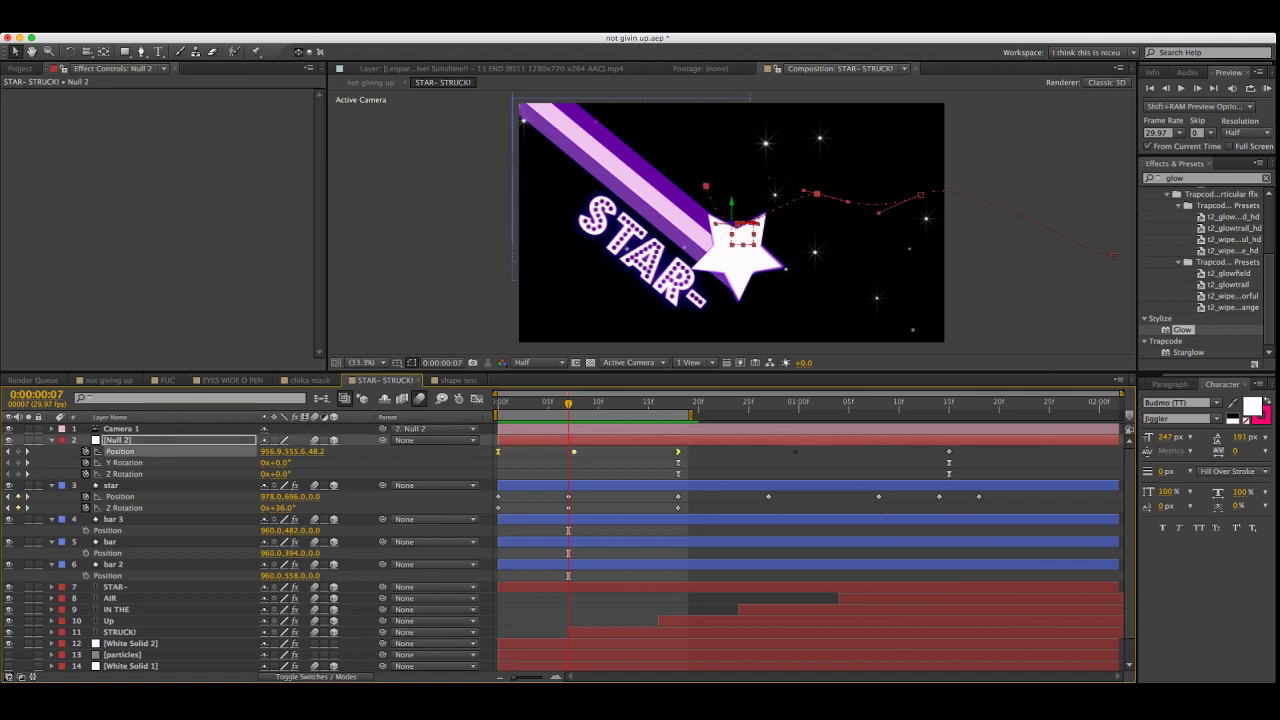
pyautogui.hotkey('shift', 'F3')
pyautogui.click(722, 548)
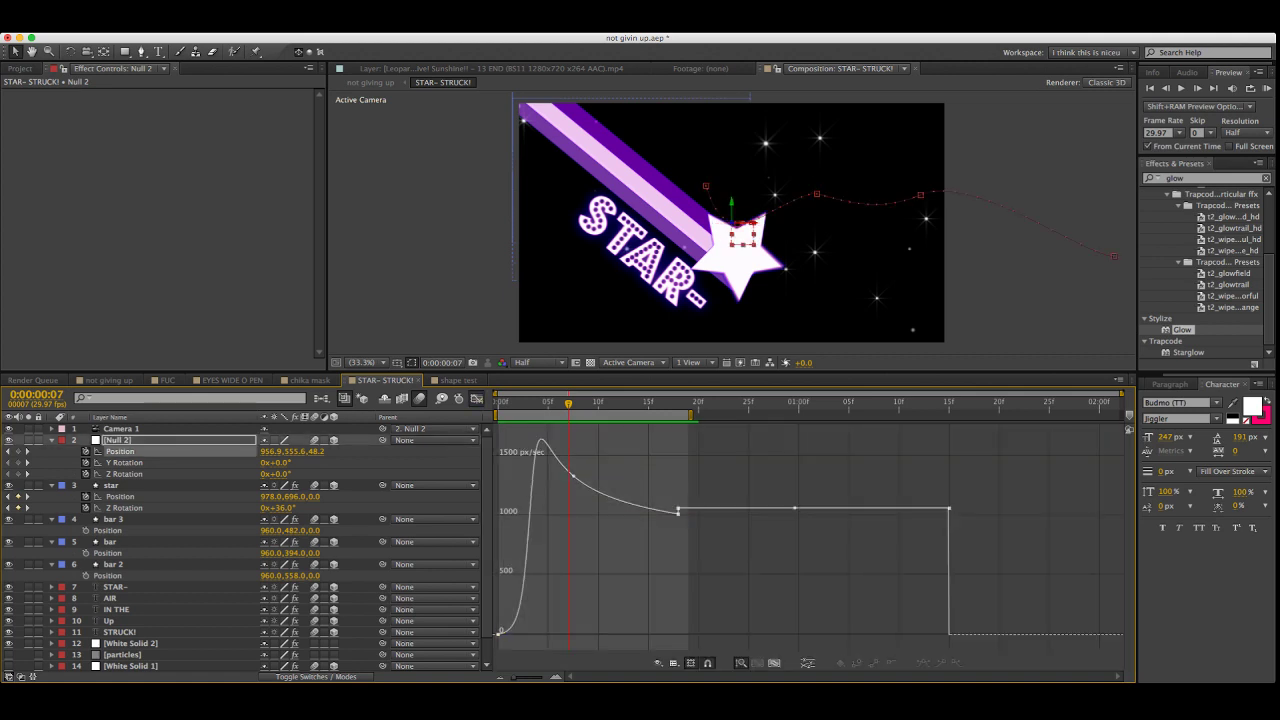
pyautogui.moveTo(678, 514); pyautogui.dragTo(678, 508)
pyautogui.hotkey('shift', 'F3')
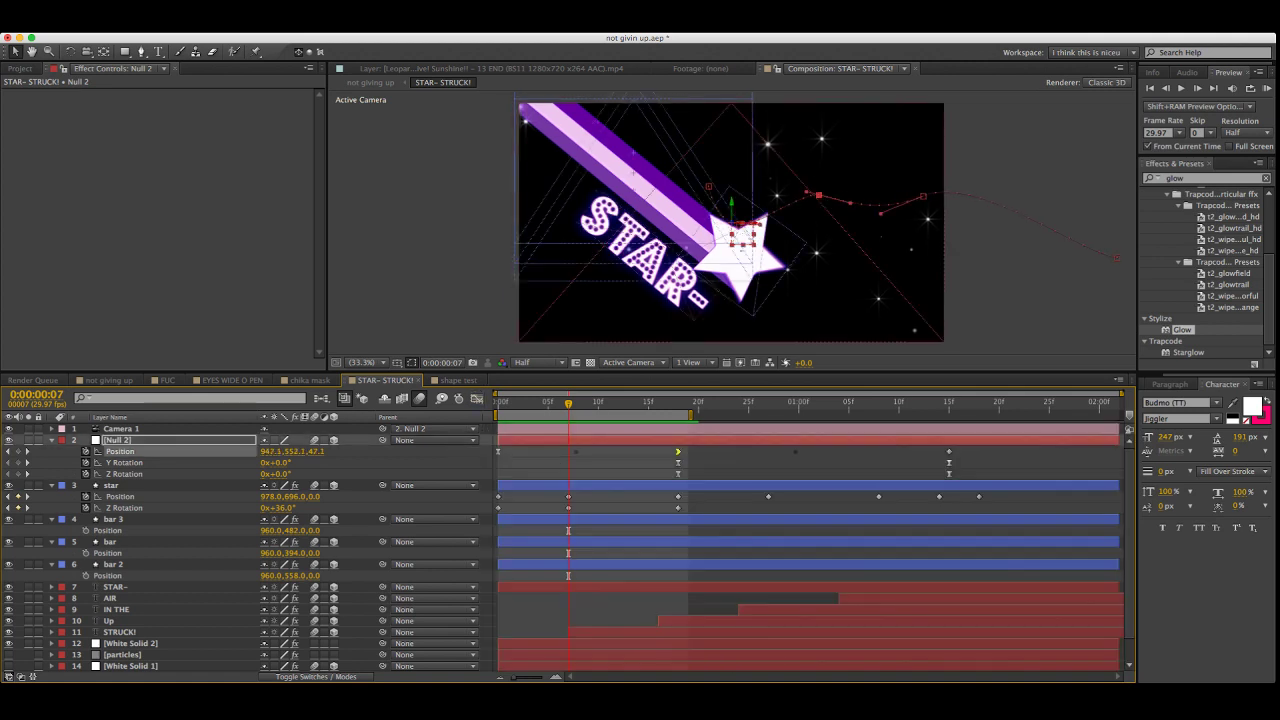
# Try to even out the star's speed by roving its intermediate position keyframes across time
pyautogui.click(120, 496)
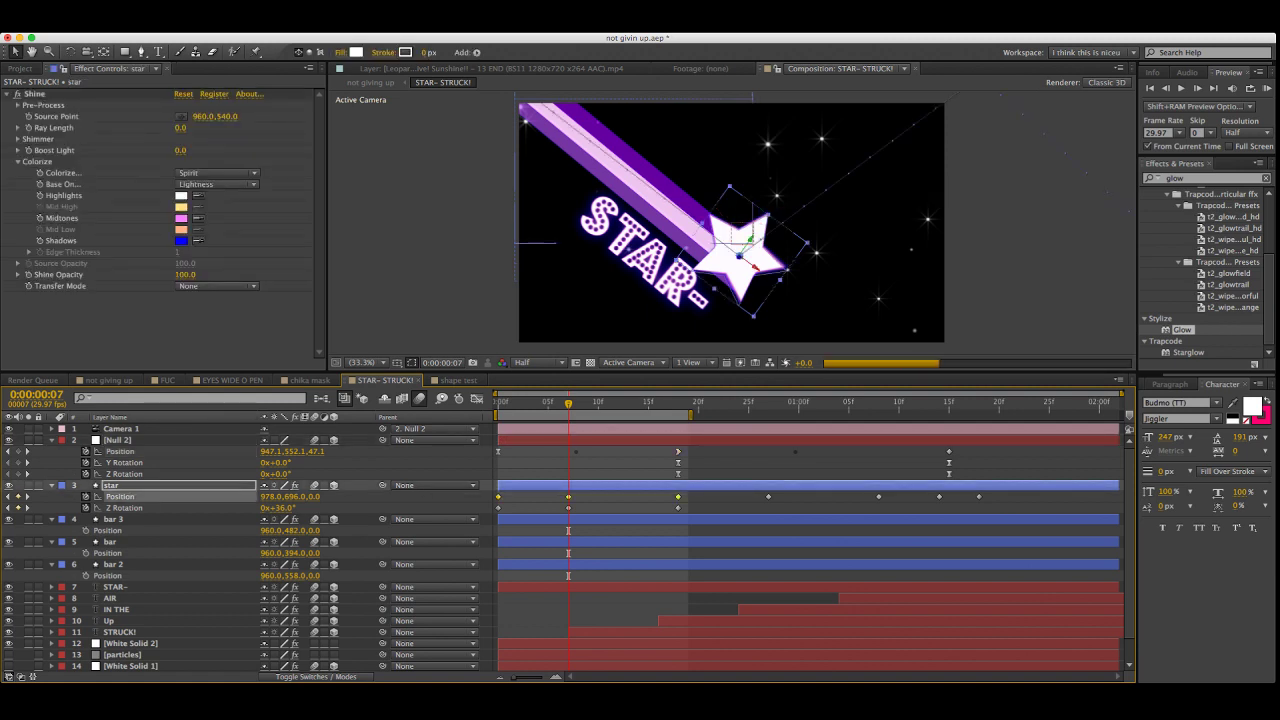
pyautogui.hotkey('shift', 'F3')
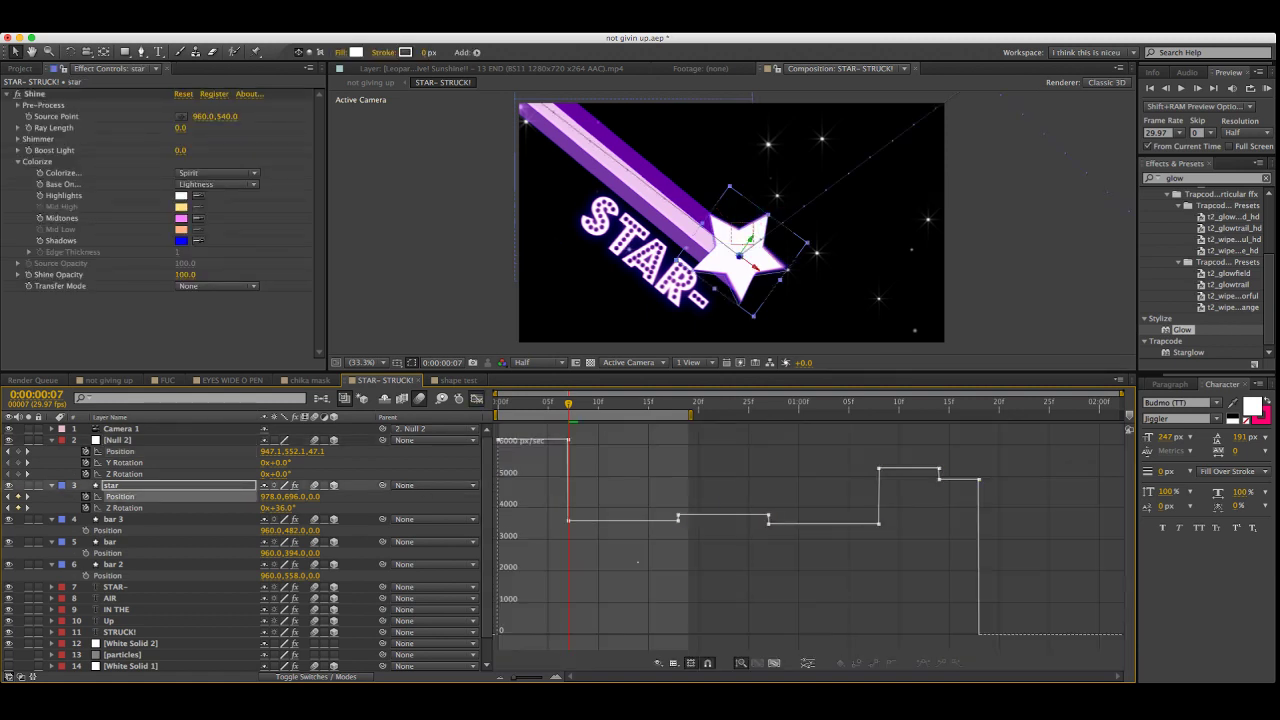
pyautogui.moveTo(1037, 441); pyautogui.dragTo(493, 629)
pyautogui.click(997, 567)
pyautogui.moveTo(997, 567); pyautogui.dragTo(493, 425)
pyautogui.moveTo(493, 567); pyautogui.dragTo(493, 616)
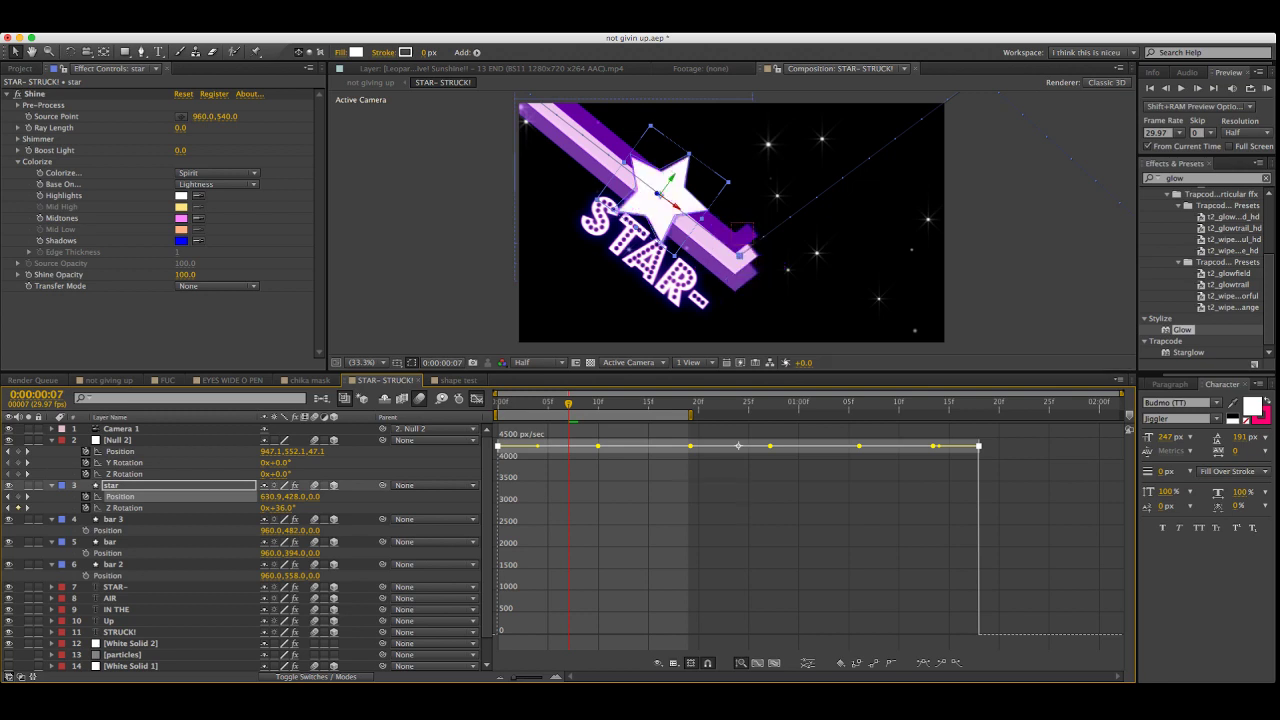
pyautogui.hotkey('shift', 'F3')
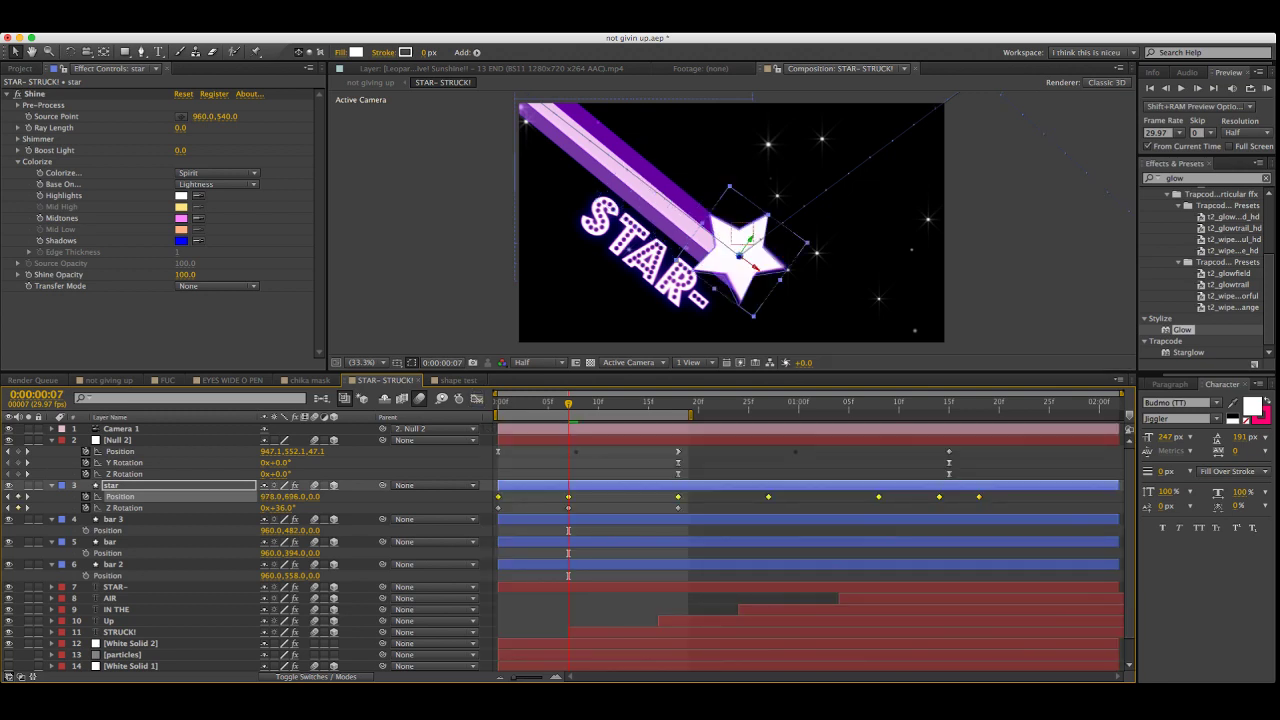
pyautogui.press('super+shift+a')
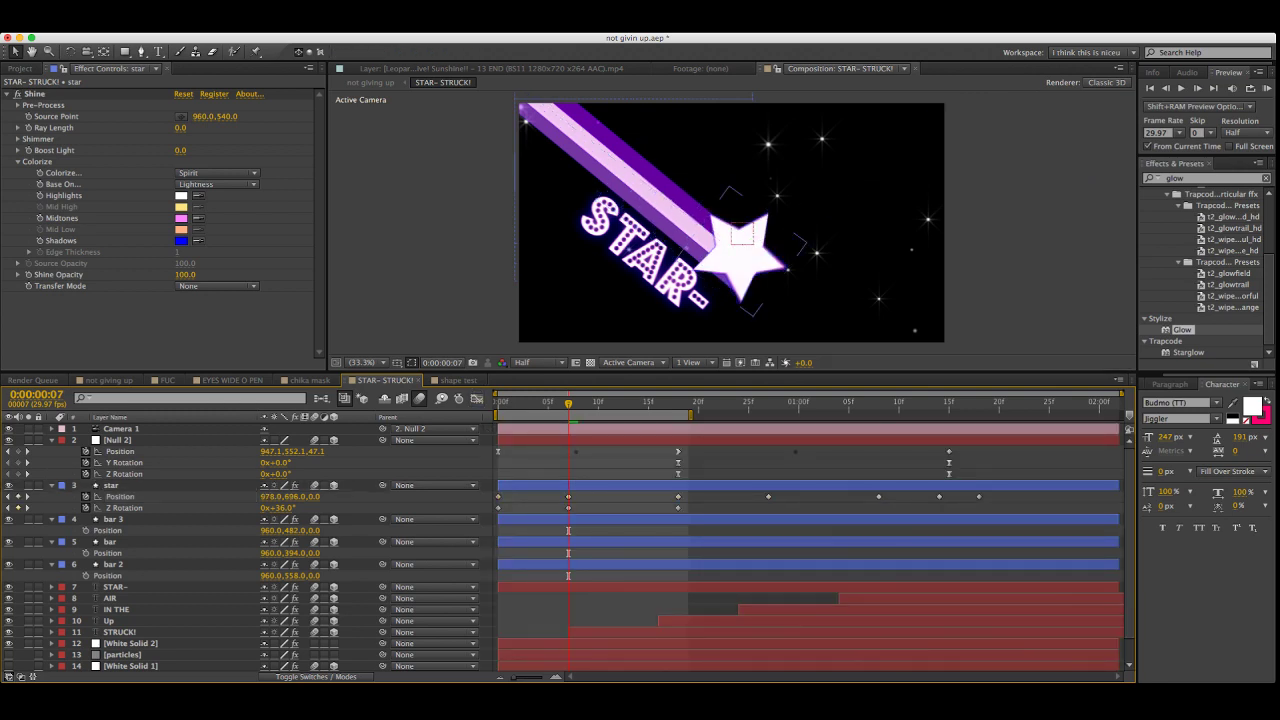
# Try applying Easy Ease to the star's first two position keyframes and reshaping the speed curve at frame 7
pyautogui.click(120, 496)
pyautogui.click(477, 398)
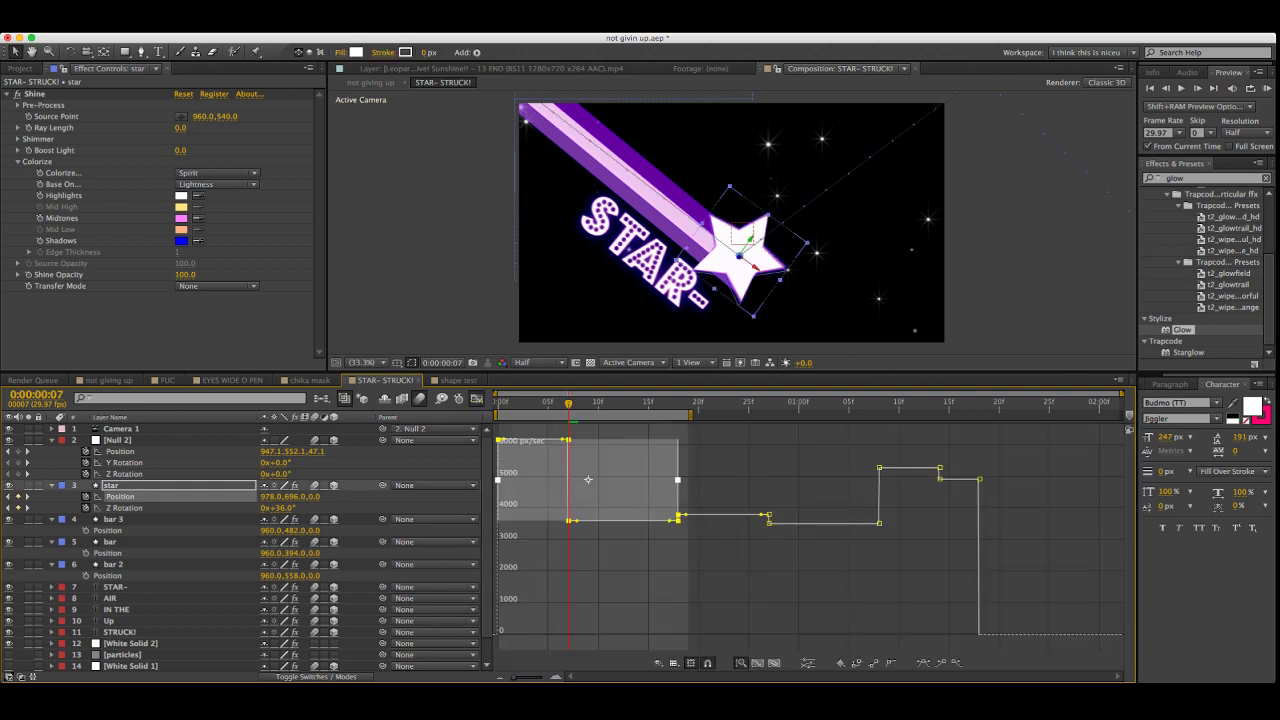
pyautogui.click(668, 432)
pyautogui.moveTo(668, 432)
pyautogui.mouseDown()
pyautogui.moveTo(522, 504)
pyautogui.moveTo(492, 562)
pyautogui.mouseUp()
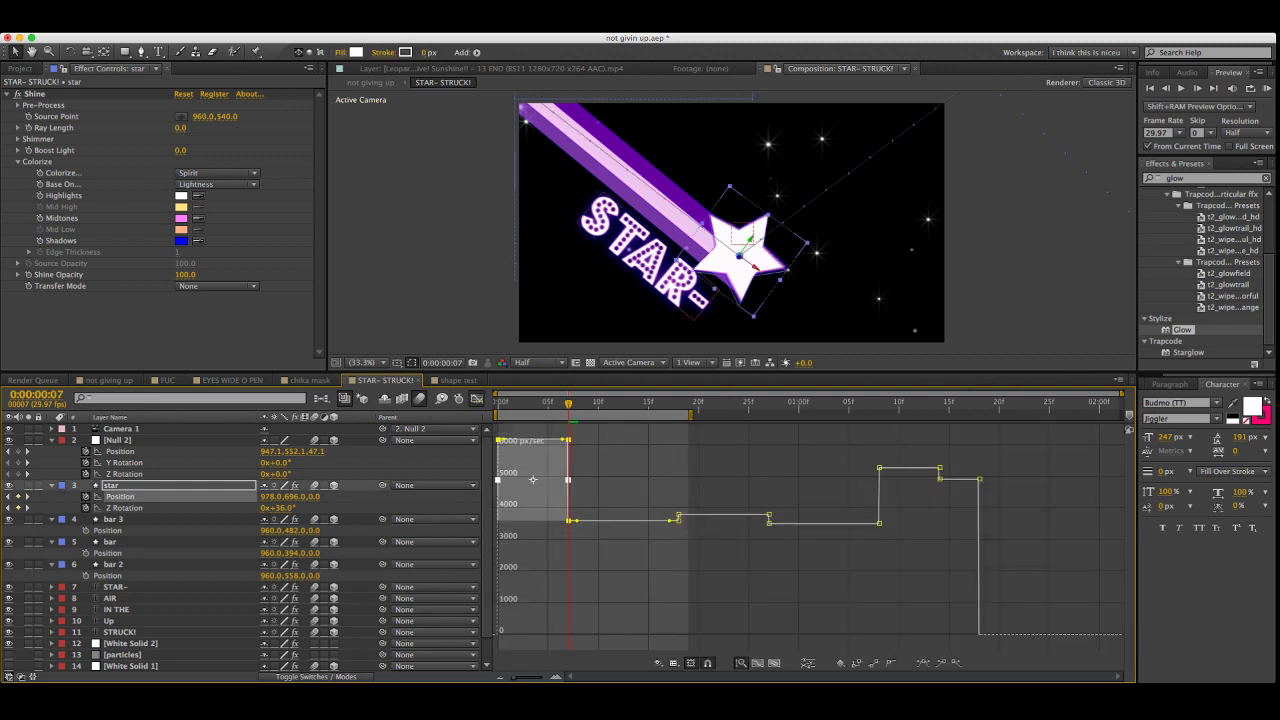
pyautogui.press('F9')
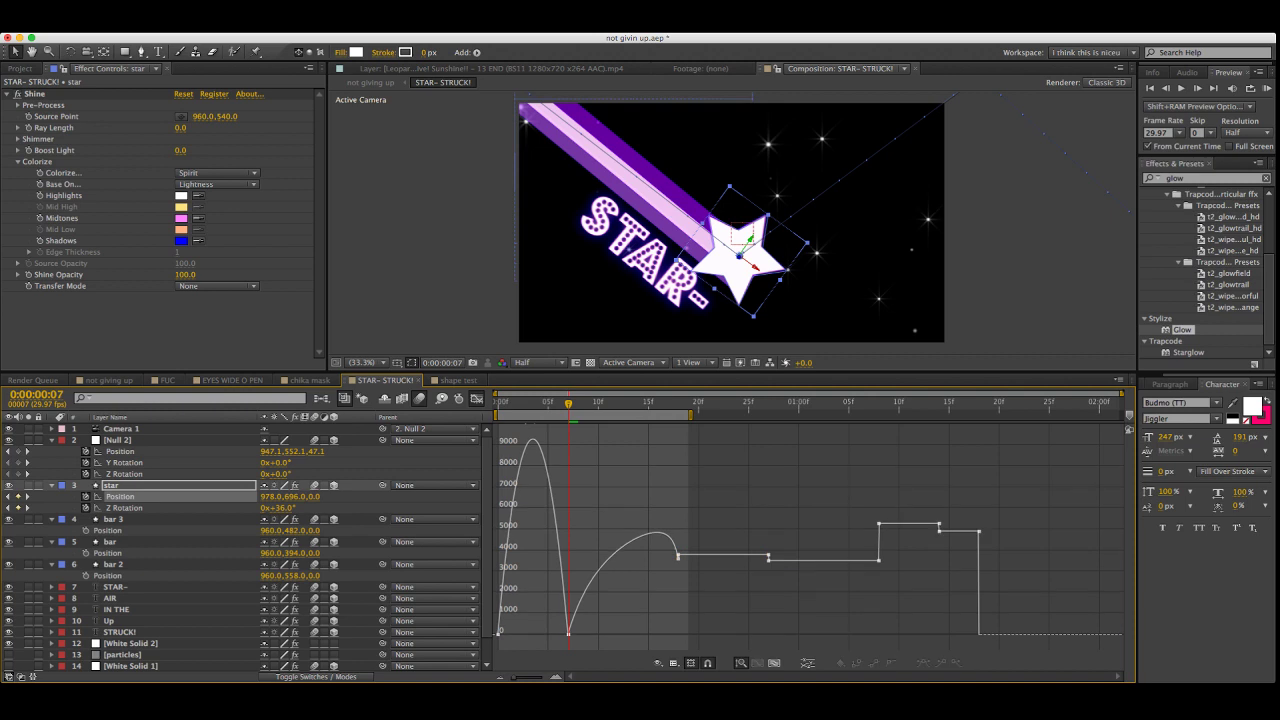
pyautogui.moveTo(568, 633); pyautogui.dragTo(578, 578)
pyautogui.press('super+z')
pyautogui.press('super+z')
pyautogui.press('super+z')
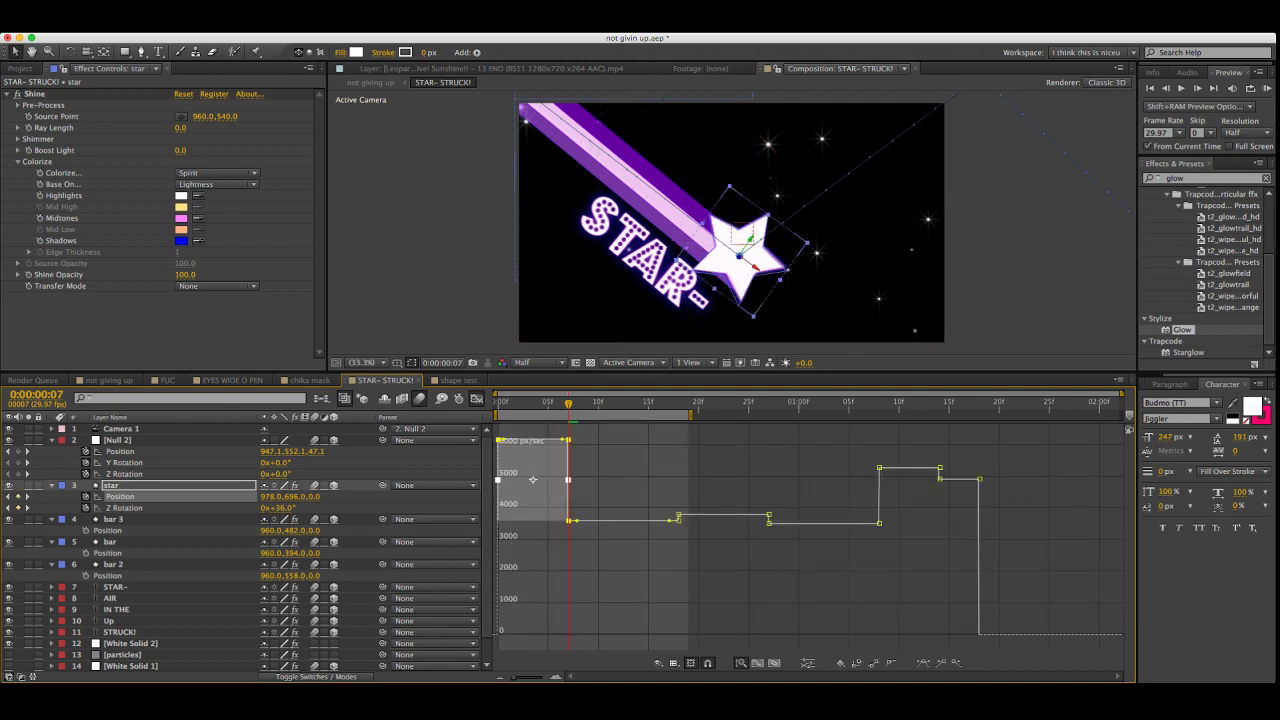
pyautogui.moveTo(496, 426); pyautogui.dragTo(636, 570)
pyautogui.hotkey('shift', 'F3')
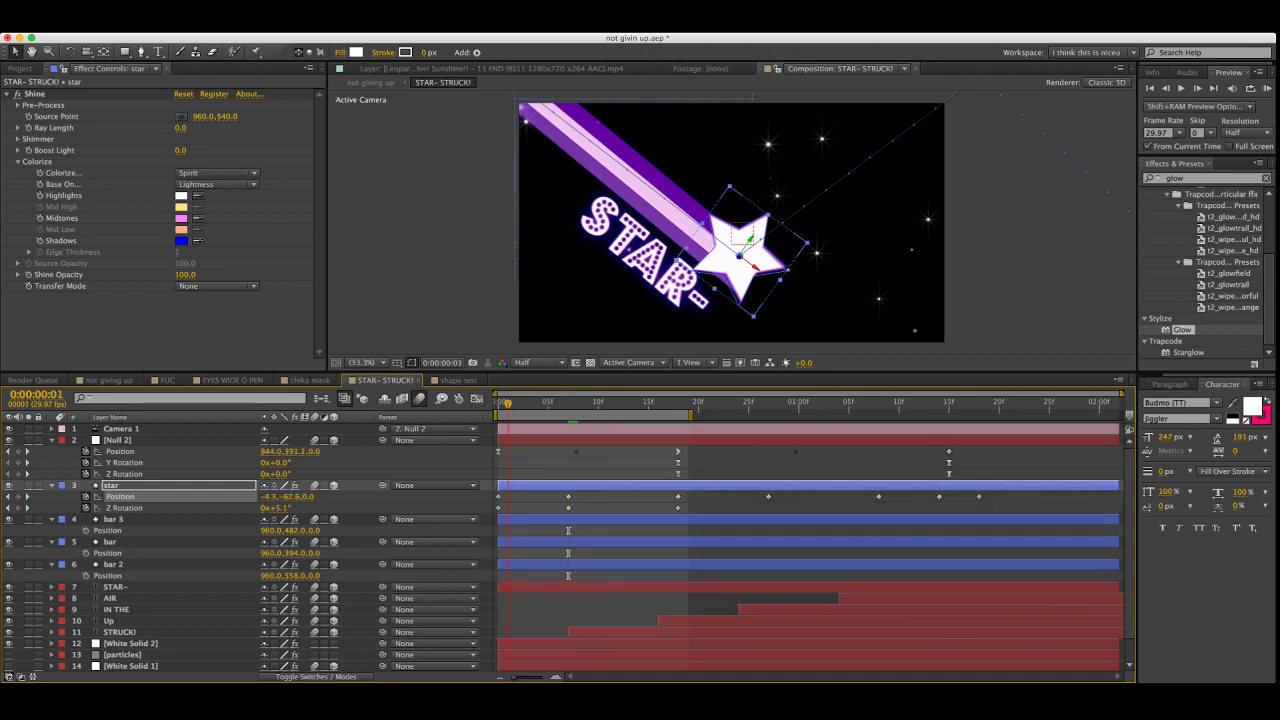
# Preview the opening star motion and examine the speed graph of Null 2's first position keyframes
pyautogui.moveTo(508, 403); pyautogui.dragTo(558, 403)
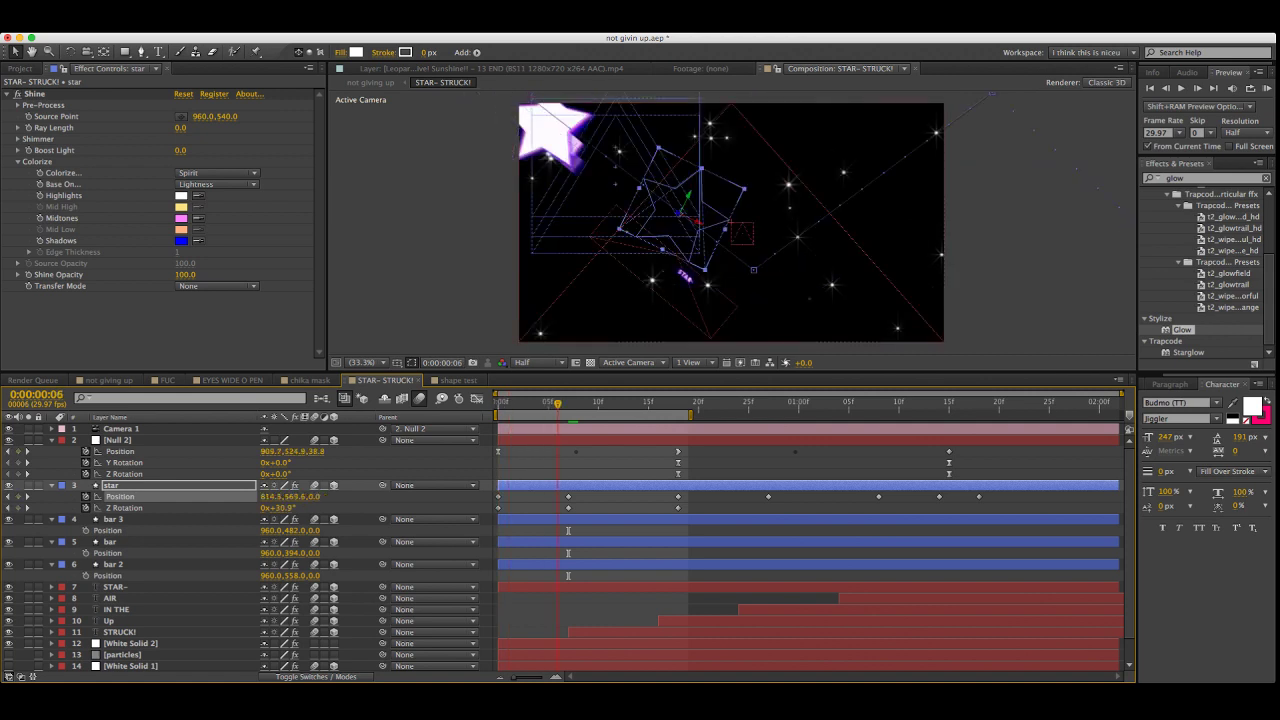
pyautogui.press('KP_0')
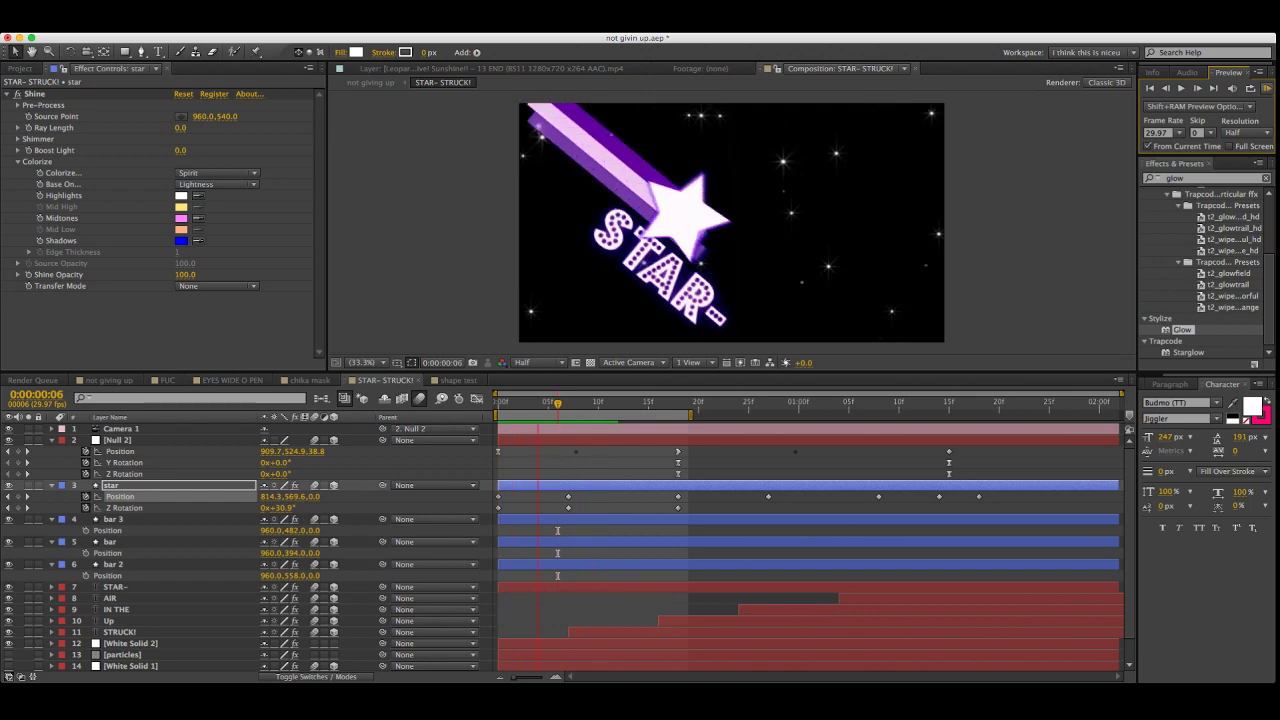
pyautogui.press('space')
pyautogui.moveTo(558, 403)
pyautogui.mouseDown()
pyautogui.moveTo(639, 403)
pyautogui.moveTo(568, 403)
pyautogui.mouseUp()
pyautogui.press('super+shift+a')
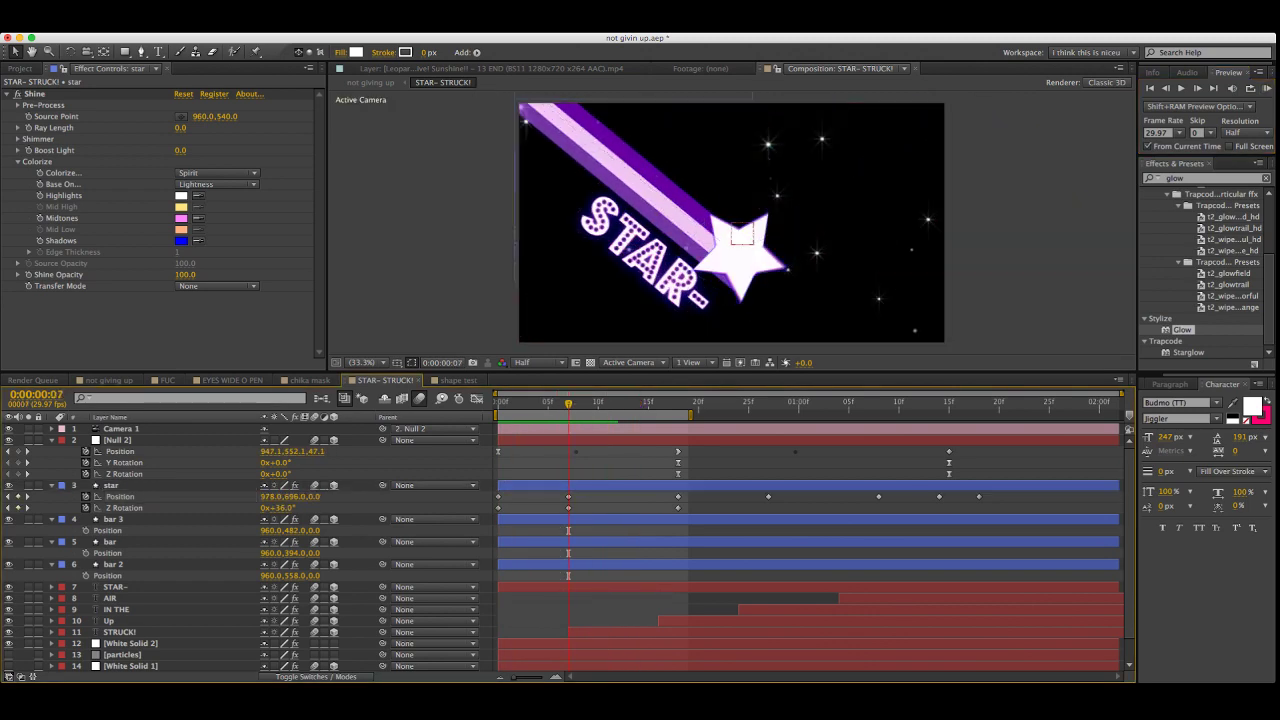
pyautogui.moveTo(698, 448); pyautogui.dragTo(436, 455)
pyautogui.hotkey('shift', 'F3')
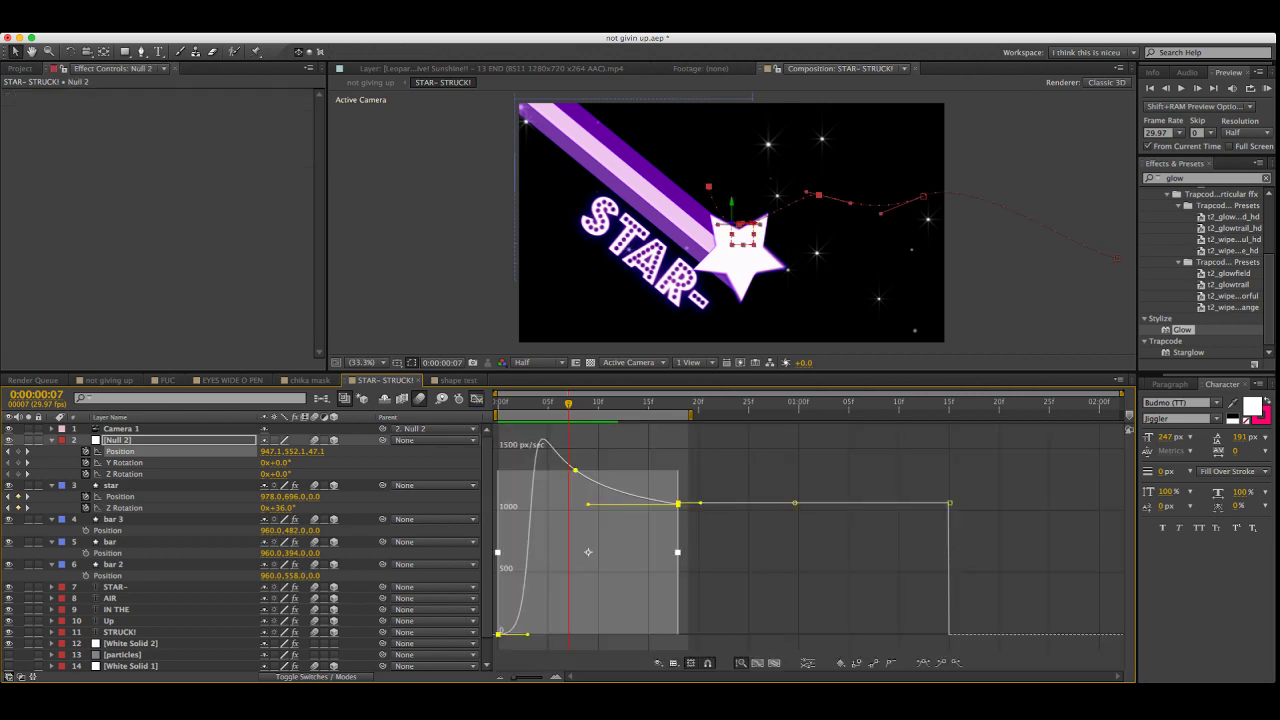
pyautogui.hotkey('shift', 'F3')
pyautogui.press('super+shift+a')
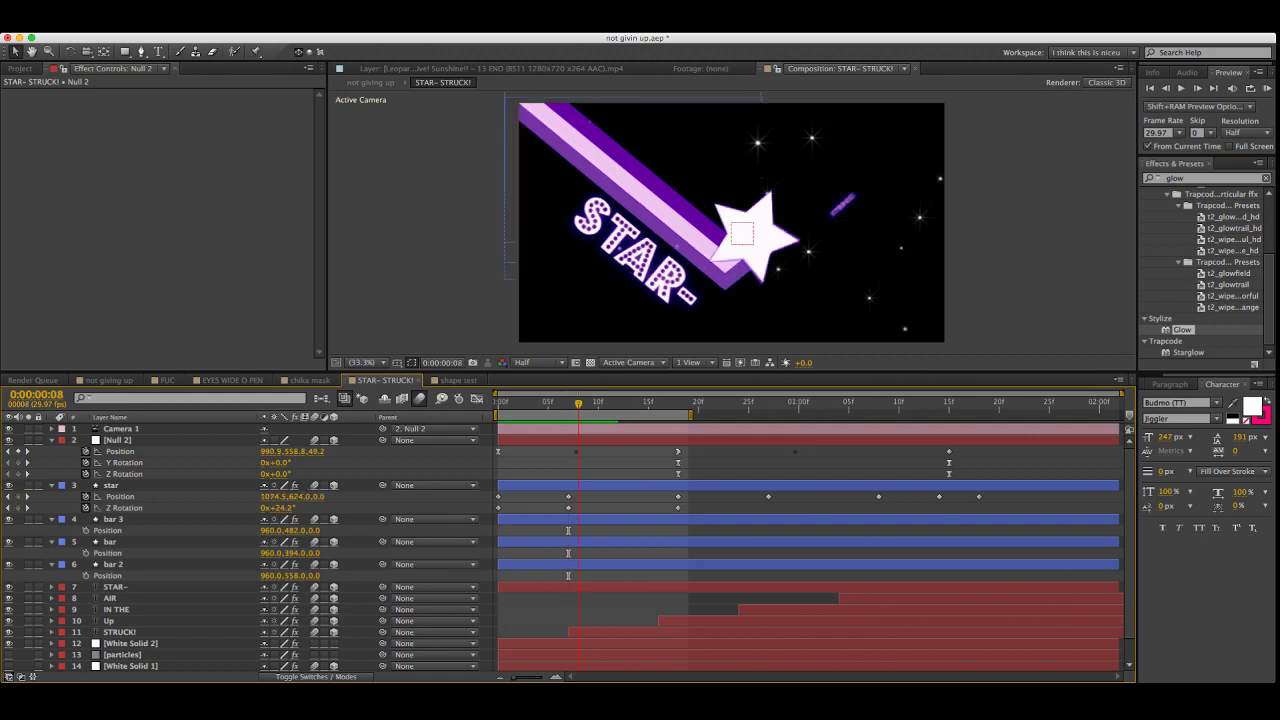
# Move Null 2 at frame 0 to position 844, 469, 534 and check the view at frame 9
pyautogui.click(117, 440)
pyautogui.press('Home')
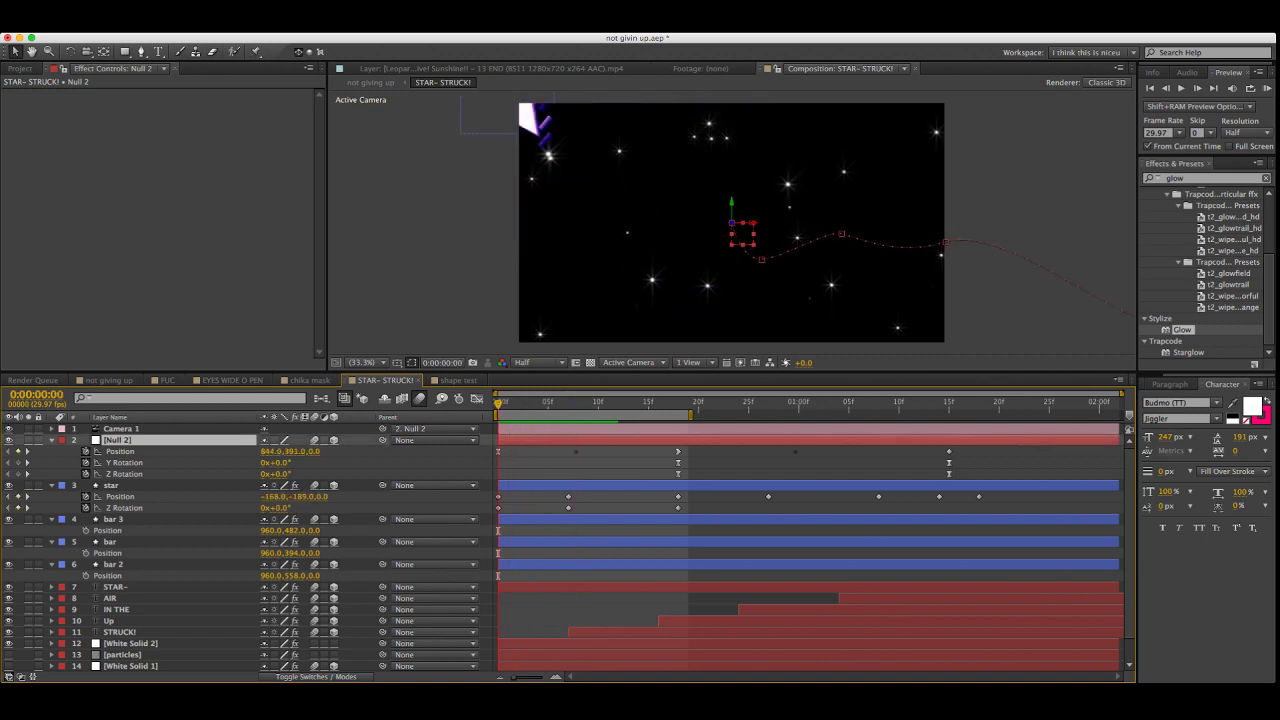
pyautogui.moveTo(731, 204); pyautogui.dragTo(731, 222)
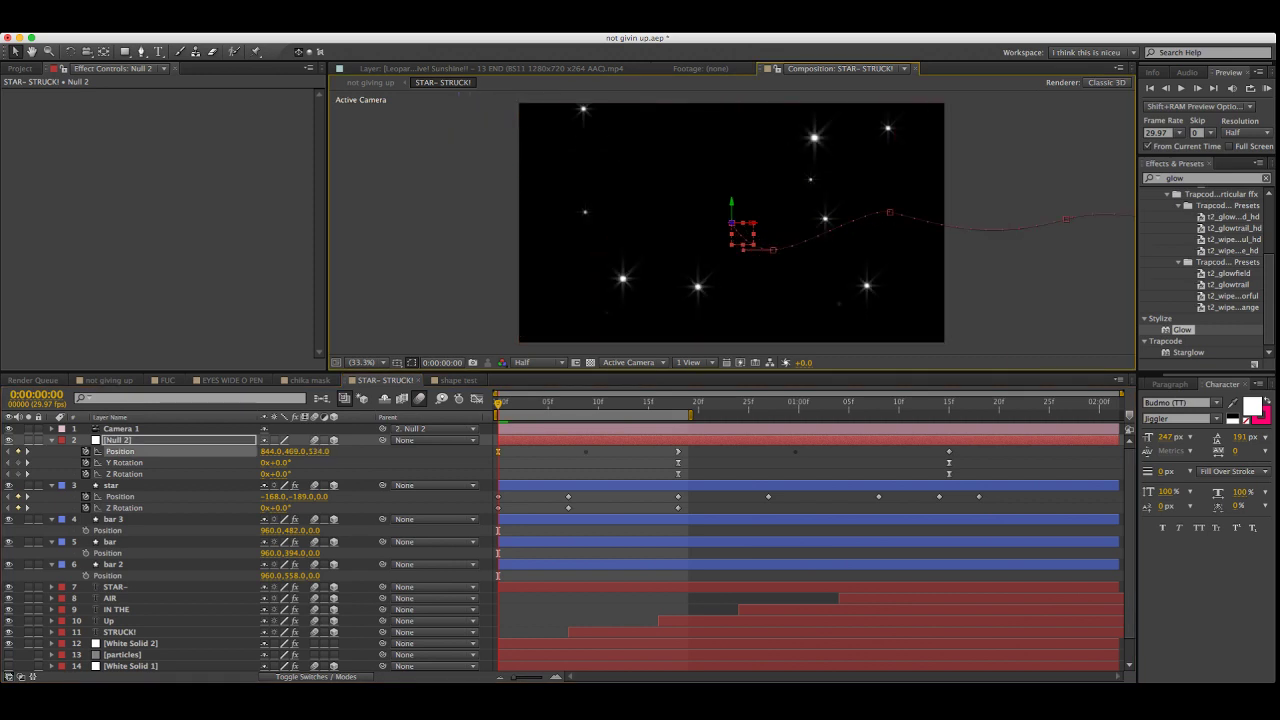
pyautogui.click(588, 403)
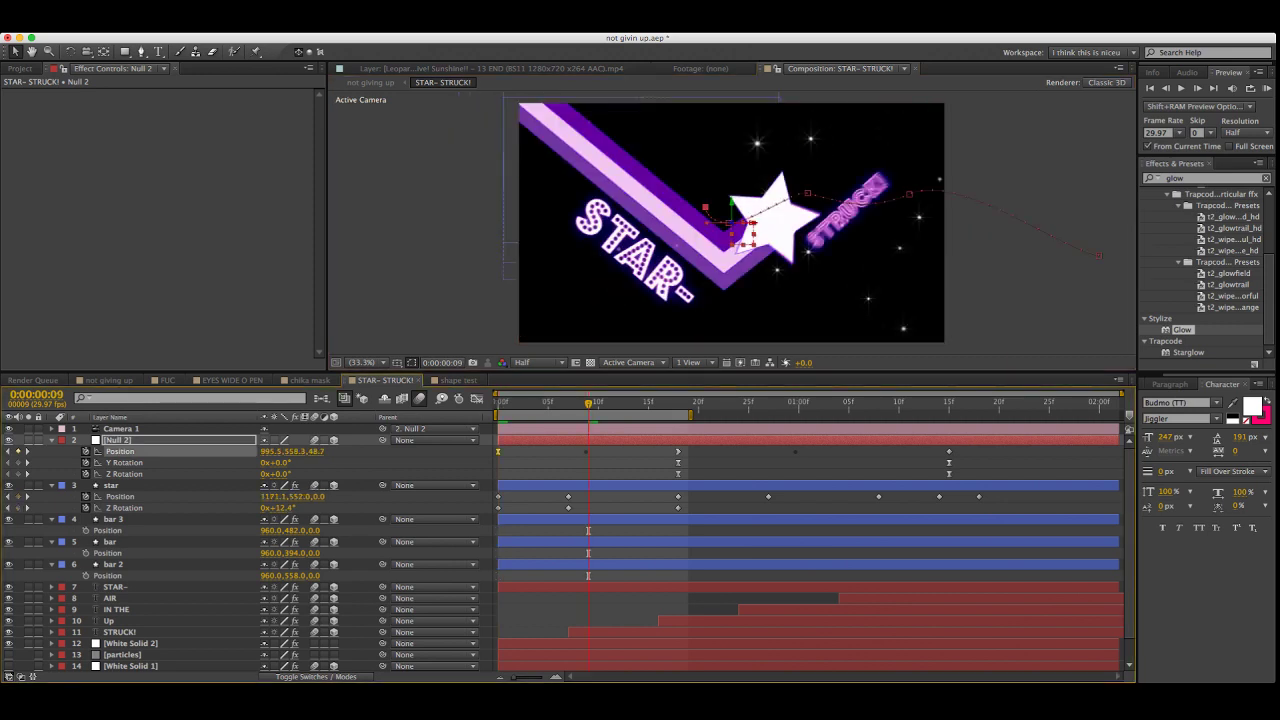
pyautogui.press('Home')
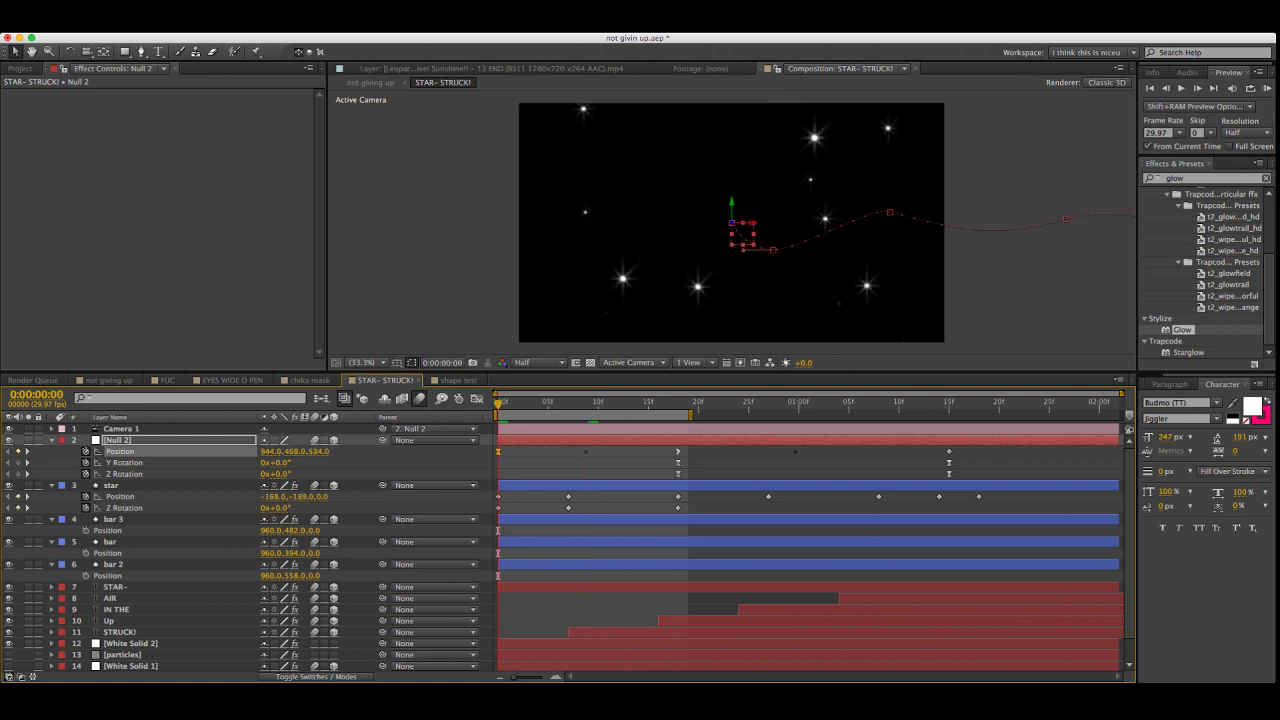
# Add a Null 2 position keyframe at frame 9 and shift it vertically to a Y position of about 520
pyautogui.press('space')
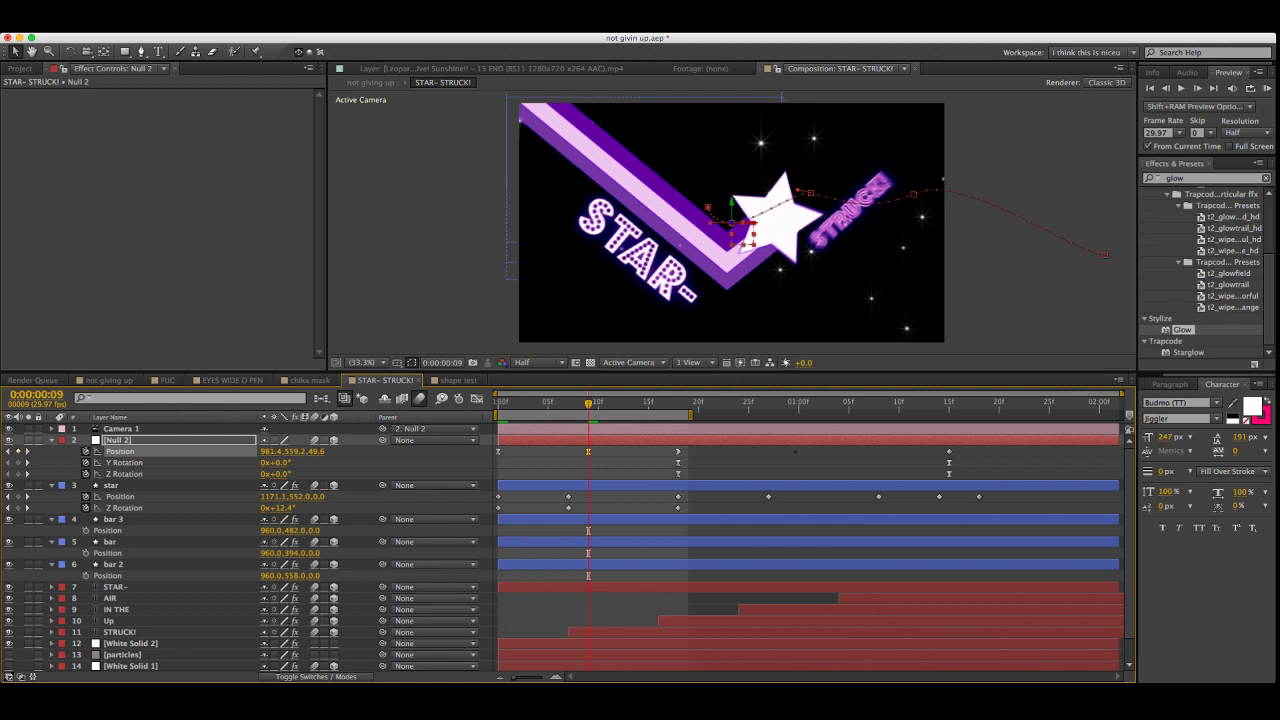
pyautogui.moveTo(731, 204); pyautogui.dragTo(731, 222)
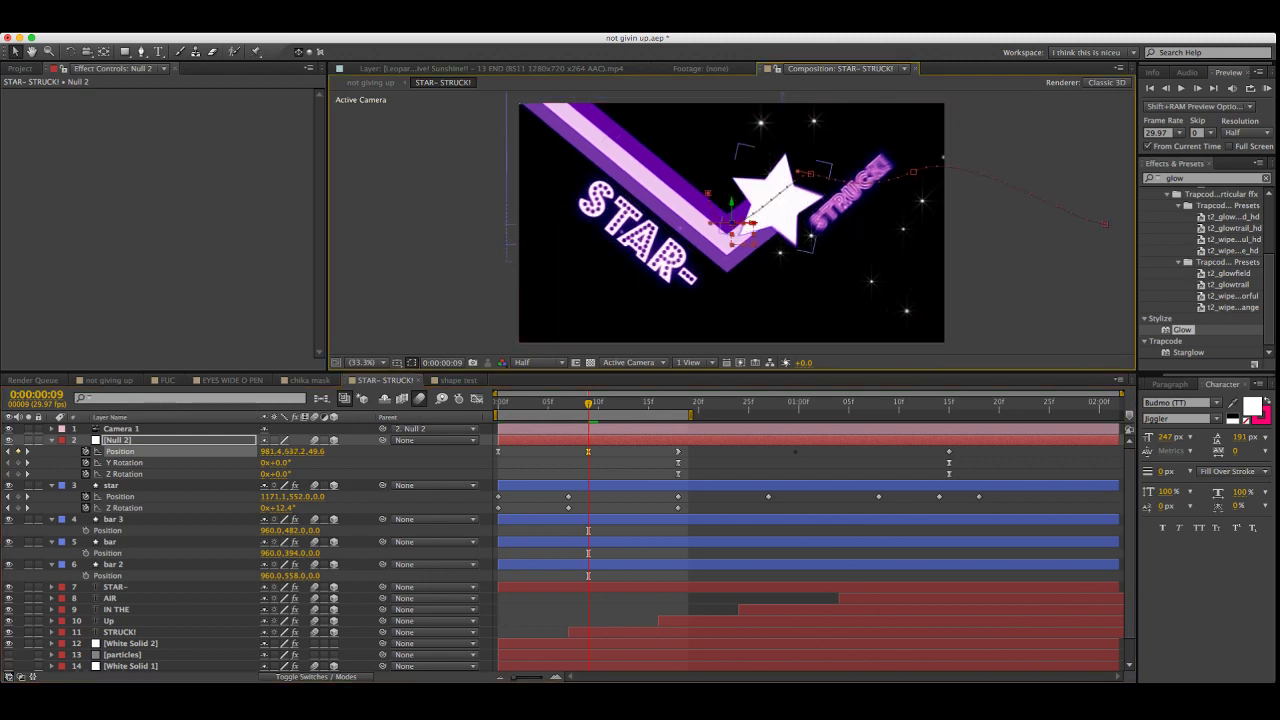
pyautogui.moveTo(731, 222); pyautogui.dragTo(731, 200)
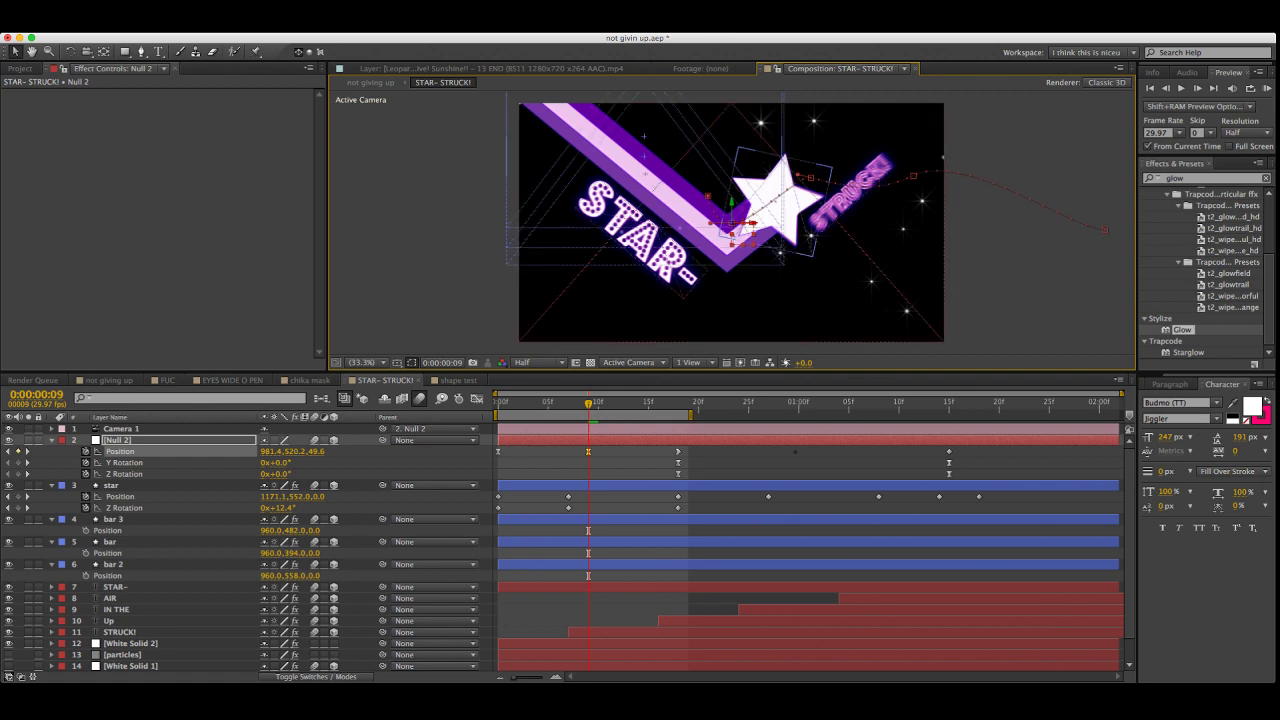
# Preview the revised camera move through the work area and examine Null 2's position speed graph
pyautogui.press('k')
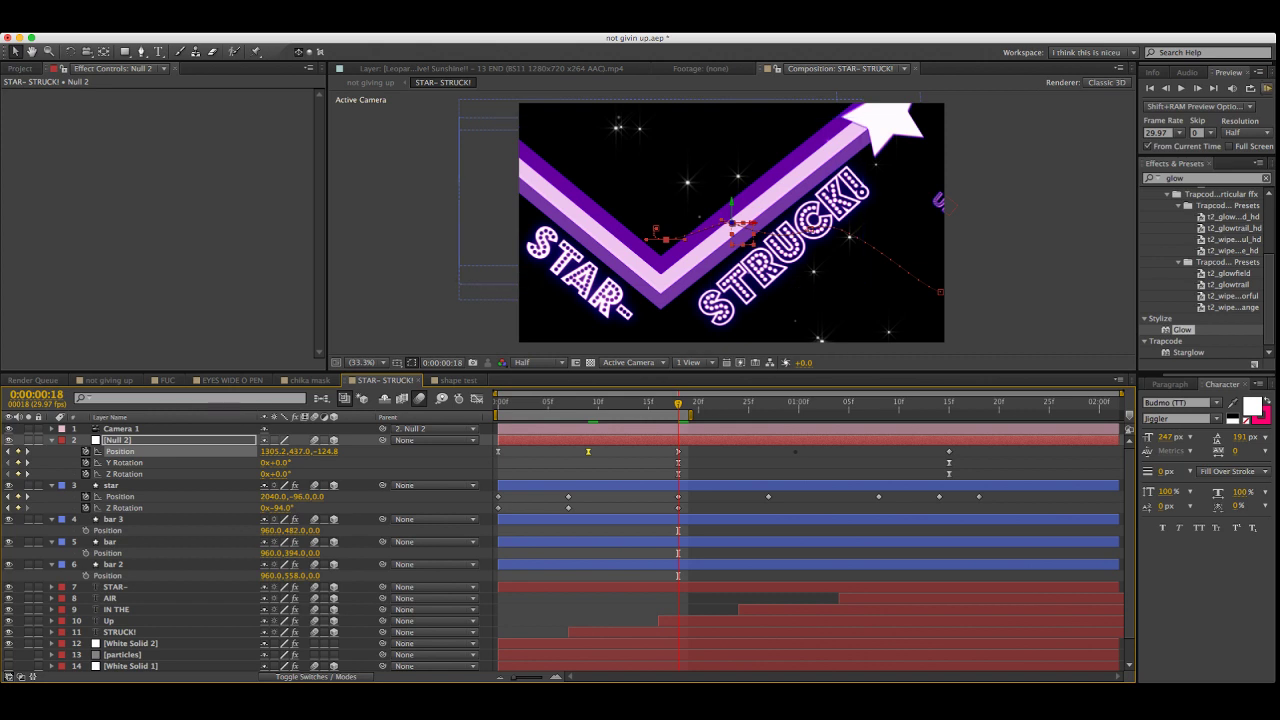
pyautogui.click(1267, 88)
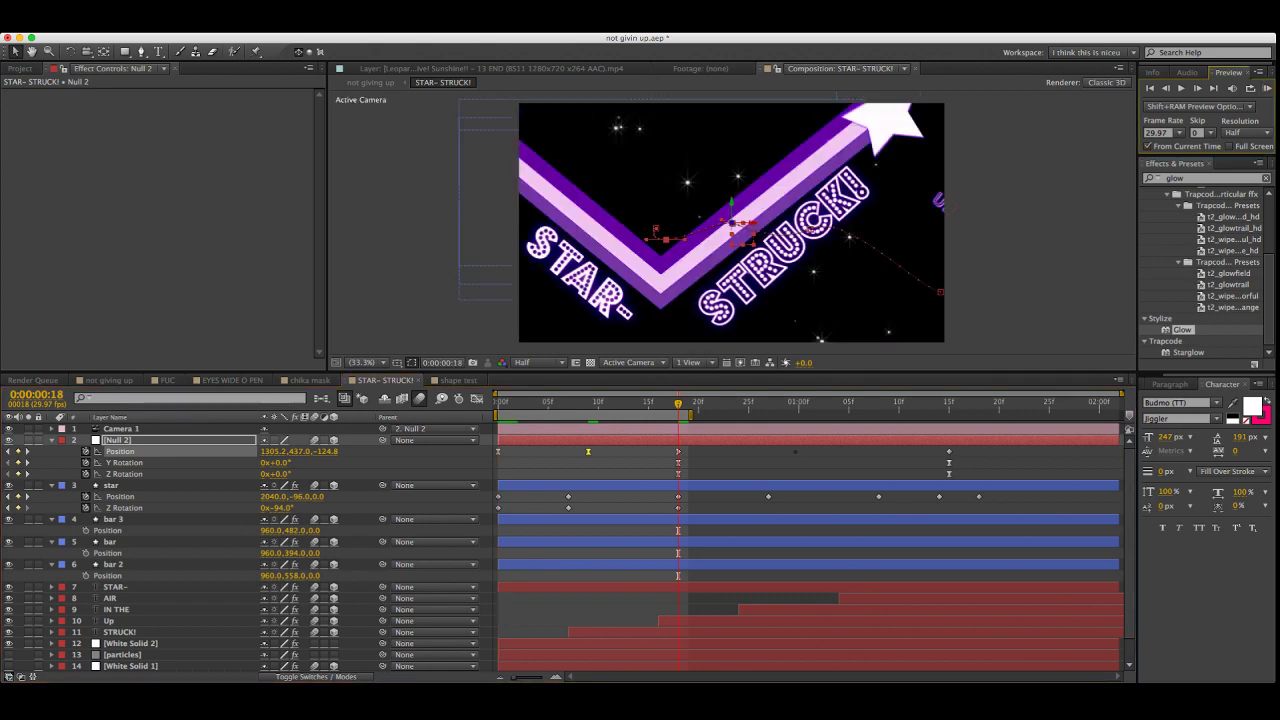
pyautogui.hotkey('shift', 'F3')
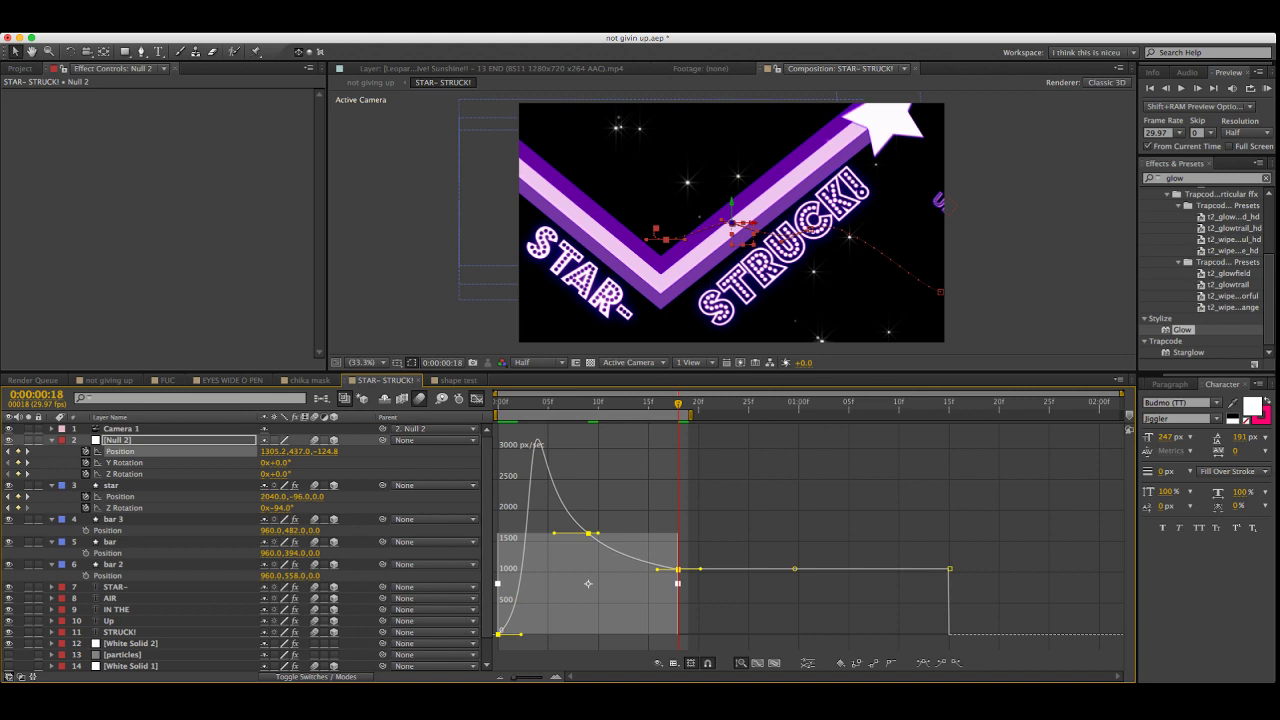
pyautogui.hotkey('shift', 'F3')
pyautogui.press('KP_0')
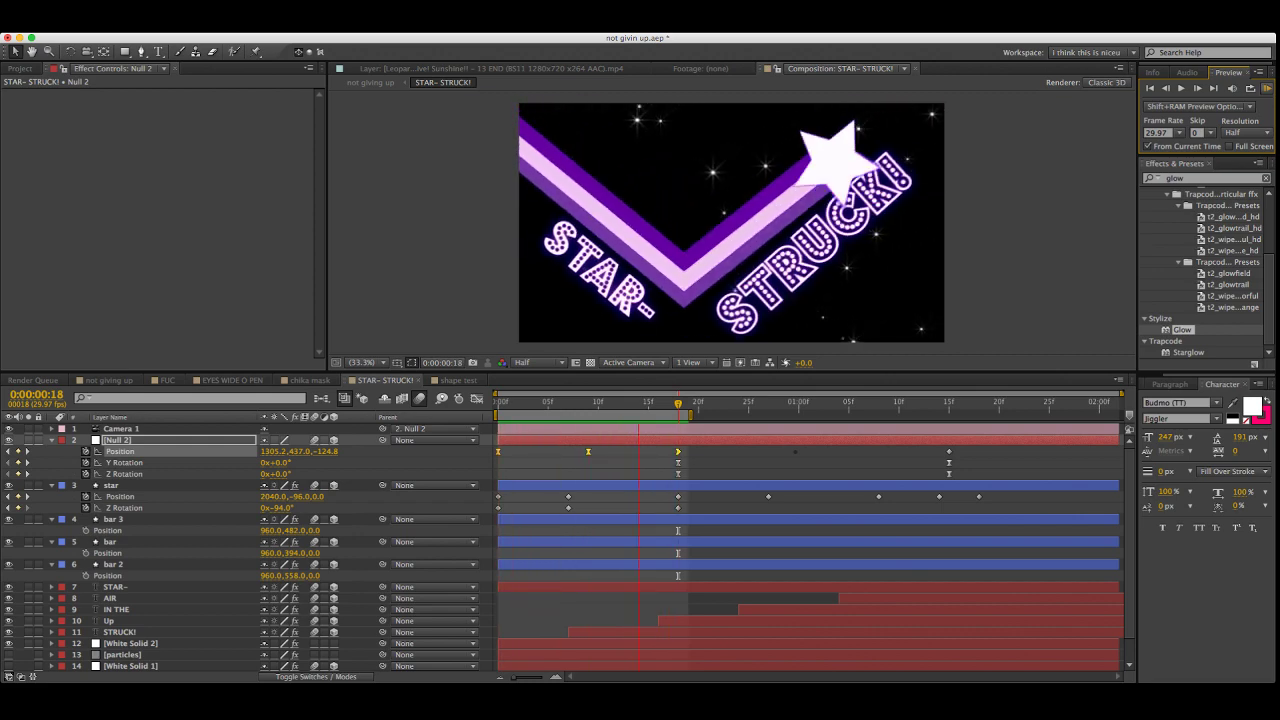
pyautogui.press('space')
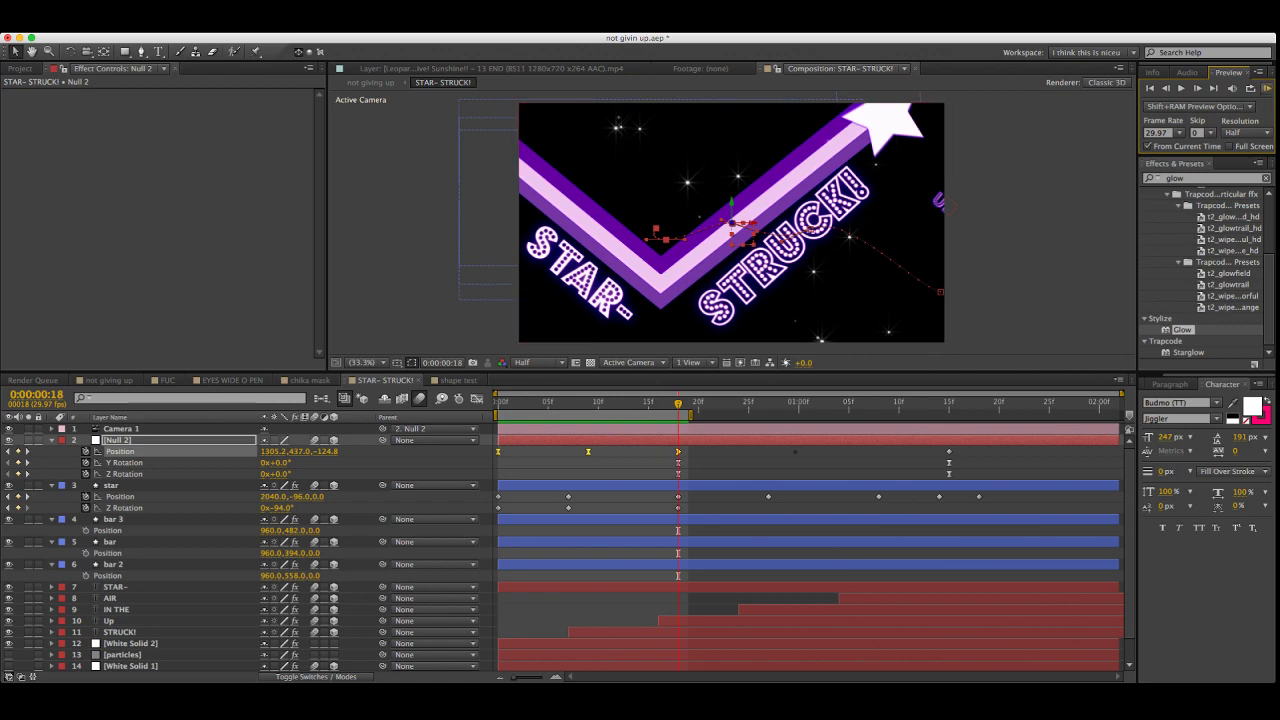
pyautogui.press('space')
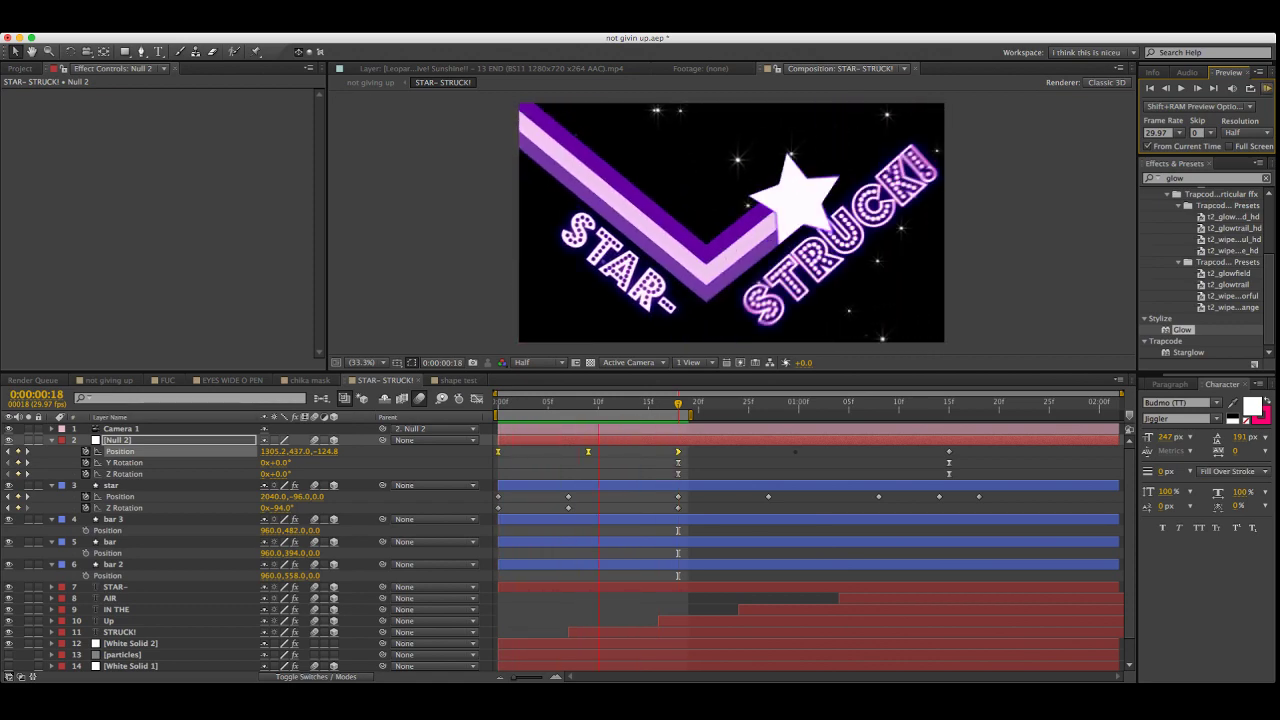
pyautogui.press('space')
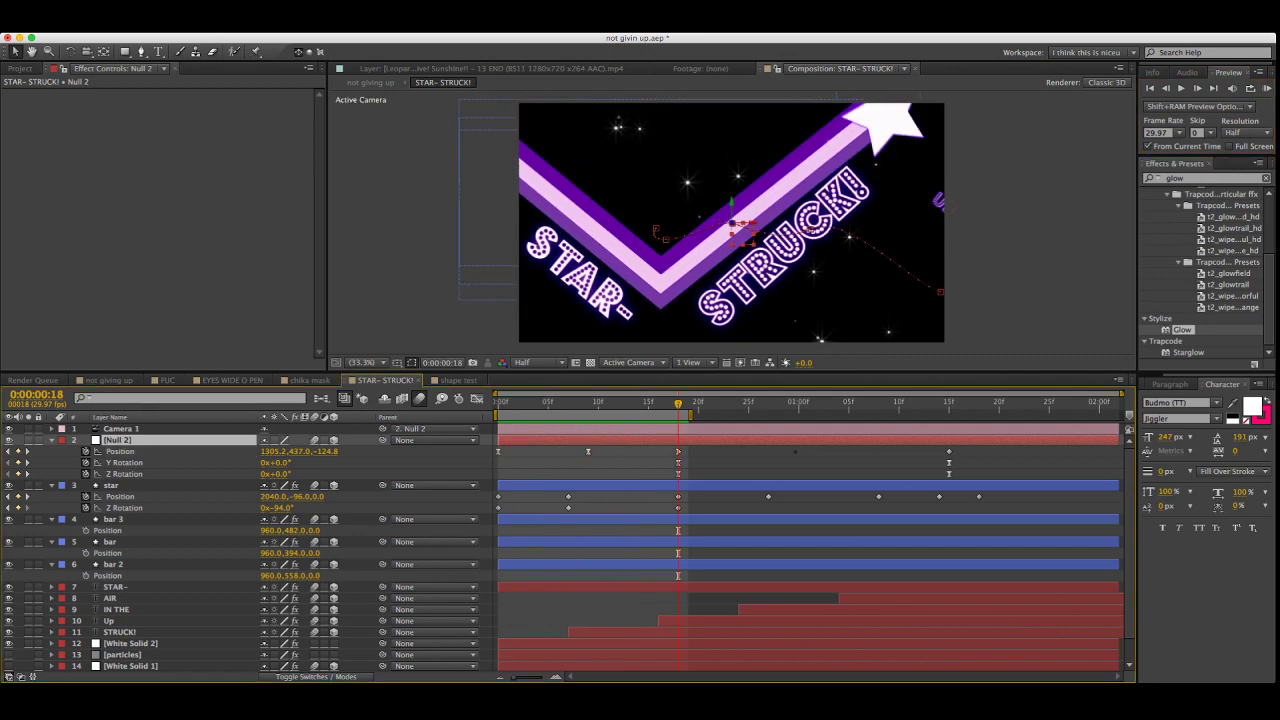
# Select all of Null 2's position keyframes and change their interpolation so the motion path runs straight between them
pyautogui.moveTo(699, 449); pyautogui.dragTo(431, 467)
pyautogui.click(700, 451)
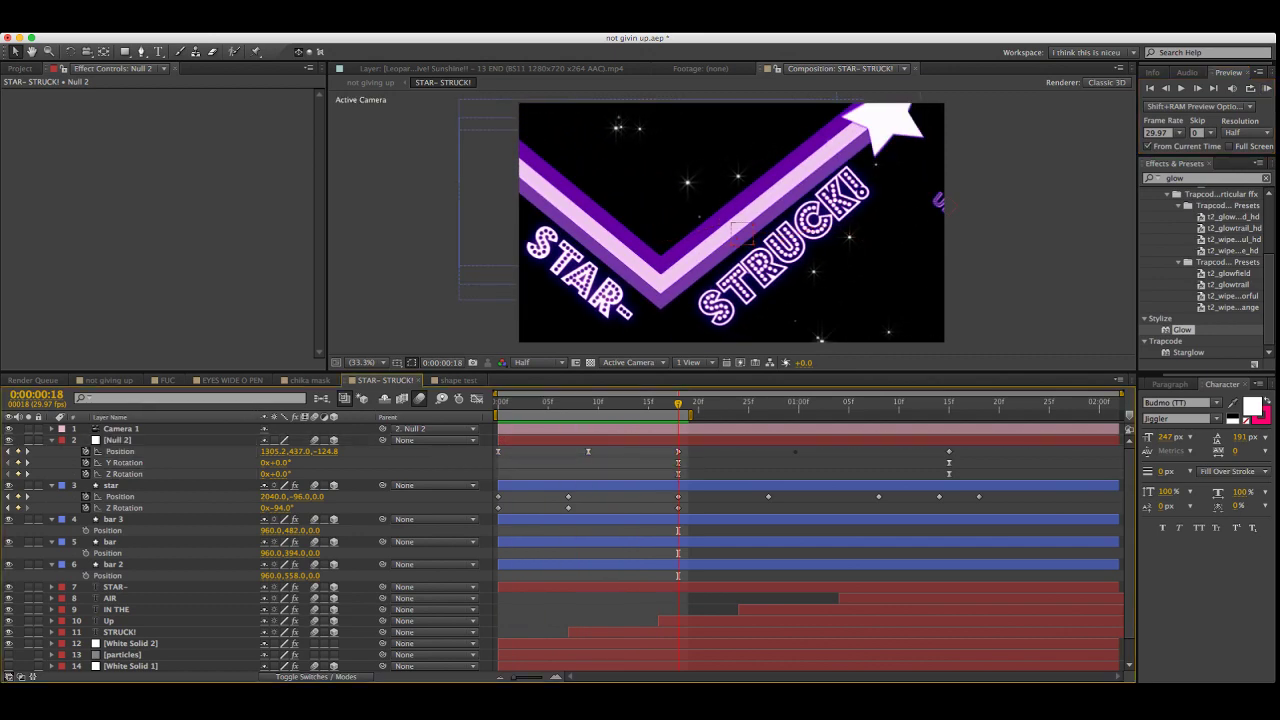
pyautogui.click(588, 451)
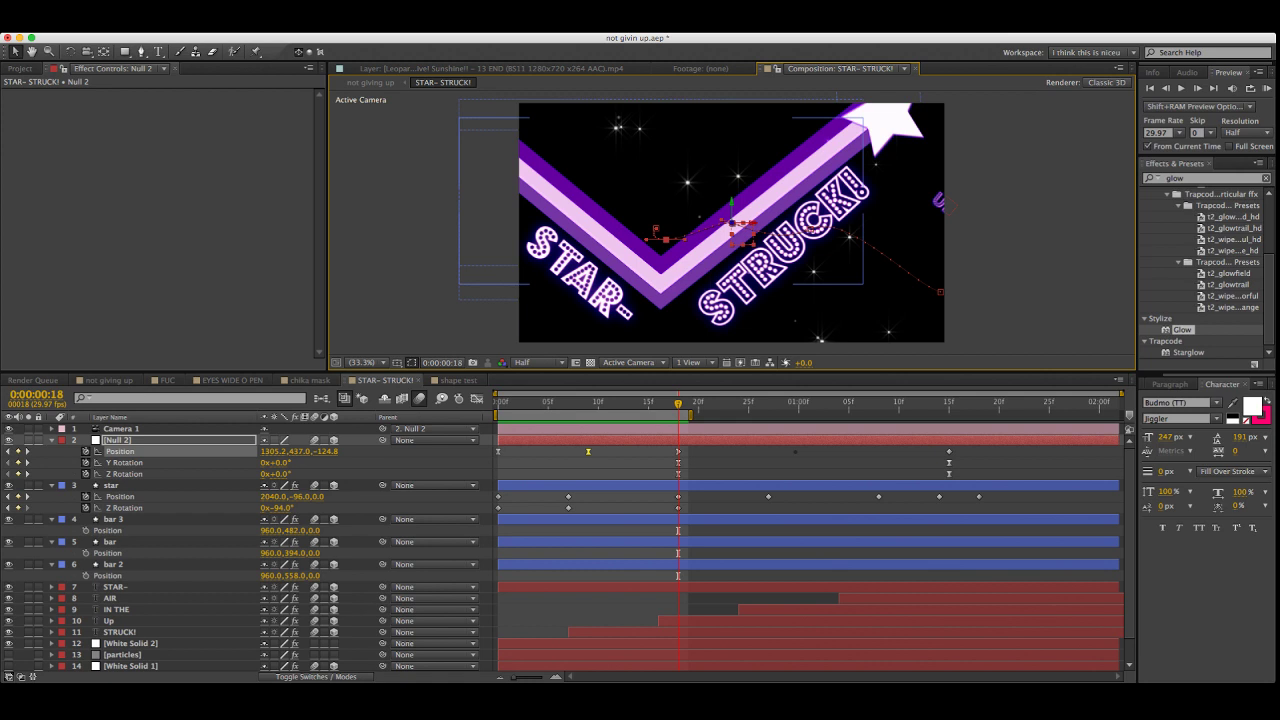
pyautogui.moveTo(986, 449); pyautogui.dragTo(393, 465)
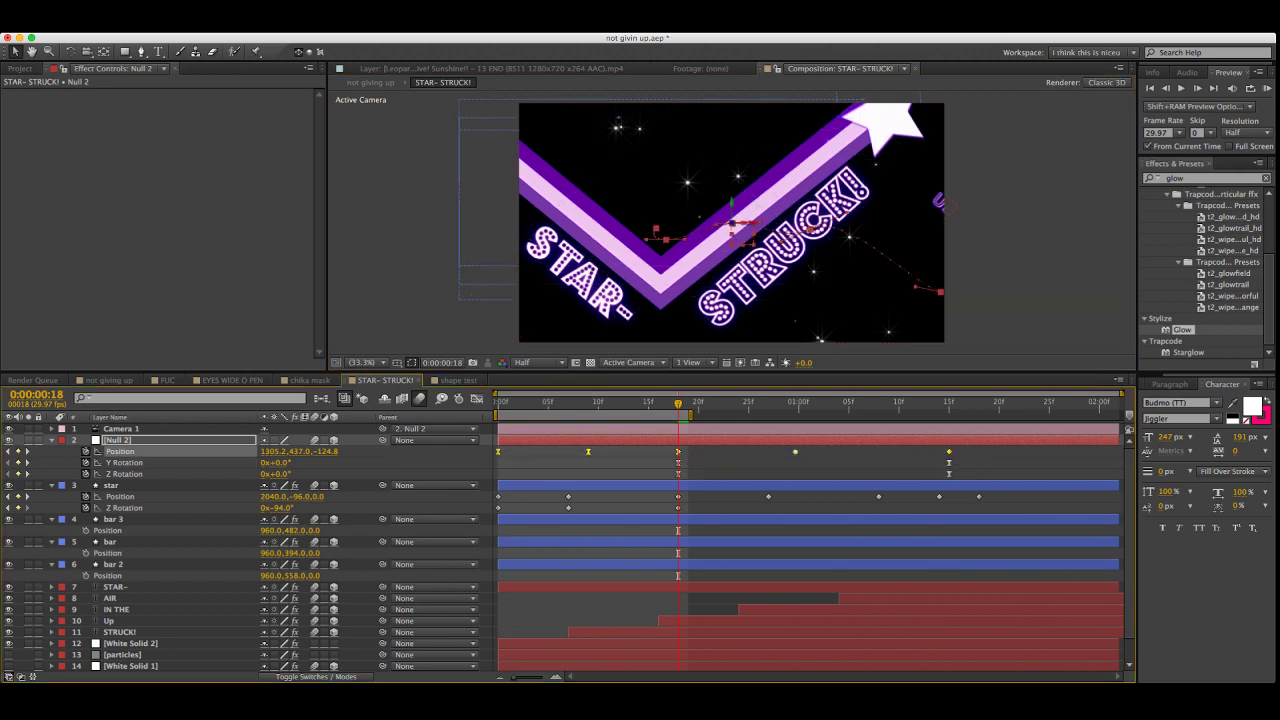
pyautogui.press('super+Tab')
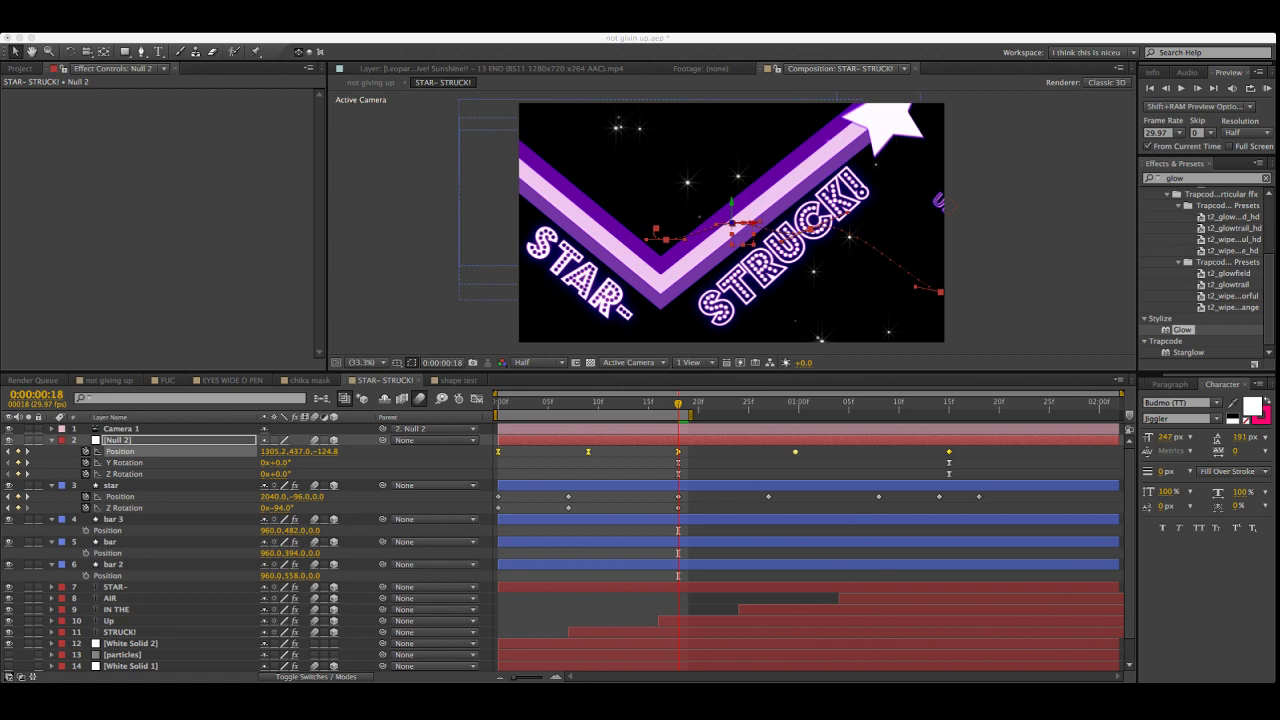
pyautogui.press('Return')
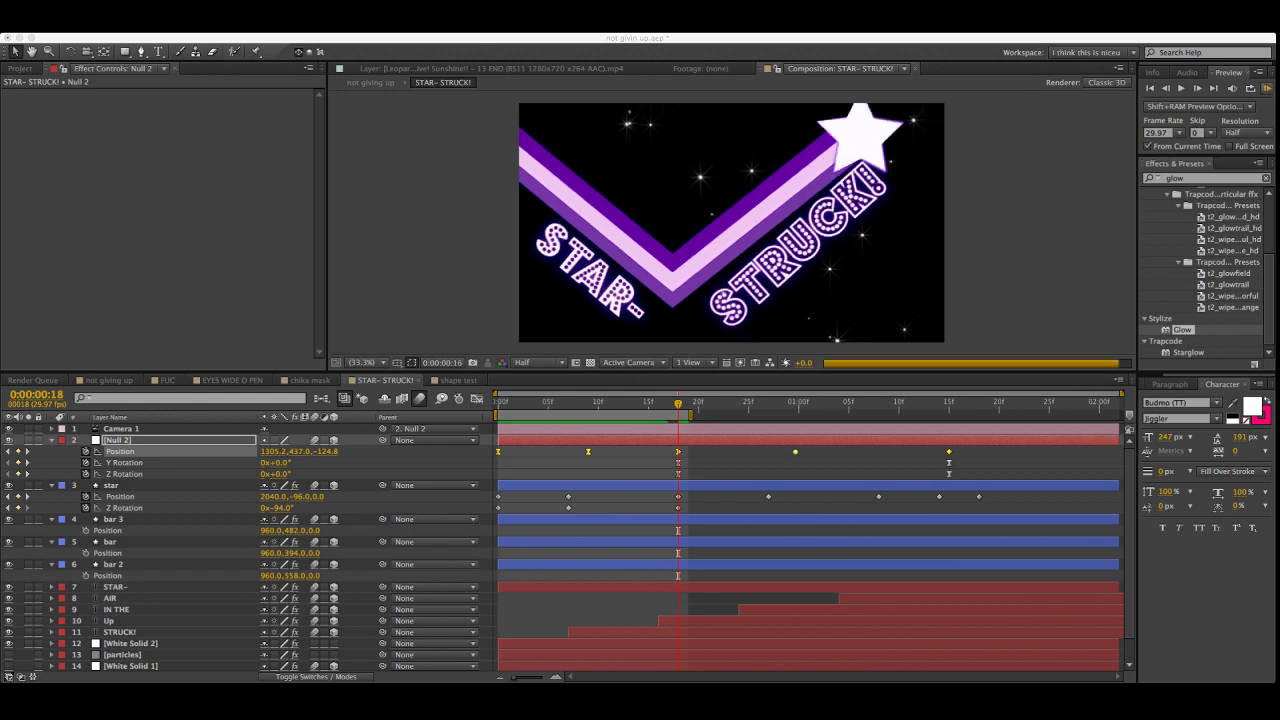
# Preview the camera move along the straightened path through the work area
pyautogui.press('space')
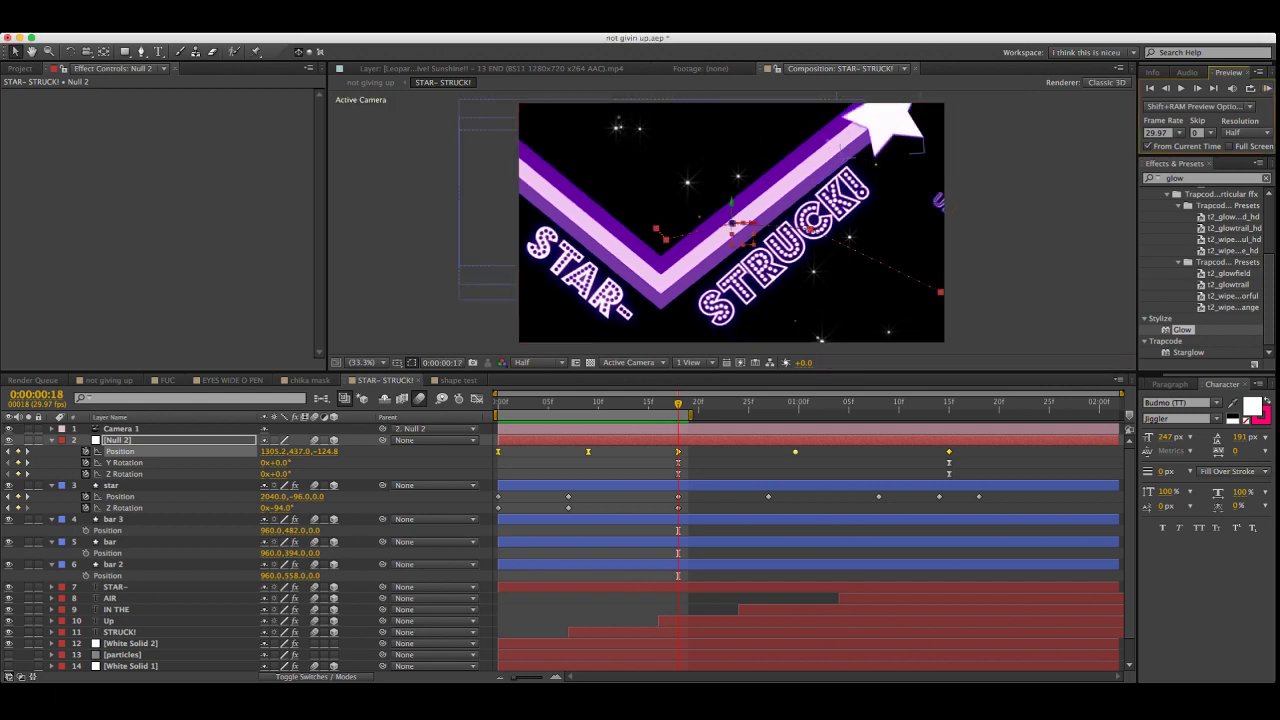
pyautogui.press('space')
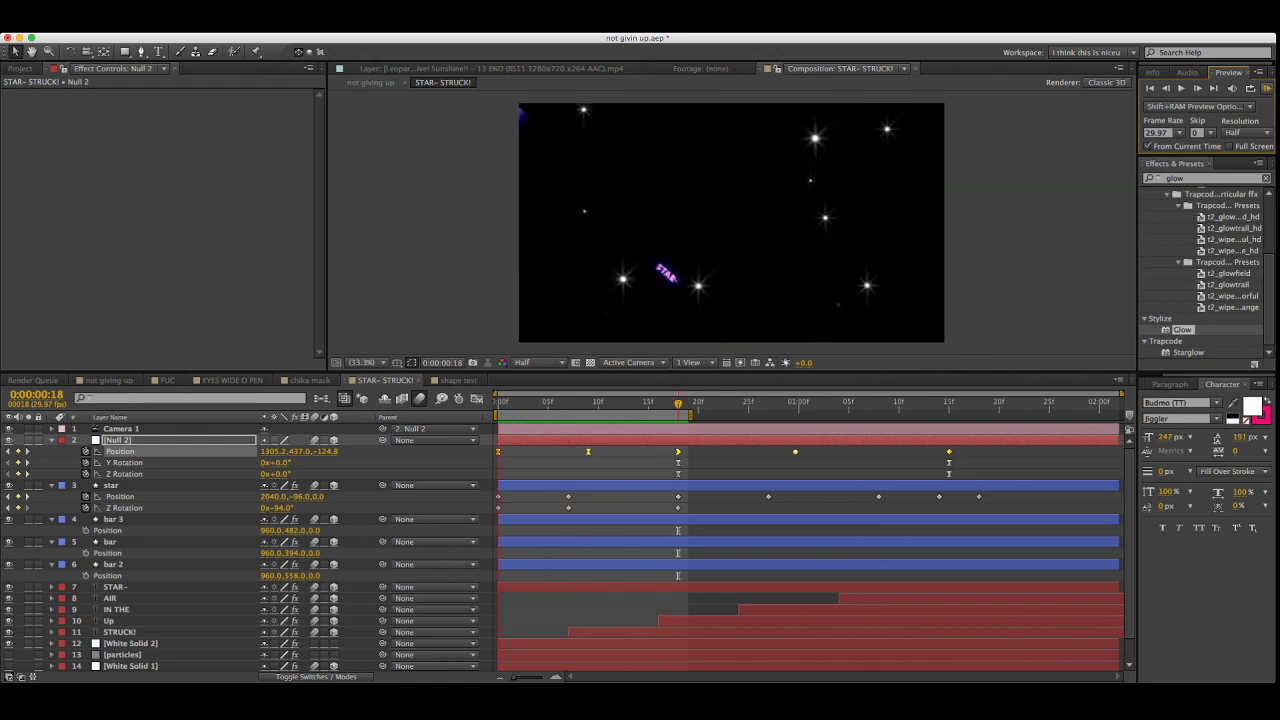
pyautogui.press('space')
pyautogui.click(600, 463)
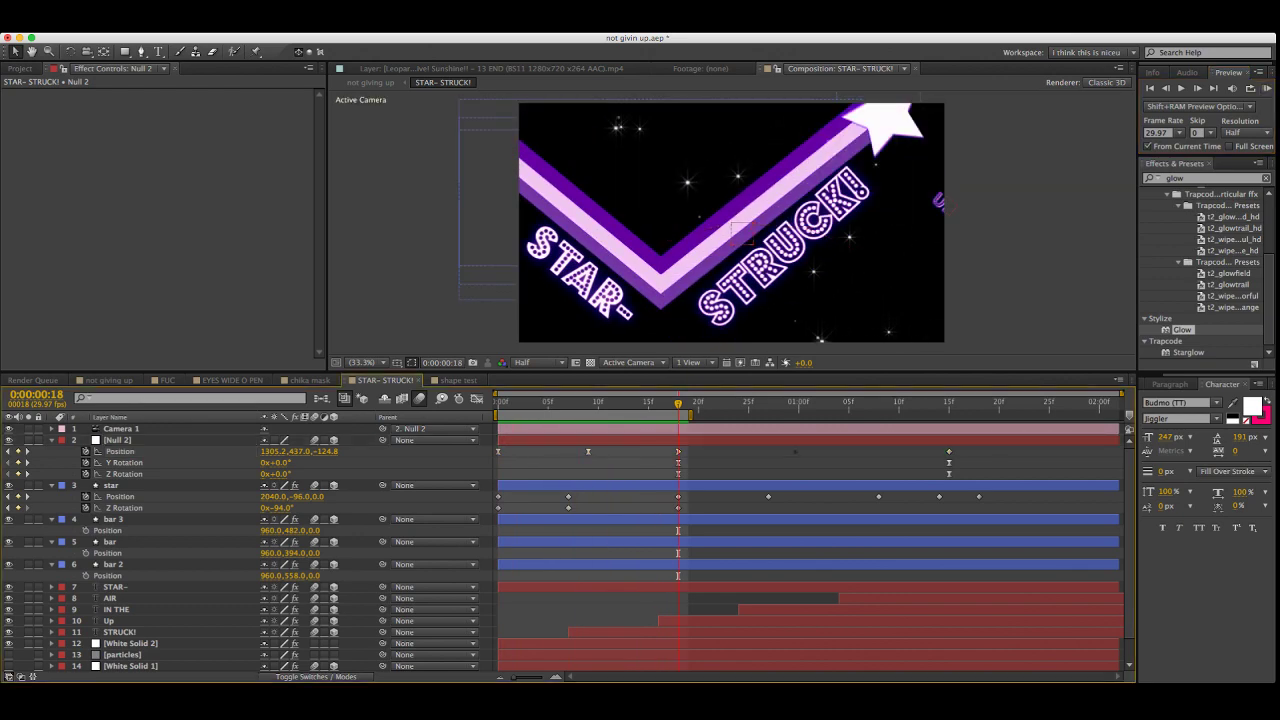
# At frame 9, move Null 2's first position keyframe away from the star, up and to the left along the opening trail
pyautogui.moveTo(528, 402); pyautogui.dragTo(588, 402)
pyautogui.click(588, 440)
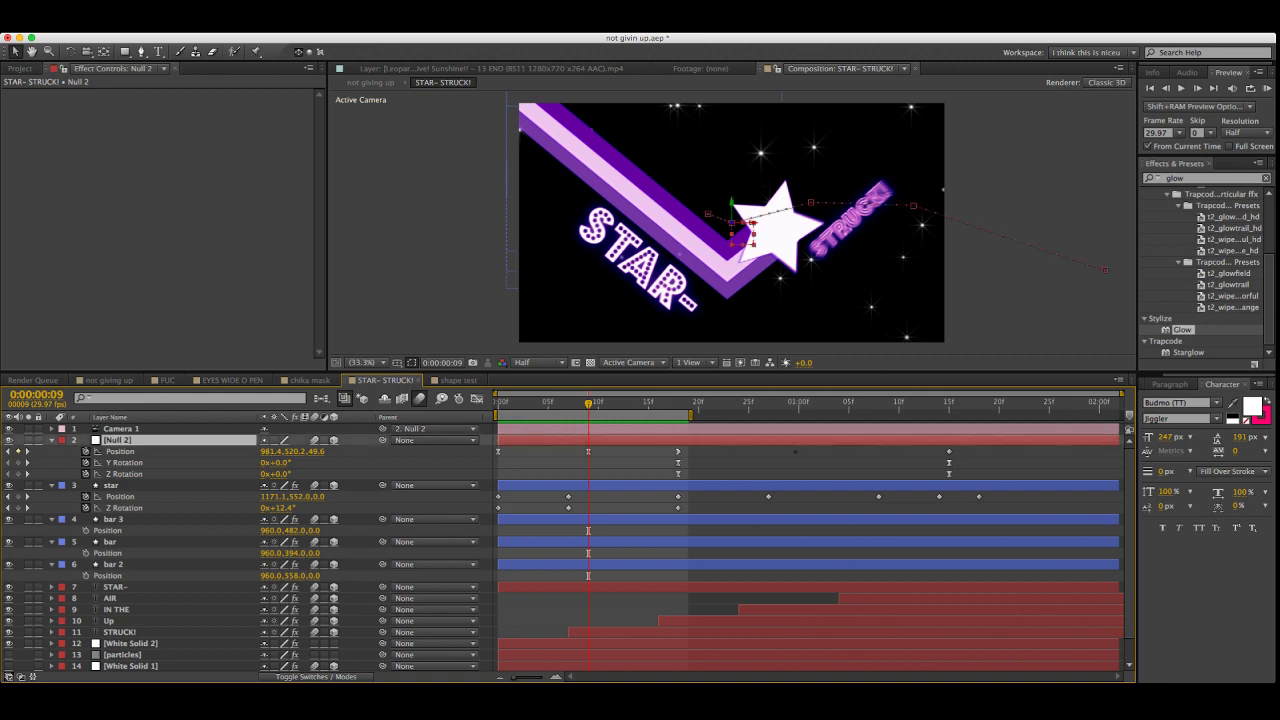
pyautogui.moveTo(708, 214); pyautogui.dragTo(696, 195)
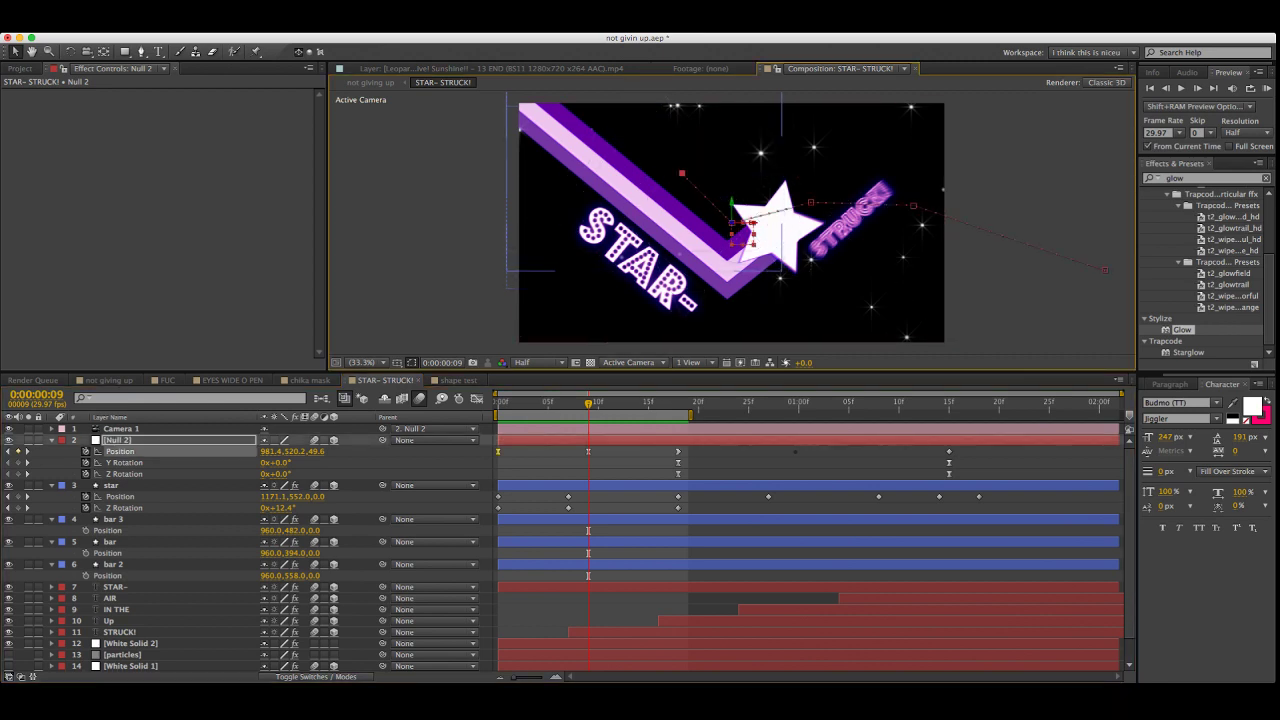
pyautogui.press('super+Tab')
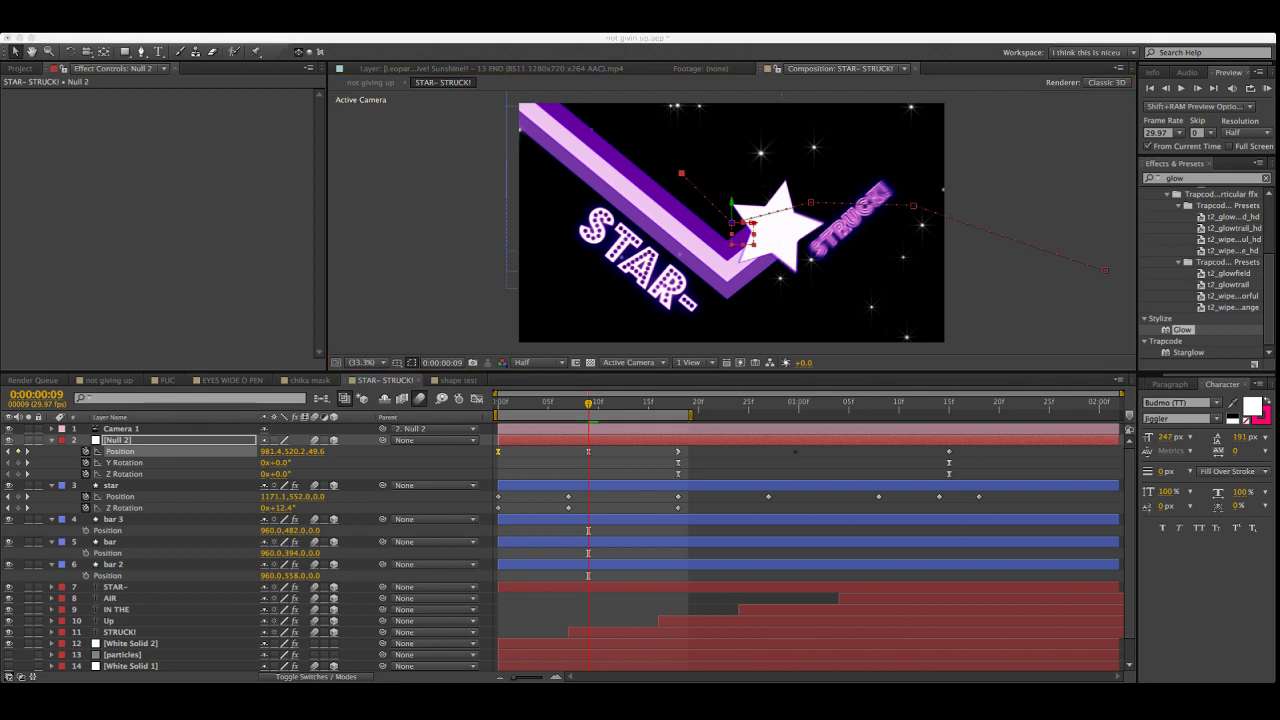
pyautogui.press('super+Tab')
pyautogui.moveTo(588, 403)
pyautogui.mouseDown()
pyautogui.moveTo(689, 403)
pyautogui.moveTo(497, 403)
pyautogui.moveTo(588, 403)
pyautogui.mouseUp()
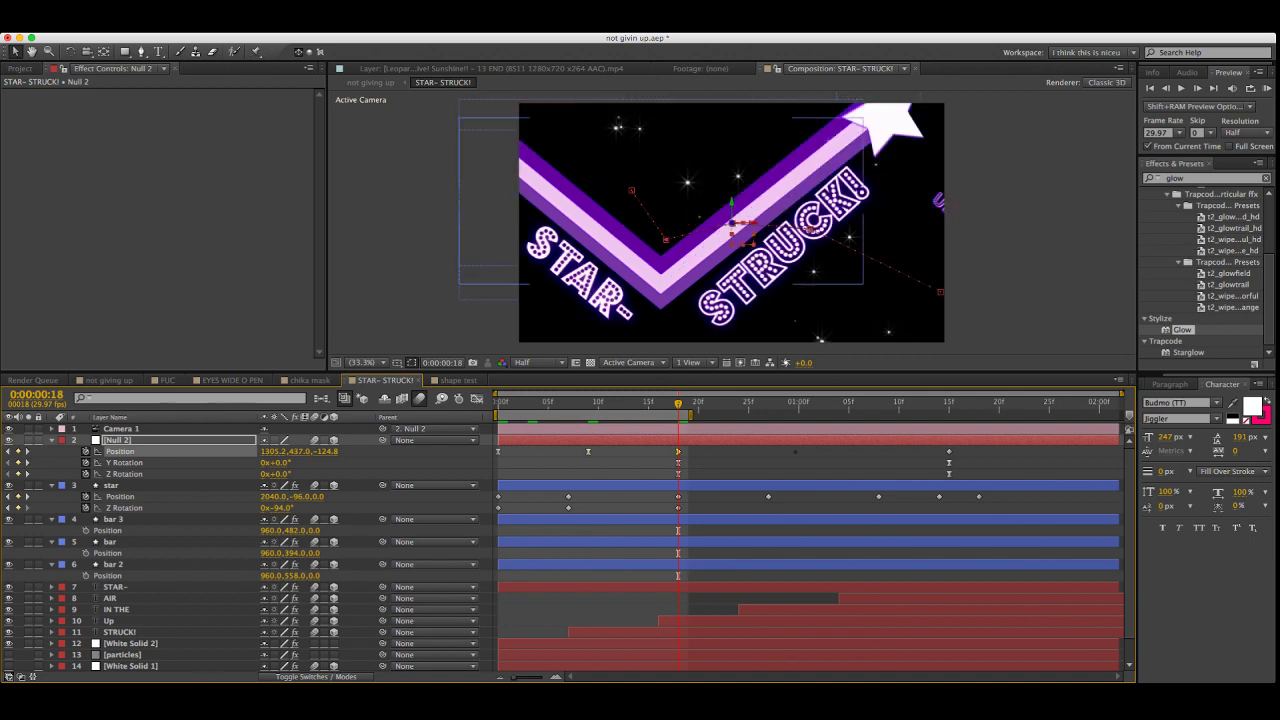
# Preview the opening camera move from Null 2's repositioned first keyframe
pyautogui.moveTo(733, 223); pyautogui.dragTo(652, 260)
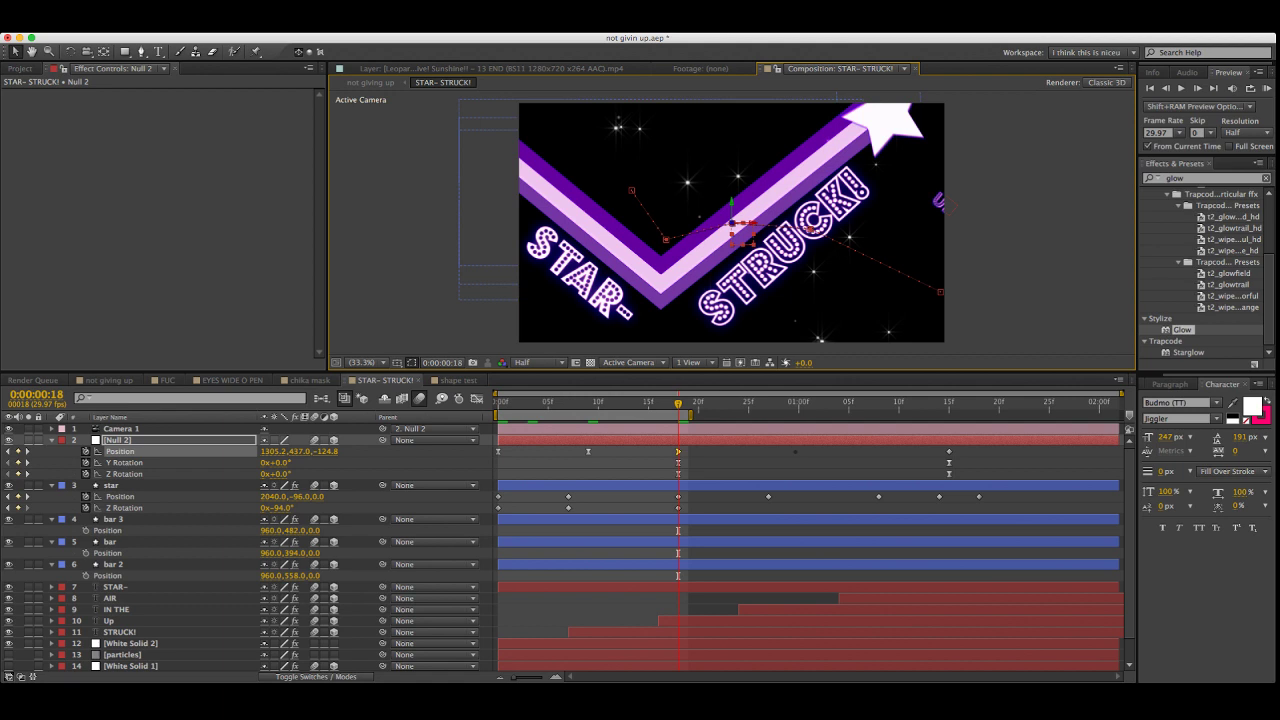
pyautogui.press('KP_0')
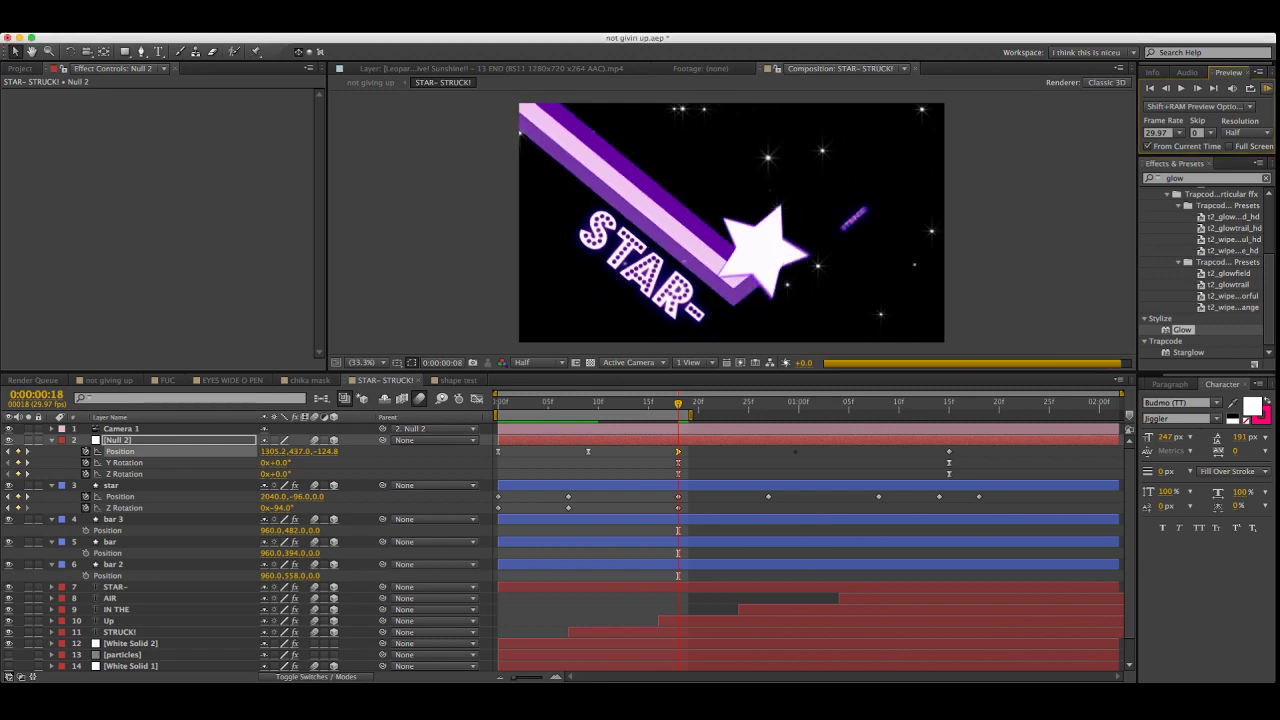
pyautogui.press('space')
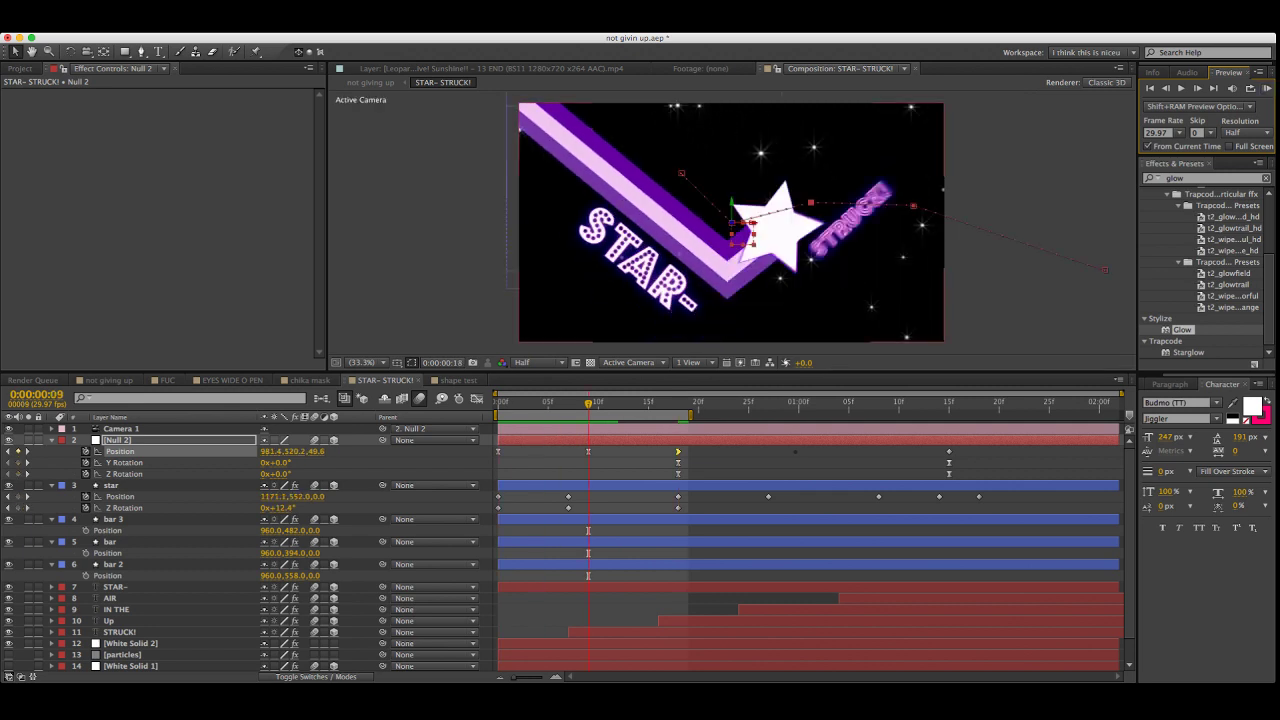
# Apply the Glow effect to the bar 2 layer and raise its Glow Radius to 153
pyautogui.moveTo(1182, 330); pyautogui.dragTo(120, 565)
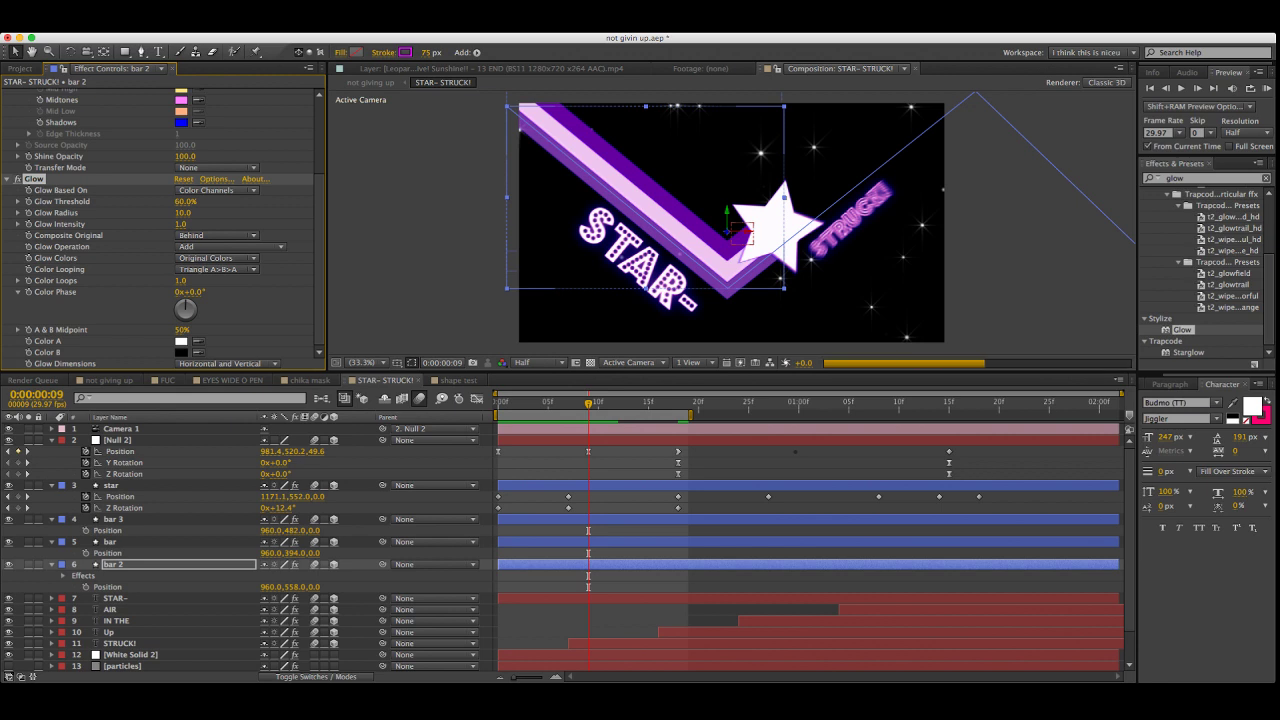
pyautogui.moveTo(183, 213); pyautogui.dragTo(300, 213)
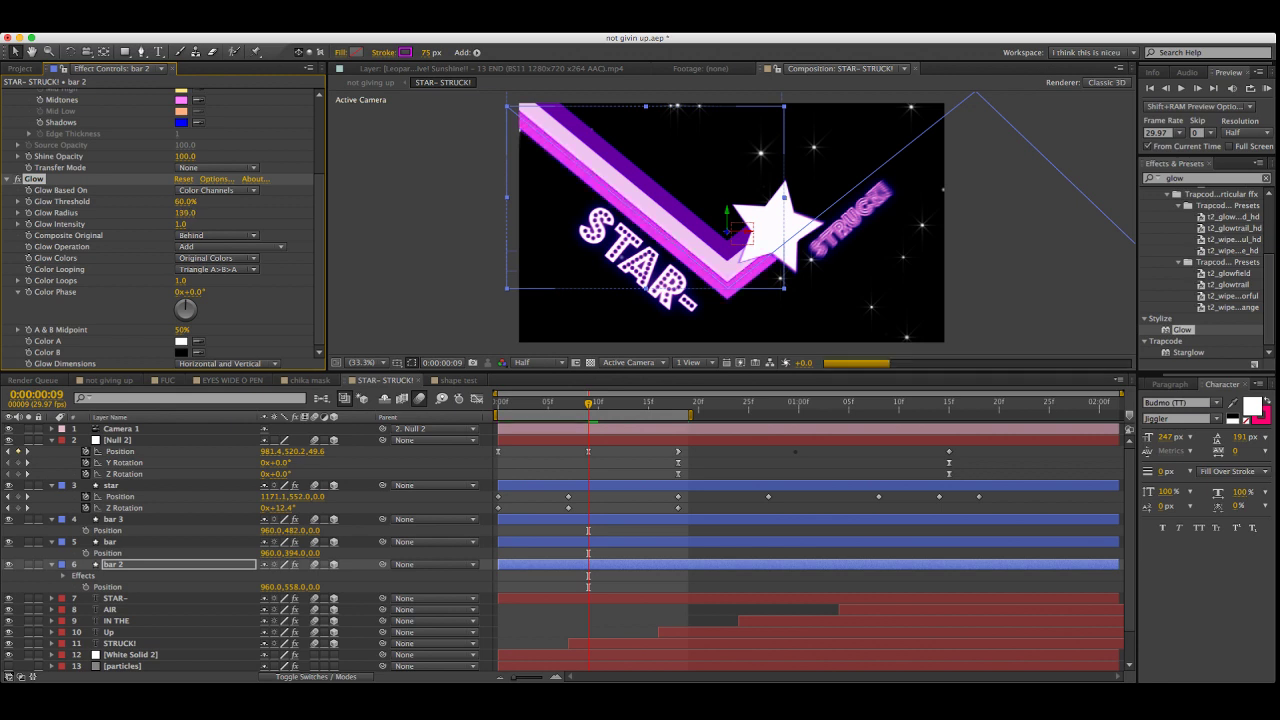
# Try placing Shine below Glow on bar 2, and restore the original effect order
pyautogui.scroll(3, 163, 225)
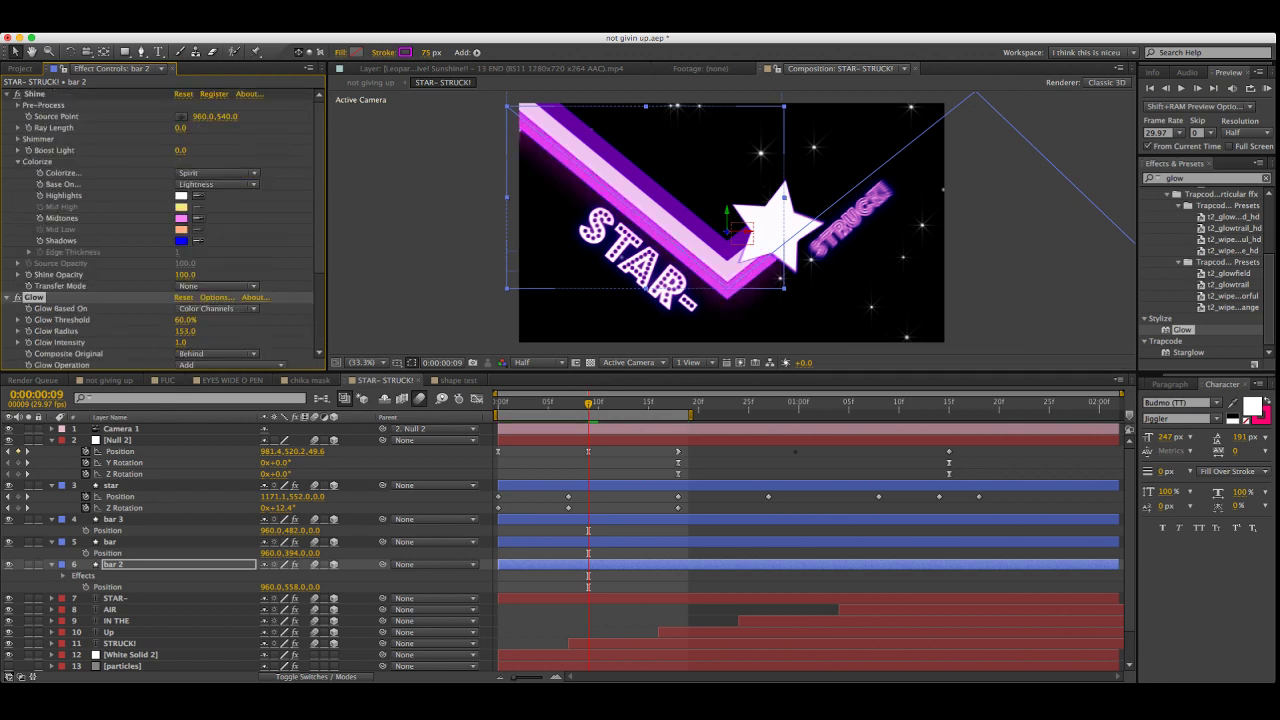
pyautogui.click(7, 94)
pyautogui.moveTo(35, 94); pyautogui.dragTo(38, 297)
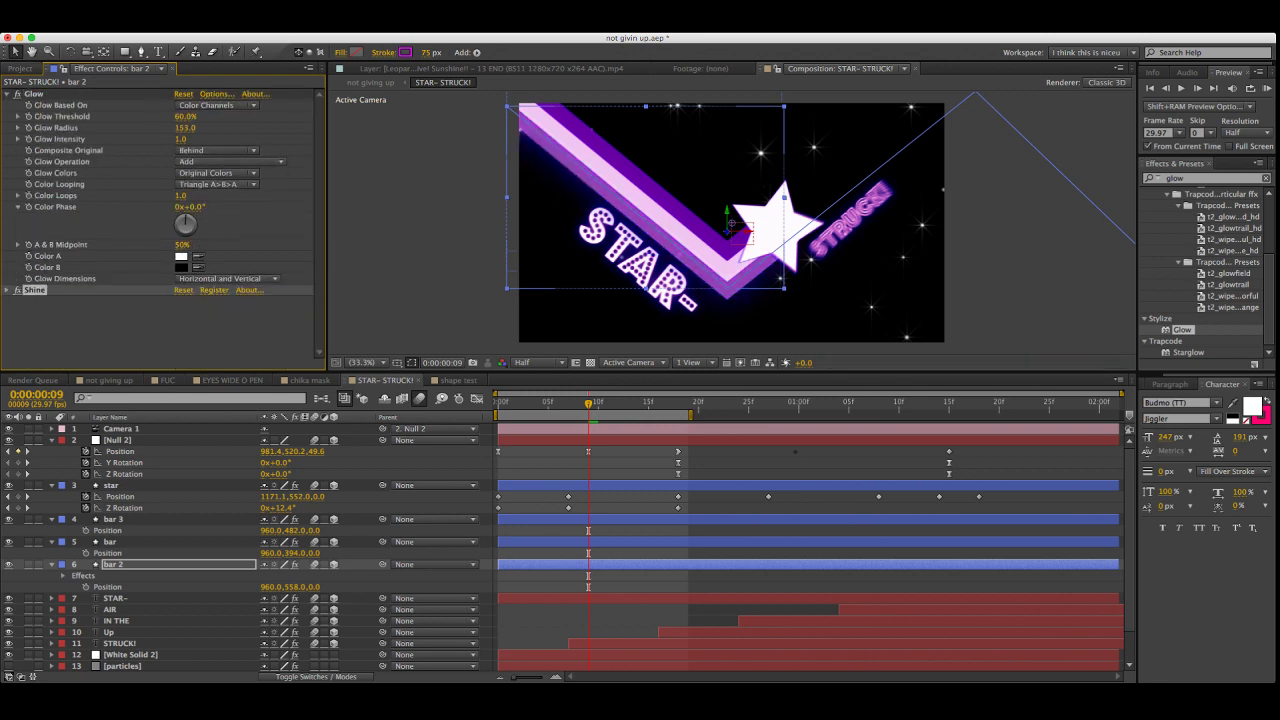
pyautogui.moveTo(34, 289); pyautogui.dragTo(34, 92)
# Copy the Glow effect from bar 2 to the bar and bar 3 layers, and extend the work area to about 01:05
pyautogui.press('super+c')
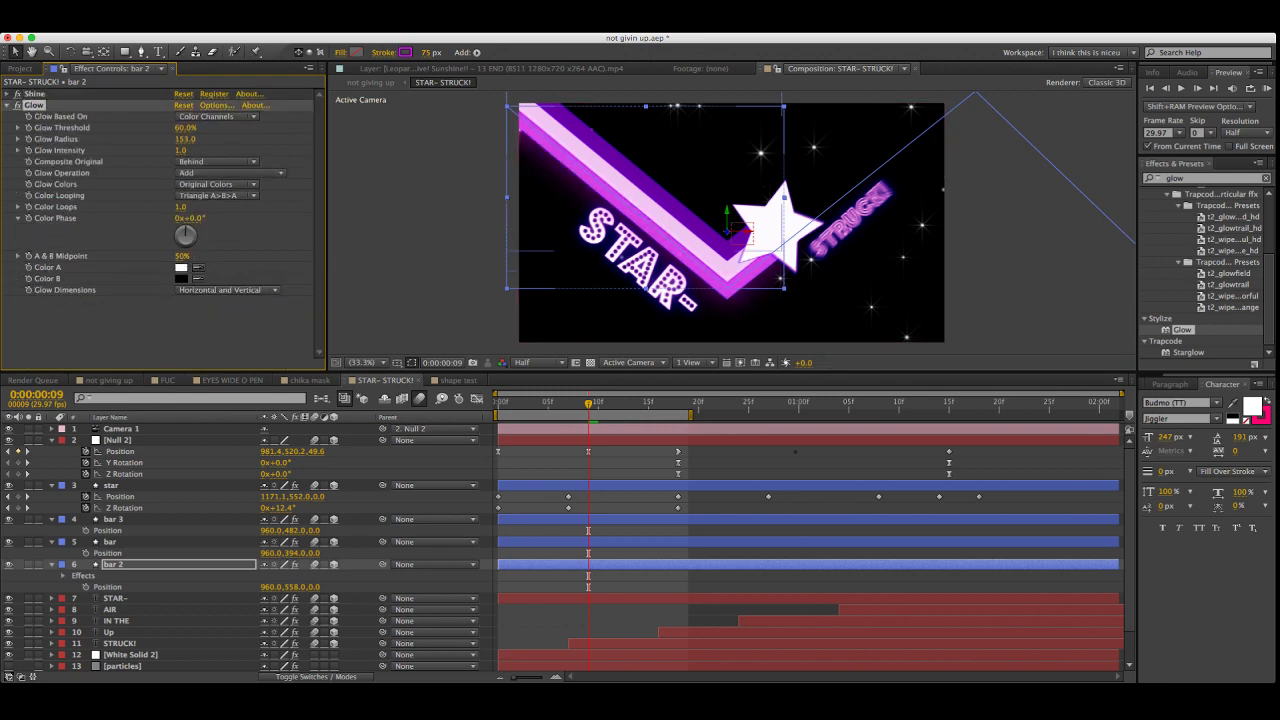
pyautogui.click(110, 542)
pyautogui.keyDown('shift'); pyautogui.click(113, 519); pyautogui.keyUp('shift')
pyautogui.press('super+v')
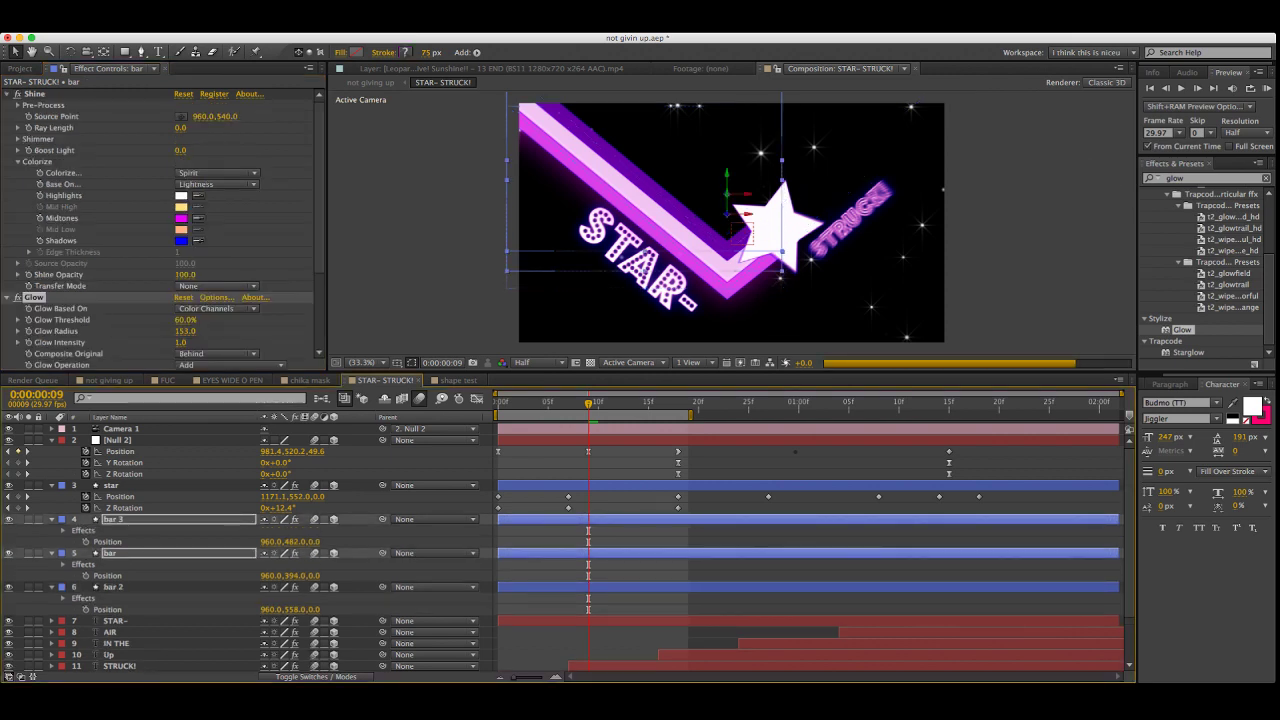
pyautogui.click(719, 527)
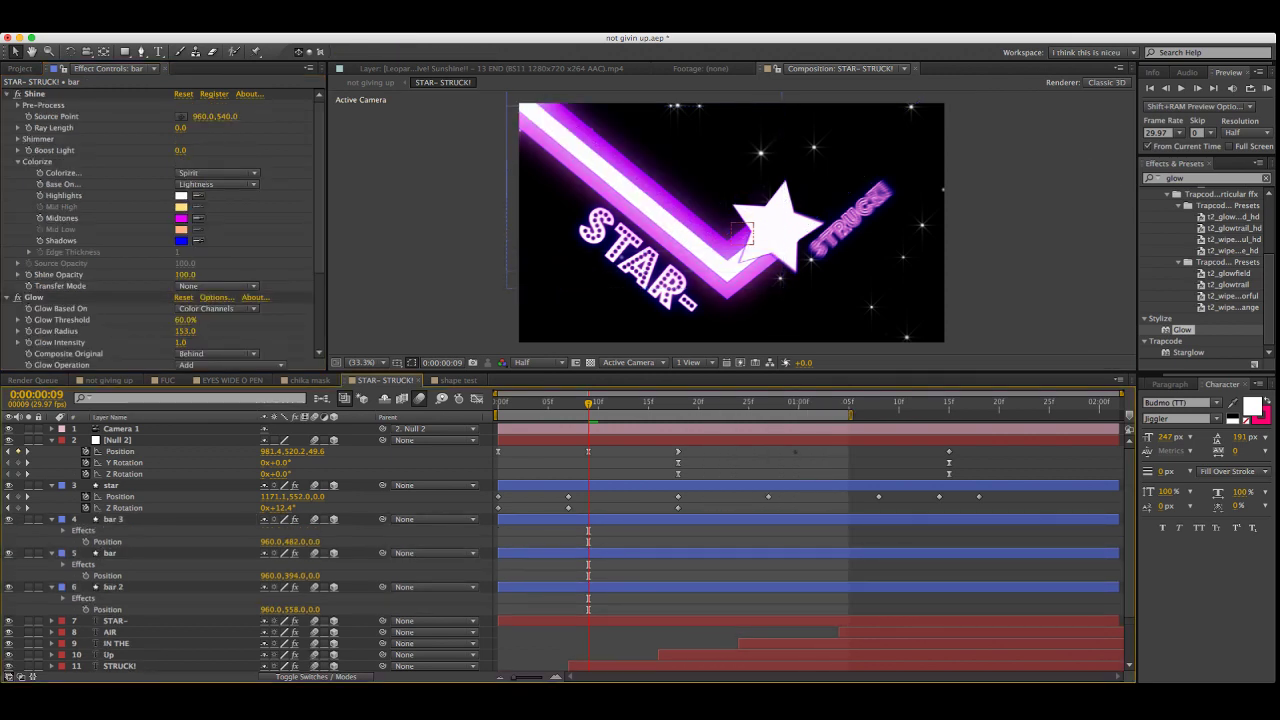
# Inspect the glowing star trail at several frames between frames 15 and 27
pyautogui.click(718, 403)
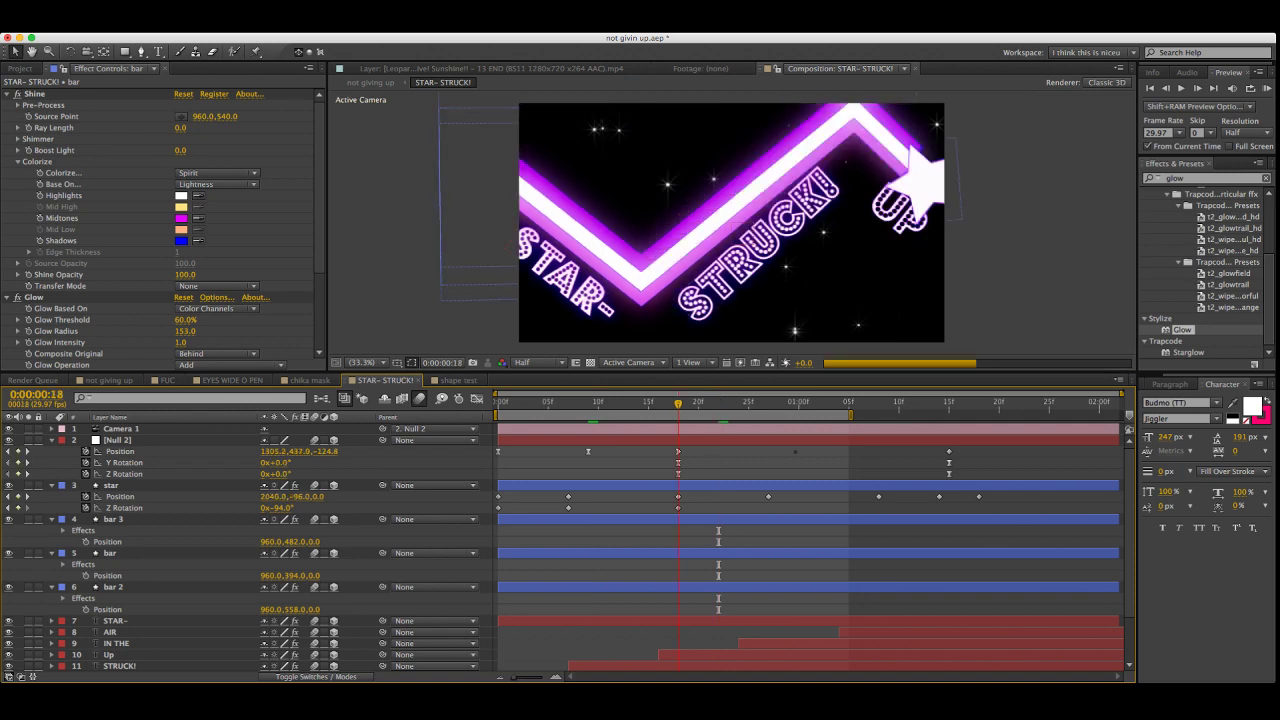
pyautogui.hotkey('alt', 'Left')
pyautogui.hotkey('alt', 'Left')
pyautogui.hotkey('alt', 'Left')
pyautogui.hotkey('alt', 'Left')
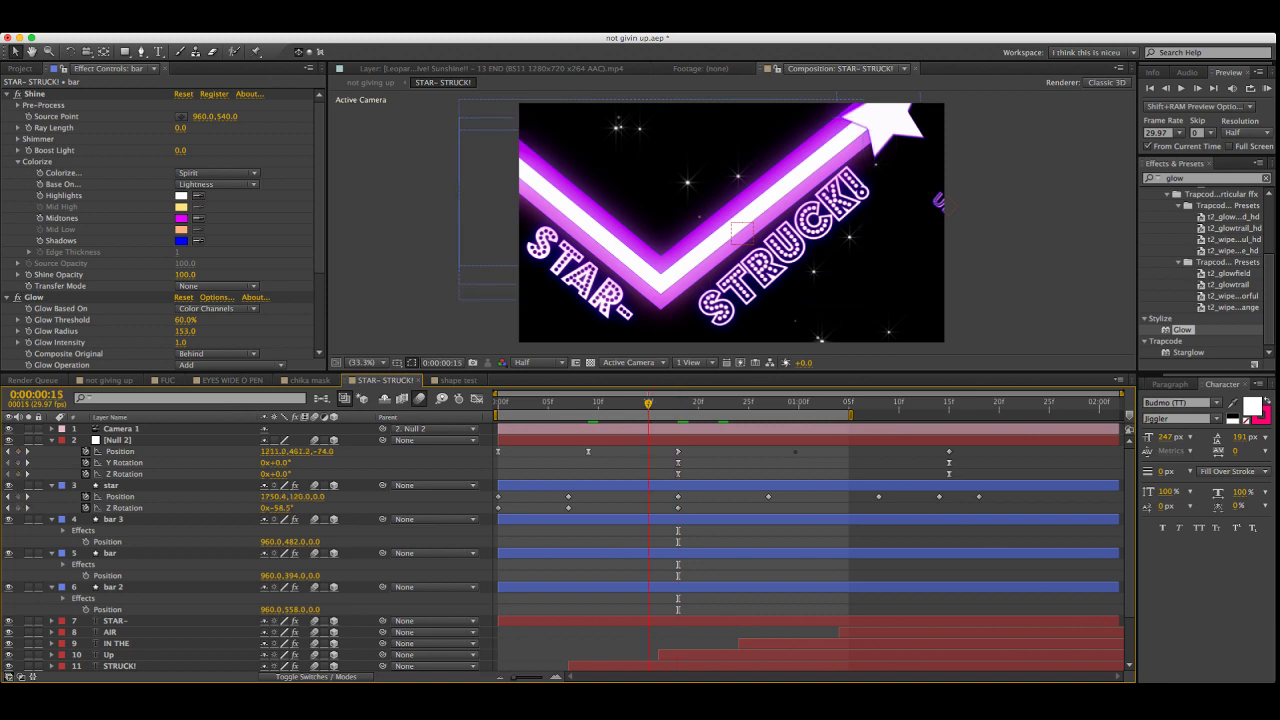
pyautogui.press('KP_0')
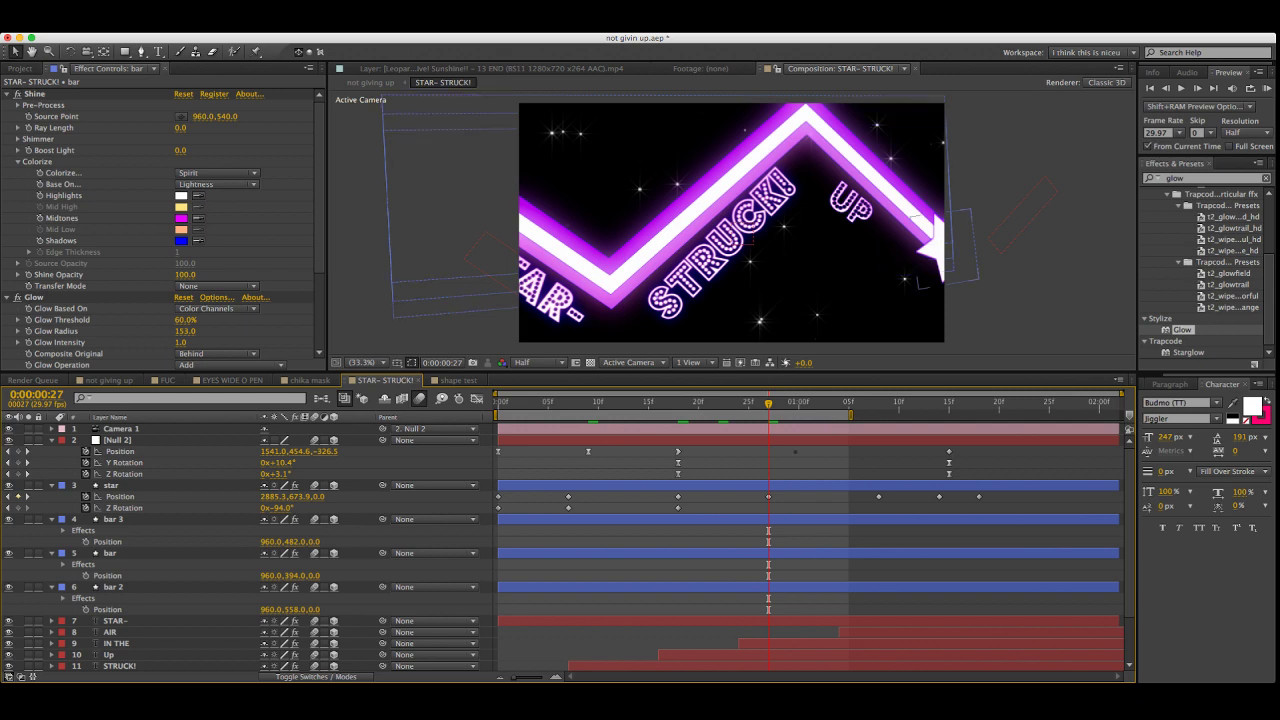
# Collapse the expanded properties of the bar 3 and bar layers and clear the layer selection
pyautogui.click(112, 486)
pyautogui.click(114, 520)
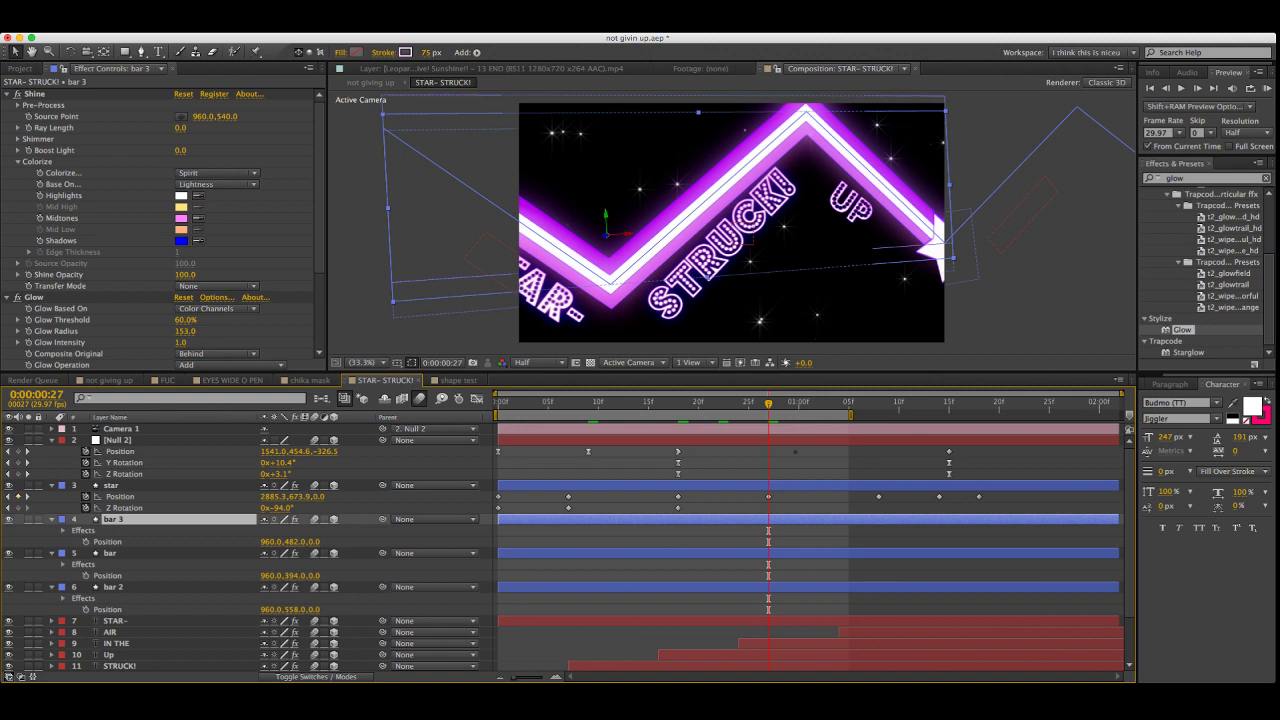
pyautogui.click(108, 542)
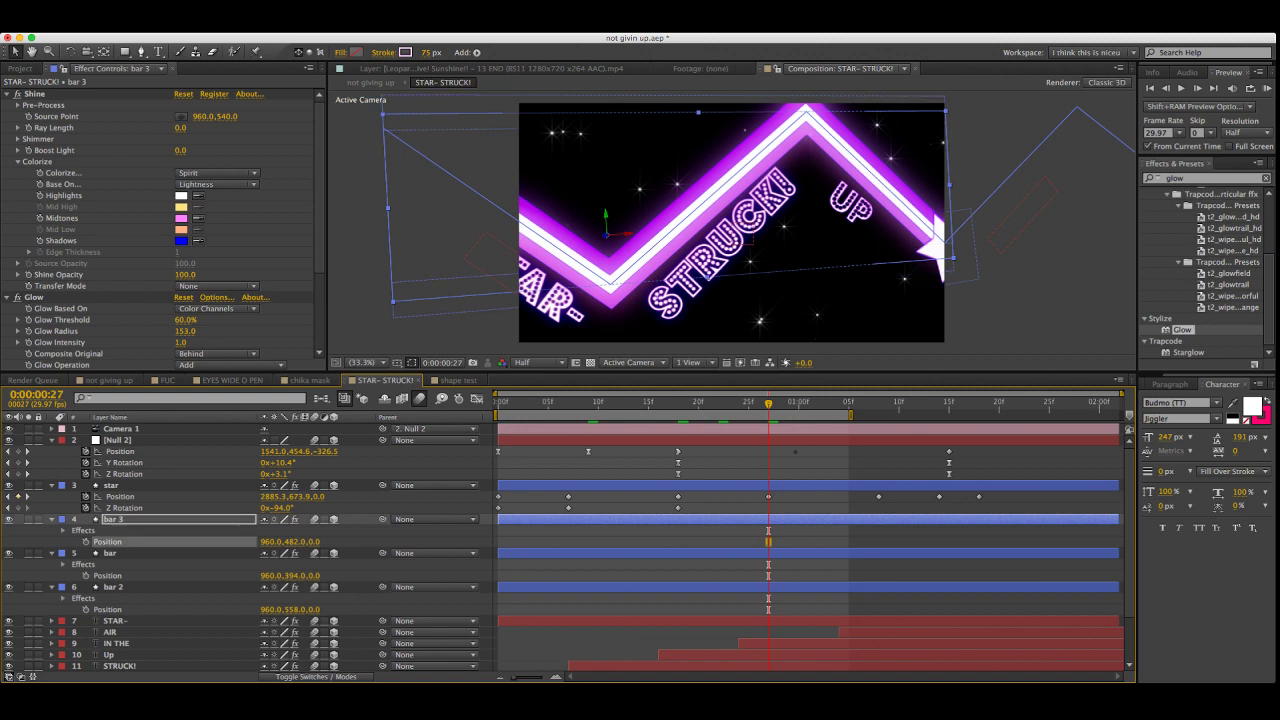
pyautogui.click(110, 553)
pyautogui.click(51, 519)
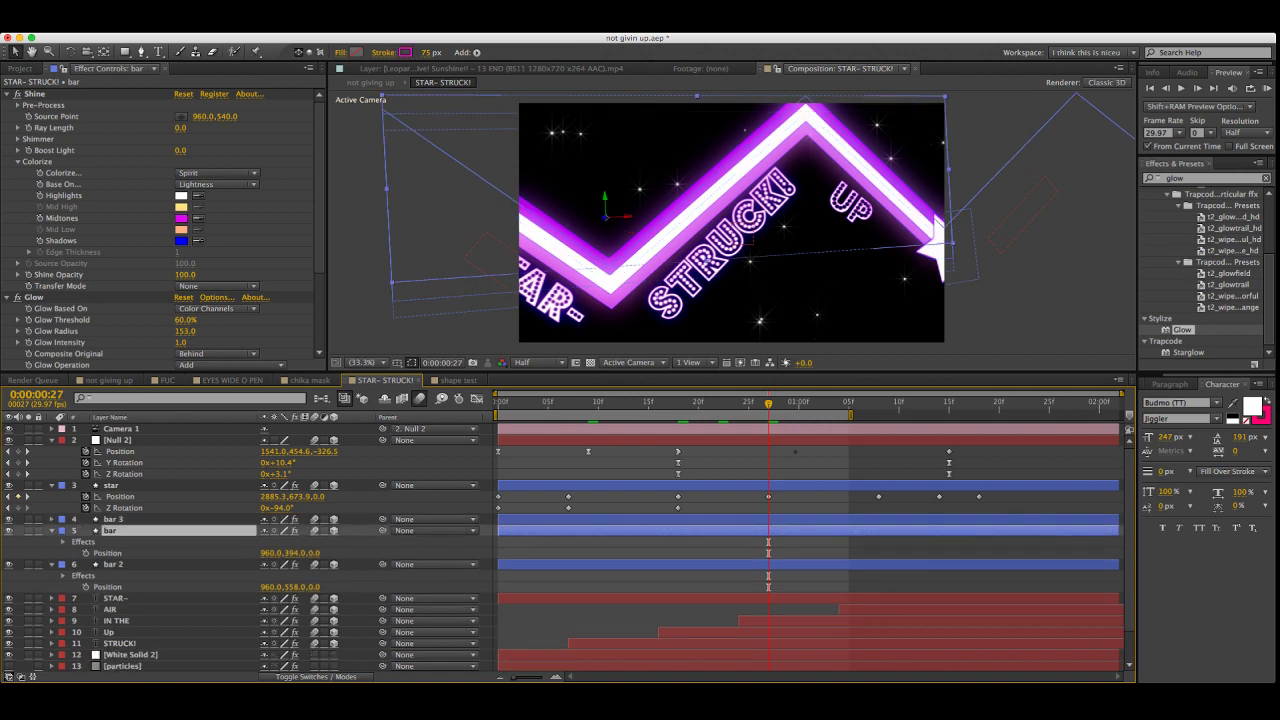
pyautogui.click(51, 530)
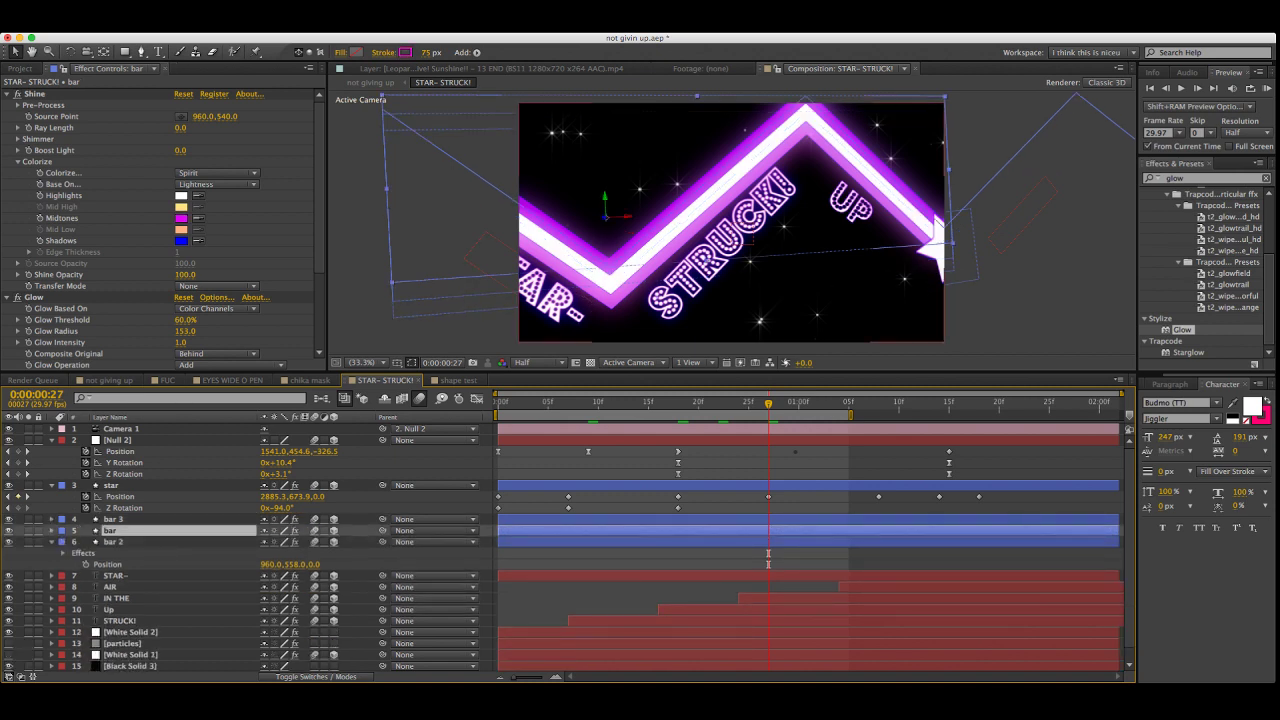
pyautogui.press('F2')
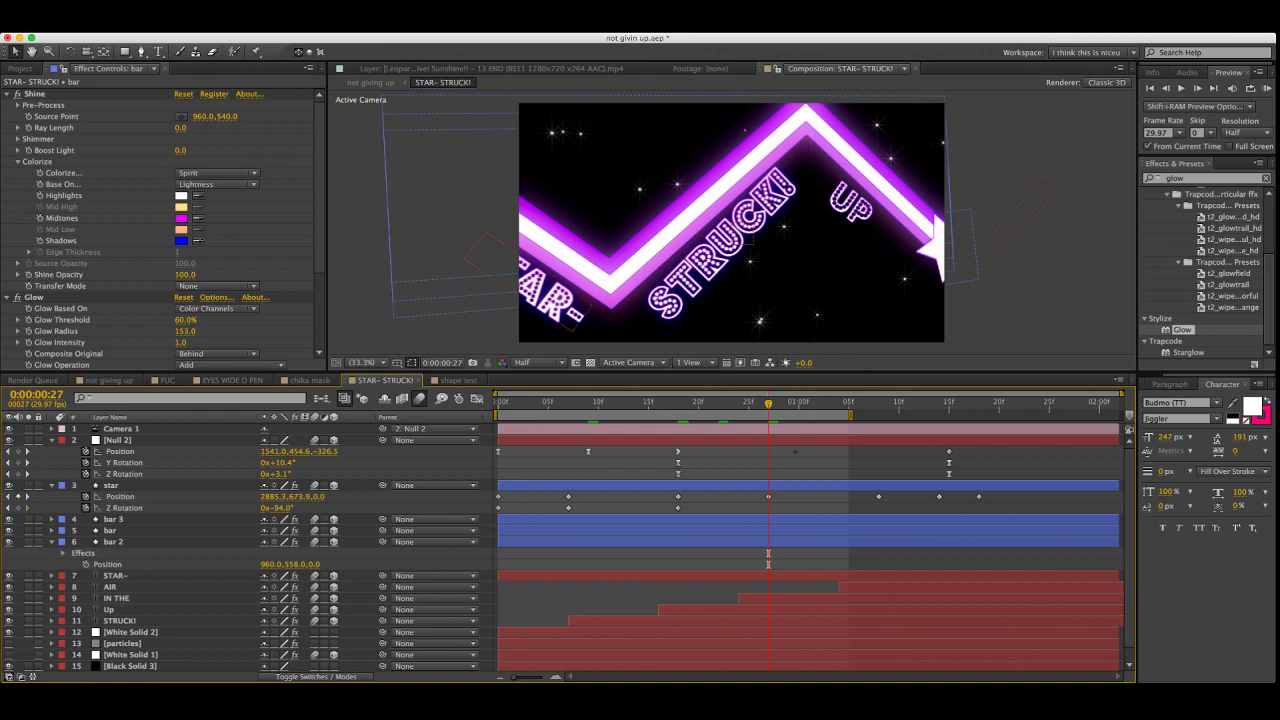
# Increase the stroke width of the bar 3 shape to 111 px and compare the trail with the layer deselected
pyautogui.click(936, 248)
pyautogui.click(880, 184)
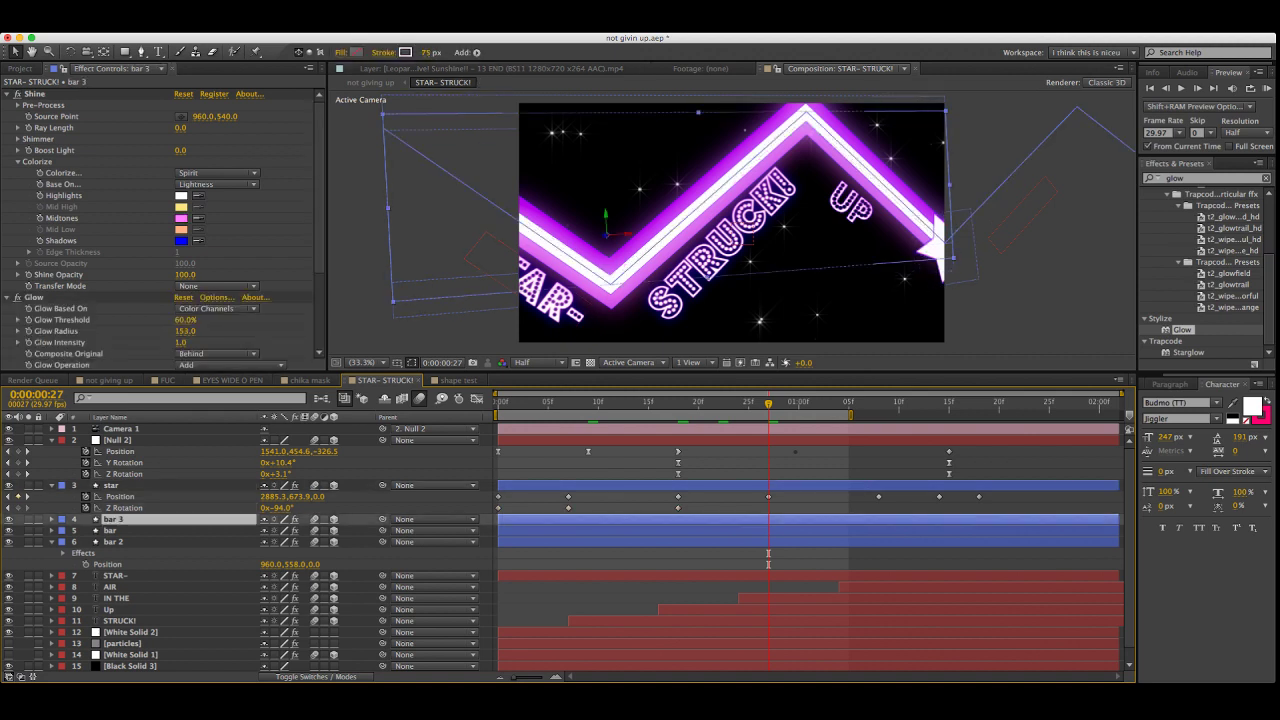
pyautogui.press('Return')
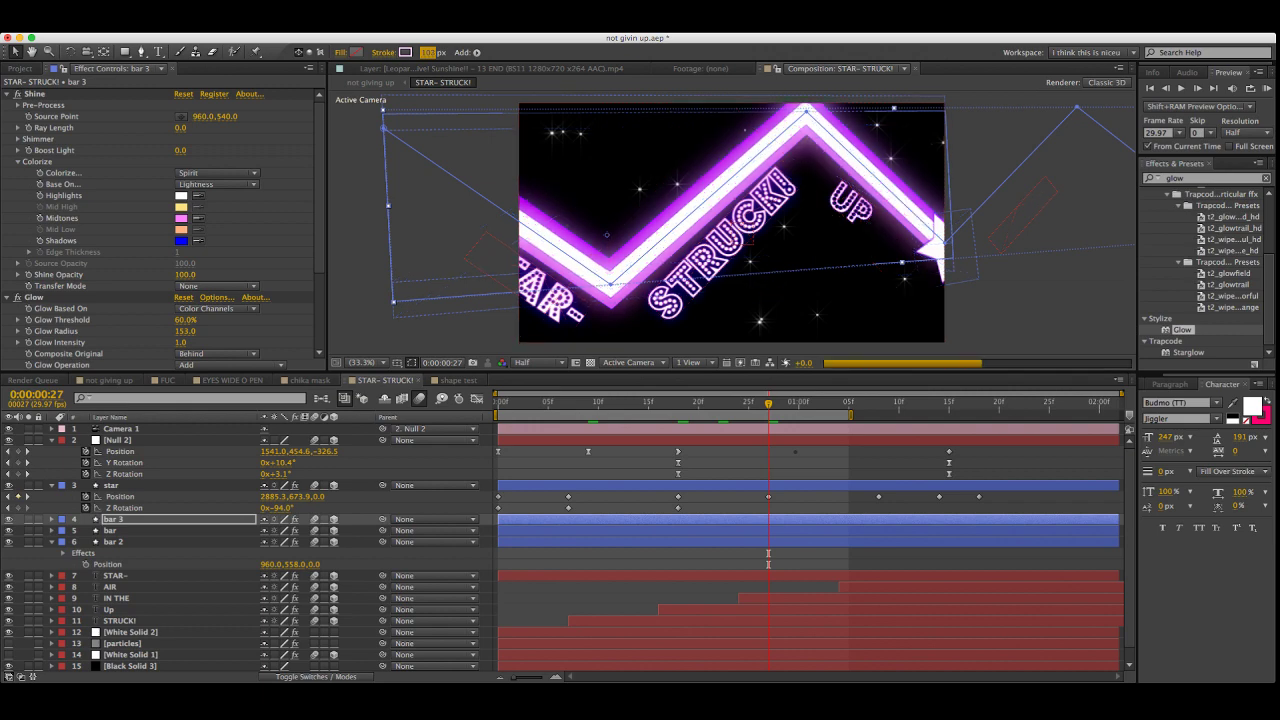
pyautogui.write('75')
pyautogui.press('Return')
pyautogui.press('Return')
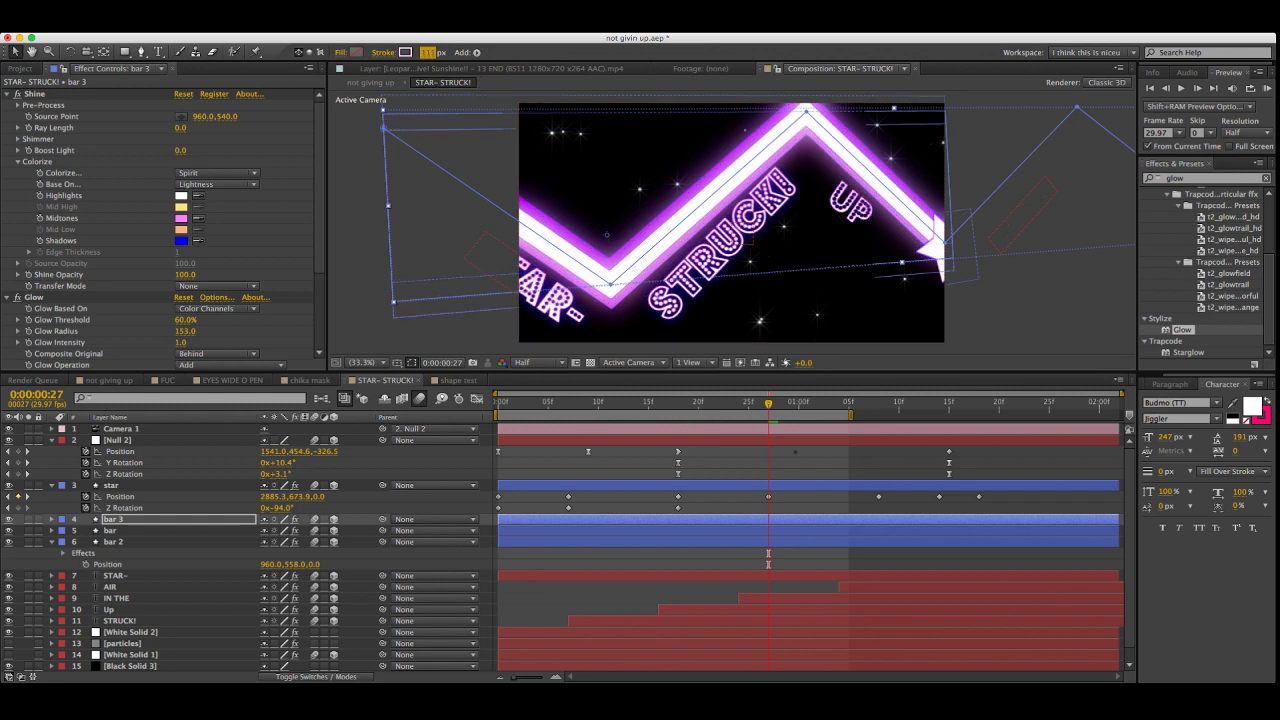
pyautogui.press('F2')
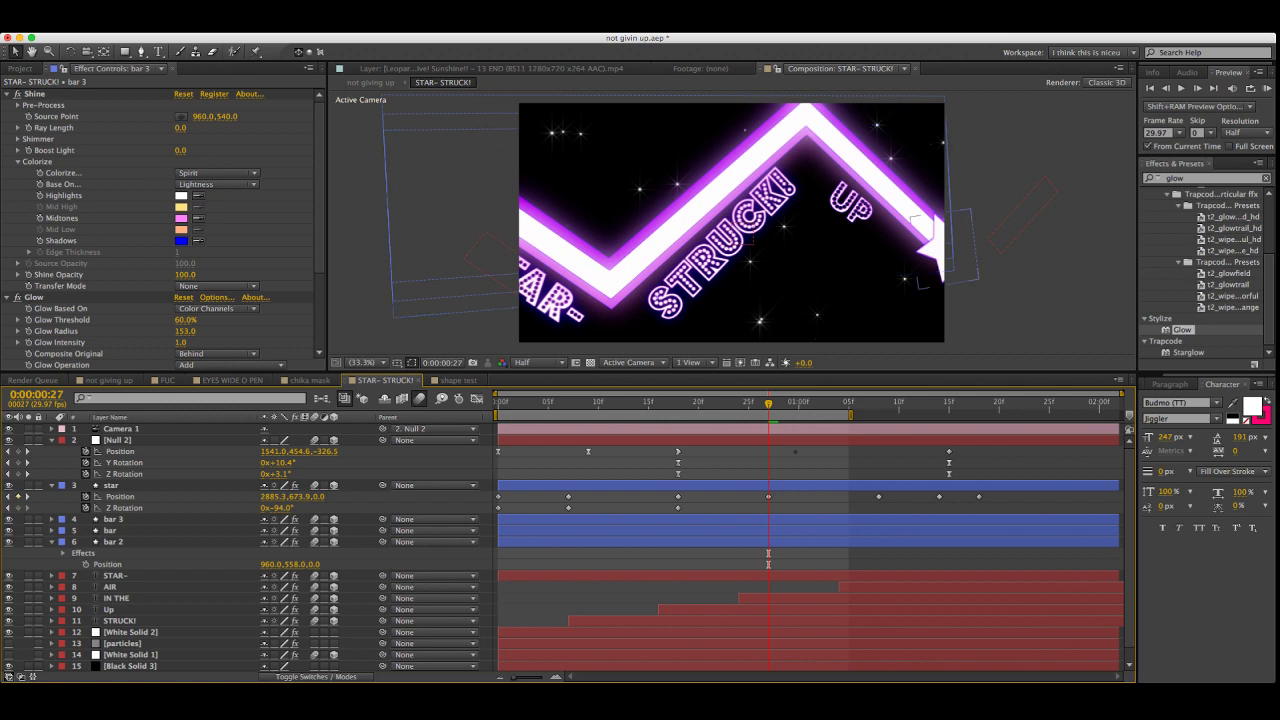
pyautogui.click(890, 195)
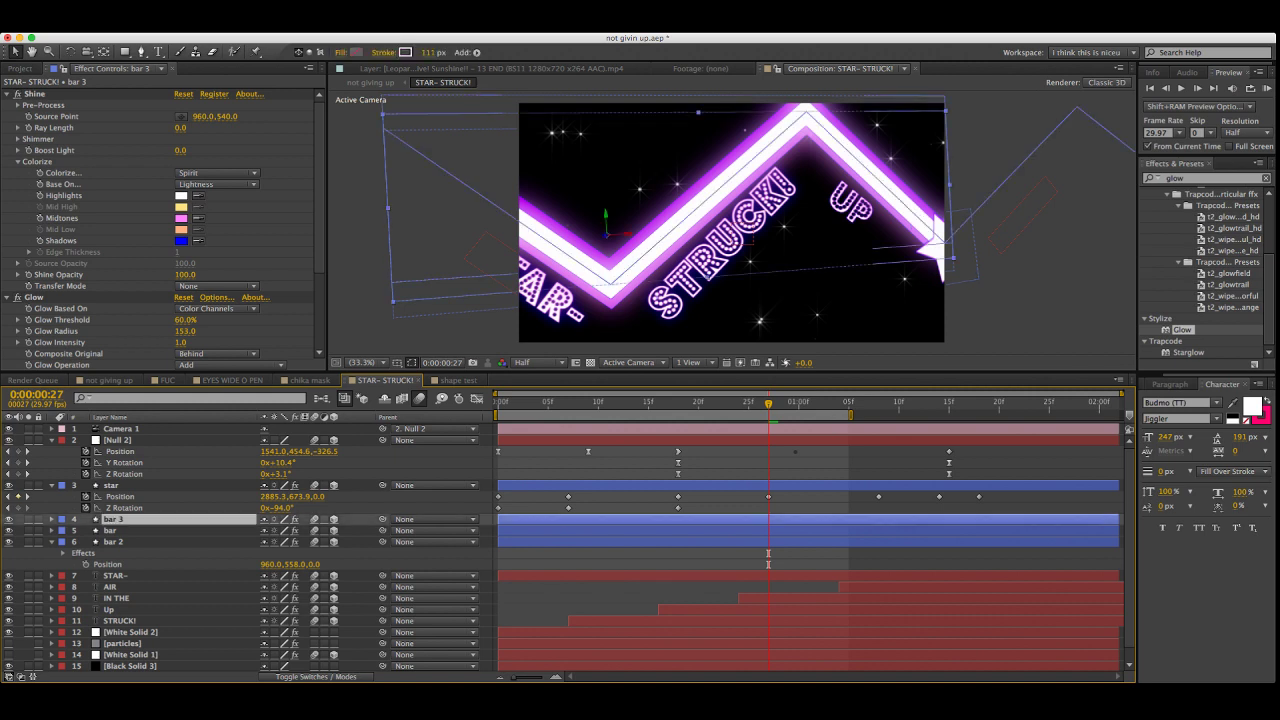
# Inspect the star and its trail around the first bend between frames 6 and 10, with no layers selected
pyautogui.click(110, 530)
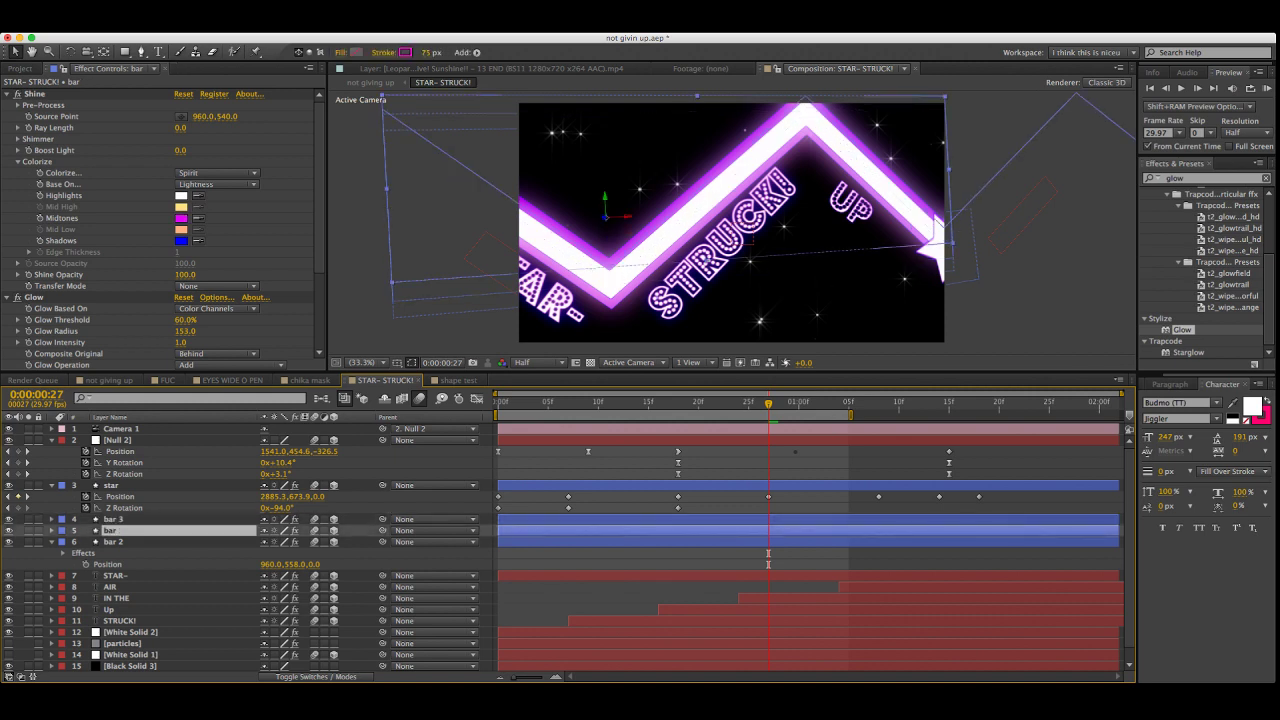
pyautogui.click(598, 402)
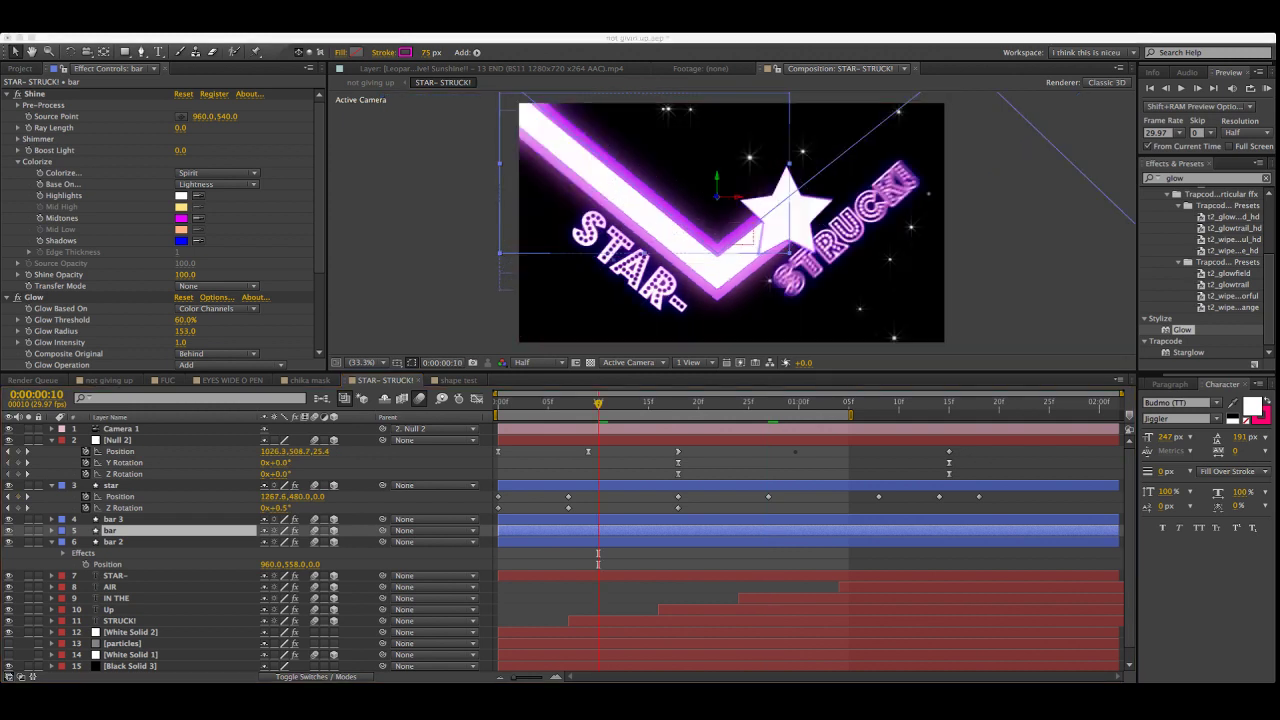
pyautogui.press('super+Tab')
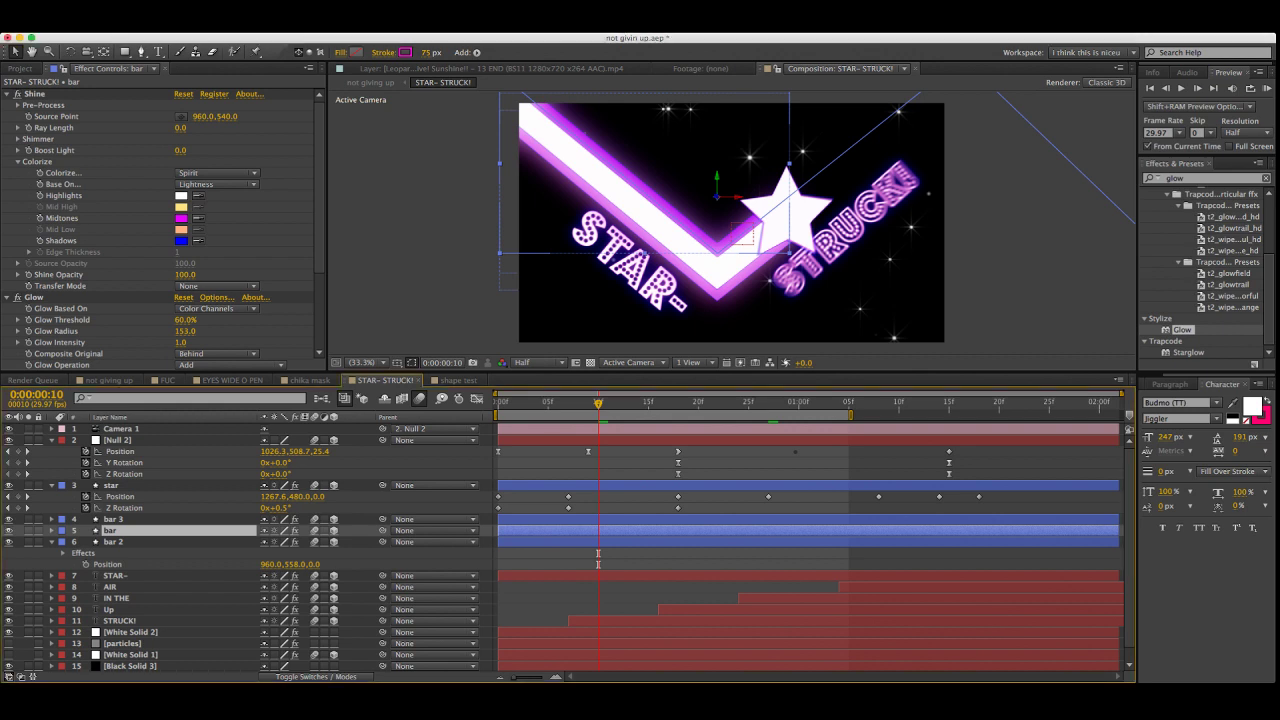
pyautogui.press('super+shift+a')
pyautogui.press('pageup')
pyautogui.press('pageup')
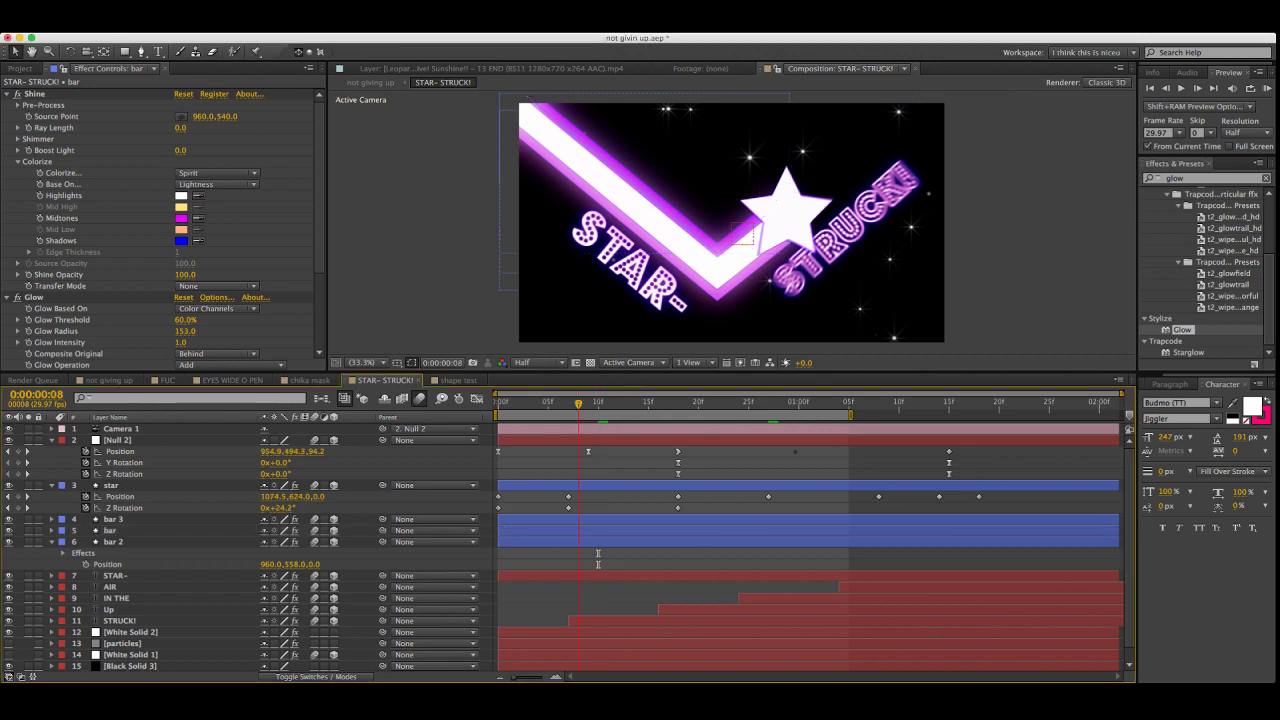
pyautogui.press('pageup')
pyautogui.press('pageup')
pyautogui.press('pagedown')
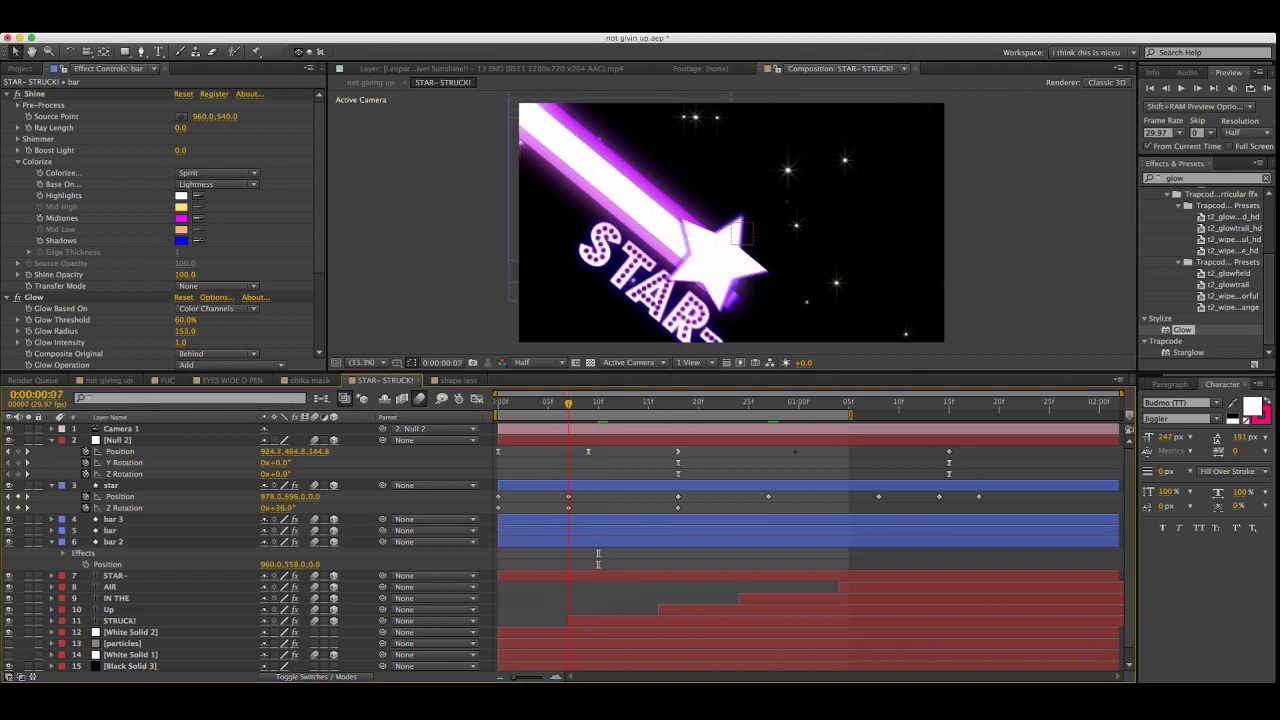
# View the speed graph of the star's Z Rotation, return to the layer bars and clear the selection
pyautogui.click(124, 508)
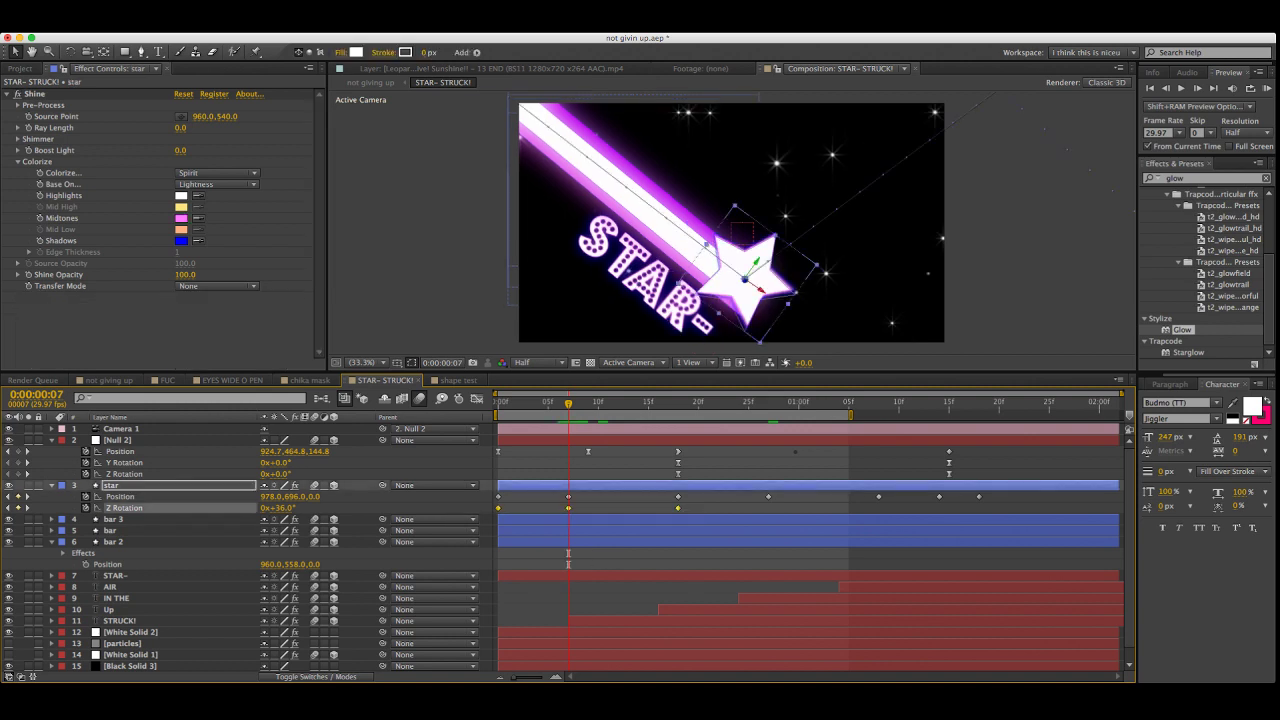
pyautogui.click(476, 398)
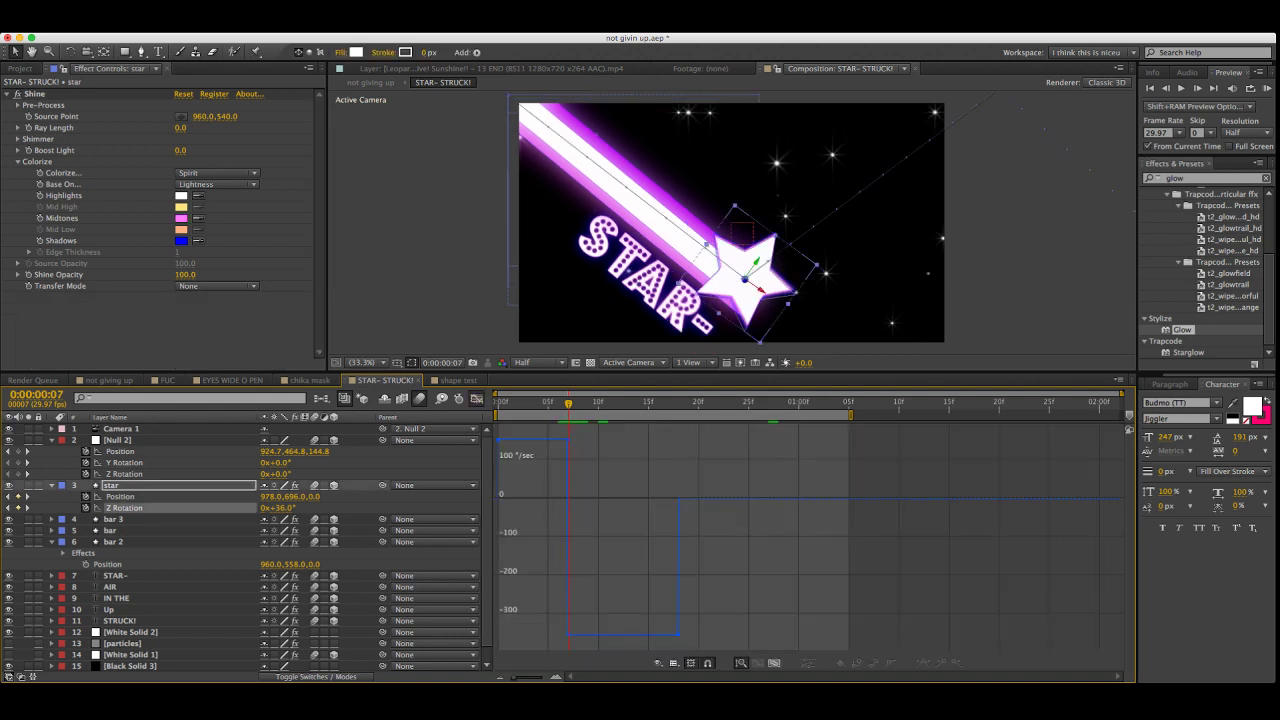
pyautogui.click(476, 398)
pyautogui.press('F2')
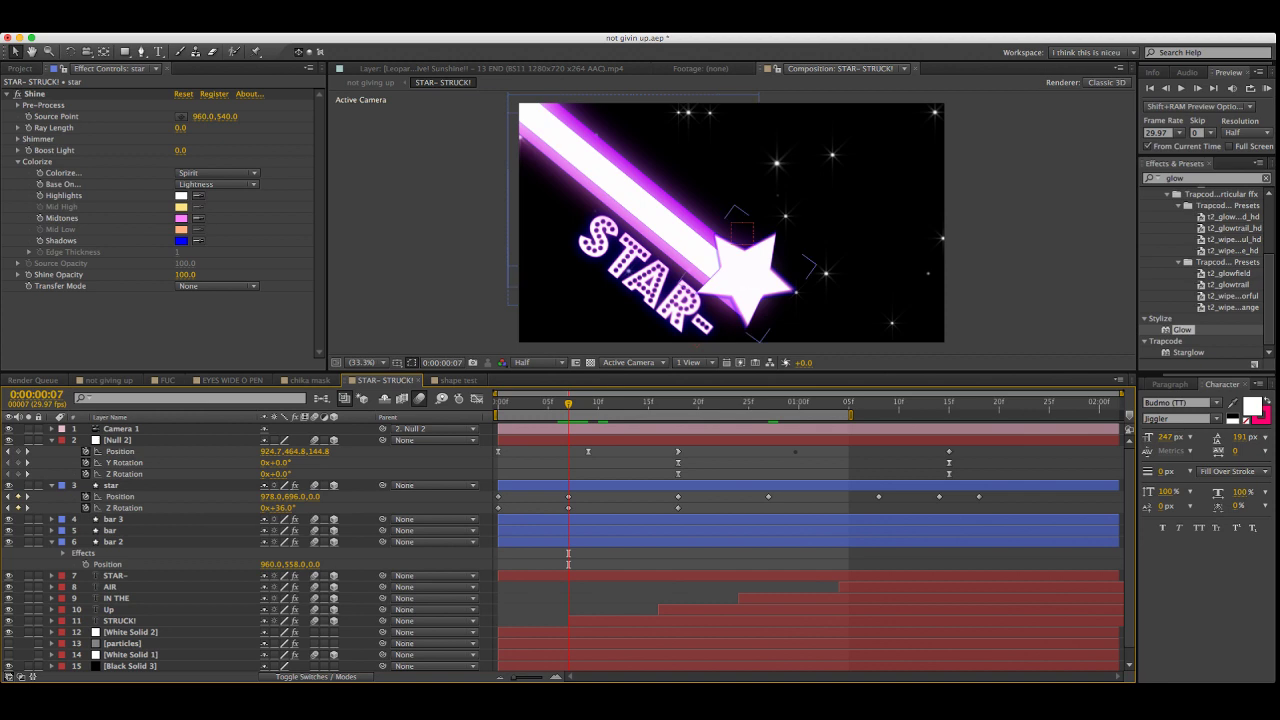
# Try a Z Rotation of 30° at the star's first keyframe and move on to the keyframe at frame 7
pyautogui.click(8, 508)
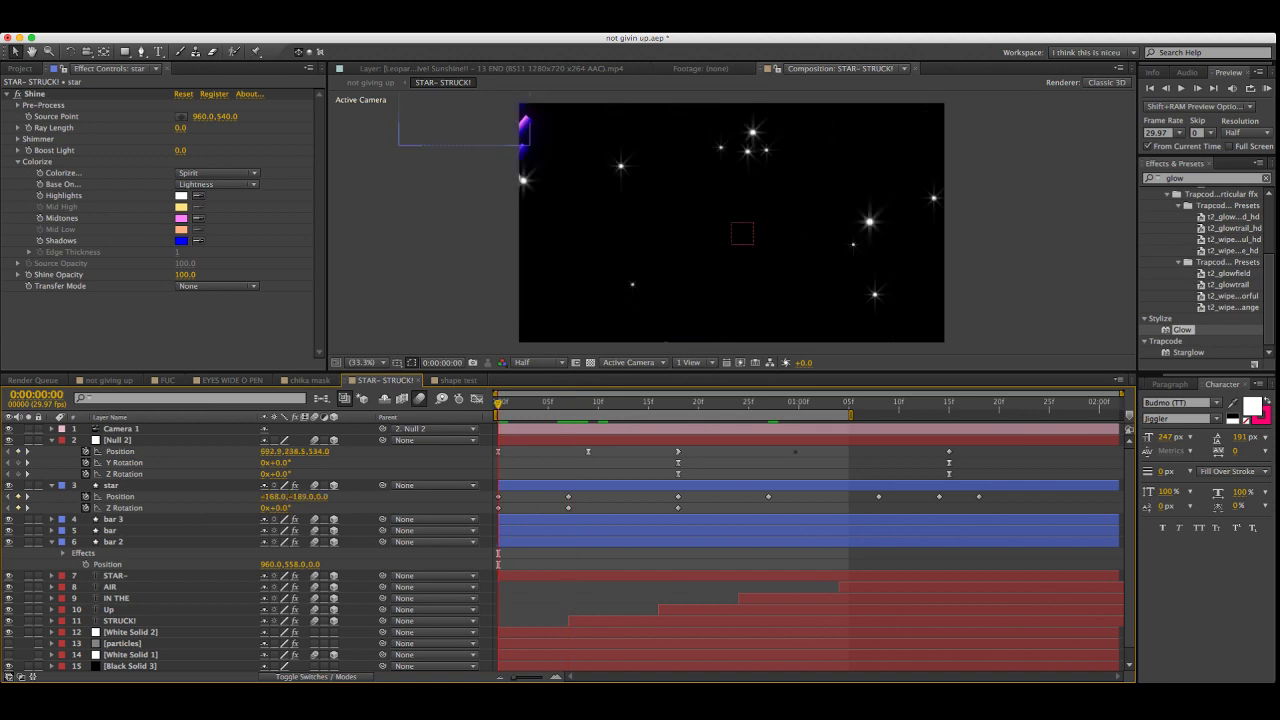
pyautogui.click(280, 508)
pyautogui.write('30')
pyautogui.press('Return')
pyautogui.press('F2')
pyautogui.click(28, 508)
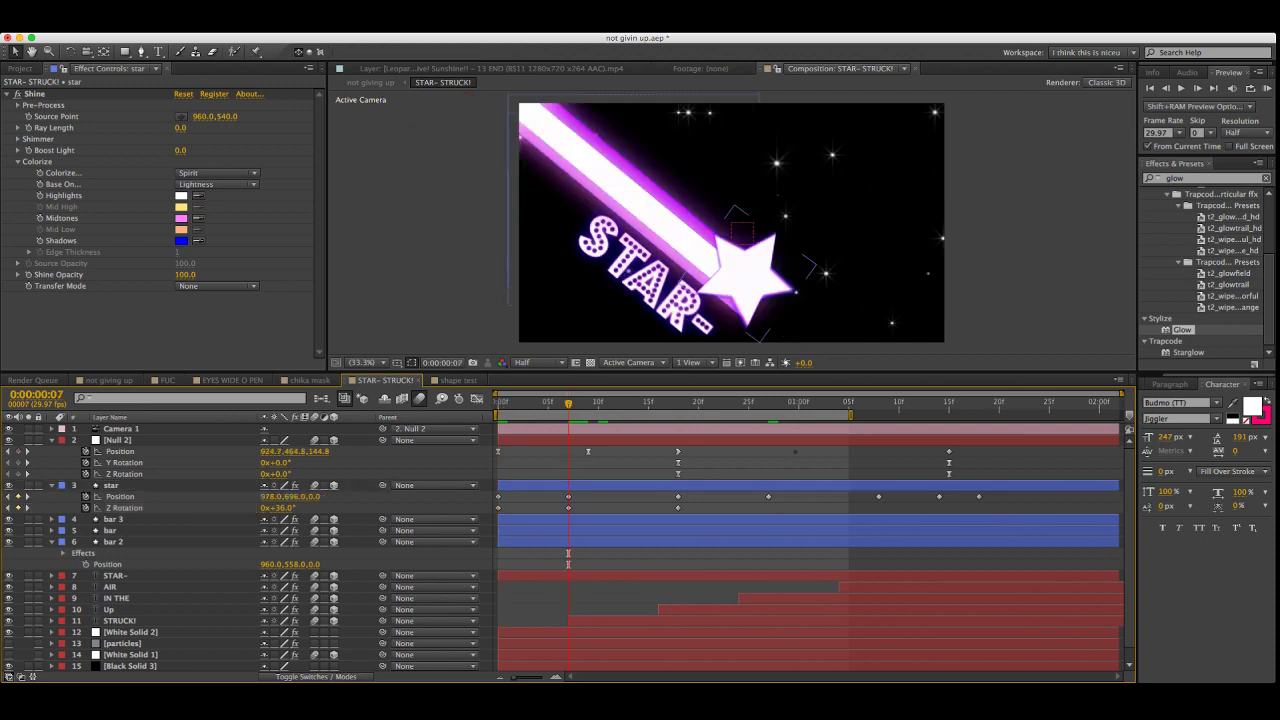
# Try a Z Rotation of 0° at the star's frame 7 keyframe, and return it to 36°
pyautogui.click(280, 508)
pyautogui.write('0')
pyautogui.press('Return')
pyautogui.write('36')
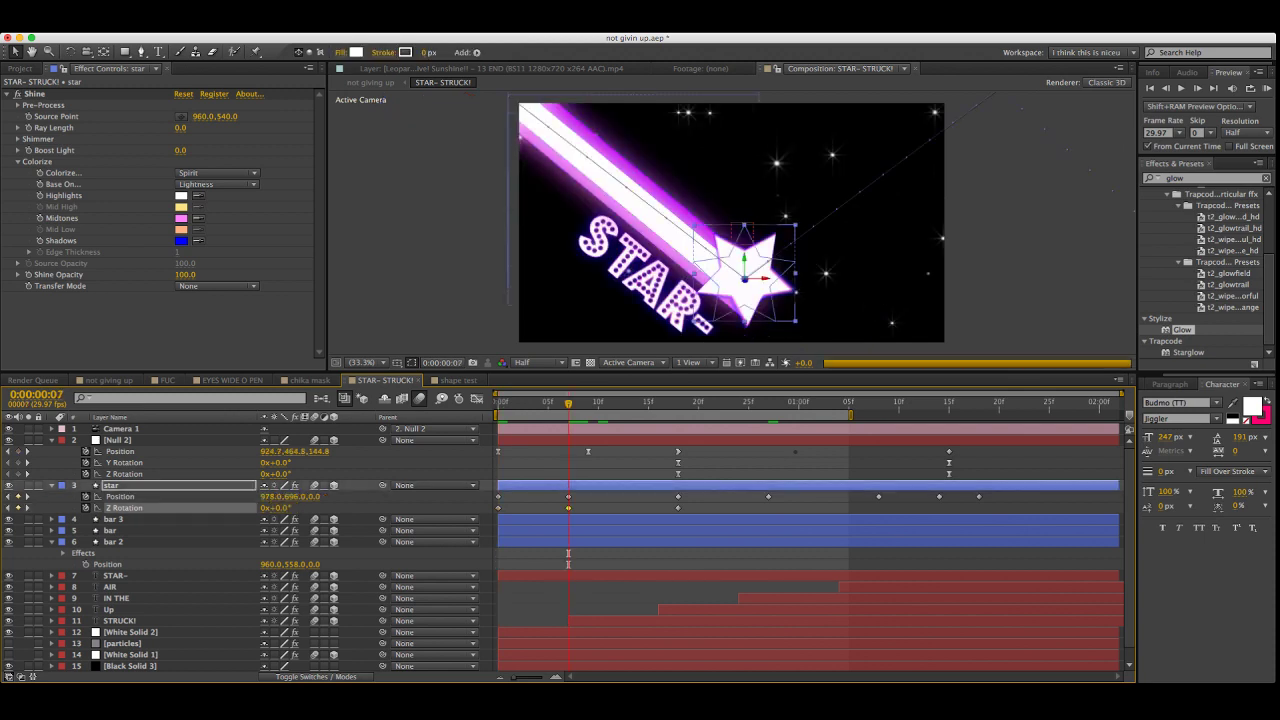
pyautogui.press('Return')
pyautogui.press('F2')
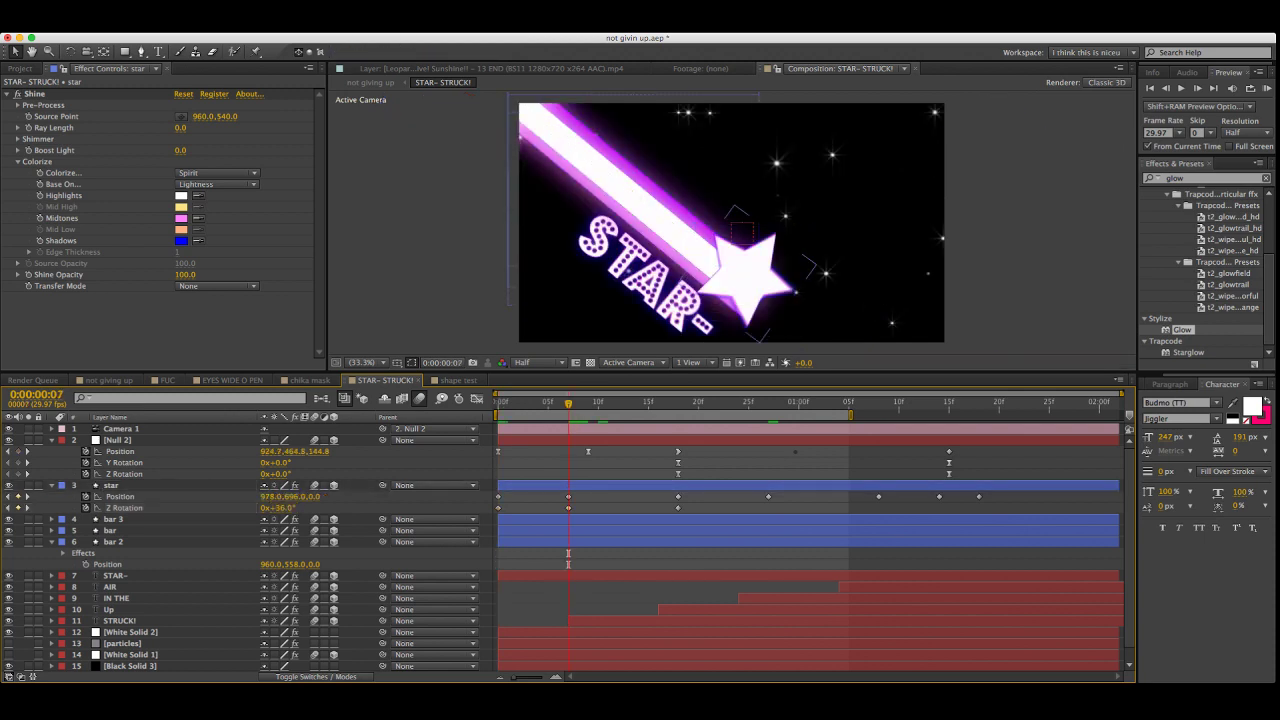
# Set the star's Z Rotation keyframe at frame 0 back to 0° and preview the motion
pyautogui.click(8, 507)
pyautogui.click(281, 507)
pyautogui.press('Return')
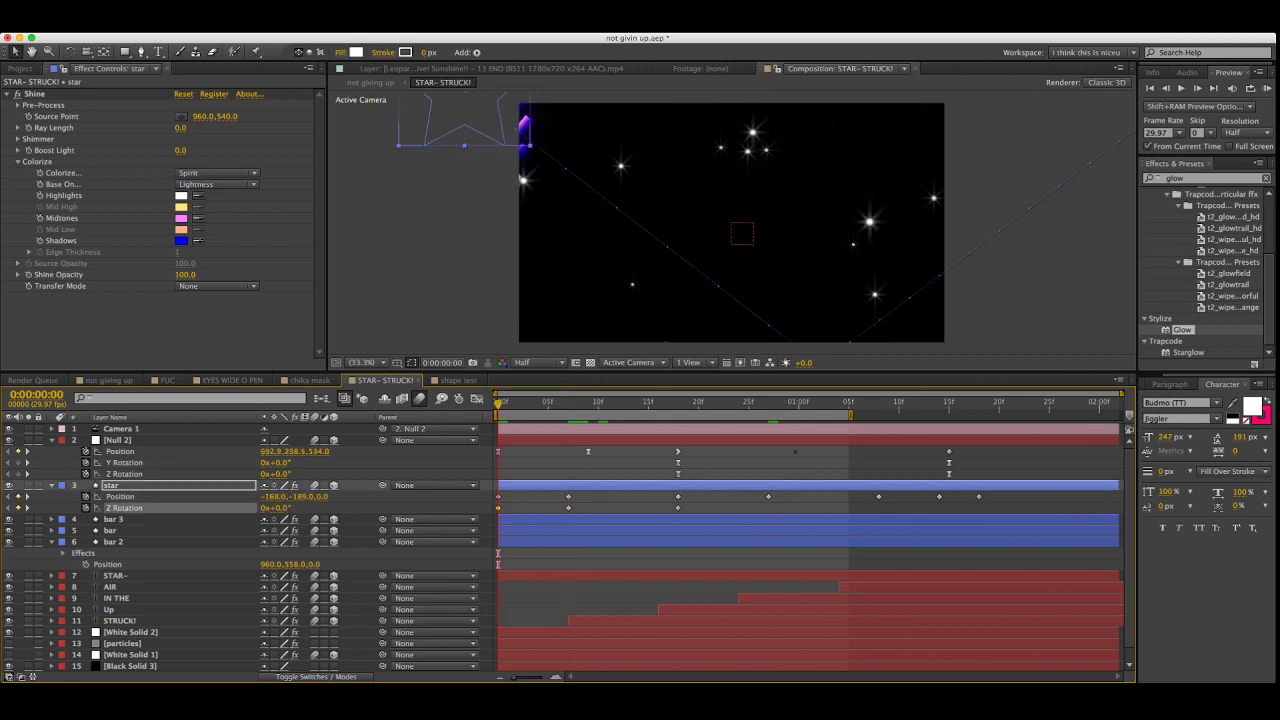
pyautogui.press('KP_0')
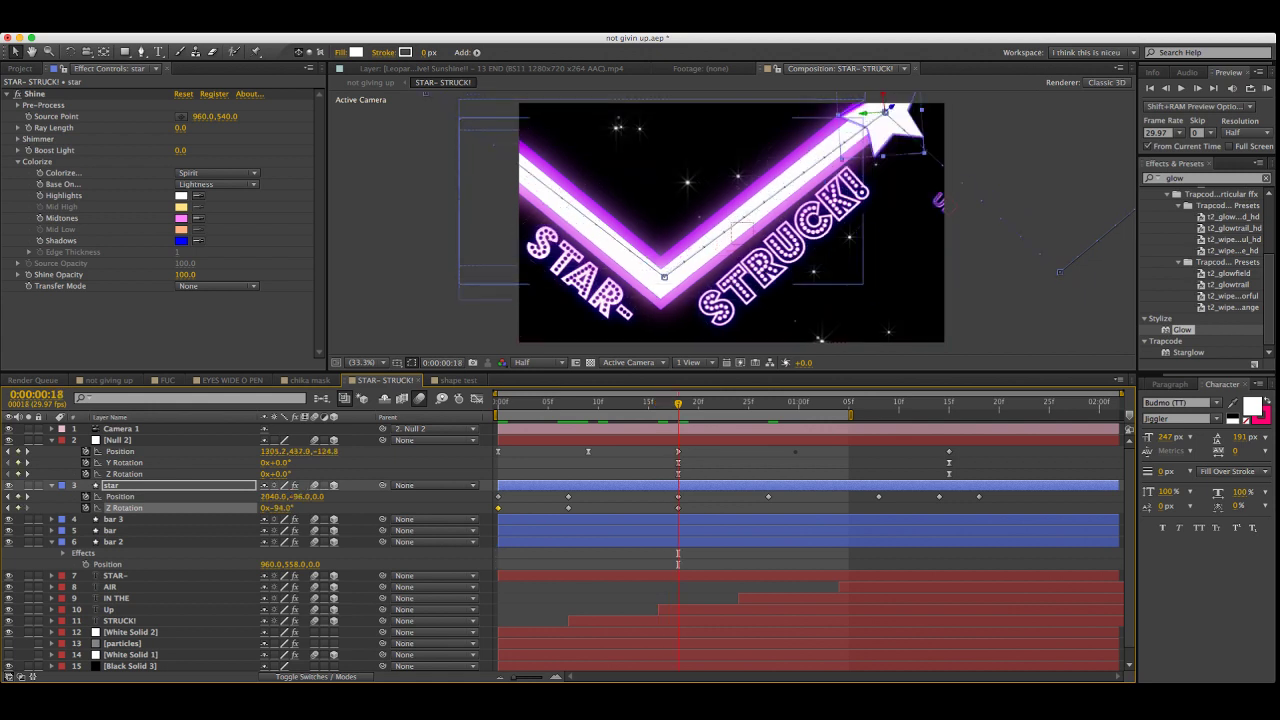
# At frame 18, set the star's Z Rotation to -30° and Position to about 2021.5, -128.1, and shift its frame 7 Position keyframe to about 962, 718.4
pyautogui.click(282, 508)
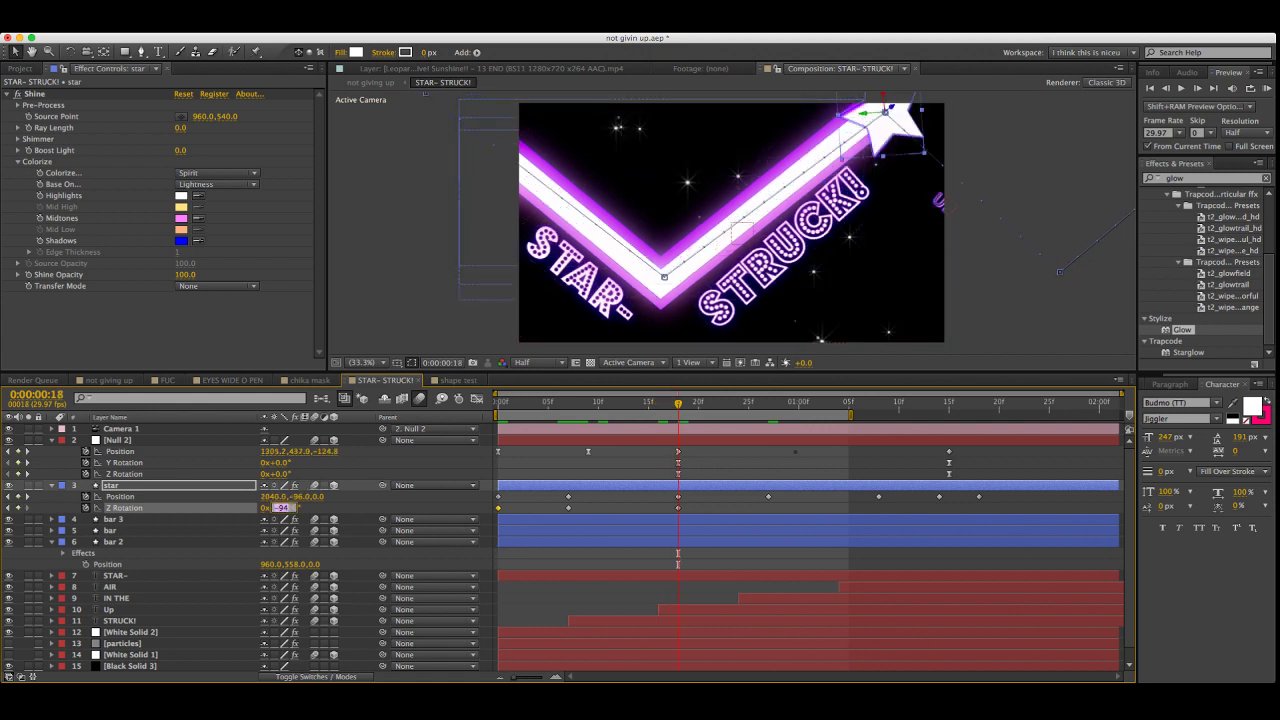
pyautogui.write('-30')
pyautogui.press('Return')
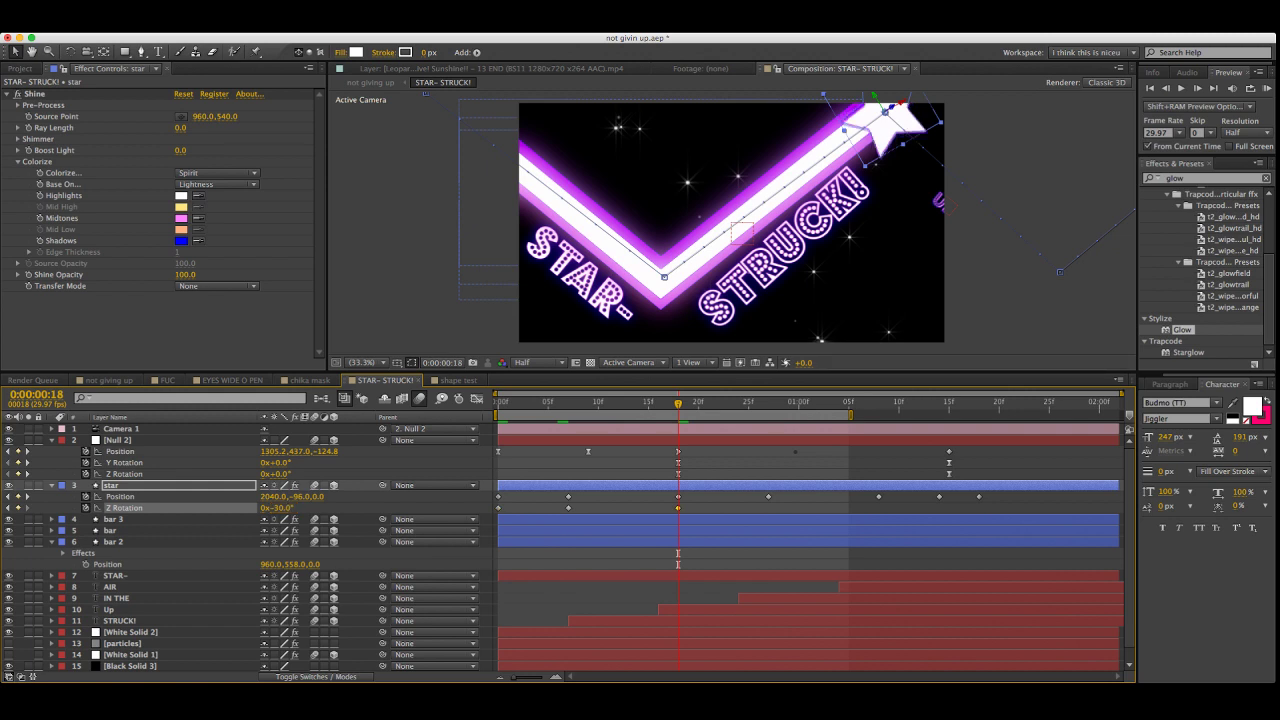
pyautogui.moveTo(875, 97); pyautogui.dragTo(873, 95)
pyautogui.moveTo(664, 277); pyautogui.dragTo(661, 282)
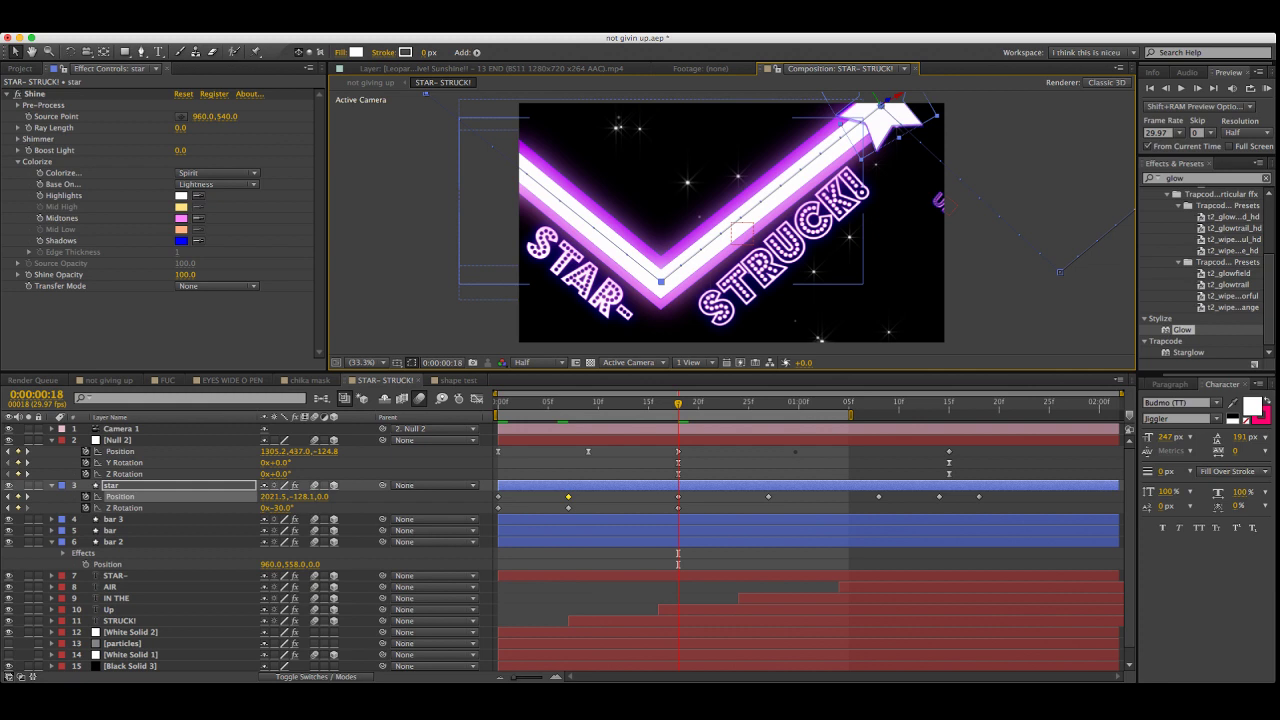
# End the work area at frame 18 and render a RAM preview from the beginning
pyautogui.press('KP_0')
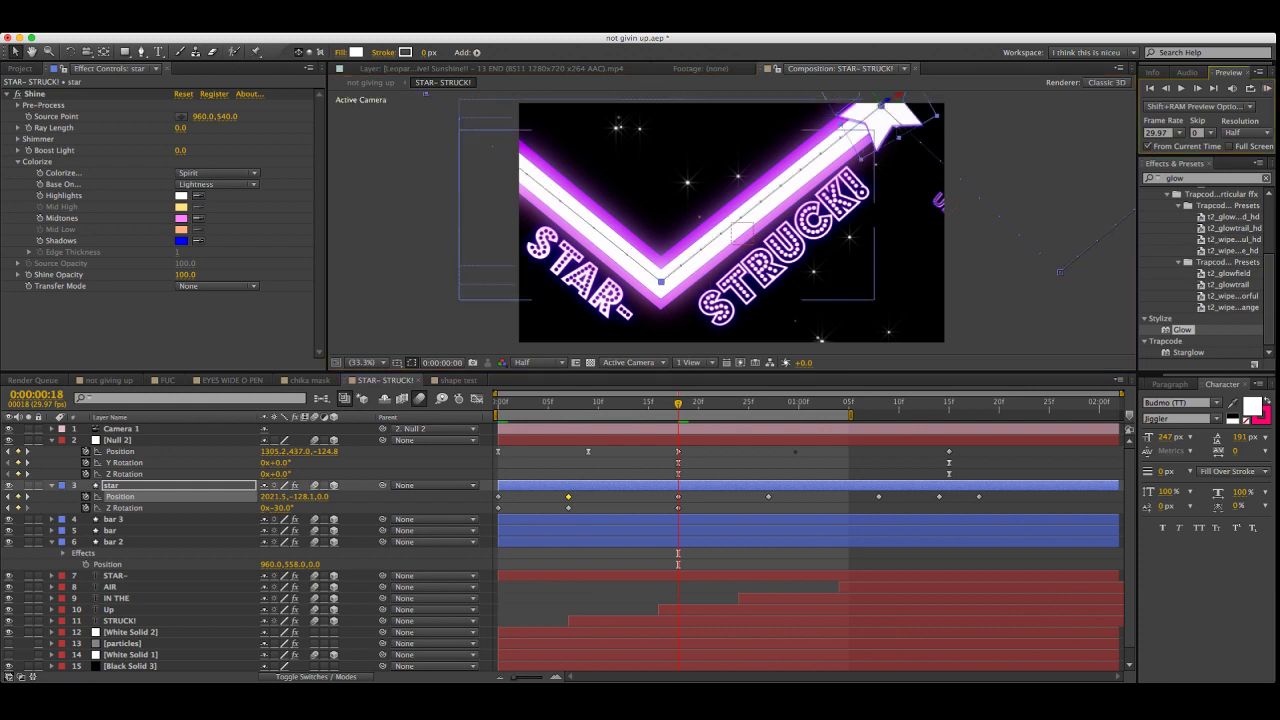
pyautogui.press('n')
pyautogui.press('Home')
pyautogui.press('KP_0')
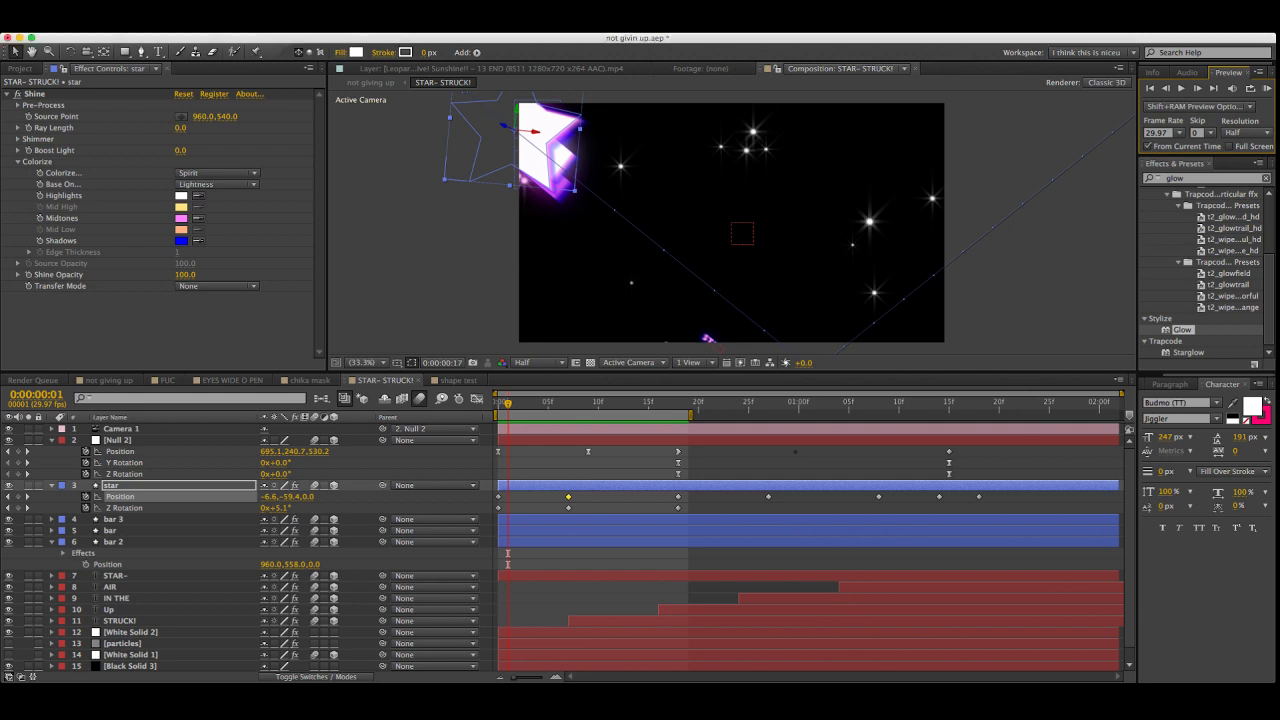
# Replay the cached preview to check how the star rotates along its path
pyautogui.press('KP_0')
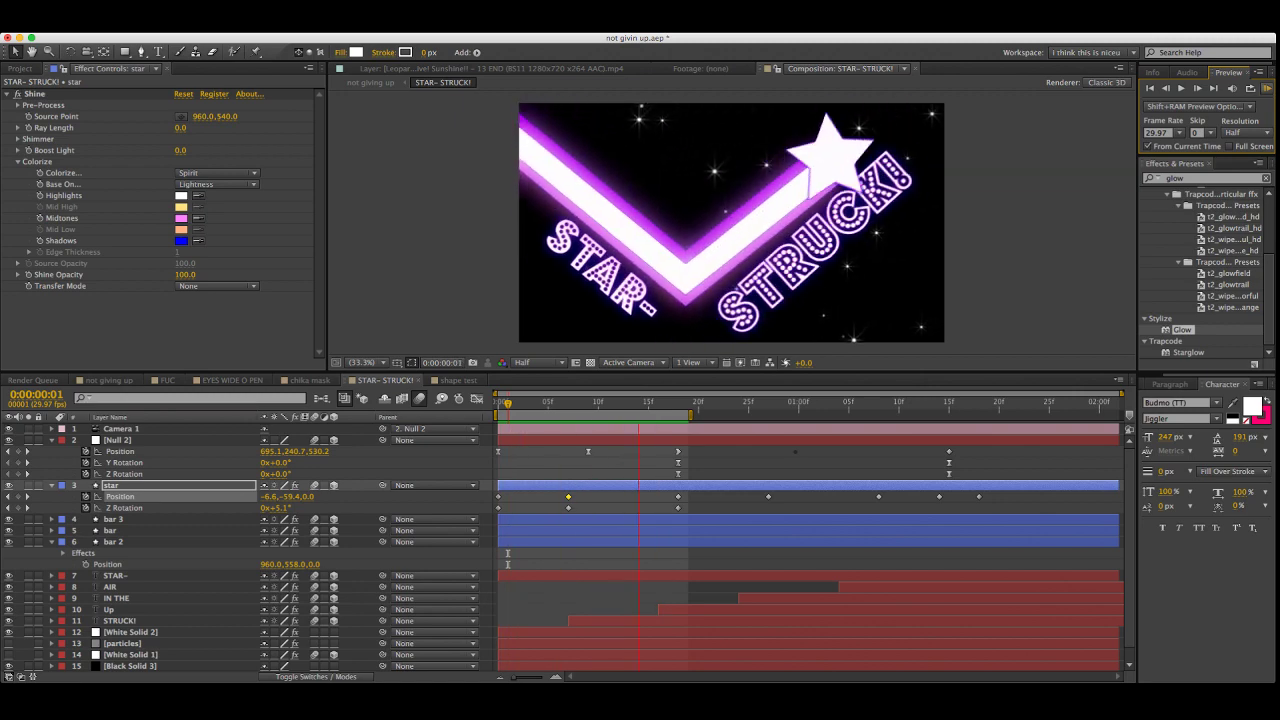
pyautogui.press('space')
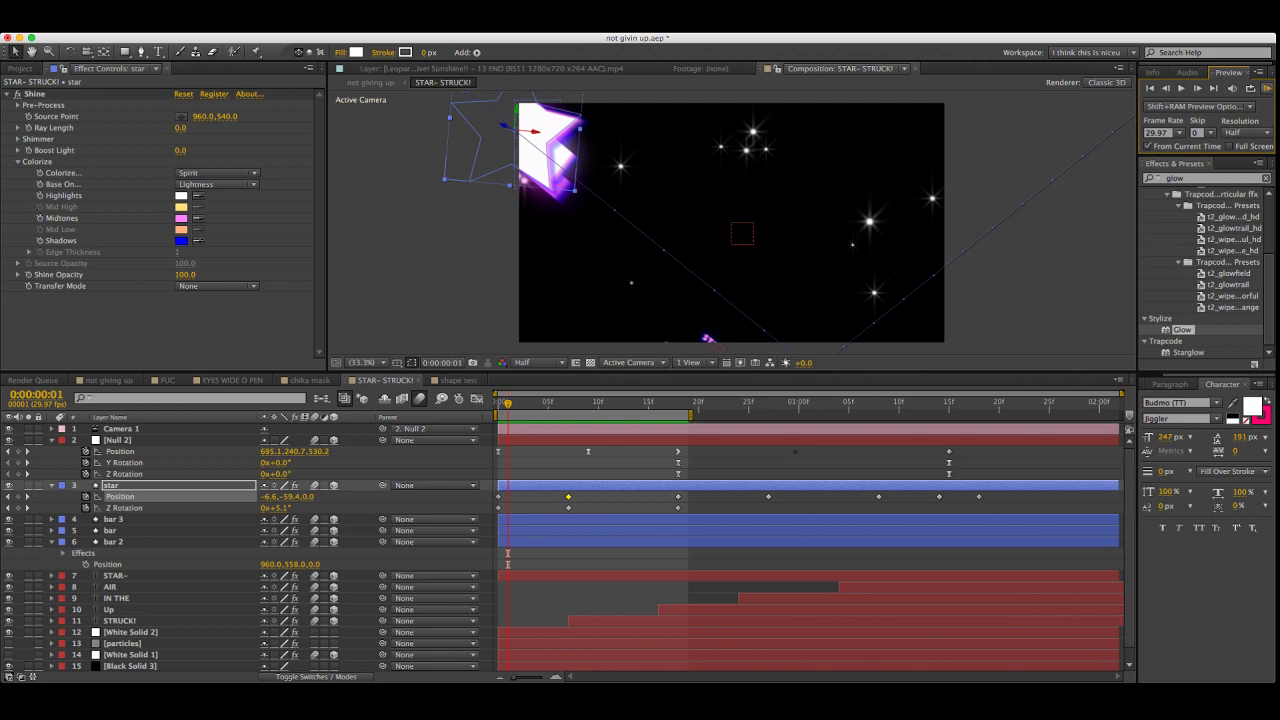
pyautogui.press('space')
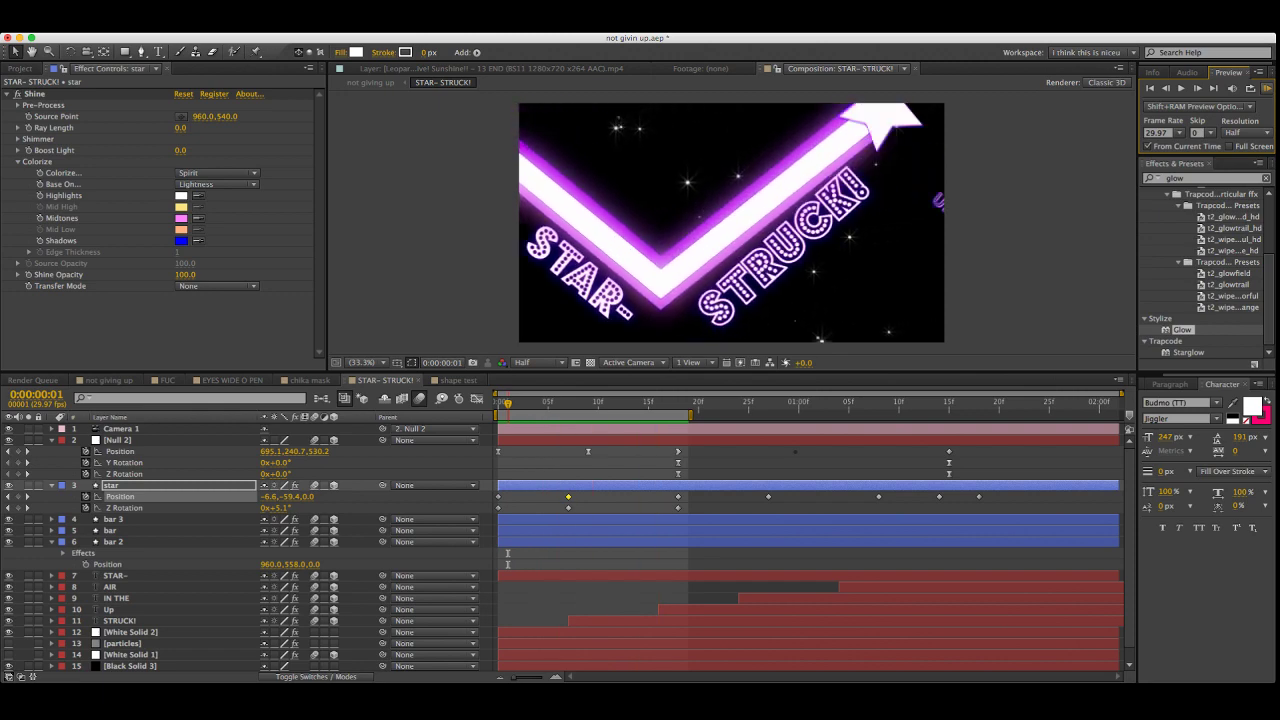
pyautogui.press('space')
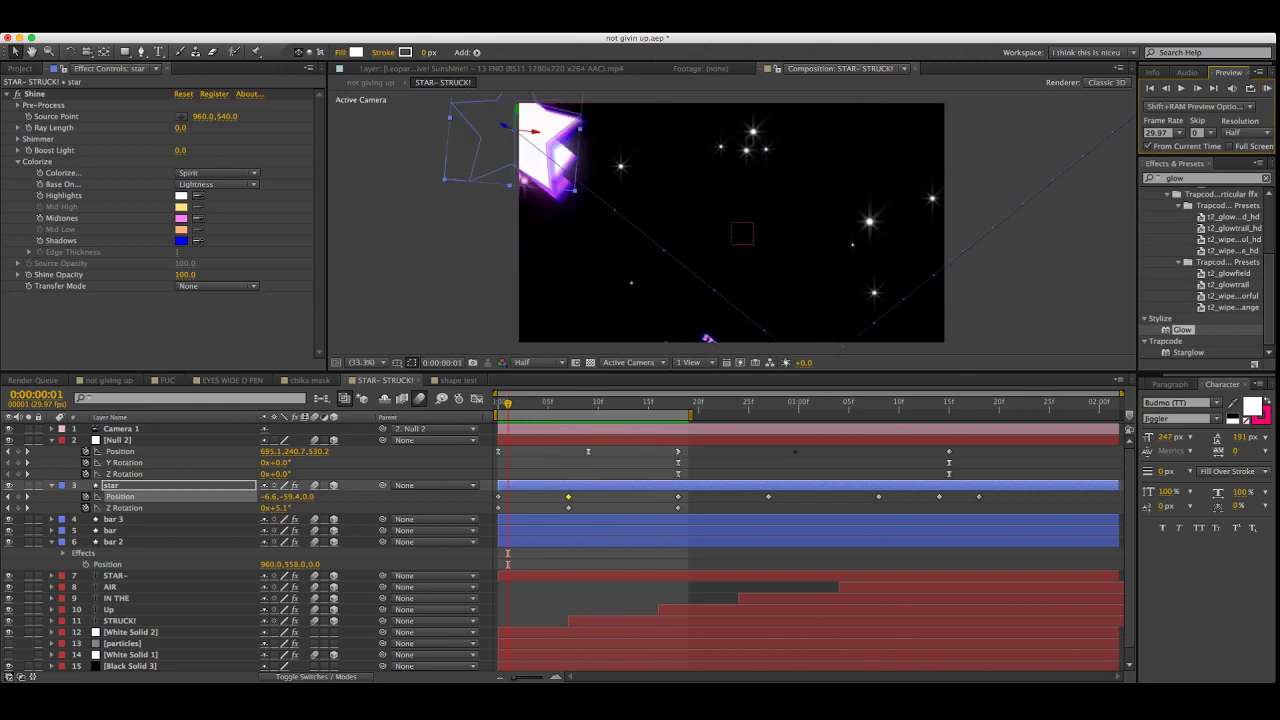
# Delete Shape Layer 1 from the shape test composition and return to the STAR- STRUCK! composition
pyautogui.click(458, 380)
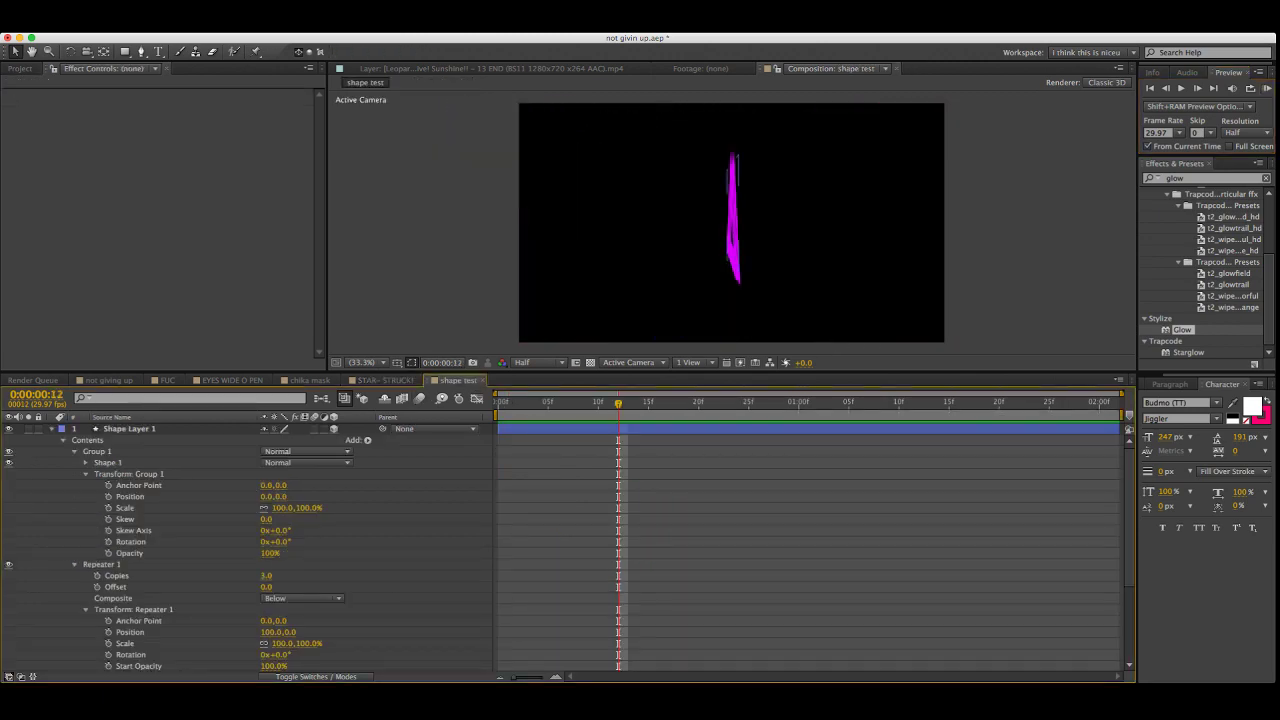
pyautogui.click(87, 440)
pyautogui.click(111, 418)
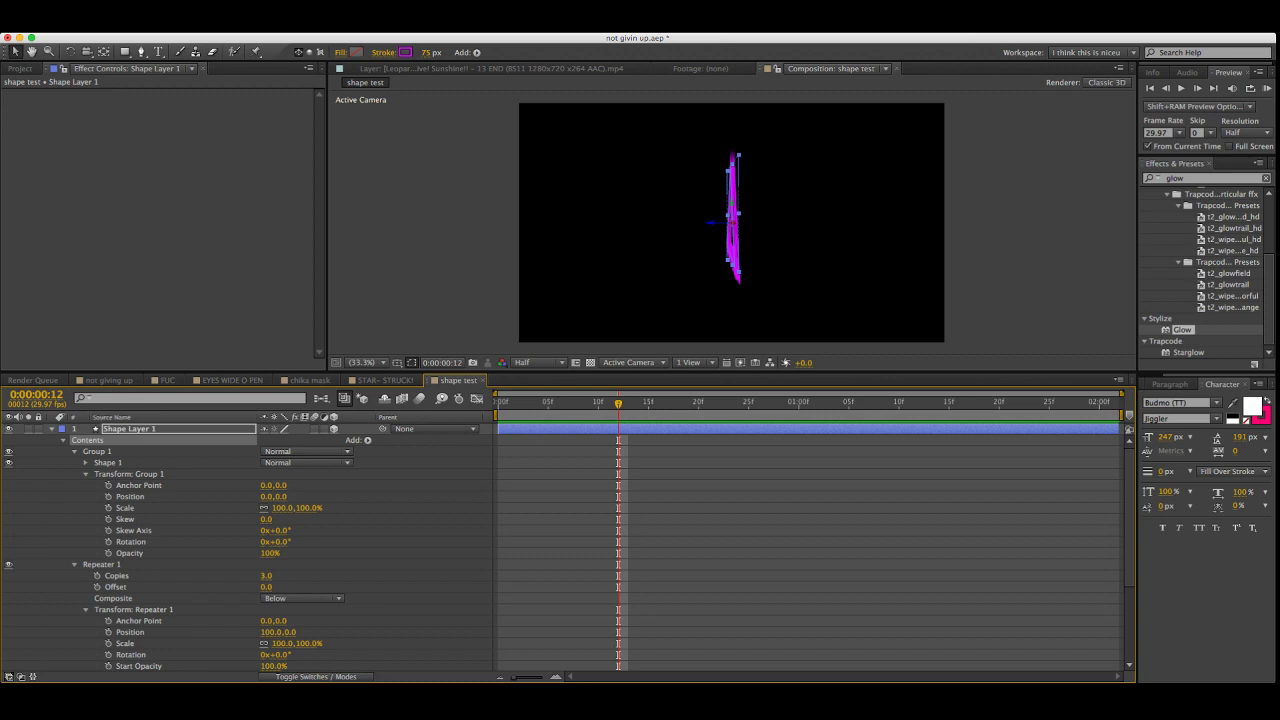
pyautogui.click(130, 429)
pyautogui.press('Delete')
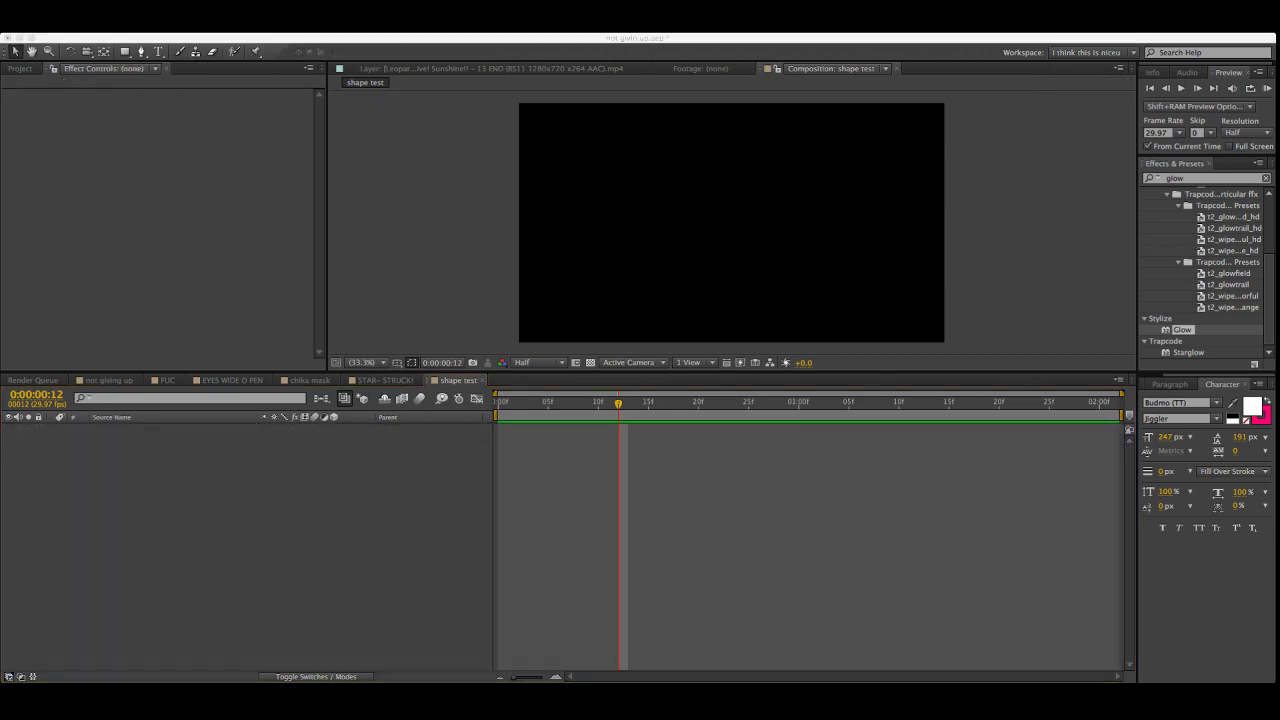
pyautogui.click(385, 380)
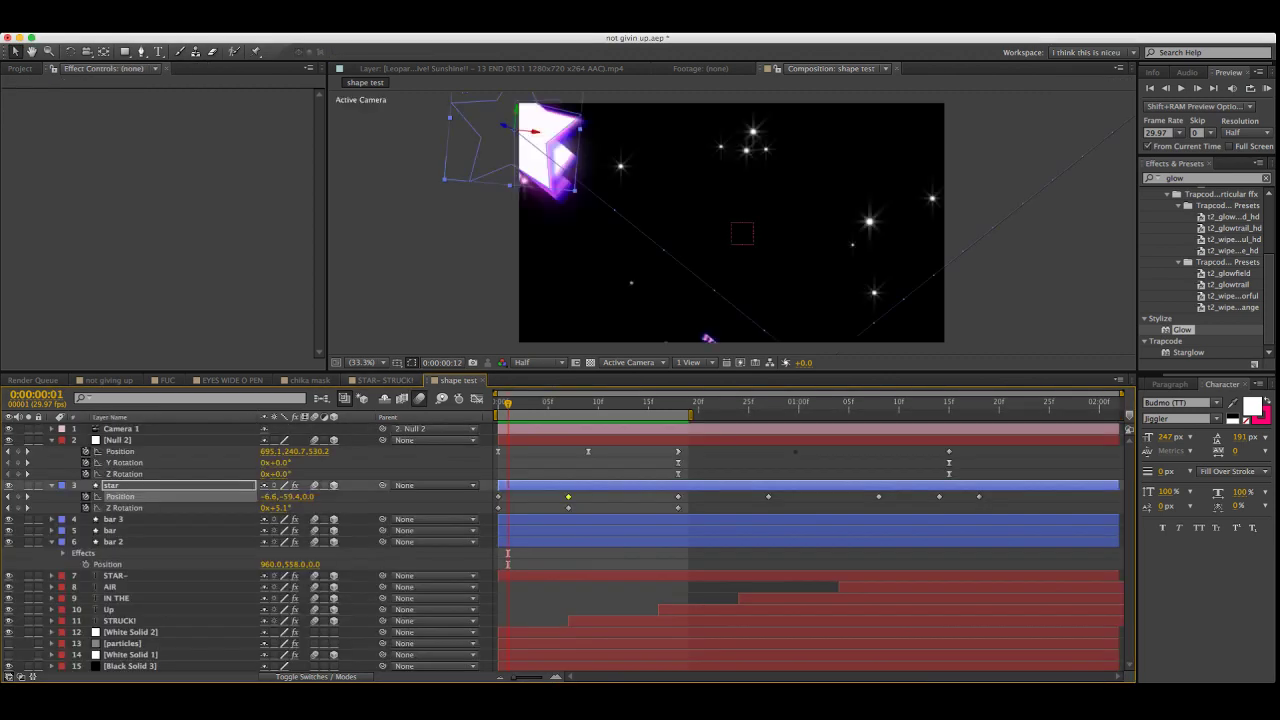
# Play the STAR- STRUCK! animation up to frame 18 to review the star's flight and camera move
pyautogui.press('space')
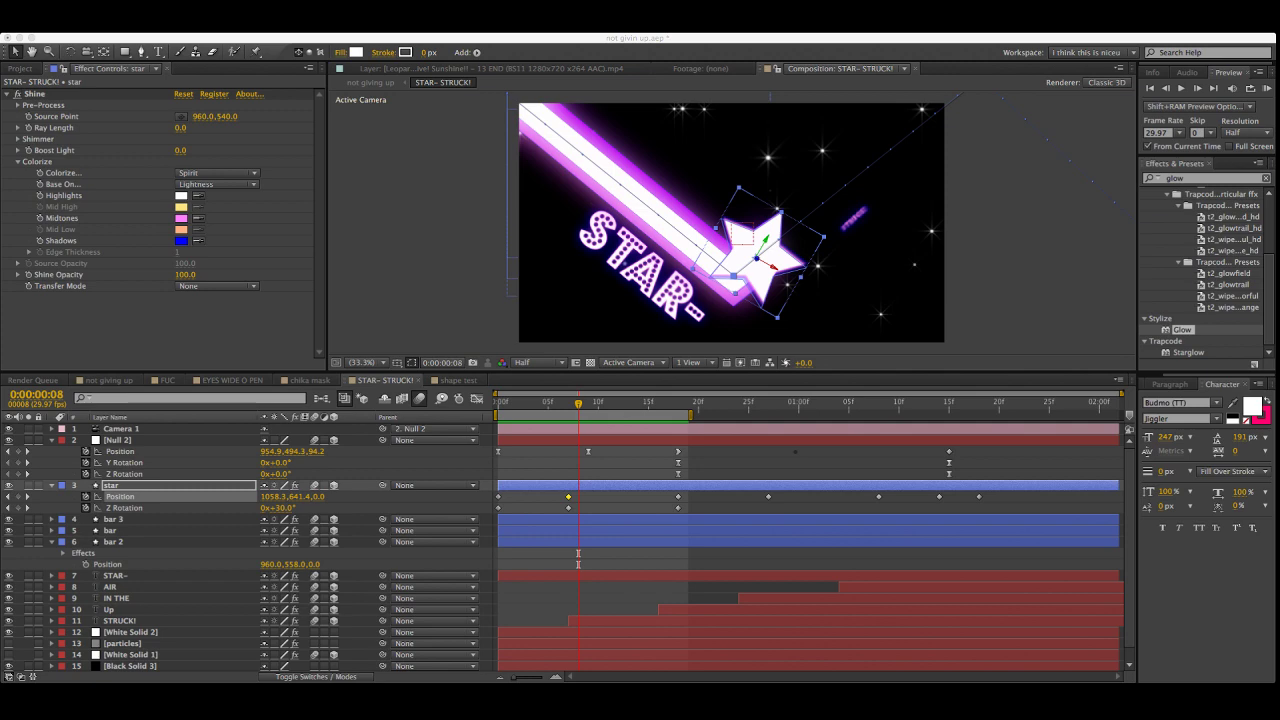
pyautogui.press('super+Tab')
pyautogui.press('space')
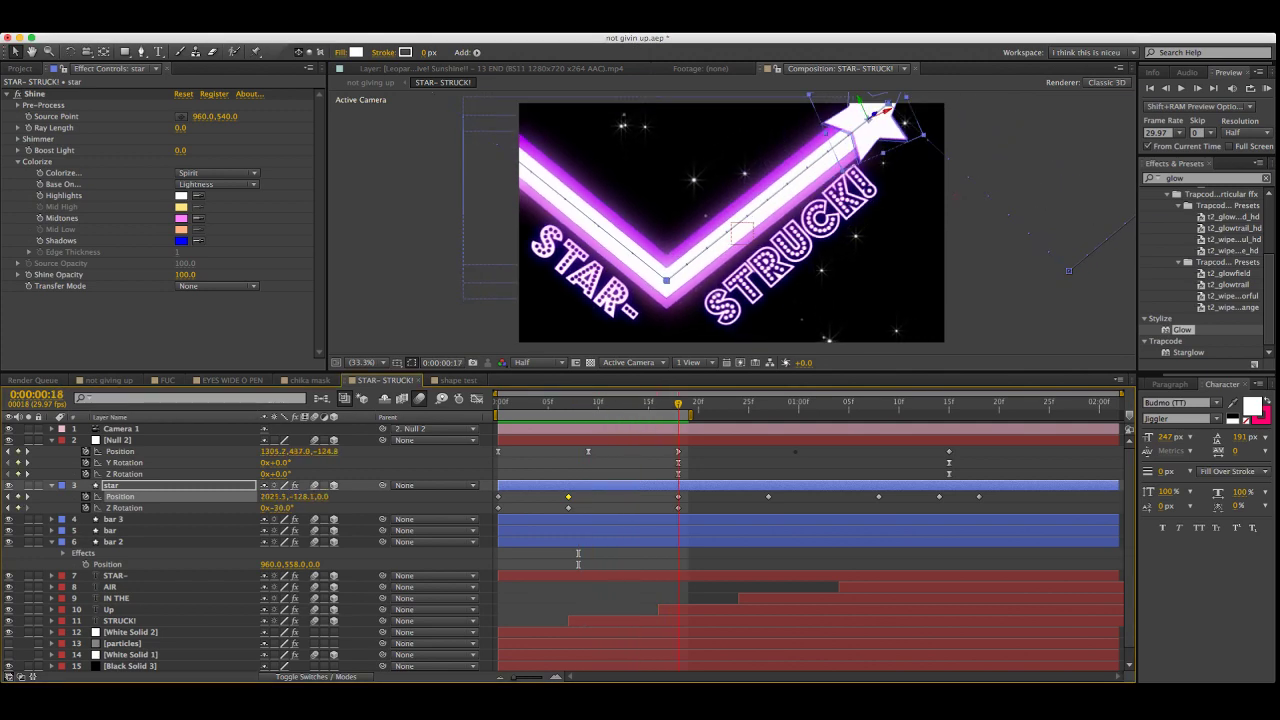
pyautogui.press('space')
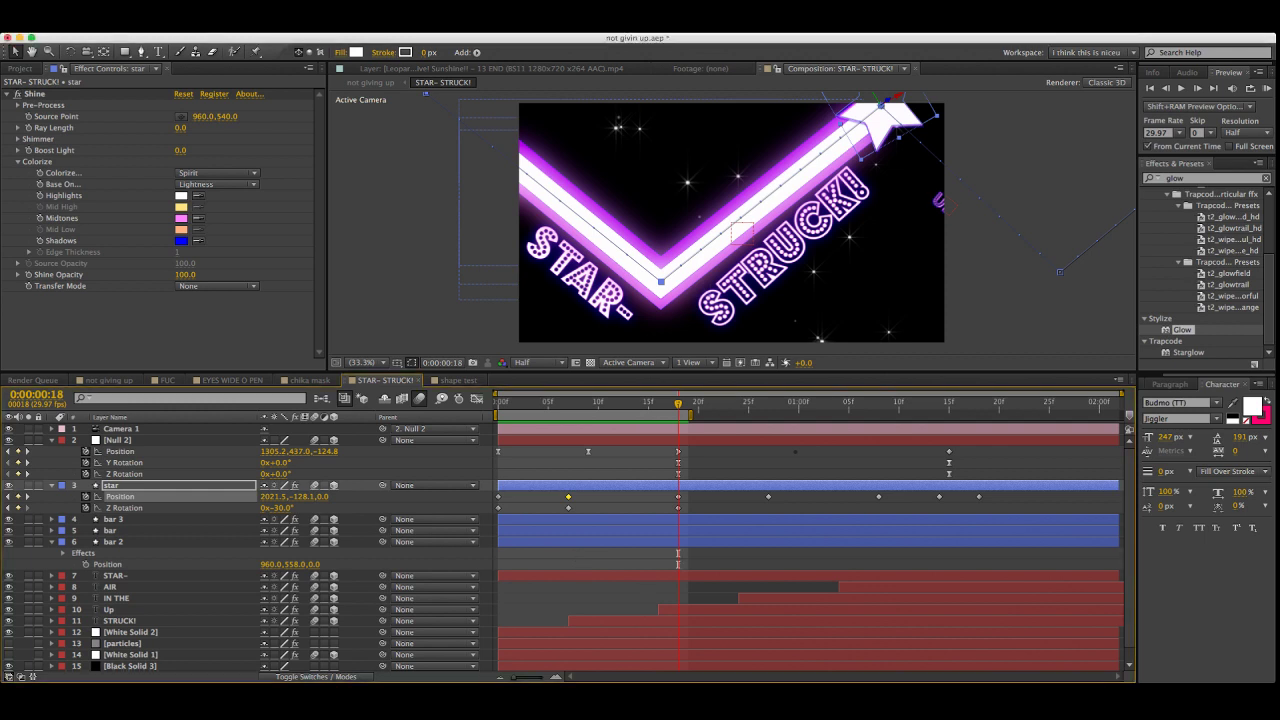
# Inspect the star and its trail frame by frame between frames 5 and 16, with the star layer deselected
pyautogui.press('j')
pyautogui.press('j')
pyautogui.press('pageup')
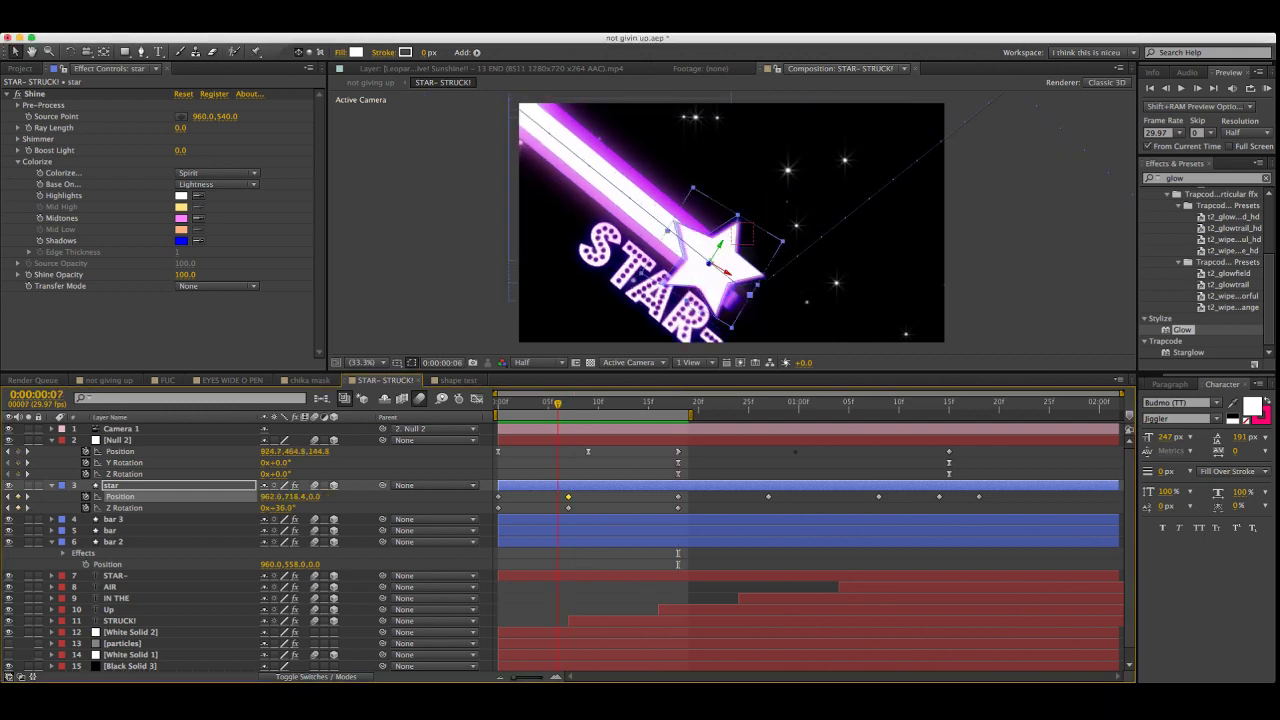
pyautogui.press('pagedown')
pyautogui.press('pagedown')
pyautogui.press('pagedown')
pyautogui.press('pagedown')
pyautogui.press('pagedown')
pyautogui.press('F2')
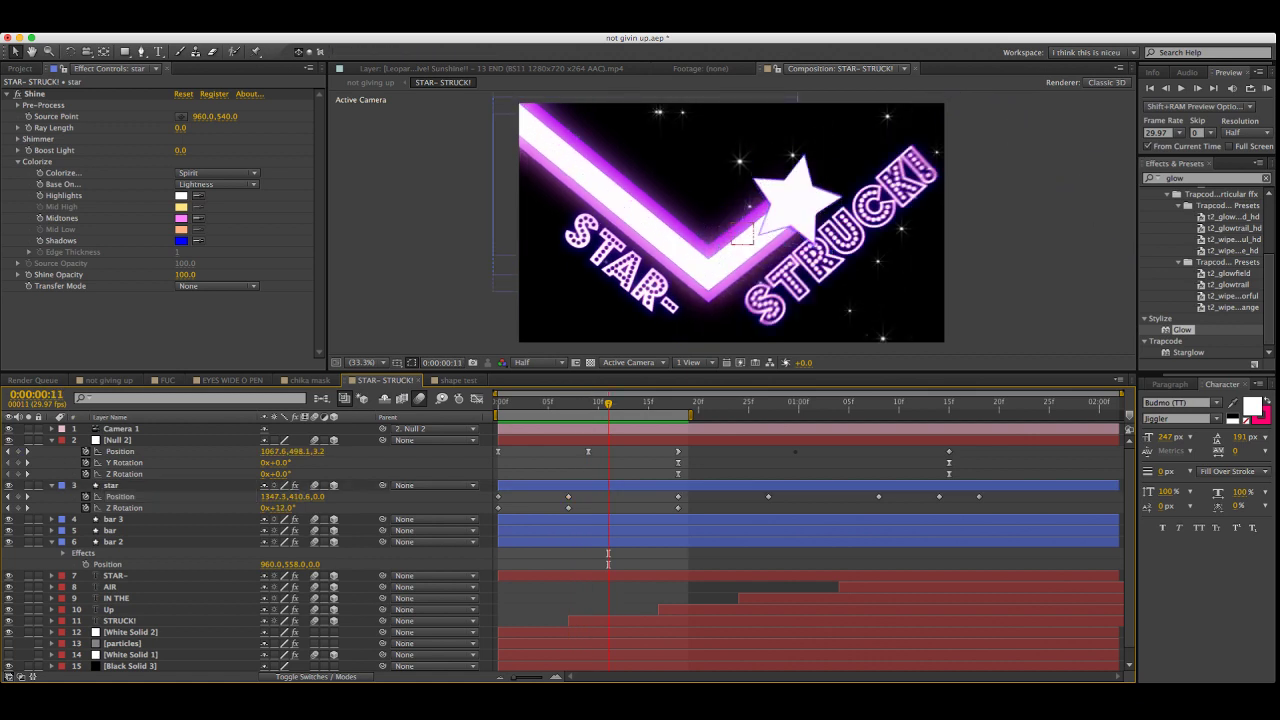
pyautogui.press('pageup')
pyautogui.press('pageup')
pyautogui.press('pageup')
pyautogui.press('pageup')
pyautogui.press('pageup')
pyautogui.press('pageup')
pyautogui.press('pageup')
pyautogui.press('pageup')
pyautogui.press('pageup')
pyautogui.press('pageup')
pyautogui.press('pageup')
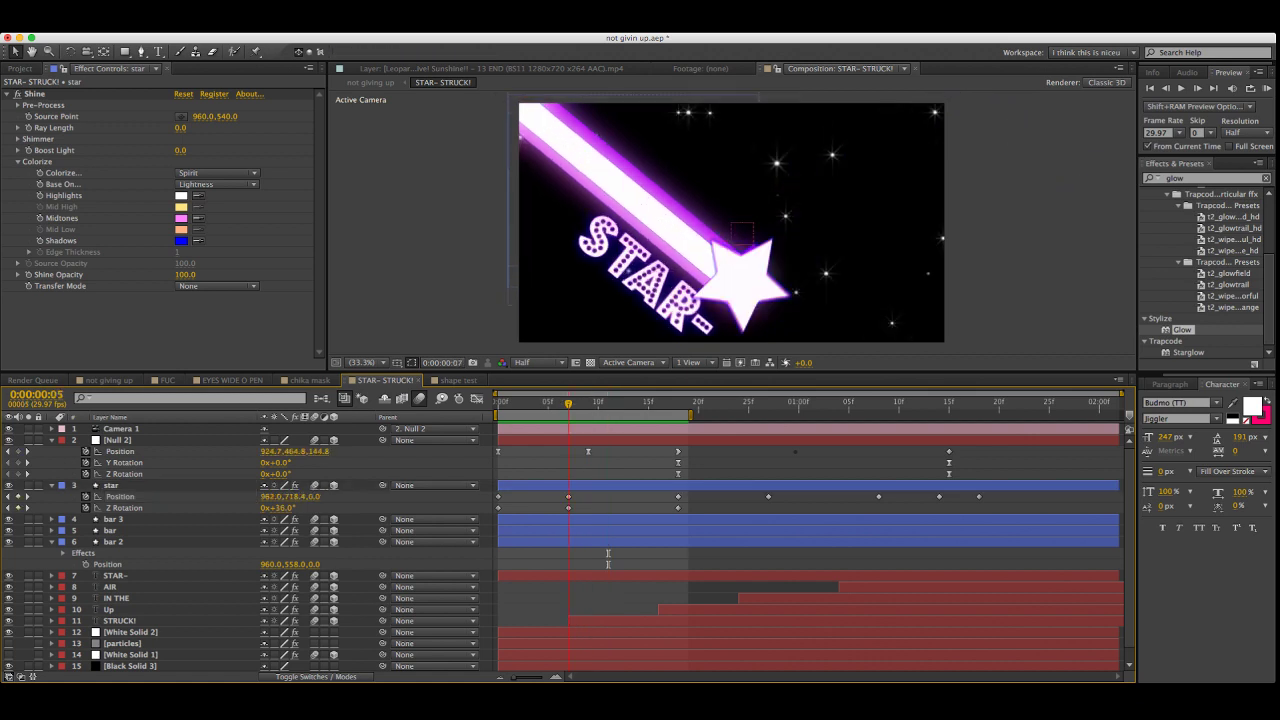
pyautogui.press('pagedown')
pyautogui.press('pagedown')
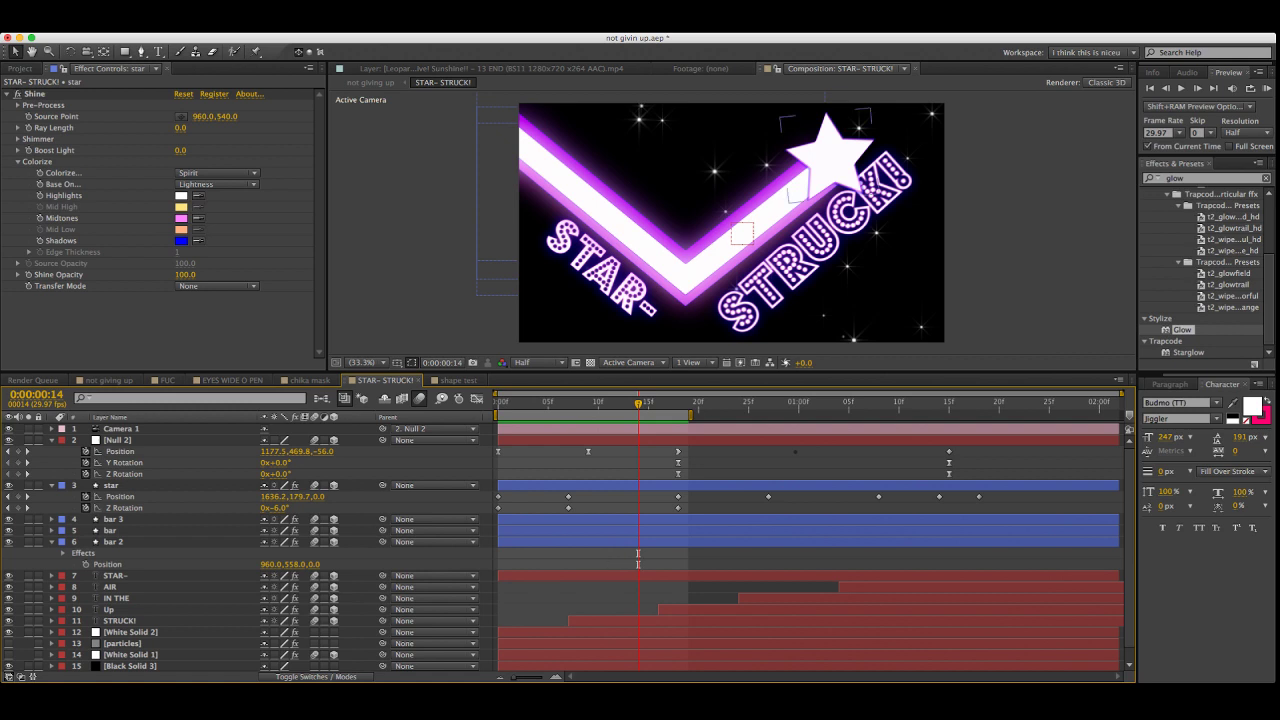
# Select Camera 1 and play the STAR- STRUCK! preview from the first frame to review the camera move
pyautogui.click(121, 428)
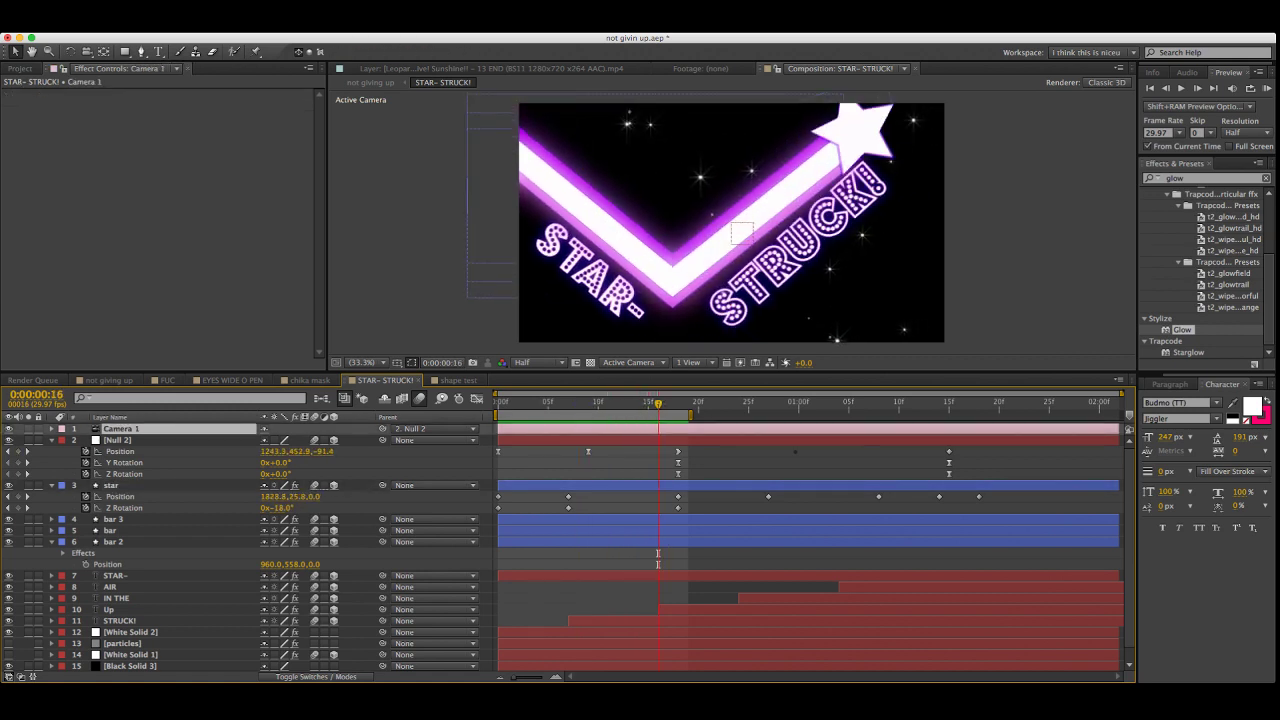
pyautogui.press('space')
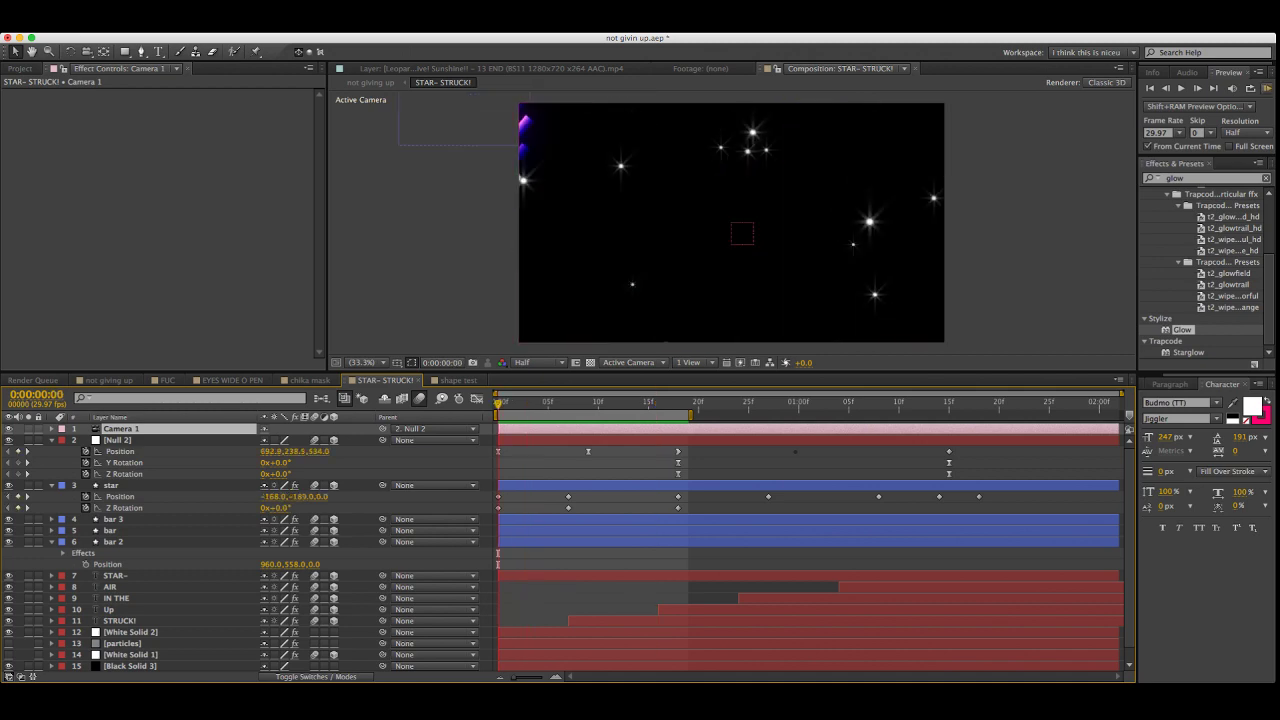
pyautogui.press('space')
pyautogui.press('space')
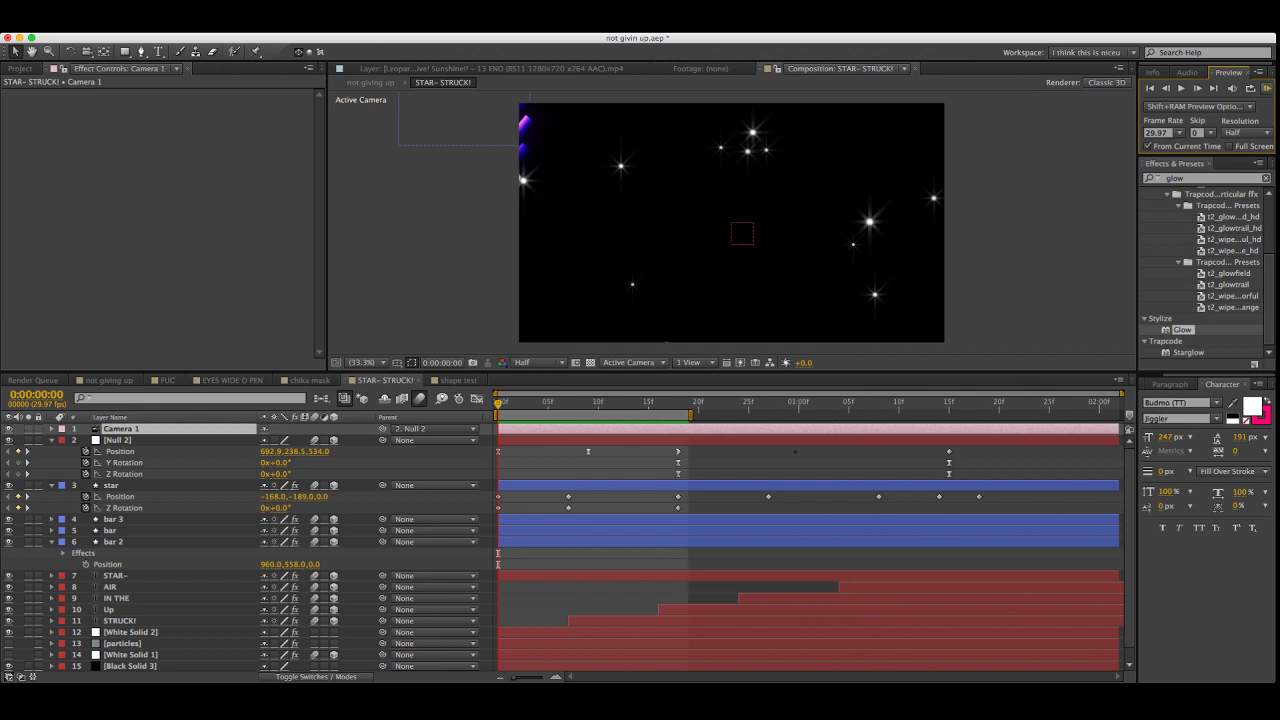
pyautogui.press('space')
pyautogui.press('space')
pyautogui.press('super+Tab')
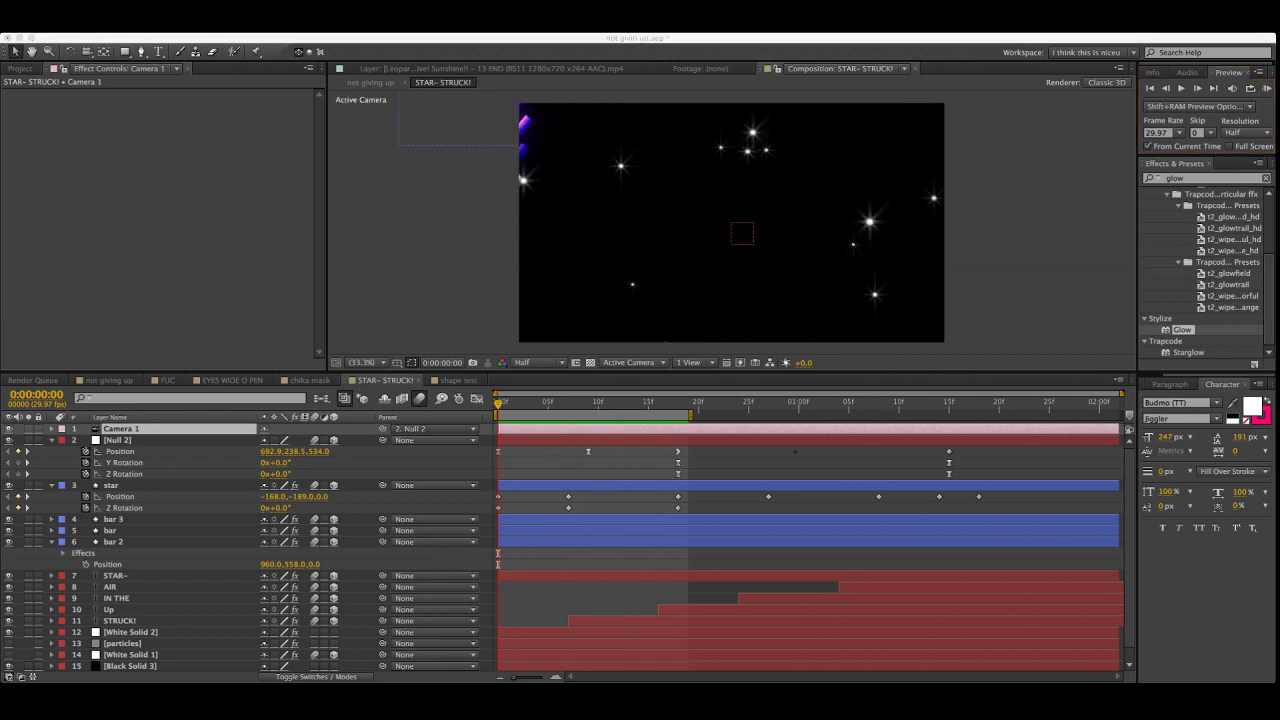
pyautogui.press('super+Tab')
pyautogui.press('space')
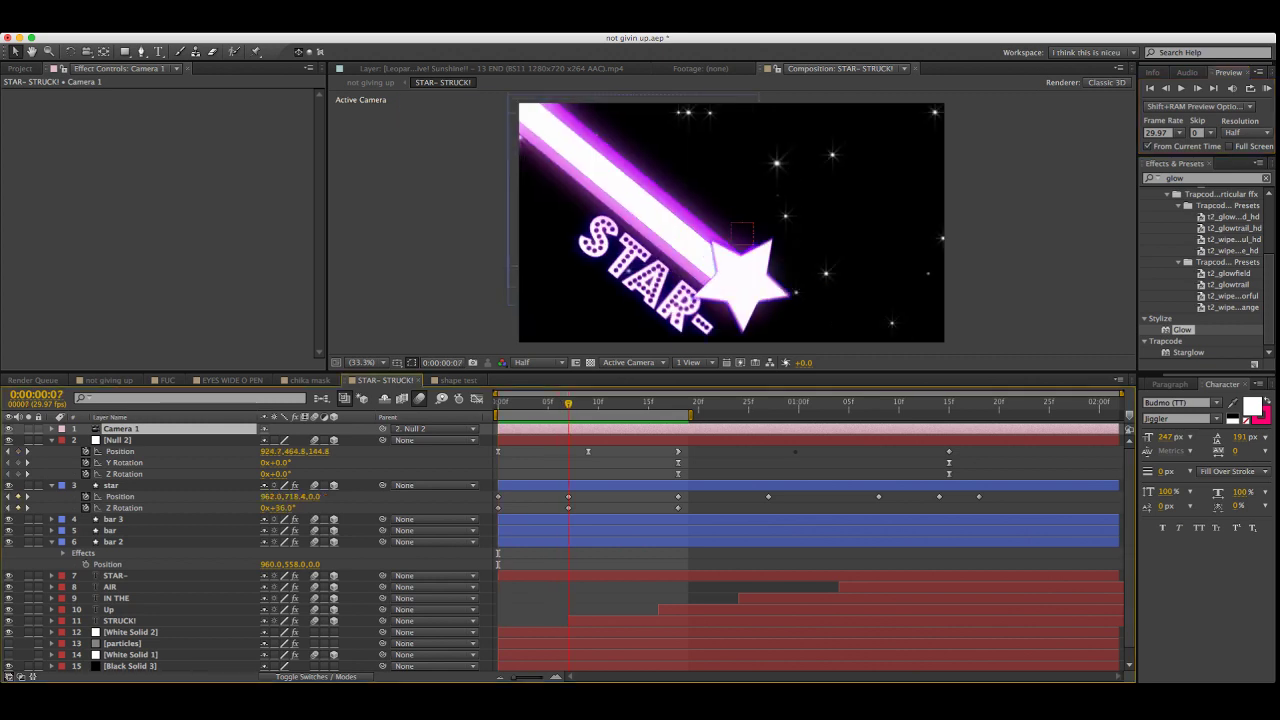
# Select the star layer at frame 7 and replay the preview to check its movement around the corner
pyautogui.click(741, 284)
pyautogui.press('super+Tab')
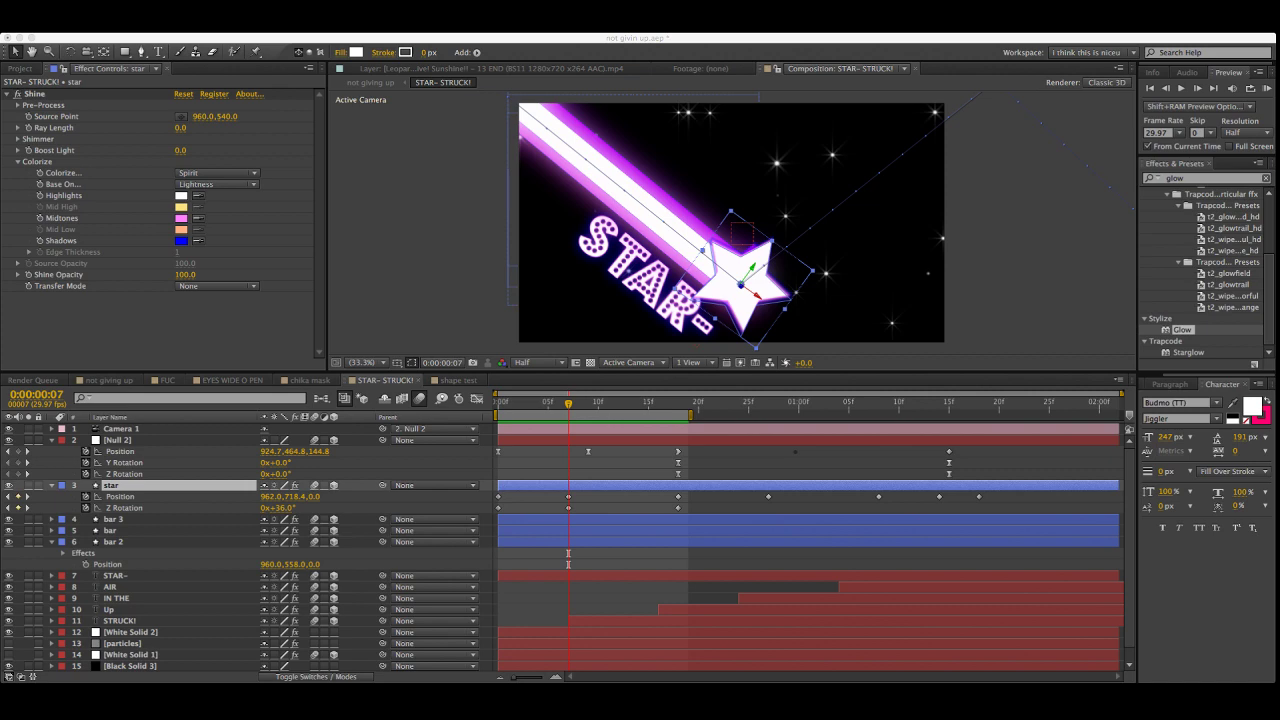
pyautogui.press('KP_0')
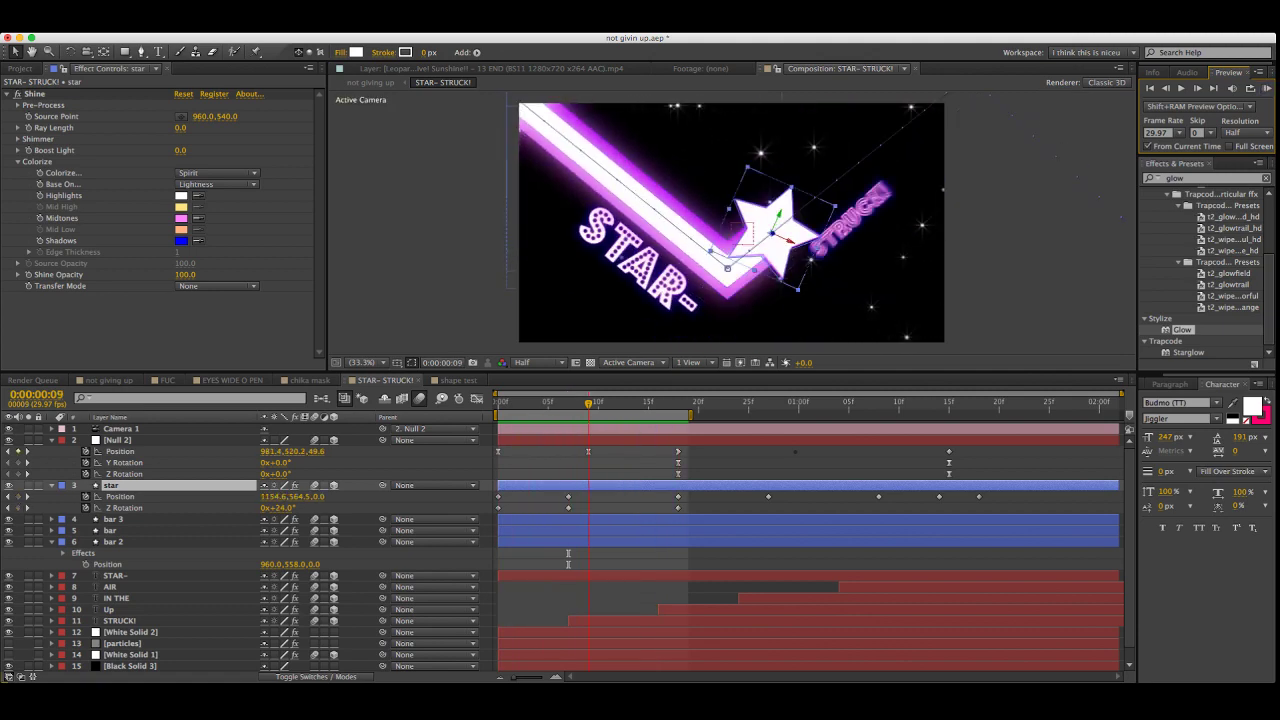
pyautogui.press('space')
# Apply Easy Ease to Null 2's Position keyframes at frames 0 and 9 in the speed graph
pyautogui.moveTo(588, 403); pyautogui.dragTo(638, 403)
pyautogui.moveTo(574, 446); pyautogui.dragTo(690, 458)
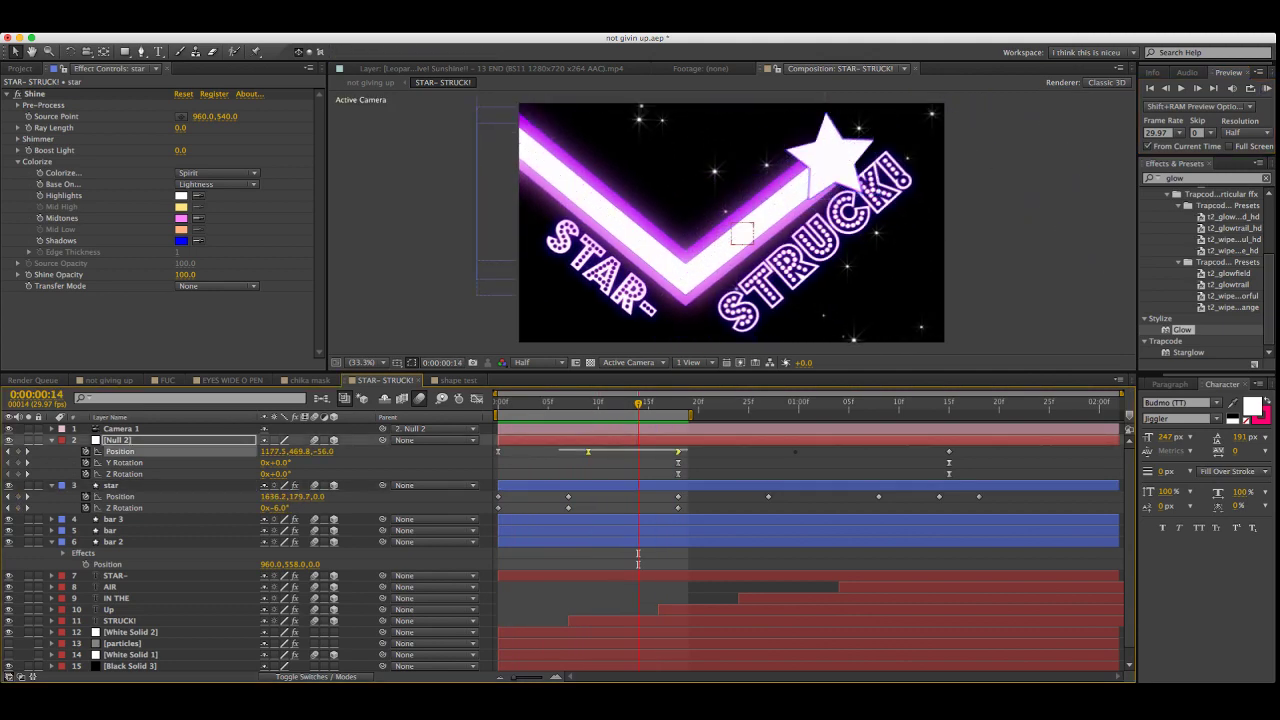
pyautogui.click(477, 398)
pyautogui.moveTo(703, 527); pyautogui.dragTo(494, 652)
pyautogui.click(626, 530)
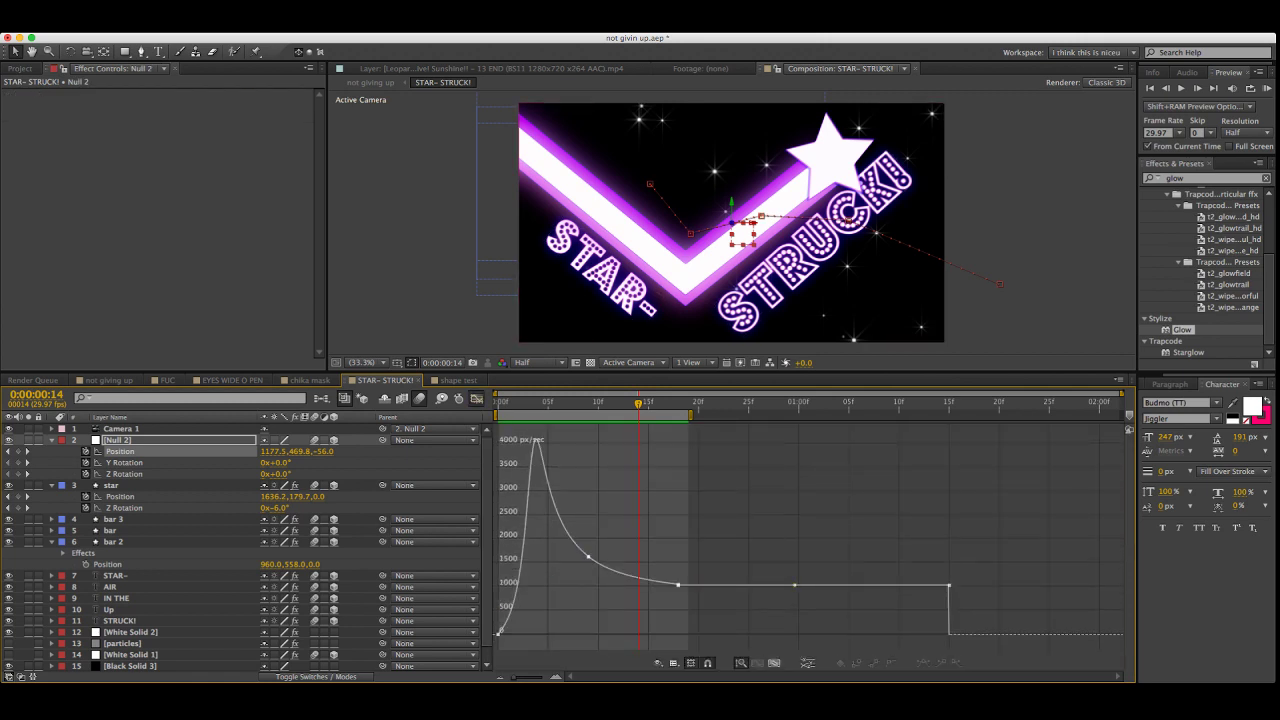
pyautogui.moveTo(626, 530); pyautogui.dragTo(496, 643)
pyautogui.press('F9')
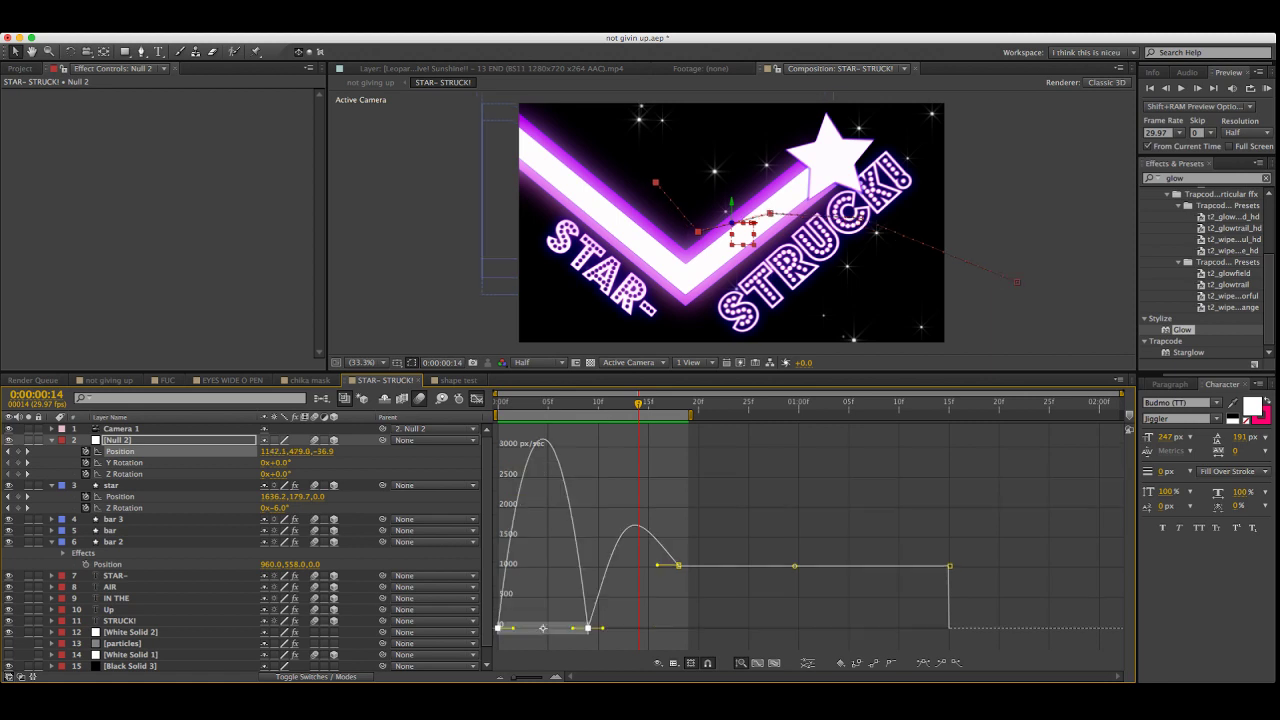
# Lengthen the incoming ease of Null 2's Position keyframes at frames 9 and 18, close the graph, and preview the camera move
pyautogui.moveTo(657, 569); pyautogui.dragTo(542, 632)
pyautogui.press('KP_0')
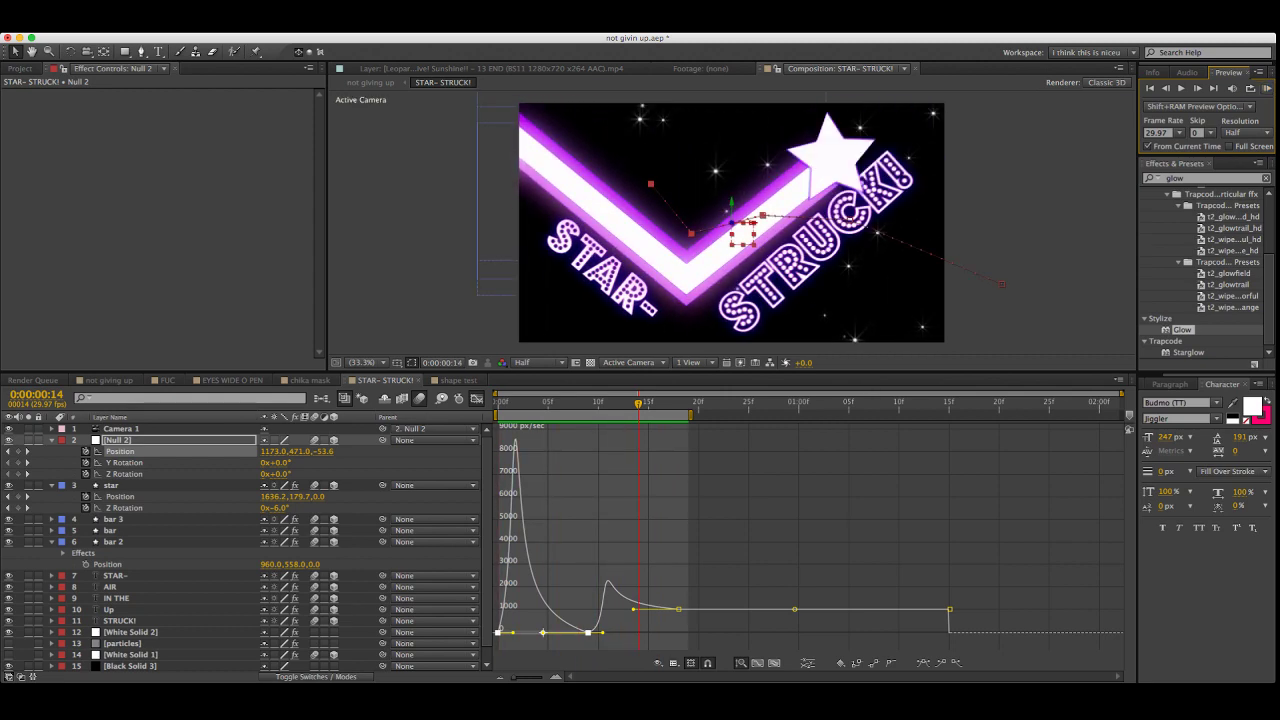
pyautogui.hotkey('shift', 'F3')
pyautogui.press('KP_0')
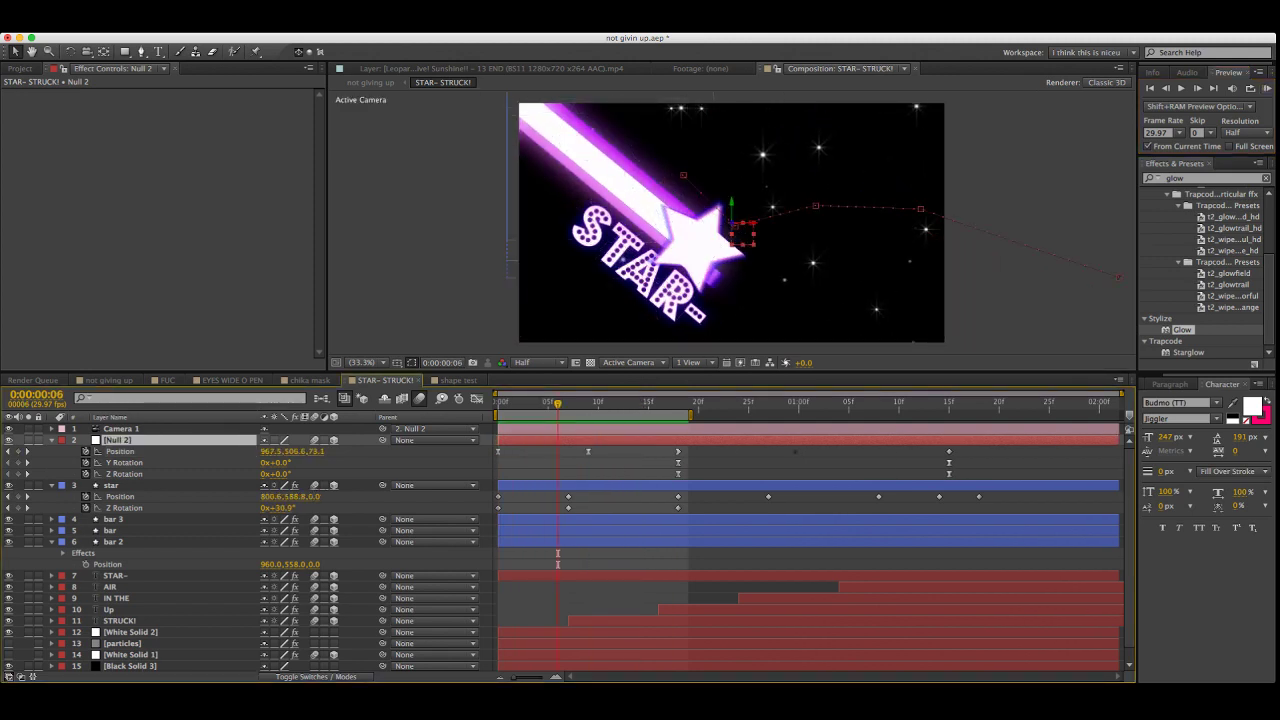
# Move Null 2's second Position keyframe to frame 7, in line with the star's keyframes, and preview the timing
pyautogui.moveTo(588, 452); pyautogui.dragTo(568, 452)
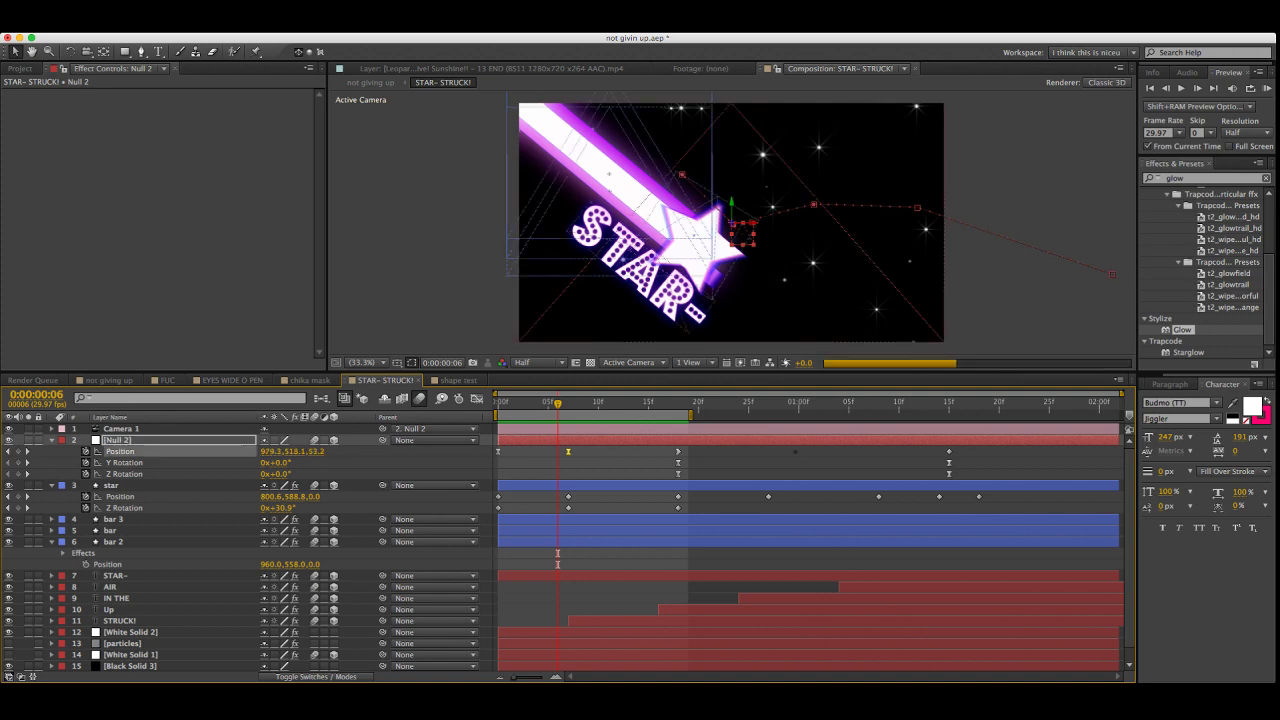
pyautogui.press('KP_0')
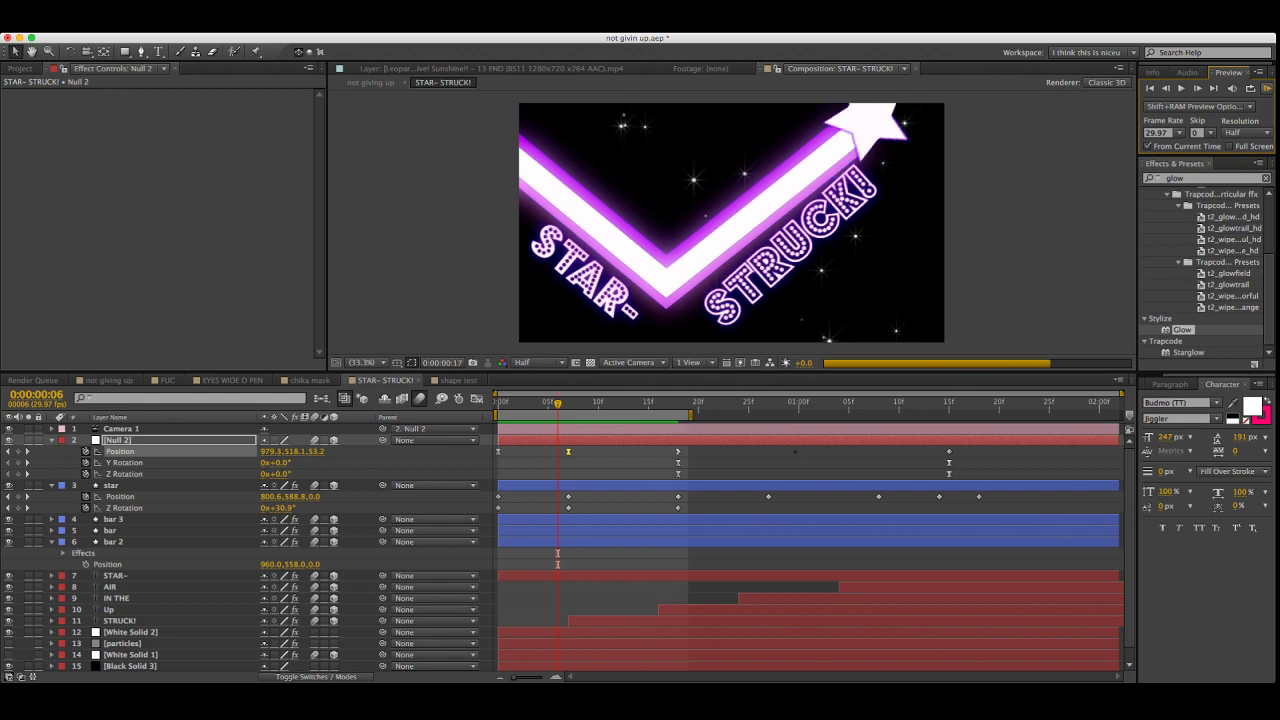
pyautogui.press('space')
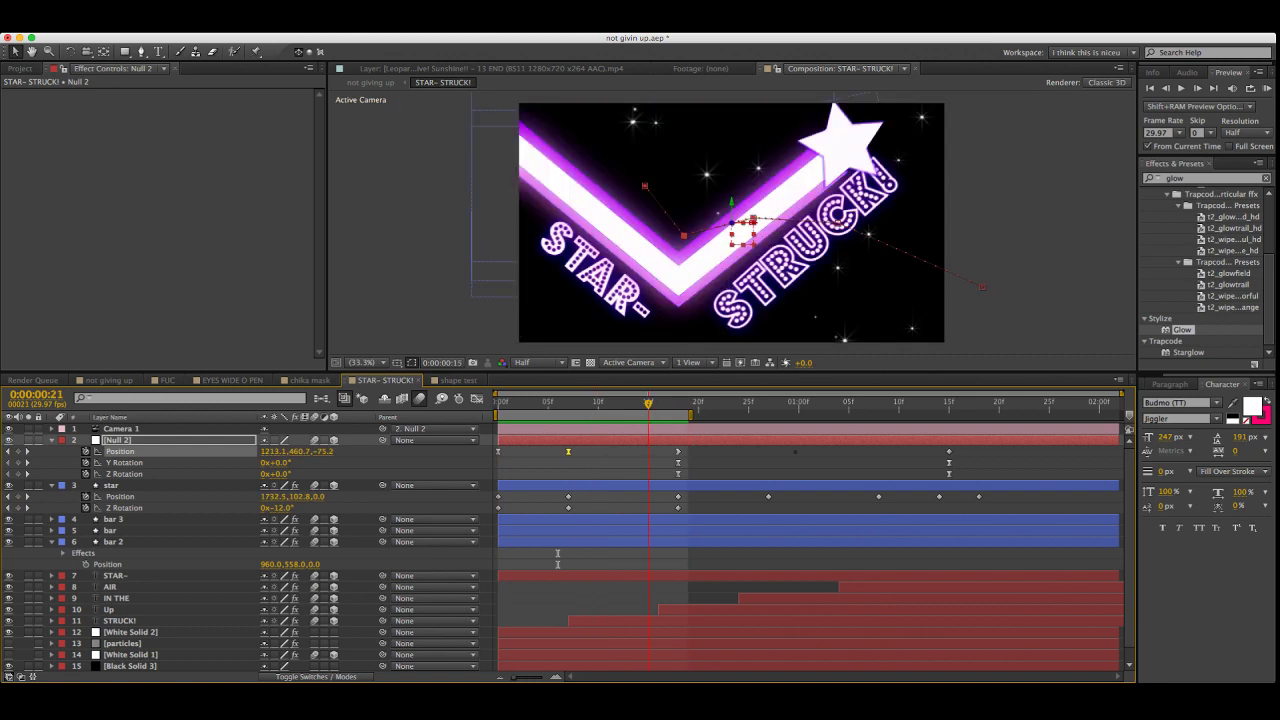
# Deselect everything, inspect the star at frame 7, and replay the preview to judge the new timing
pyautogui.press('super+shift+a')
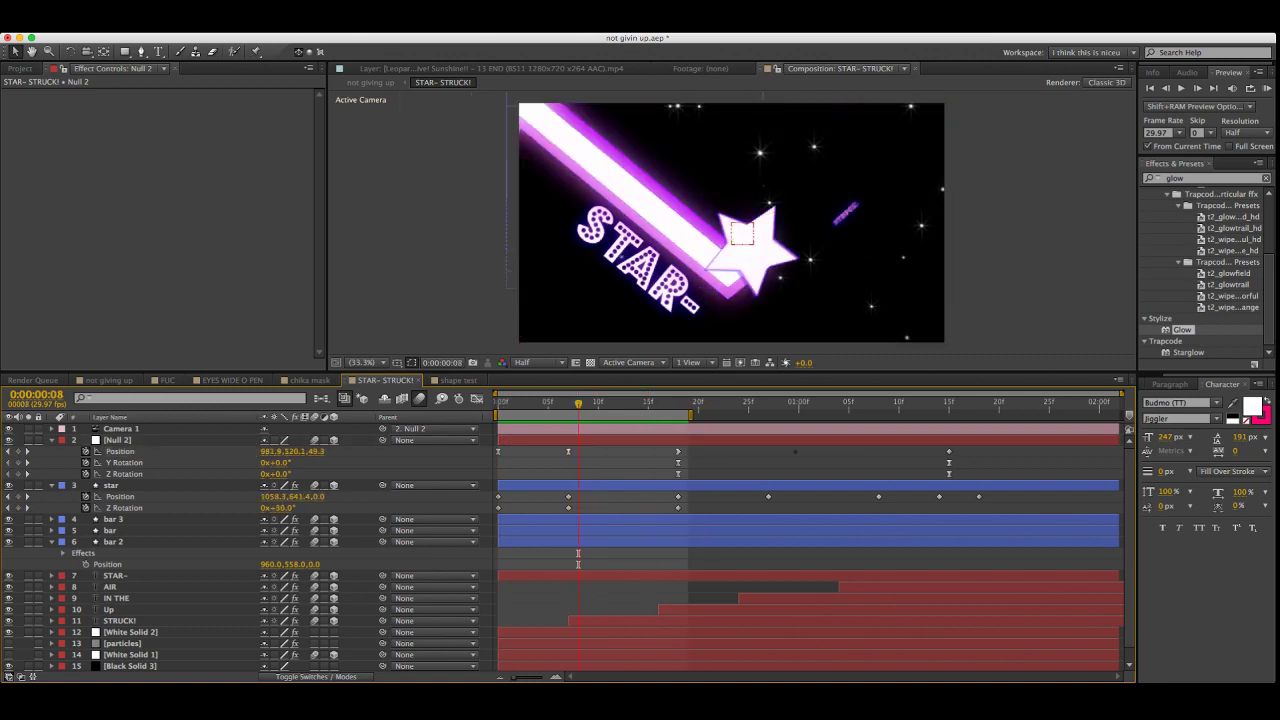
pyautogui.press('pageup')
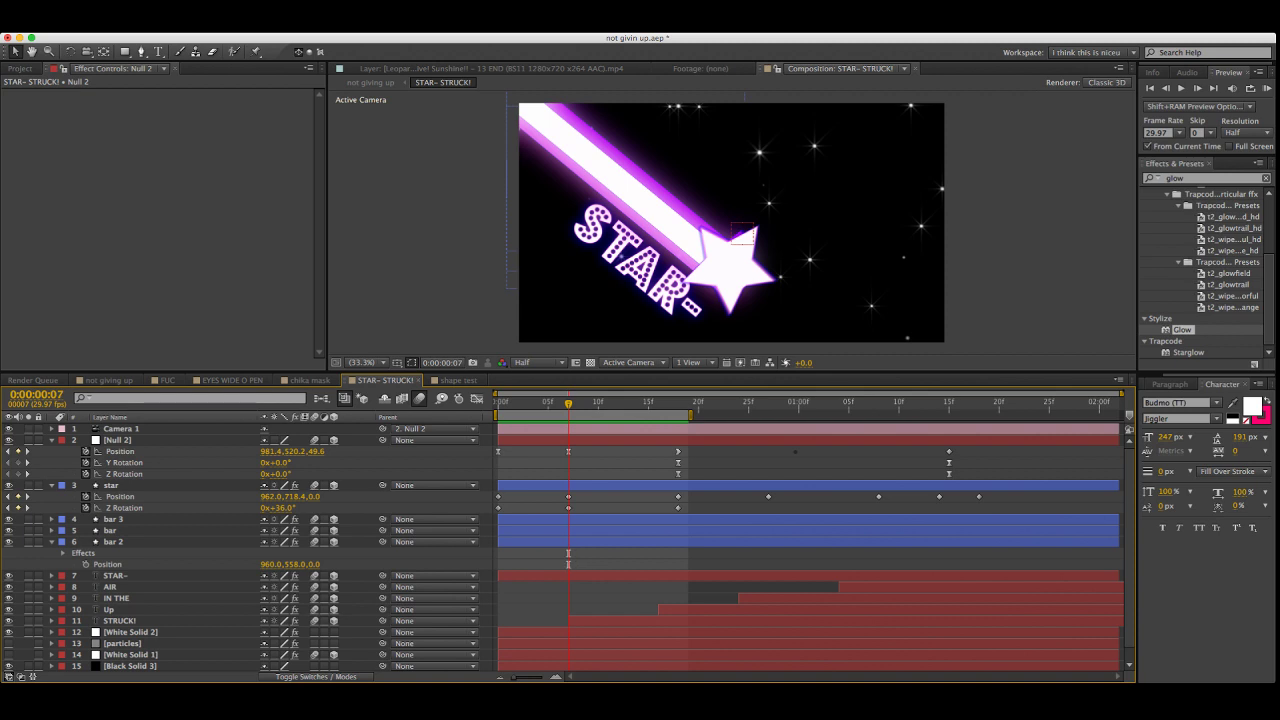
pyautogui.press('KP_0')
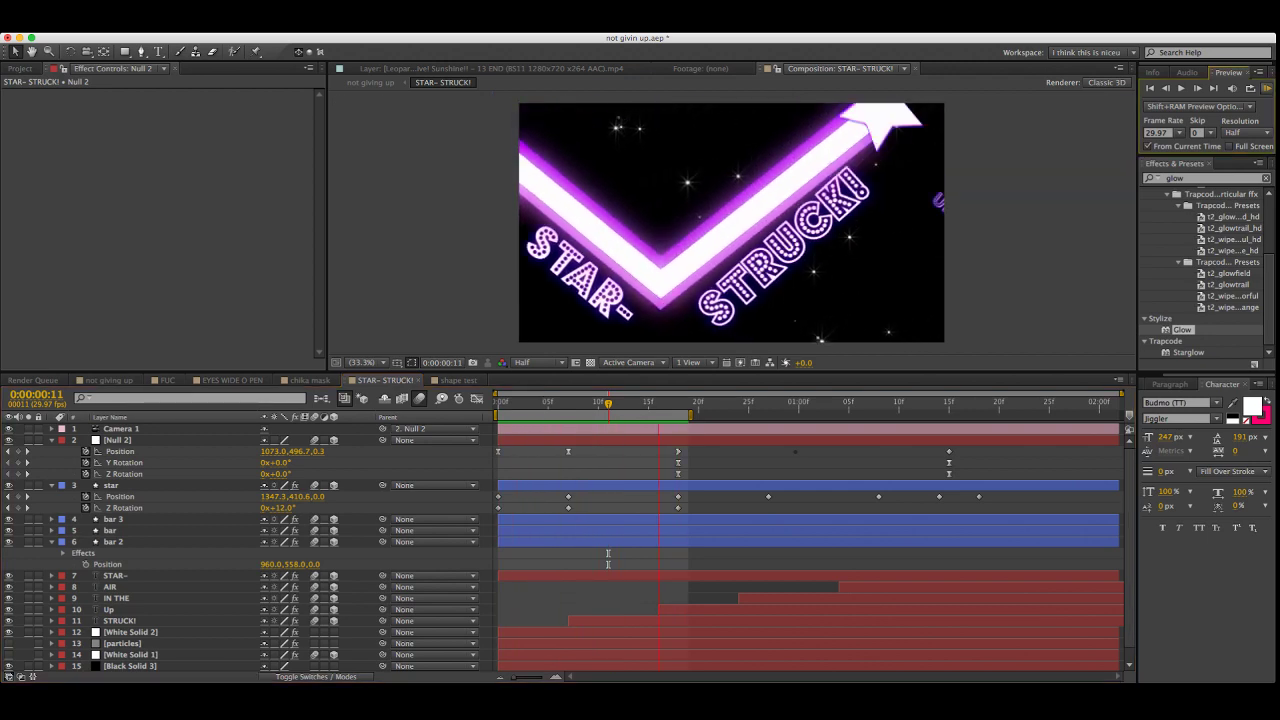
pyautogui.press('space')
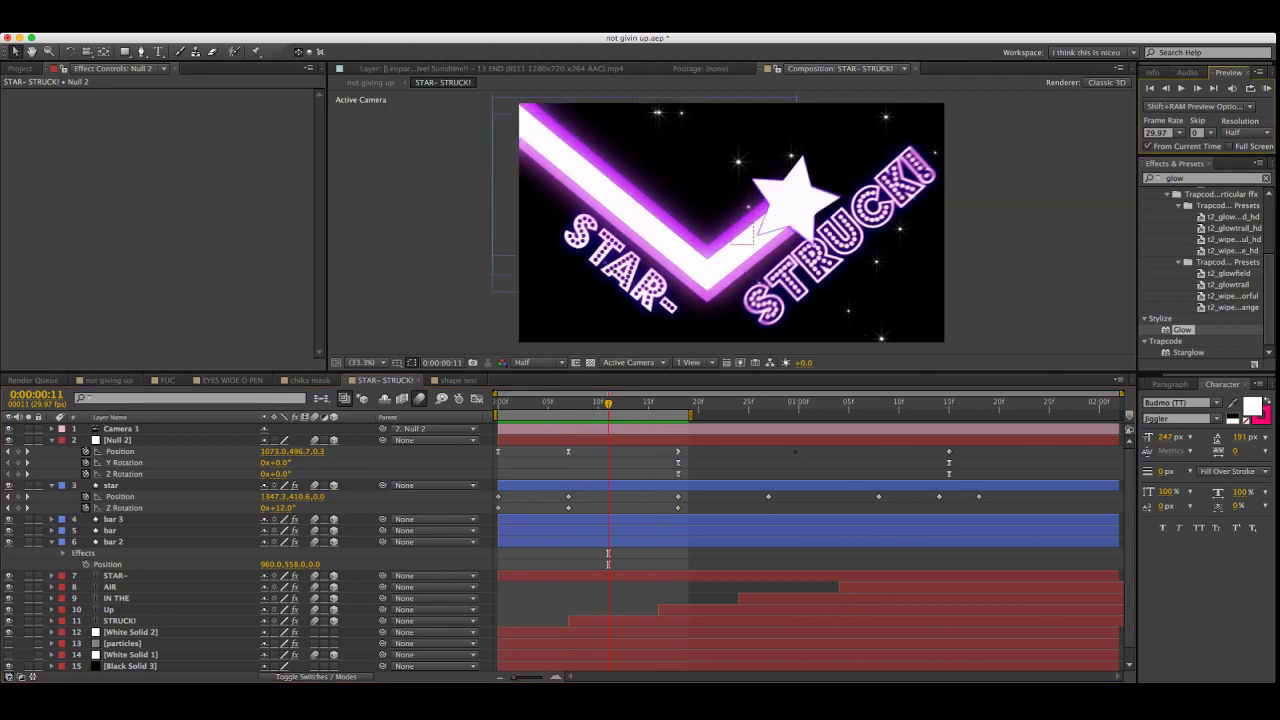
pyautogui.press('space')
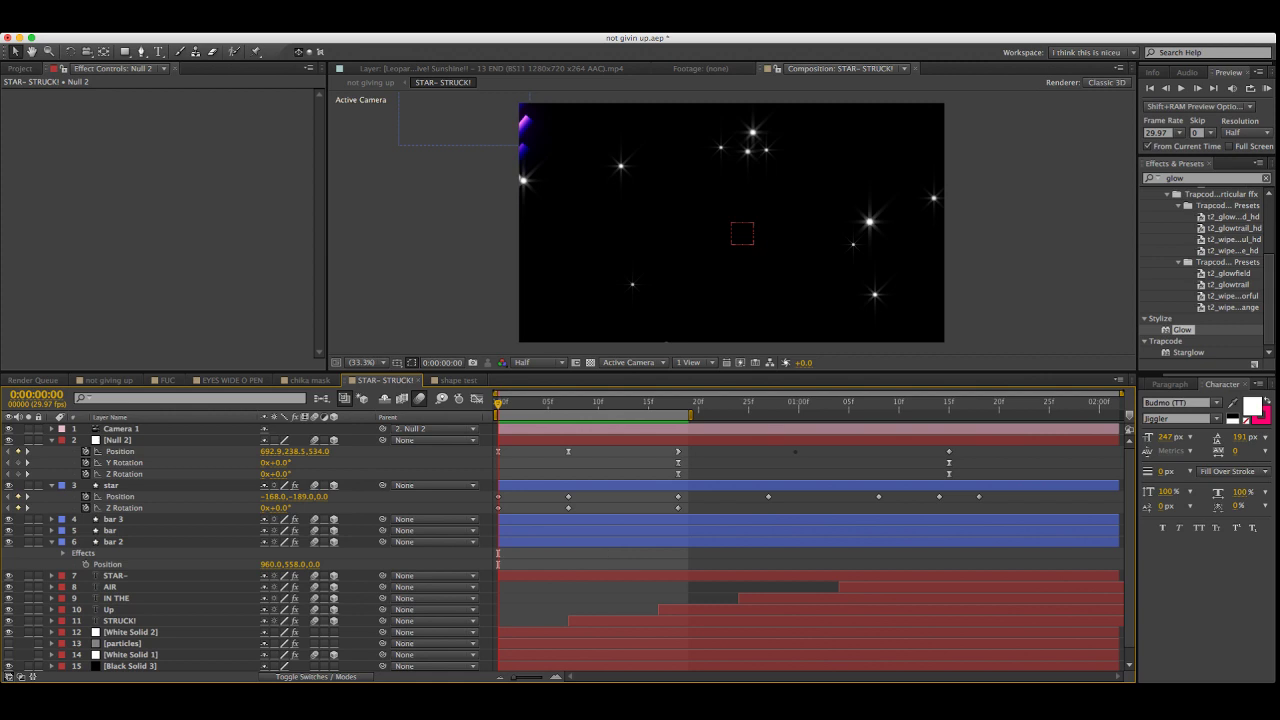
# Move Null 2 at frame 0 to about -711, -488, 1320 and preview the opening camera move
pyautogui.click(498, 451)
pyautogui.moveTo(731, 223); pyautogui.dragTo(691, 180)
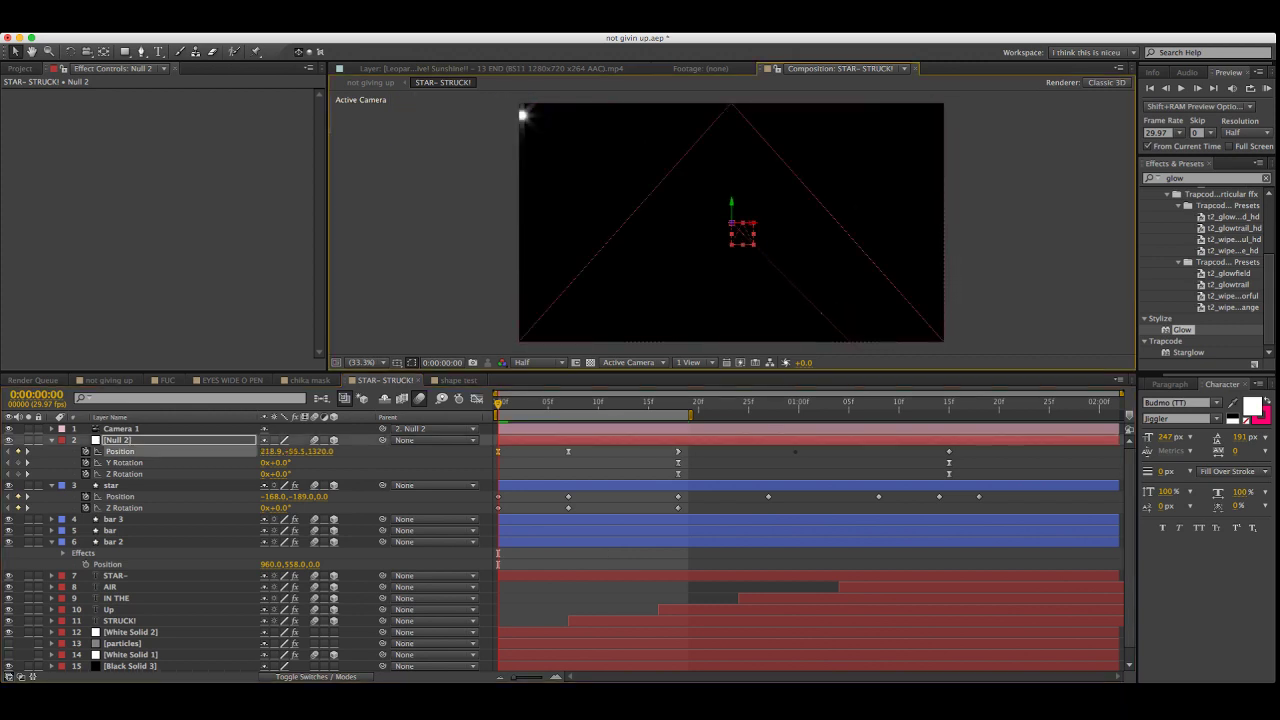
pyautogui.click(735, 226)
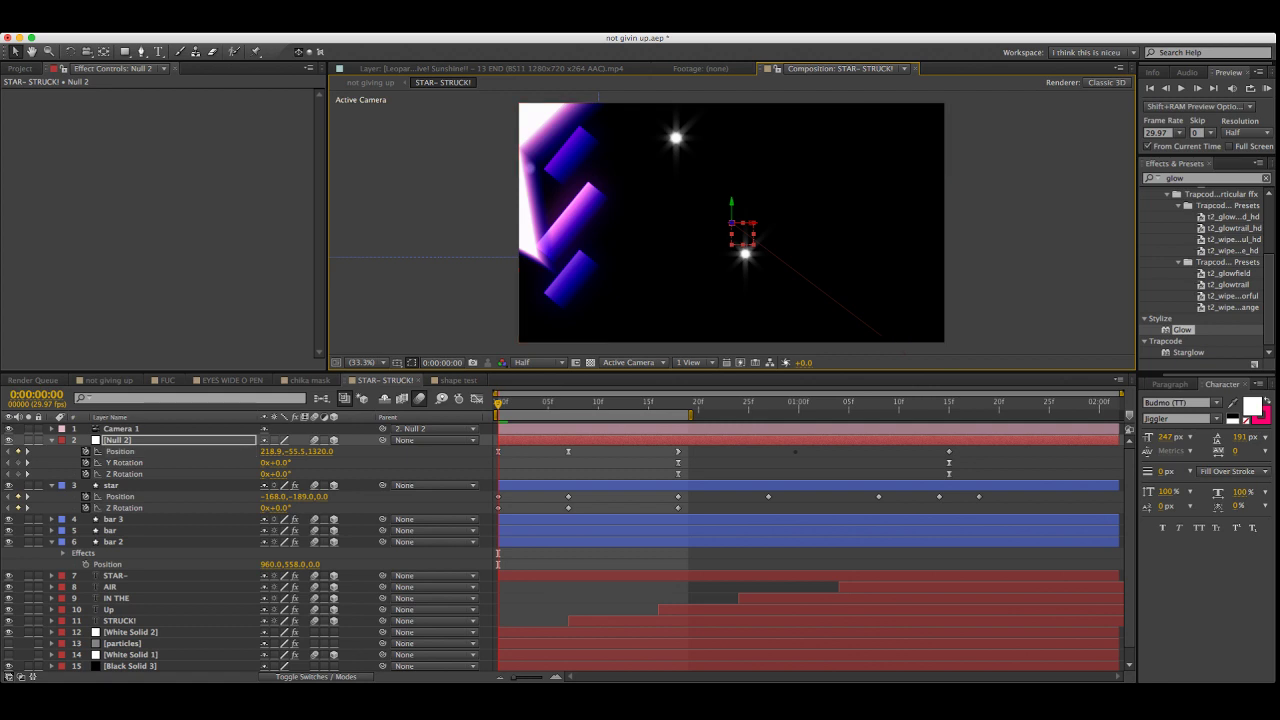
pyautogui.click(732, 223)
pyautogui.moveTo(738, 229); pyautogui.dragTo(536, 134)
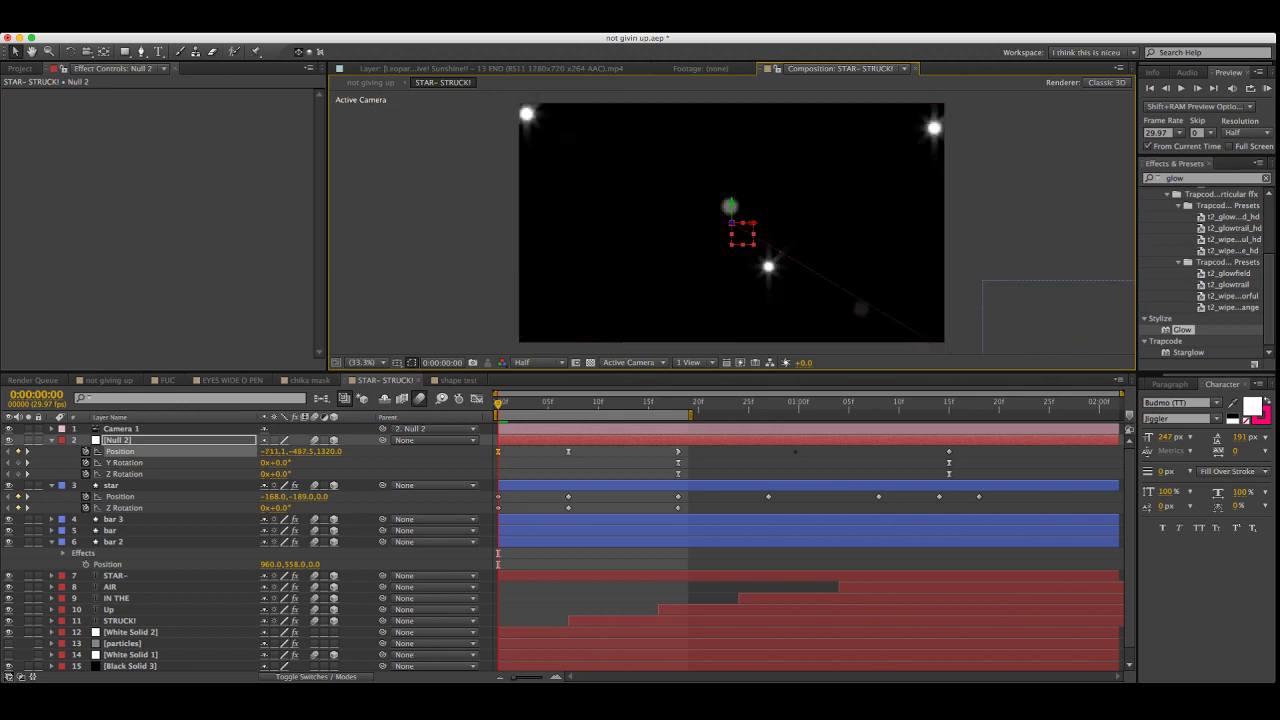
pyautogui.press('KP_0')
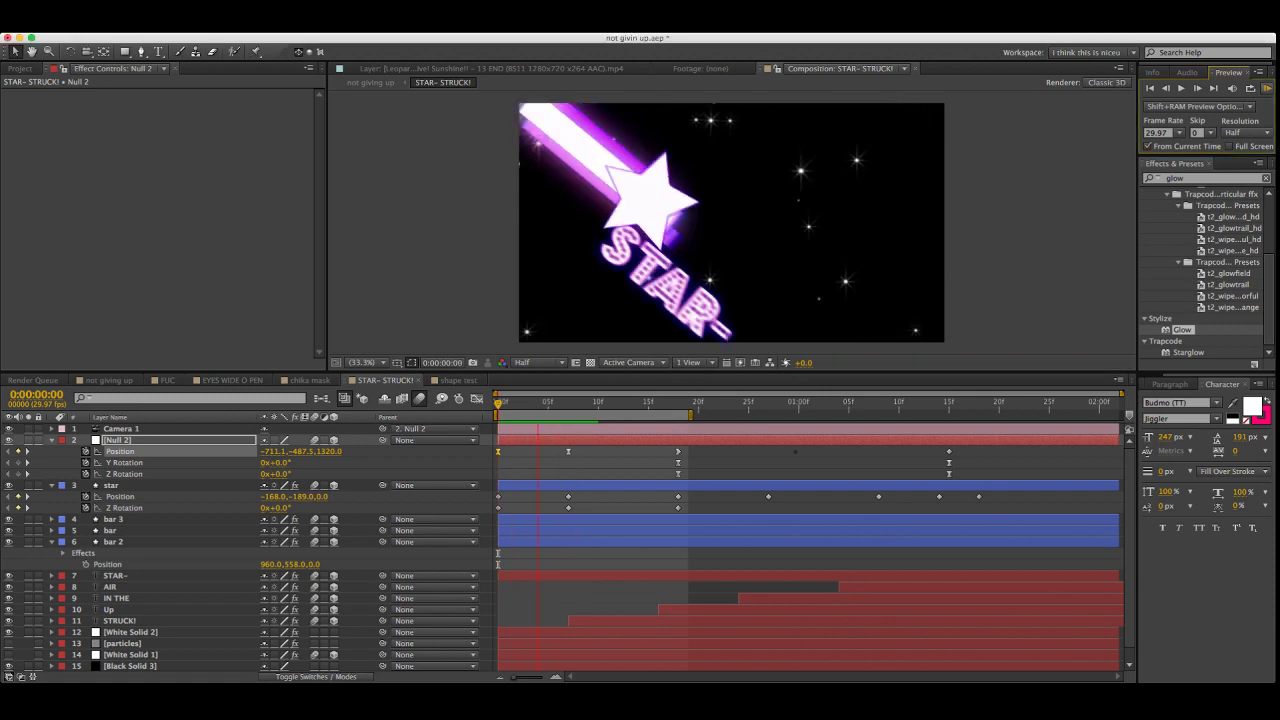
pyautogui.press('space')
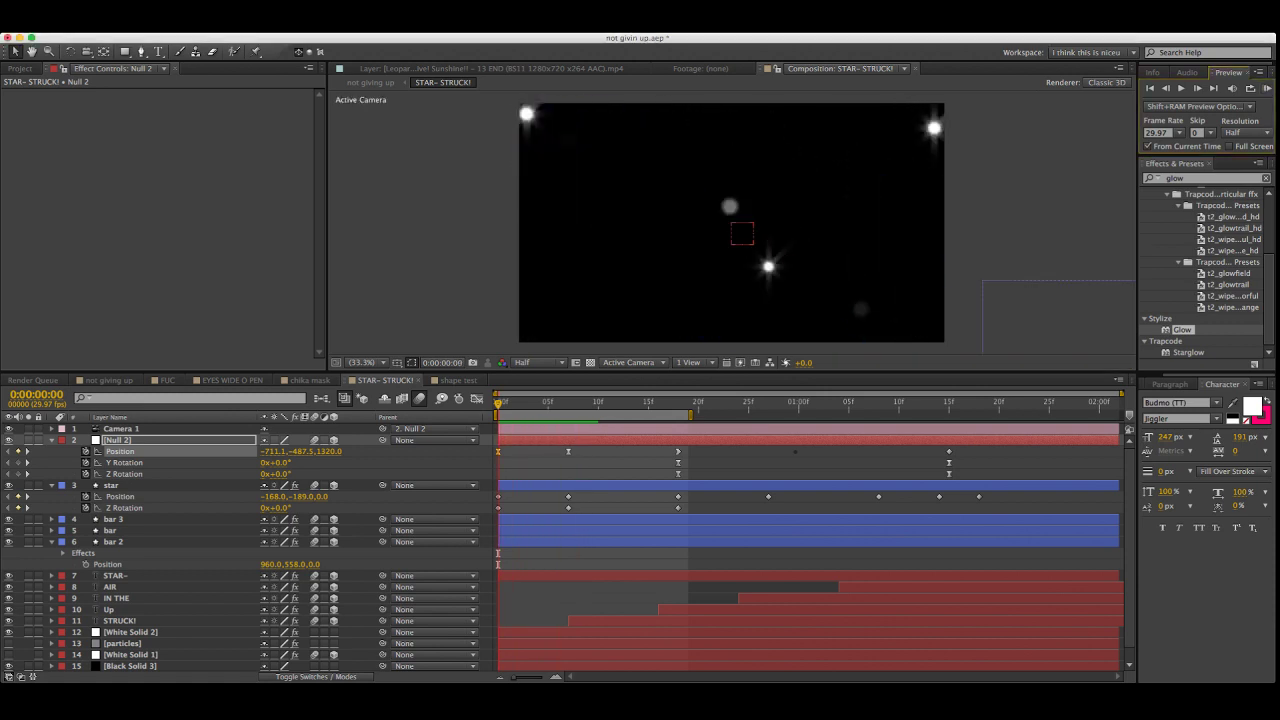
# View the speed graph for Null 2's first two Position keyframes
pyautogui.press('super+shift+a')
pyautogui.moveTo(591, 446); pyautogui.dragTo(446, 455)
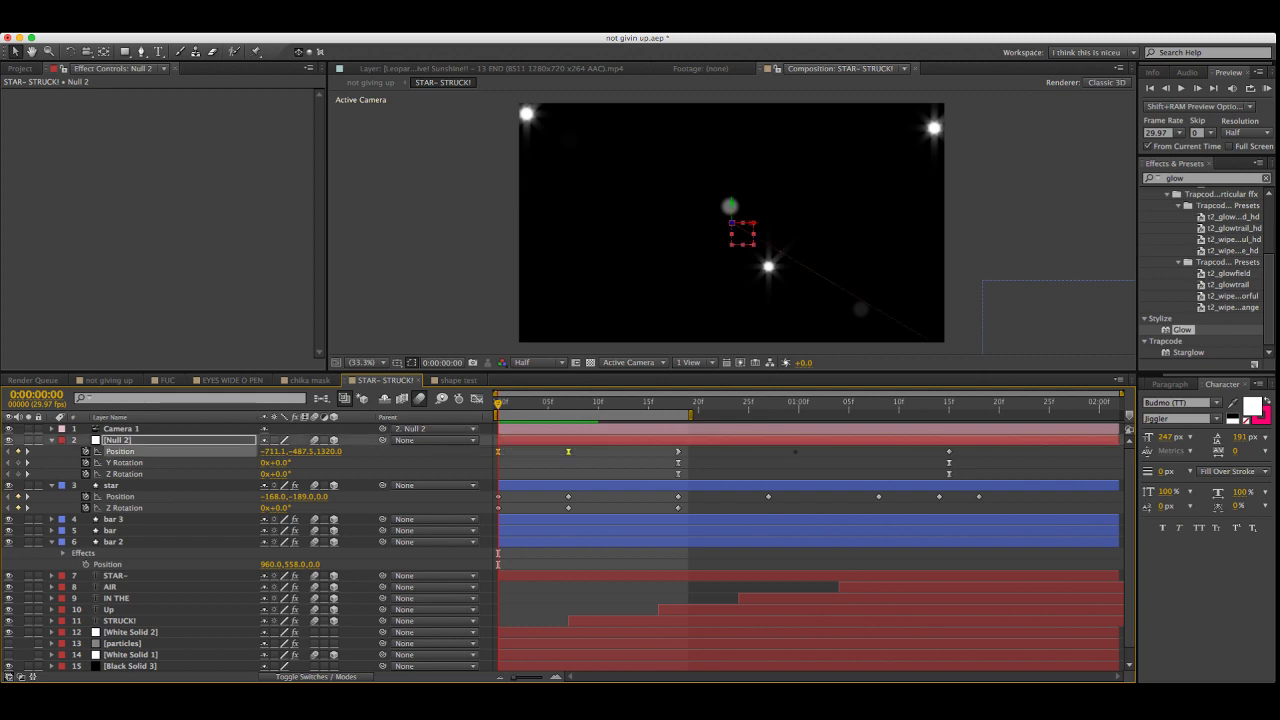
pyautogui.click(477, 398)
pyautogui.click(477, 398)
# Reposition Null 2 at frame 0 to about -882, -626, 273 and preview the star's entrance
pyautogui.click(498, 451)
pyautogui.click(732, 223)
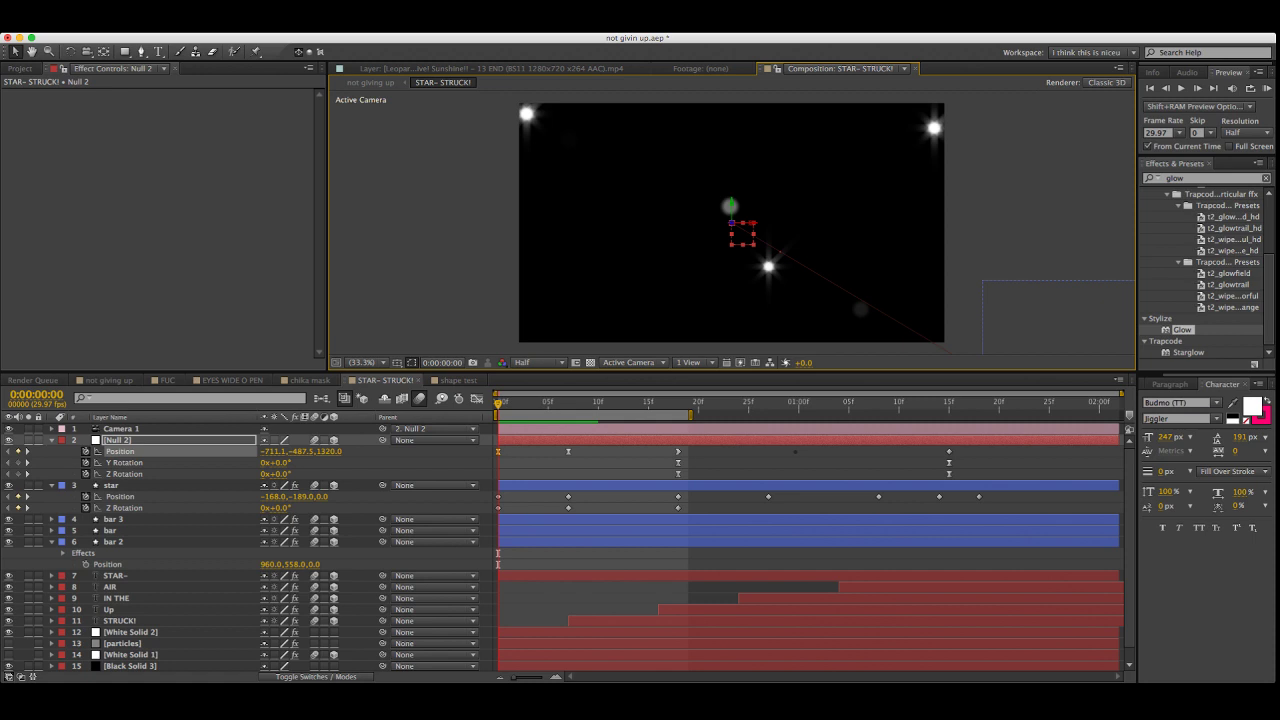
pyautogui.moveTo(732, 223); pyautogui.dragTo(688, 190)
pyautogui.press('KP_0')
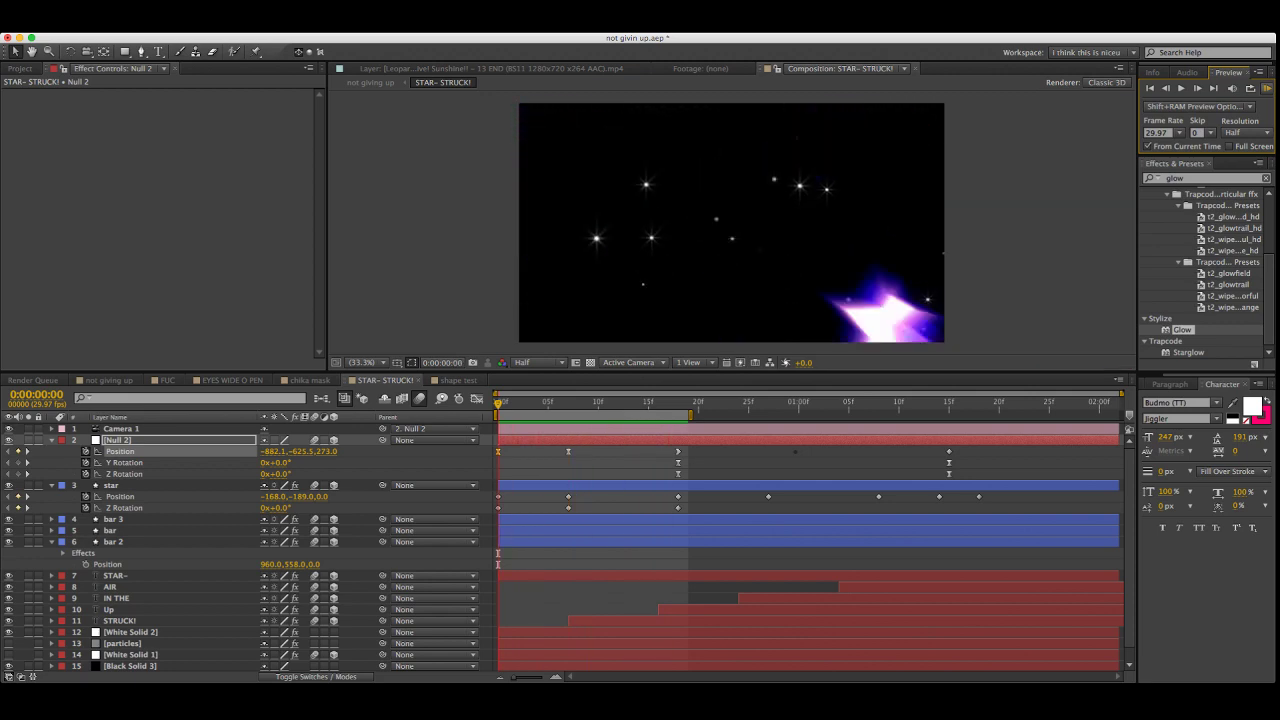
pyautogui.press('space')
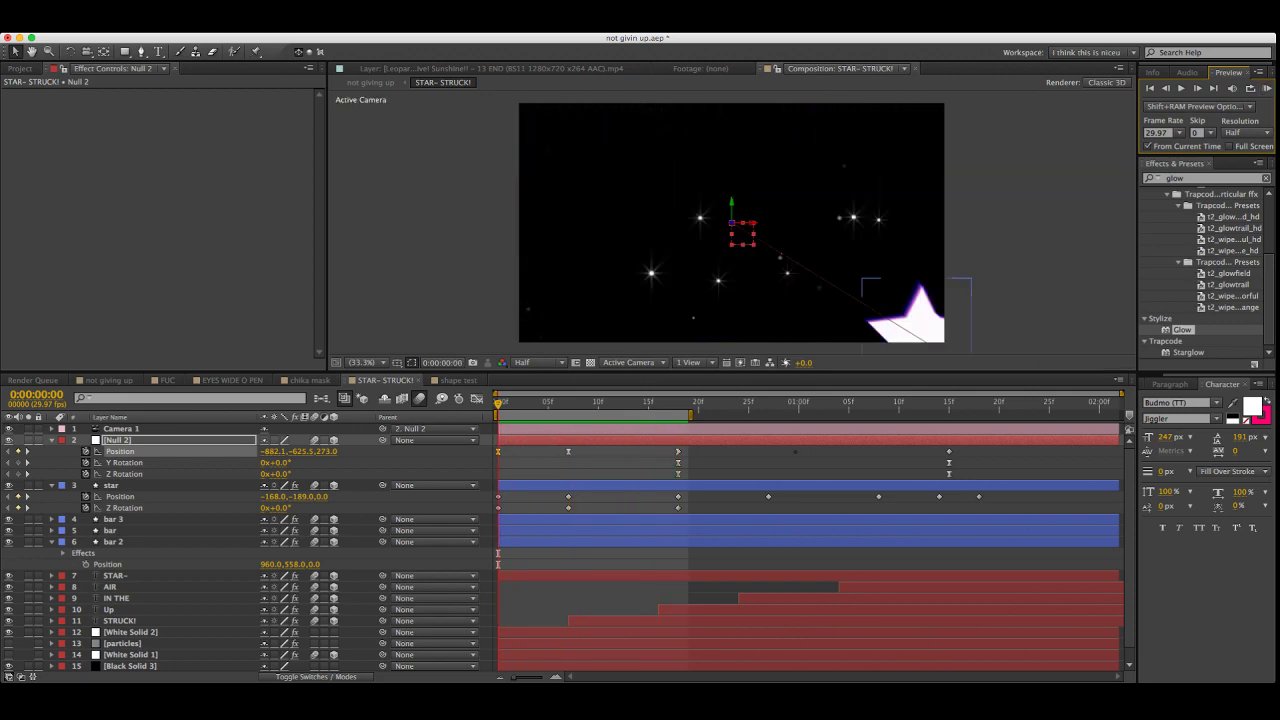
pyautogui.press('space')
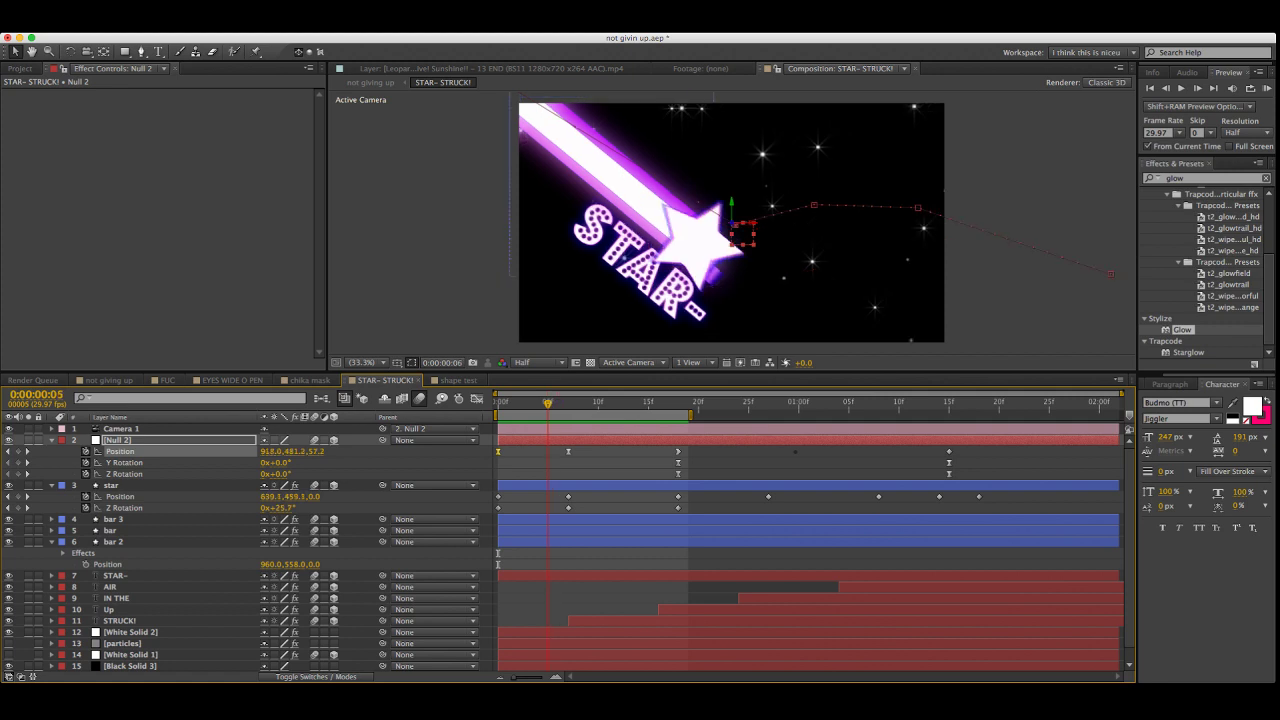
pyautogui.press('space')
# Reposition Null 2 at frame 0 to about -135, -122, 273 so the star starts centred, and preview the move
pyautogui.moveTo(498, 403)
pyautogui.mouseDown()
pyautogui.moveTo(529, 403)
pyautogui.moveTo(498, 403)
pyautogui.mouseUp()
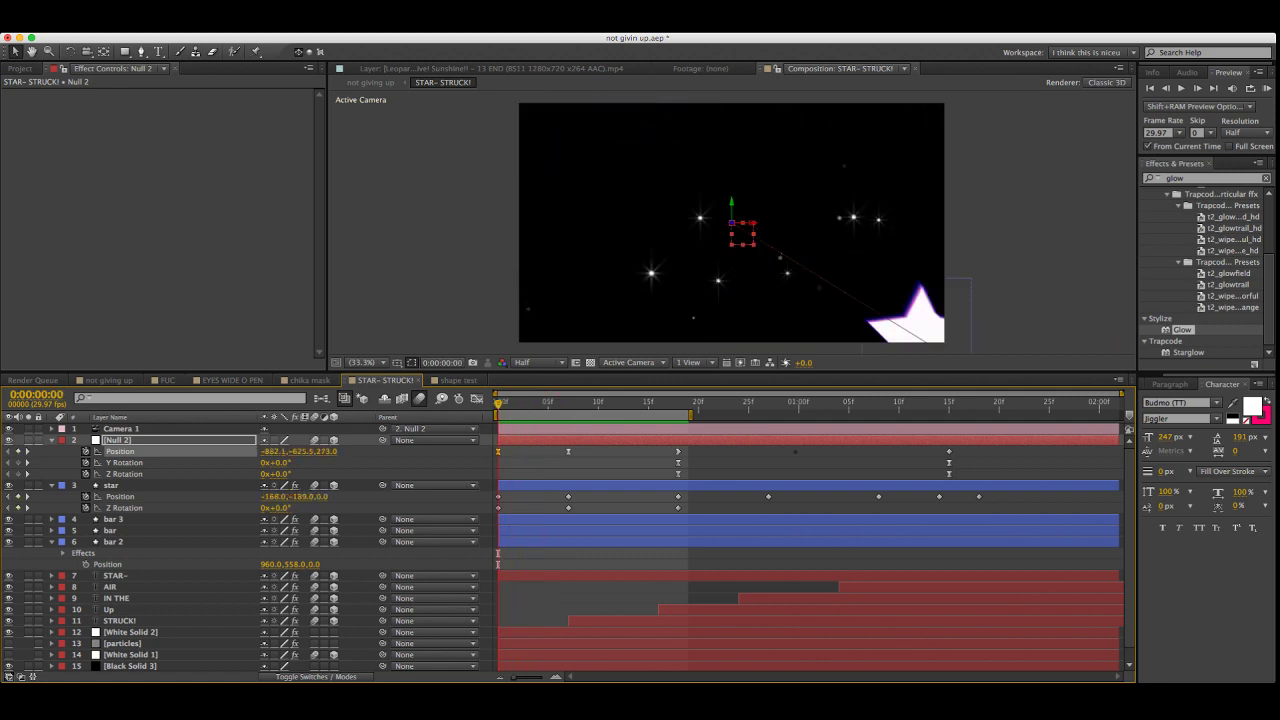
pyautogui.click(117, 440)
pyautogui.moveTo(742, 233); pyautogui.dragTo(856, 338)
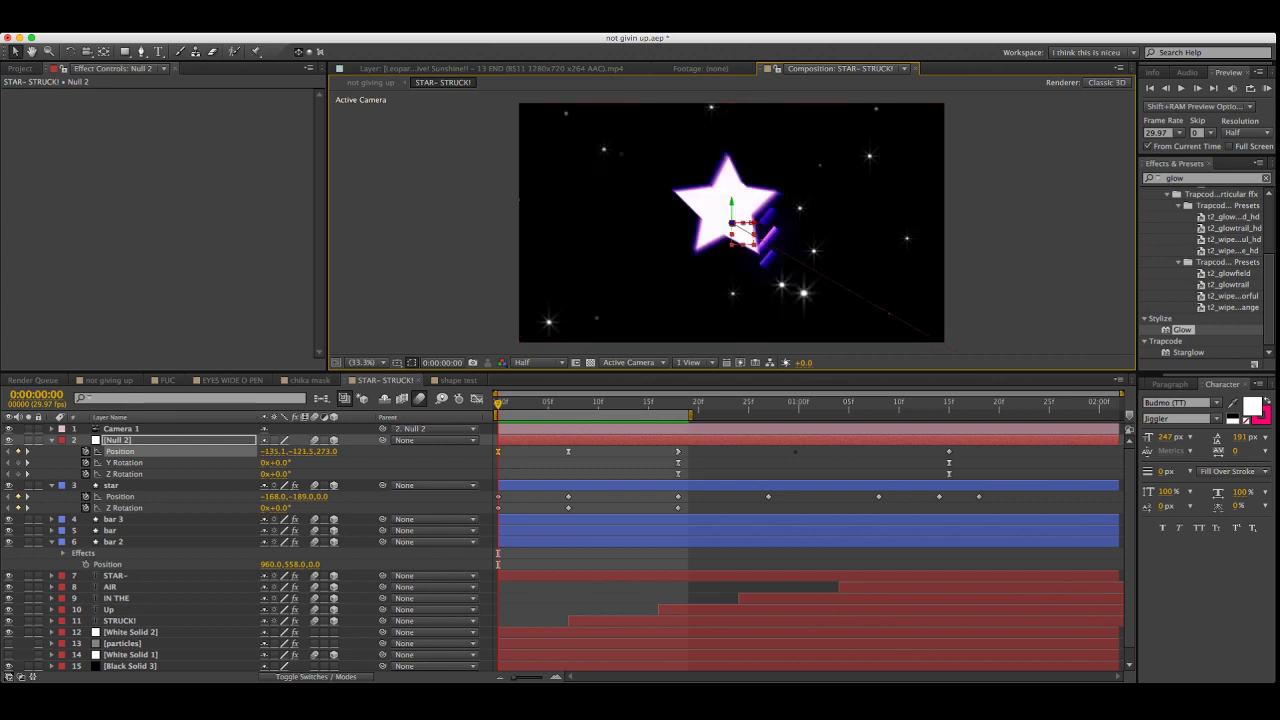
pyautogui.press('space')
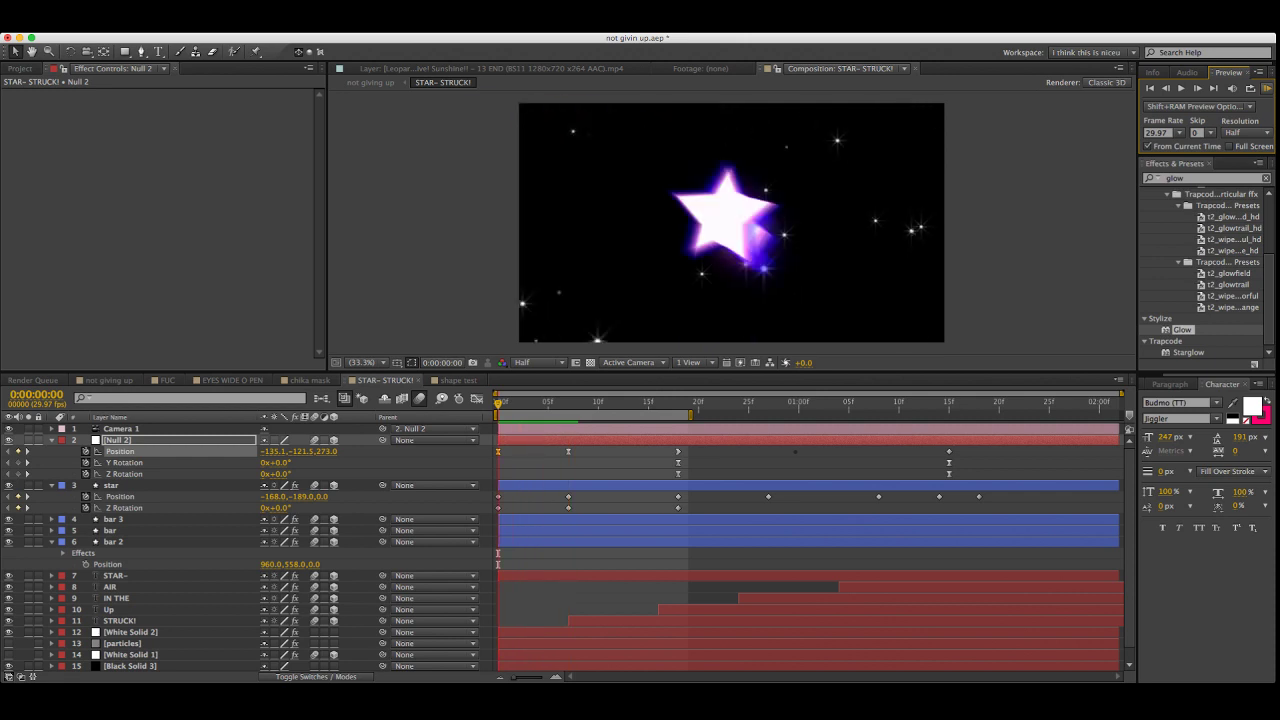
pyautogui.press('space')
pyautogui.press('space')
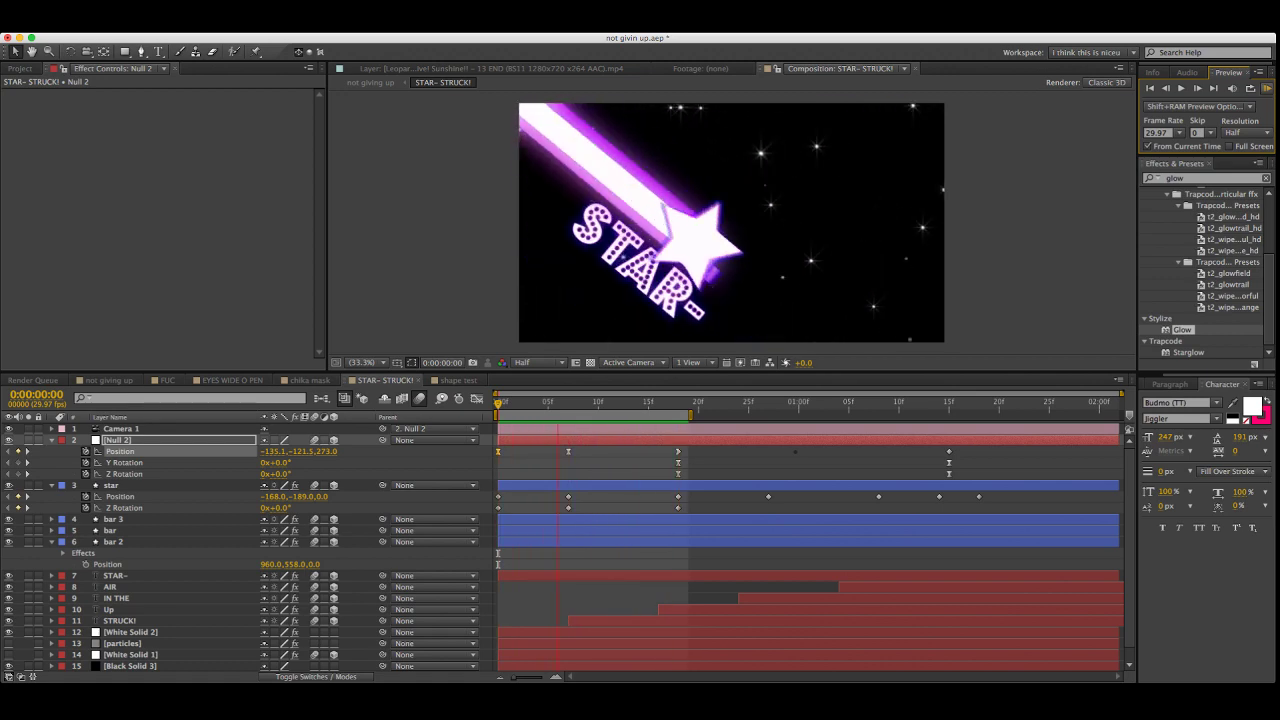
pyautogui.press('space')
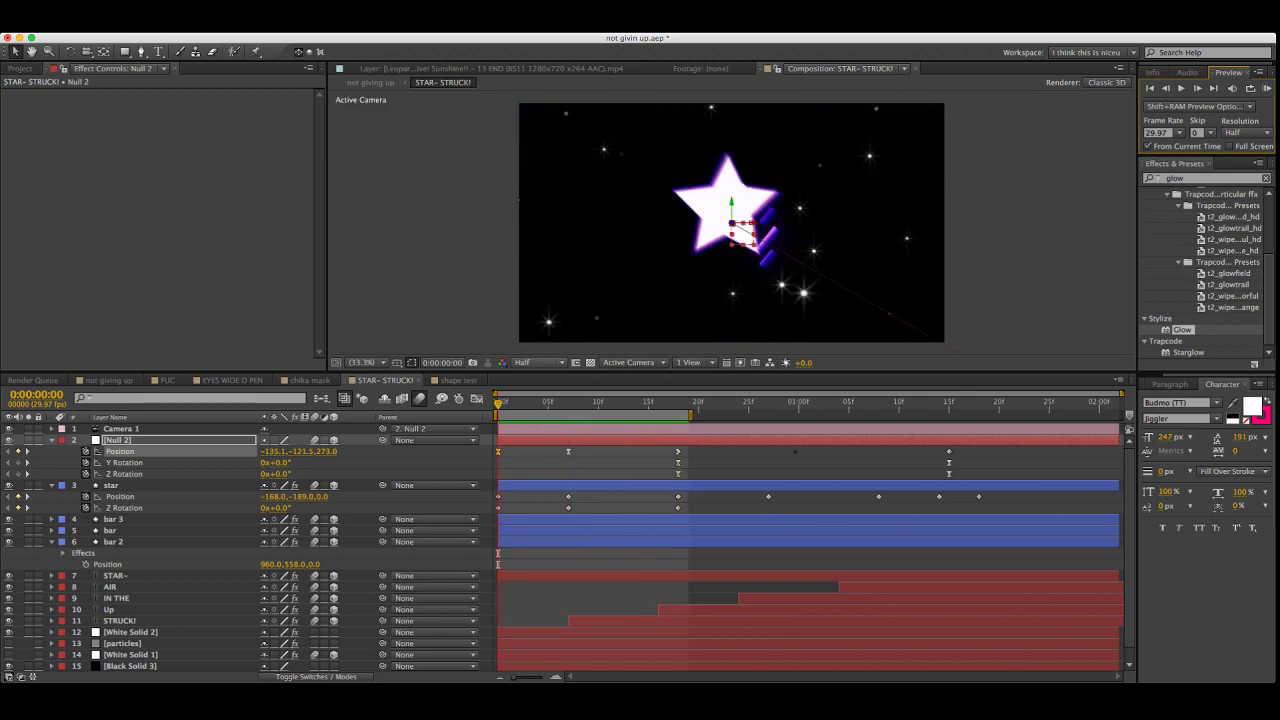
# Reposition Null 2 at frame 0 to about 387, 206, 273 so the star starts near the frame's upper-left corner, and preview the move
pyautogui.press('space')
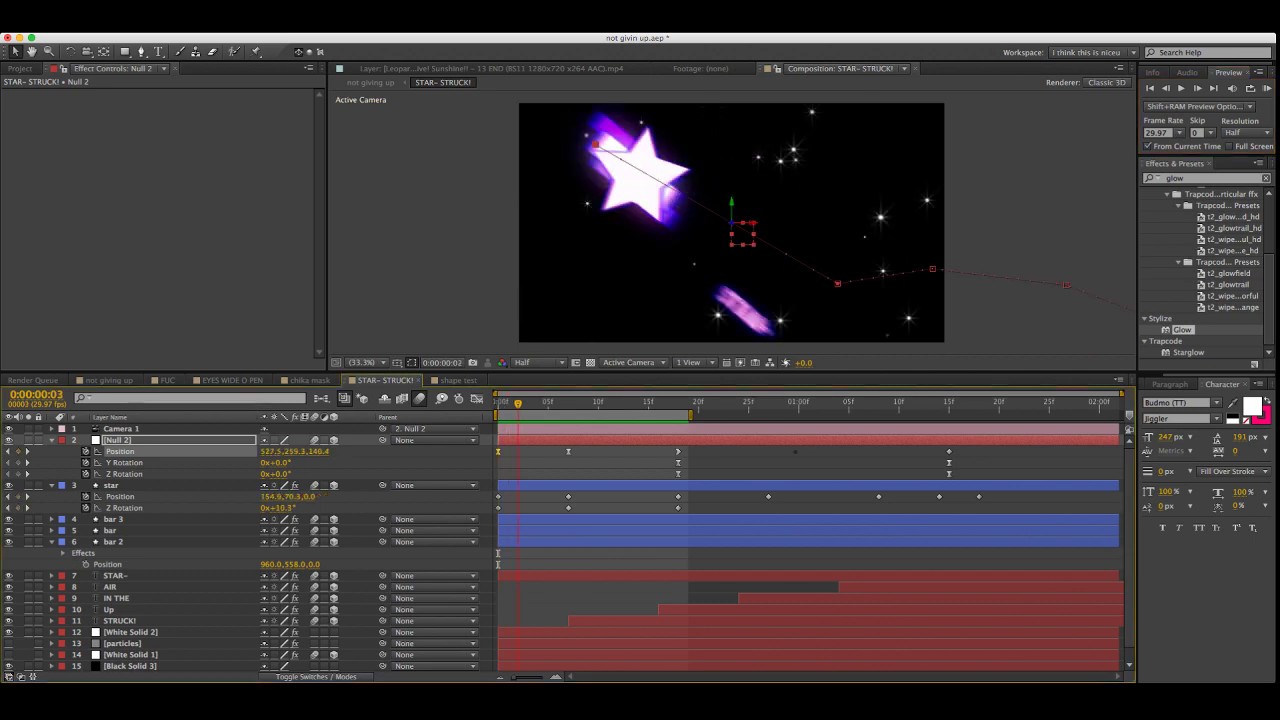
pyautogui.press('space')
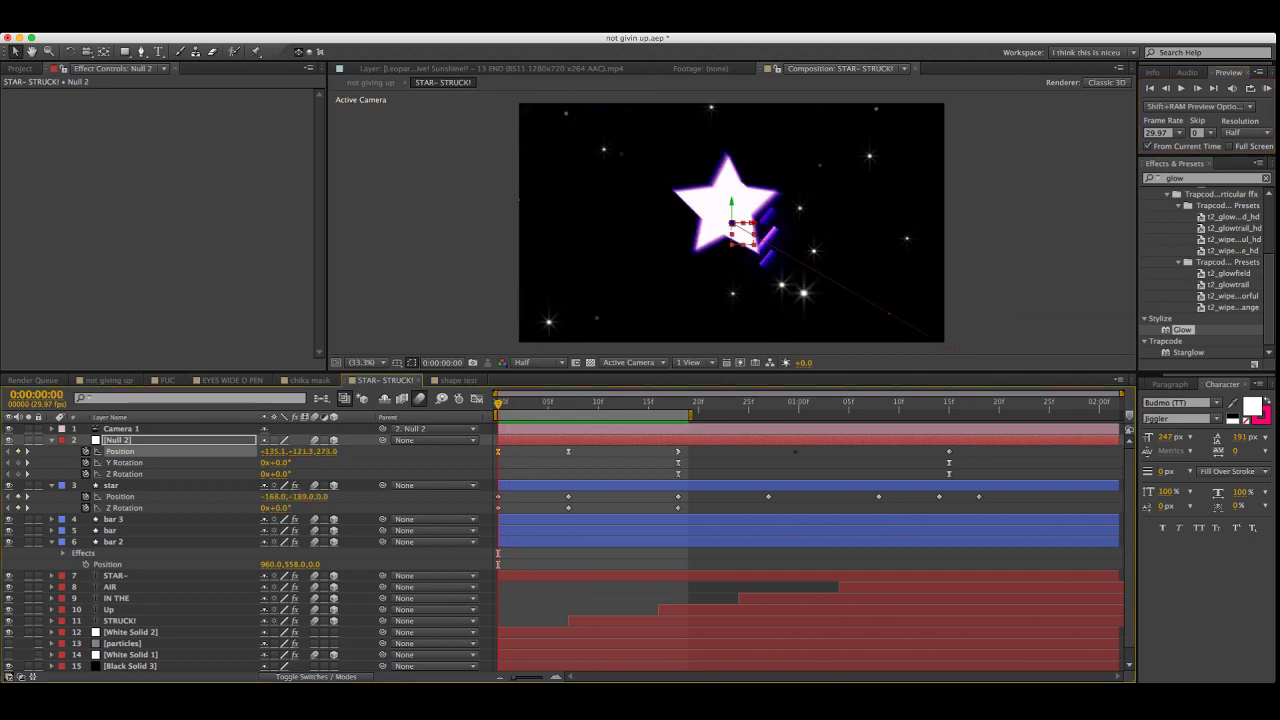
pyautogui.moveTo(742, 233); pyautogui.dragTo(801, 264)
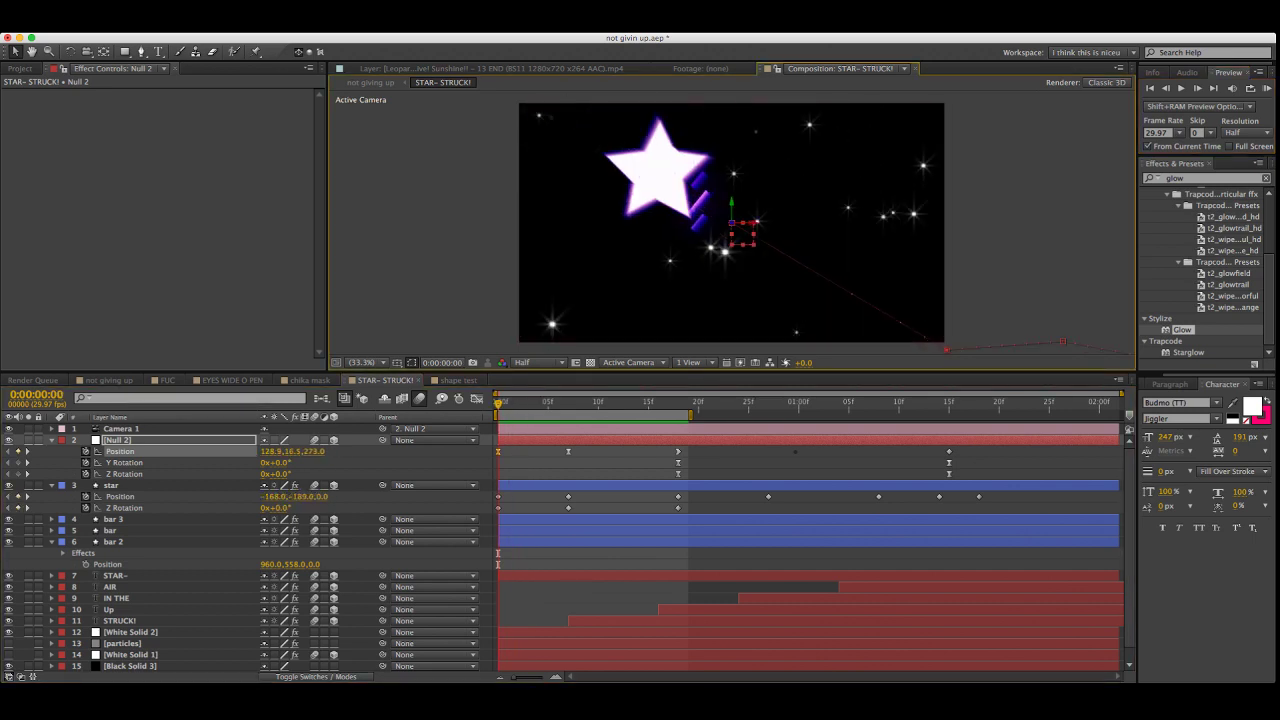
pyautogui.moveTo(742, 233); pyautogui.dragTo(799, 275)
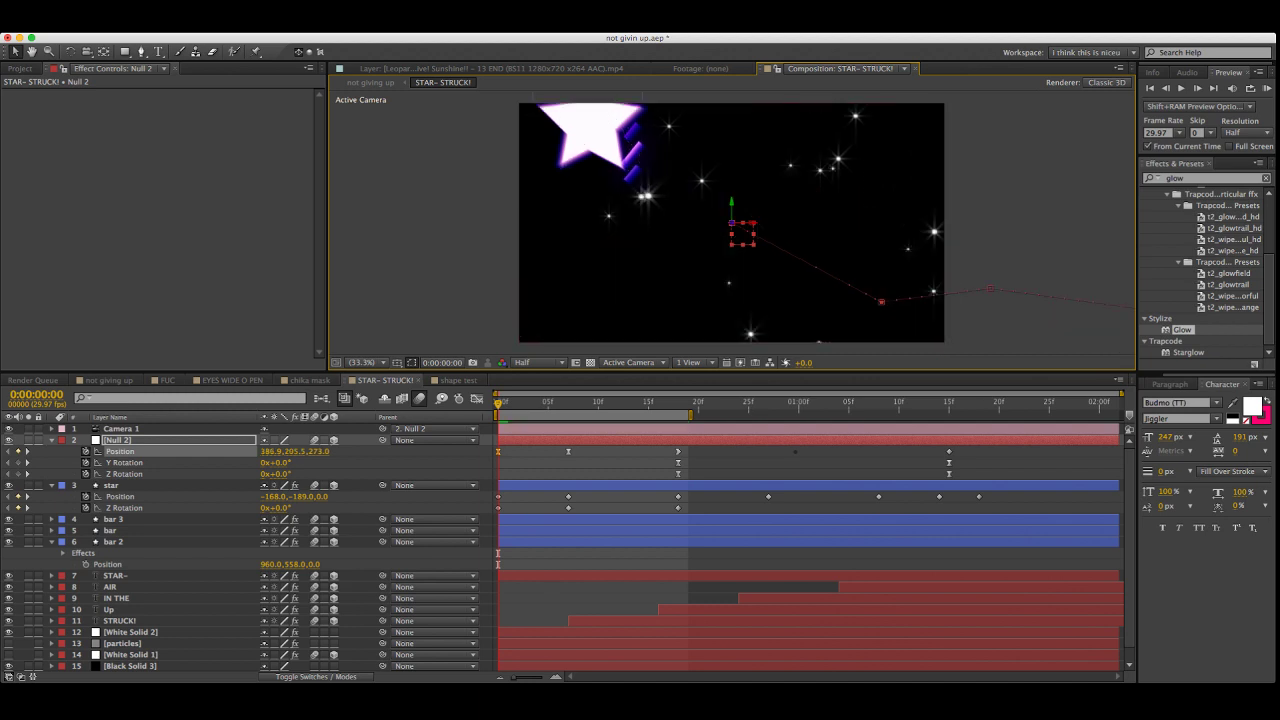
pyautogui.press('KP_0')
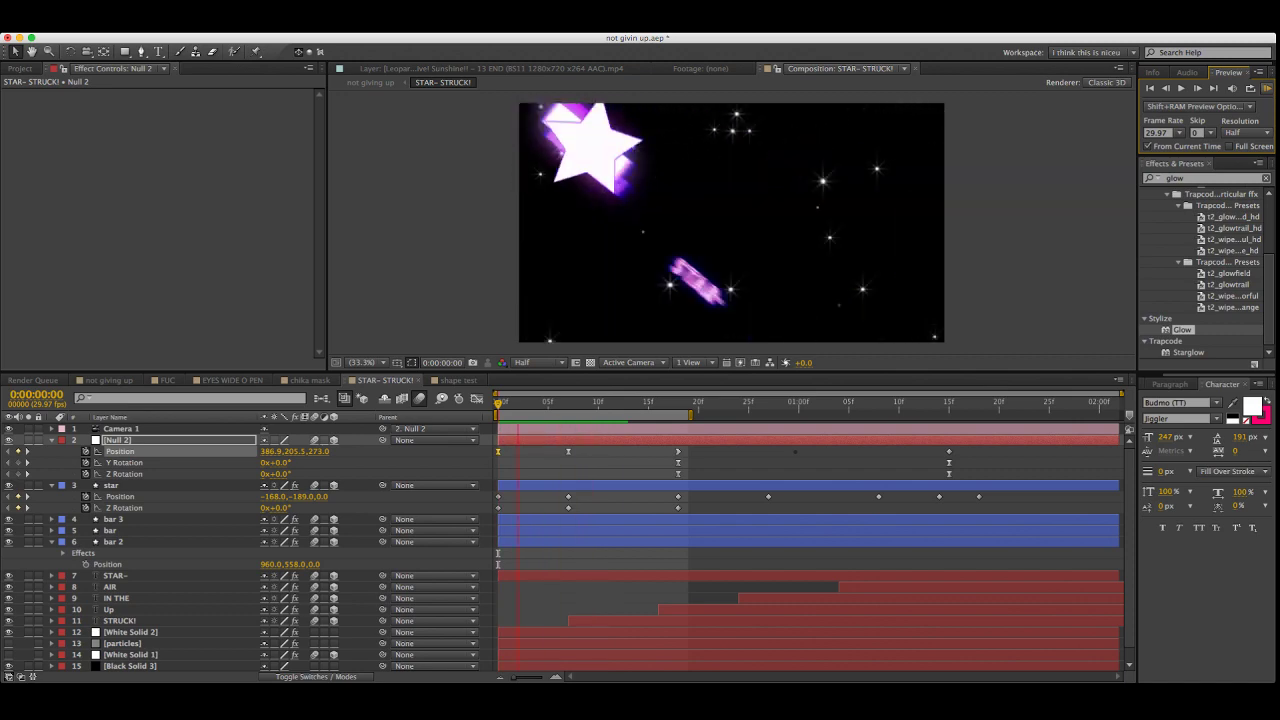
pyautogui.press('space')
# Check Null 2's first Position keyframes and replay the opening camera move through STAR- and STRUCK! several times
pyautogui.press('k')
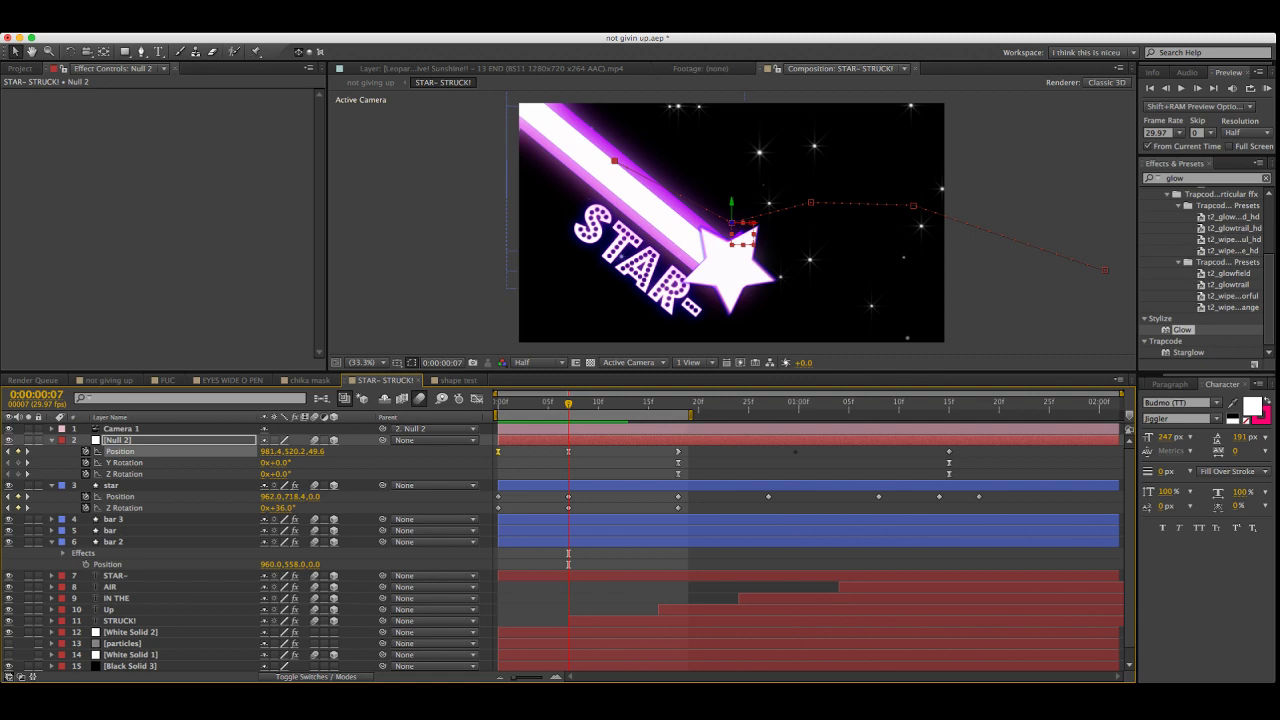
pyautogui.press('j')
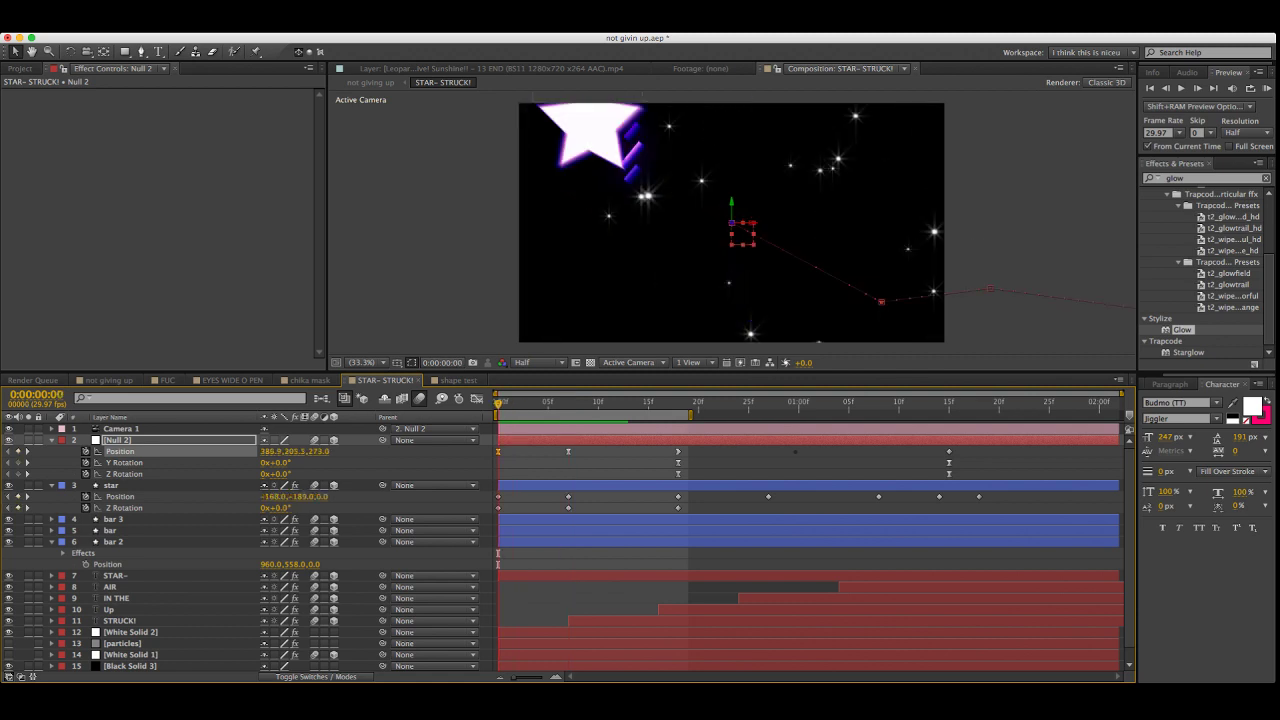
pyautogui.press('KP_0')
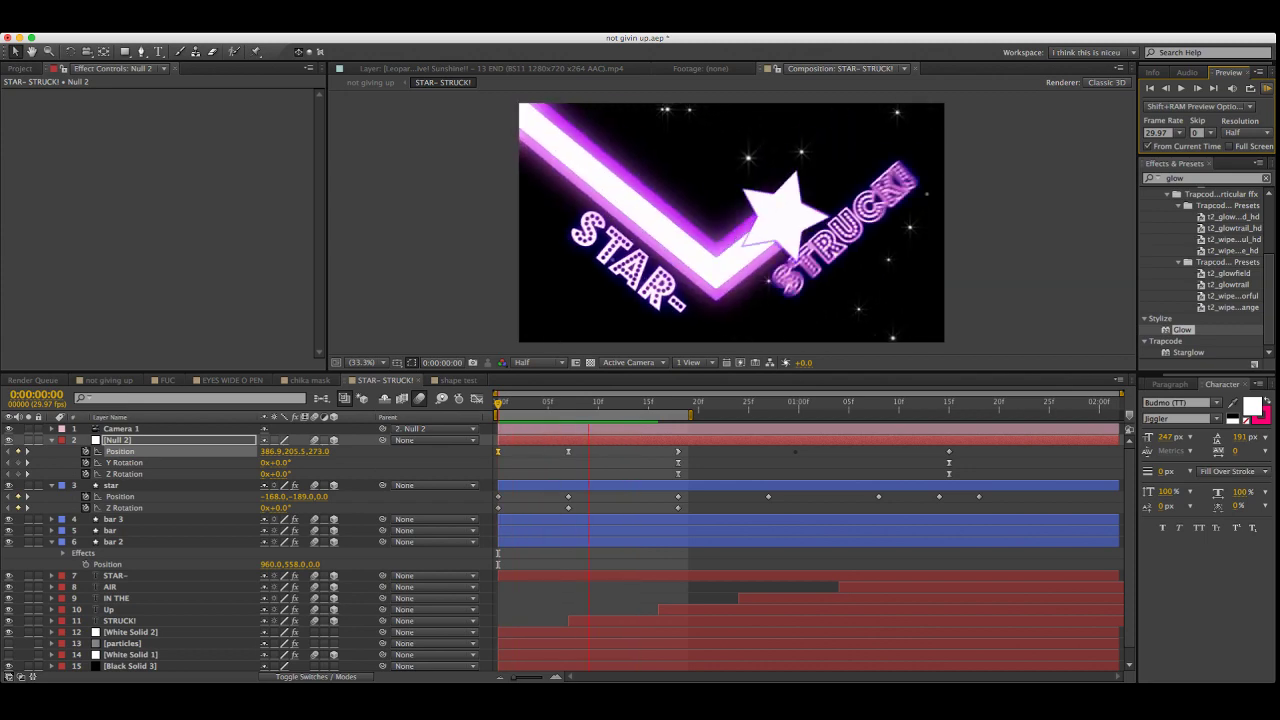
pyautogui.press('space')
pyautogui.press('KP_0')
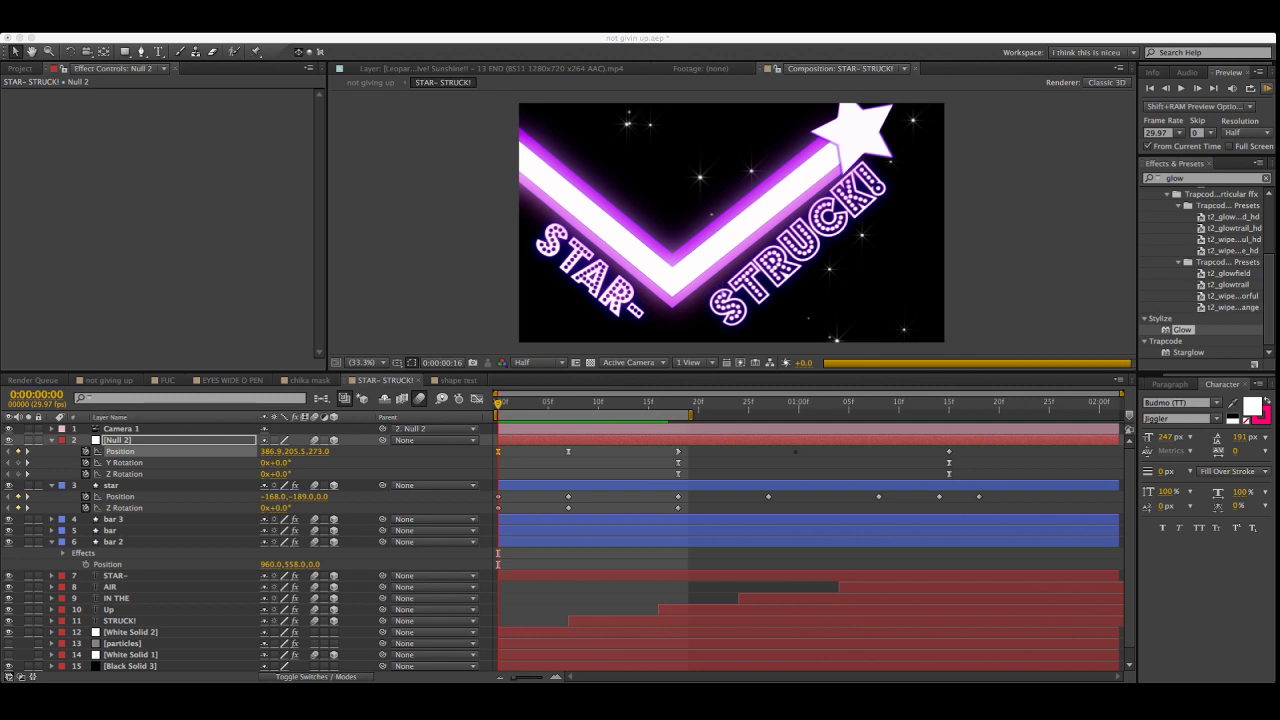
pyautogui.press('space')
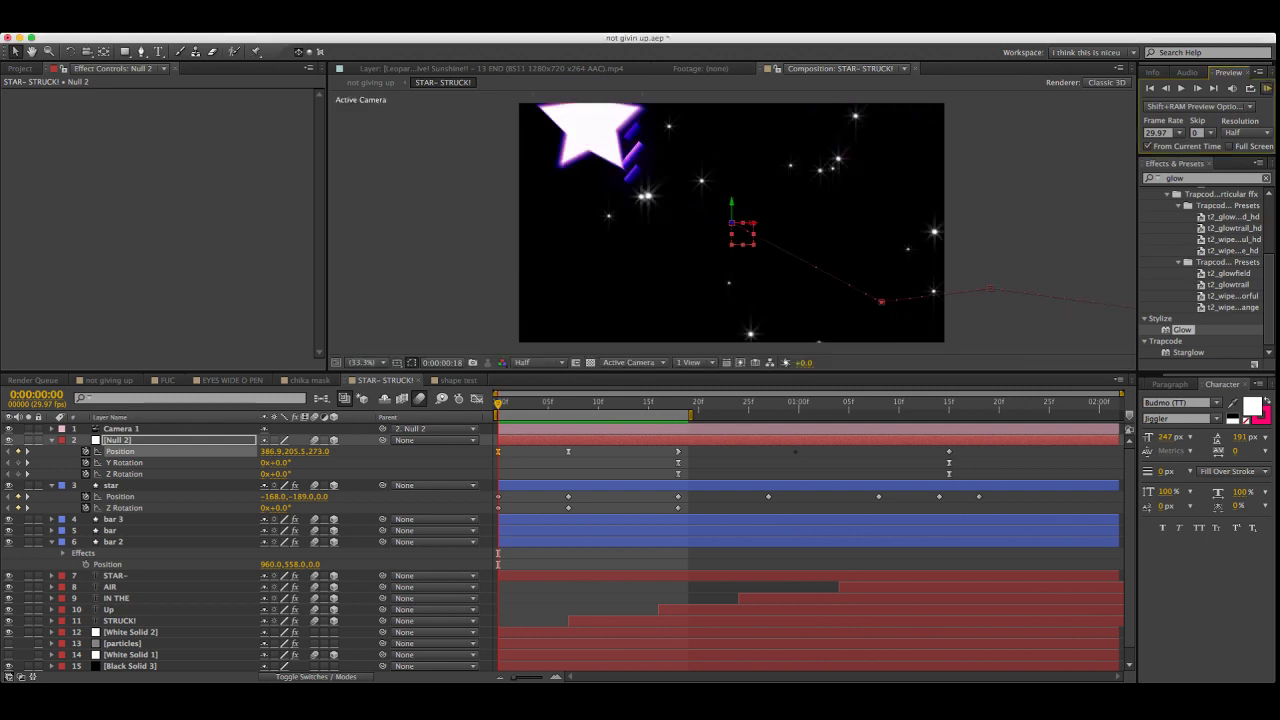
pyautogui.press('space')
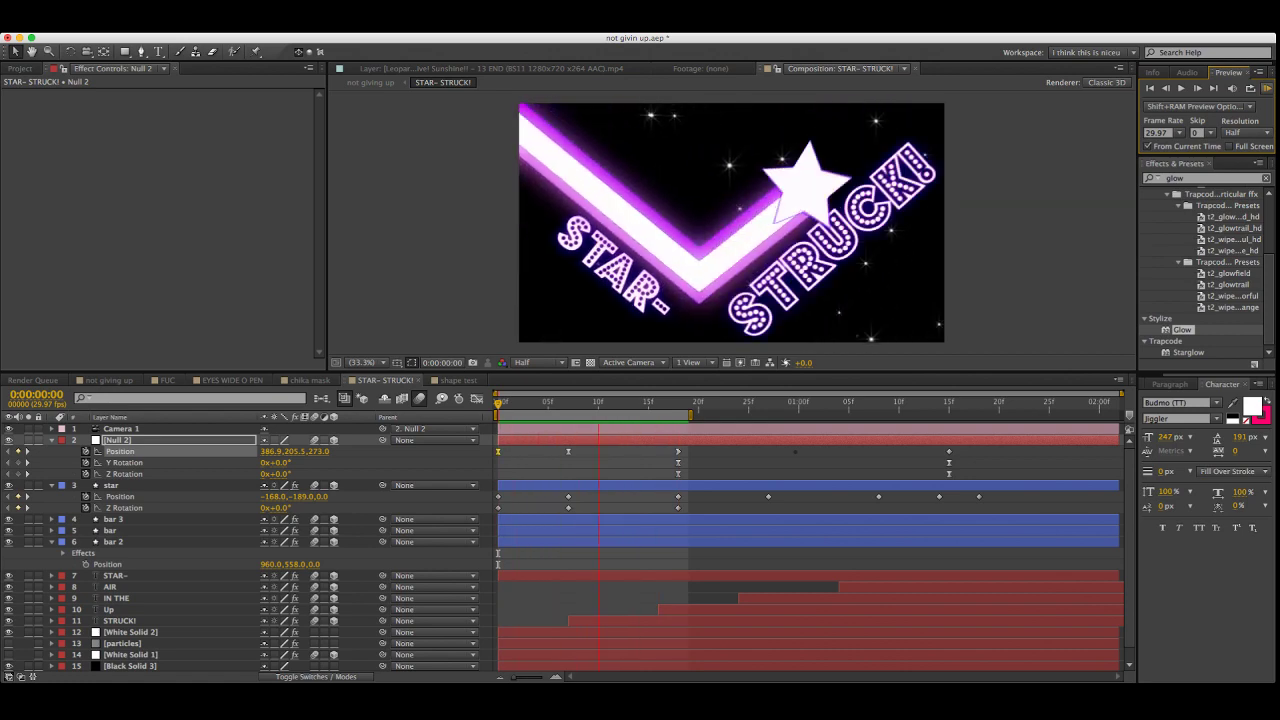
pyautogui.press('space')
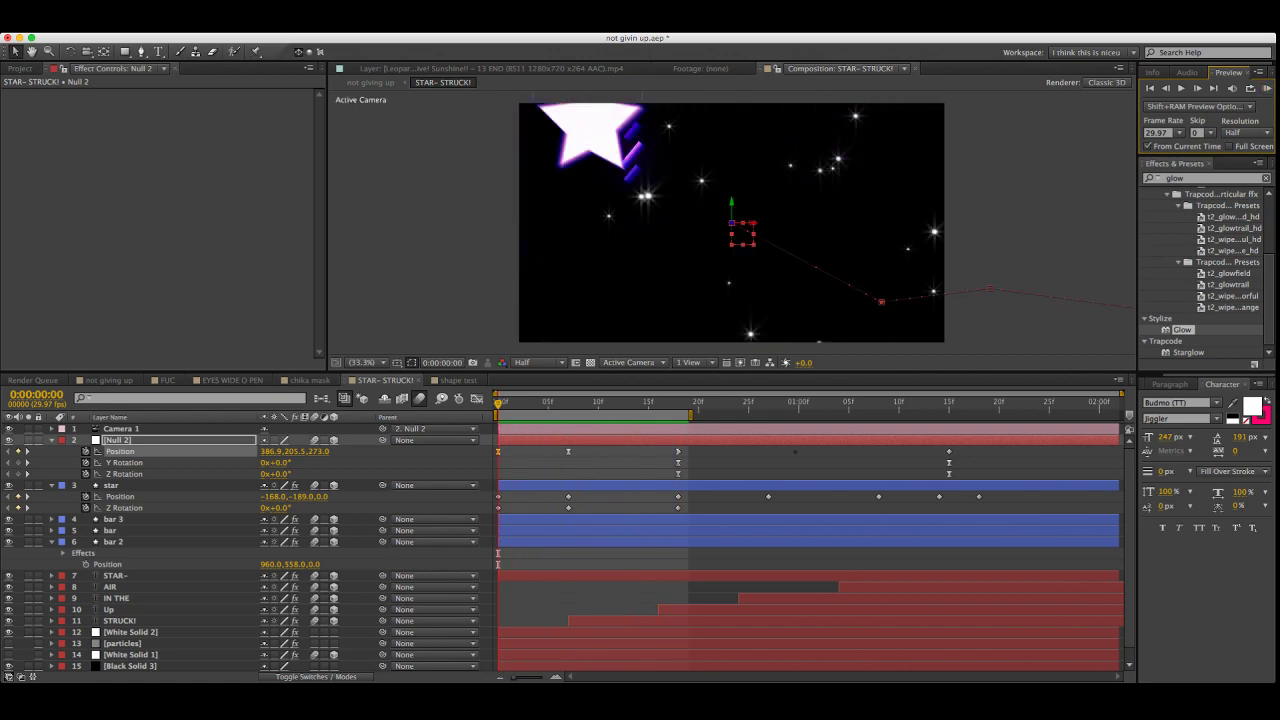
# Extend the work area end to about 0:00:01:18, select the bar layer, and preview the star animation through AIR
pyautogui.moveTo(689, 414); pyautogui.dragTo(990, 414)
pyautogui.click(1266, 88)
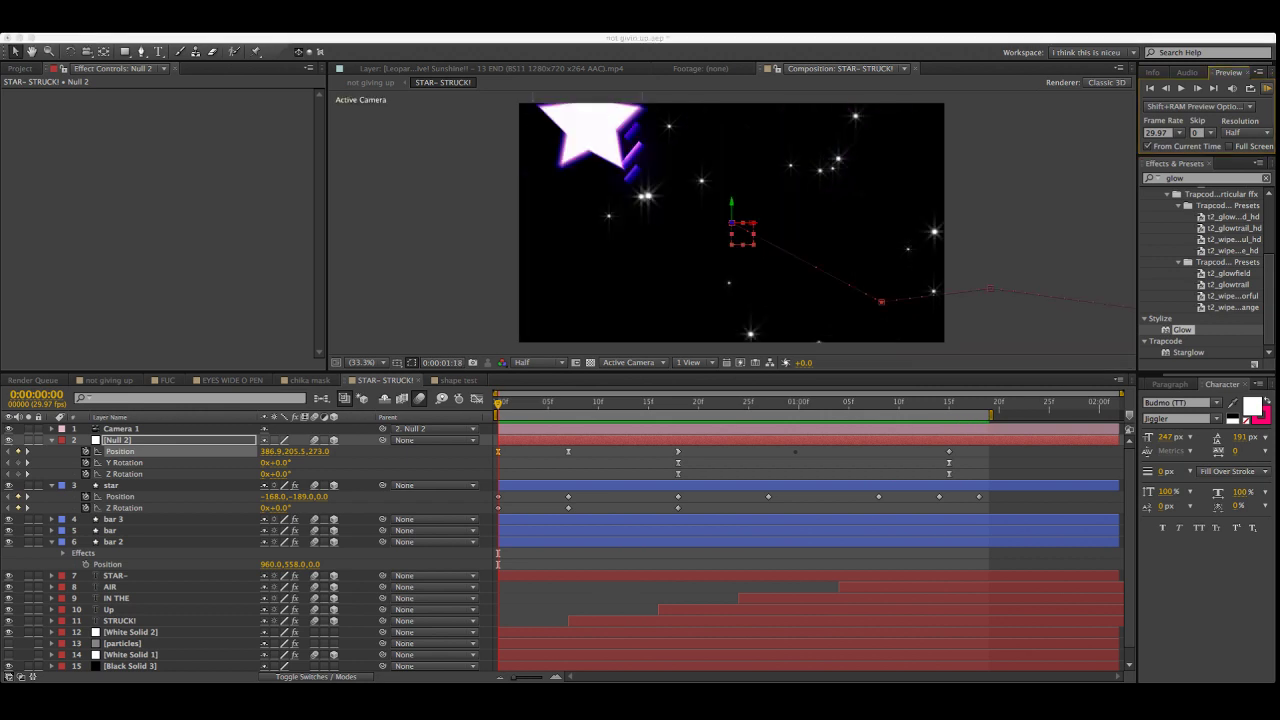
pyautogui.click(110, 530)
pyautogui.press('KP_0')
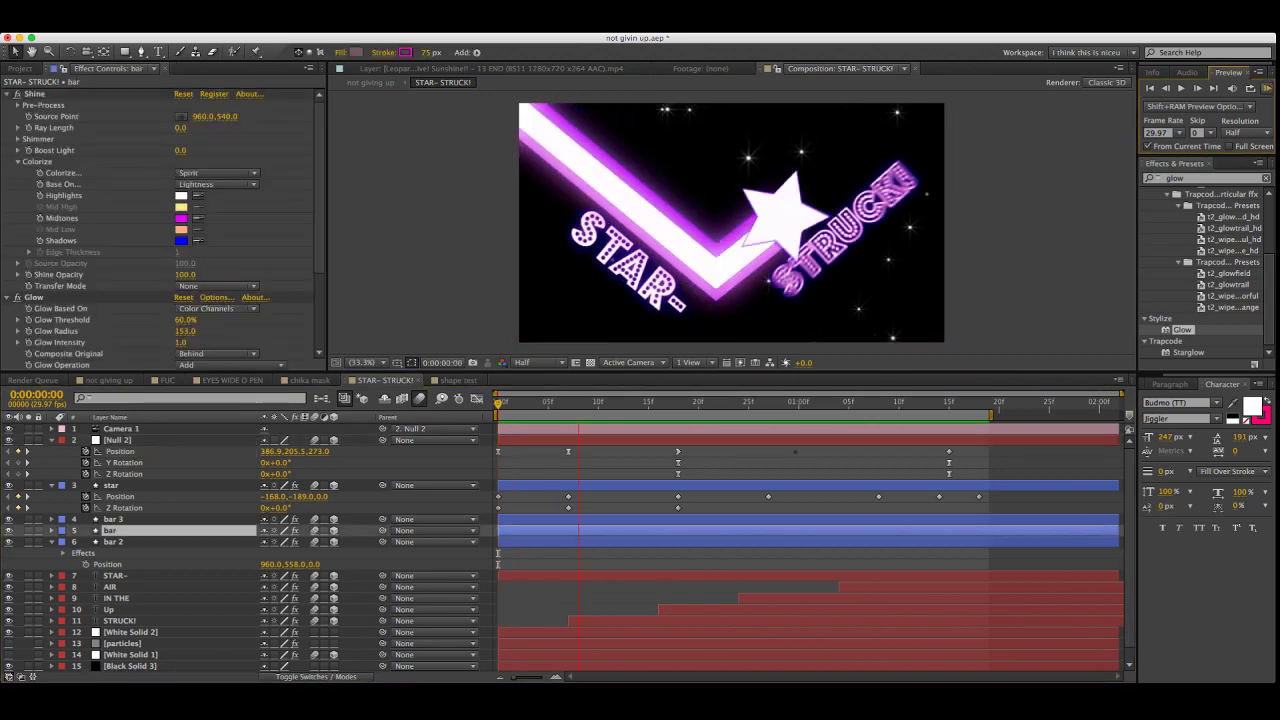
pyautogui.press('space')
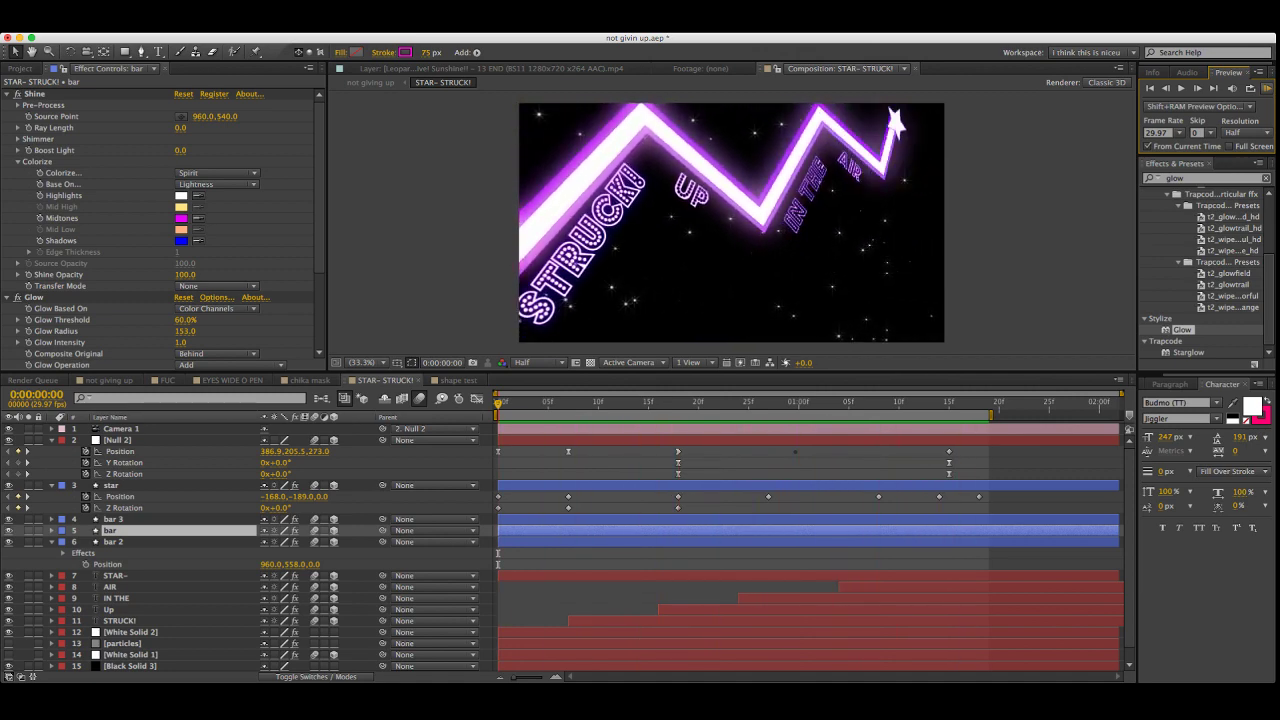
pyautogui.press('space')
# Move to 0:00:01:12, save the not givin up project, and open the blue skies 2.aep project
pyautogui.click(918, 401)
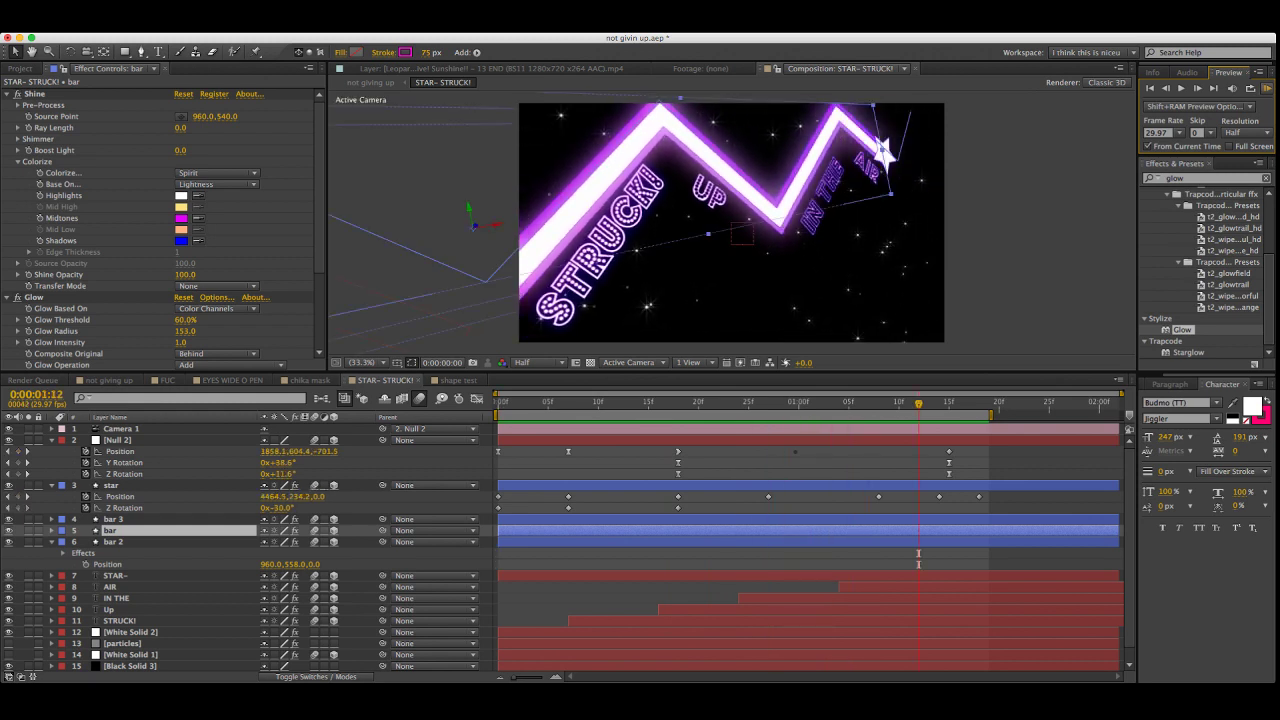
pyautogui.press('super+s')
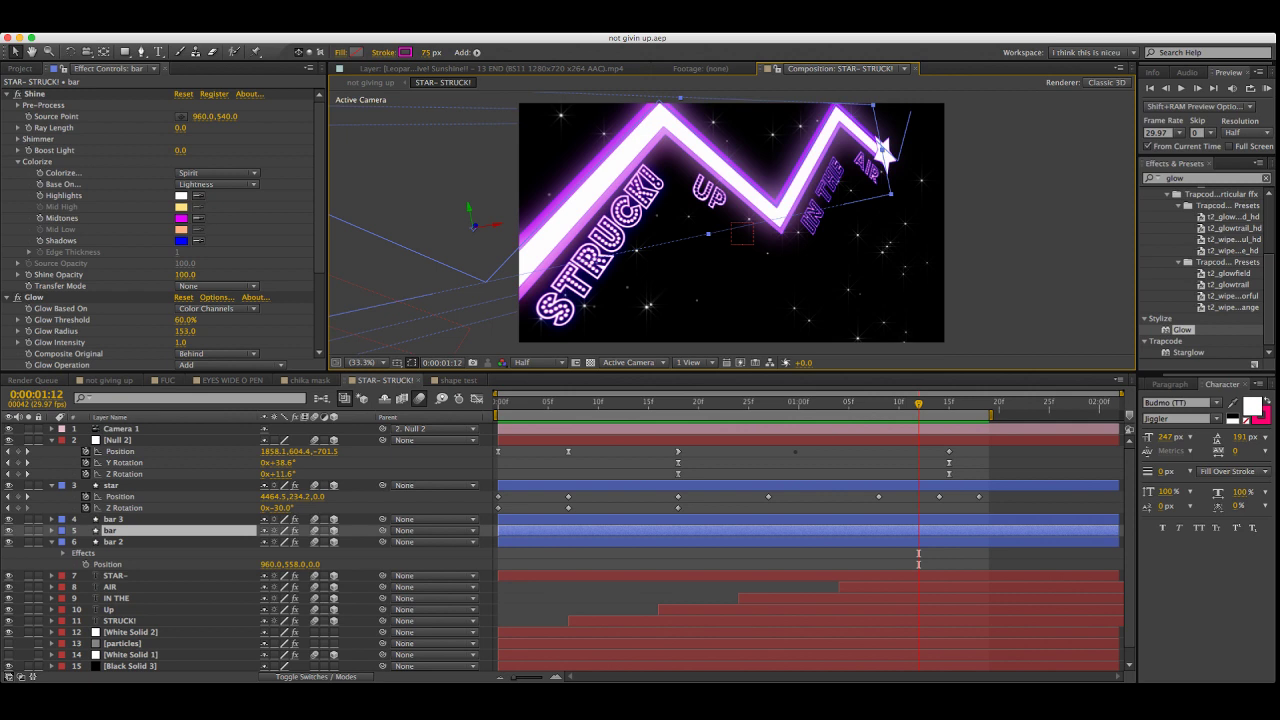
pyautogui.press('super+alt+shift+p')
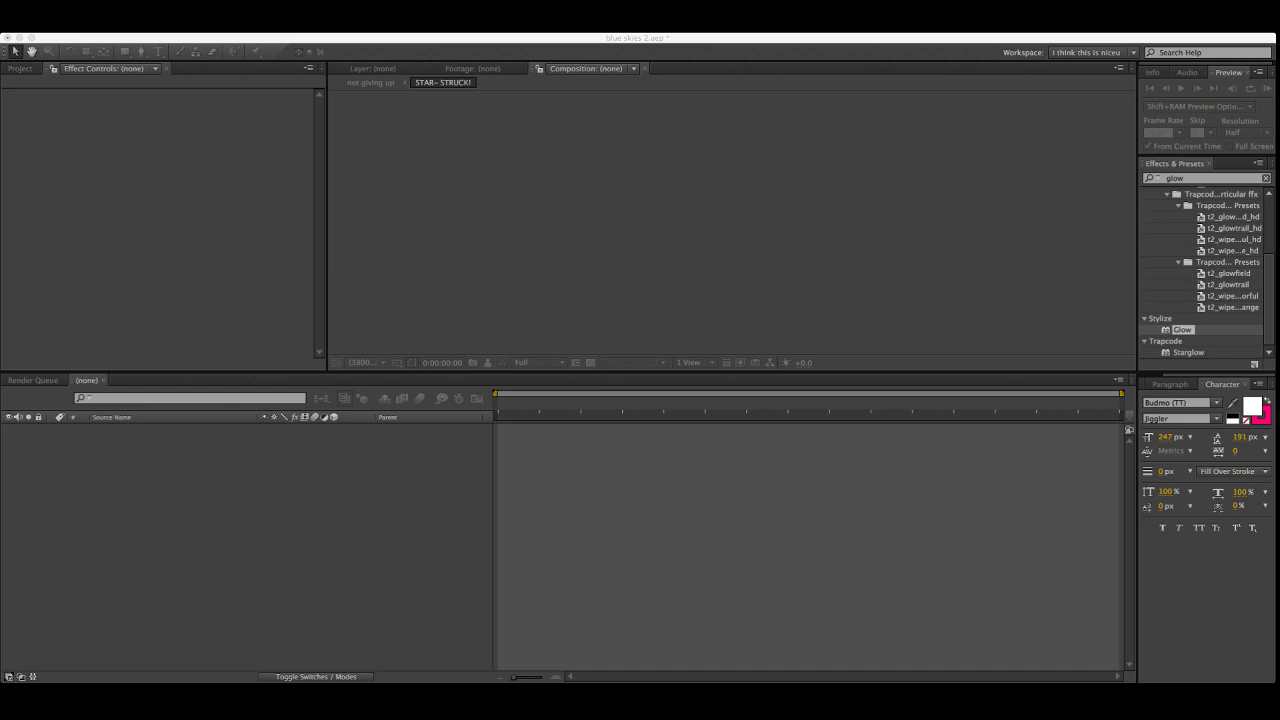
pyautogui.press('super+0')
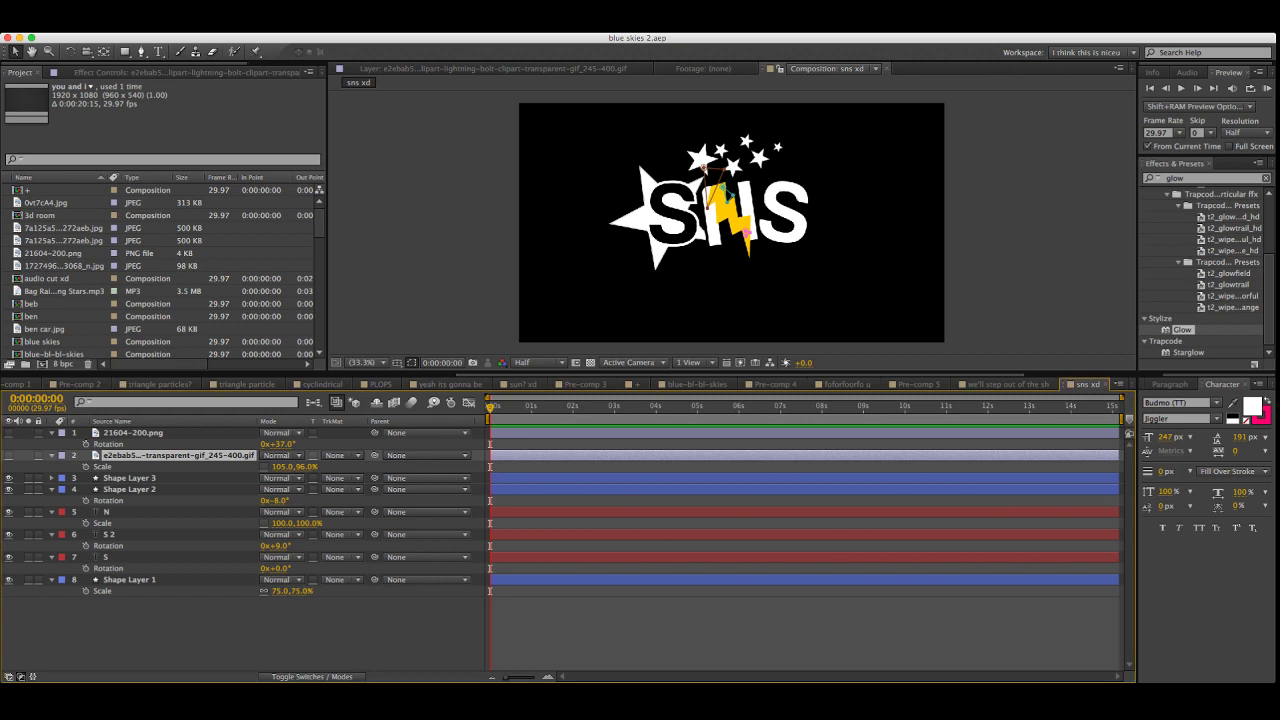
# Look through the blue-bl-bl-skies, we'll step out of the sh and foforfoorfo u compositions
pyautogui.click(652, 636)
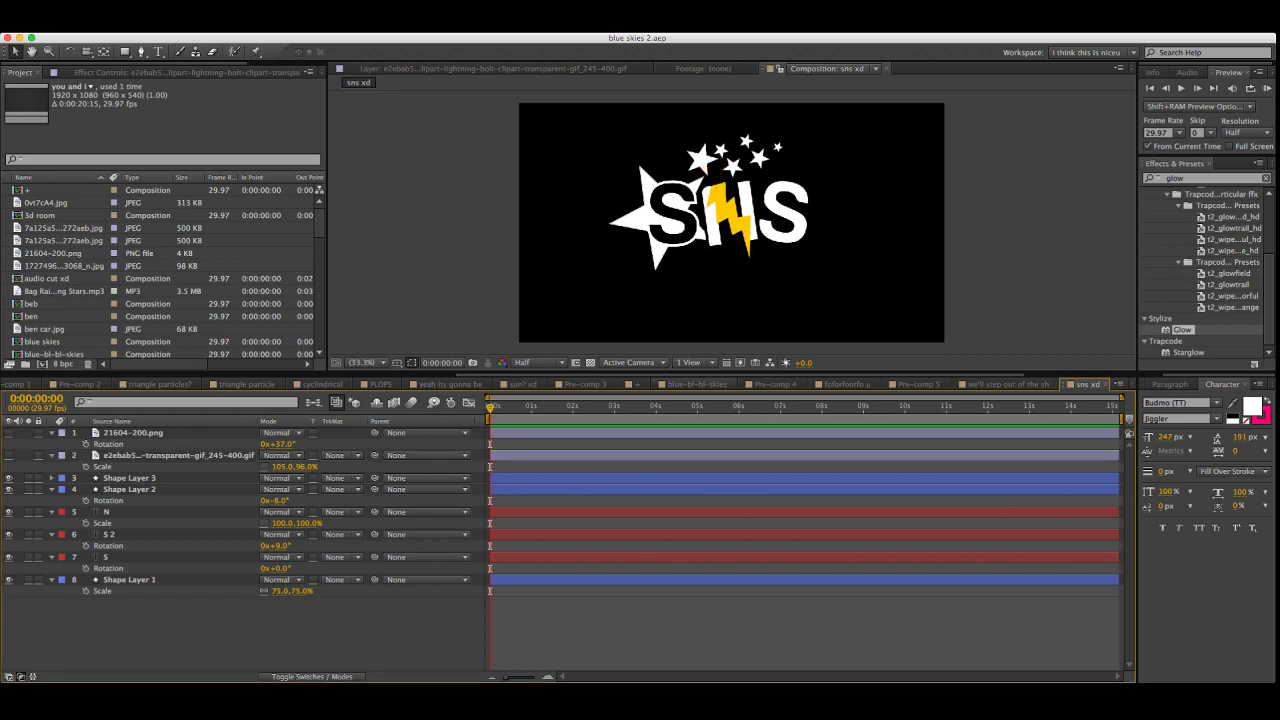
pyautogui.click(697, 384)
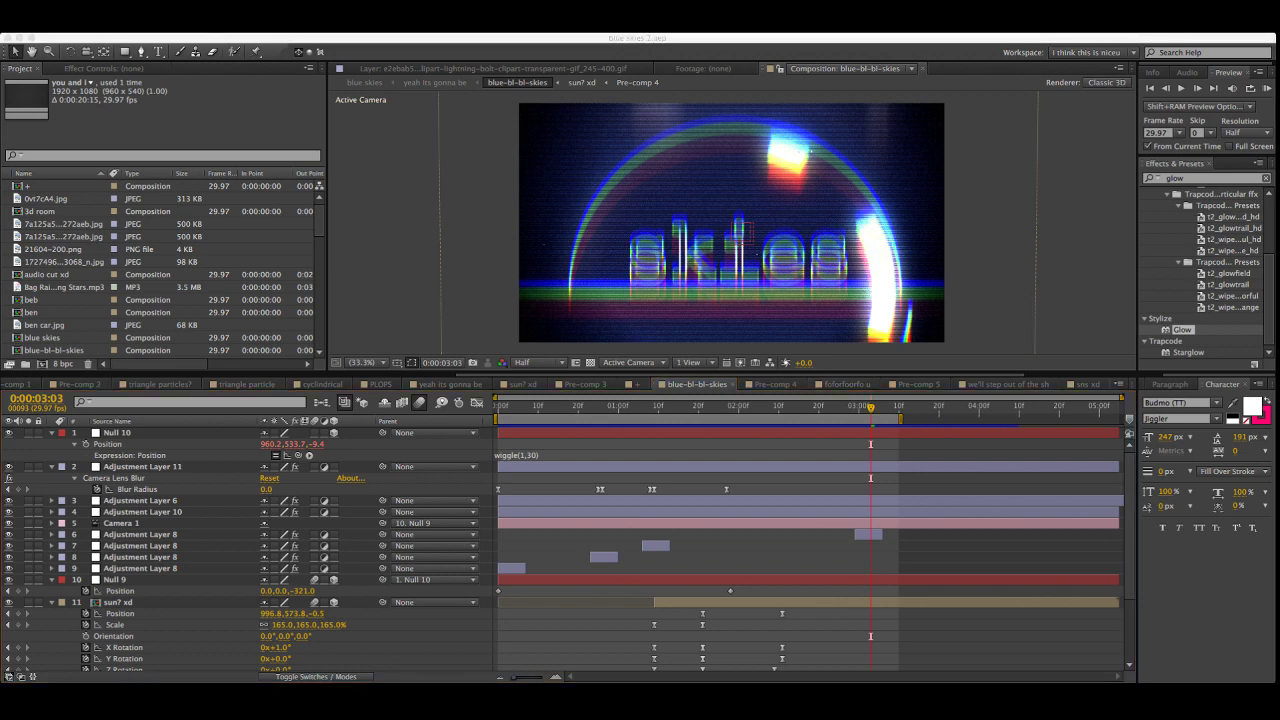
pyautogui.click(1005, 384)
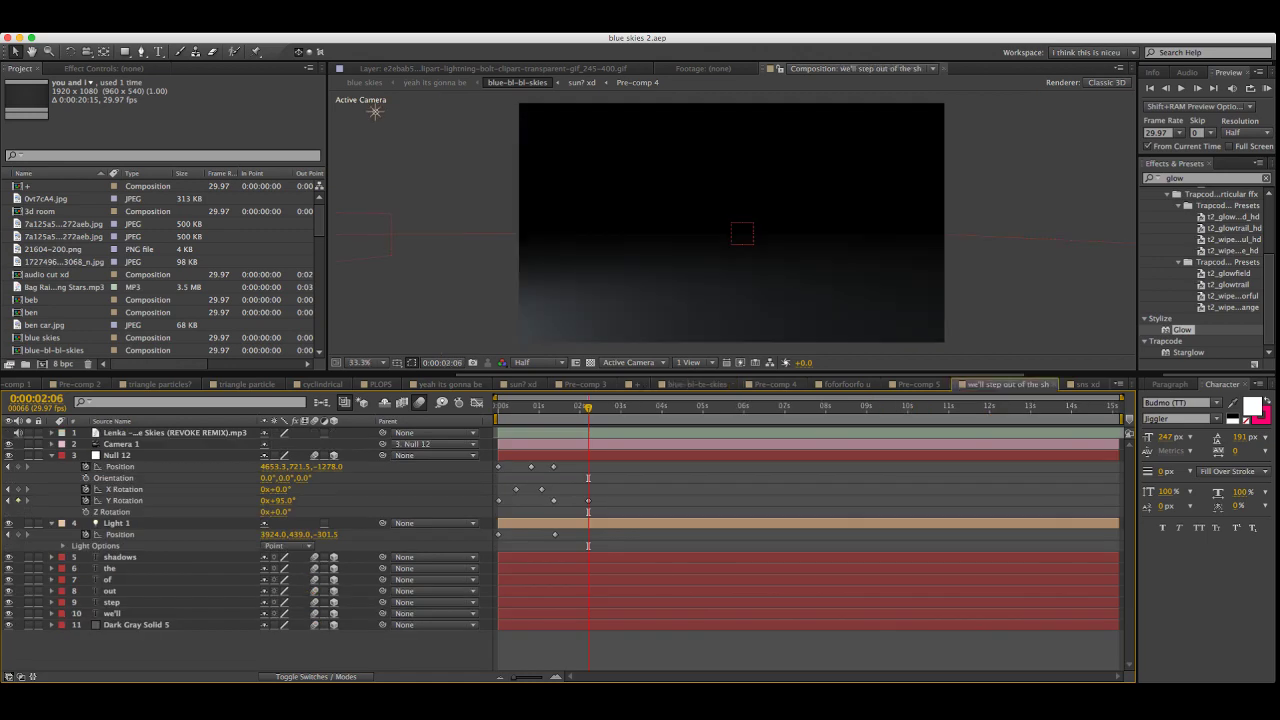
pyautogui.click(846, 384)
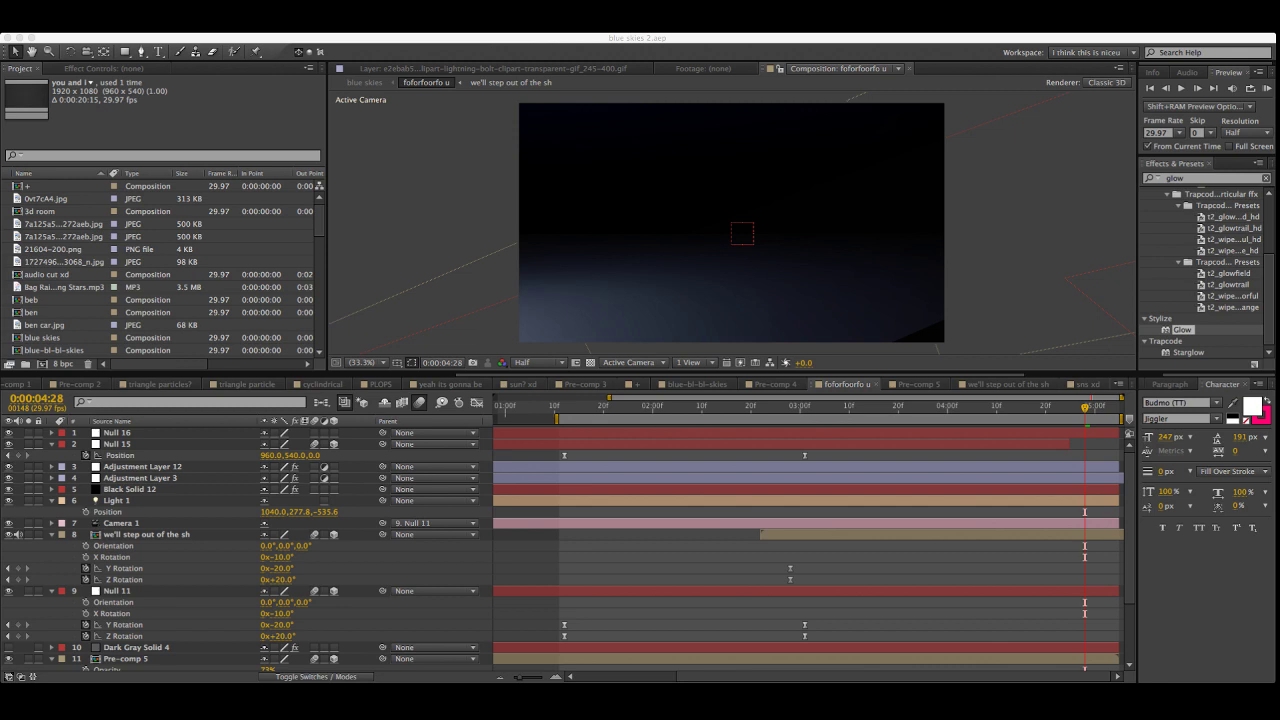
# Create a new 1920 x 1080 composition named shadows and add the text SHADOWS at its centre
pyautogui.press('Return')
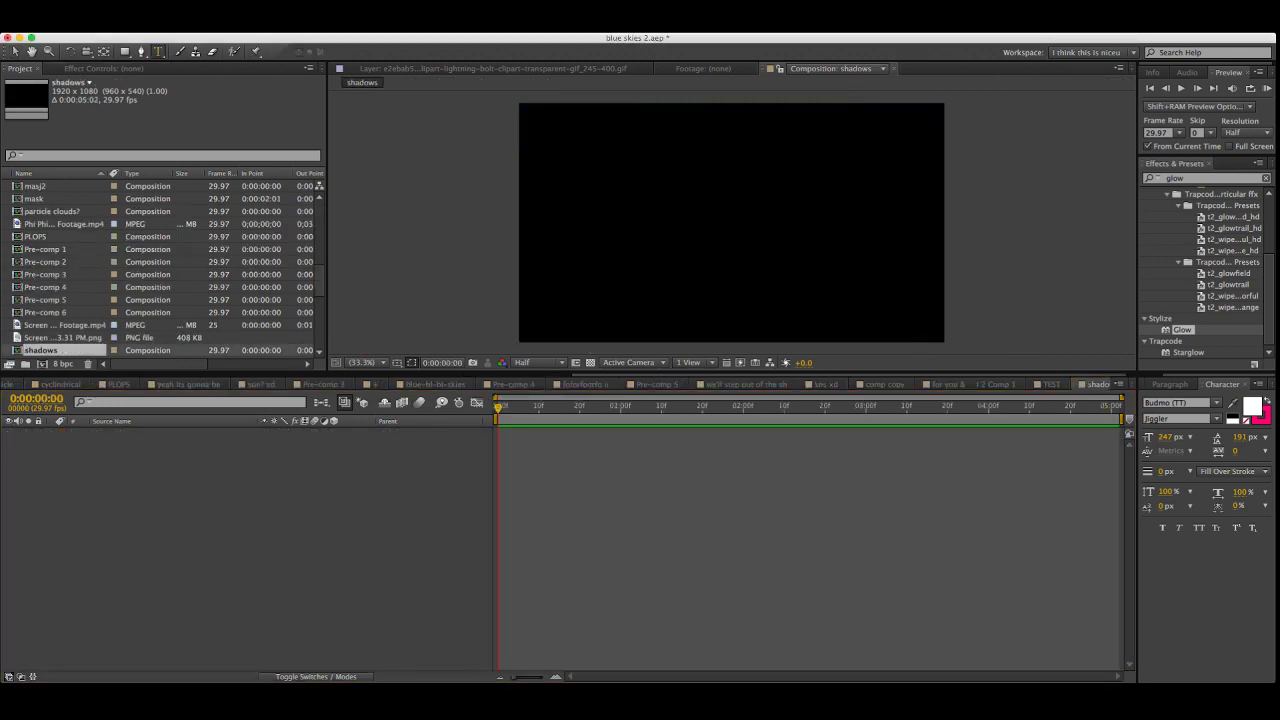
pyautogui.press('super+t')
pyautogui.click(694, 234)
pyautogui.write('SHADOWS')
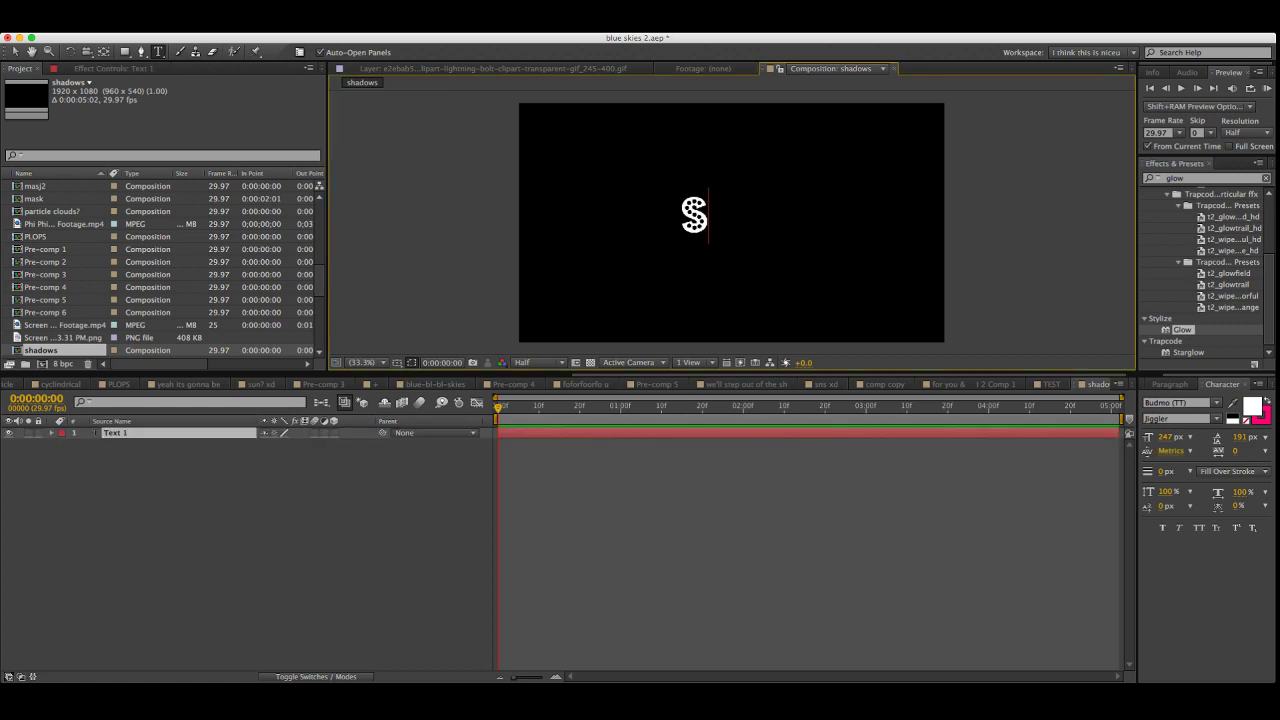
# Try the Bebas Neue, 04b, Arial and Harabara Mais Demo fonts on the SHADOWS text
pyautogui.press('super+a')
pyautogui.click(1178, 402)
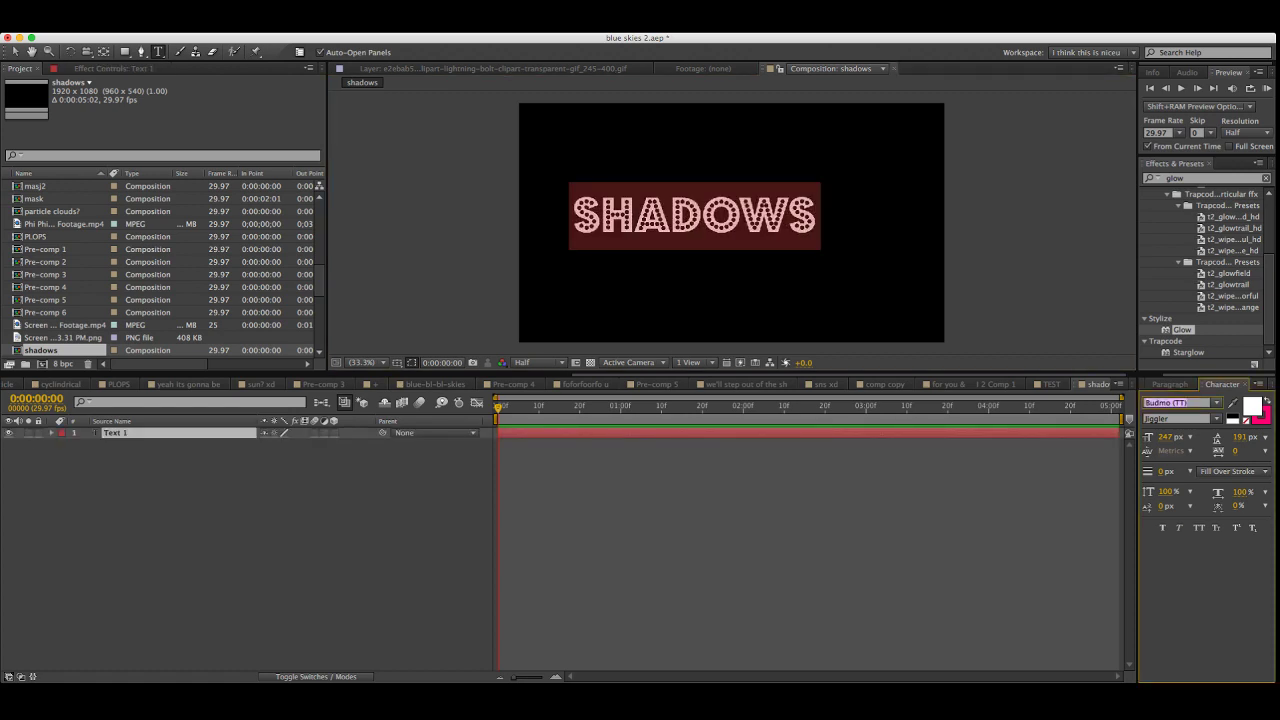
pyautogui.write('Bebas Neue')
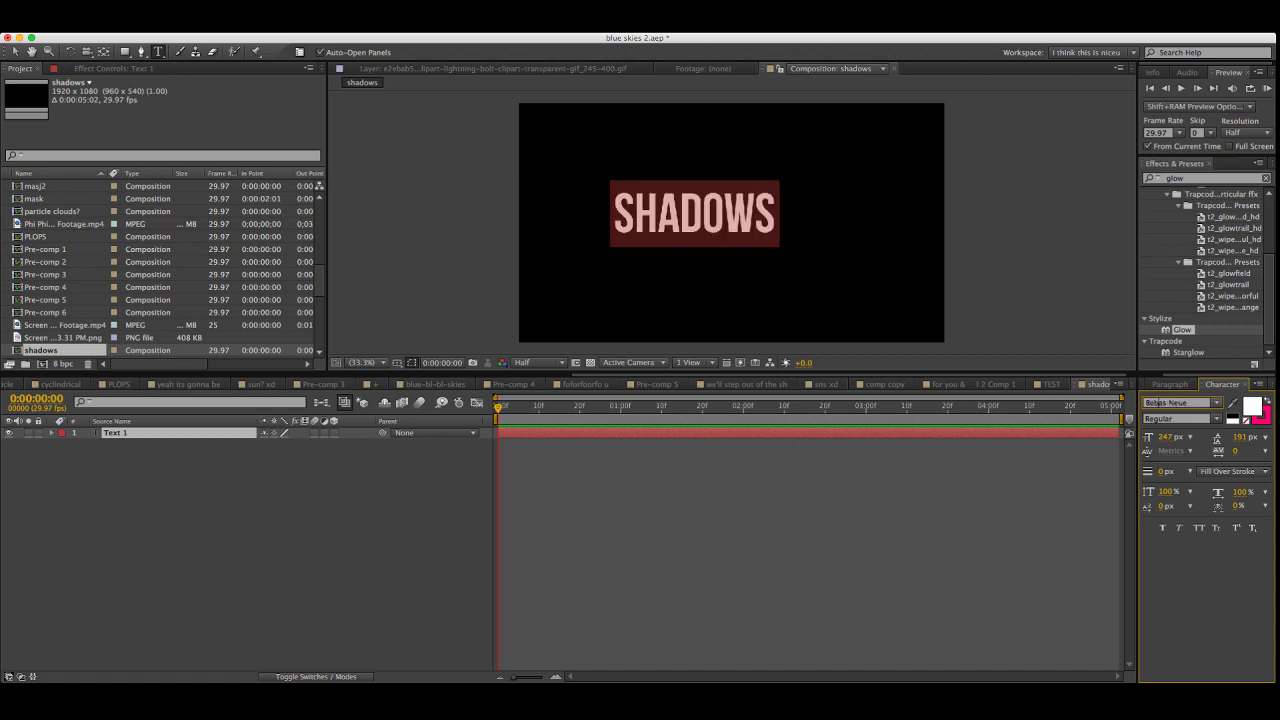
pyautogui.write('04b')
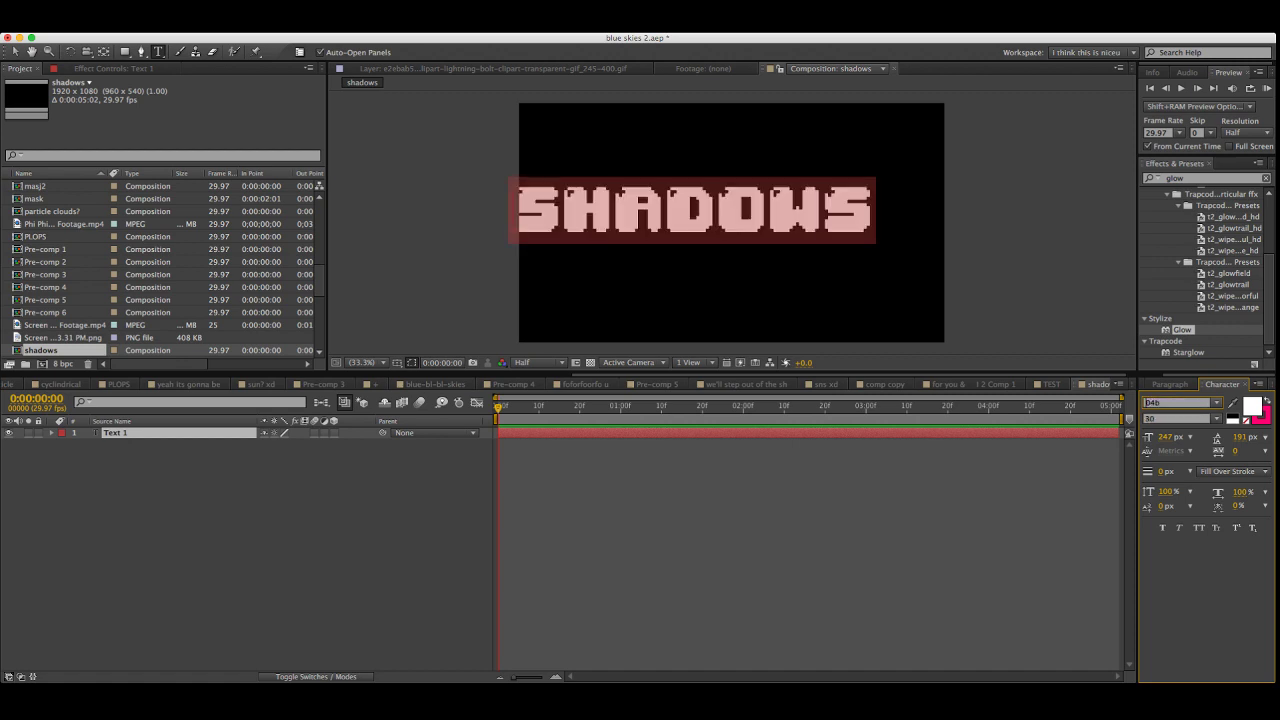
pyautogui.write('Arial')
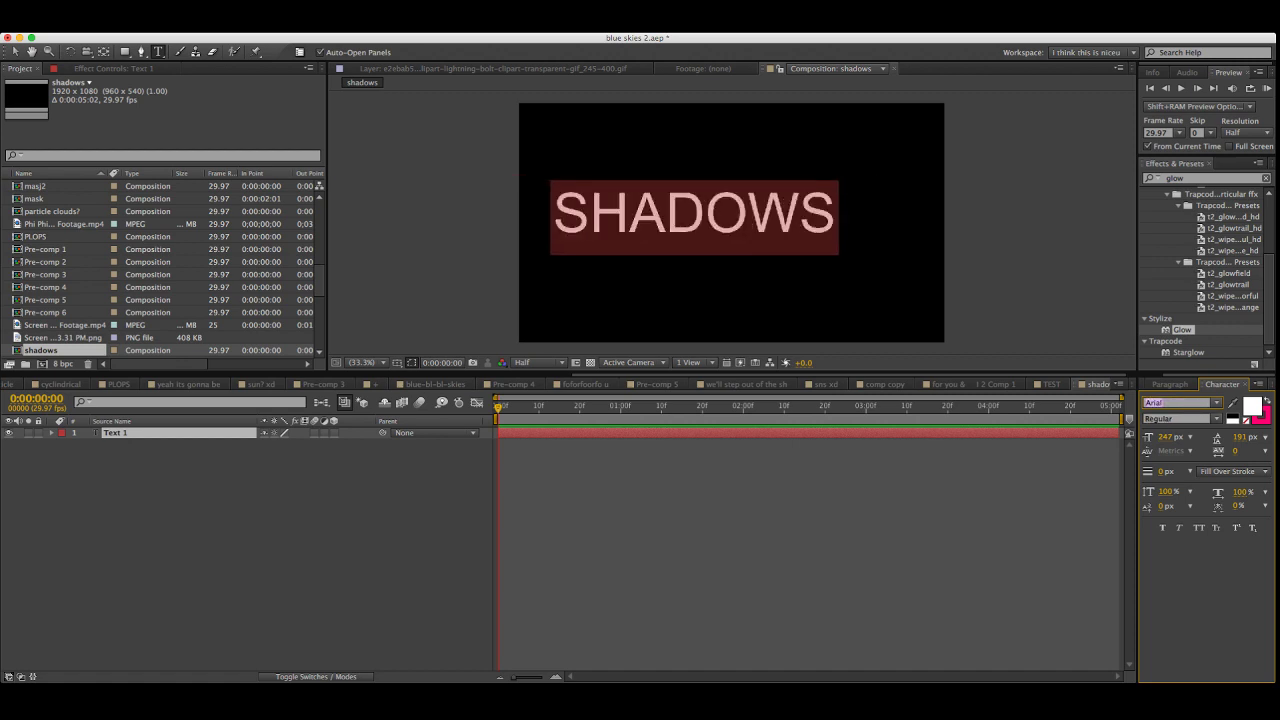
pyautogui.write('Harabara Mais De')
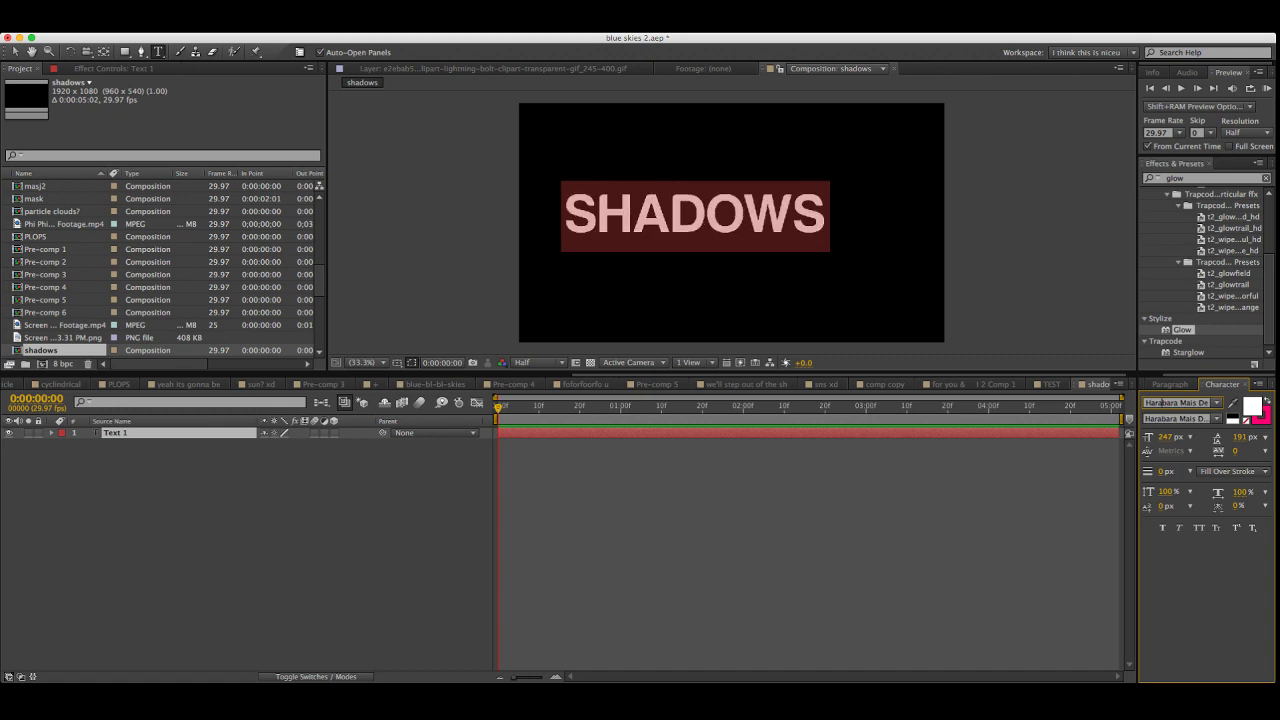
pyautogui.click(760, 540)
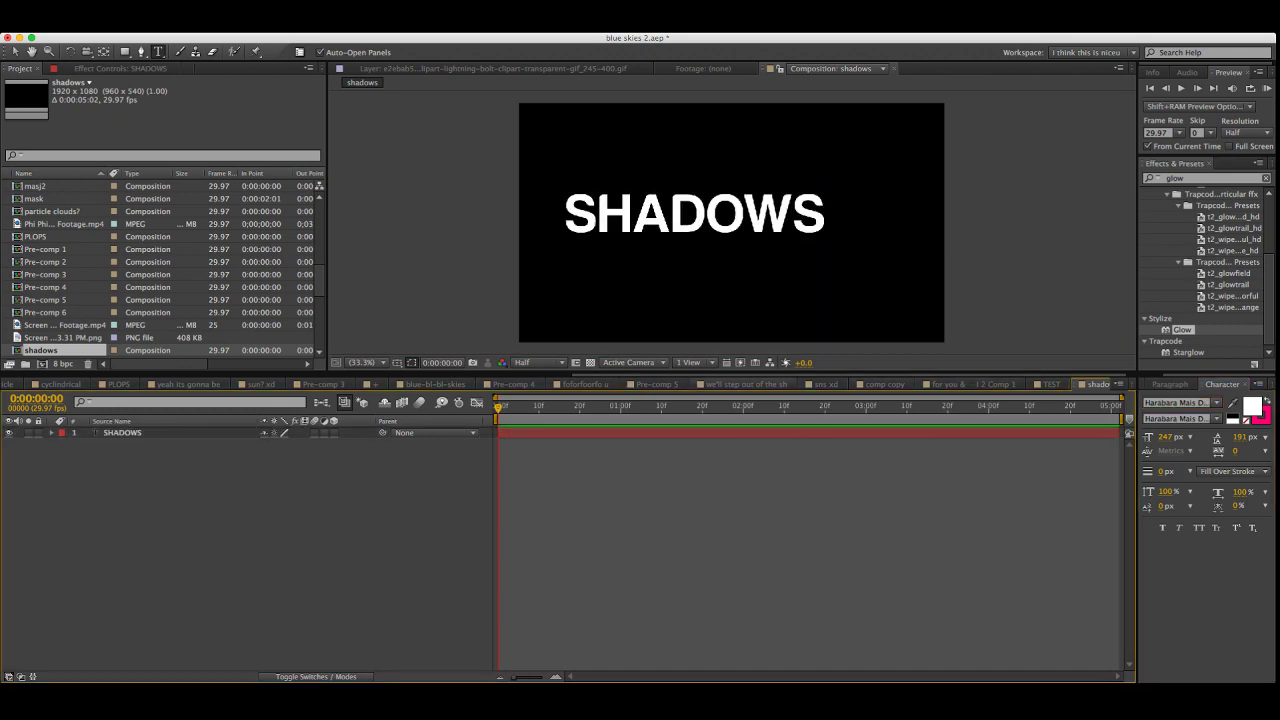
# Check the font of the text layer "the" at 0:00:00:19 in the we'll step out of the sh composition
pyautogui.click(746, 384)
pyautogui.moveTo(651, 407); pyautogui.dragTo(523, 407)
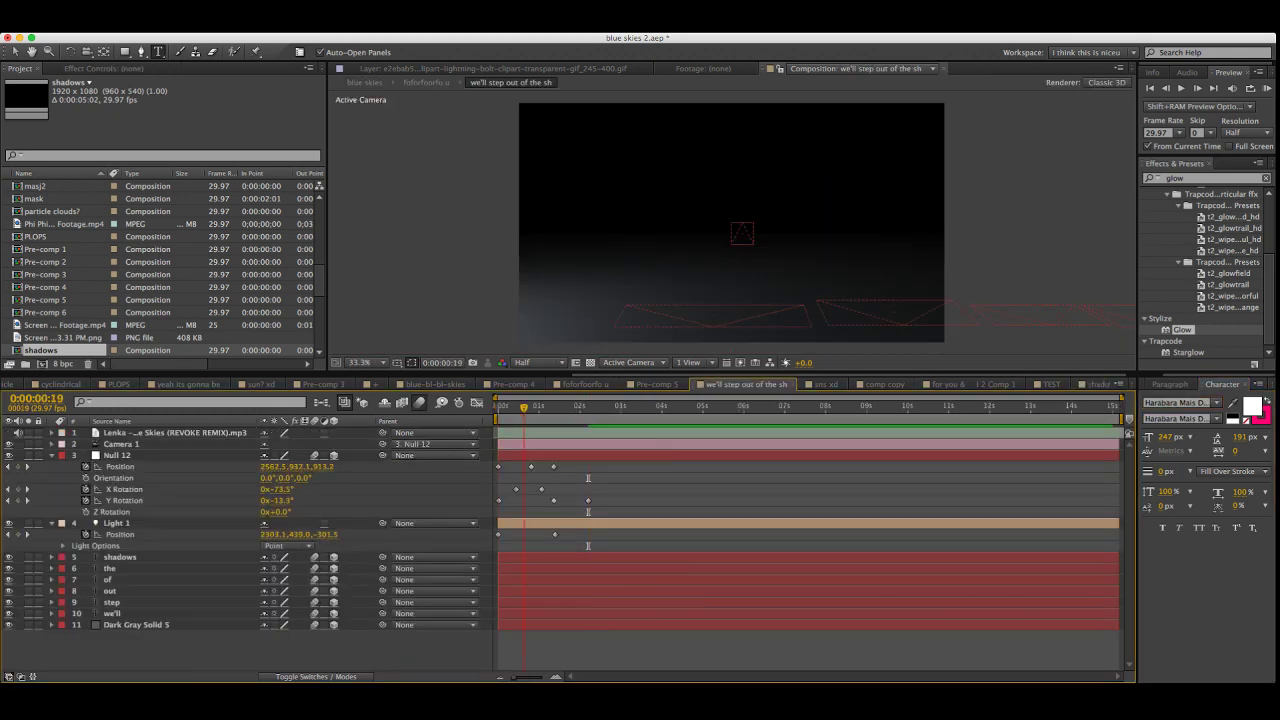
pyautogui.click(110, 568)
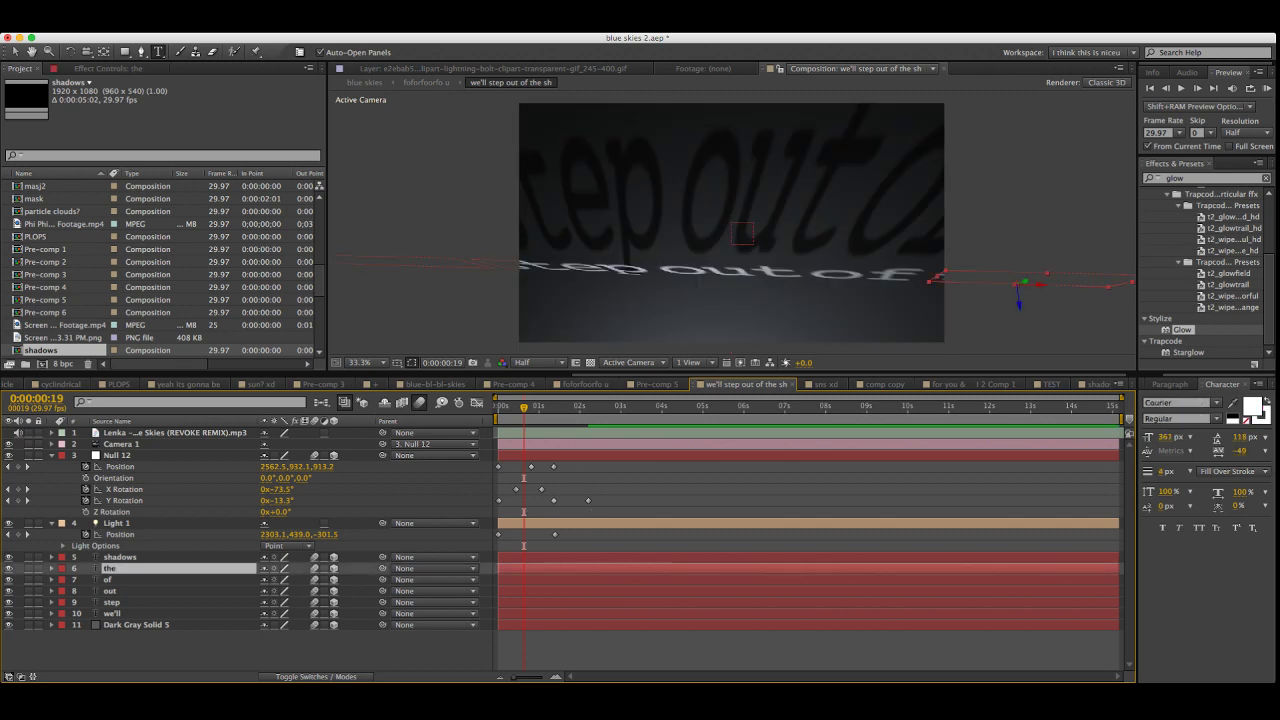
# Set the SHADOWS text in the shadows composition to the Courier font in Bold
pyautogui.click(1097, 384)
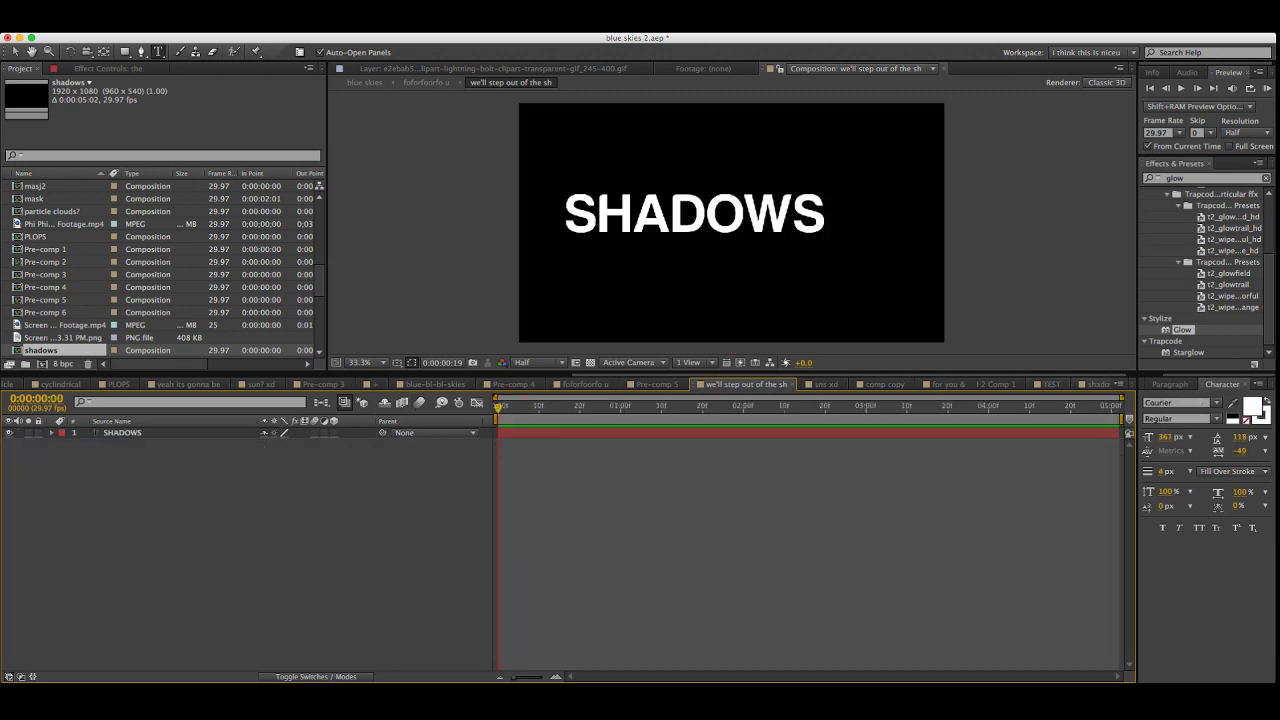
pyautogui.doubleClick(743, 215)
pyautogui.click(1176, 402)
pyautogui.write('Courier')
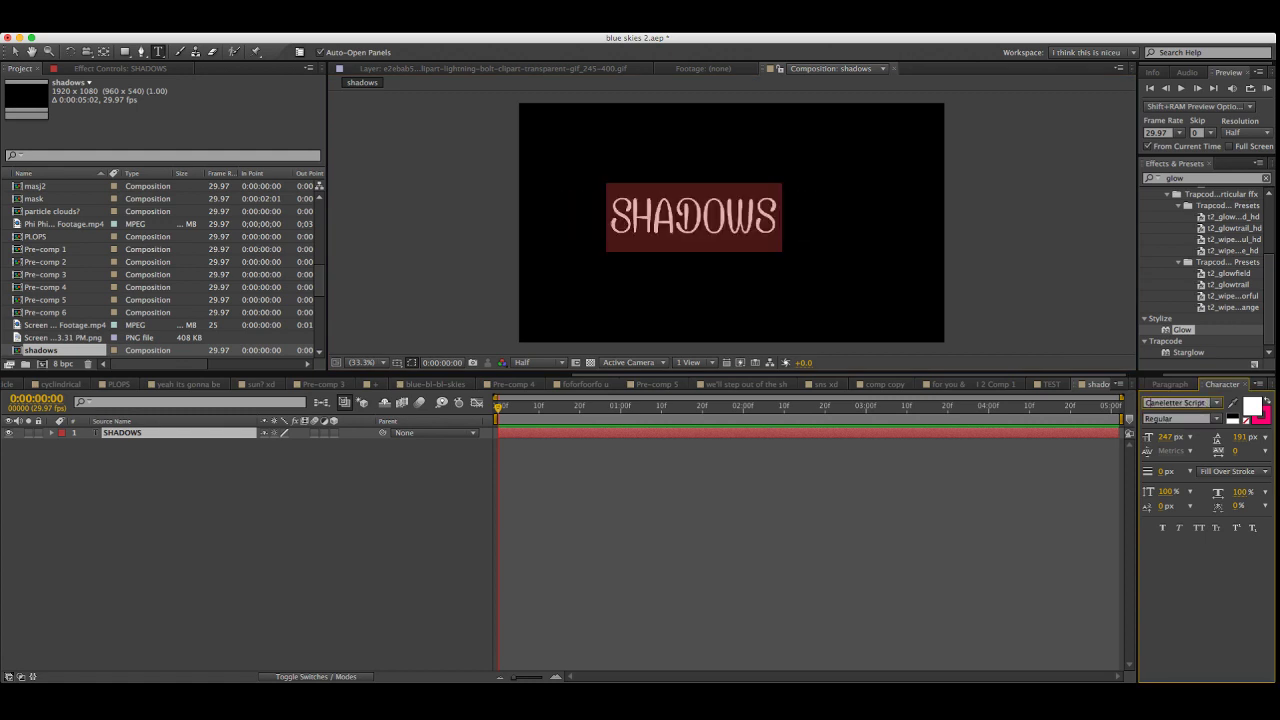
pyautogui.press('Return')
pyautogui.press('Tab')
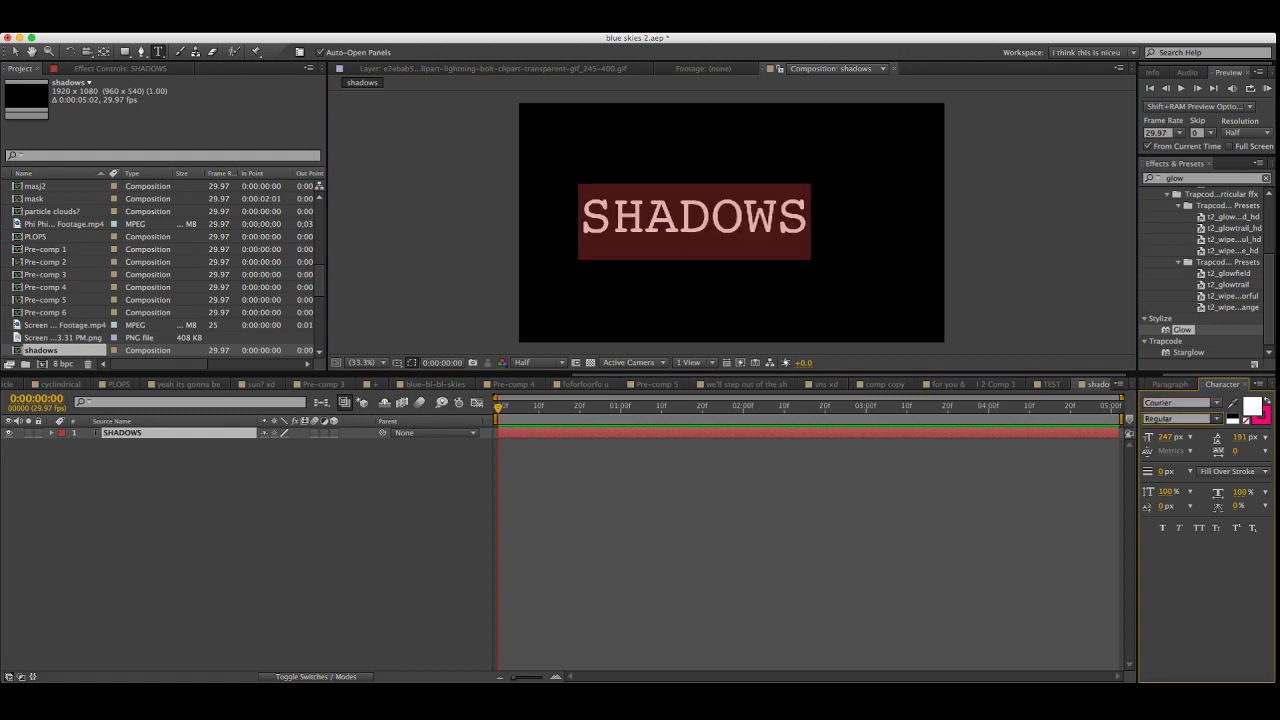
pyautogui.press('Down')
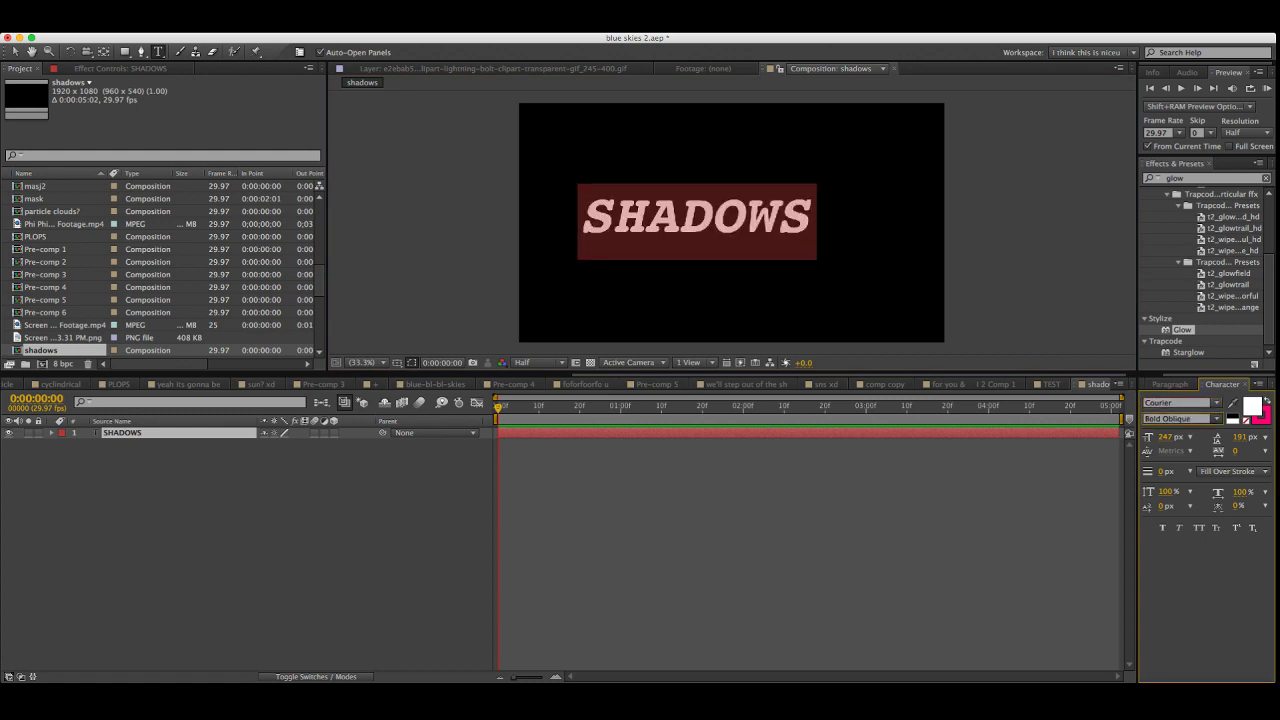
pyautogui.press('Up')
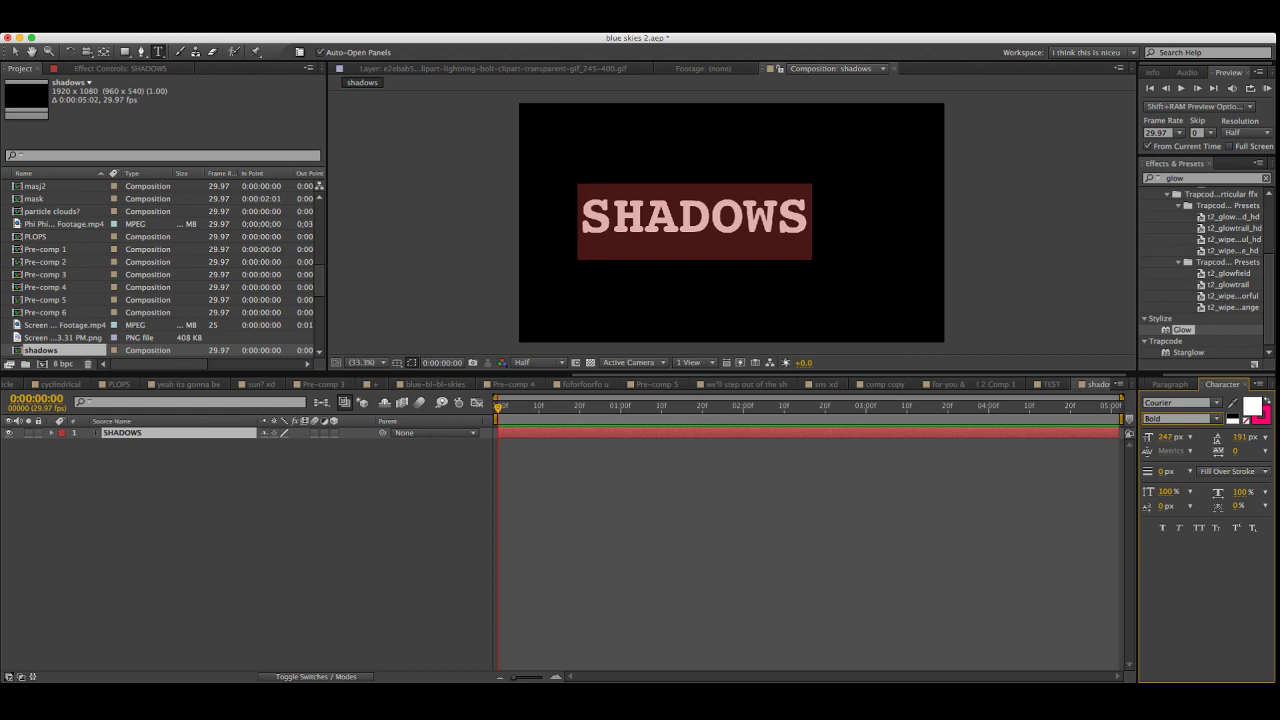
# Add a full-frame black solid beneath the SHADOWS text and reposition the text at the centre of the frame
pyautogui.click(15, 51)
pyautogui.moveTo(694, 217); pyautogui.dragTo(741, 228)
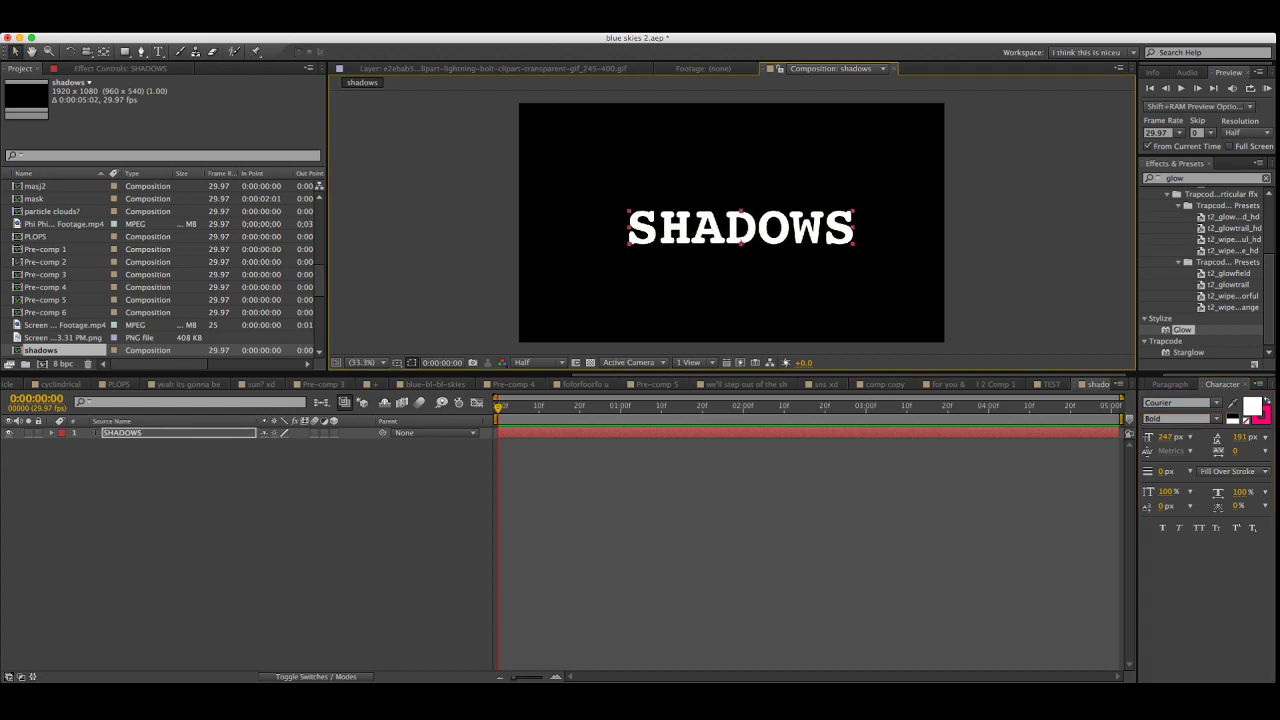
pyautogui.press('super+shift+a')
pyautogui.press('super+y')
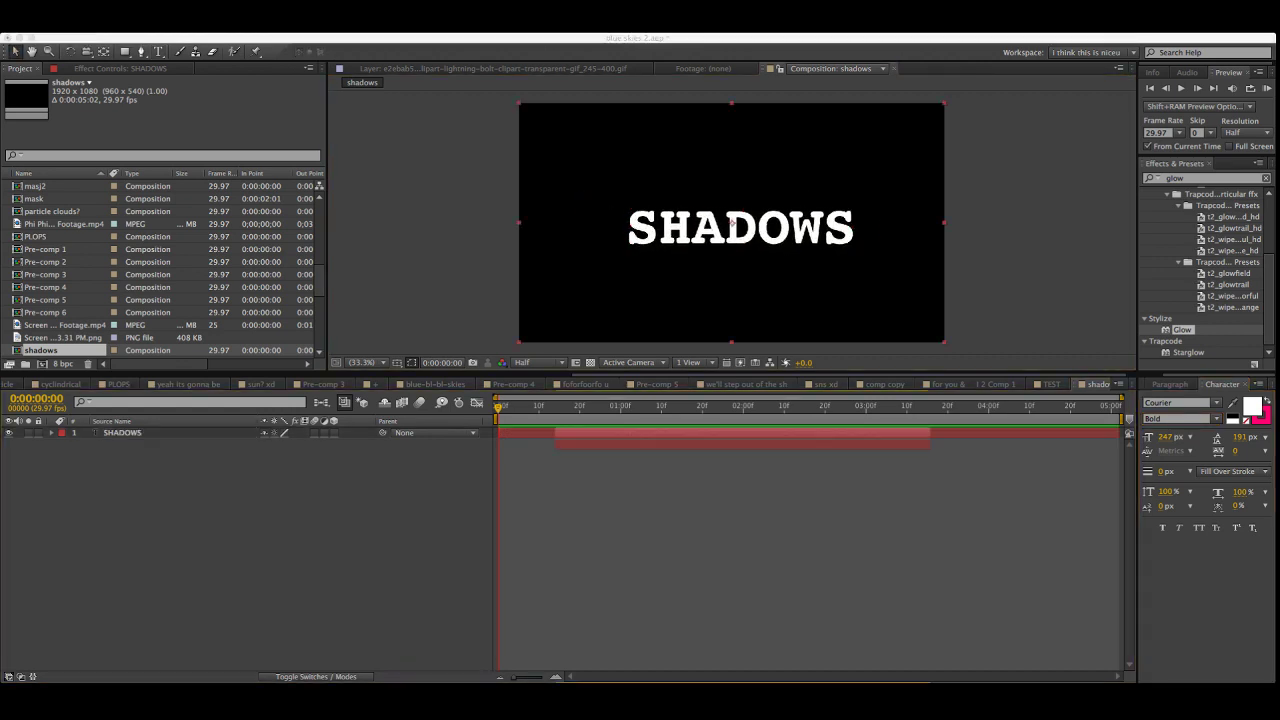
pyautogui.press('Return')
pyautogui.moveTo(130, 433); pyautogui.dragTo(130, 449)
pyautogui.press('F2')
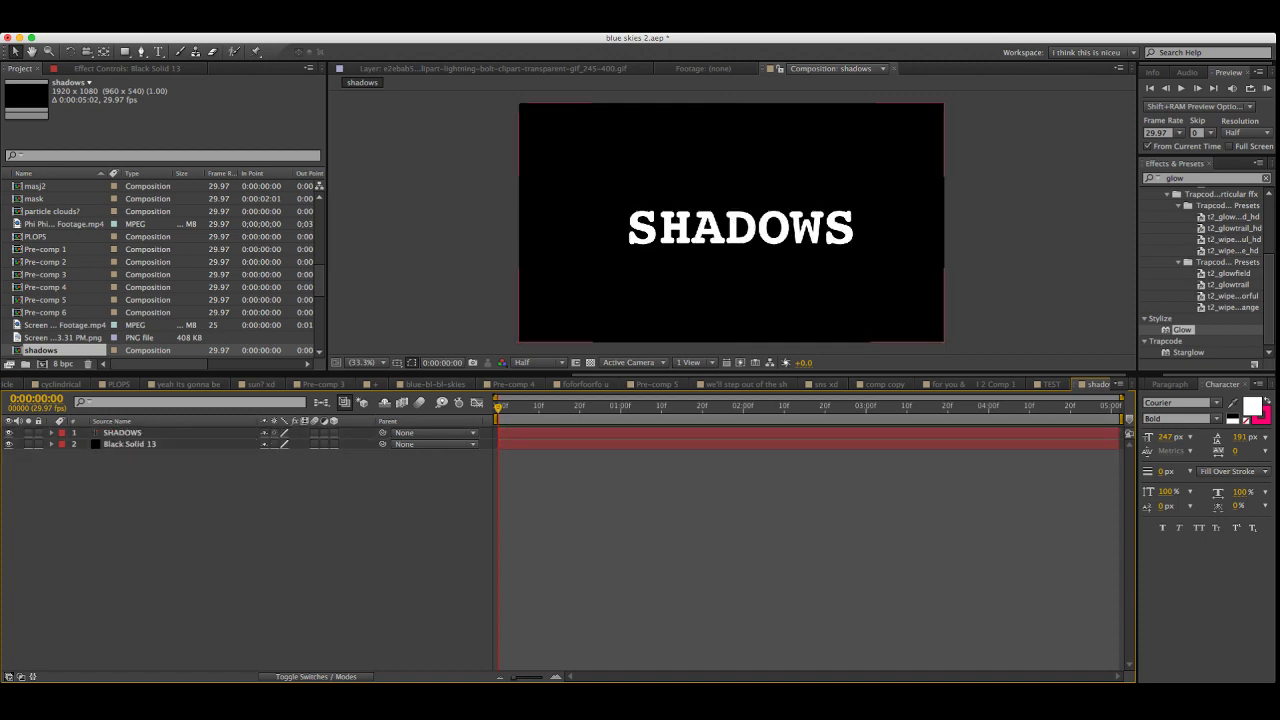
pyautogui.click(122, 433)
pyautogui.moveTo(740, 227); pyautogui.dragTo(733, 225)
pyautogui.press('F2')
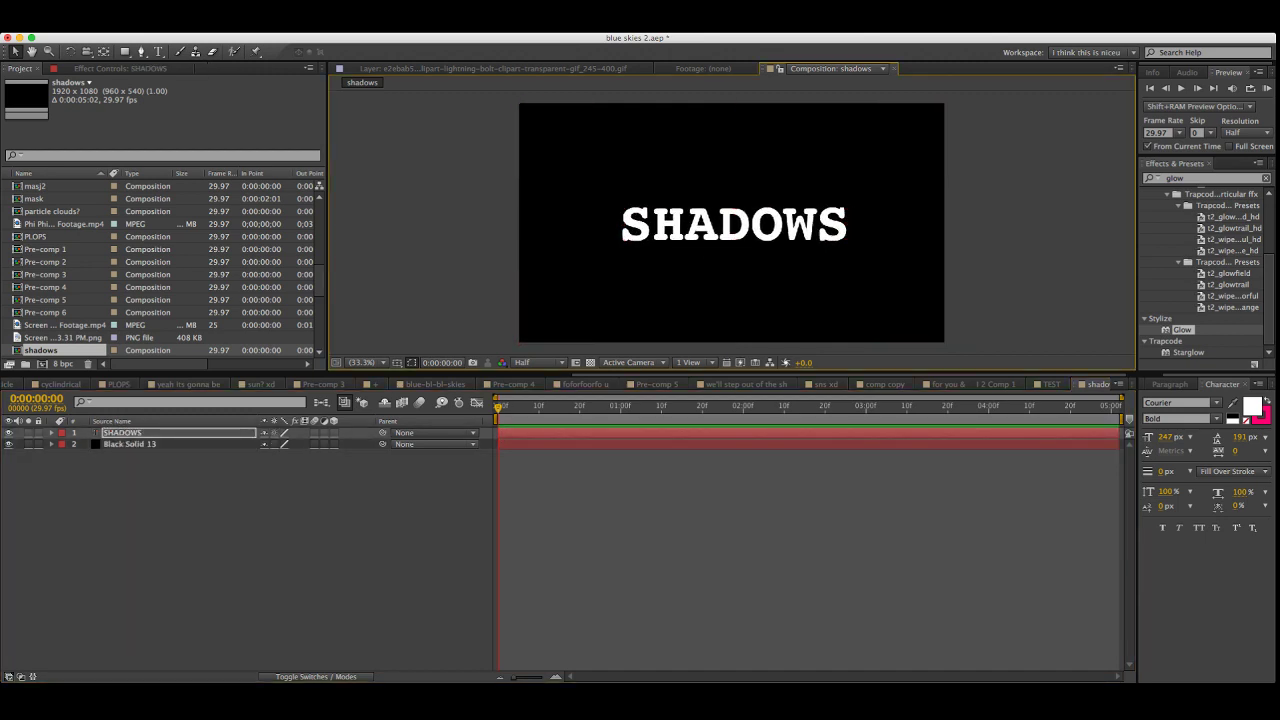
# Pre-compose the SHADOWS text layer and the black solid together as Pre-comp 7
pyautogui.click(122, 433)
pyautogui.keyDown('shift'); pyautogui.doubleClick(130, 444); pyautogui.keyUp('shift')
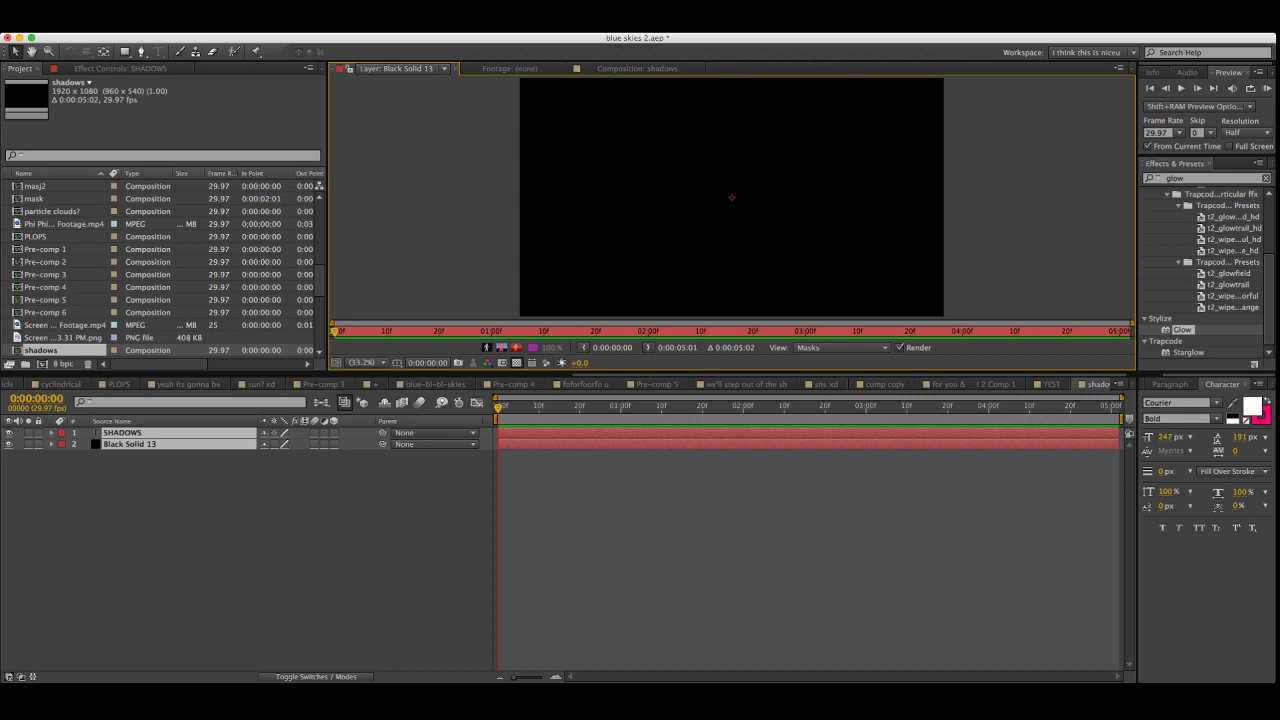
pyautogui.click(637, 69)
pyautogui.click(130, 444)
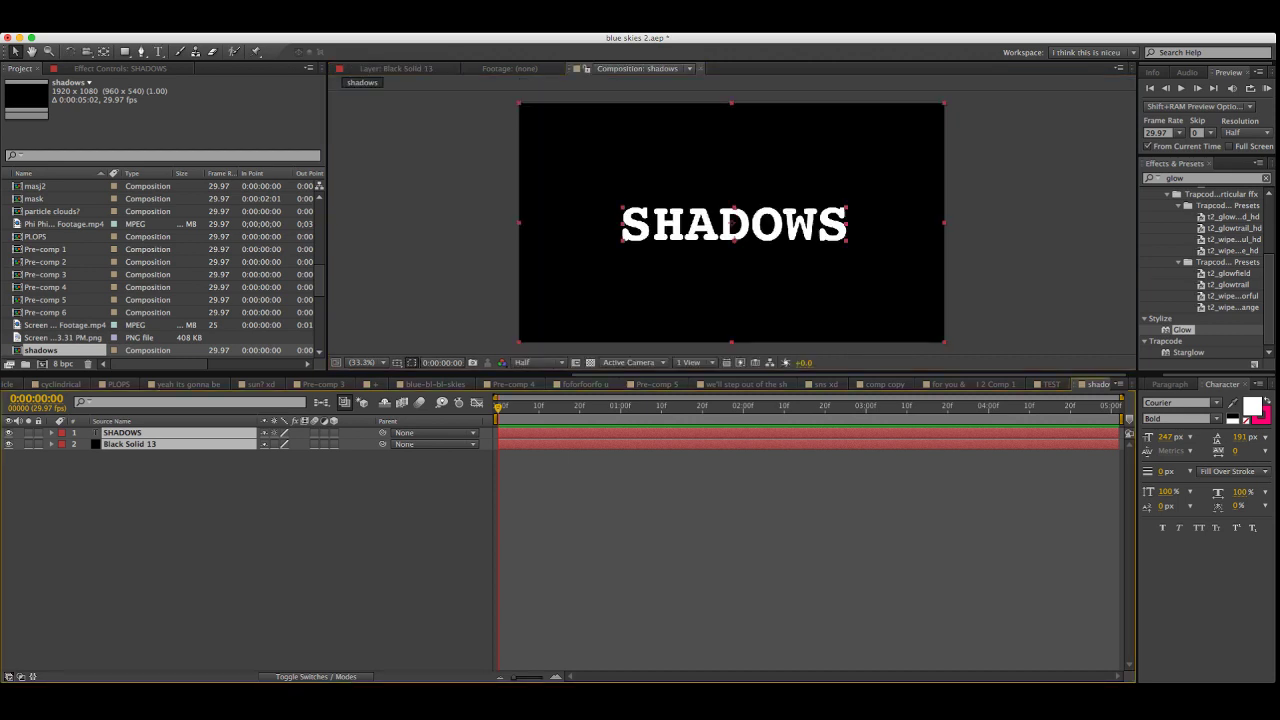
pyautogui.press('super+shift+c')
pyautogui.press('Return')
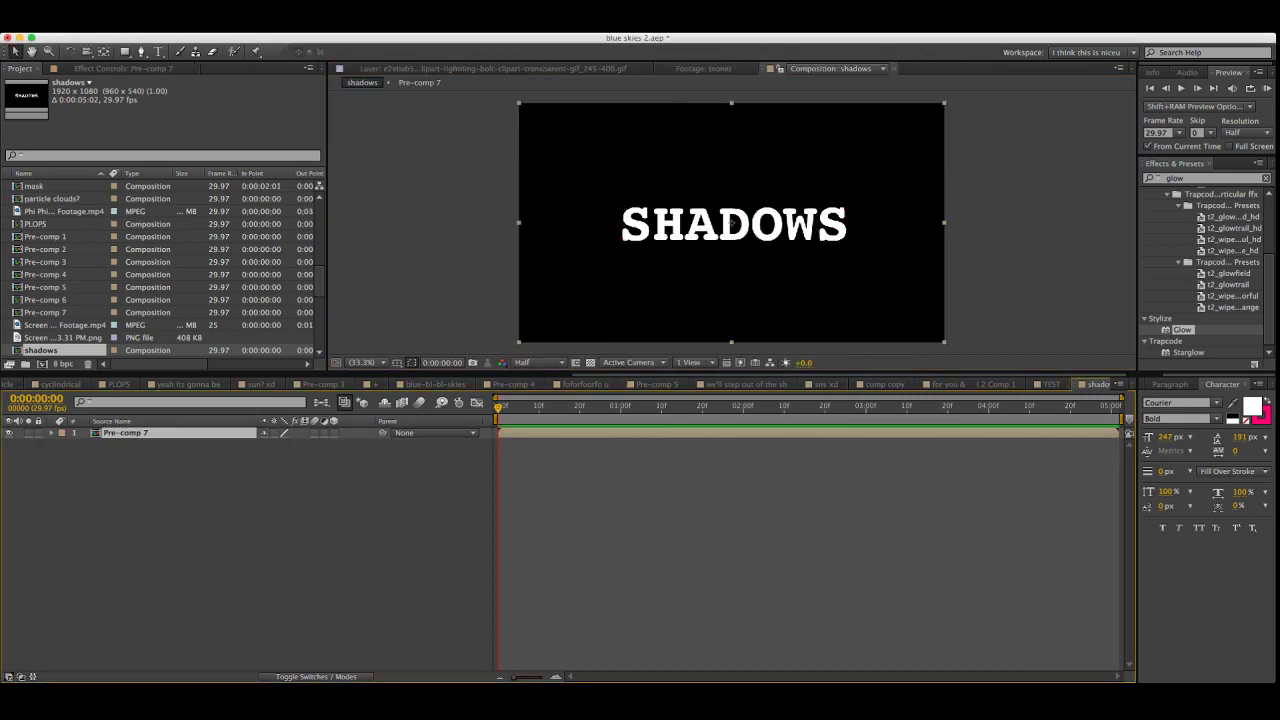
# Try keying out the letters of Pre-comp 7 with a Color Key effect sampled from their white fill
pyautogui.click(1210, 178)
pyautogui.write('c')
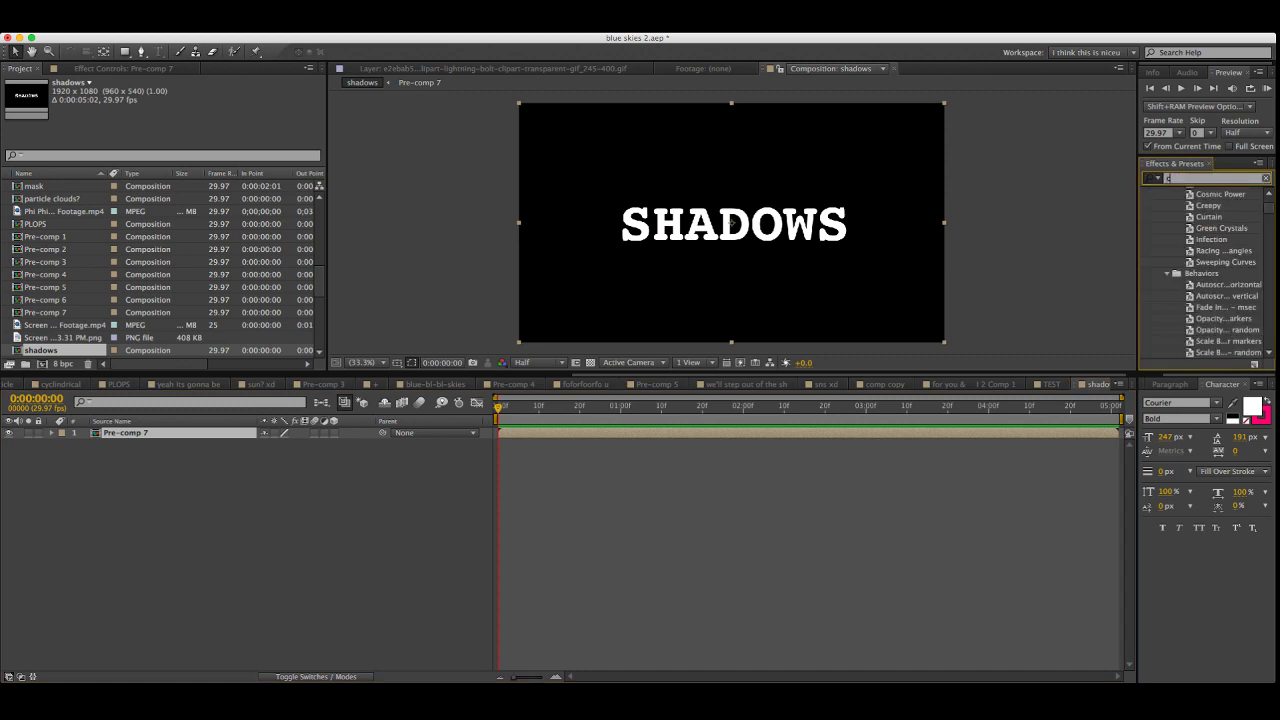
pyautogui.write('olor')
pyautogui.scroll(1, 1200, 270)
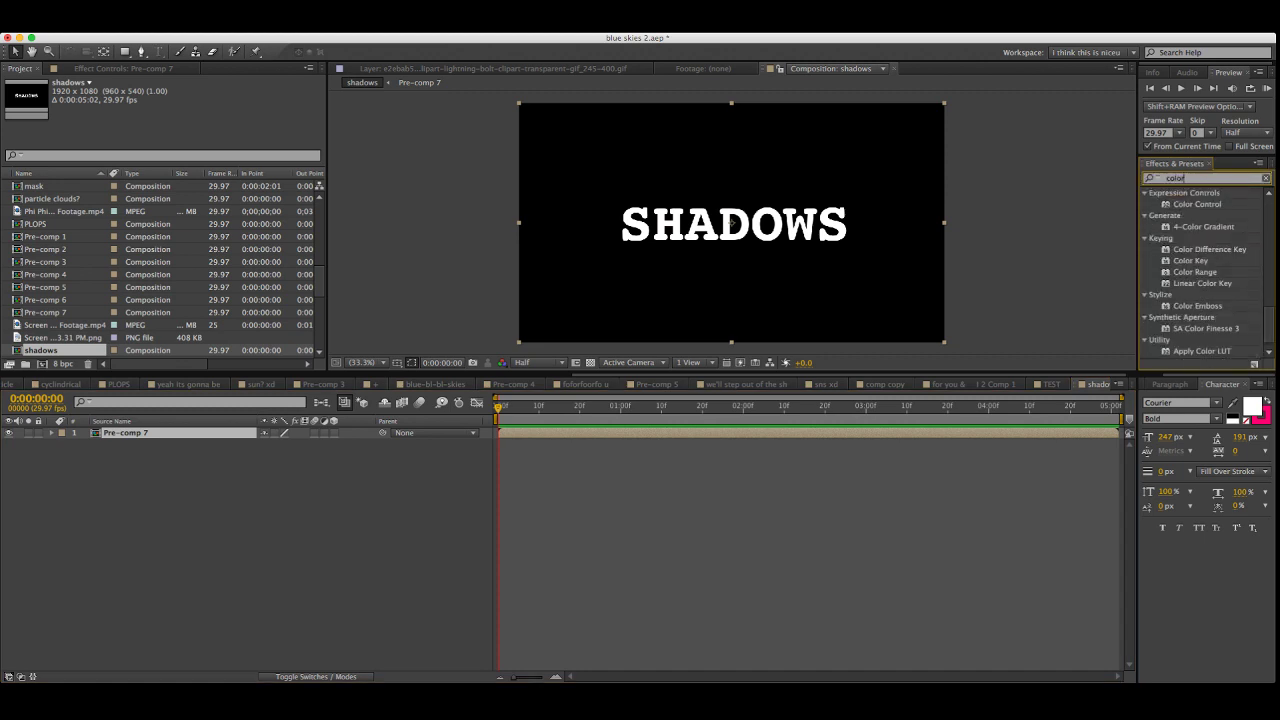
pyautogui.click(1190, 260)
pyautogui.press('super+shift+a')
pyautogui.doubleClick(1190, 260)
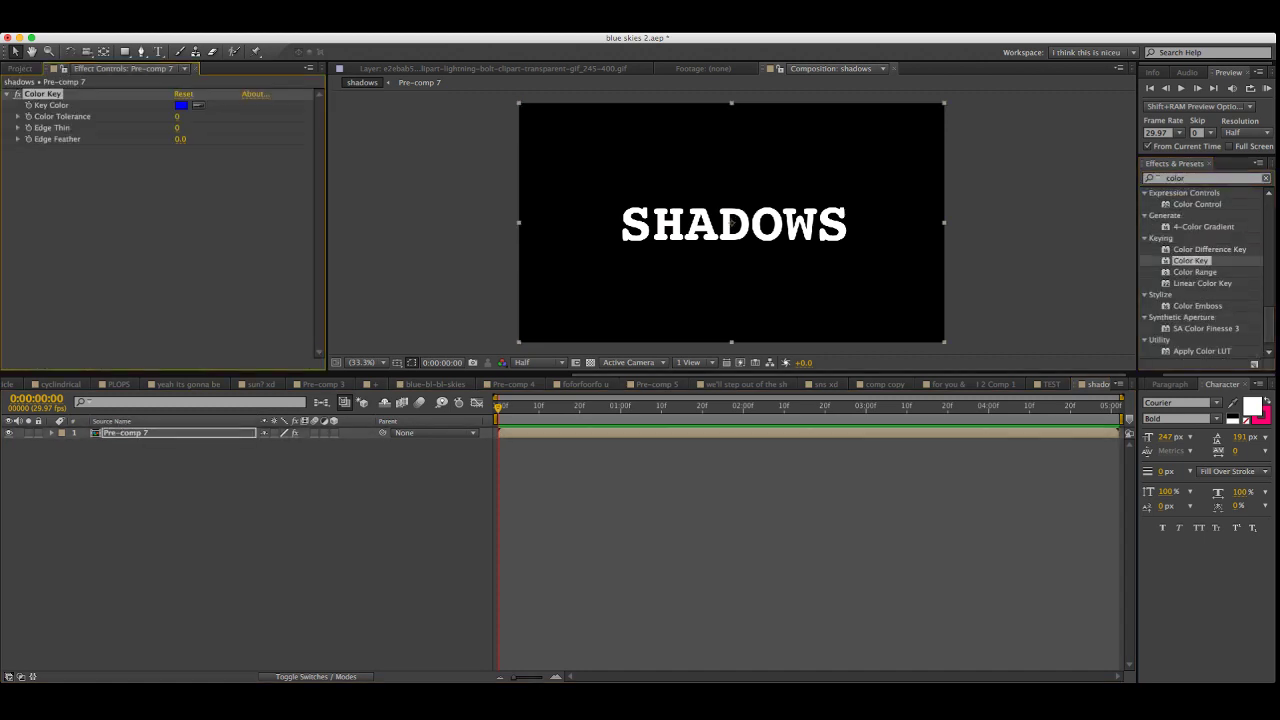
pyautogui.click(198, 105)
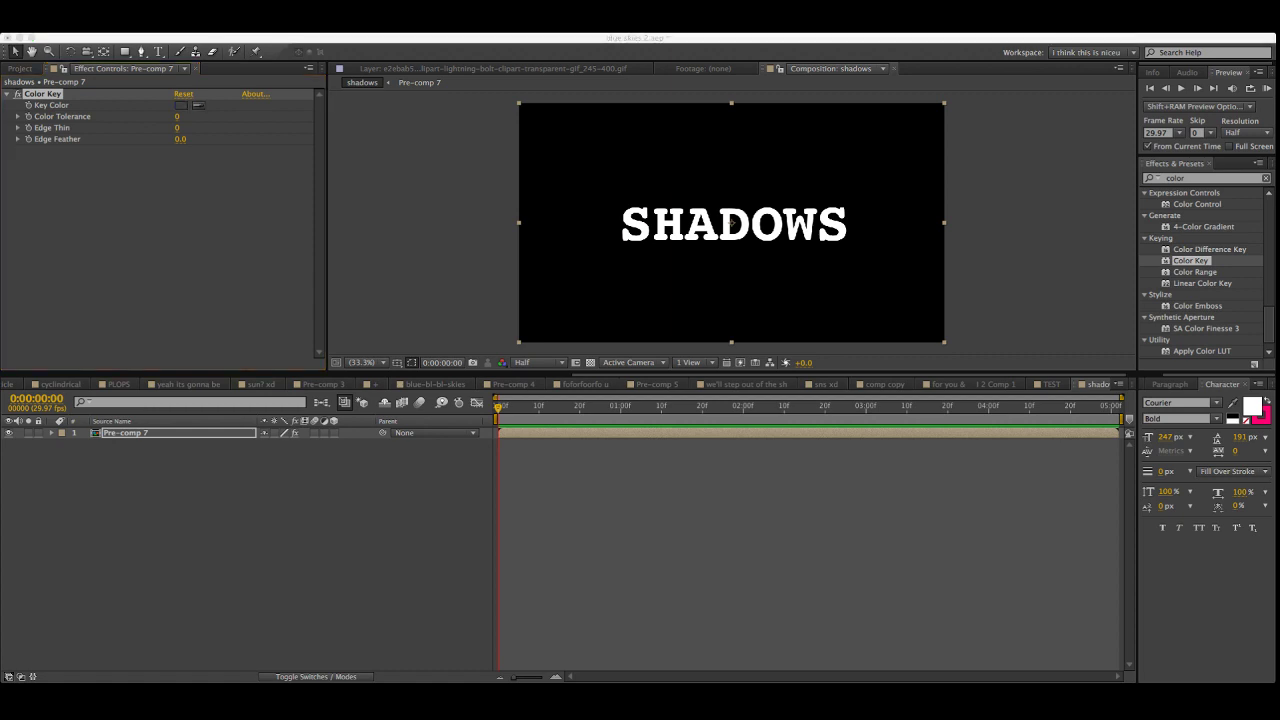
pyautogui.click(727, 224)
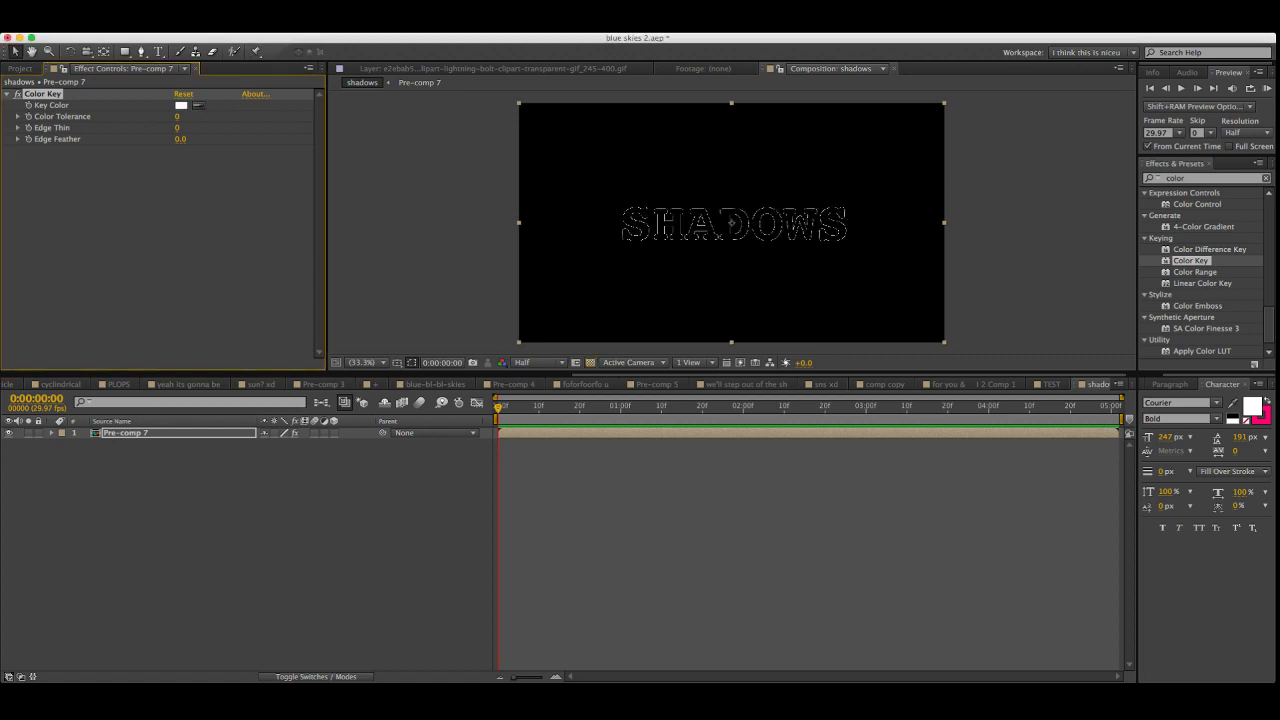
# Check the keyed letter edges against transparency and set the Color Key's Edge Thin to 1
pyautogui.click(590, 362)
pyautogui.click(590, 500)
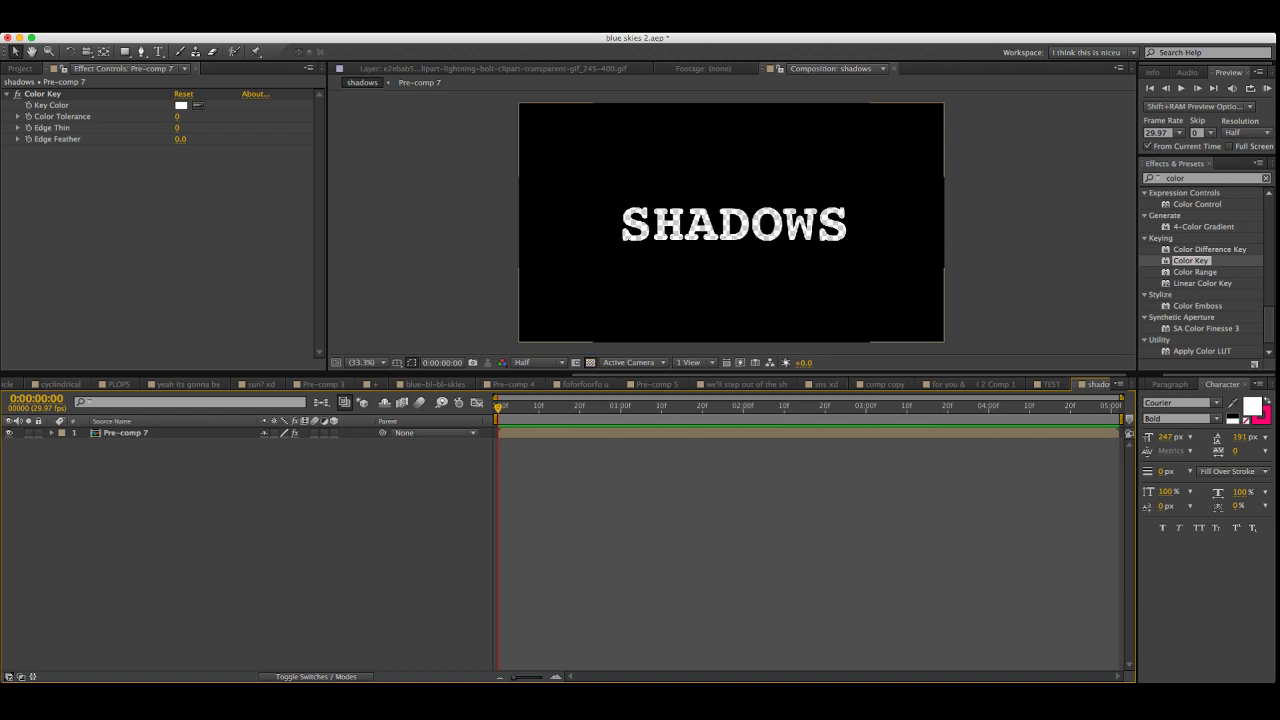
pyautogui.click(590, 362)
pyautogui.press('/')
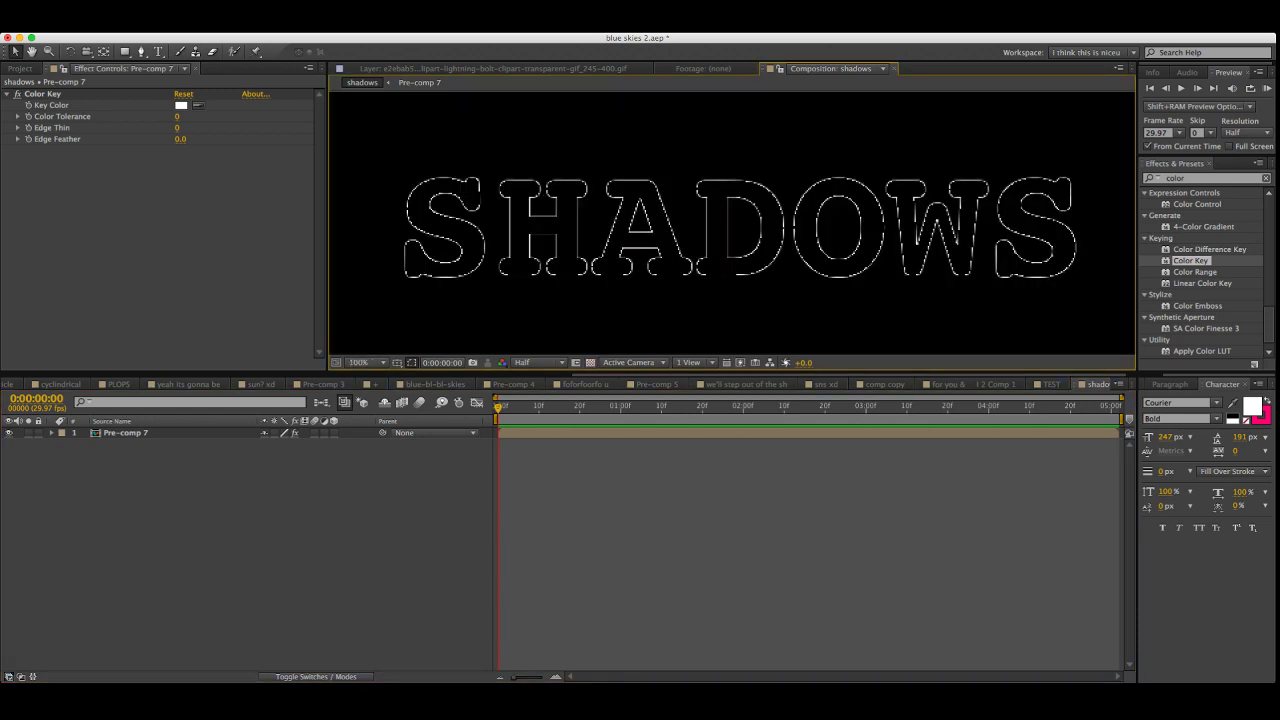
pyautogui.click(732, 222)
pyautogui.moveTo(180, 117)
pyautogui.mouseDown()
pyautogui.moveTo(428, 117)
pyautogui.moveTo(174, 117)
pyautogui.mouseUp()
pyautogui.click(177, 128)
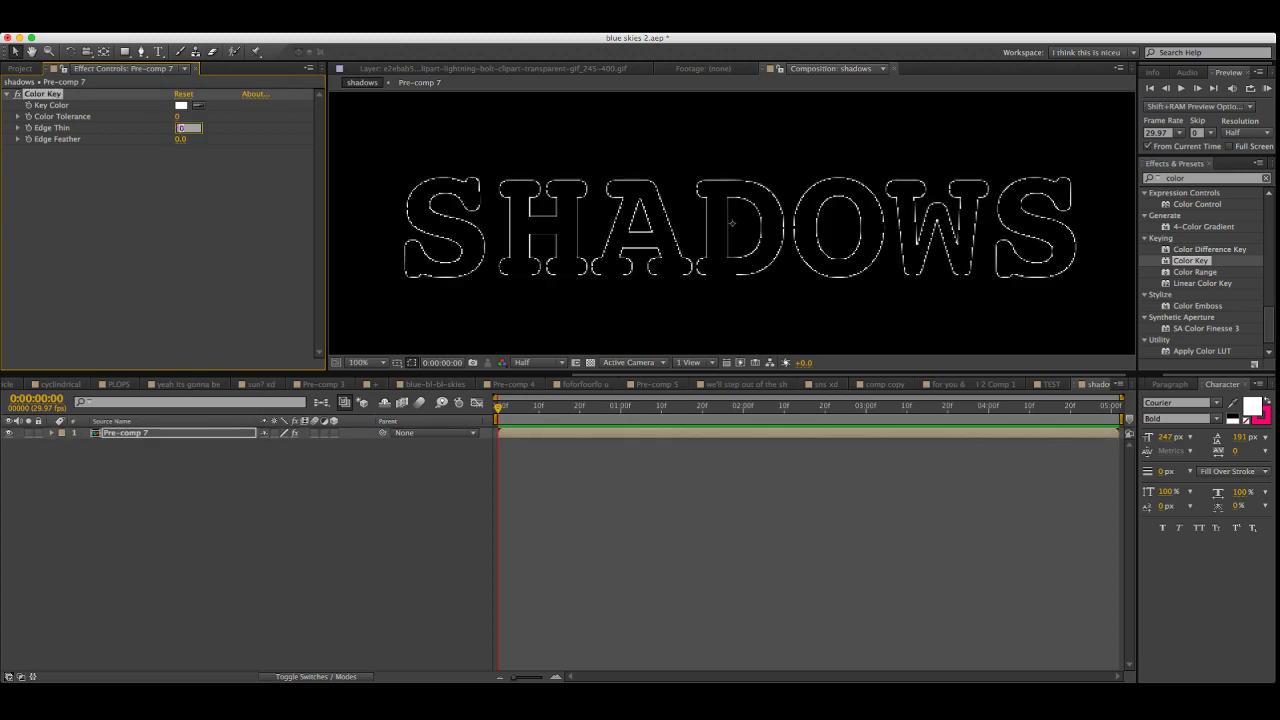
pyautogui.write('1')
pyautogui.press('Return')
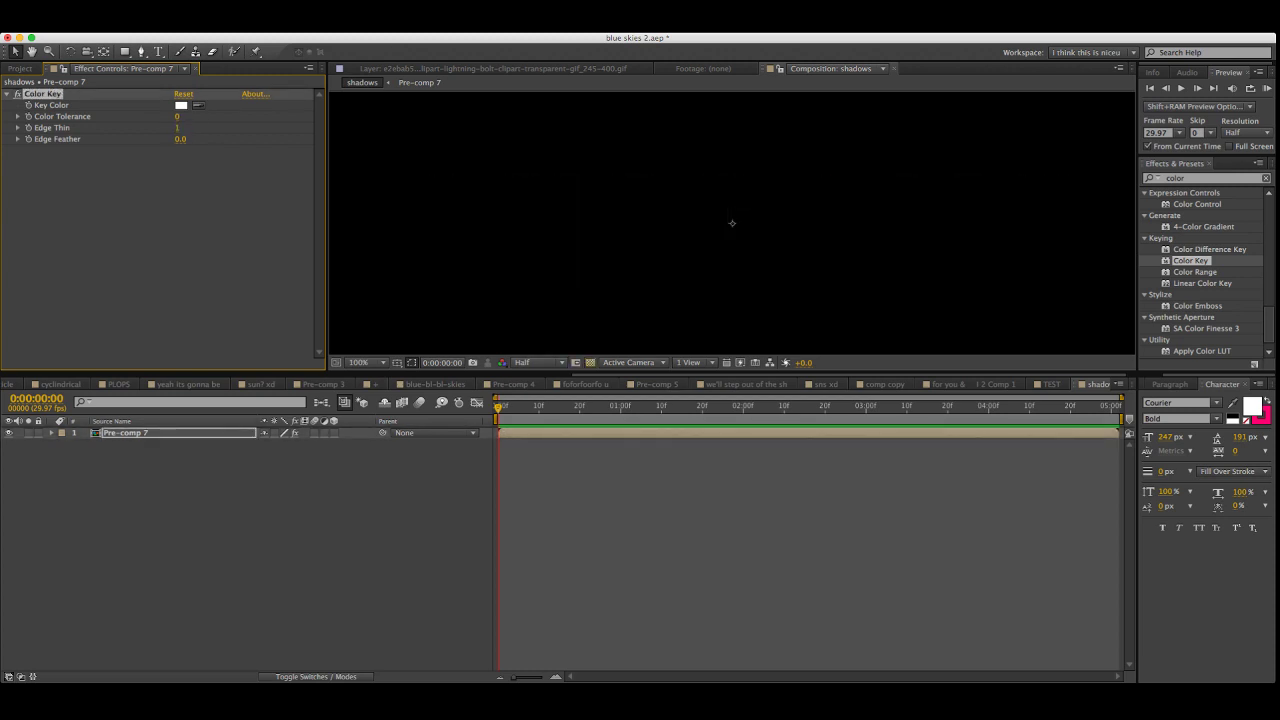
# Inspect the cut-out letters over the transparency grid and delete the Color Key effect from Pre-comp 7
pyautogui.click(590, 362)
pyautogui.click(590, 362)
pyautogui.click(590, 362)
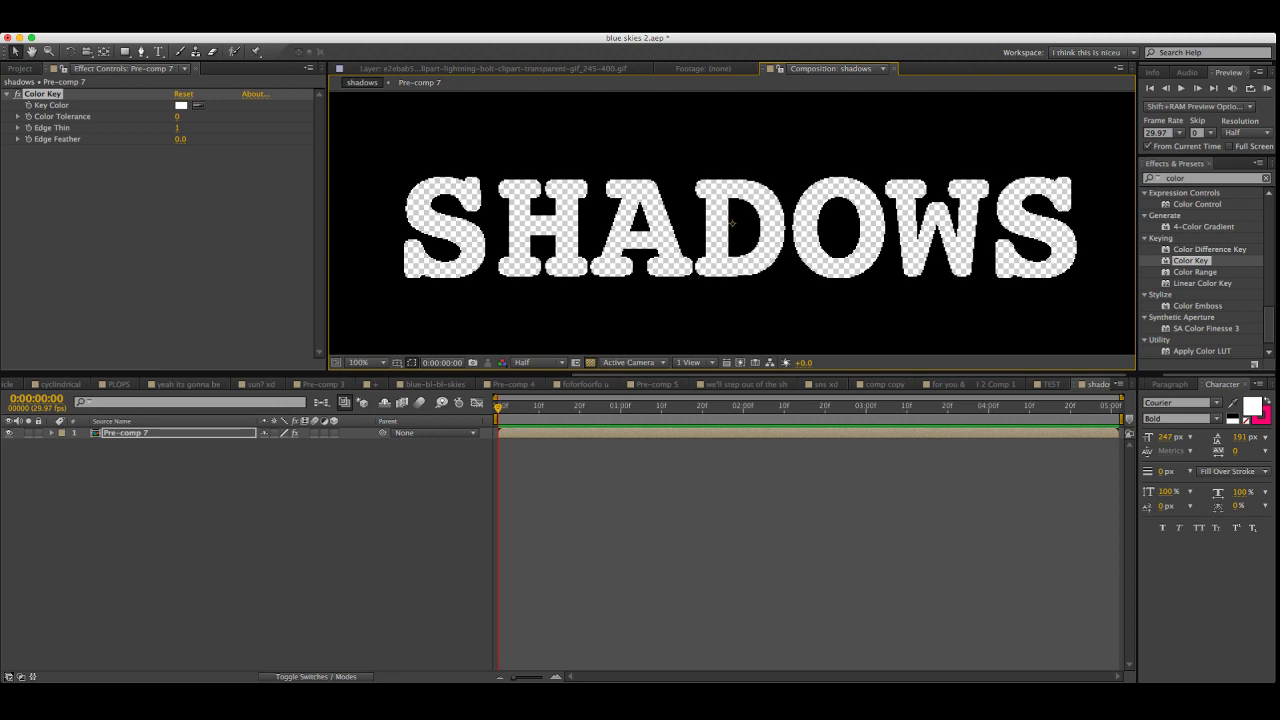
pyautogui.press('Delete')
pyautogui.scroll(-3, 732, 223)
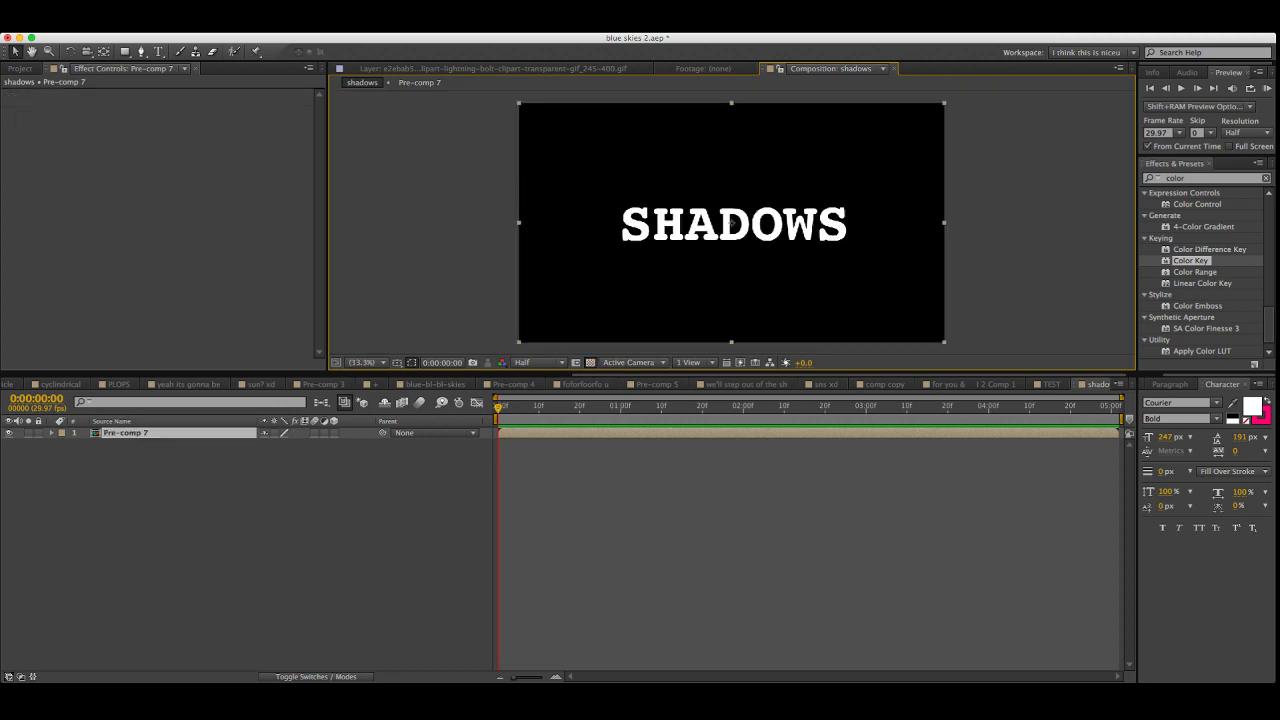
# Set the blending mode of Pre-comp 7 to Multiply
pyautogui.click(316, 677)
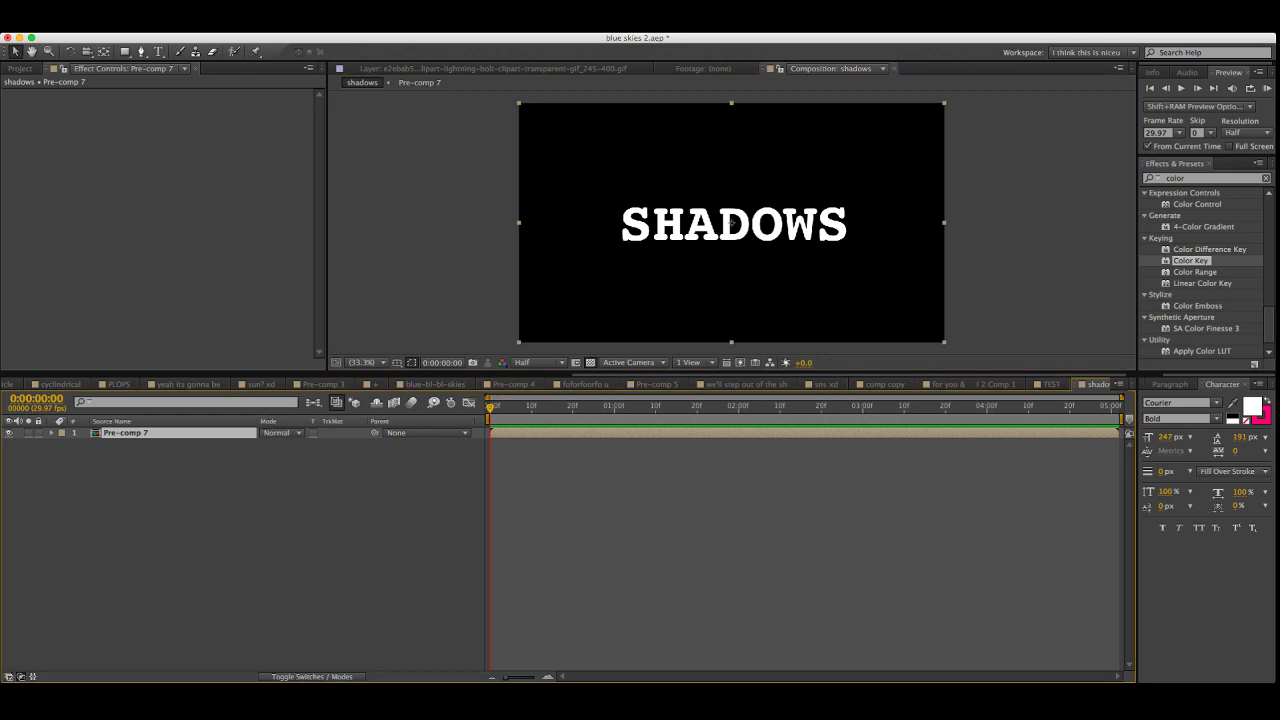
pyautogui.click(316, 677)
pyautogui.press('F4')
pyautogui.click(282, 433)
pyautogui.scroll(2, 732, 224)
pyautogui.scroll(-1, 732, 224)
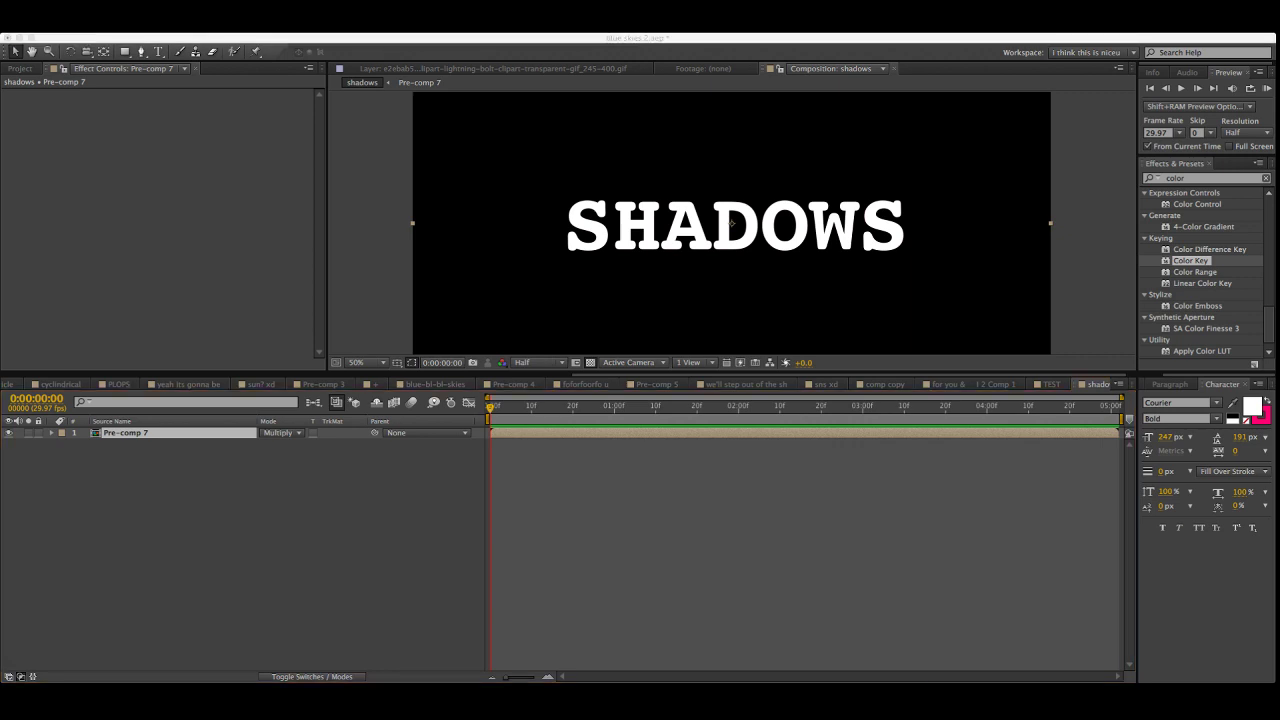
# Add a royal blue solid and place it beneath Pre-comp 7
pyautogui.press('Return')
pyautogui.press('super+bracketleft')
pyautogui.press('r')
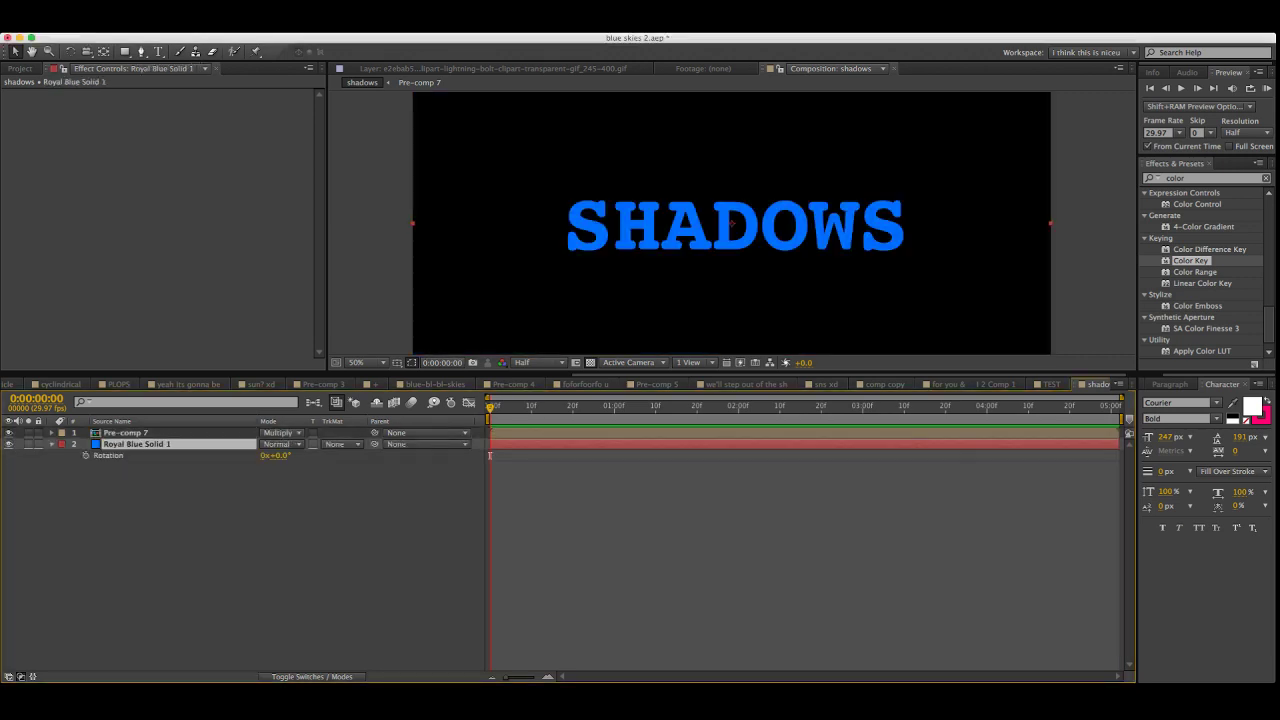
# Make the royal blue solid a 3D layer and set its X Rotation to 90°
pyautogui.click(312, 676)
pyautogui.press('F2')
pyautogui.click(315, 444)
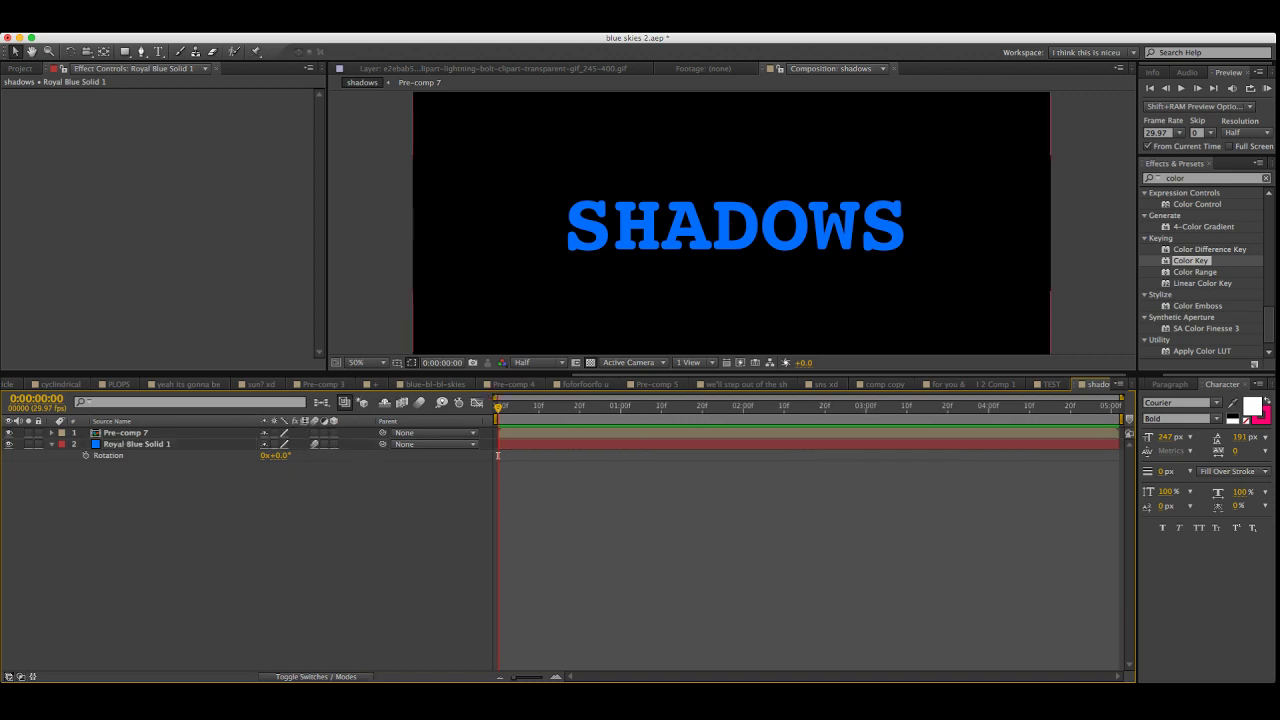
pyautogui.click(324, 444)
pyautogui.click(137, 444)
pyautogui.press('r')
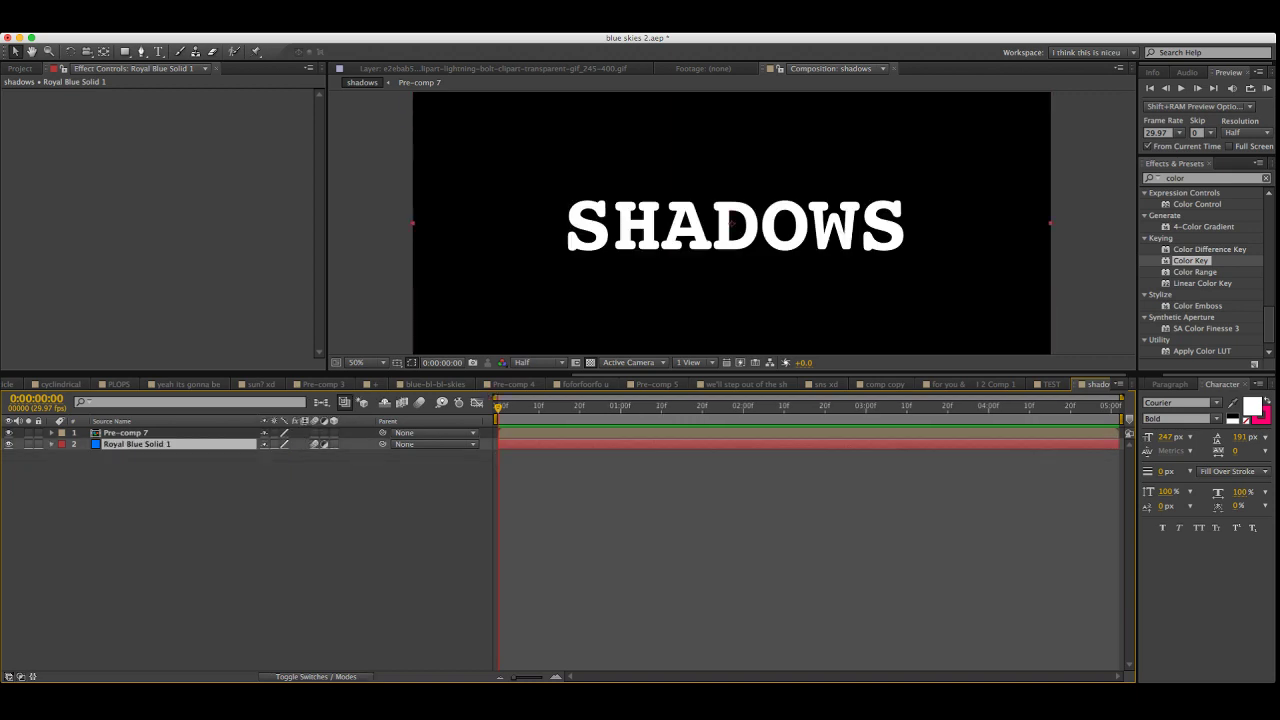
pyautogui.click(324, 444)
pyautogui.click(334, 444)
pyautogui.press('r')
pyautogui.click(280, 466)
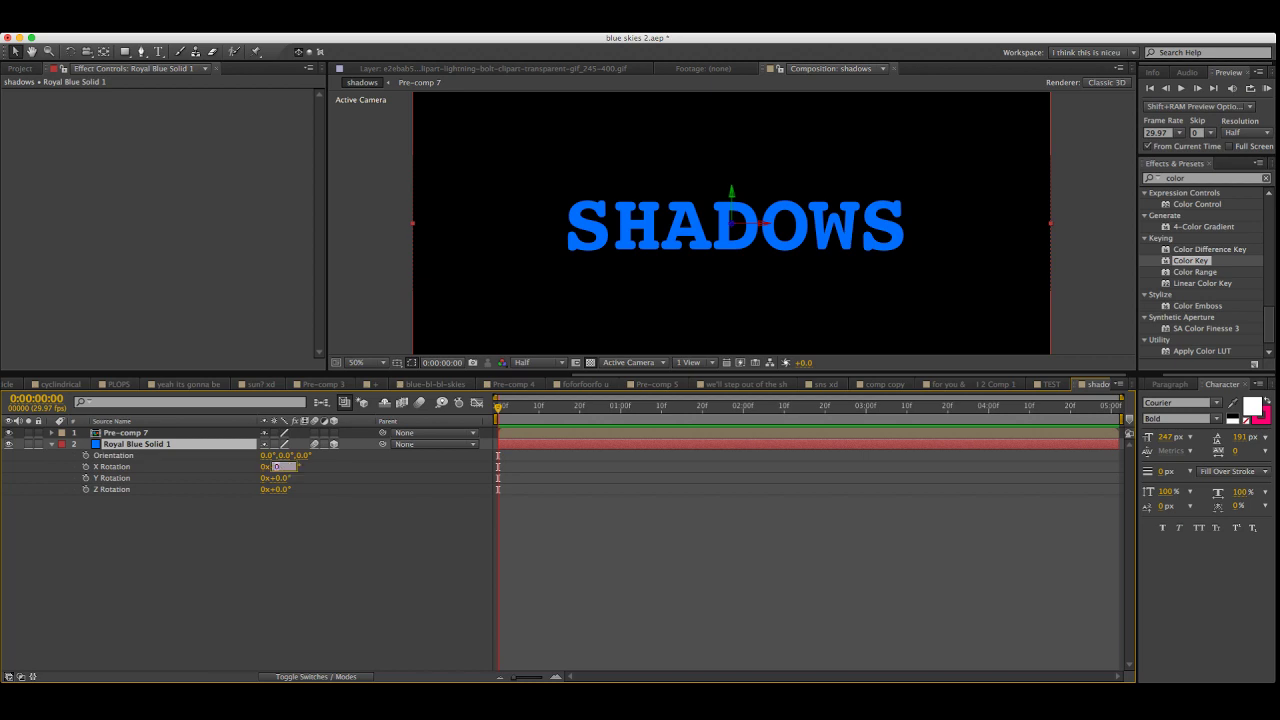
pyautogui.write('90')
pyautogui.press('Return')
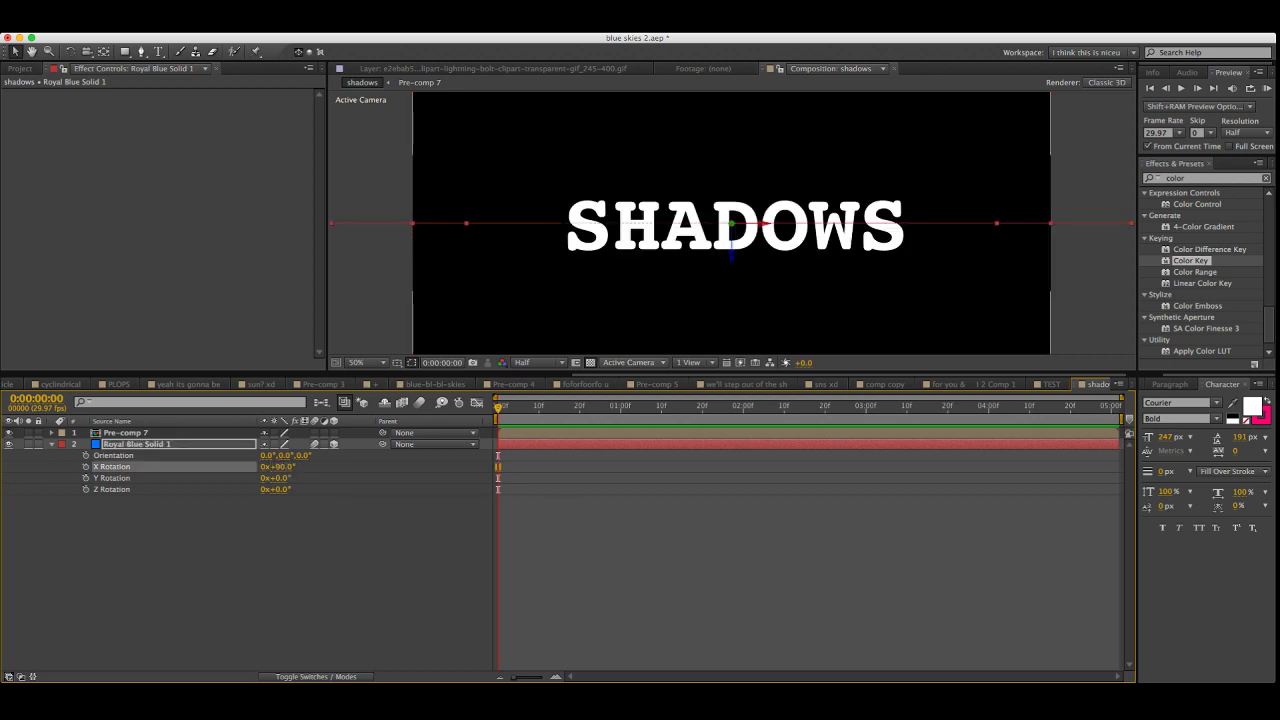
# Try tilting the royal blue solid to an X Rotation of 99°, and revert the tilt
pyautogui.click(731, 250)
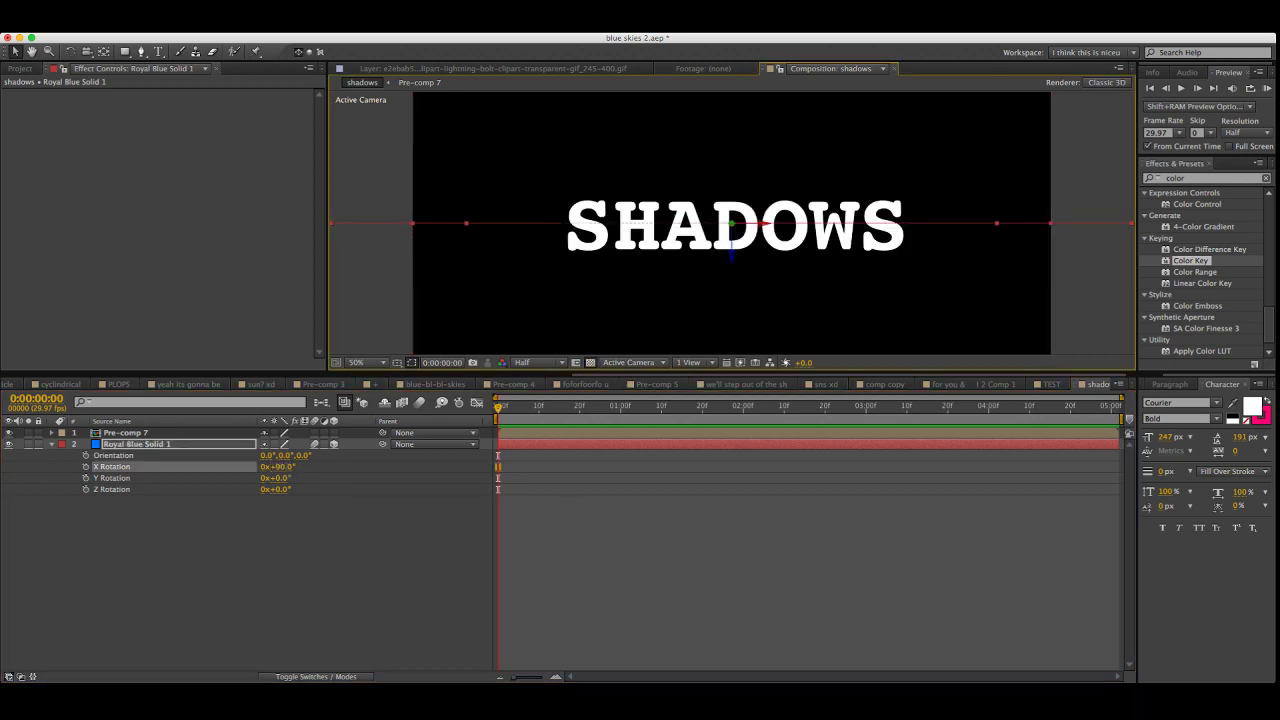
pyautogui.moveTo(280, 466)
pyautogui.mouseDown()
pyautogui.moveTo(251, 466)
pyautogui.moveTo(289, 466)
pyautogui.mouseUp()
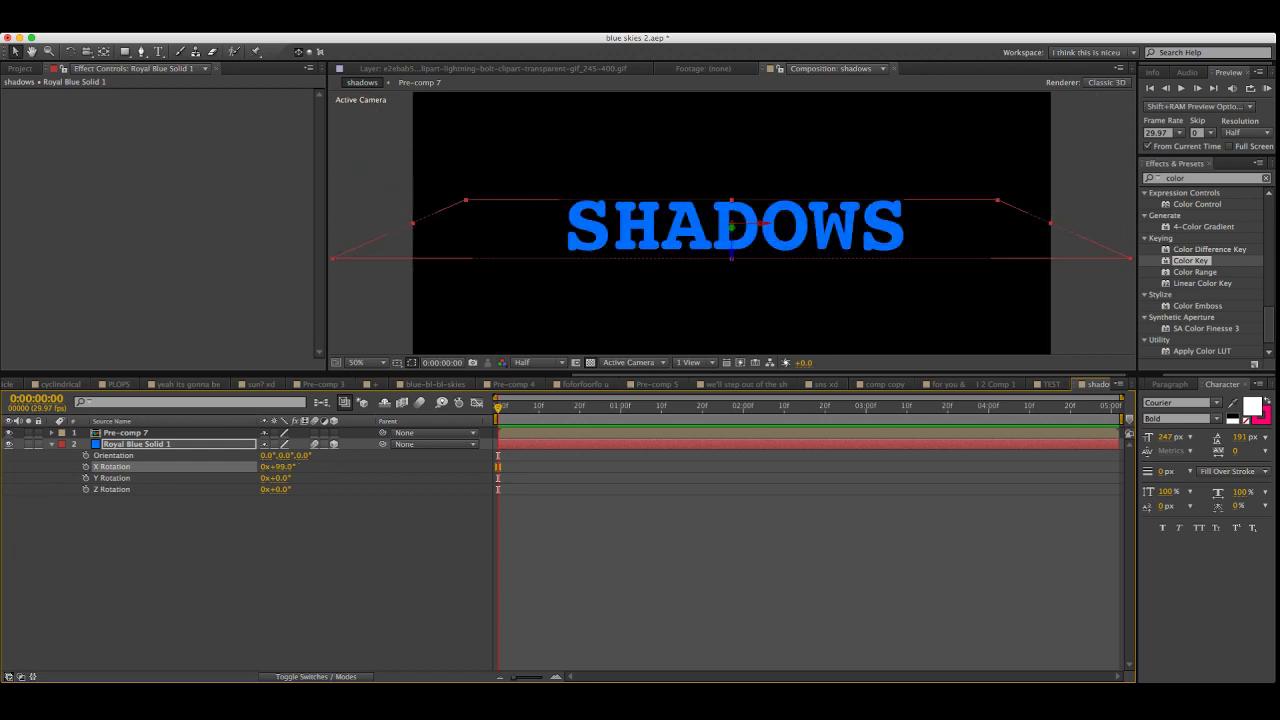
pyautogui.moveTo(731, 259); pyautogui.dragTo(731, 250)
pyautogui.press(',')
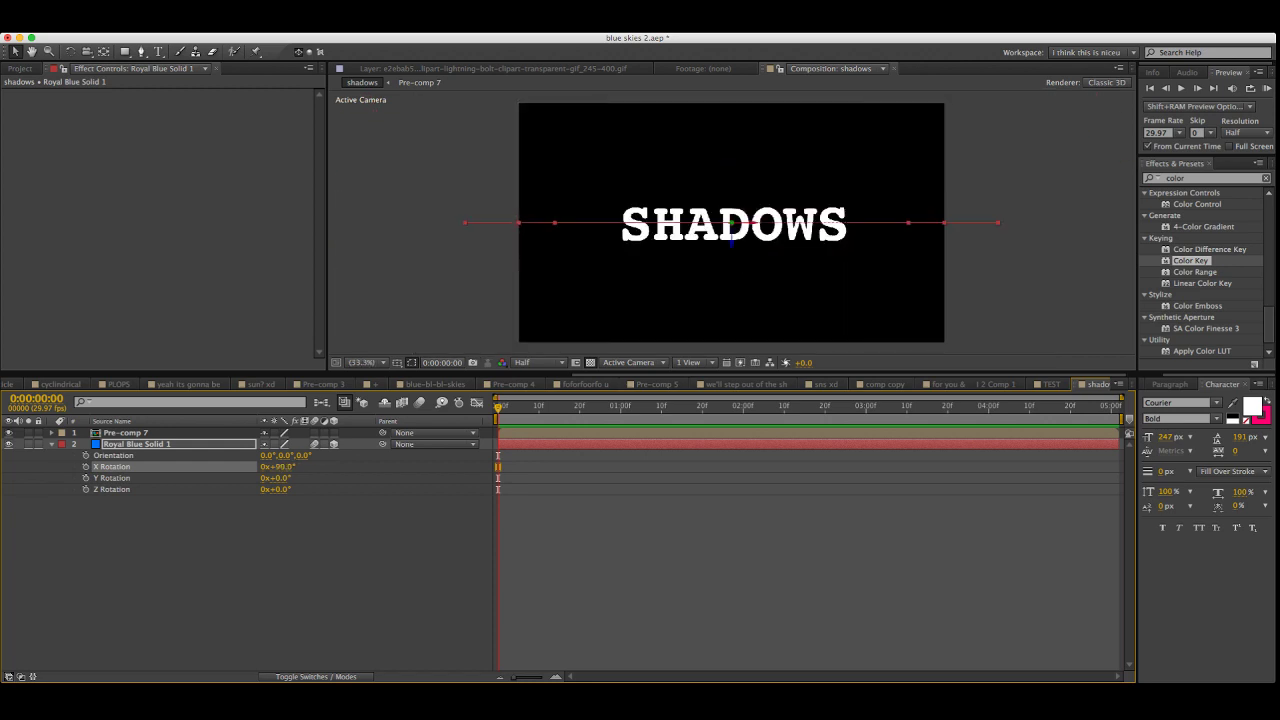
# Make Pre-comp 7 a 3D layer with motion blur and bring it forward to a Z position of -851
pyautogui.press('p')
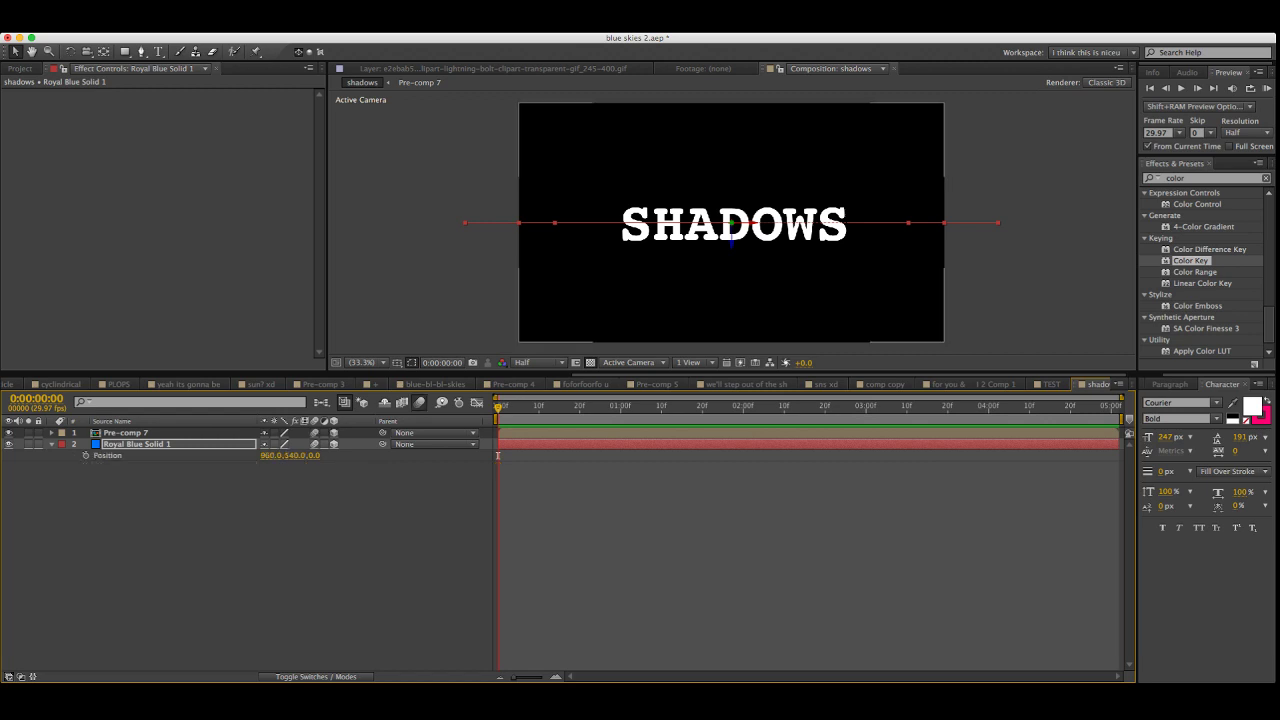
pyautogui.click(126, 432)
pyautogui.press('p')
pyautogui.moveTo(314, 444); pyautogui.dragTo(48, 444)
pyautogui.press('F2')
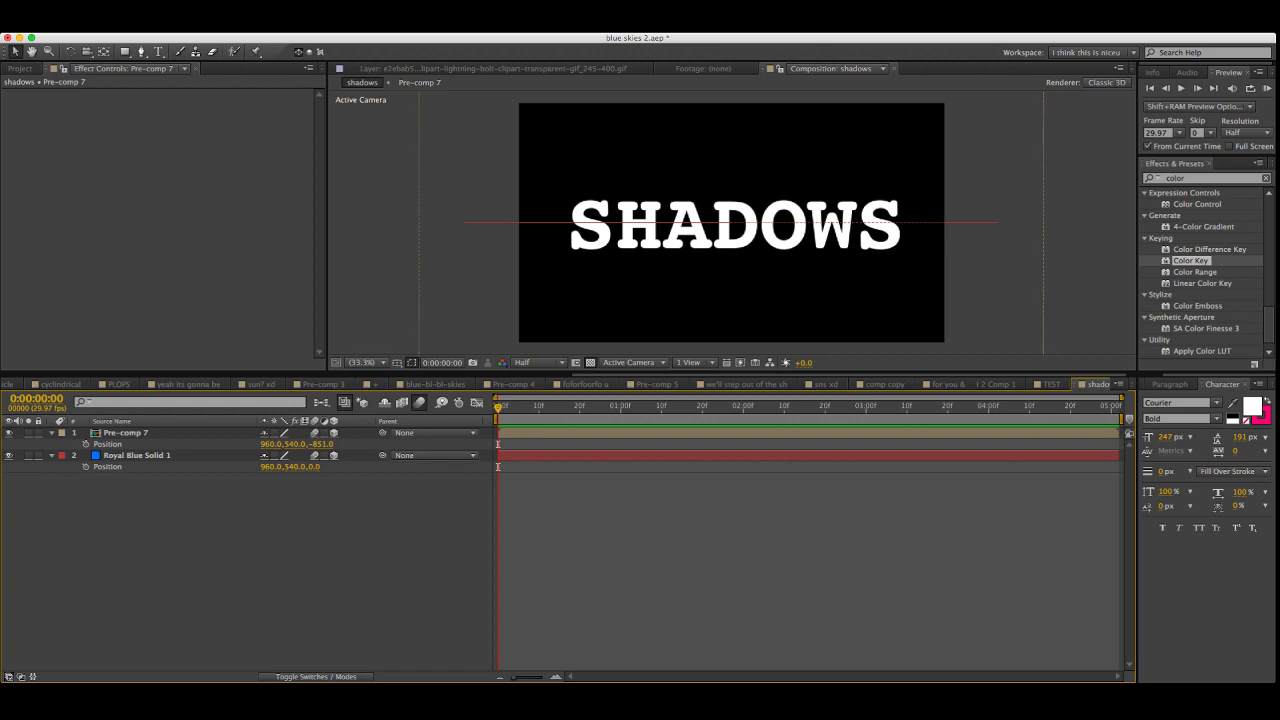
# Lower the royal blue solid so it lies beneath the SHADOWS text
pyautogui.click(137, 455)
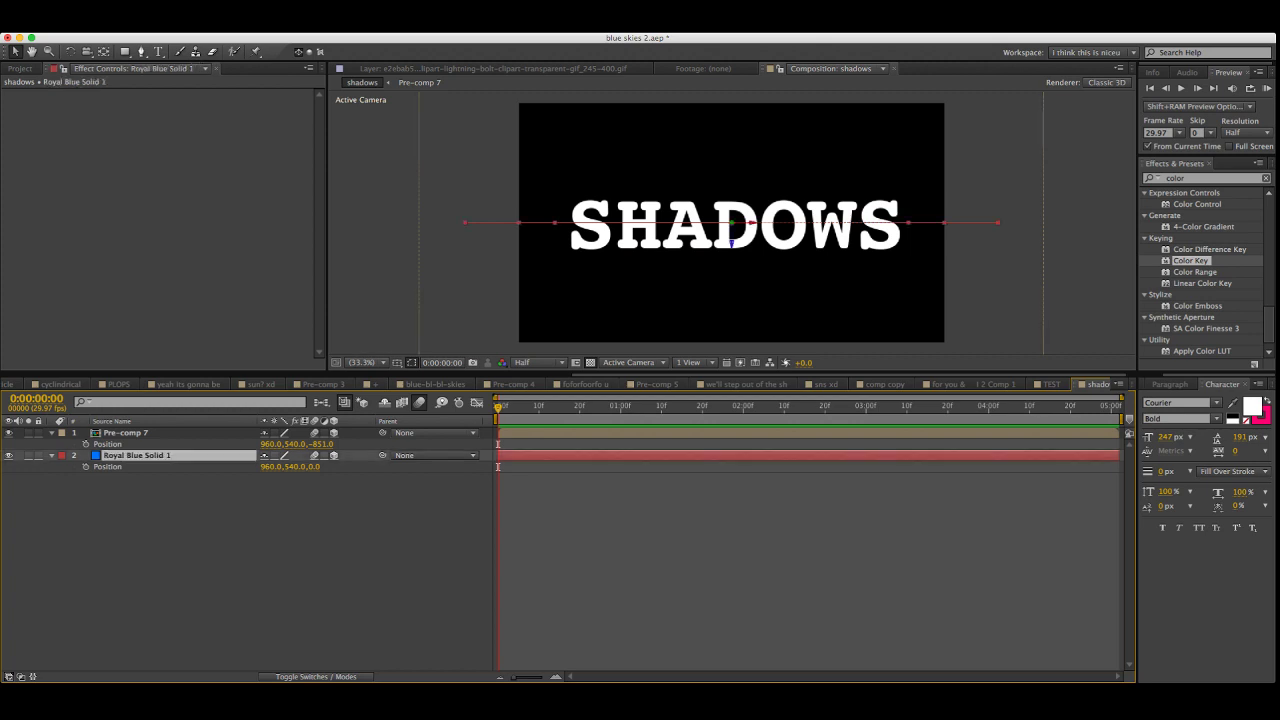
pyautogui.moveTo(732, 222); pyautogui.dragTo(732, 271)
# Try scaling the royal blue solid up to 371%, and undo the scaling
pyautogui.press('s')
pyautogui.moveTo(282, 467); pyautogui.dragTo(511, 467)
pyautogui.press('F2')
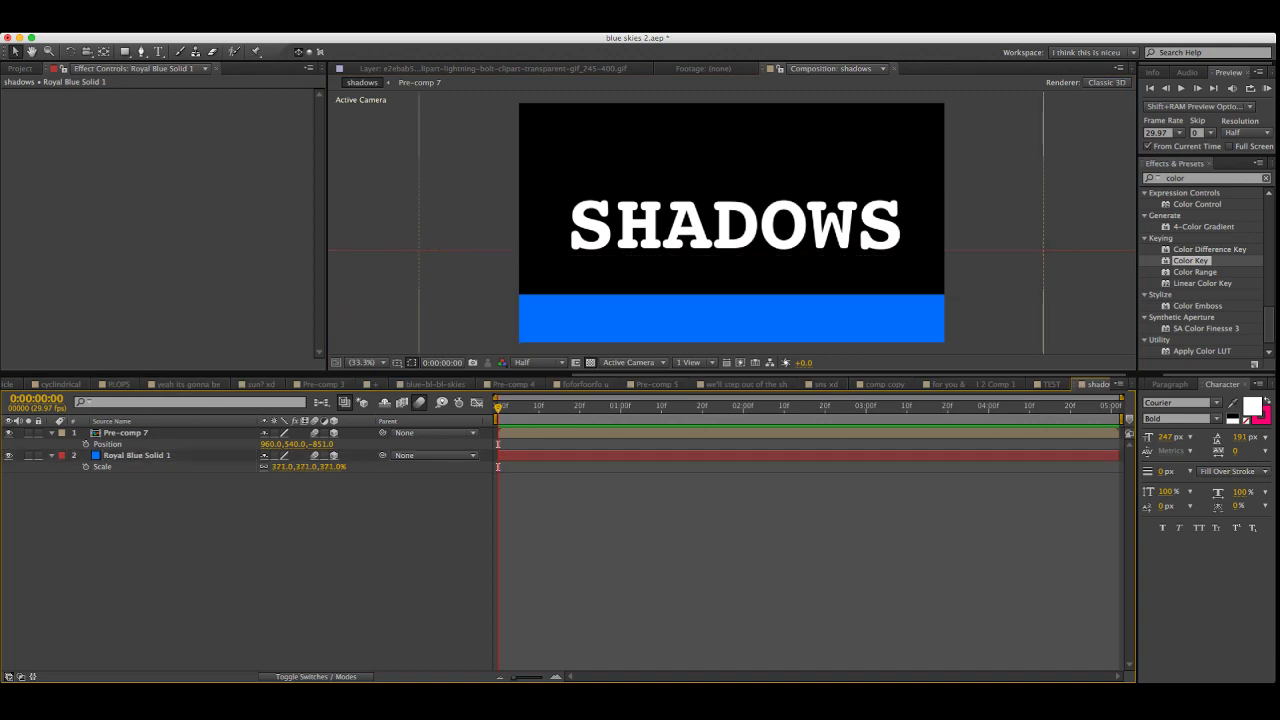
pyautogui.click(732, 225)
pyautogui.press('super+z')
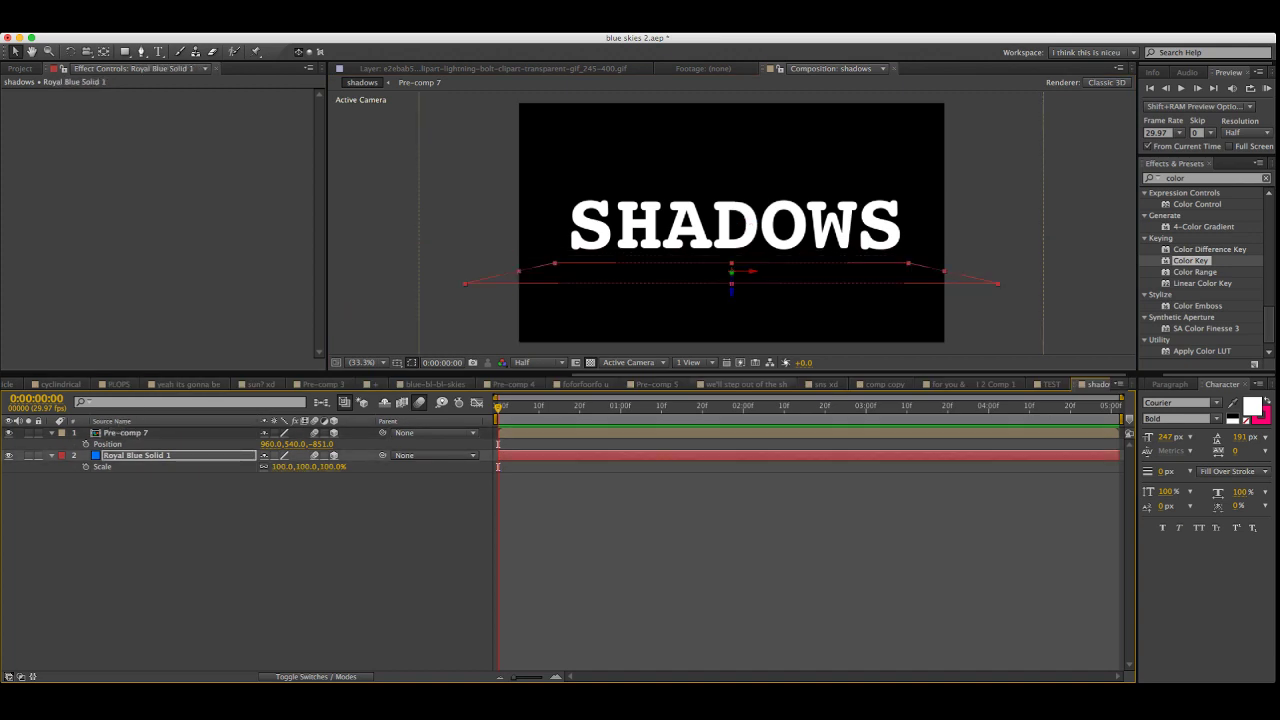
# Open the "we'll step out of the sh" composition and preview its camera animation
pyautogui.click(746, 384)
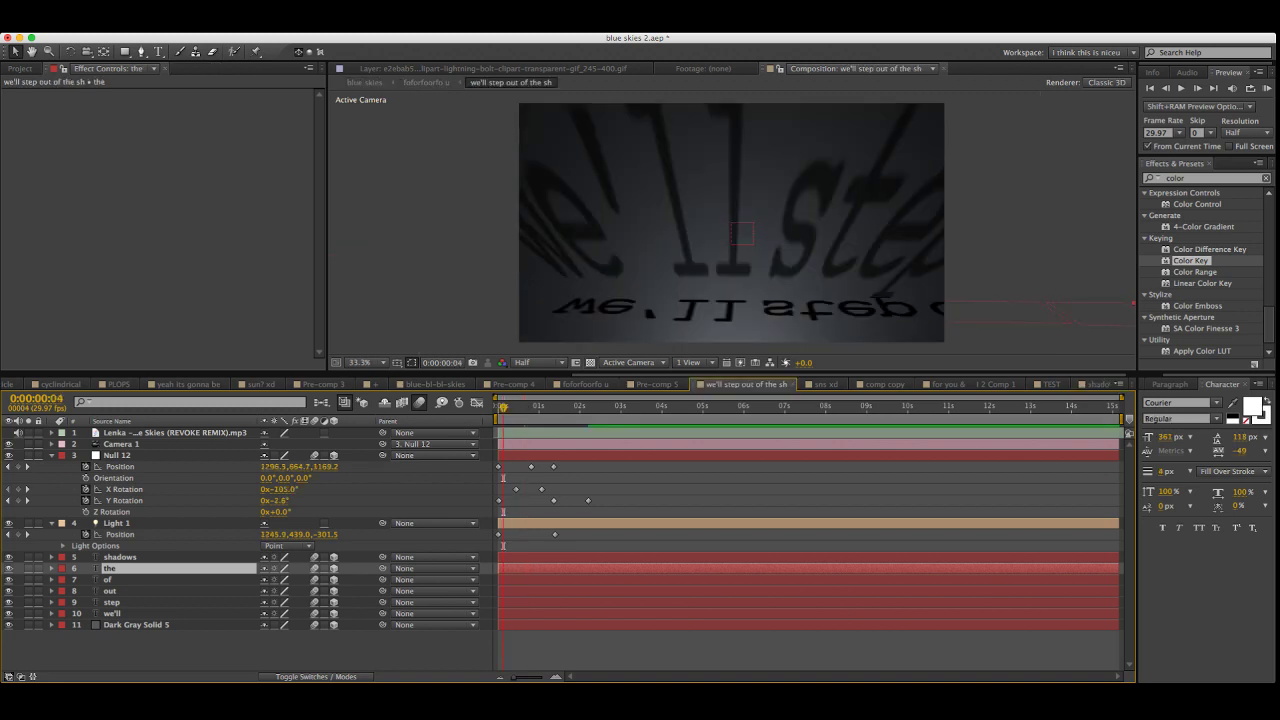
pyautogui.press('space')
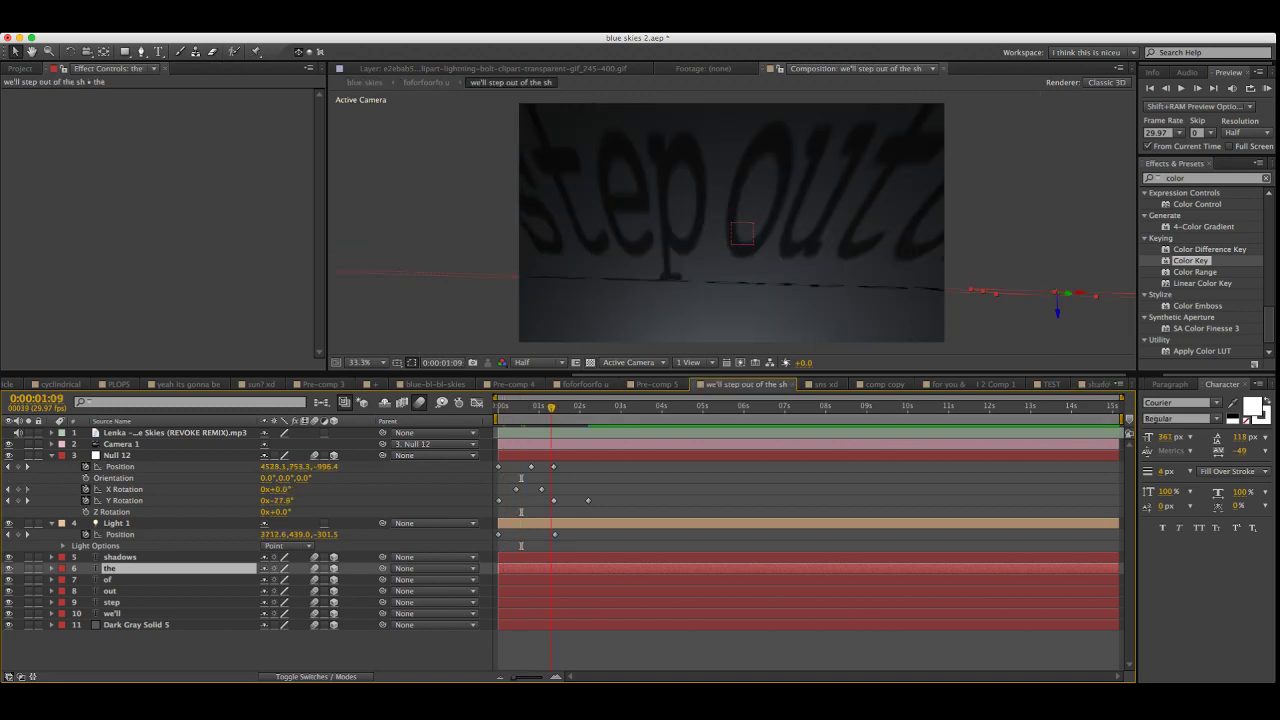
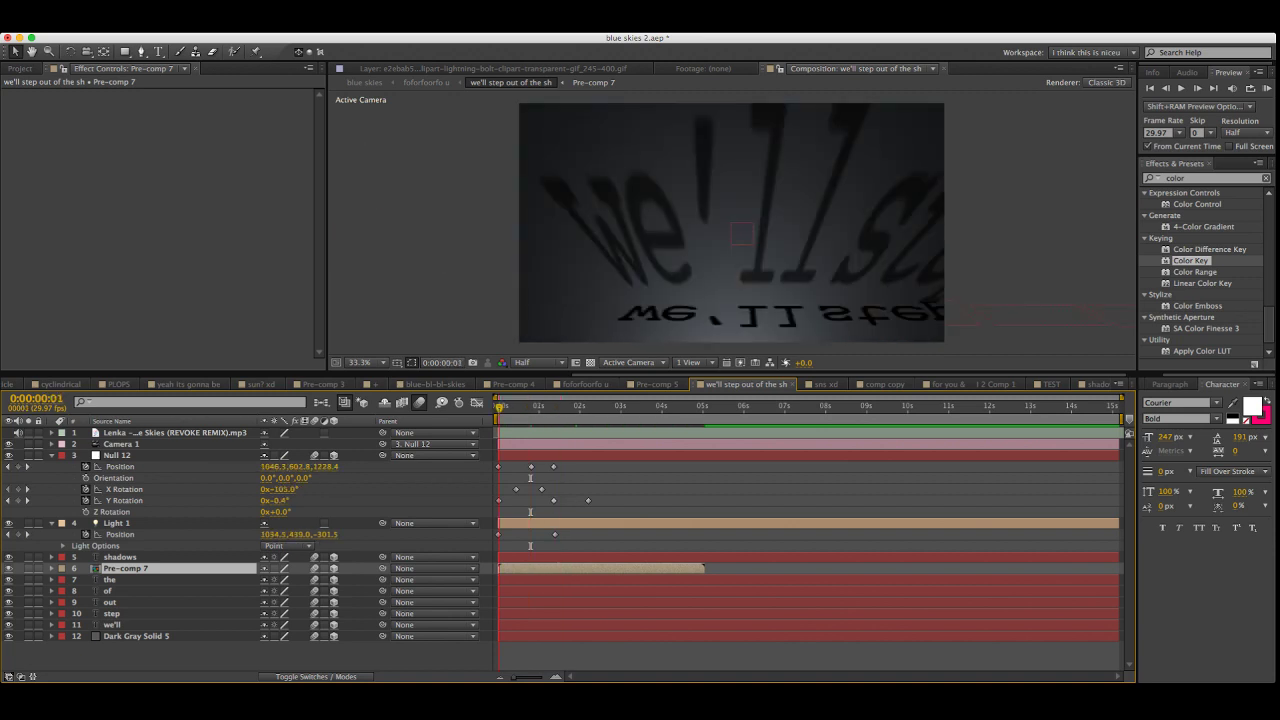
pyautogui.press('pageup')
pyautogui.press('pageup')
pyautogui.press('pageup')
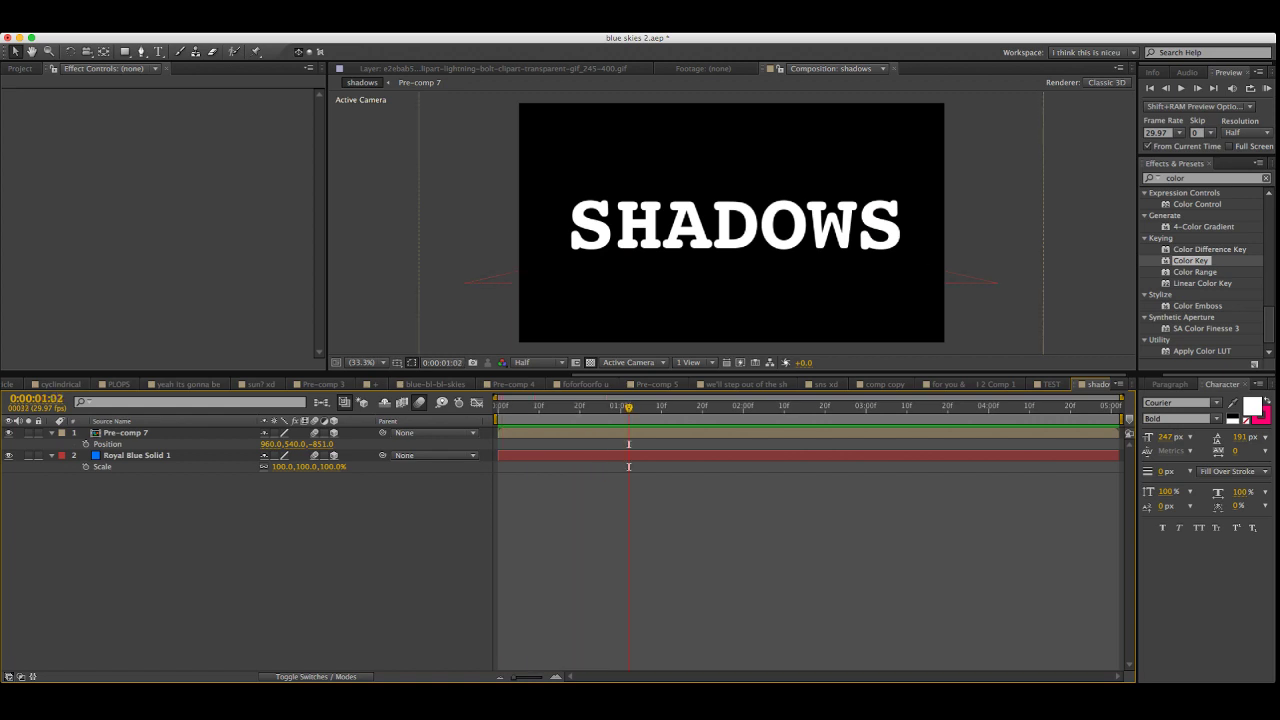
# Add a 3D null object and a camera to the shadows composition, and return to the start of the timeline
pyautogui.press('super+alt+shift+y')
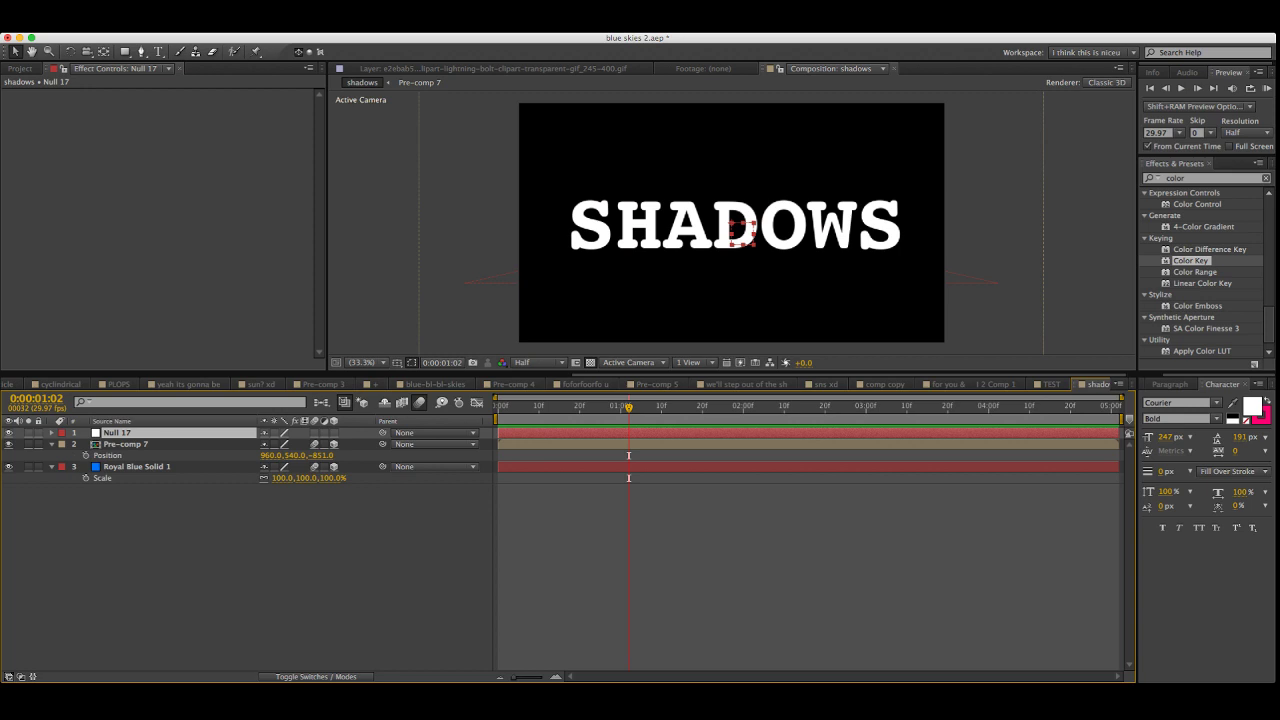
pyautogui.press('super+alt+shift+c')
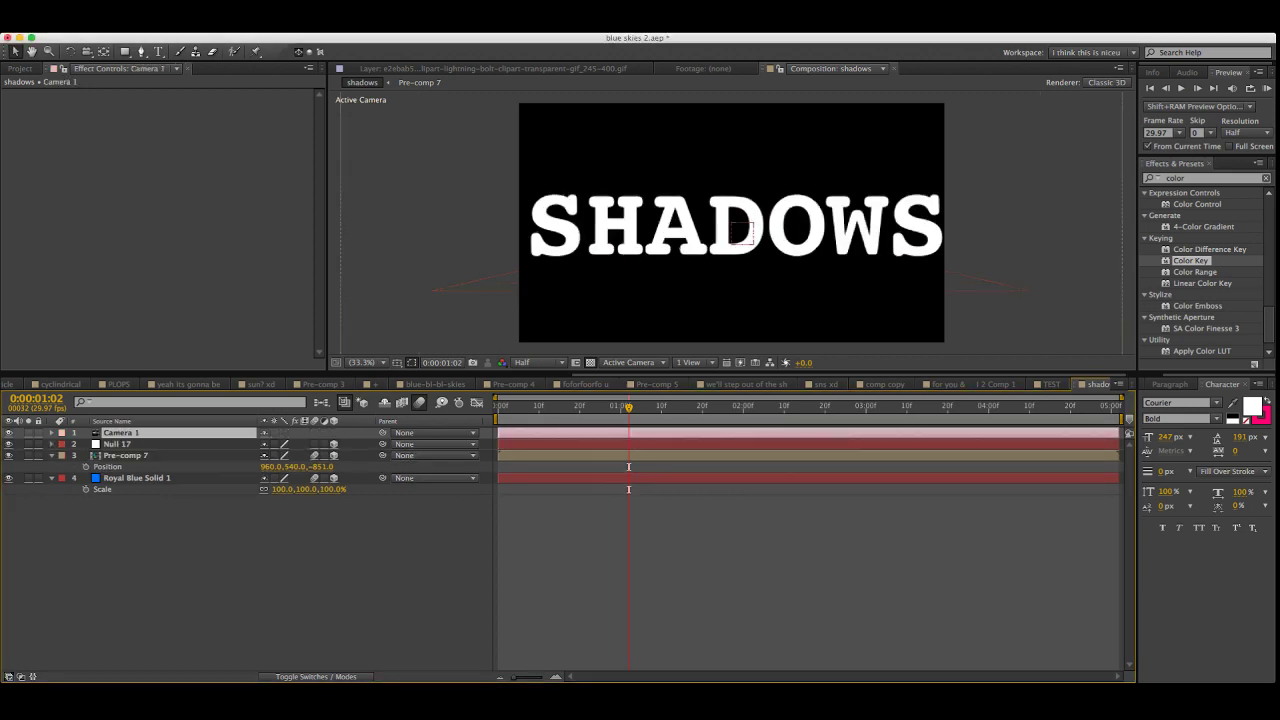
pyautogui.press('super+z')
pyautogui.press('super+z')
pyautogui.press('super+z')
pyautogui.press('super+z')
pyautogui.press('Home')
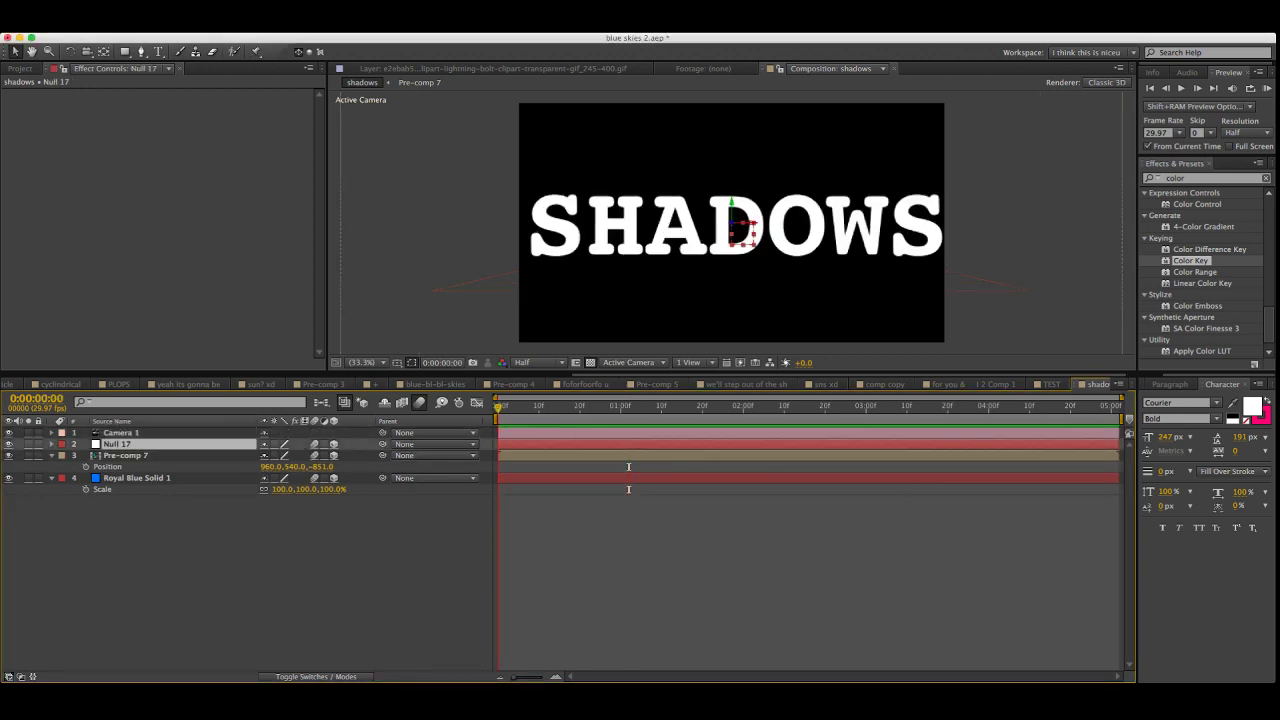
# Keyframe the Position of Null 17 at the start and parent Camera 1 to Null 17
pyautogui.hotkey('alt', 'shift', 'p')
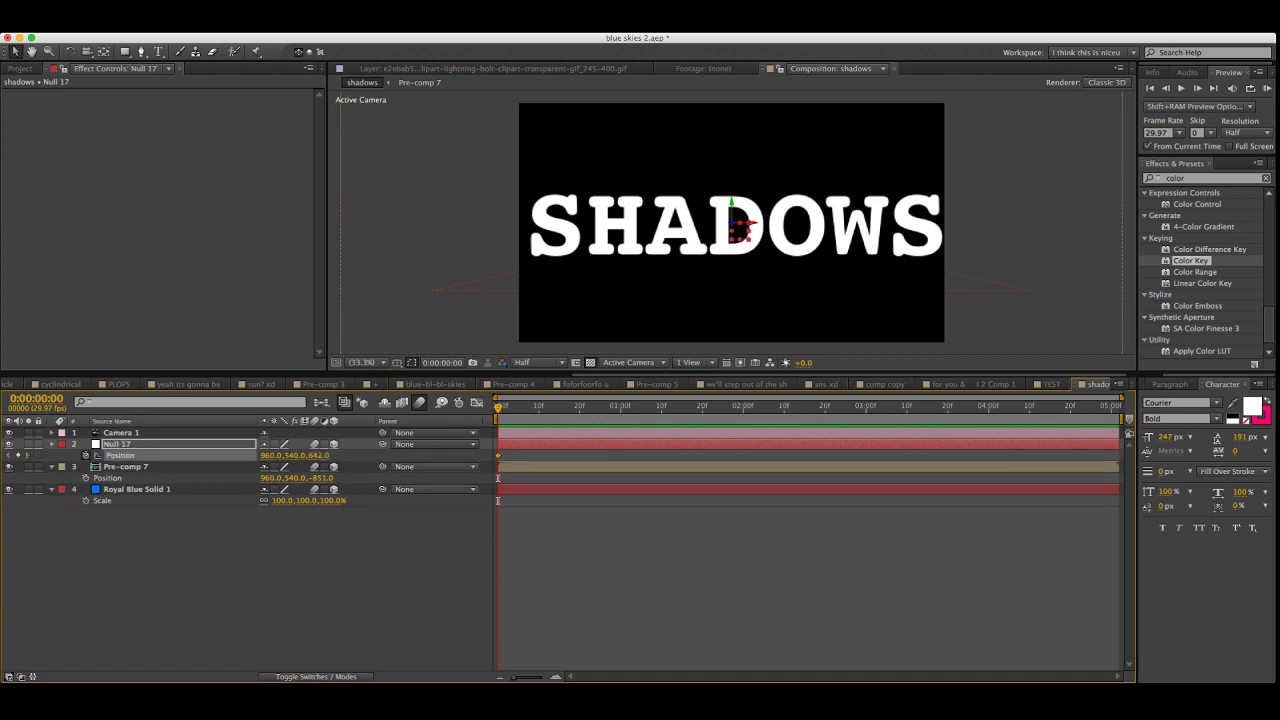
pyautogui.press('super+shift+a')
pyautogui.moveTo(383, 433); pyautogui.dragTo(118, 444)
# Move Null 17 to an X position of 933 and a Z position of 1086 at the start
pyautogui.moveTo(314, 455); pyautogui.dragTo(912, 455)
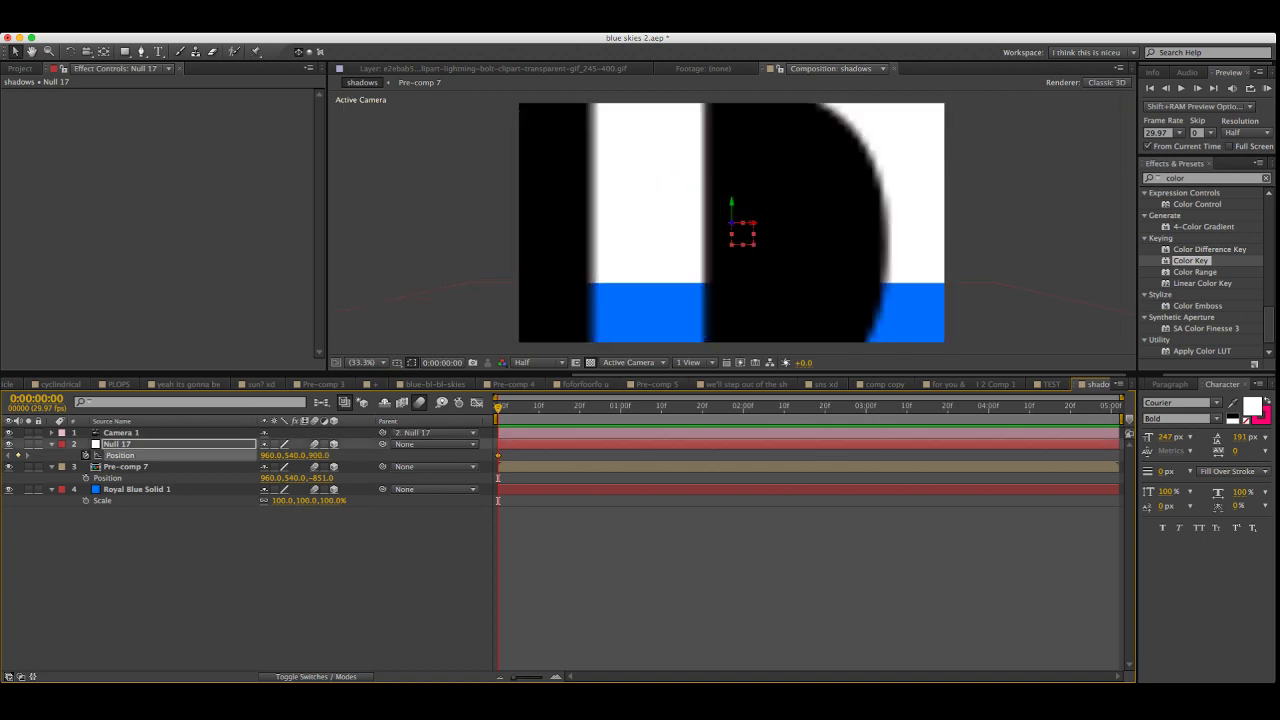
pyautogui.moveTo(742, 234)
pyautogui.mouseDown()
pyautogui.moveTo(710, 238)
pyautogui.moveTo(729, 241)
pyautogui.mouseUp()
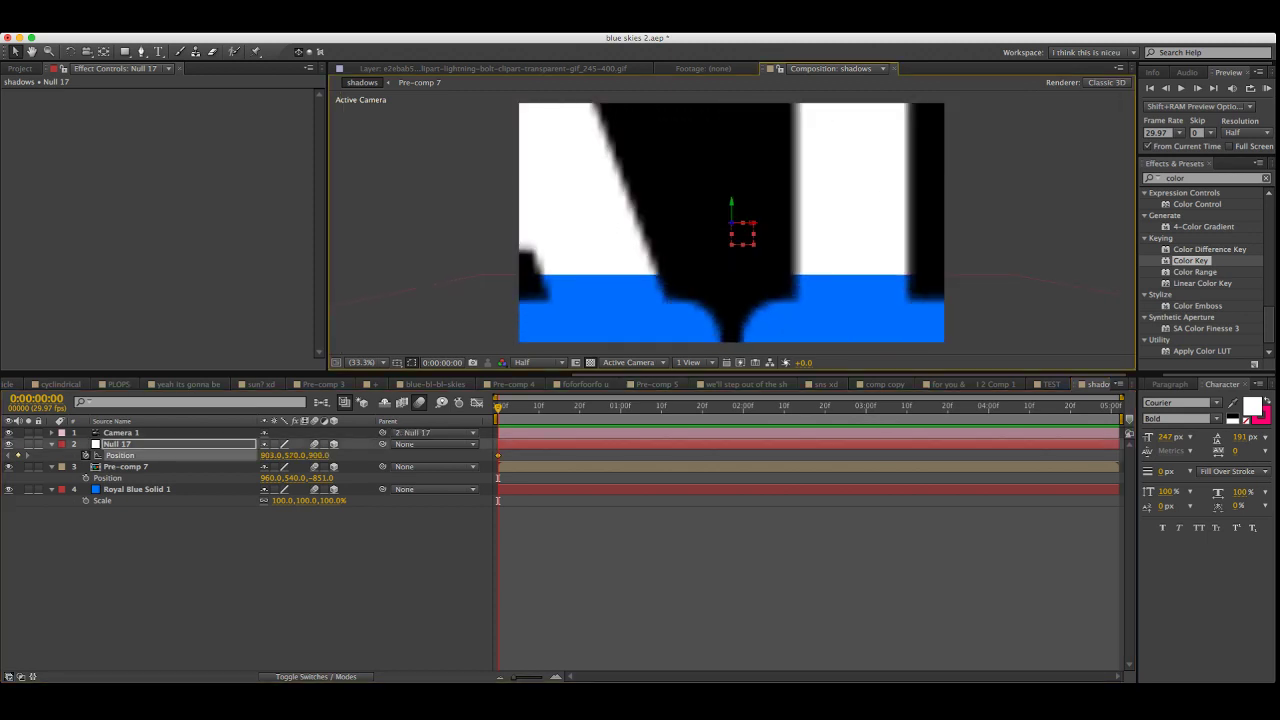
pyautogui.press('super+z')
pyautogui.moveTo(270, 455); pyautogui.dragTo(484, 455)
# Keyframe the X Rotation of Null 17 at the start, trying 90° and settling on 4°
pyautogui.hotkey('shift', 'r')
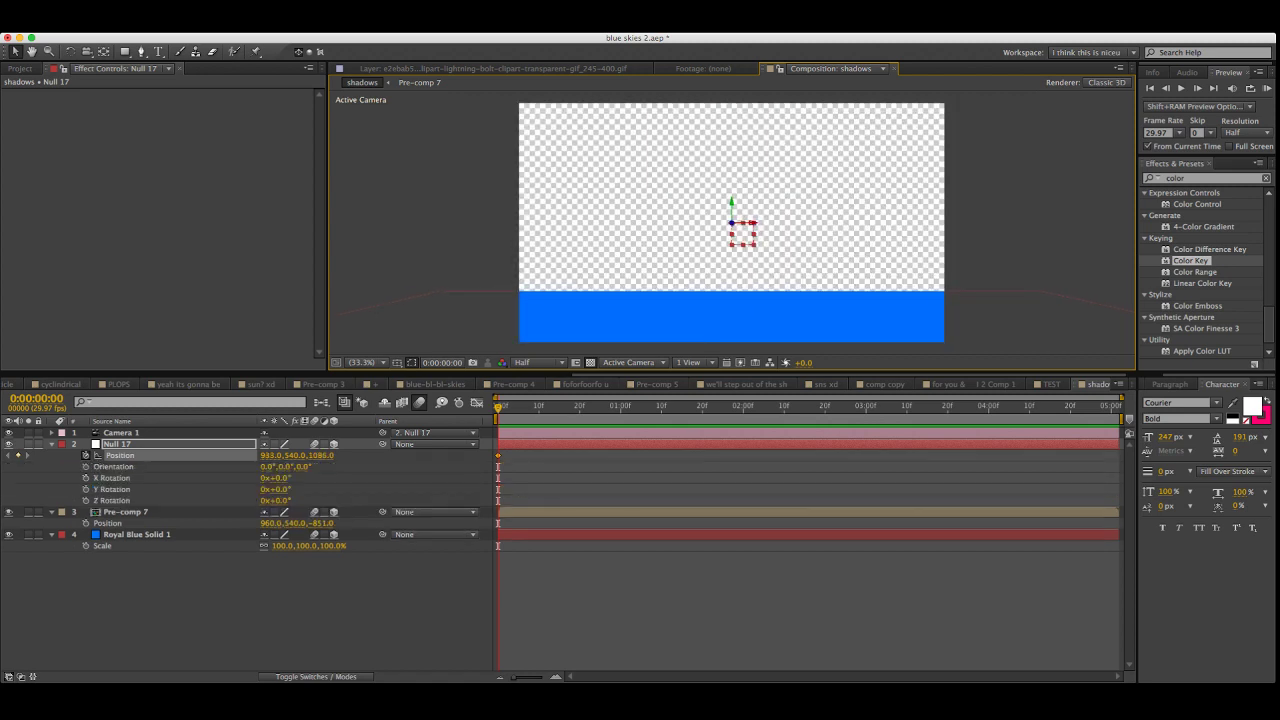
pyautogui.click(86, 478)
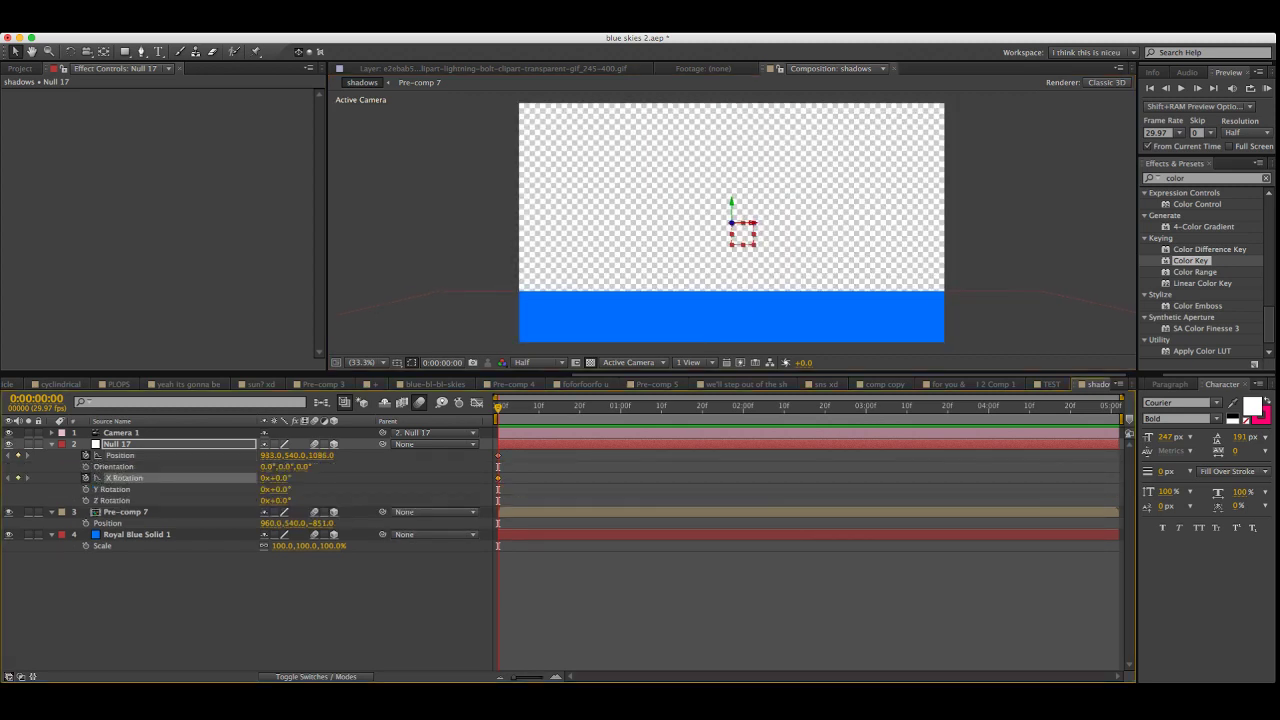
pyautogui.click(281, 478)
pyautogui.write('90')
pyautogui.press('Return')
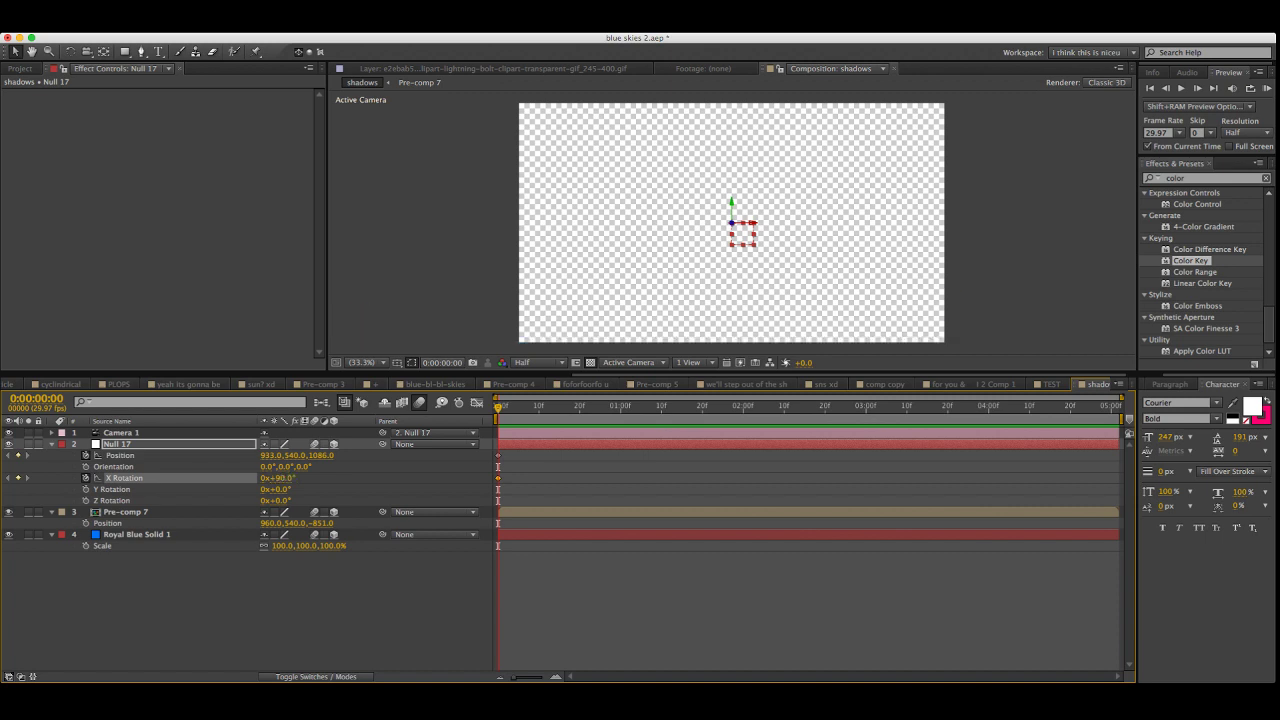
pyautogui.press('super+z')
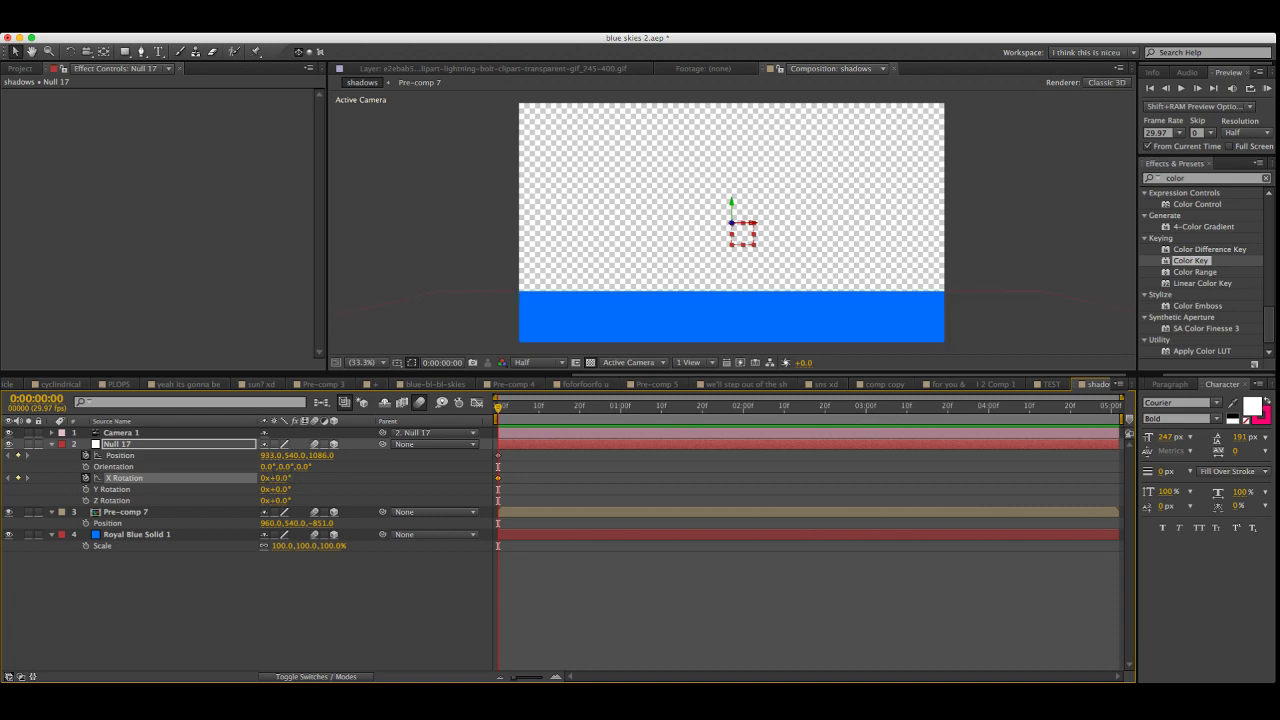
pyautogui.press('super+shift+a')
pyautogui.moveTo(281, 478)
pyautogui.mouseDown()
pyautogui.moveTo(311, 478)
pyautogui.moveTo(285, 478)
pyautogui.mouseUp()
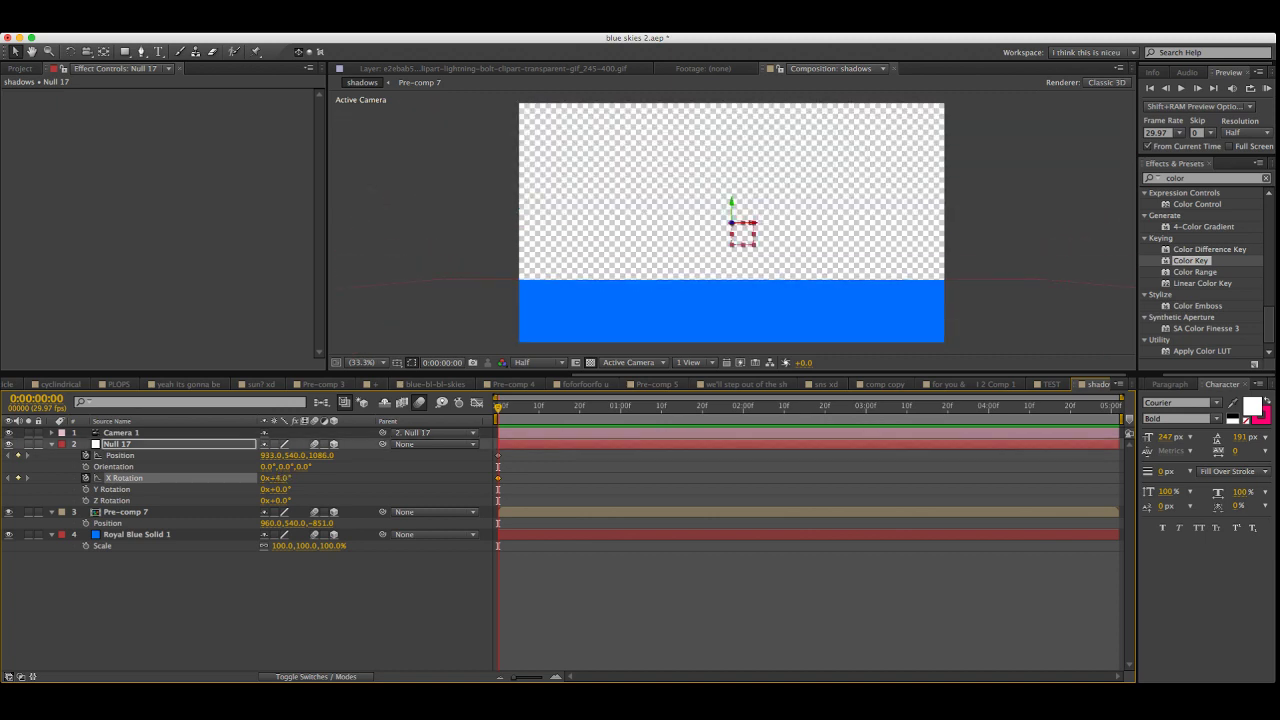
# Lower the royal blue solid further and scale it up to 774%
pyautogui.click(108, 523)
pyautogui.click(137, 534)
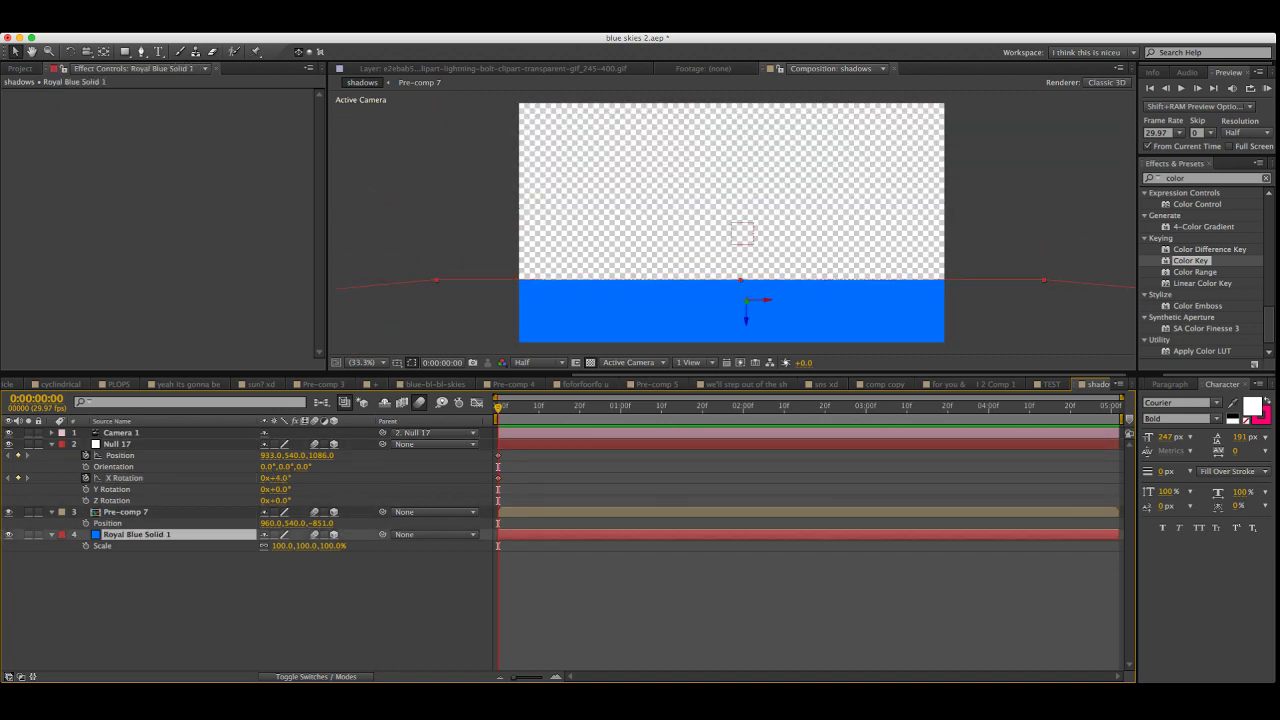
pyautogui.moveTo(746, 318); pyautogui.dragTo(746, 390)
pyautogui.press('s')
pyautogui.press('s')
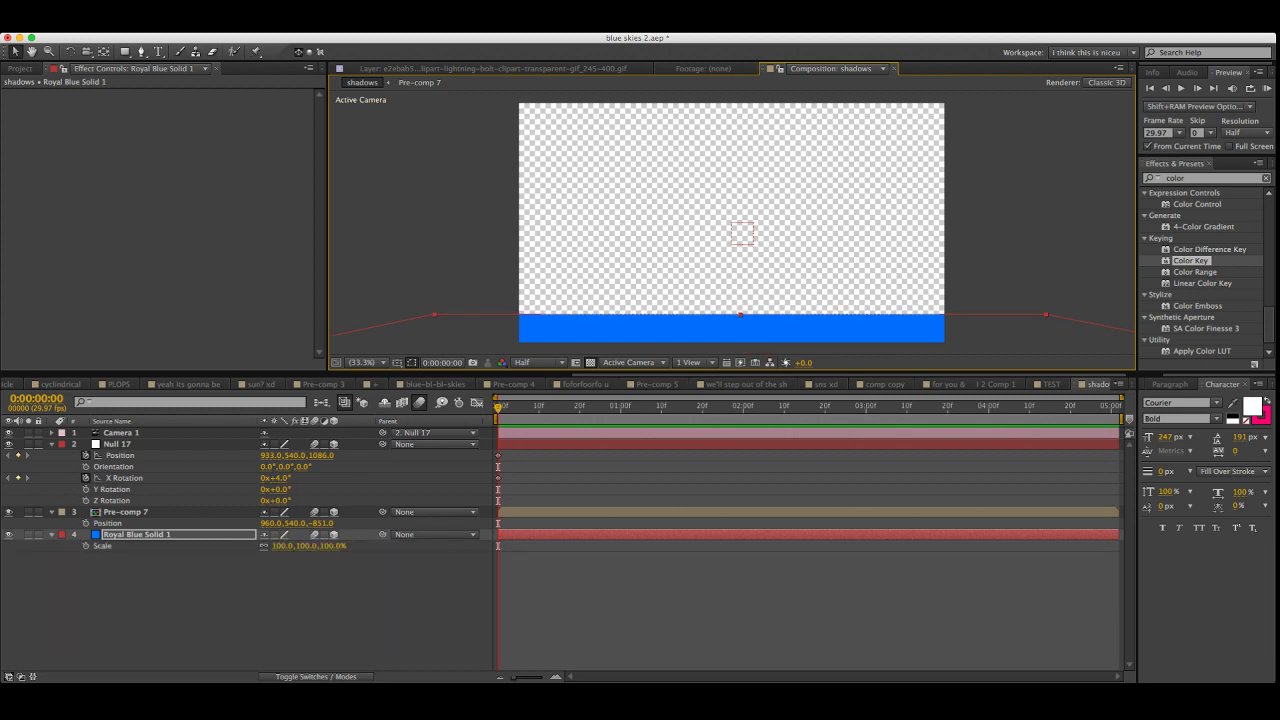
pyautogui.moveTo(282, 546); pyautogui.dragTo(940, 546)
pyautogui.press('F2')
# Tilt Null 17 to an X Rotation of -40° at the start and keyframe its Z position to 0 at 0:00:01:18
pyautogui.moveTo(283, 478); pyautogui.dragTo(239, 478)
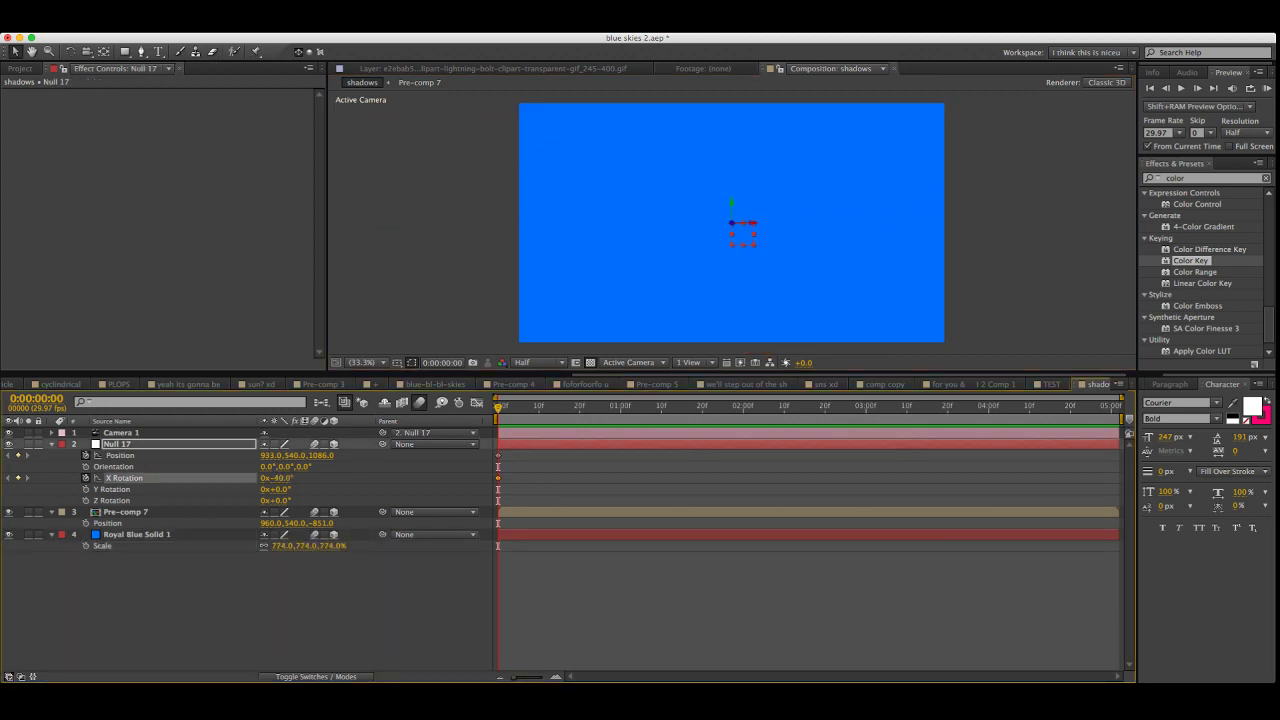
pyautogui.press('super+t')
pyautogui.moveTo(498, 407); pyautogui.dragTo(694, 407)
pyautogui.press('F2')
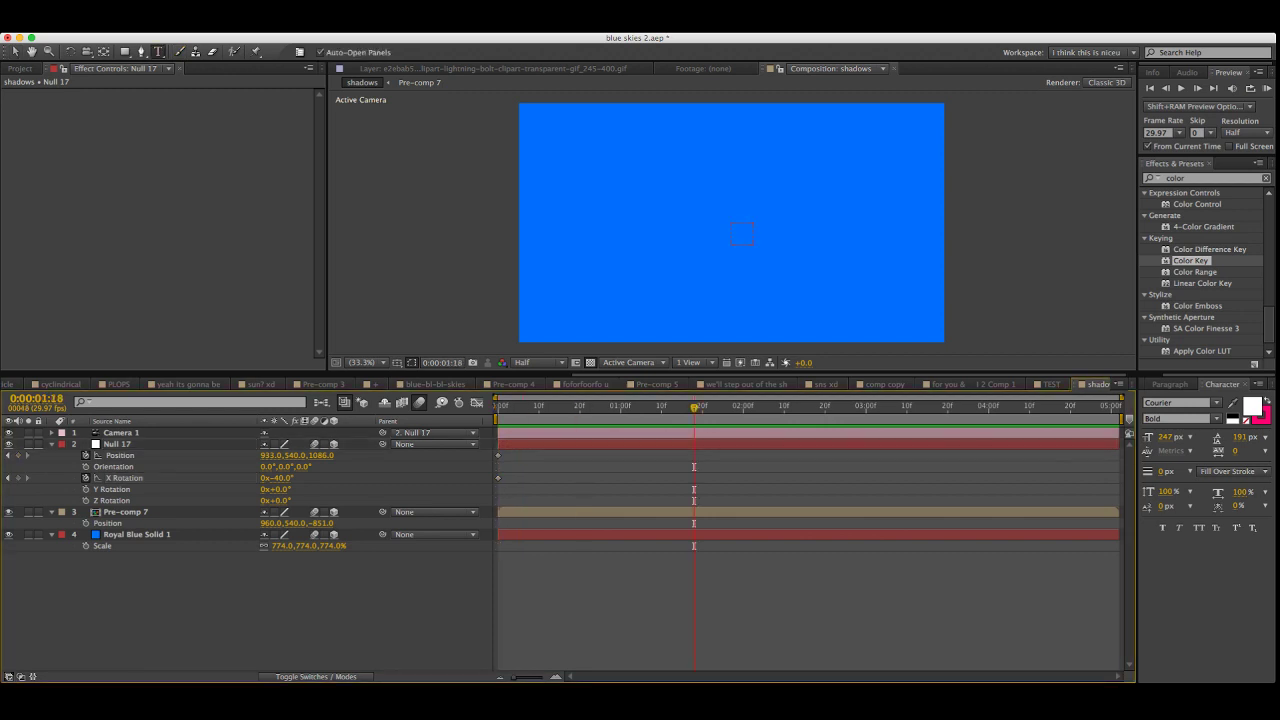
pyautogui.press('v')
pyautogui.click(321, 455)
pyautogui.write('0')
pyautogui.press('Return')
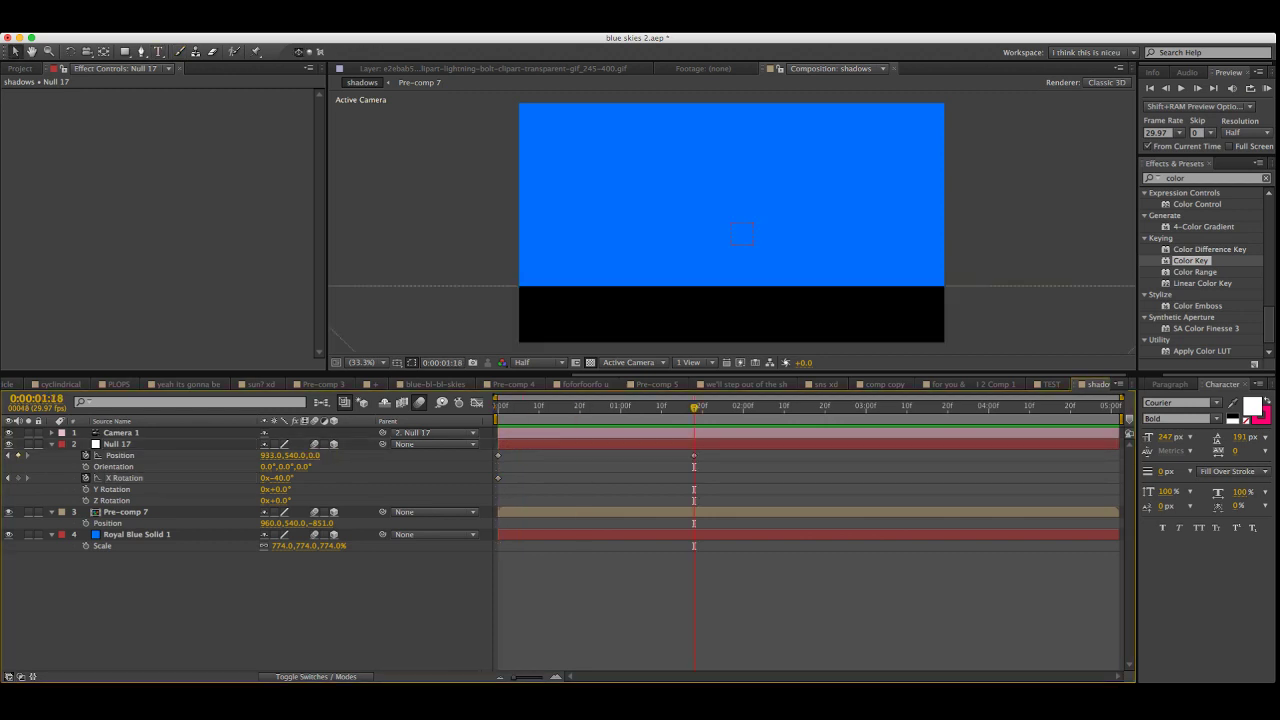
# Keyframe the X Rotation of Null 17 to 0° at 0:00:01:18 and scrub through the camera move
pyautogui.click(283, 478)
pyautogui.write('0')
pyautogui.press('Return')
pyautogui.moveTo(694, 407); pyautogui.dragTo(567, 407)
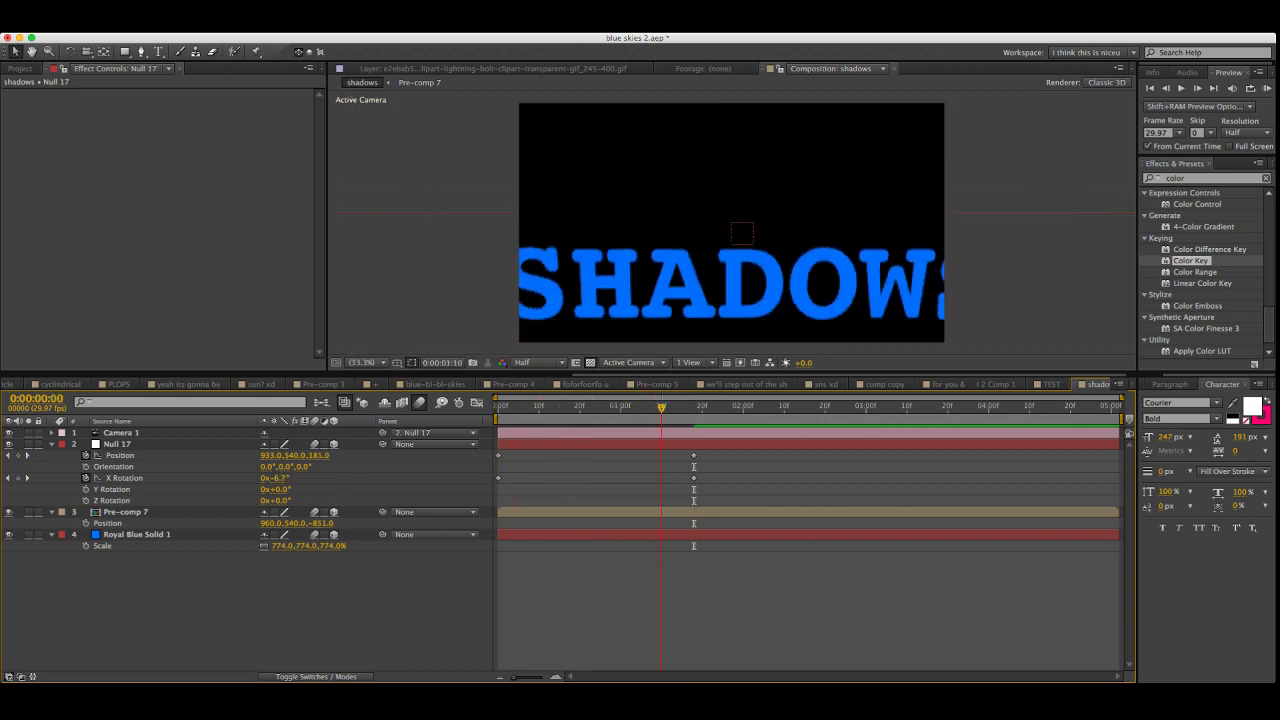
pyautogui.press('Home')
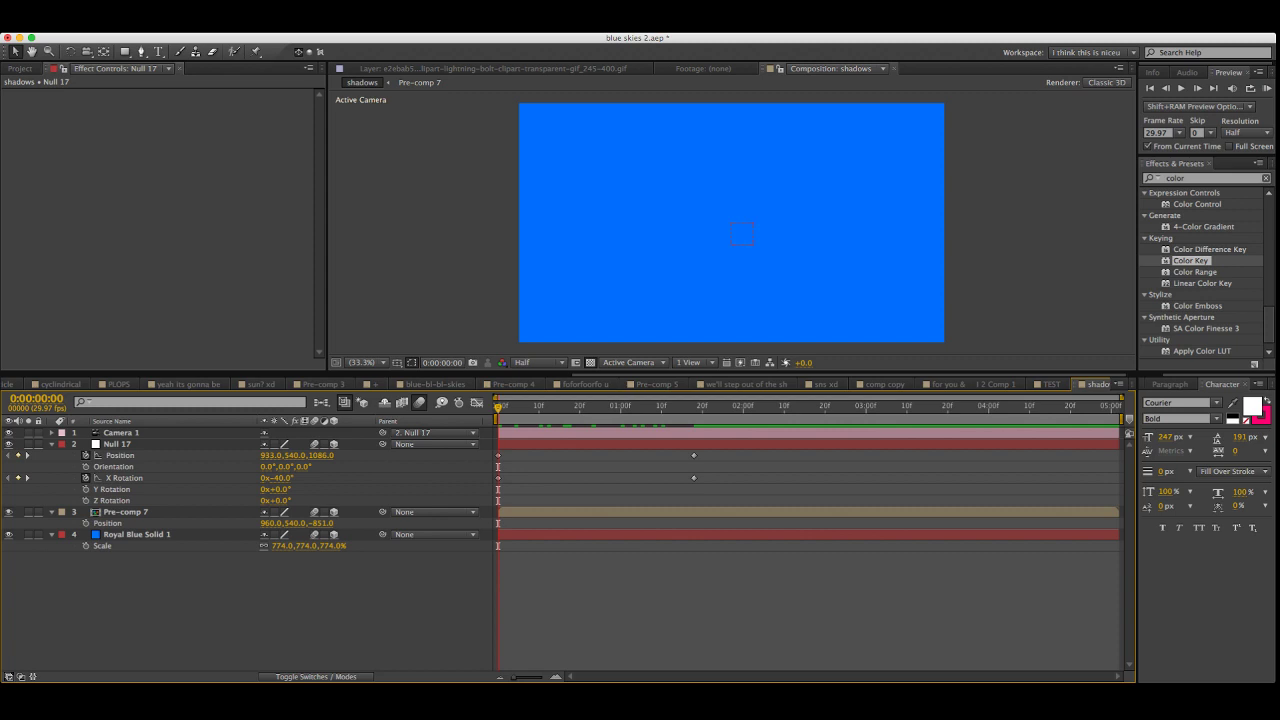
# Hide the Pre-comp 7 layer and select the Z Rotation property of Null 17
pyautogui.press('super+Tab')
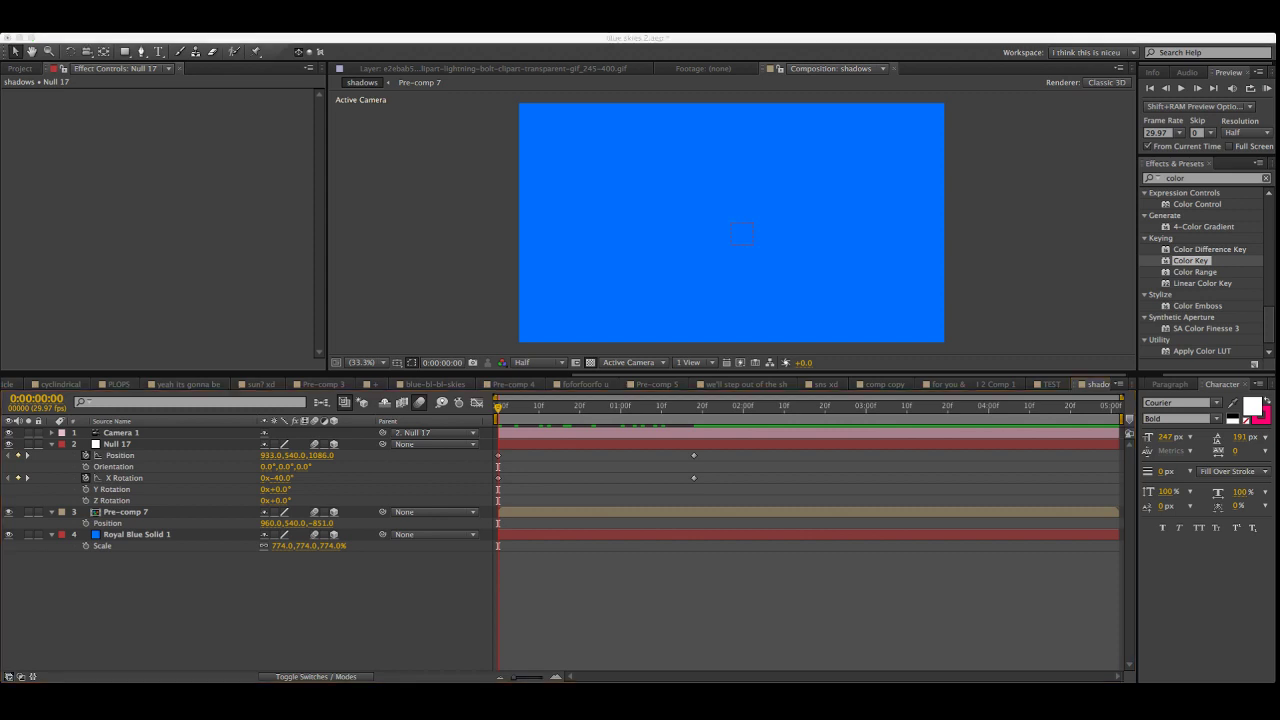
pyautogui.press('super+Tab')
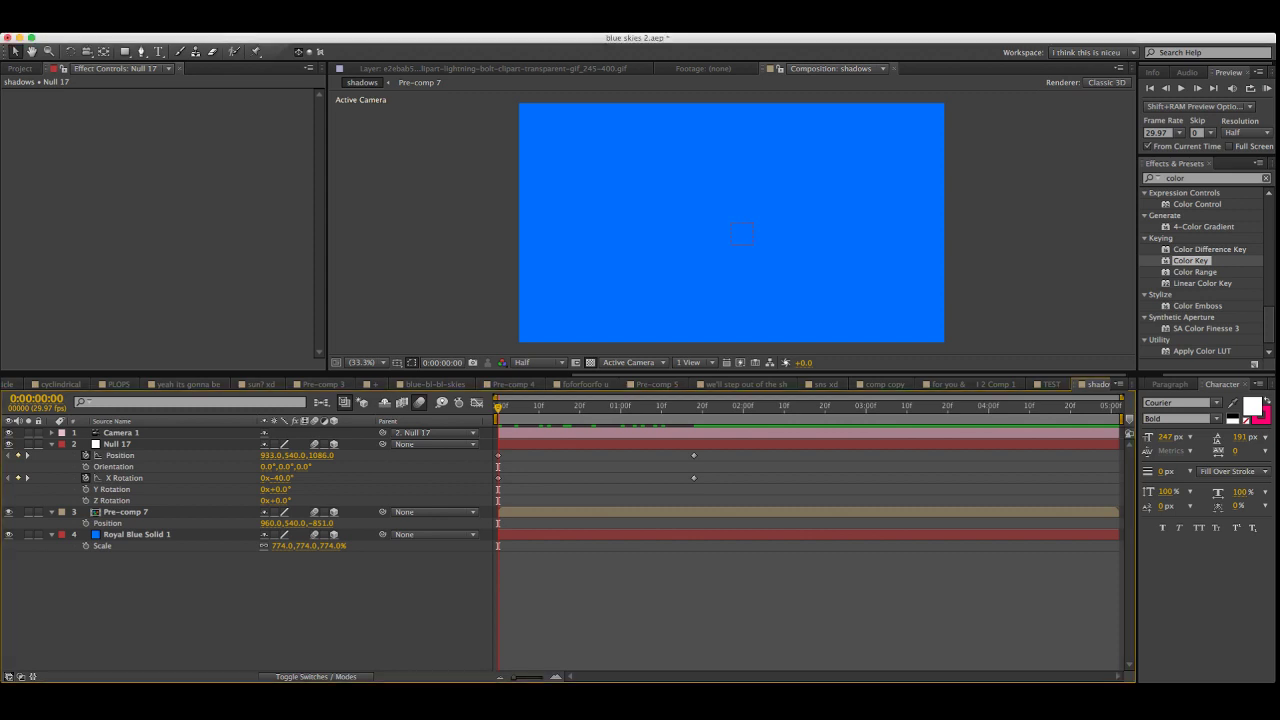
pyautogui.click(117, 444)
pyautogui.click(111, 500)
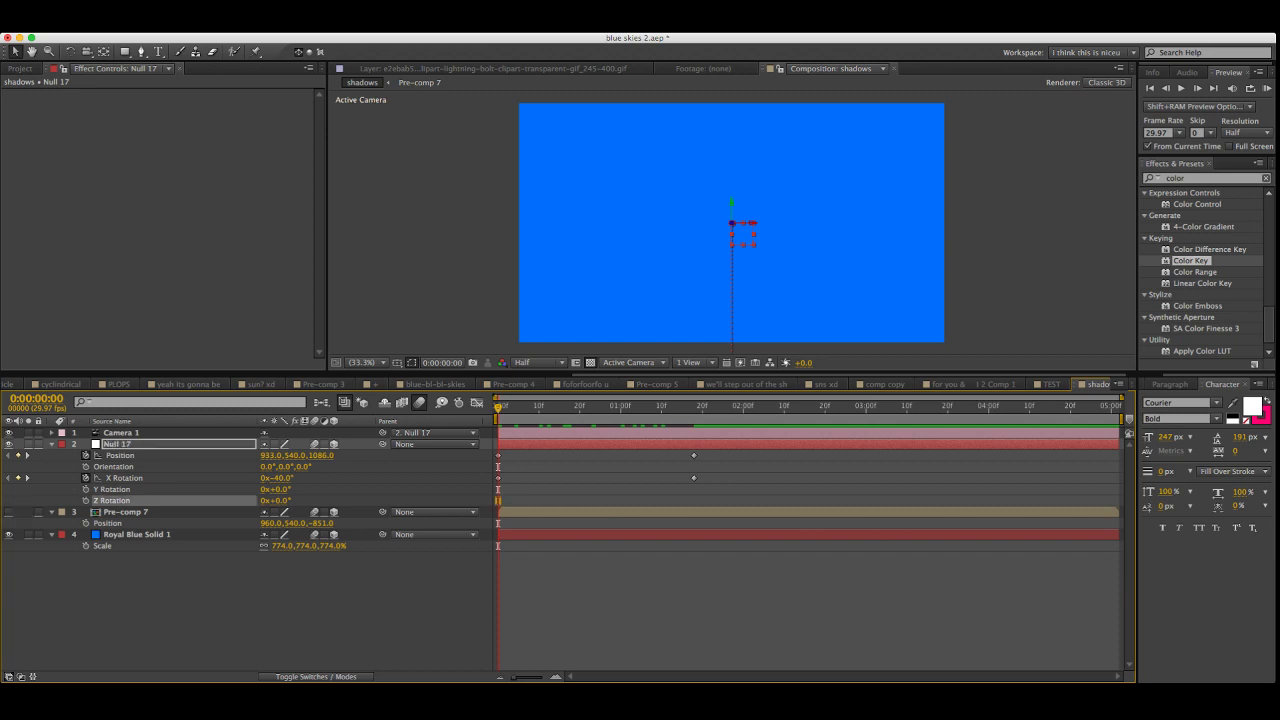
# Change the royal blue solid's color to dark gray in its solid settings
pyautogui.click(137, 534)
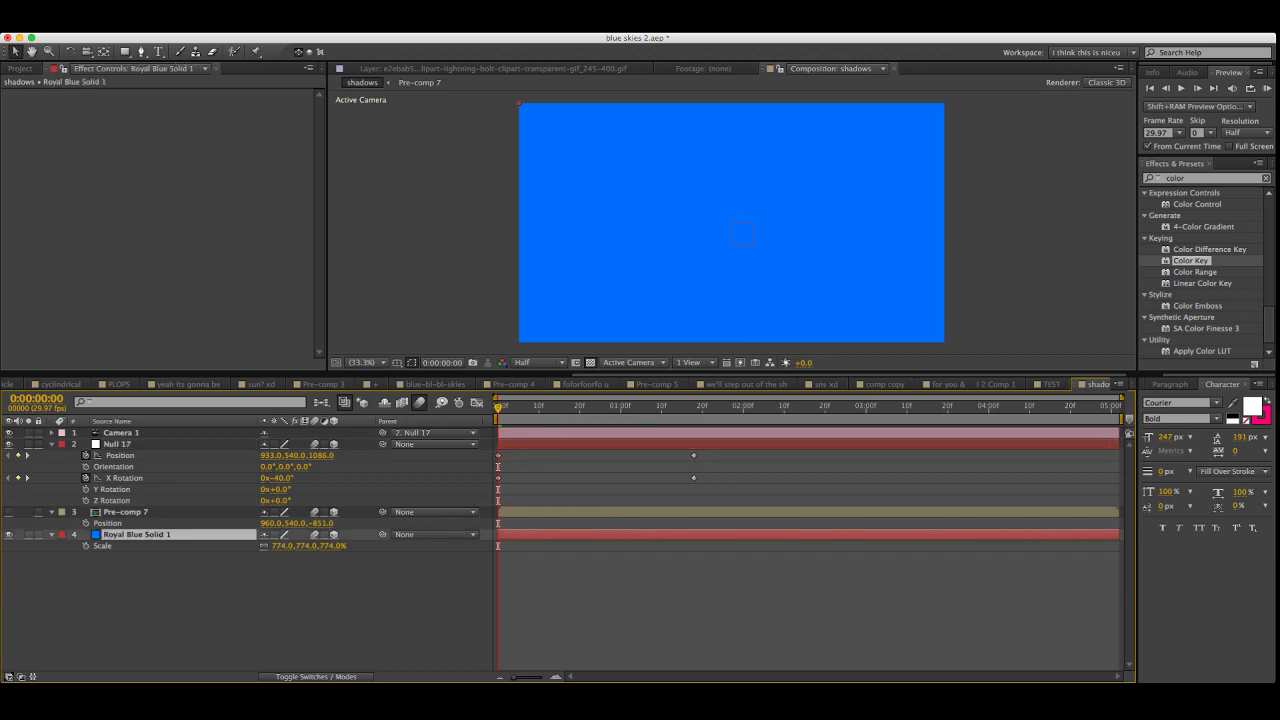
pyautogui.press('super+shift+y')
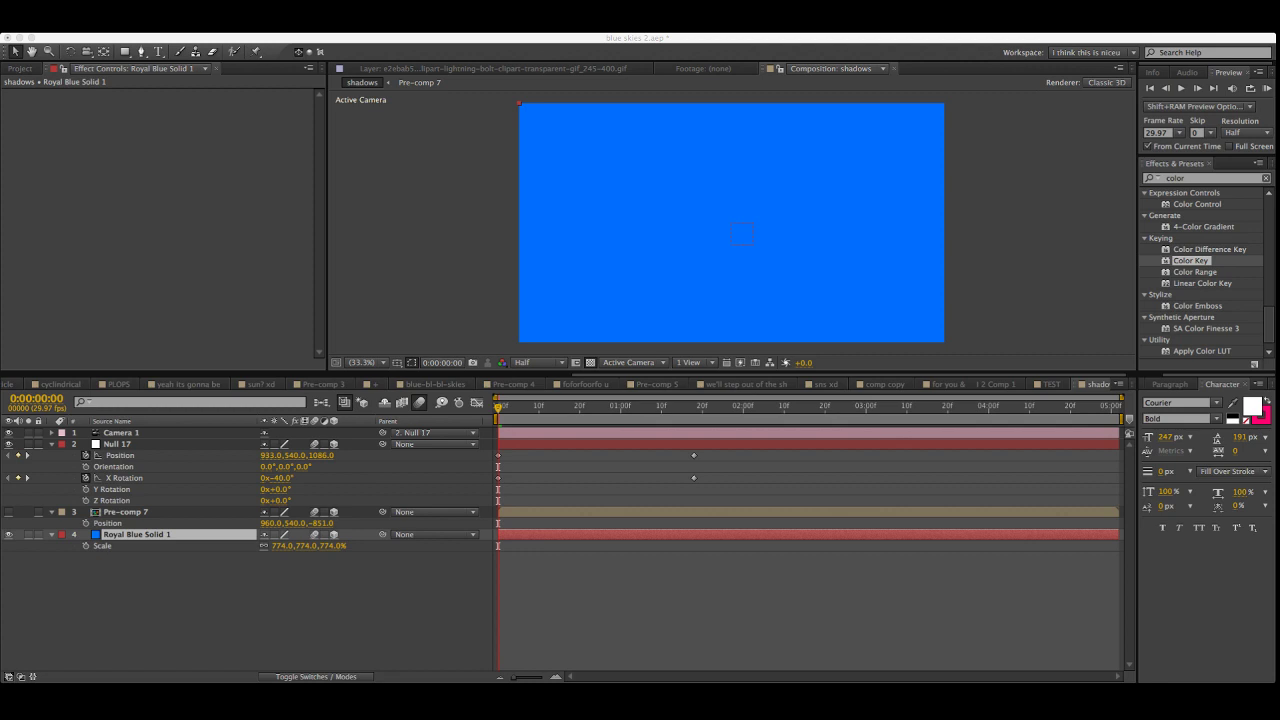
pyautogui.press('Return')
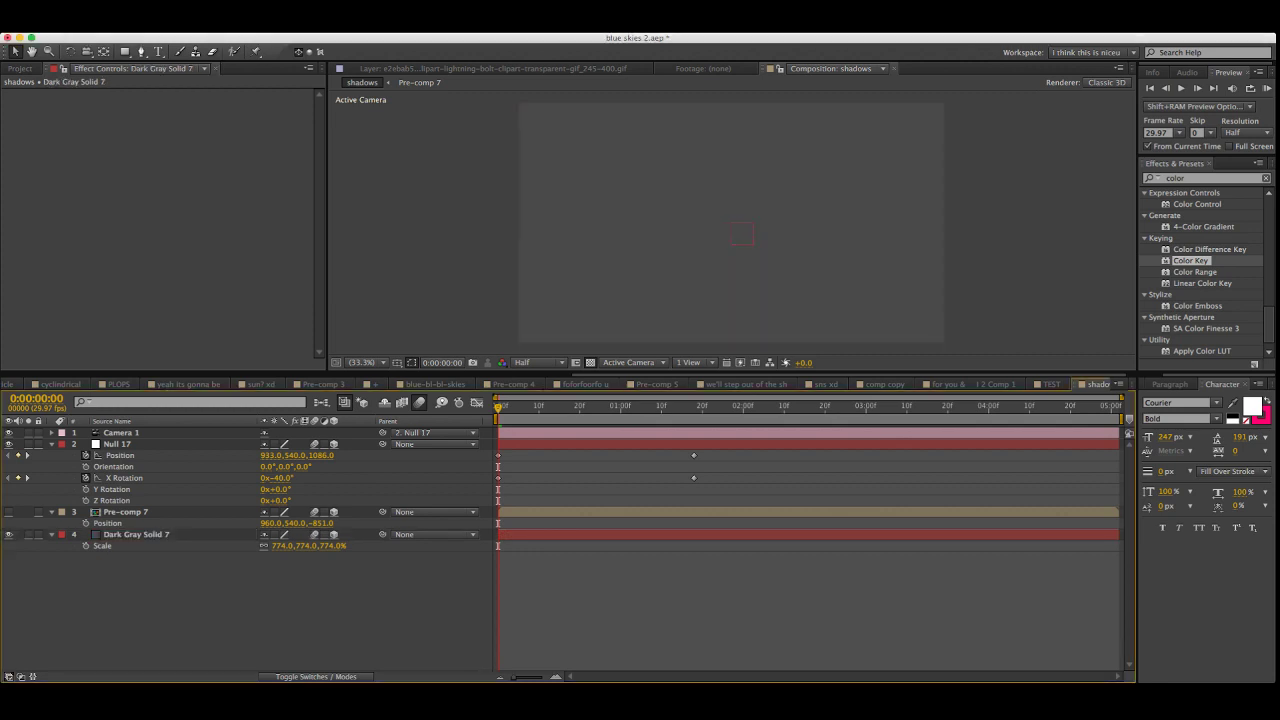
# Reset the Transform properties of Null 17 at the start of the timeline
pyautogui.click(51, 444)
pyautogui.click(51, 444)
pyautogui.click(269, 455)
pyautogui.press('F2')
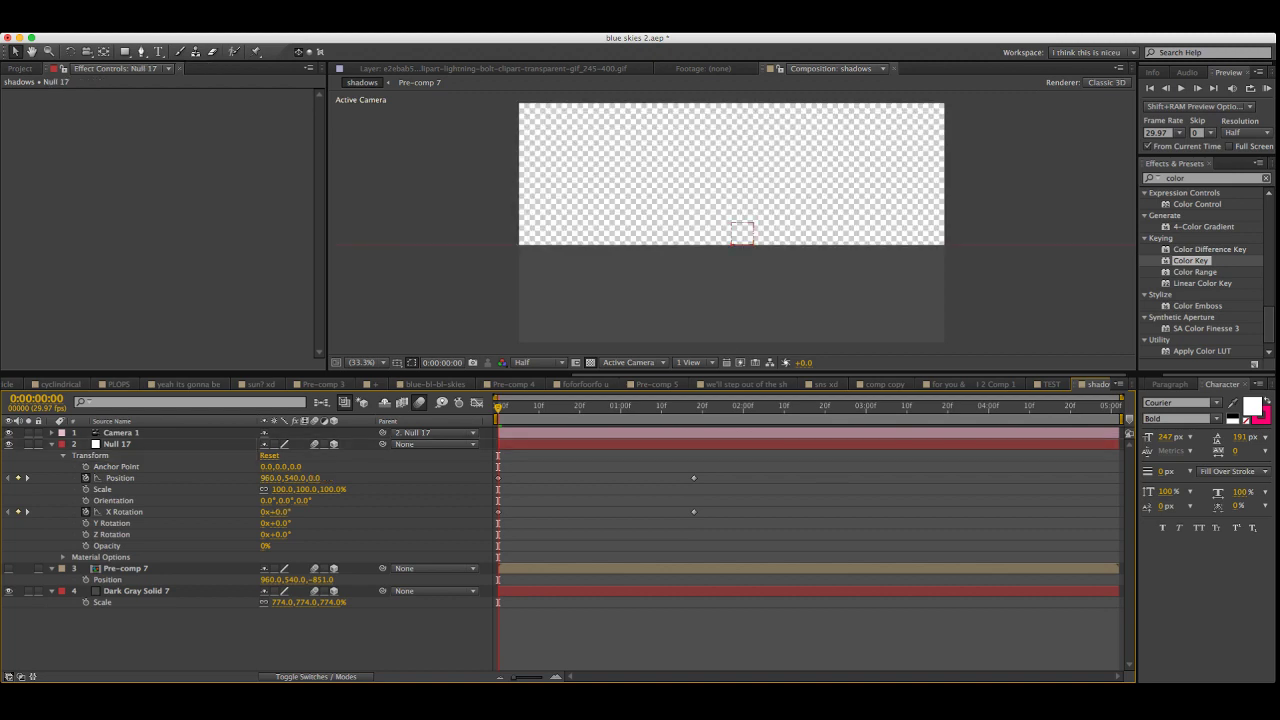
pyautogui.click(51, 444)
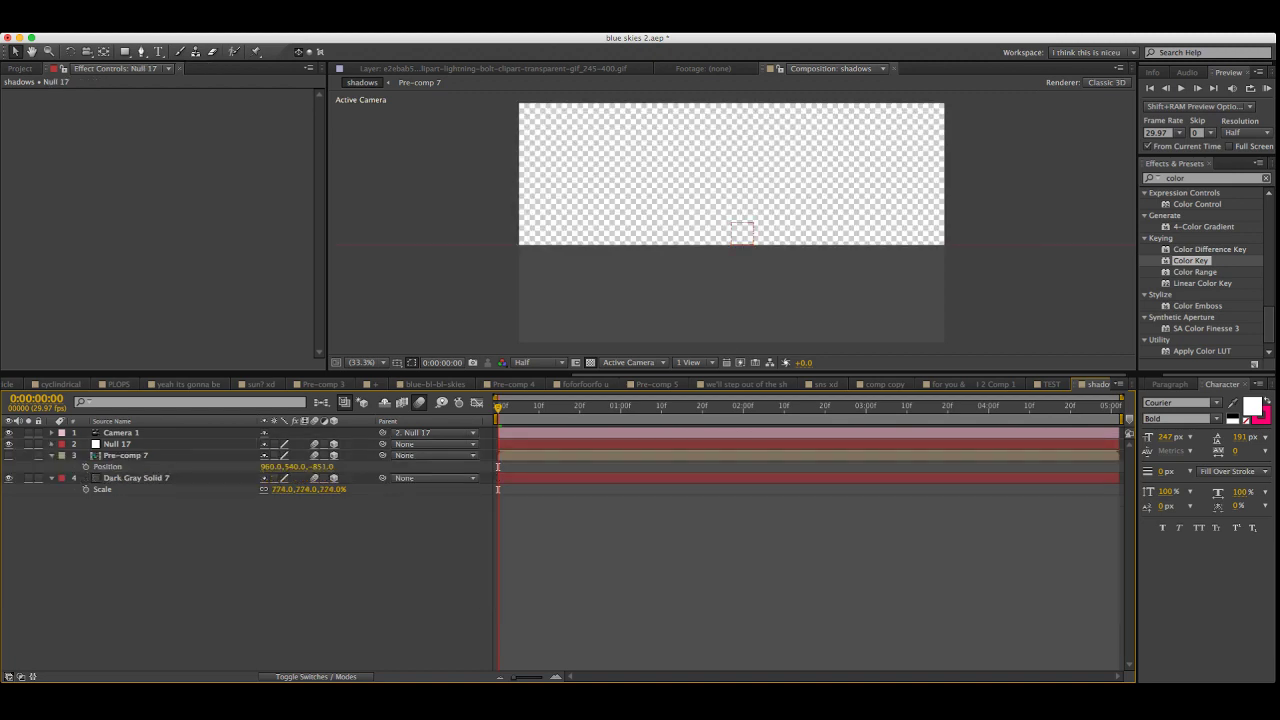
# Reveal the rotation properties of Null 17 and delete its X Rotation keyframe at 0:00:01:18
pyautogui.click(8, 455)
pyautogui.click(8, 455)
pyautogui.click(125, 455)
pyautogui.click(117, 444)
pyautogui.click(125, 455)
pyautogui.click(117, 444)
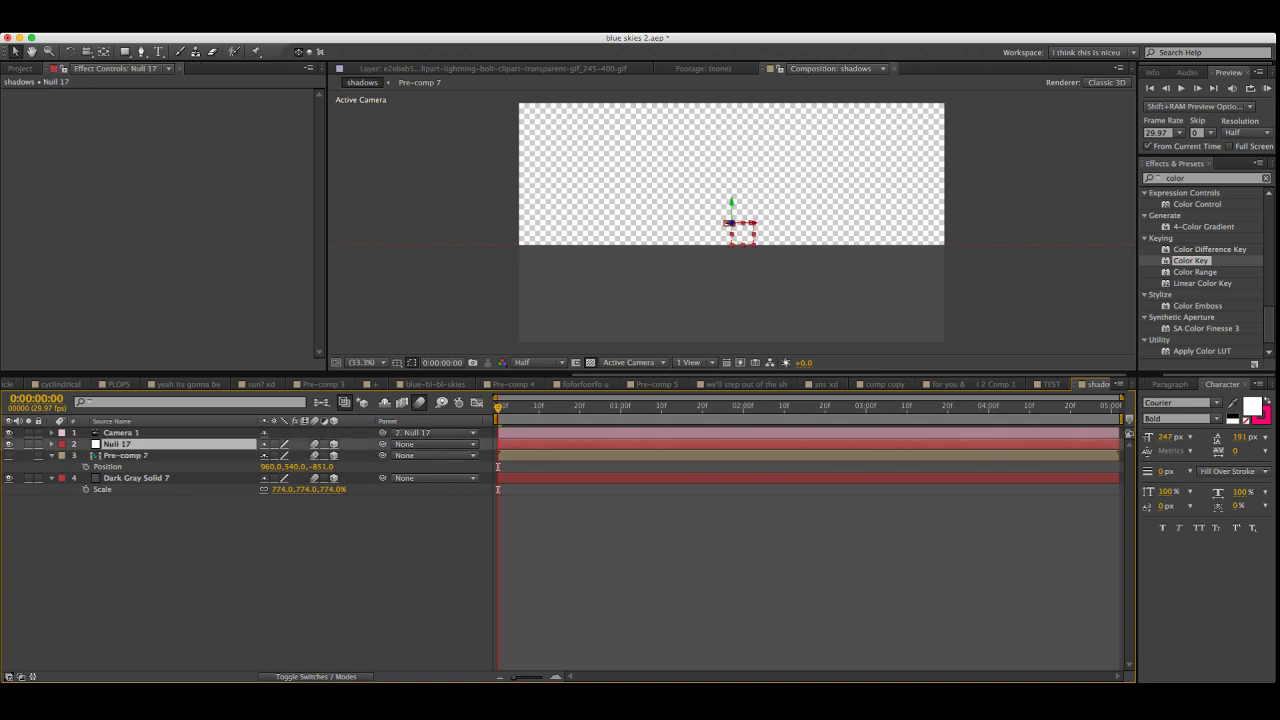
pyautogui.press('r')
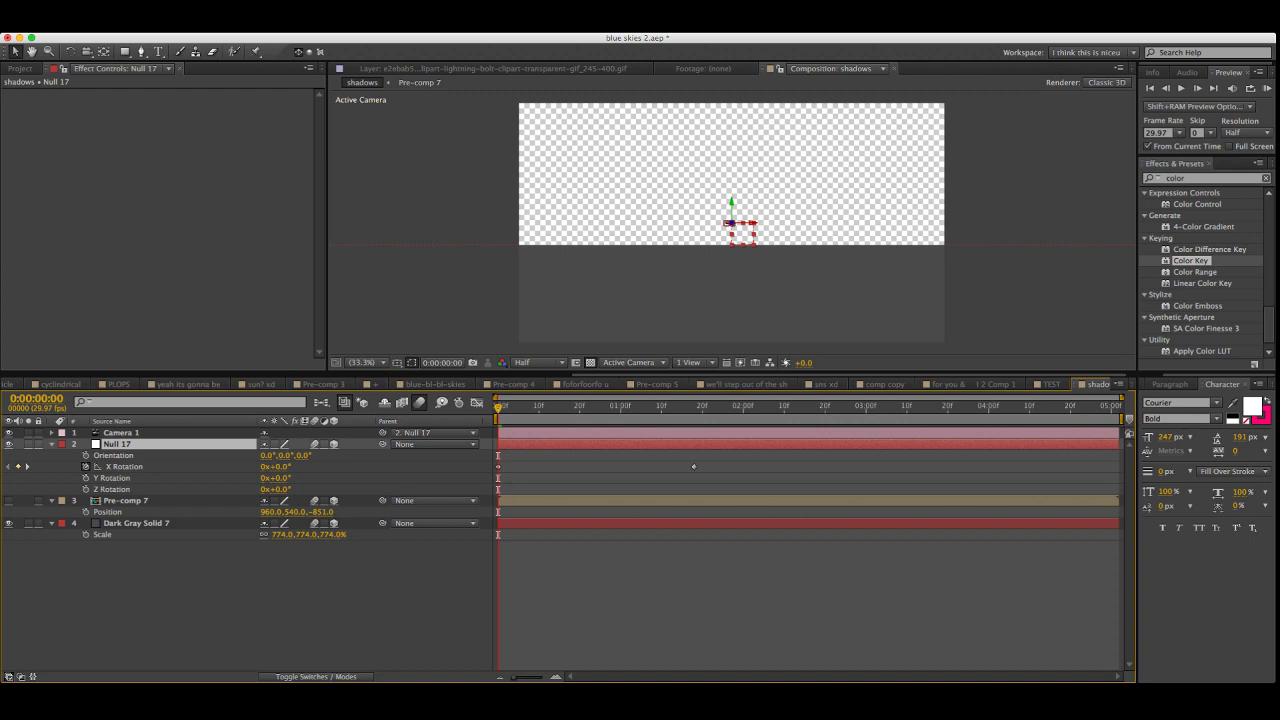
pyautogui.click(124, 466)
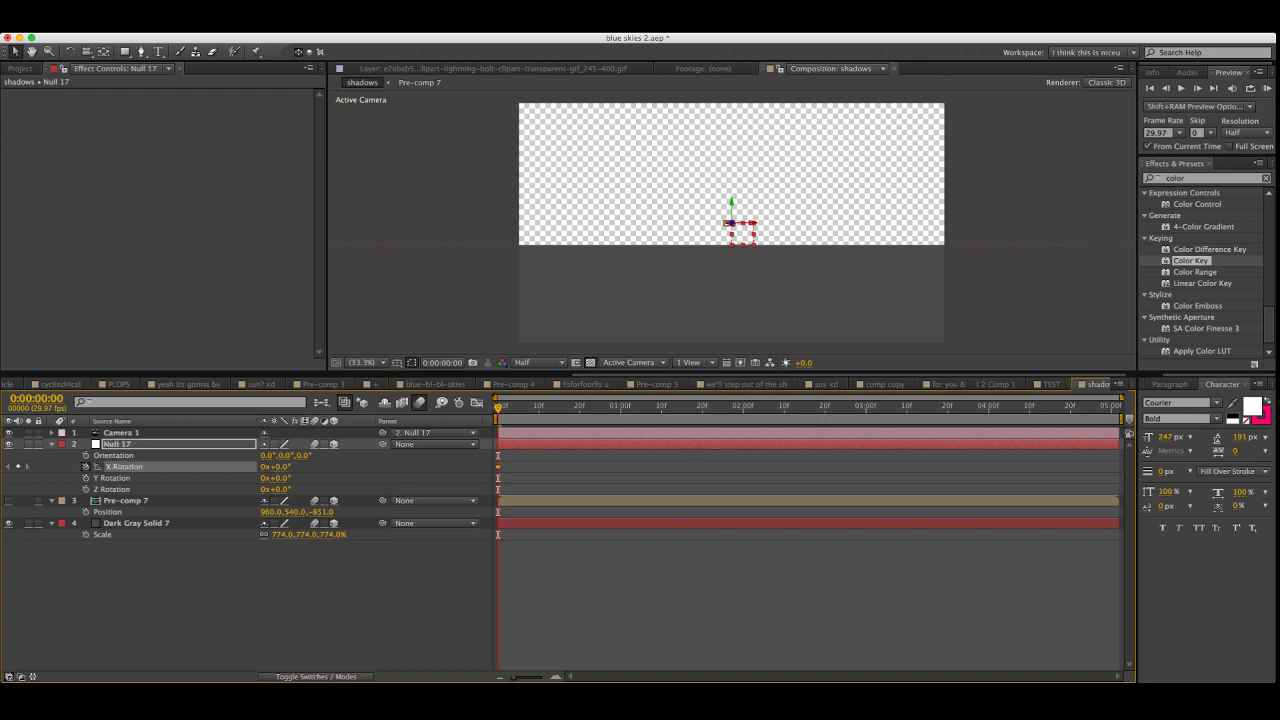
# Try an X Rotation of 90° on Null 17 at the timeline start and reset it to 0°
pyautogui.click(284, 467)
pyautogui.write('90')
pyautogui.click(121, 433)
pyautogui.click(160, 600)
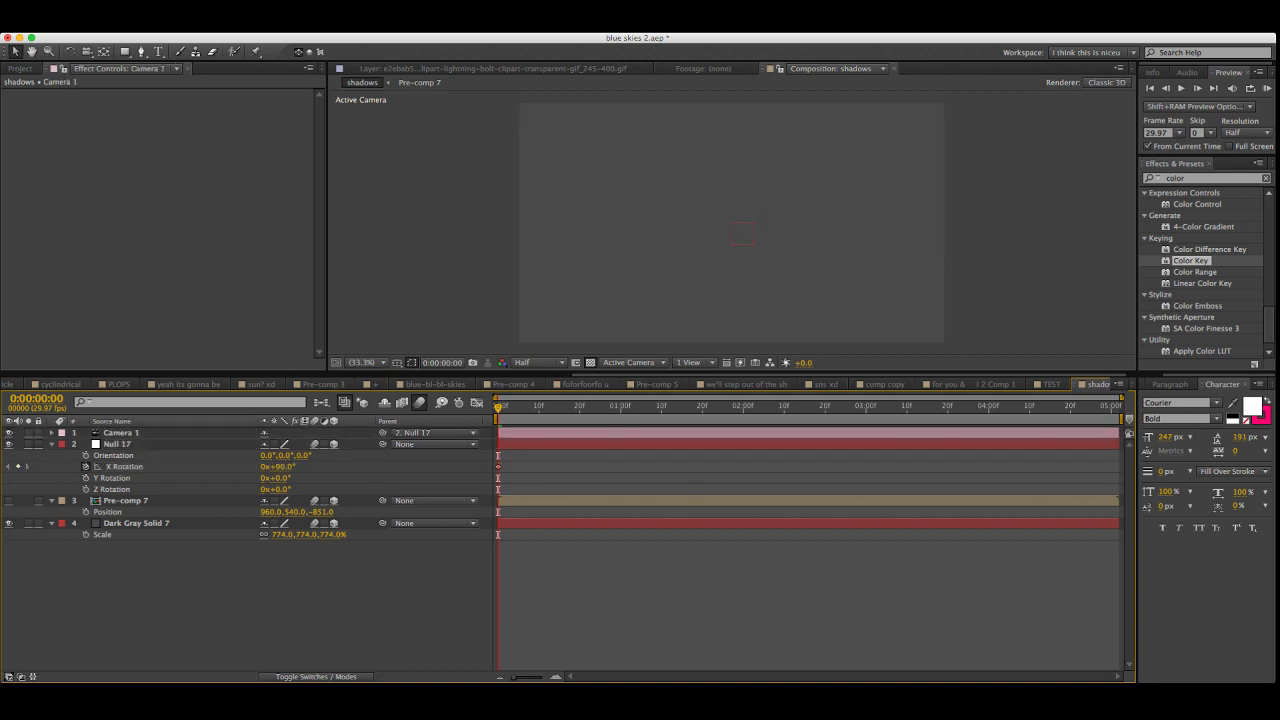
pyautogui.click(117, 444)
pyautogui.hotkey('ctrl', 't')
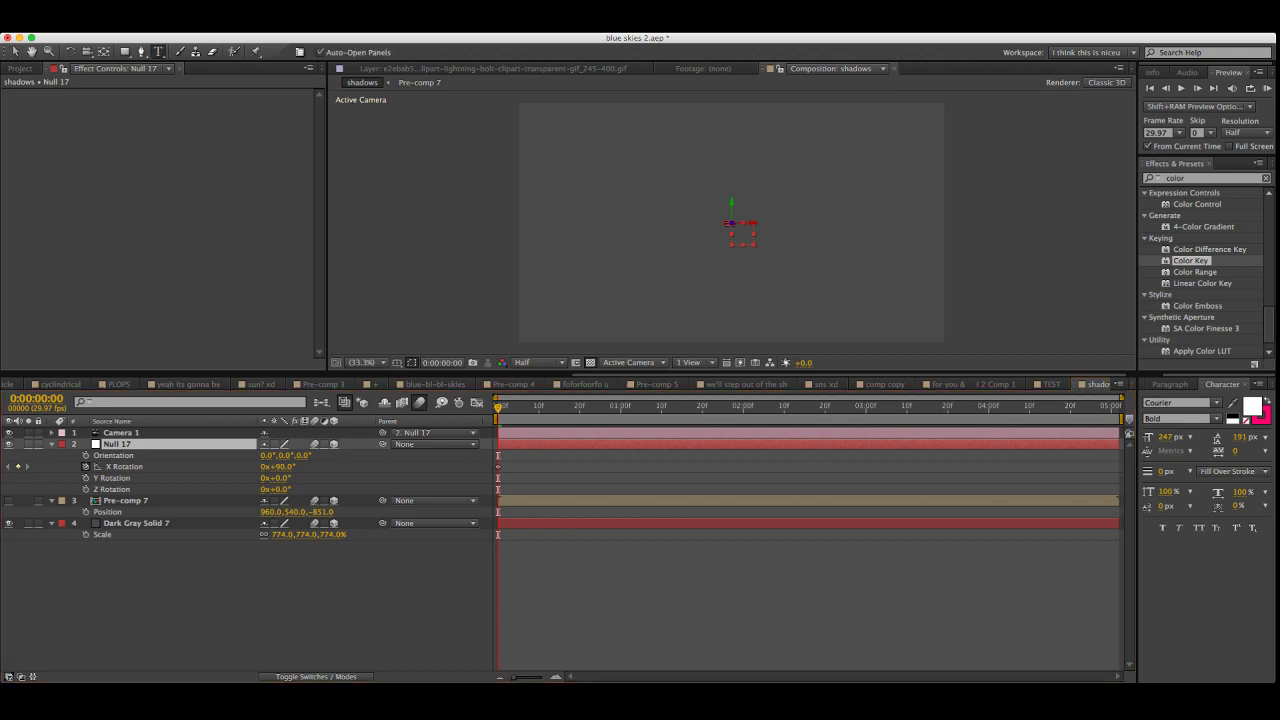
pyautogui.click(284, 467)
pyautogui.write('0')
pyautogui.click(284, 600)
# Add a text layer reading "we'll step out of the" and place it over the gray floor
pyautogui.click(647, 268)
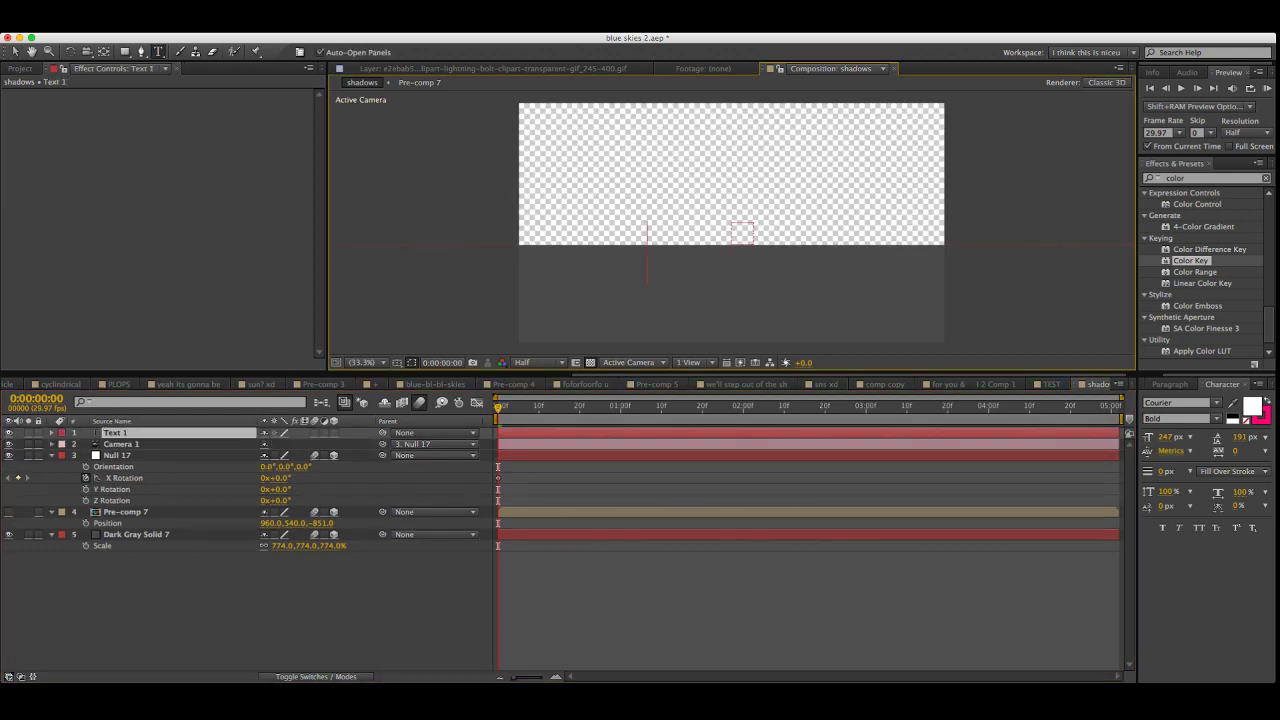
pyautogui.write("we'll step out")
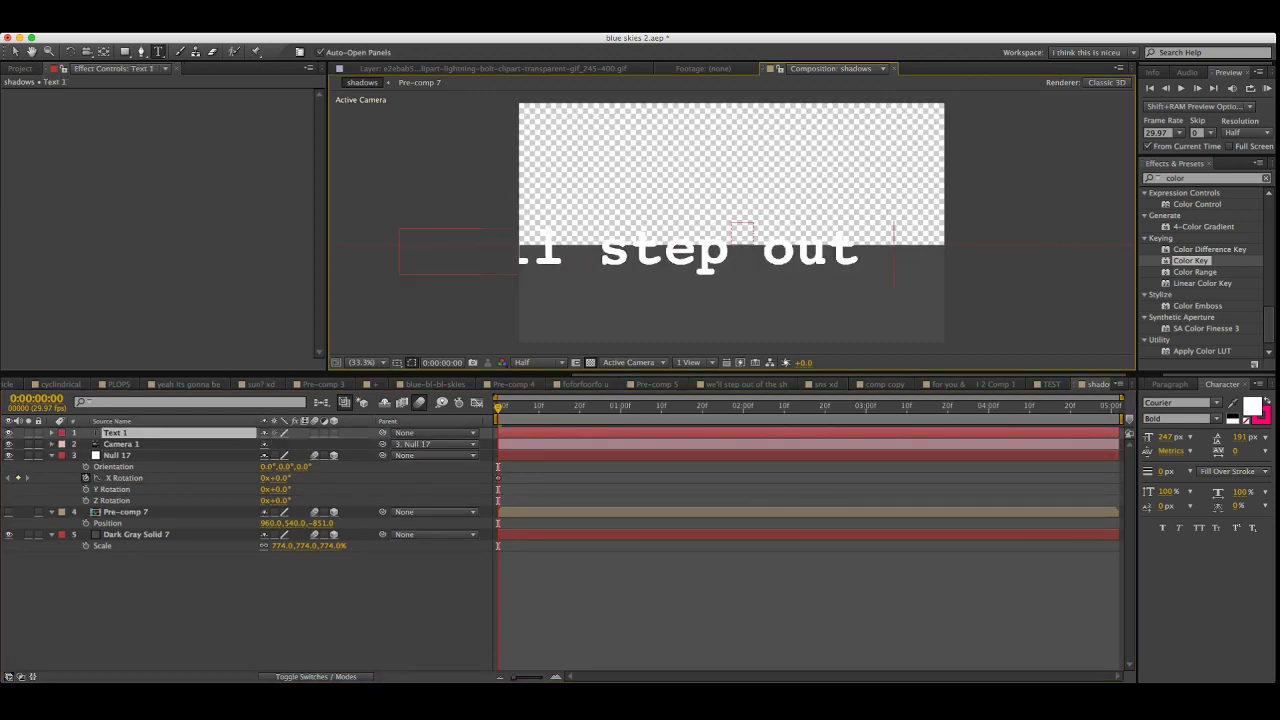
pyautogui.write(' of th')
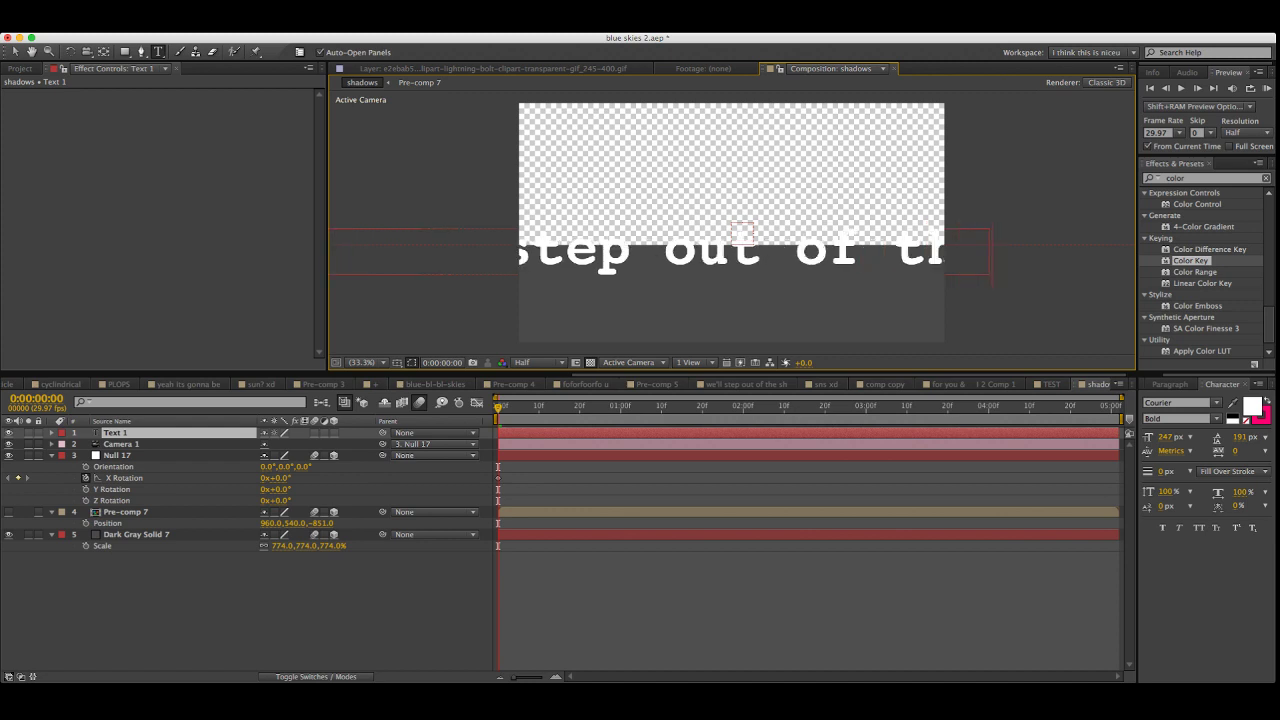
pyautogui.click(15, 51)
pyautogui.moveTo(712, 254); pyautogui.dragTo(752, 267)
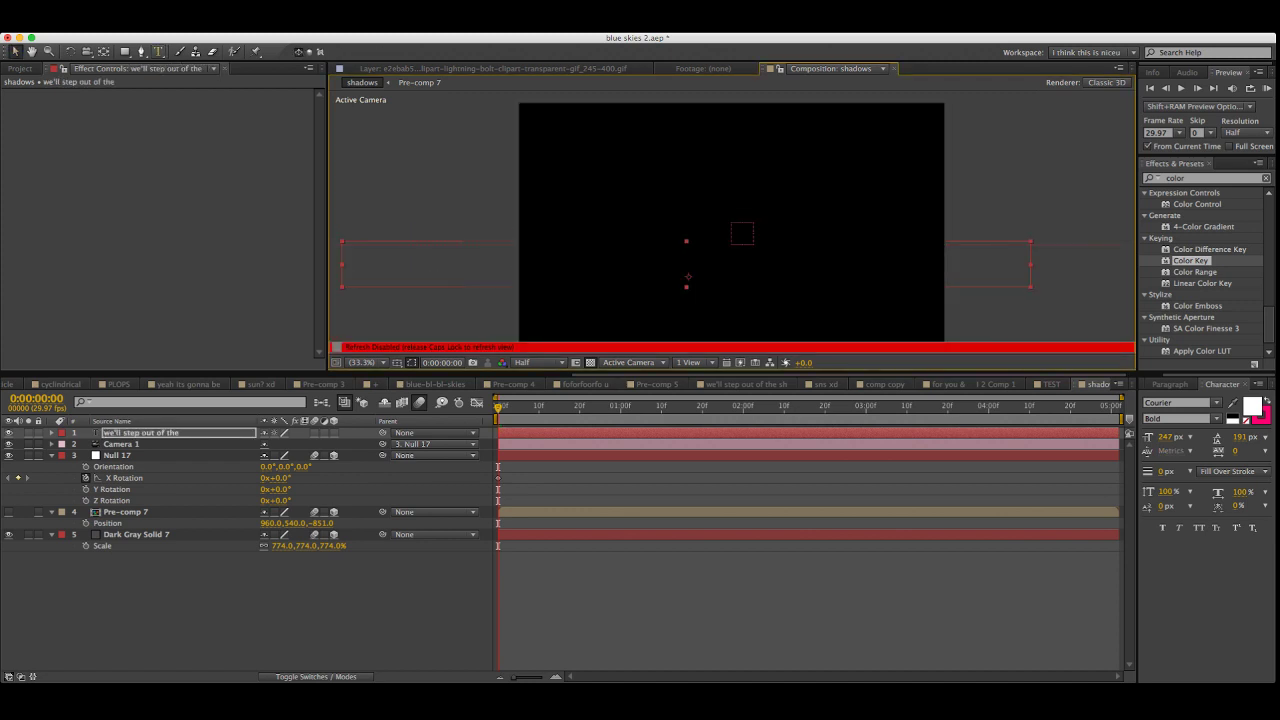
# Format the new text in Courier Oblique at 161 px with tracking of -68
pyautogui.click(157, 51)
pyautogui.doubleClick(141, 433)
pyautogui.click(1216, 419)
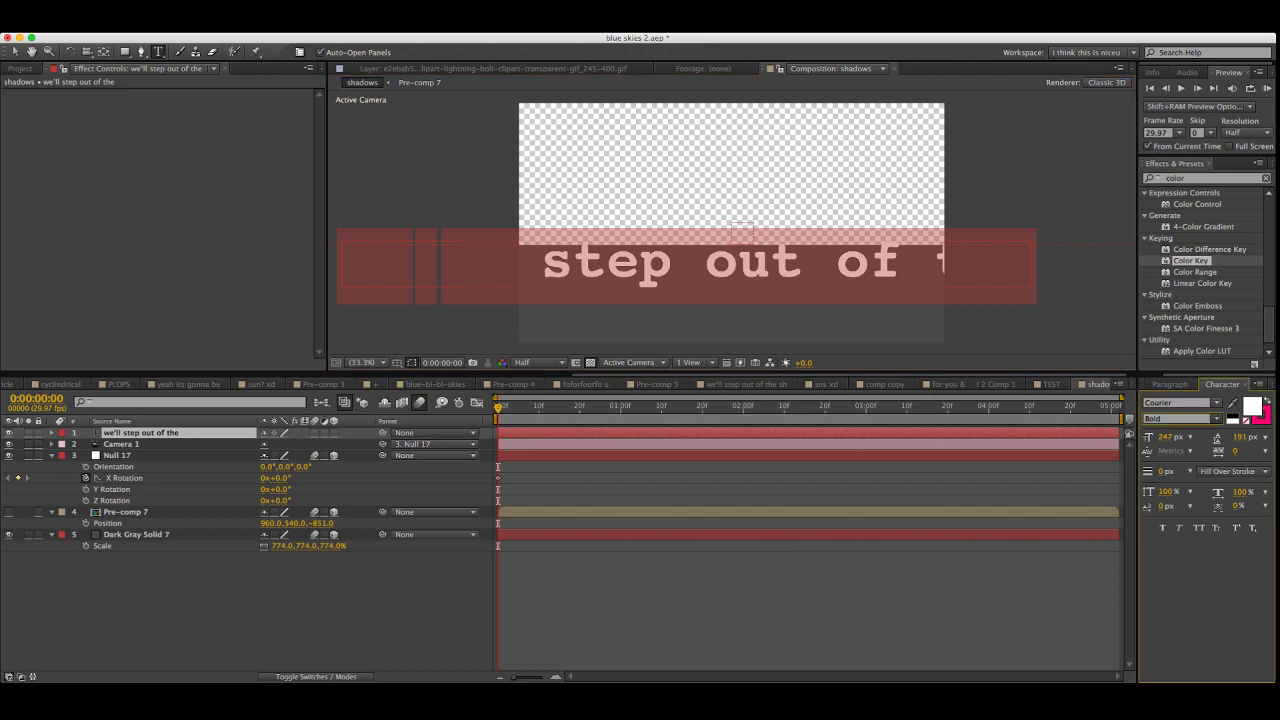
pyautogui.press('Up')
pyautogui.press('Up')
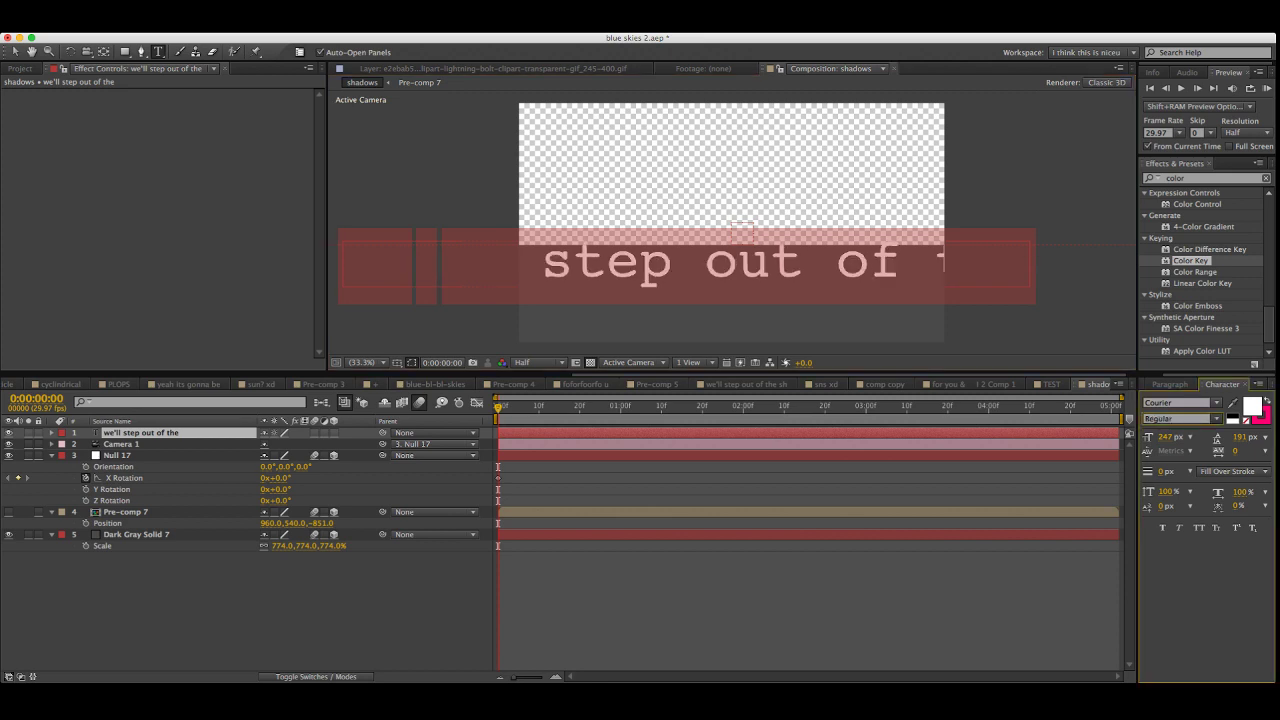
pyautogui.press('Down')
pyautogui.moveTo(1165, 437); pyautogui.dragTo(1103, 437)
pyautogui.moveTo(1236, 450); pyautogui.dragTo(1200, 450)
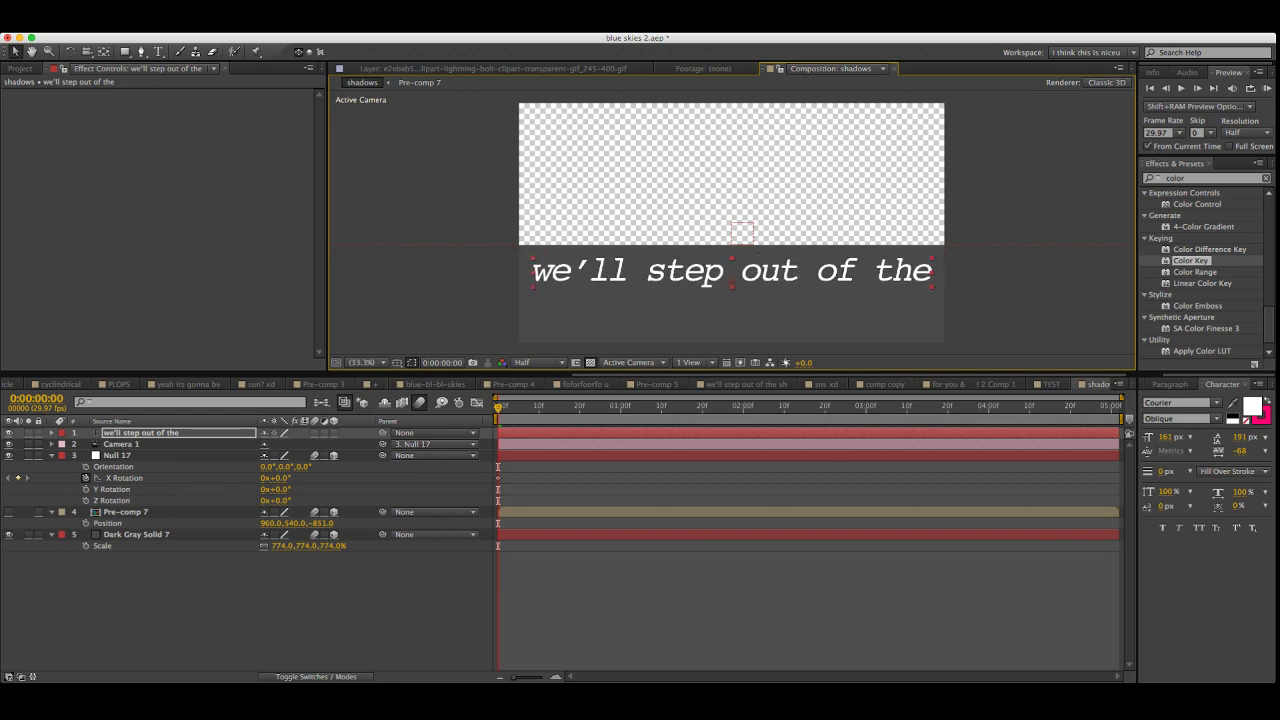
# Make the text layer 3D with motion blur and lay it flat with an X Rotation of -90°
pyautogui.click(334, 433)
pyautogui.click(314, 433)
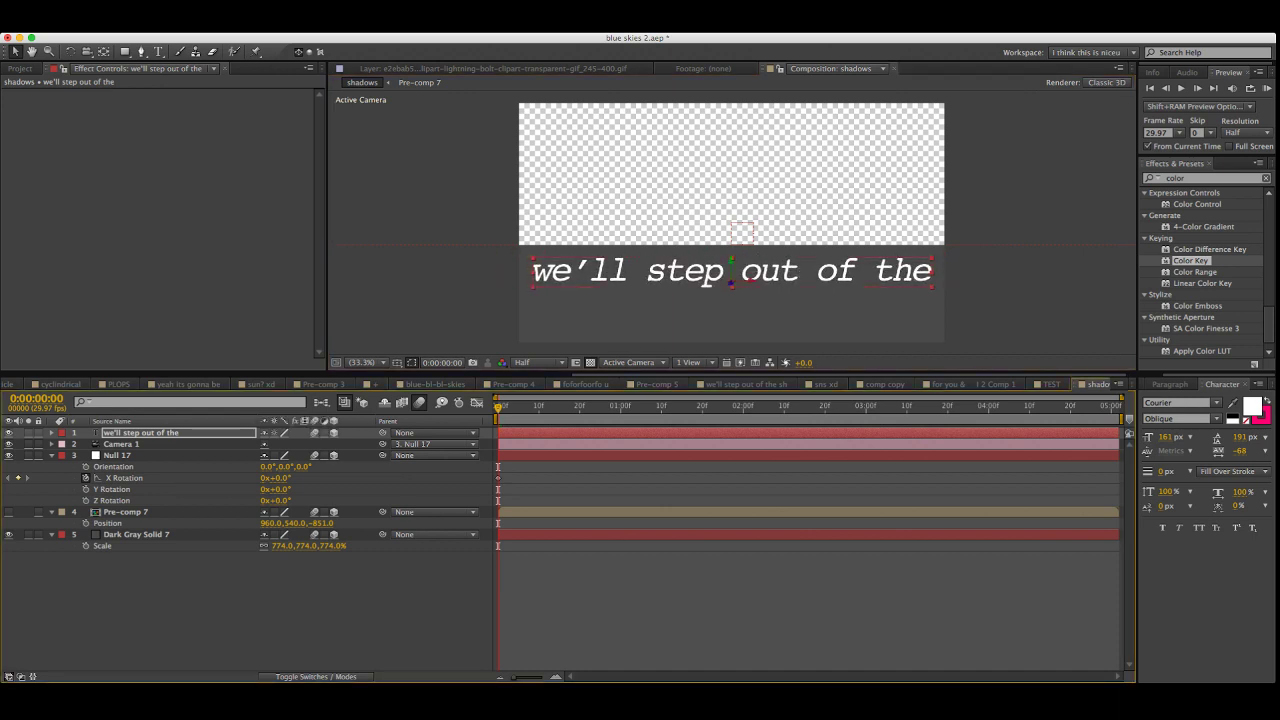
pyautogui.press('r')
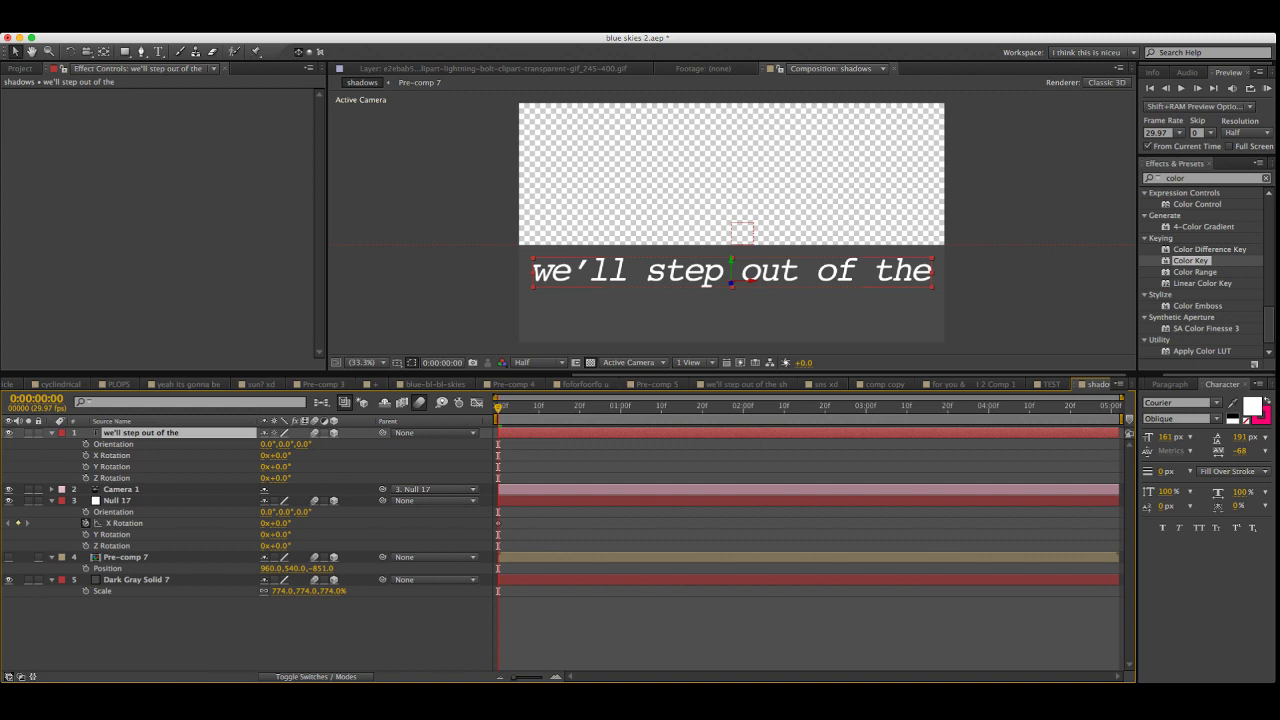
pyautogui.click(281, 455)
pyautogui.write('90')
pyautogui.press('Return')
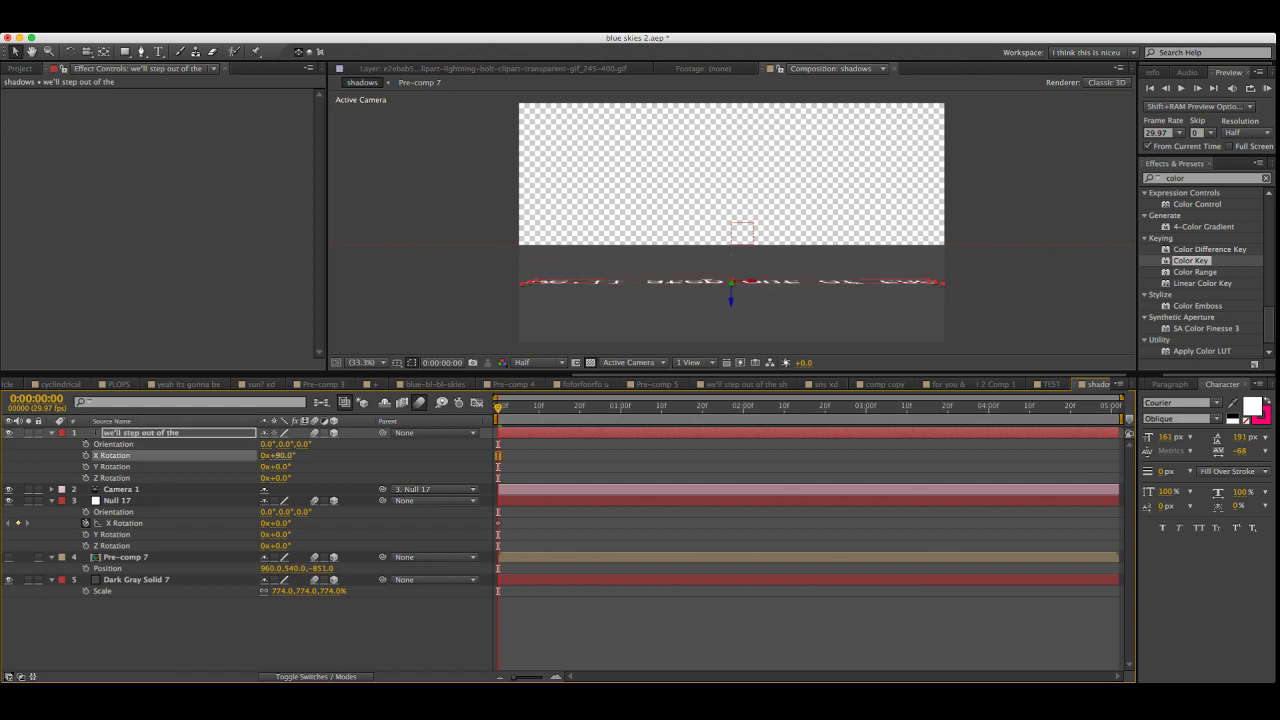
pyautogui.click(281, 455)
pyautogui.write('-90')
pyautogui.press('Return')
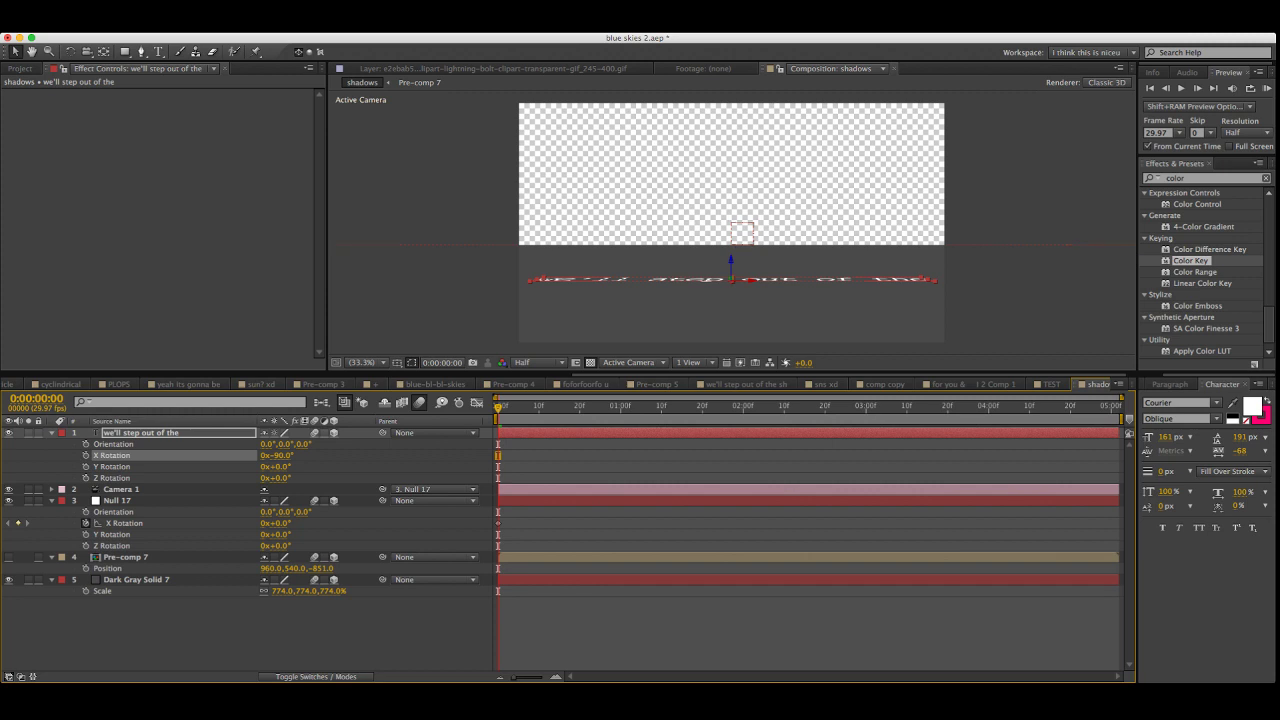
# Set Null 17's X Rotation to -90° at the timeline start and shift its Z position to about 102
pyautogui.click(117, 500)
pyautogui.moveTo(280, 523)
pyautogui.mouseDown()
pyautogui.moveTo(297, 523)
pyautogui.moveTo(262, 523)
pyautogui.mouseUp()
pyautogui.click(280, 523)
pyautogui.write('-90')
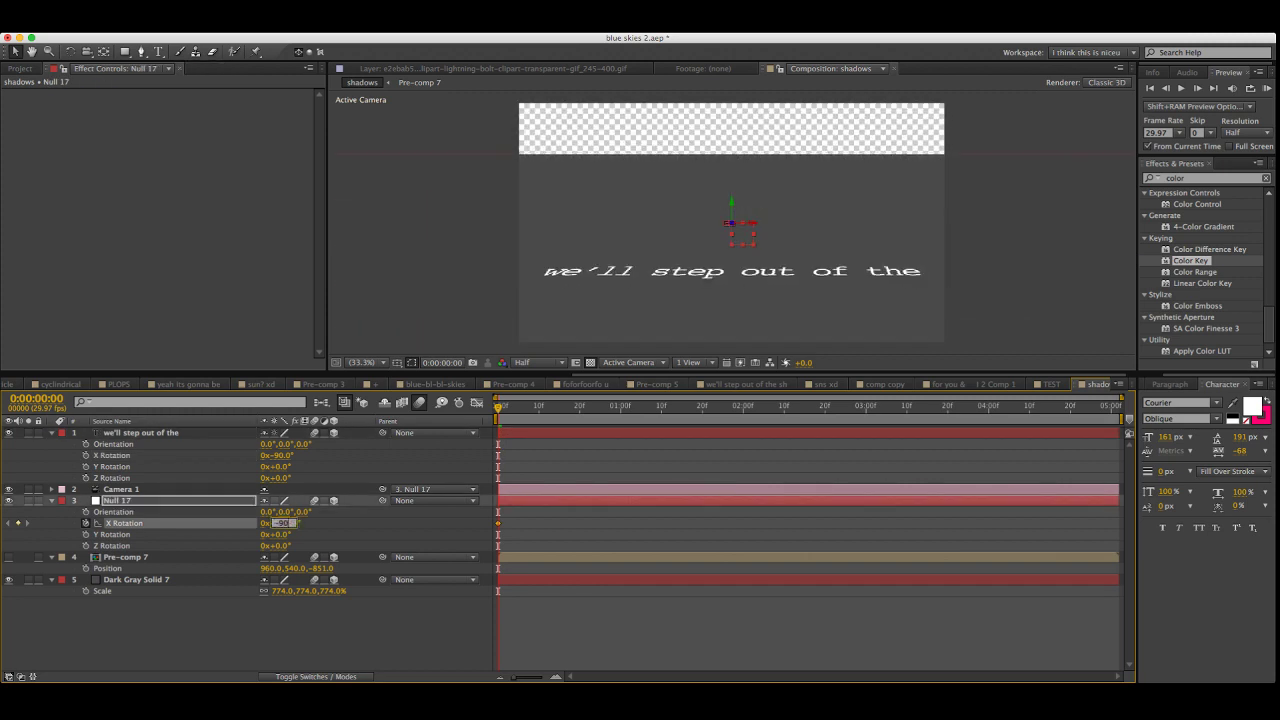
pyautogui.press('Return')
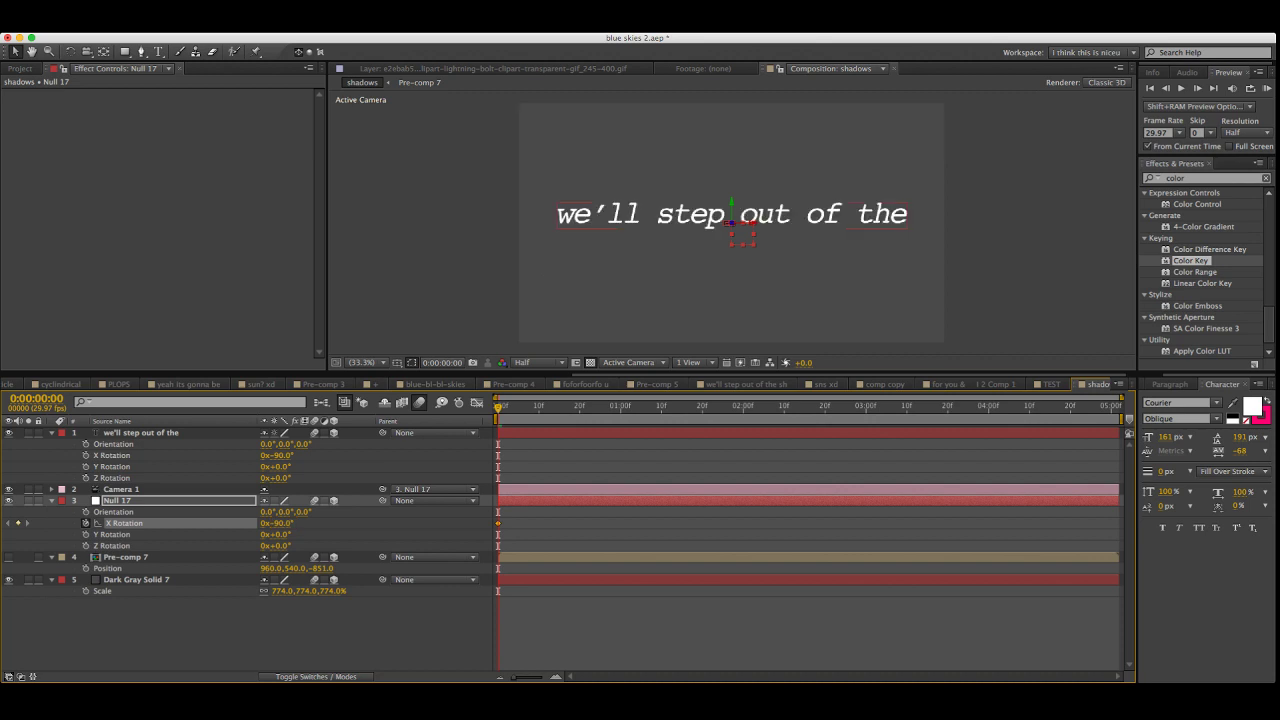
pyautogui.moveTo(731, 205); pyautogui.dragTo(731, 185)
pyautogui.click(200, 630)
pyautogui.click(111, 421)
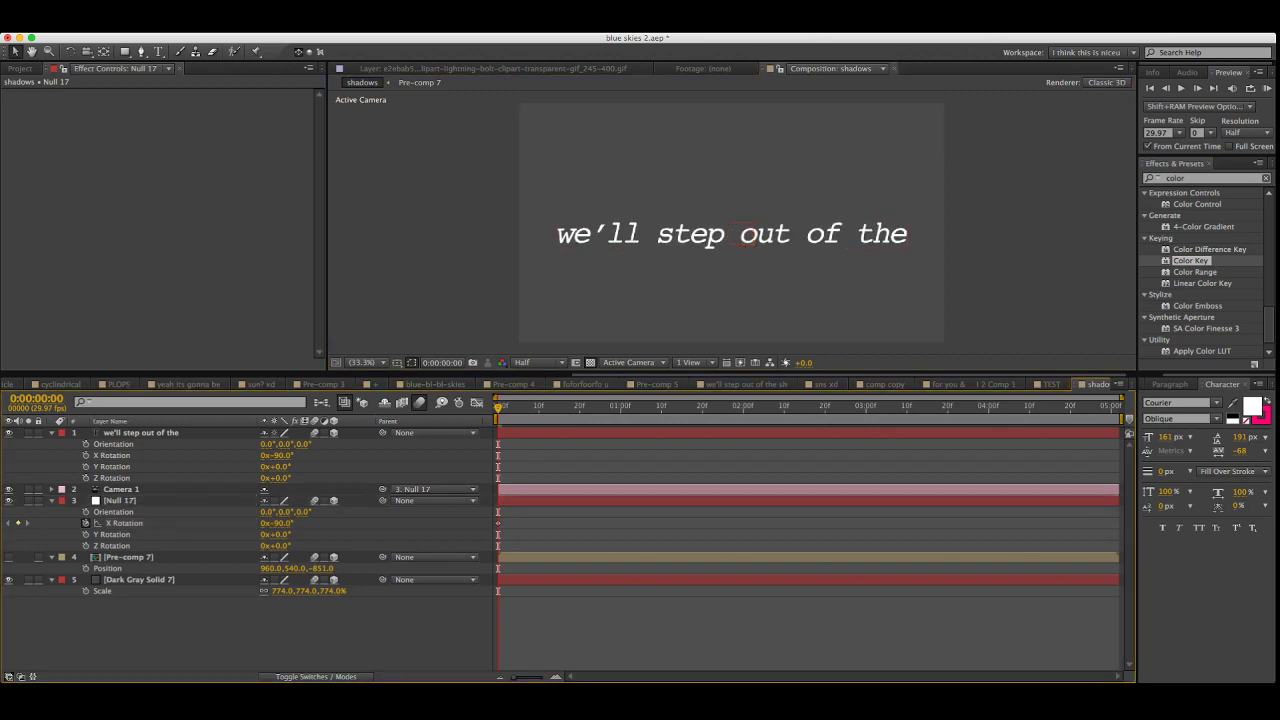
# Change the fill color of the "we'll step out of the" text to black
pyautogui.click(141, 432)
pyautogui.click(158, 52)
pyautogui.tripleClick(595, 241)
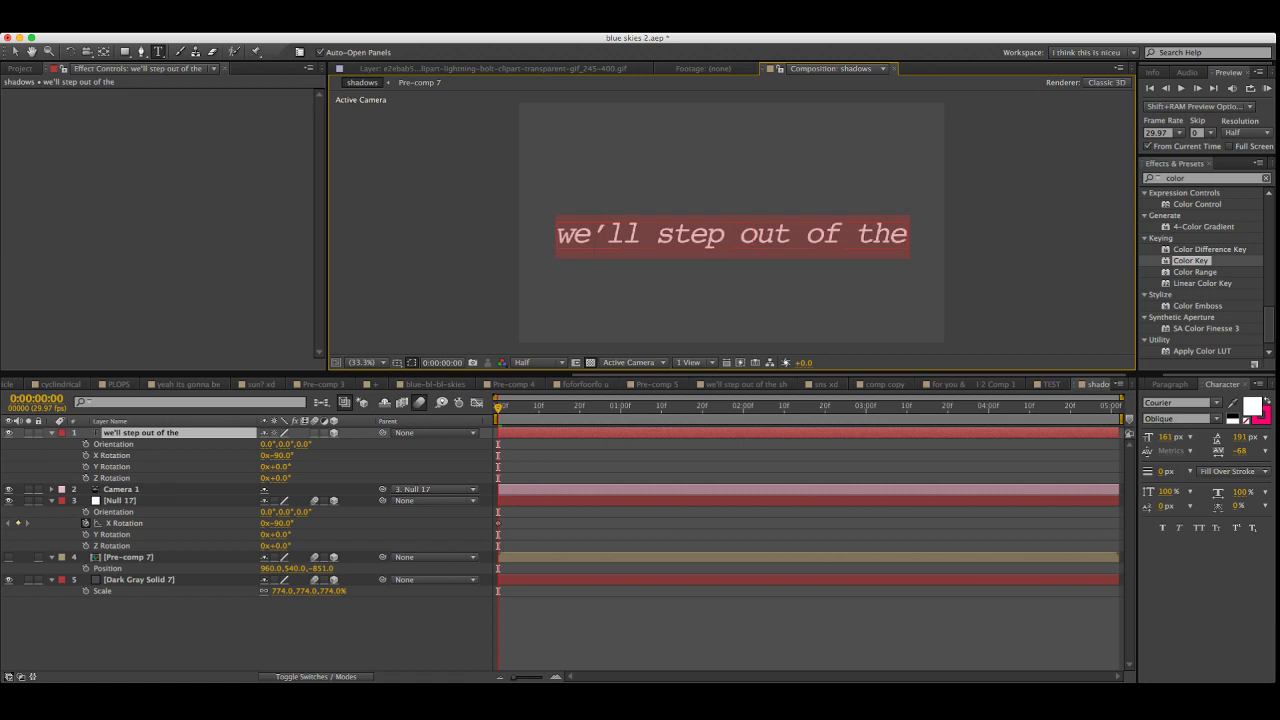
pyautogui.click(1252, 406)
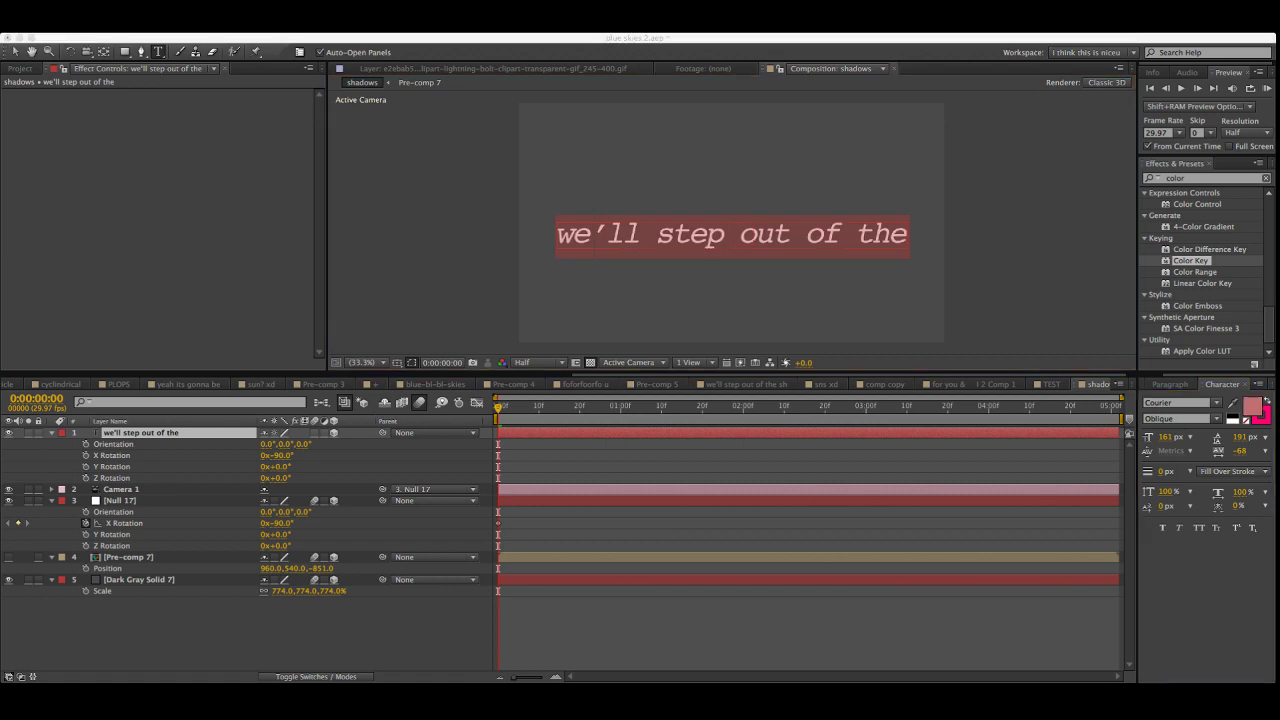
pyautogui.press('Return')
# Find the Fast Blur effect and apply it to the text layer with a Blurriness of 11
pyautogui.press('BackSpace')
pyautogui.press('BackSpace')
pyautogui.press('BackSpace')
pyautogui.press('BackSpace')
pyautogui.press('BackSpace')
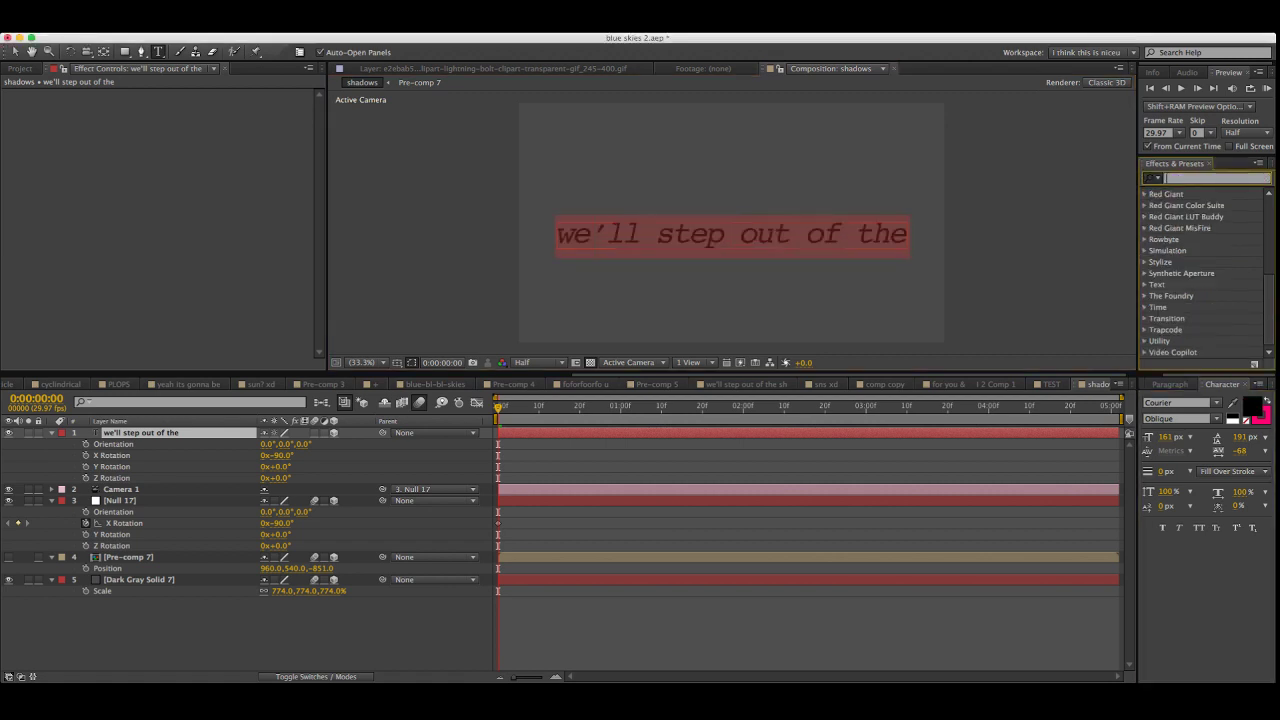
pyautogui.write('fast')
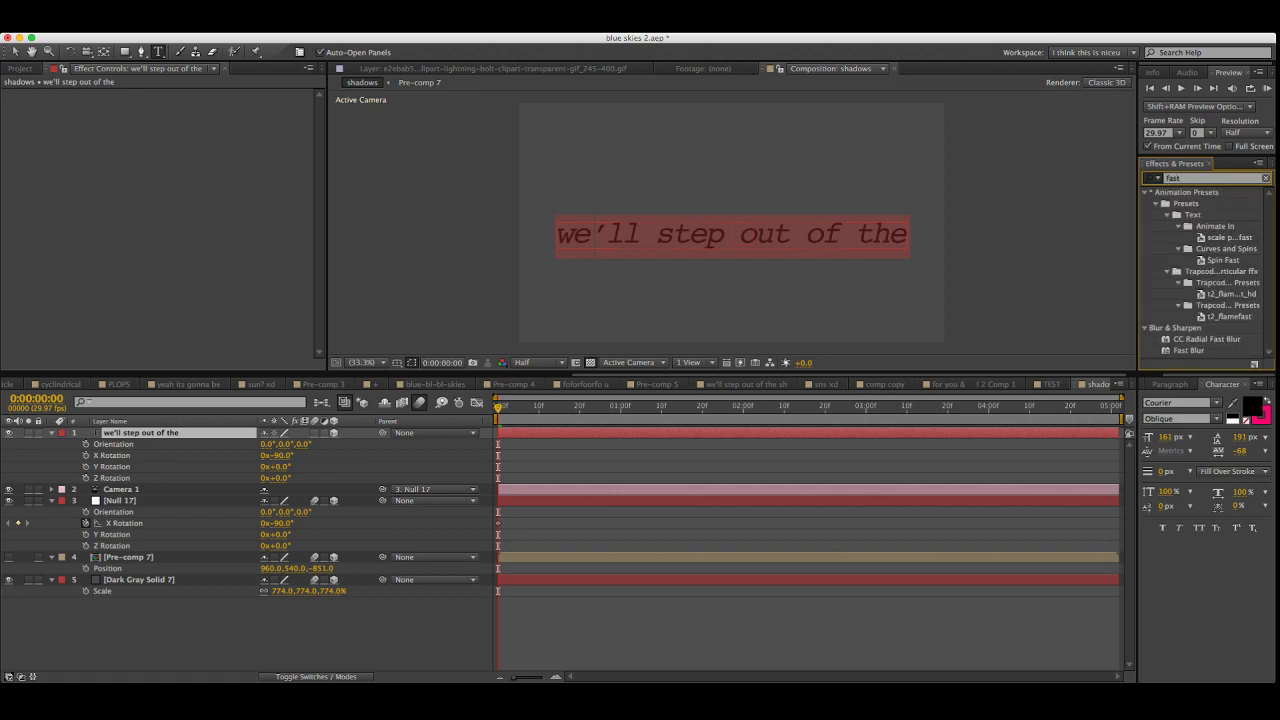
pyautogui.moveTo(1188, 350); pyautogui.dragTo(731, 236)
pyautogui.moveTo(180, 105); pyautogui.dragTo(191, 105)
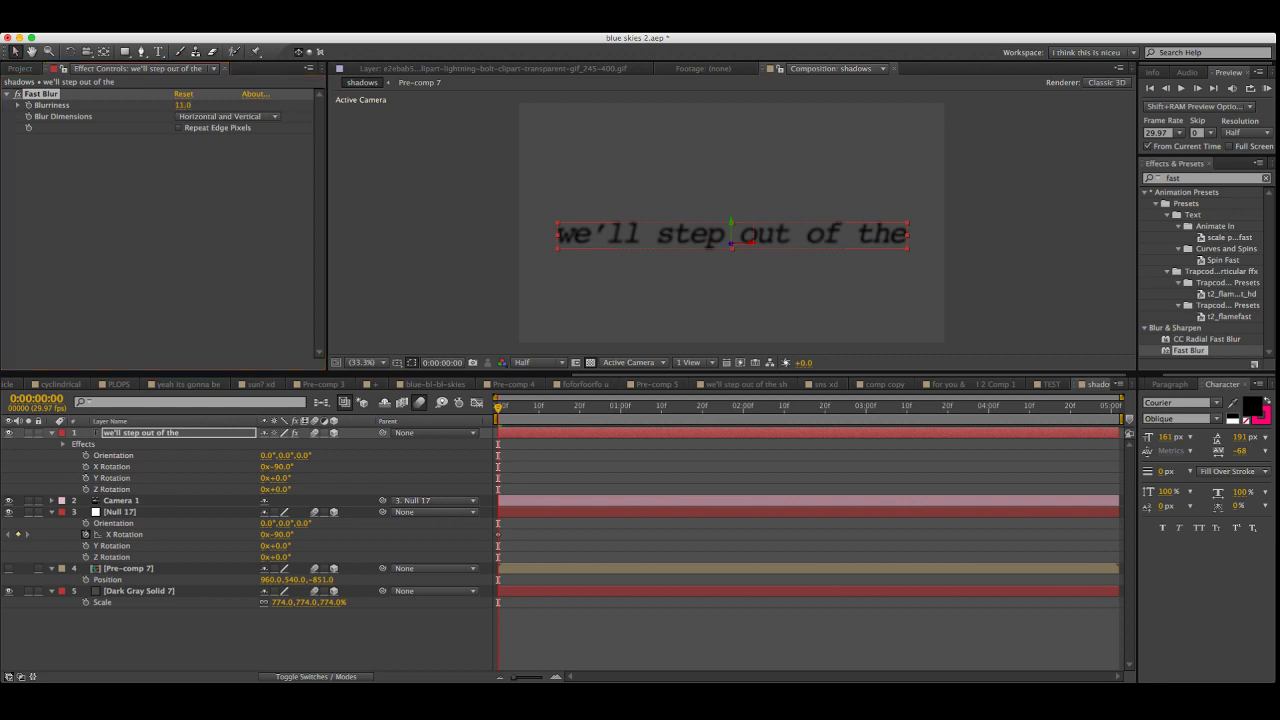
# Move Null 17's starting Position keyframe to about X 393, Y 1935 for a close-up of "we'll"
pyautogui.click(120, 512)
pyautogui.hotkey('shift', 'p')
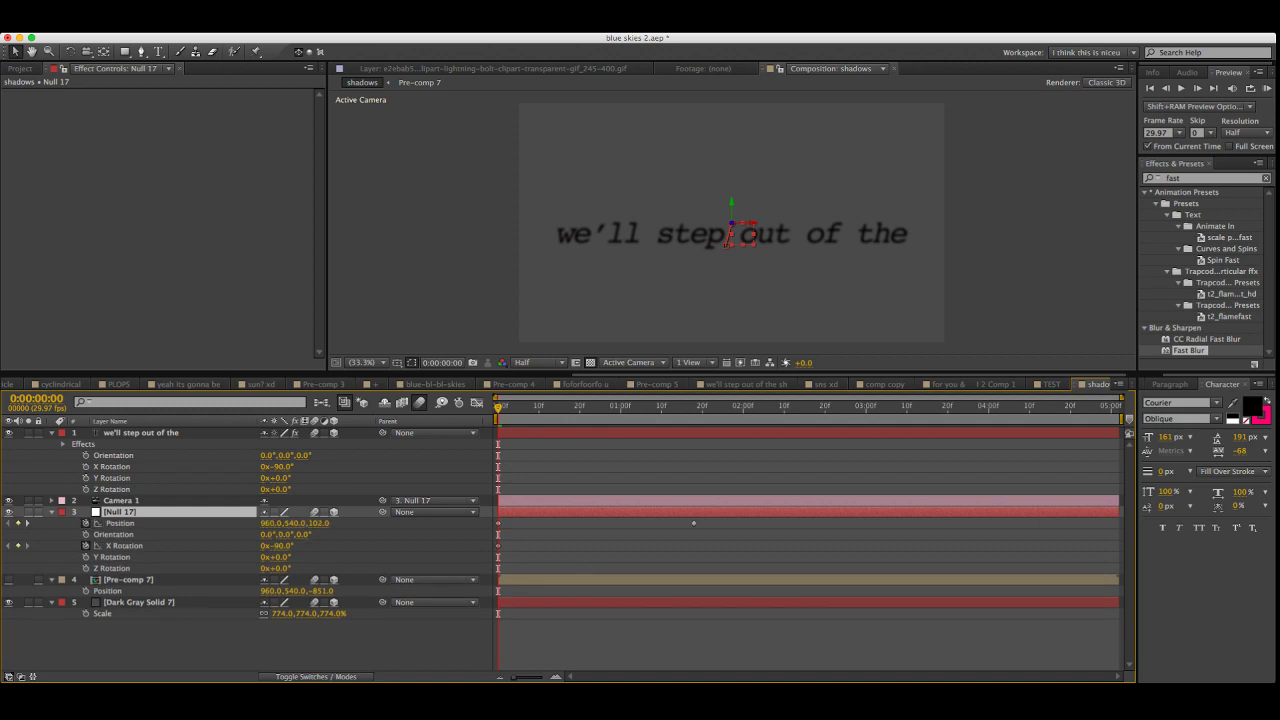
pyautogui.click(498, 523)
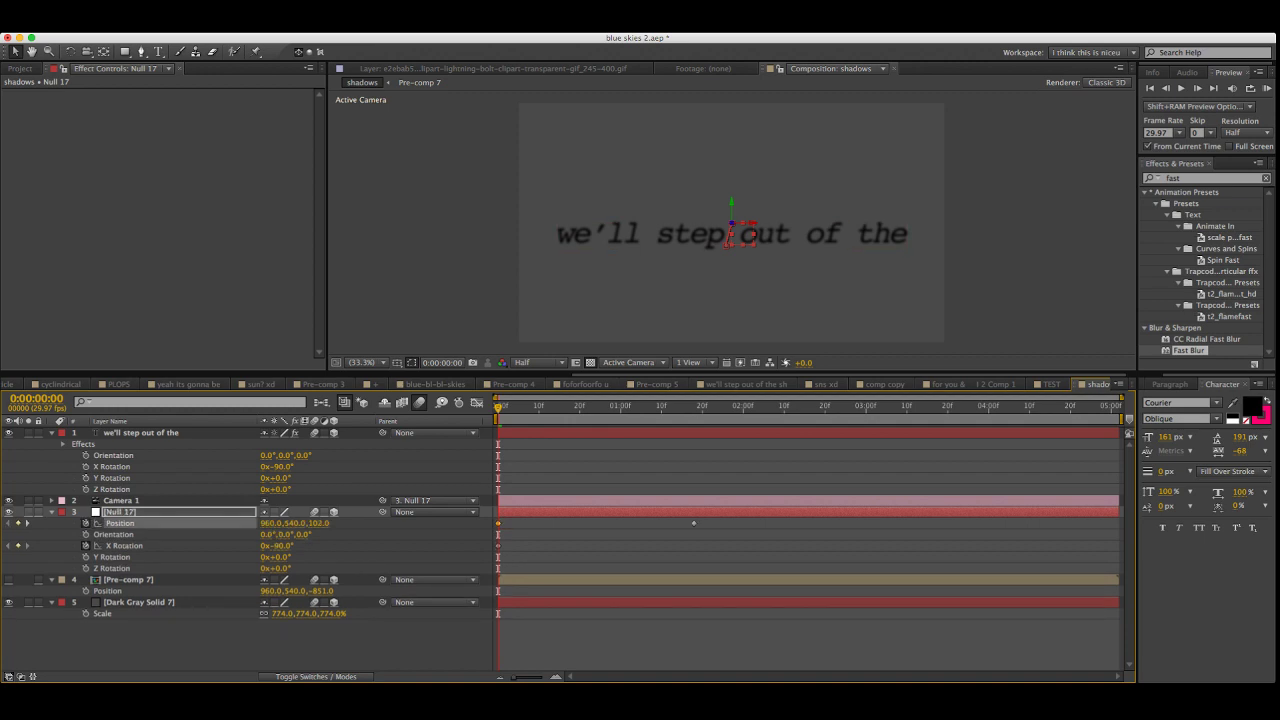
pyautogui.click(740, 234)
pyautogui.click(498, 523)
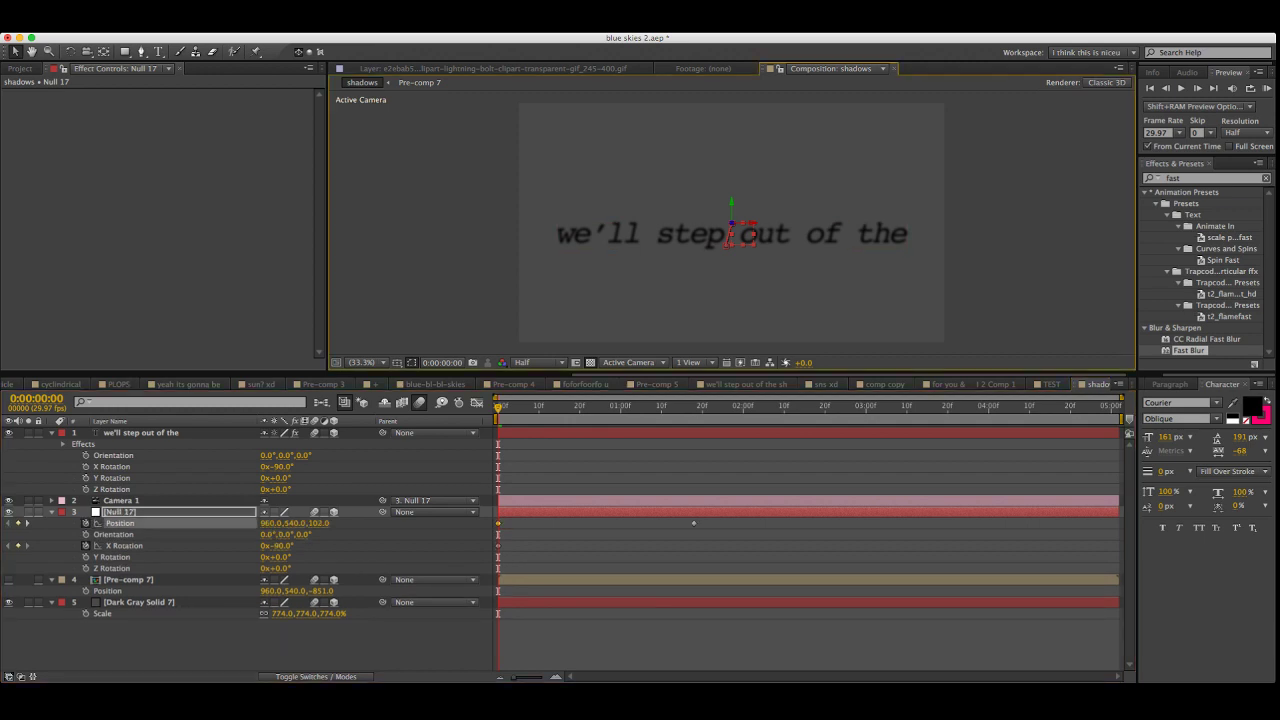
pyautogui.moveTo(752, 223); pyautogui.dragTo(642, 223)
pyautogui.moveTo(294, 523); pyautogui.dragTo(991, 523)
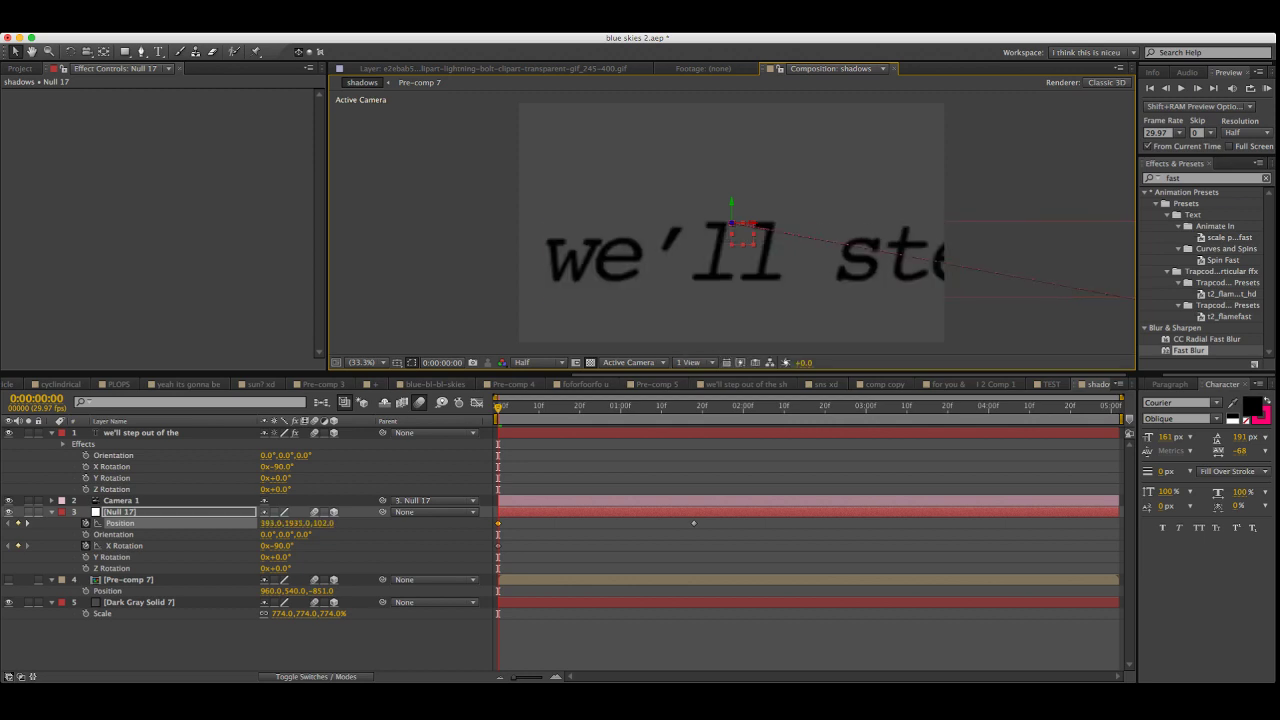
# Preview the camera move and keyframe Null 17's X Rotation at 0° at 0:00:01:18
pyautogui.press('space')
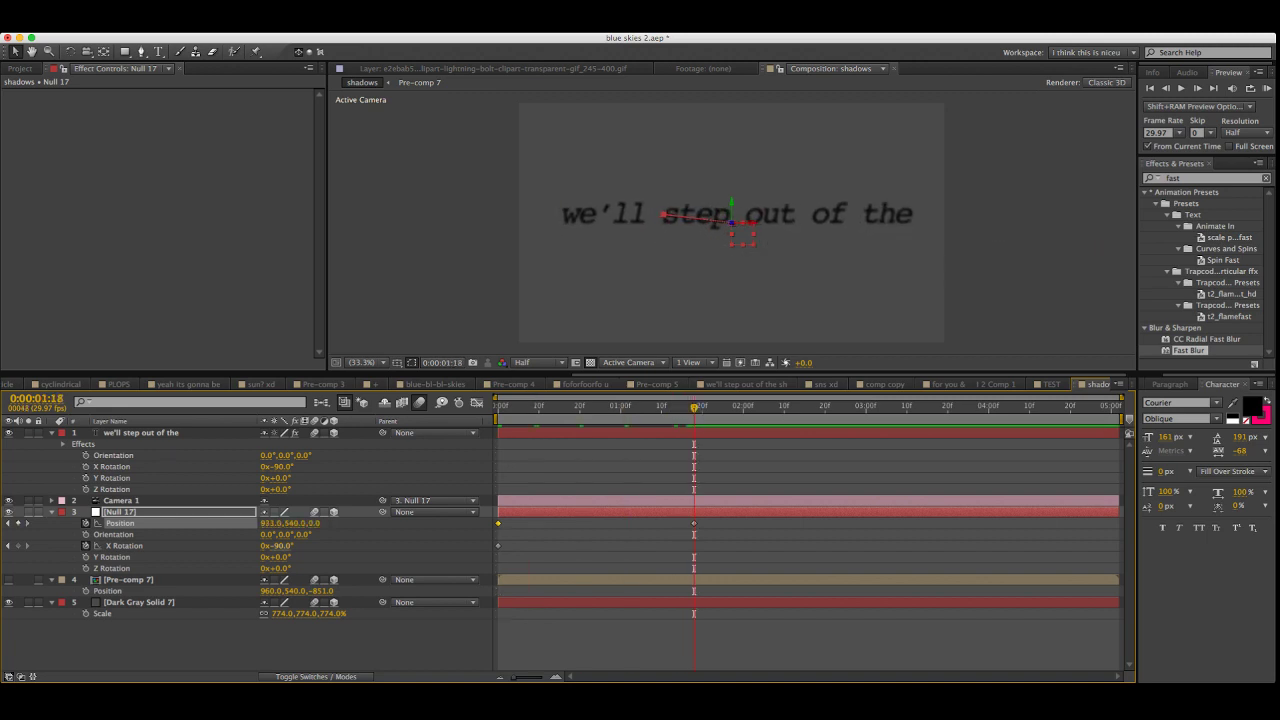
pyautogui.click(283, 546)
pyautogui.write('0x0')
pyautogui.press('Return')
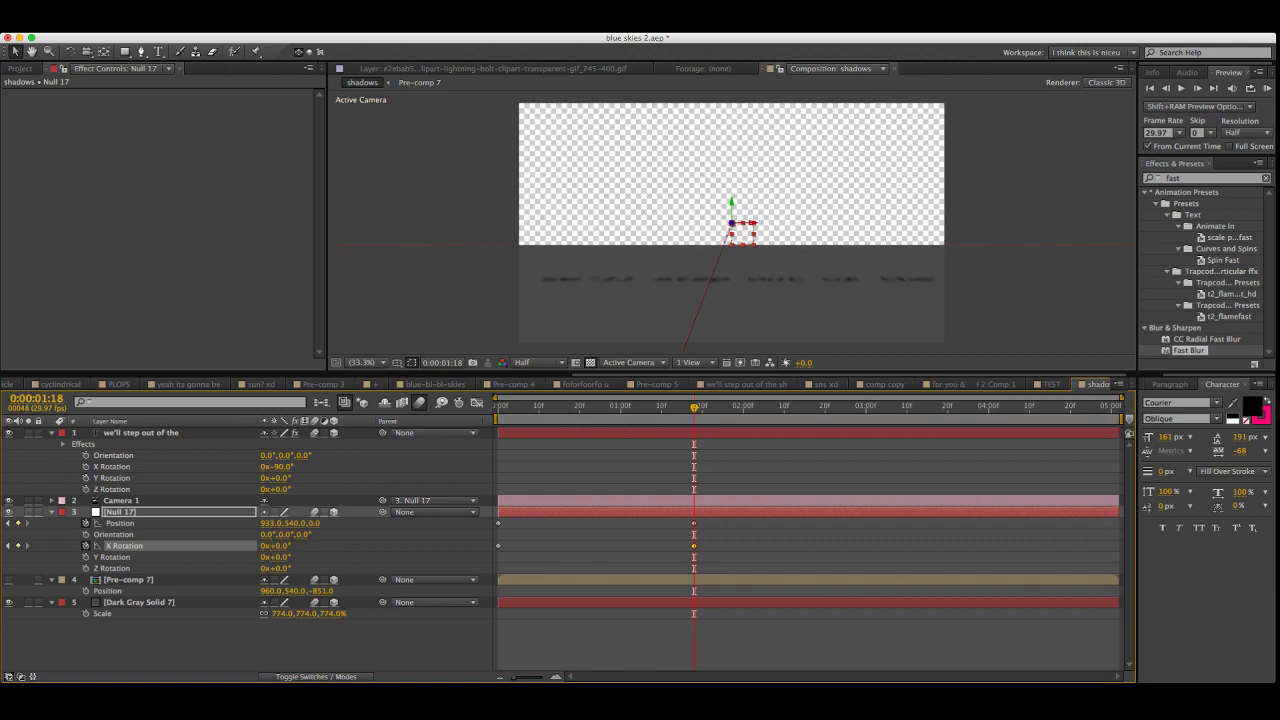
# Show the Pre-comp 7 layer and move Null 17 at 0:00:01:18 to a Z of about -226, fitting SHADOWS in frame
pyautogui.click(8, 580)
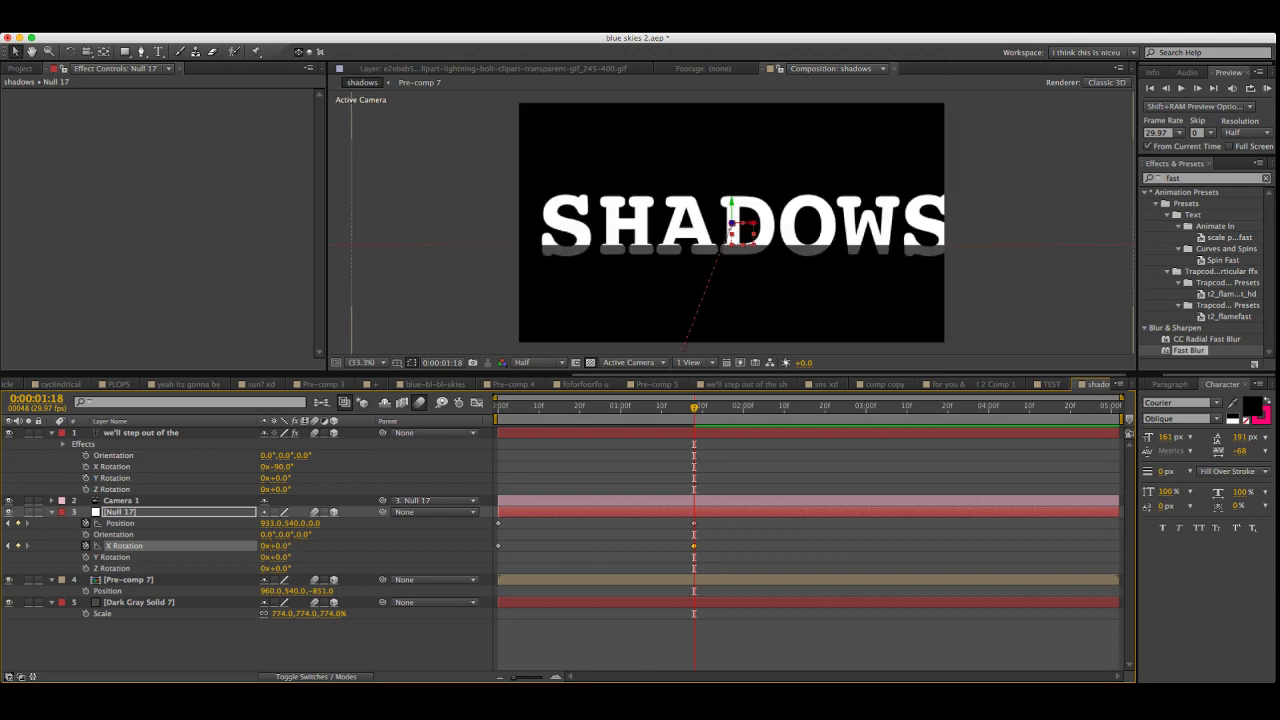
pyautogui.click(128, 580)
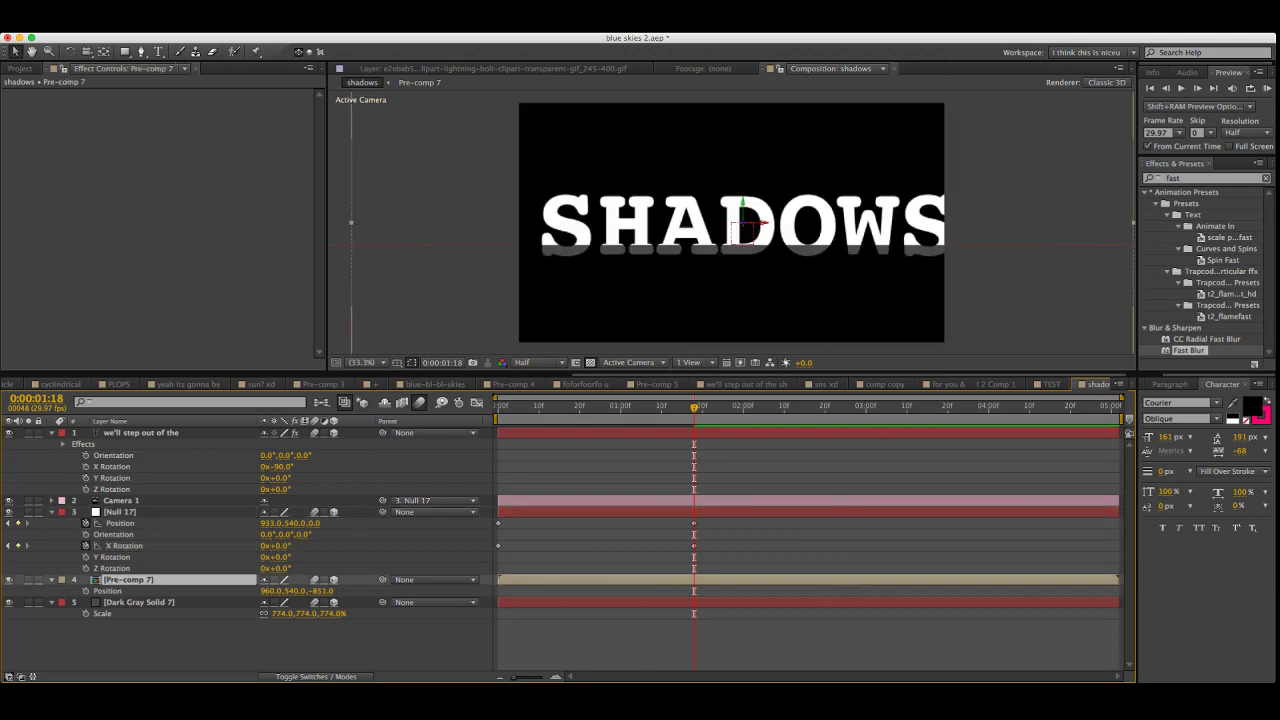
pyautogui.click(120, 512)
pyautogui.moveTo(748, 223); pyautogui.dragTo(722, 243)
pyautogui.press('super+z')
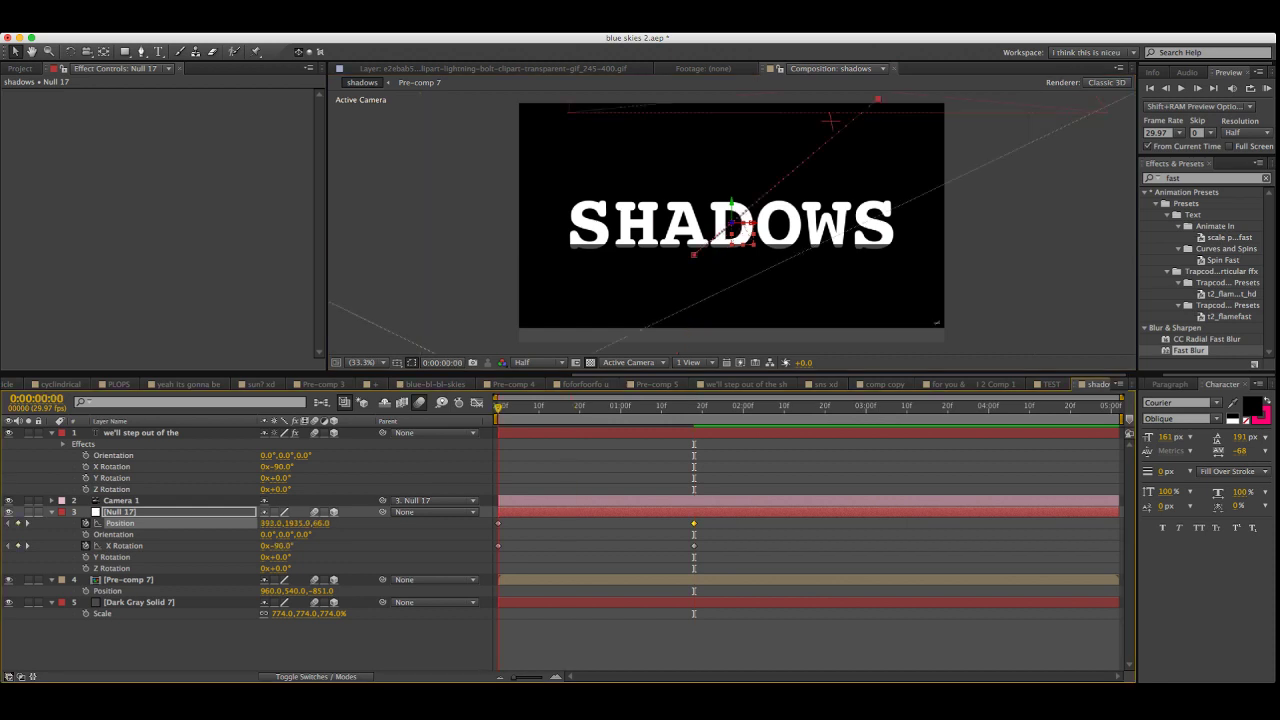
pyautogui.press('Home')
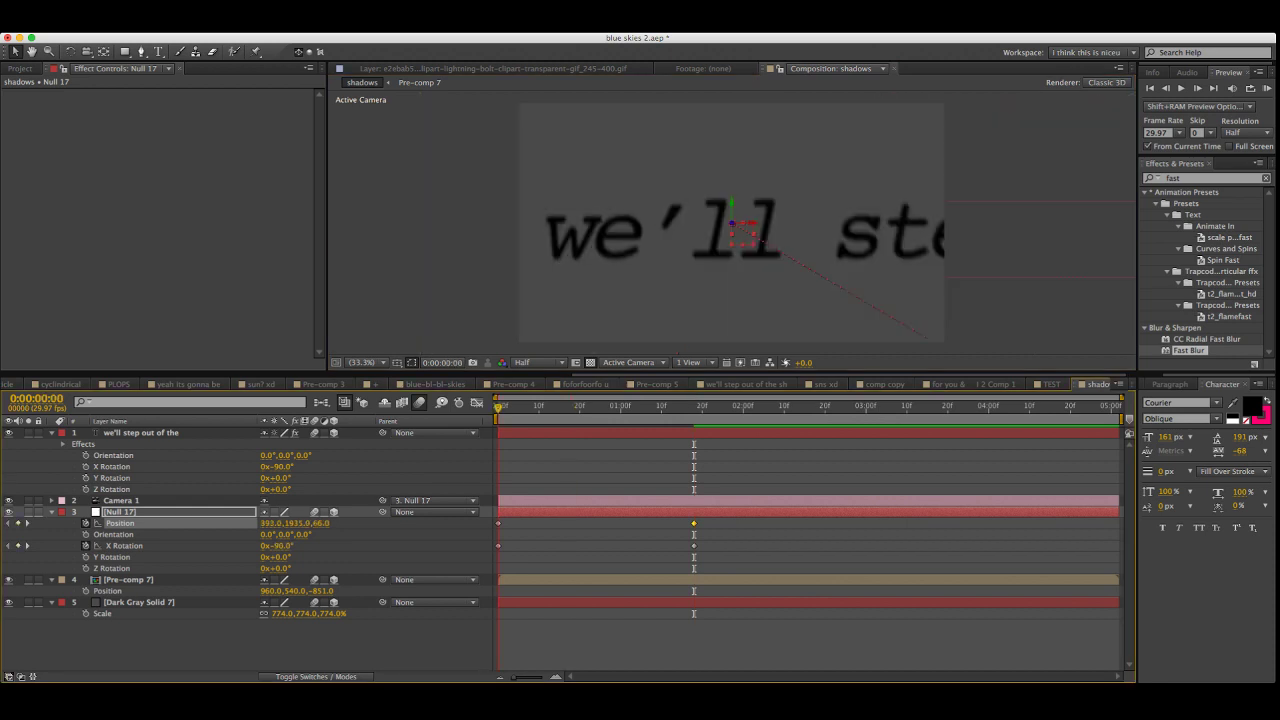
pyautogui.press('space')
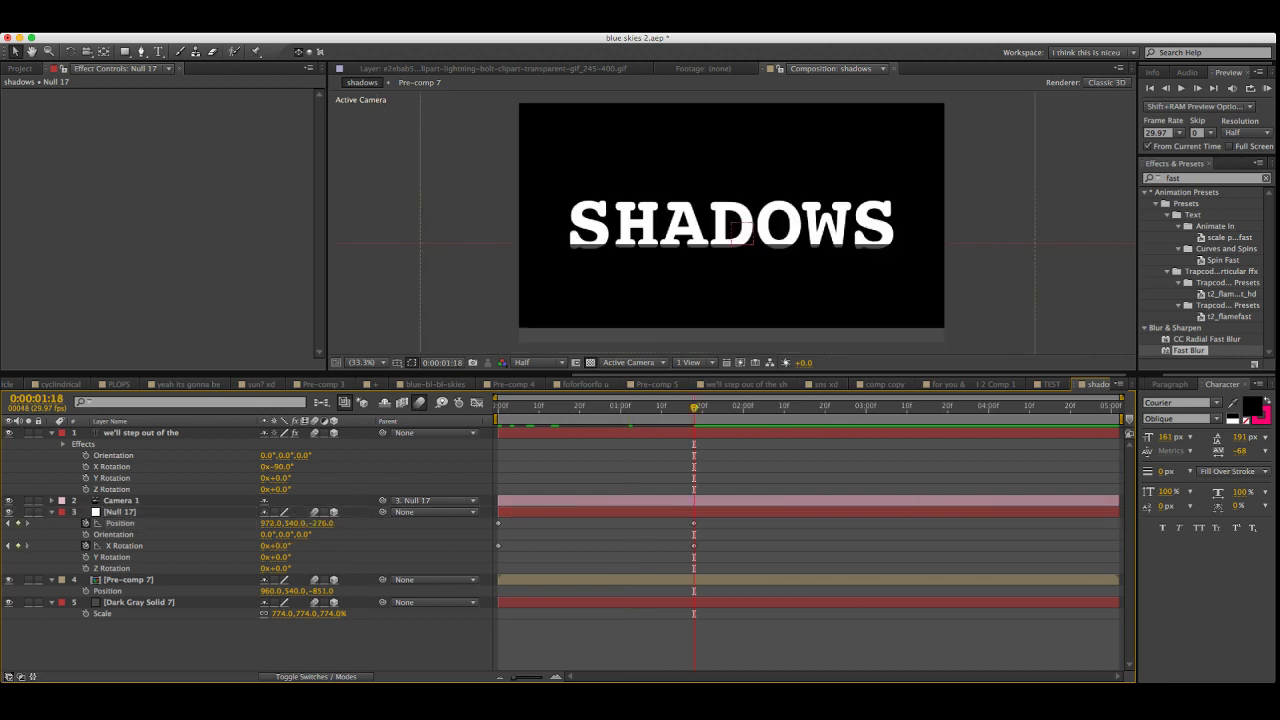
# Undo the last Z Position change on Null 17 and check the camera view at 0:00:00:13 with nothing selected
pyautogui.press('super+z')
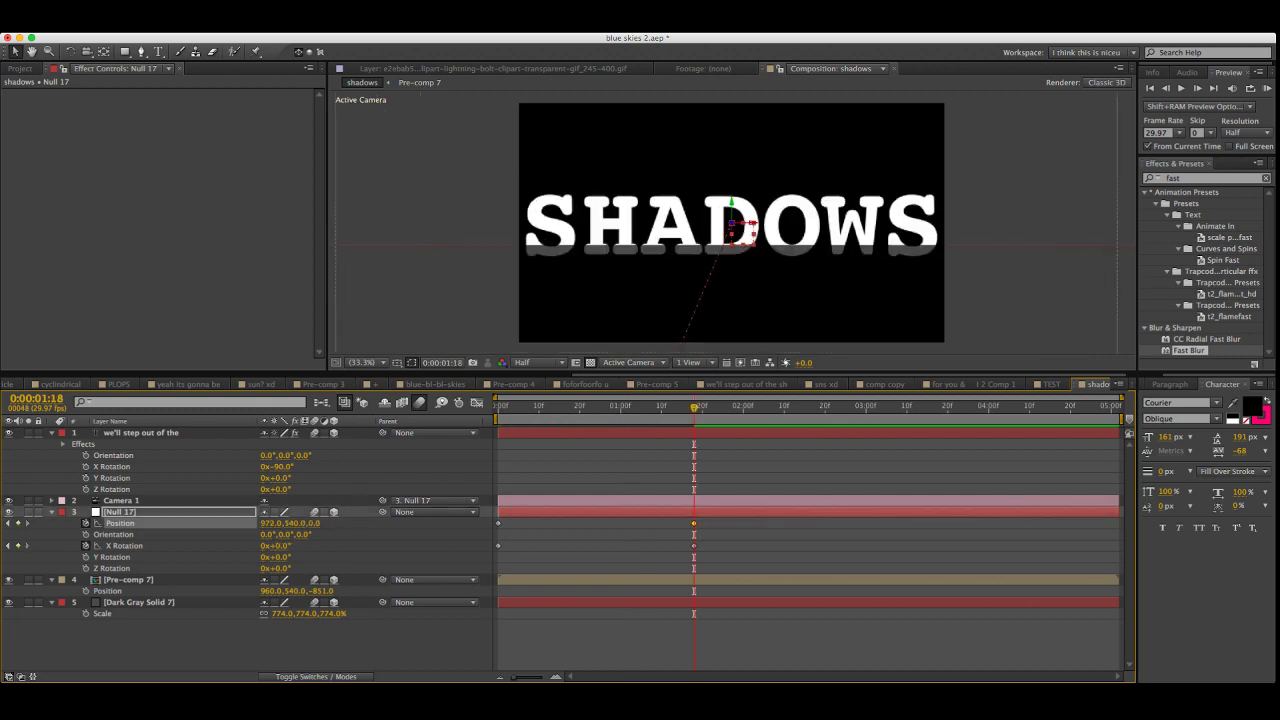
pyautogui.moveTo(694, 407); pyautogui.dragTo(551, 407)
pyautogui.press('super+shift+a')
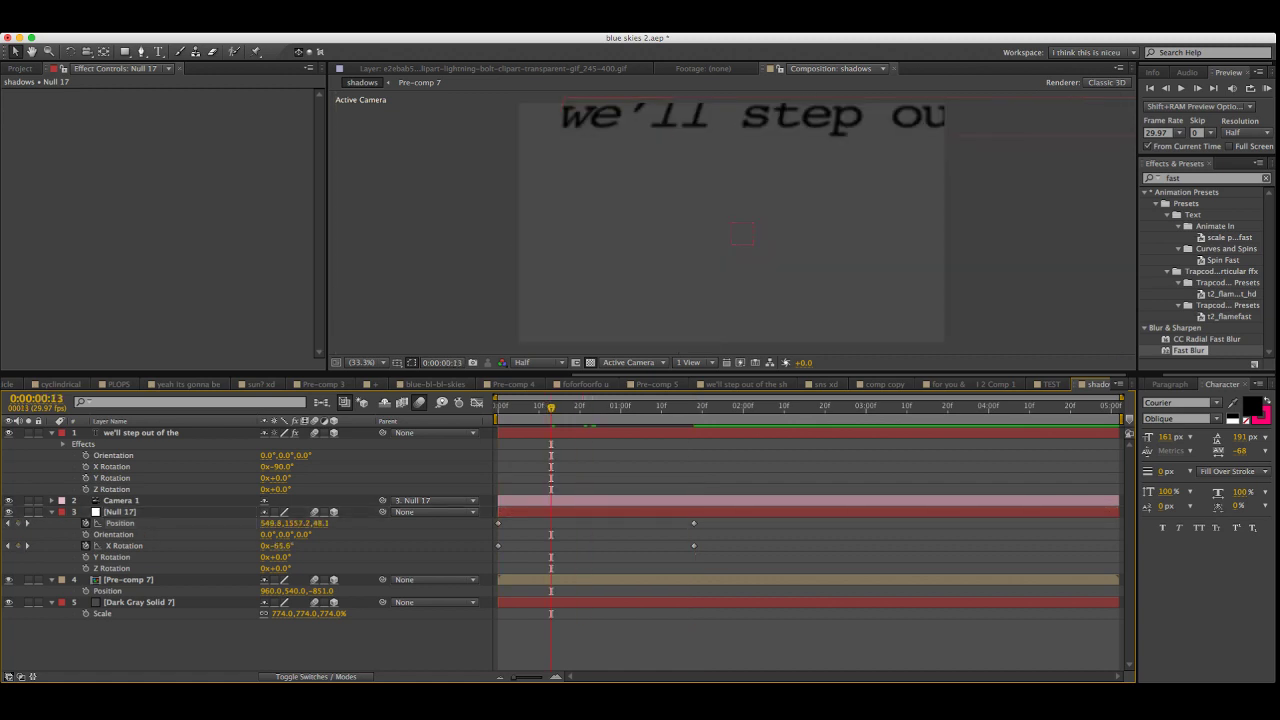
# Hide the Pre-comp 7 layer and scrub through the camera move back to the first frame
pyautogui.click(8, 580)
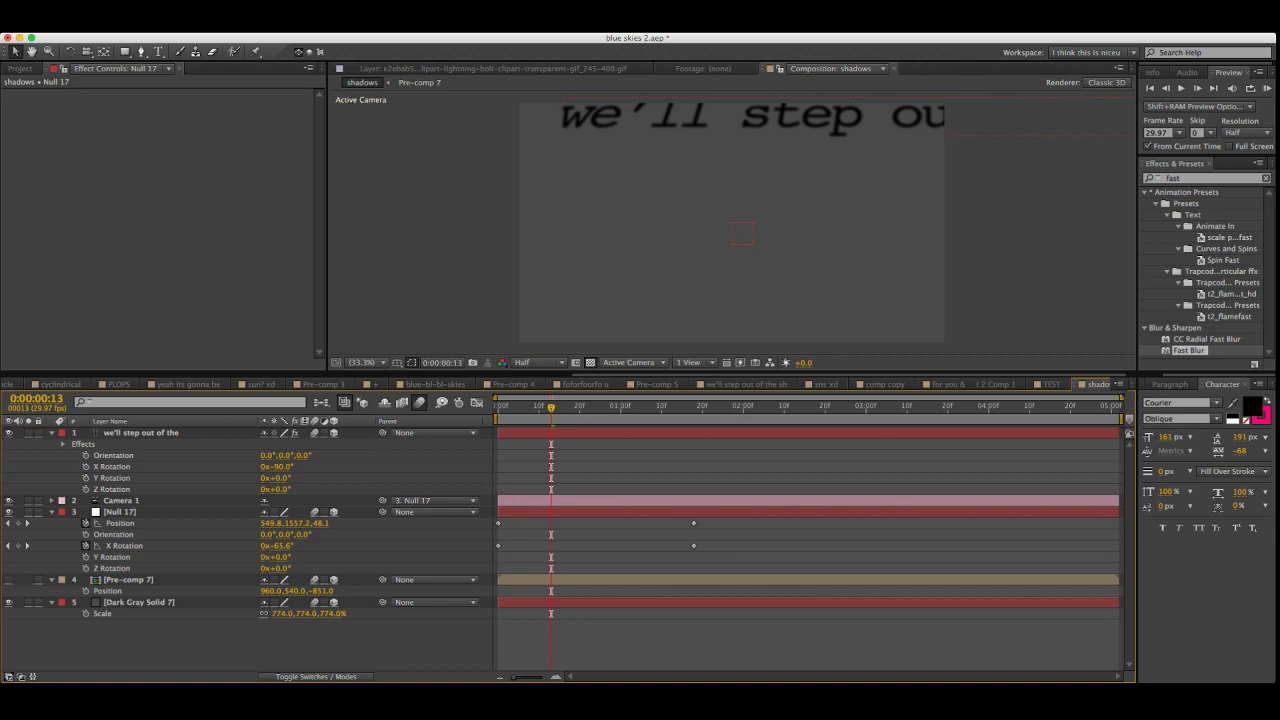
pyautogui.click(535, 407)
pyautogui.moveTo(535, 407); pyautogui.dragTo(718, 407)
pyautogui.click(9, 579)
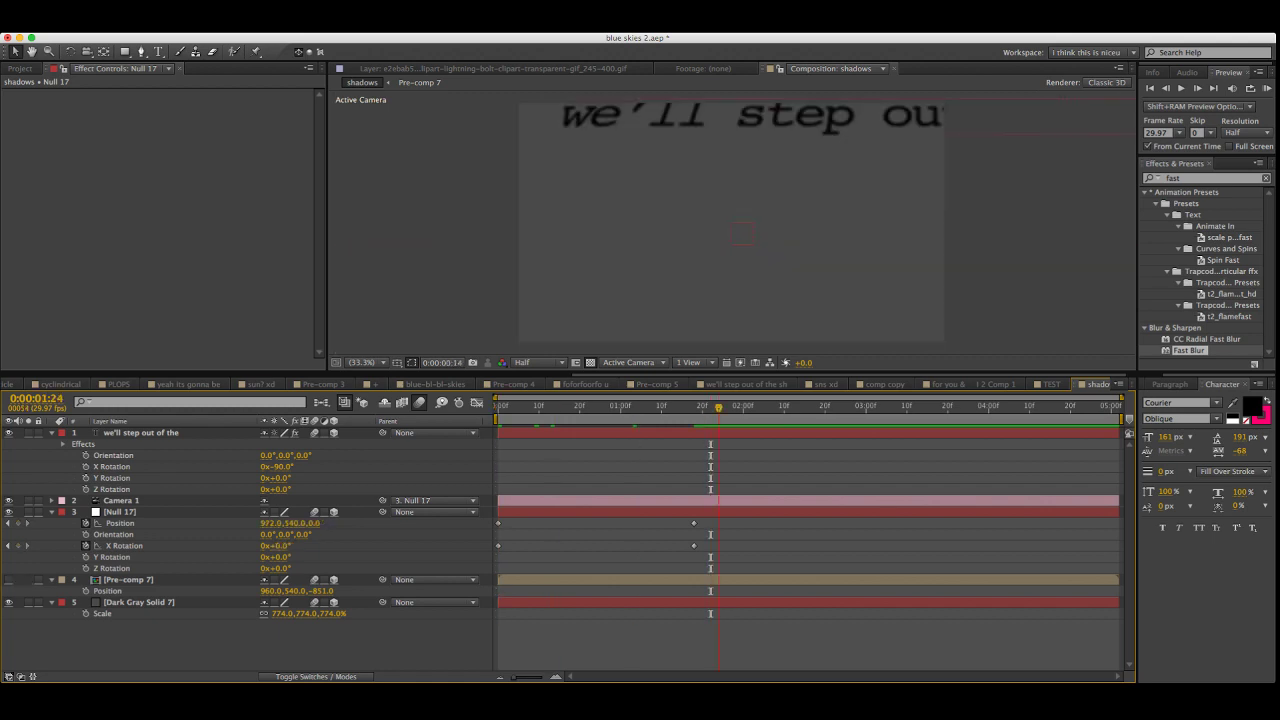
pyautogui.click(590, 362)
pyautogui.click(9, 579)
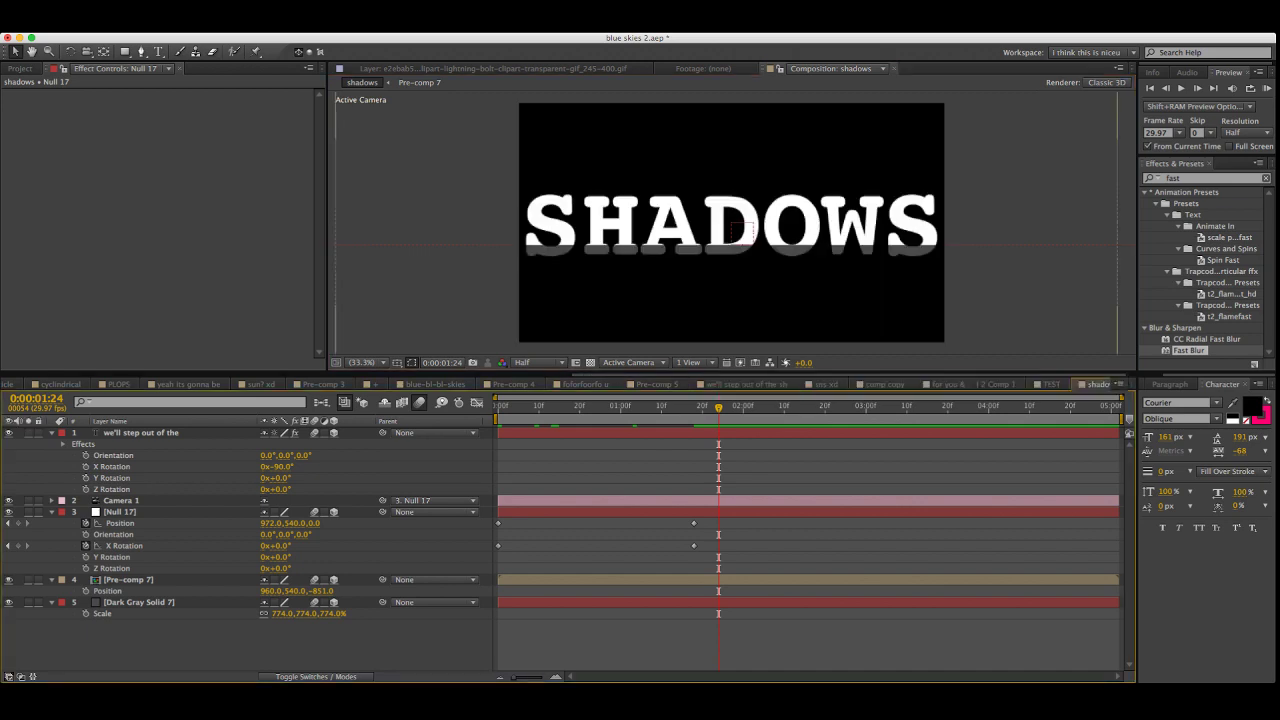
pyautogui.click(9, 579)
pyautogui.click(9, 579)
pyautogui.click(9, 579)
pyautogui.press('Home')
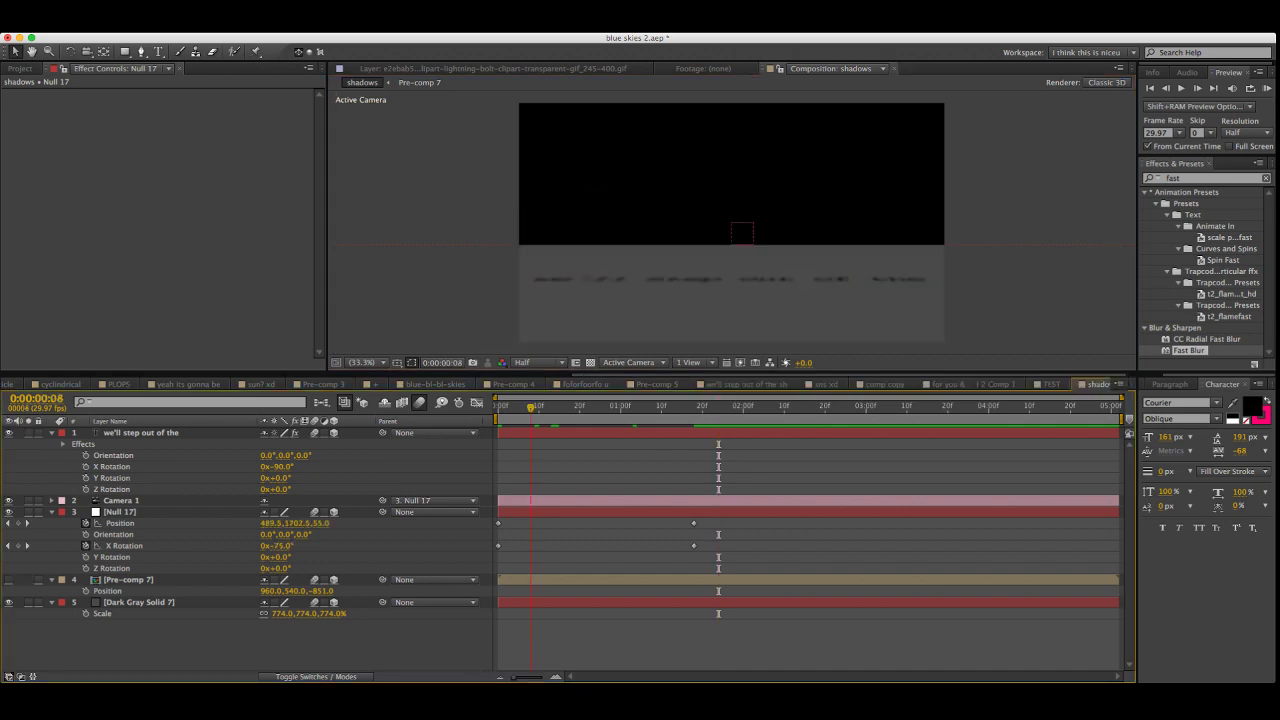
# Delay Null 17's first X Rotation keyframe to about 0:00:01:01
pyautogui.click(119, 511)
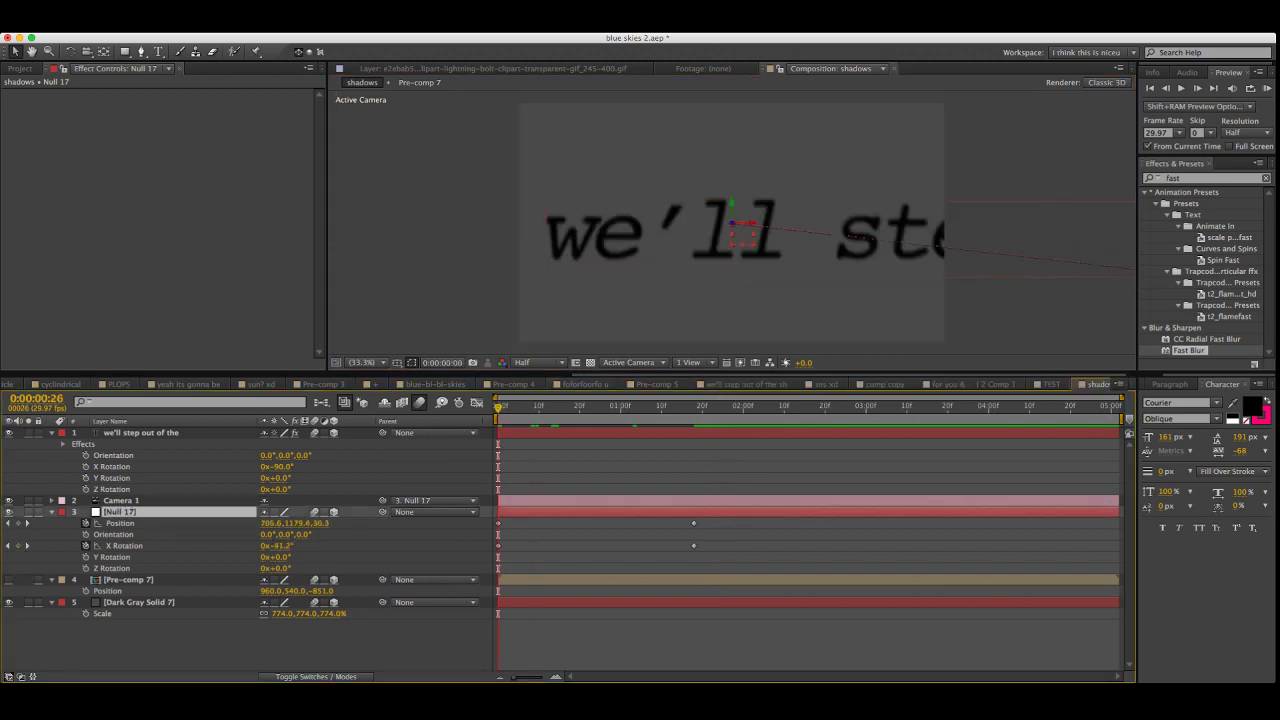
pyautogui.click(604, 405)
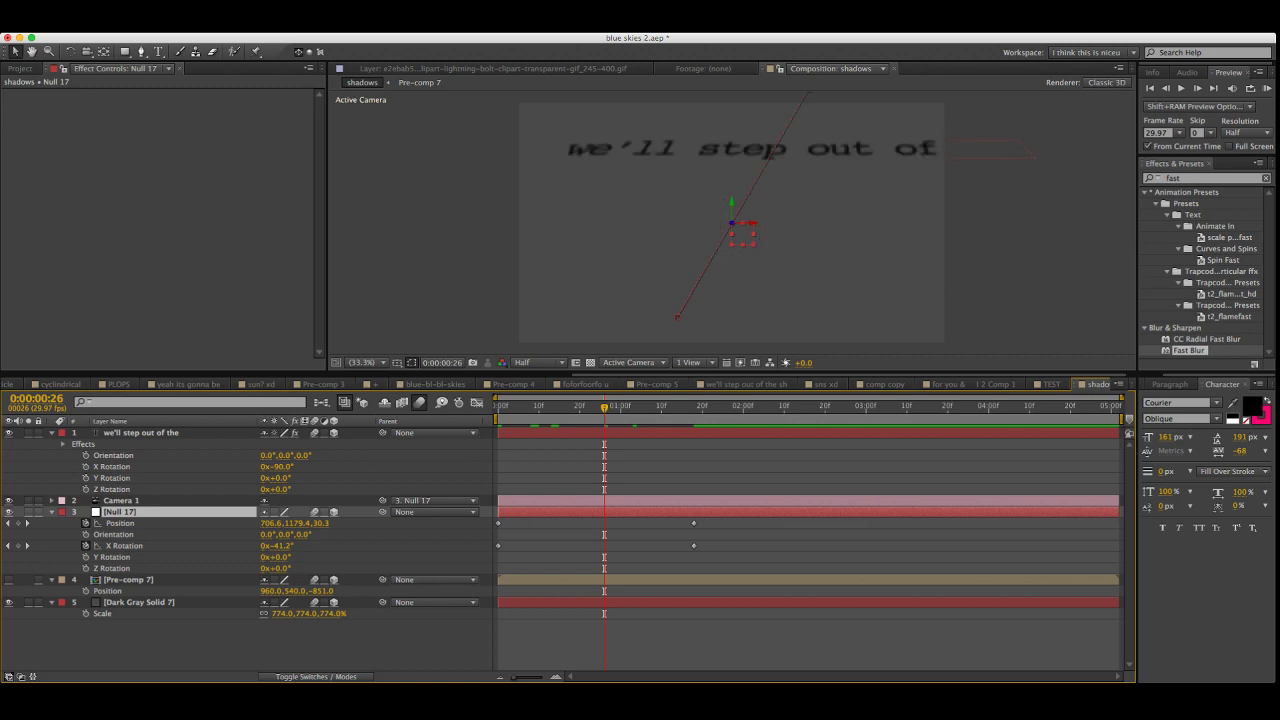
pyautogui.moveTo(498, 546); pyautogui.dragTo(625, 546)
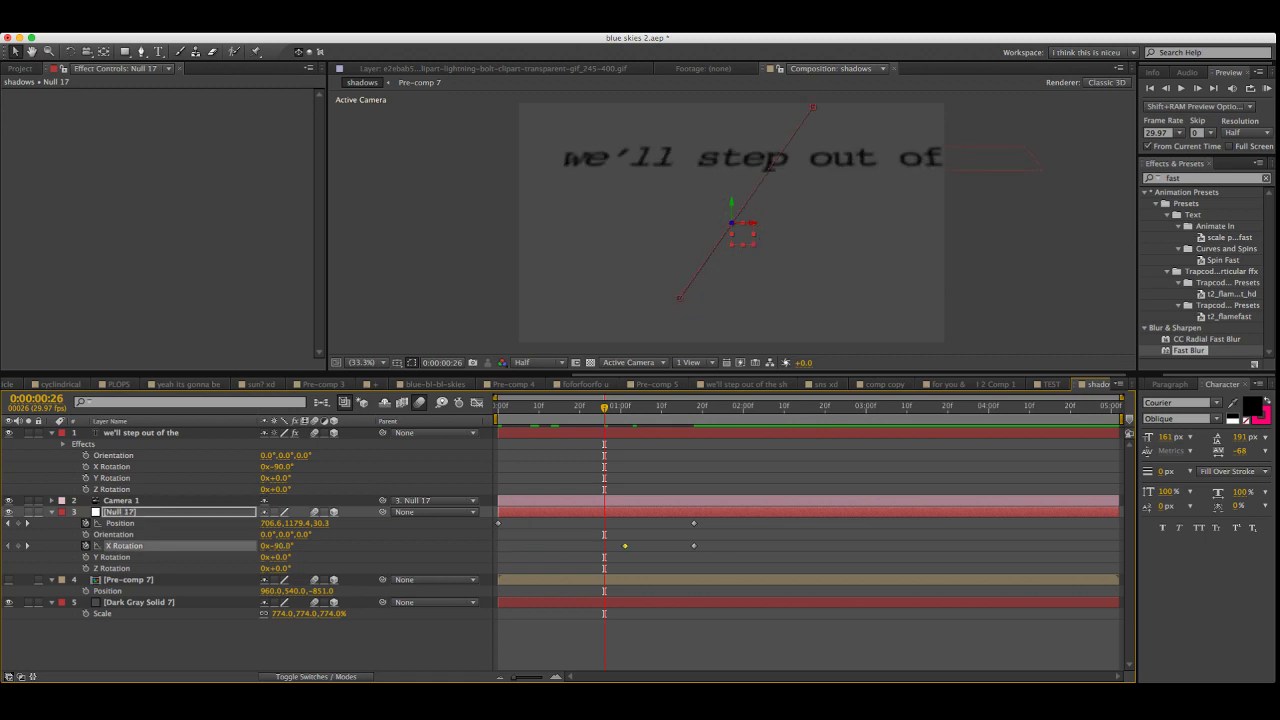
# Keyframe Null 17's Position at 0:00:00:26 with an X of about 1171, framing the end of the floor text
pyautogui.click(604, 557)
pyautogui.click(618, 558)
pyautogui.moveTo(751, 223); pyautogui.dragTo(754, 223)
pyautogui.press('super+z')
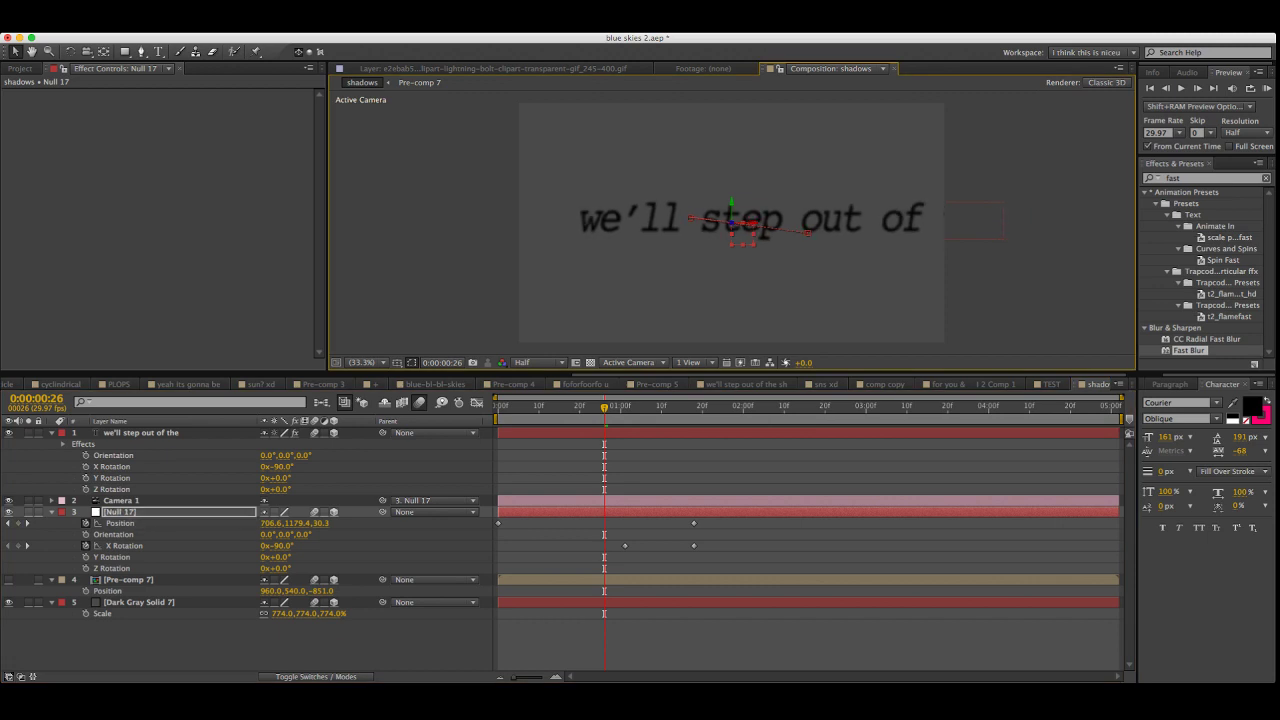
pyautogui.press('super+z')
pyautogui.press('super+z')
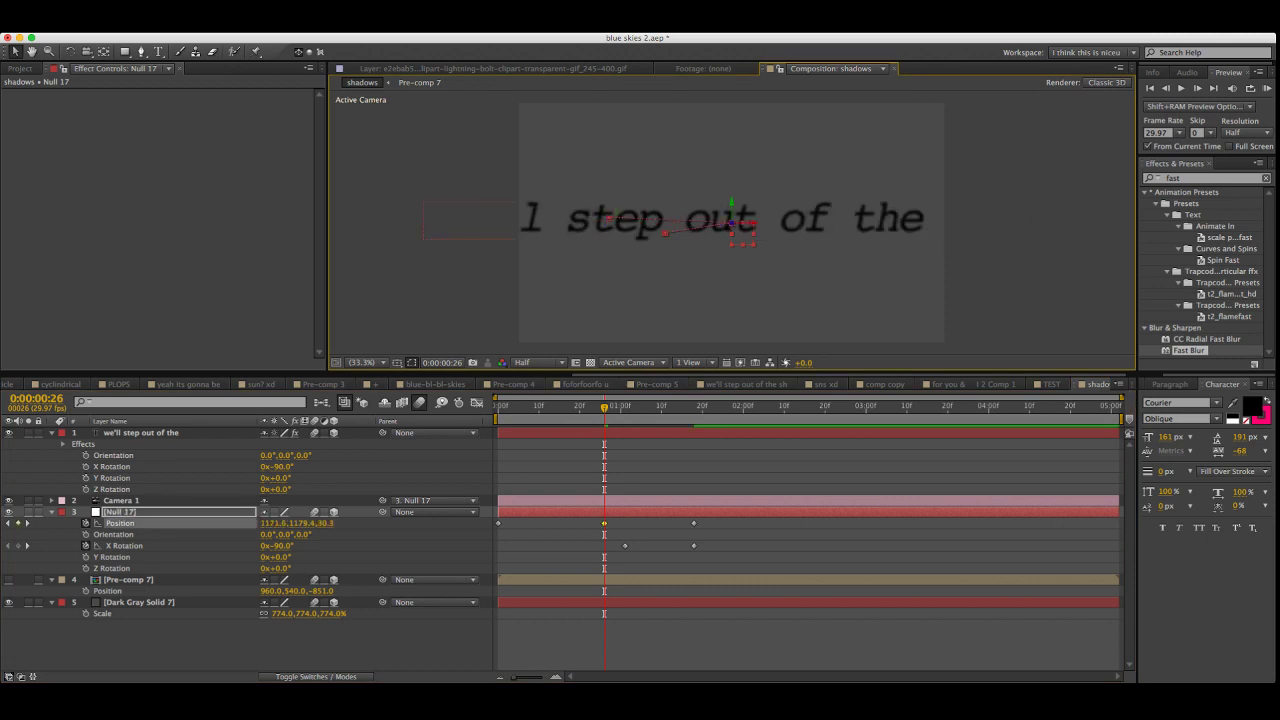
# Set Null 17's Position keyframe at 0:00:01:18 to an X of about 1419
pyautogui.press('k')
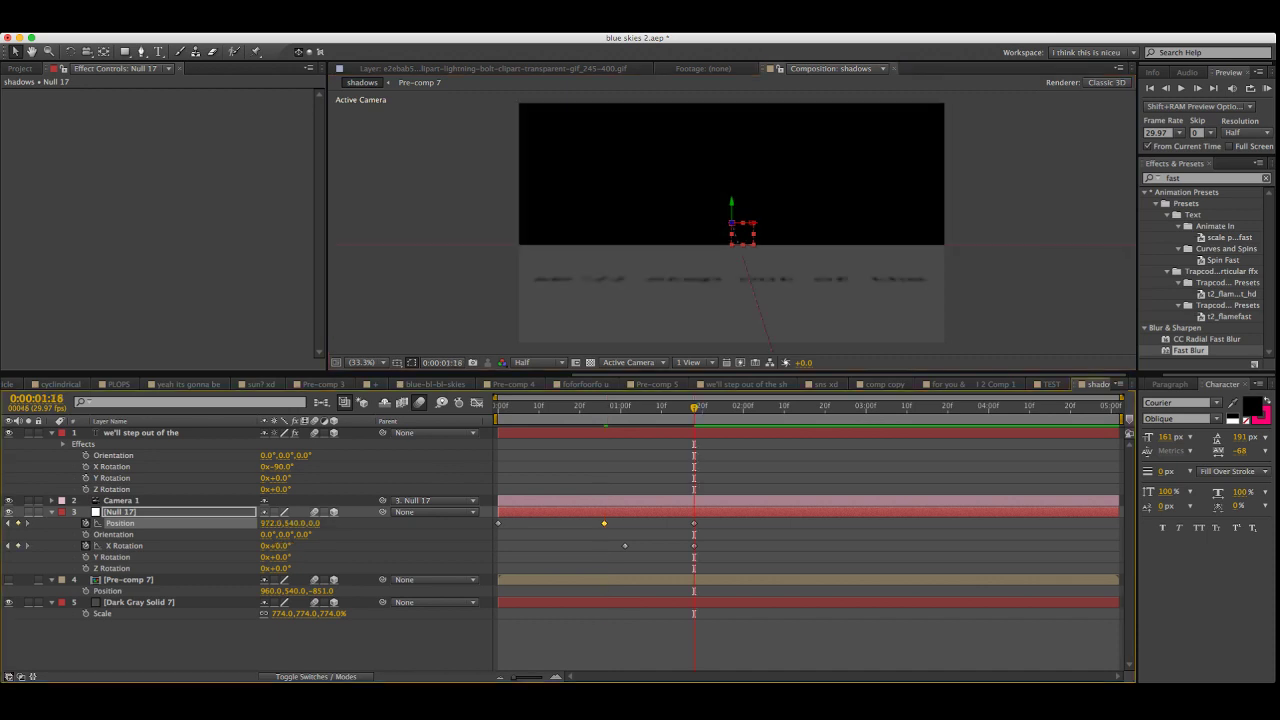
pyautogui.moveTo(270, 523); pyautogui.dragTo(567, 523)
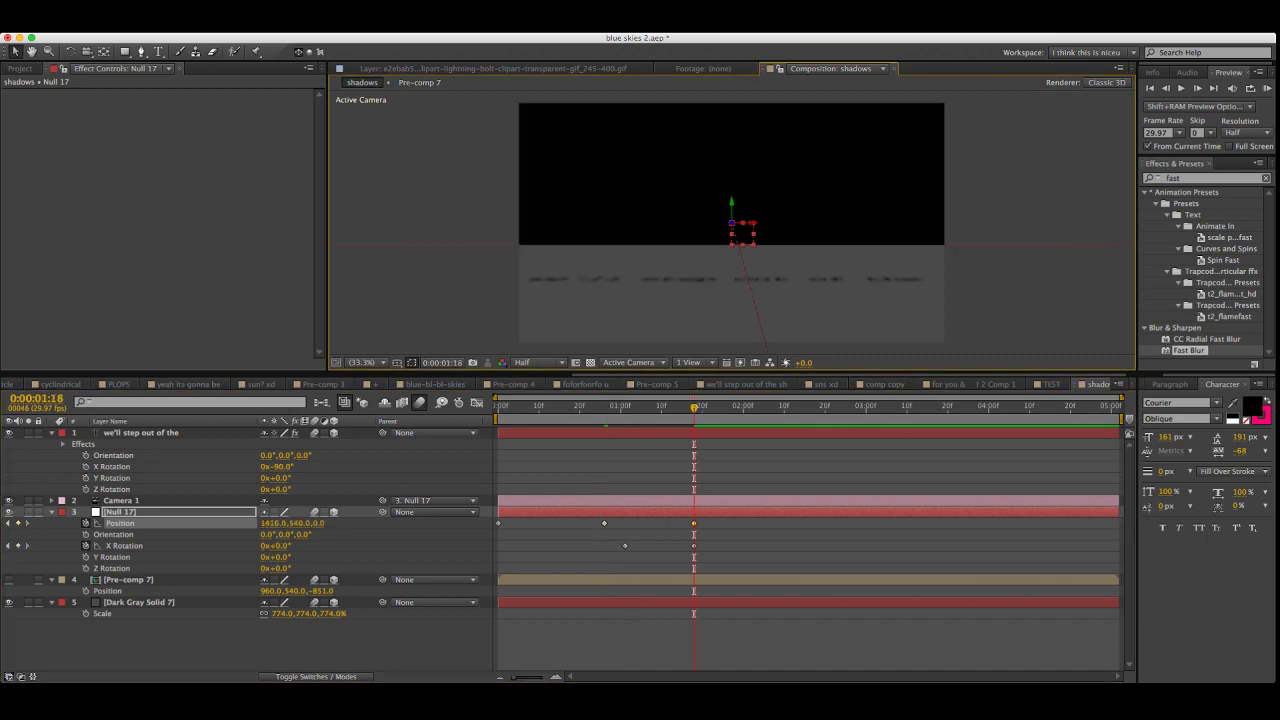
pyautogui.press('F2')
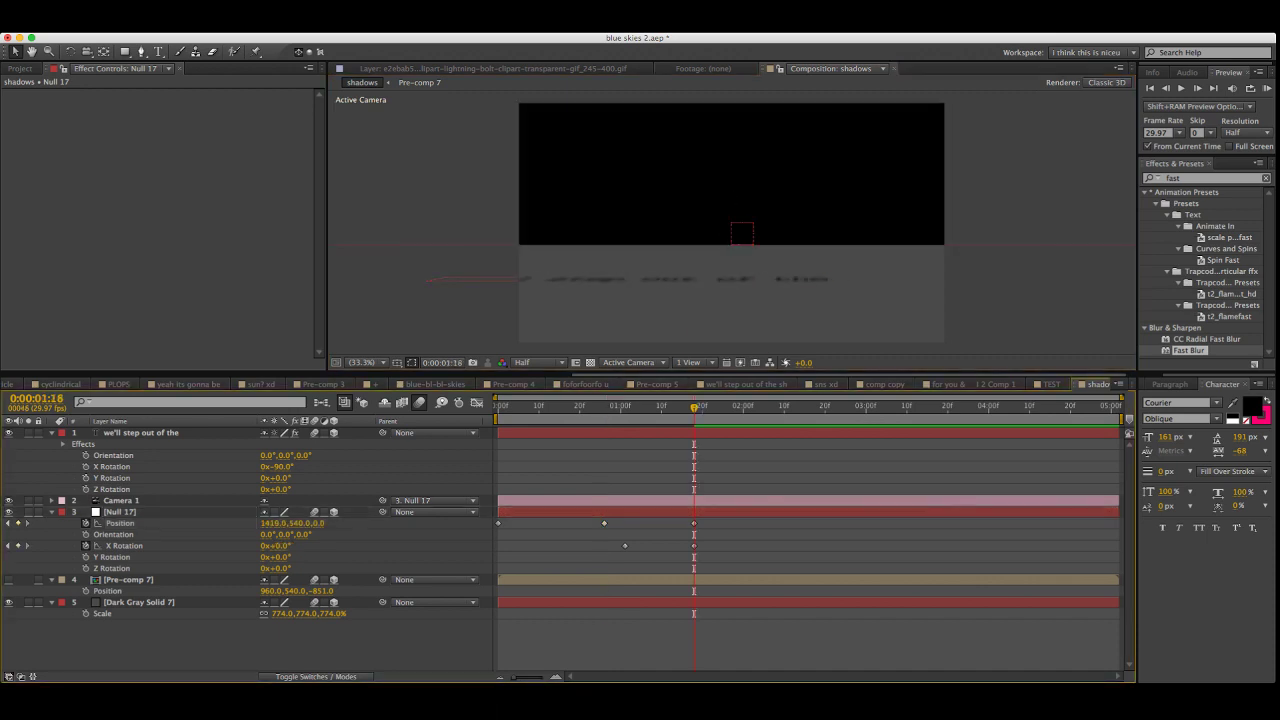
# Step through the camera tilt up to 0:00:01:13 to check how the floor text leaves the frame
pyautogui.moveTo(694, 407); pyautogui.dragTo(641, 407)
pyautogui.press('pagedown')
pyautogui.press('pagedown')
pyautogui.press('pagedown')
pyautogui.press('pagedown')
pyautogui.press('pagedown')
pyautogui.press('pagedown')
pyautogui.press('pagedown')
pyautogui.press('pagedown')
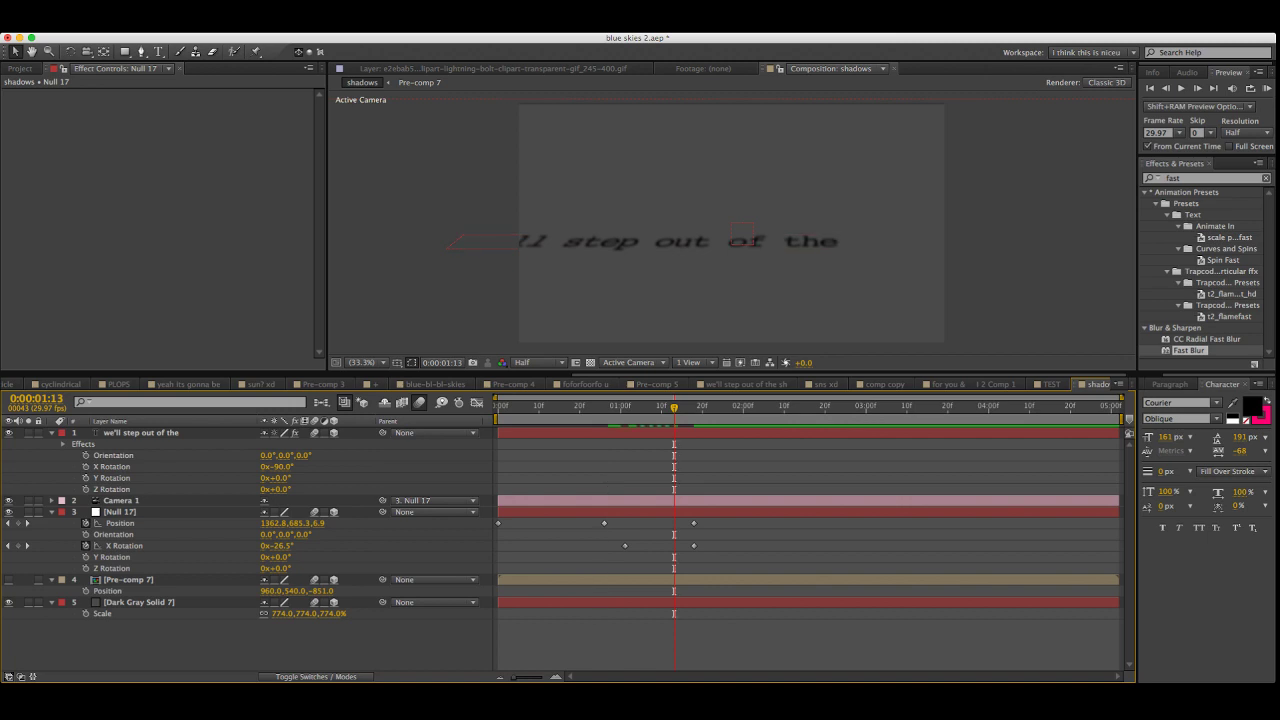
# Lower Null 17's Position keyframe at 0:00:01:18 to a Y of about 699
pyautogui.click(694, 523)
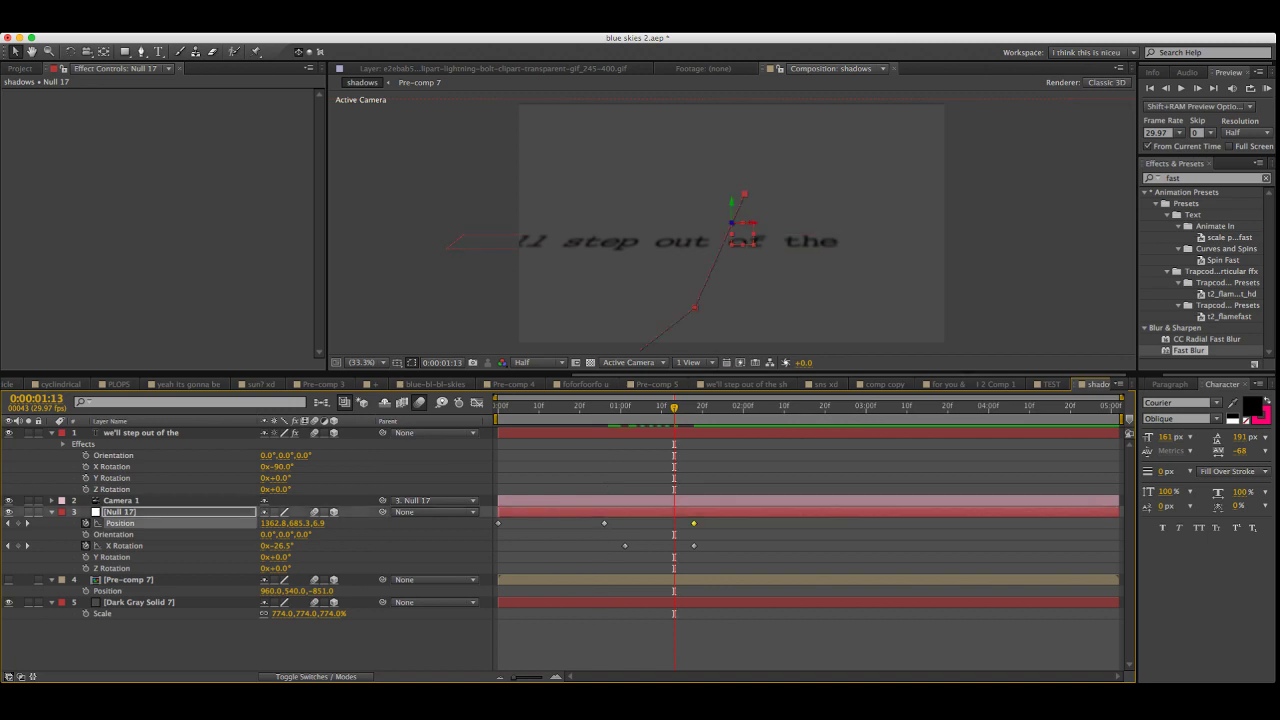
pyautogui.press('pagedown')
pyautogui.press('pagedown')
pyautogui.press('pagedown')
pyautogui.press('pagedown')
pyautogui.press('pagedown')
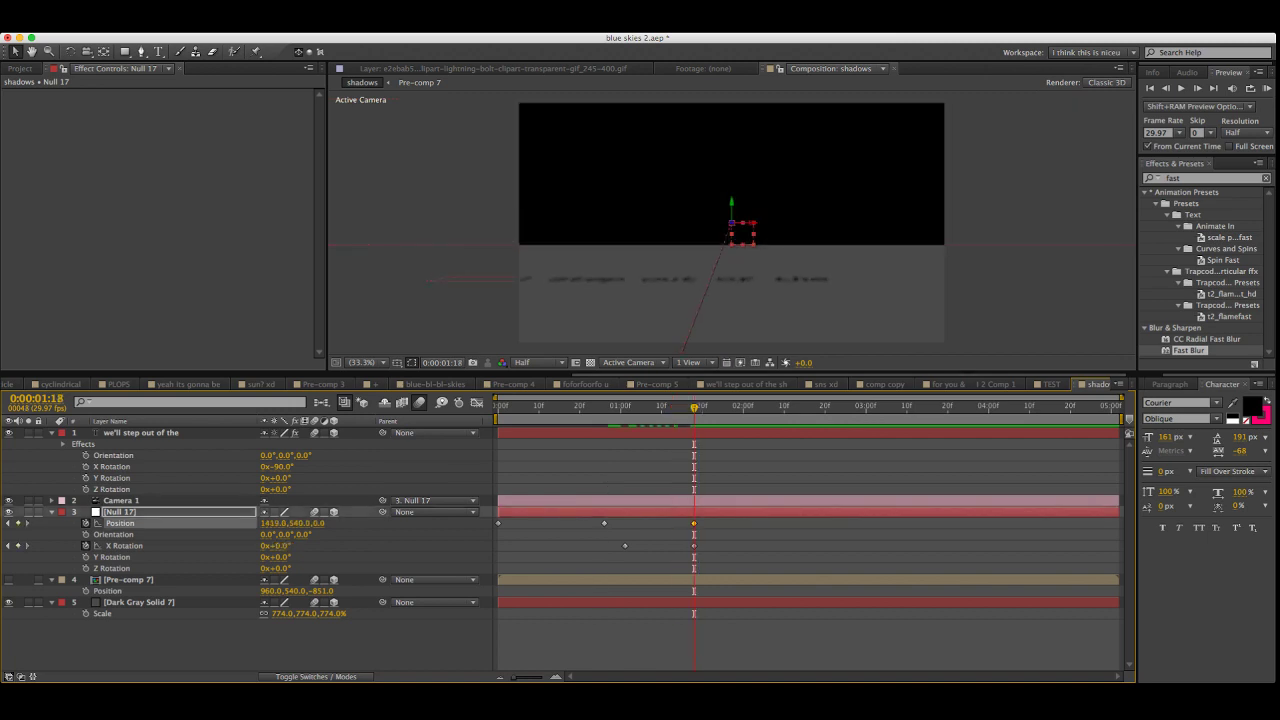
pyautogui.moveTo(731, 204); pyautogui.dragTo(731, 249)
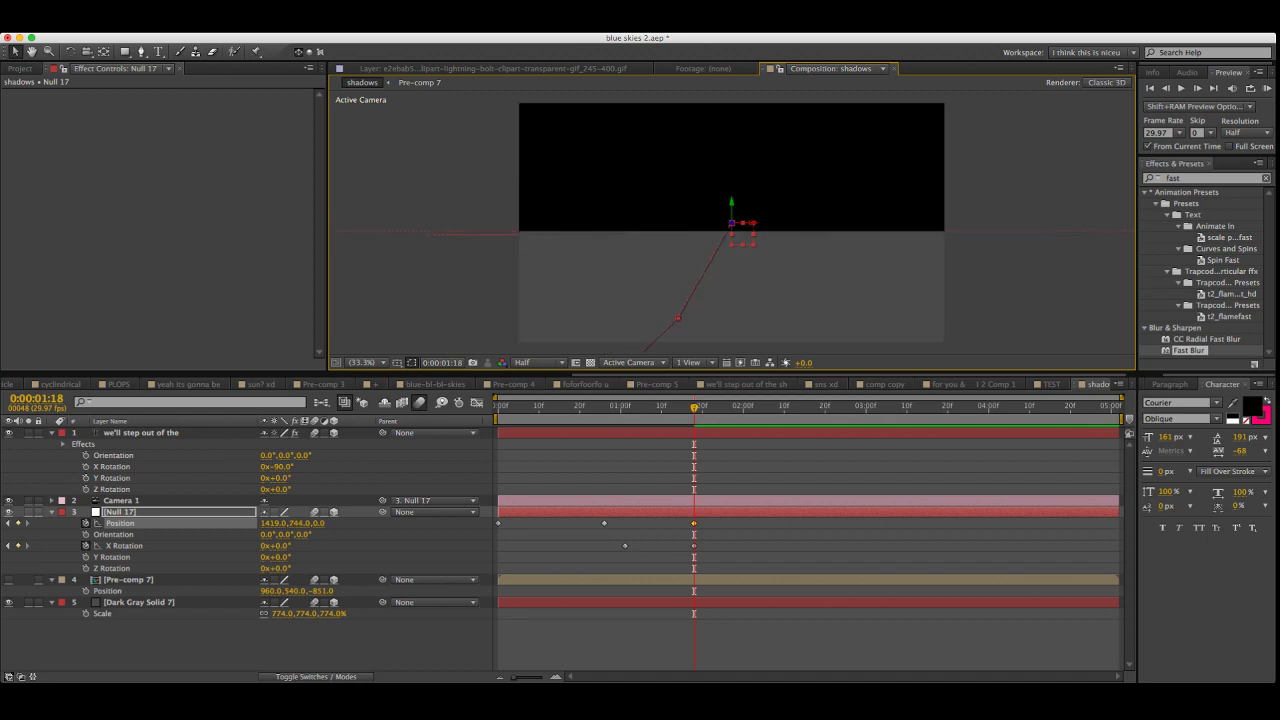
pyautogui.press('Up')
pyautogui.press('Up')
pyautogui.press('Up')
pyautogui.press('Up')
pyautogui.press('Up')
pyautogui.press('Up')
pyautogui.press('Up')
pyautogui.press('Up')
pyautogui.press('Up')
pyautogui.press('Up')
pyautogui.press('Up')
pyautogui.press('Up')
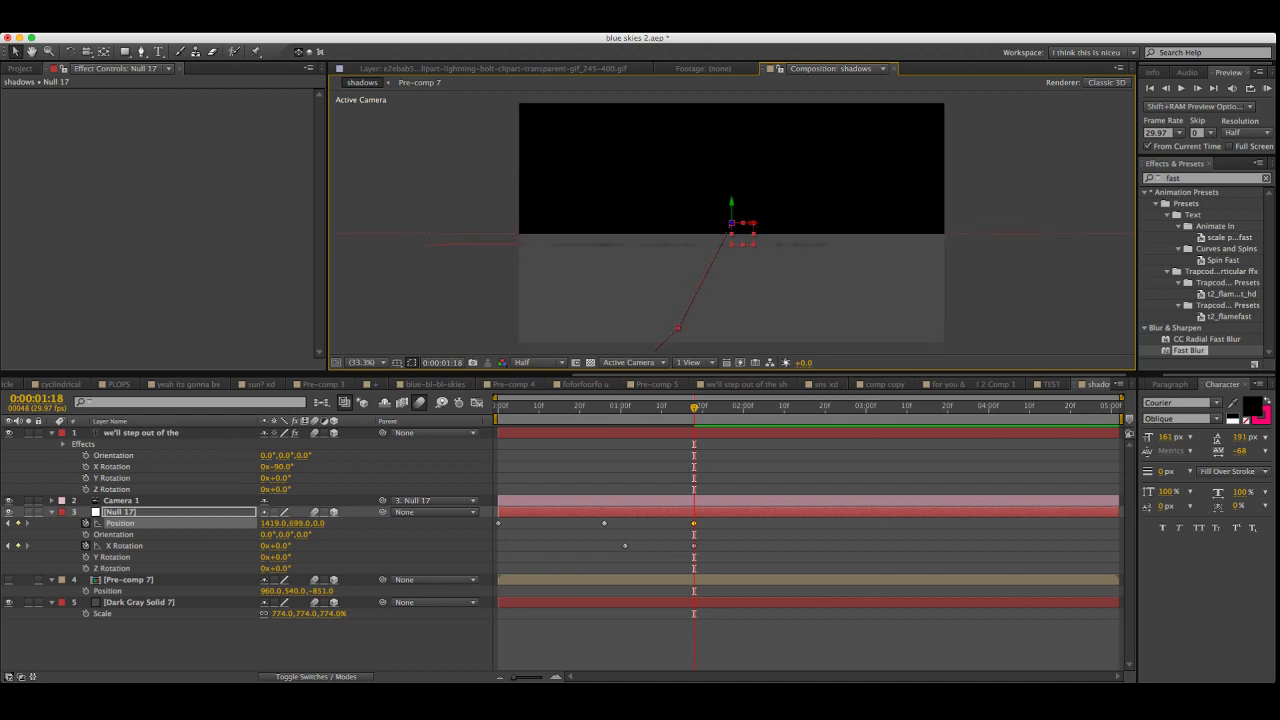
# Reveal the "we'll step out of the" layer's Position and reorder the layer directly below Pre-comp 7
pyautogui.click(141, 432)
pyautogui.press('p')
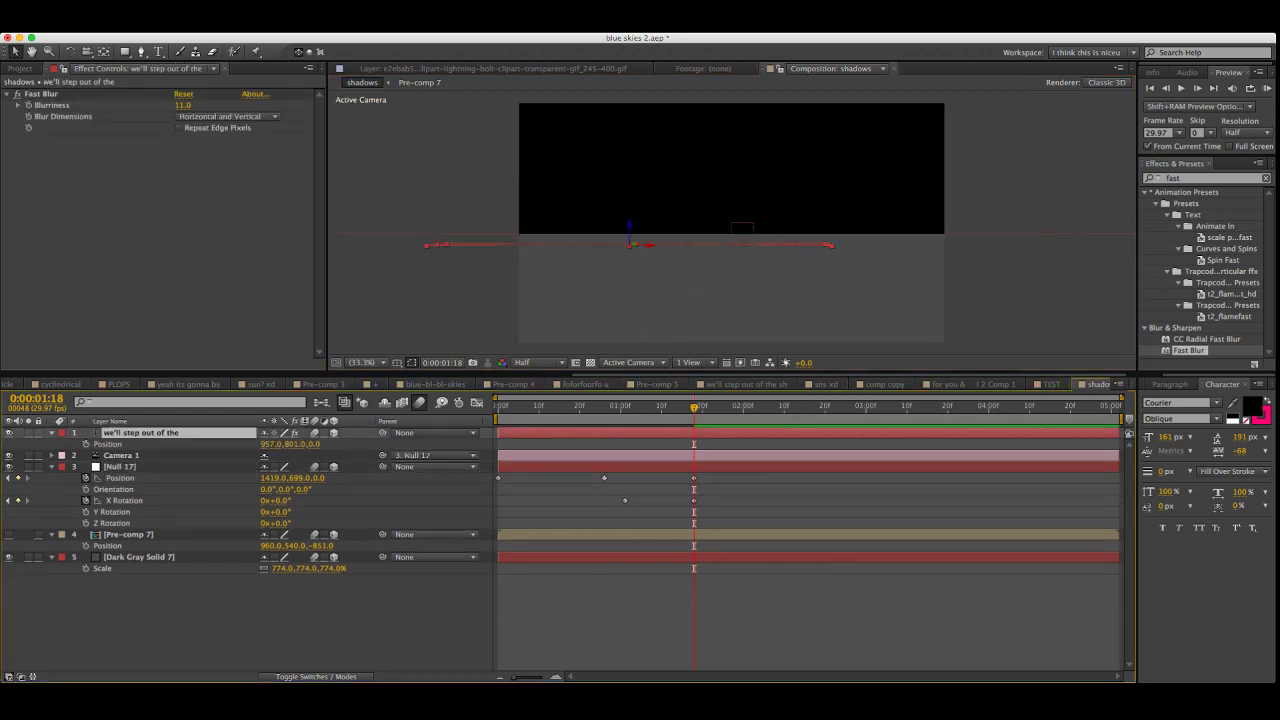
pyautogui.moveTo(141, 432); pyautogui.dragTo(141, 551)
pyautogui.keyDown('shift'); pyautogui.click(103, 568); pyautogui.keyUp('shift')
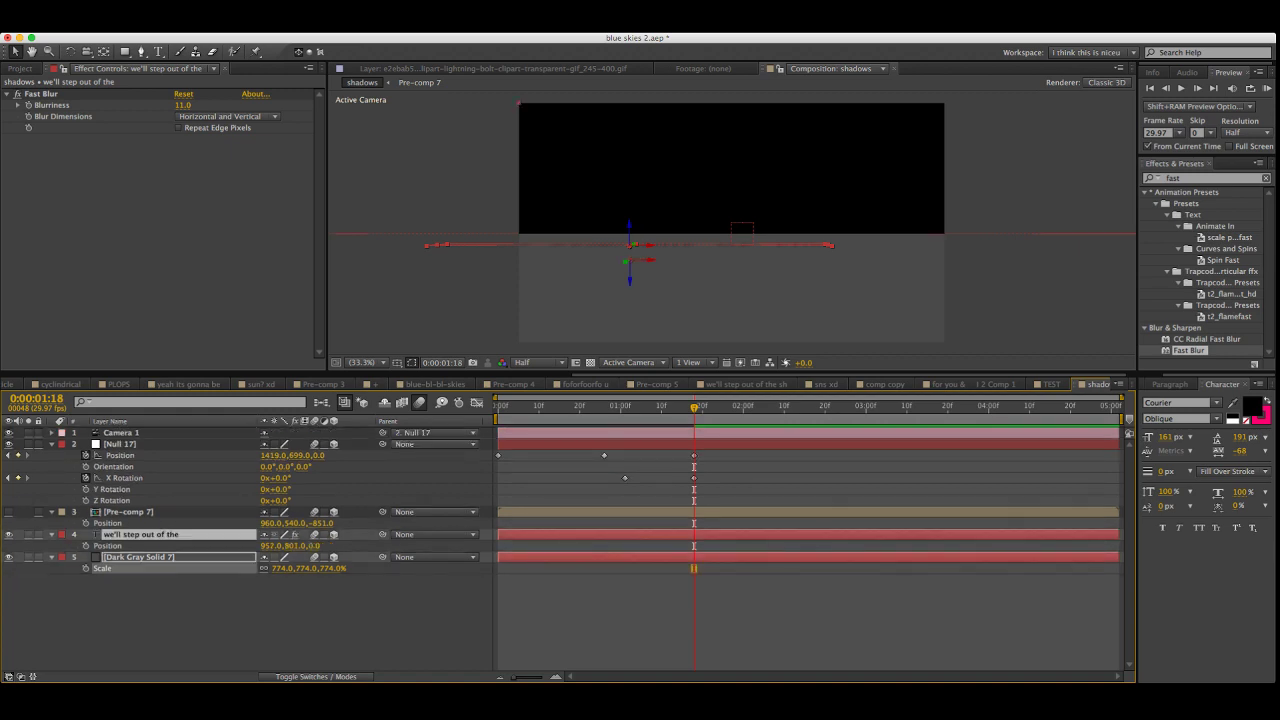
# Move the "we'll step out of the" and Dark Gray Solid 7 layers down together, putting the text at about Y 1035
pyautogui.click(150, 612)
pyautogui.click(141, 534)
pyautogui.keyDown('shift'); pyautogui.click(141, 557); pyautogui.keyUp('shift')
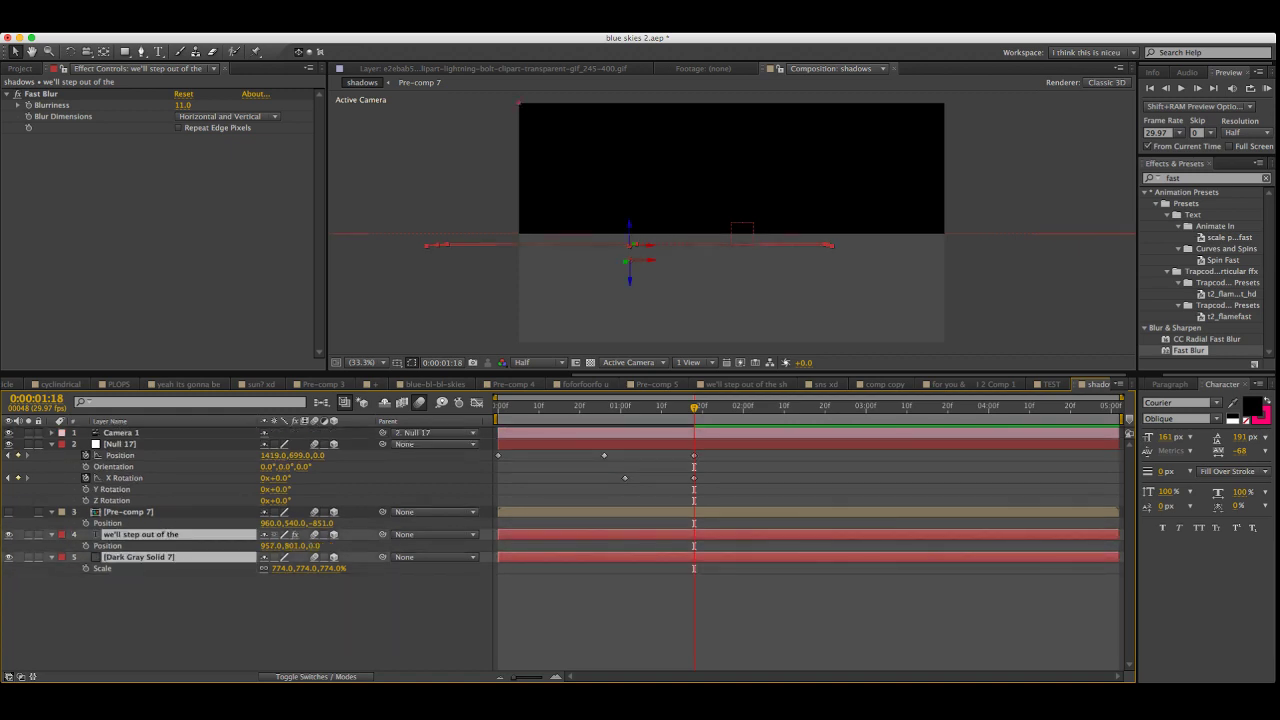
pyautogui.moveTo(630, 276); pyautogui.dragTo(630, 327)
pyautogui.click(640, 612)
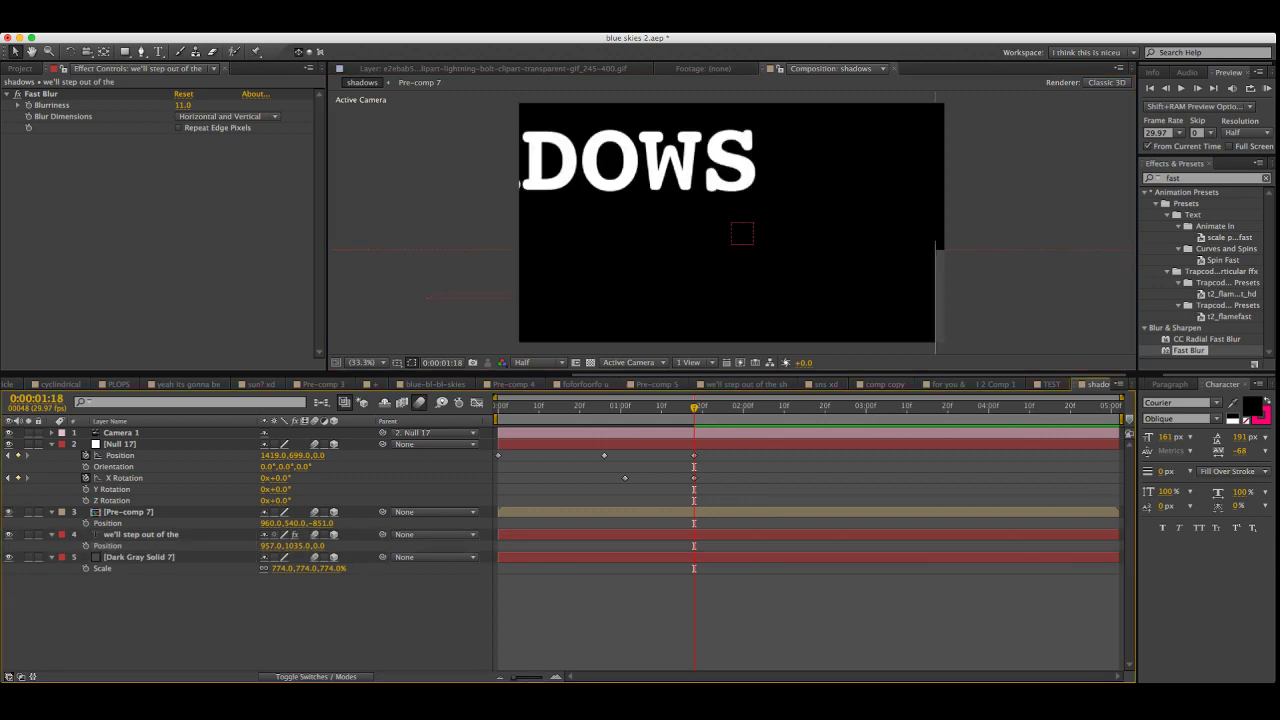
# Center Pre-comp 7's SHADOWS text in the camera frame and set the layer's Scale to 92%
pyautogui.click(128, 512)
pyautogui.moveTo(610, 162); pyautogui.dragTo(794, 229)
pyautogui.press('s')
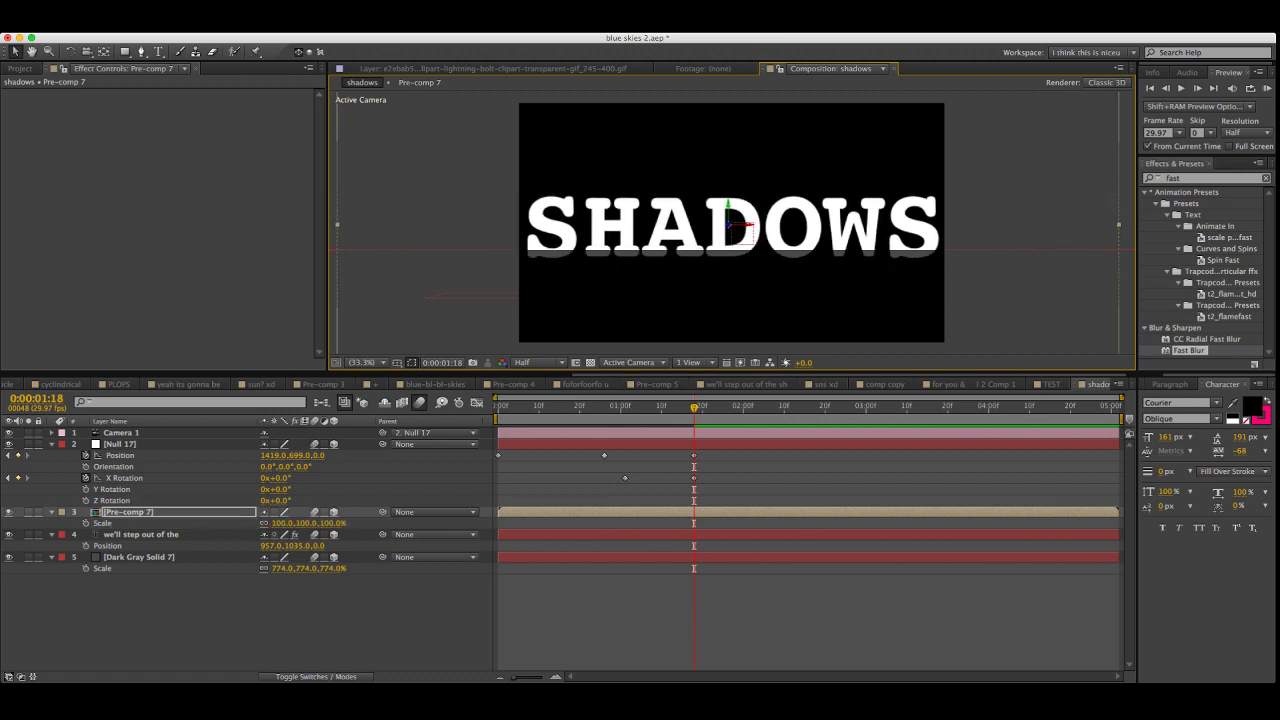
pyautogui.moveTo(282, 523); pyautogui.dragTo(273, 523)
pyautogui.press('F2')
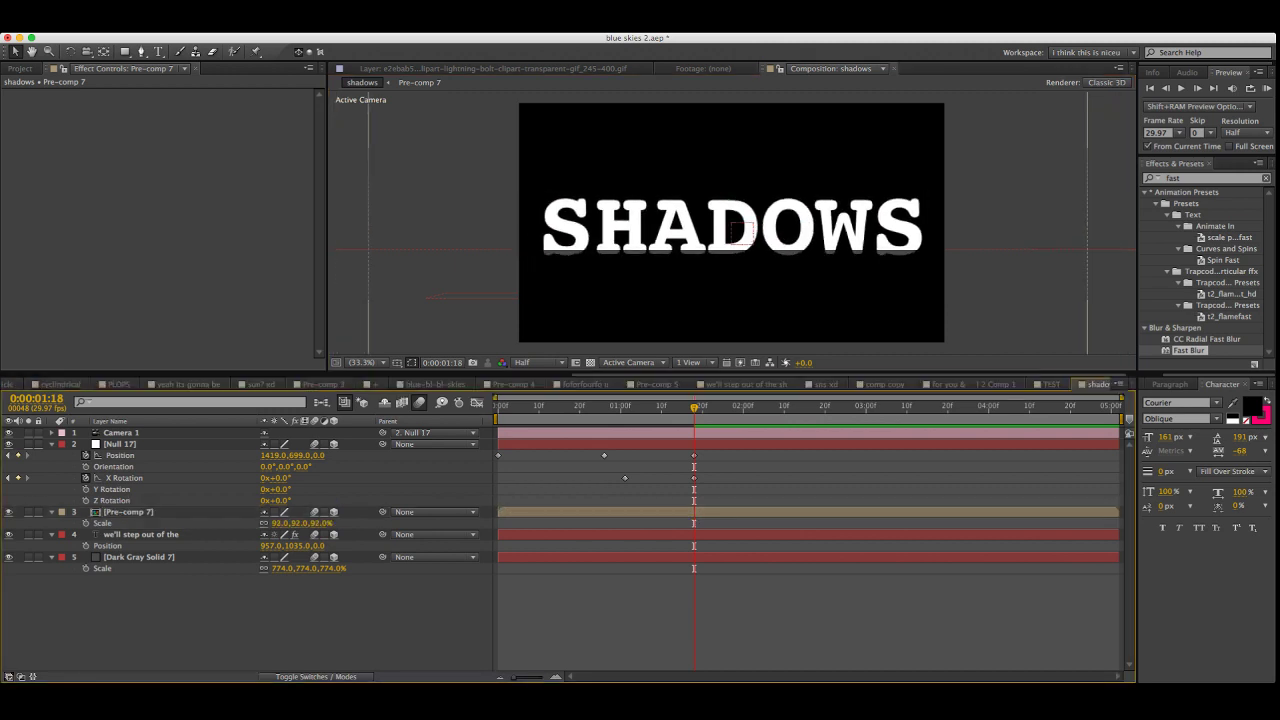
# Preview the shadows composition's camera move from the first frame
pyautogui.moveTo(694, 407); pyautogui.dragTo(498, 407)
pyautogui.press('space')
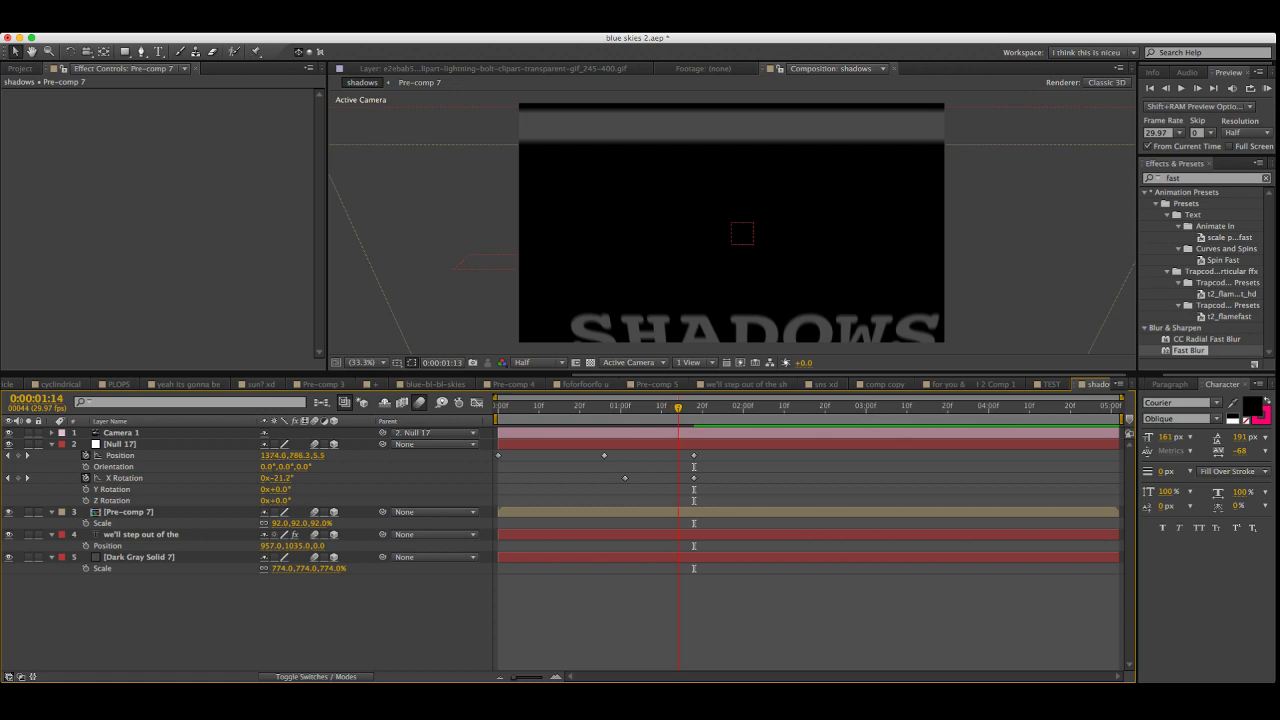
pyautogui.press('space')
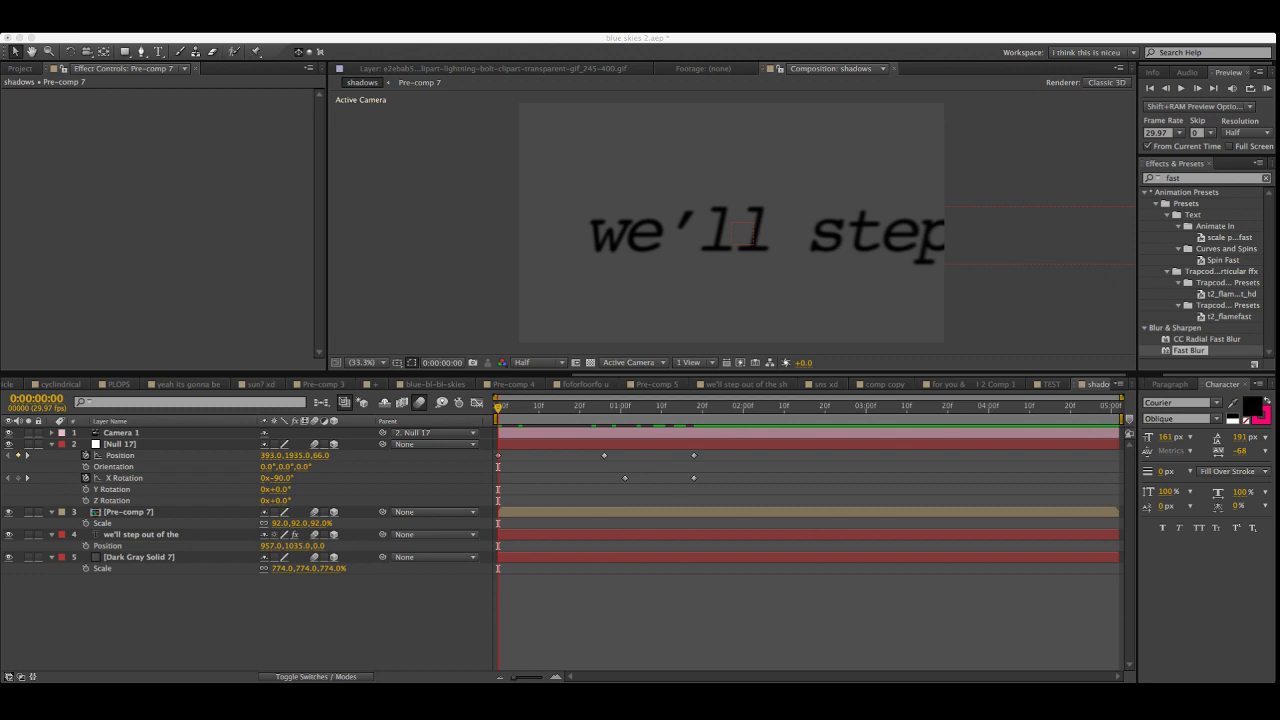
pyautogui.press('super+Tab')
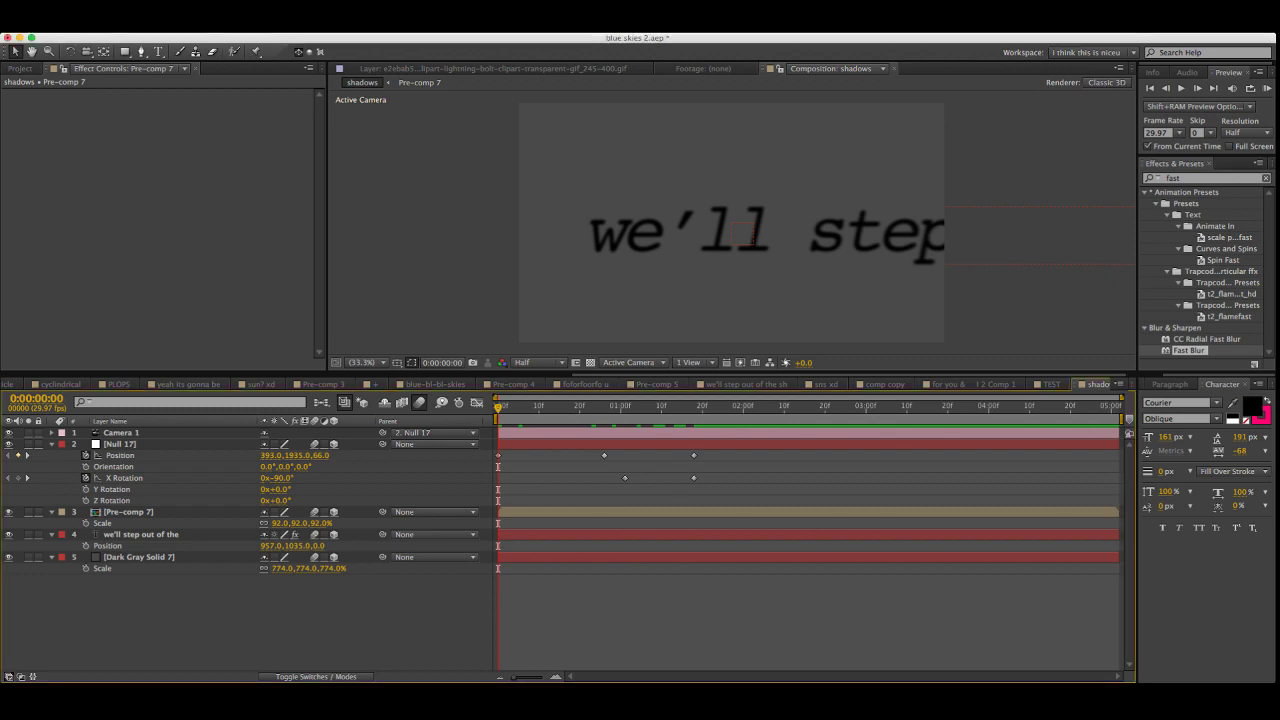
pyautogui.moveTo(580, 407); pyautogui.dragTo(498, 407)
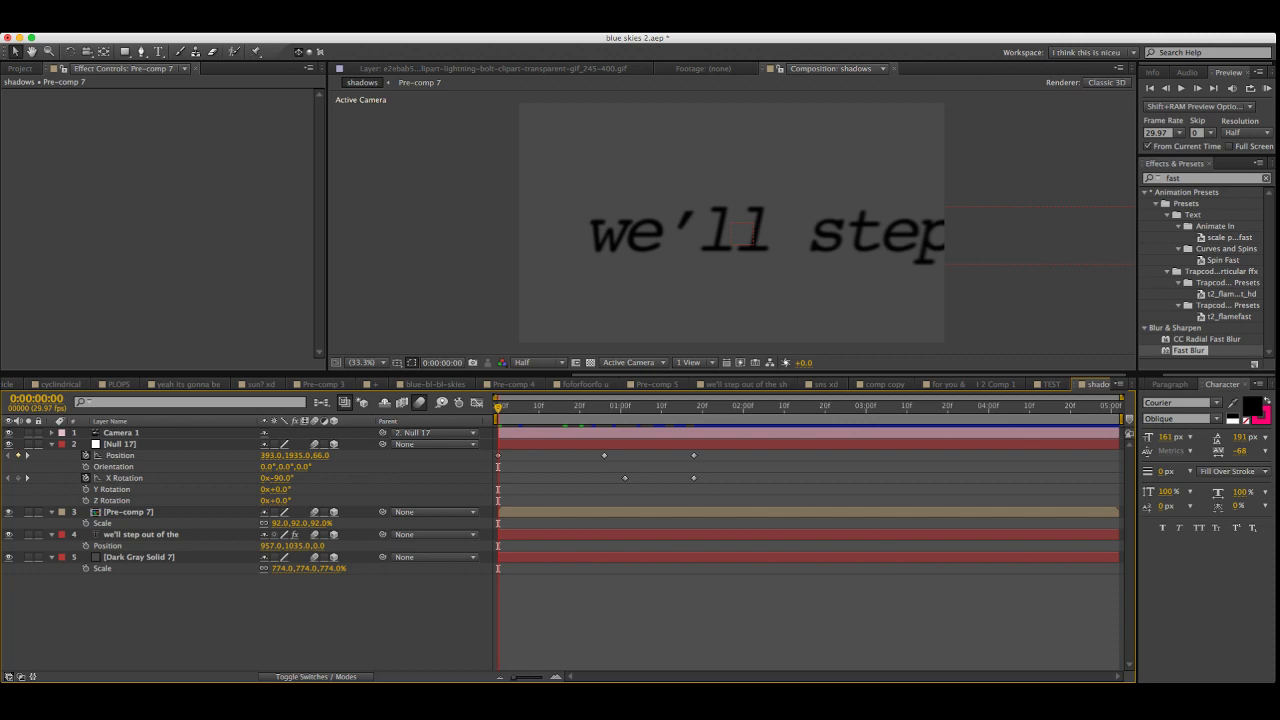
pyautogui.press('super+Tab')
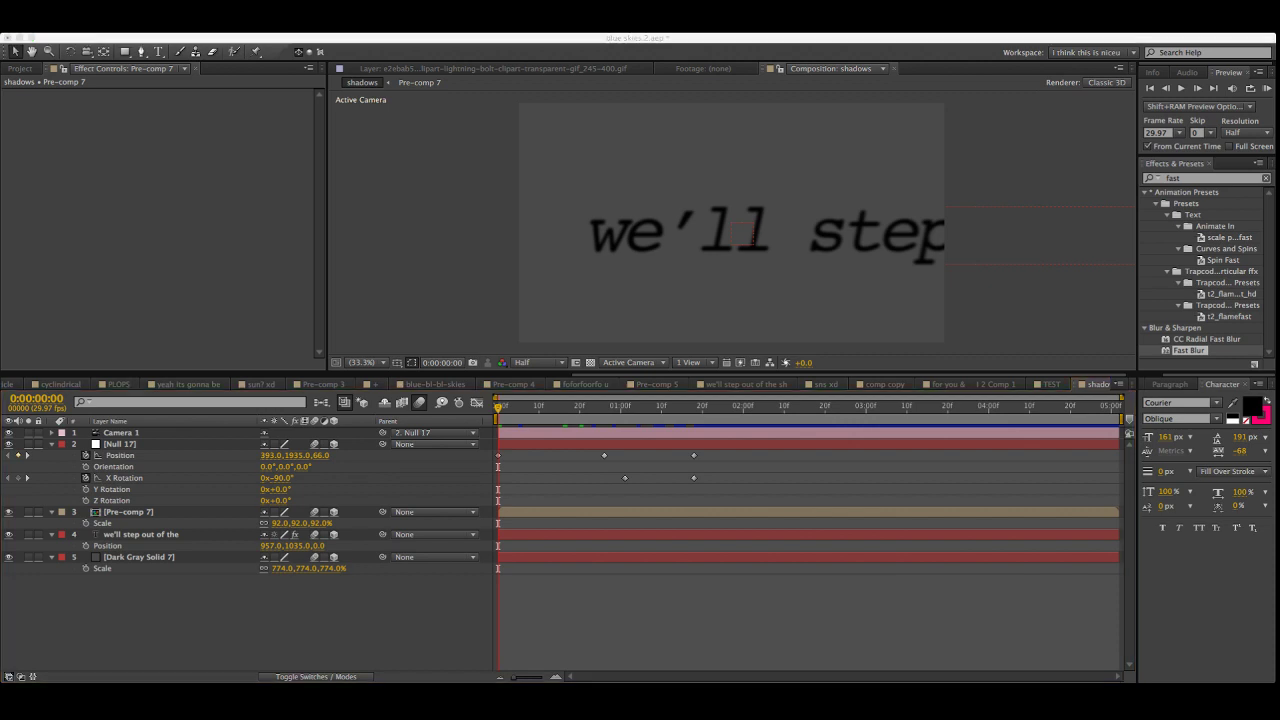
pyautogui.press('super+Tab')
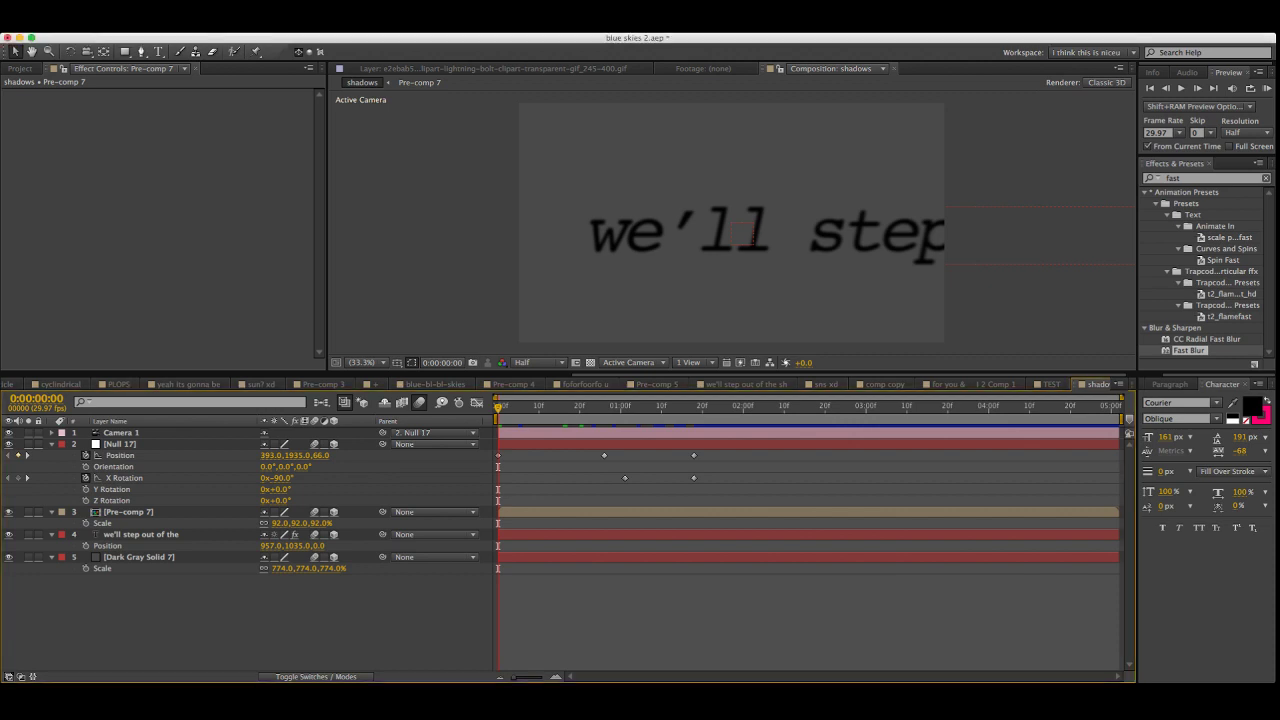
pyautogui.press('space')
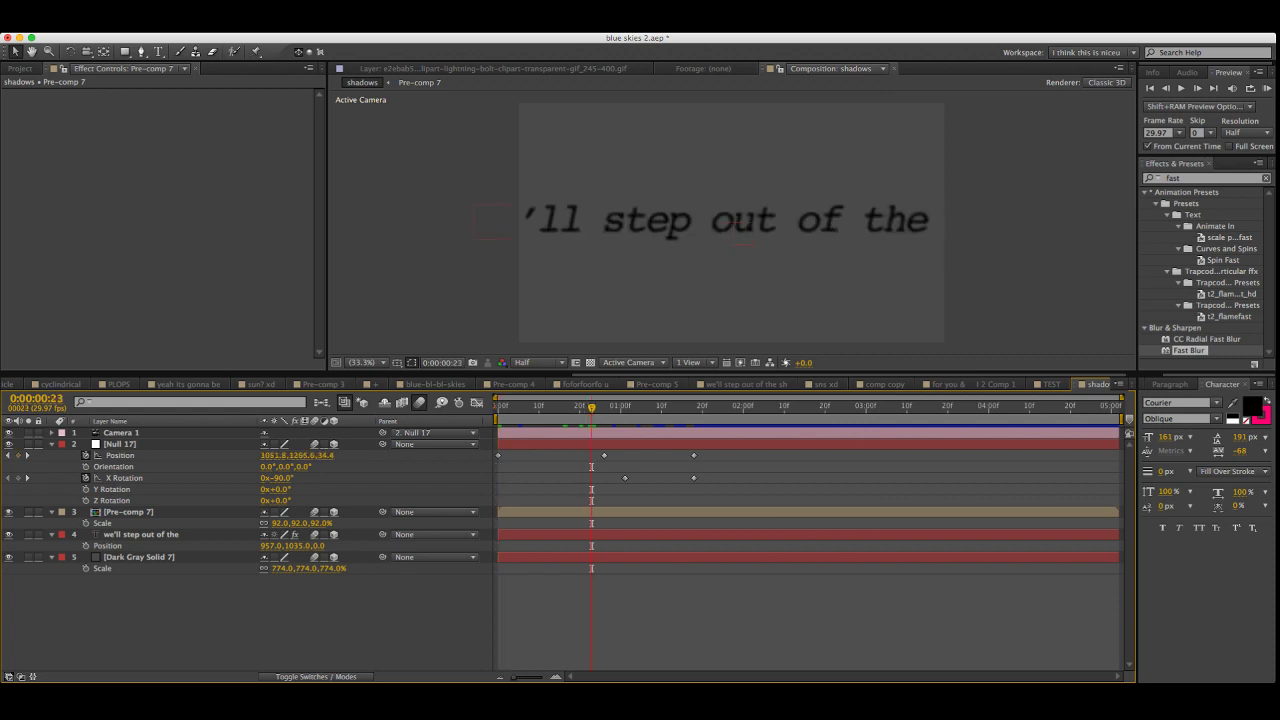
pyautogui.moveTo(591, 407); pyautogui.dragTo(498, 407)
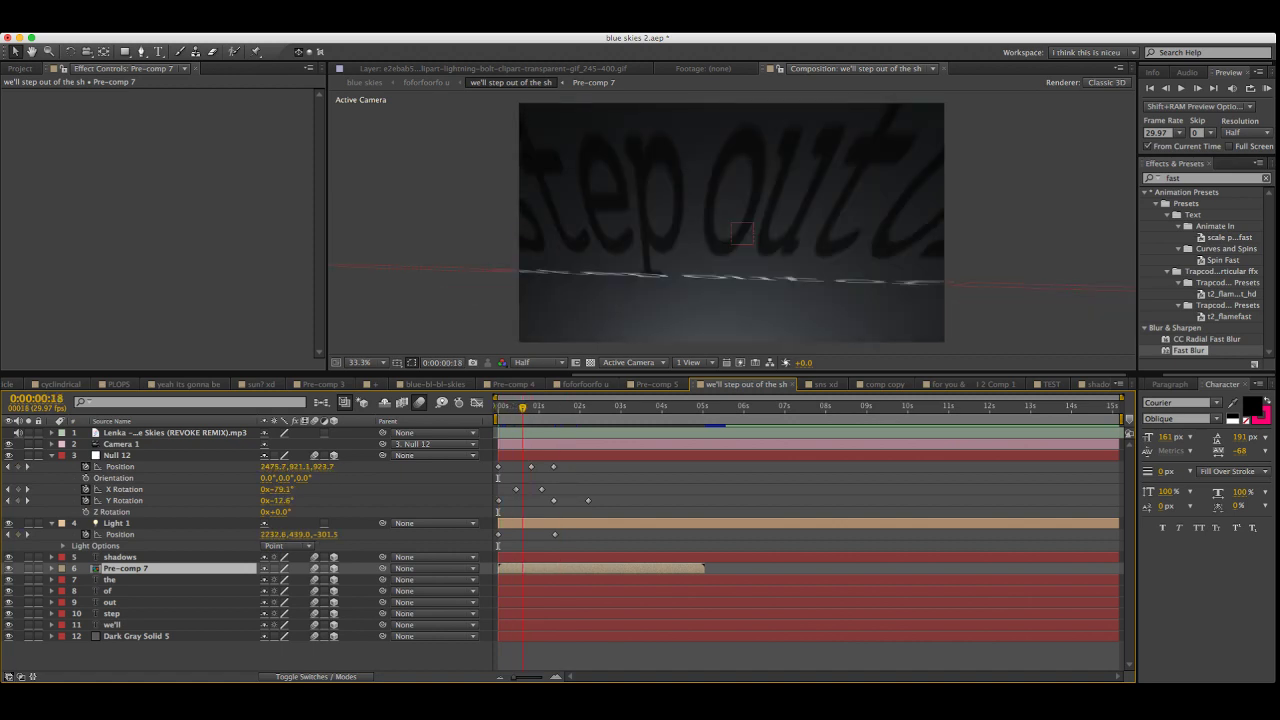
# Review the camera move and the separate word layers in the "we'll step out of the sh" composition
pyautogui.press('space')
pyautogui.click(120, 557)
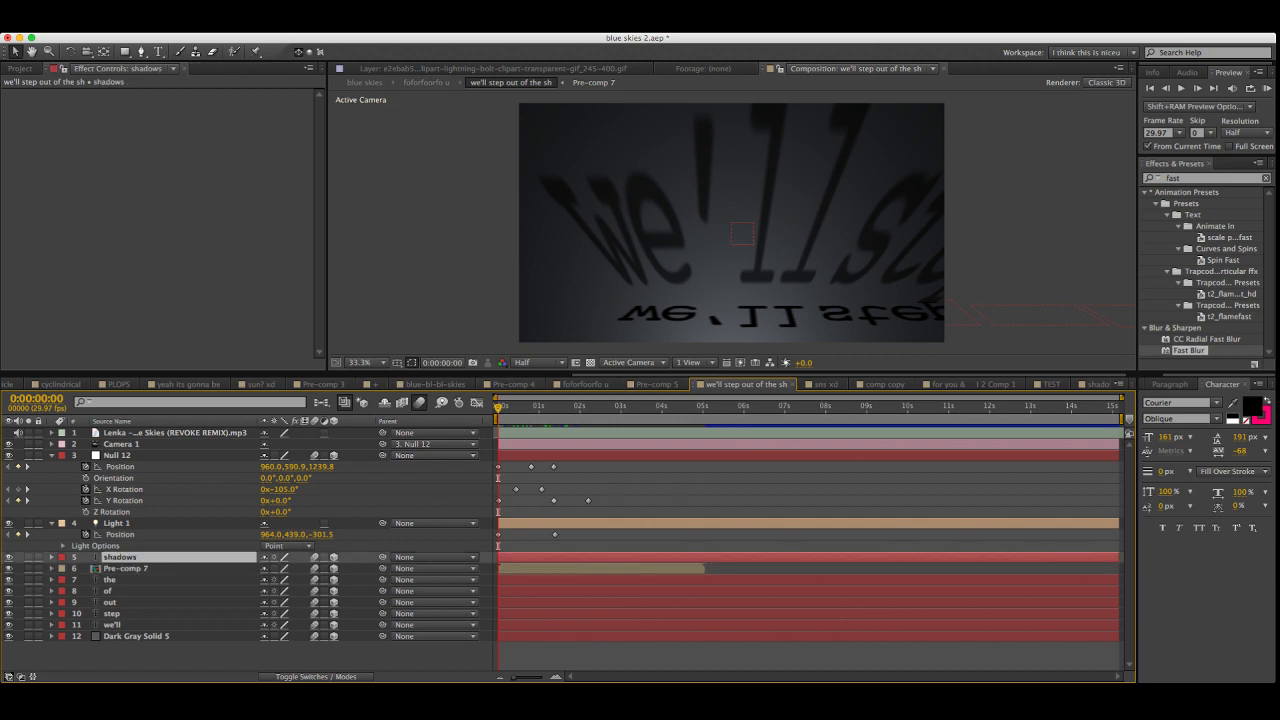
pyautogui.click(108, 591)
pyautogui.click(110, 602)
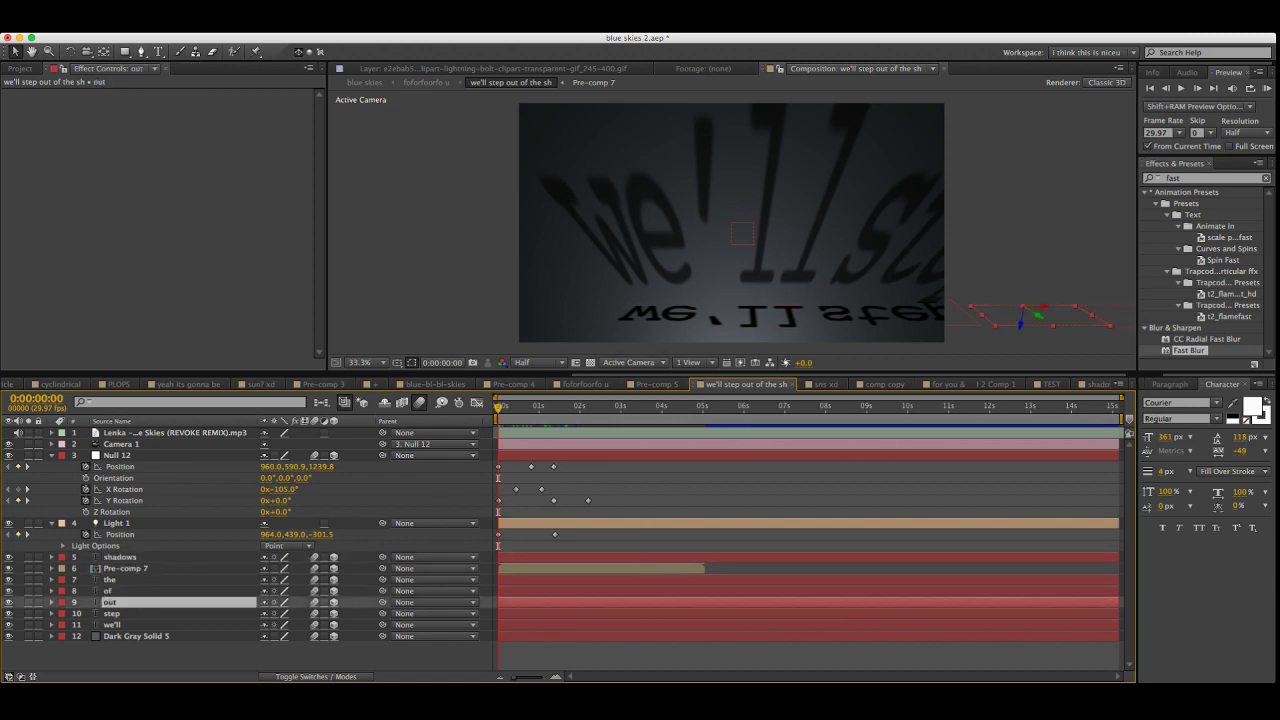
pyautogui.click(713, 317)
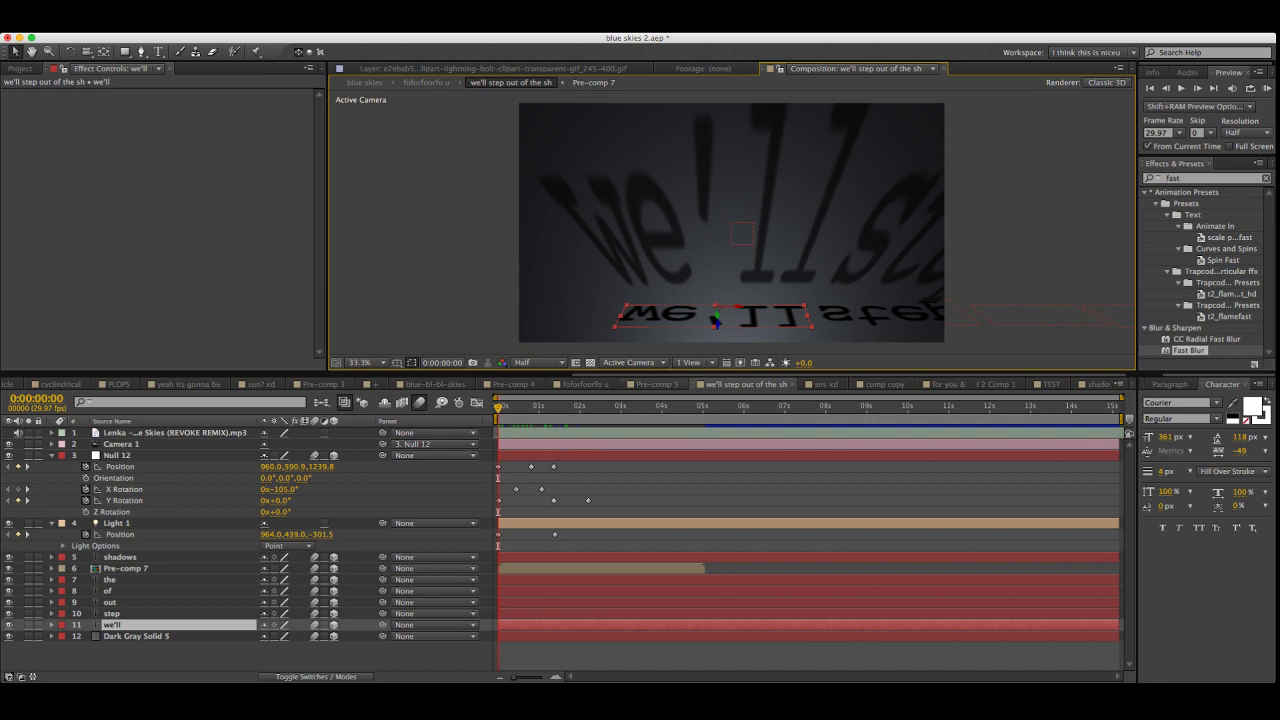
pyautogui.press('space')
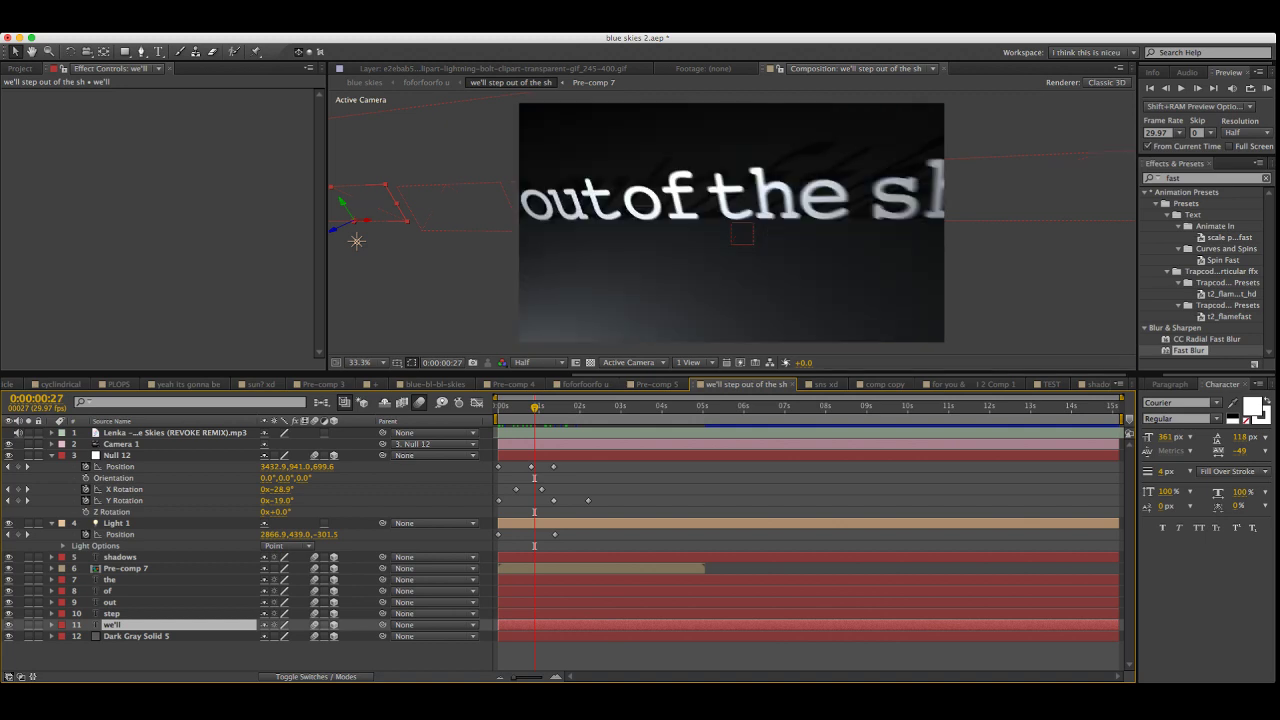
pyautogui.moveTo(534, 407); pyautogui.dragTo(498, 407)
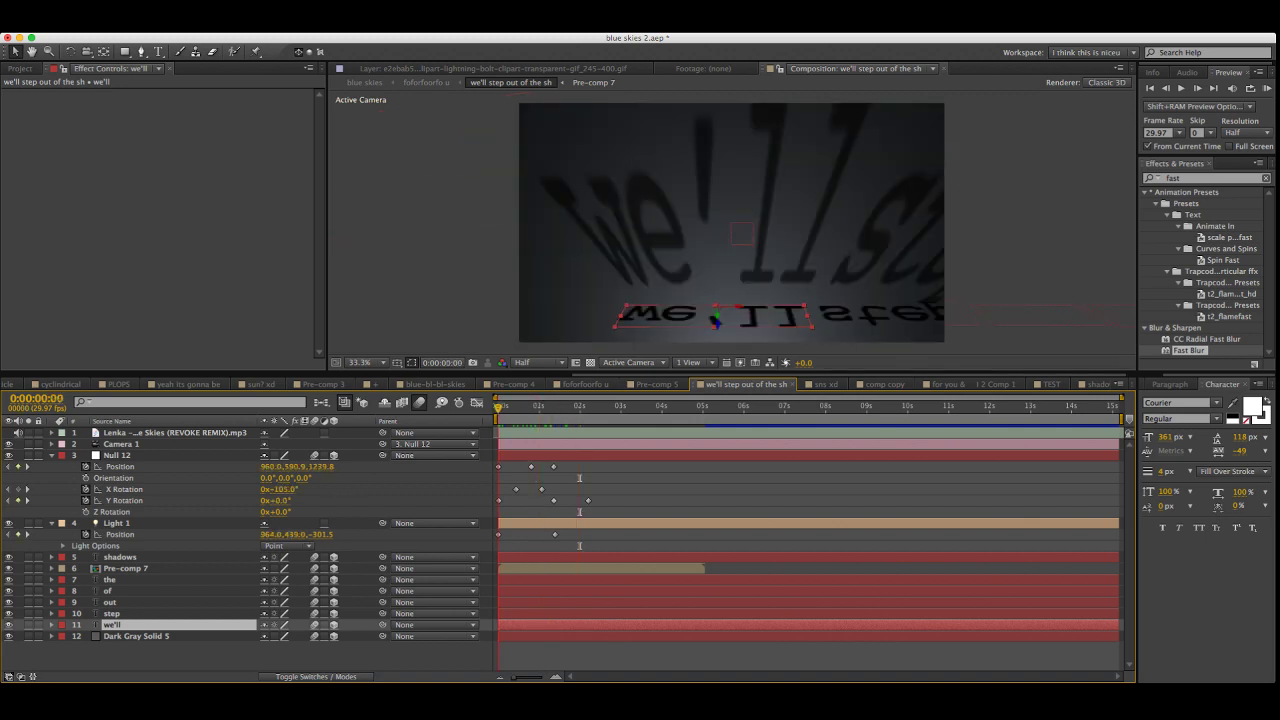
pyautogui.press('F2')
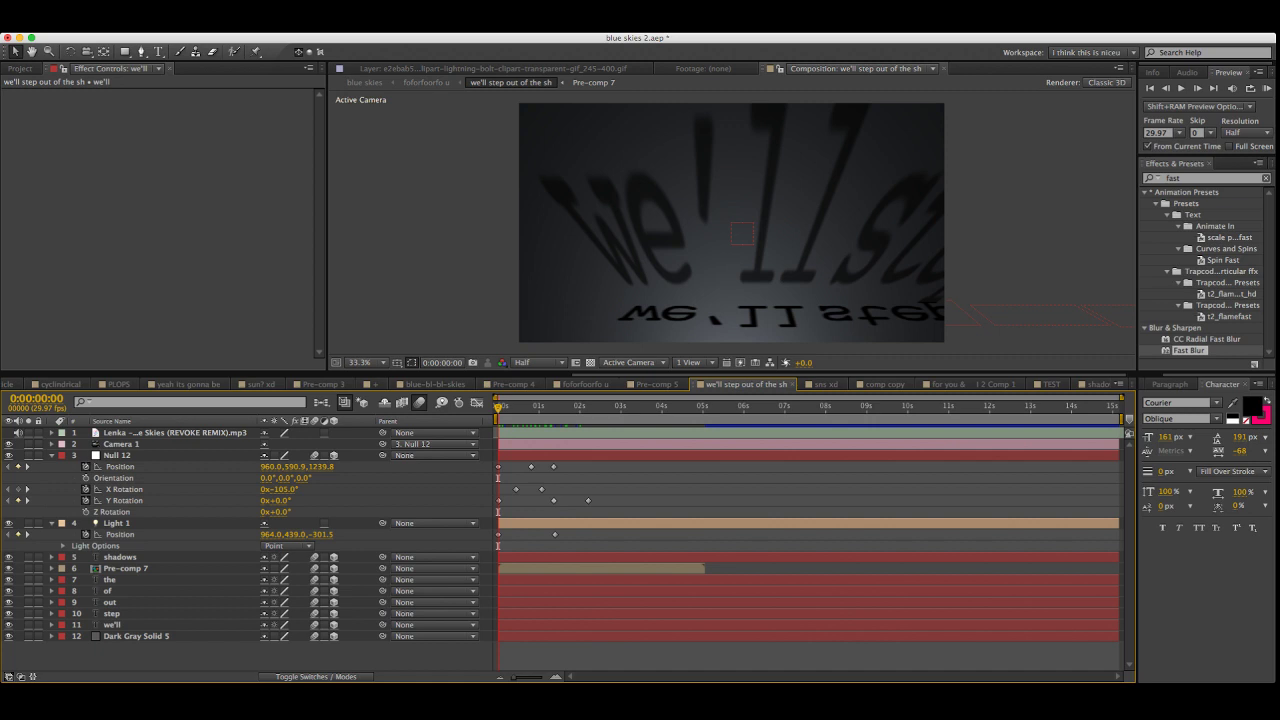
pyautogui.moveTo(498, 407)
pyautogui.mouseDown()
pyautogui.moveTo(553, 407)
pyautogui.moveTo(510, 407)
pyautogui.mouseUp()
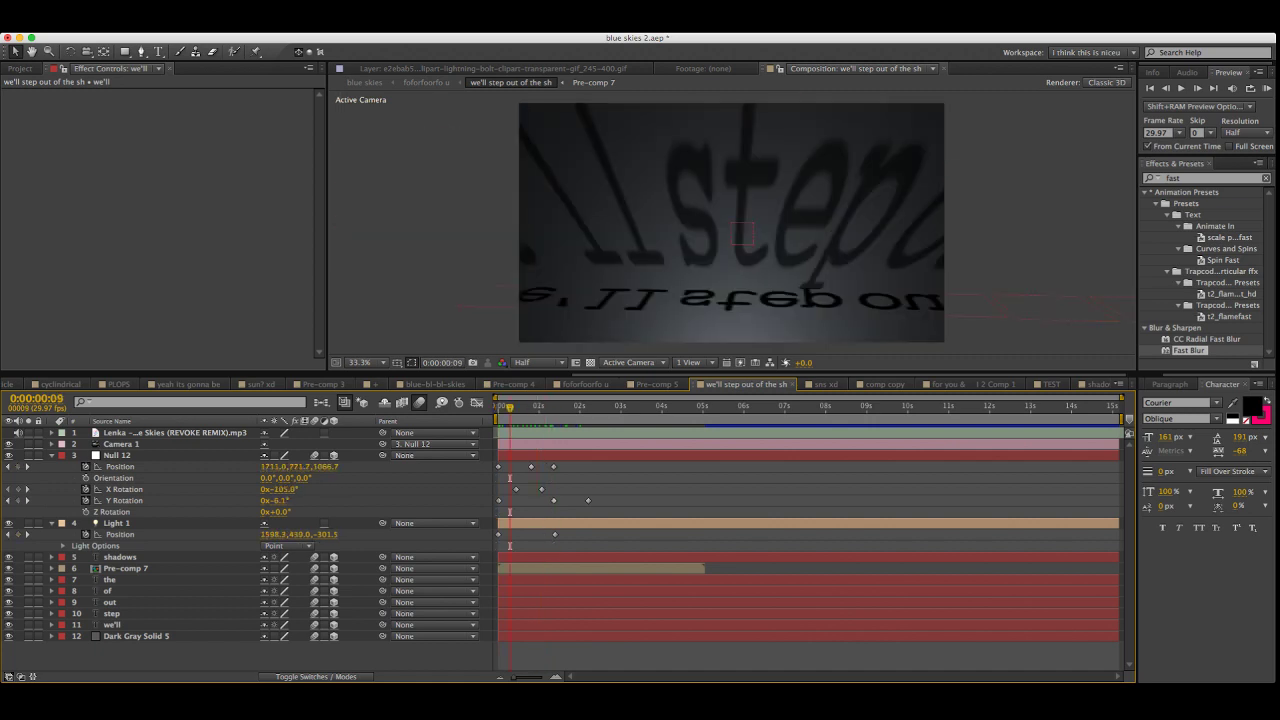
# Copy Pre-comp 7 from the shadows composition and paste it into the "we'll step out of the sh" composition
pyautogui.click(20, 68)
pyautogui.doubleClick(40, 350)
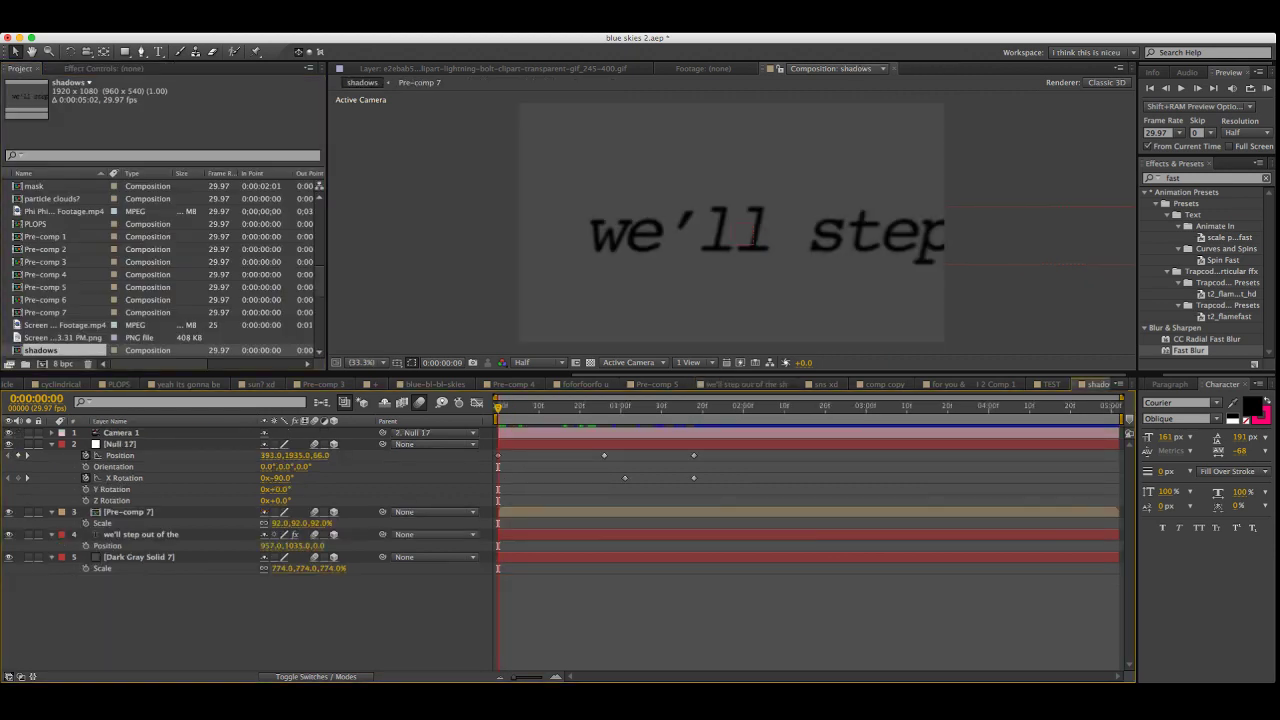
pyautogui.click(129, 512)
pyautogui.click(141, 535)
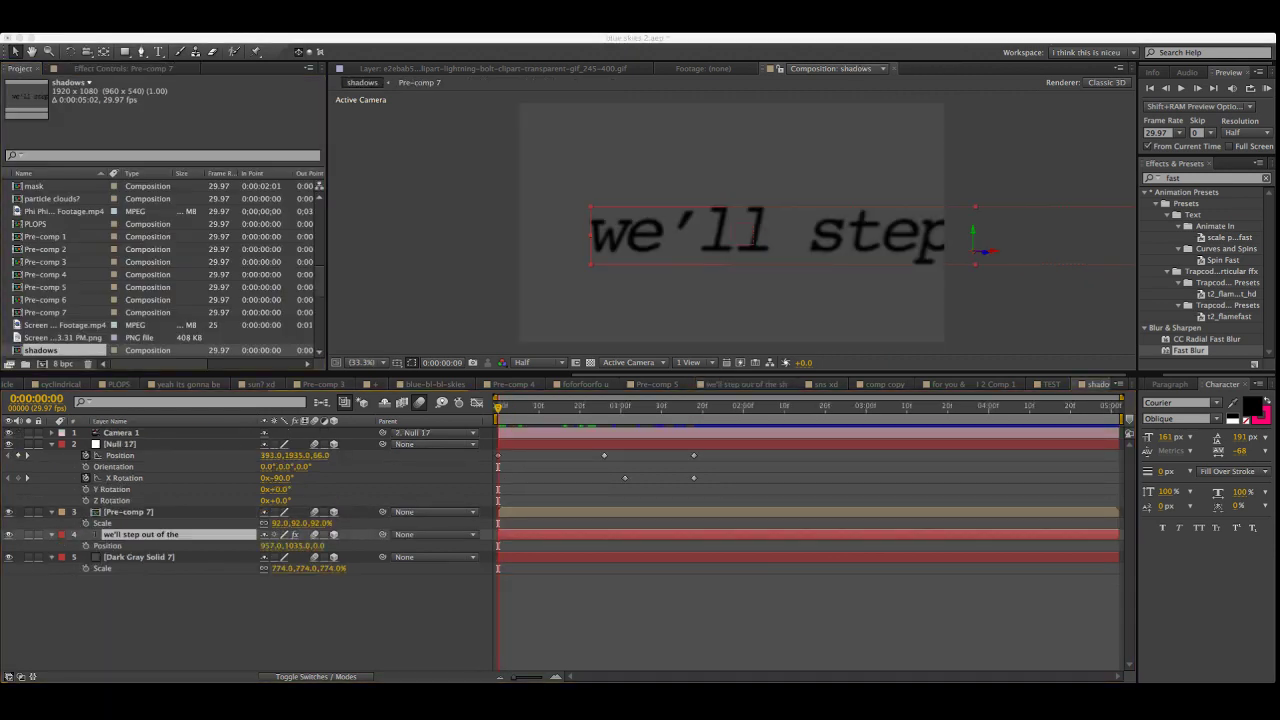
pyautogui.click(746, 384)
pyautogui.press('super+v')
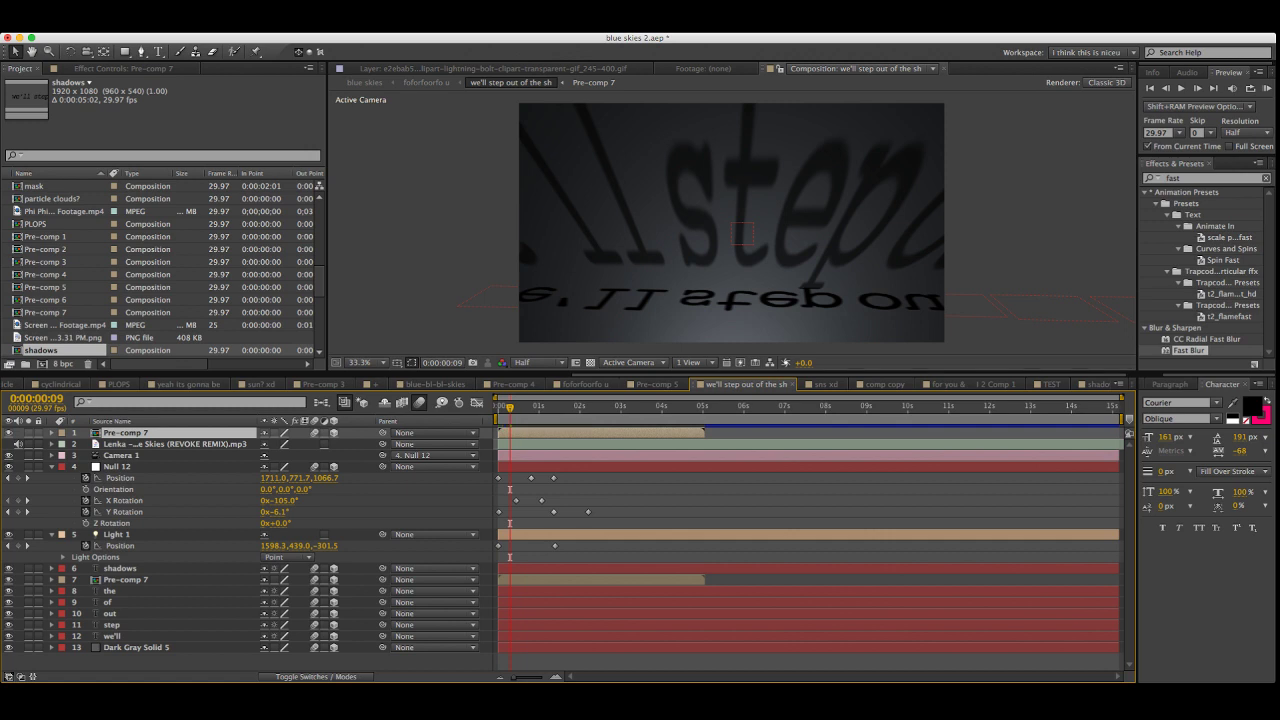
# Reveal the pasted Pre-comp 7 layer's rotation properties and go to 0:00:00:05
pyautogui.click(546, 407)
pyautogui.press('r')
pyautogui.press(',')
pyautogui.press(',')
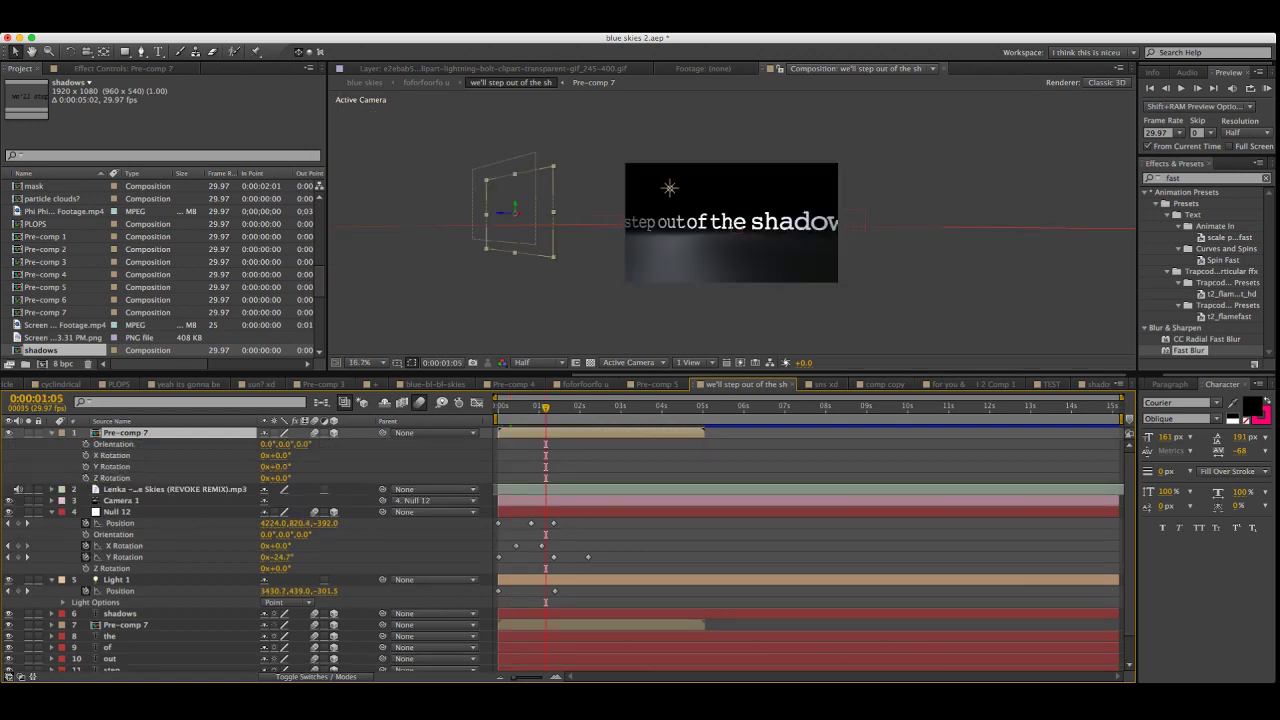
pyautogui.press('.')
pyautogui.press('.')
pyautogui.press('KP_0')
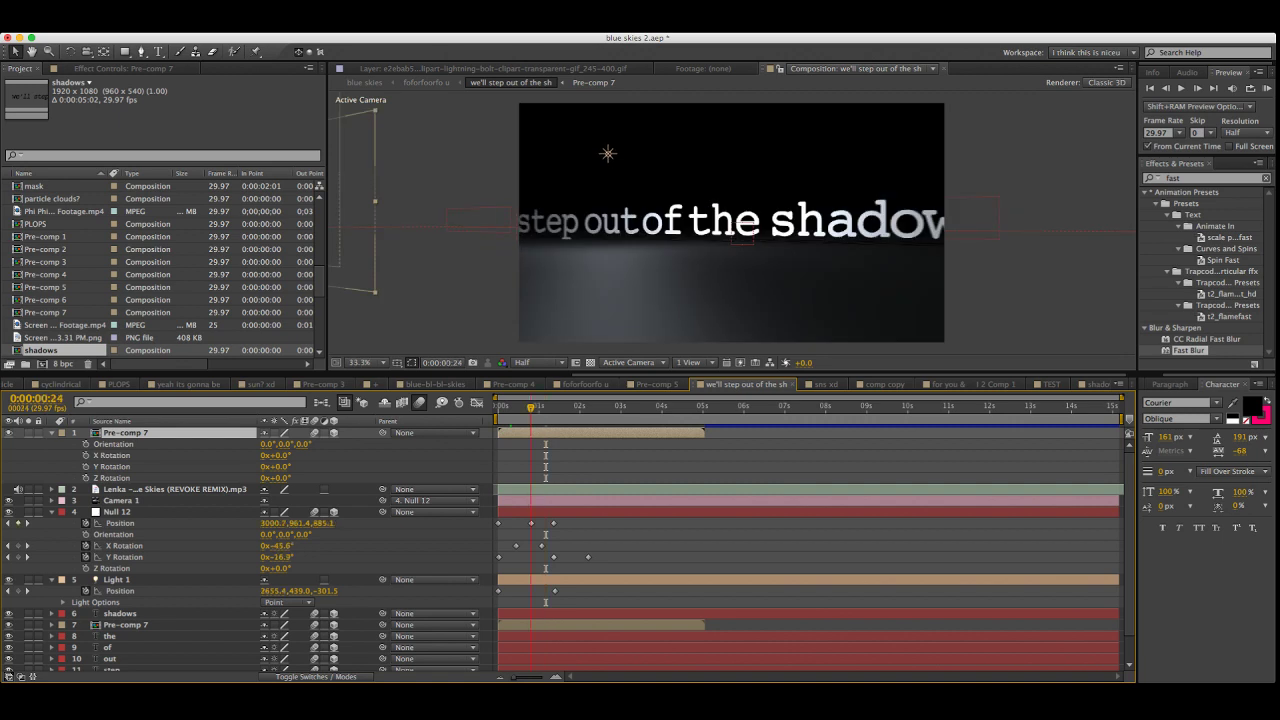
pyautogui.press(',')
pyautogui.press(',')
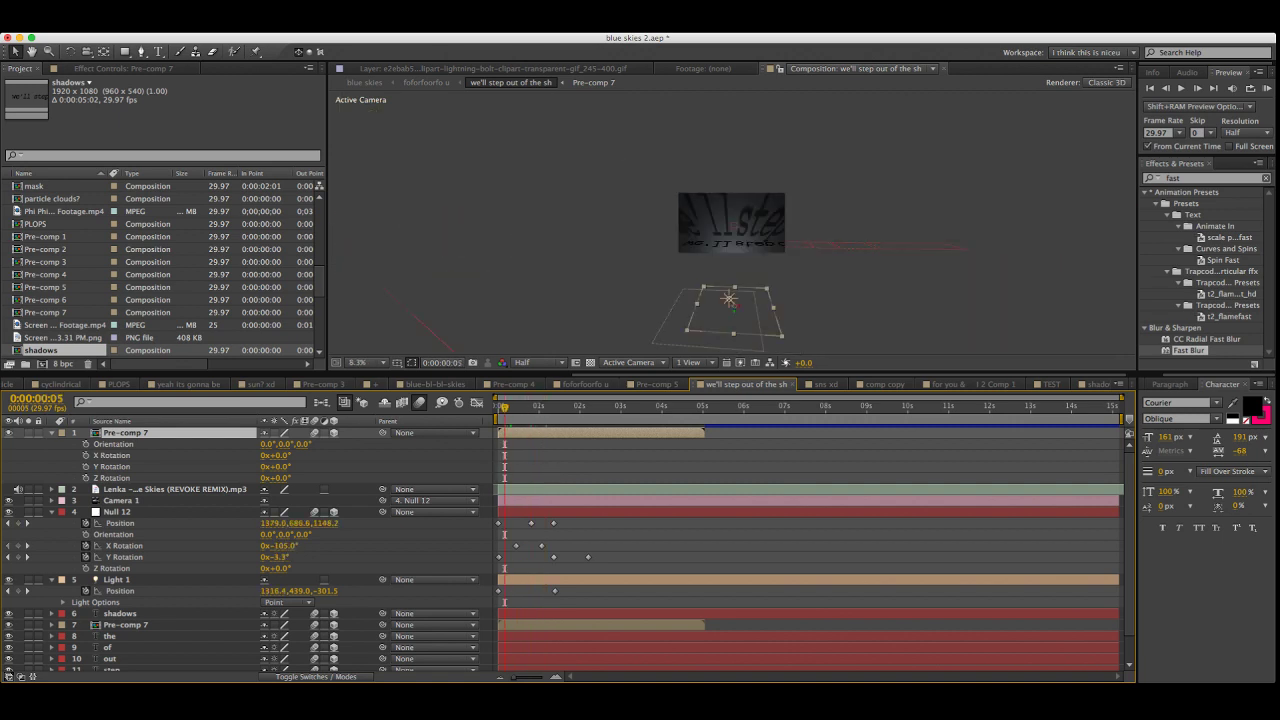
# Move the pasted Pre-comp 7 layer up toward the floor text at 0:00:00:05 and undo the last change
pyautogui.moveTo(734, 308); pyautogui.dragTo(734, 260)
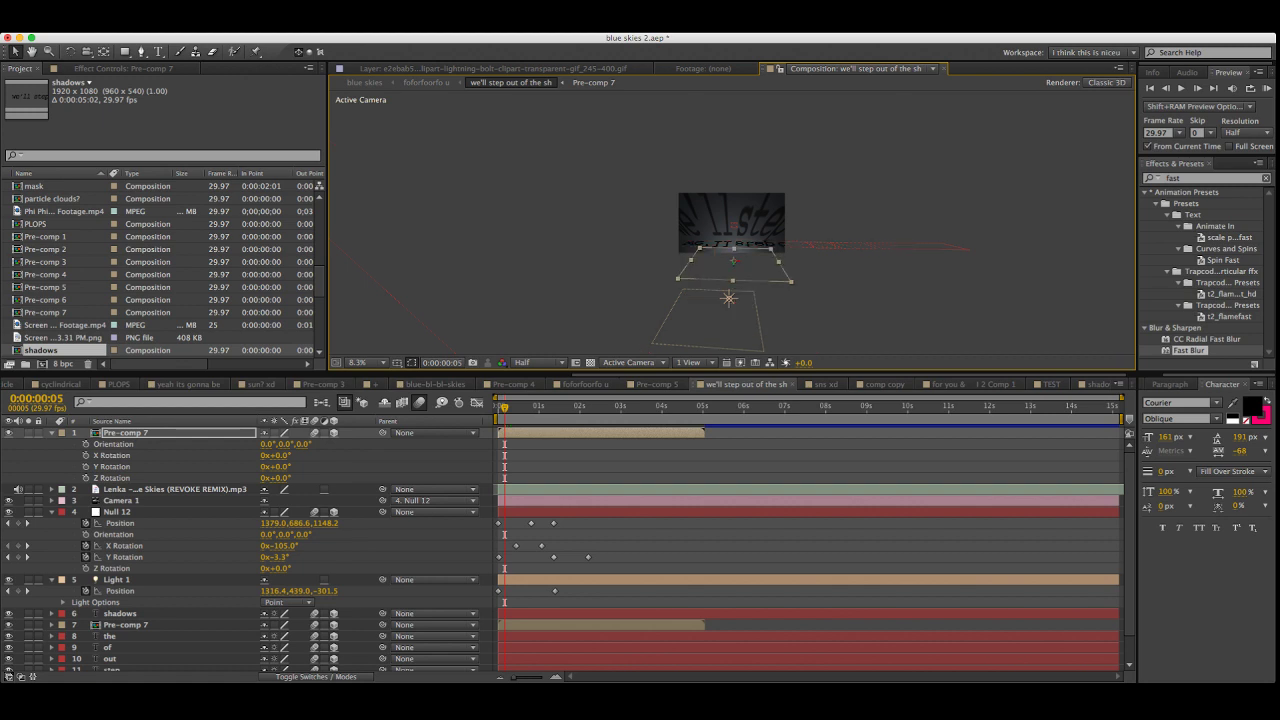
pyautogui.press('.')
pyautogui.press('.')
pyautogui.press(',')
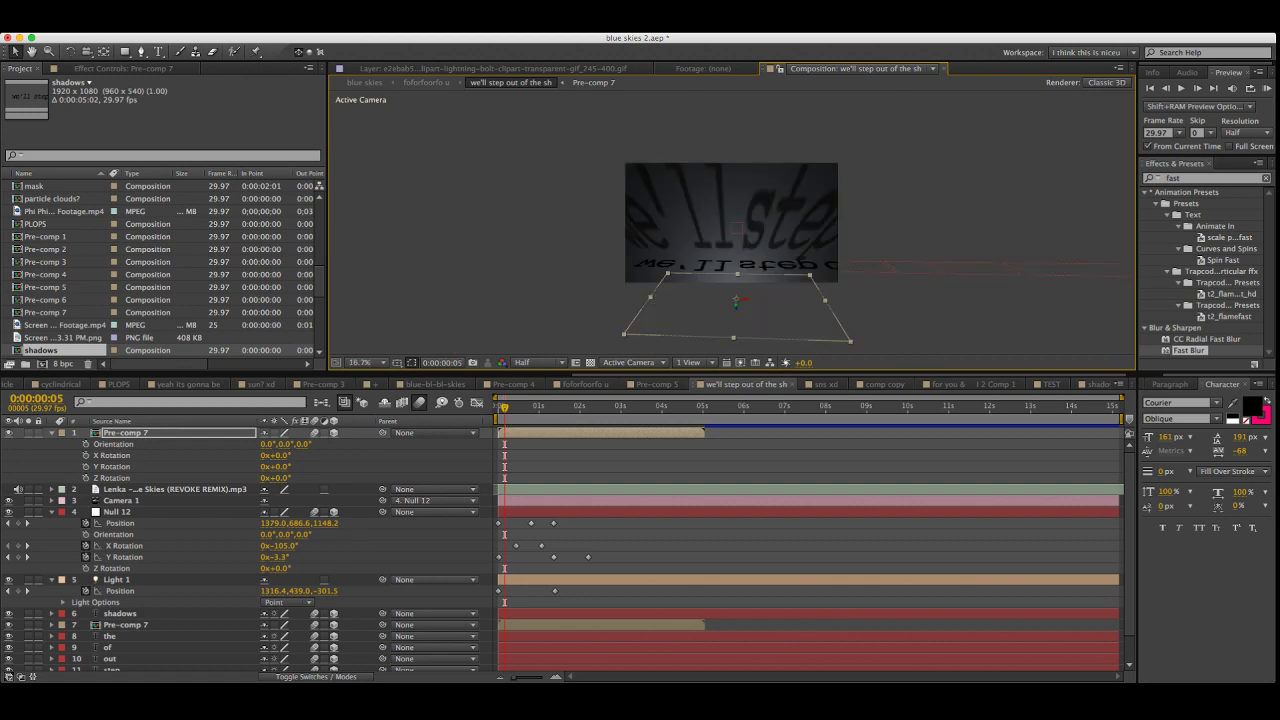
pyautogui.press('Up')
pyautogui.press('Up')
pyautogui.hotkey('shift', 'Up')
pyautogui.hotkey('shift', 'Up')
pyautogui.hotkey('shift', 'Up')
pyautogui.hotkey('shift', 'Up')
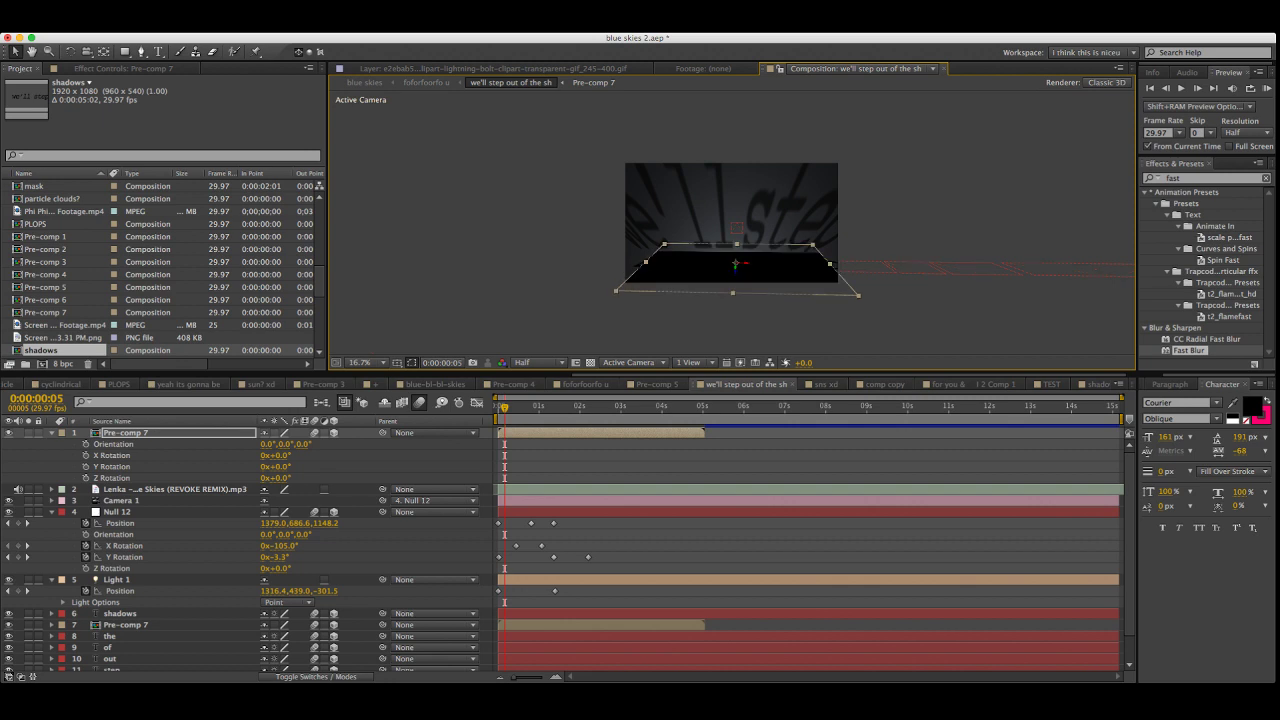
pyautogui.press('super+z')
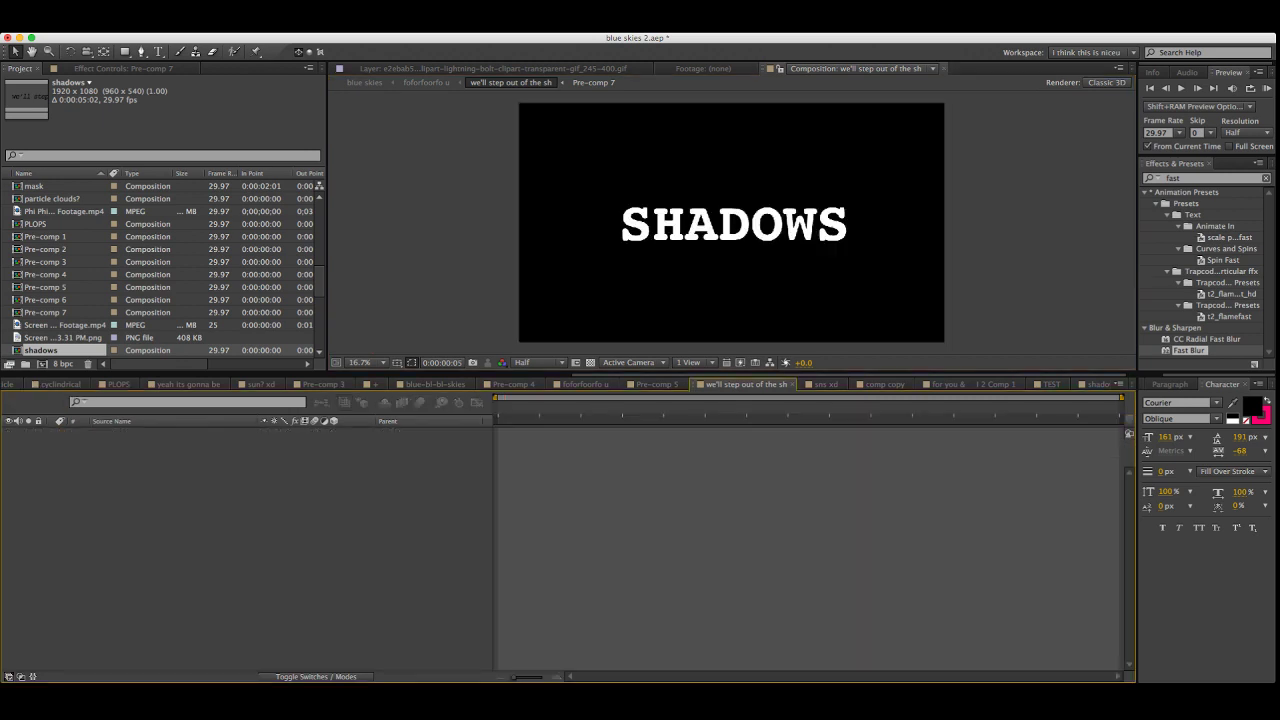
# Show the layers' blending modes and preview the camera move in the "we'll step out of the sh" composition
pyautogui.click(624, 407)
pyautogui.press('super+Tab')
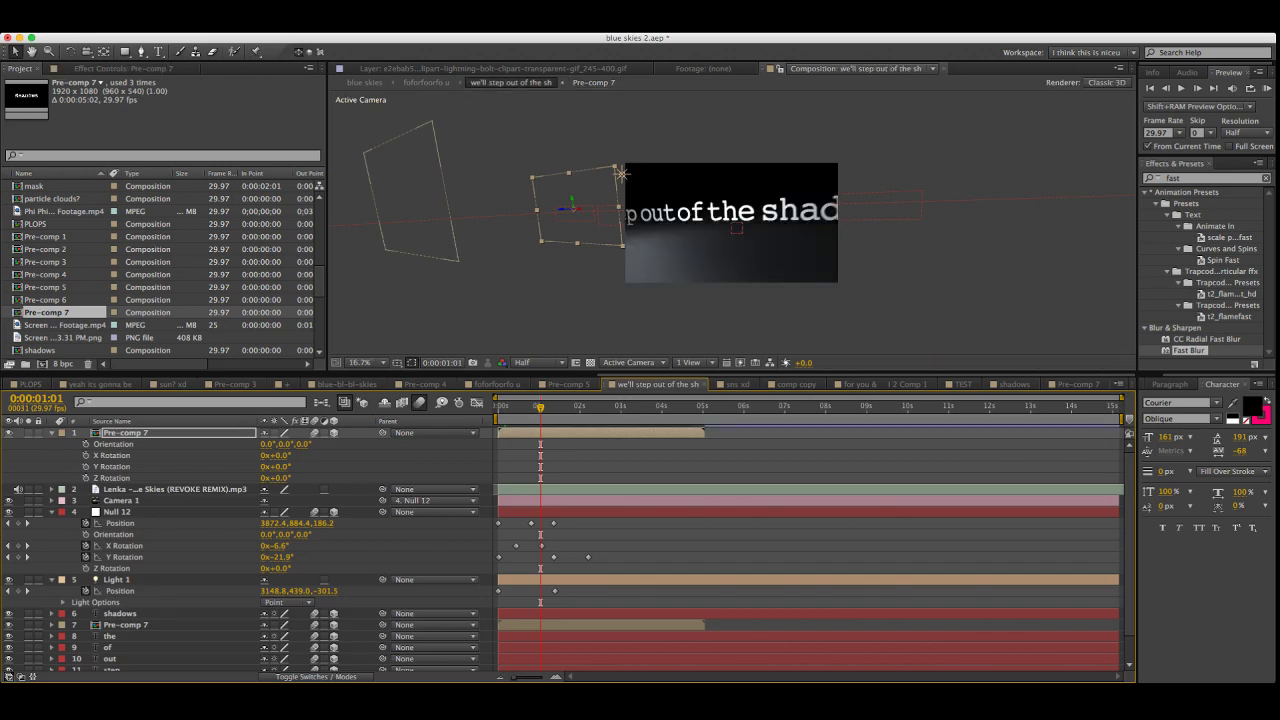
pyautogui.press('F4')
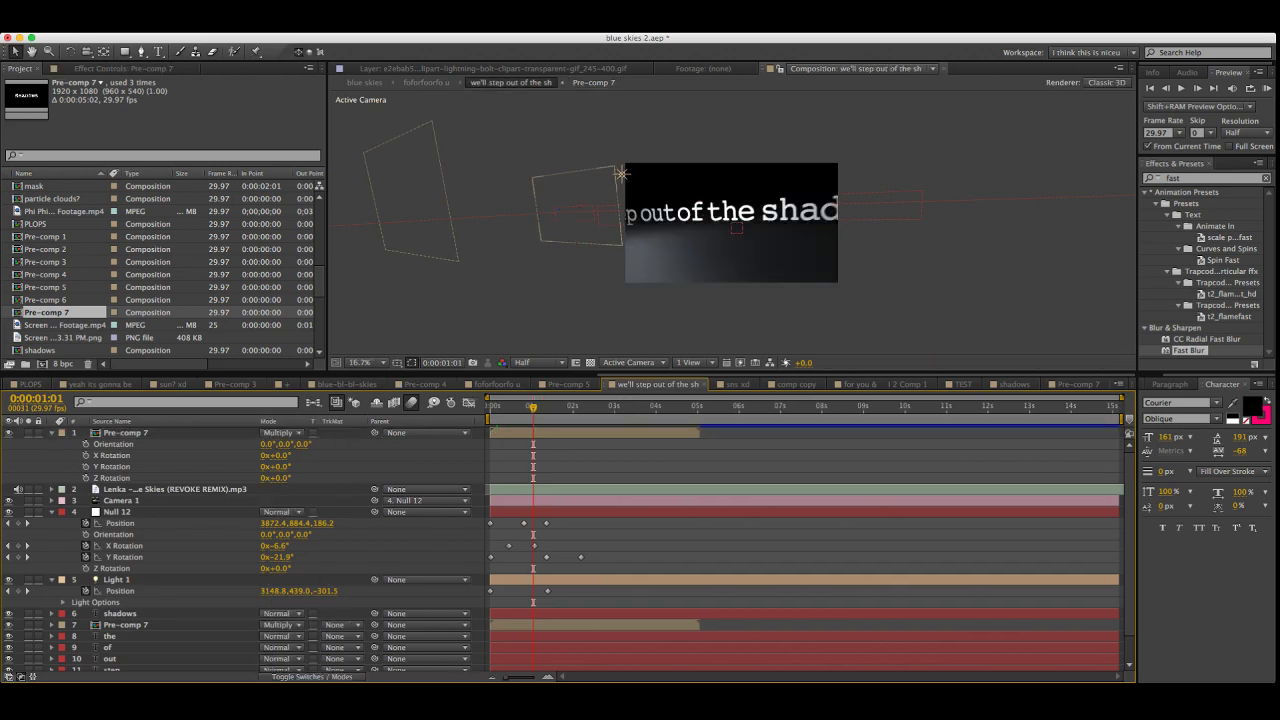
pyautogui.press('j')
pyautogui.press('j')
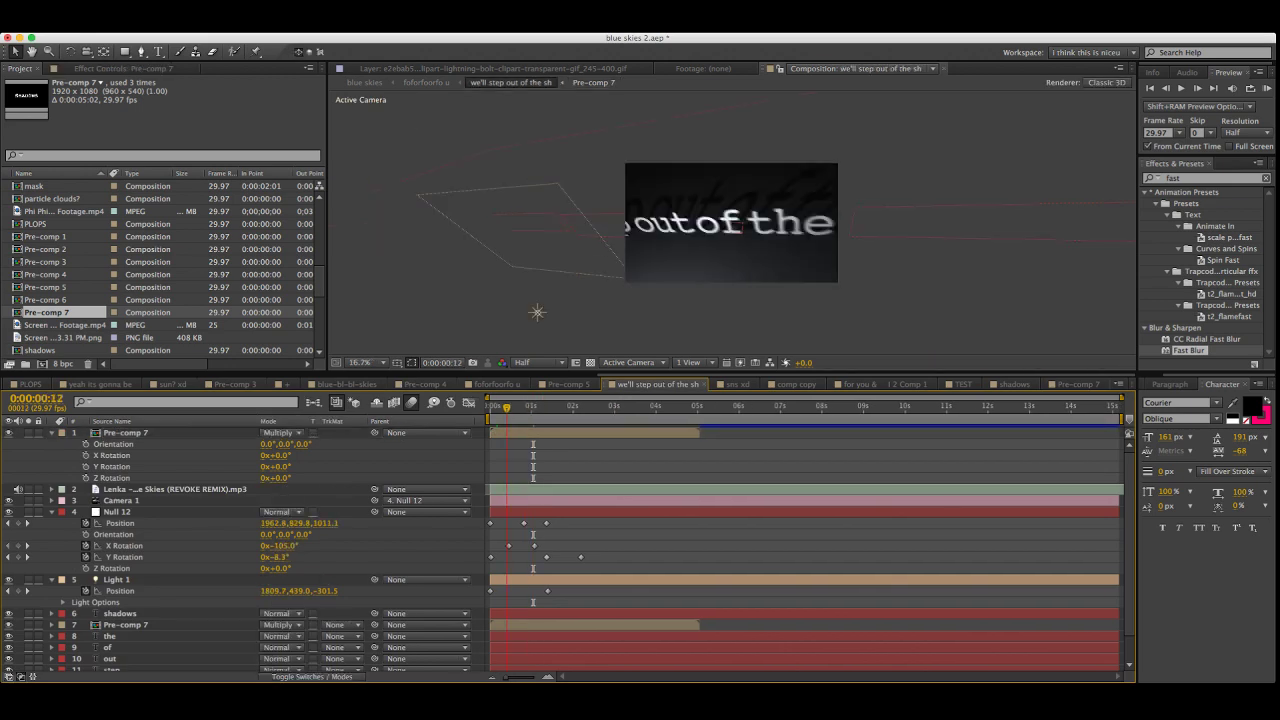
pyautogui.press('space')
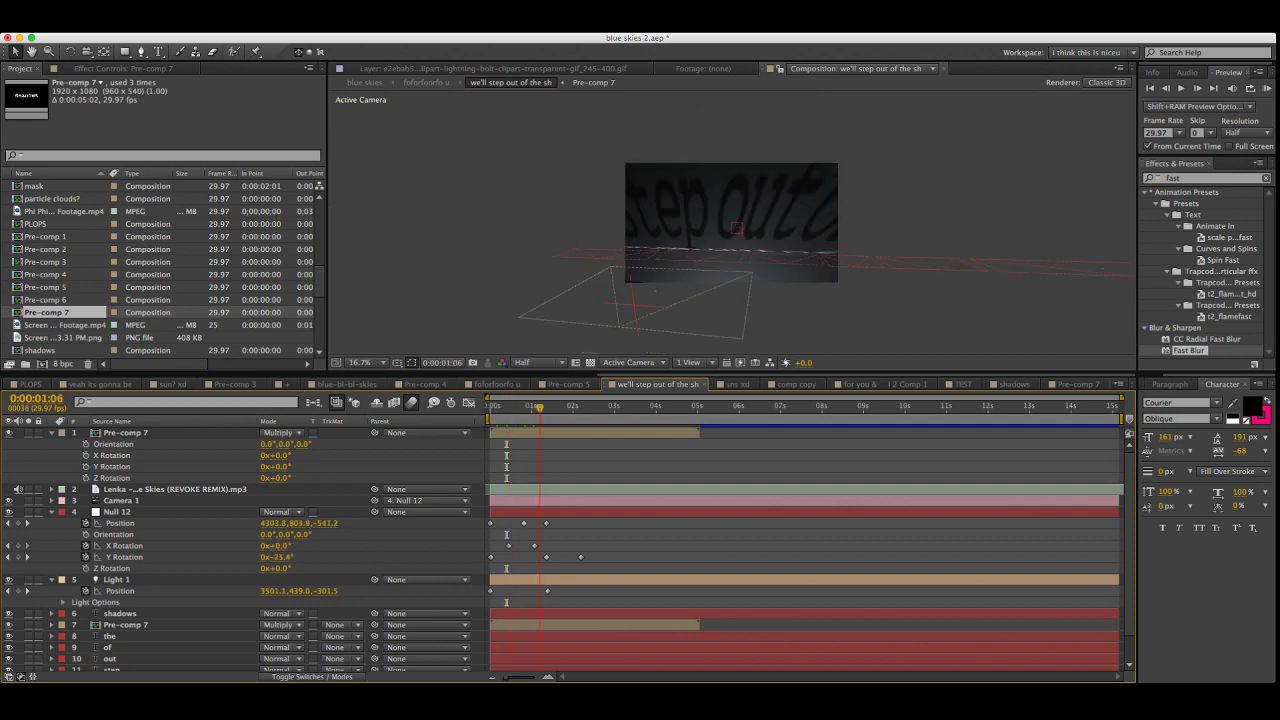
pyautogui.press('space')
# Move the pasted Pre-comp 7 layer's SHADOWS text to the middle of the camera frame at 0:00:01:10
pyautogui.click(641, 222)
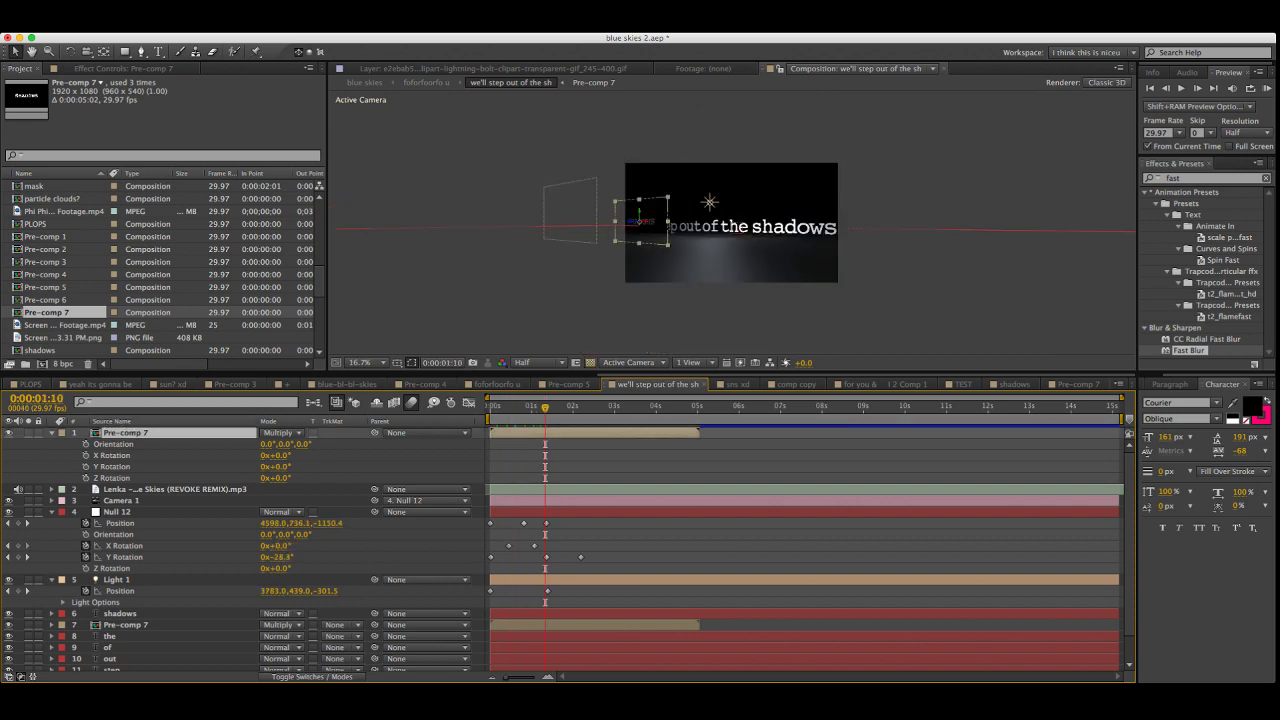
pyautogui.moveTo(647, 222); pyautogui.dragTo(740, 222)
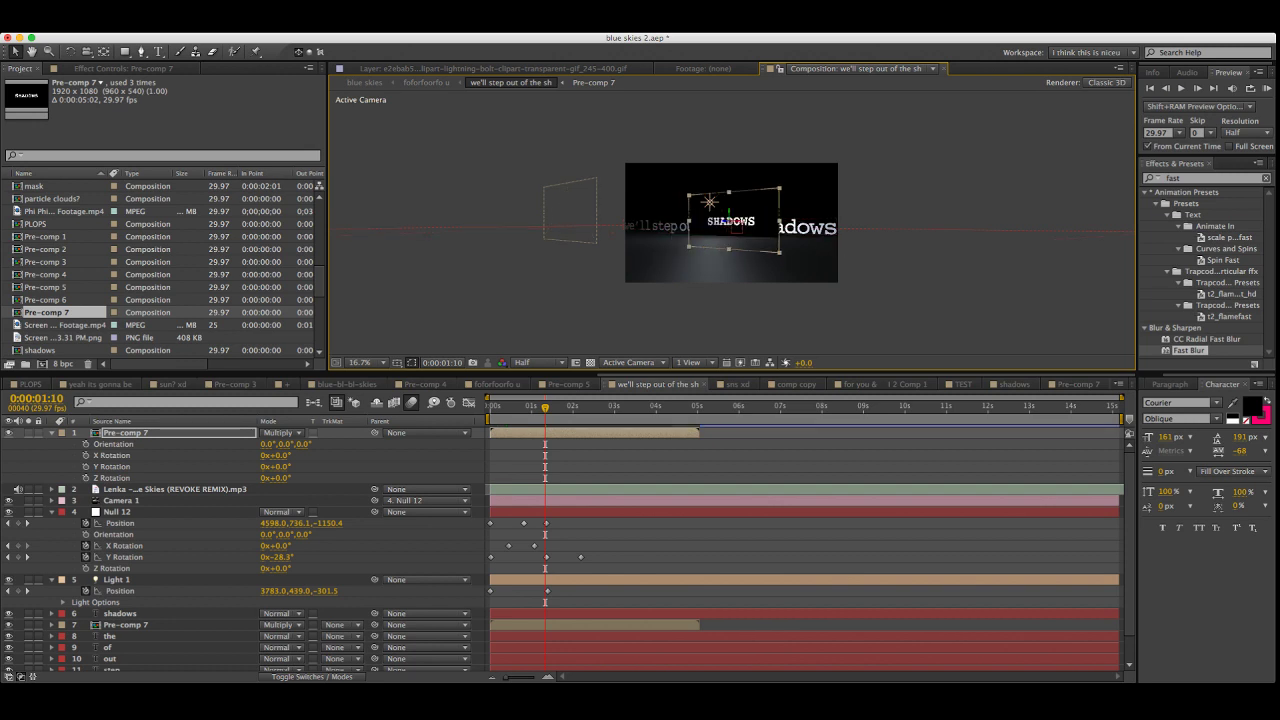
# Try a Scale of 351% on the pasted Pre-comp 7 layer and restore it to 92%
pyautogui.press('s')
pyautogui.moveTo(300, 444); pyautogui.dragTo(336, 444)
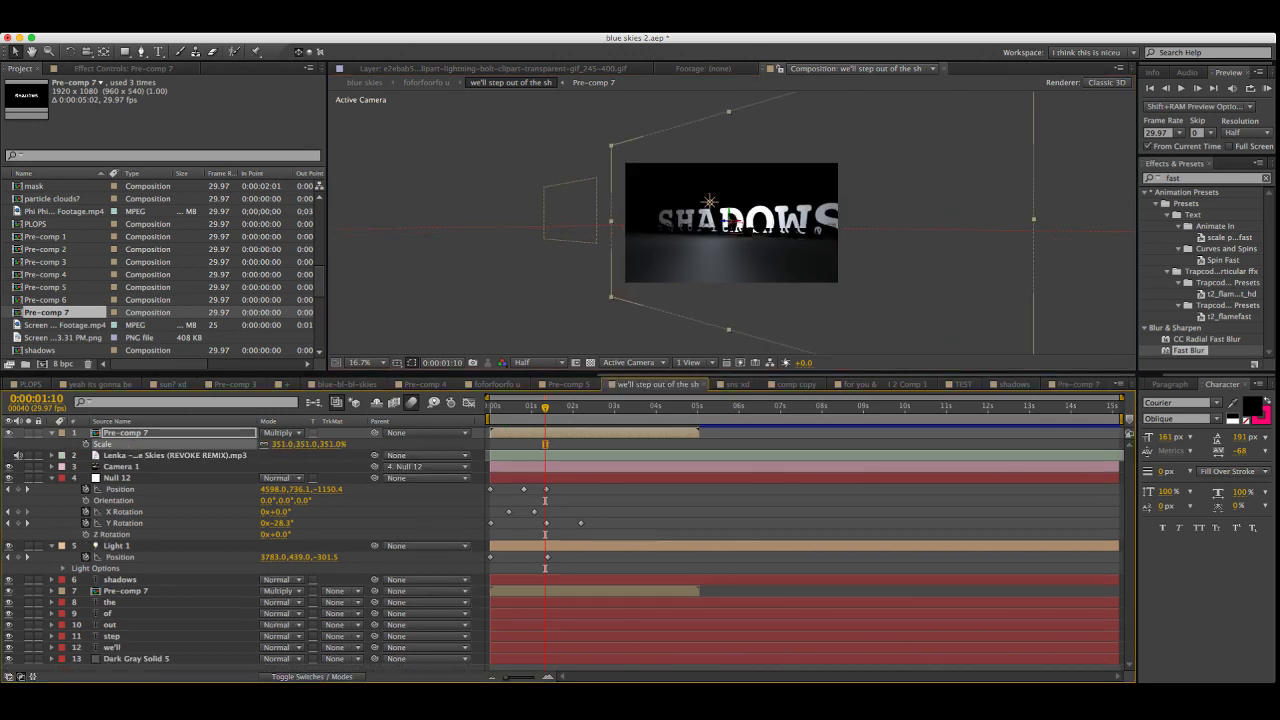
pyautogui.write('92')
pyautogui.press('Return')
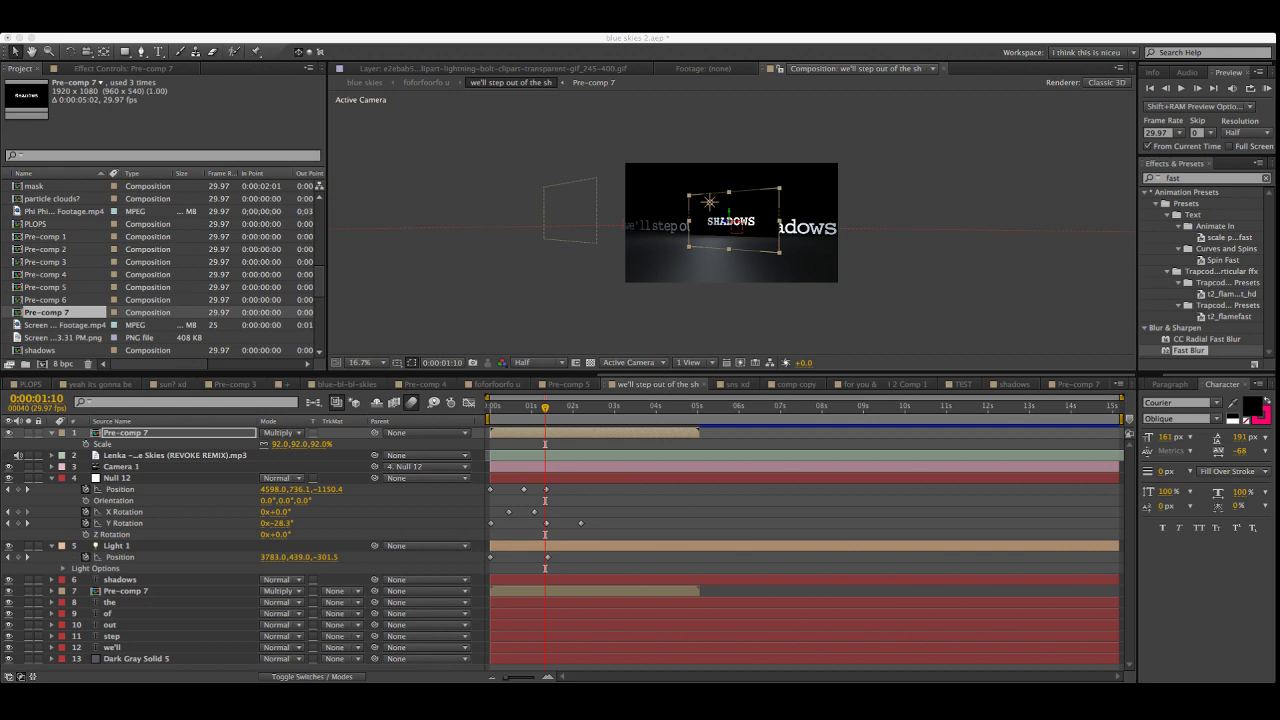
# Deselect all layers and check the SHADOWS cut-out against the text at 0:00:01:23 and 0:00:01:12
pyautogui.press('super+Tab')
pyautogui.press('super+shift+a')
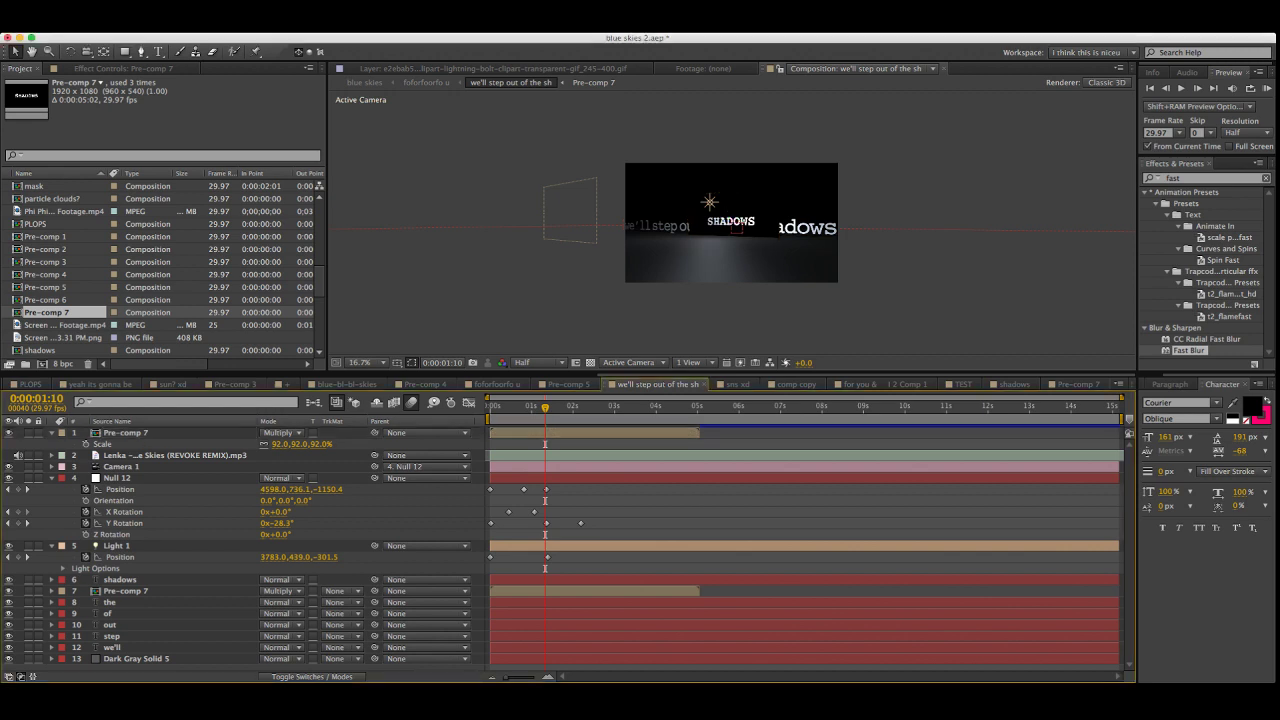
pyautogui.click(563, 407)
pyautogui.hotkey('shift', '/')
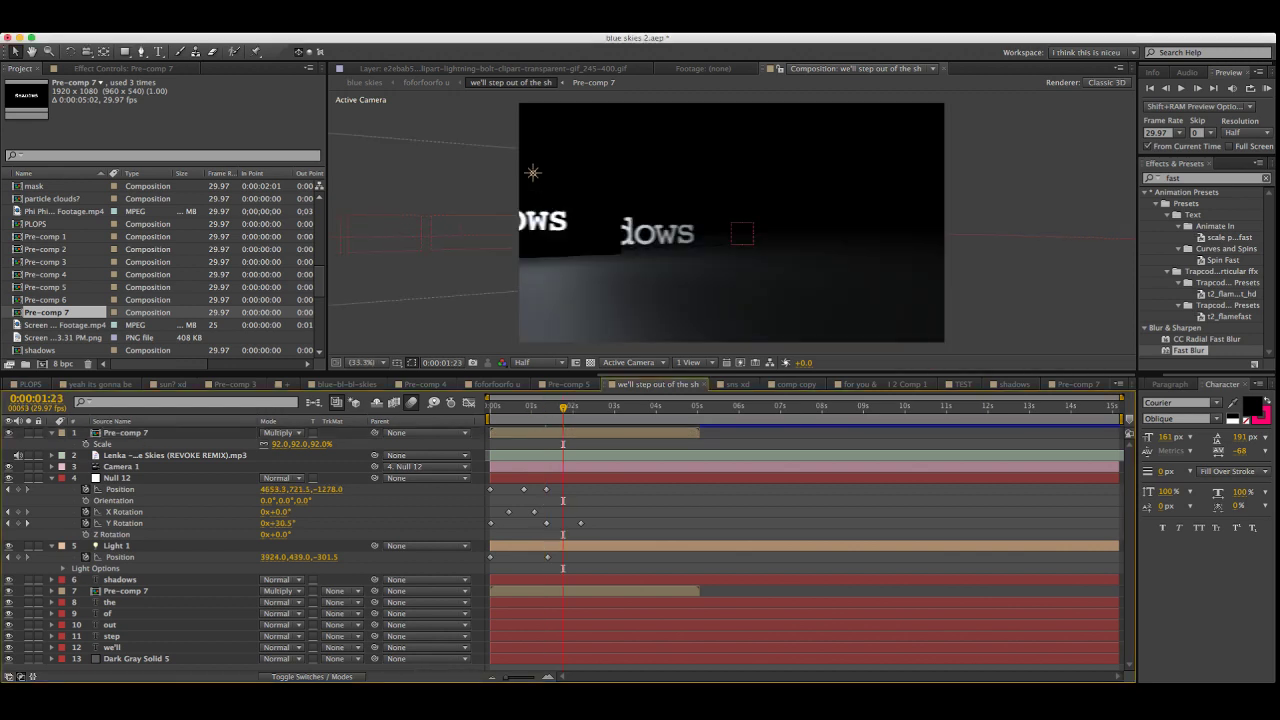
pyautogui.click(548, 407)
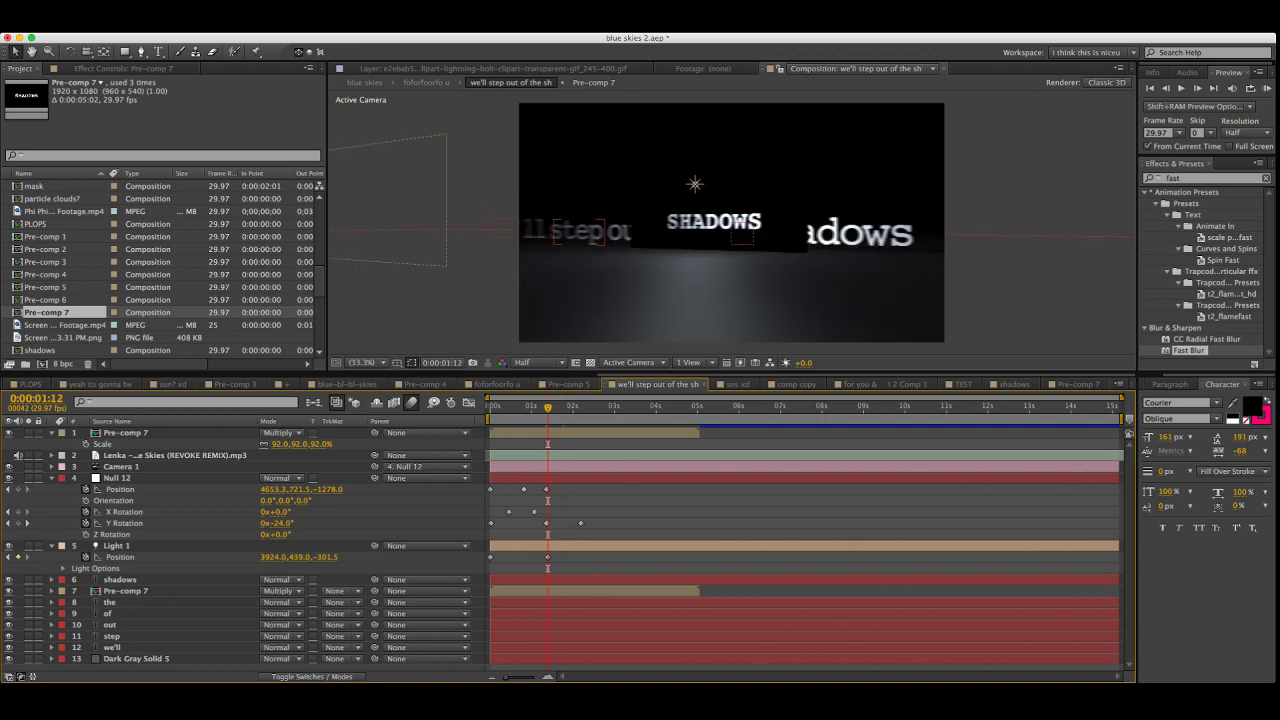
pyautogui.press('super+Tab')
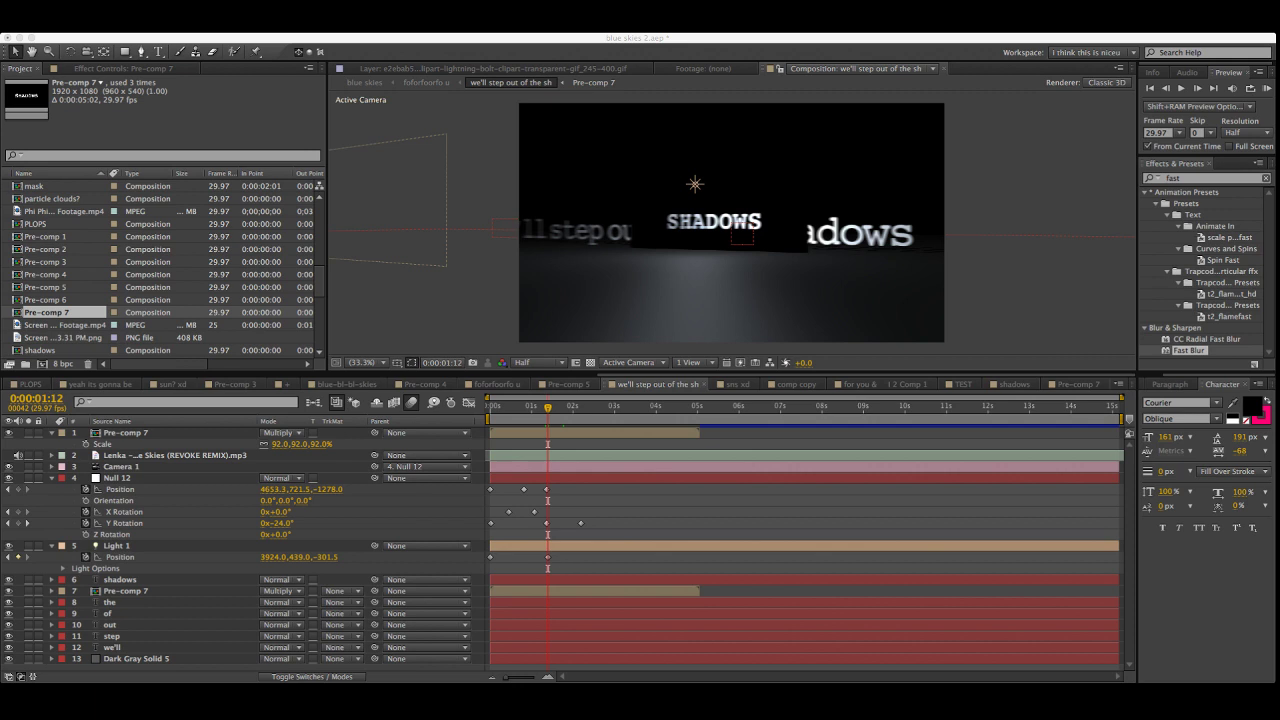
pyautogui.press('super+Tab')
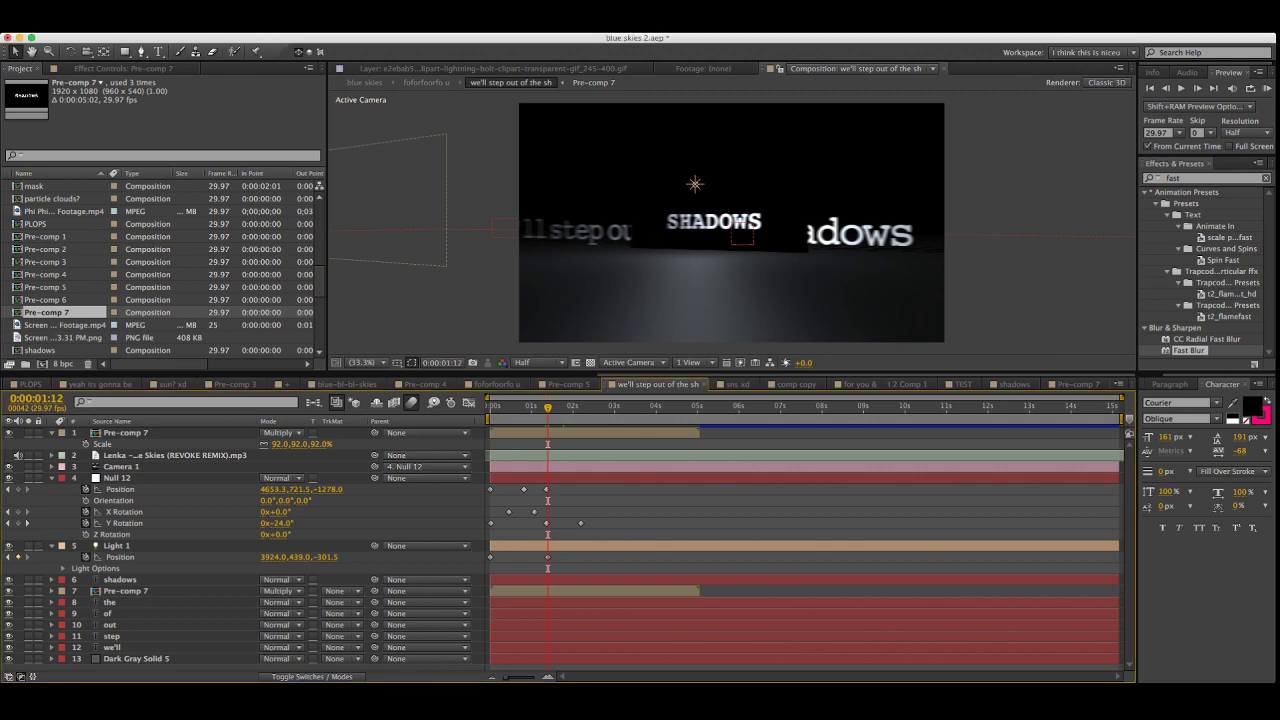
# Show the layer switches again and select the pasted Pre-comp 7 layer in the composition view
pyautogui.click(313, 677)
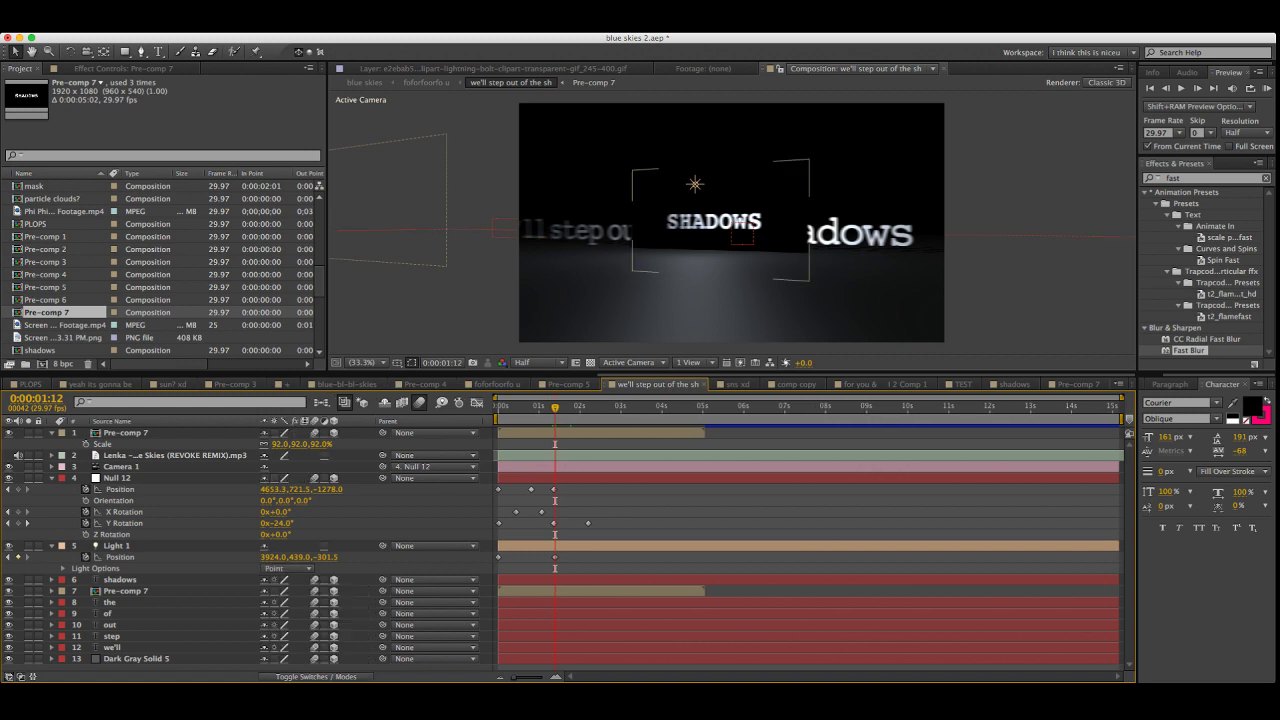
pyautogui.click(714, 221)
pyautogui.press('super+shift+a')
pyautogui.click(714, 222)
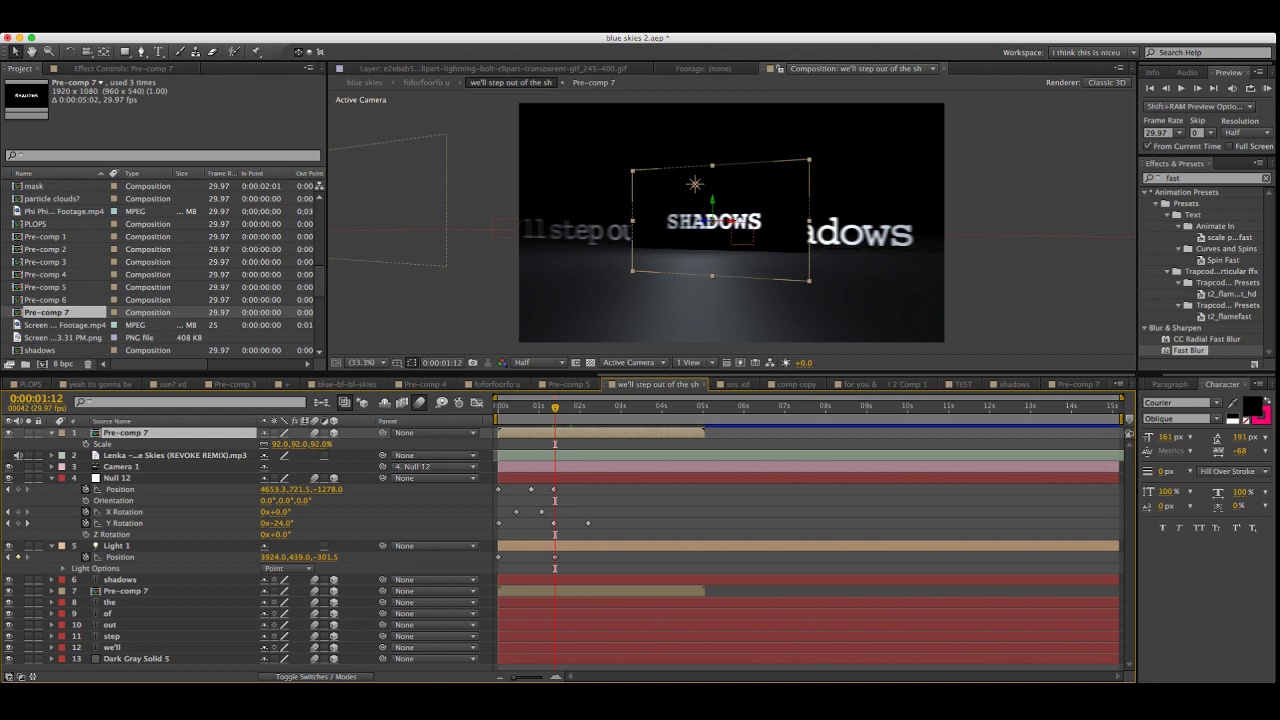
pyautogui.press('super+Tab')
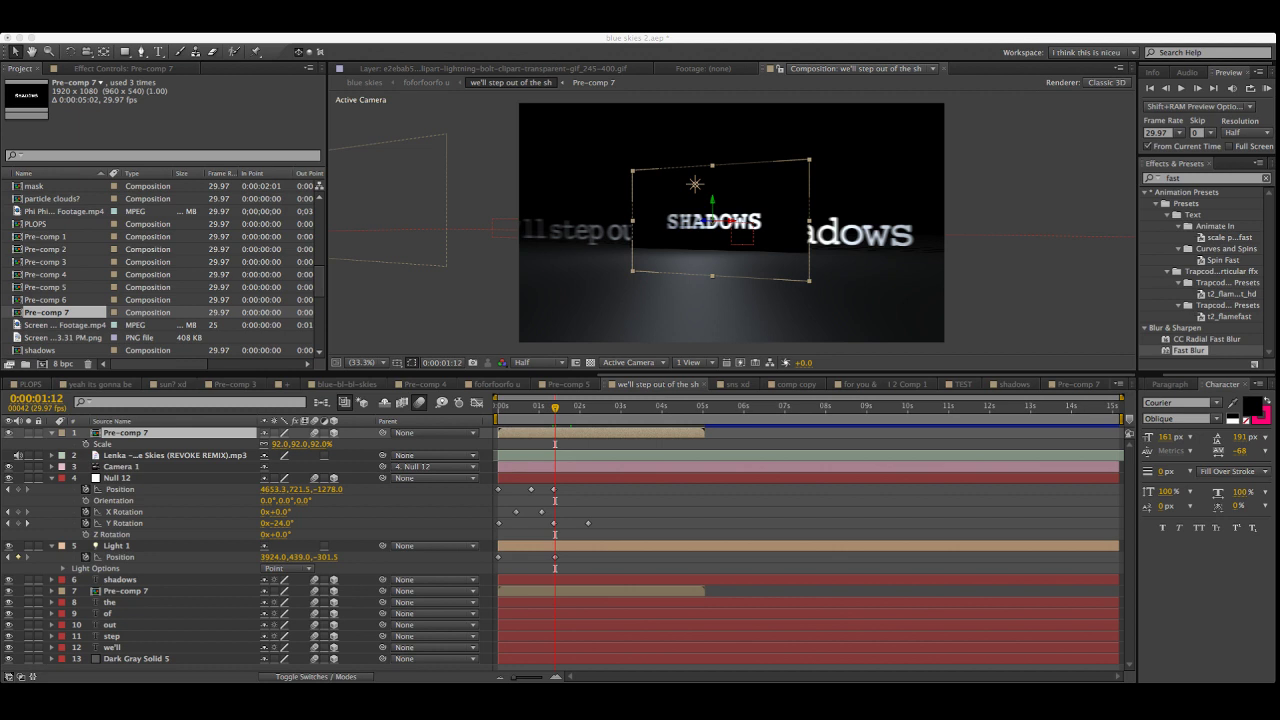
# Compare the camera move around 0:00:00:15 and 0:00:01:15, and inspect the contents of Pre-comp 7
pyautogui.moveTo(555, 407); pyautogui.dragTo(518, 407)
pyautogui.click(117, 478)
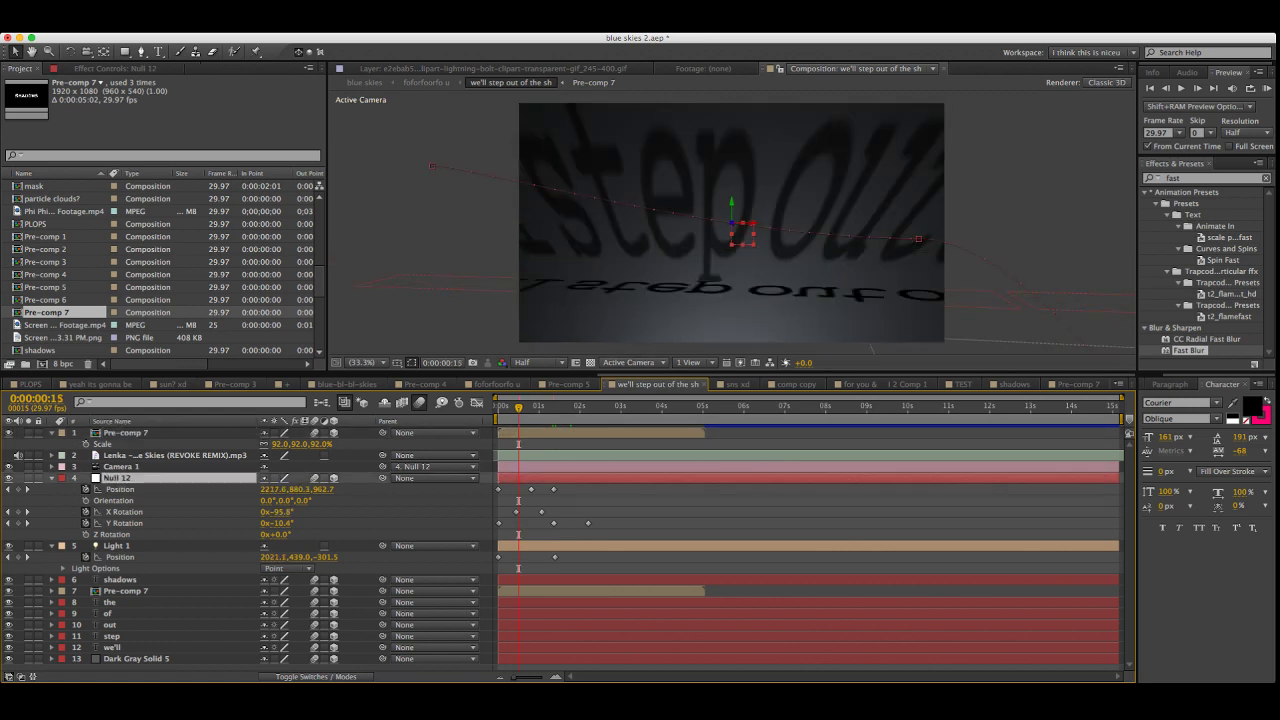
pyautogui.click(125, 433)
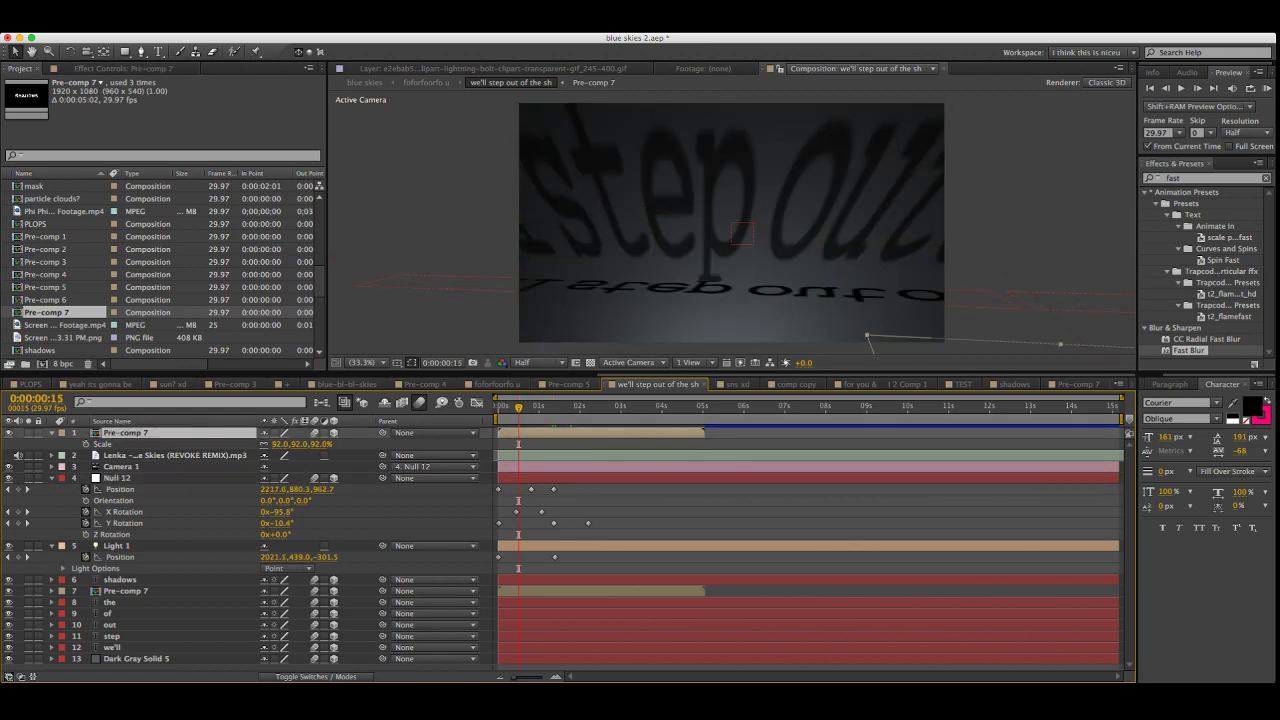
pyautogui.moveTo(518, 407); pyautogui.dragTo(559, 407)
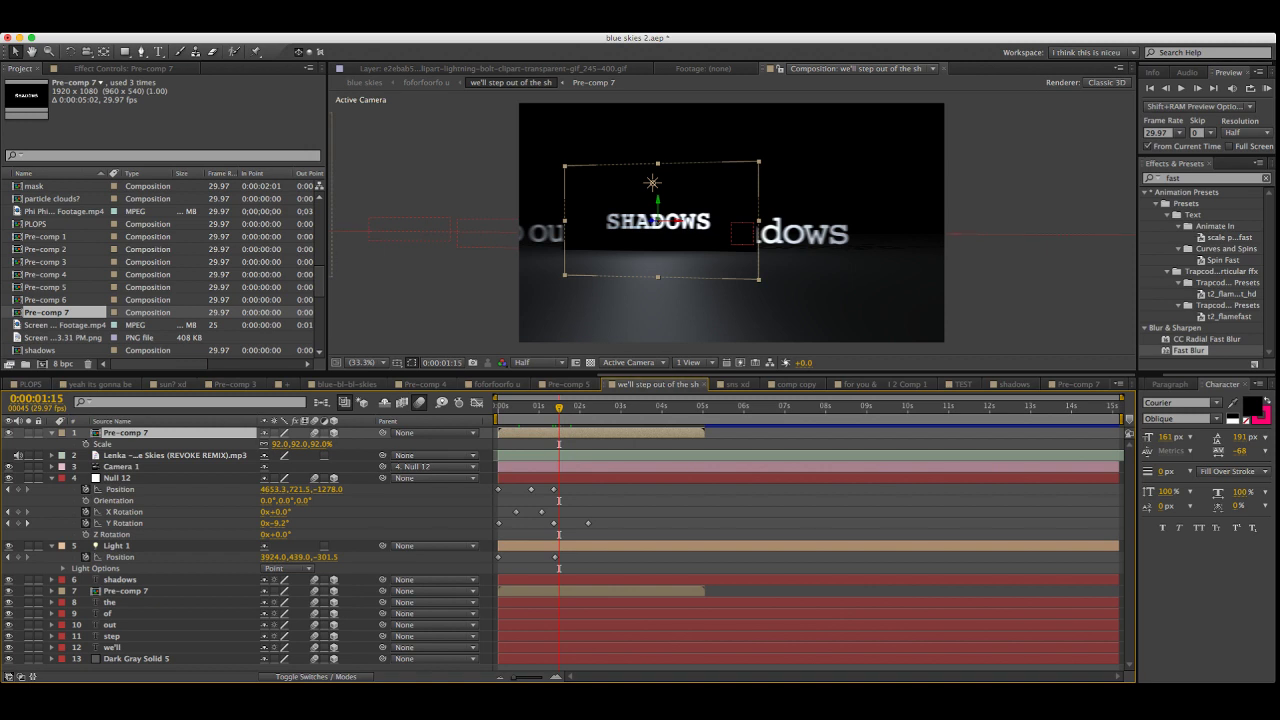
pyautogui.doubleClick(125, 433)
pyautogui.moveTo(680, 407); pyautogui.dragTo(502, 407)
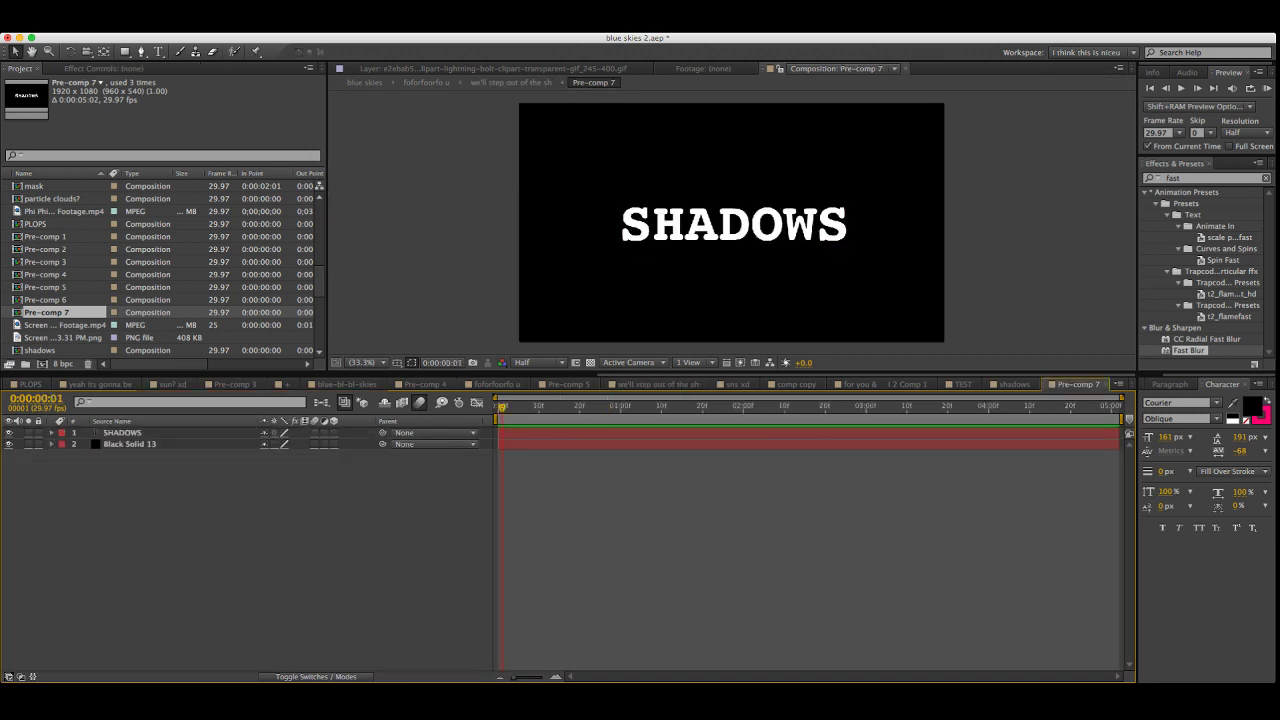
pyautogui.click(657, 384)
pyautogui.click(551, 407)
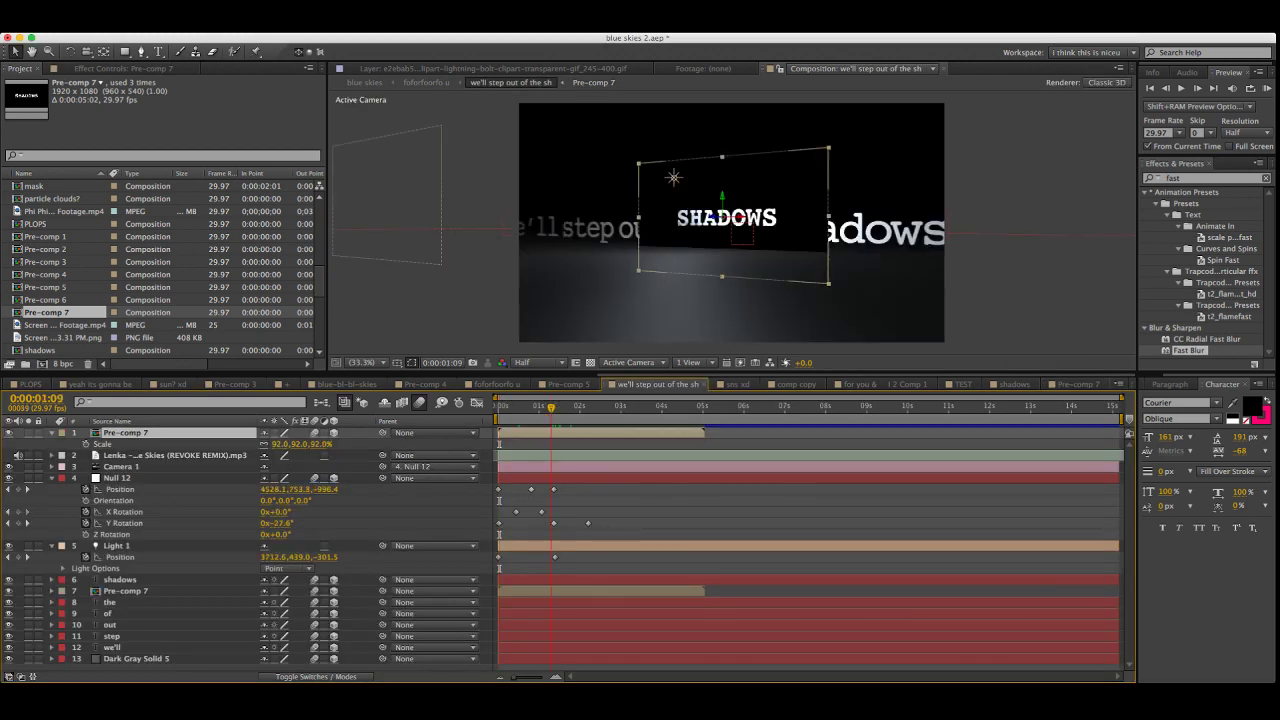